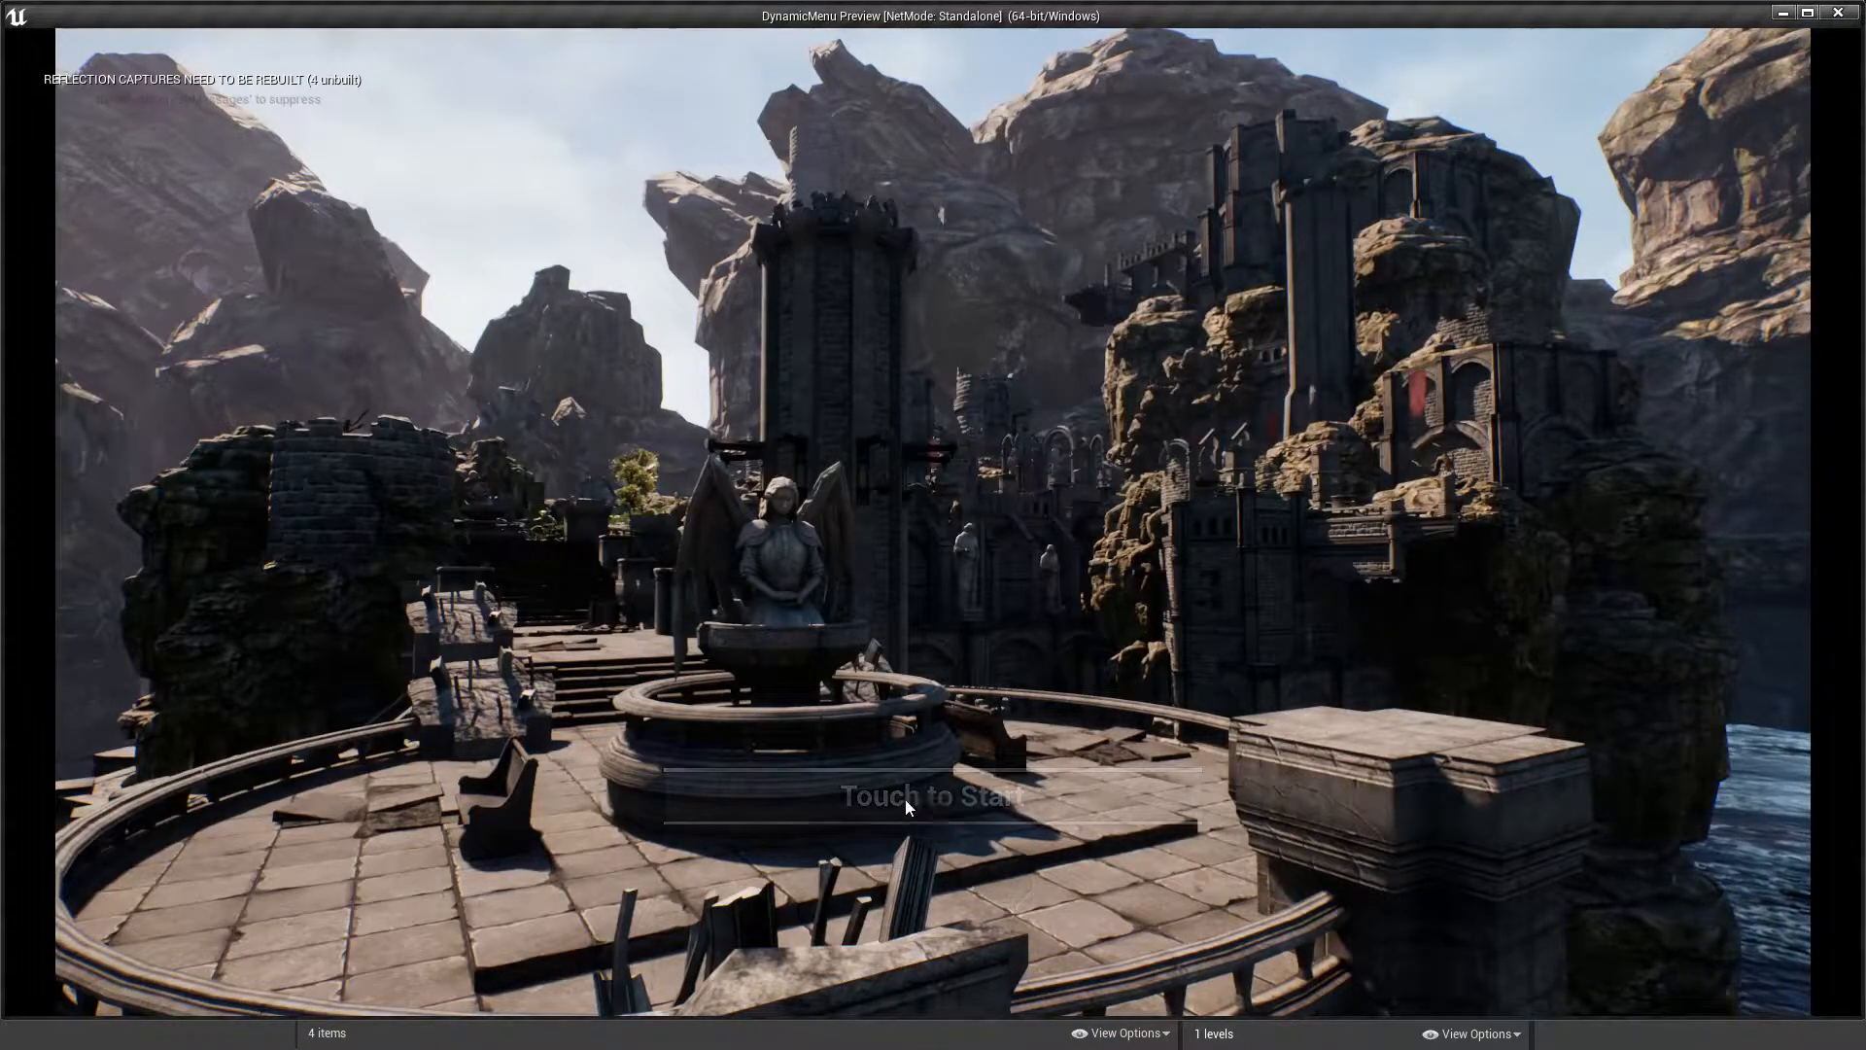
Start the previewed game from its title screen and choose New Game in the main menu.
click(1065, 803)
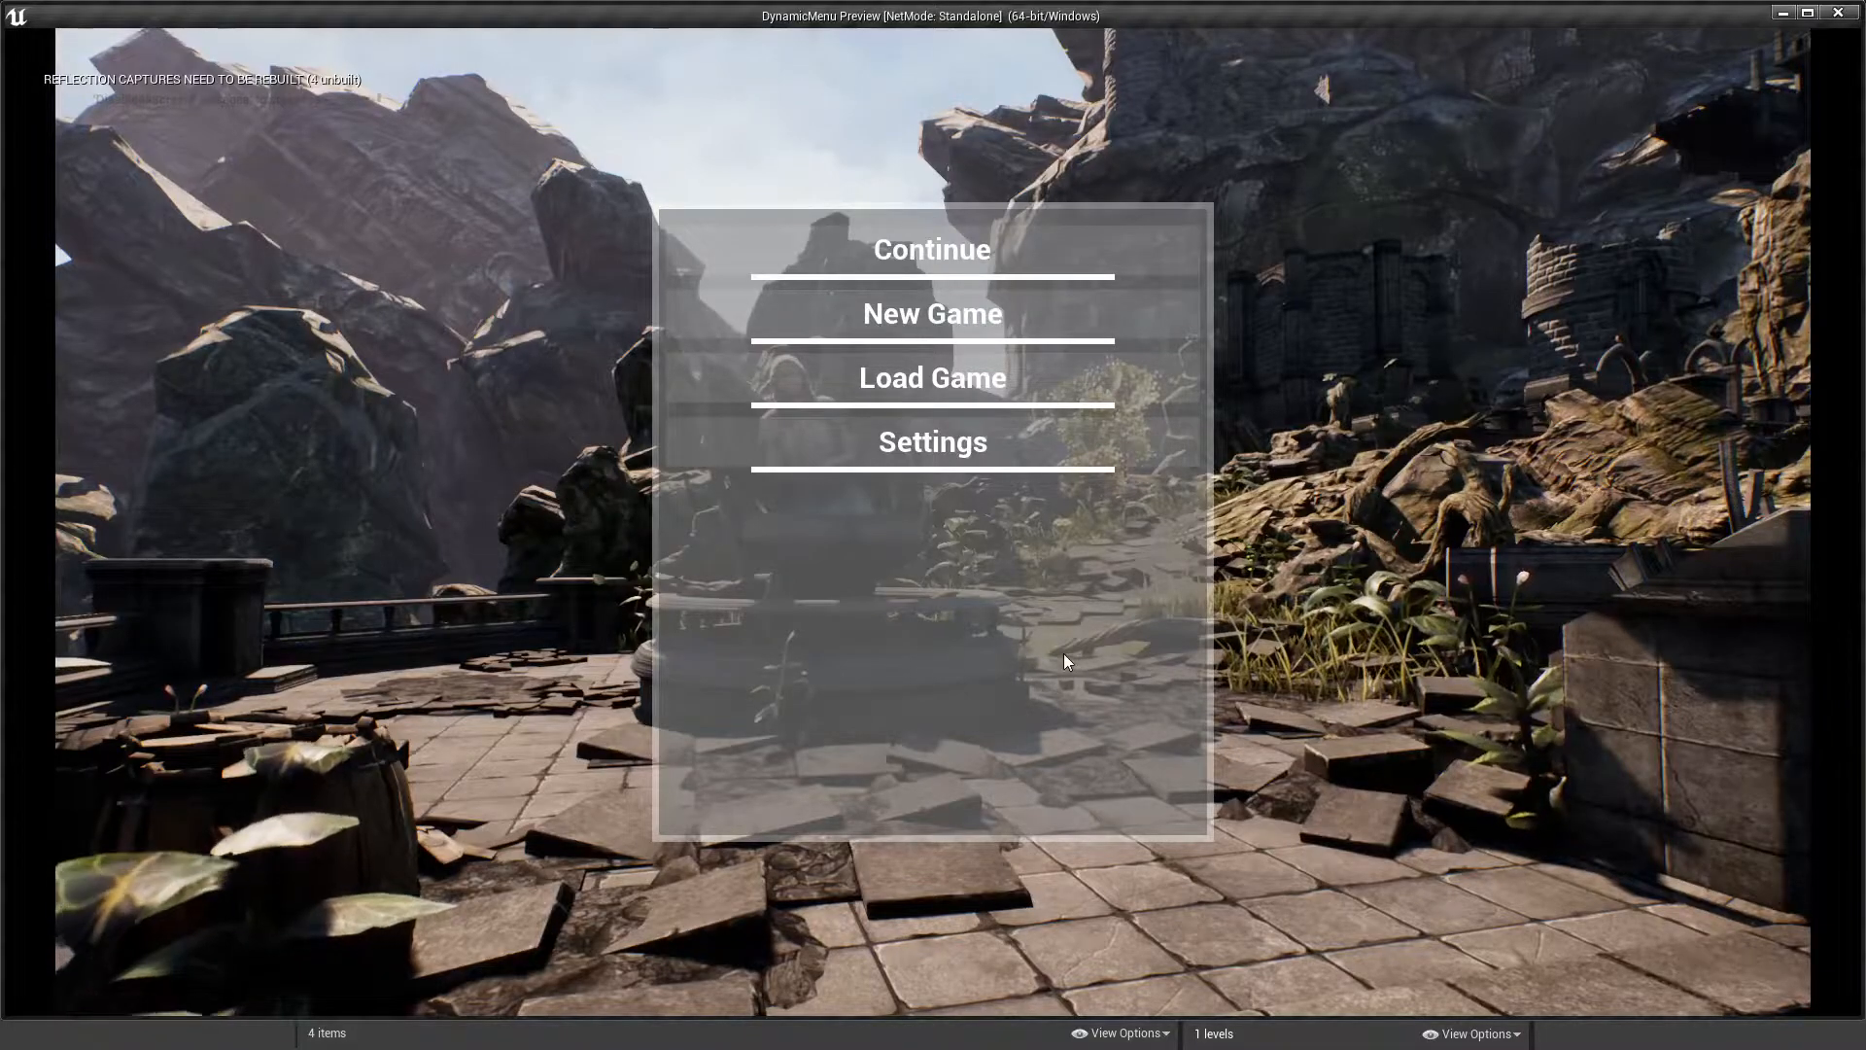
click(975, 322)
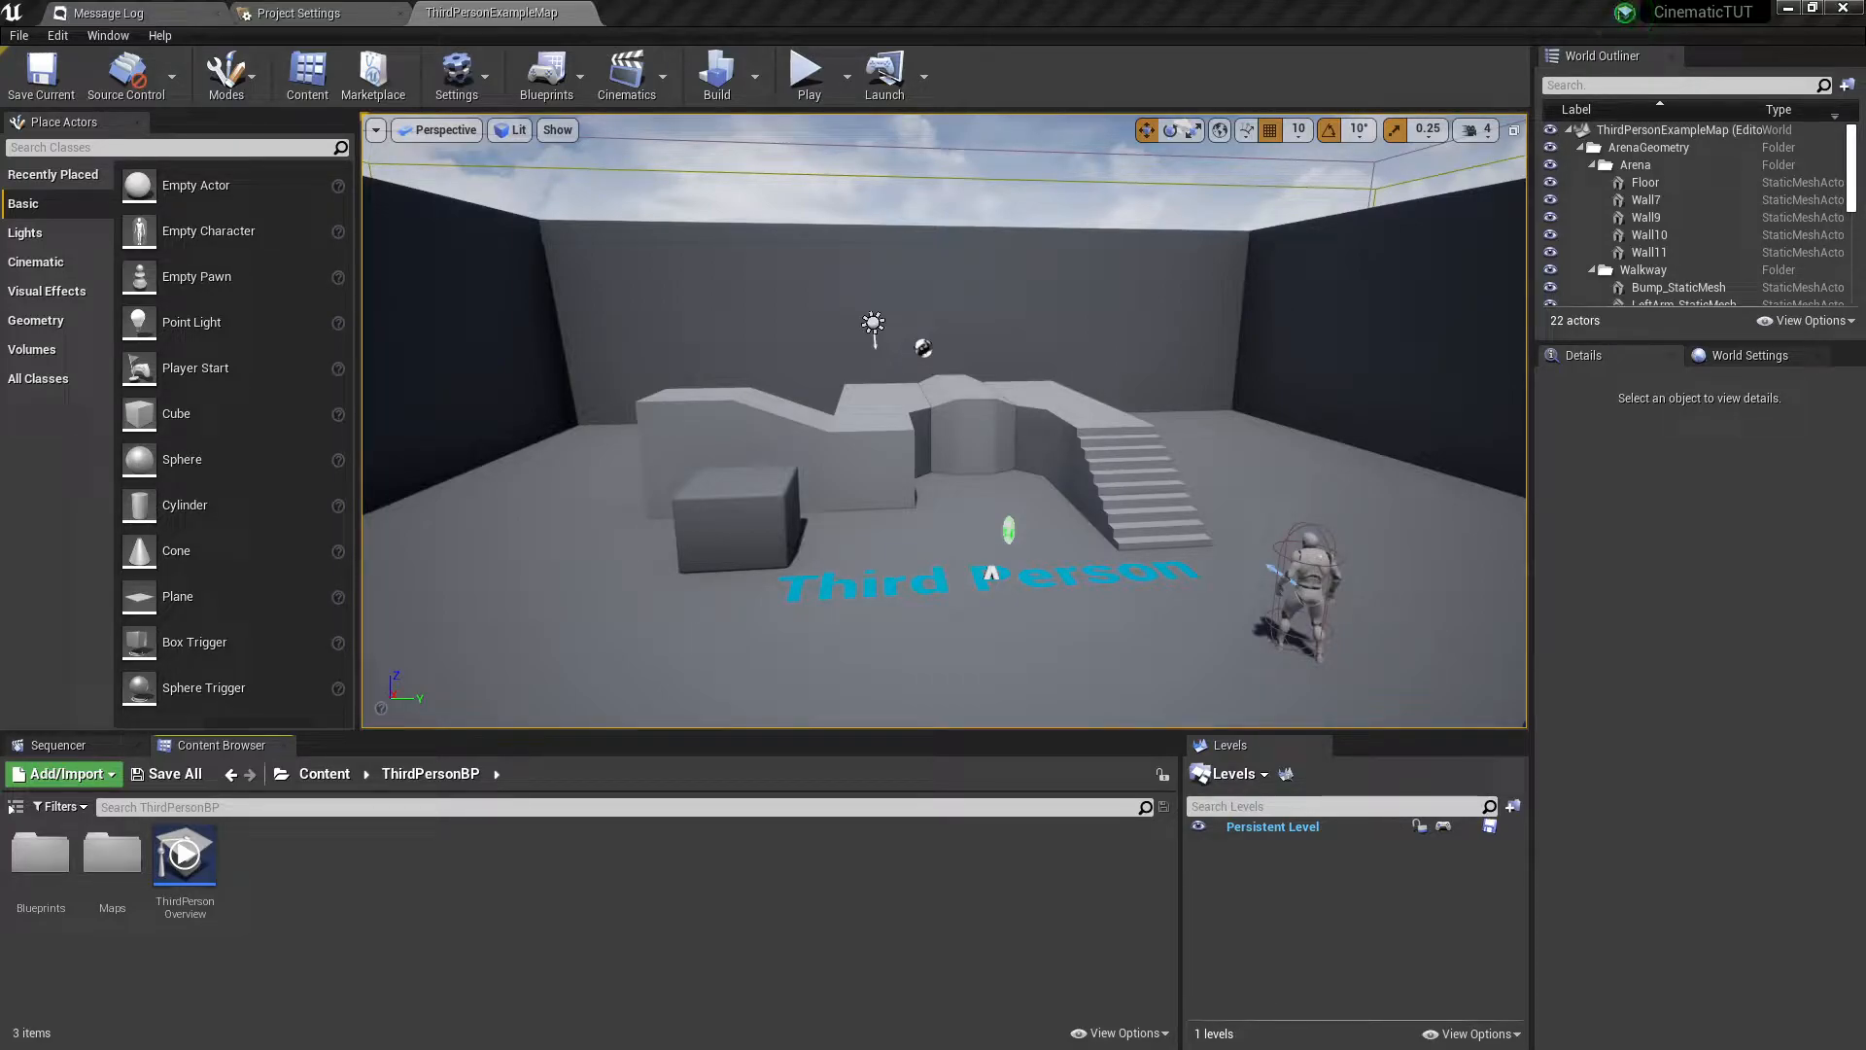
Switch to the Epic Games Launcher and look through the preview images of Infinity Blade: Grass Lands.
drag(1865, 194, 1035, 168)
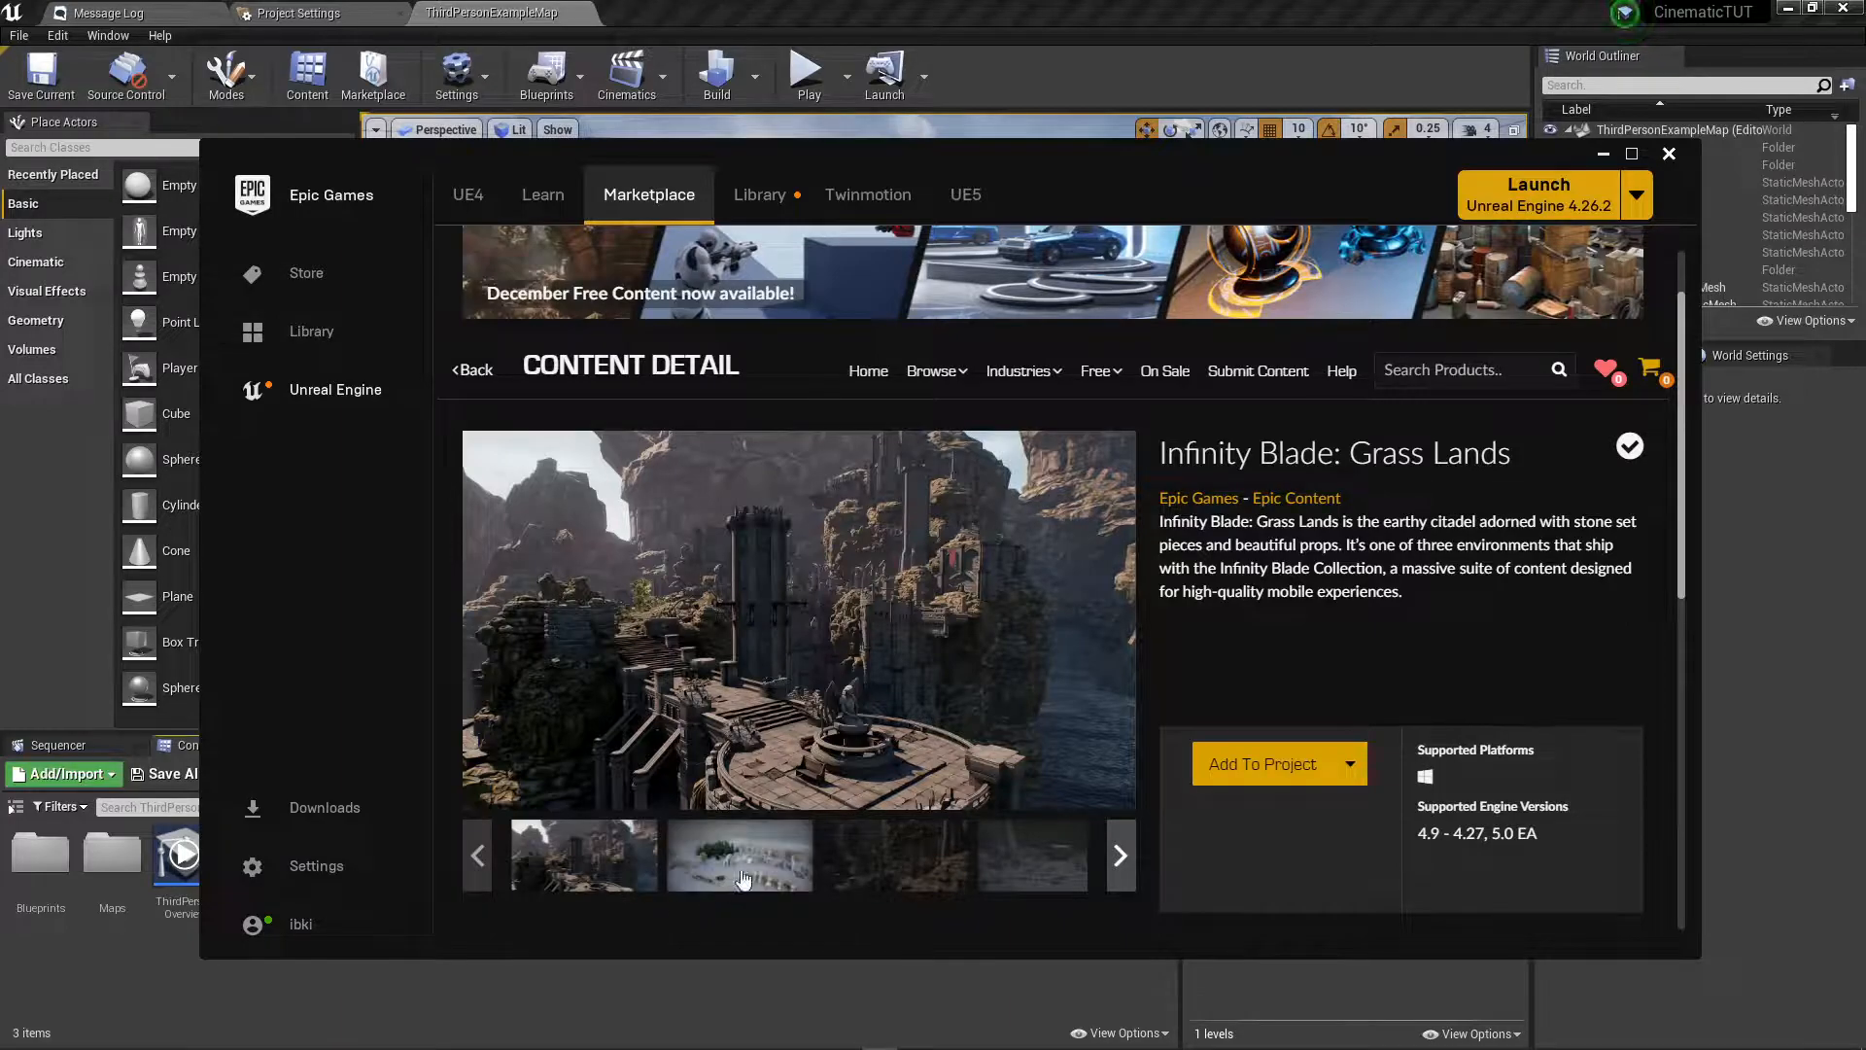
click(916, 860)
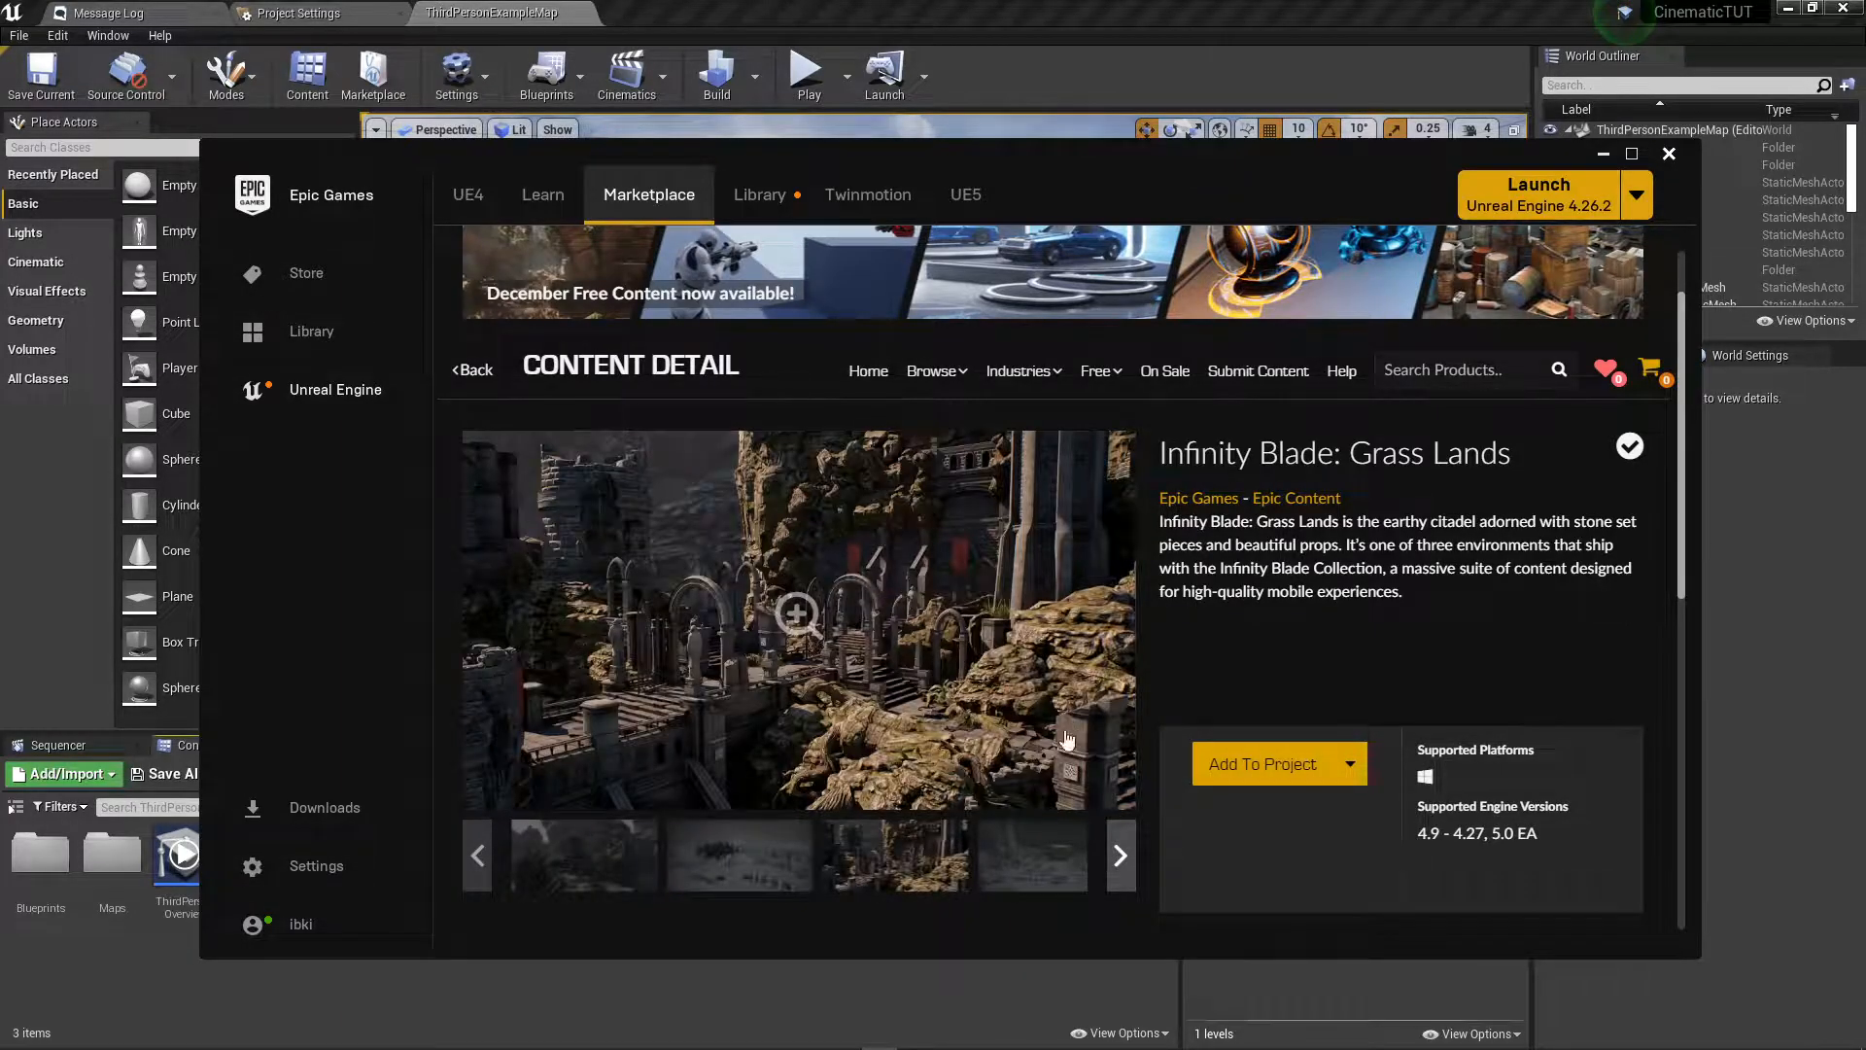
click(1033, 864)
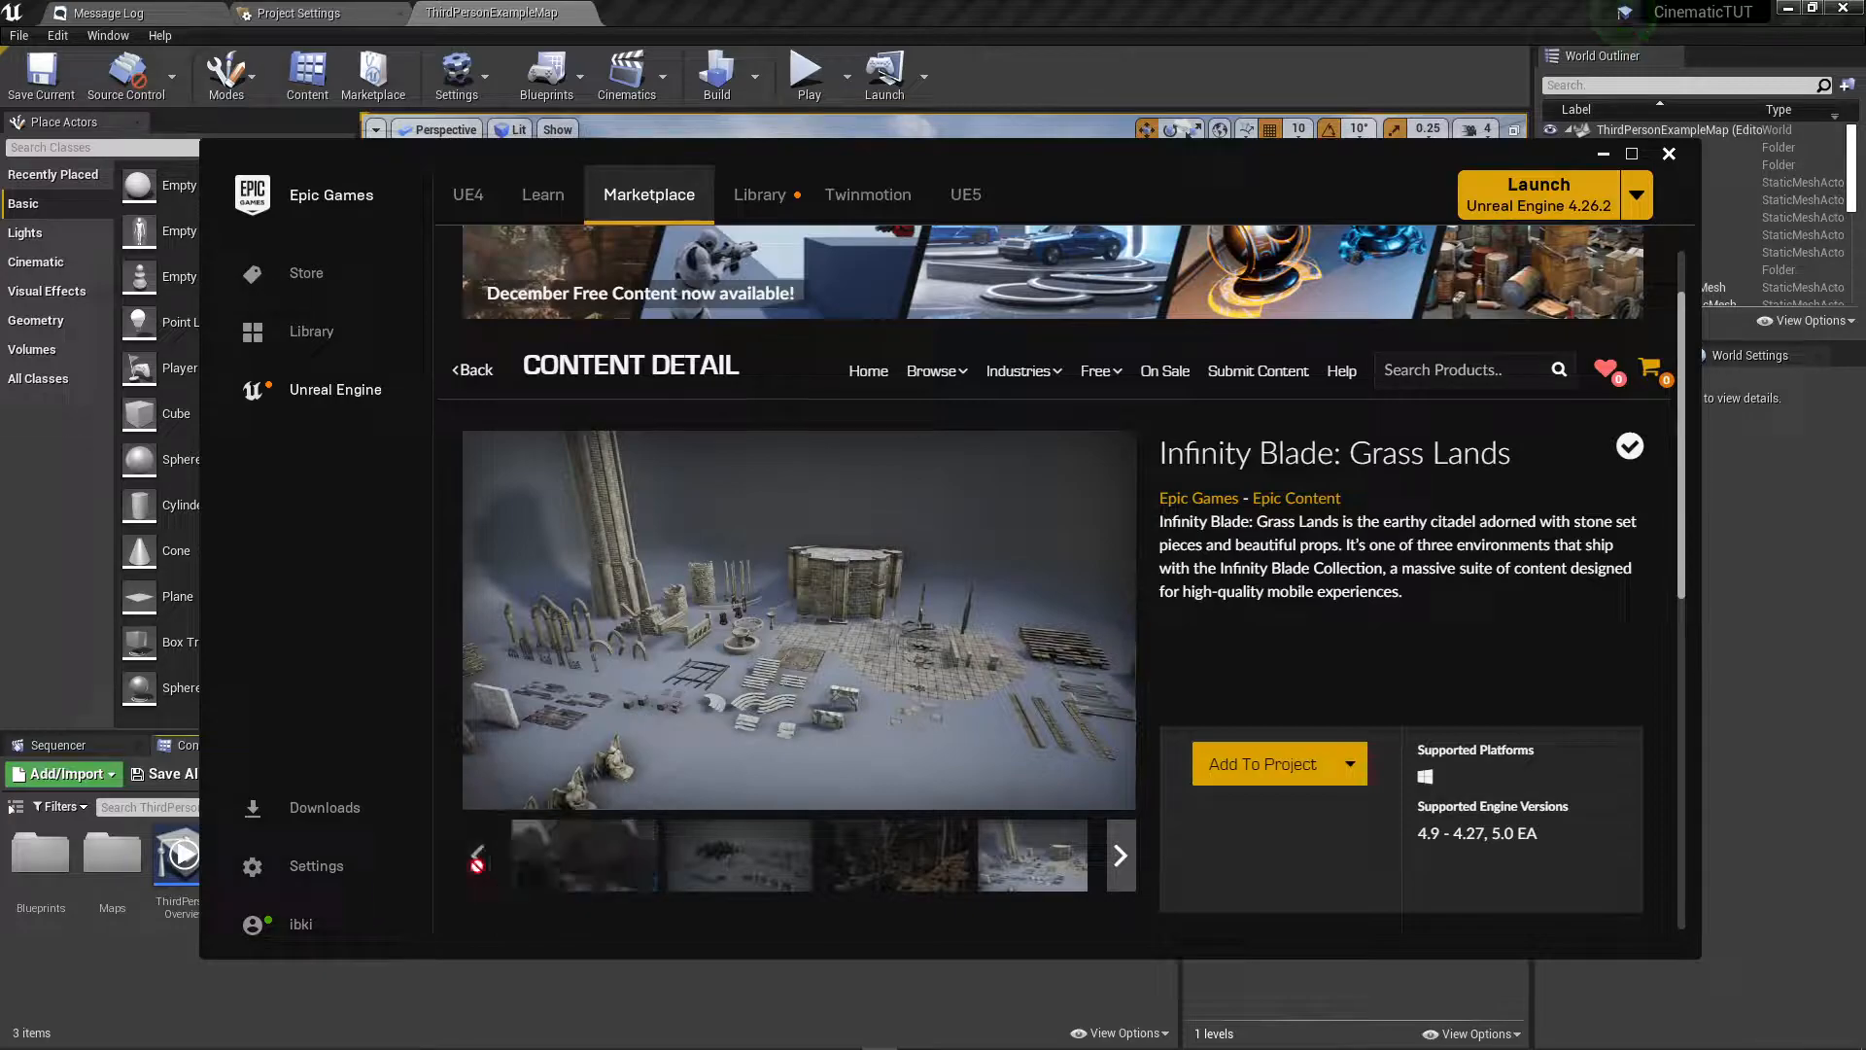
click(545, 873)
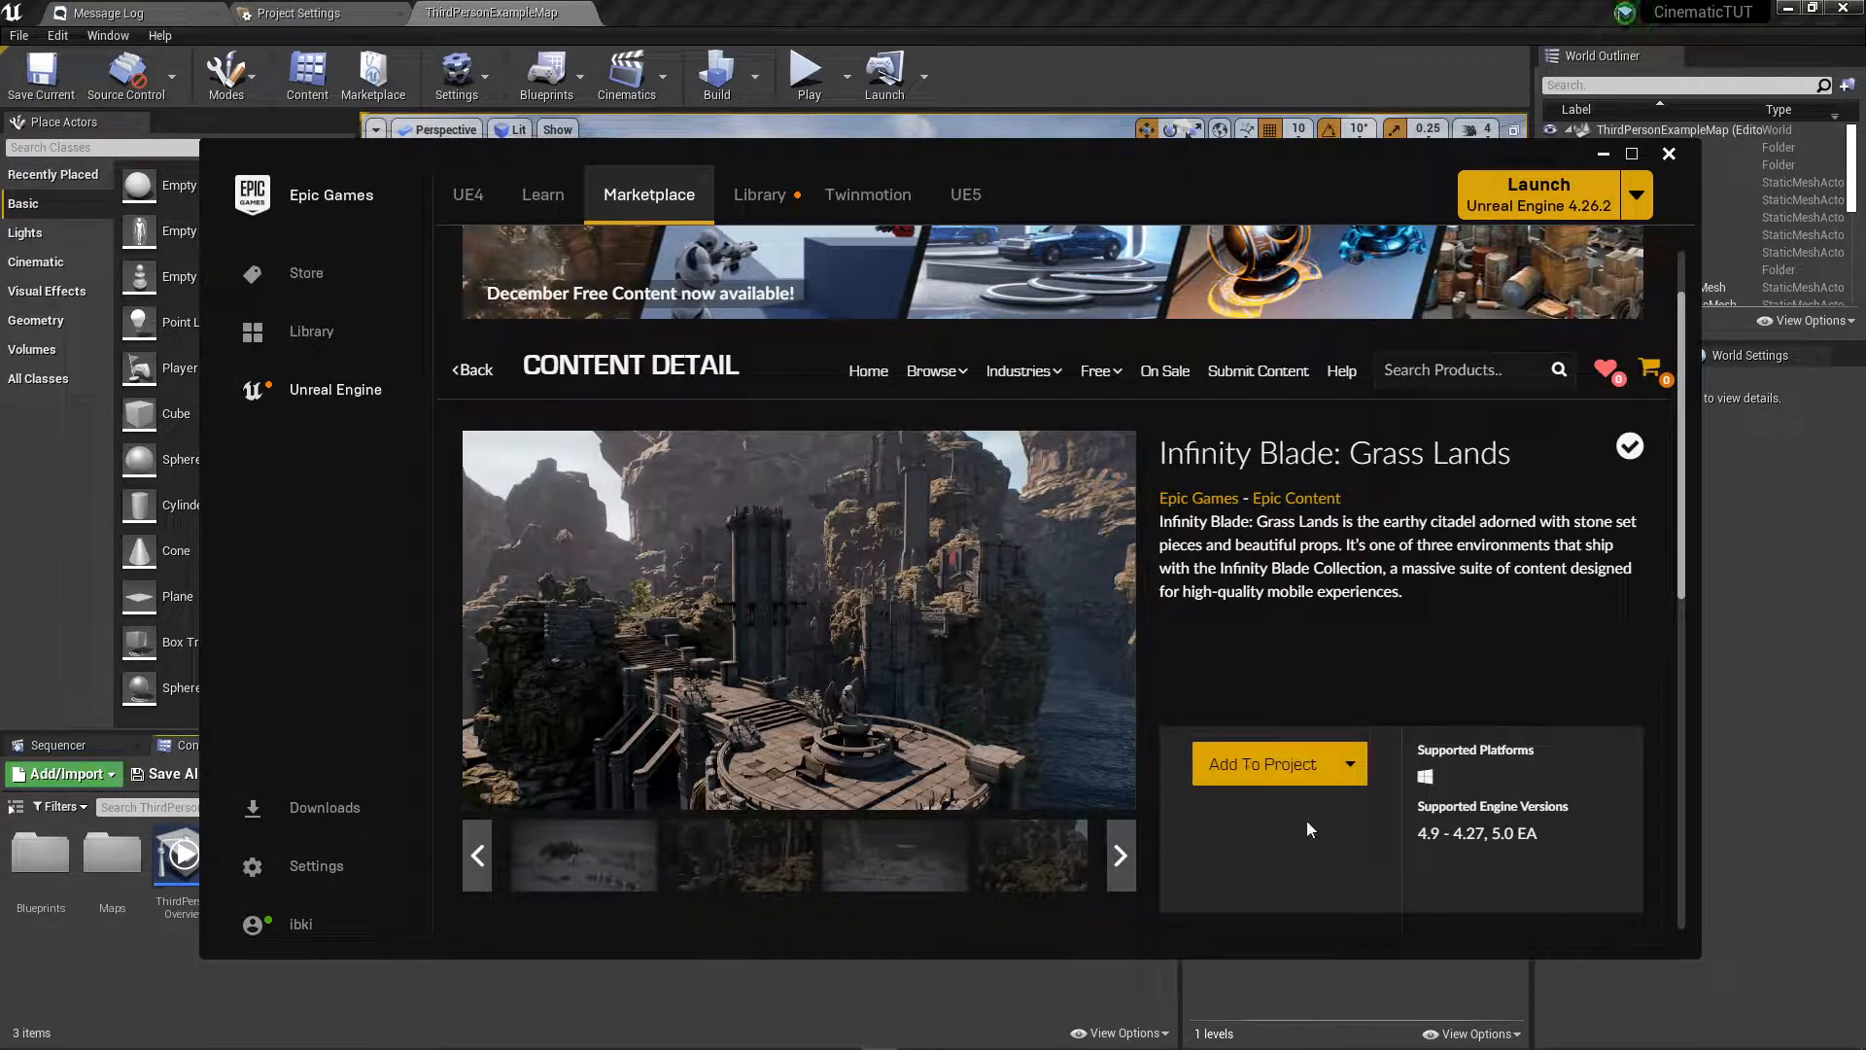
Add Infinity Blade: Grass Lands to the CinematicTUT project and return to the Unreal Editor.
click(1350, 768)
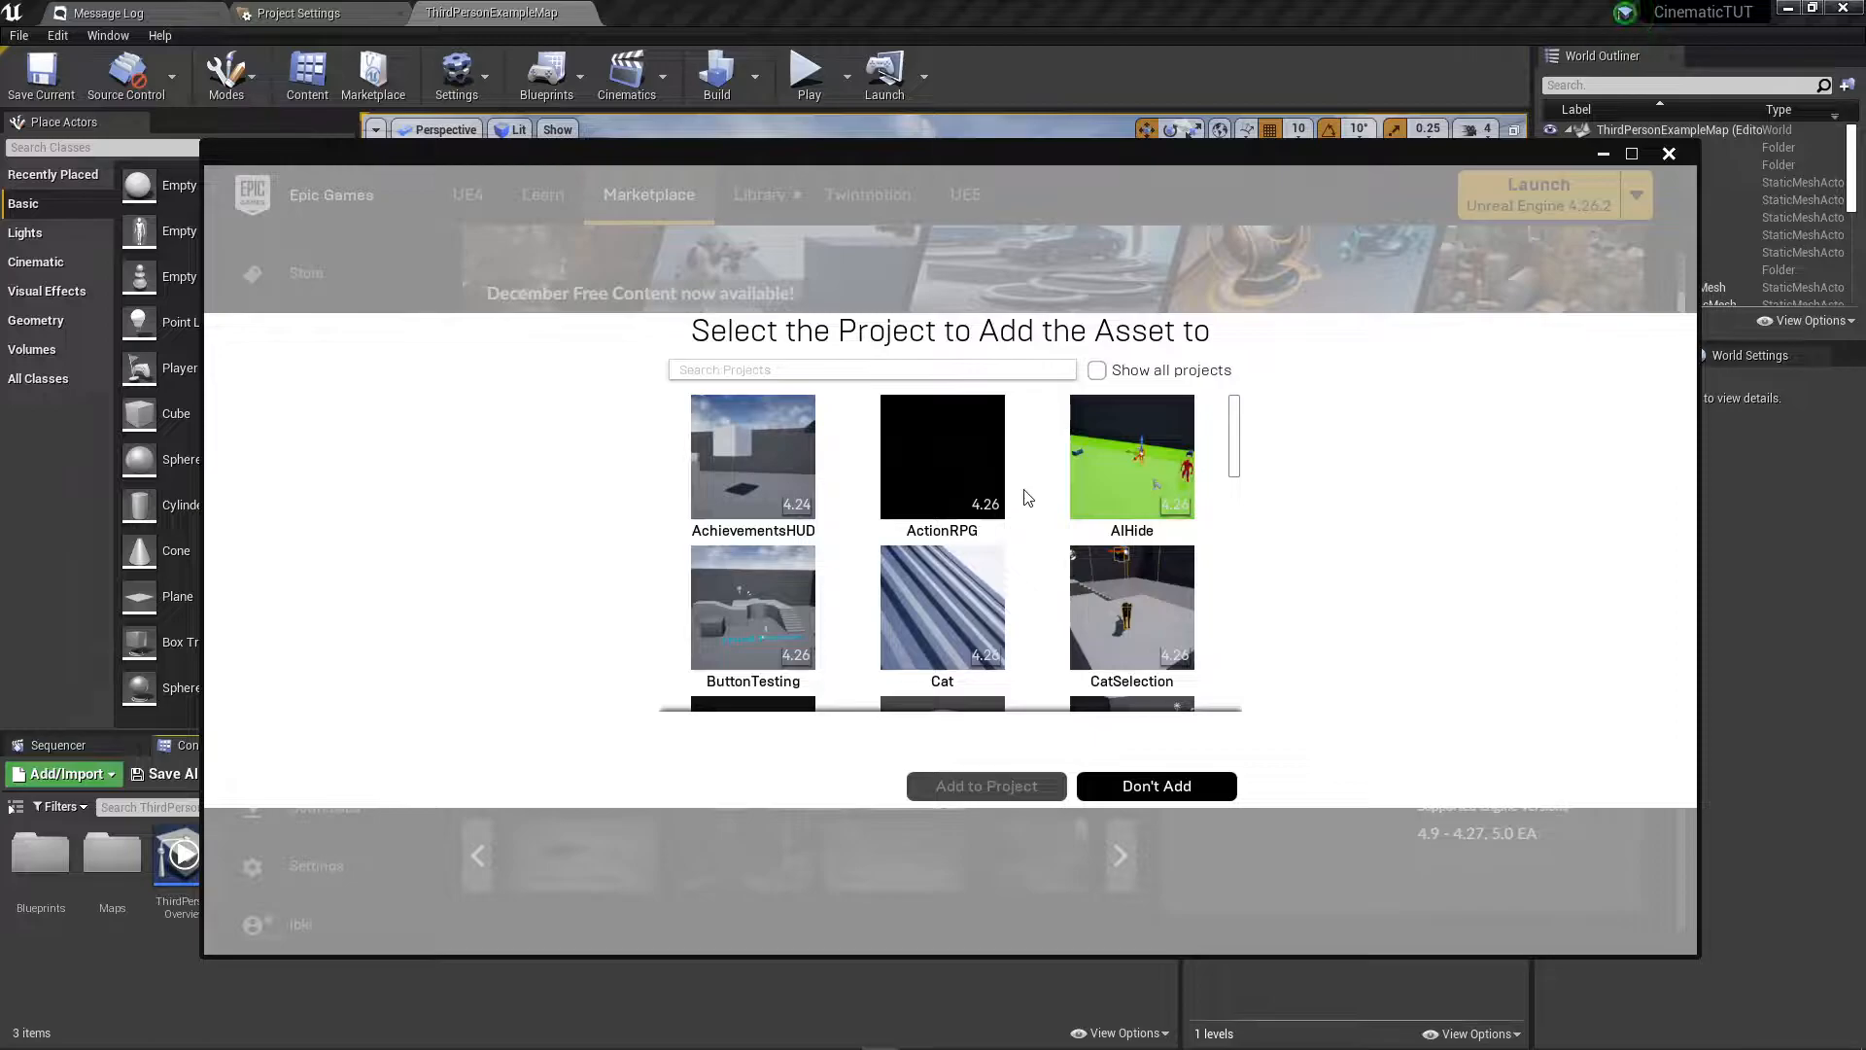
scroll(973, 552, down, 3)
click(919, 474)
click(978, 791)
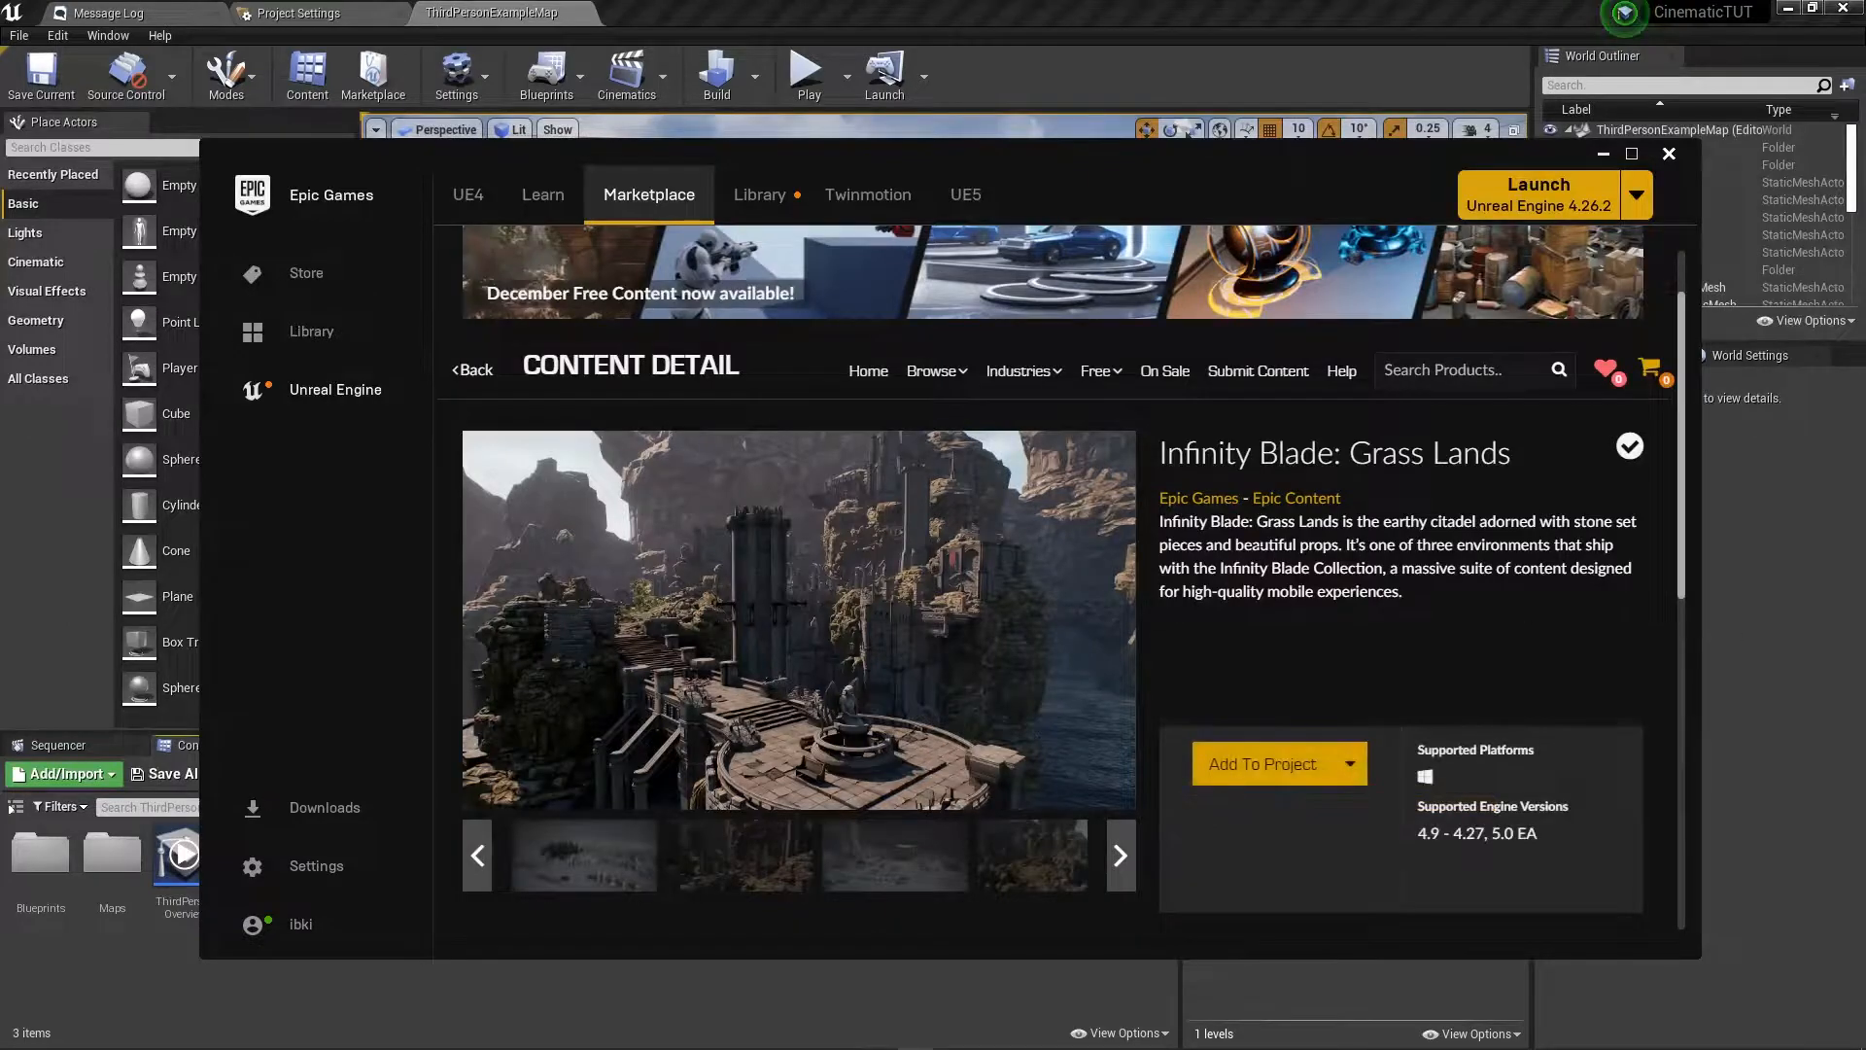
click(1604, 156)
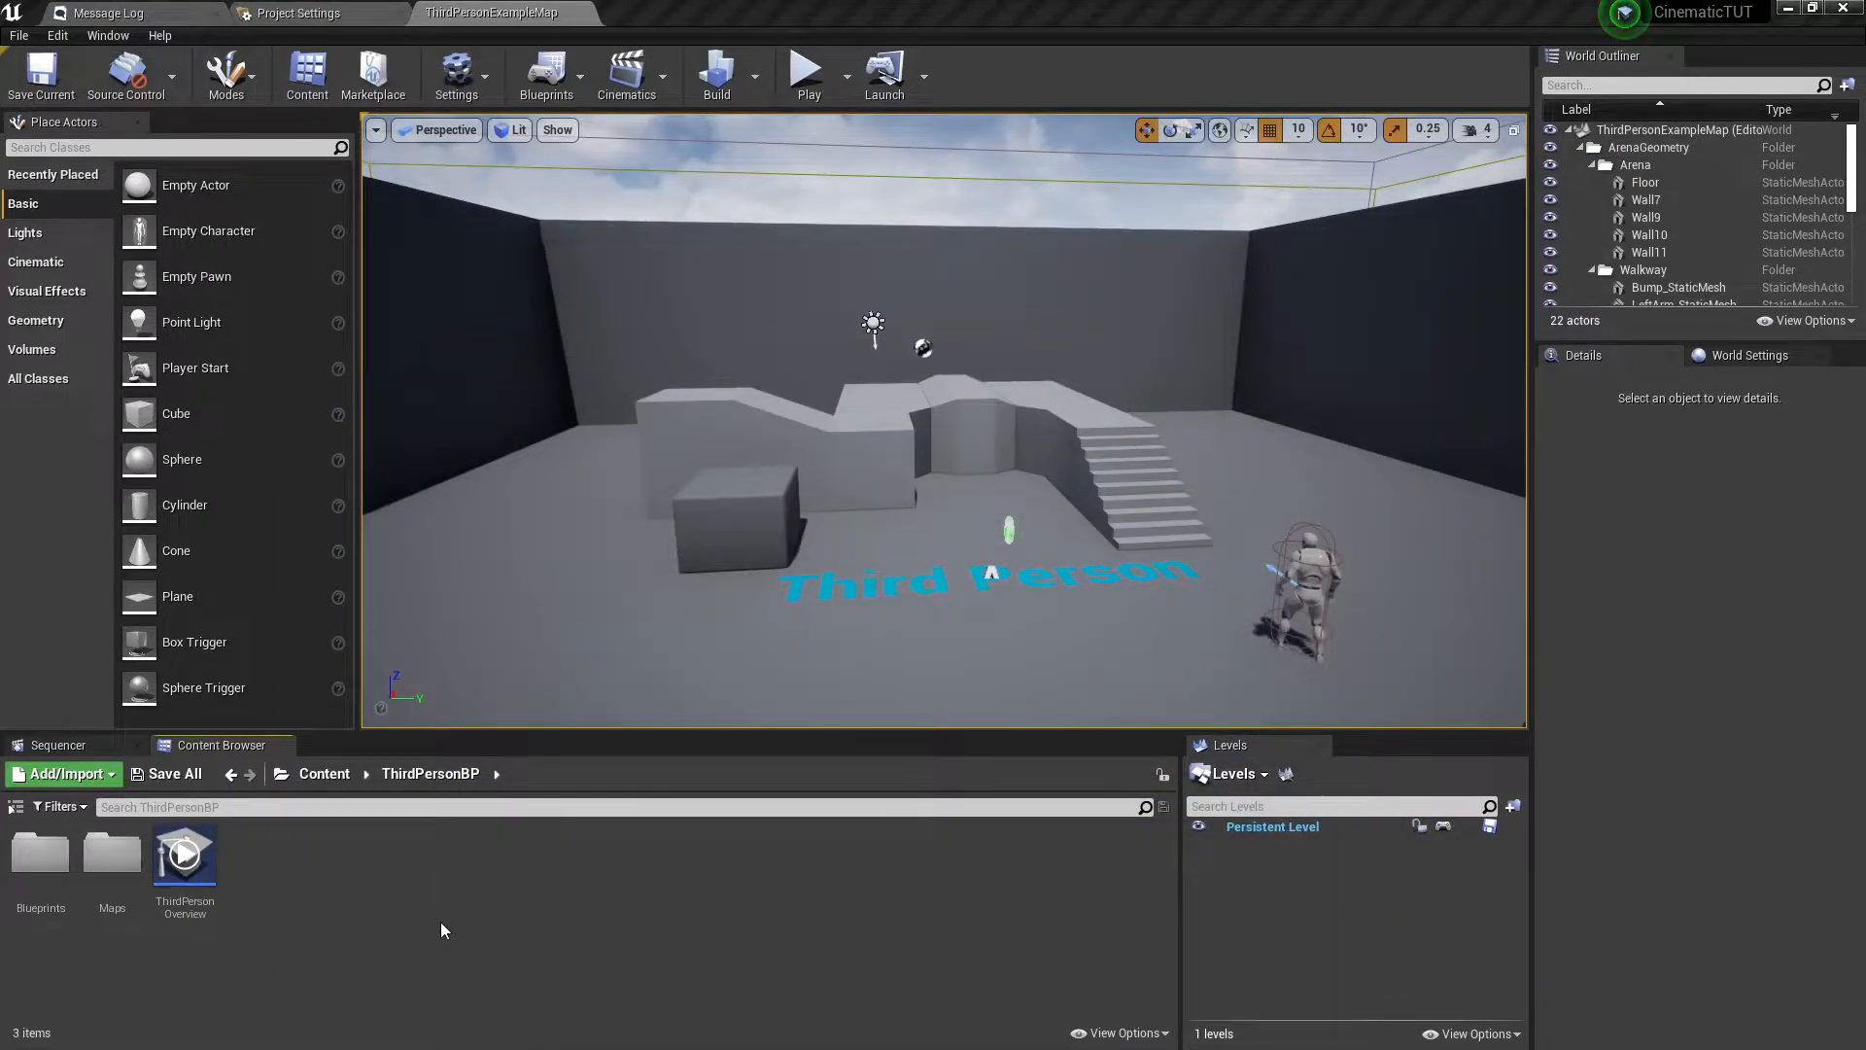
Open the ElvenRuins map from the Maps folder of InfinityBladeGrassLands and show its level viewport.
click(324, 774)
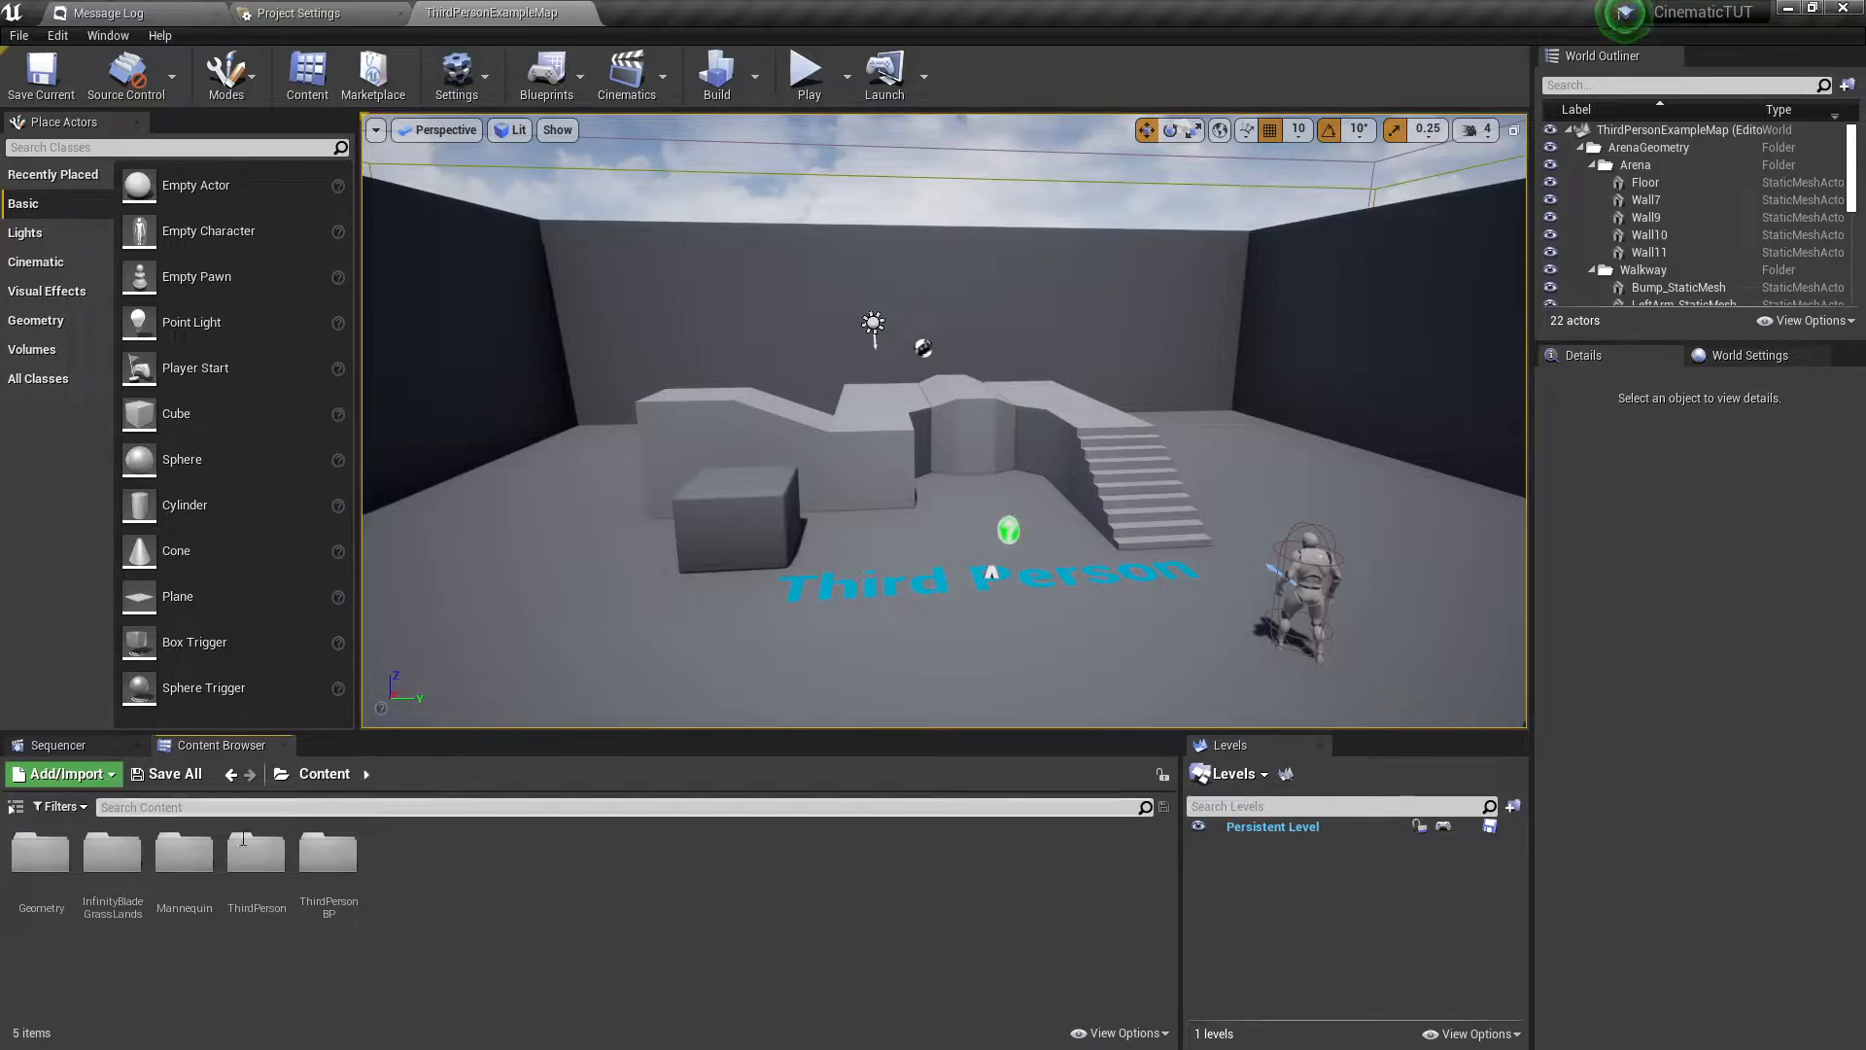
double_click(112, 860)
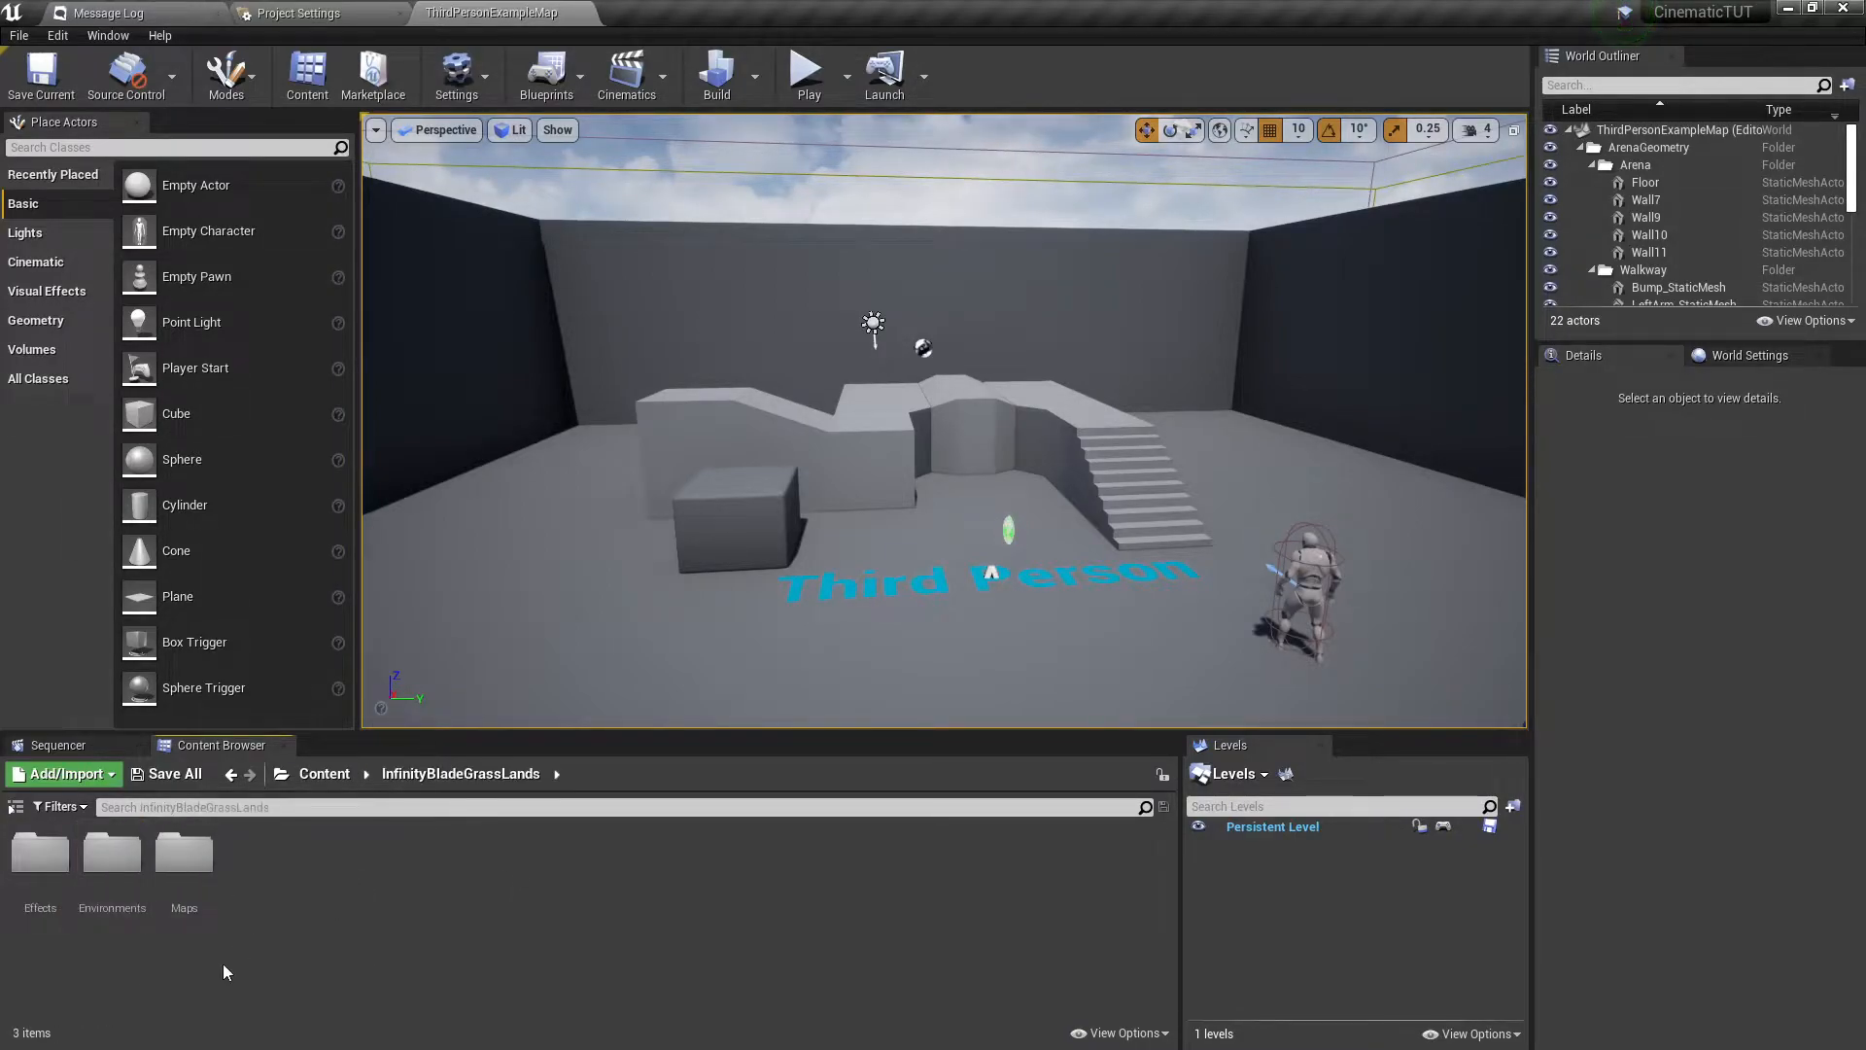
click(192, 858)
double_click(192, 857)
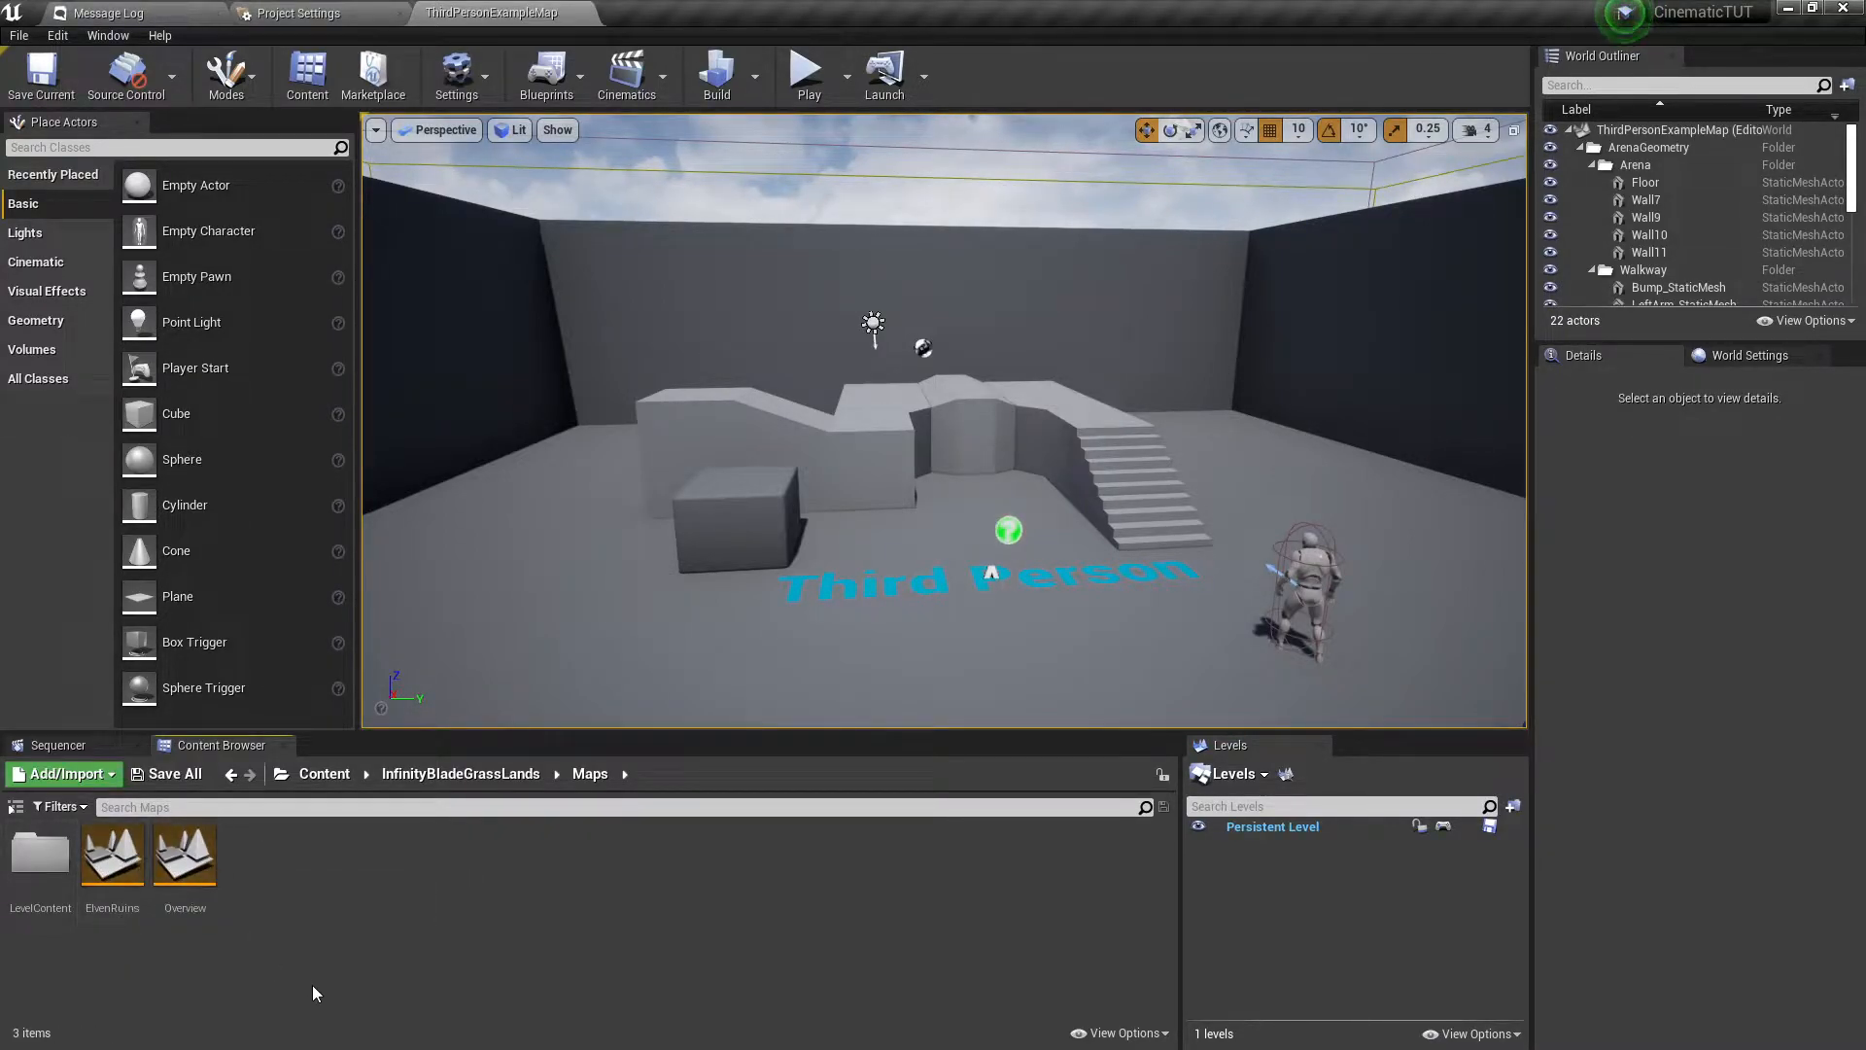
double_click(109, 857)
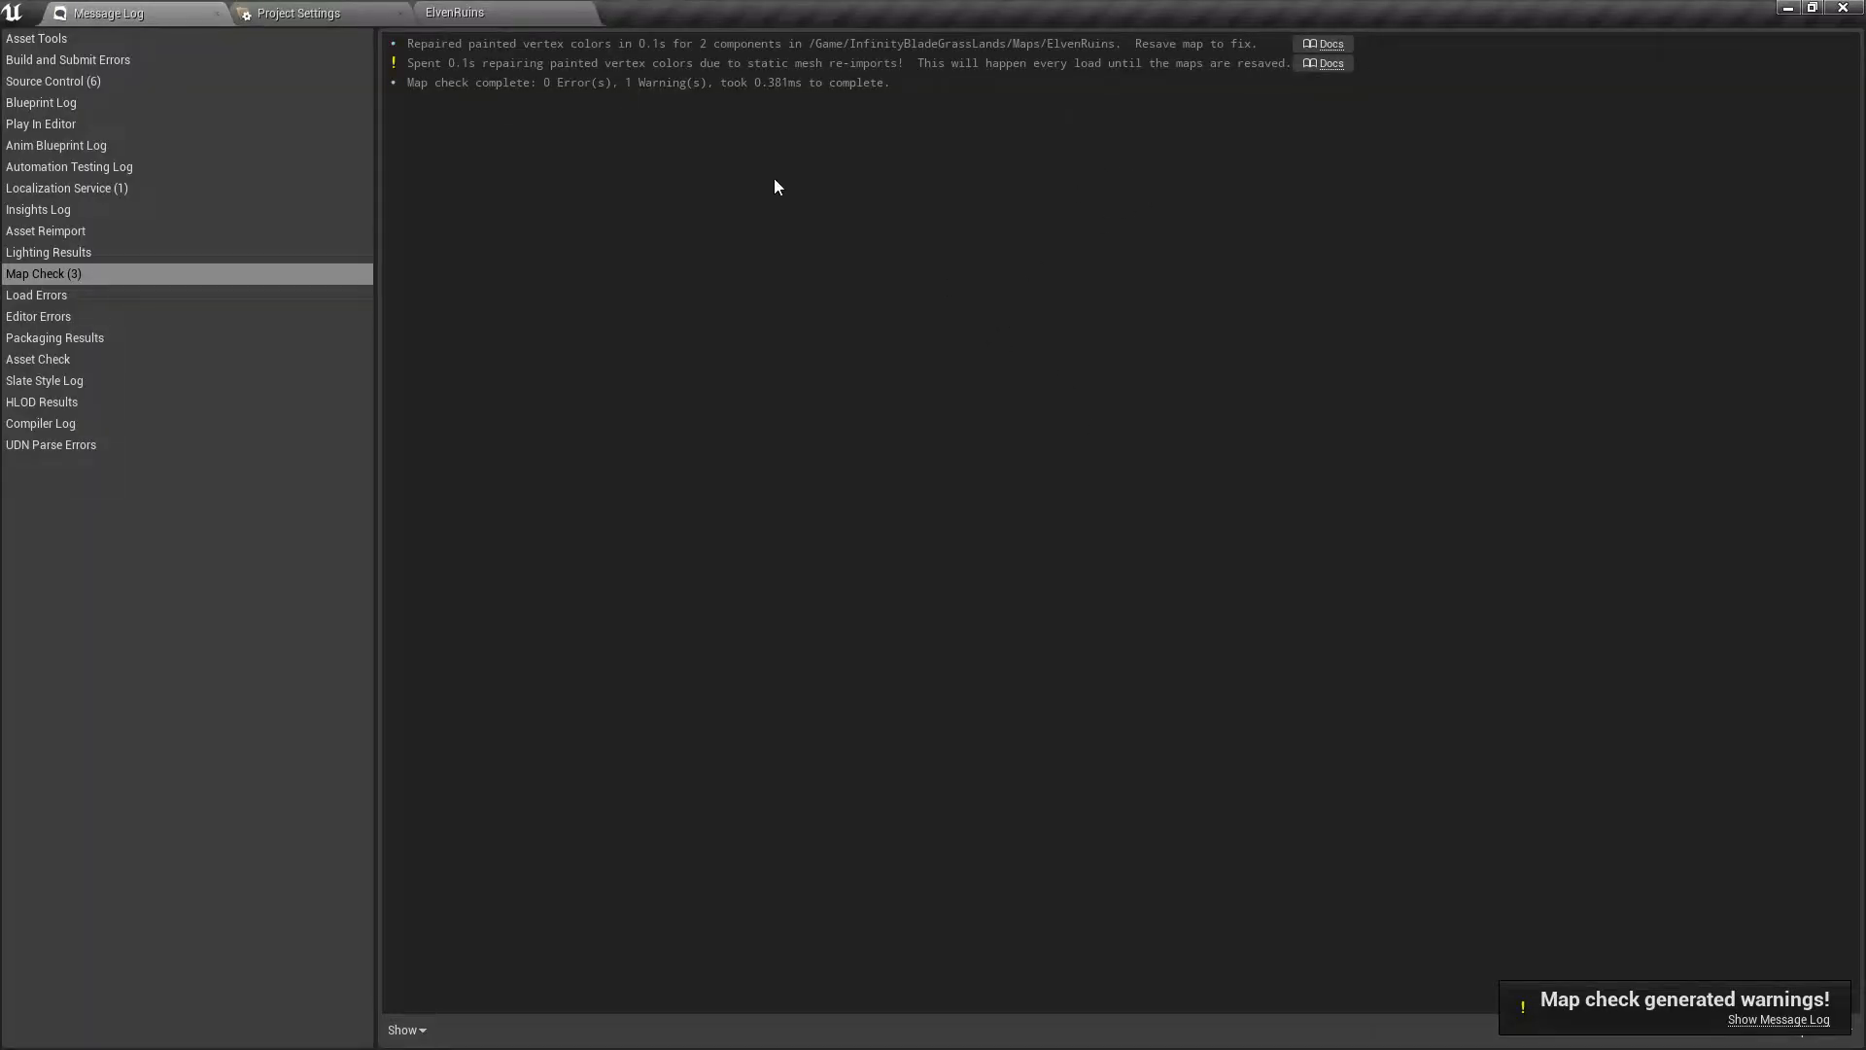
click(498, 9)
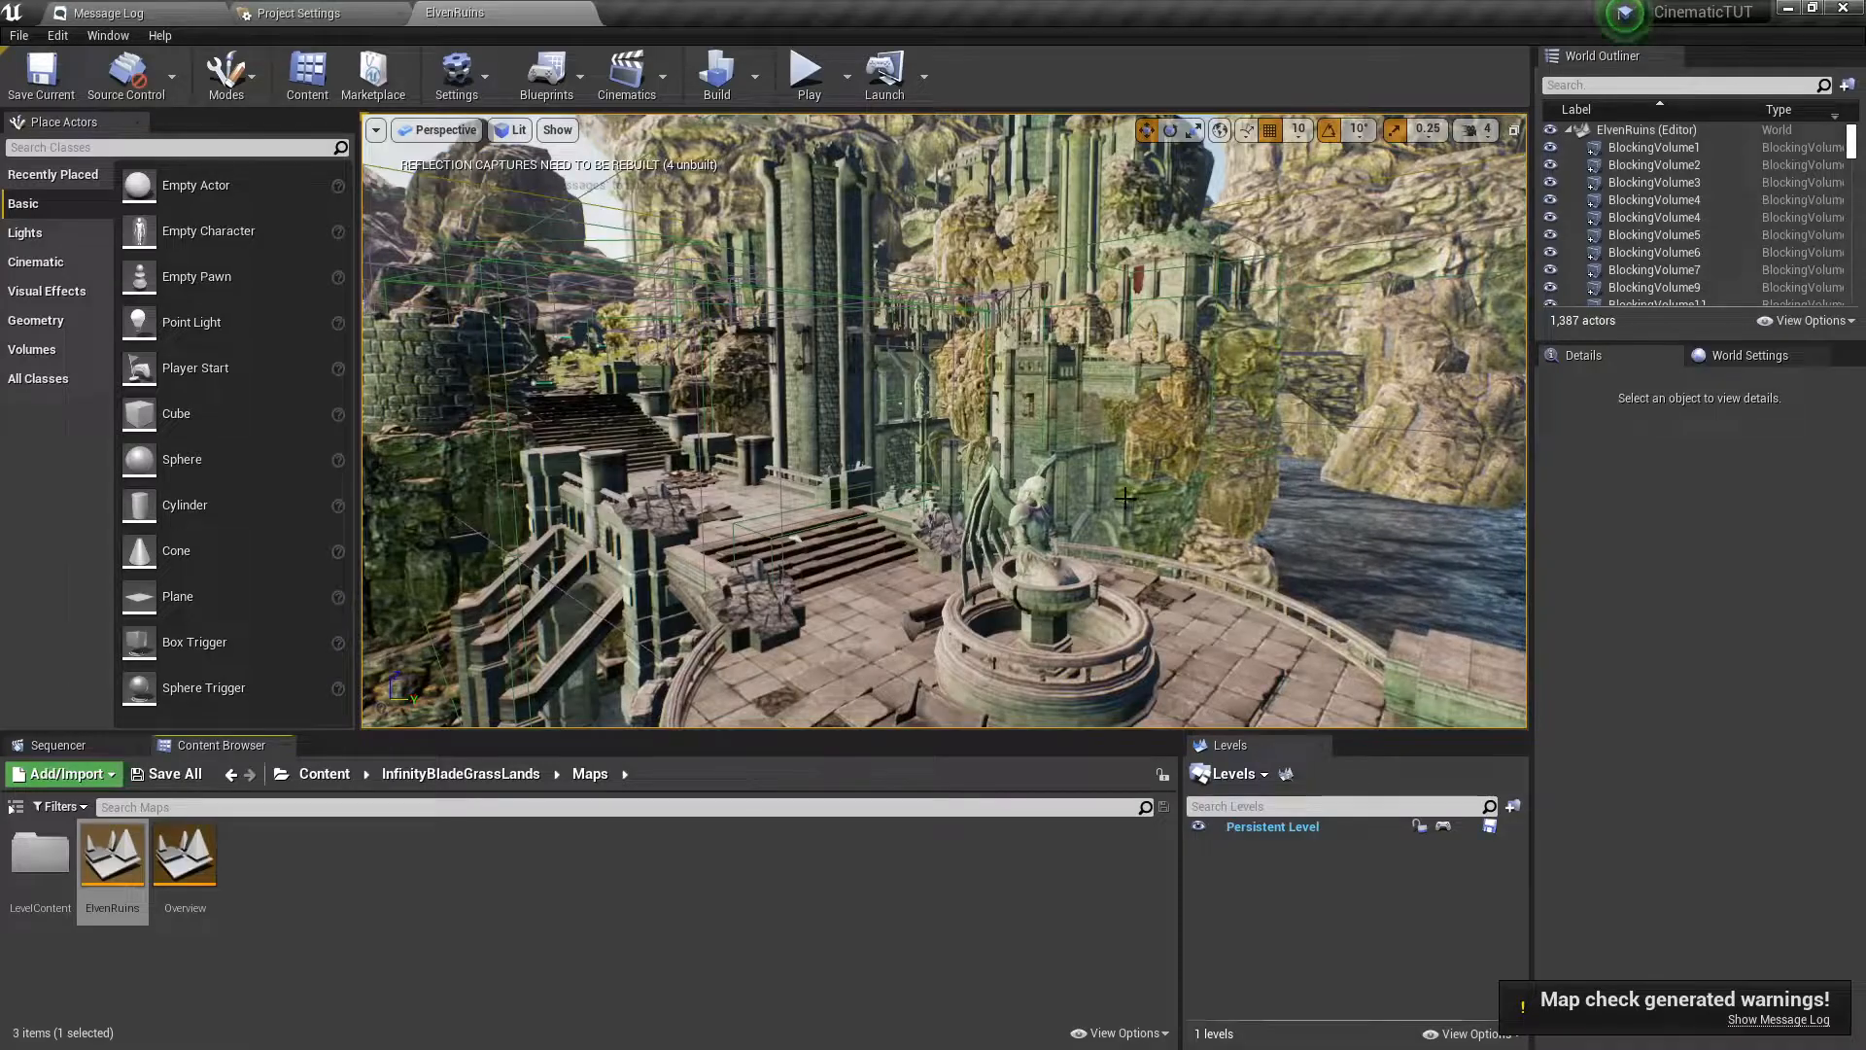
Delete the PlayerStart actor on the terrace in front of the angel fountain.
right_drag(1127, 490, 1273, 492)
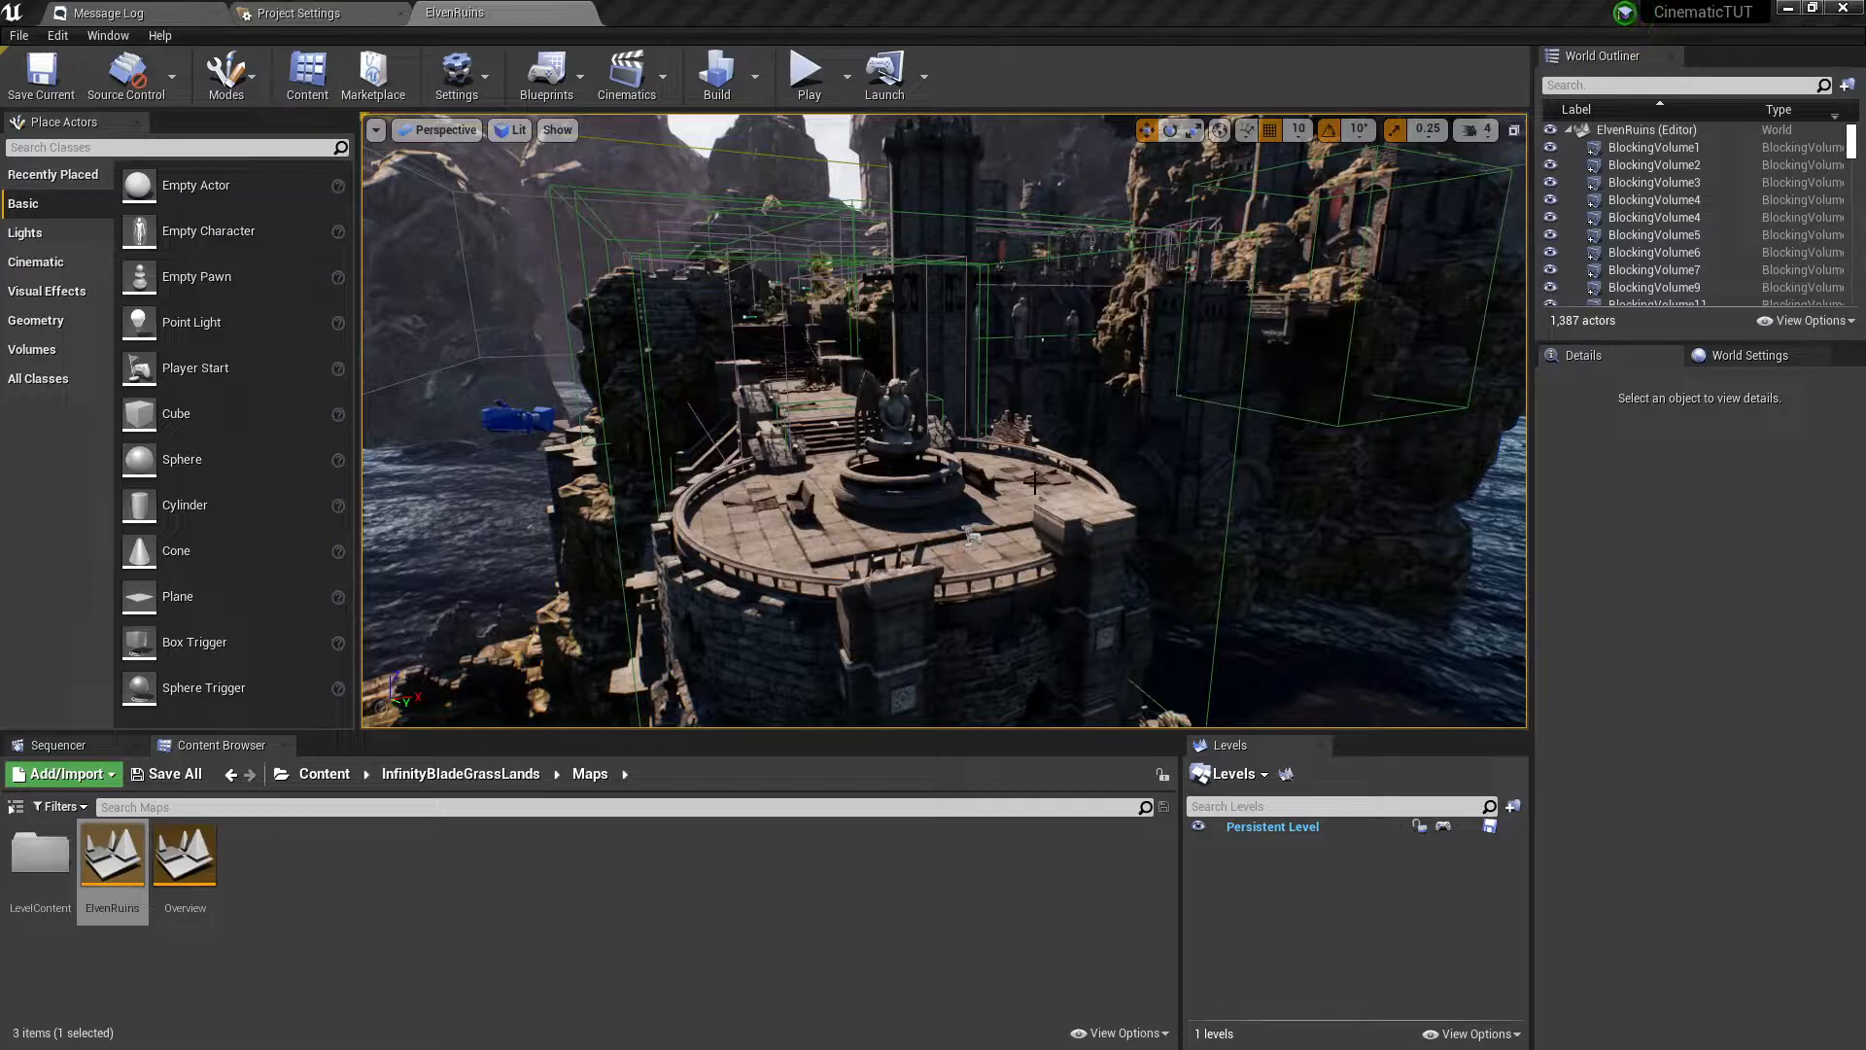
right_drag(989, 497, 919, 517)
key(s)
key(w)
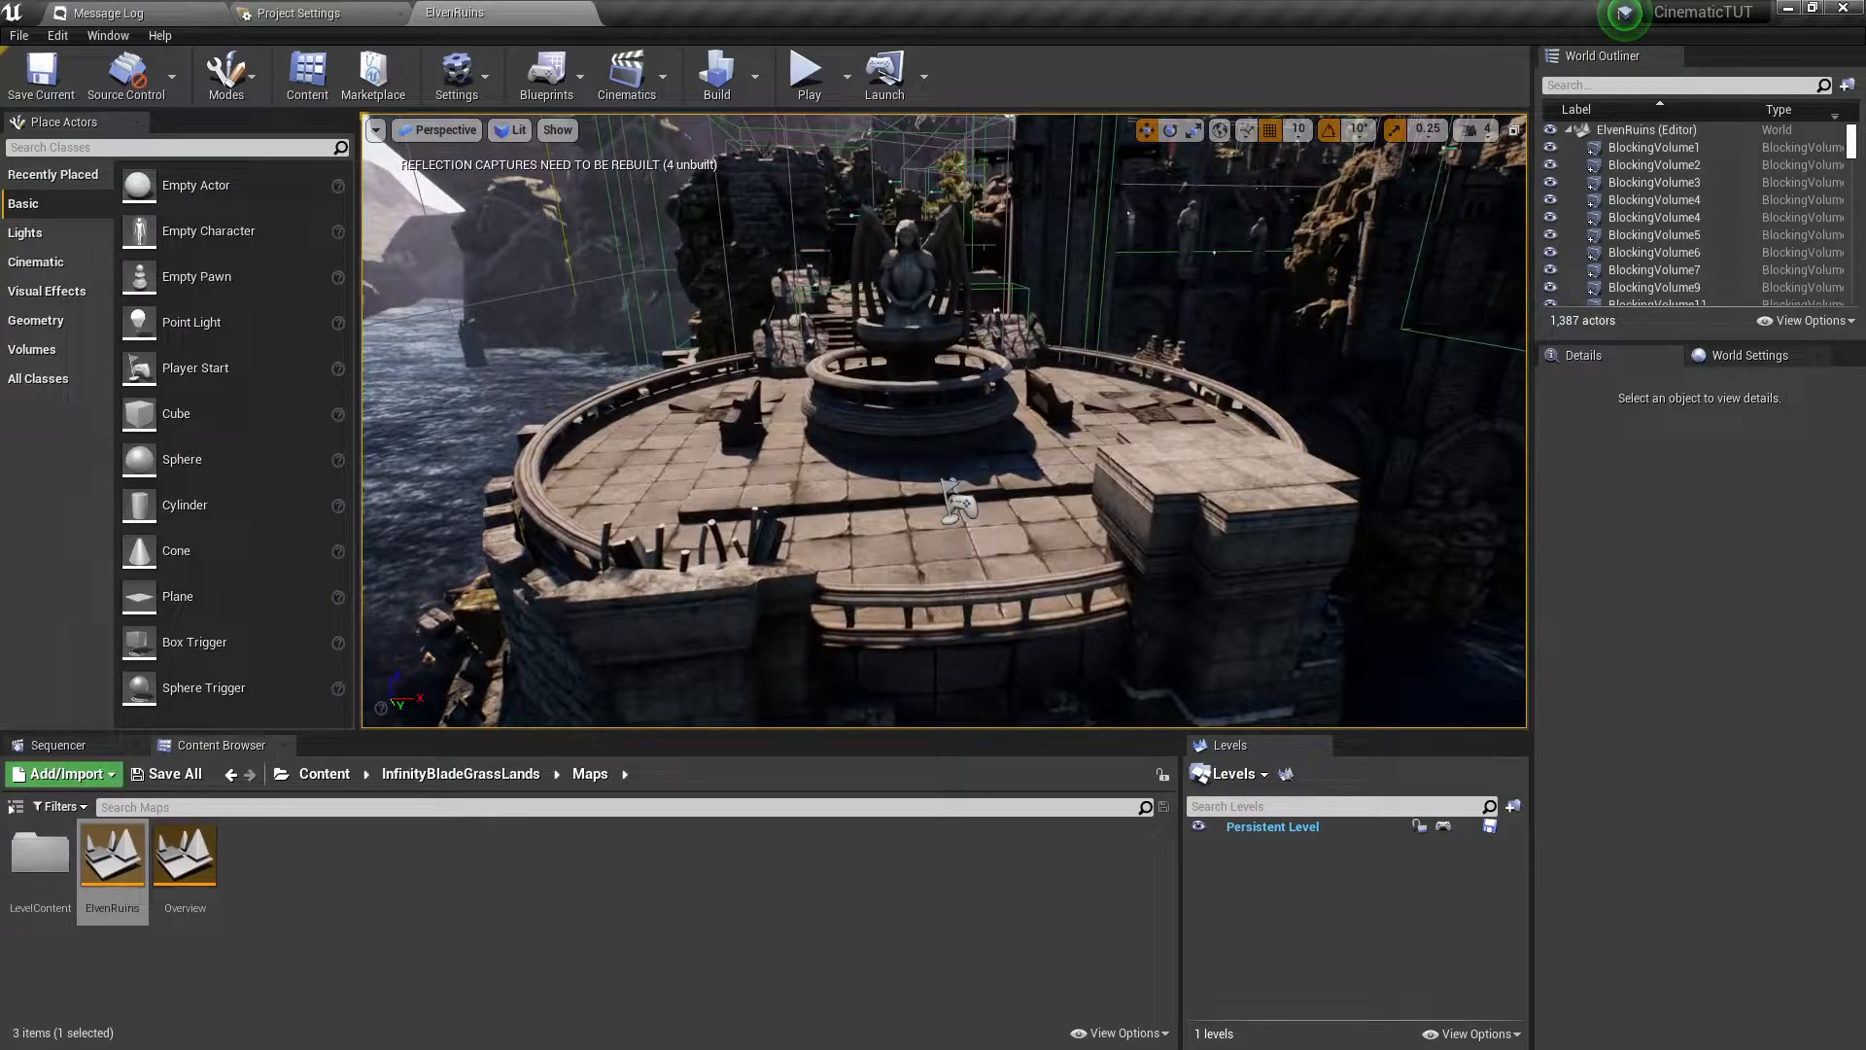
click(939, 486)
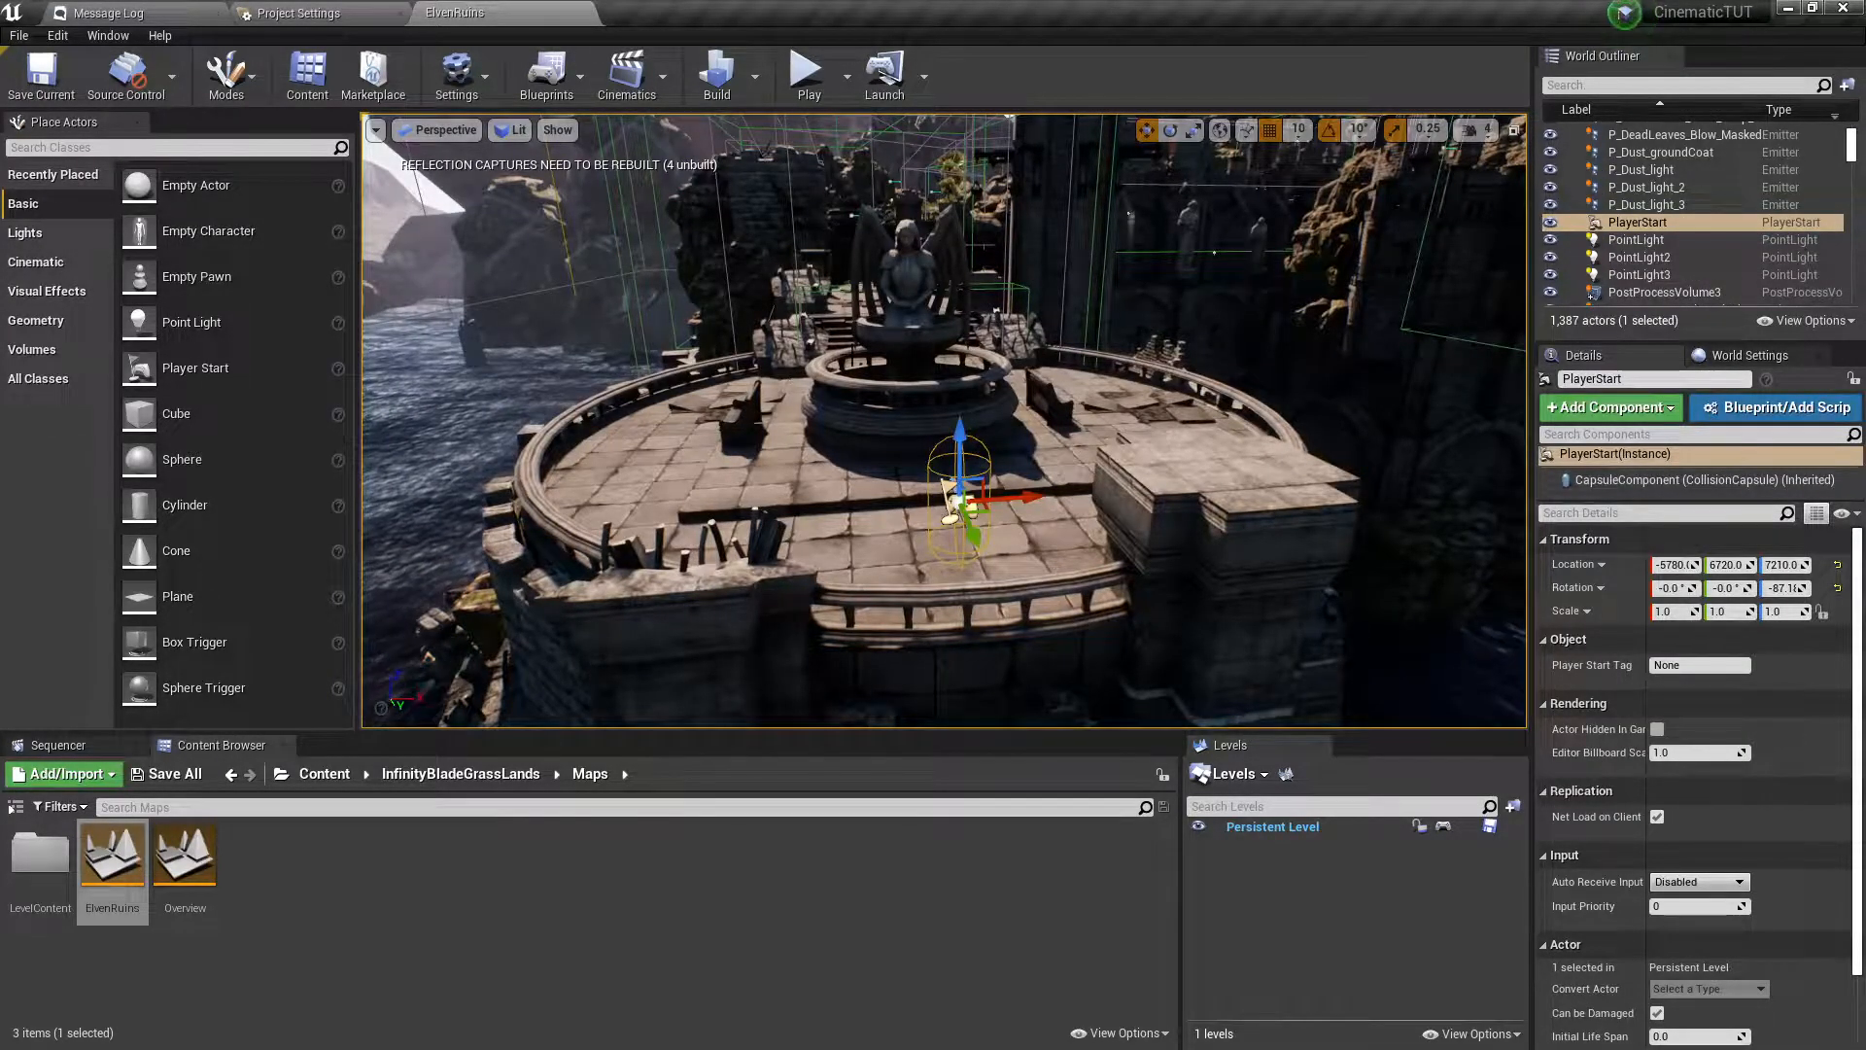
key(Delete)
Inspect the previews of the two existing cameras beside the fountain terrace, CameraActor4 and CameraActor7.
key(s)
right_drag(955, 535, 957, 461)
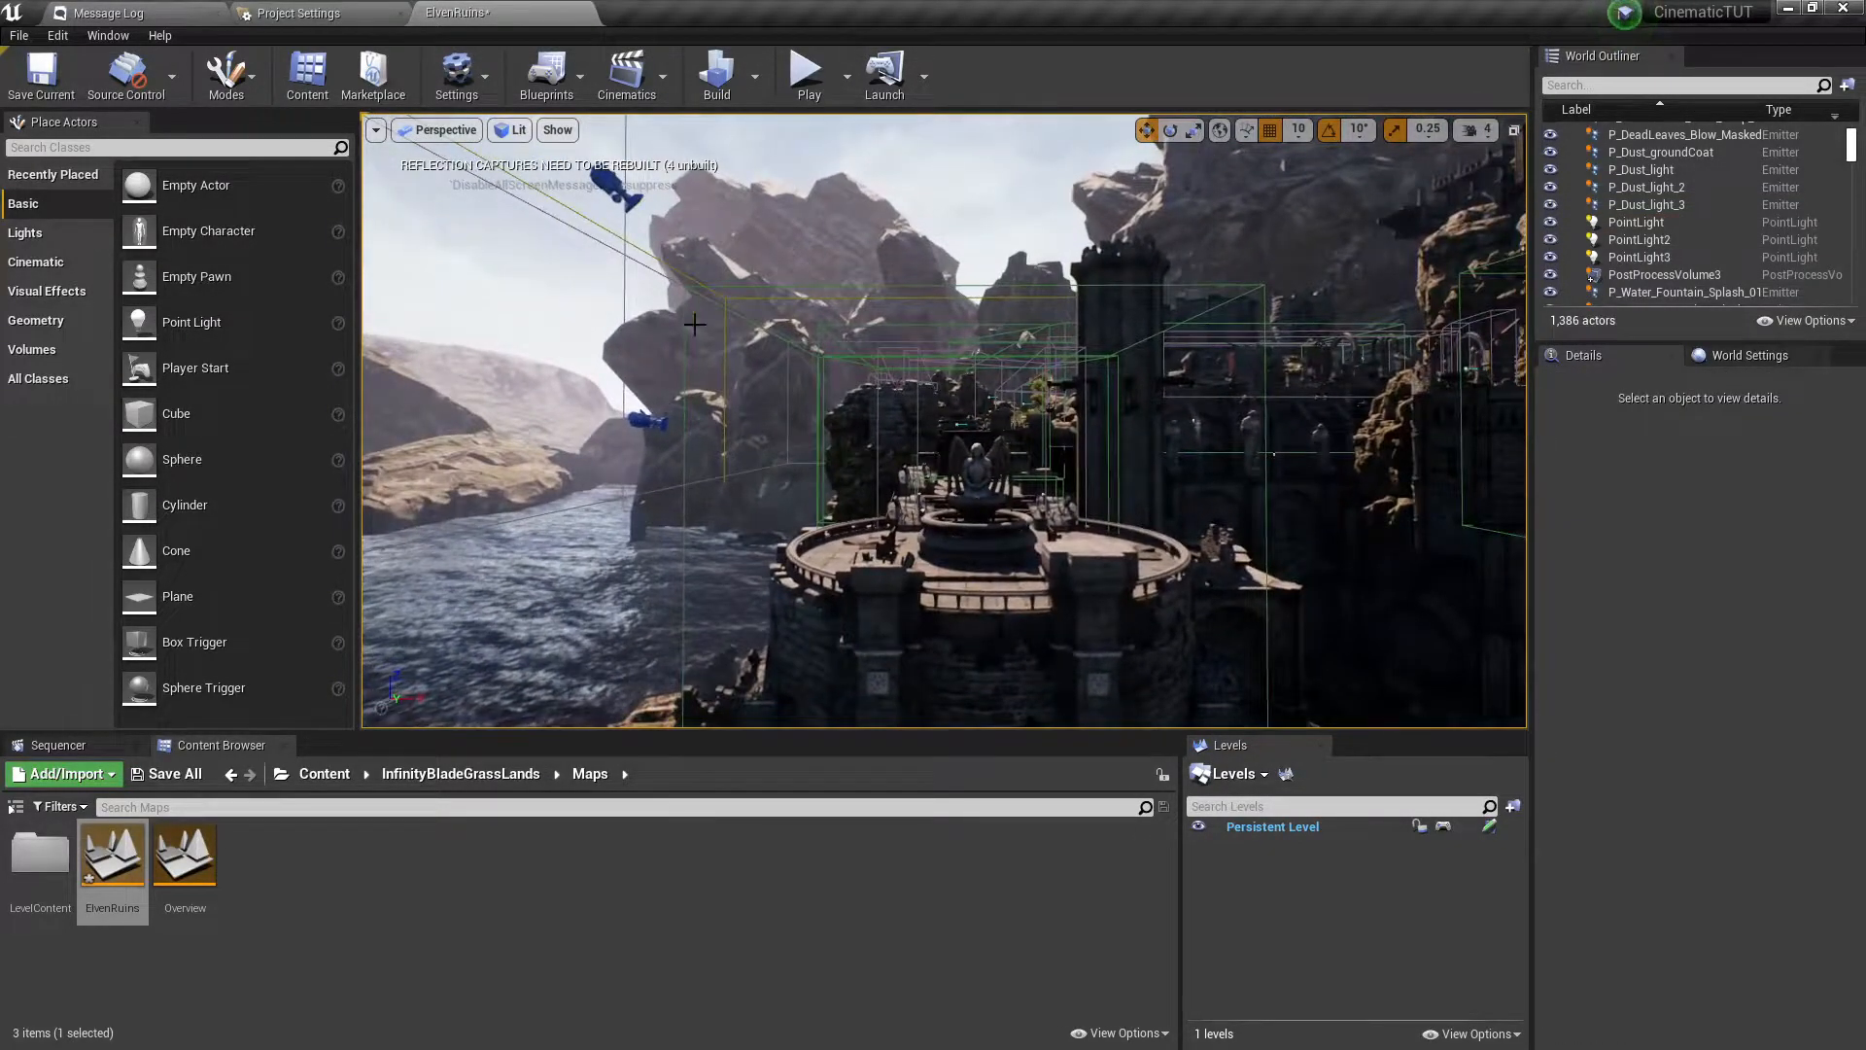
click(632, 191)
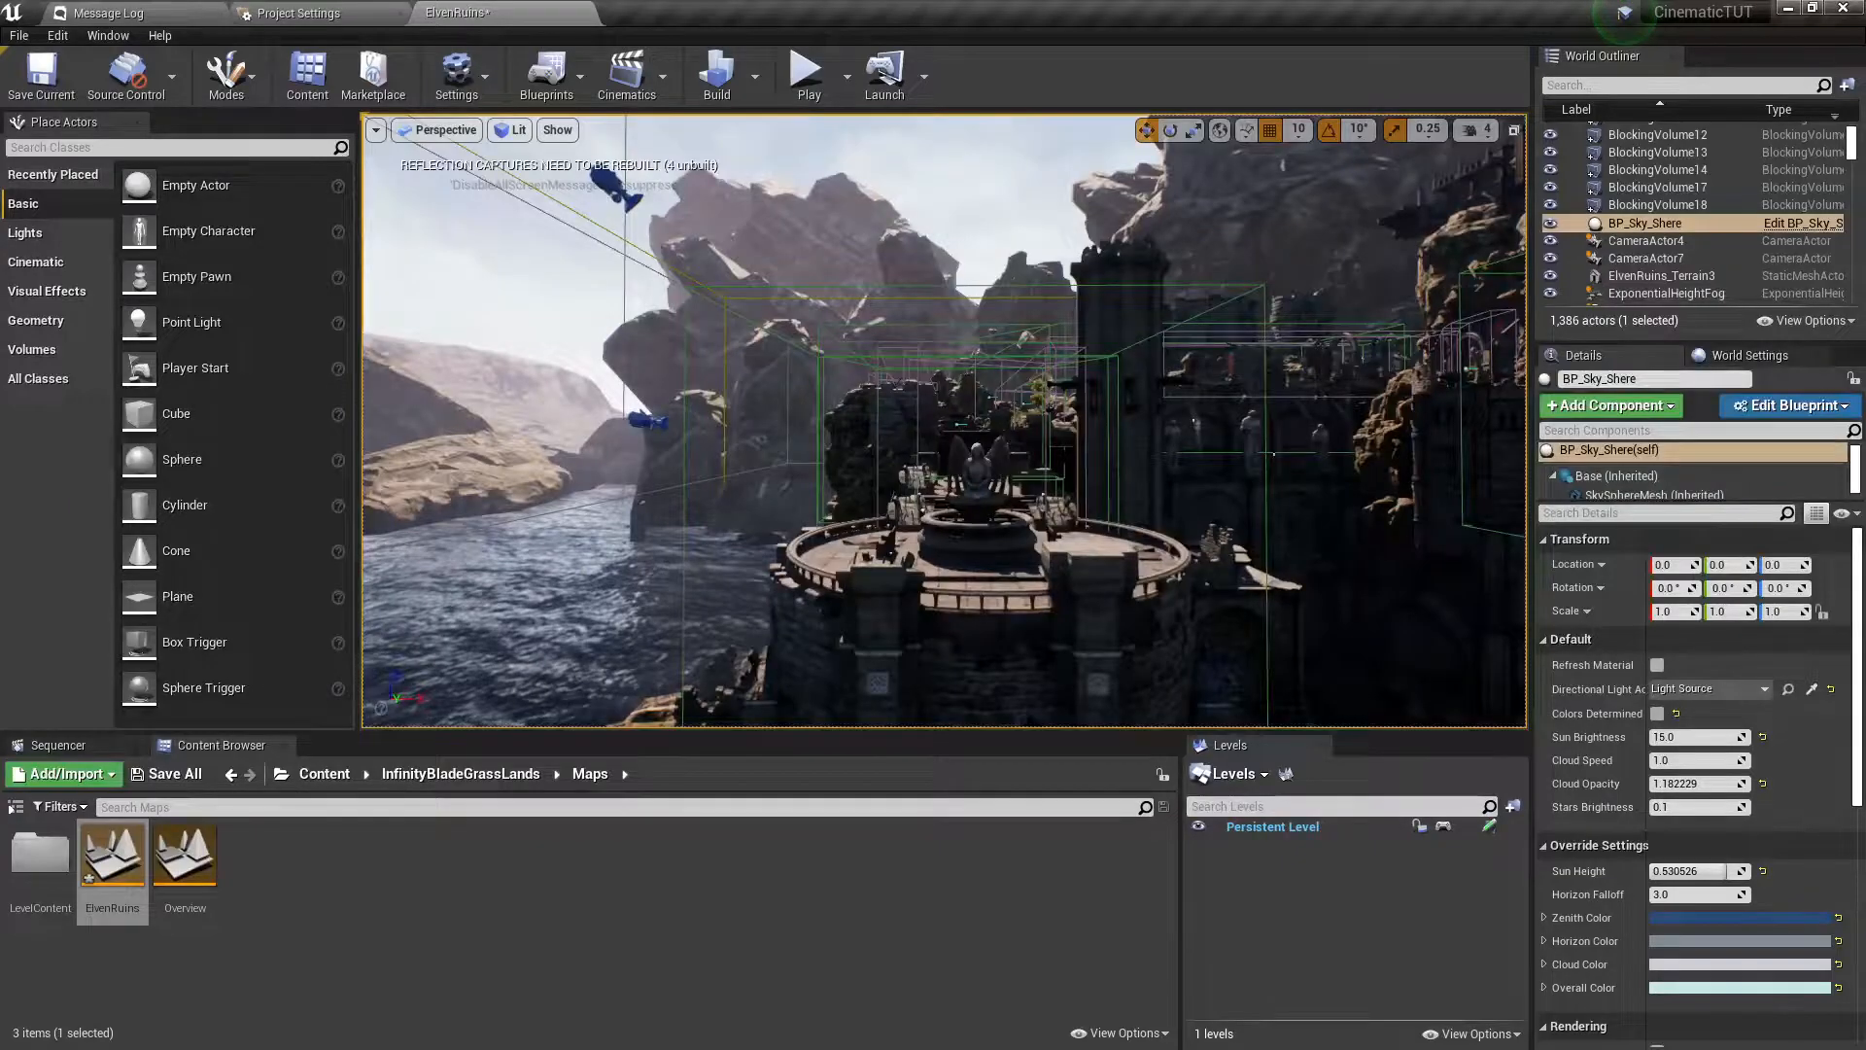
click(623, 189)
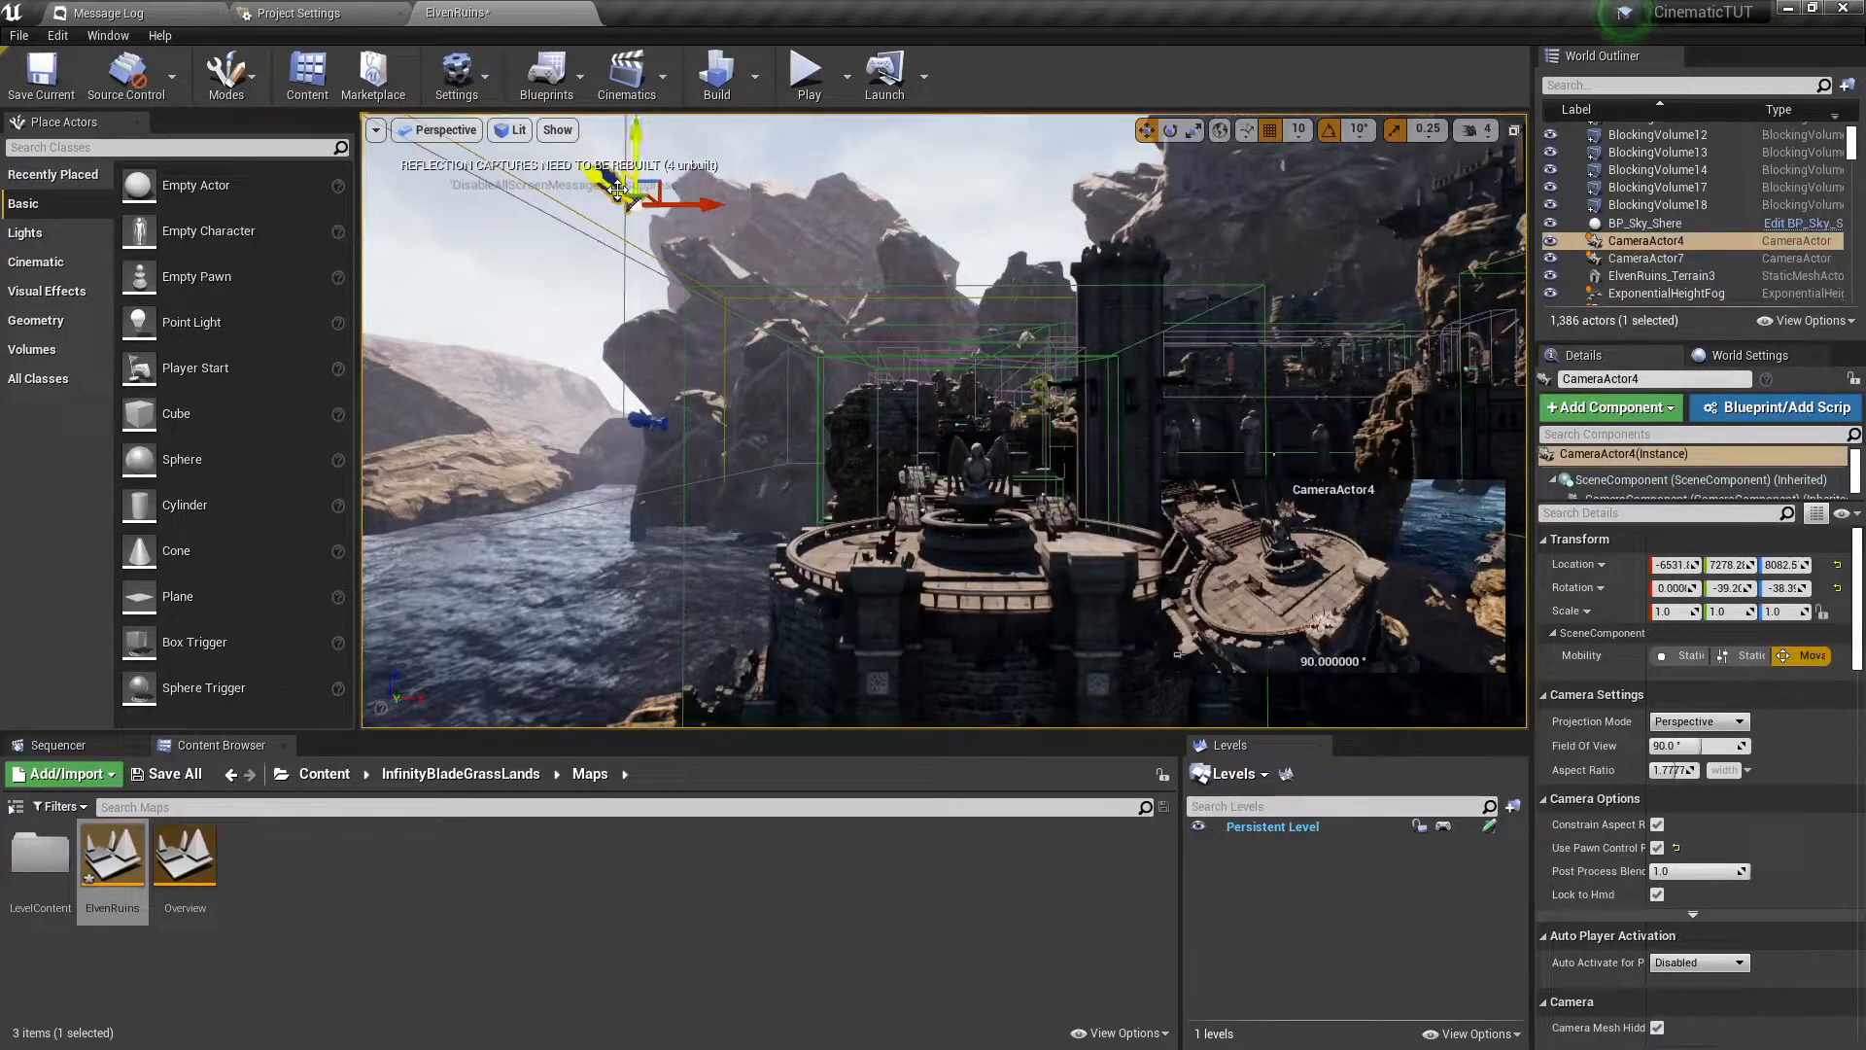
click(647, 422)
right_drag(752, 337, 831, 356)
key(w)
key(s)
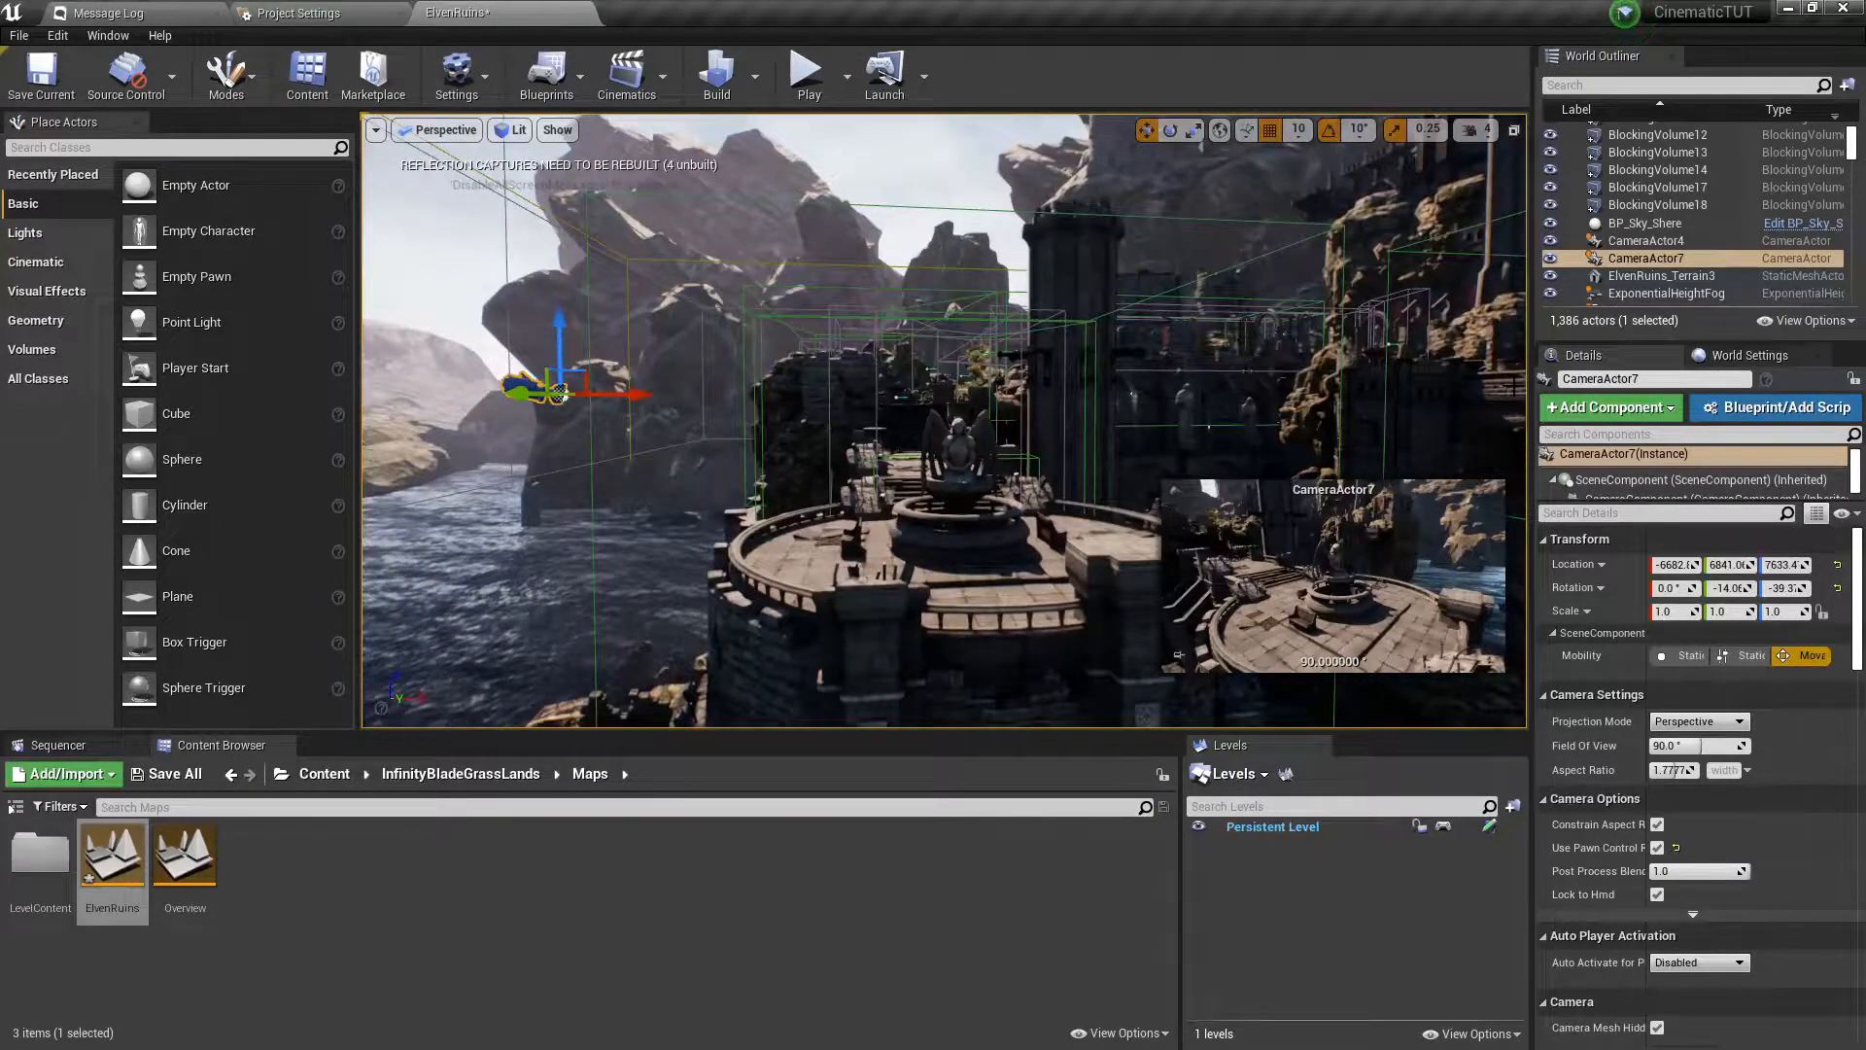
Filter the level's actors by "cam", delete both CameraActor4 and CameraActor7, and clear the filter.
click(1679, 85)
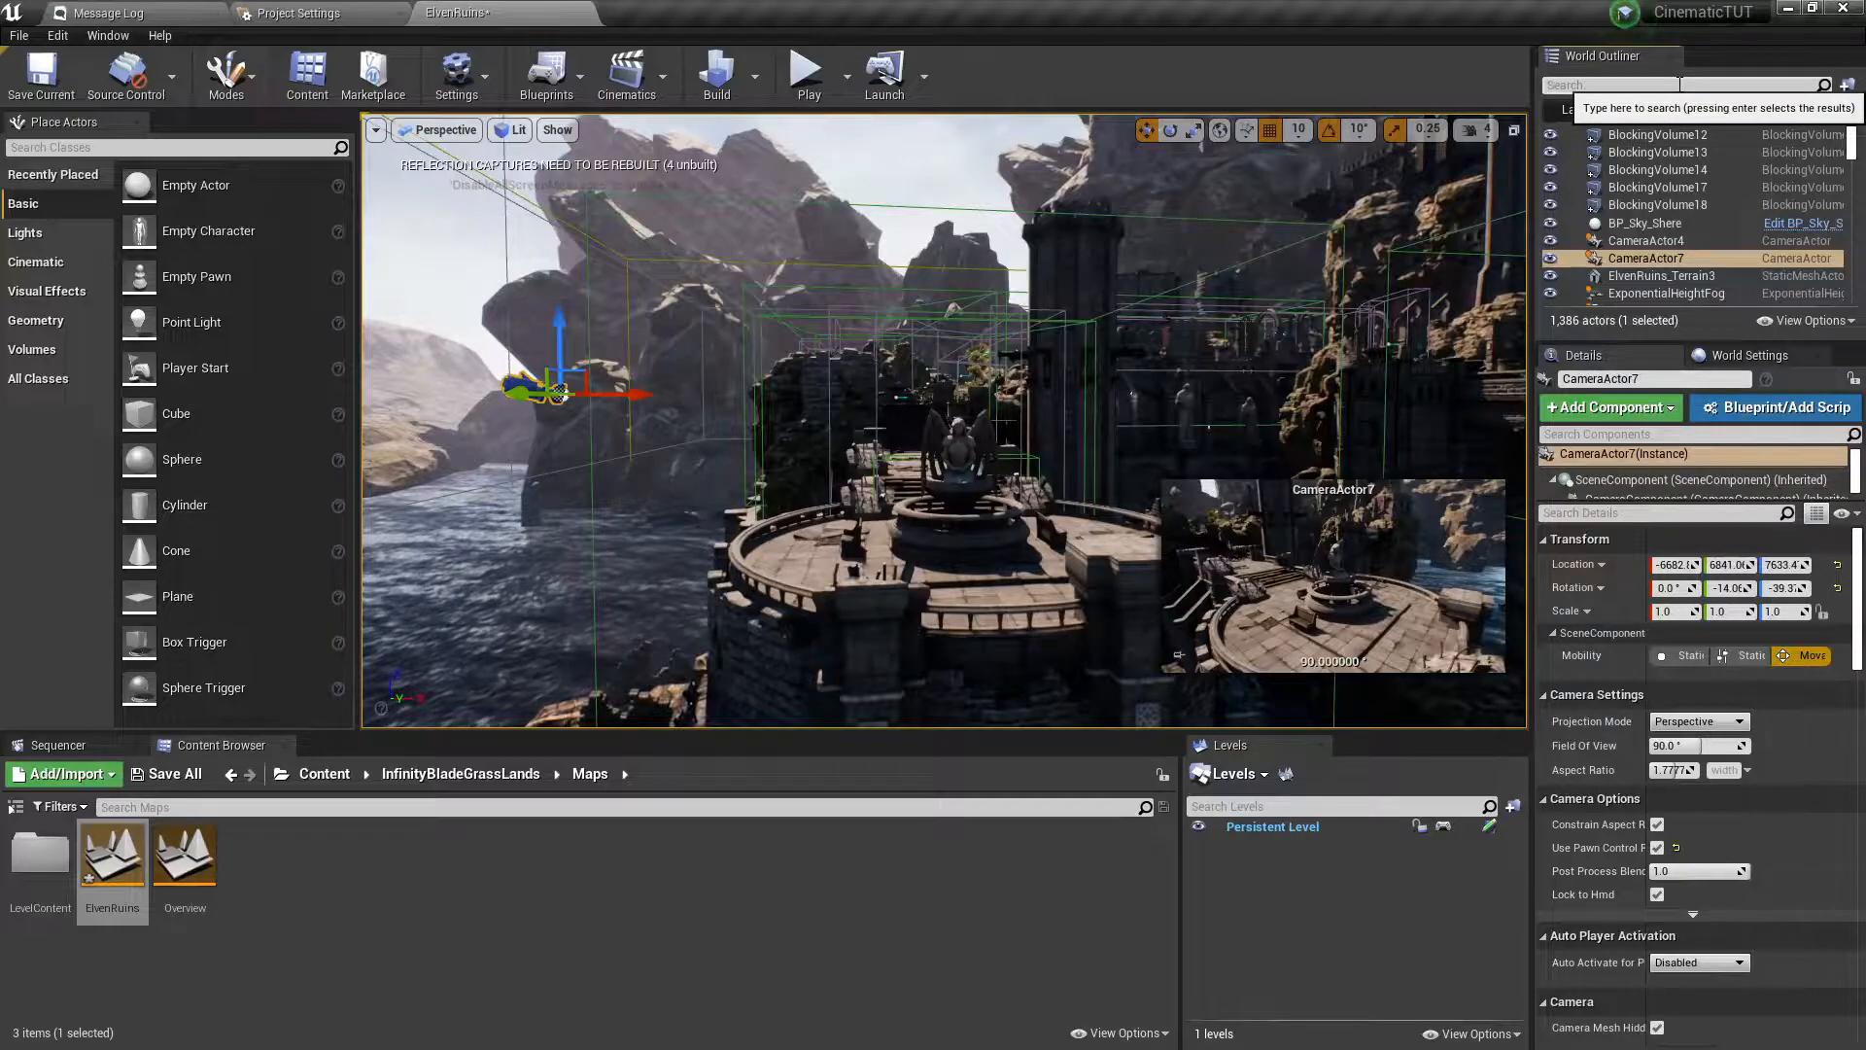
text(cam)
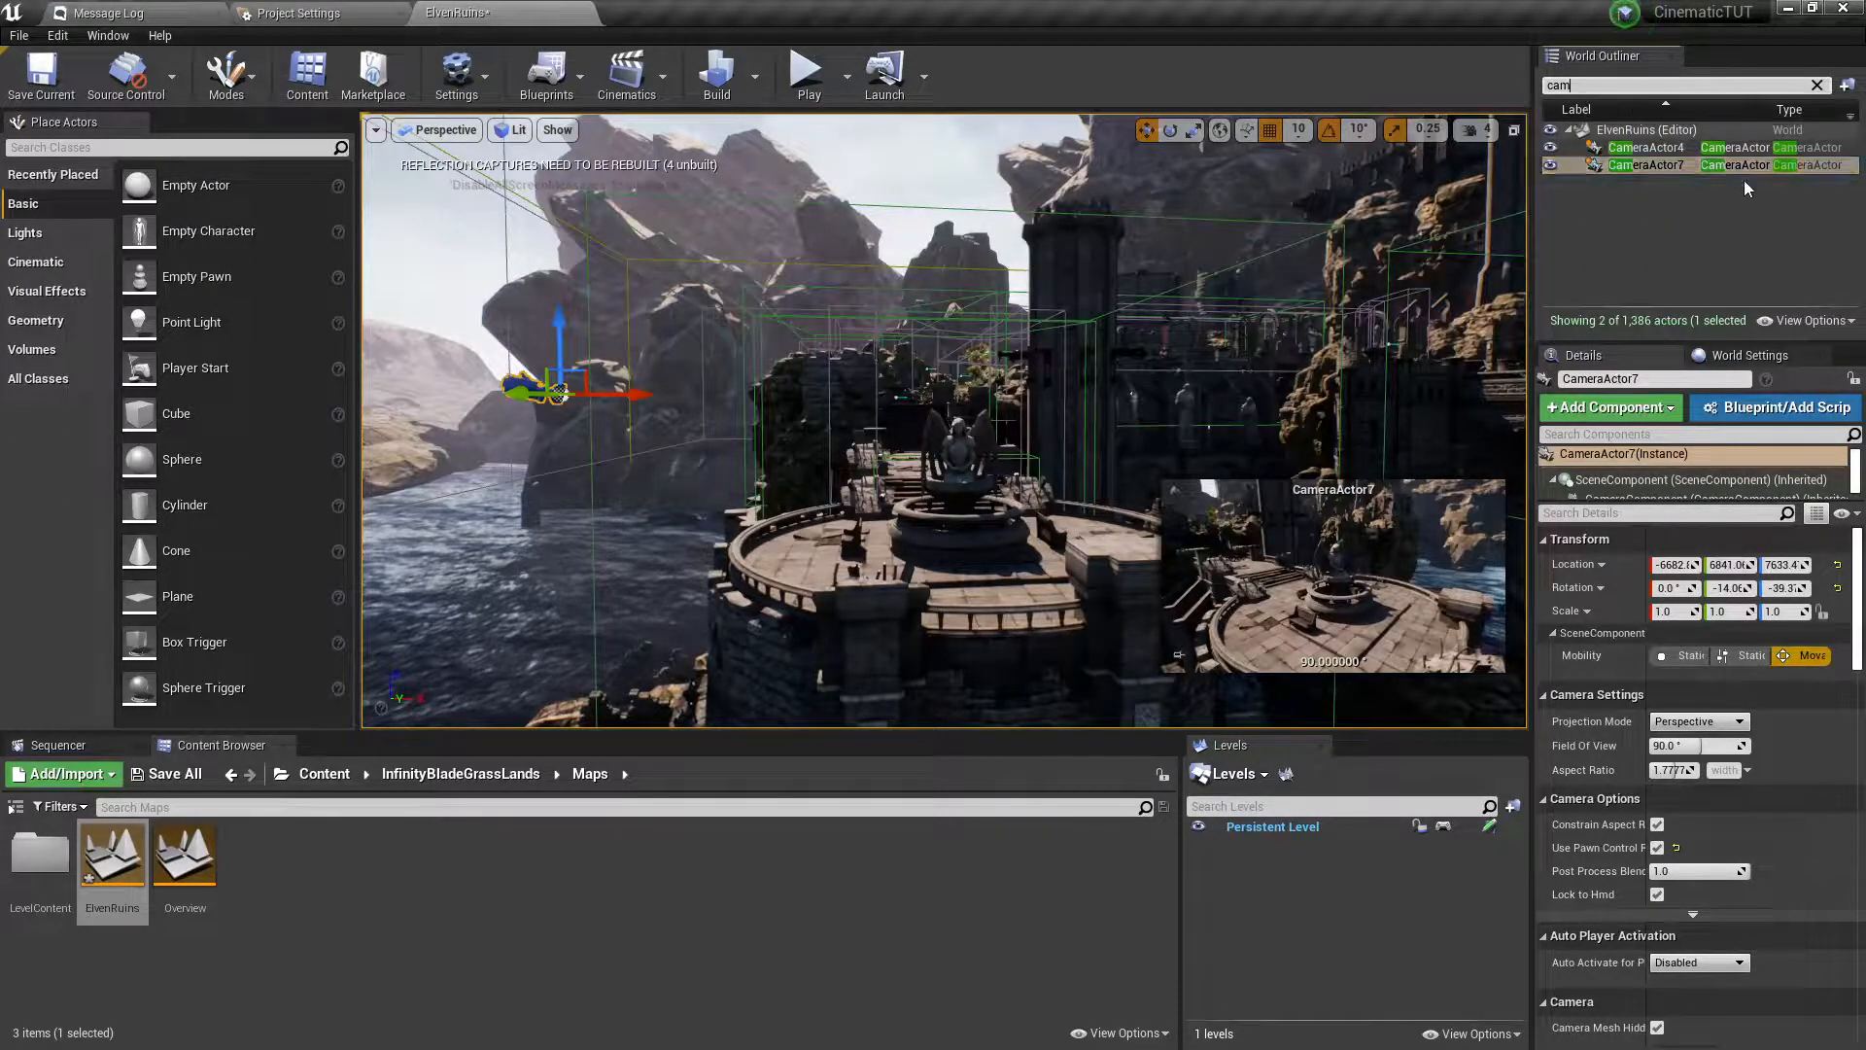
ctrl+click(1626, 151)
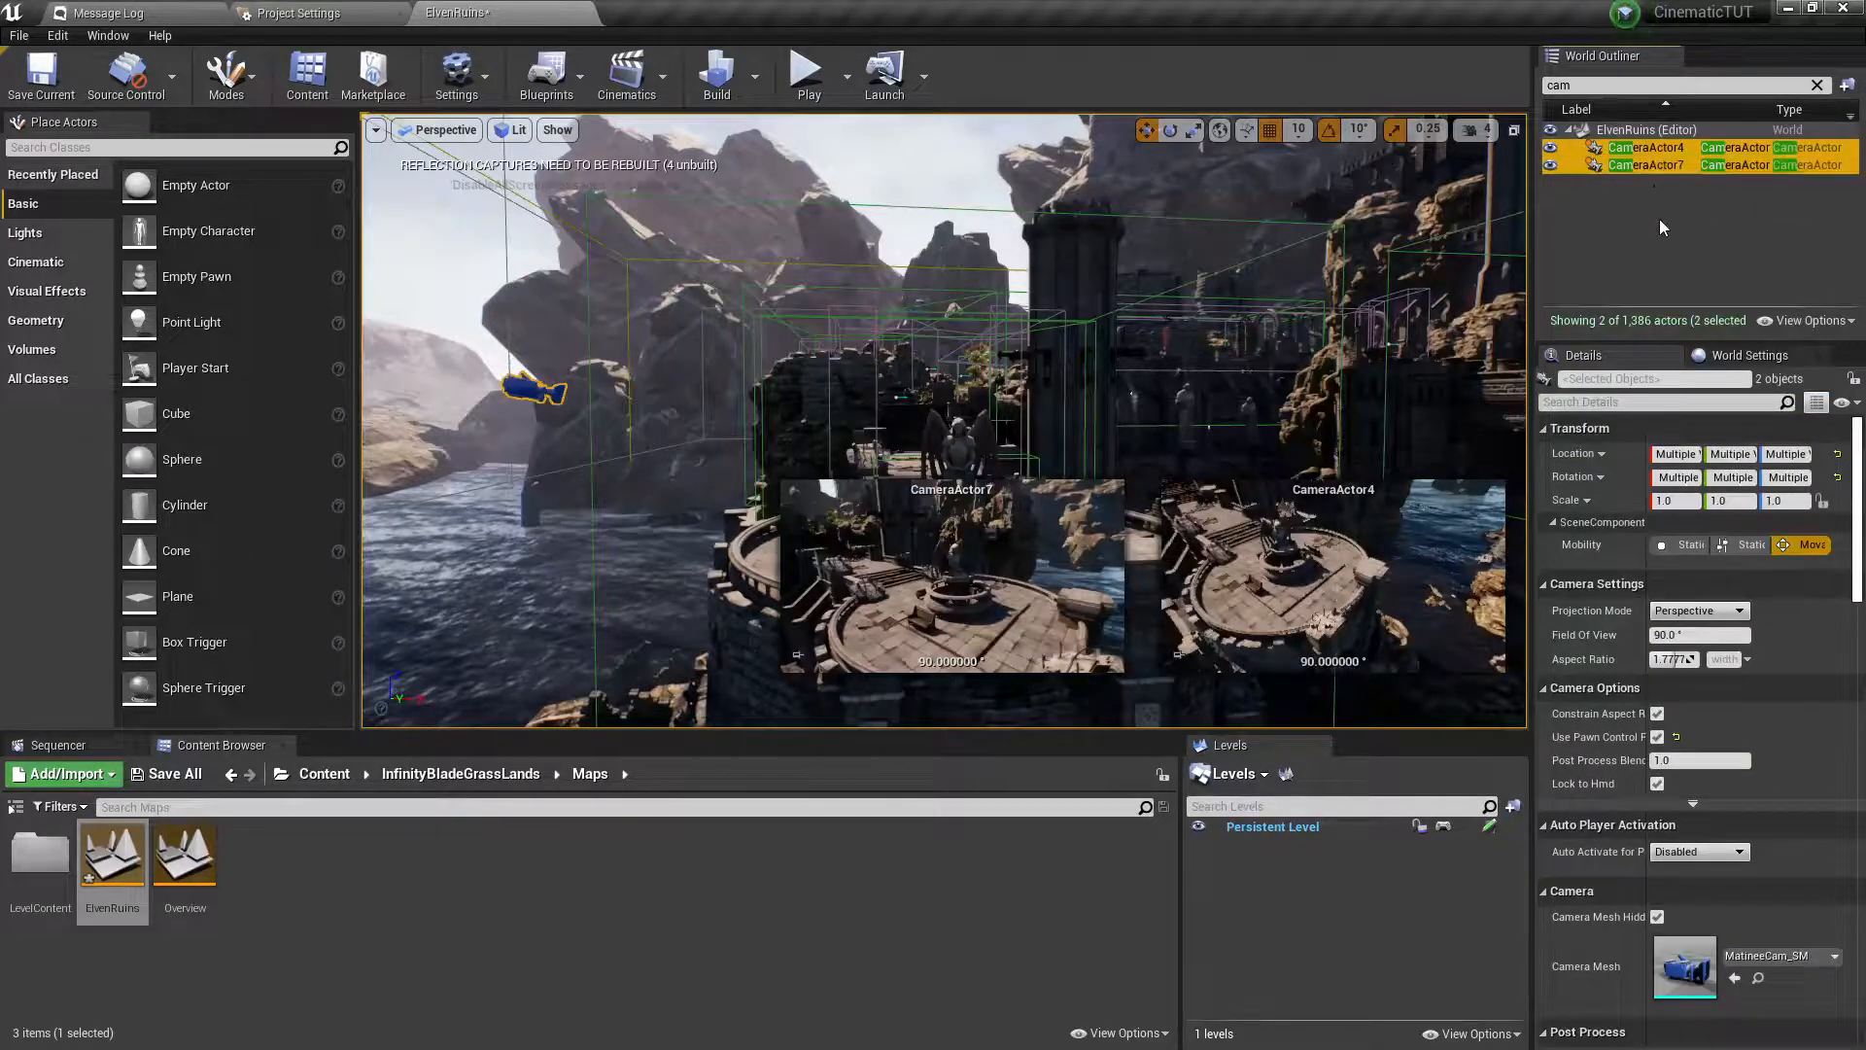
key(Delete)
click(1816, 84)
click(1567, 129)
click(1566, 129)
scroll(1662, 194, down, 4)
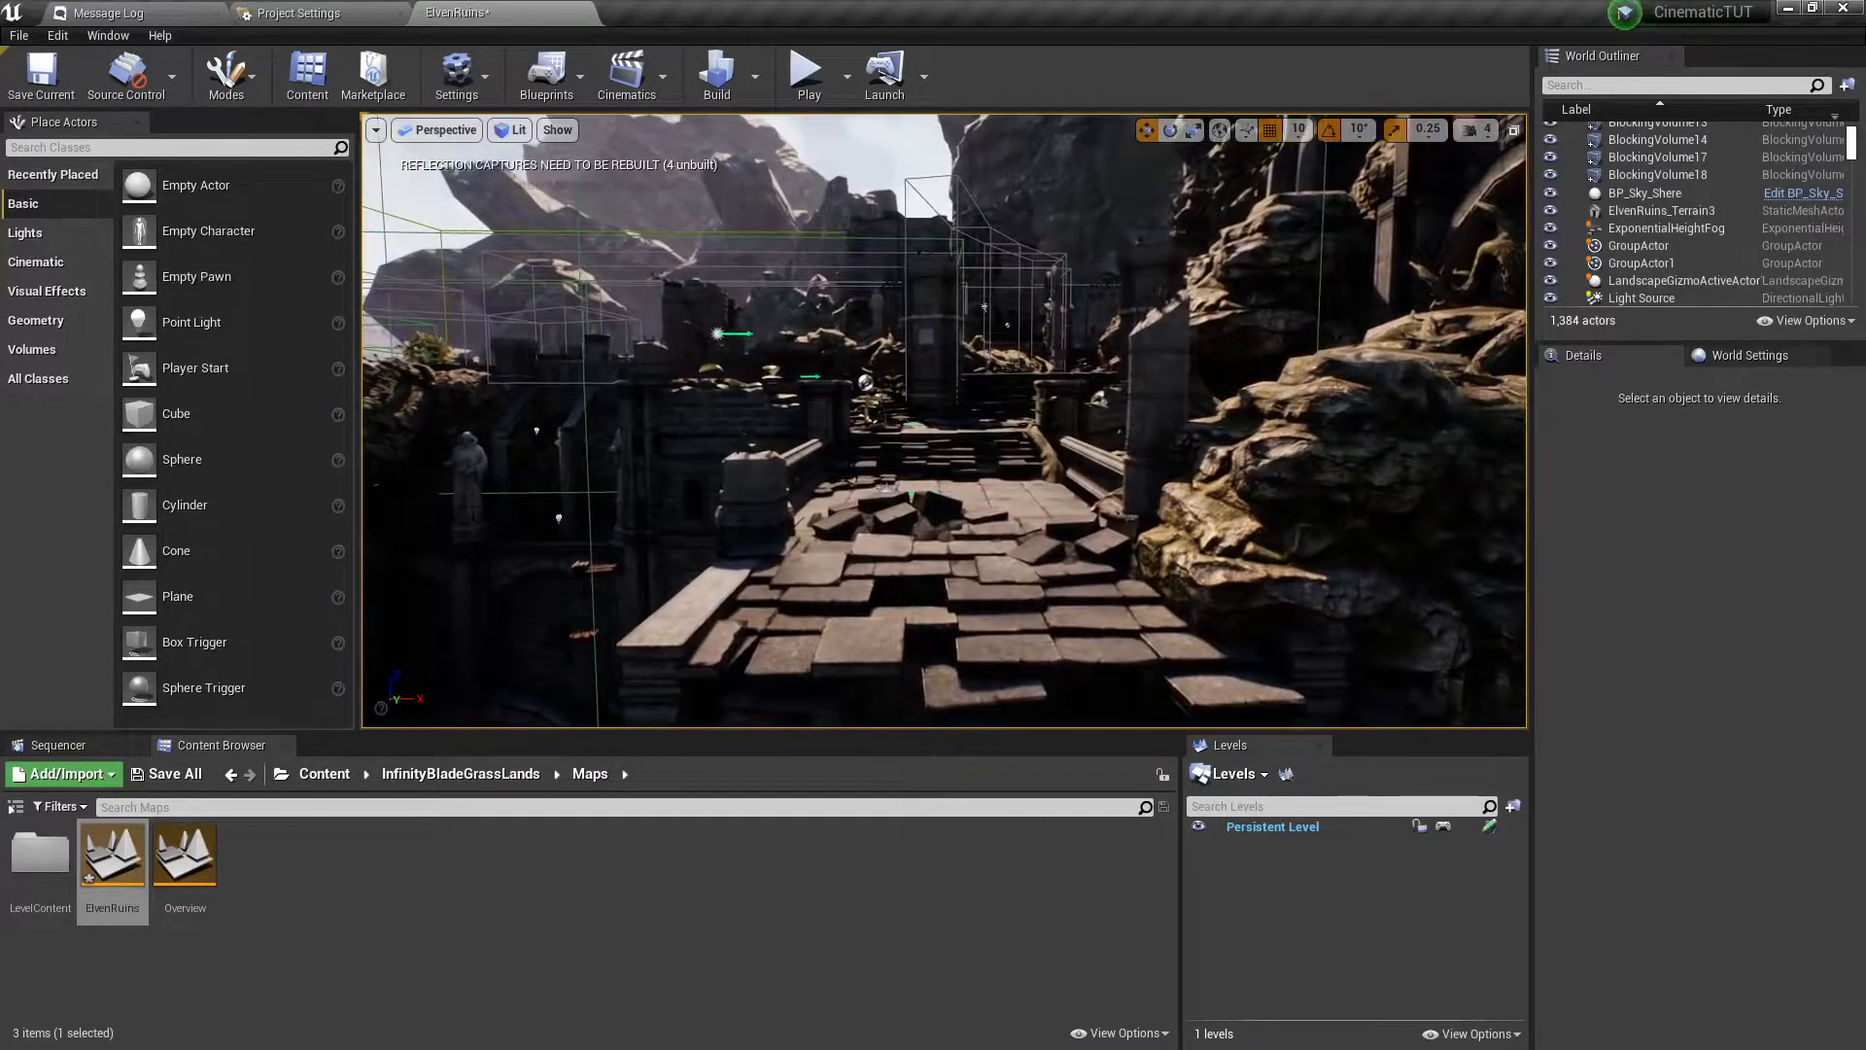
Explore the ruins and frame the viewport on the angel fountain terrace with the tower behind it.
right_drag(944, 421, 865, 420)
key(w)
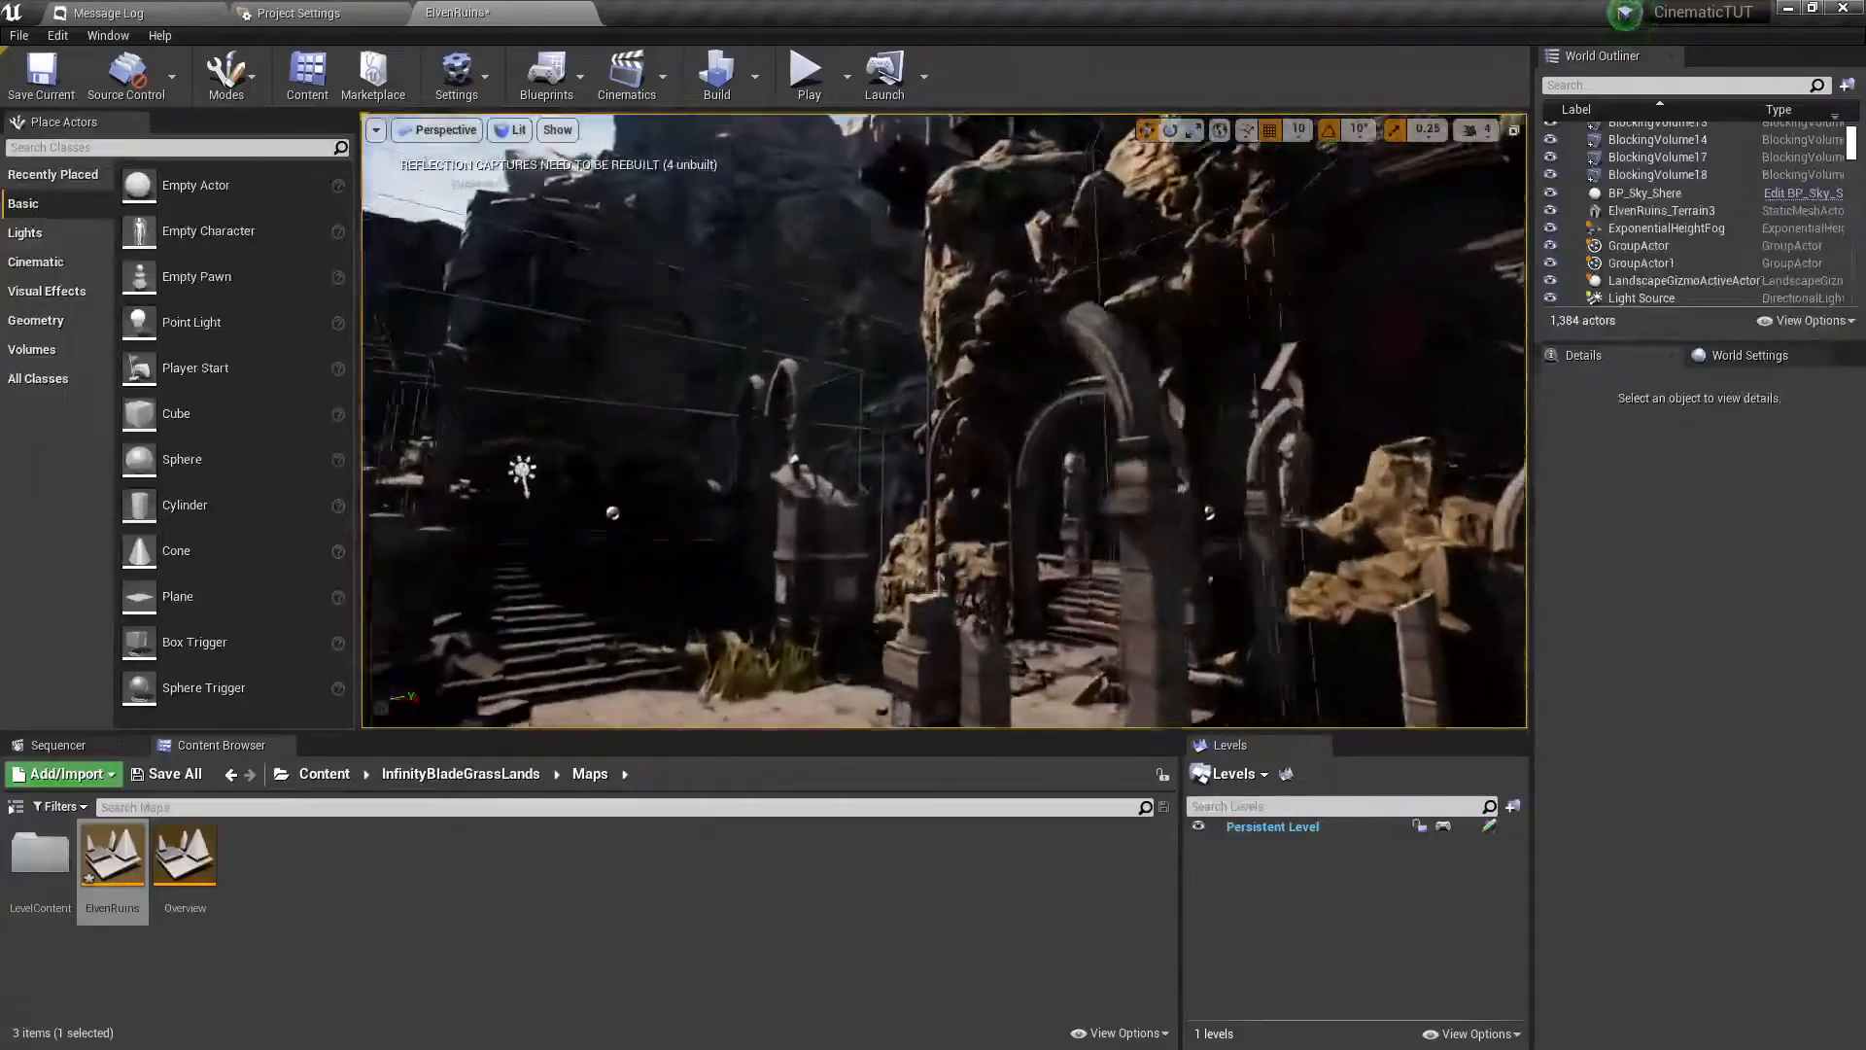
right_drag(943, 421, 874, 432)
key(s)
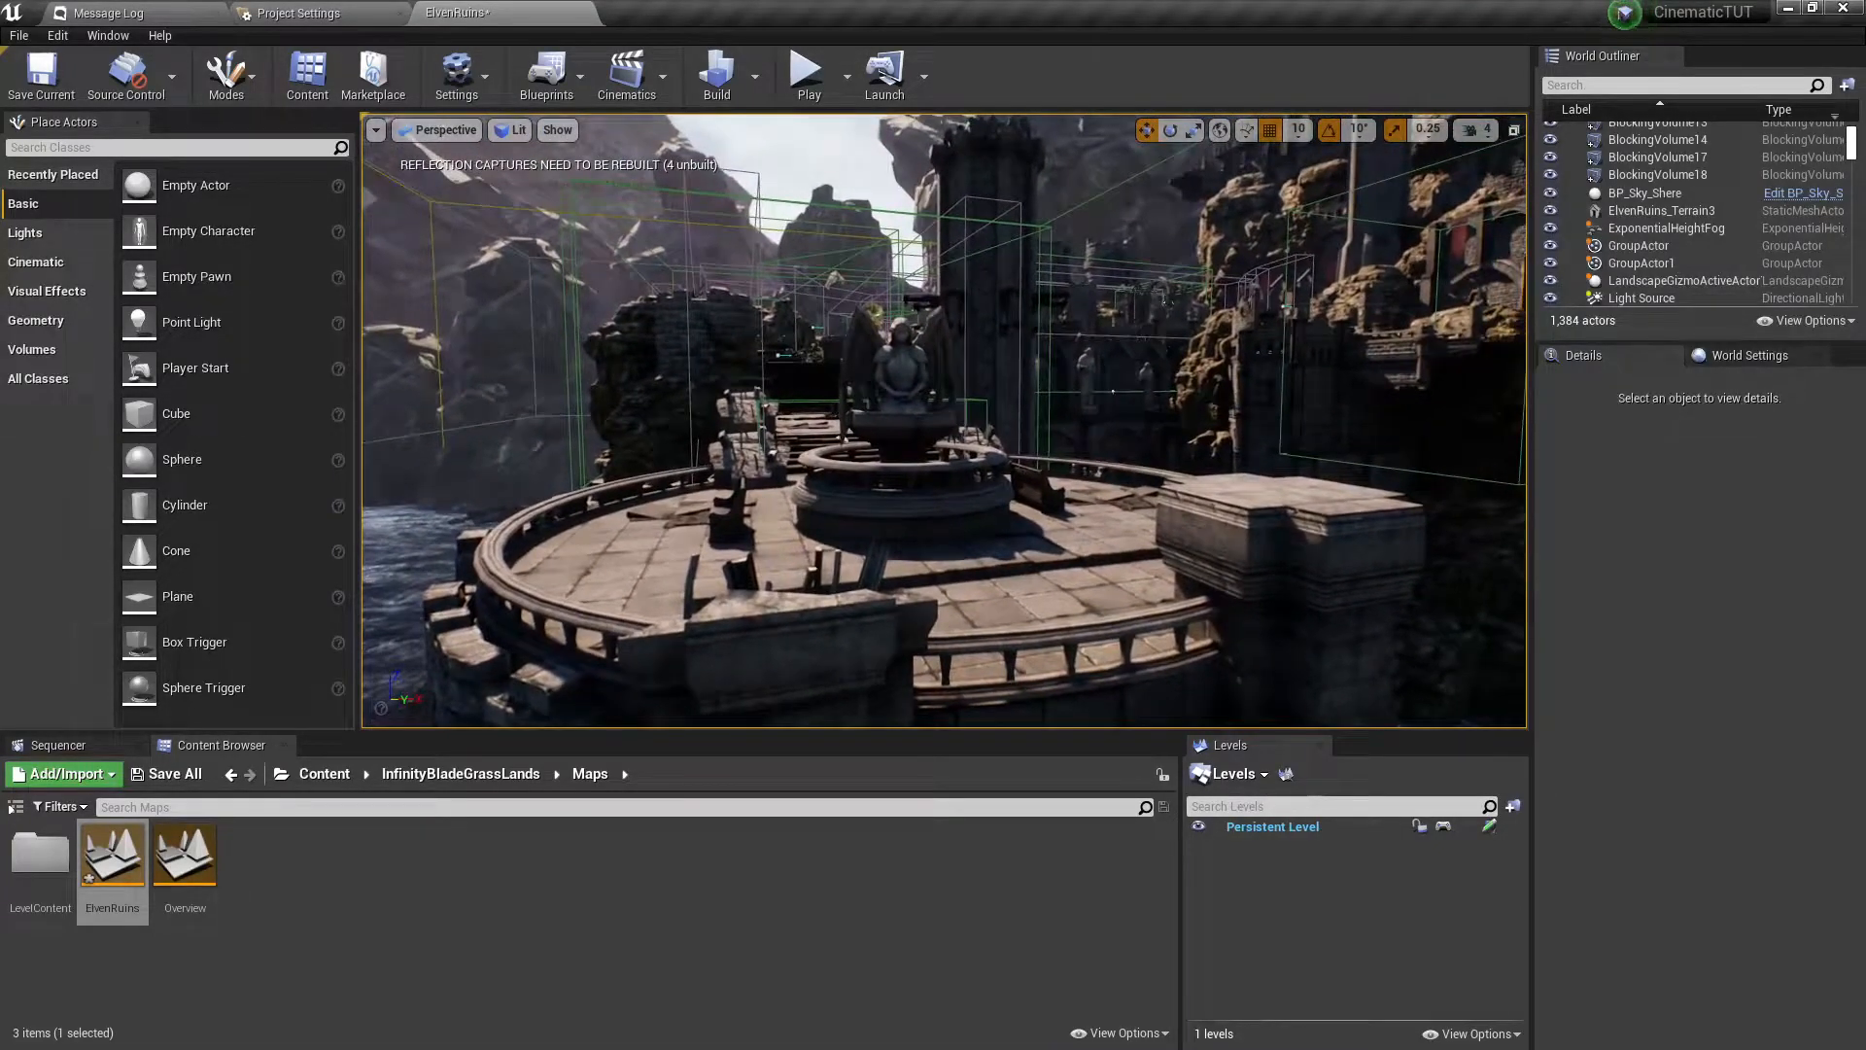
right_drag(943, 420, 1177, 248)
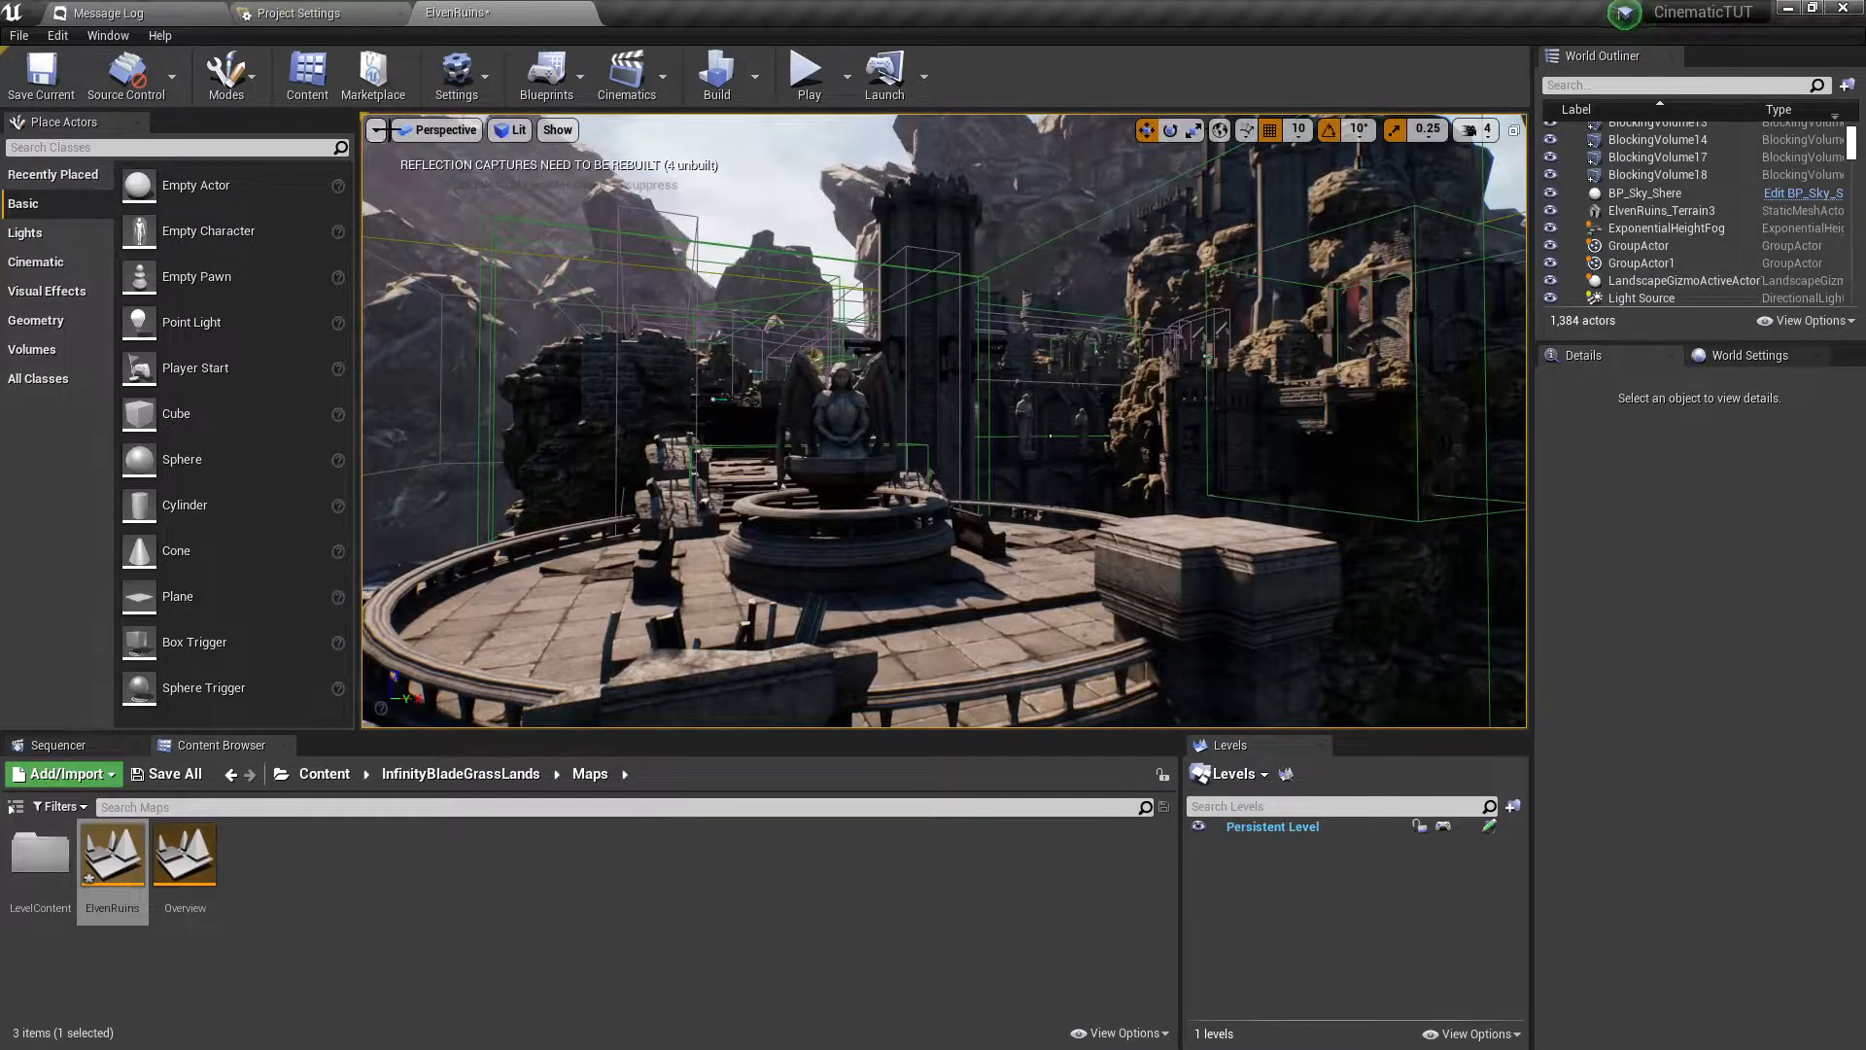
Try a CineCameraActor at the current viewport position and delete it again.
click(377, 130)
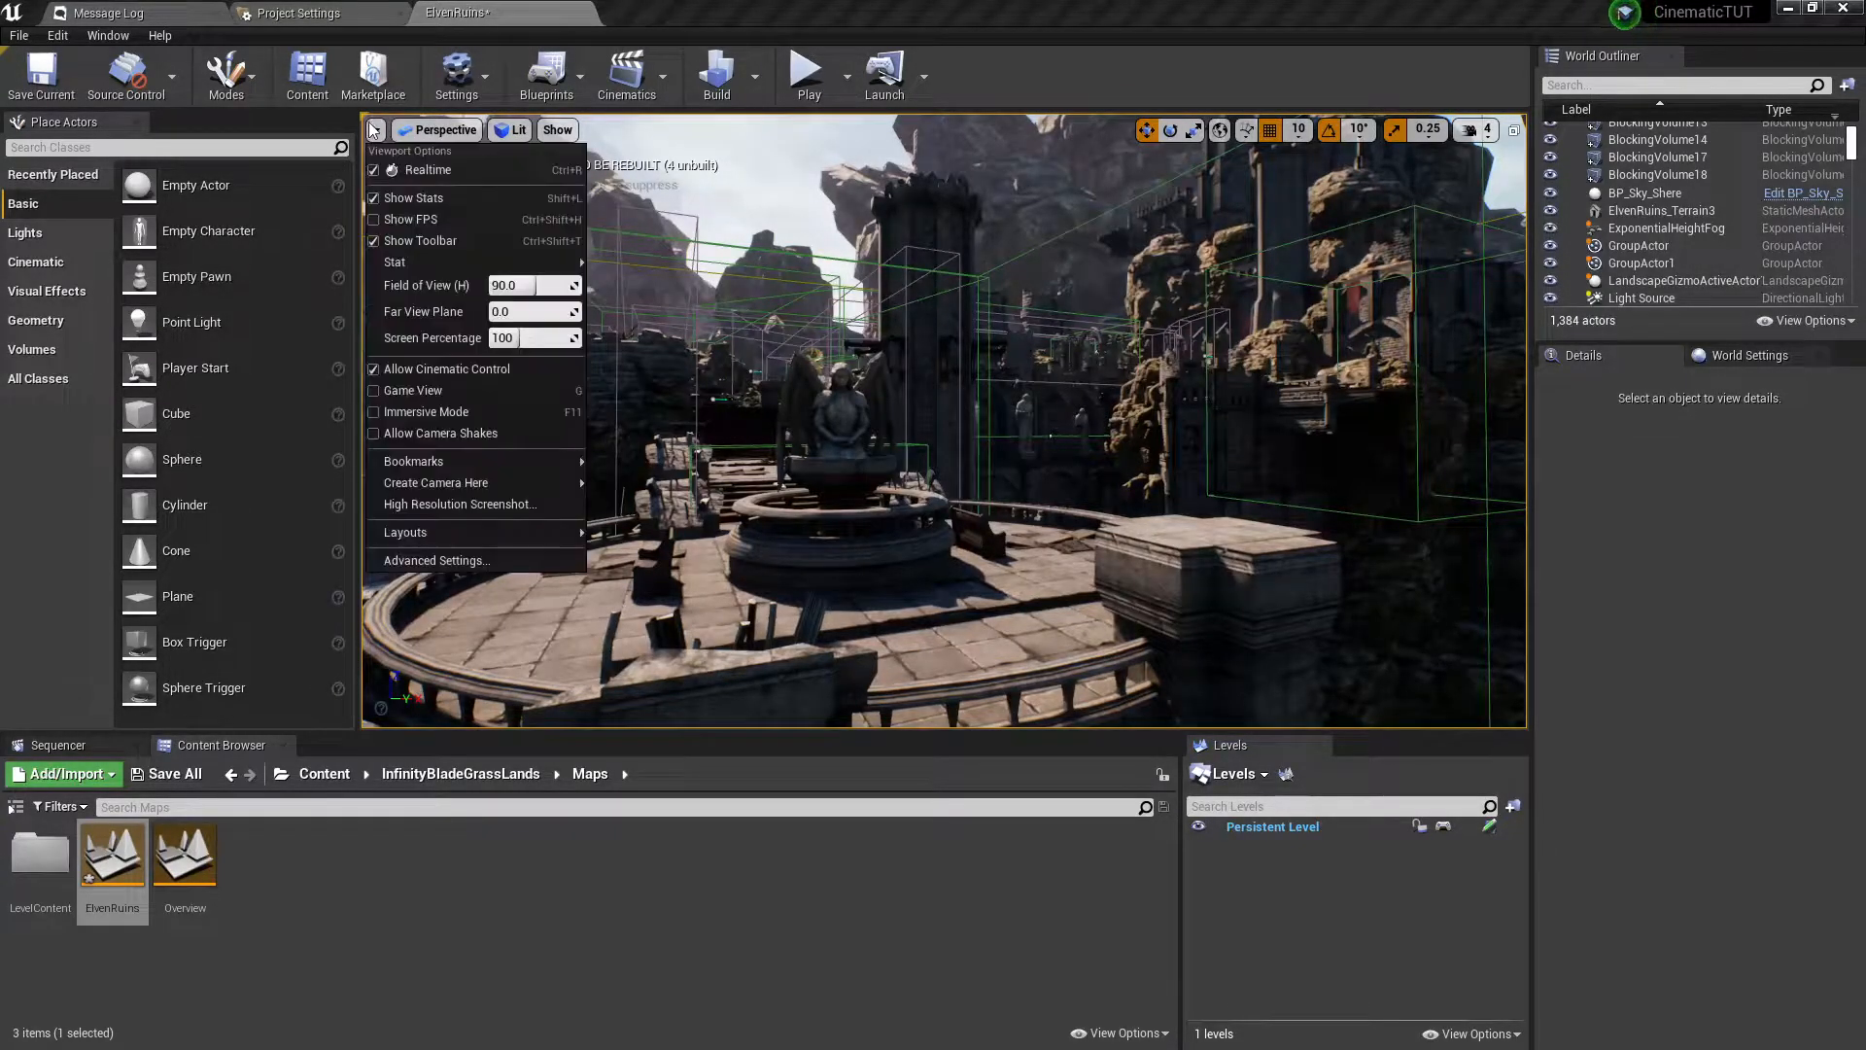
mouse_move(403, 482)
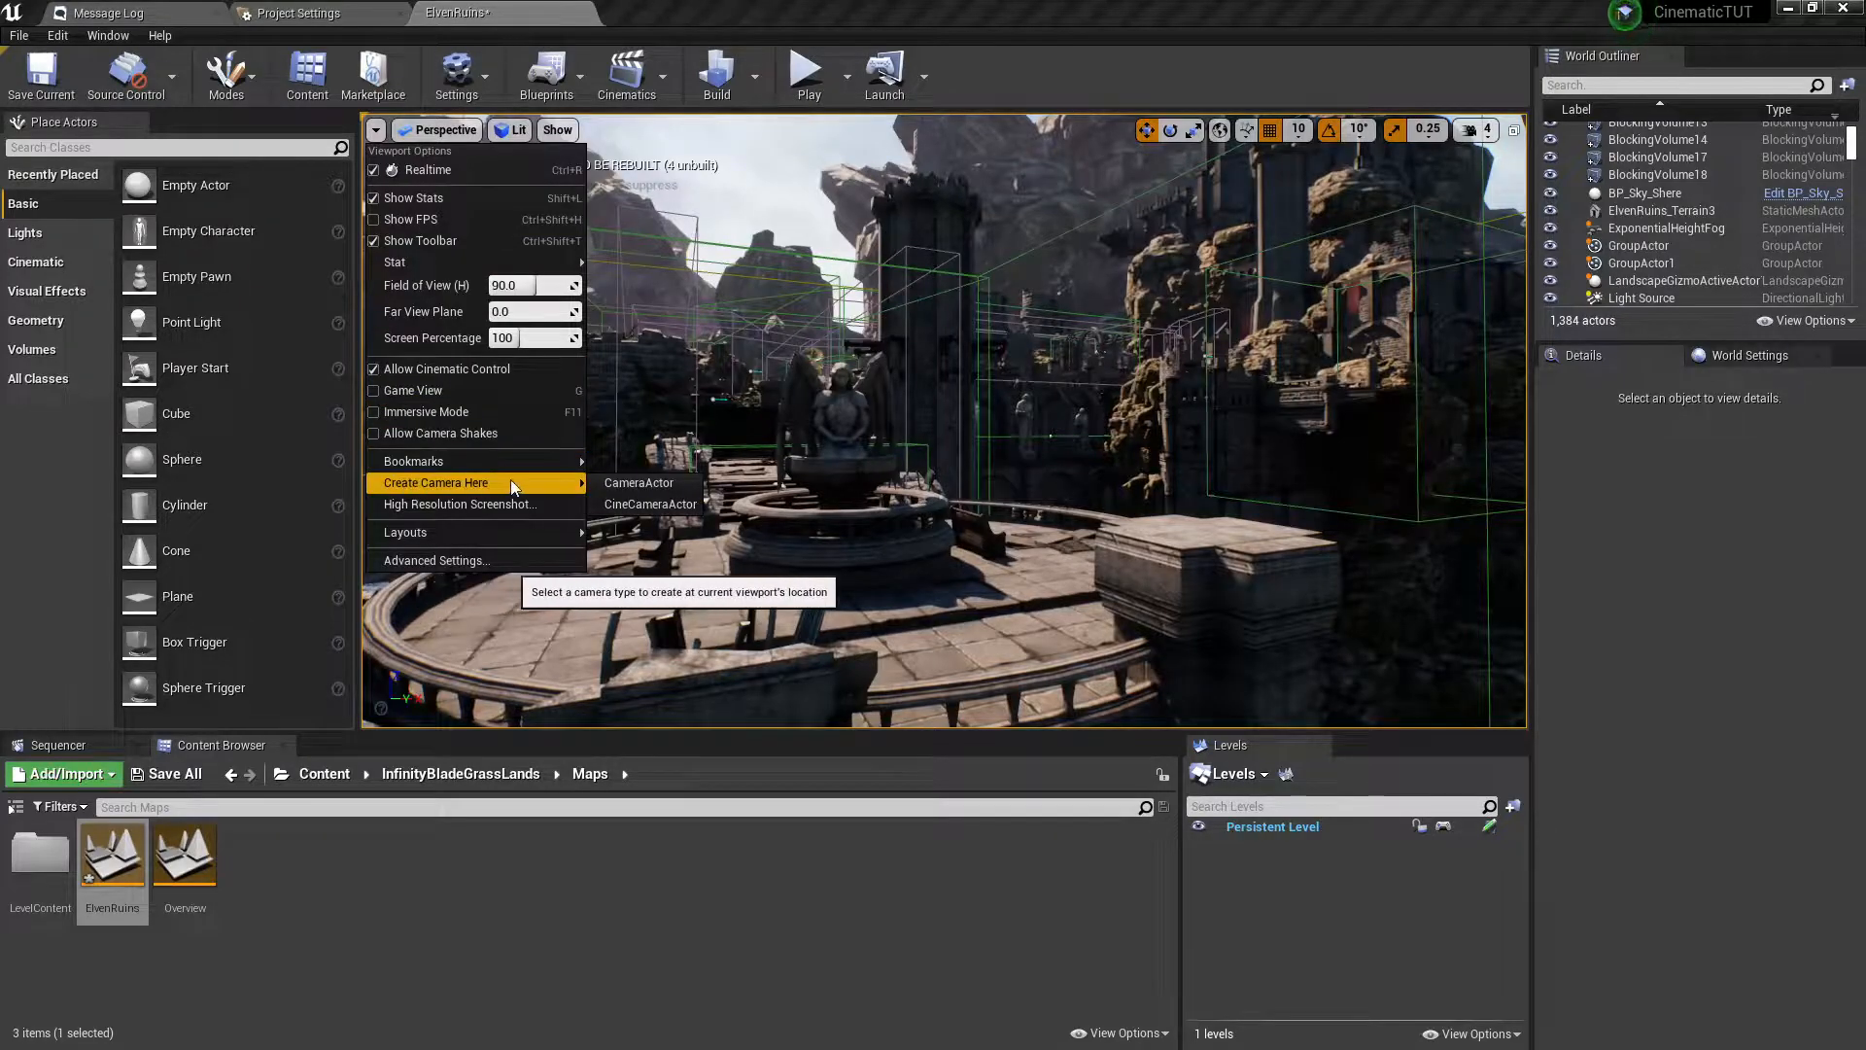
click(659, 508)
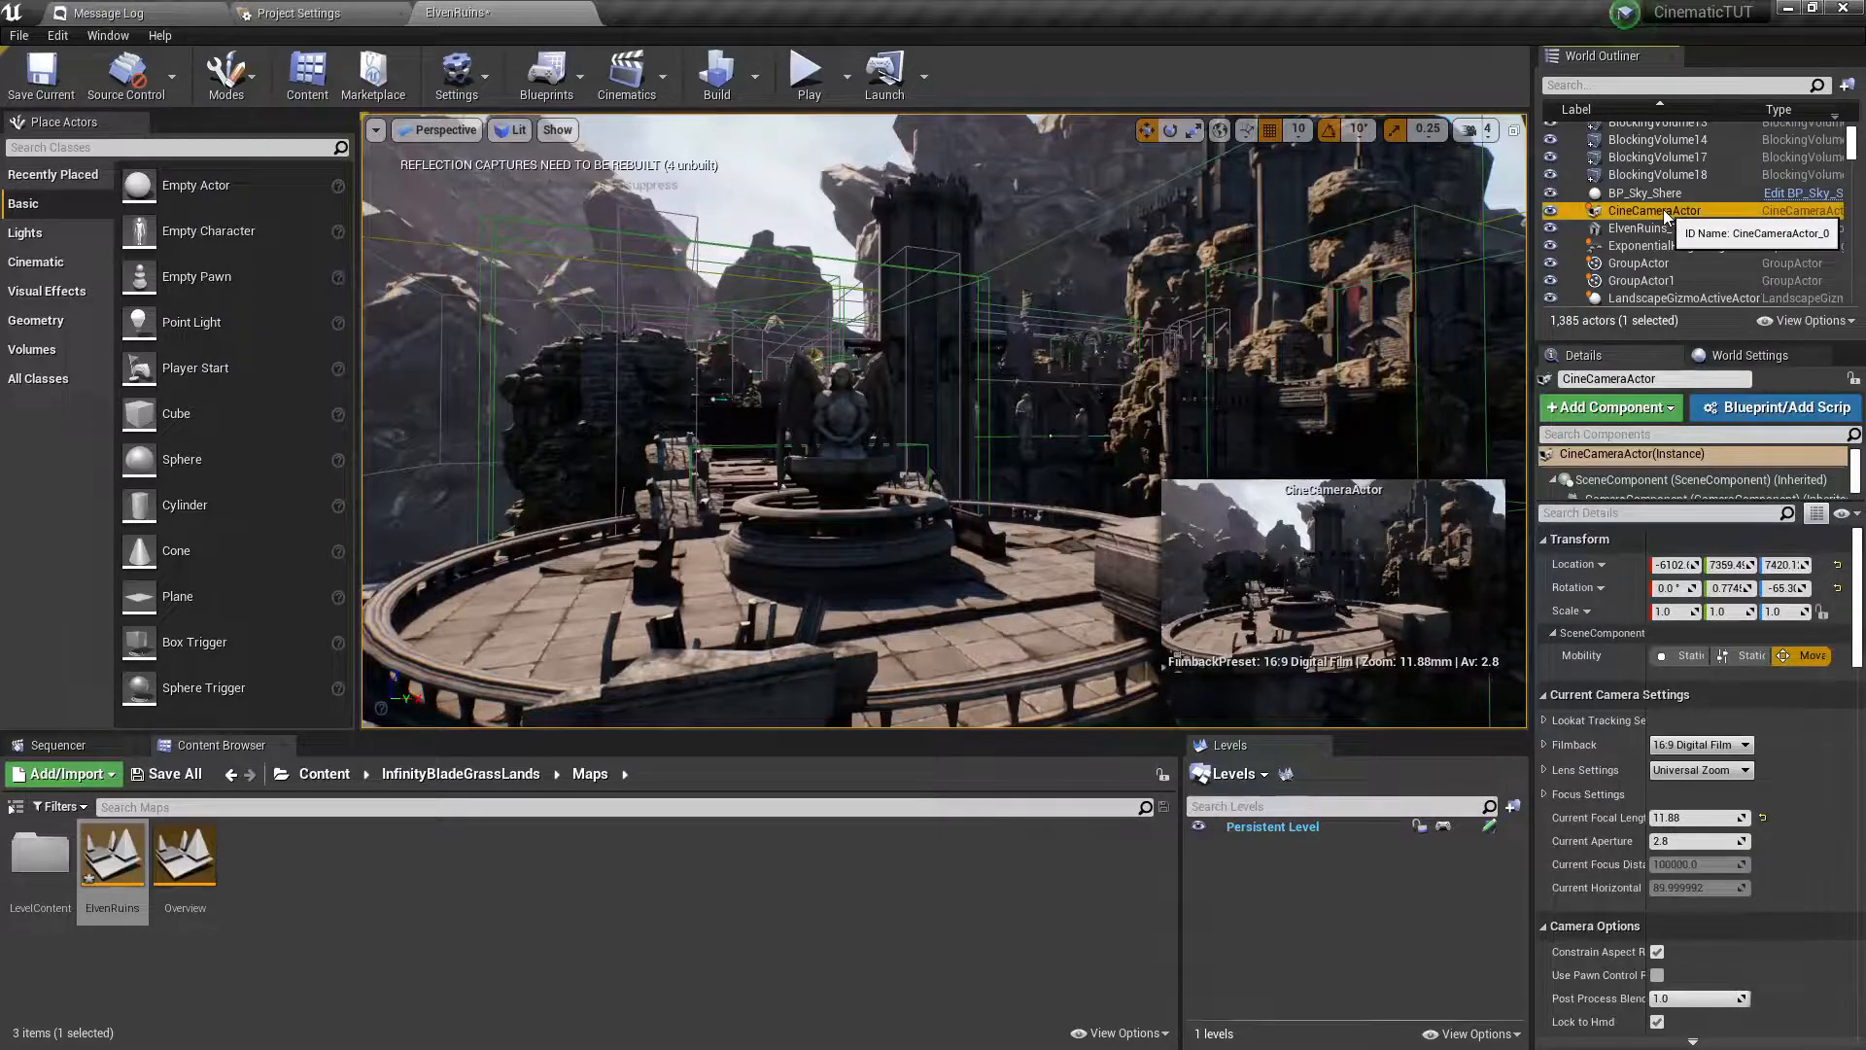
key(Delete)
Create a standard CameraActor at the current viewport position facing the fountain terrace.
click(377, 131)
click(377, 130)
click(400, 130)
click(376, 130)
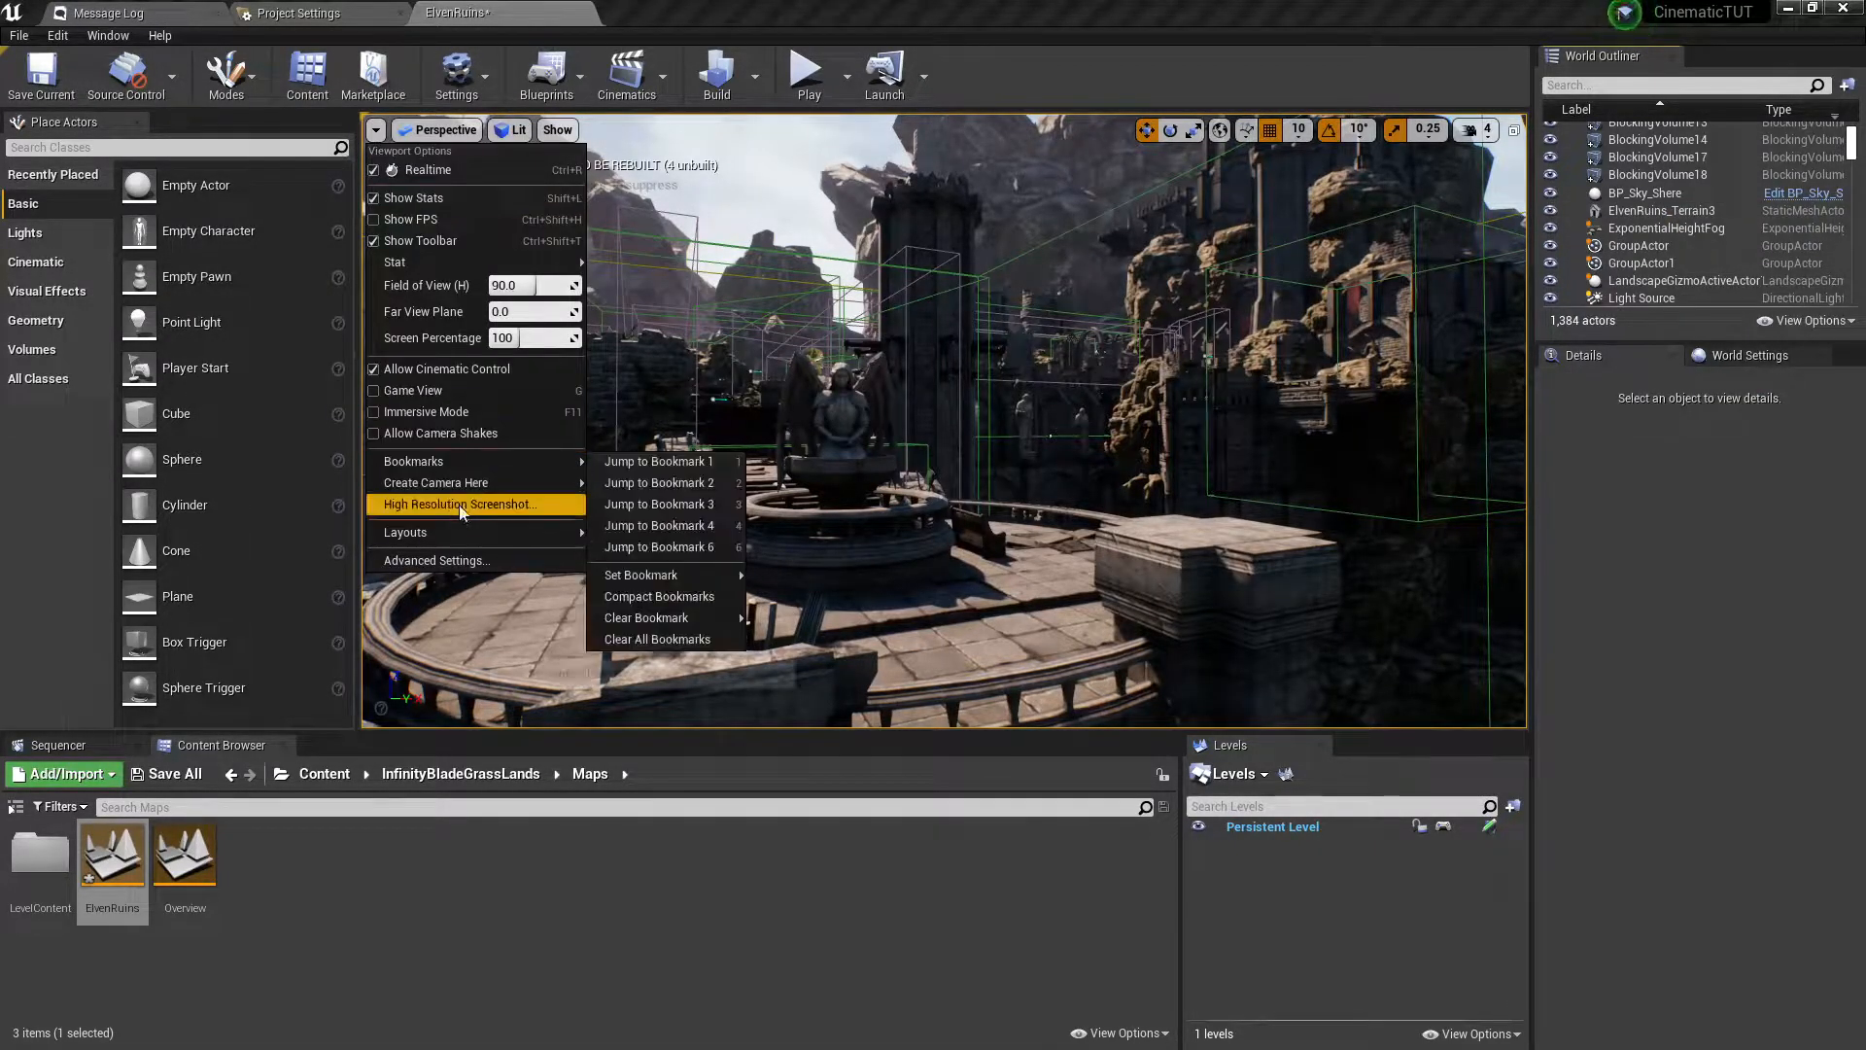
click(616, 482)
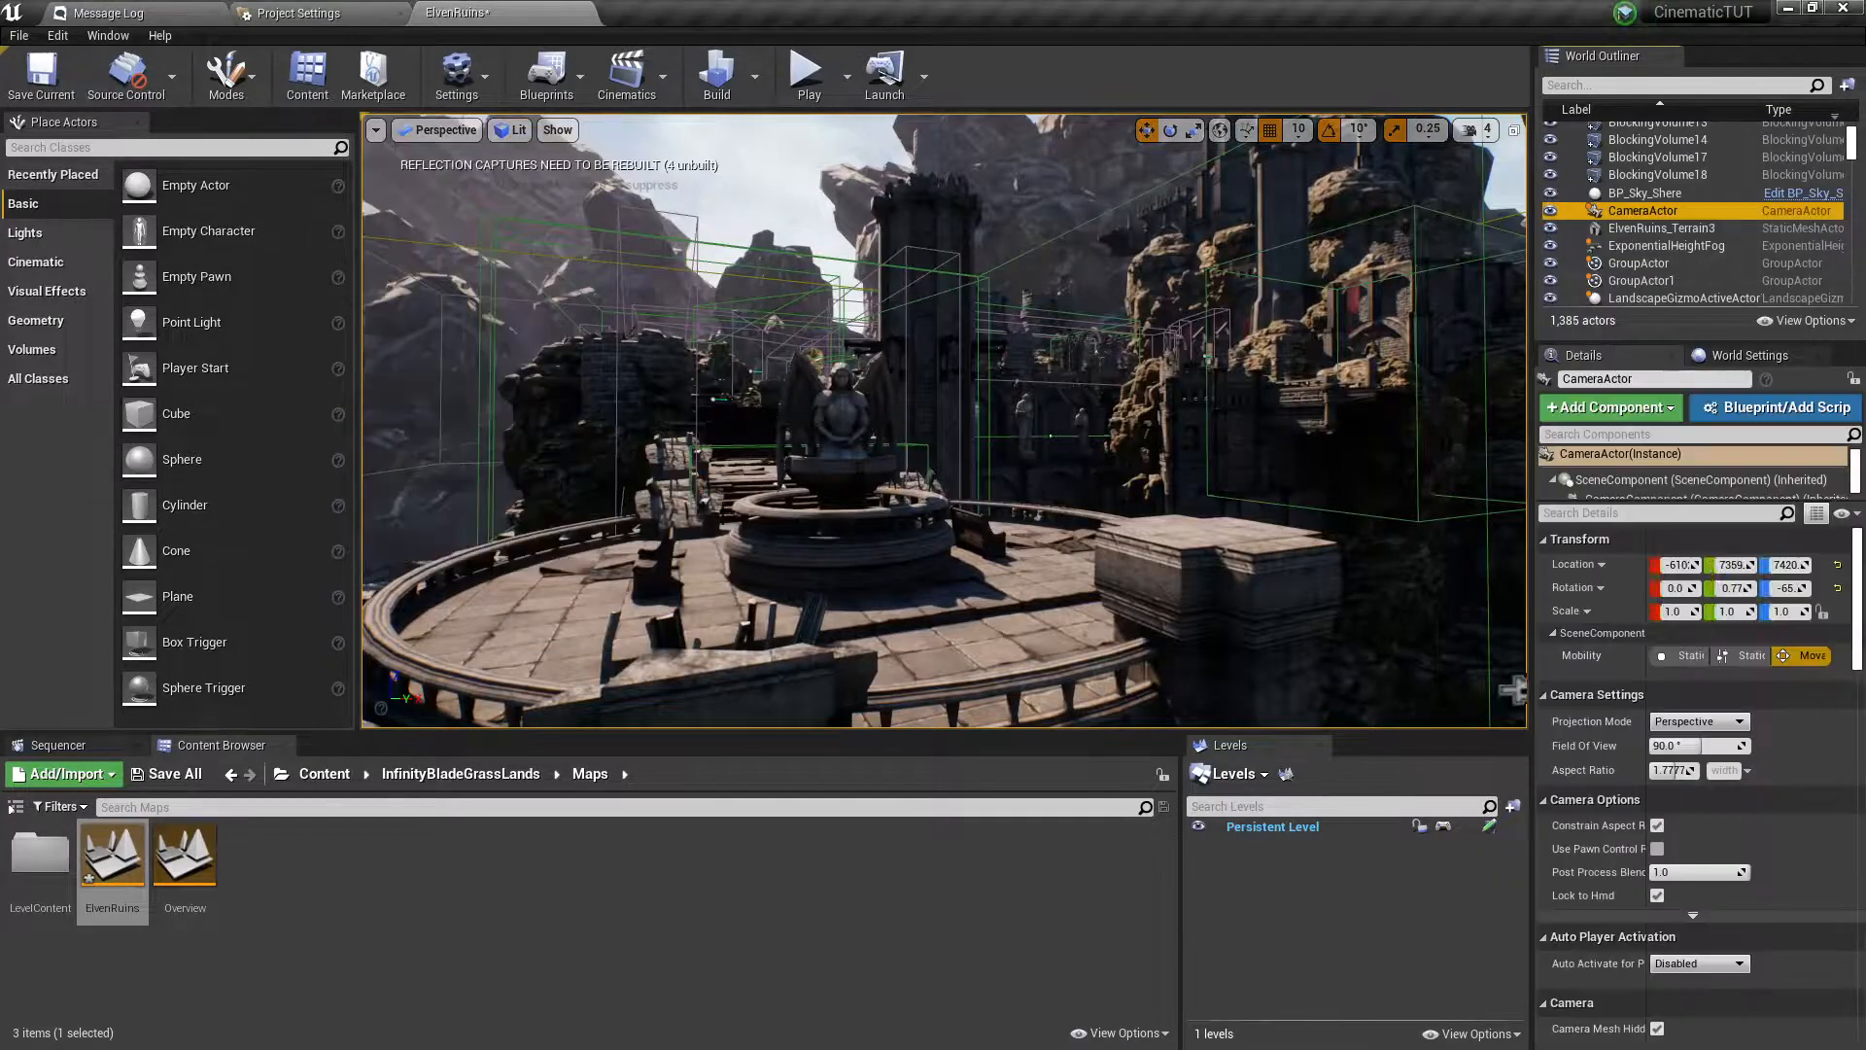
Pilot the CameraActor to reframe its shot closer on the angel fountain terrace and tower, and stop piloting.
drag(1021, 554, 1001, 632)
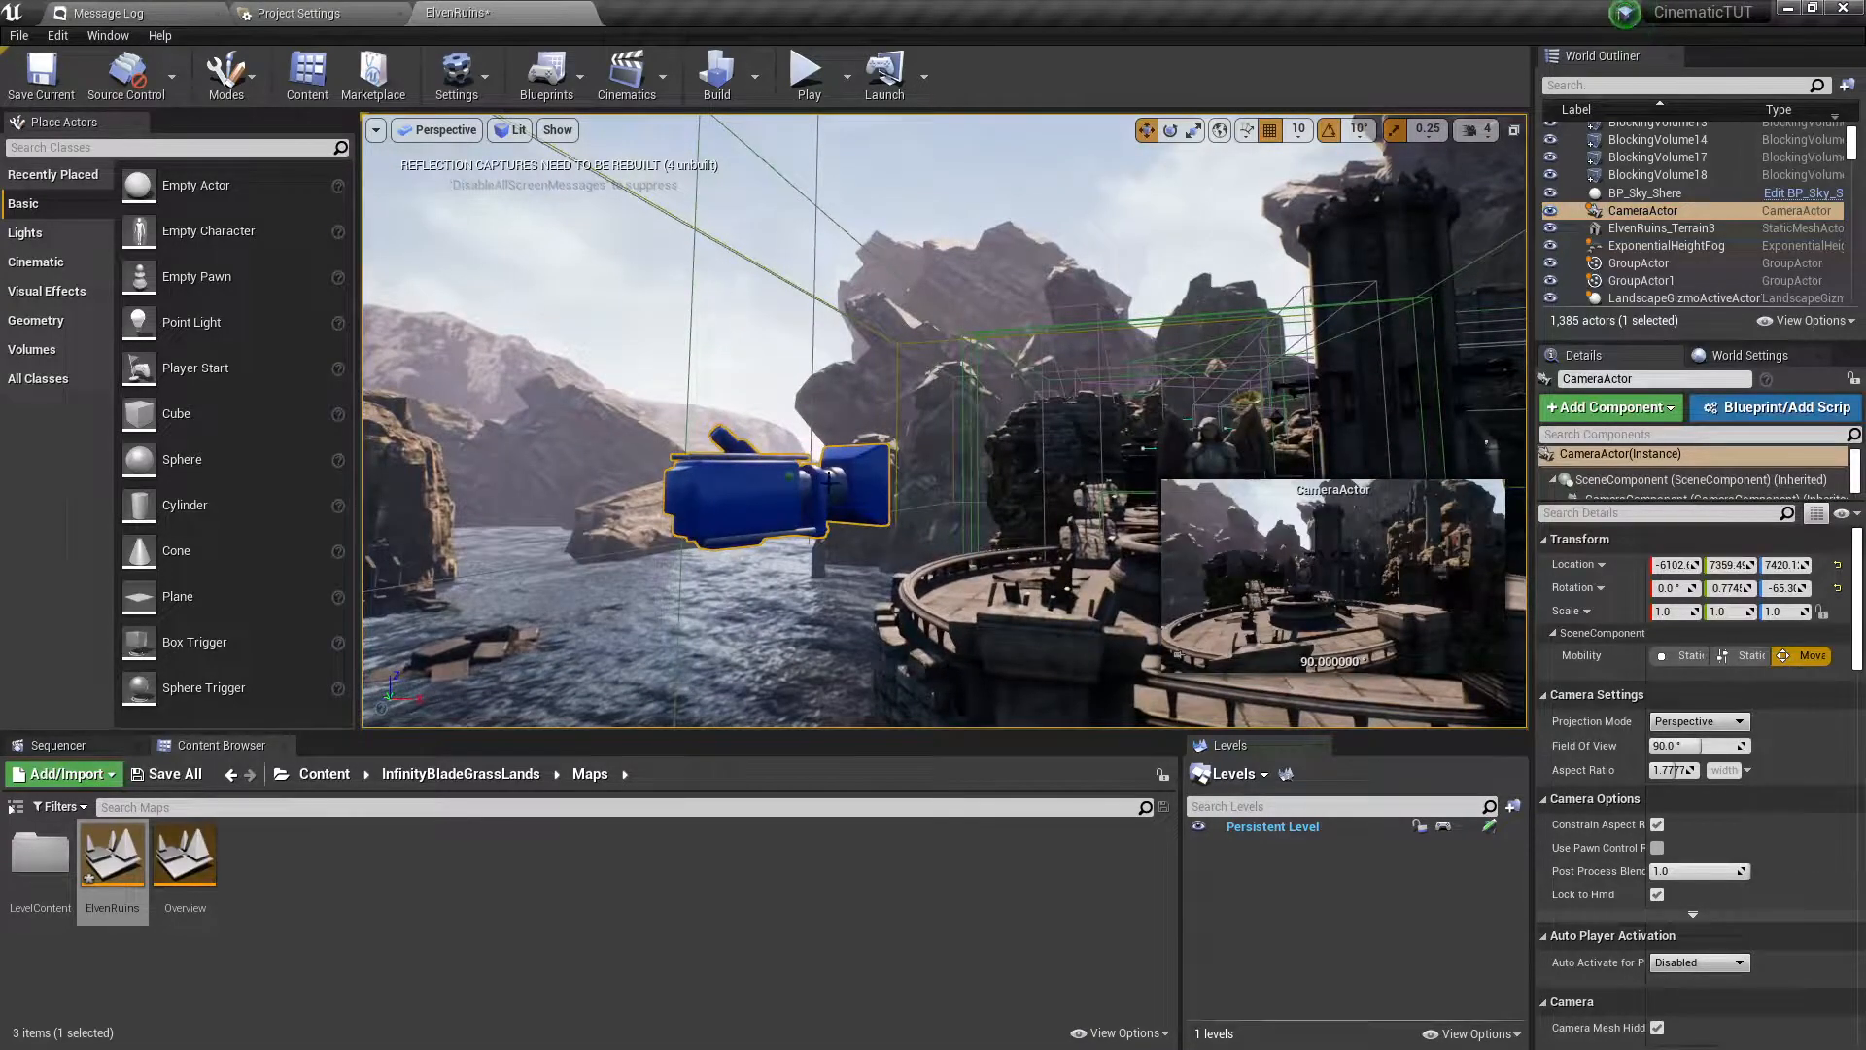
right_click(796, 493)
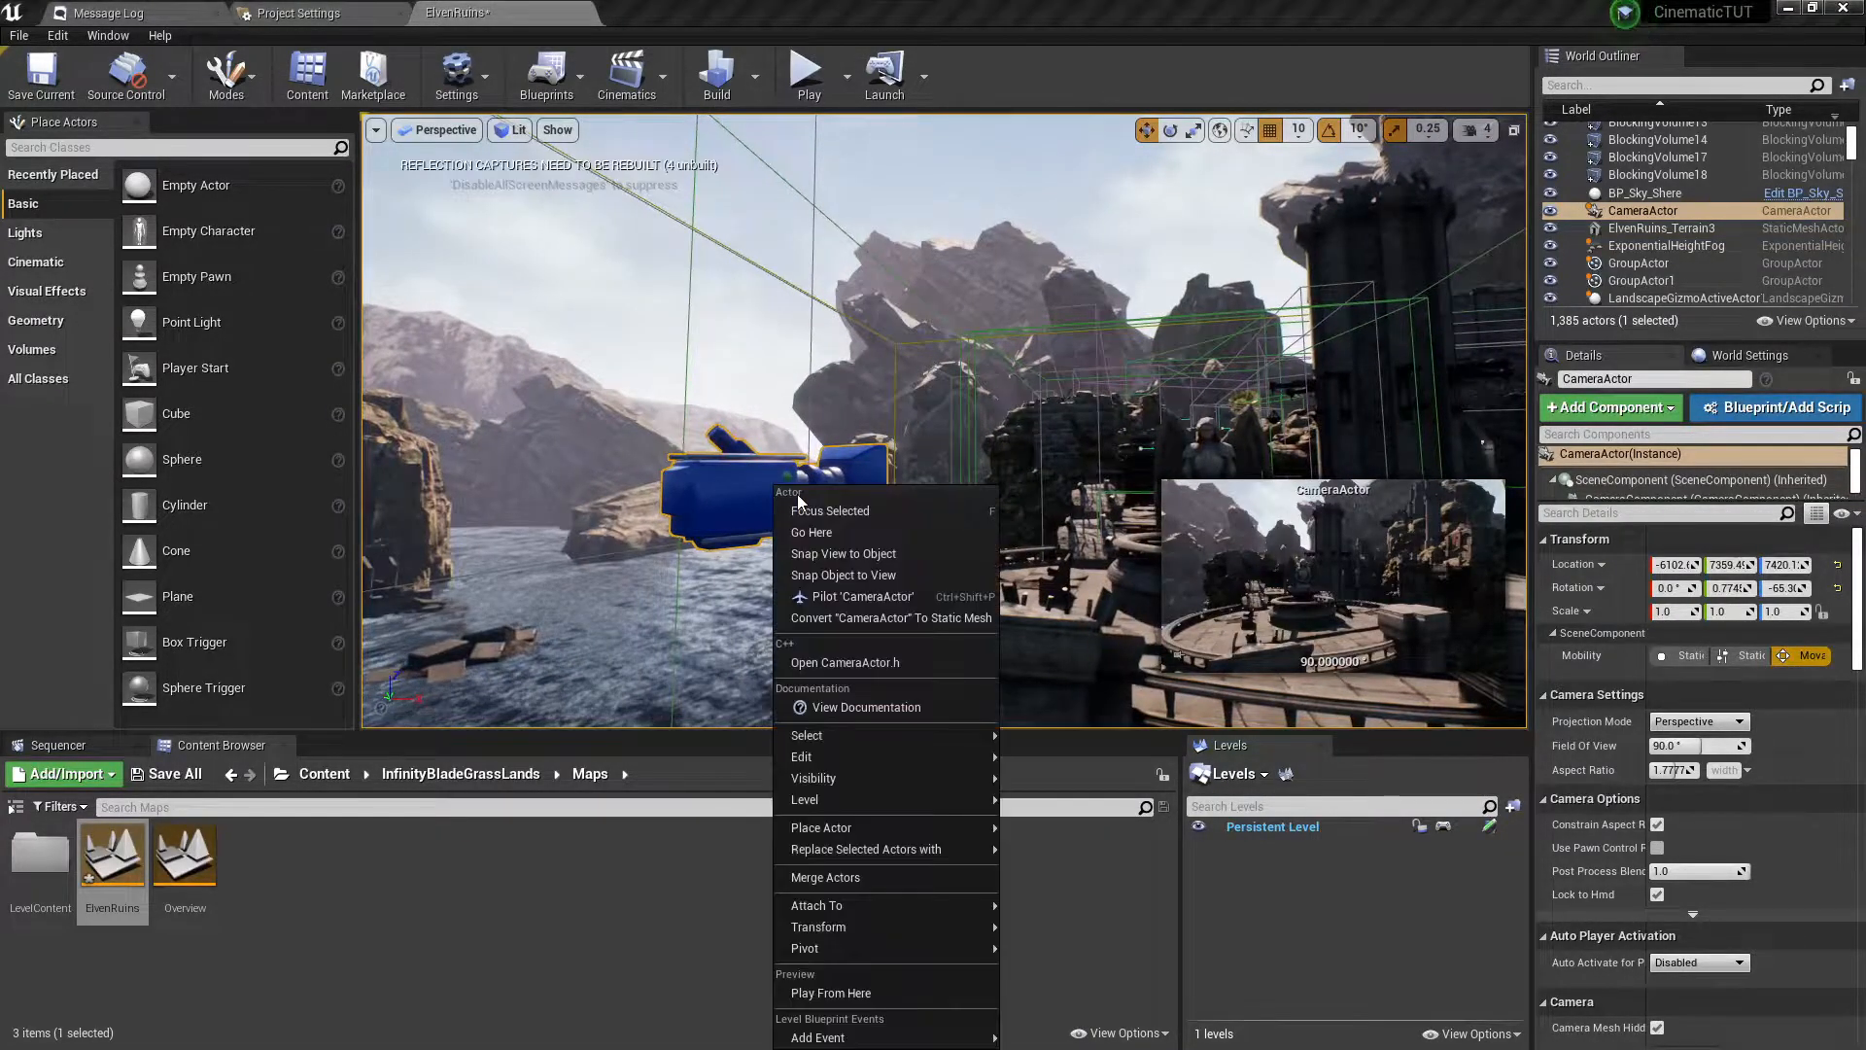
click(831, 608)
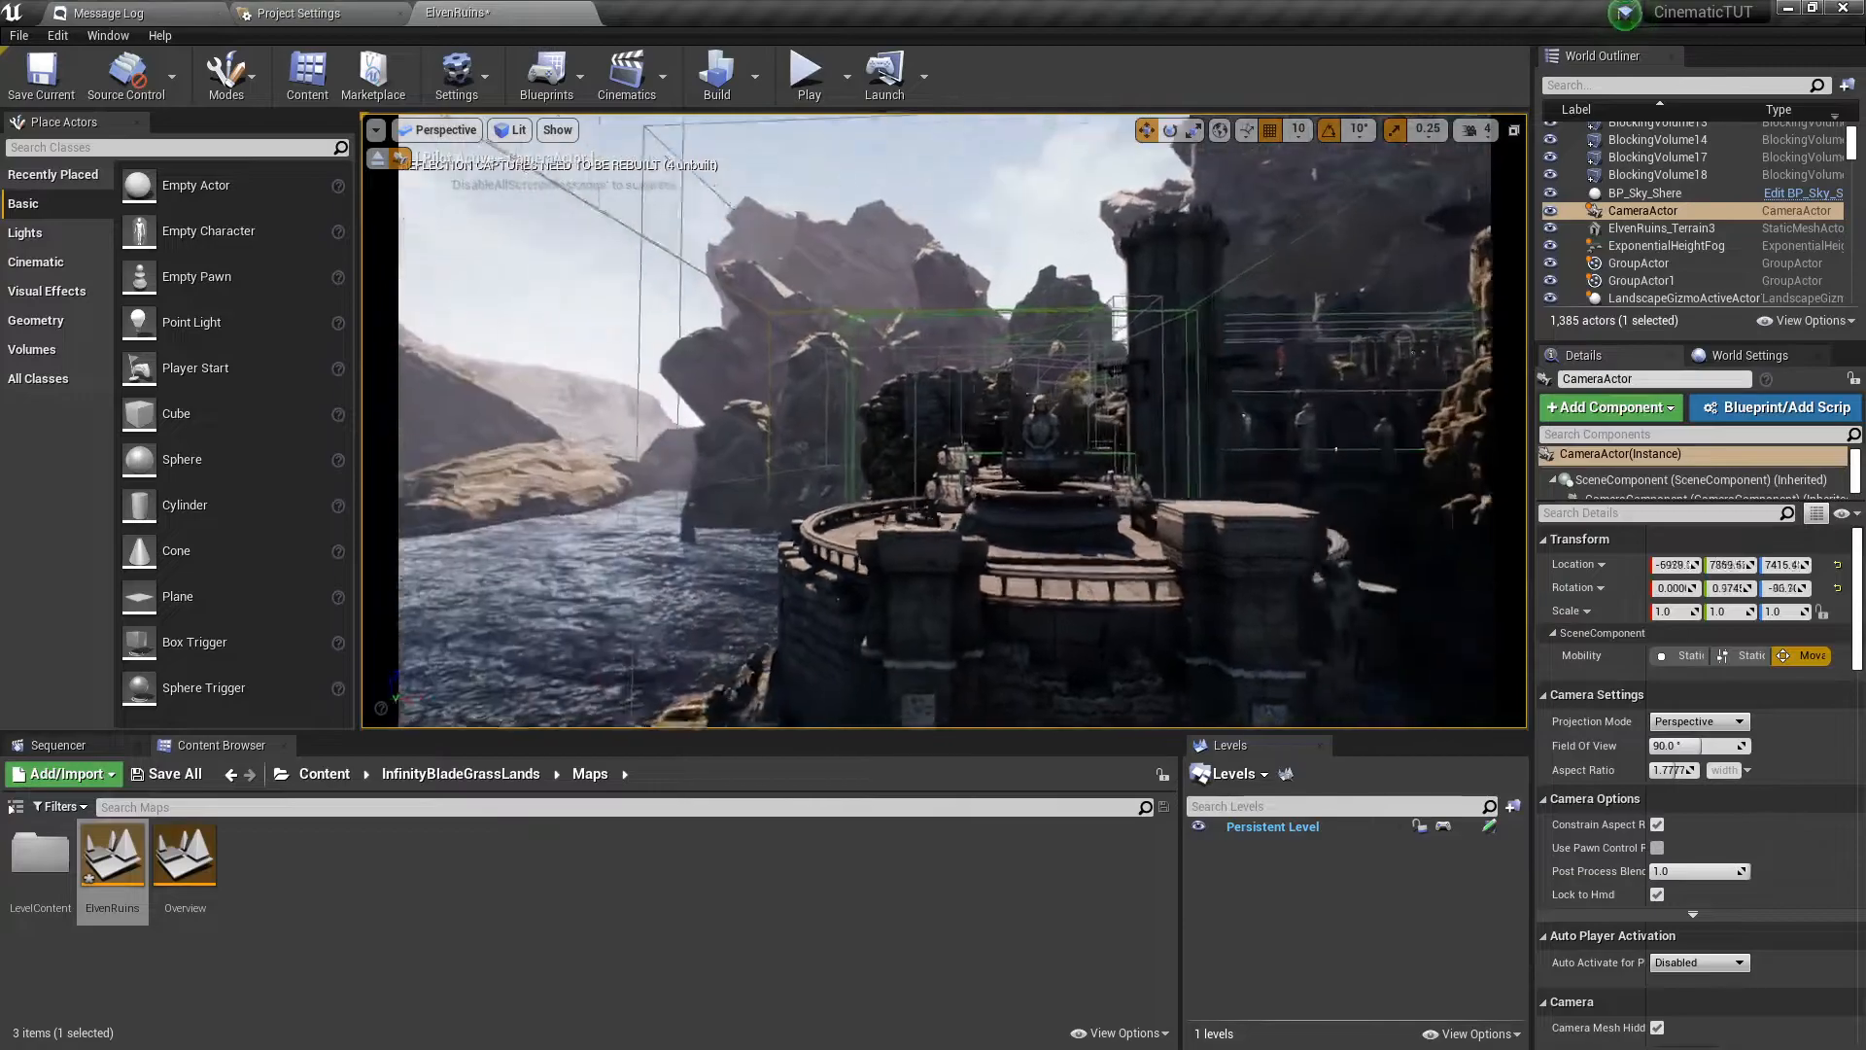
right_drag(962, 418, 991, 358)
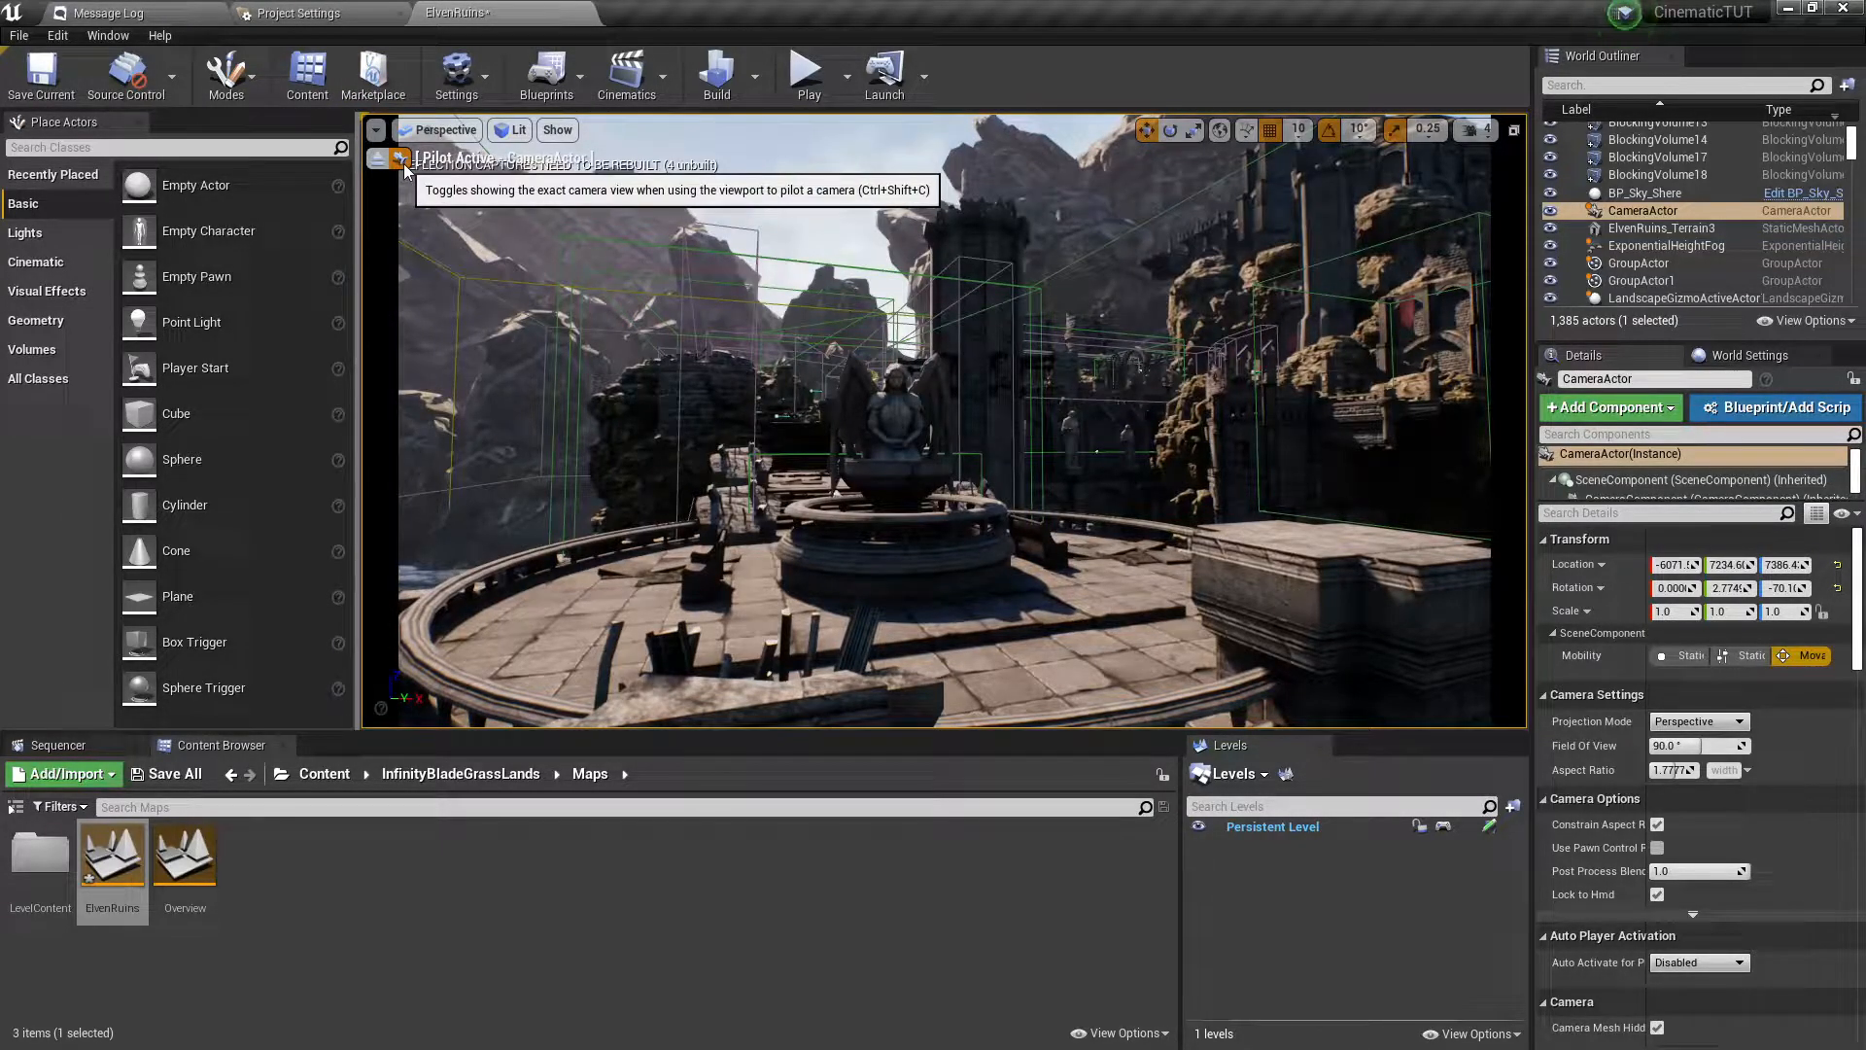
click(377, 169)
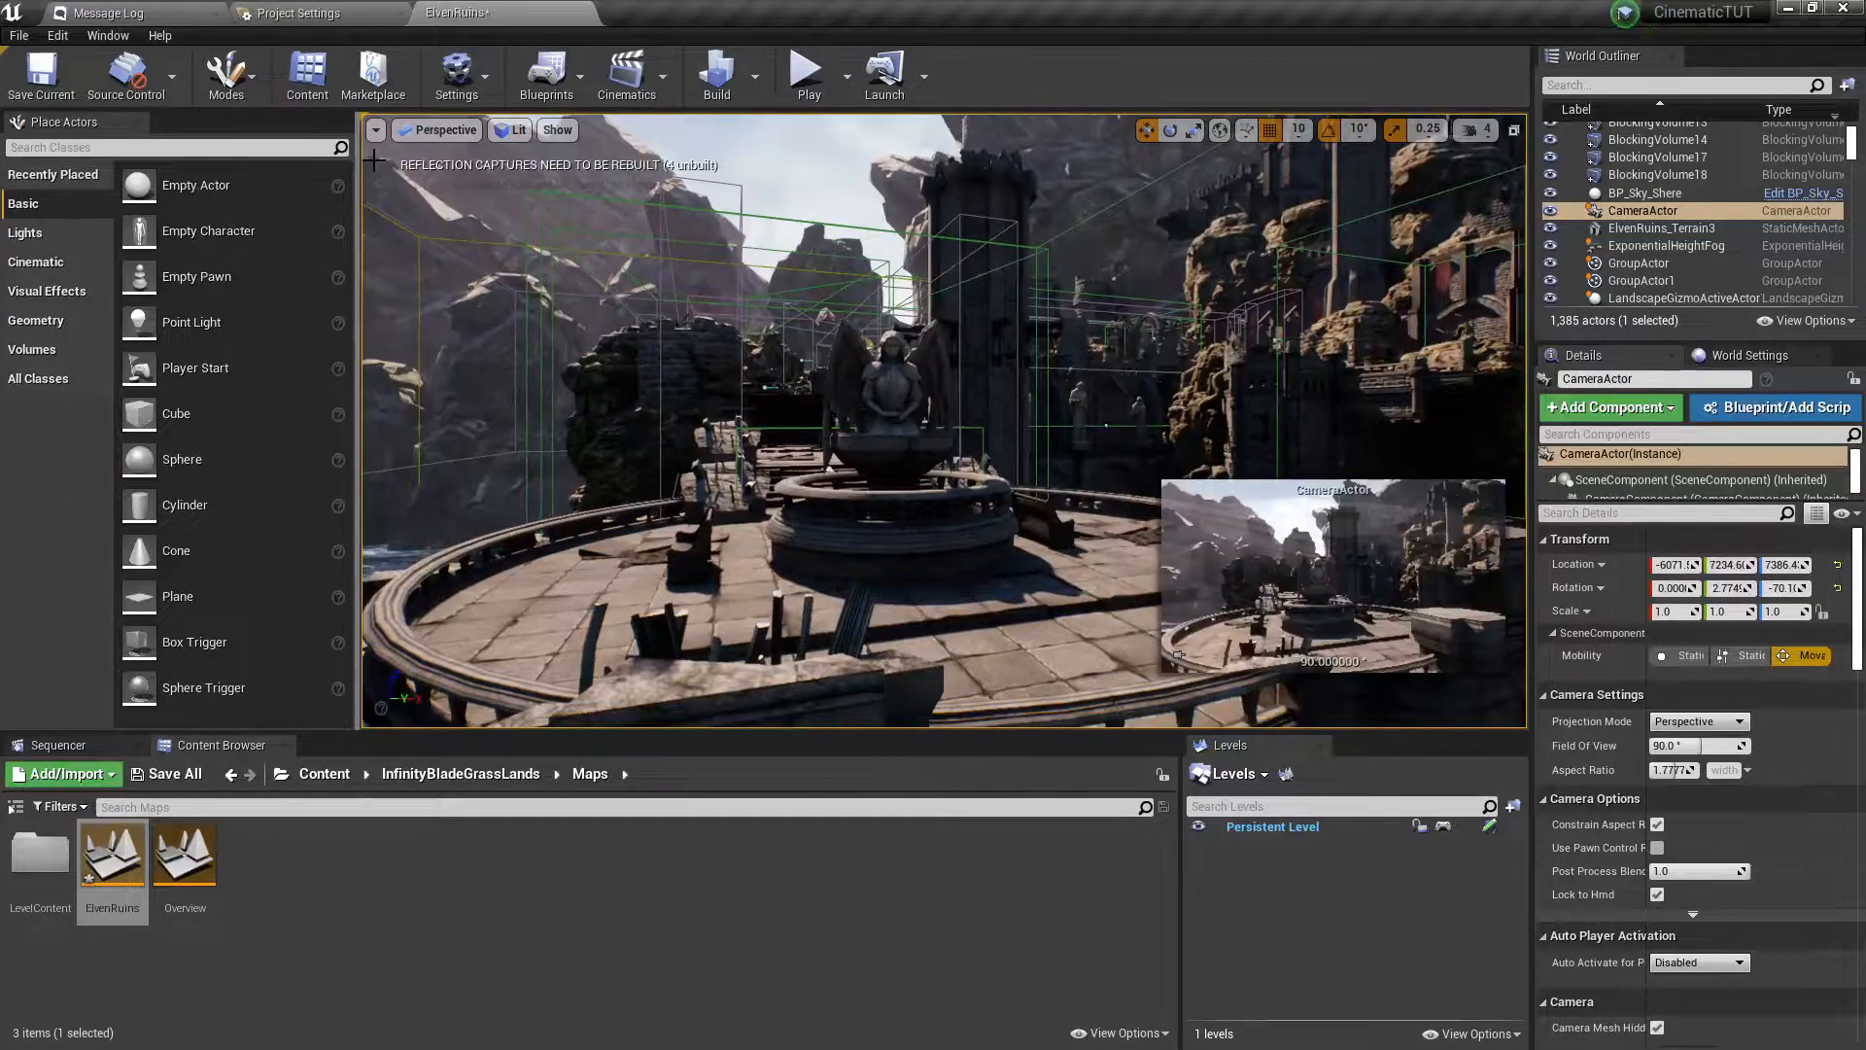
Pull the viewport back to look at the CameraActor from outside, beside the round fountain terrace.
key(s)
right_drag(943, 421, 863, 397)
key(d)
key(w)
key(s)
right_drag(758, 296, 800, 303)
key(d)
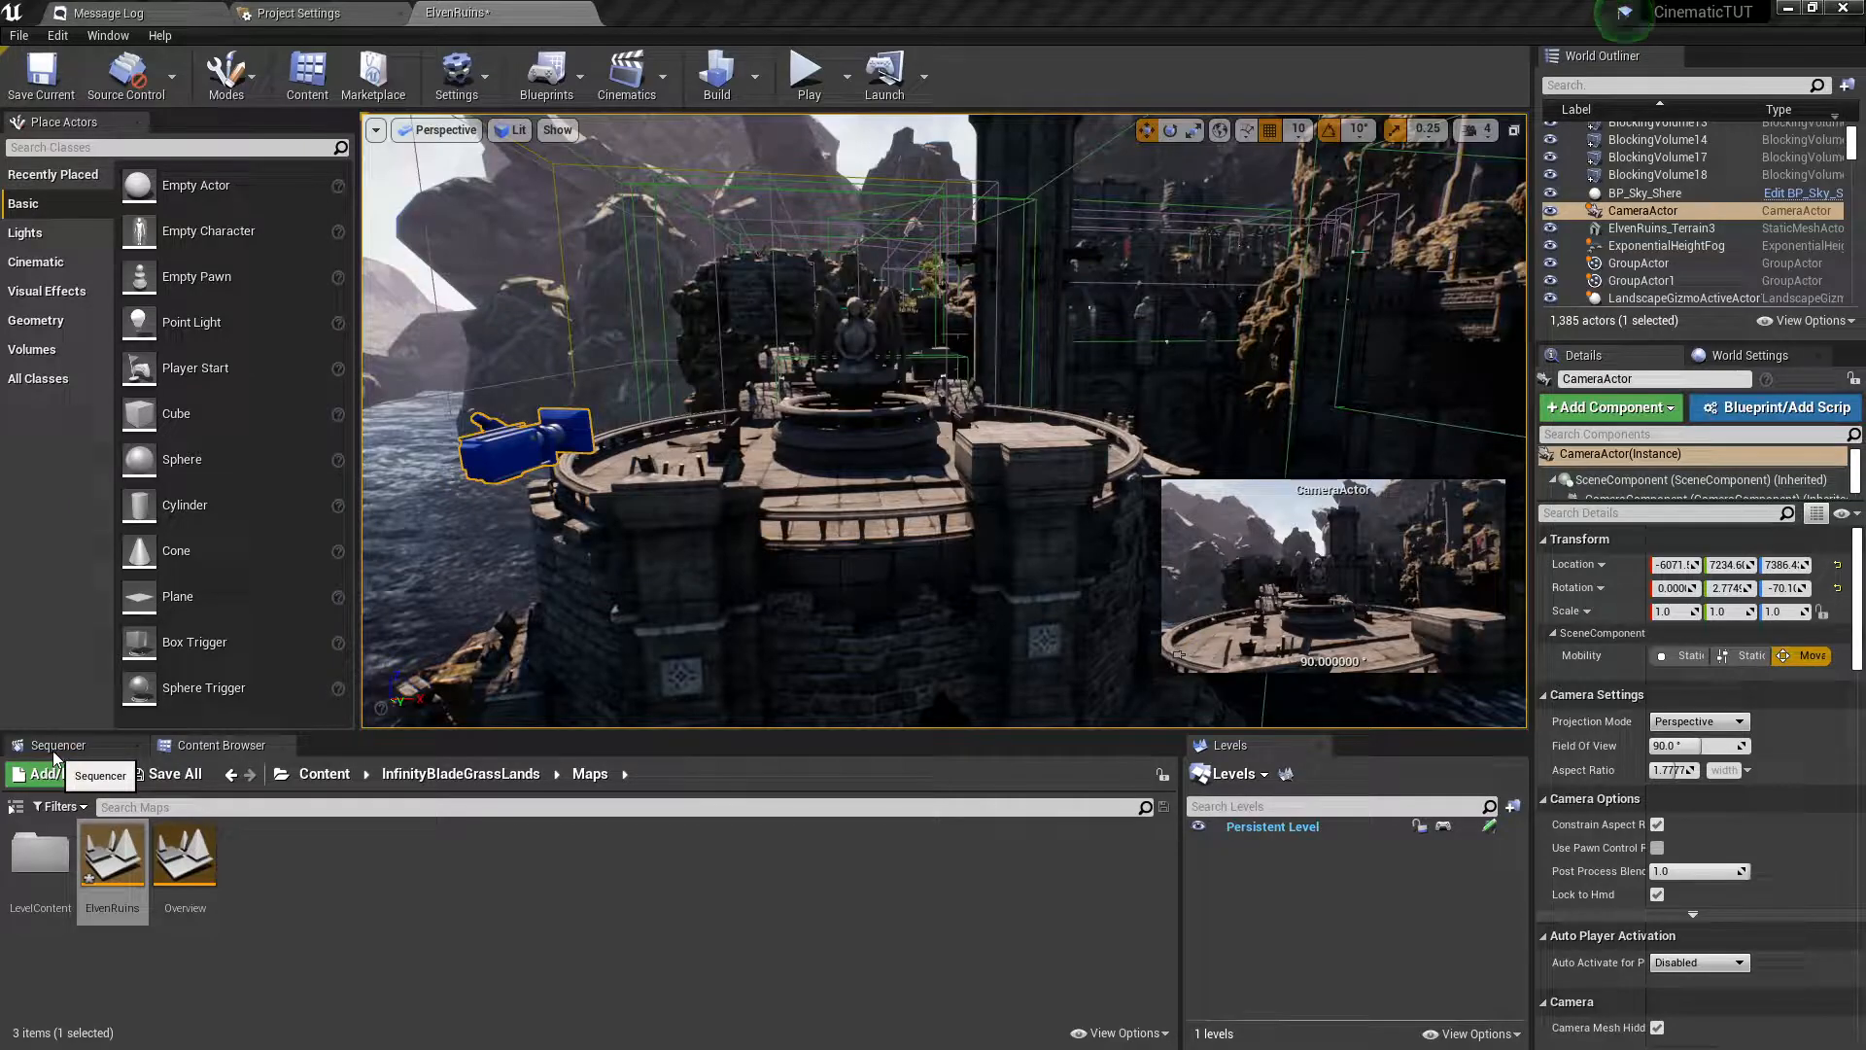
Show the Sequencer panel and reorder its tab so it follows the Content Browser.
click(81, 754)
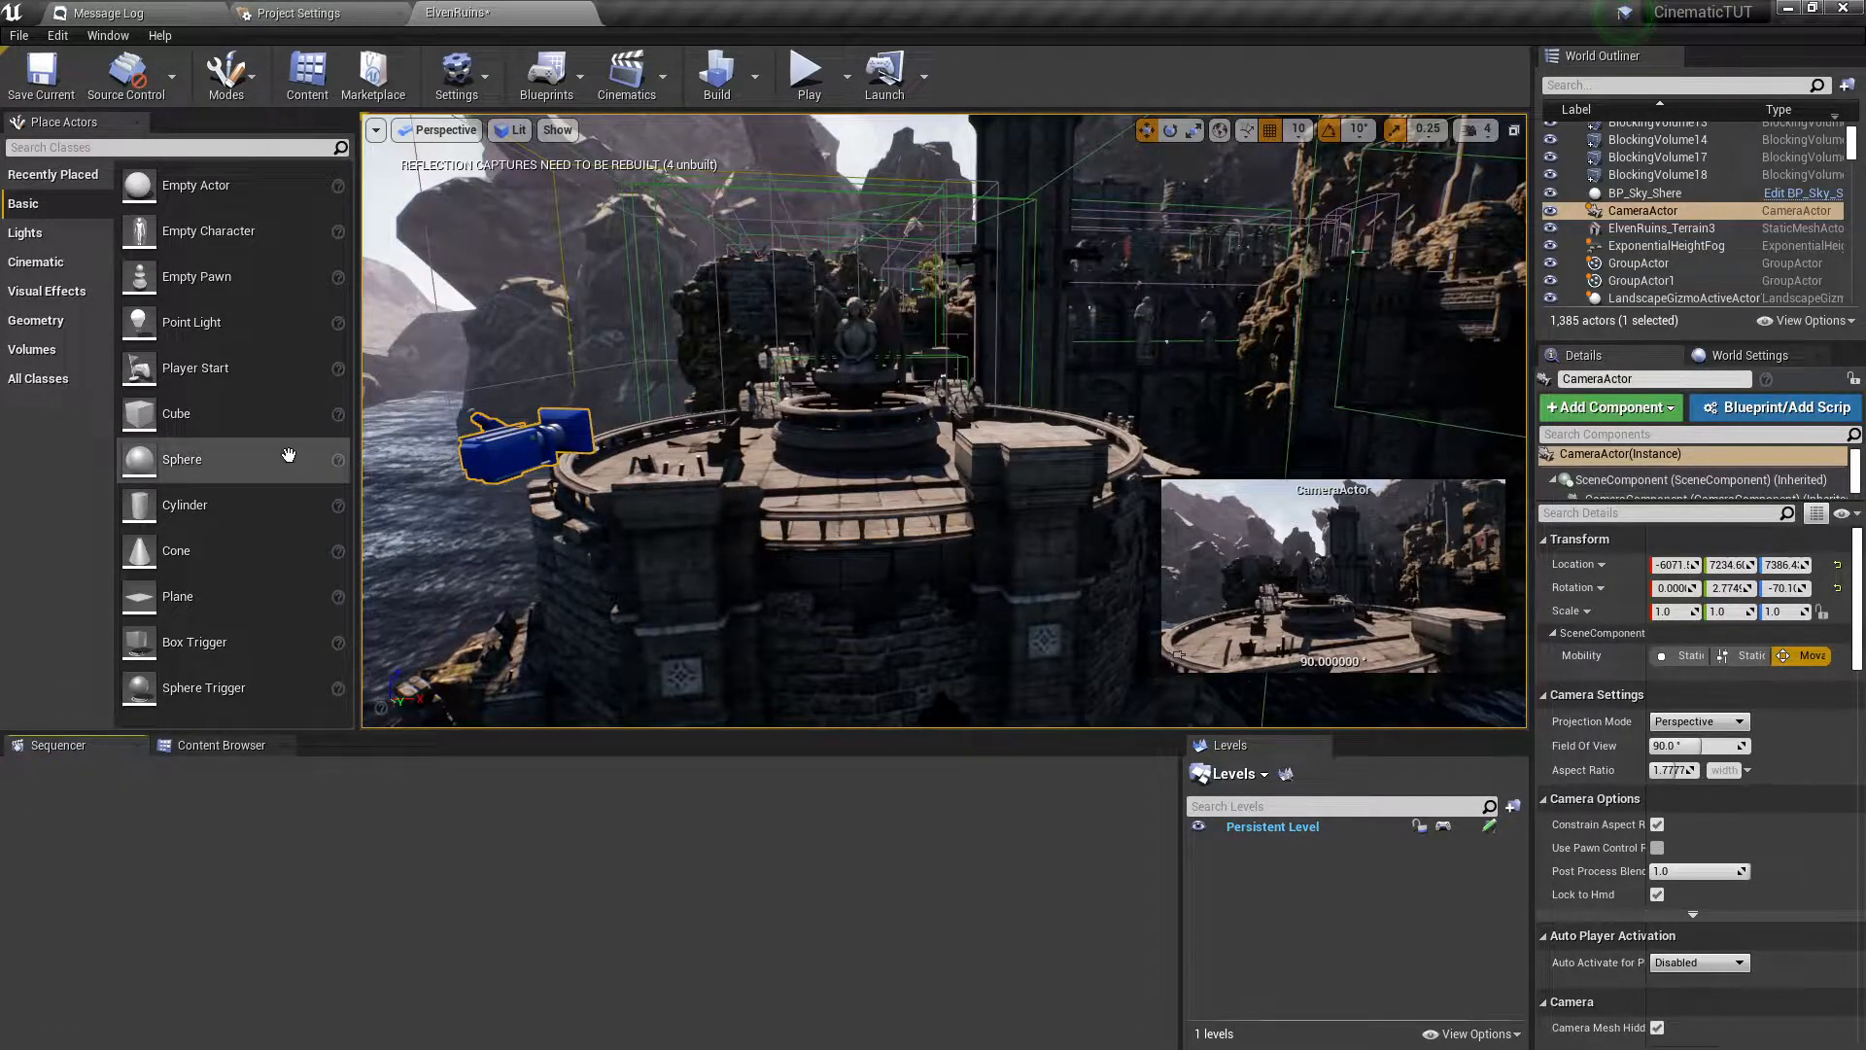
click(108, 36)
click(113, 43)
click(114, 39)
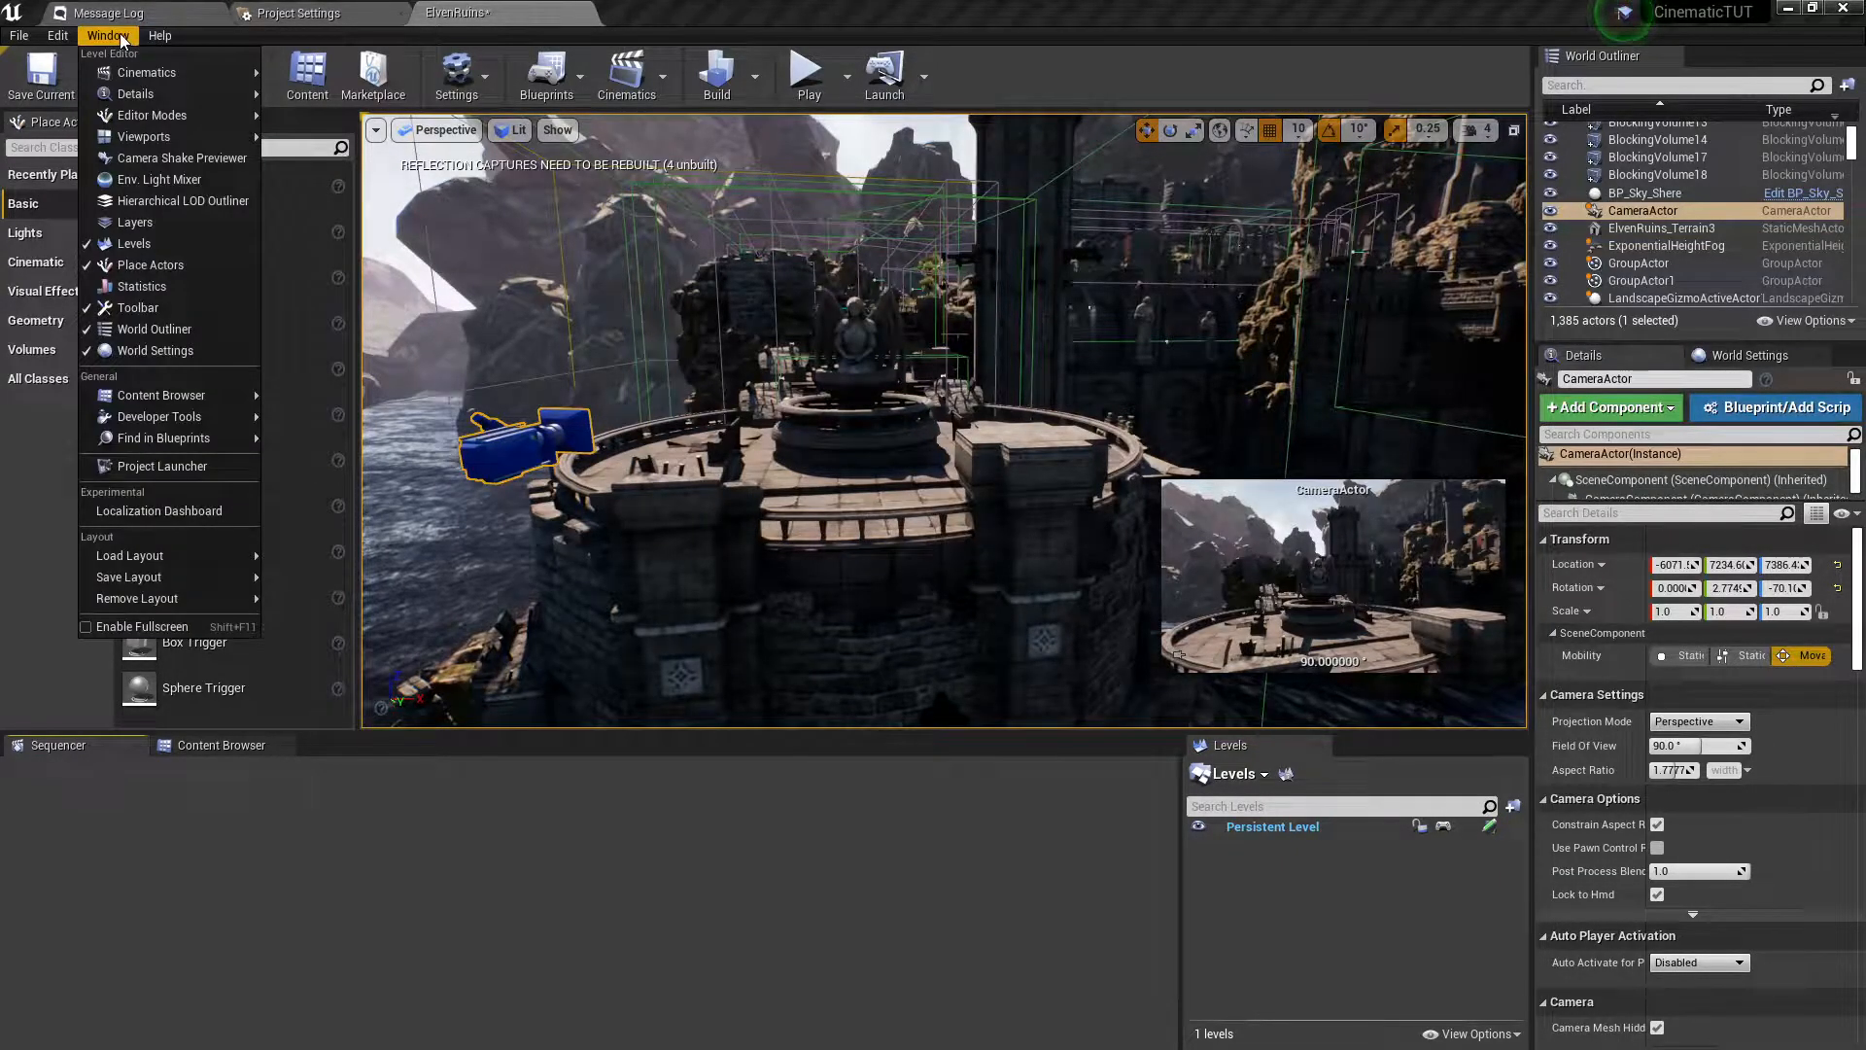
mouse_move(126, 74)
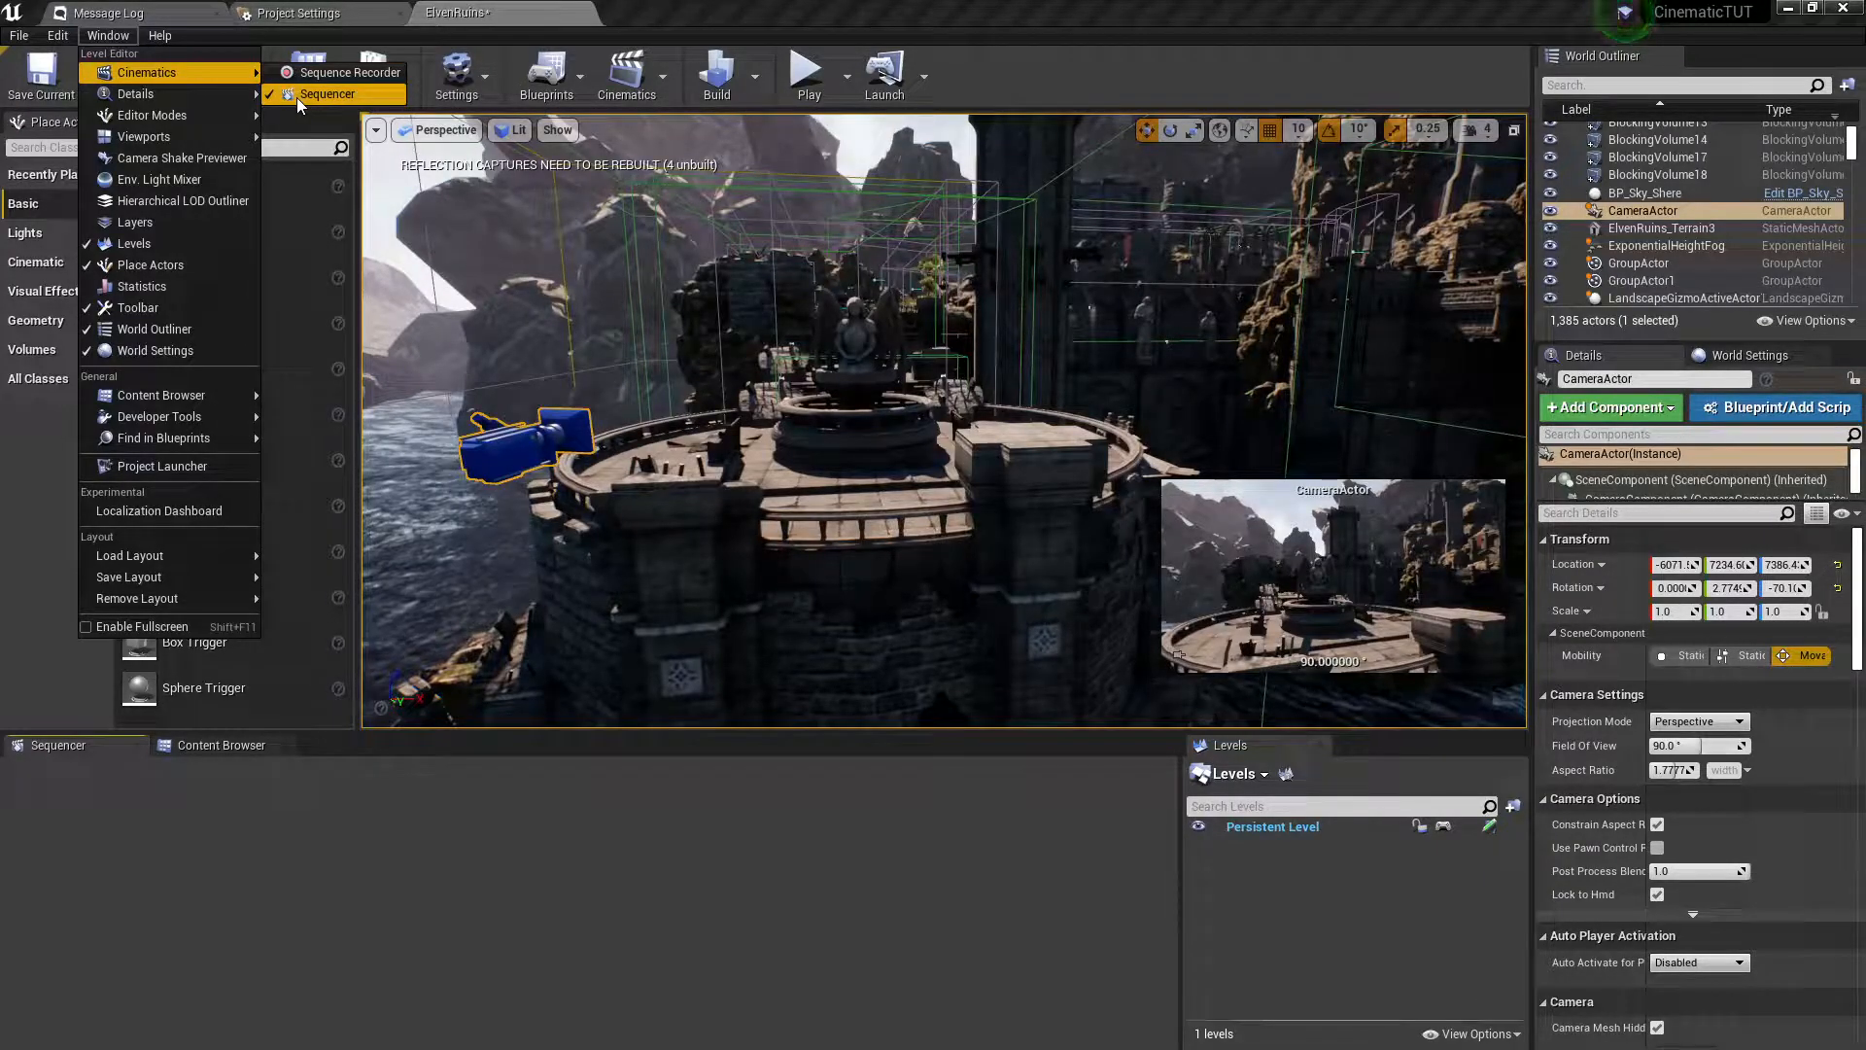
click(194, 928)
drag(58, 745, 288, 749)
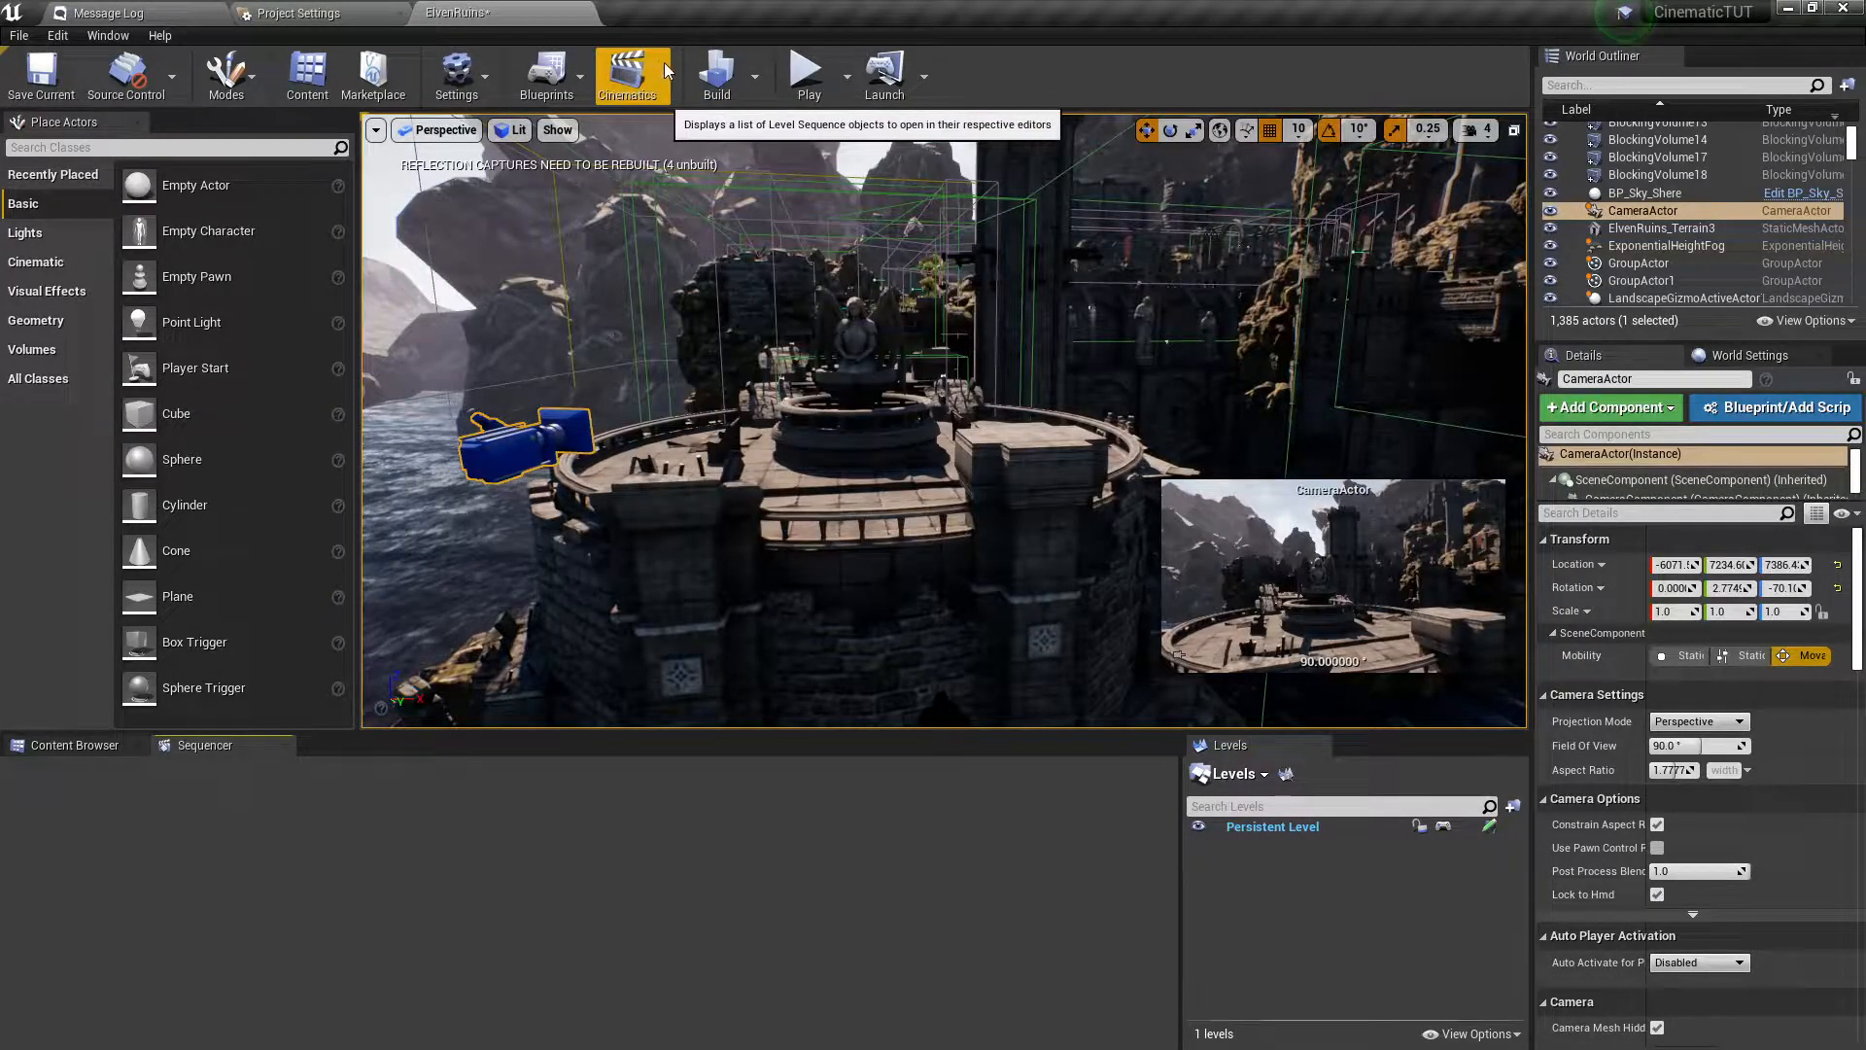
Start a new level sequence and create a Content folder named Sequence as its save location.
click(616, 78)
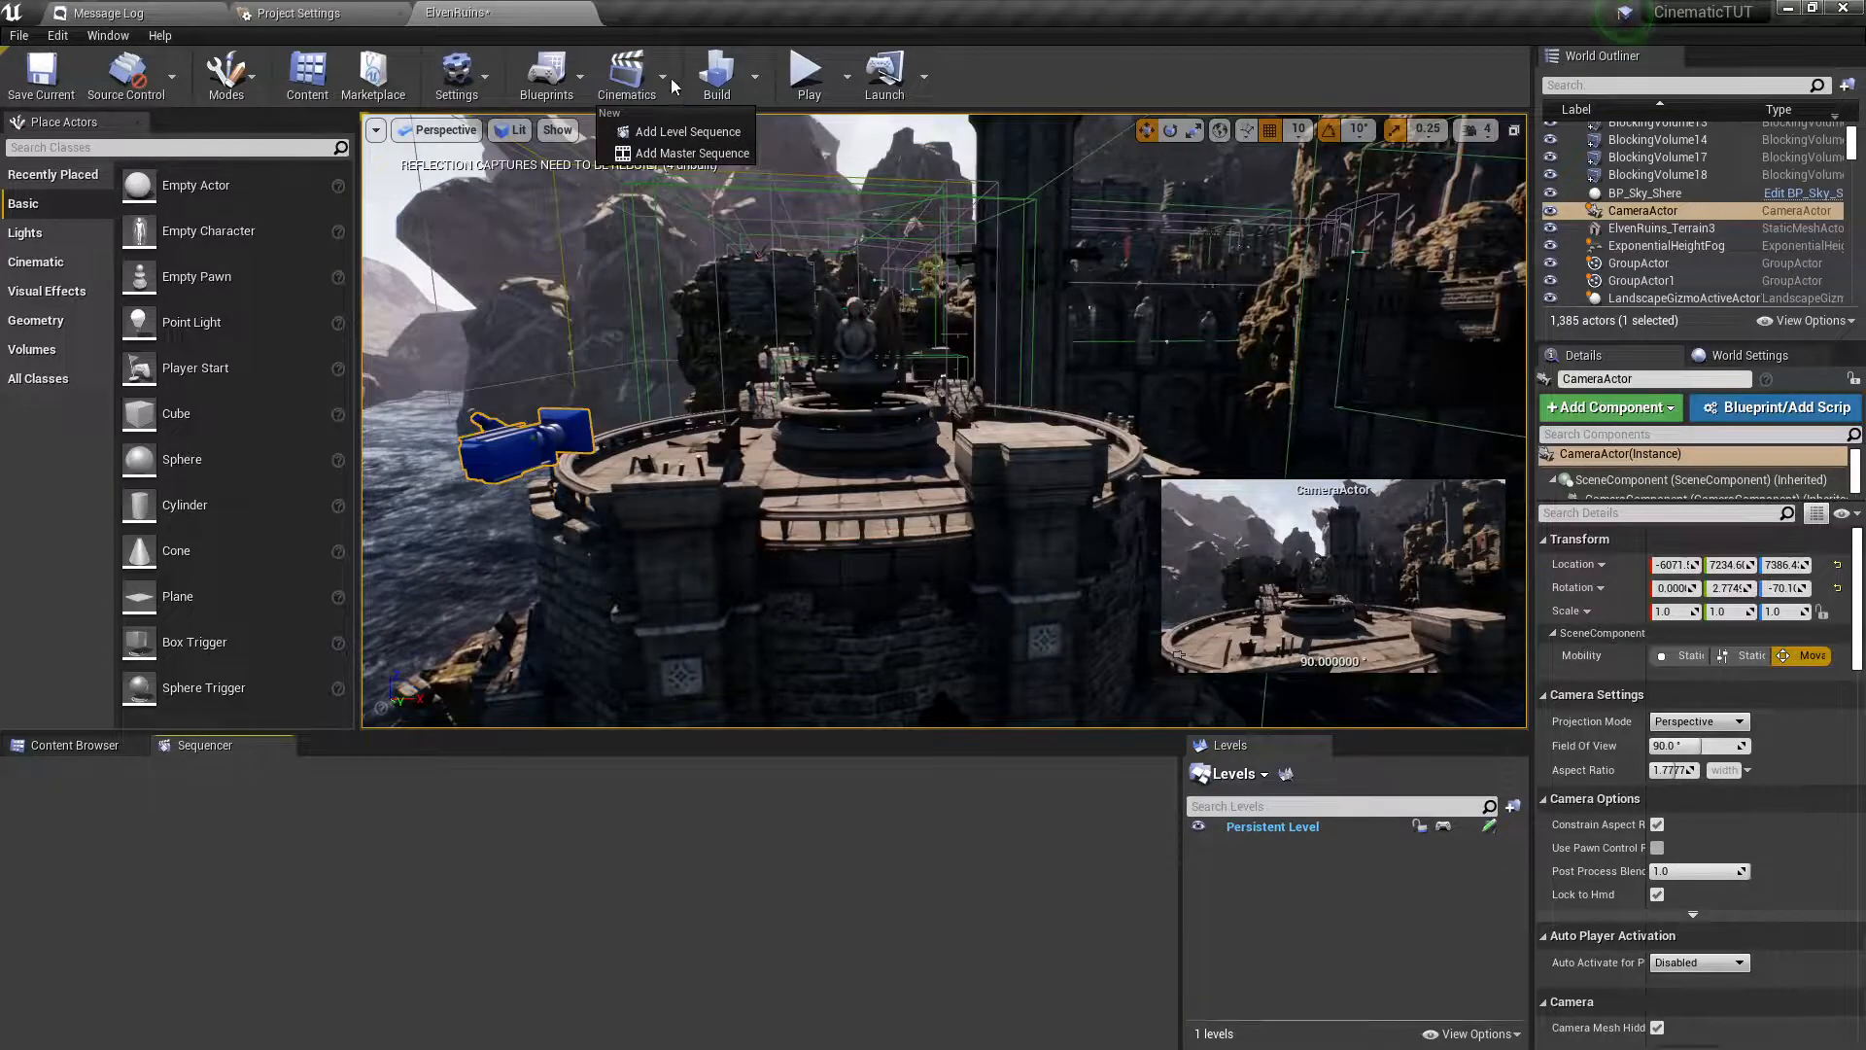
click(656, 134)
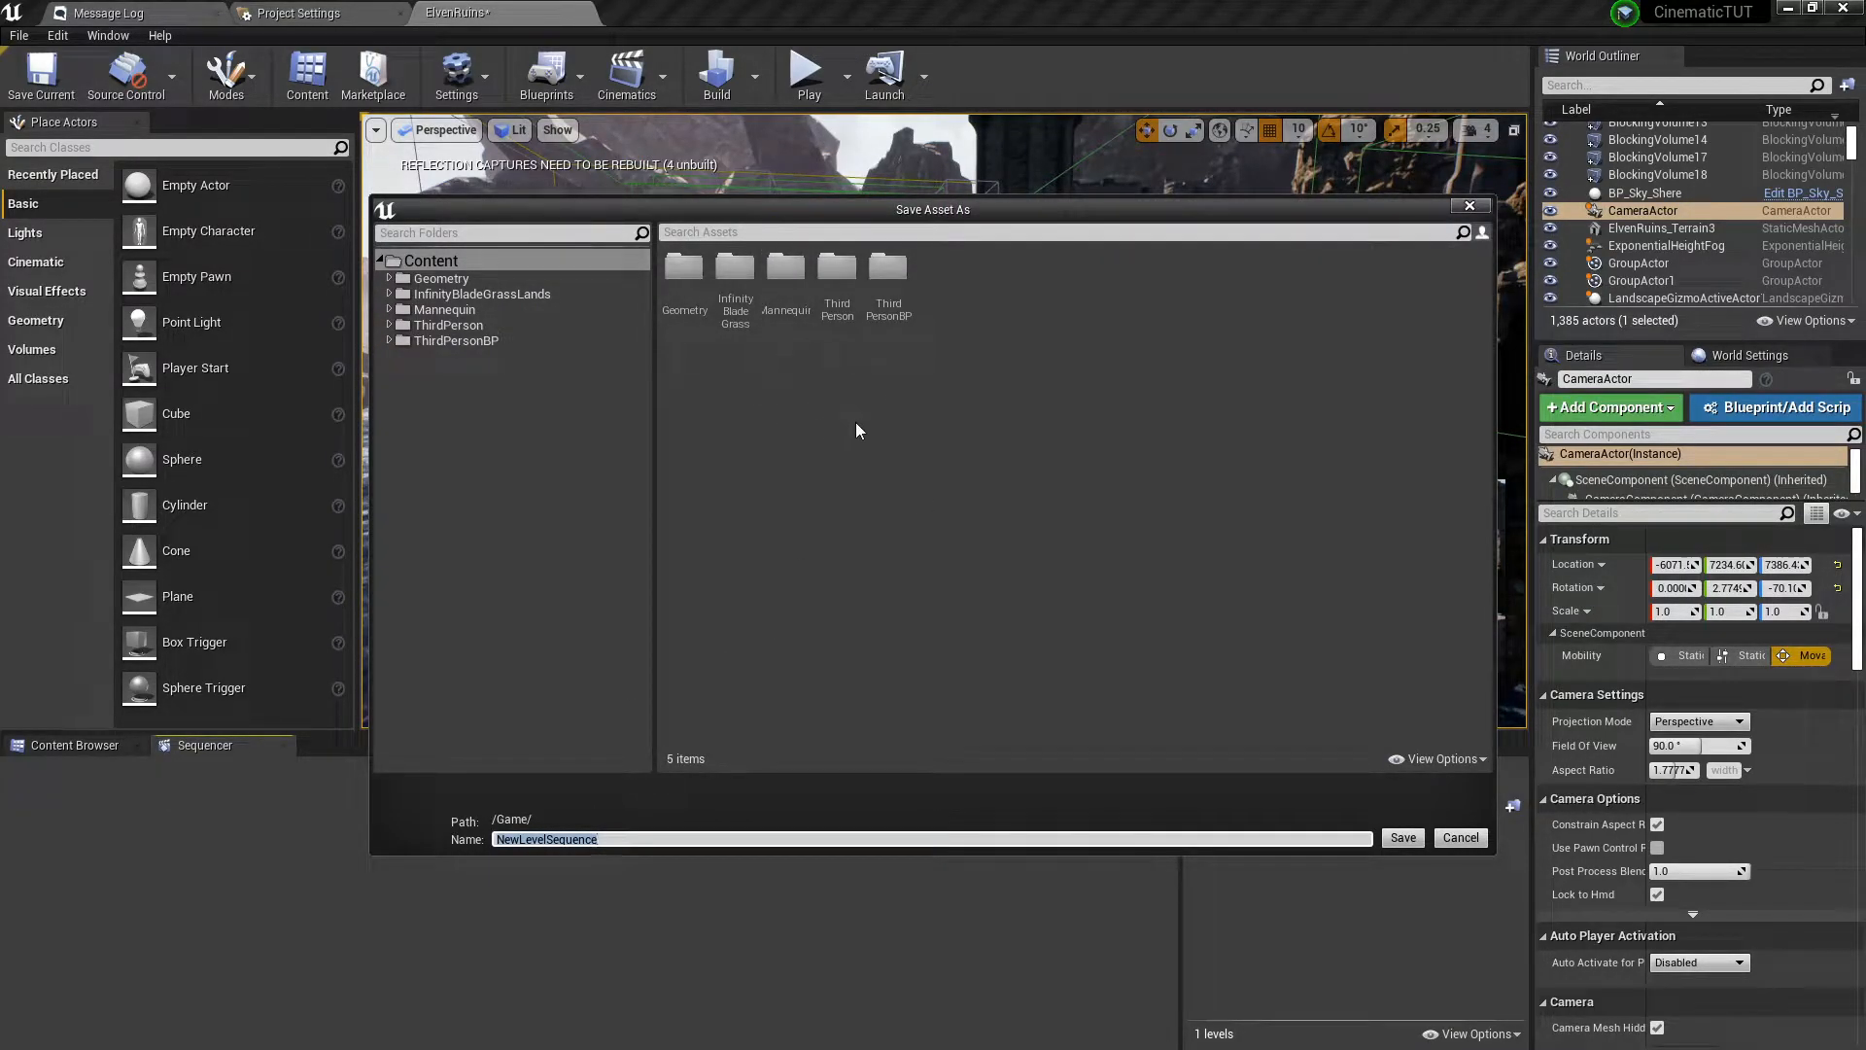
right_click(912, 522)
click(947, 542)
text(Se)
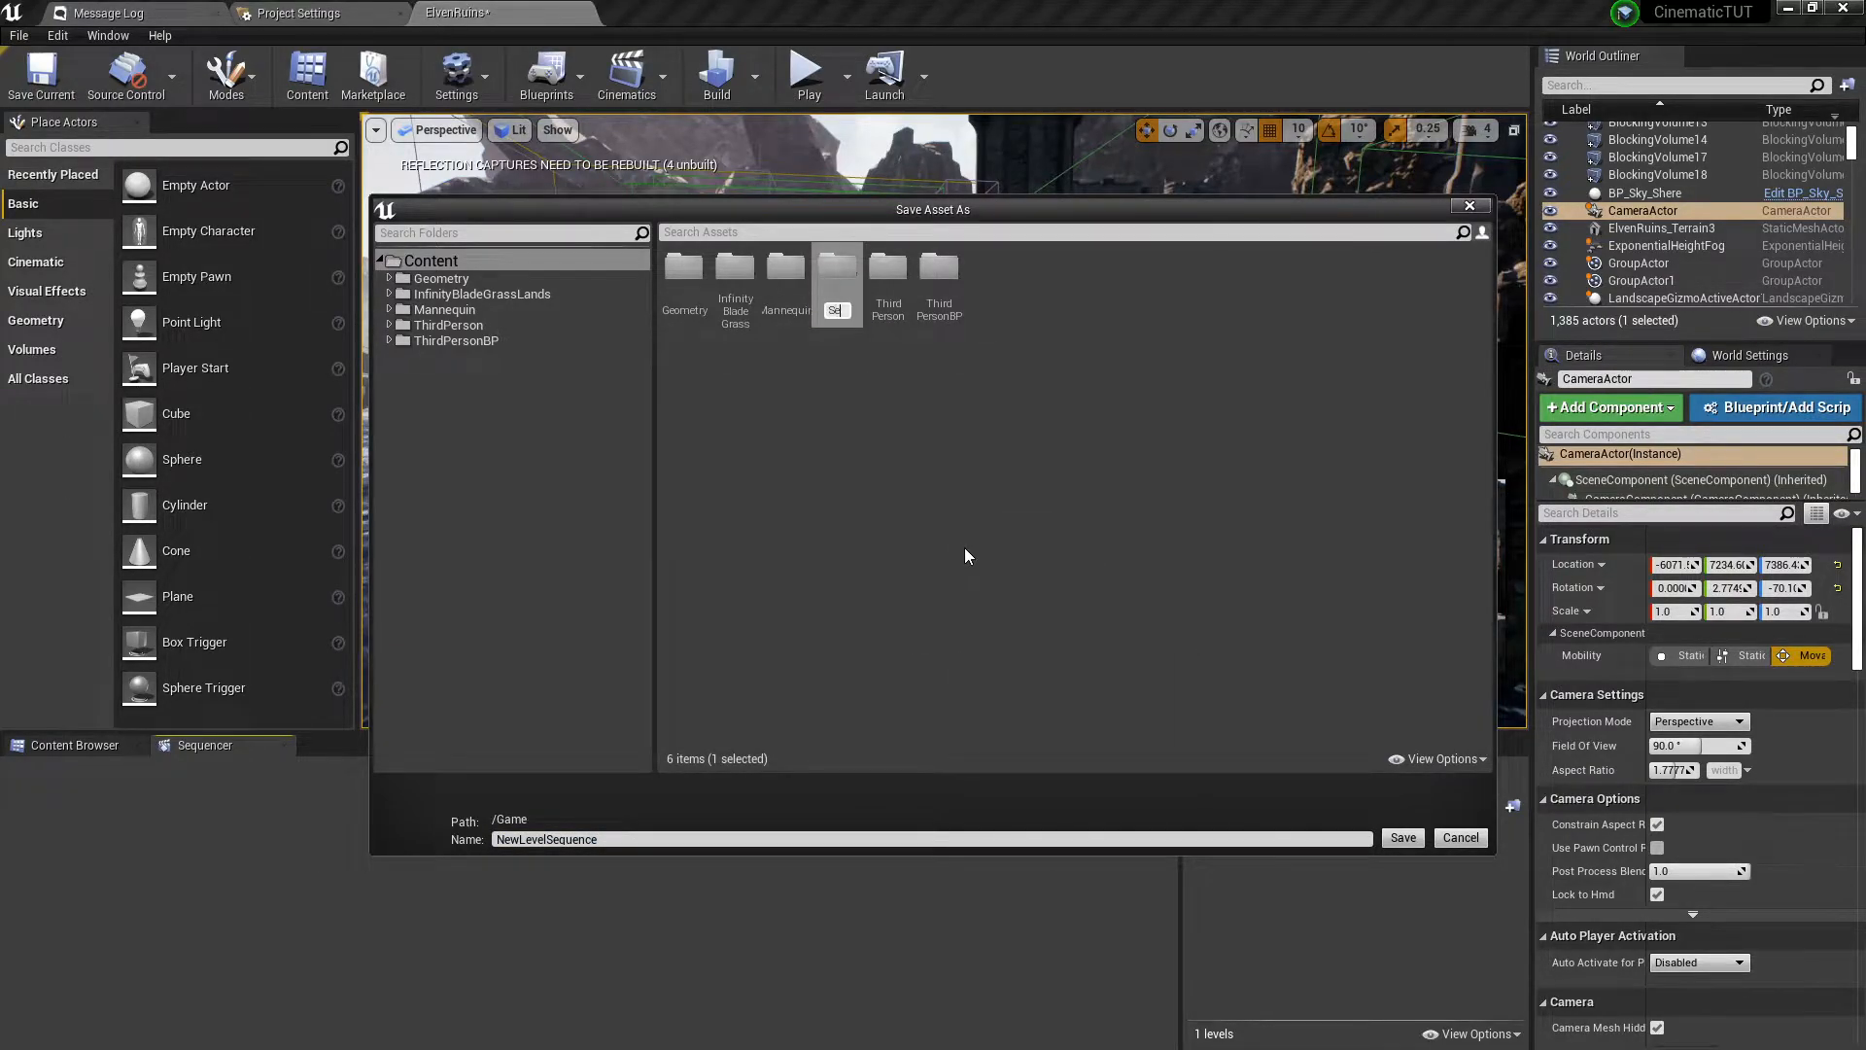
text(quence)
key(Return)
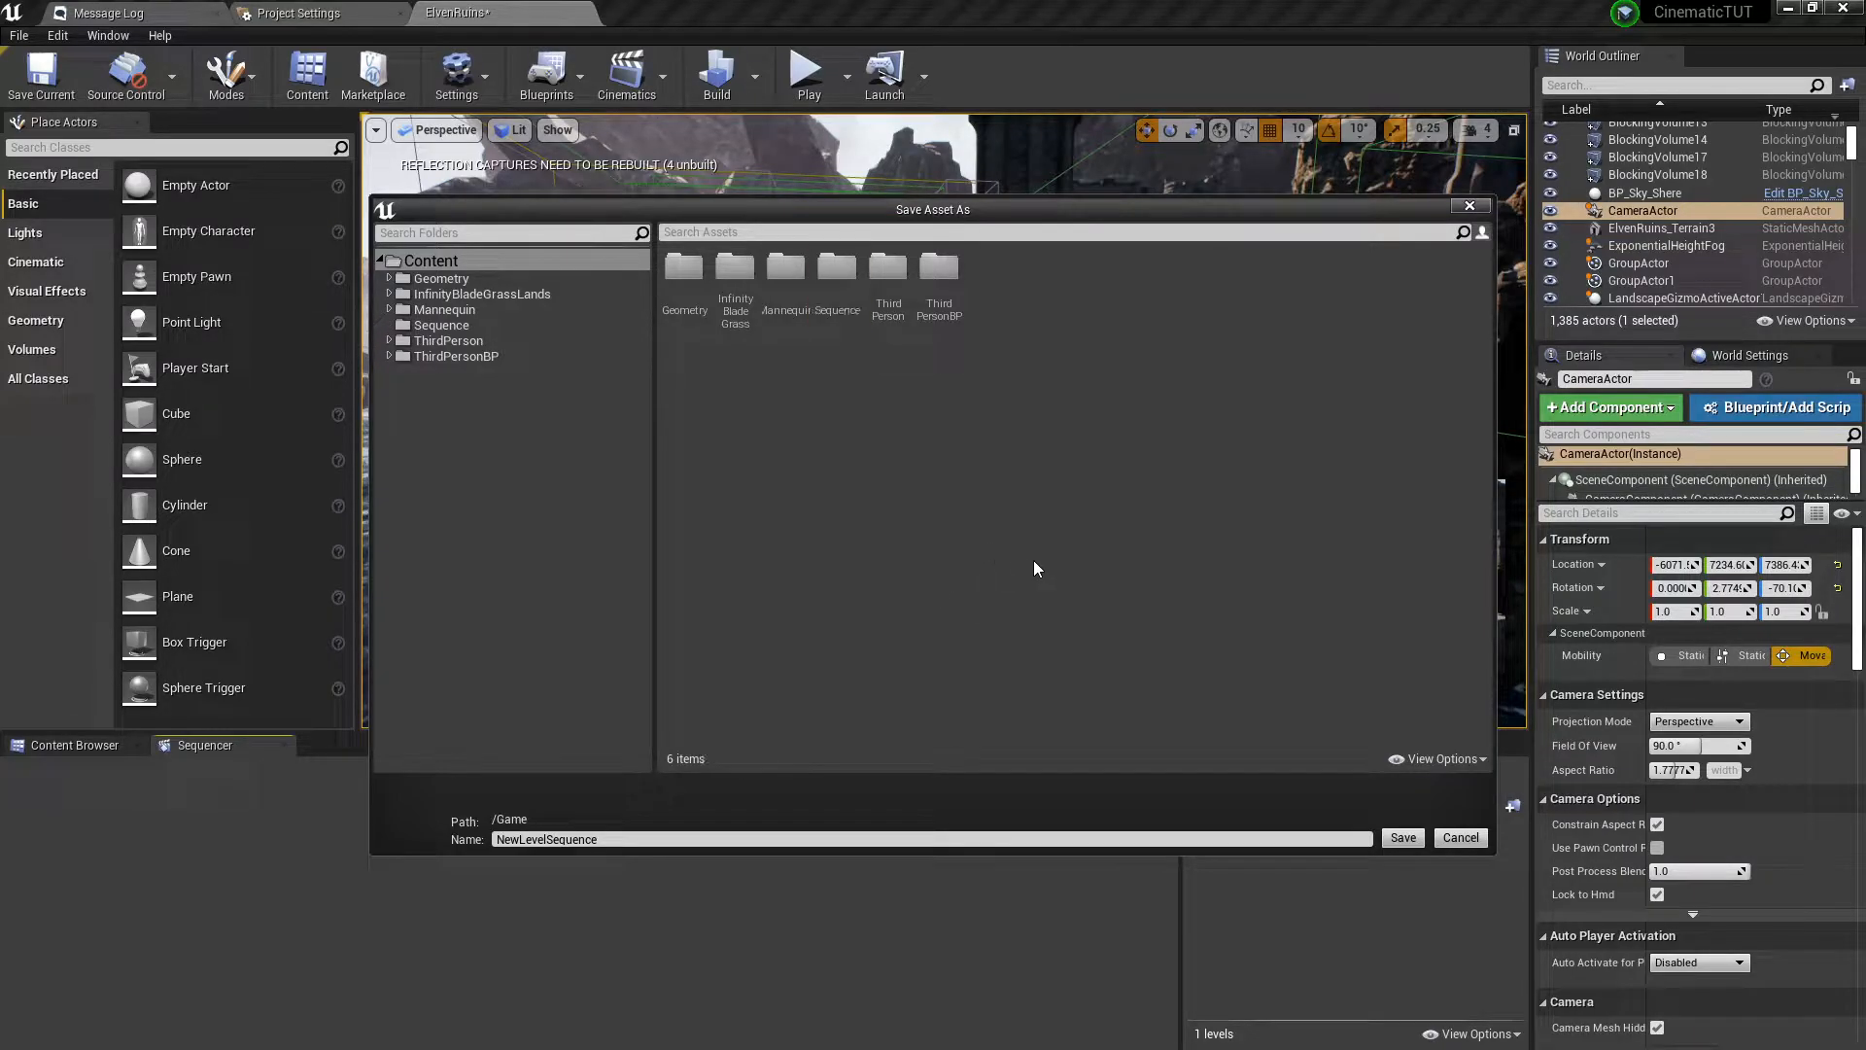
double_click(846, 264)
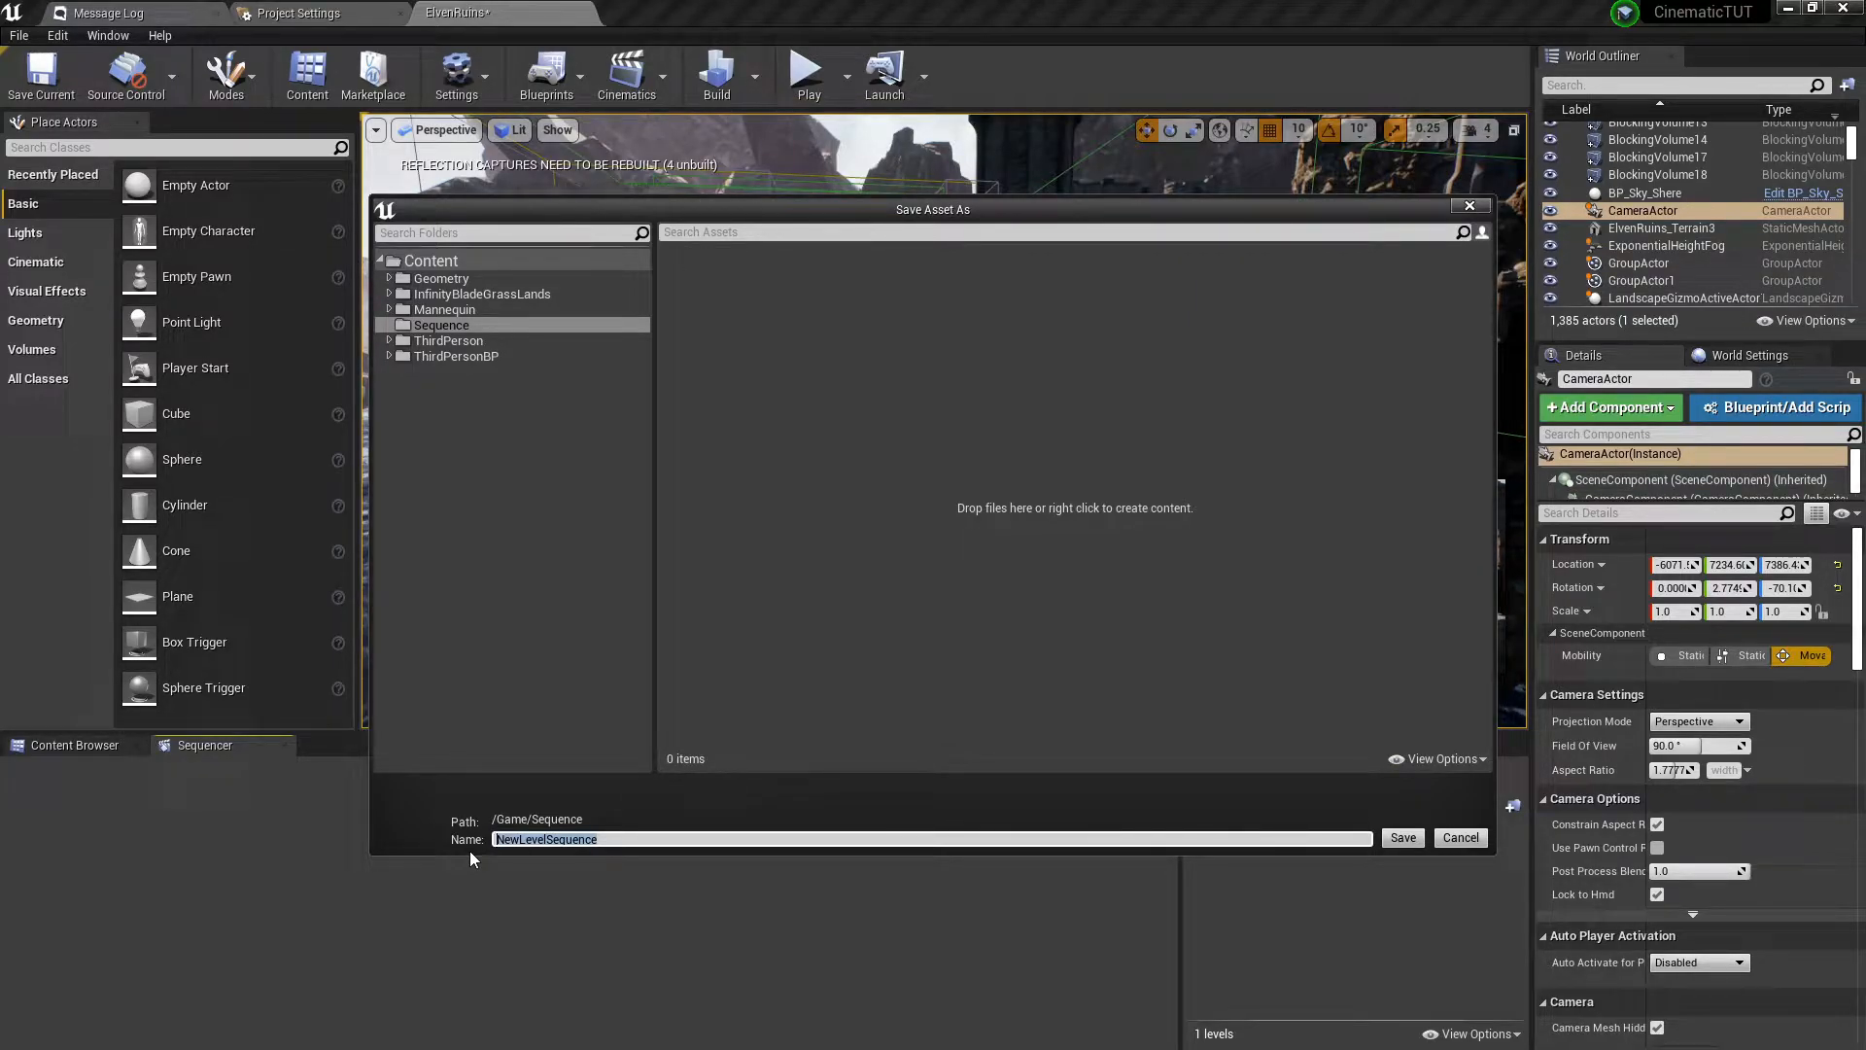
Name the level sequence IntroSequence and save it in the Sequence folder.
text(MovieC)
key(BackSpace)
key(BackSpace)
key(BackSpace)
key(BackSpace)
text(IntroSequence)
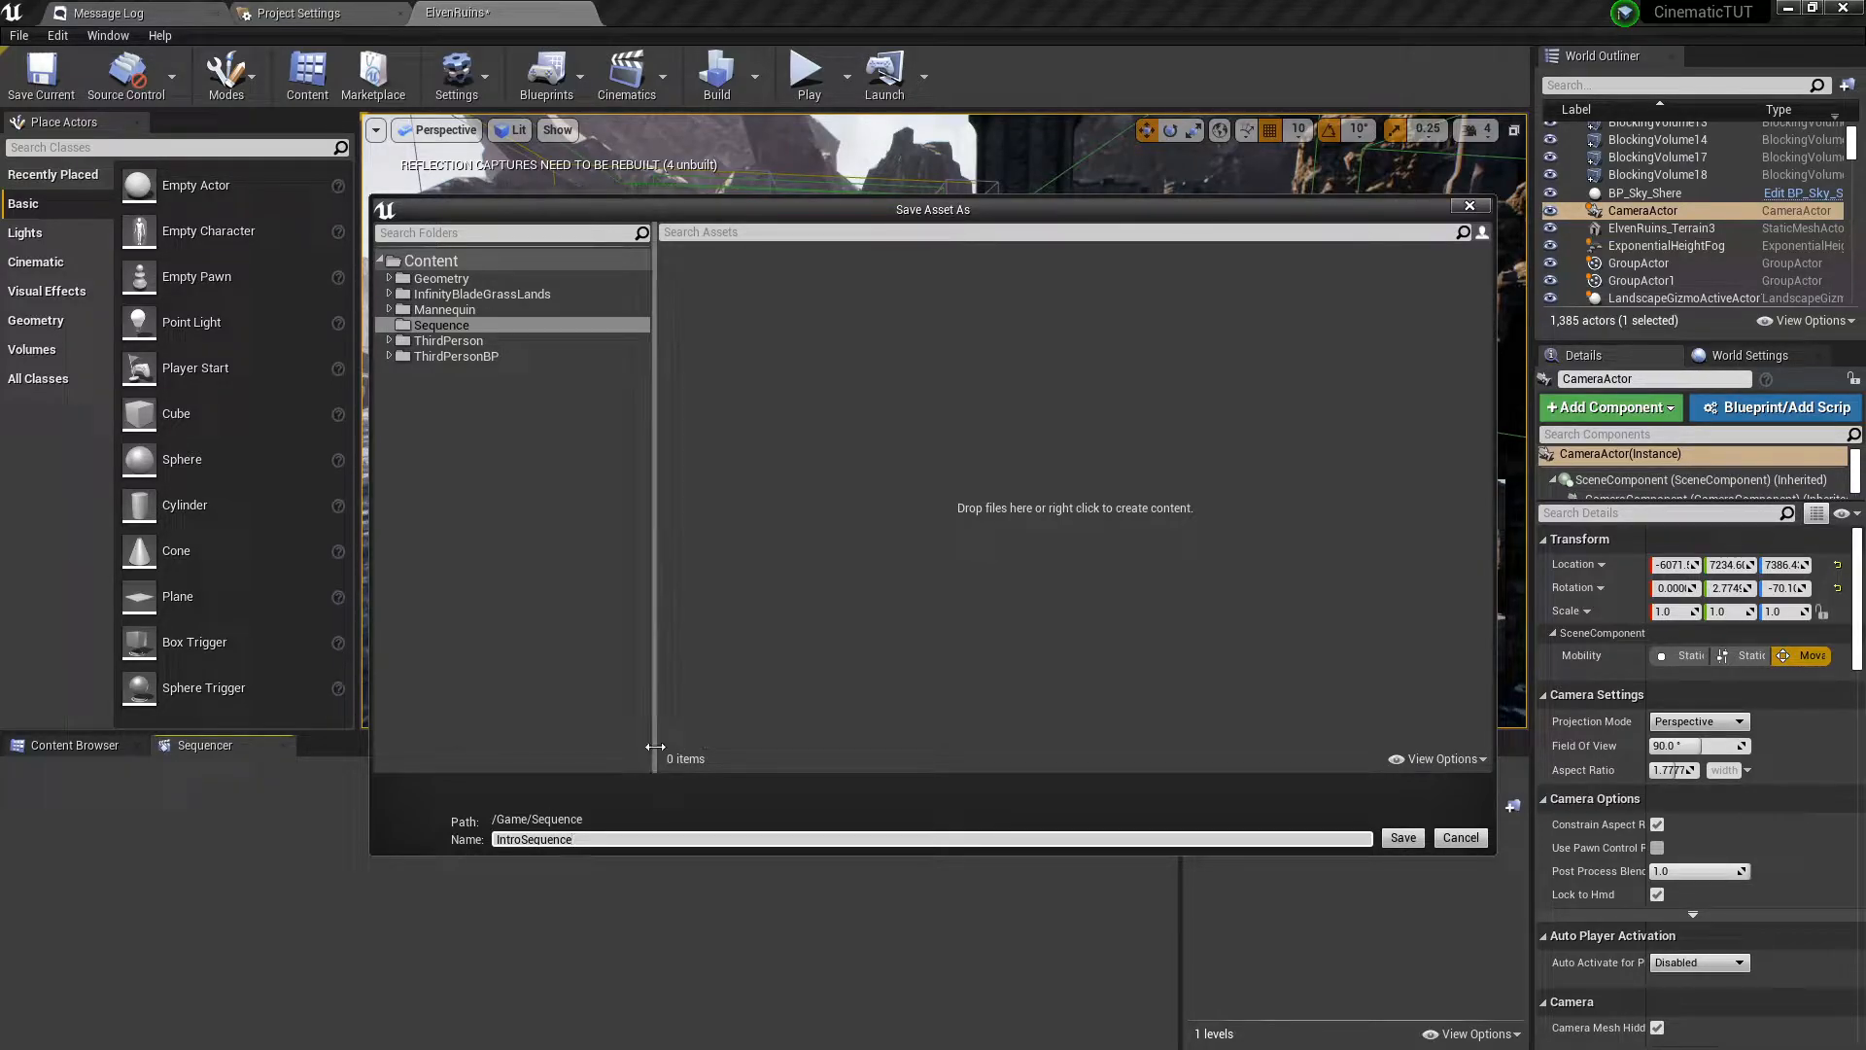
click(1404, 837)
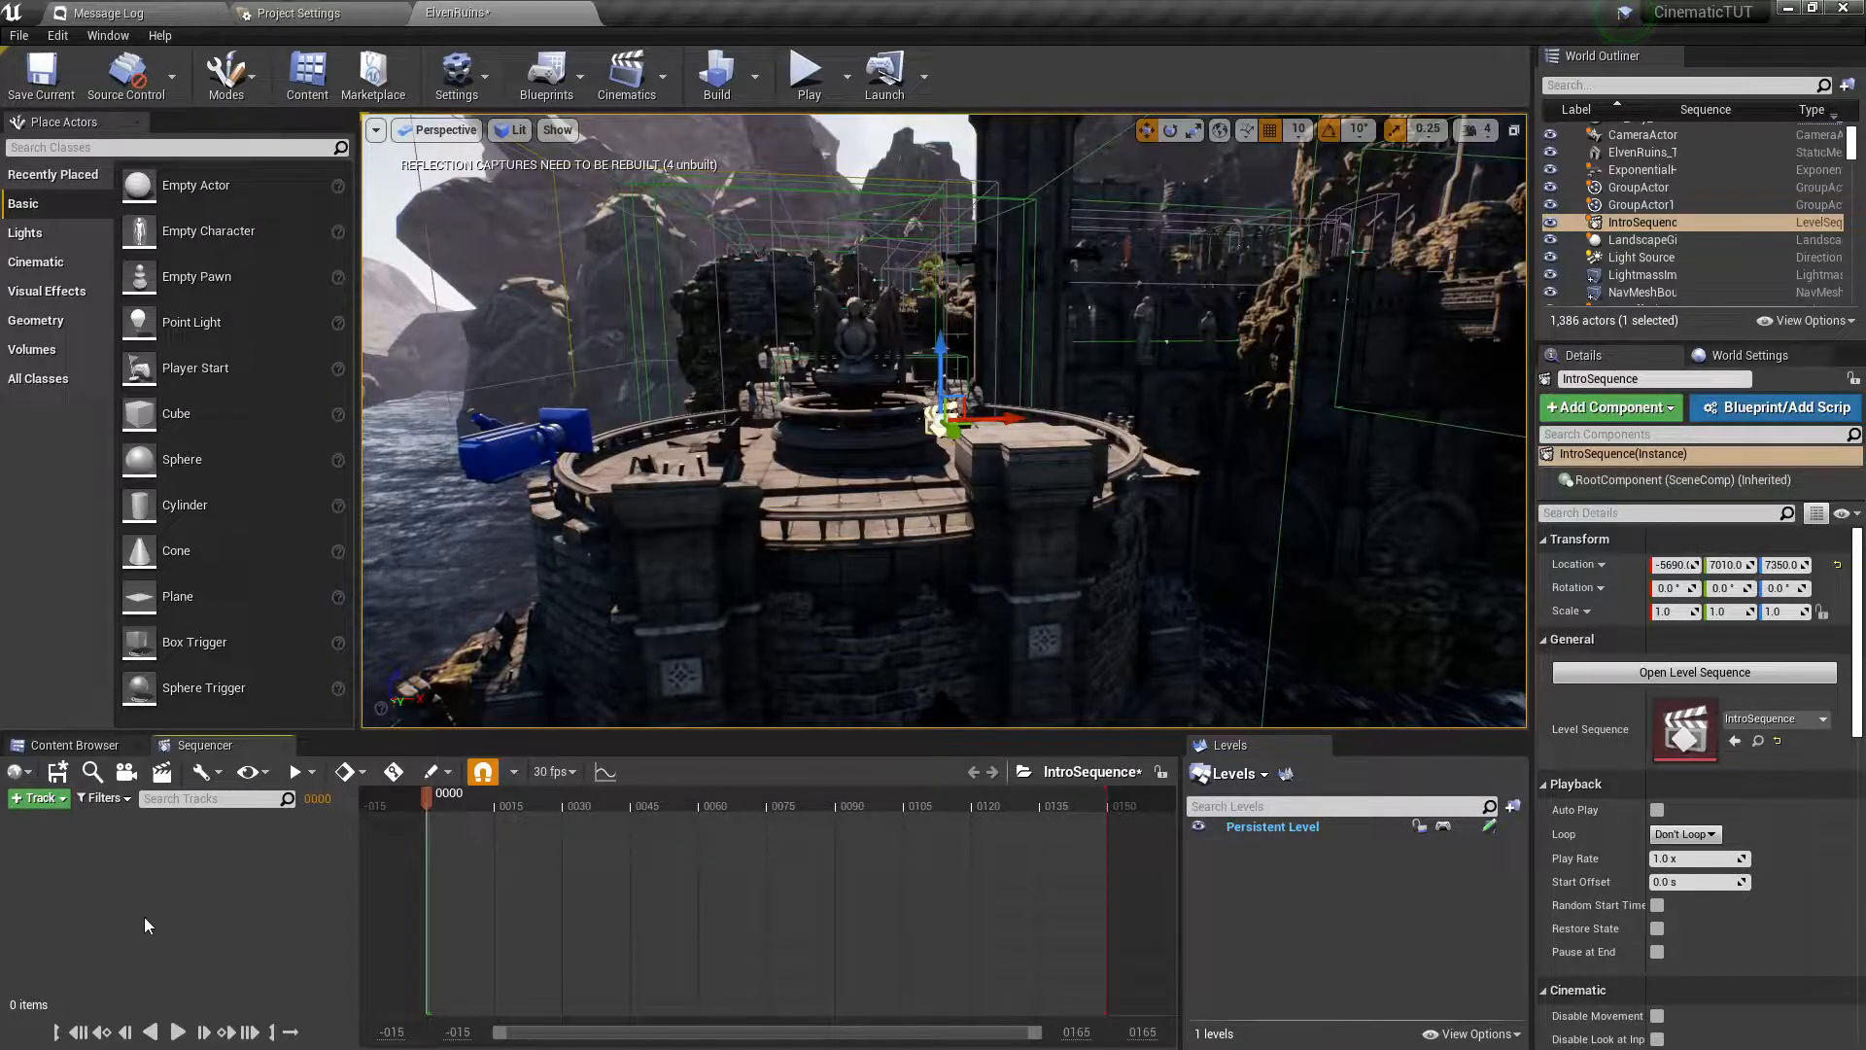
Select the CameraActor in the level and add it to IntroSequence as an actor track.
click(524, 447)
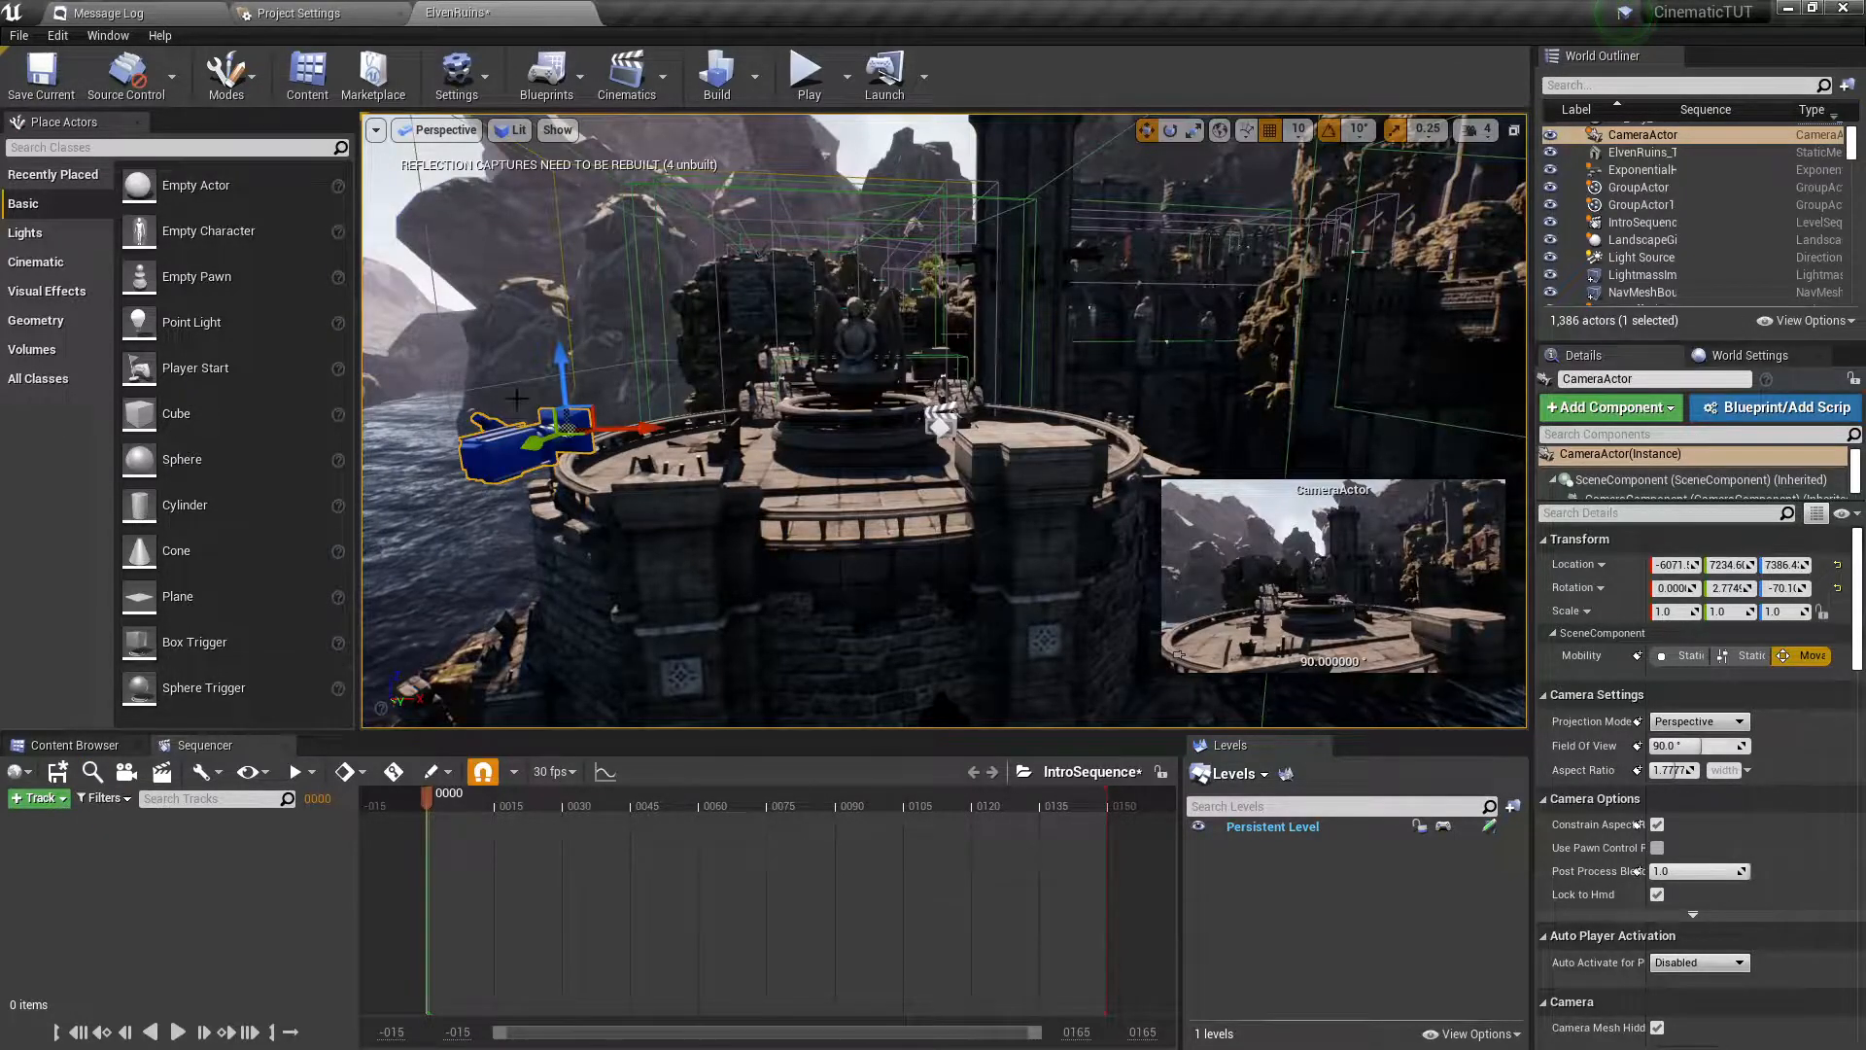
click(39, 798)
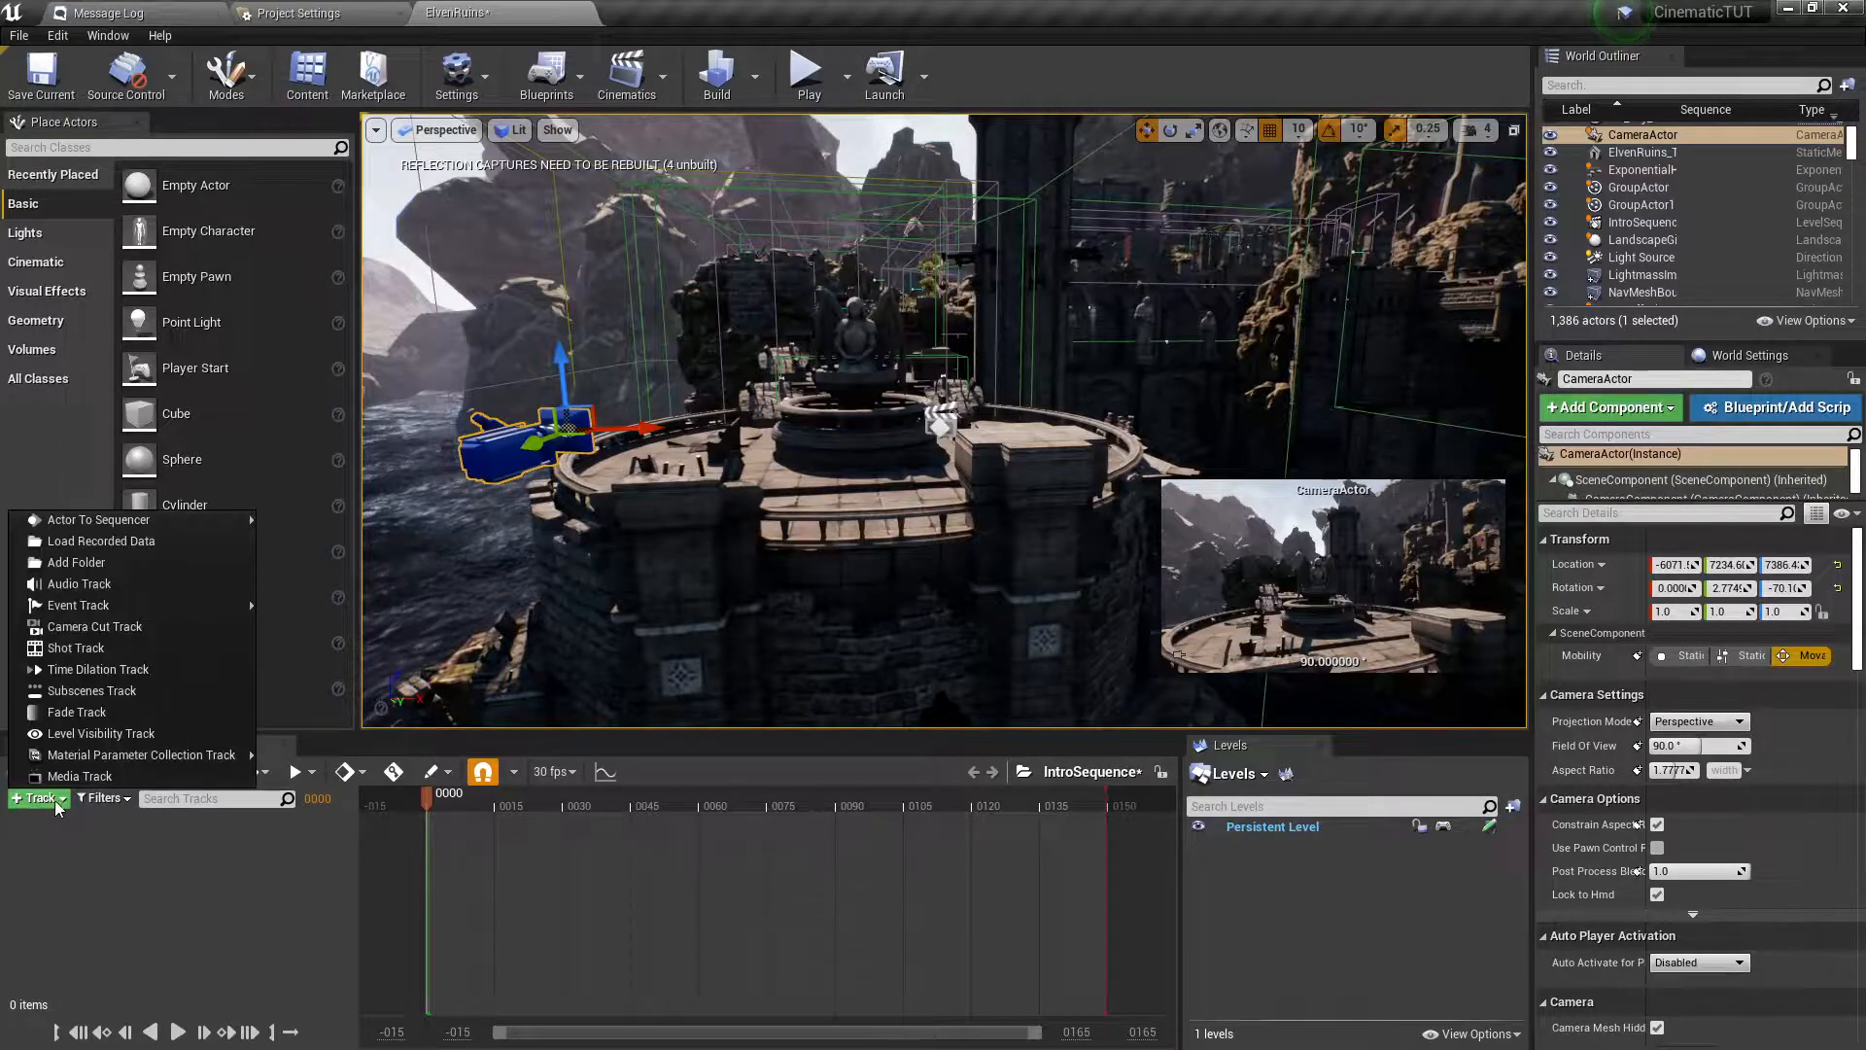
mouse_move(98, 519)
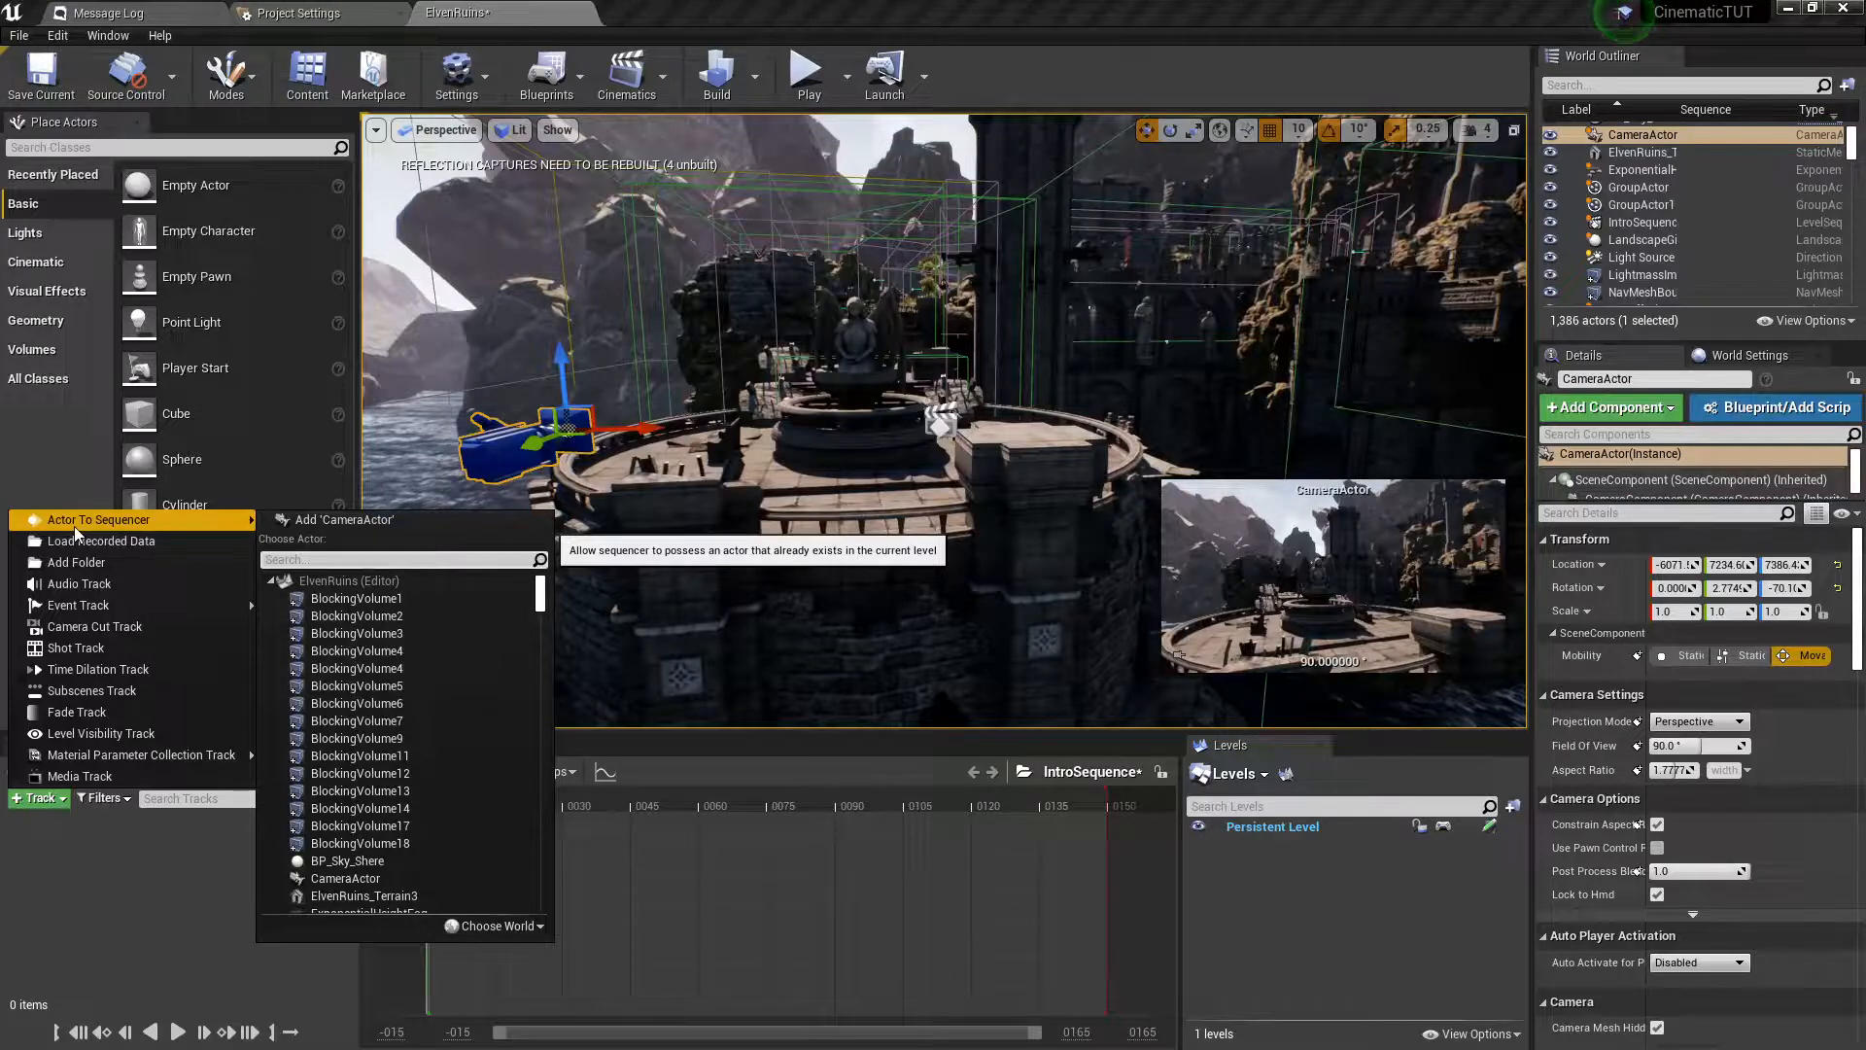
click(341, 521)
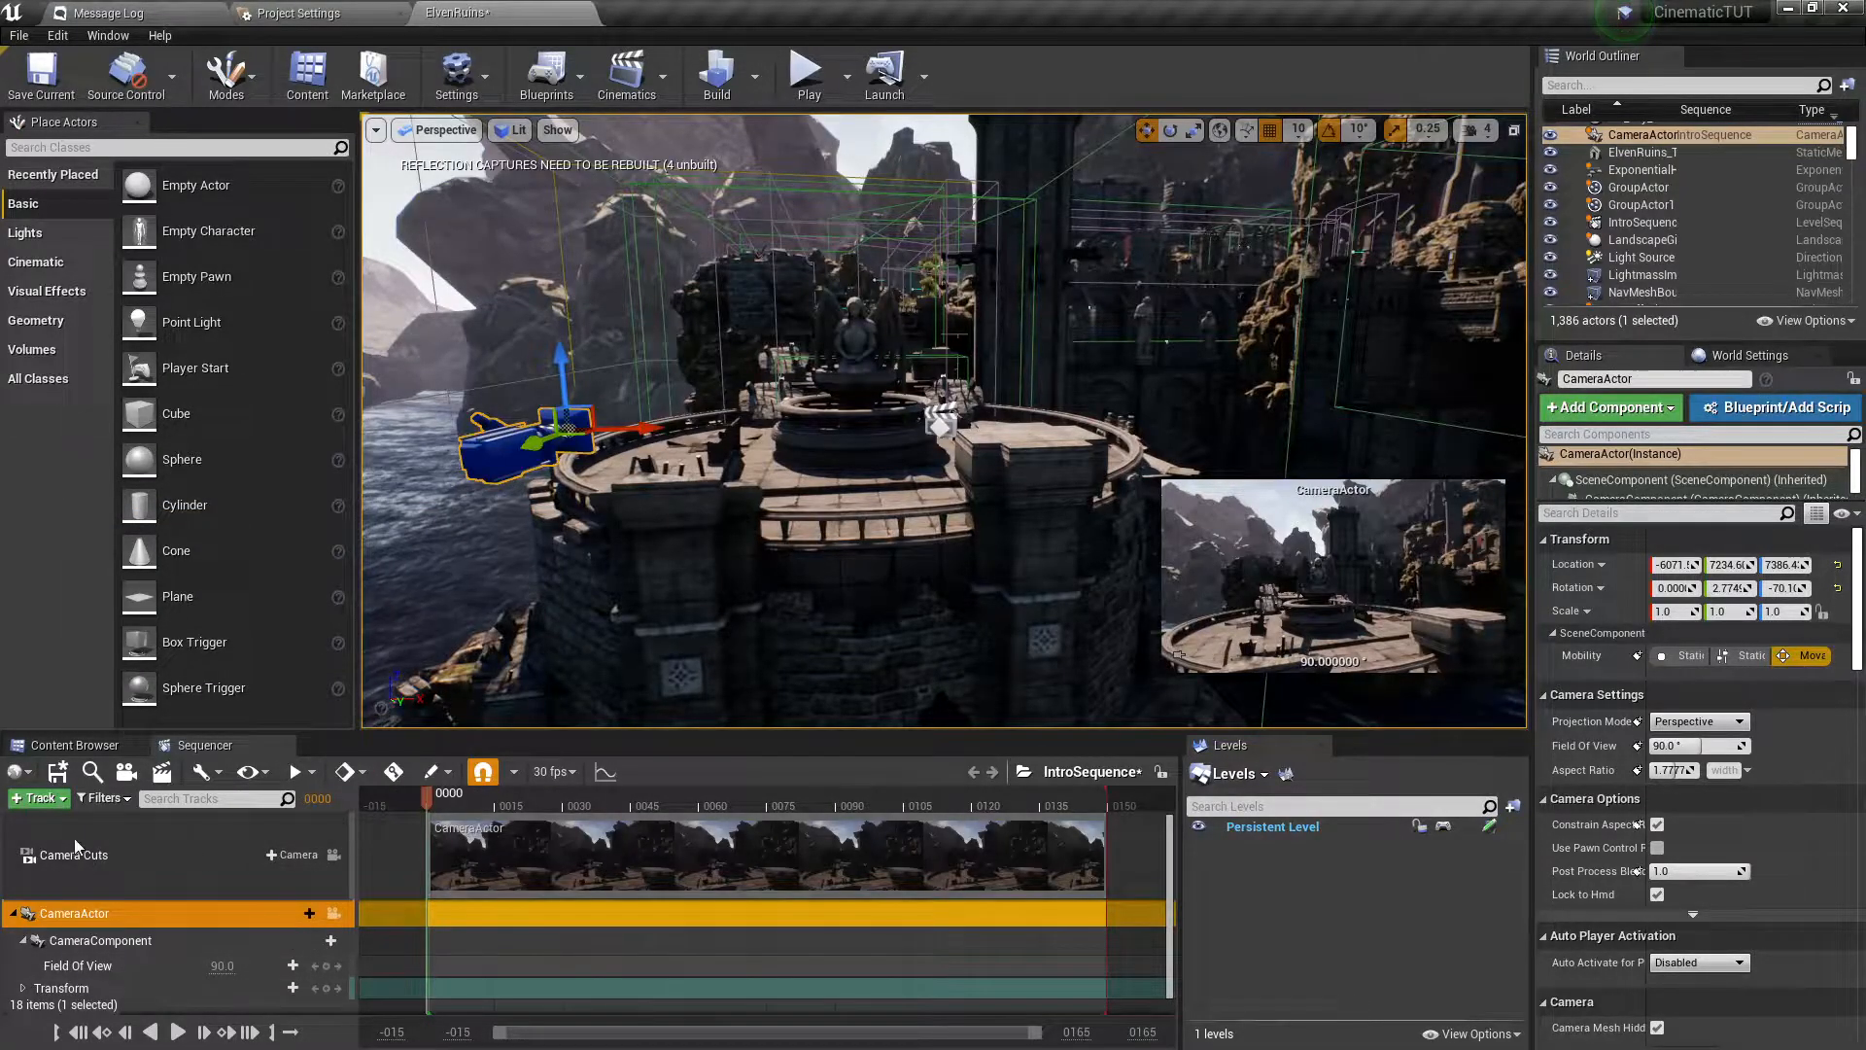
Expand the CameraActor's Transform track into Location, Rotation and Scale, and select the Camera Cuts track.
scroll(276, 952, down, 1)
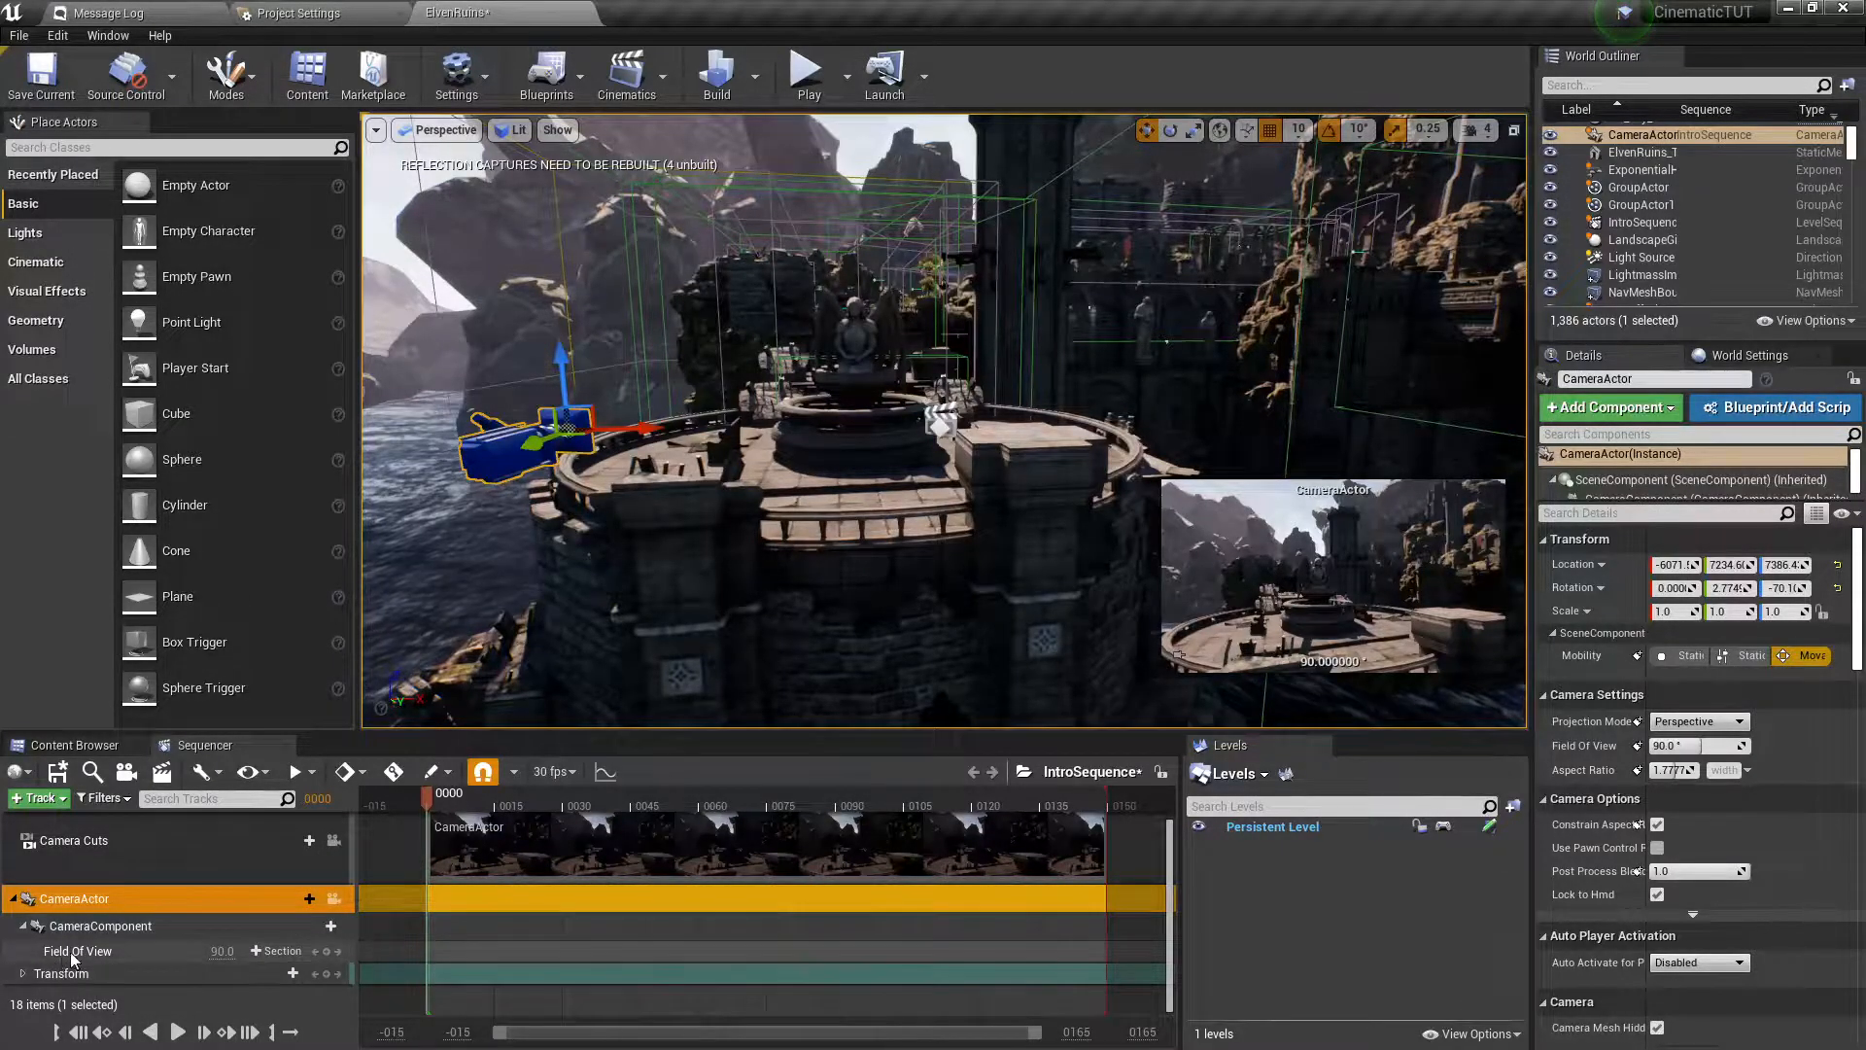
click(22, 973)
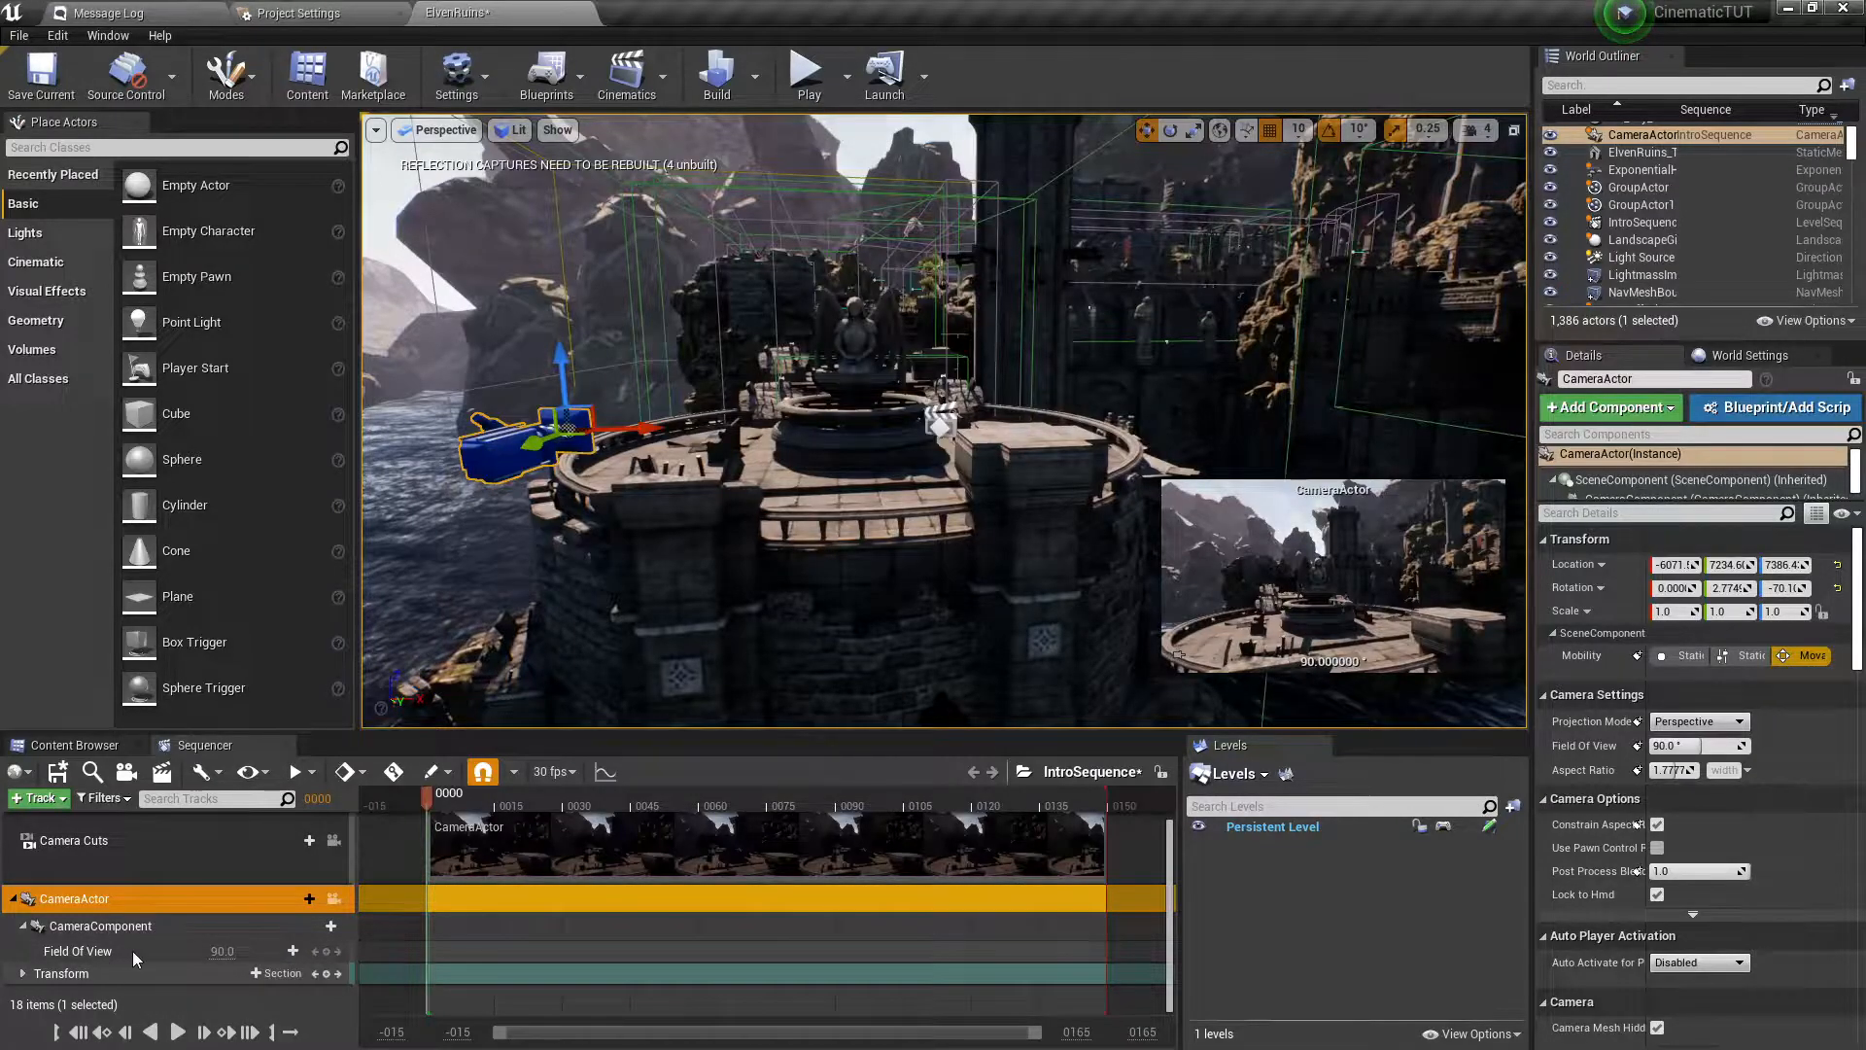
scroll(80, 941, down, 3)
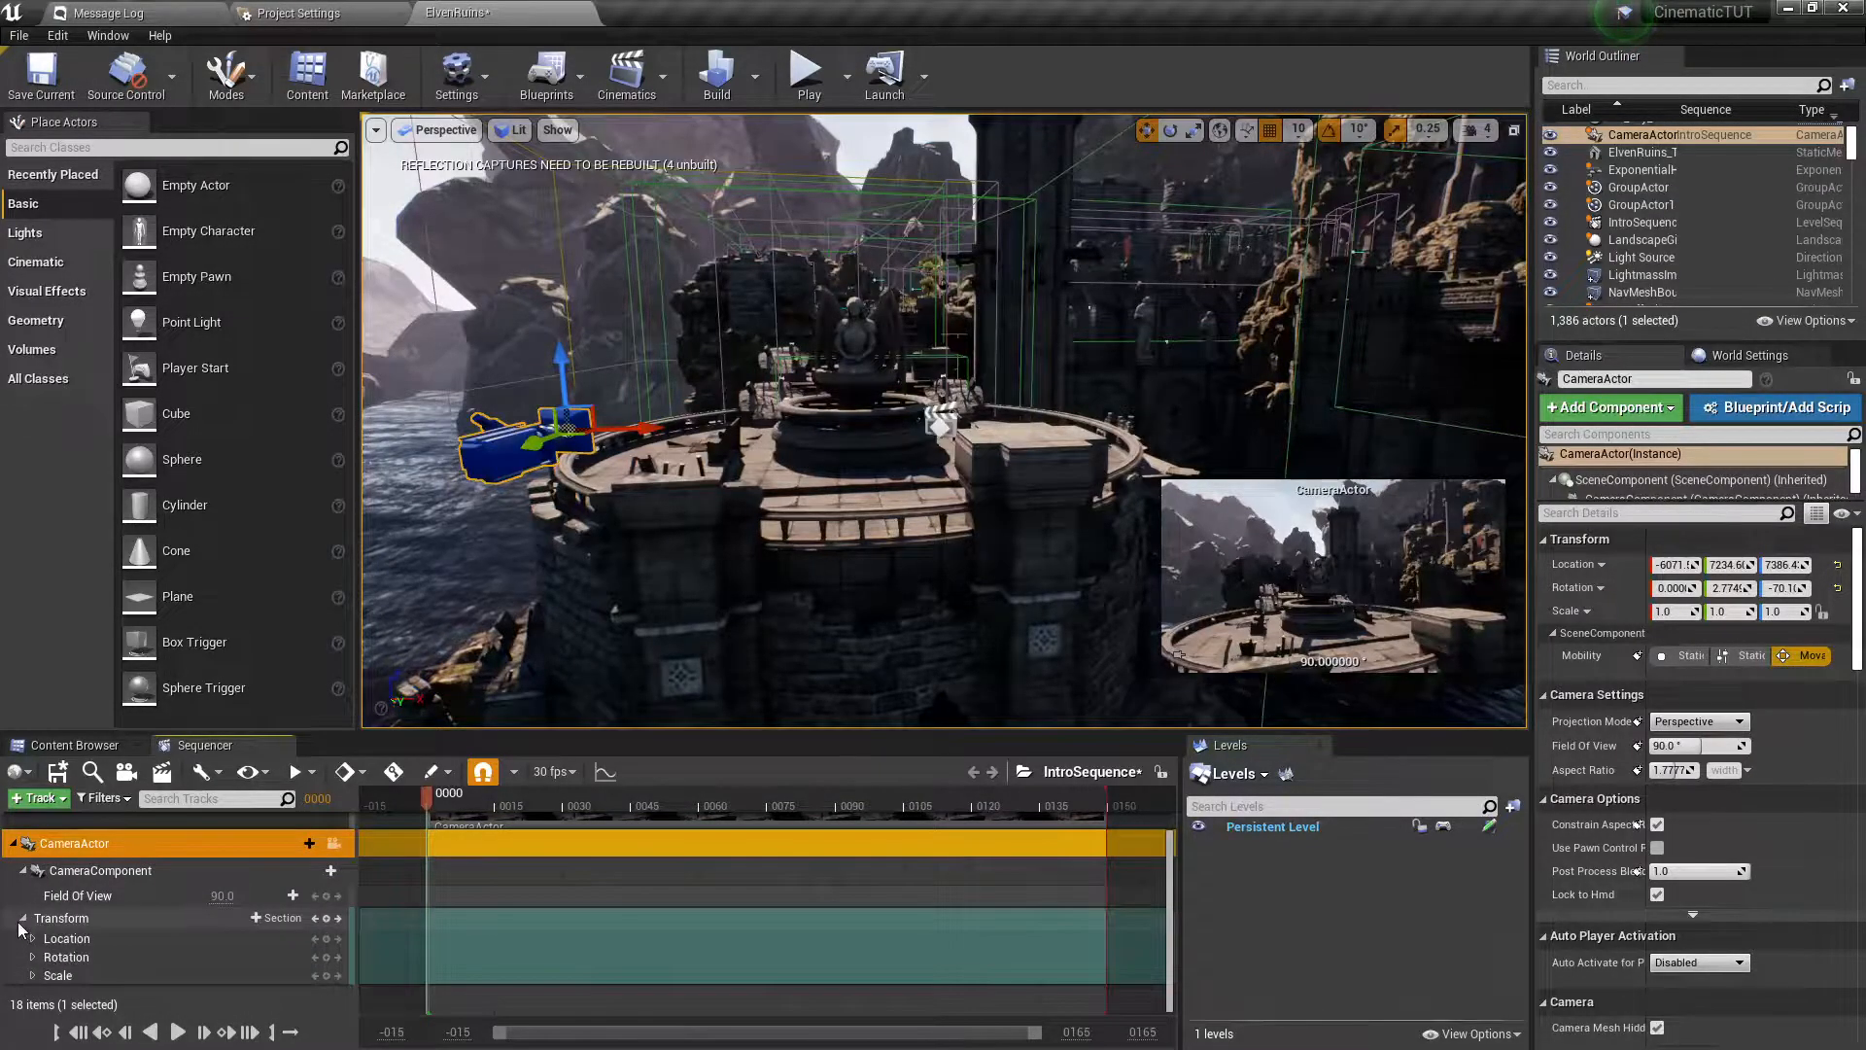
click(72, 921)
scroll(73, 925, up, 2)
click(50, 862)
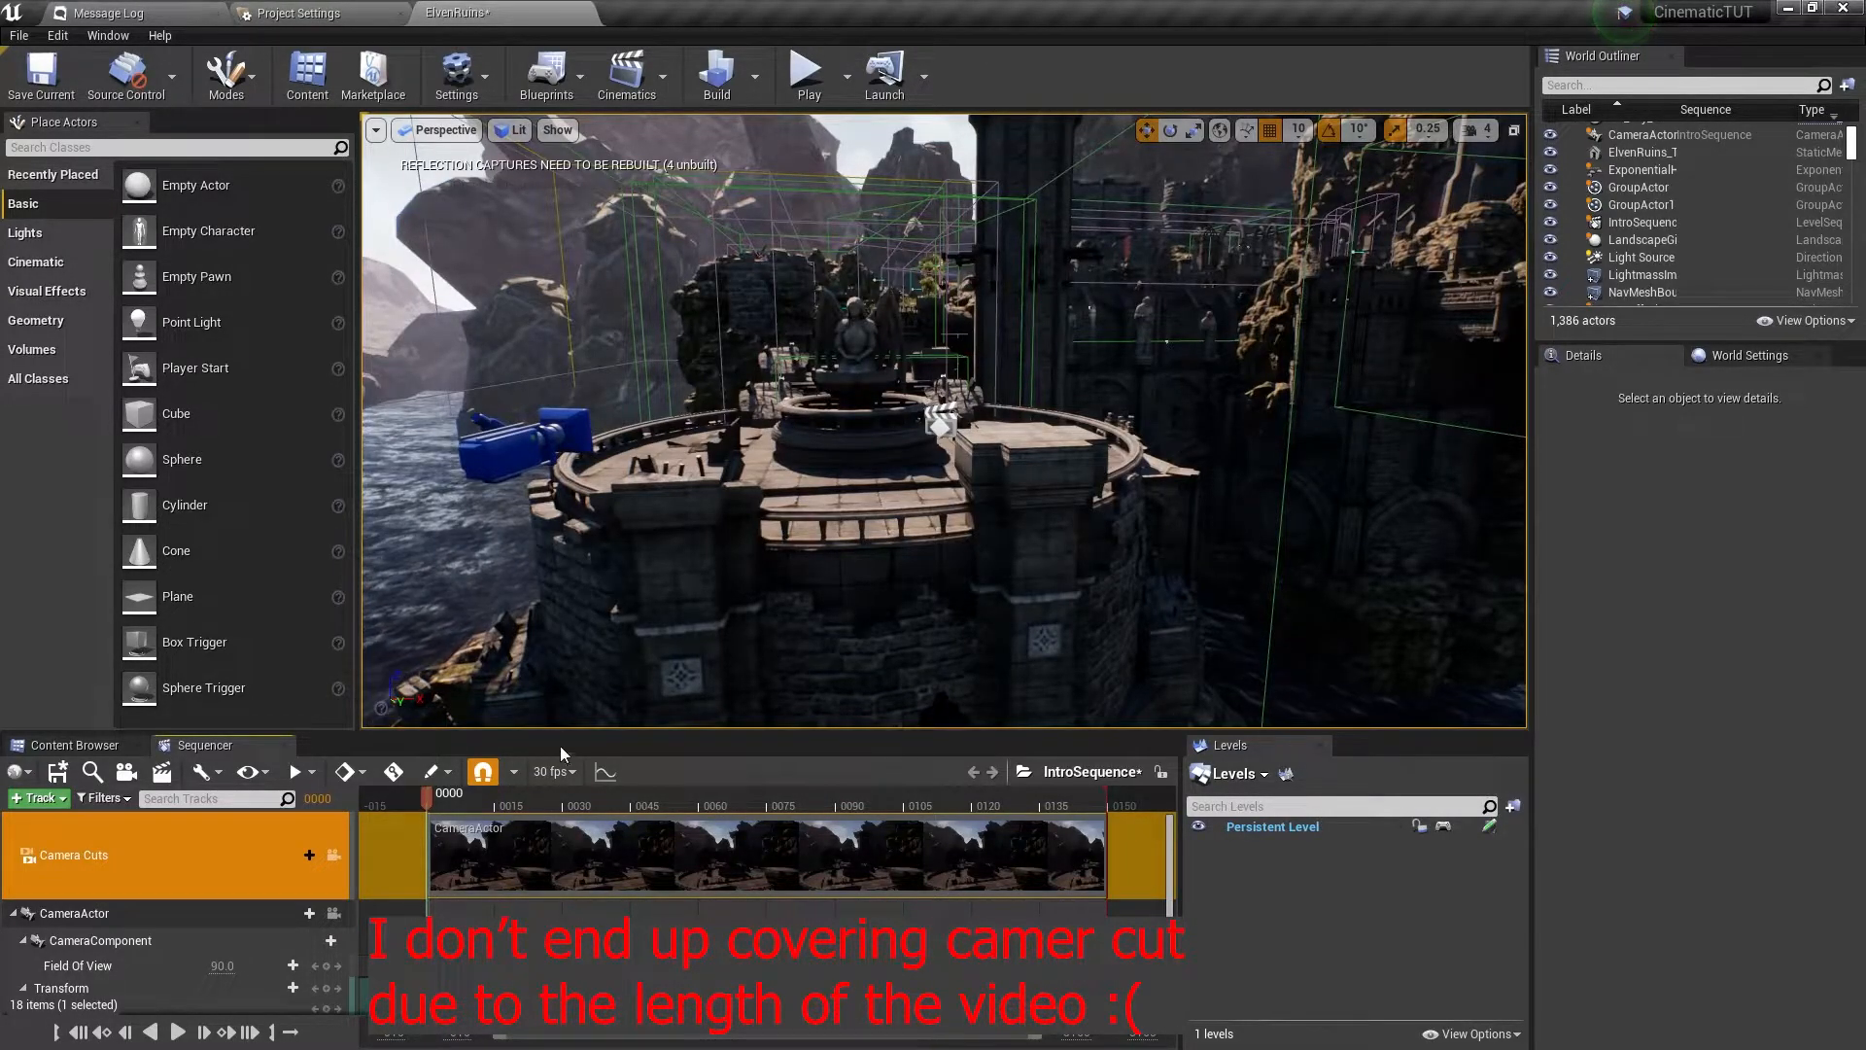
mouse_move(423, 797)
mouse_down()
mouse_move(1100, 818)
mouse_move(525, 838)
mouse_move(811, 853)
mouse_move(969, 847)
mouse_move(410, 825)
mouse_move(458, 814)
mouse_move(430, 815)
mouse_up()
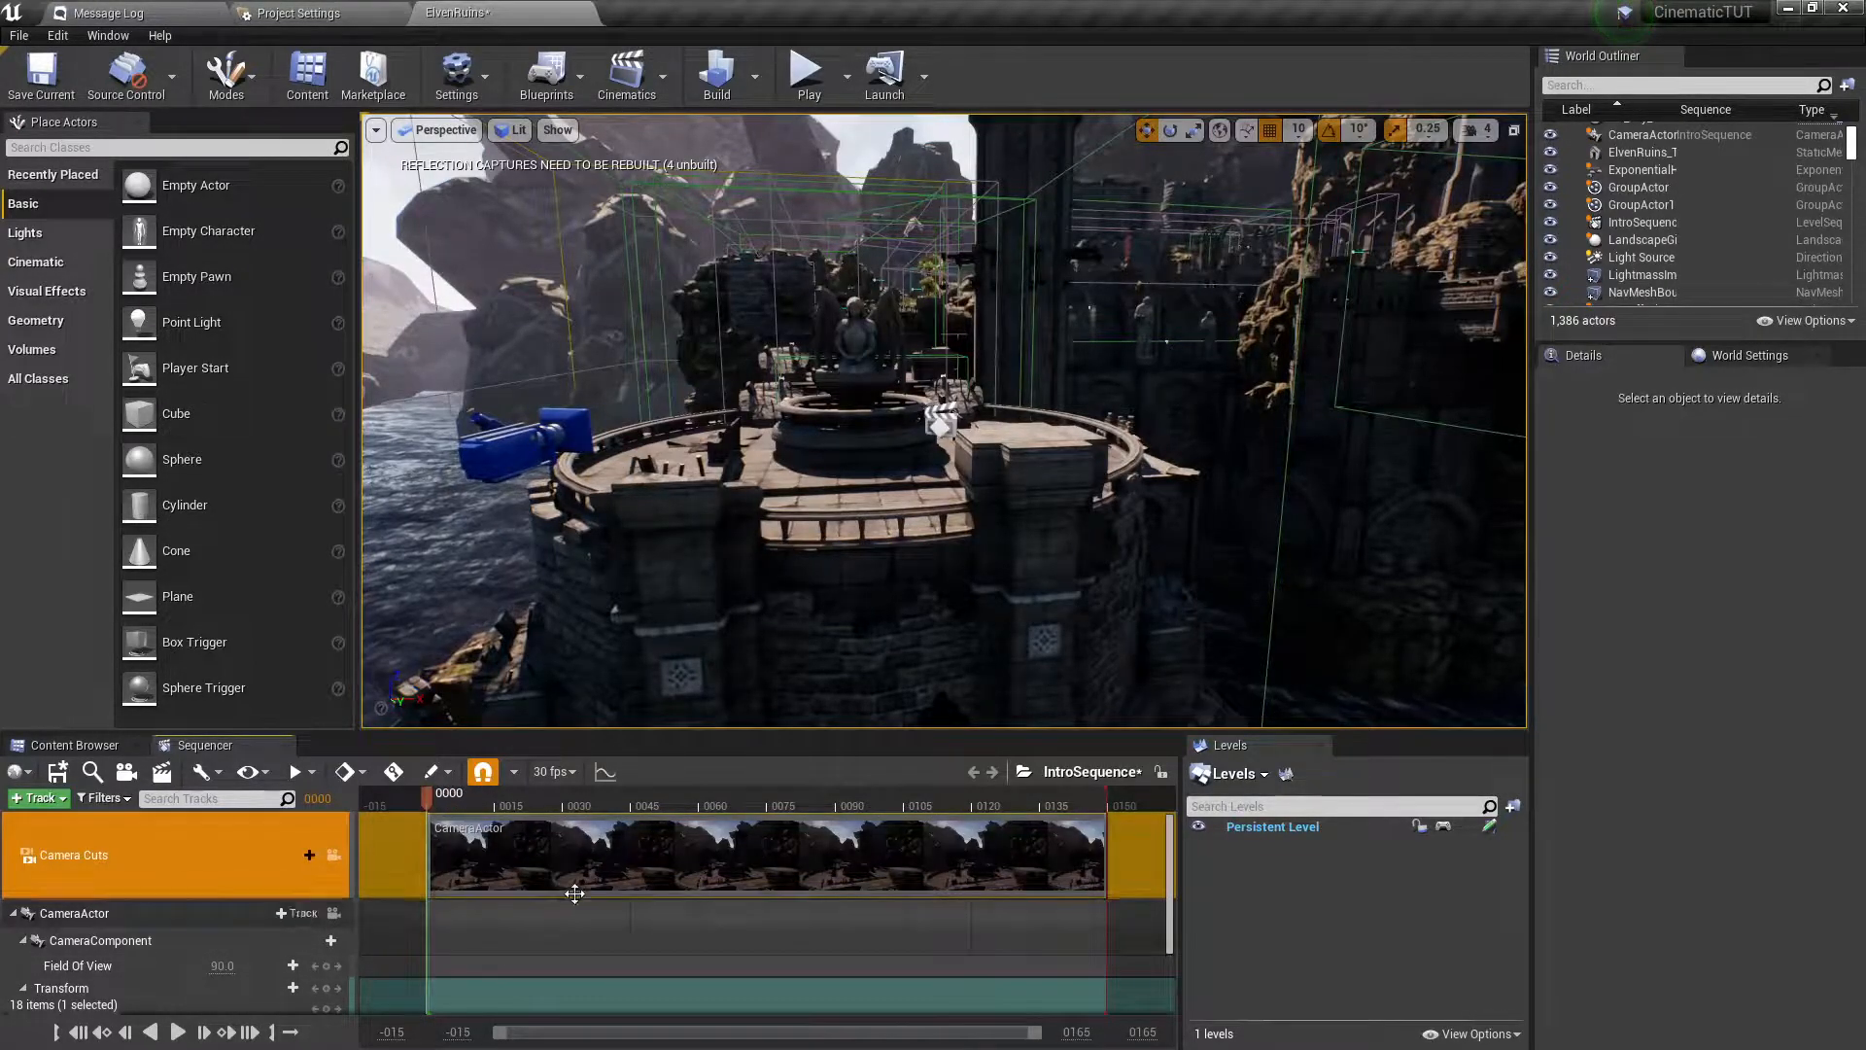
Try placing the Camera Cuts track below the CameraActor track and return it to the top of the track list.
click(224, 904)
scroll(218, 877, down, 2)
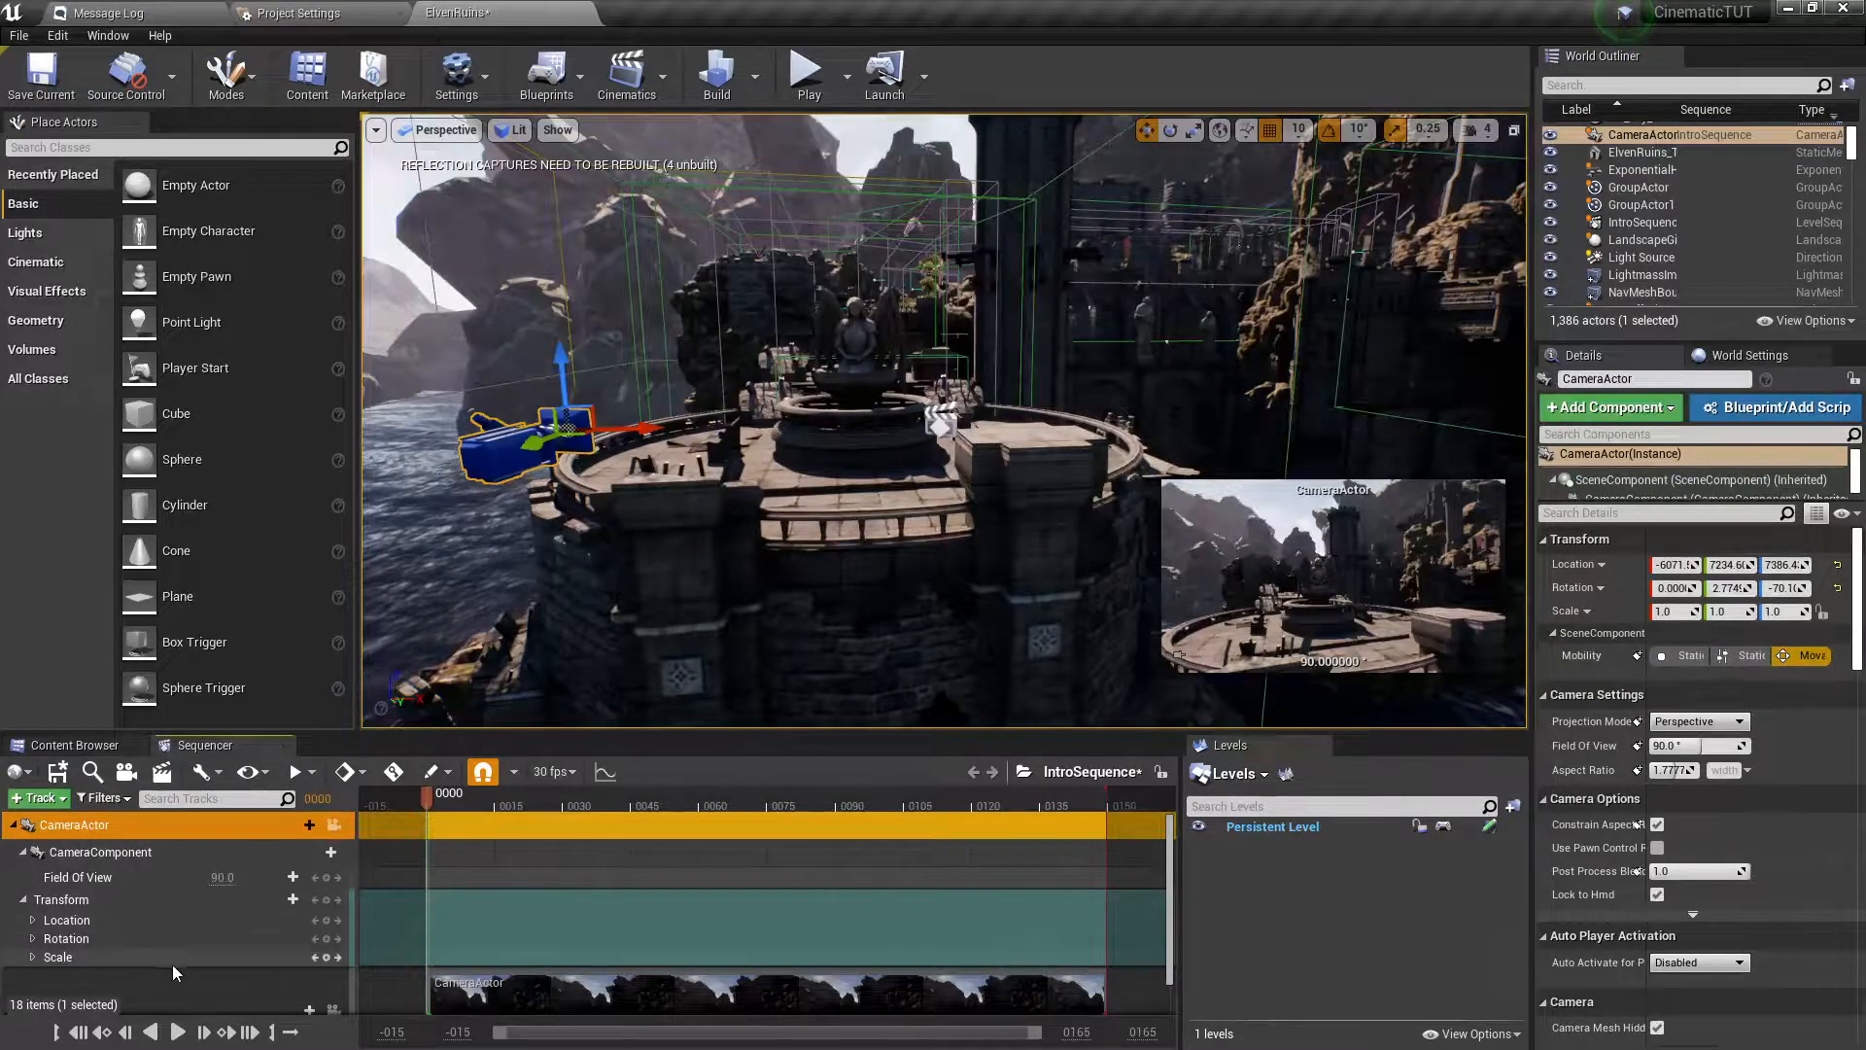
scroll(172, 964, down, 2)
drag(246, 966, 220, 913)
scroll(223, 908, up, 2)
scroll(289, 917, down, 2)
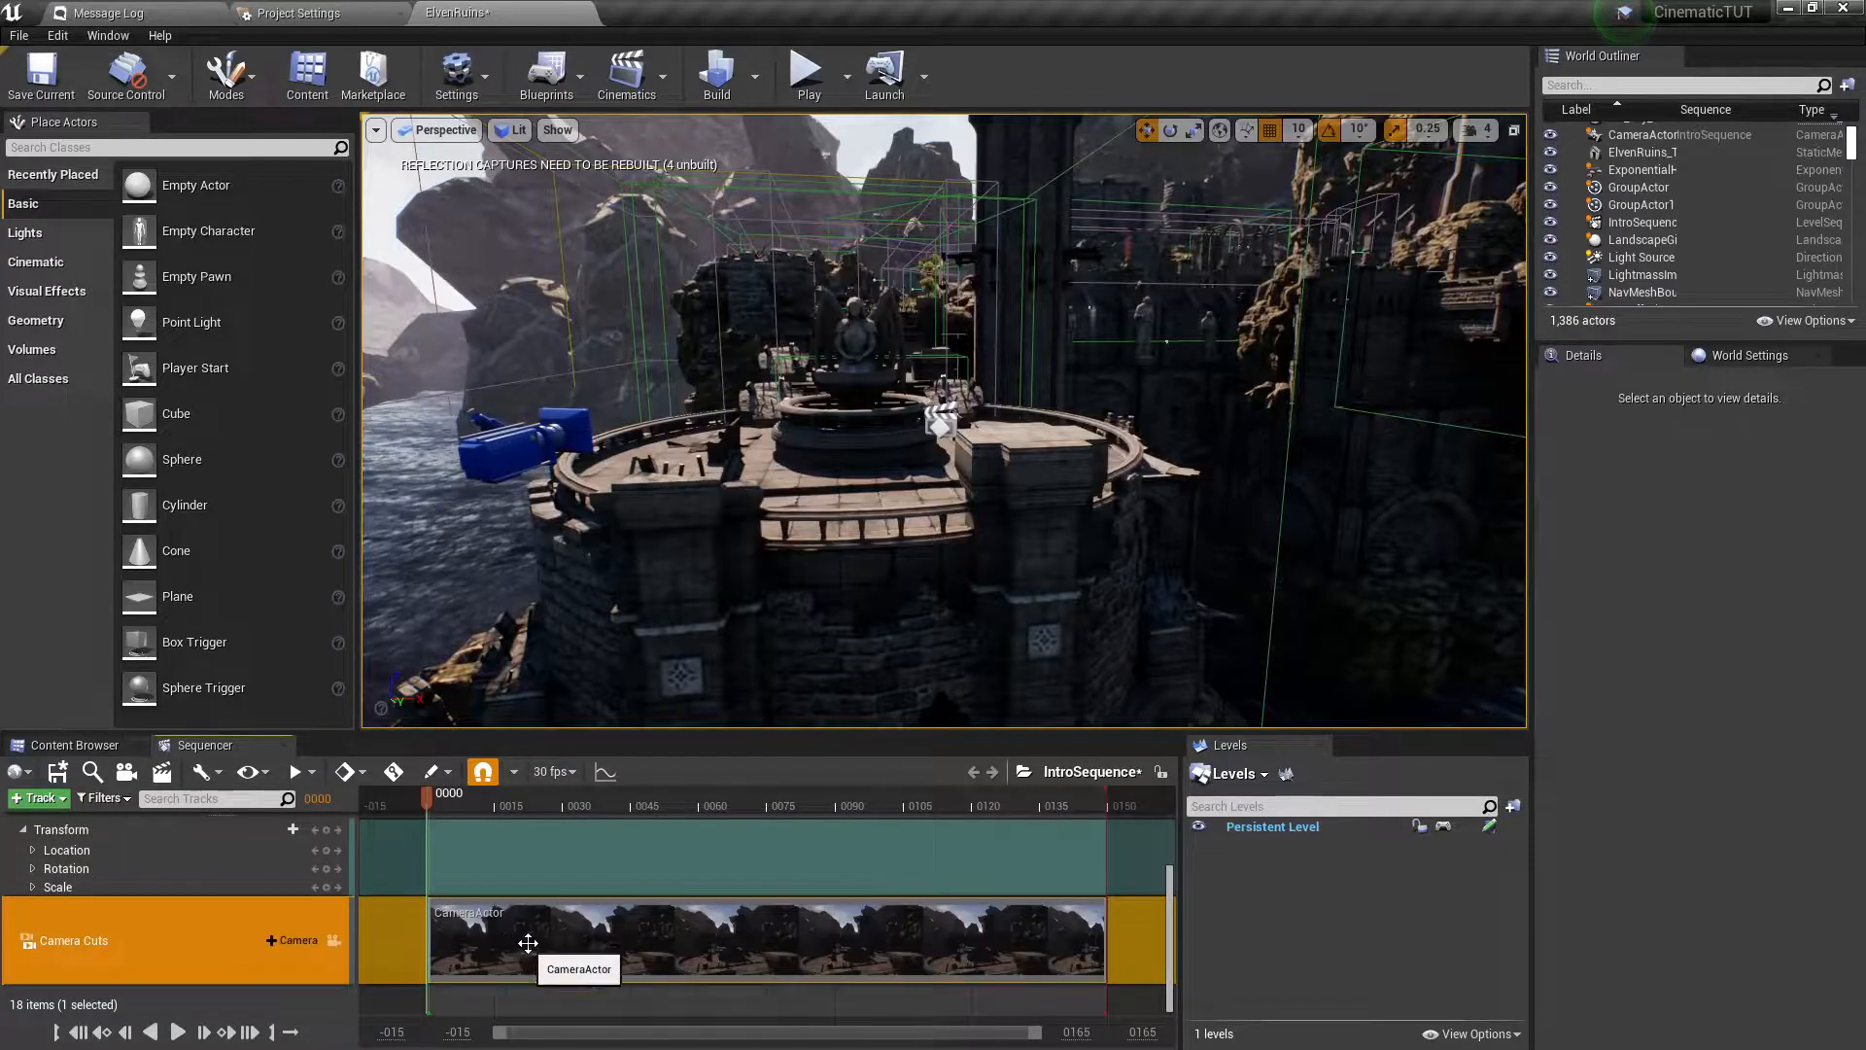
scroll(247, 940, up, 2)
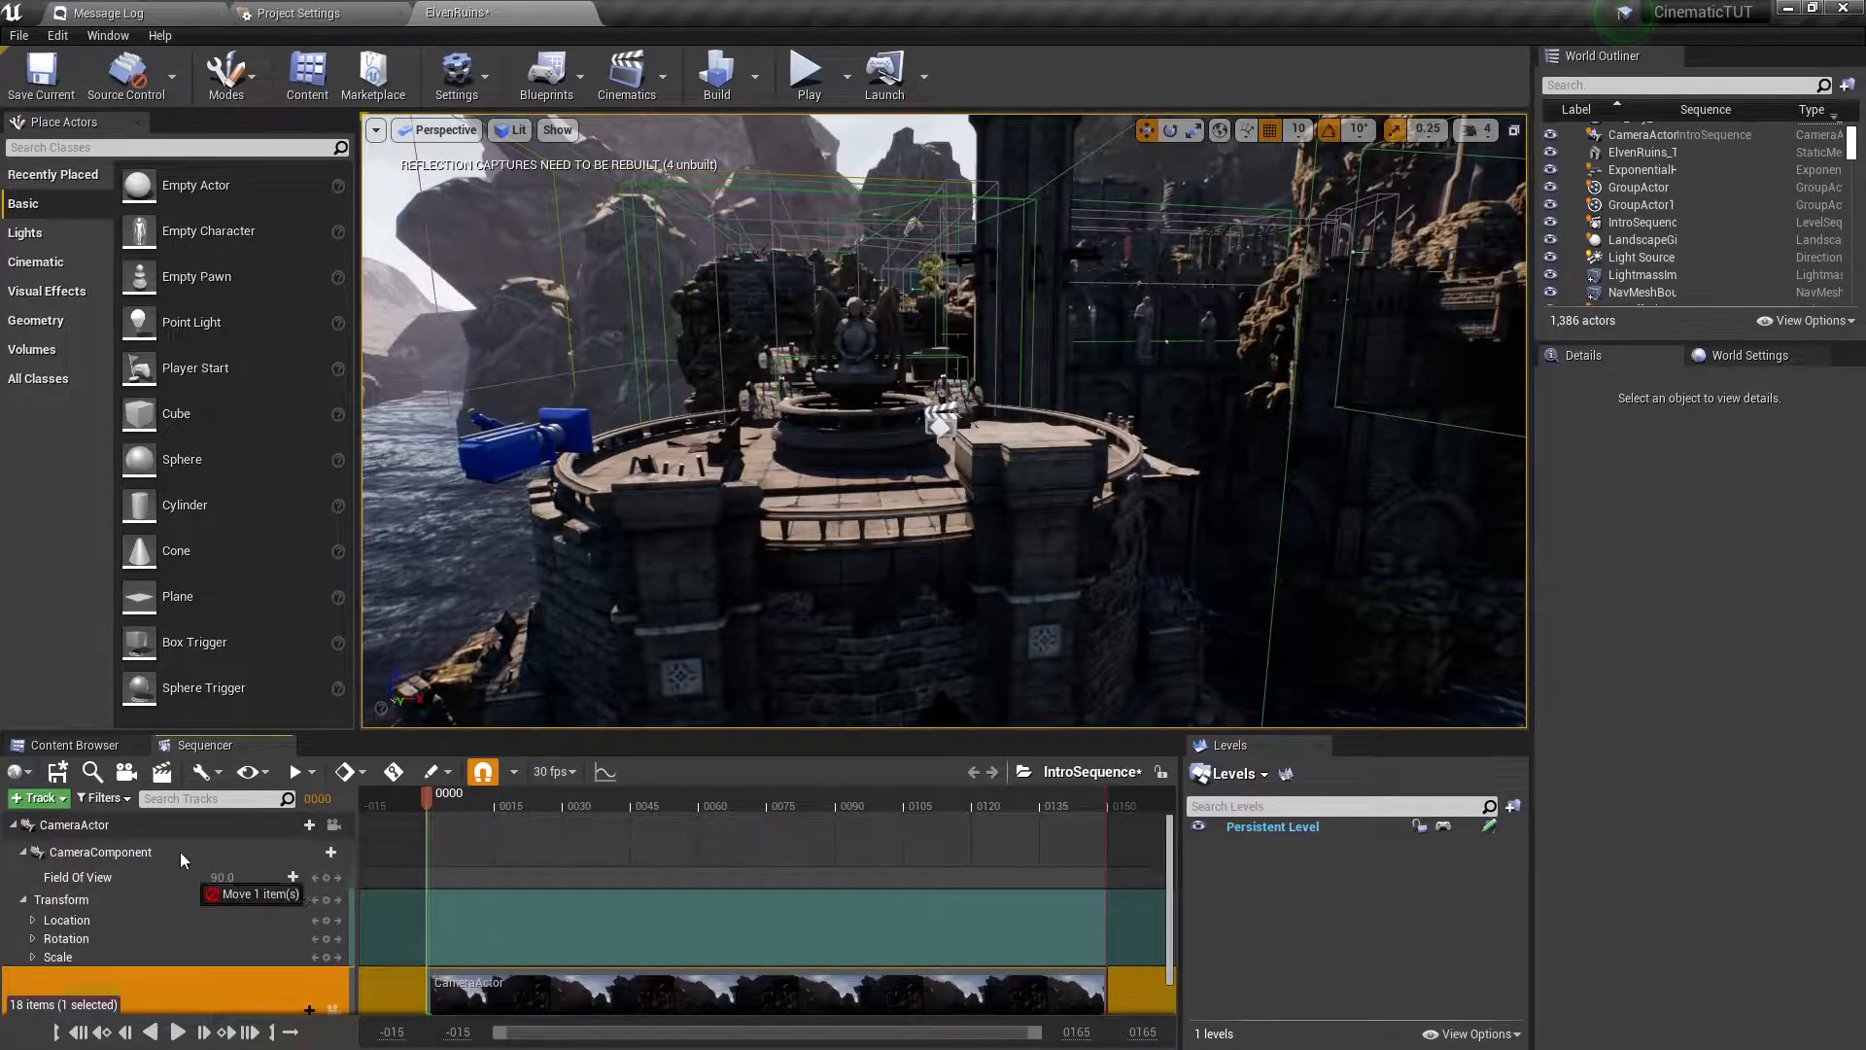
drag(189, 993, 172, 814)
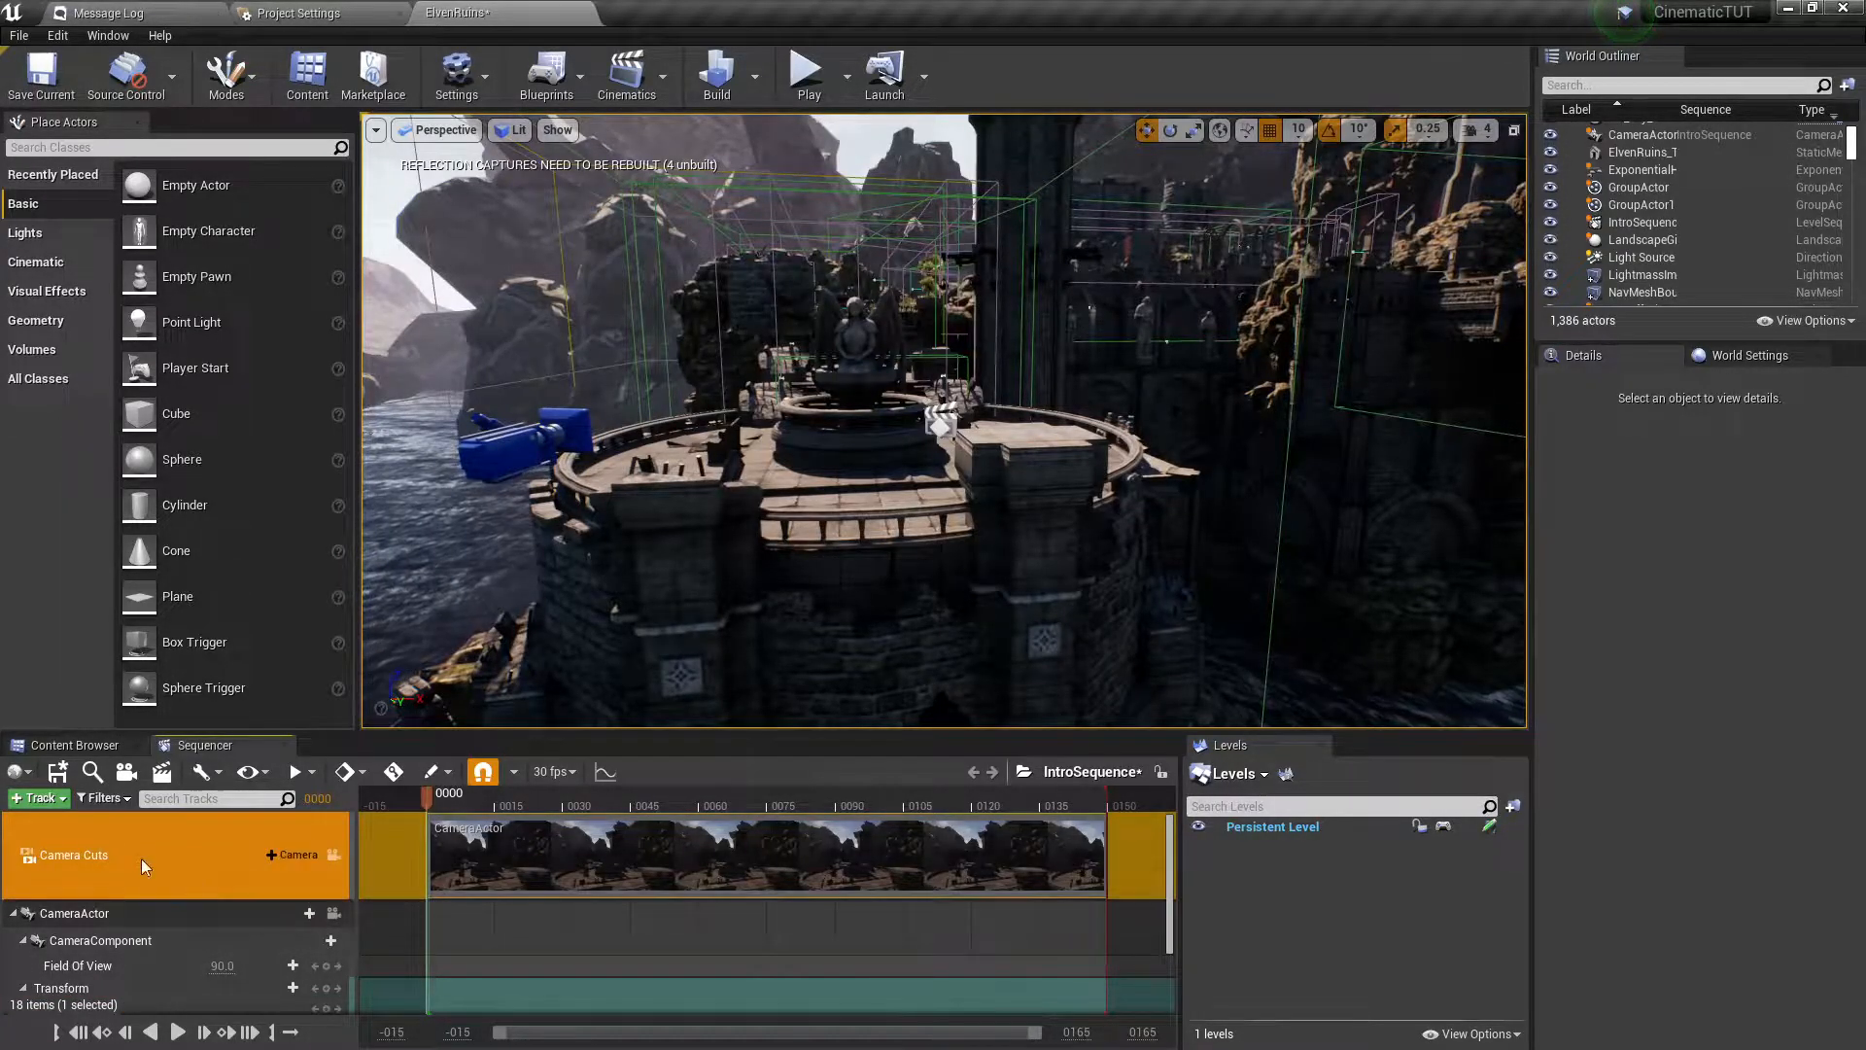
Select the CameraActor track and enlarge the Sequencer panel to fit the whole track list.
click(69, 914)
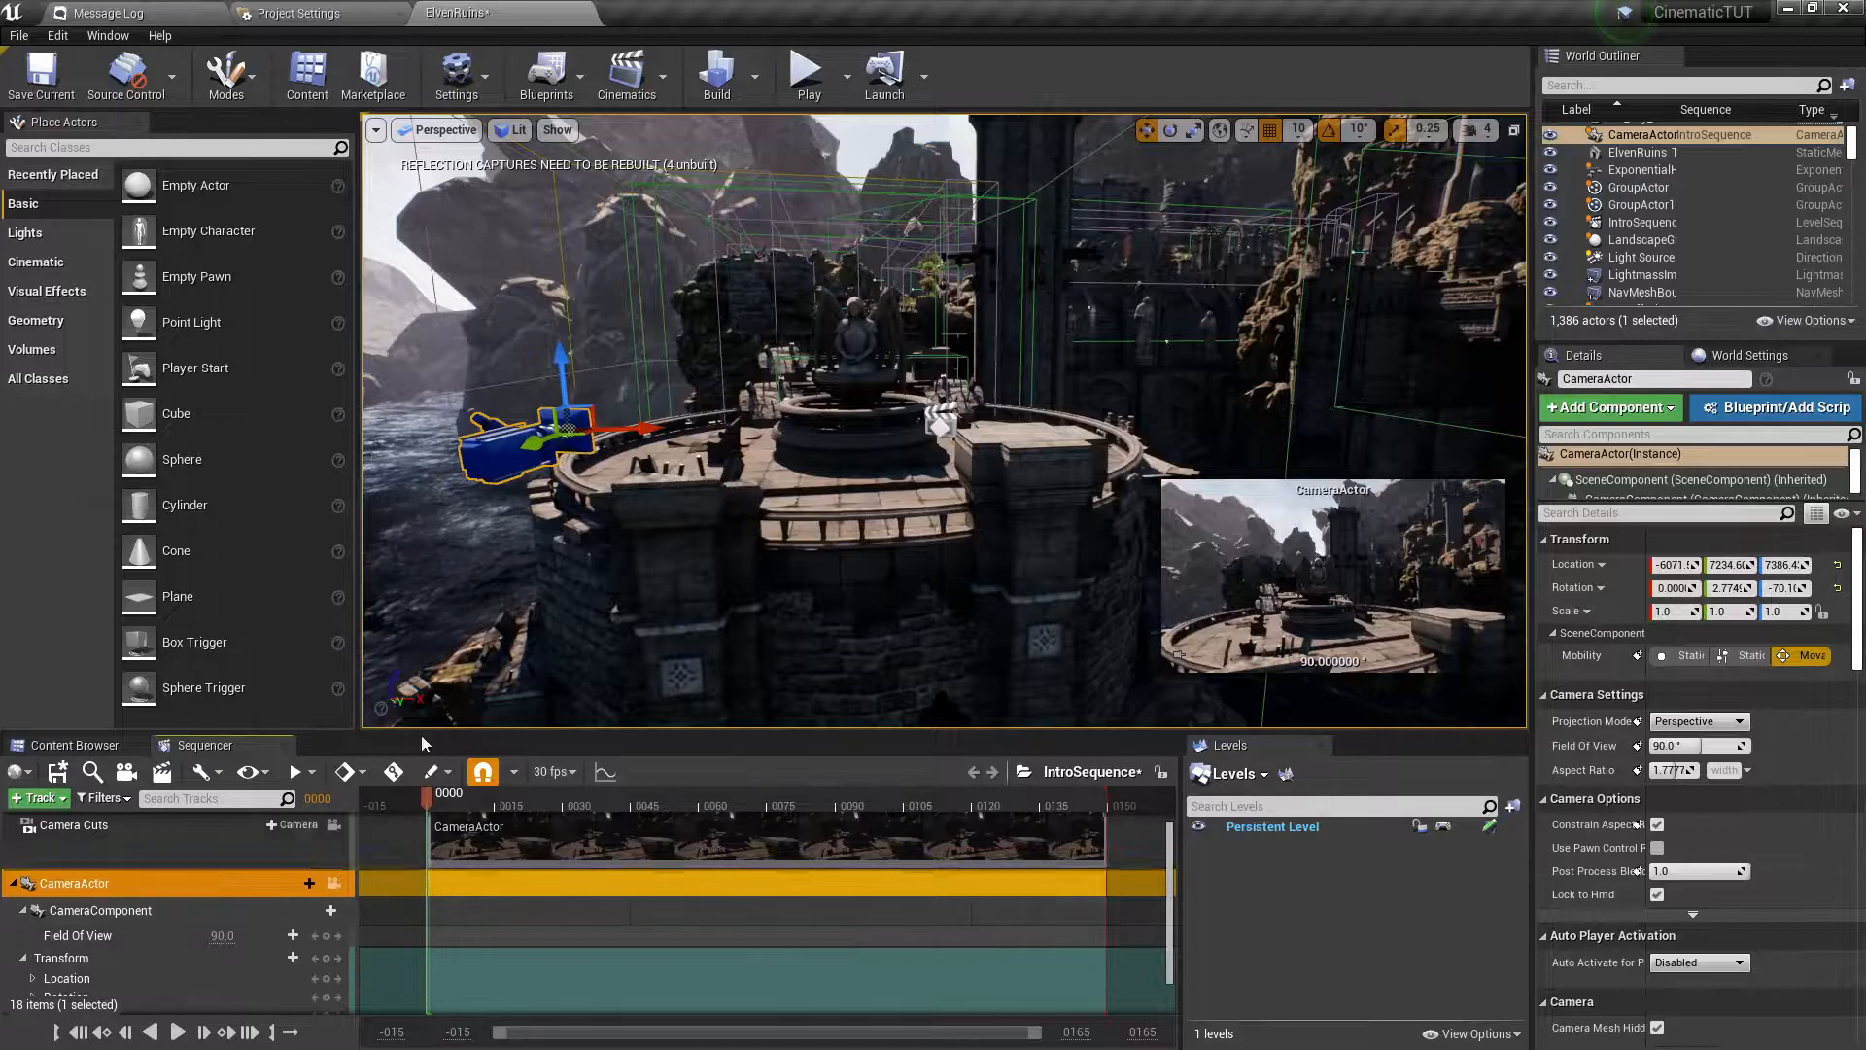
drag(383, 729, 387, 669)
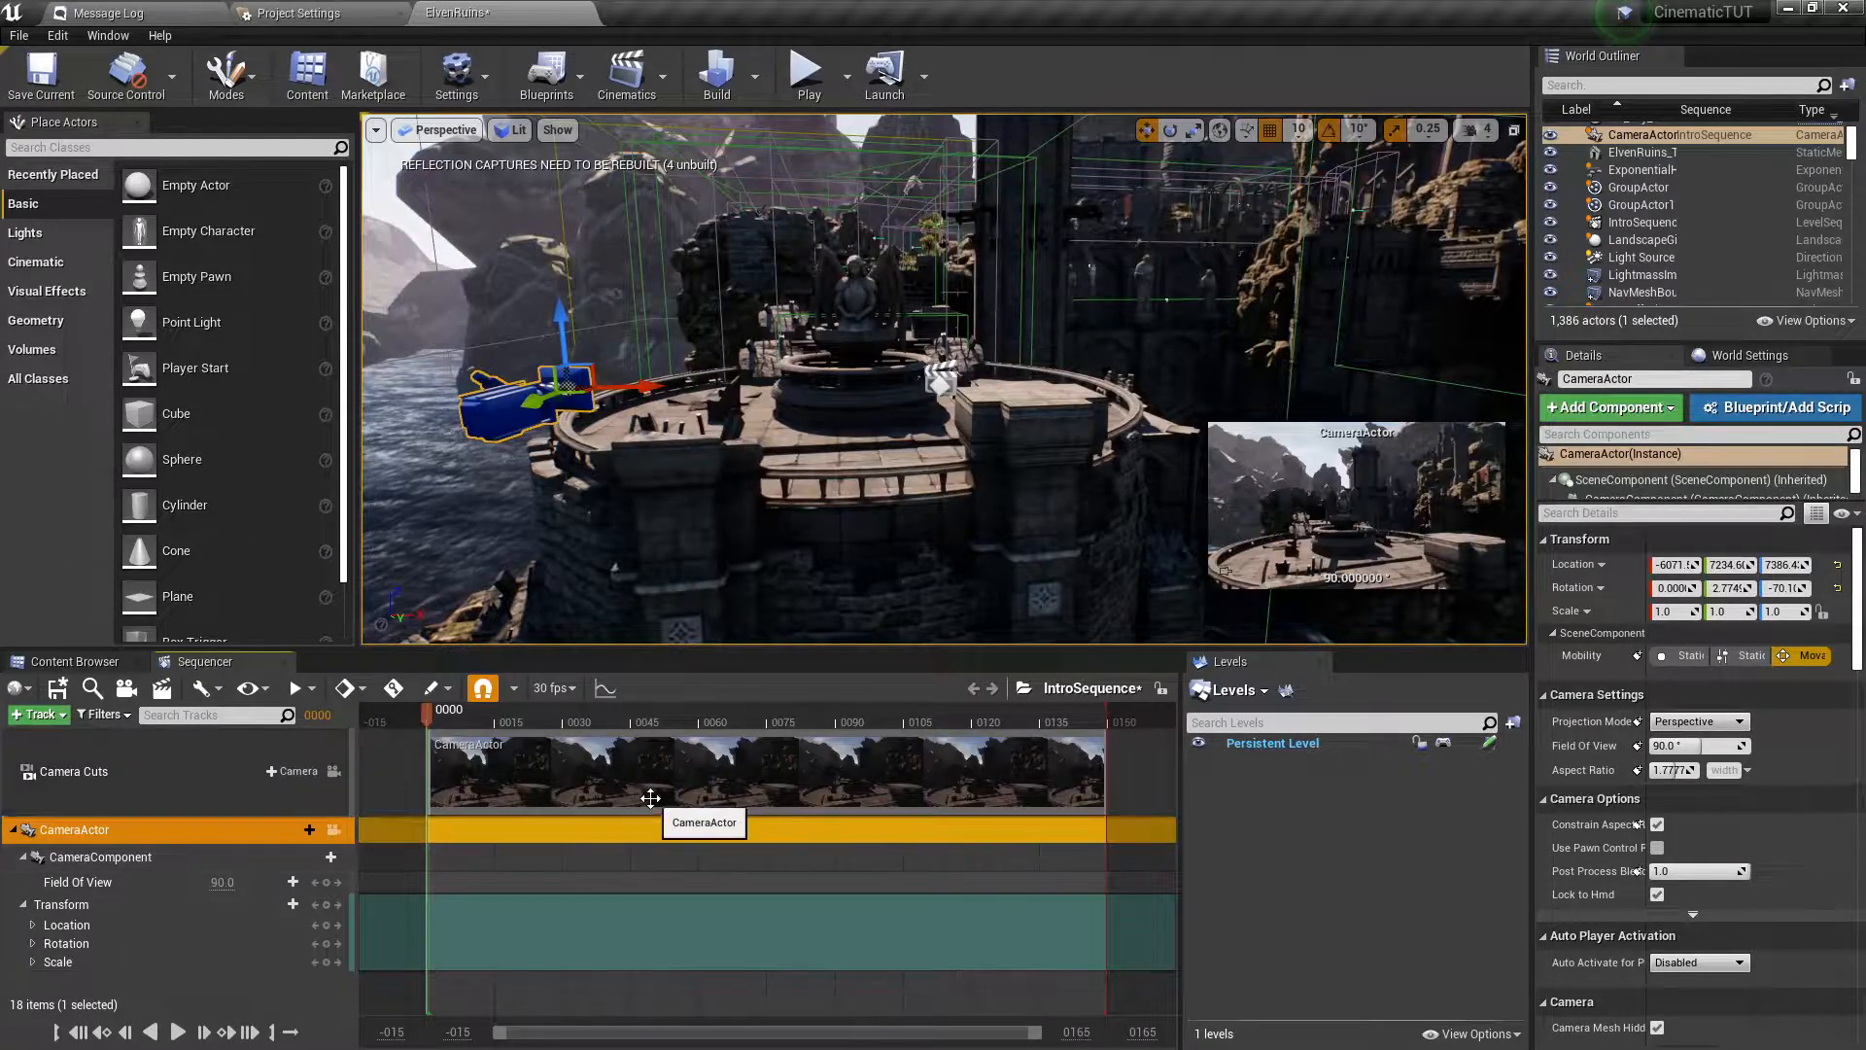
Move the playhead to frame 30 and examine the sequence's display rate and time format options without changing them.
drag(427, 720, 562, 721)
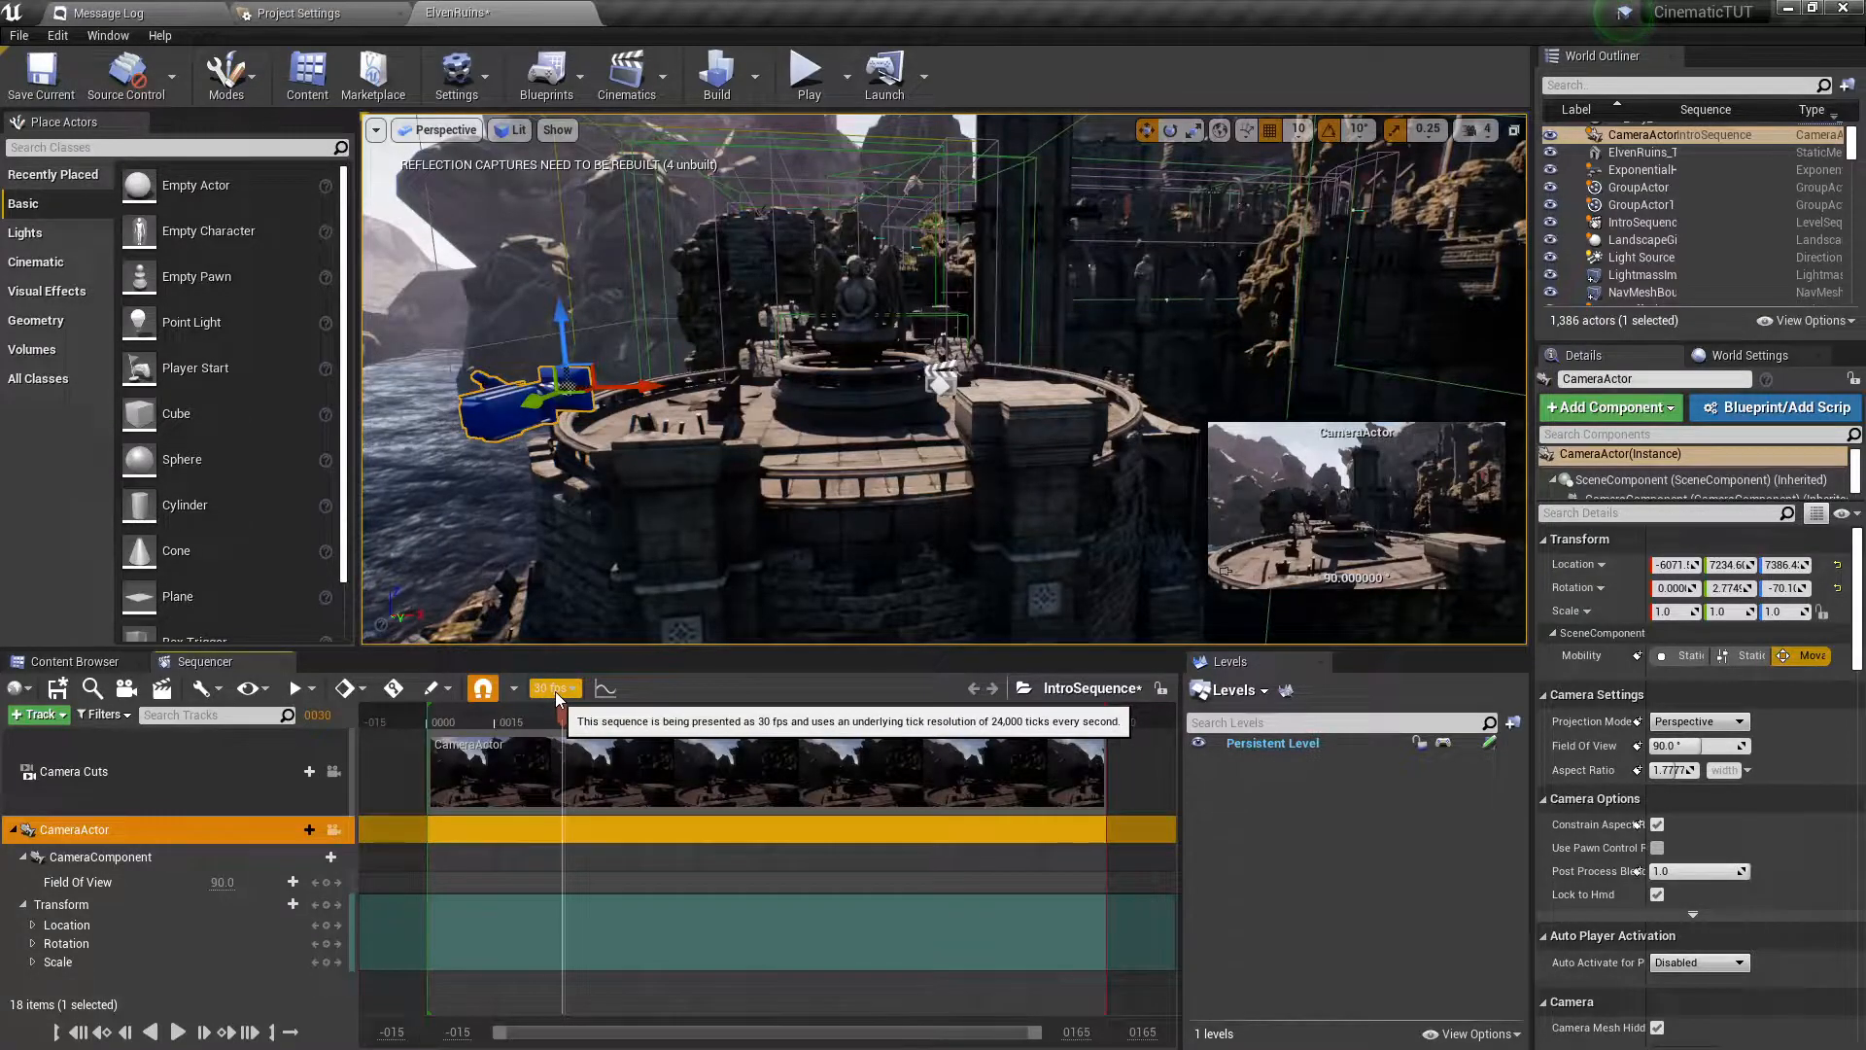
click(544, 689)
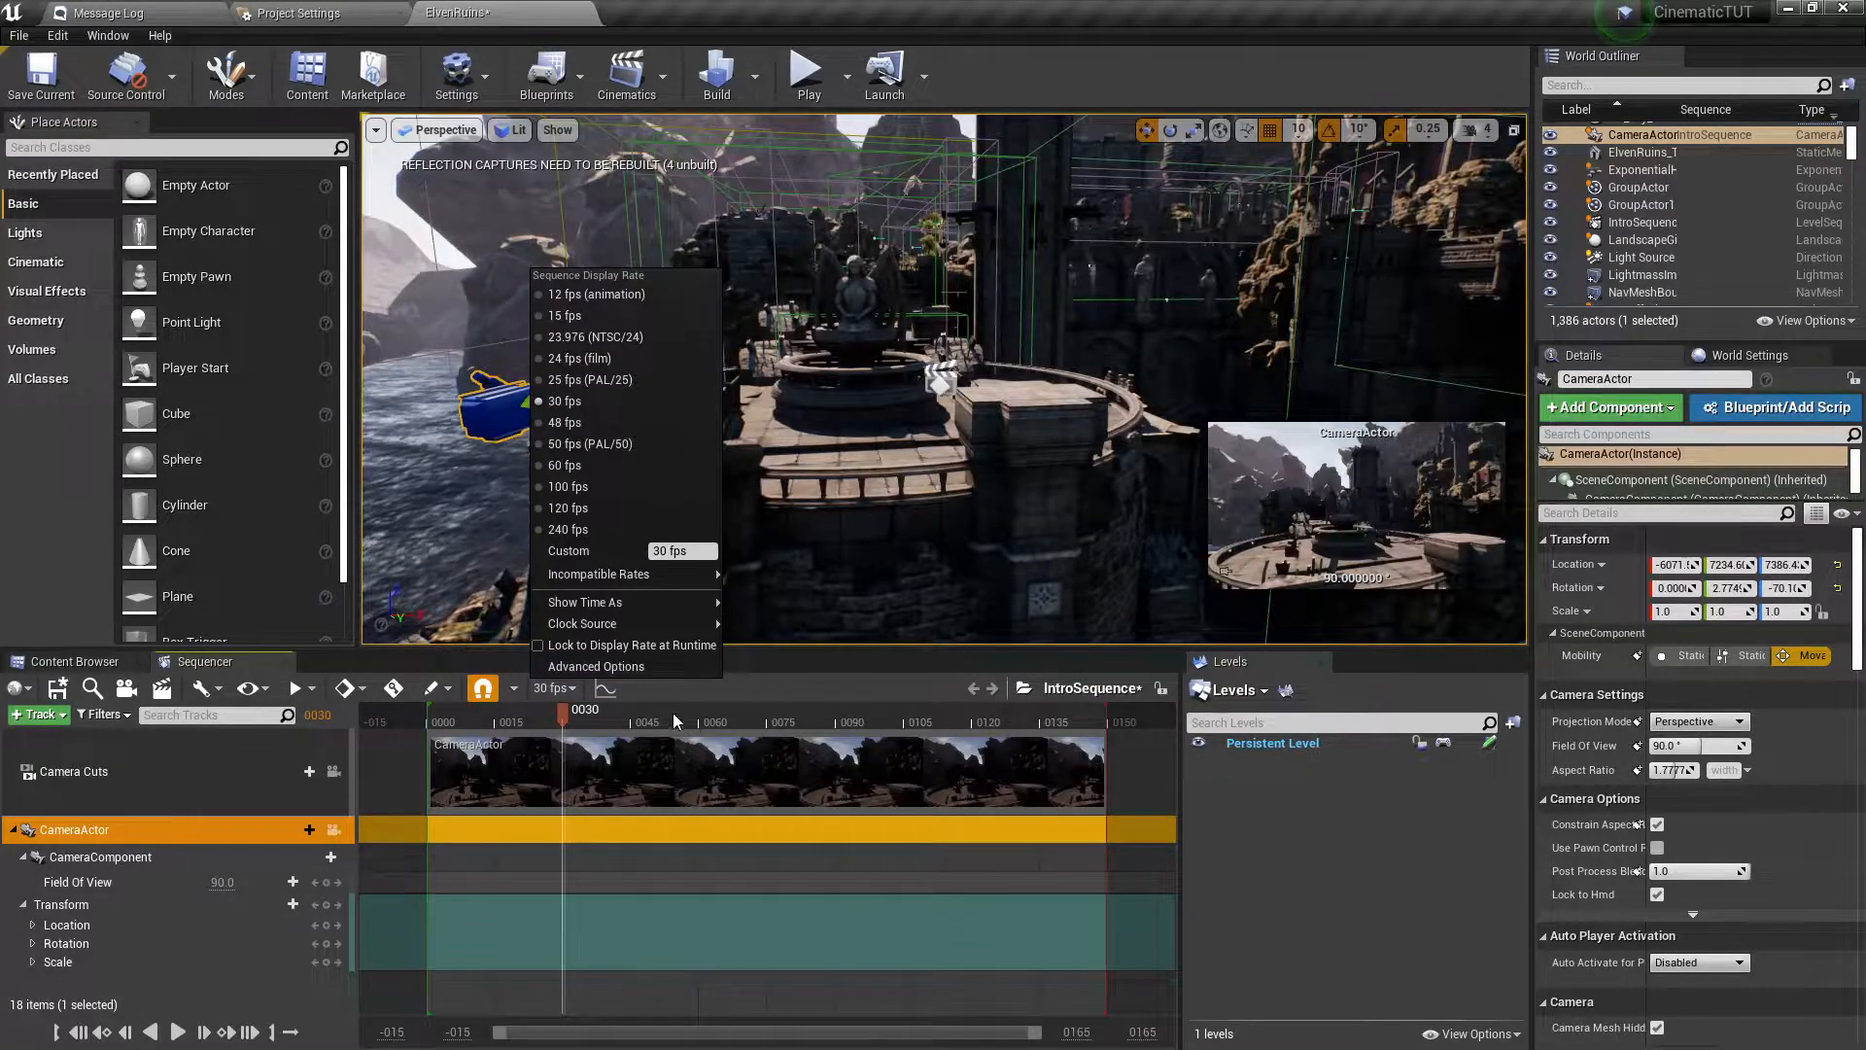
mouse_move(602, 603)
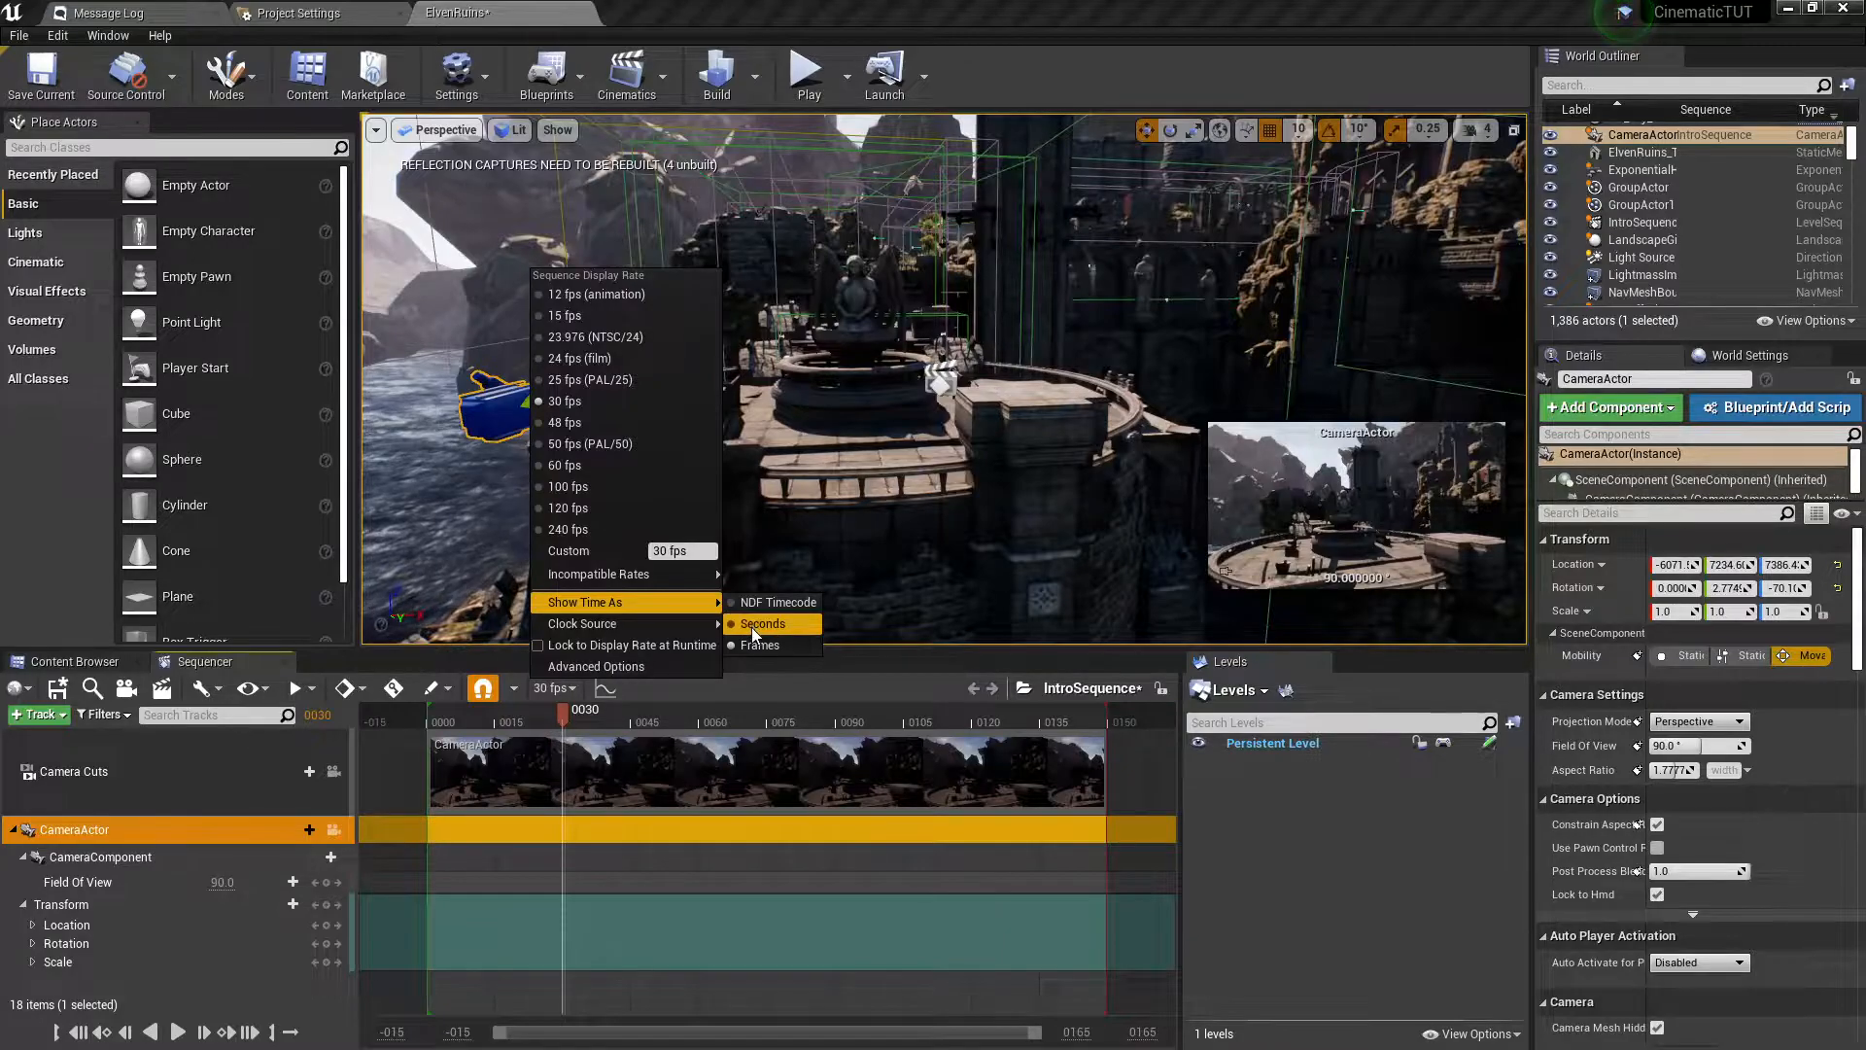
click(837, 690)
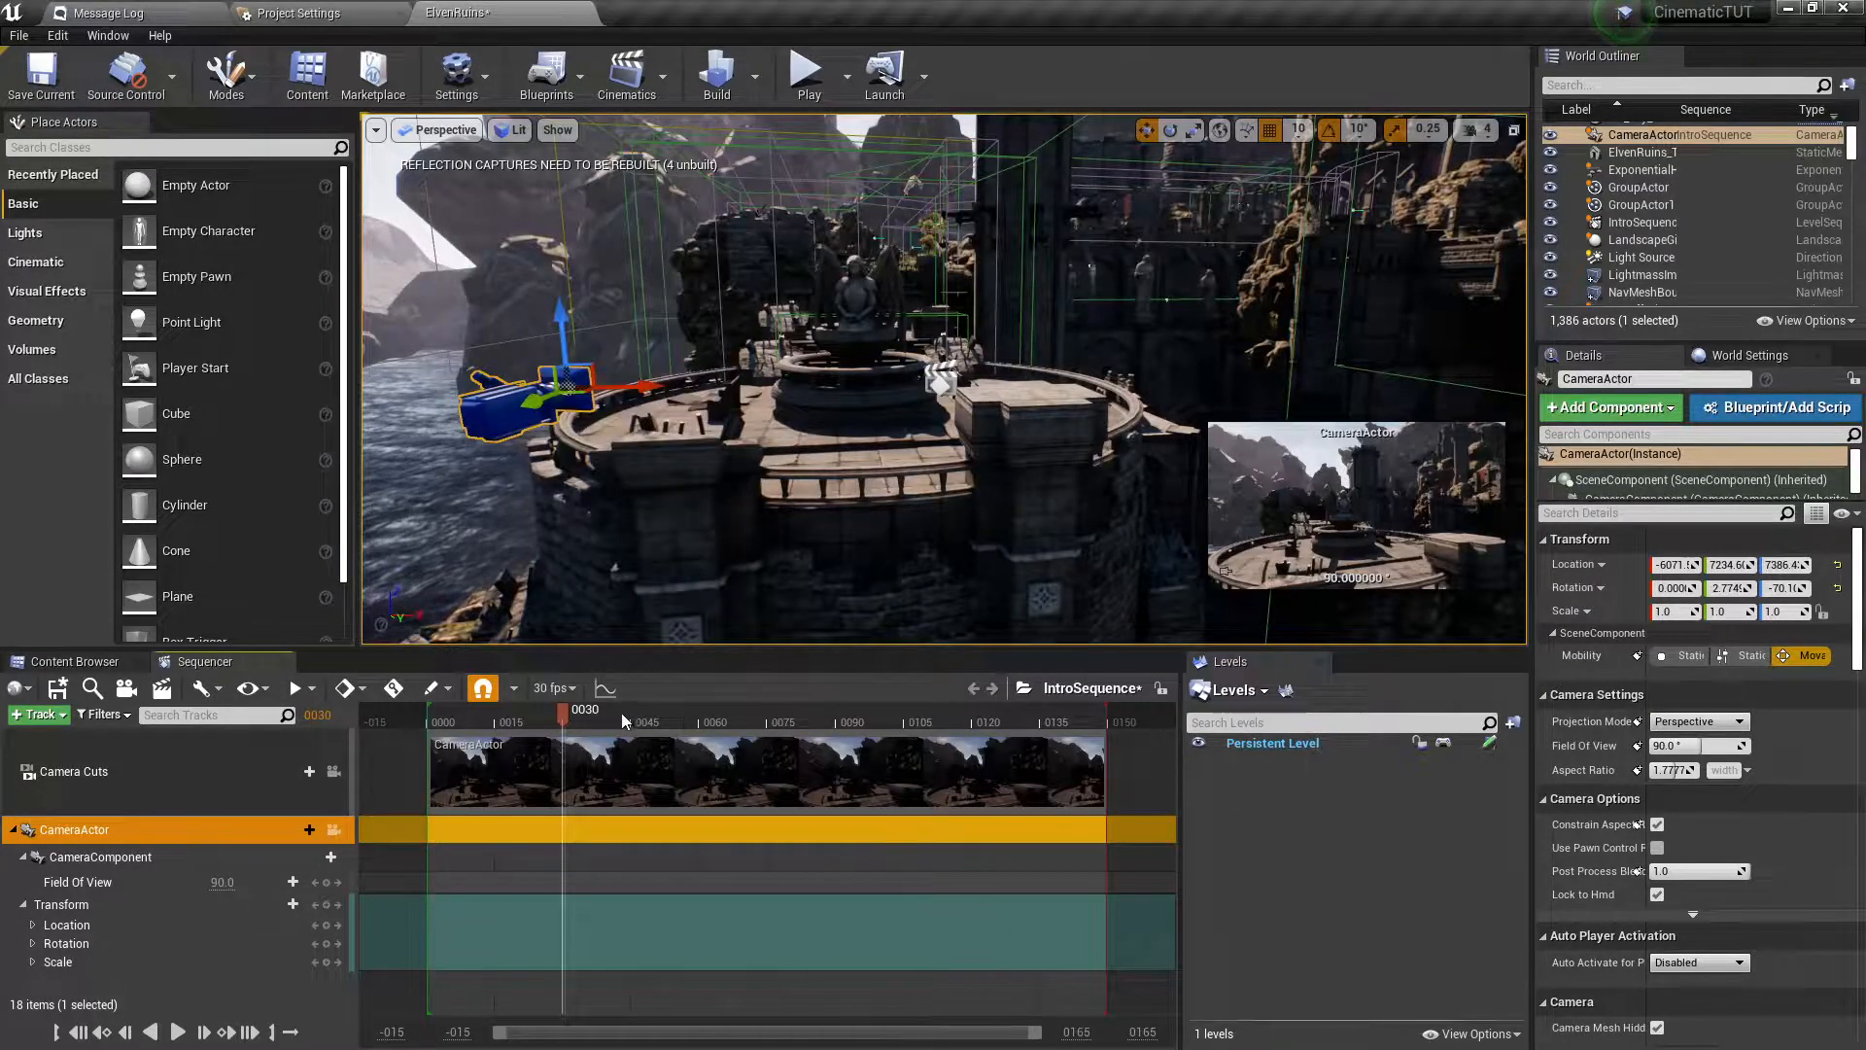
Collapse the CameraActor's Transform track and add a Transform keyframe at frame 0.
drag(563, 714, 431, 720)
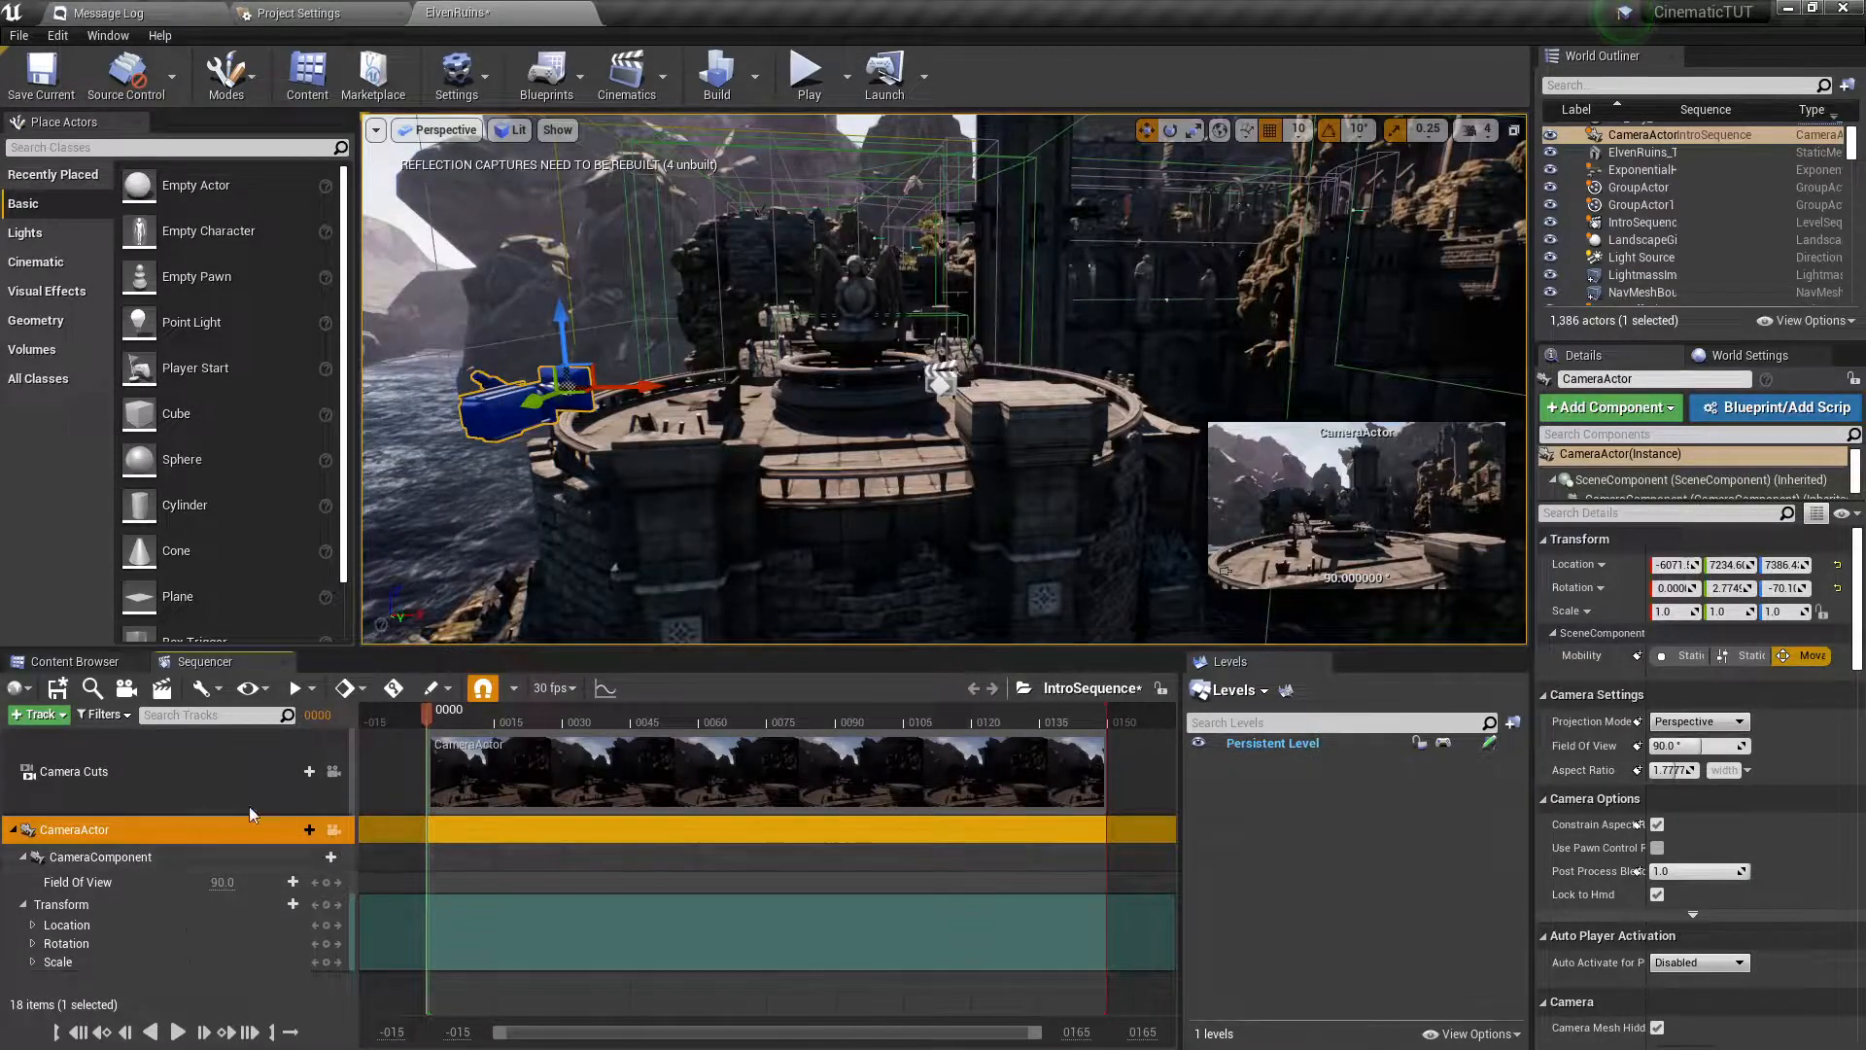
click(23, 905)
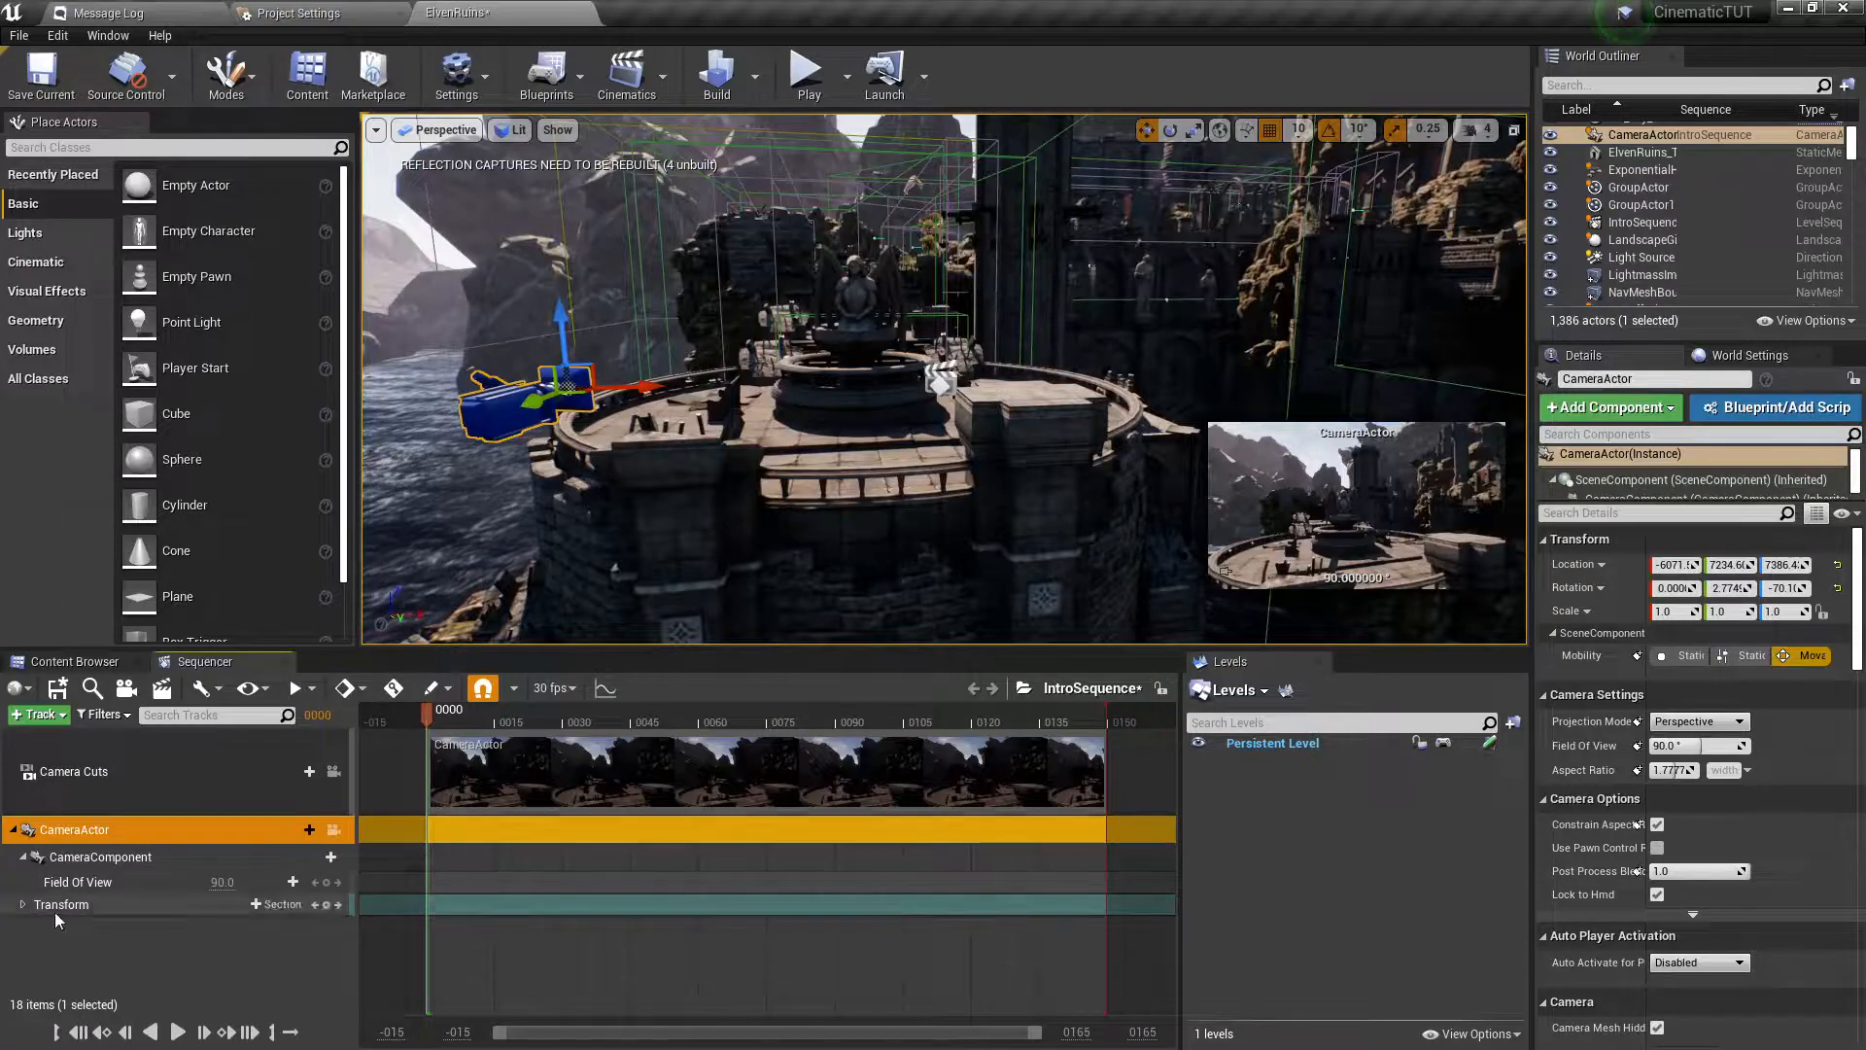
click(21, 904)
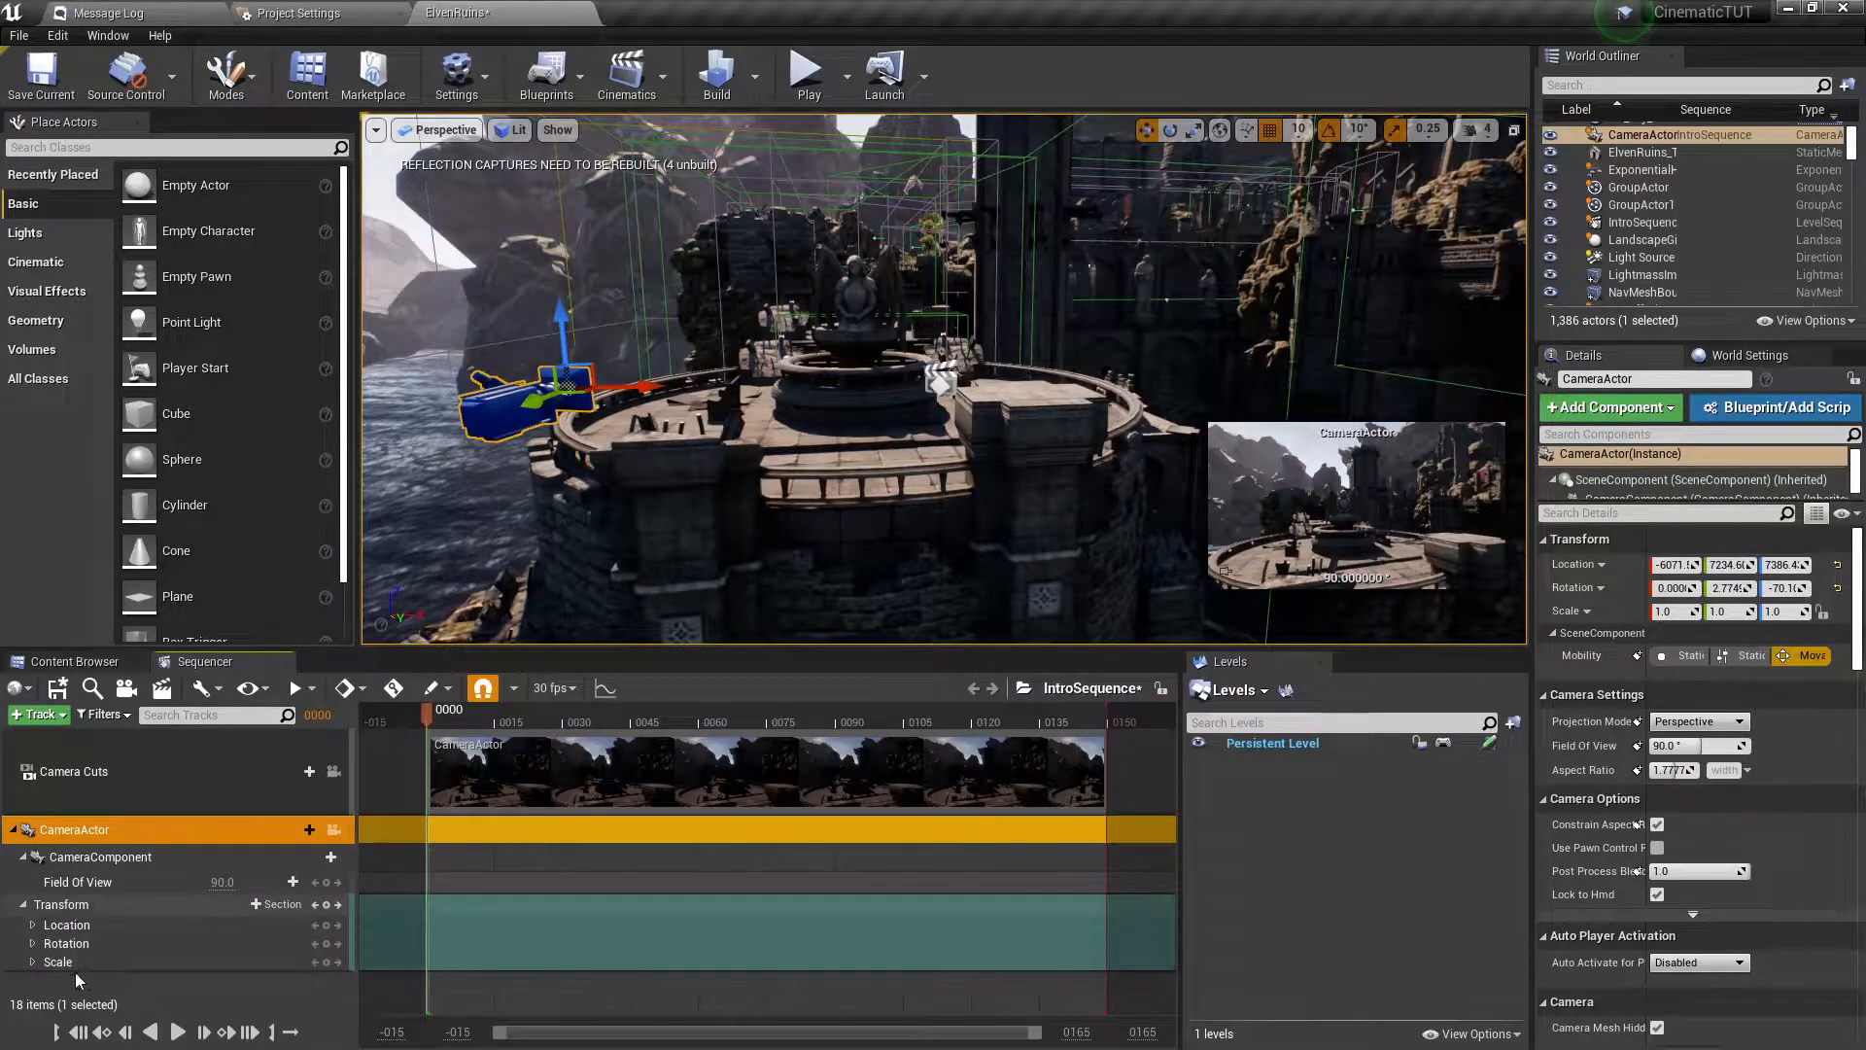
click(22, 905)
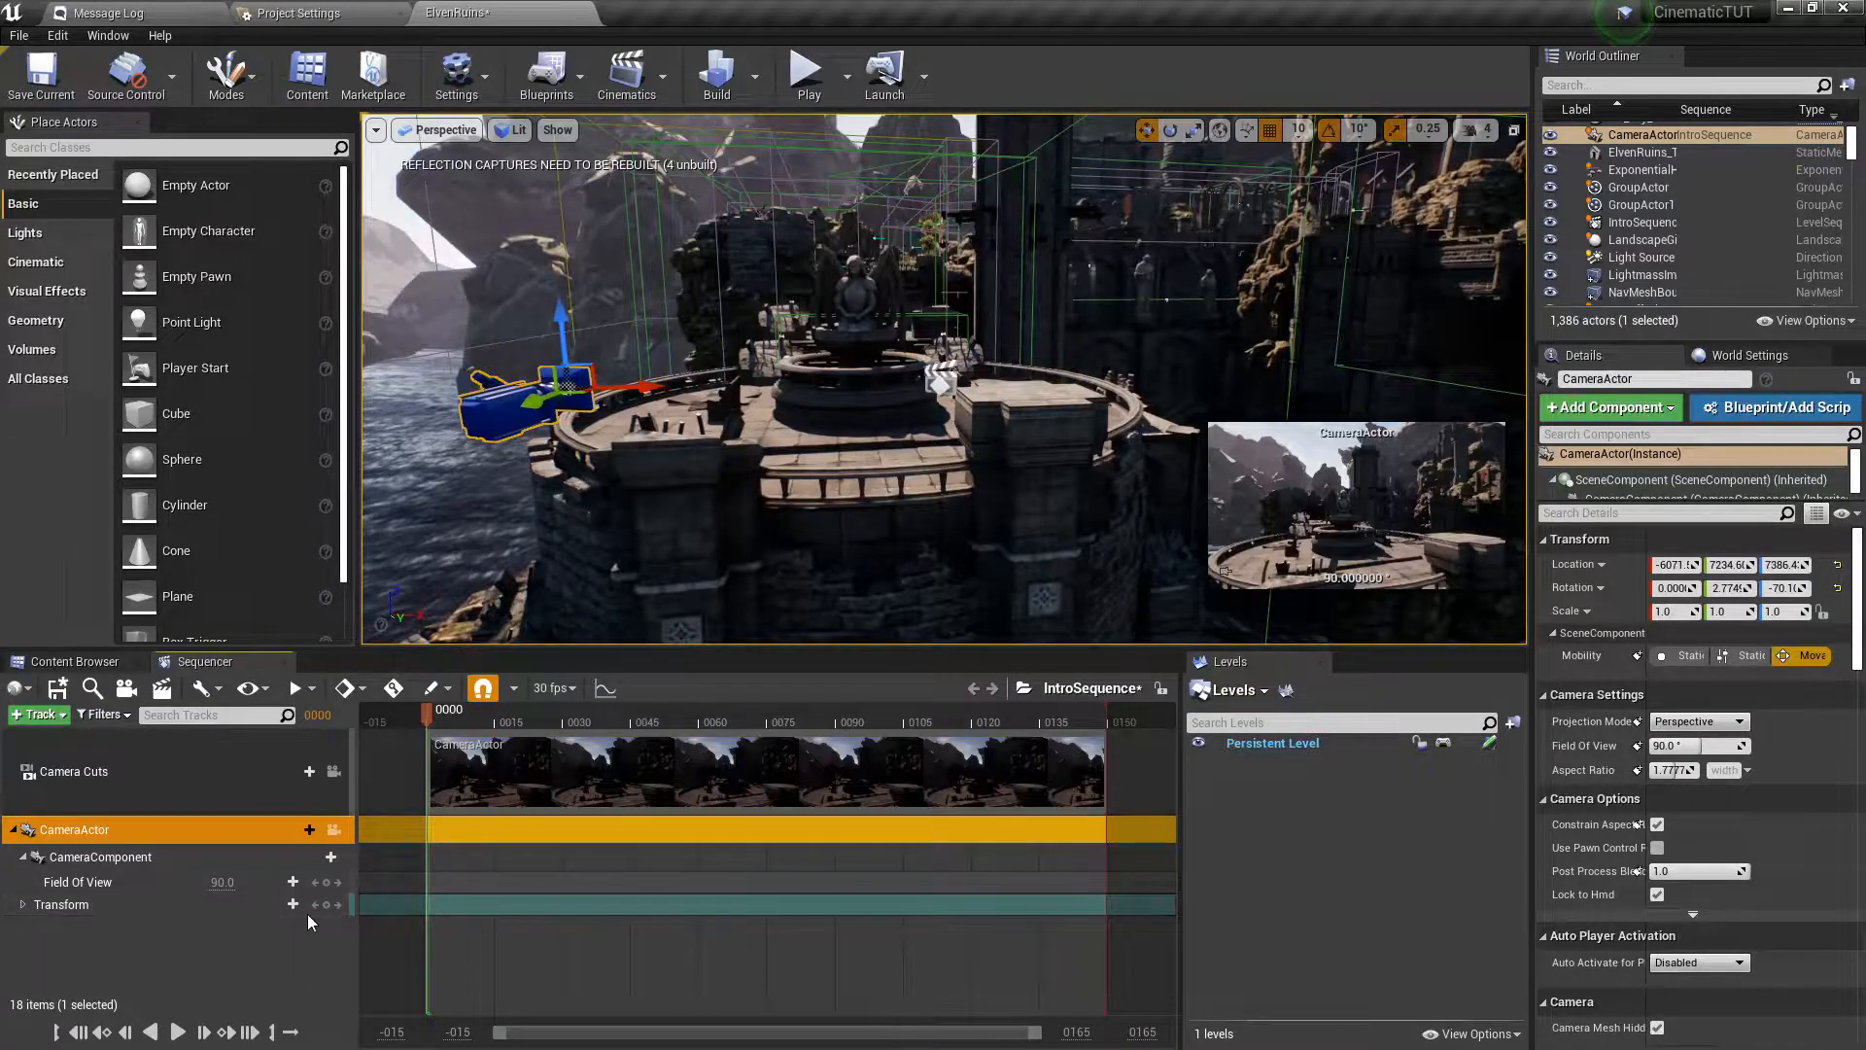
click(327, 906)
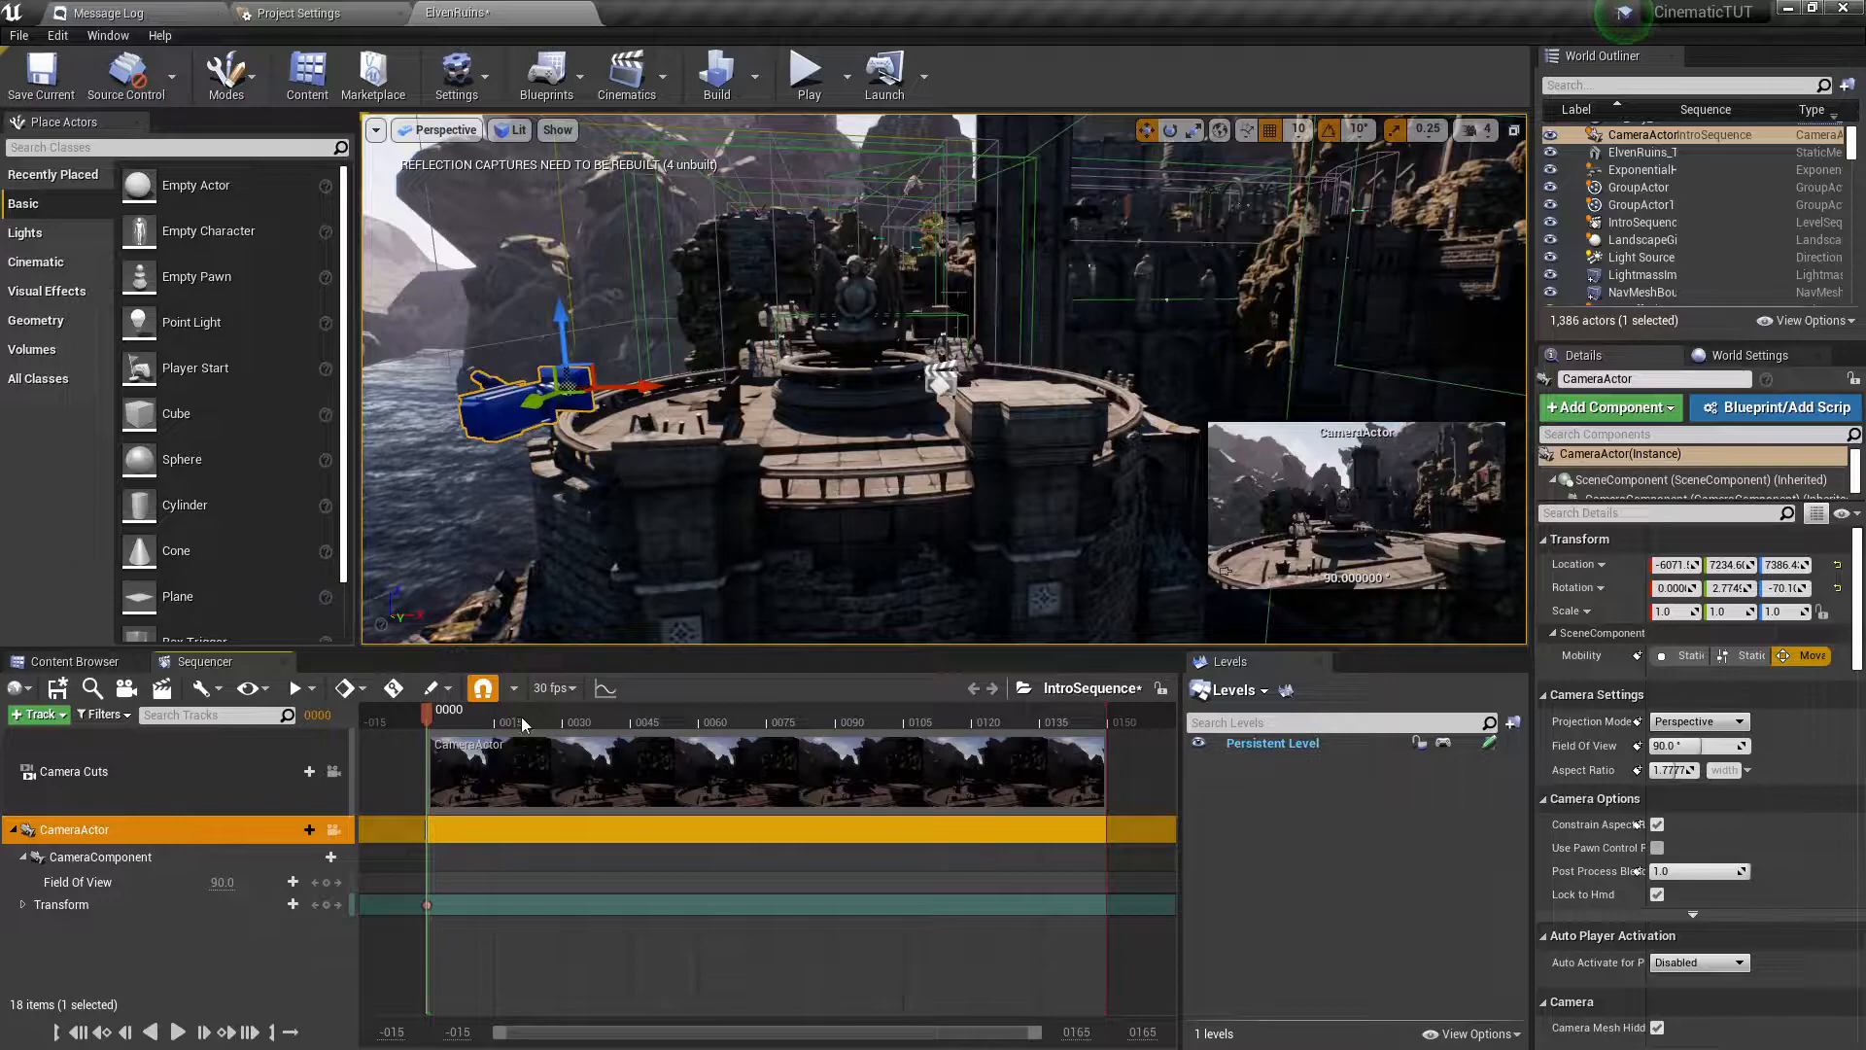
At frame 45, pilot the CameraActor past the fountain to face the stairs and add a Transform keyframe.
drag(440, 716, 634, 729)
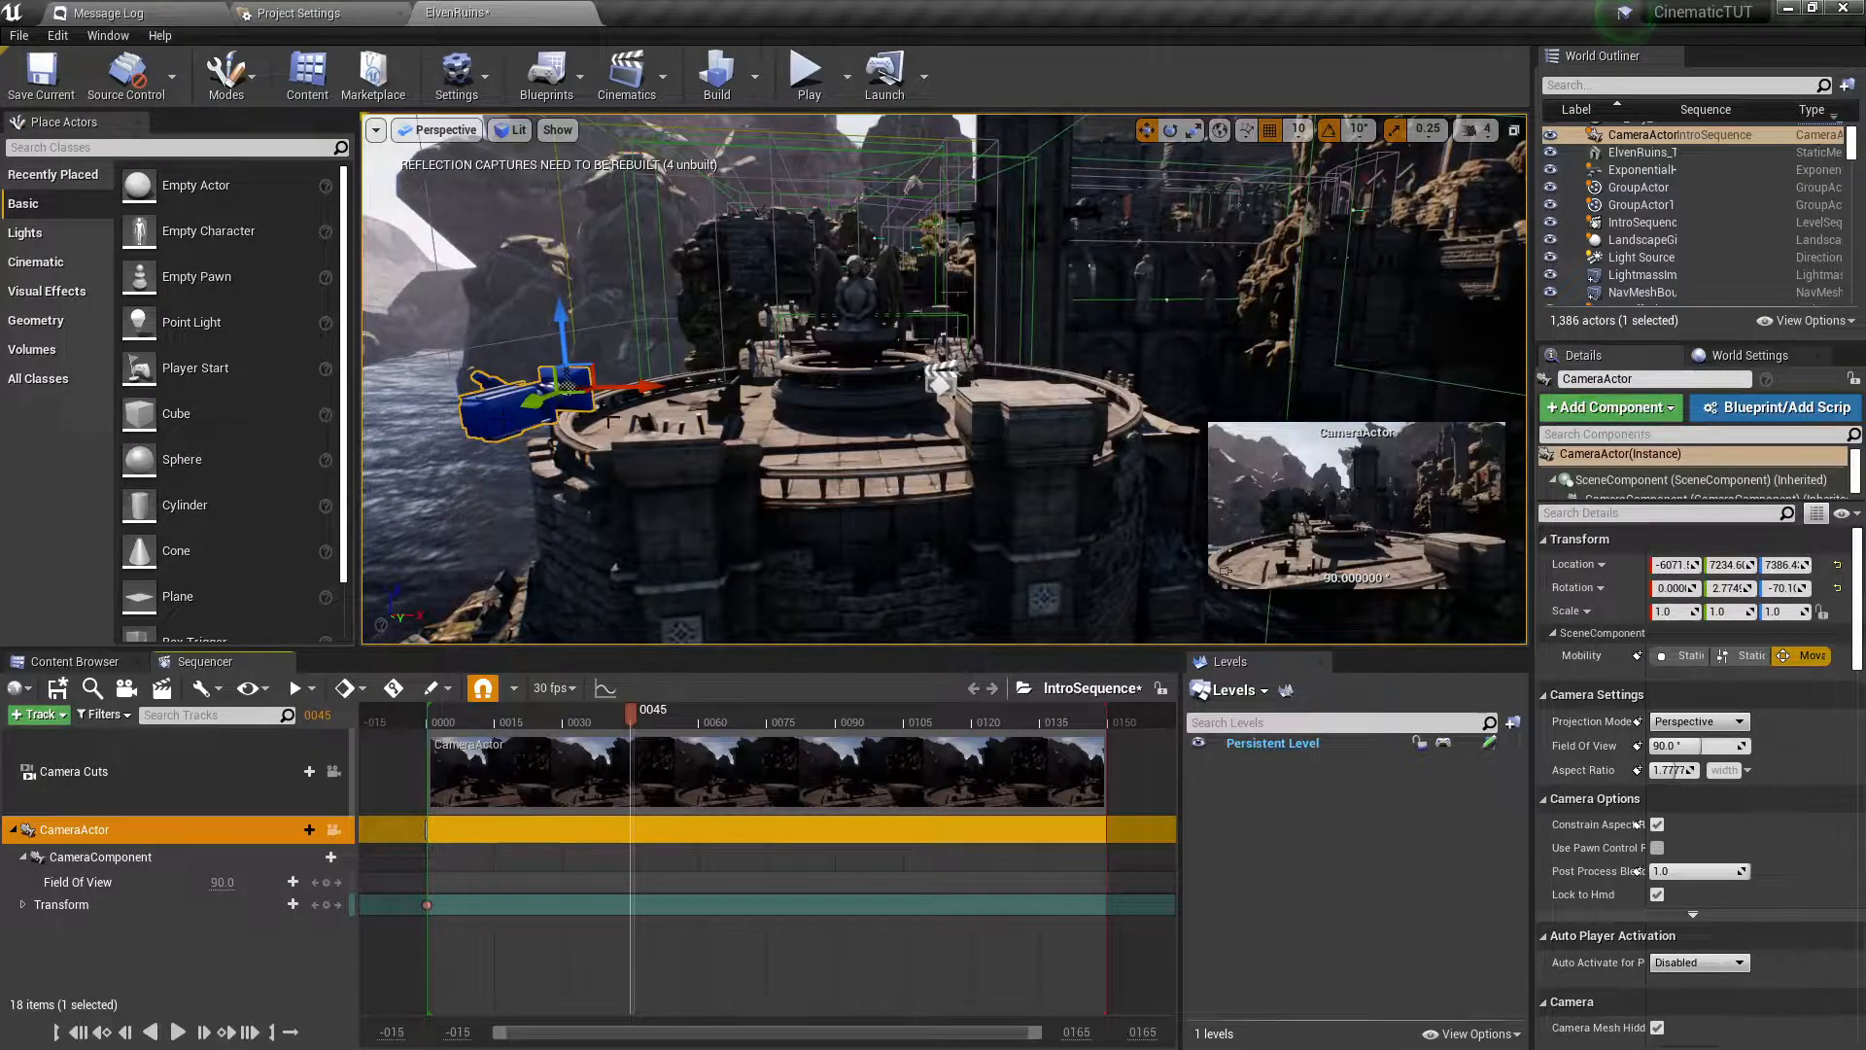
key(w)
mouse_move(692, 397)
right_down()
mouse_move(686, 346)
mouse_move(641, 349)
mouse_move(700, 415)
right_up()
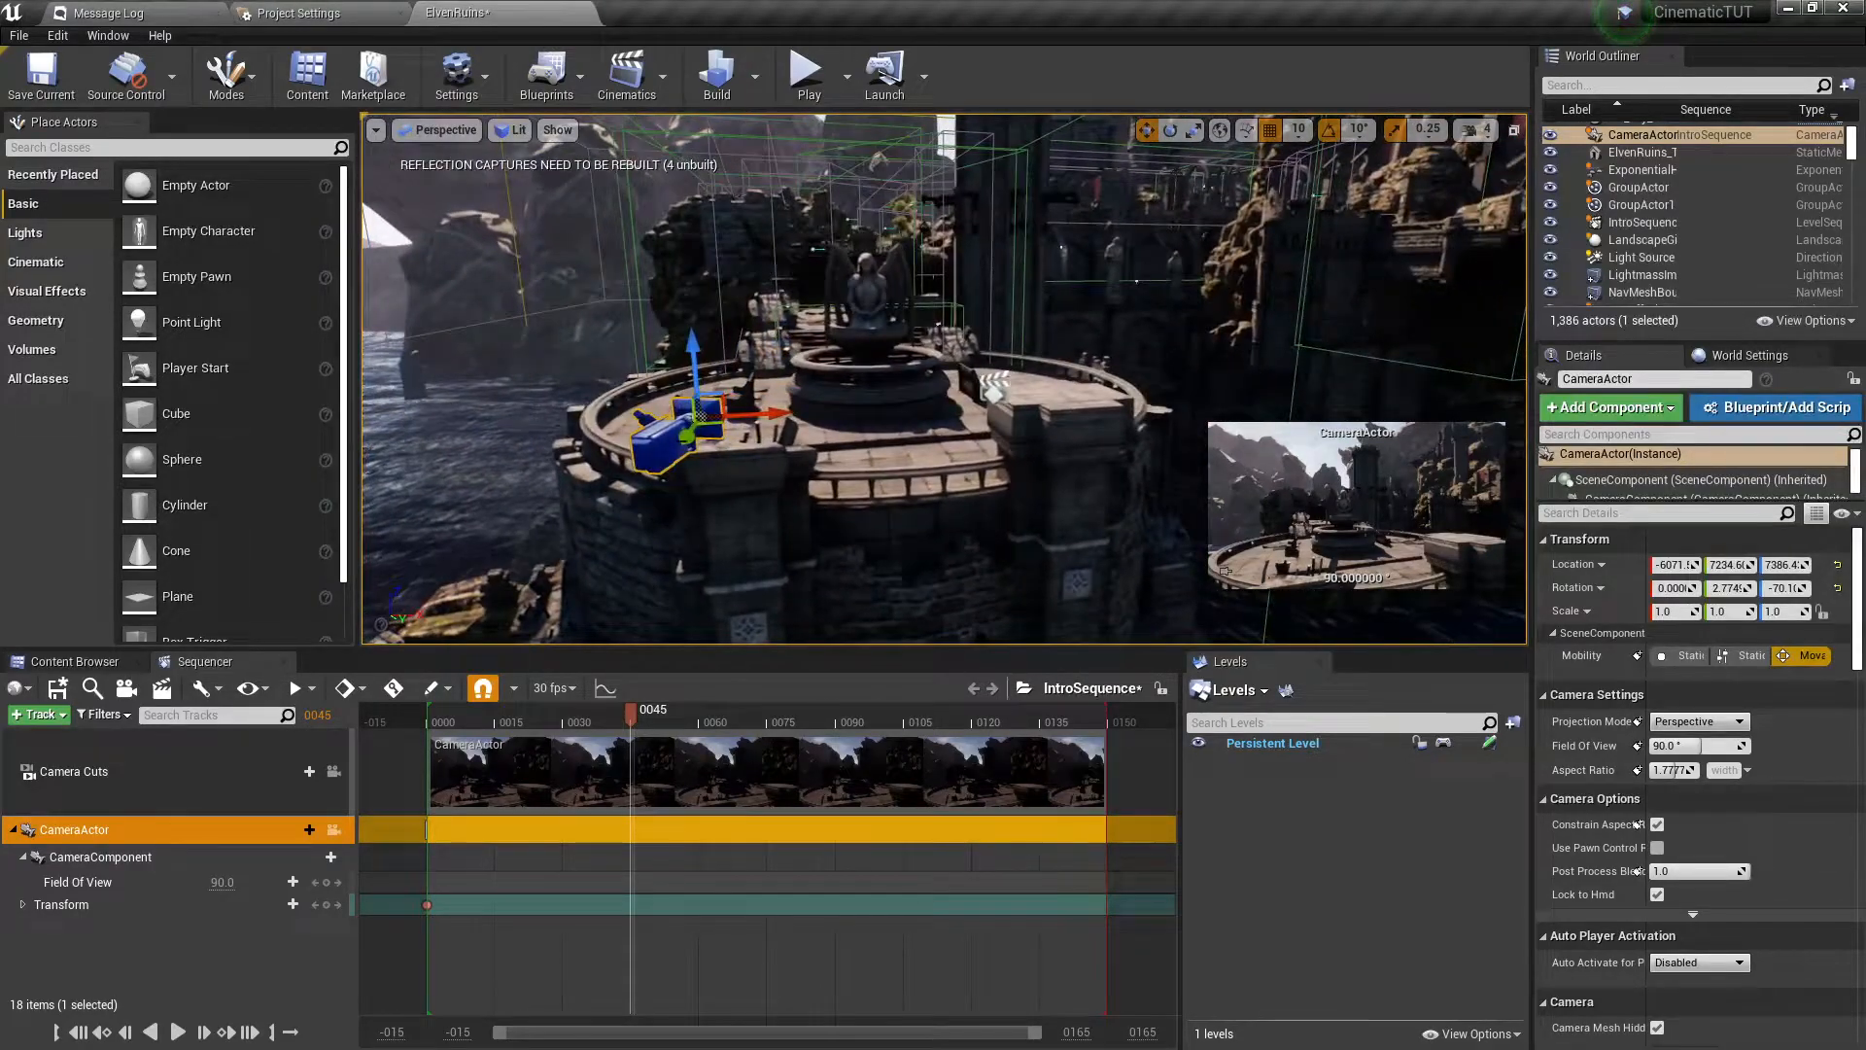
right_click(666, 419)
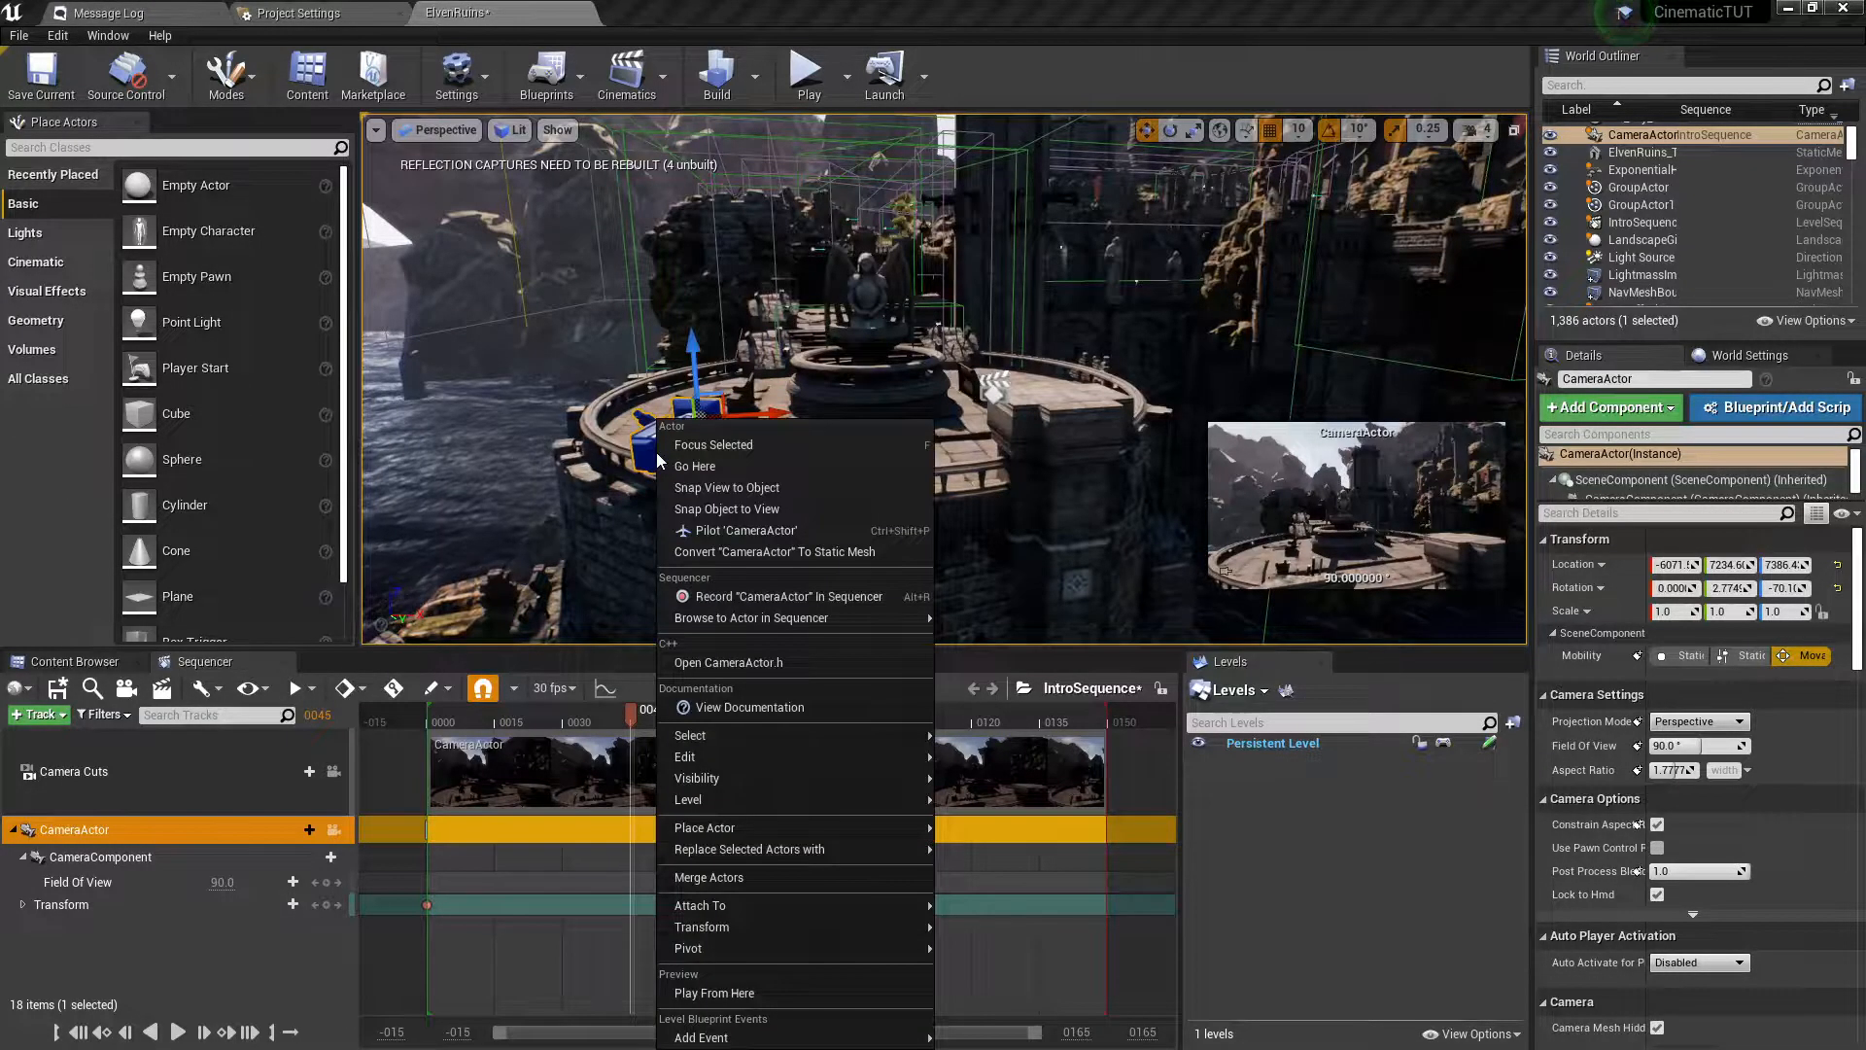
click(715, 528)
right_drag(715, 528, 674, 517)
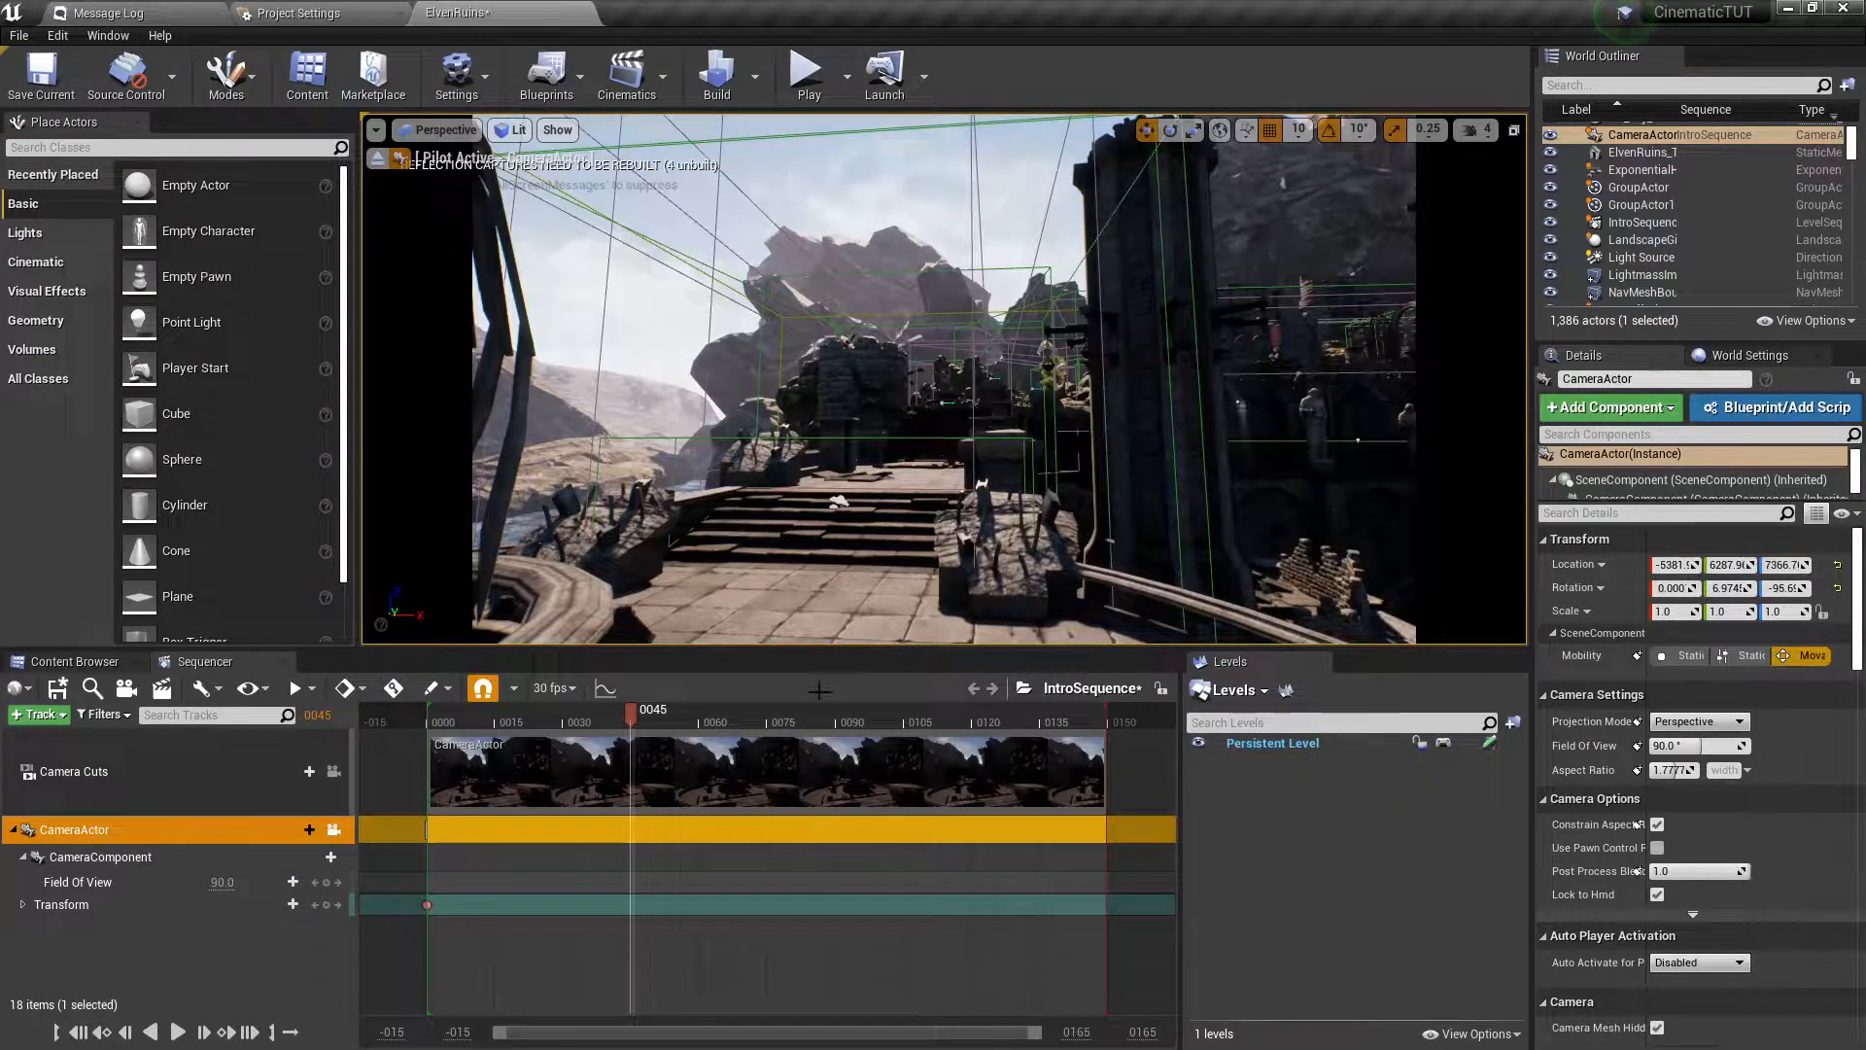
click(325, 904)
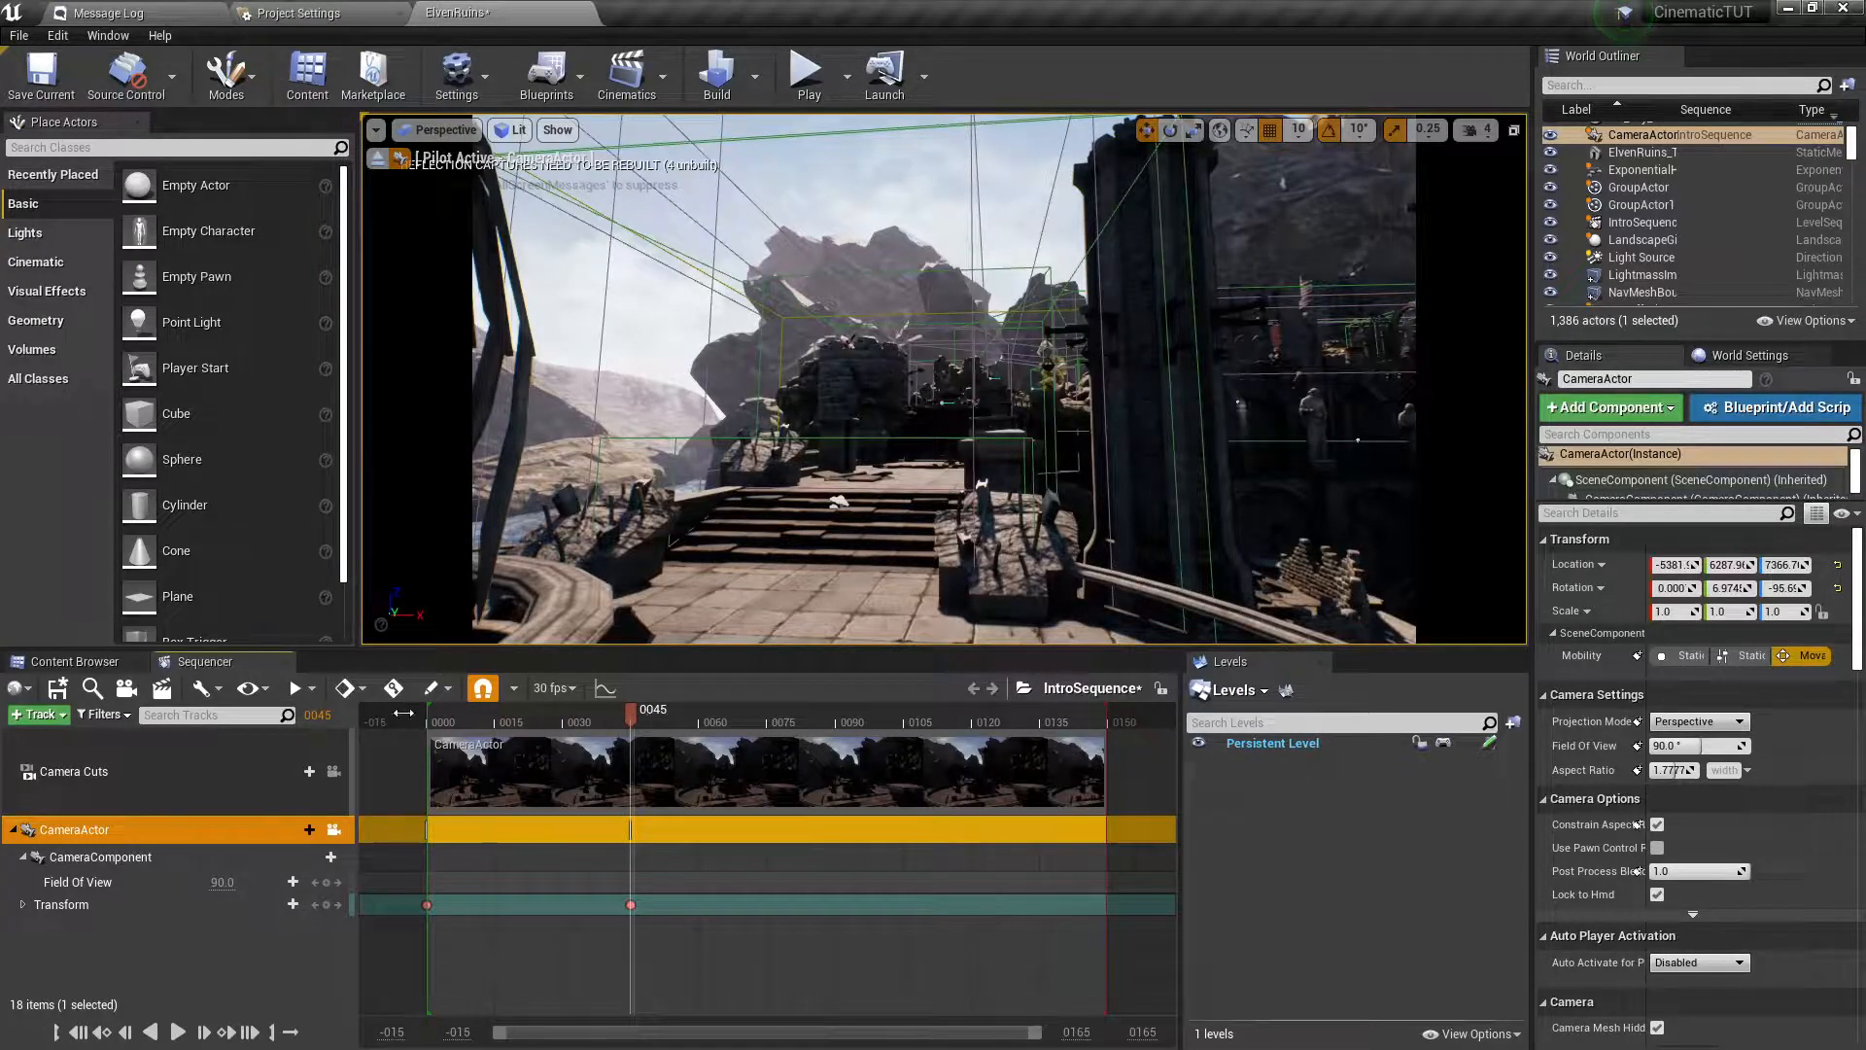
Play the sequence from frame 0 to preview the camera move between the two keyframes, and pause it.
drag(632, 714, 427, 768)
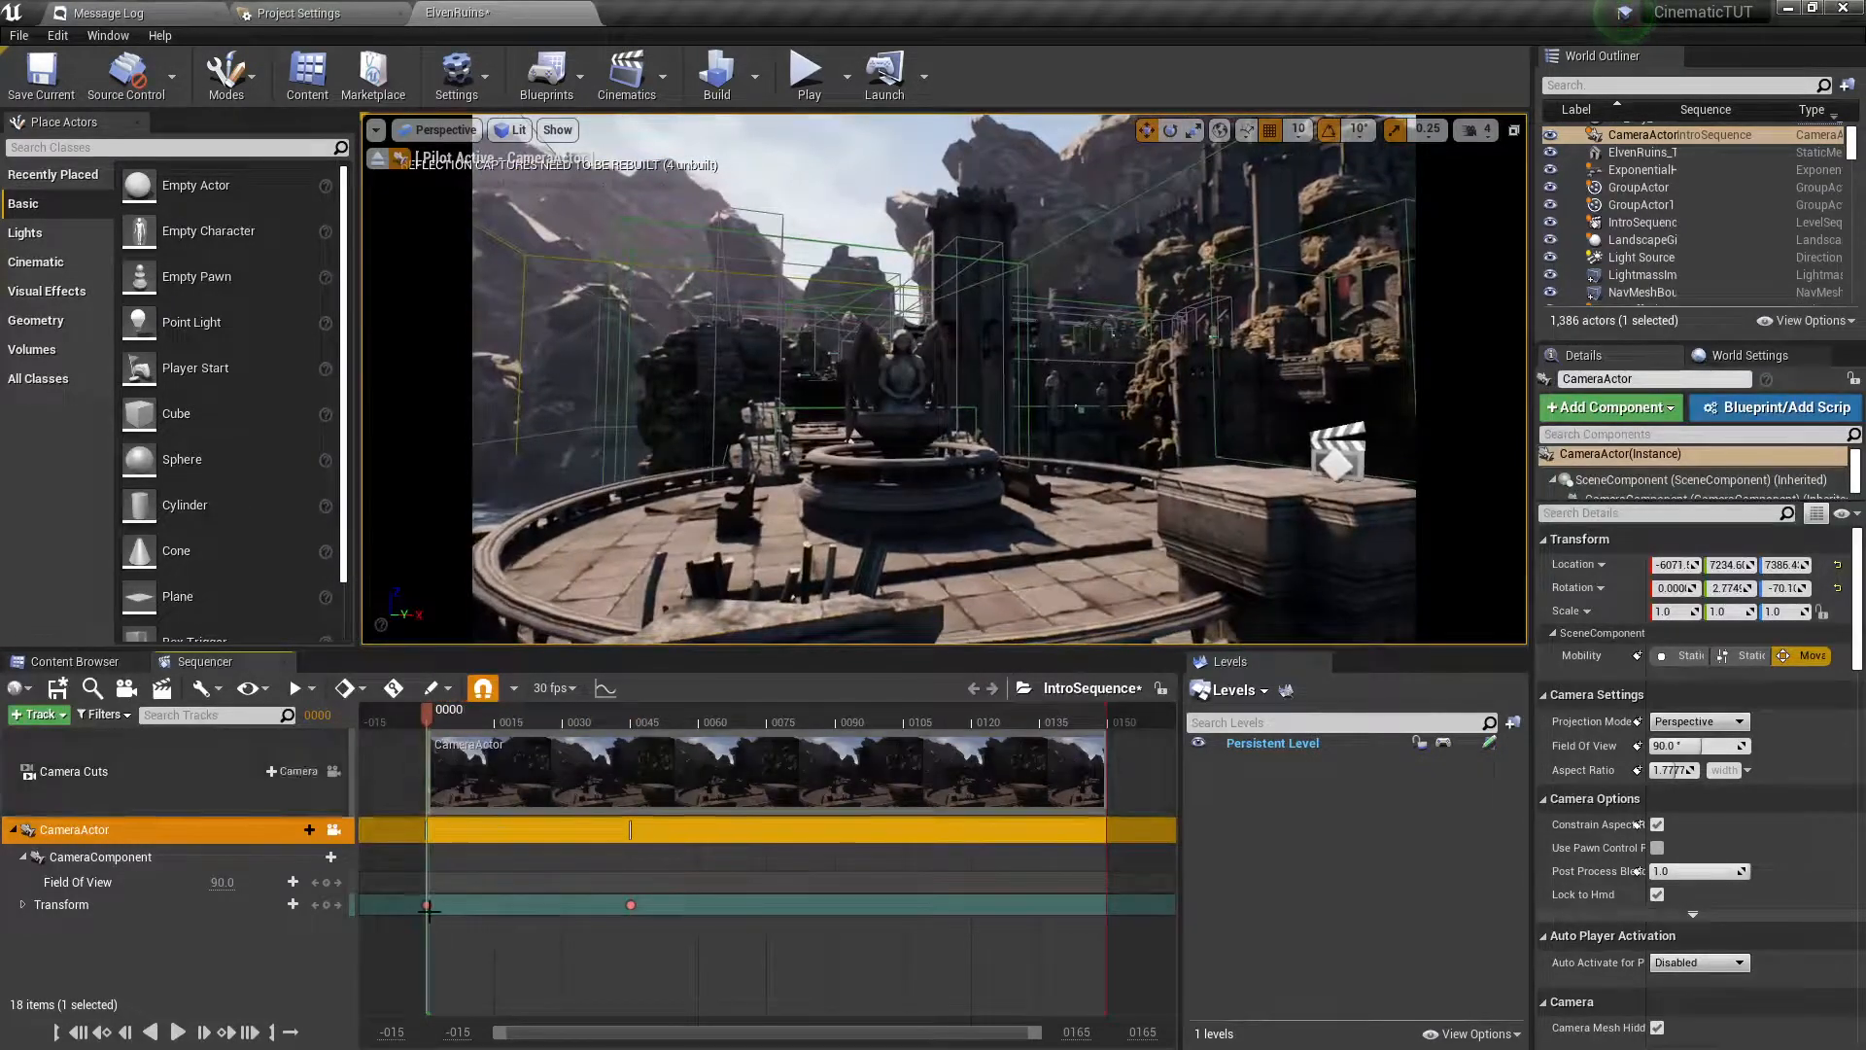
click(173, 1035)
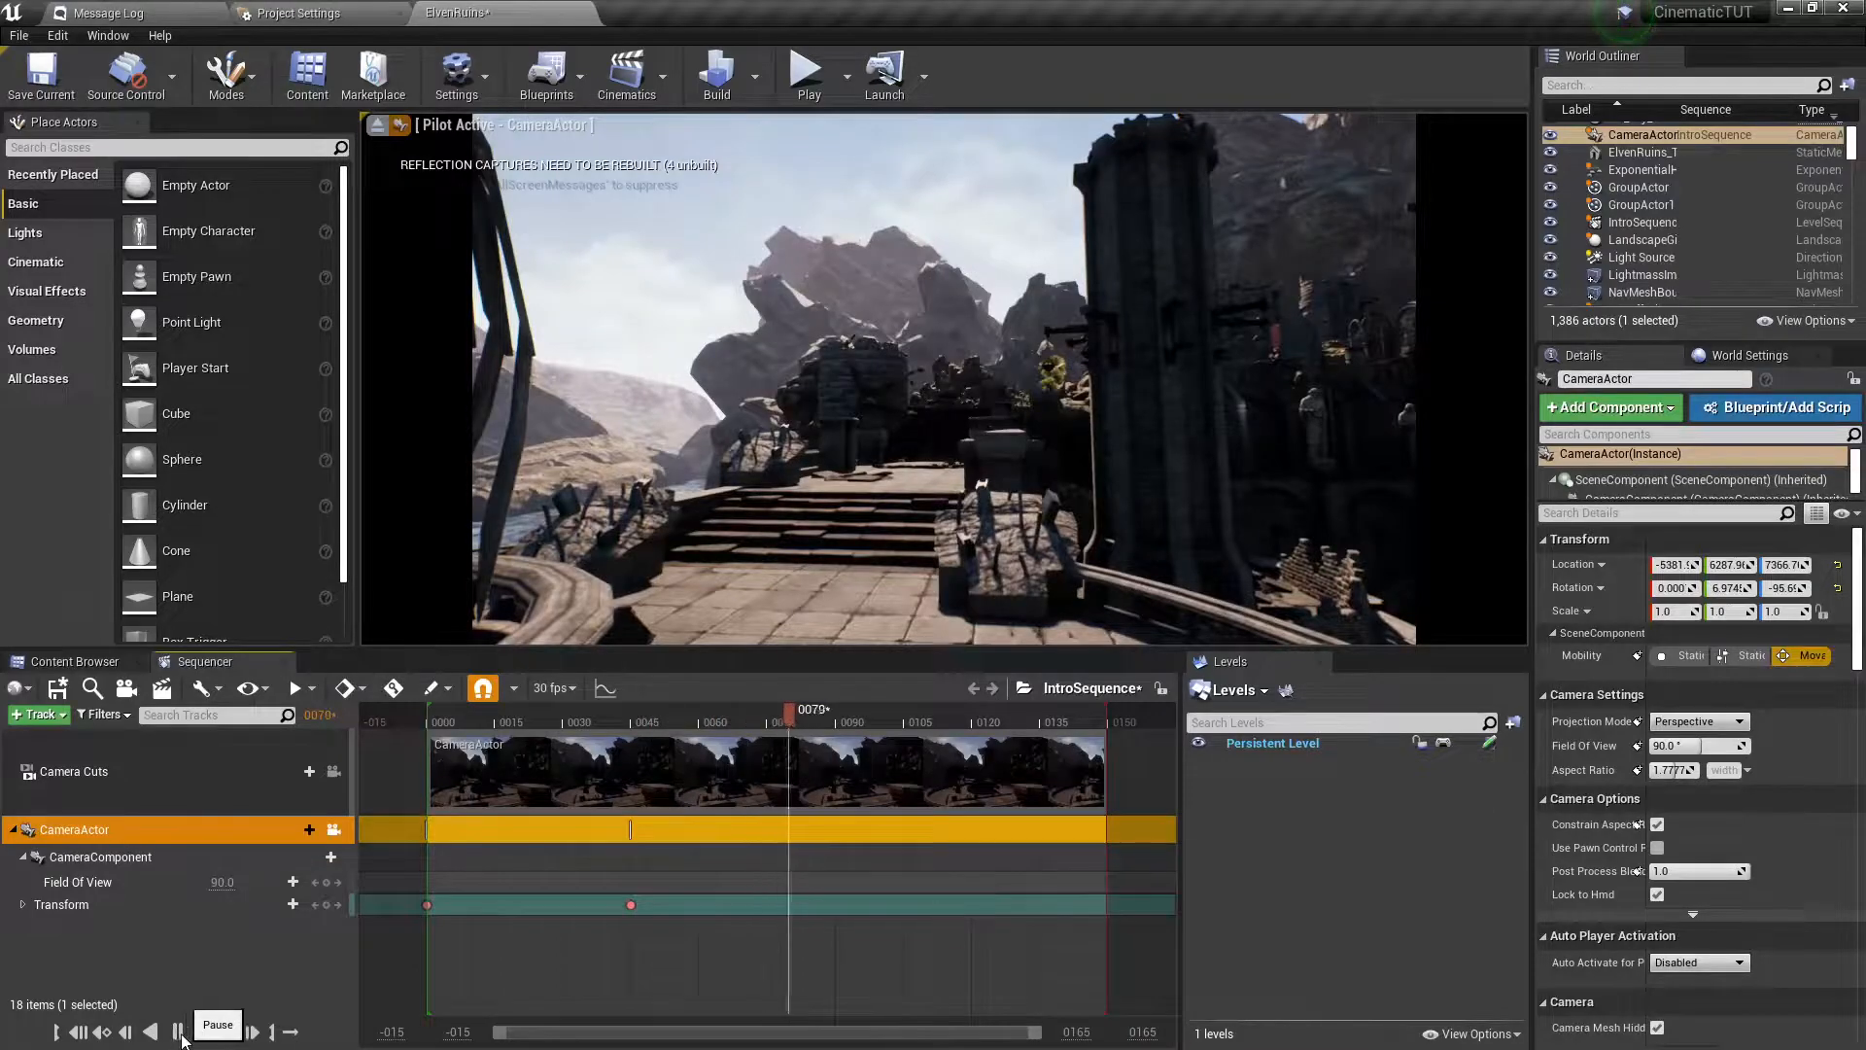
click(177, 1032)
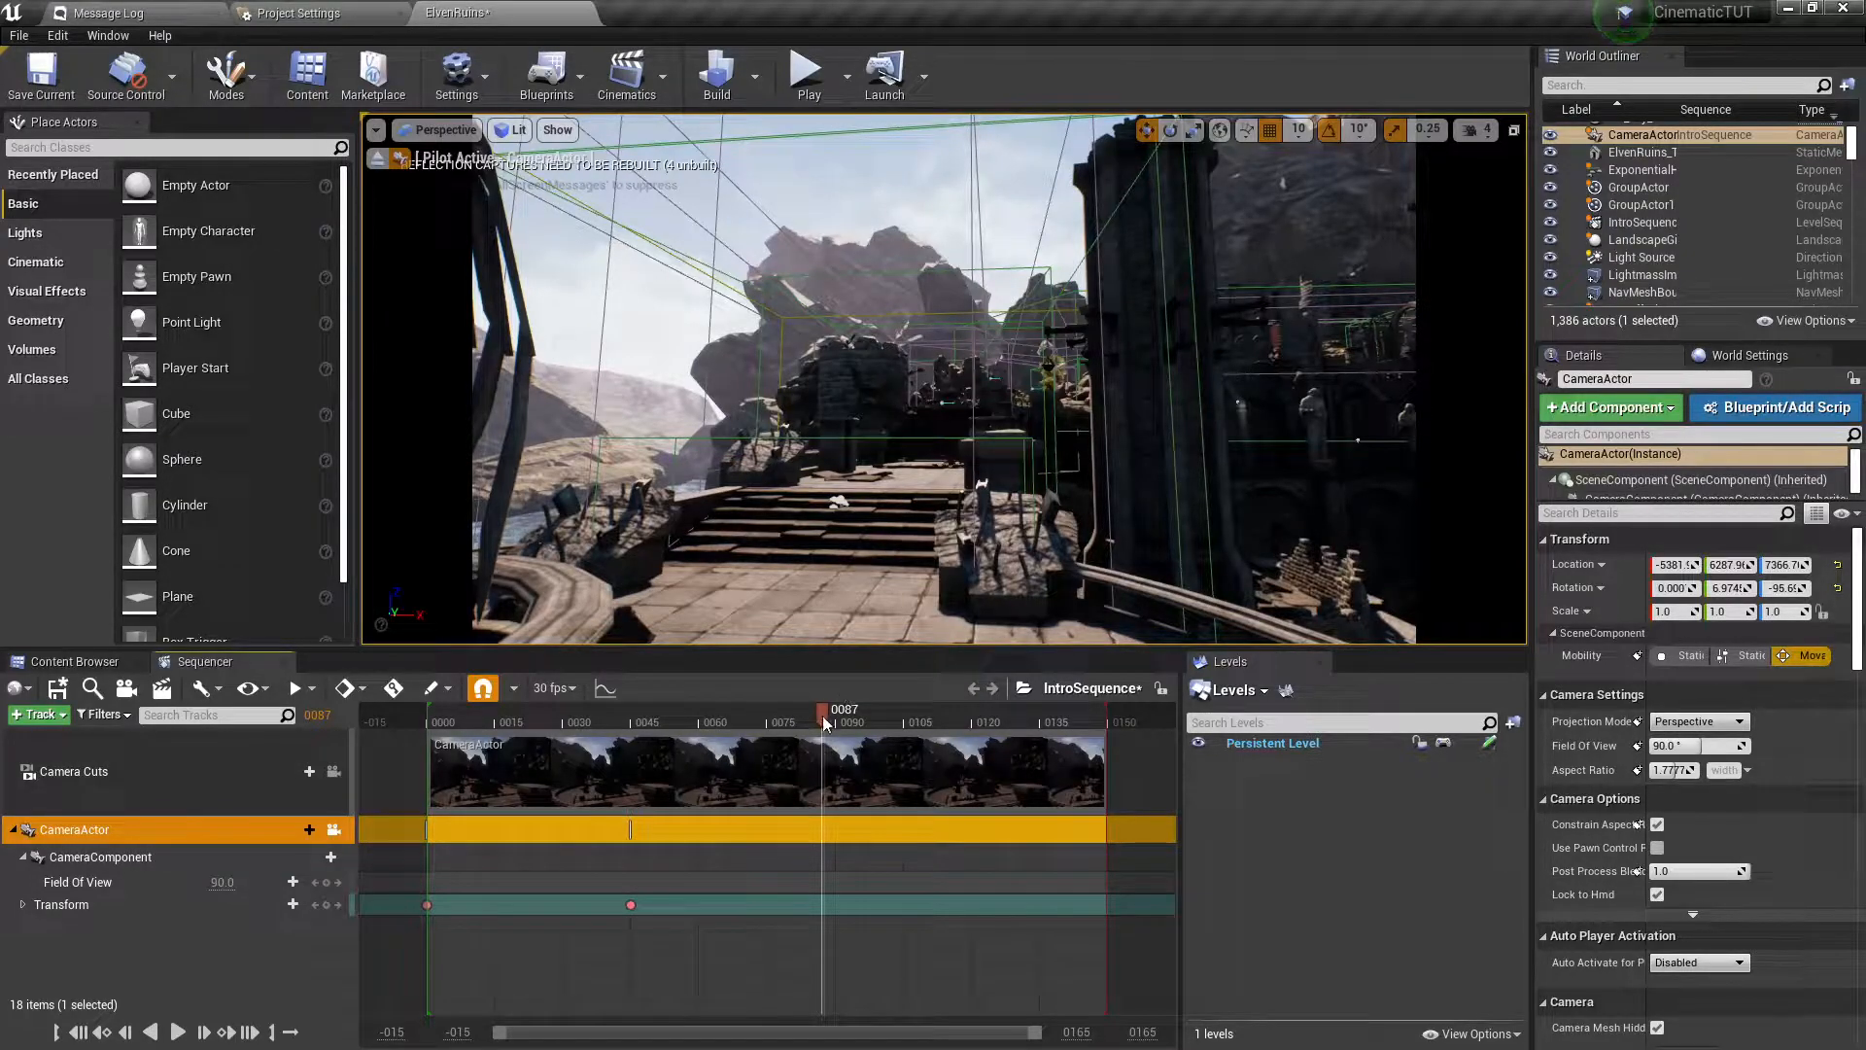
At frame 120, pilot the CameraActor up the stairs to frame the statue in the upper courtyard and add a Transform keyframe.
drag(822, 714, 836, 714)
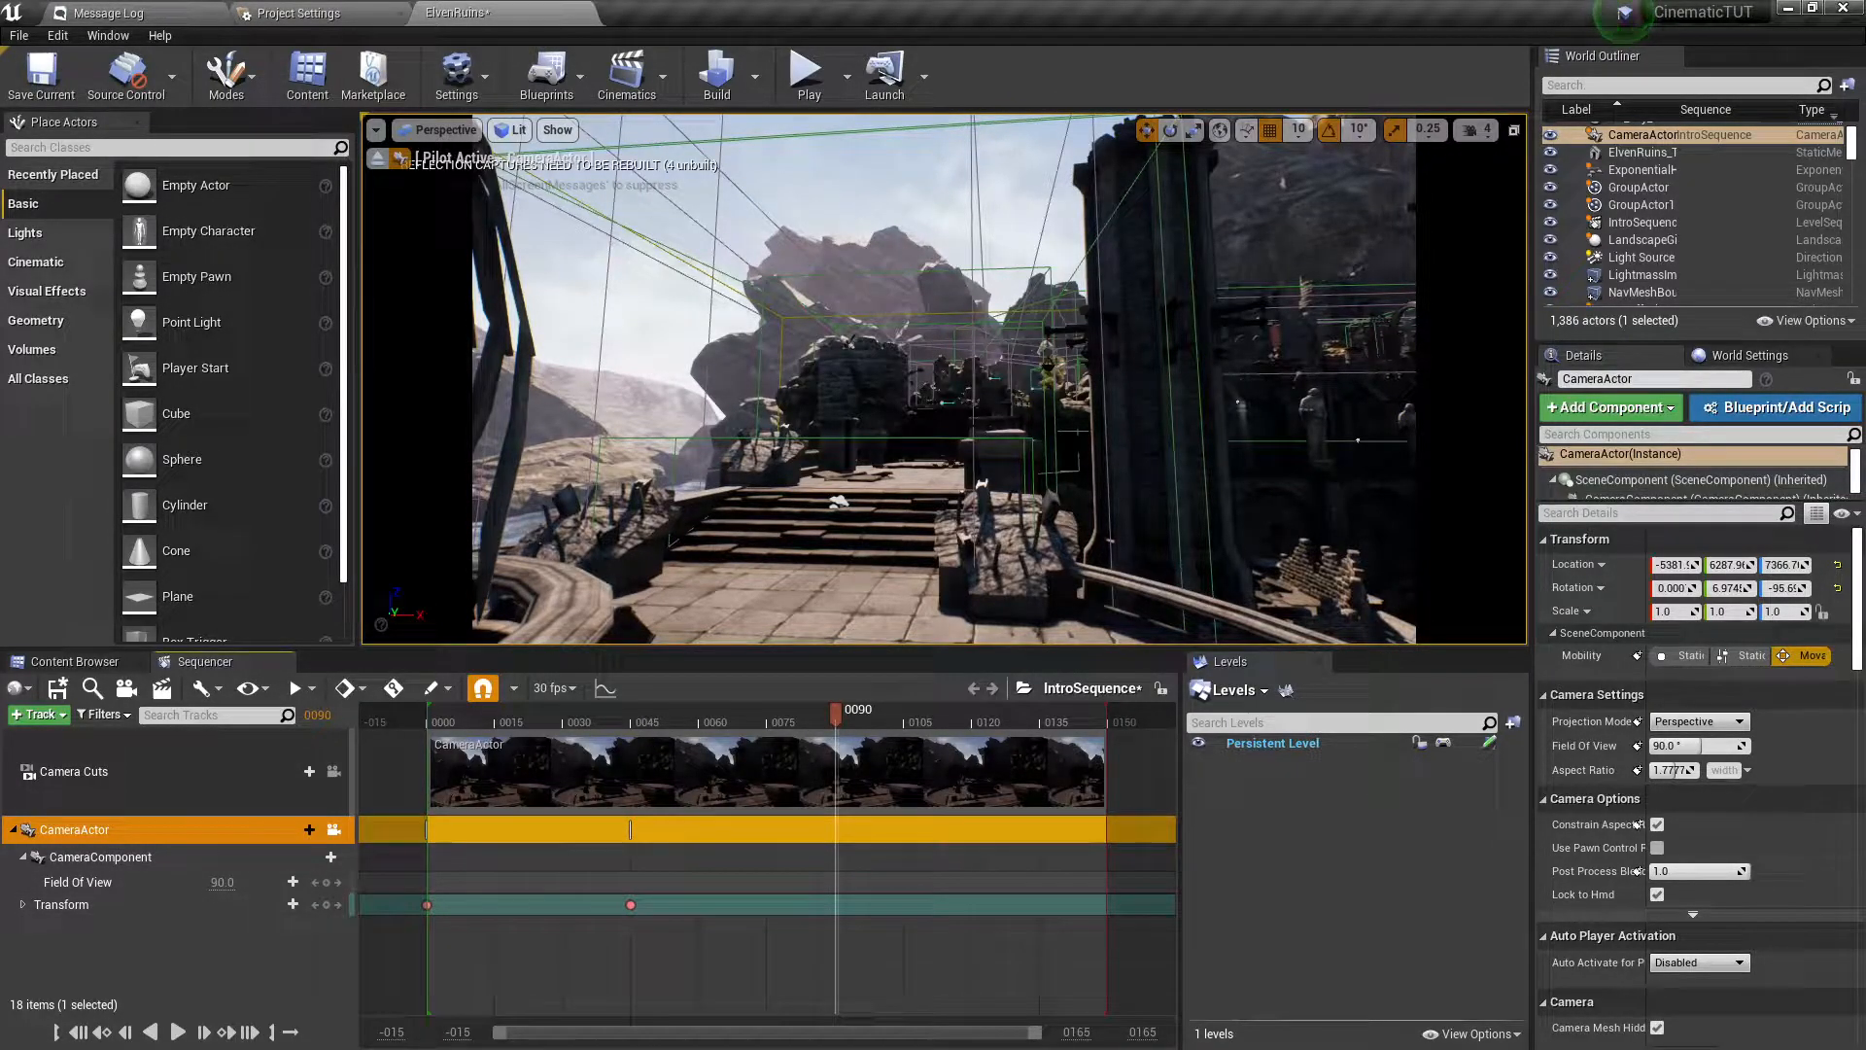
drag(840, 709, 973, 715)
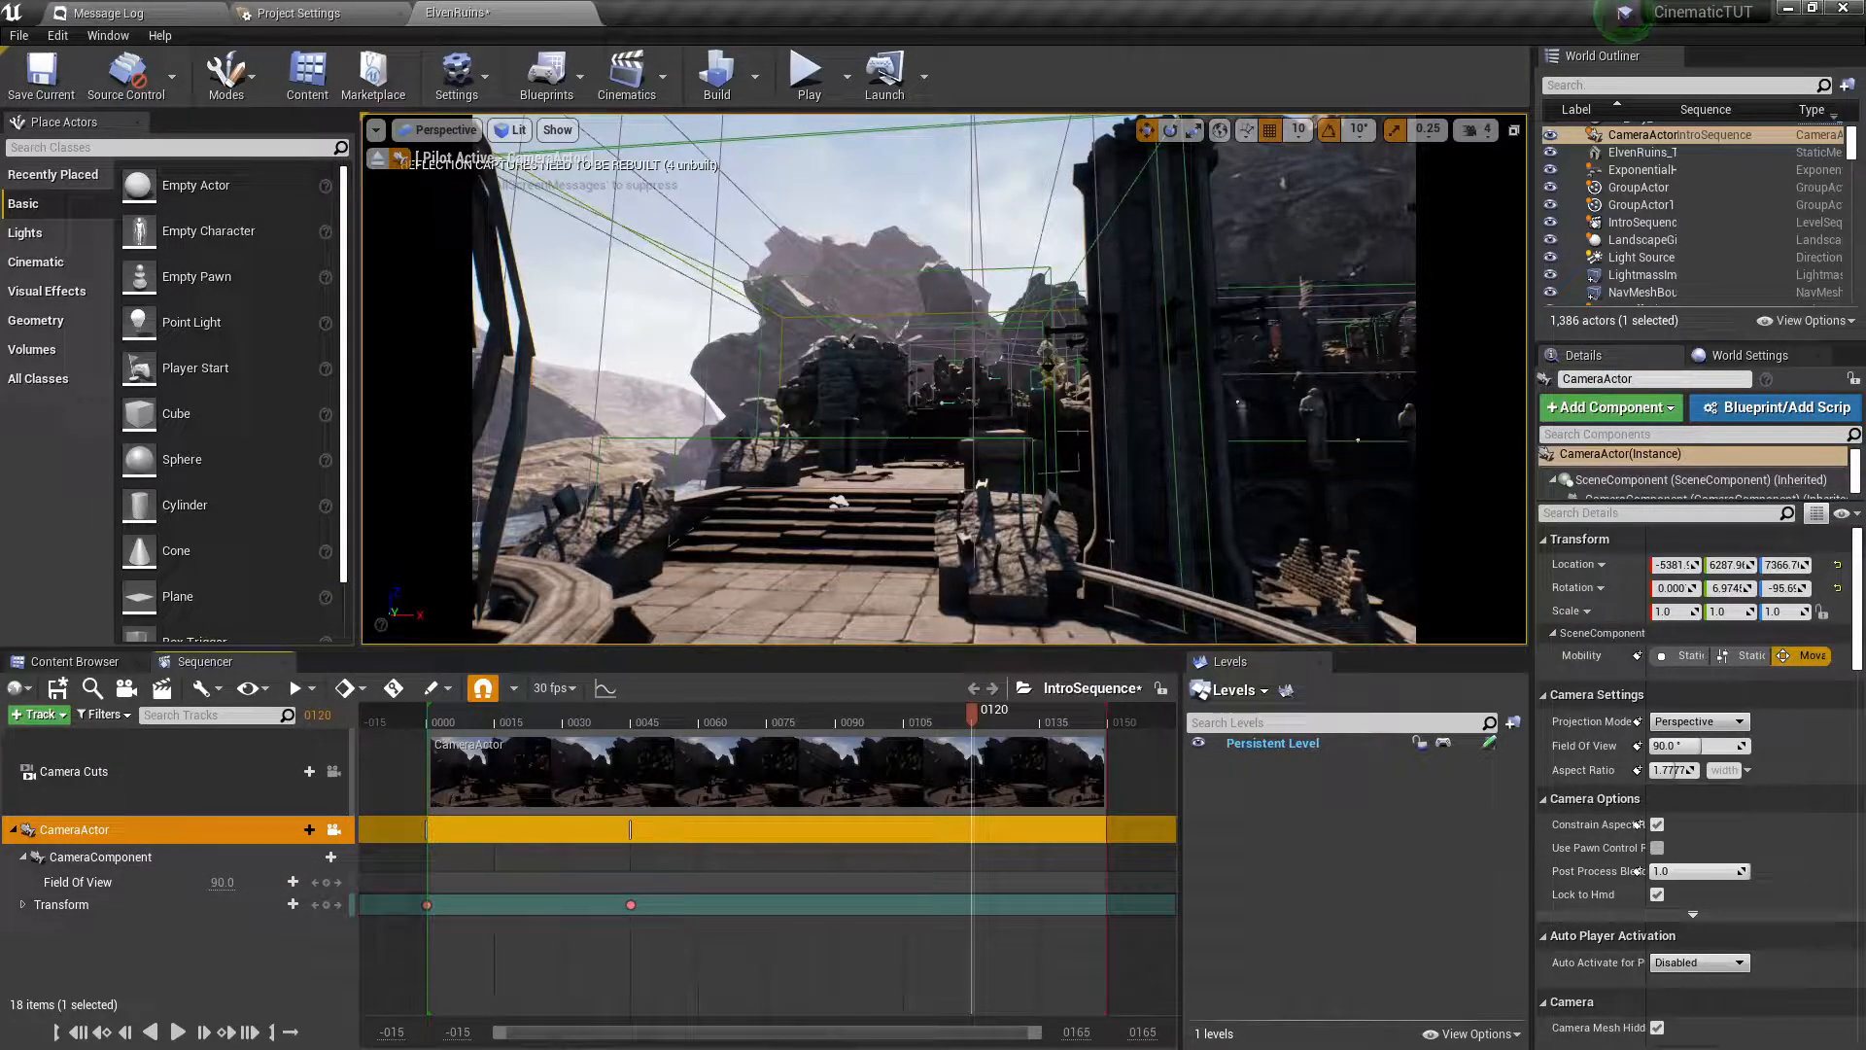
right_drag(942, 379, 974, 371)
key(w)
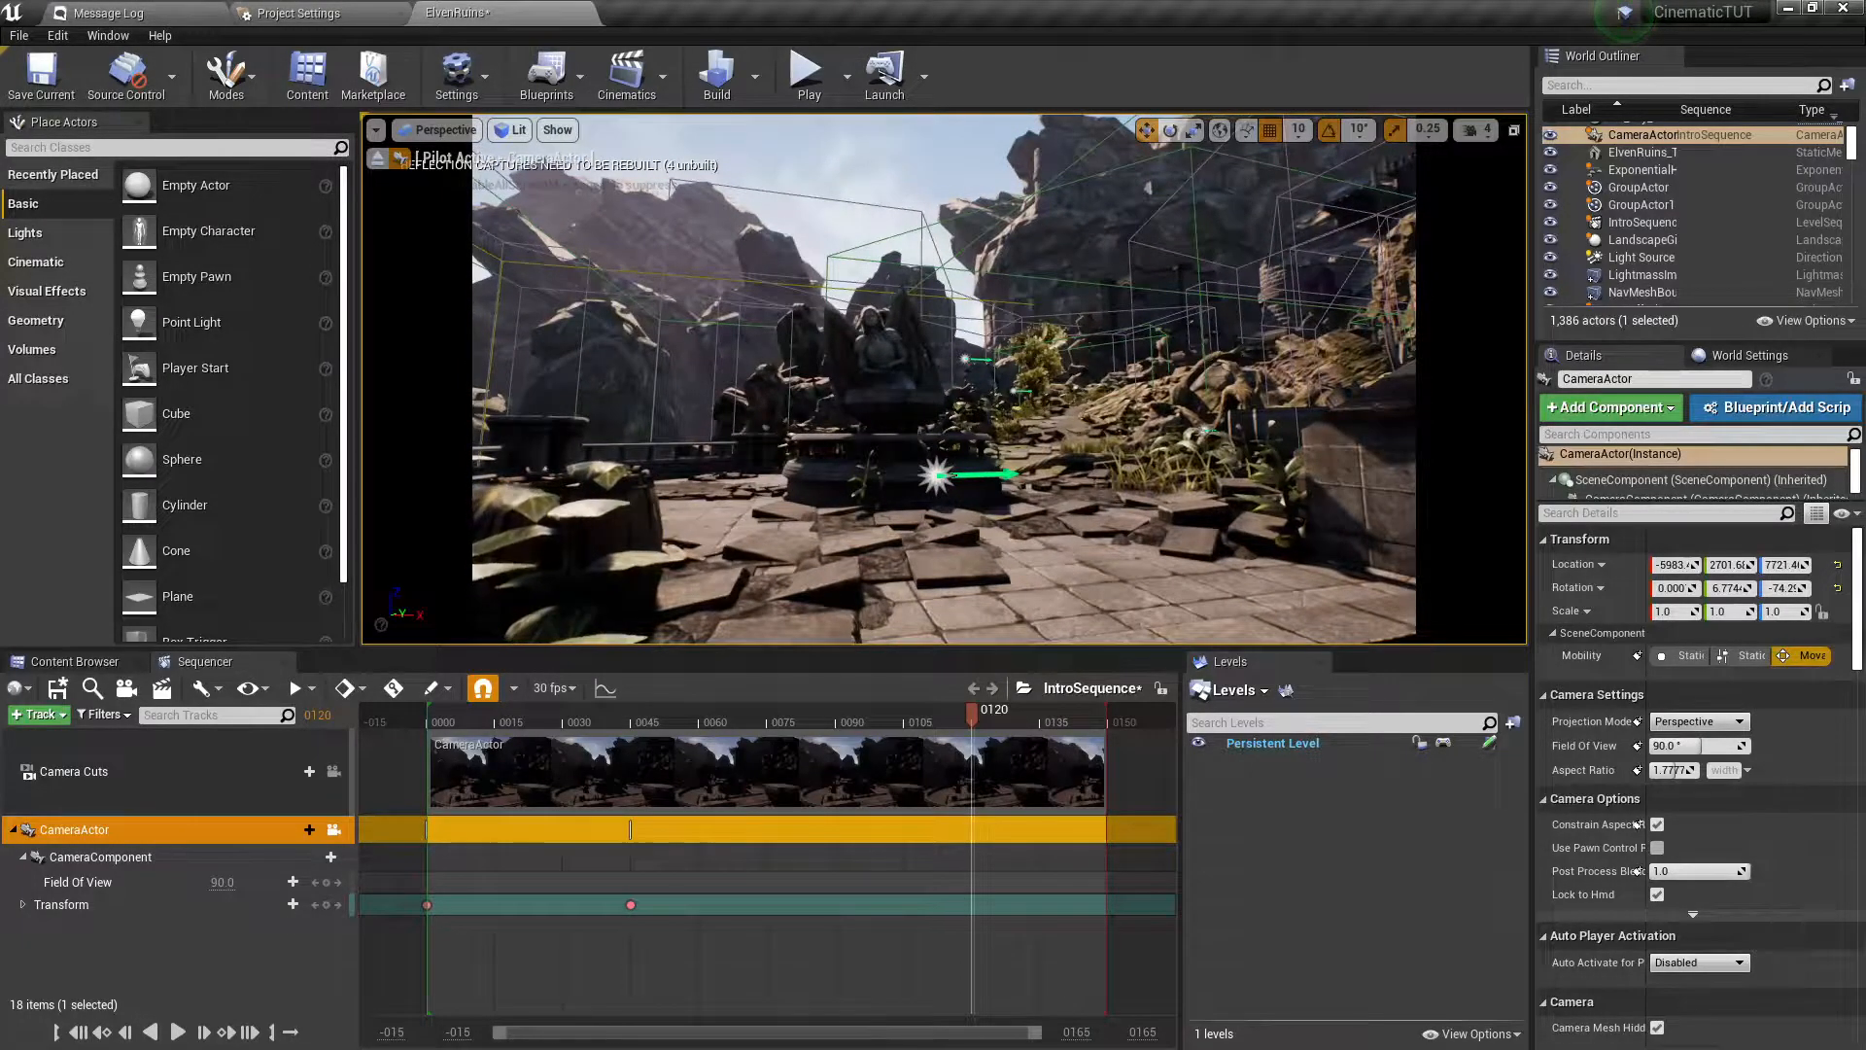
right_drag(974, 372, 530, 564)
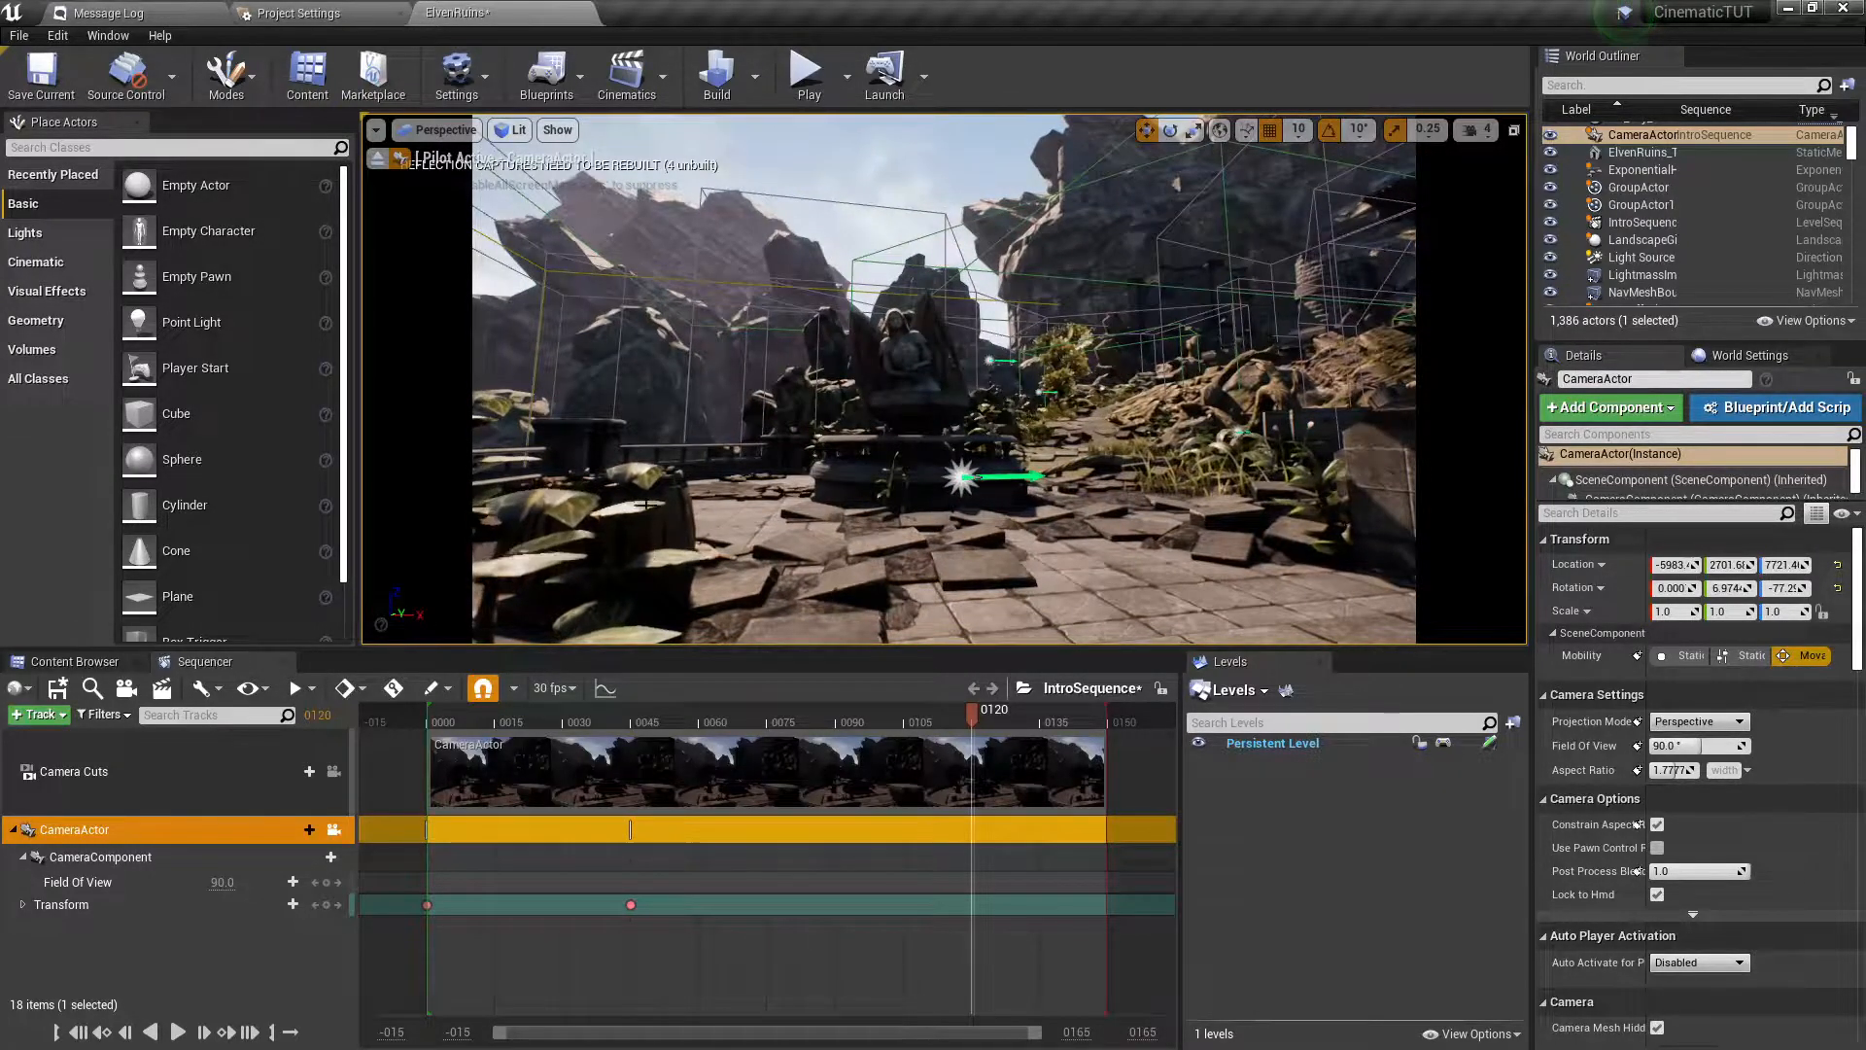
right_drag(686, 559, 664, 558)
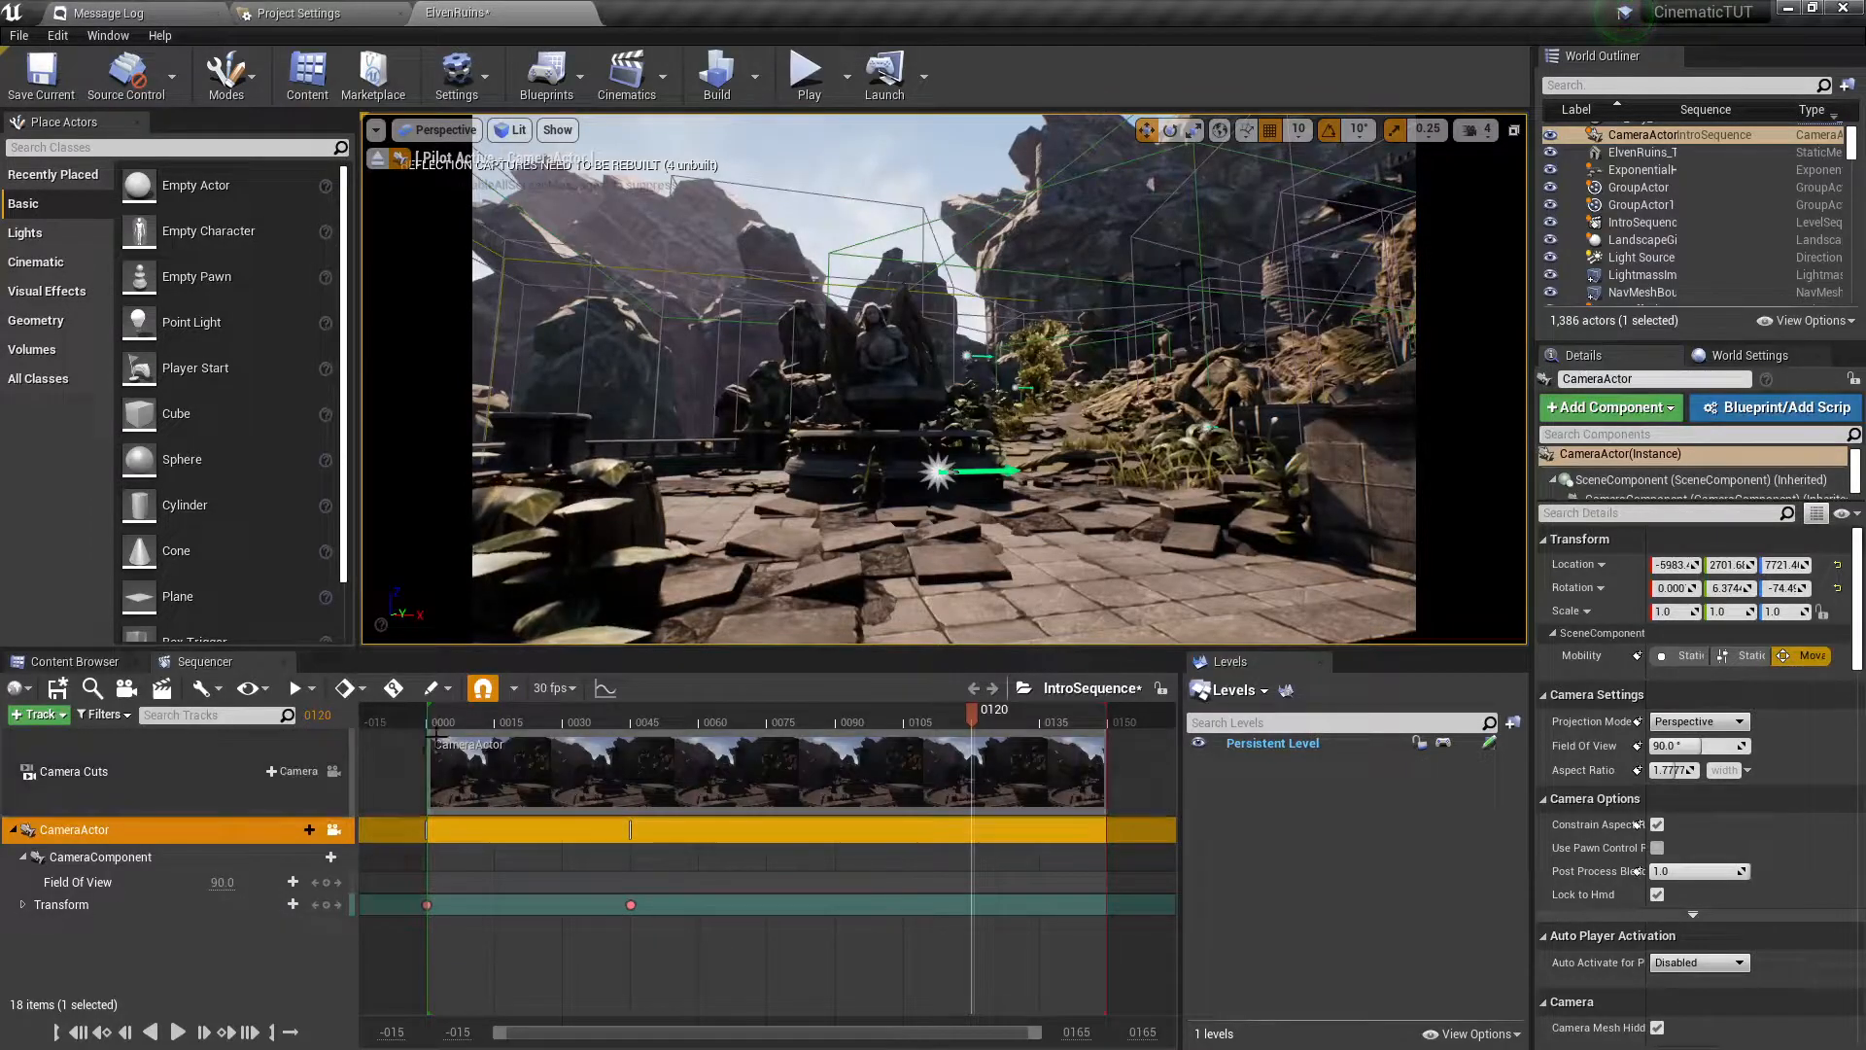
click(326, 904)
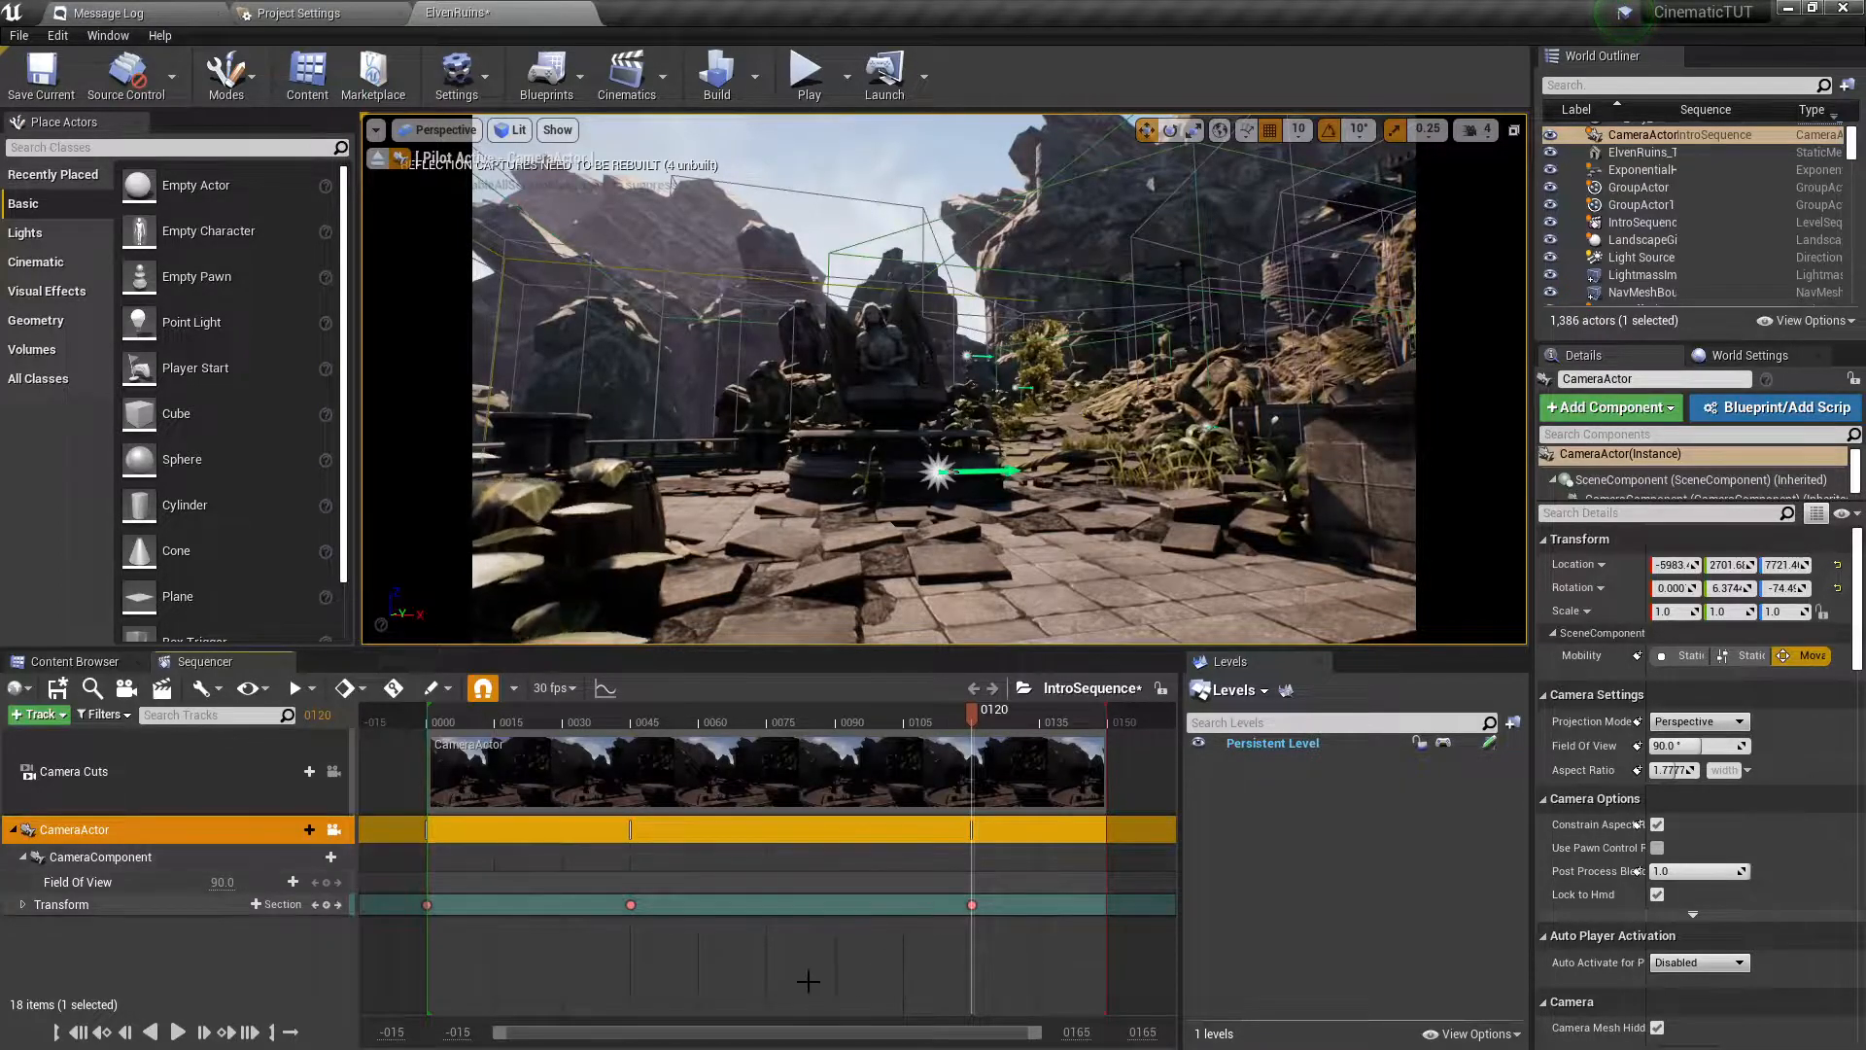
Switch automatic keyframing on and back off.
click(393, 688)
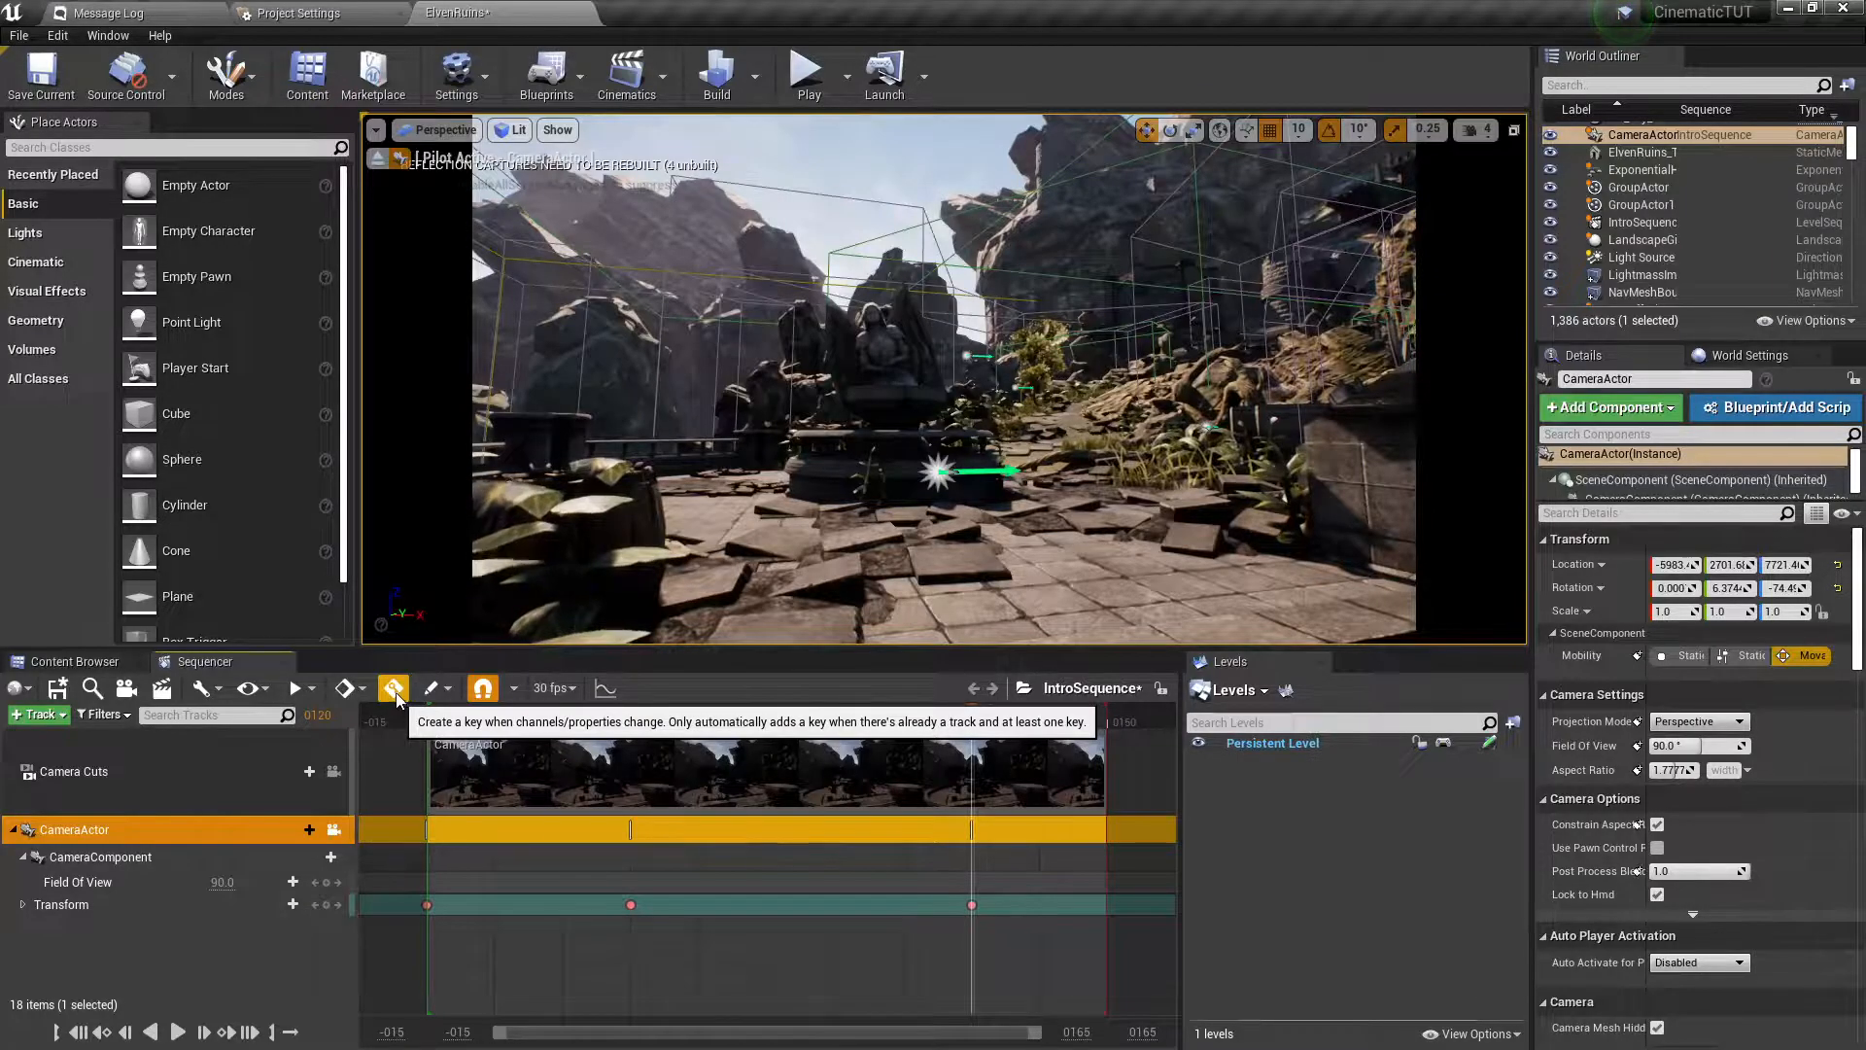
click(395, 691)
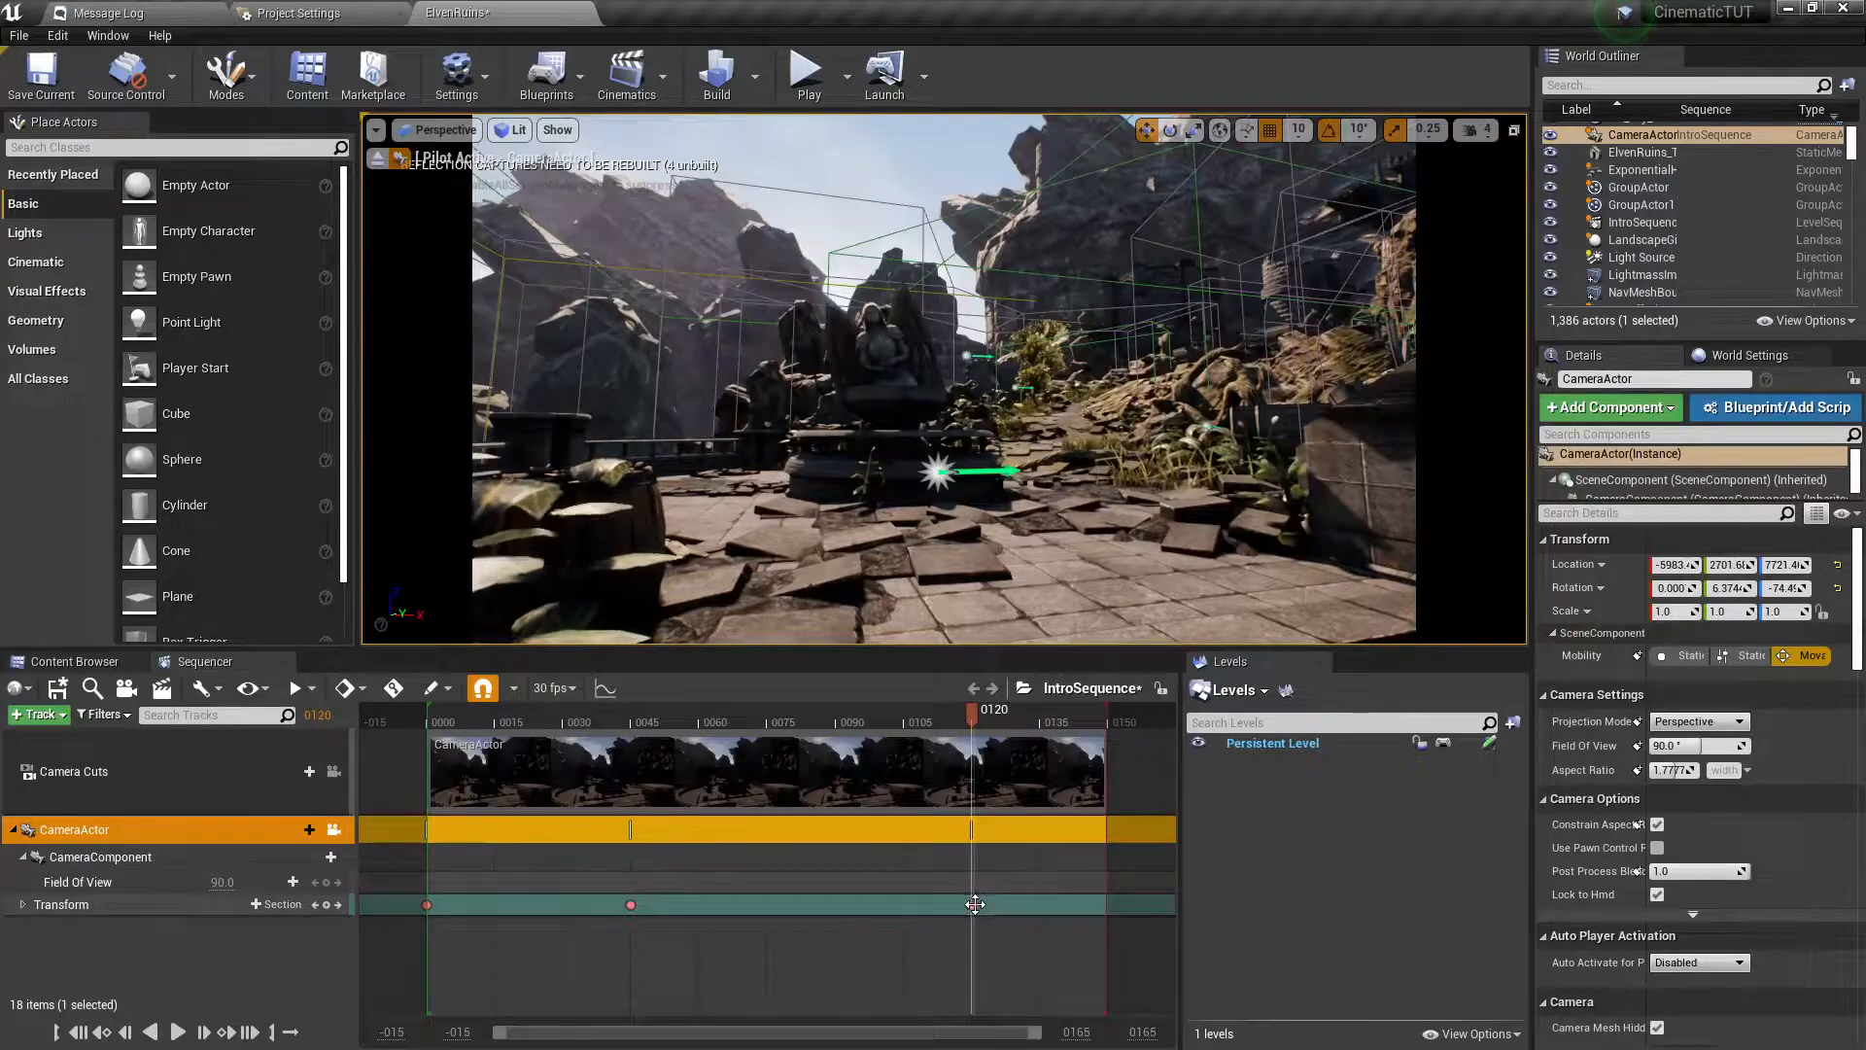
Scrub through the camera animation and play the whole sequence from its first frame.
drag(958, 714, 427, 750)
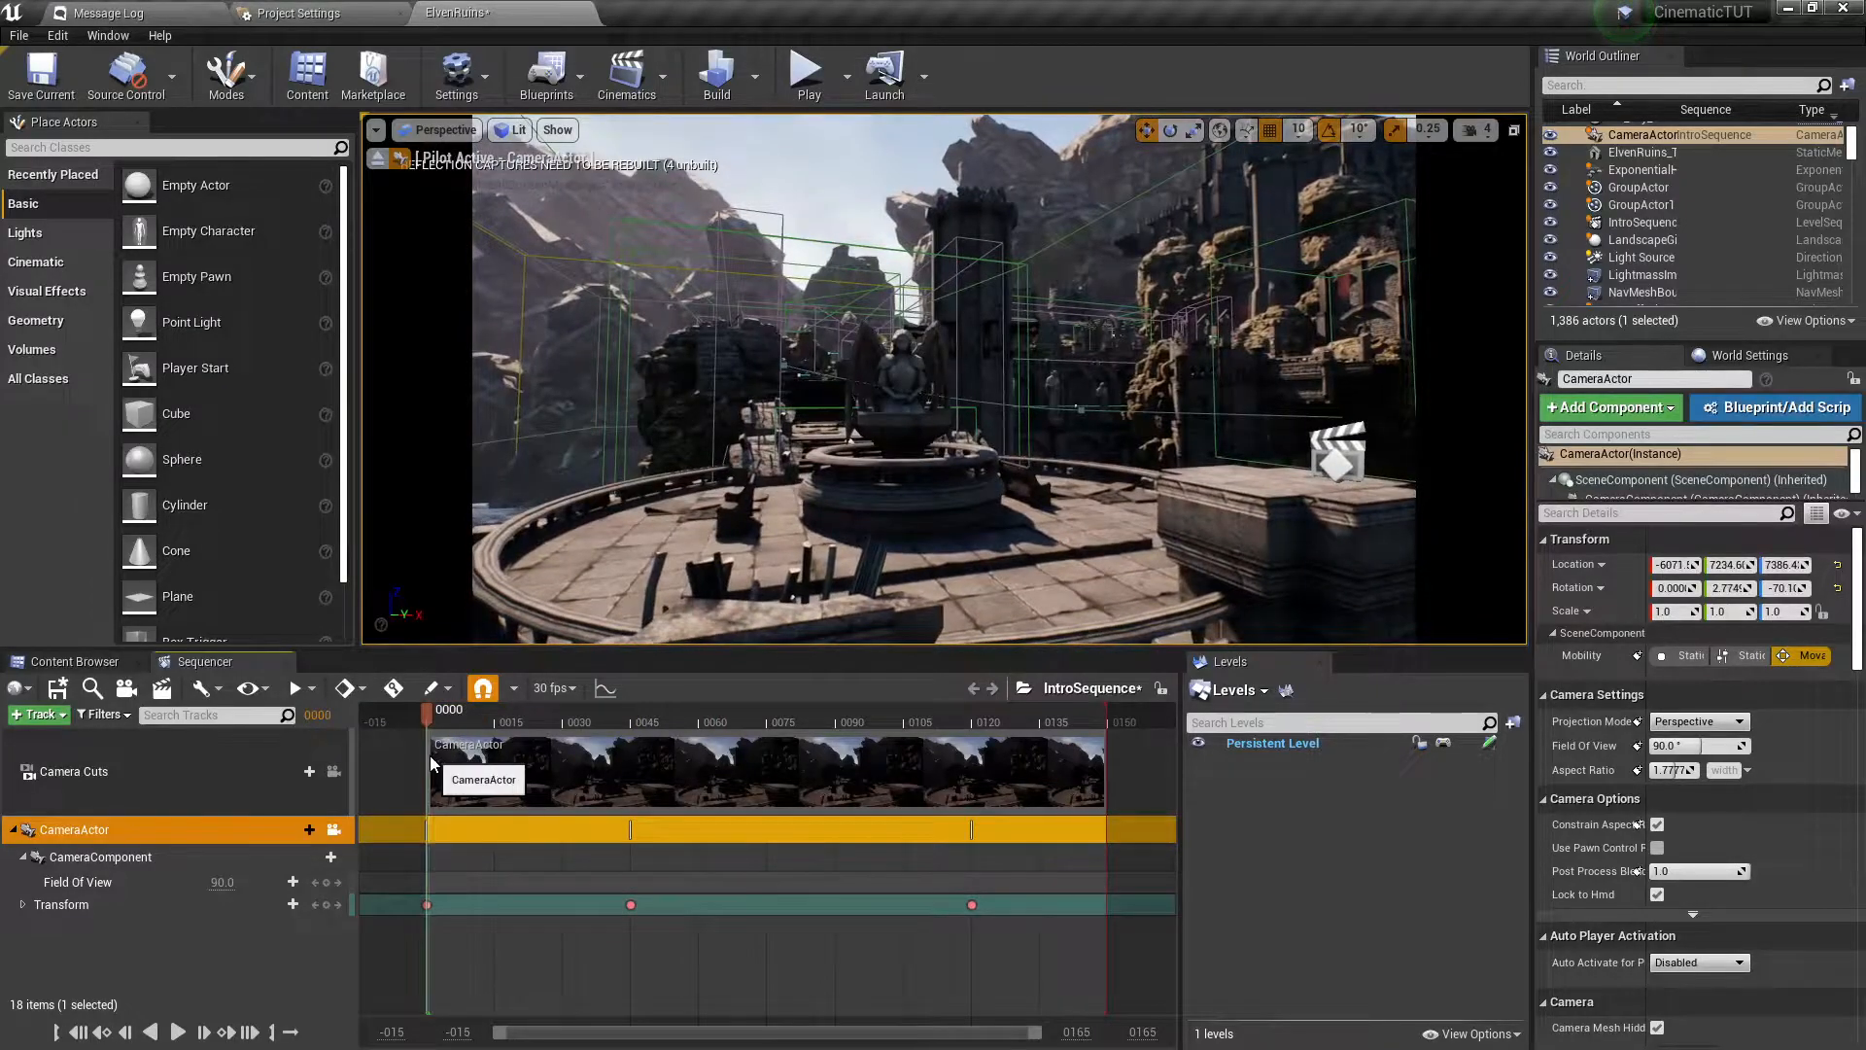
drag(427, 716, 907, 723)
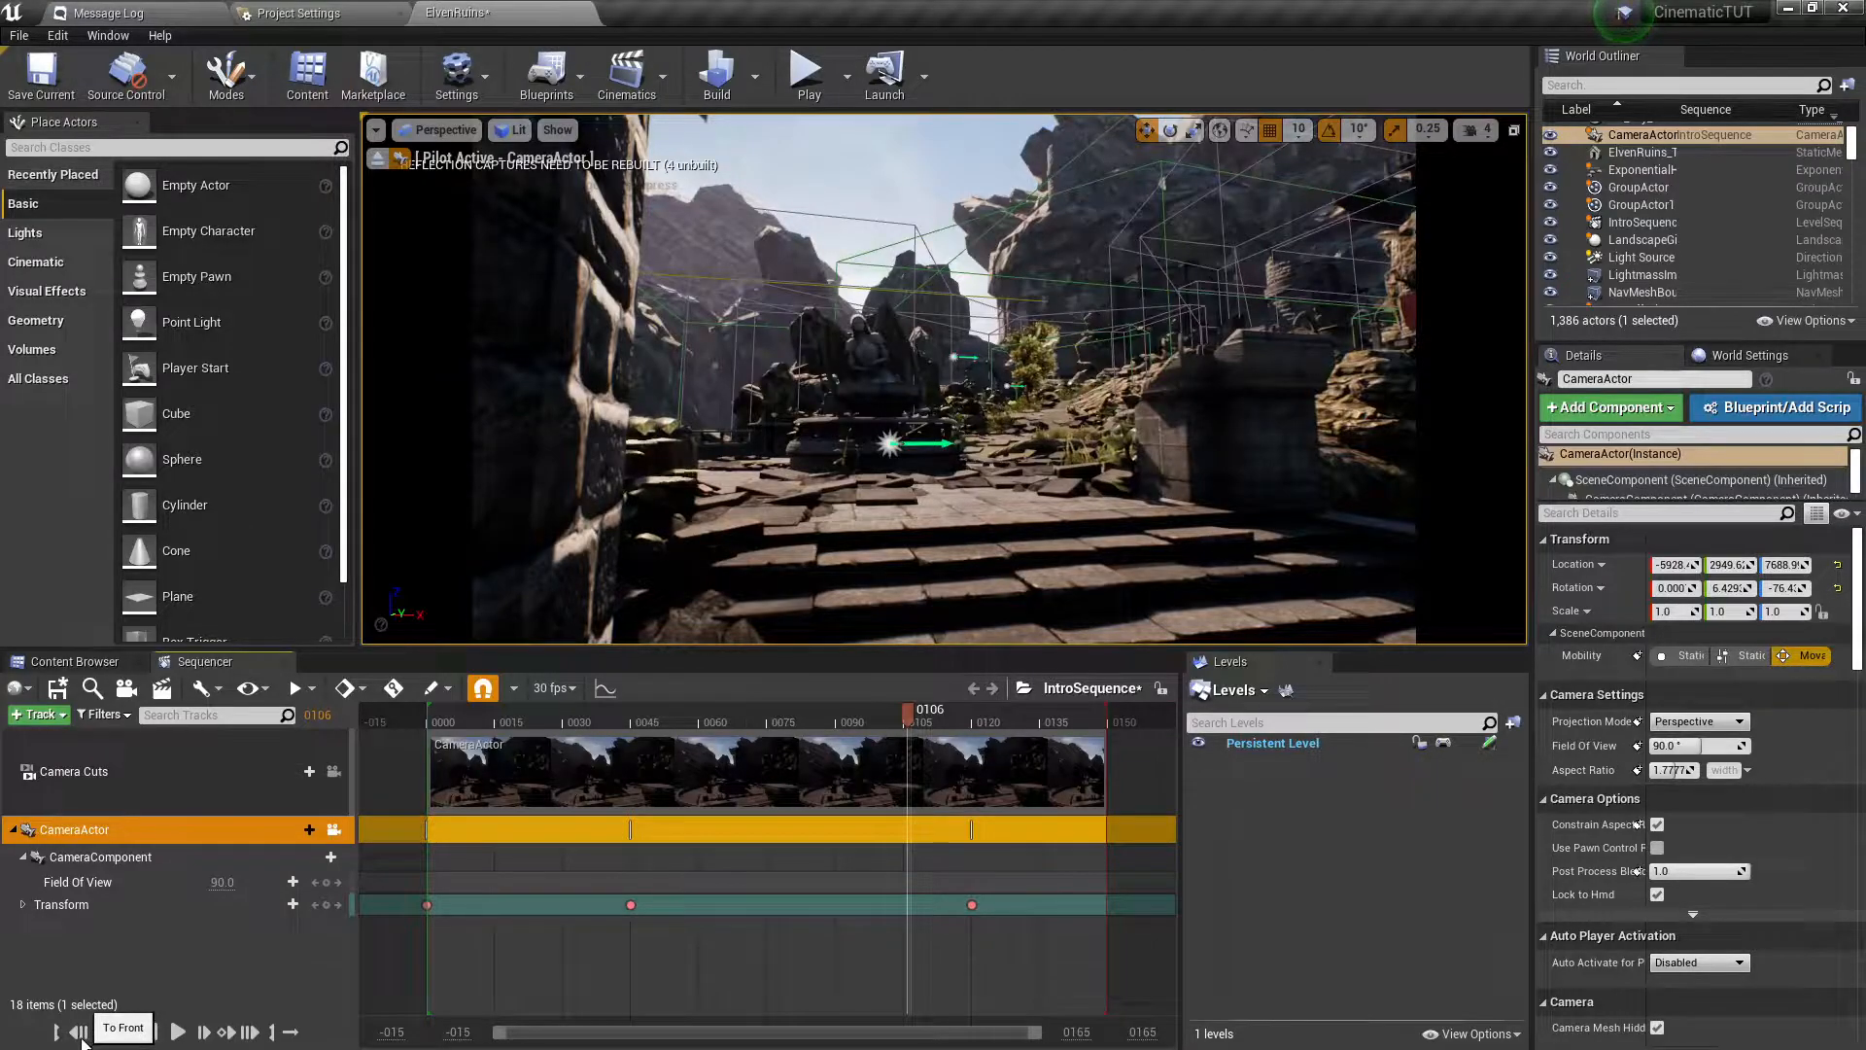
click(82, 1036)
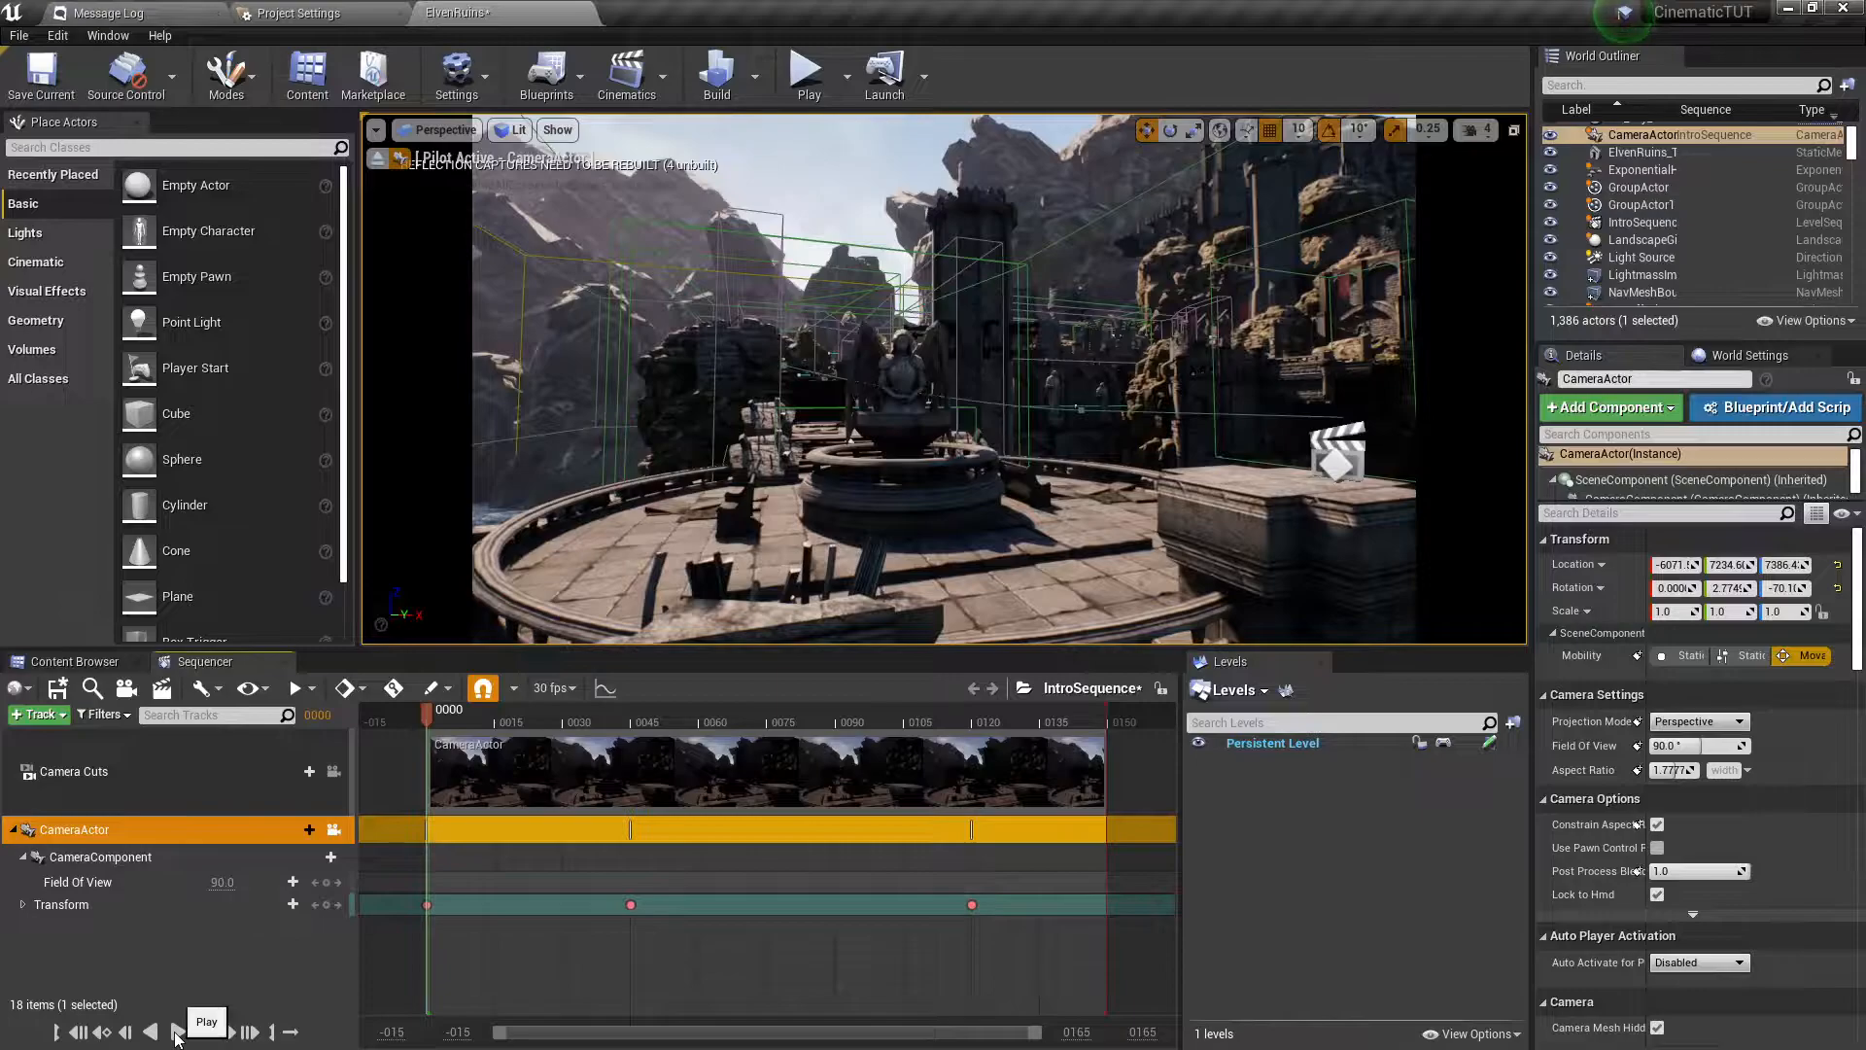
click(176, 1032)
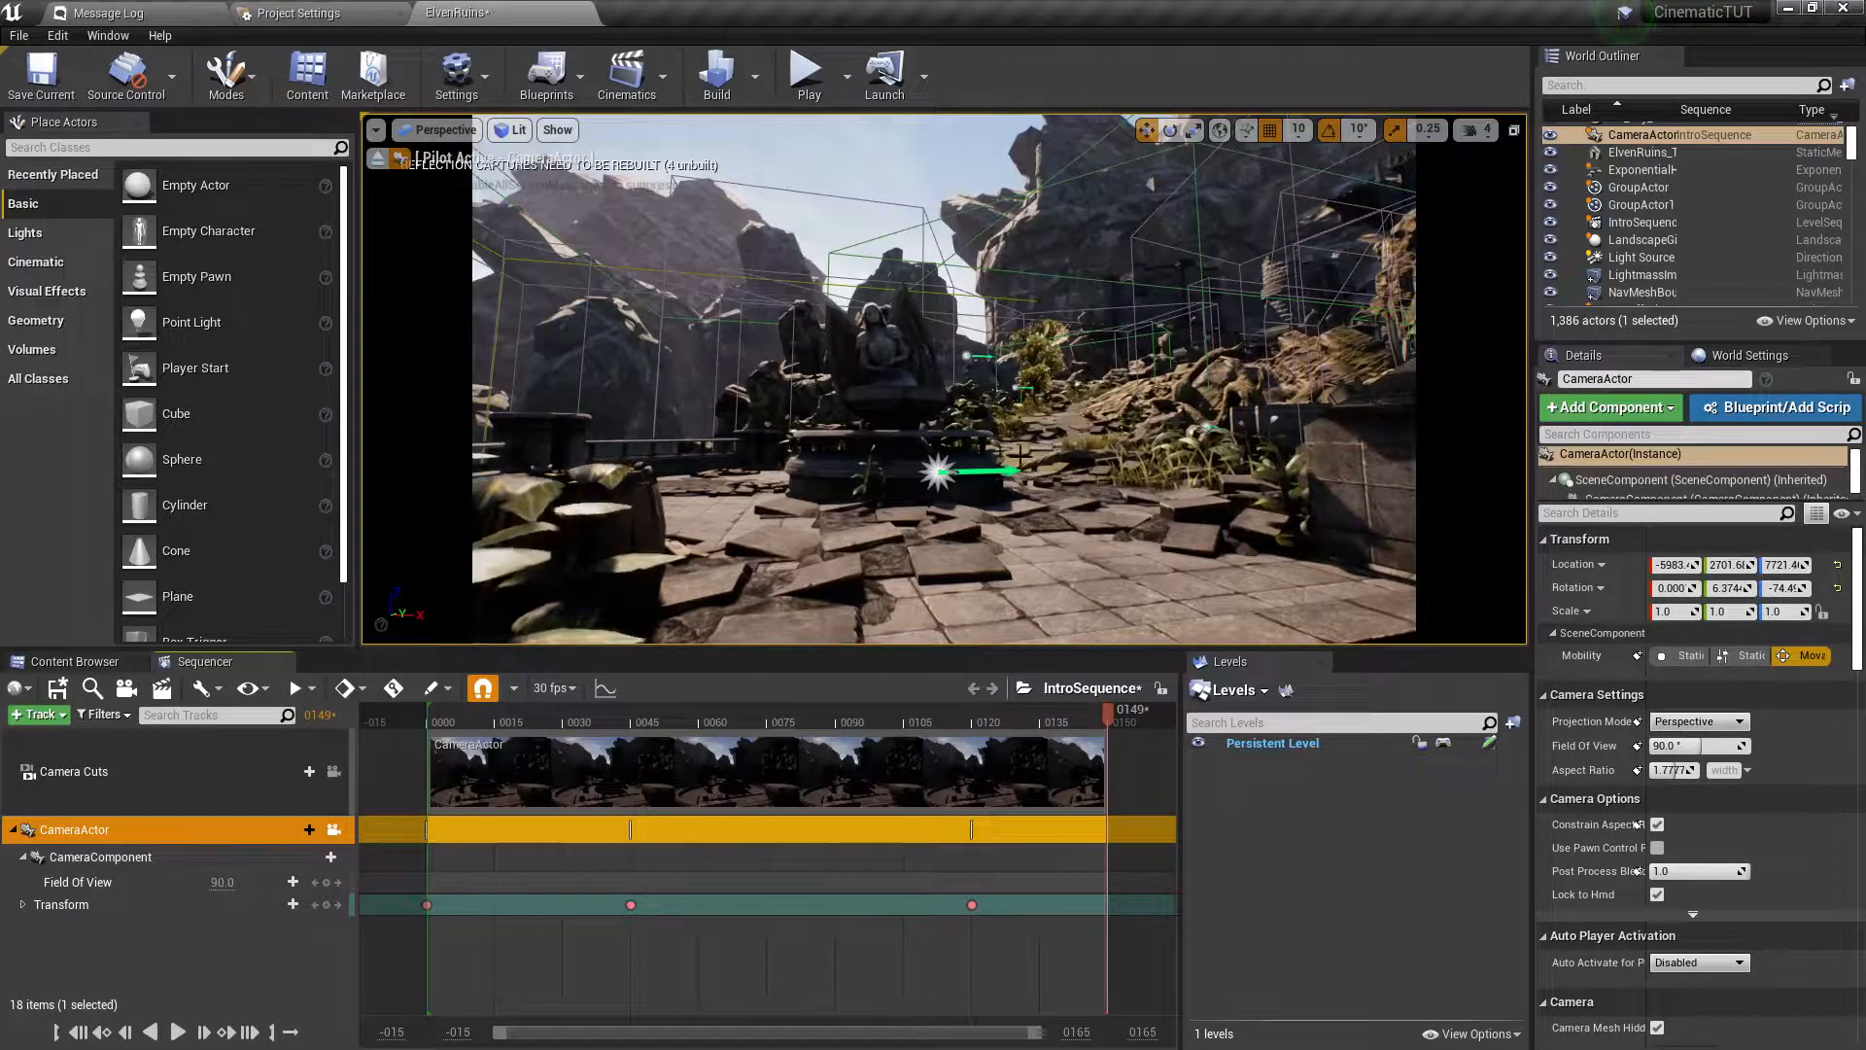
Stop piloting the CameraActor and inspect its path beside the stone wall and stairs around frame 103.
click(378, 157)
mouse_move(942, 379)
right_down()
mouse_move(768, 379)
mouse_move(962, 381)
mouse_move(924, 379)
right_up()
drag(1105, 714, 894, 715)
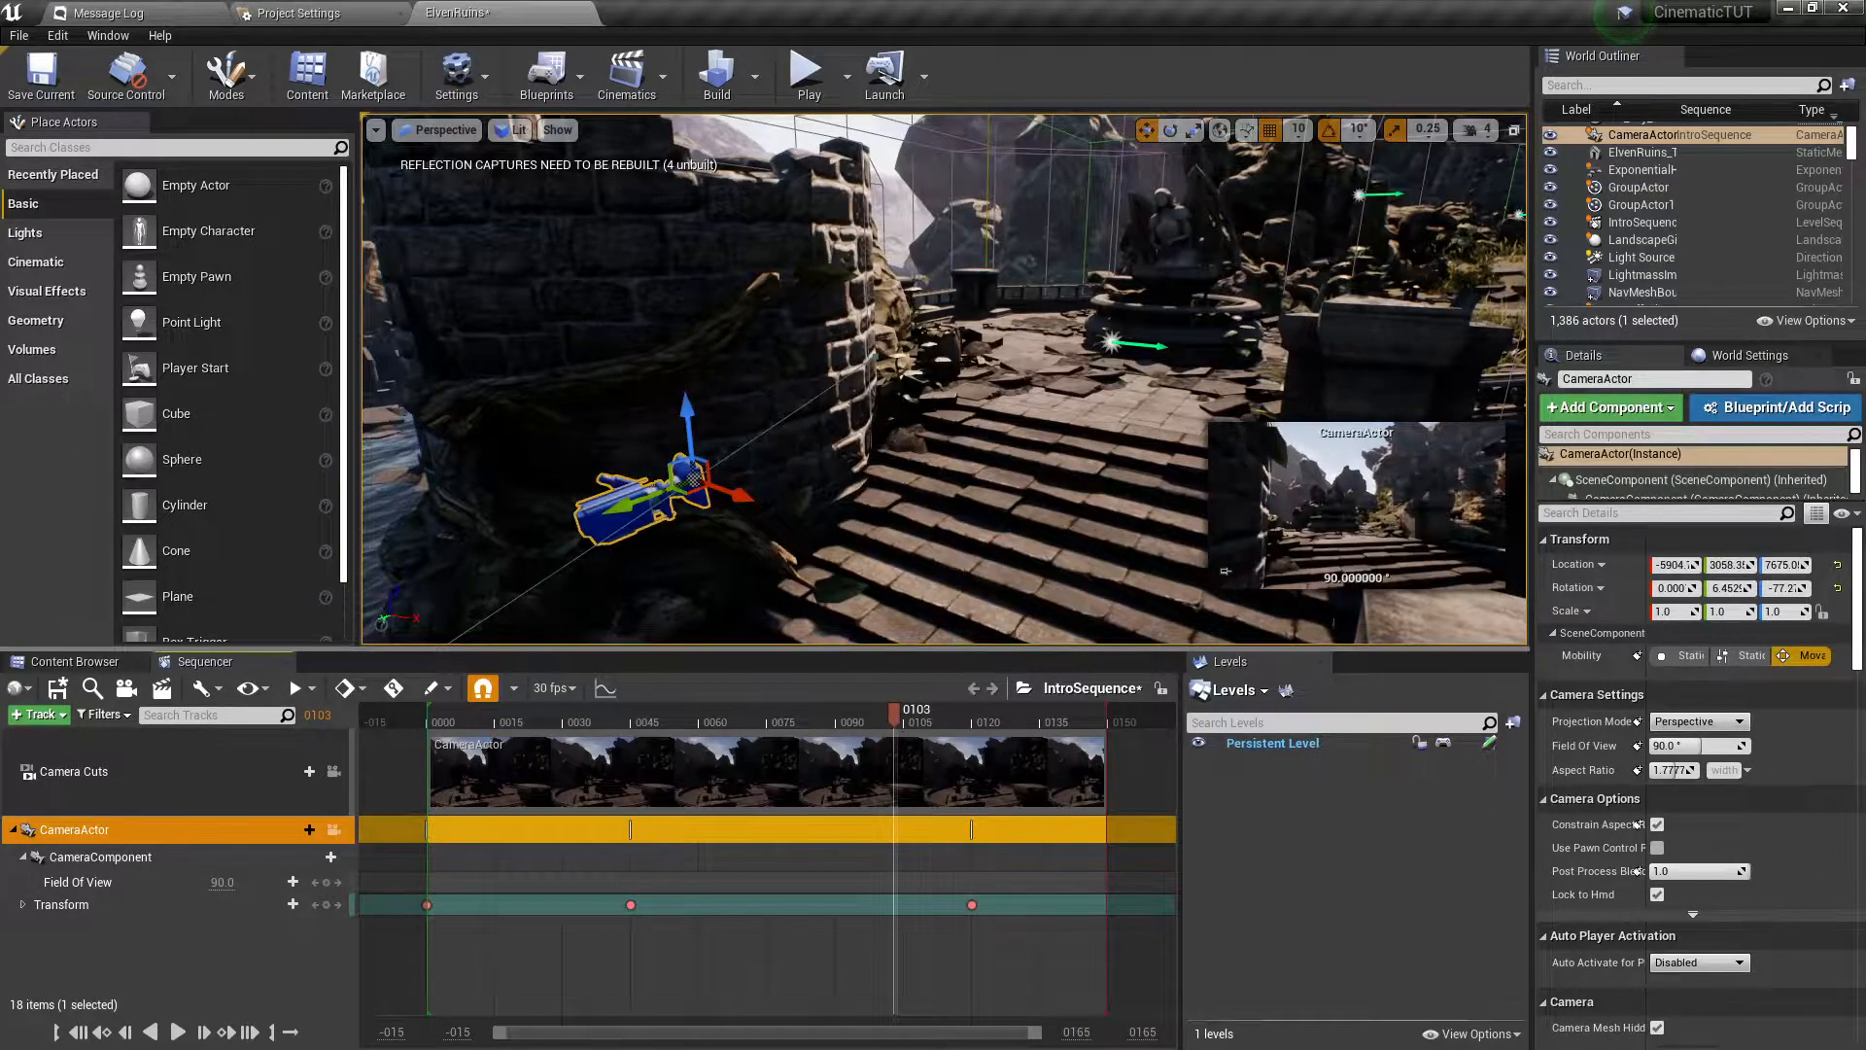
right_drag(942, 379, 873, 412)
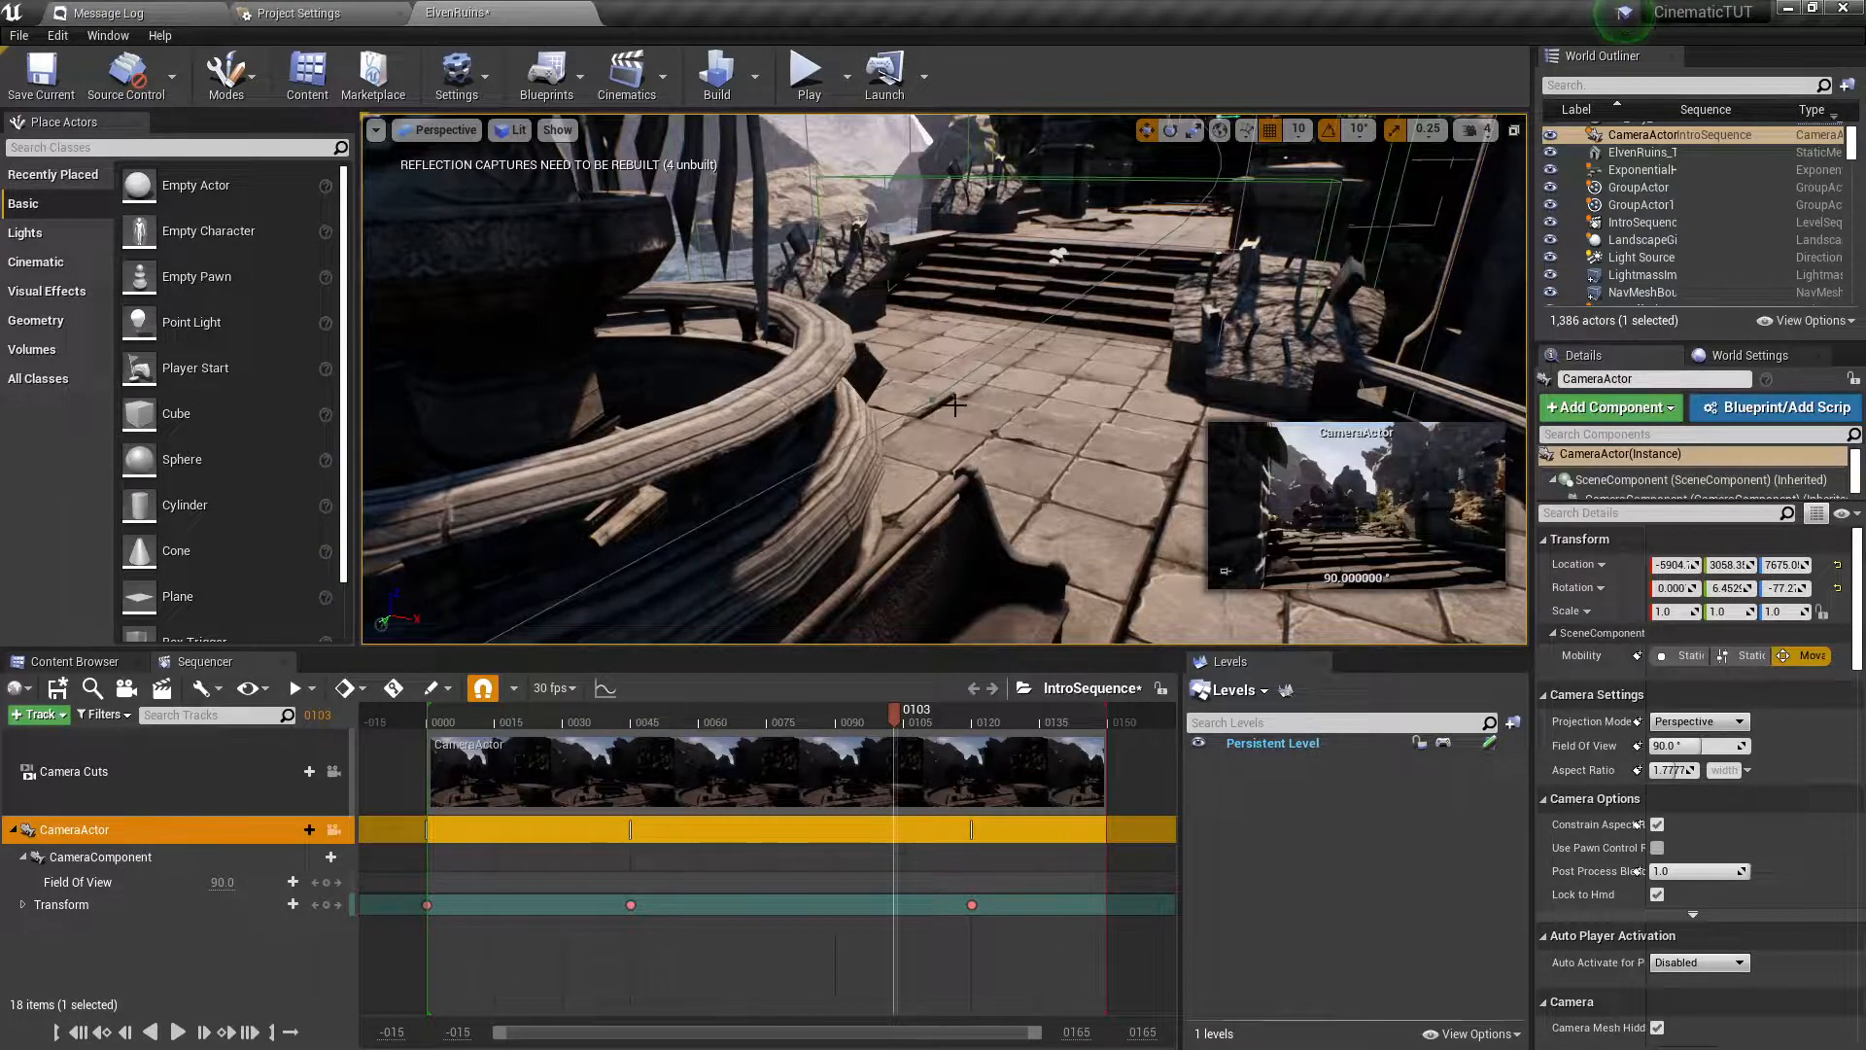
Move the playhead to the keyframe at frame 45, focus on the CameraActor beside the winged statue fountain, and pilot it.
click(631, 713)
drag(632, 714, 632, 720)
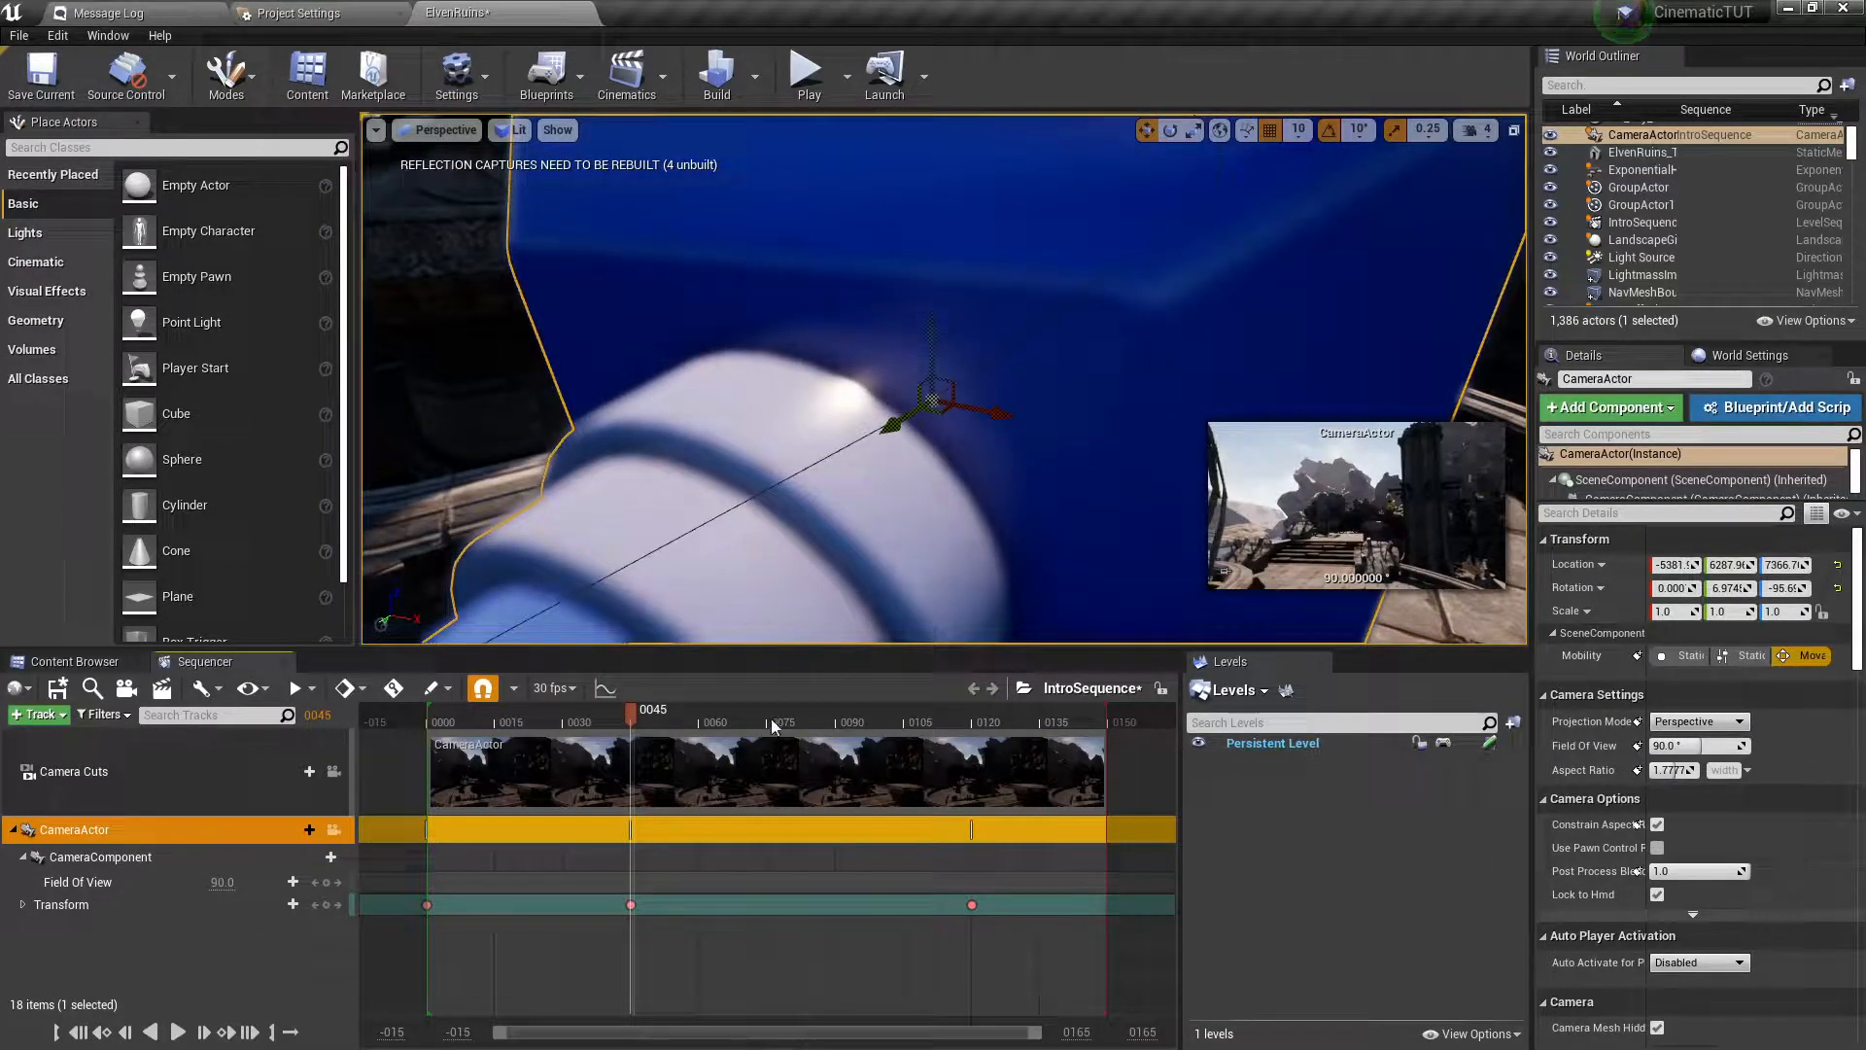
key(f)
alt+drag(875, 389, 942, 379)
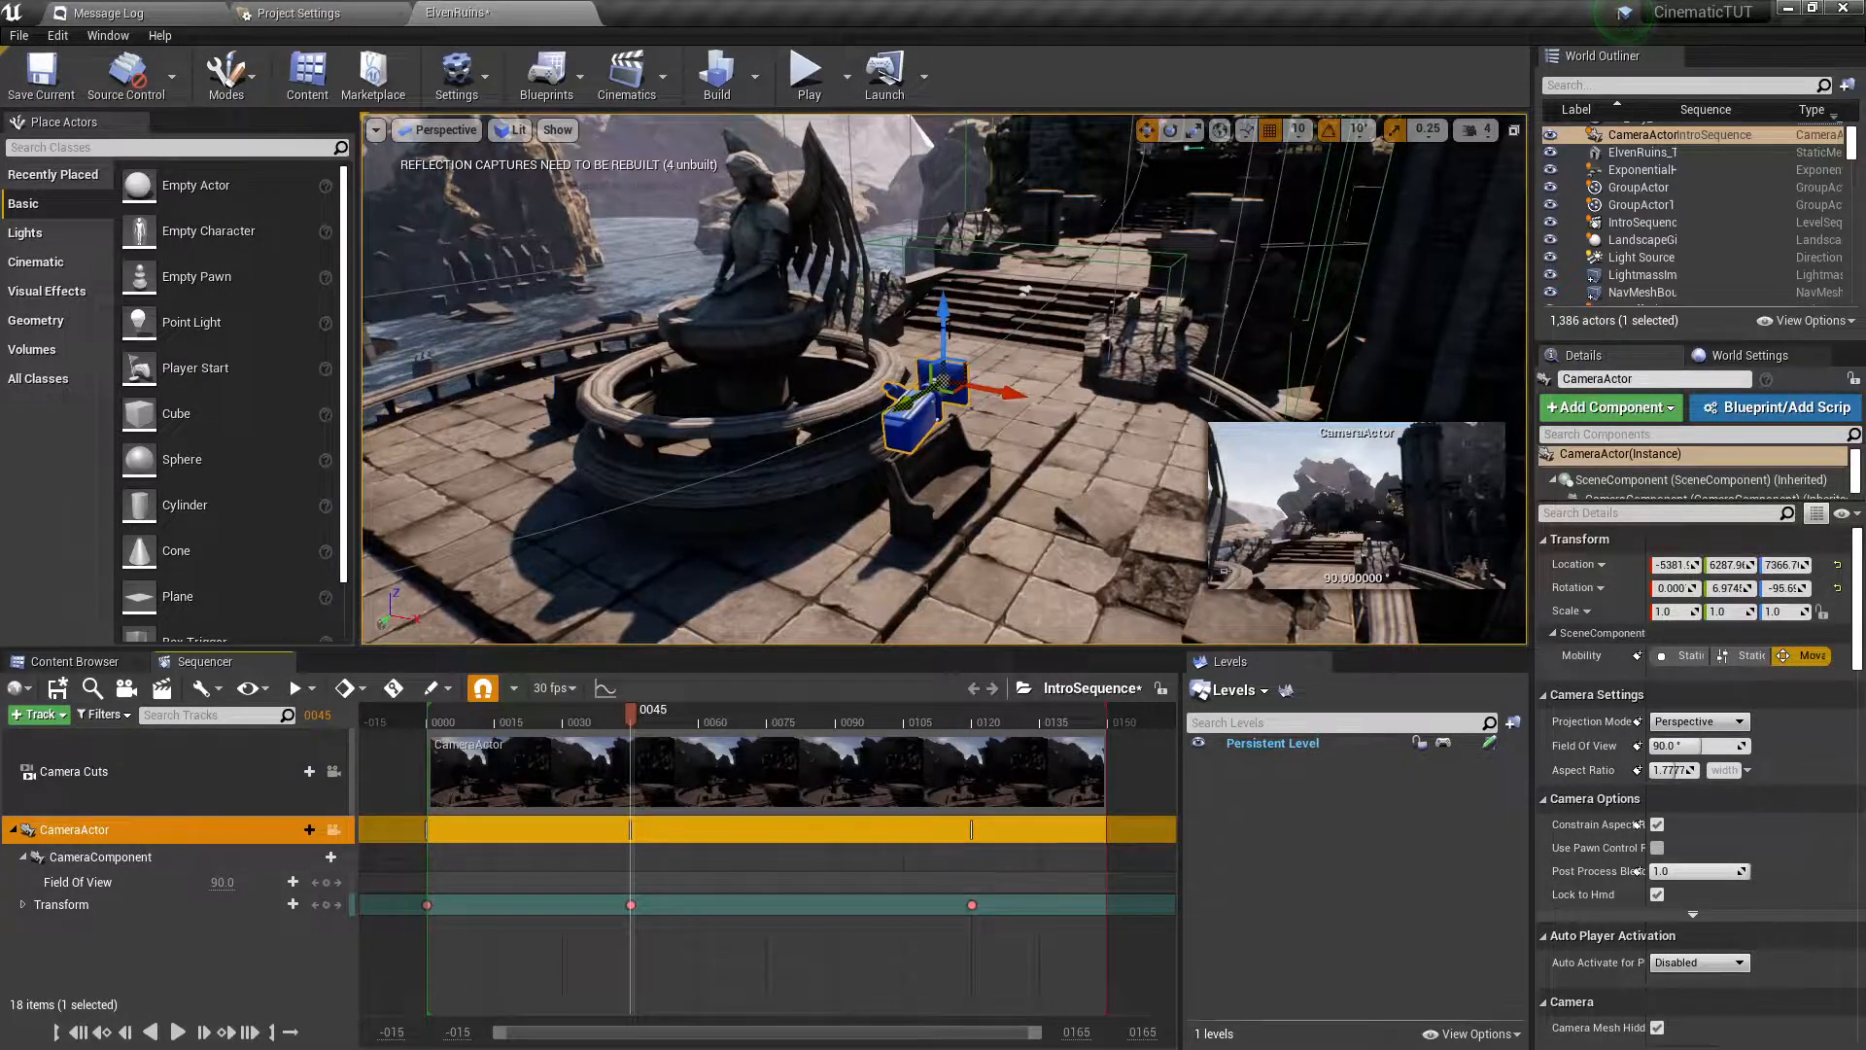
right_click(918, 413)
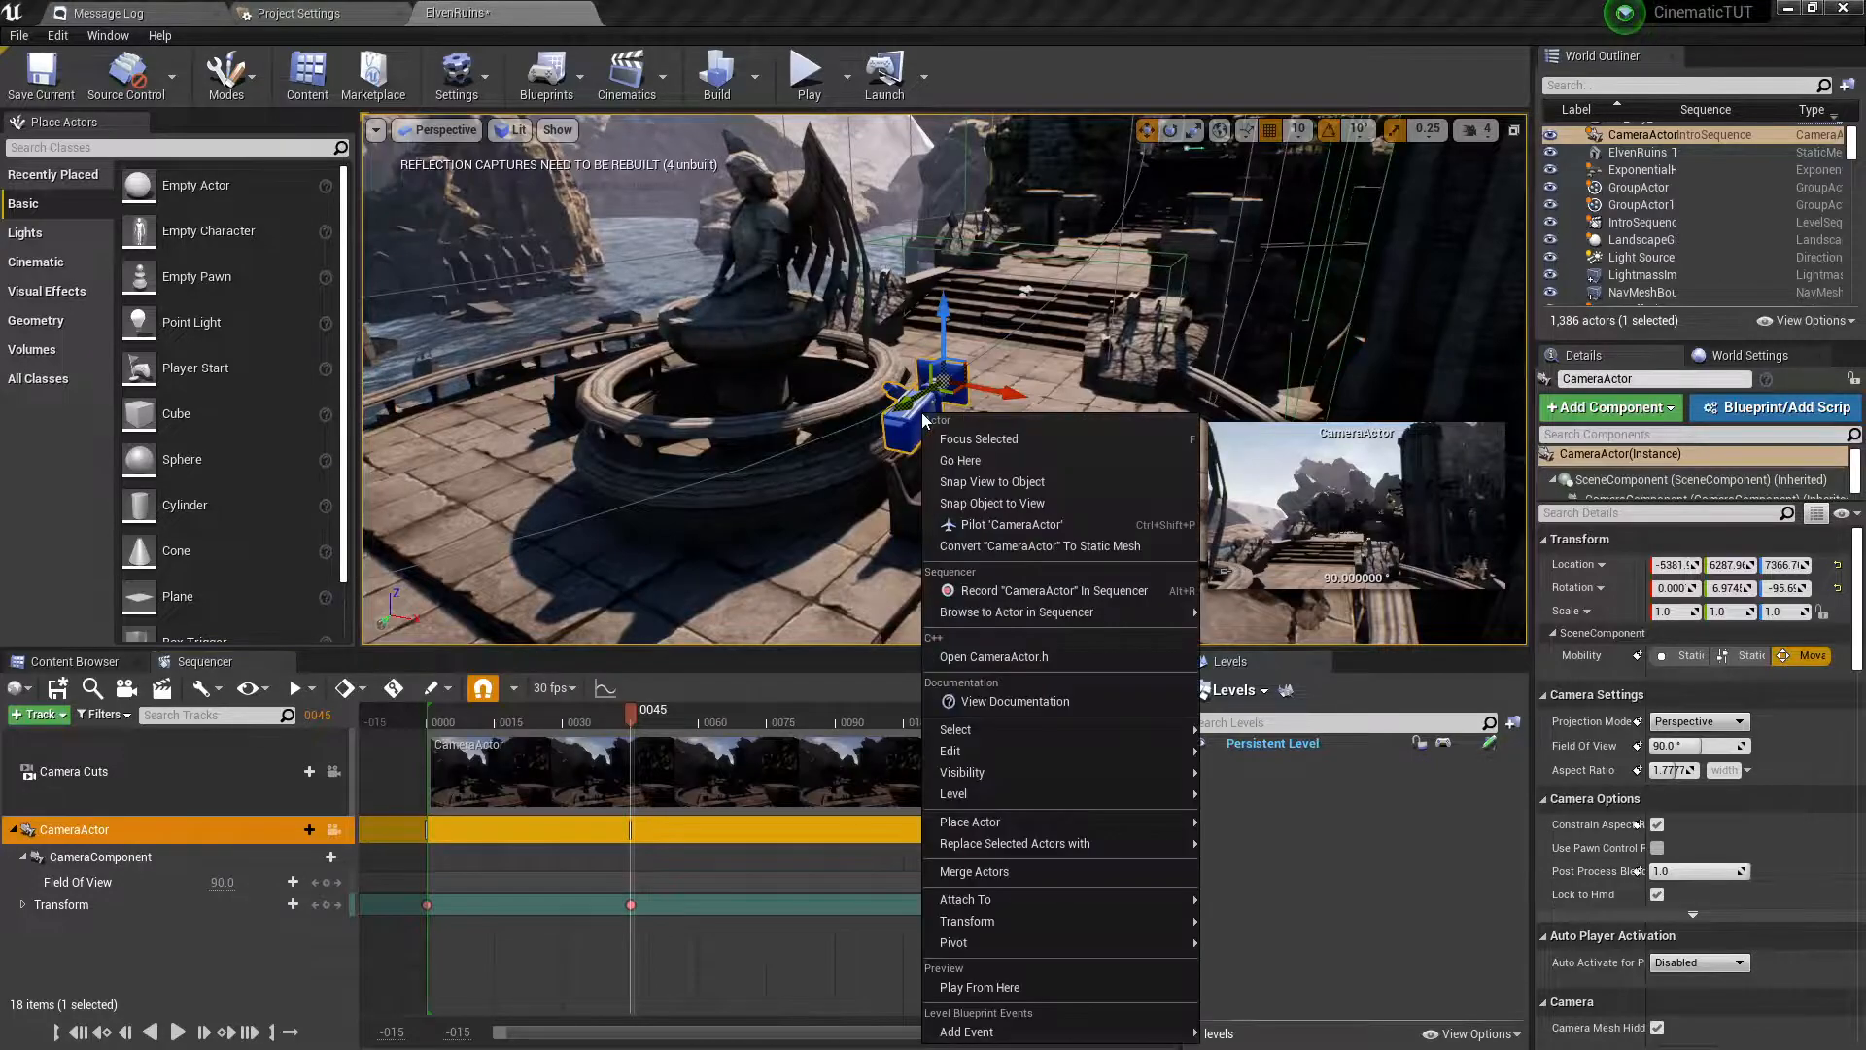
click(995, 519)
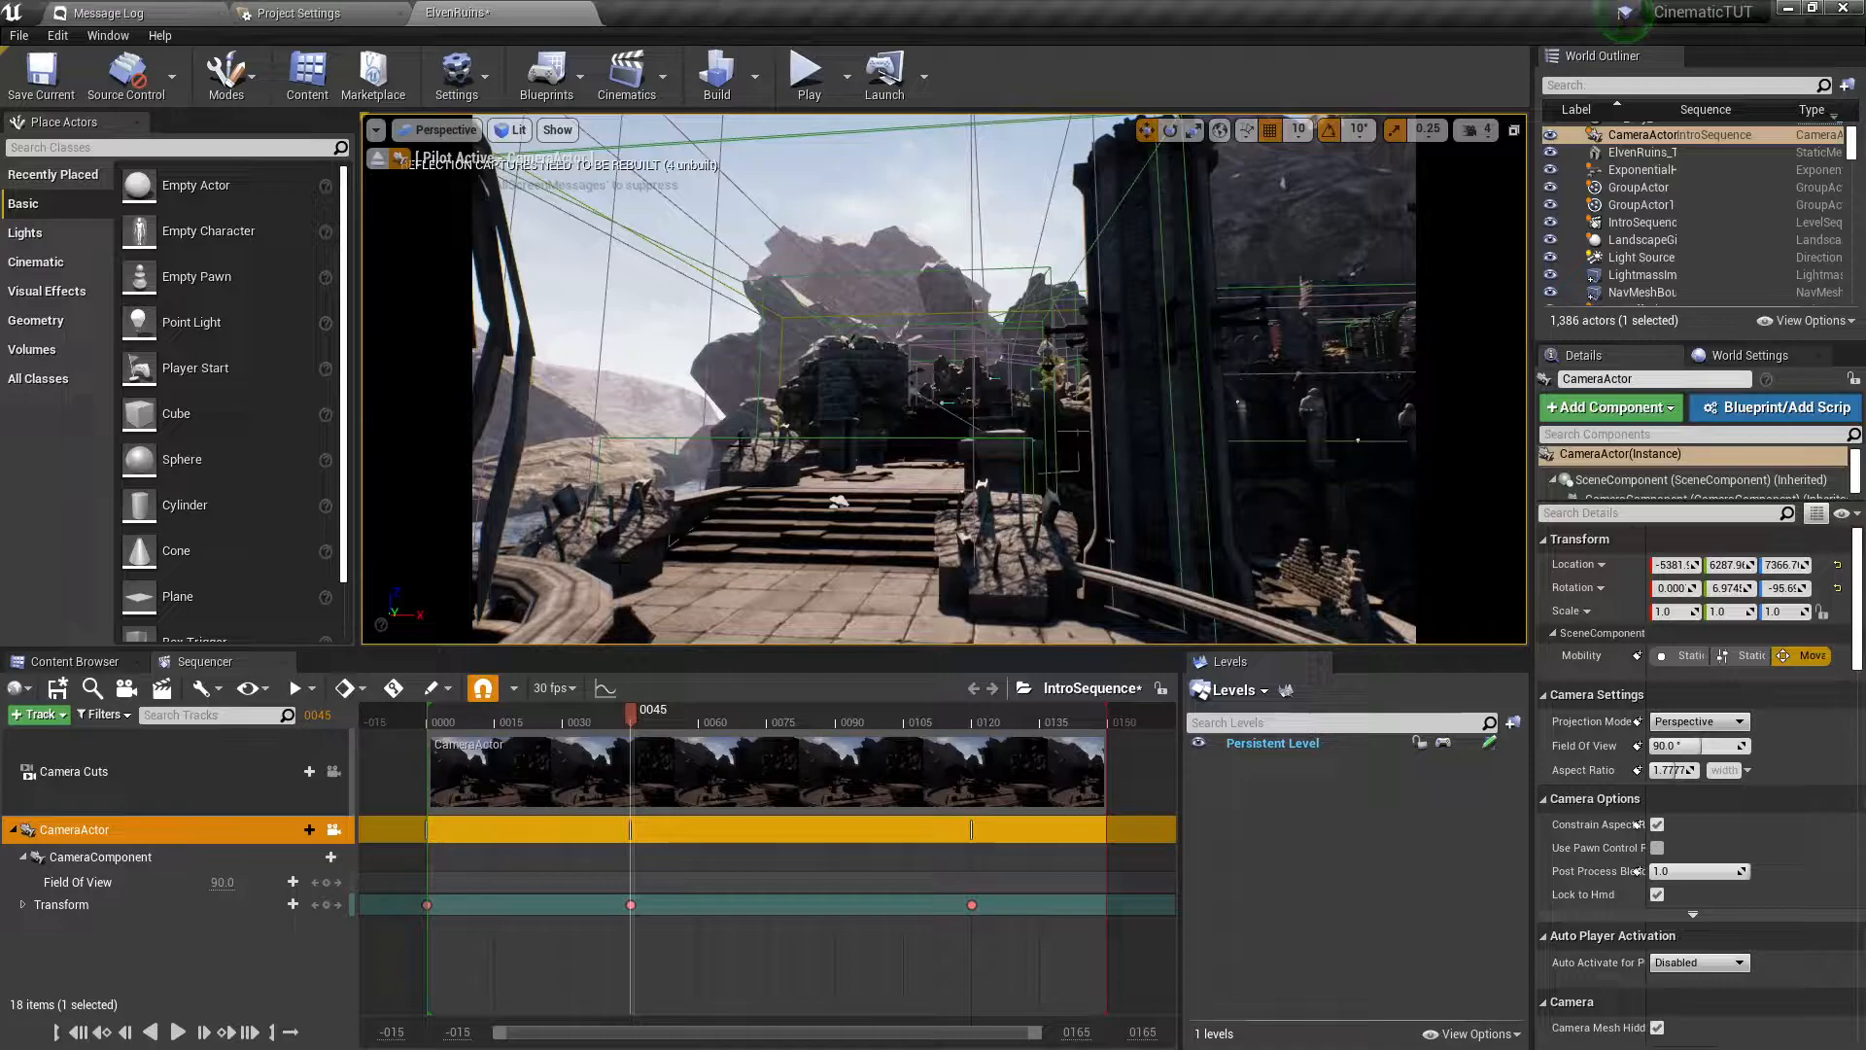
Try turning the piloted CameraActor toward the tall stone tower at frame 45, keying its Transform and scrubbing around that key.
right_drag(933, 379, 1045, 388)
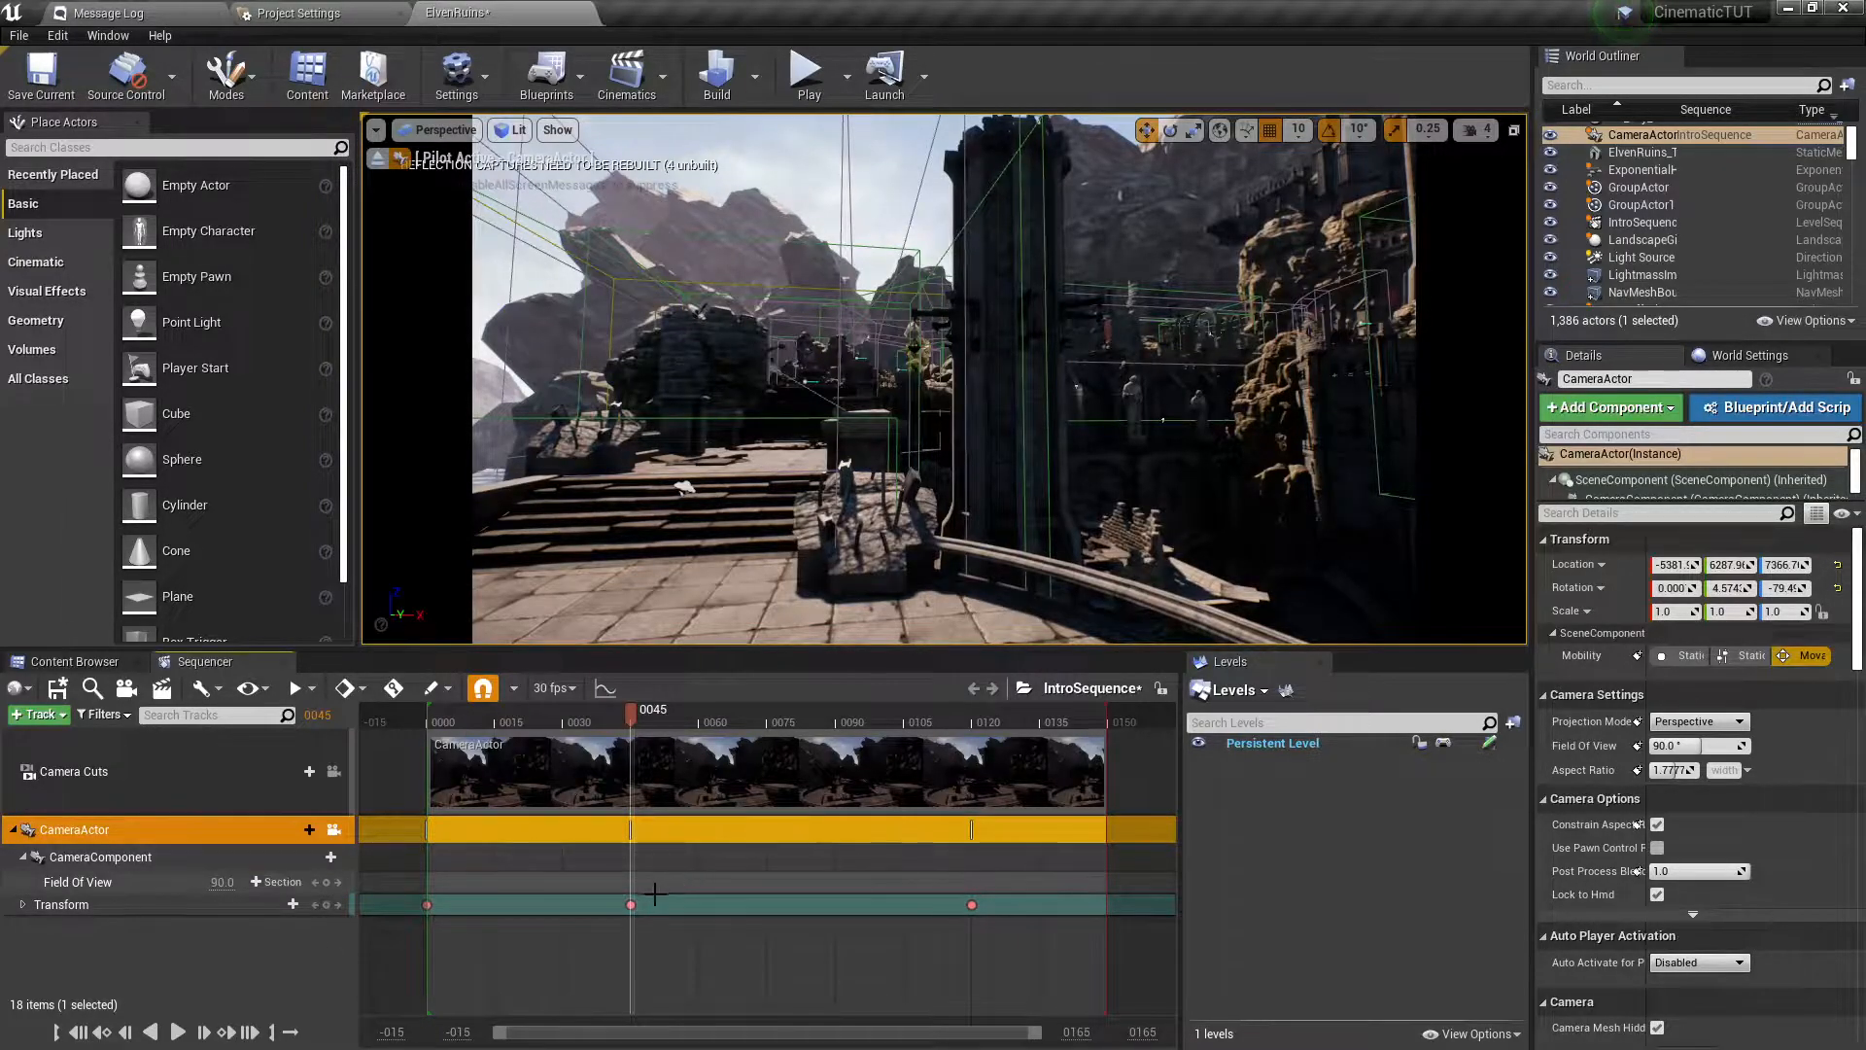
drag(641, 715, 636, 712)
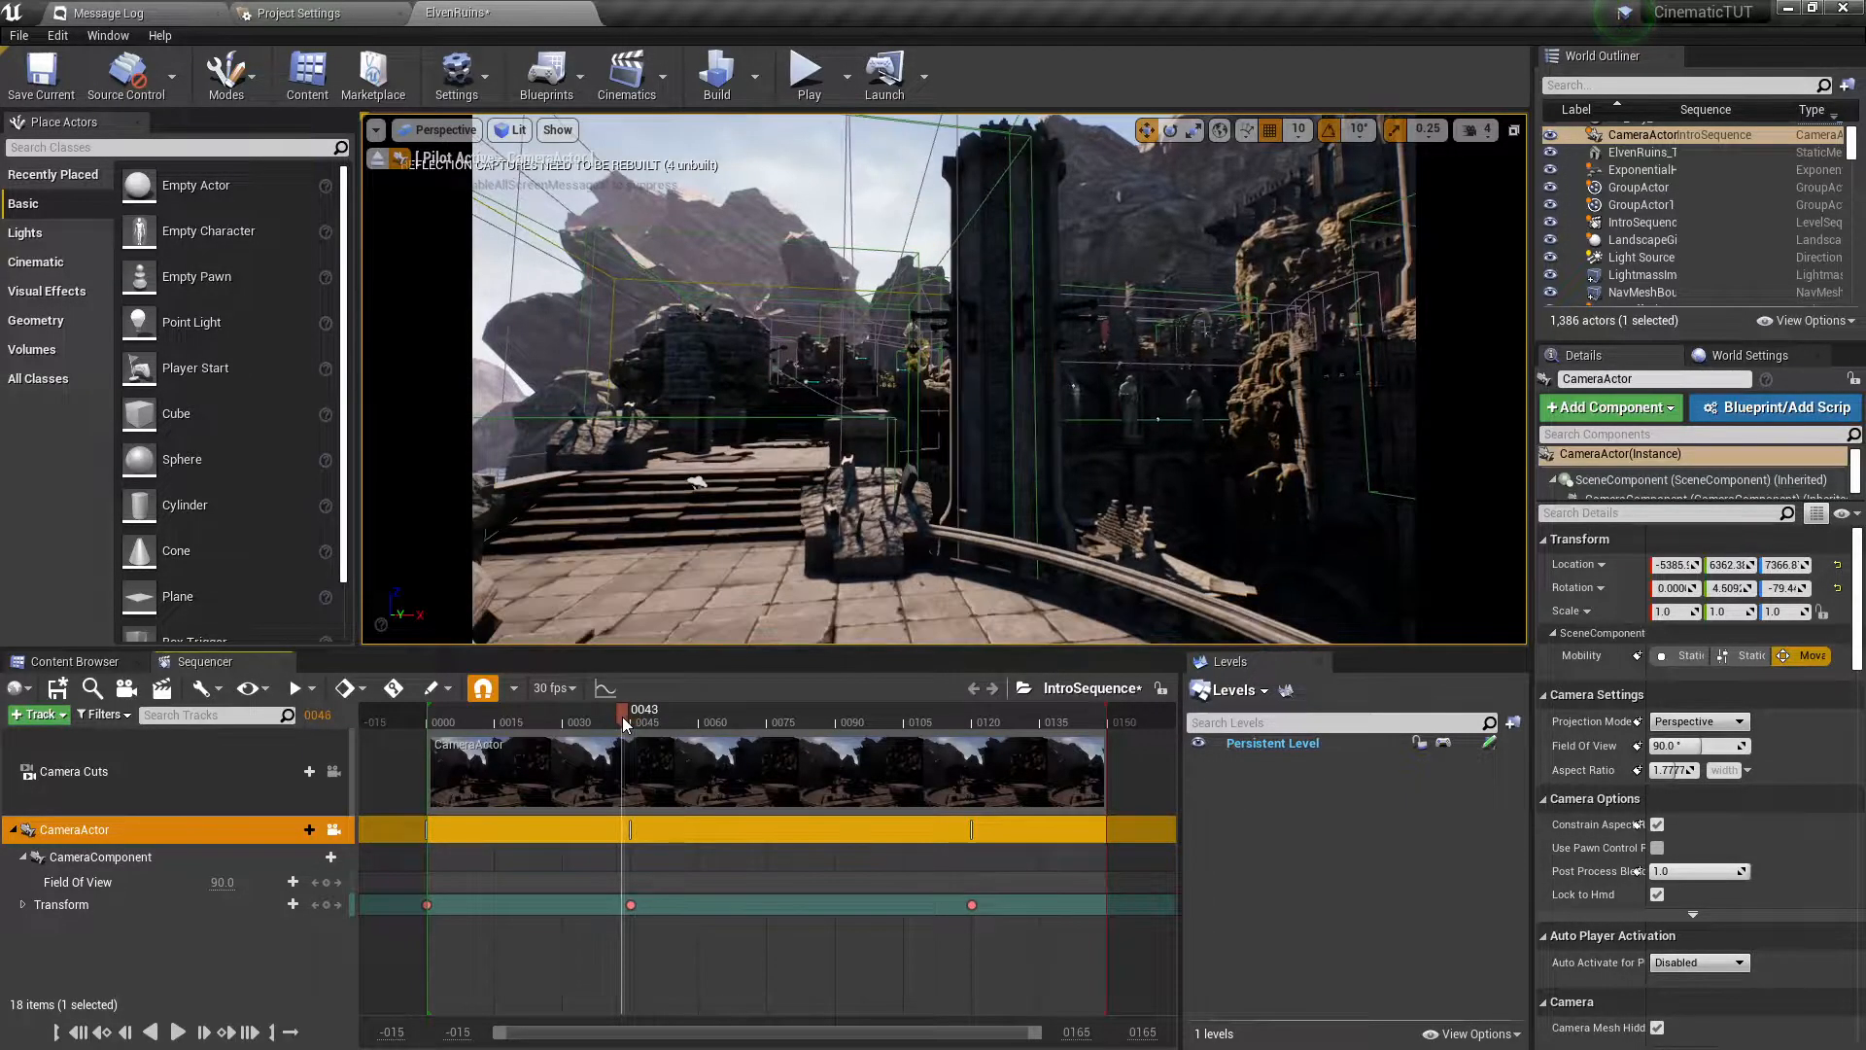
drag(622, 715, 661, 721)
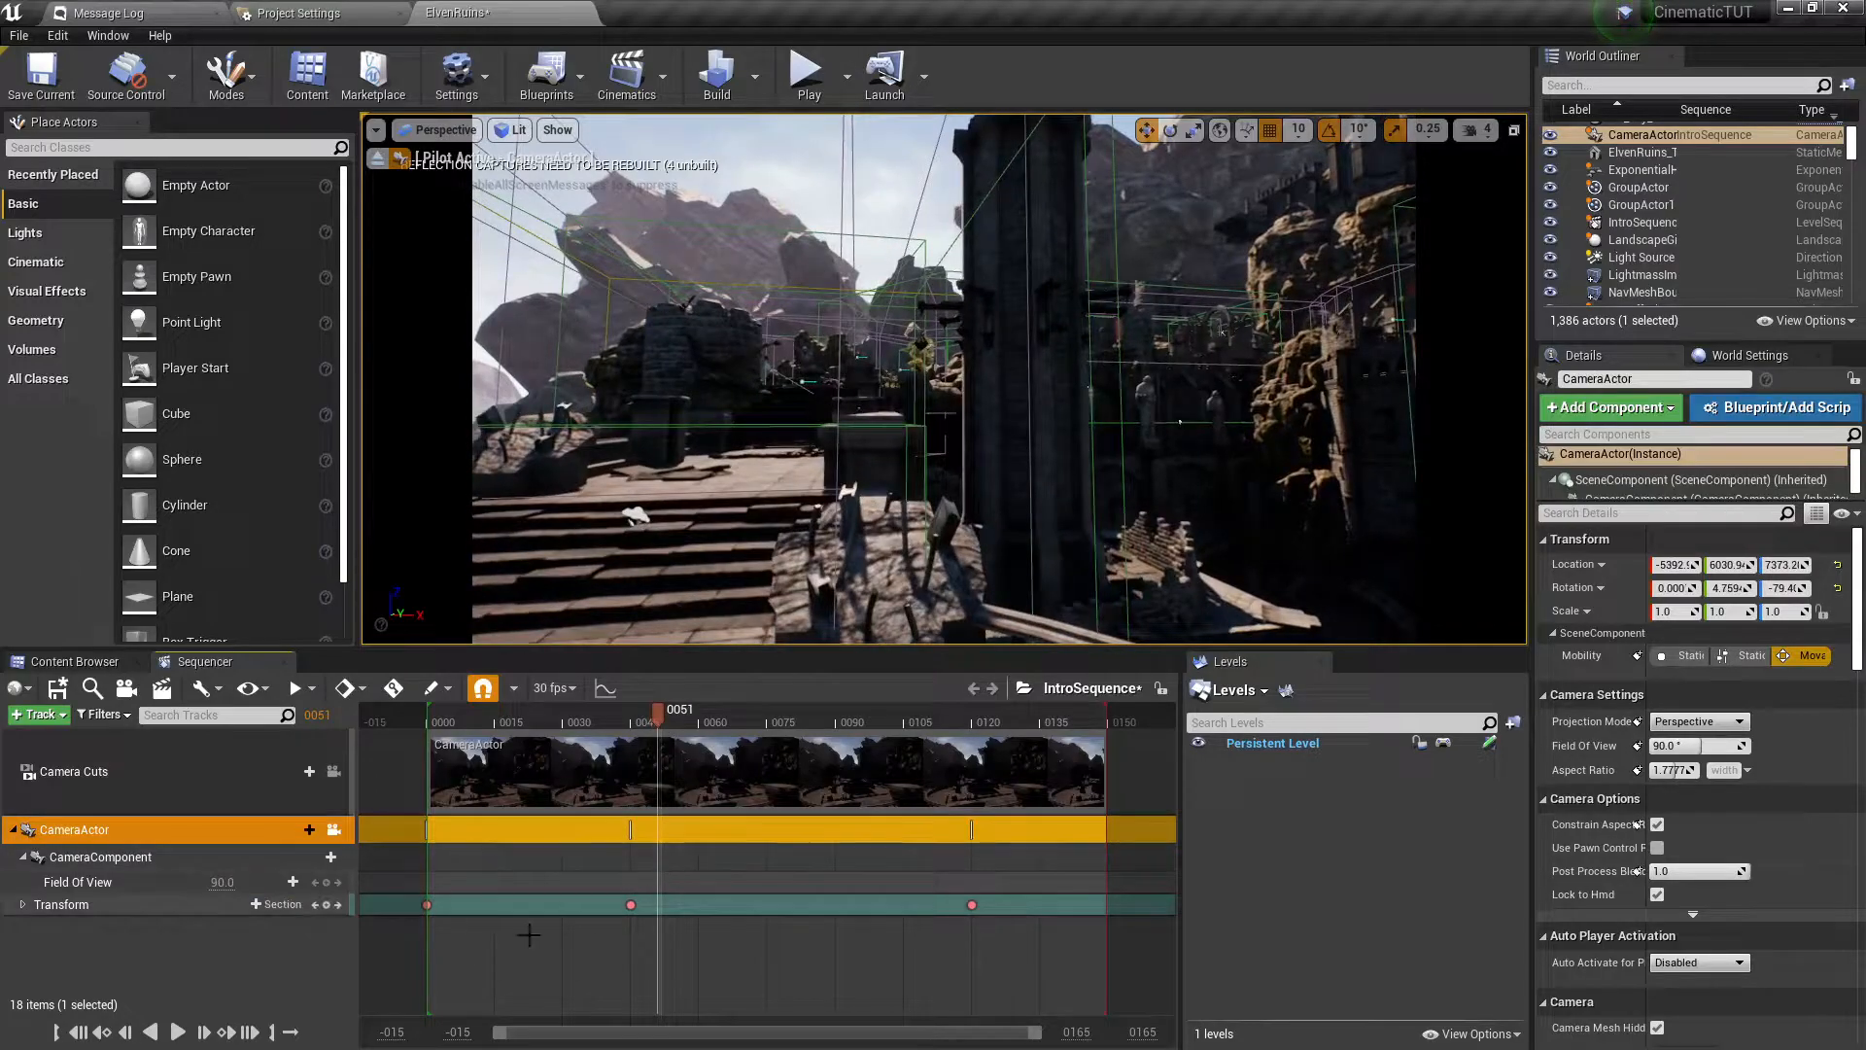
Step back and forth through the Transform keyframes at frames 0, 45 and 120 to compare the camera views.
click(315, 905)
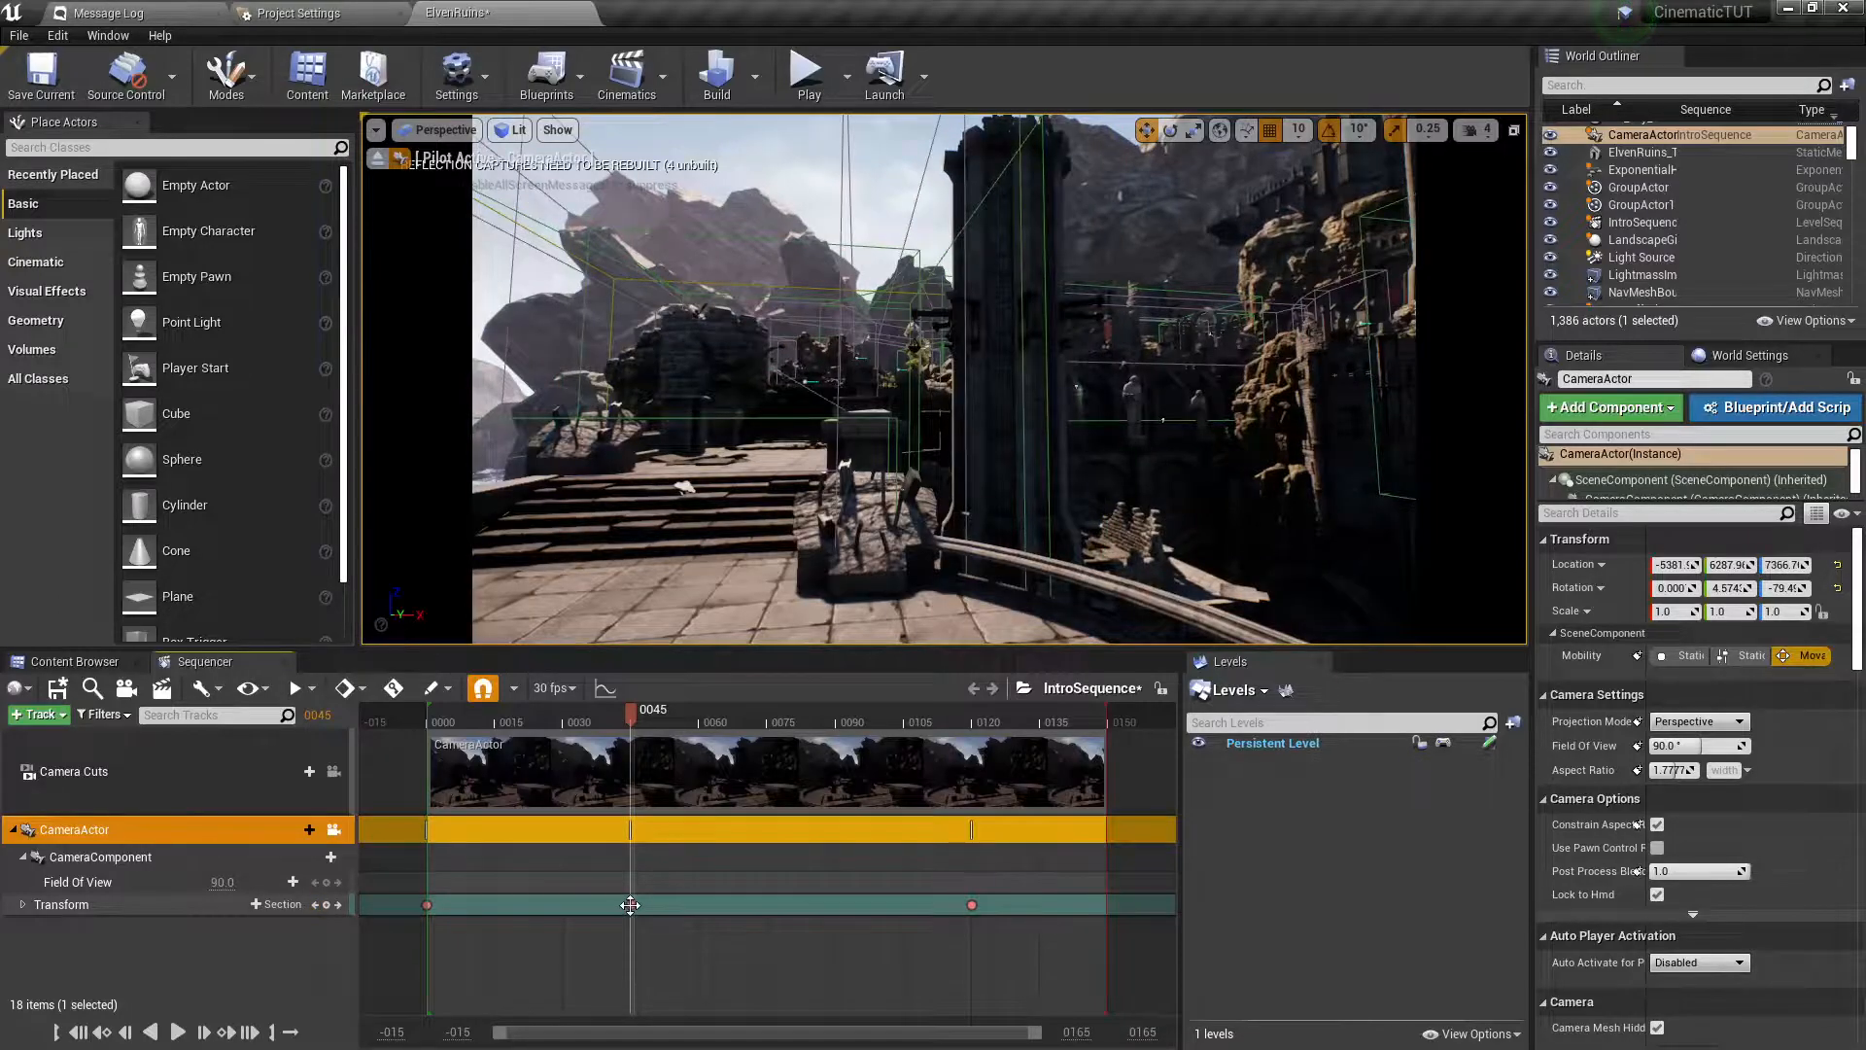
click(315, 904)
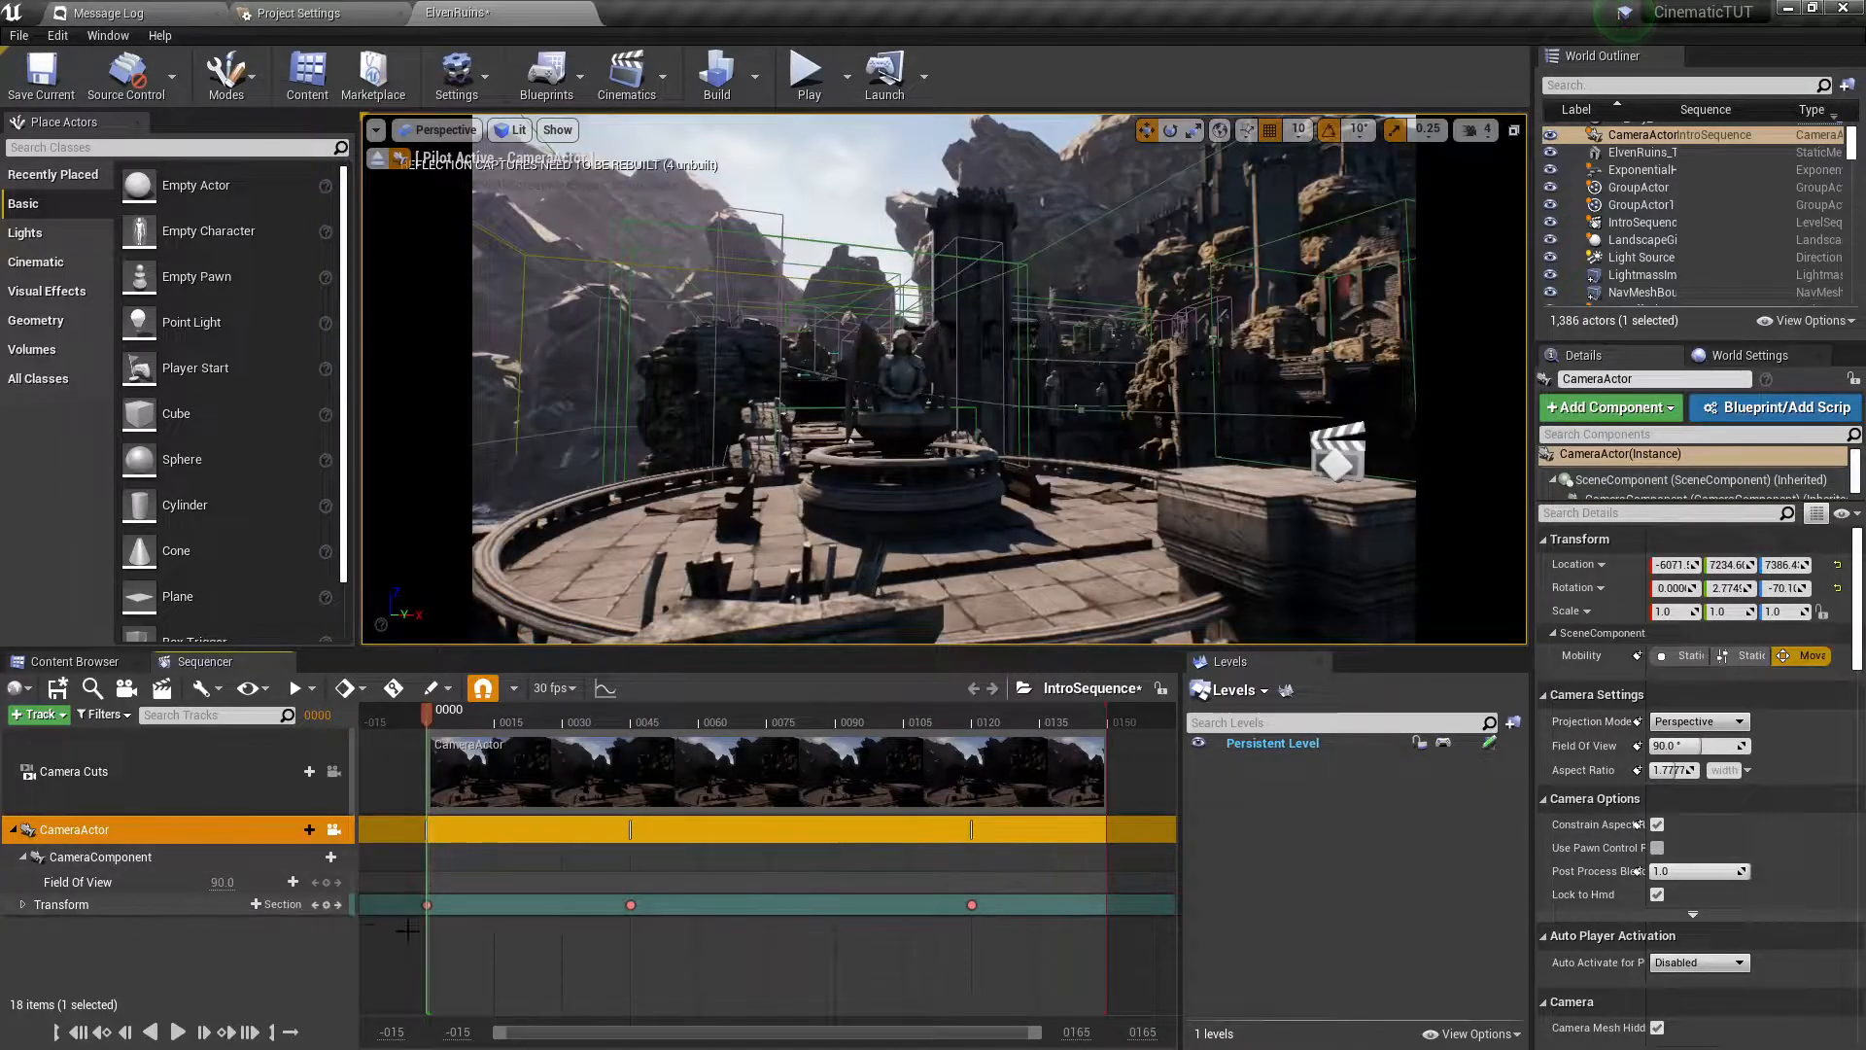
click(337, 905)
click(337, 905)
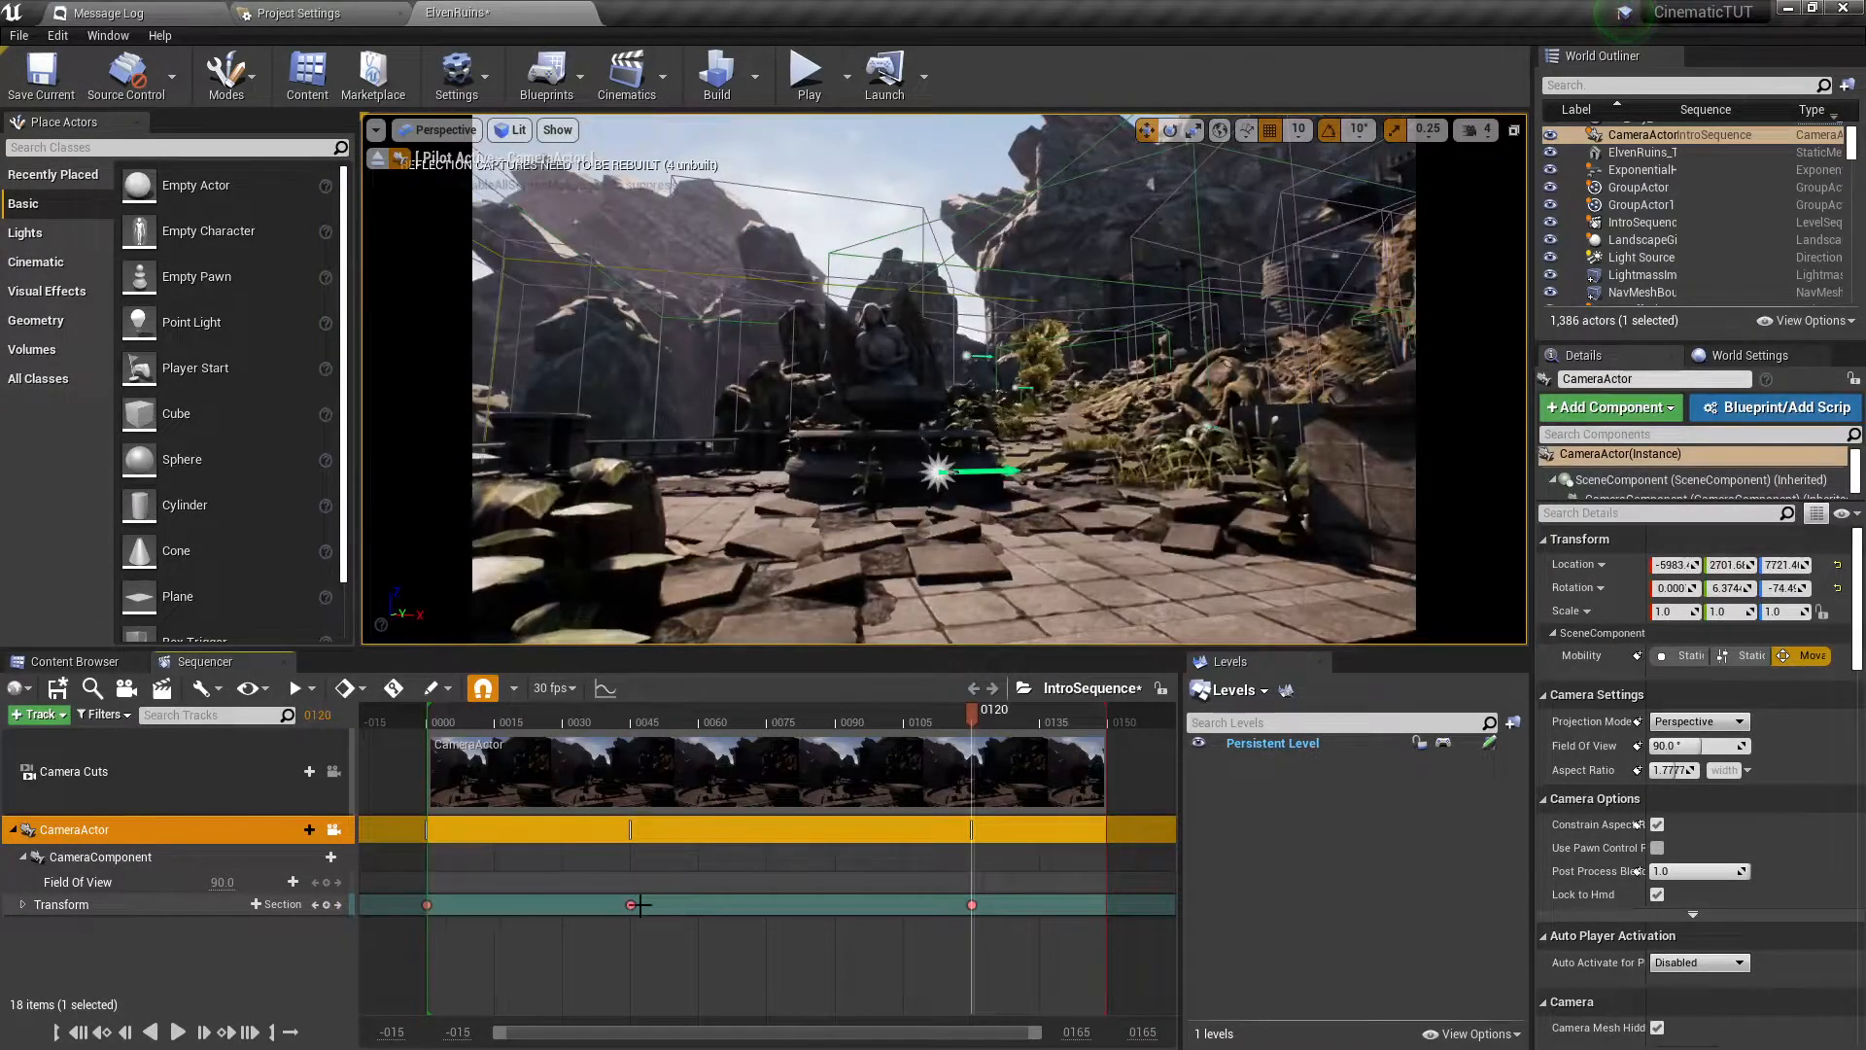
click(314, 905)
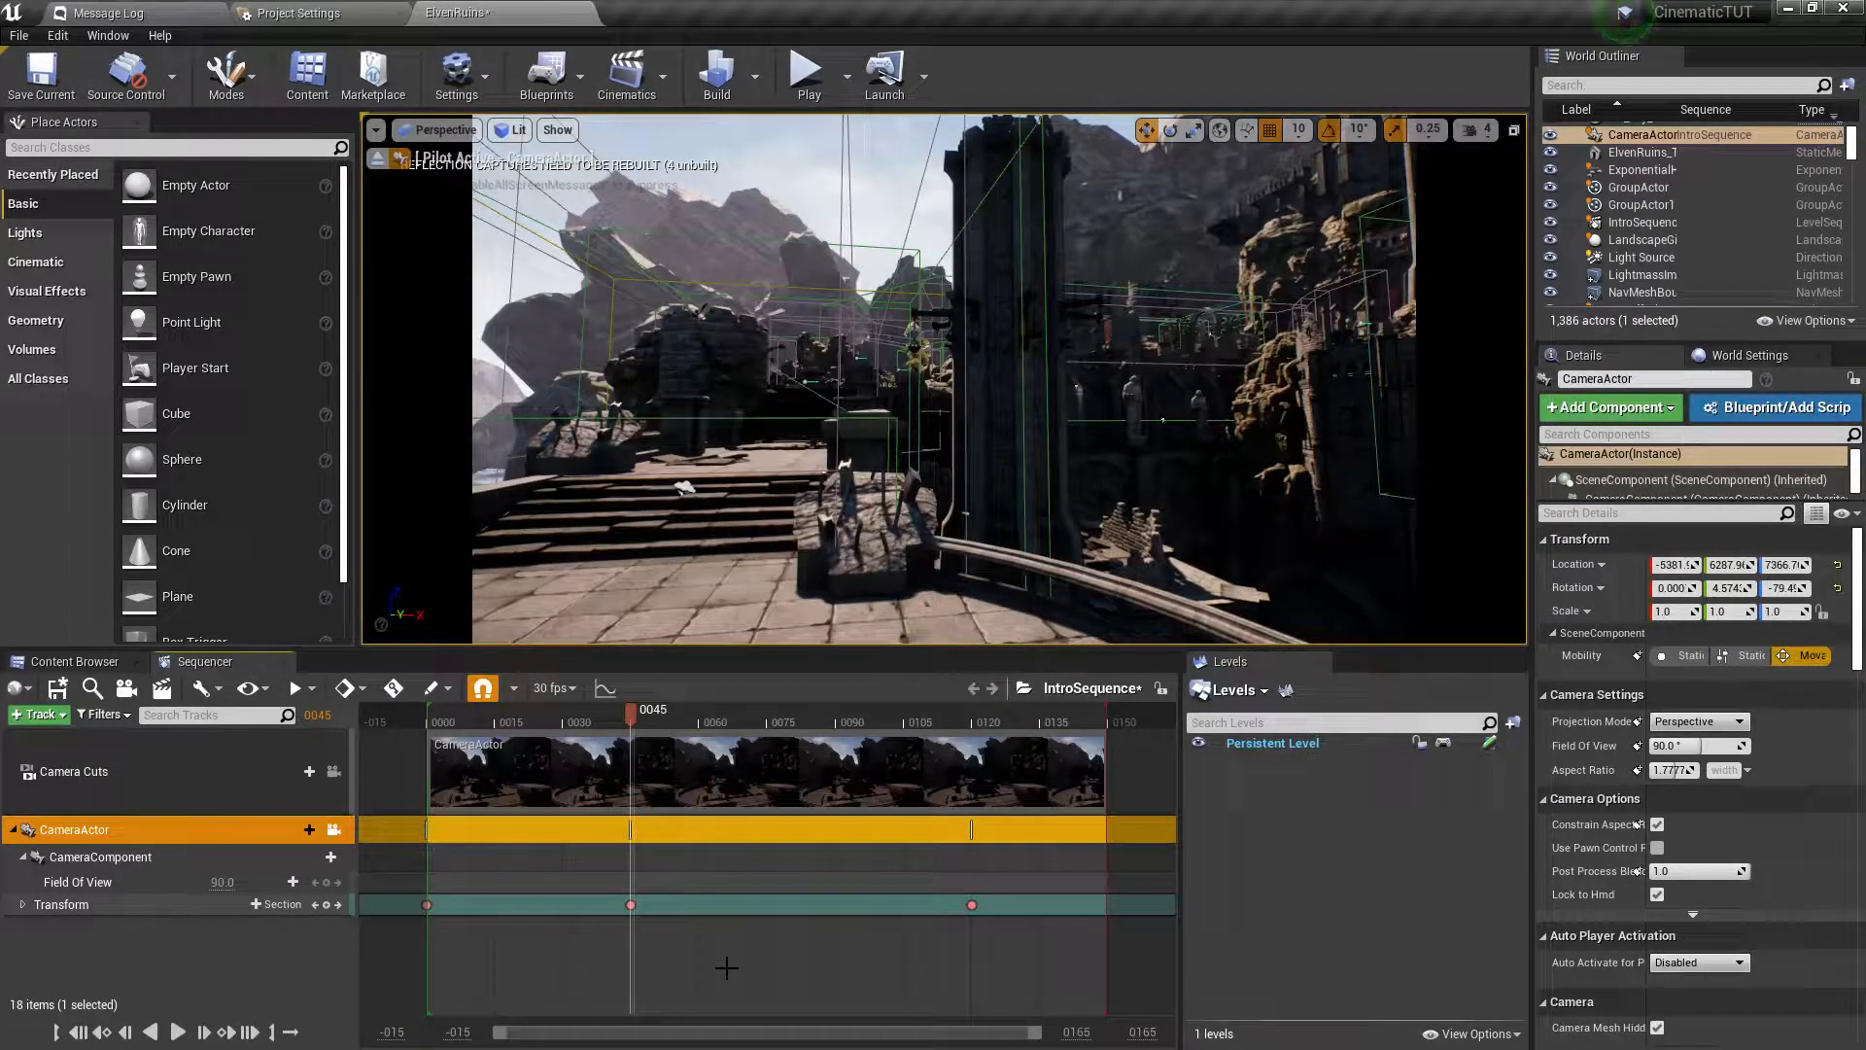
click(315, 904)
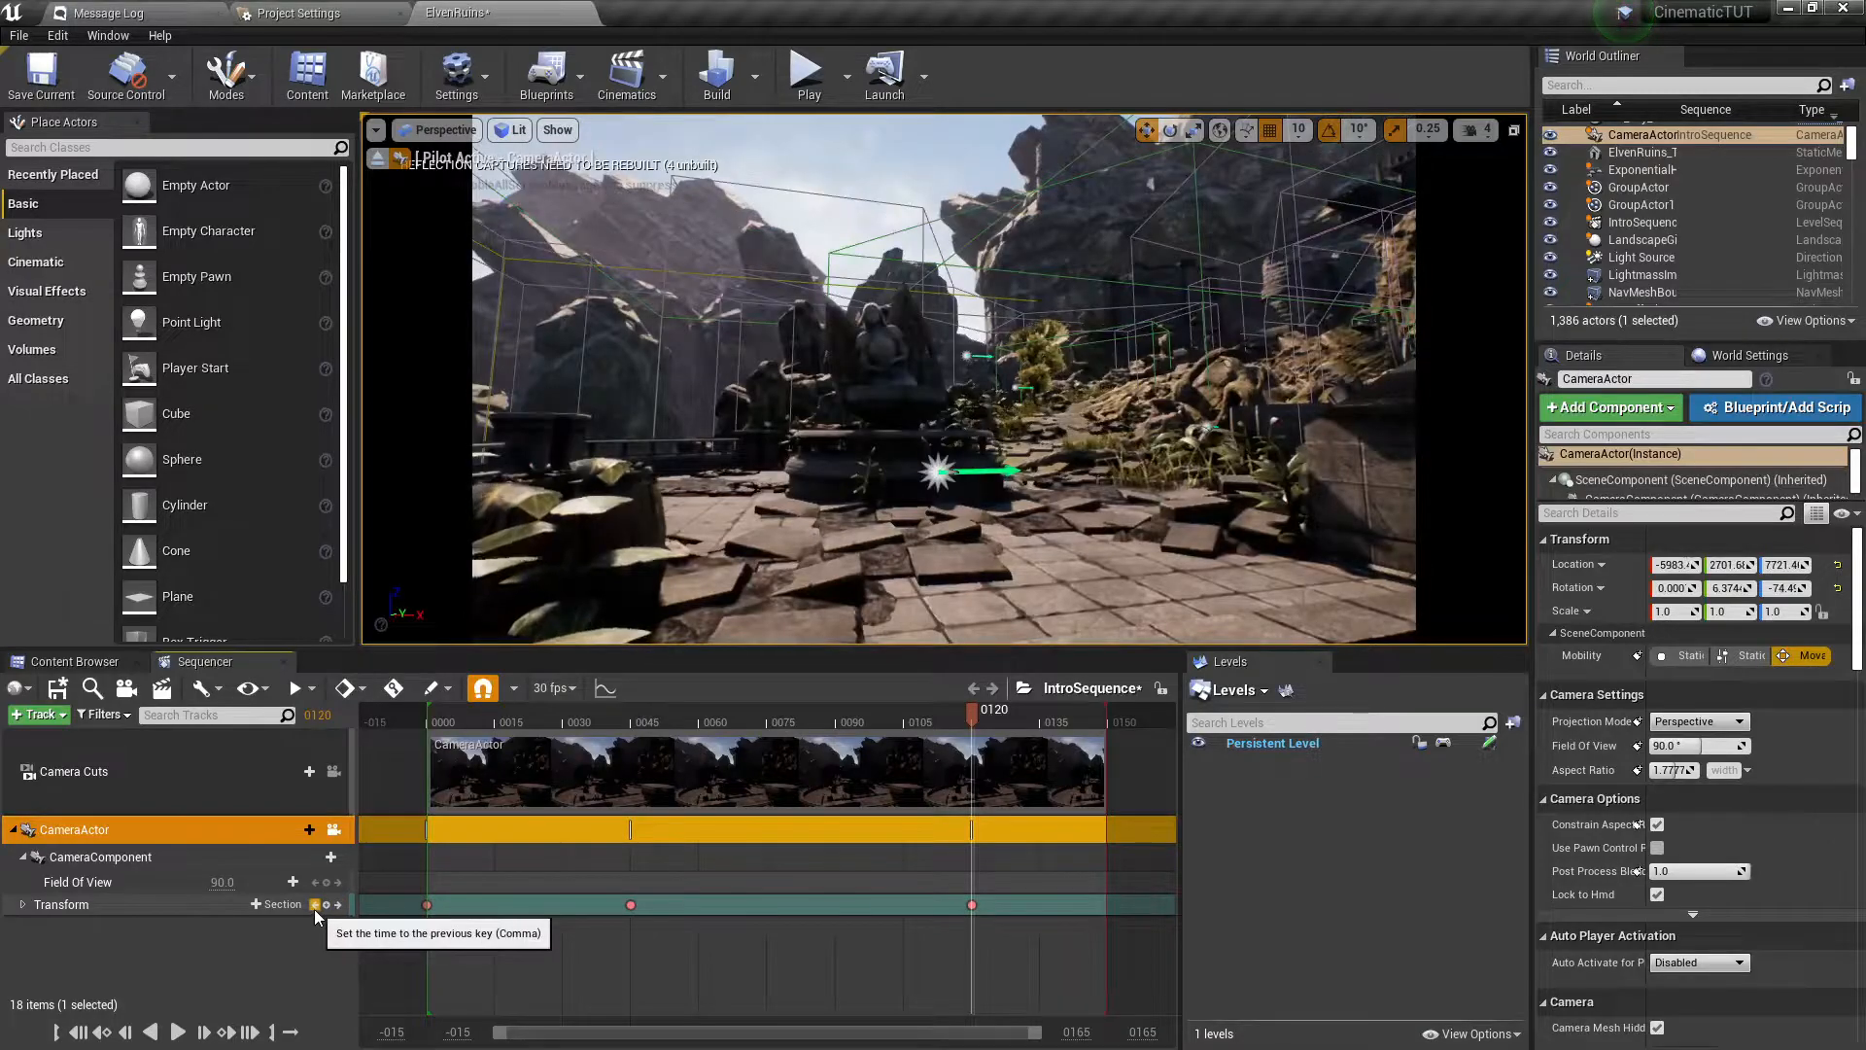
click(337, 905)
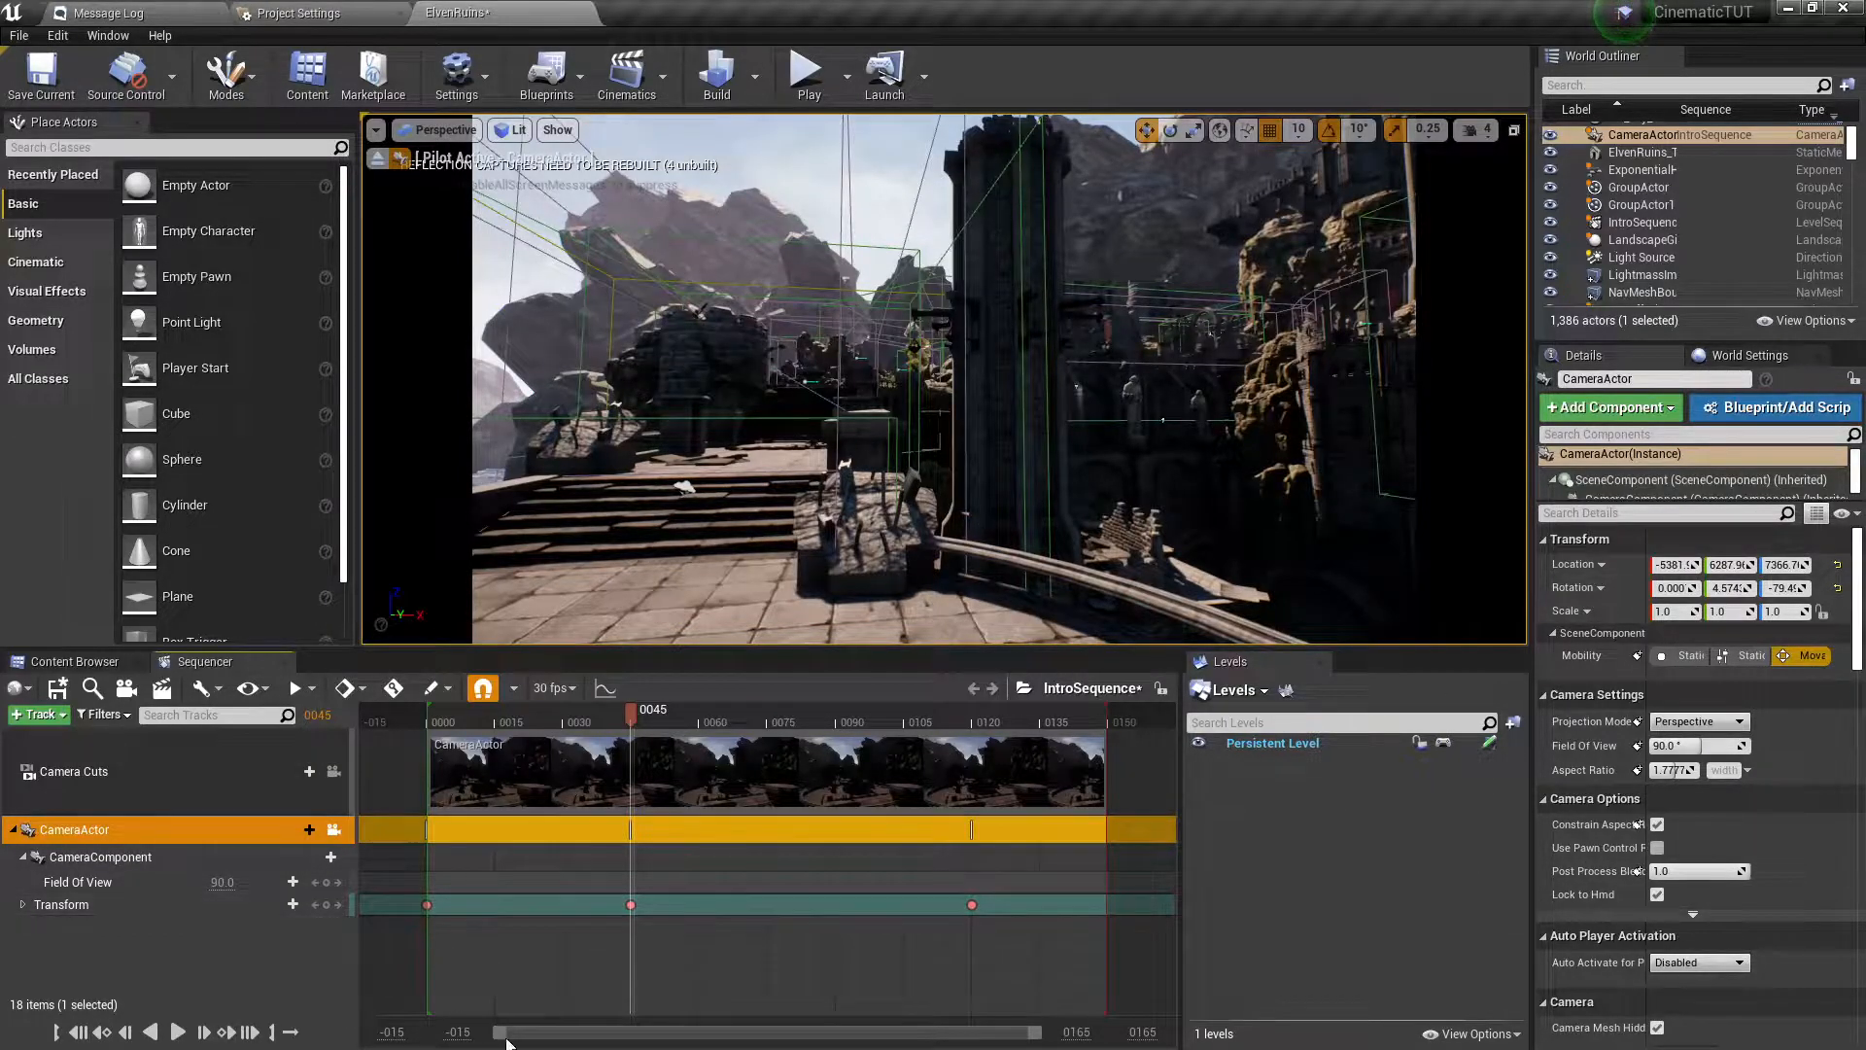
Narrow the timeline's visible range to end near frame 85, then widen it back to frame 165.
mouse_move(497, 1041)
mouse_down()
mouse_move(879, 1040)
mouse_move(491, 1045)
mouse_up()
drag(1038, 1032, 651, 1025)
drag(806, 1035, 500, 1035)
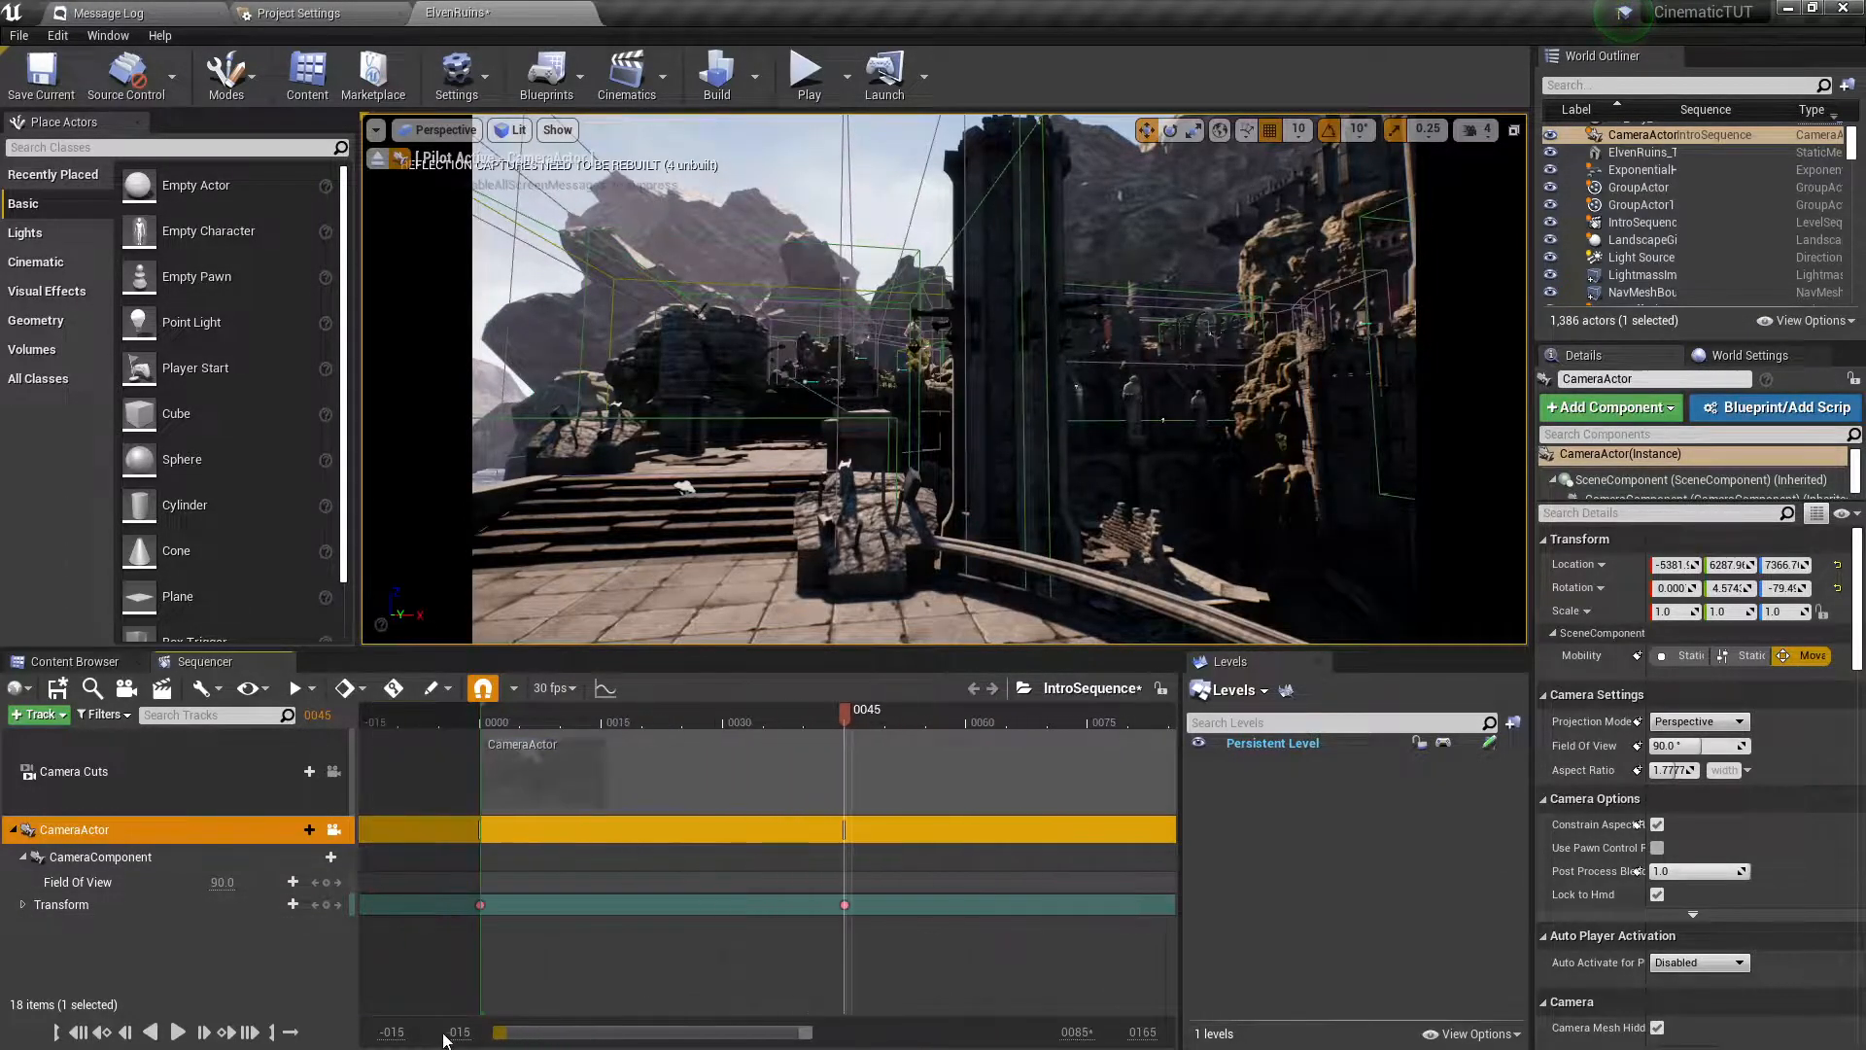
drag(826, 1033, 1088, 1043)
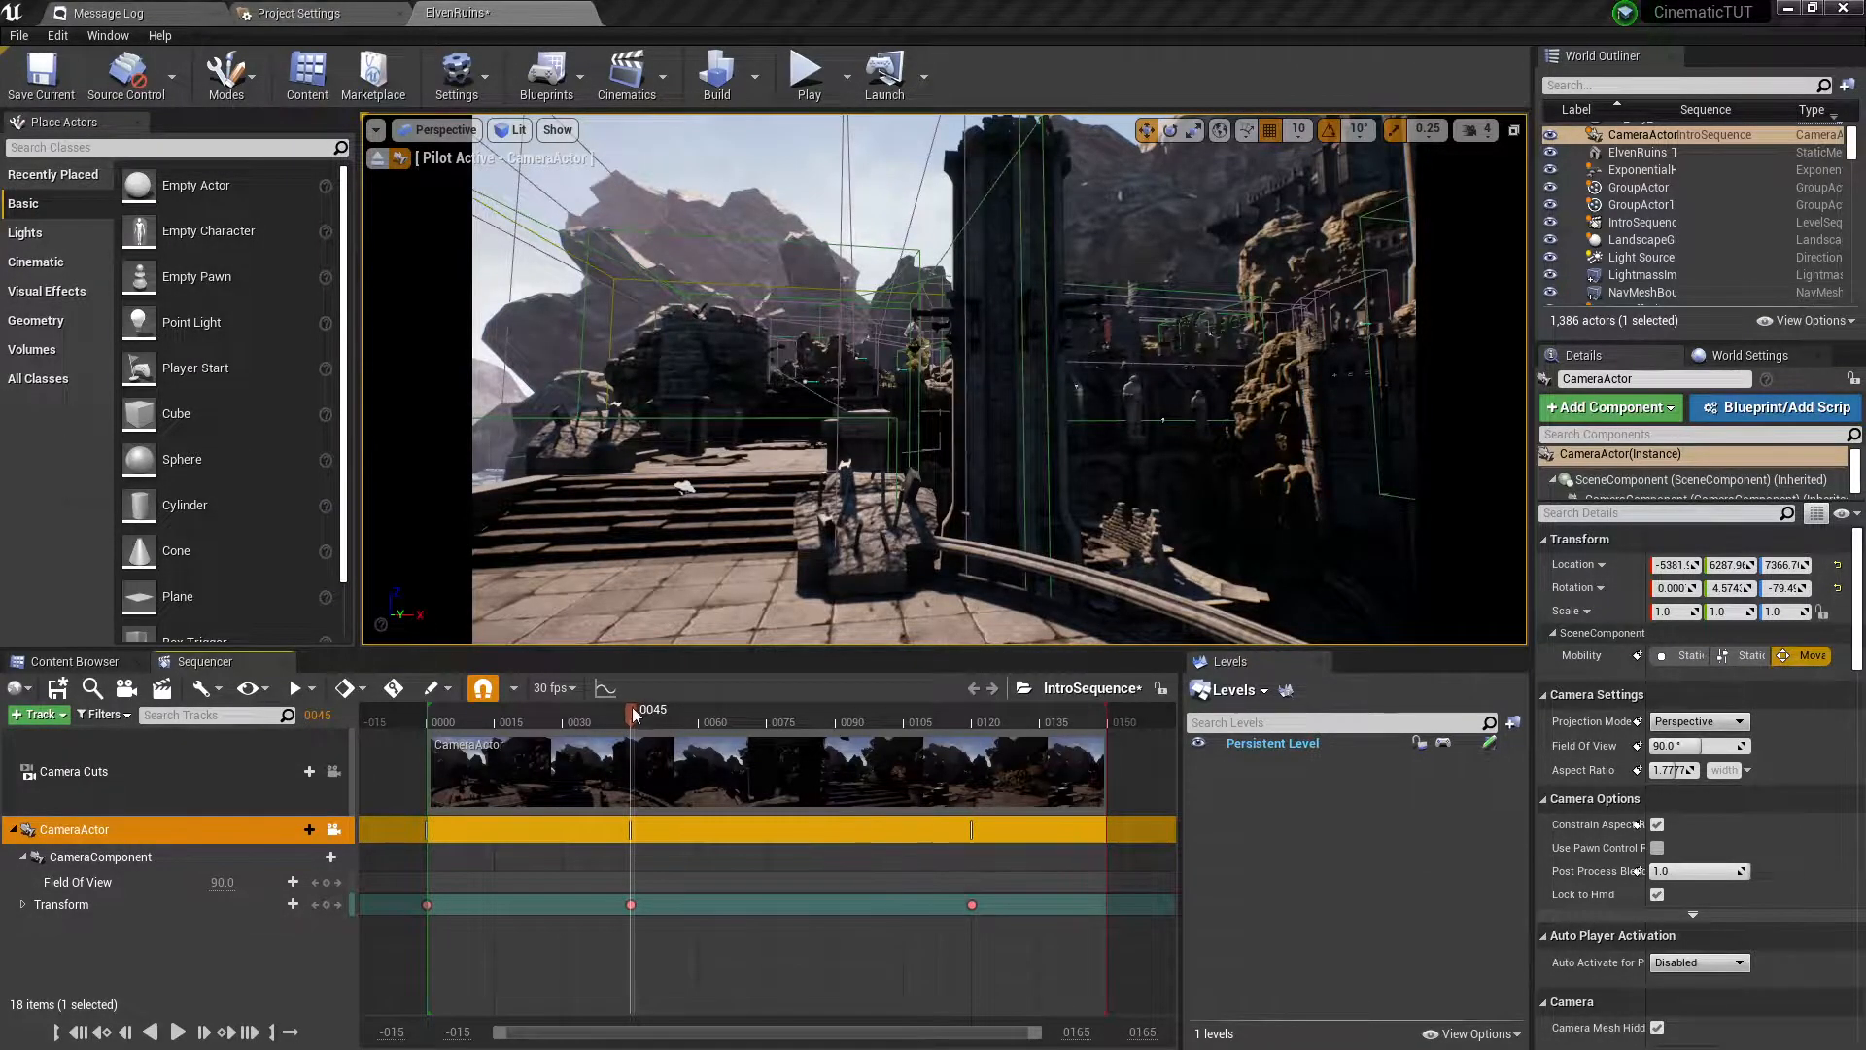
Play the camera animation from the first frame, pause it near the end and return to frame 0.
drag(633, 715, 653, 714)
click(73, 1032)
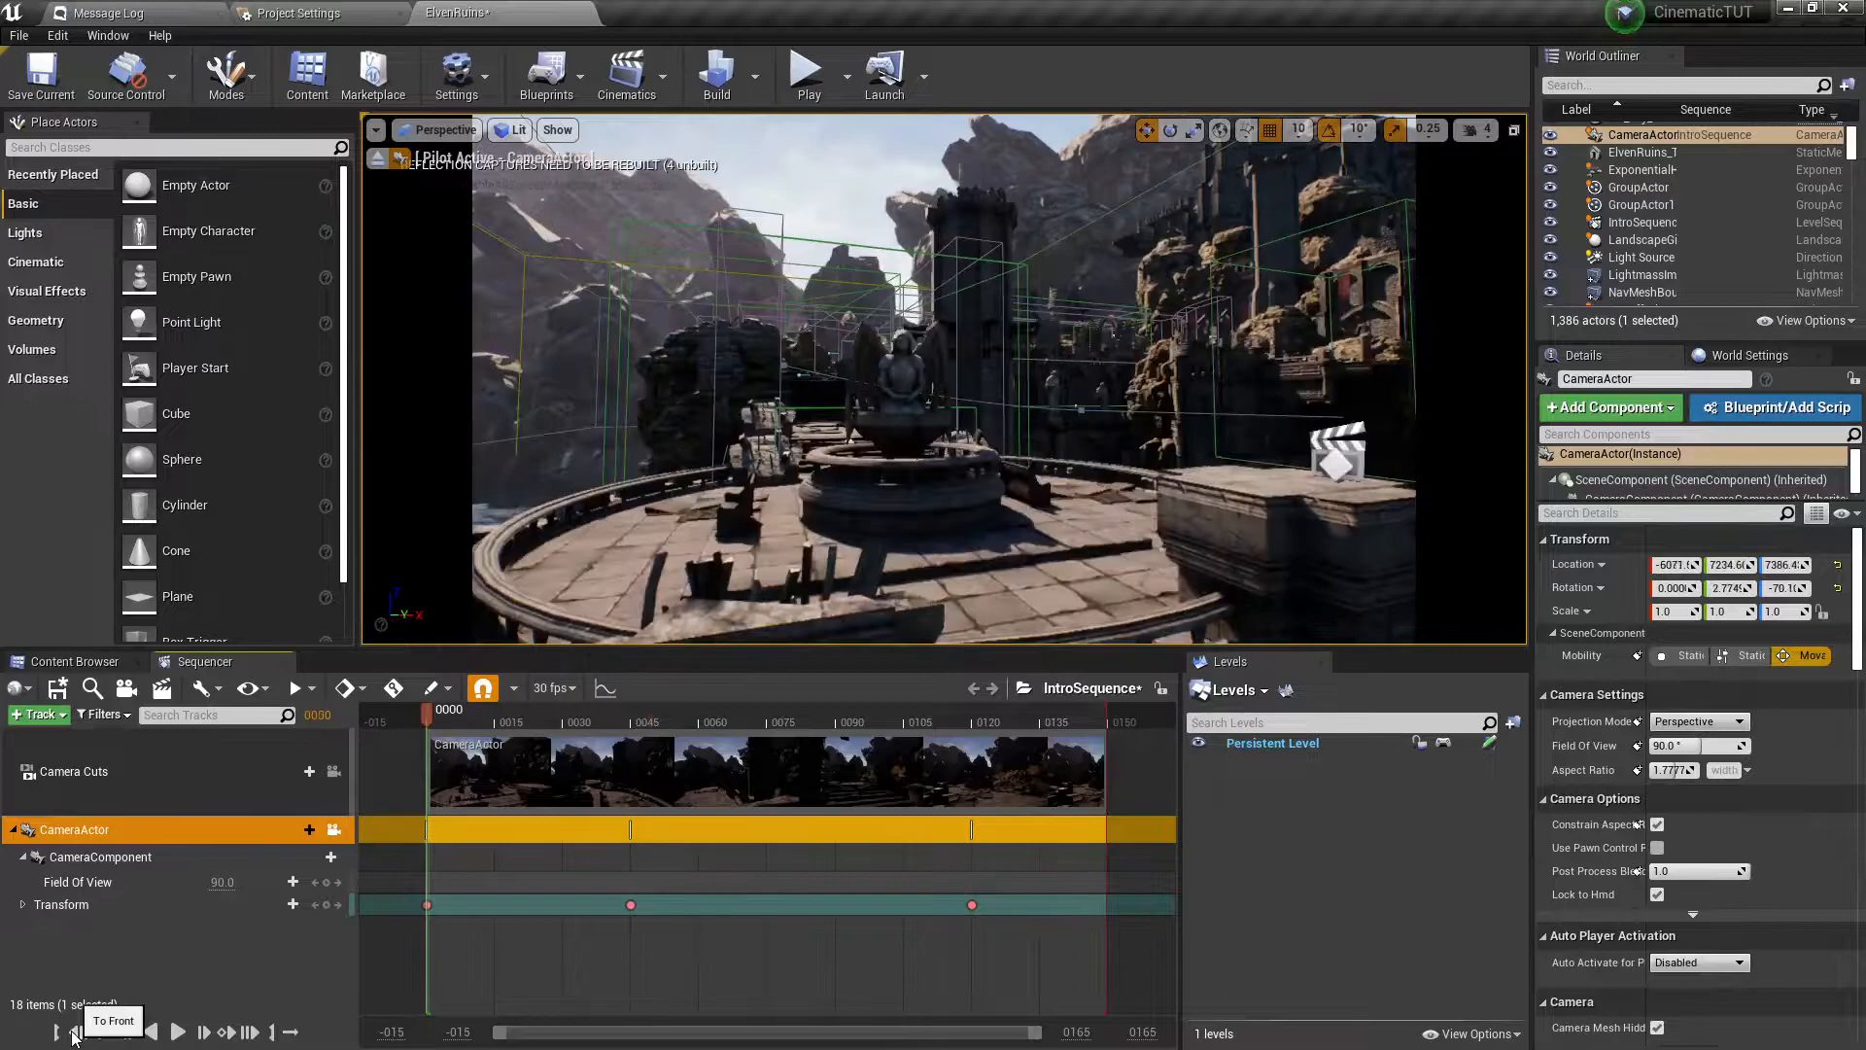
click(179, 1032)
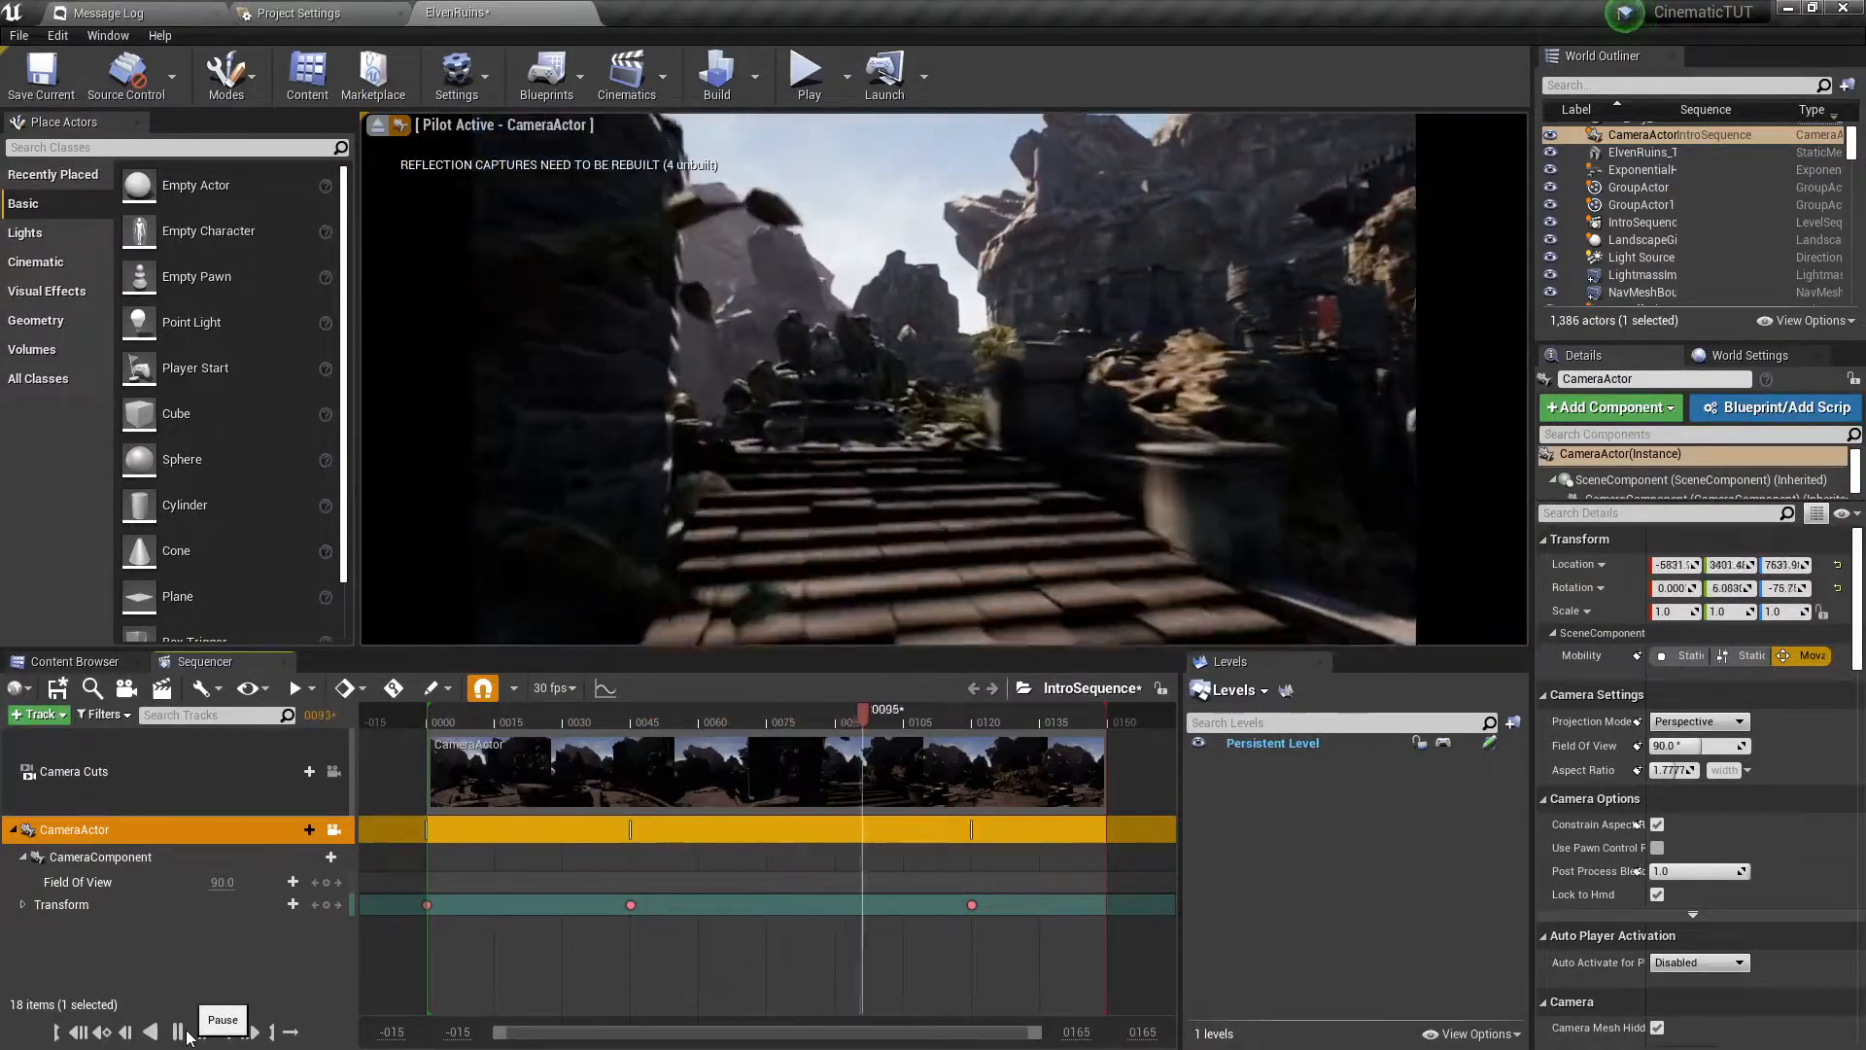
click(179, 1032)
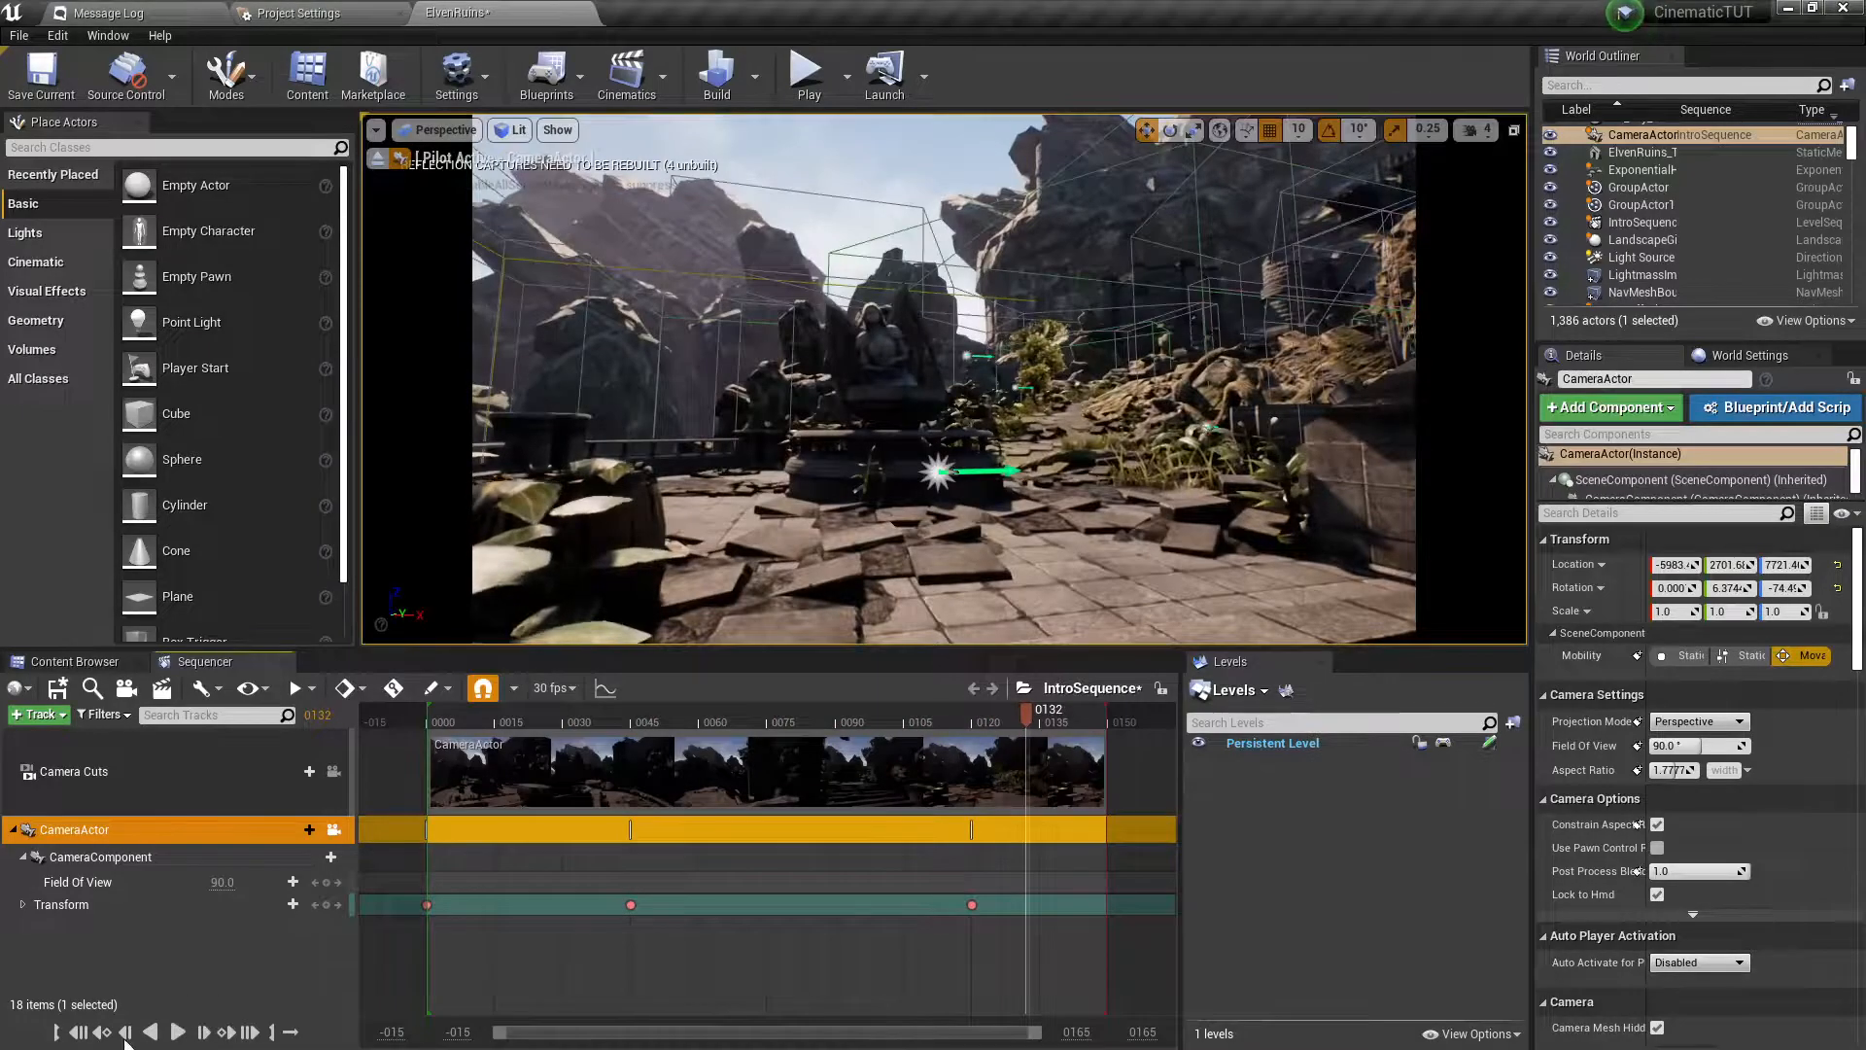
click(78, 1032)
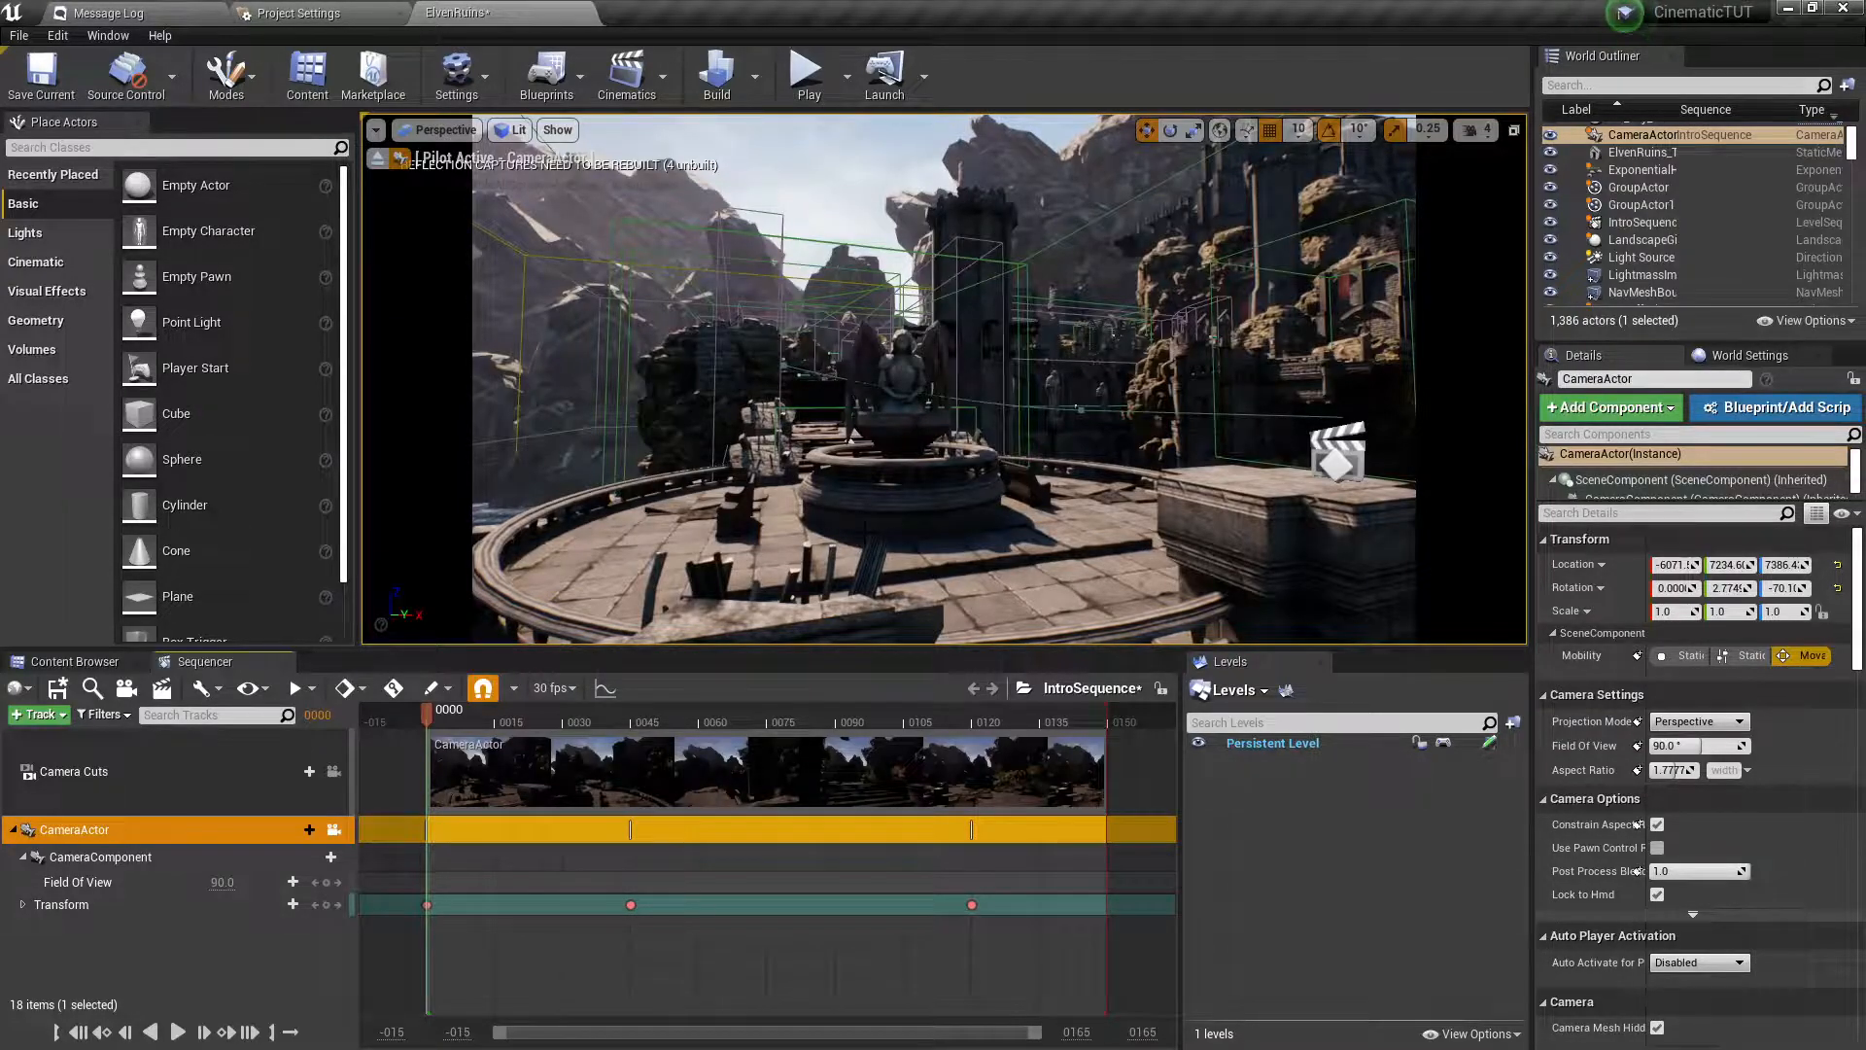
Expand the CameraActor's Transform and Rotation channels and go to the Rotation key at frame 45.
click(23, 903)
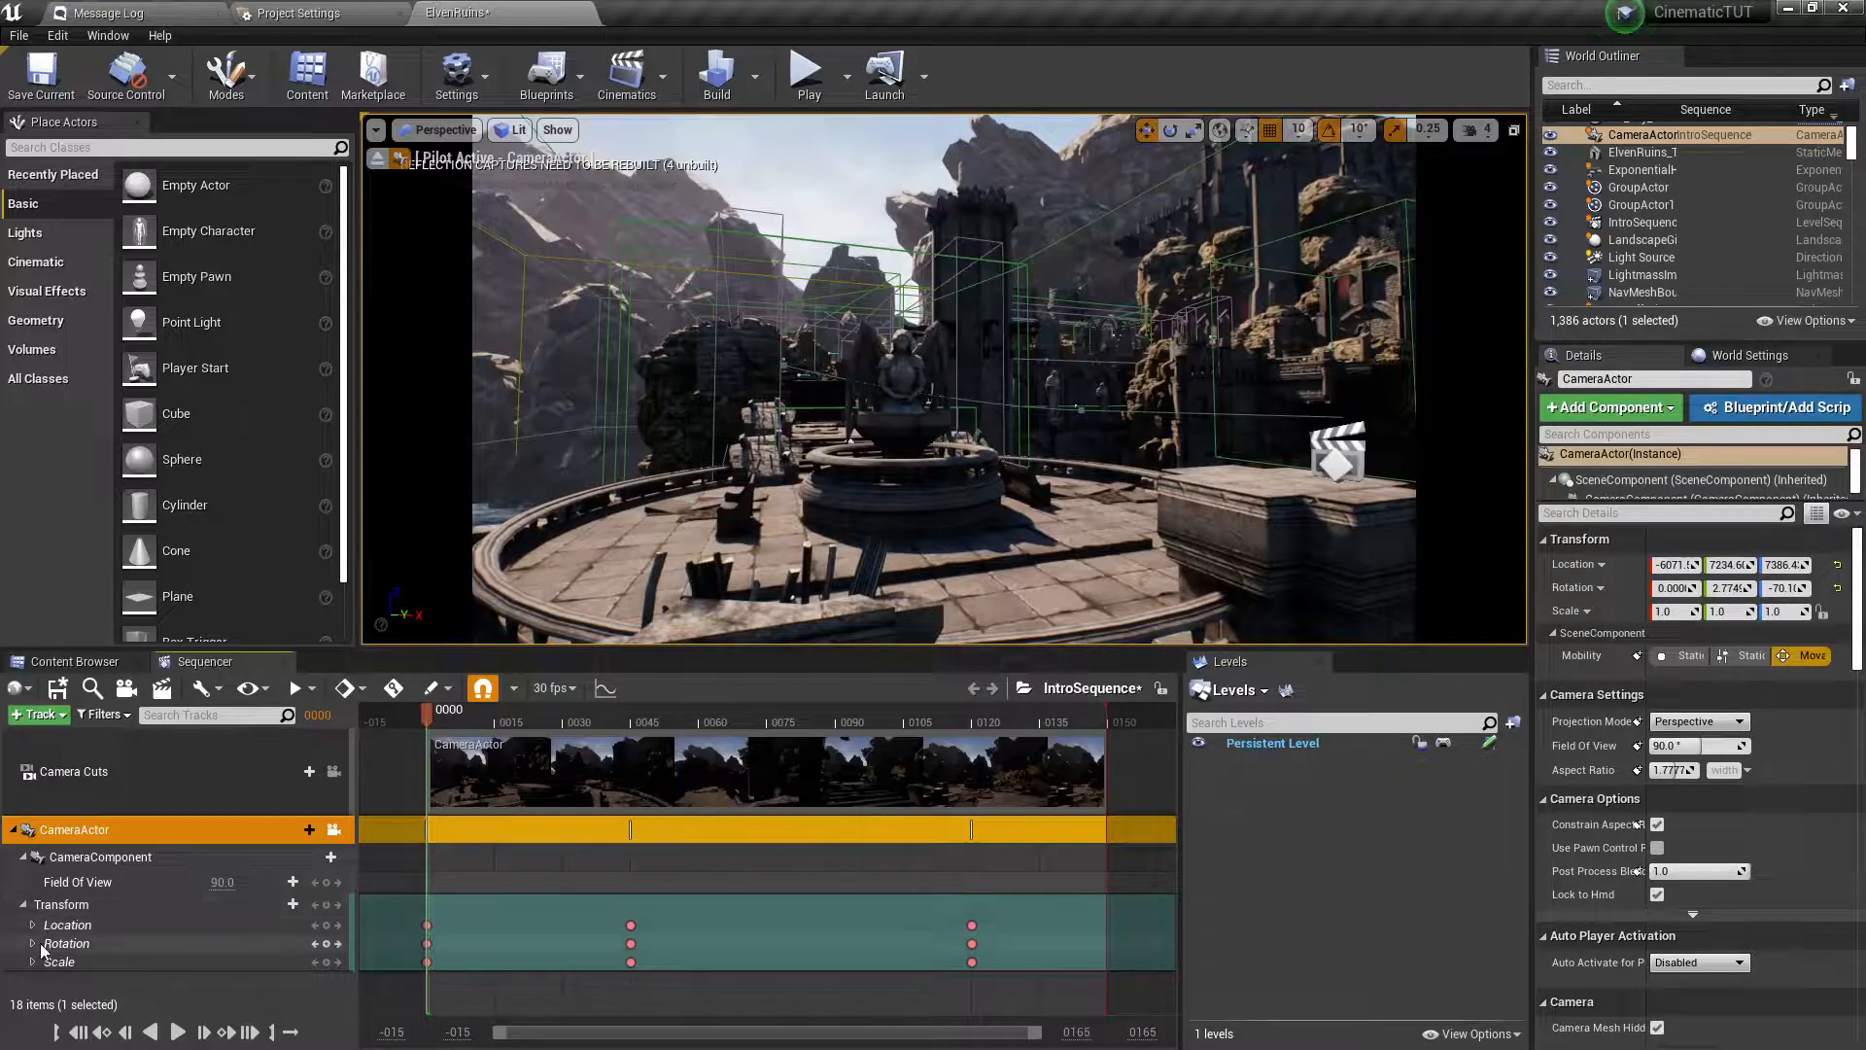
click(32, 942)
scroll(173, 970, down, 1)
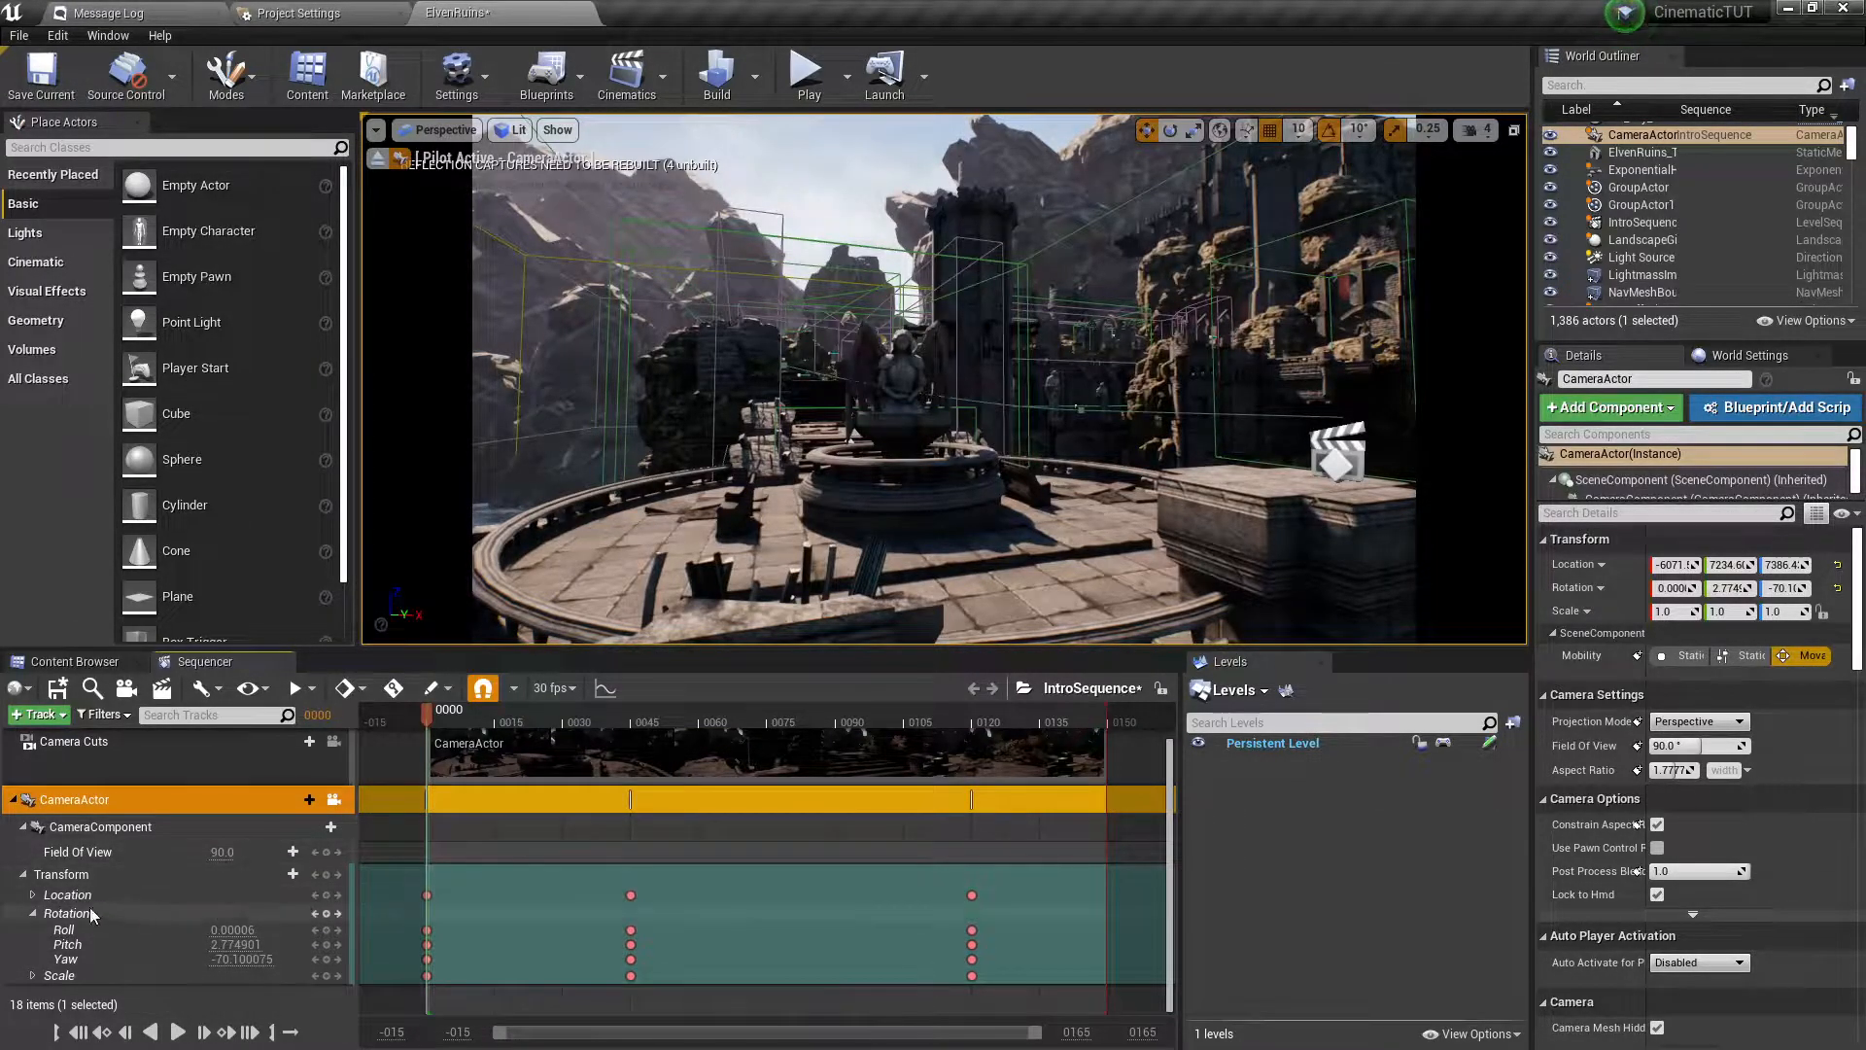
click(339, 914)
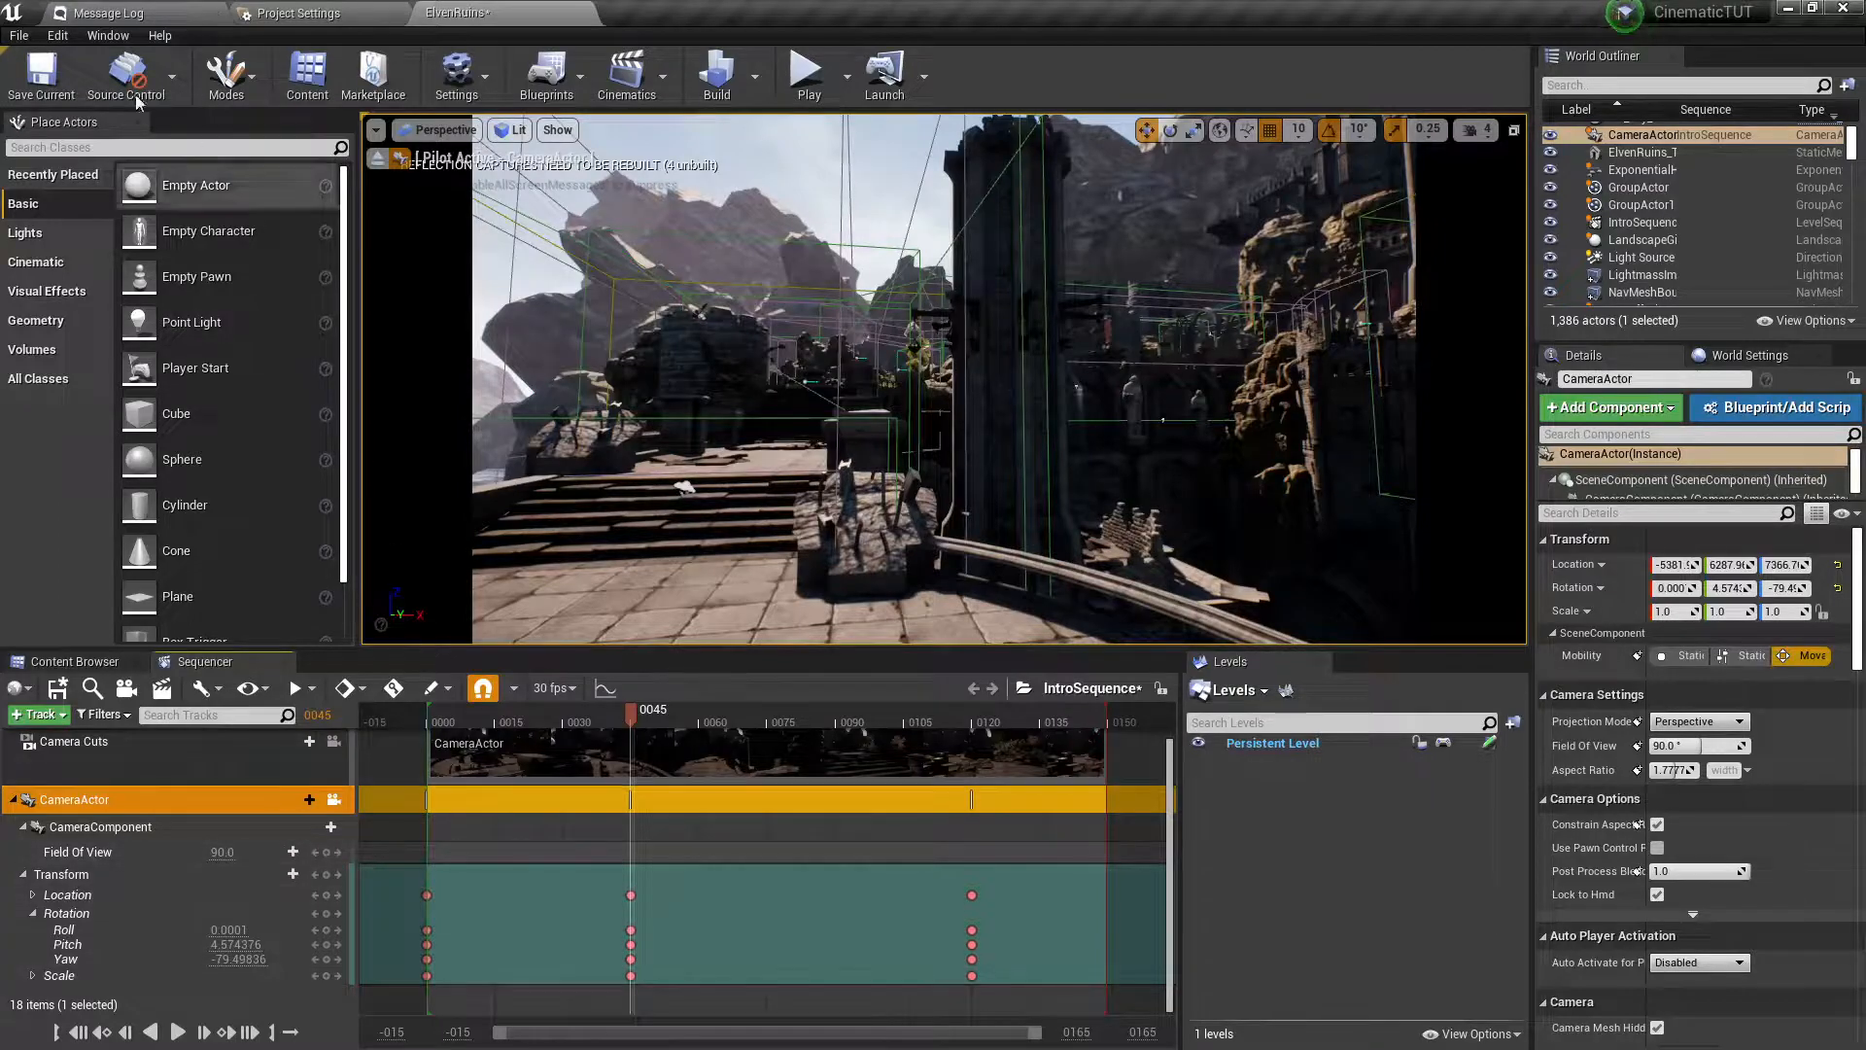
Look up the last action in the undo history and undo the CameraActor's turned view at frame 45.
click(61, 39)
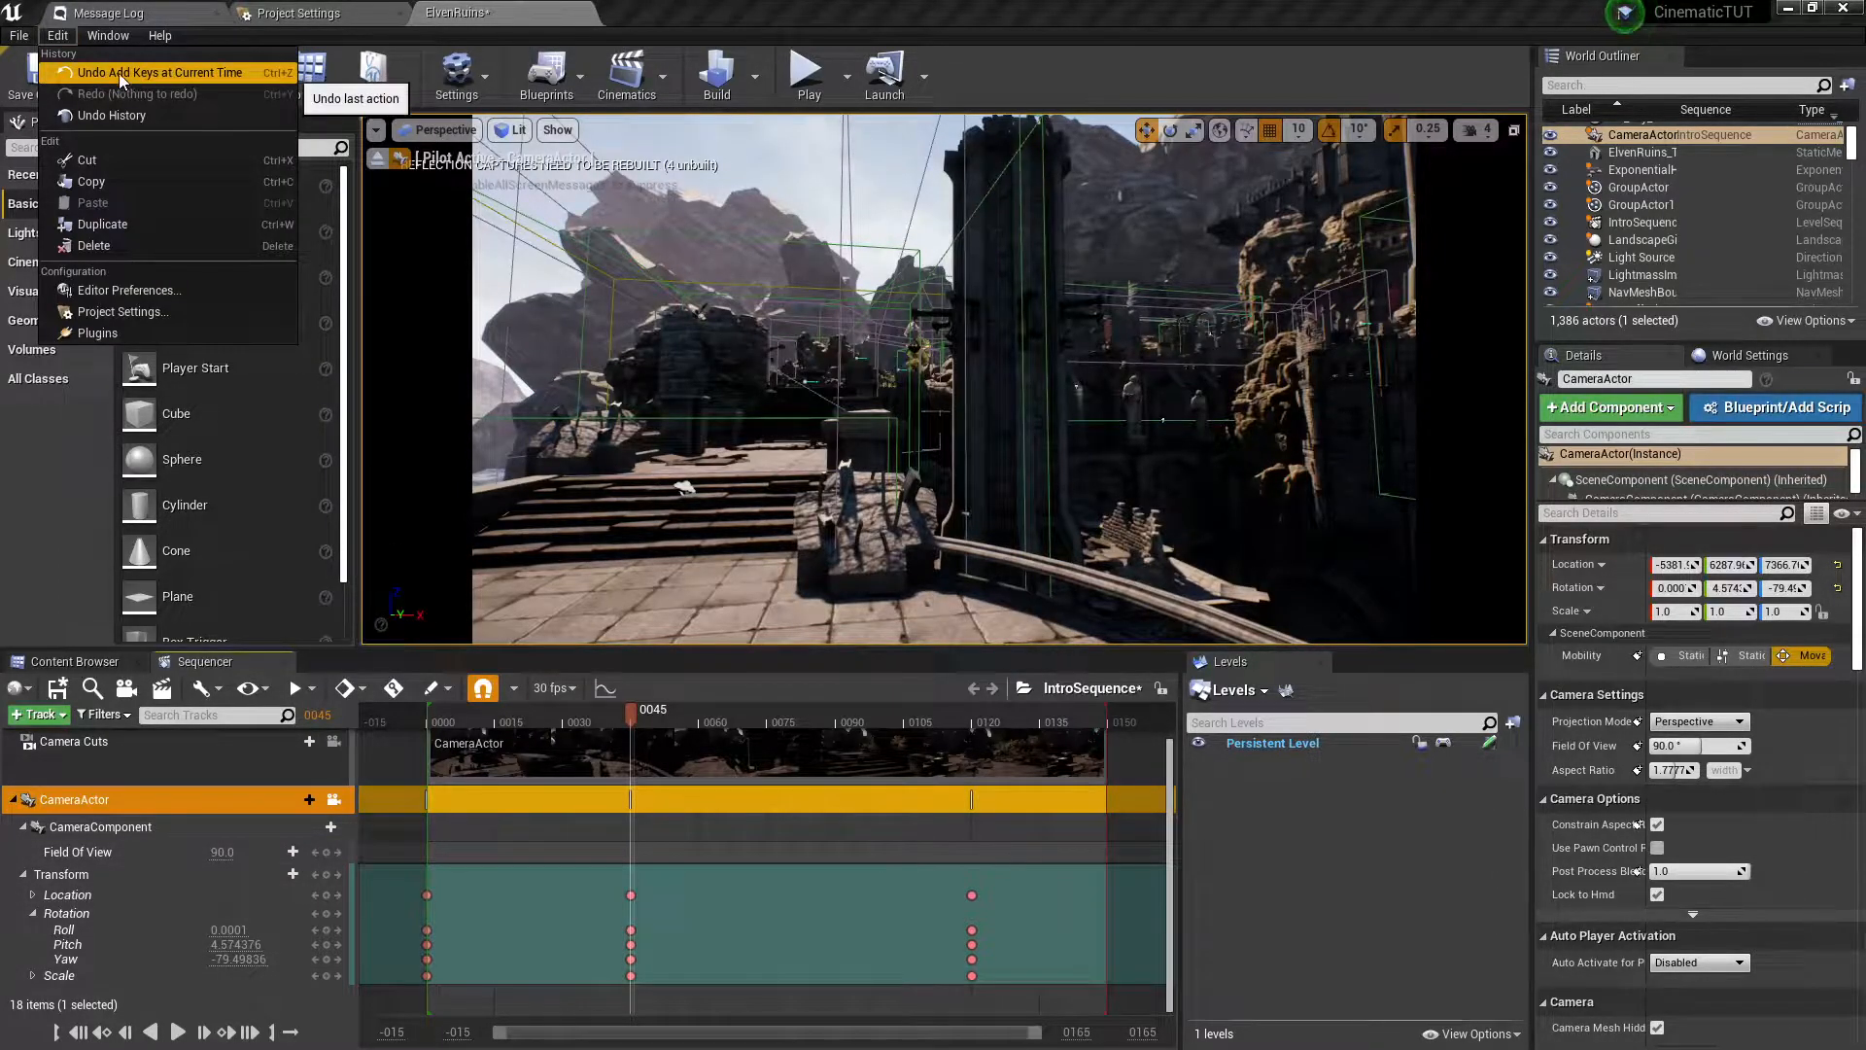
click(61, 43)
click(57, 39)
click(803, 674)
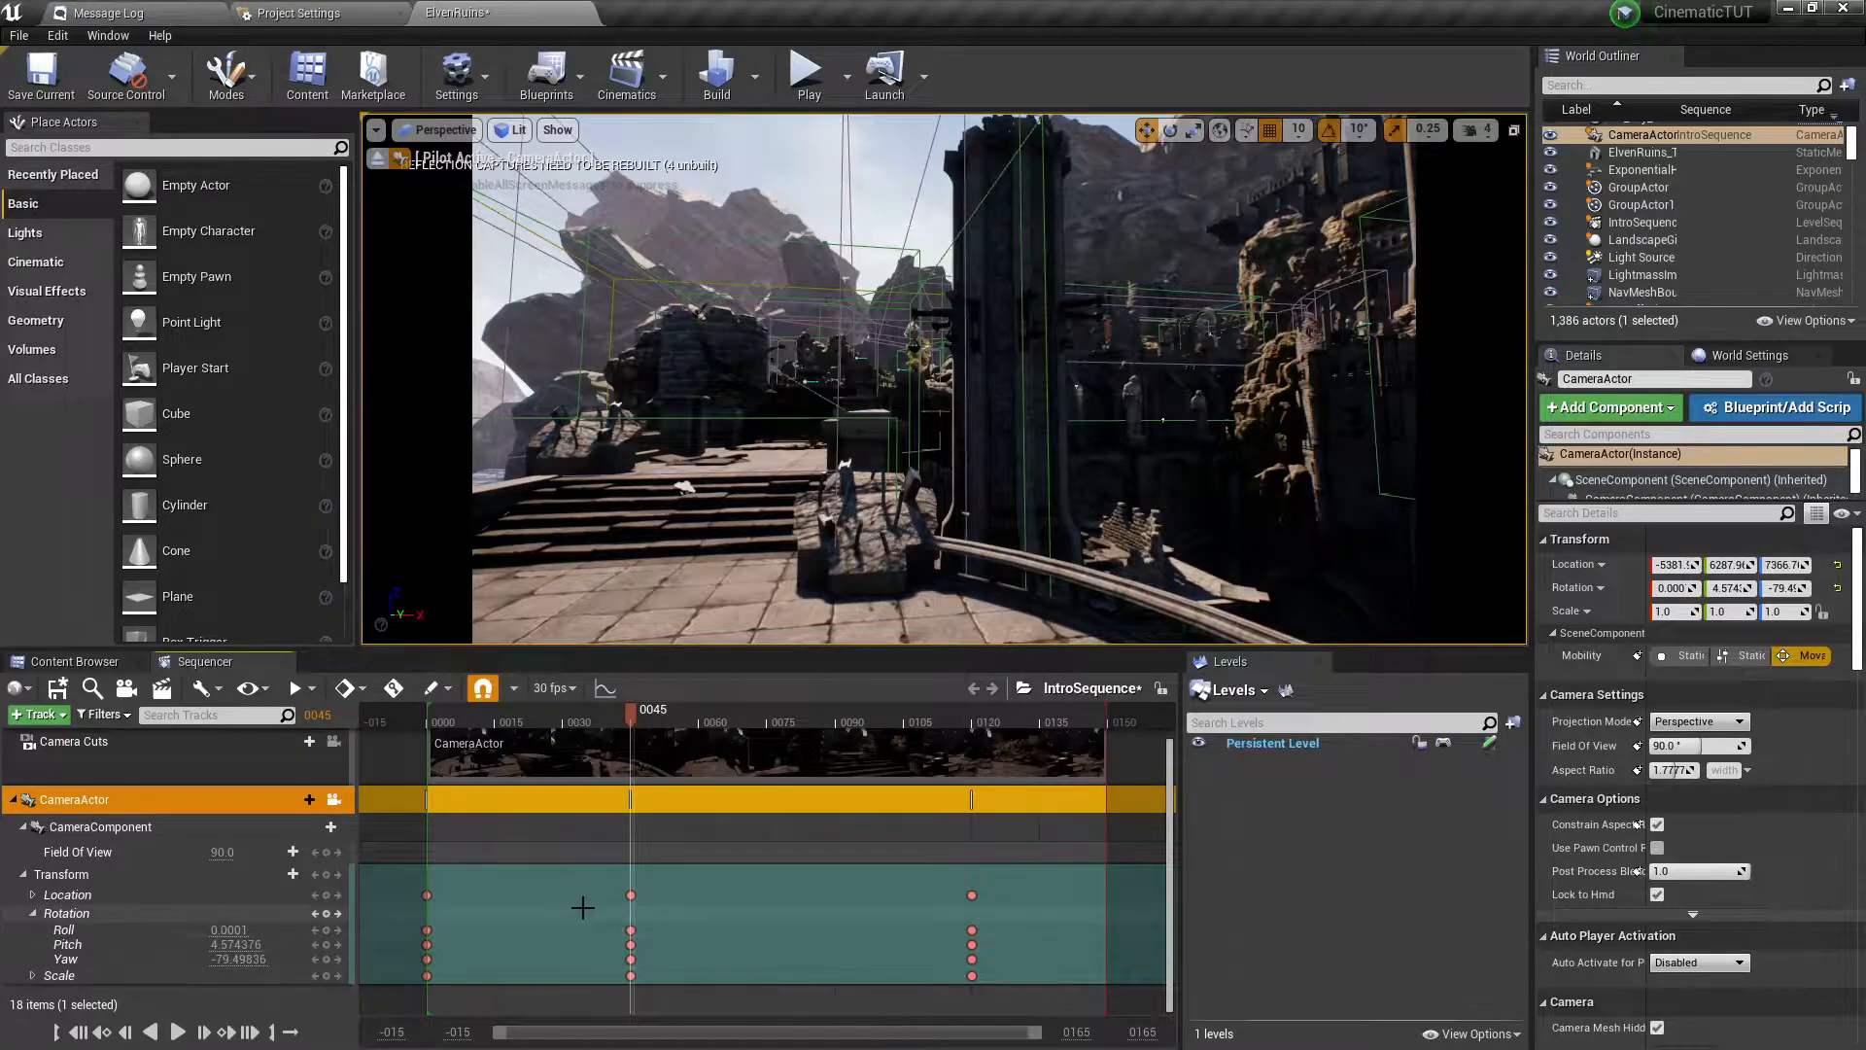
key(ctrl+z)
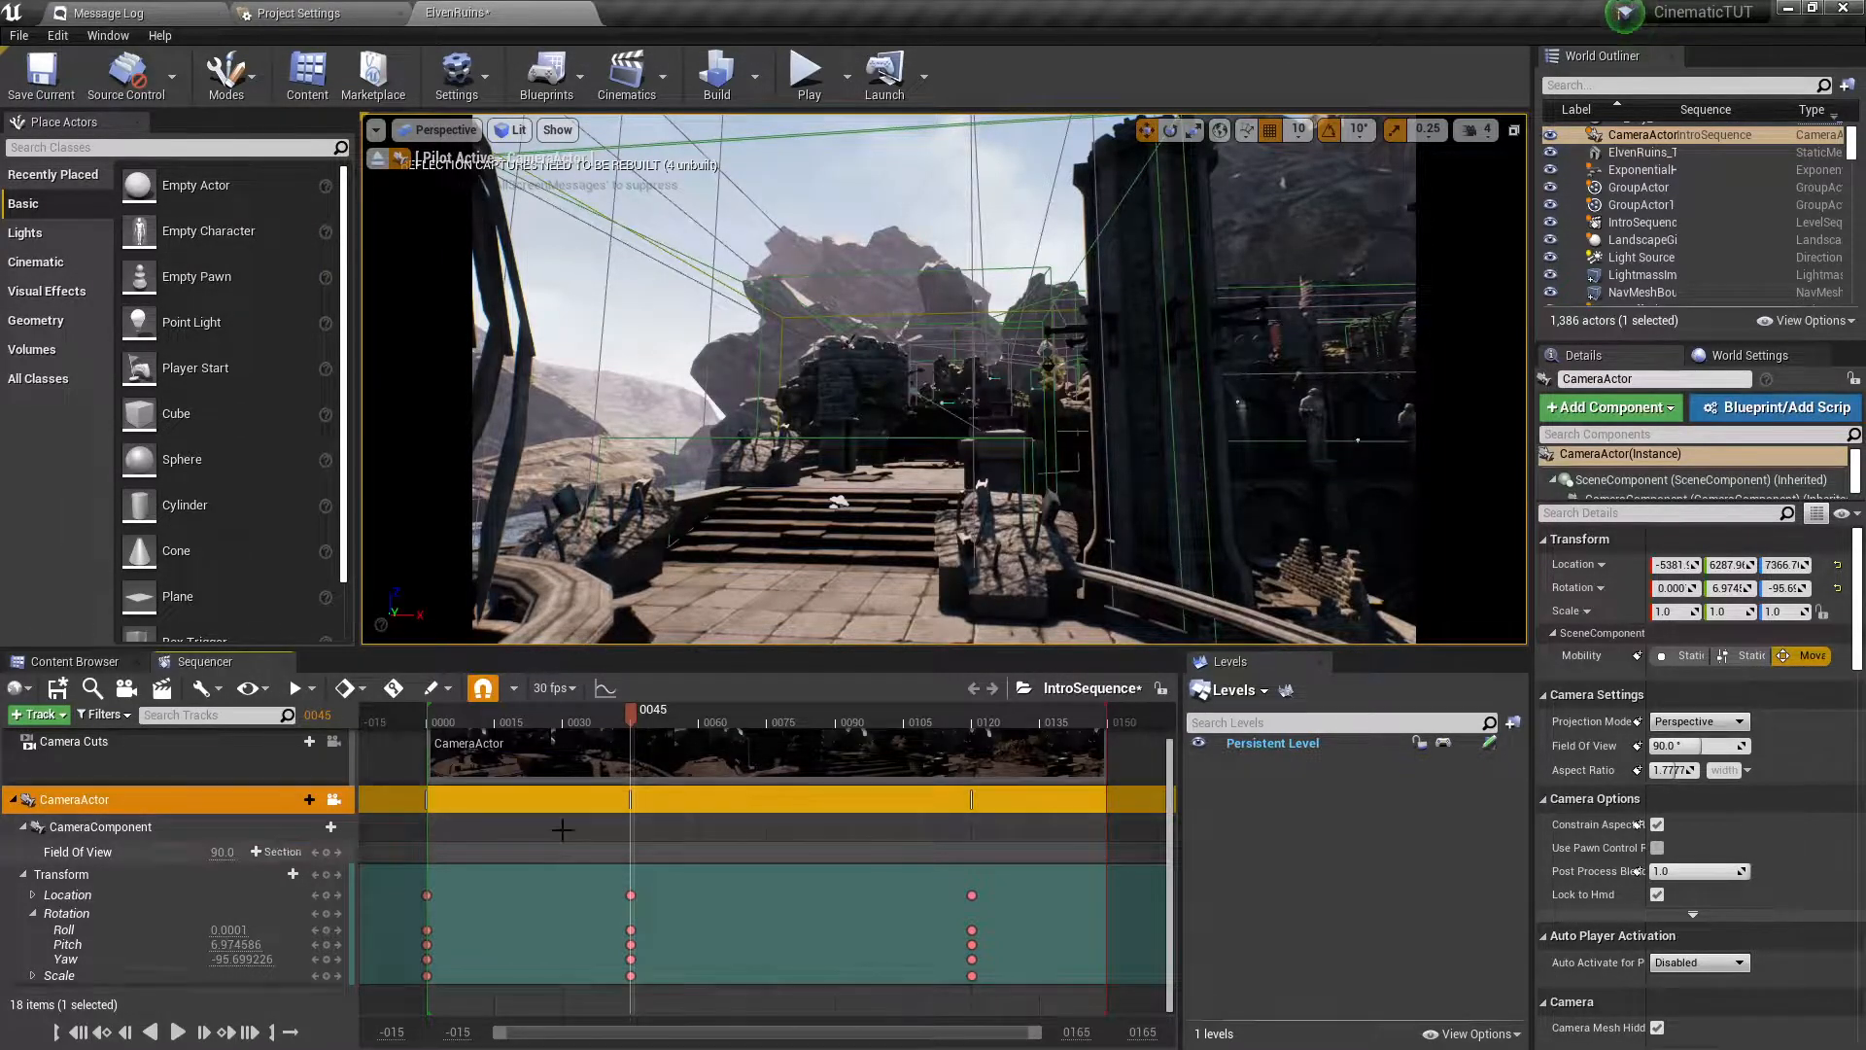
Collapse the Transform channels and scrub through the camera animation from frame 45 past the last key to frame 165.
drag(627, 715, 896, 721)
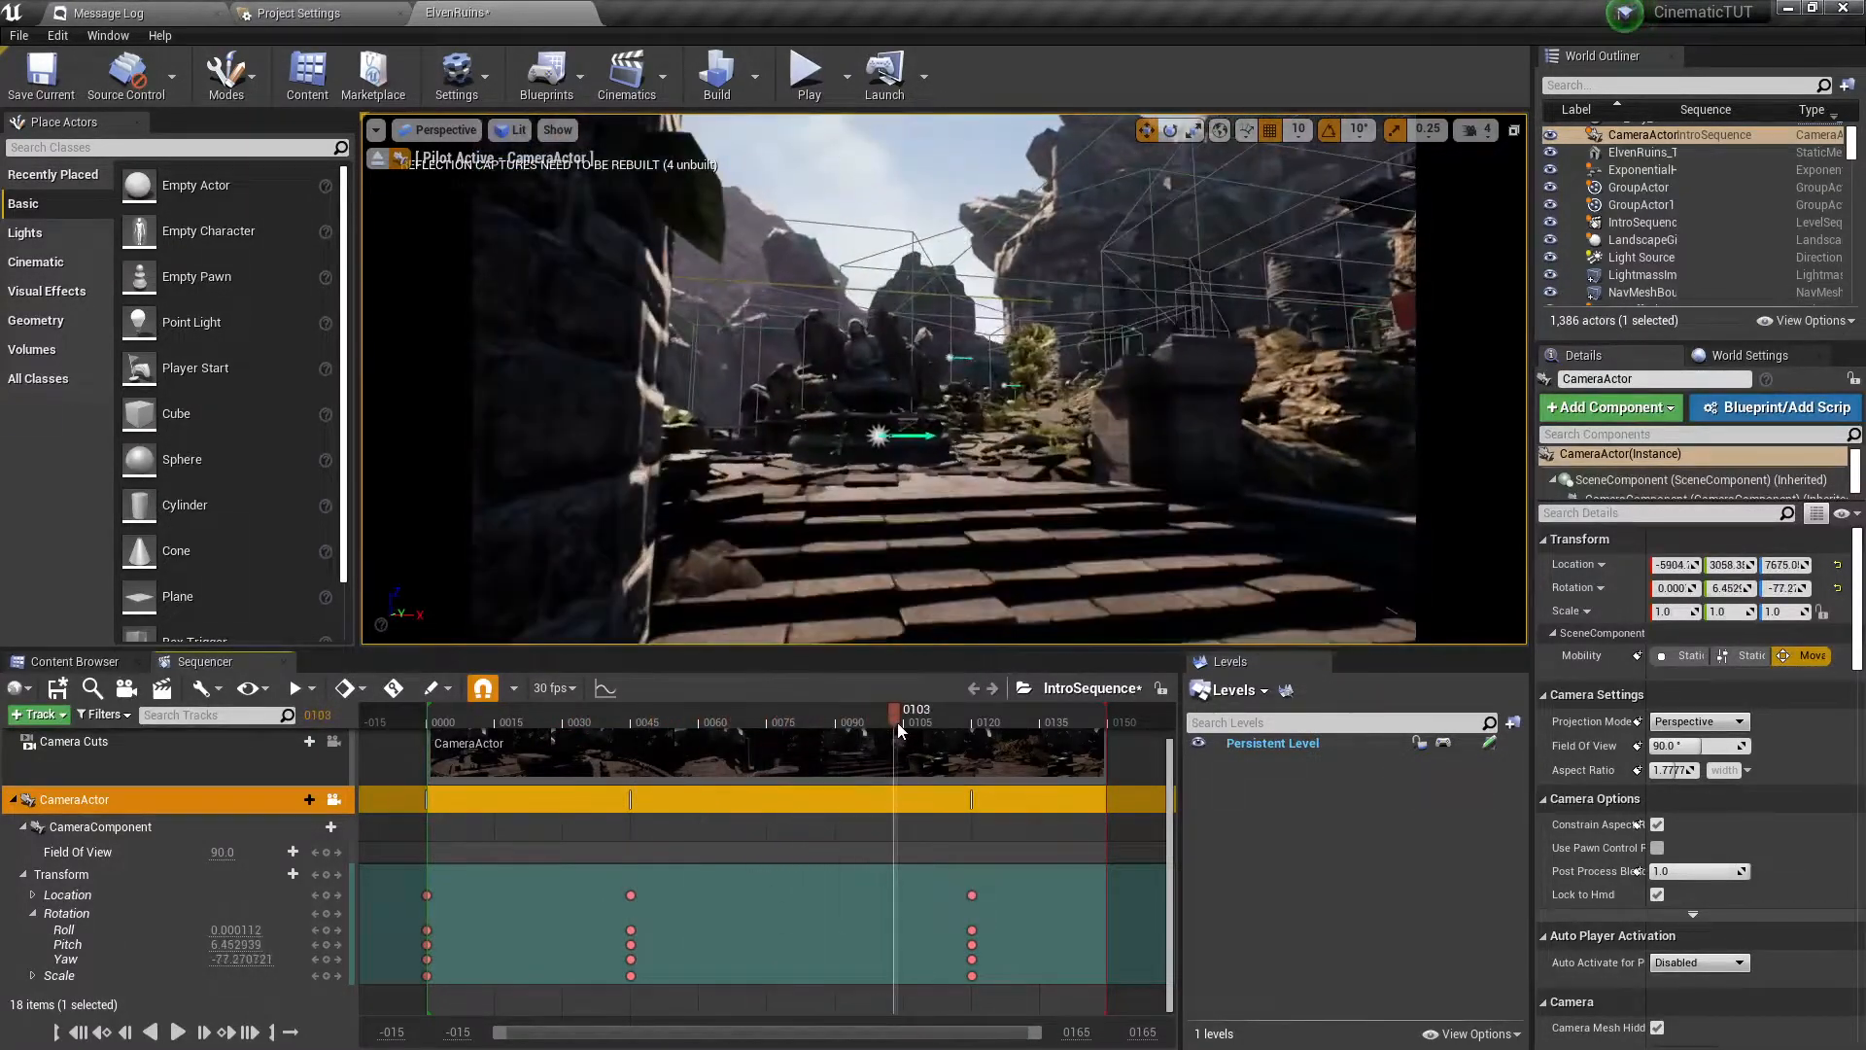
click(22, 904)
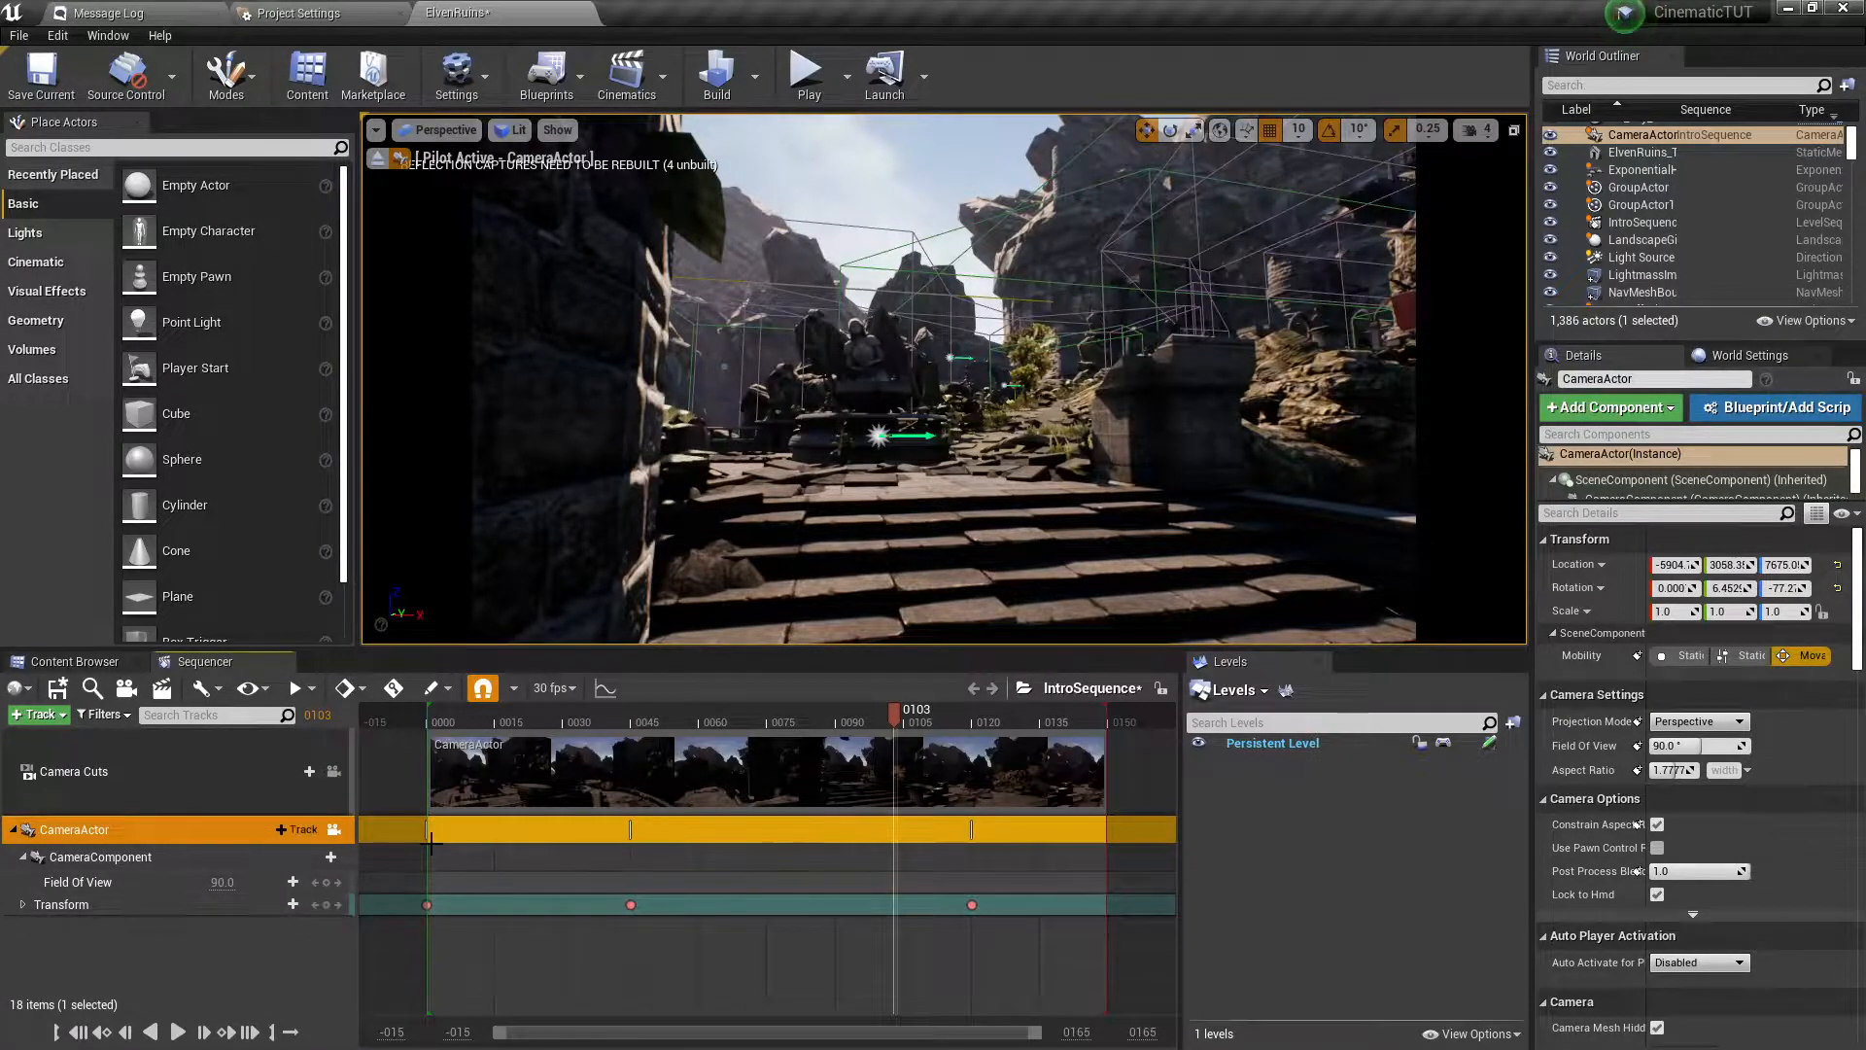
drag(900, 714, 976, 728)
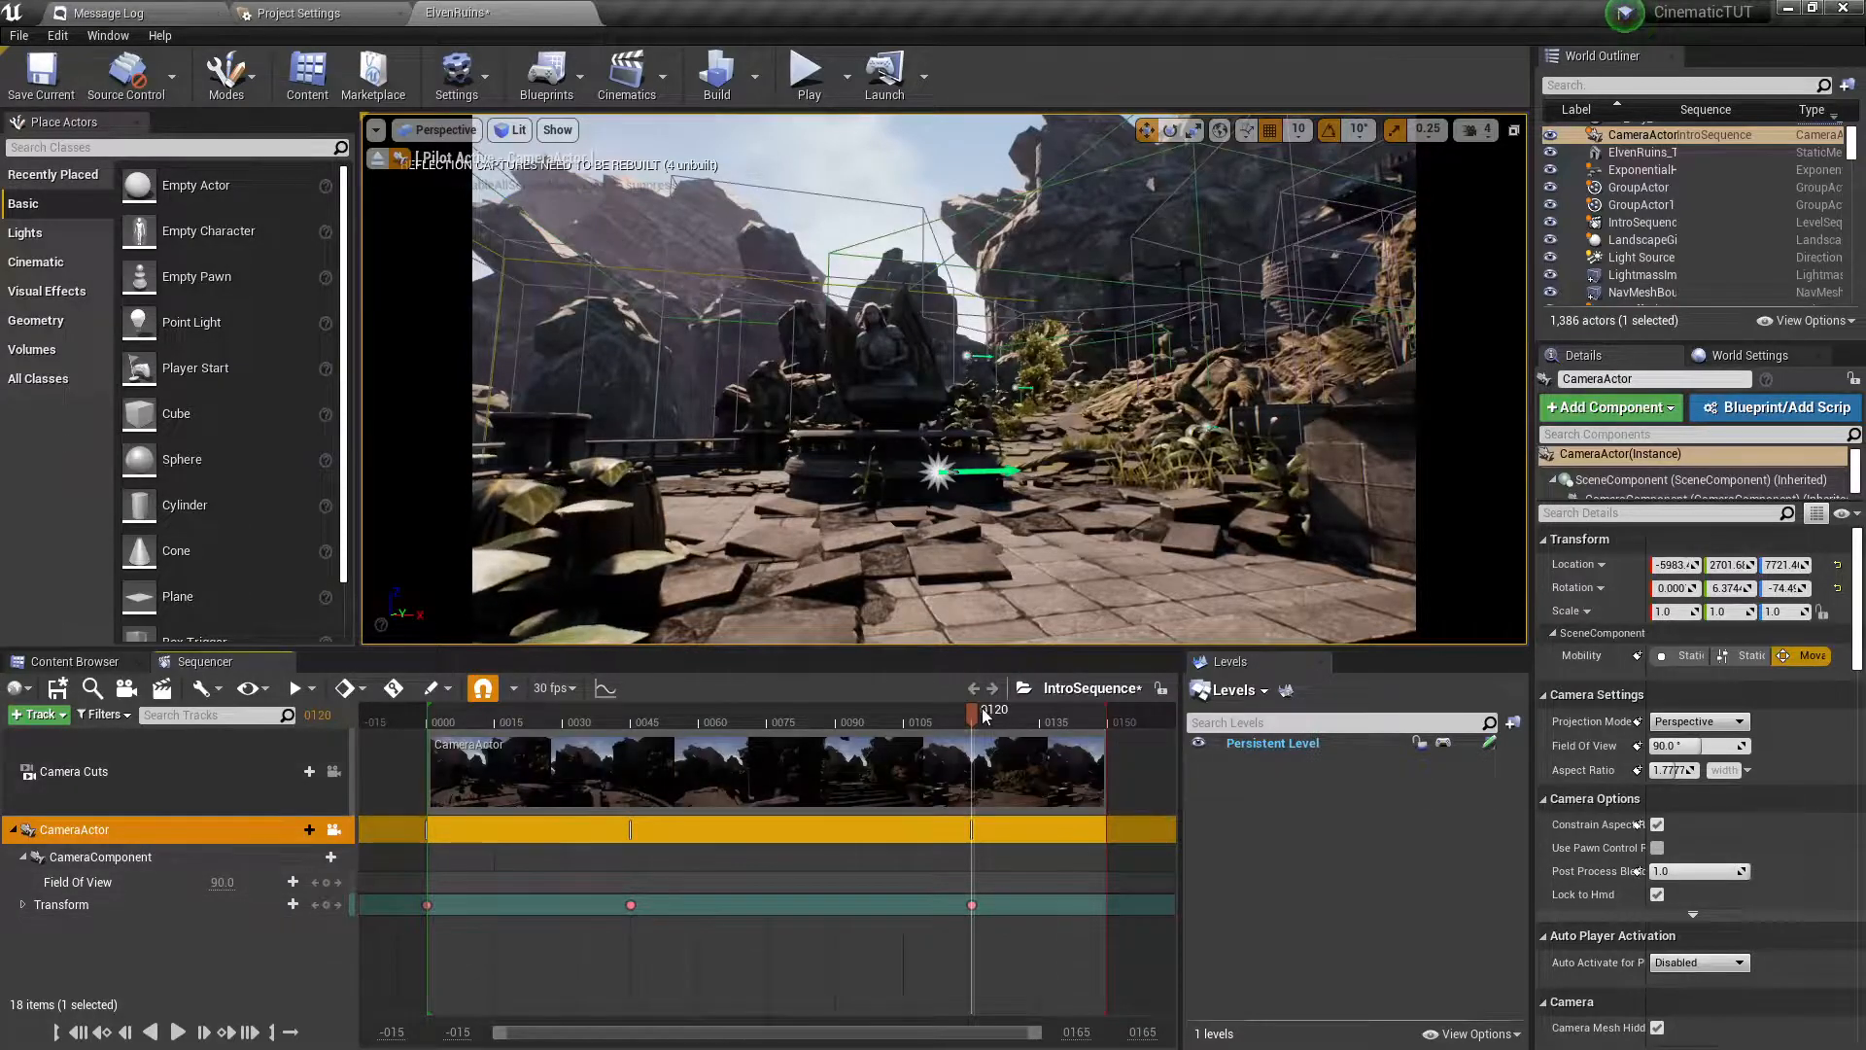
drag(970, 715, 1059, 777)
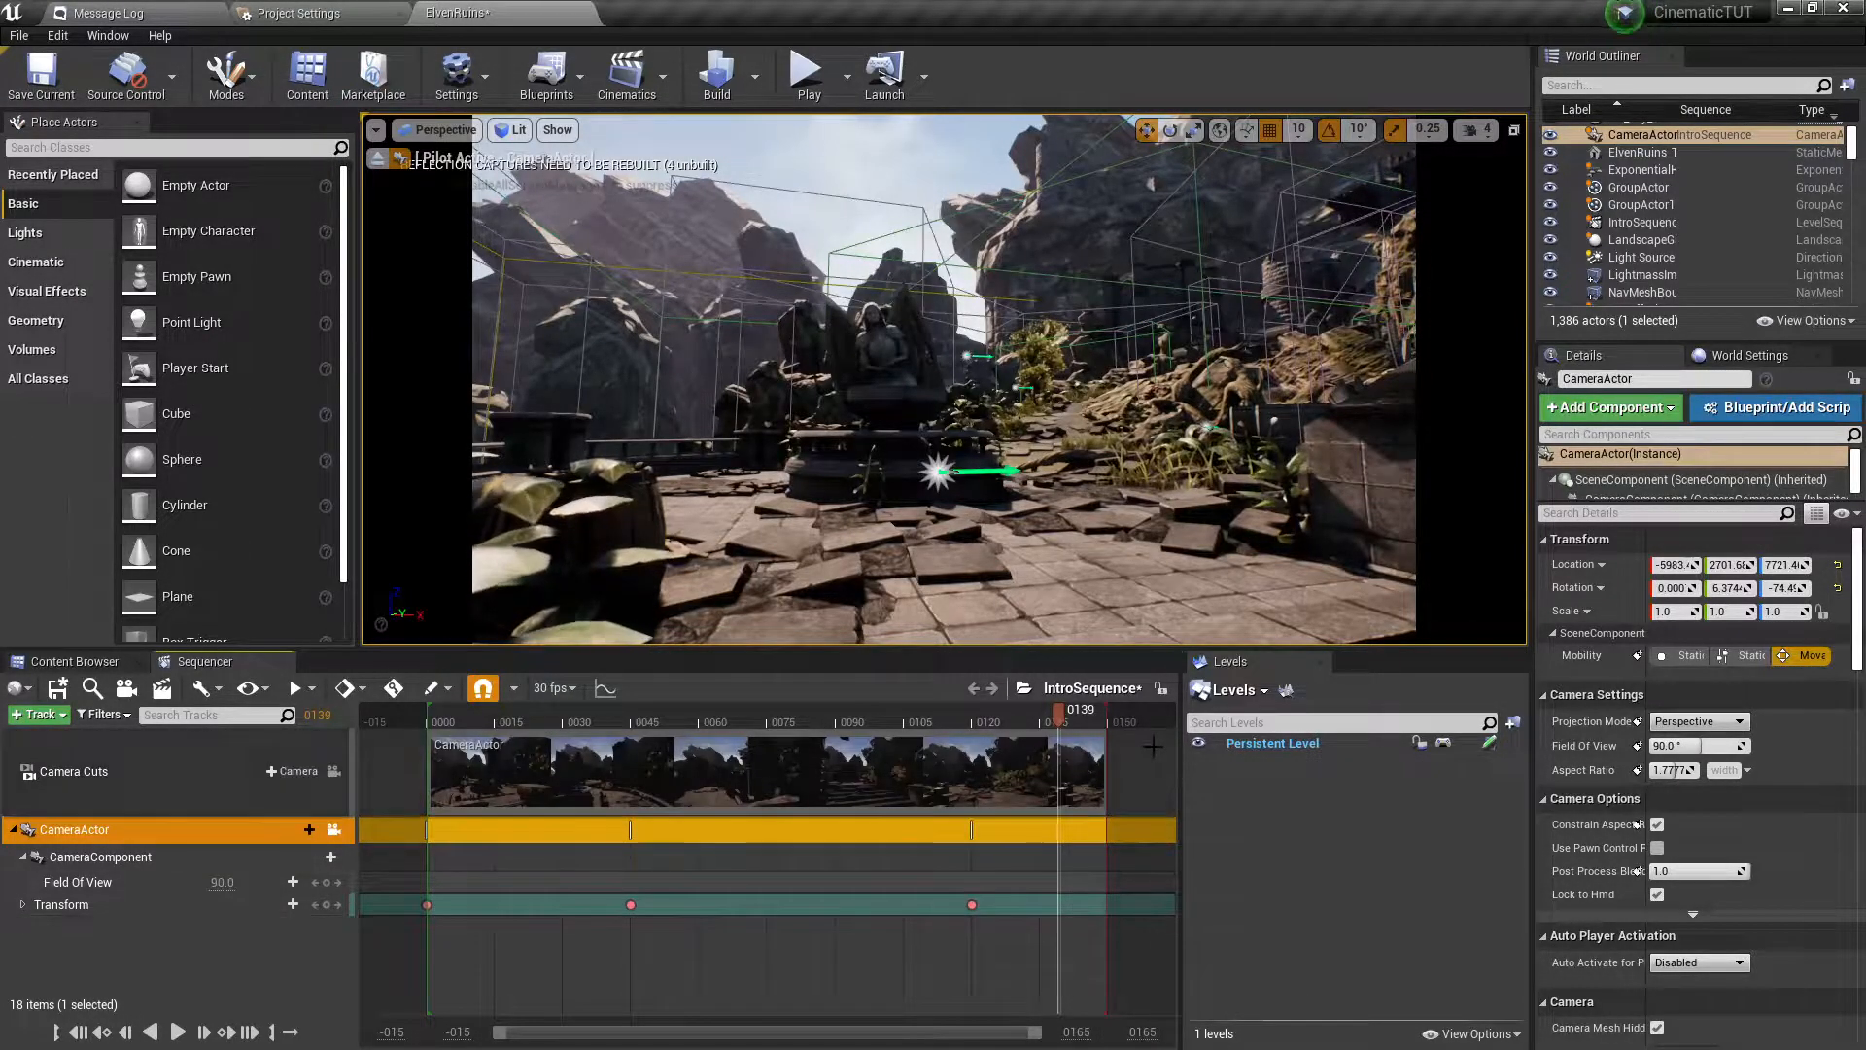
drag(1058, 719, 1174, 729)
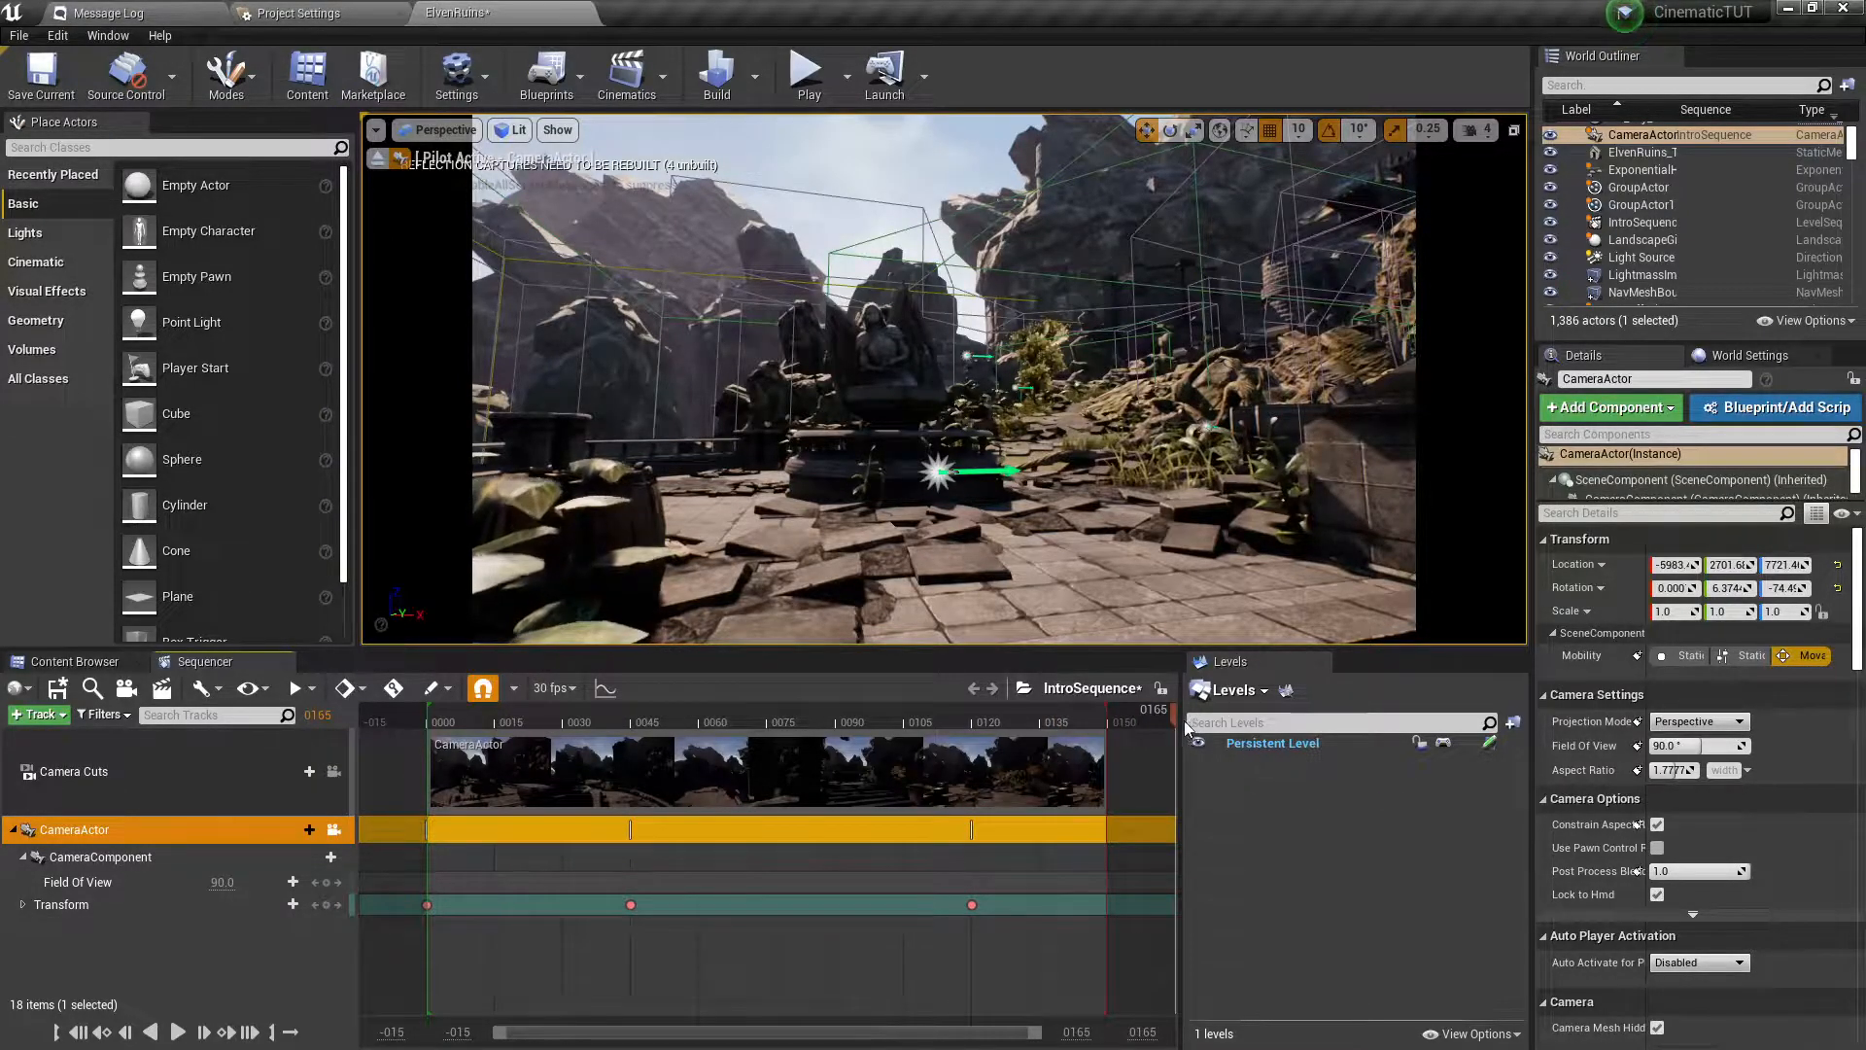
click(1055, 720)
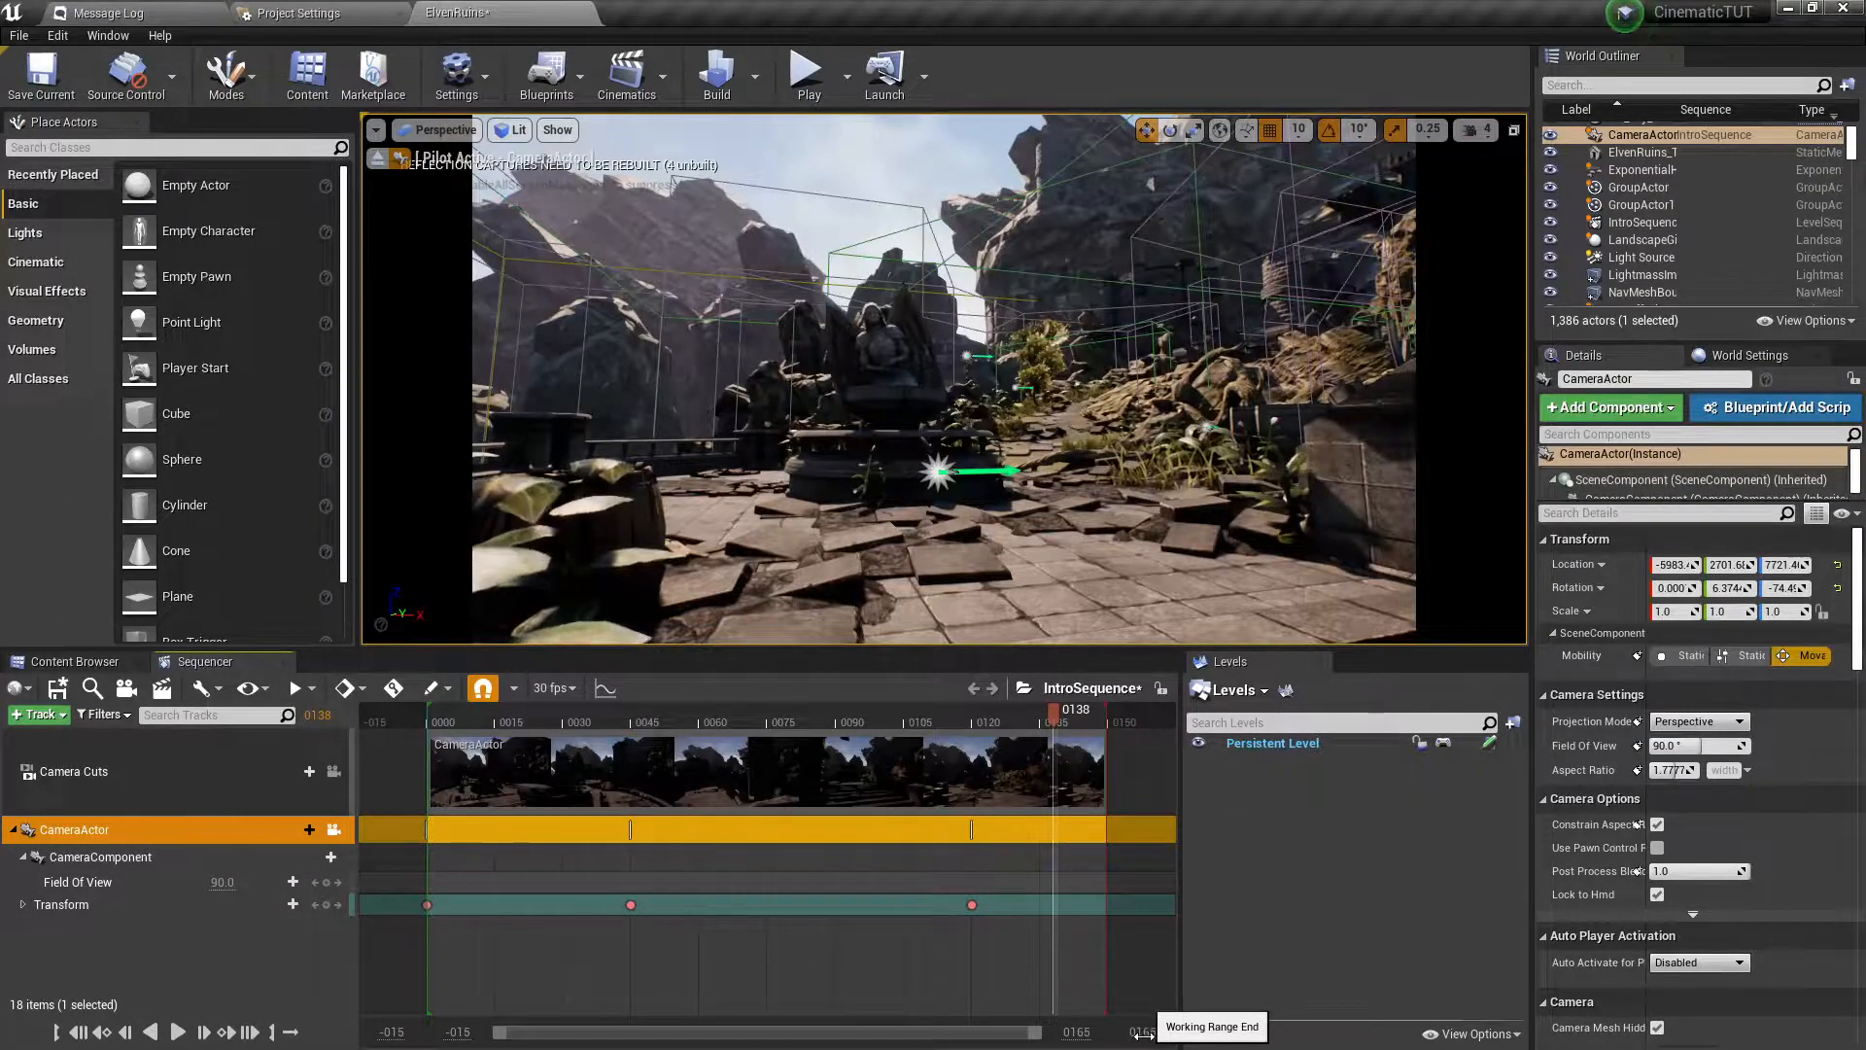
Extend the end of the timeline's view range to frame 450 and scrub back to the start of the sequence.
click(1076, 1032)
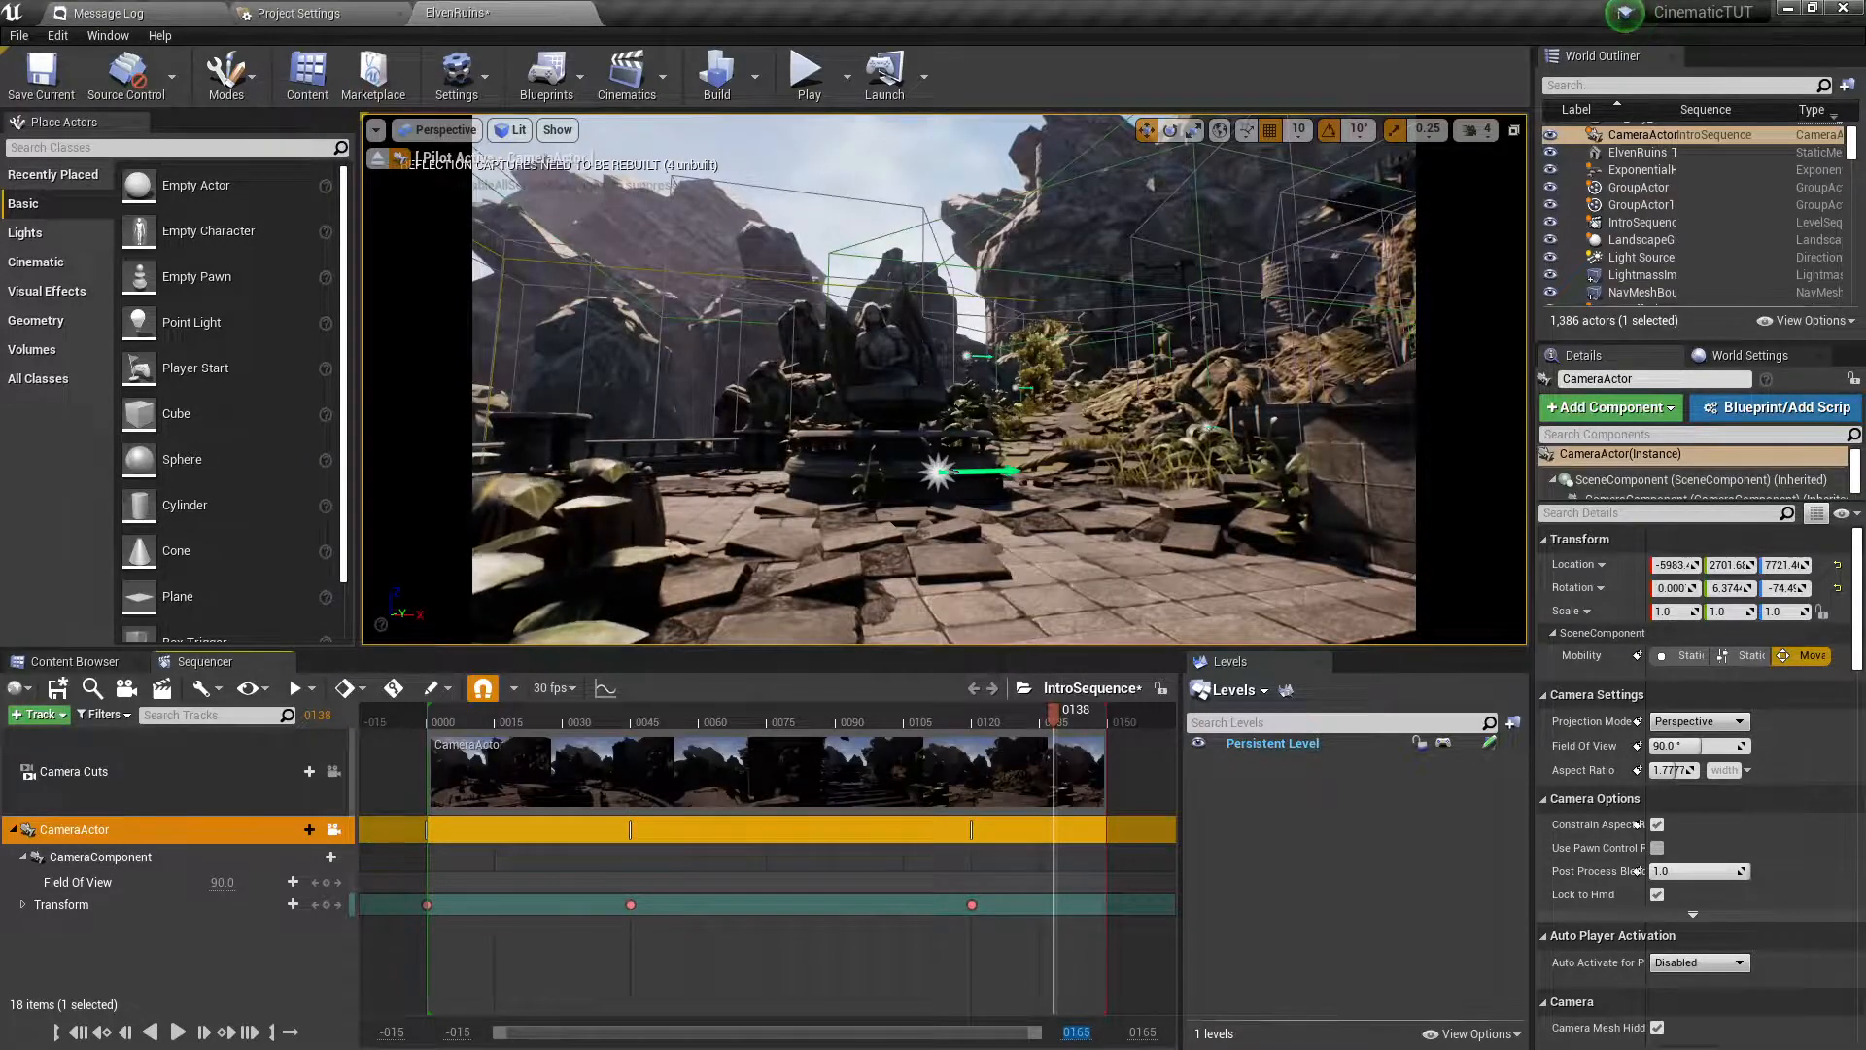
text(450)
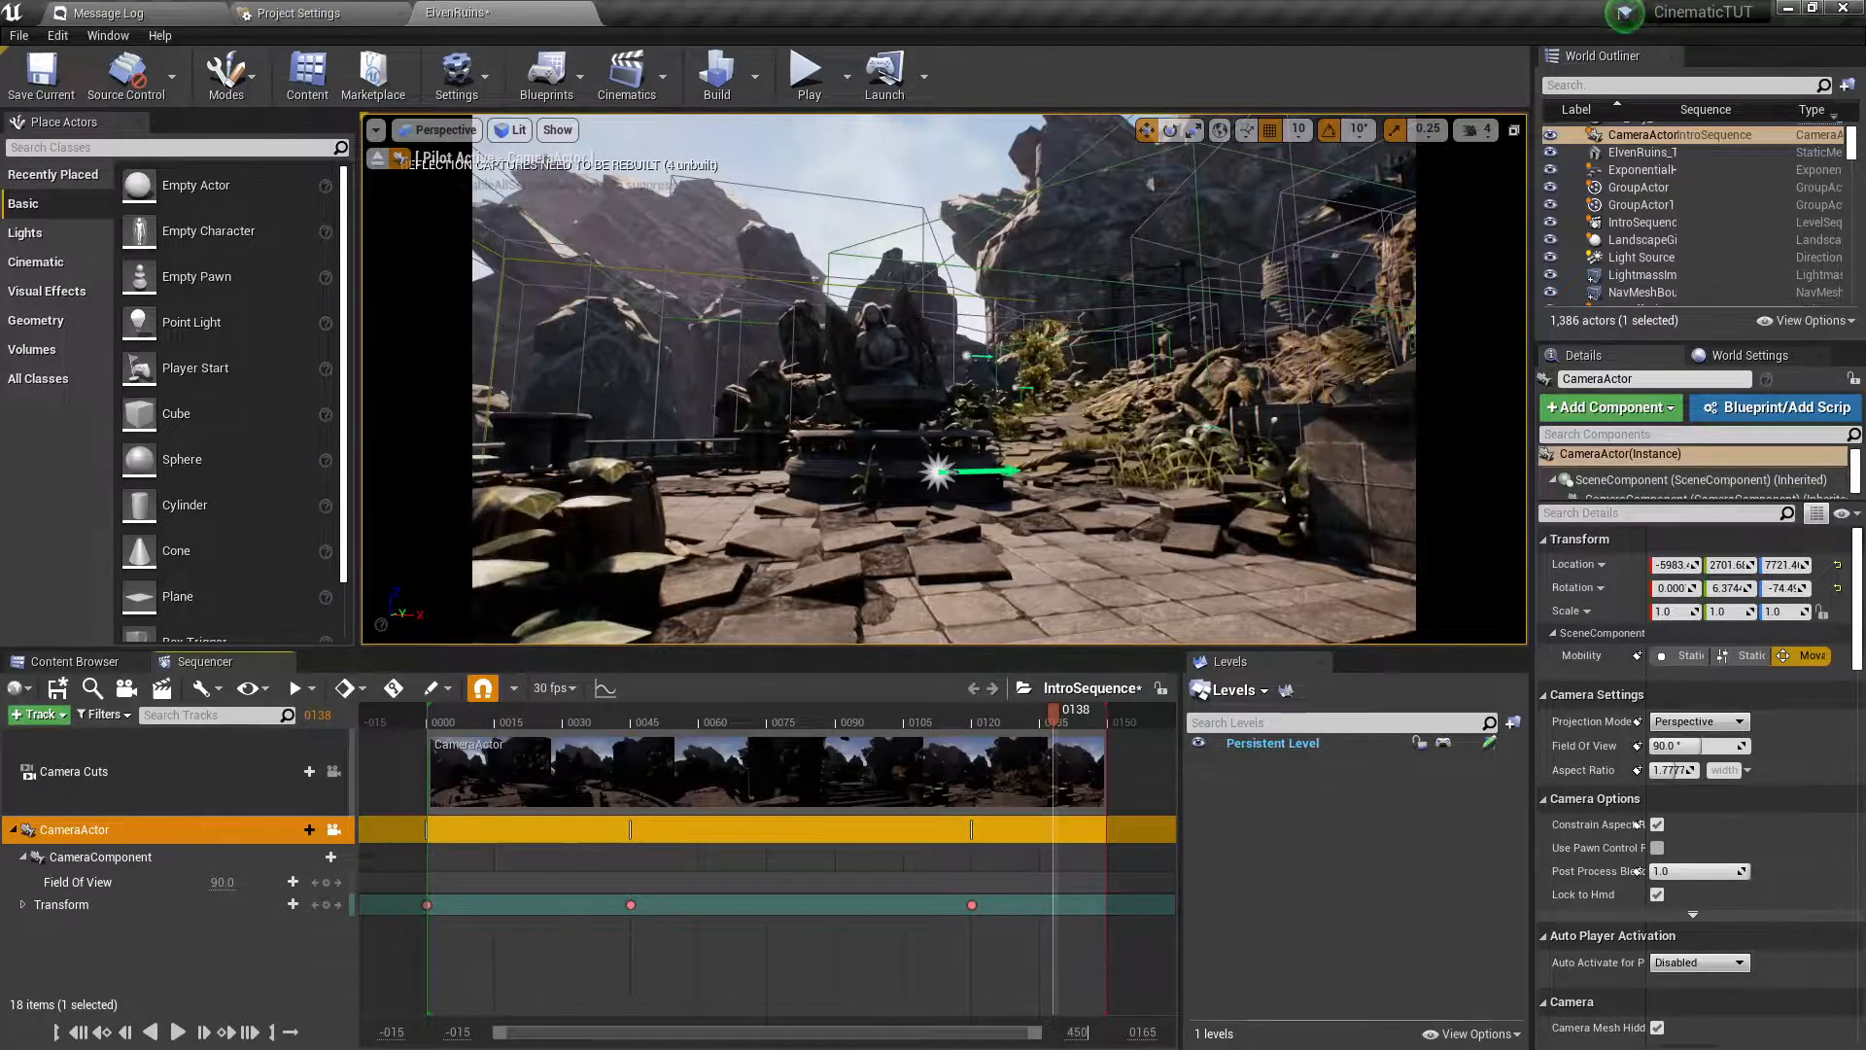
key(Return)
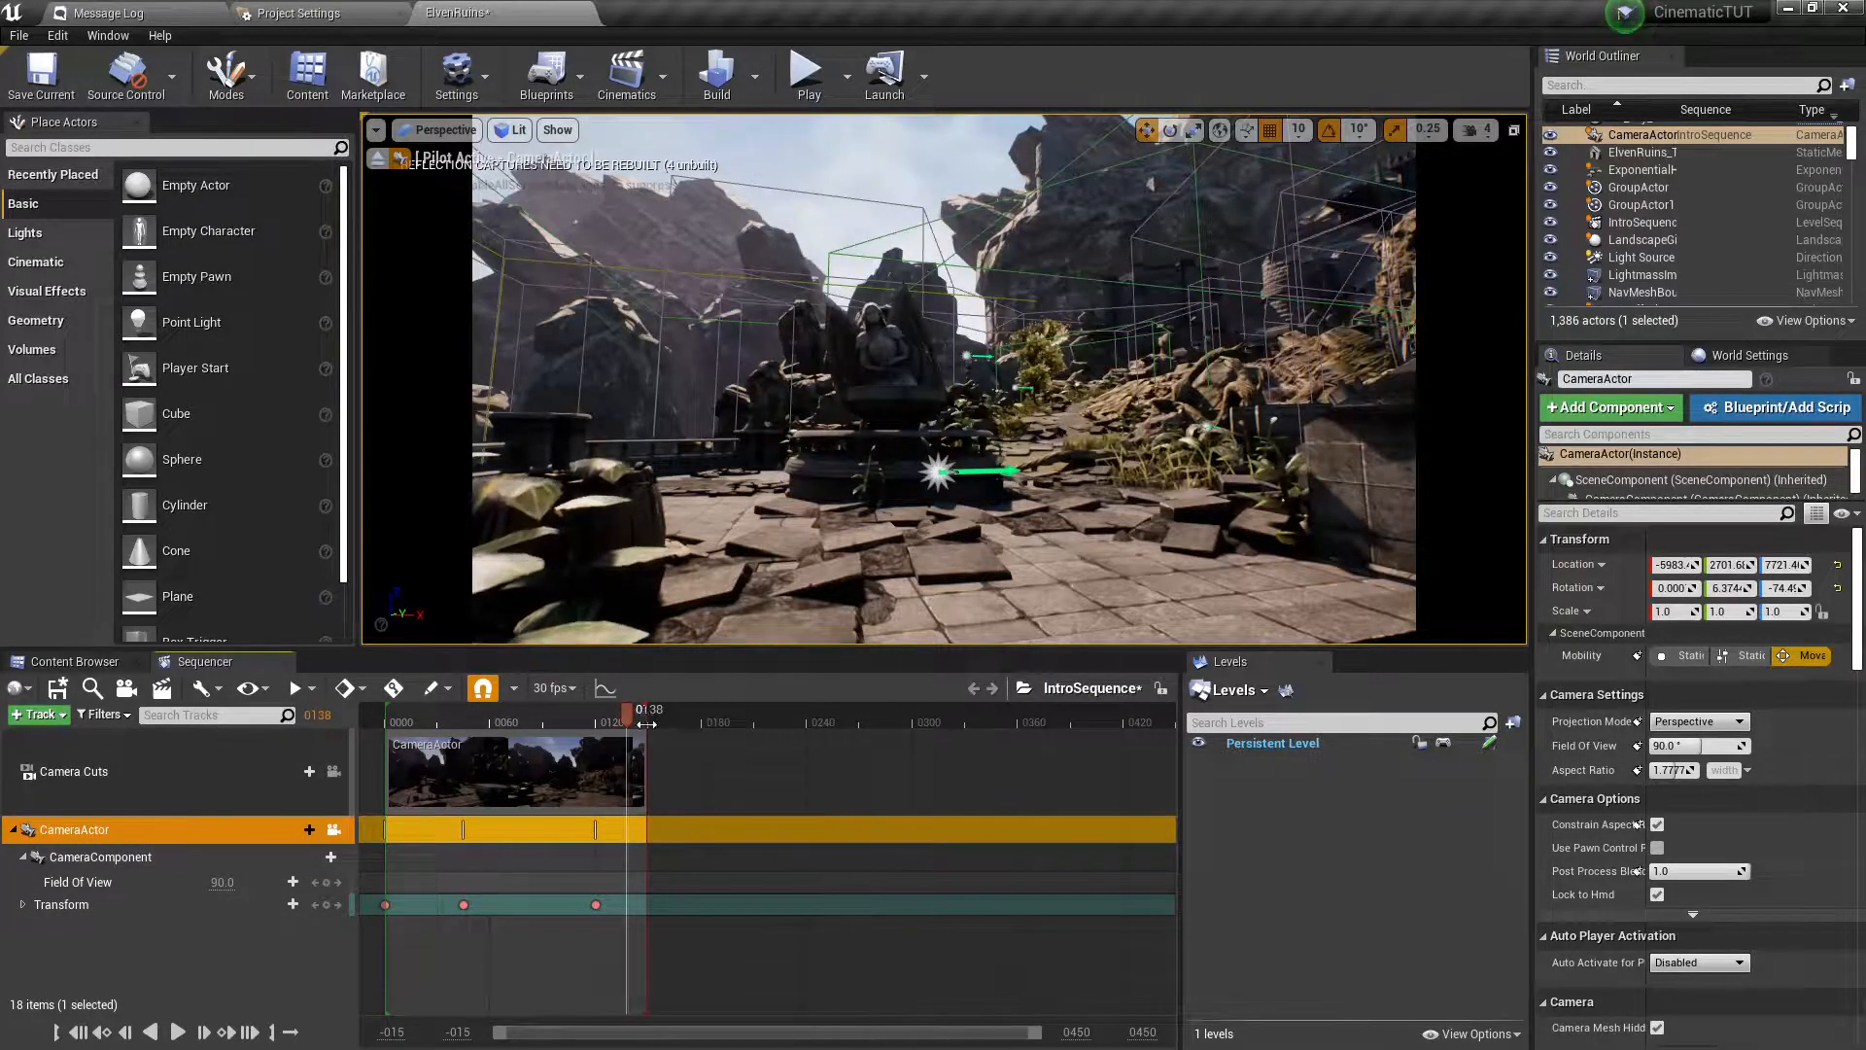
mouse_move(630, 720)
mouse_down()
mouse_move(649, 713)
mouse_move(465, 715)
mouse_move(597, 717)
mouse_up()
drag(439, 729, 372, 772)
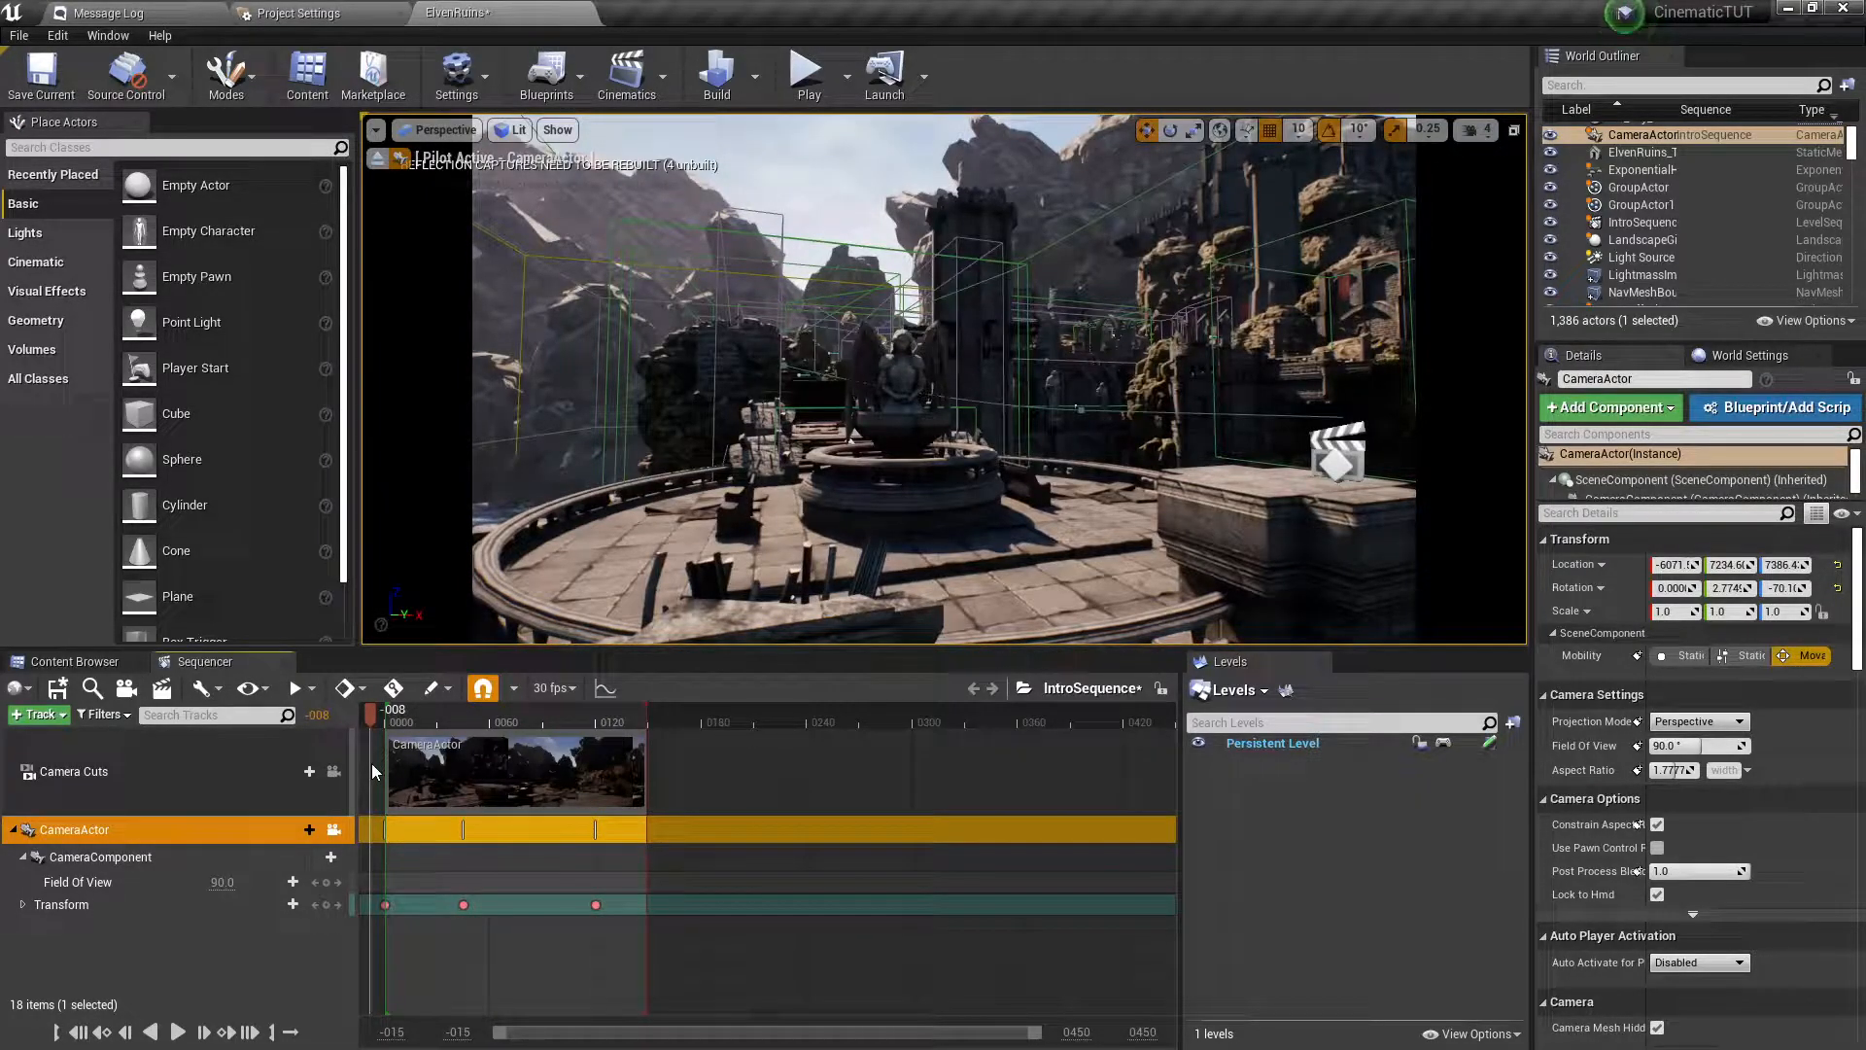
Scrub around the end of the playback range and extend the sequence's playback end to about frame 420.
drag(371, 762, 655, 749)
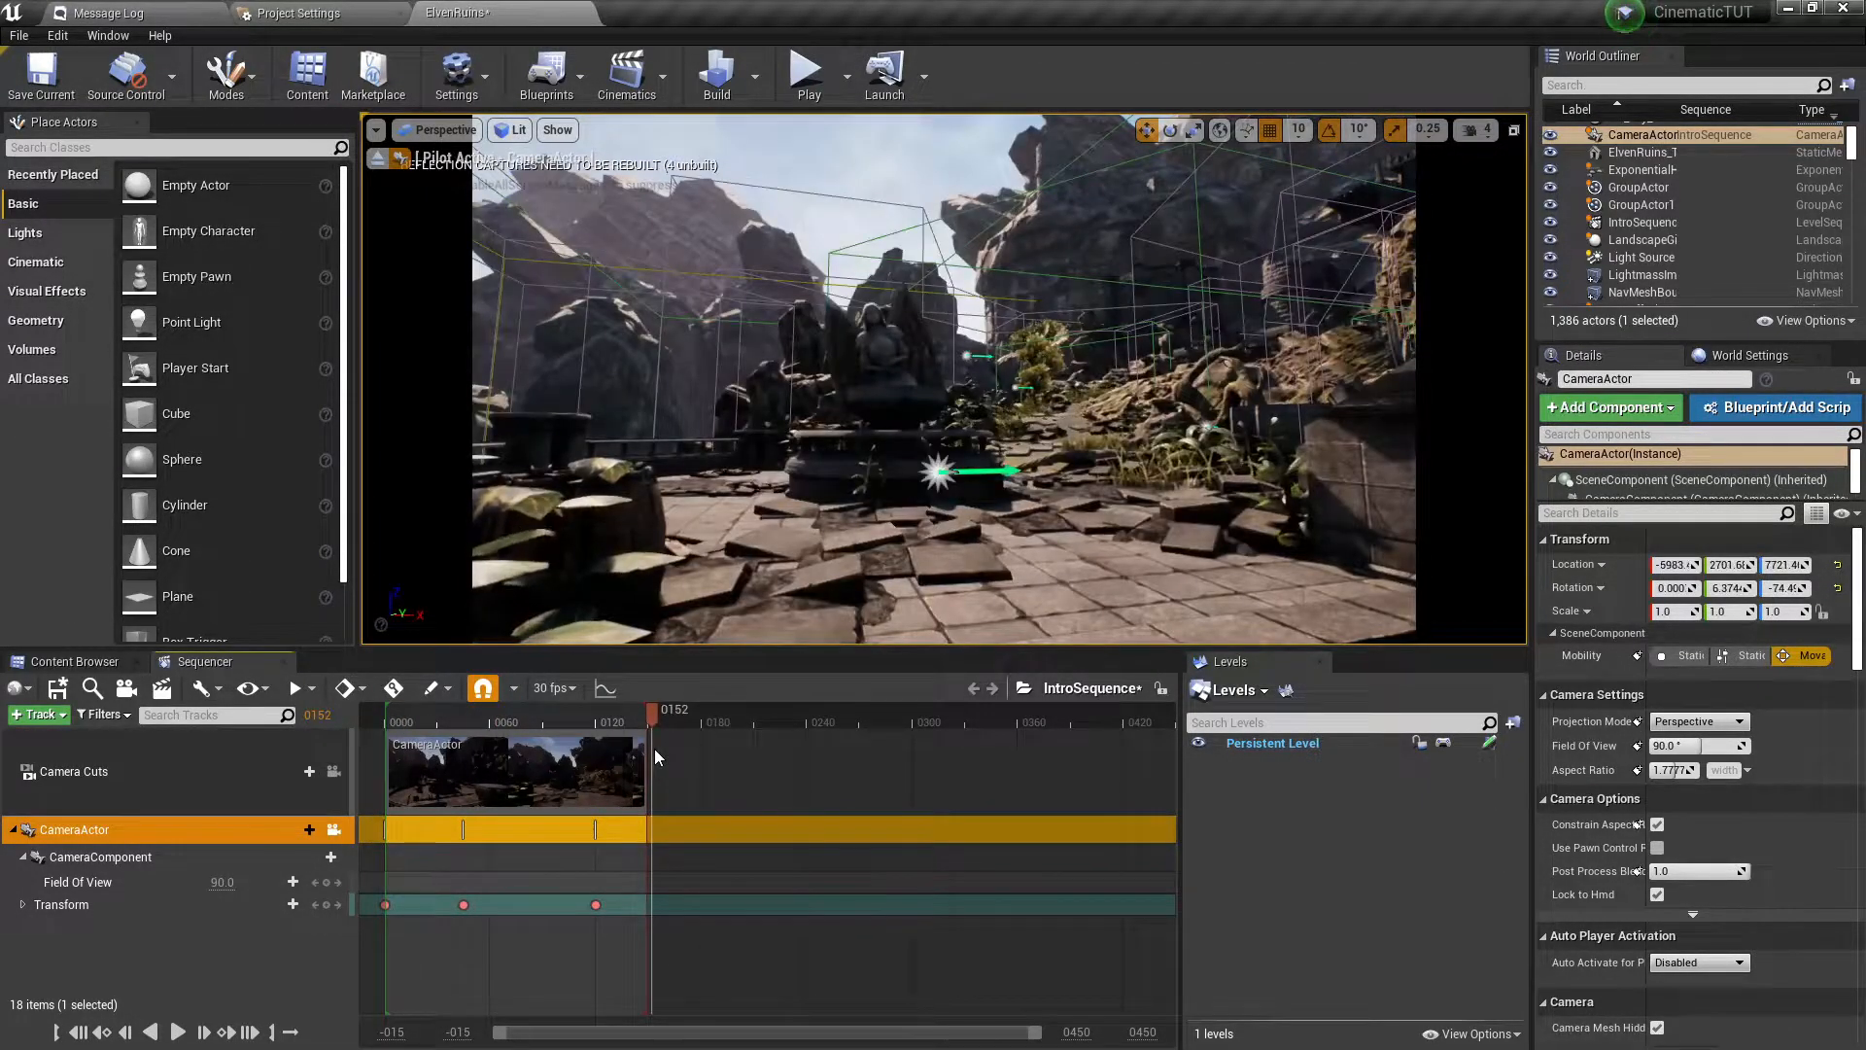
right_click(655, 748)
click(725, 709)
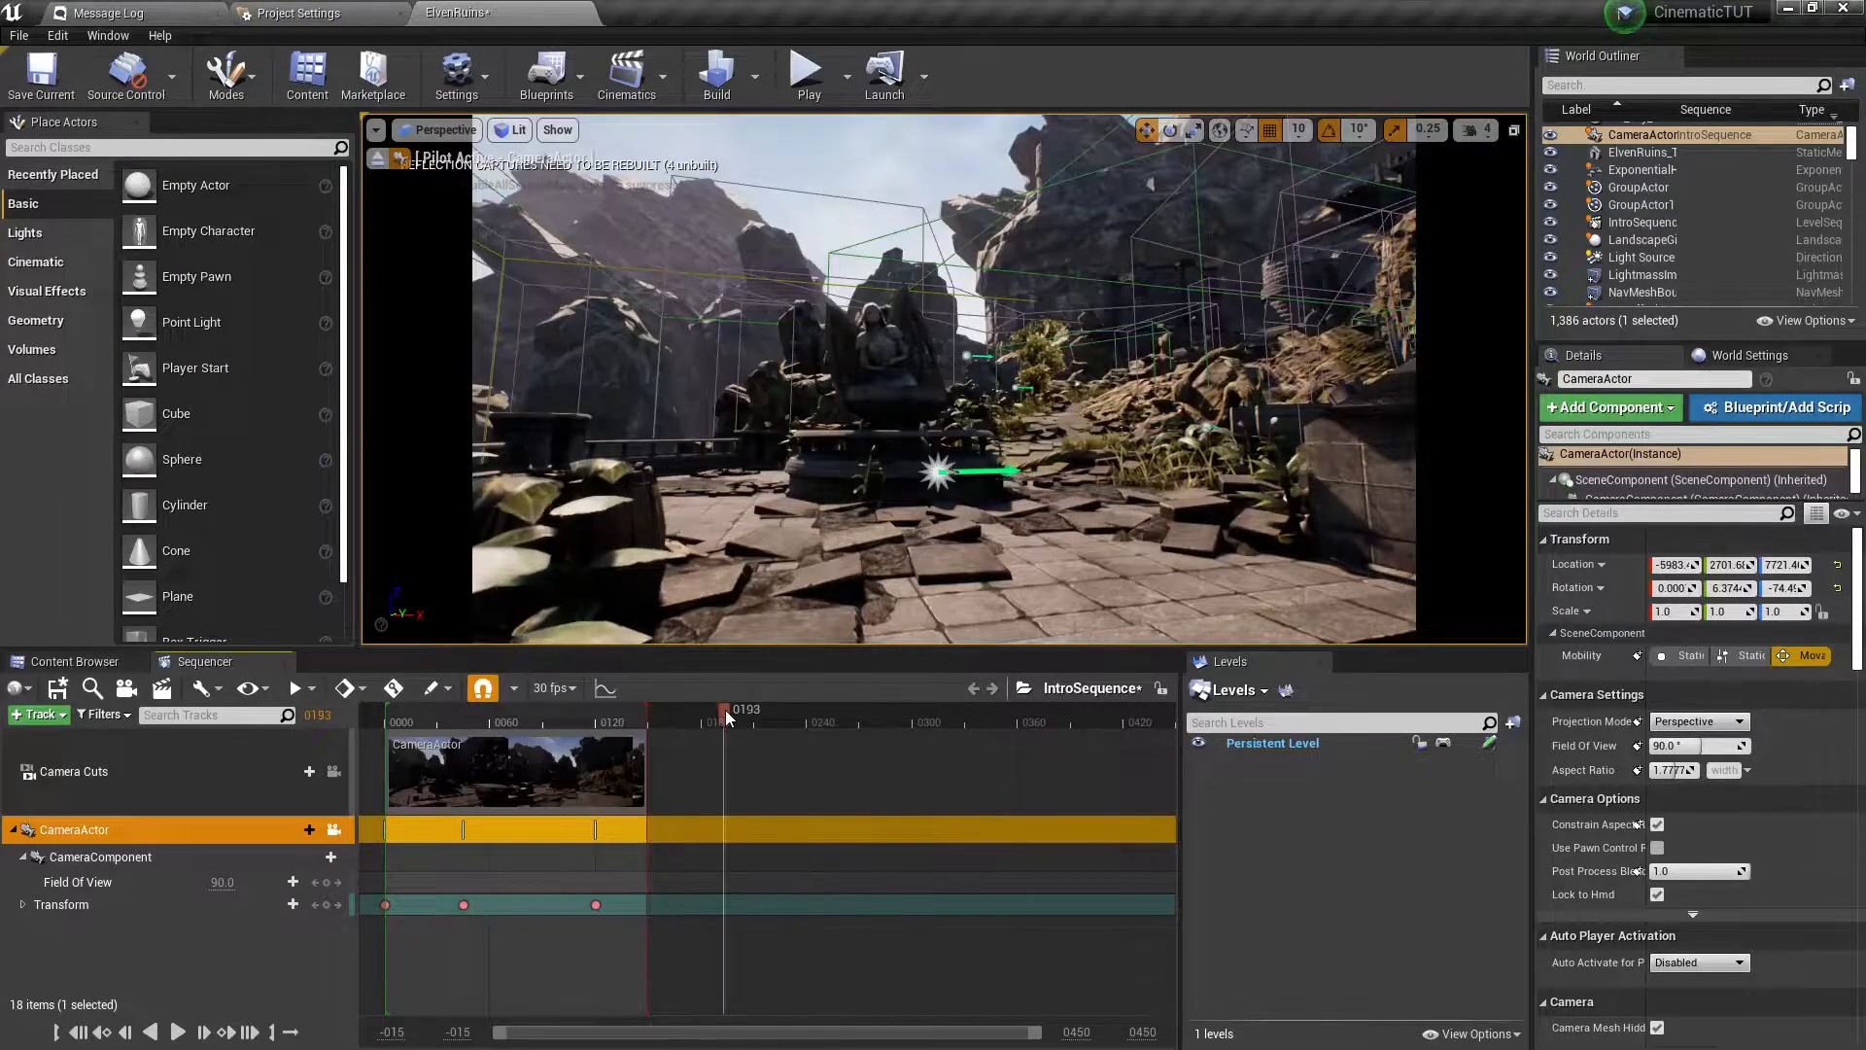
drag(725, 709, 616, 826)
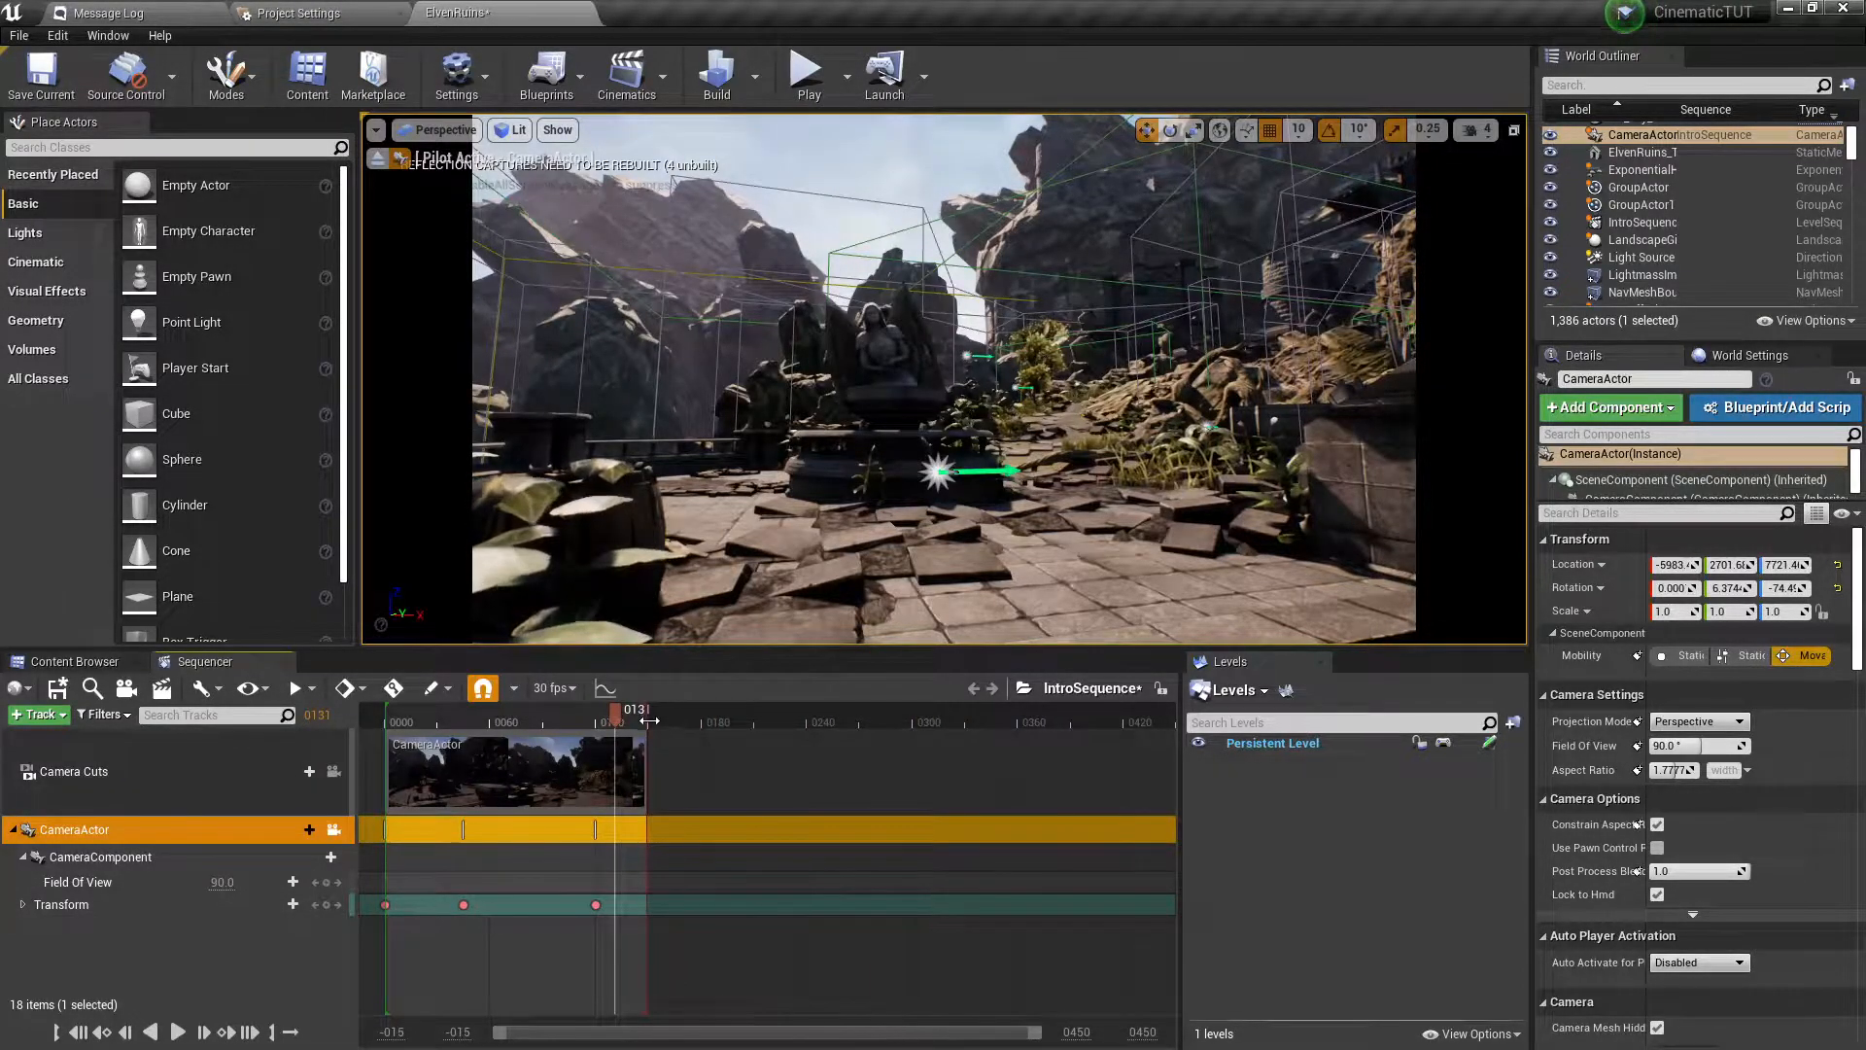
drag(612, 720, 560, 714)
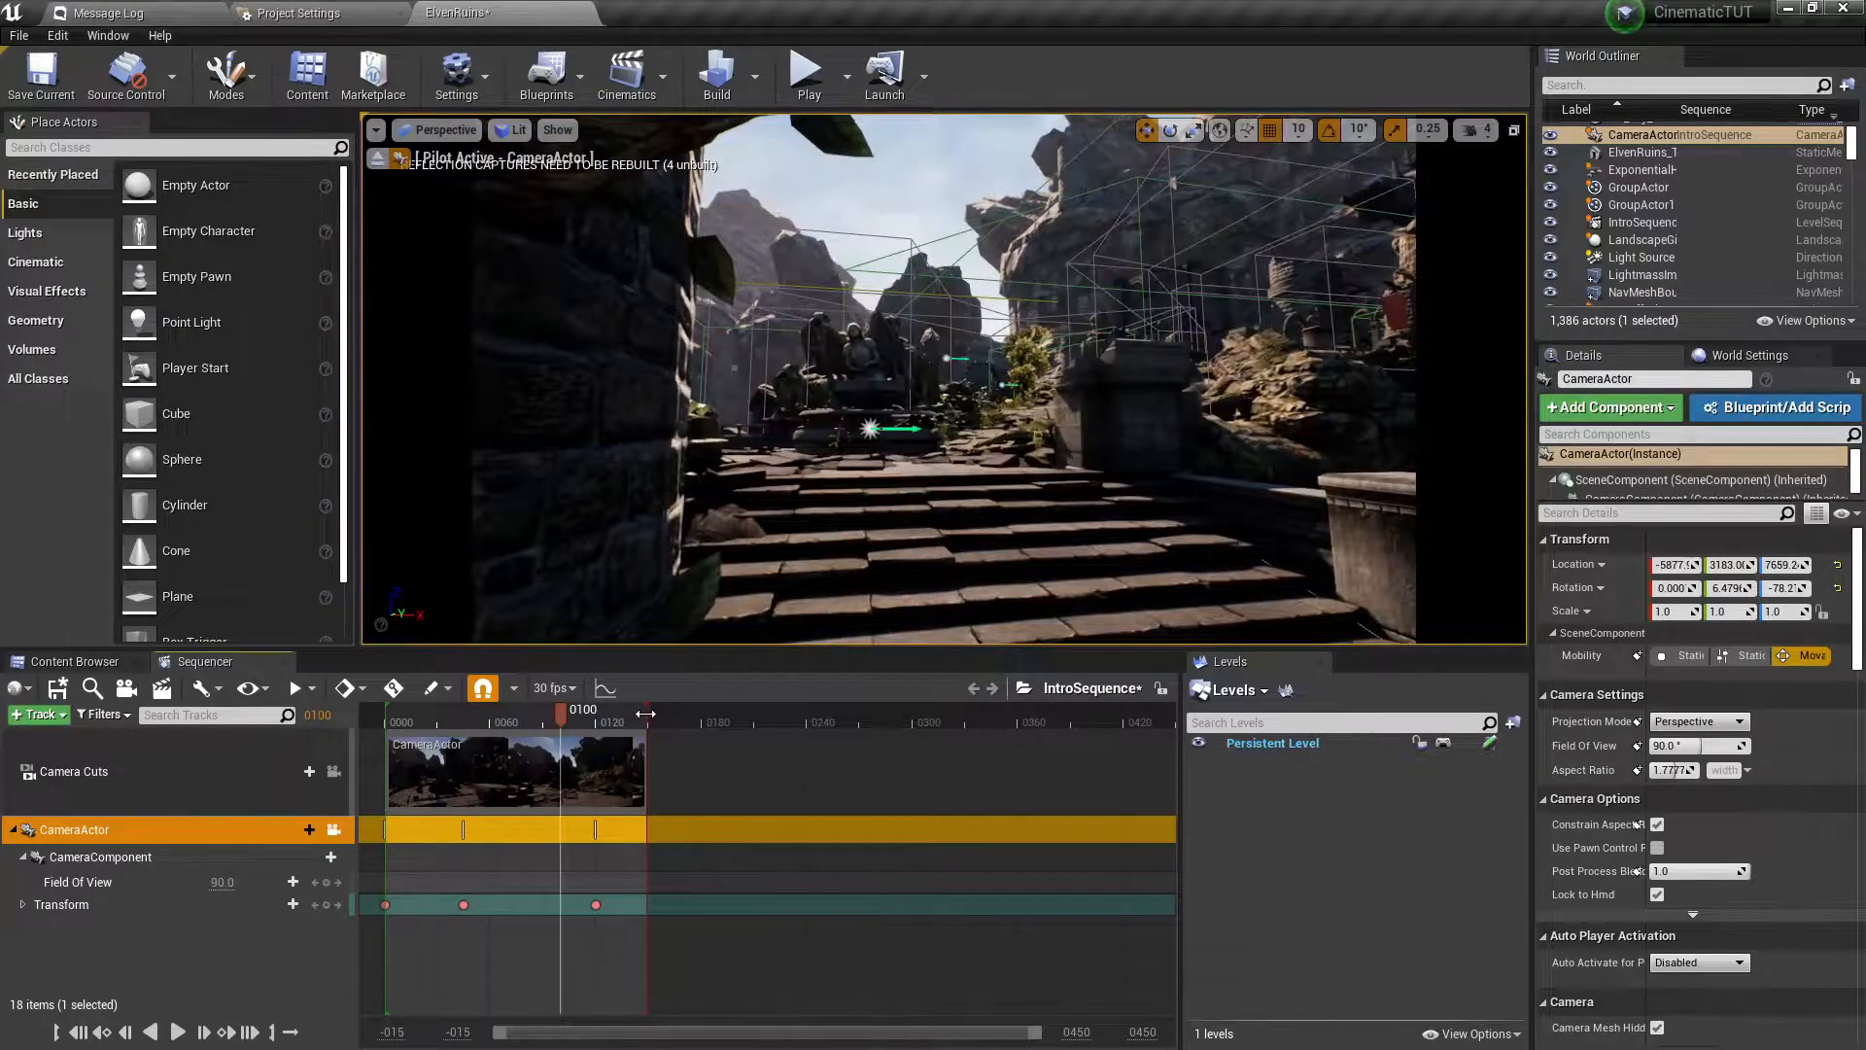
mouse_move(653, 723)
mouse_down()
mouse_move(706, 721)
mouse_move(626, 721)
mouse_move(1038, 721)
mouse_move(703, 729)
mouse_move(928, 752)
mouse_move(1017, 750)
mouse_move(1004, 710)
mouse_move(1125, 730)
mouse_up()
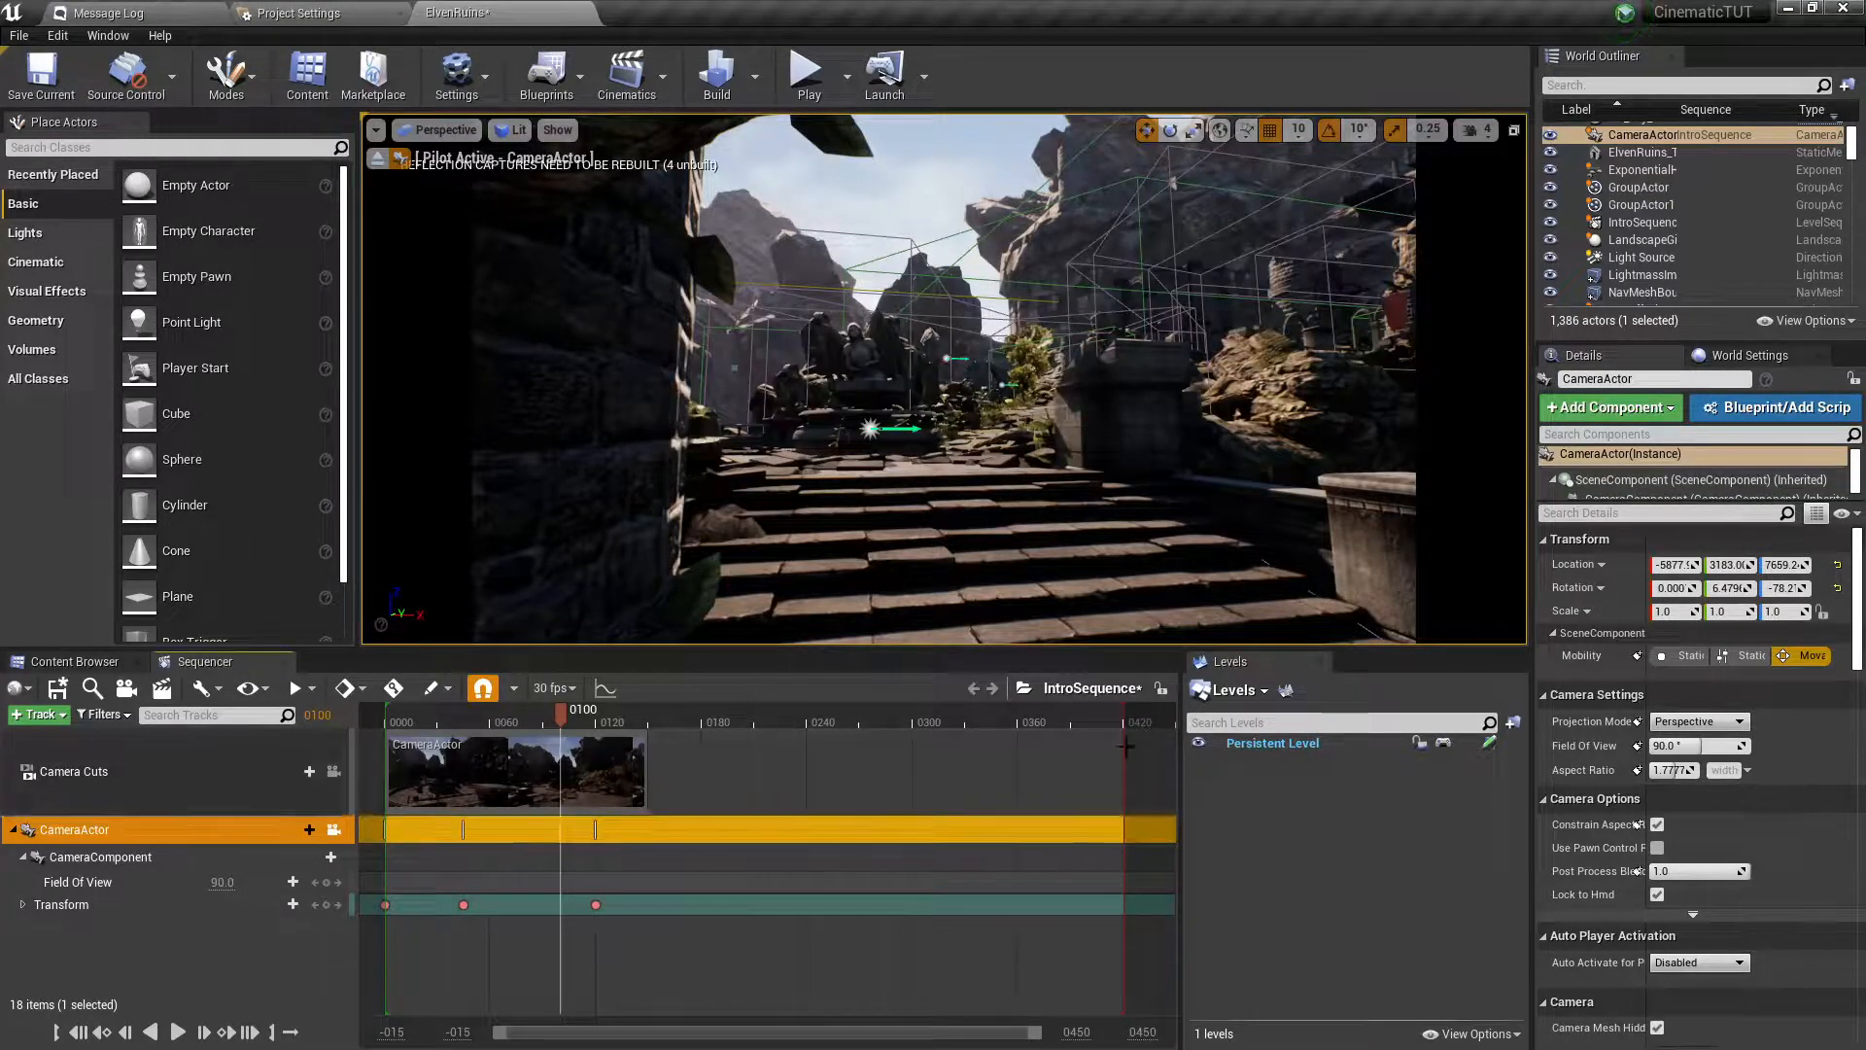
Go to the CameraActor's Transform key at frame 120 and try flying the camera past the statue toward the rocky path.
drag(563, 724, 572, 812)
click(539, 829)
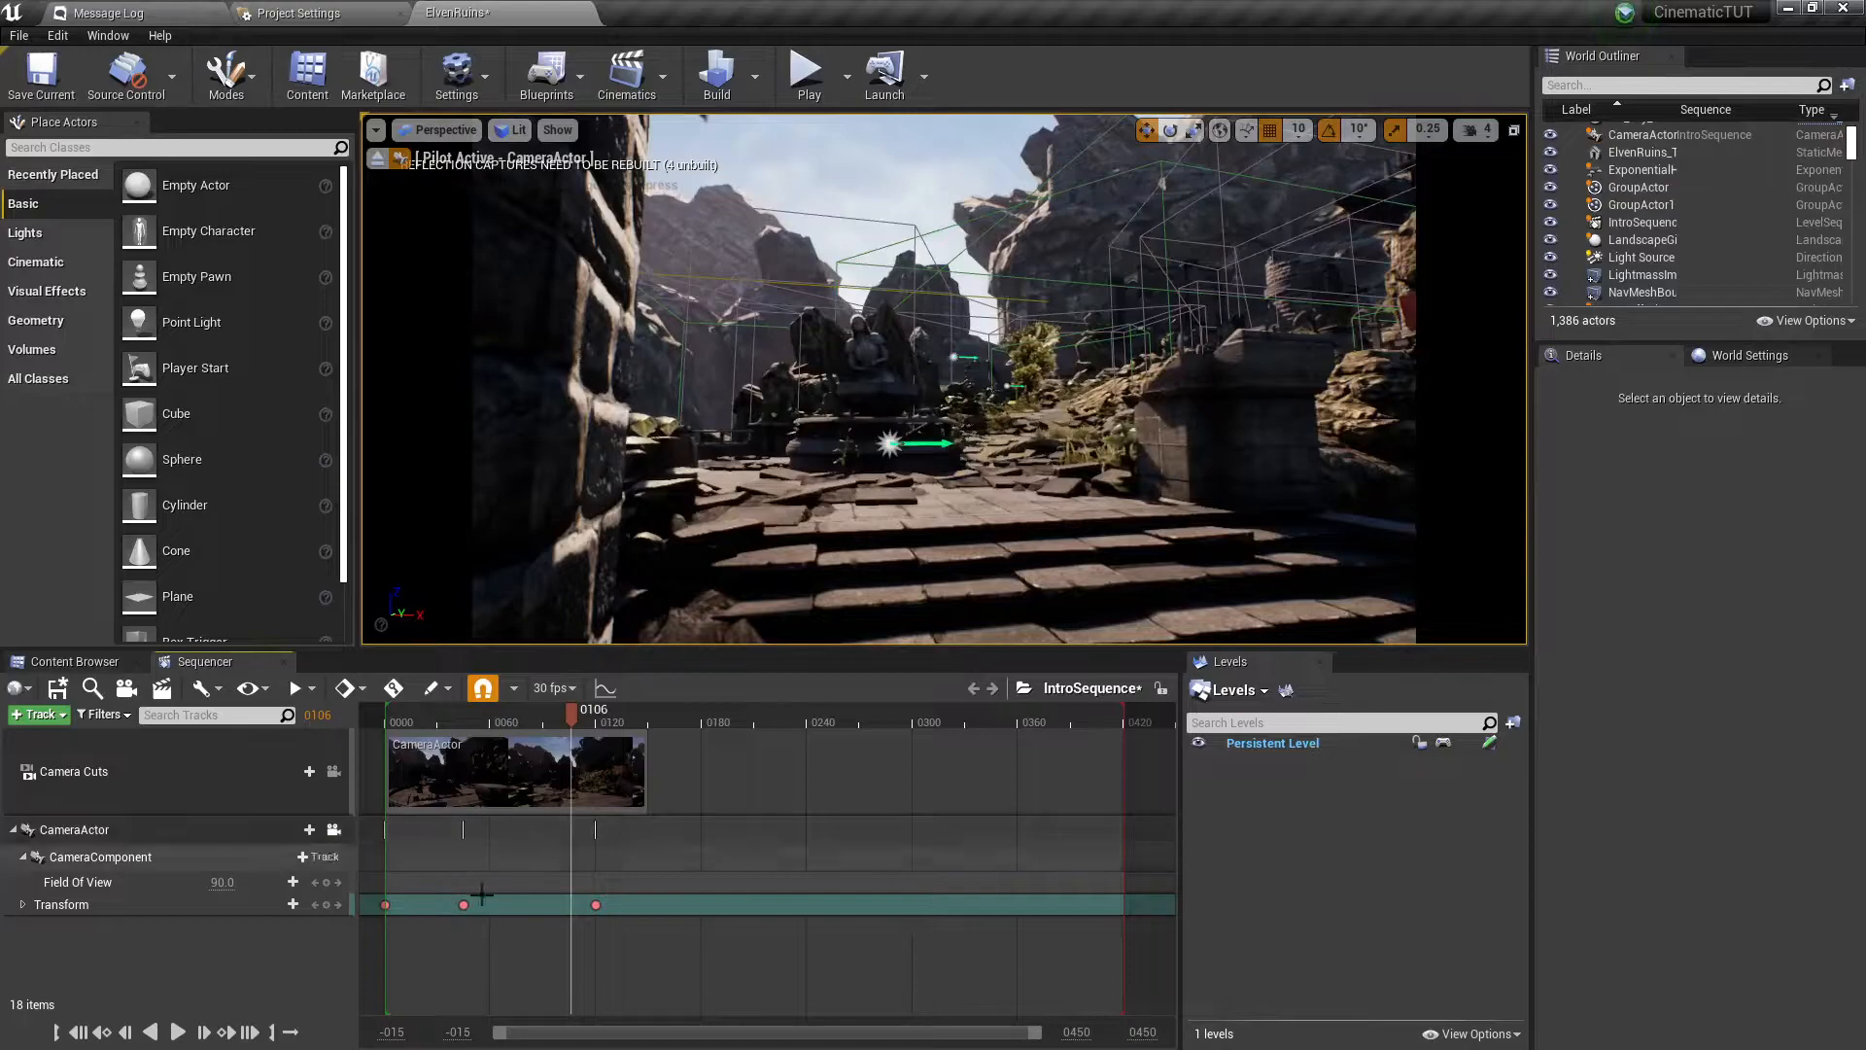
click(337, 904)
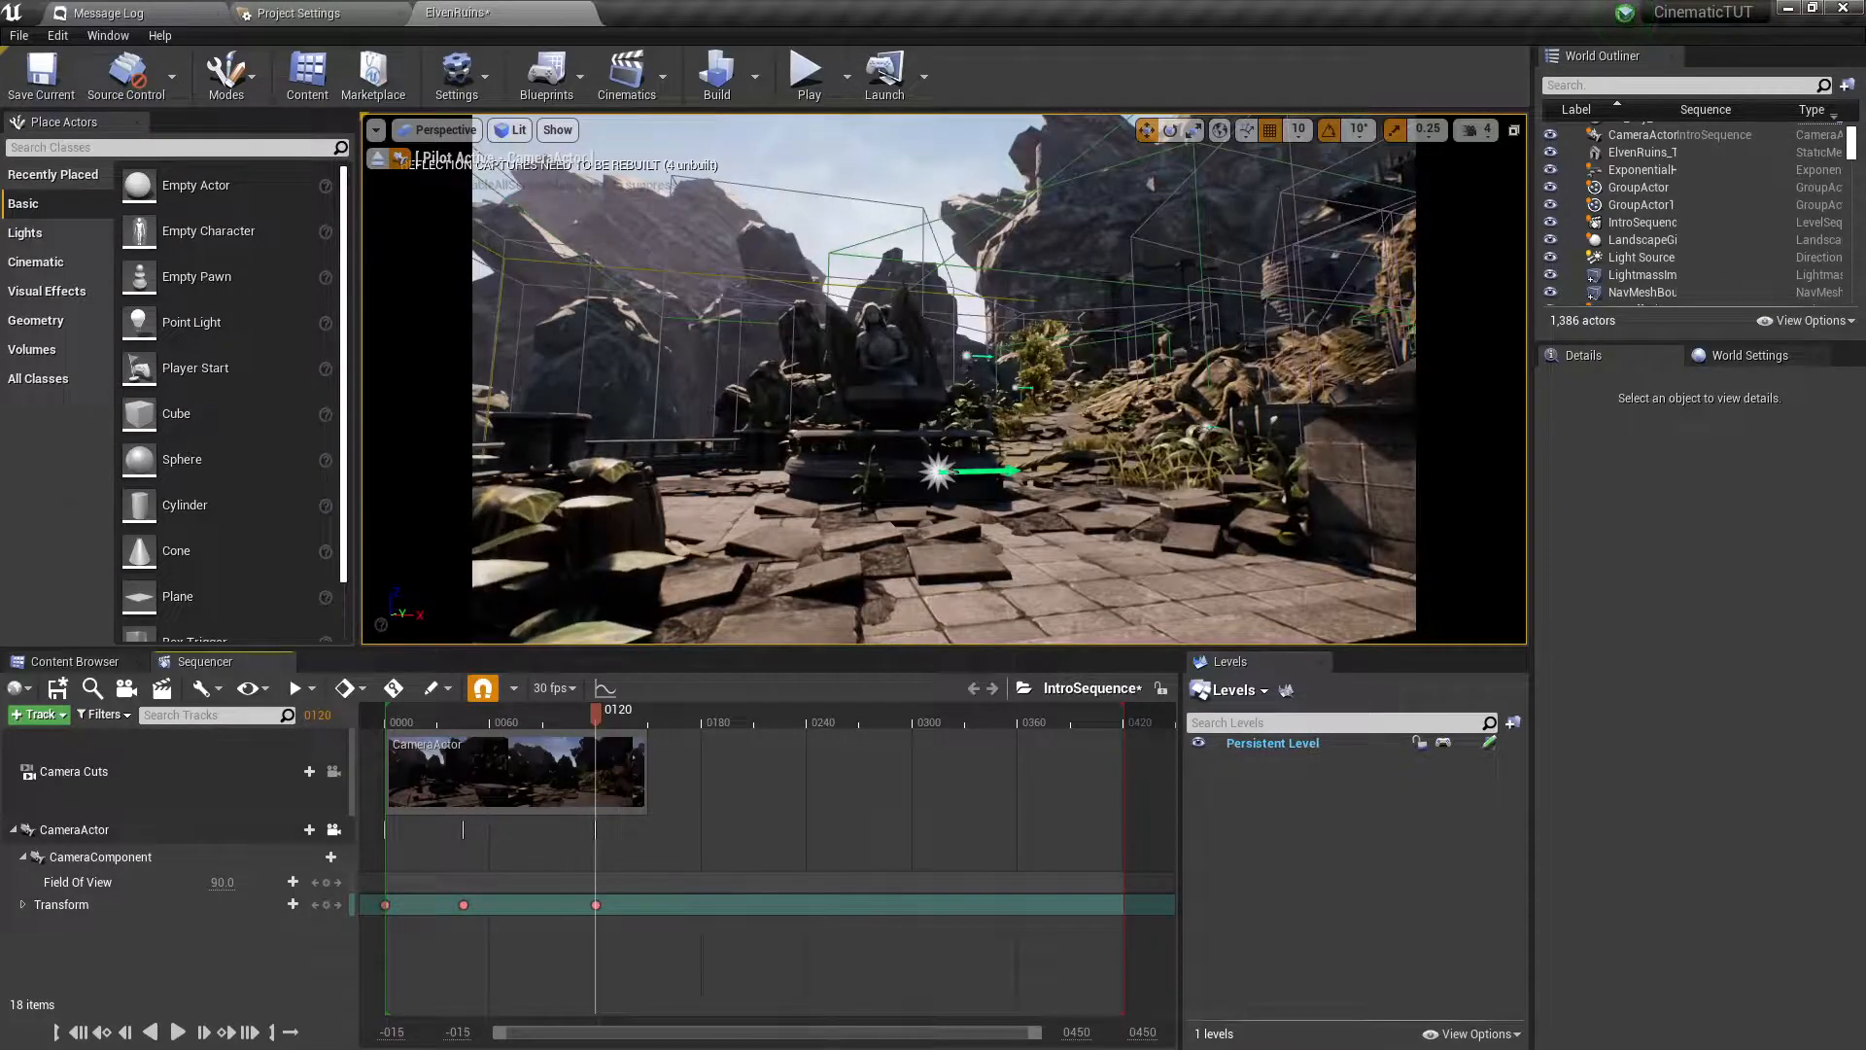
right_drag(777, 389, 861, 390)
key(w)
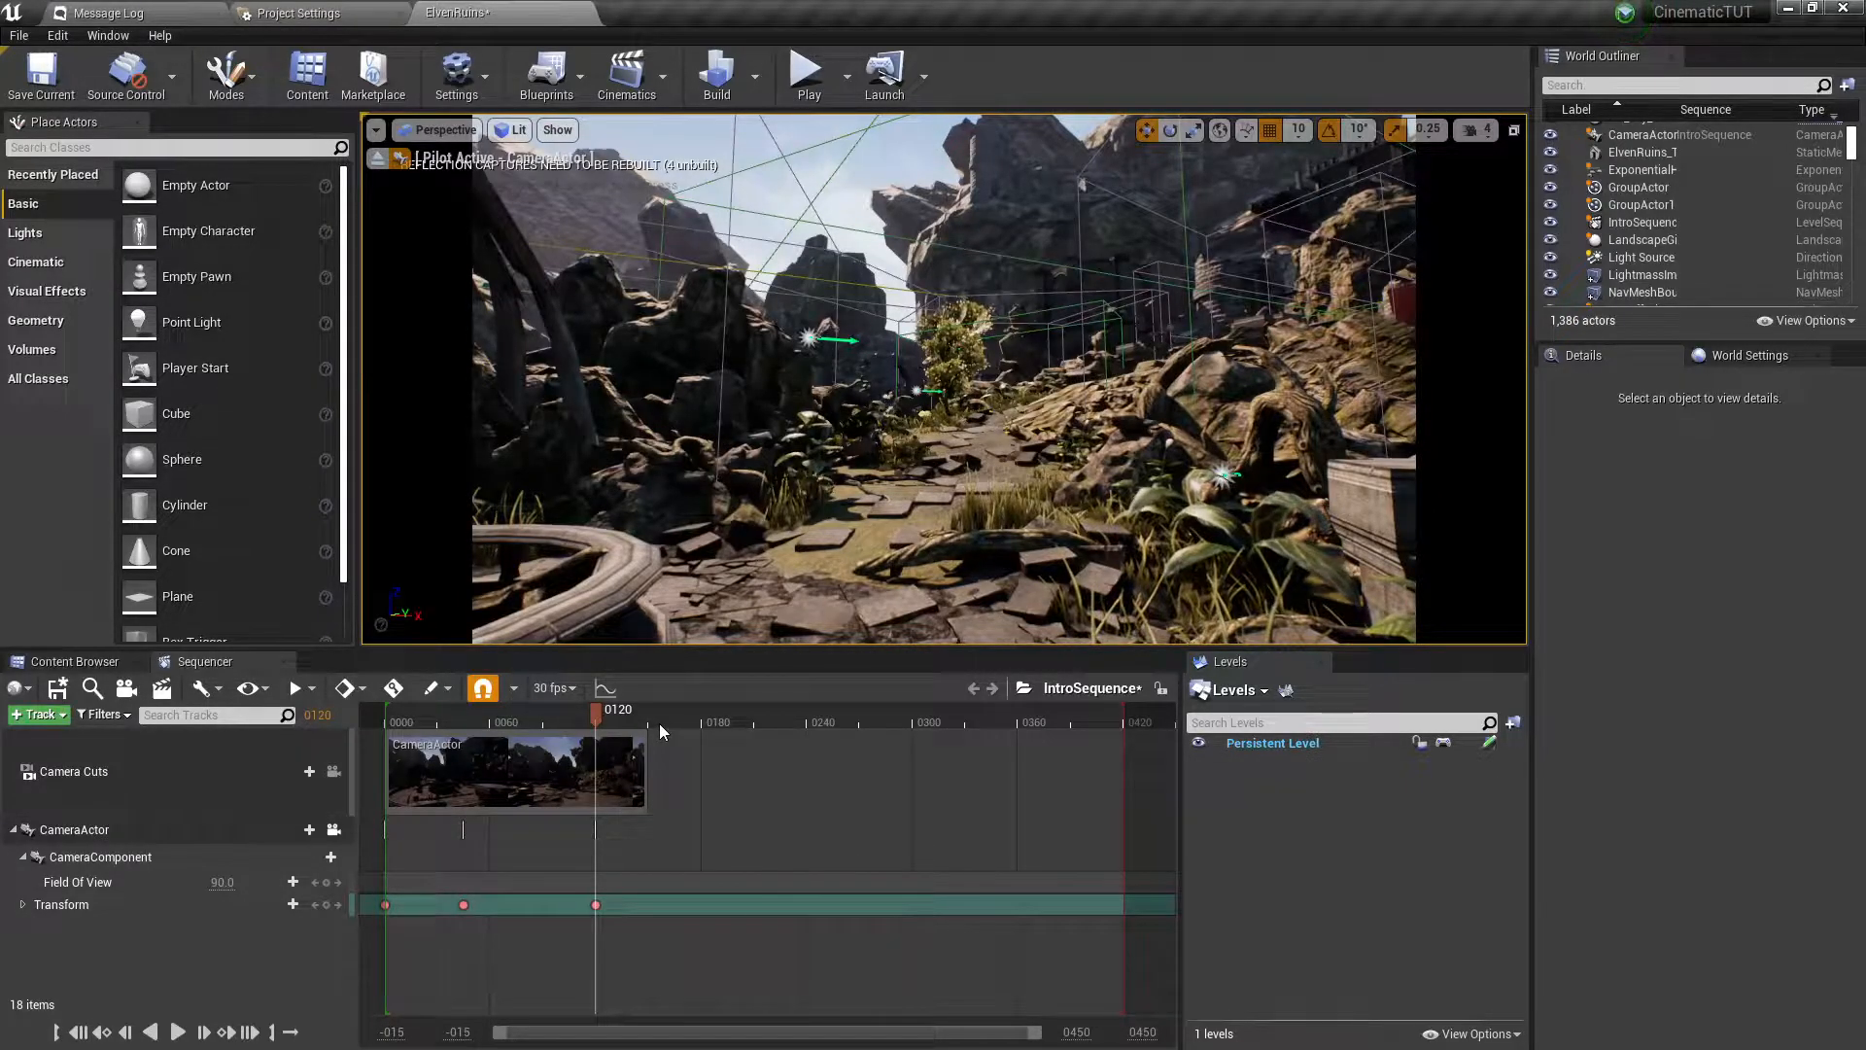
Switch the sequence's time display from frames to seconds.
click(567, 689)
mouse_move(587, 606)
click(768, 604)
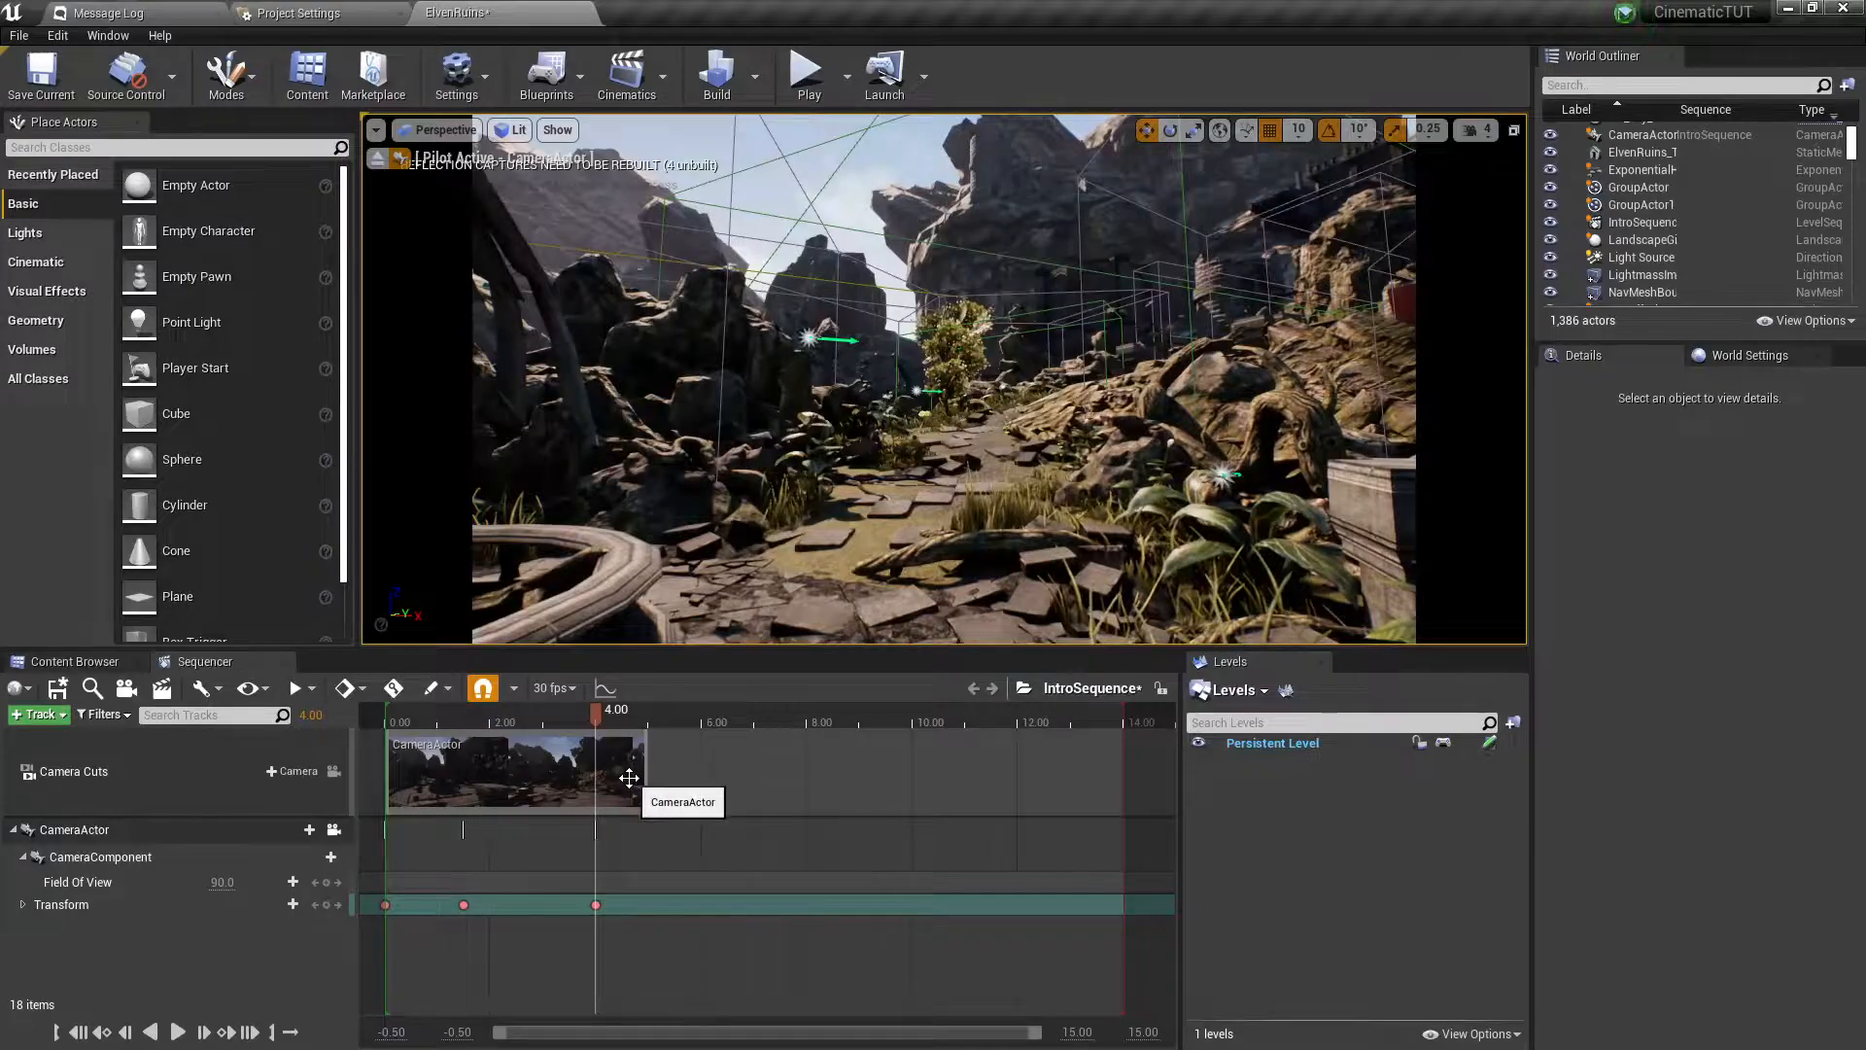
At 5.50 seconds, fly the camera past the statue to face the rocky path and add a Transform key.
drag(599, 712, 598, 750)
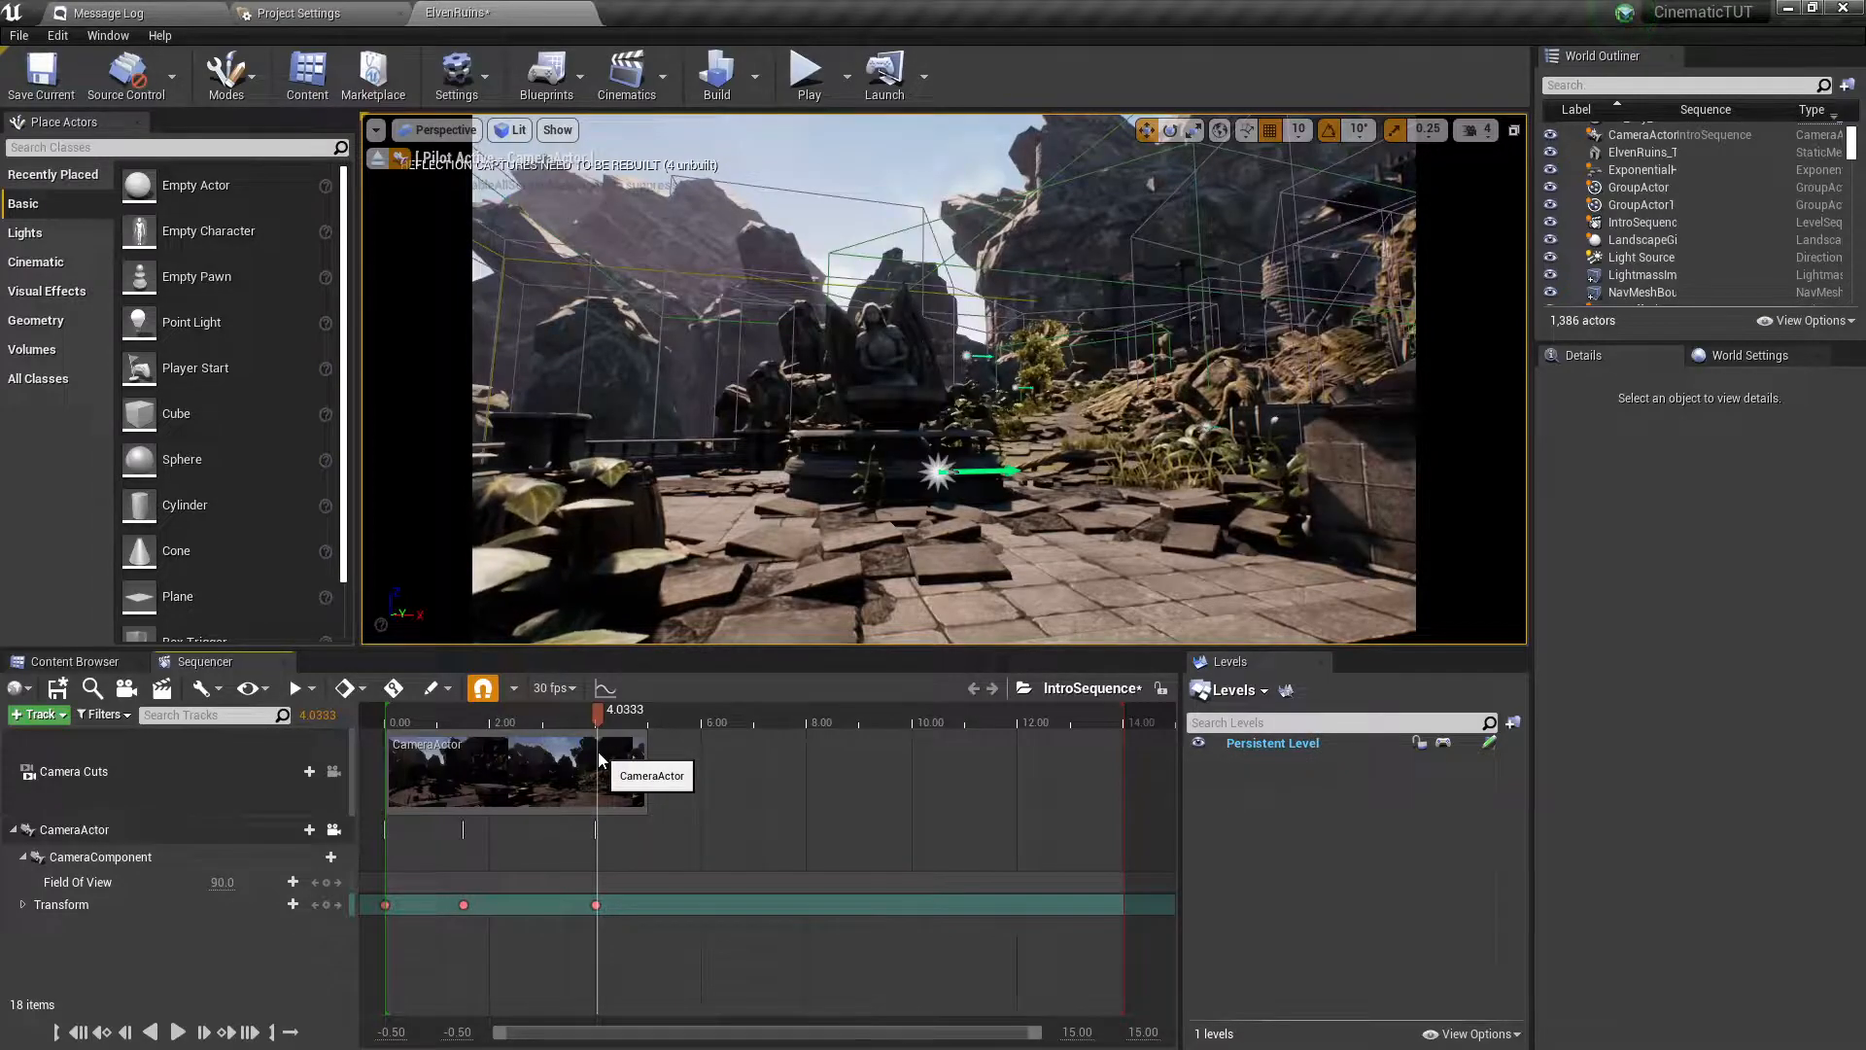
drag(597, 751, 675, 757)
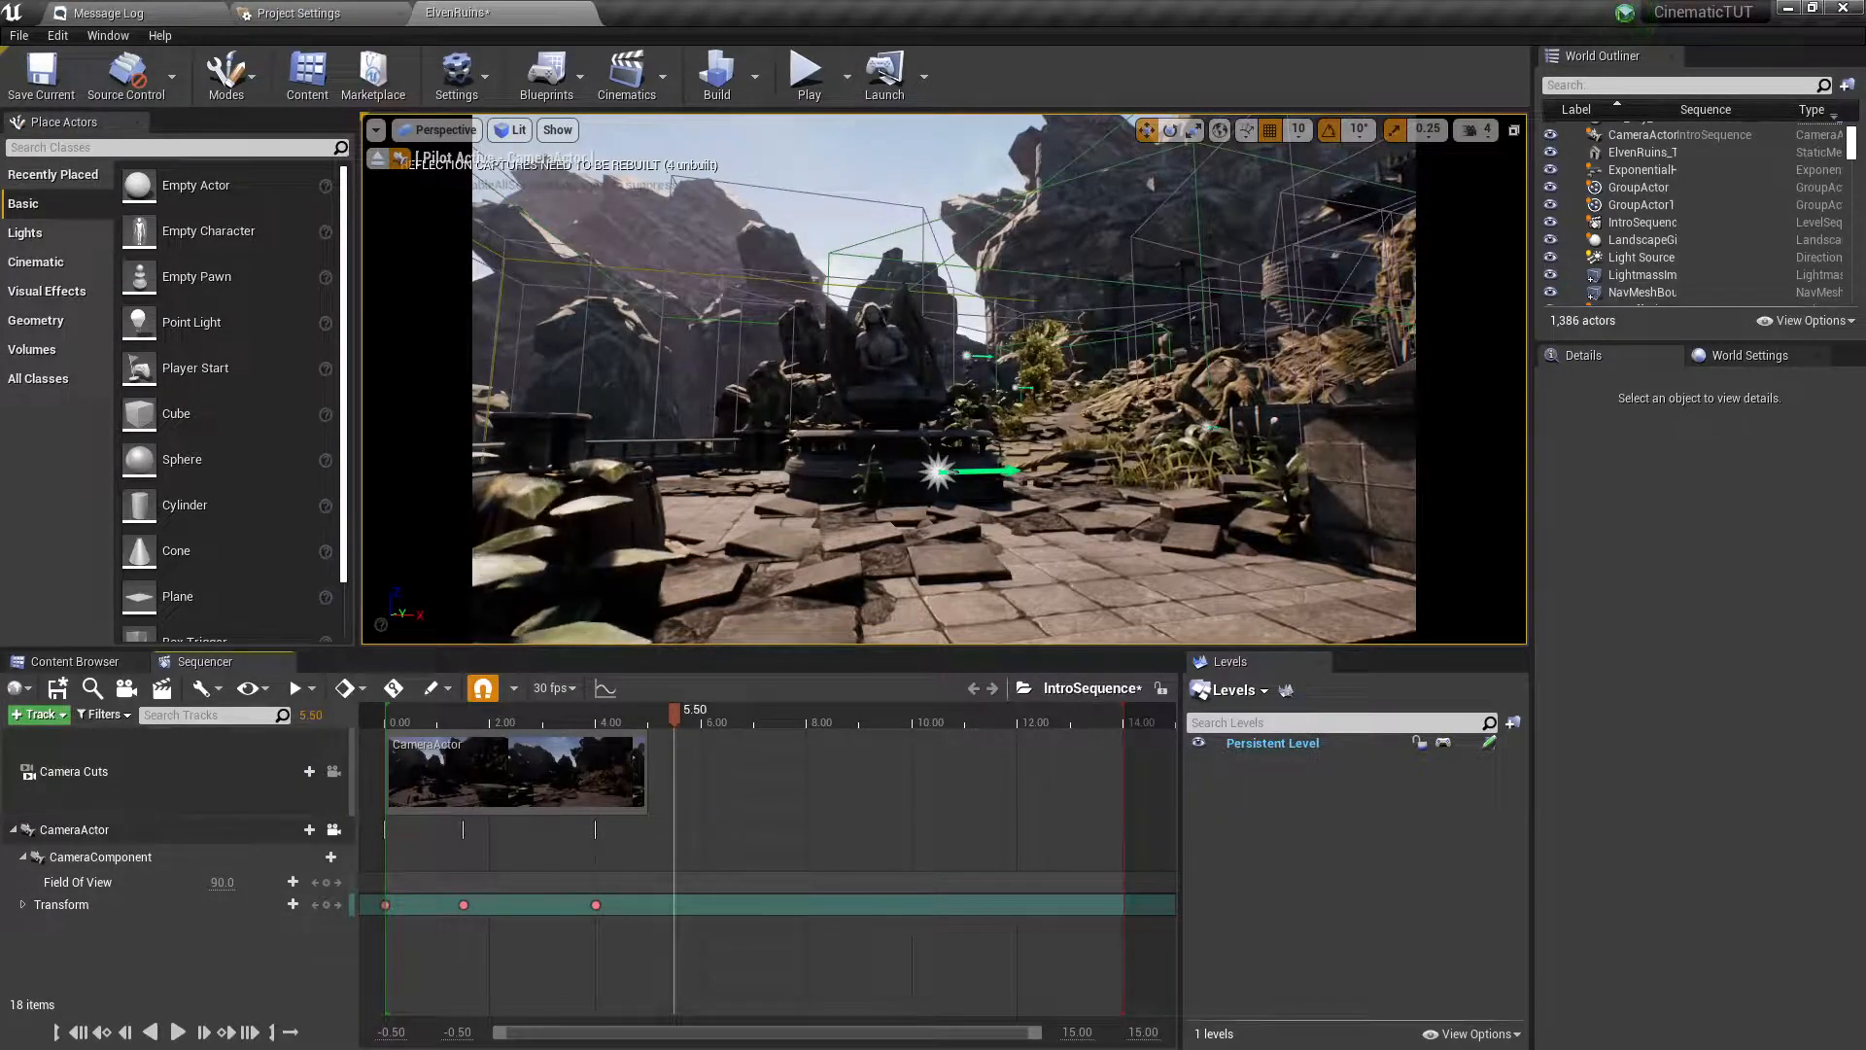
right_drag(943, 388, 1001, 379)
key(w)
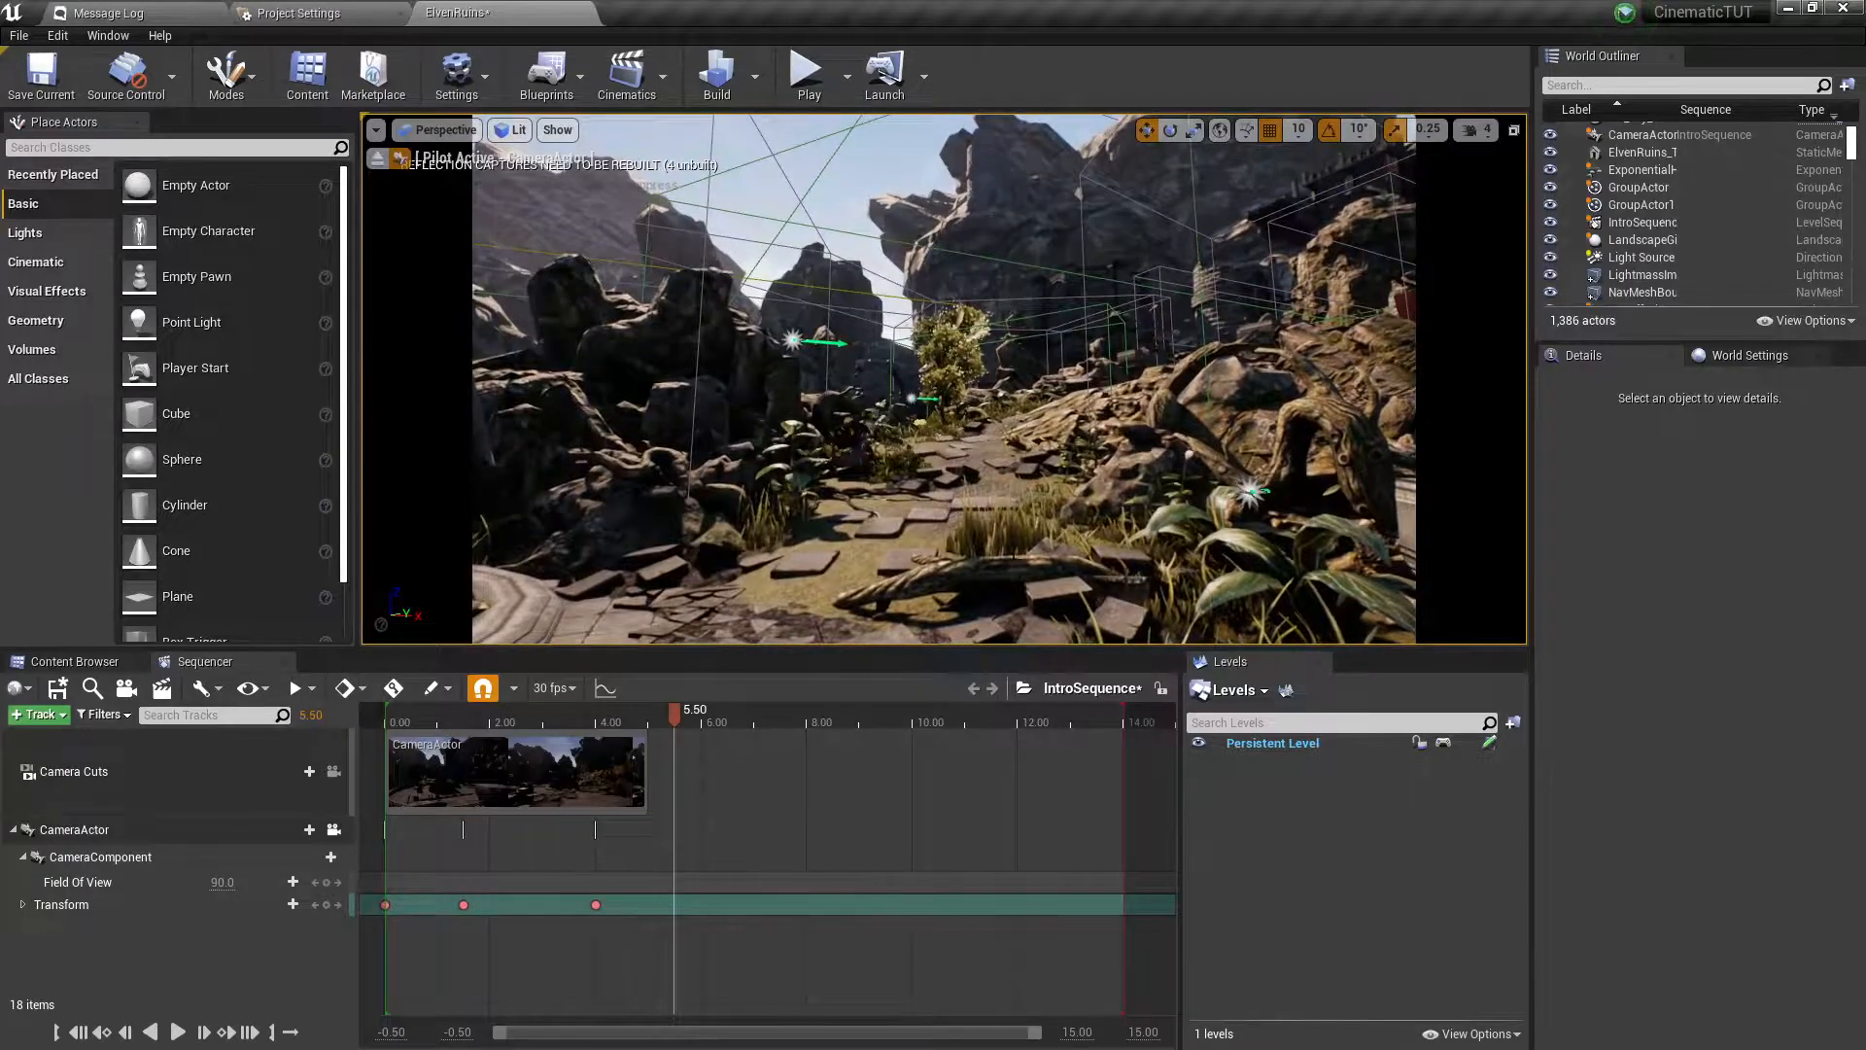
click(327, 905)
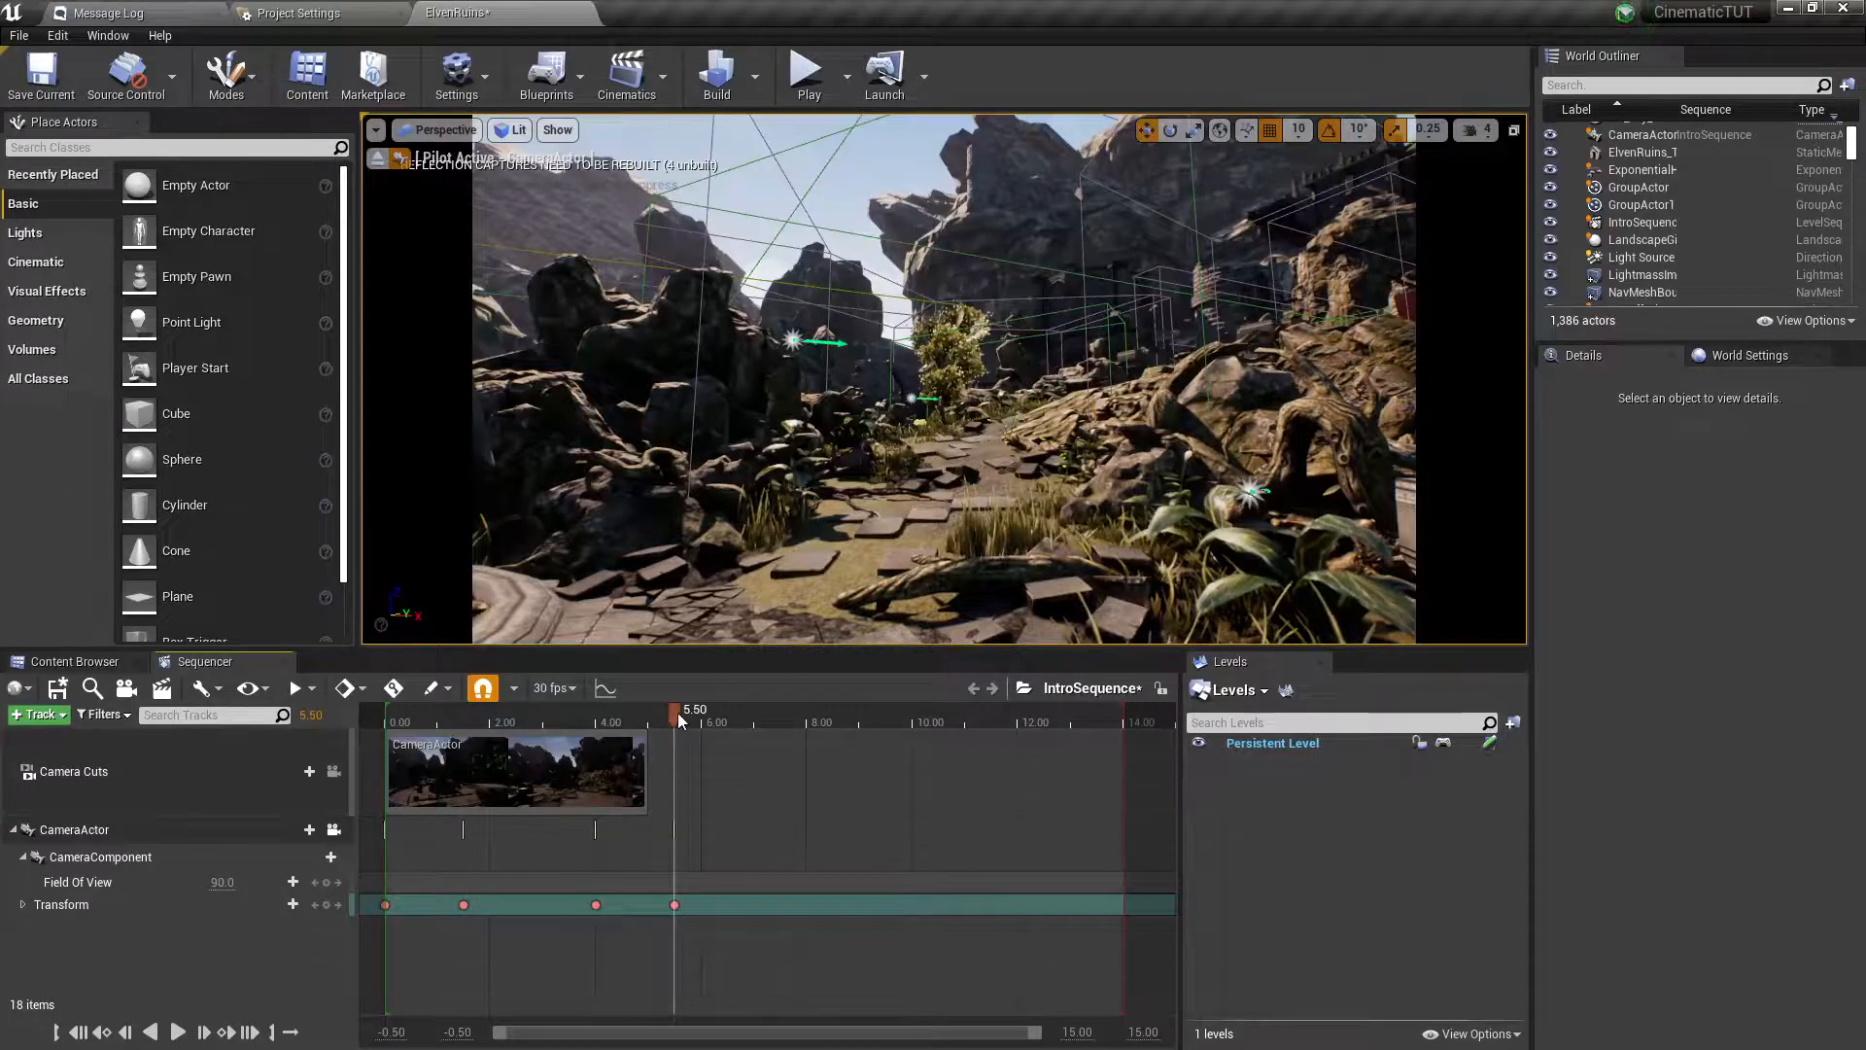
At 8.00 seconds, fly and turn the camera to face the stone stairs and ruined castle gate, and add a Transform key.
drag(672, 714, 807, 709)
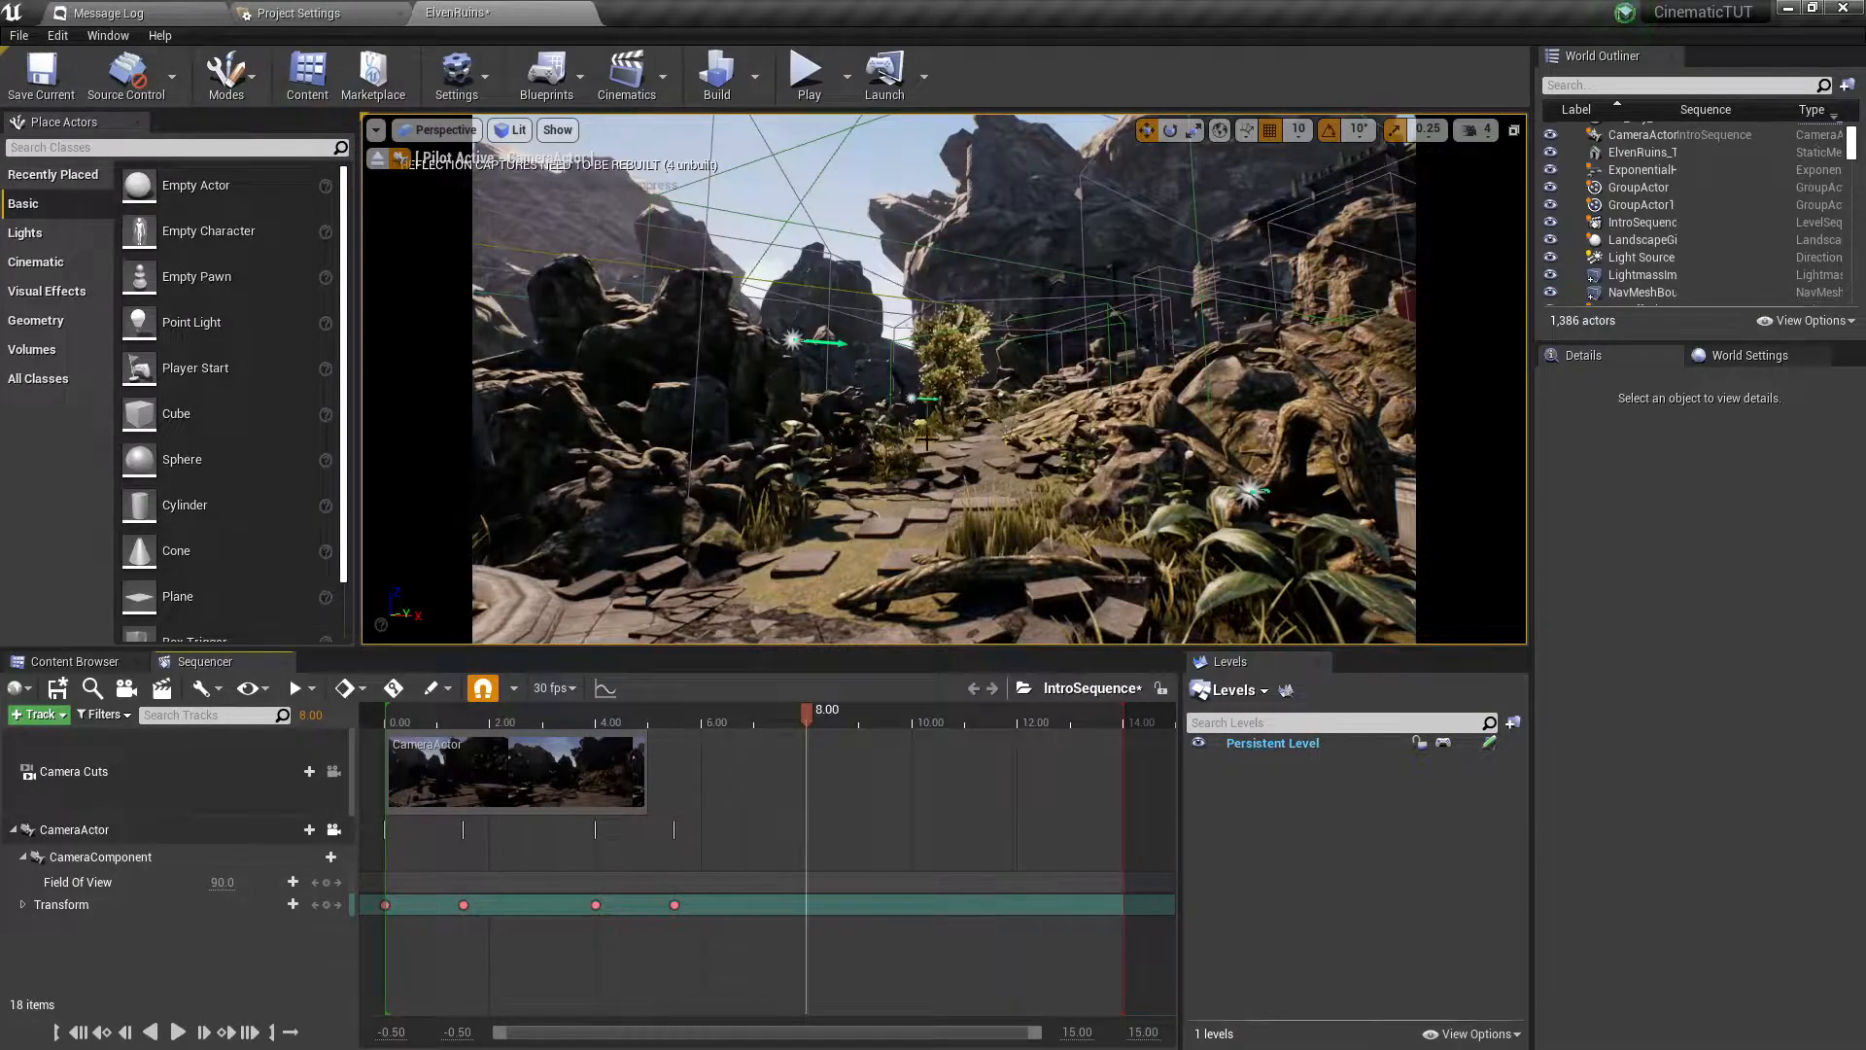
key(w)
right_drag(923, 497, 1220, 496)
key(d)
key(a)
key(d)
key(d)
key(w)
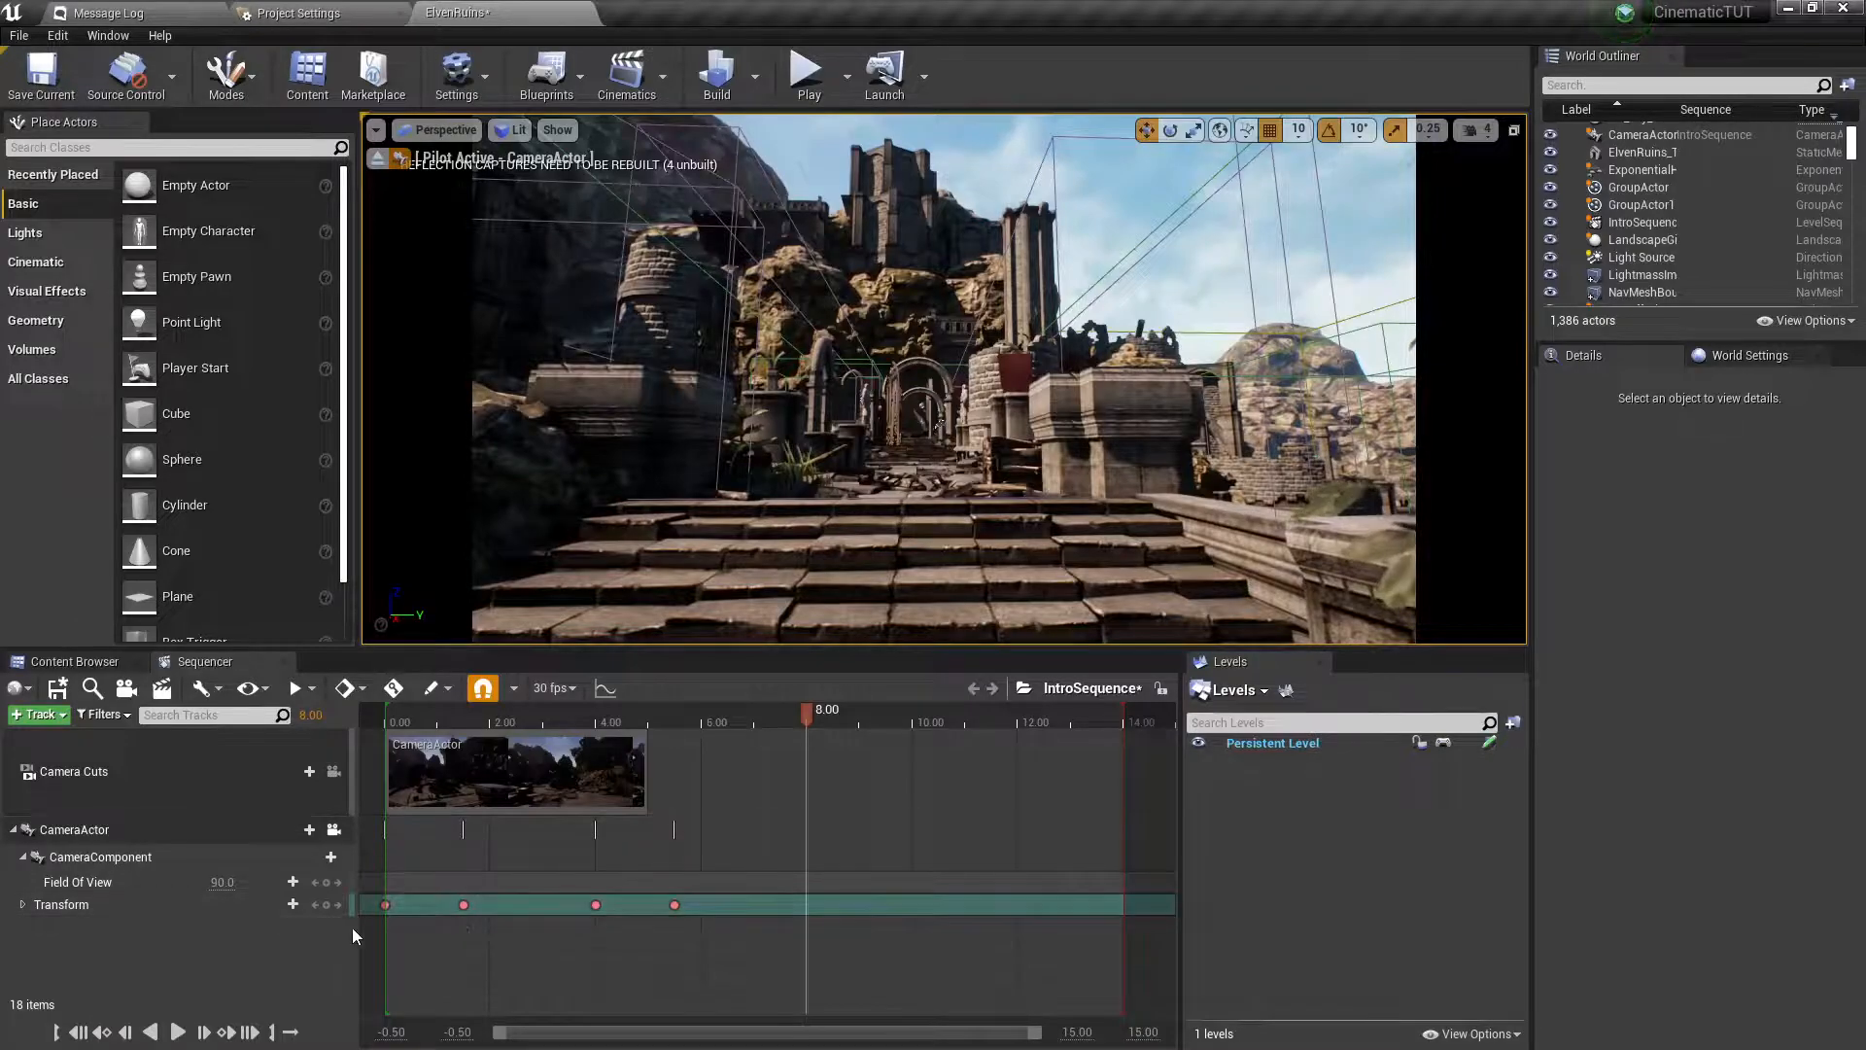
click(327, 906)
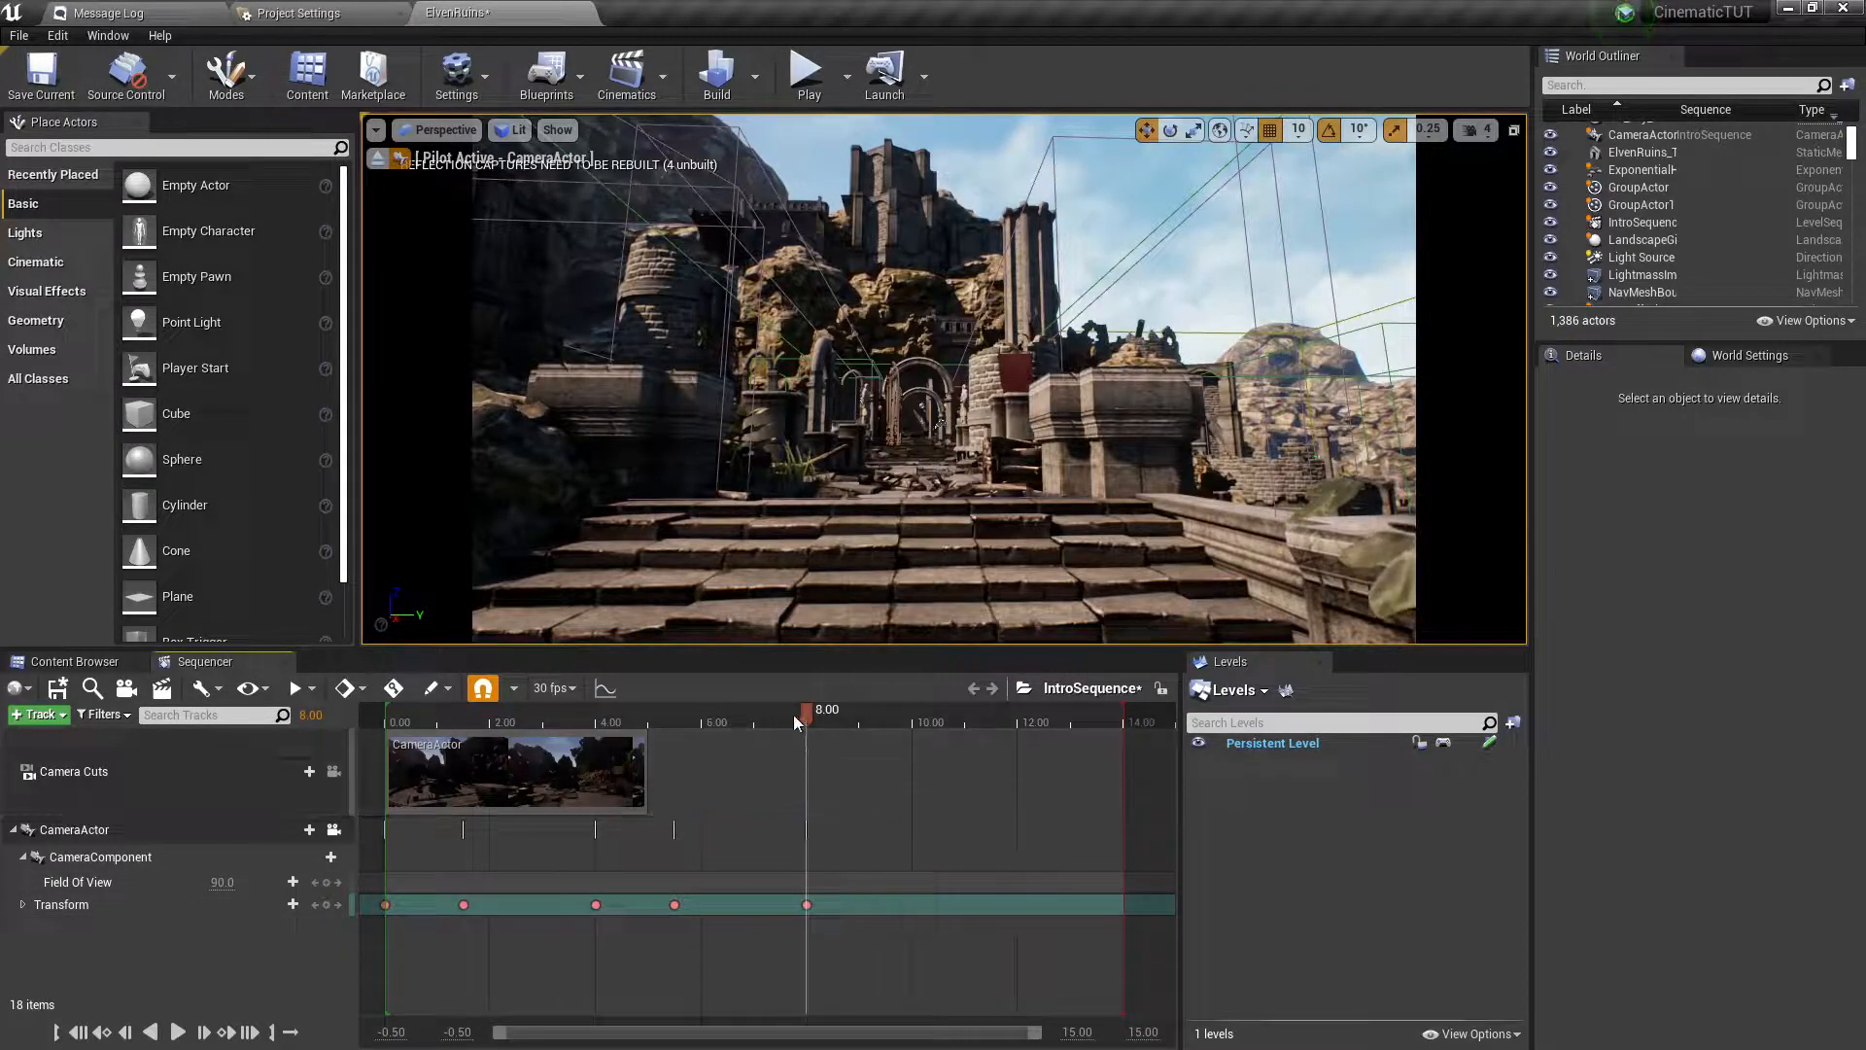
At 10.00 seconds, fly the camera up the stairs to the archway flanked by two statues and add a Transform key.
drag(807, 720, 917, 732)
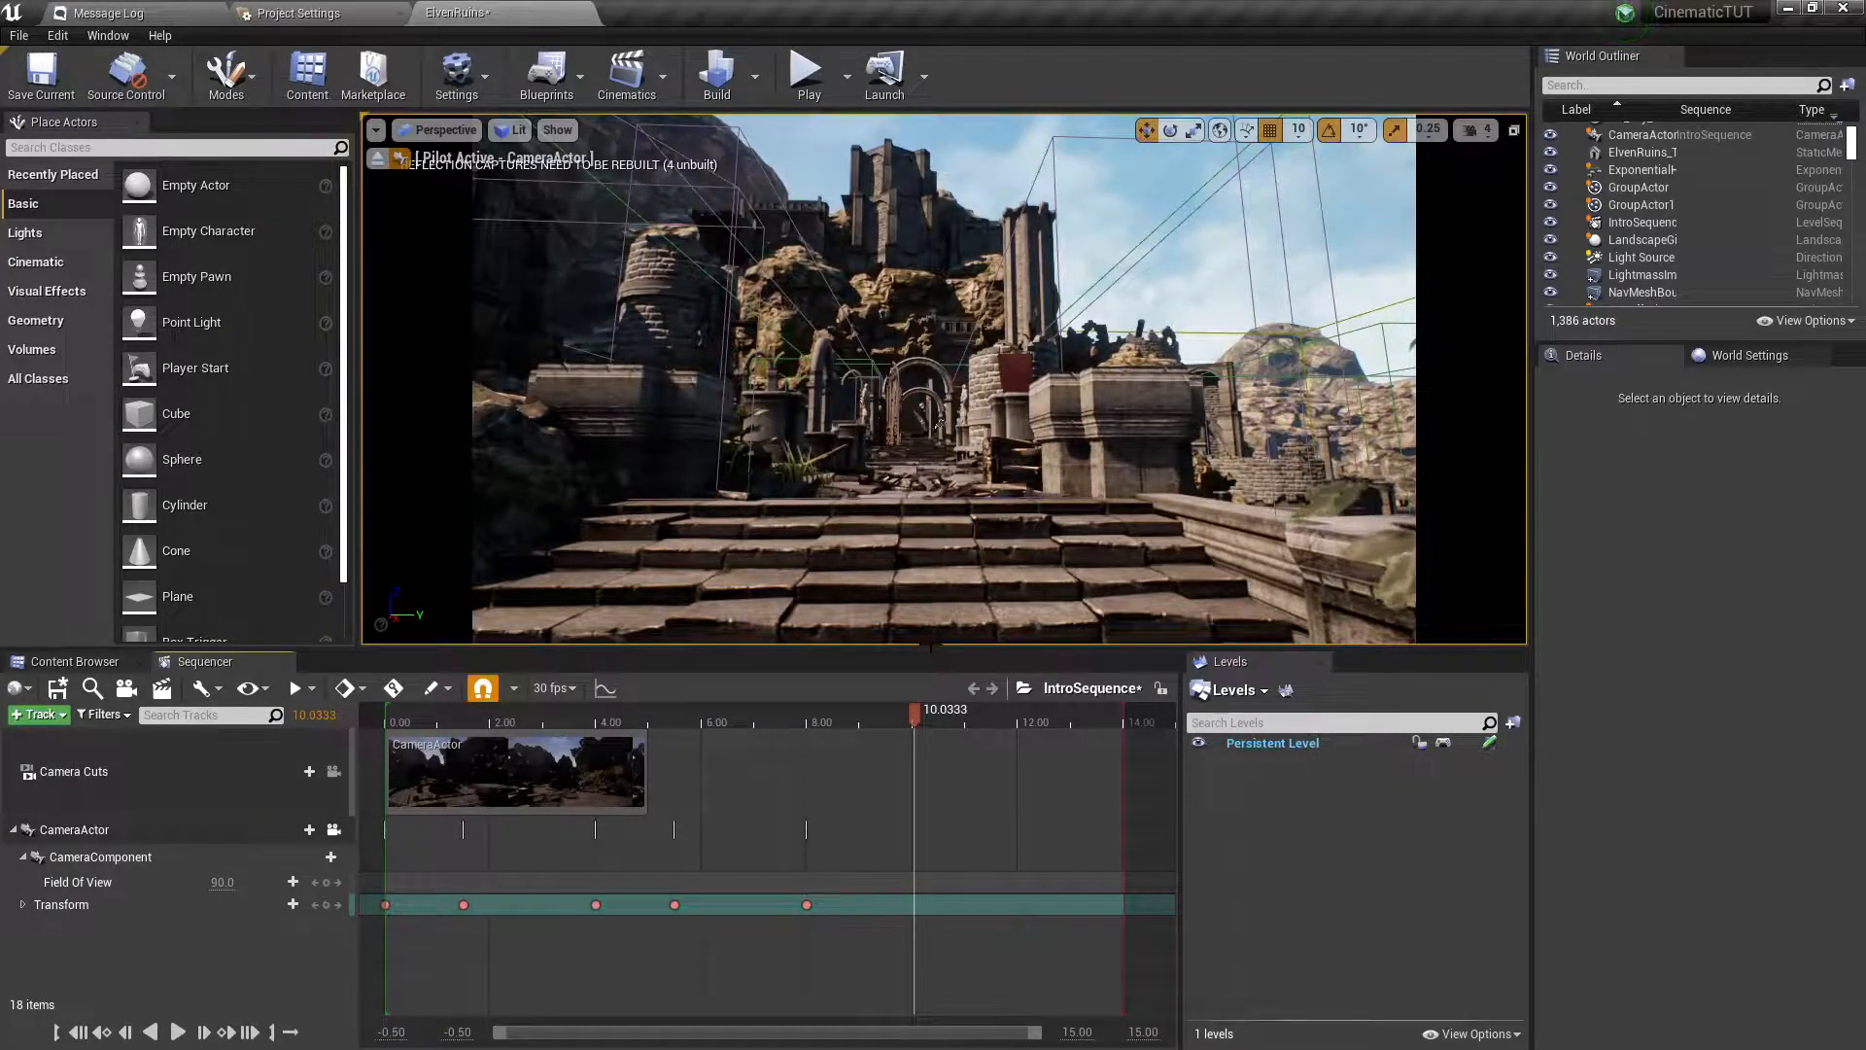
drag(912, 714, 912, 717)
right_click(913, 717)
key(Escape)
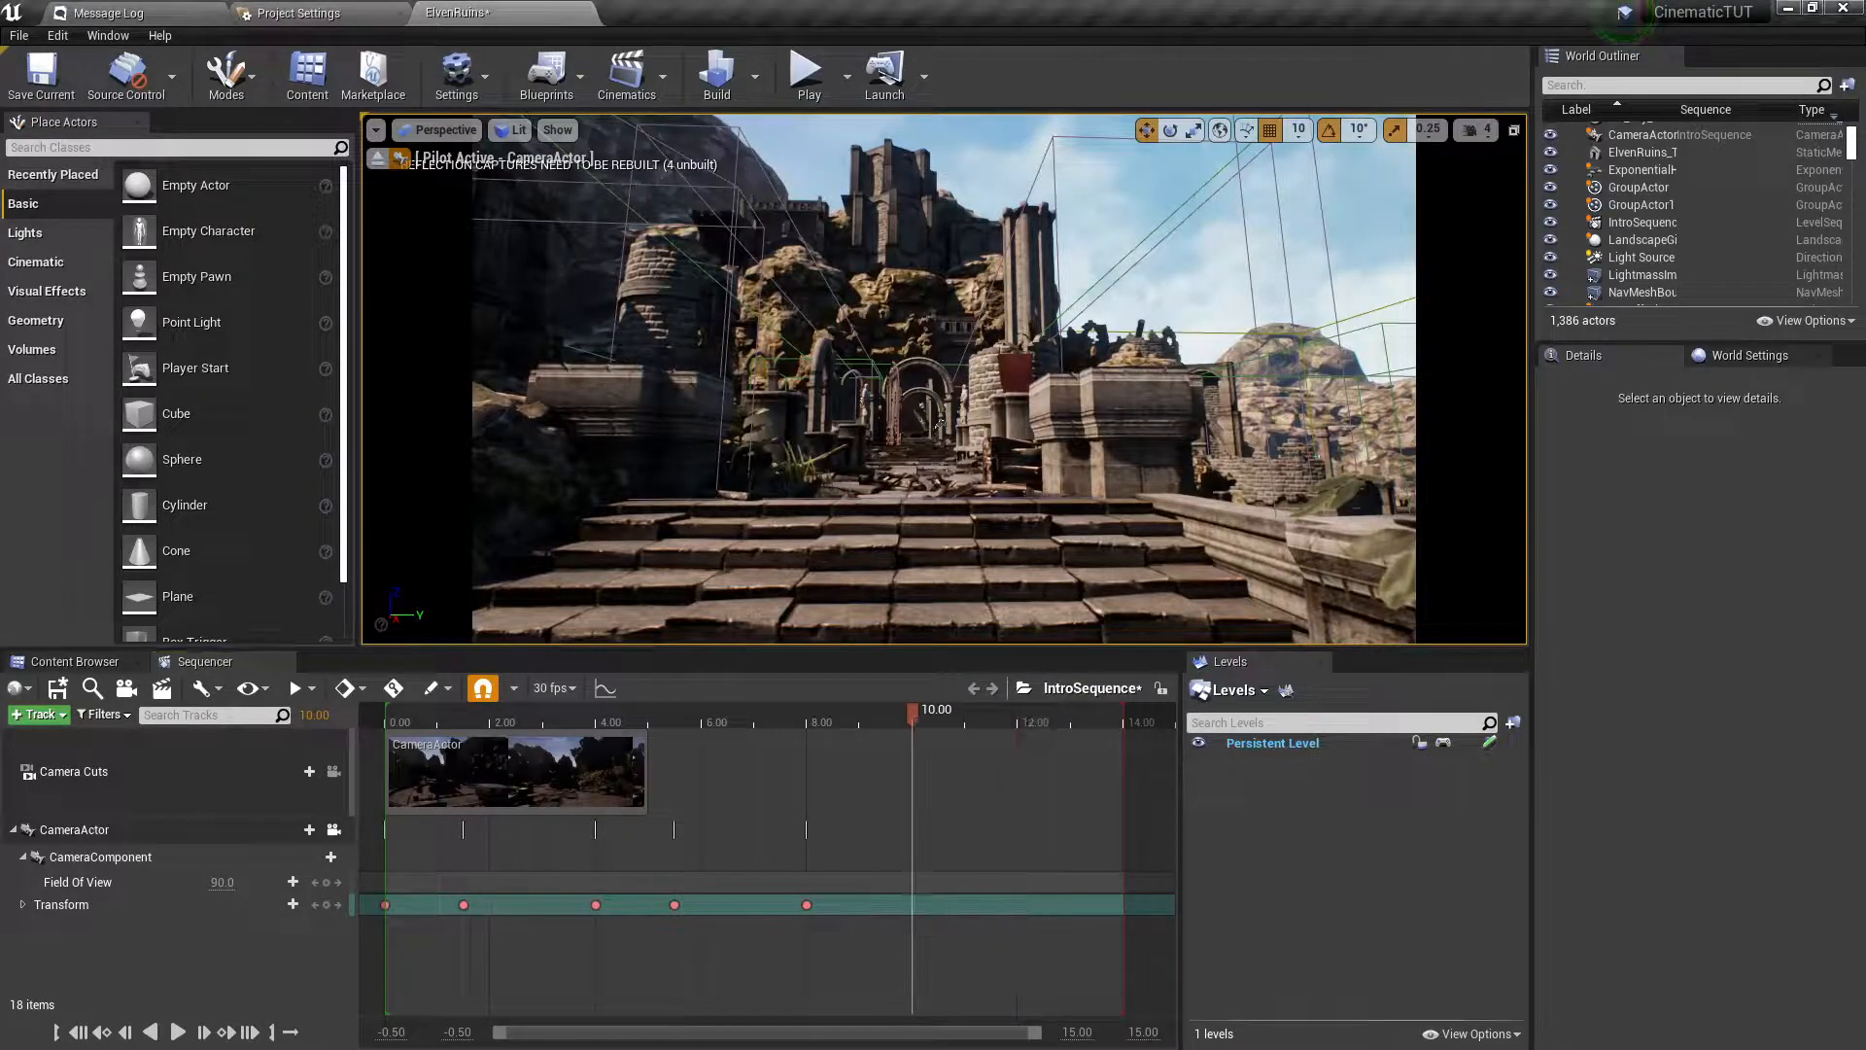
click(573, 544)
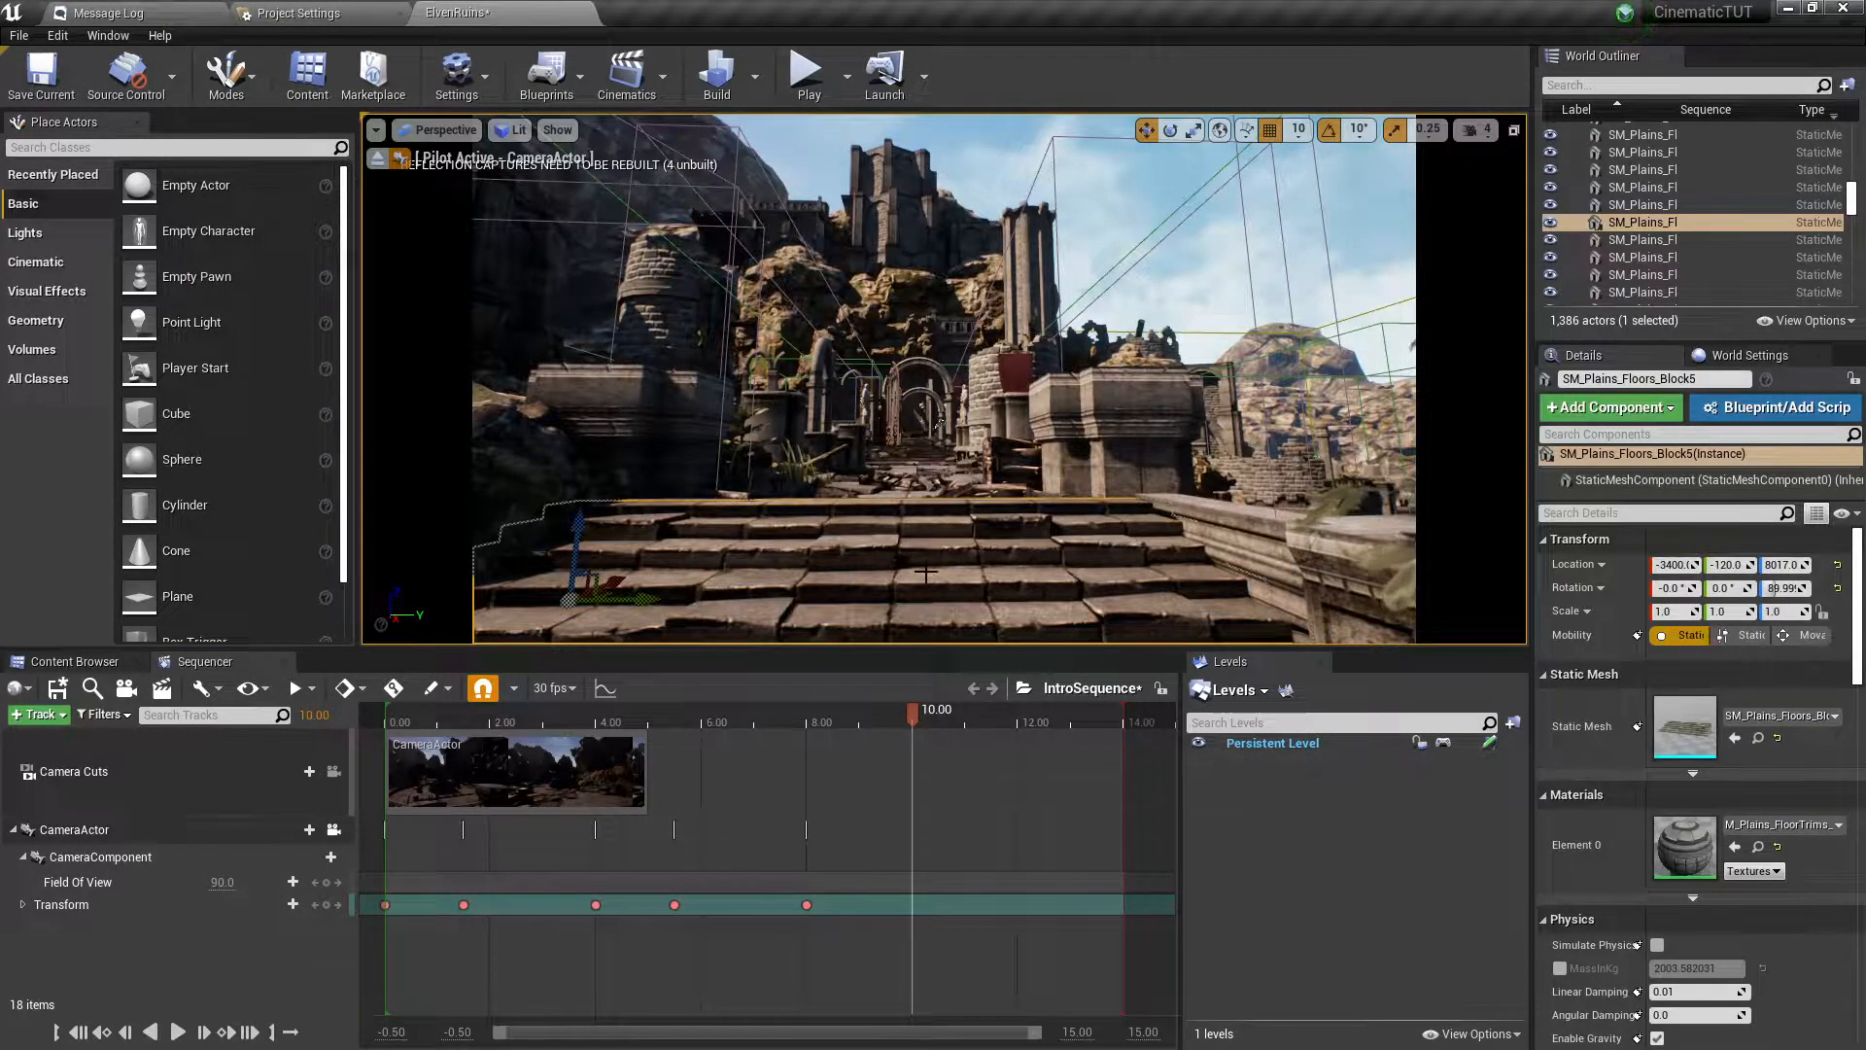
scroll(939, 421, up, 10)
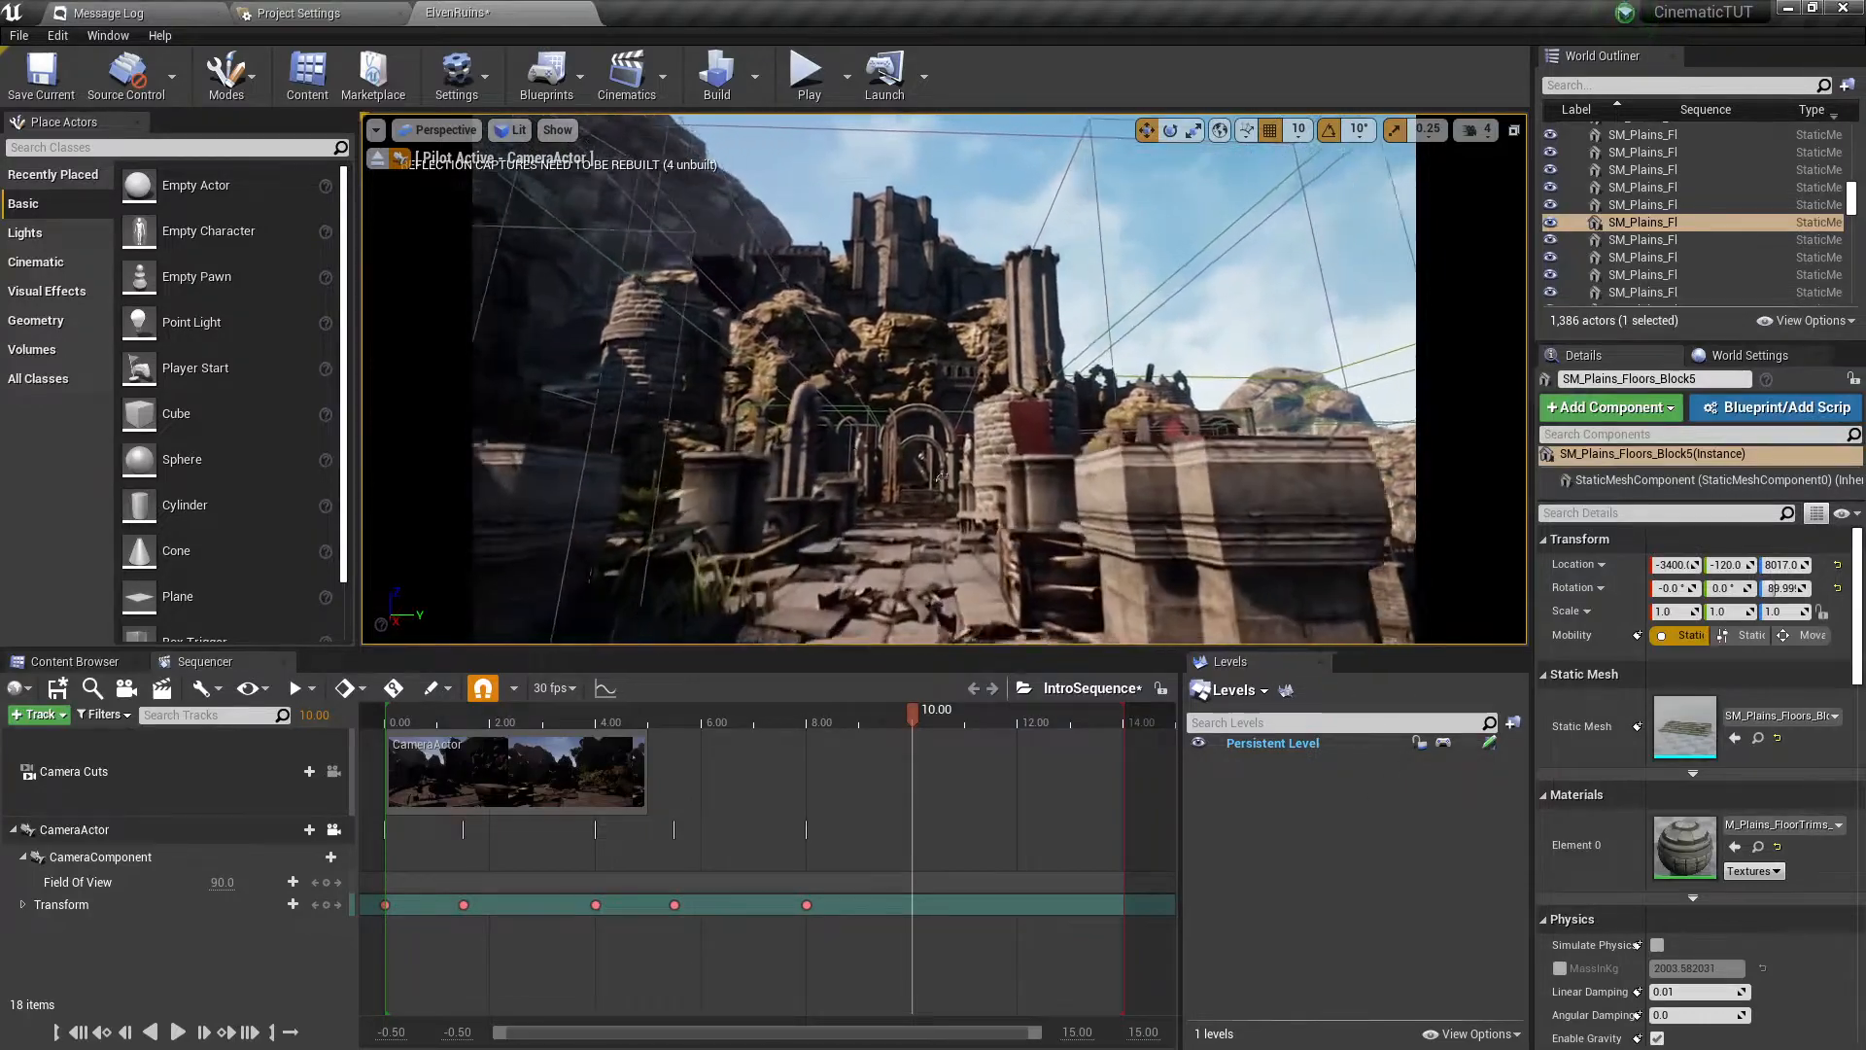
scroll(965, 407, up, 10)
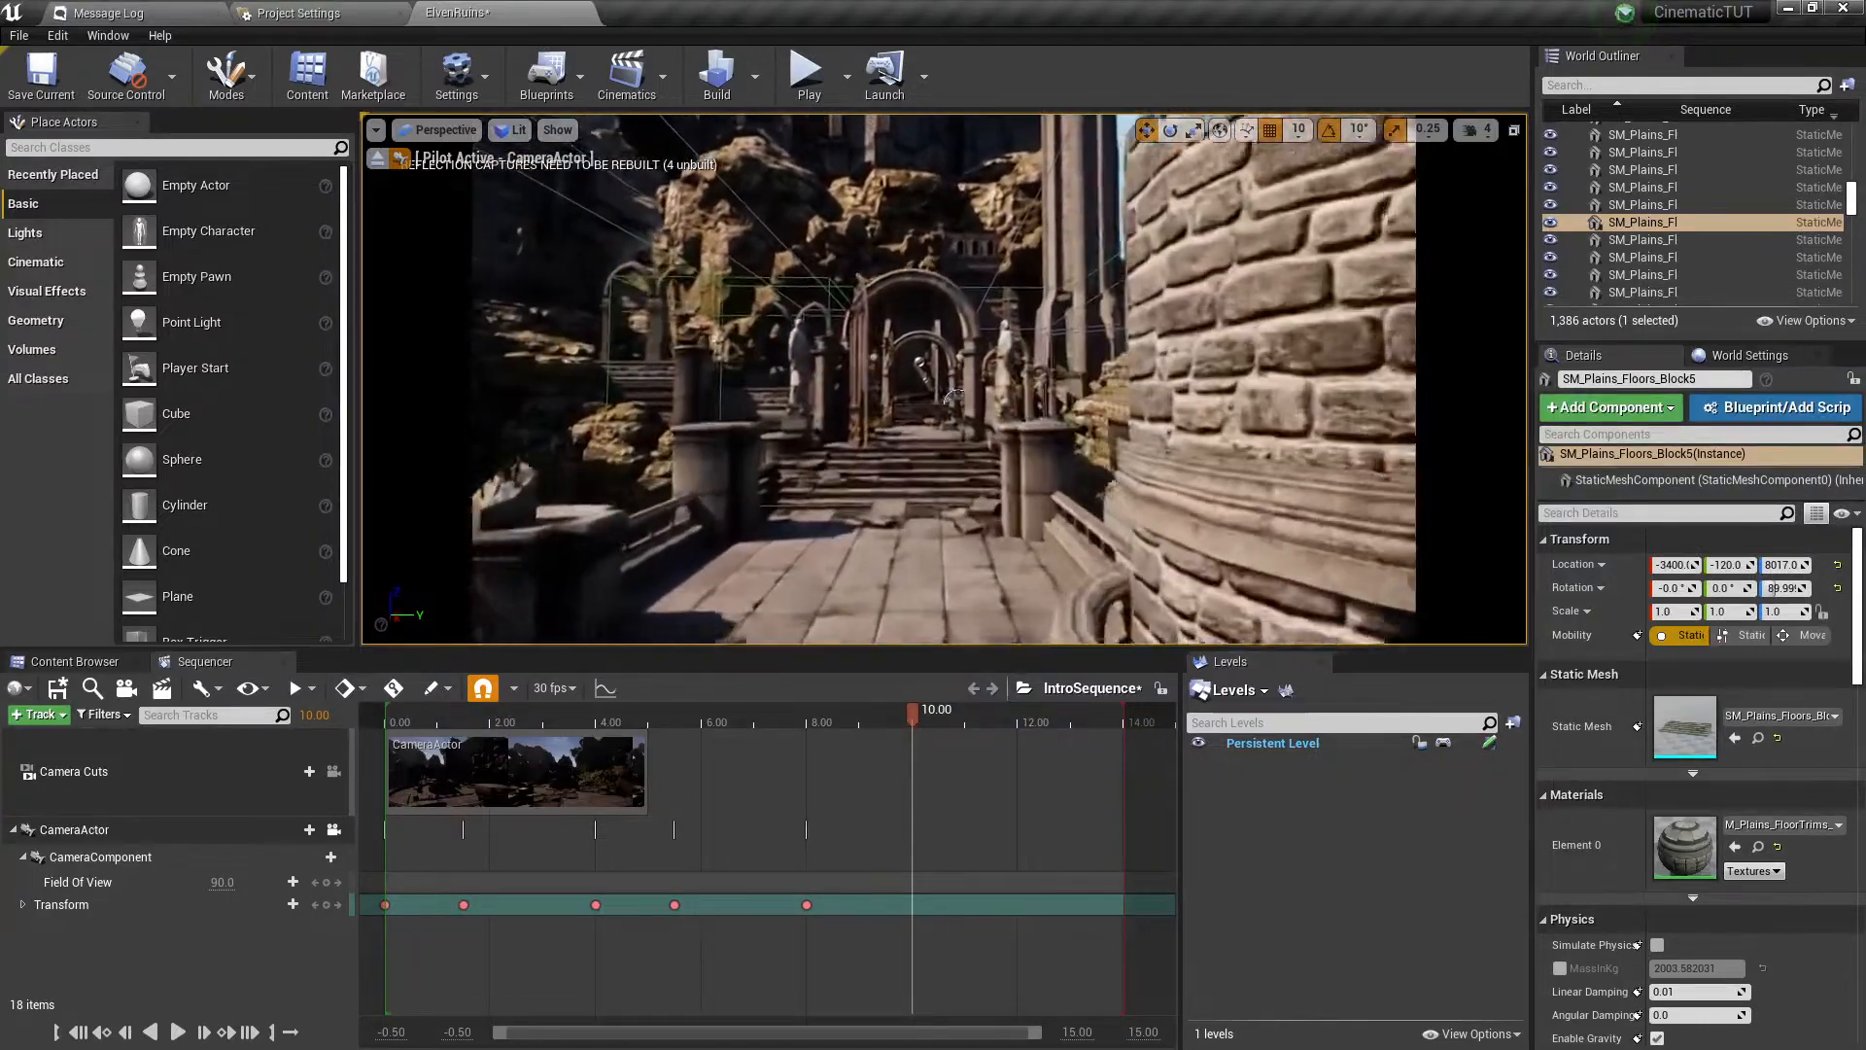
scroll(957, 398, up, 8)
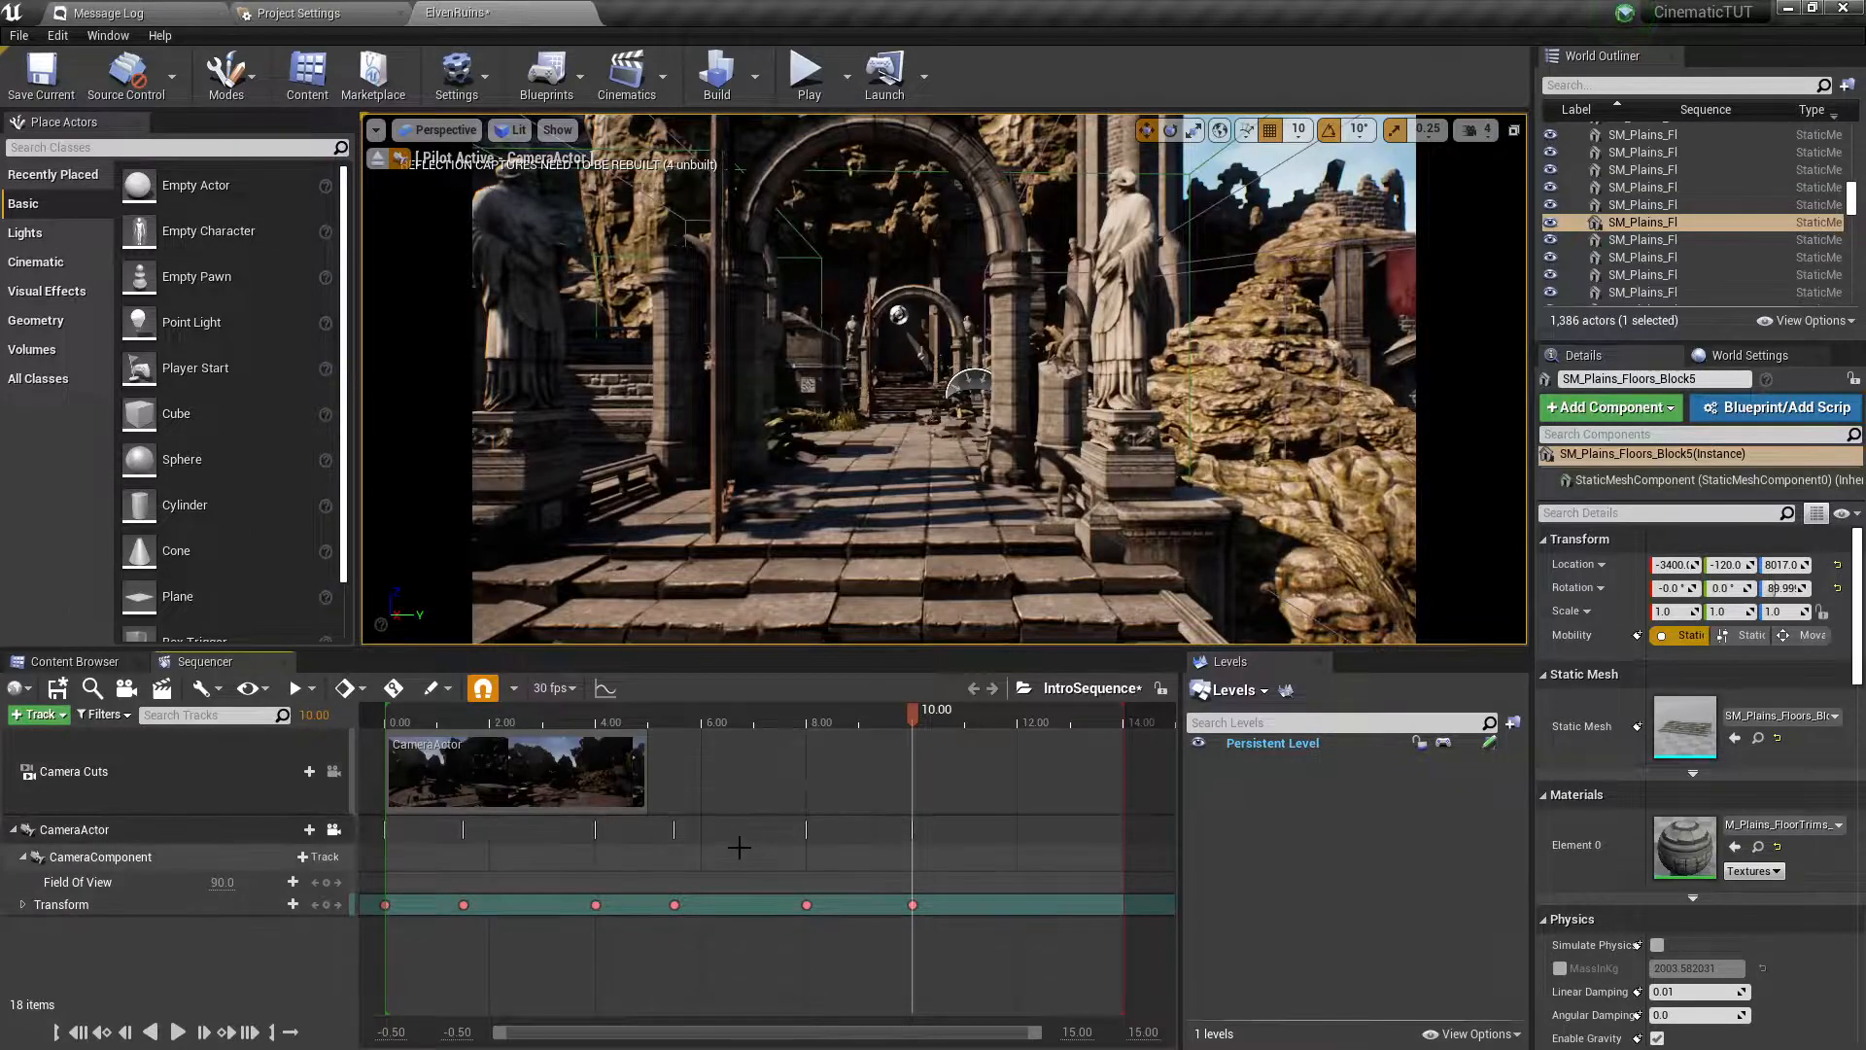
Add a Transform key holding the archway view at 12.00 seconds and delete the key at 10.00 seconds.
drag(911, 717, 1020, 725)
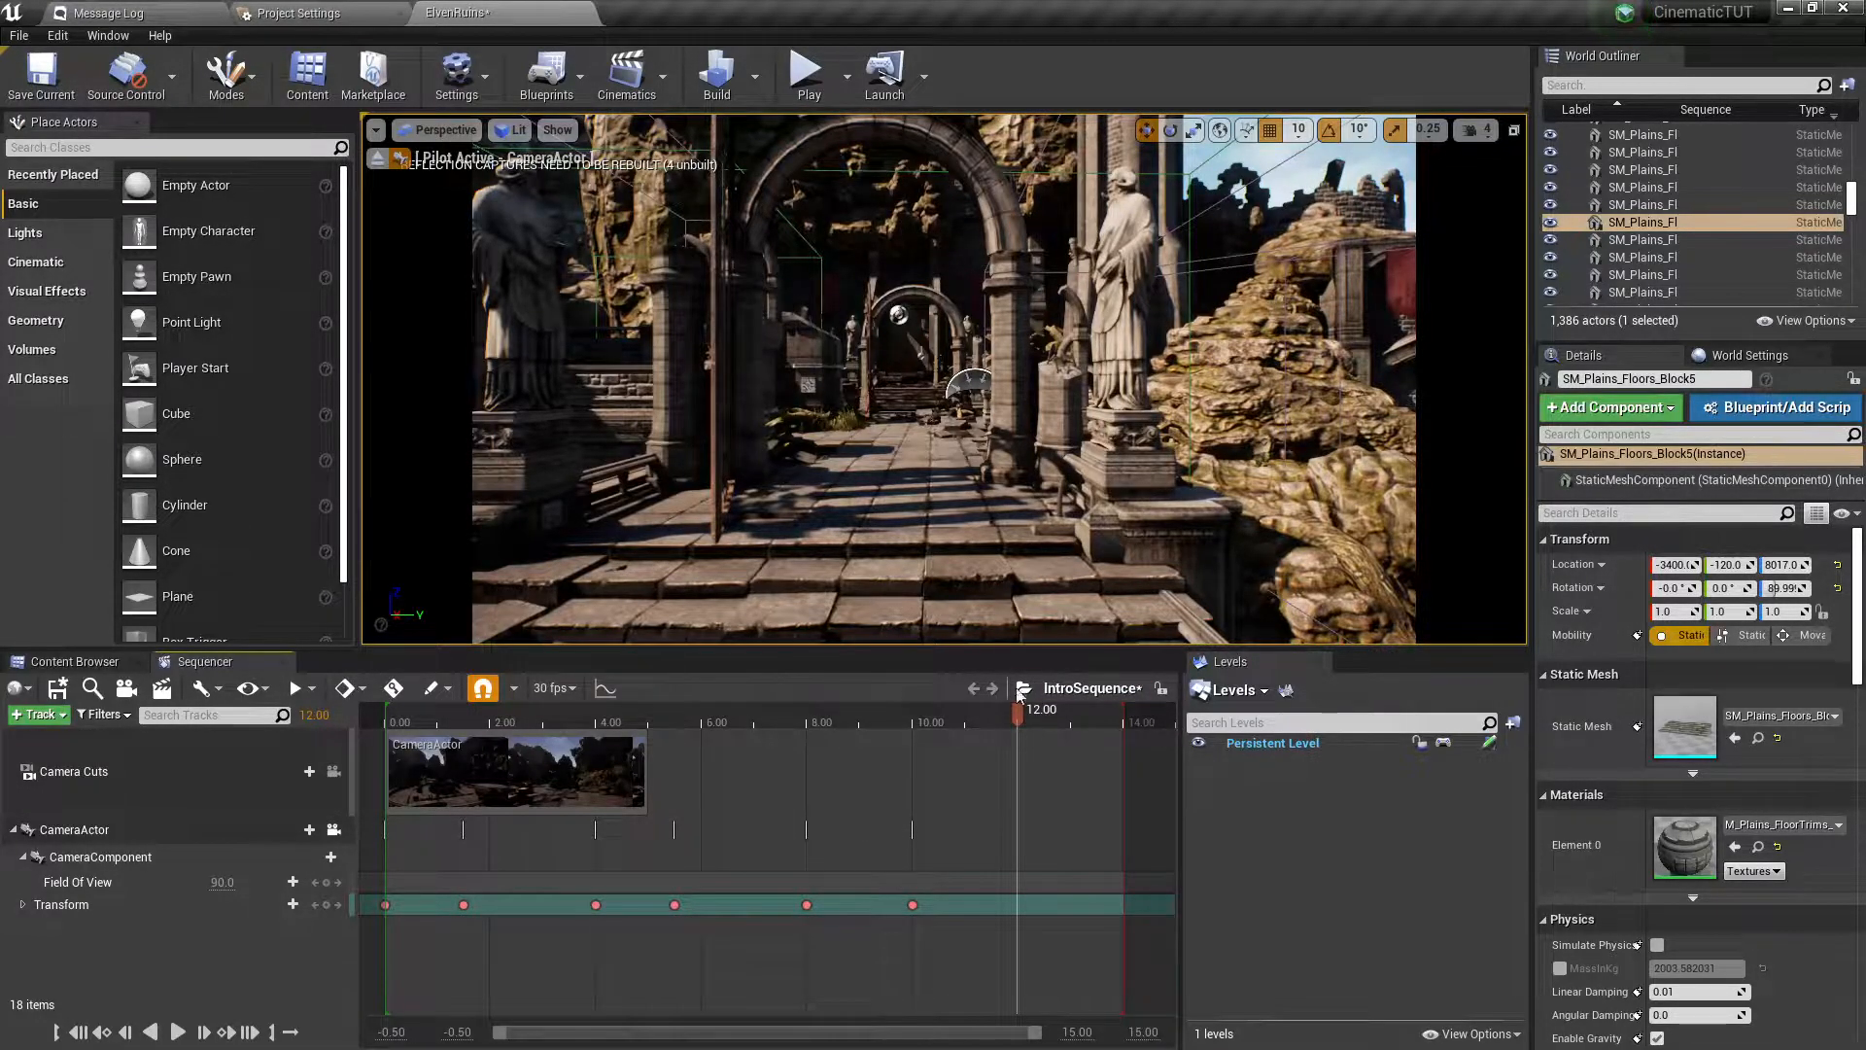
click(327, 903)
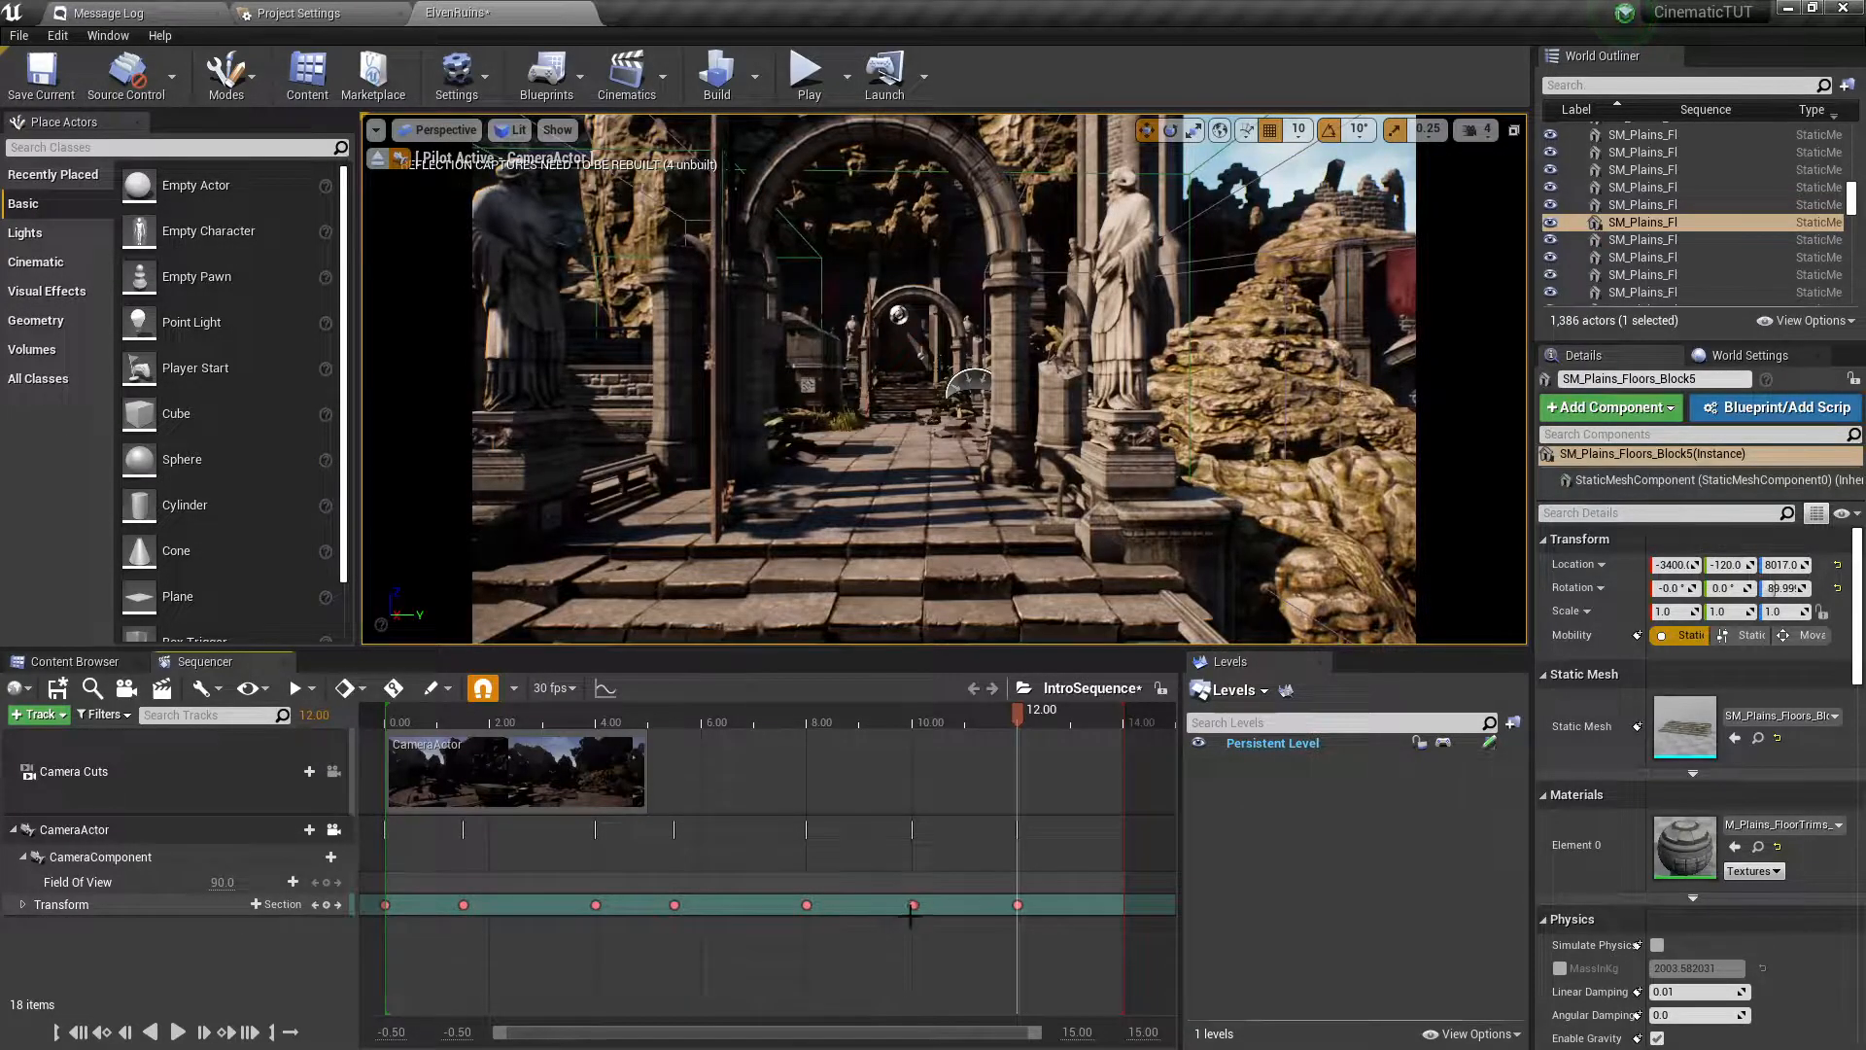
click(315, 904)
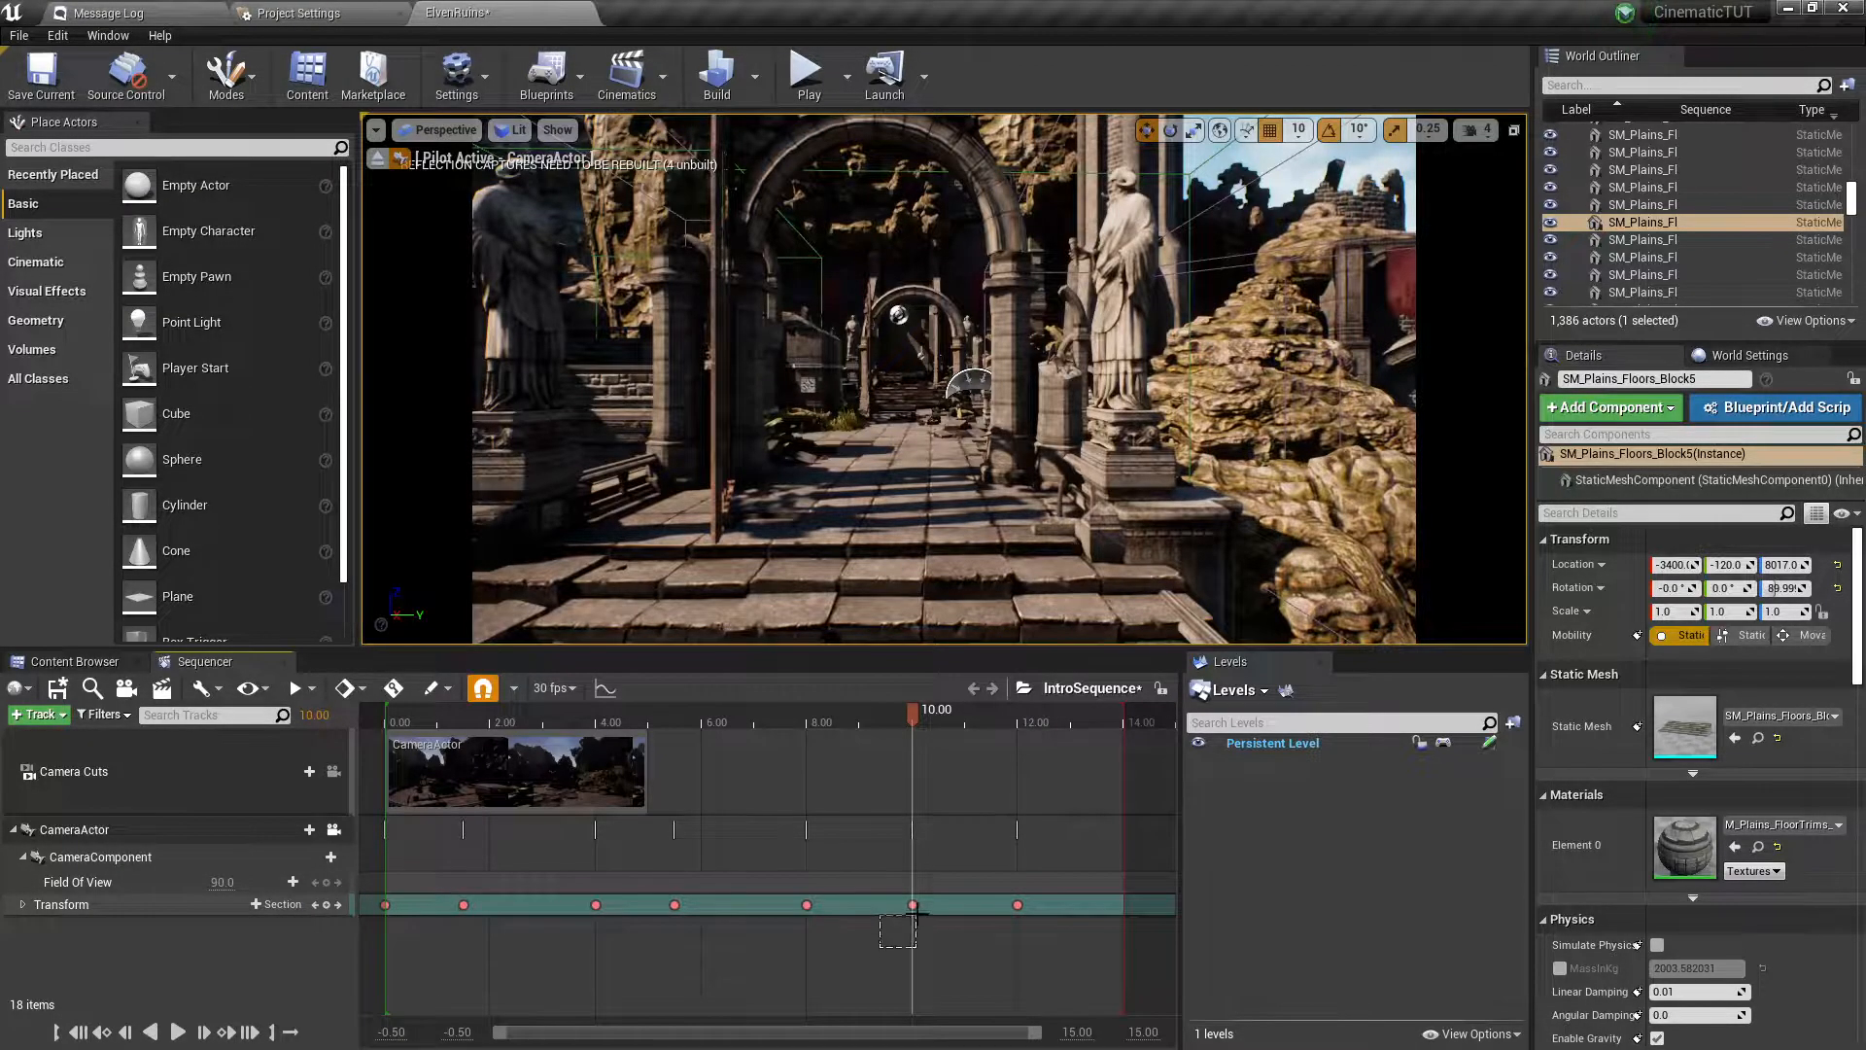
drag(915, 914, 873, 968)
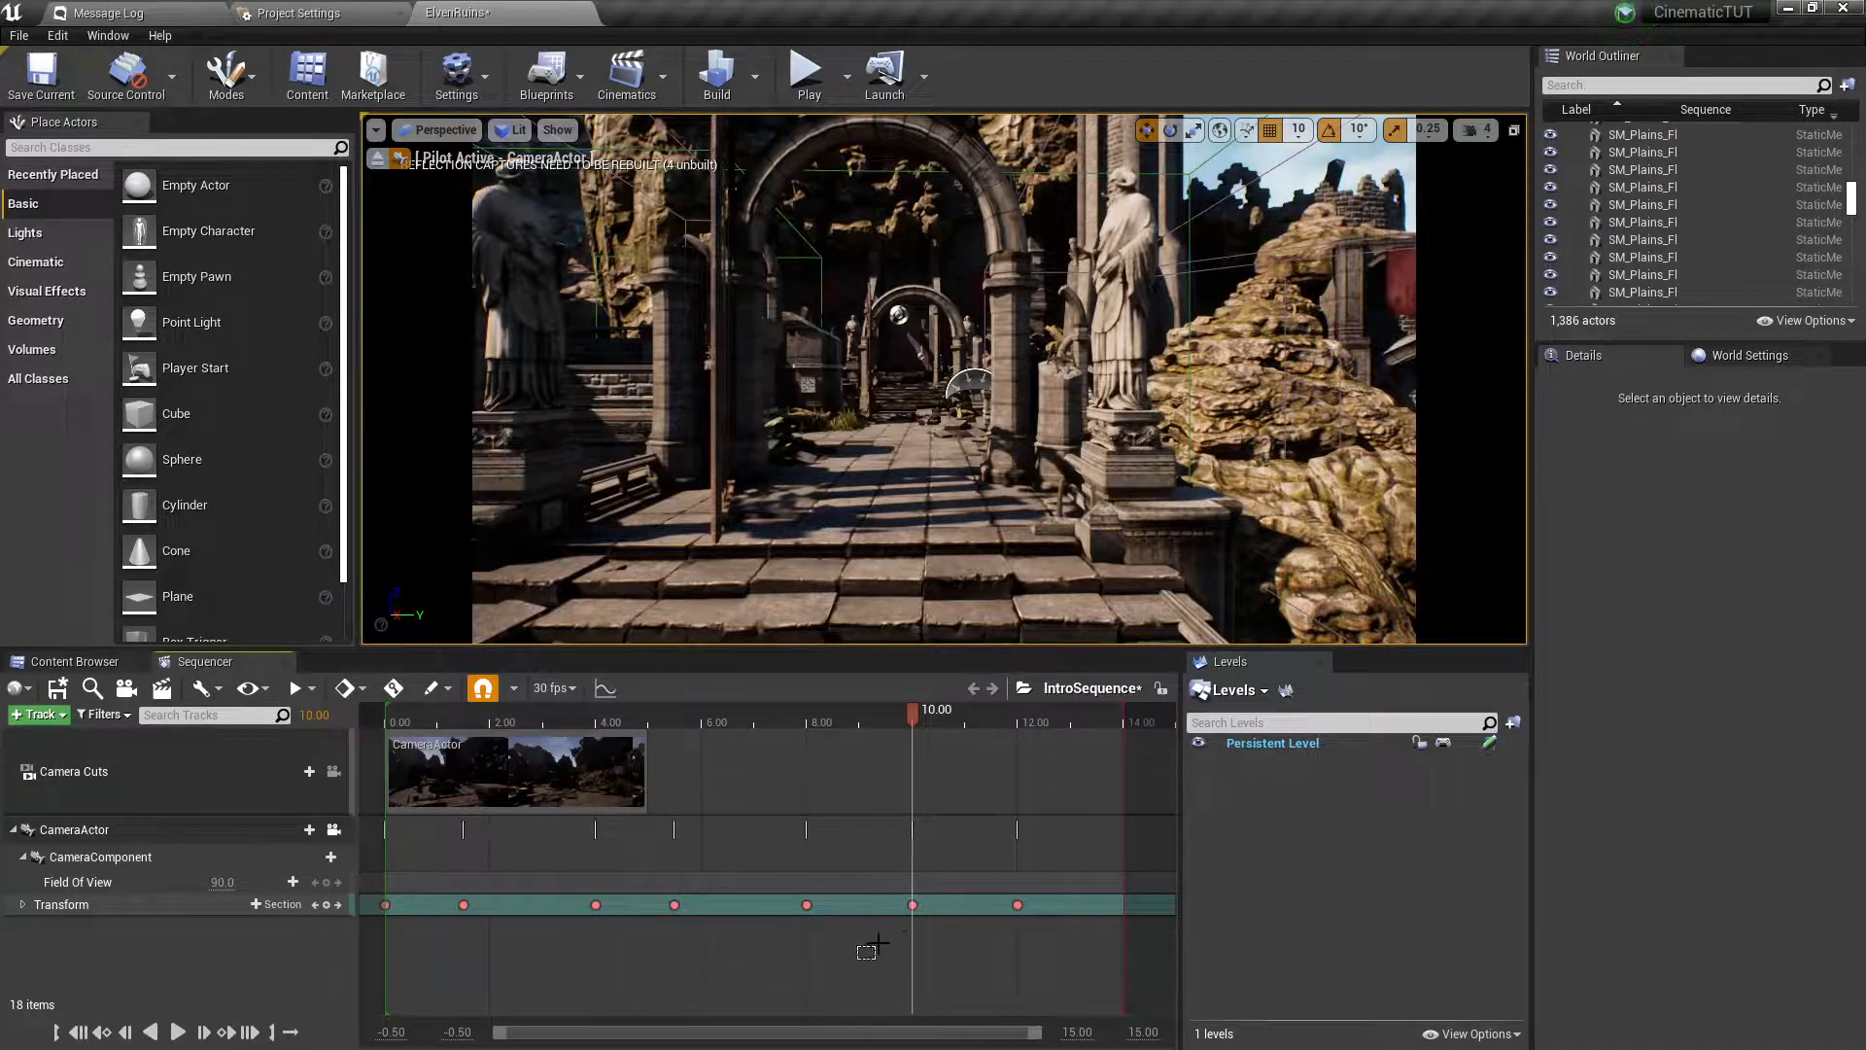
click(913, 905)
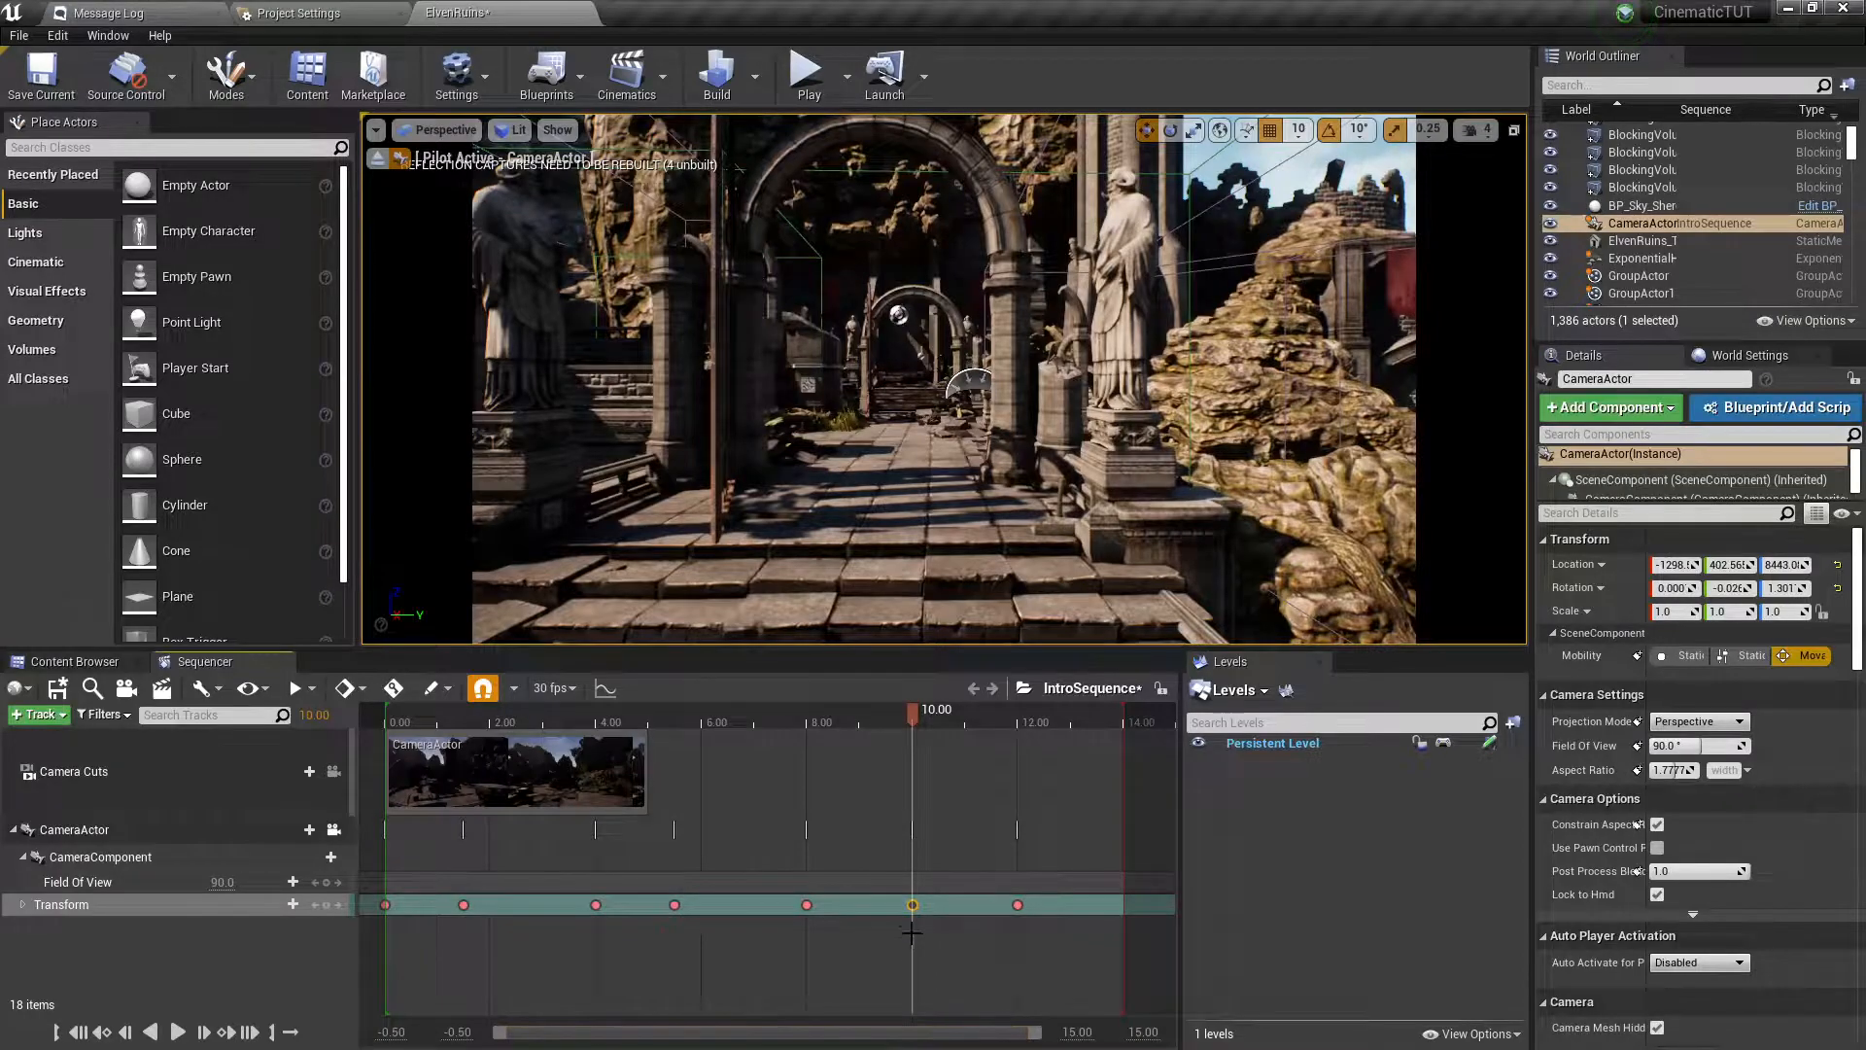
click(976, 941)
click(913, 905)
key(Delete)
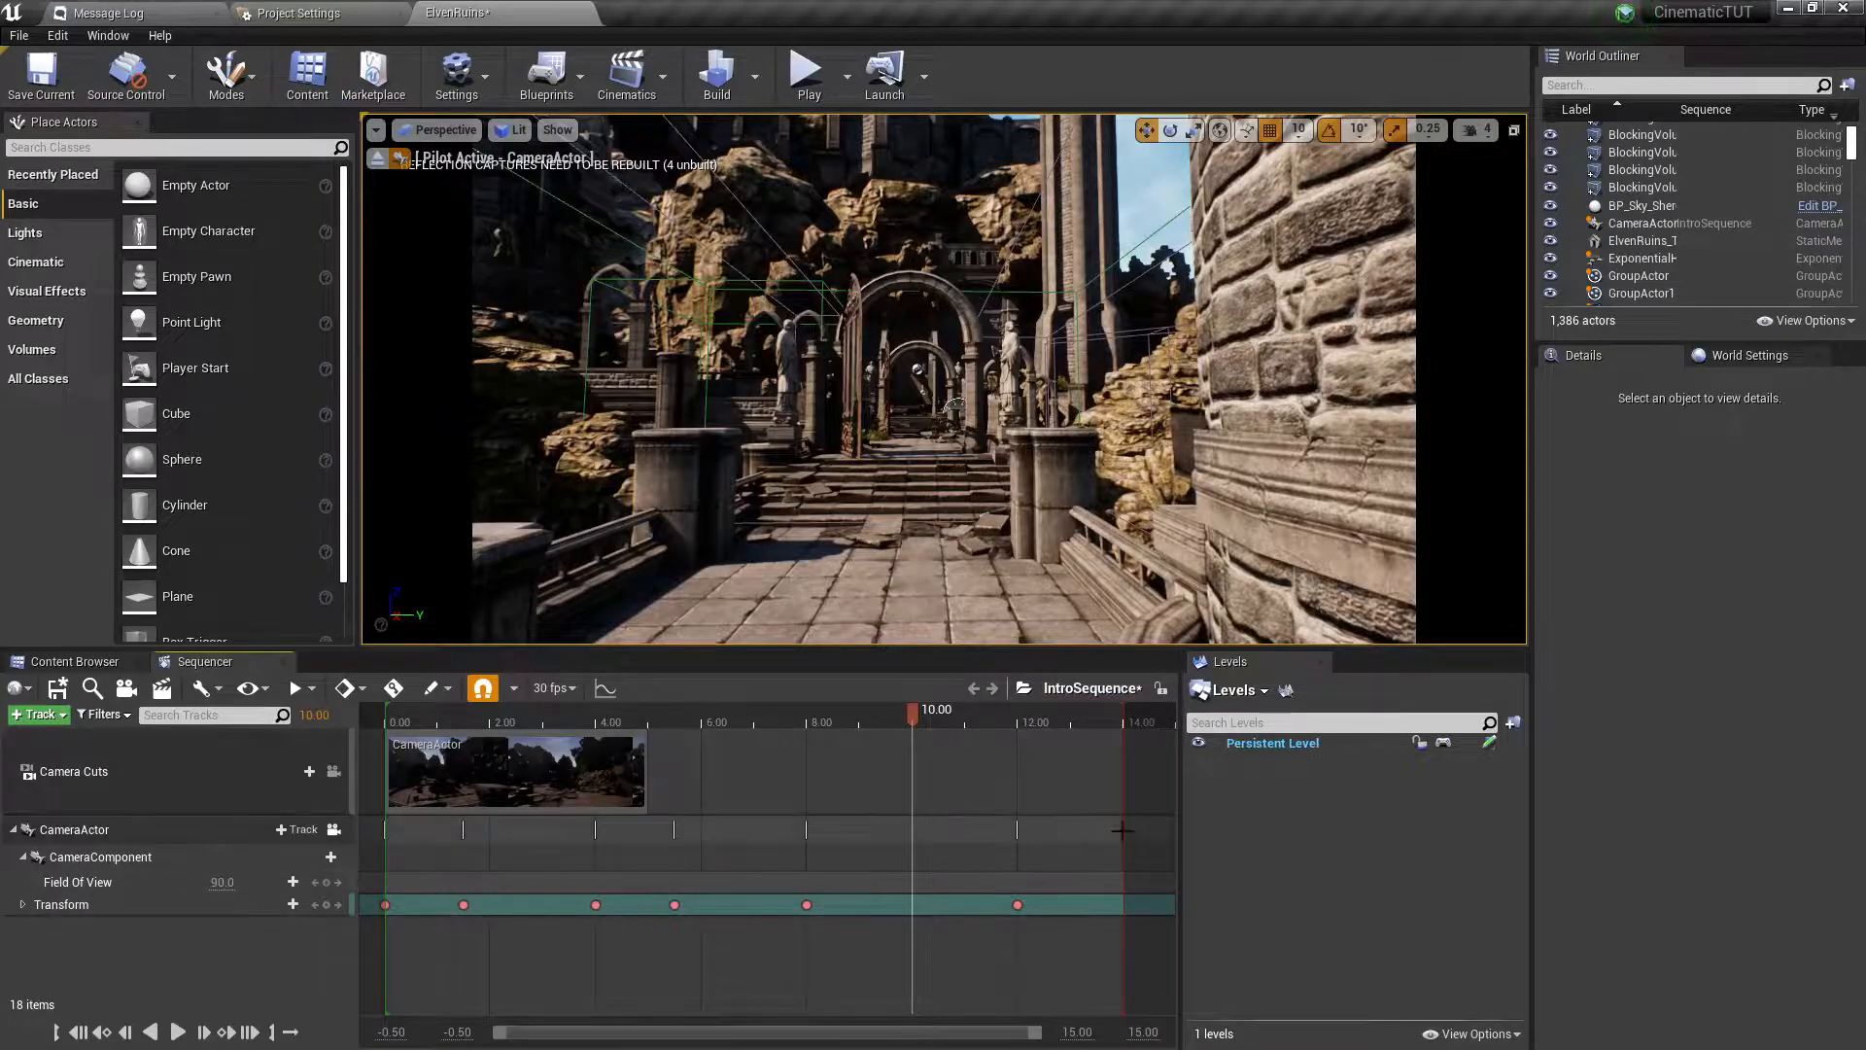
Play the camera animation from the start of the sequence past the key at 12.00 seconds.
click(78, 1033)
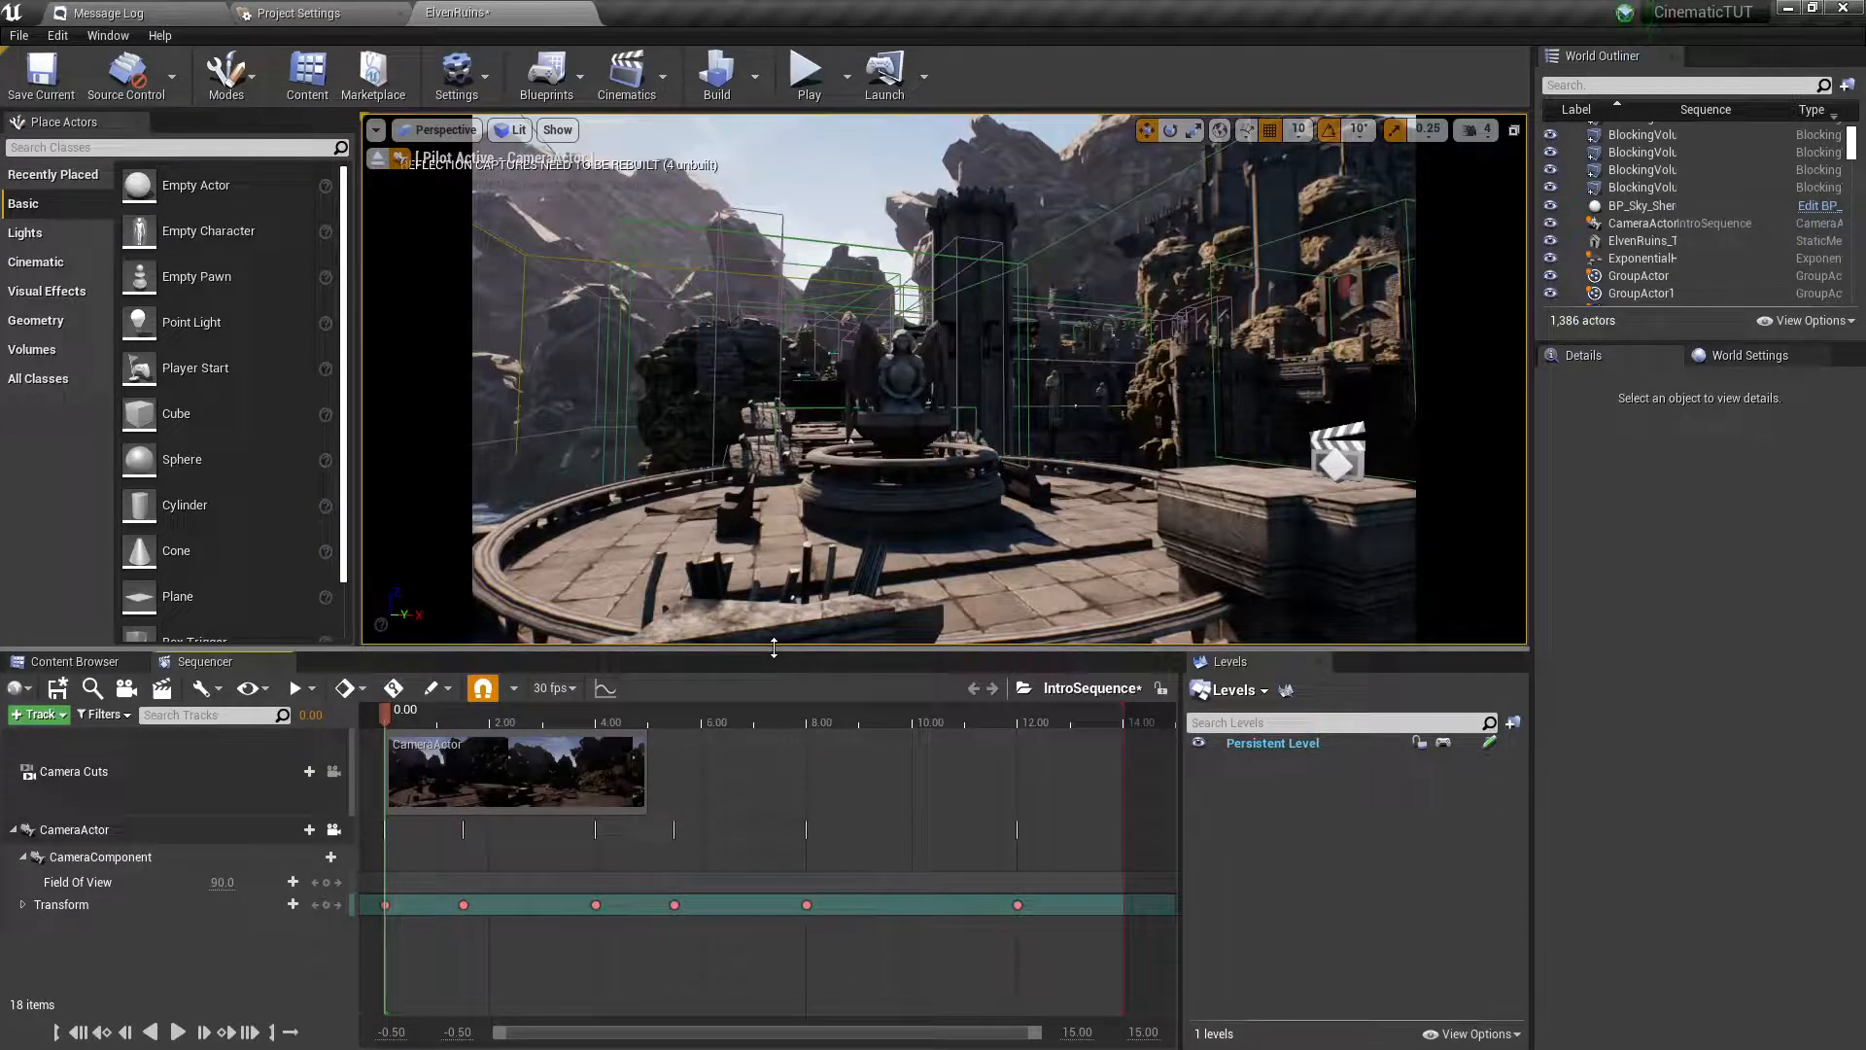
click(176, 1032)
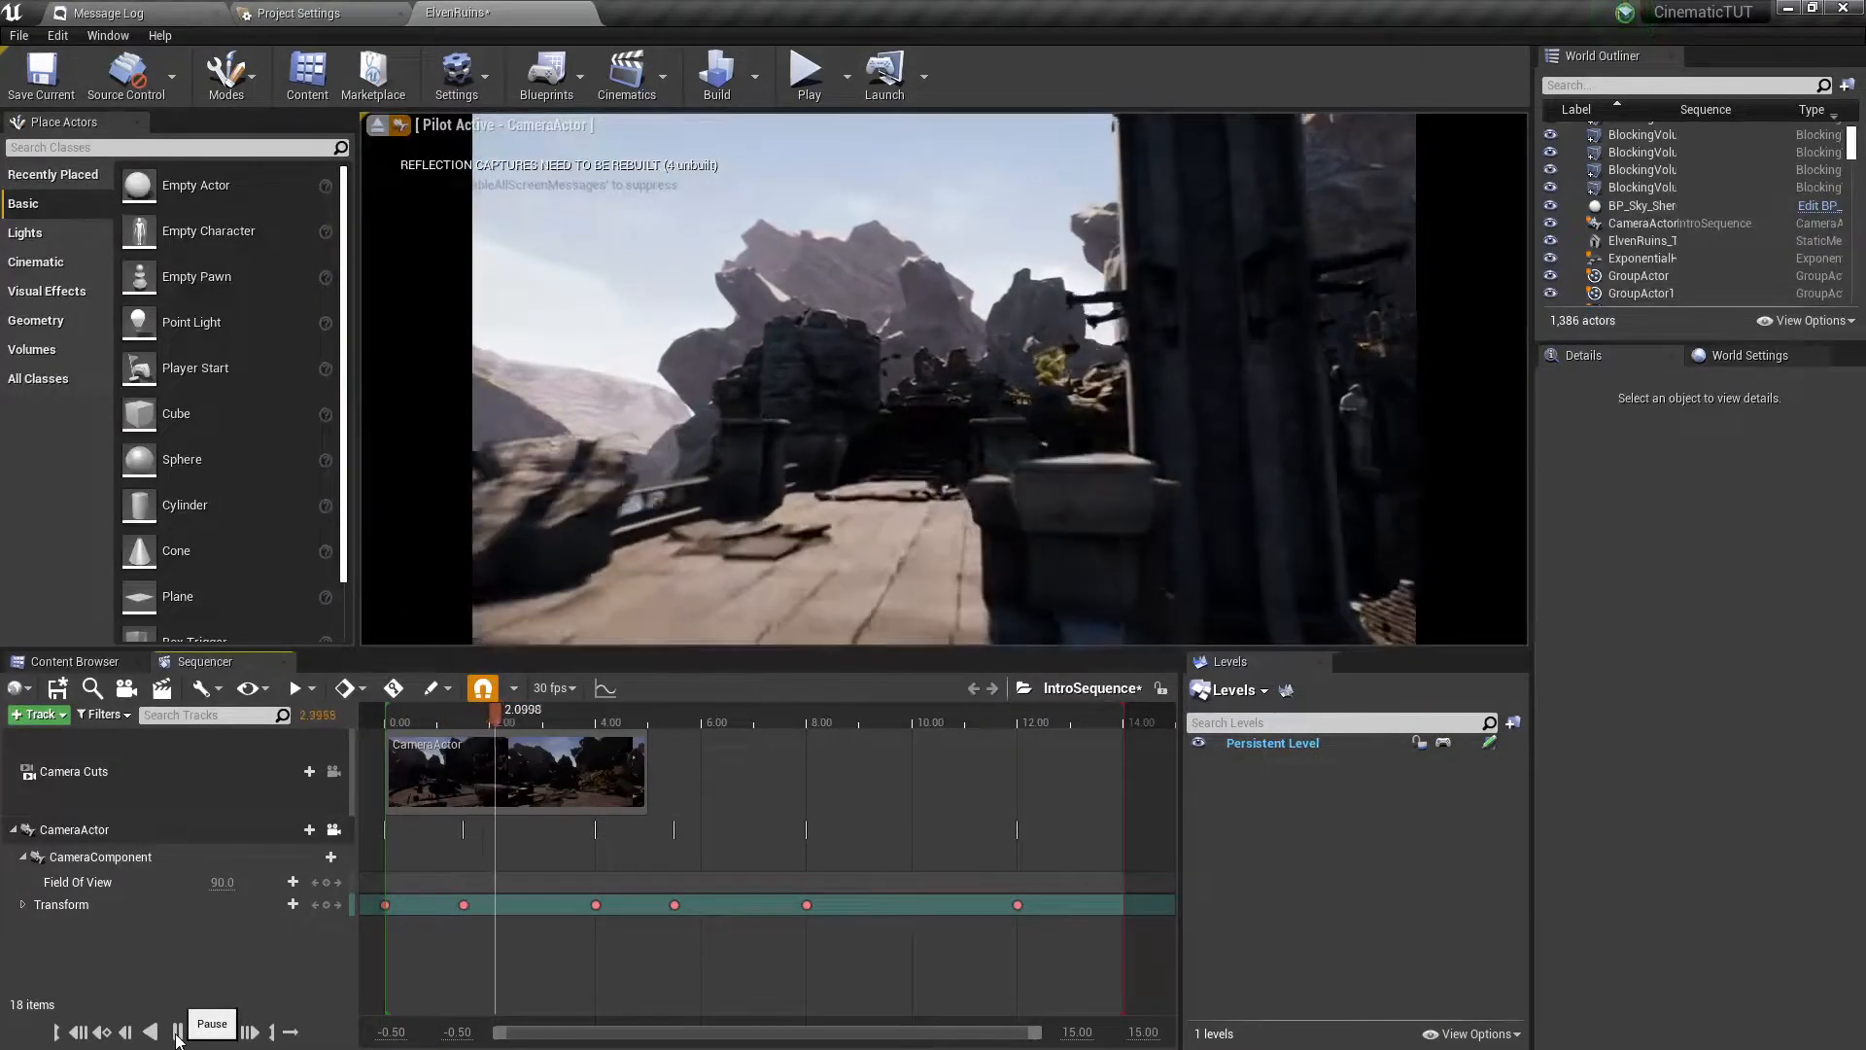
click(176, 1033)
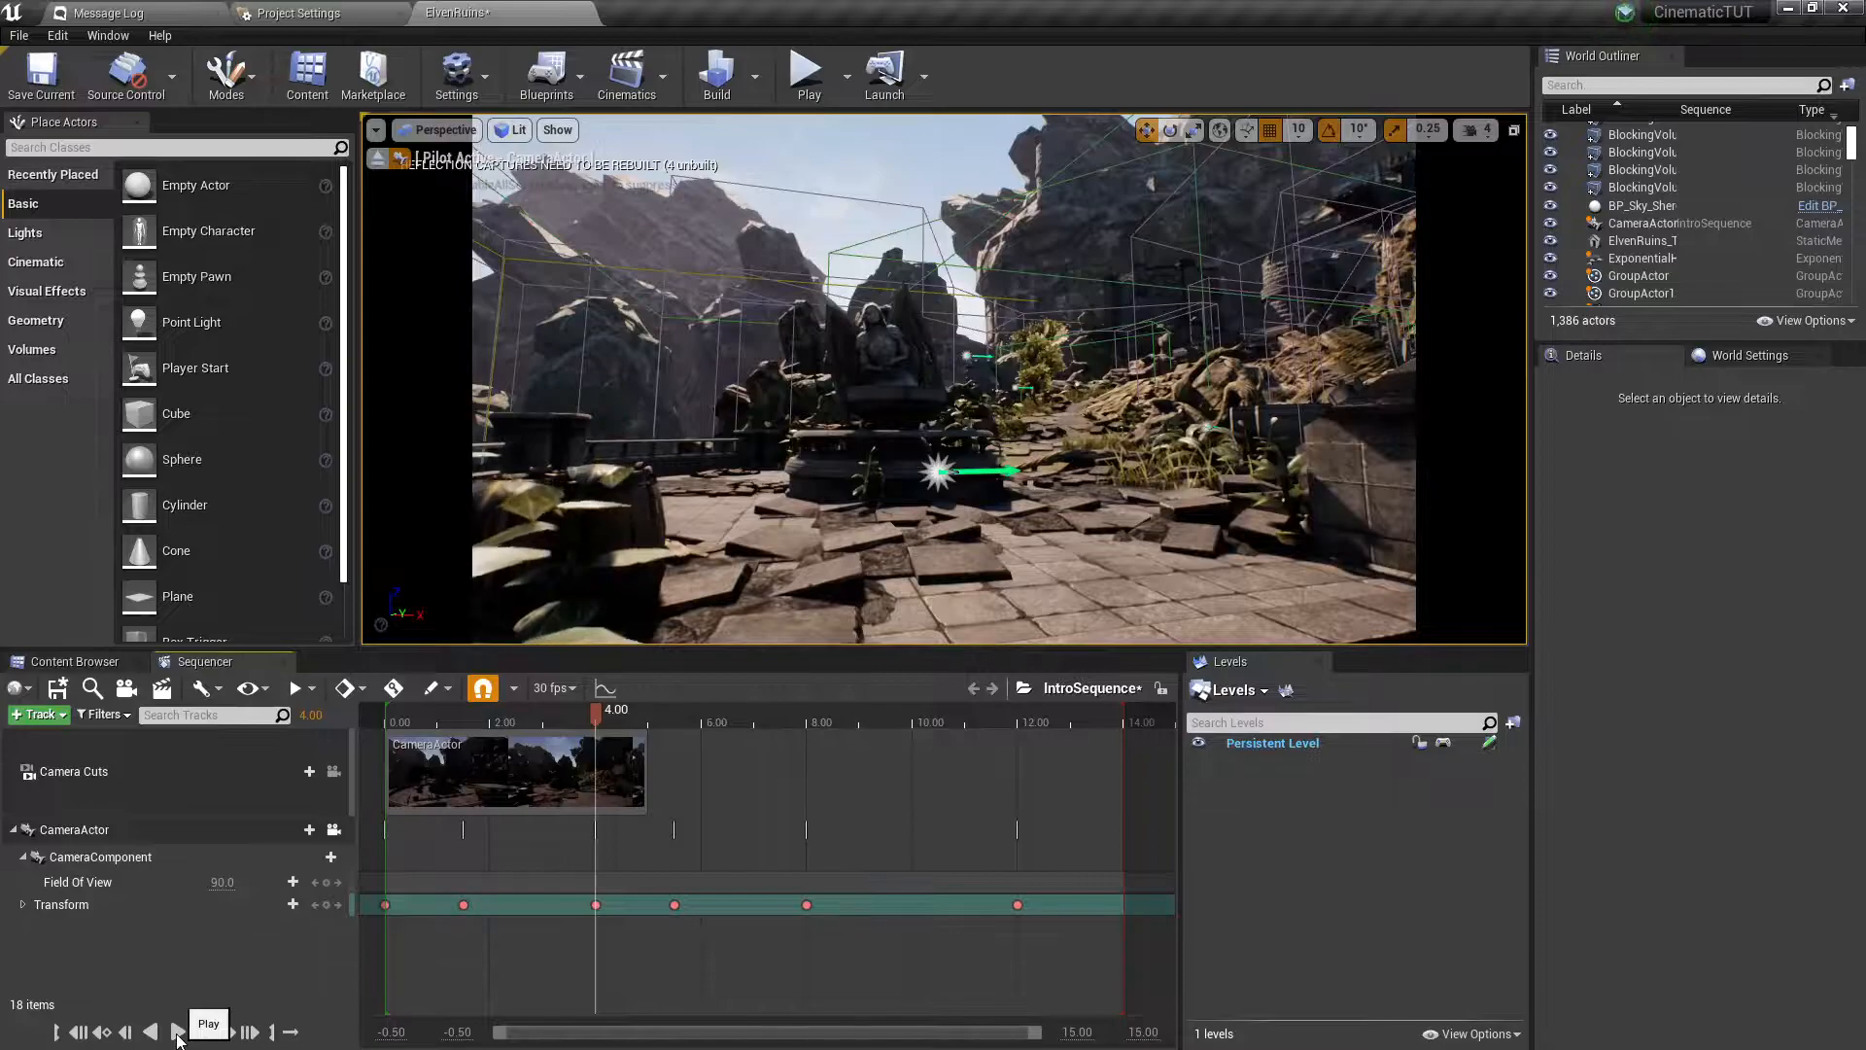
click(177, 1032)
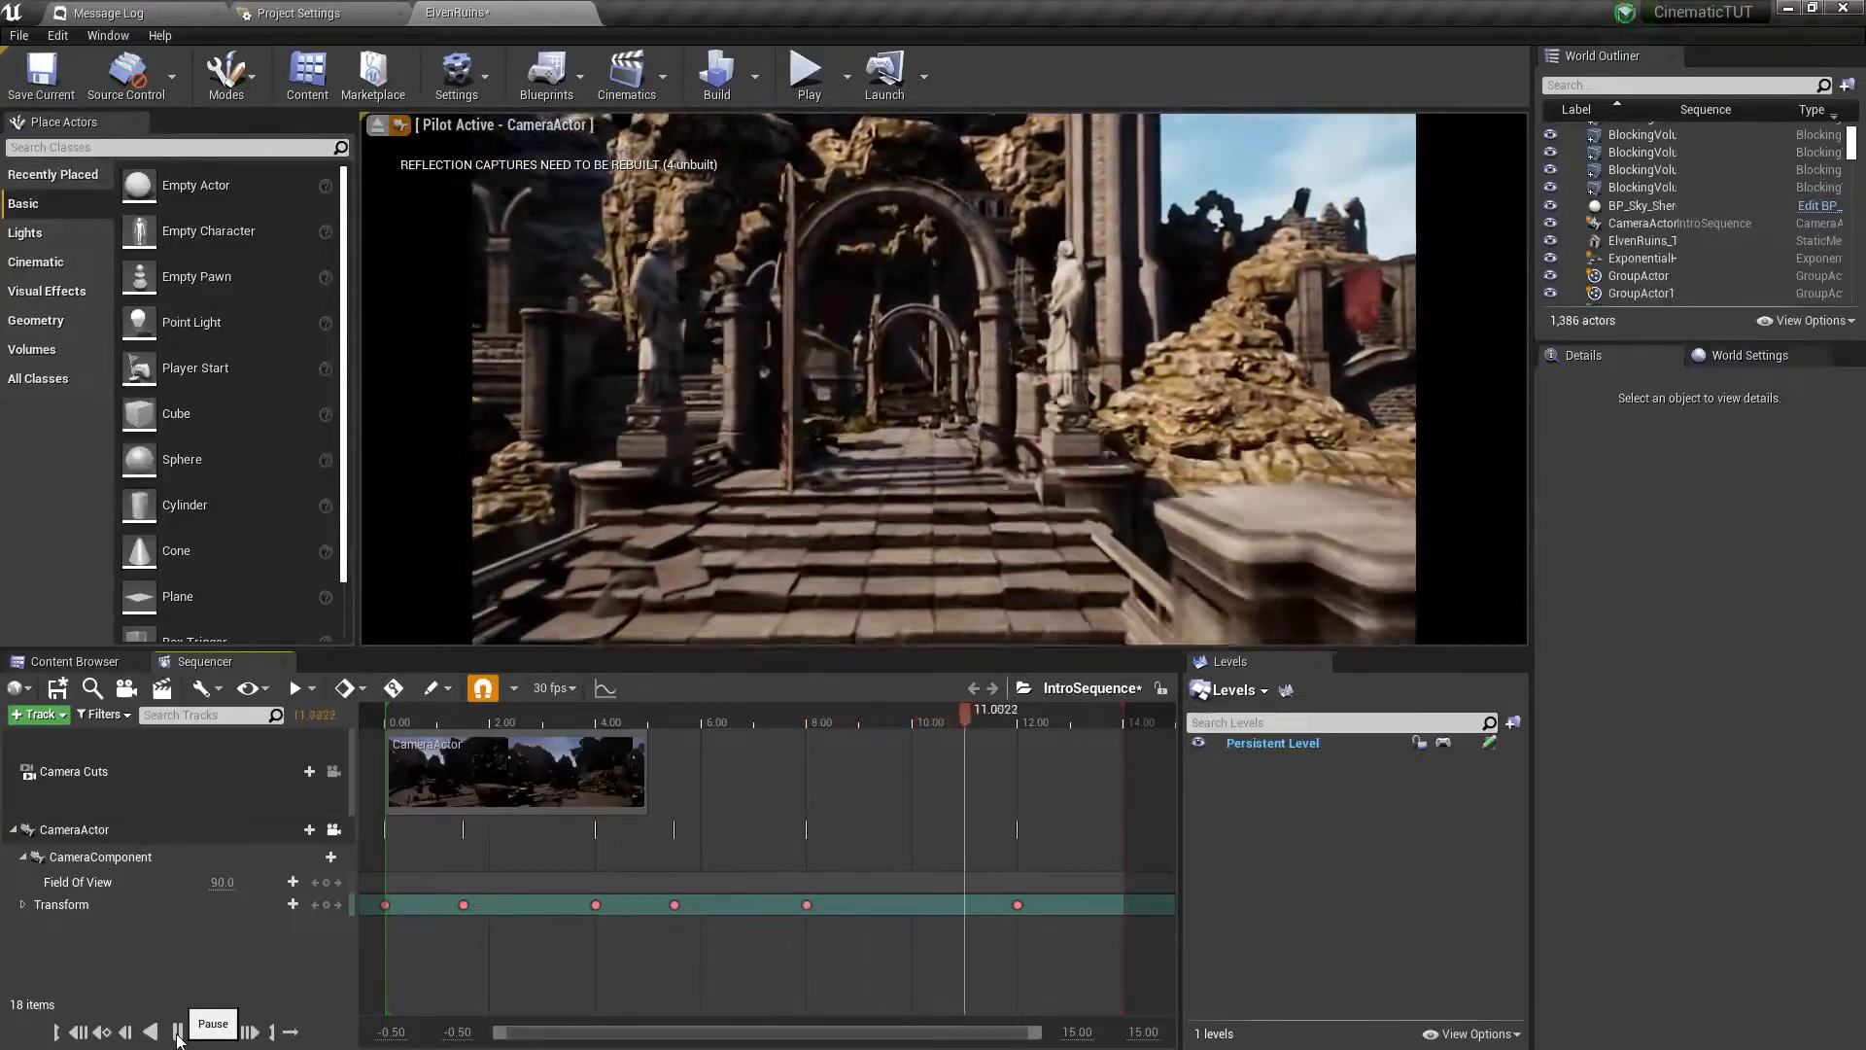
click(178, 1034)
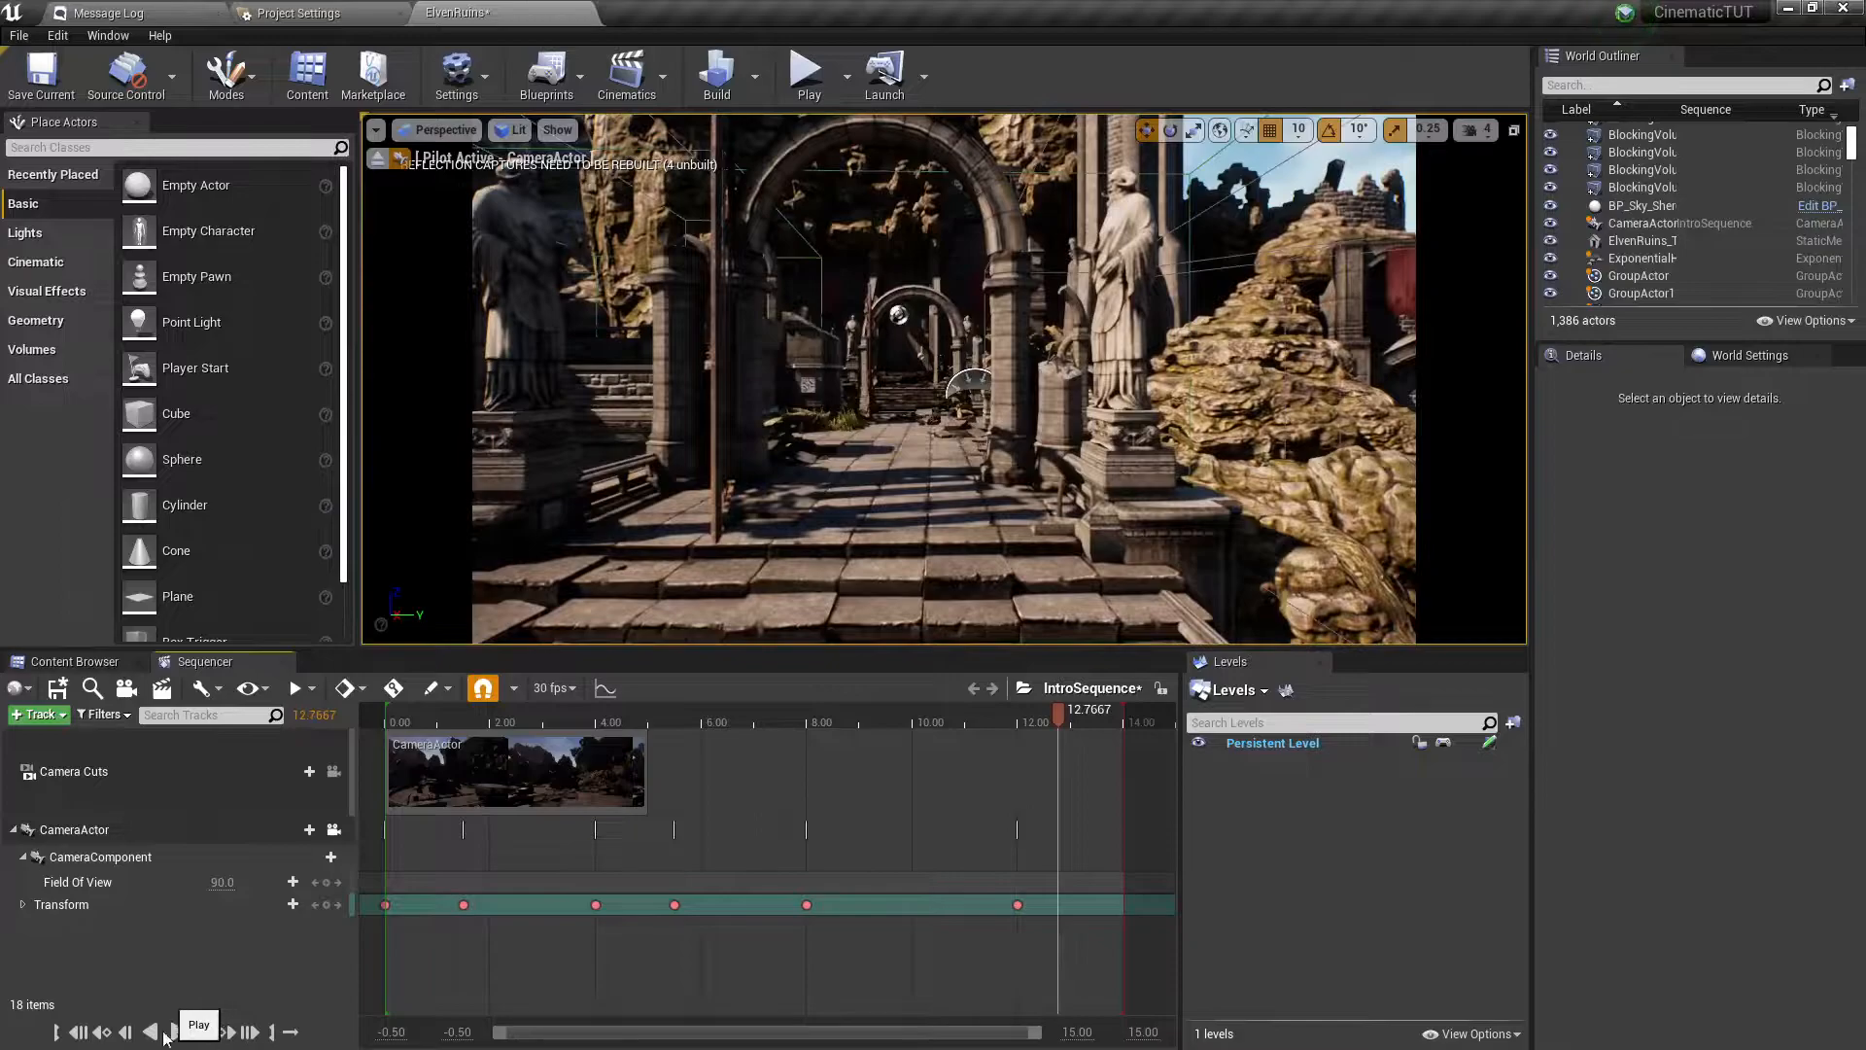
At 5.50 seconds, turn the camera slightly right along the ruined path and update the Transform key.
drag(1060, 713, 645, 833)
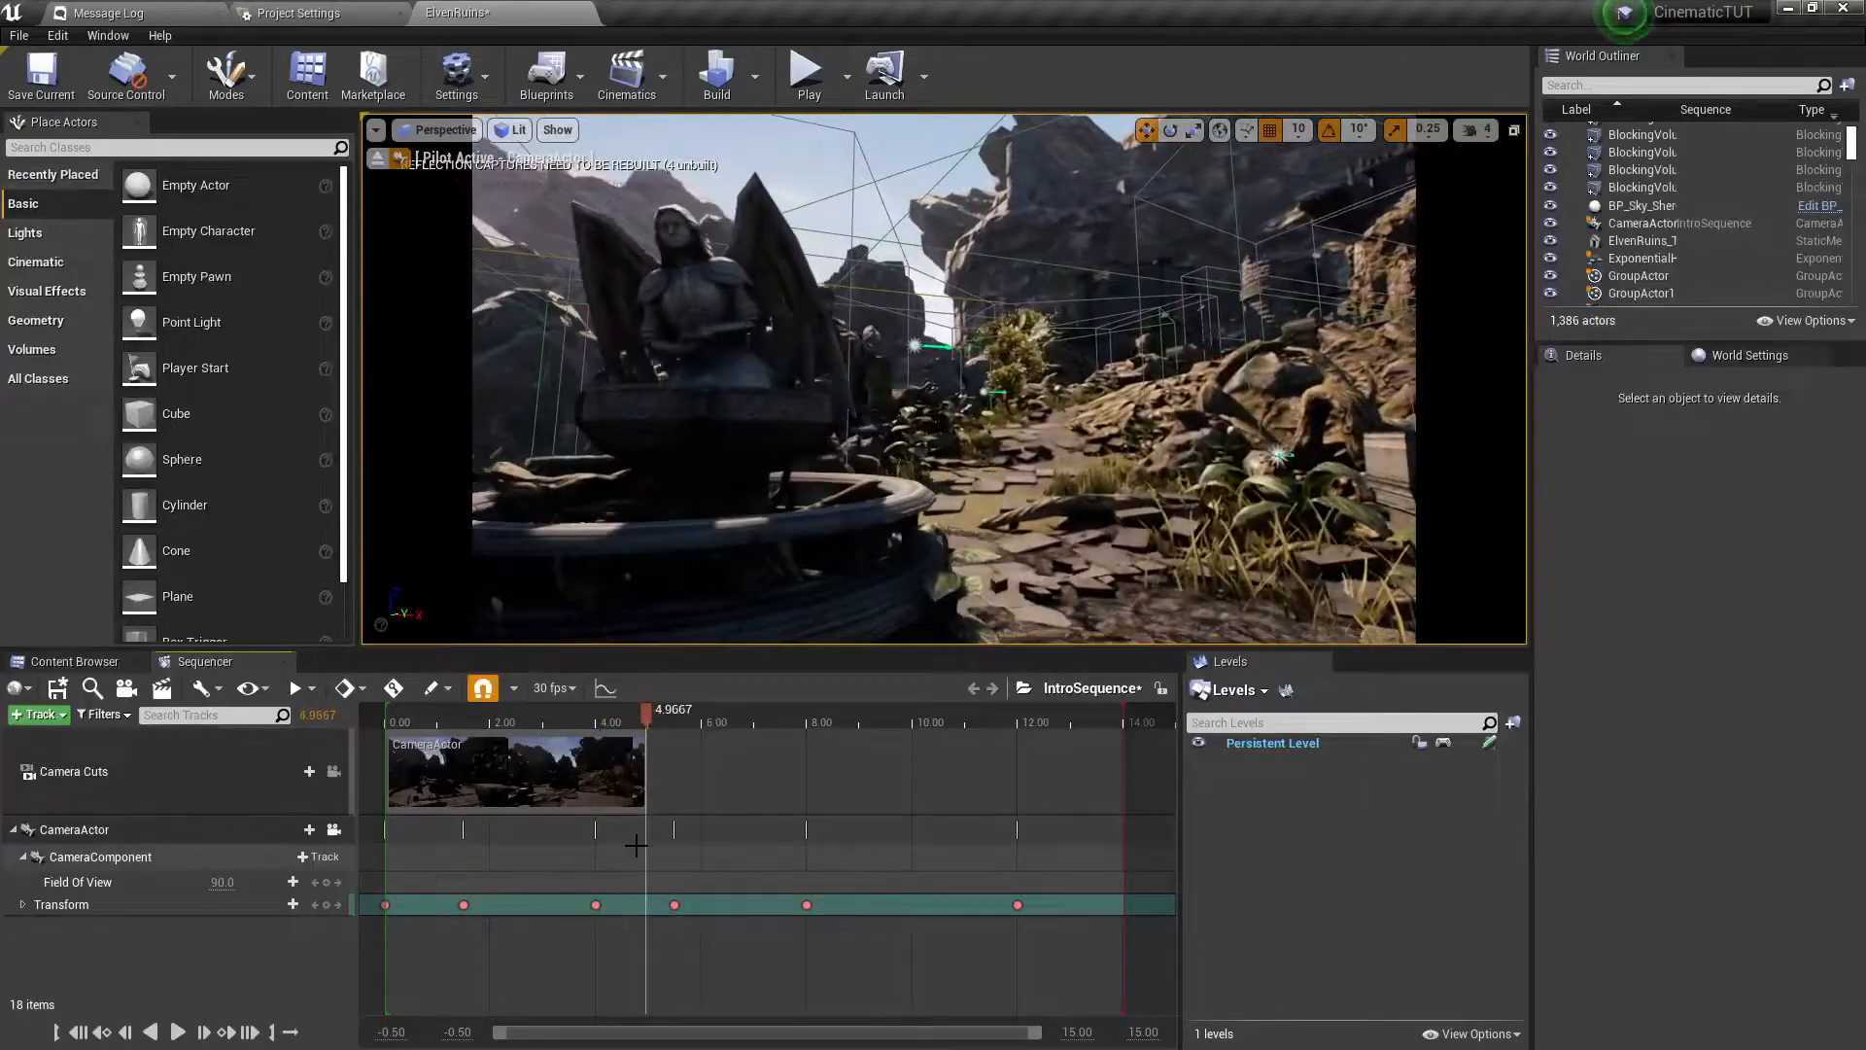
click(337, 905)
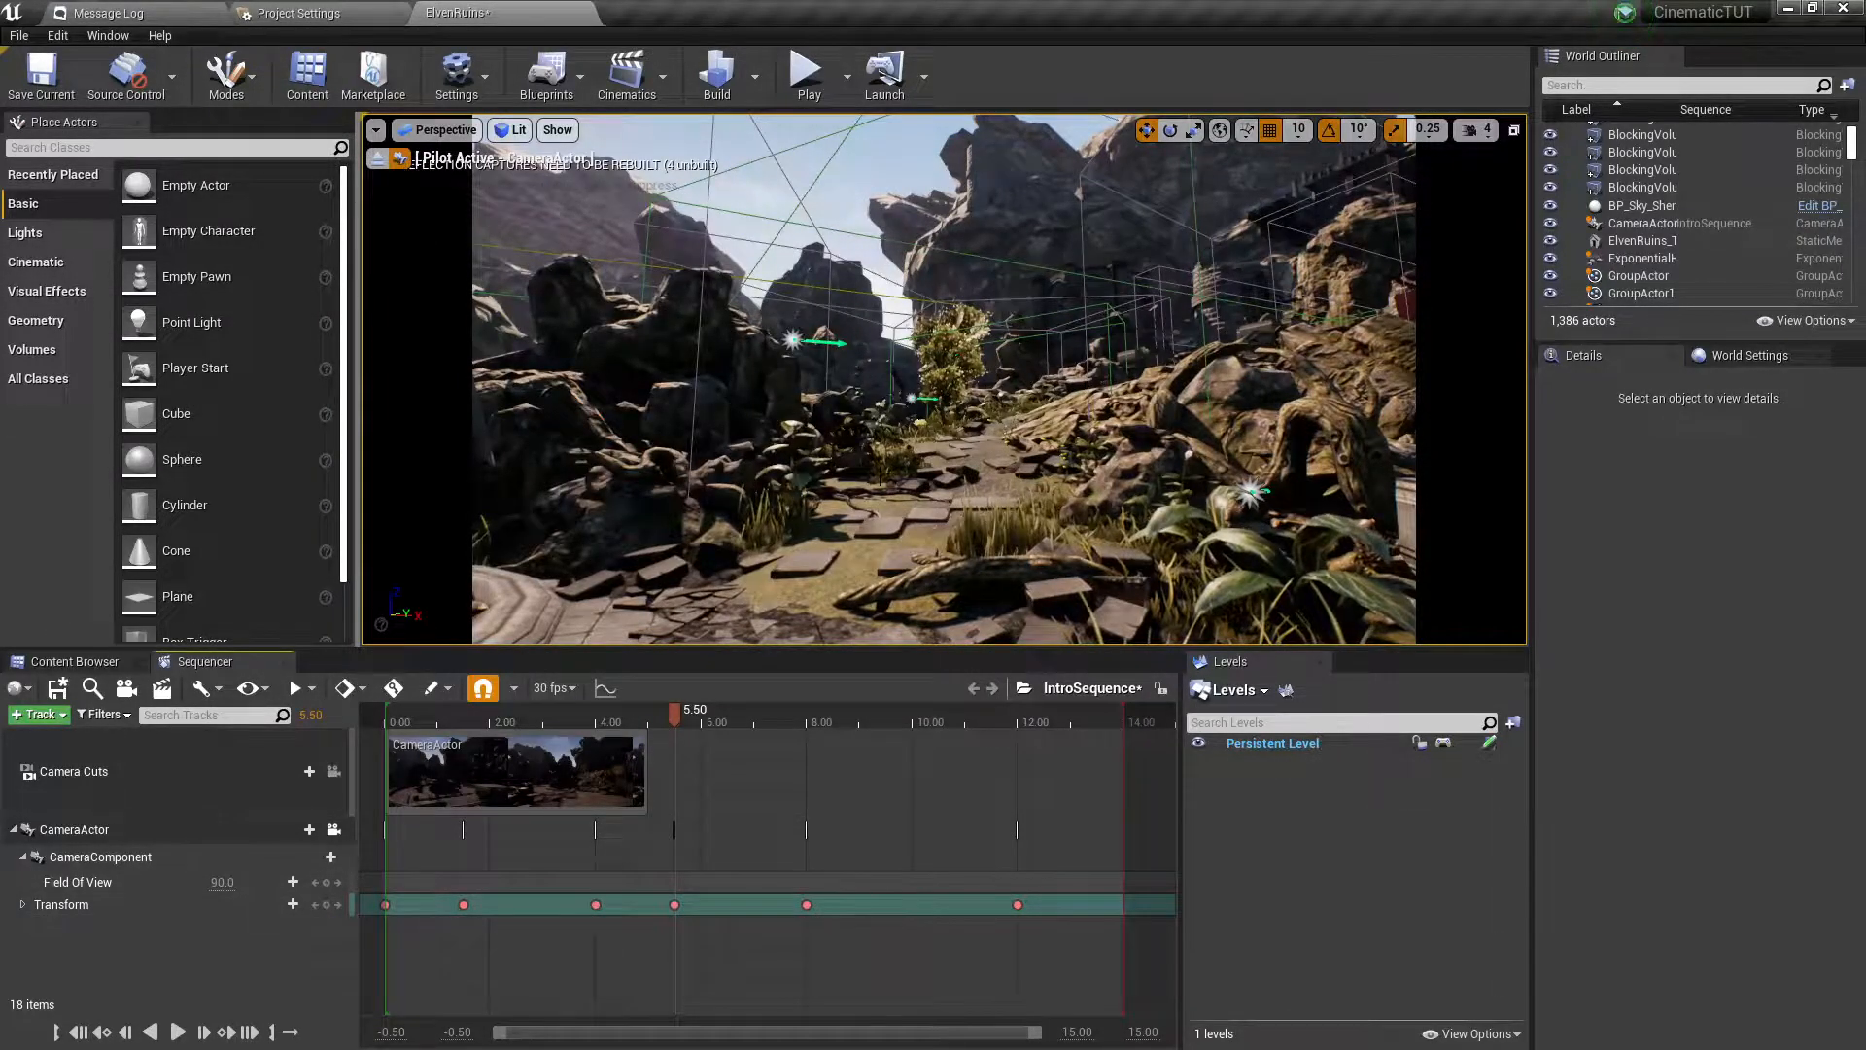
right_drag(942, 379, 982, 399)
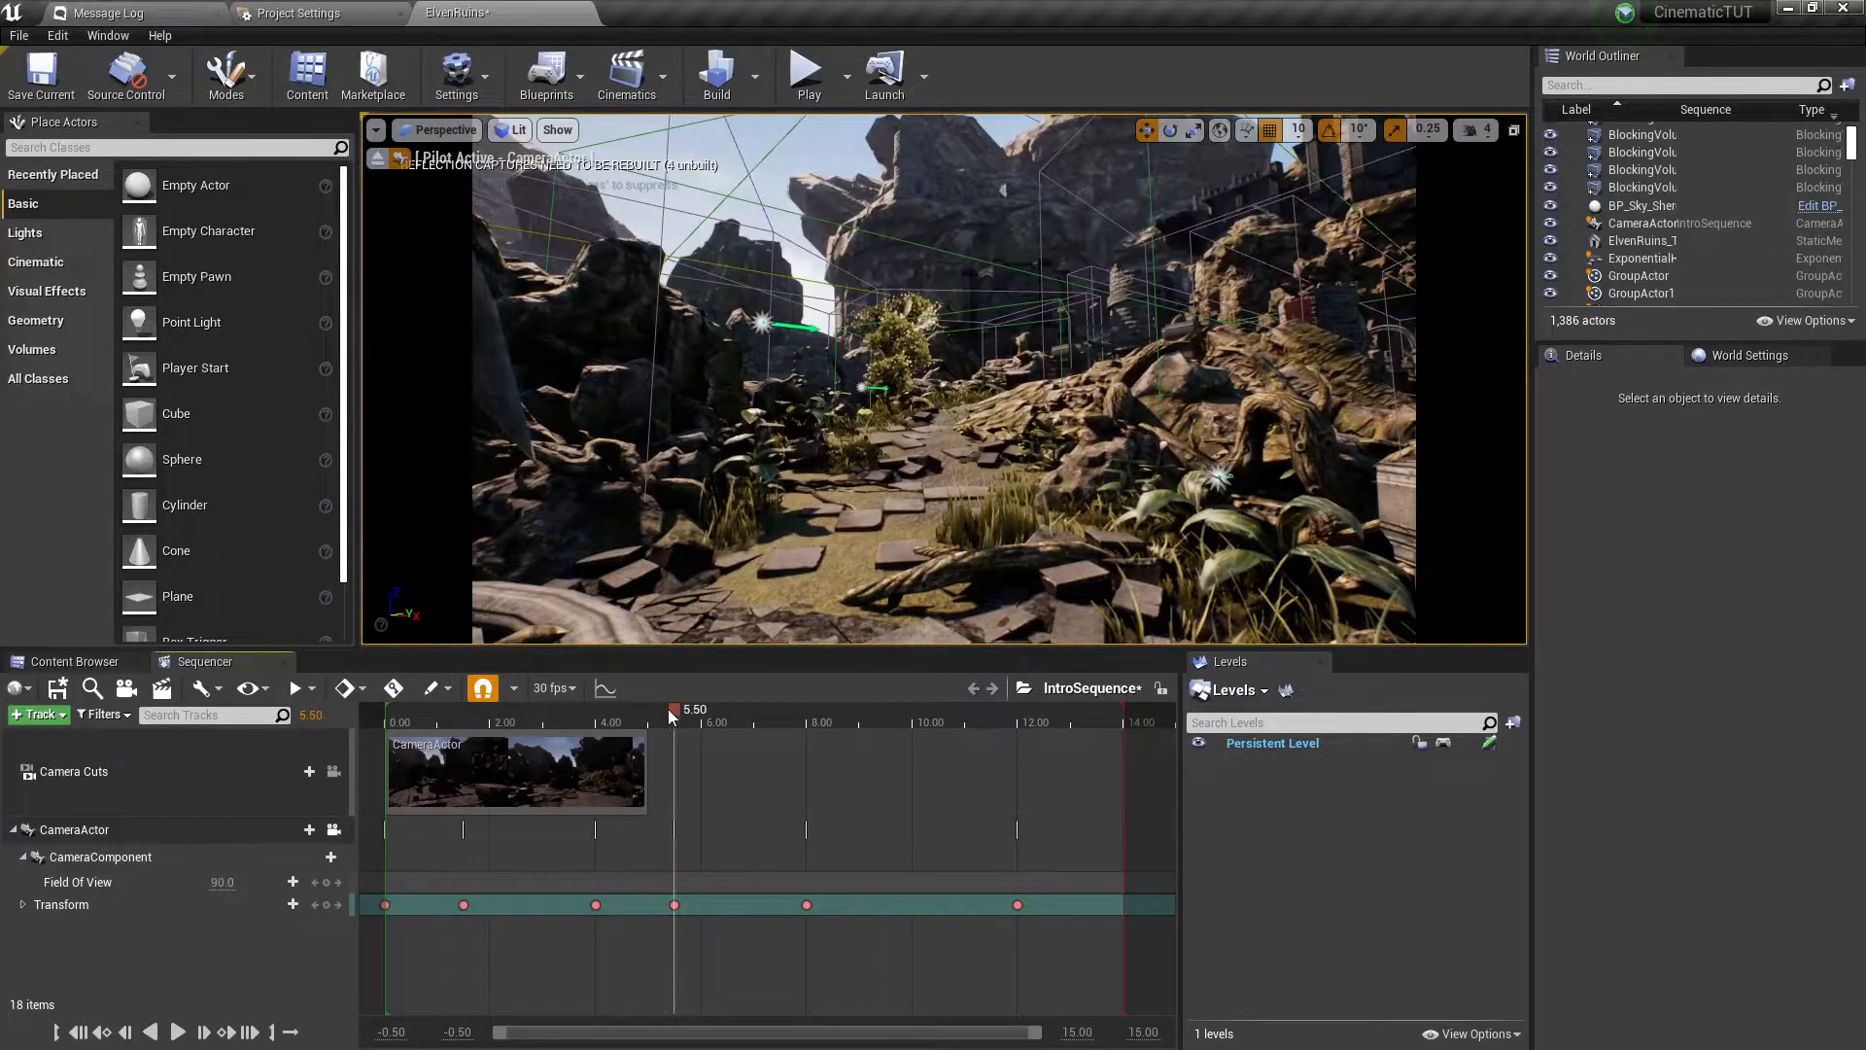
Play the animation from before 2.00 seconds through the adjusted key, and undo the last key change.
drag(669, 708, 511, 722)
click(177, 1031)
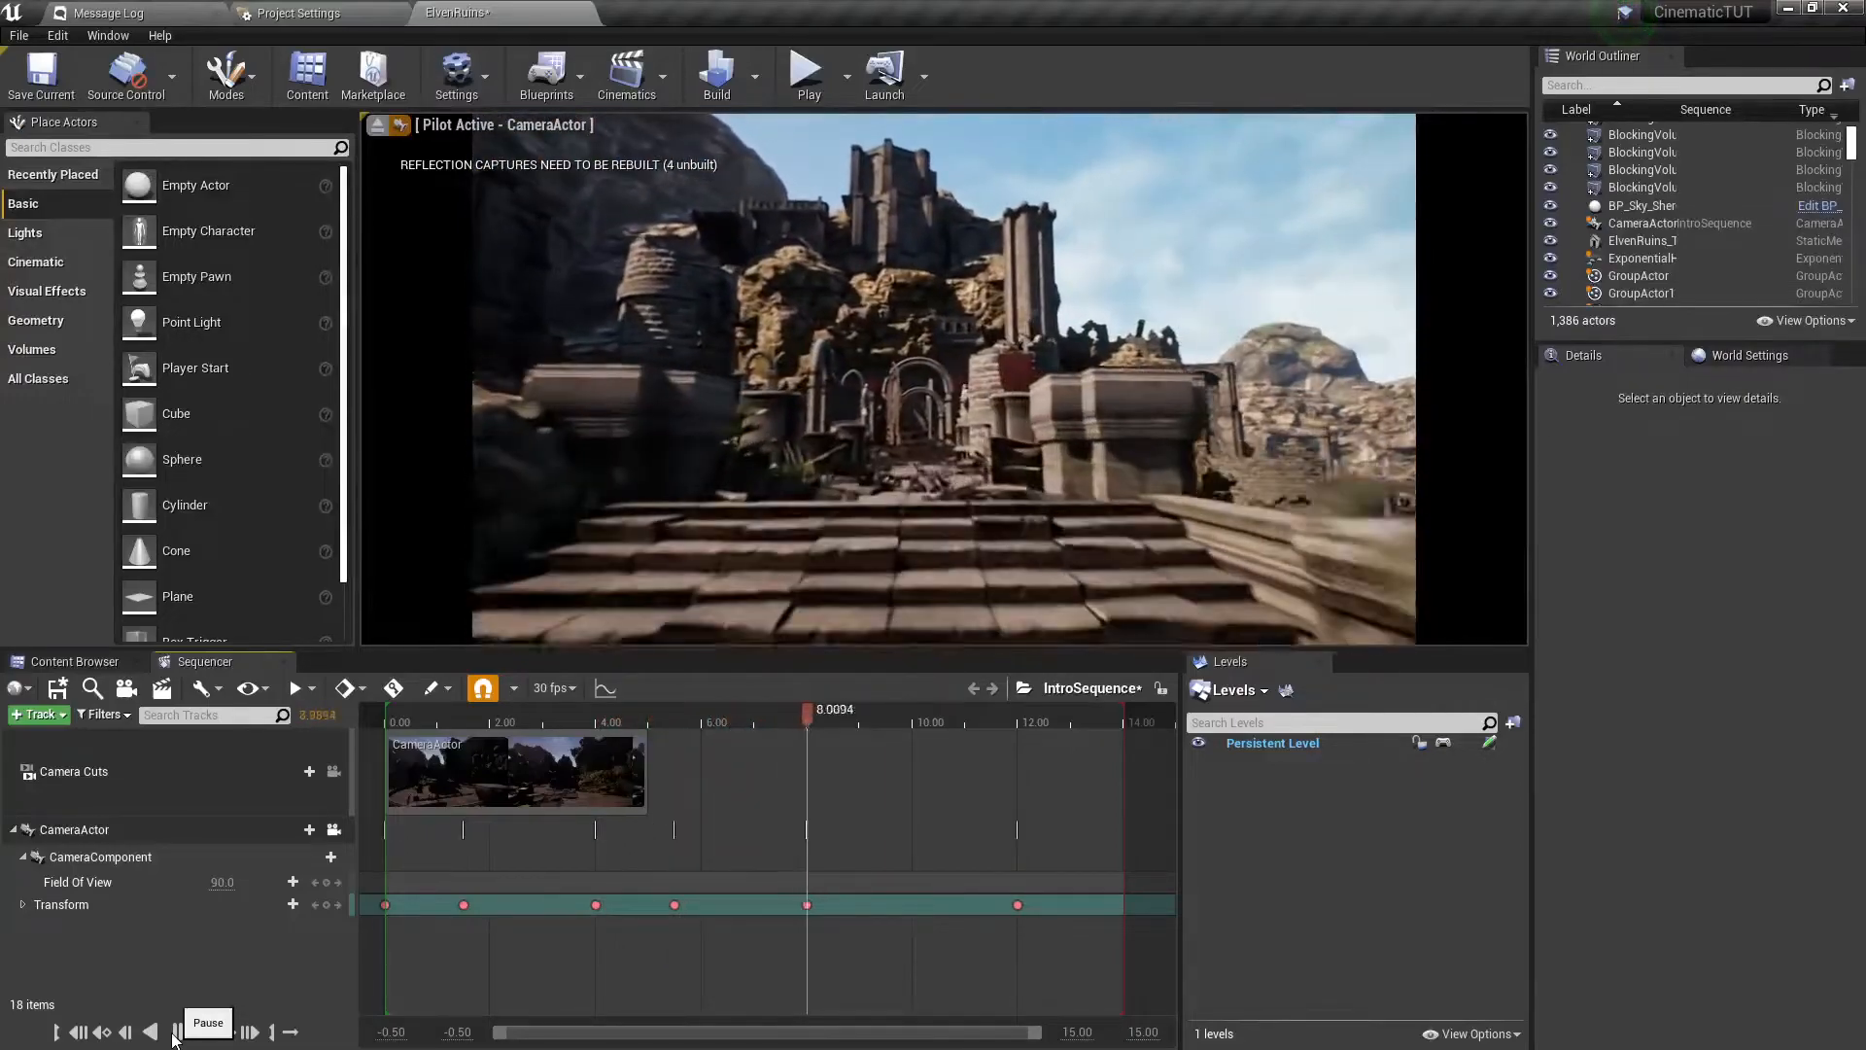
click(176, 1032)
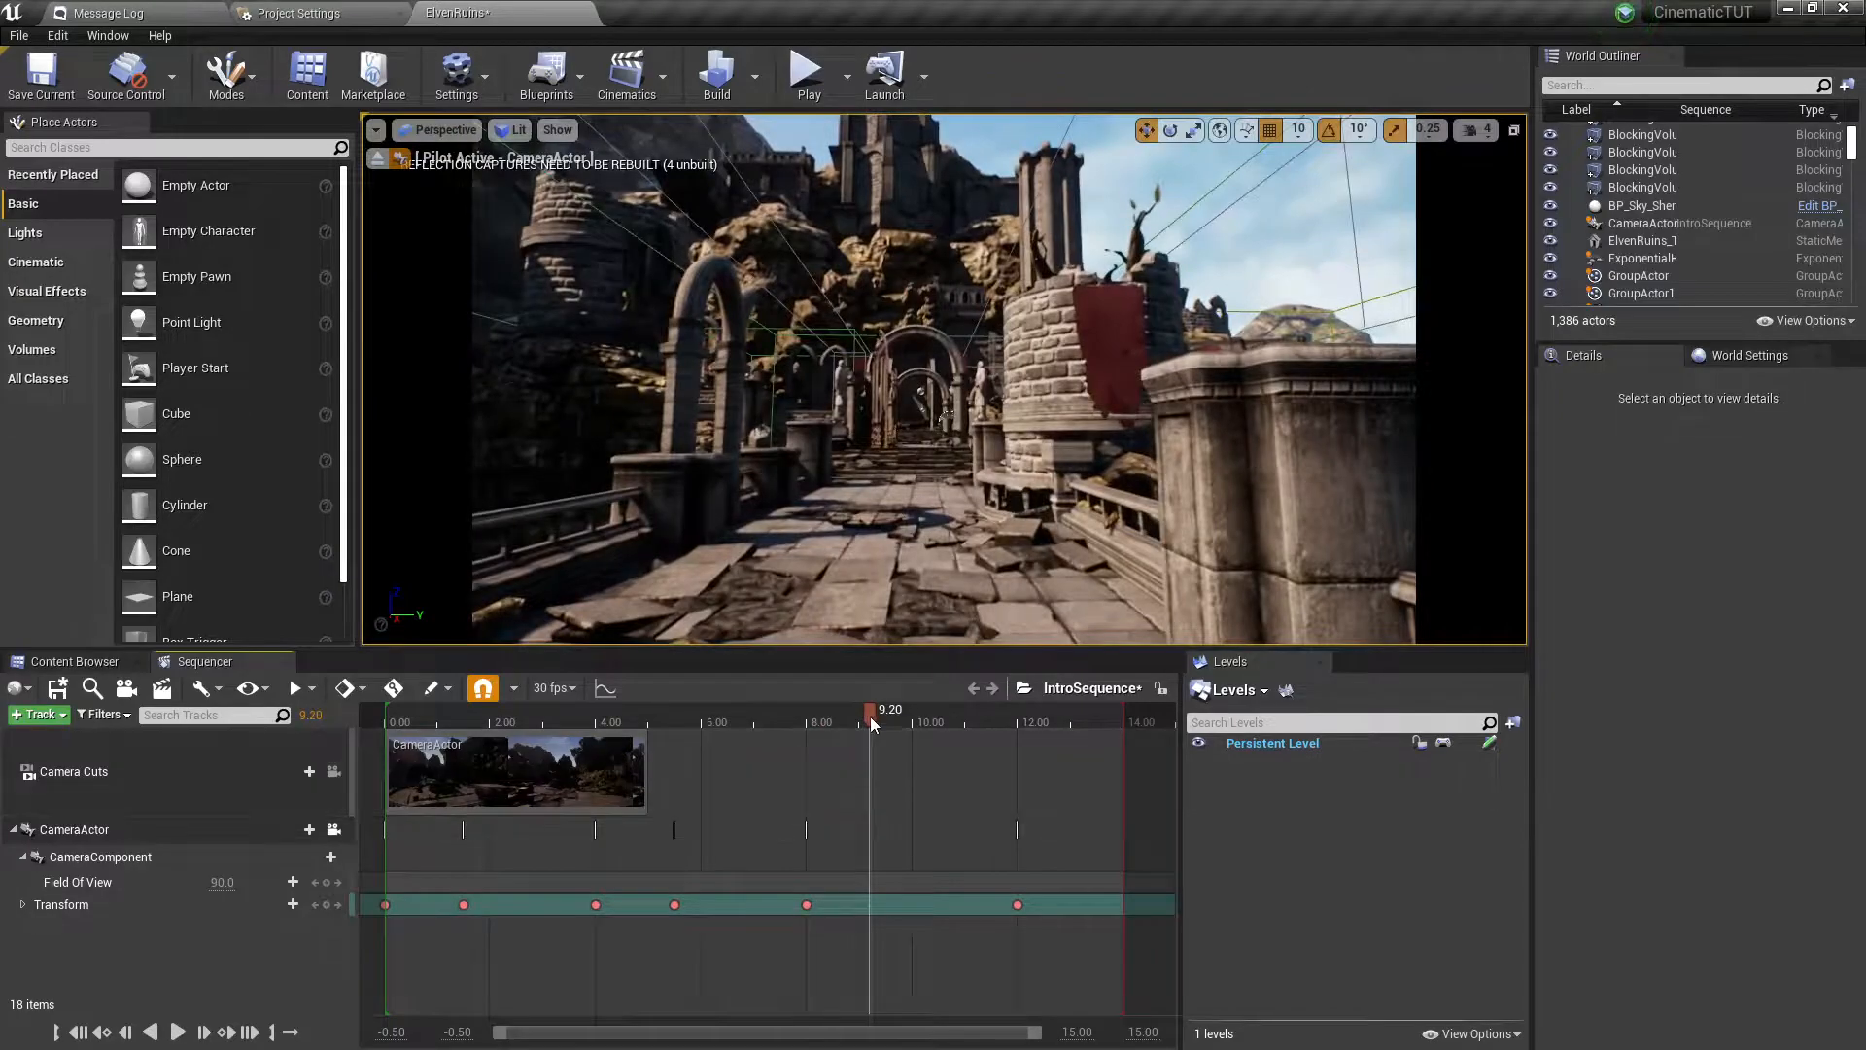
drag(824, 719, 634, 719)
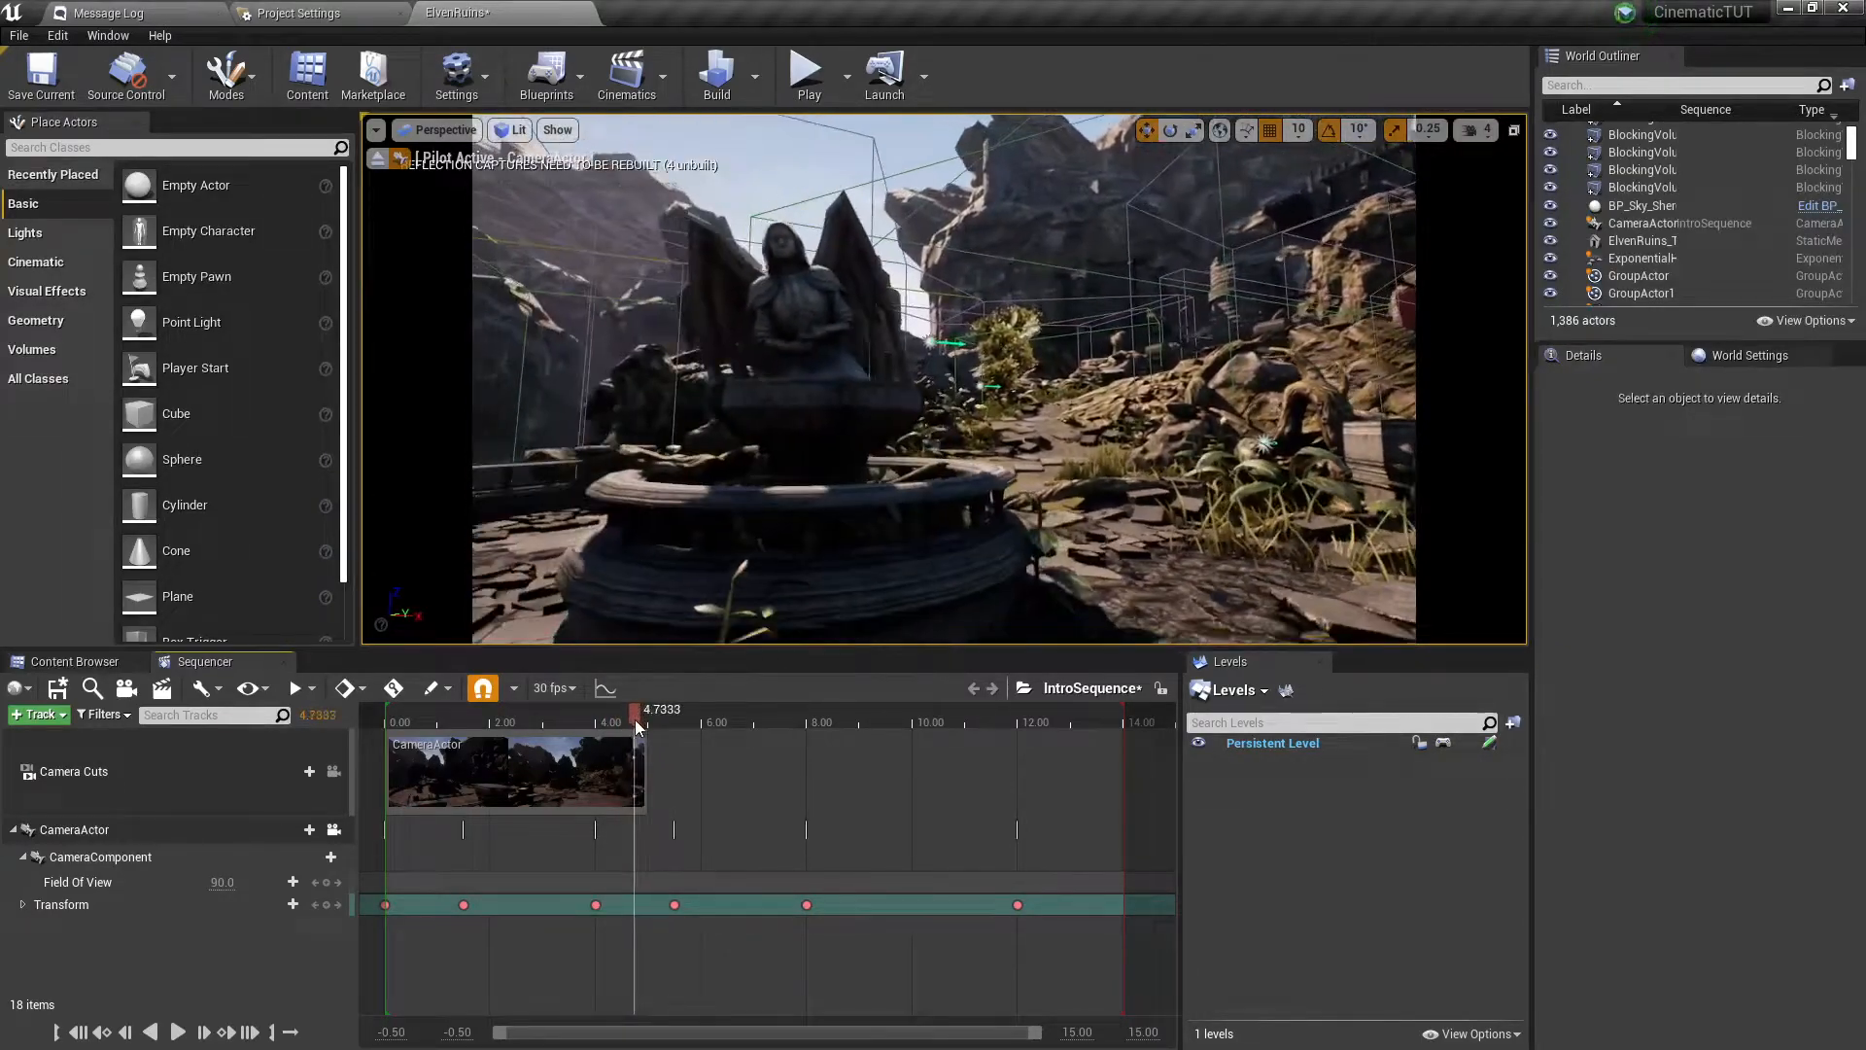
key(ctrl+z)
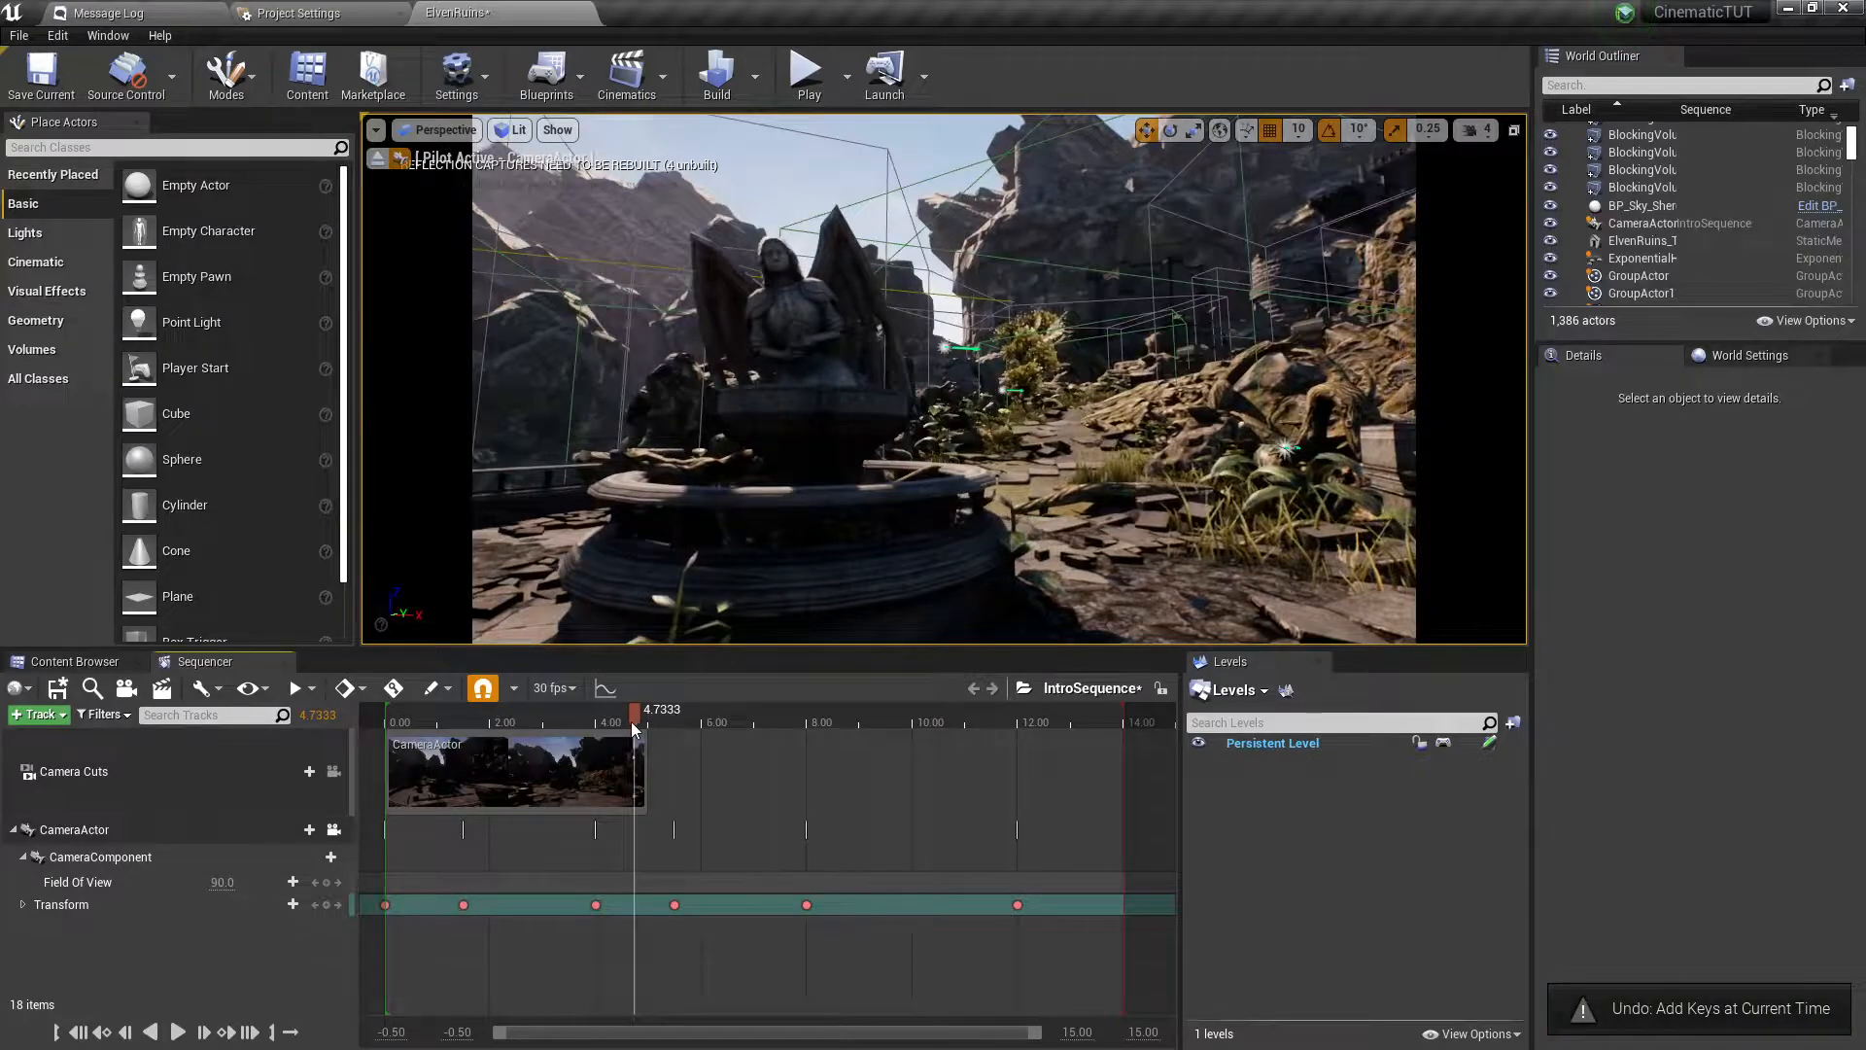
Scrub the camera's pass around the fountain statue, and move the Transform key at 5.50 seconds to 5.00 seconds.
mouse_move(644, 714)
mouse_down()
mouse_move(689, 704)
mouse_move(655, 729)
mouse_up()
right_drag(688, 778, 722, 777)
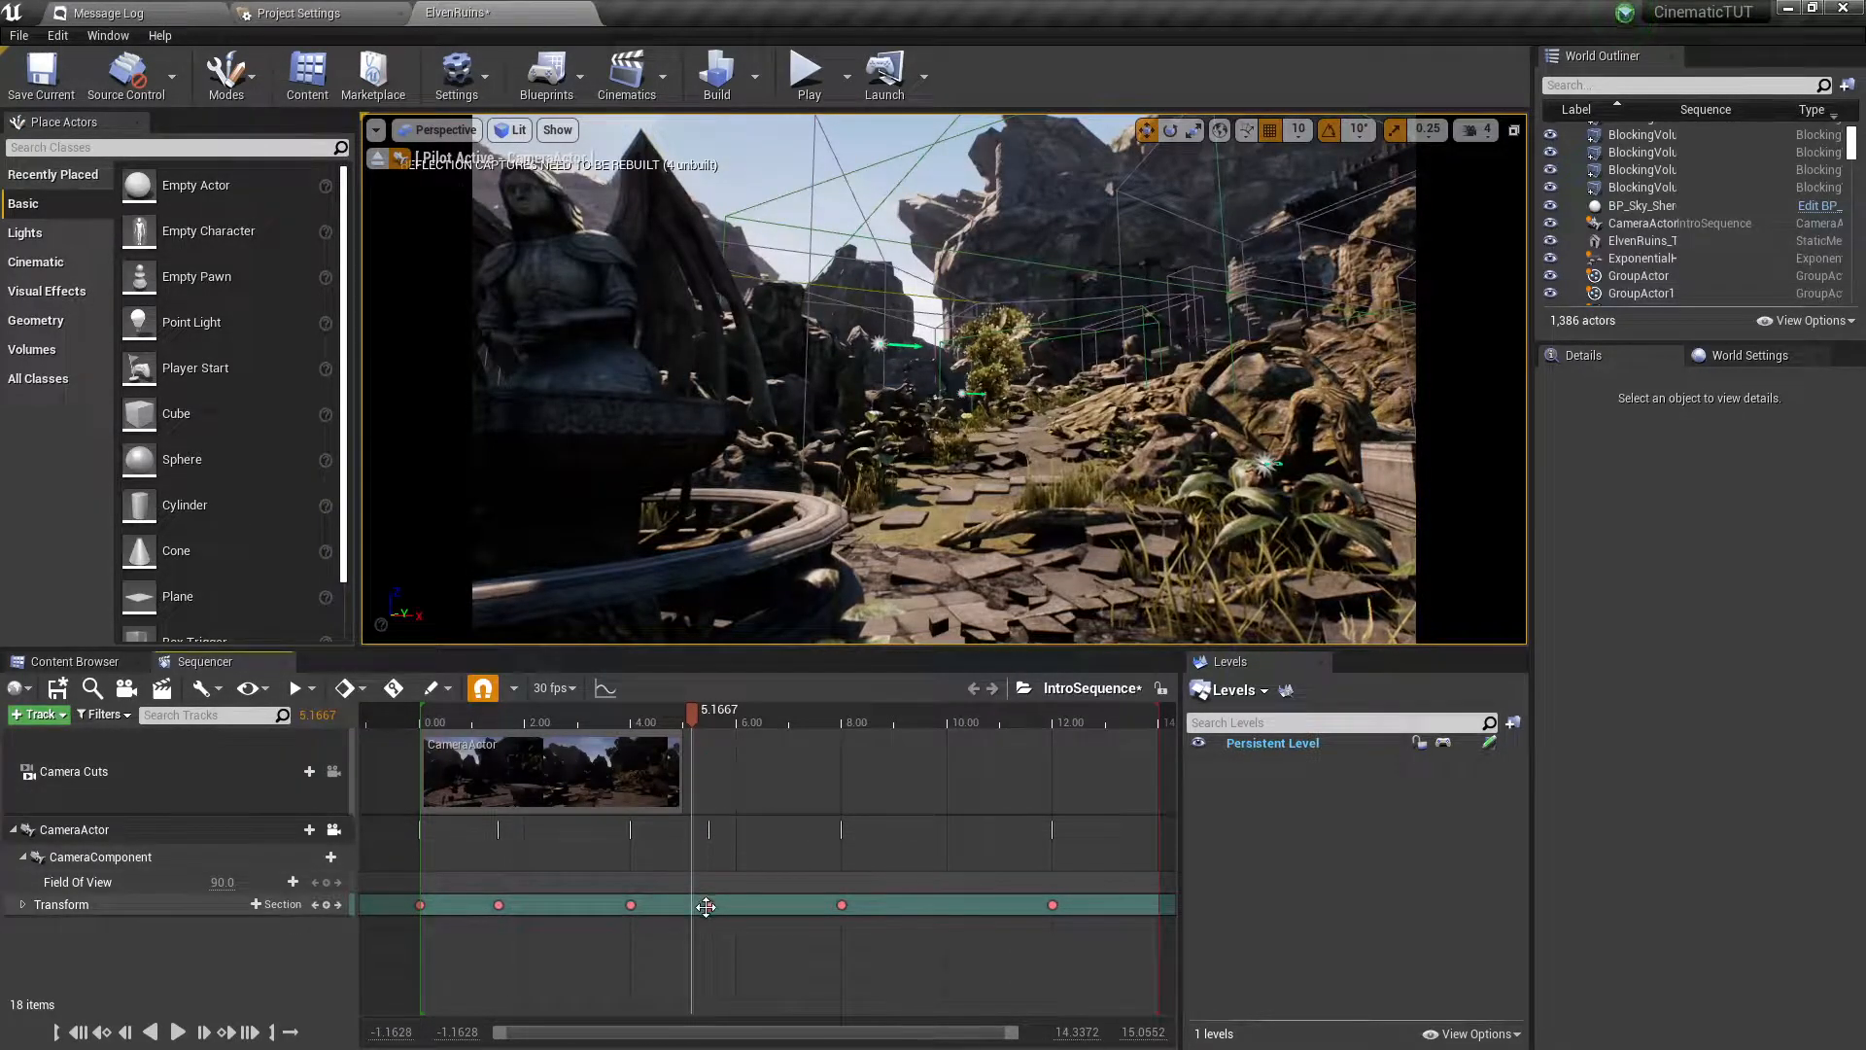
drag(692, 717, 709, 725)
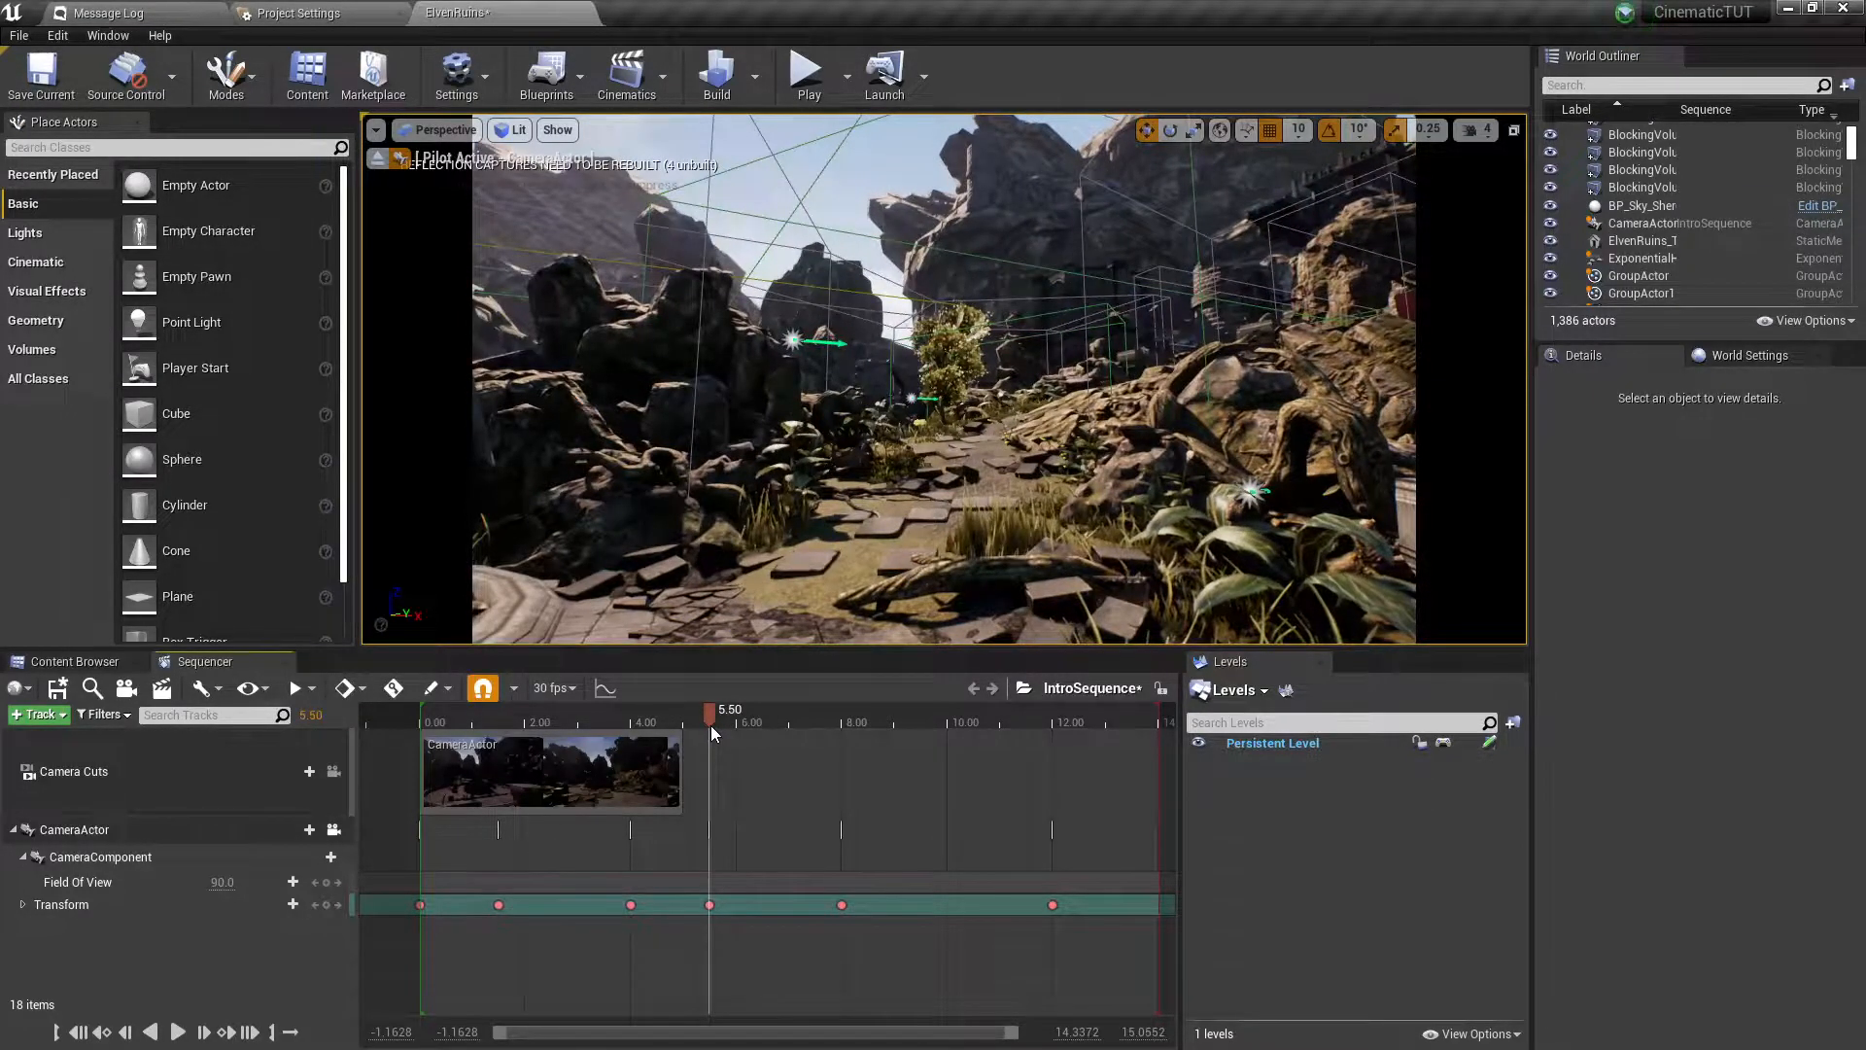
drag(709, 725, 685, 731)
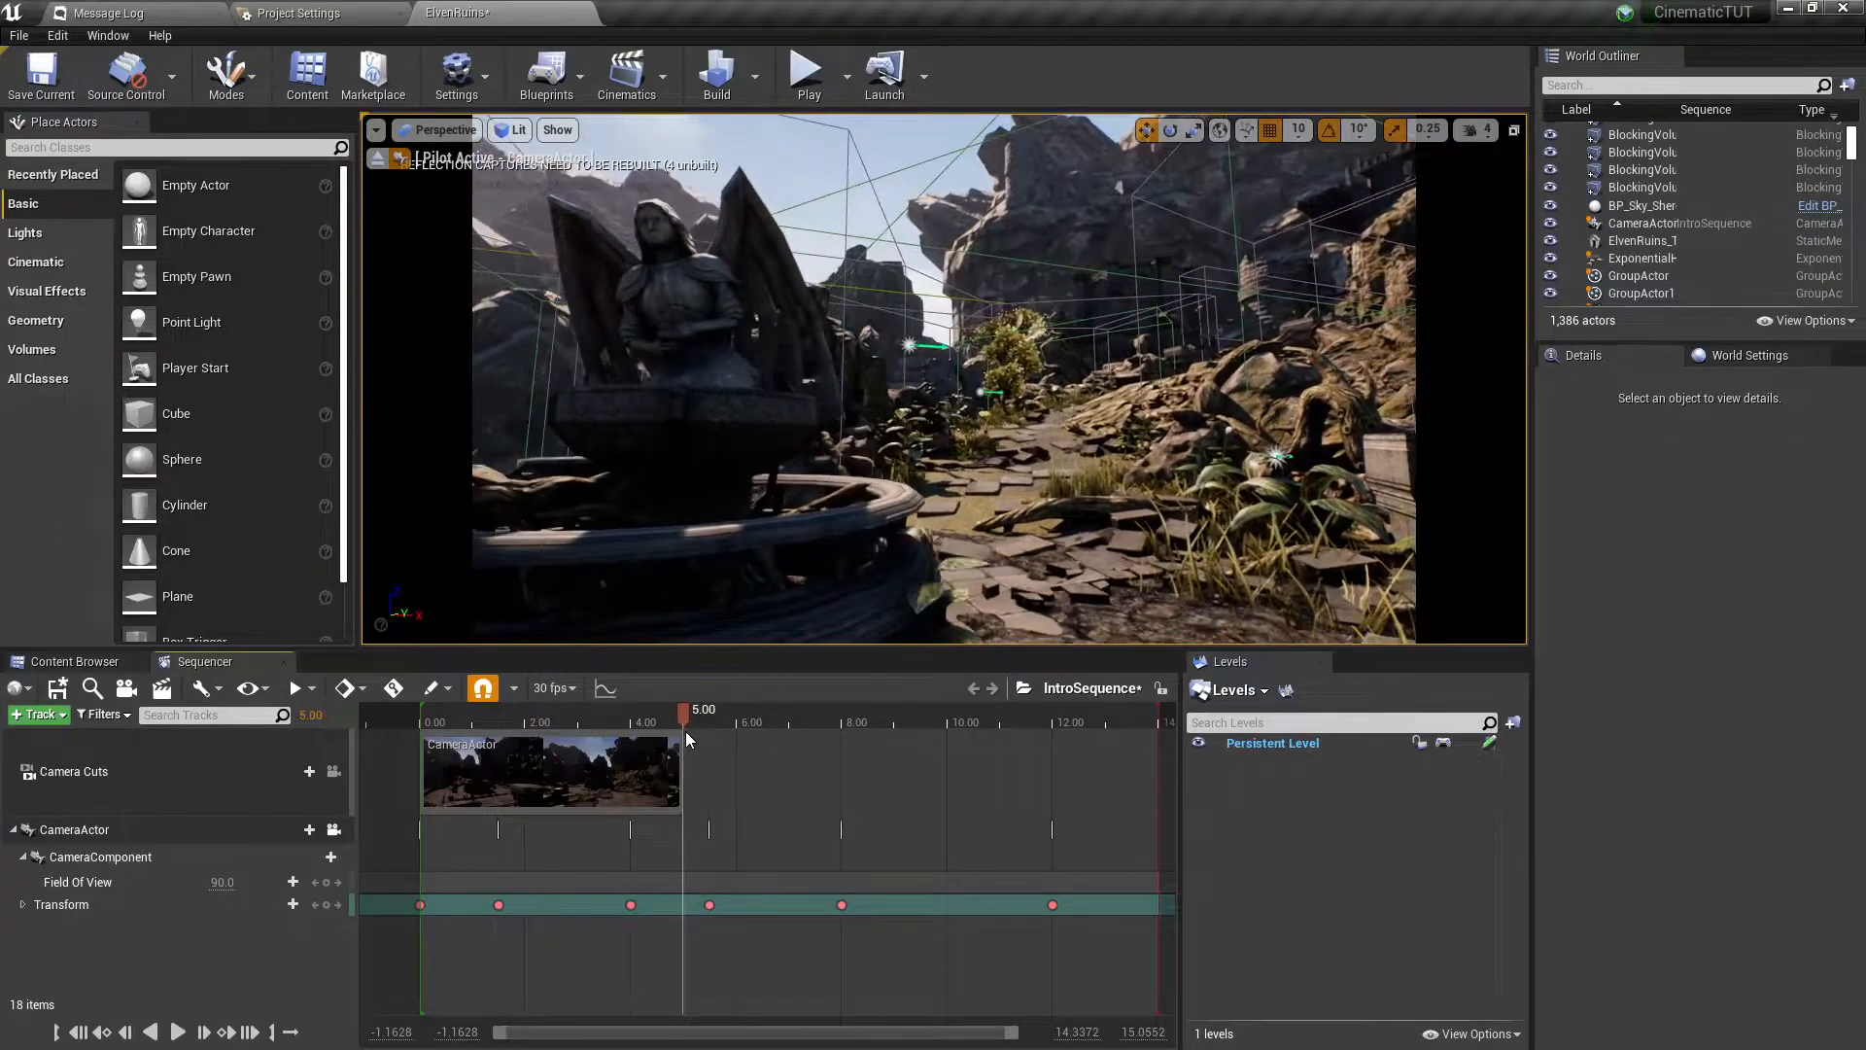
click(712, 905)
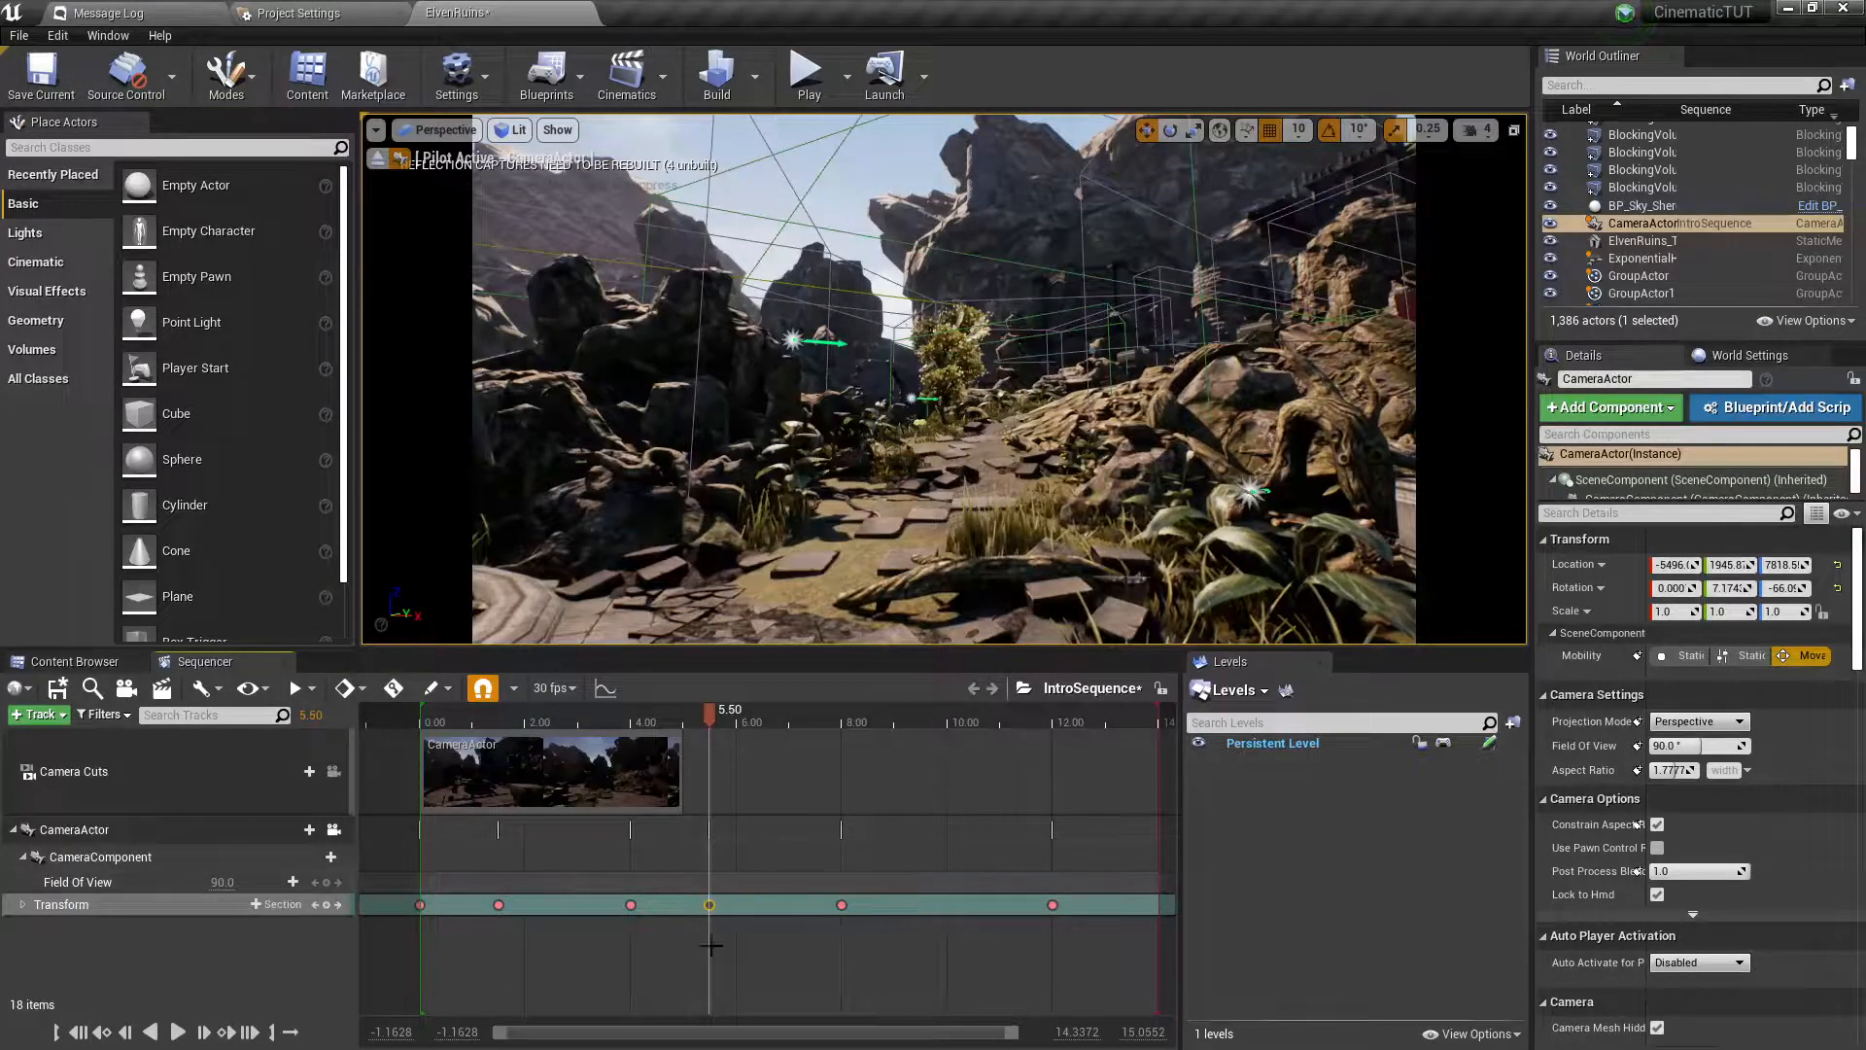
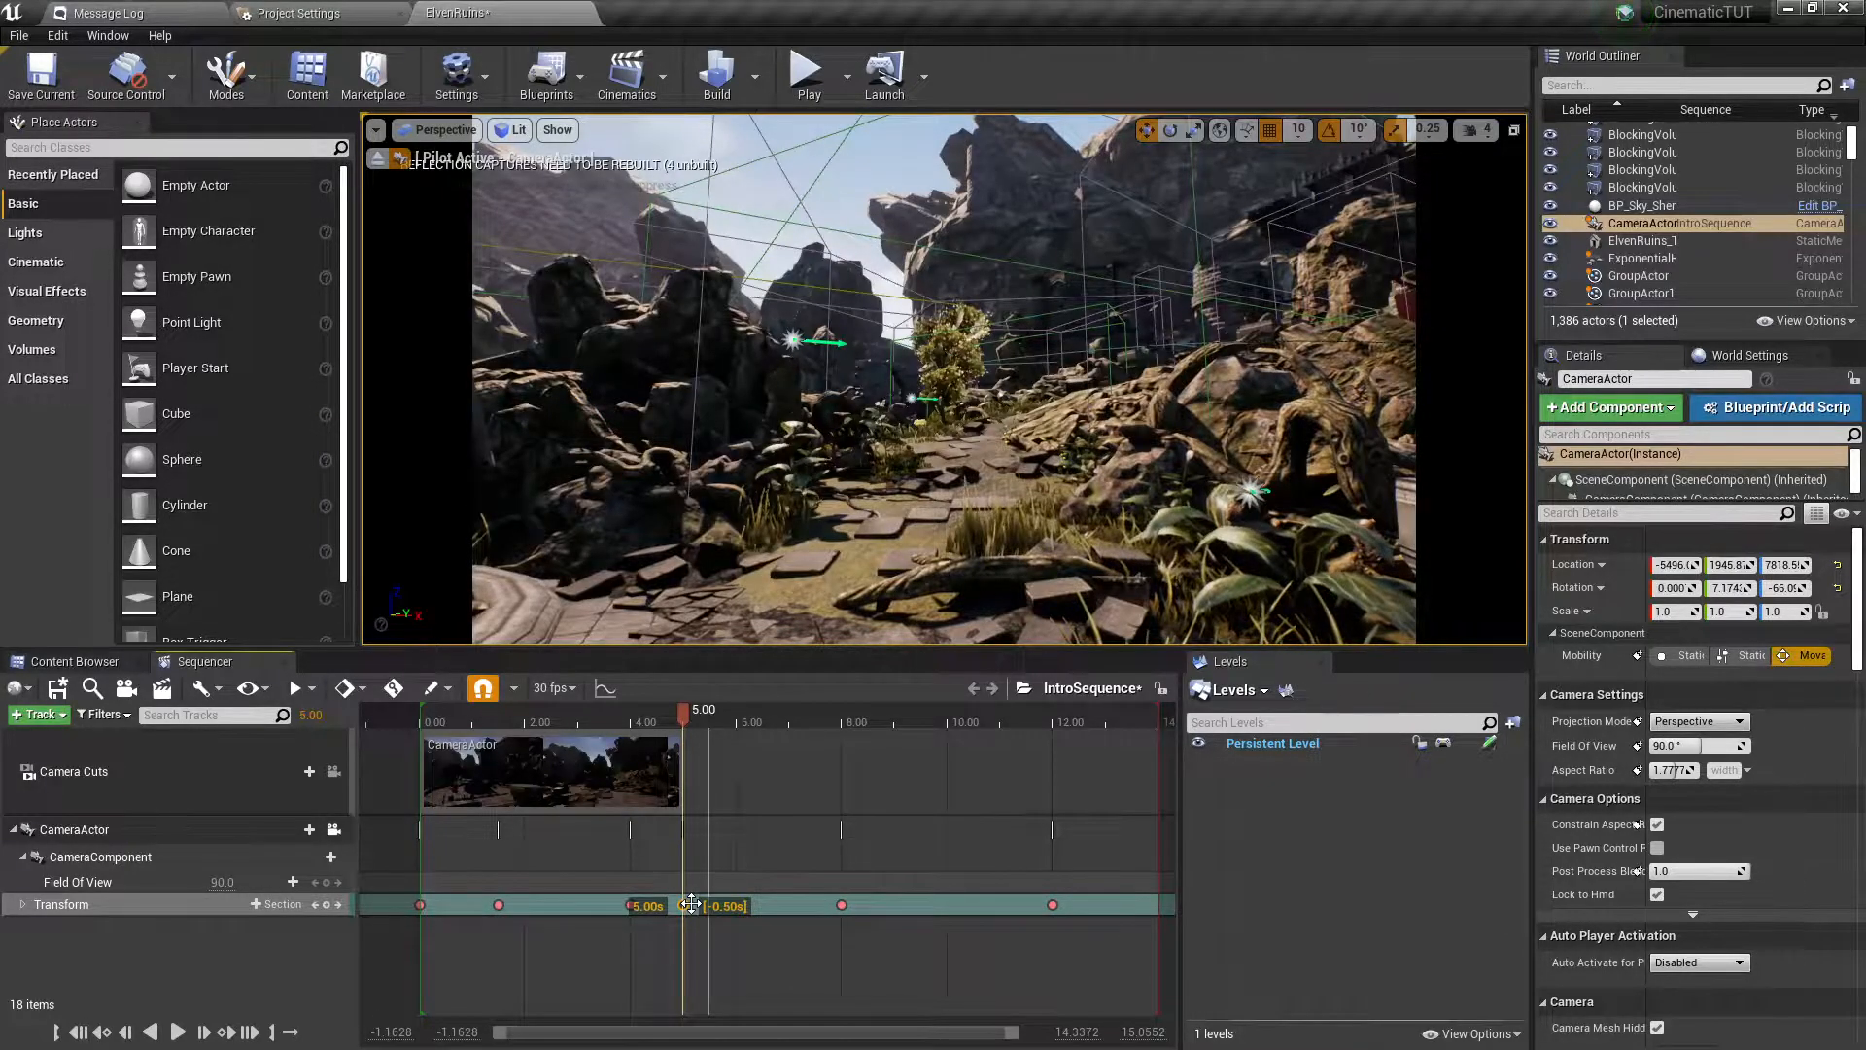
click(684, 904)
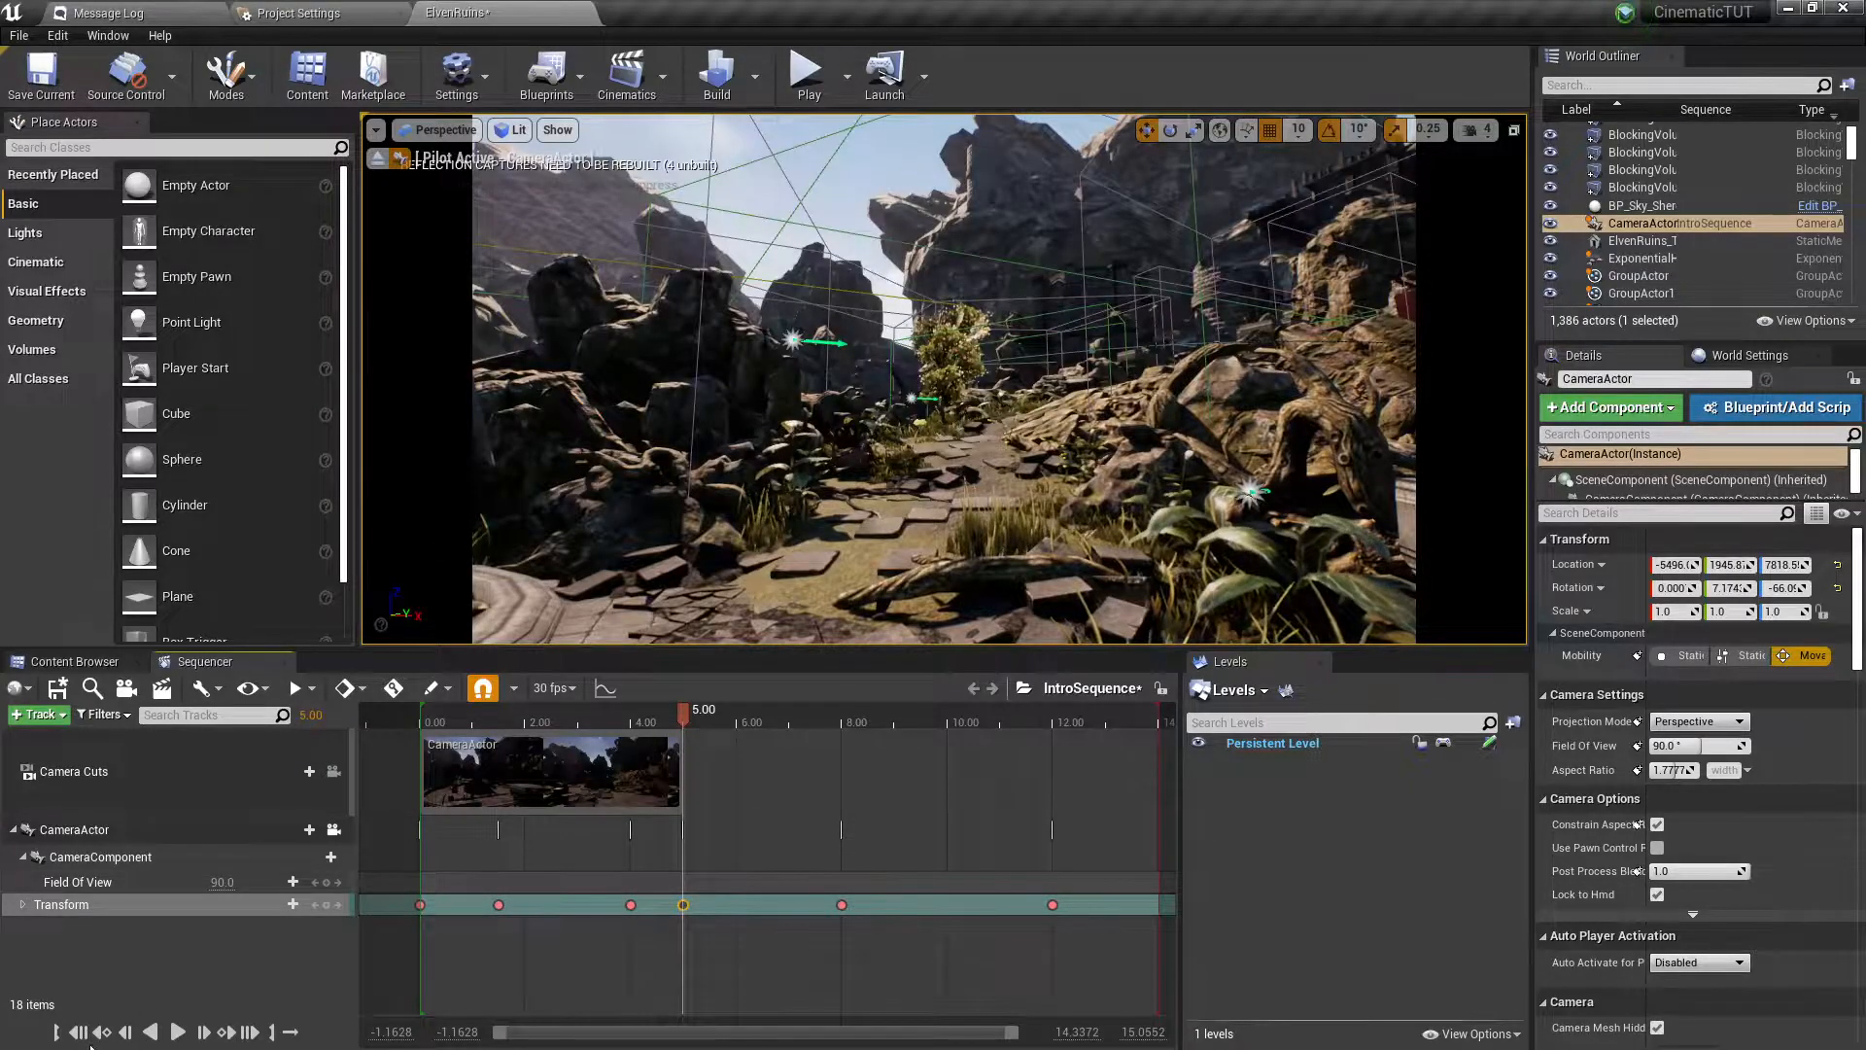
Play the whole camera animation from the start past the final key, and scrub back near the beginning.
click(88, 1039)
click(177, 1033)
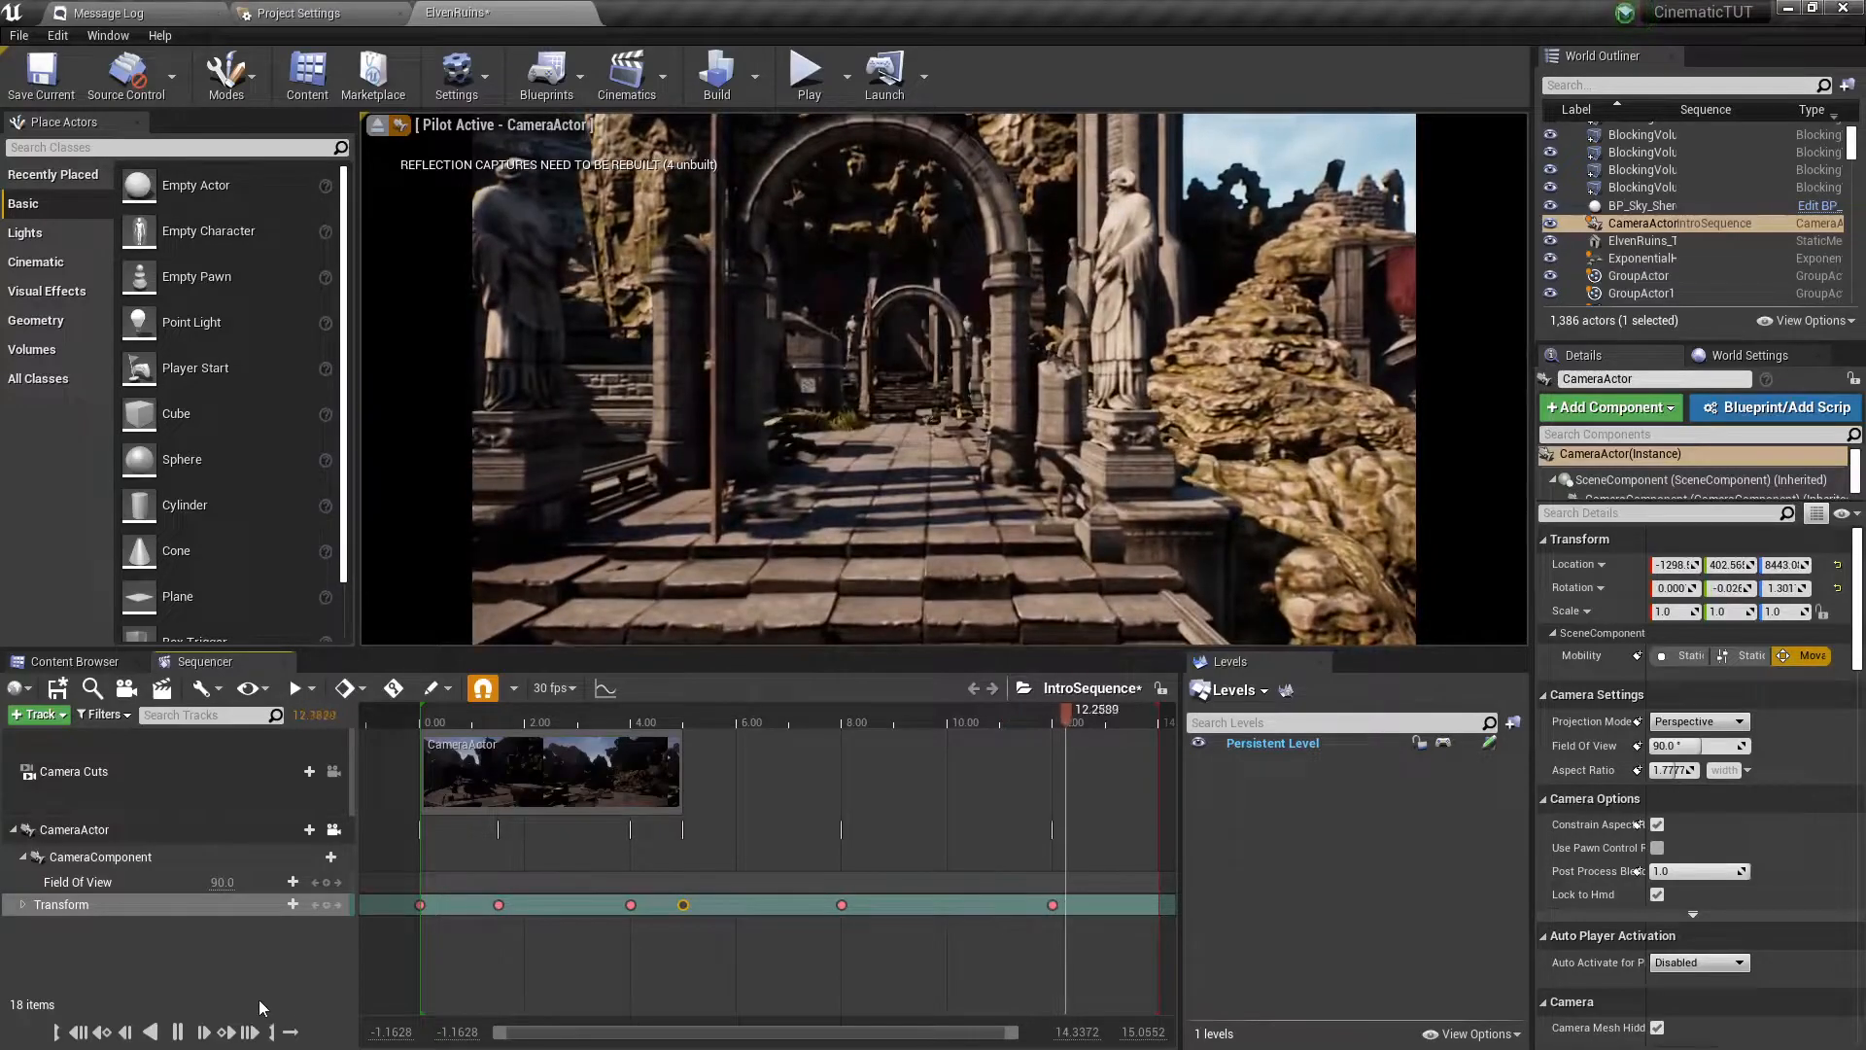
click(178, 1032)
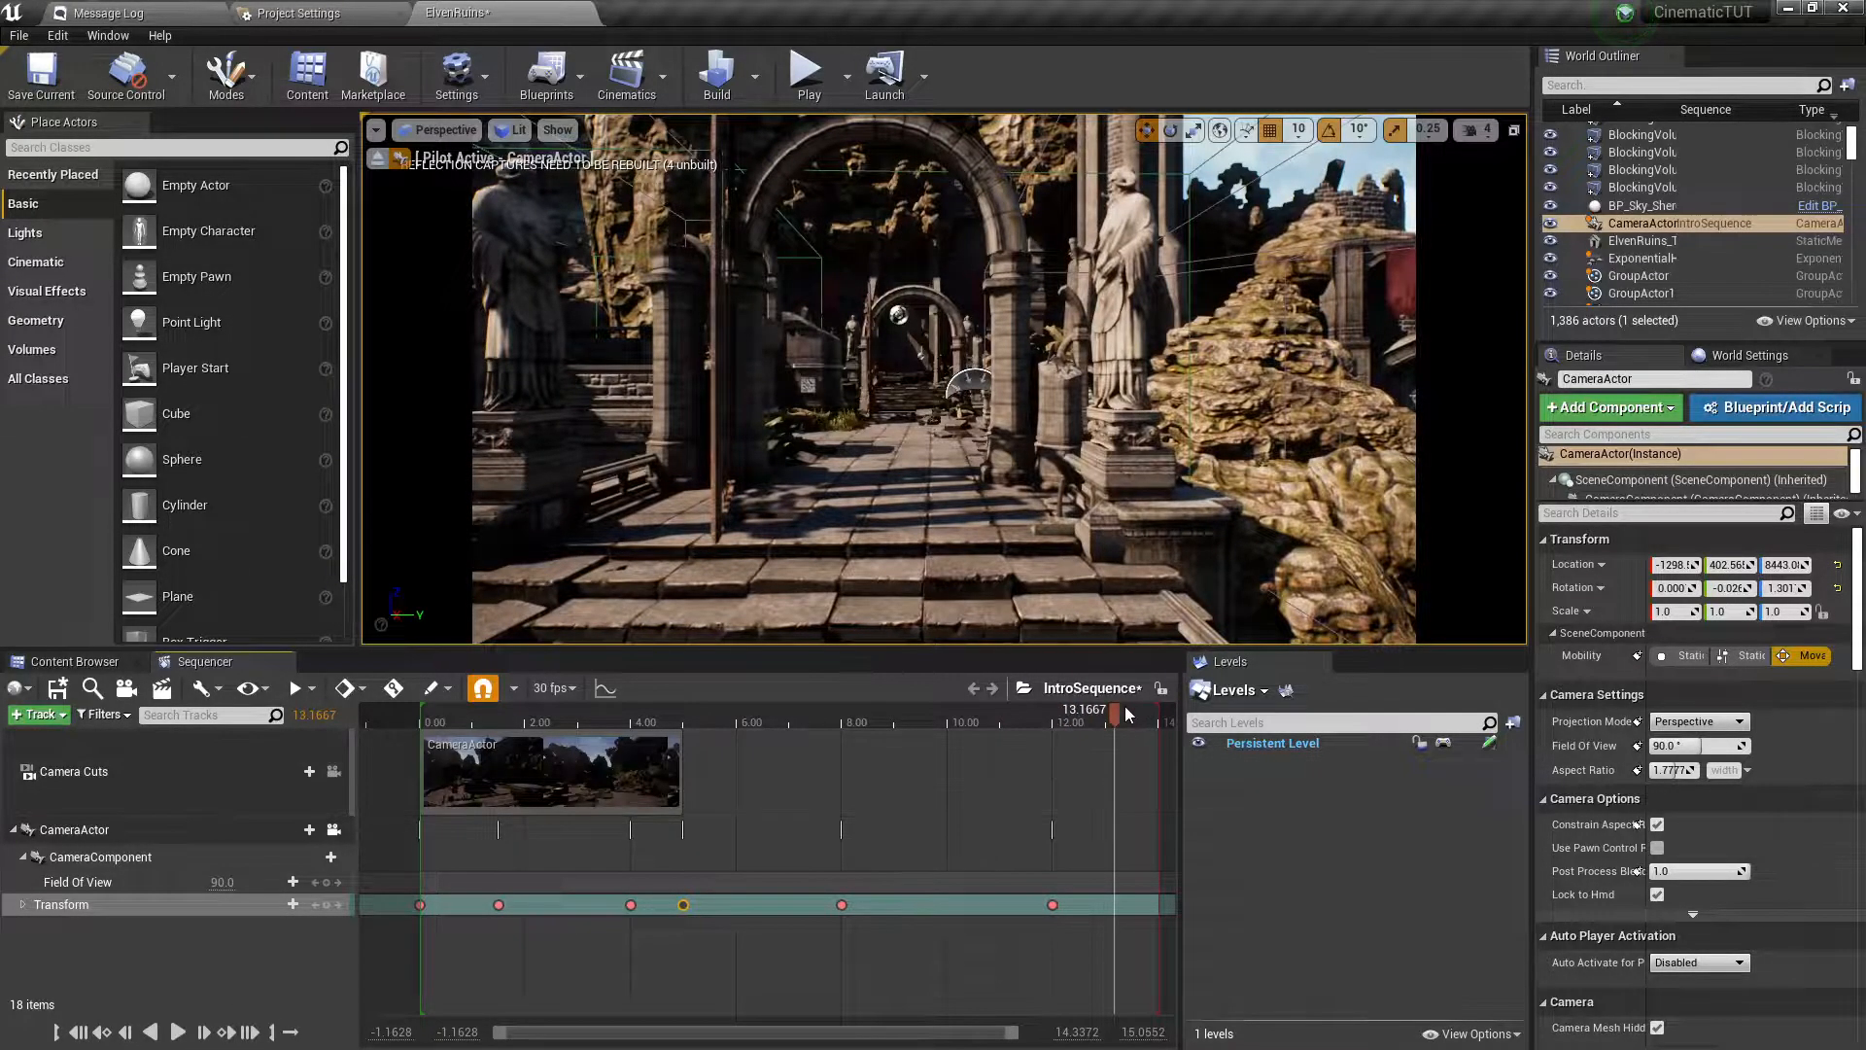
drag(1117, 717, 463, 724)
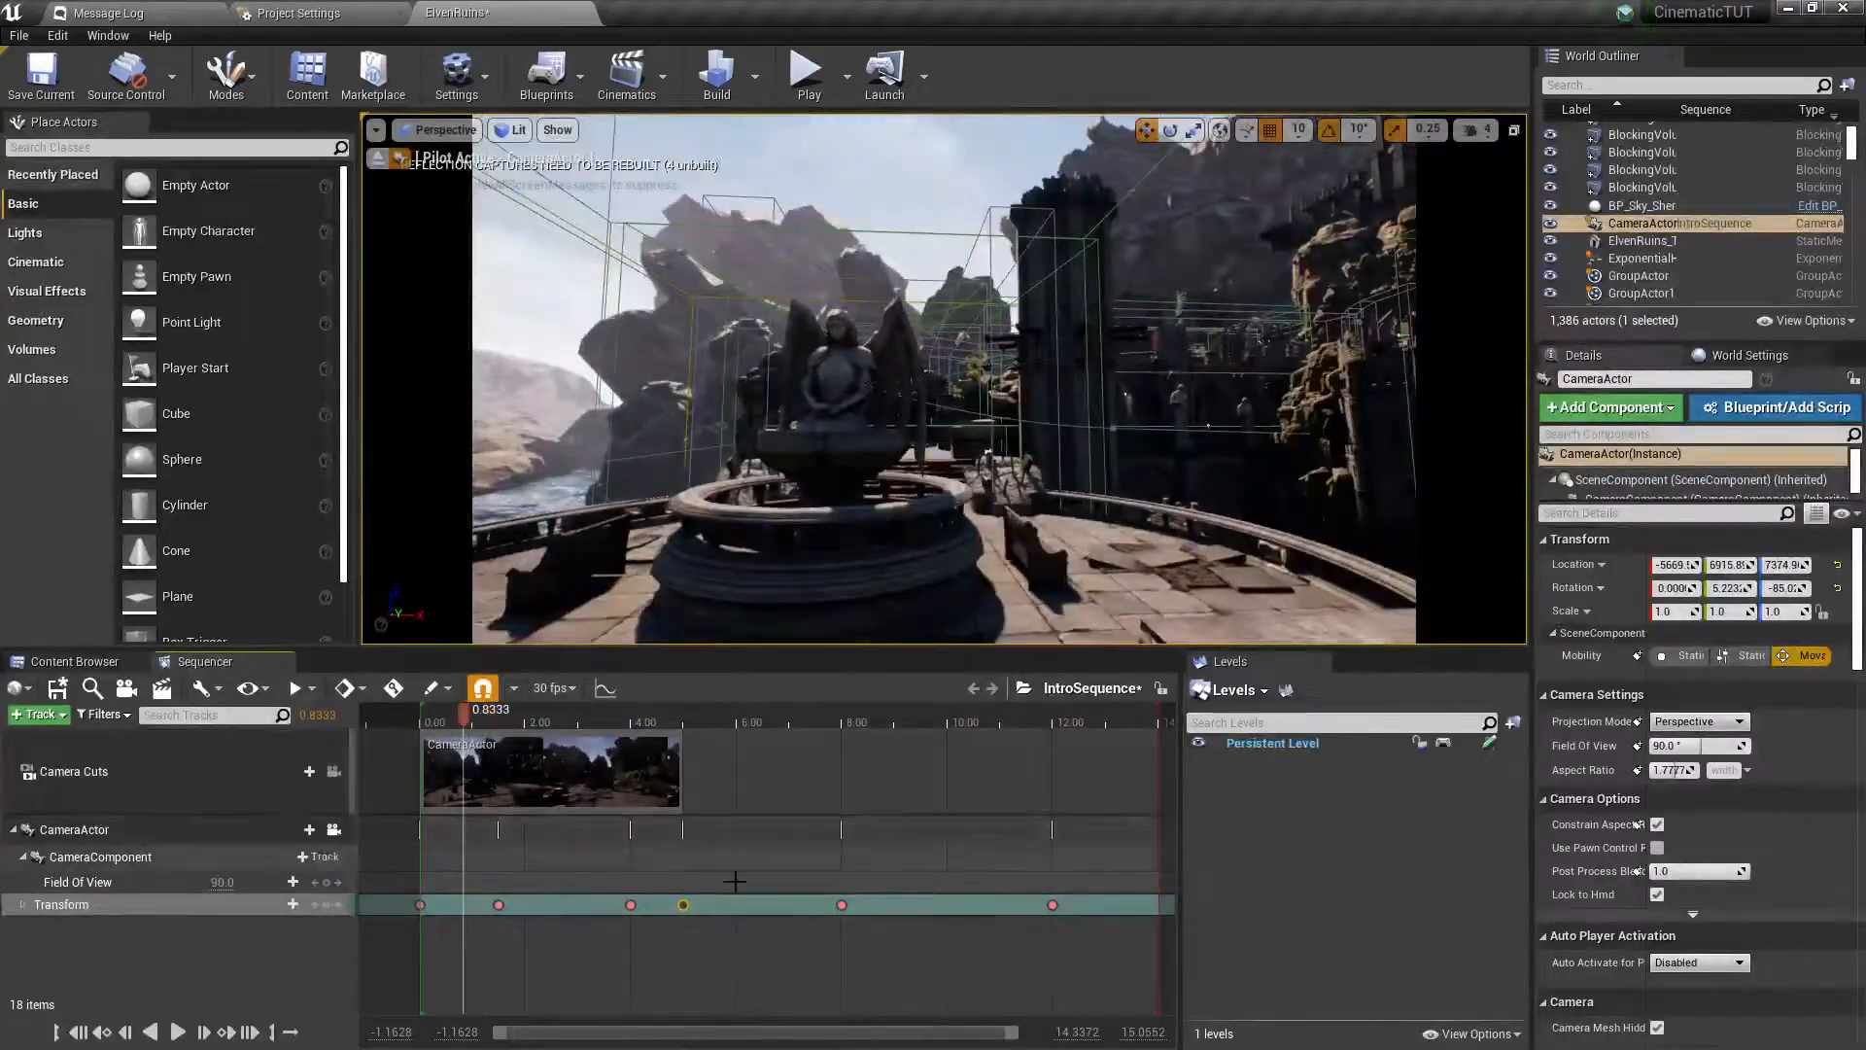
Shorten the sequence's playback range to end at 12.00 seconds, scrub its final section, and save everything.
drag(463, 714, 1051, 742)
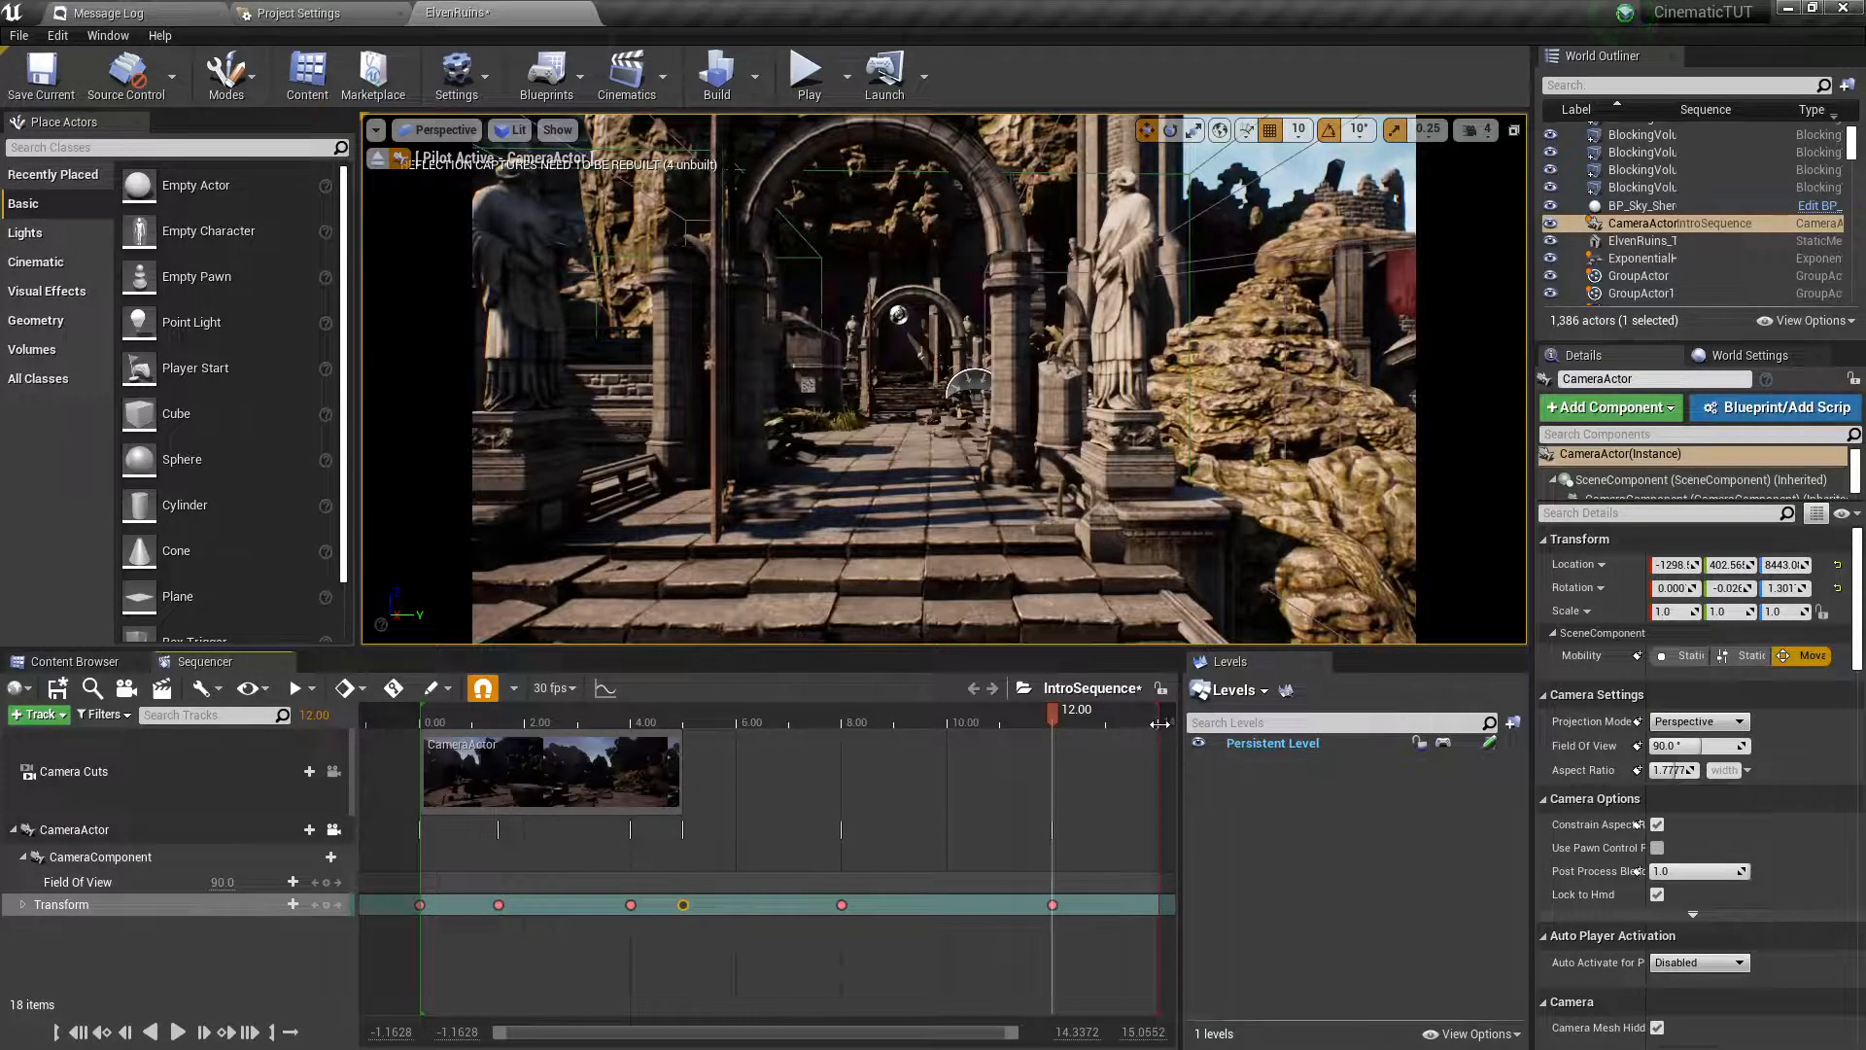
drag(1146, 727, 1068, 736)
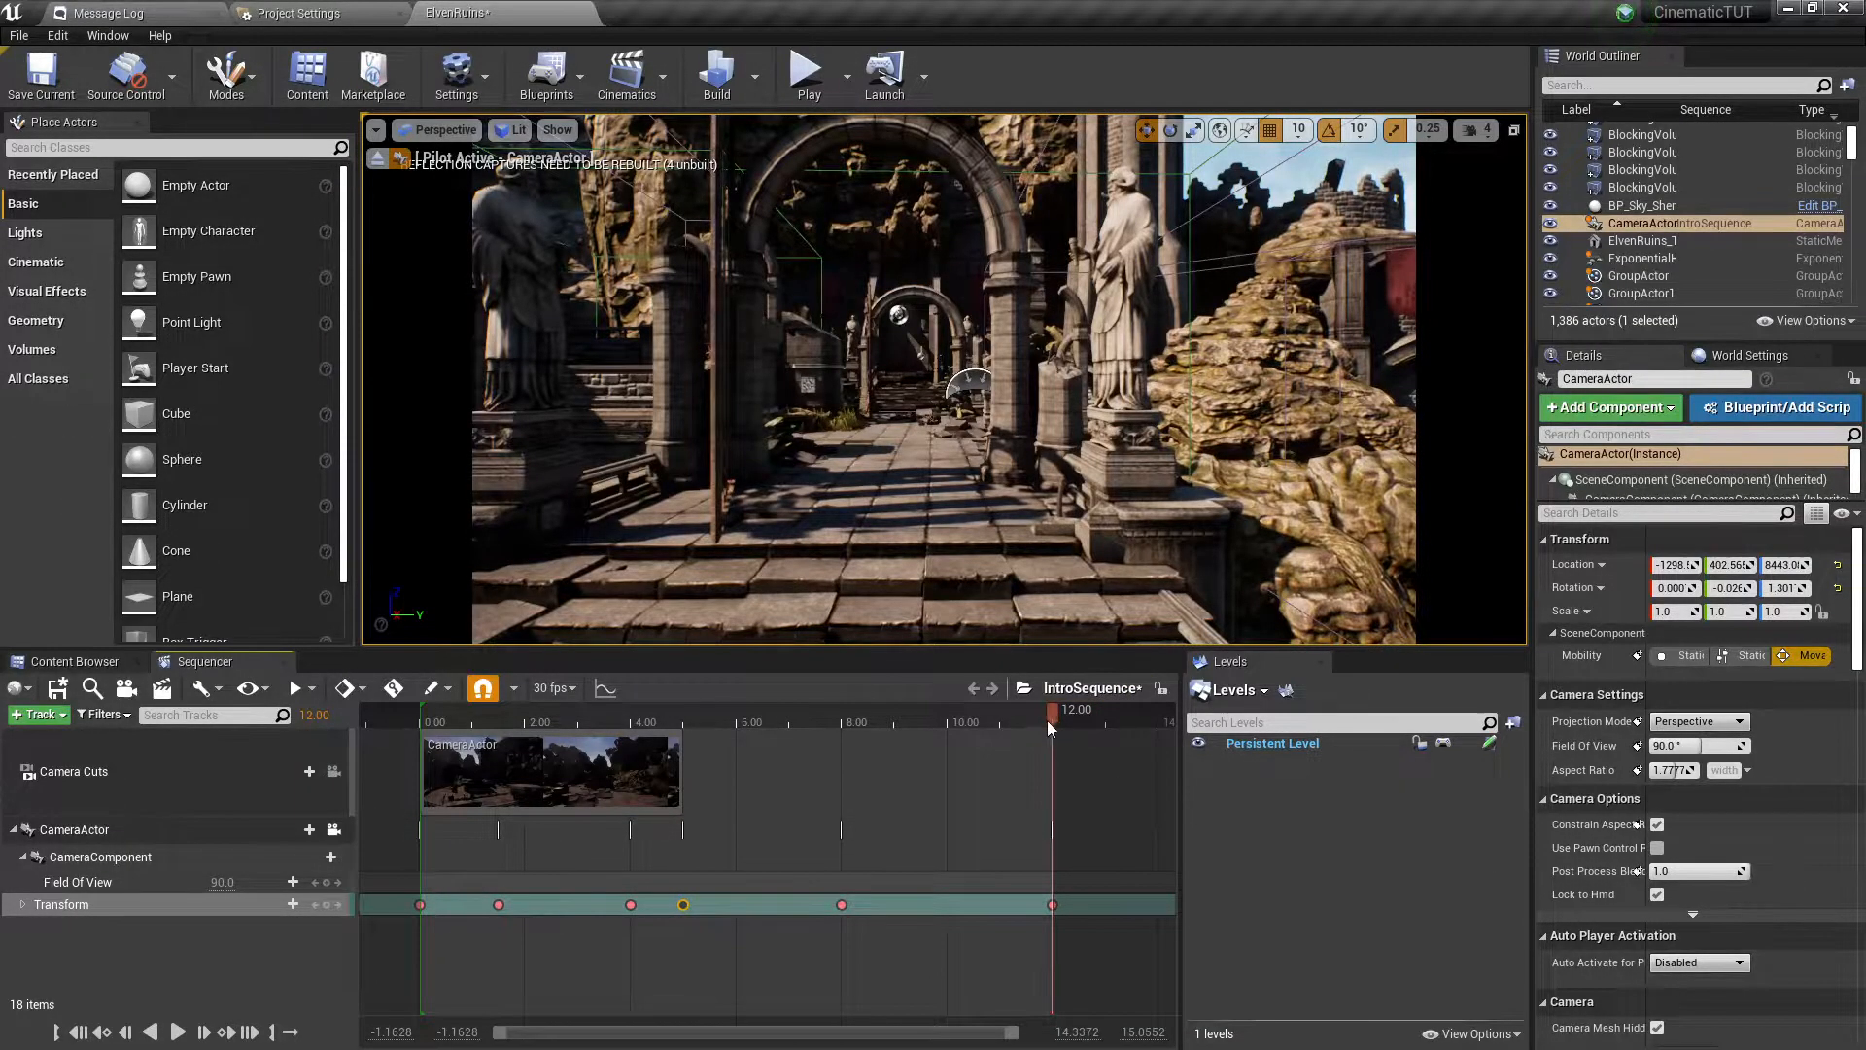
drag(1046, 720, 997, 723)
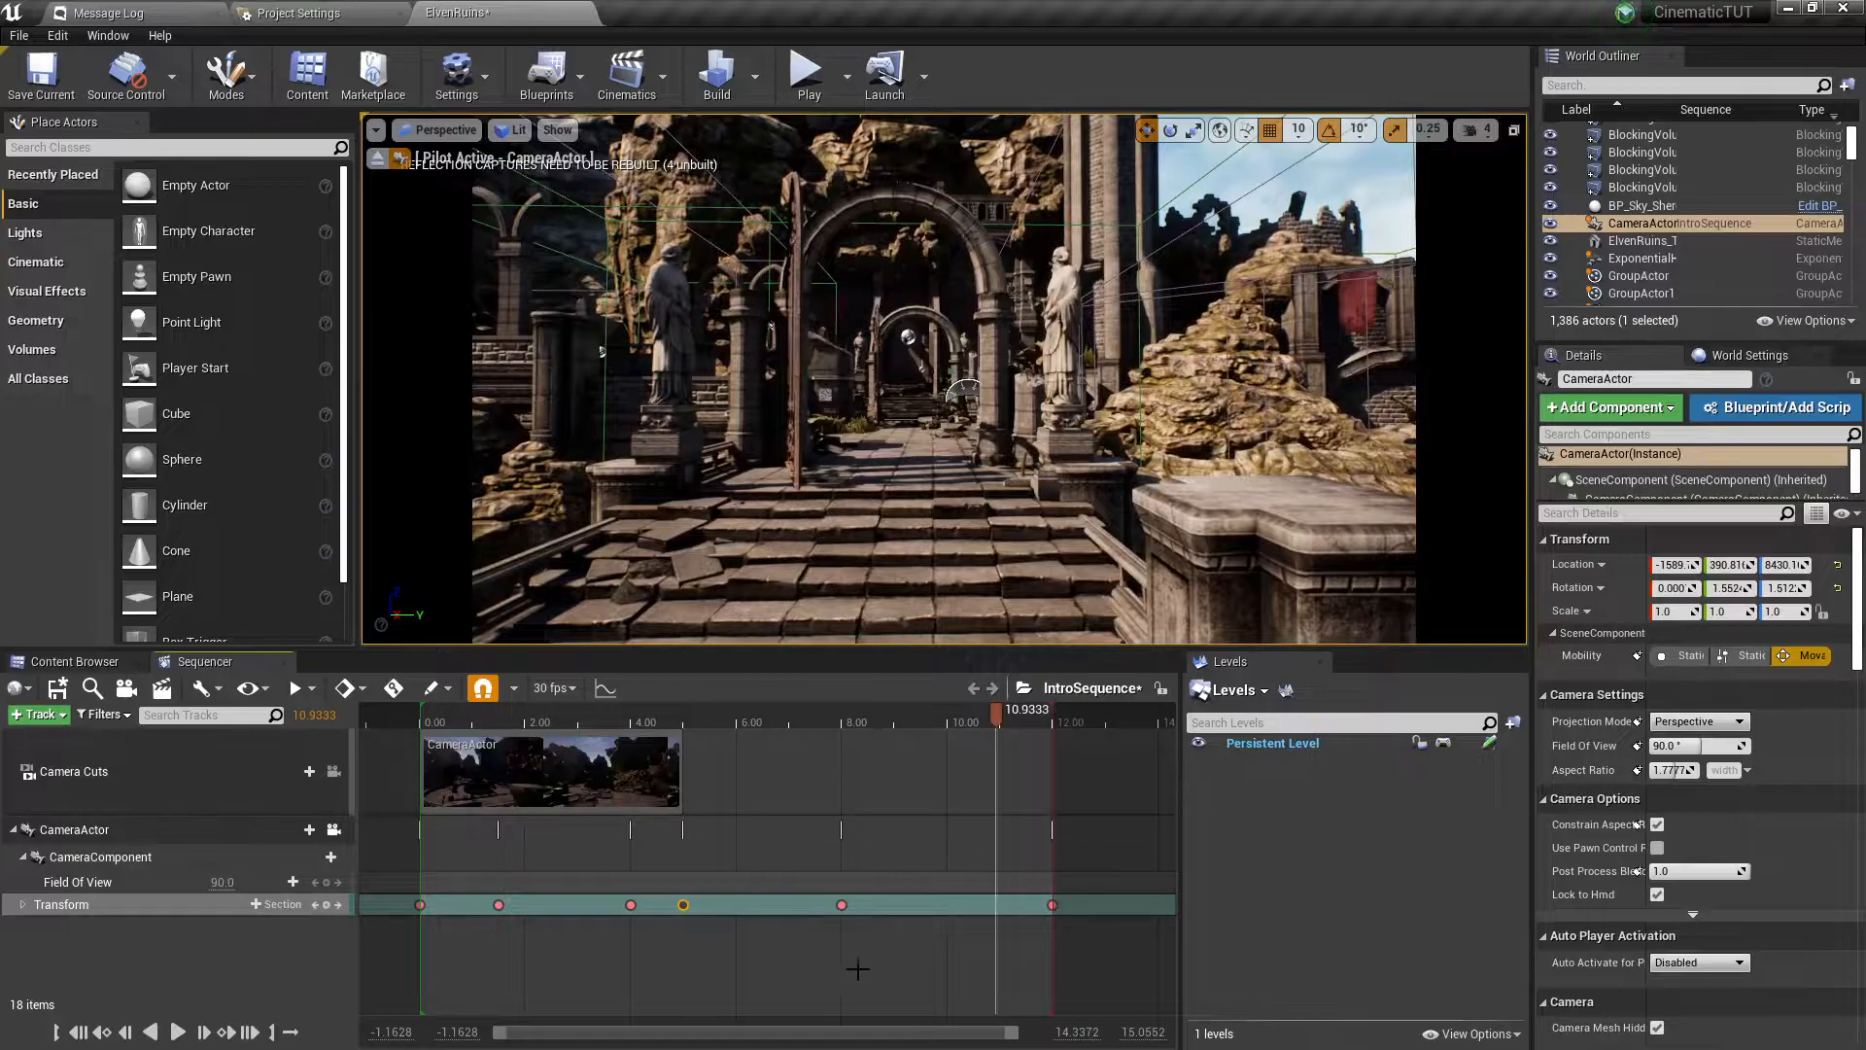
drag(998, 714, 1035, 806)
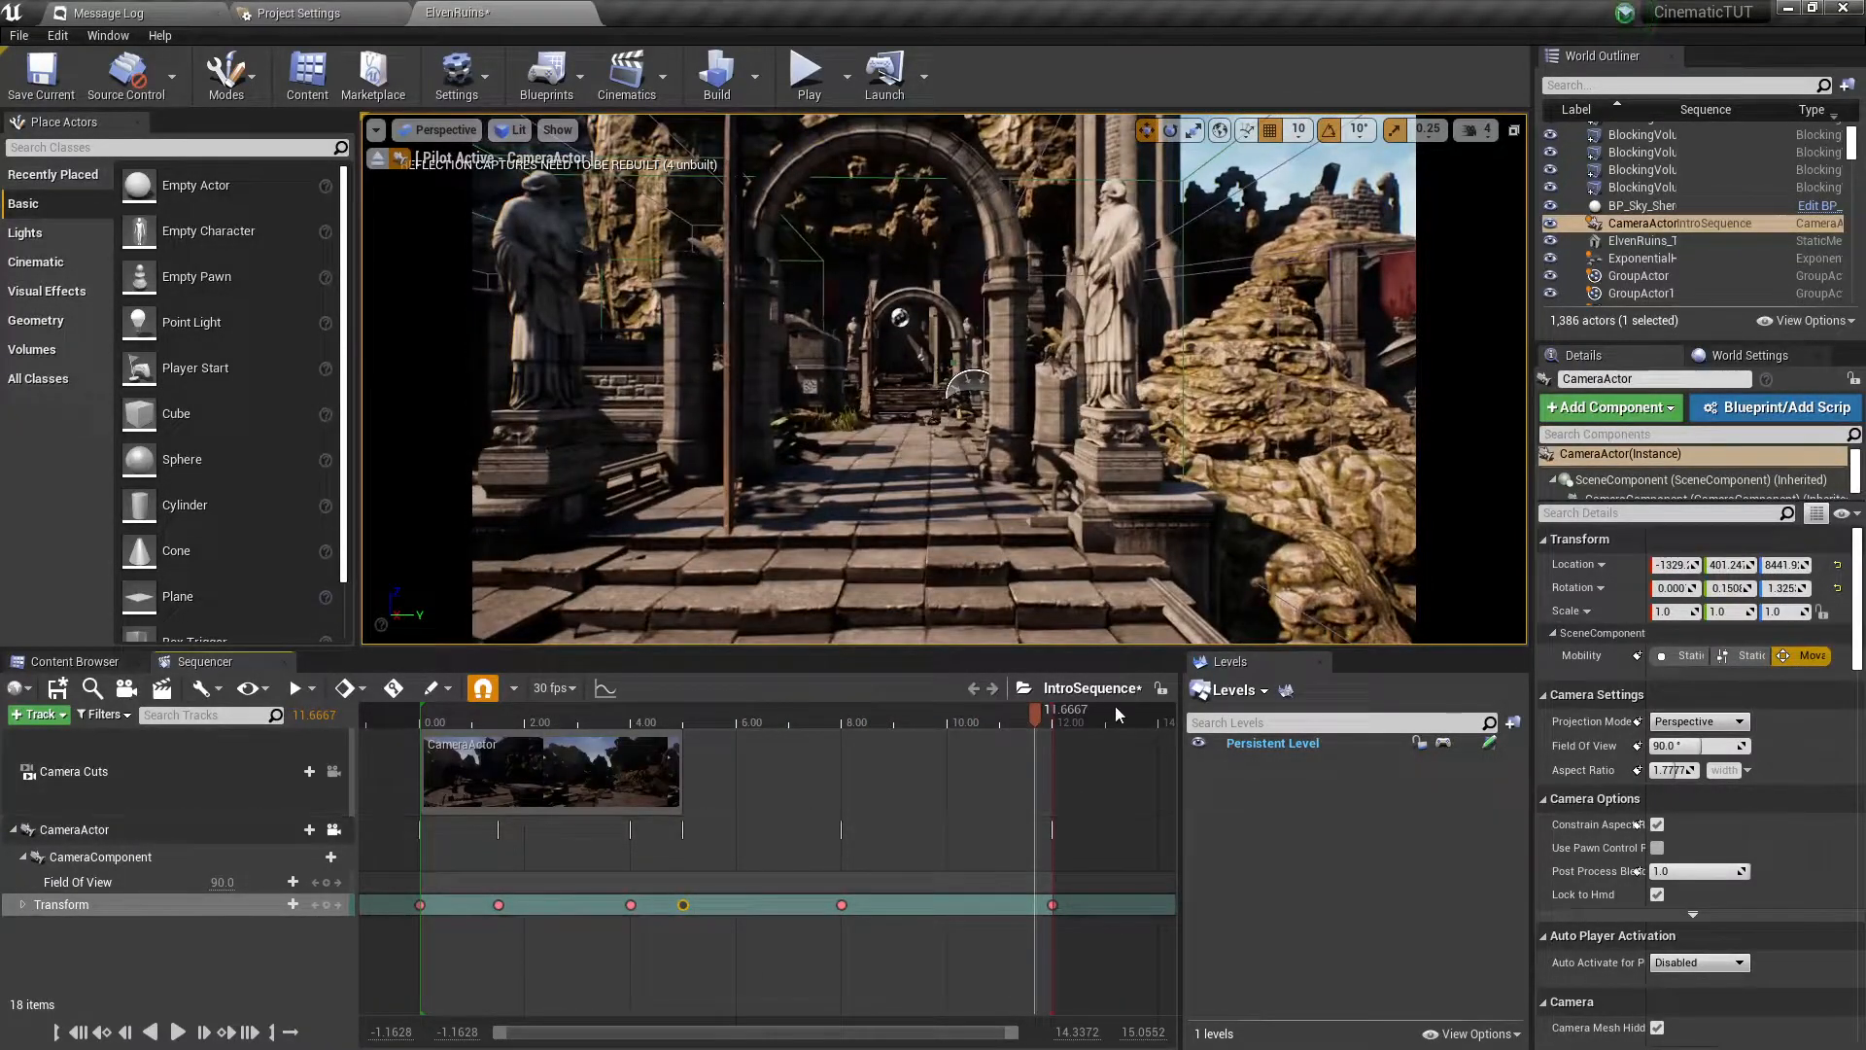
key(ctrl+shift+s)
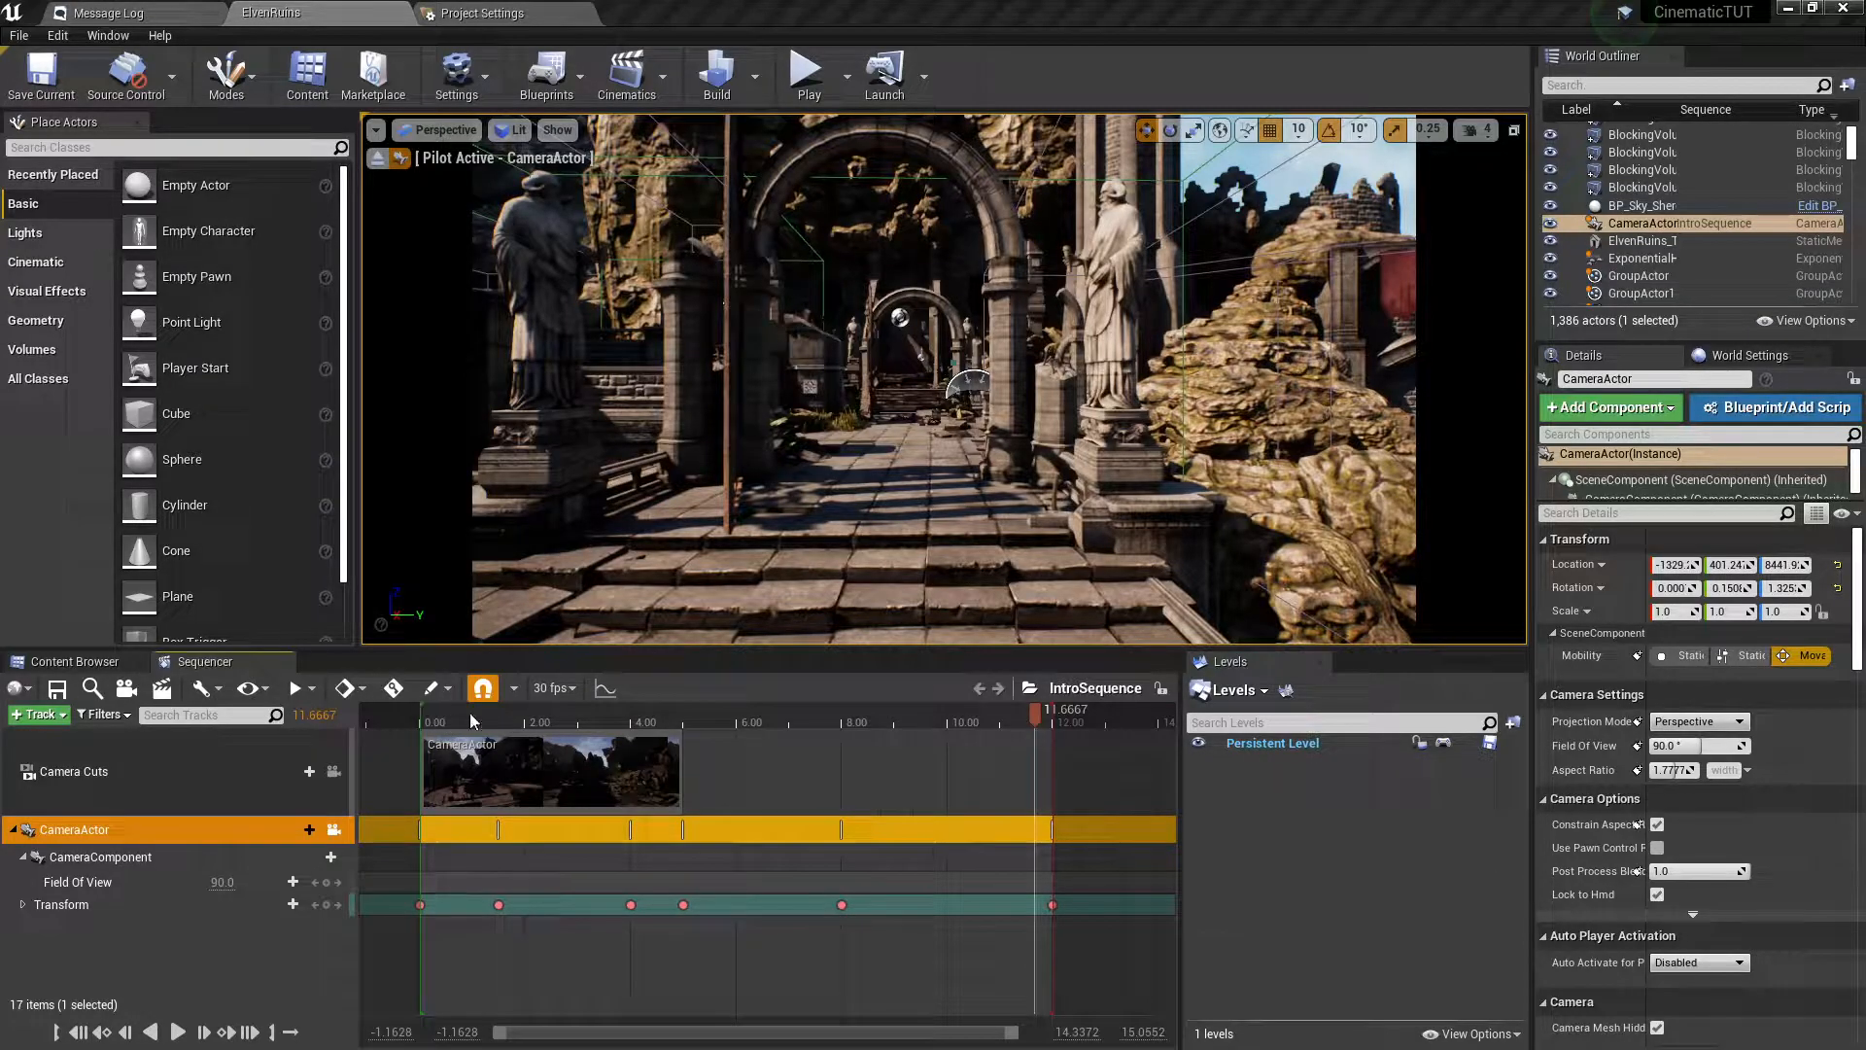
Stop piloting the CameraActor and turn the viewport to look back over the stone walkway and the sea.
click(378, 161)
right_drag(943, 379, 613, 452)
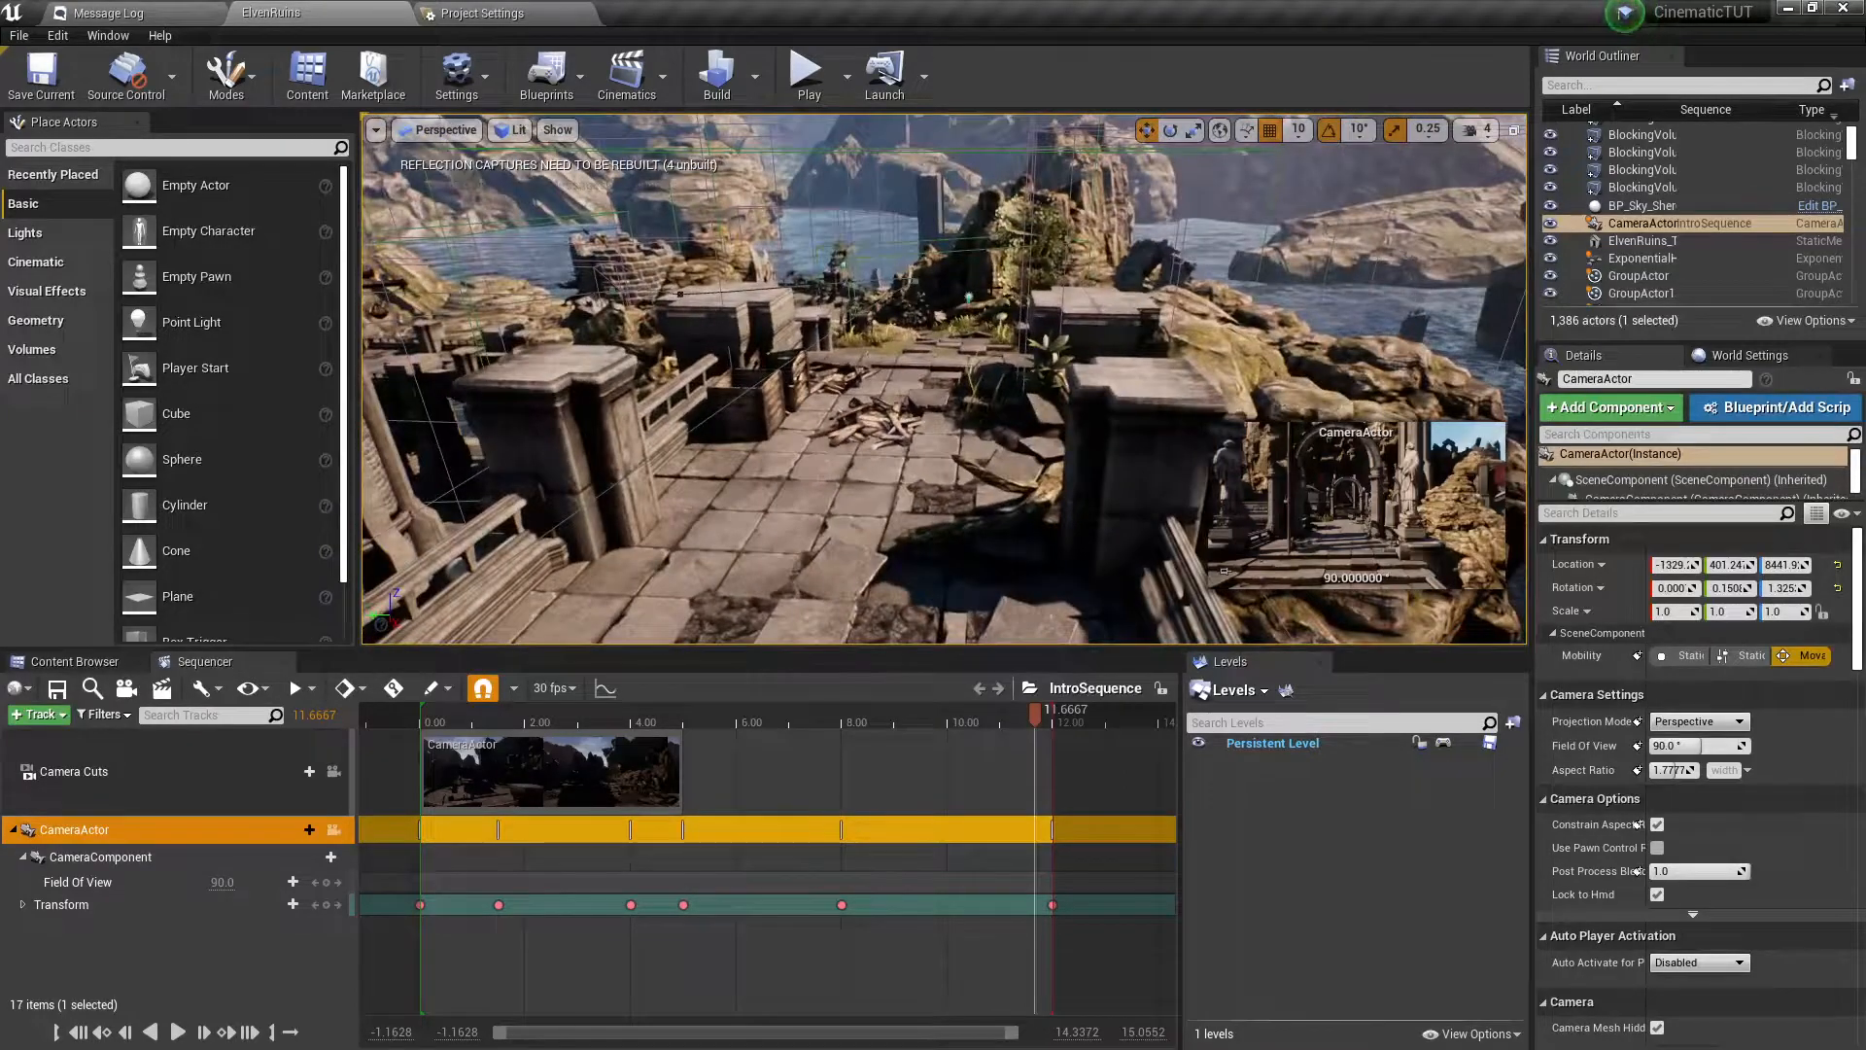
Test-play the level by running with the third-person character, stop playing, and show the project's Content folder.
click(808, 76)
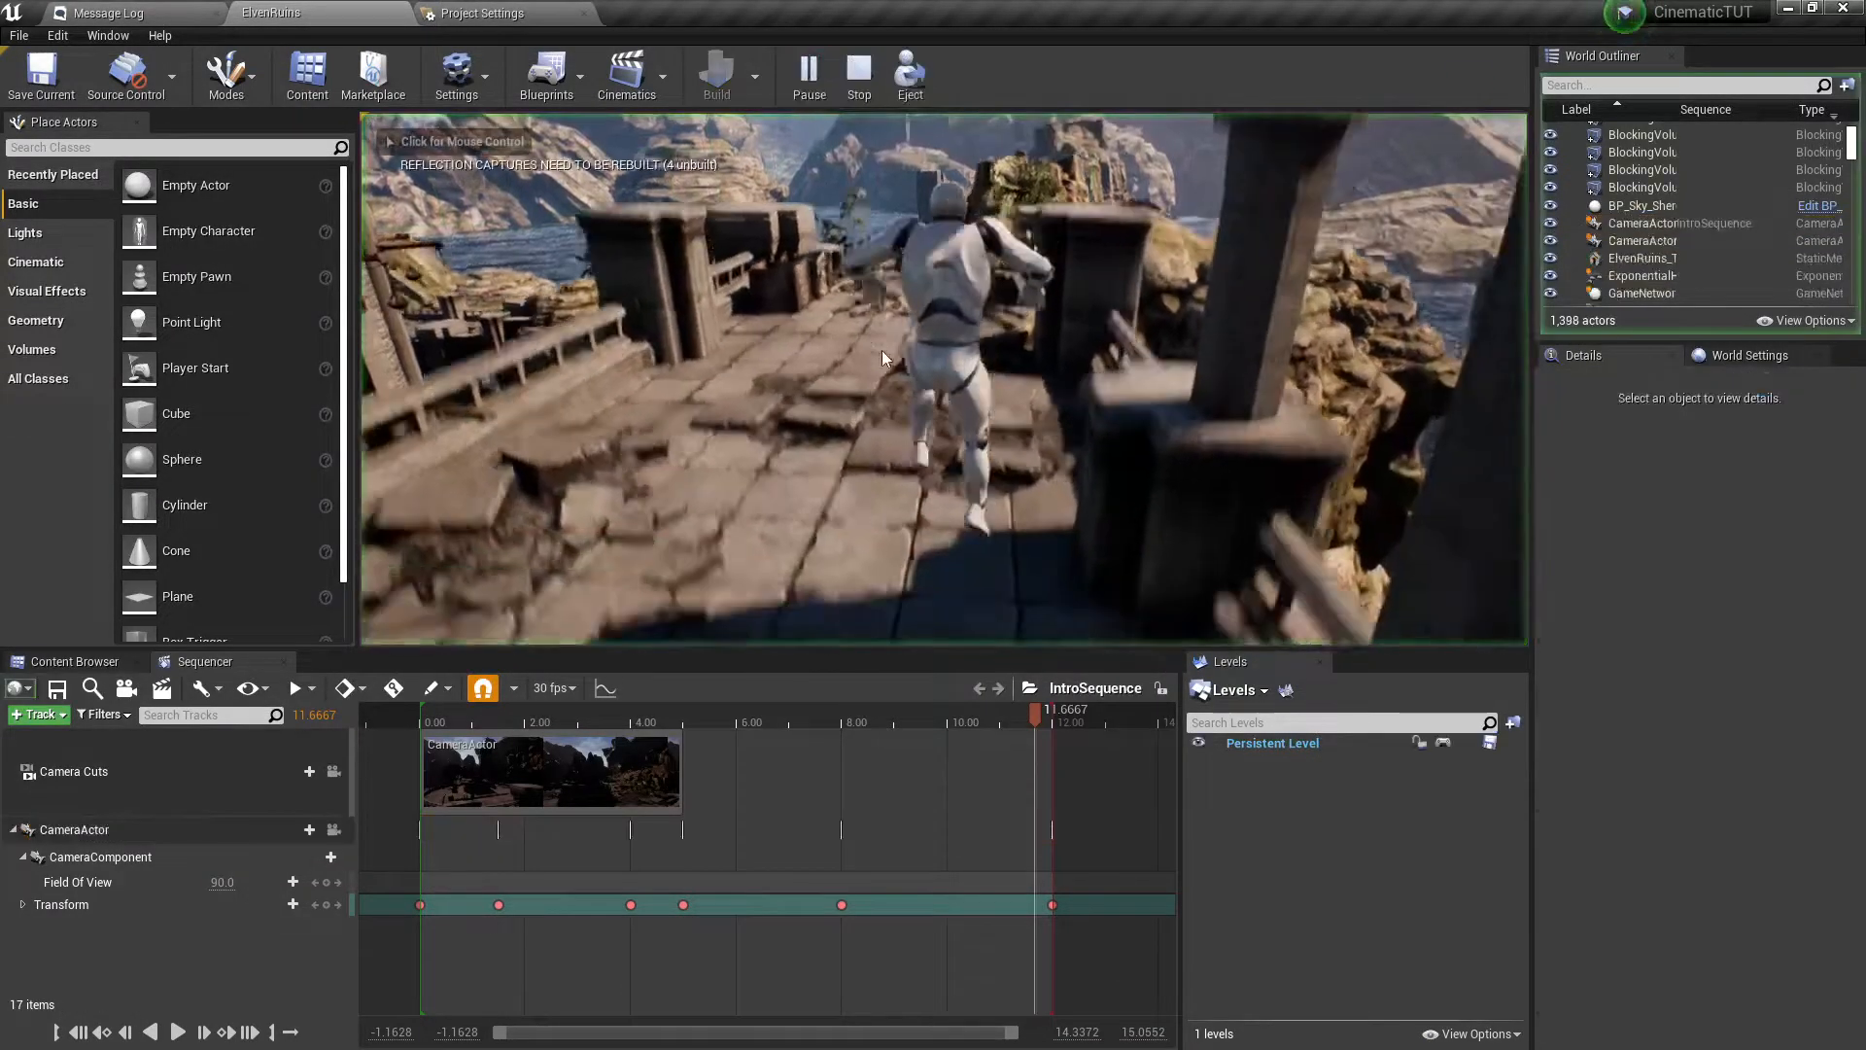
key(d)
key(w)
key(Escape)
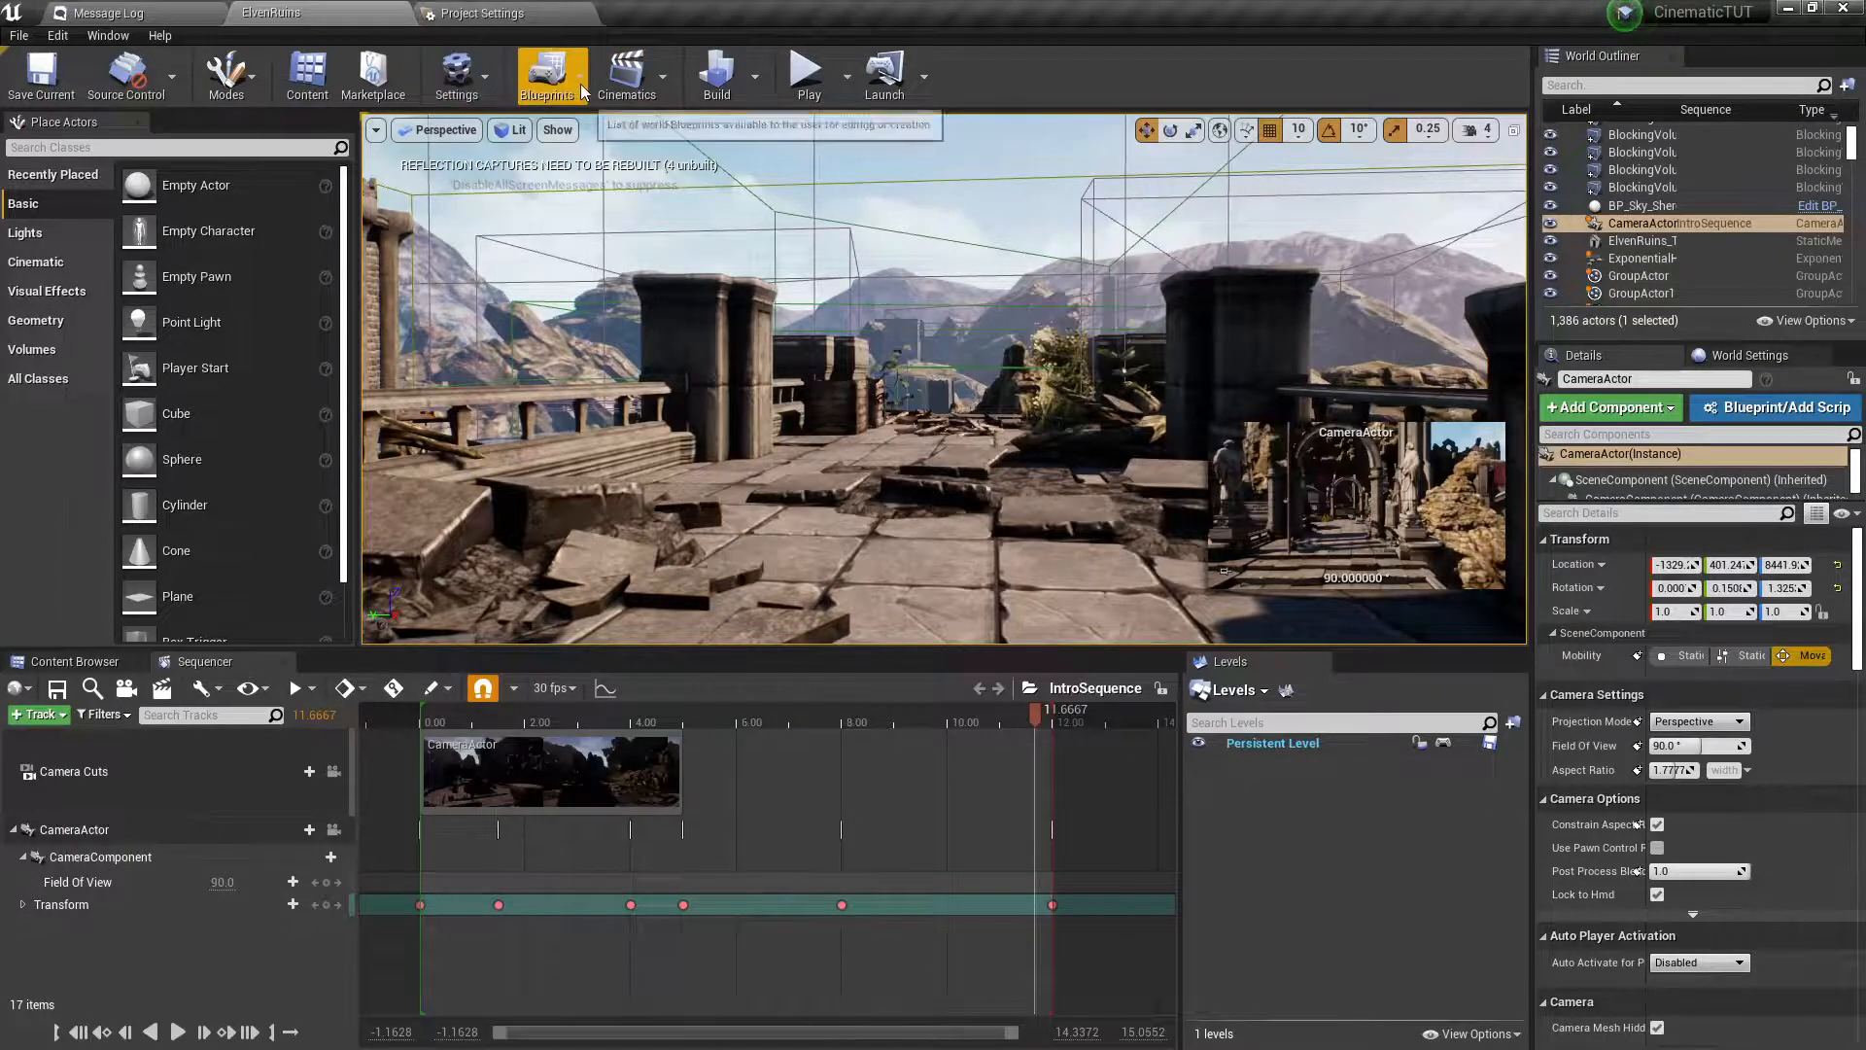
click(63, 662)
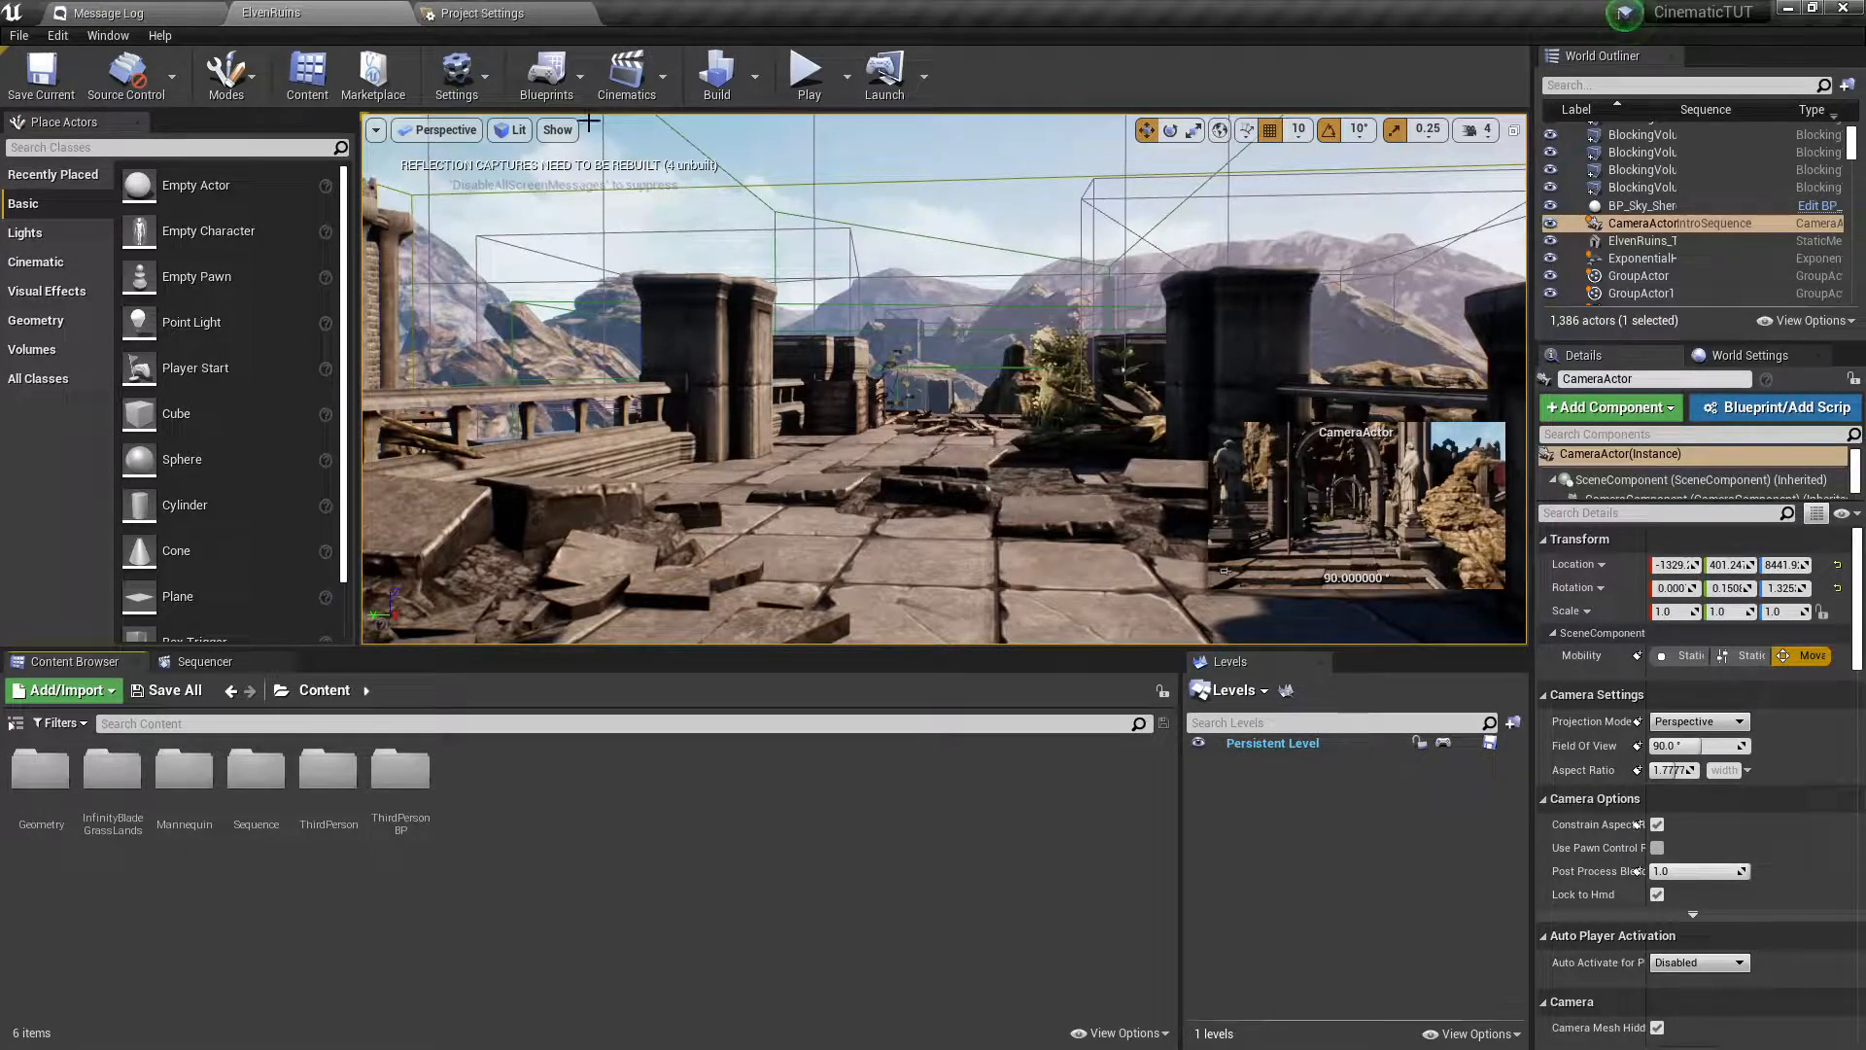
Open the project's ThirdPersonGameMode blueprint and set its Default Pawn Class to None.
click(546, 76)
mouse_move(559, 270)
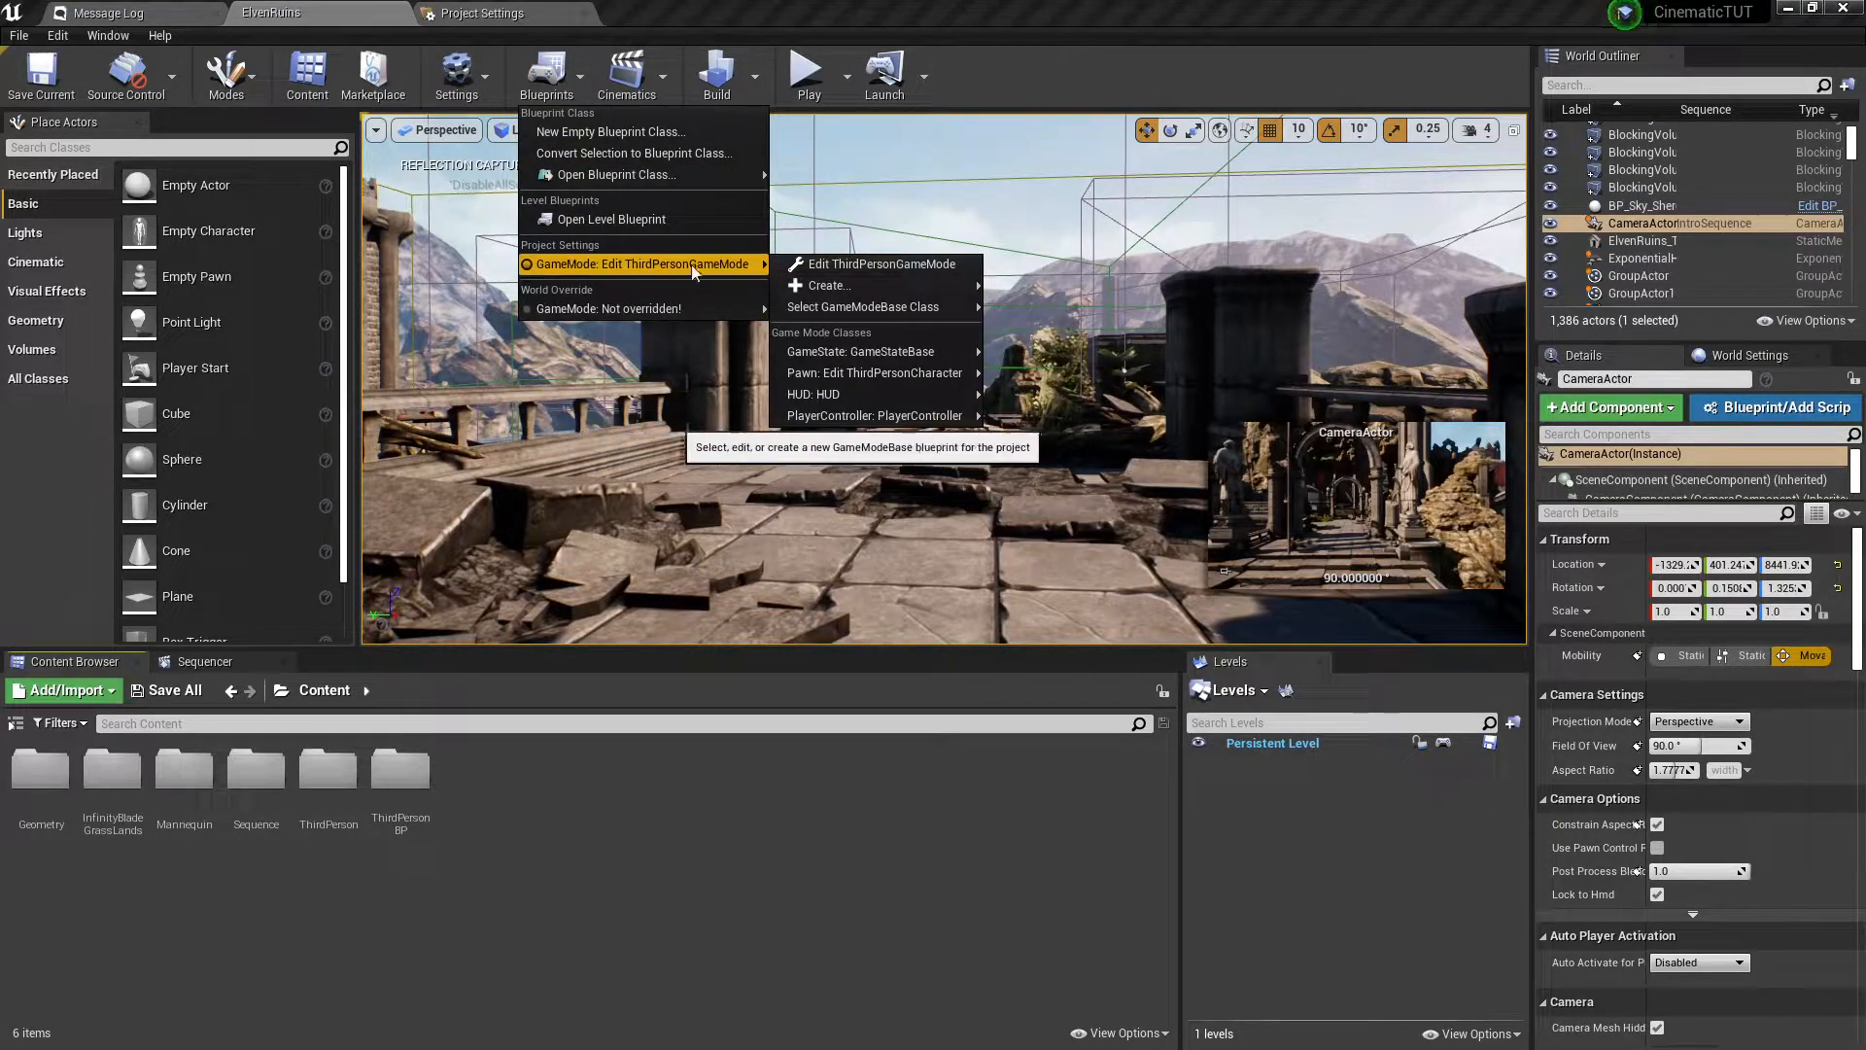
click(844, 266)
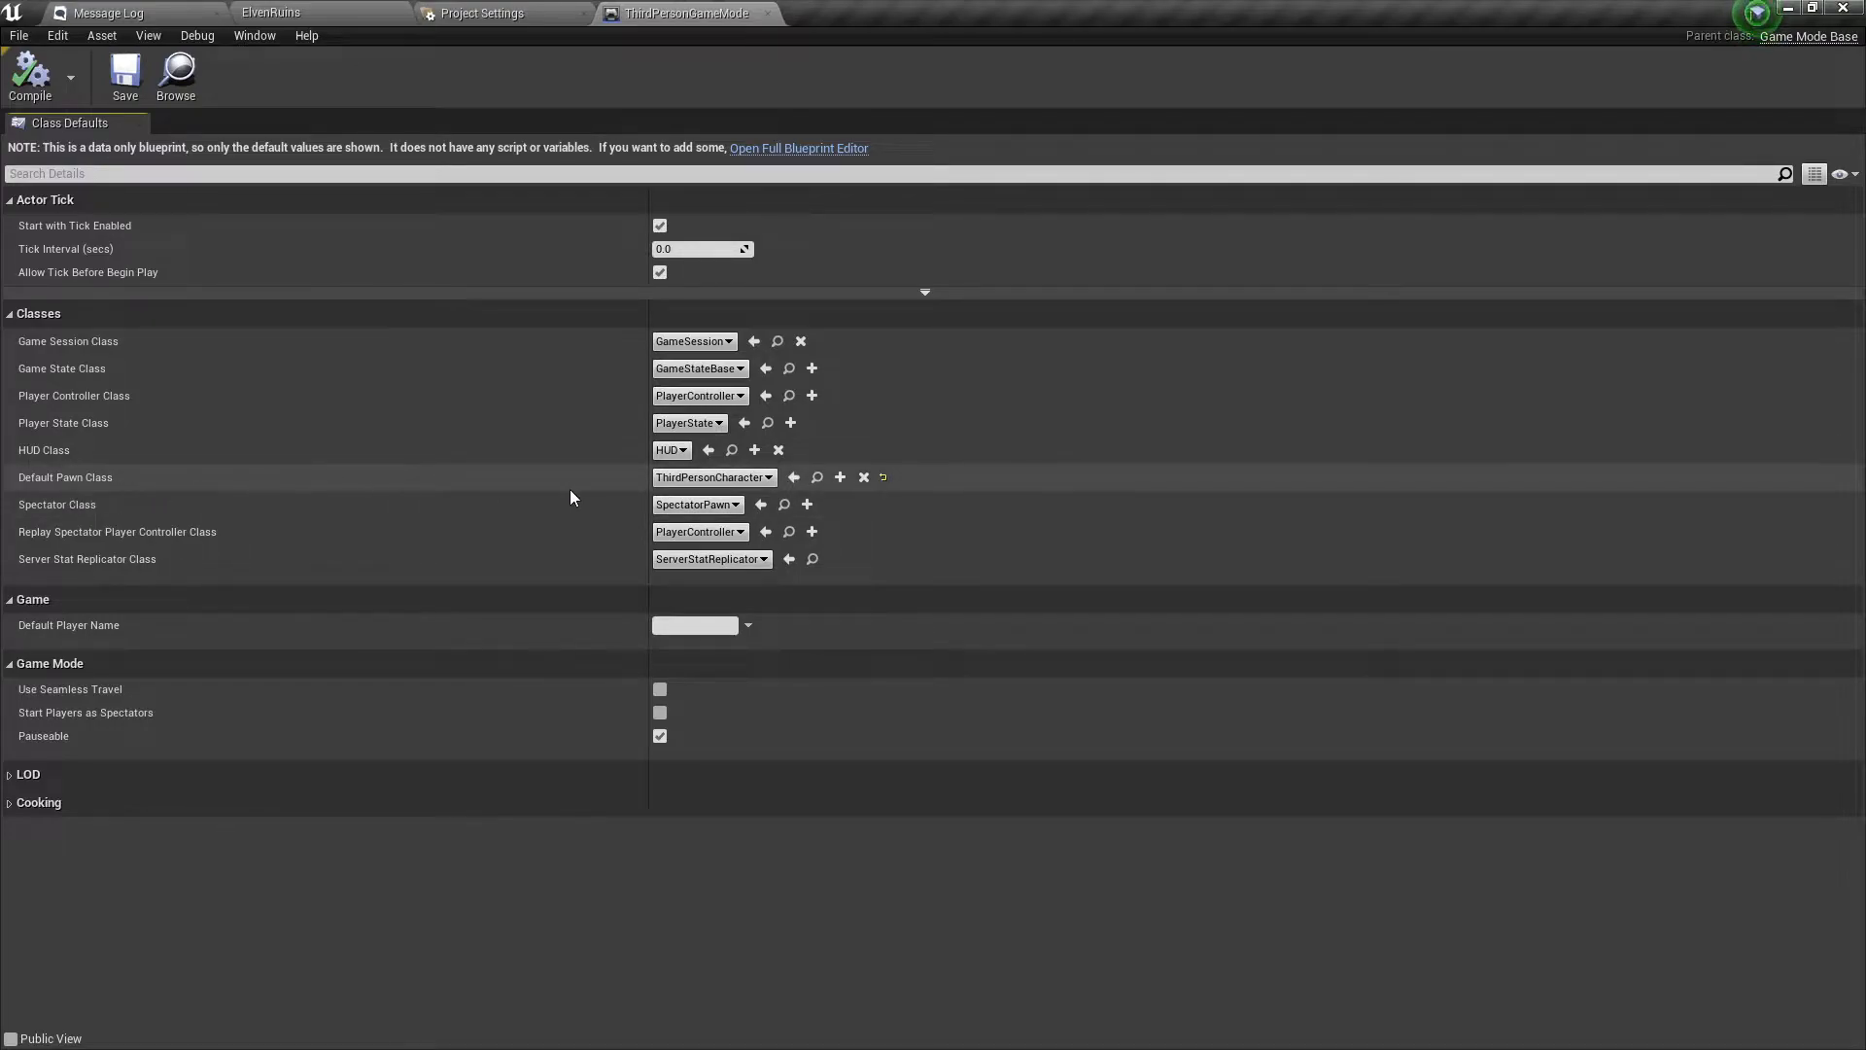
click(678, 480)
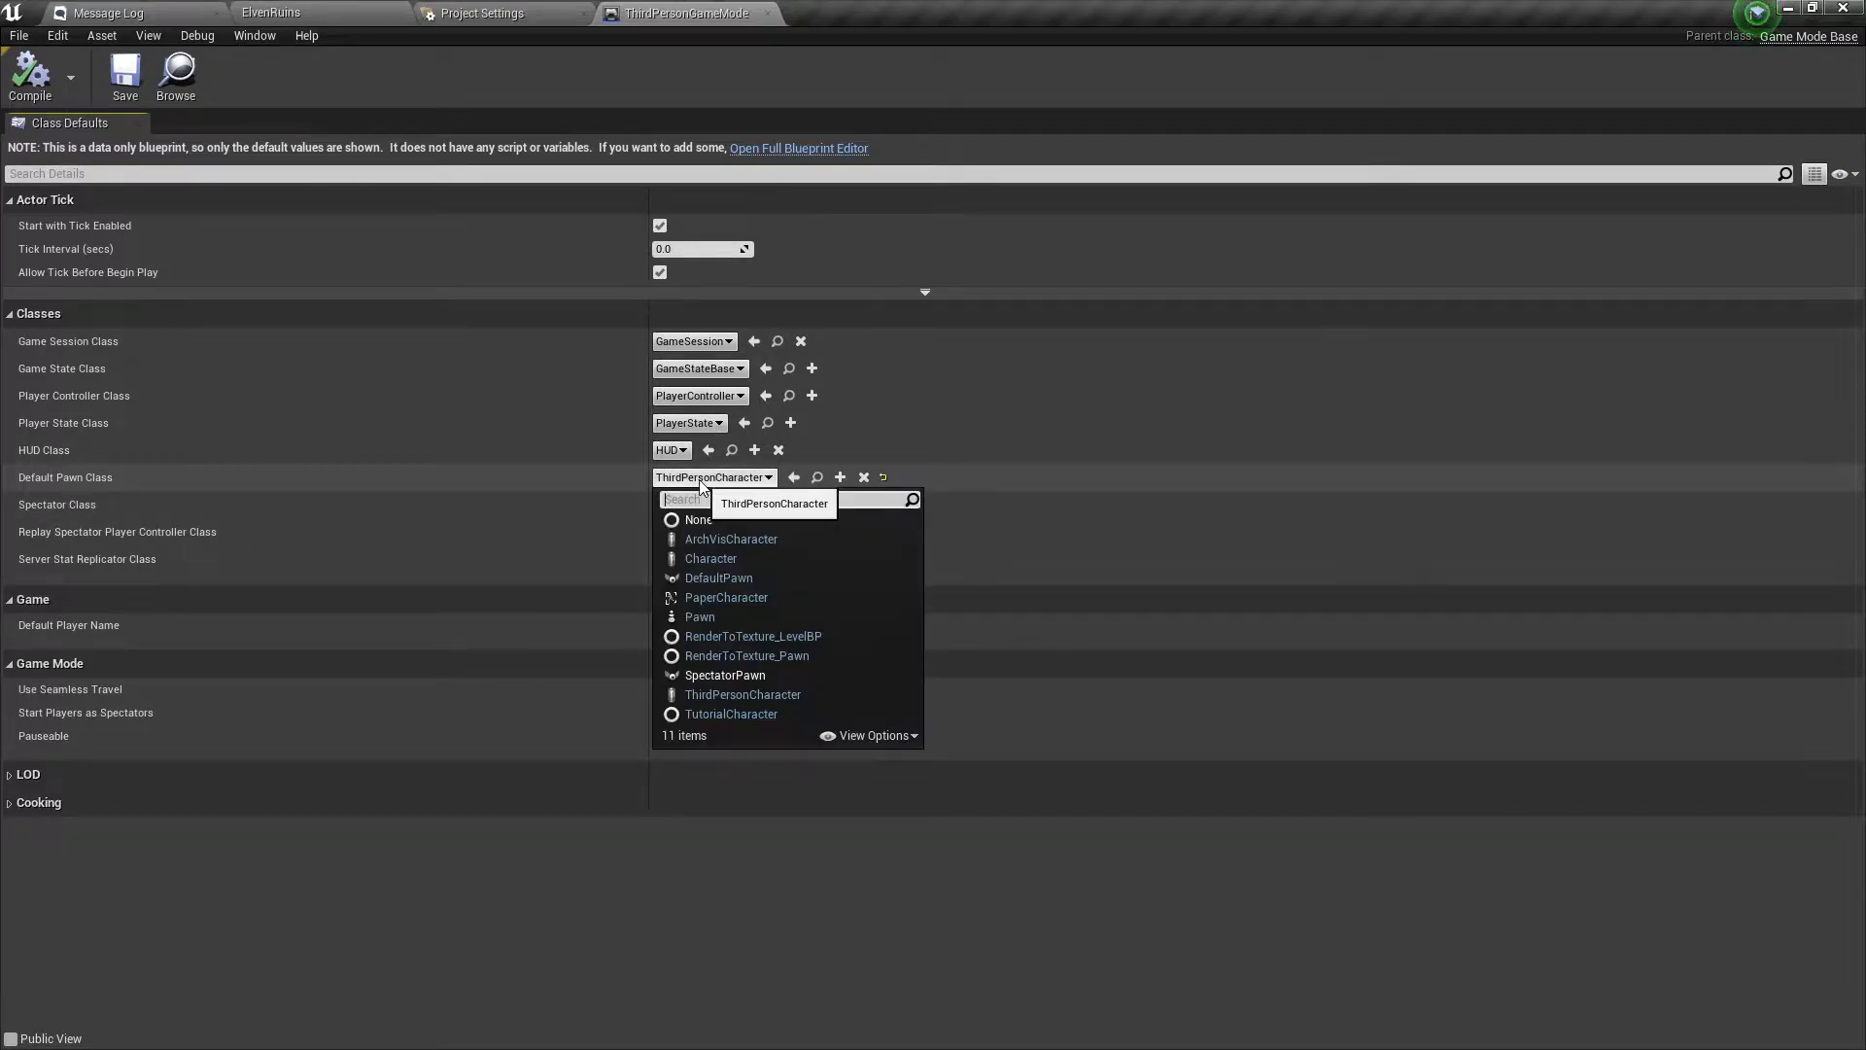
click(696, 522)
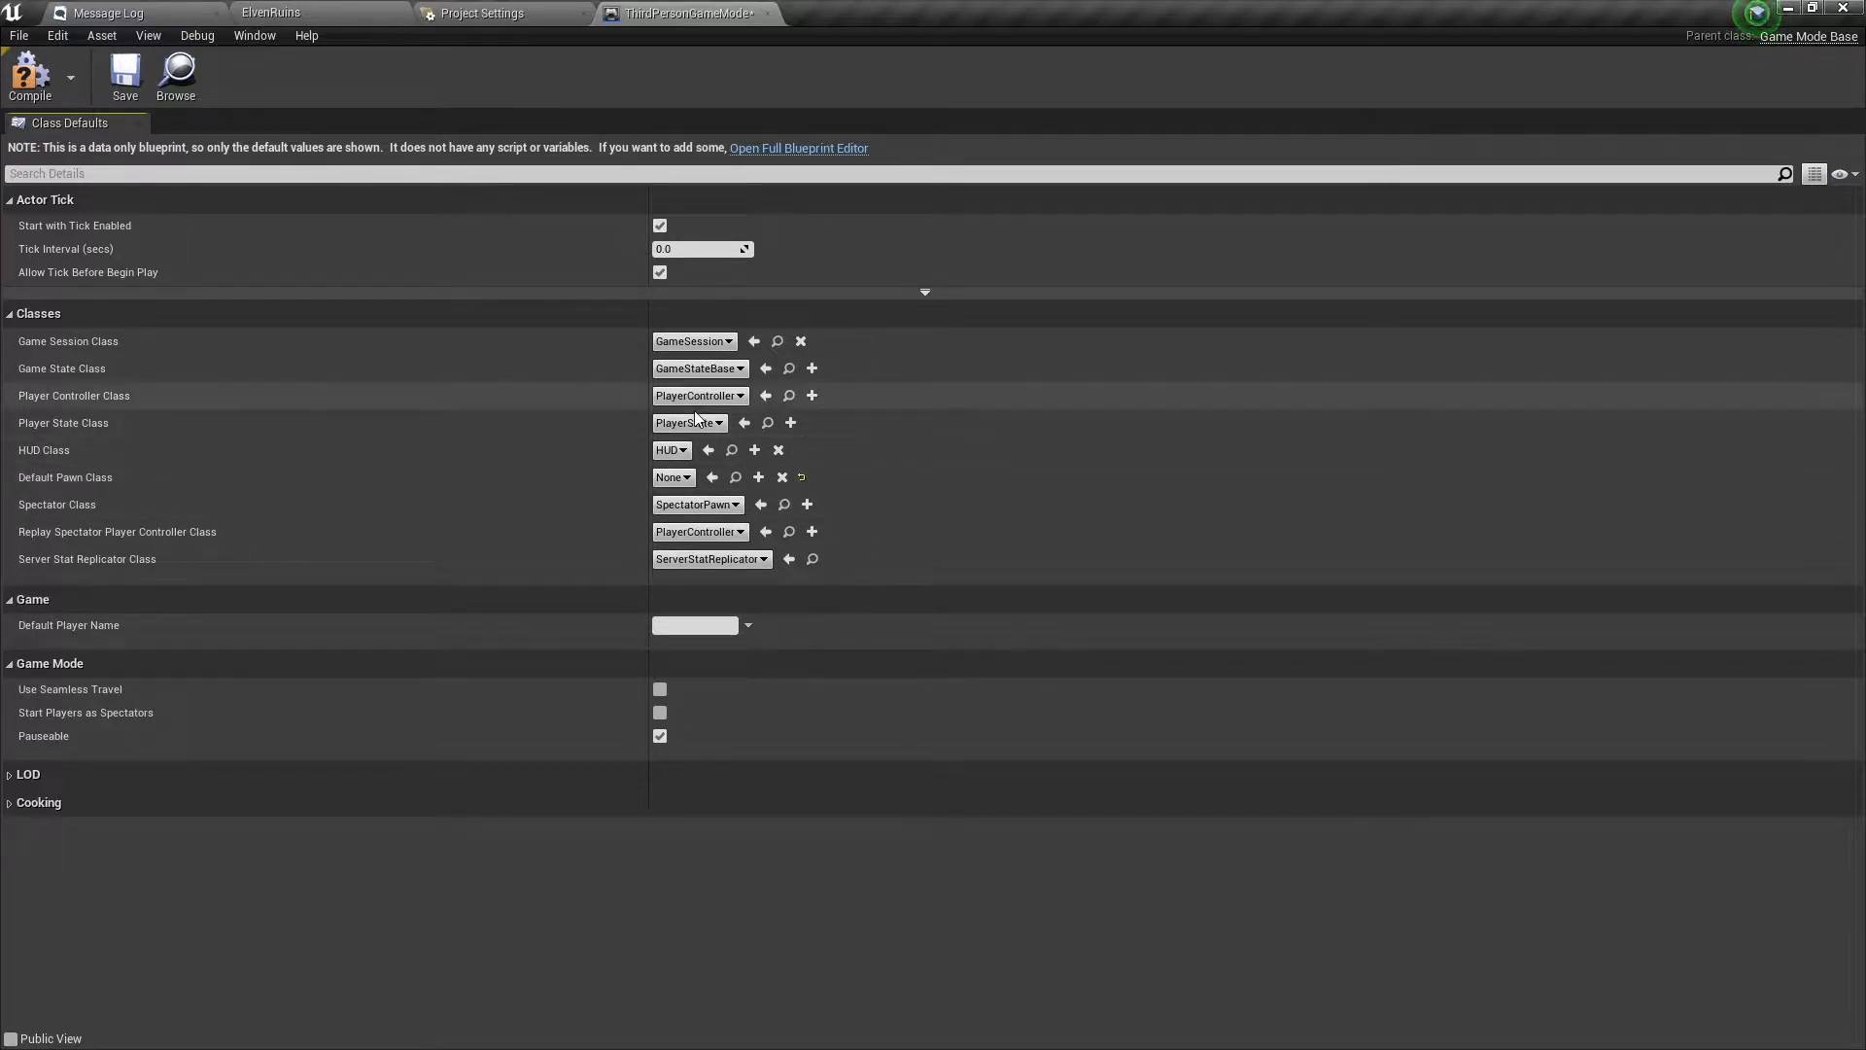
Set the Default Pawn Class back to ThirdPersonCharacter, compile and save ThirdPersonGameMode, and close it to return to ElvenRuins.
click(684, 477)
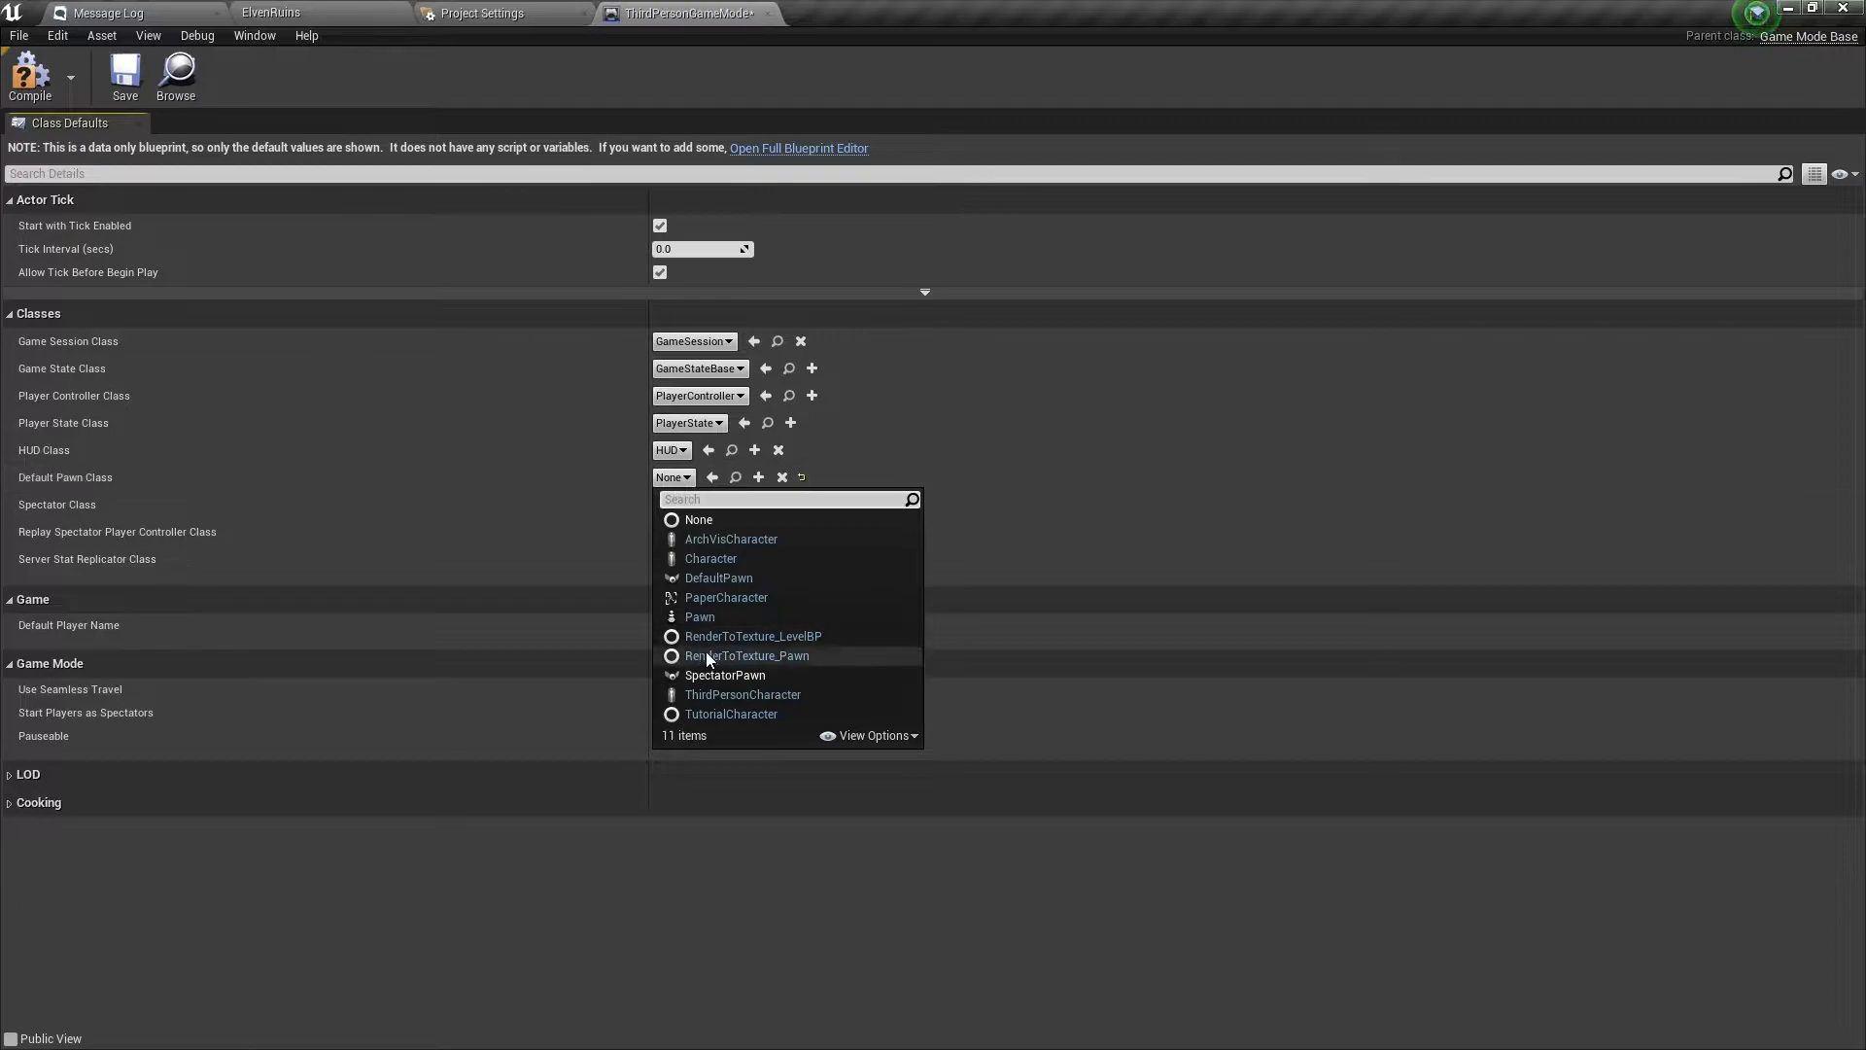
click(702, 697)
click(45, 89)
click(124, 76)
click(107, 13)
click(271, 12)
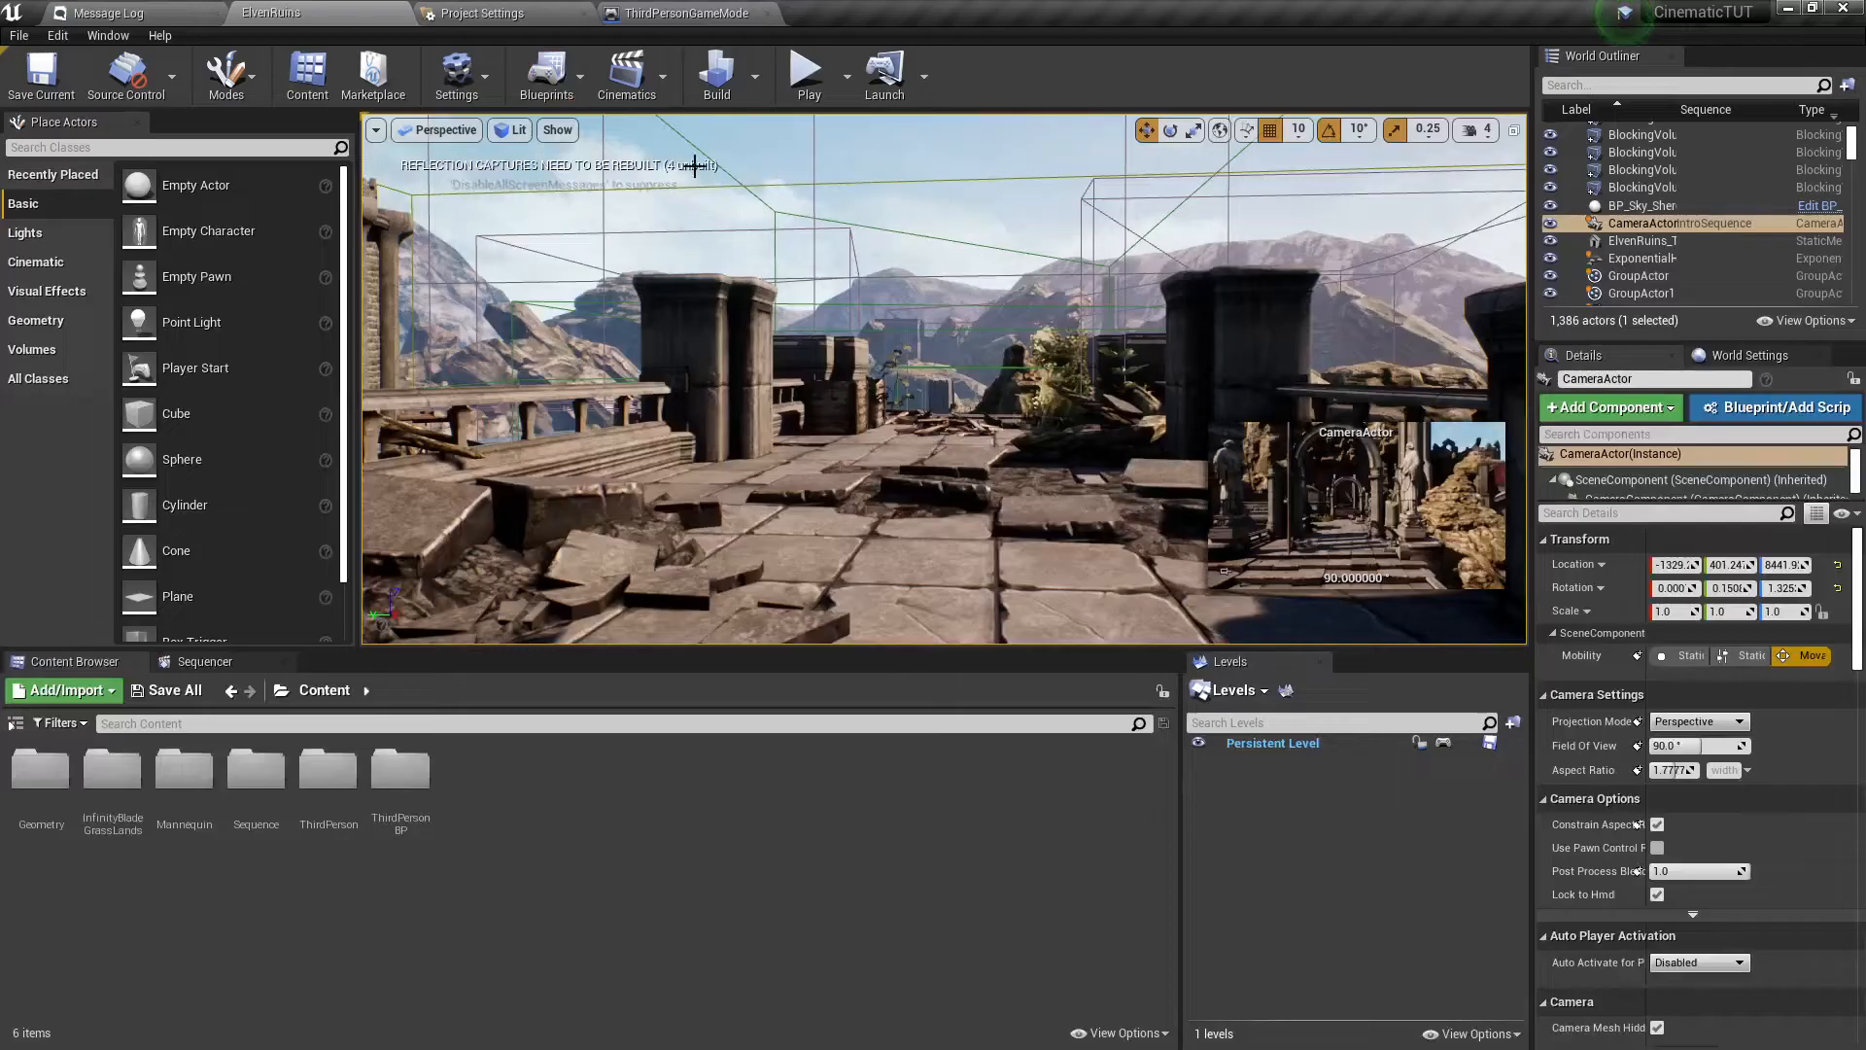
click(767, 12)
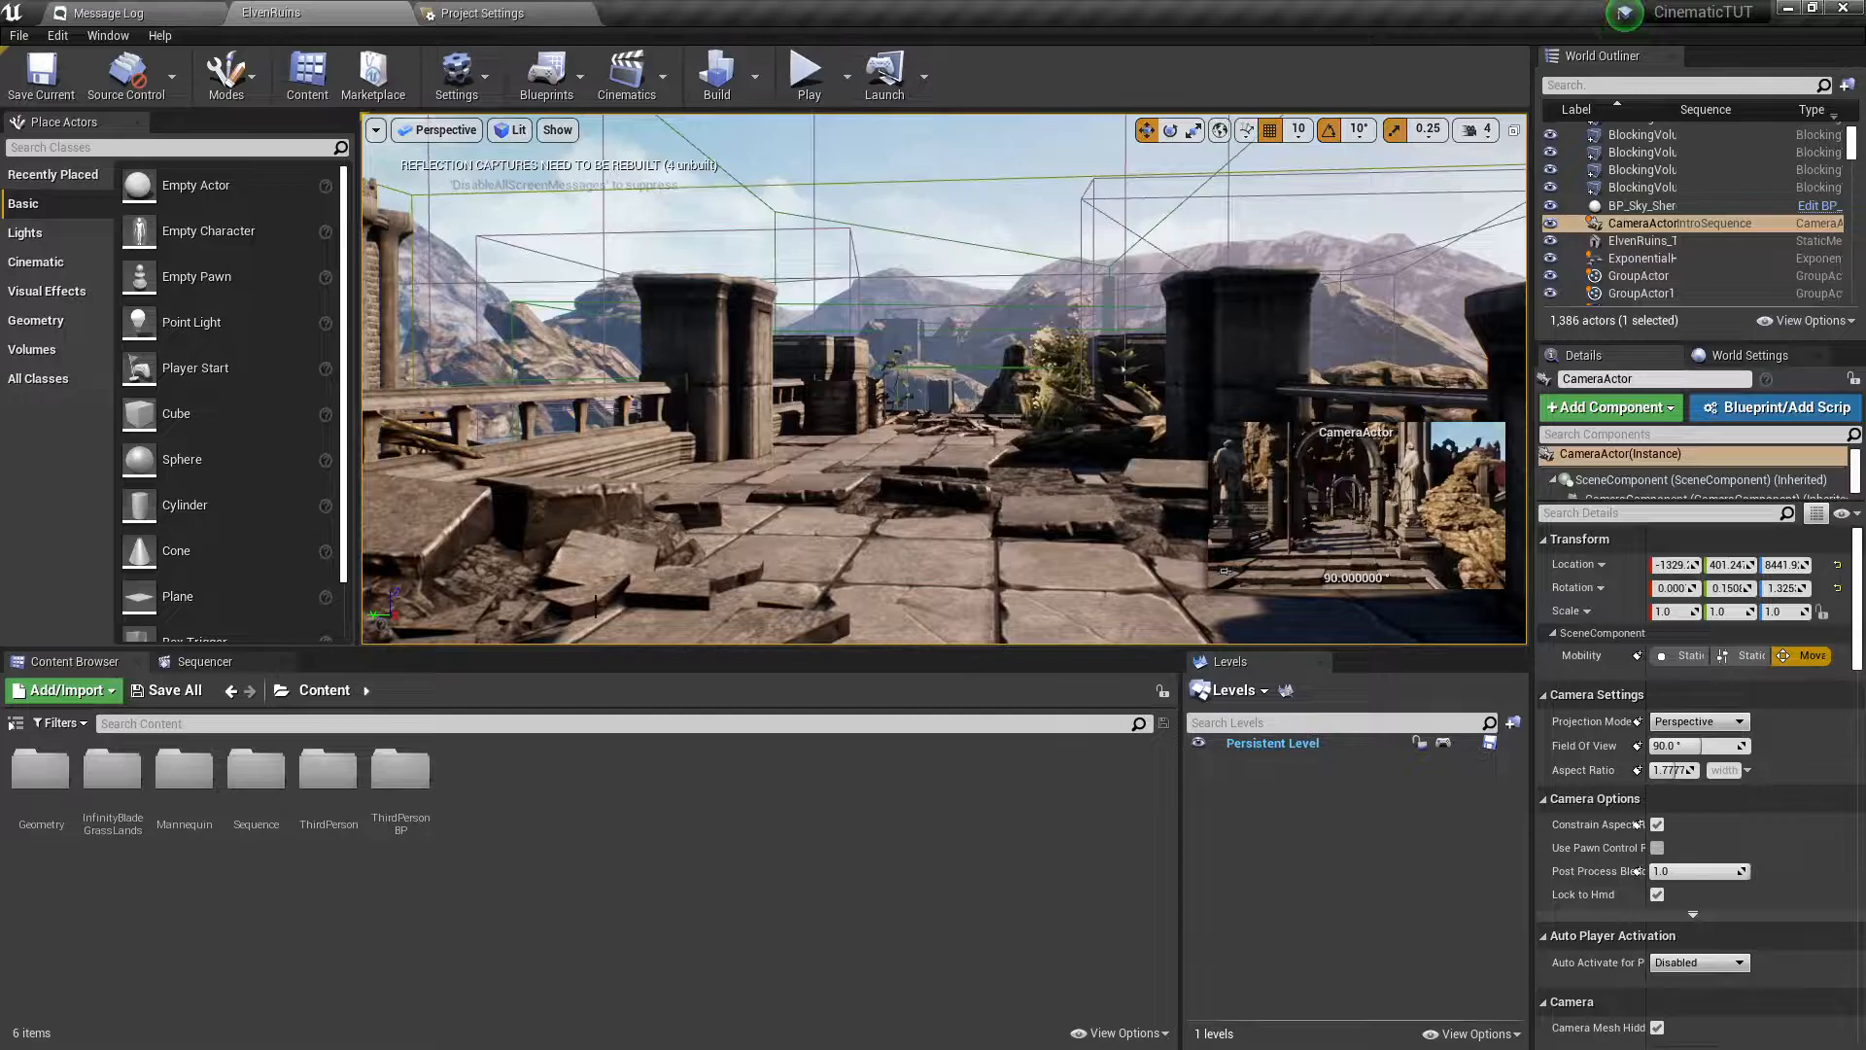
Create a blueprint class based on Game Mode Base in the Content folder and name it GM_Intro.
right_click(651, 845)
right_click(618, 857)
right_click(618, 857)
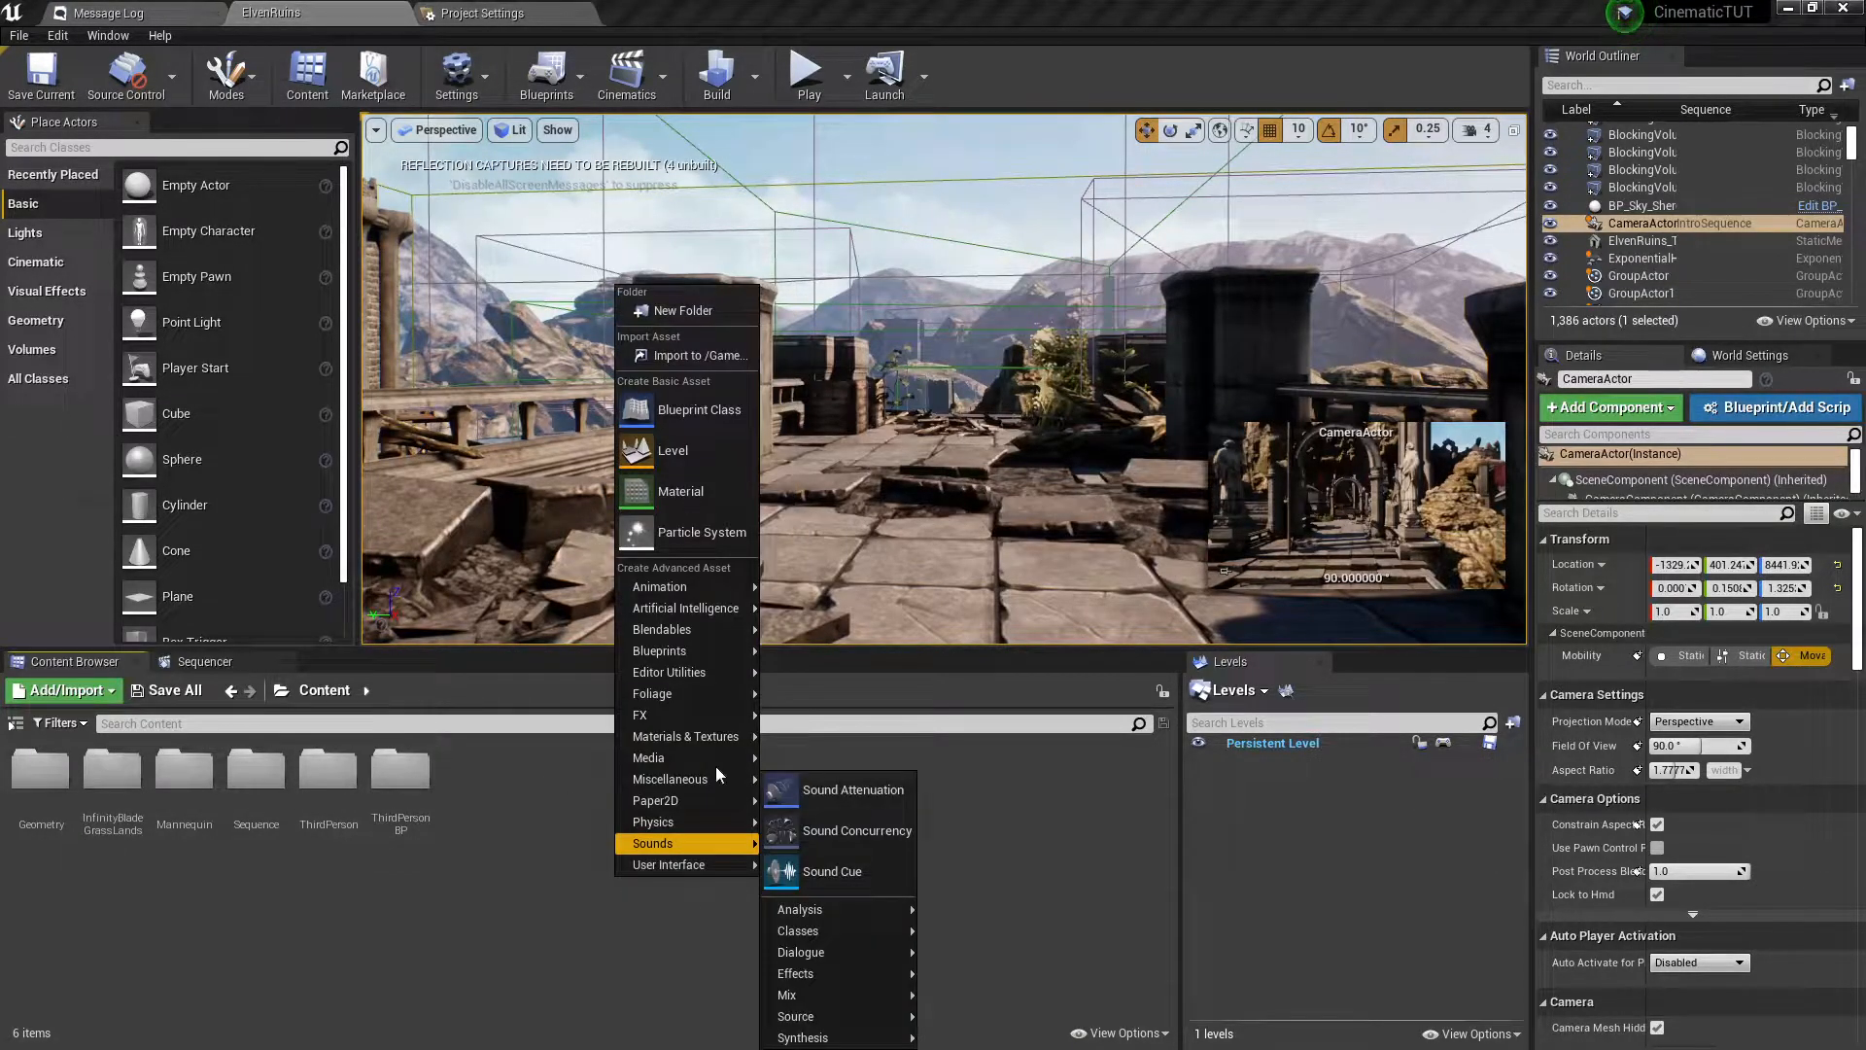
click(698, 412)
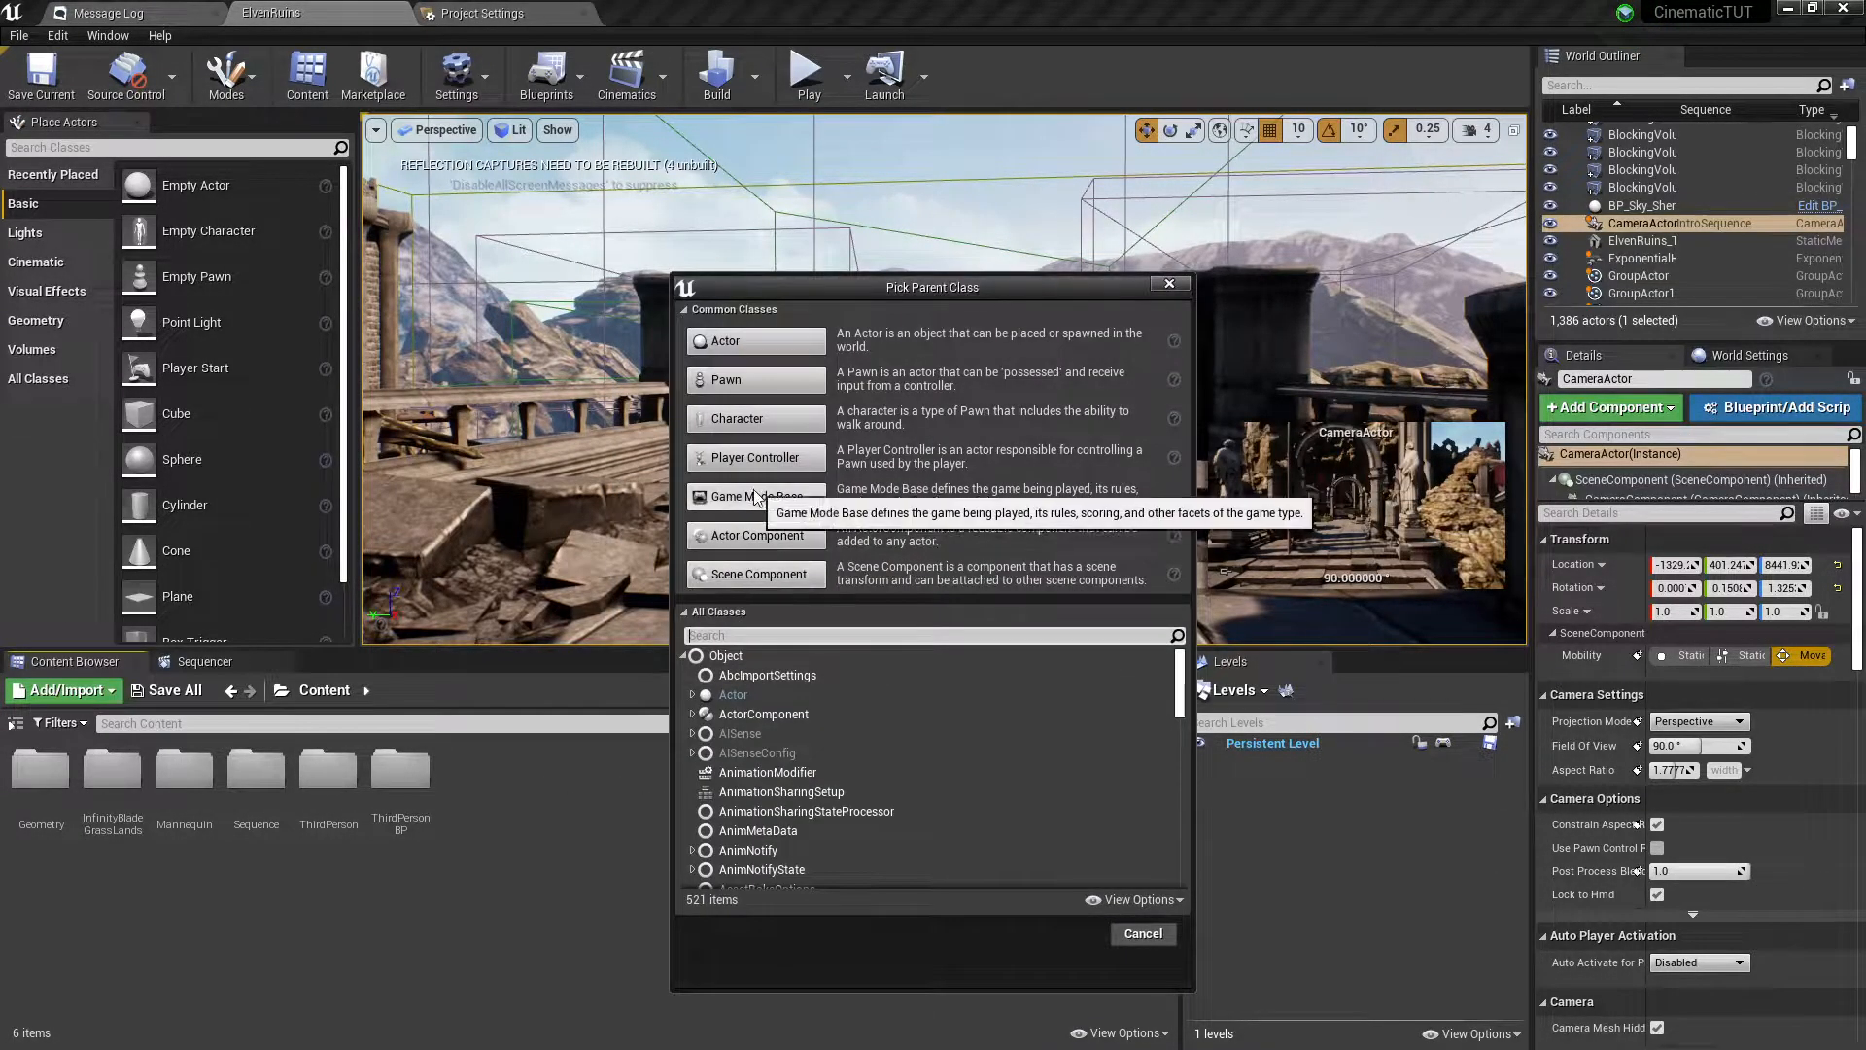
click(756, 496)
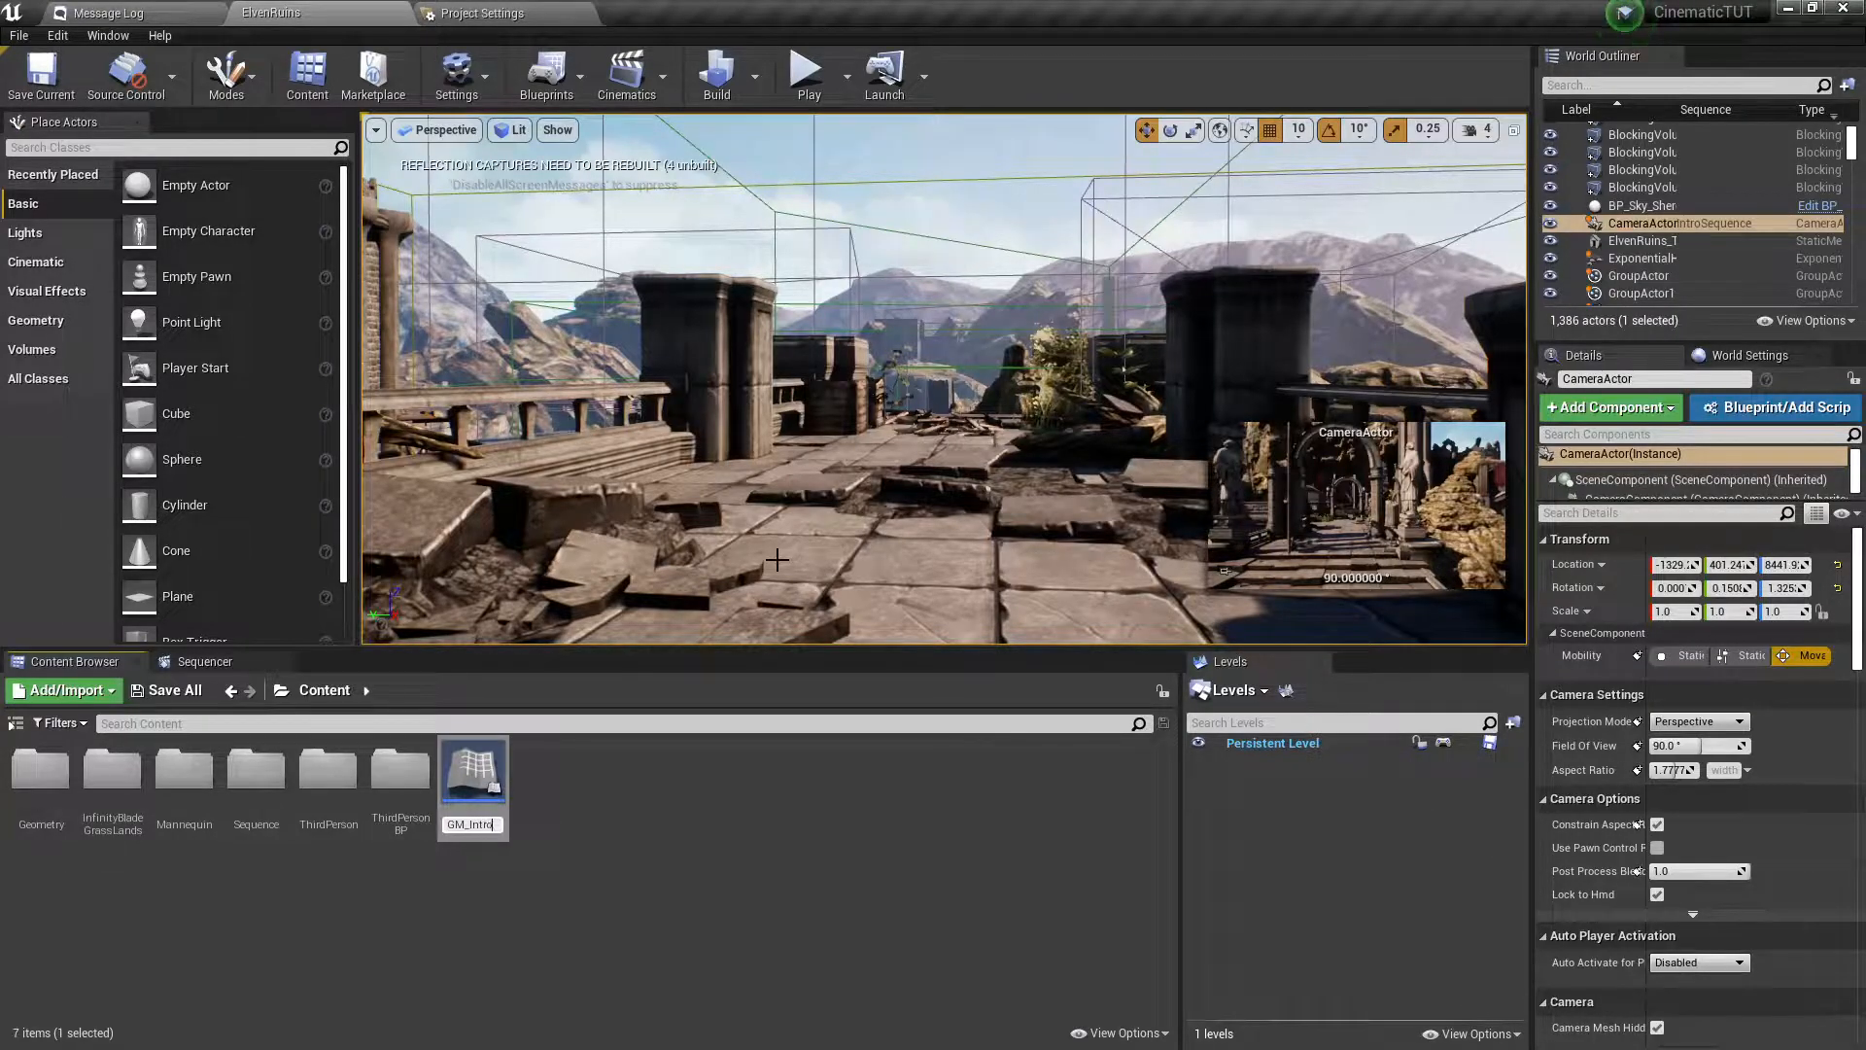
key(Return)
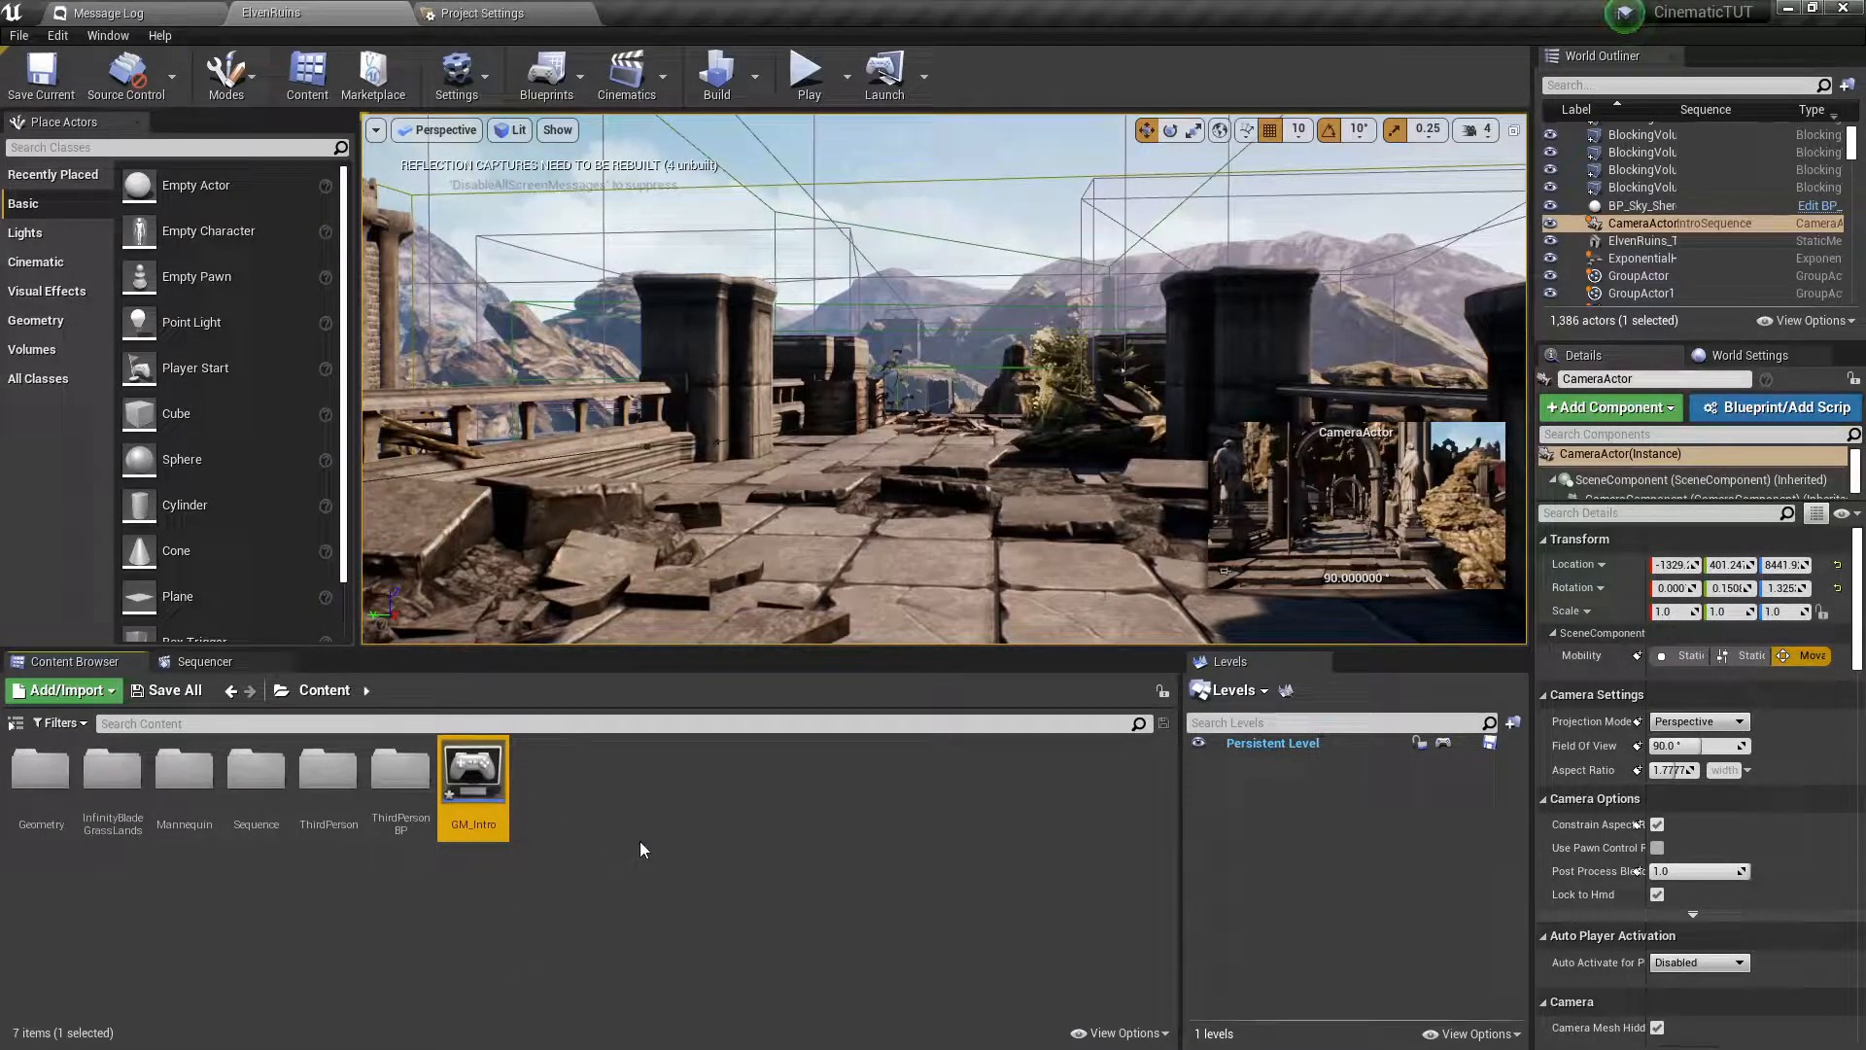
In GM_Intro, set Default Pawn Class to None and Player Controller Class to PlayerController, compile the blueprint and close it.
double_click(471, 770)
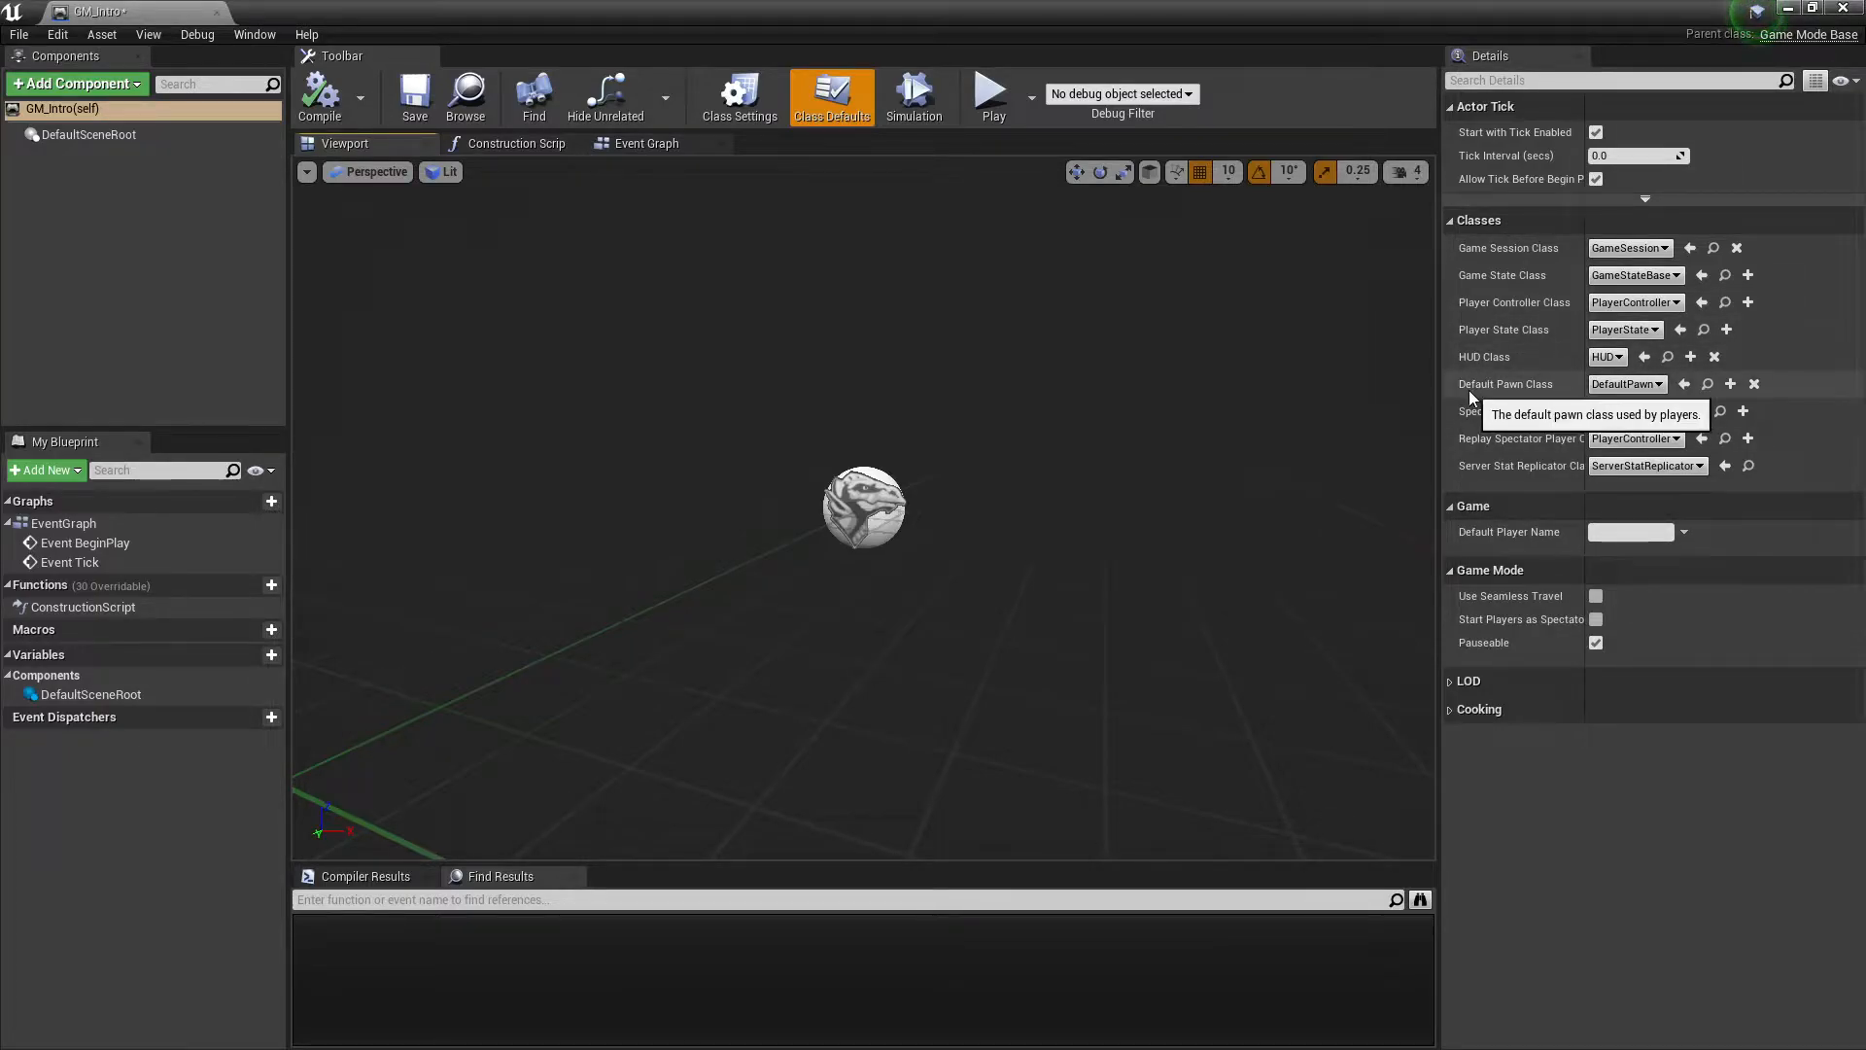
click(1636, 385)
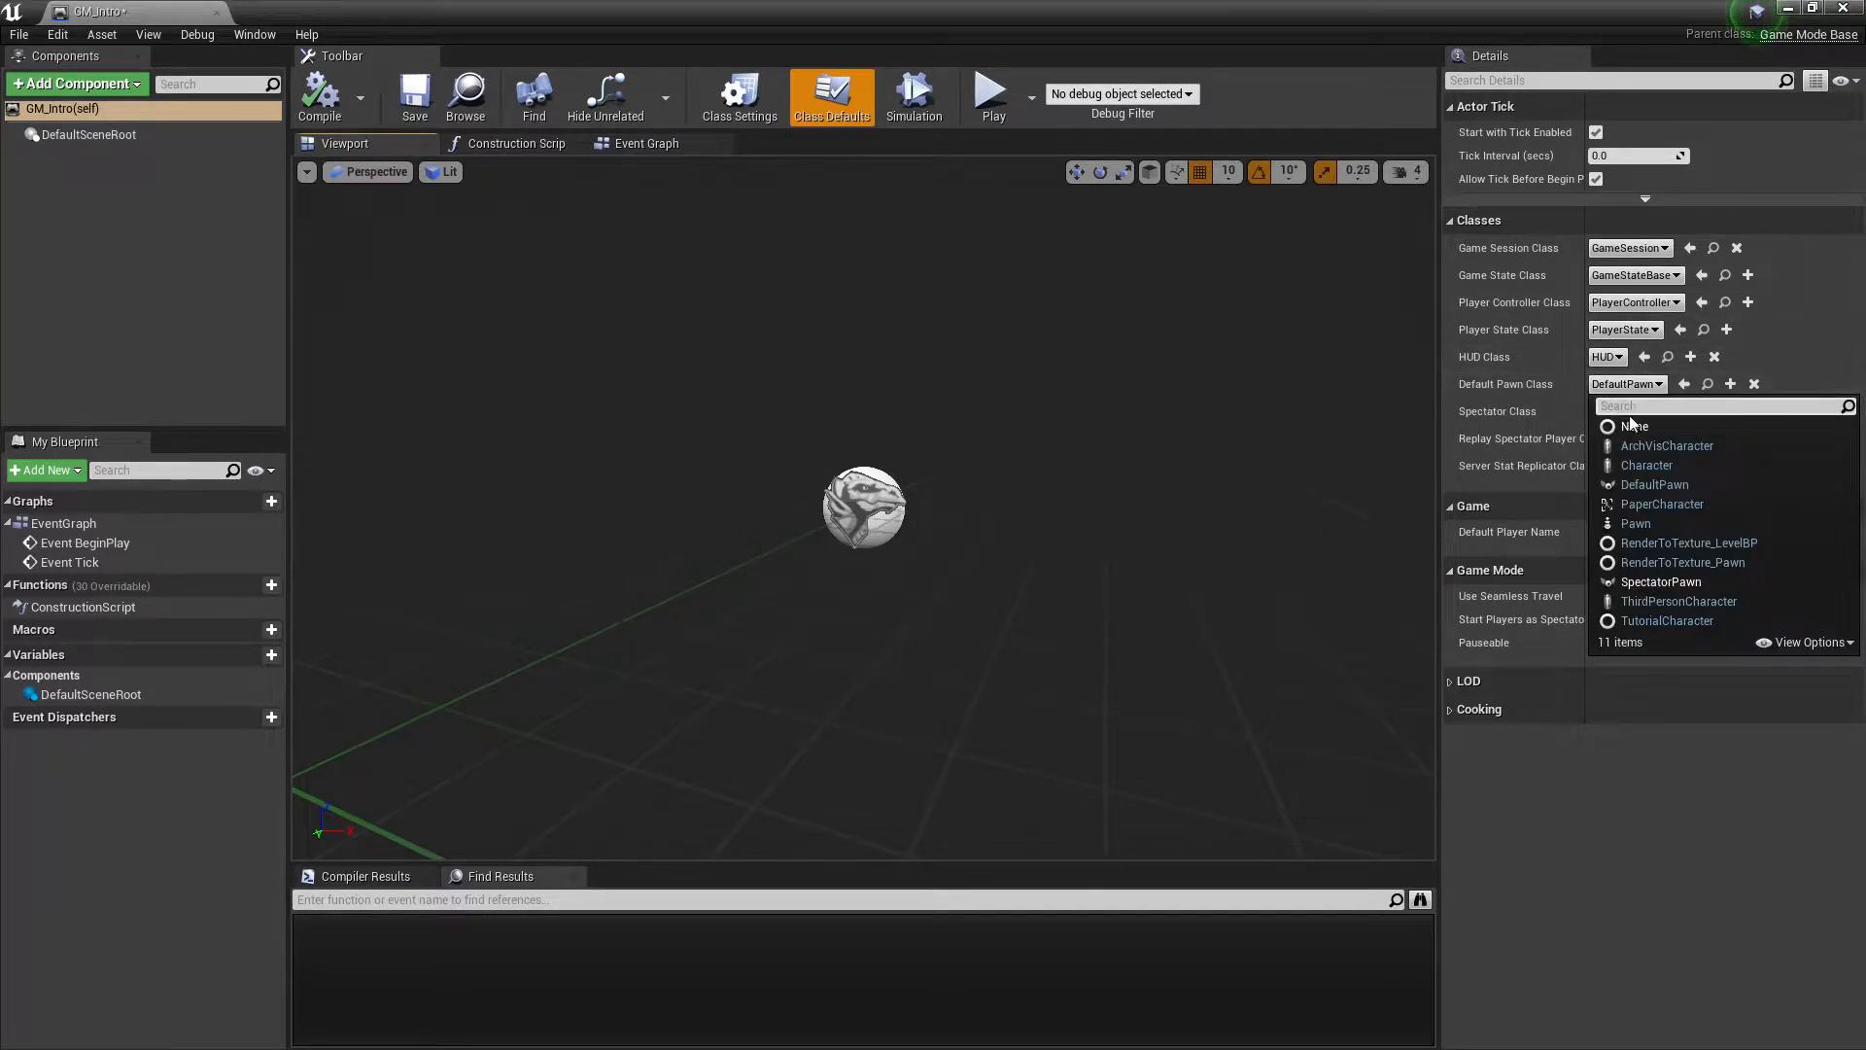
click(1632, 425)
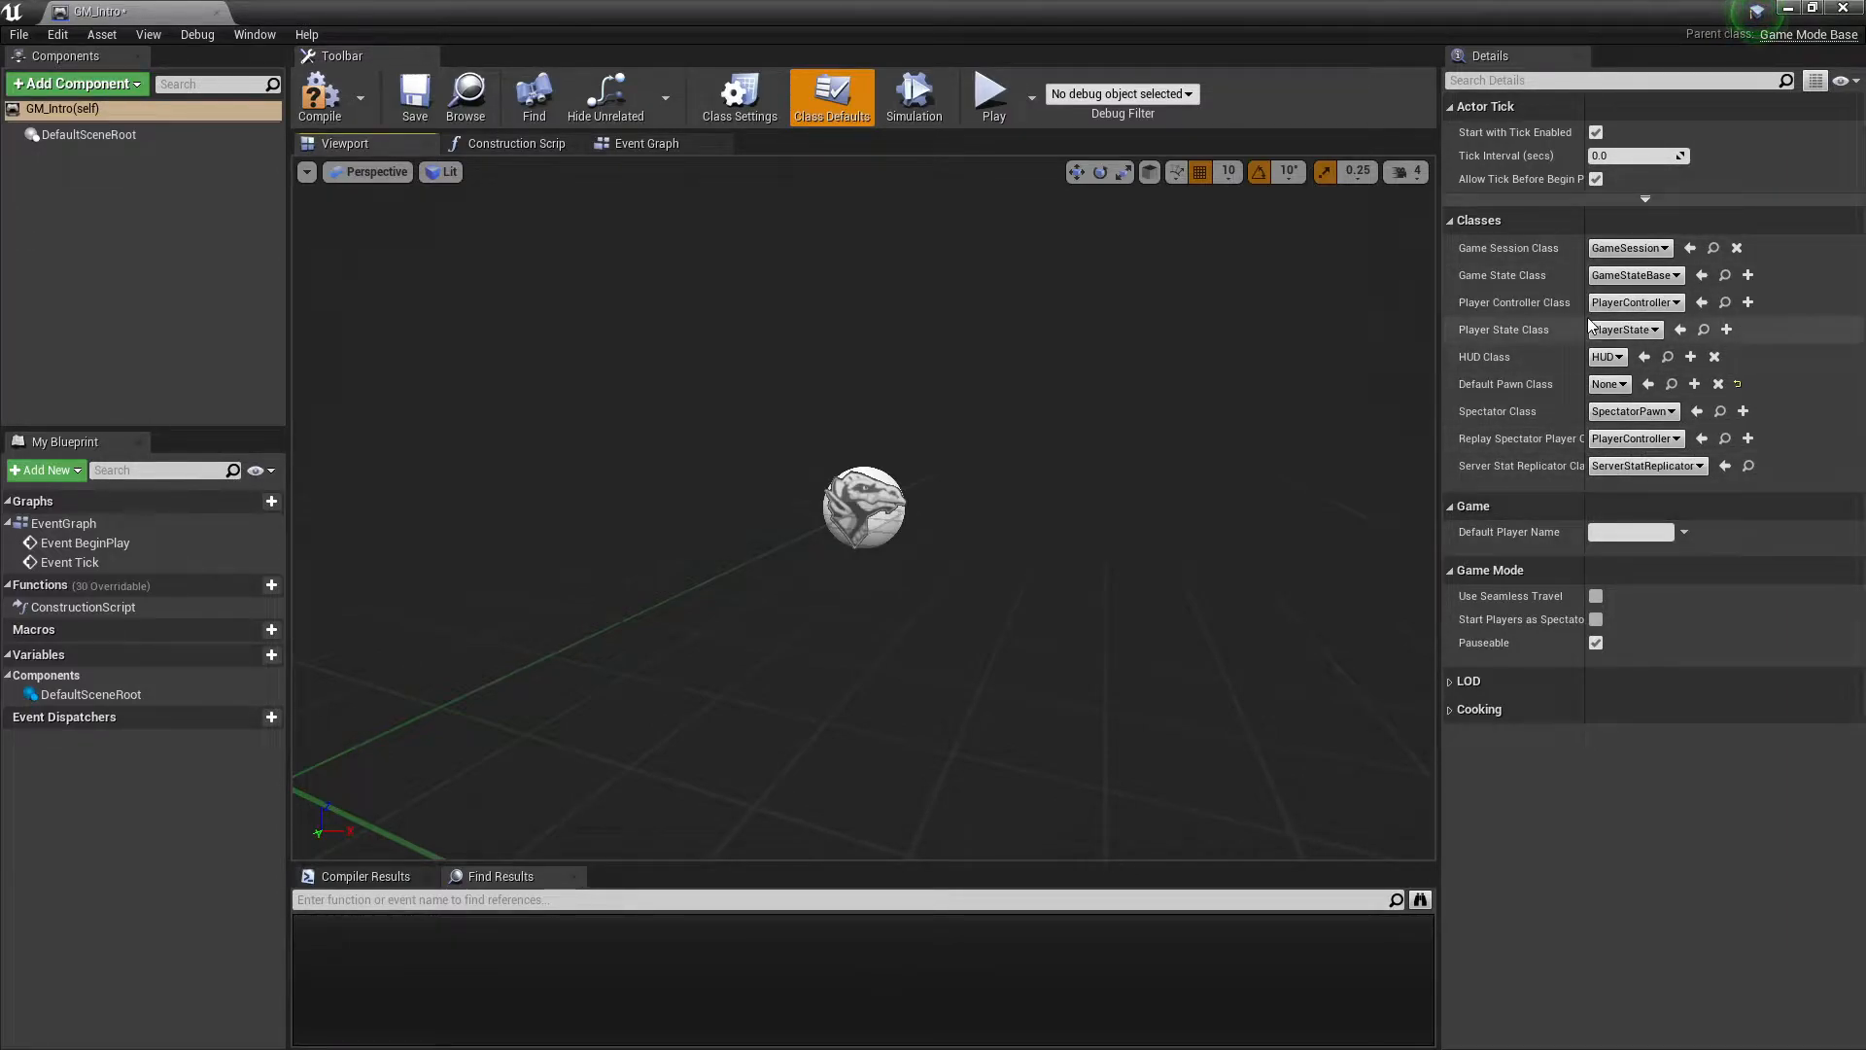
click(1644, 303)
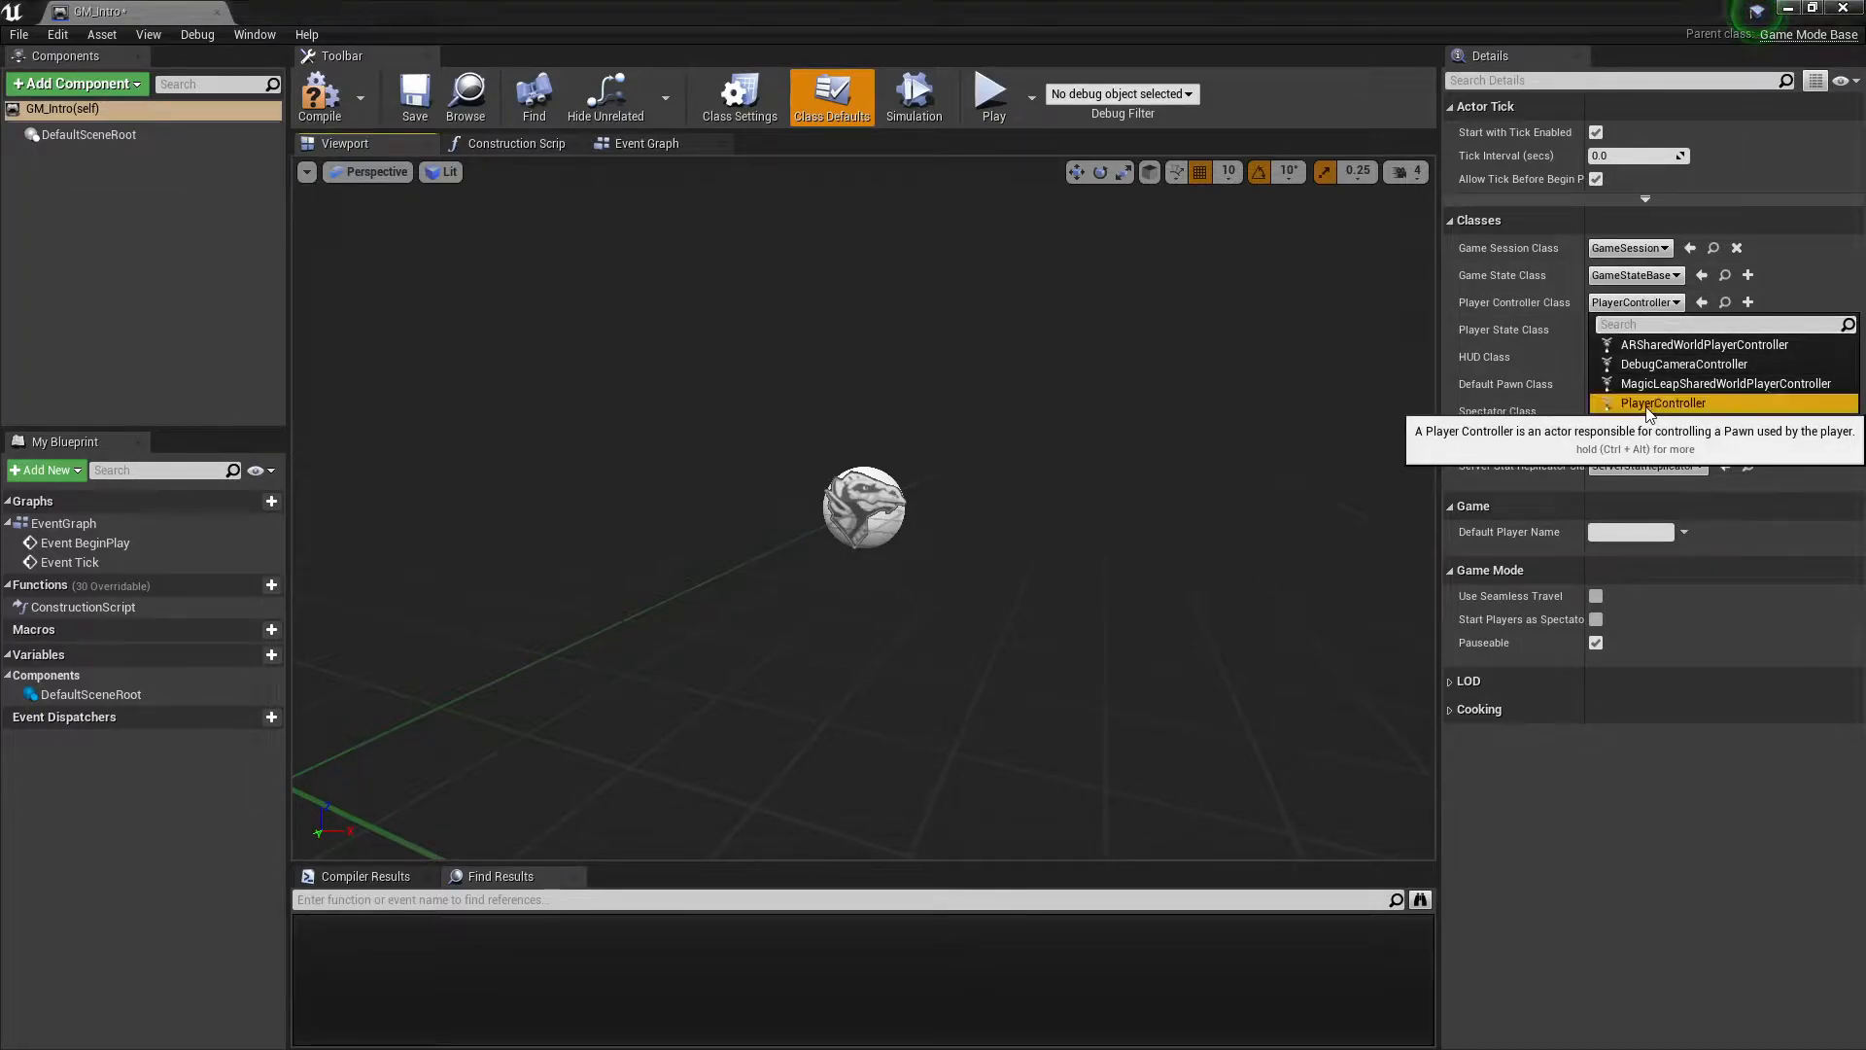
click(1649, 404)
click(323, 102)
click(217, 13)
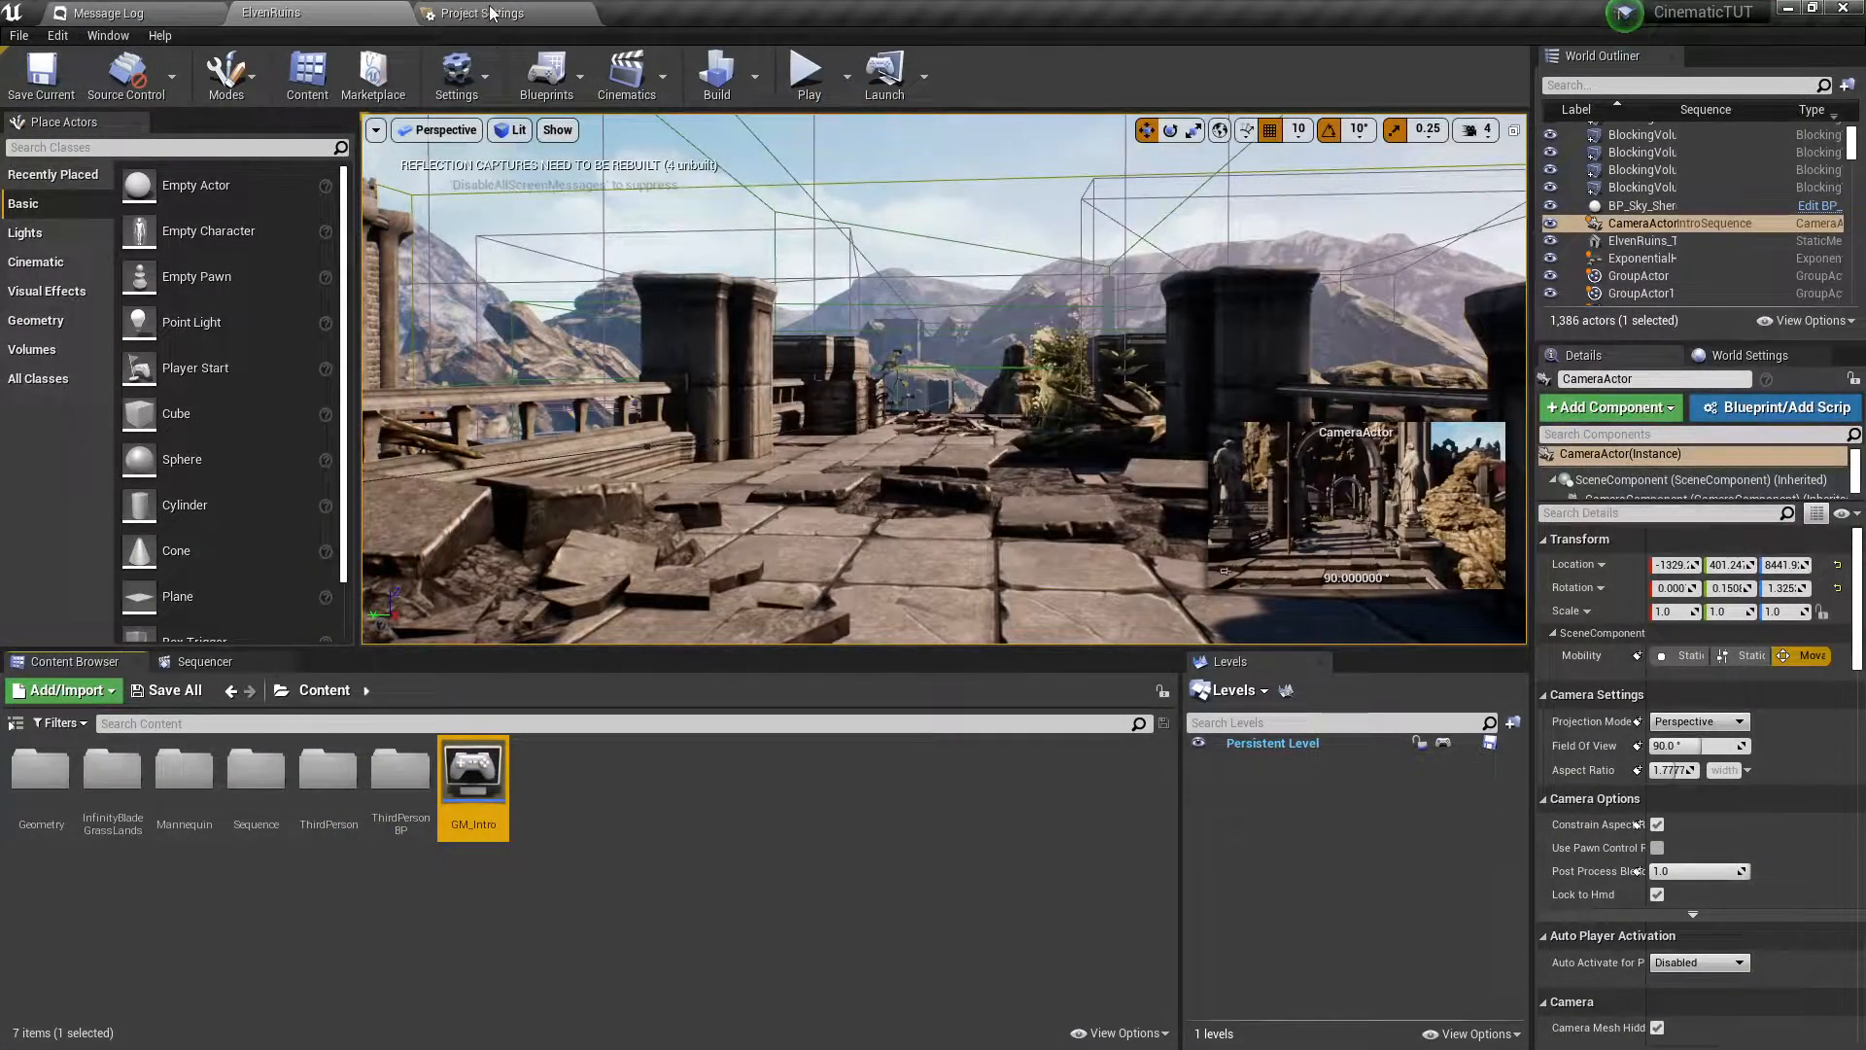
click(58, 37)
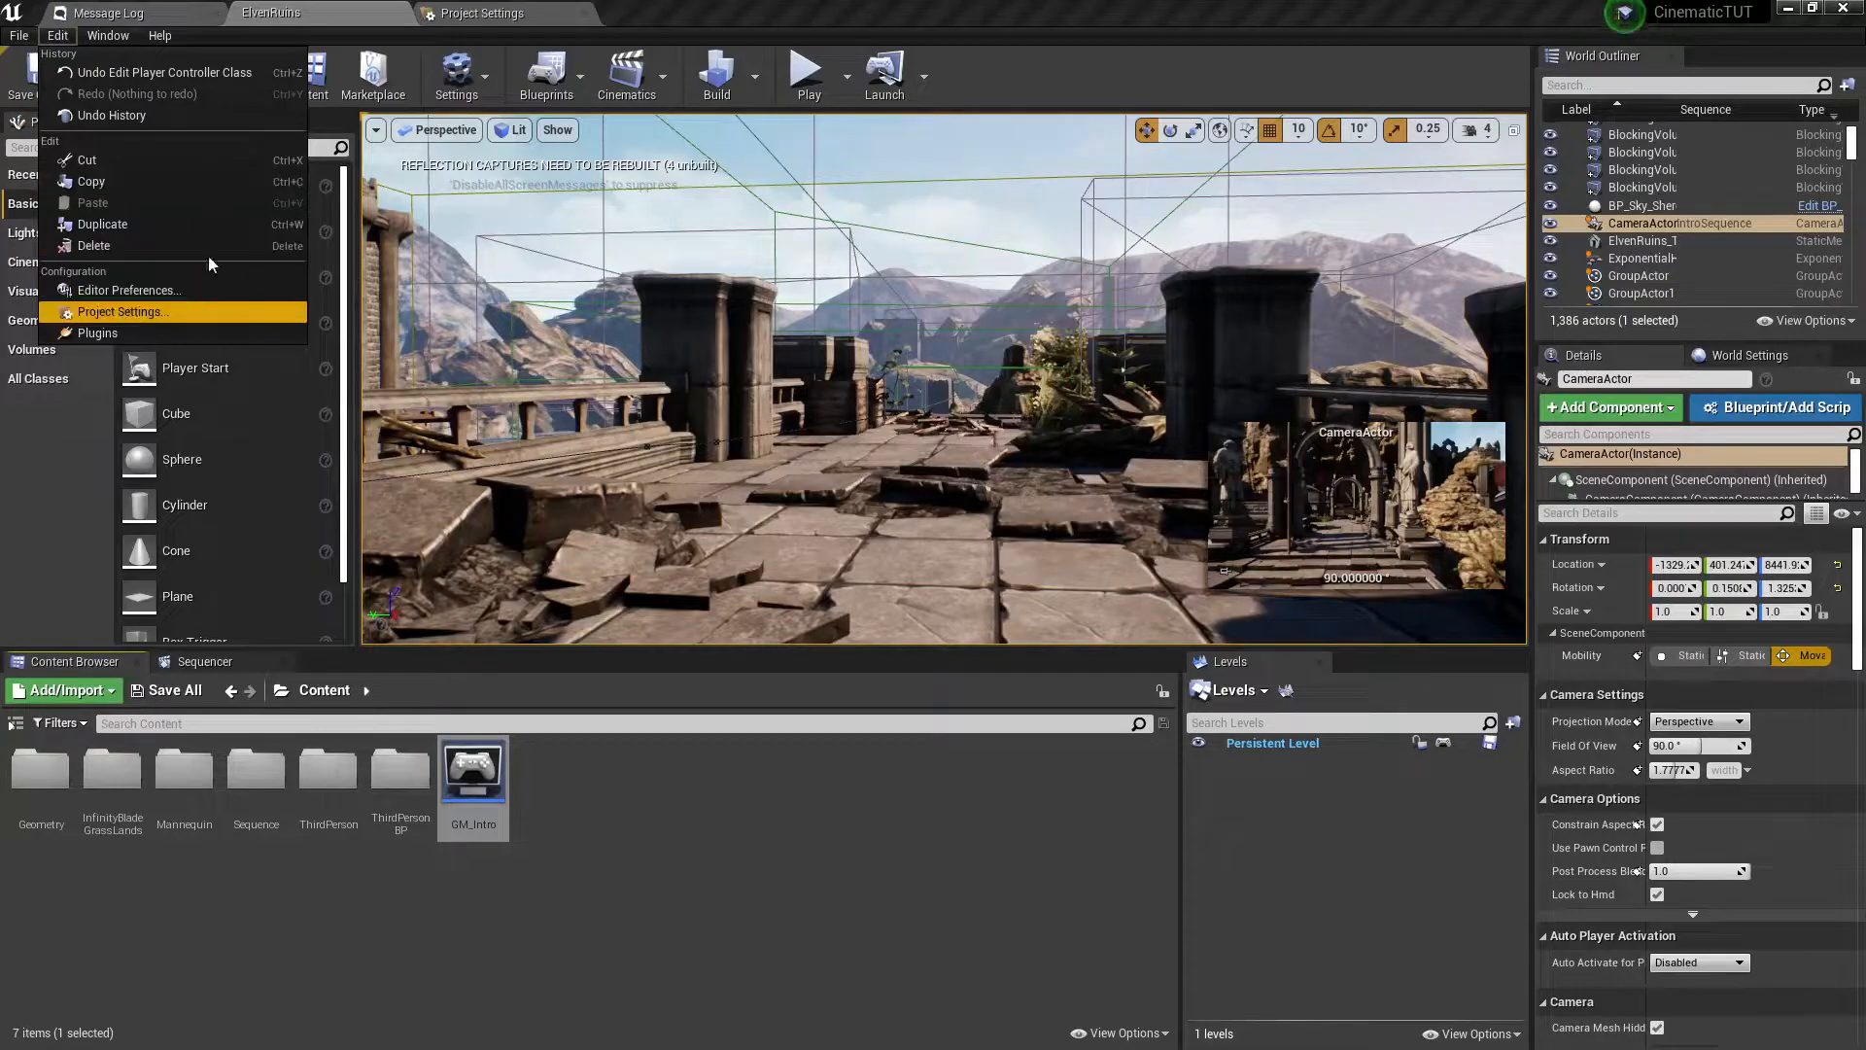
click(295, 5)
click(488, 9)
click(357, 7)
double_click(474, 763)
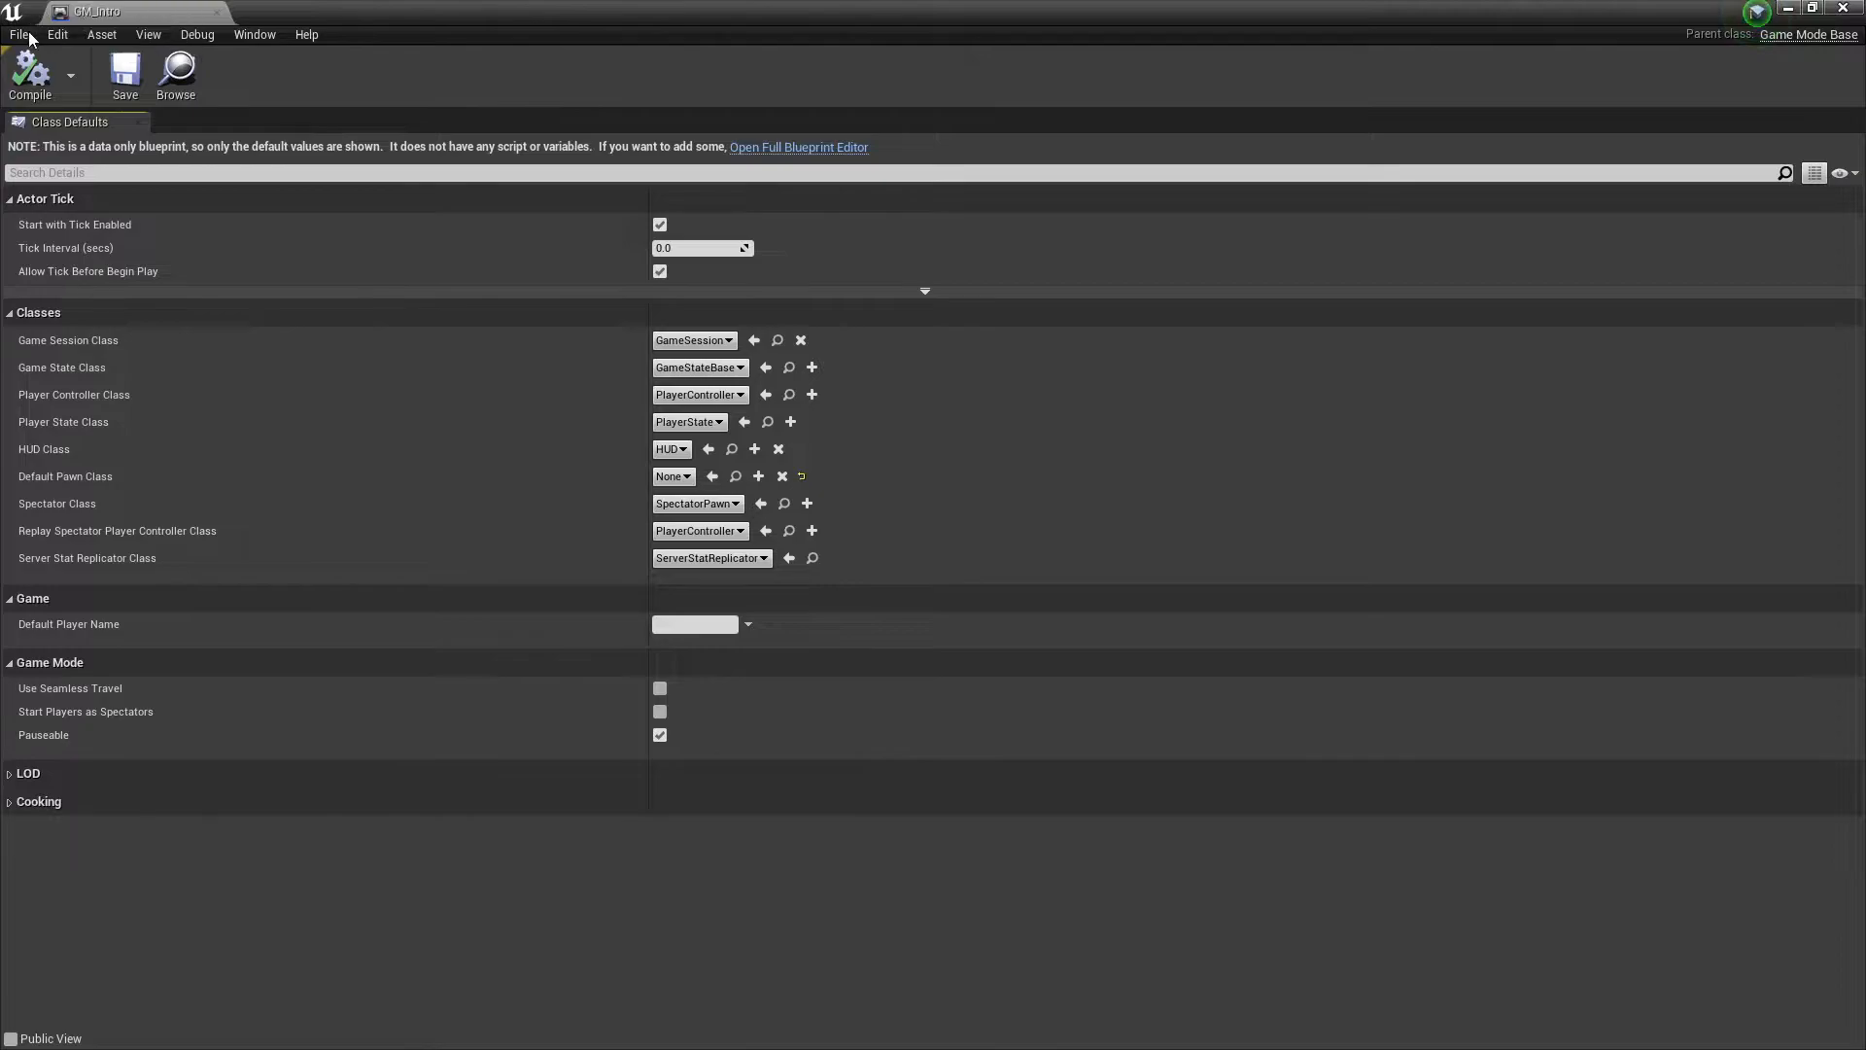
click(57, 34)
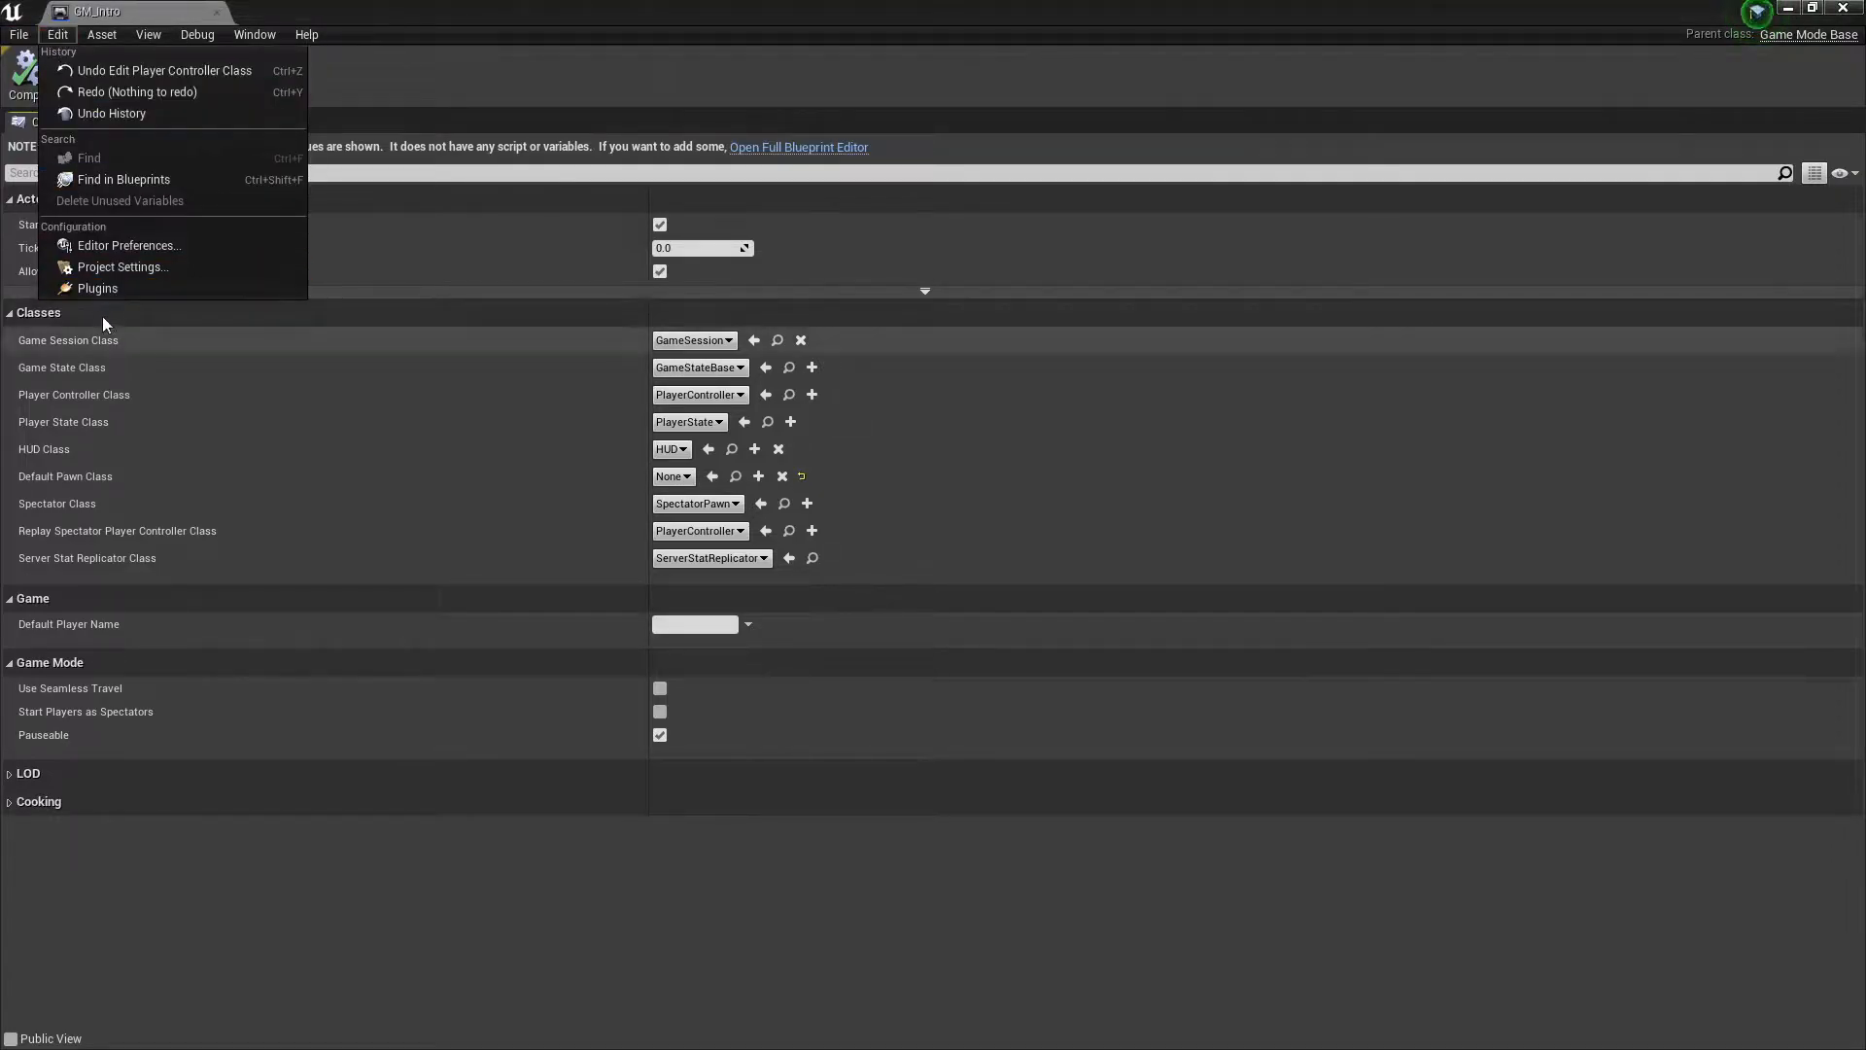
click(92, 266)
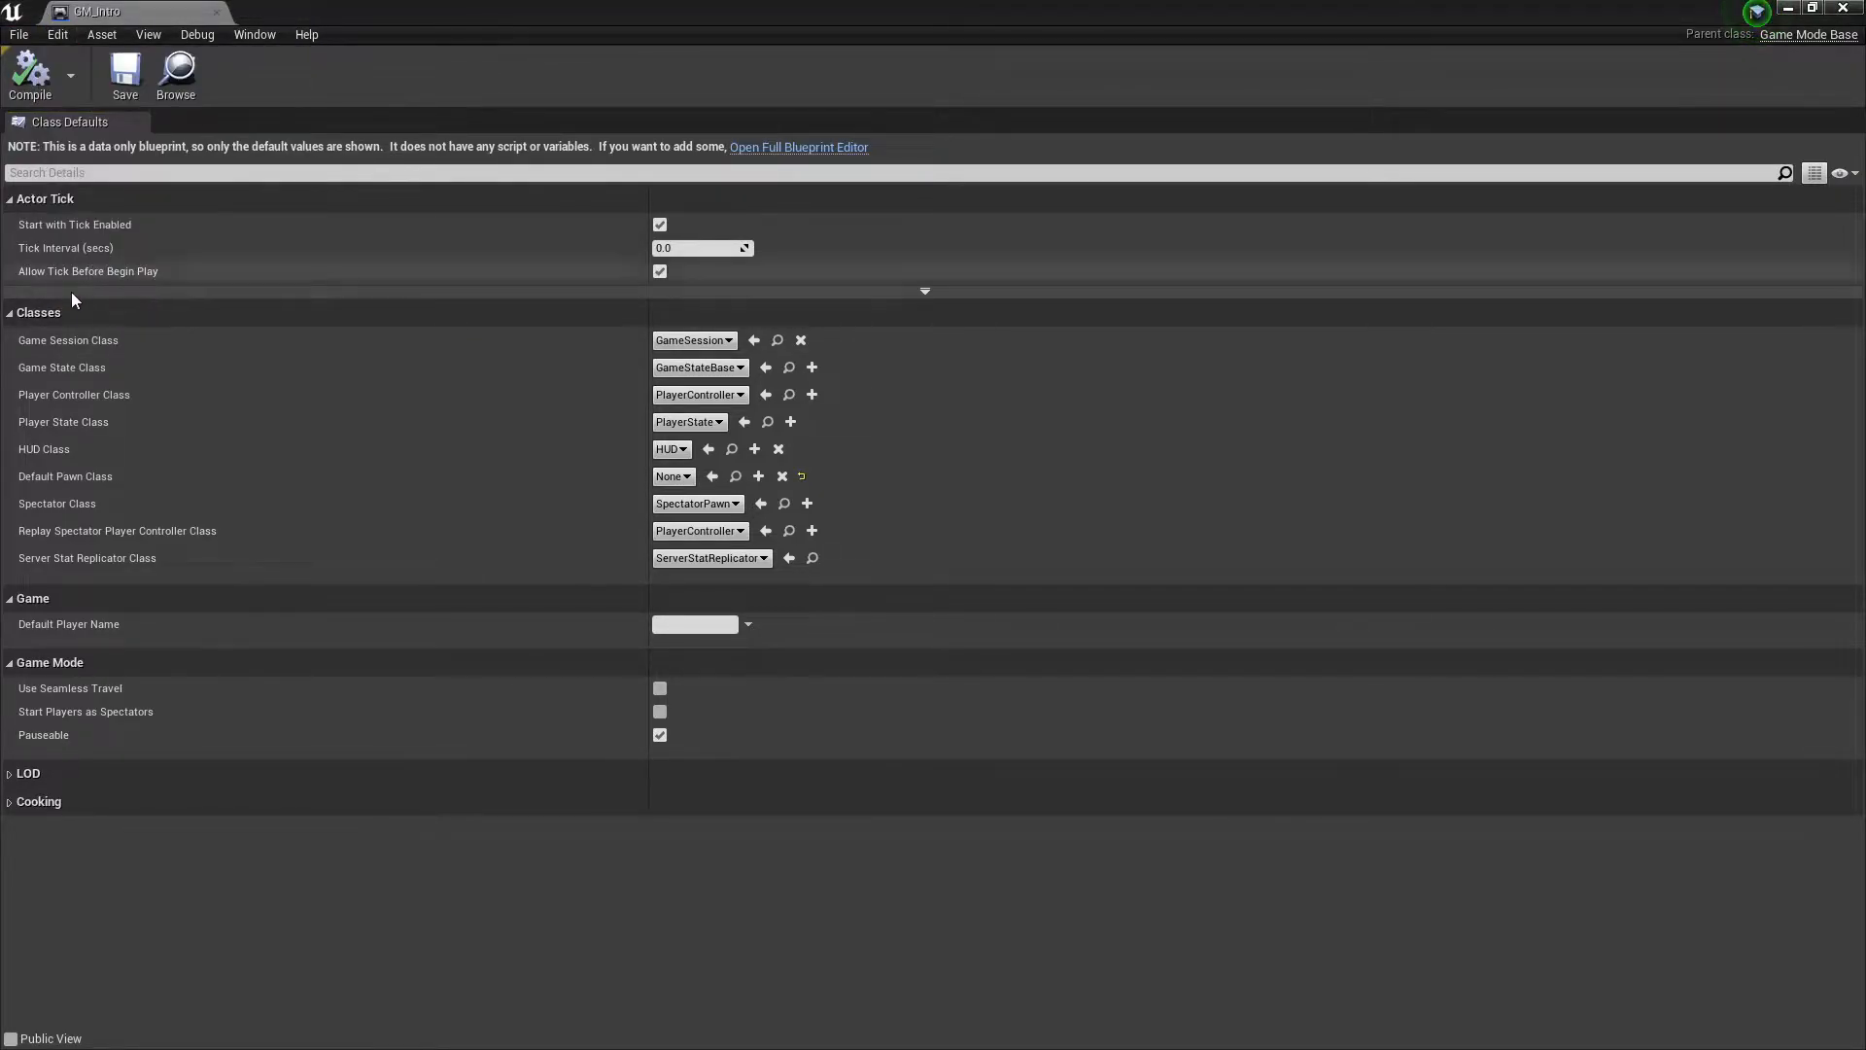
click(1832, 9)
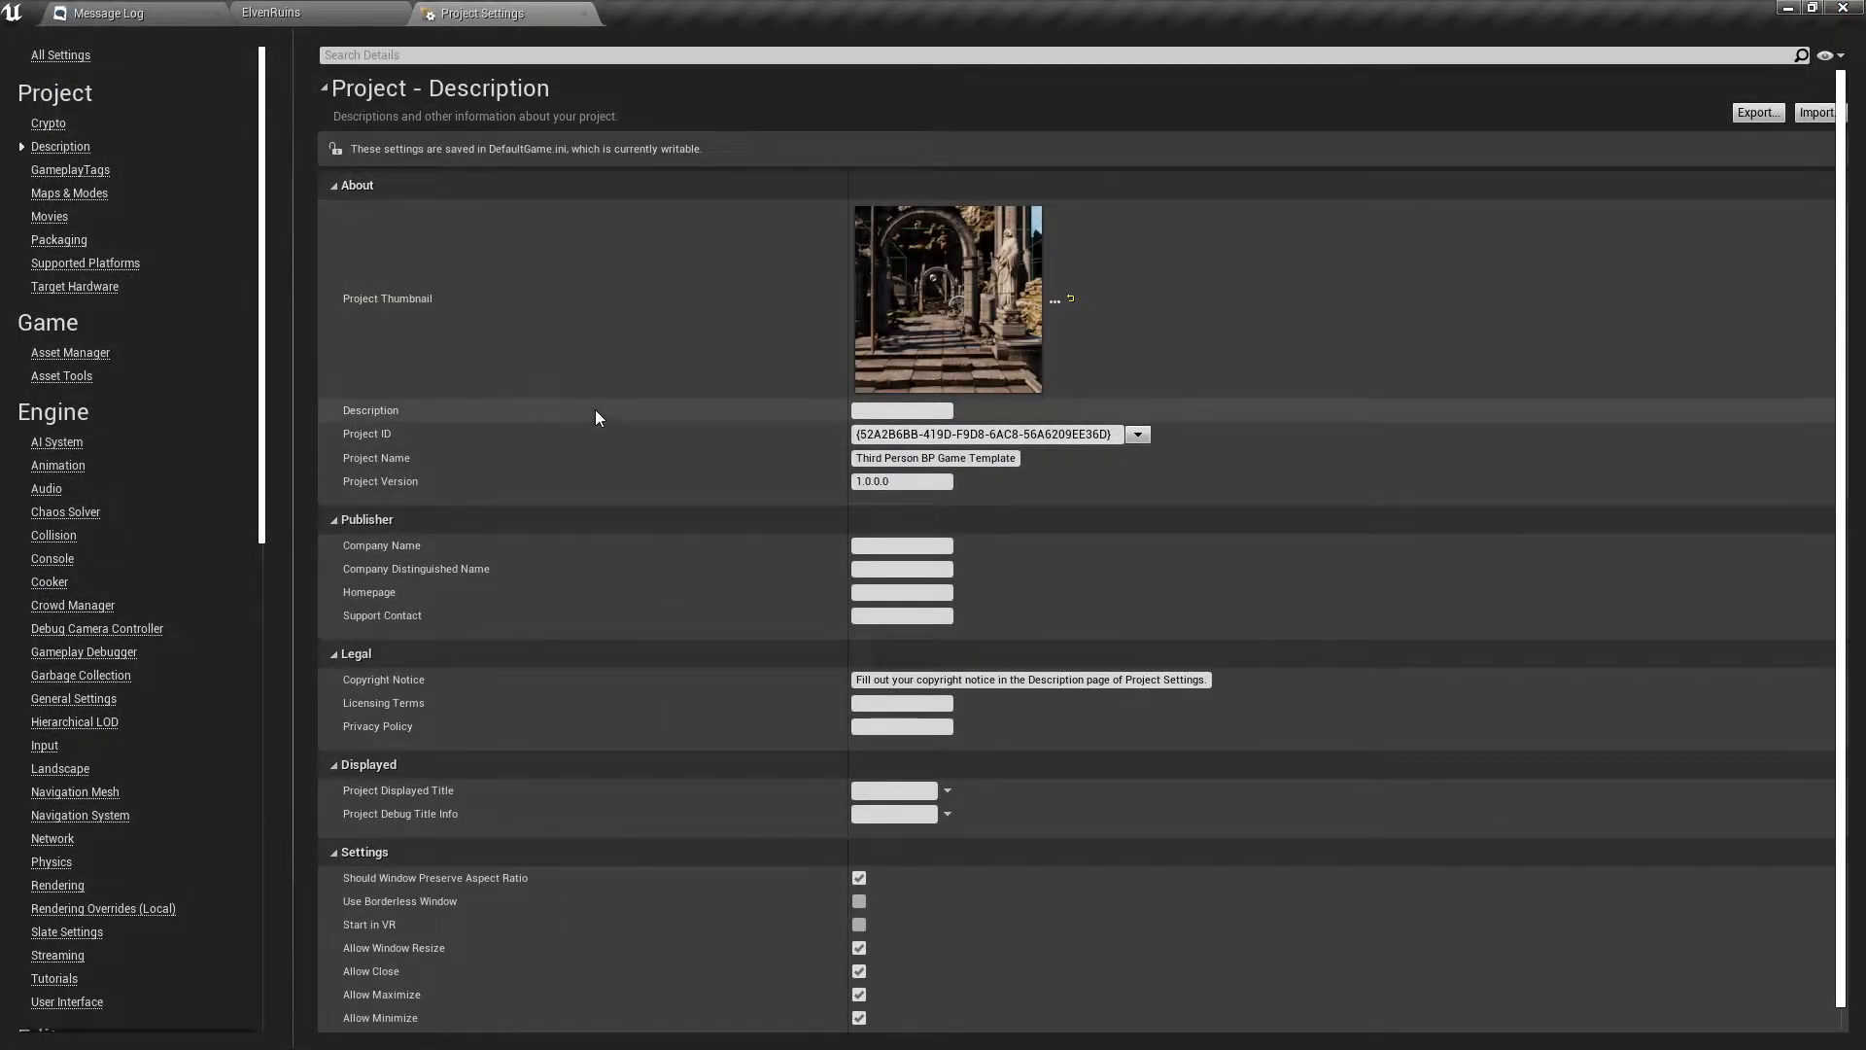
click(394, 15)
In the project's Maps & Modes settings, set both the Editor Startup Map and the Game Default Map to ElvenRuins.
click(55, 37)
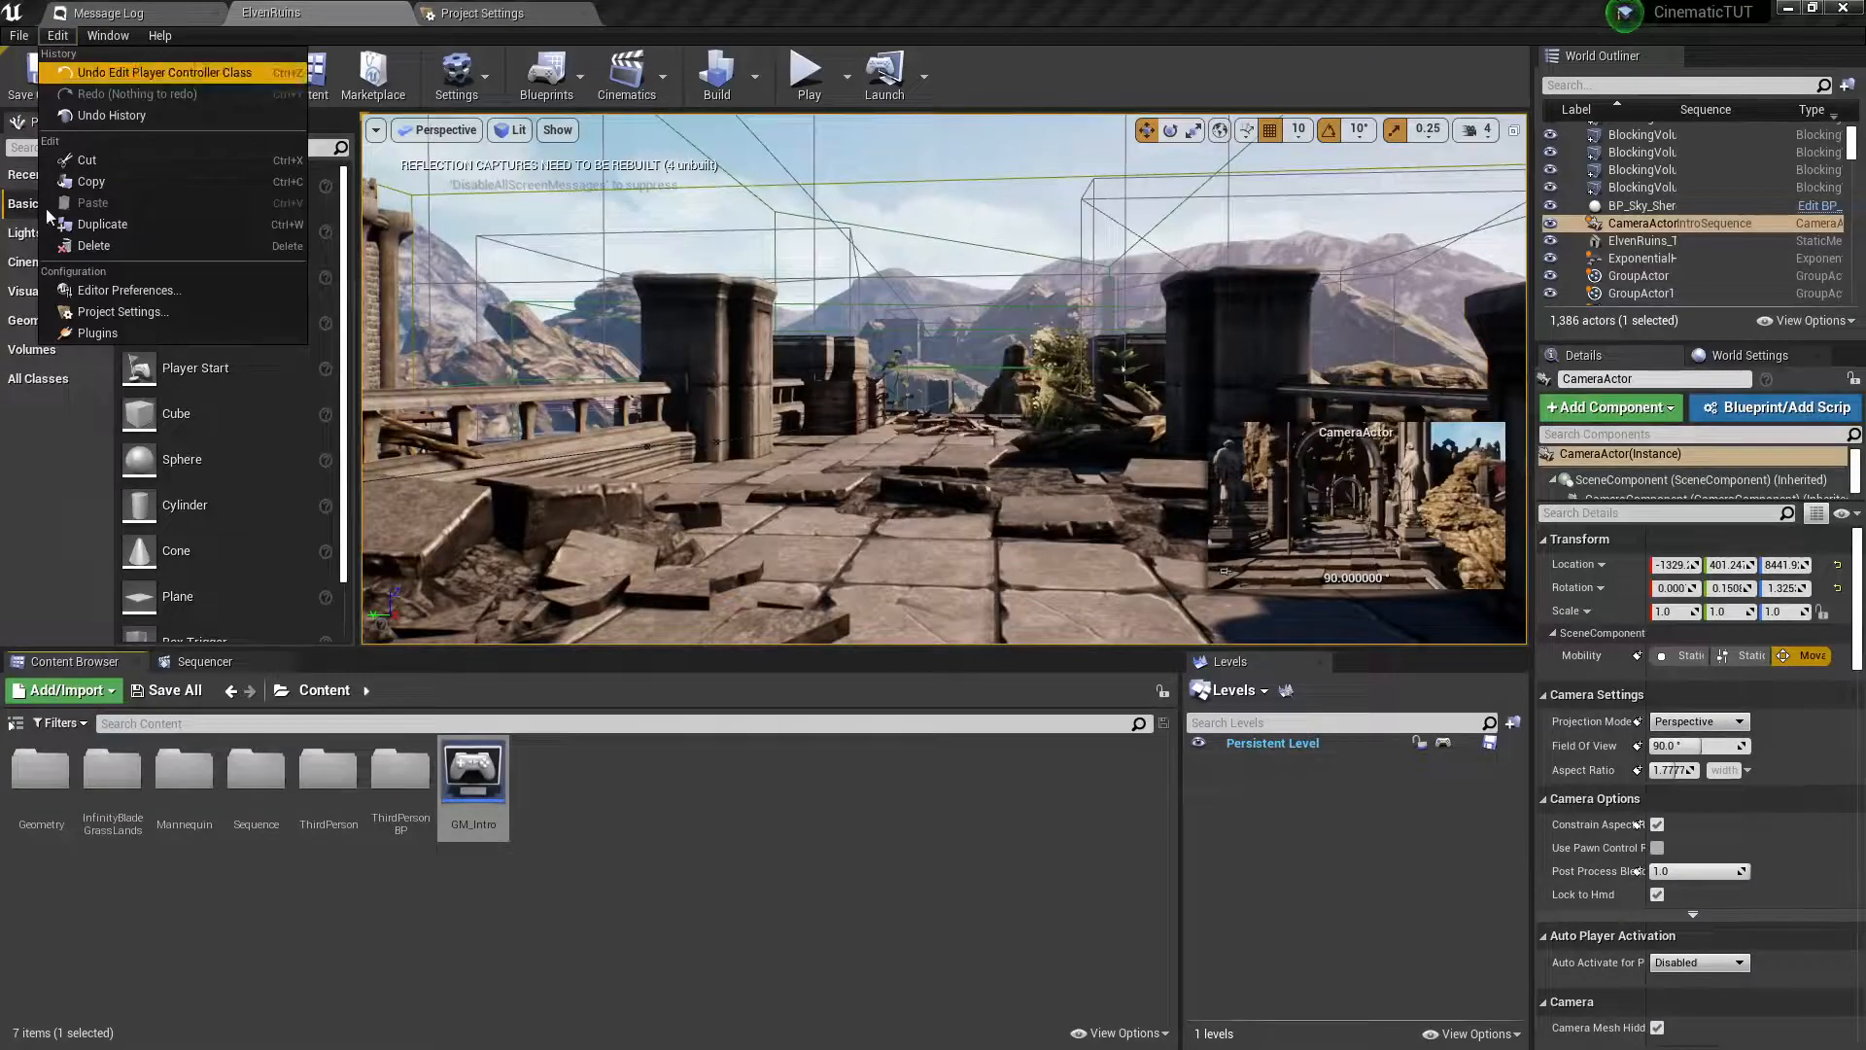
click(107, 312)
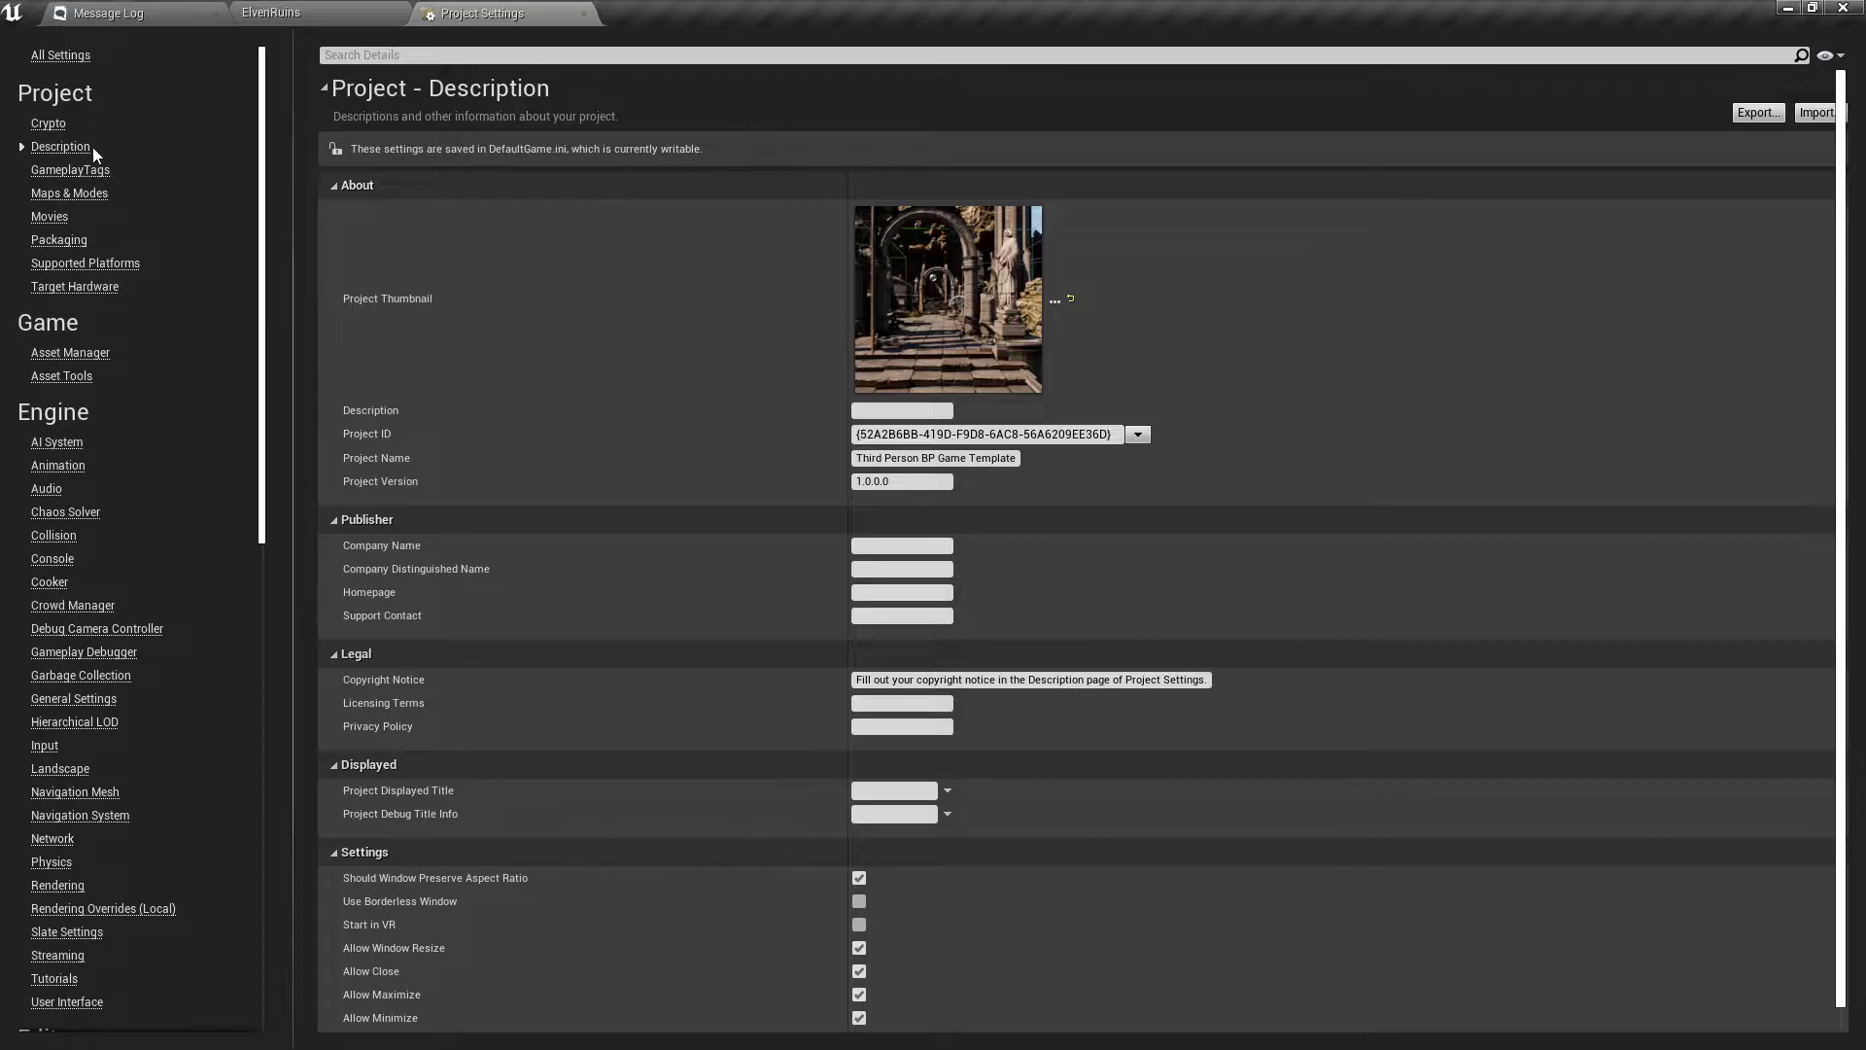
click(51, 194)
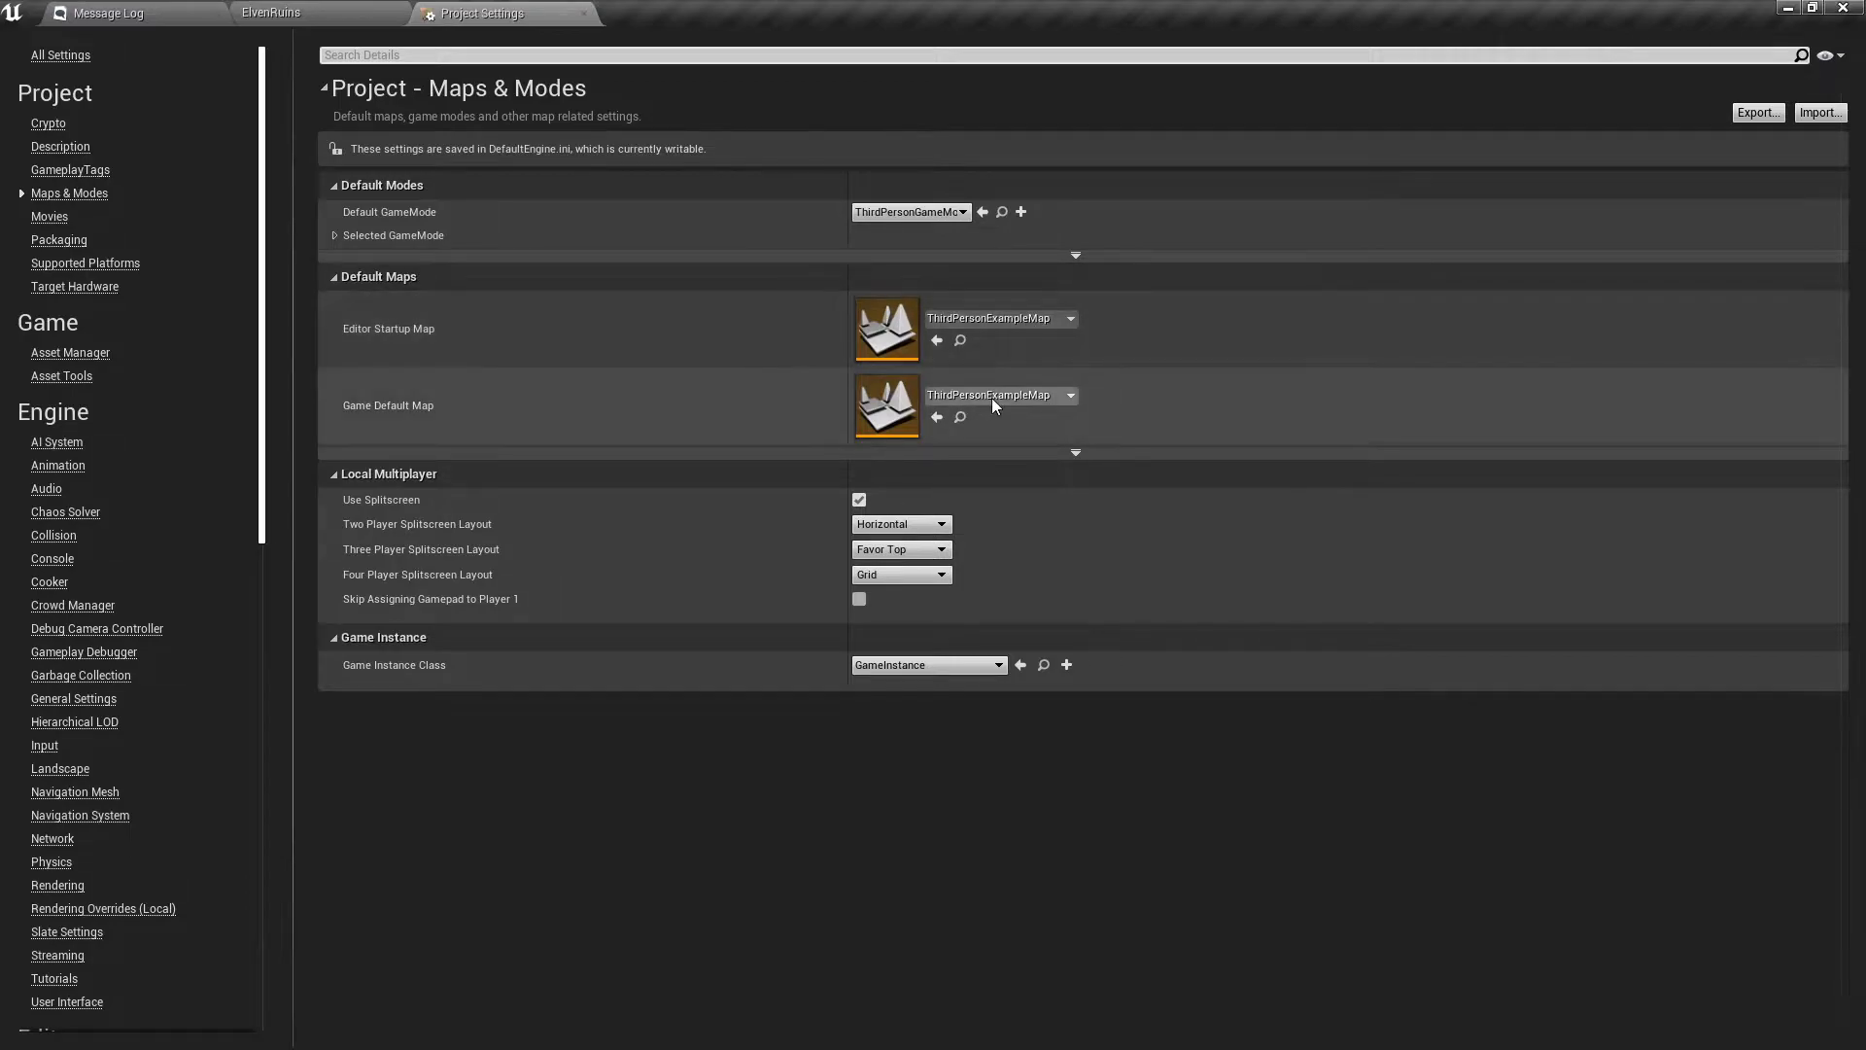
click(1043, 324)
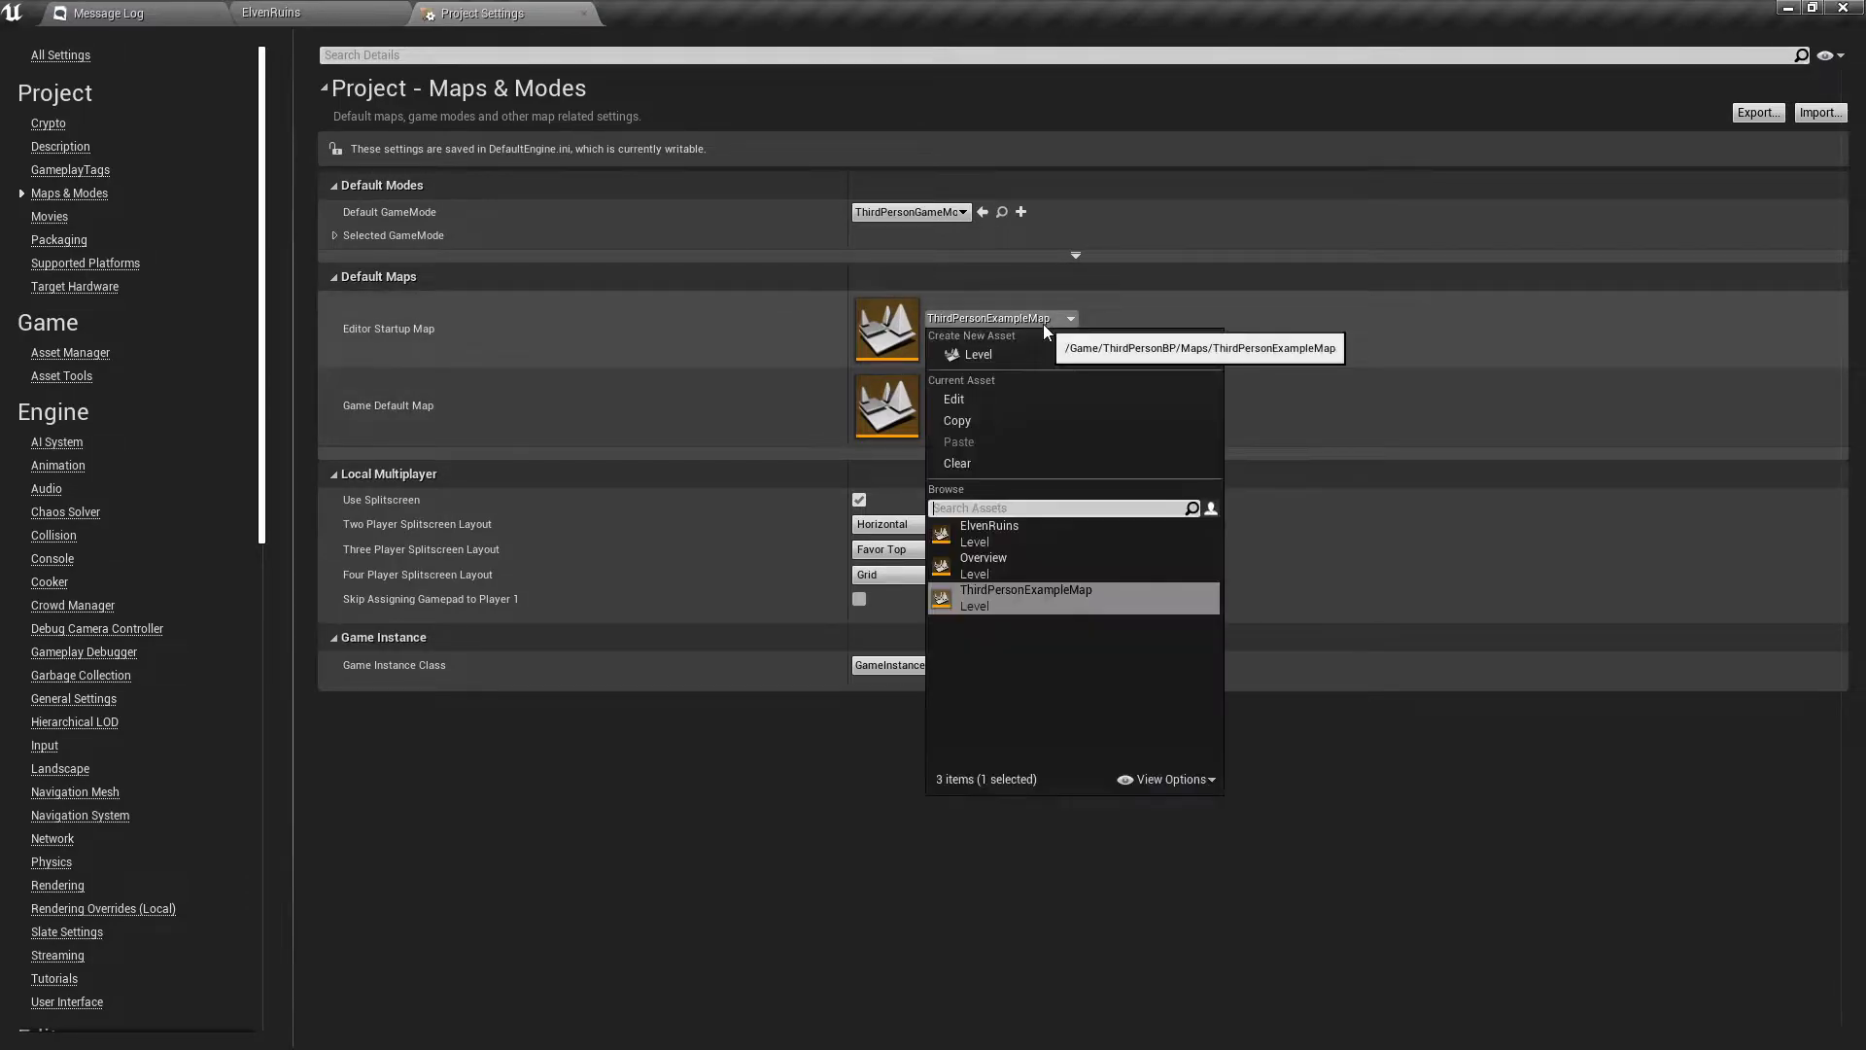
click(987, 530)
click(991, 395)
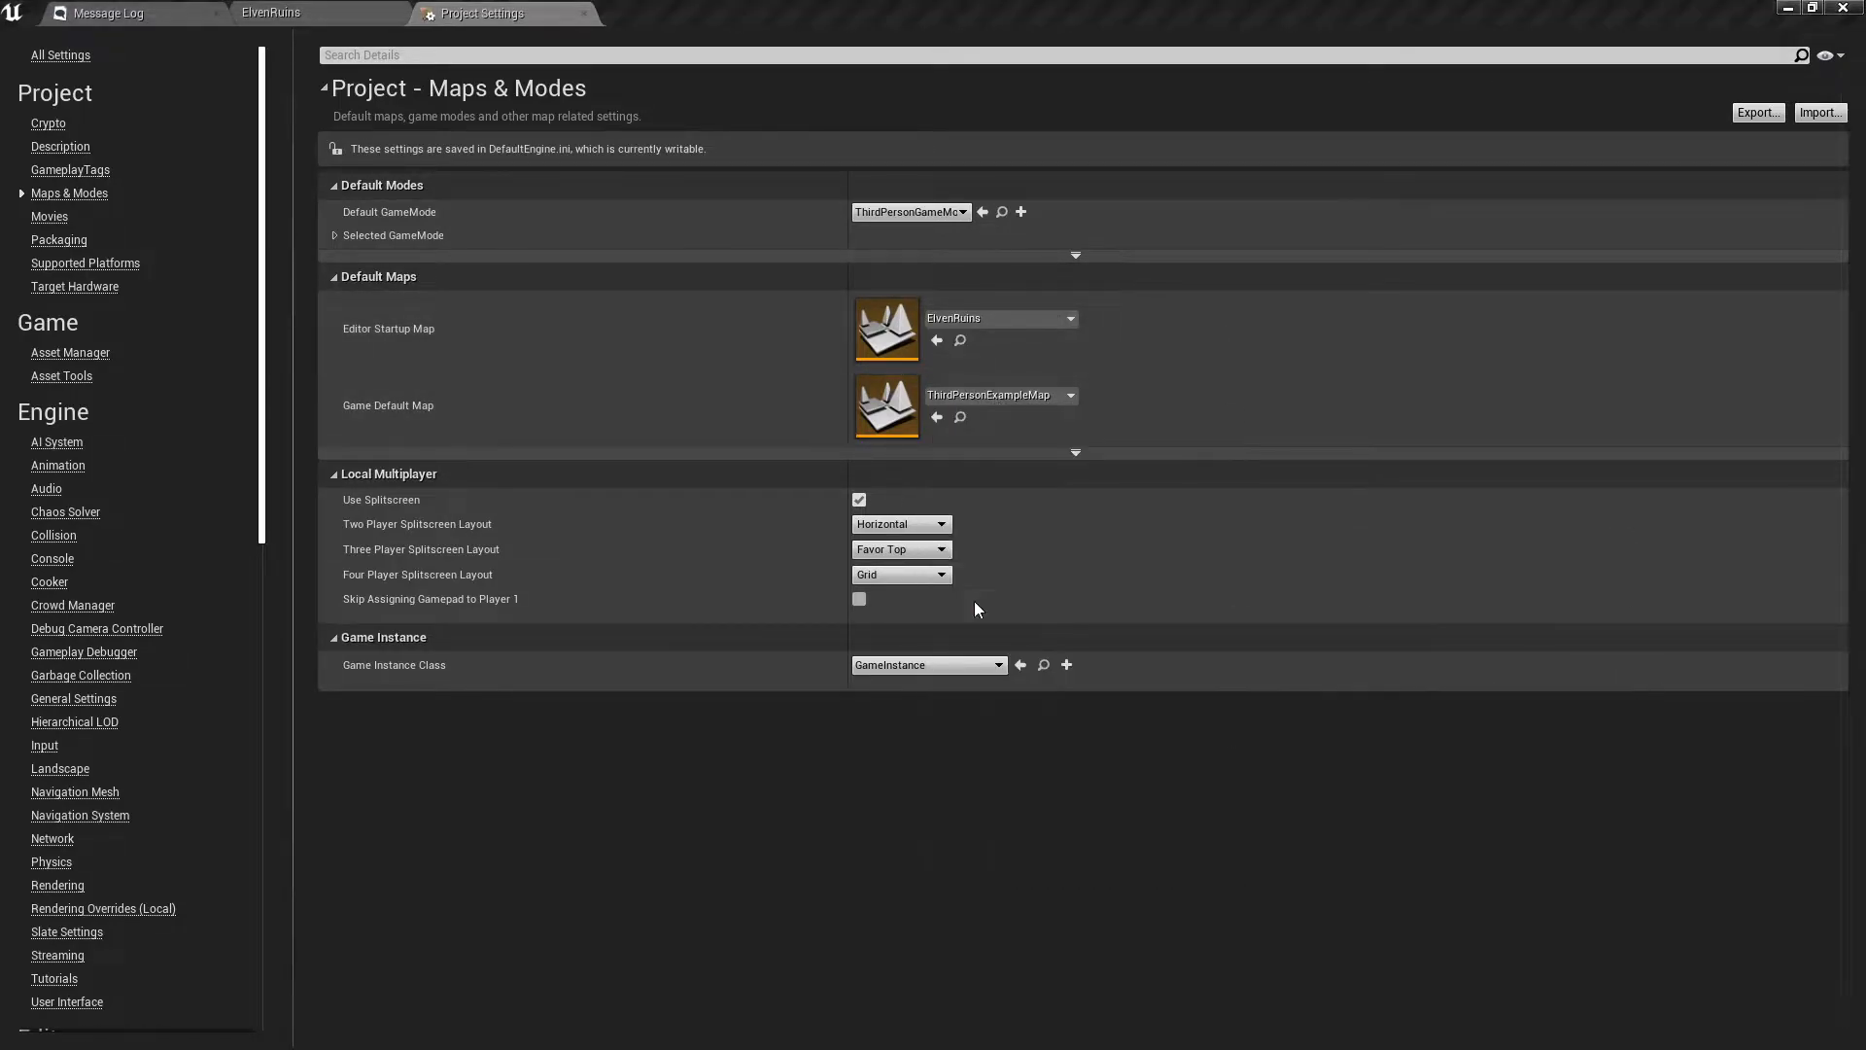
click(974, 603)
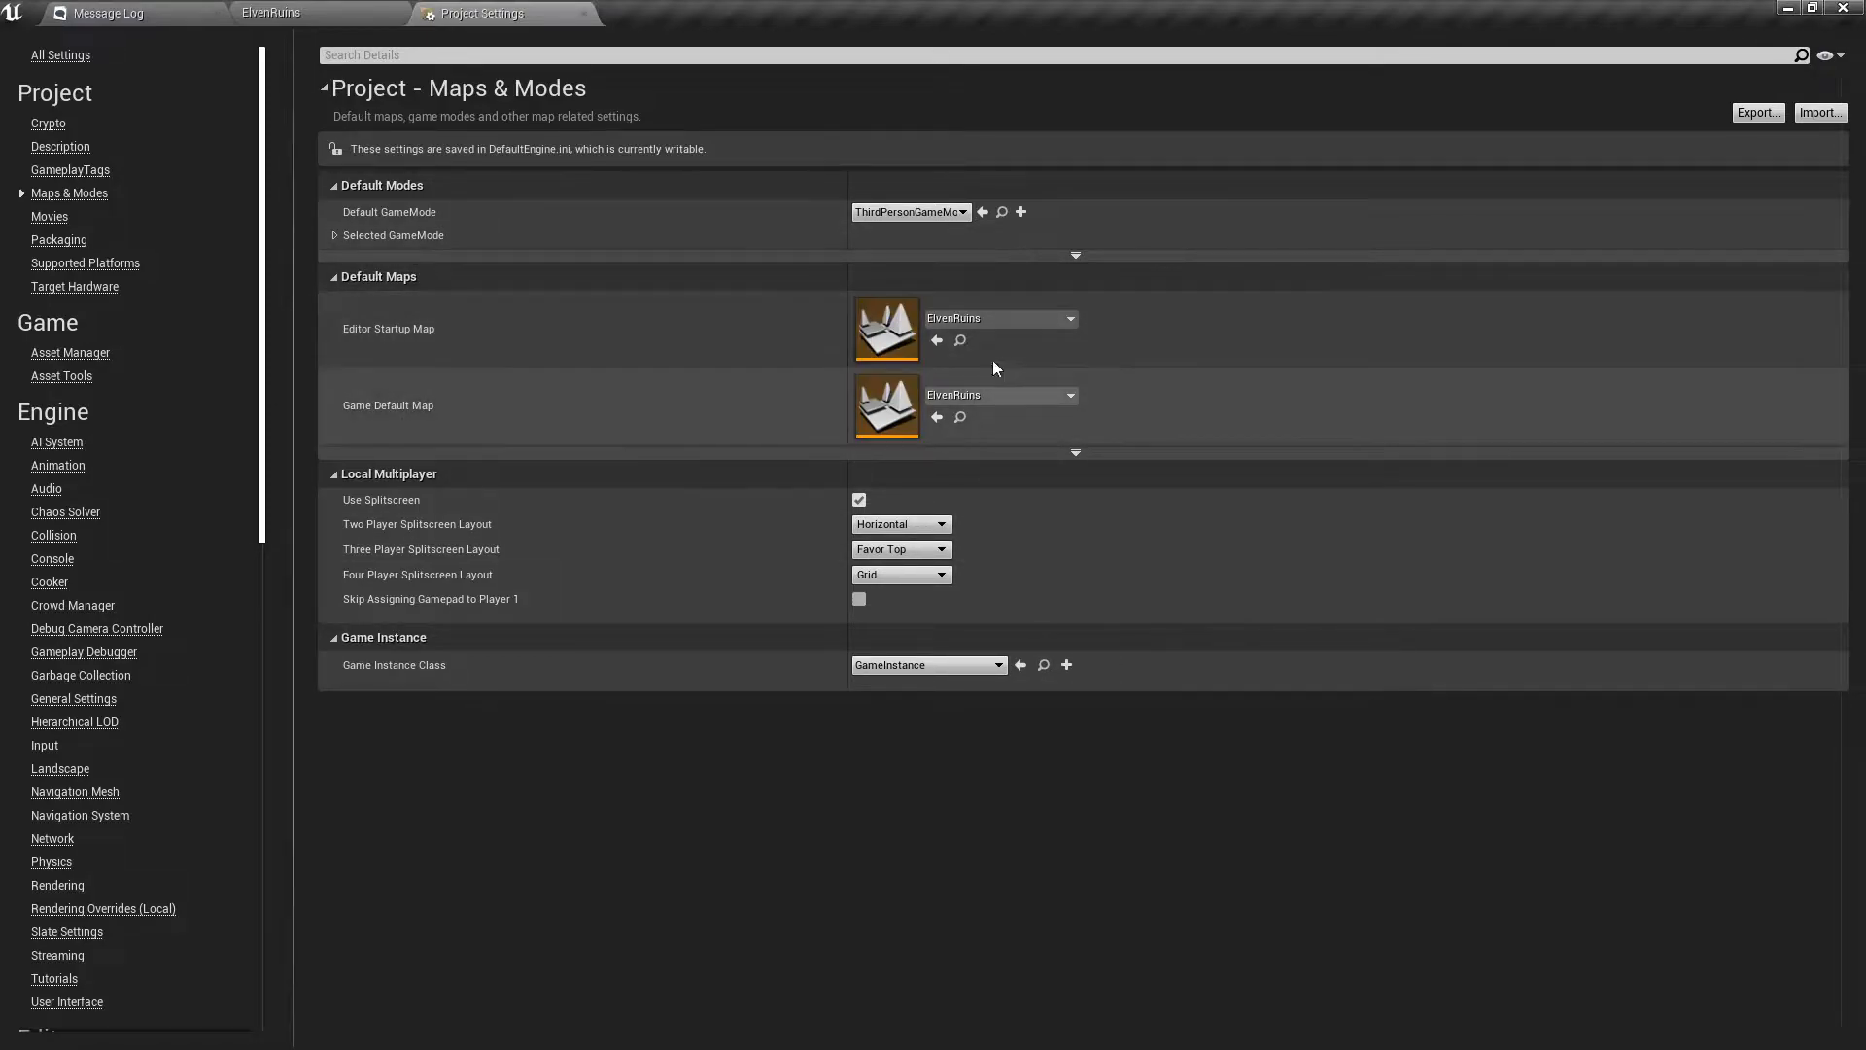
Set the project's Default GameMode to GM_Intro, expand its Selected GameMode classes to check them, and close the Project Settings.
click(292, 12)
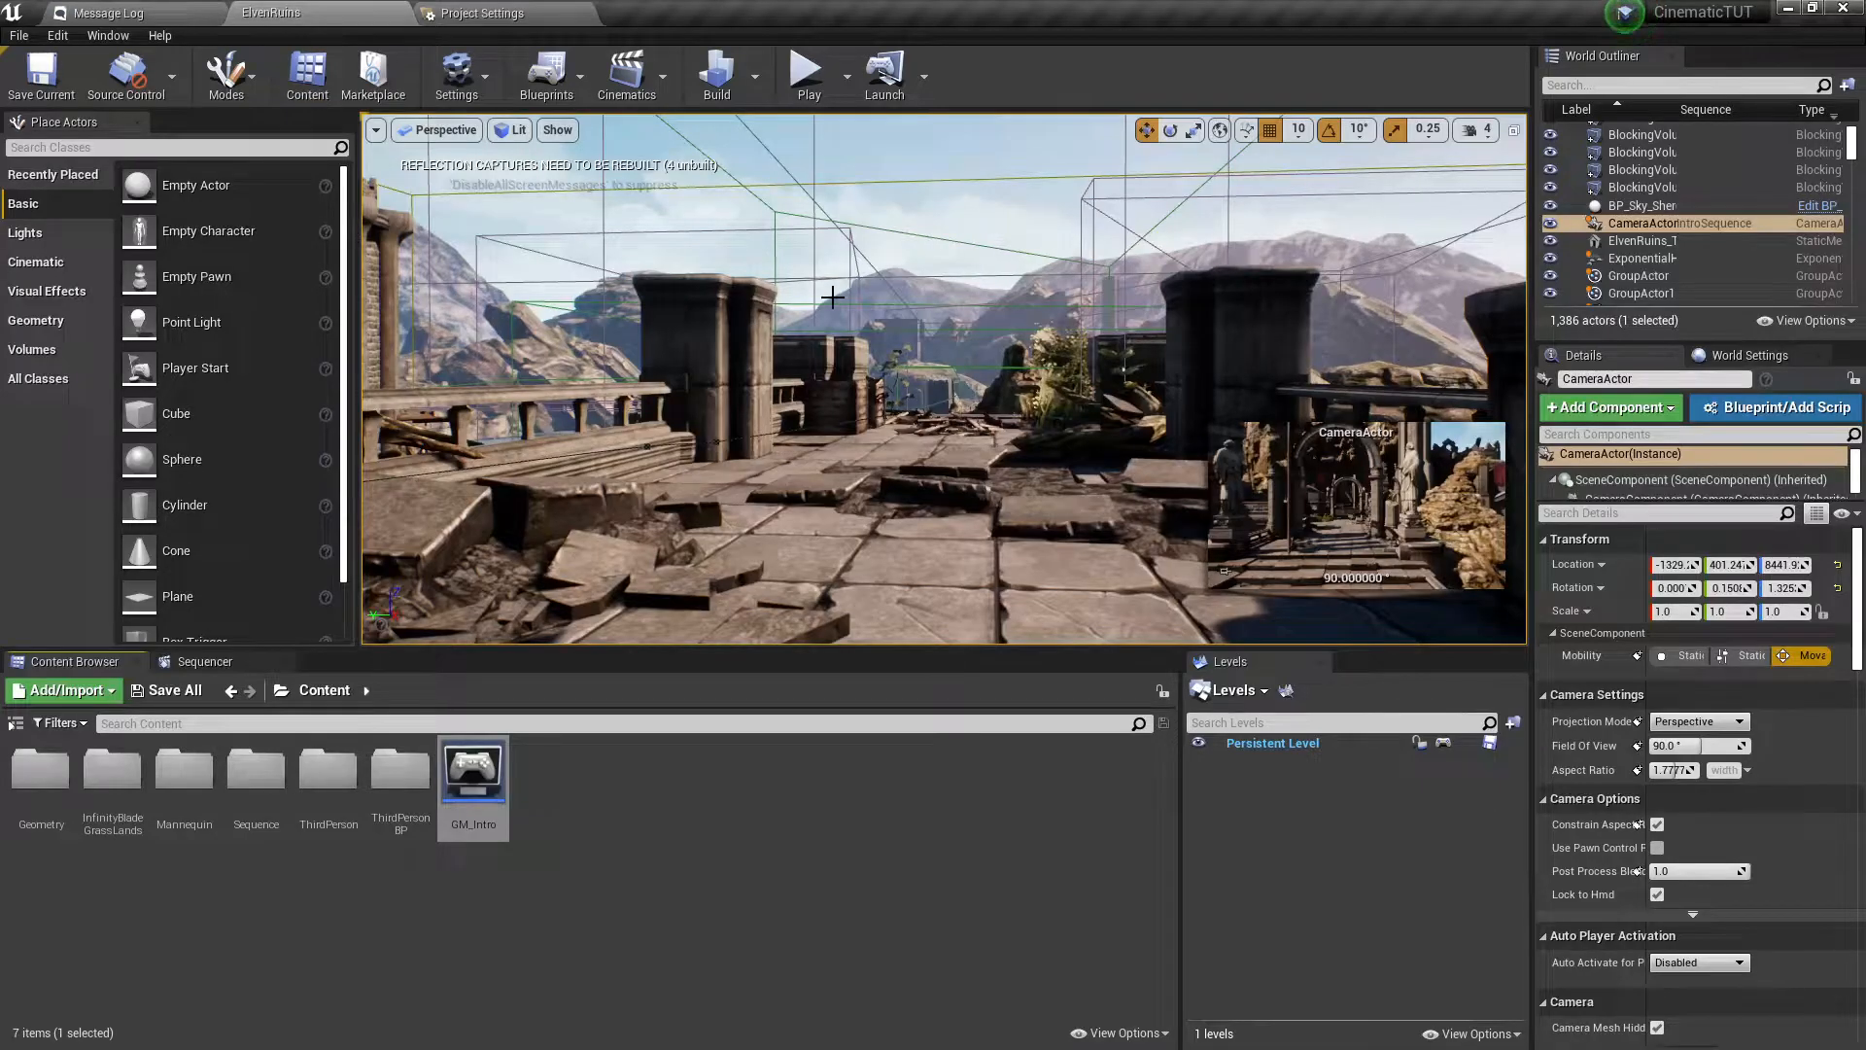
click(482, 13)
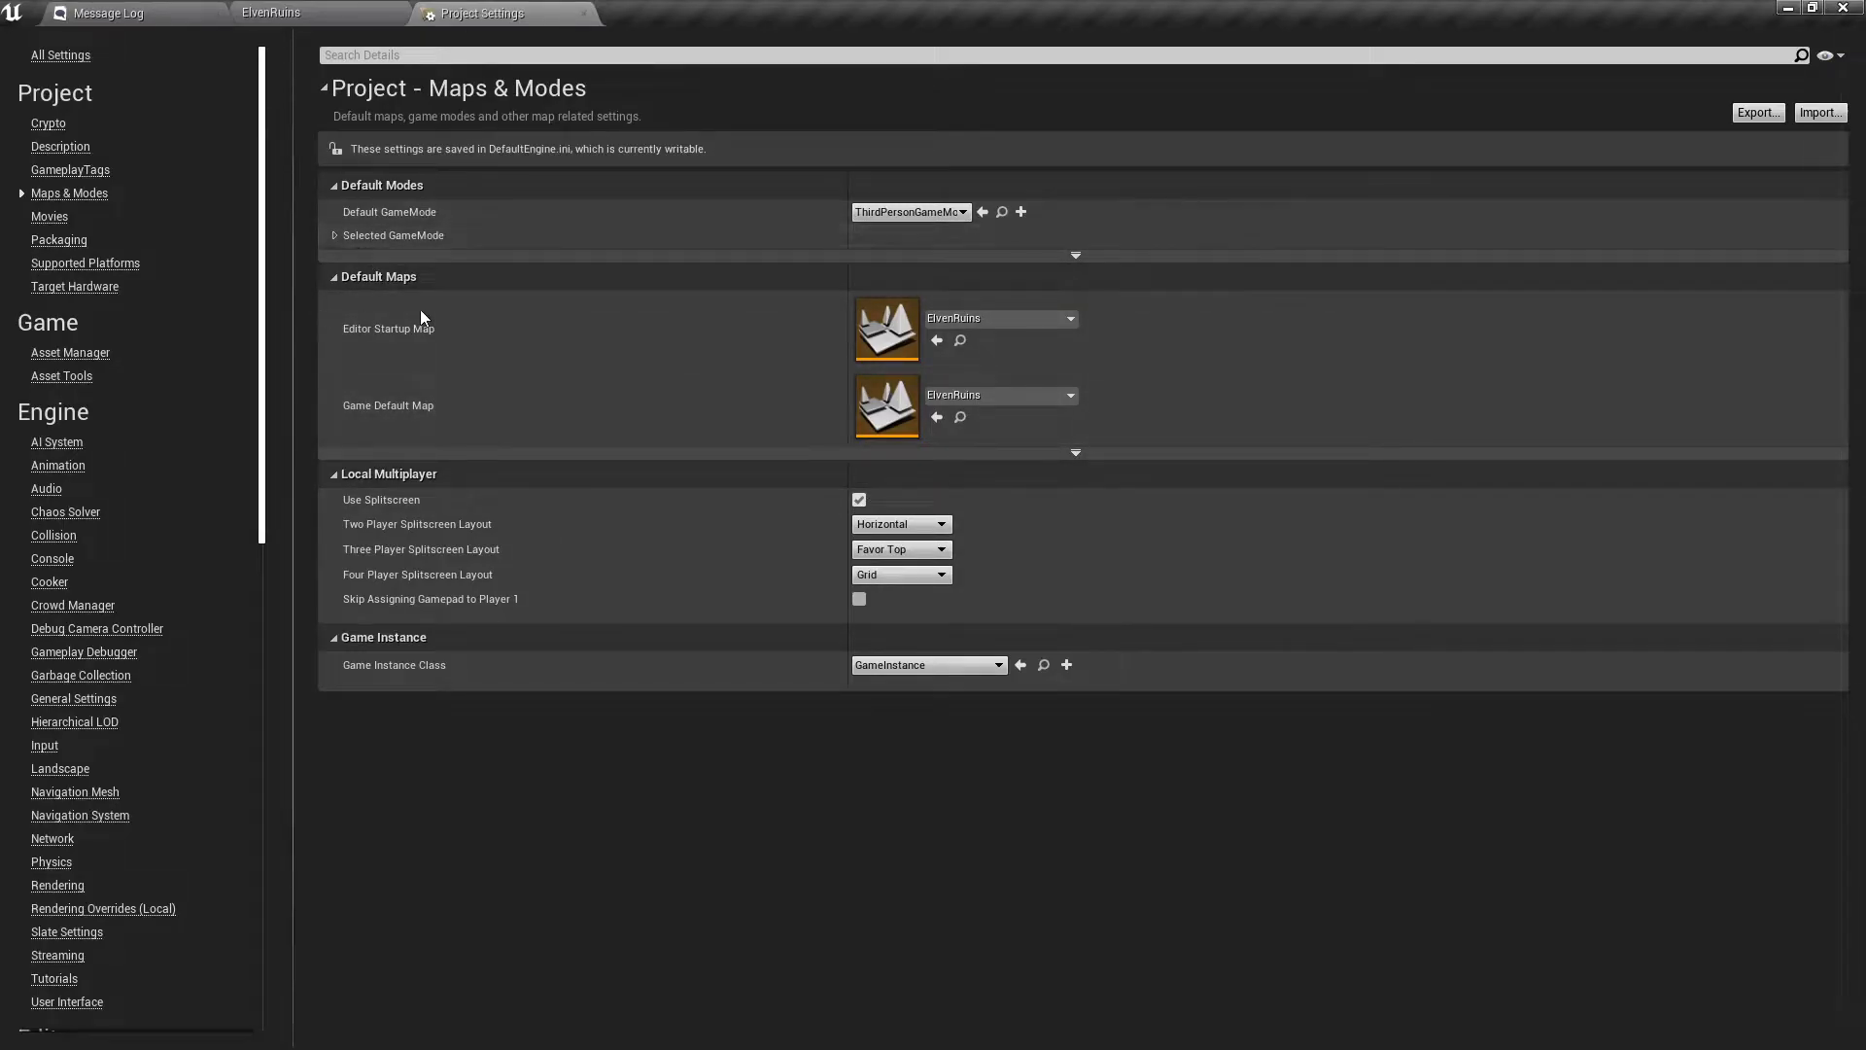
click(881, 214)
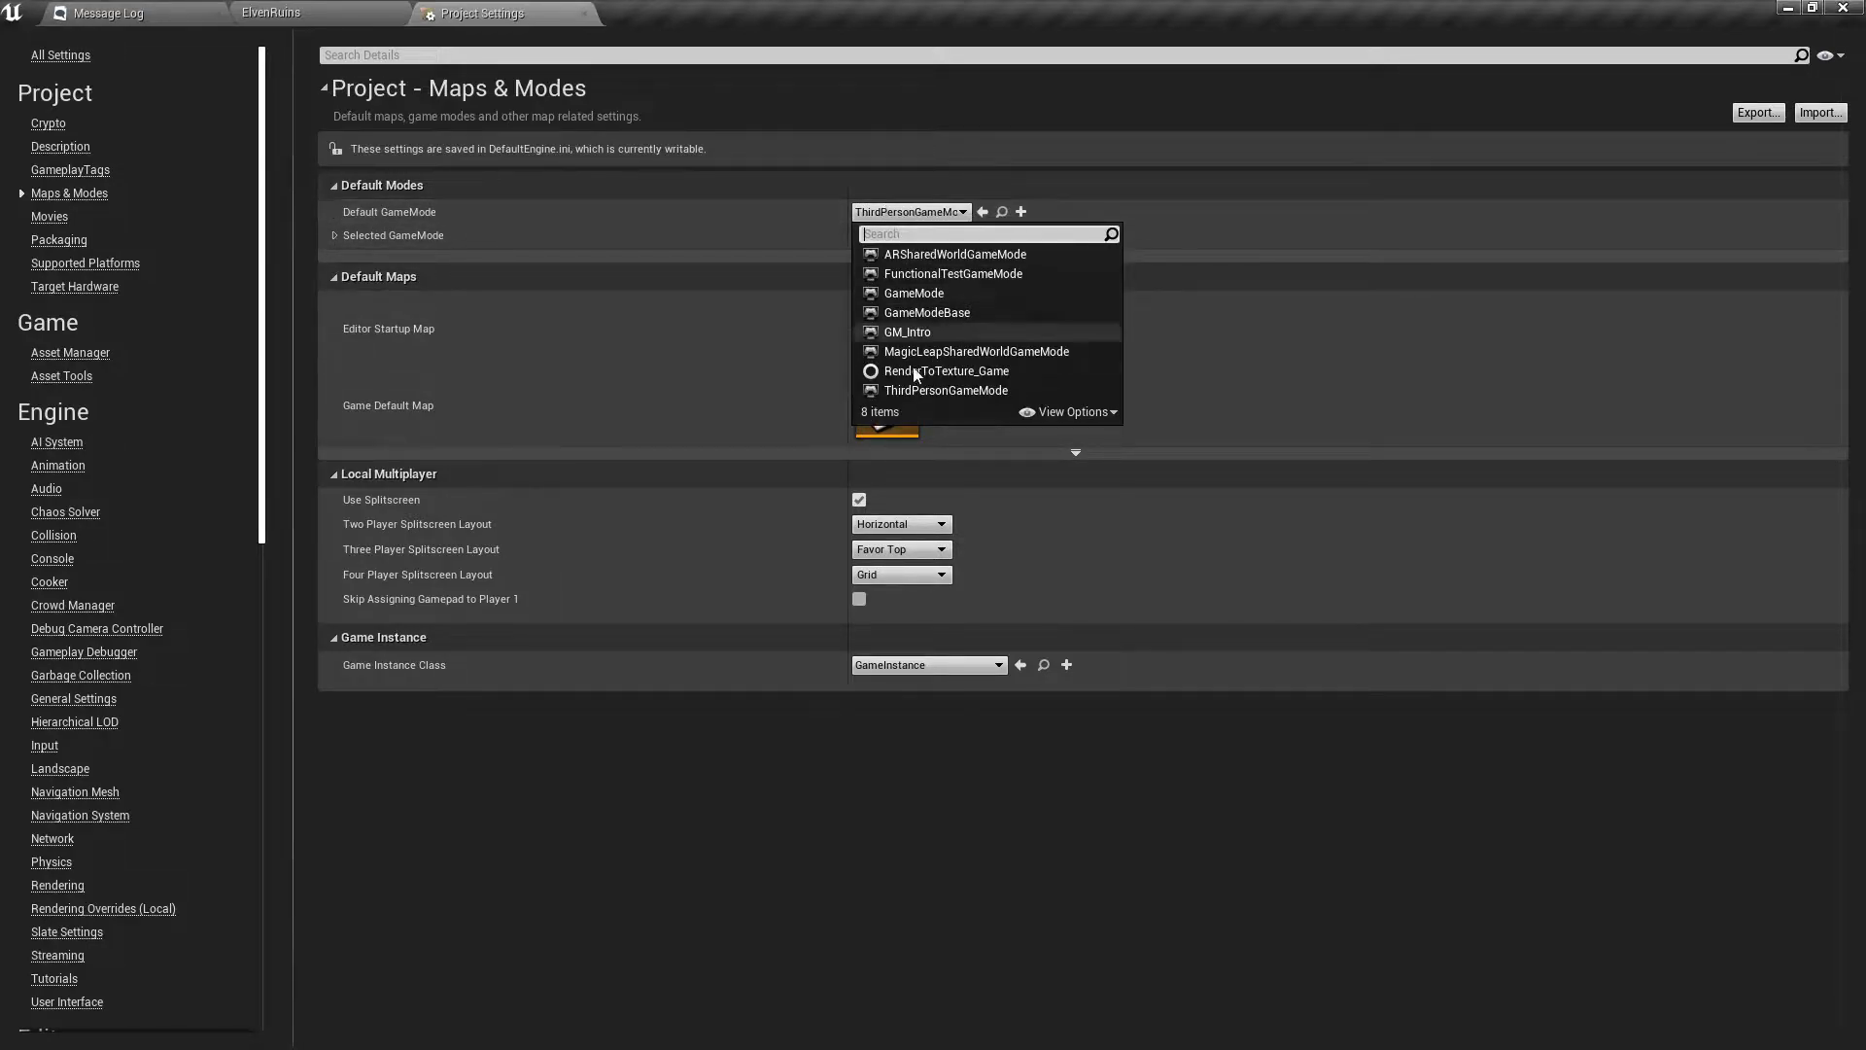
click(919, 334)
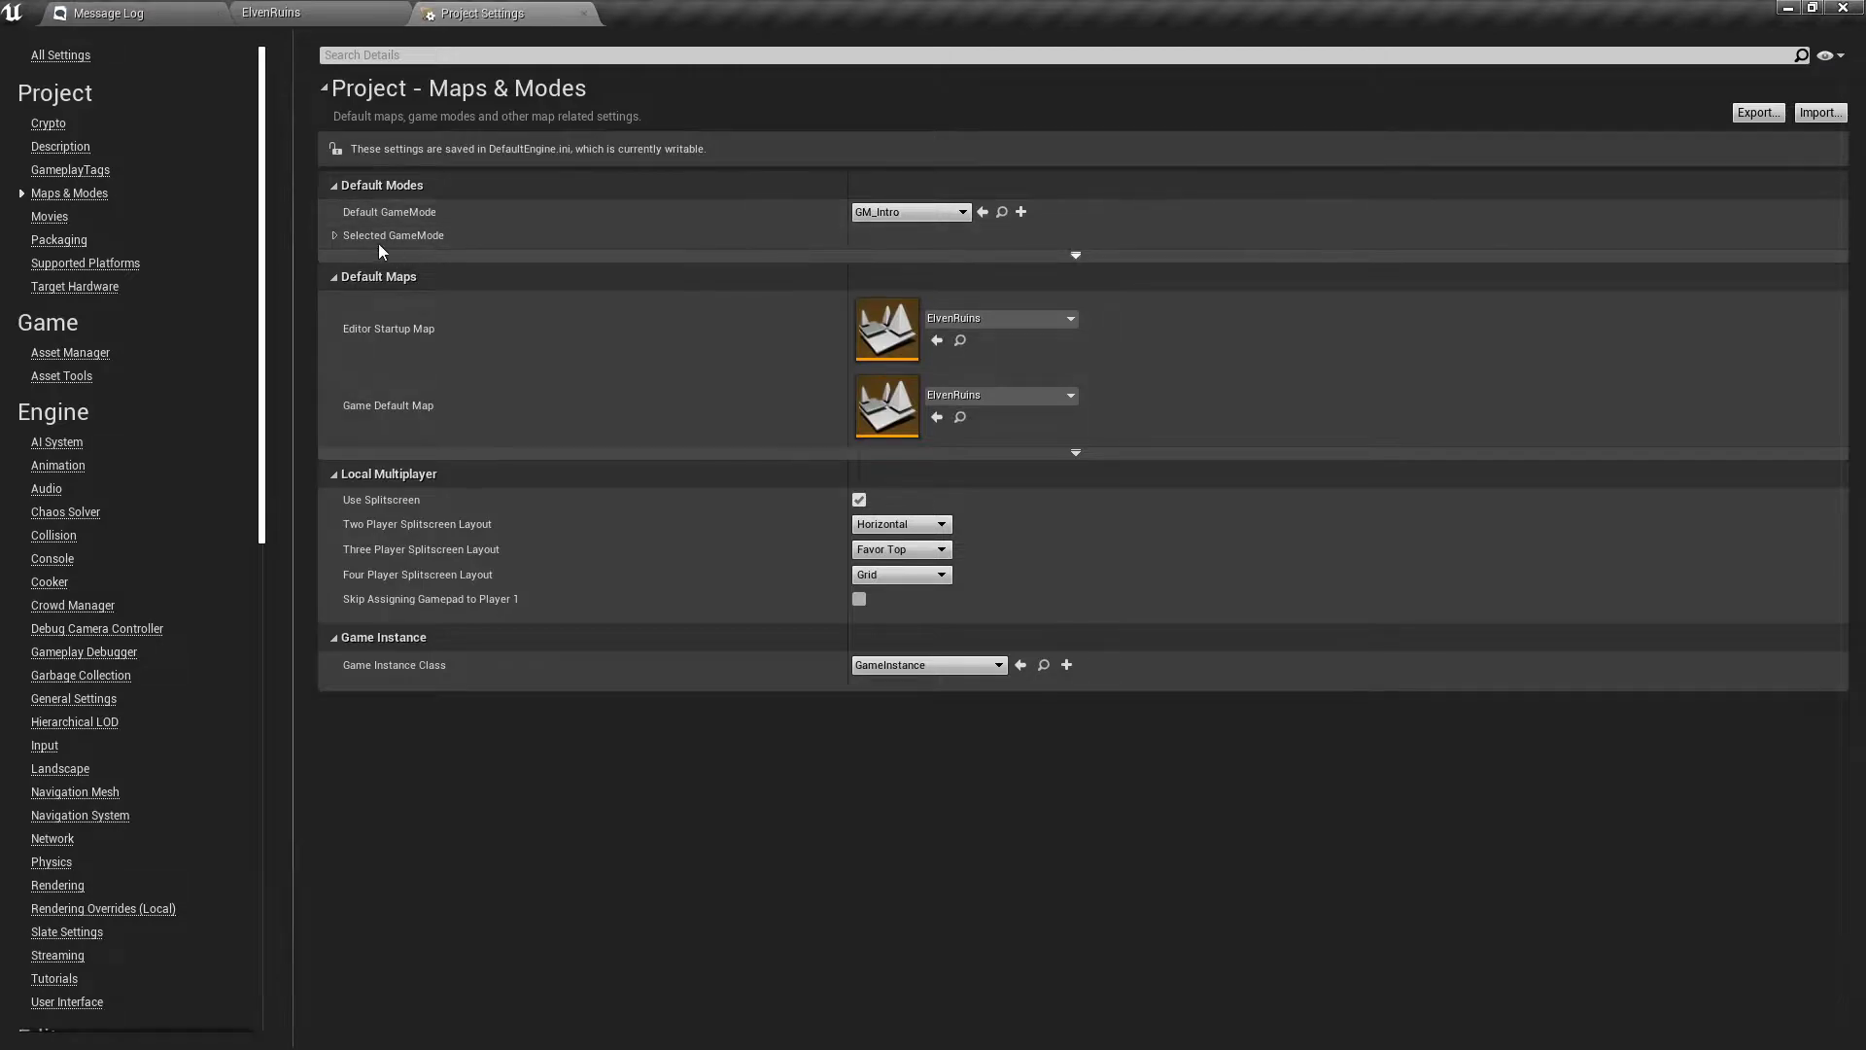
click(335, 236)
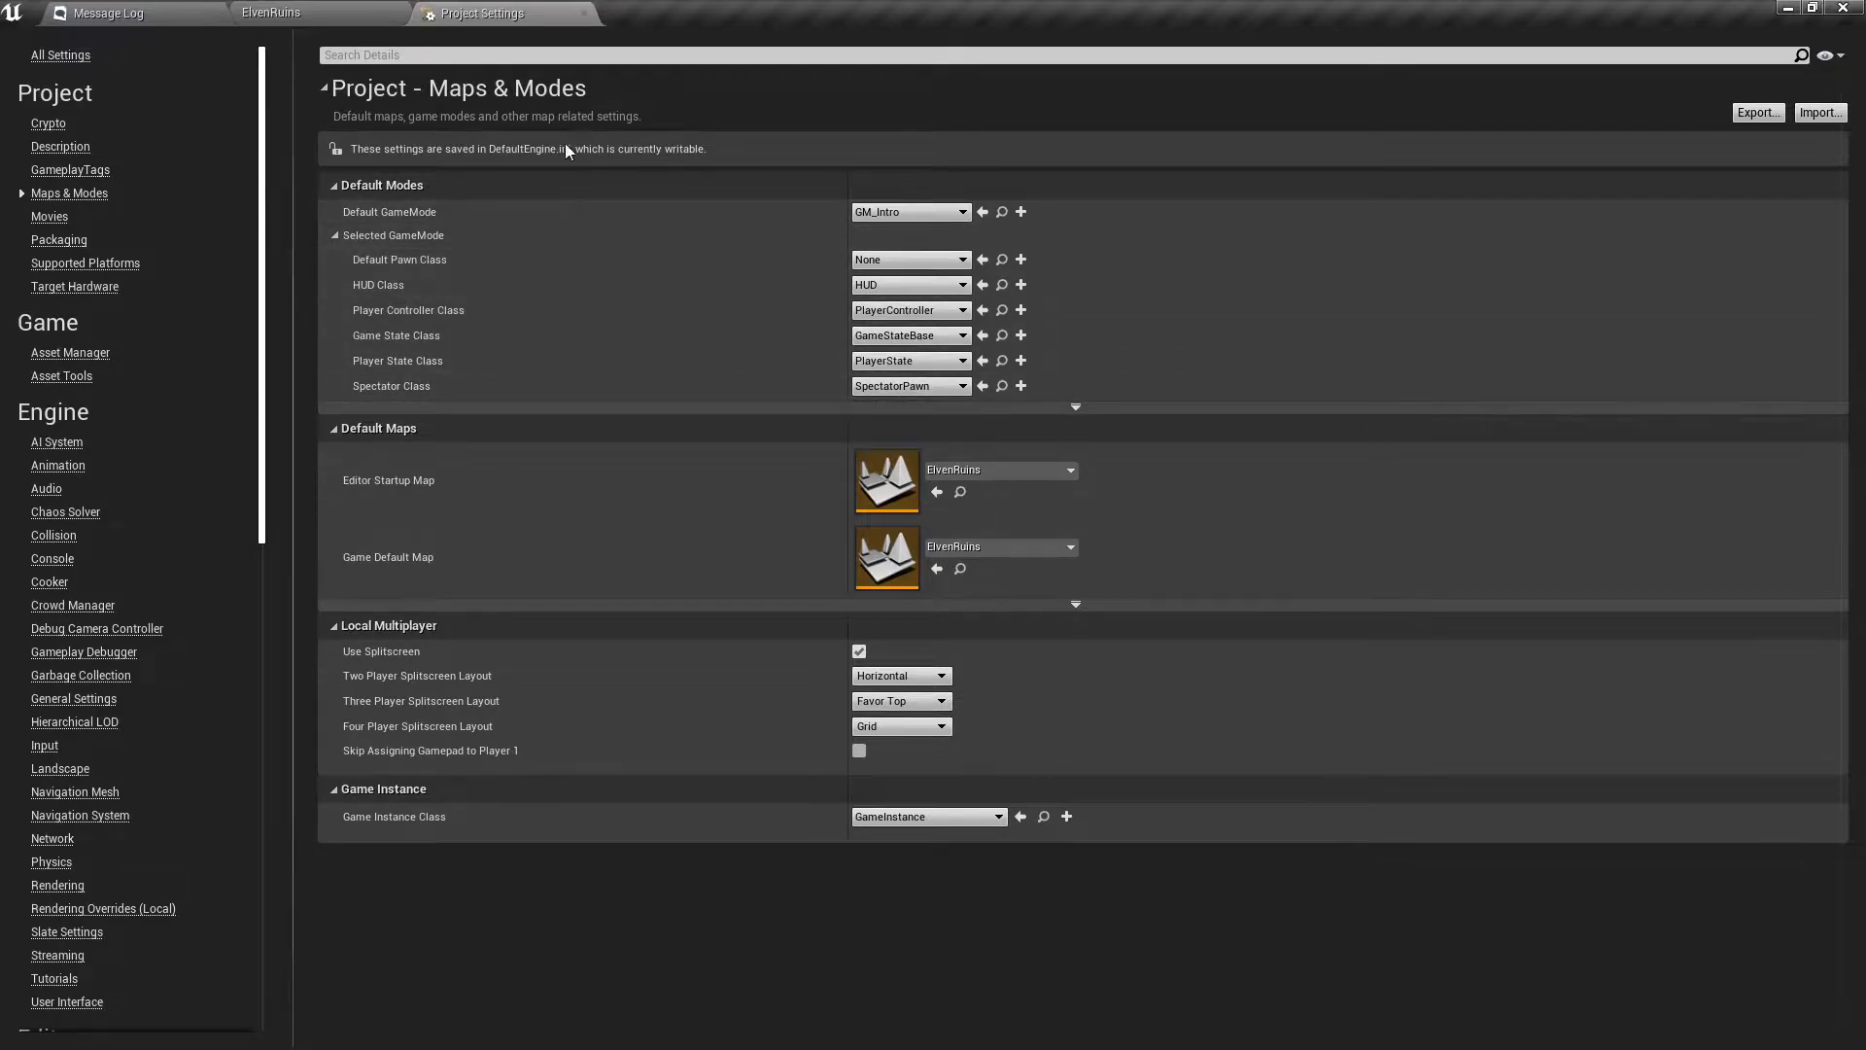
click(583, 12)
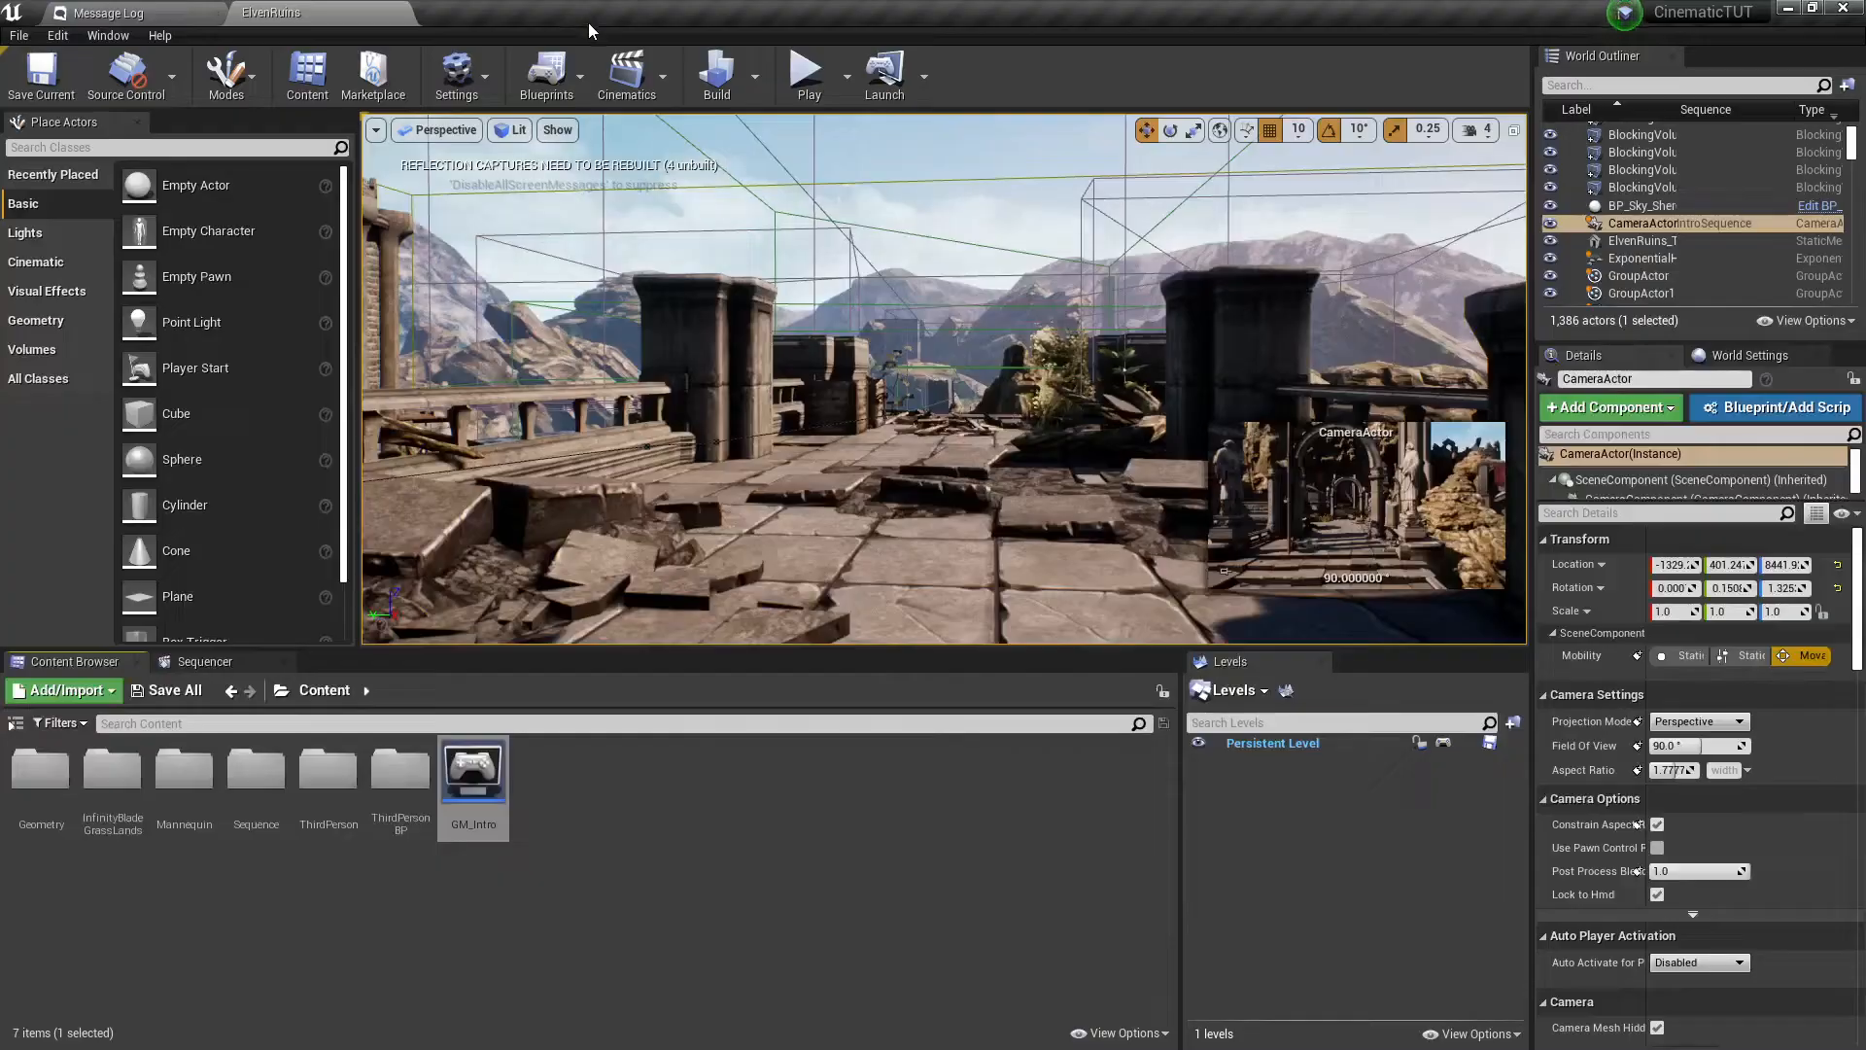
Test-play the level with the GM_Intro game mode, stop playing, and look around from the resulting viewpoint.
click(806, 72)
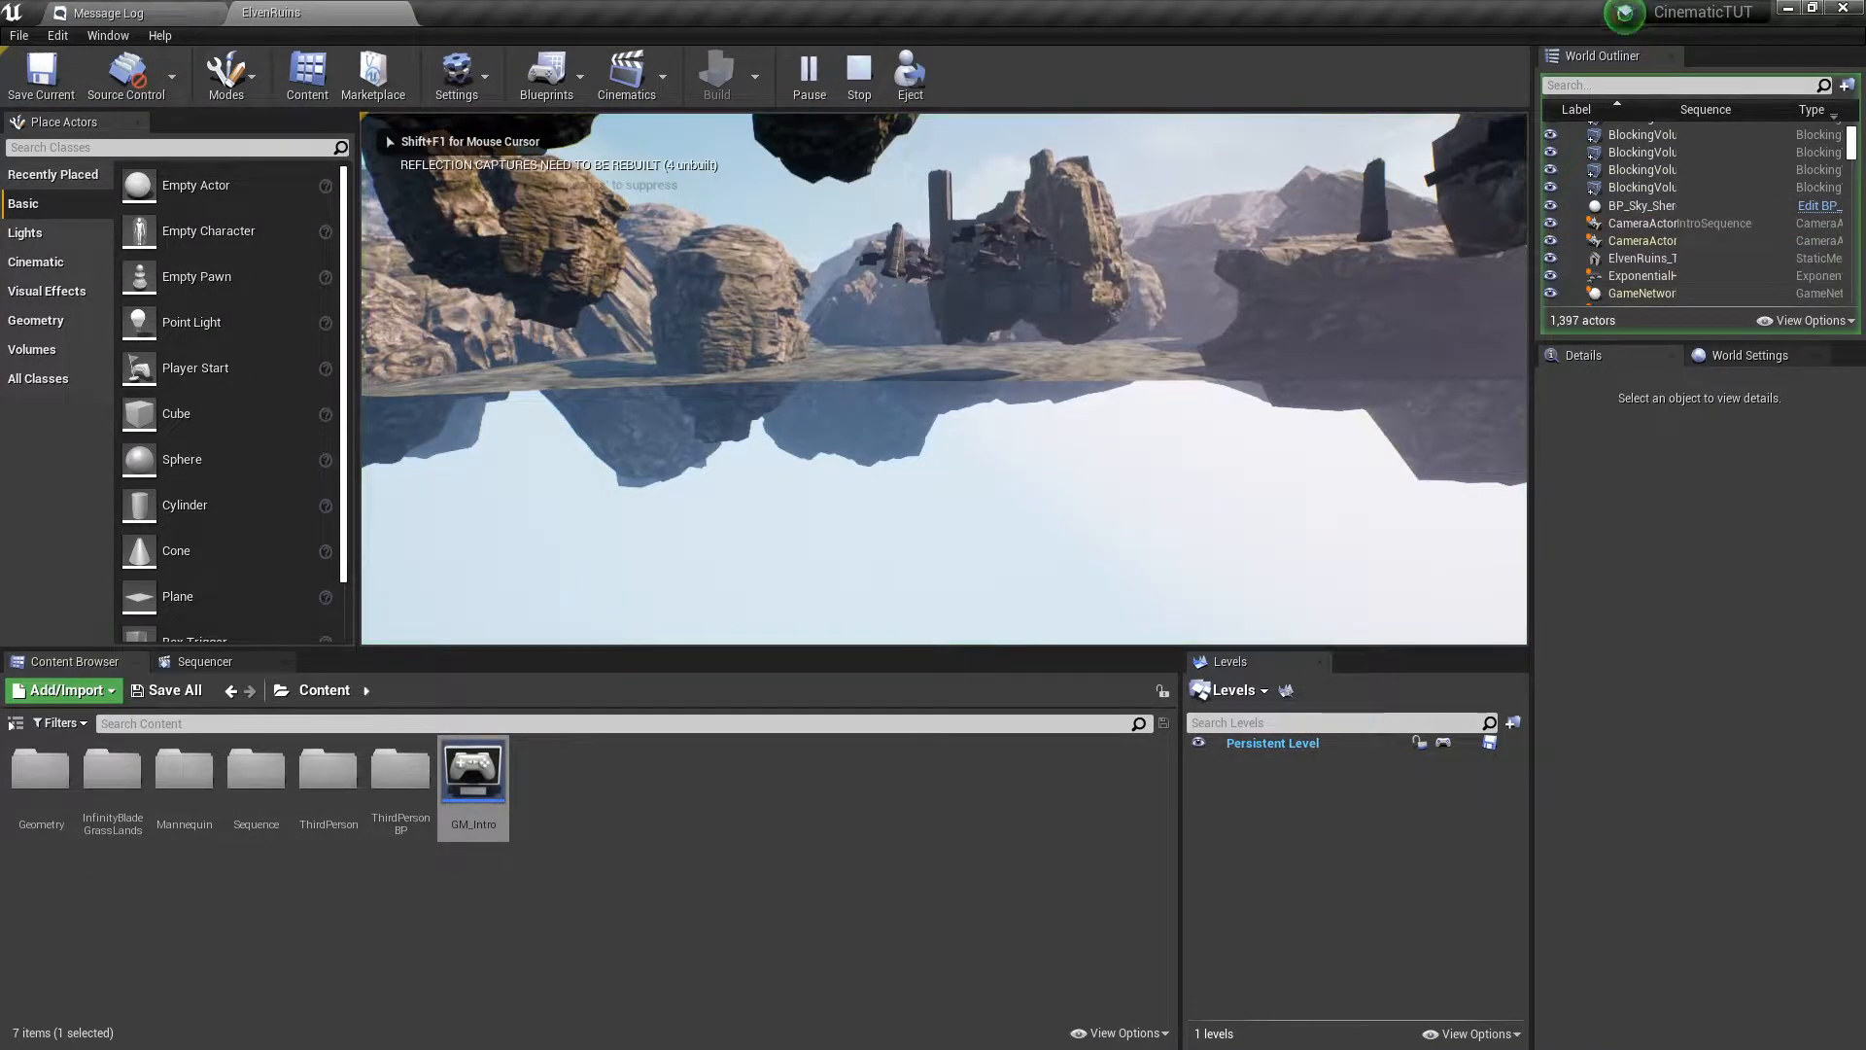
key(Escape)
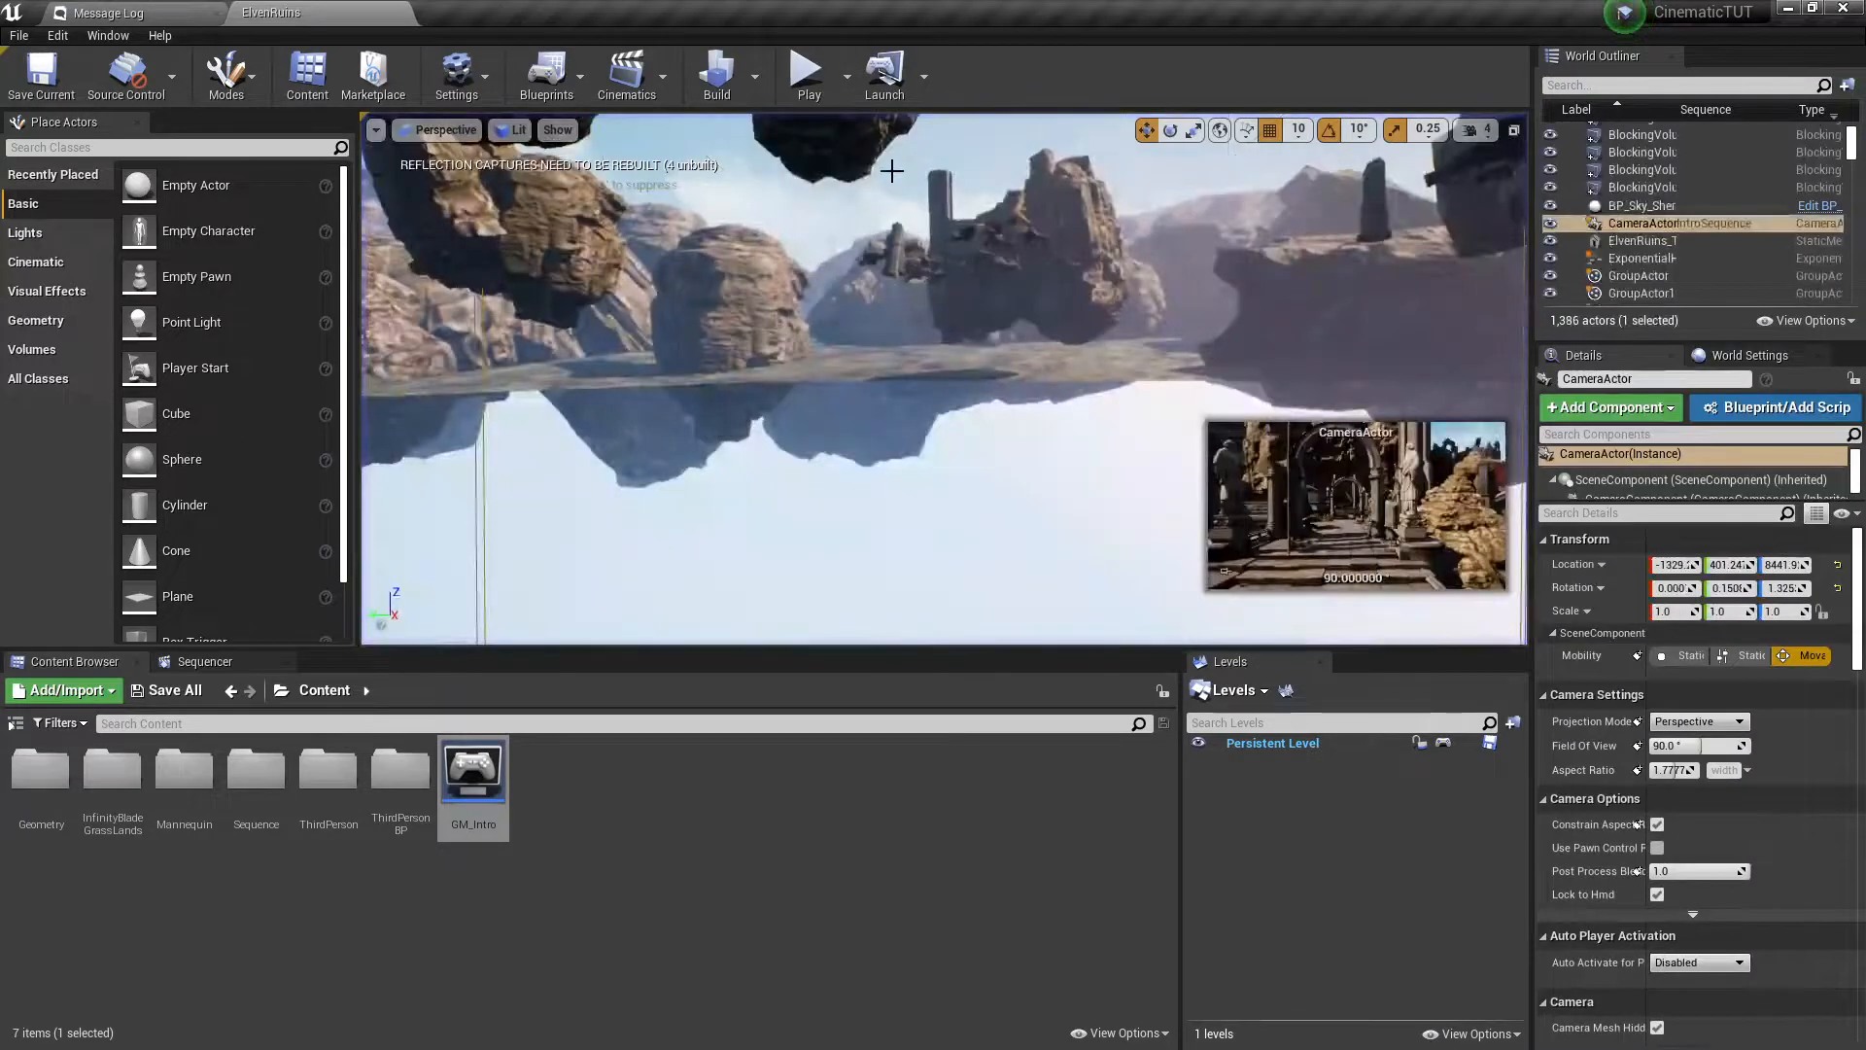
right_drag(957, 483, 913, 463)
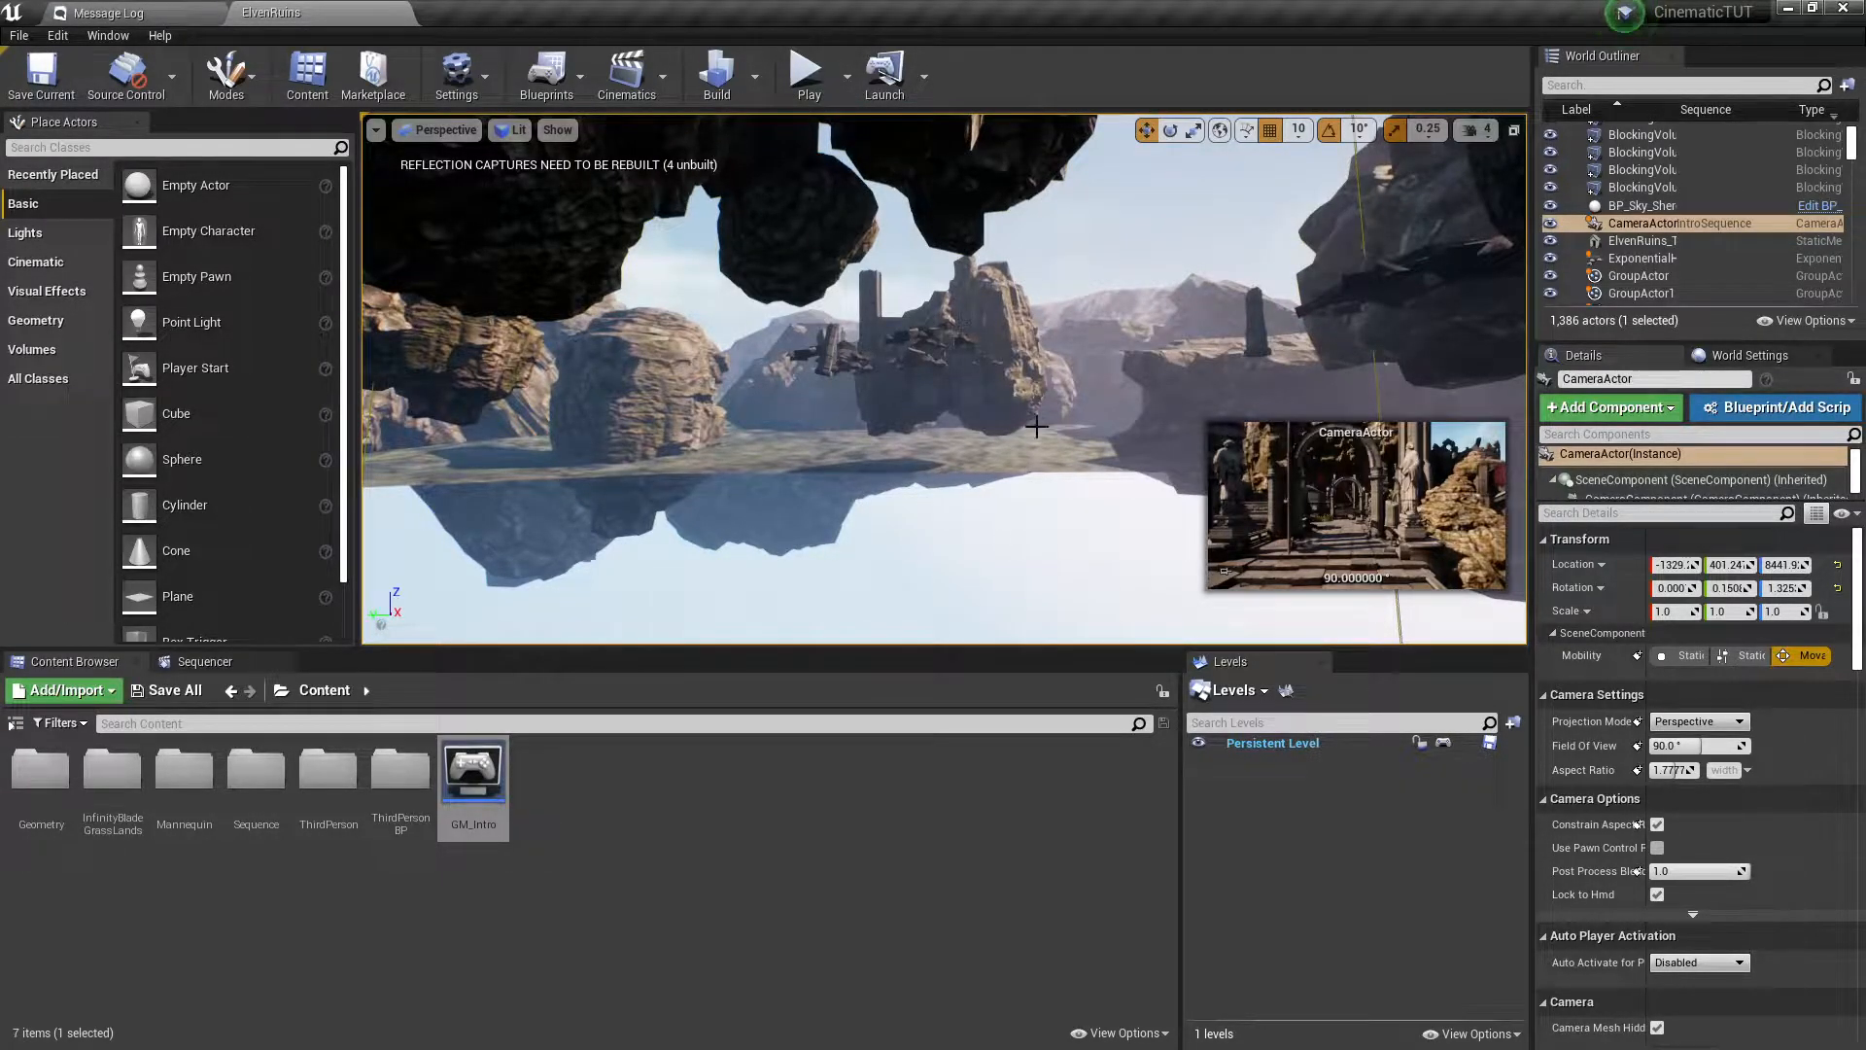
Find the CameraActor by filtering the level's actors with "ca", frame it in the viewport, and clear the filter.
click(1651, 222)
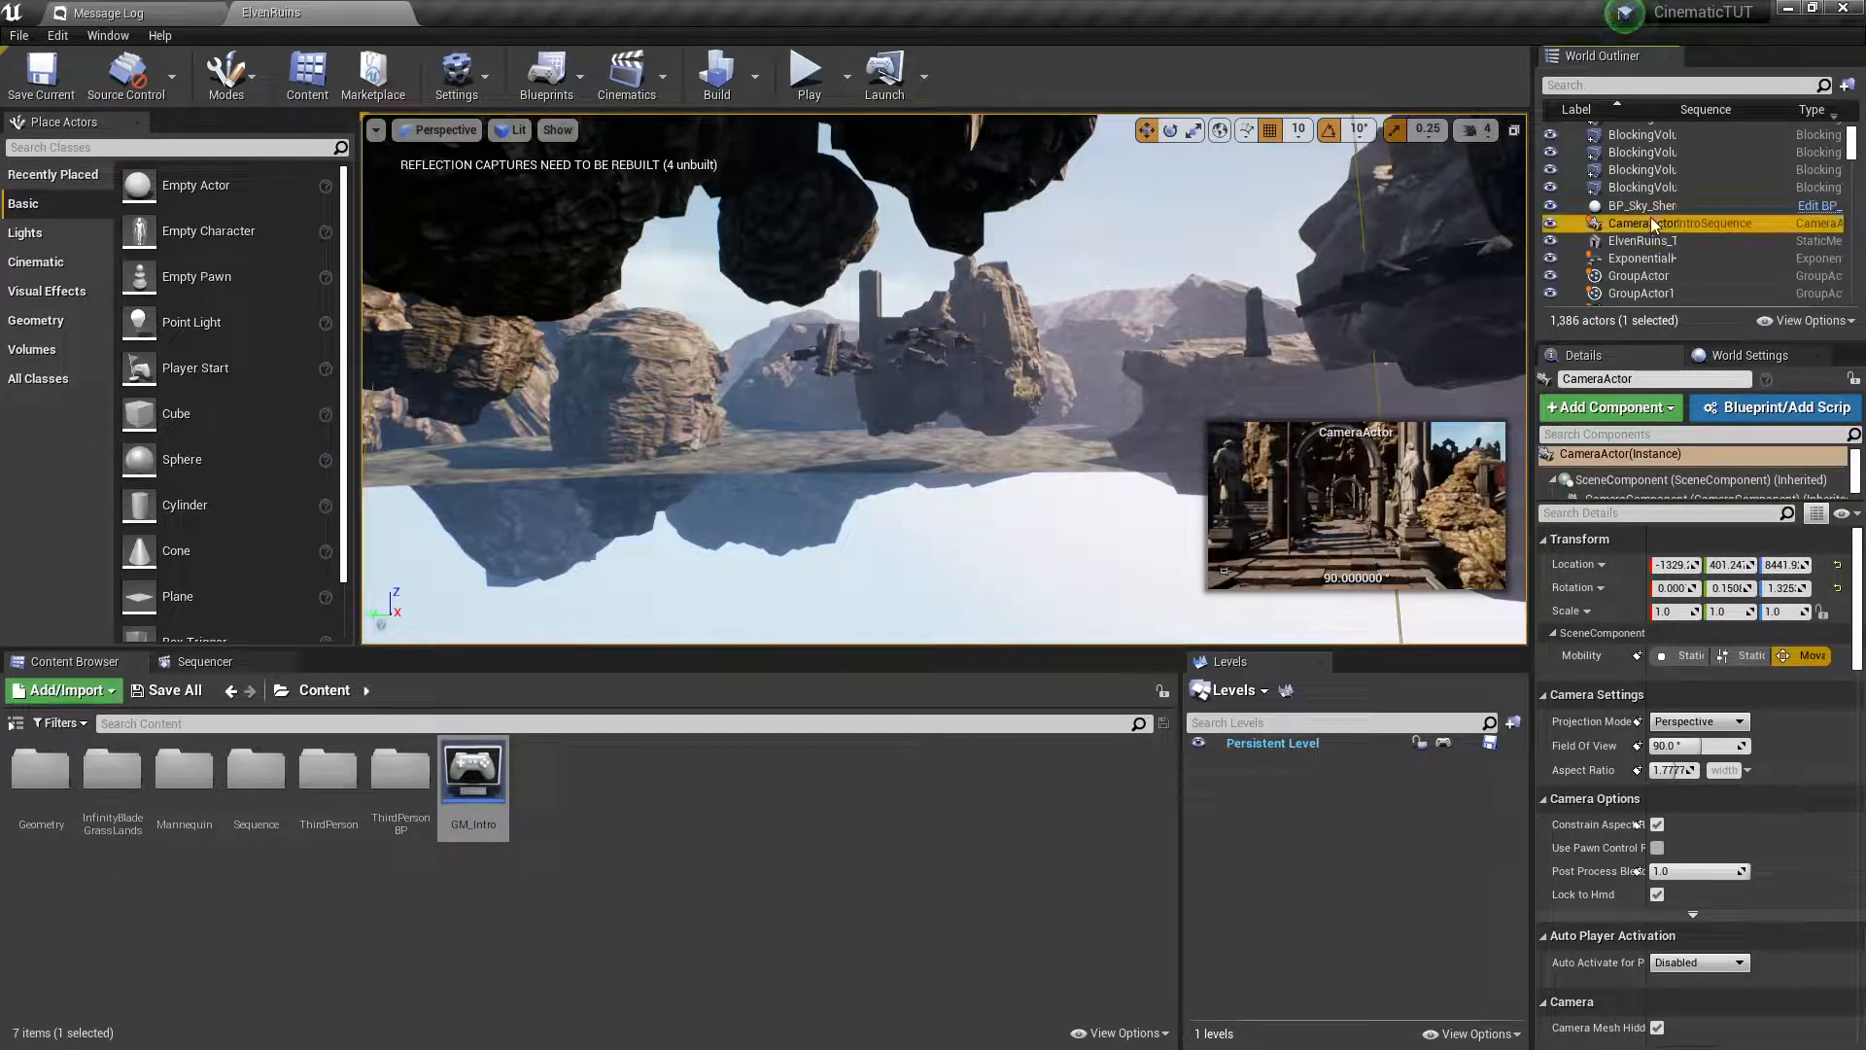
key(f)
right_drag(866, 442, 1201, 158)
click(1681, 84)
text(ca)
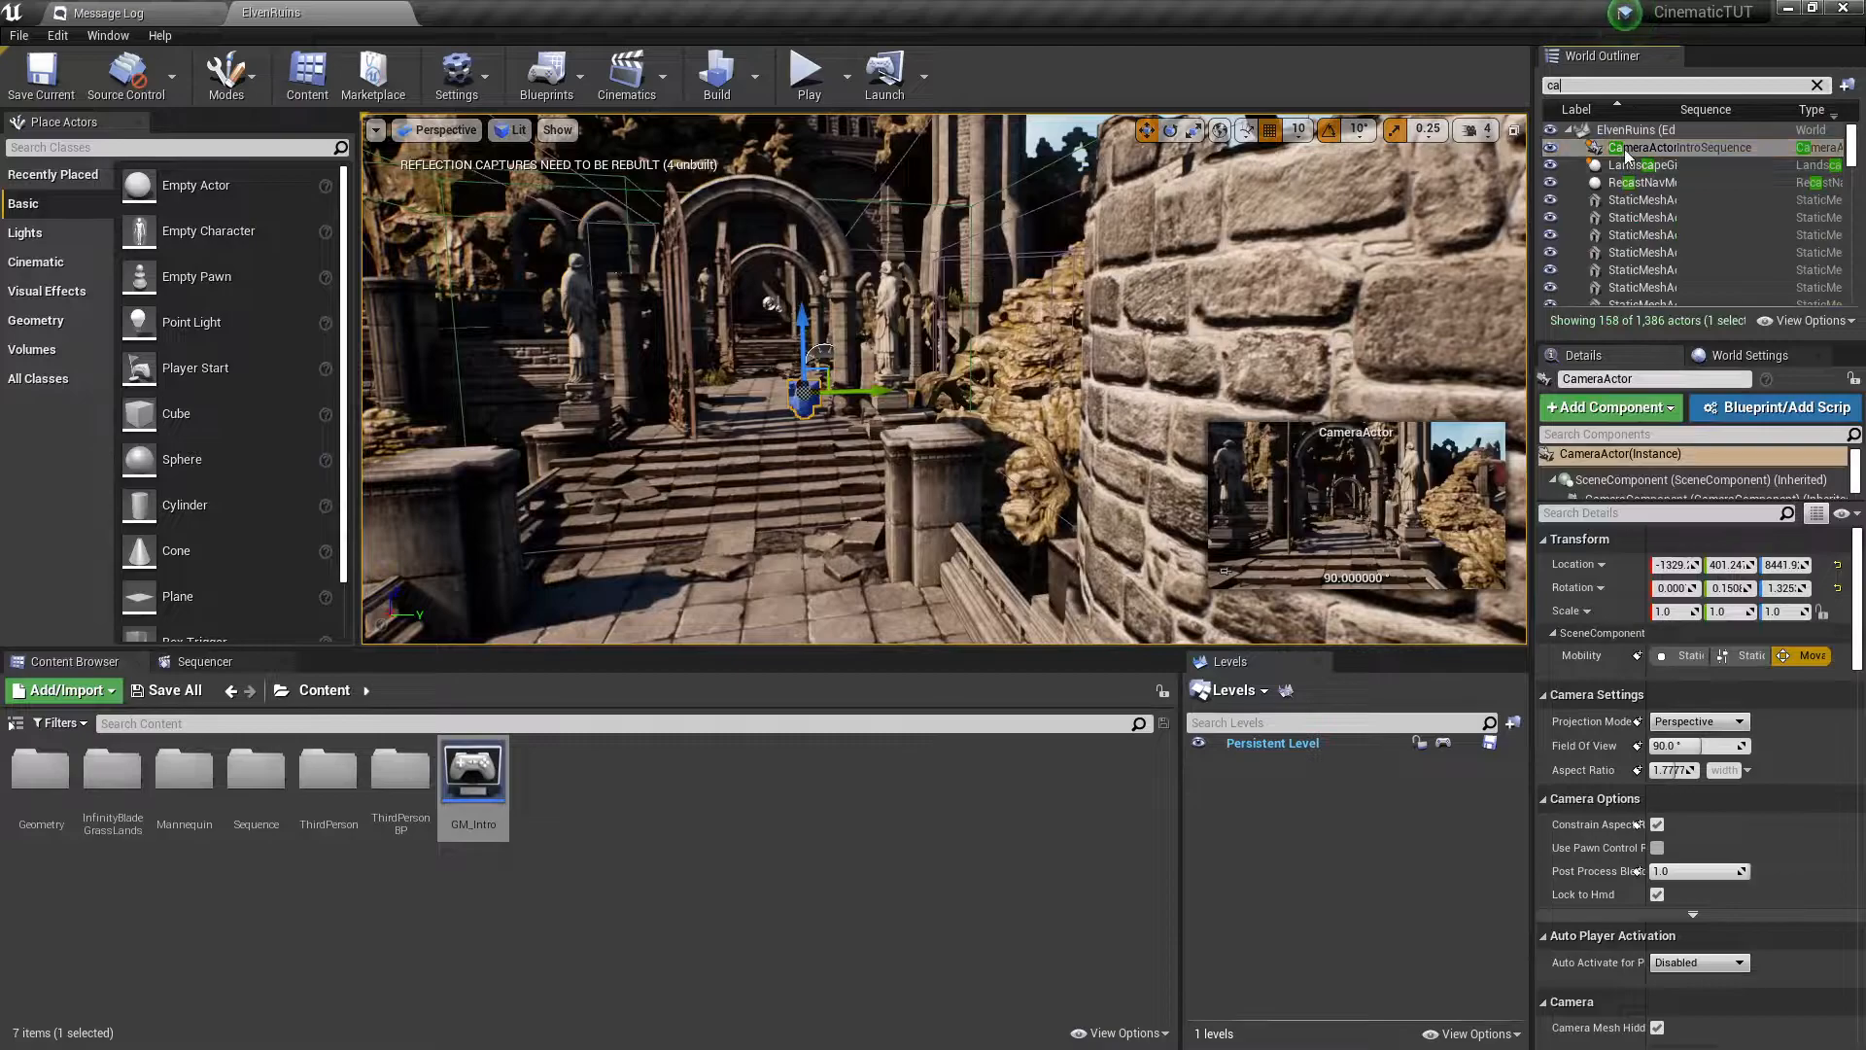
click(1625, 148)
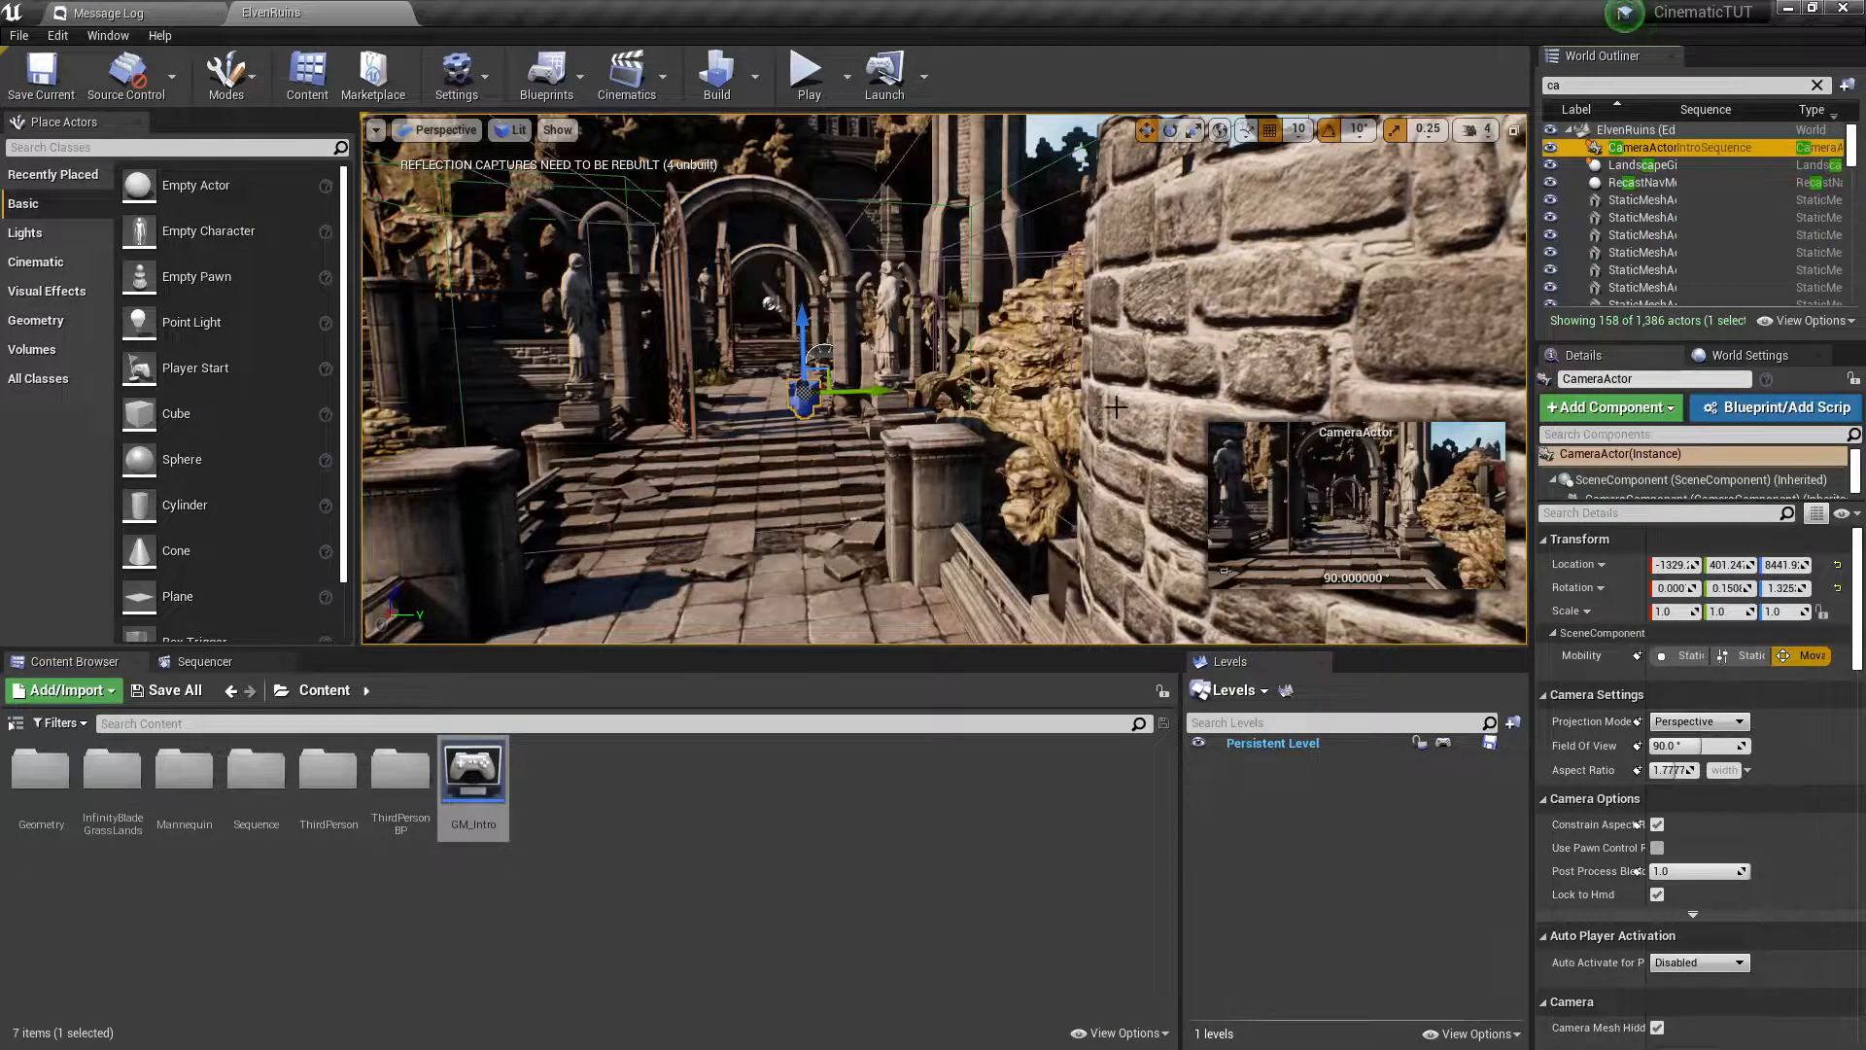
key(f)
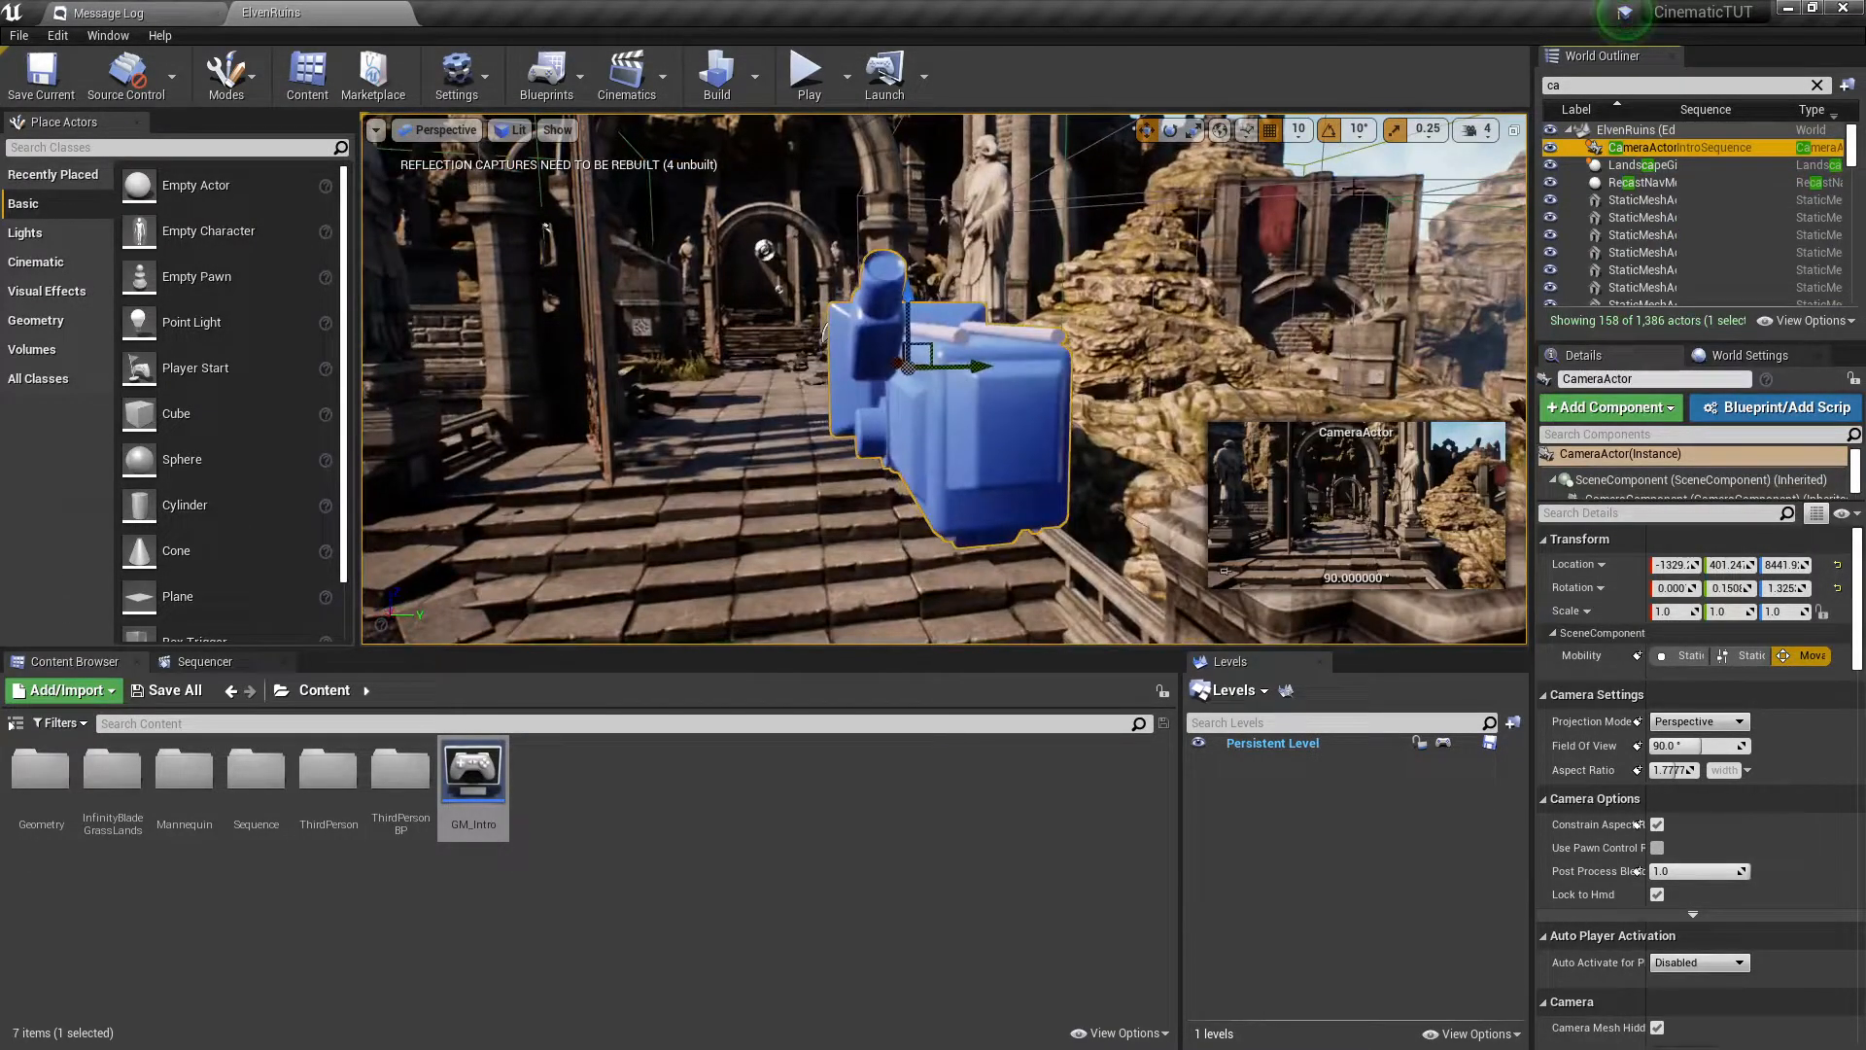
click(1816, 85)
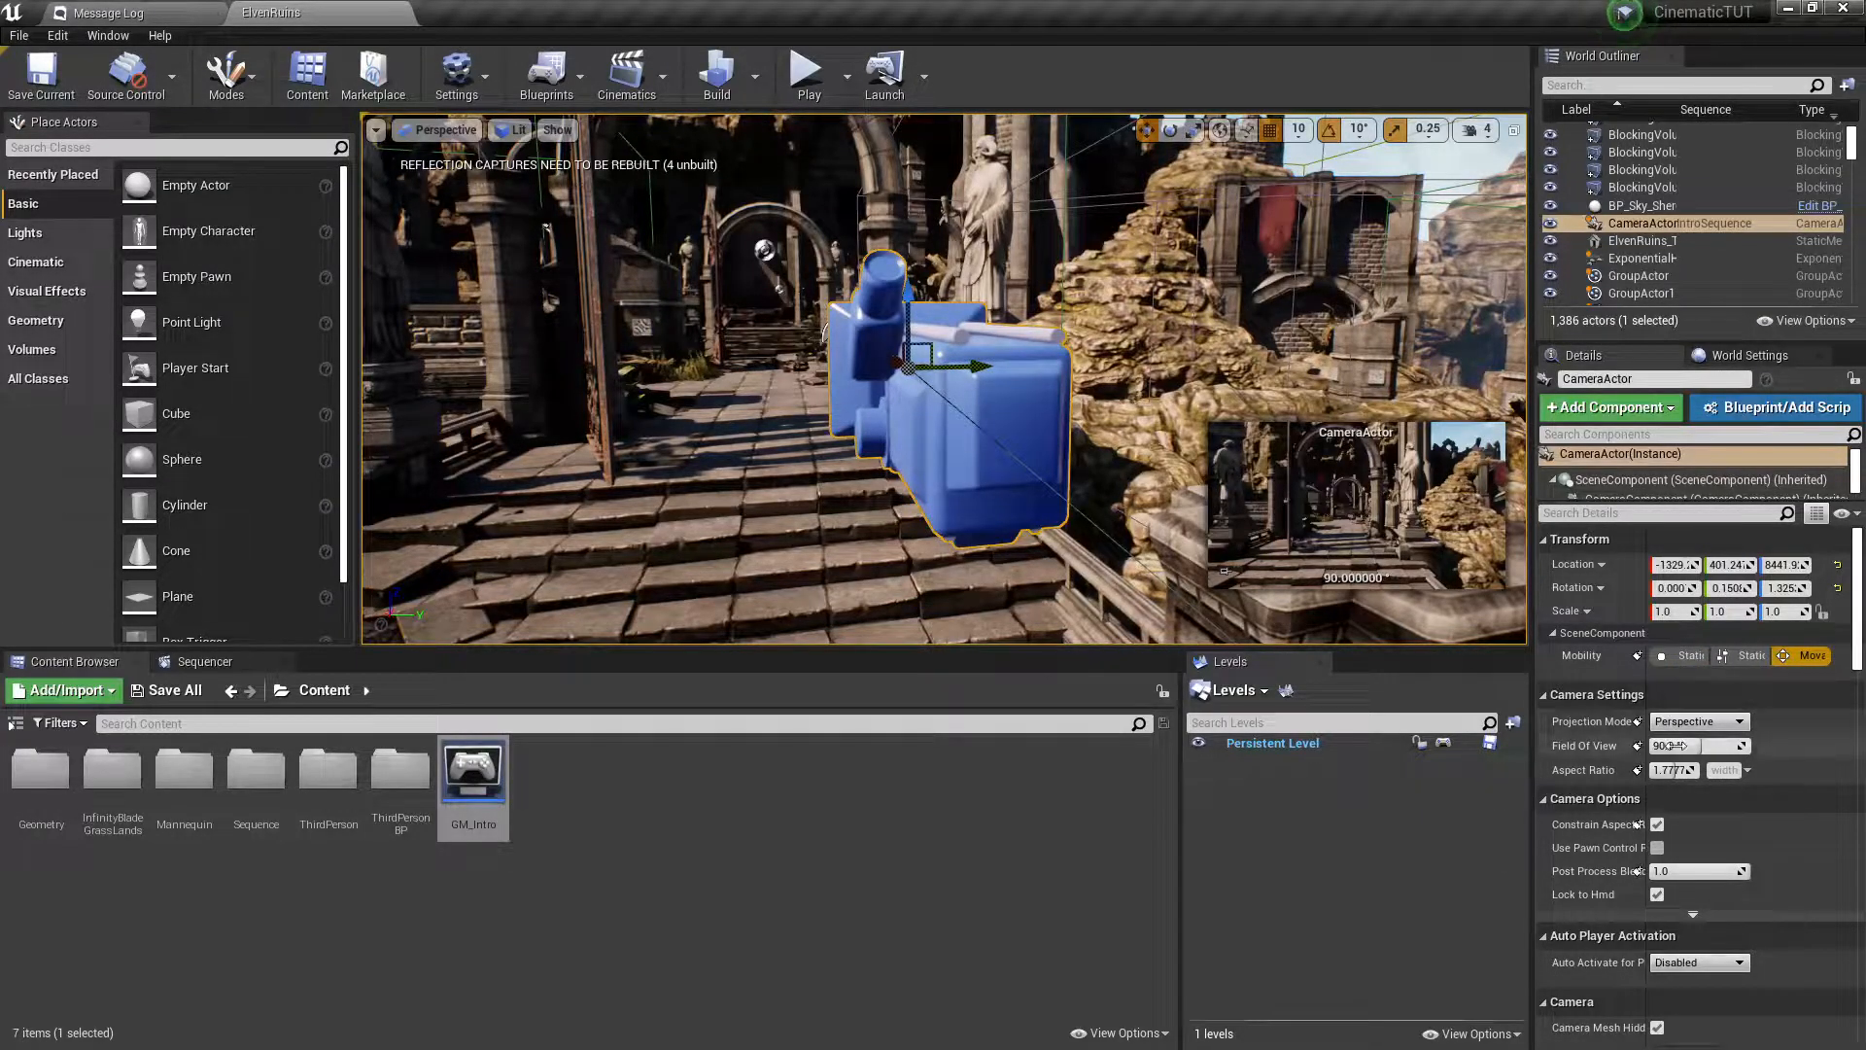
Set the CameraActor's Auto Player Activation to auto-activate for Player 0.
scroll(1752, 702, down, 5)
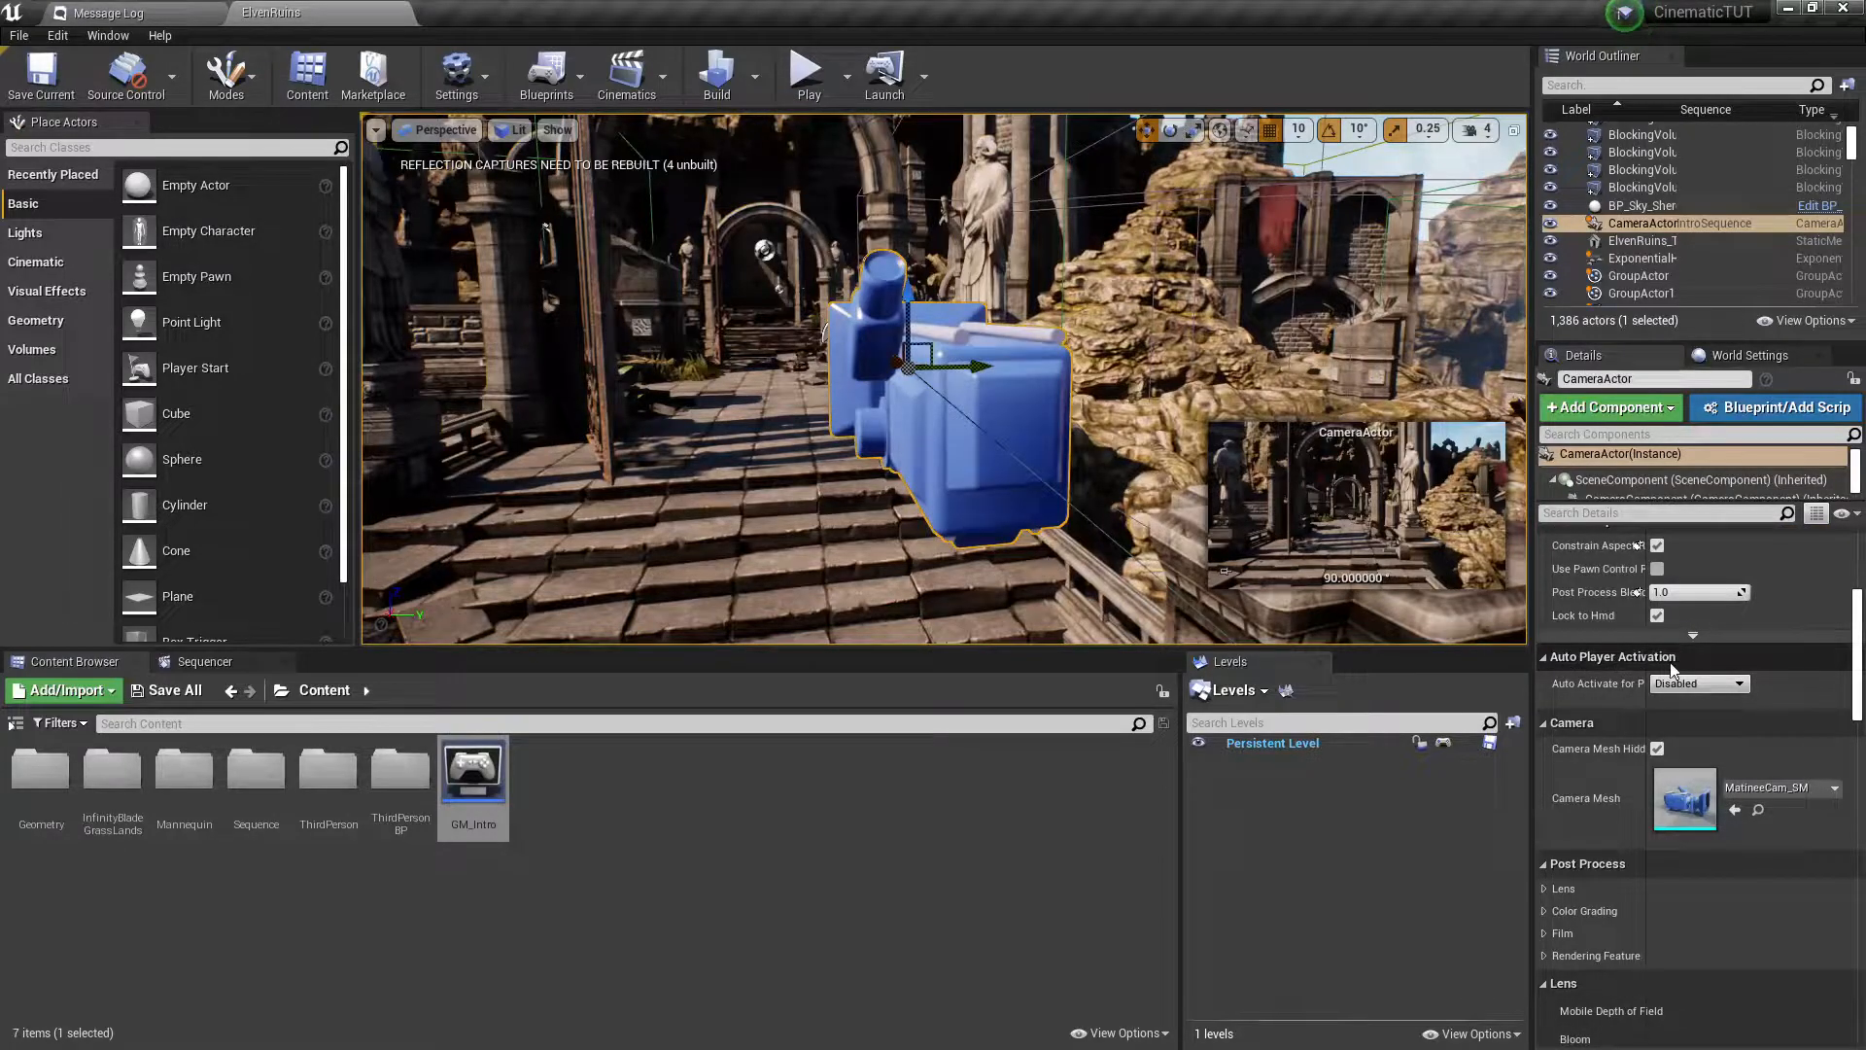
click(1686, 686)
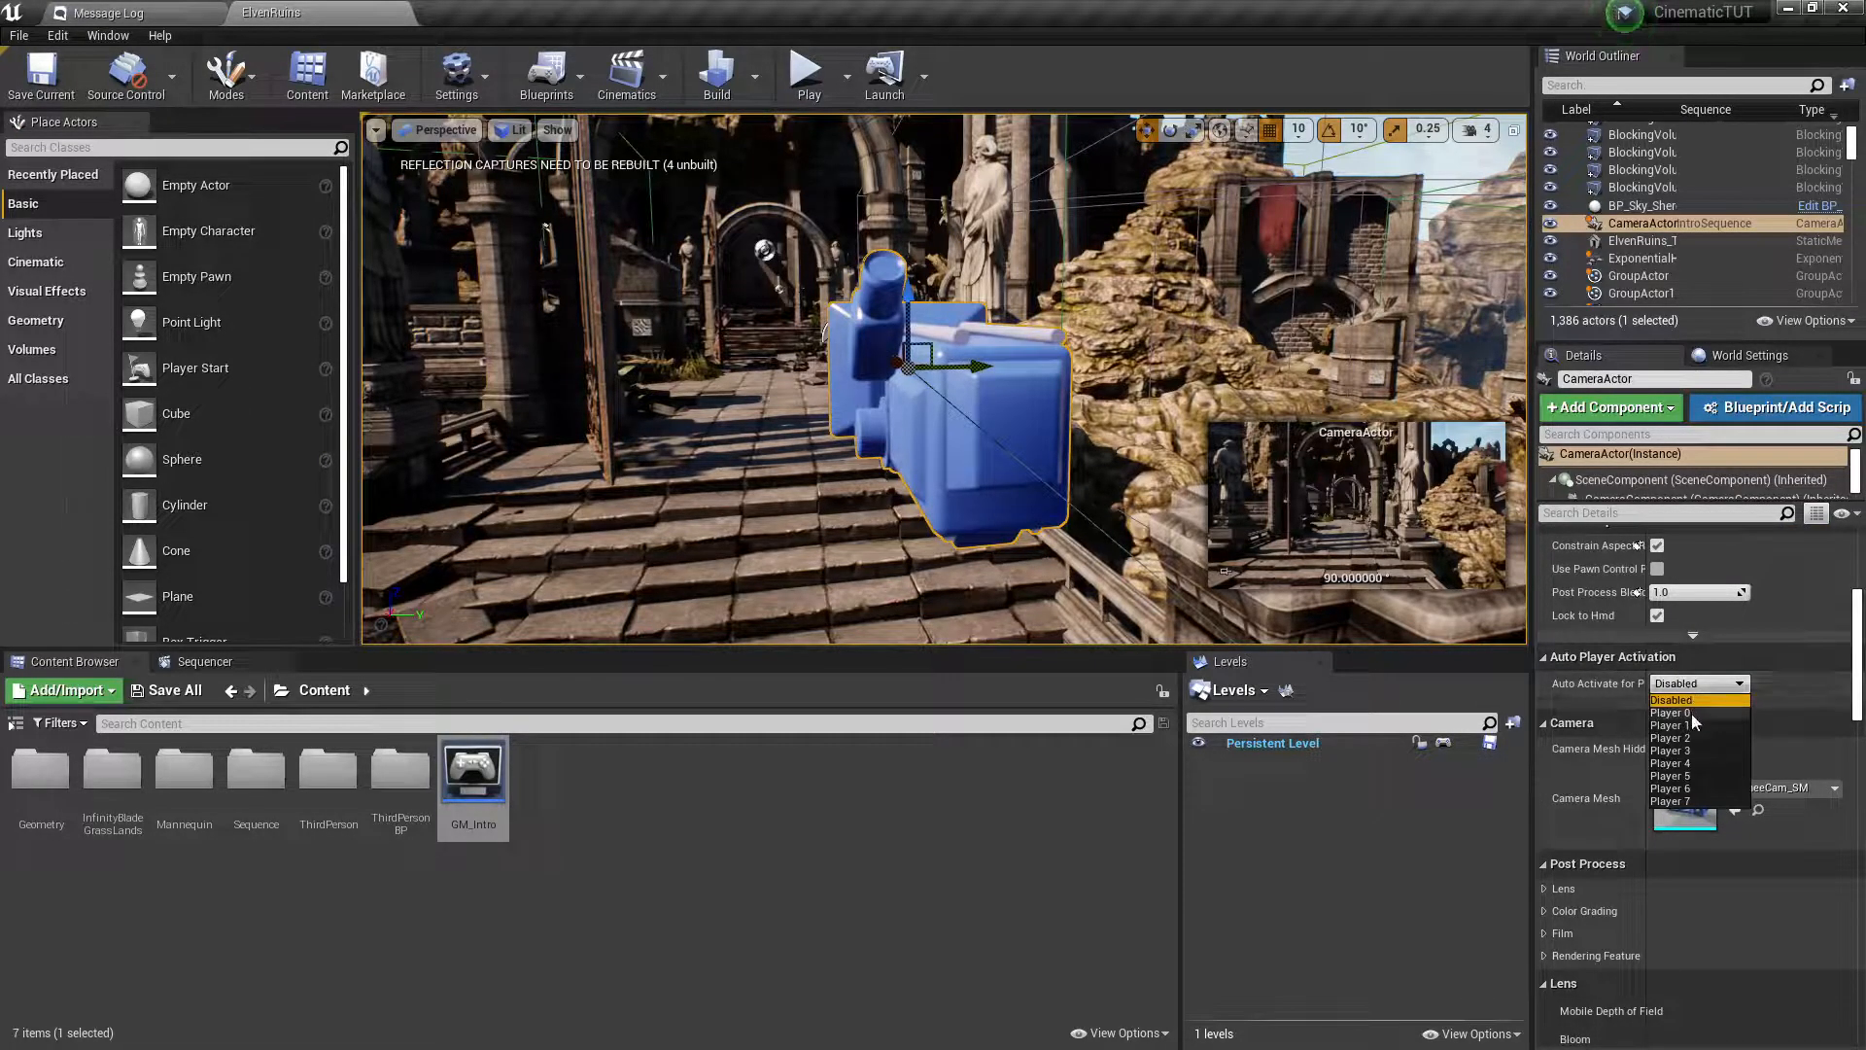
click(1691, 715)
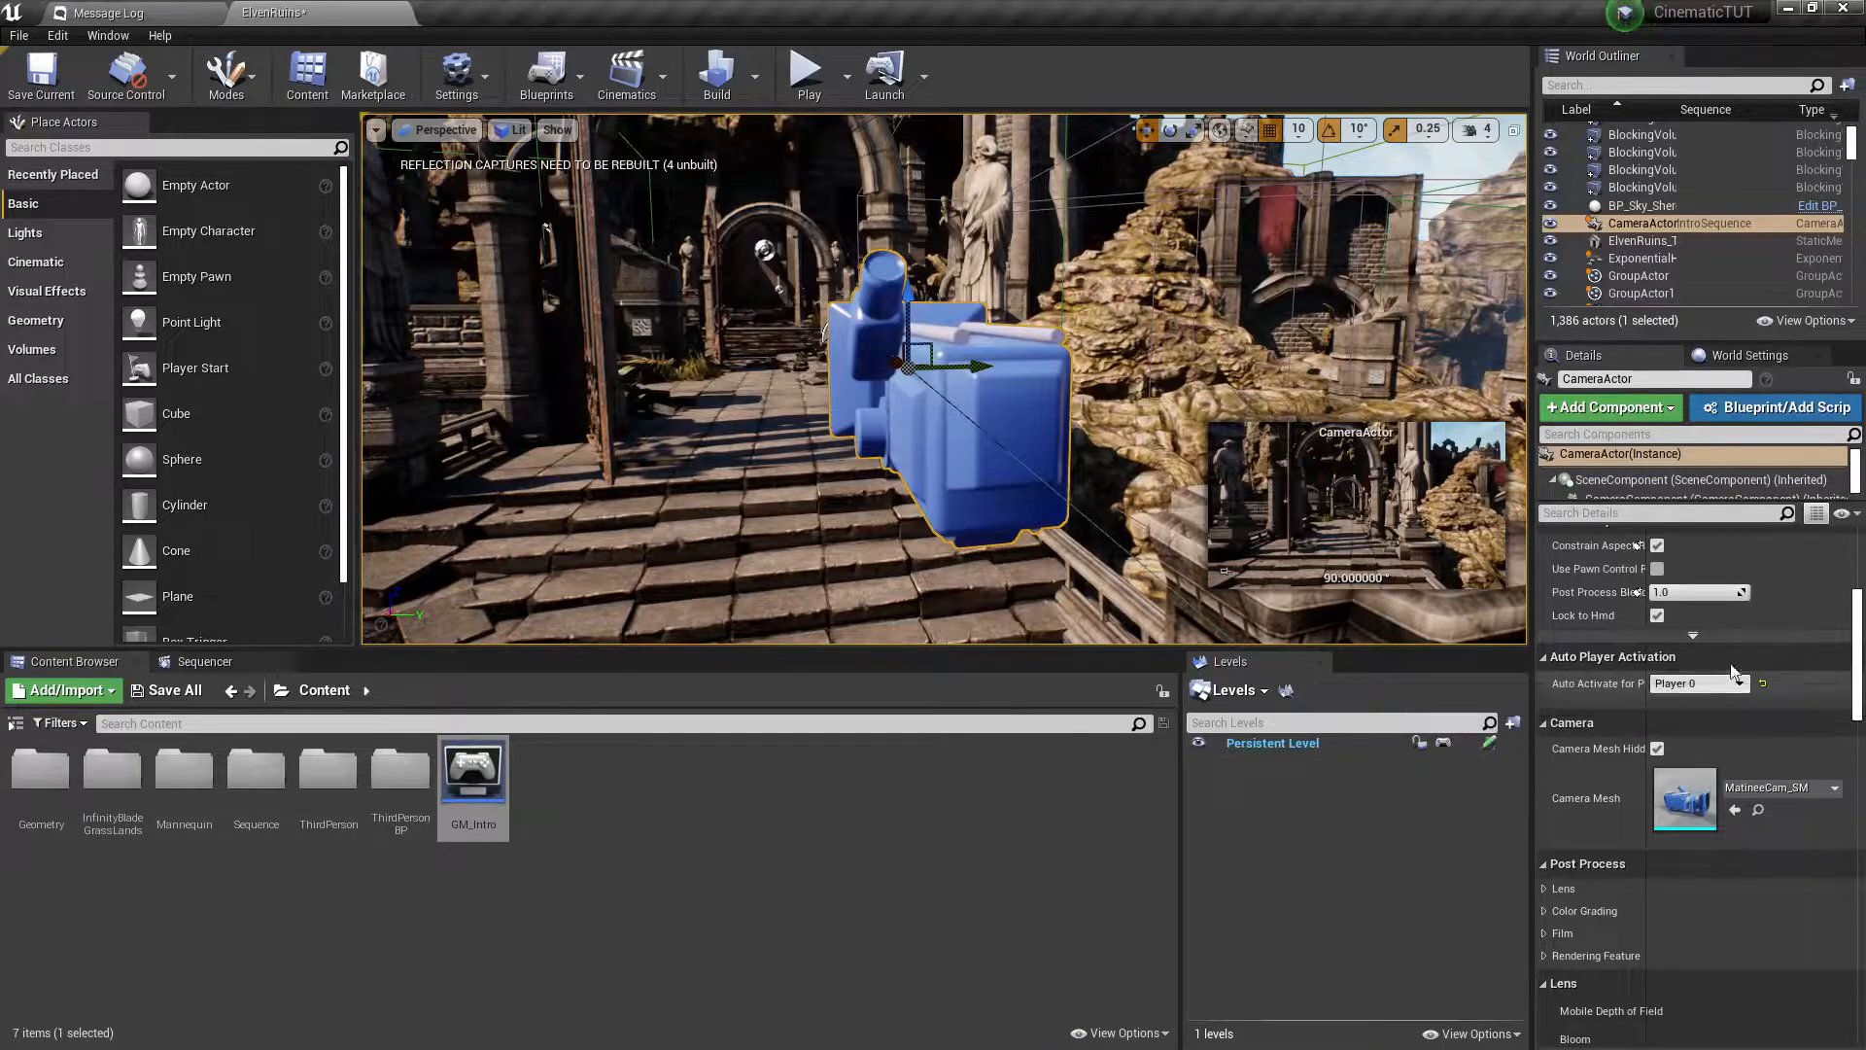
Test-play the level through the CameraActor, rewind the IntroSequence playhead to 0.00 during play, and stop playing.
click(814, 76)
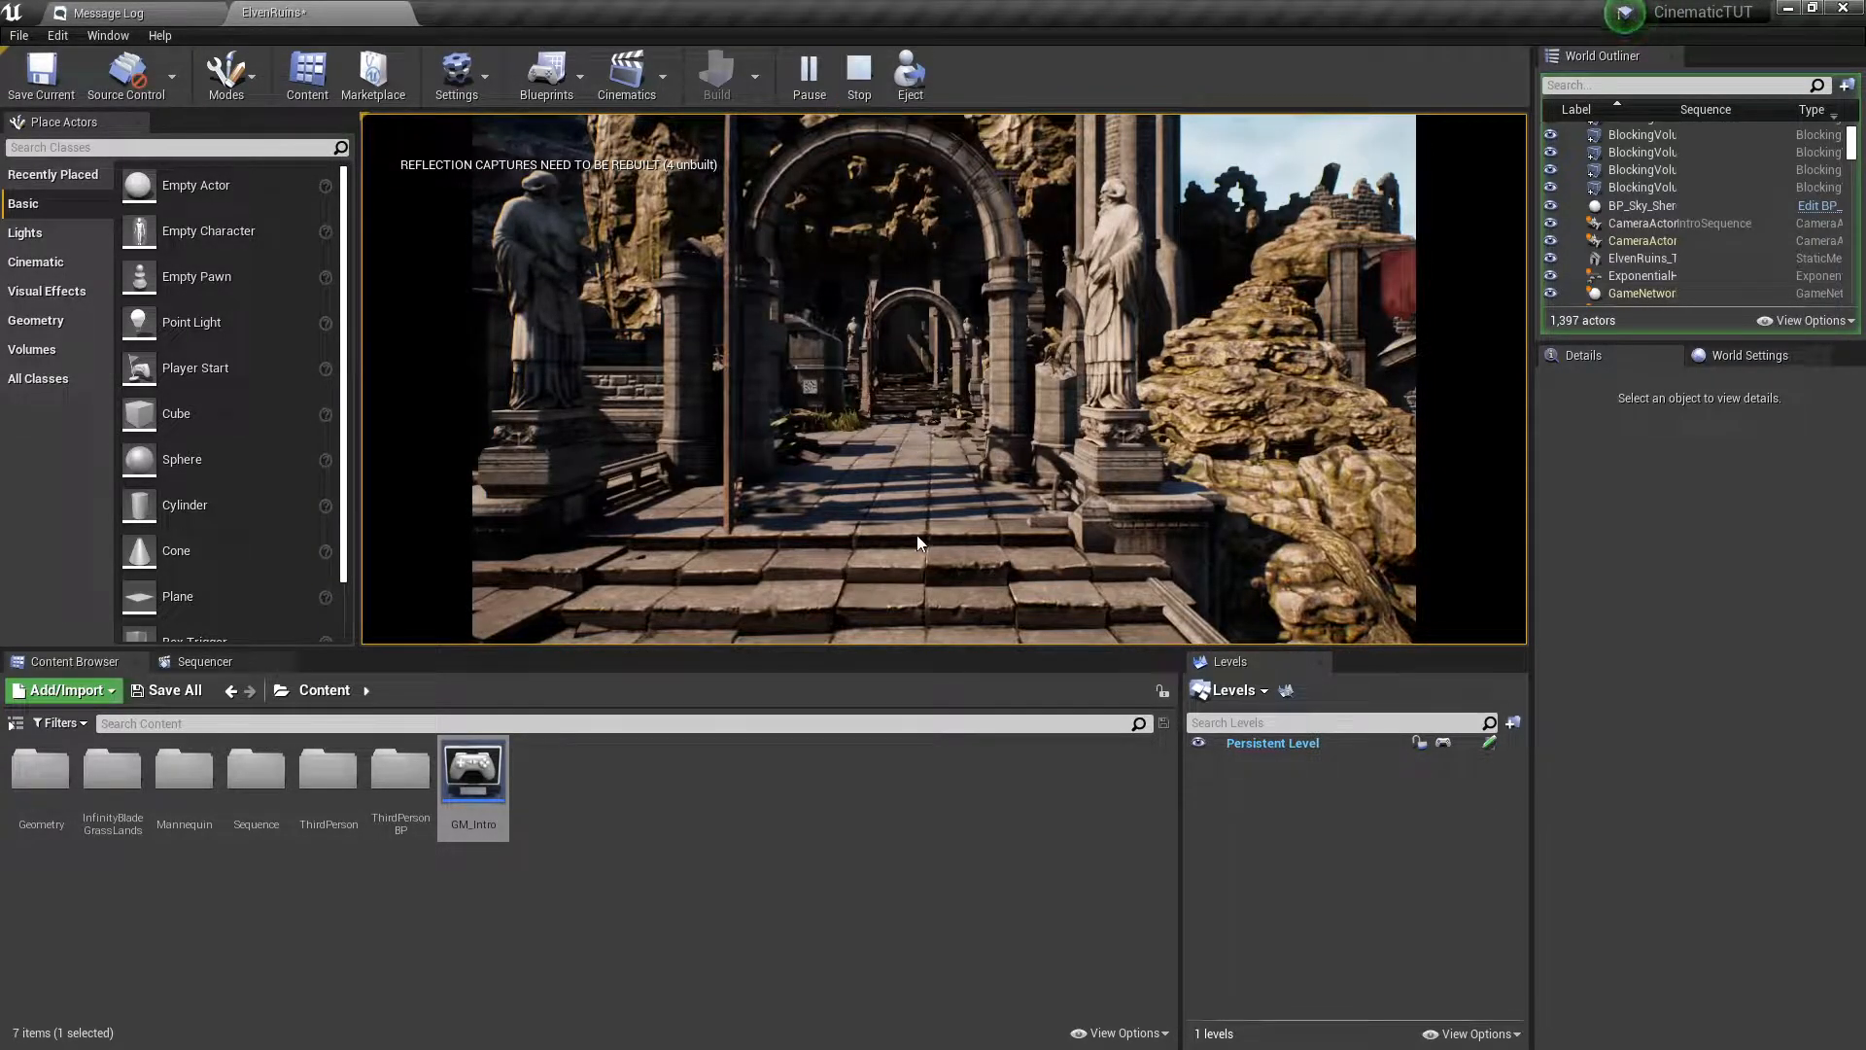
click(227, 663)
drag(1035, 712, 420, 717)
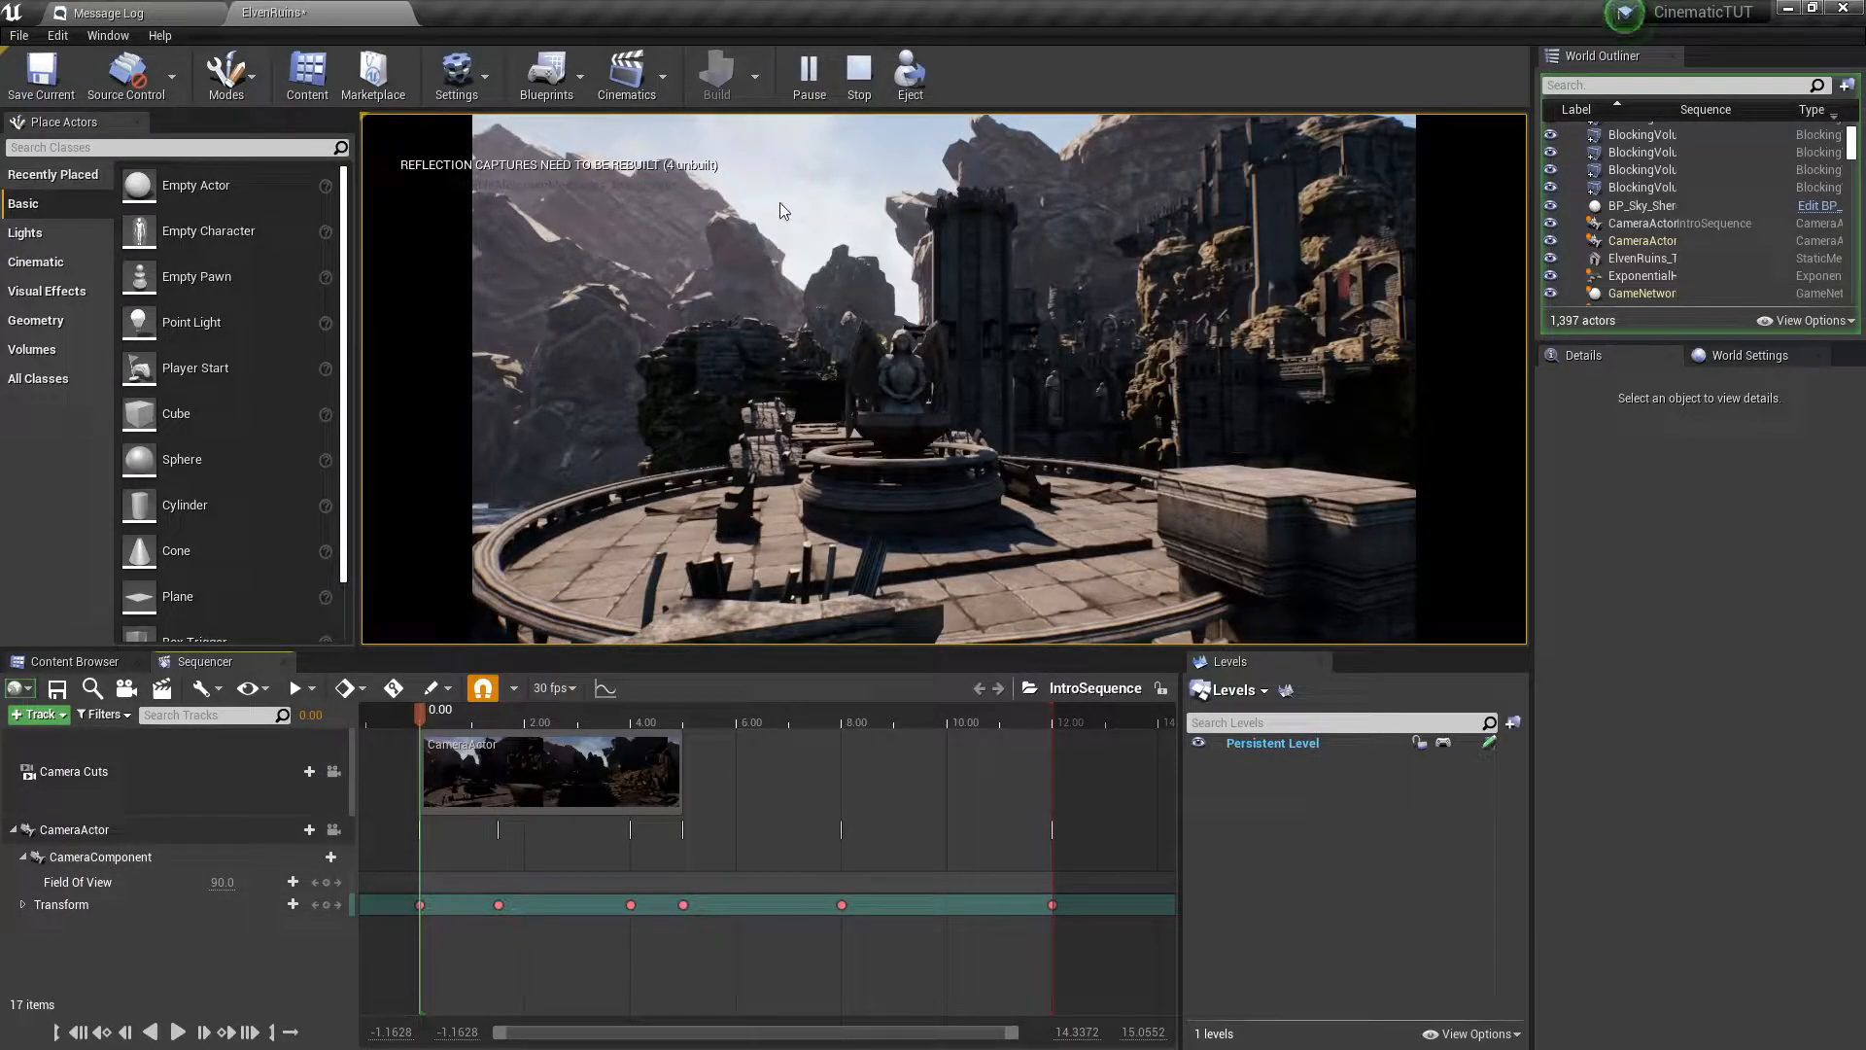
click(859, 70)
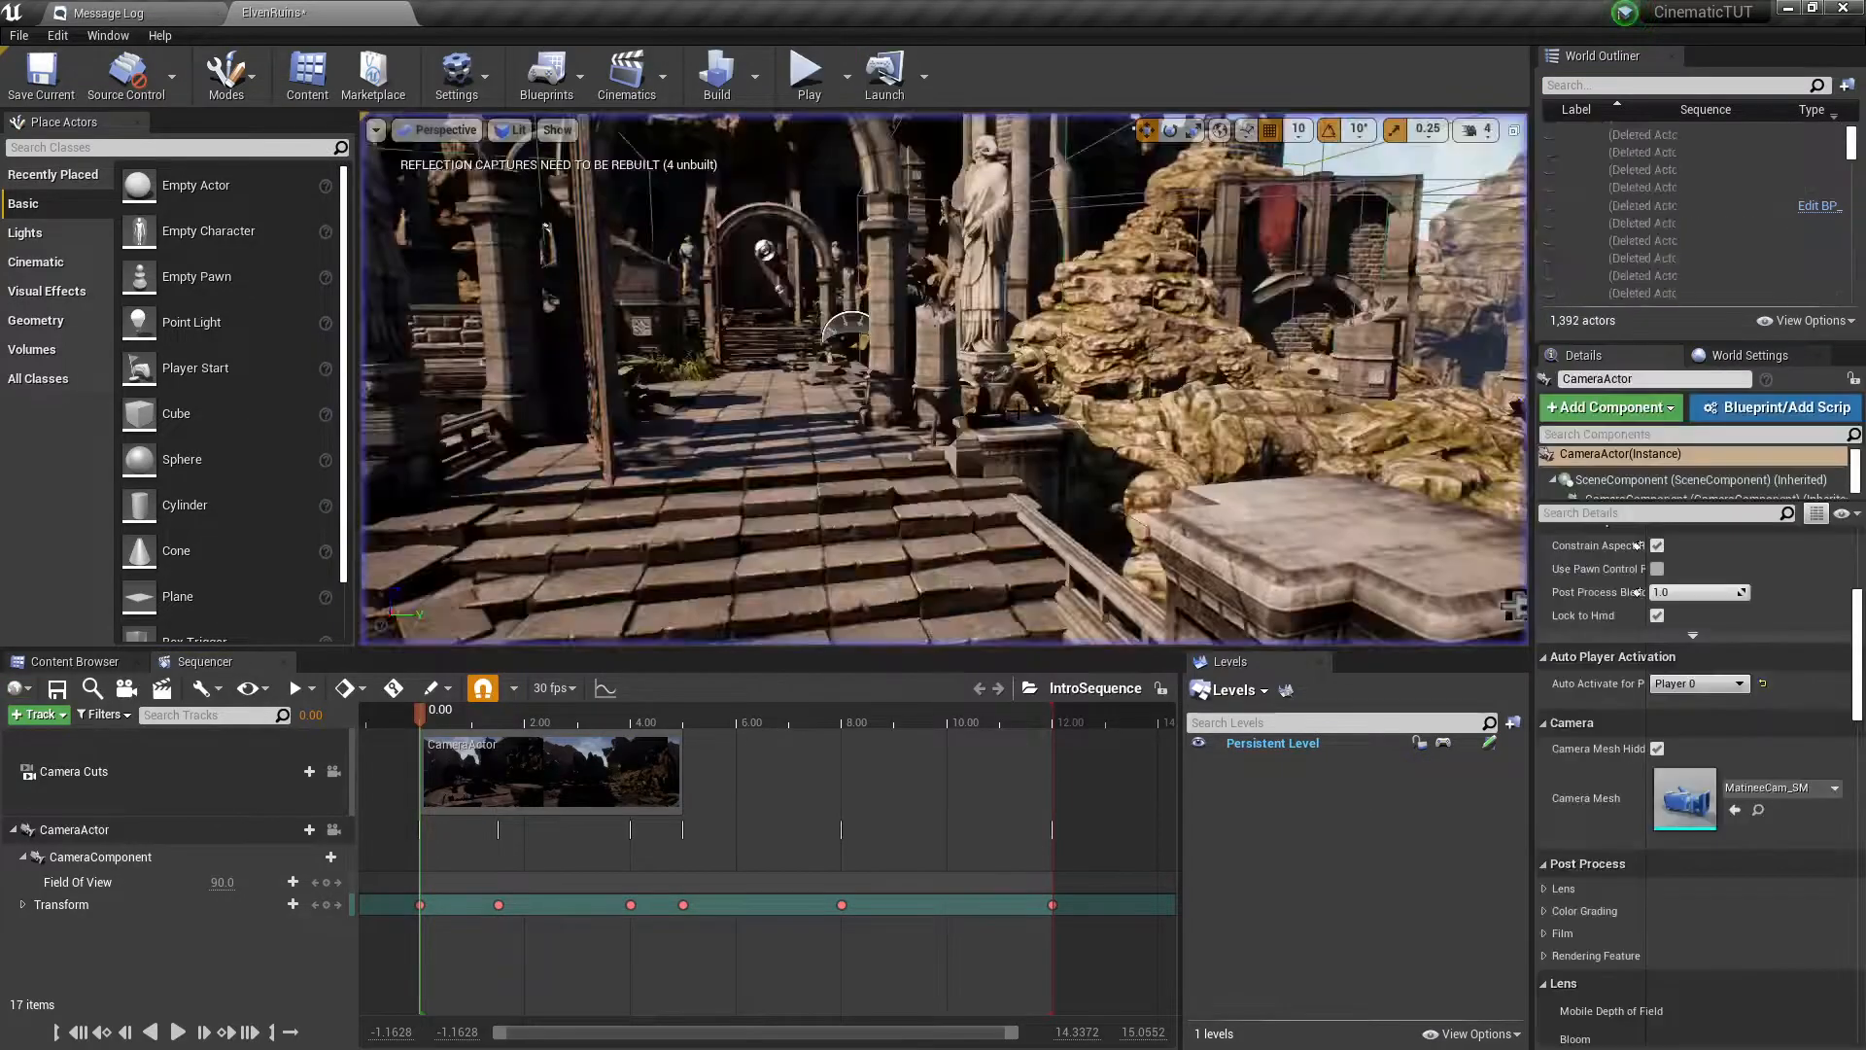
Create a new folder named HUD in the project's Content folder.
click(75, 662)
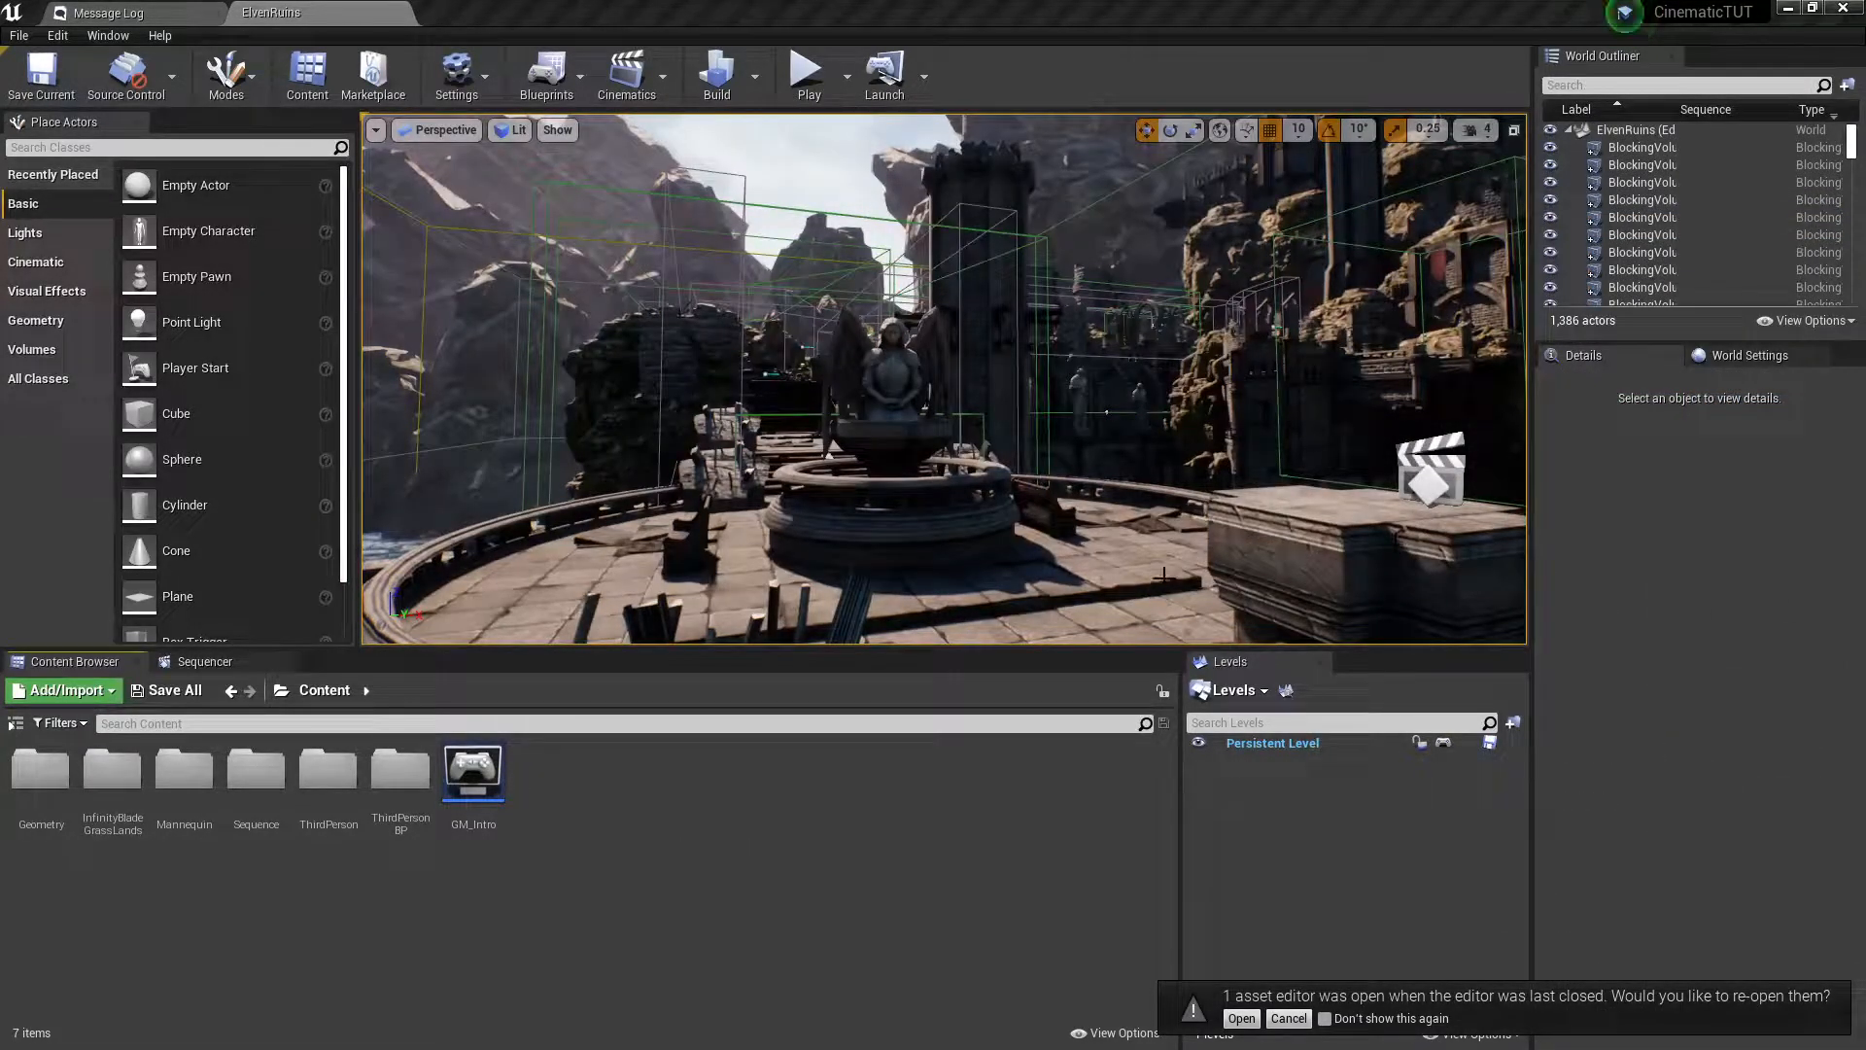
right_click(622, 827)
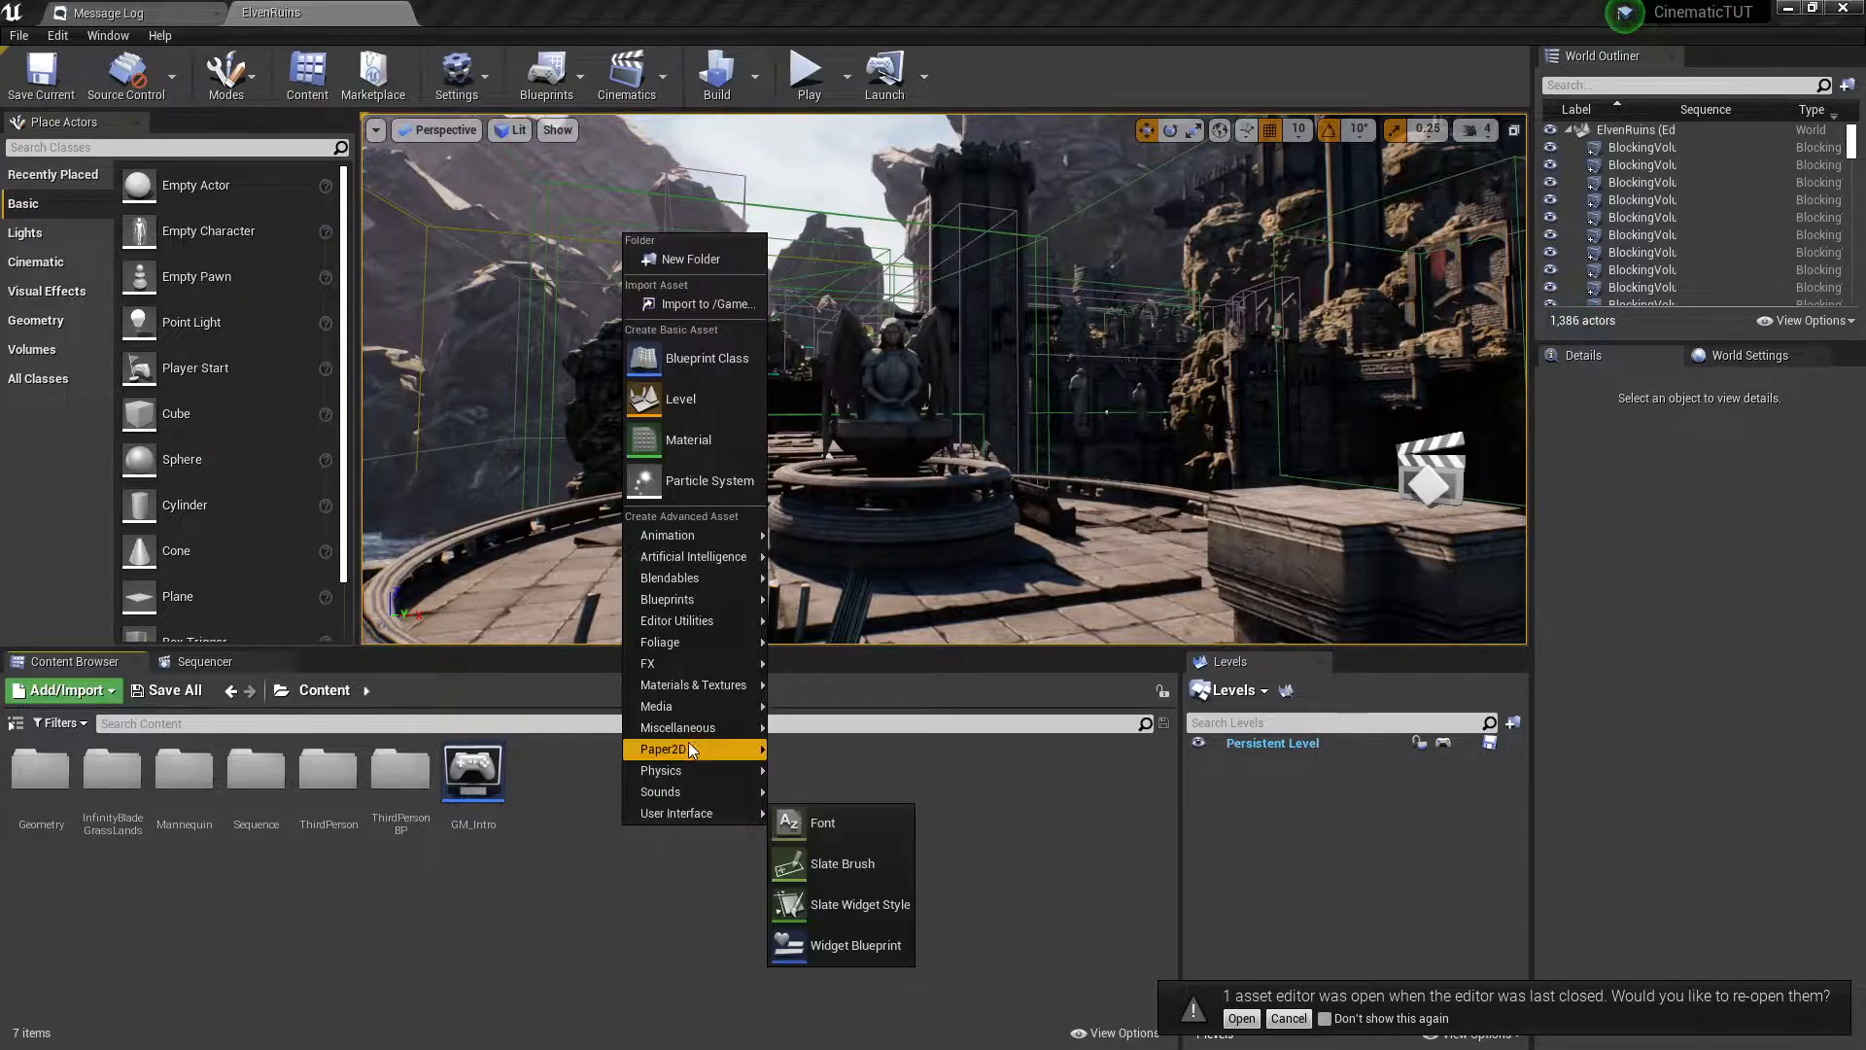
click(703, 263)
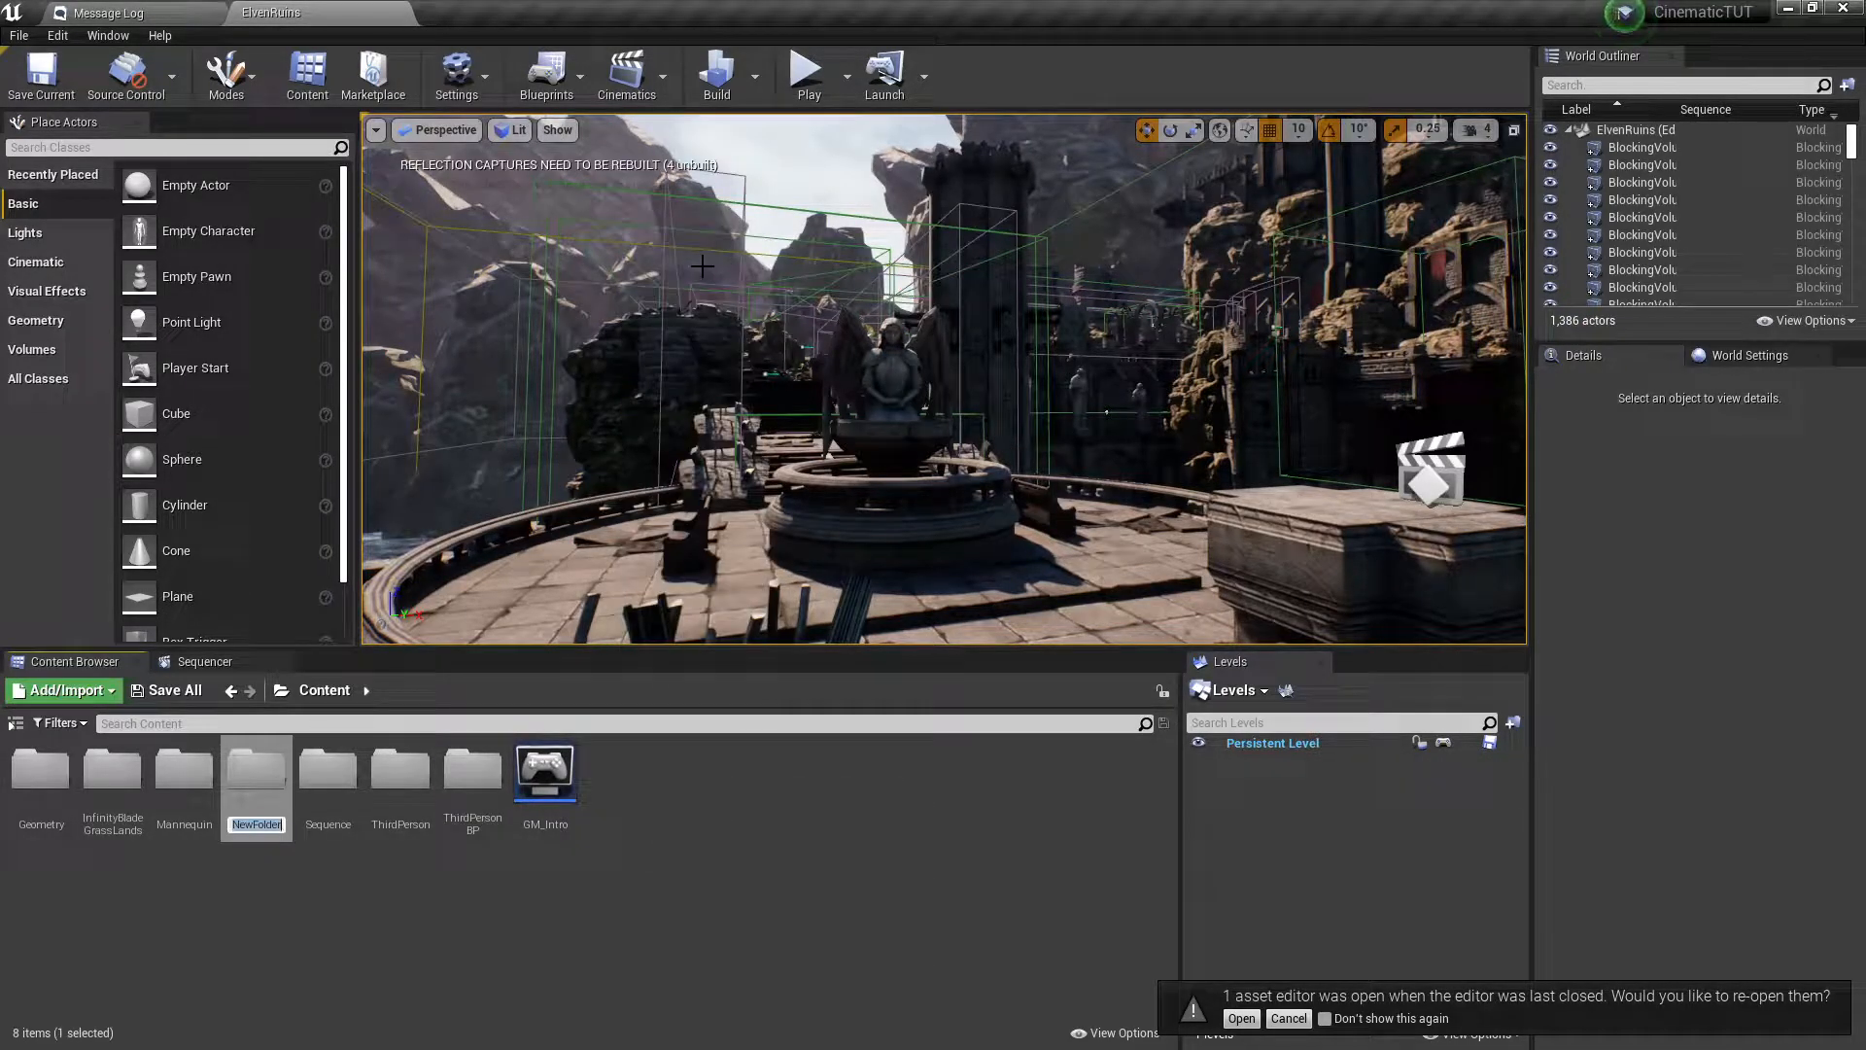
text(HUD)
key(Return)
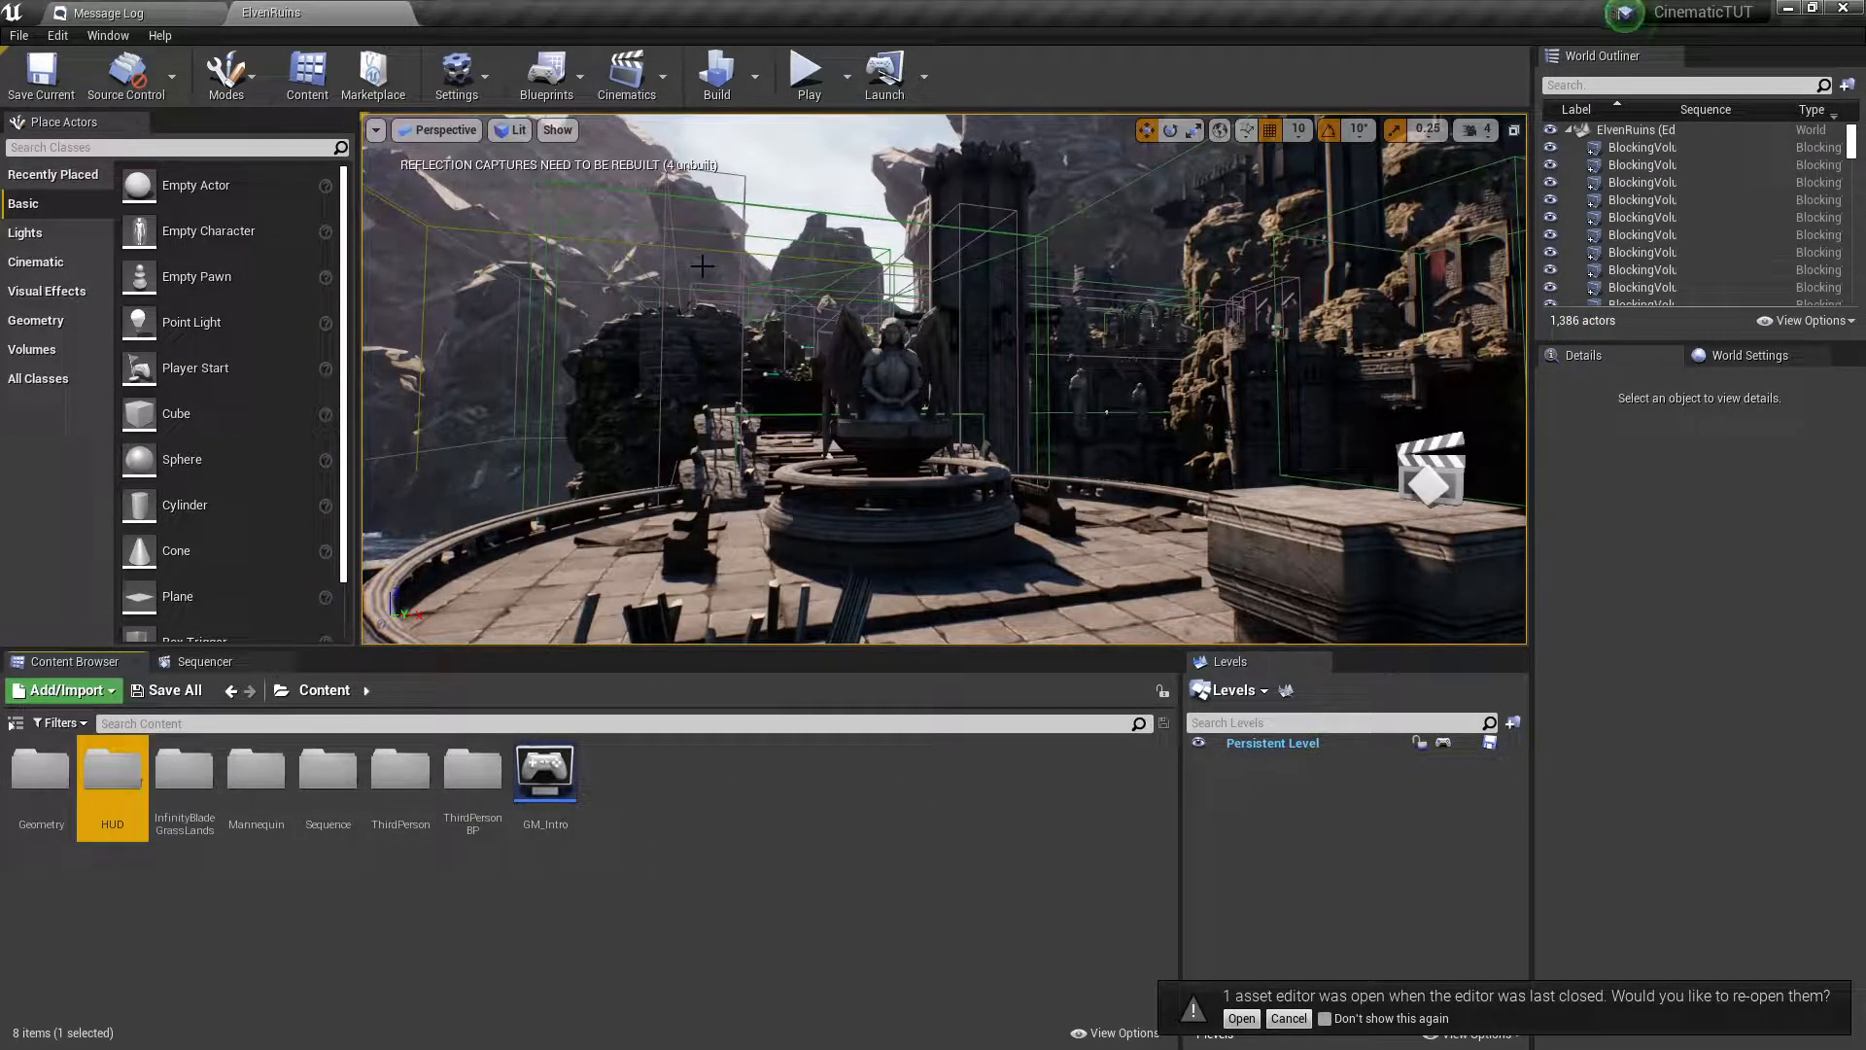
click(486, 896)
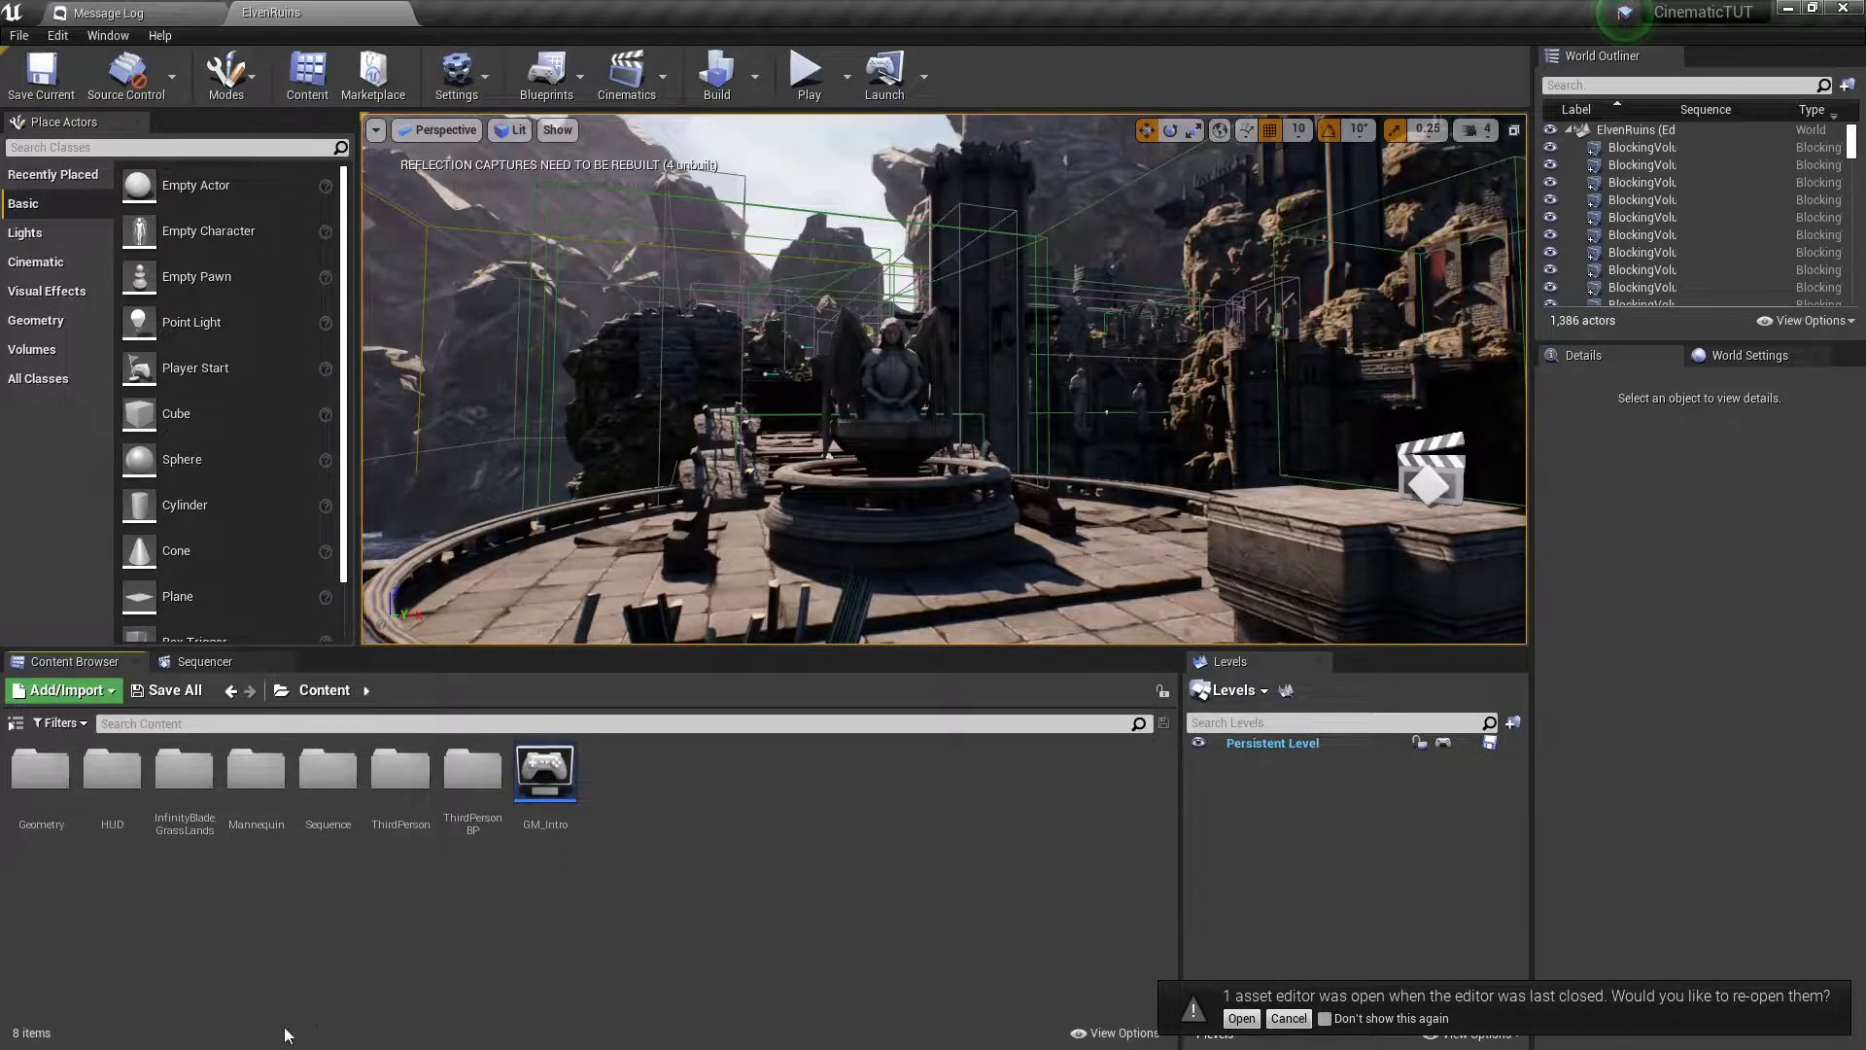
Create a Widget Blueprint named MainHUD inside the HUD folder.
double_click(112, 776)
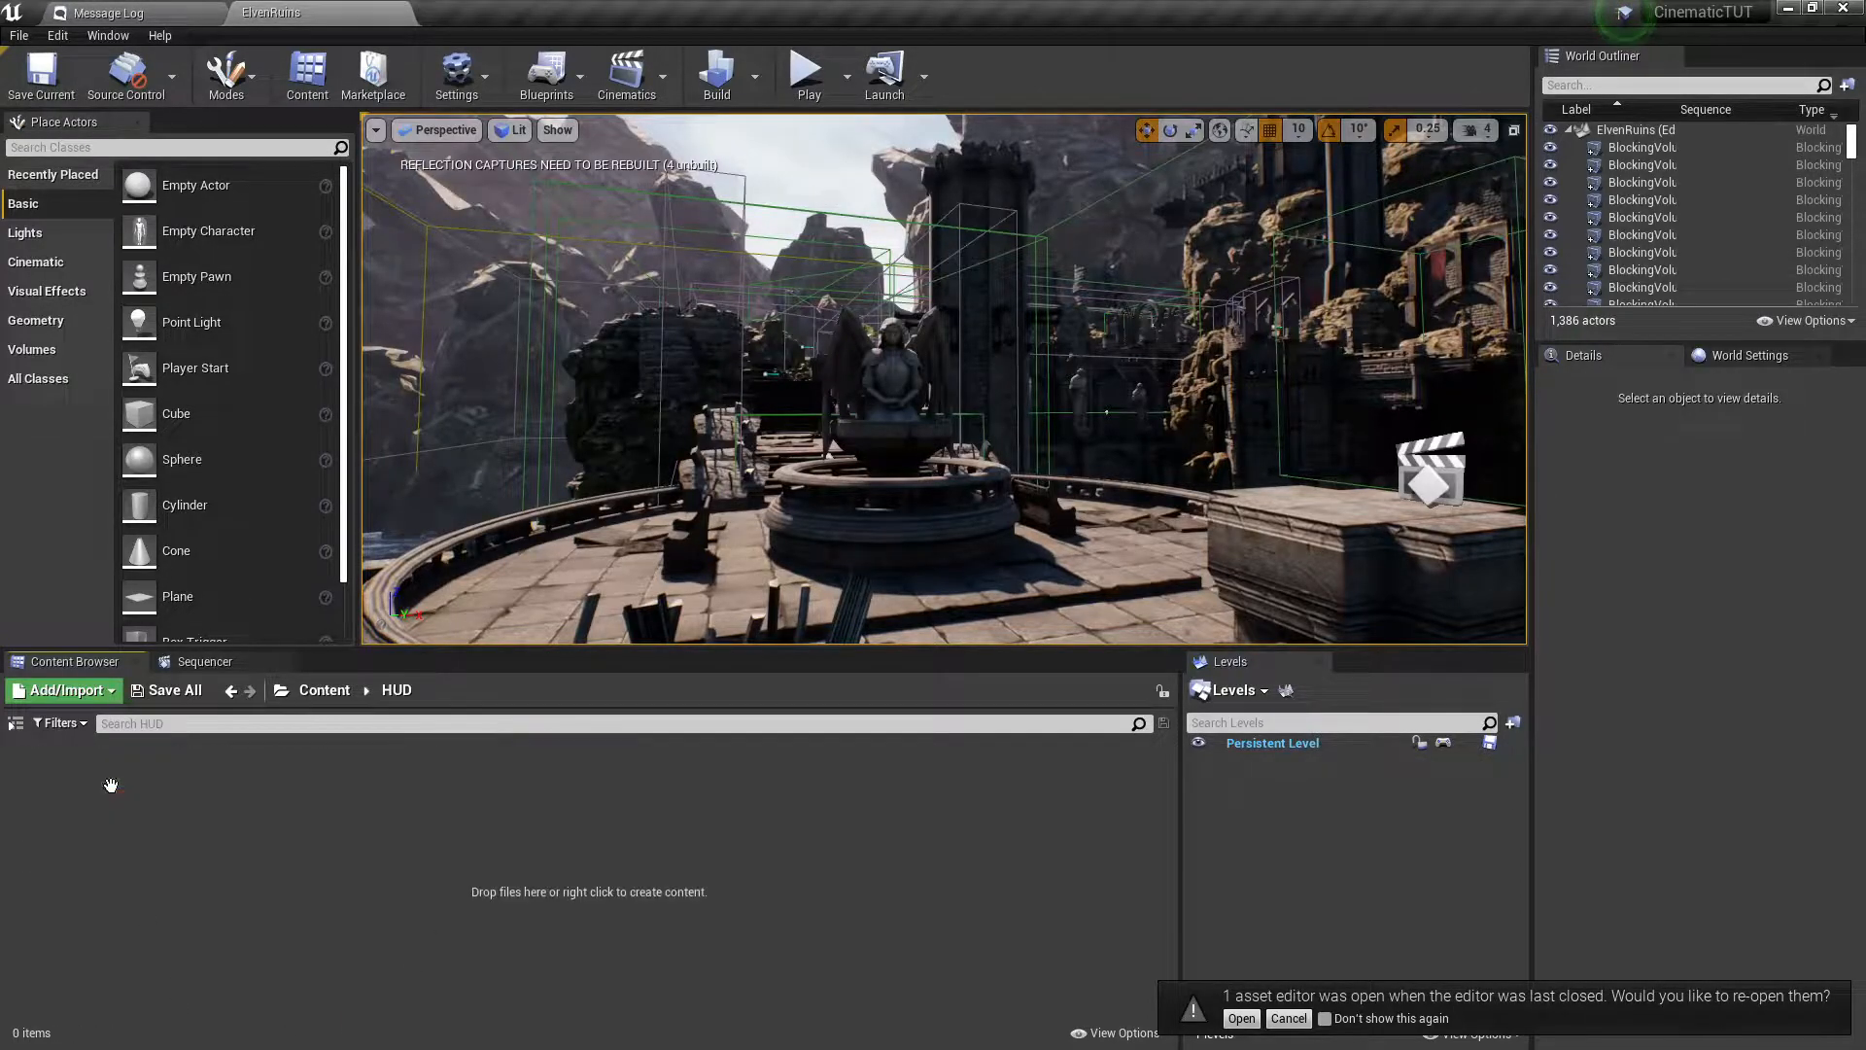
right_click(356, 817)
mouse_move(418, 808)
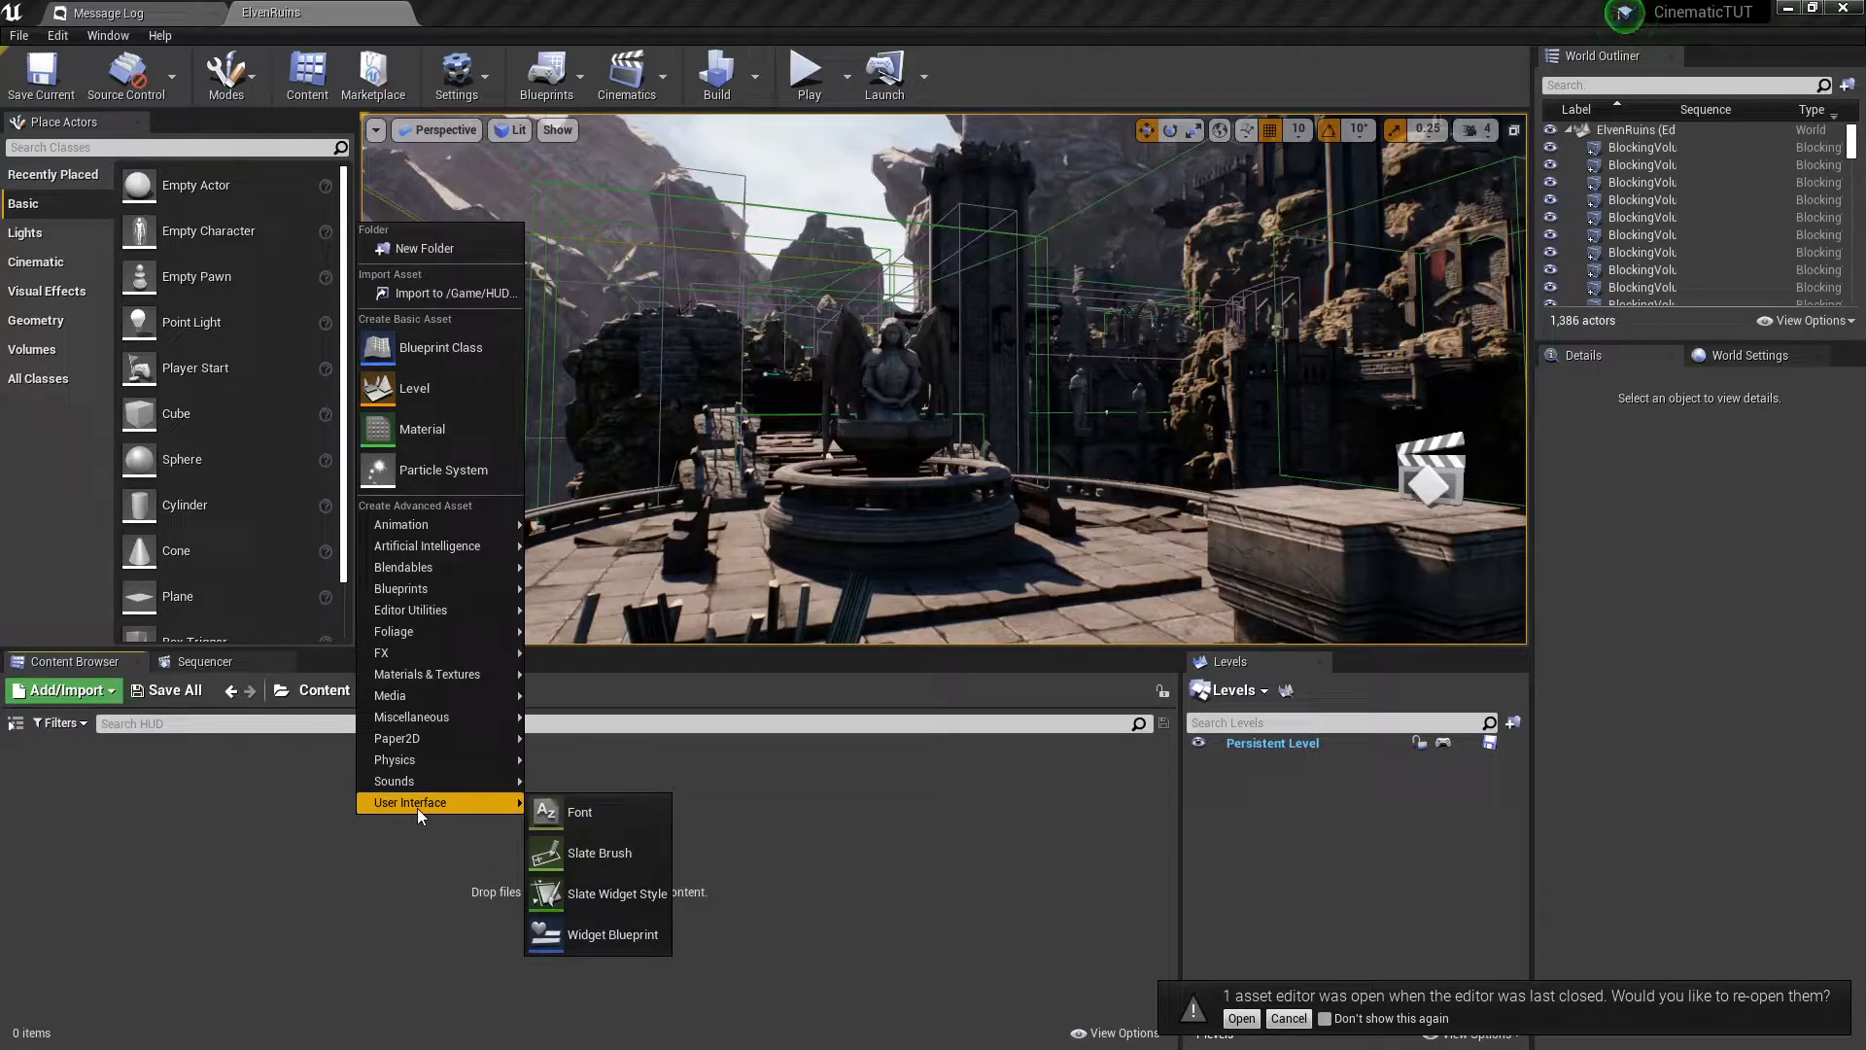
click(607, 942)
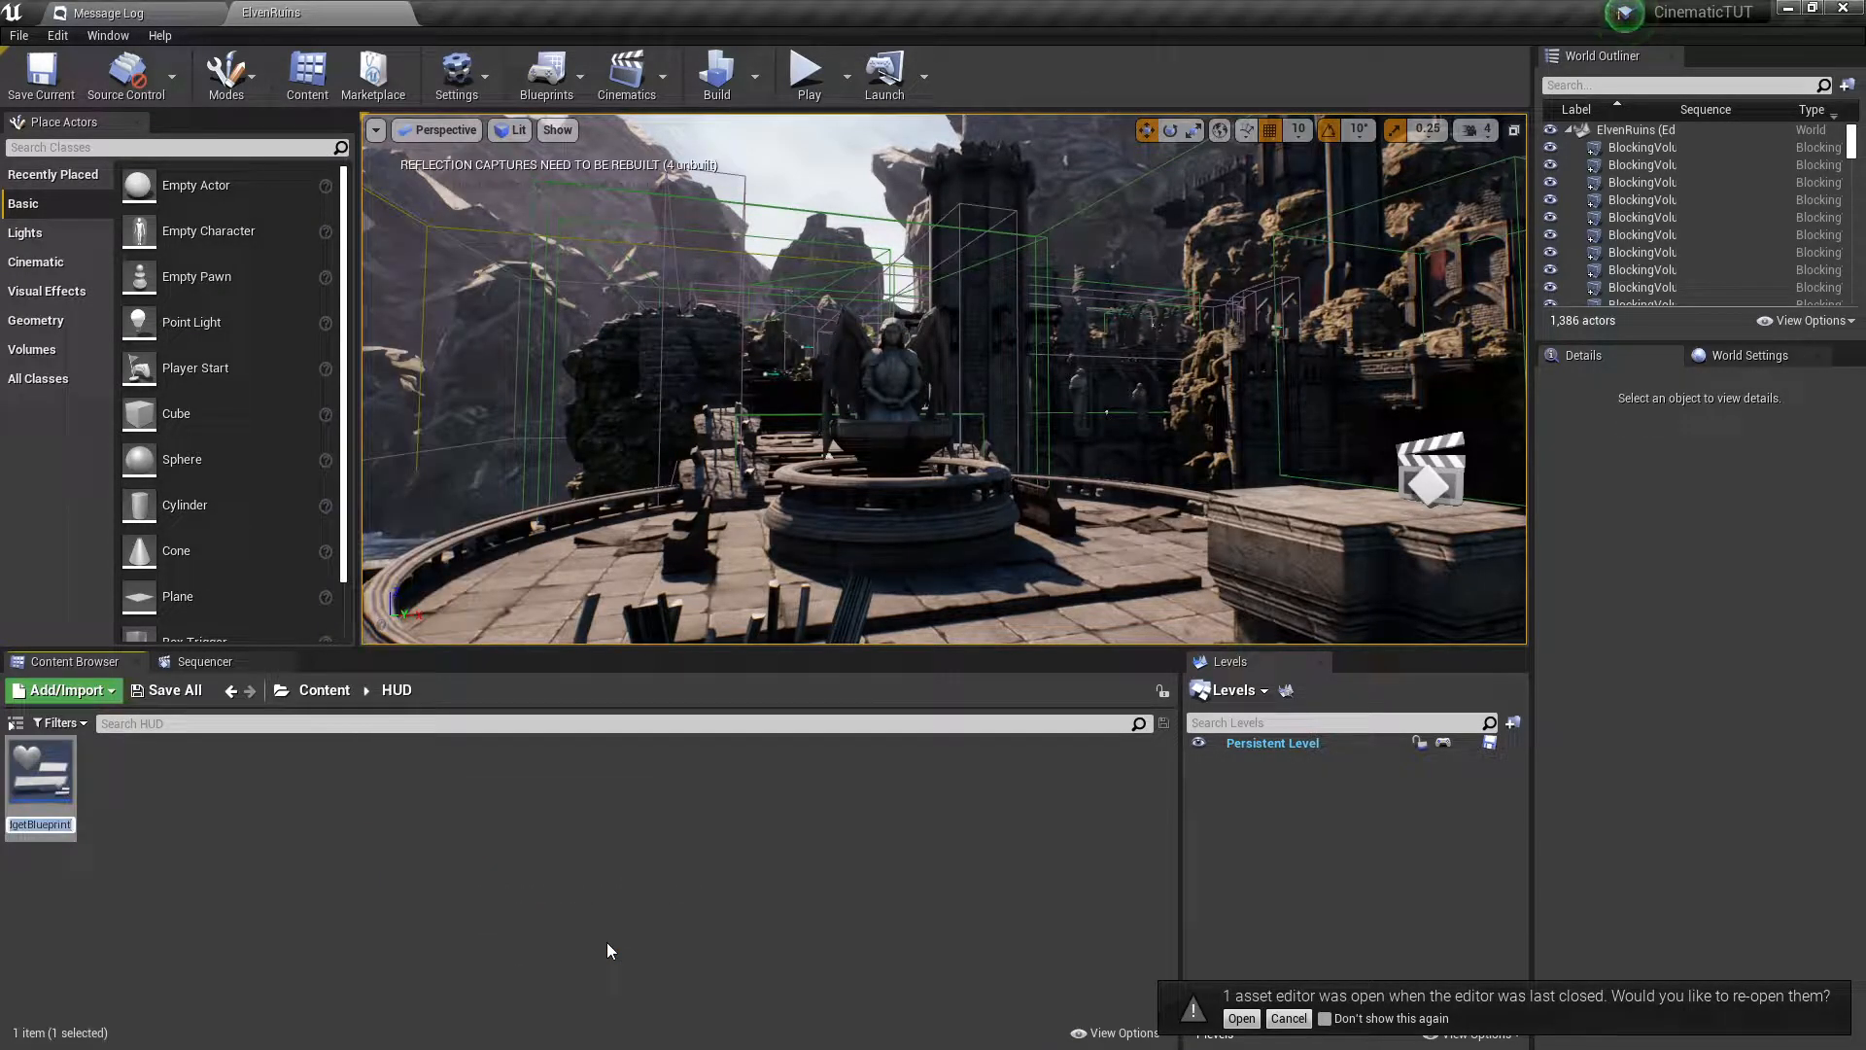
text(MainHUD)
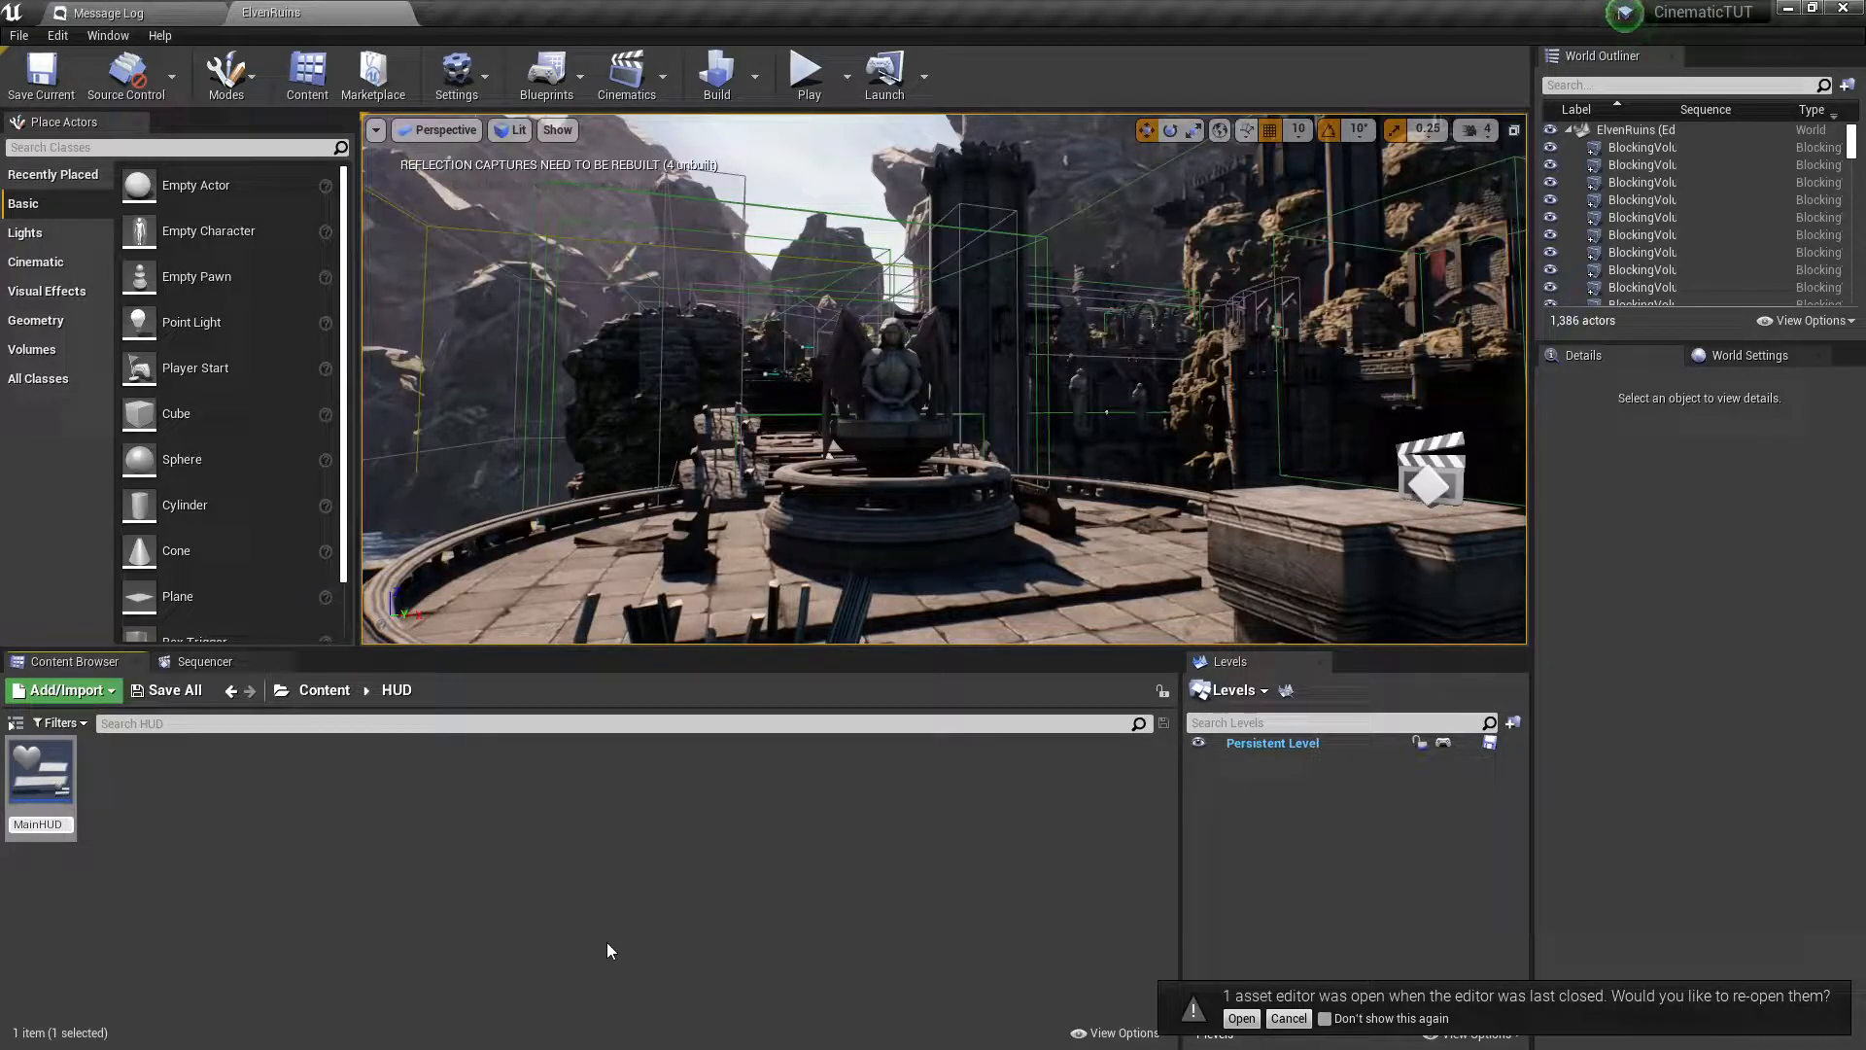
key(Return)
click(307, 855)
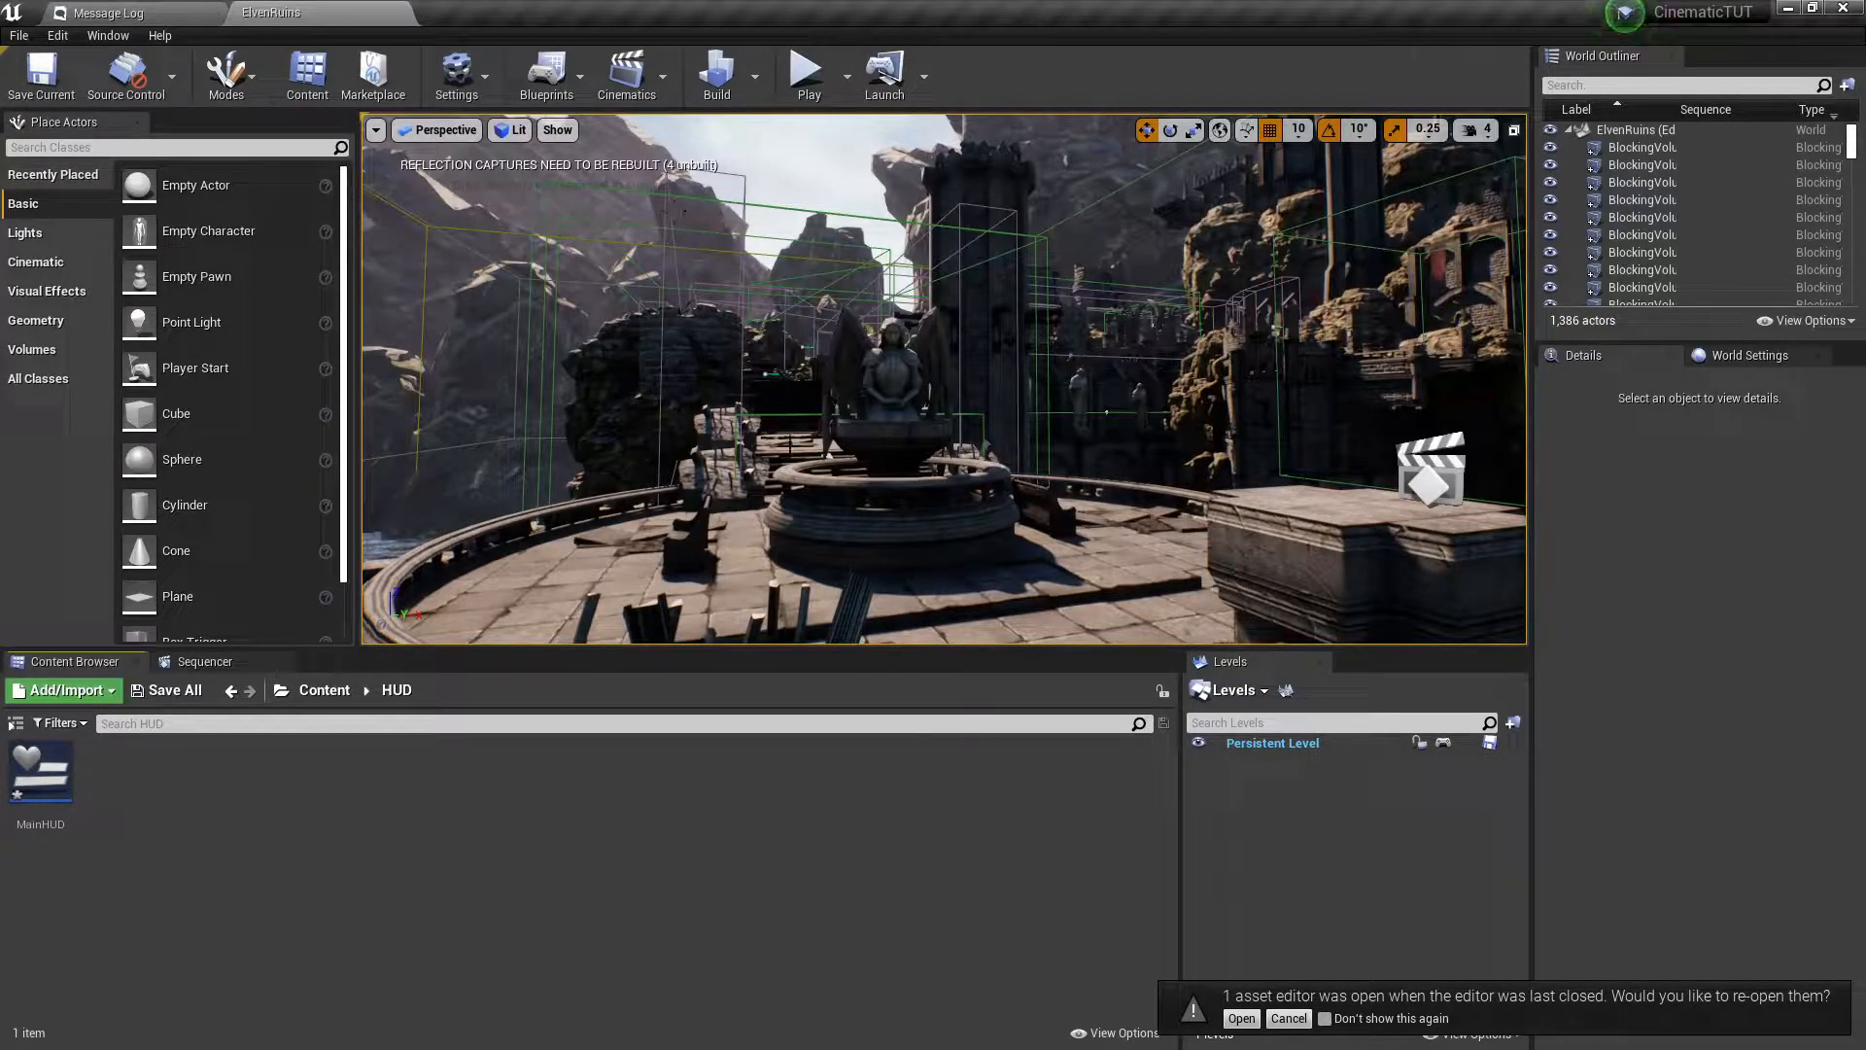
click(9, 777)
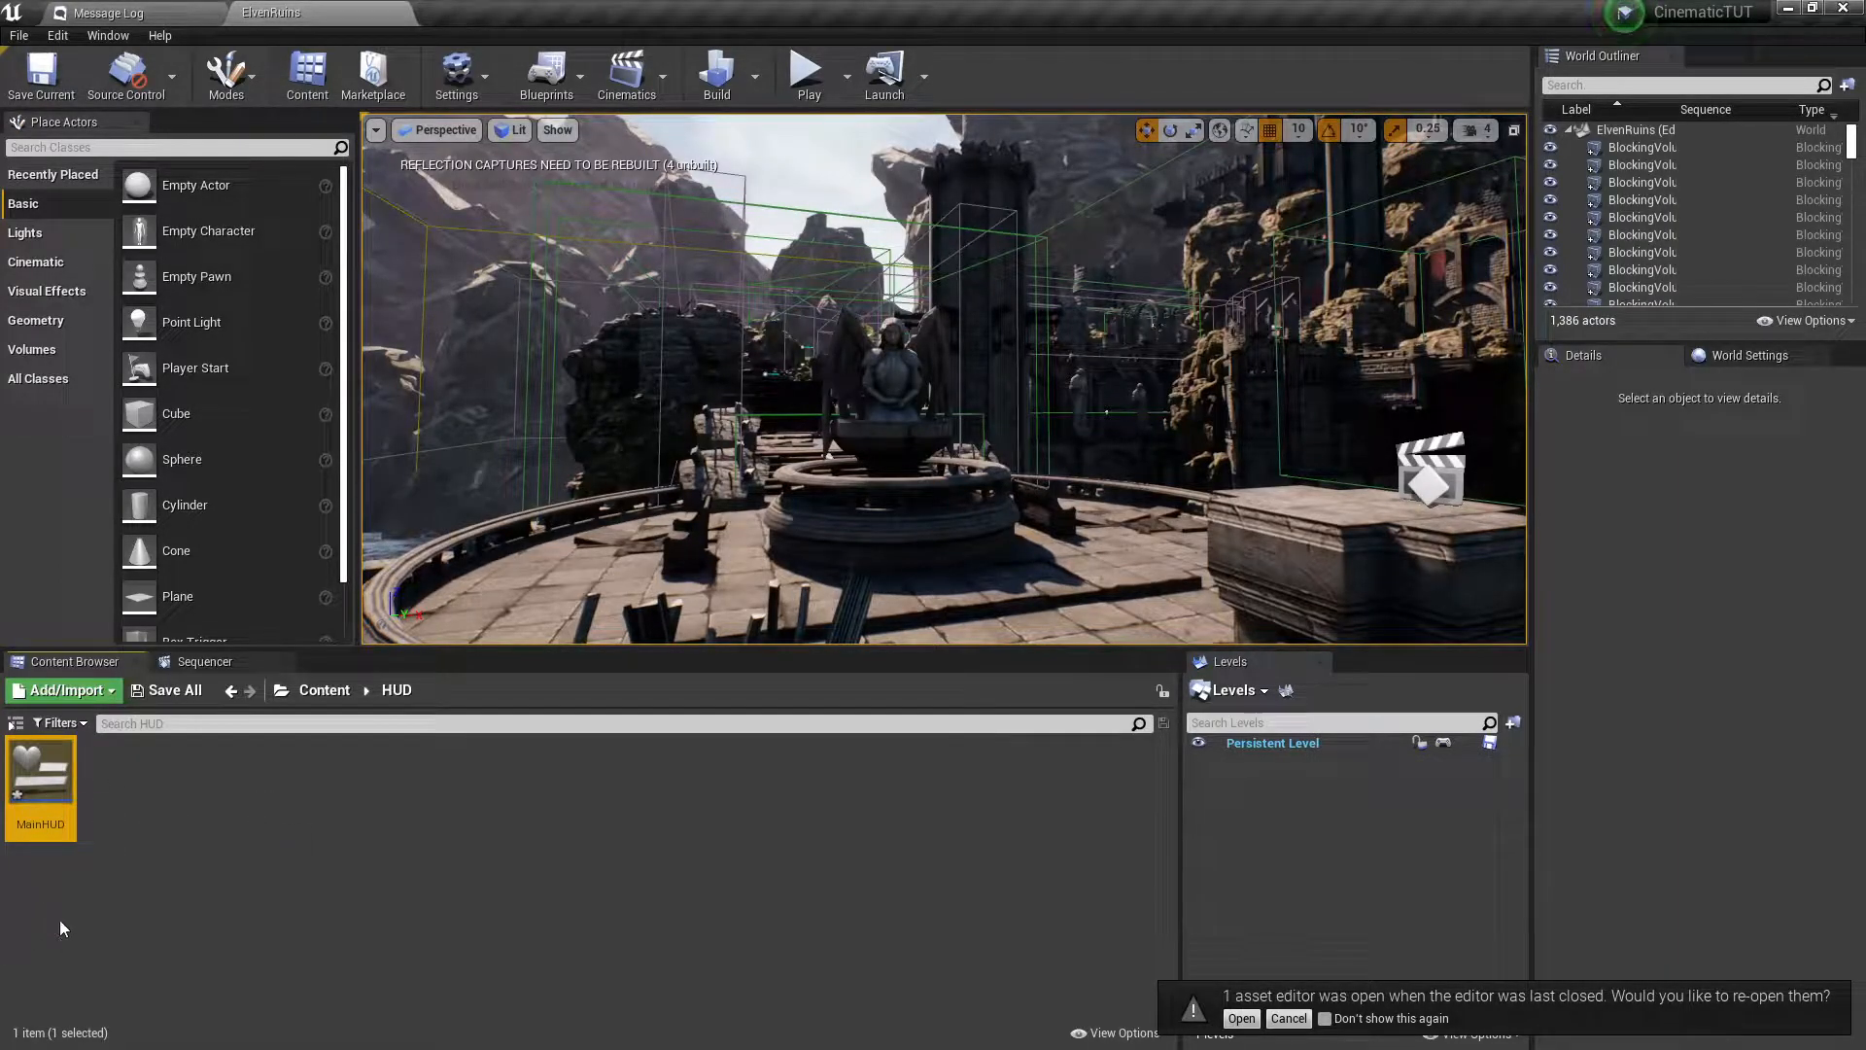
click(298, 901)
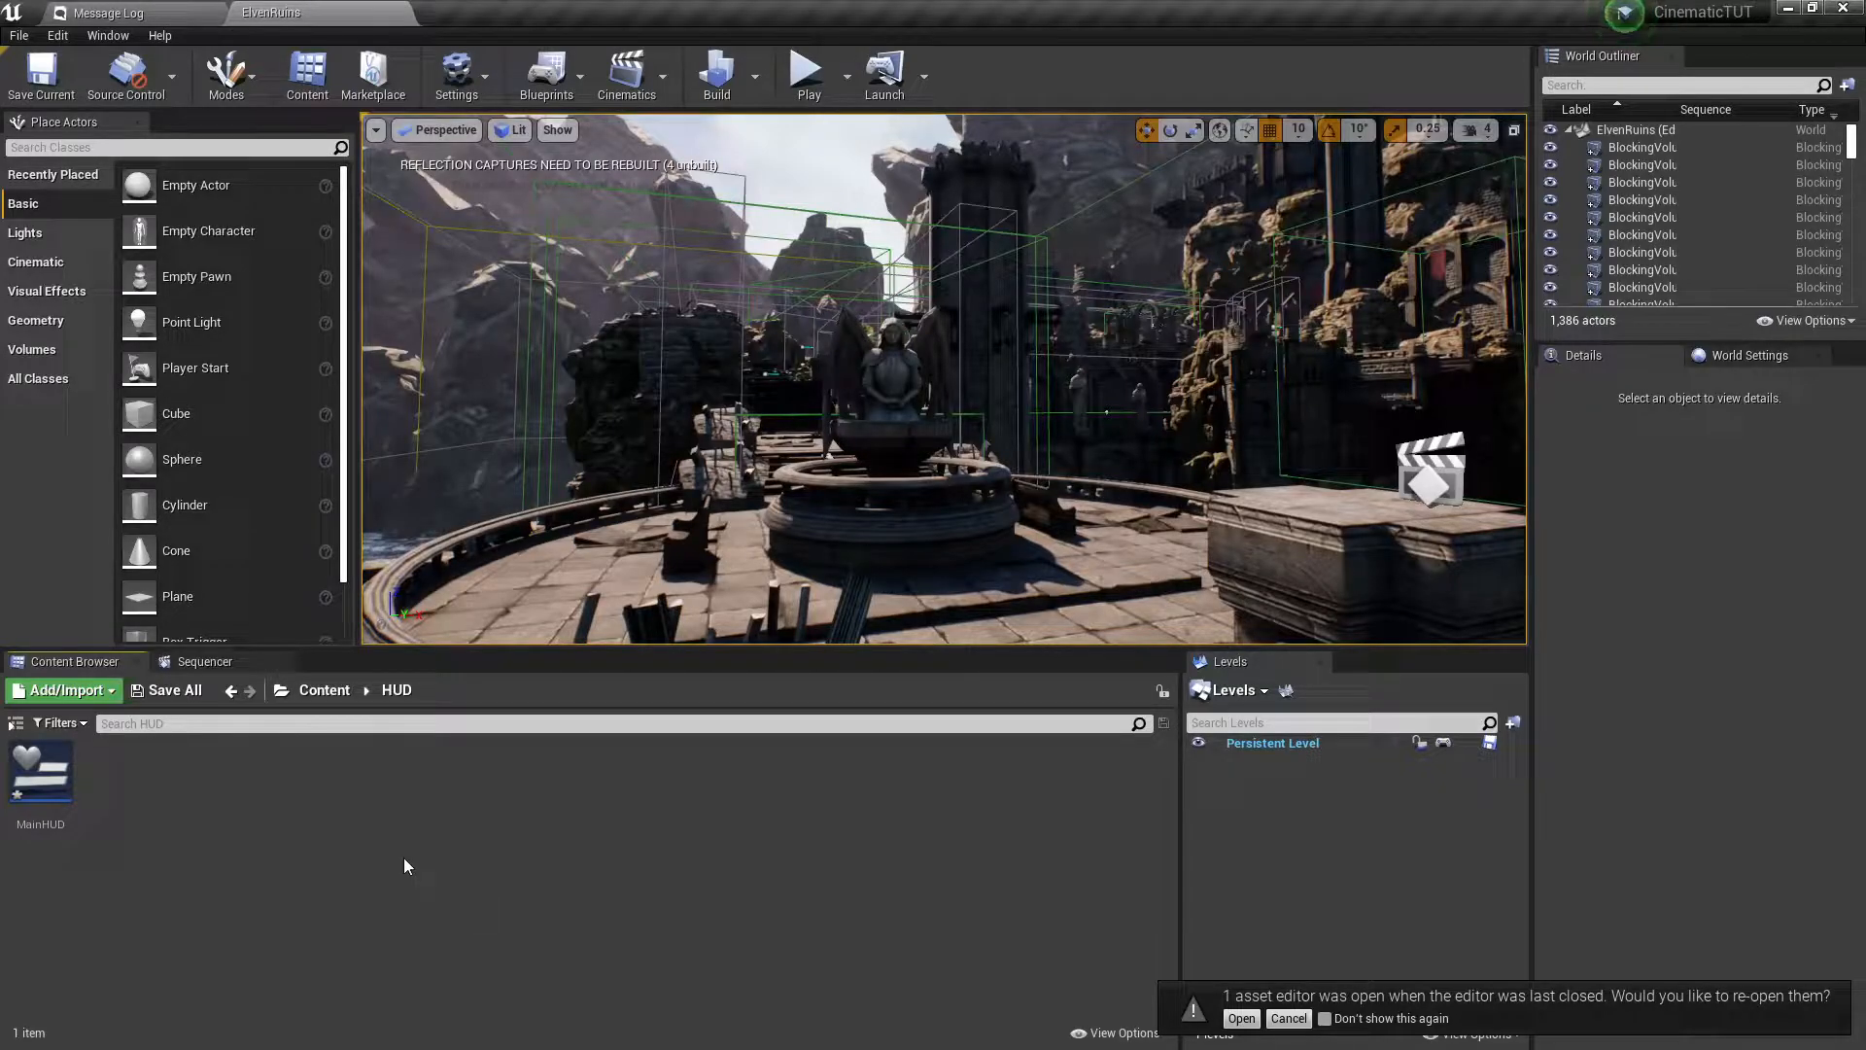
Create a second Widget Blueprint in the HUD folder and name it StartButton.
right_click(220, 828)
mouse_move(284, 820)
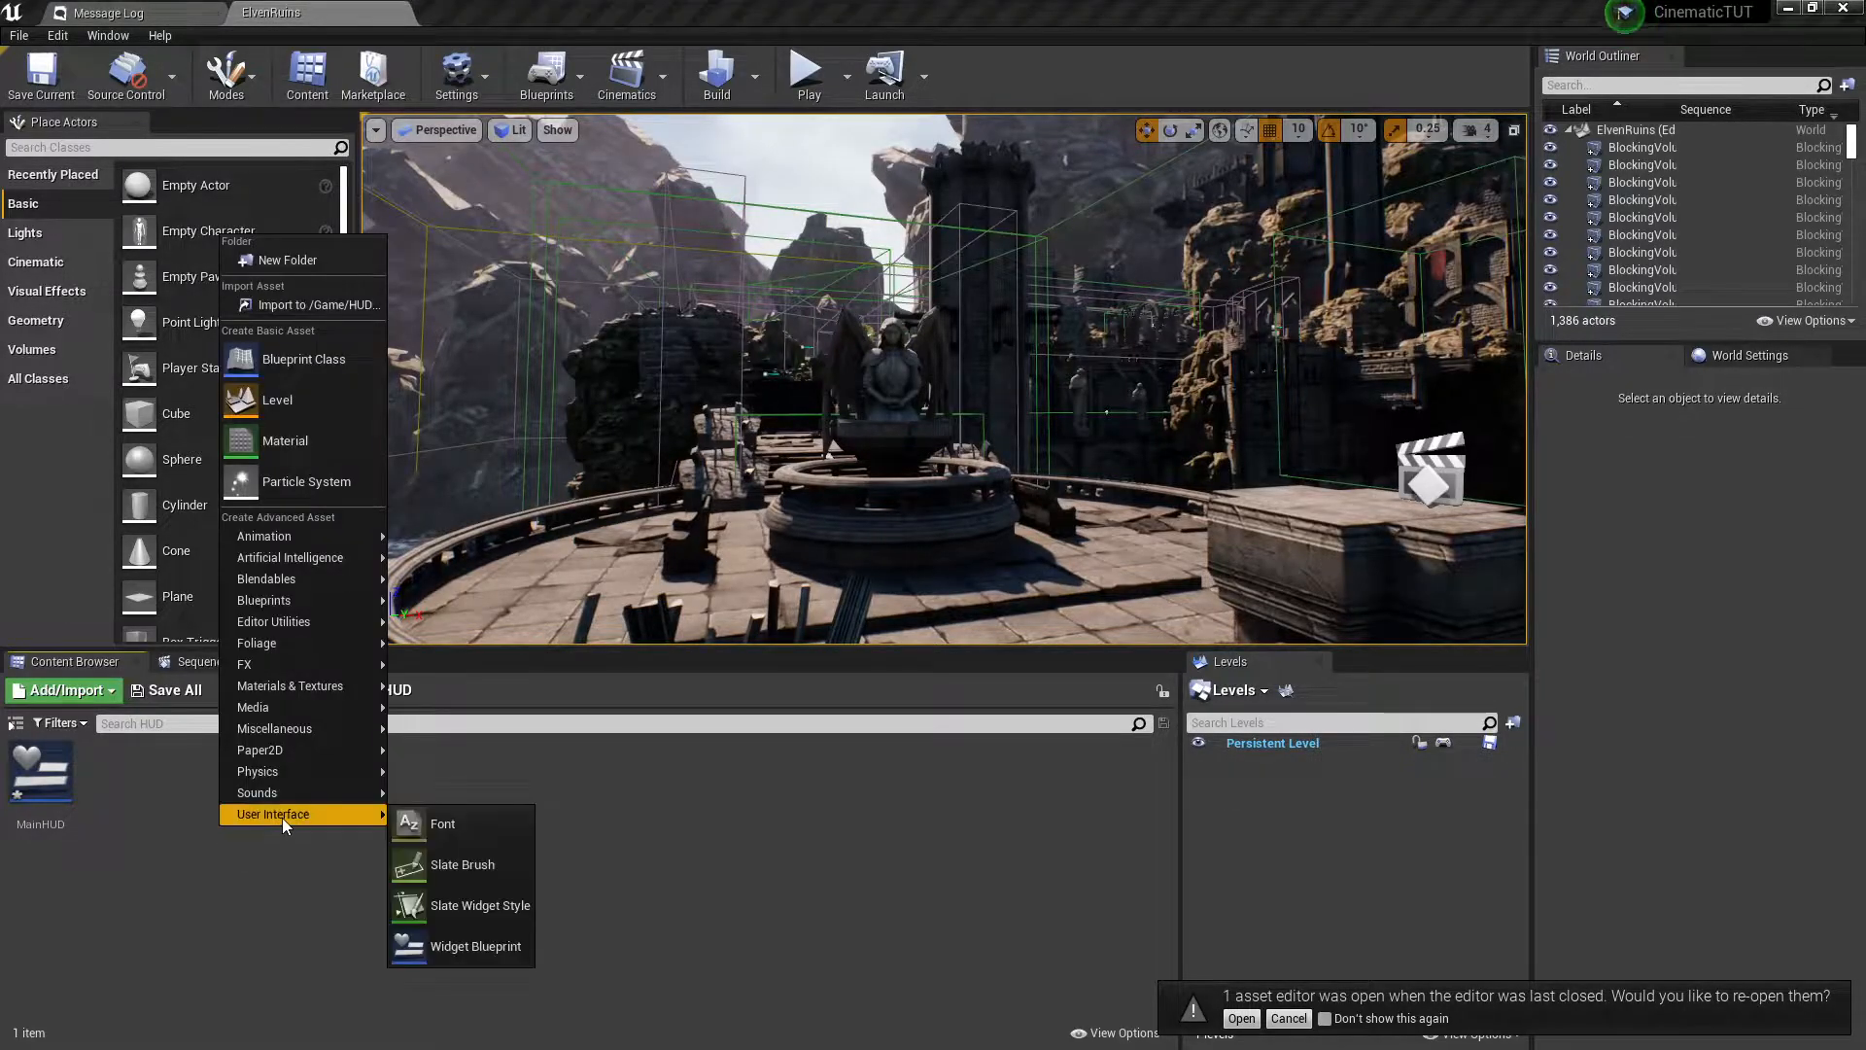
click(443, 958)
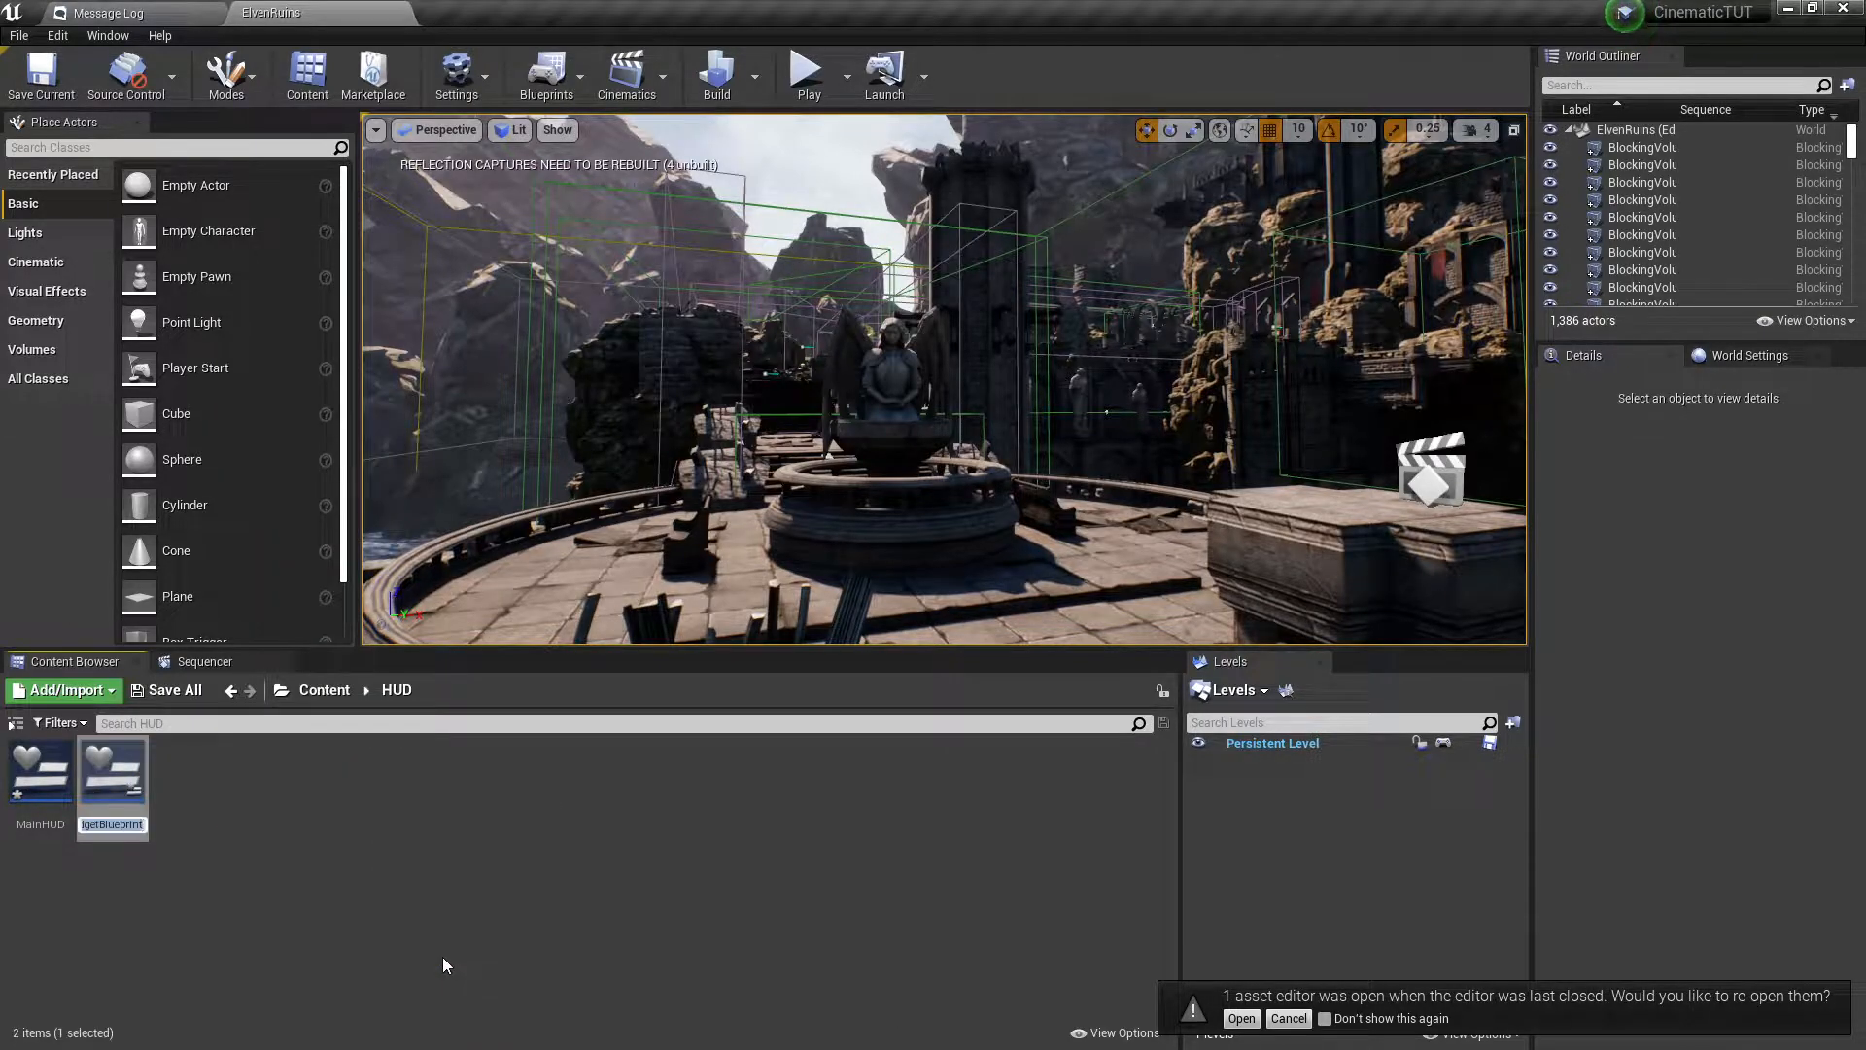
text(StartG)
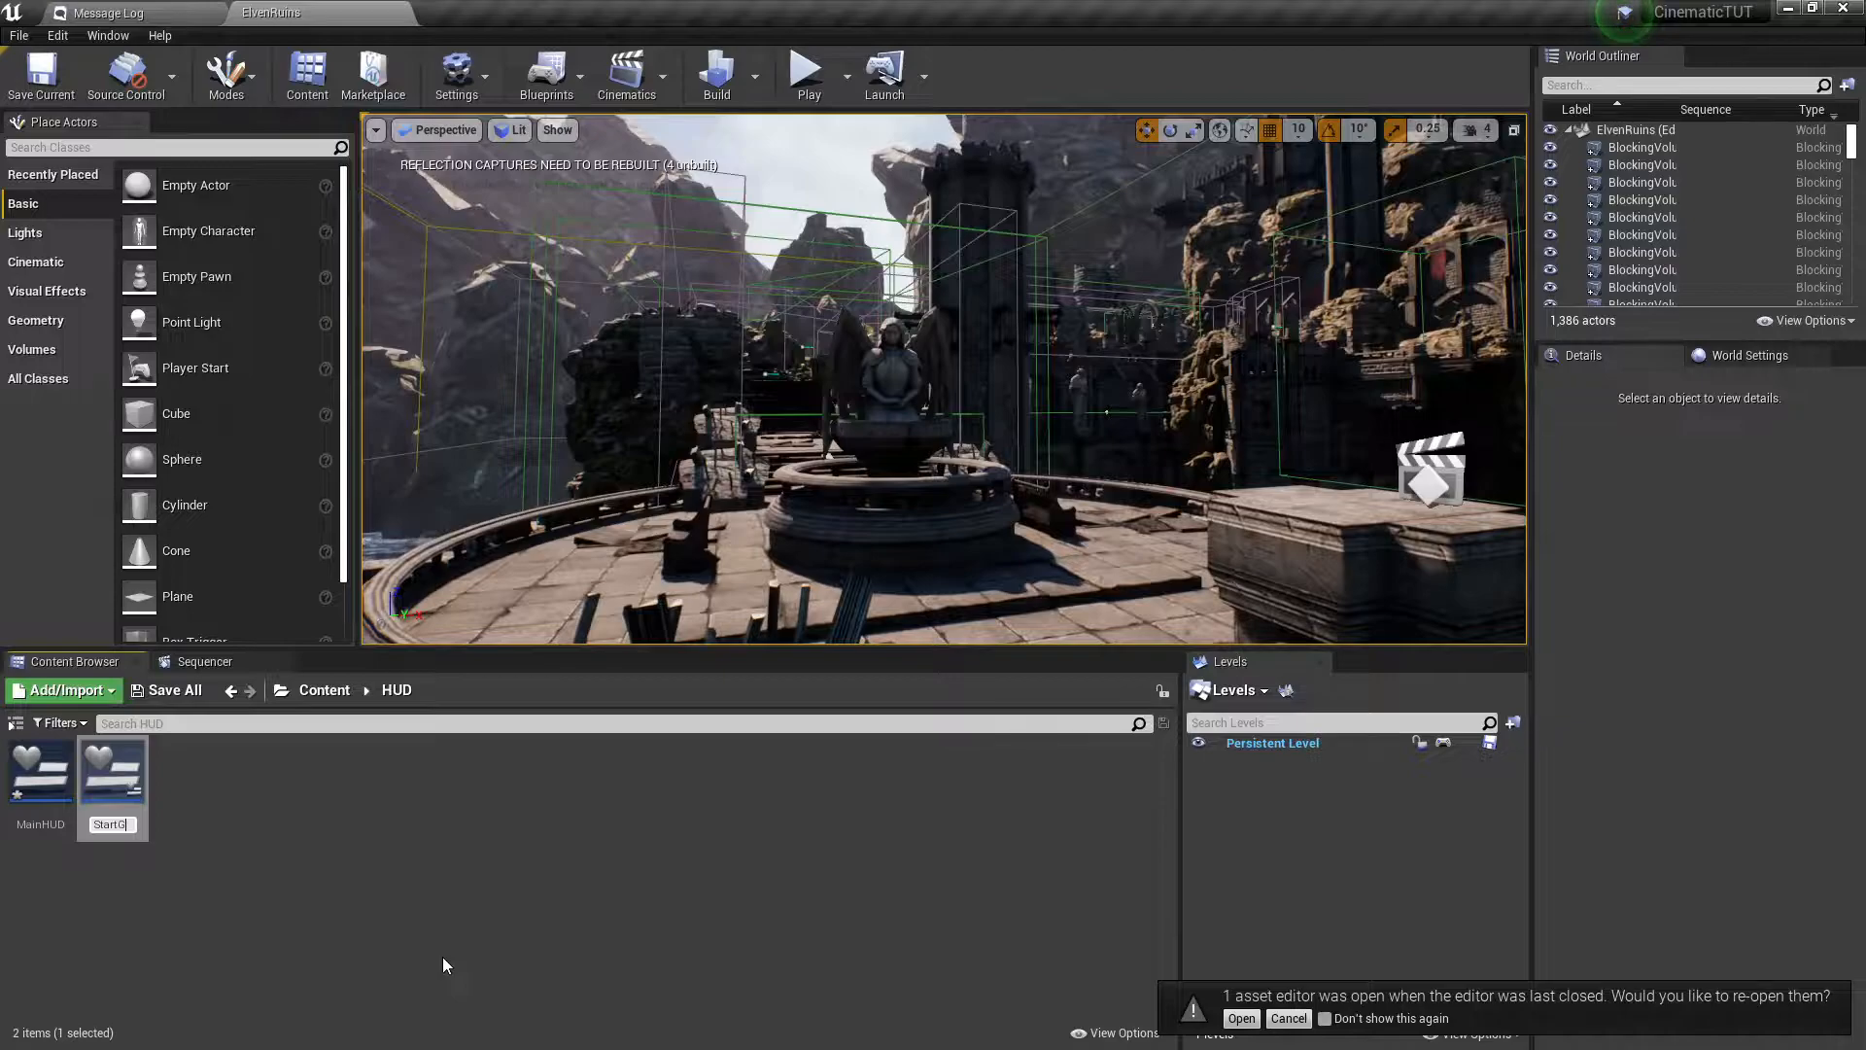
key(Return)
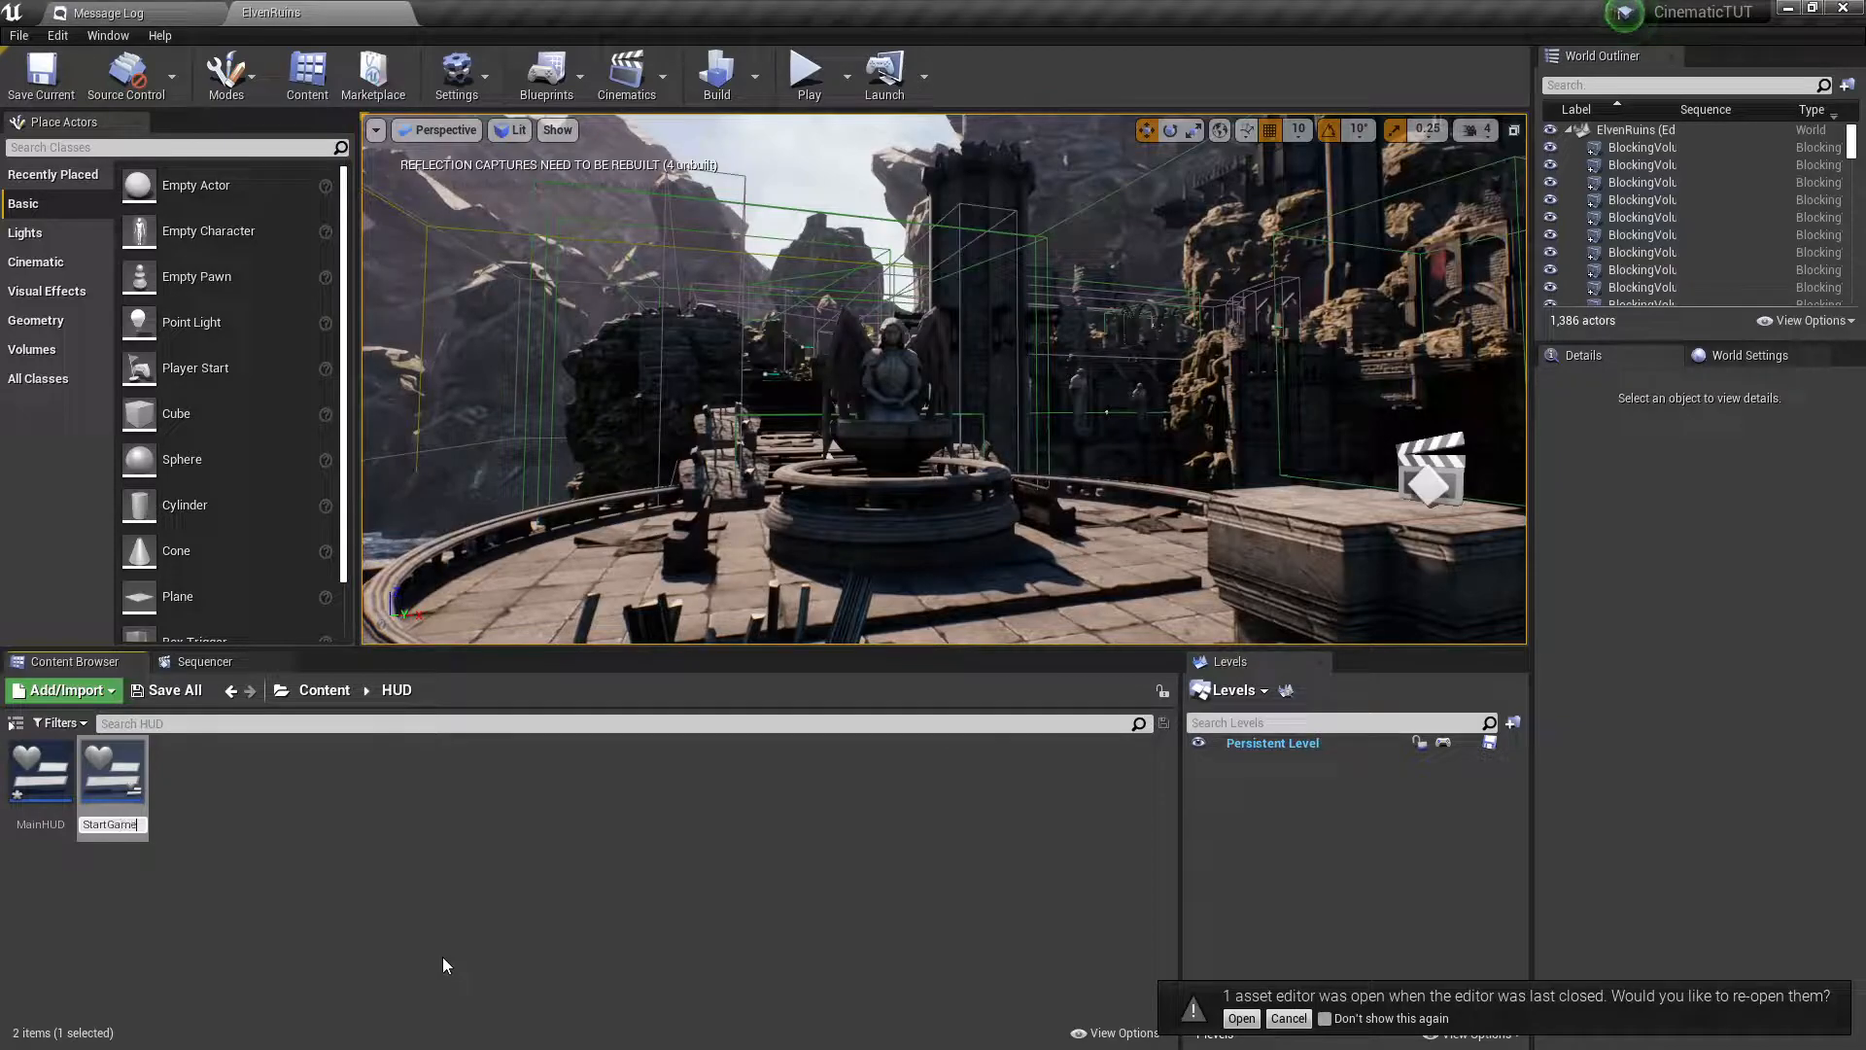
text(tartButton)
key(Return)
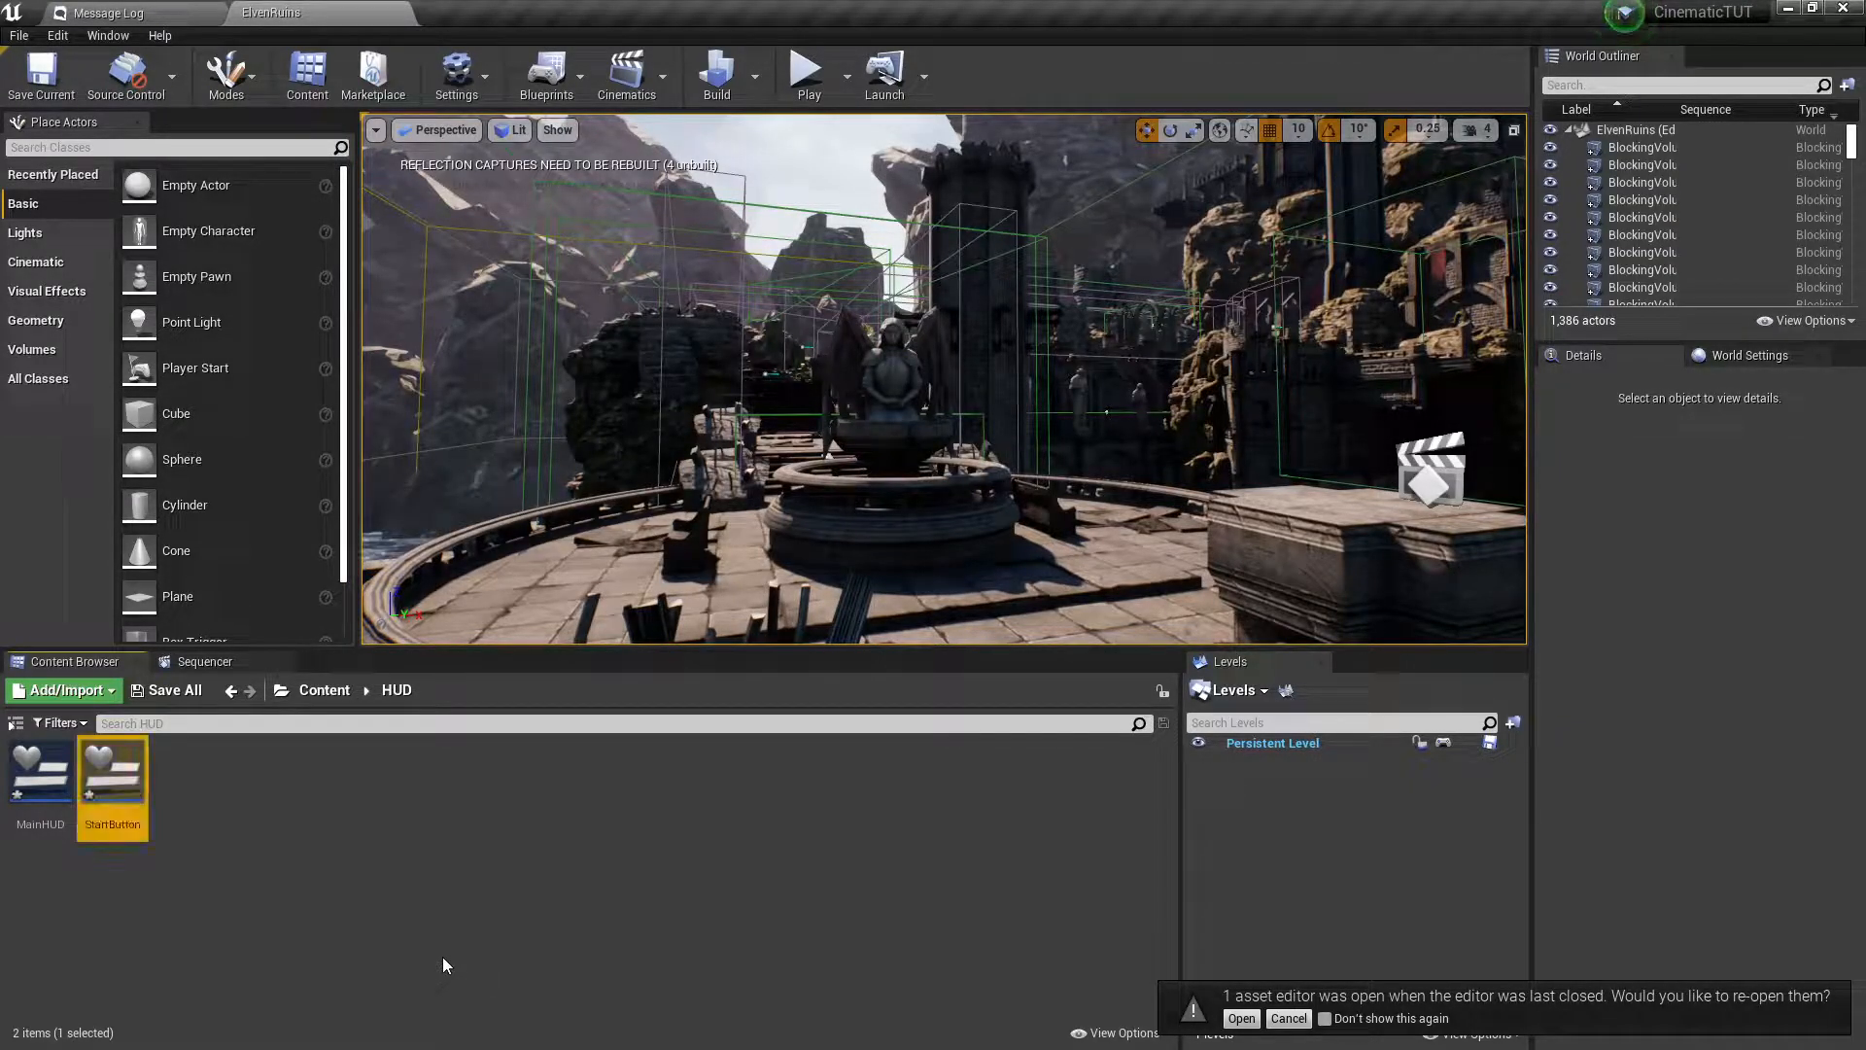
click(442, 964)
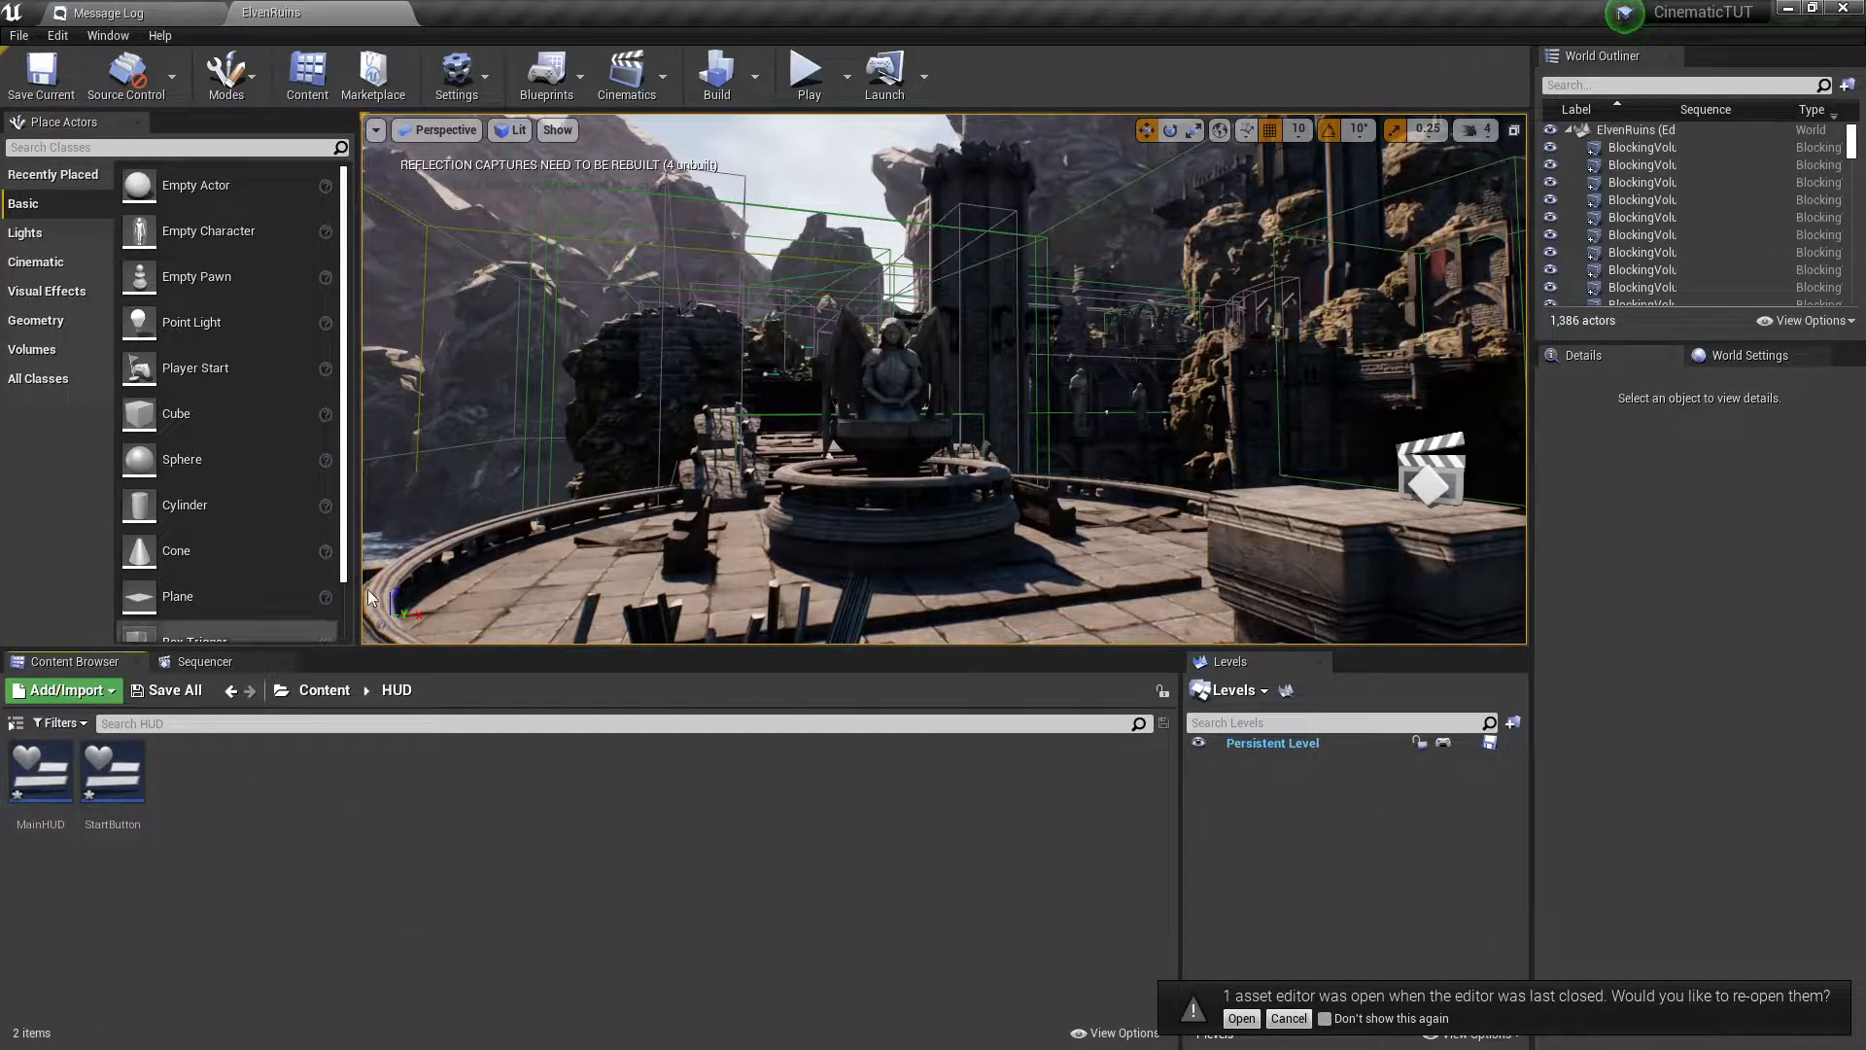
Open the StartButton widget, dismiss the prompt to re-open asset editors, and dock its editor beside the ElvenRuins tab.
double_click(117, 775)
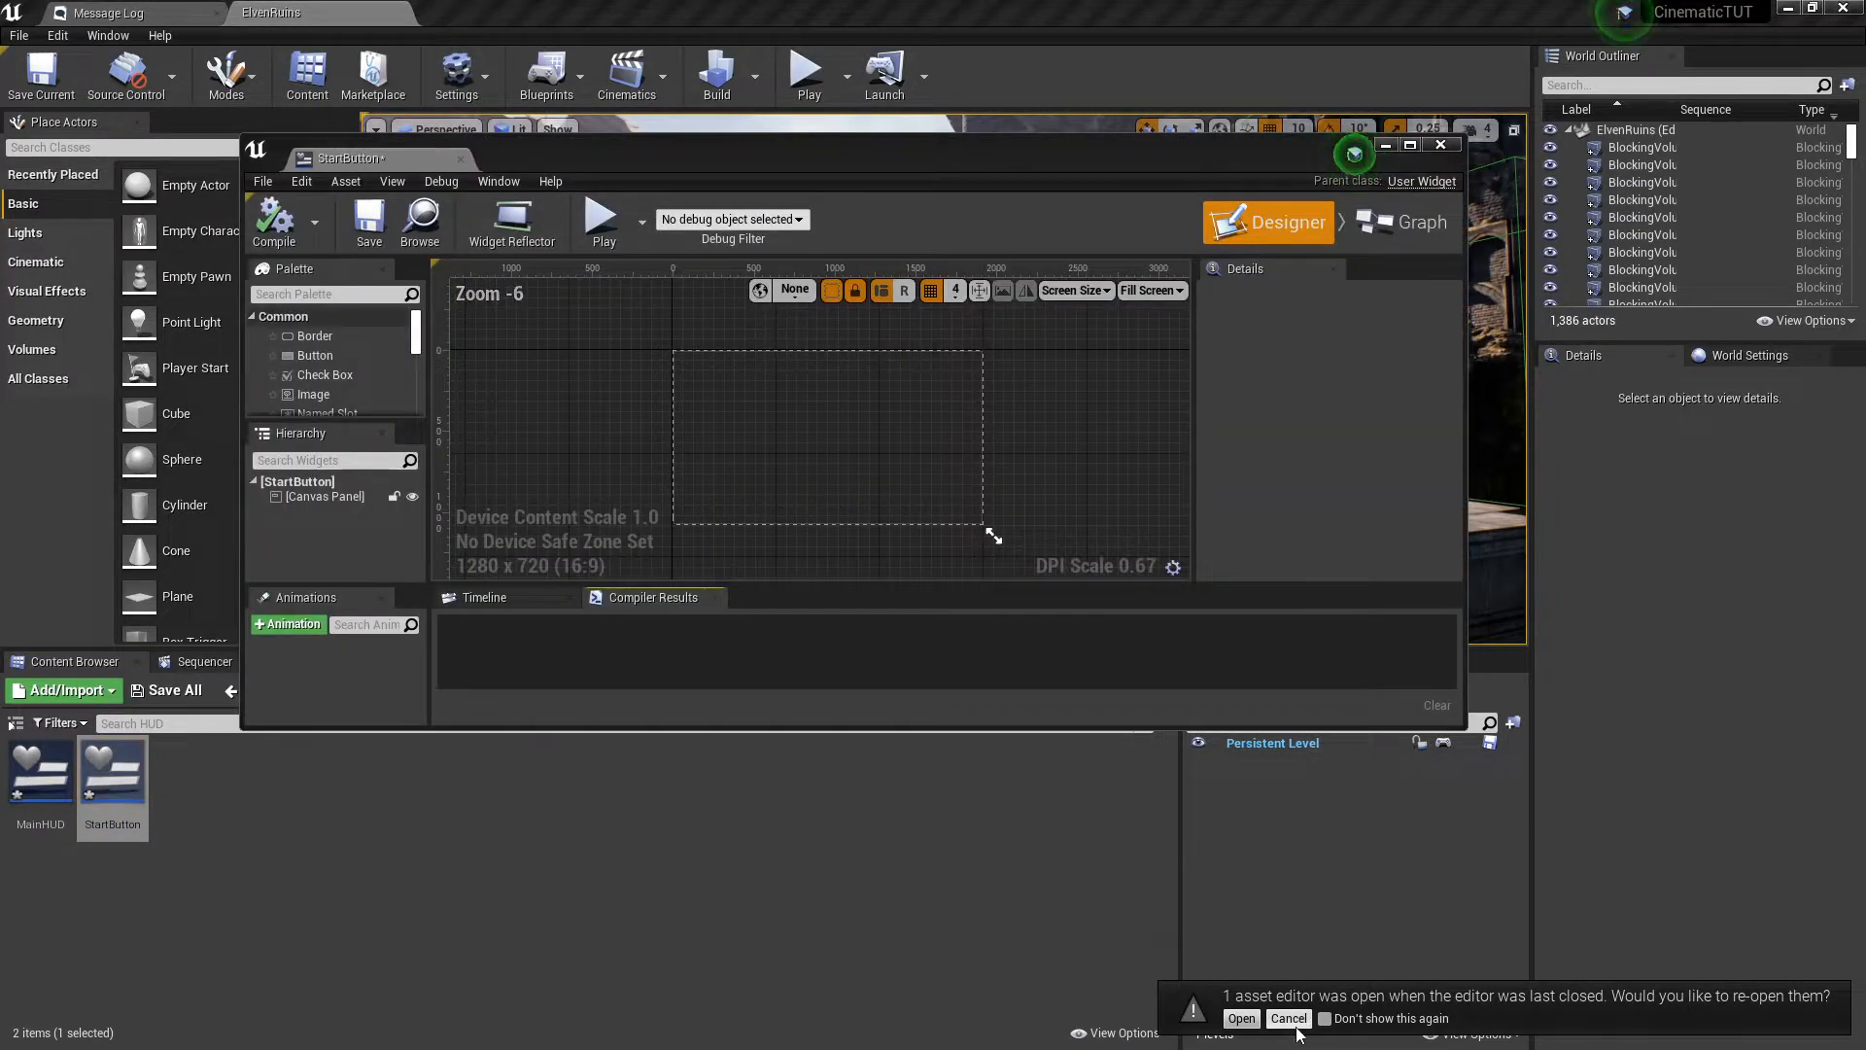
click(1292, 1021)
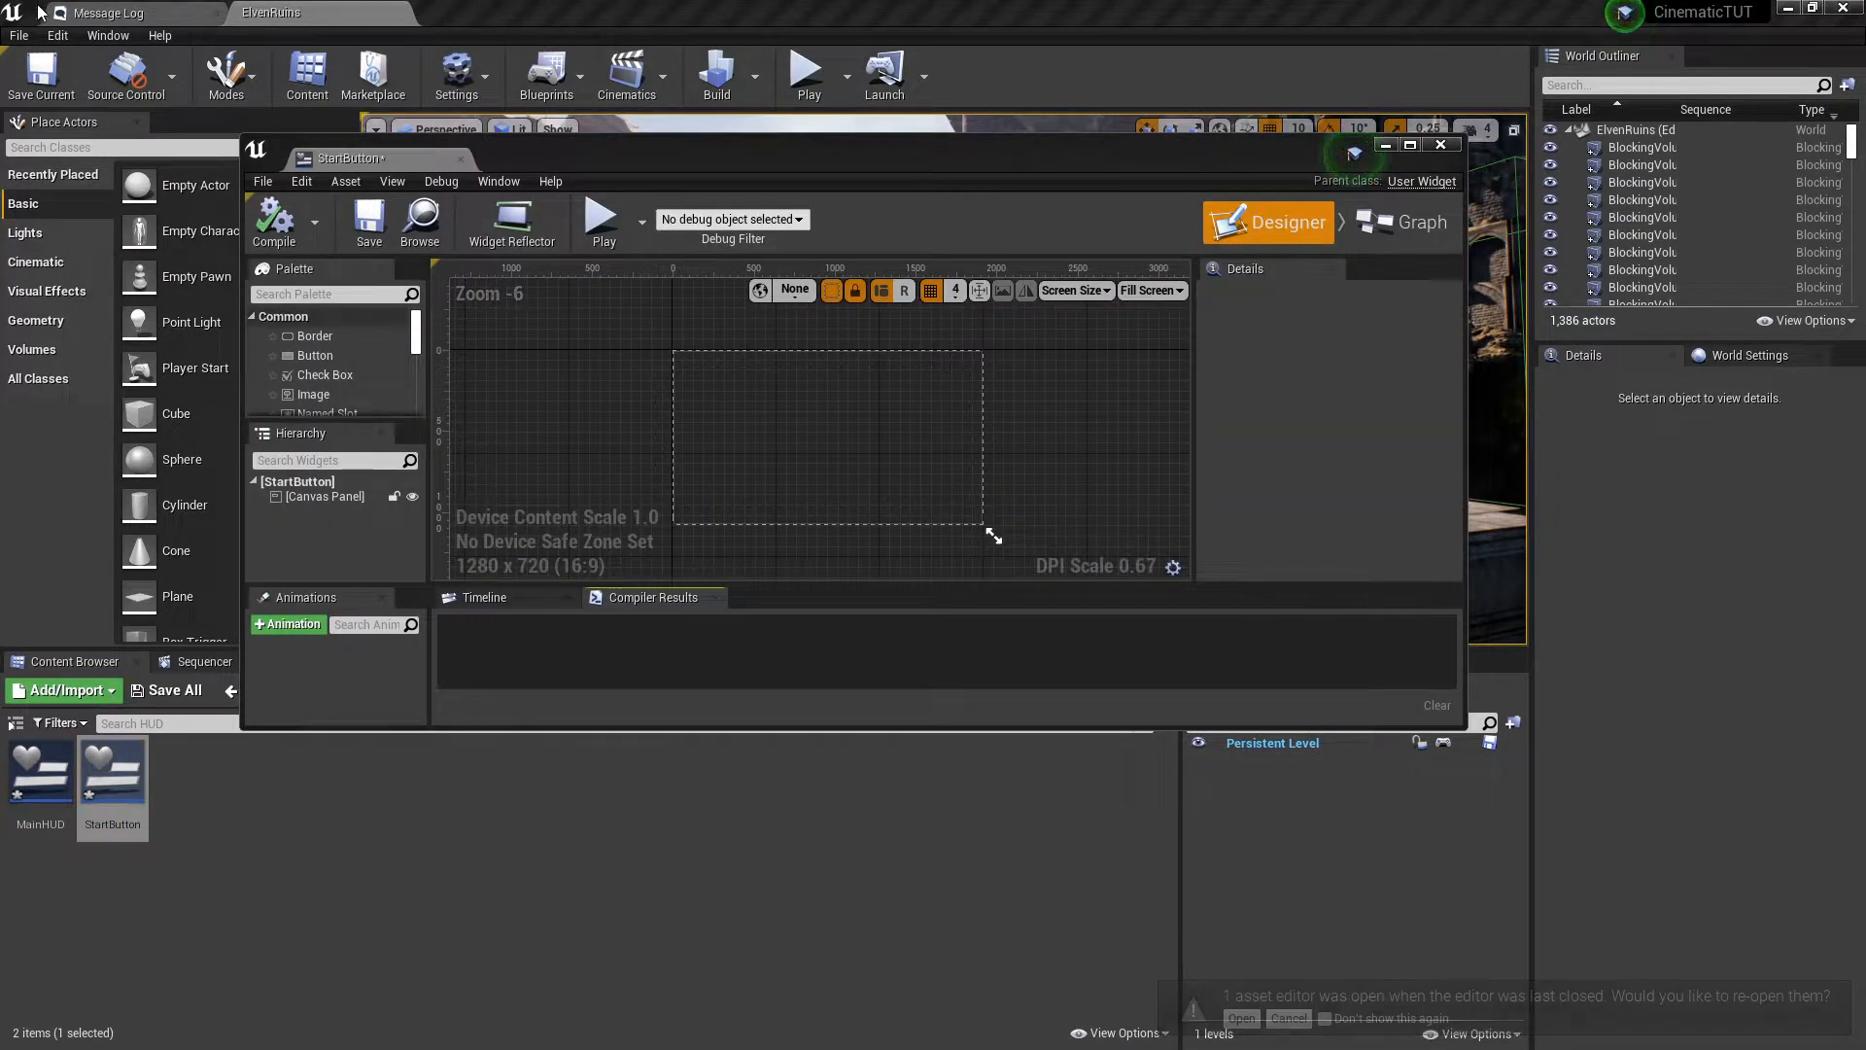
drag(356, 158, 447, 14)
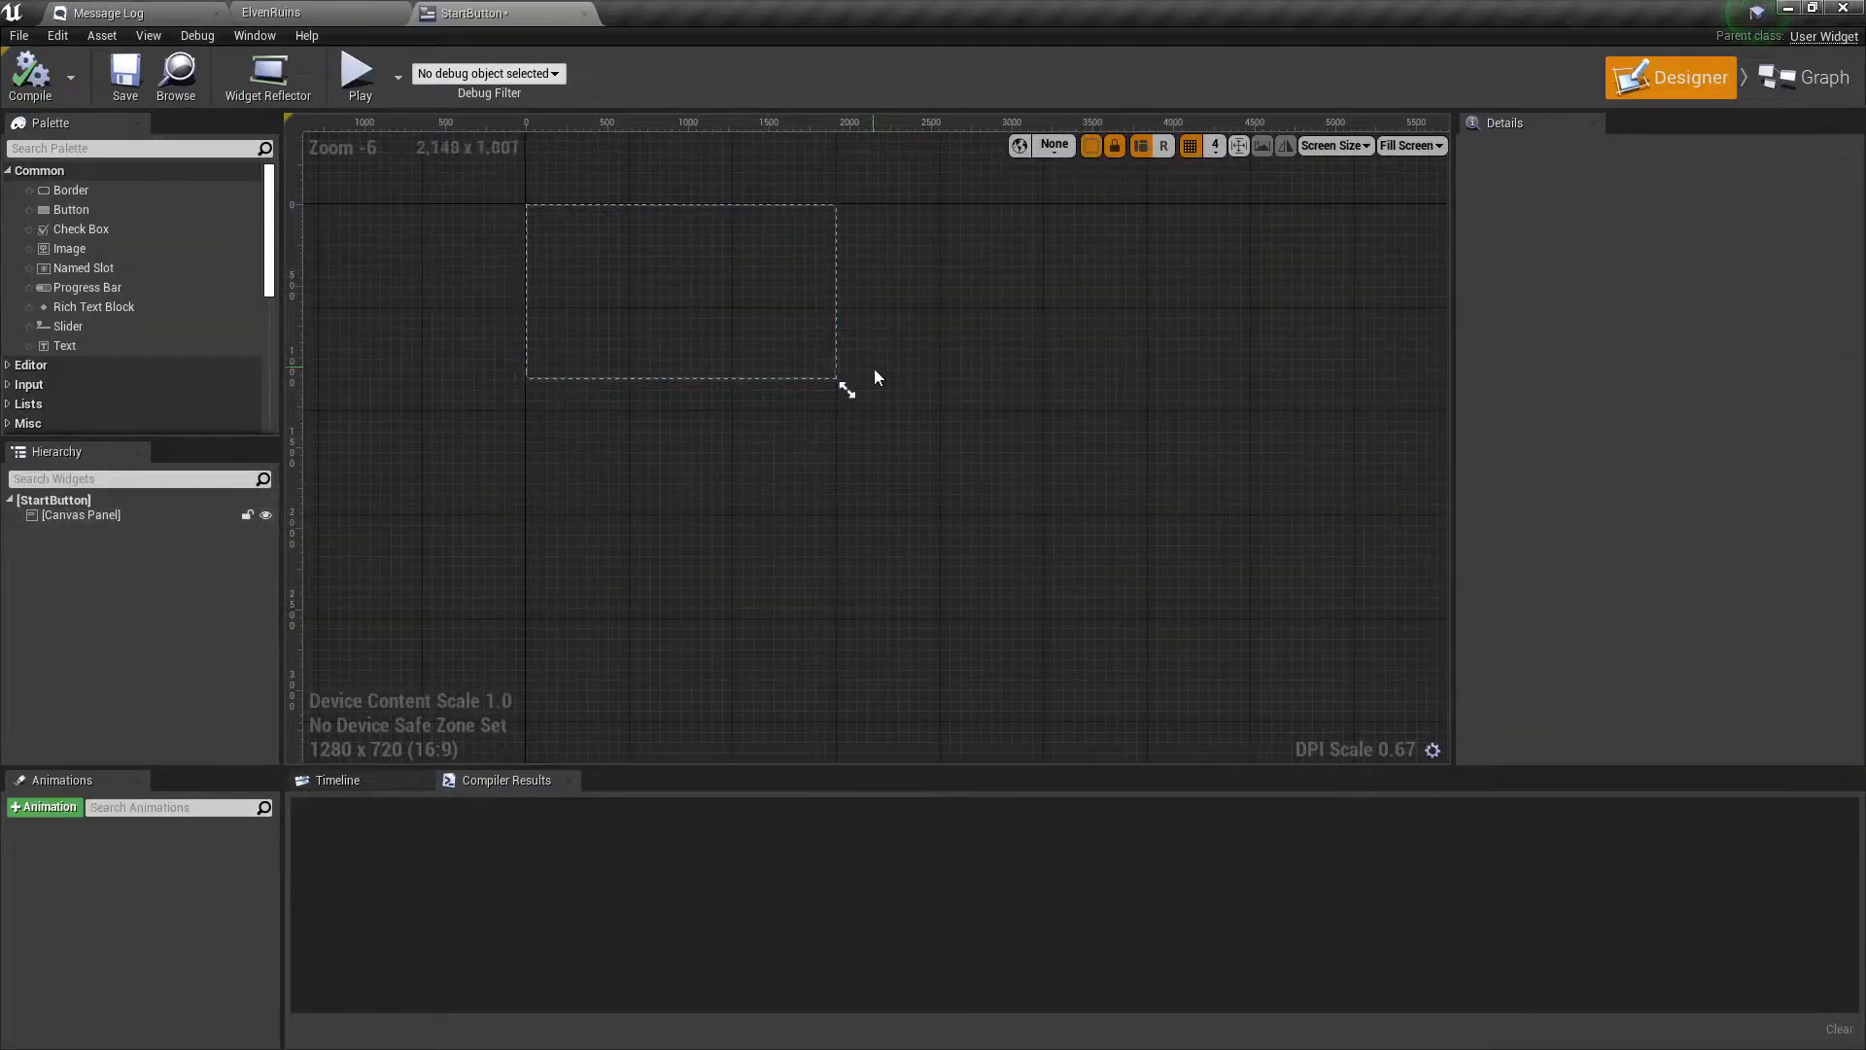
scroll(754, 291, up, 4)
scroll(891, 379, down, 4)
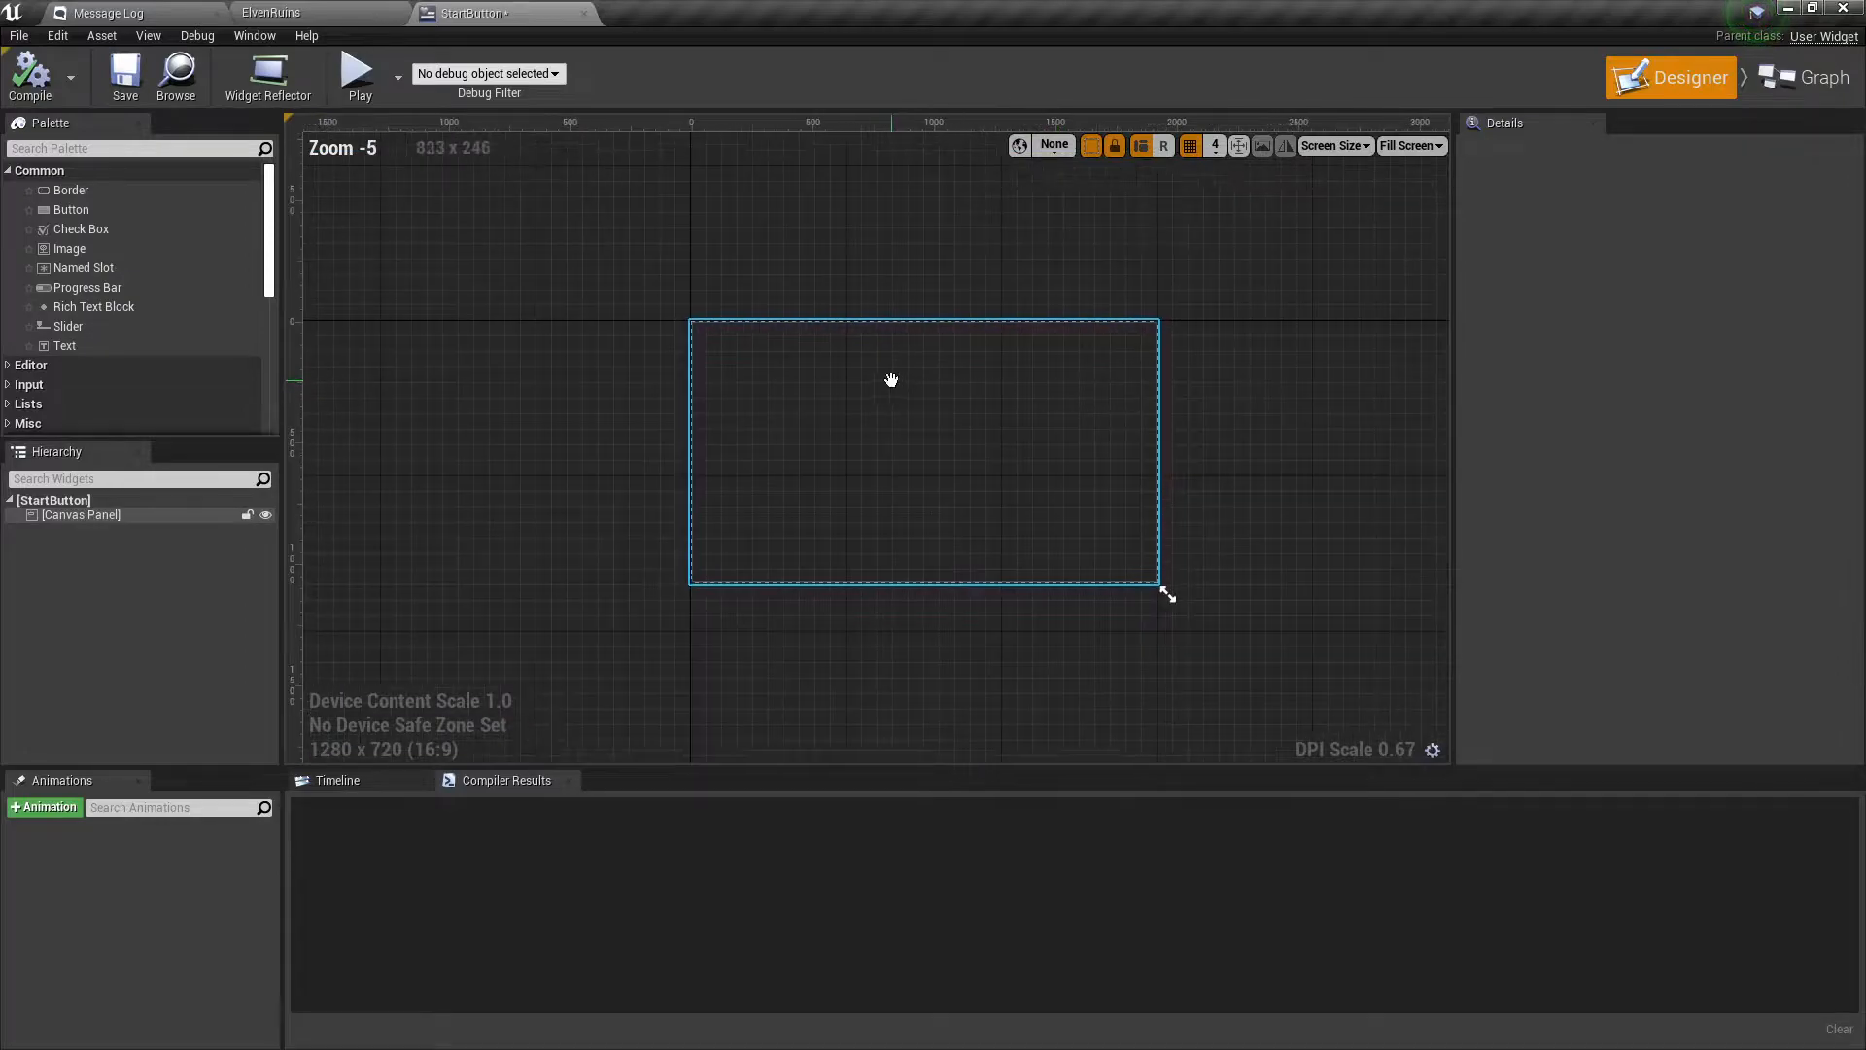
scroll(884, 383, up, 3)
right_drag(858, 346, 820, 318)
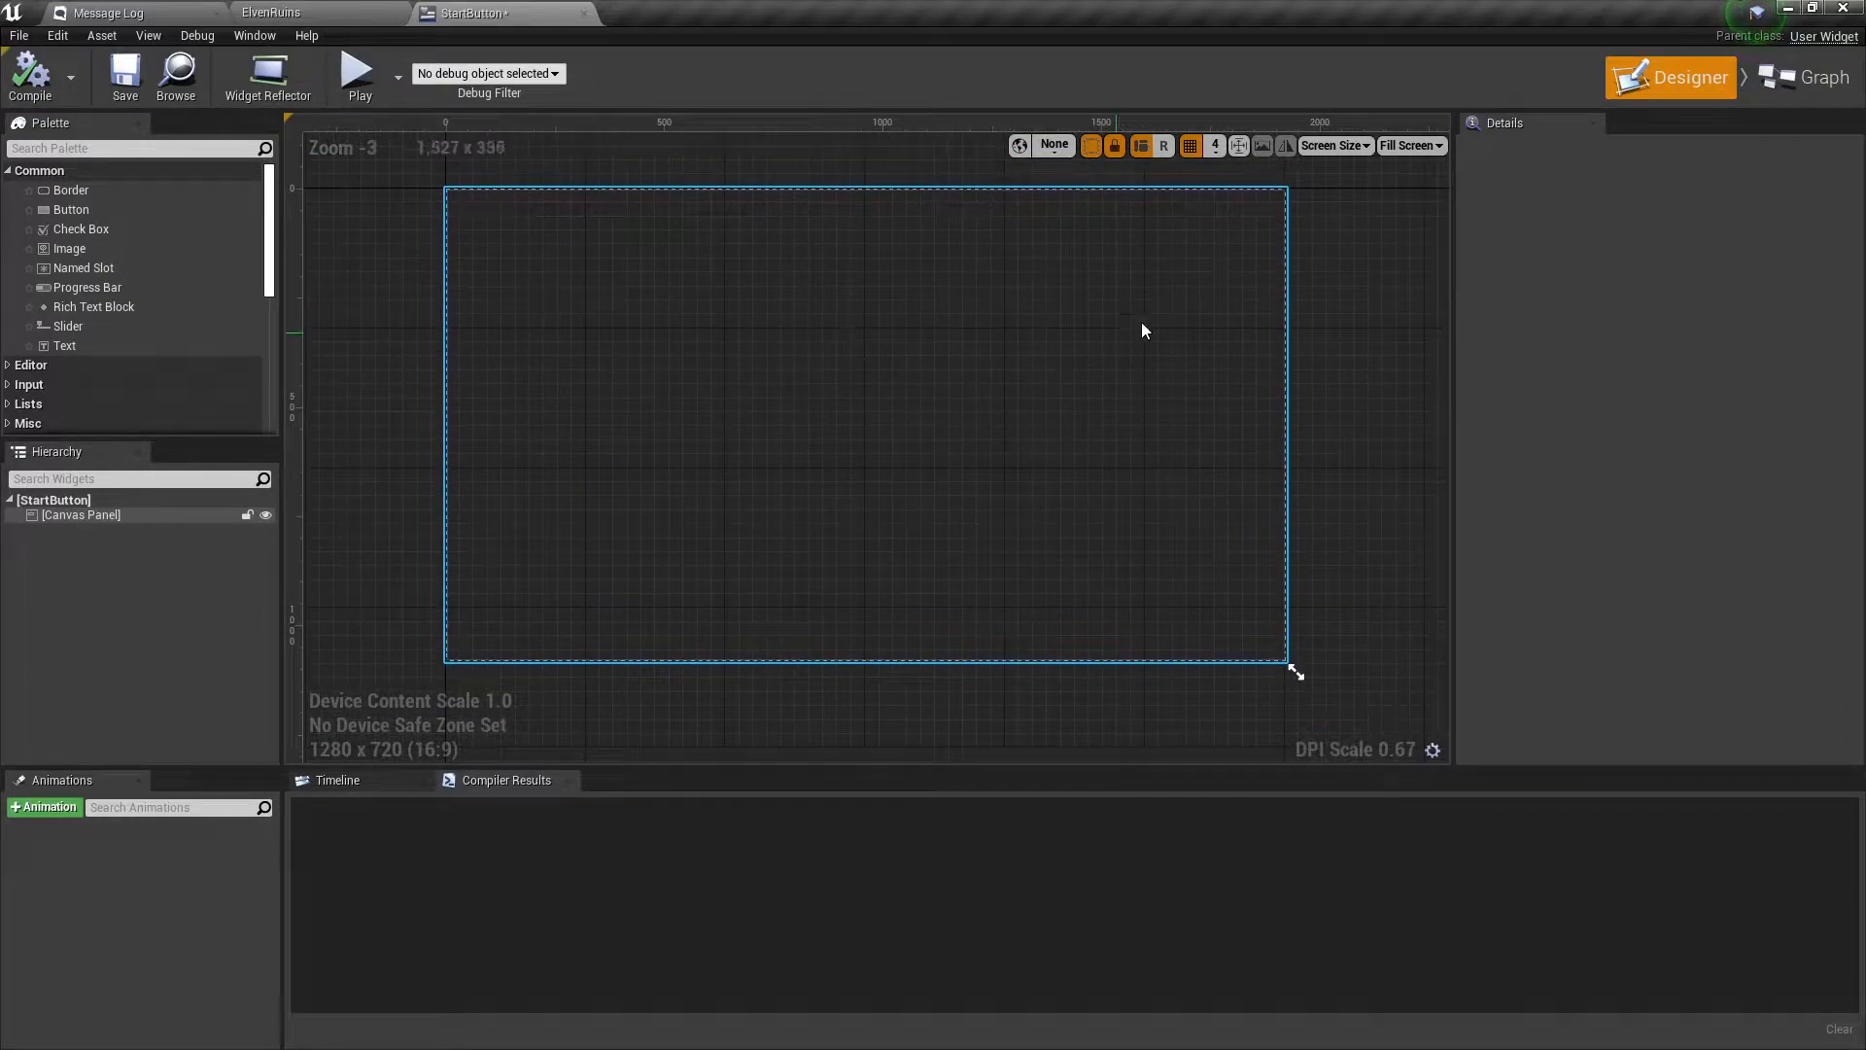
Change the StartButton designer's preview sizing from Fill Screen to Desired on Screen.
click(1410, 146)
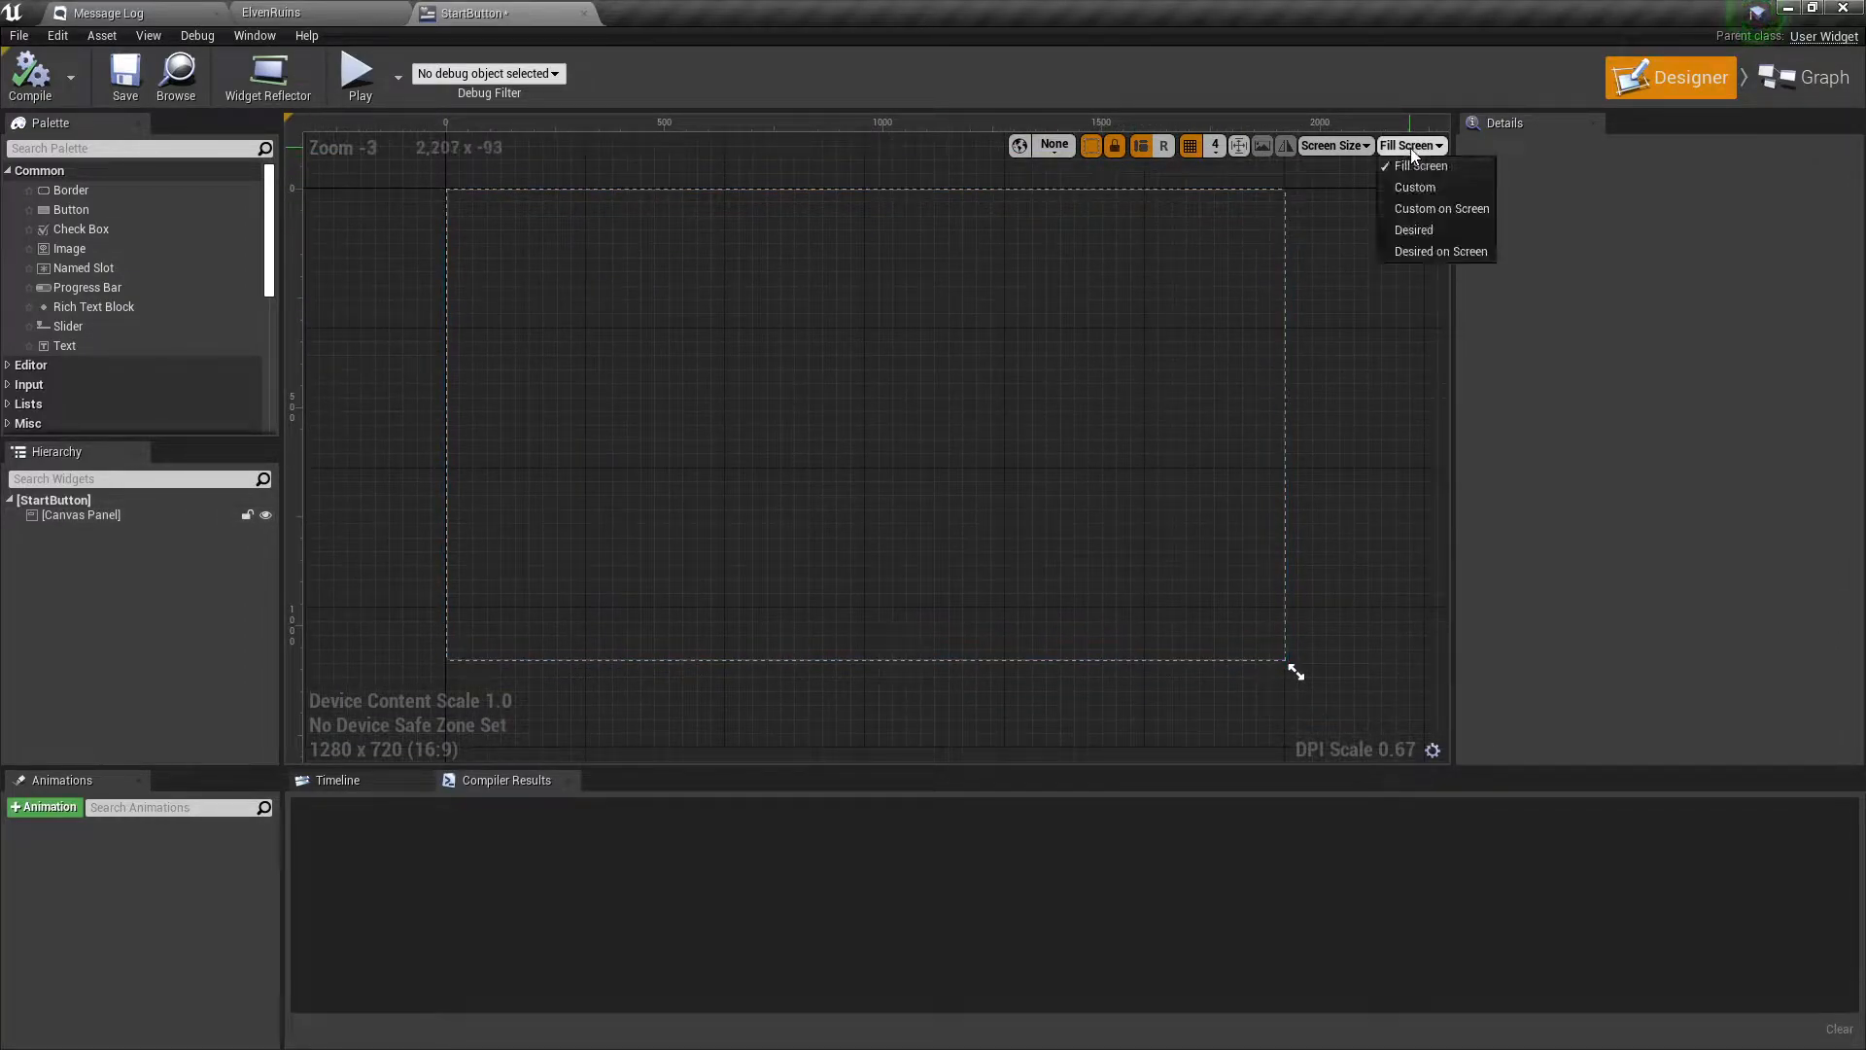
click(1434, 252)
mouse_move(700, 388)
right_down()
mouse_move(699, 429)
mouse_move(723, 389)
right_up()
right_drag(639, 592, 525, 612)
right_drag(916, 340, 955, 341)
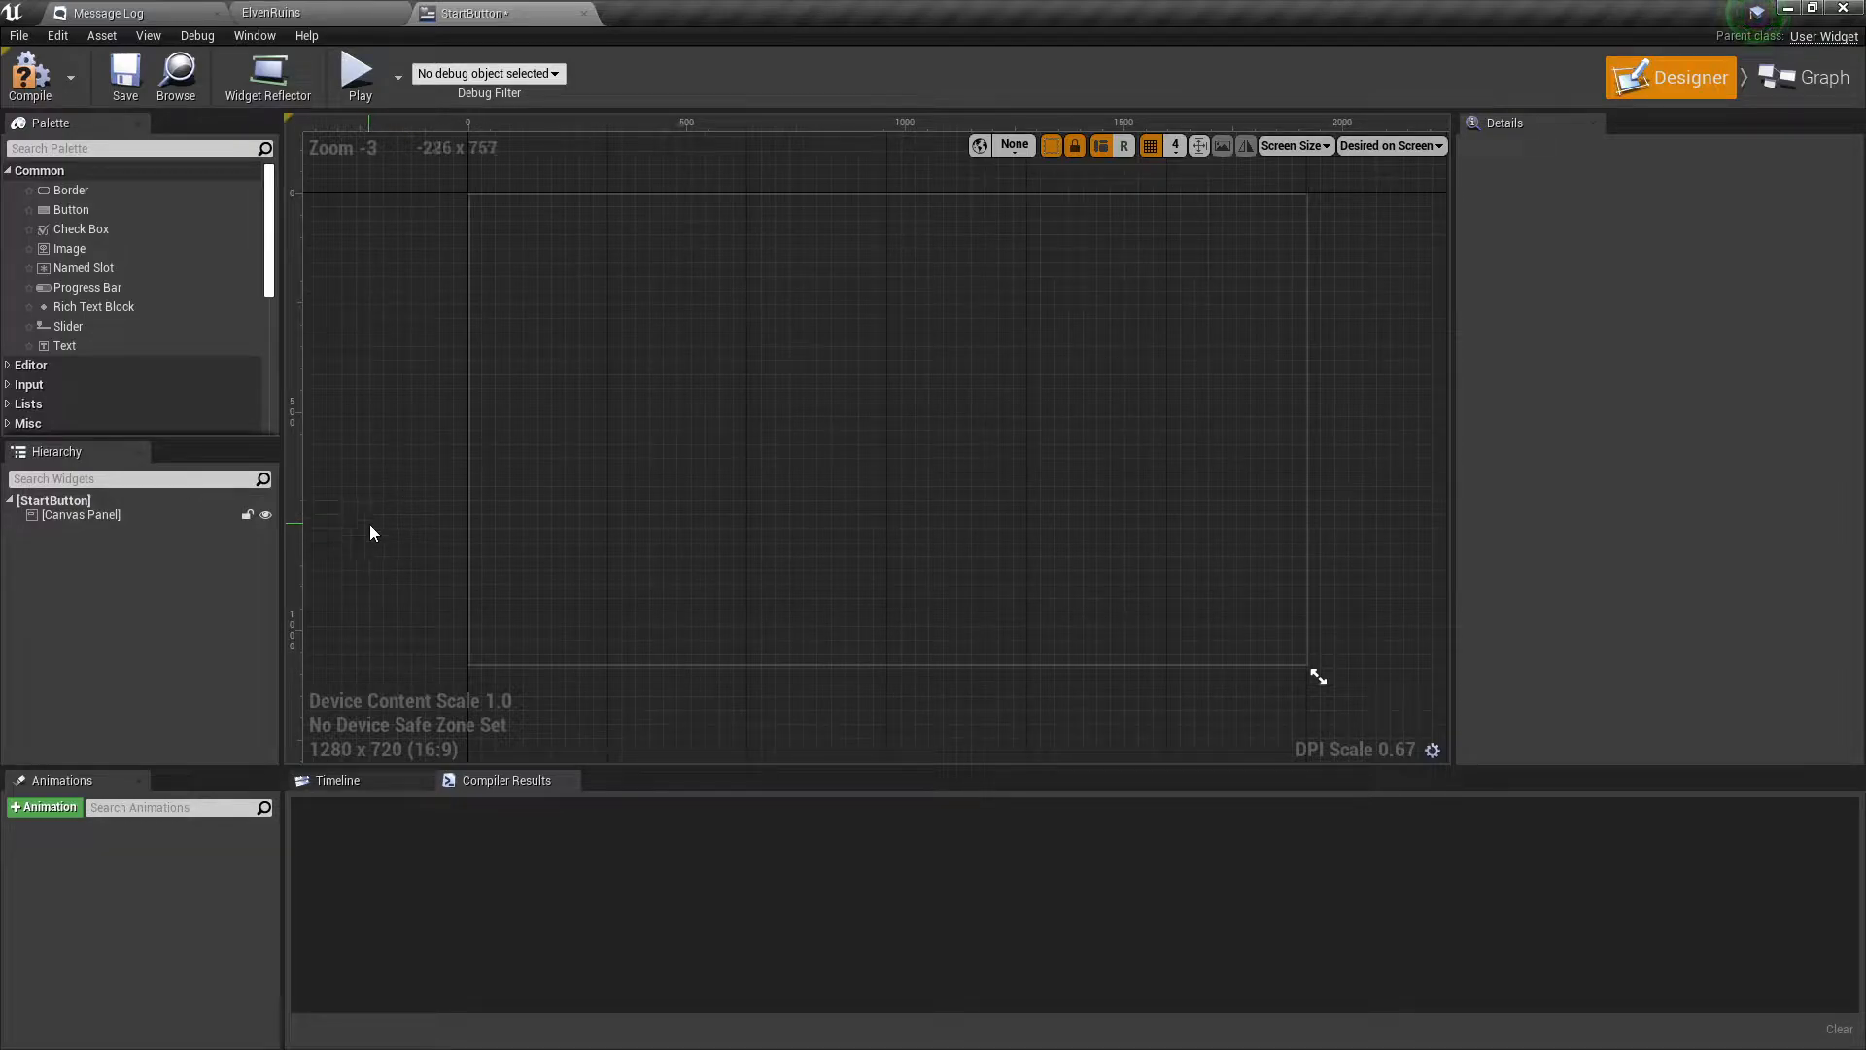
right_drag(524, 363, 519, 343)
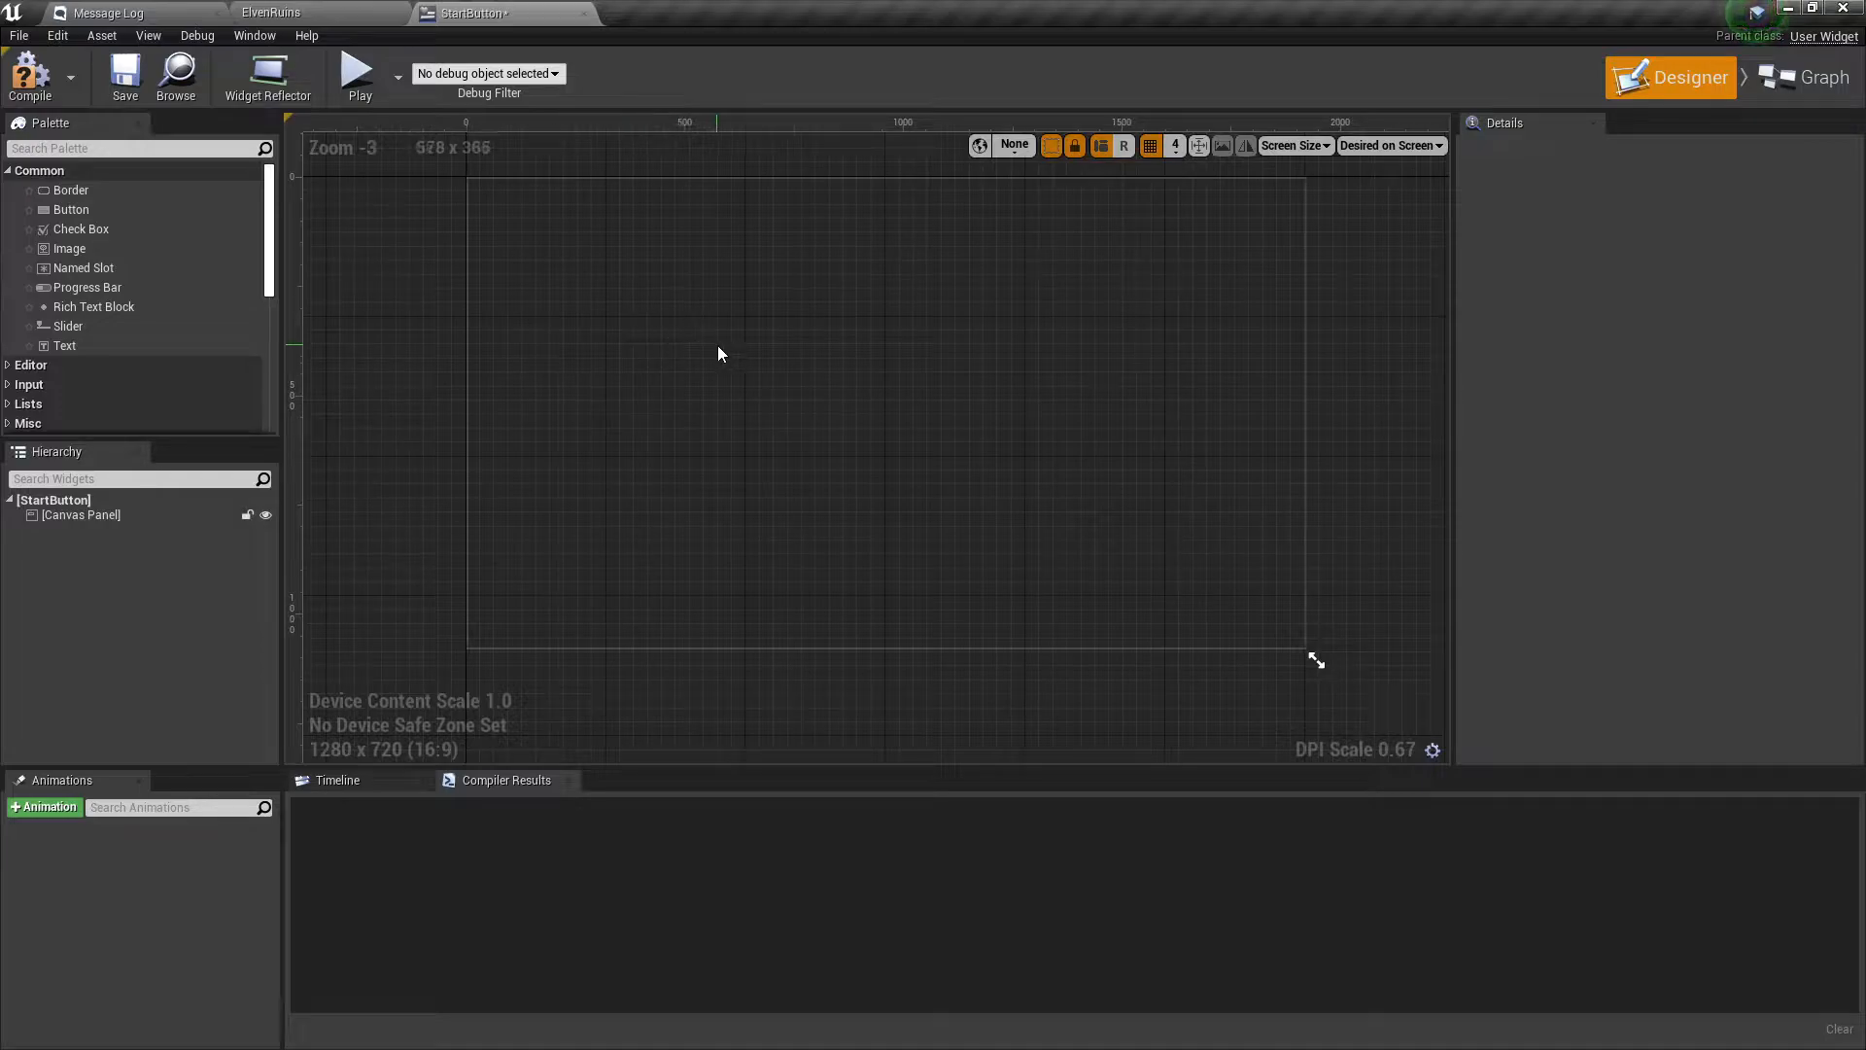
Add a Border as a child of StartButton's Canvas Panel, keeping the preview sizing at Desired on Screen.
click(89, 191)
drag(90, 191, 109, 513)
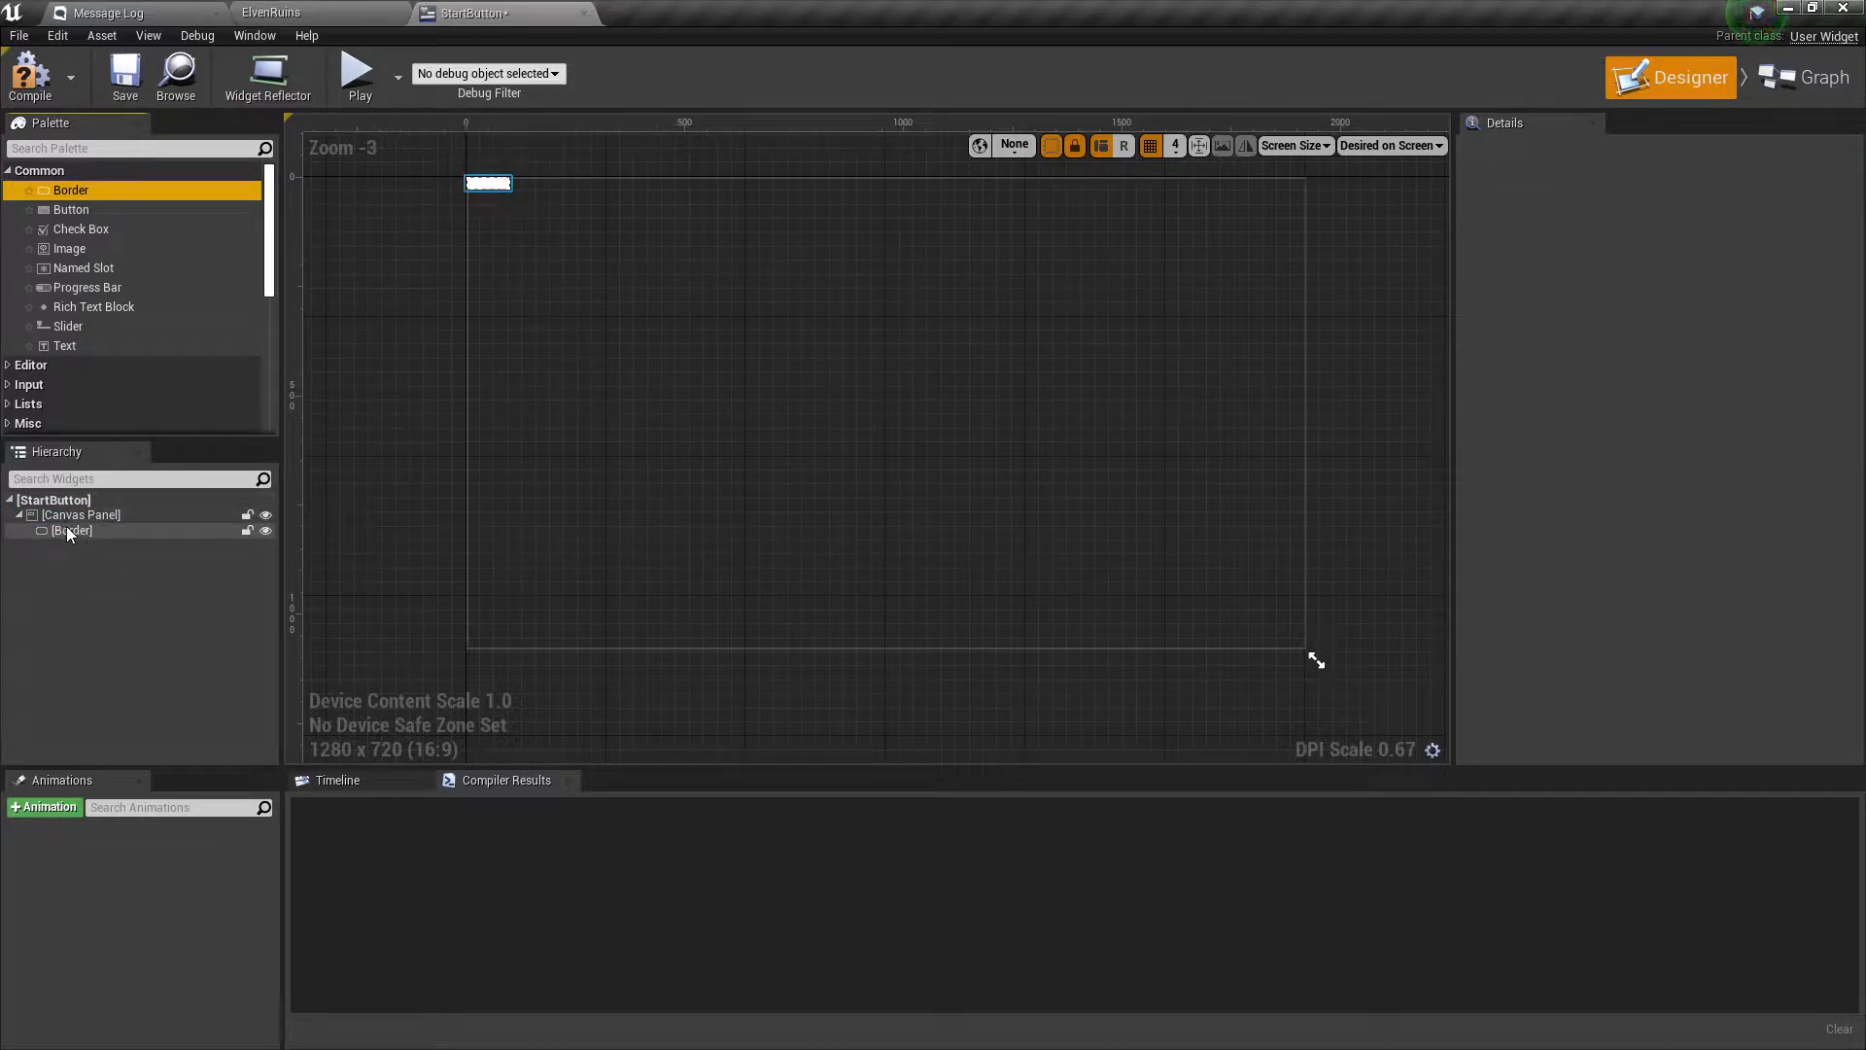
click(1389, 145)
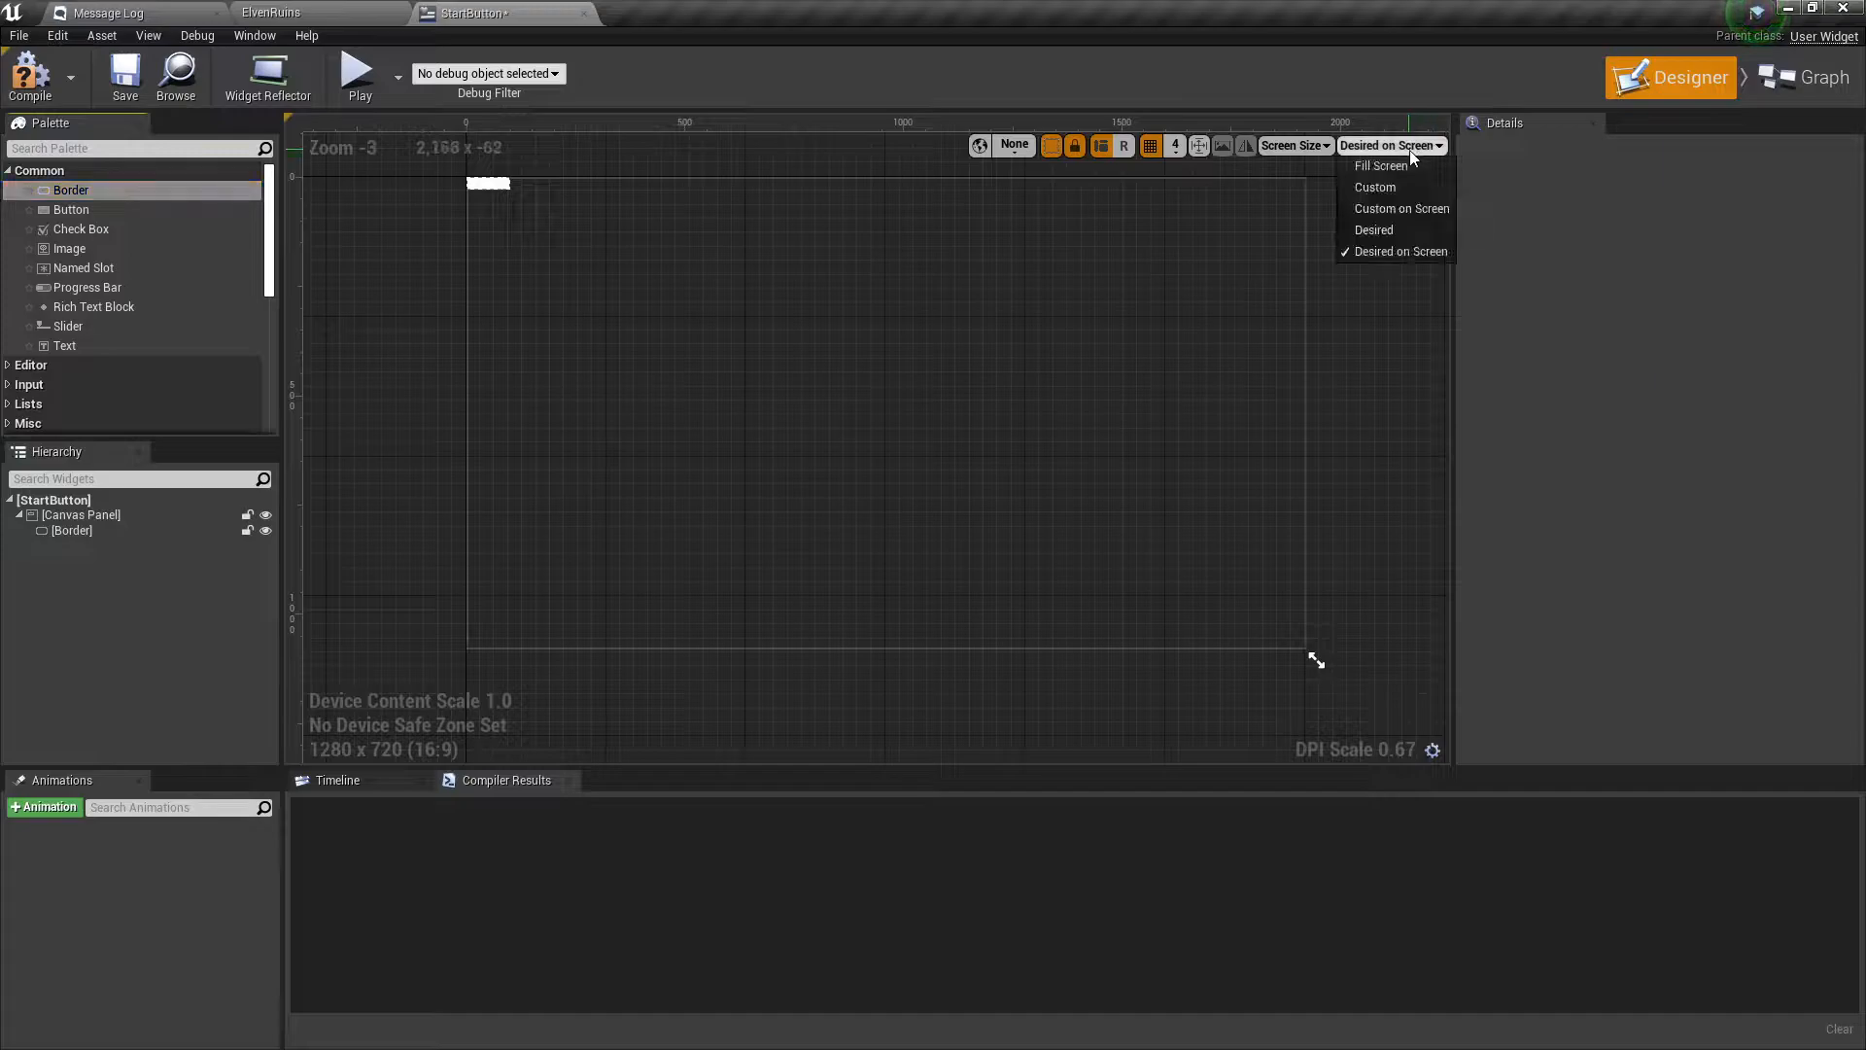
click(1391, 253)
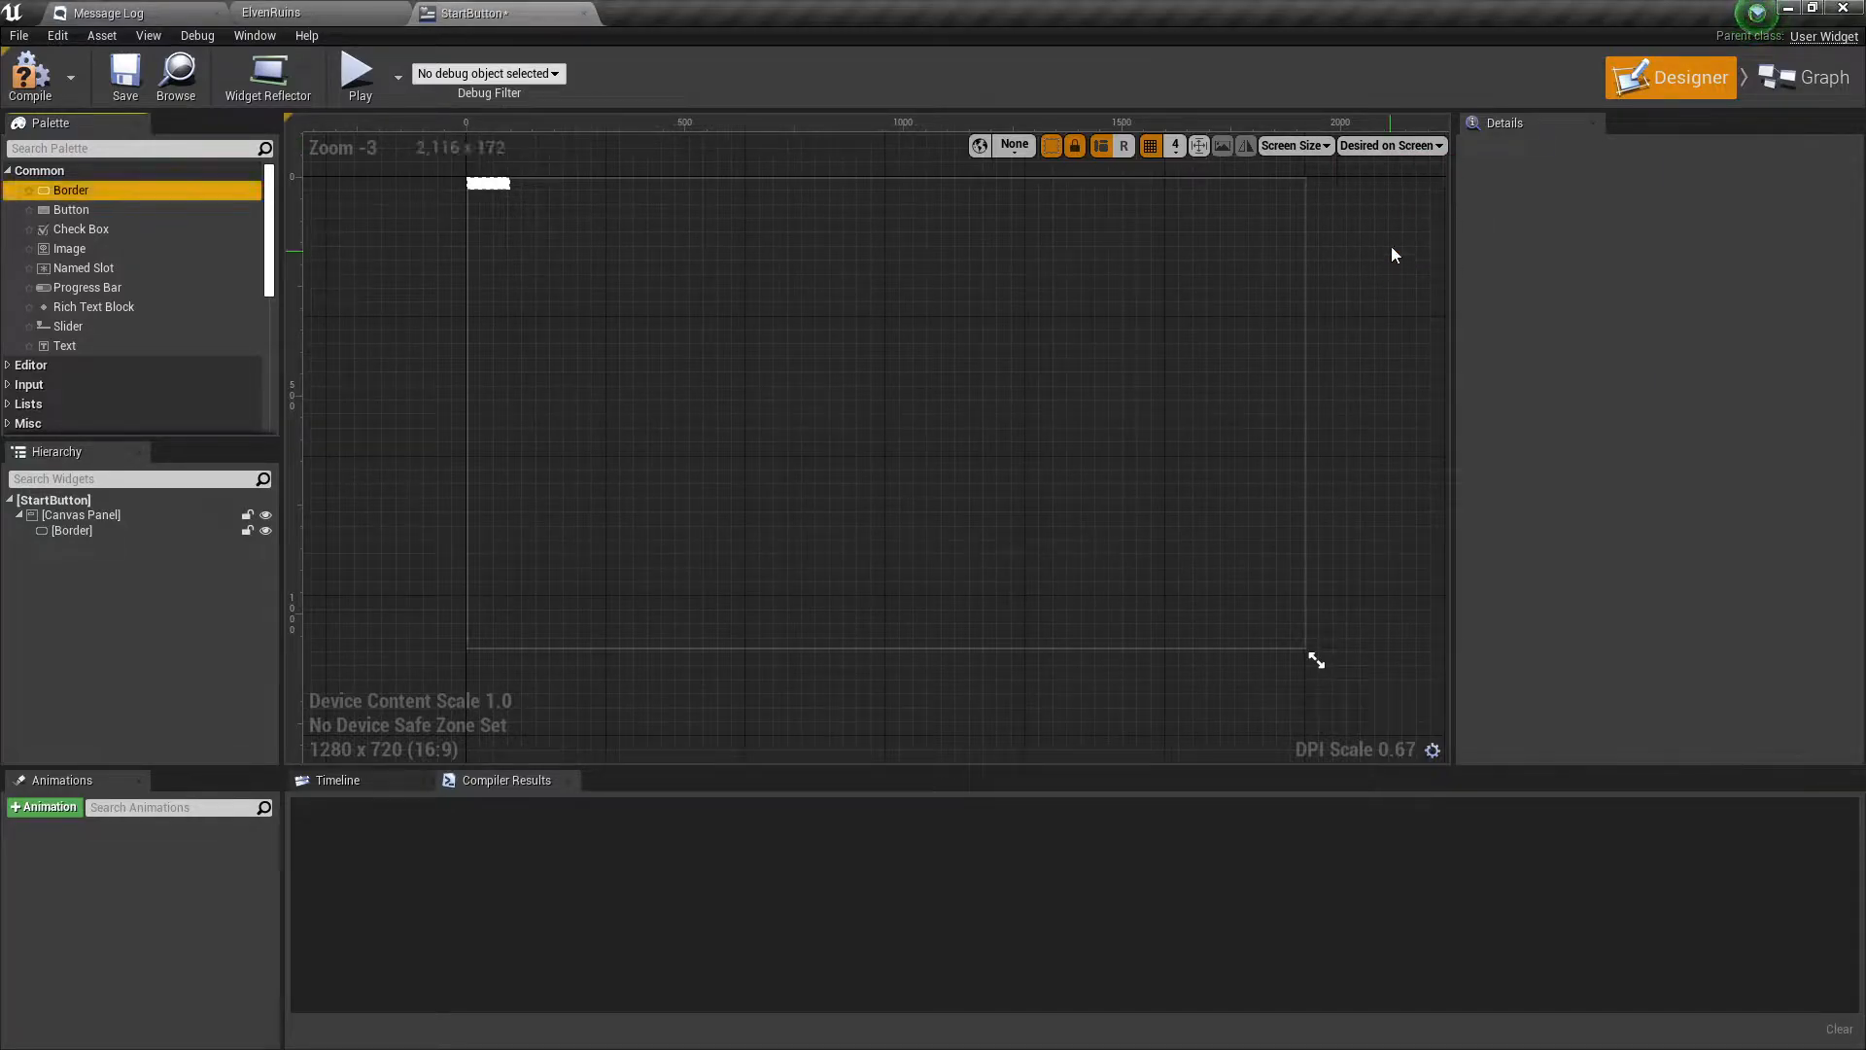
Get a close view of the small Border at the canvas origin to examine its extent.
click(1391, 146)
click(925, 342)
scroll(706, 305, up, 2)
click(706, 305)
right_drag(706, 305, 969, 541)
scroll(869, 447, up, 3)
right_drag(705, 470, 737, 518)
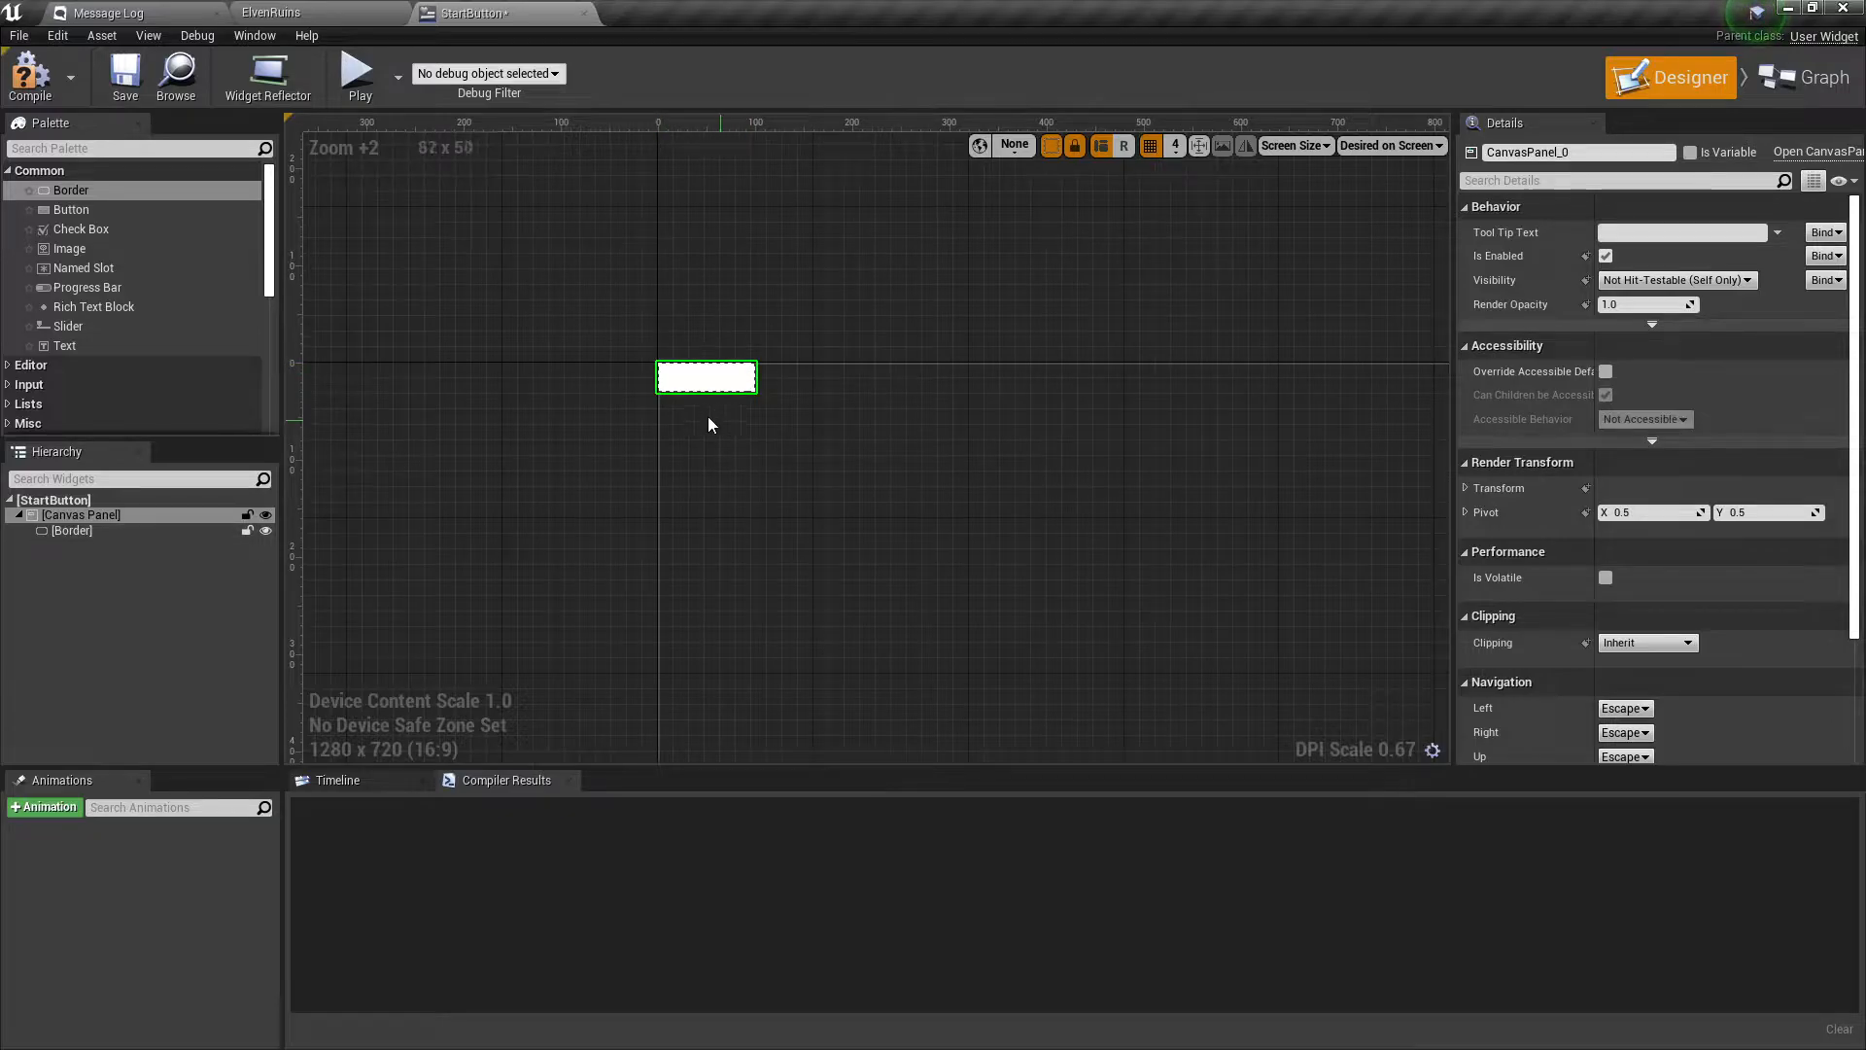
scroll(761, 410, up, 2)
right_drag(748, 462, 762, 479)
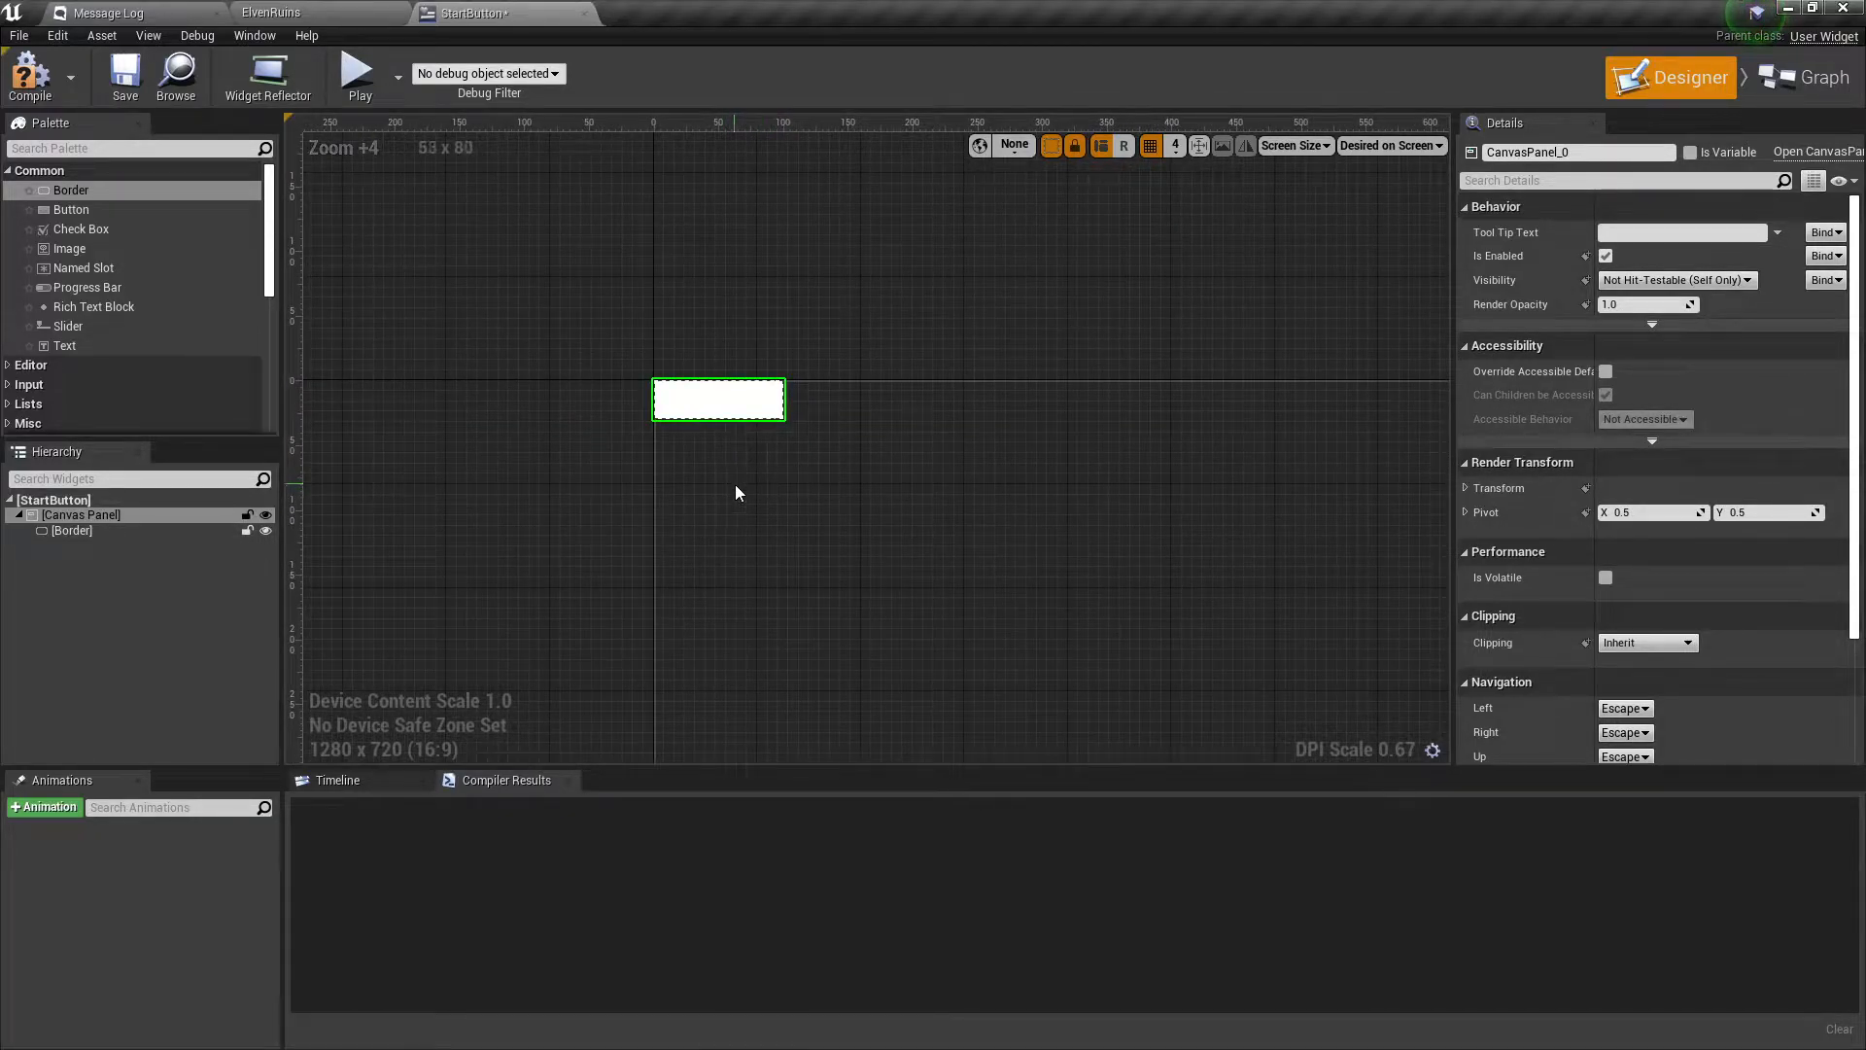
Try nesting Text, Slider and Rich Text Block widgets inside the Border, and delete the added widgets.
click(74, 534)
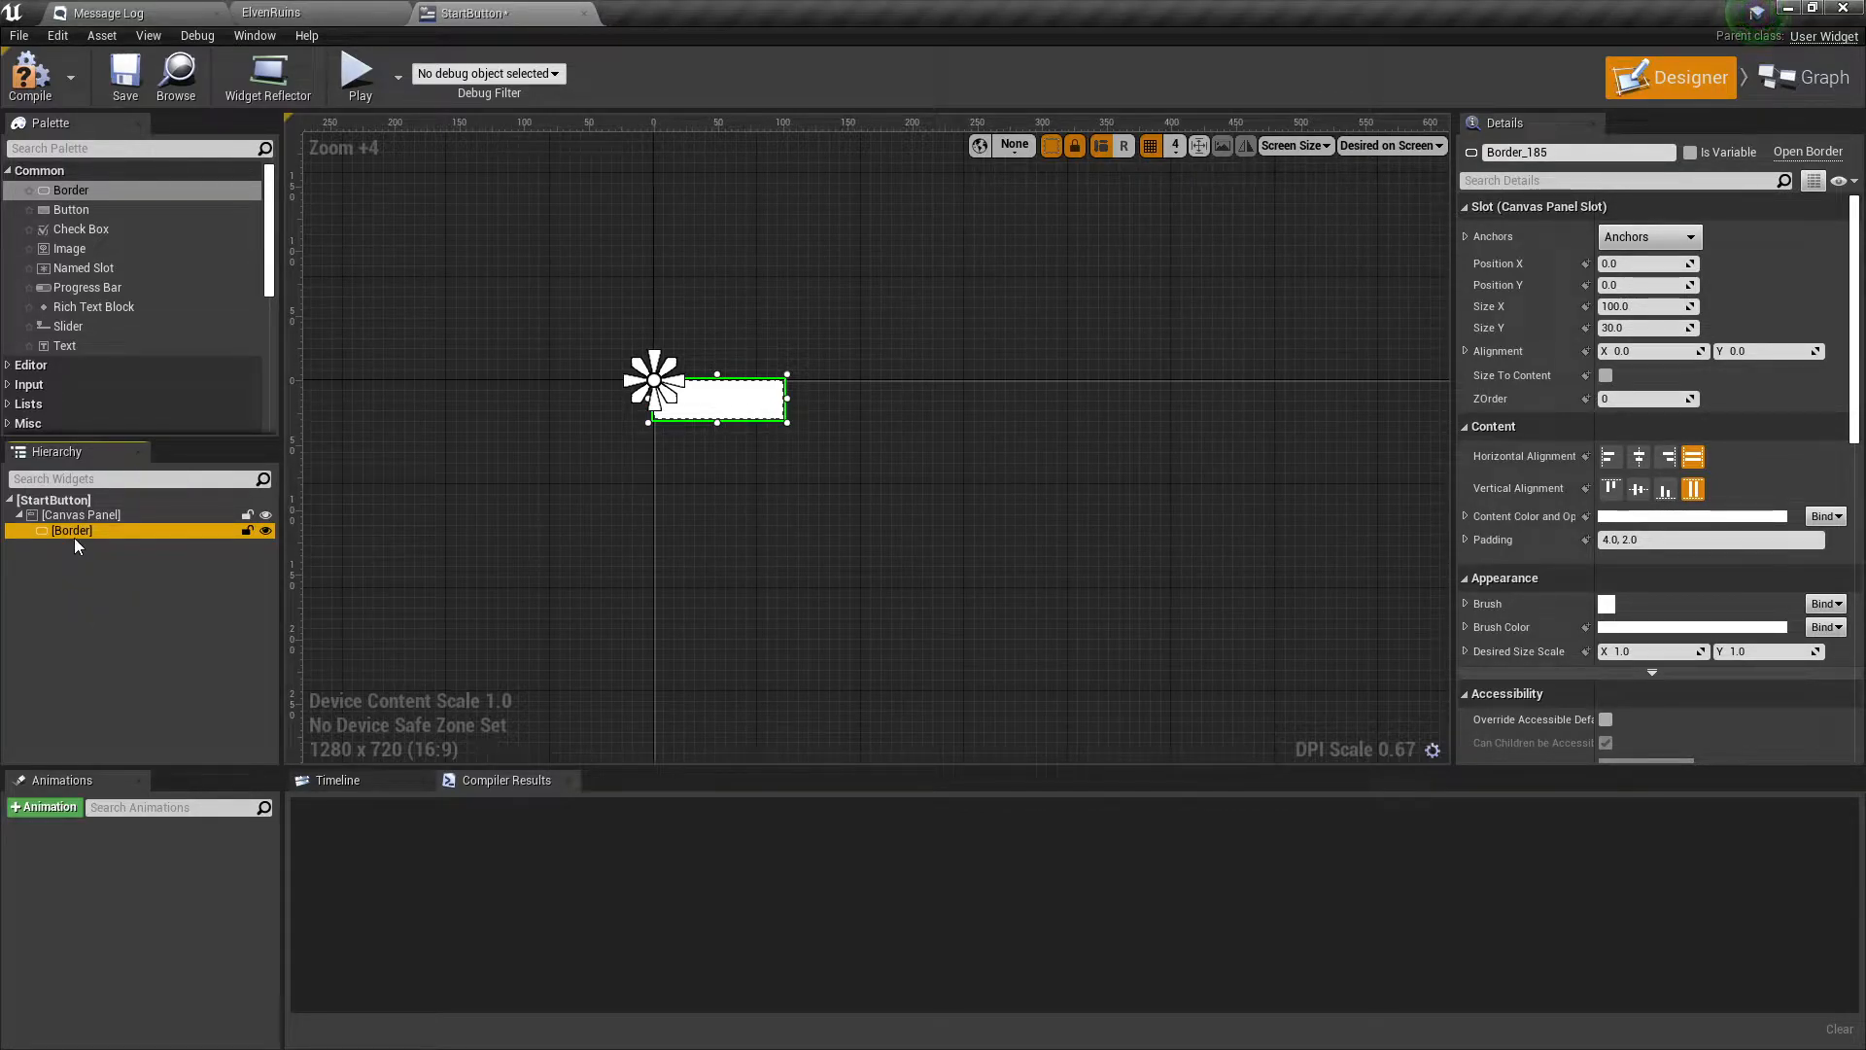
drag(109, 348, 74, 522)
drag(41, 328, 73, 527)
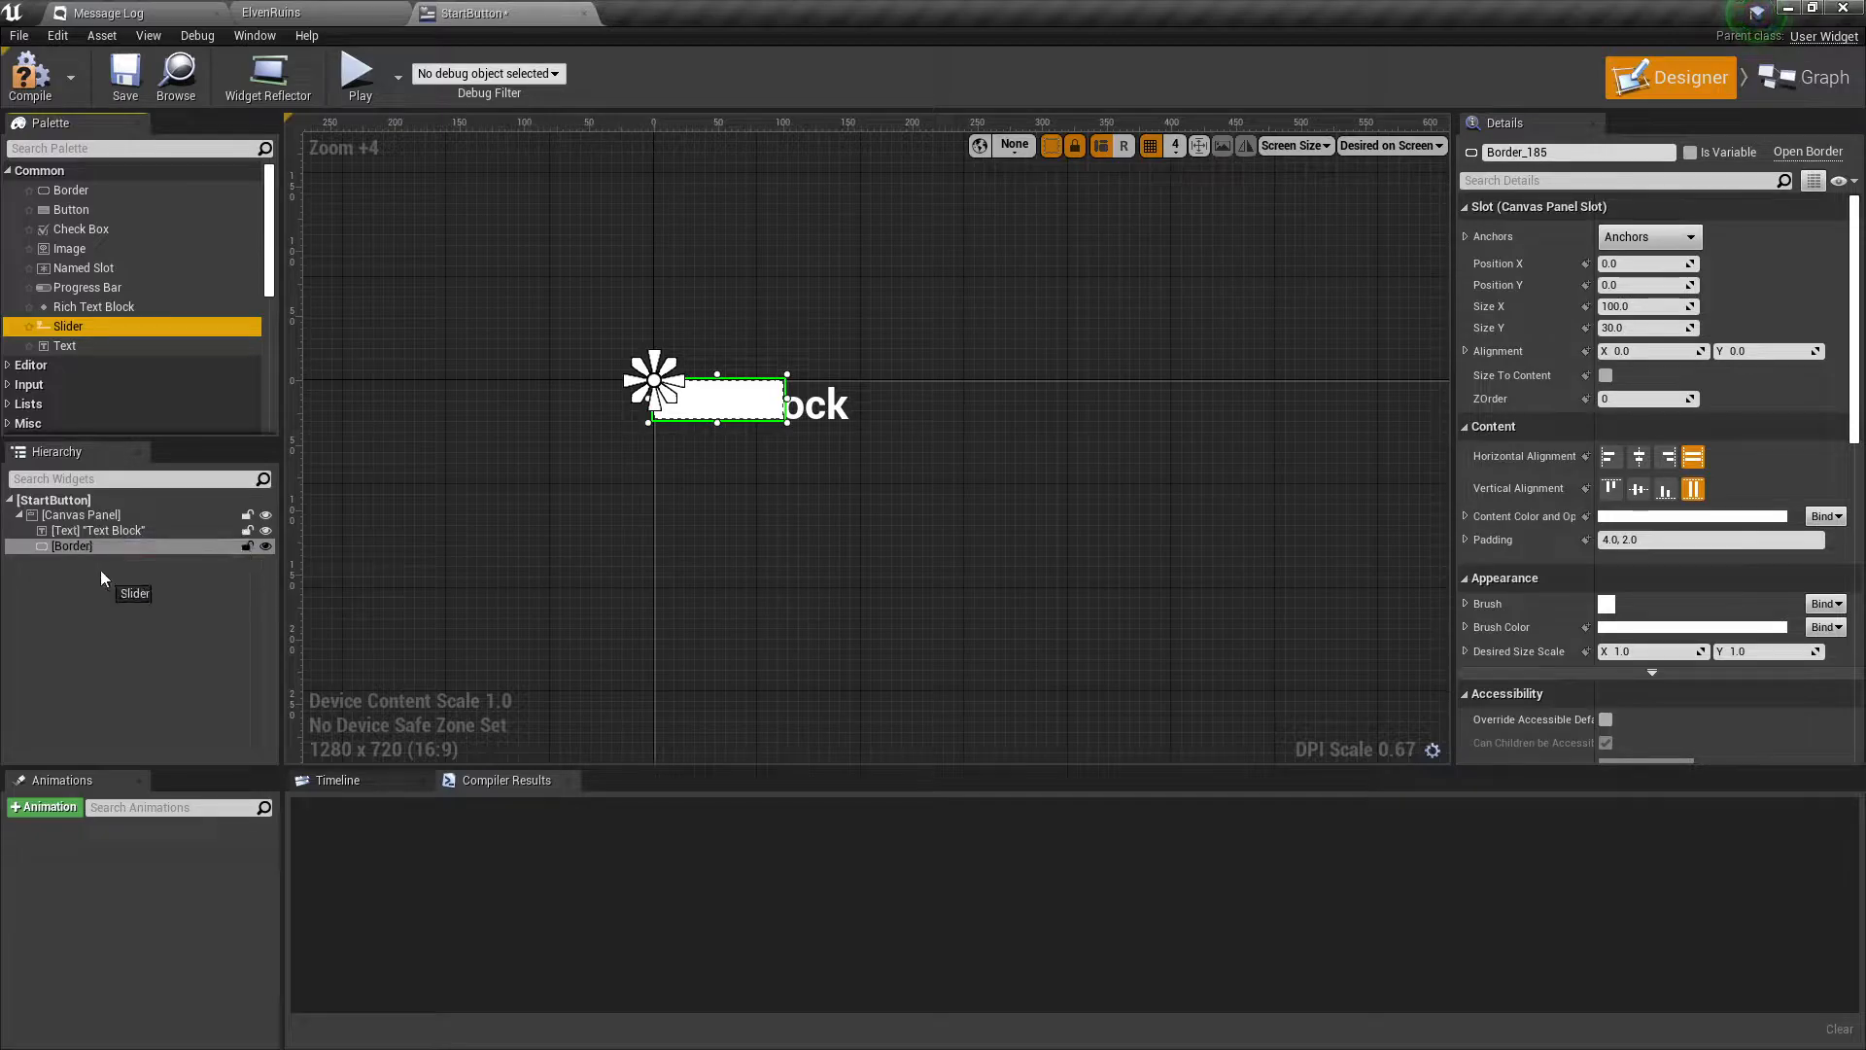
click(61, 544)
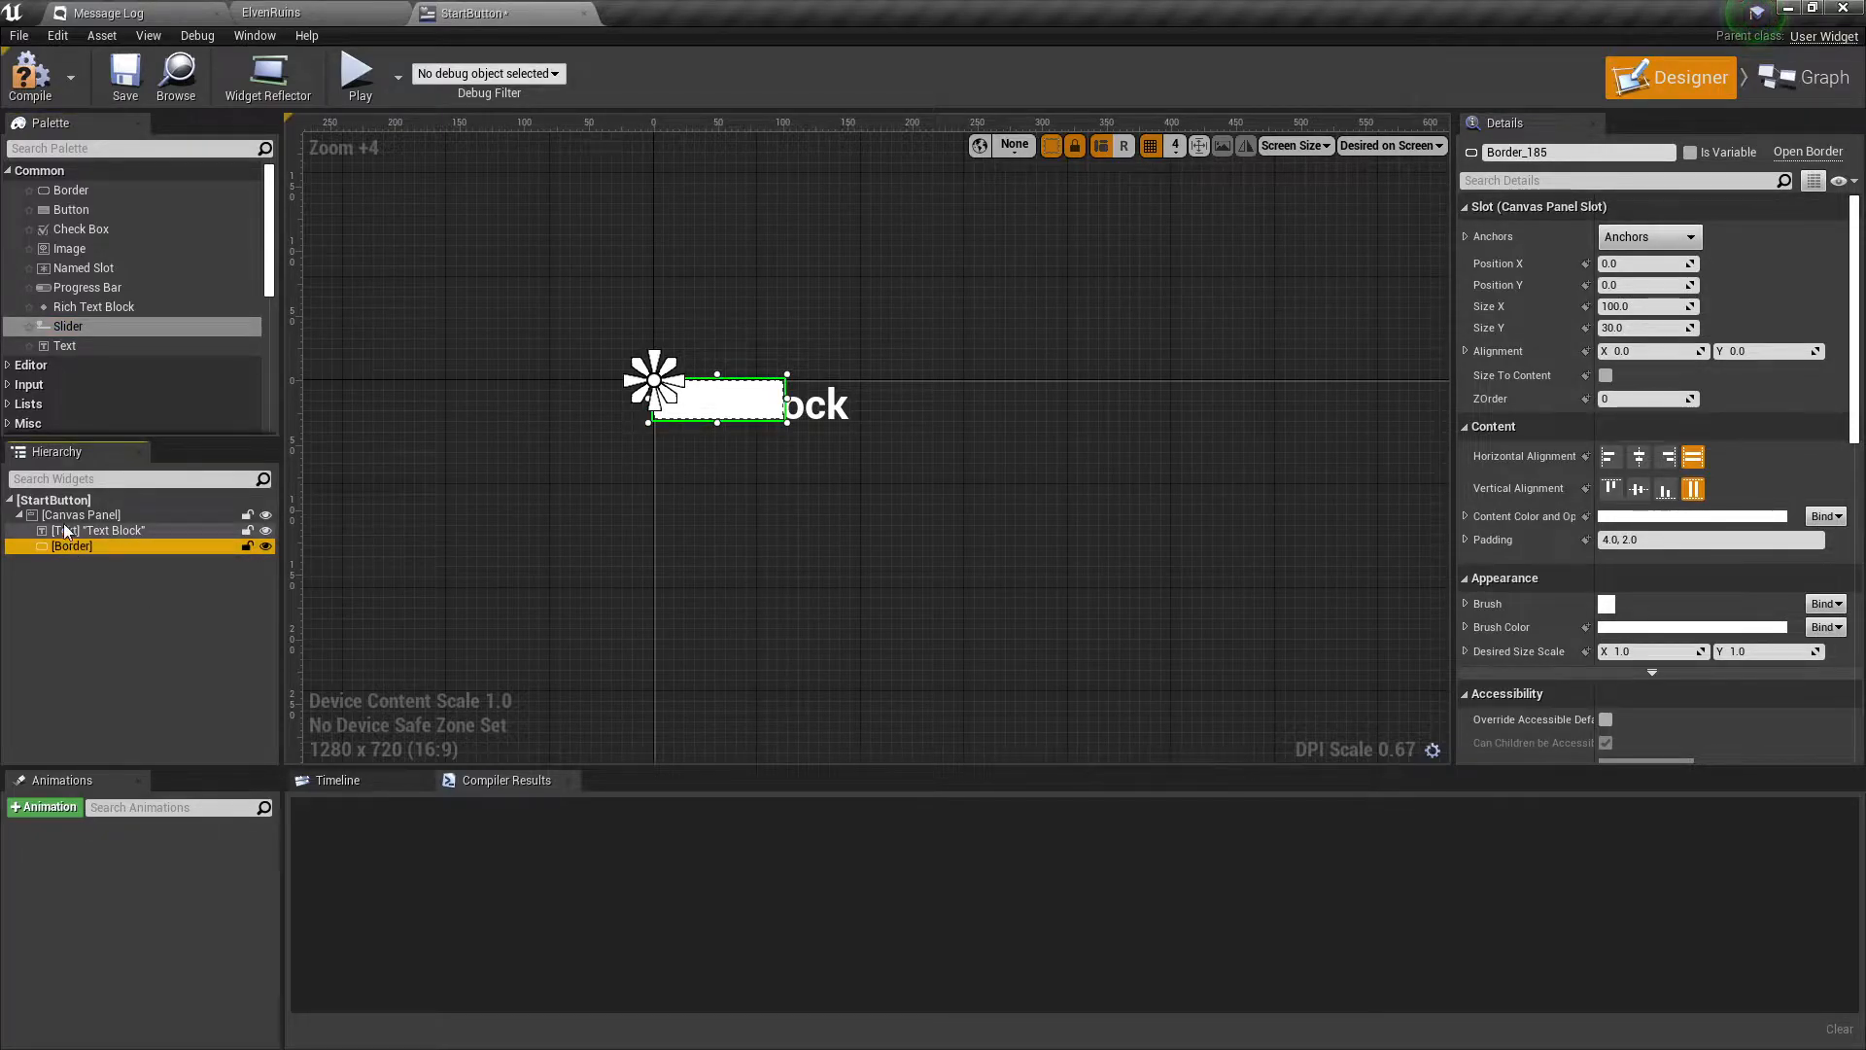
mouse_move(72, 532)
mouse_down()
mouse_move(102, 544)
mouse_move(78, 547)
mouse_up()
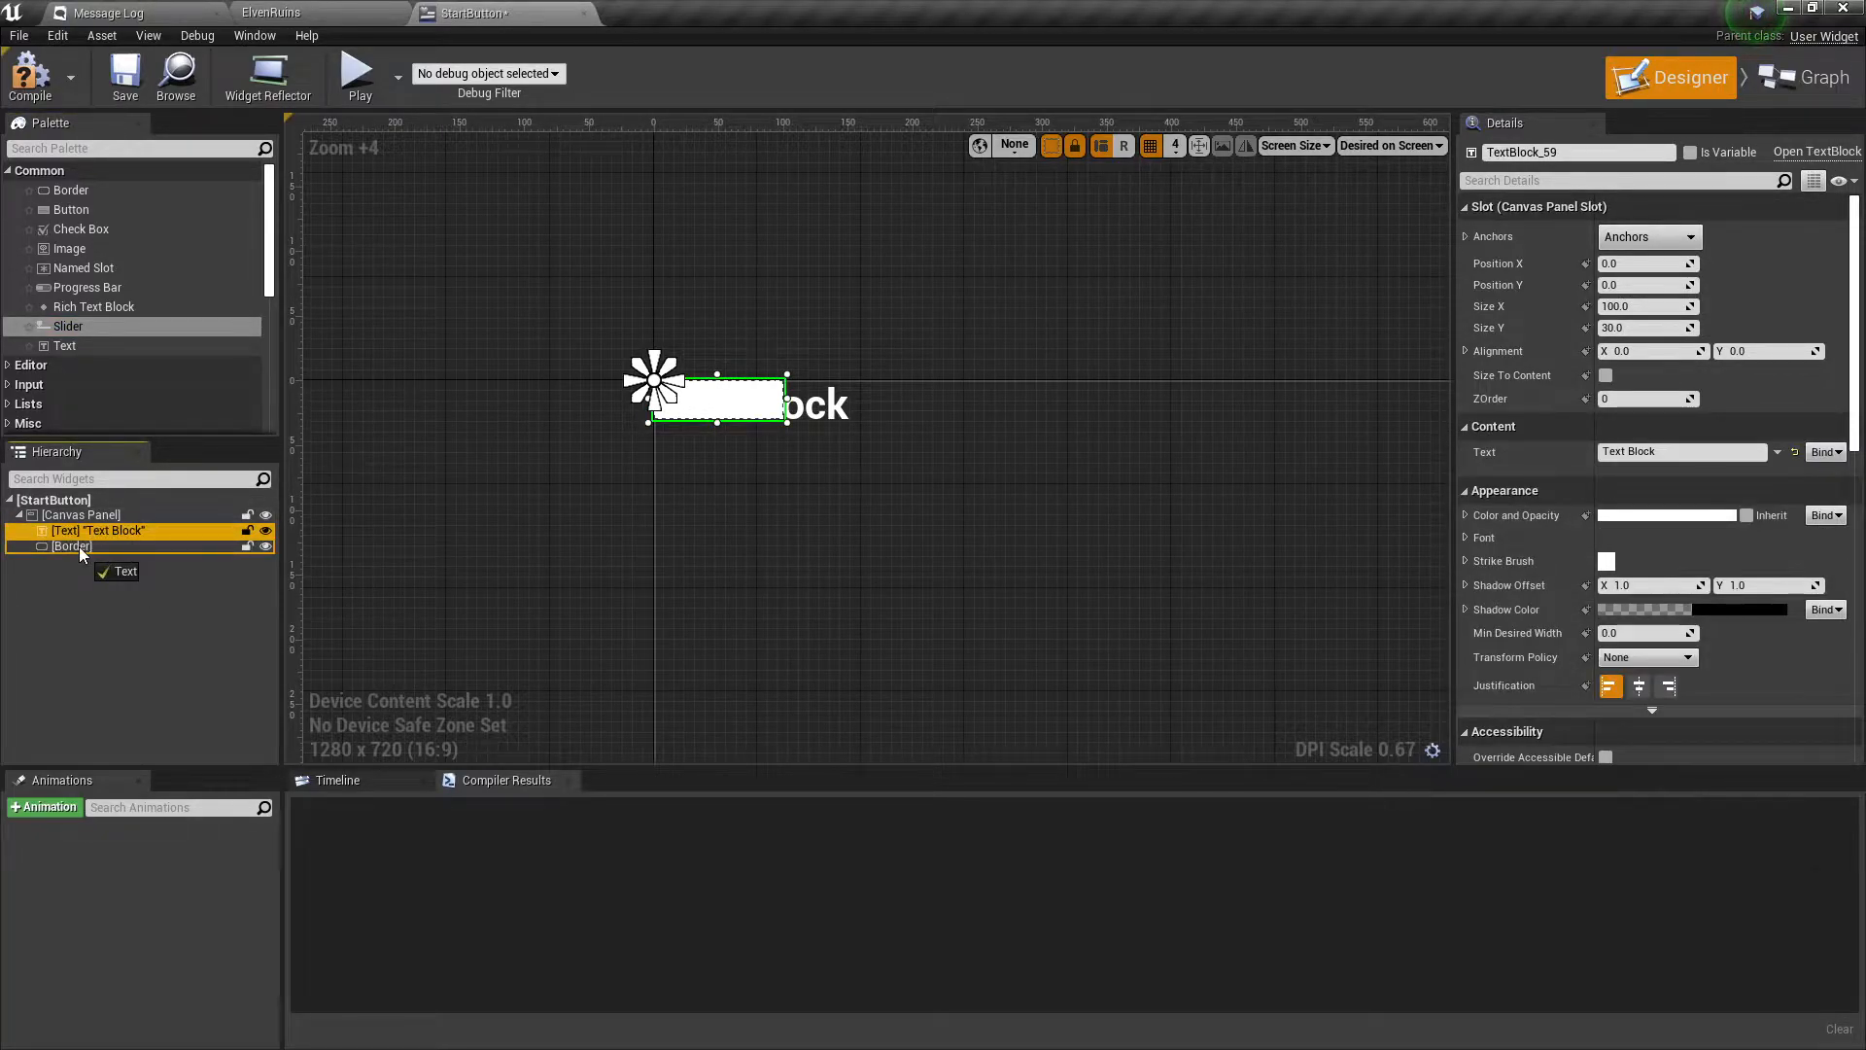
drag(89, 307, 77, 531)
click(82, 541)
key(Delete)
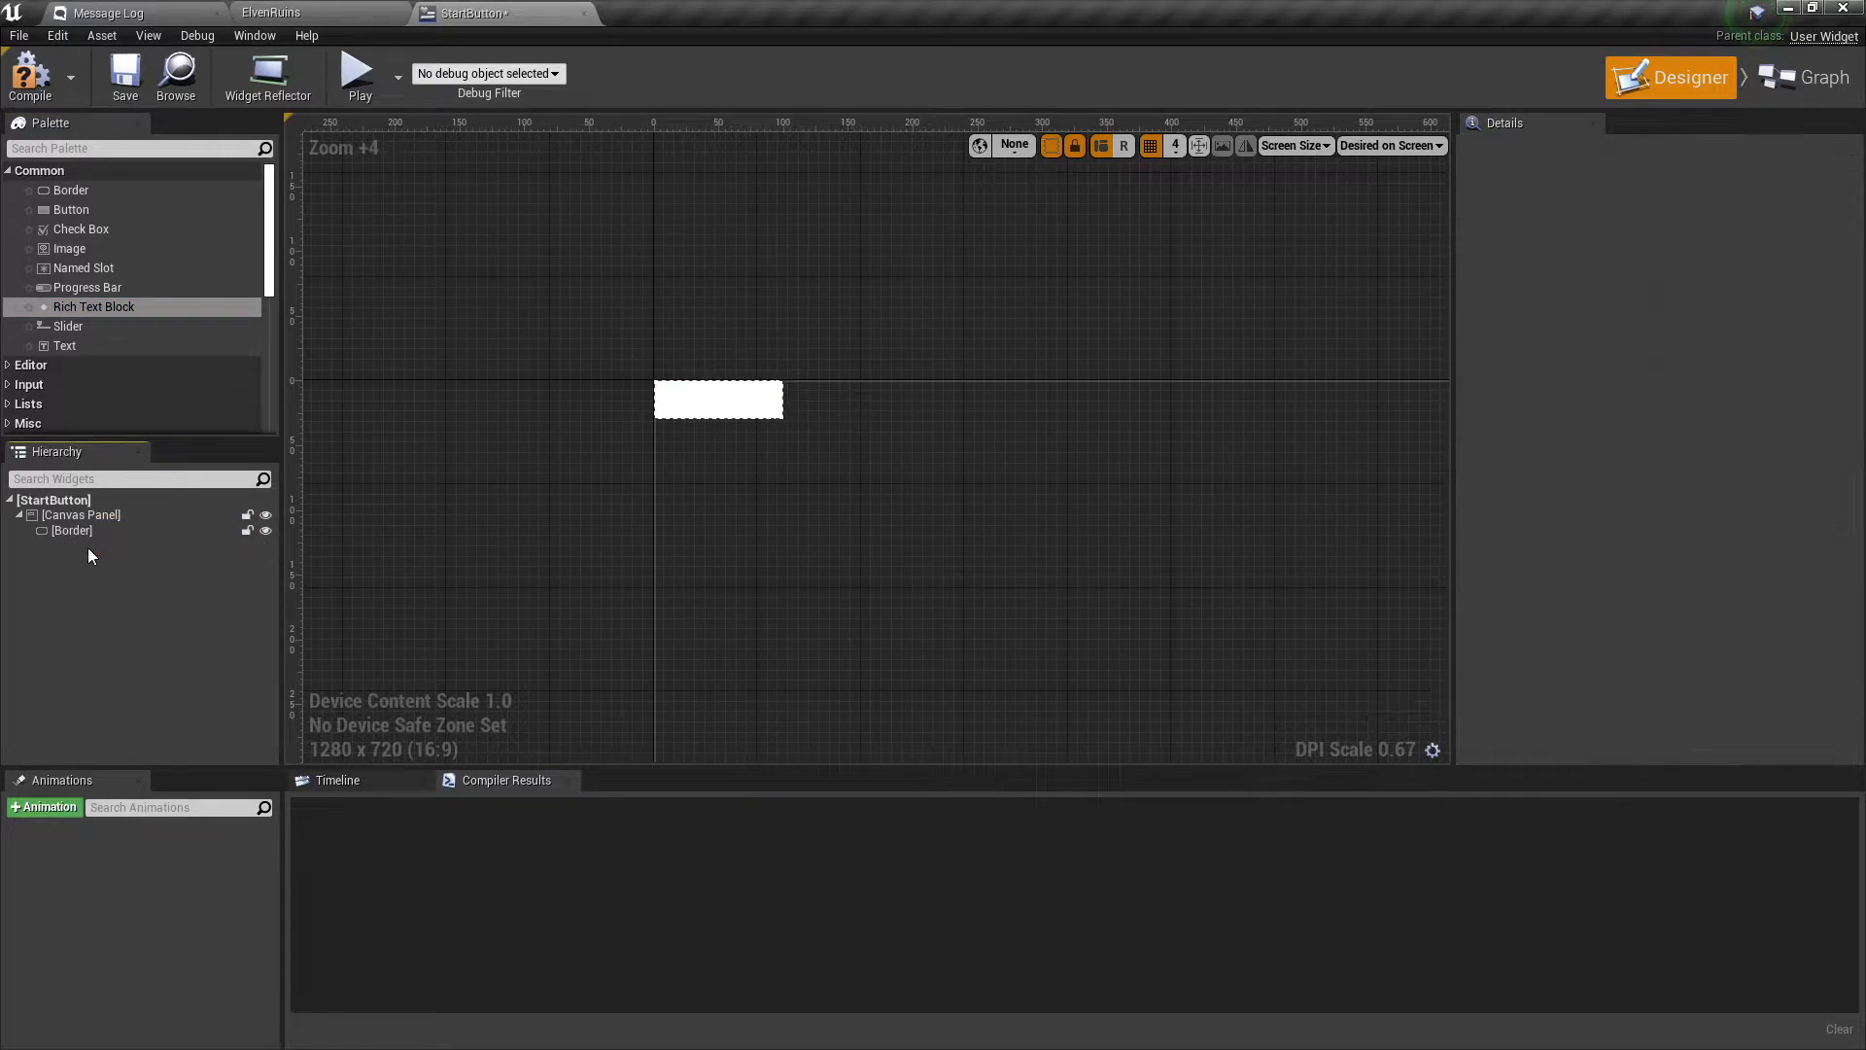
Set the Border's Size X to 700 and Size Y to 60.
click(67, 530)
scroll(160, 368, down, 1)
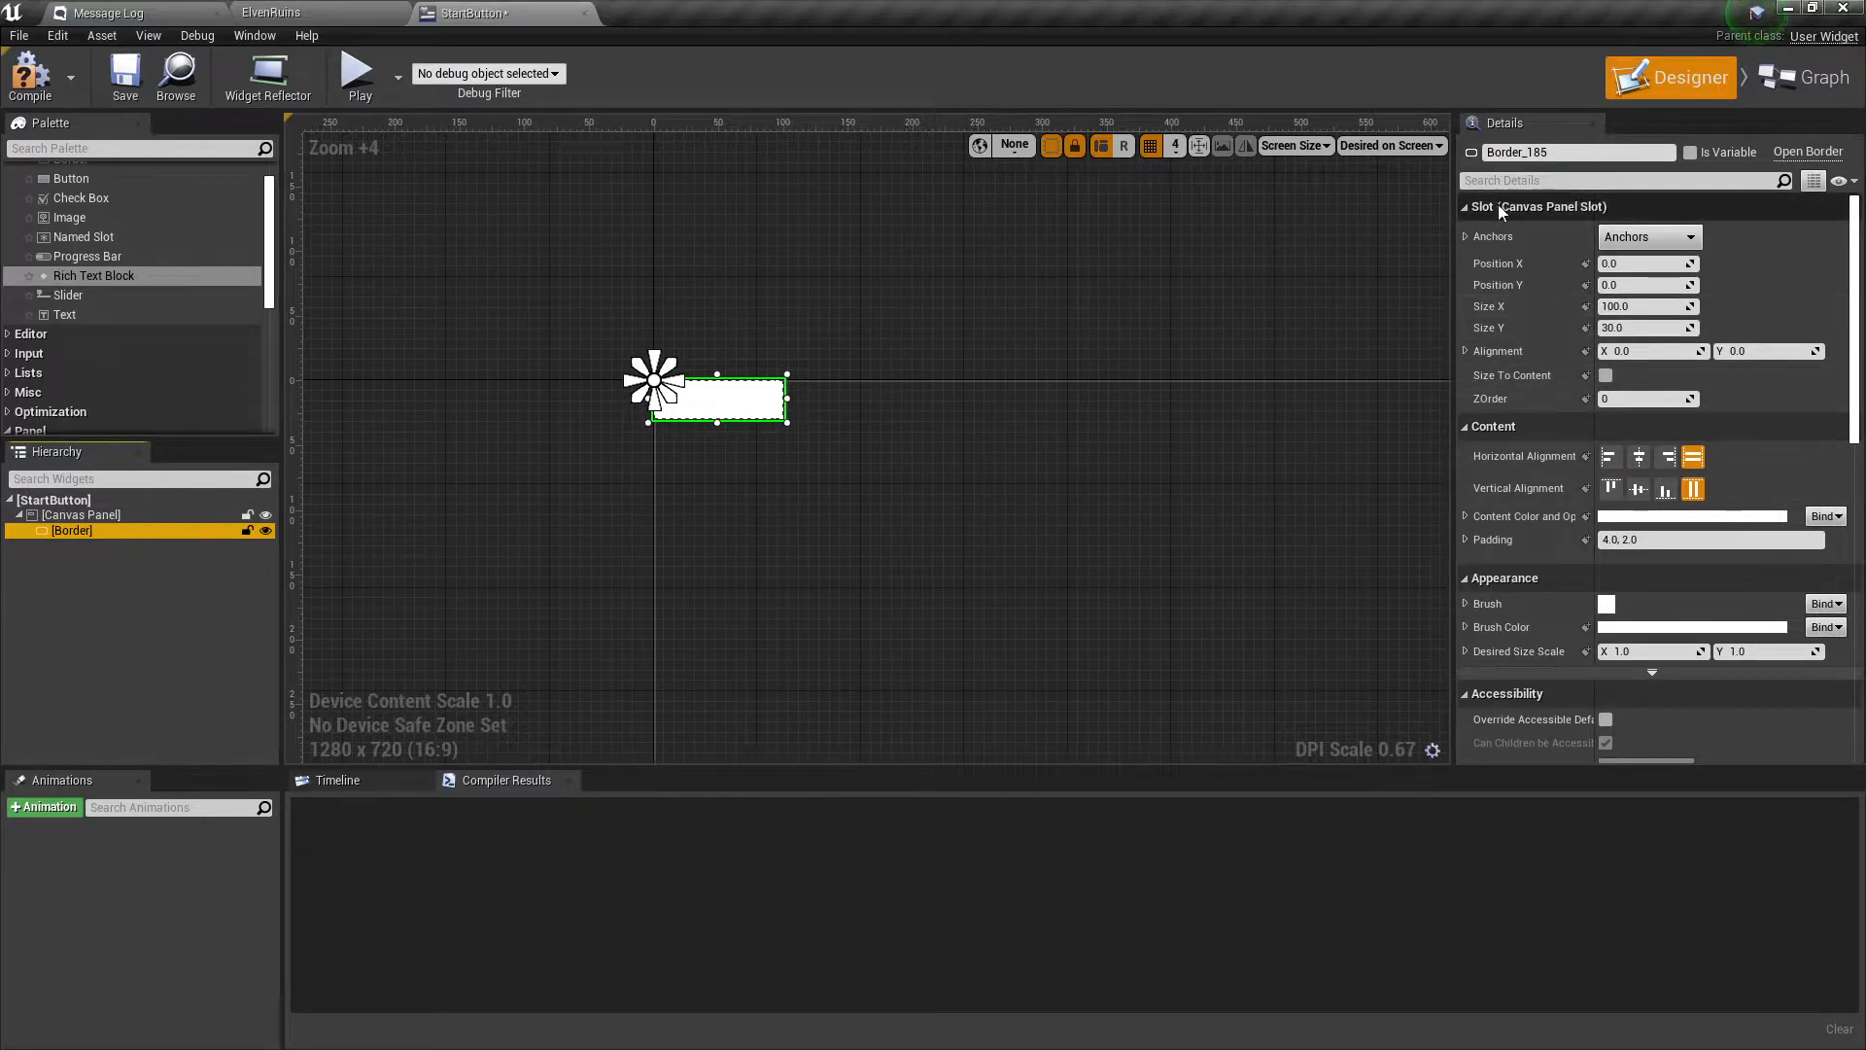
click(1635, 307)
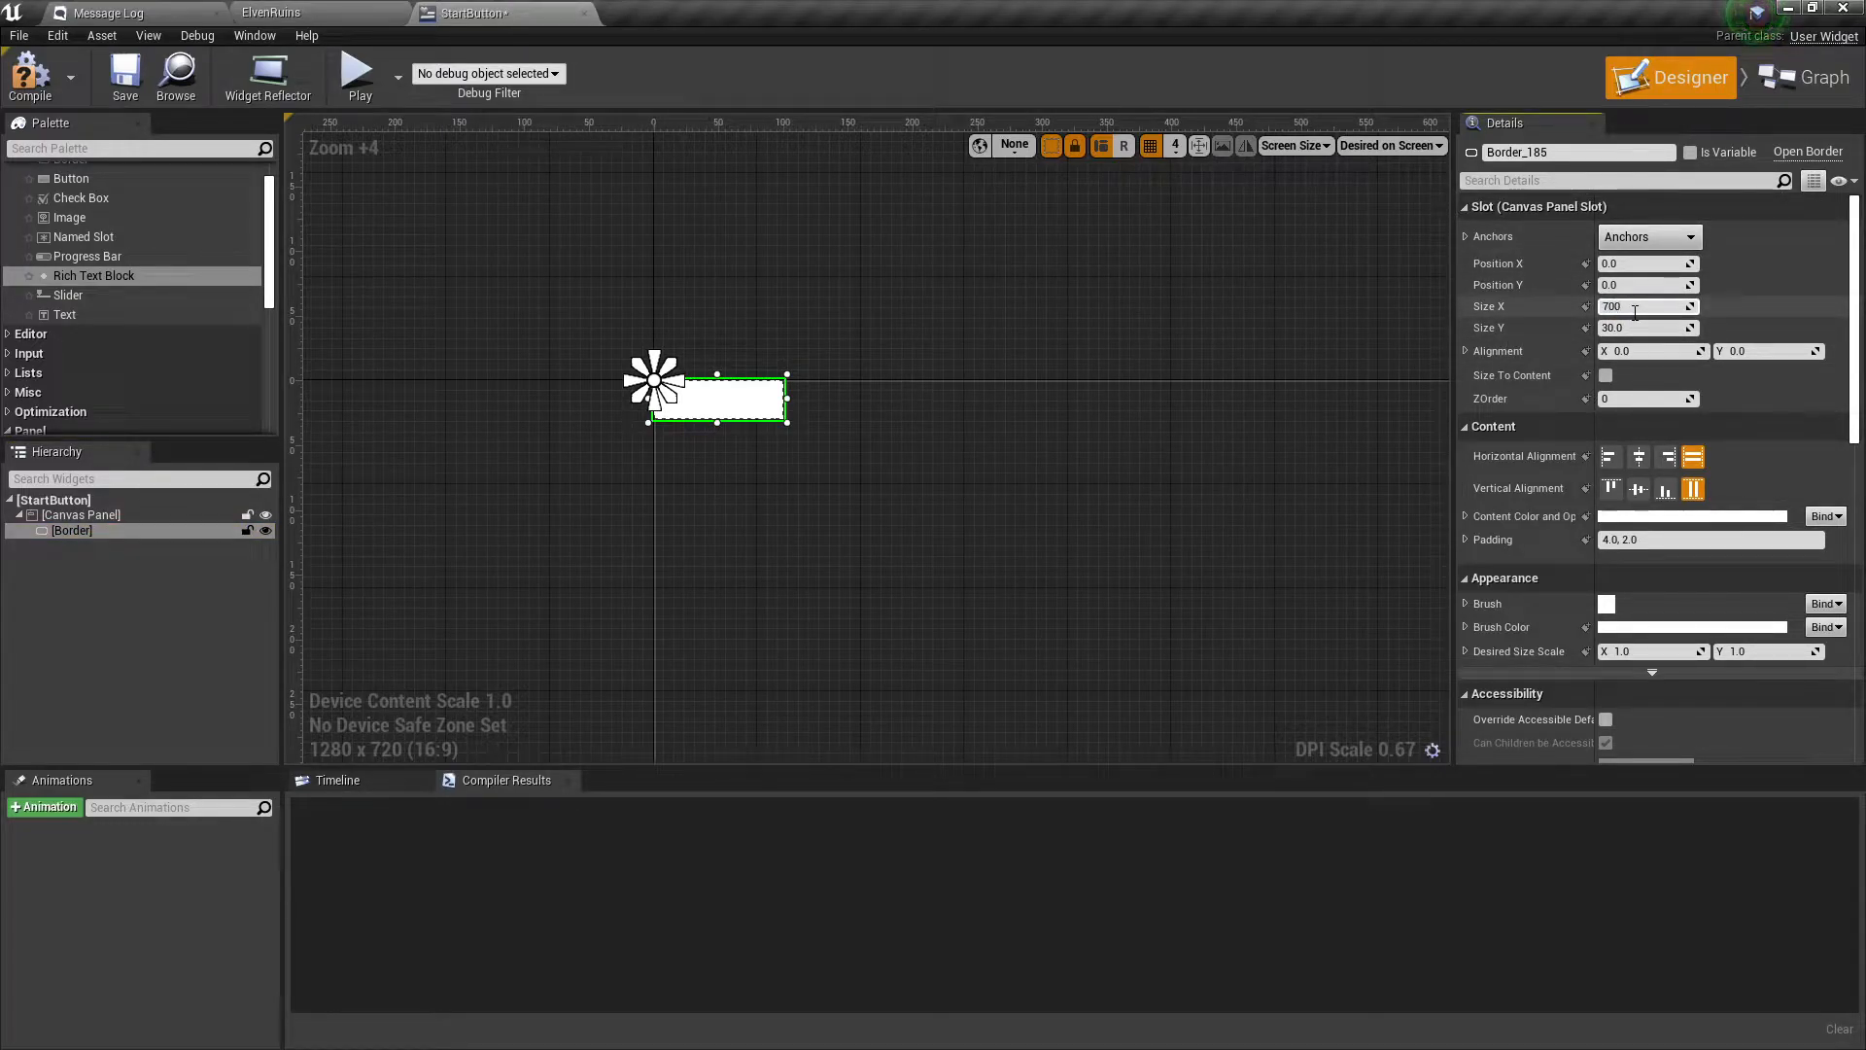
key(Tab)
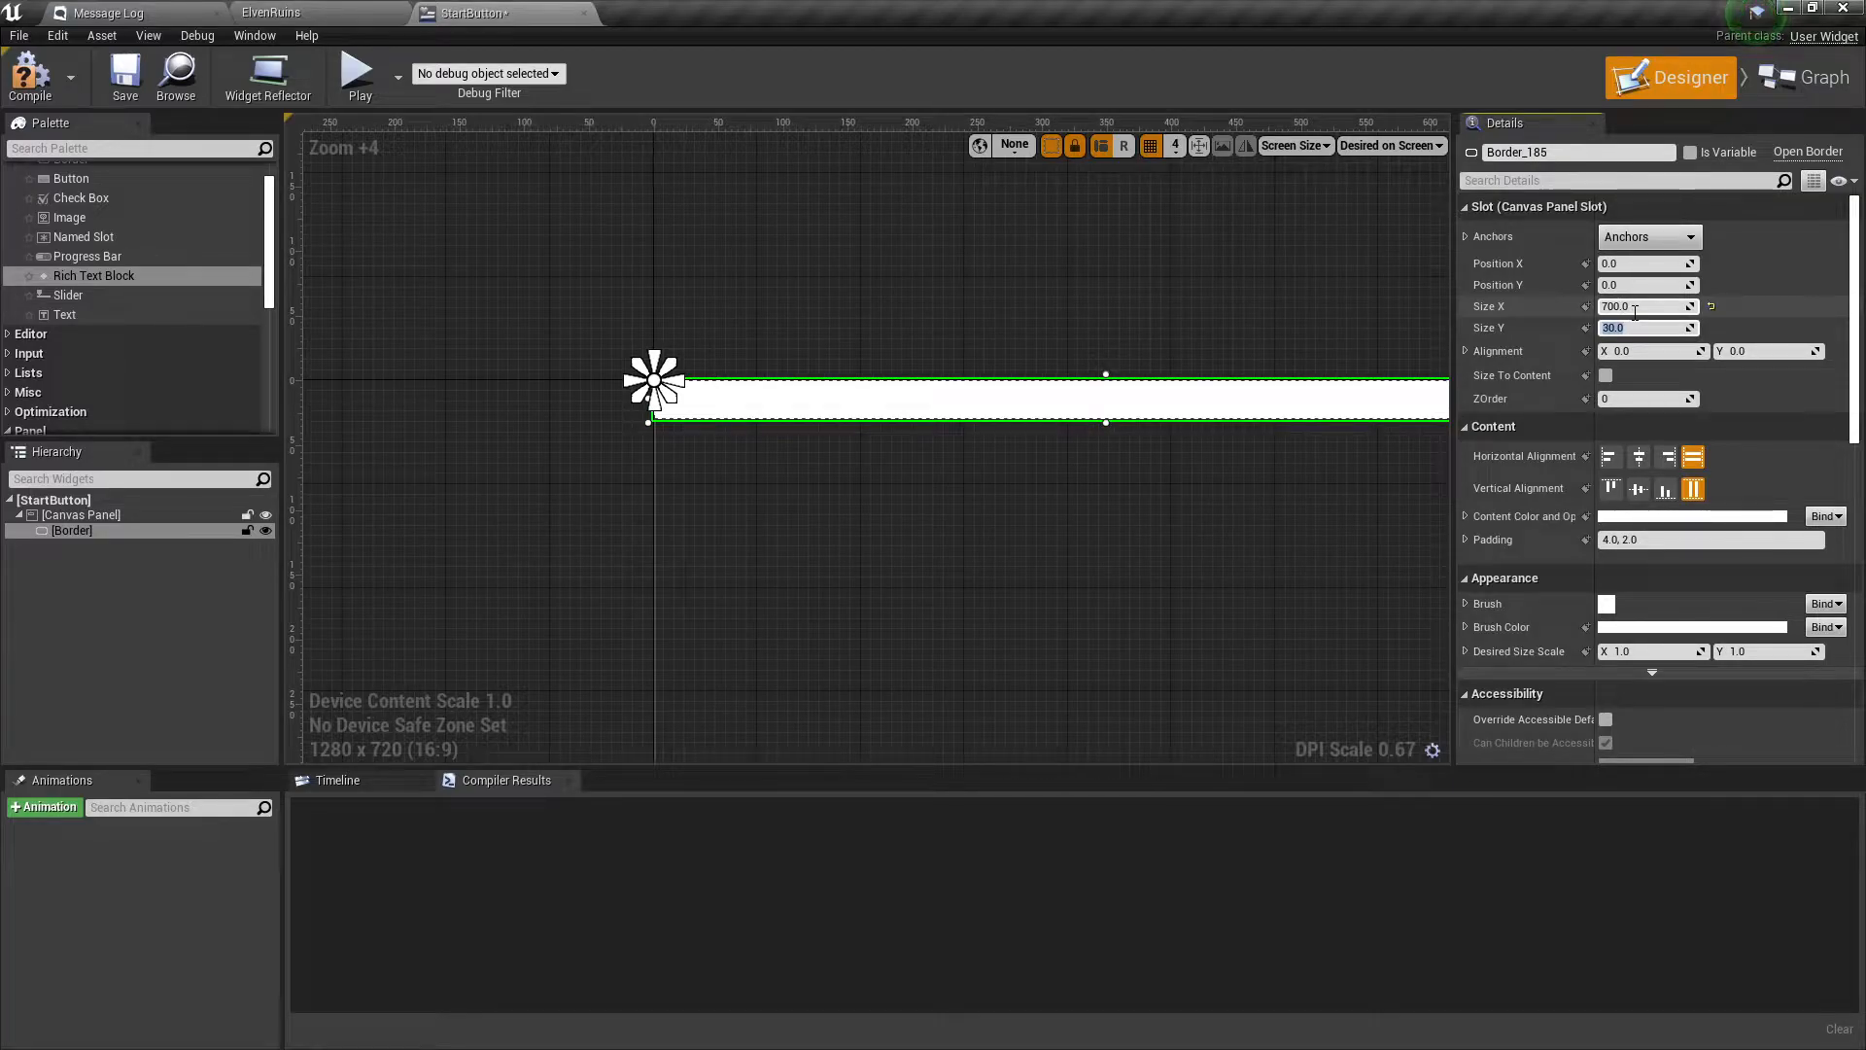
text(60)
key(Return)
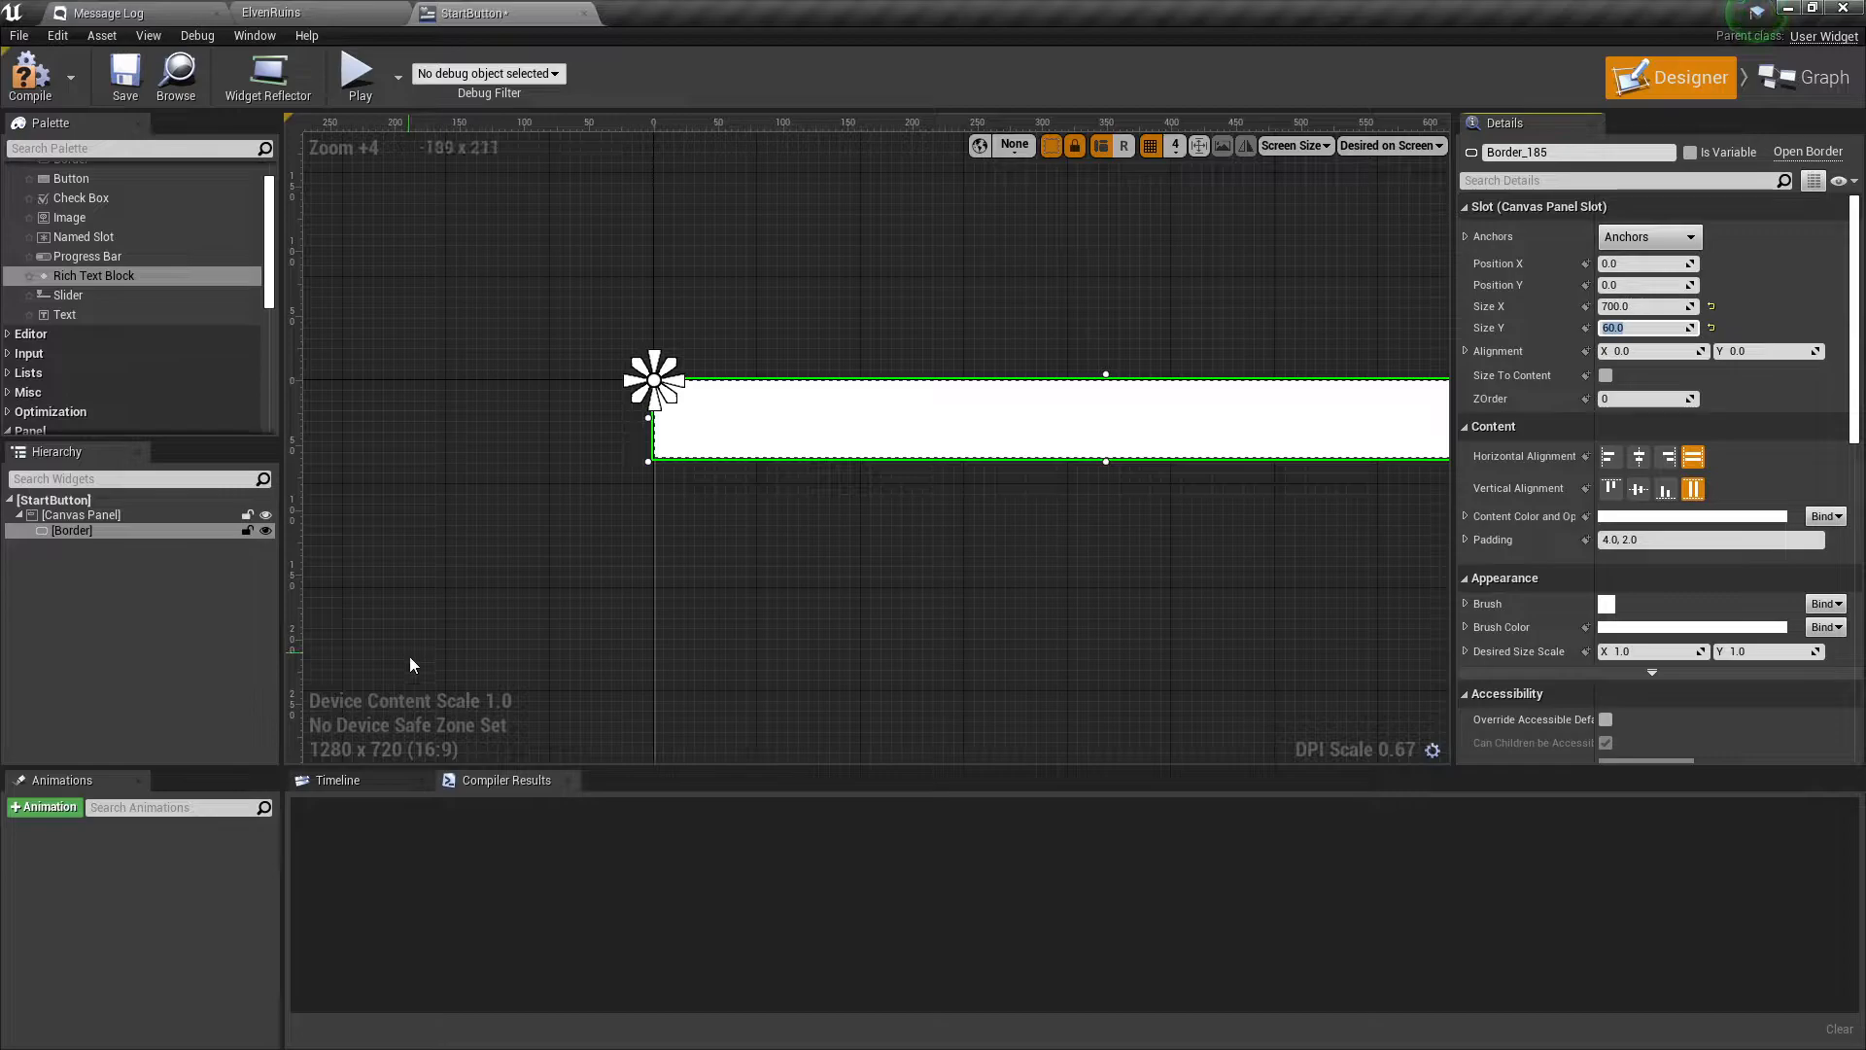
Make the Border nearly transparent by setting its Brush Color alpha to 0.1.
click(1005, 579)
right_drag(1005, 579, 811, 567)
scroll(826, 537, down, 1)
scroll(776, 515, up, 1)
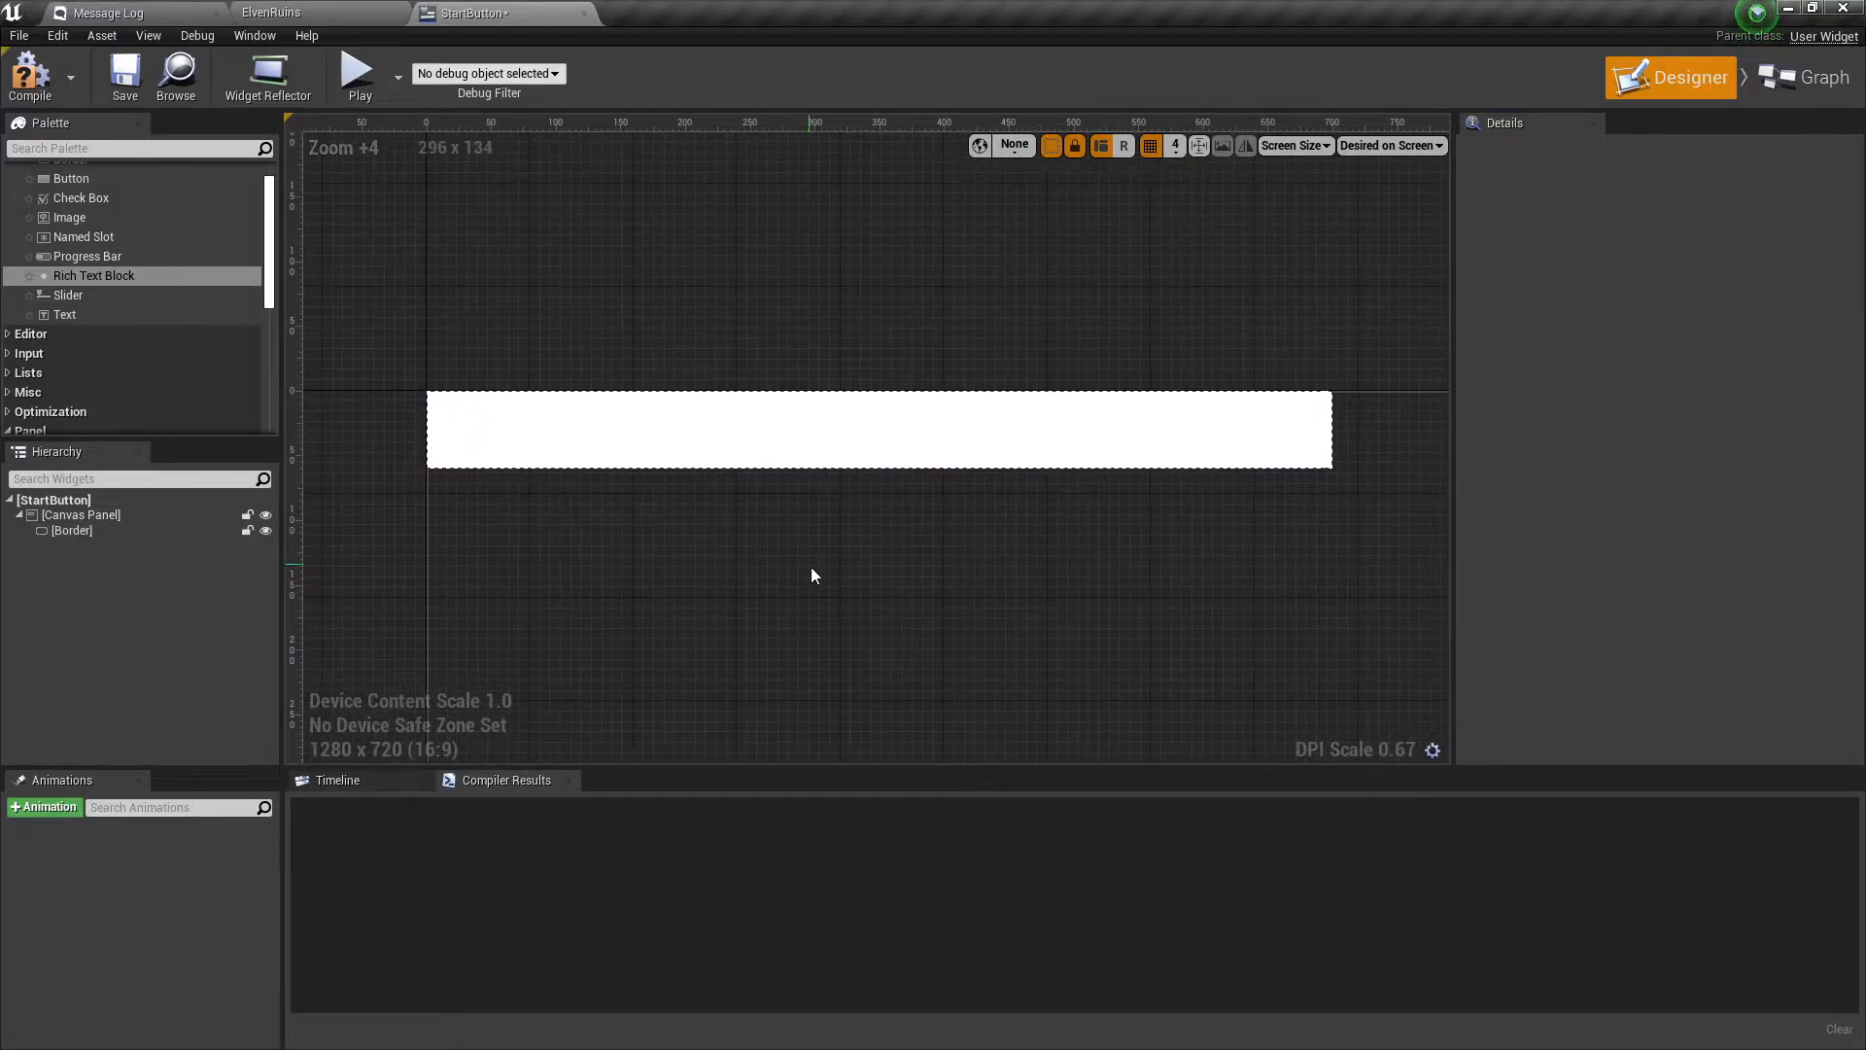
click(777, 452)
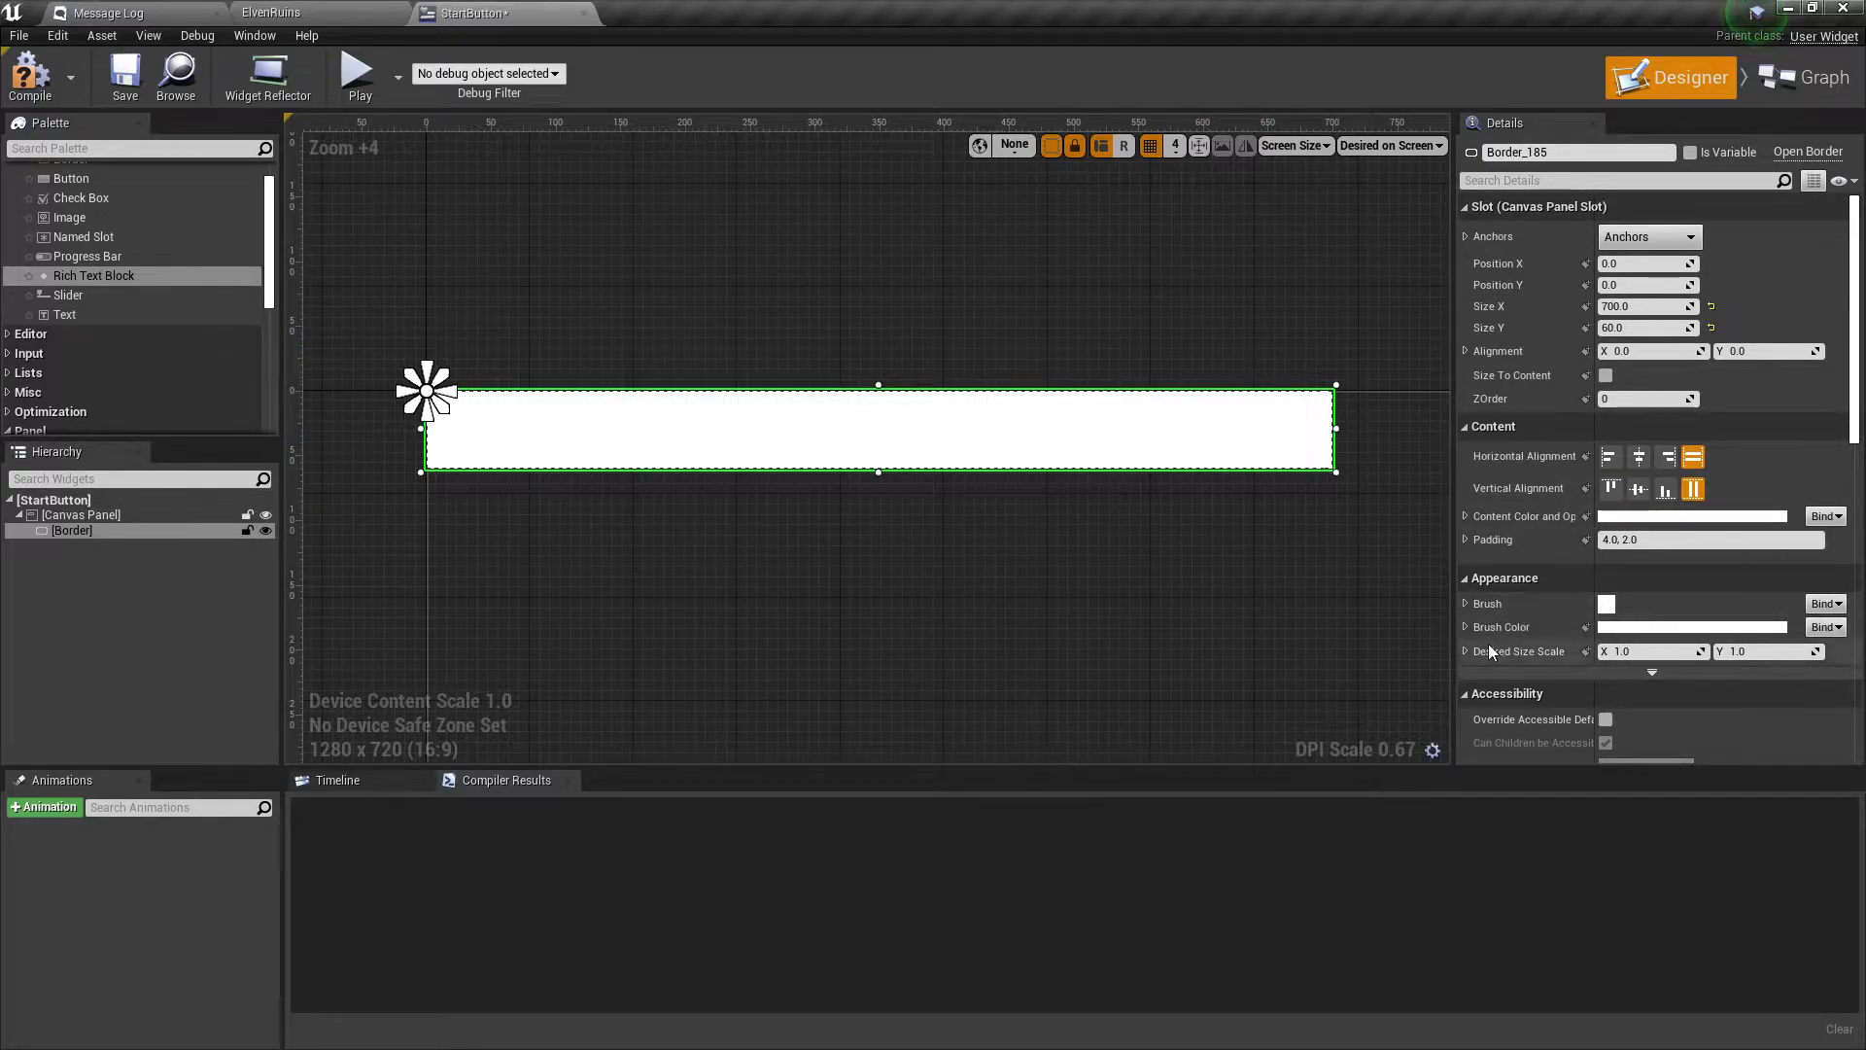
click(1654, 627)
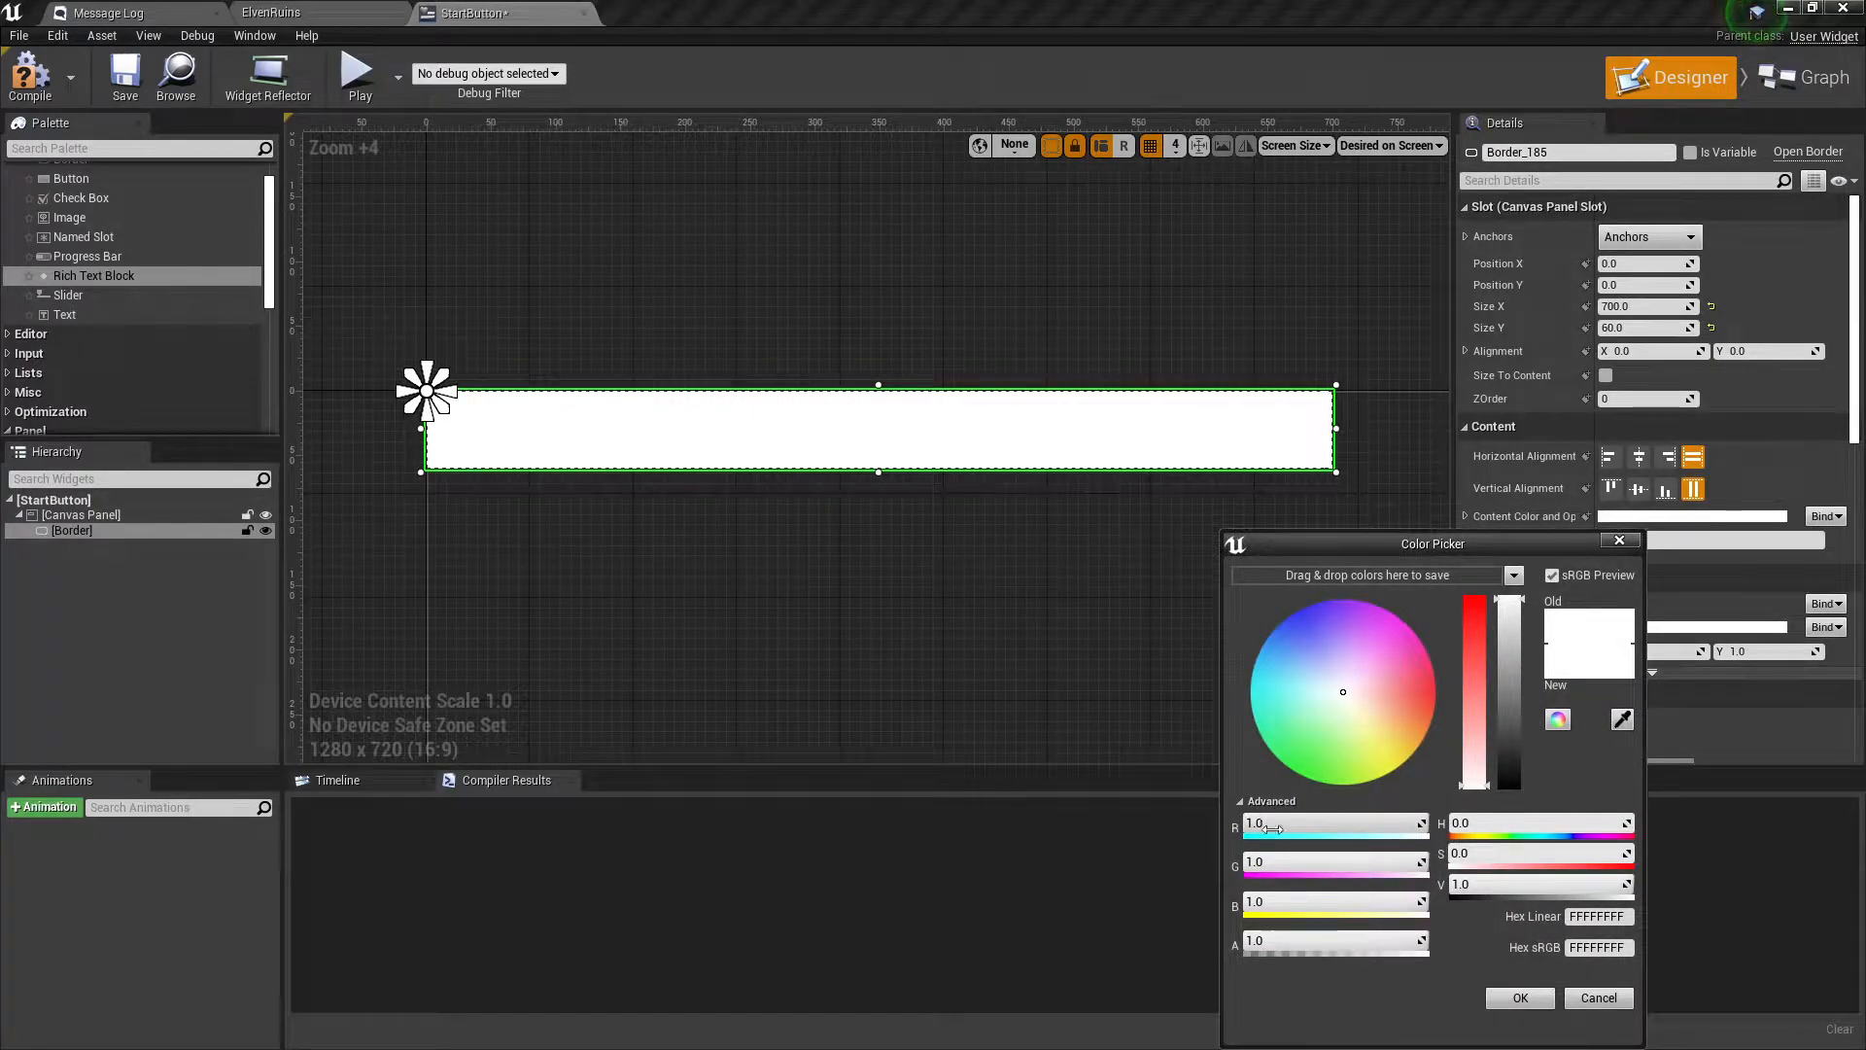
click(1269, 940)
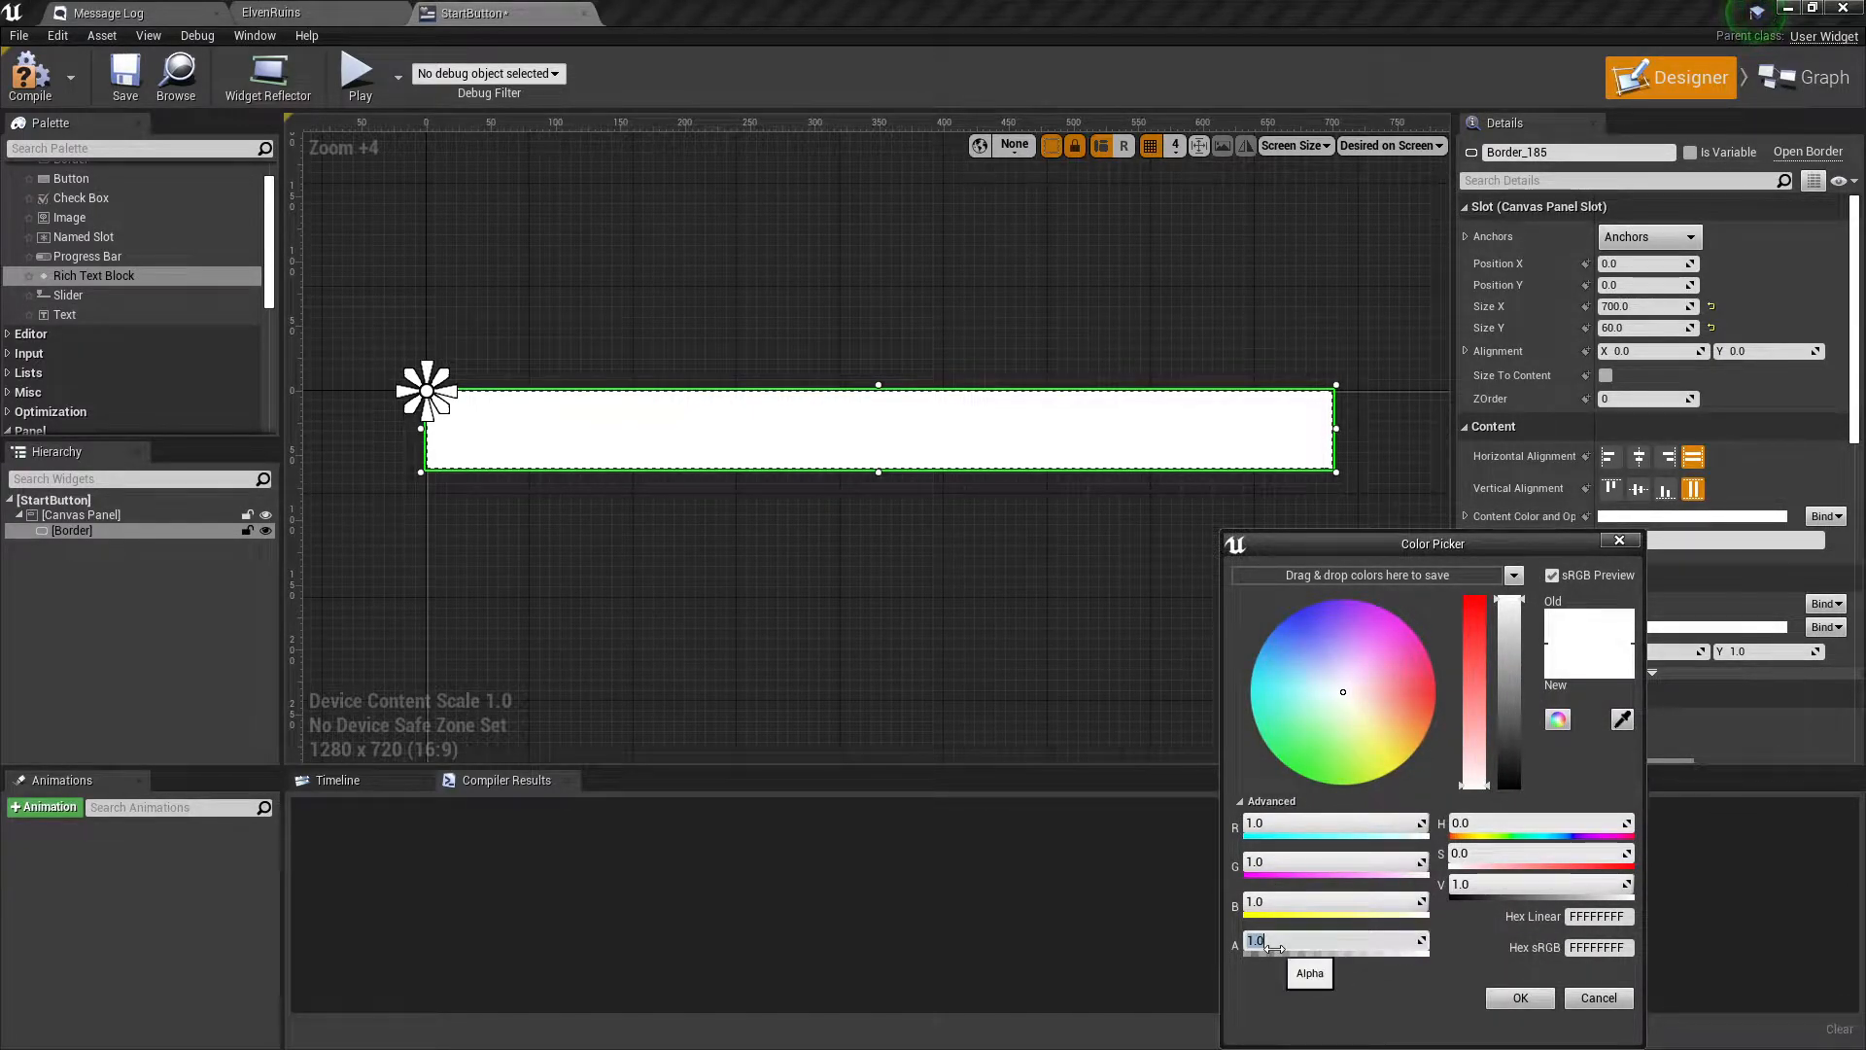
text(0.1)
key(Return)
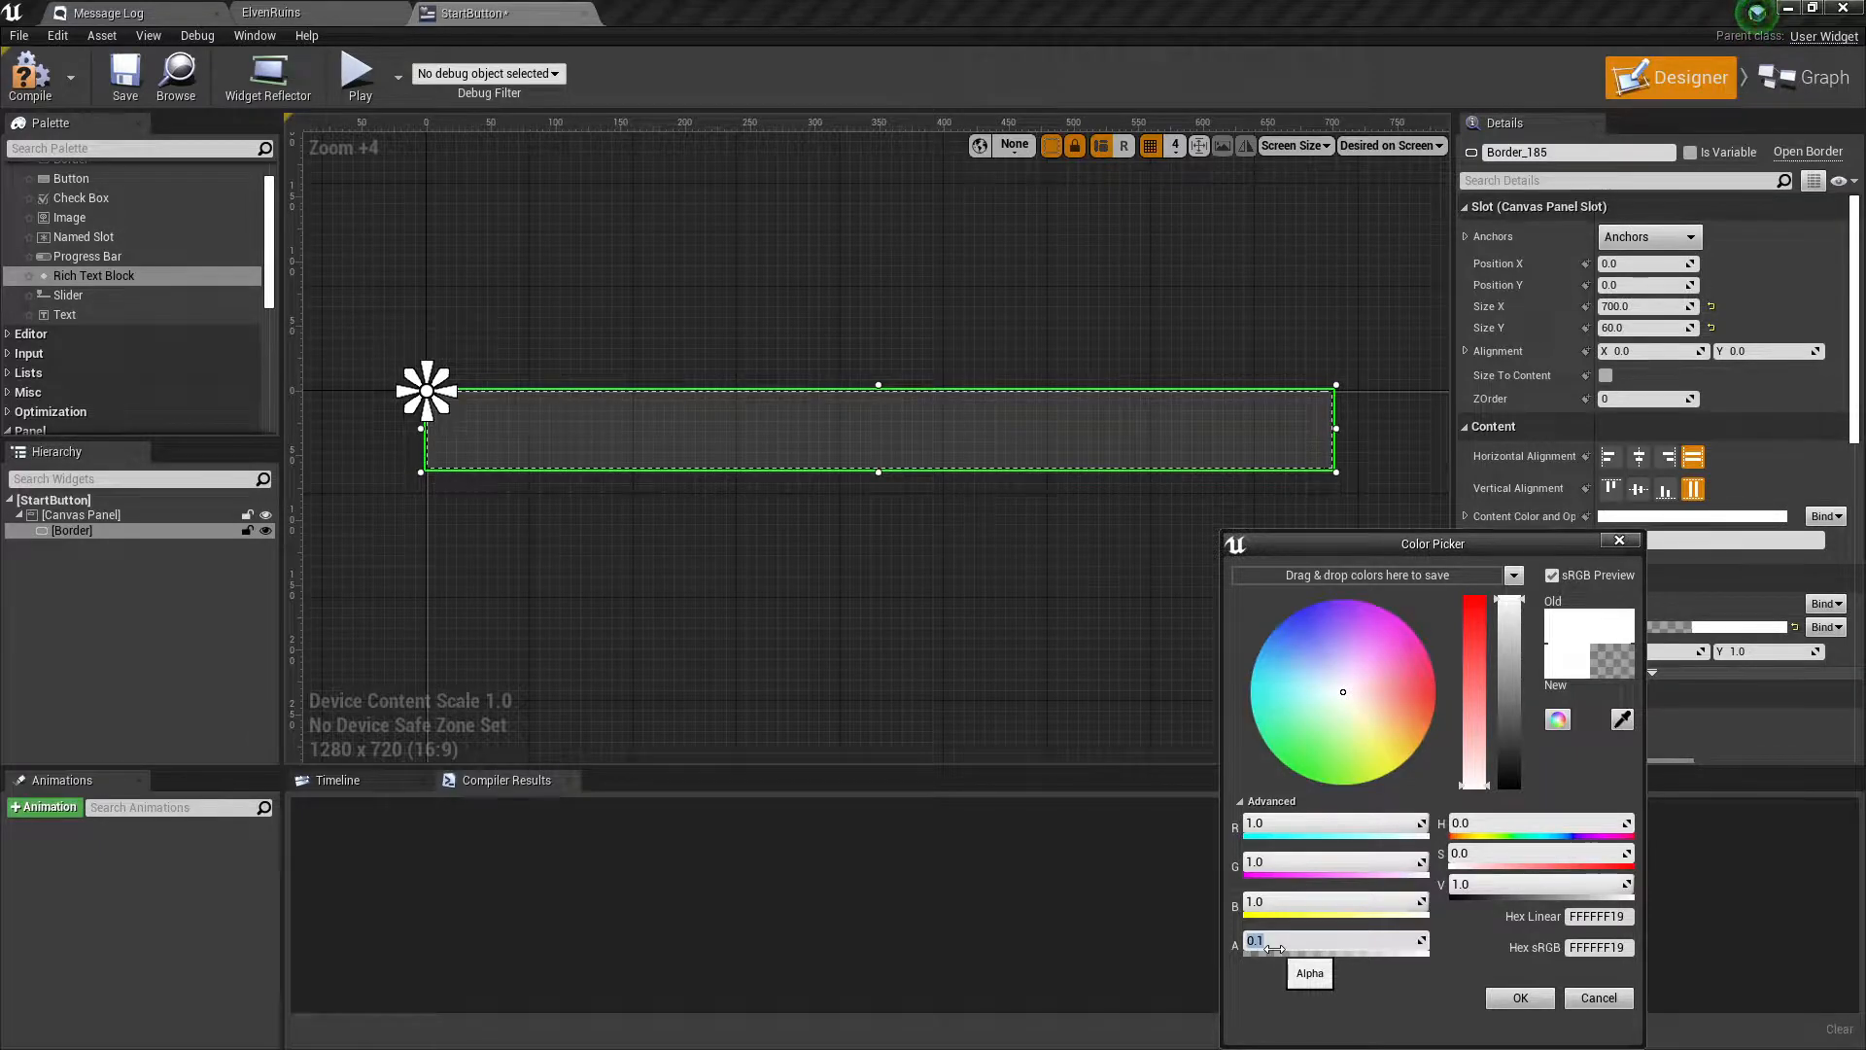
click(1526, 999)
click(983, 622)
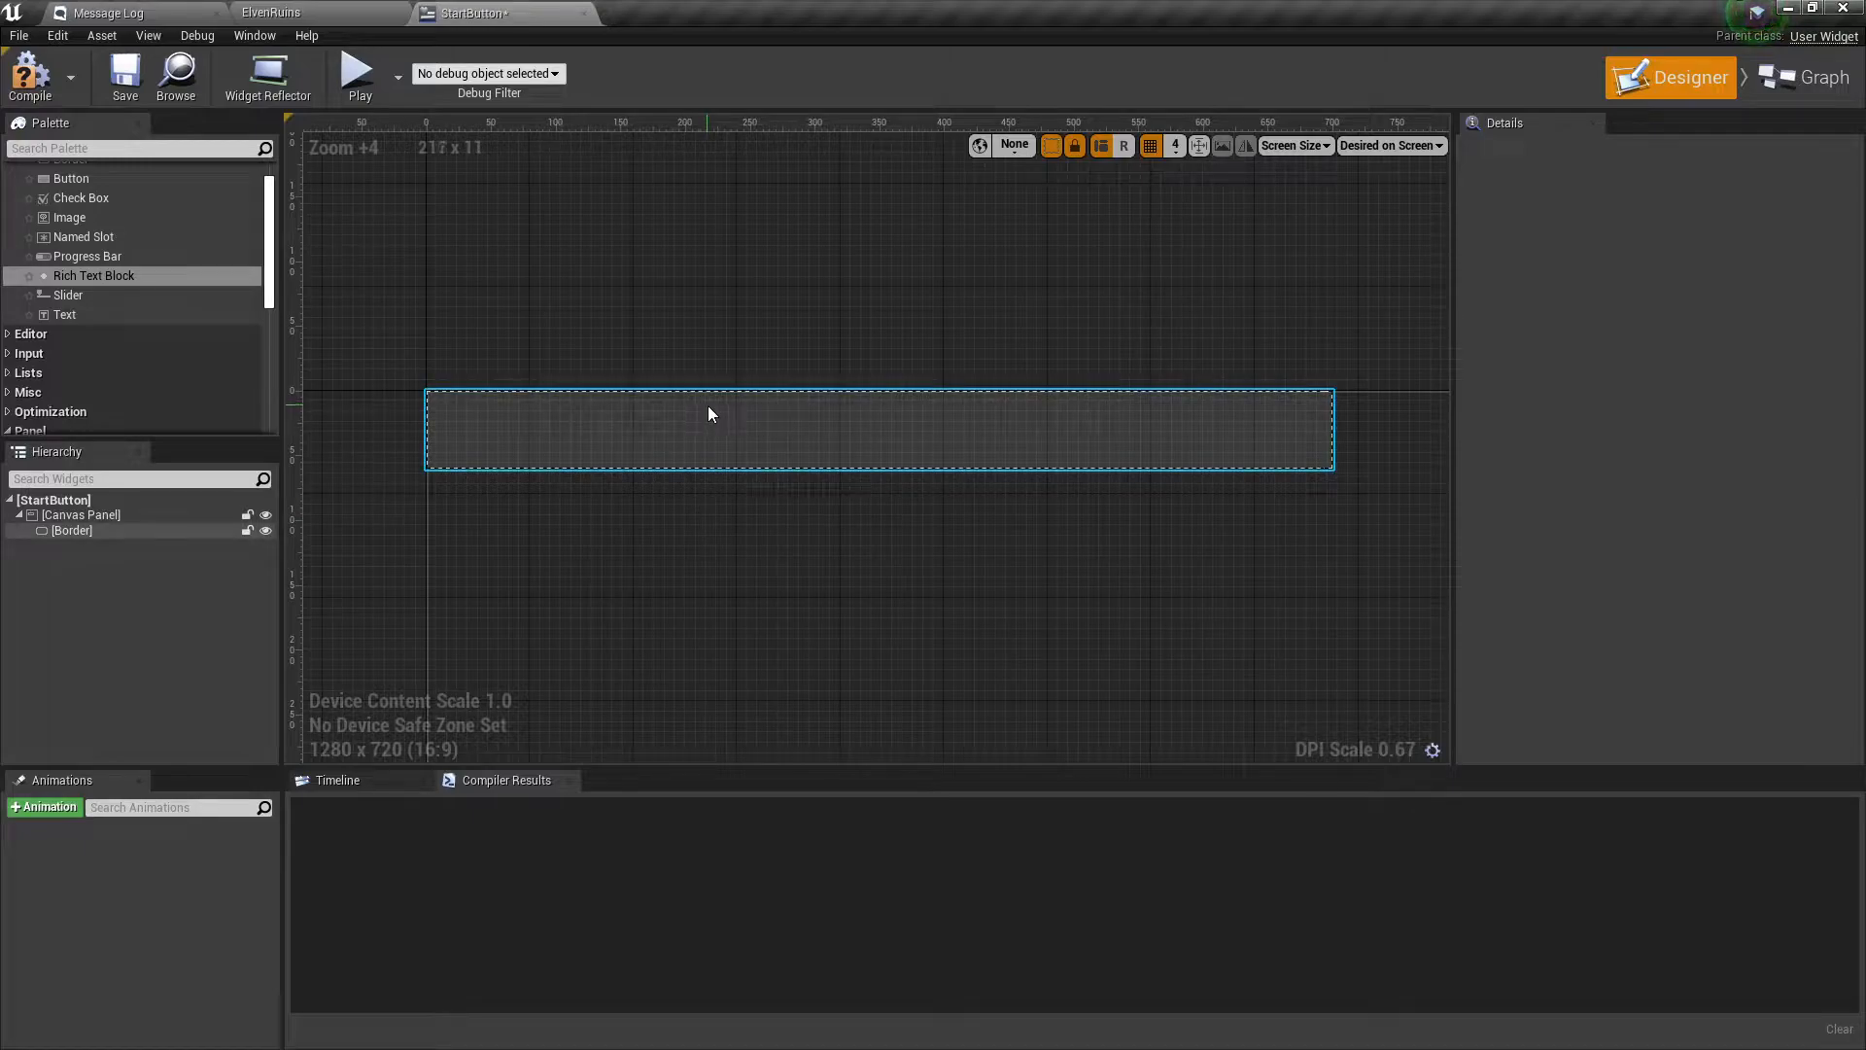
Add a Vertical Box from the Panel widgets as a child of the Border.
click(646, 433)
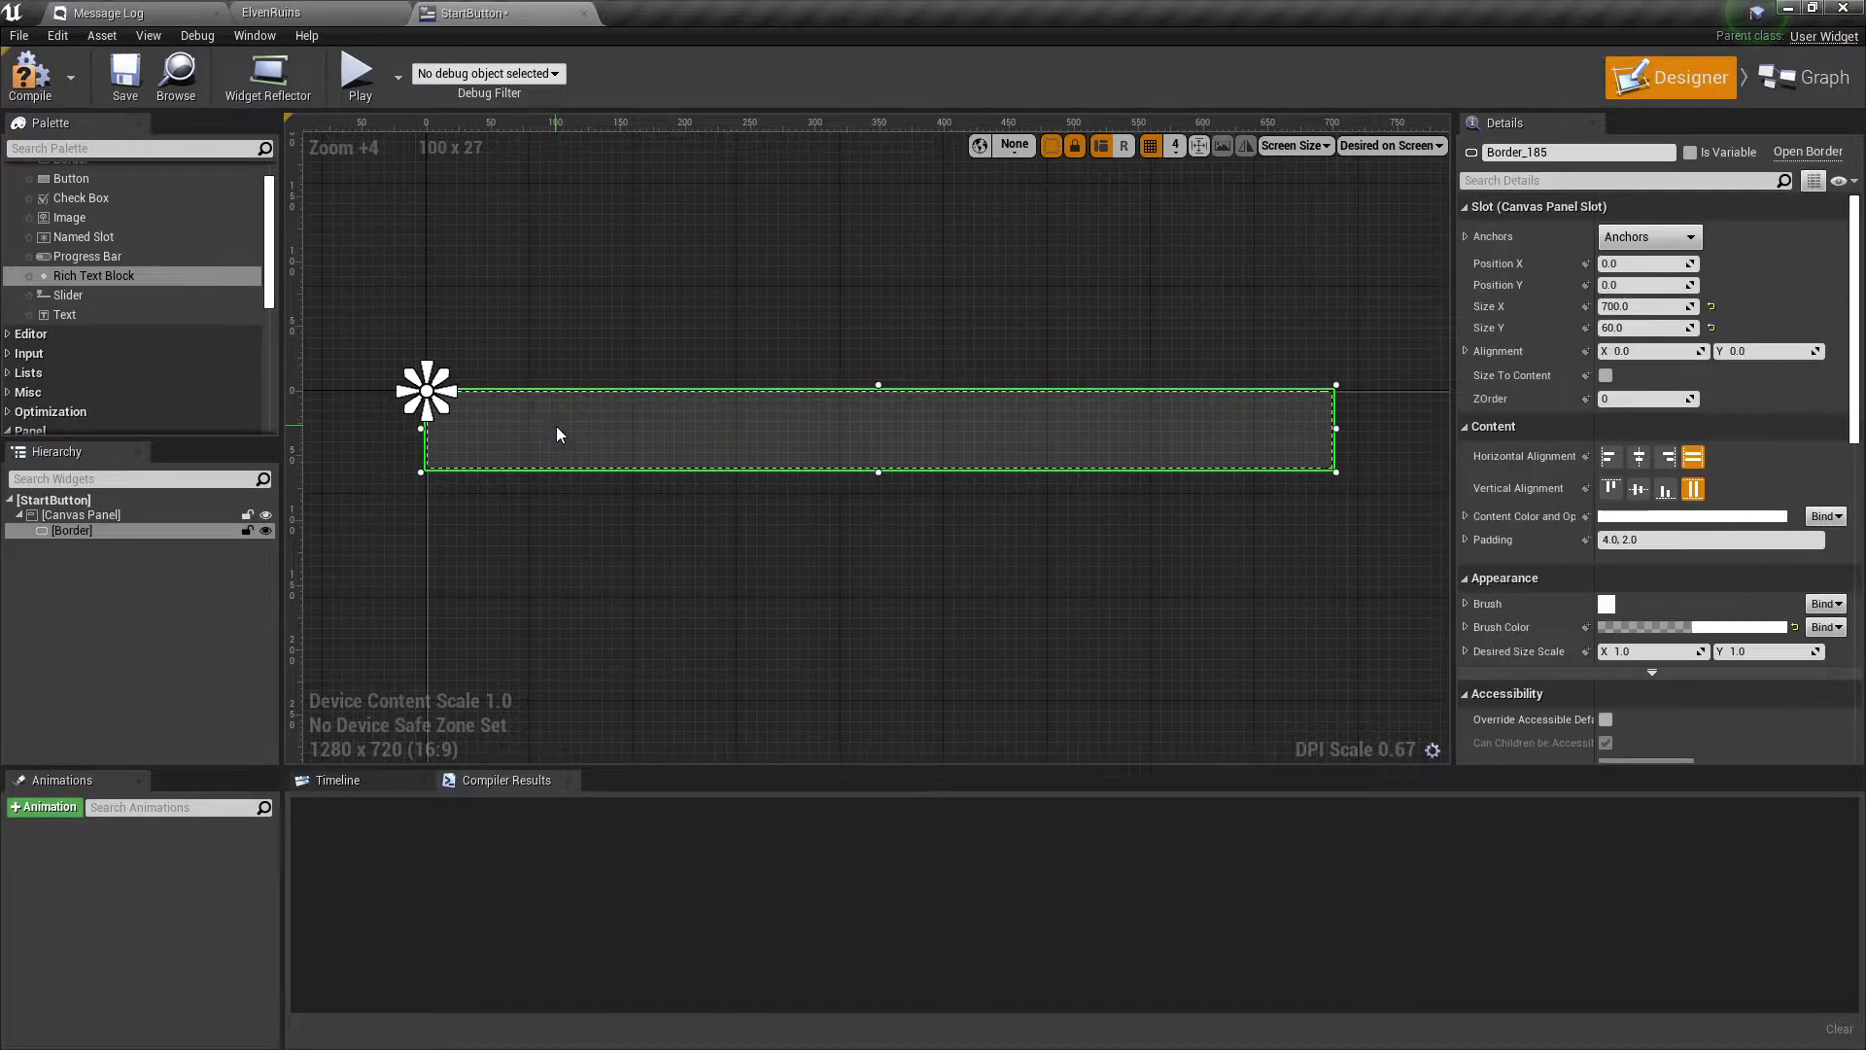
click(709, 546)
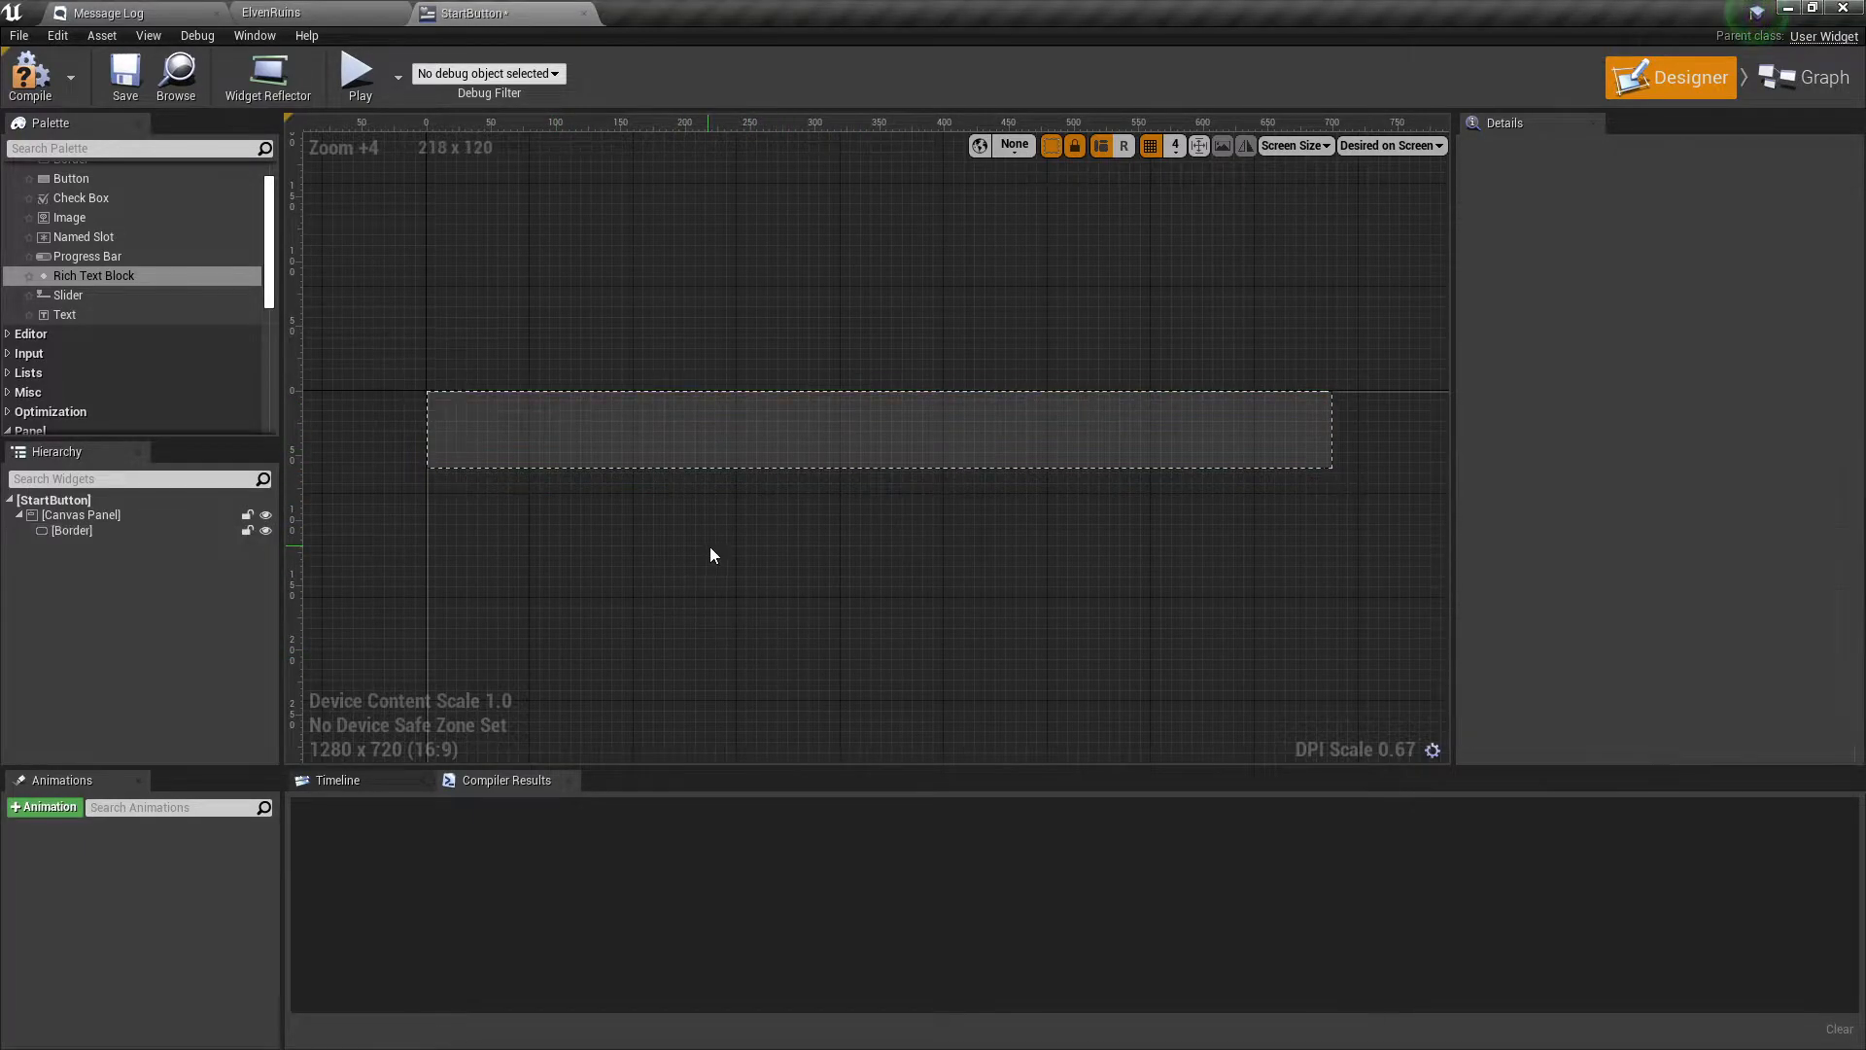
click(95, 530)
scroll(175, 282, down, 3)
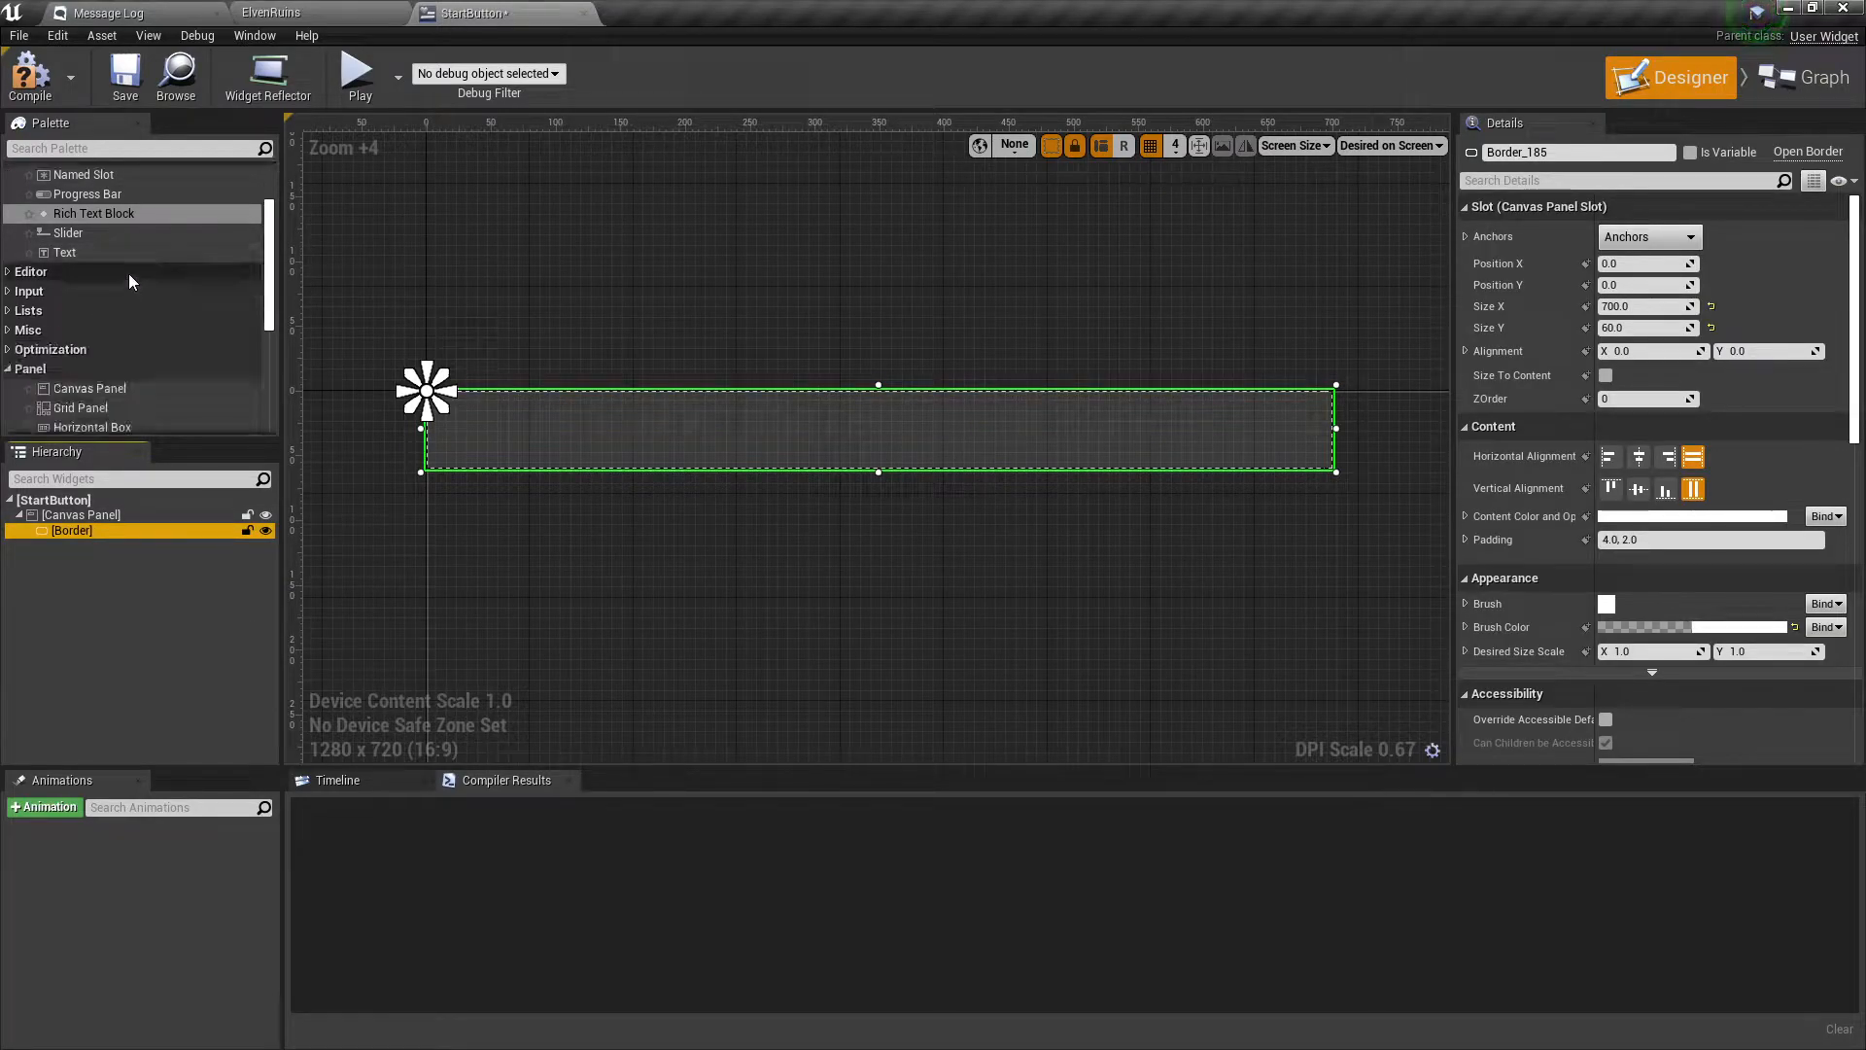
scroll(87, 196, up, 3)
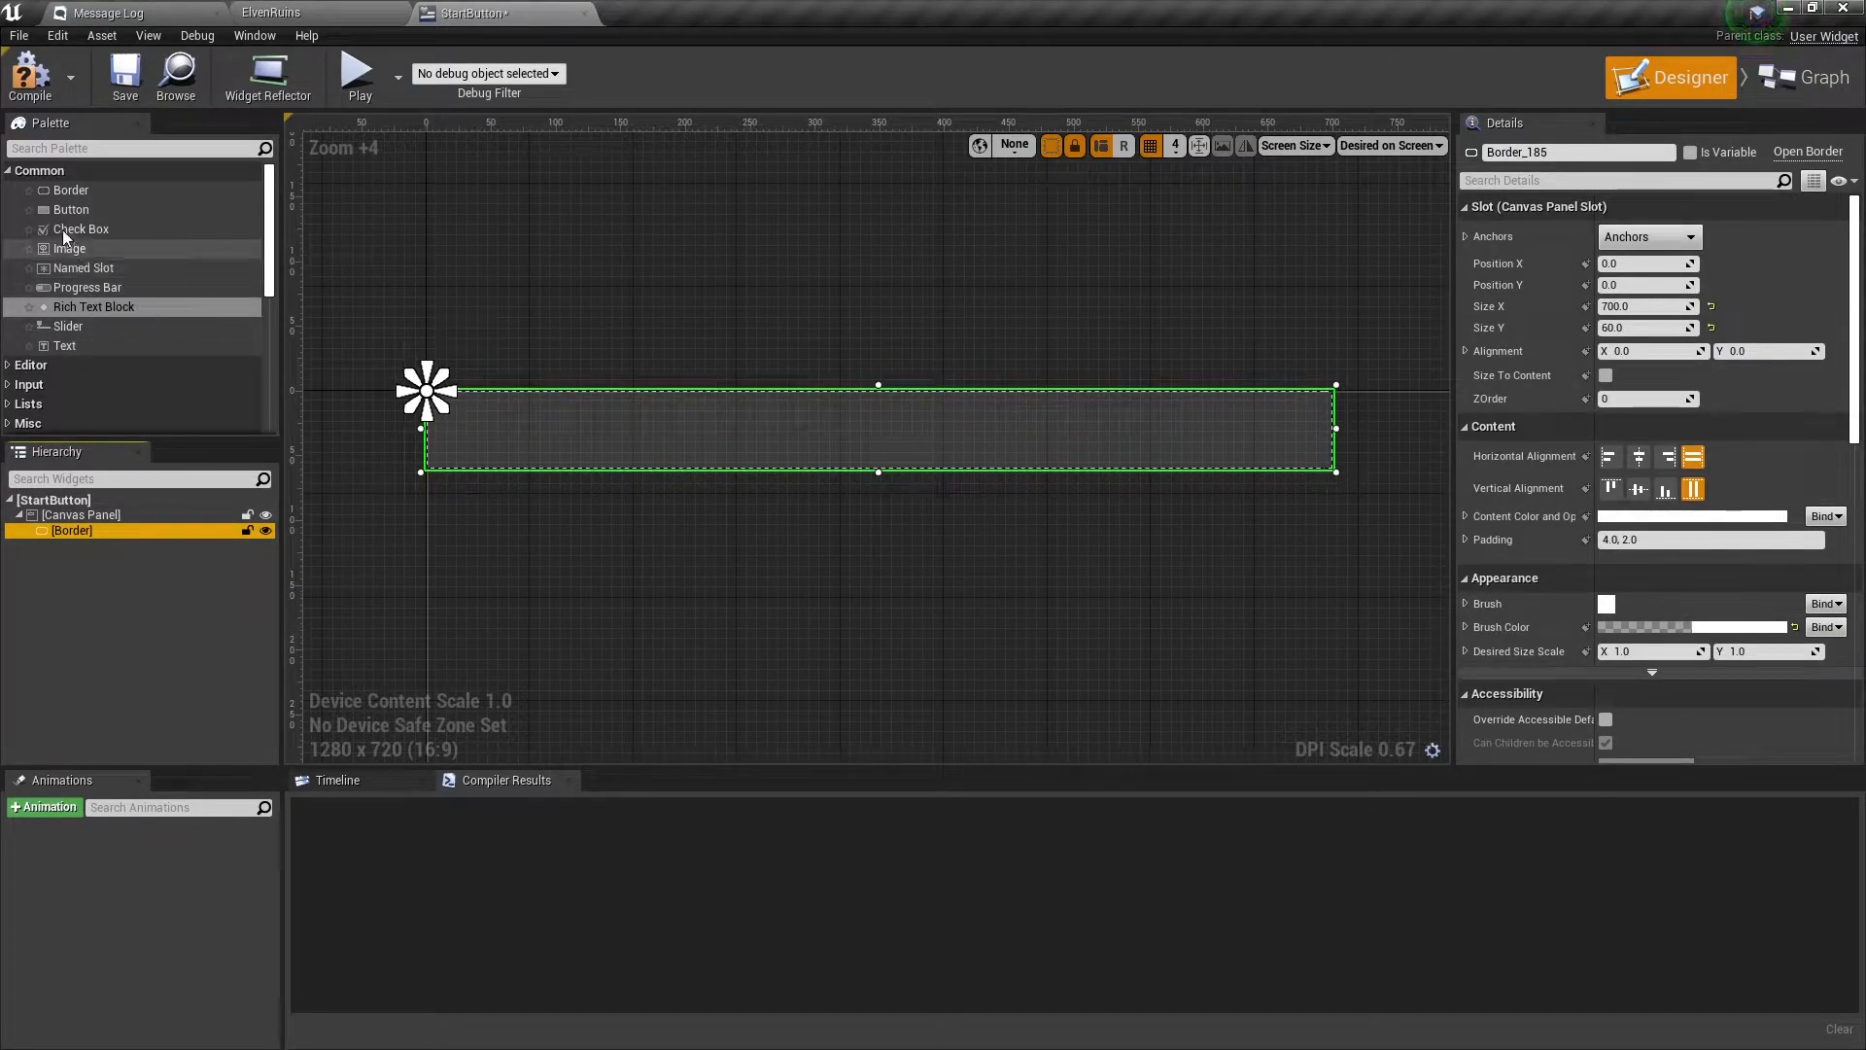
scroll(105, 282, down, 10)
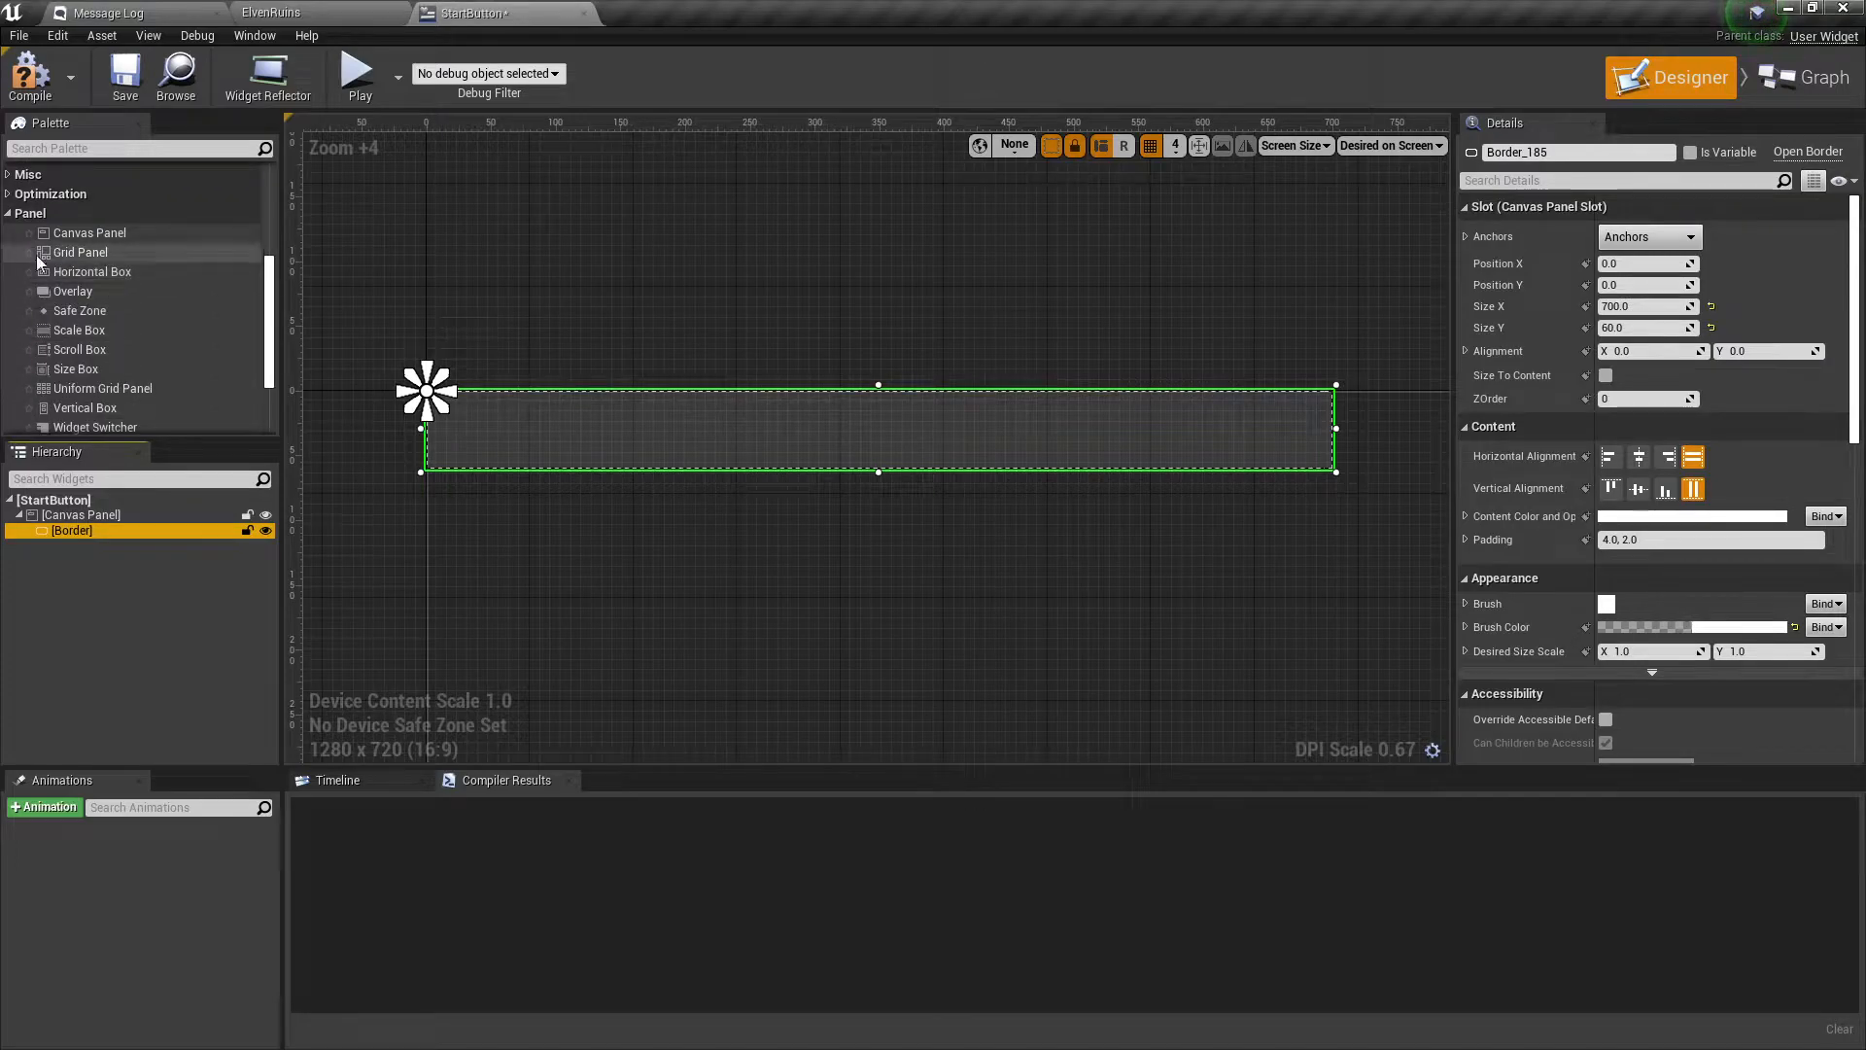
scroll(130, 290, down, 2)
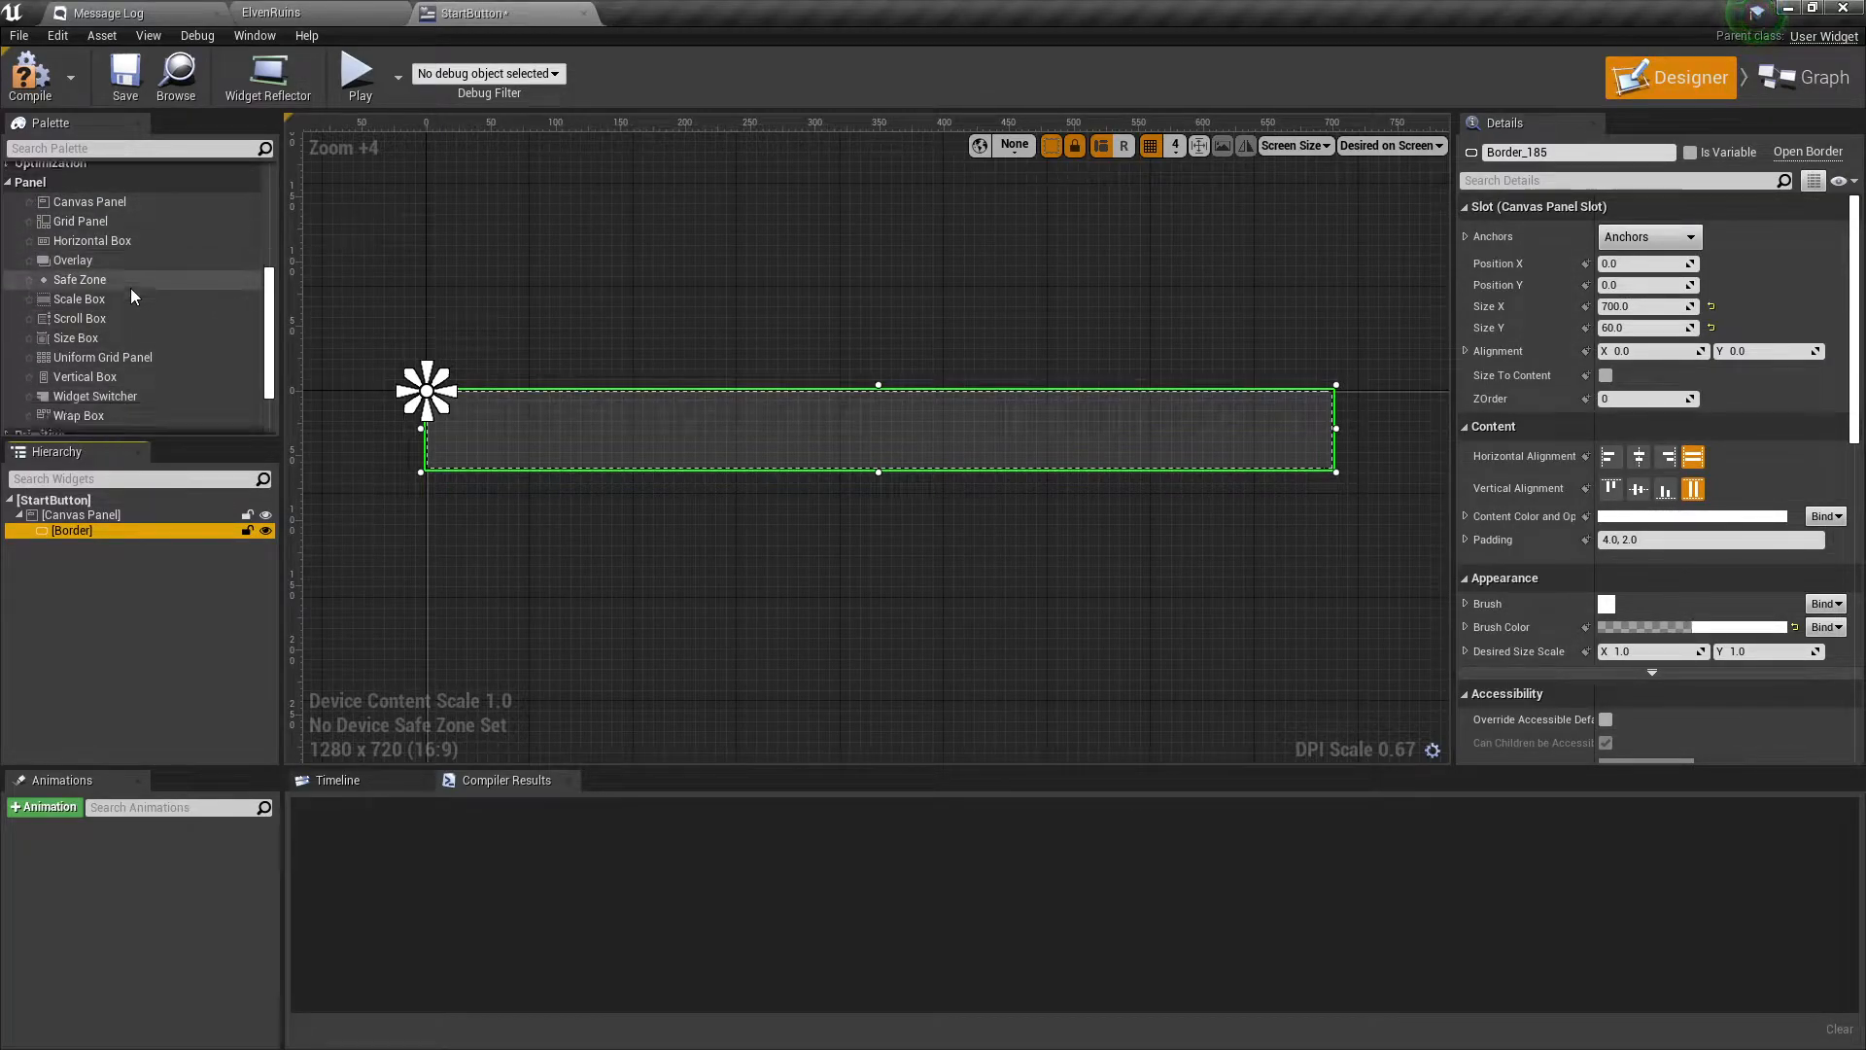
click(96, 245)
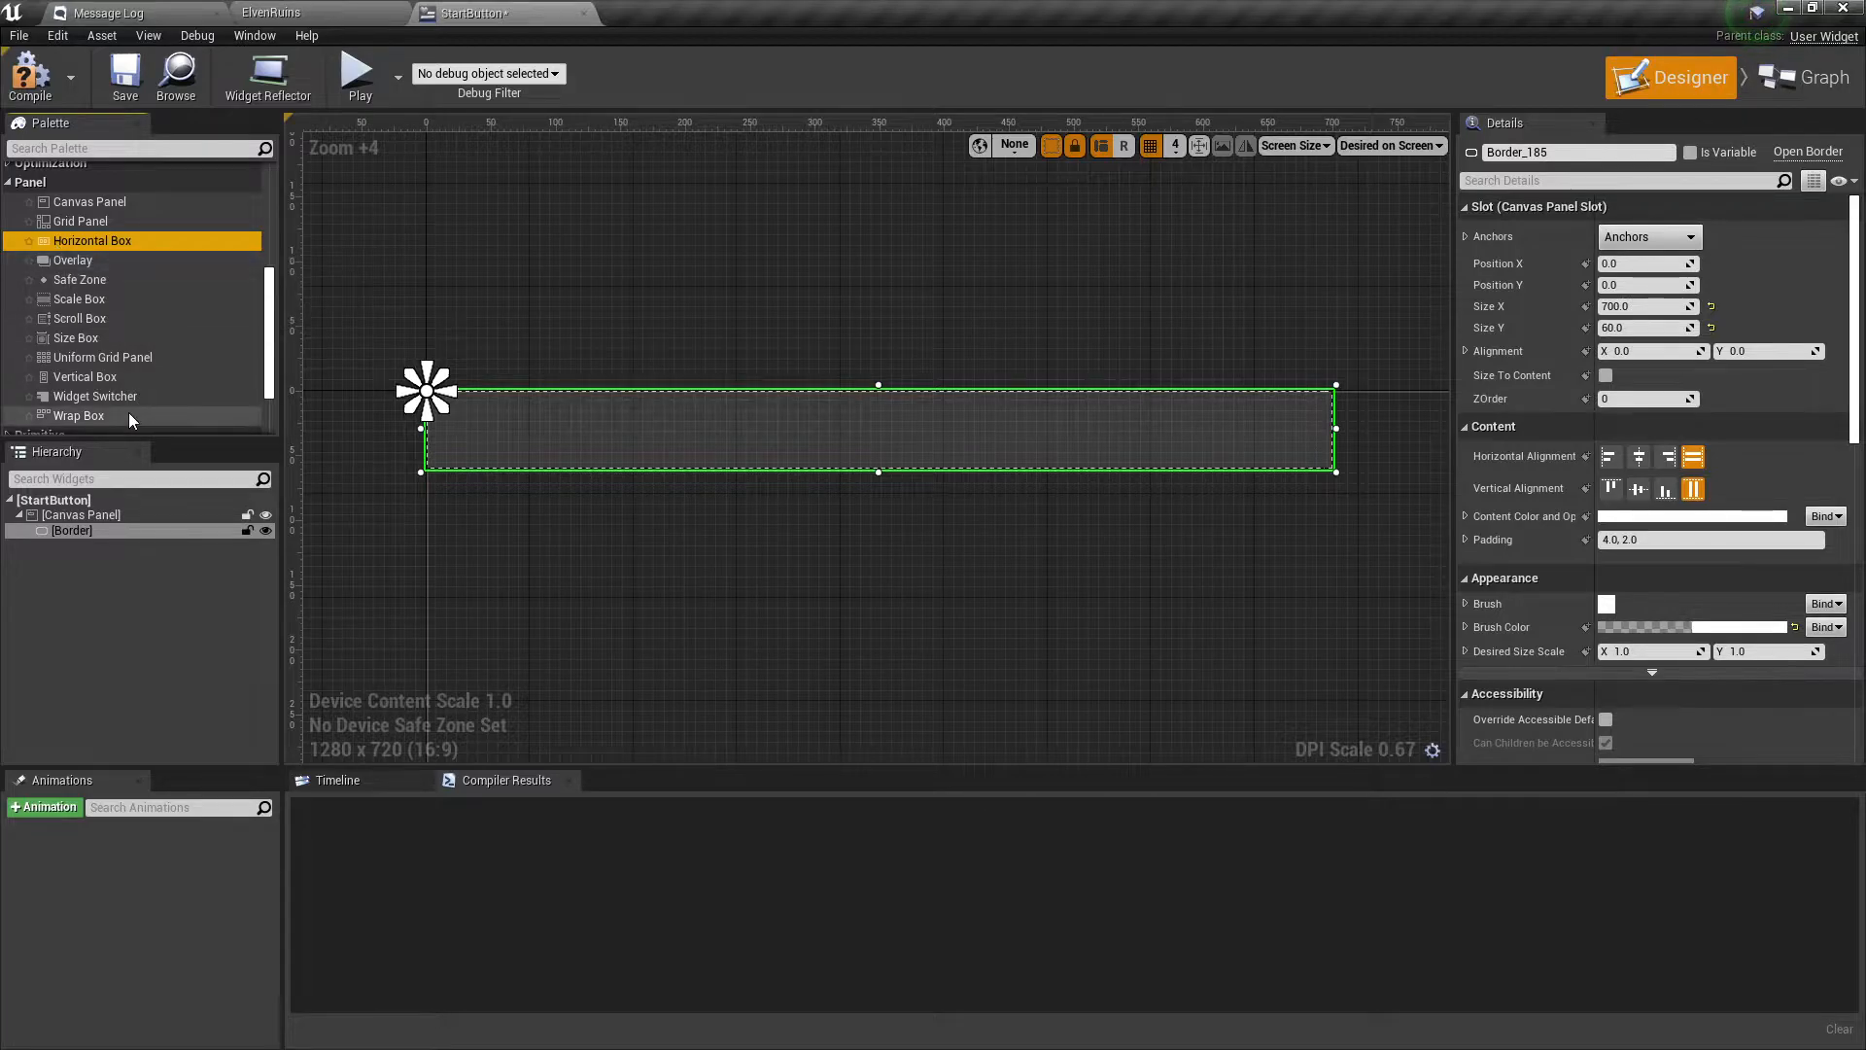
click(89, 378)
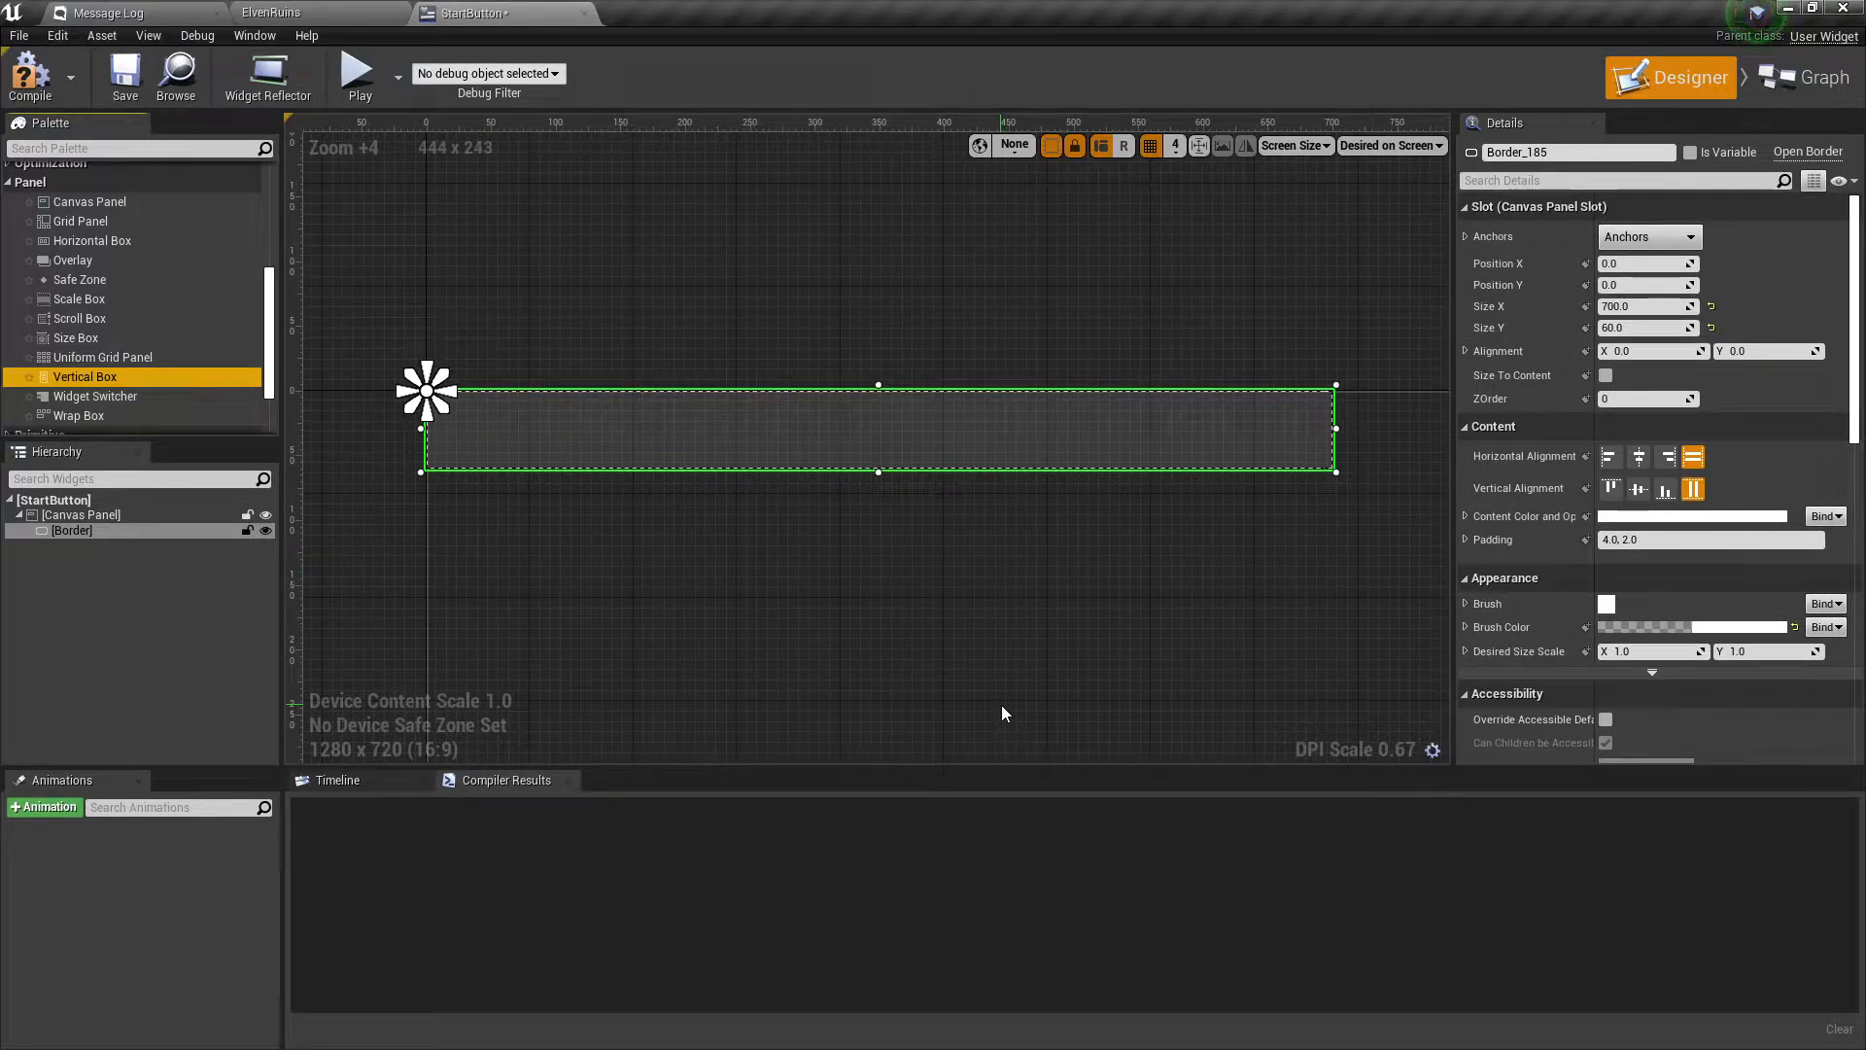
click(89, 241)
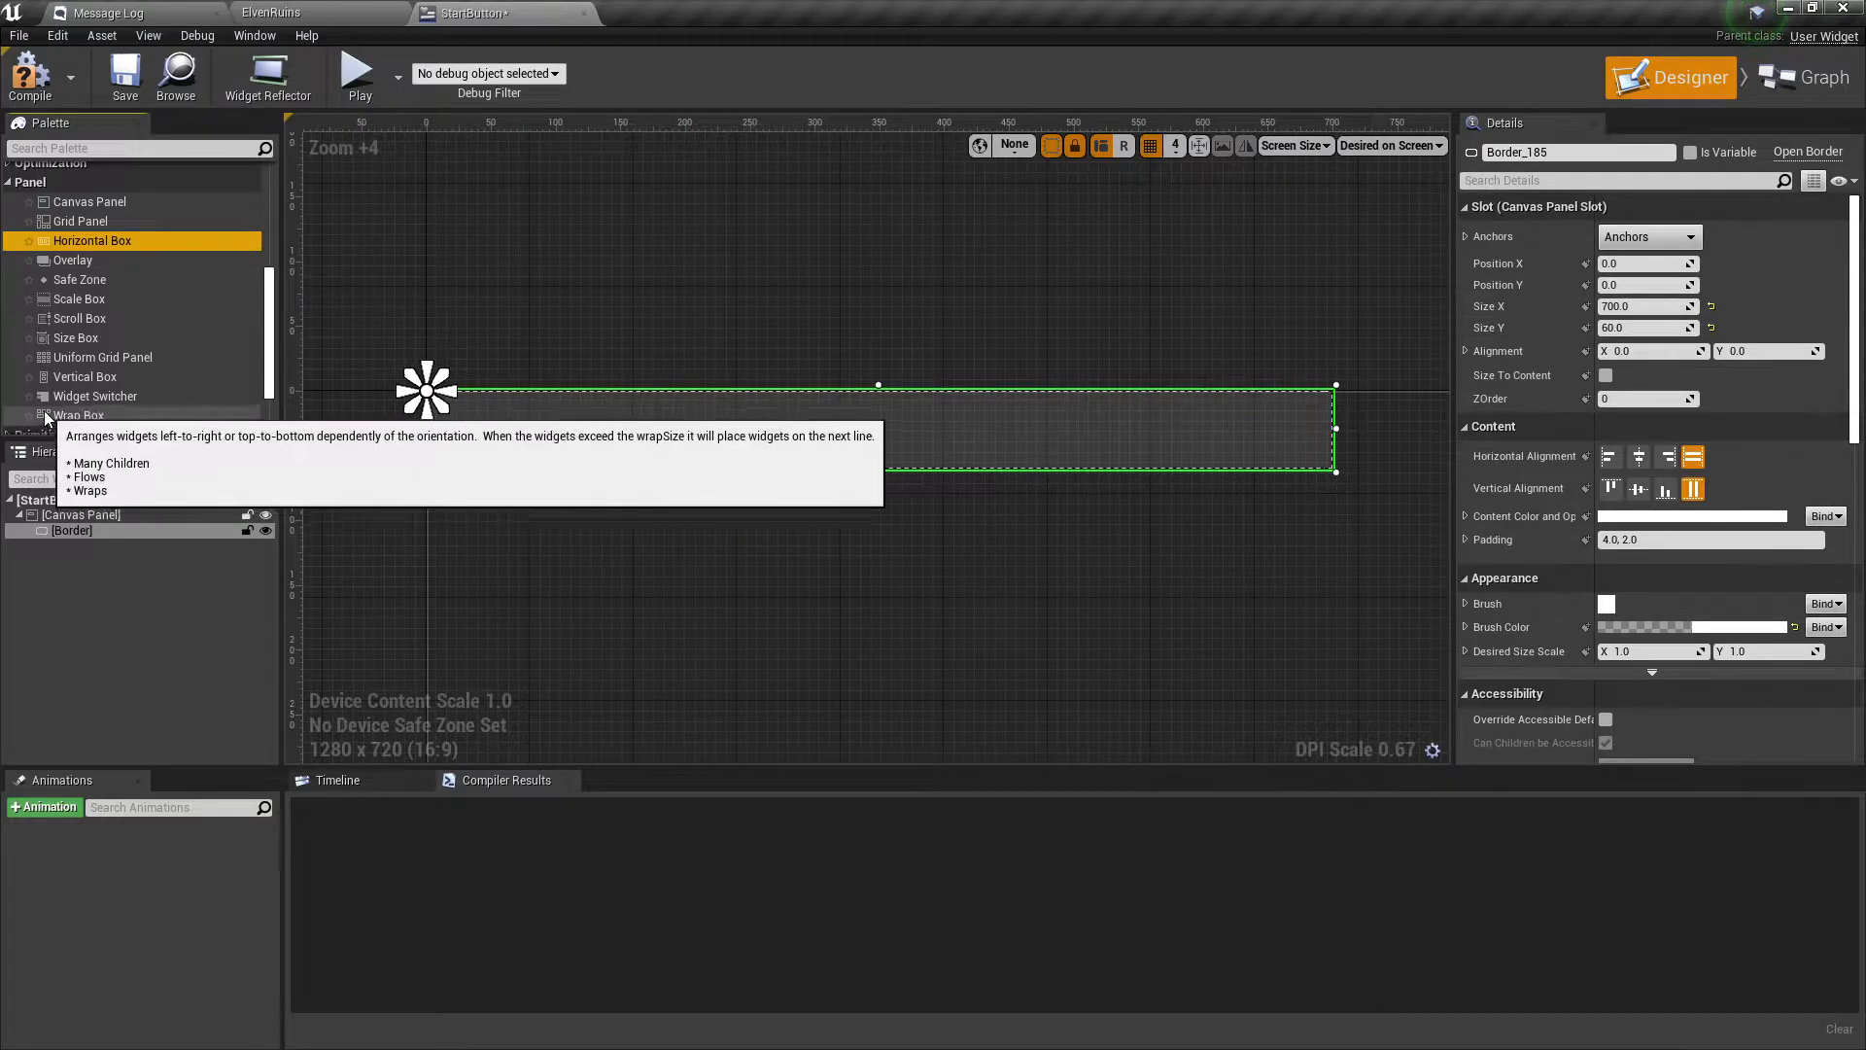
click(84, 379)
drag(84, 381, 61, 531)
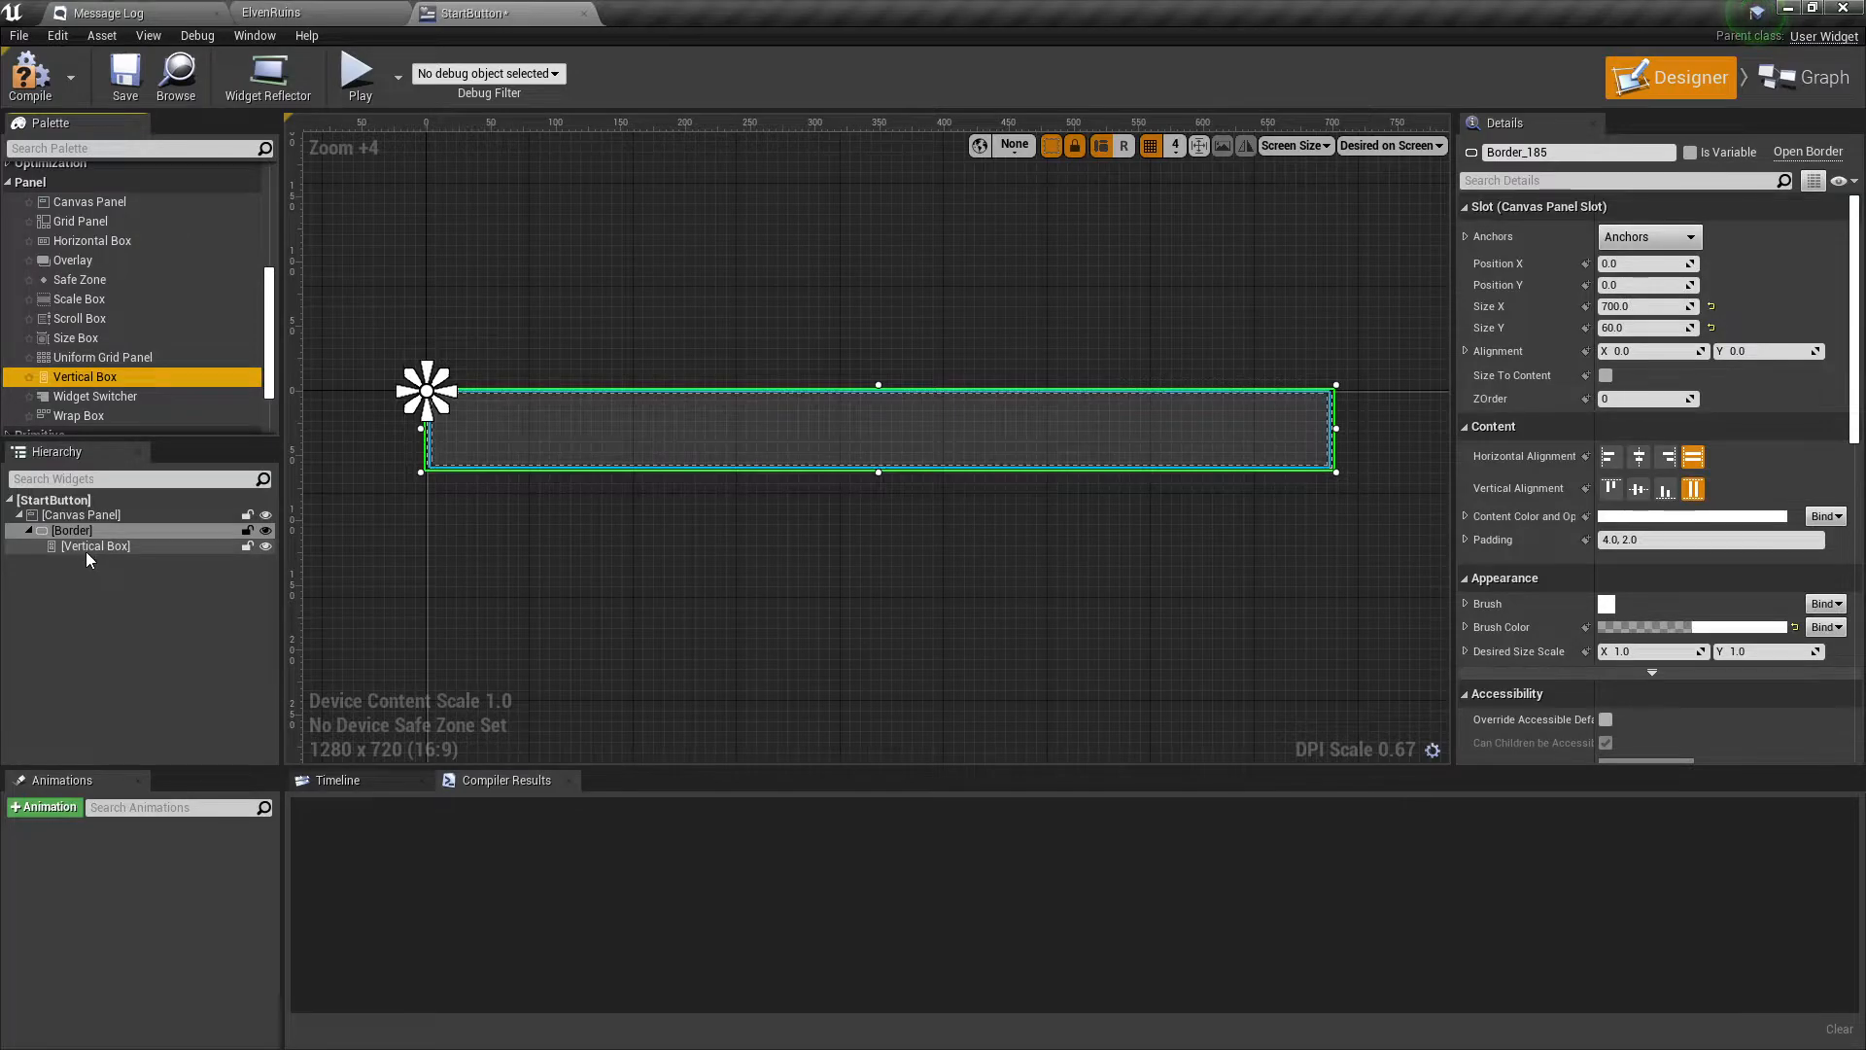
Set the Vertical Box's slot padding to 0 so it fills the Border, and select the Border.
click(87, 549)
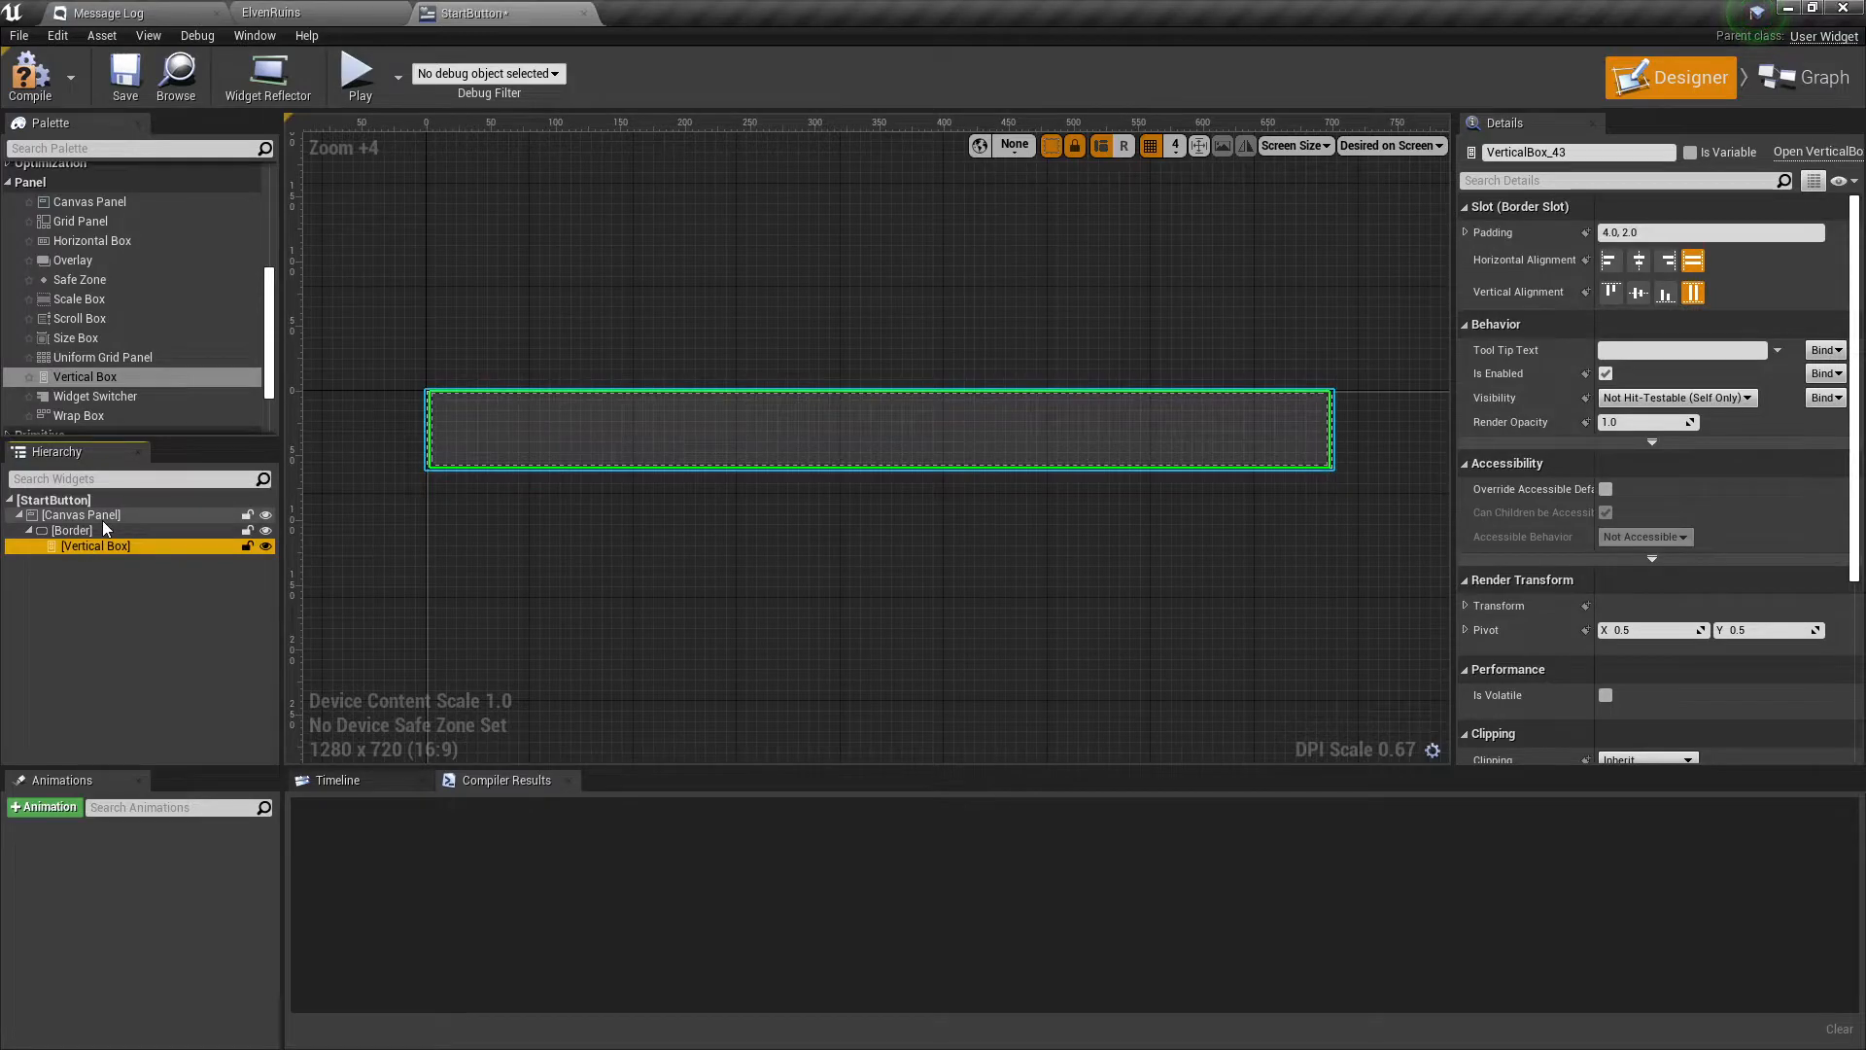
click(78, 533)
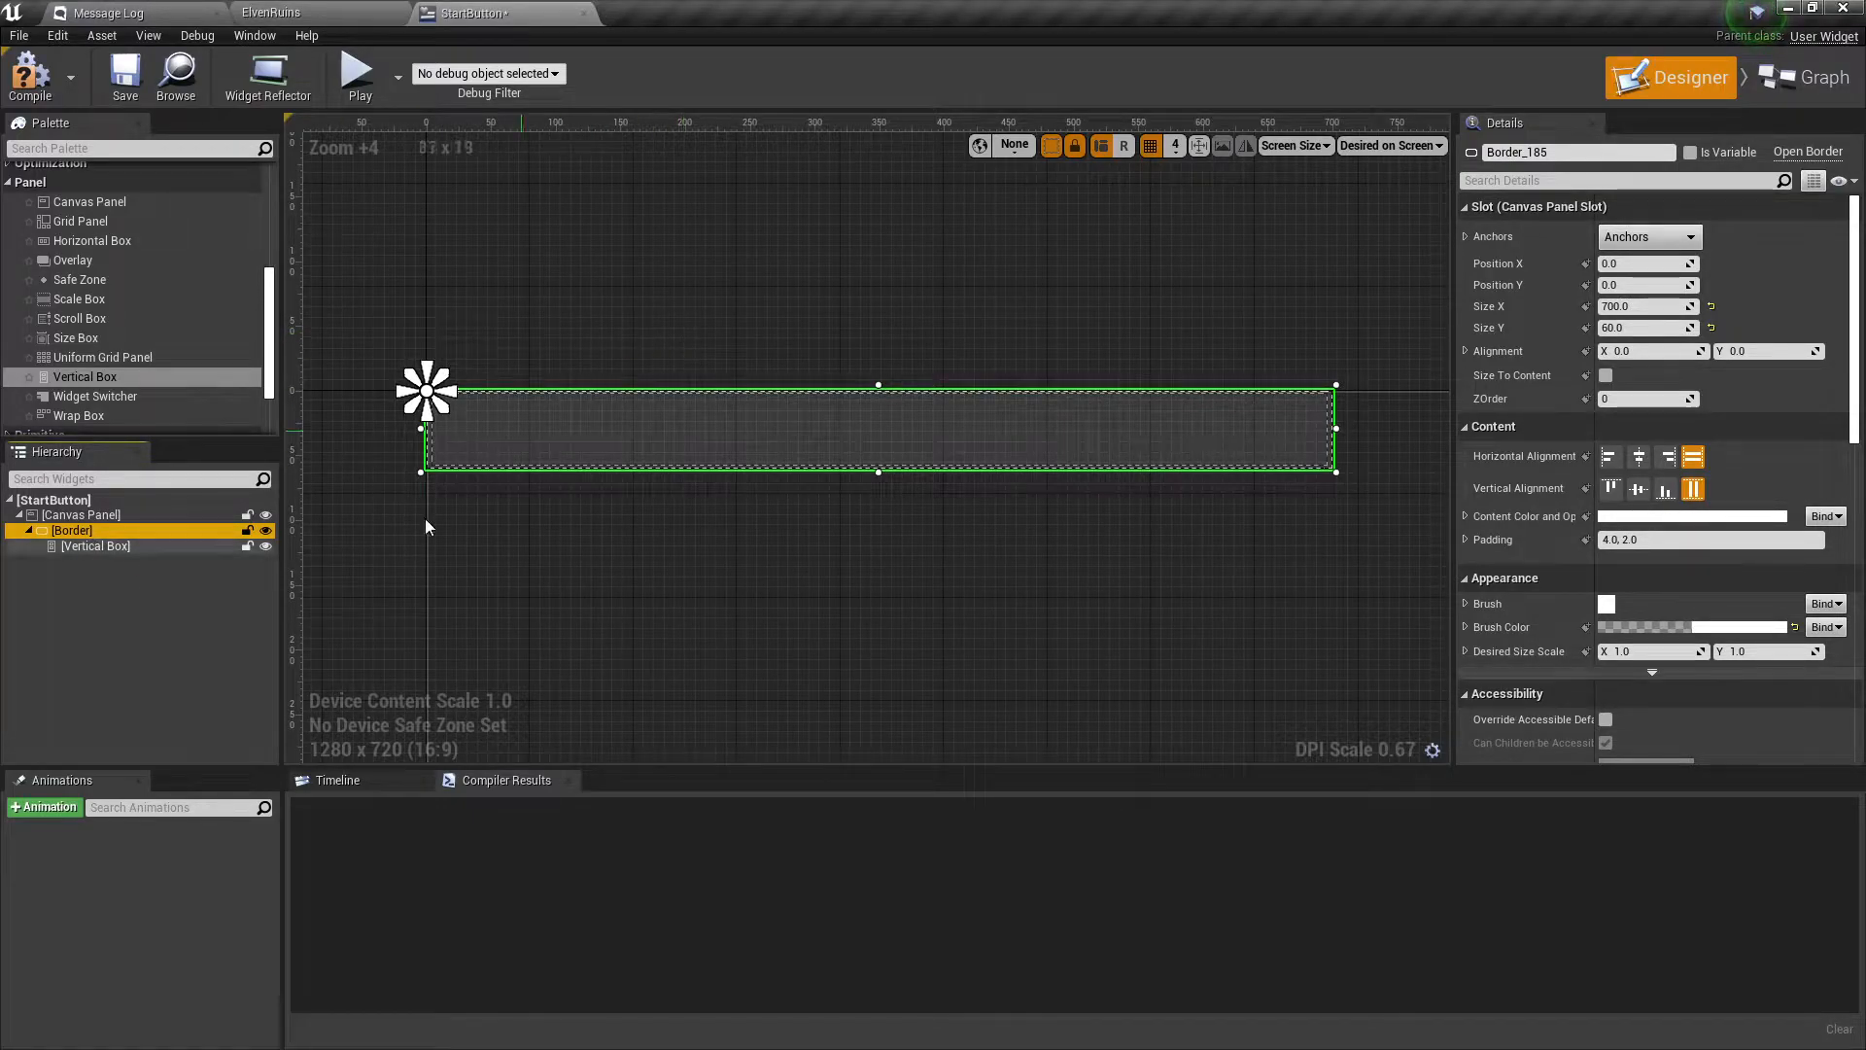
click(97, 544)
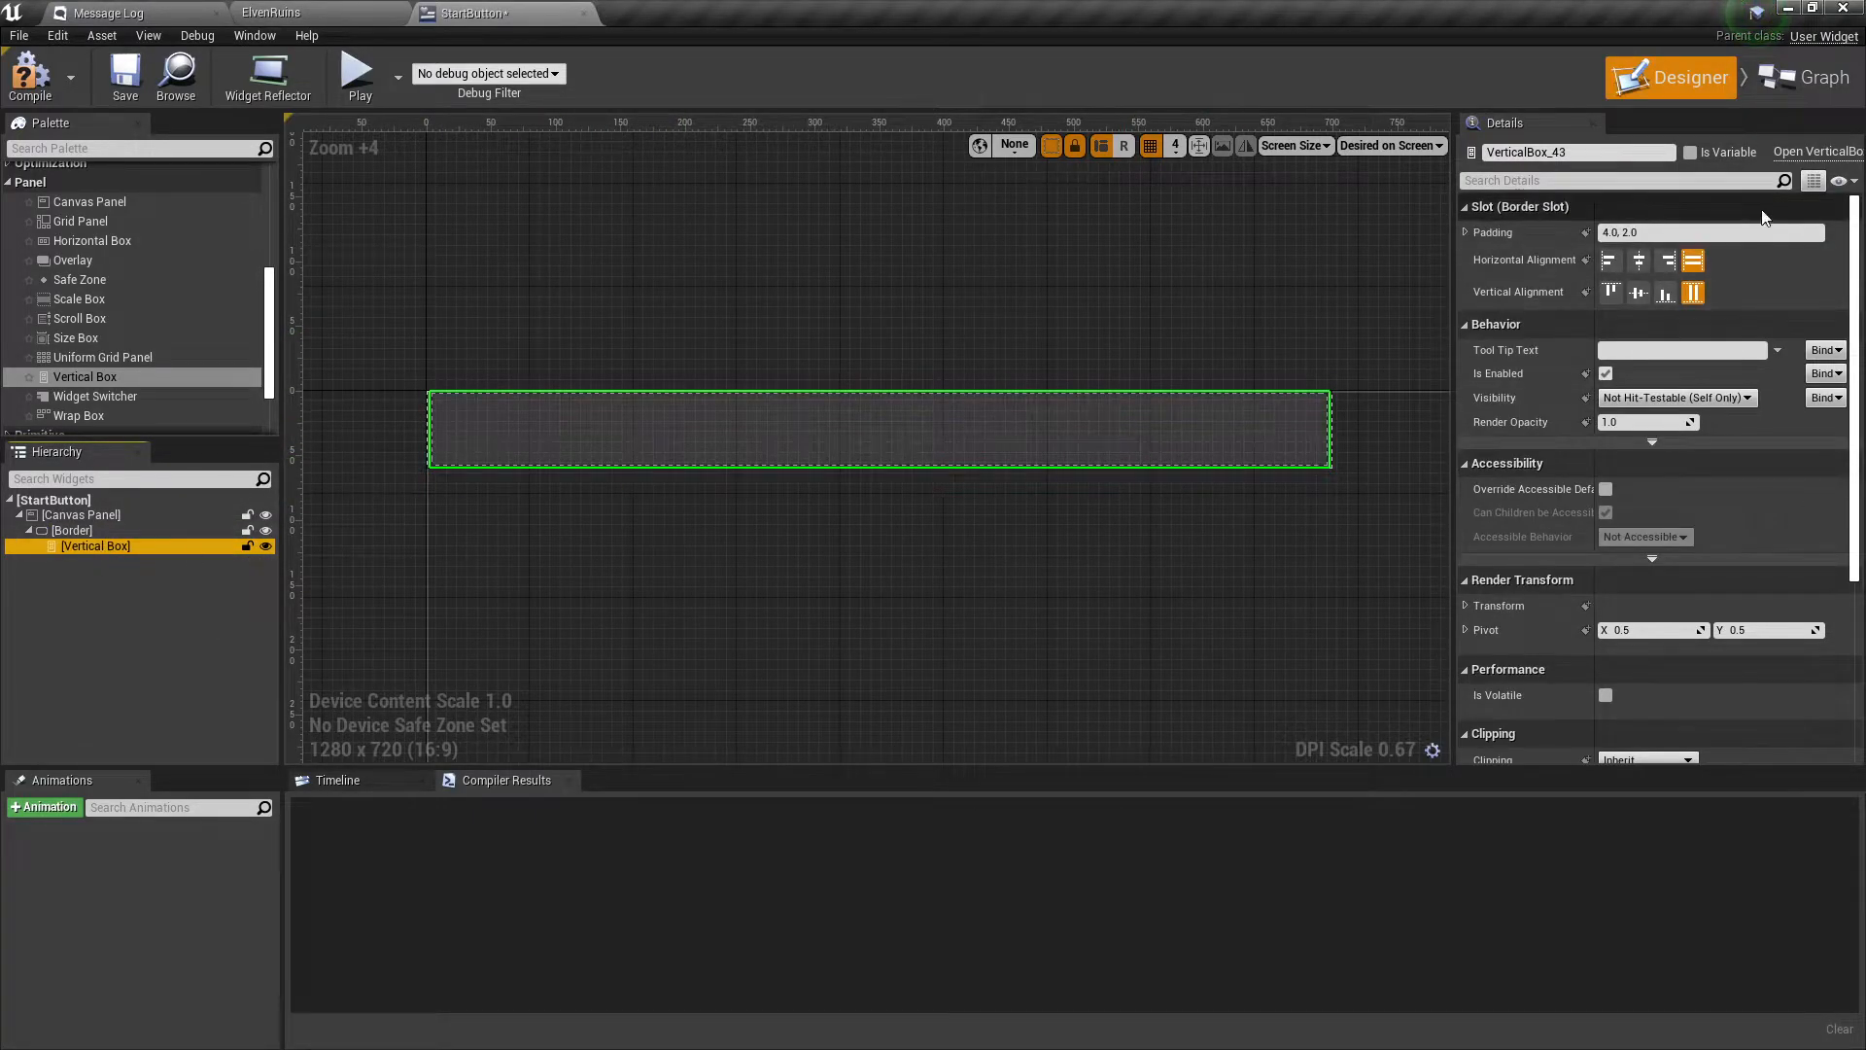
click(1768, 232)
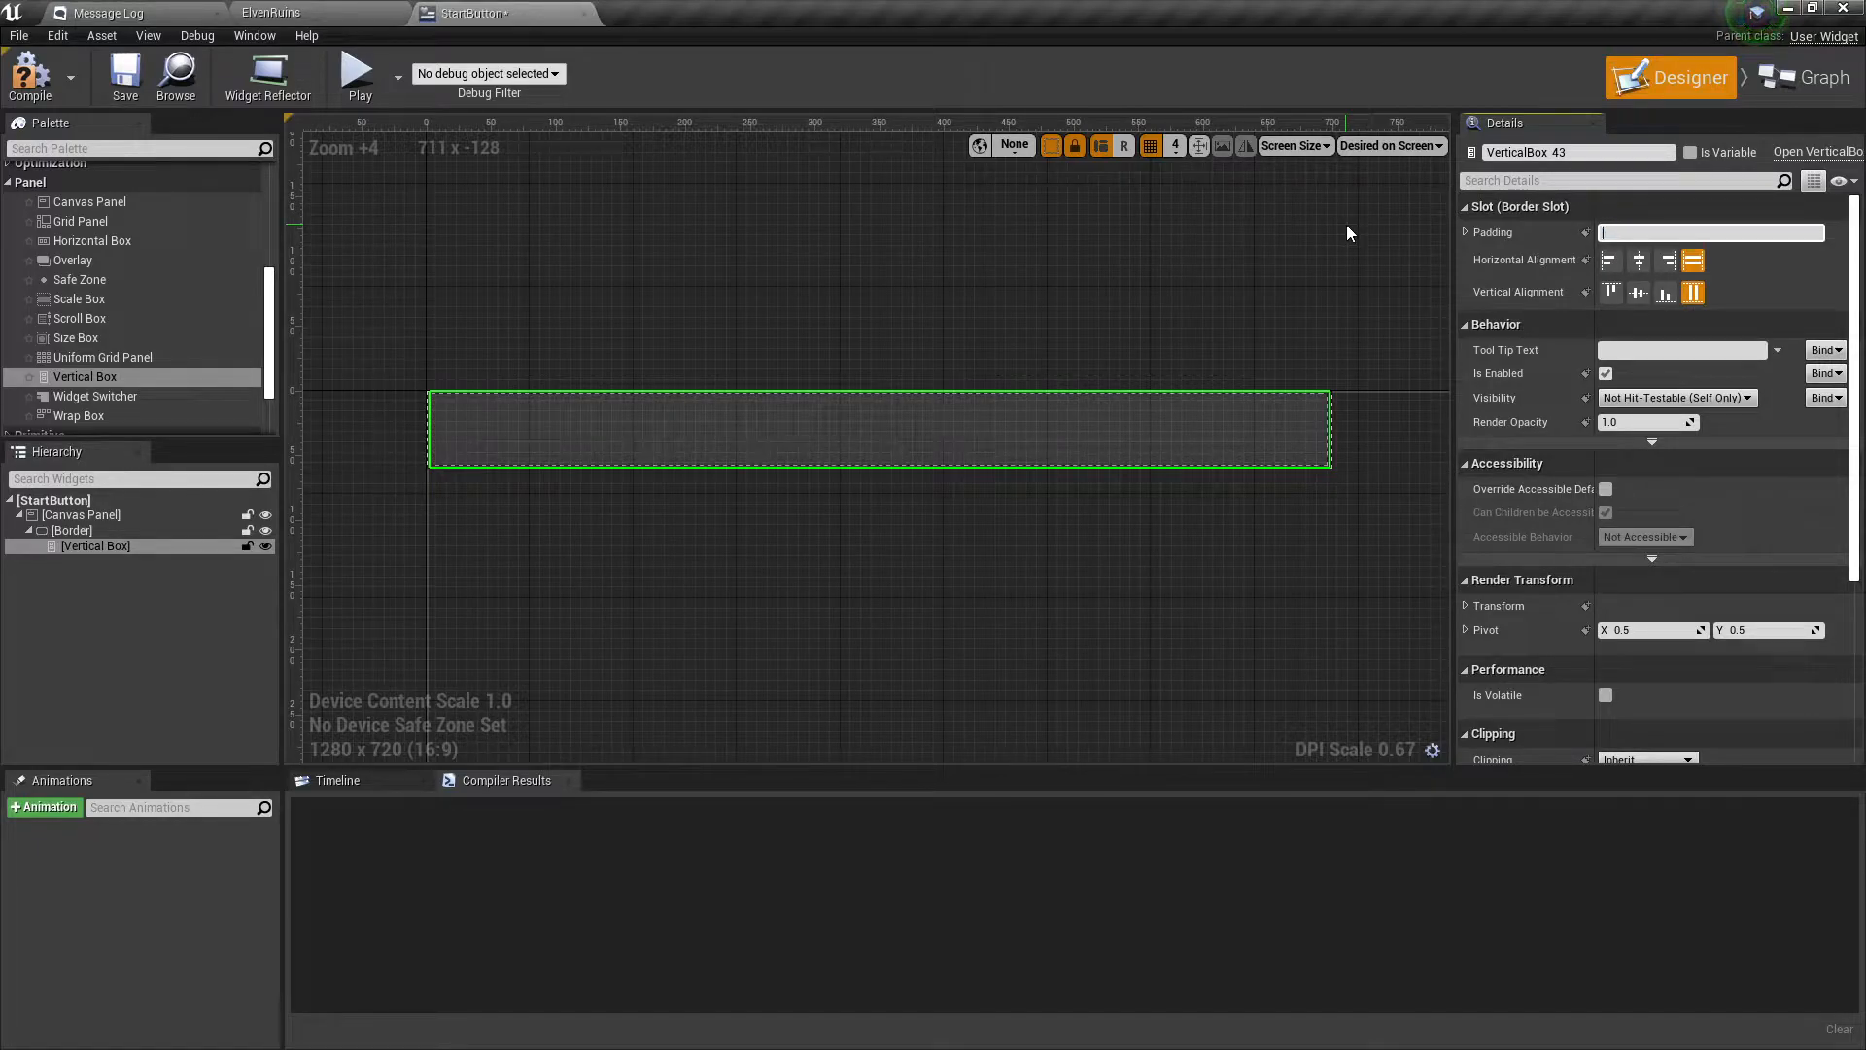
key(Return)
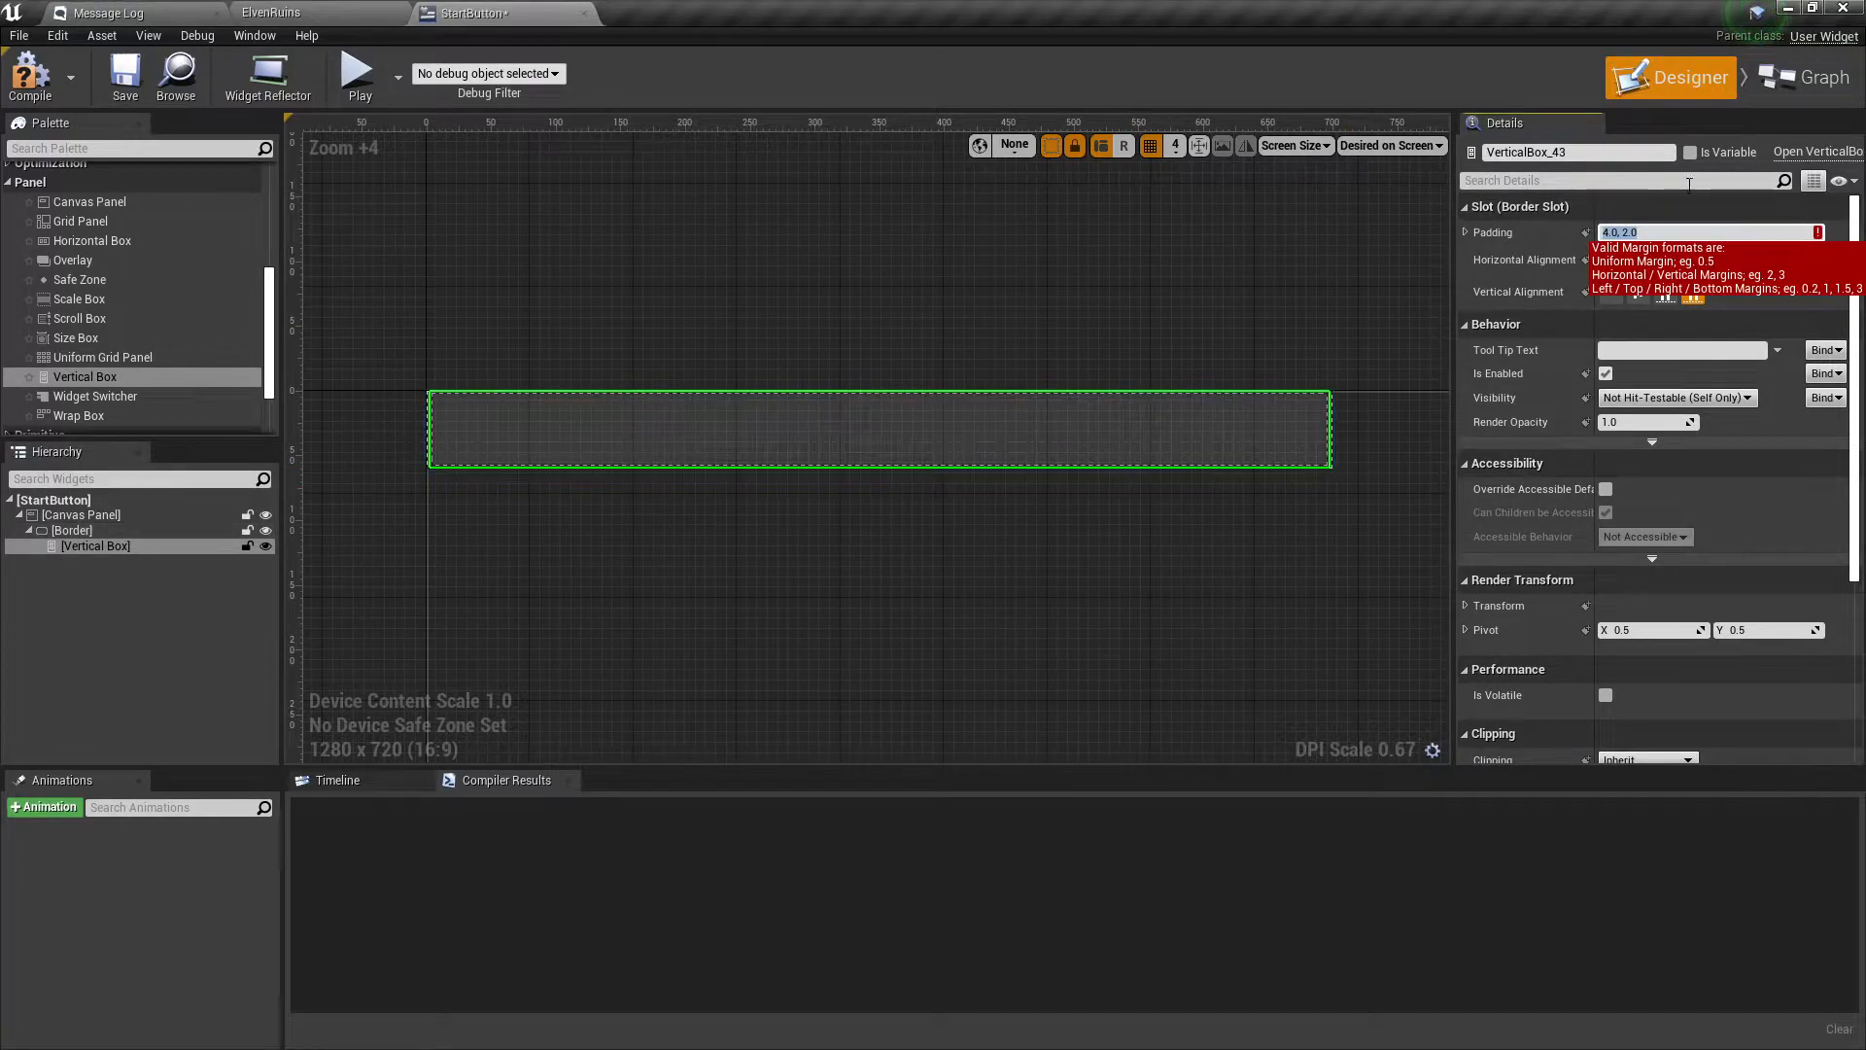
text(0)
key(Return)
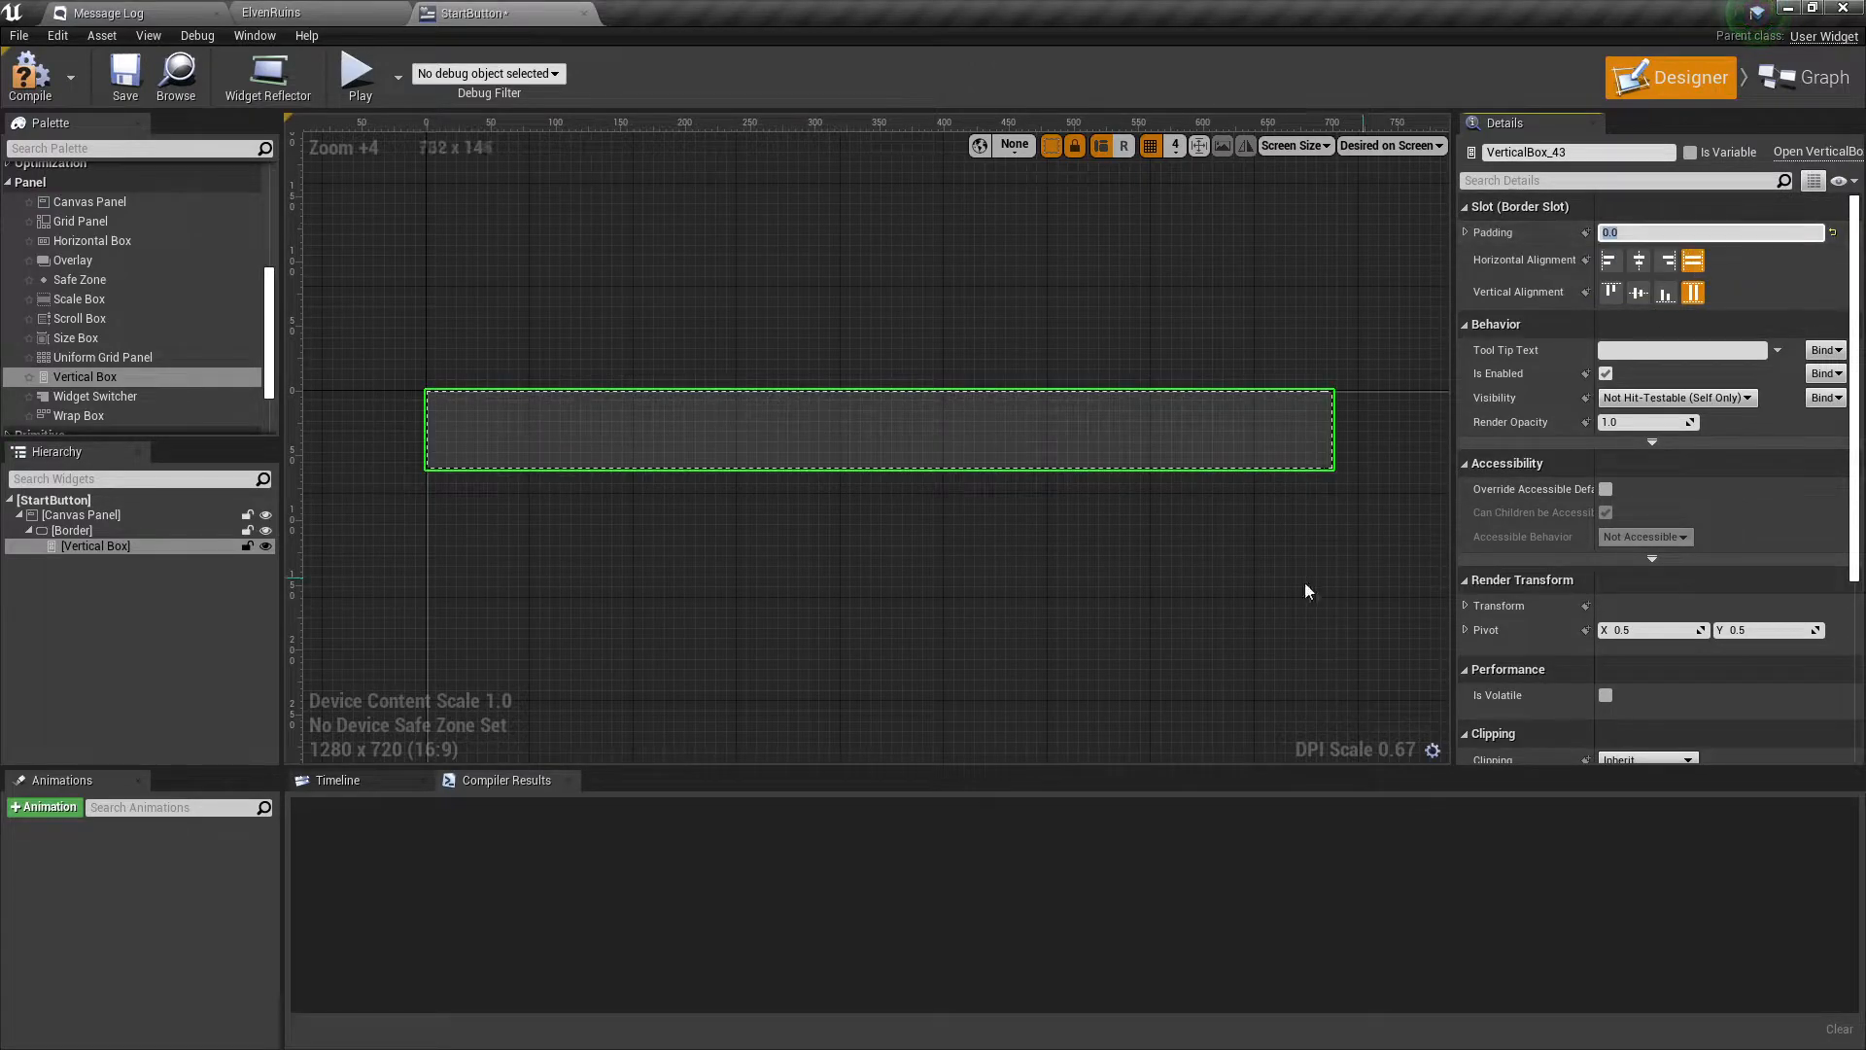
click(977, 611)
click(860, 433)
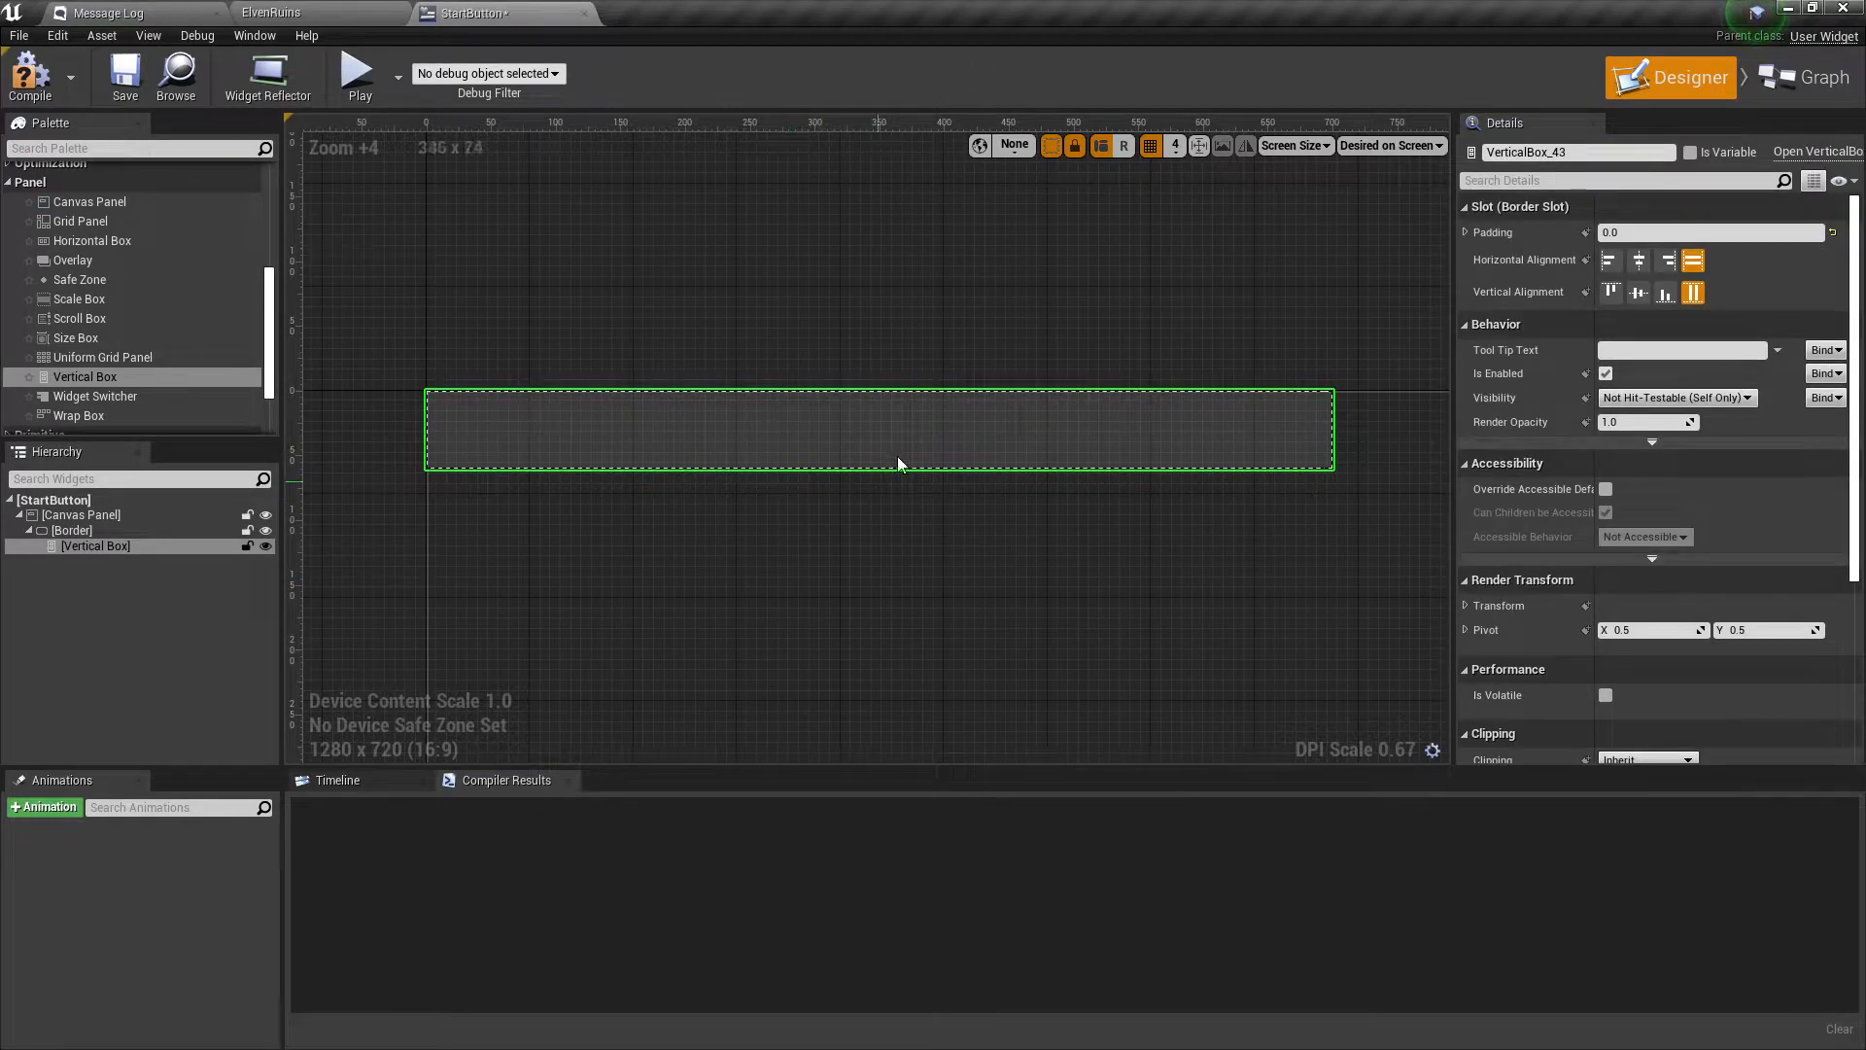
click(73, 532)
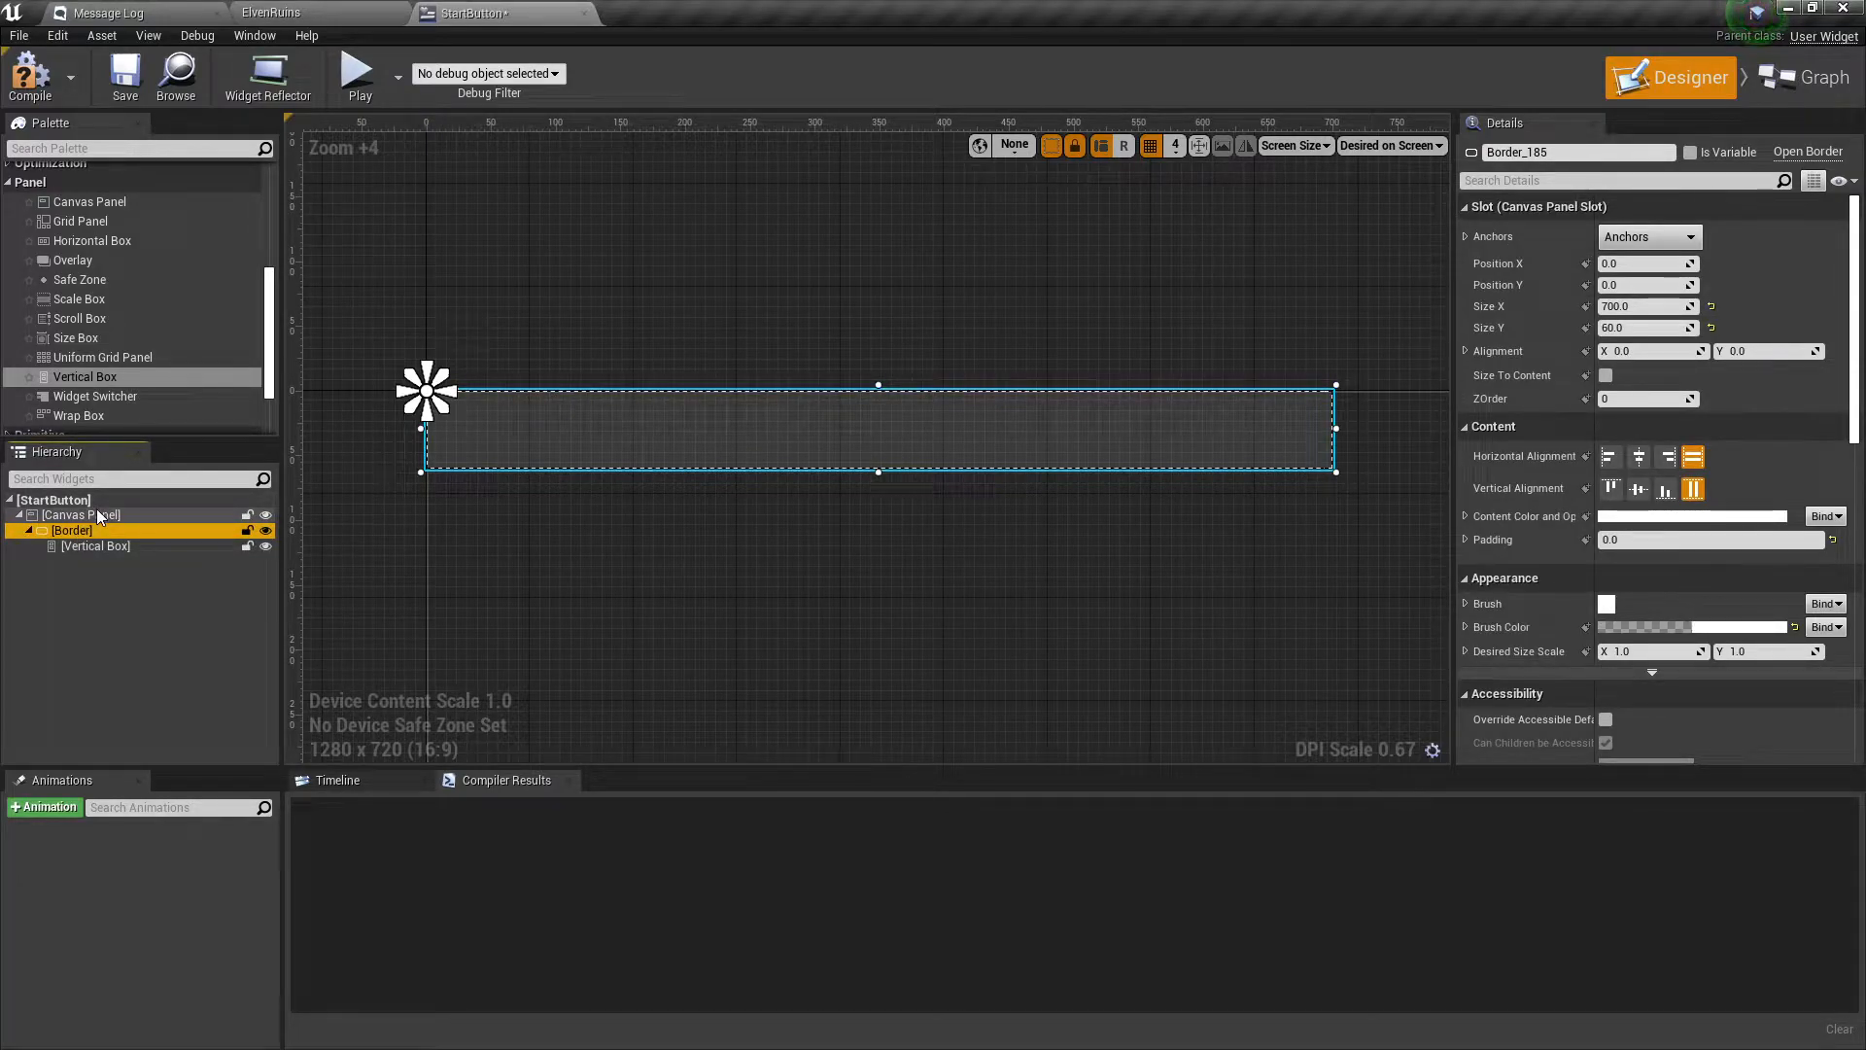
Add a Border and, below it, a Button from the Common widgets as children of the Vertical Box, and select the Button.
click(109, 514)
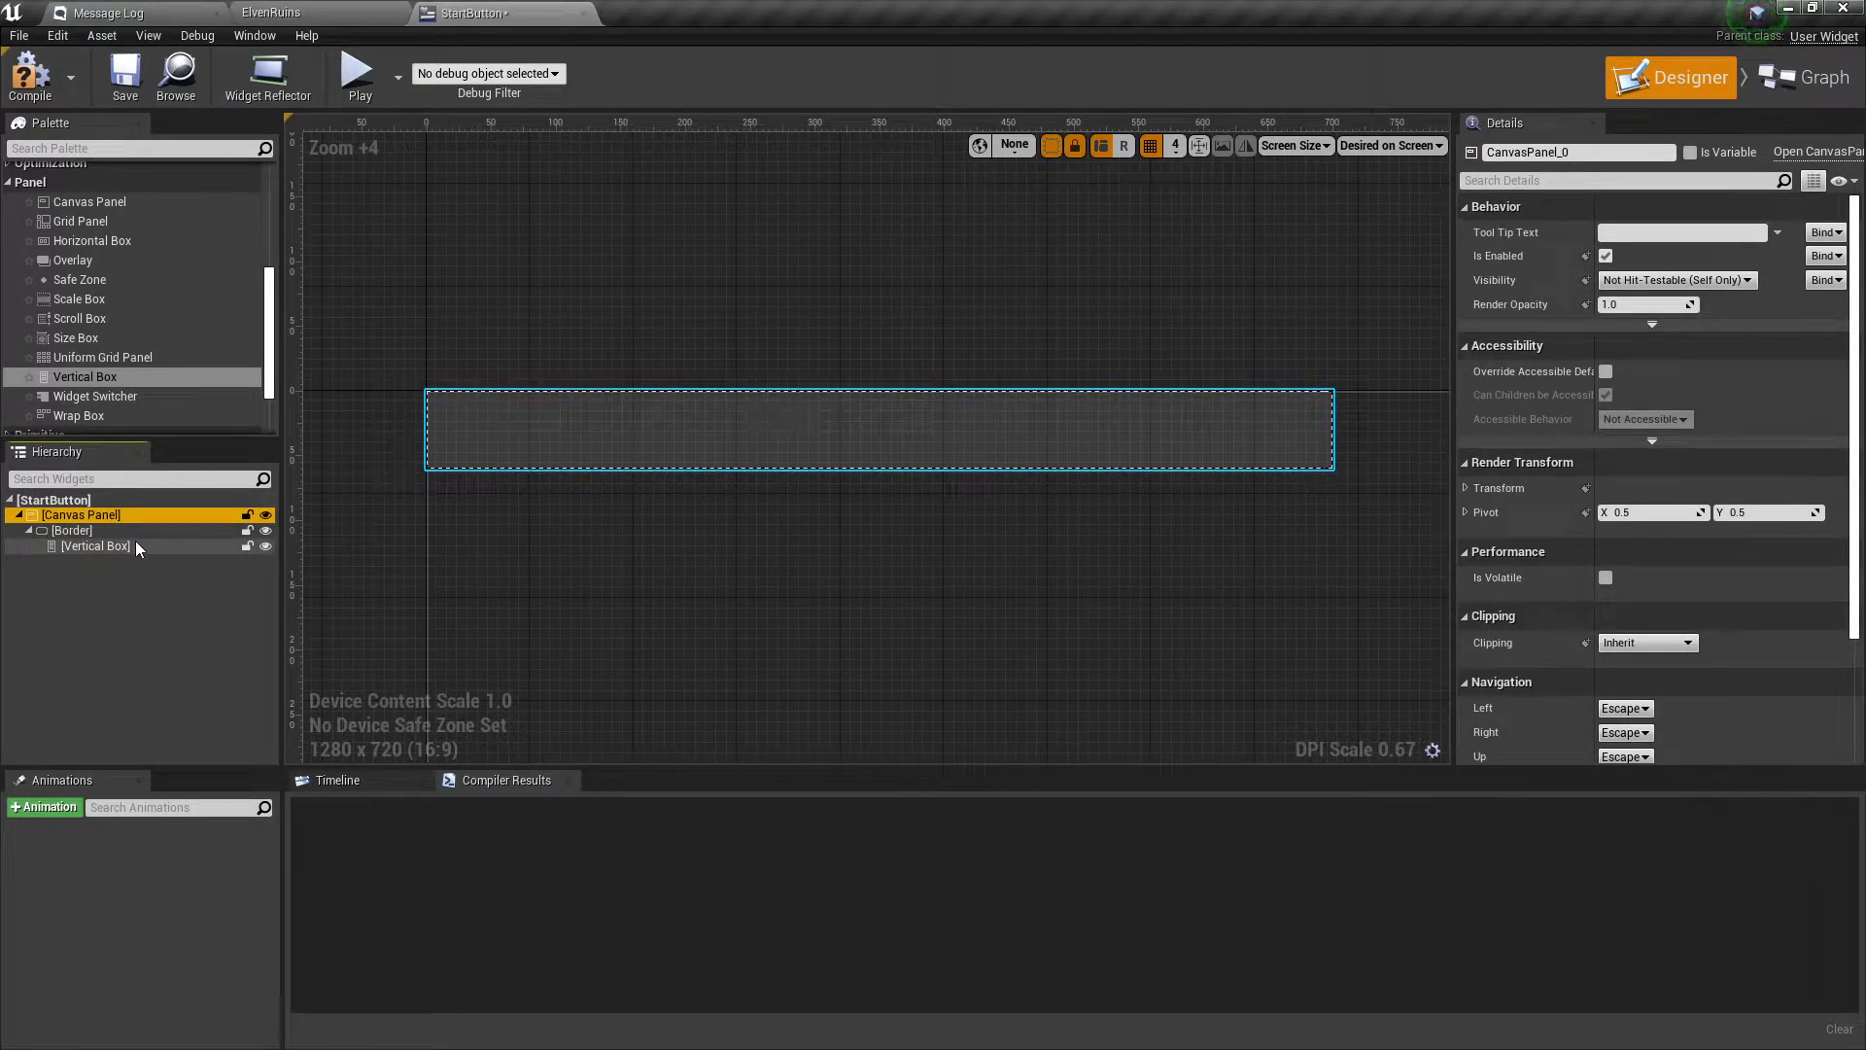
click(134, 547)
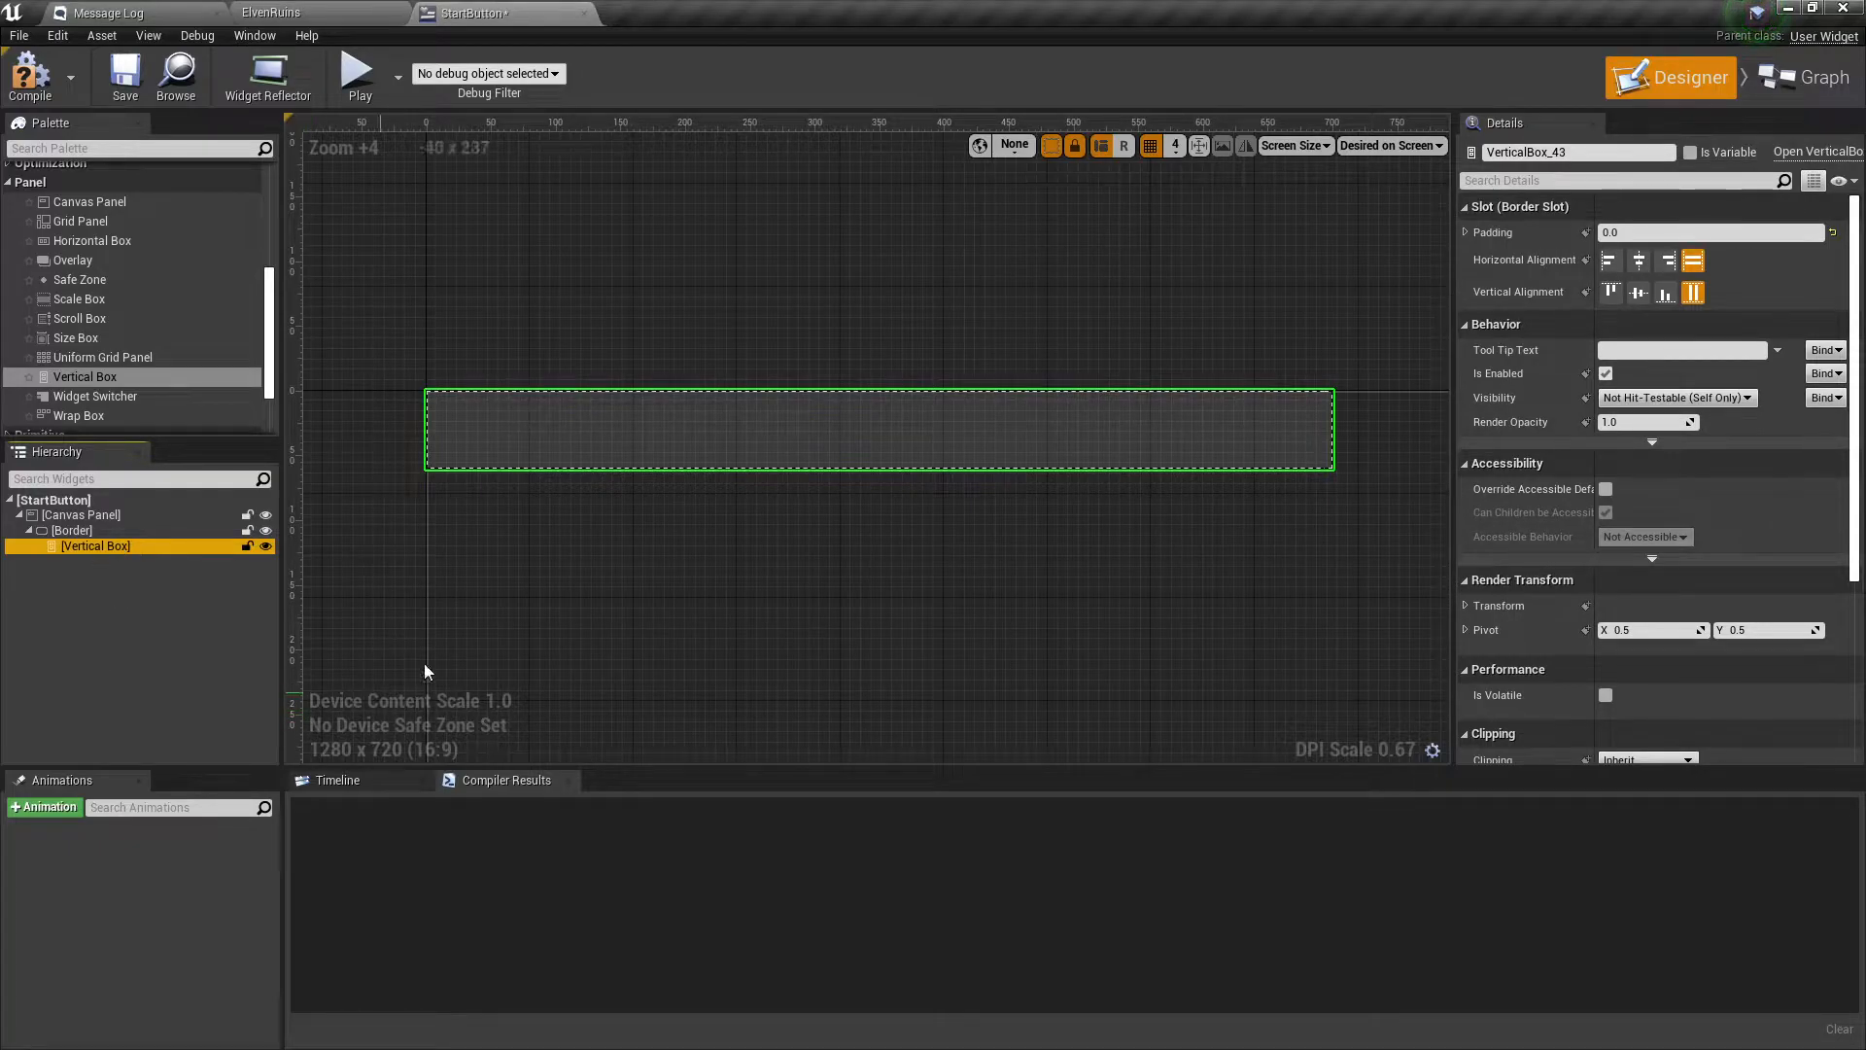
click(589, 411)
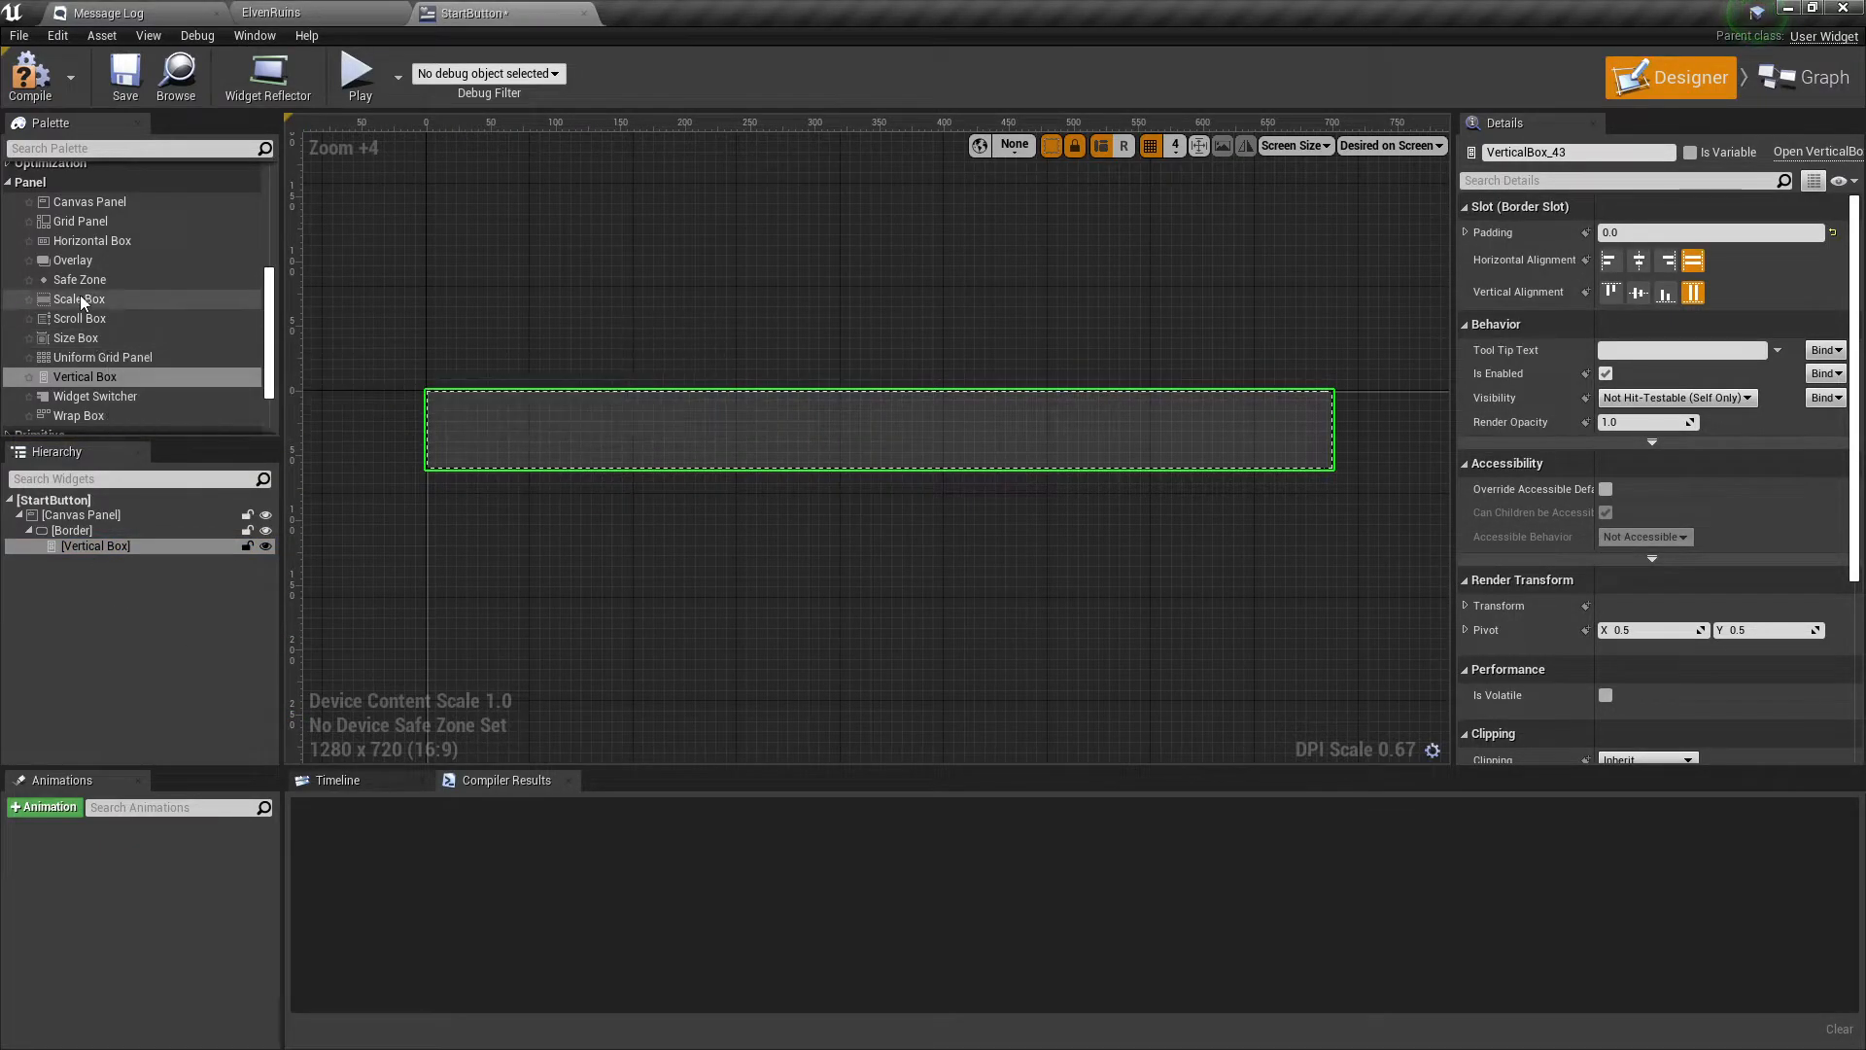
scroll(79, 295, up, 5)
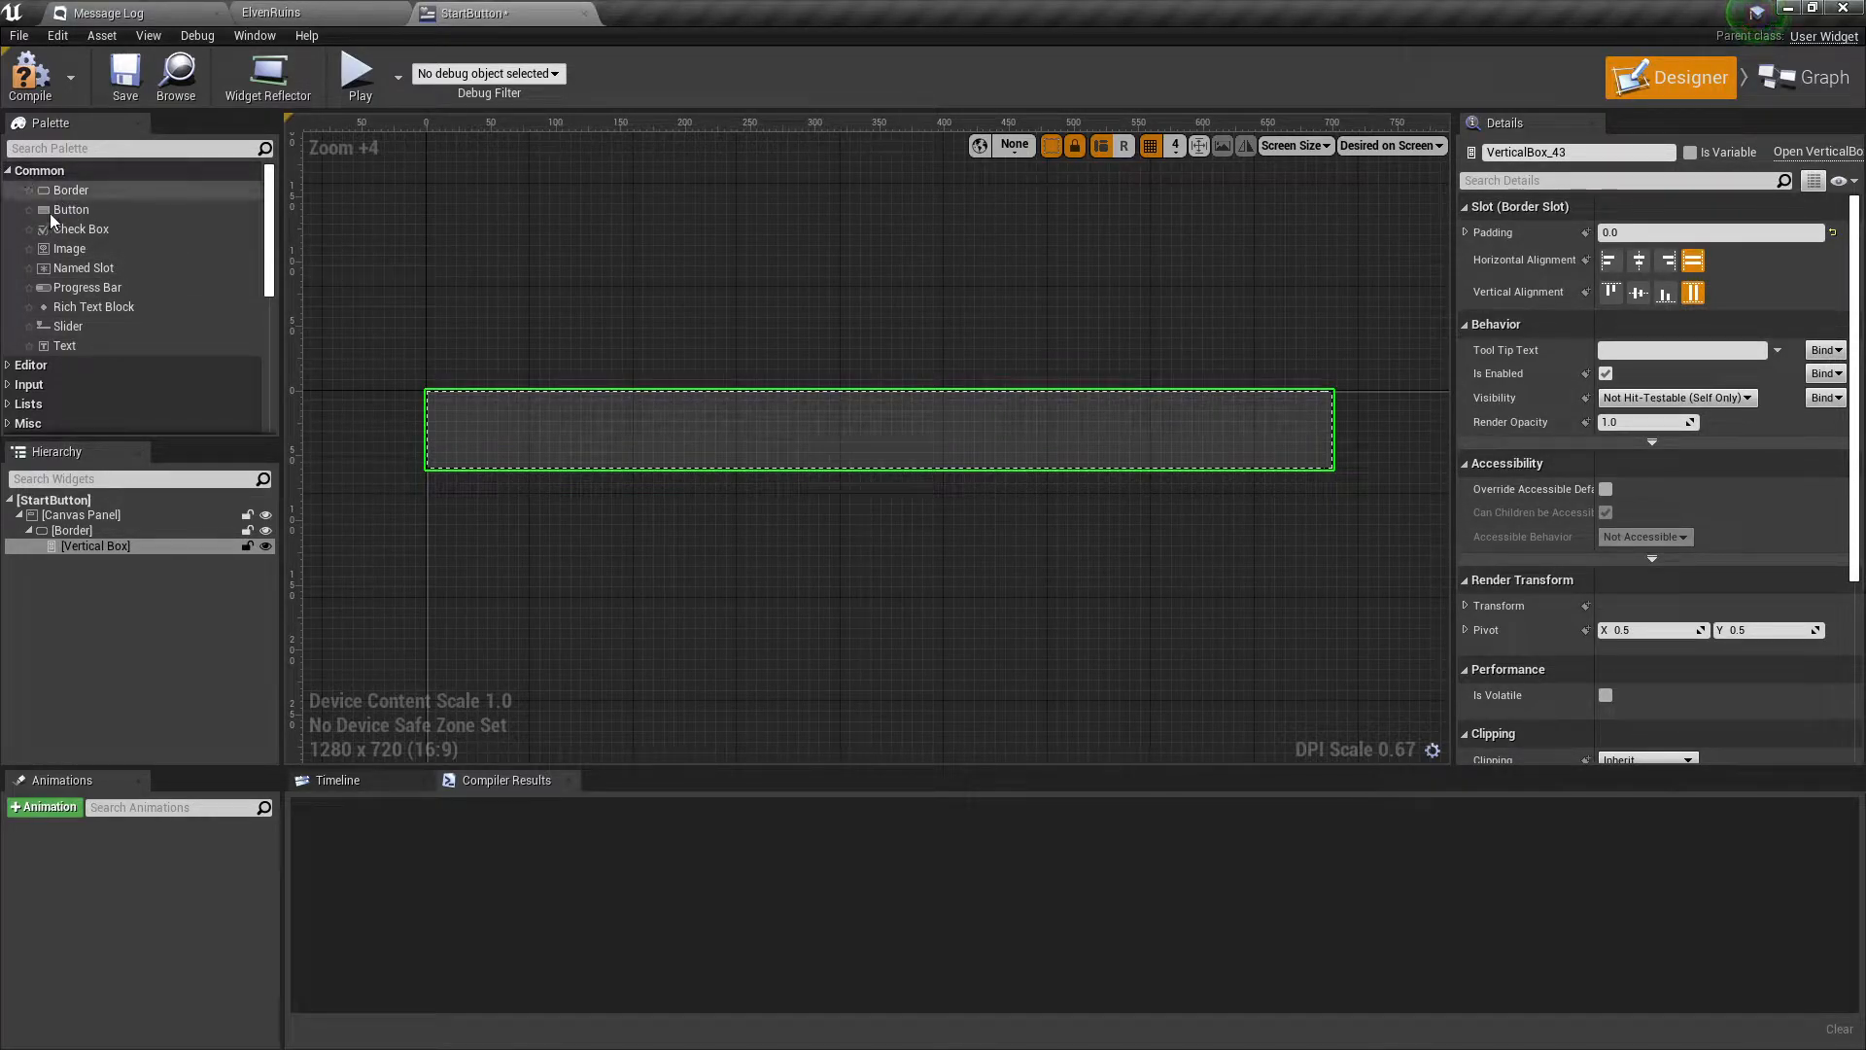
drag(43, 191, 90, 544)
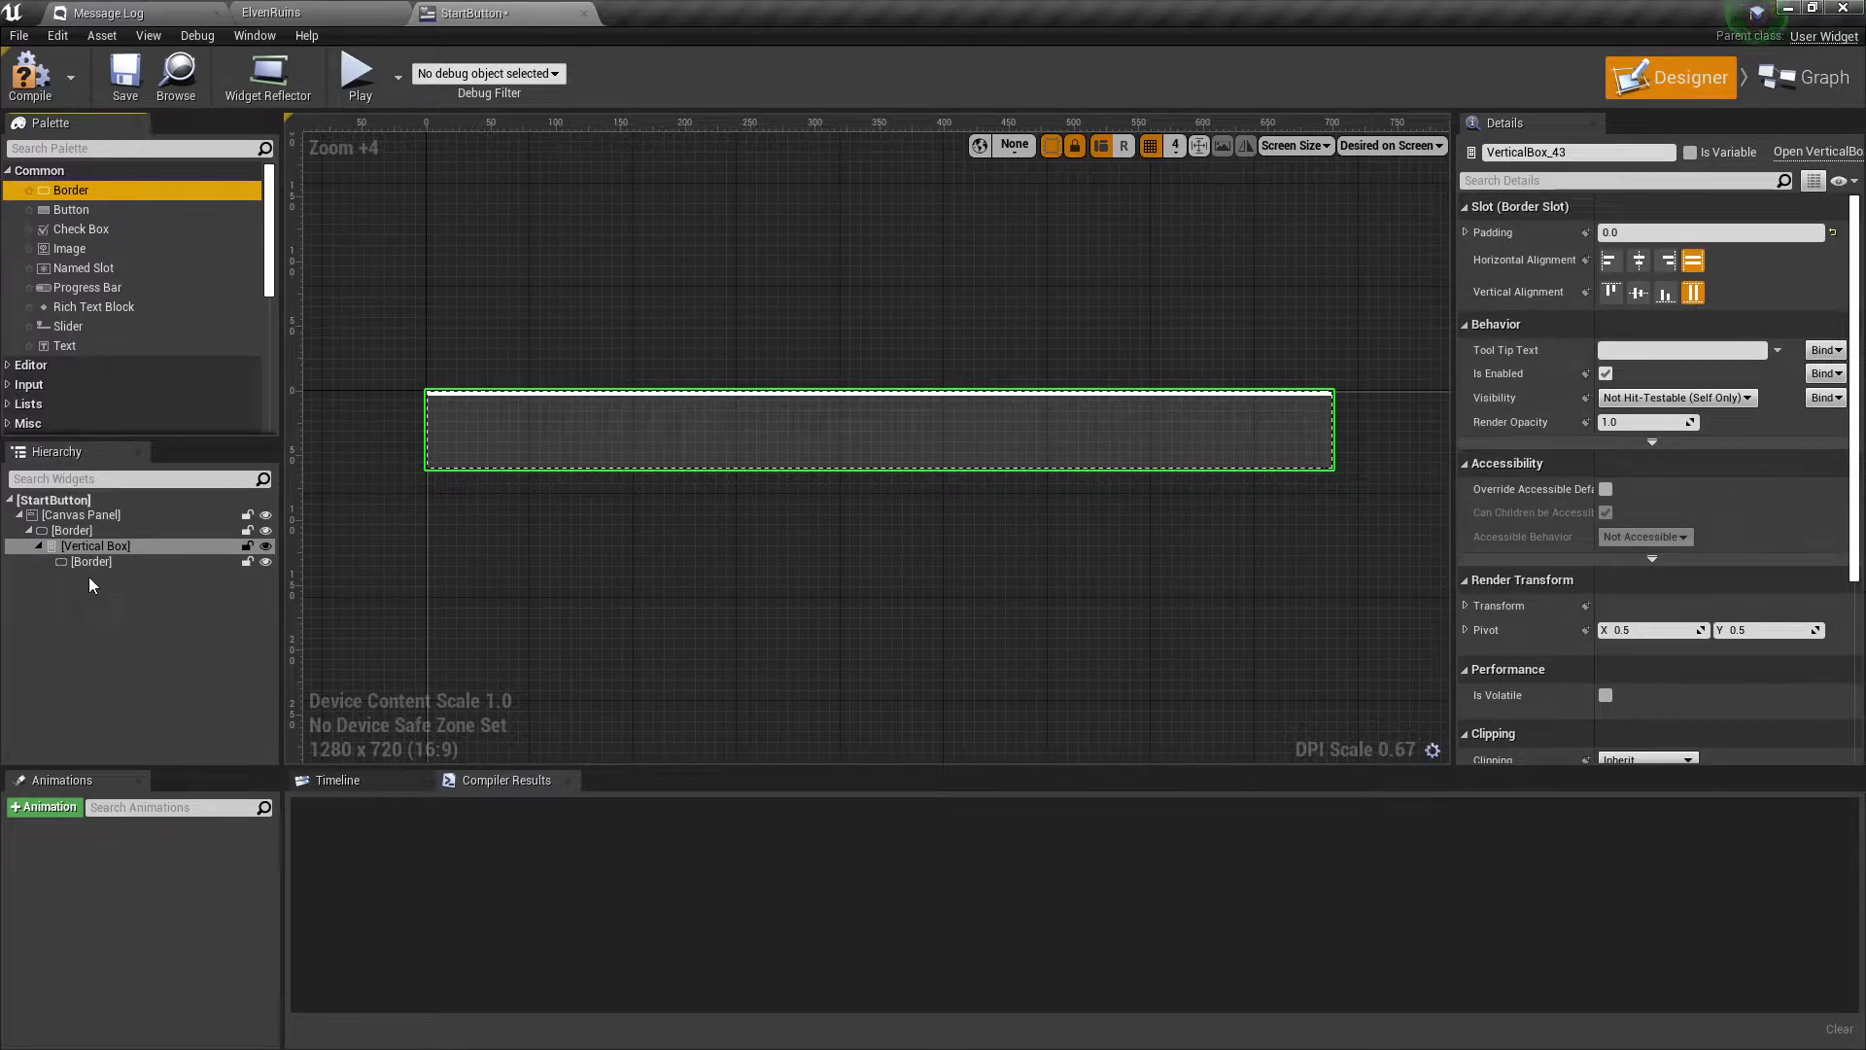
click(527, 418)
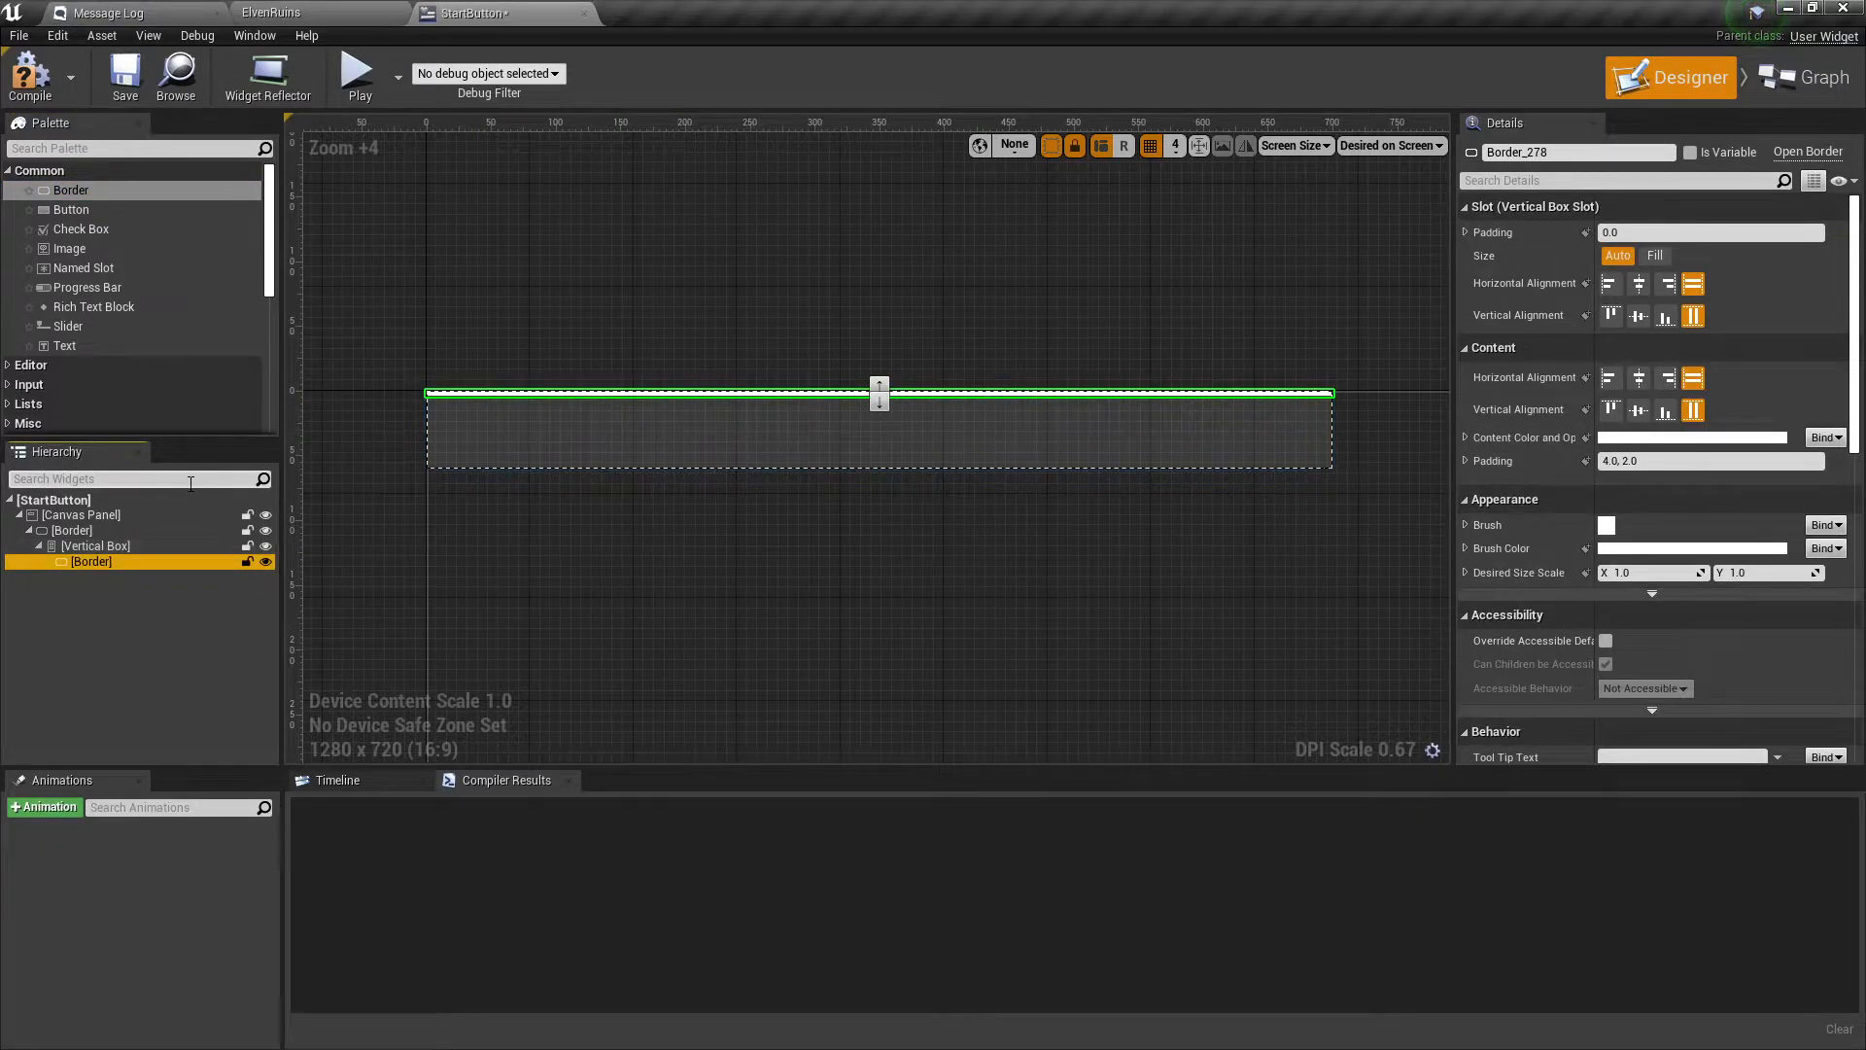
drag(60, 211, 84, 544)
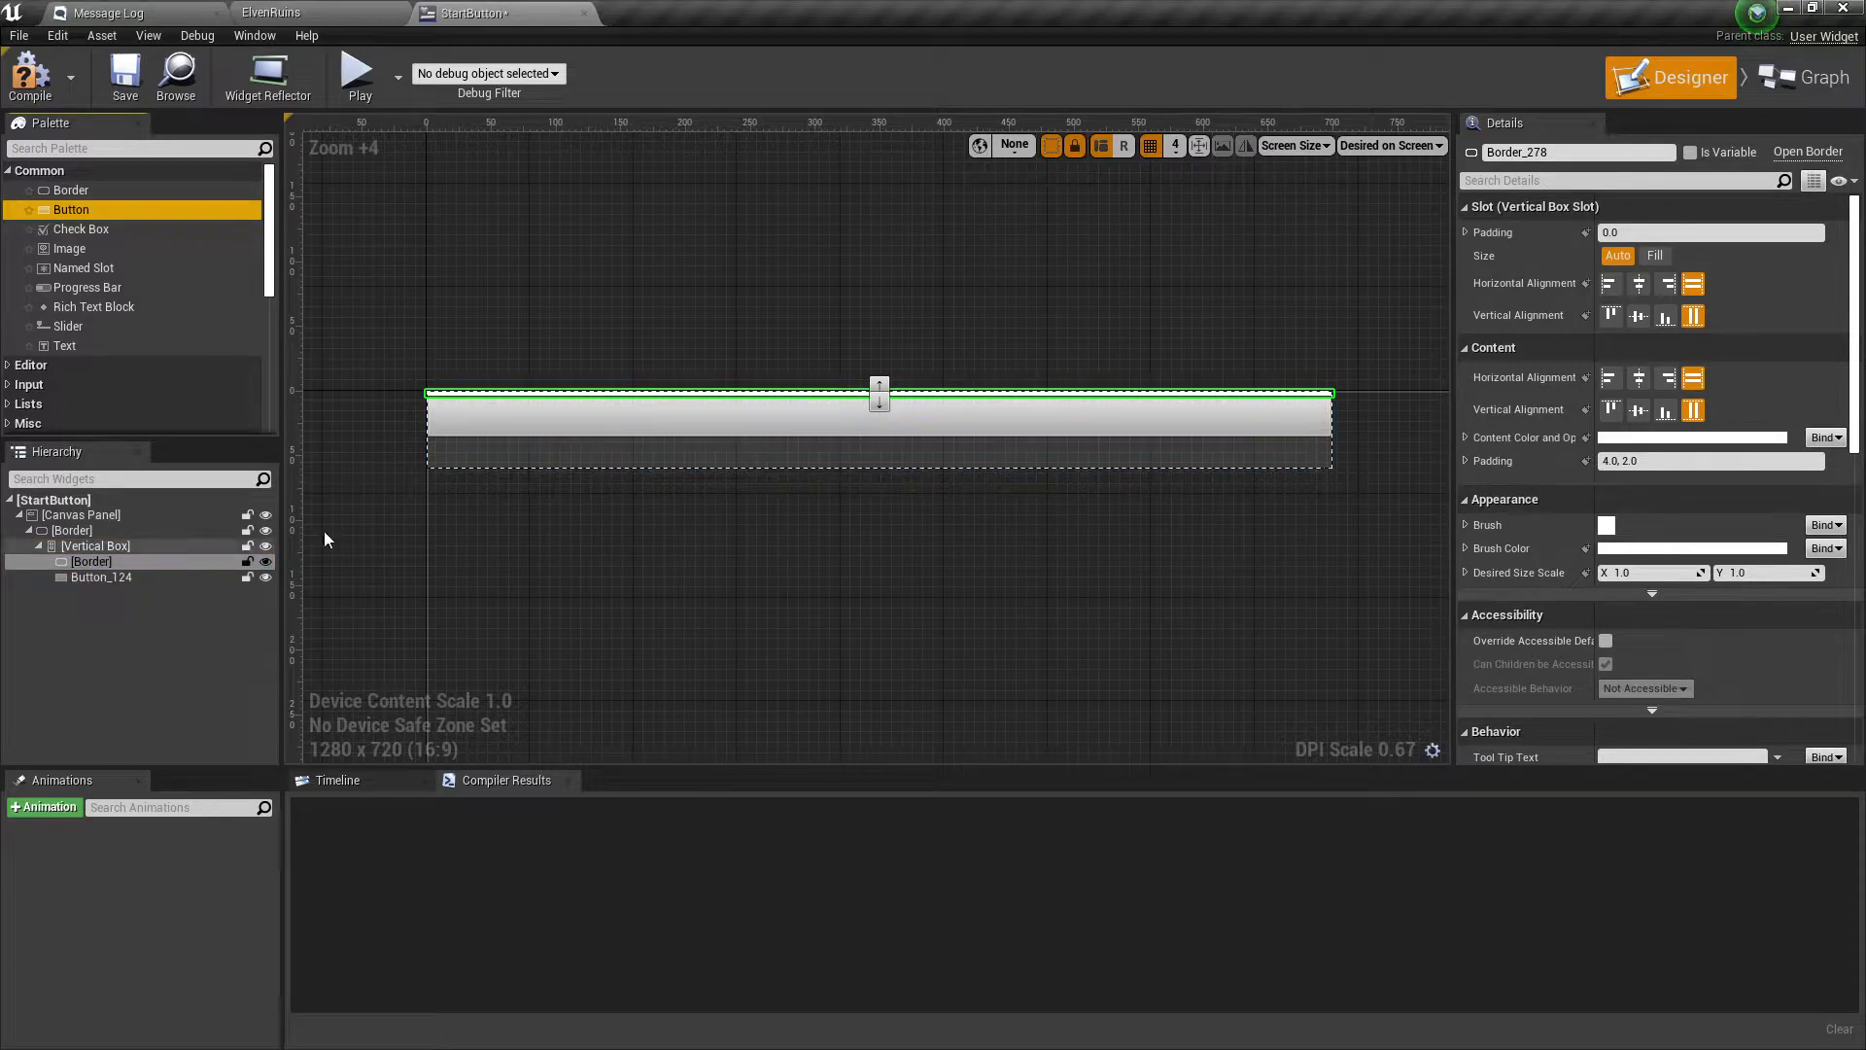
click(451, 425)
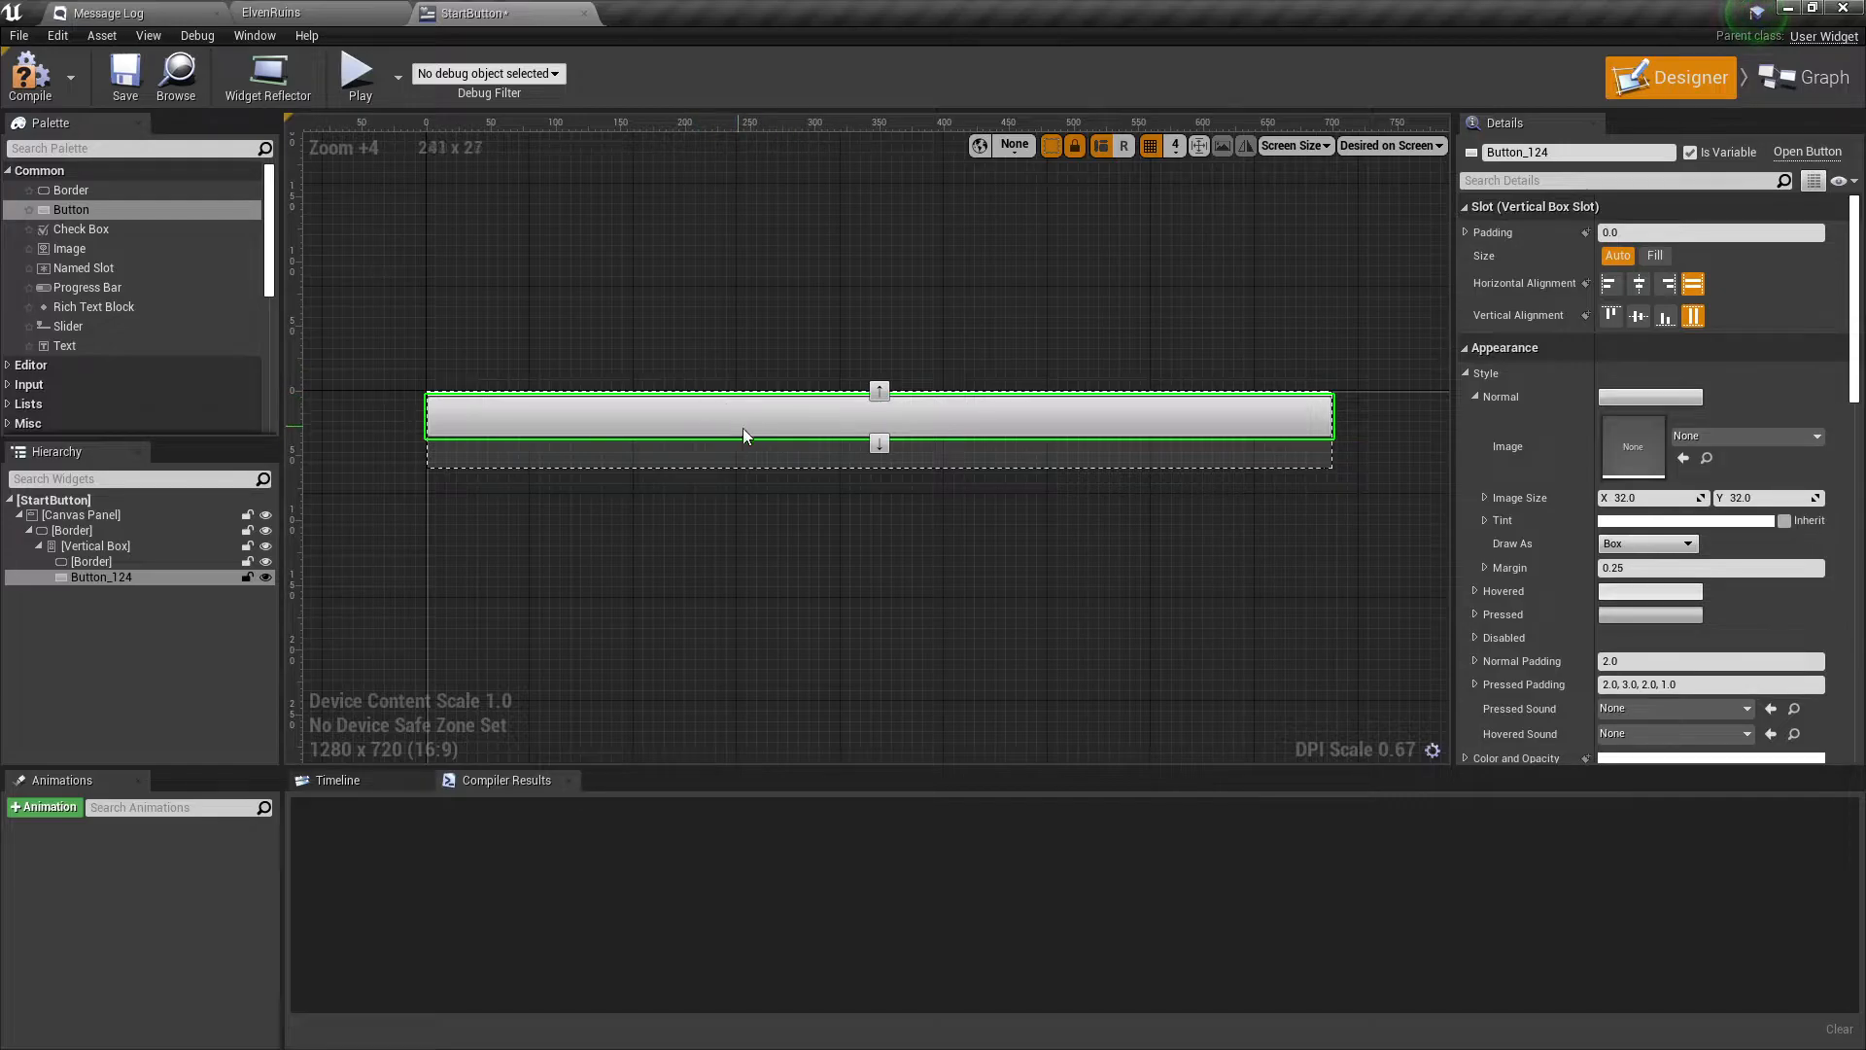
Move the button above the border in the Vertical Box, and move it back below the border.
click(880, 389)
click(879, 437)
click(883, 392)
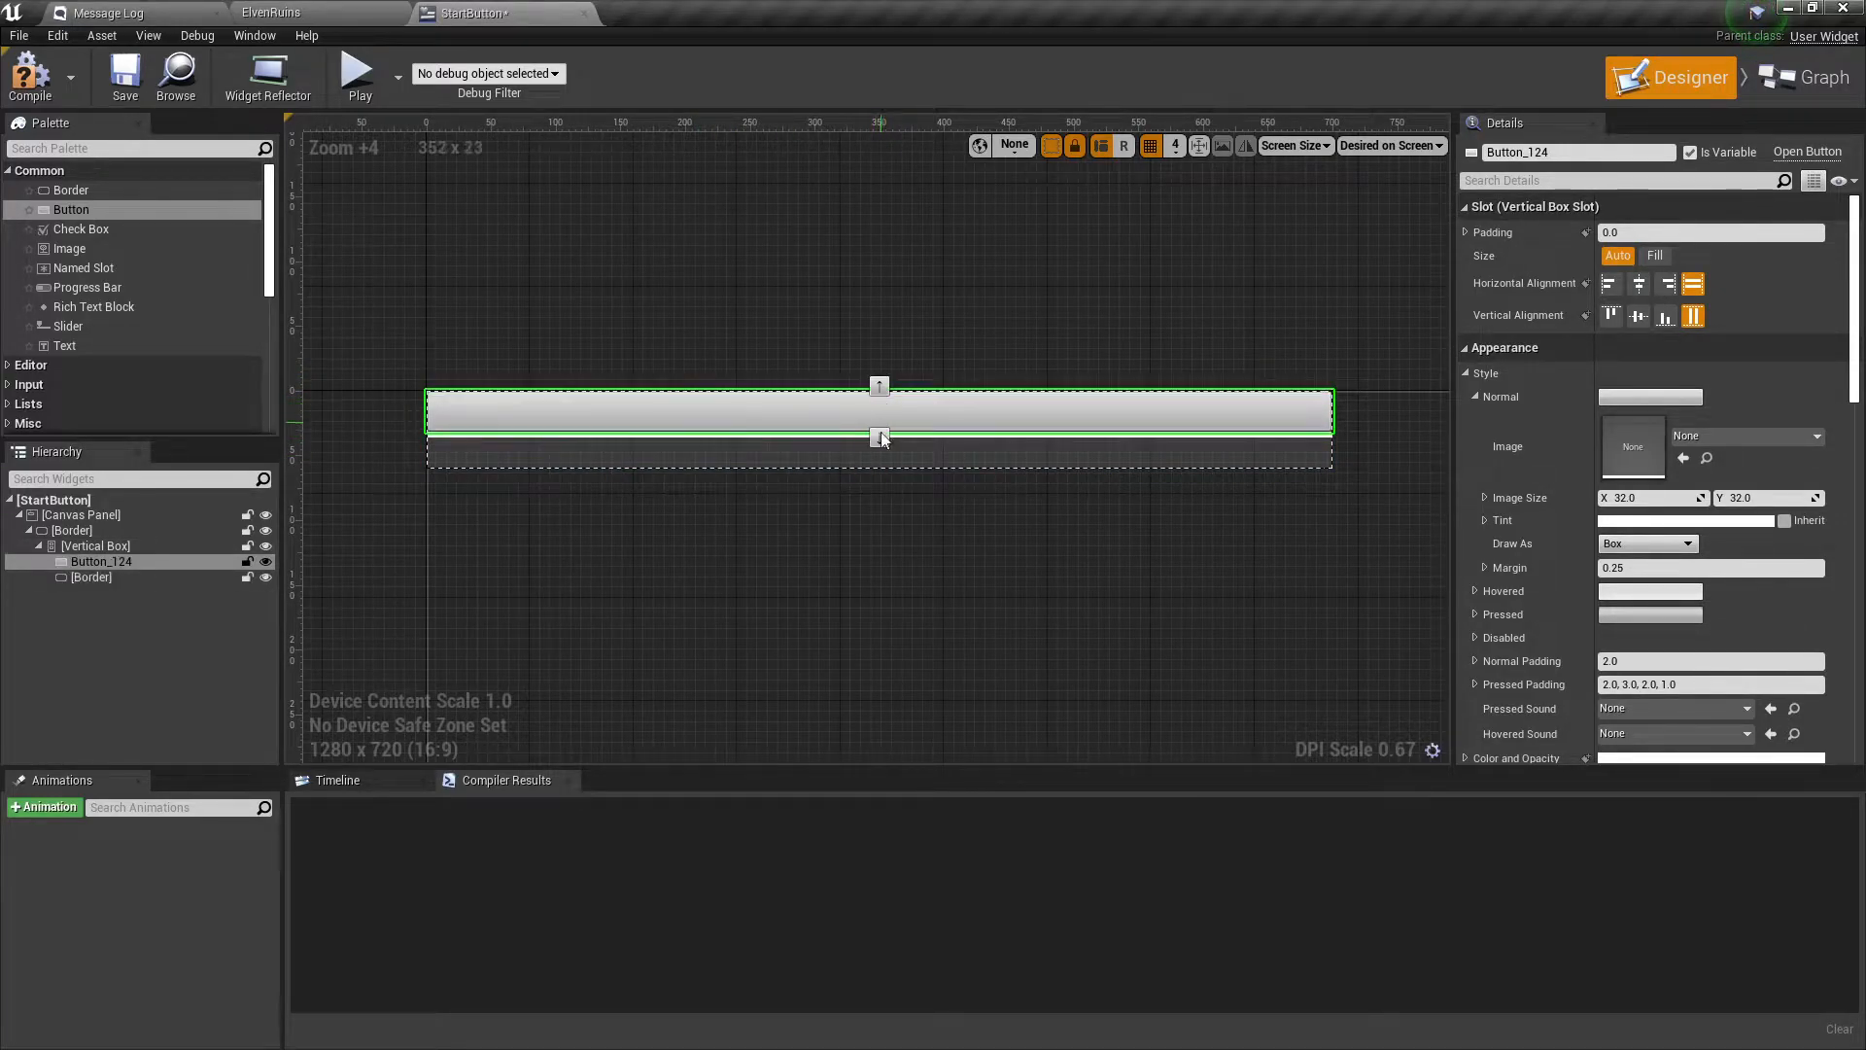
click(880, 438)
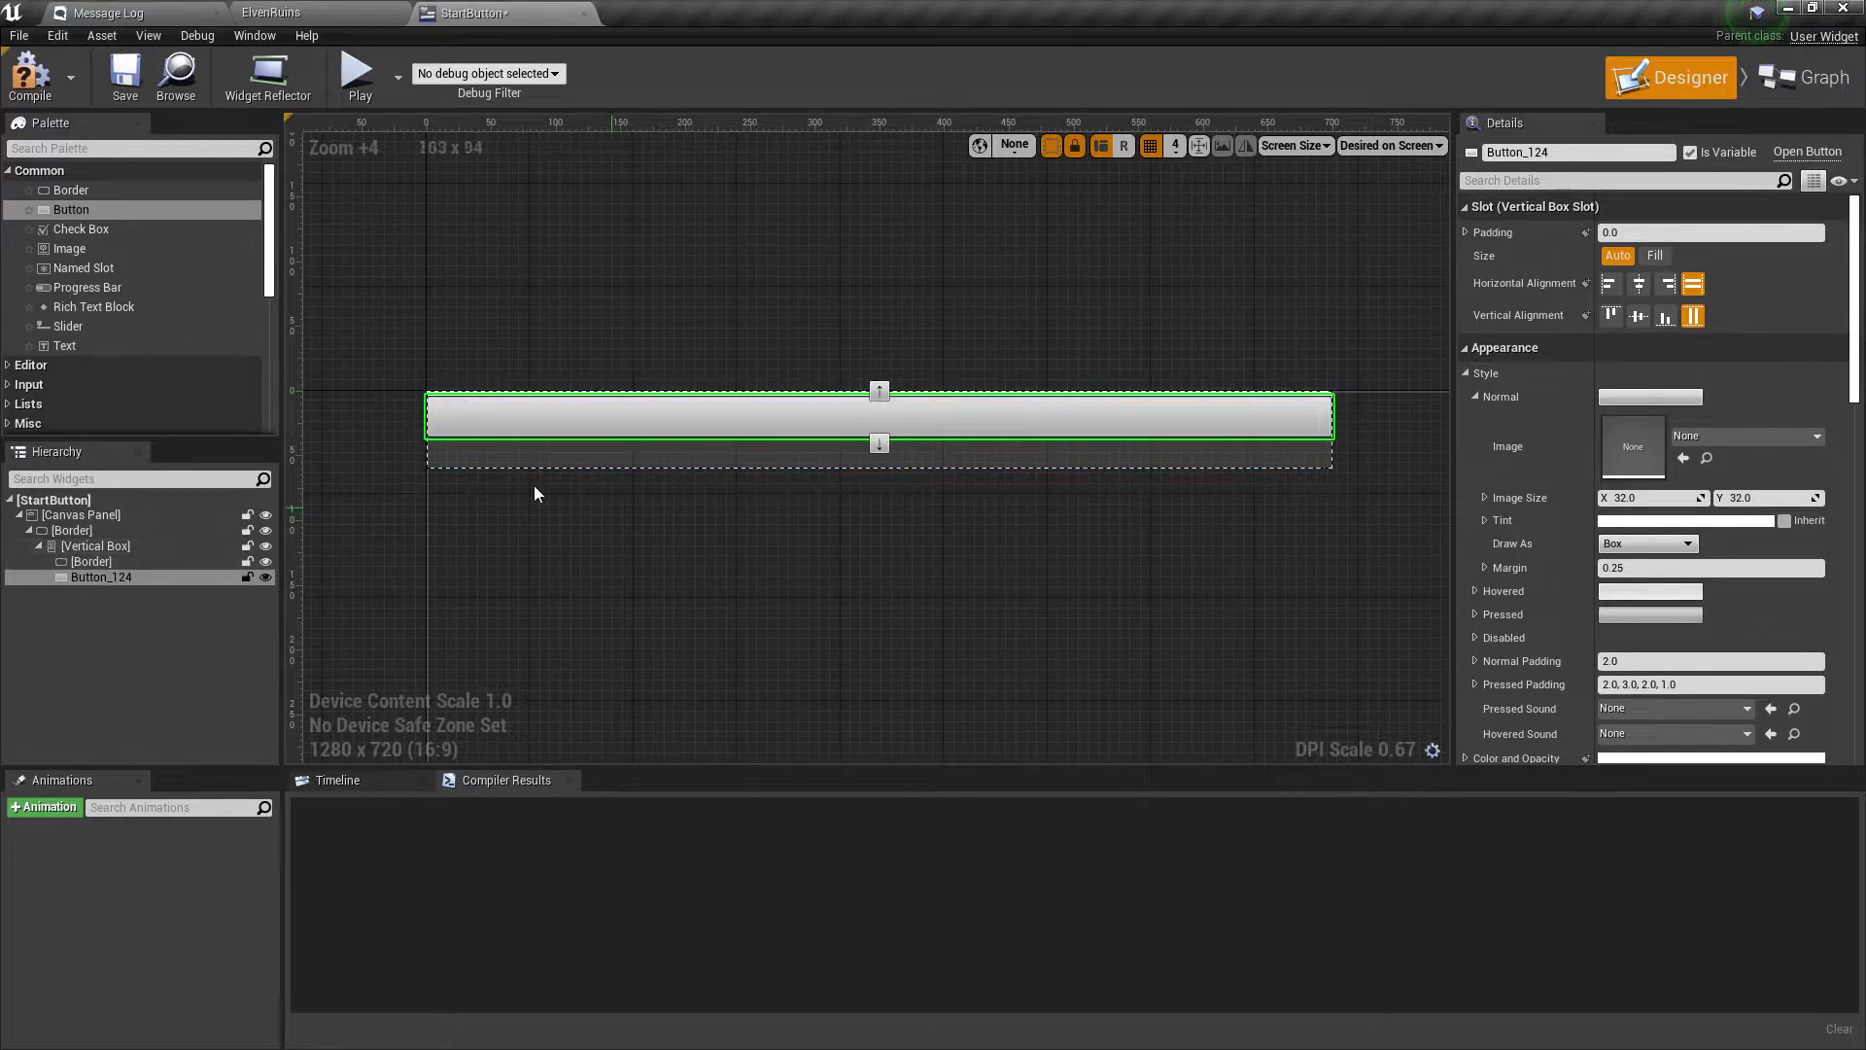
Add a second Border below the button in the Vertical Box, and place a Text block inside the button.
drag(70, 191, 79, 551)
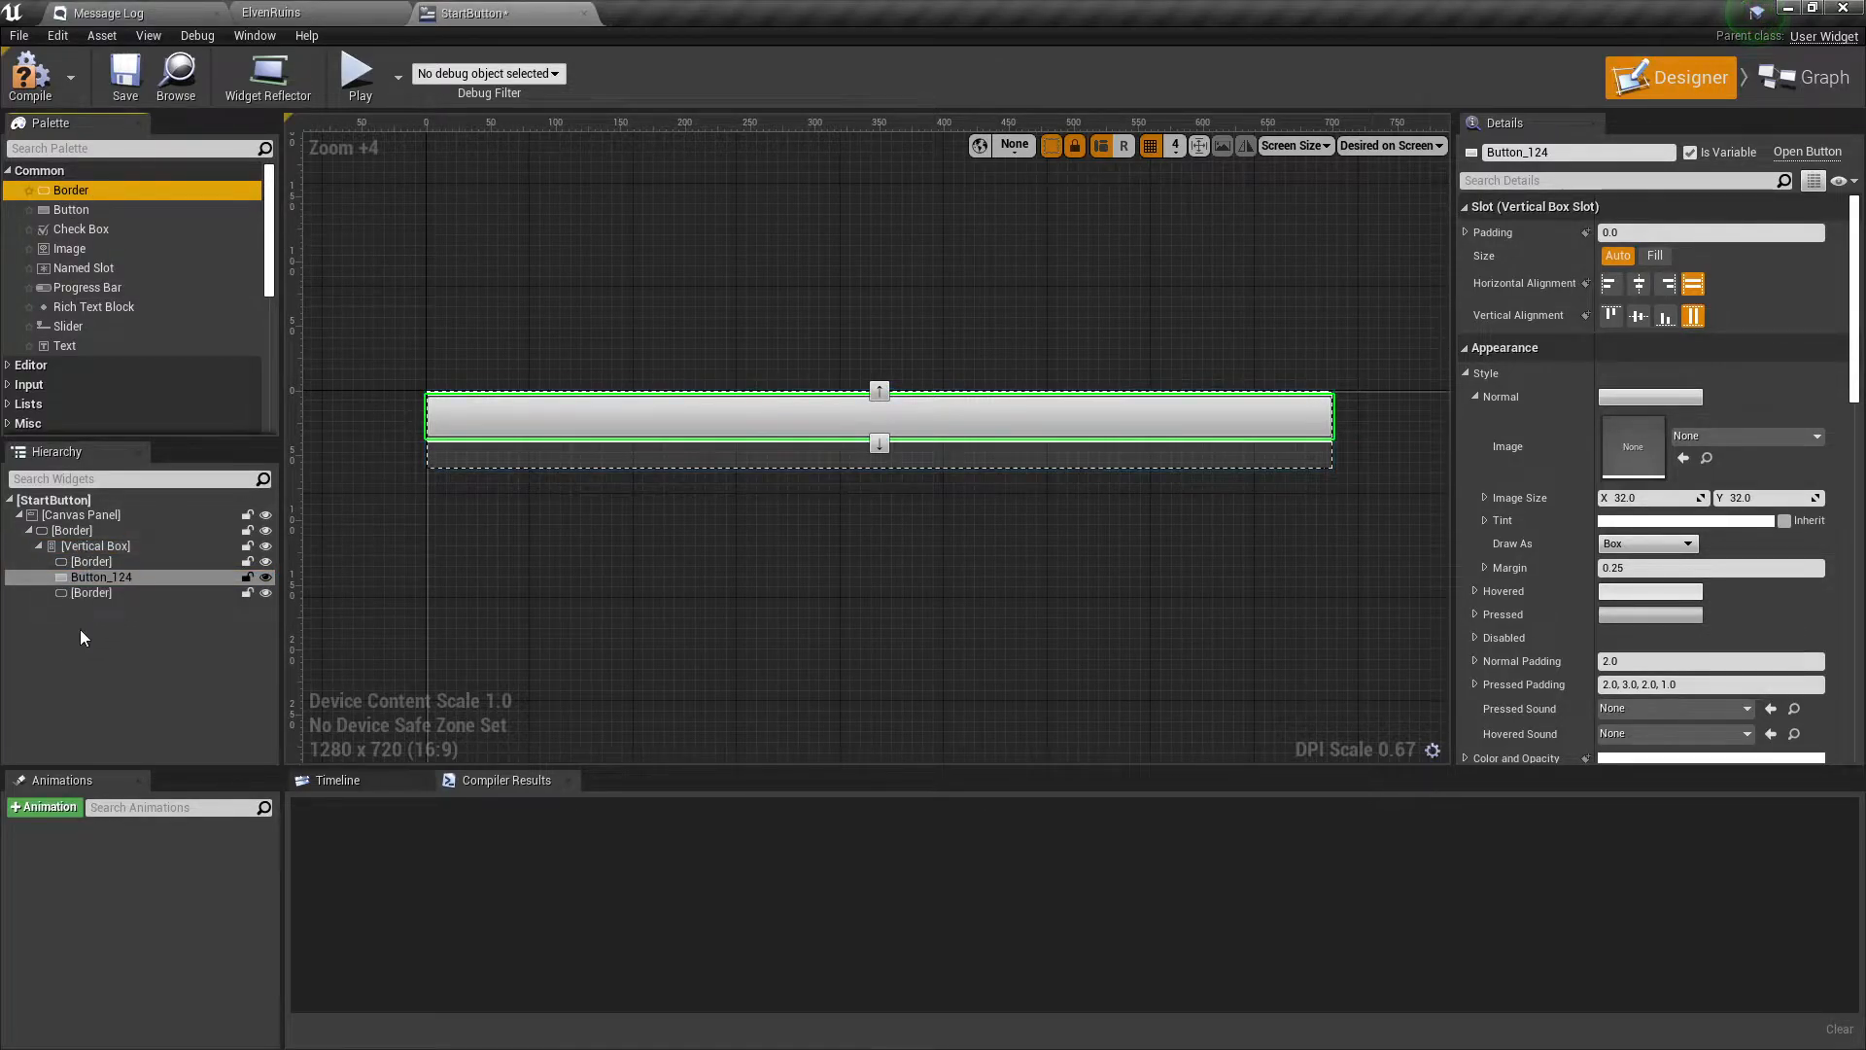
click(700, 517)
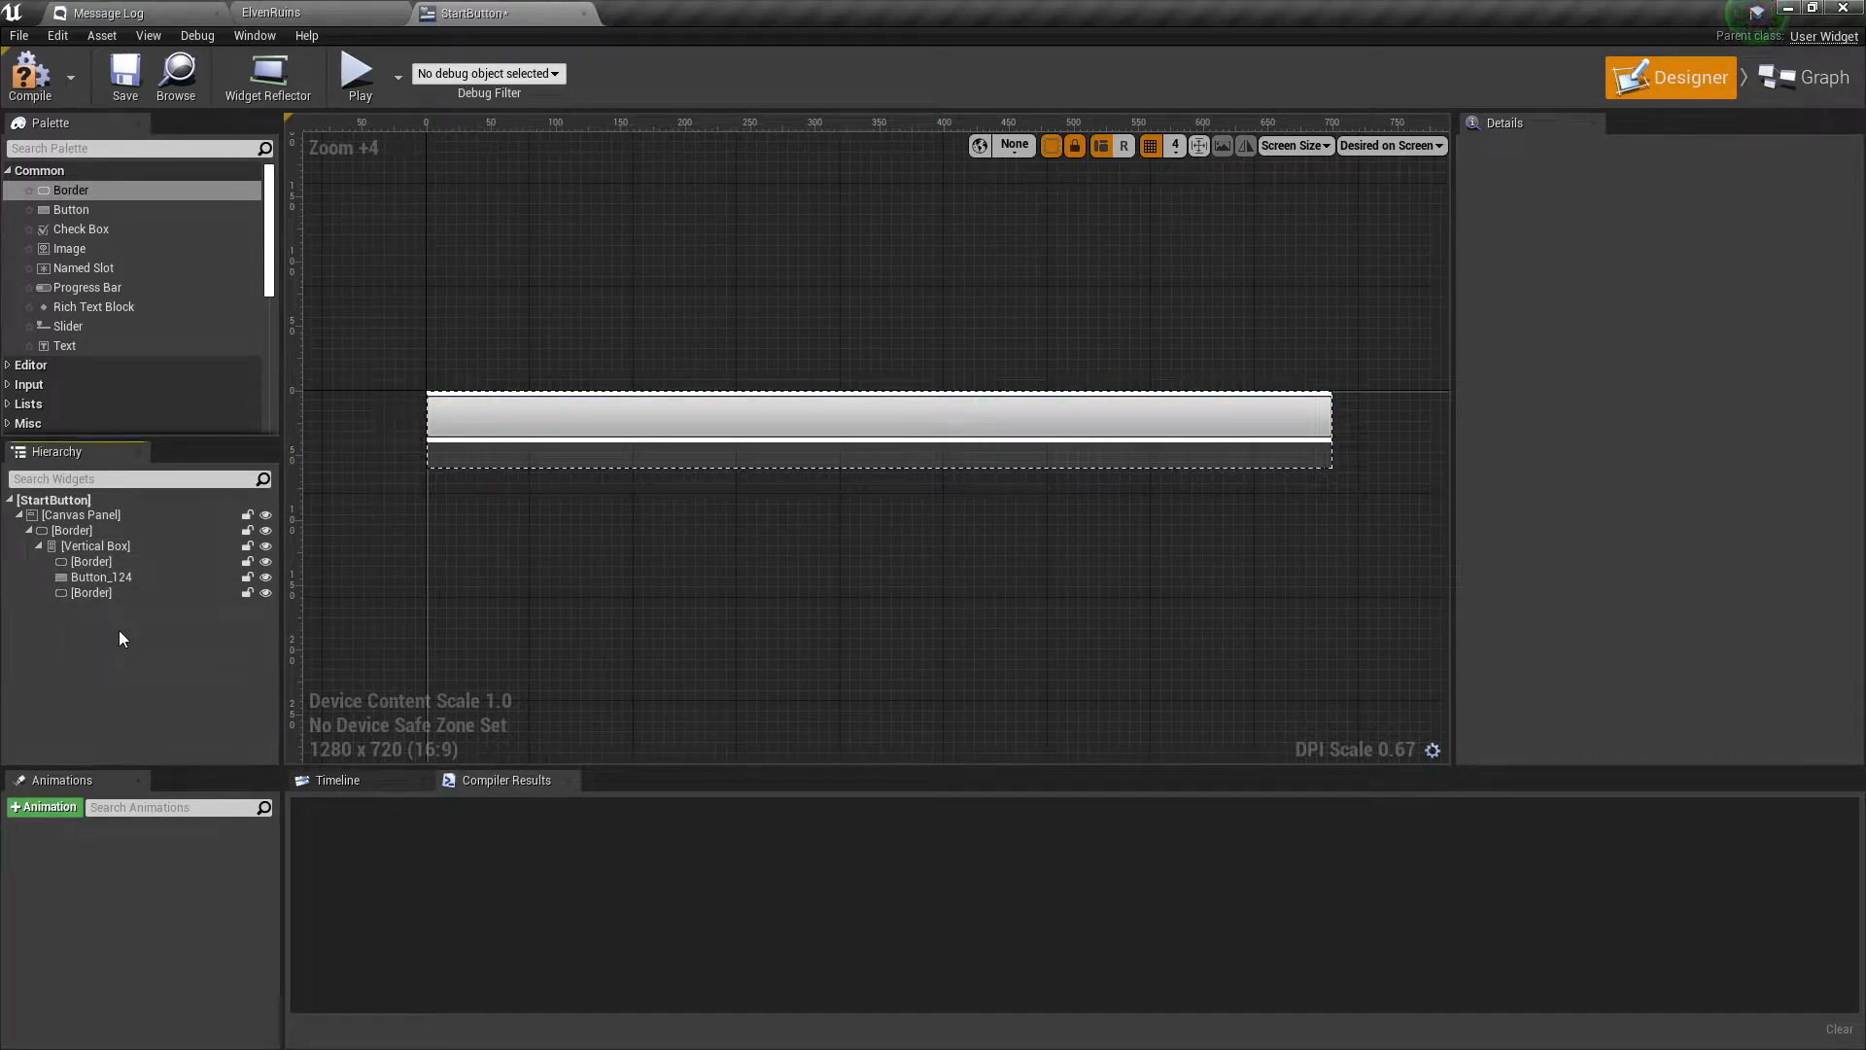
click(83, 577)
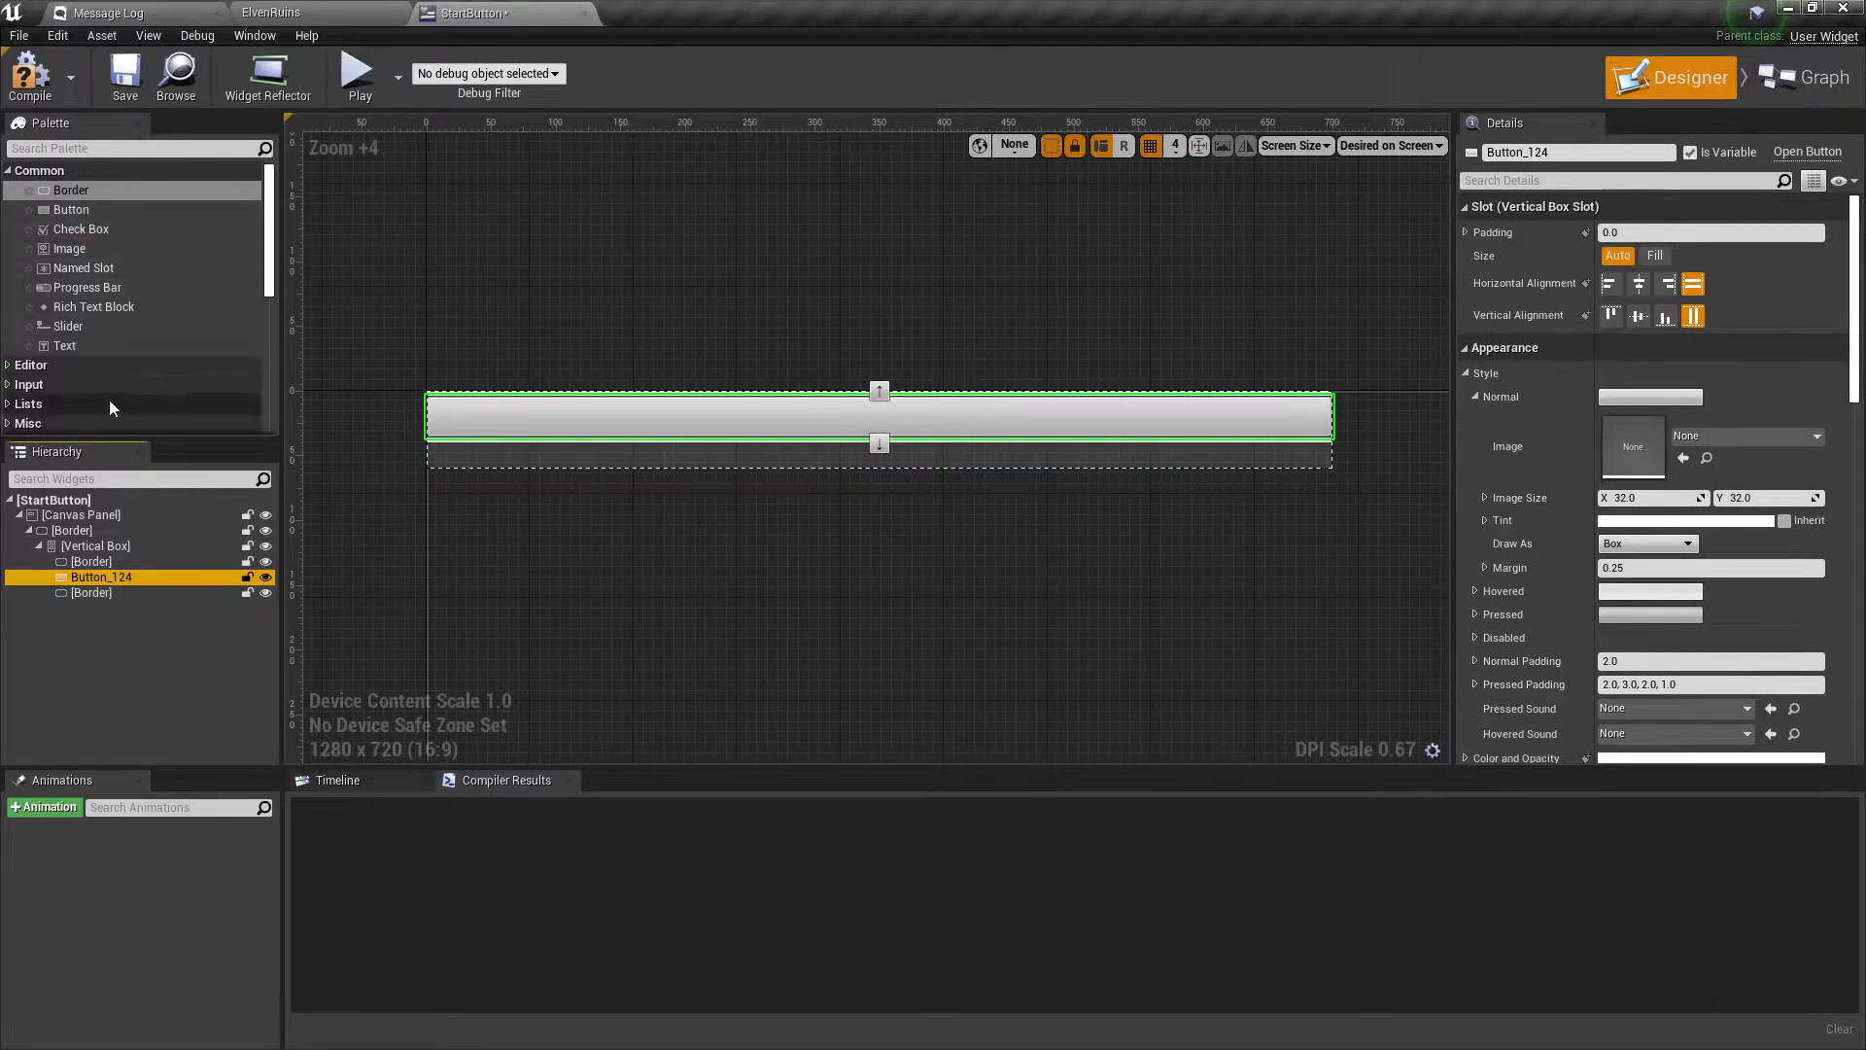
drag(62, 346, 95, 579)
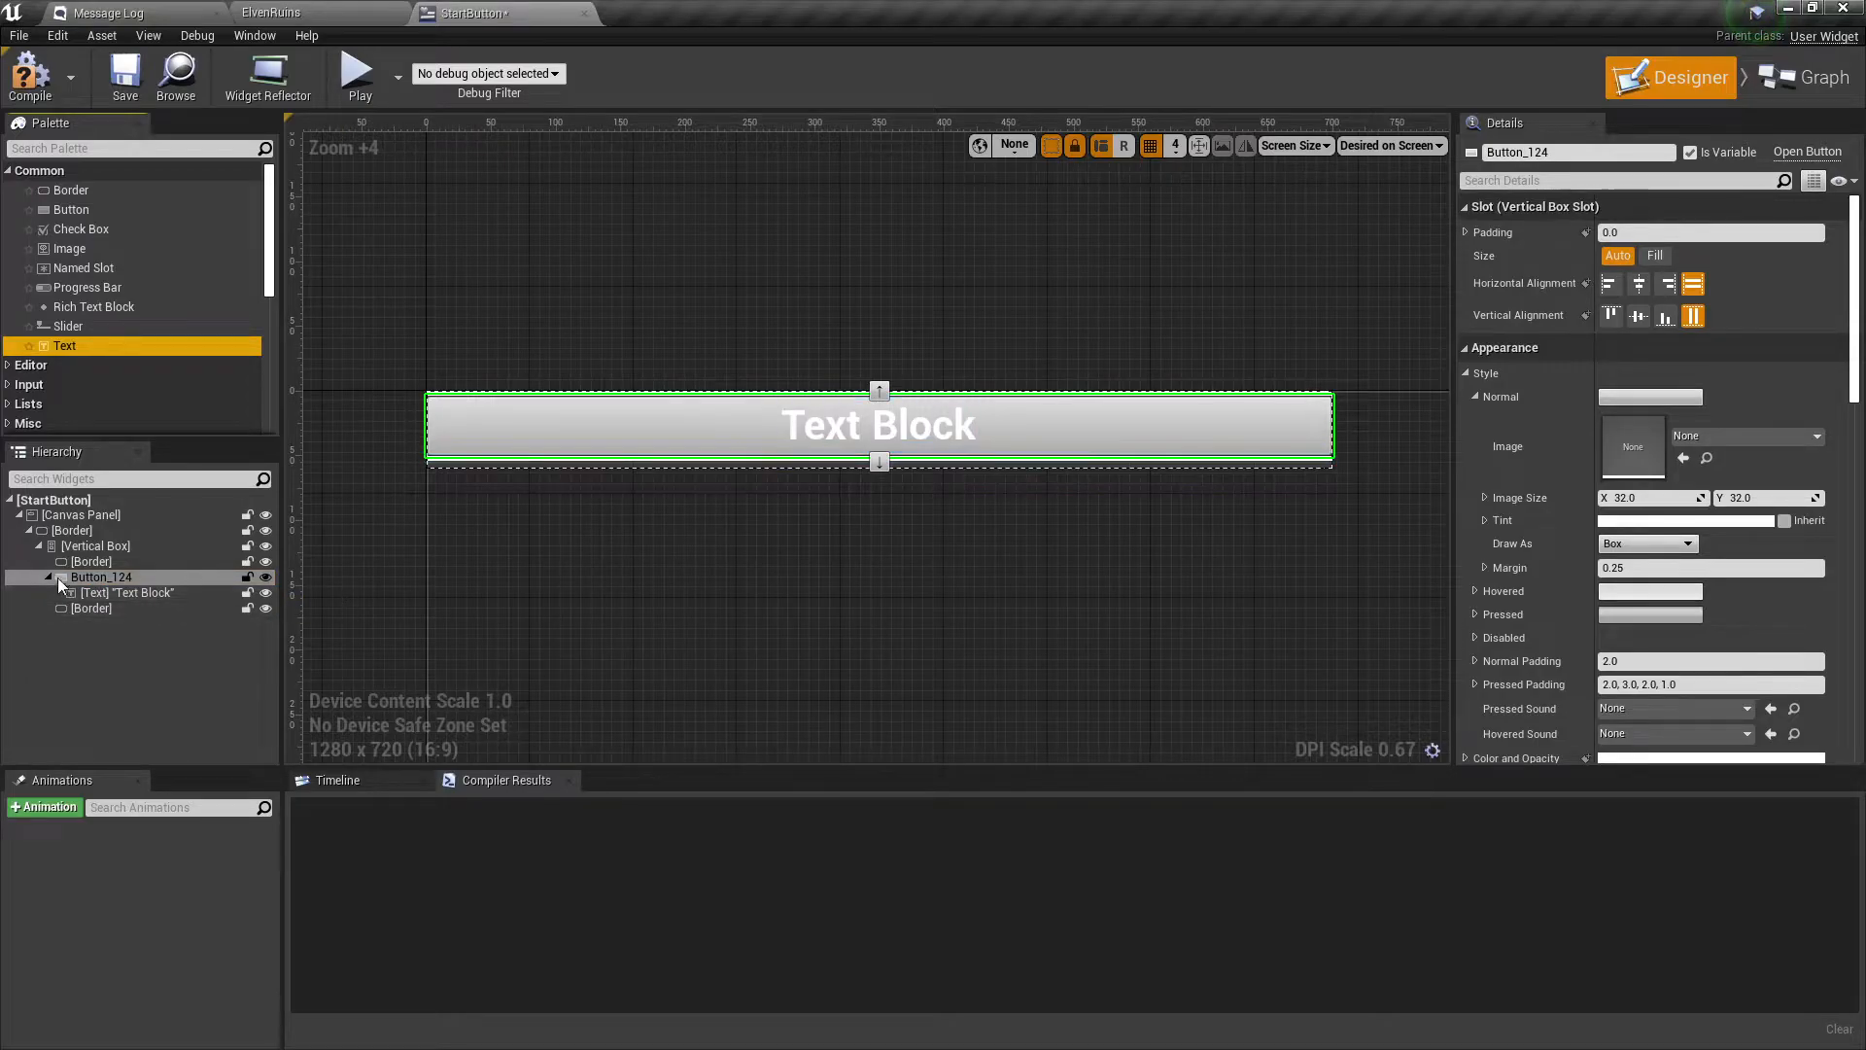
Set the text of the button's text block to "Start Game".
click(84, 589)
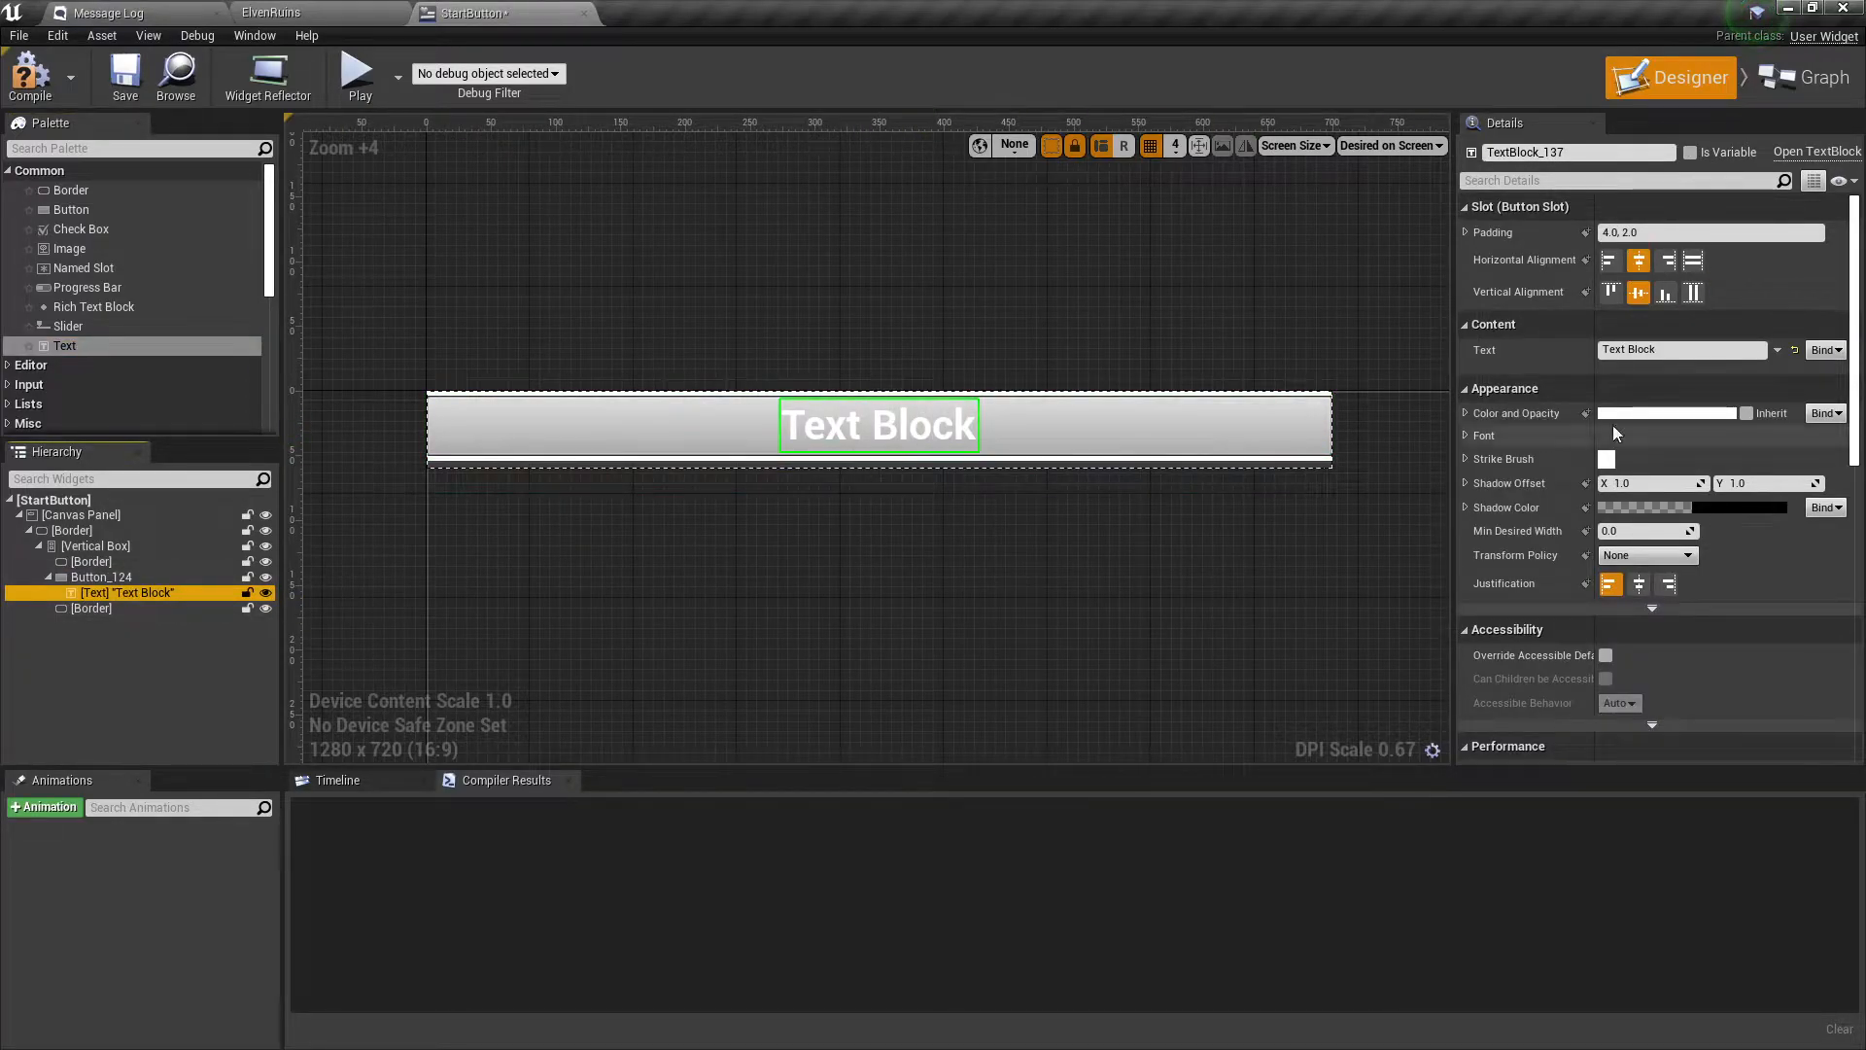
click(1662, 349)
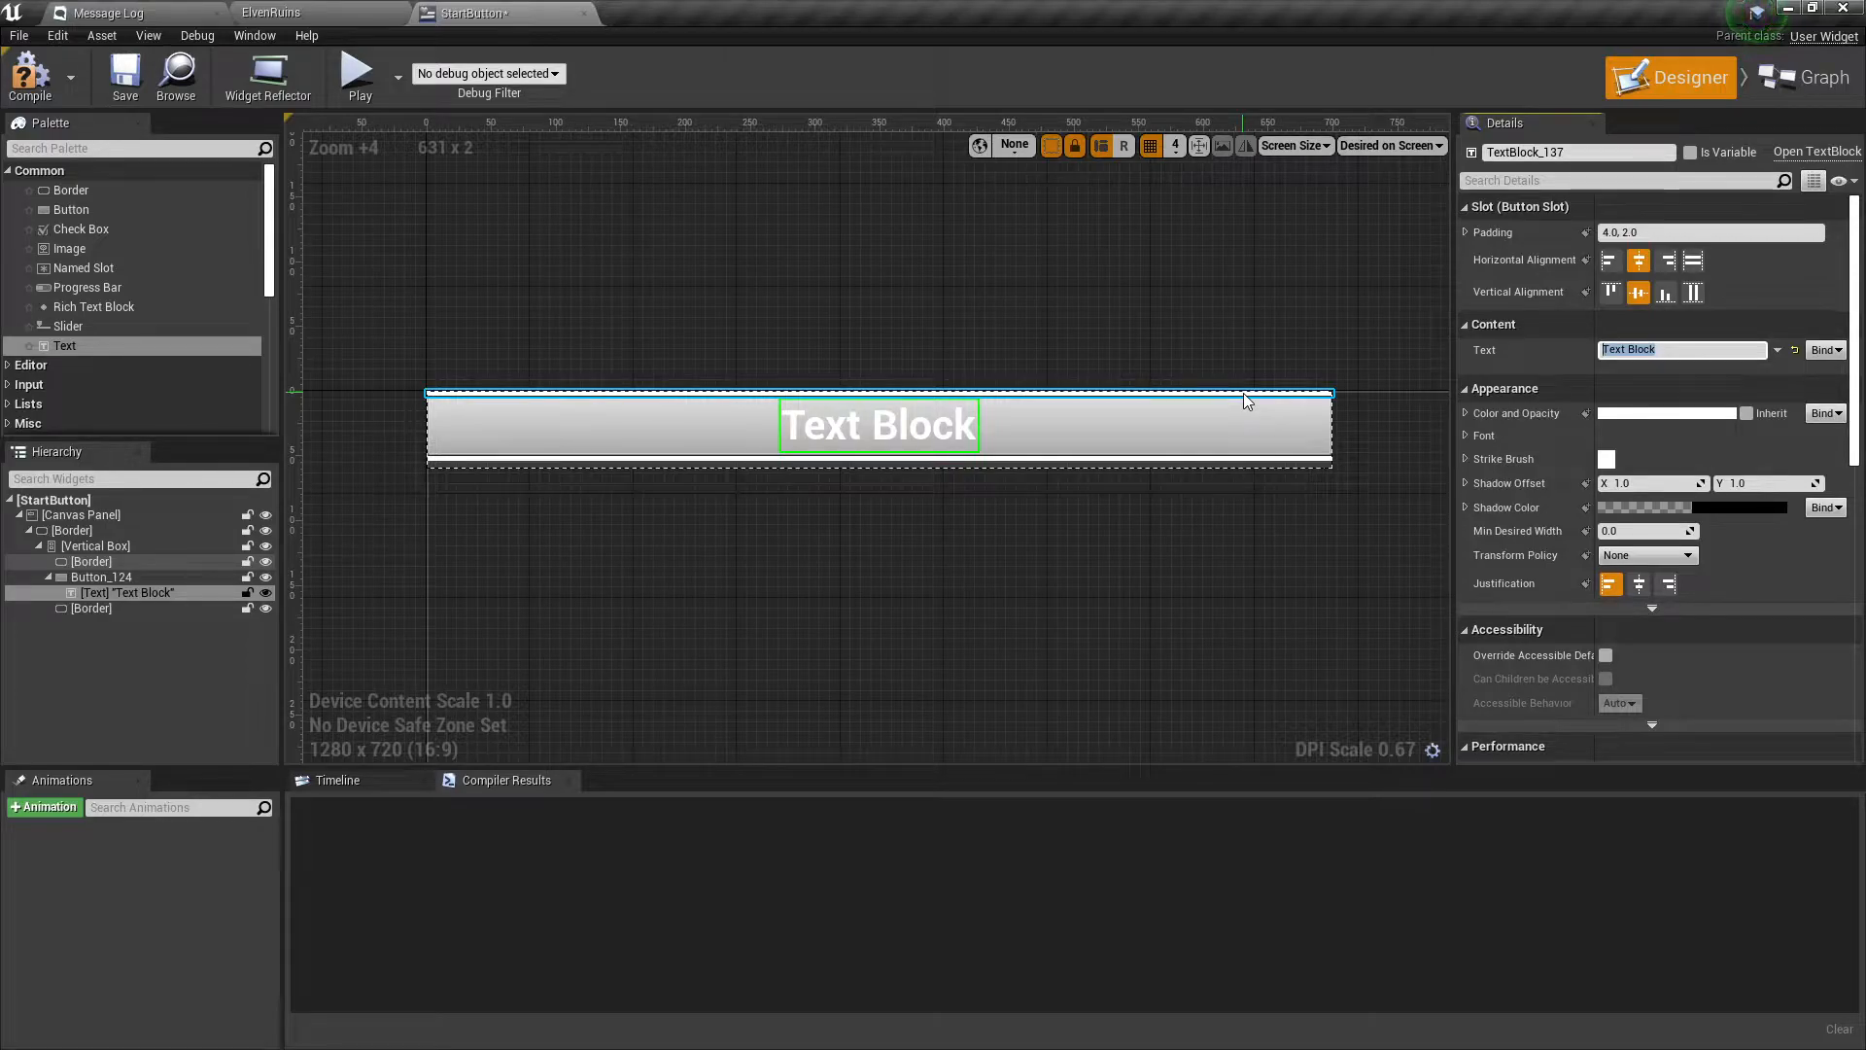
text(Start Game)
key(Return)
click(976, 492)
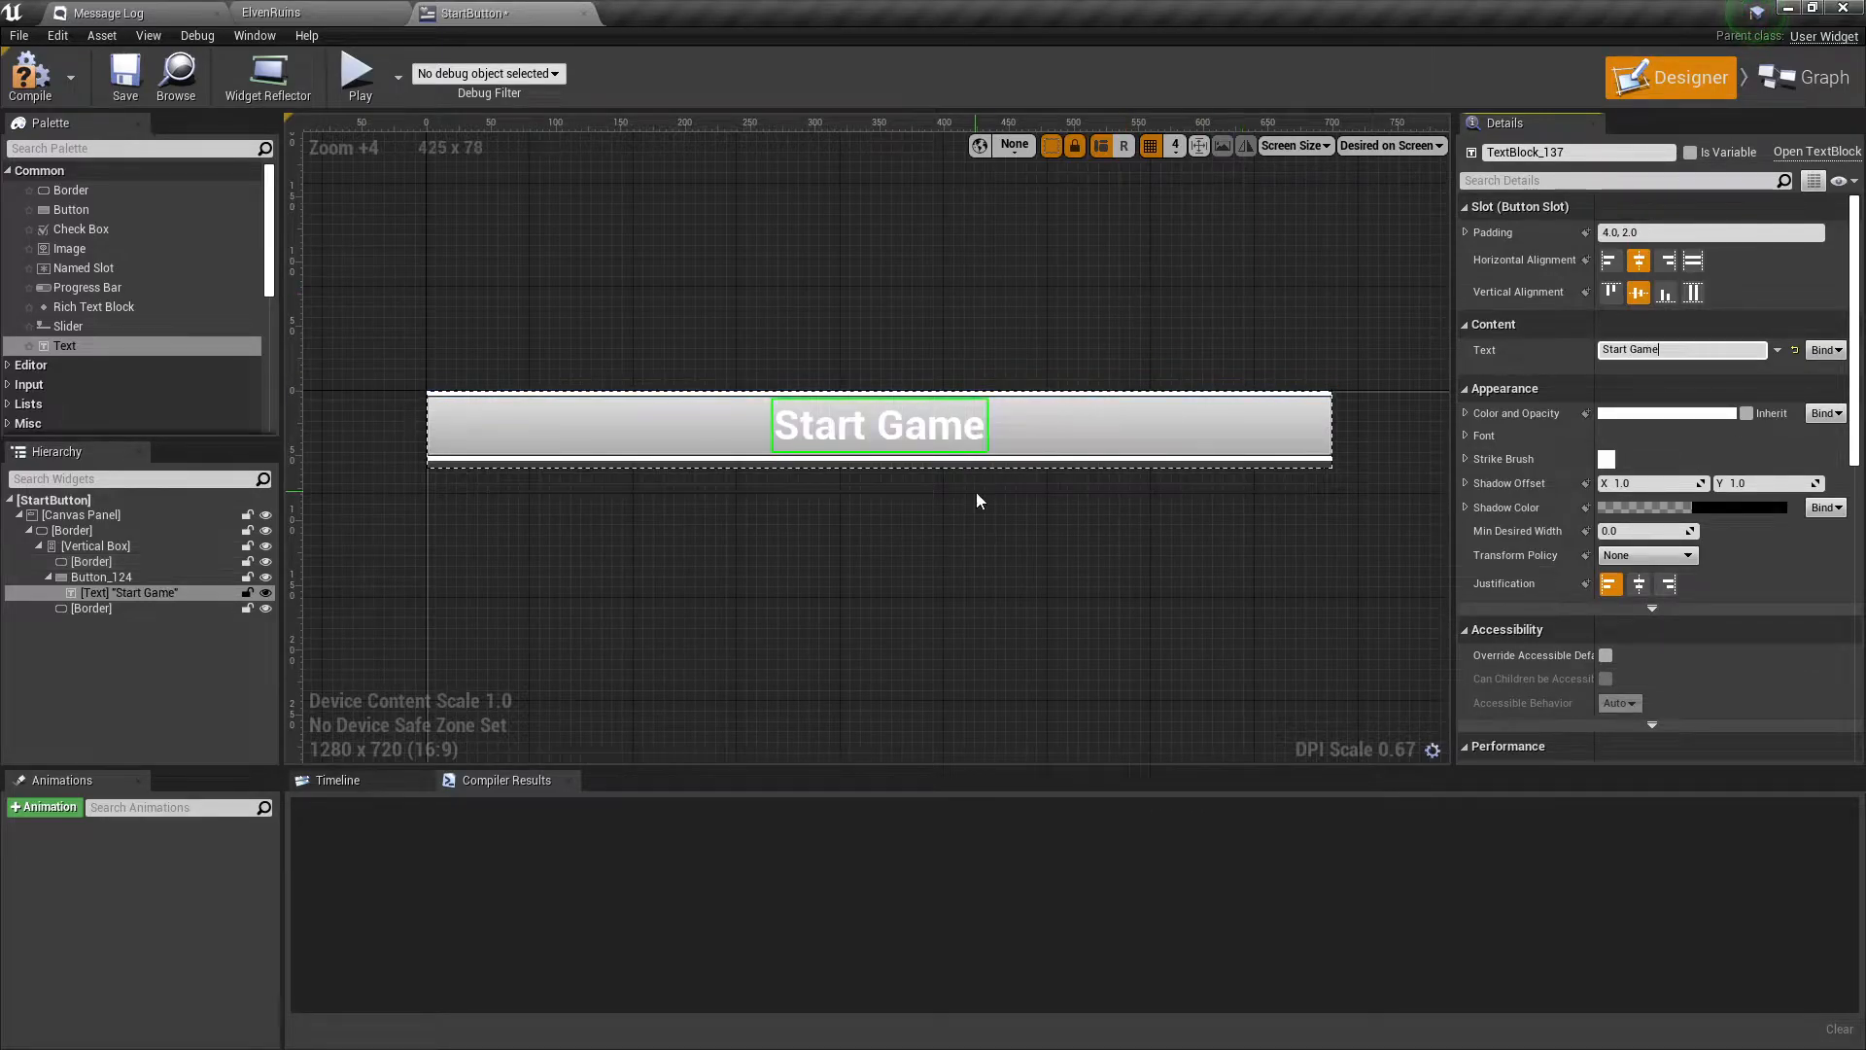
click(886, 439)
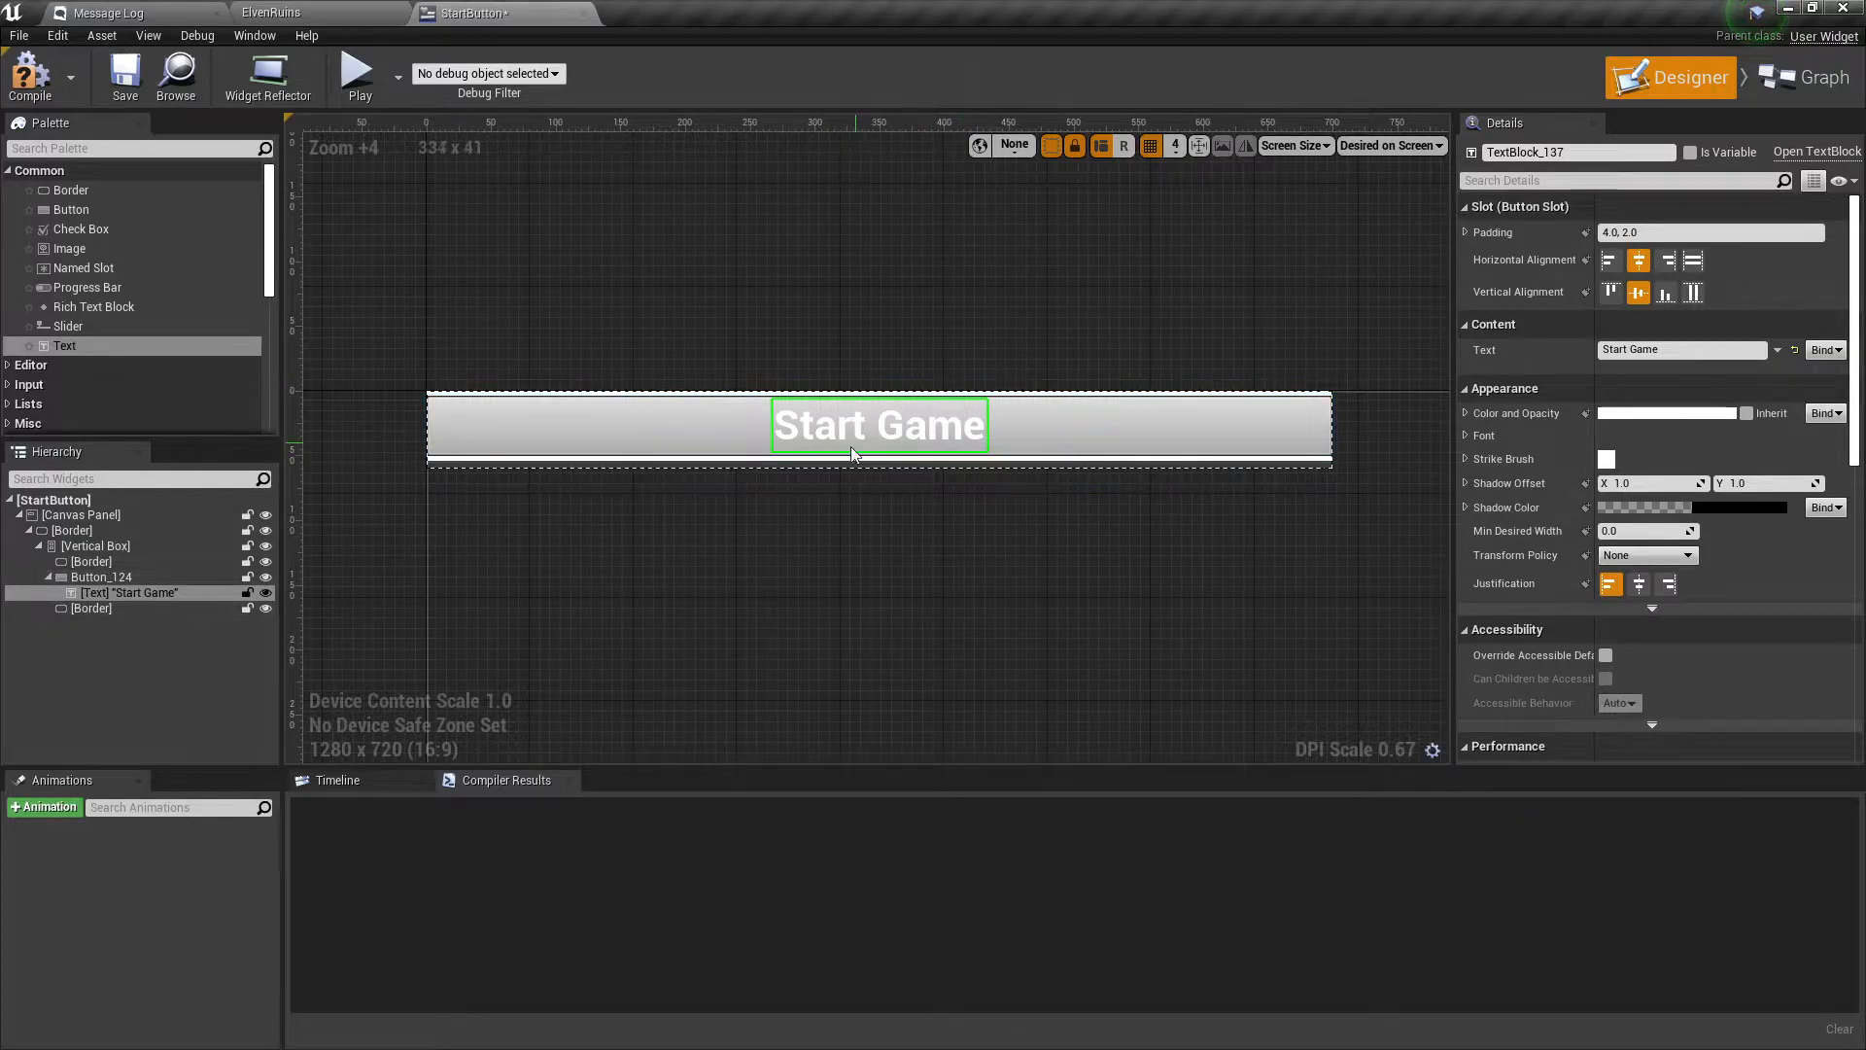
click(767, 534)
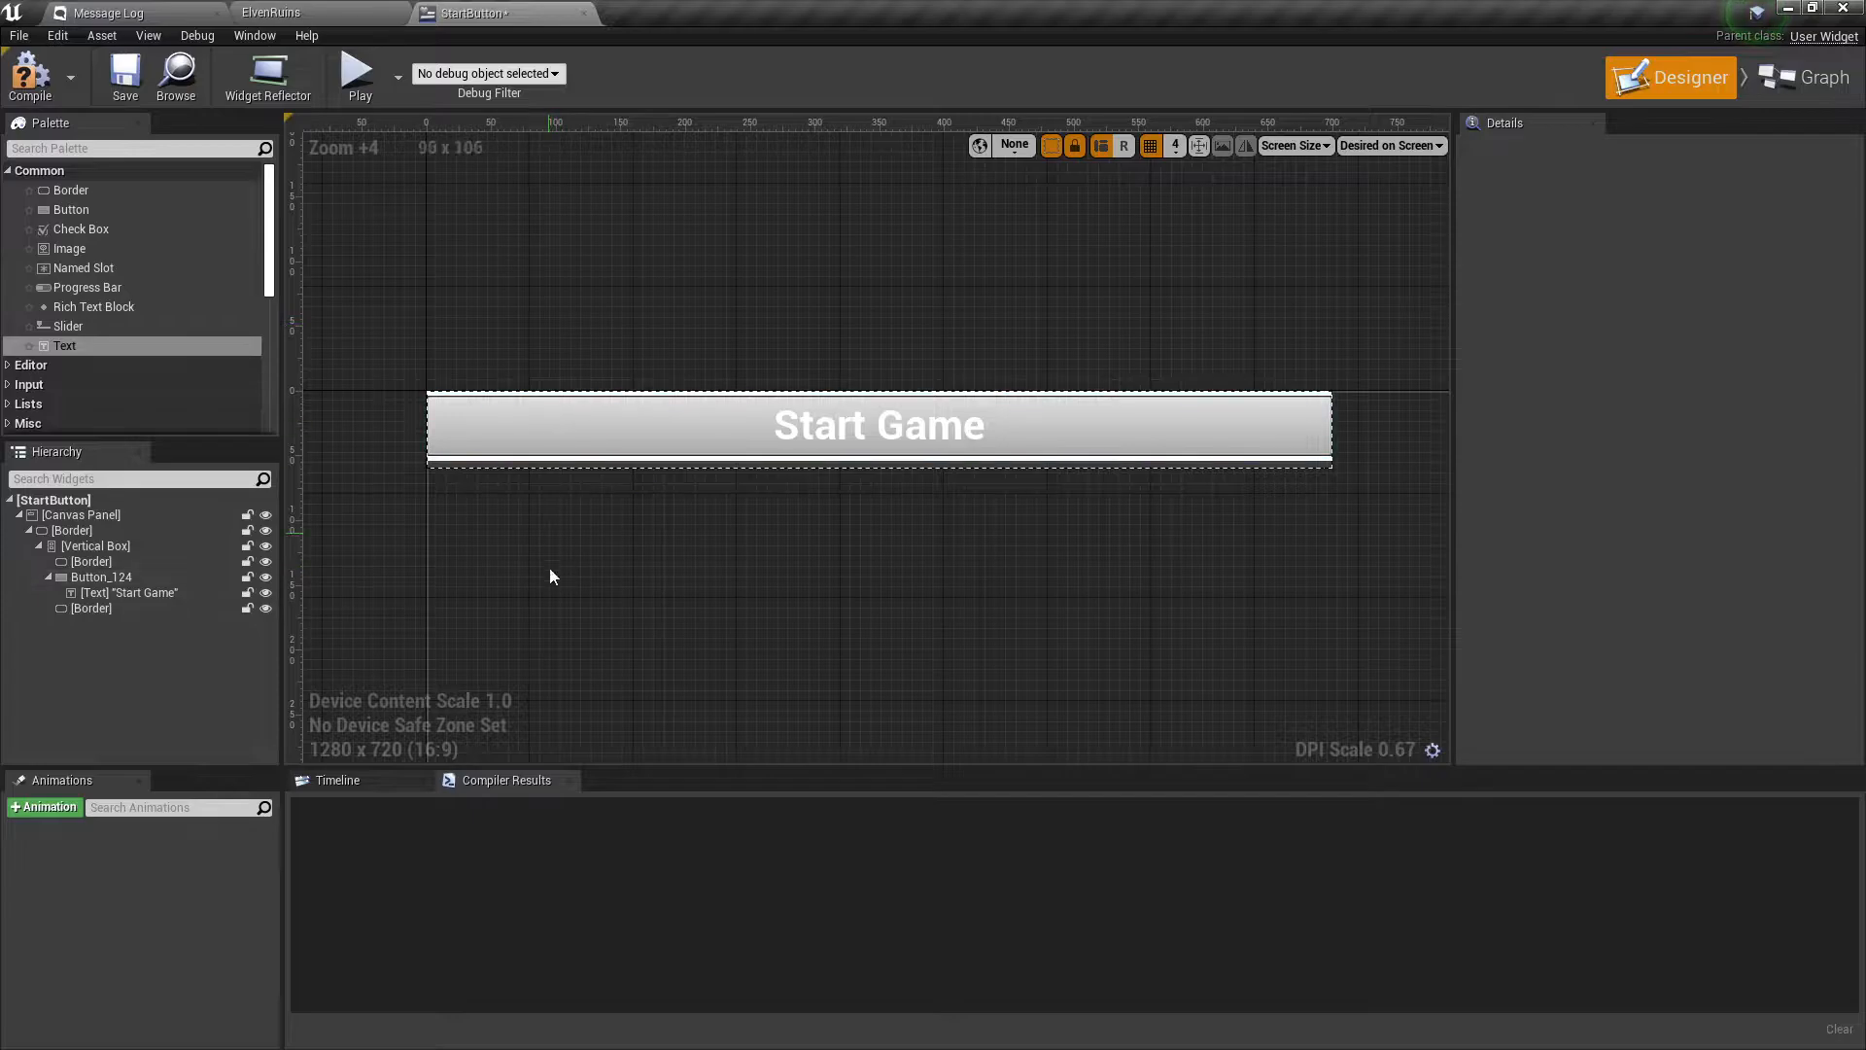
Make the button's Normal style transparent by setting its tint alpha to 0.
click(591, 428)
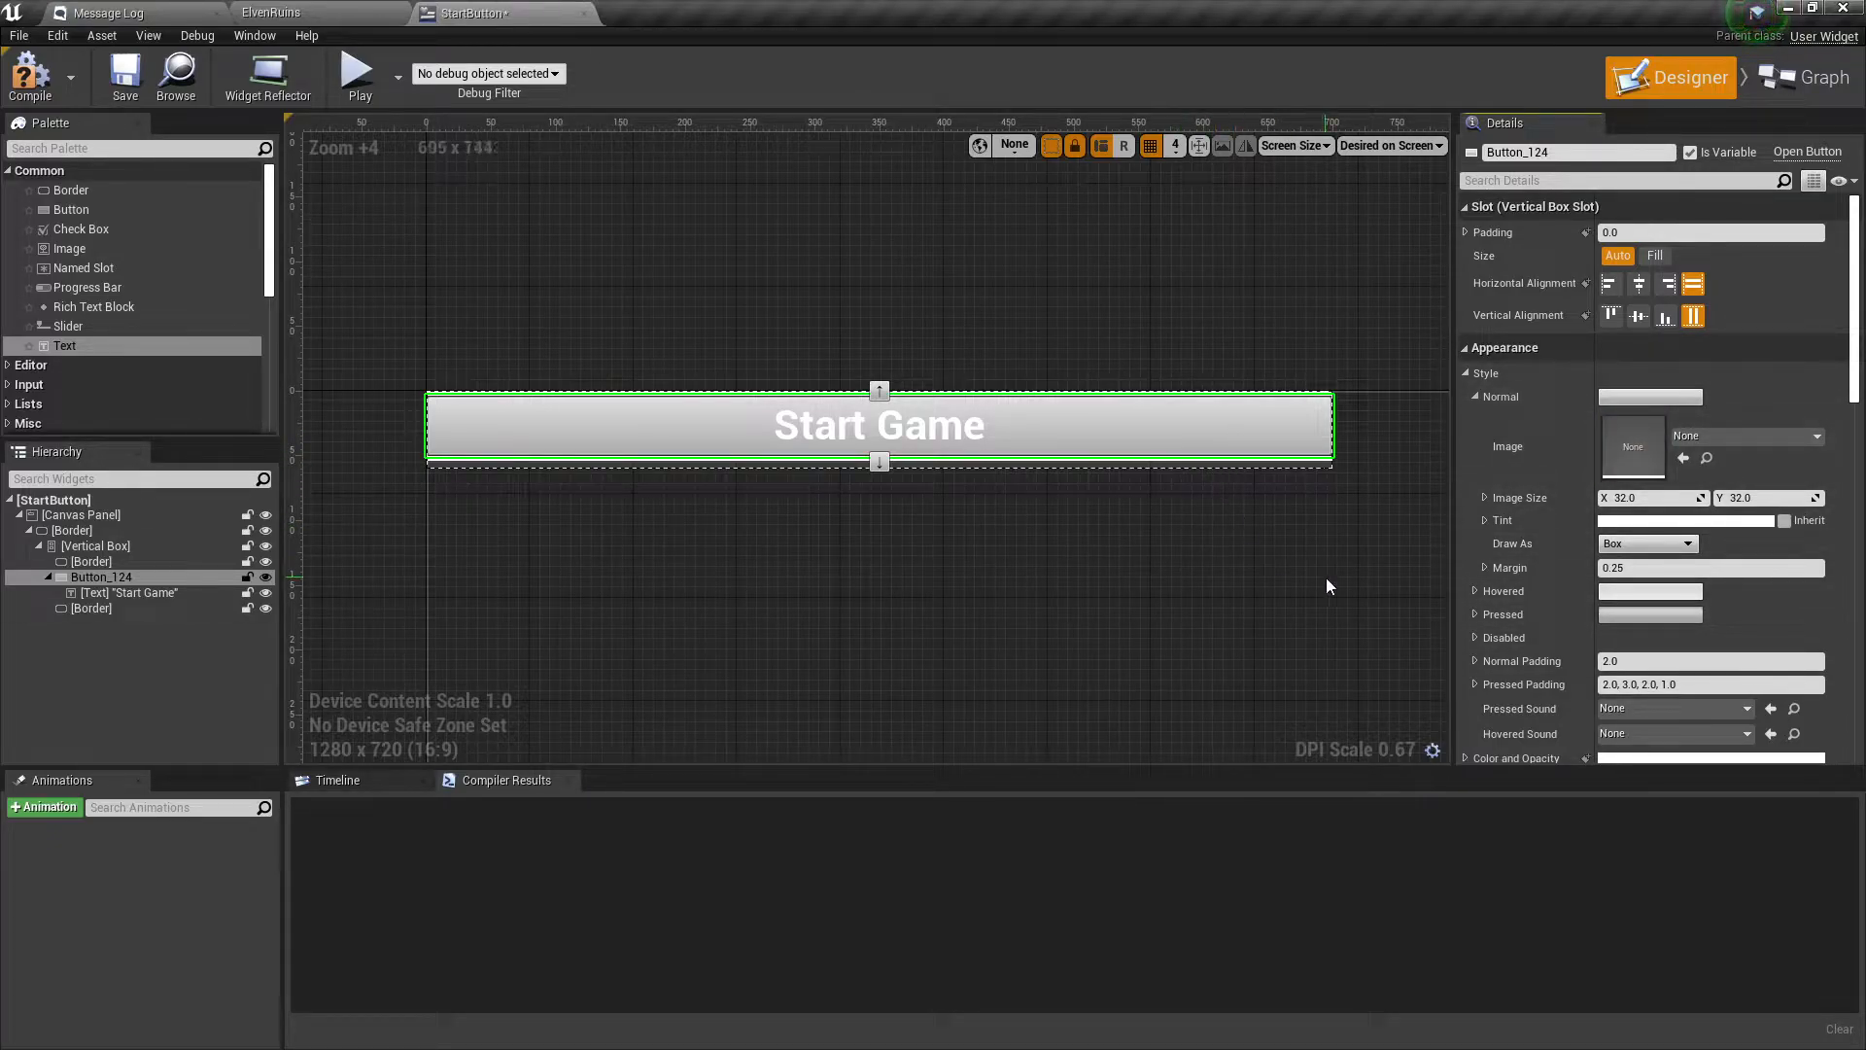
click(1639, 530)
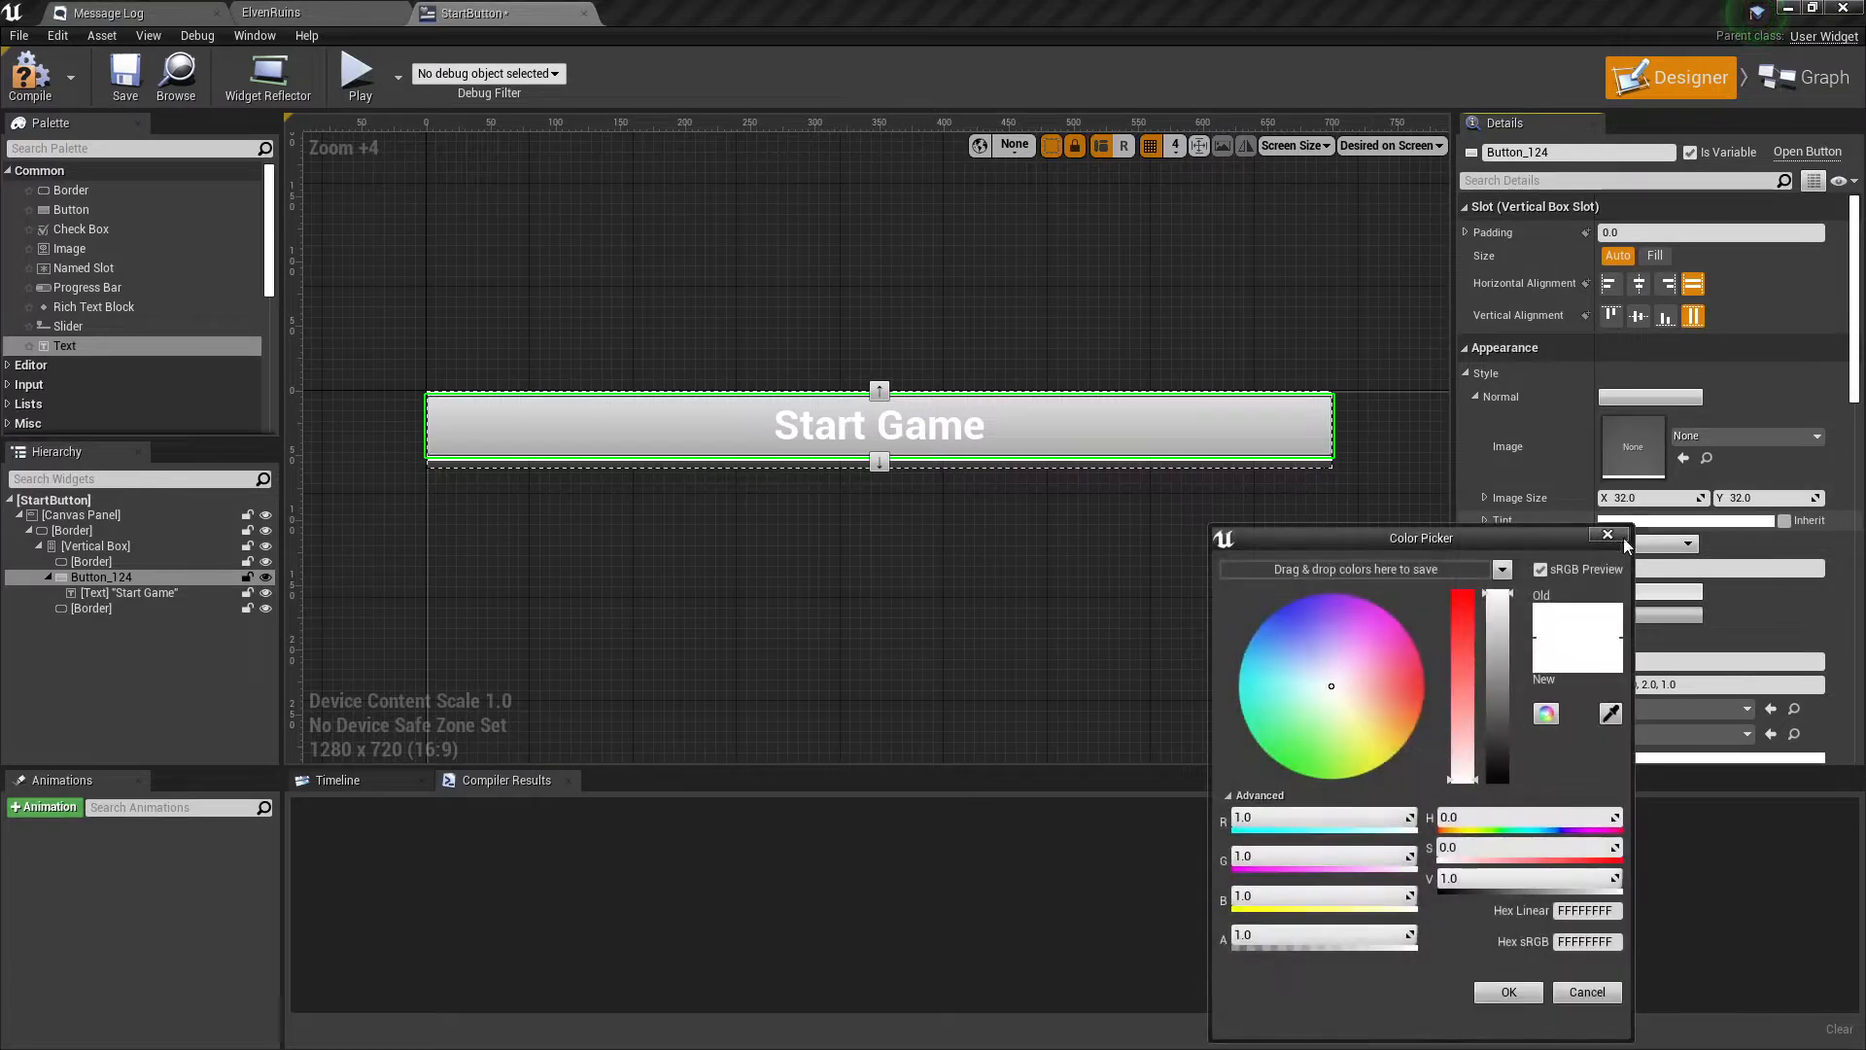
drag(1519, 532, 1211, 529)
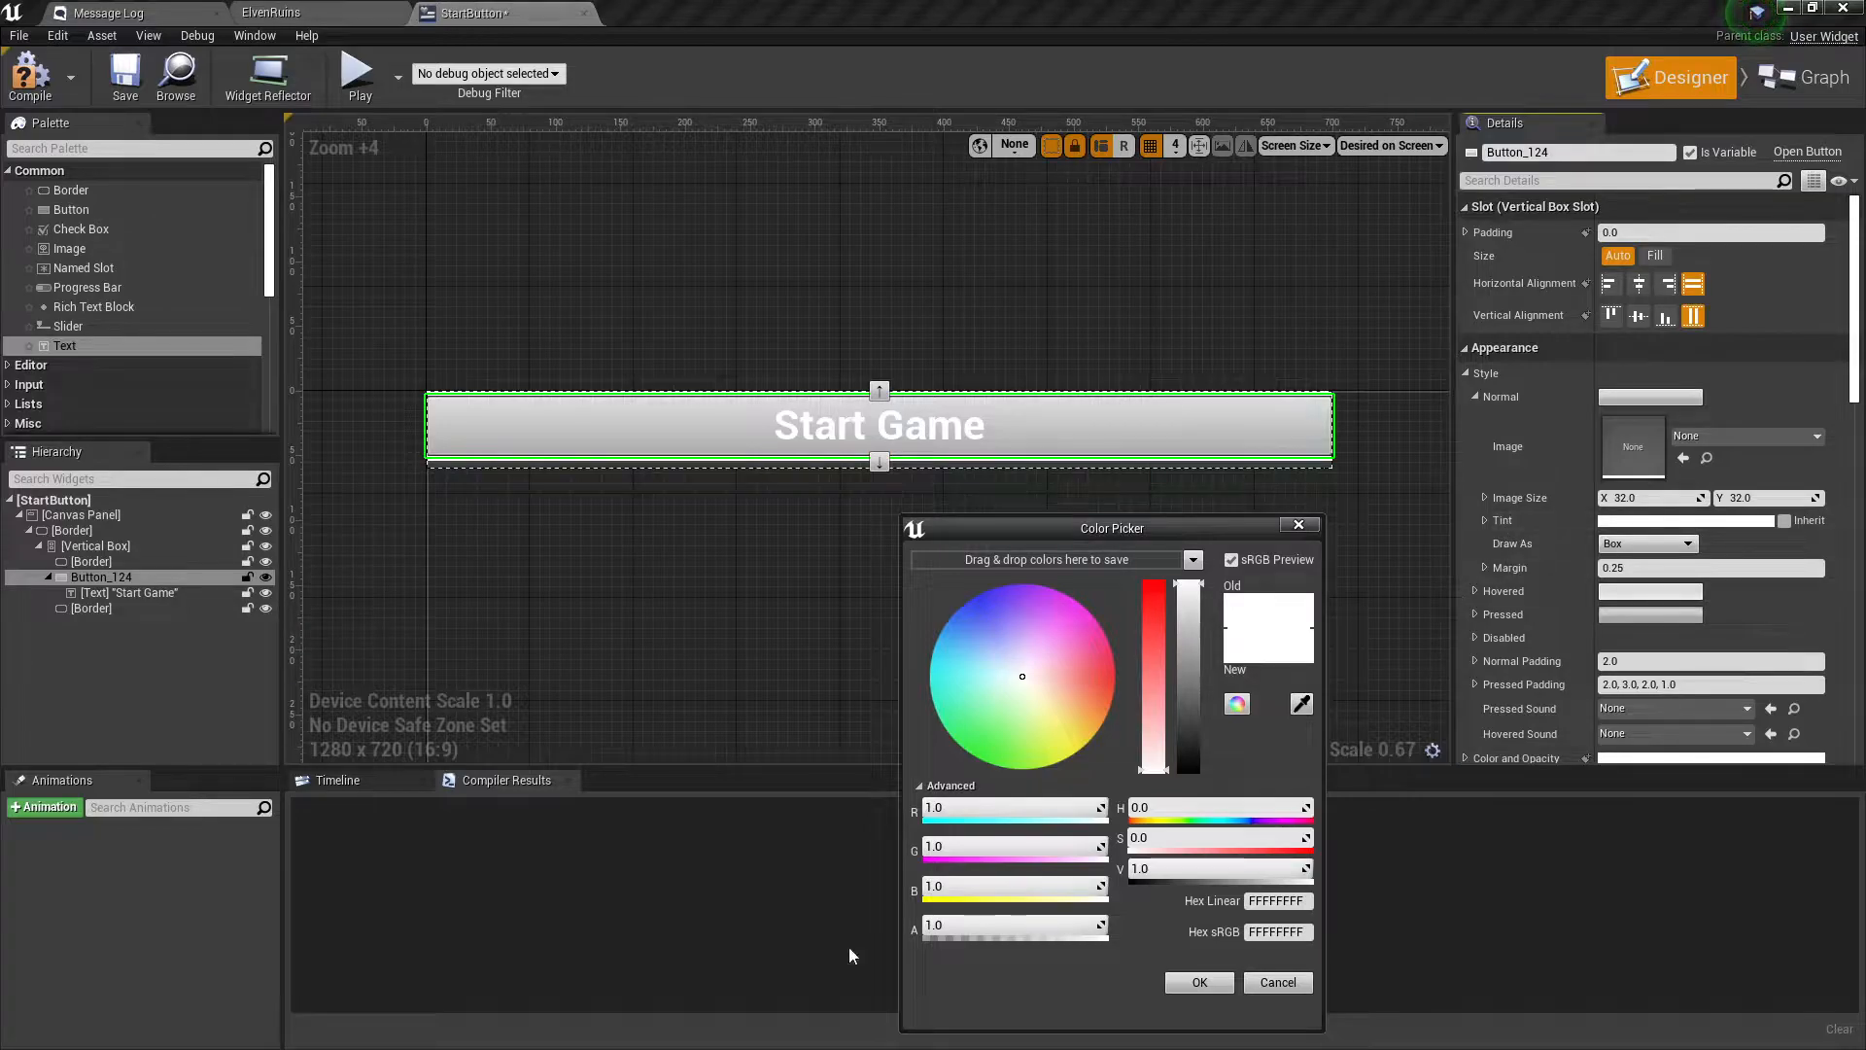
drag(1011, 924, 928, 924)
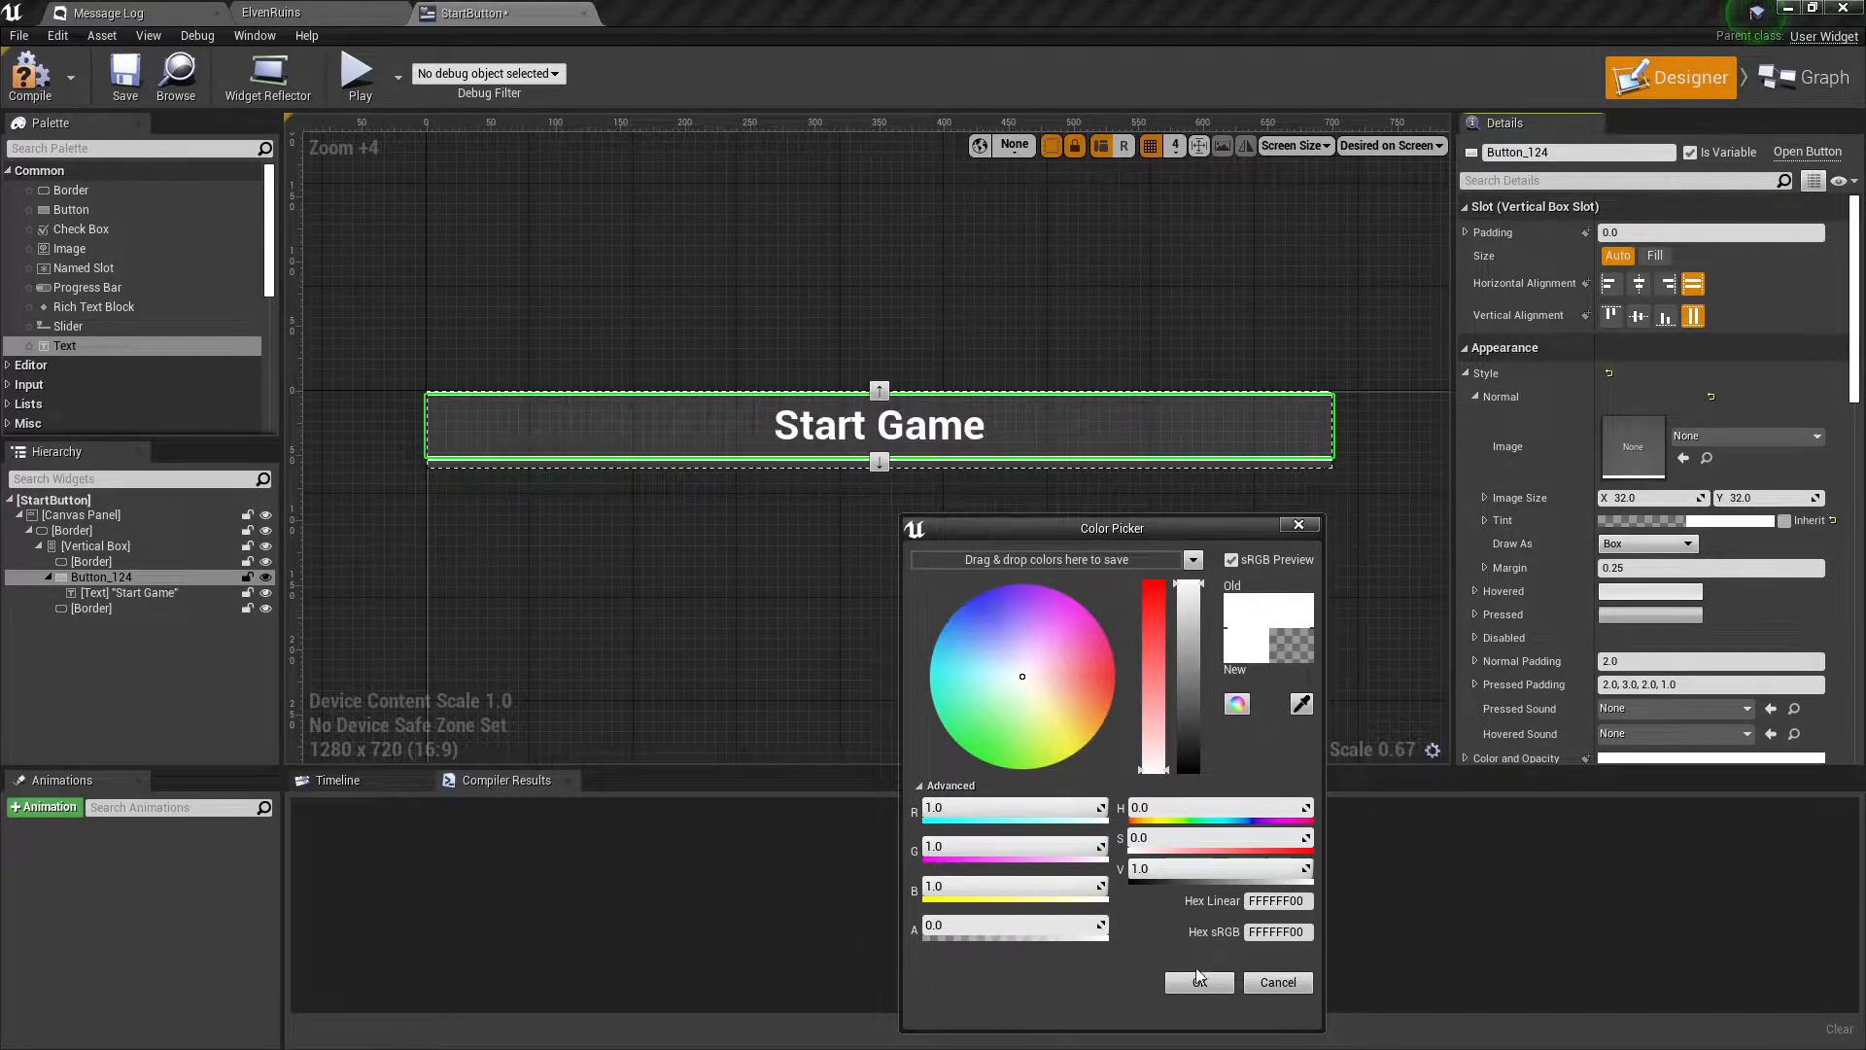
click(1199, 979)
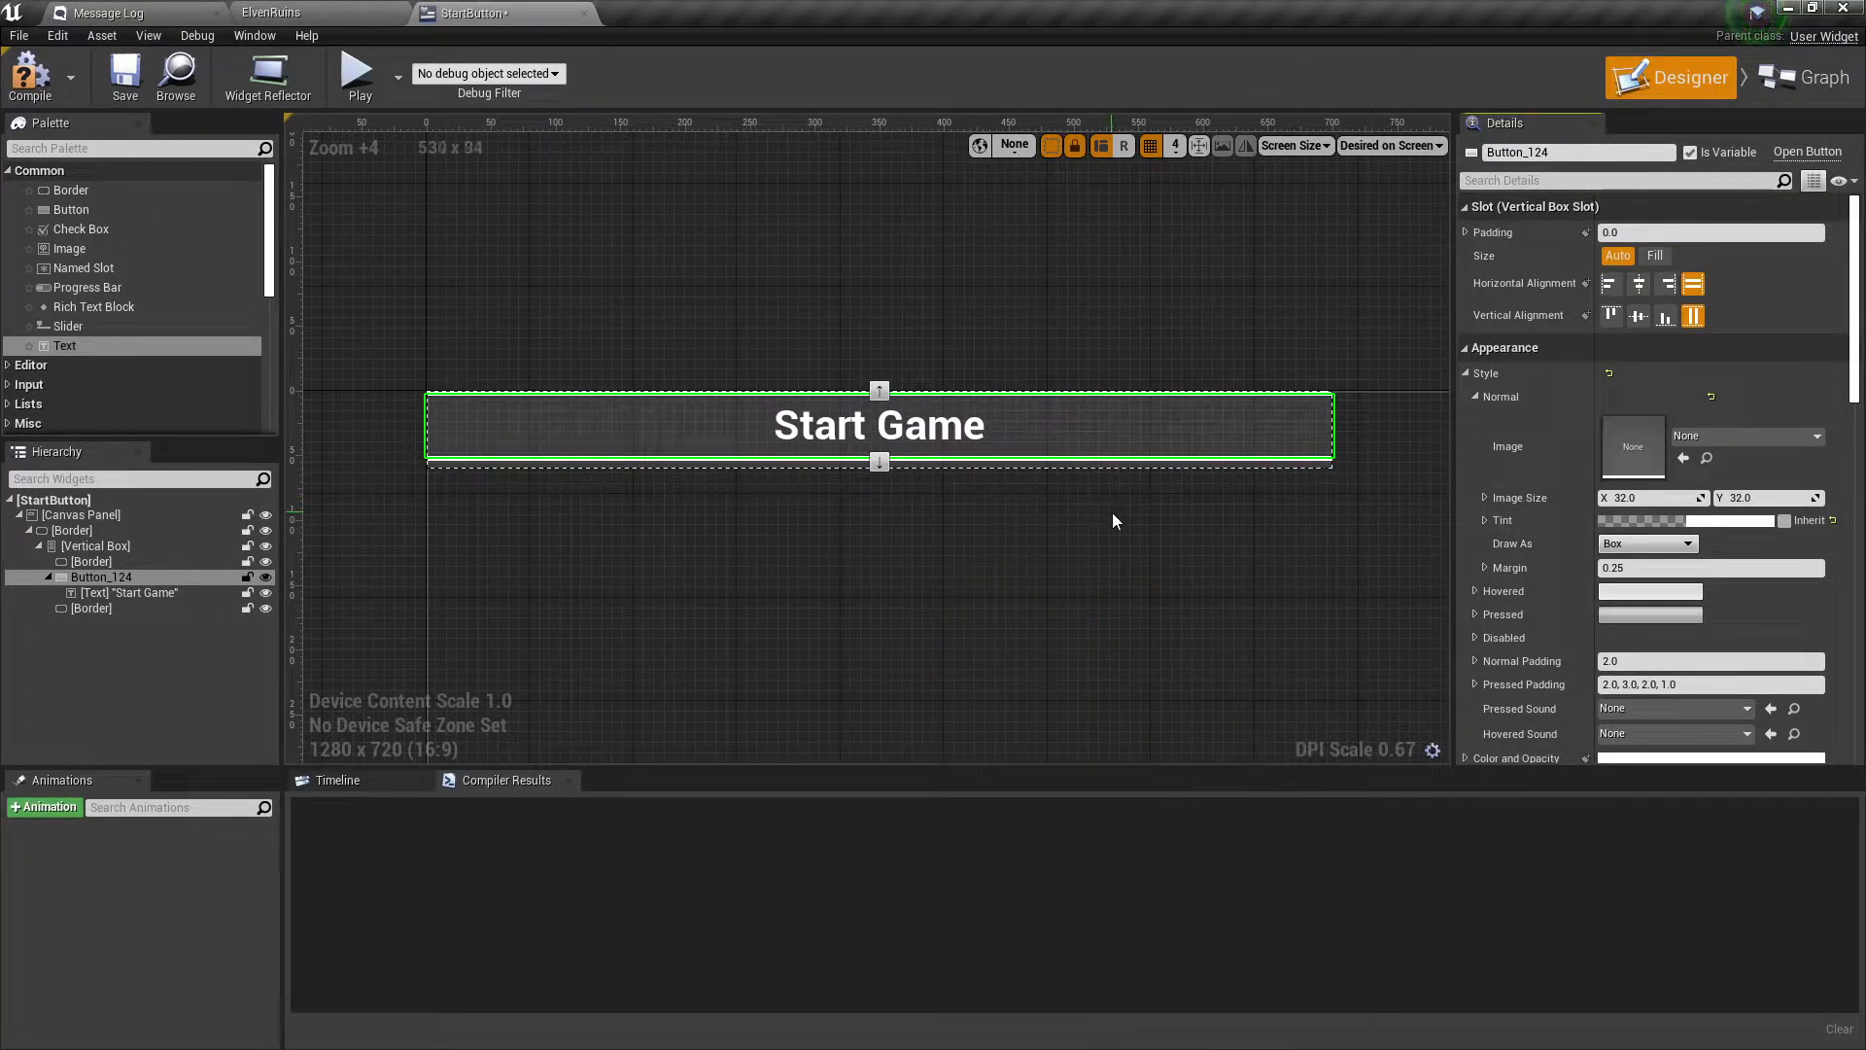
Make the button's Hovered style transparent by setting its tint alpha to 0.
click(1475, 396)
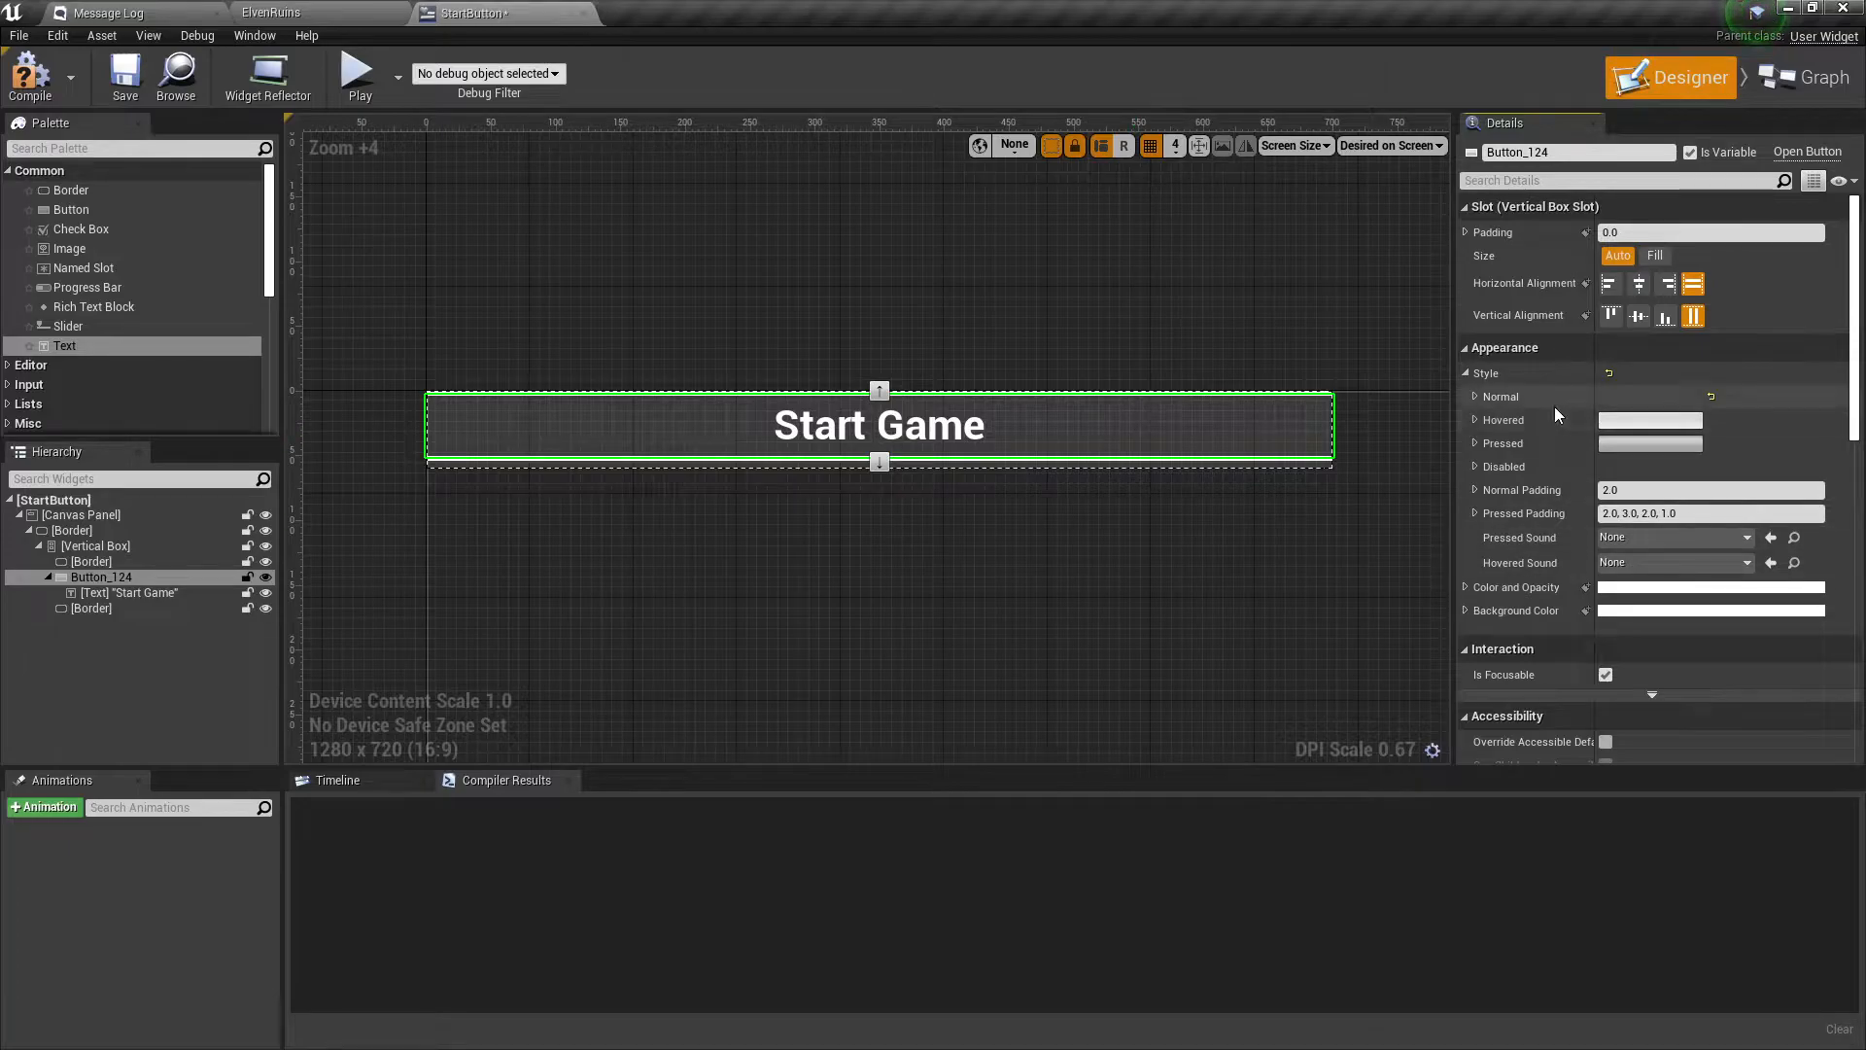
click(1473, 420)
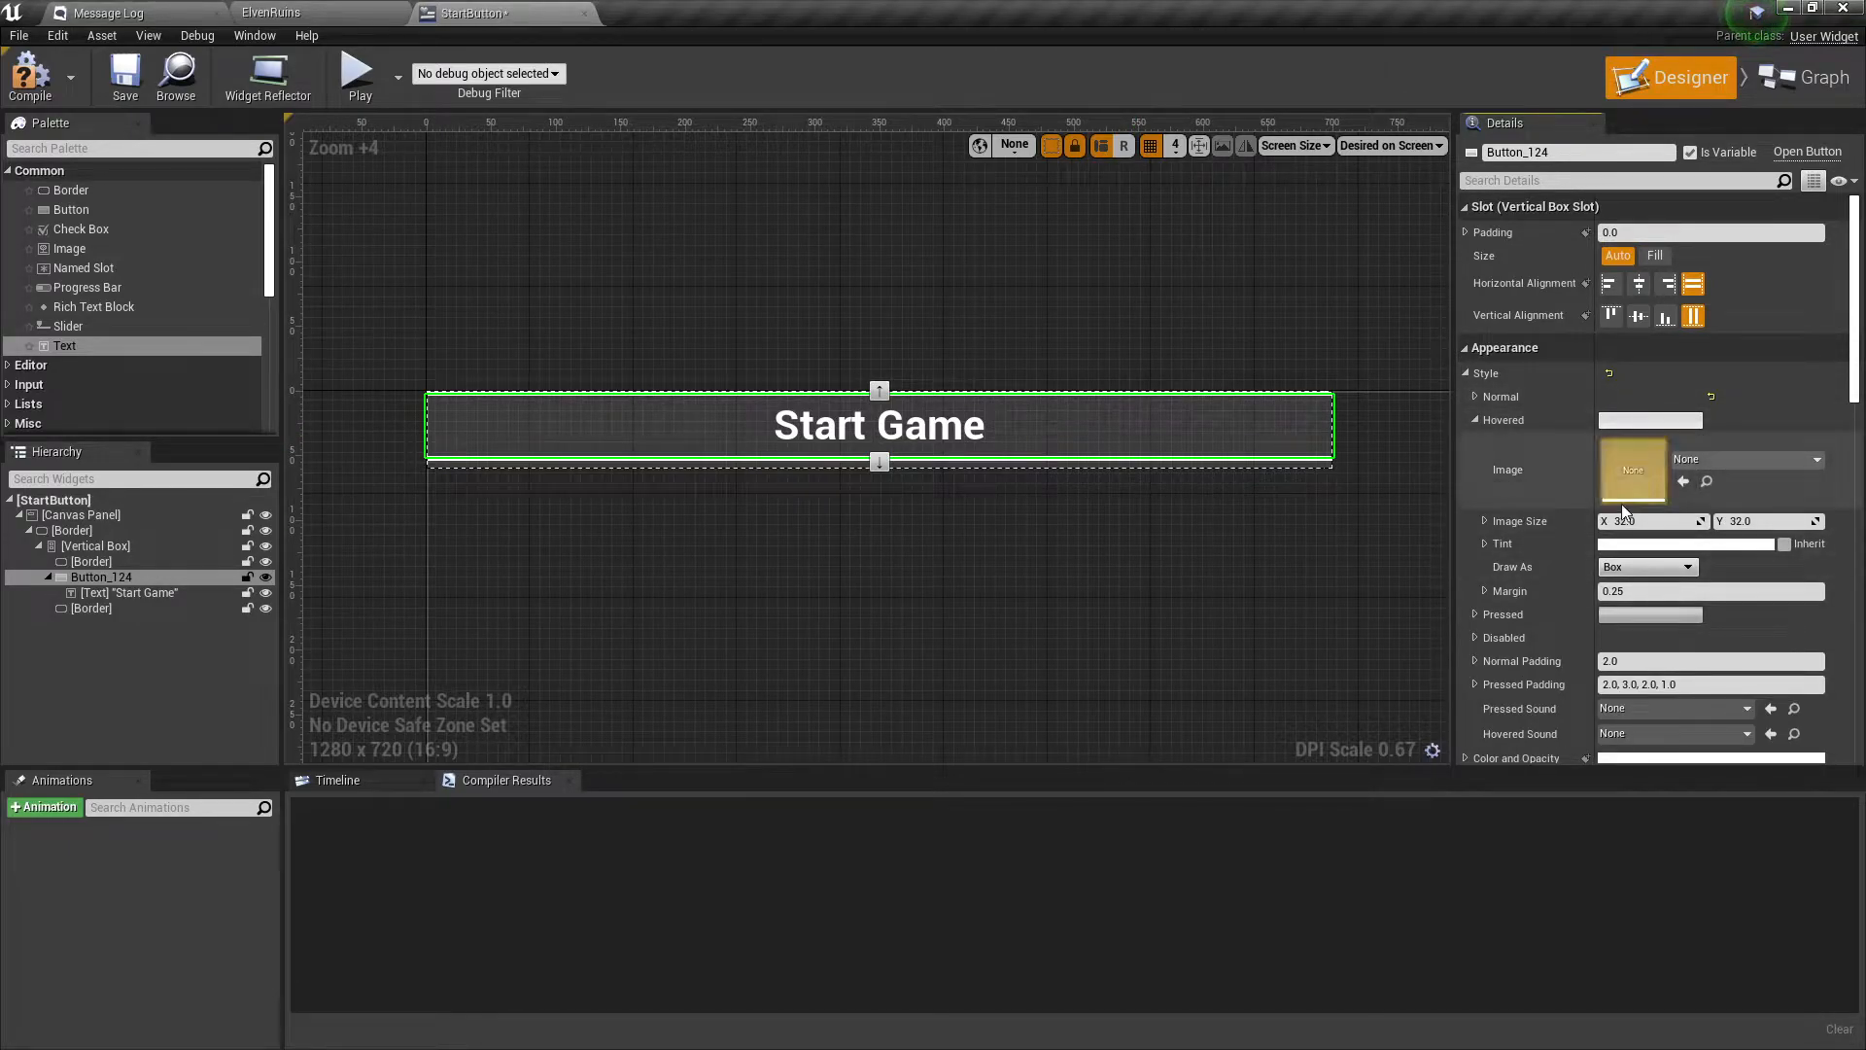
click(1646, 545)
drag(1370, 940, 1249, 939)
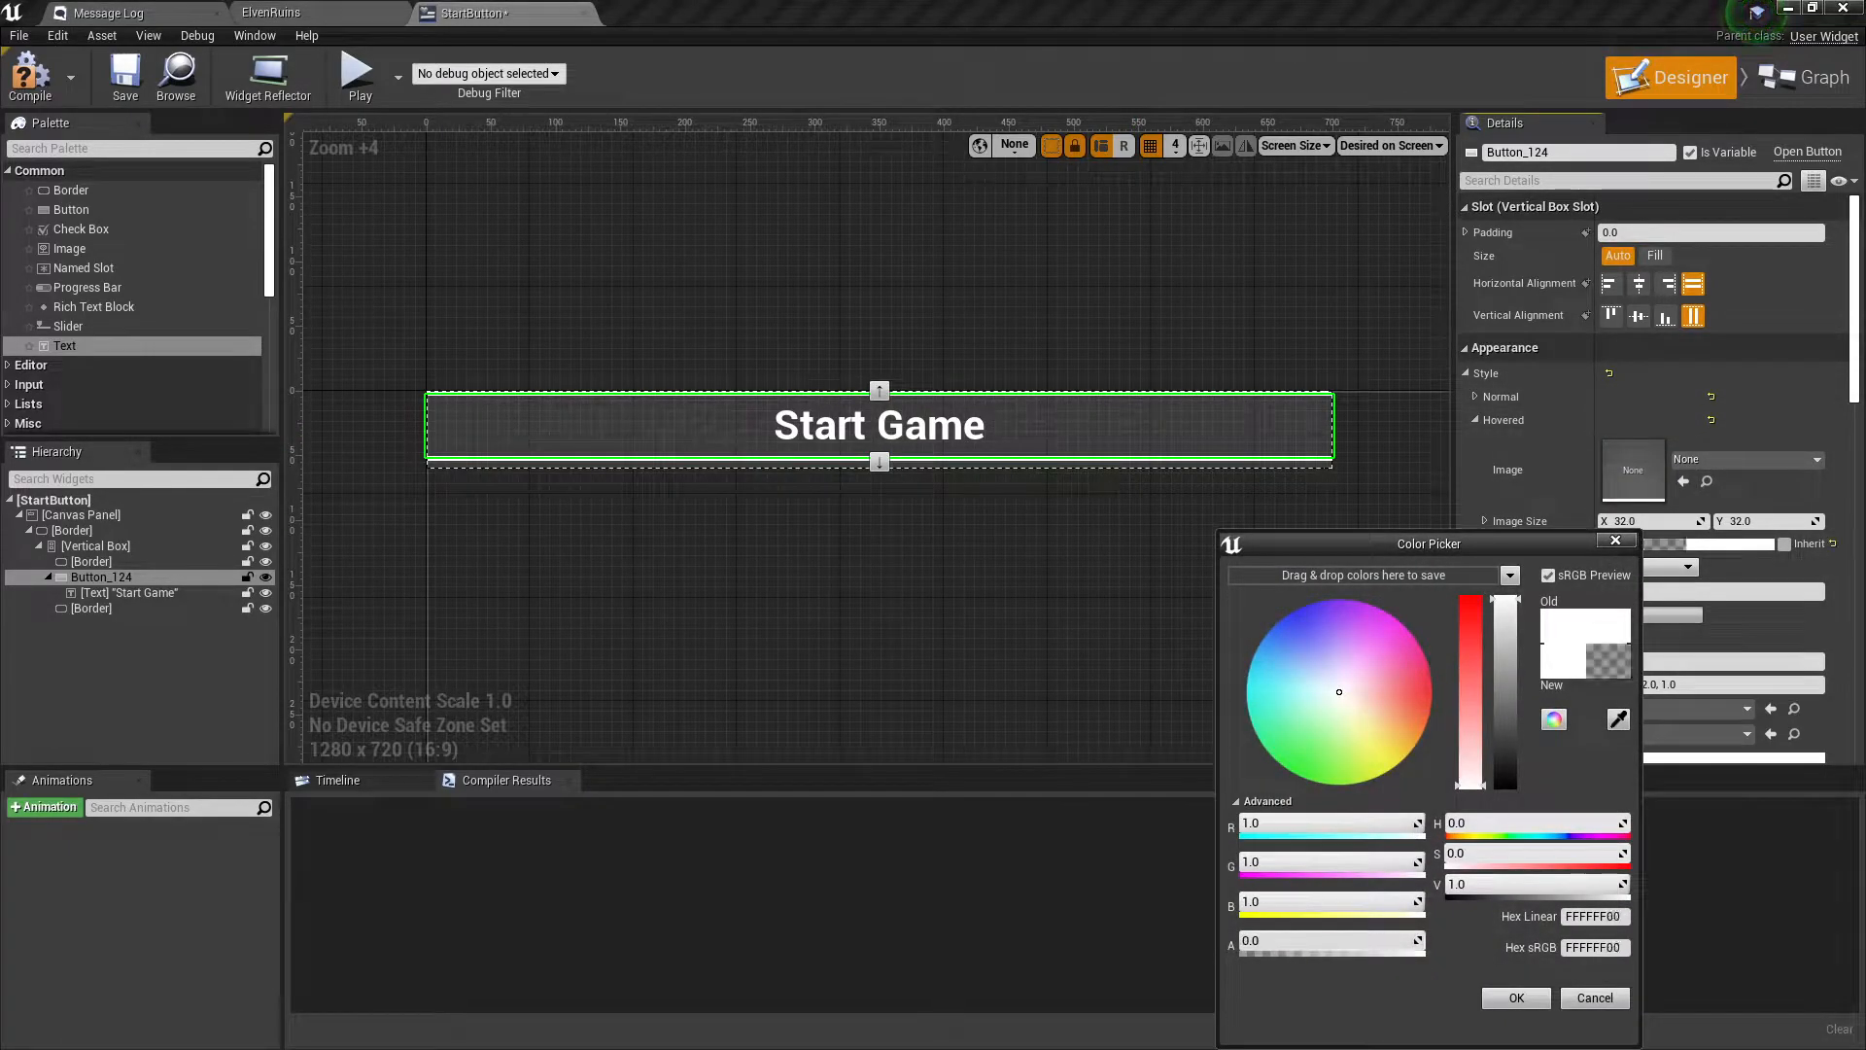
click(1521, 997)
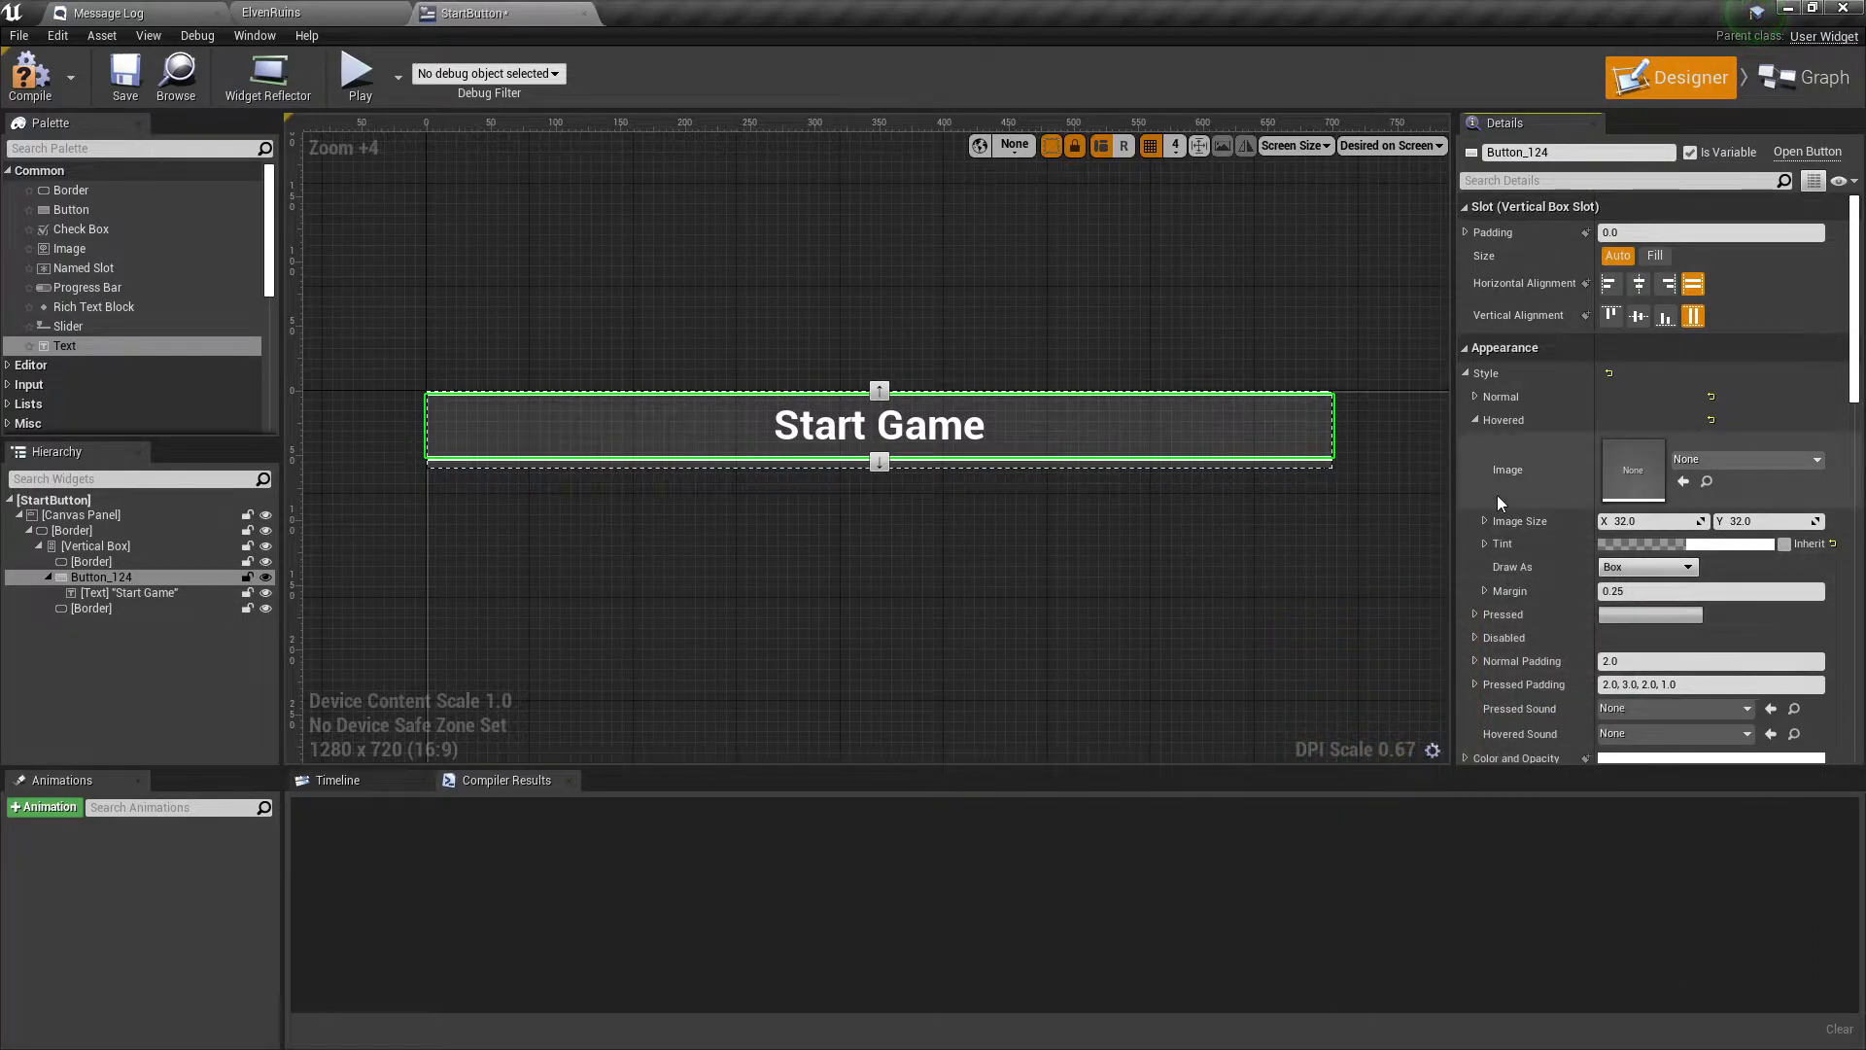
Make the button's Pressed style transparent by setting its tint alpha to 0.
click(1475, 420)
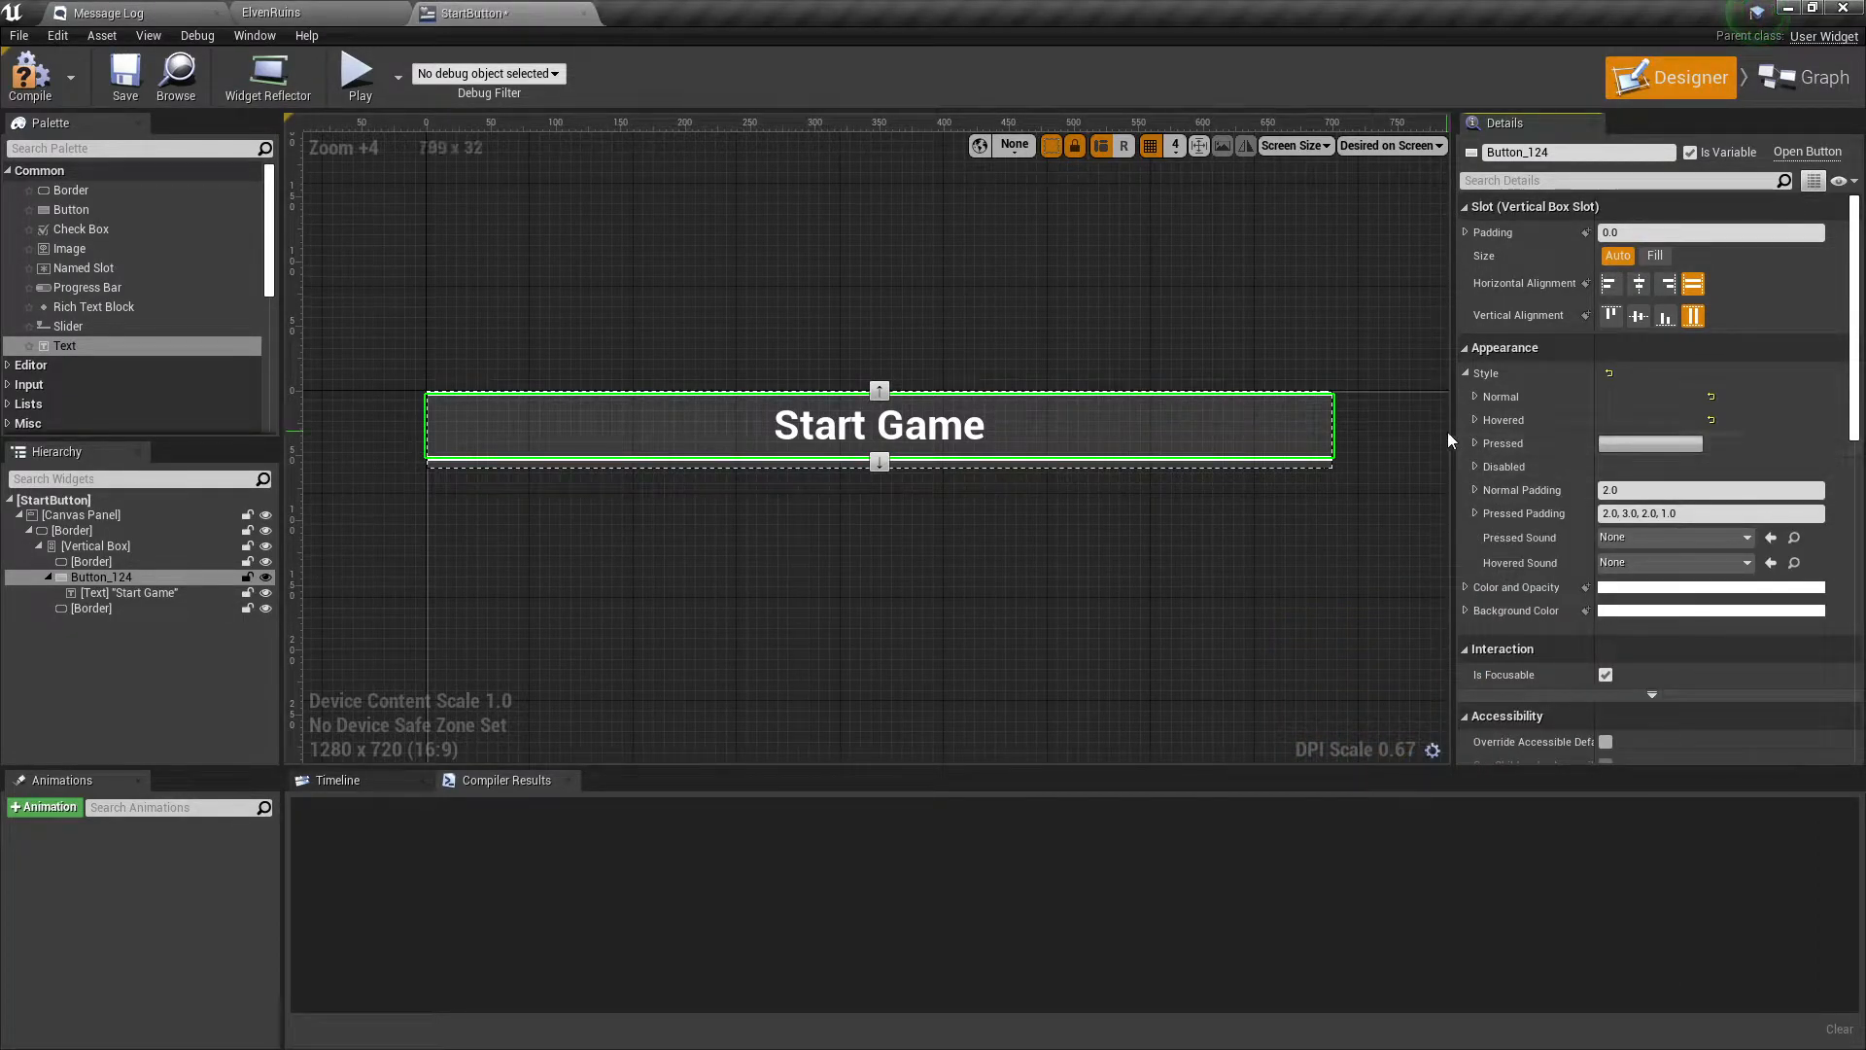
click(1477, 442)
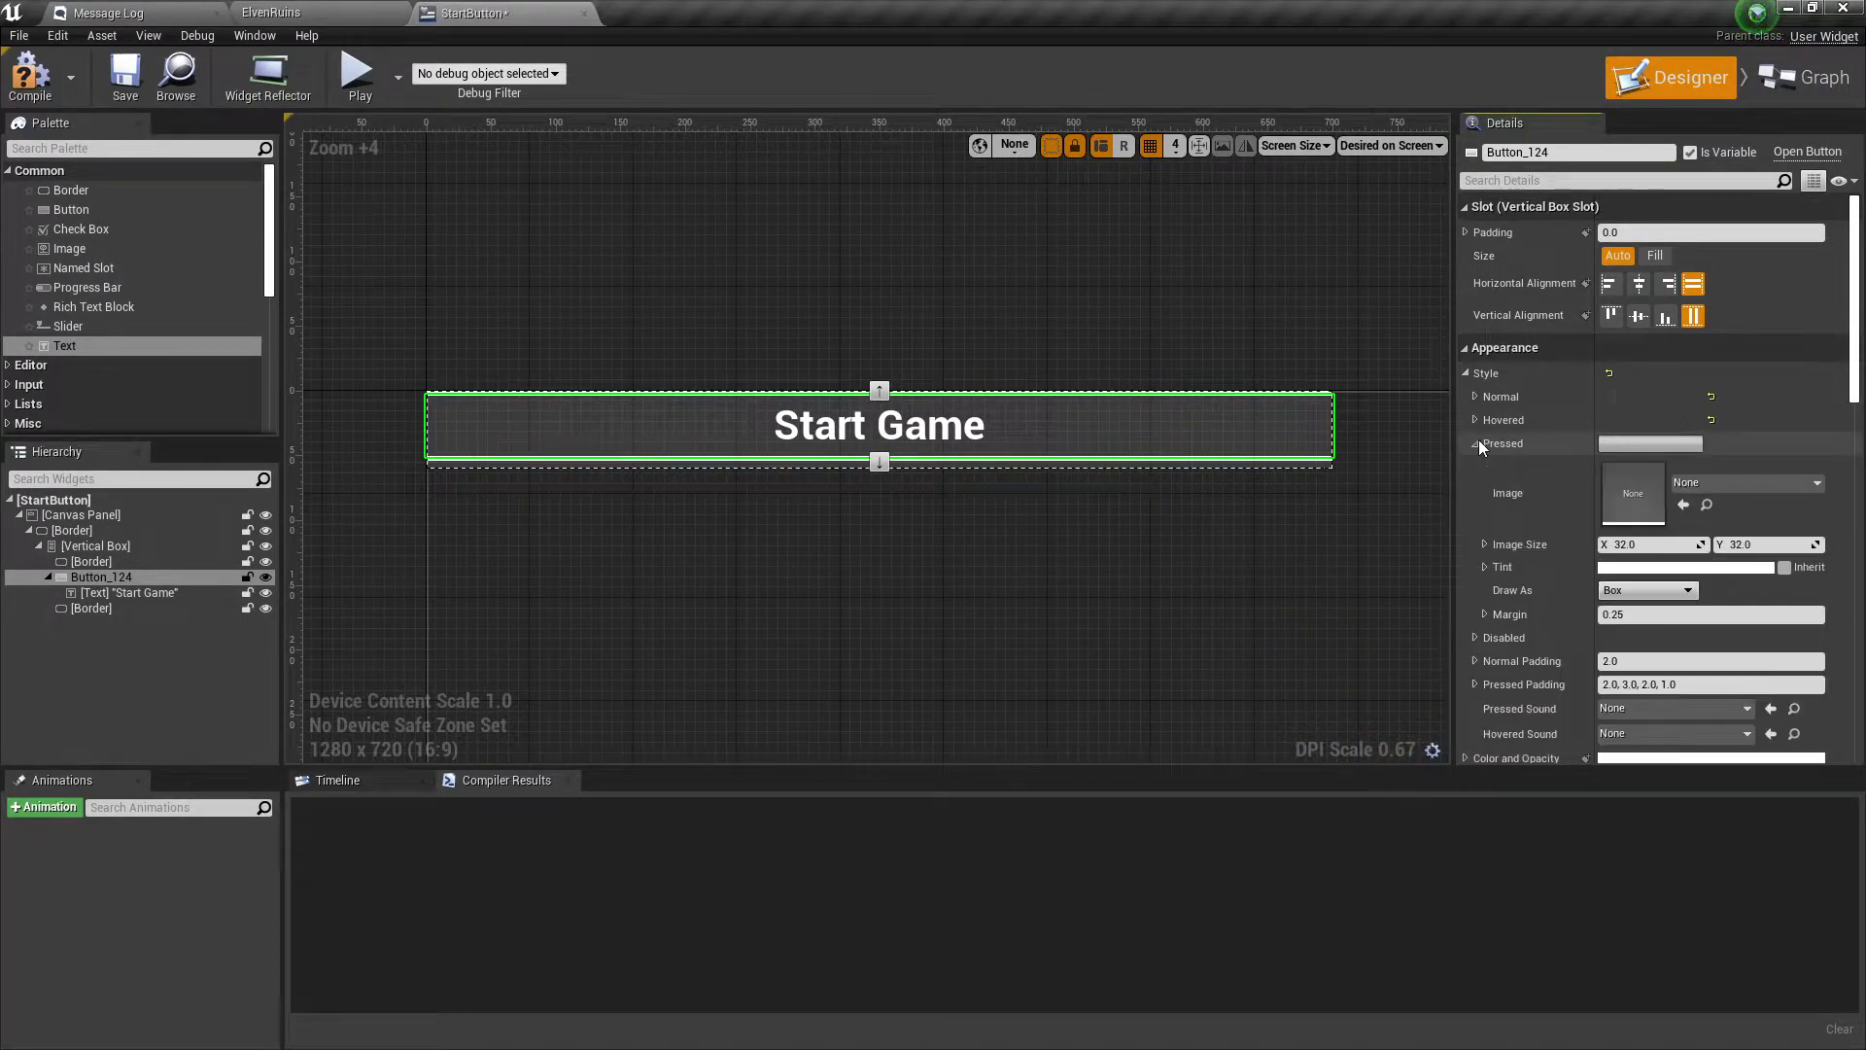
click(1657, 567)
drag(1399, 941, 1254, 940)
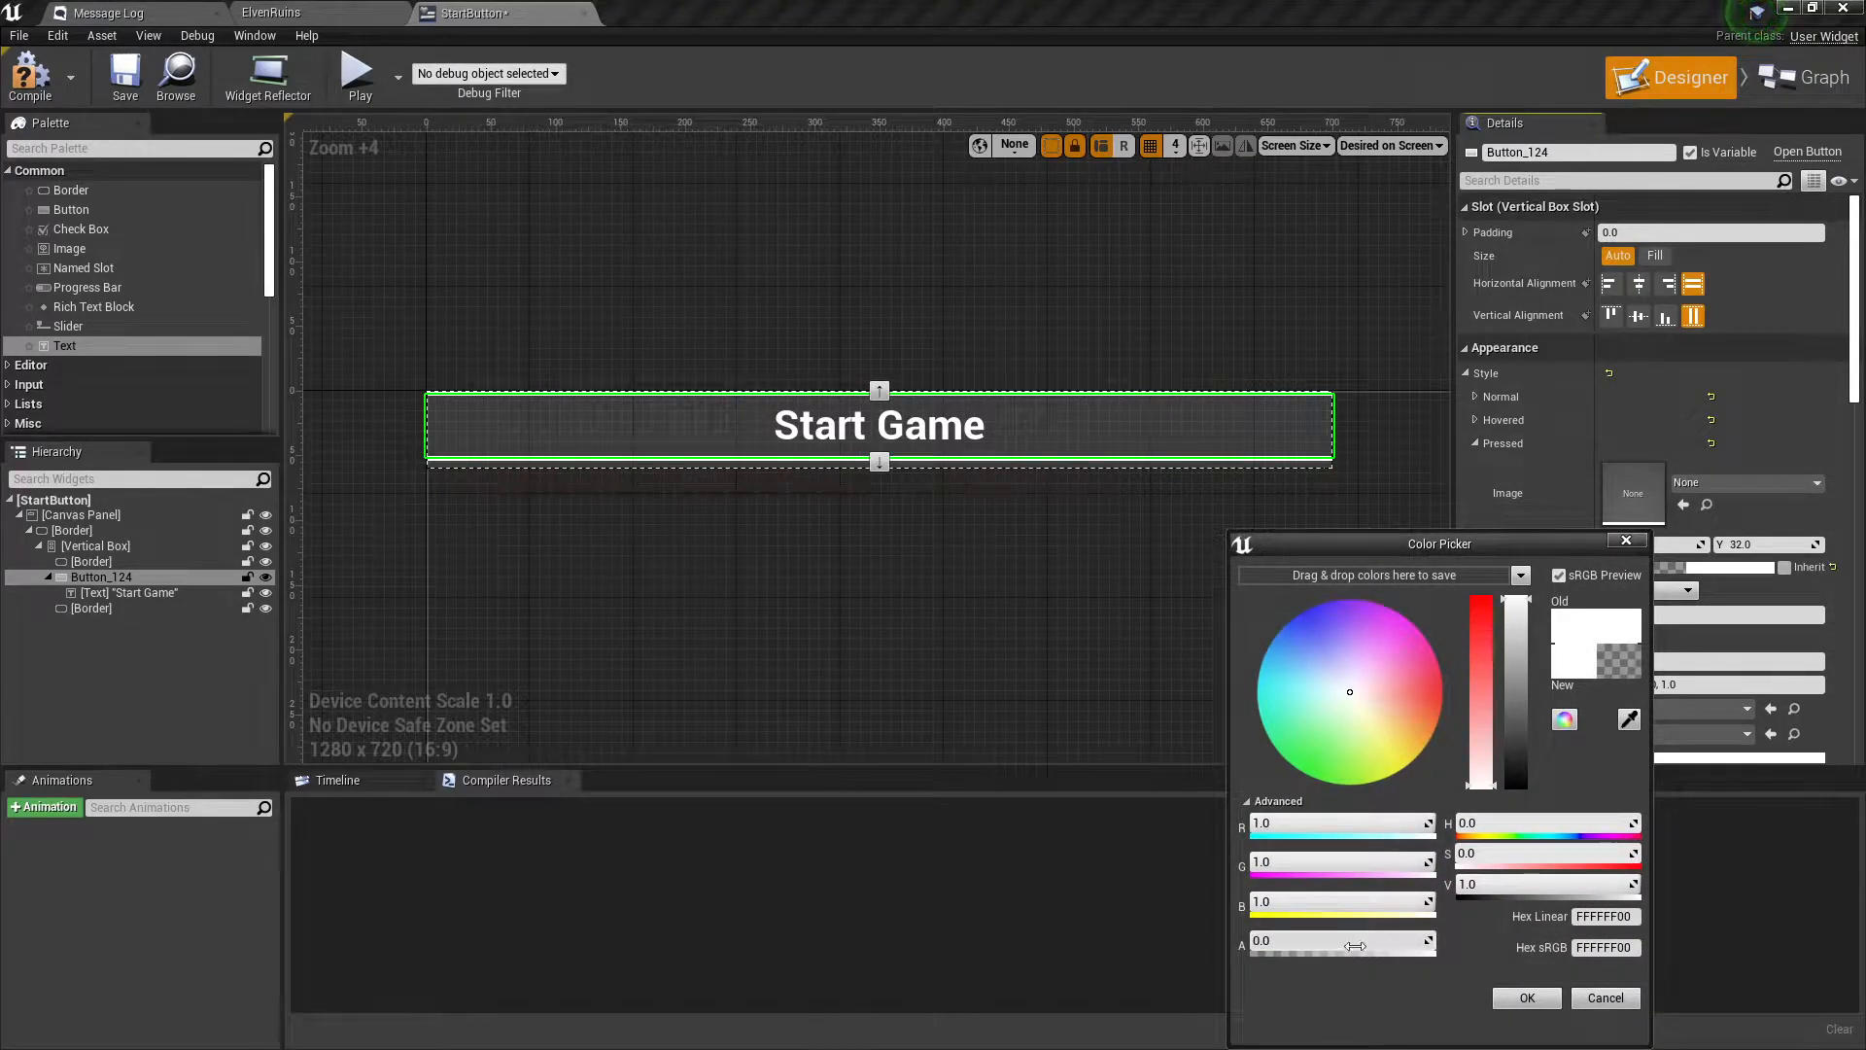
click(1537, 997)
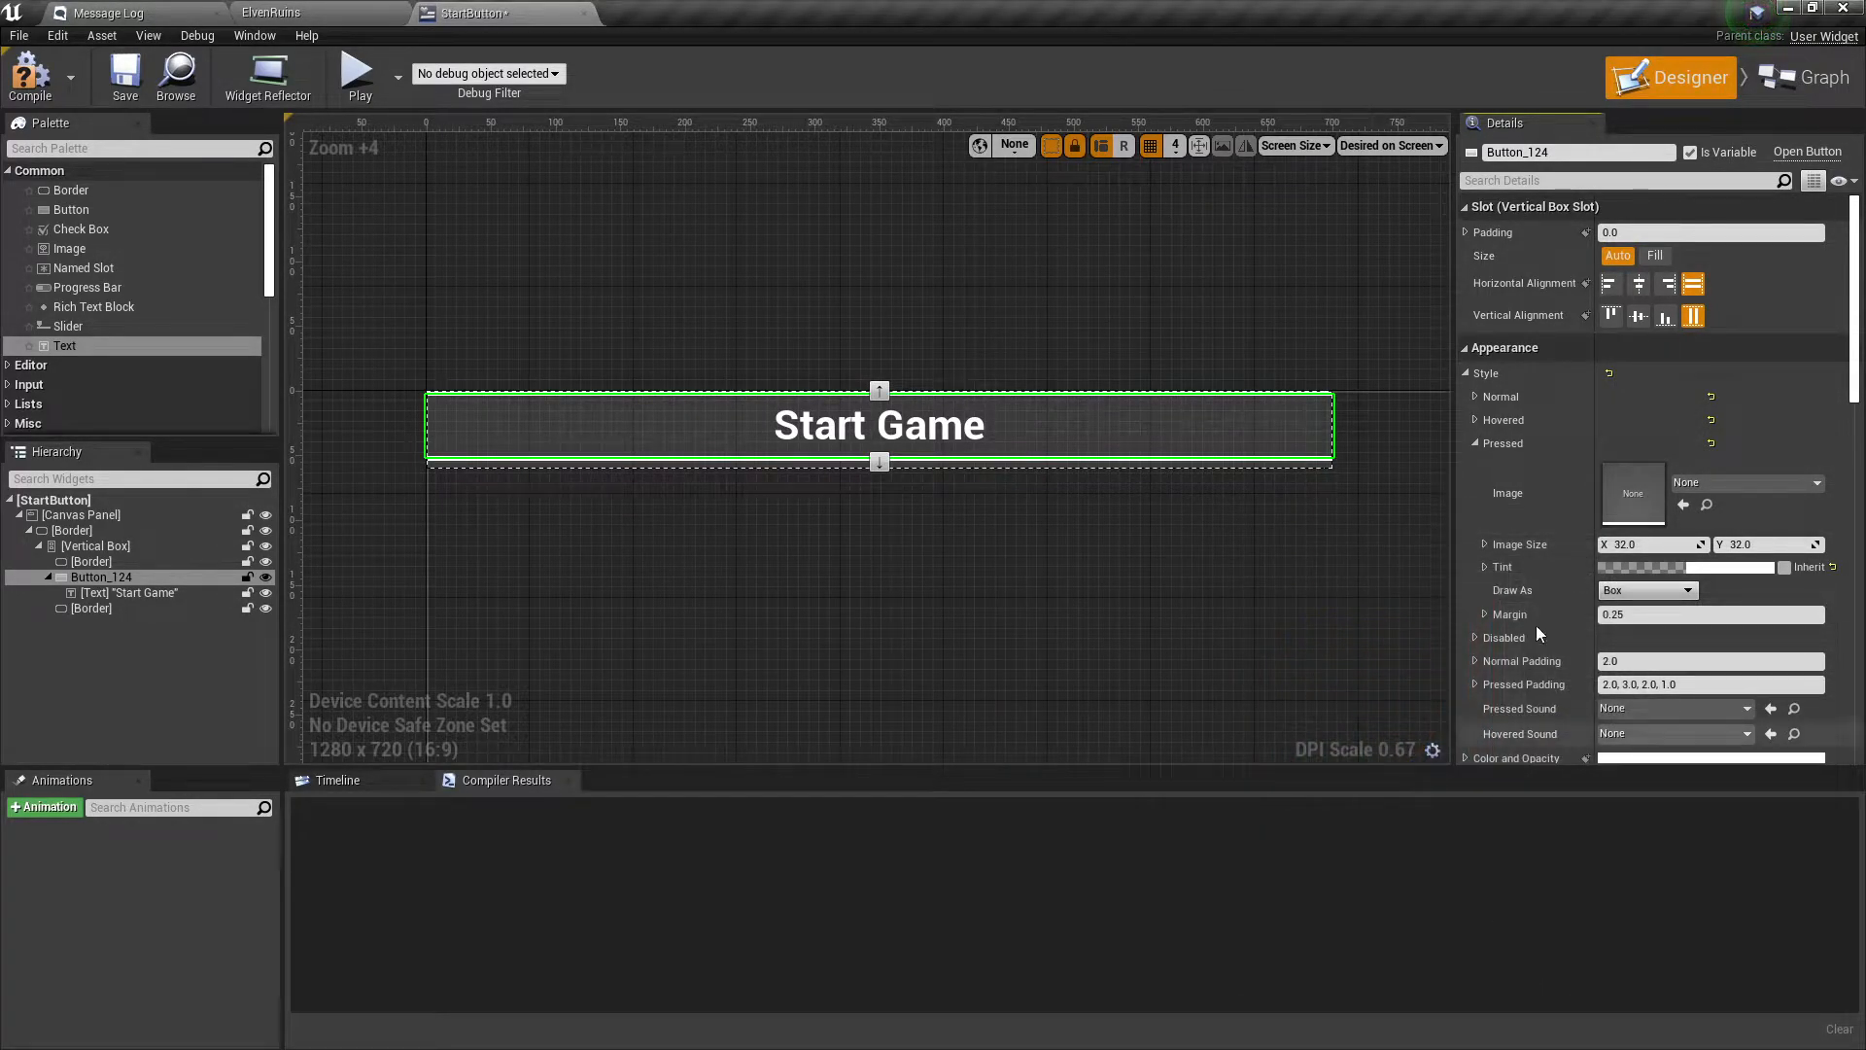
click(1464, 374)
click(980, 600)
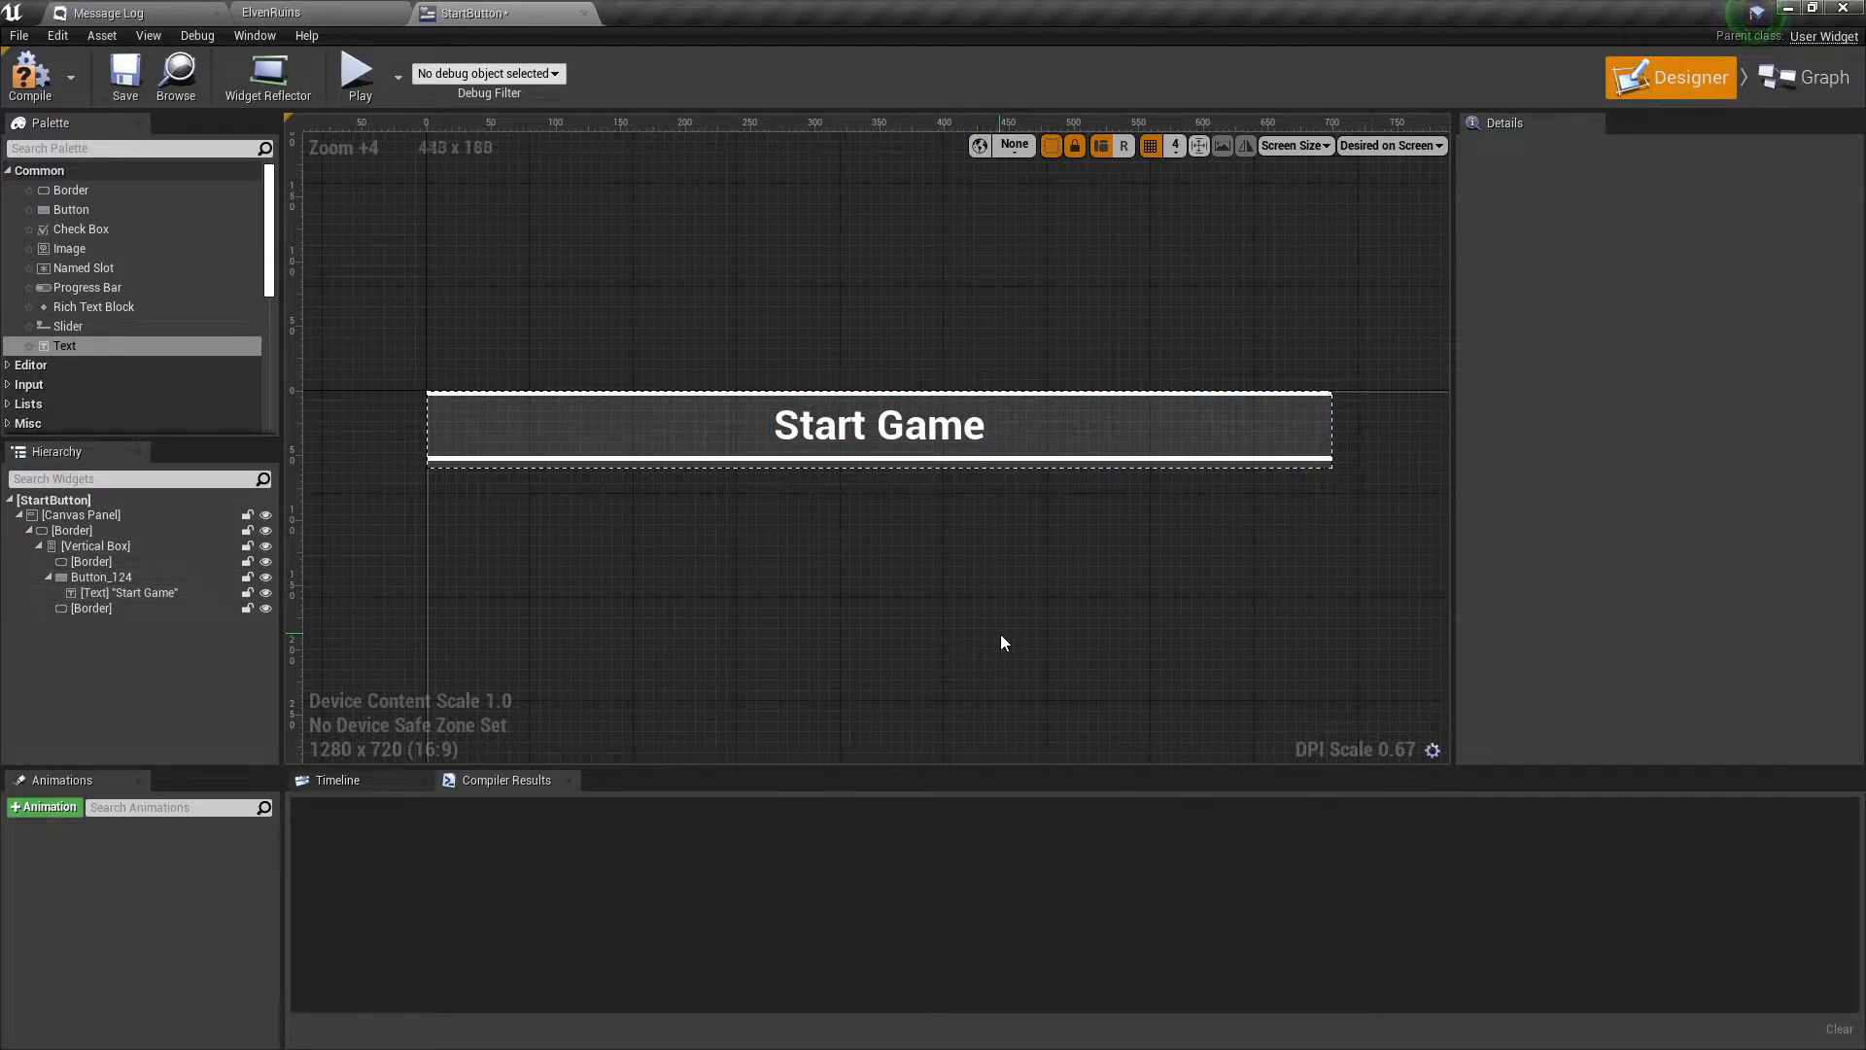
Change the button's Vertical Box slot size to Fill with a value of 0.
click(1238, 433)
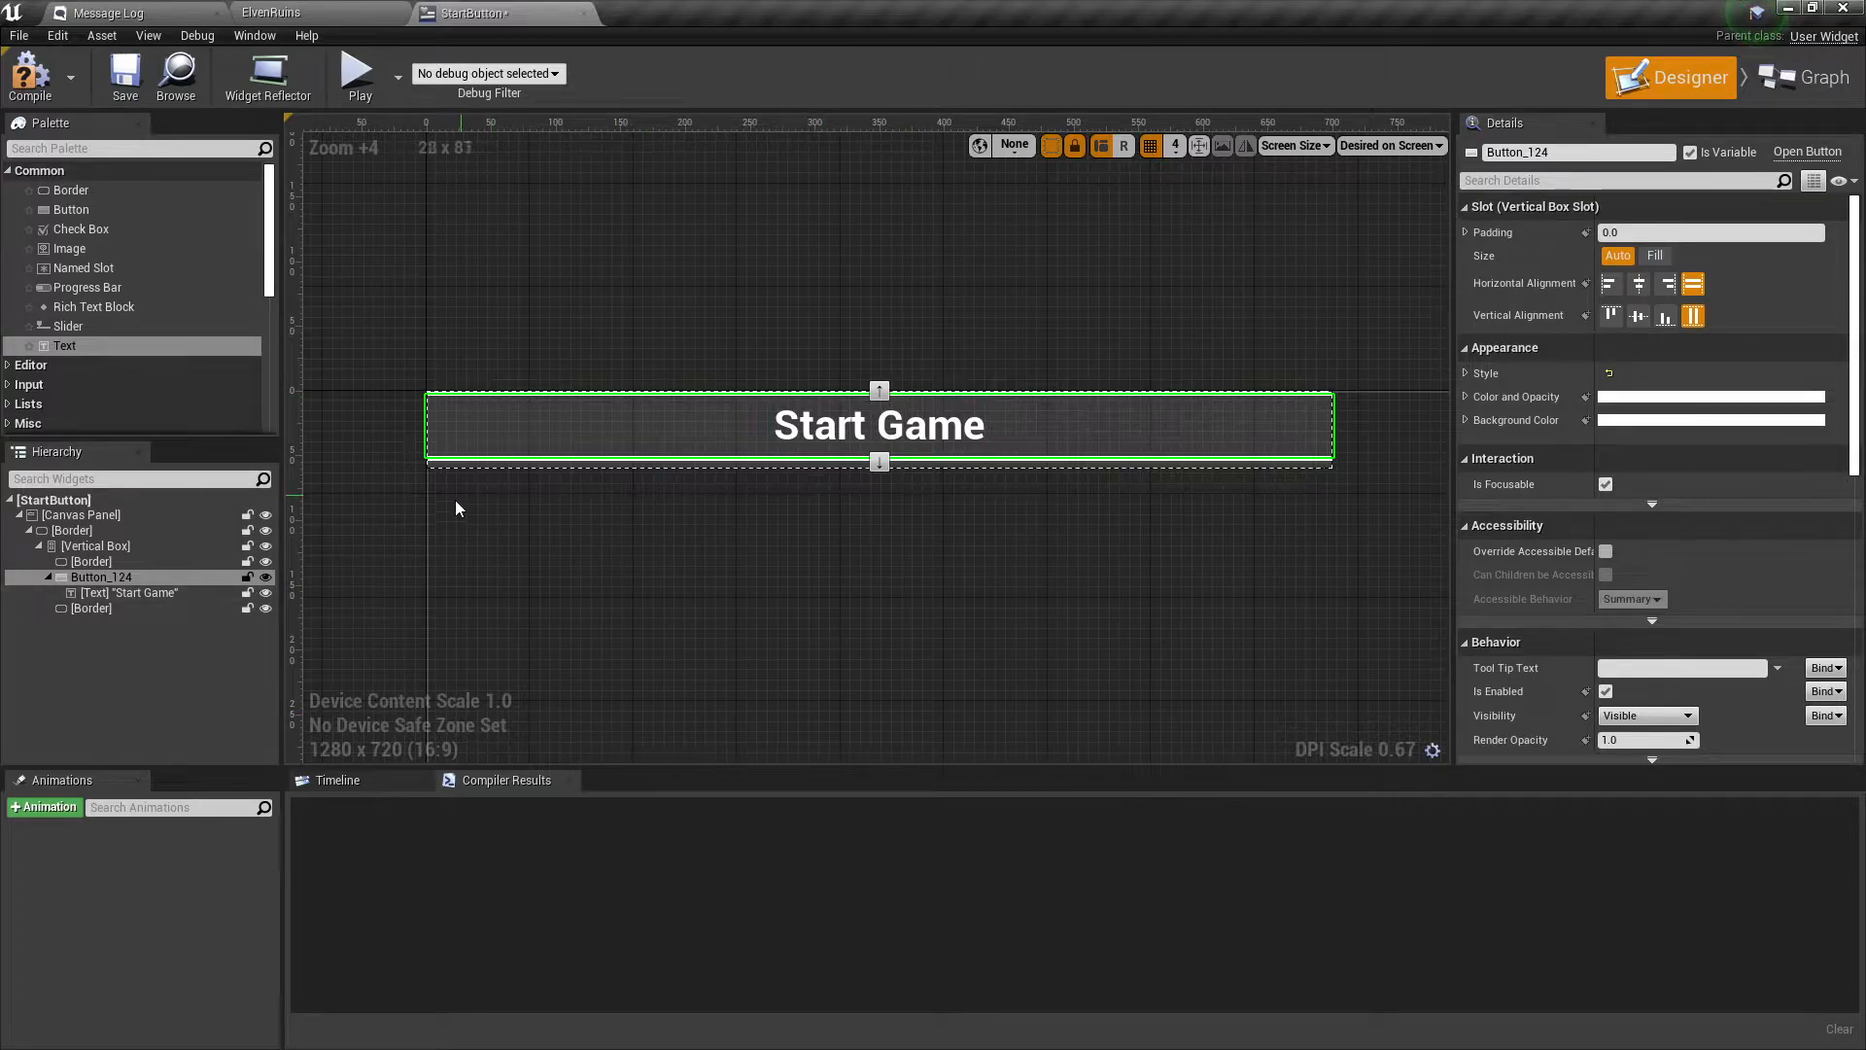
click(101, 562)
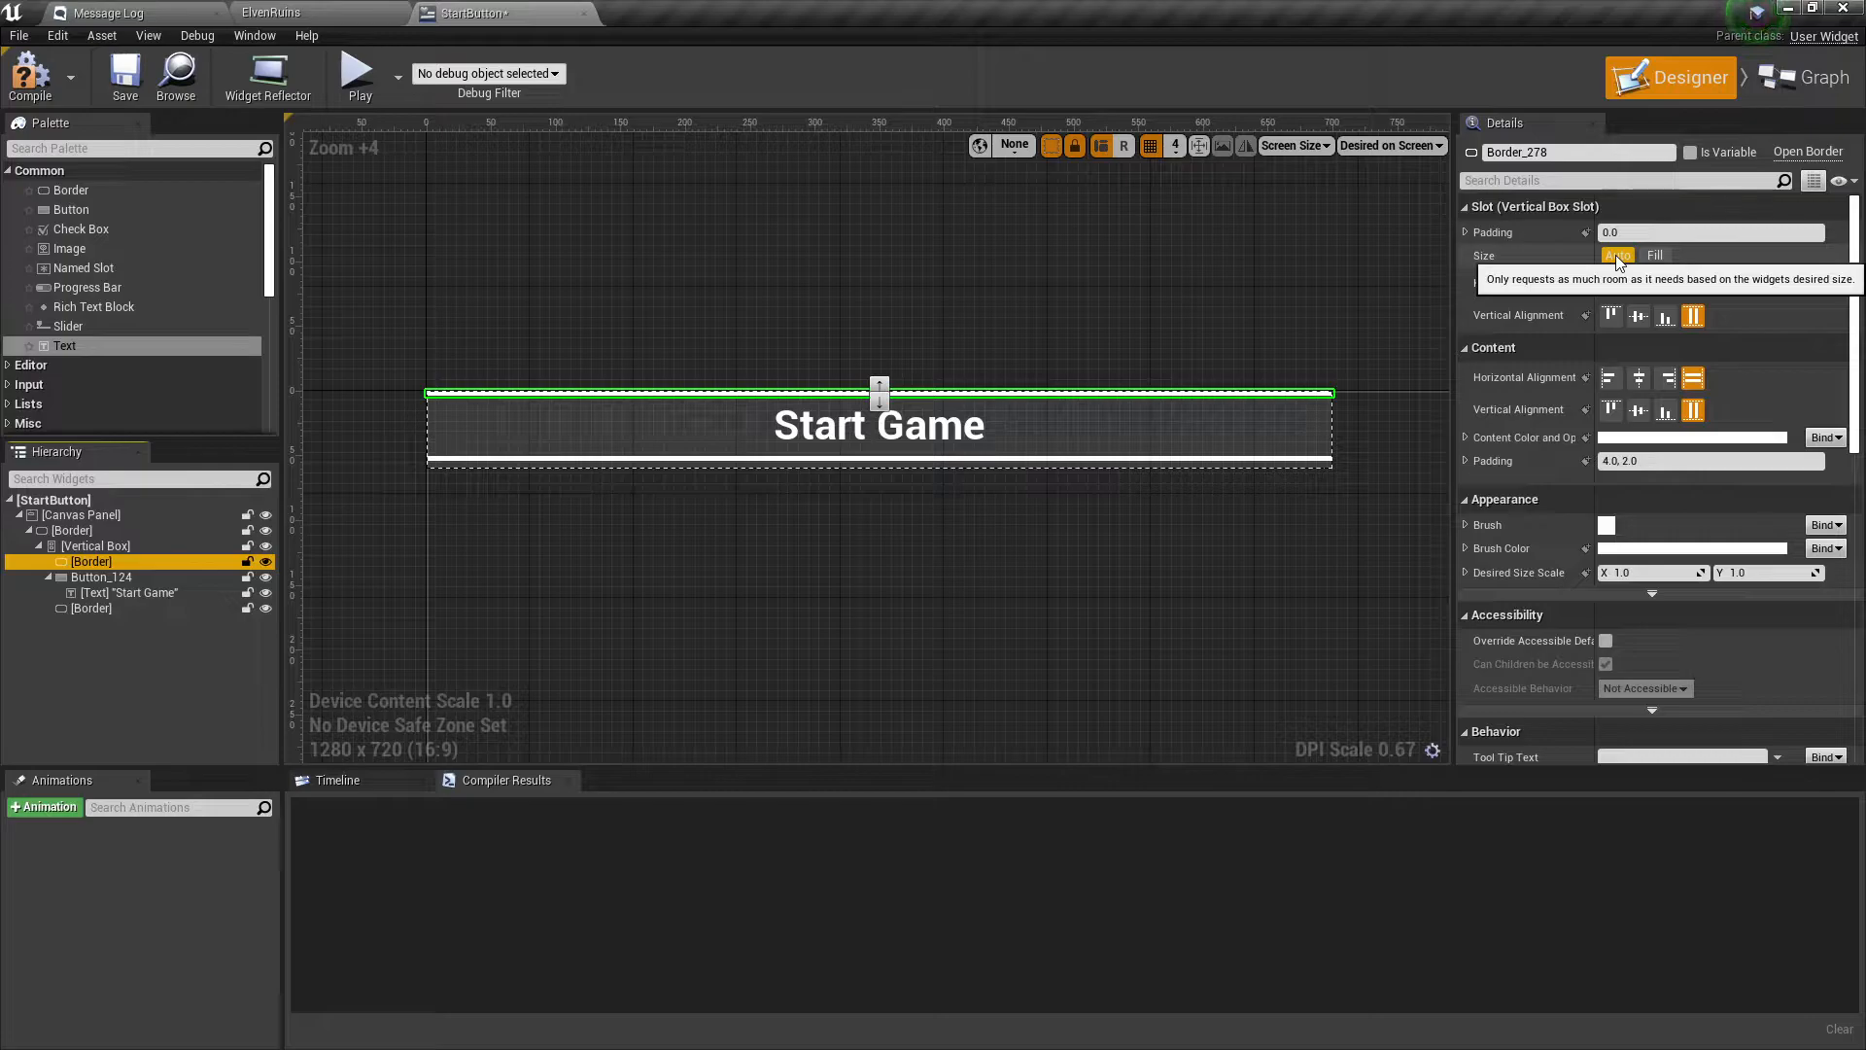
click(1005, 429)
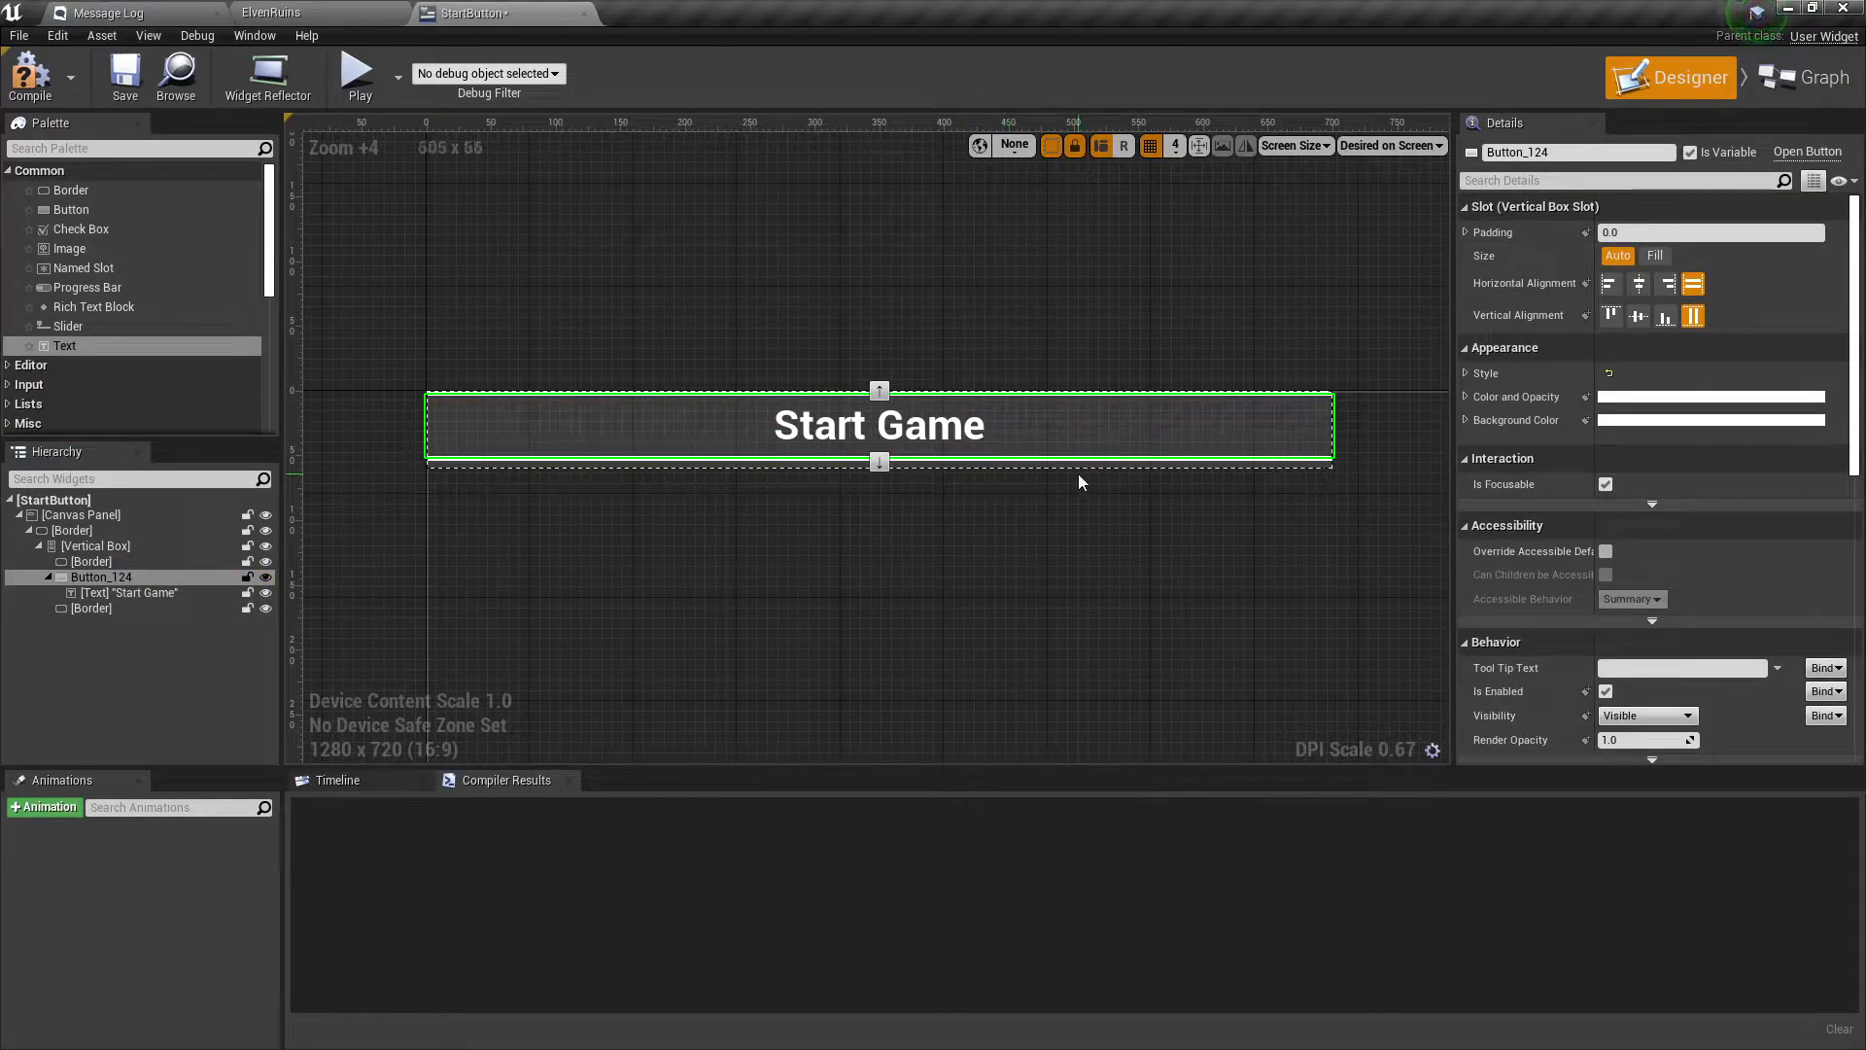
click(124, 609)
click(48, 577)
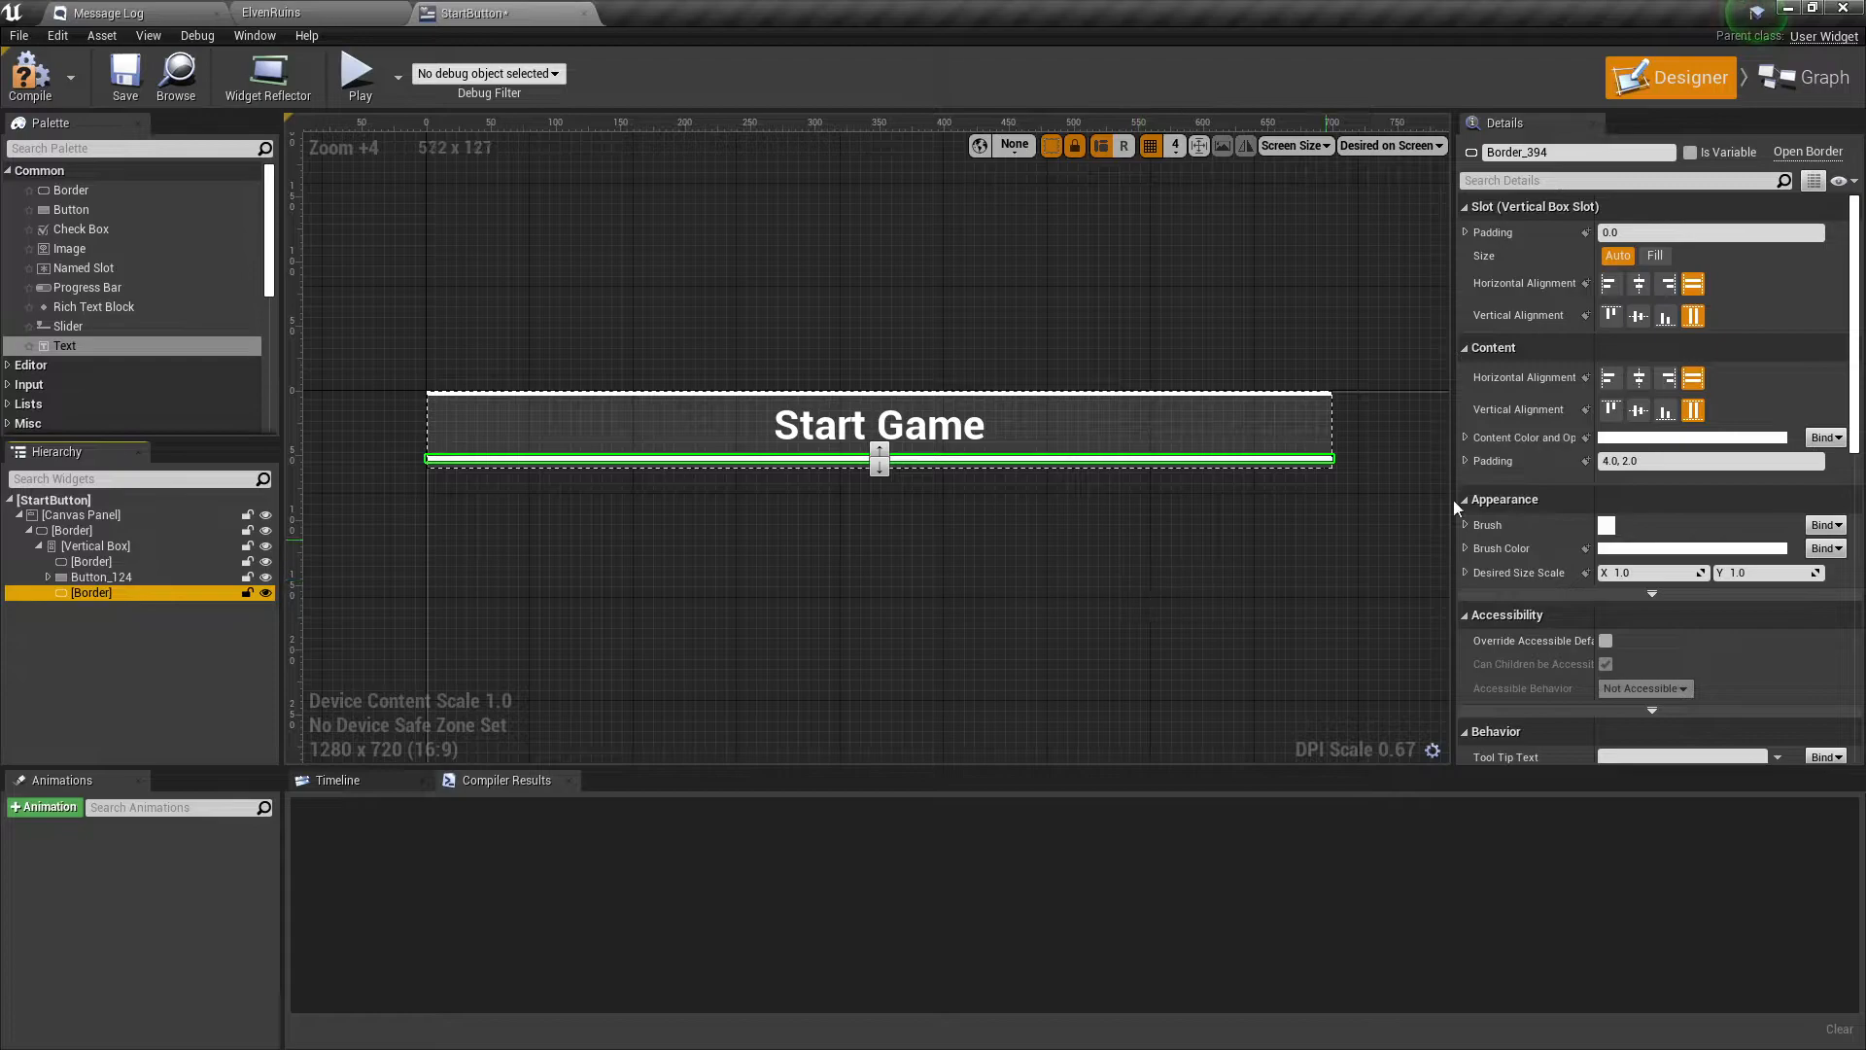
click(1195, 420)
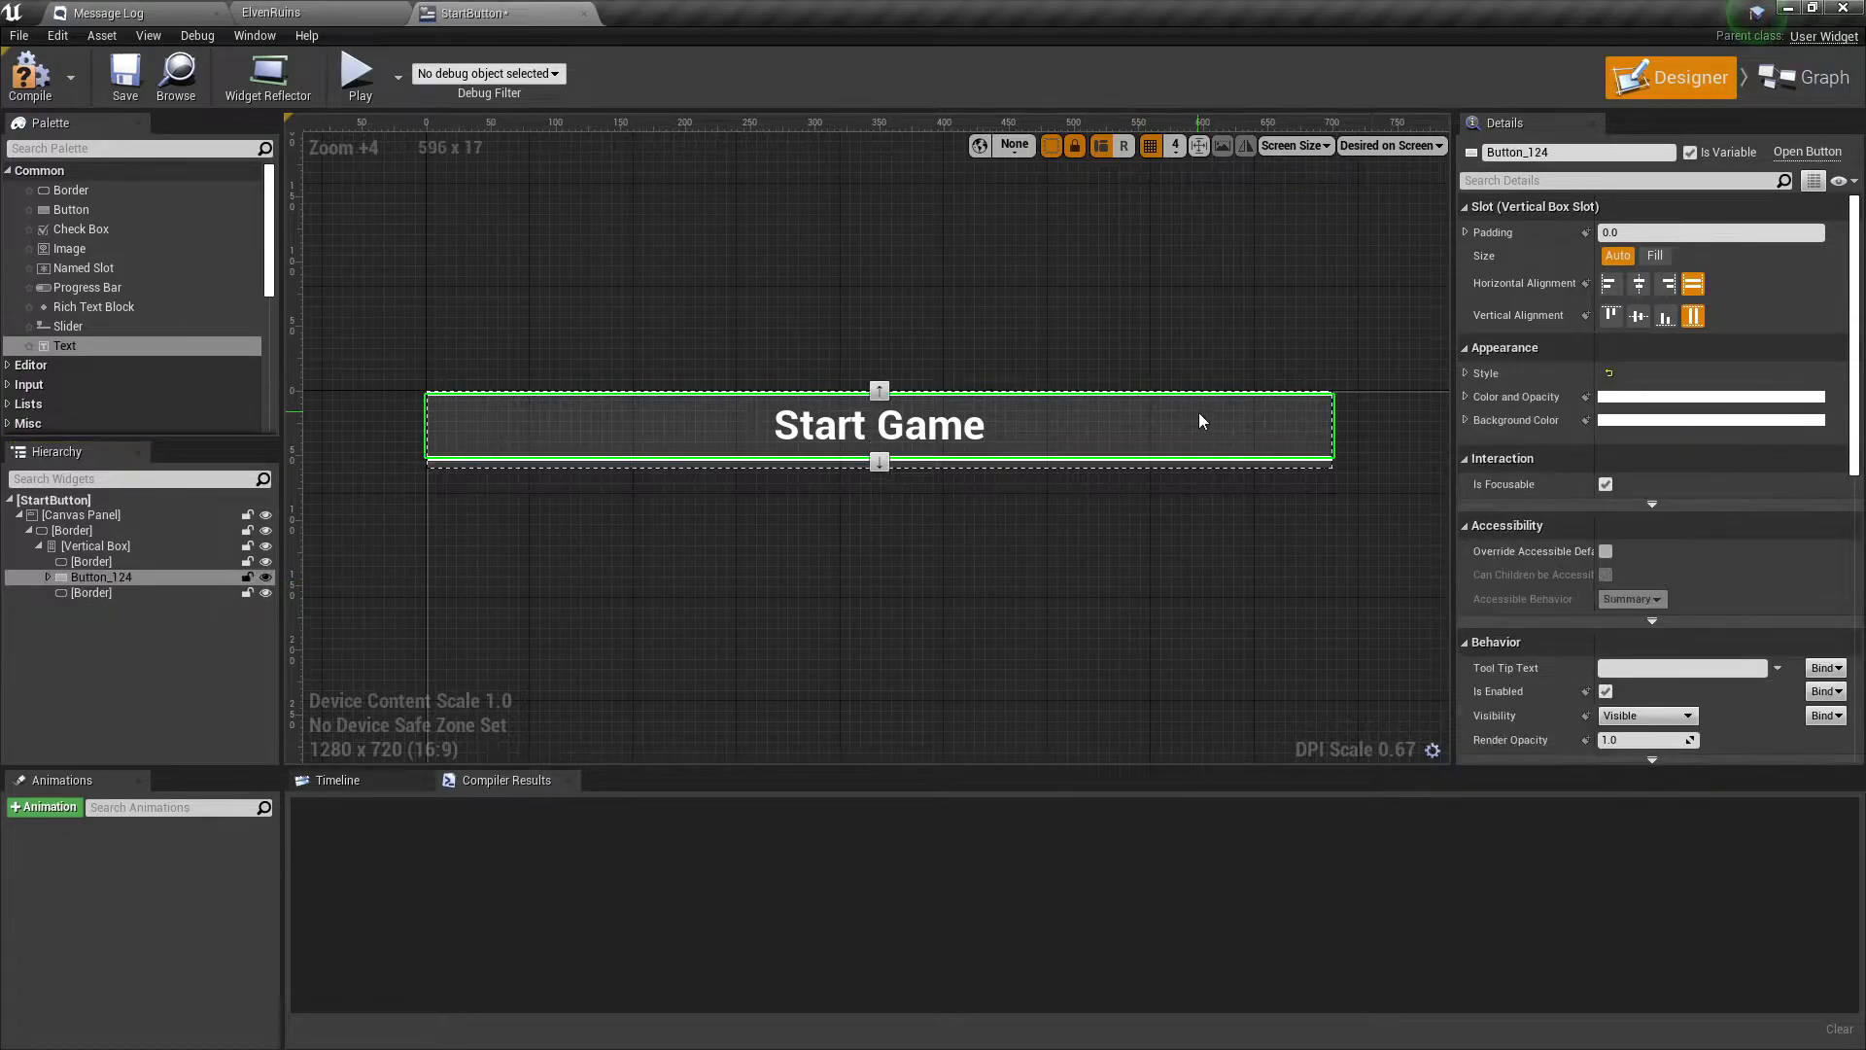
click(1655, 255)
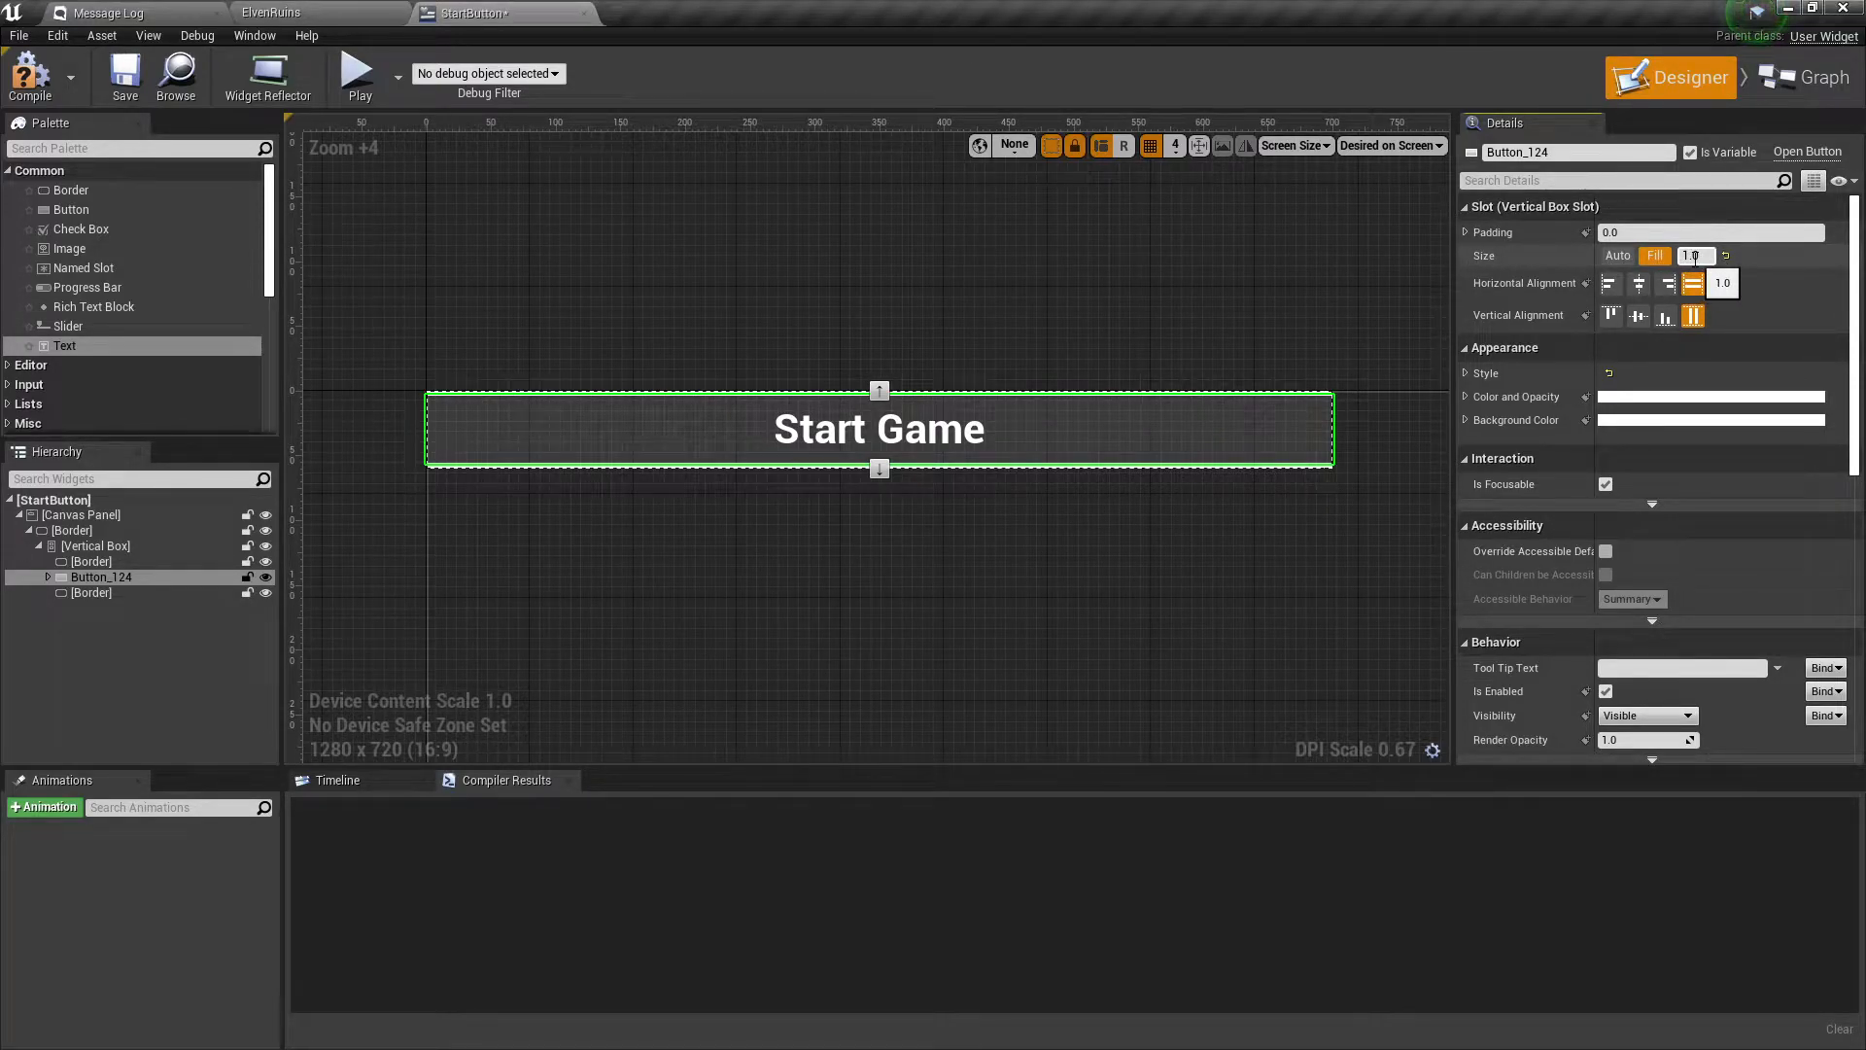
click(1694, 257)
text(0)
key(Return)
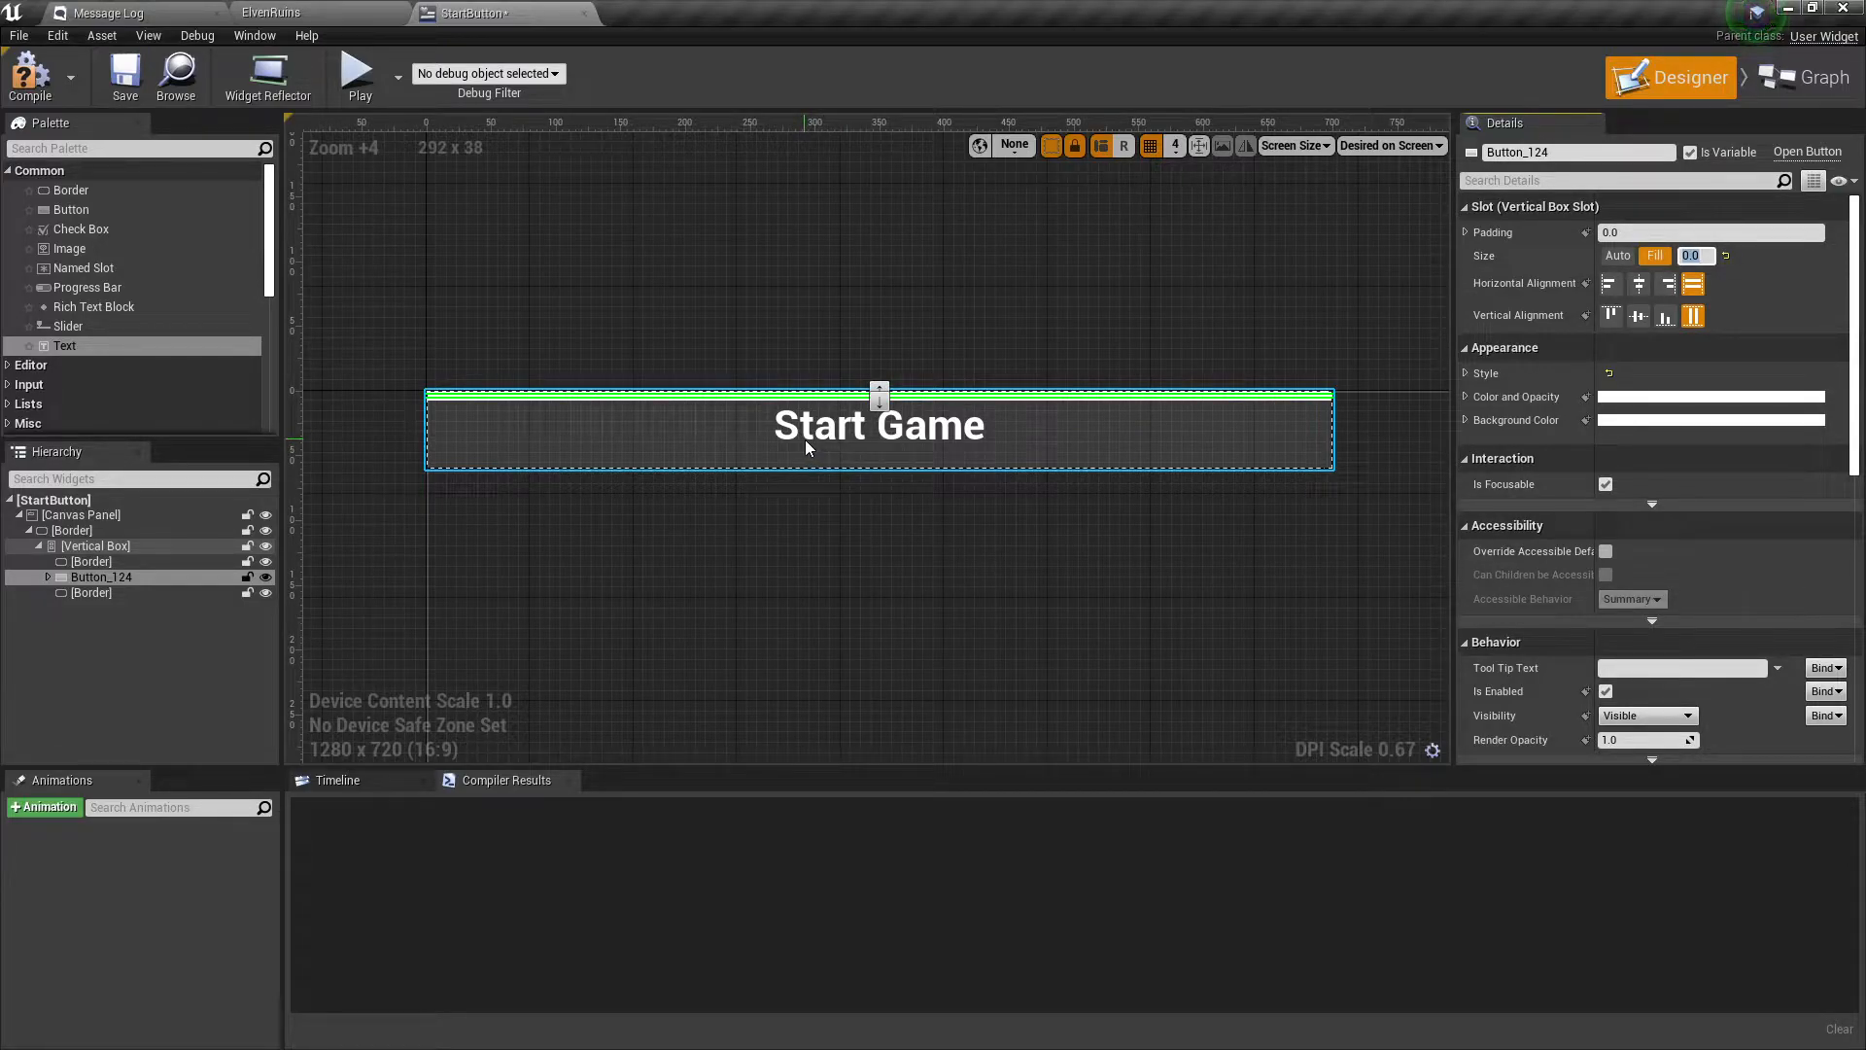
Inspect the placement of the lower border and the Start Game text block within the Vertical Box.
scroll(804, 439, up, 11)
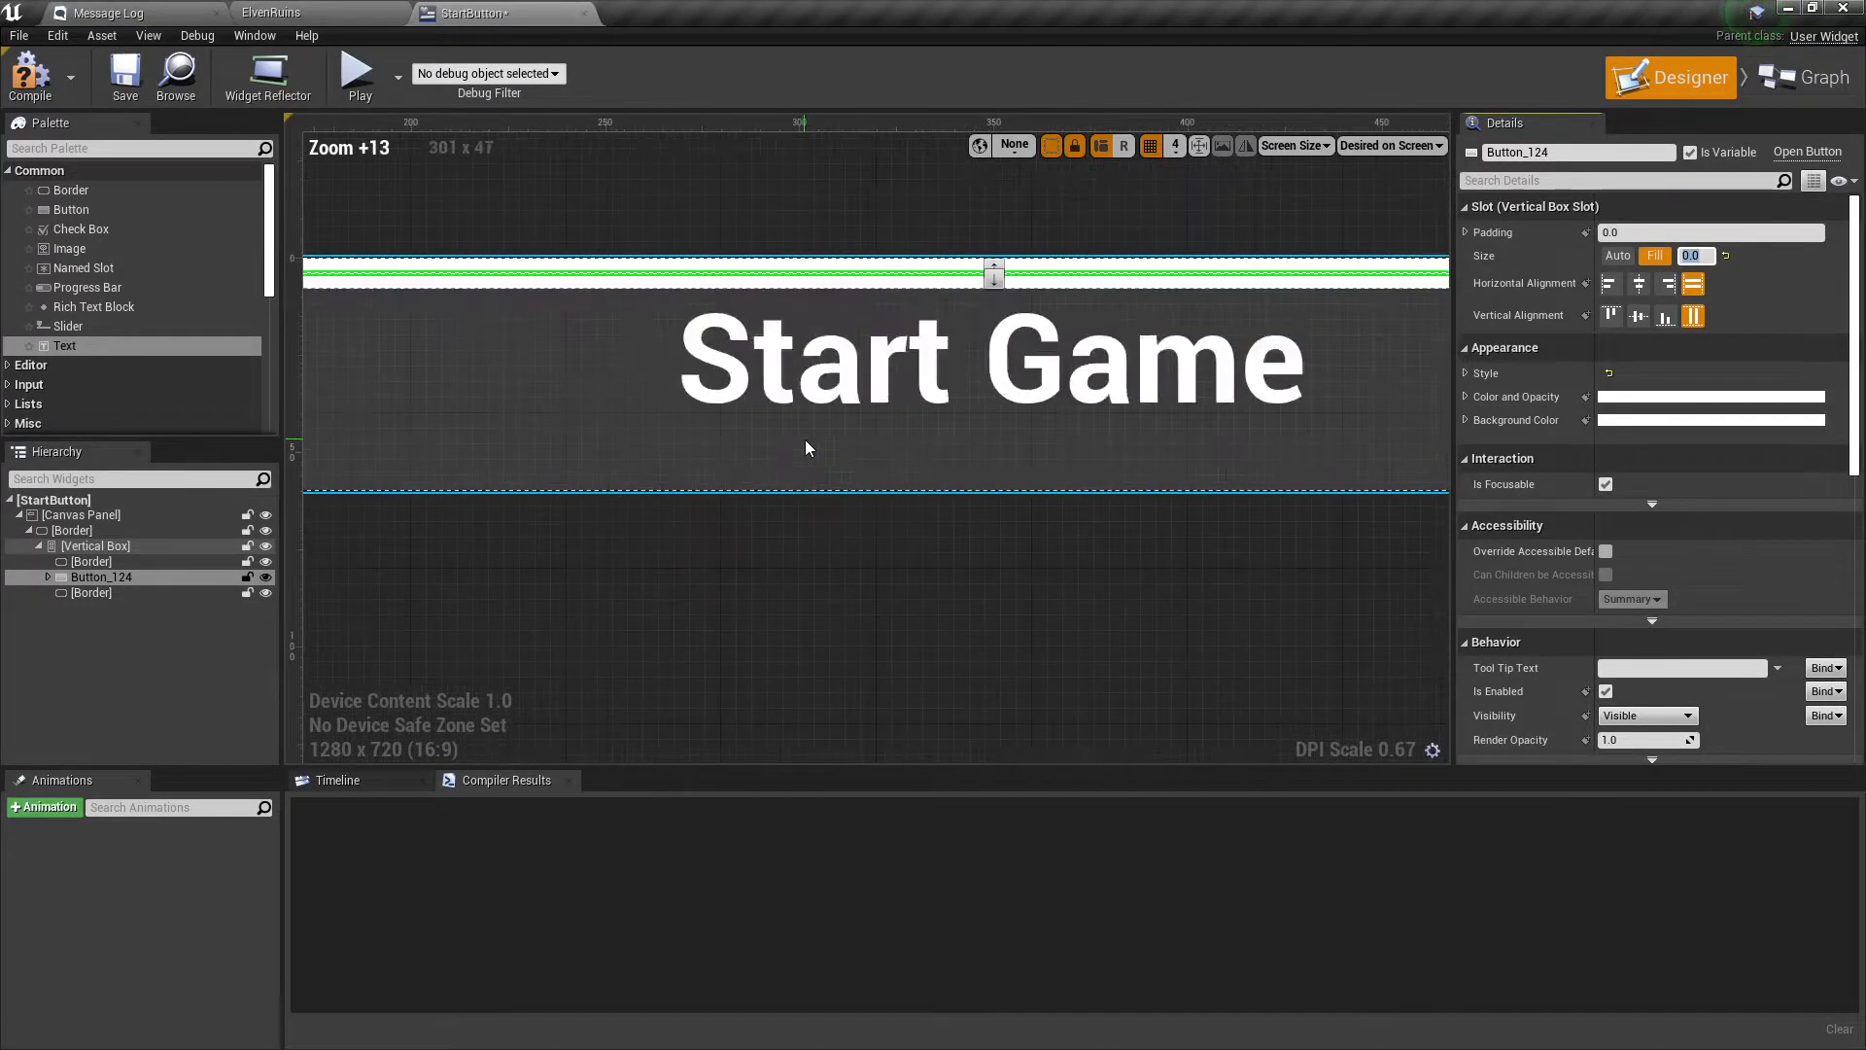
click(849, 367)
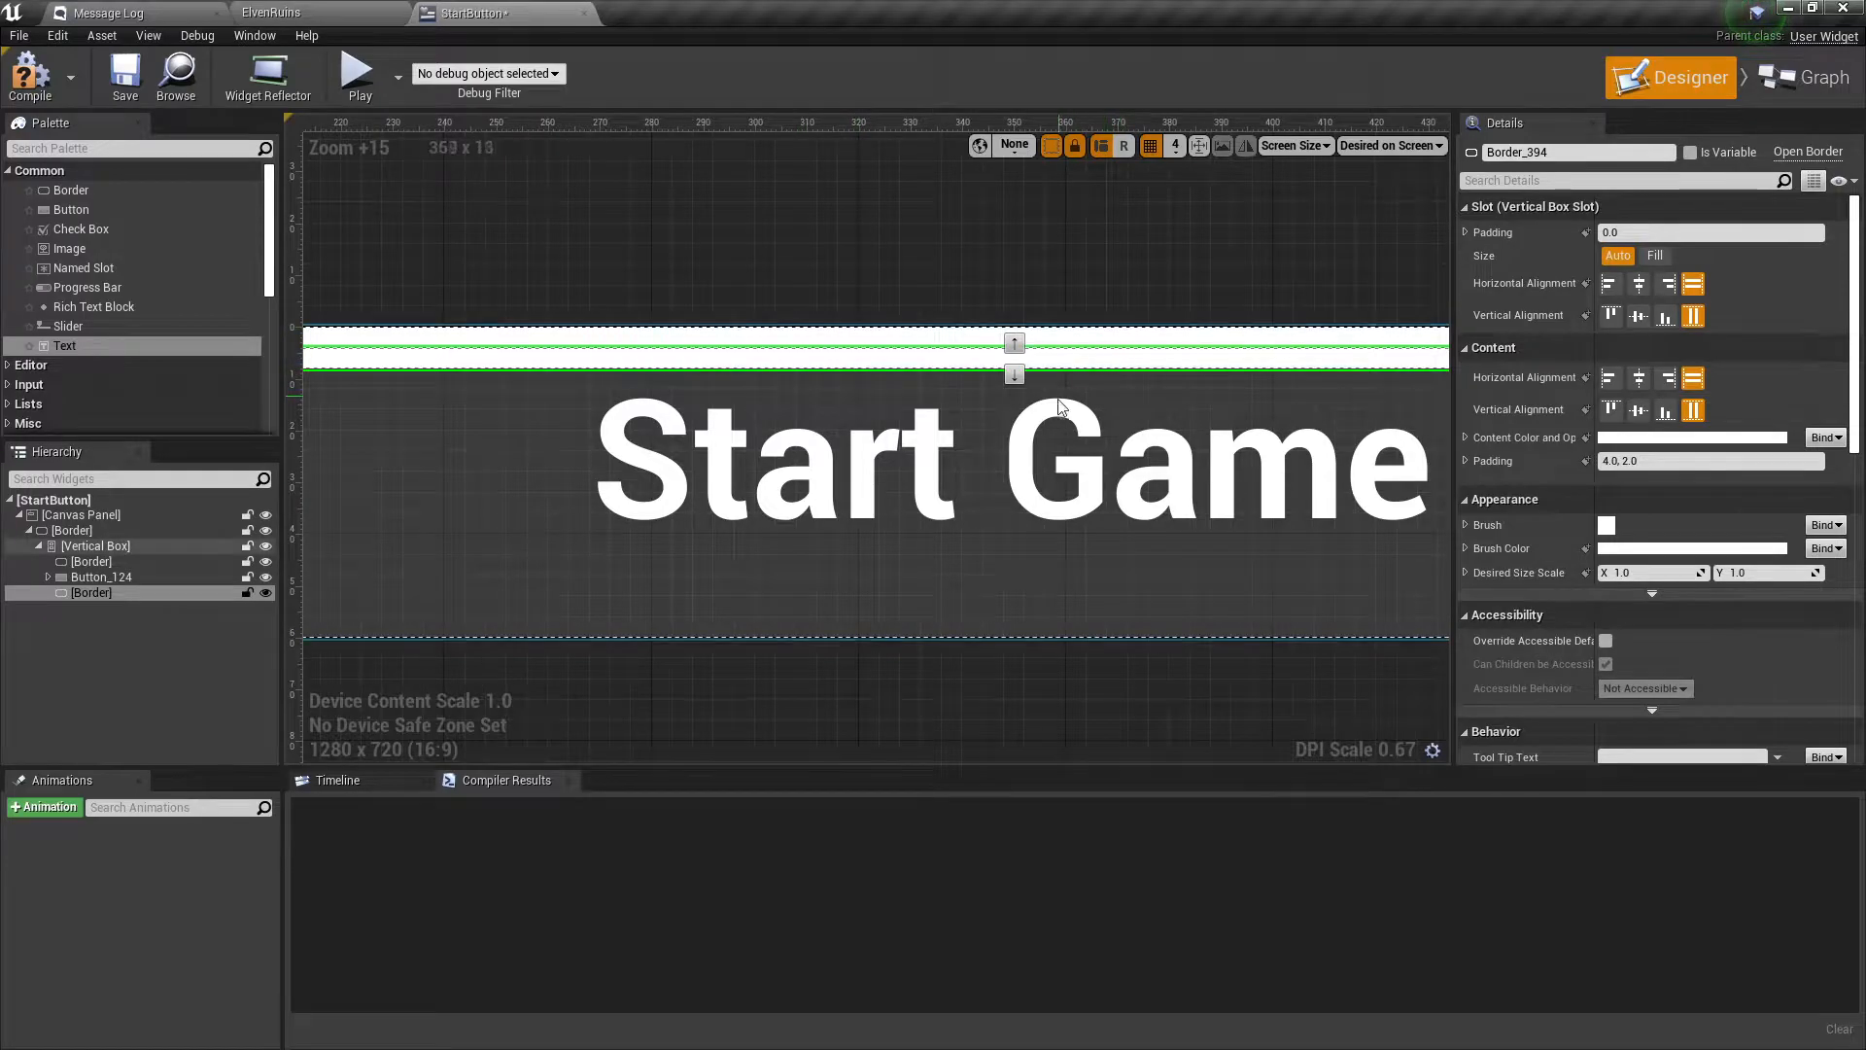
click(953, 348)
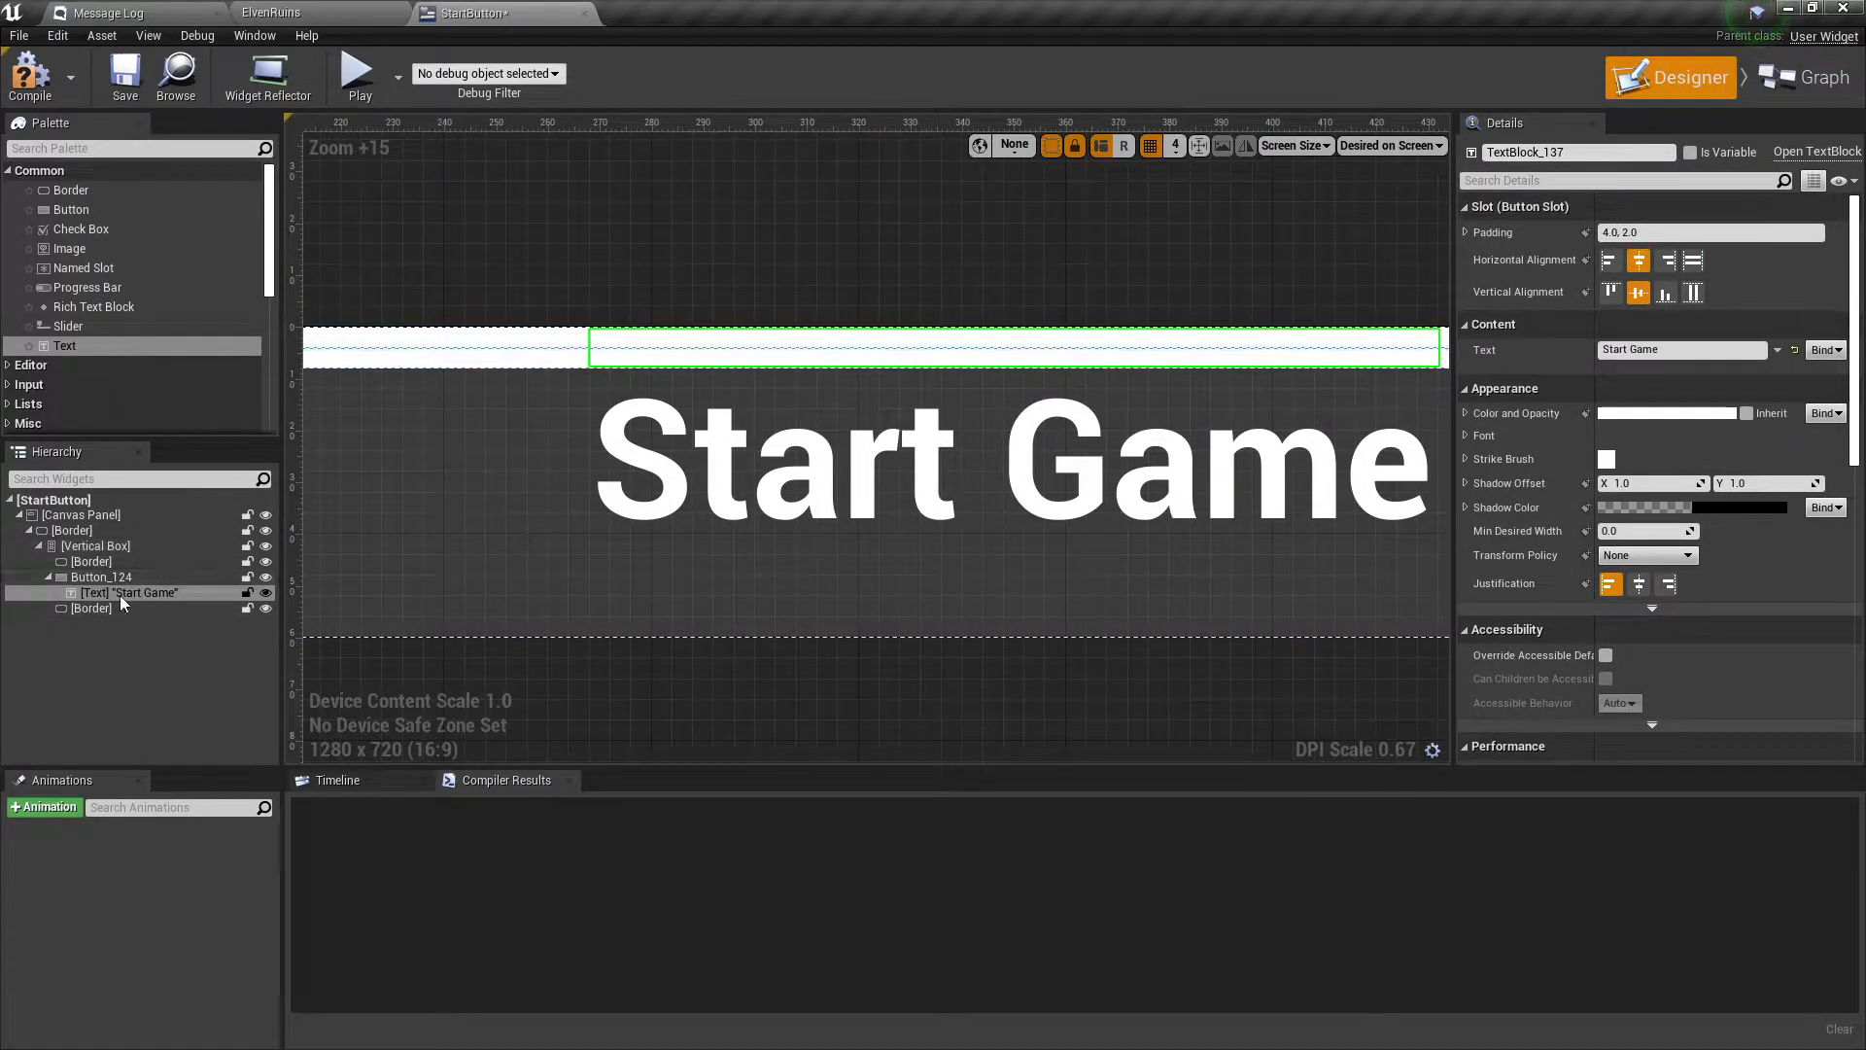
Set the Fill value of the button's Vertical Box slot size to 0.9.
click(101, 576)
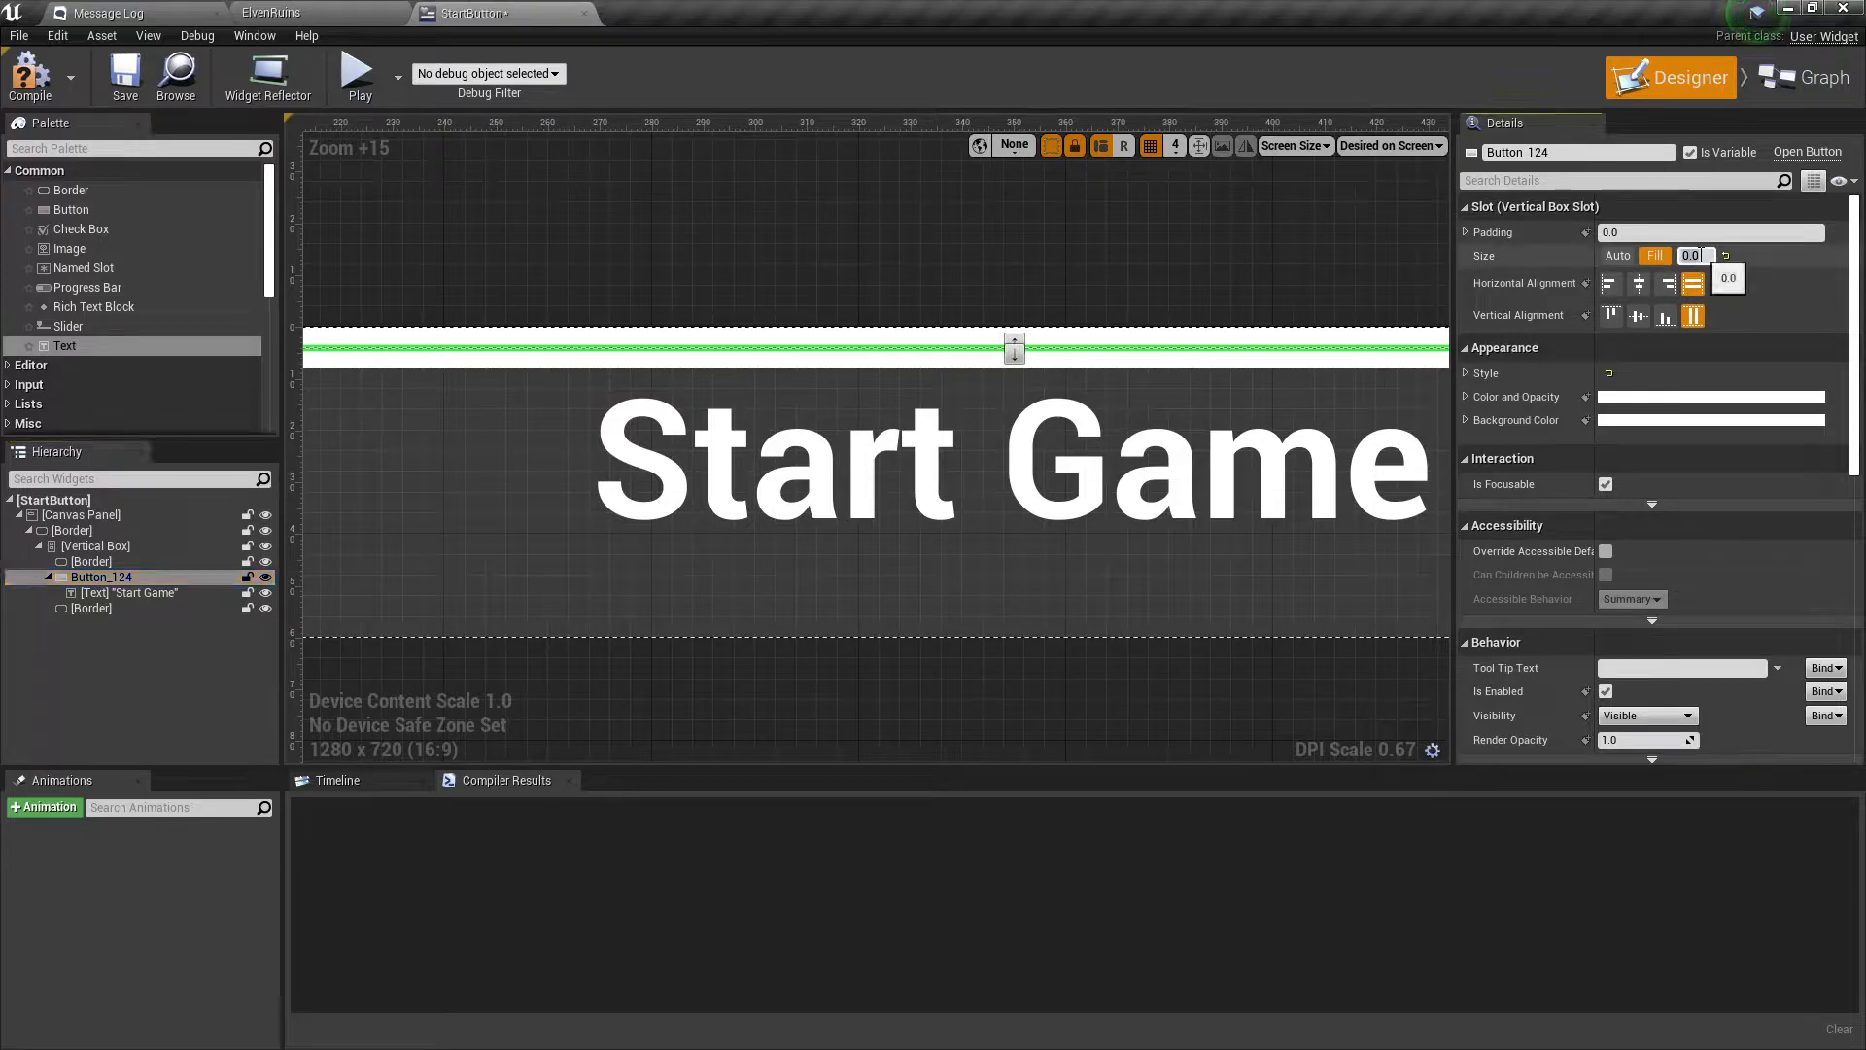
drag(1700, 256, 1699, 256)
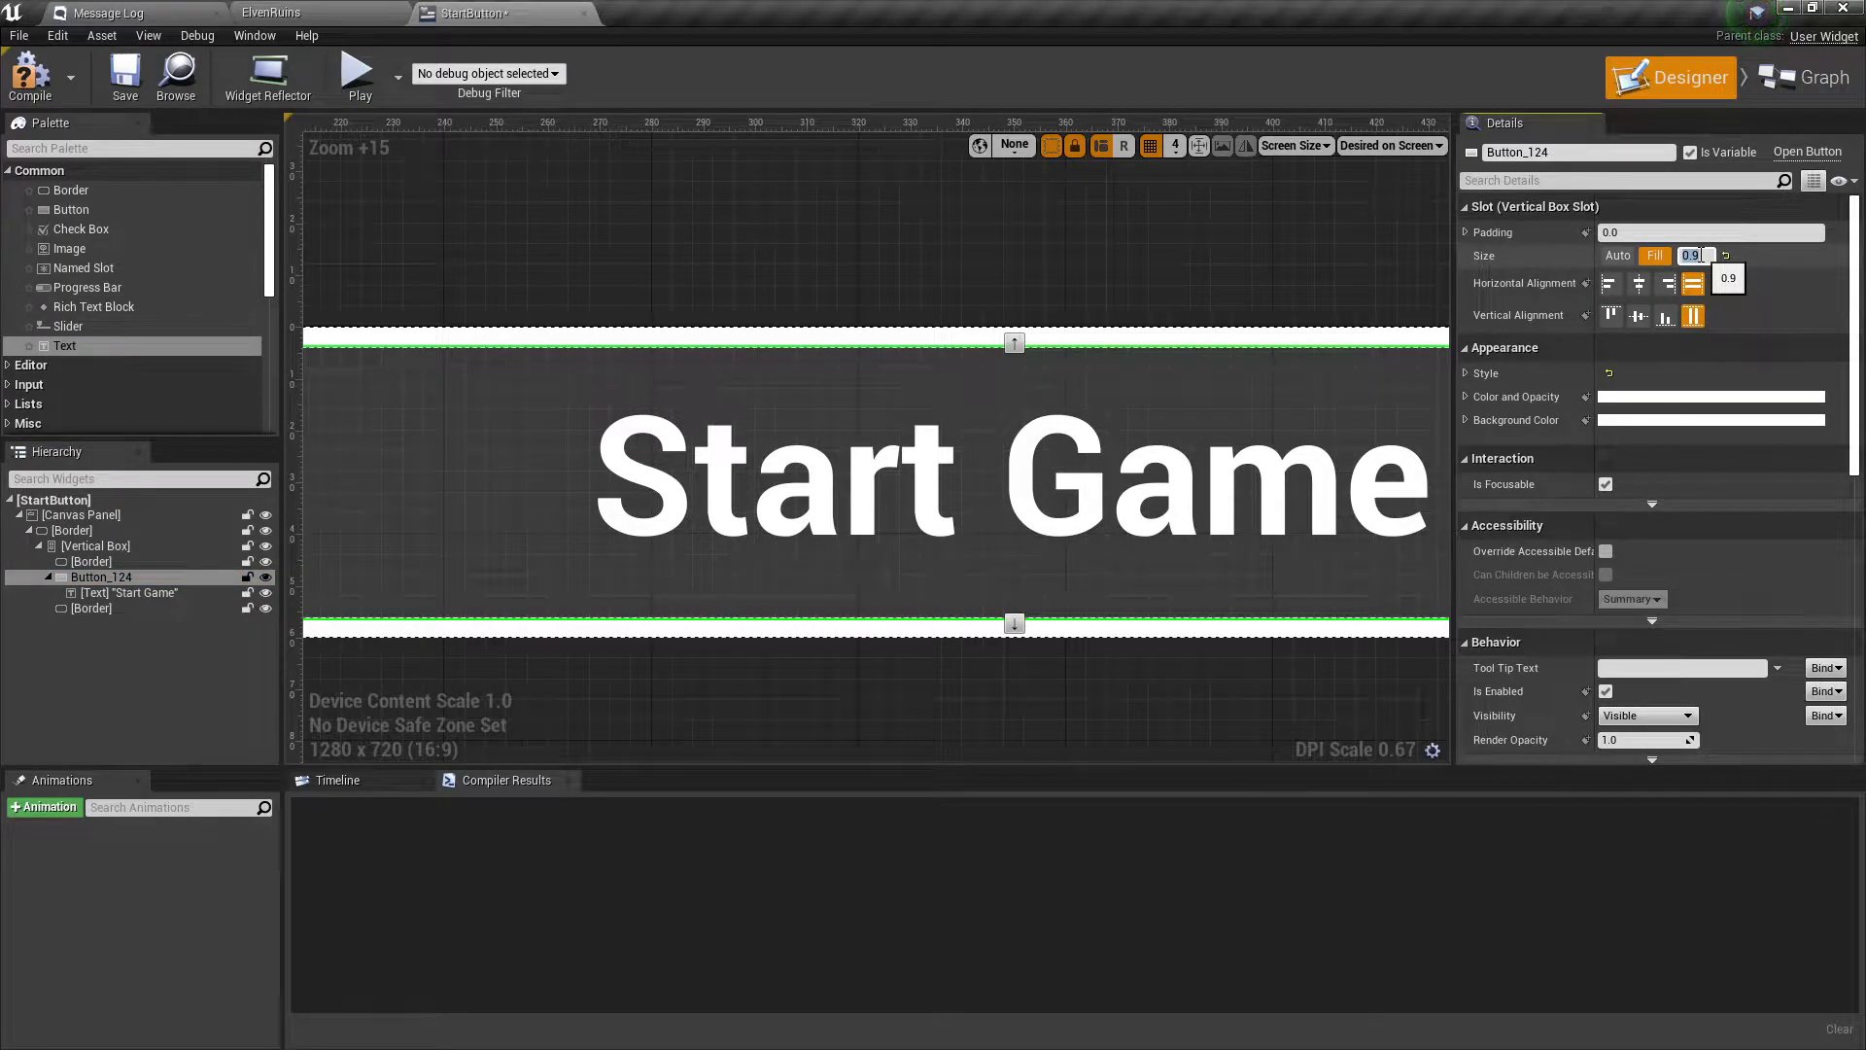
scroll(1024, 581, down, 7)
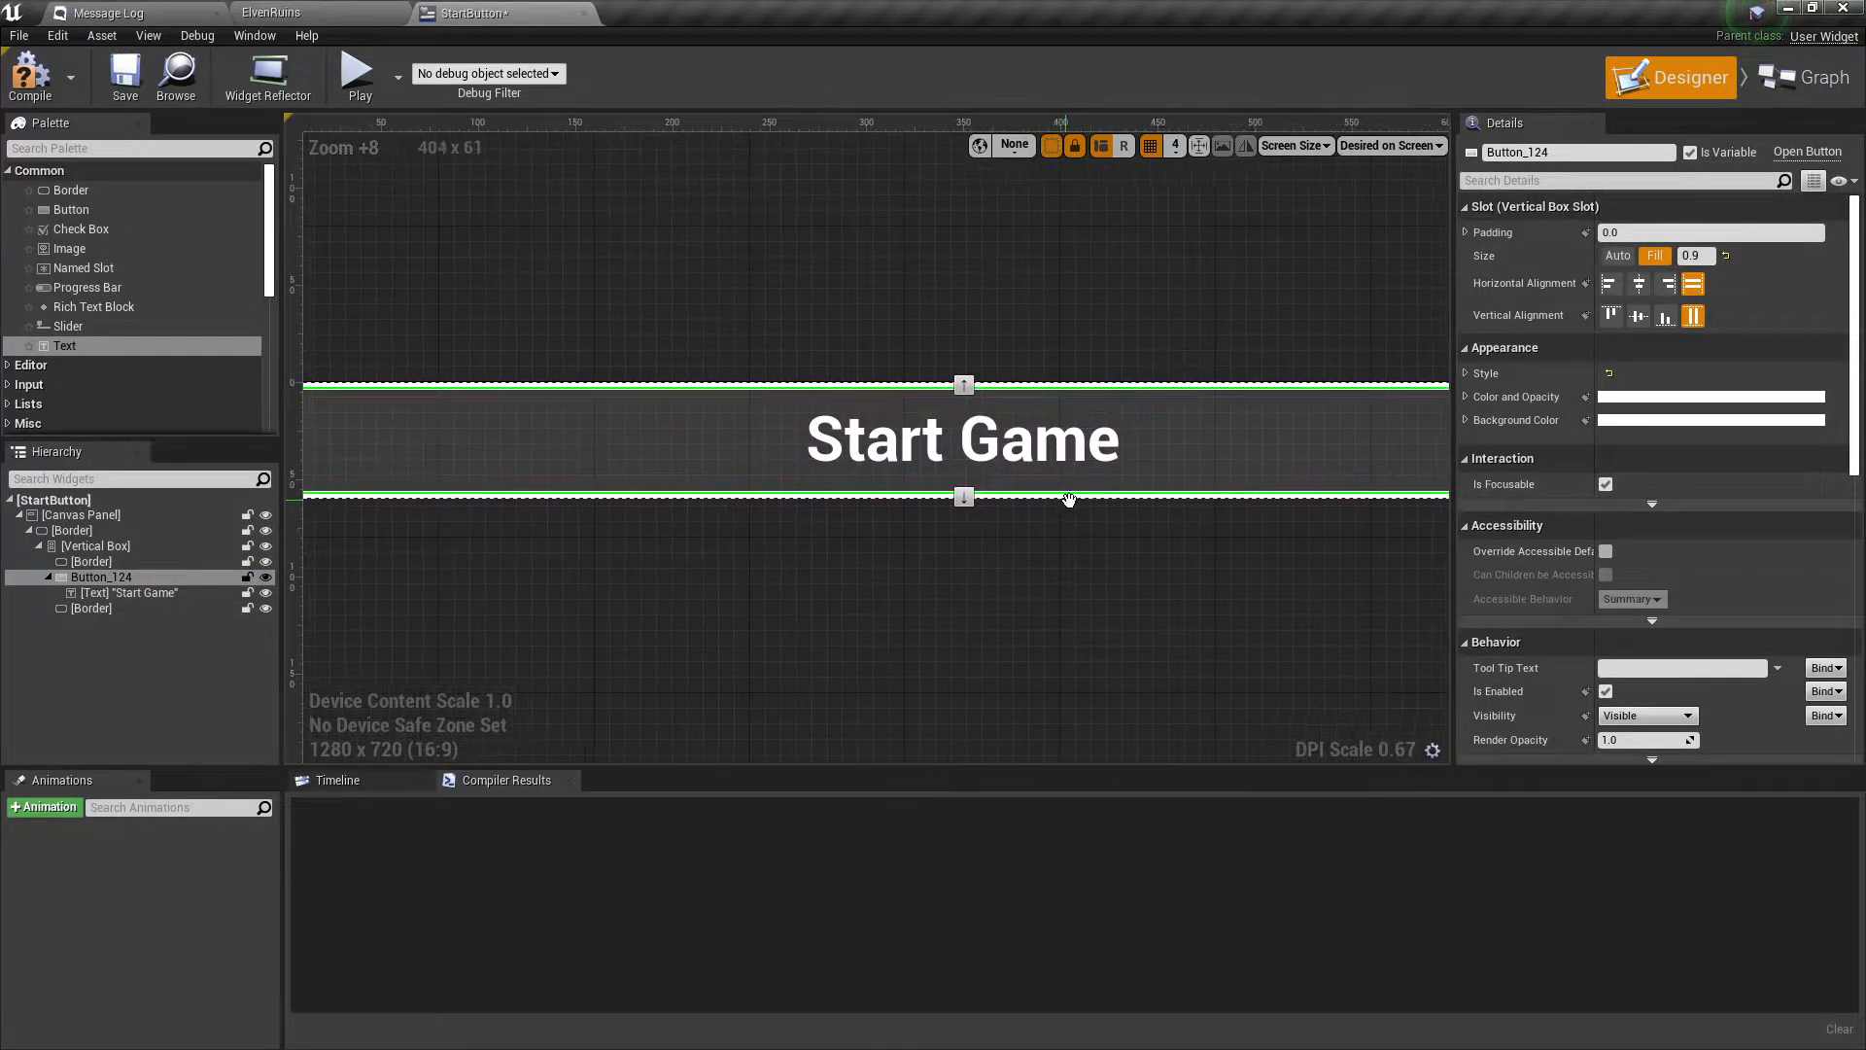
scroll(1087, 386, down, 2)
right_drag(1130, 510, 1086, 520)
Change the lower border's Vertical Box slot size to Fill with a value of 0.05.
click(91, 607)
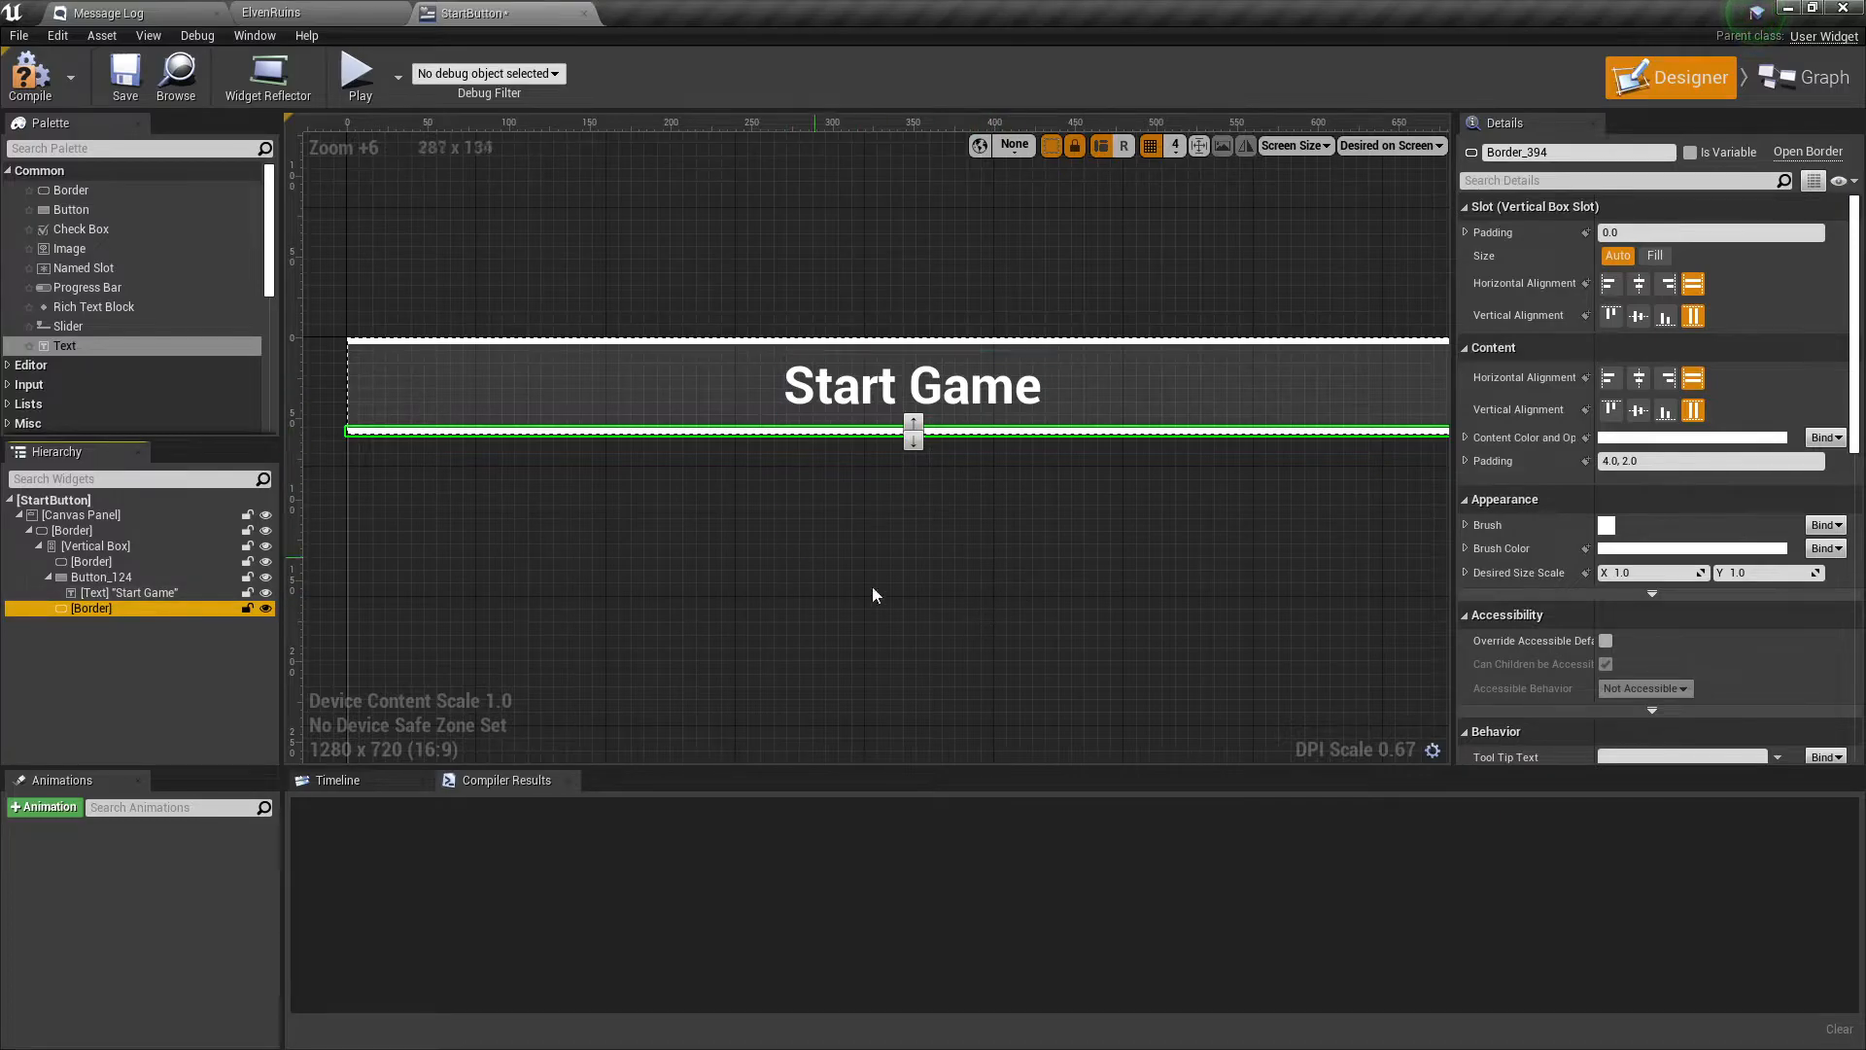
click(1655, 255)
click(1693, 255)
text(0.1)
key(Return)
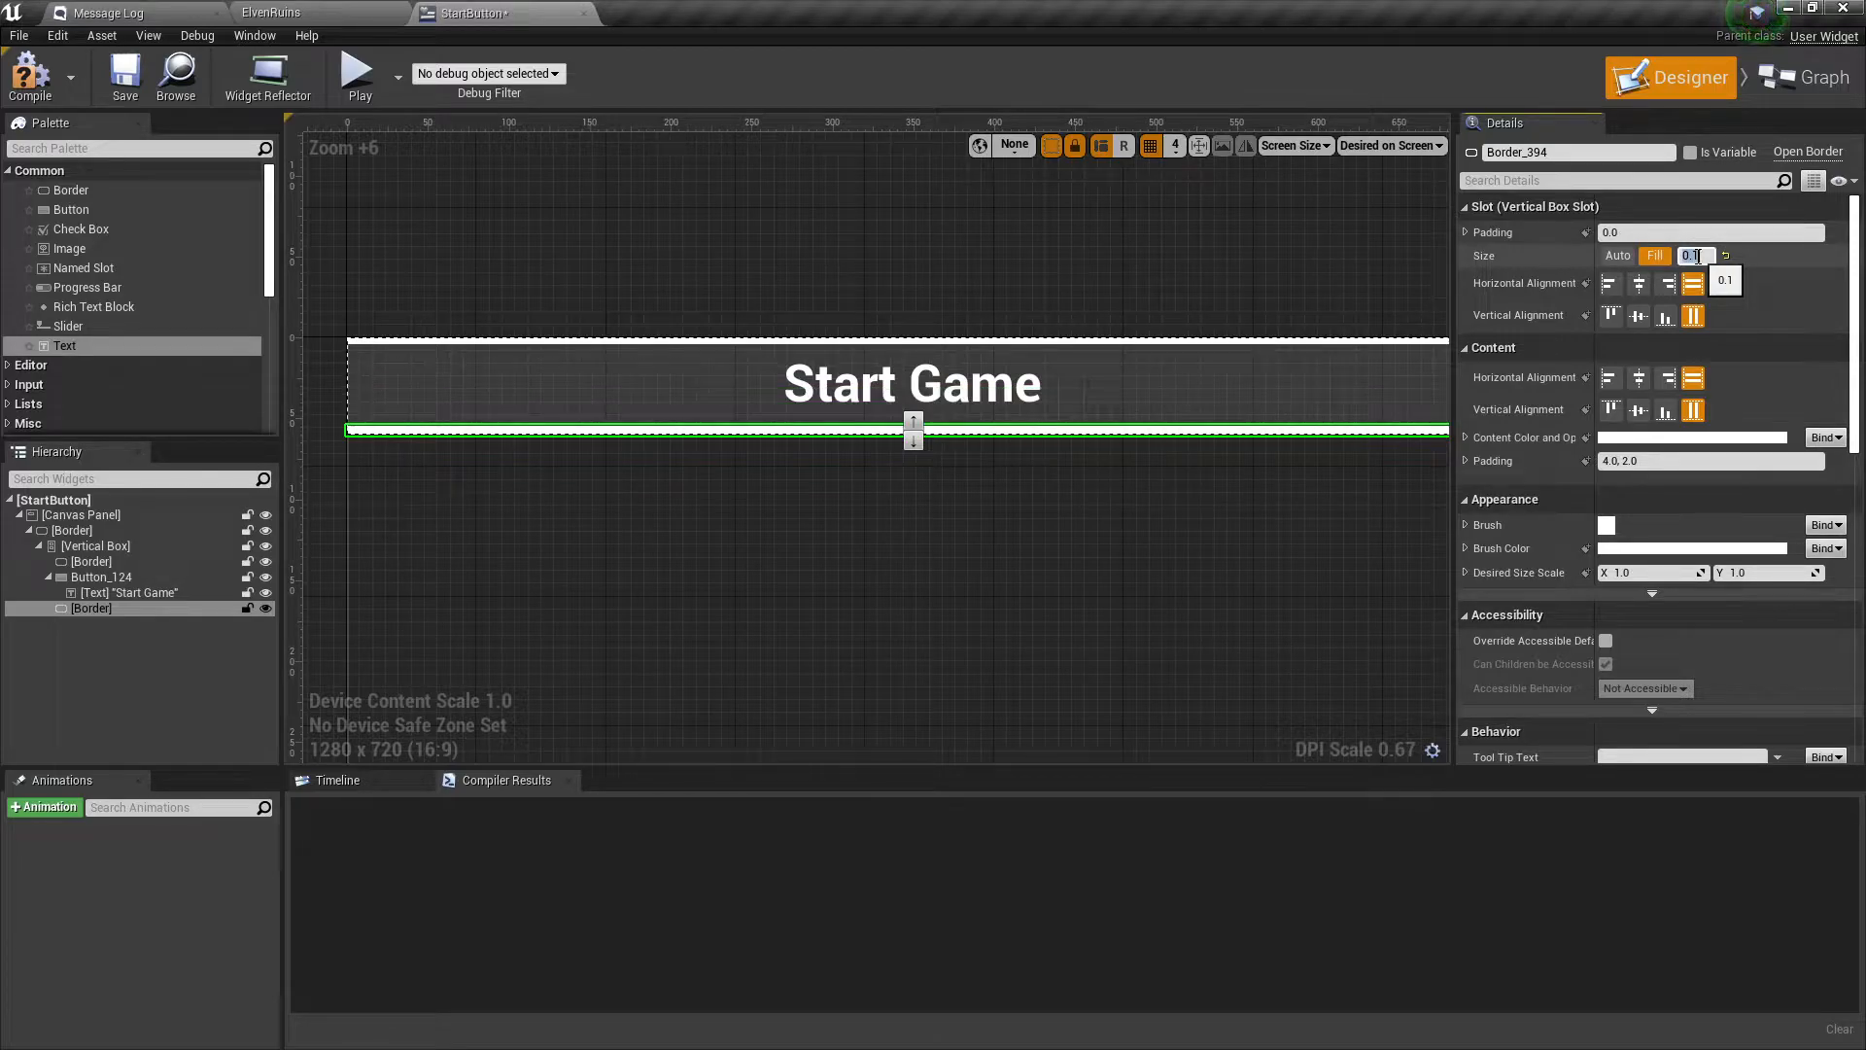
text(5)
key(Return)
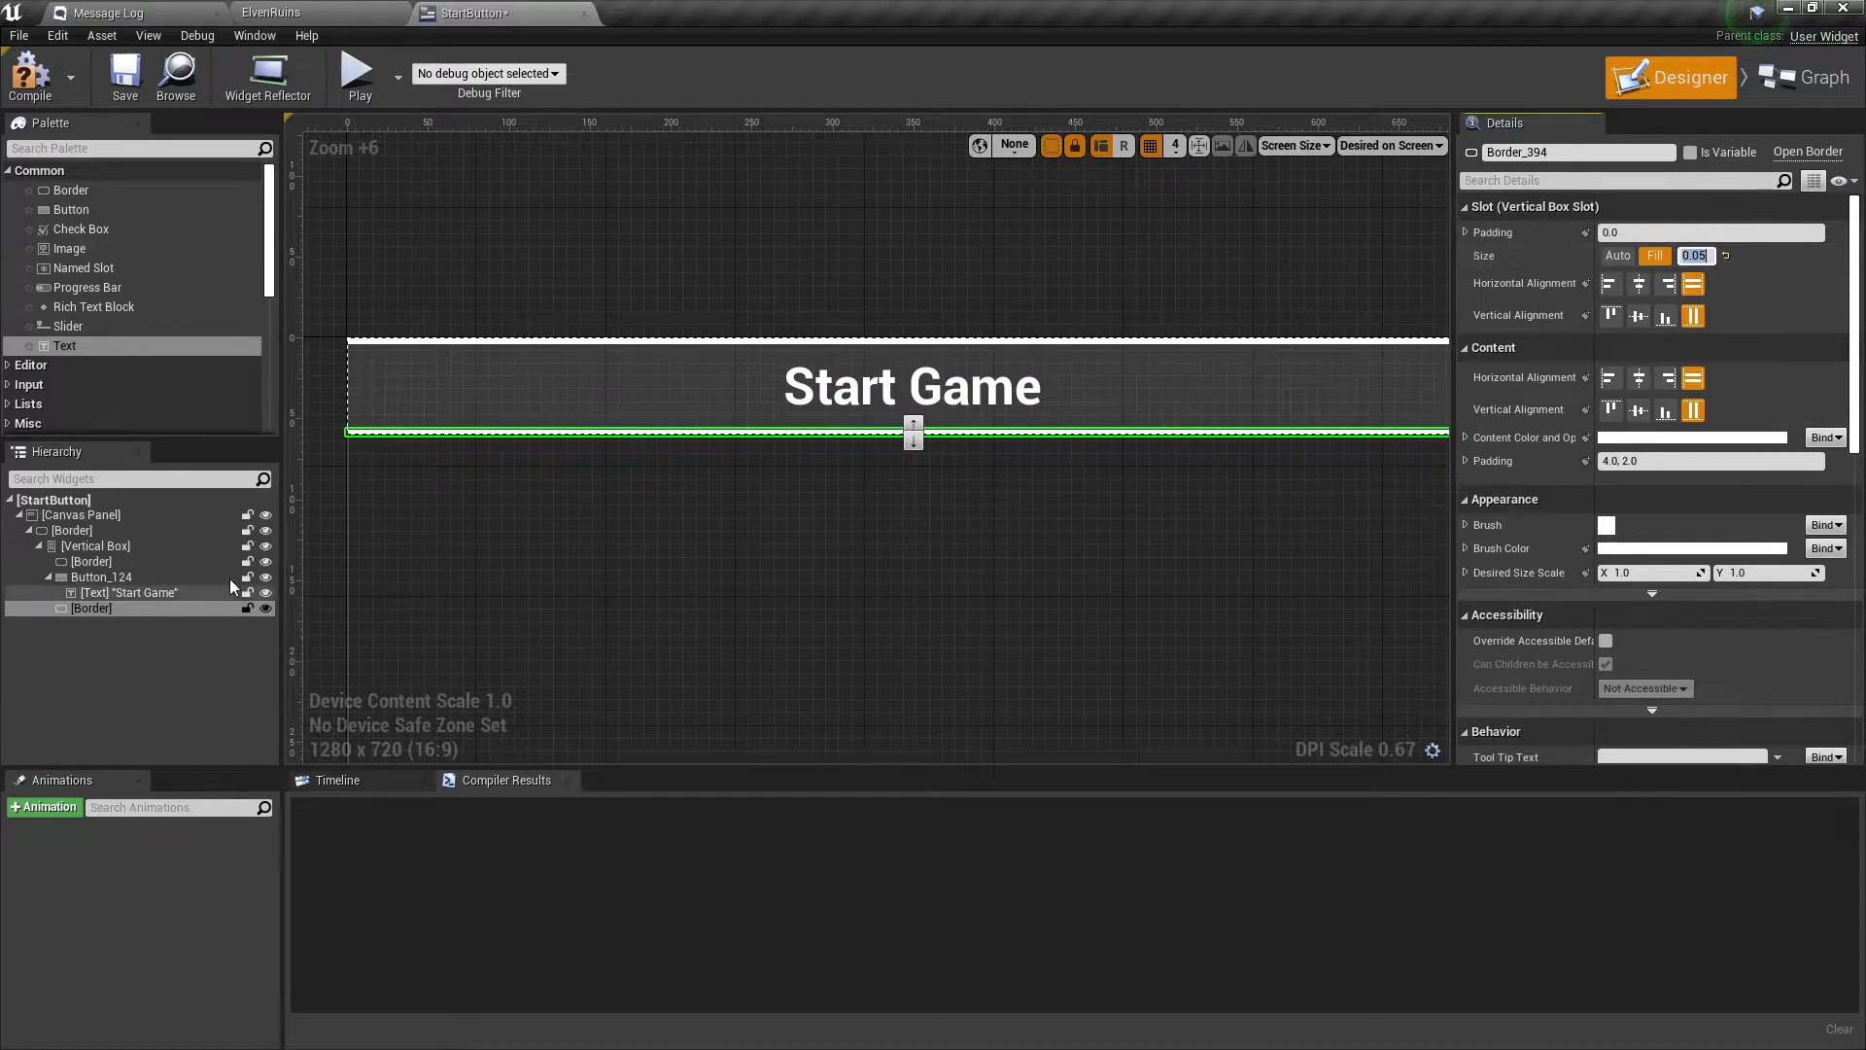
Change the upper border's Vertical Box slot size to Fill with a value of 0.05.
click(115, 561)
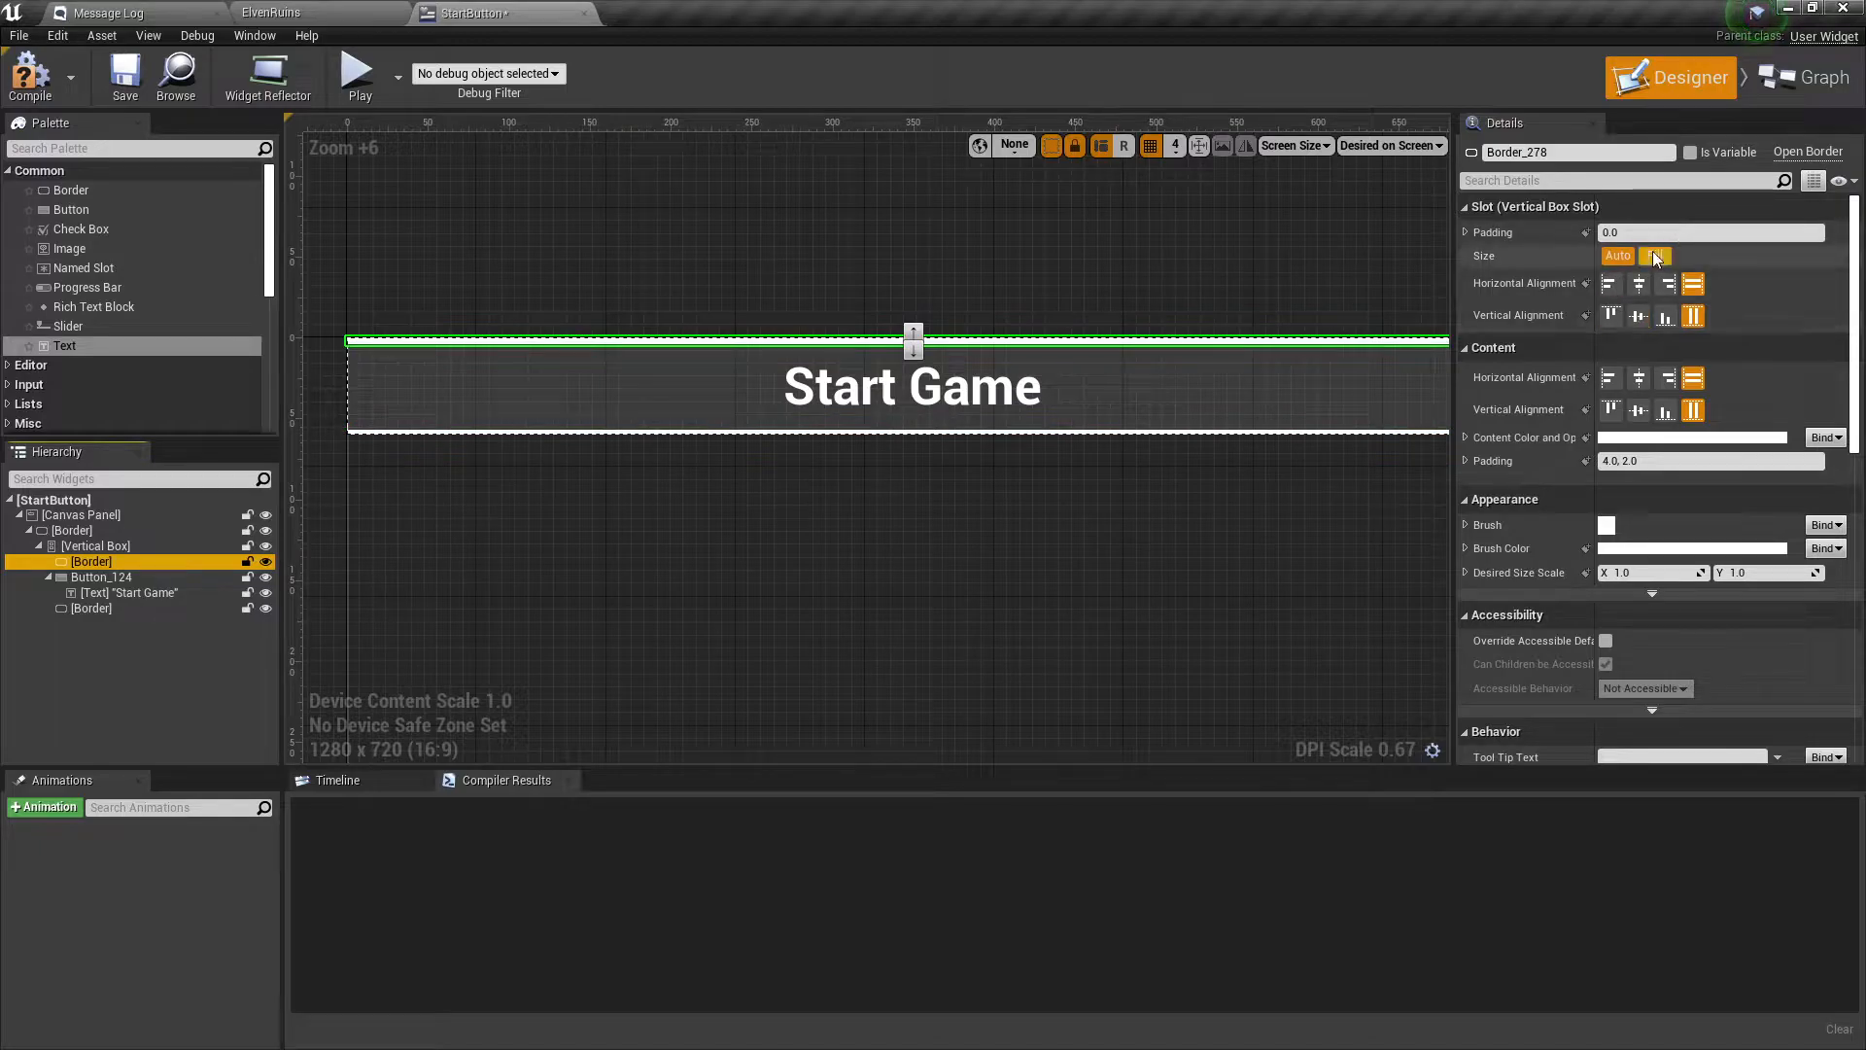
click(1705, 255)
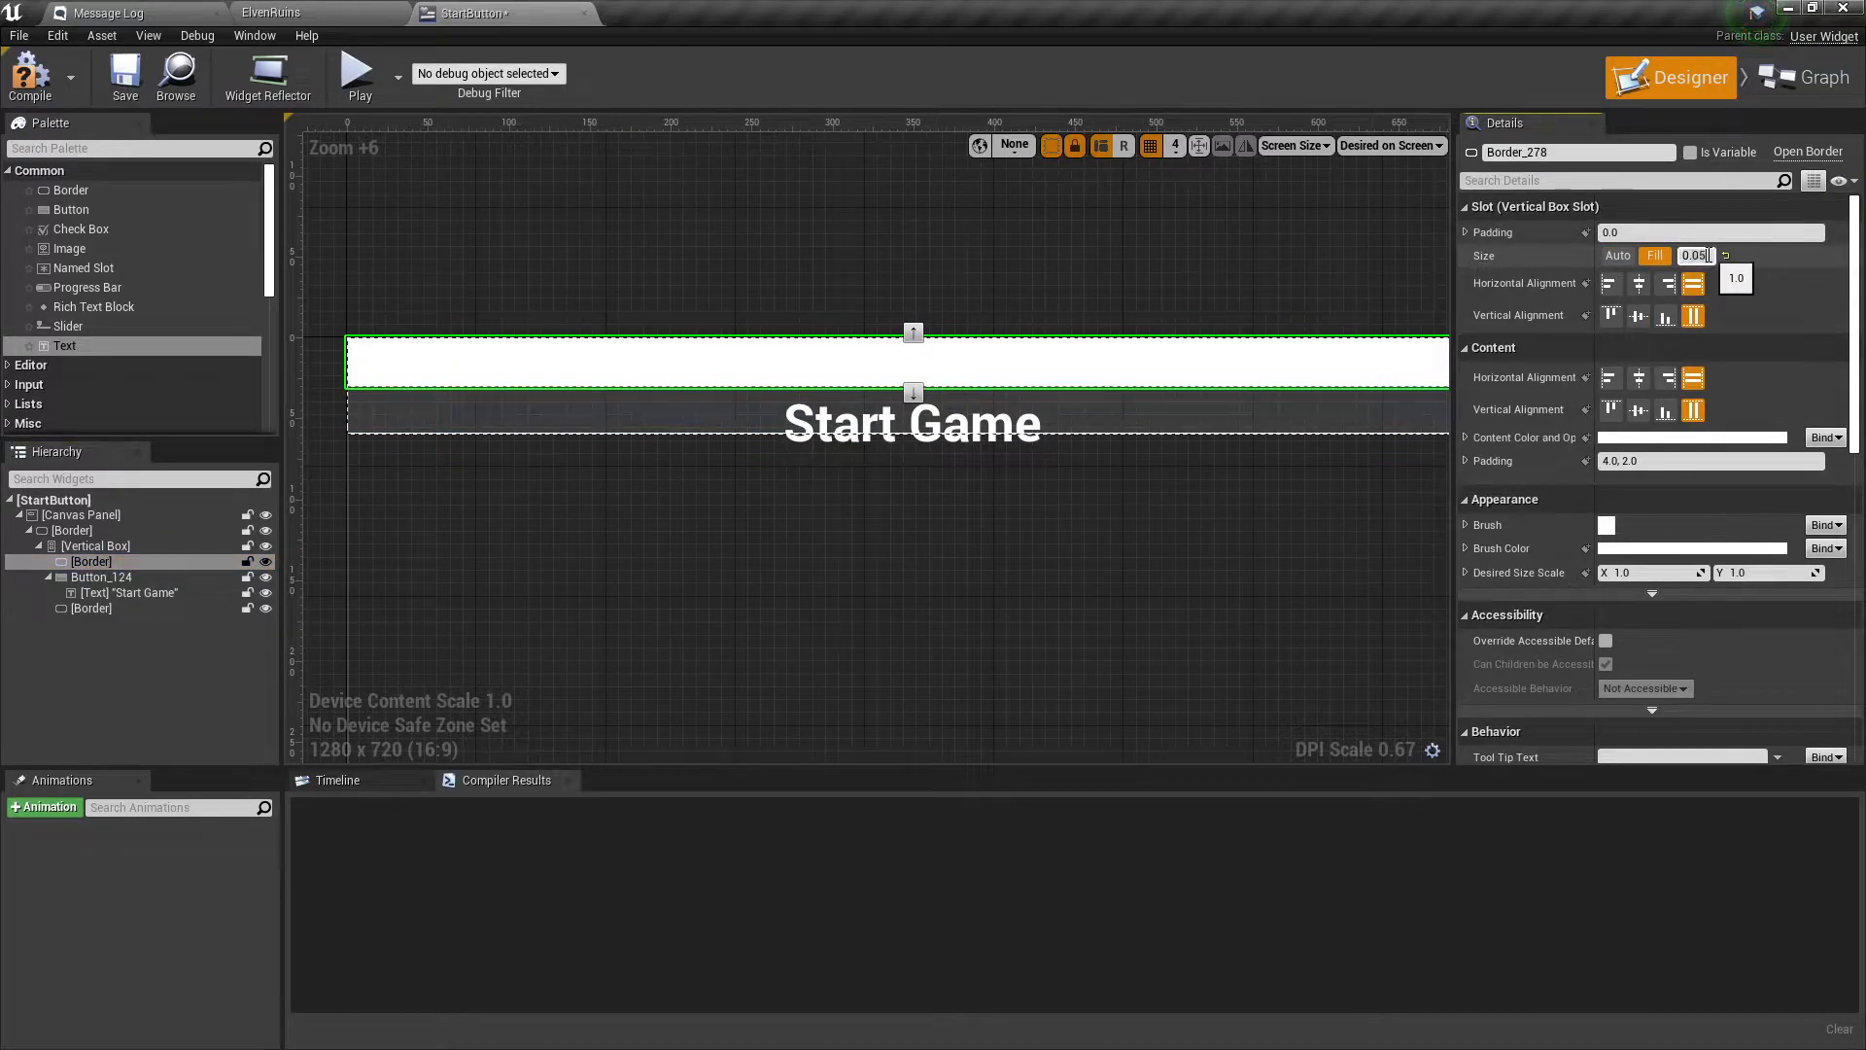
key(Return)
Check the border lines around the Start Game button and compile the StartButton widget.
click(826, 389)
scroll(930, 541, down, 3)
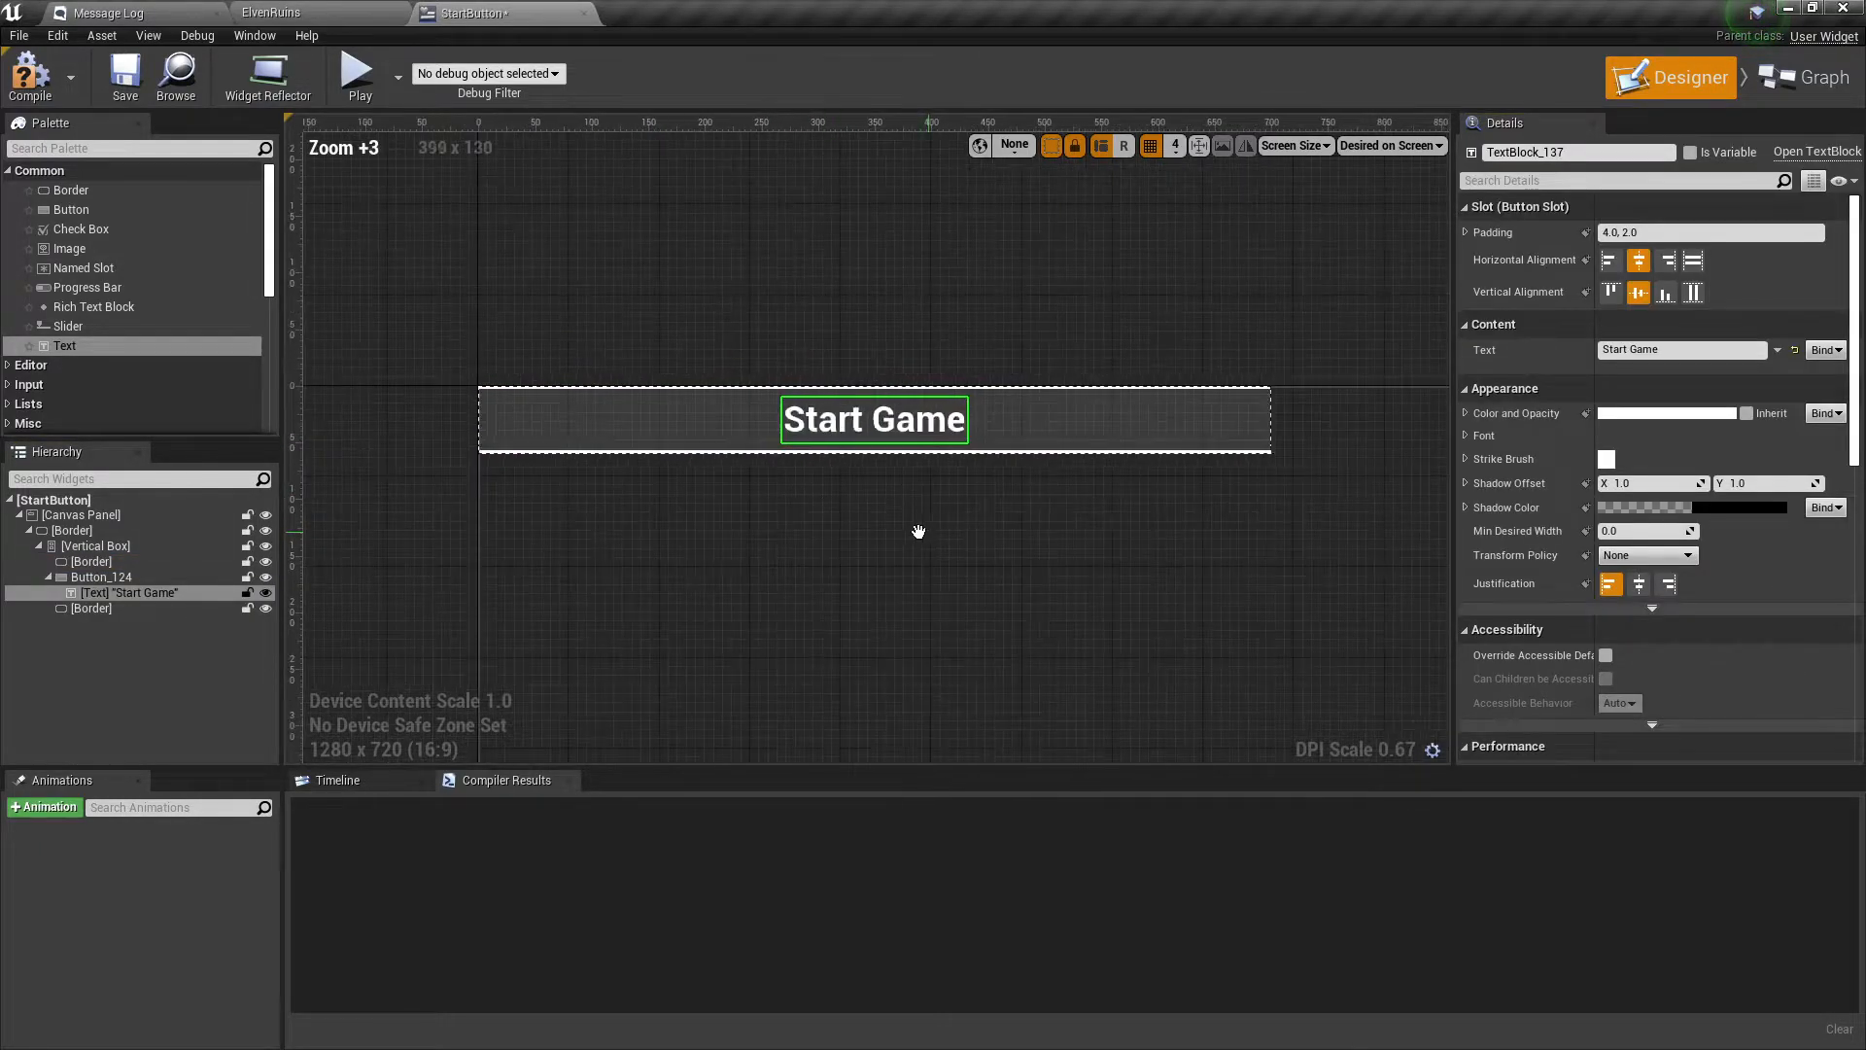
scroll(1021, 382, up, 4)
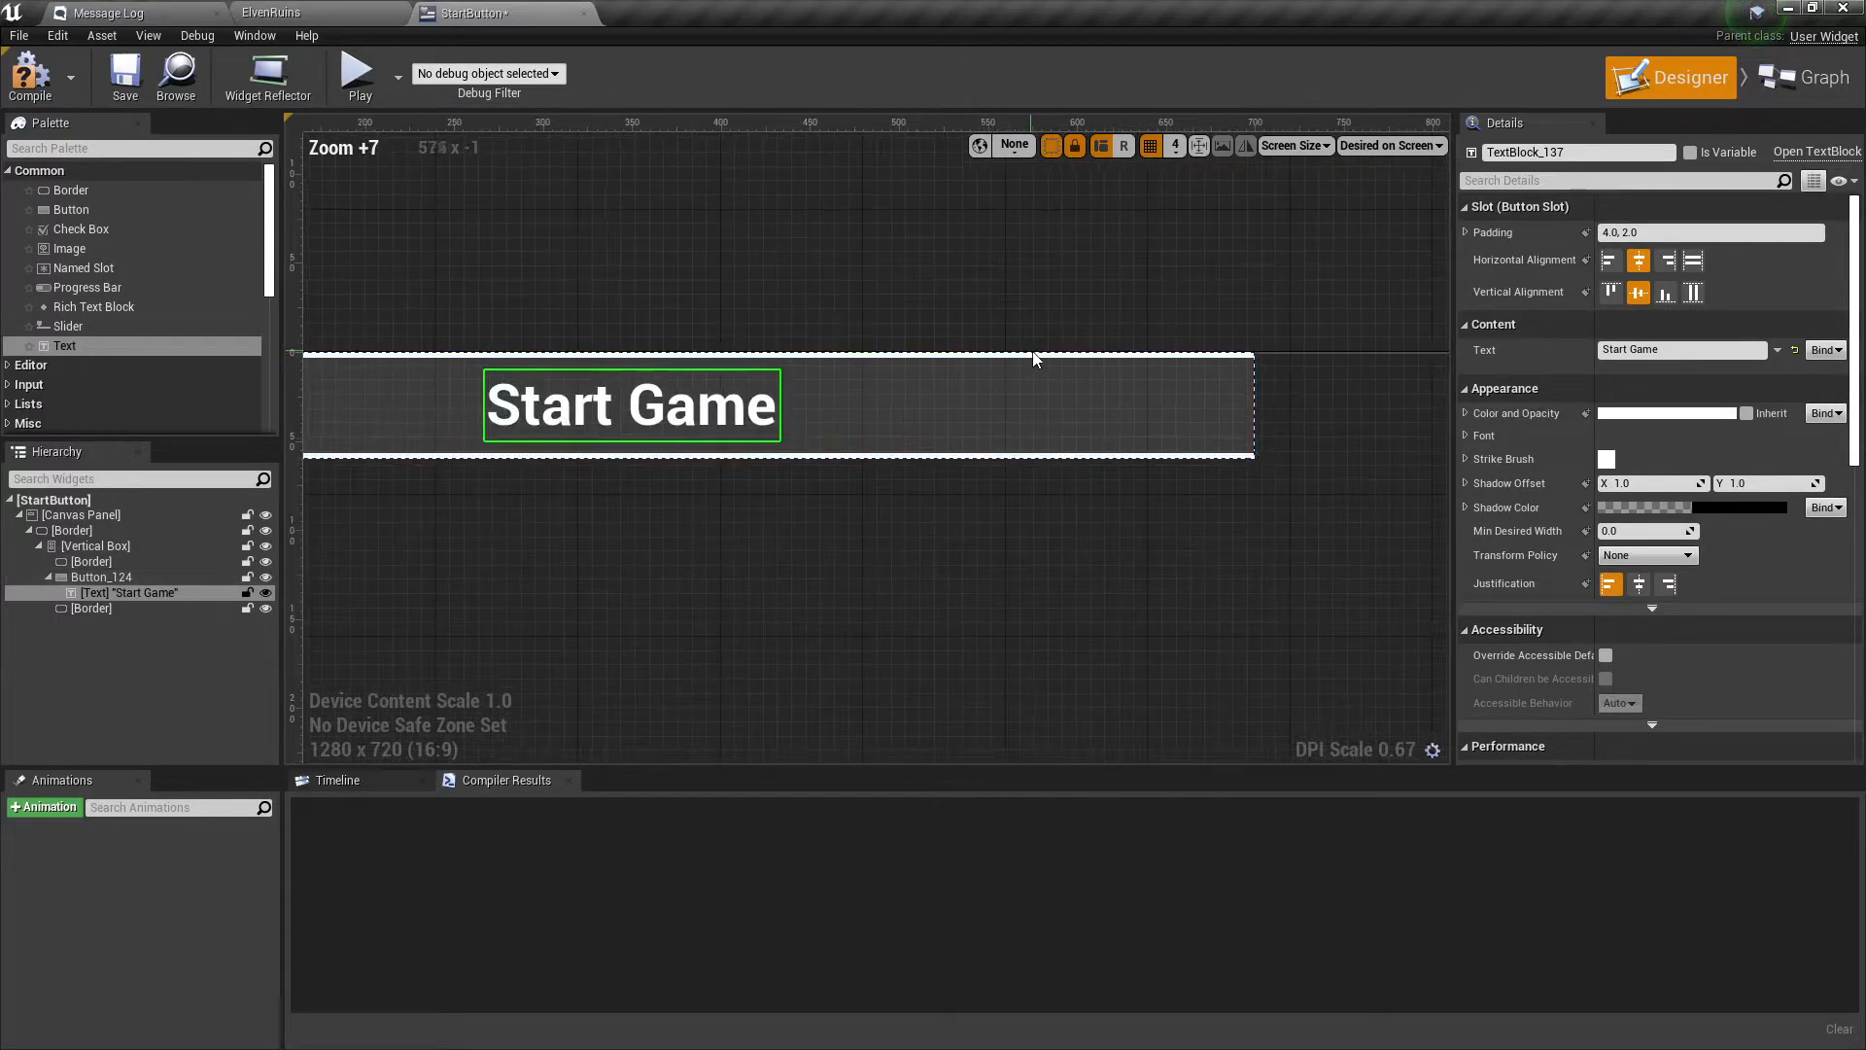
right_drag(985, 552, 1208, 557)
click(1205, 453)
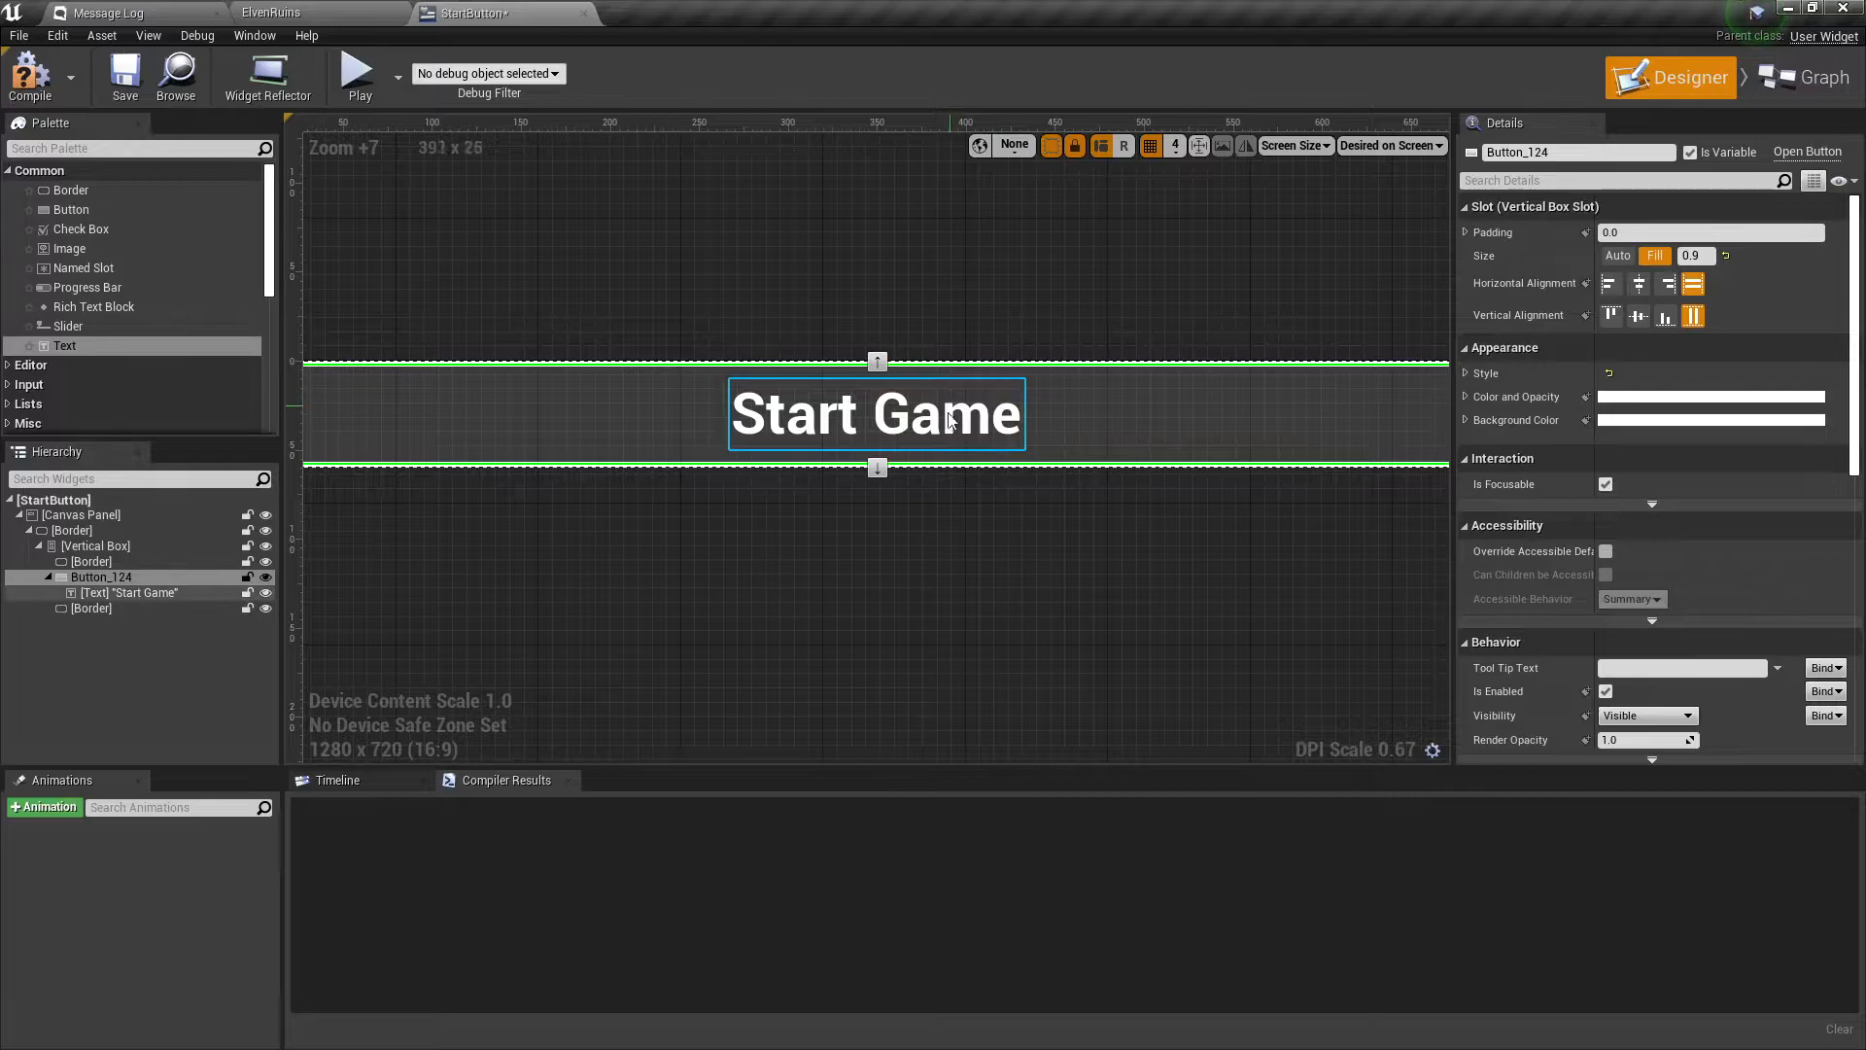
scroll(1108, 462, down, 2)
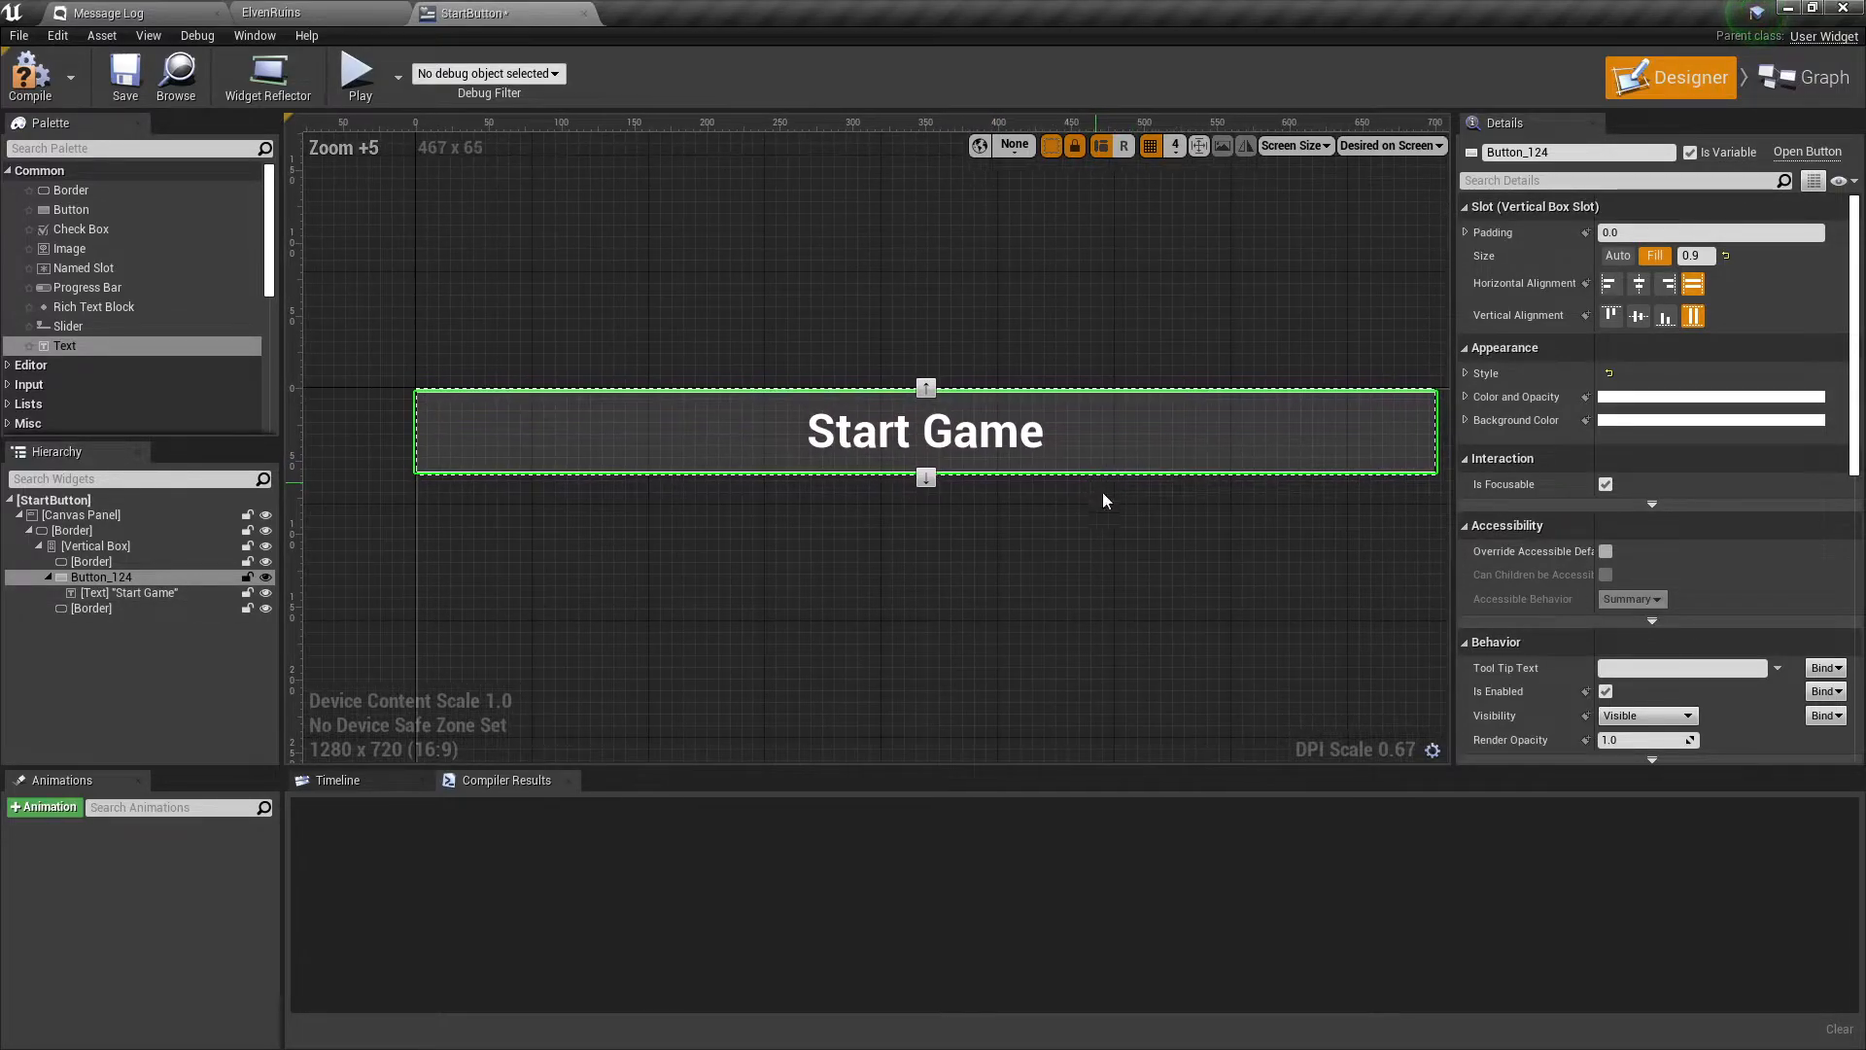
click(1096, 482)
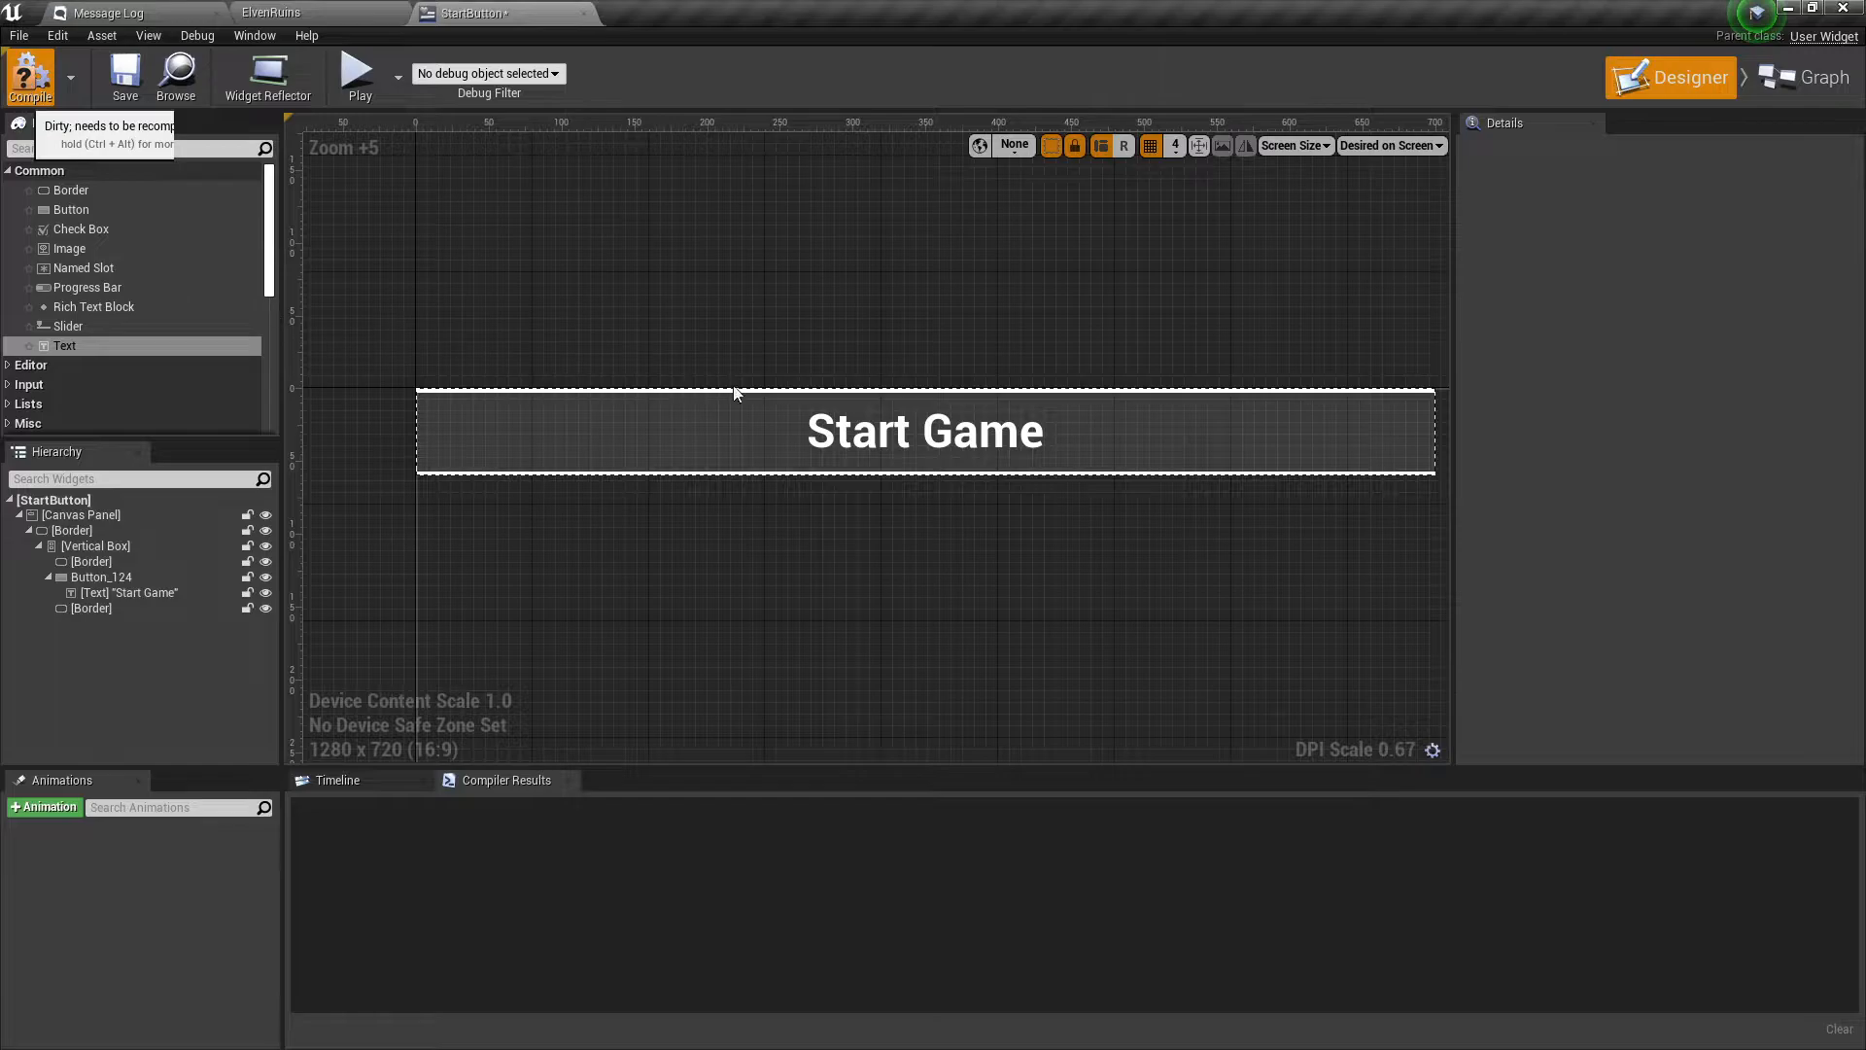
key(F7)
scroll(804, 487, down, 2)
right_drag(966, 500, 1024, 634)
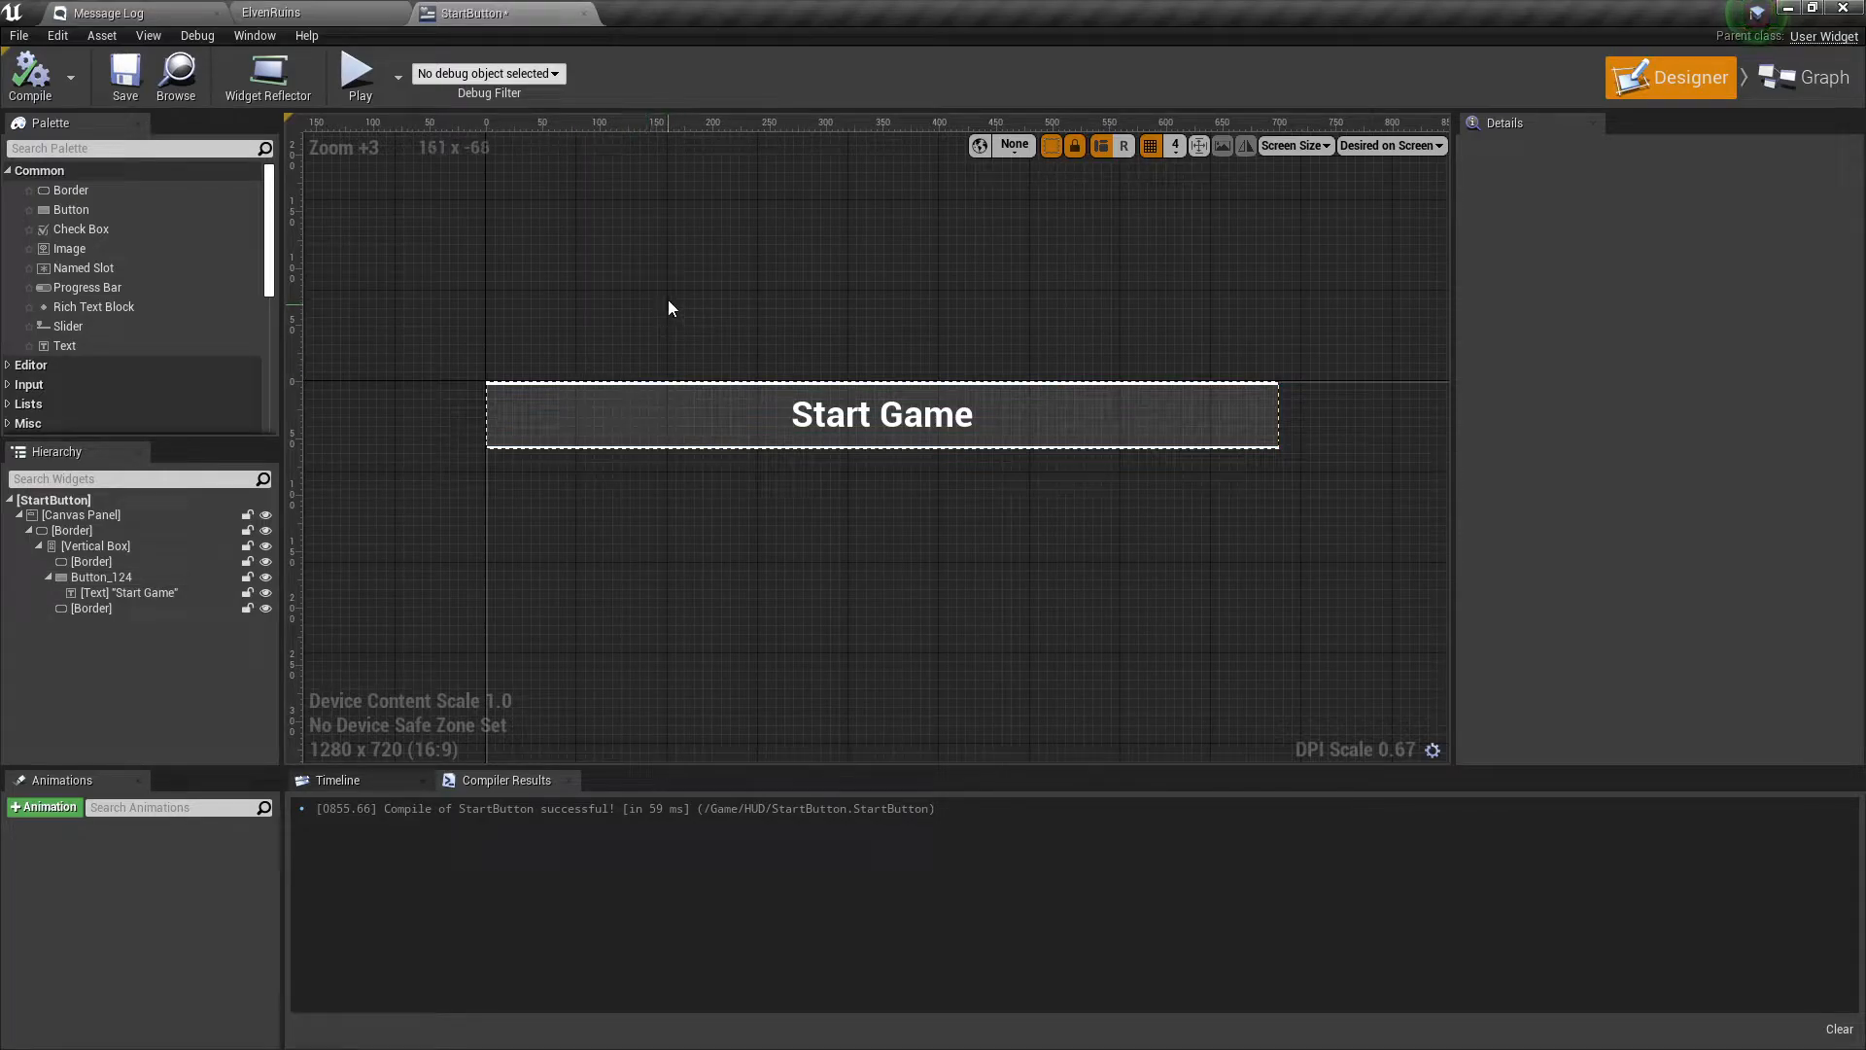
Try different alpha values for the Color and Opacity of the StartButton root widget.
click(1078, 416)
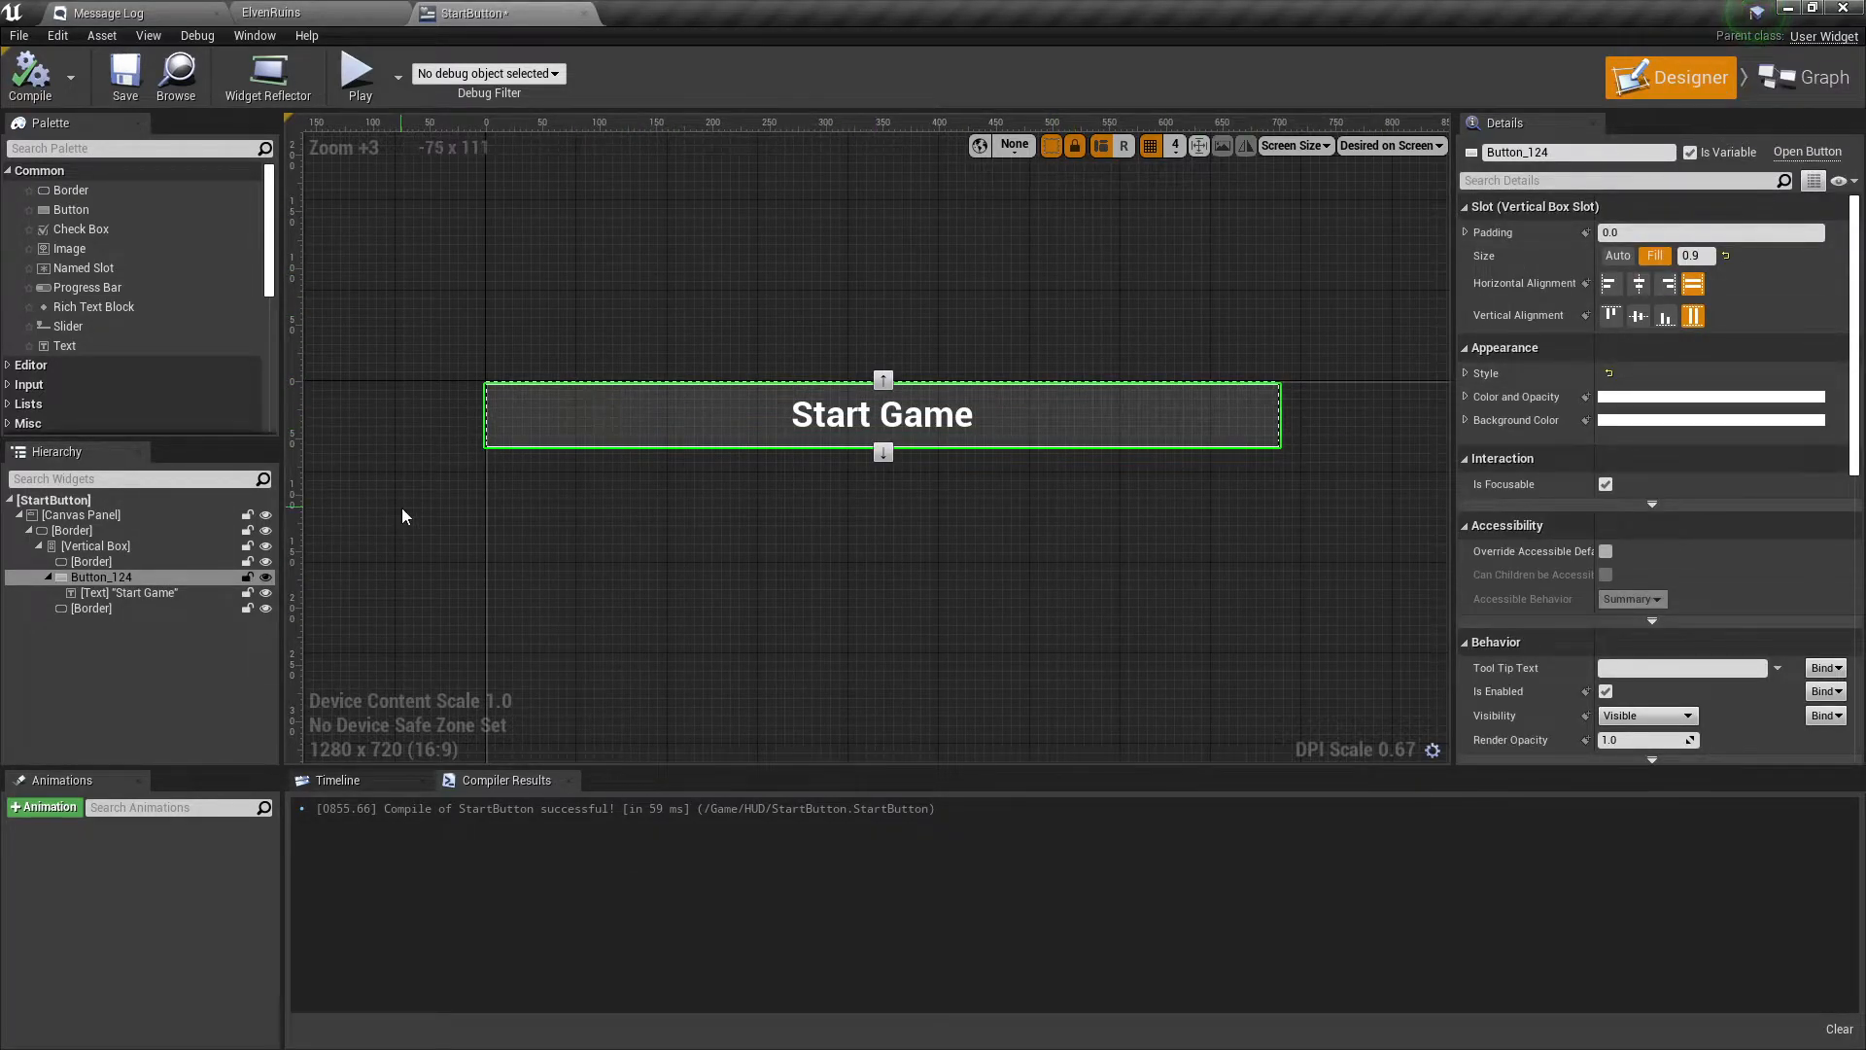
click(58, 500)
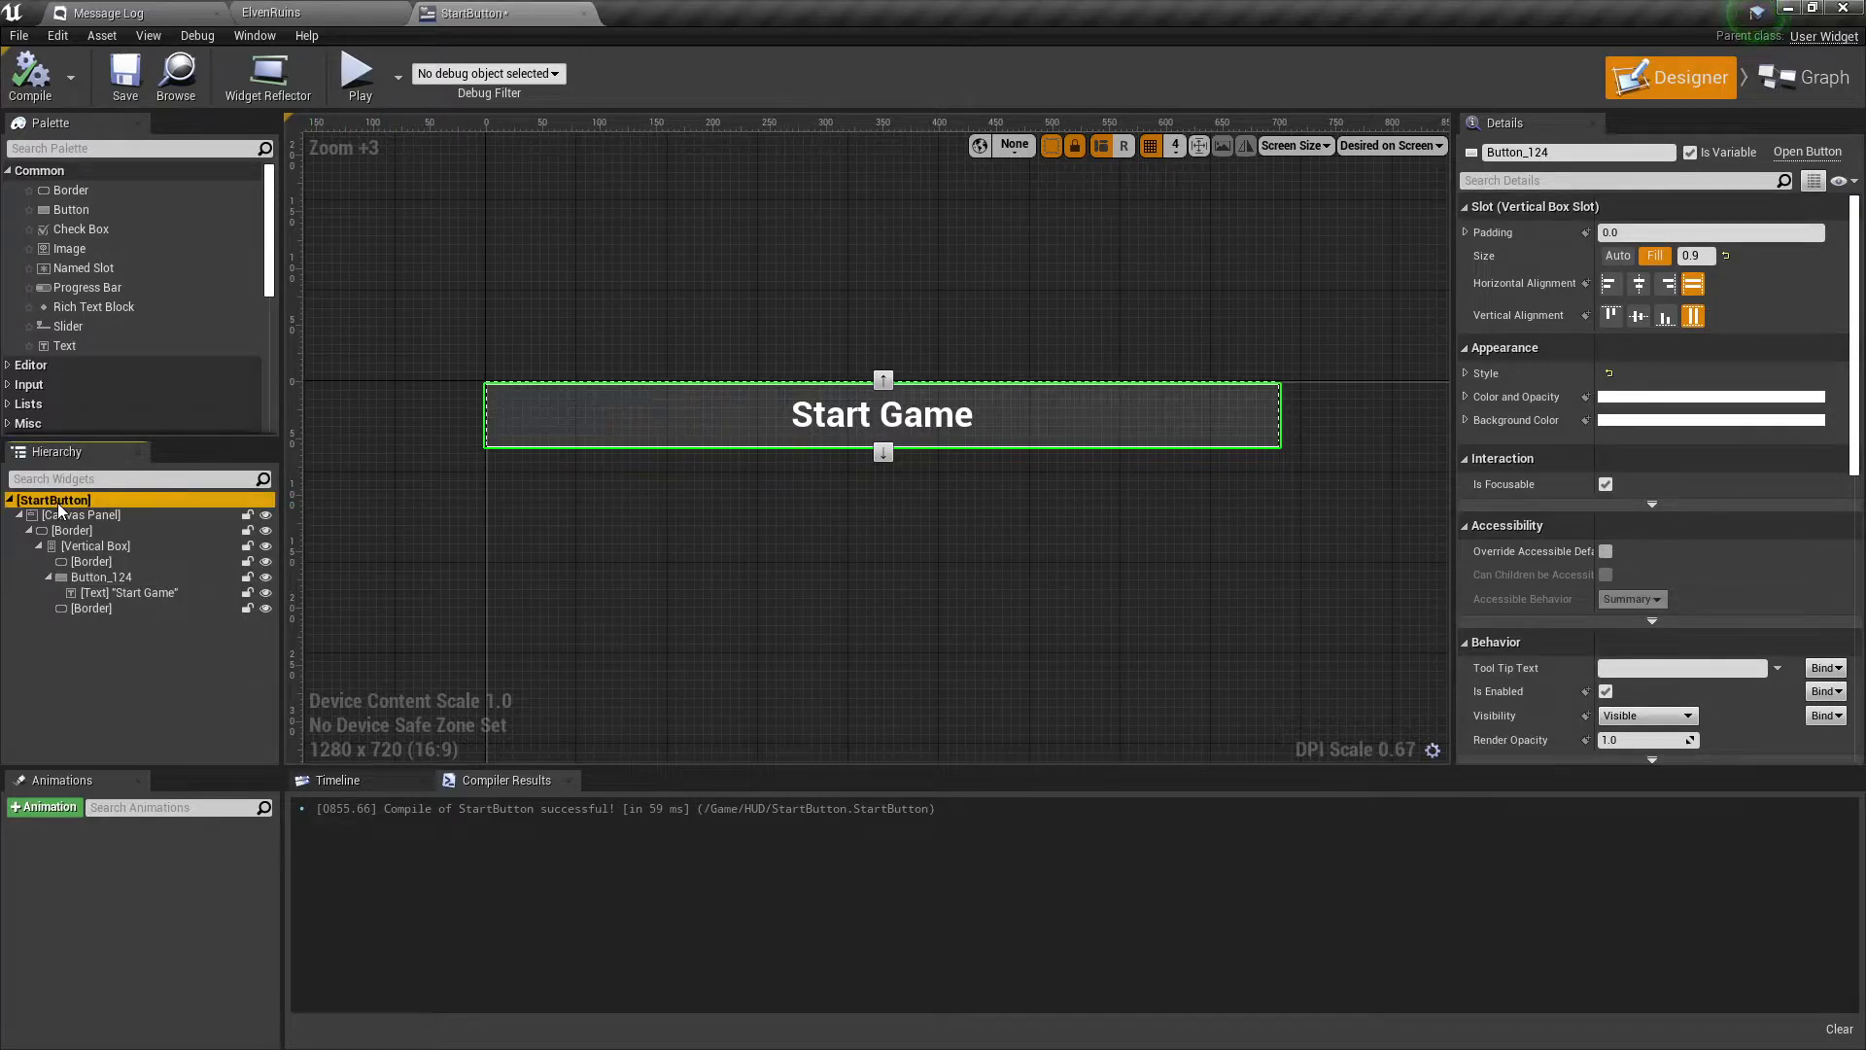
click(1621, 235)
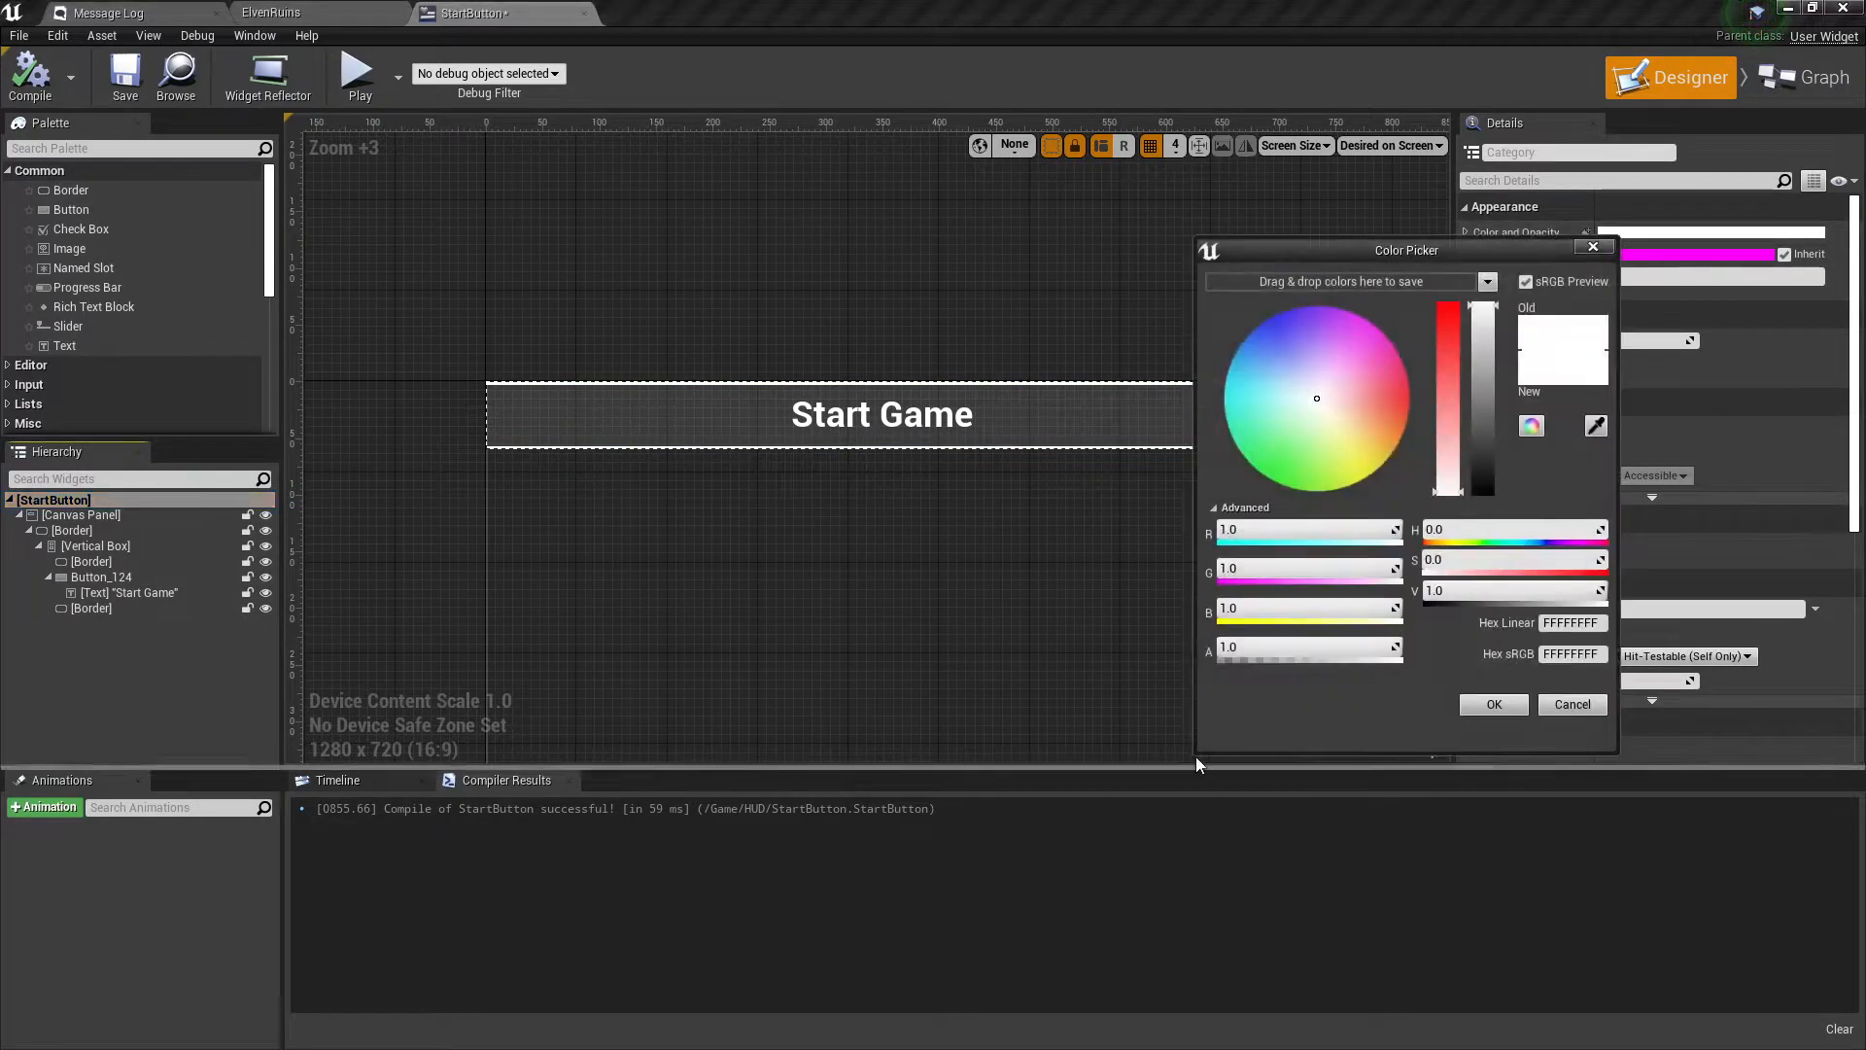
drag(1292, 646, 1259, 647)
drag(1384, 646, 1400, 646)
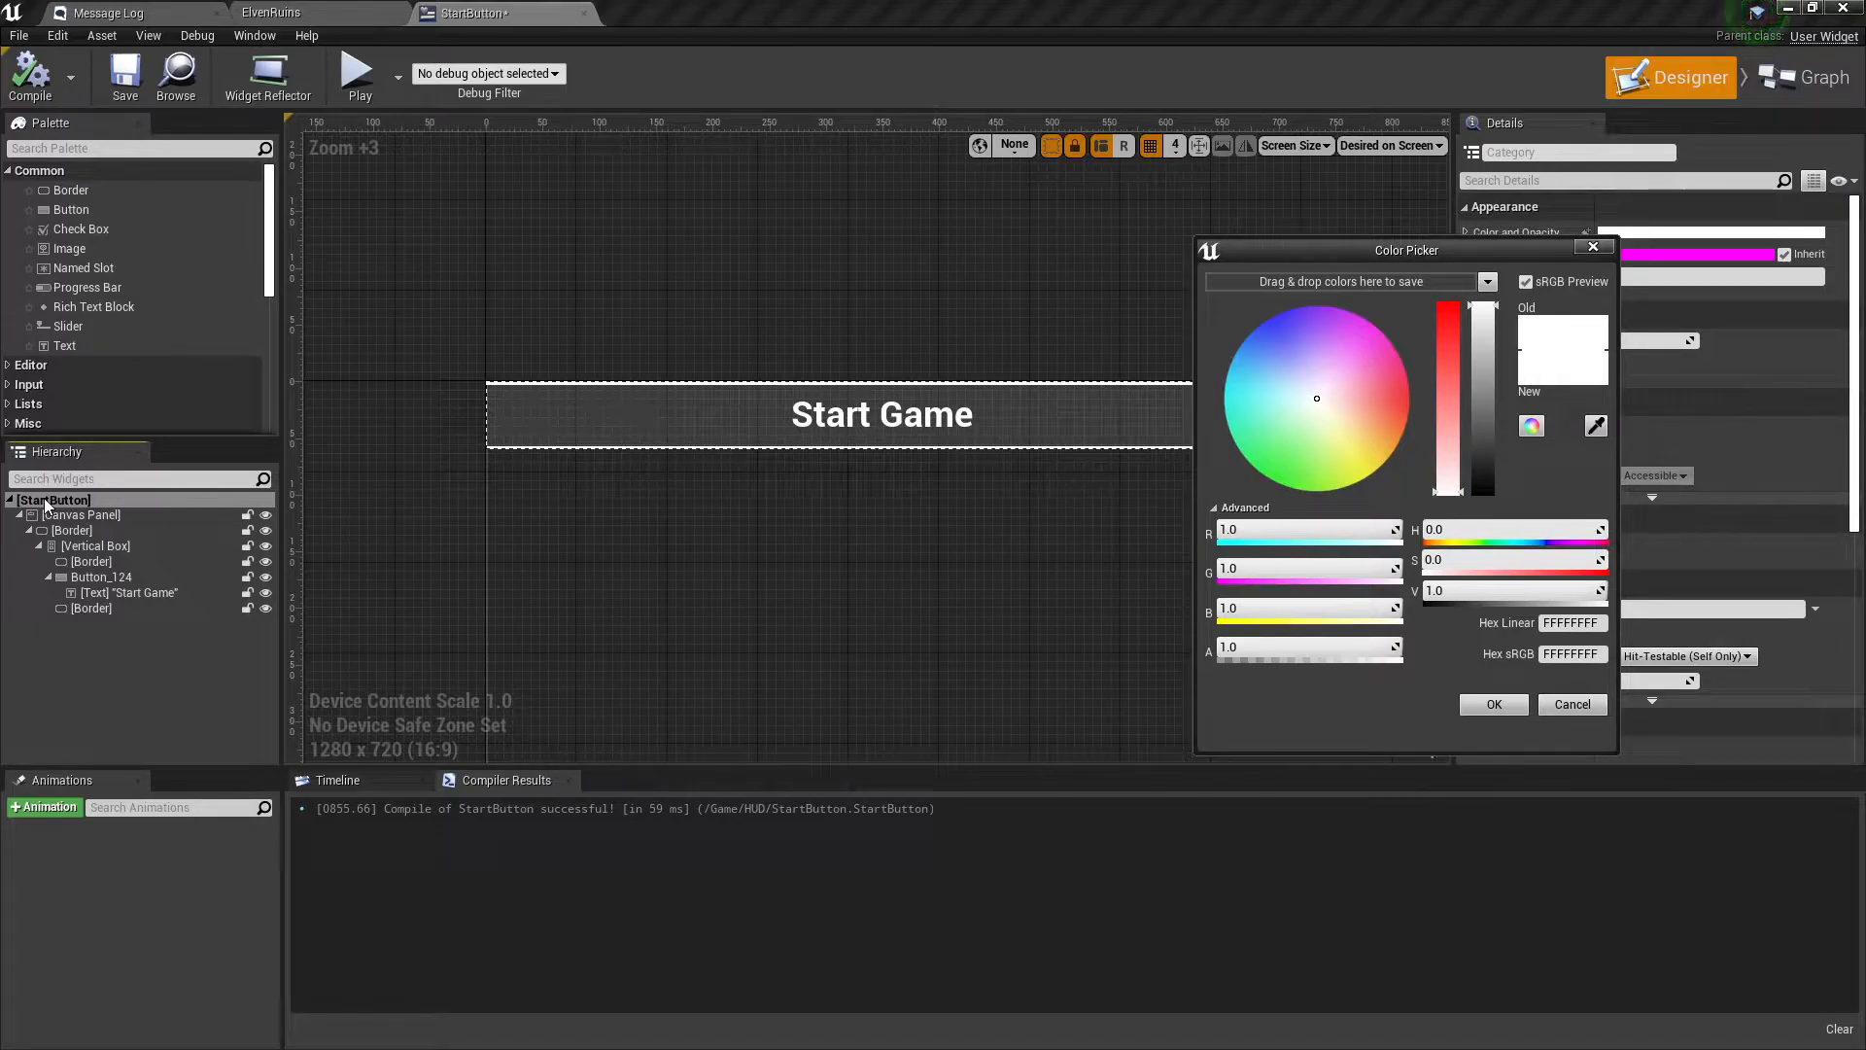
drag(1425, 255, 1208, 257)
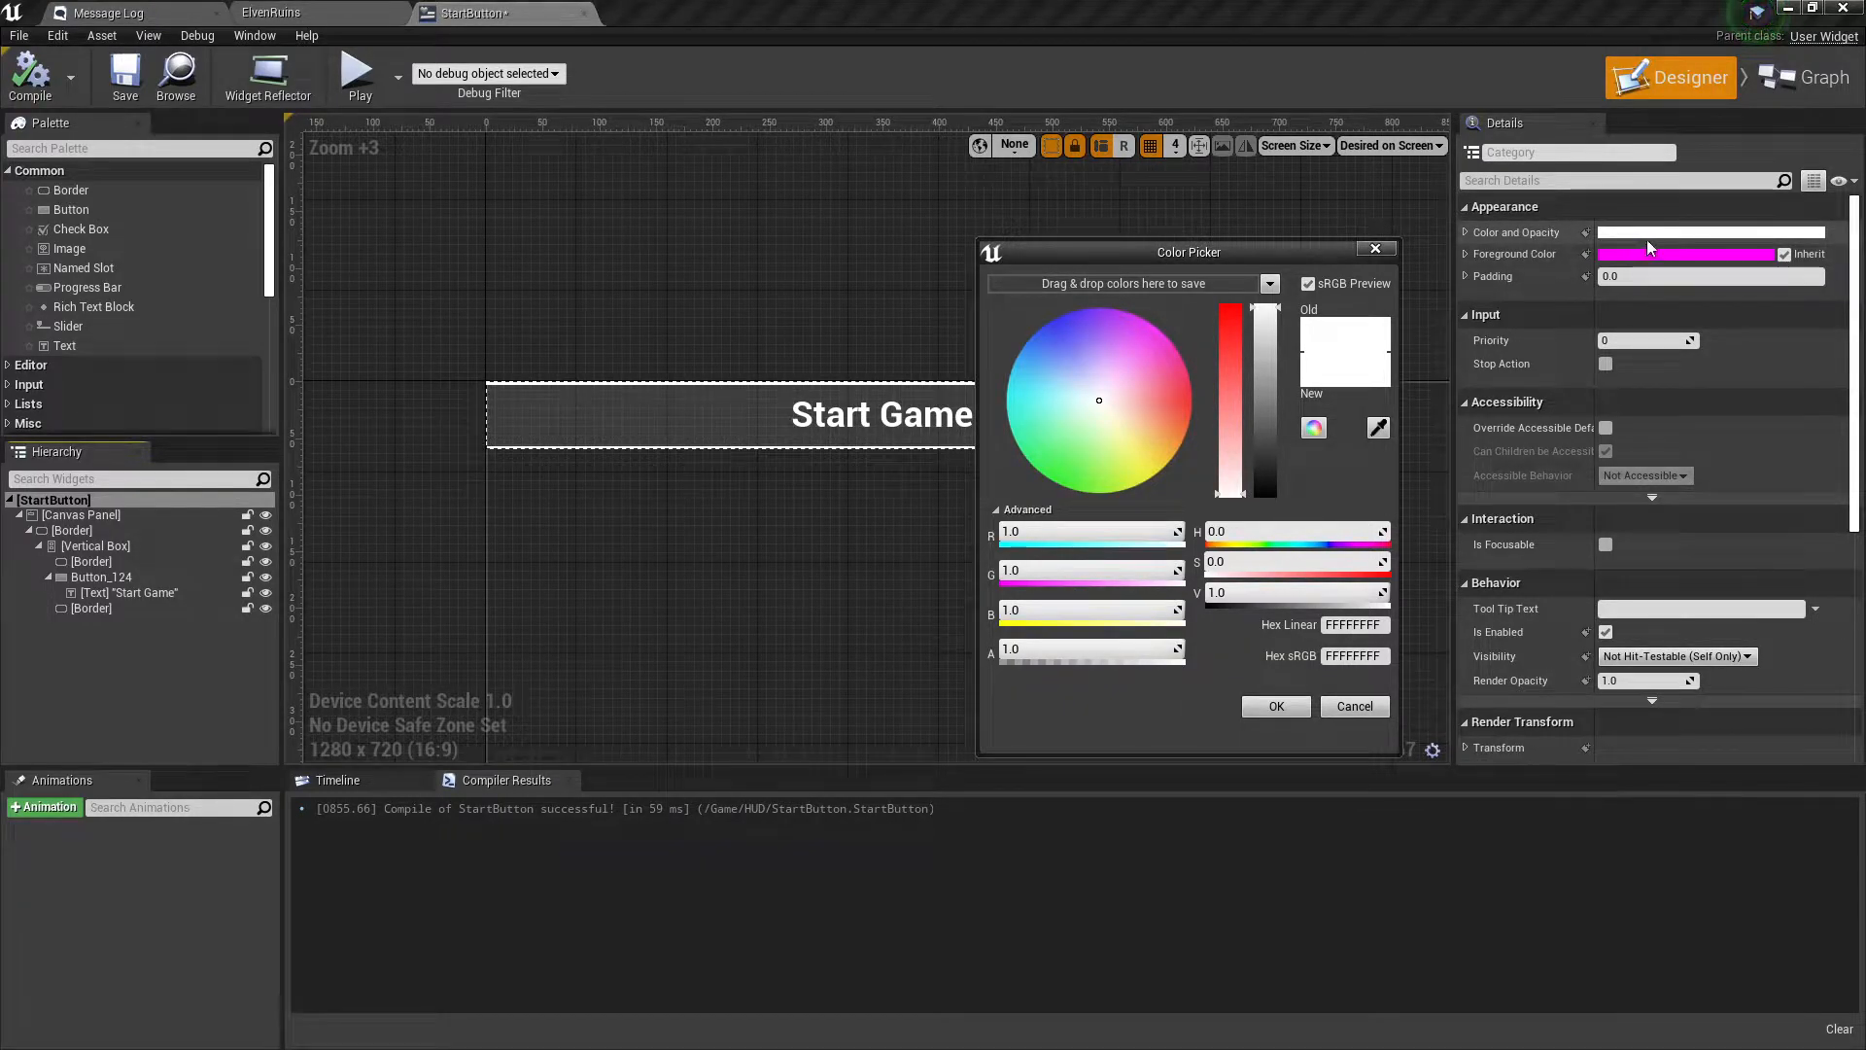
drag(1089, 648, 1131, 659)
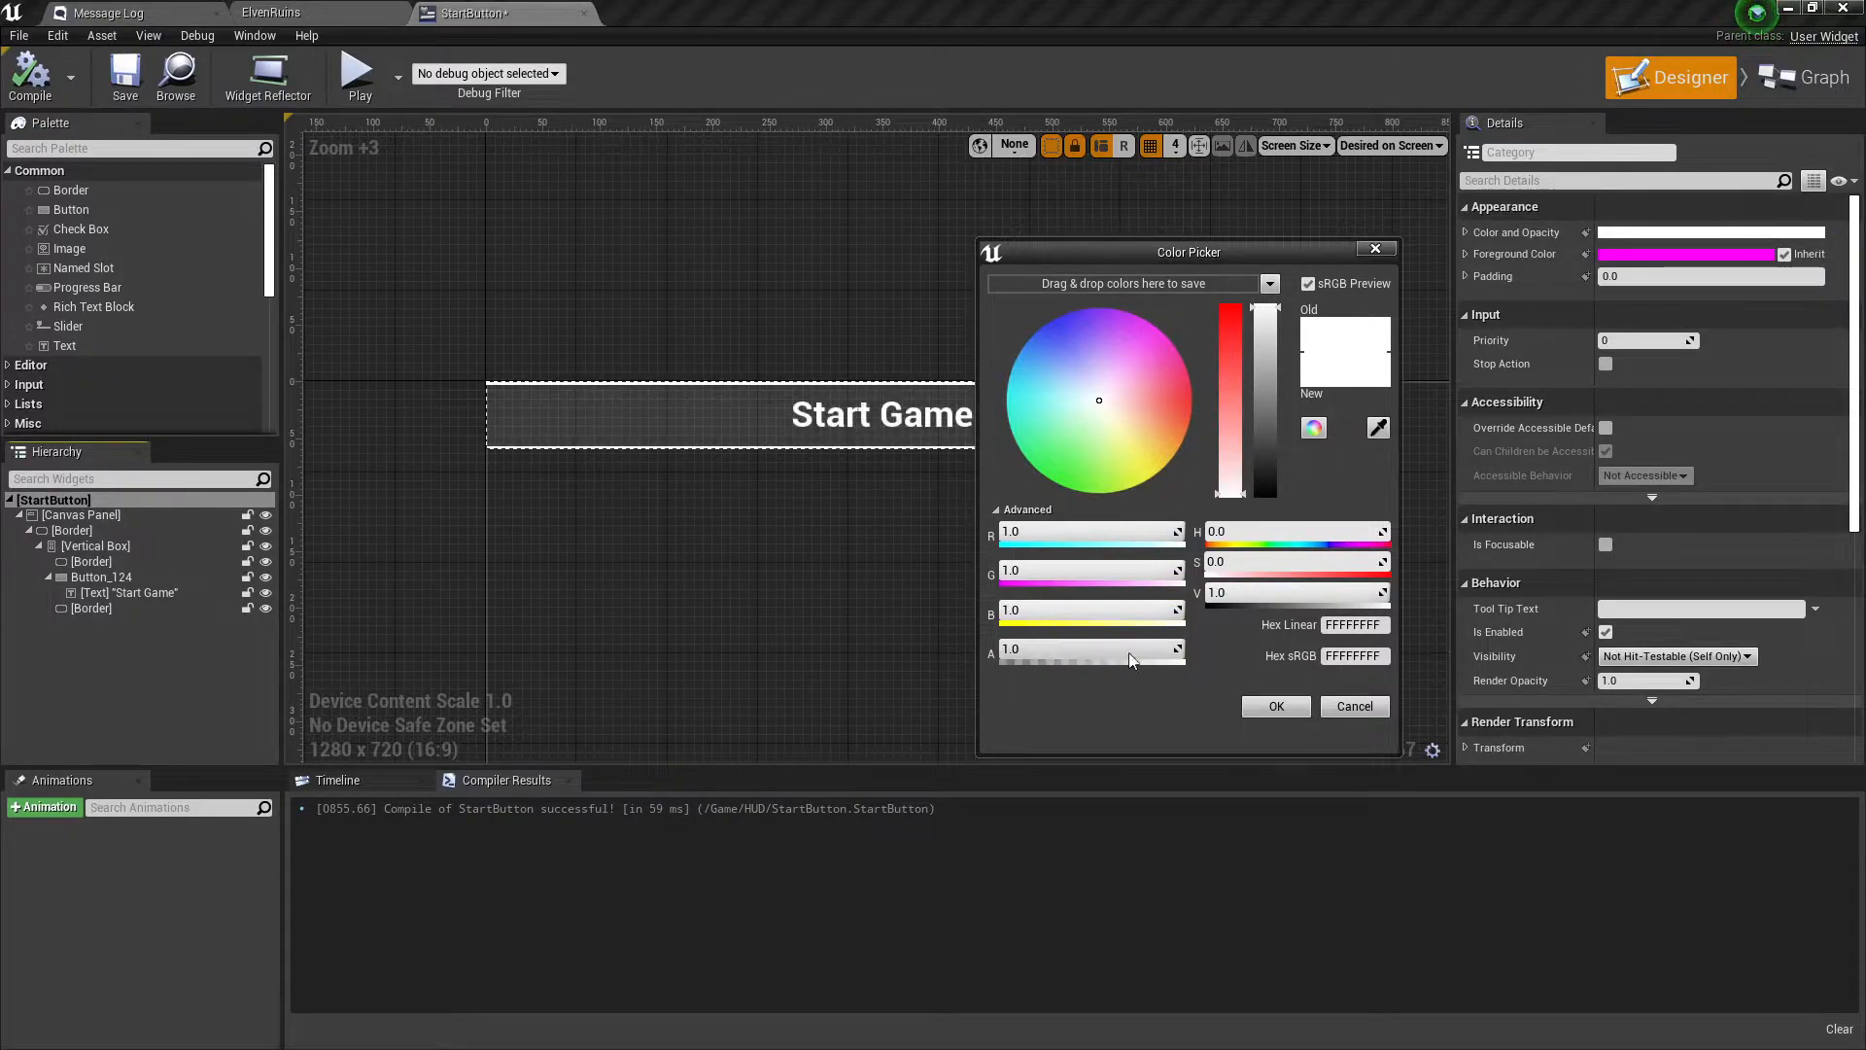
click(1333, 712)
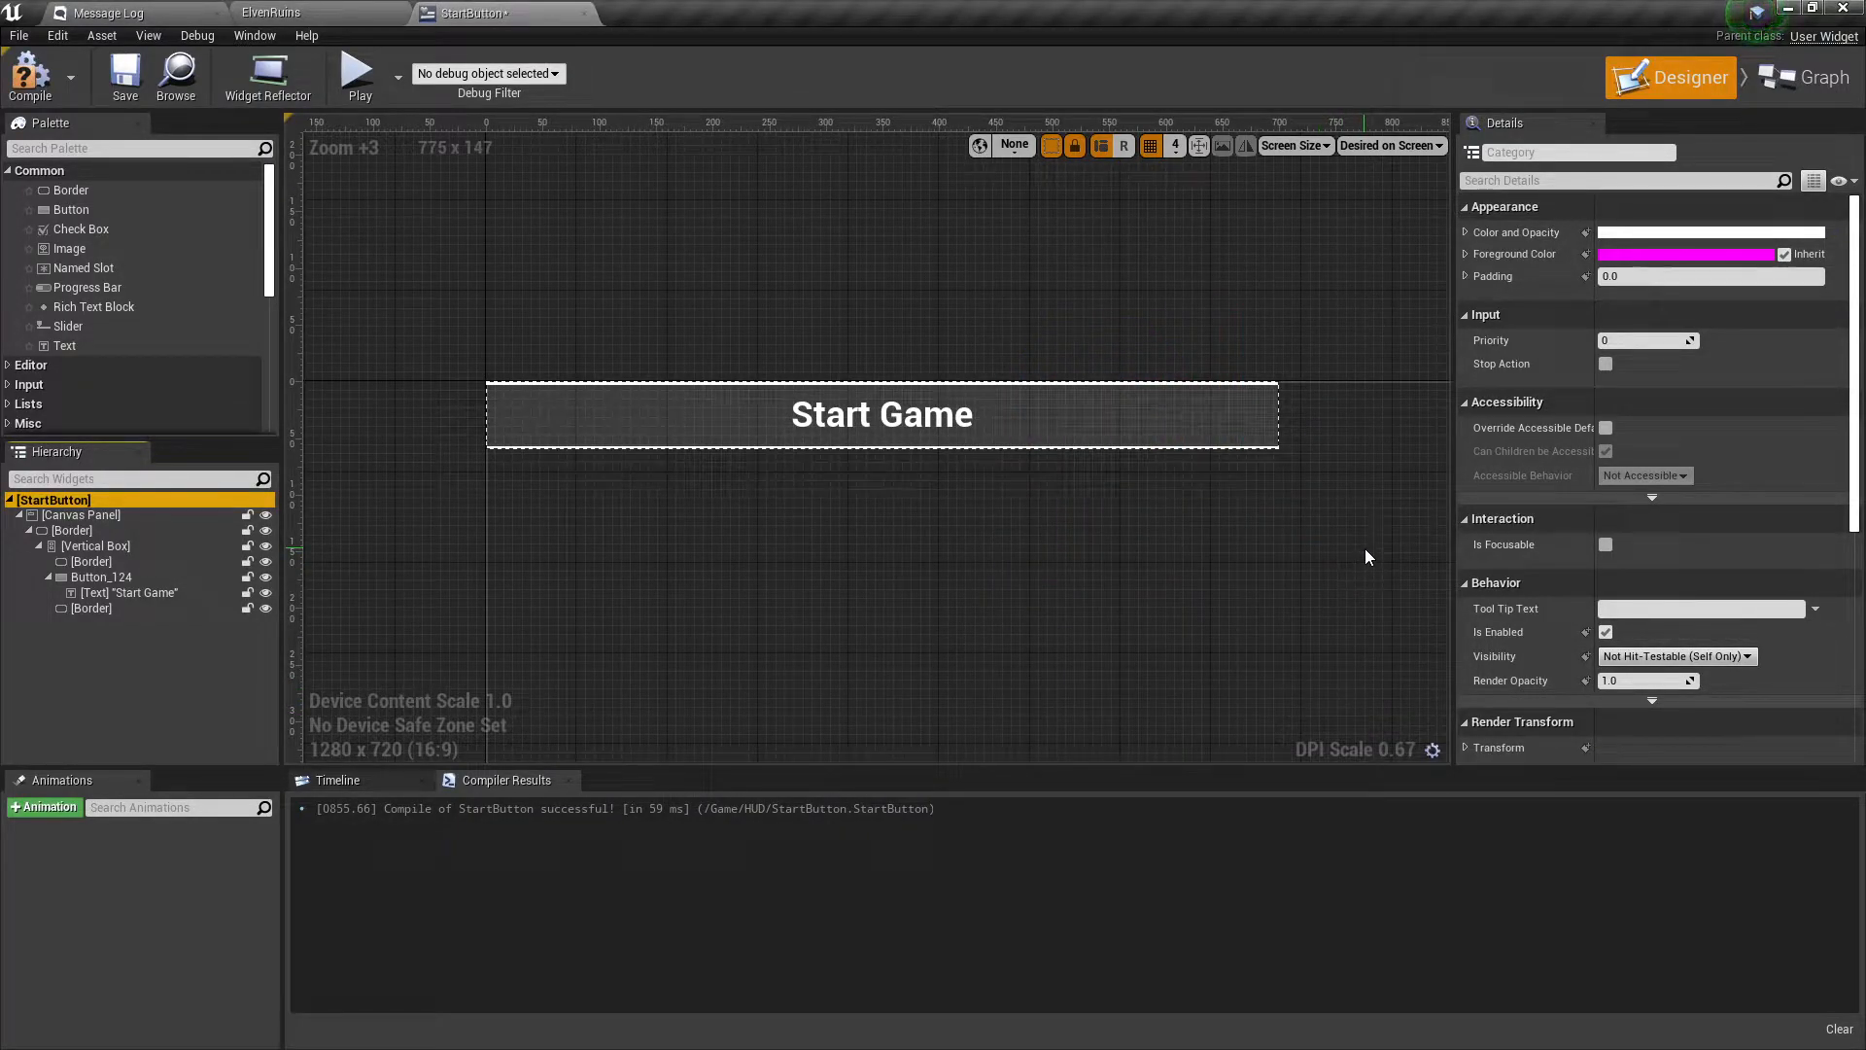
click(1806, 83)
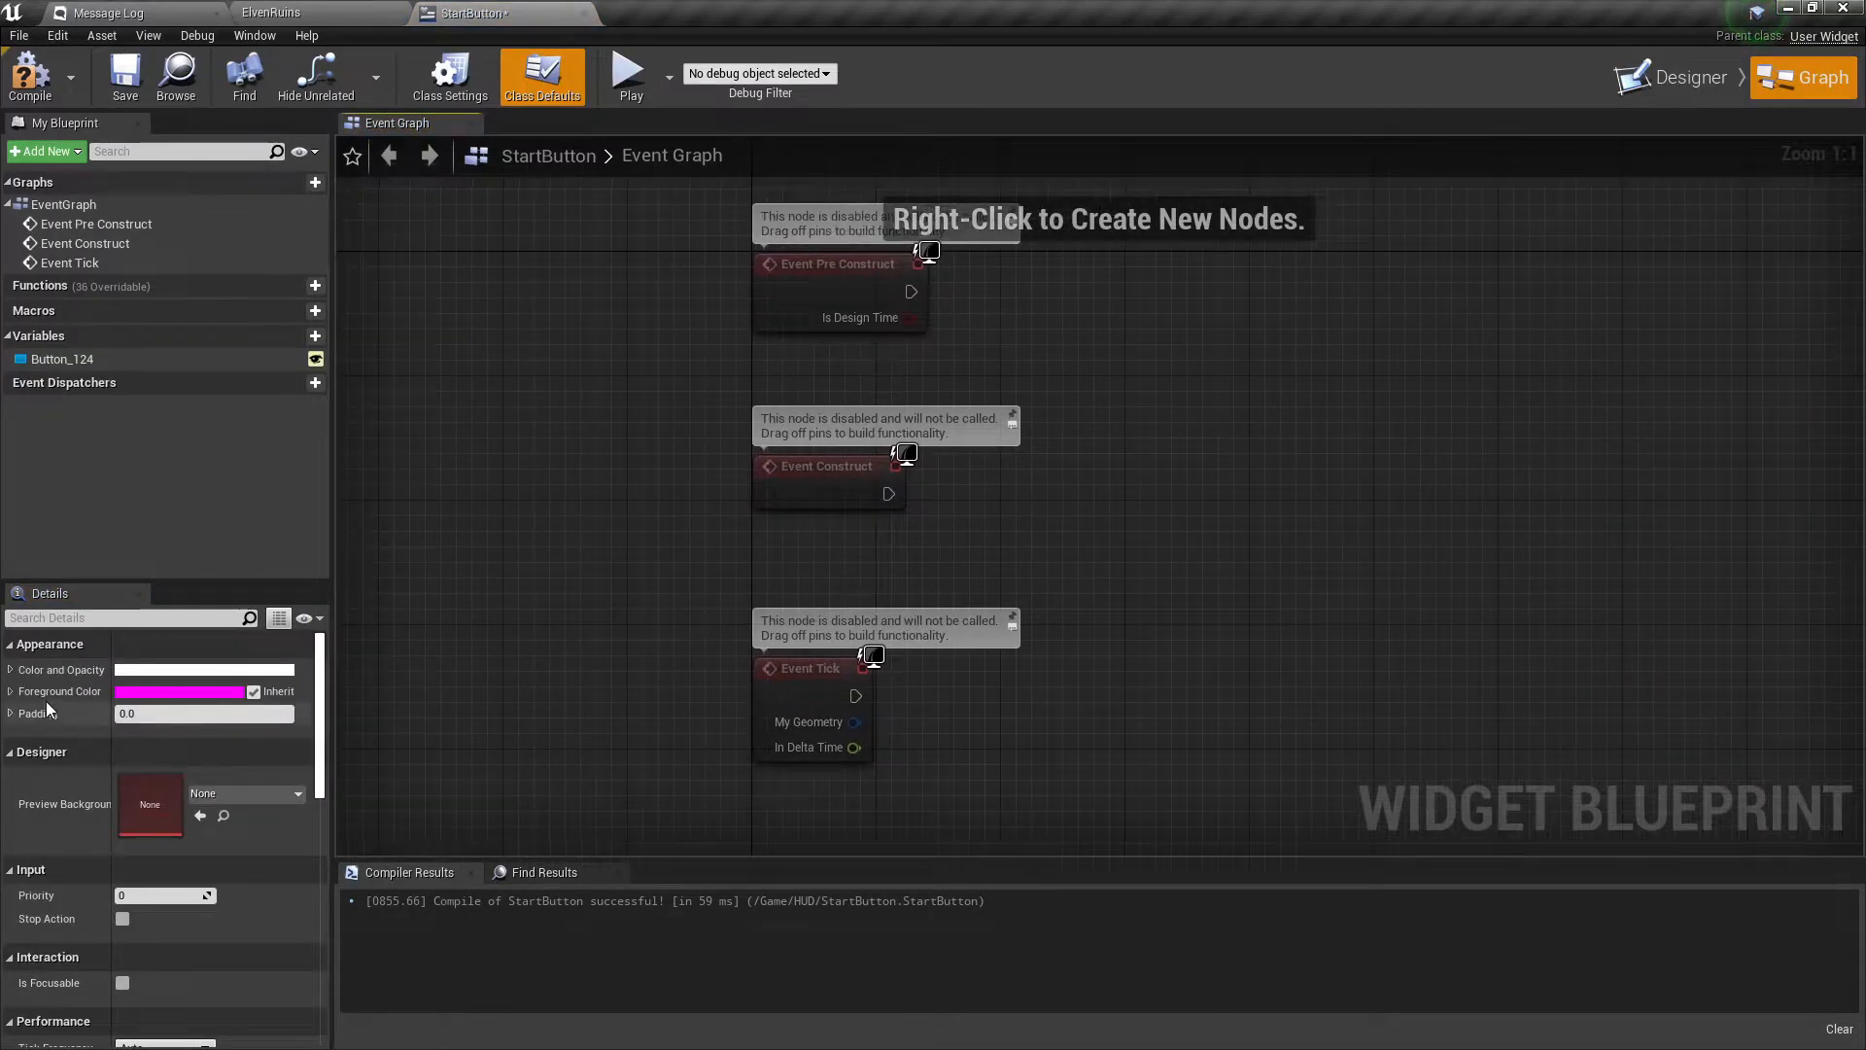
mouse_move(847, 525)
right_down()
mouse_move(791, 535)
mouse_move(862, 508)
right_up()
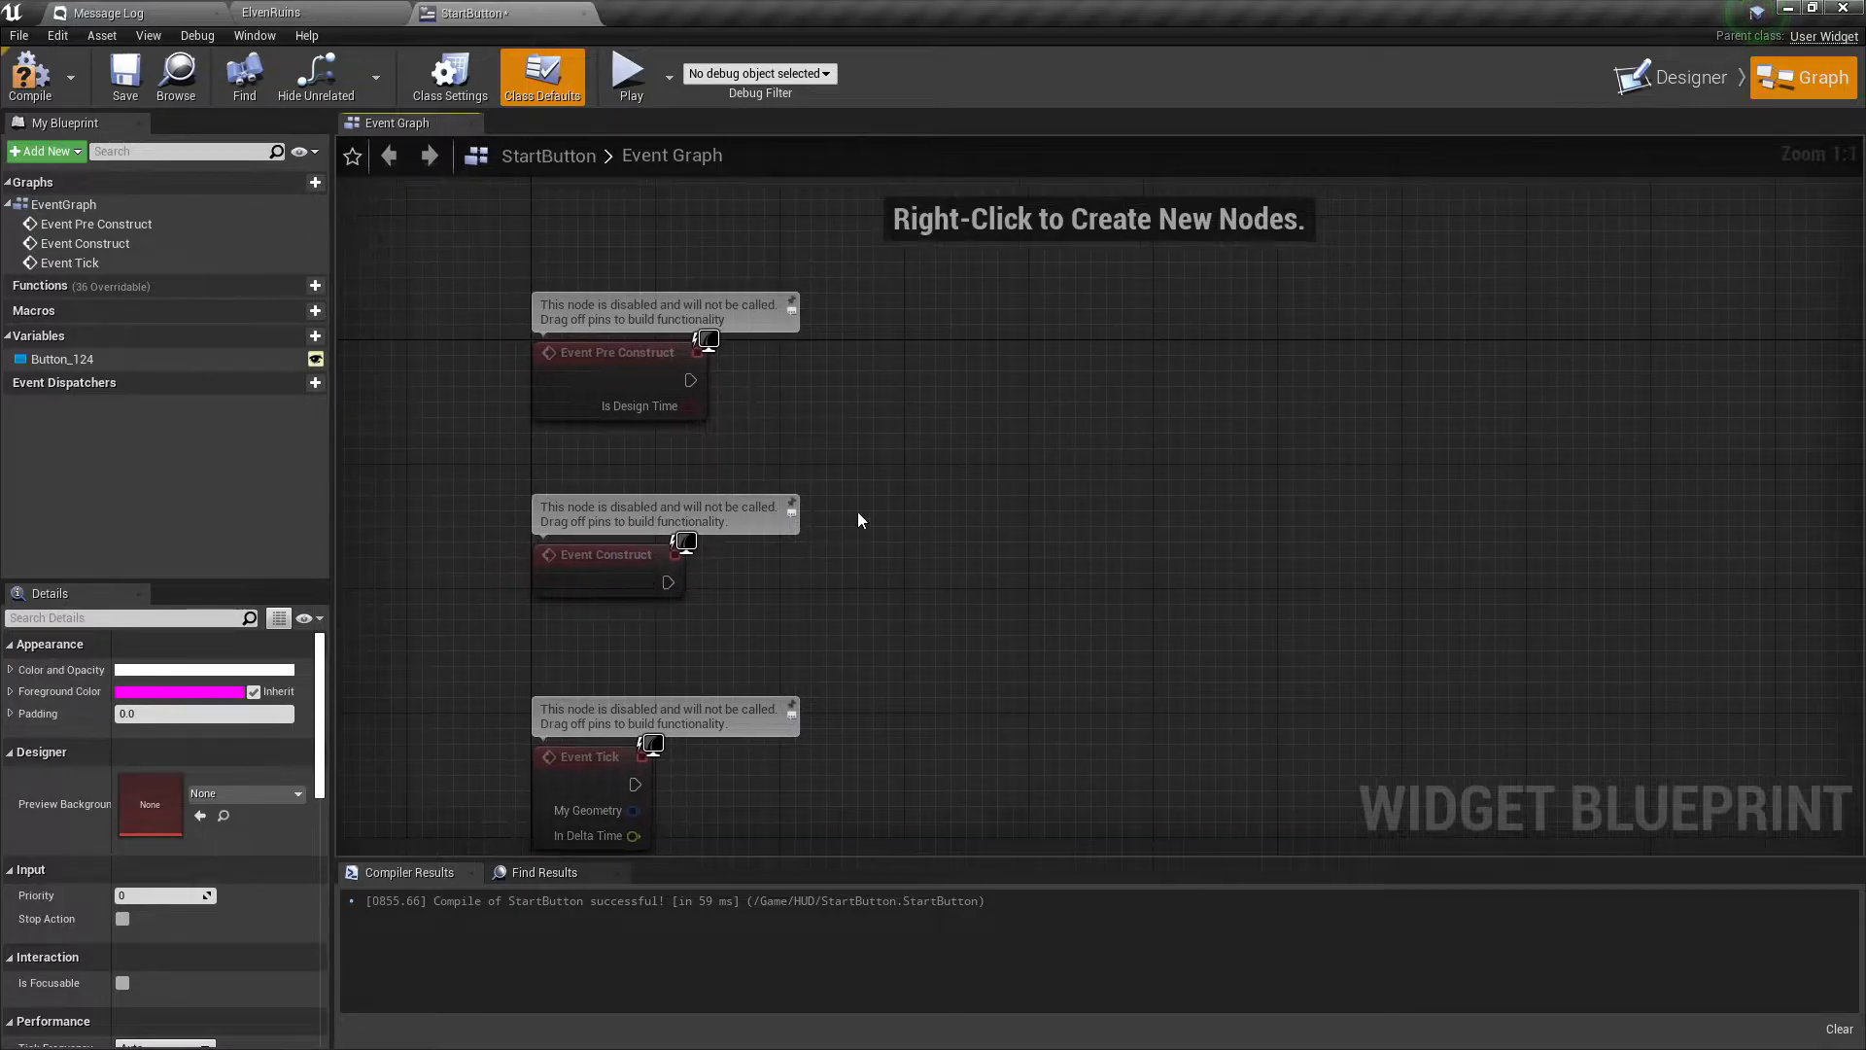
right_click(817, 643)
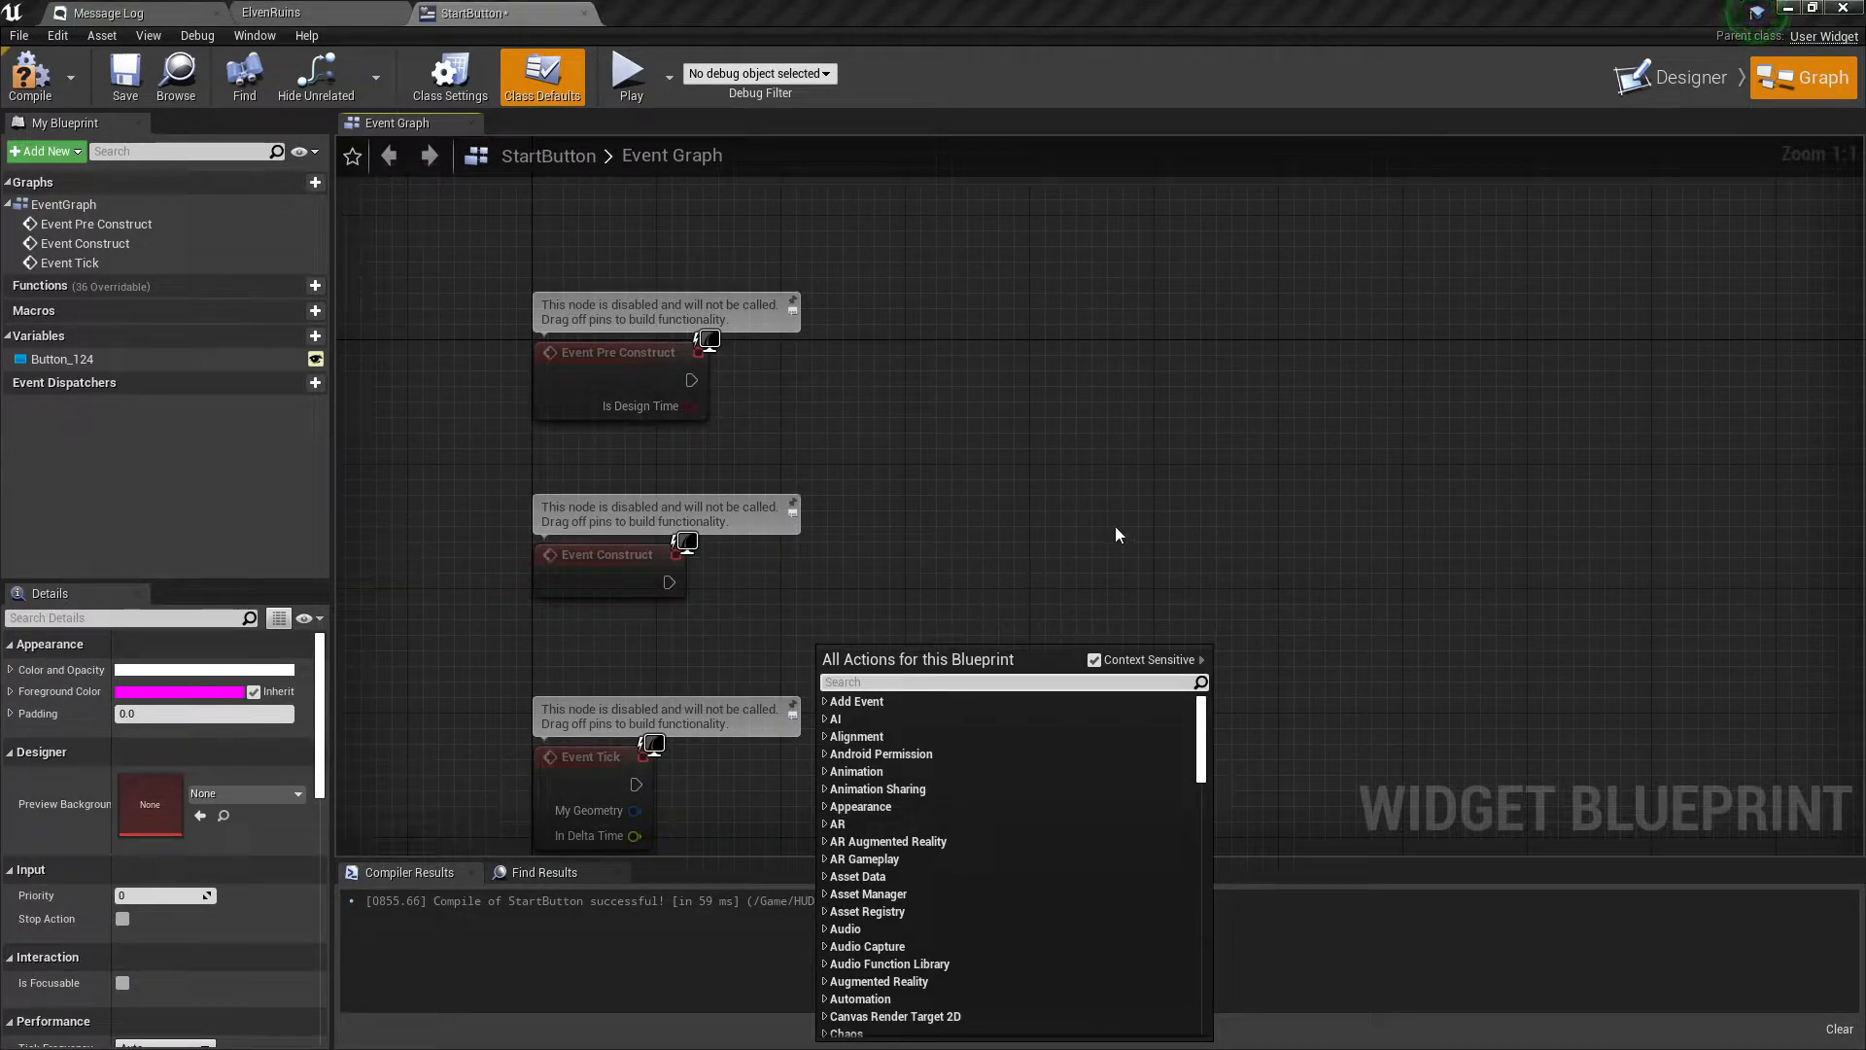
click(1037, 532)
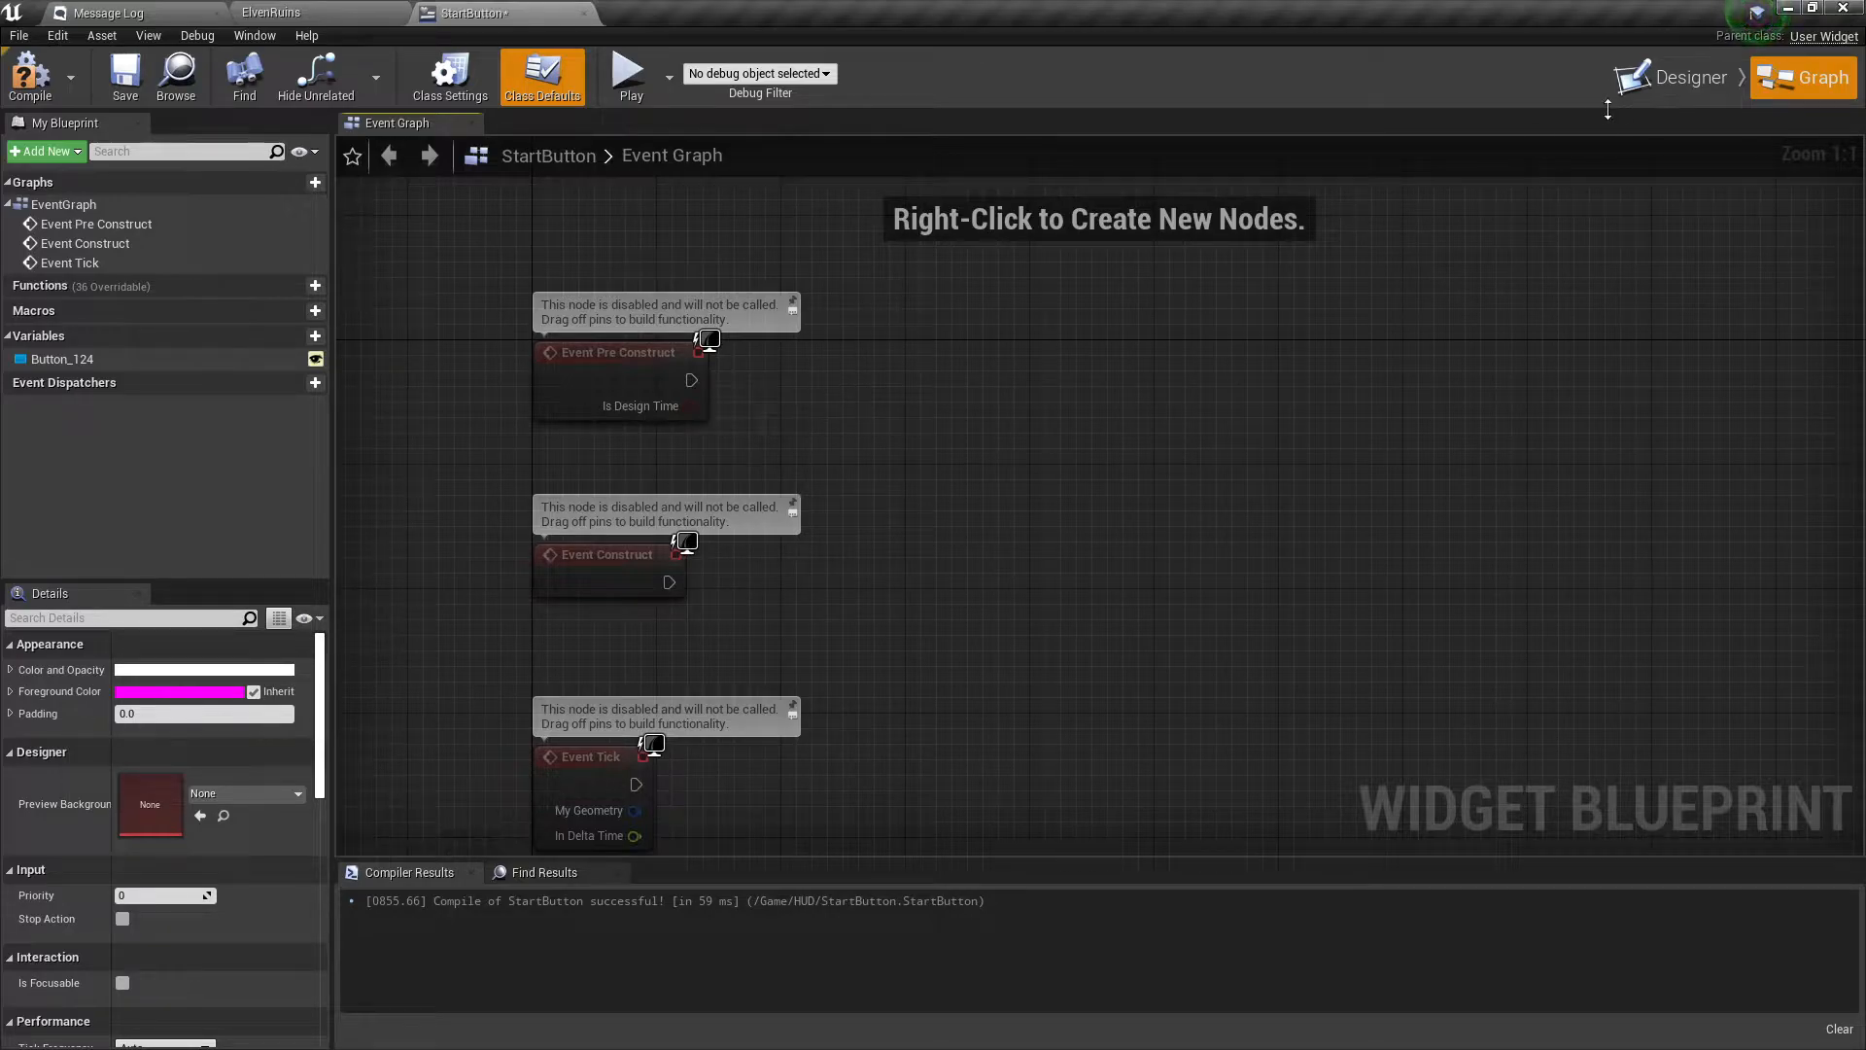
click(1669, 76)
Recompile the StartButton widget and close its editor.
right_drag(732, 360, 732, 359)
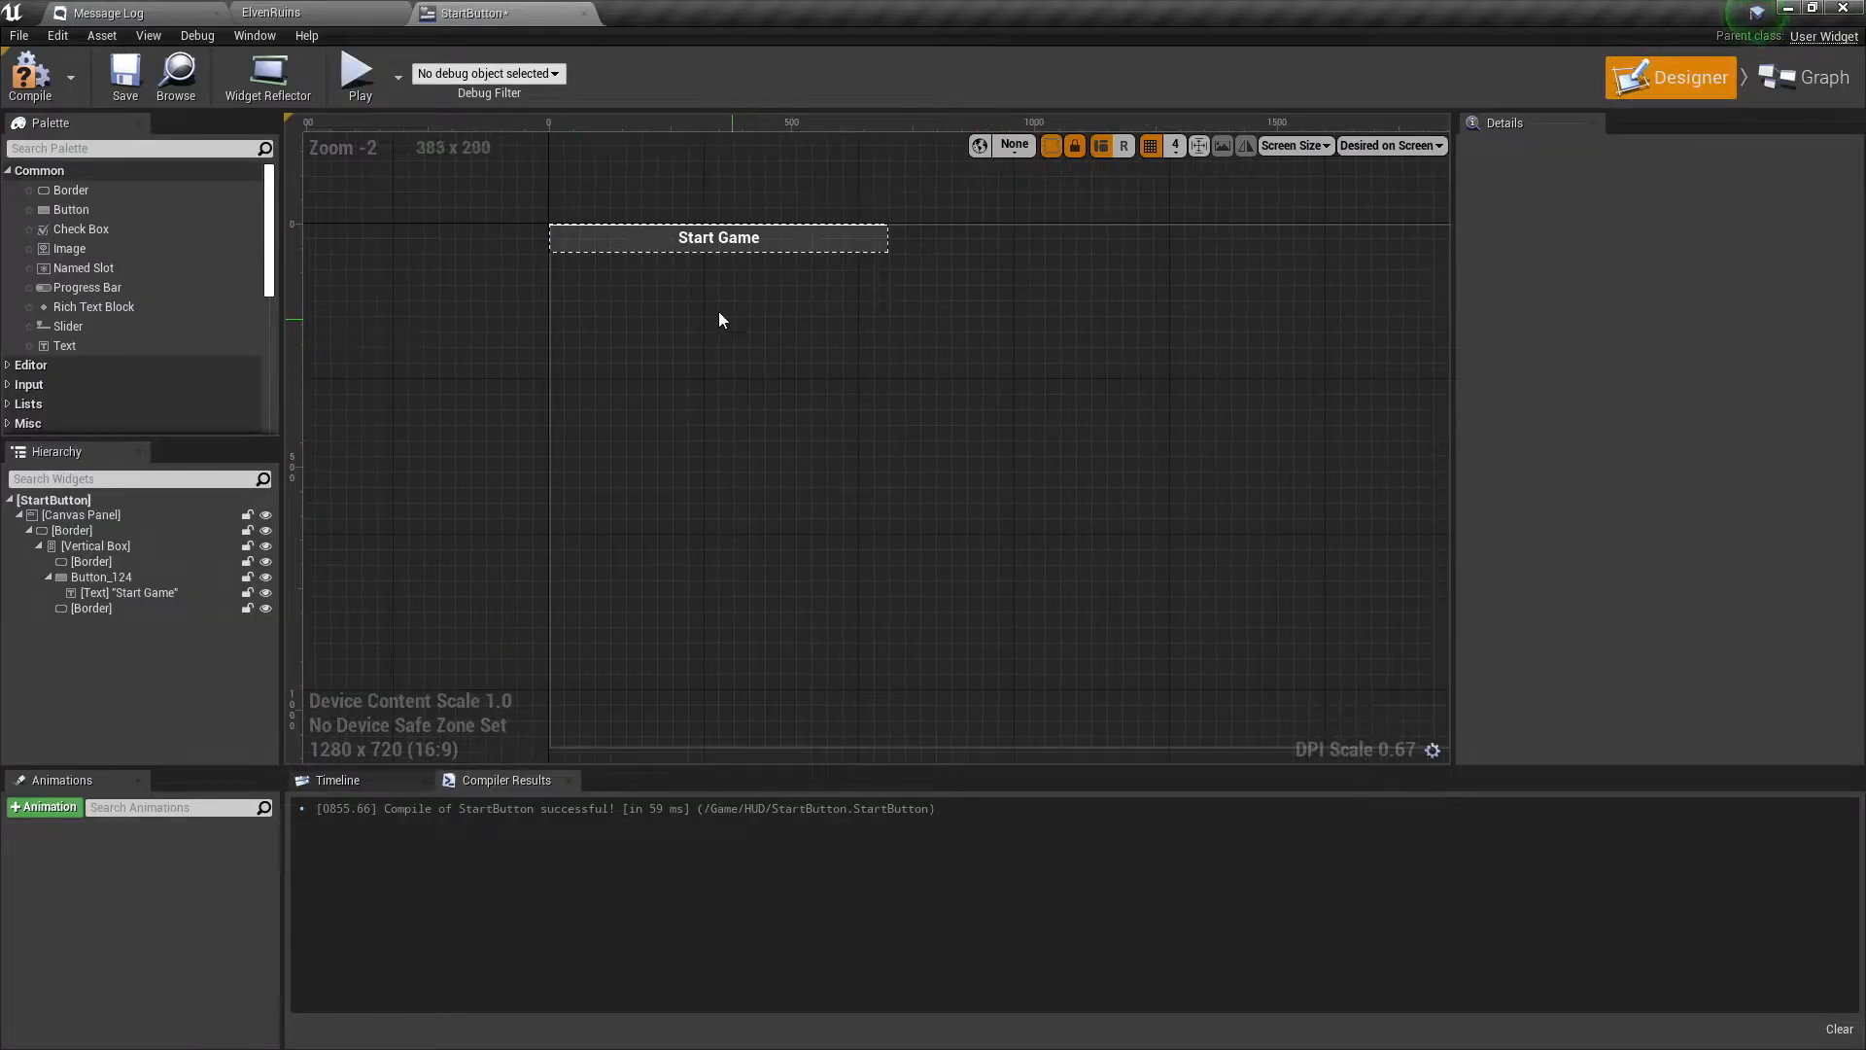
right_drag(699, 289, 754, 326)
key(F7)
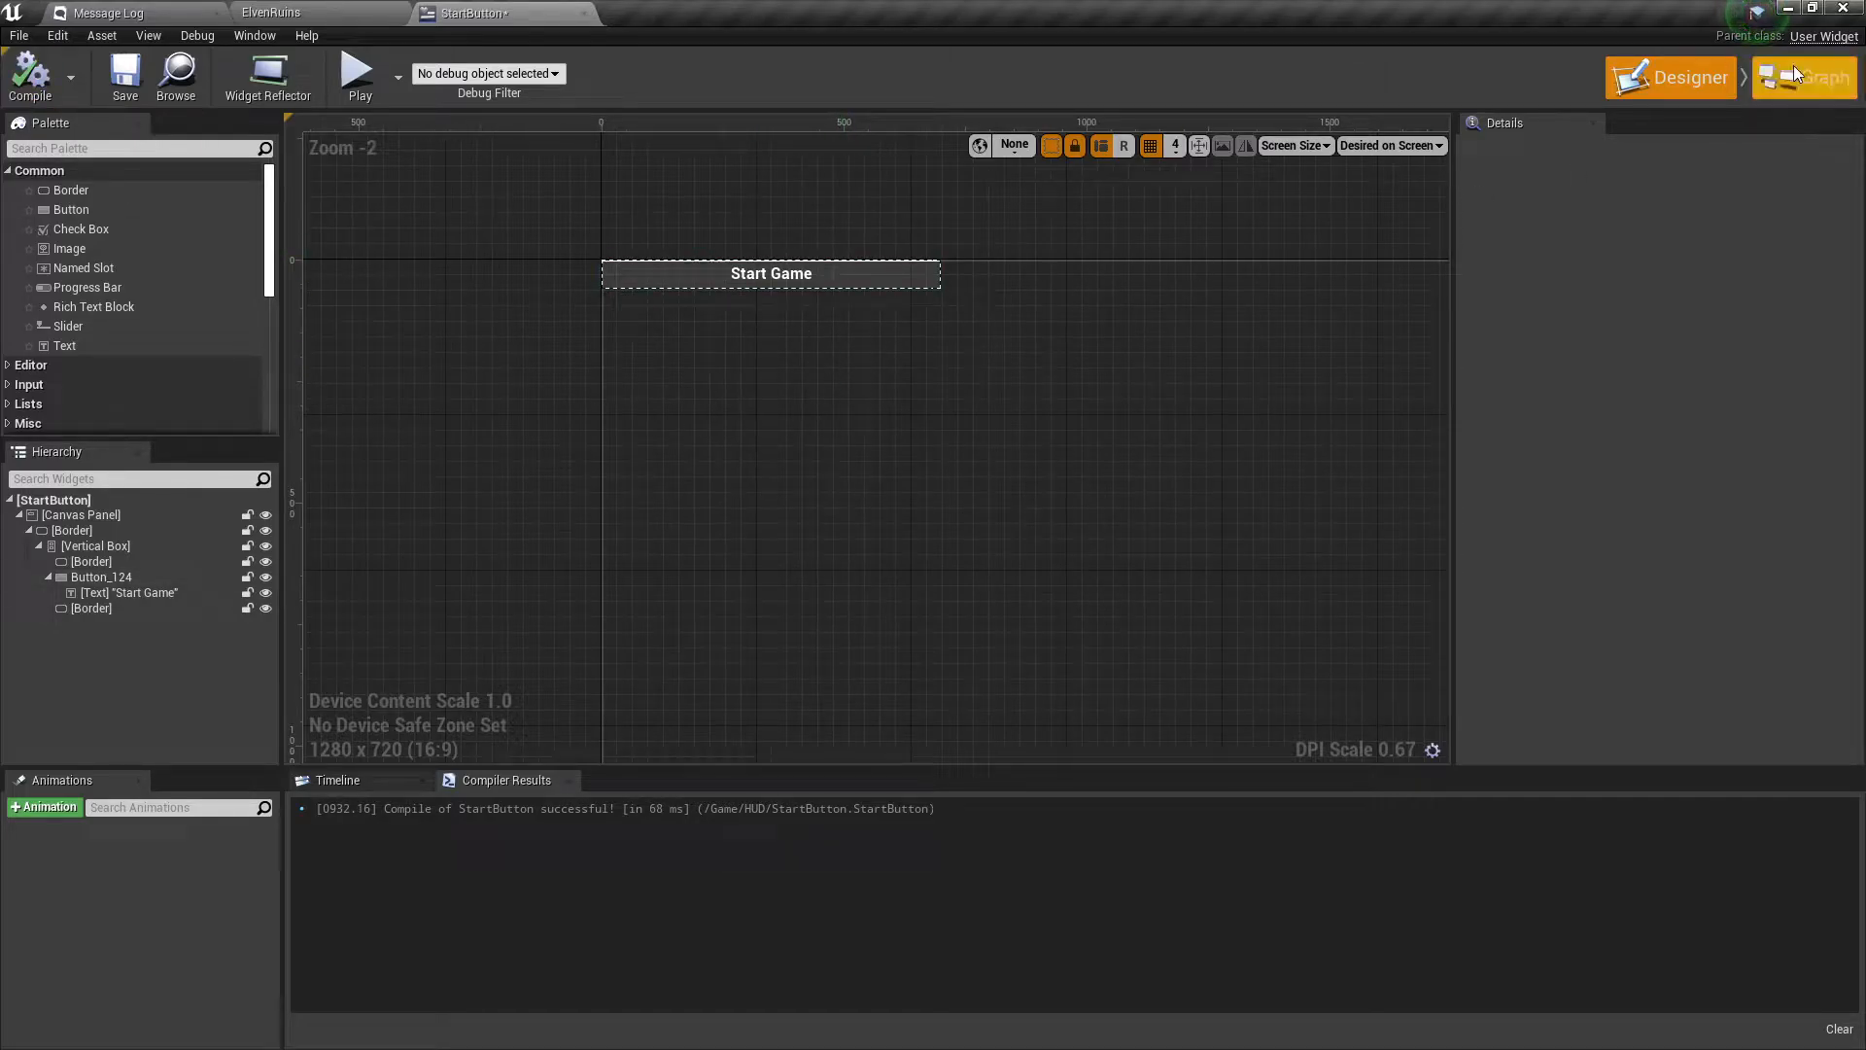
click(583, 12)
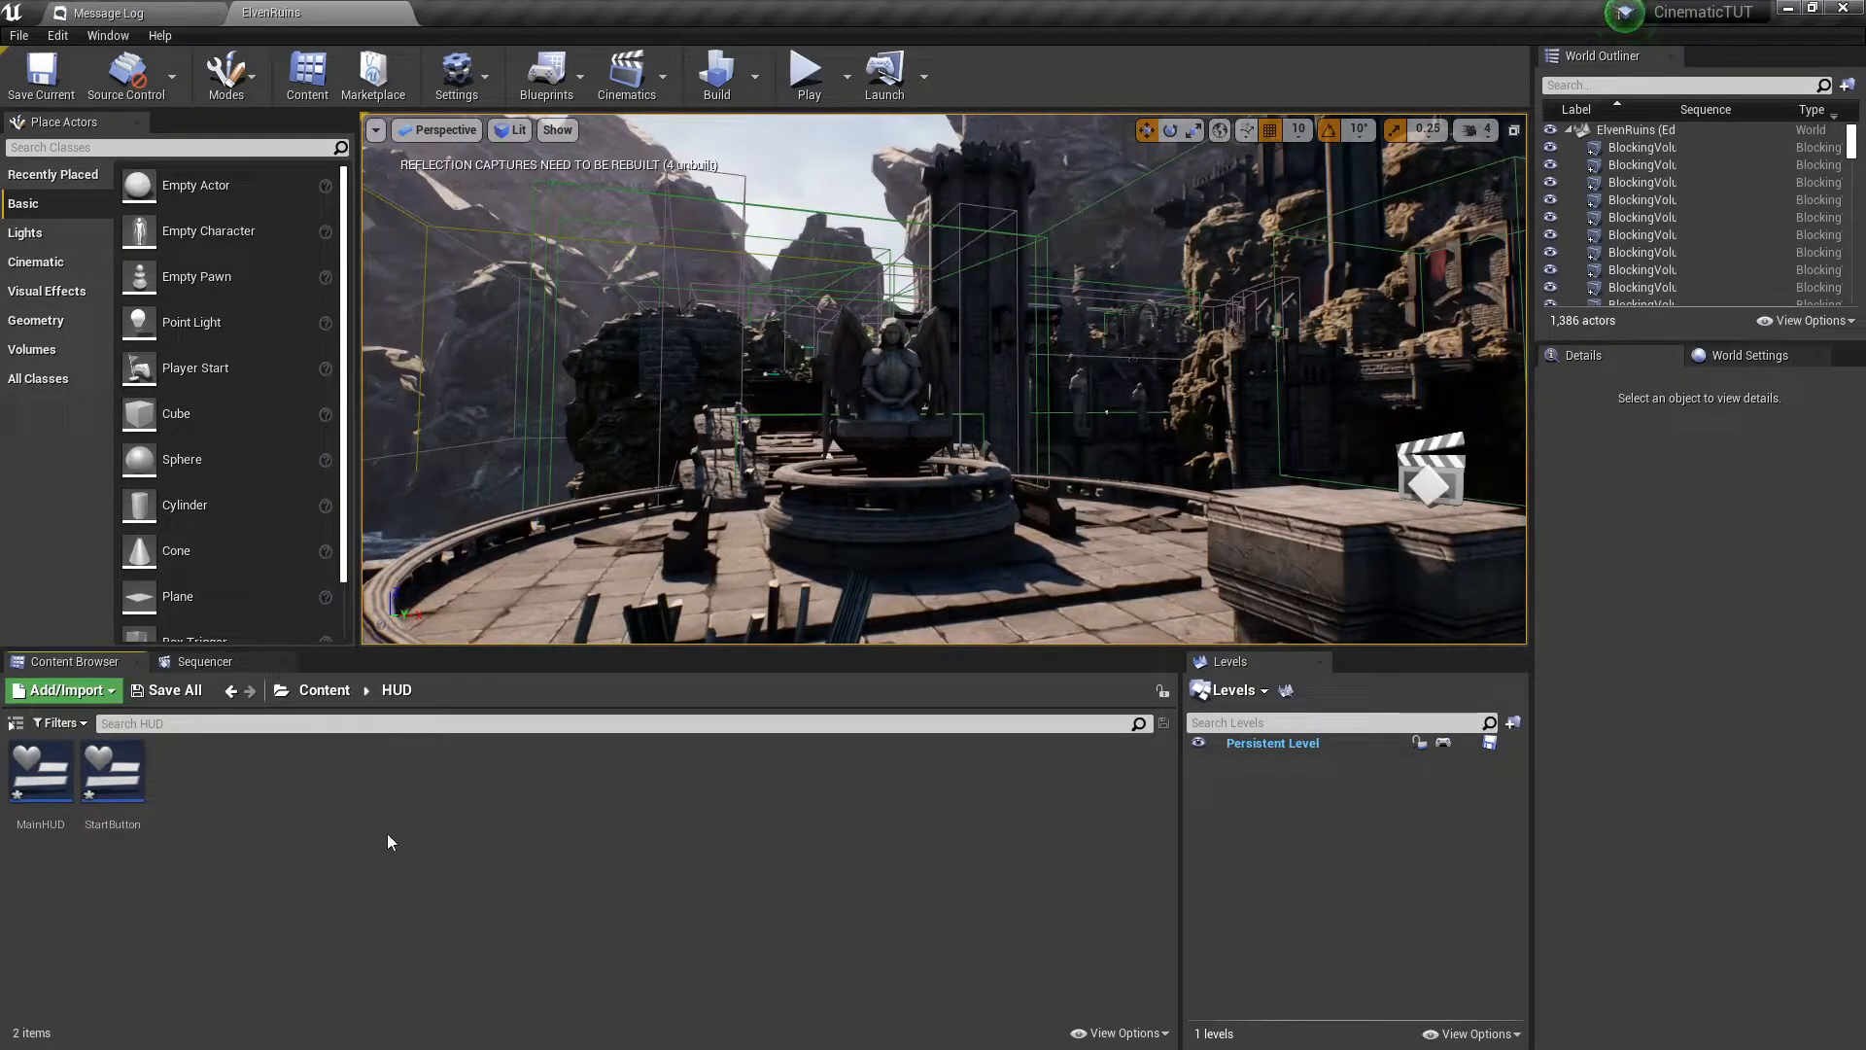
Open the MainHUD widget blueprint from the HUD folder and dock its editor in the main window.
click(24, 774)
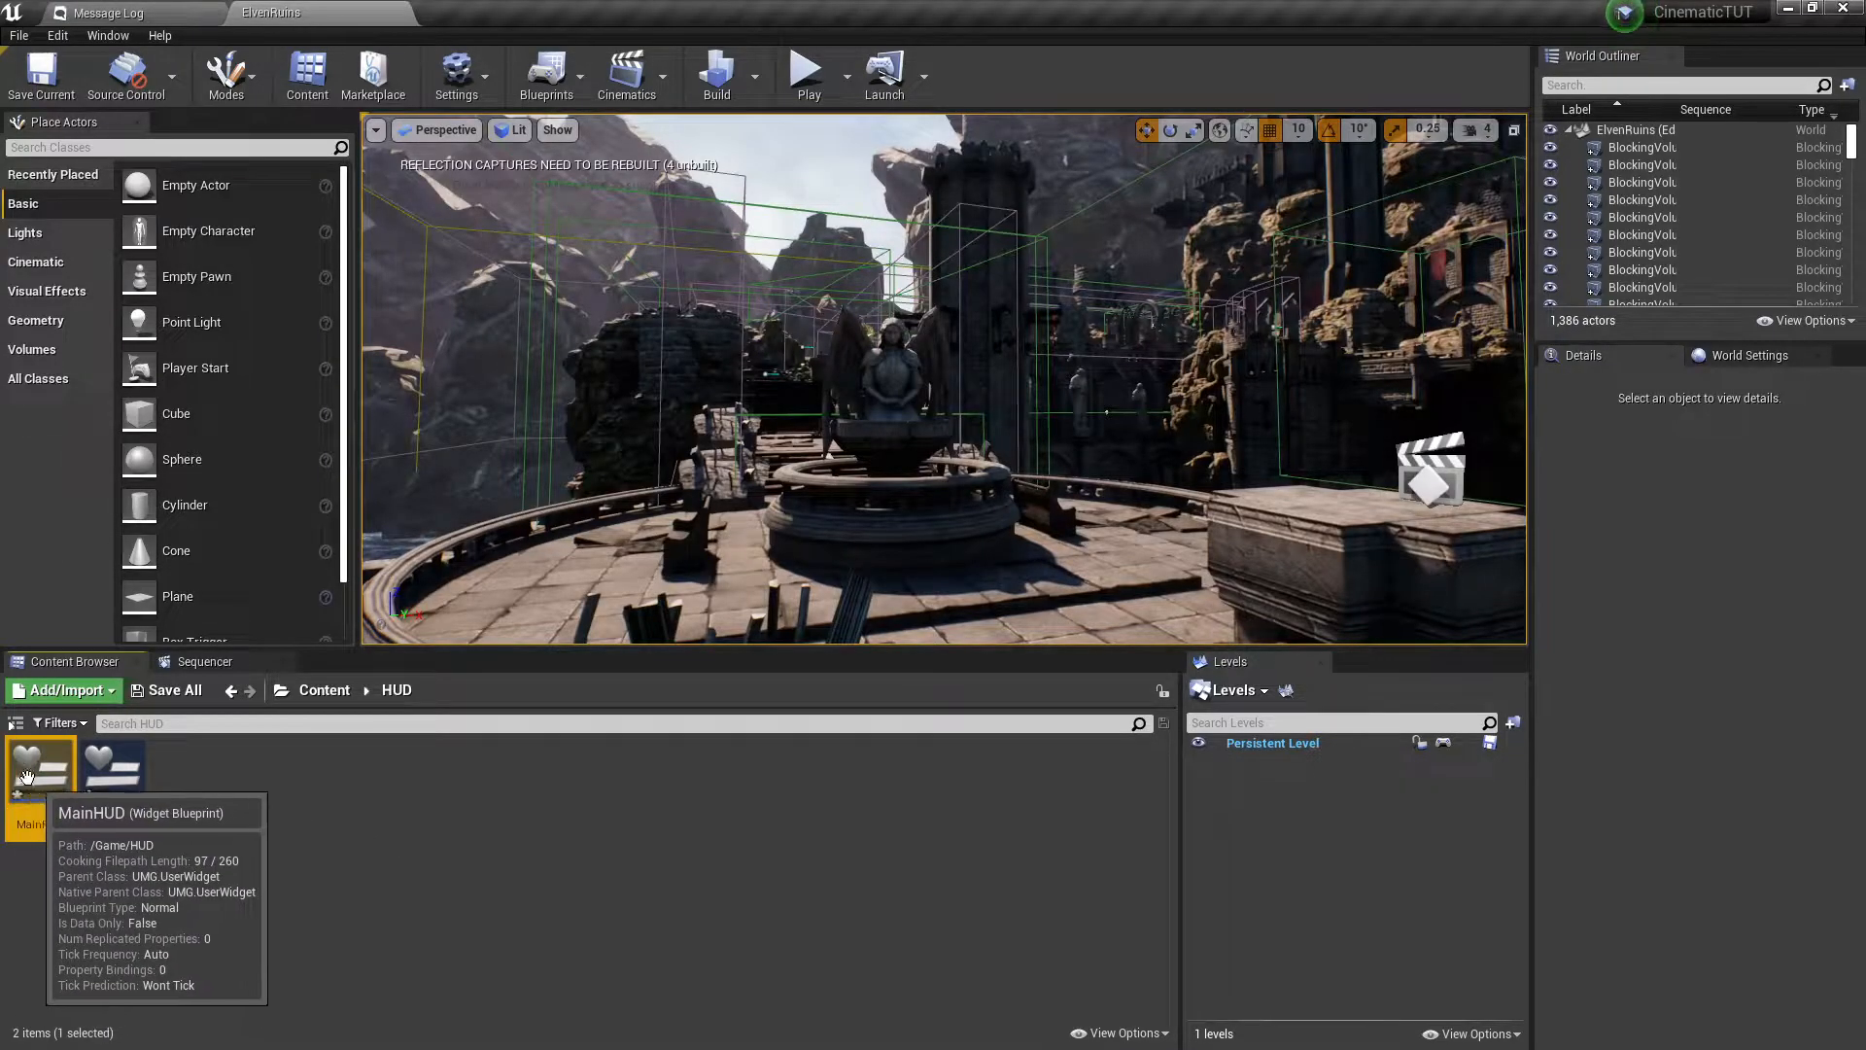
double_click(31, 792)
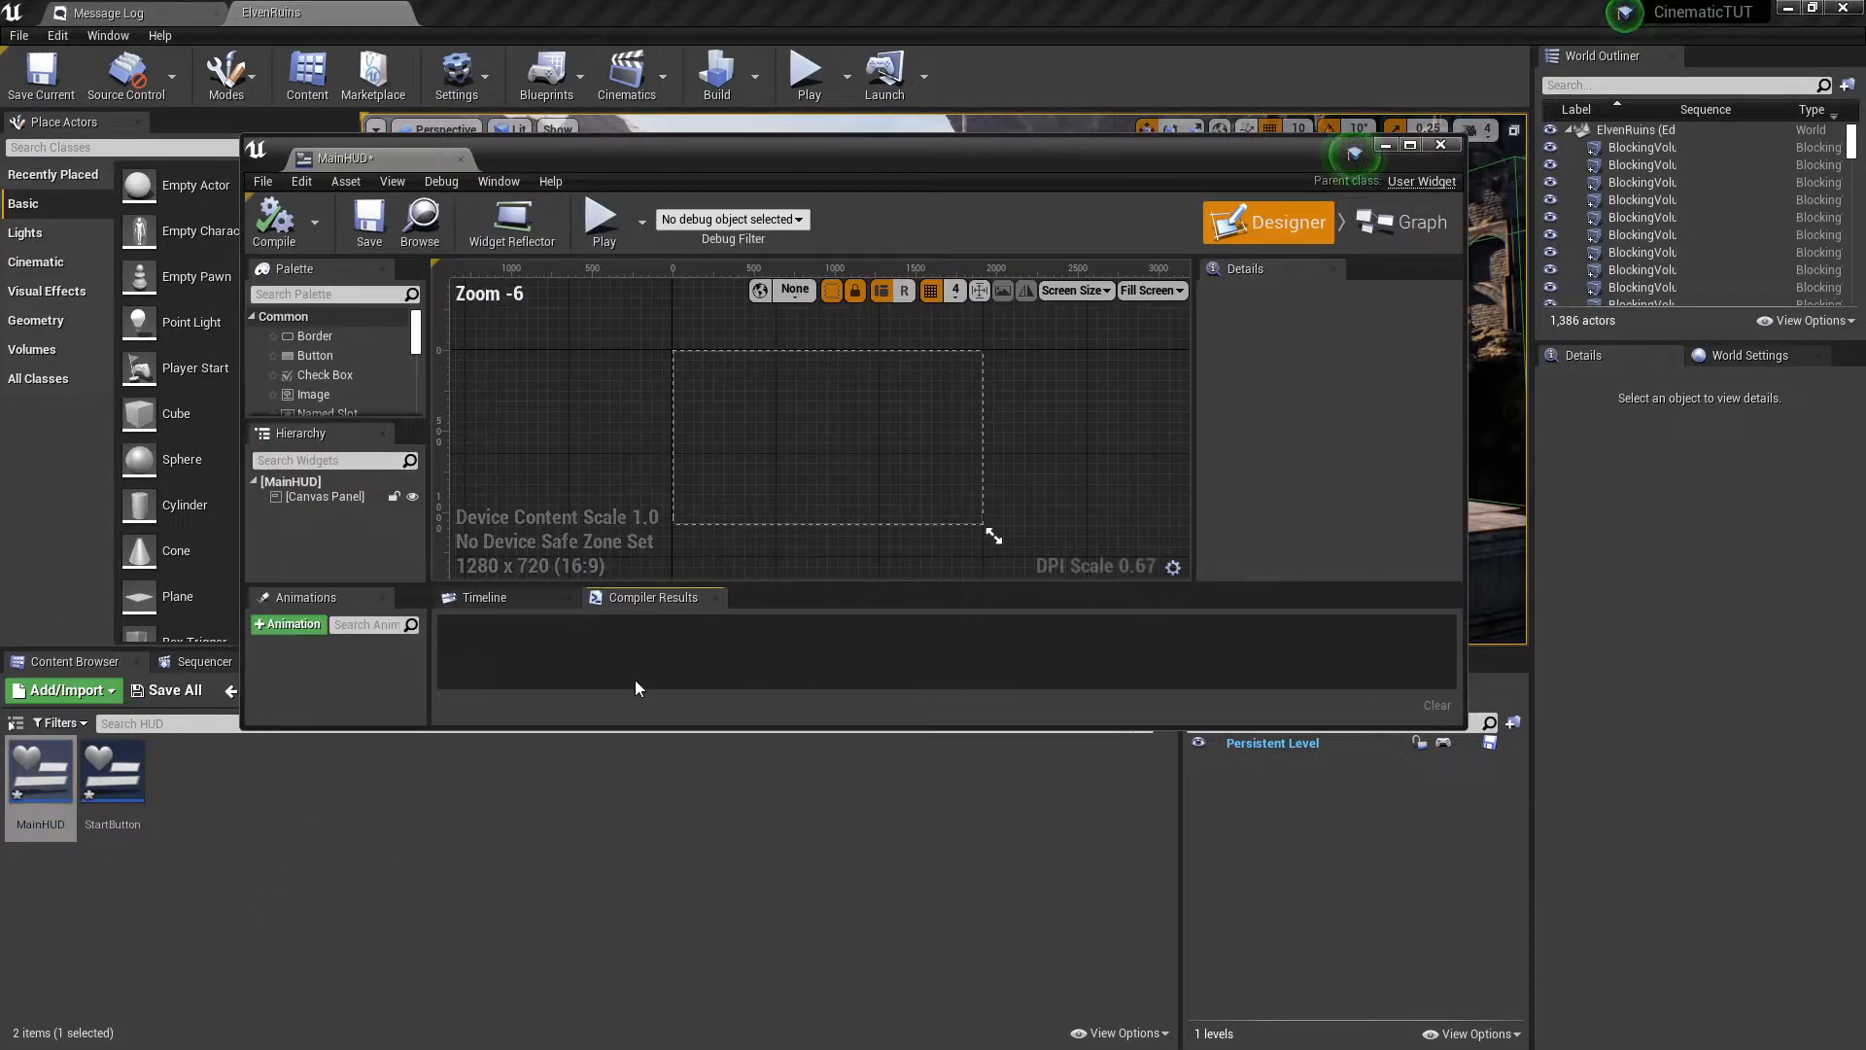
drag(385, 155, 526, 8)
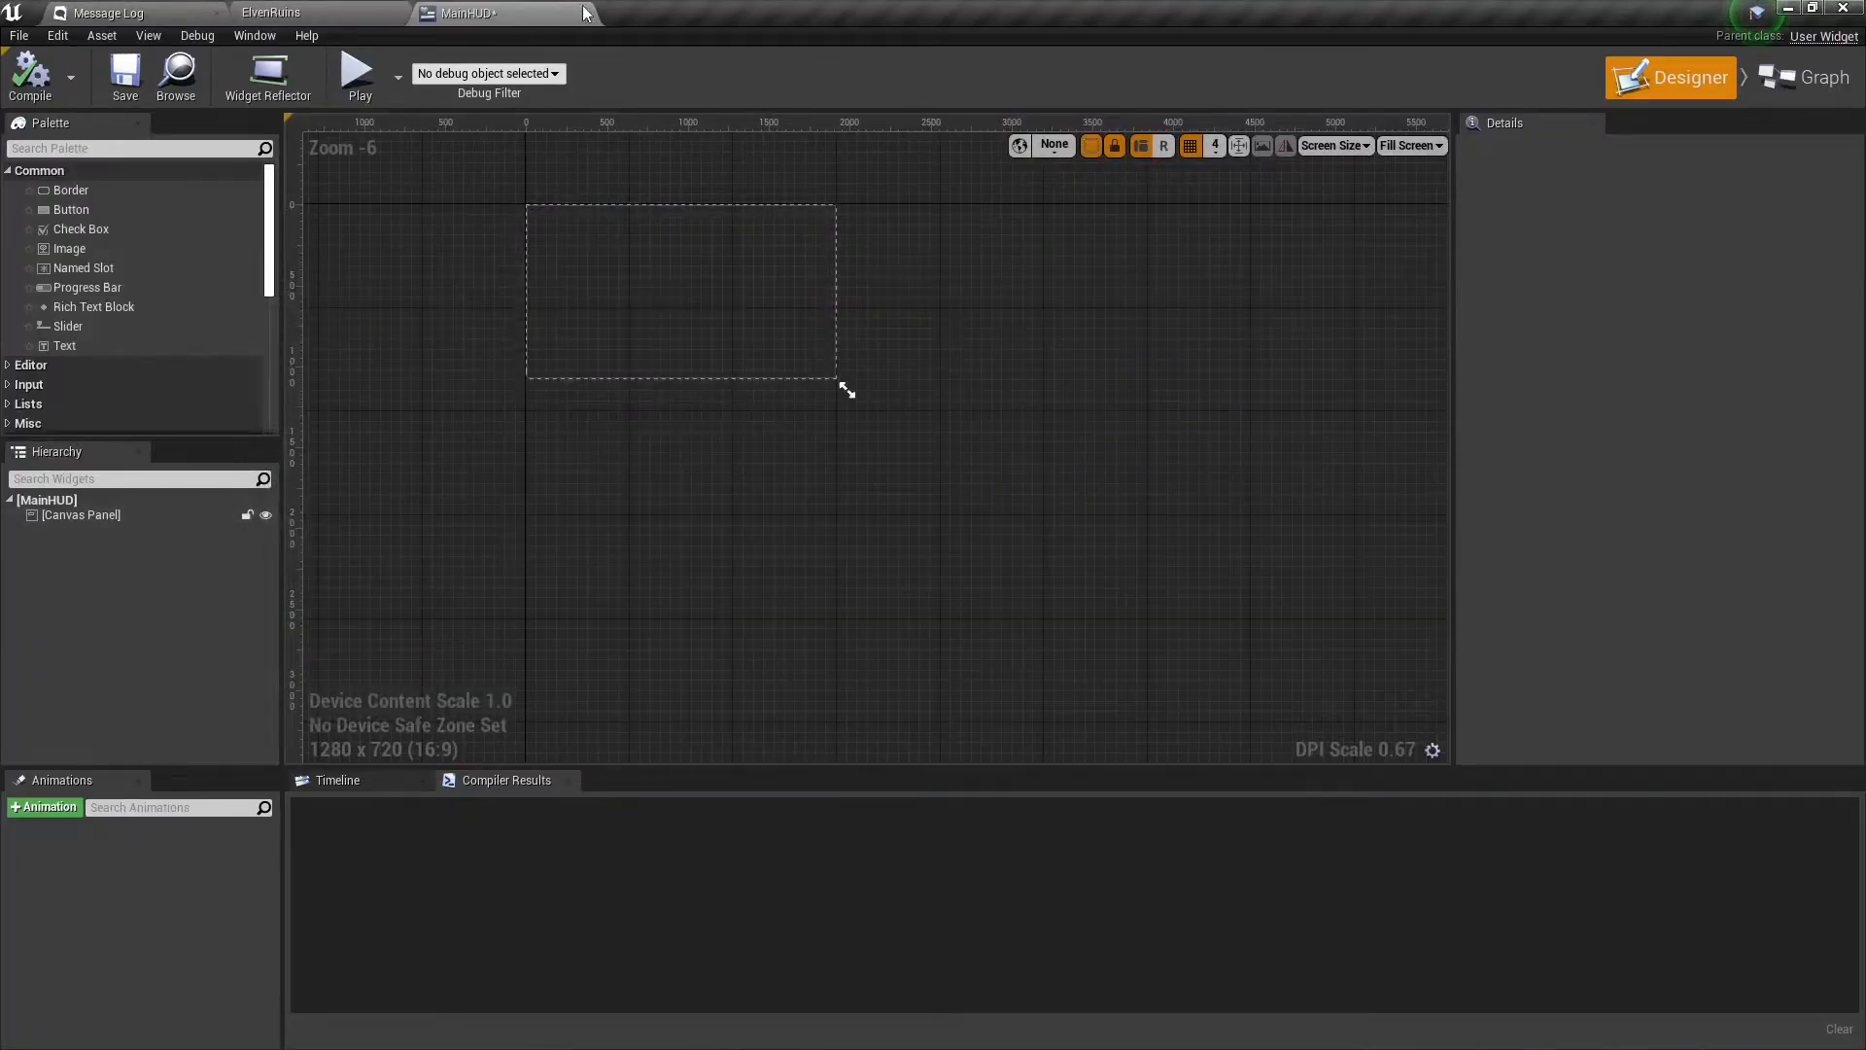
click(750, 278)
right_drag(750, 278, 1255, 517)
scroll(884, 429, up, 3)
scroll(1025, 466, down, 2)
right_drag(1024, 465, 946, 434)
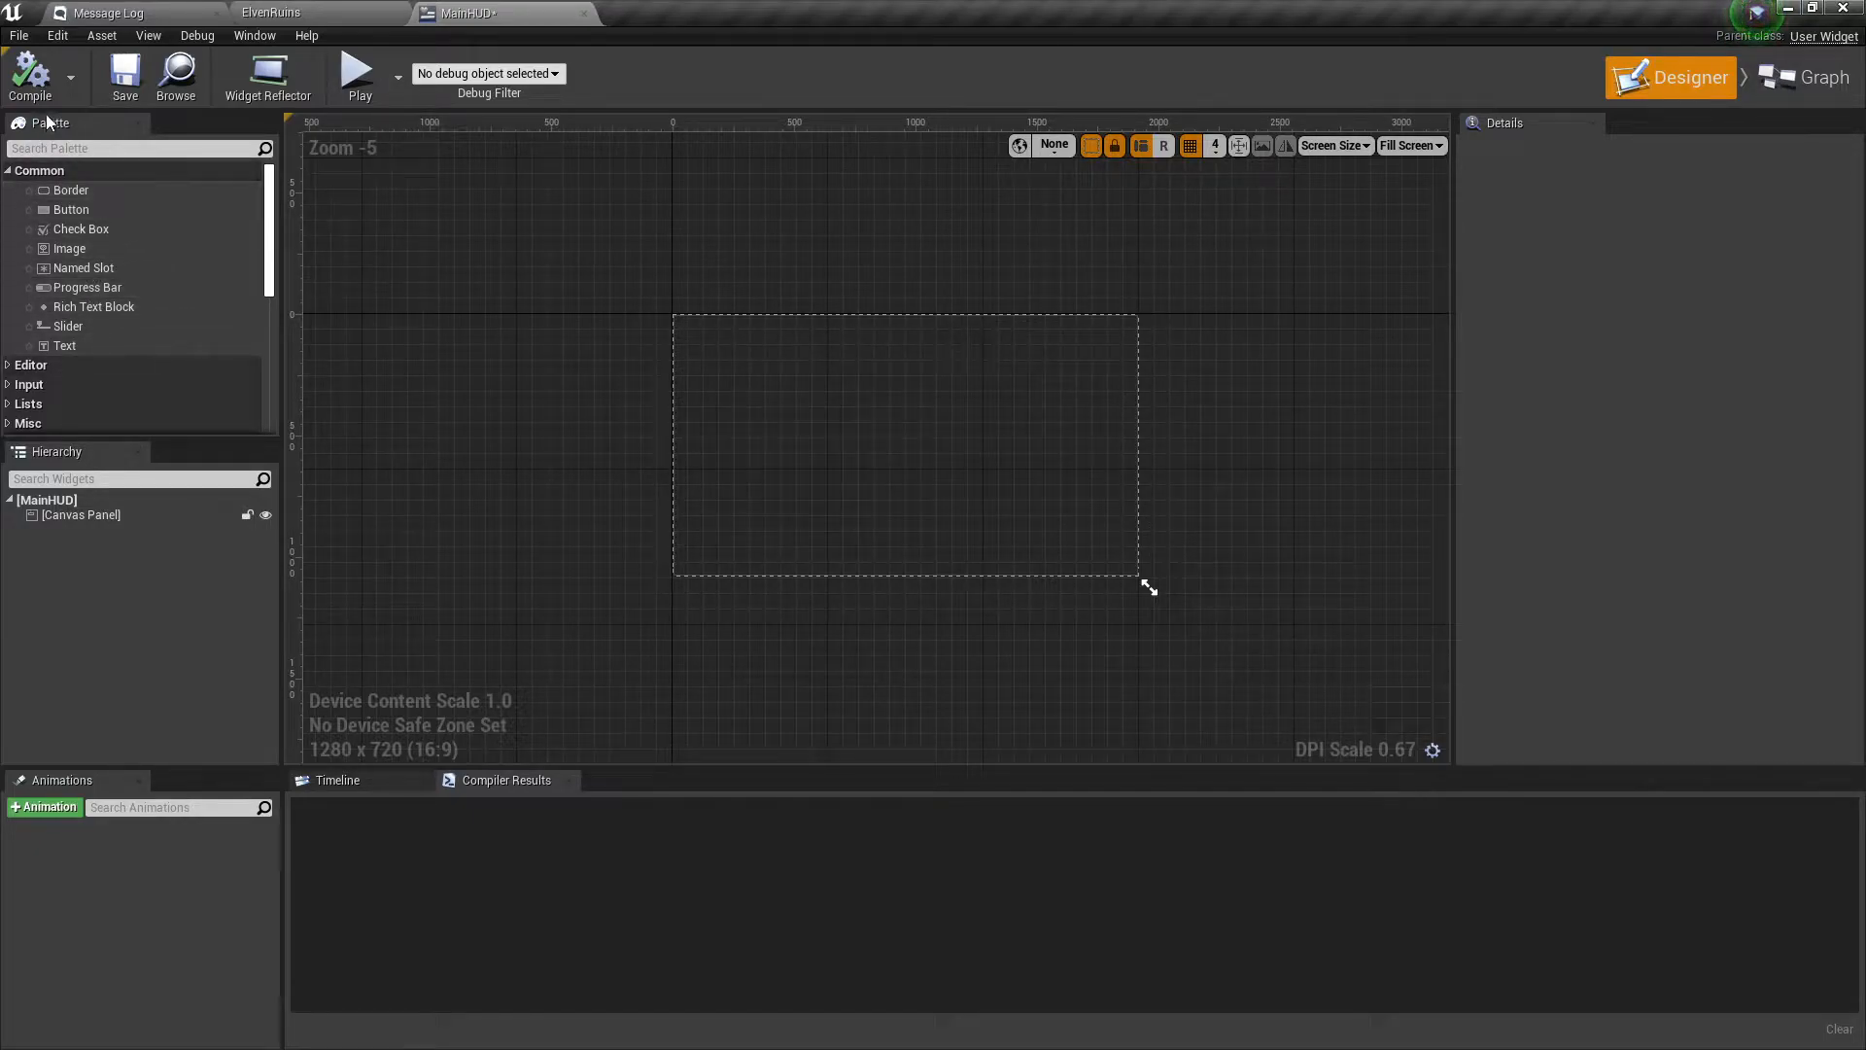
Add the user-created Start Button widget to MainHUD's Canvas Panel at about X 560, Y 820.
scroll(90, 264, down, 5)
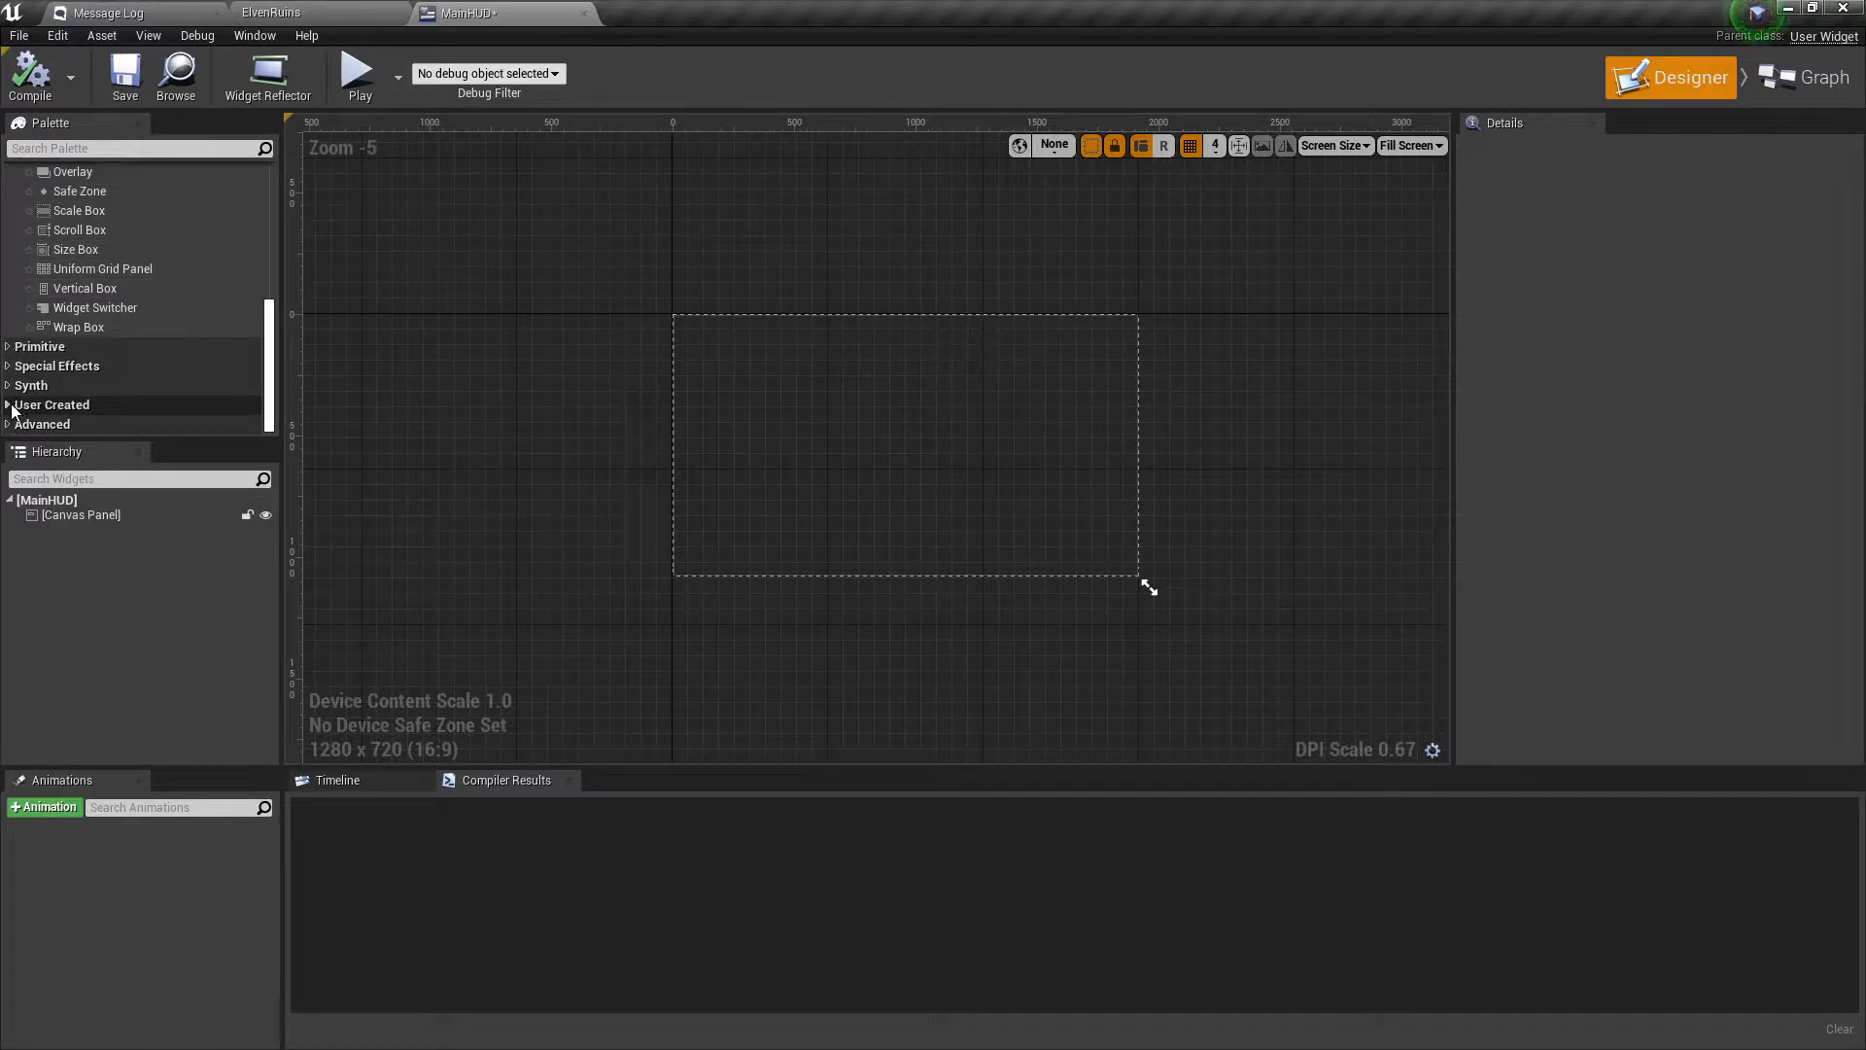
click(9, 404)
scroll(113, 388, down, 2)
click(124, 406)
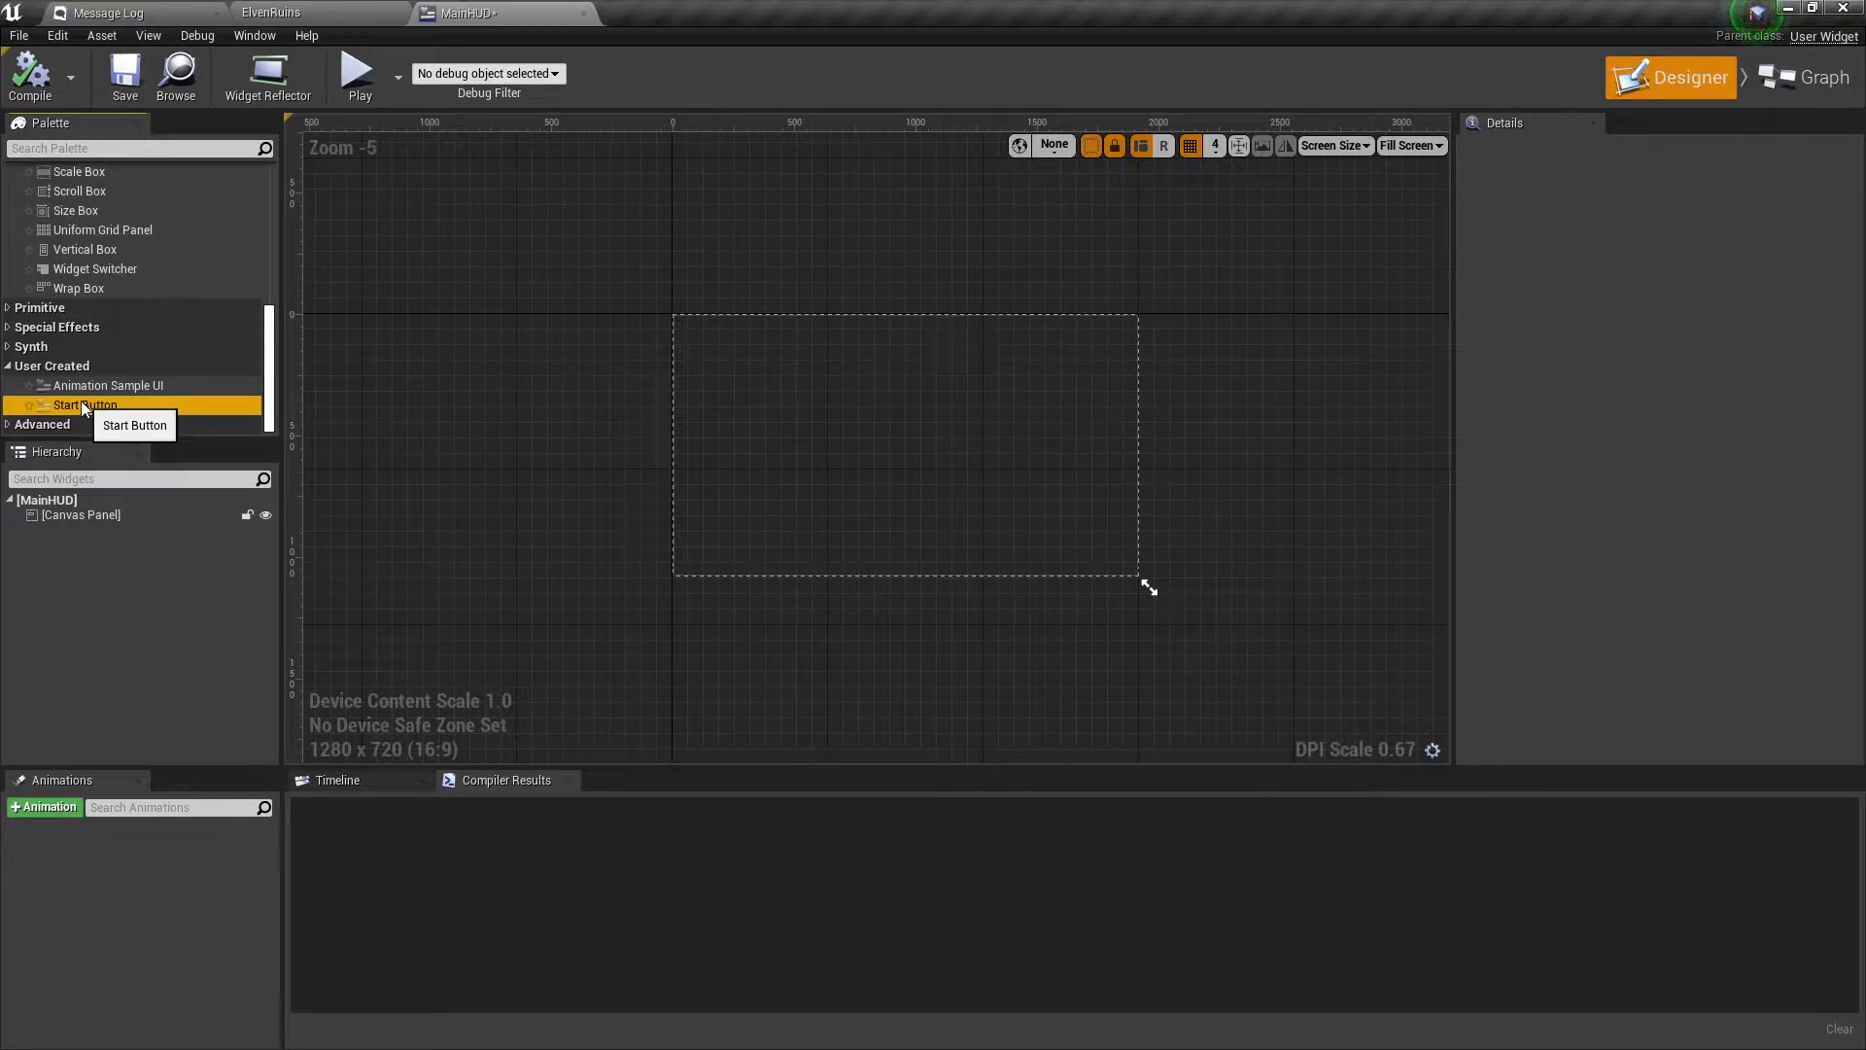
drag(86, 404, 806, 516)
scroll(876, 472, up, 3)
right_drag(965, 551, 938, 508)
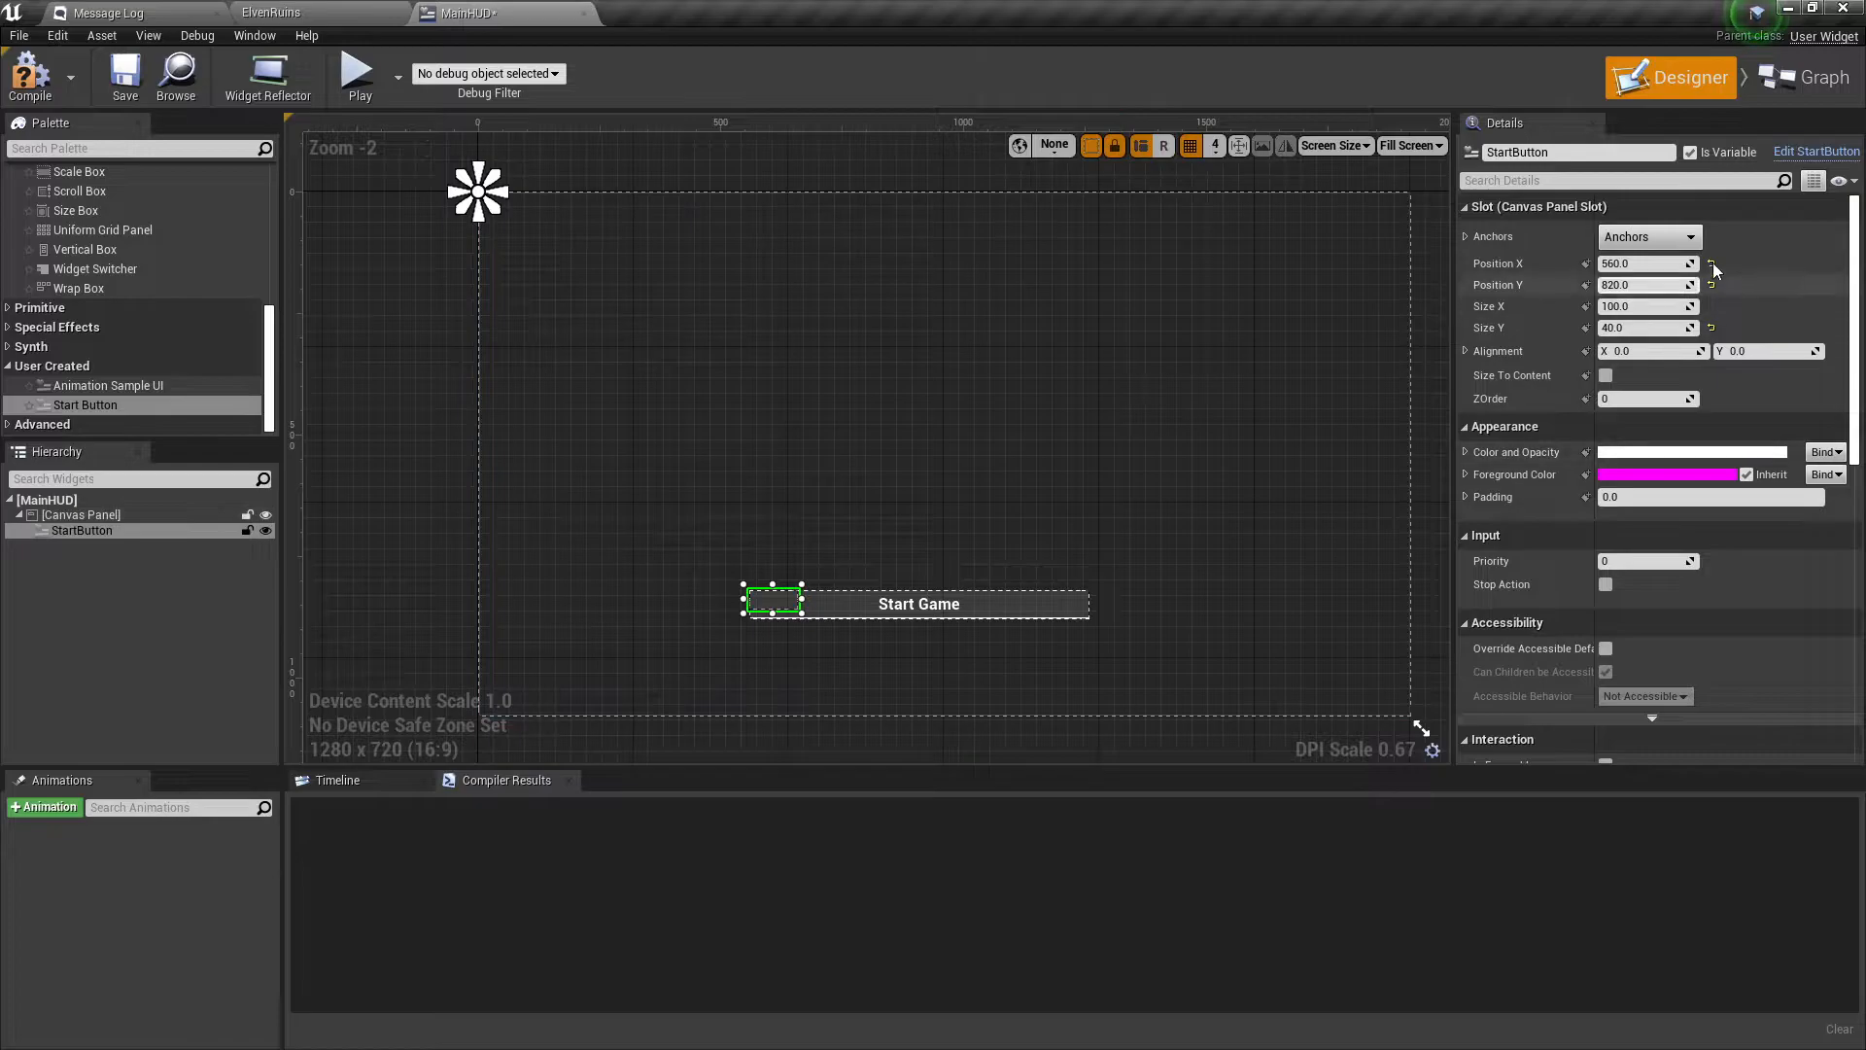
Anchor StartButton to the centre of the MainHUD canvas, with its alignment at 0.5, 0.5 and its position at 0, 0.
click(1656, 236)
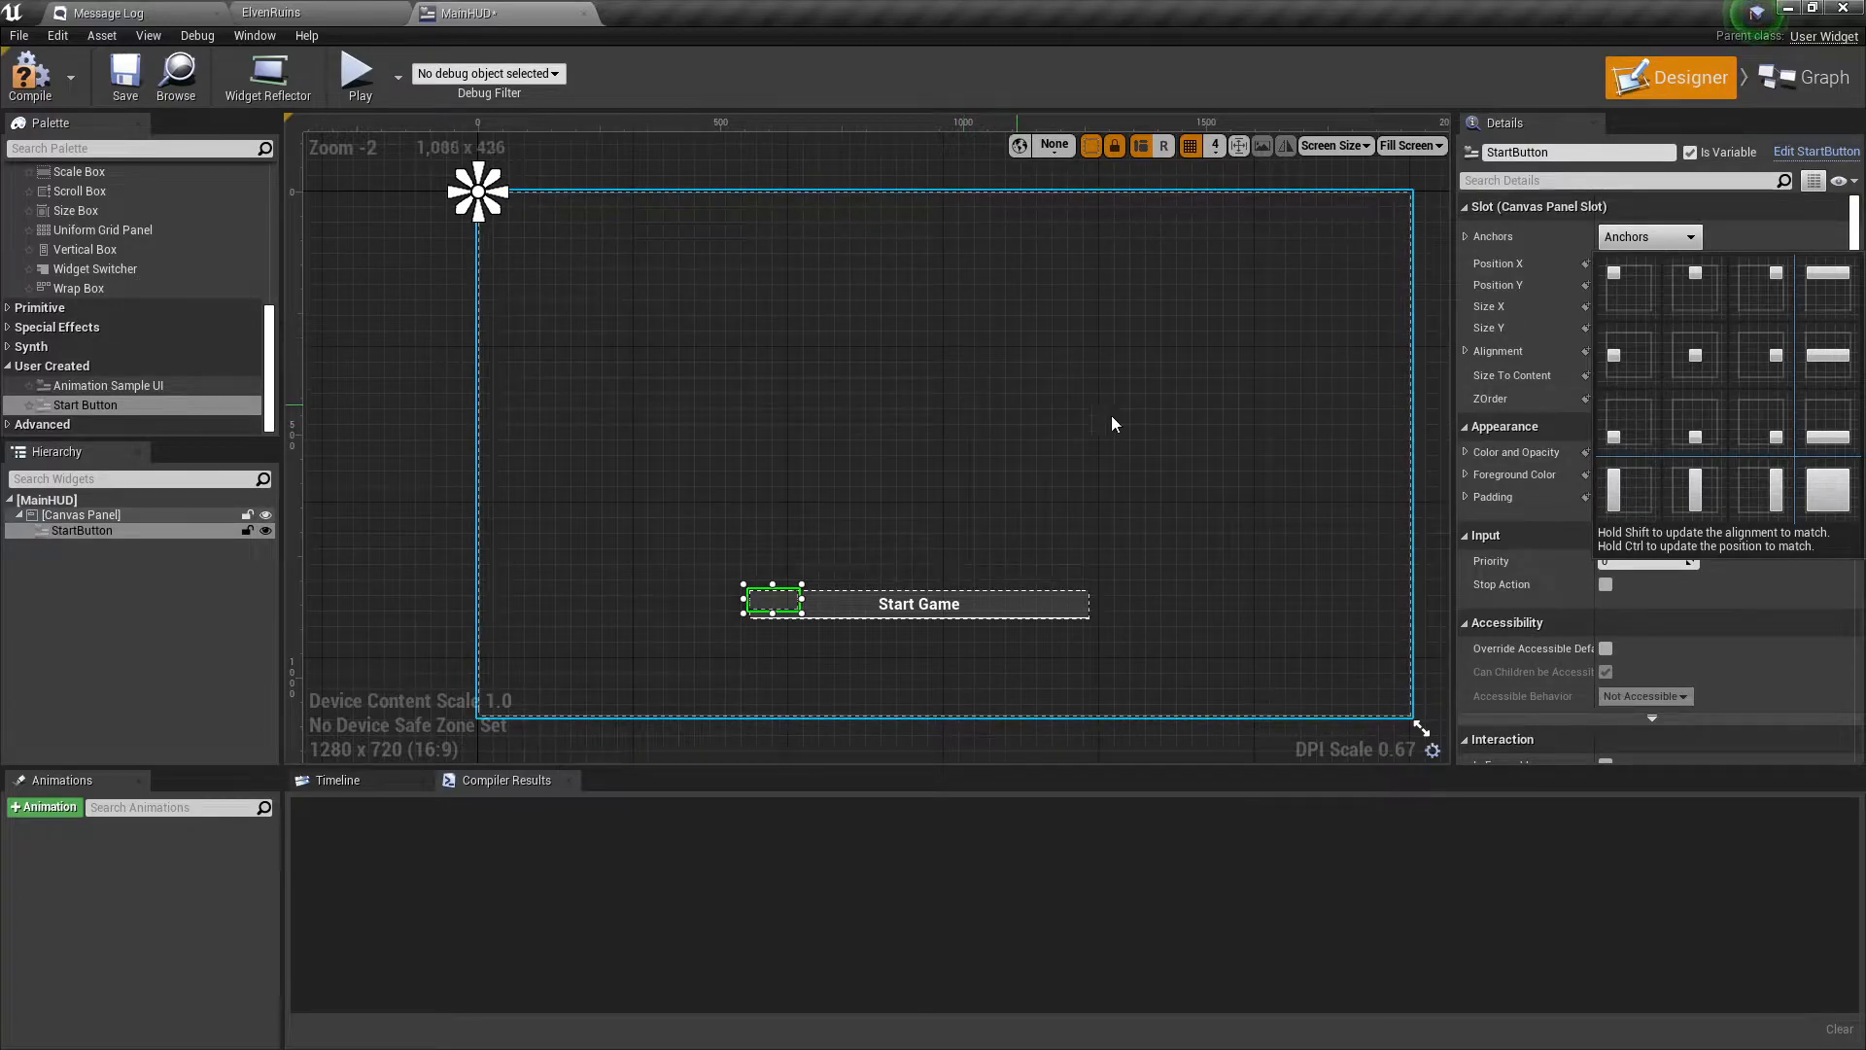
click(1699, 353)
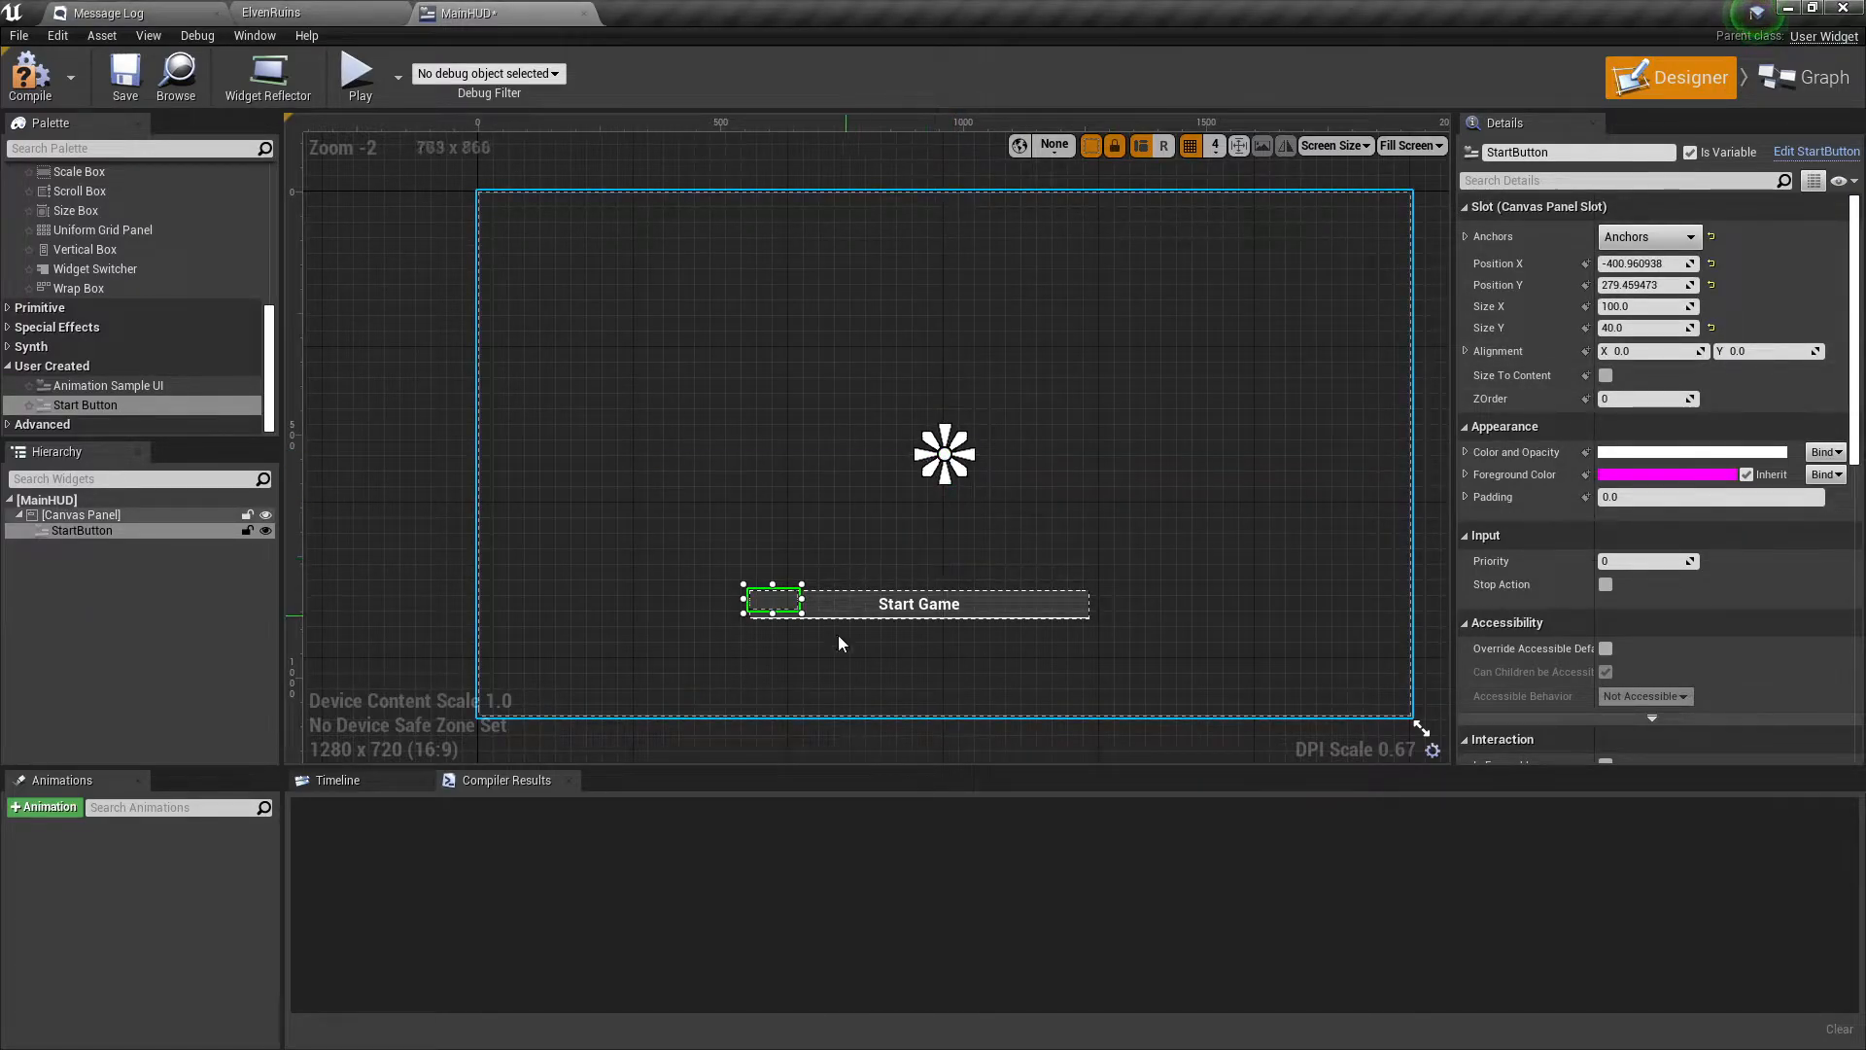
click(1649, 236)
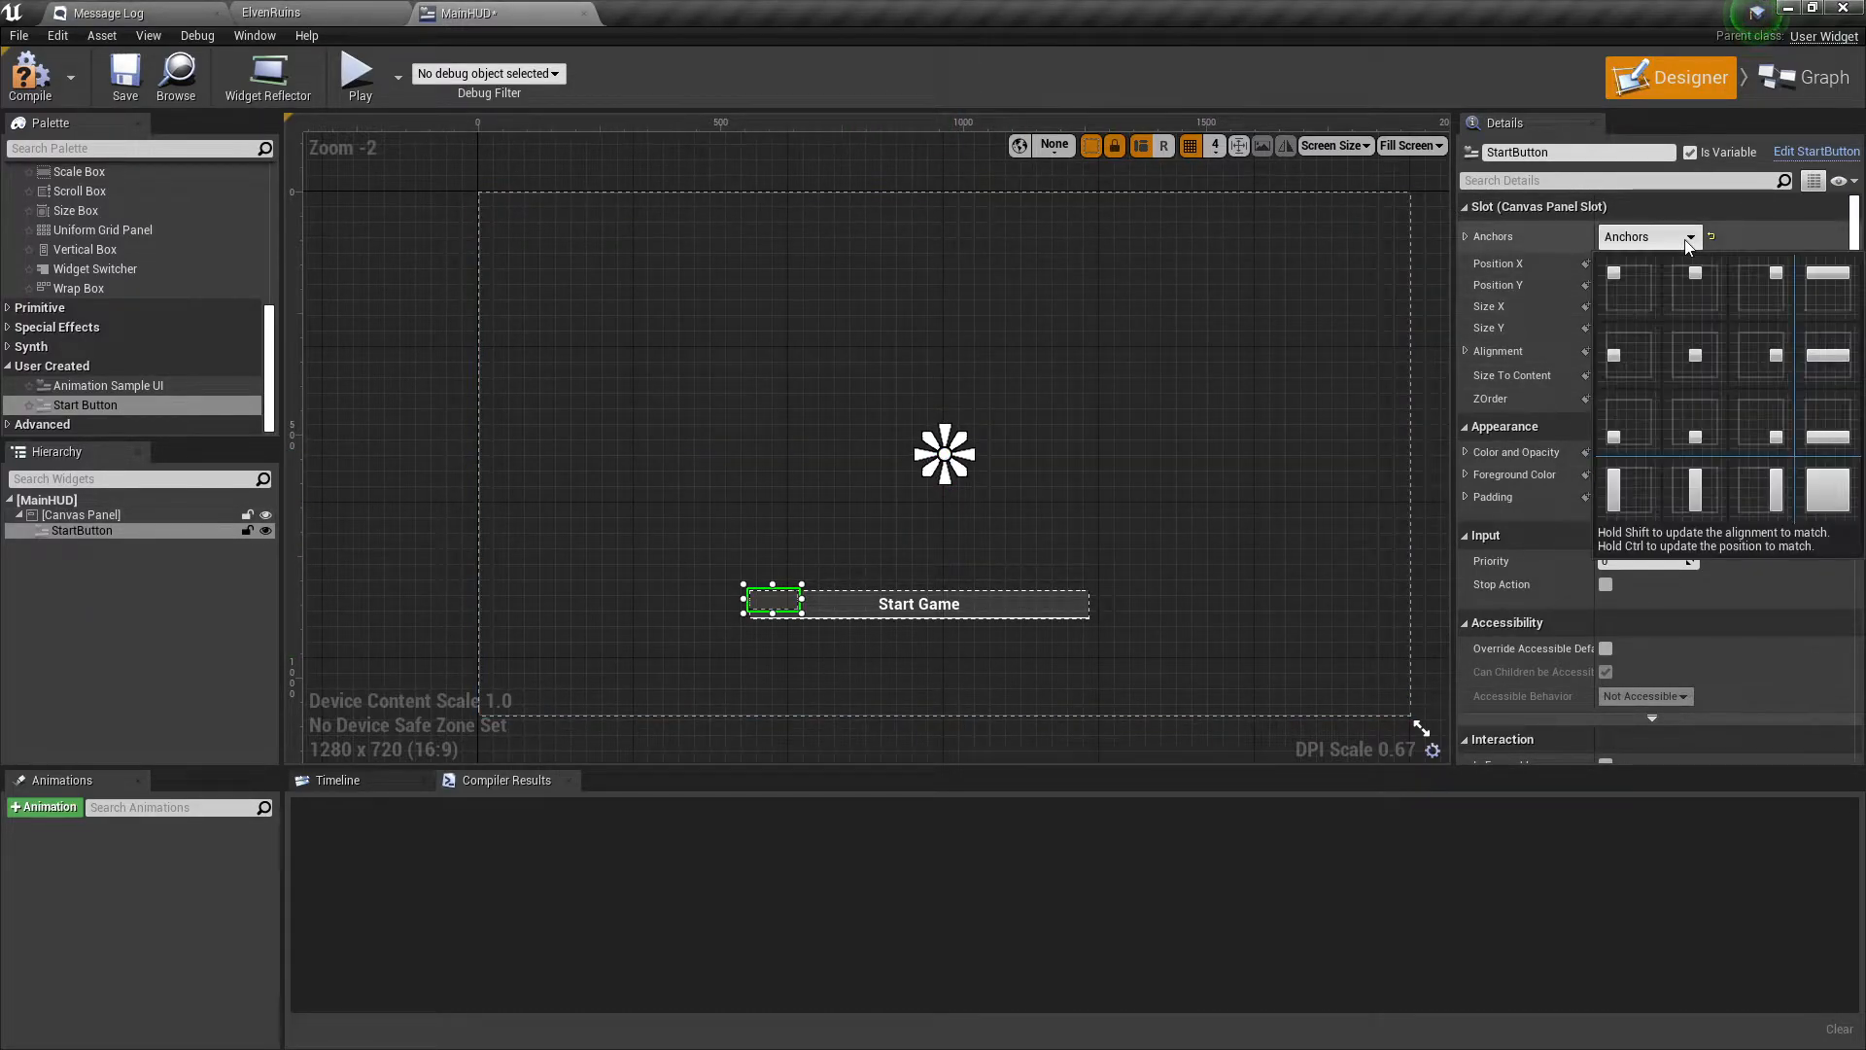
shift+click(1695, 358)
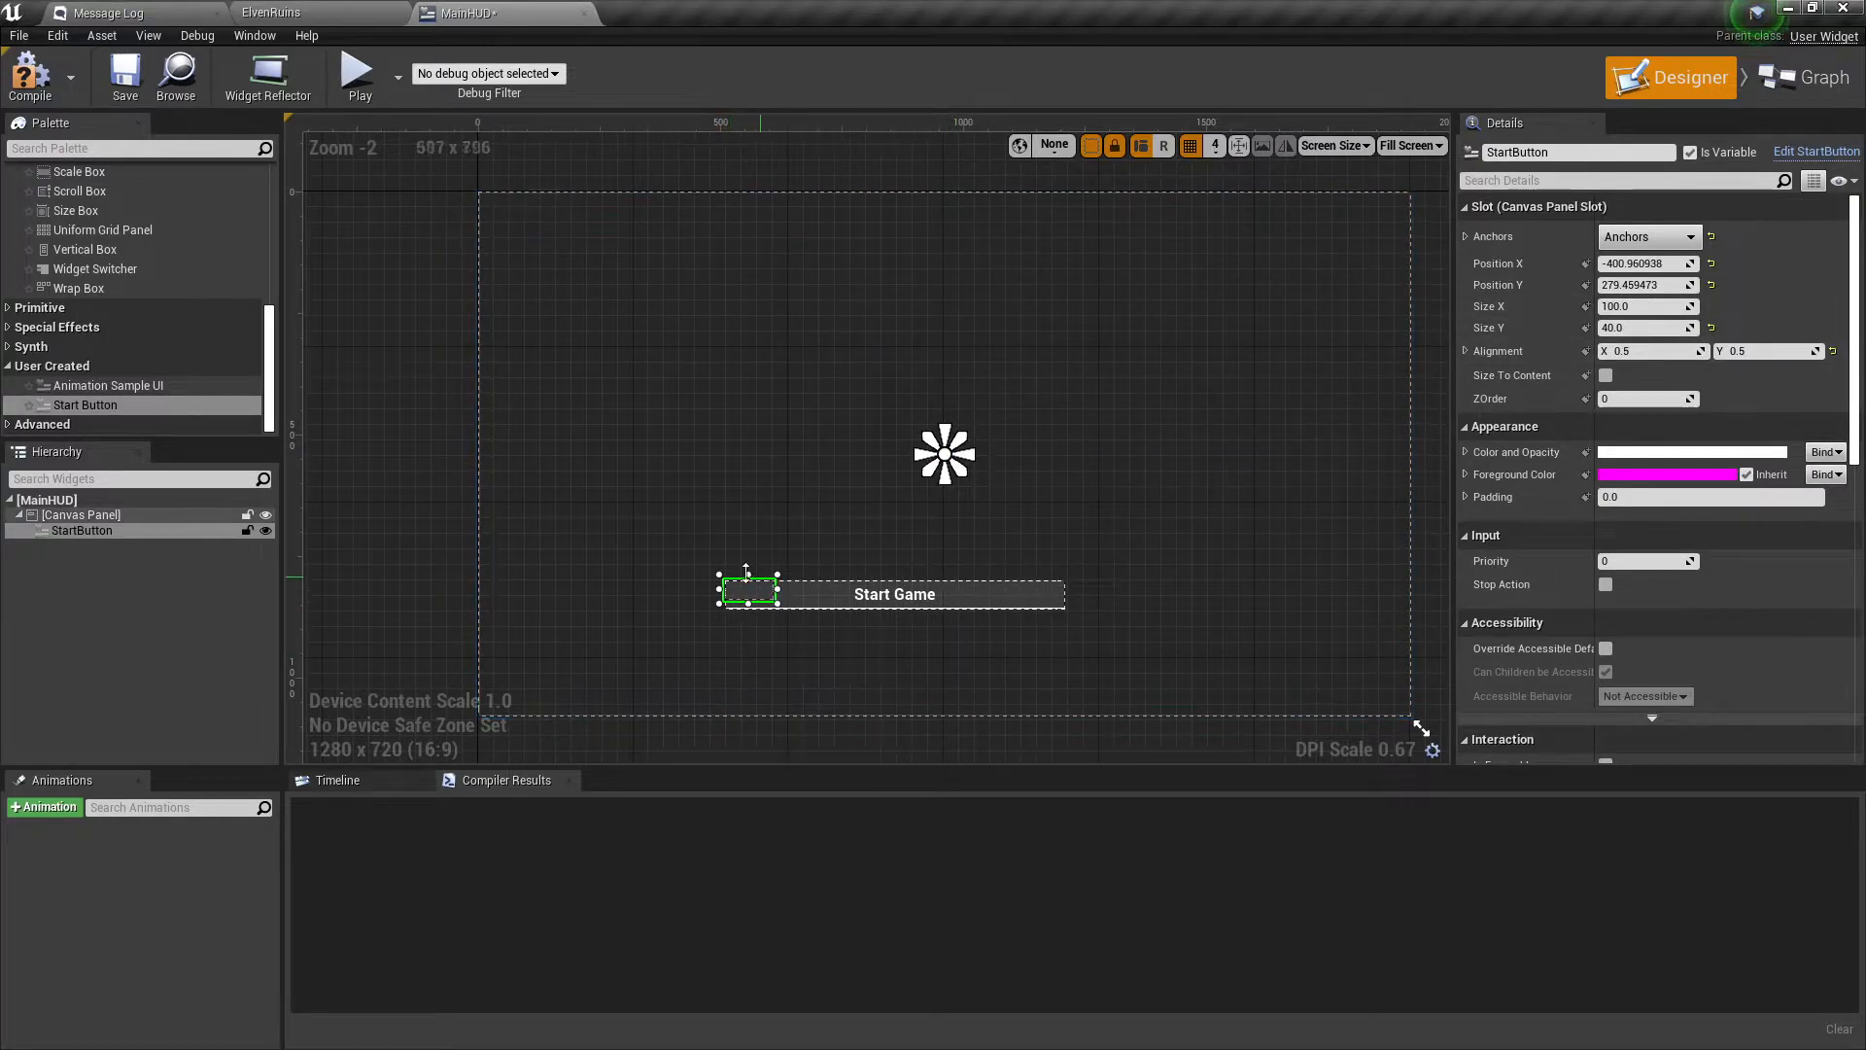
click(1653, 237)
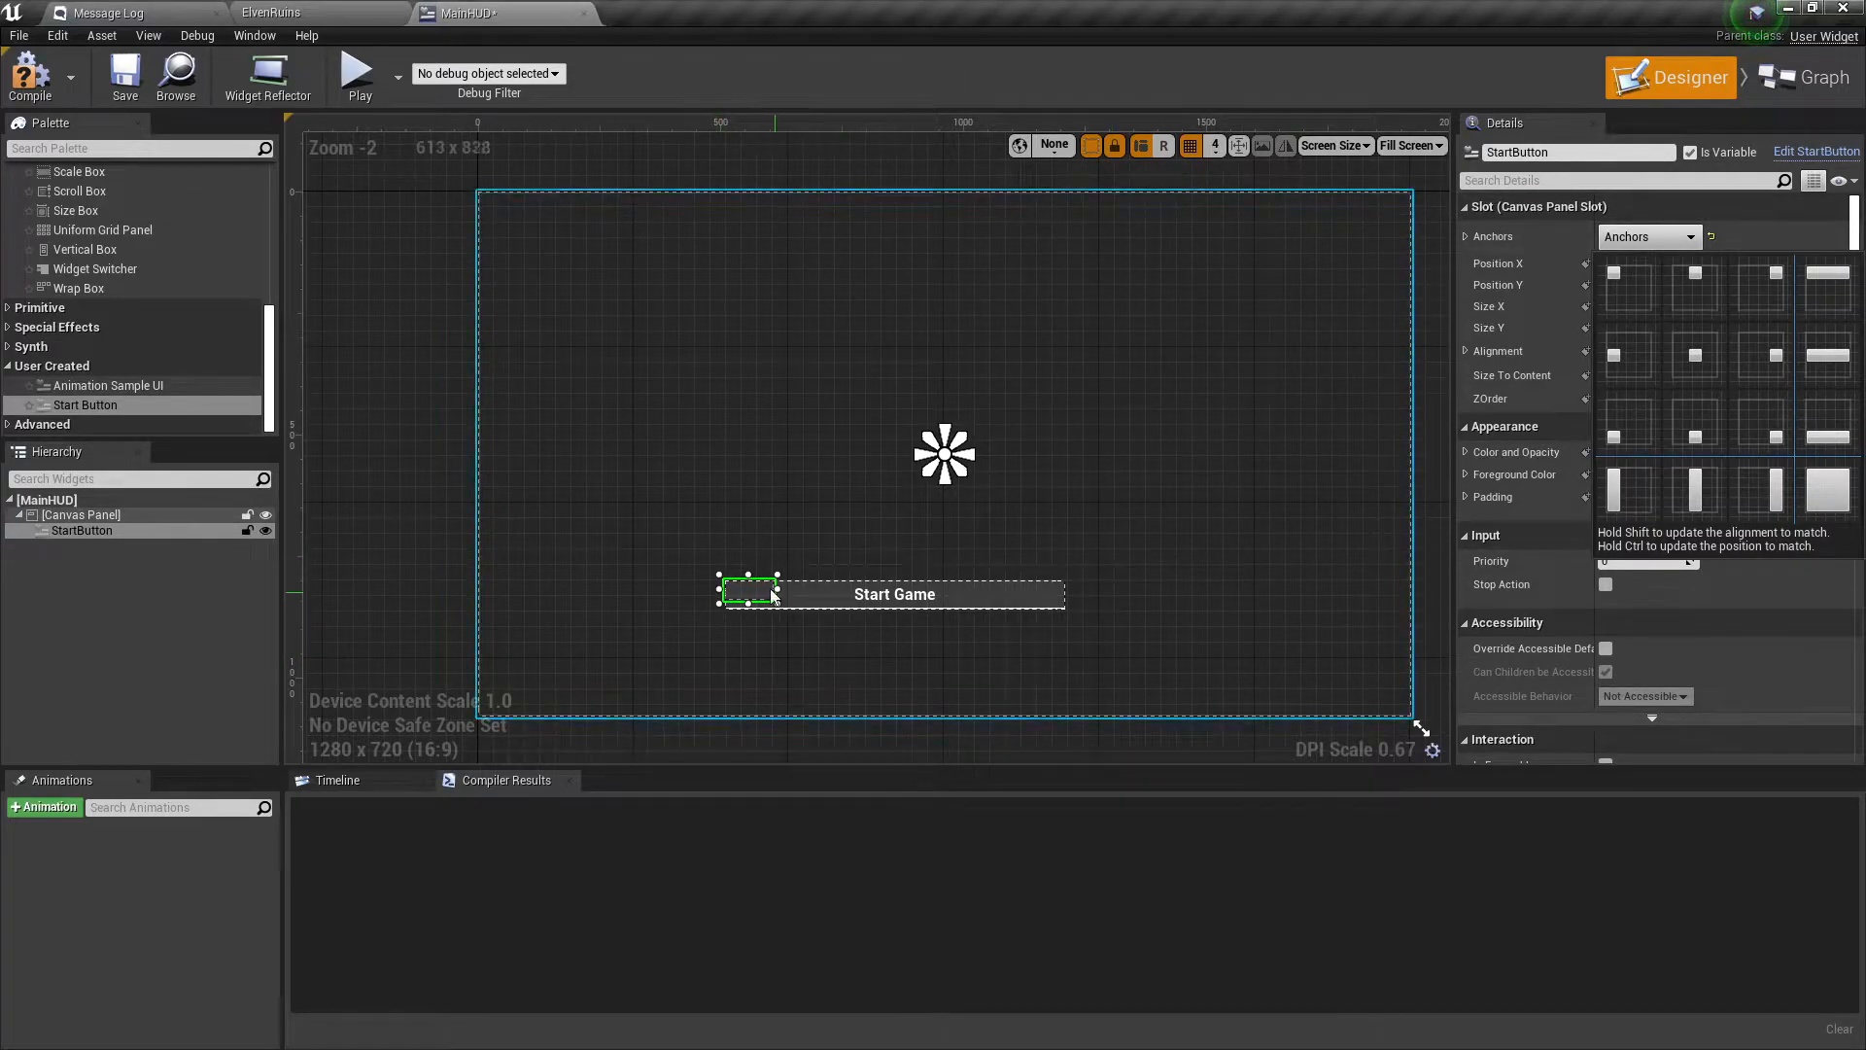
click(1696, 355)
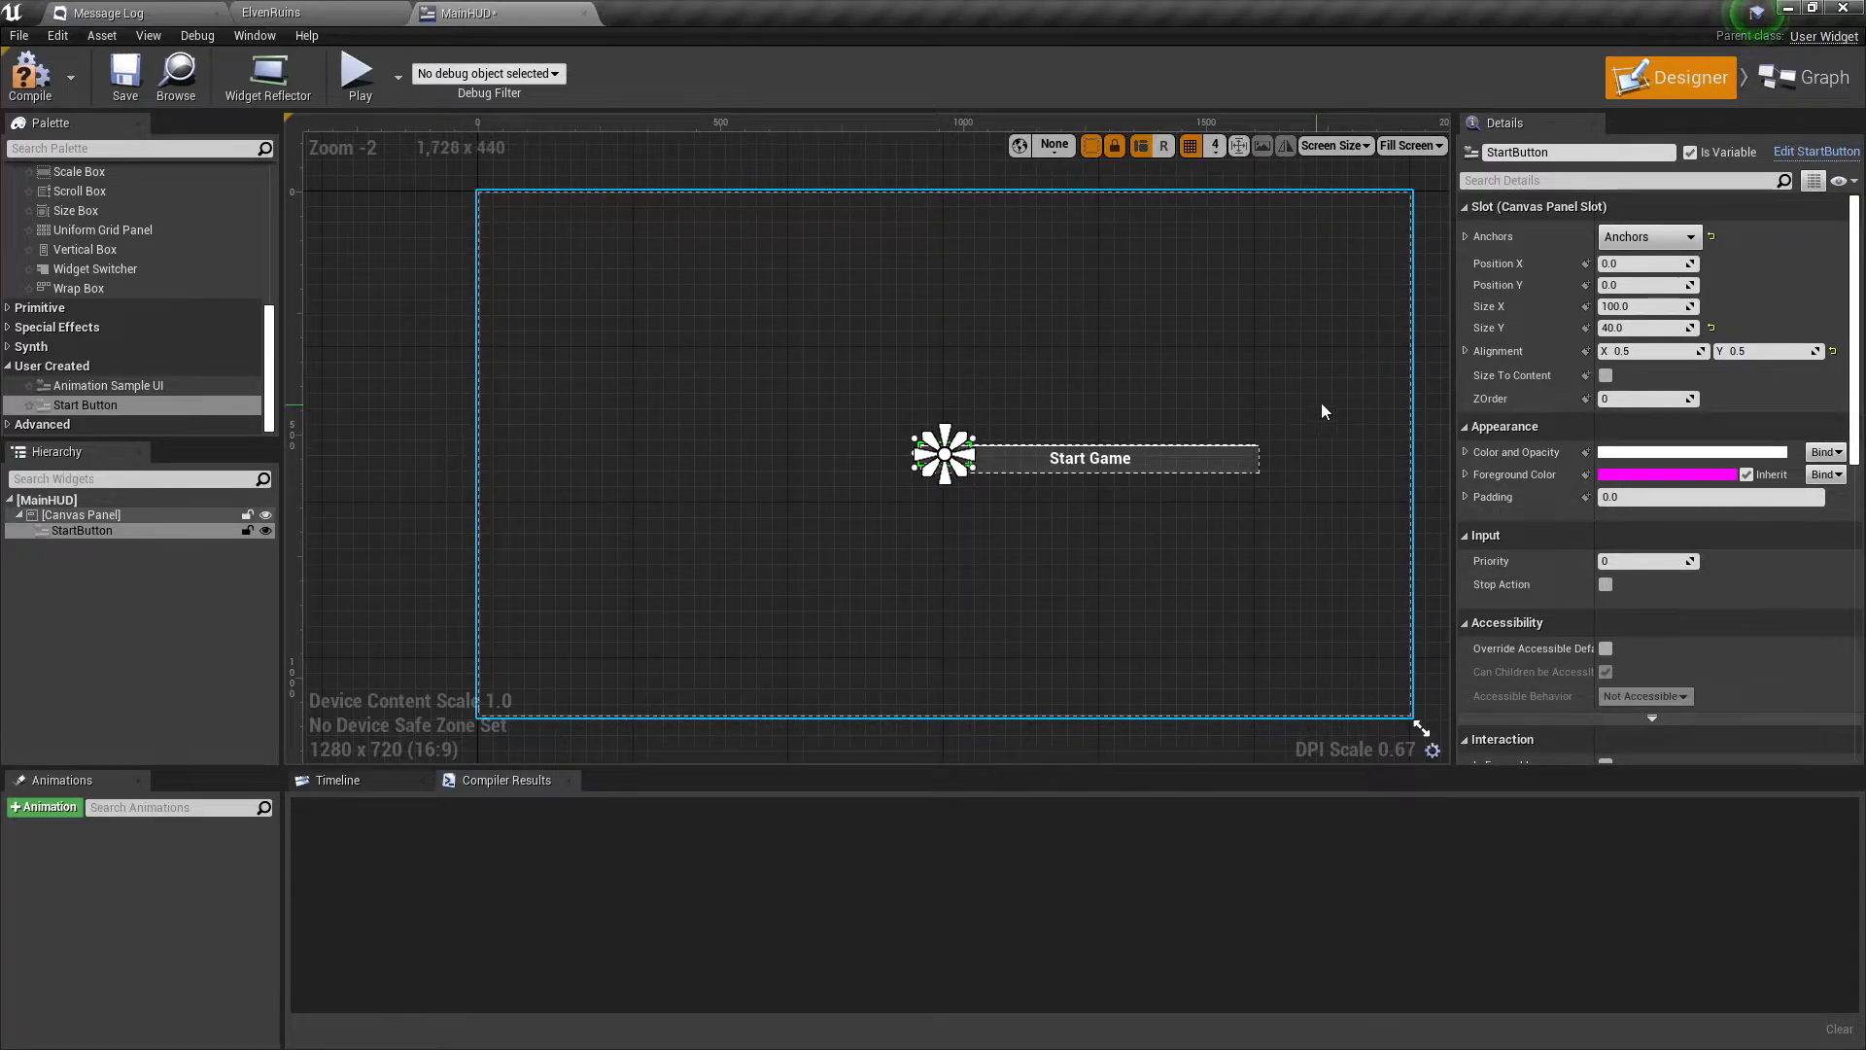
Set StartButton's size to 700 by 60 in its canvas slot.
scroll(1010, 498, up, 4)
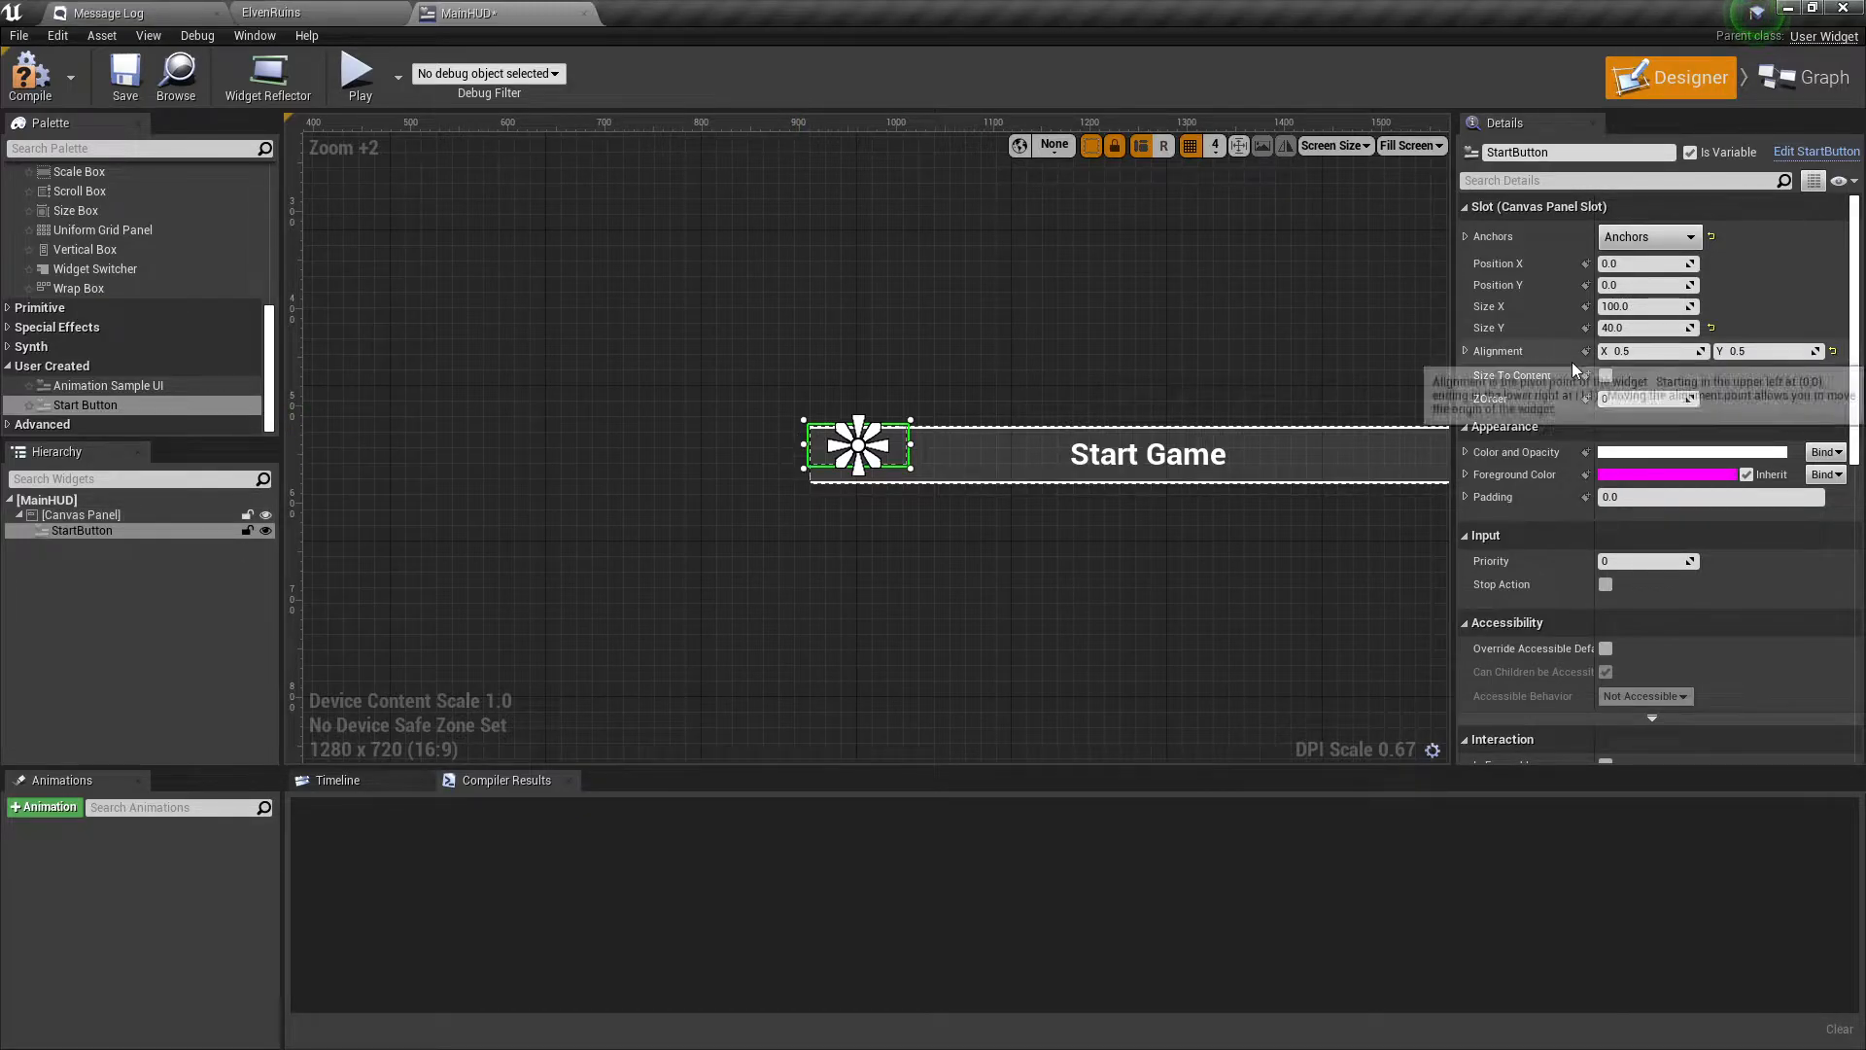
click(1659, 305)
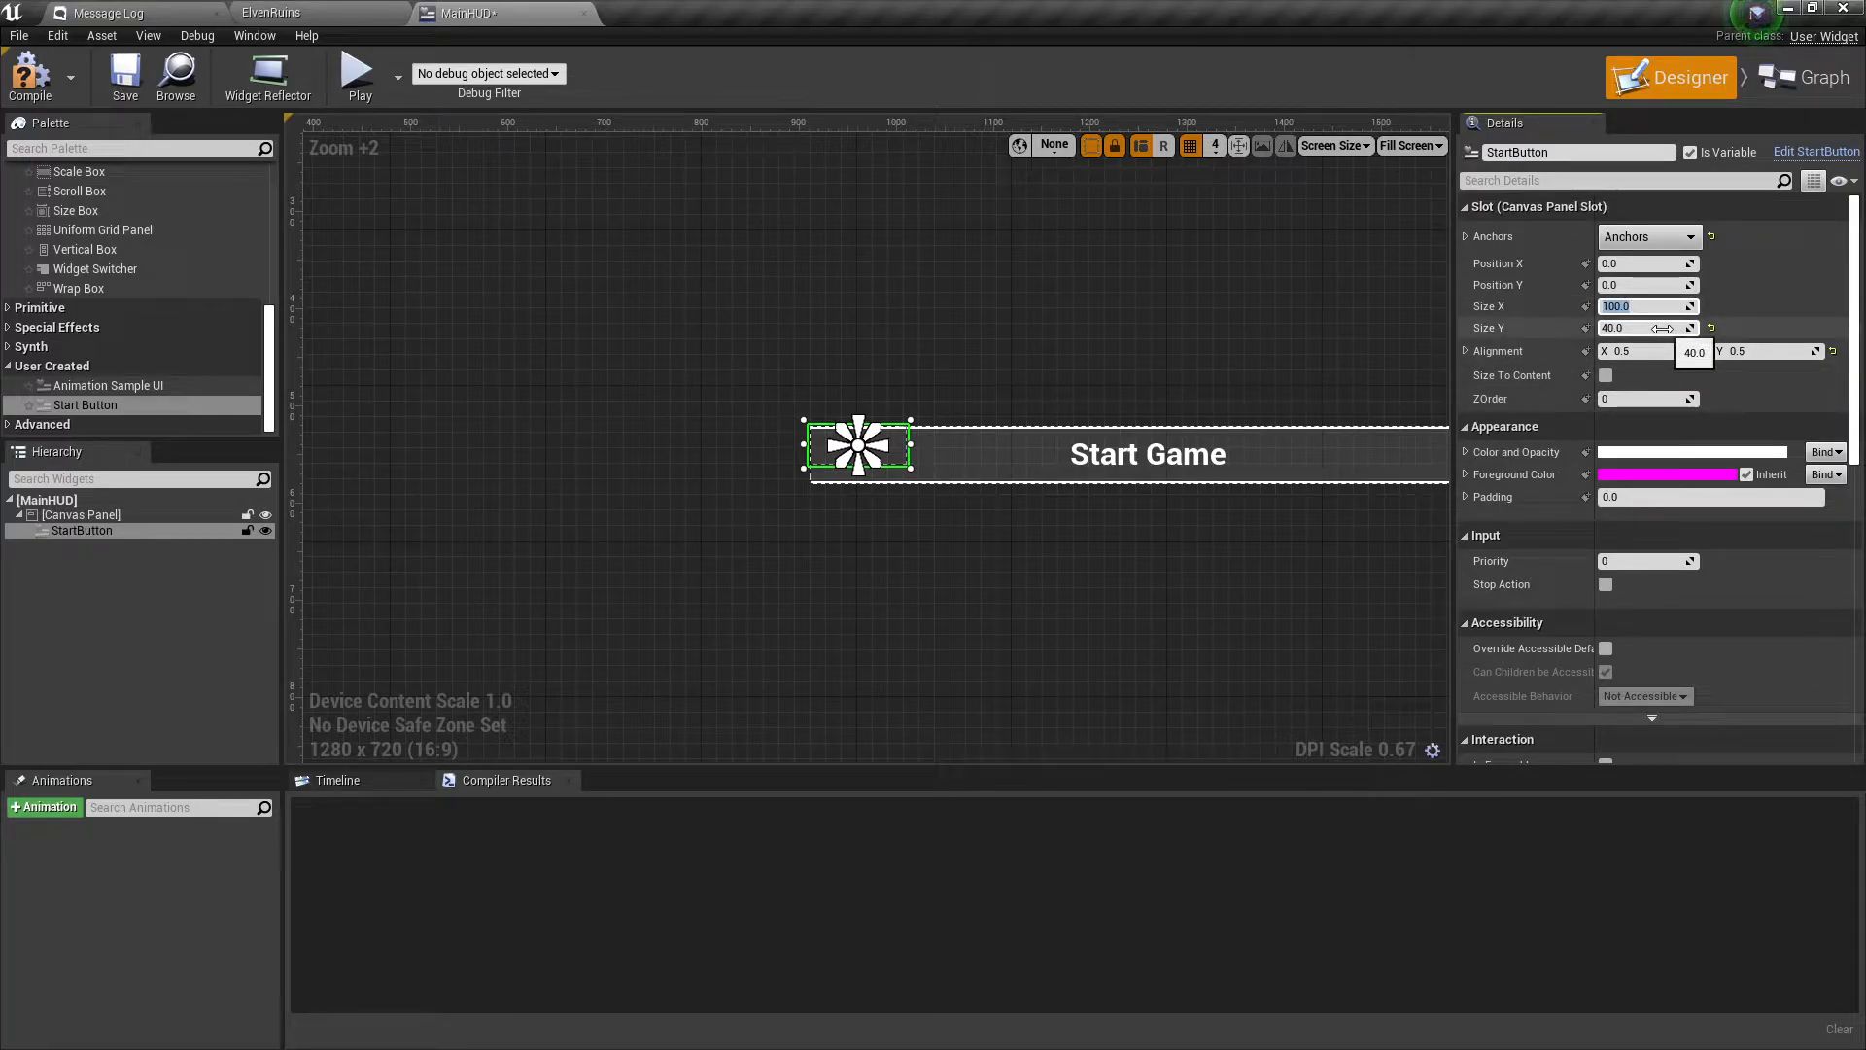
text(700)
key(Tab)
text(60)
key(Return)
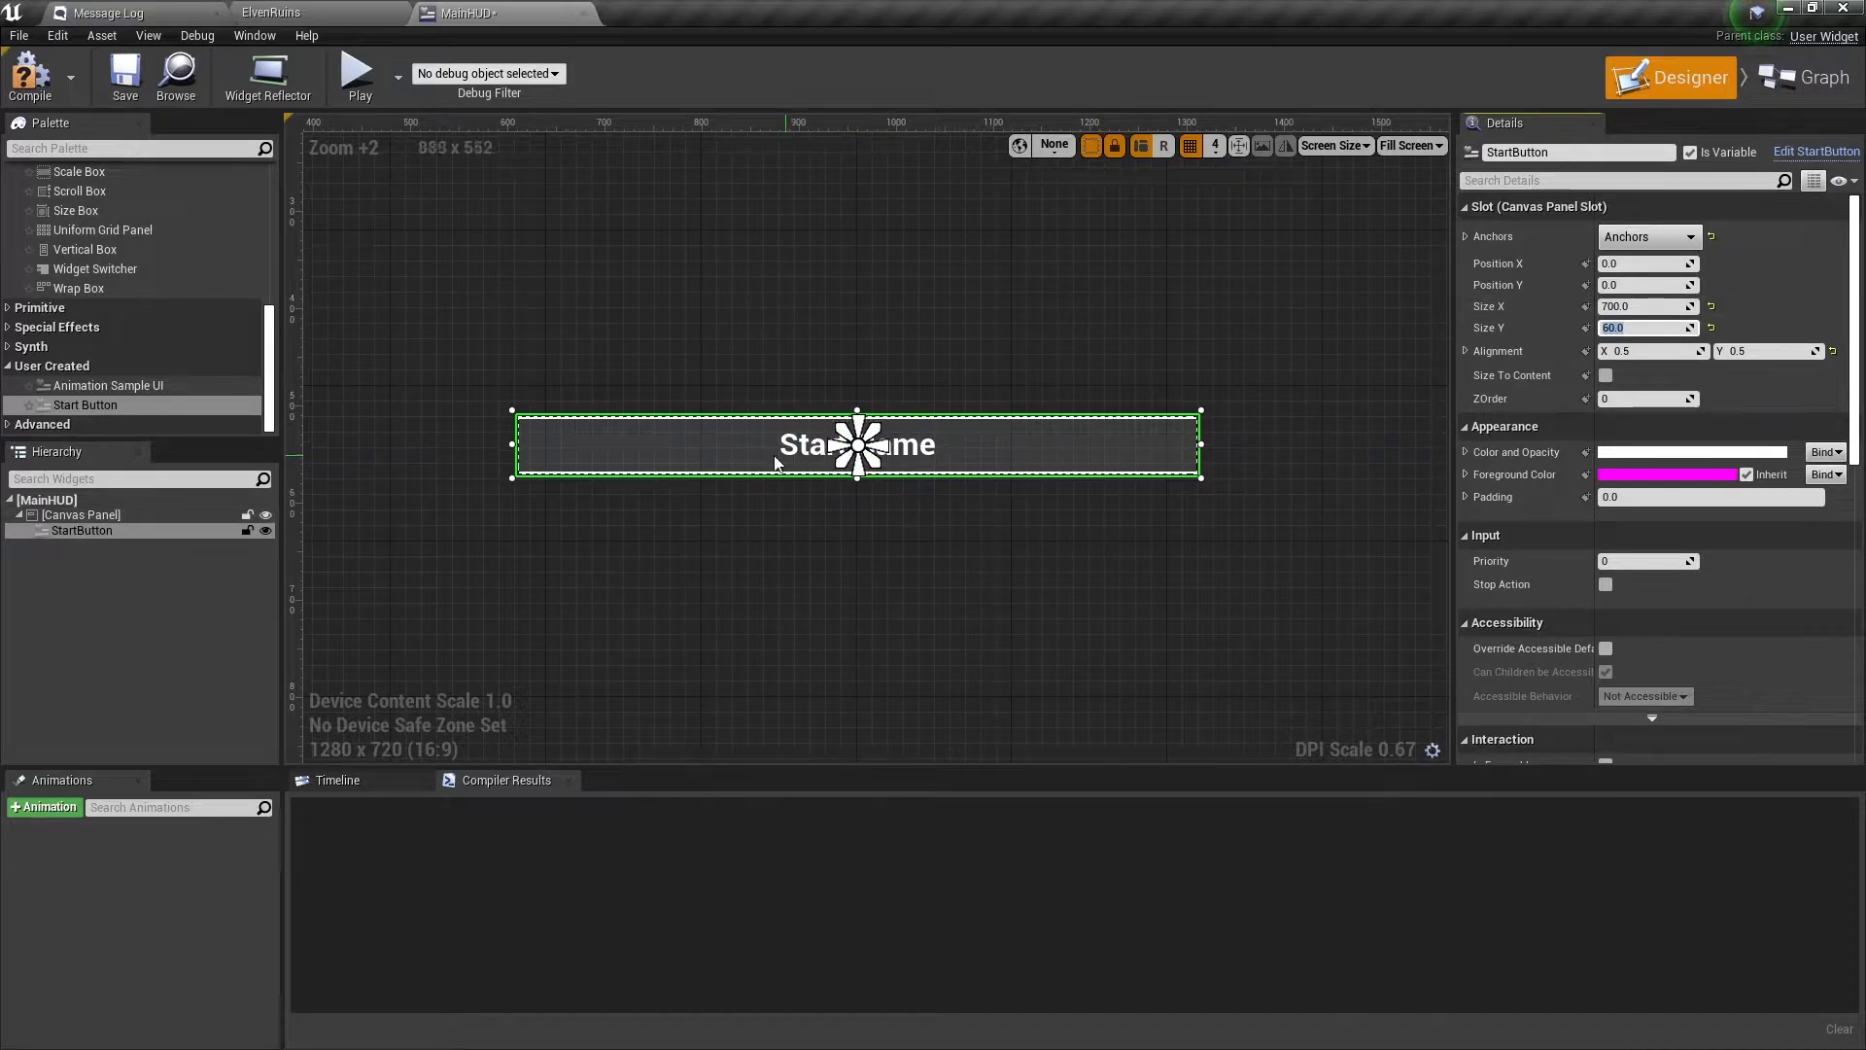
Move StartButton down the canvas by setting its Position Y to 400.
right_drag(969, 627, 970, 622)
scroll(986, 584, down, 5)
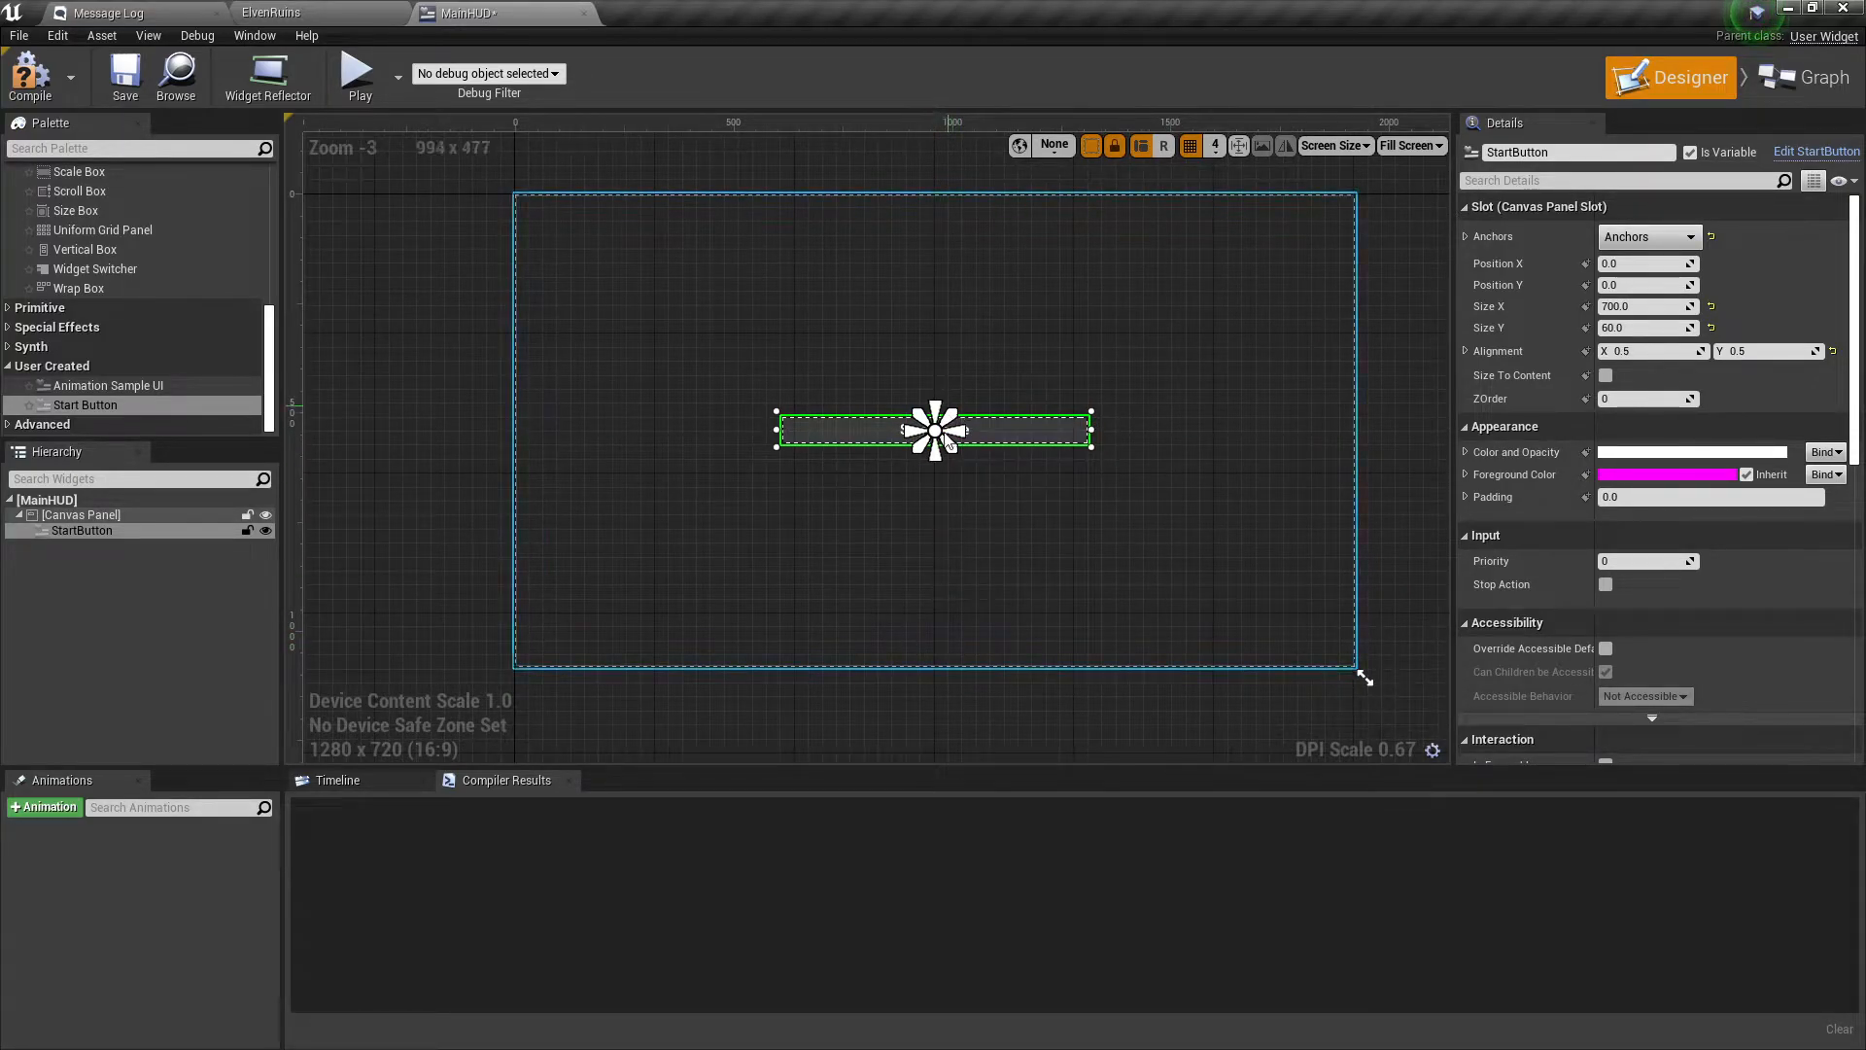
drag(1610, 284, 1660, 284)
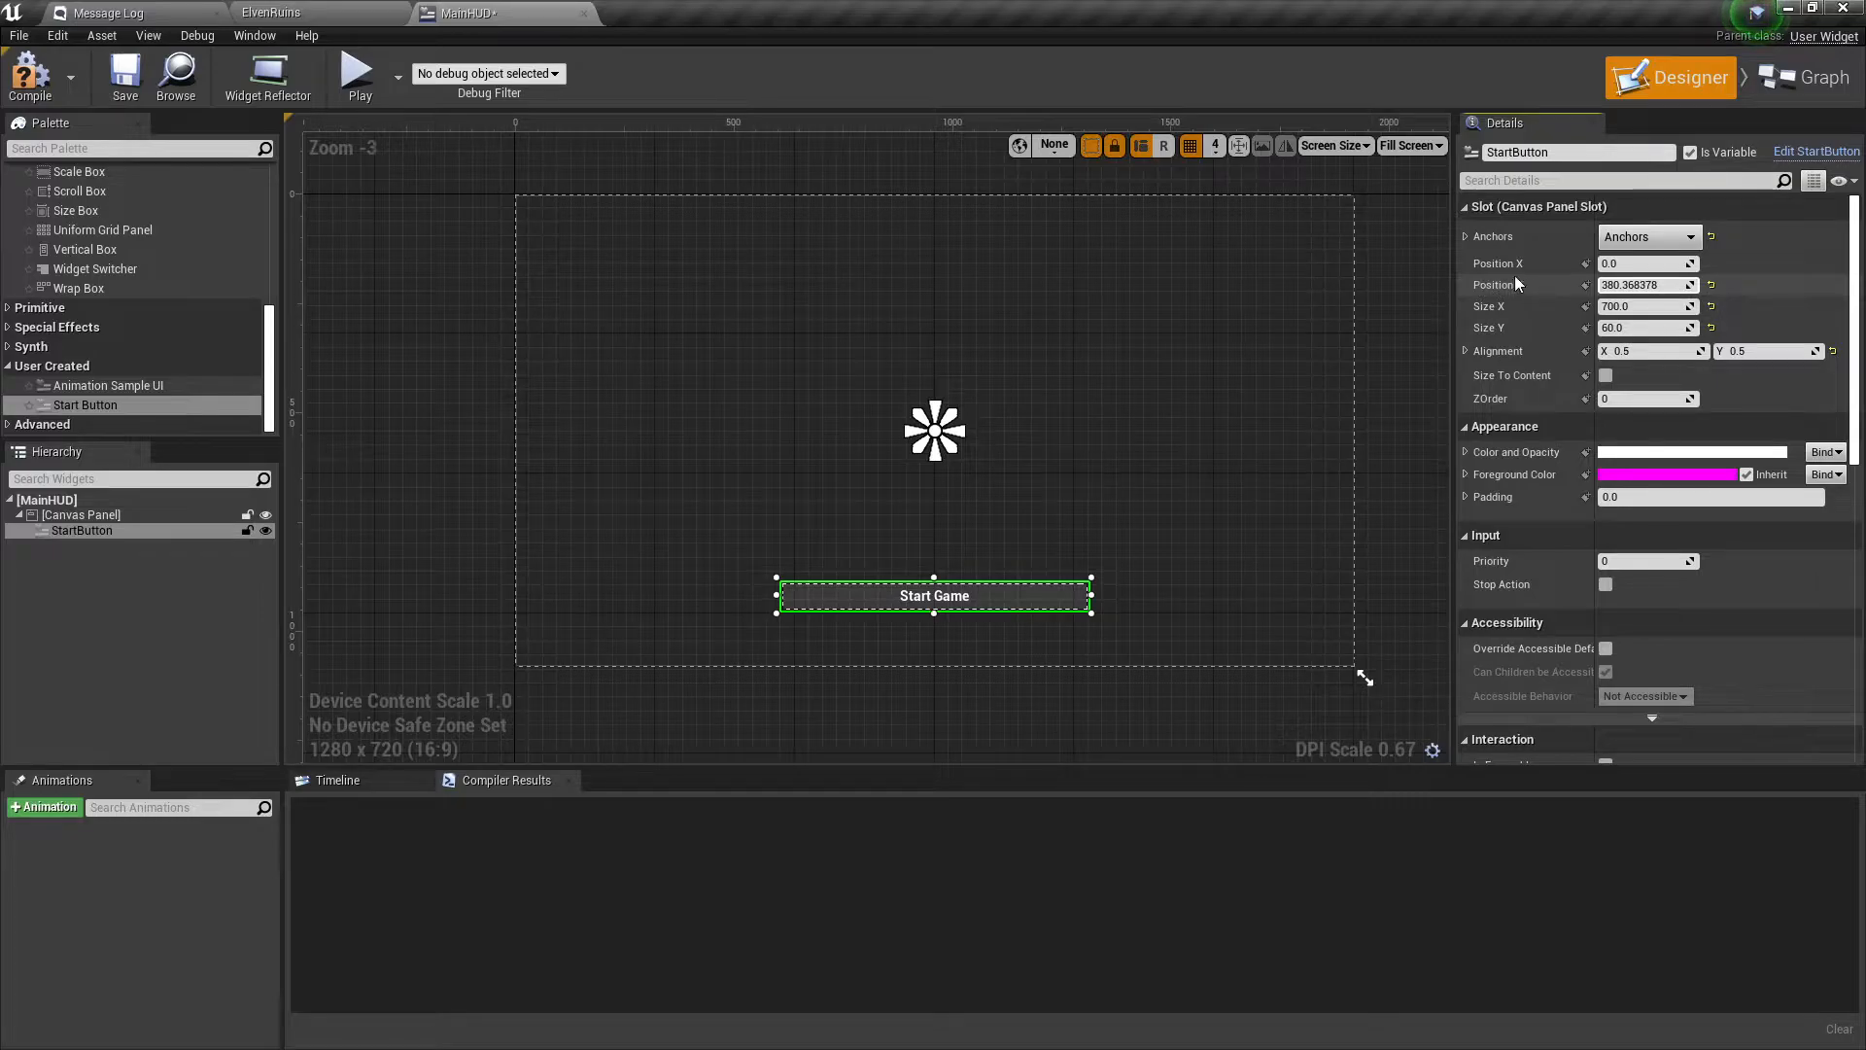
click(1621, 285)
text(40)
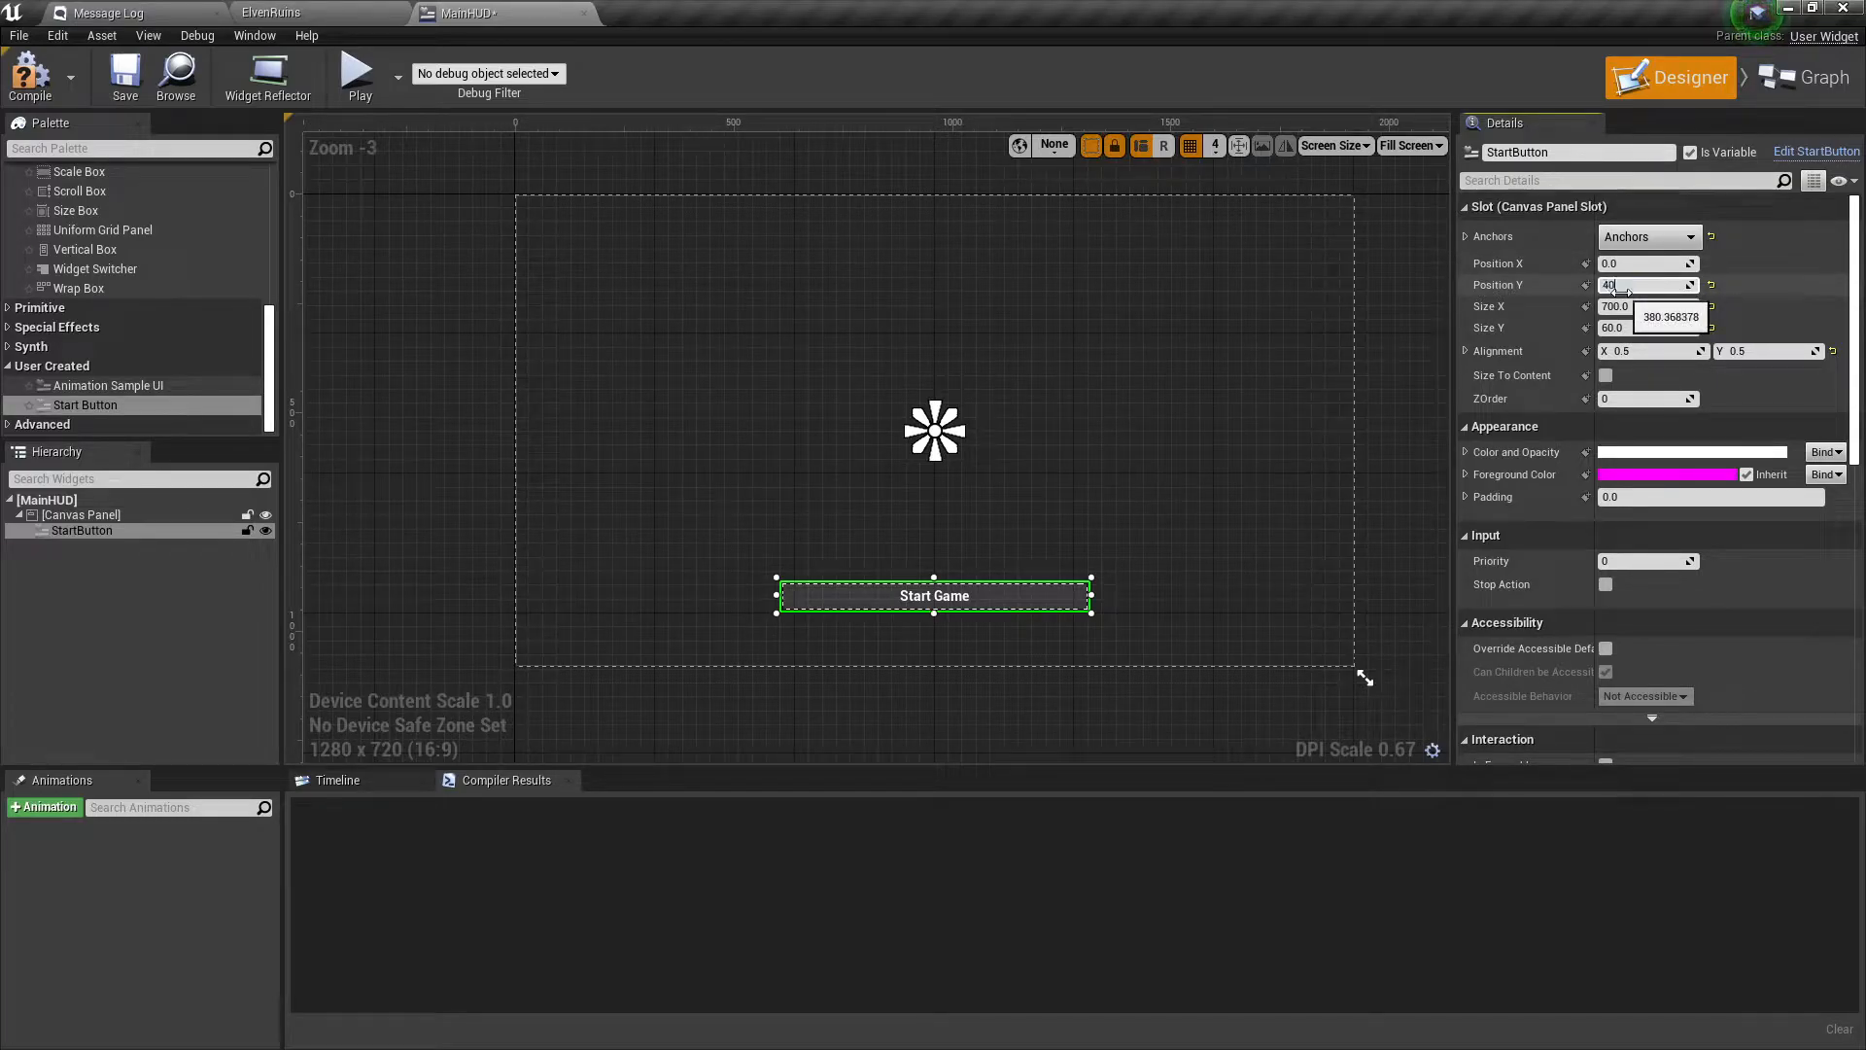
text(0)
key(Return)
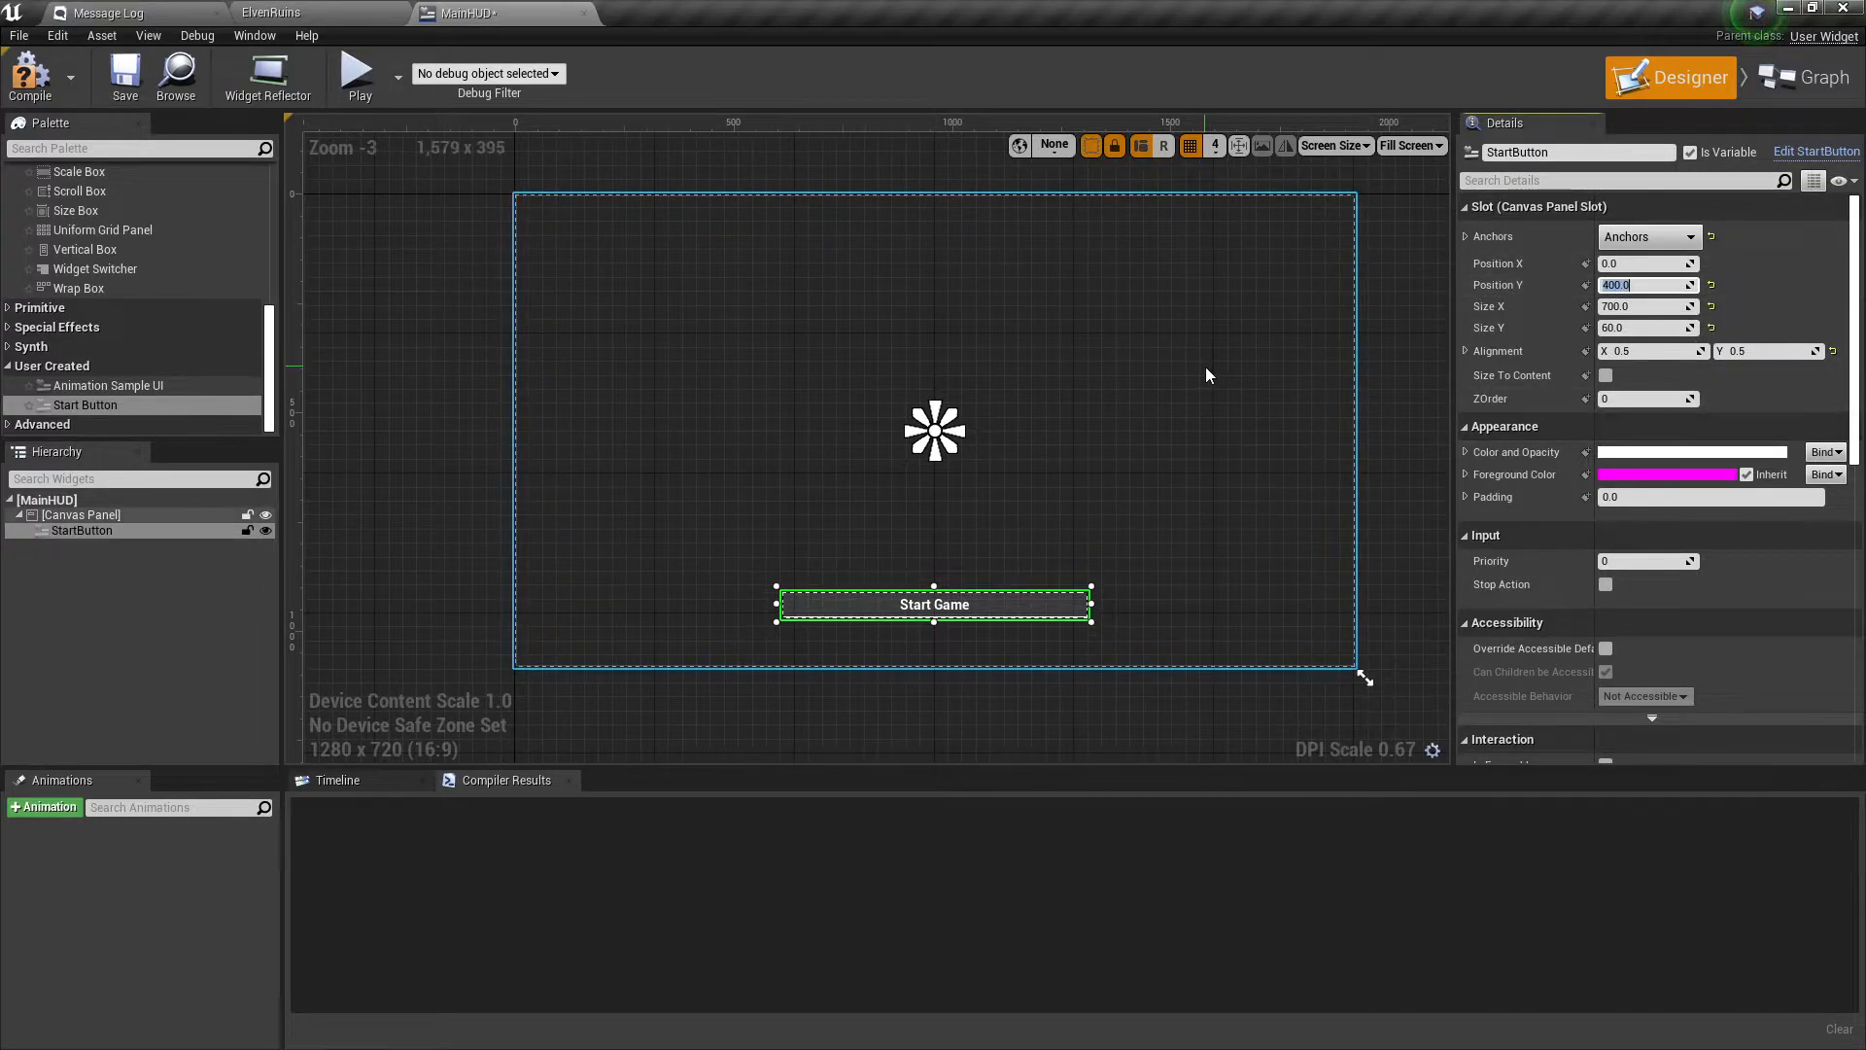
Deselect StartButton, compile MainHUD, and briefly test the level in a play preview.
click(1211, 457)
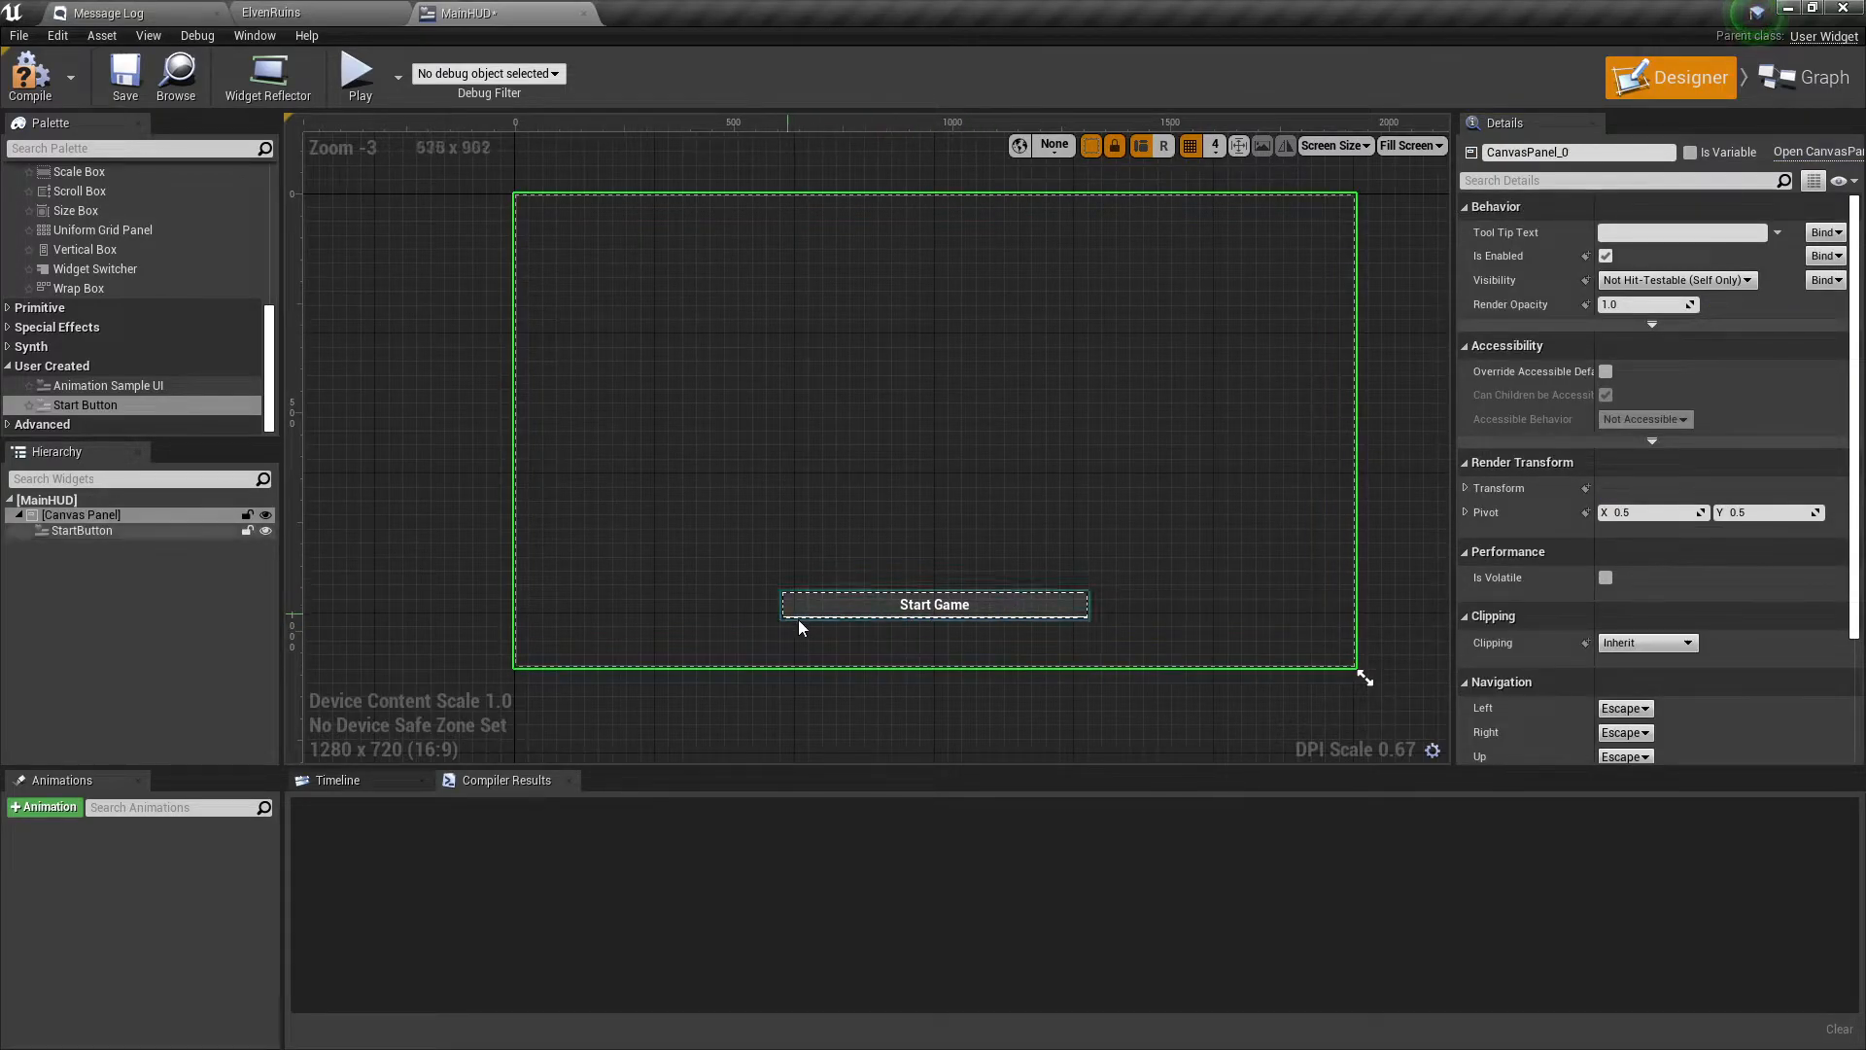
click(29, 76)
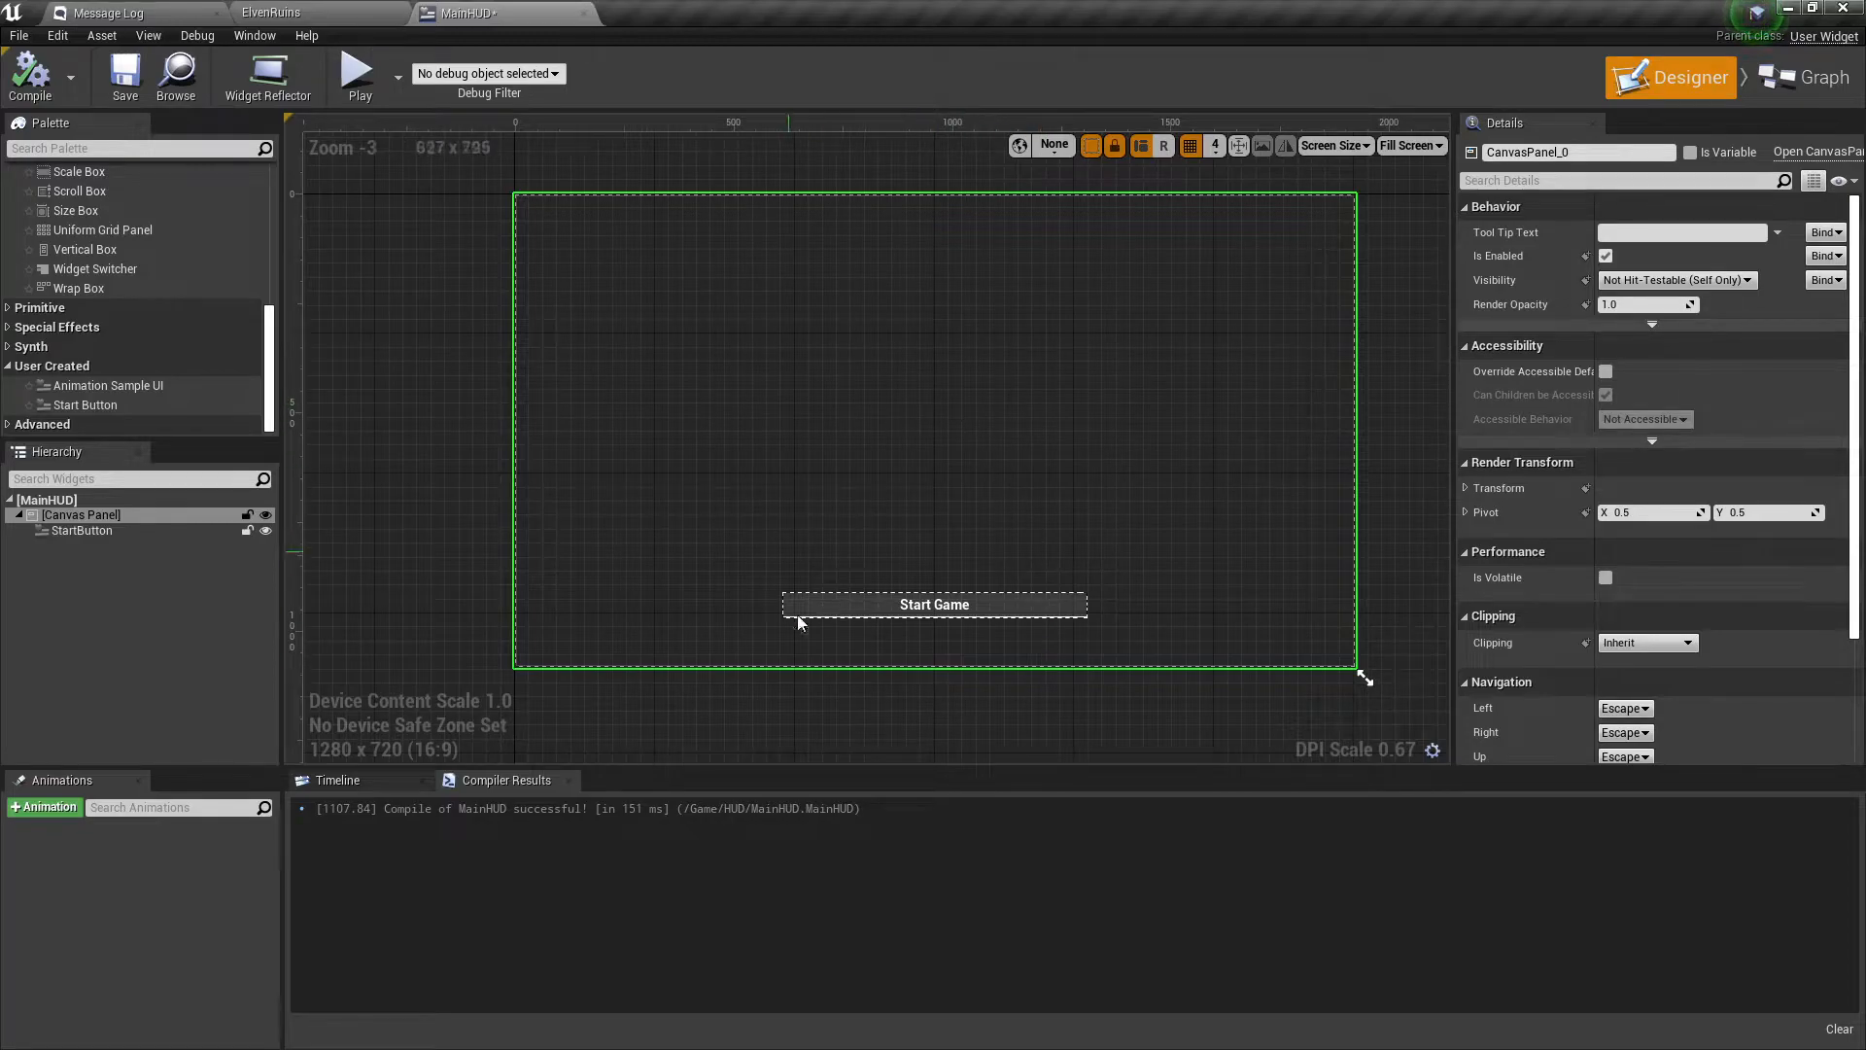
click(358, 74)
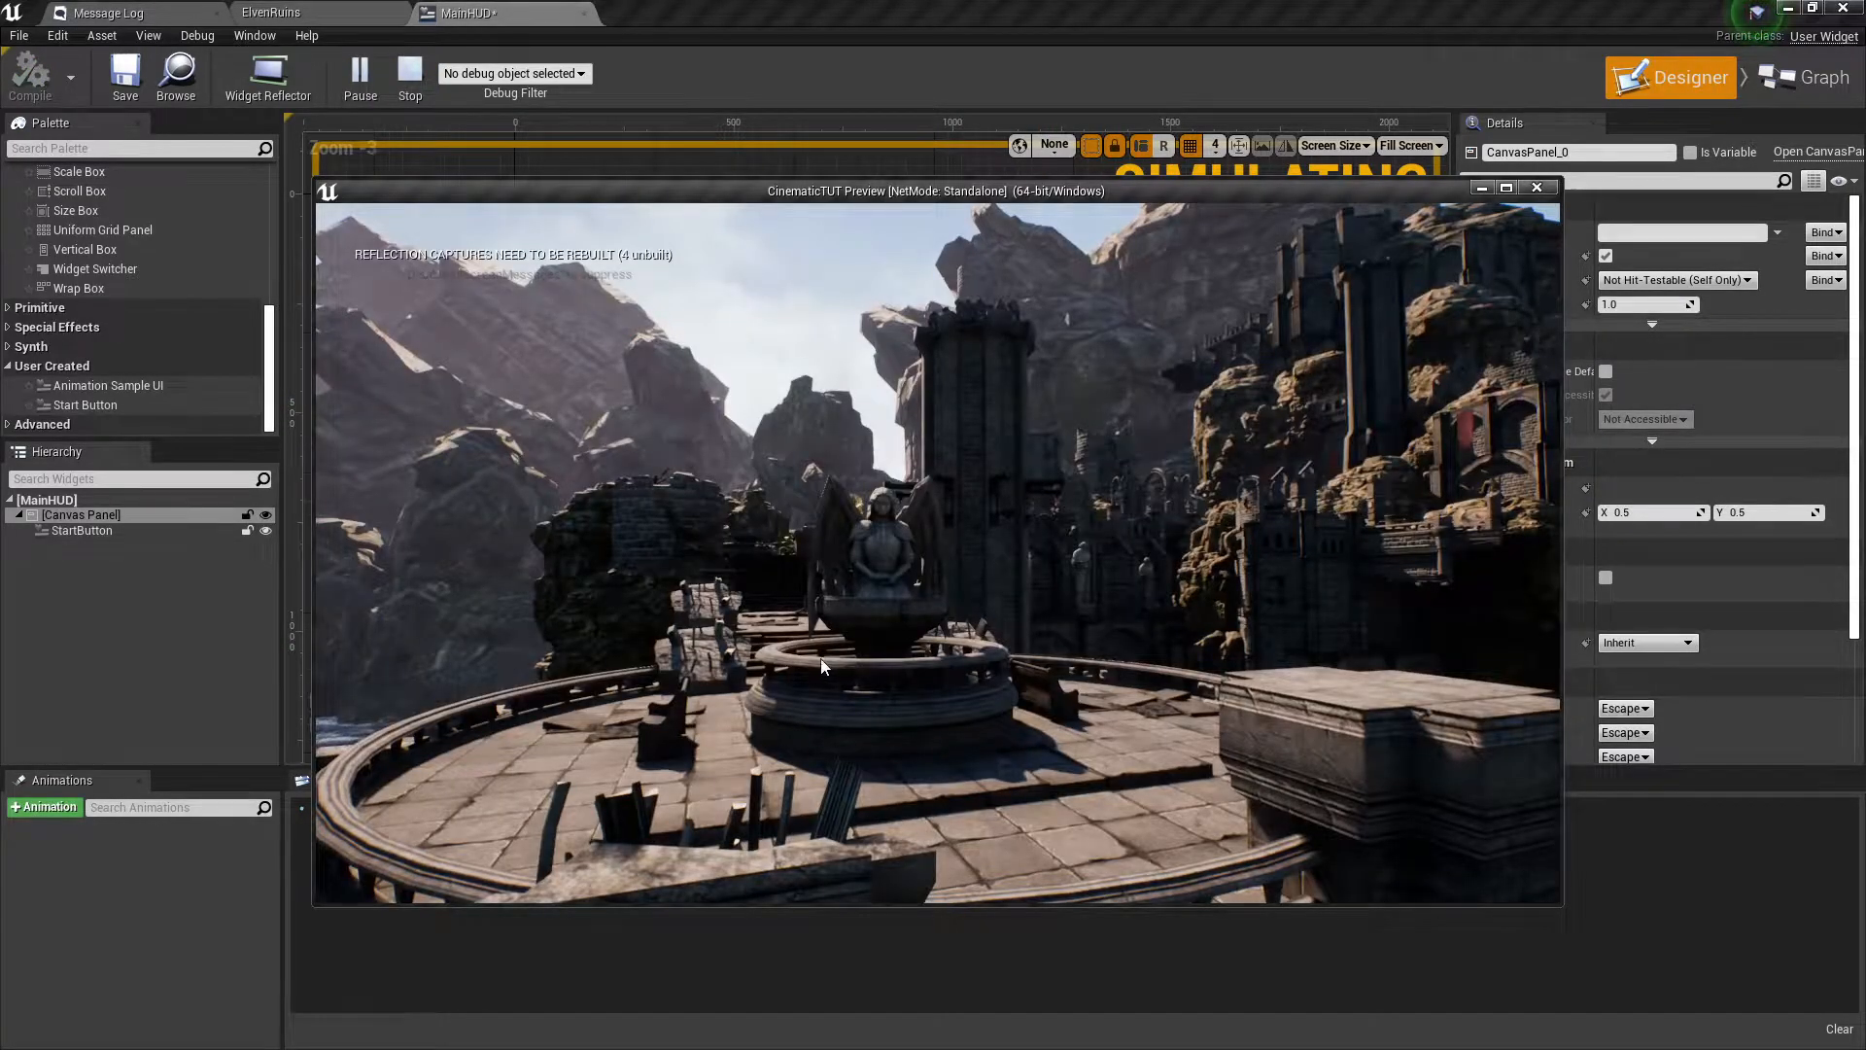
key(Escape)
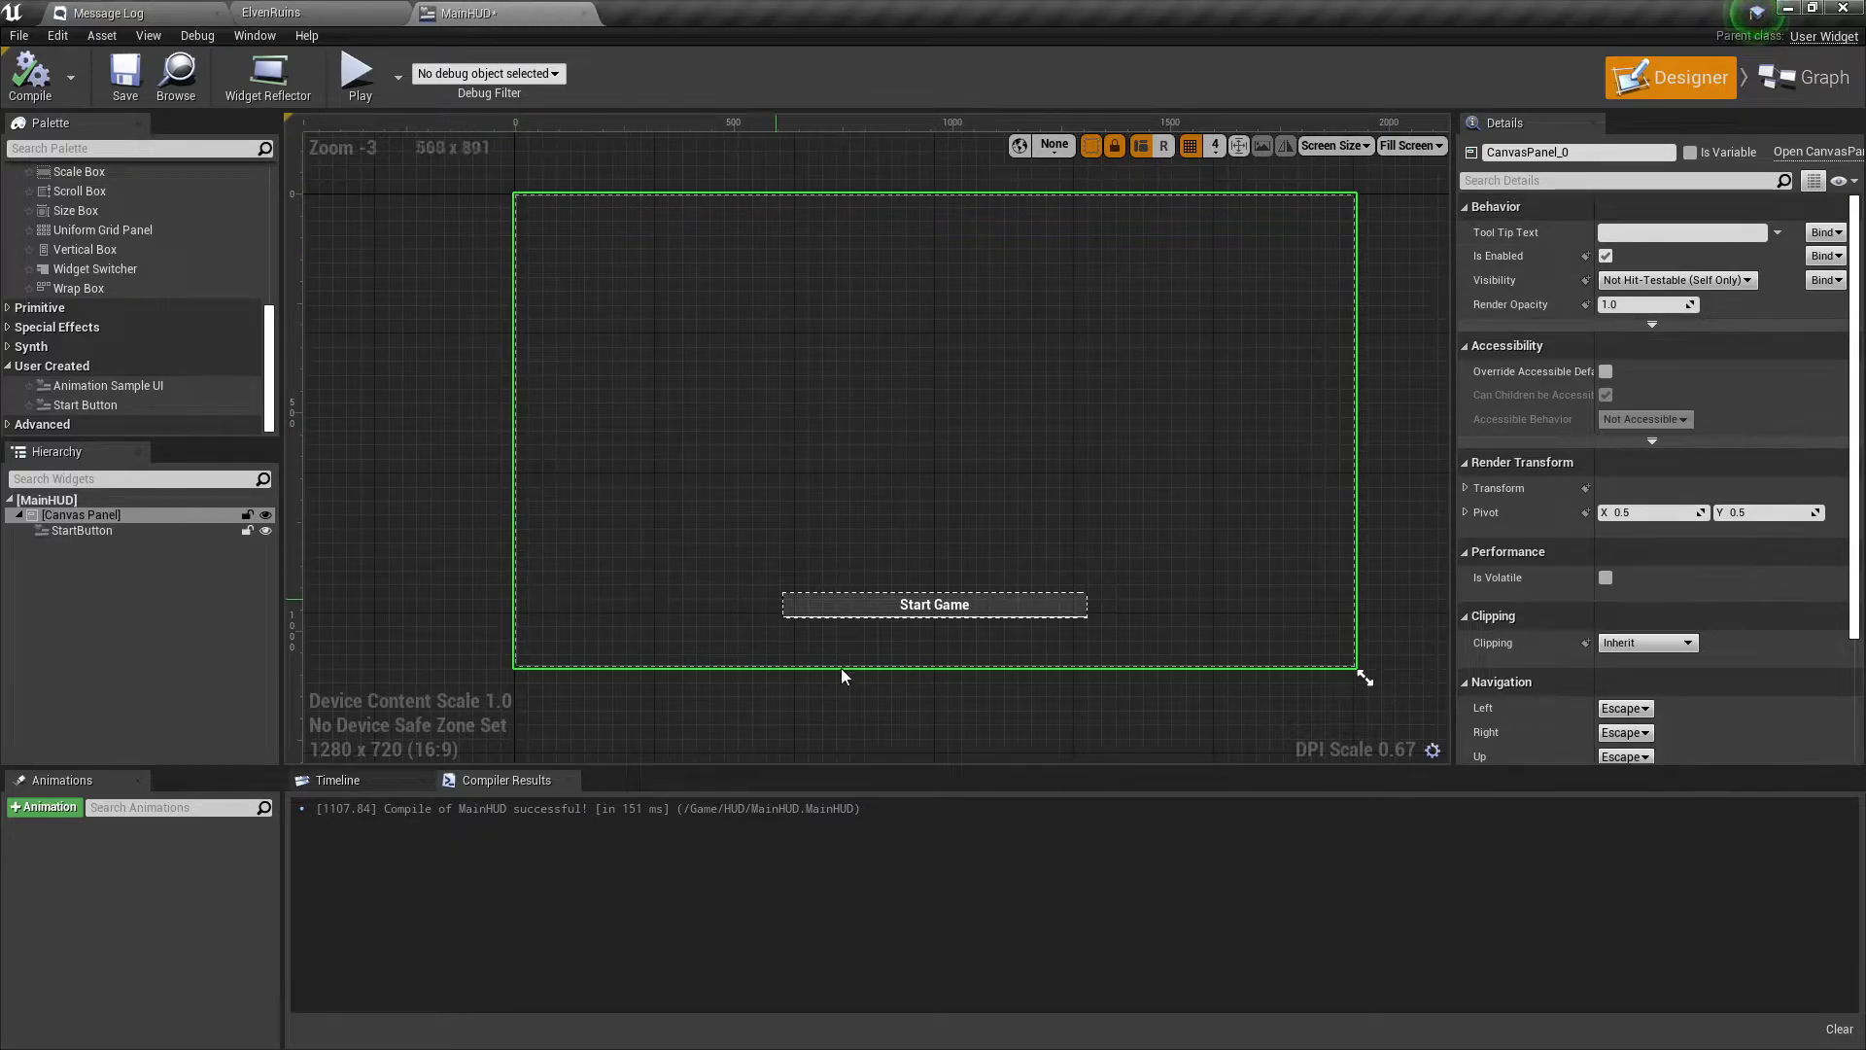
Open the GM_Intro game mode from the level's Content folder in the full Blueprint editor.
click(374, 12)
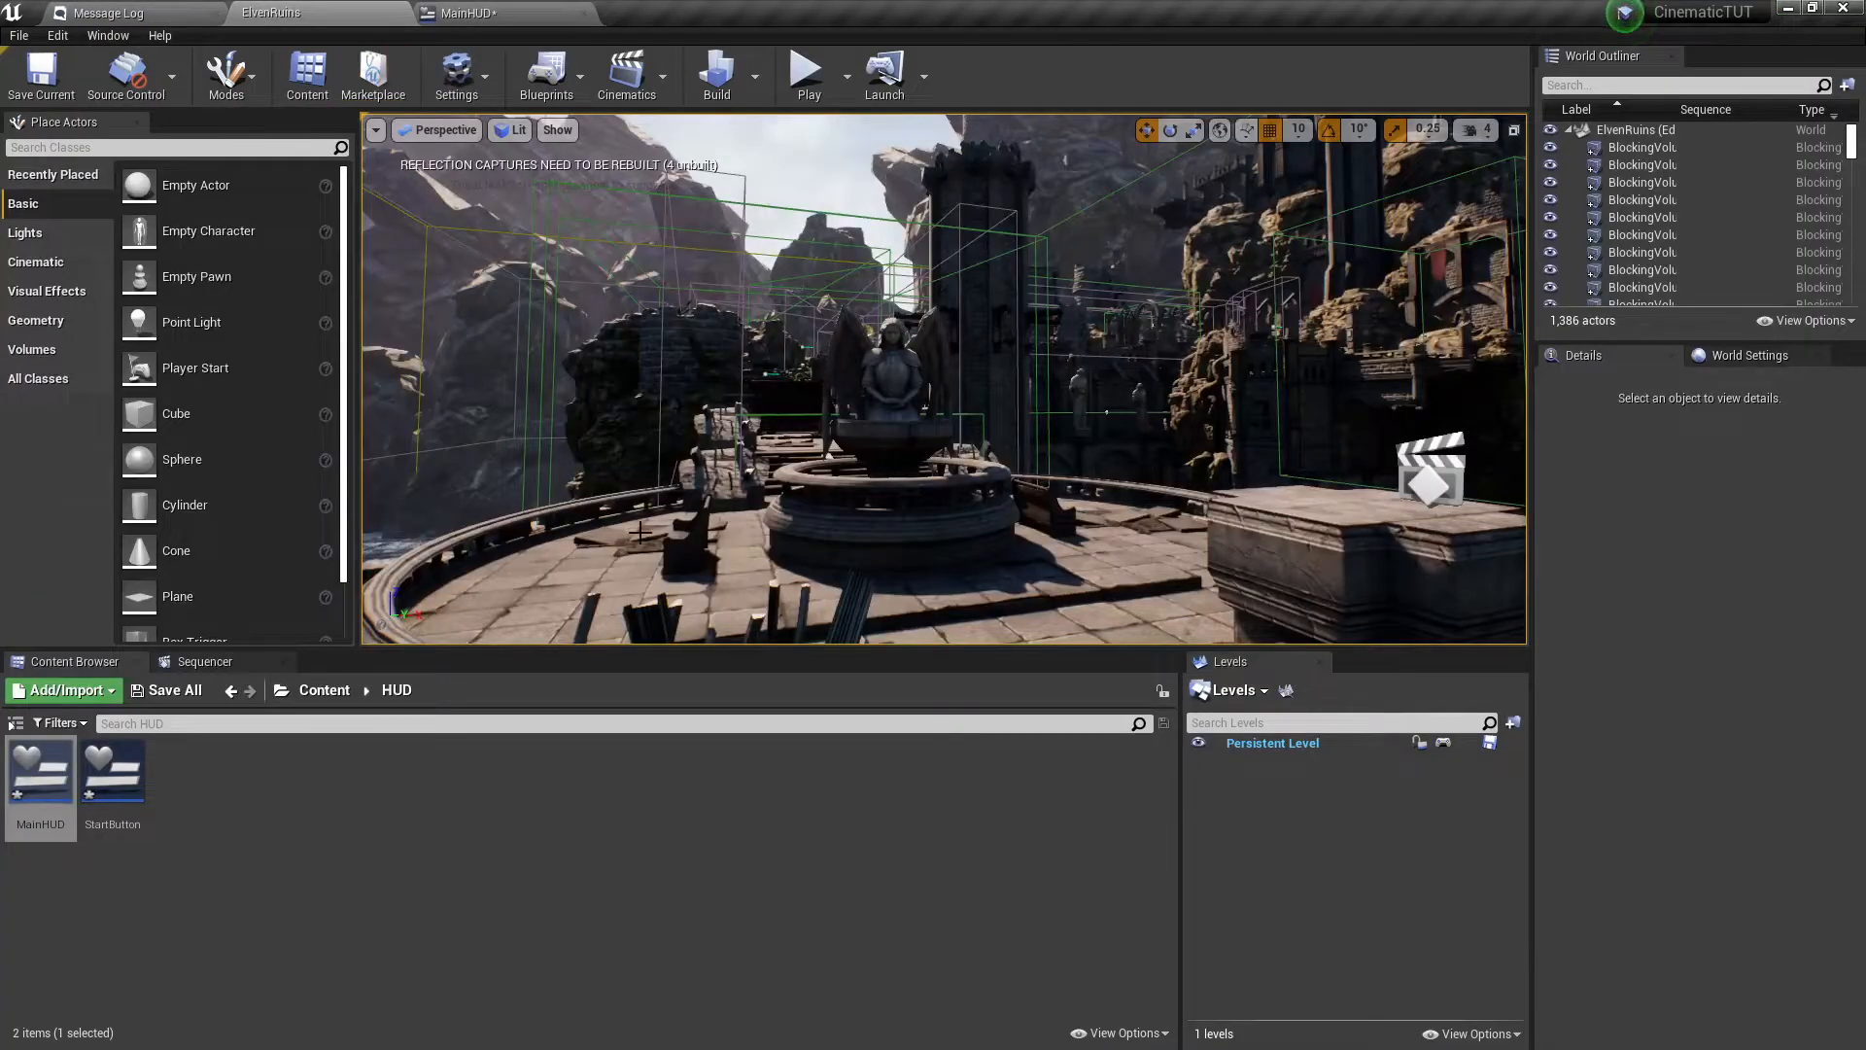
click(307, 691)
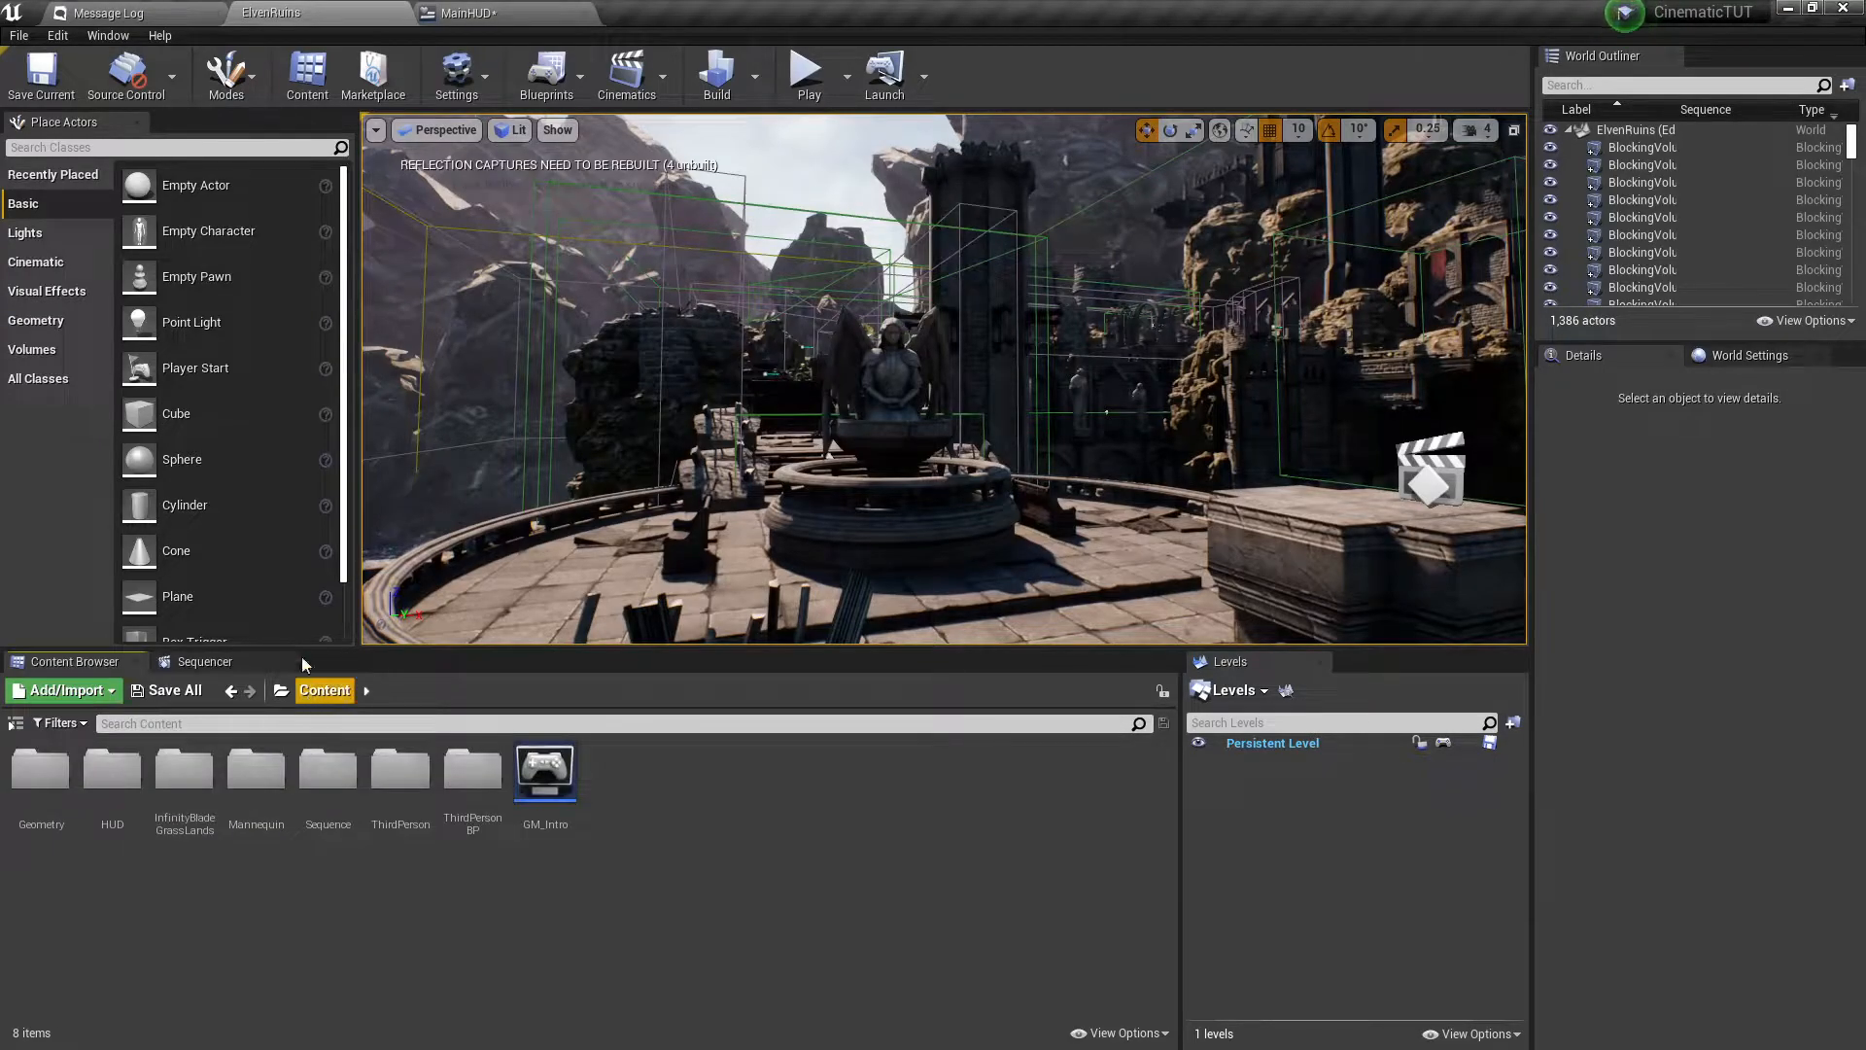
mouse_move(576, 789)
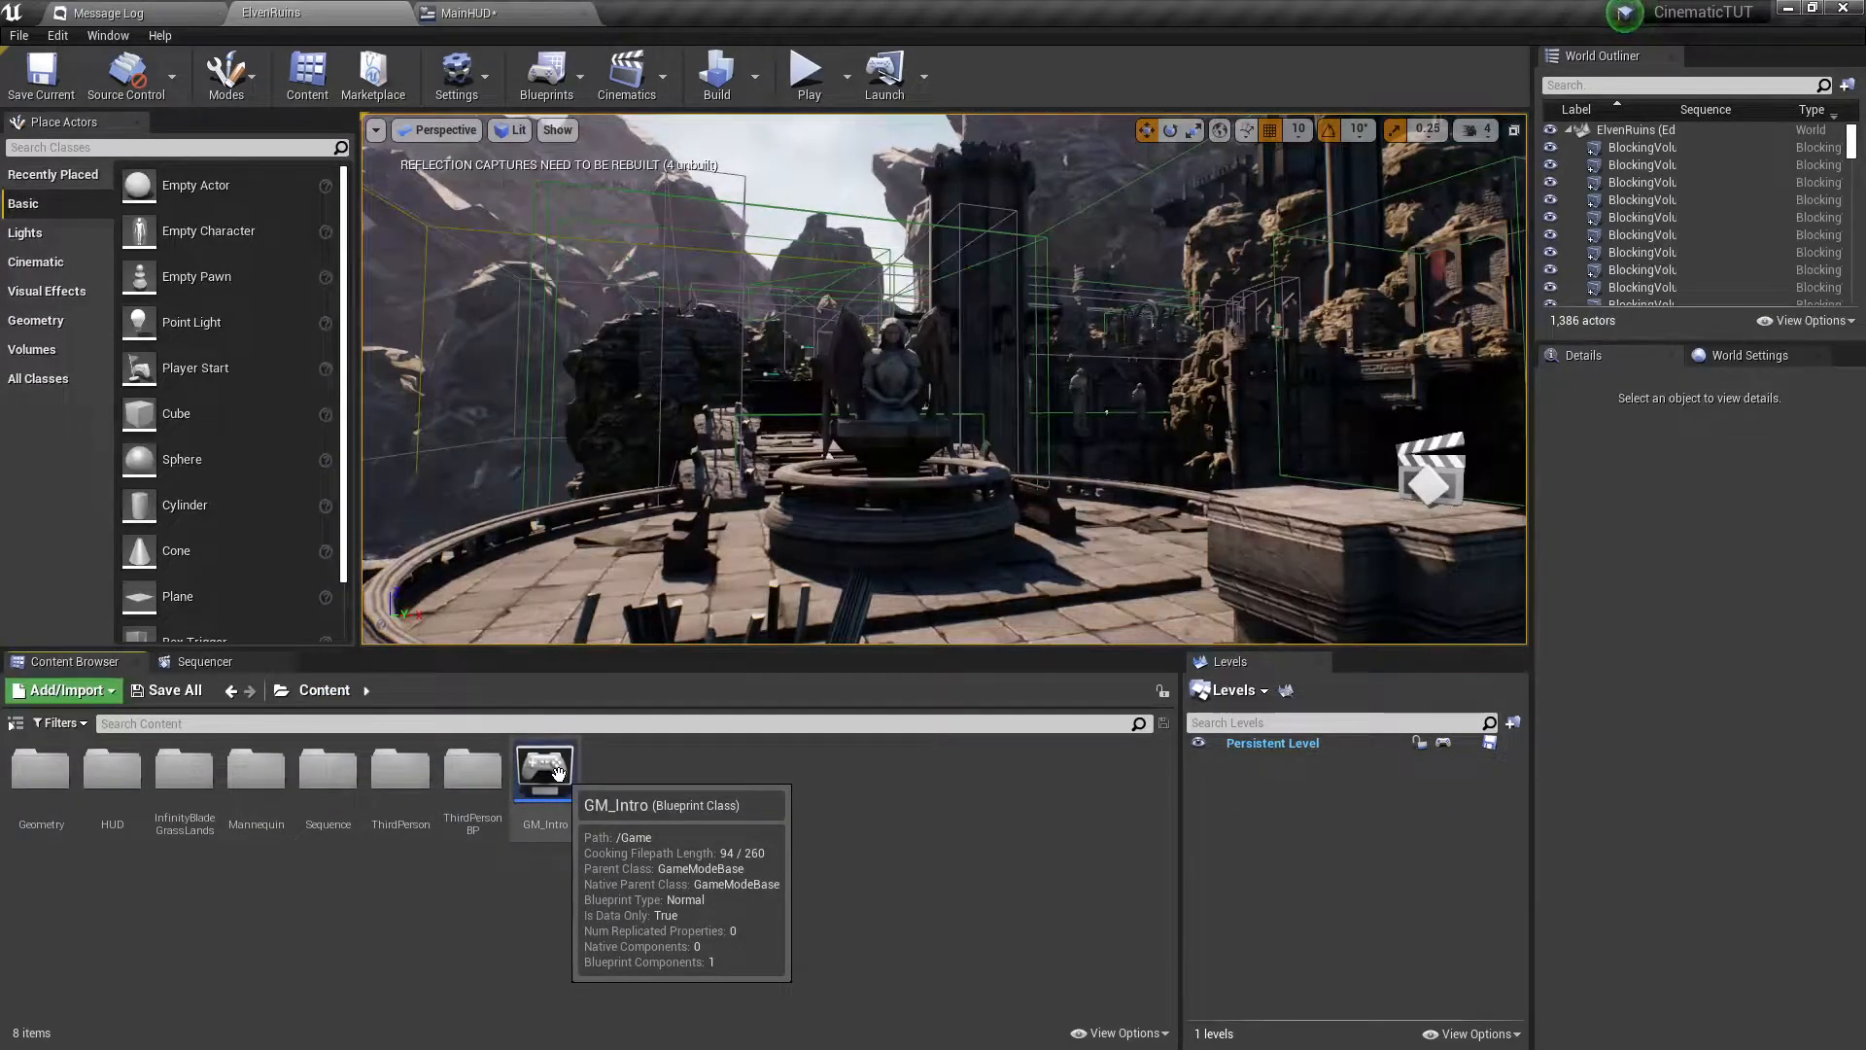
double_click(572, 773)
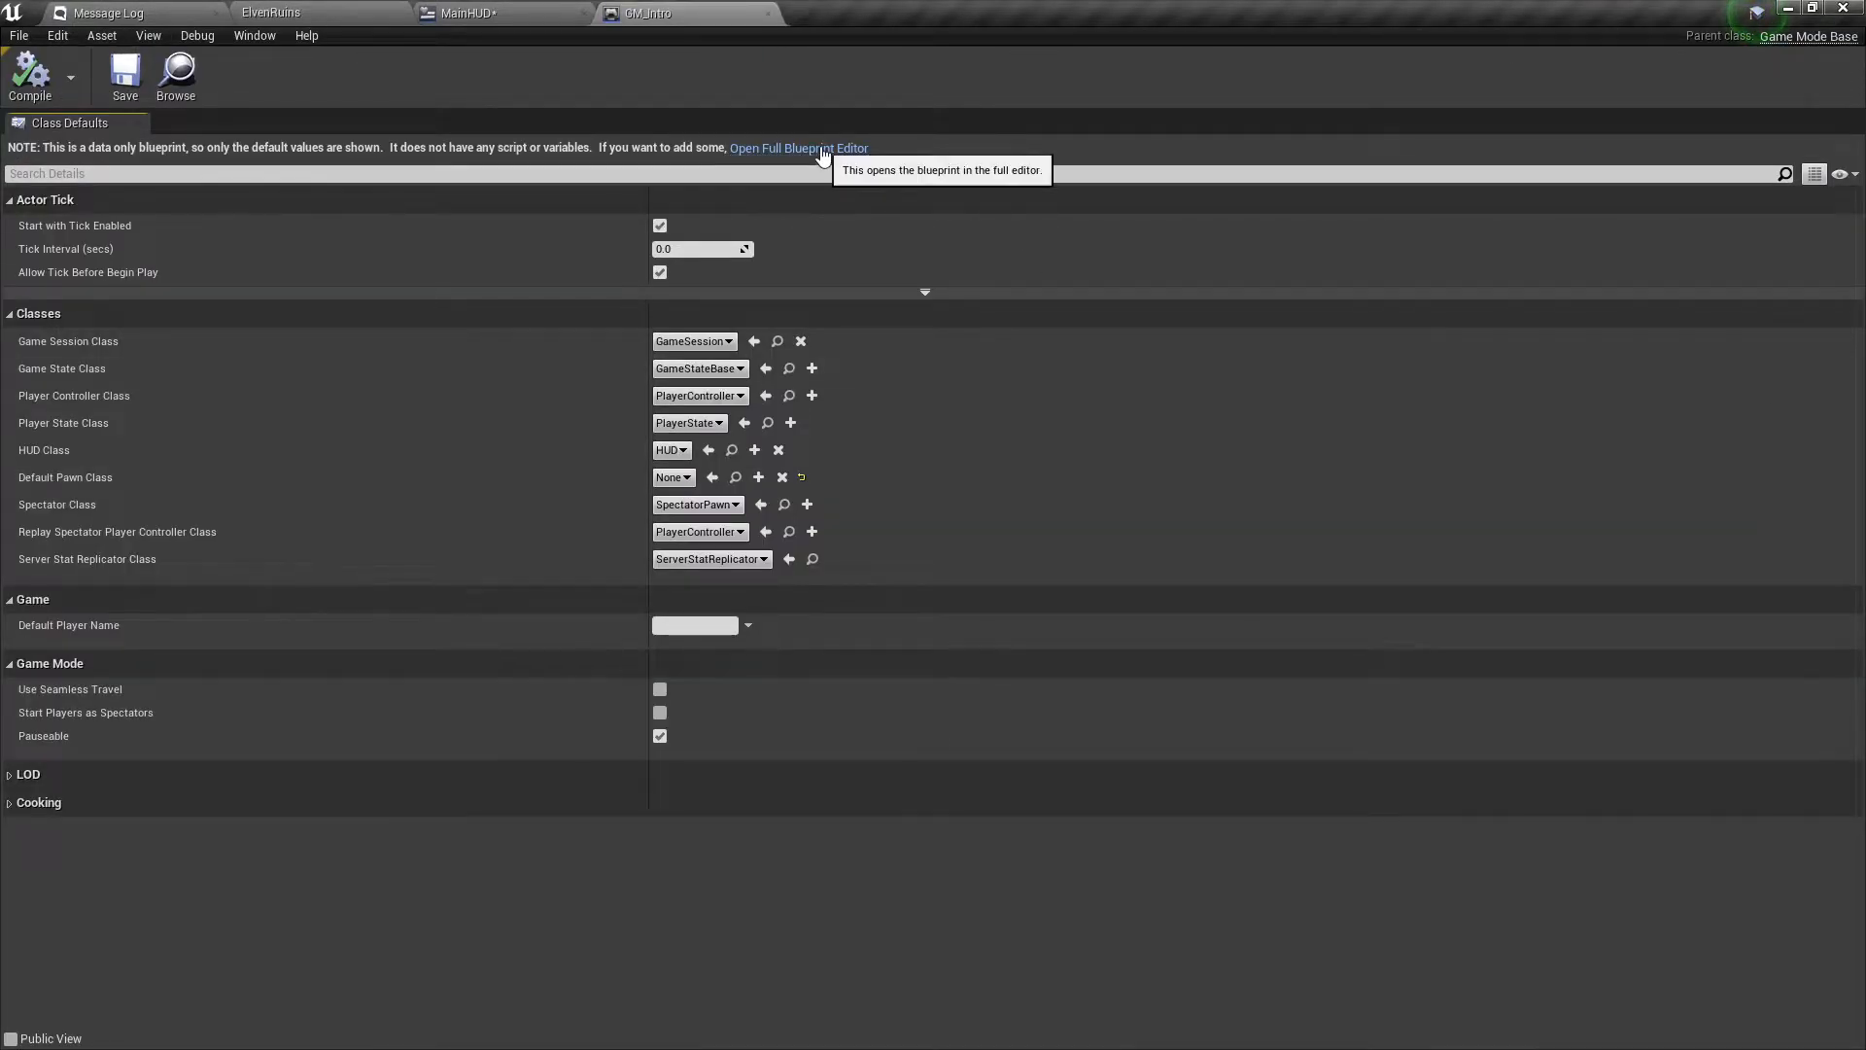
click(823, 149)
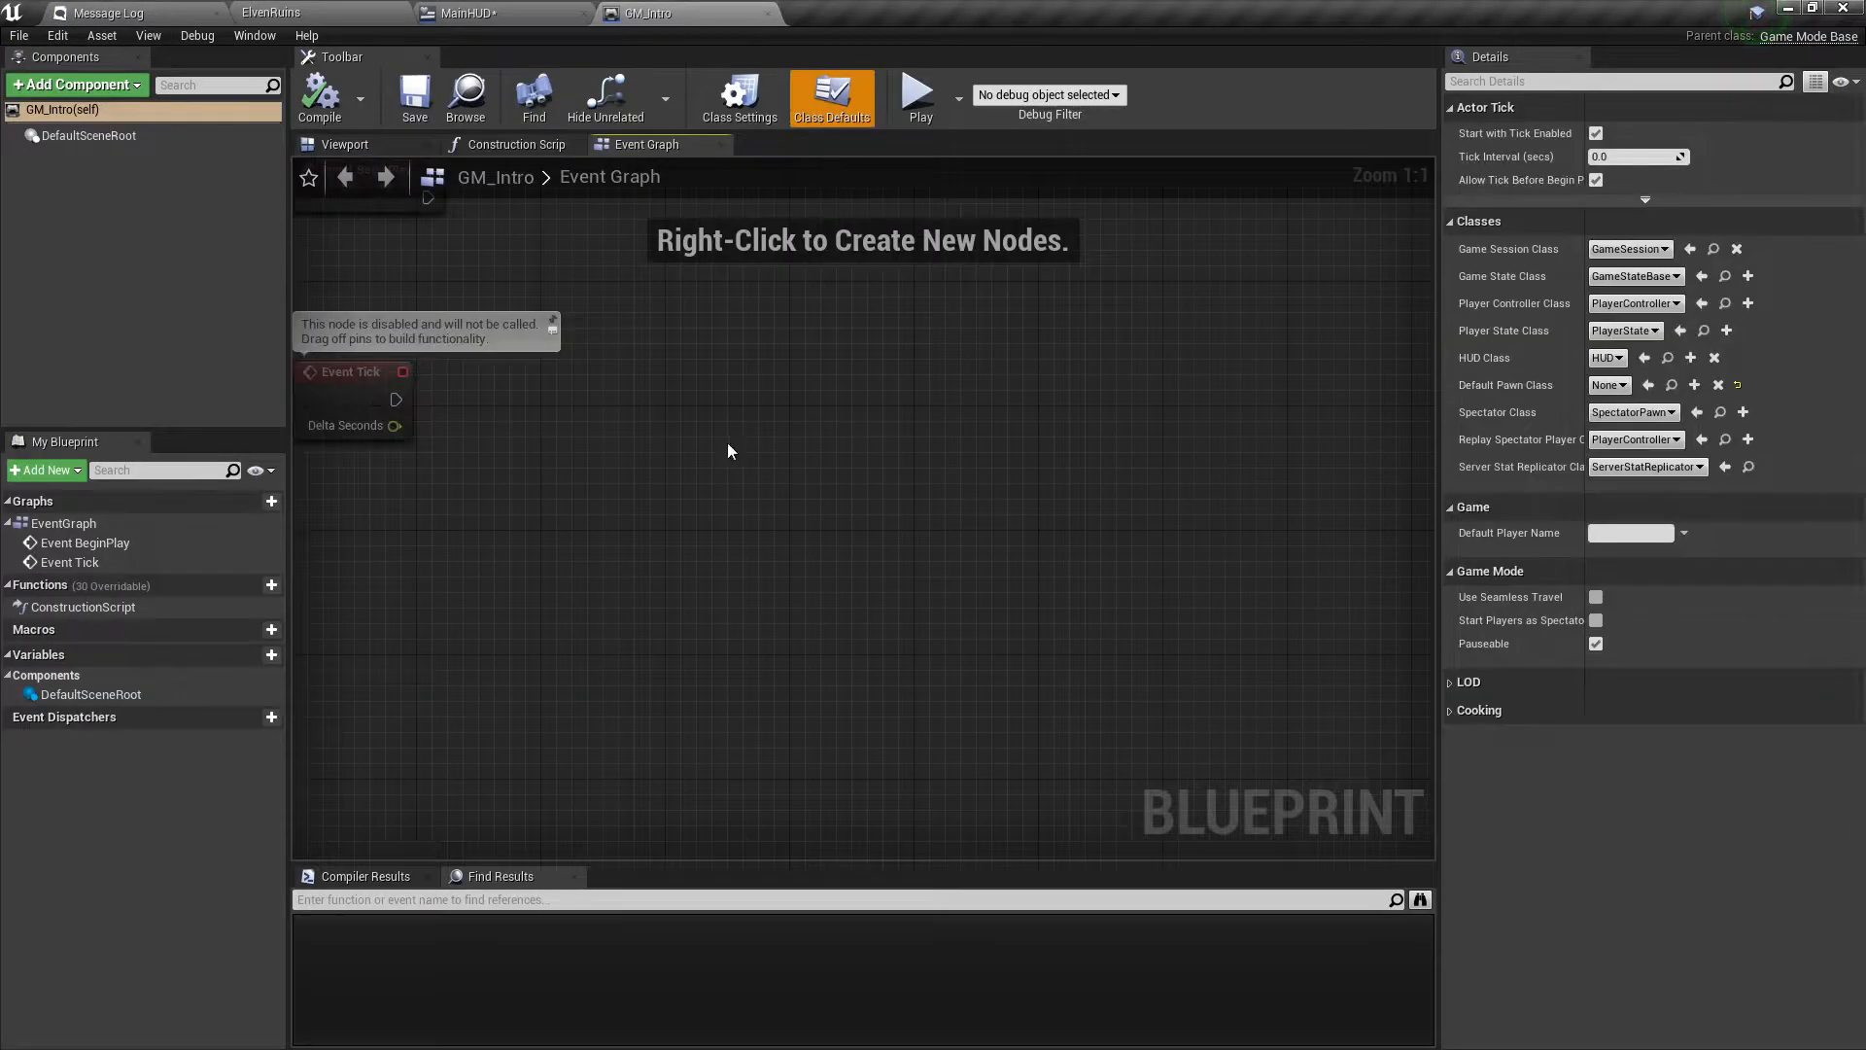
Add a Create Widget node driven by Event BeginPlay in GM_Intro's Event Graph and place it beside the event.
scroll(875, 773, down, 2)
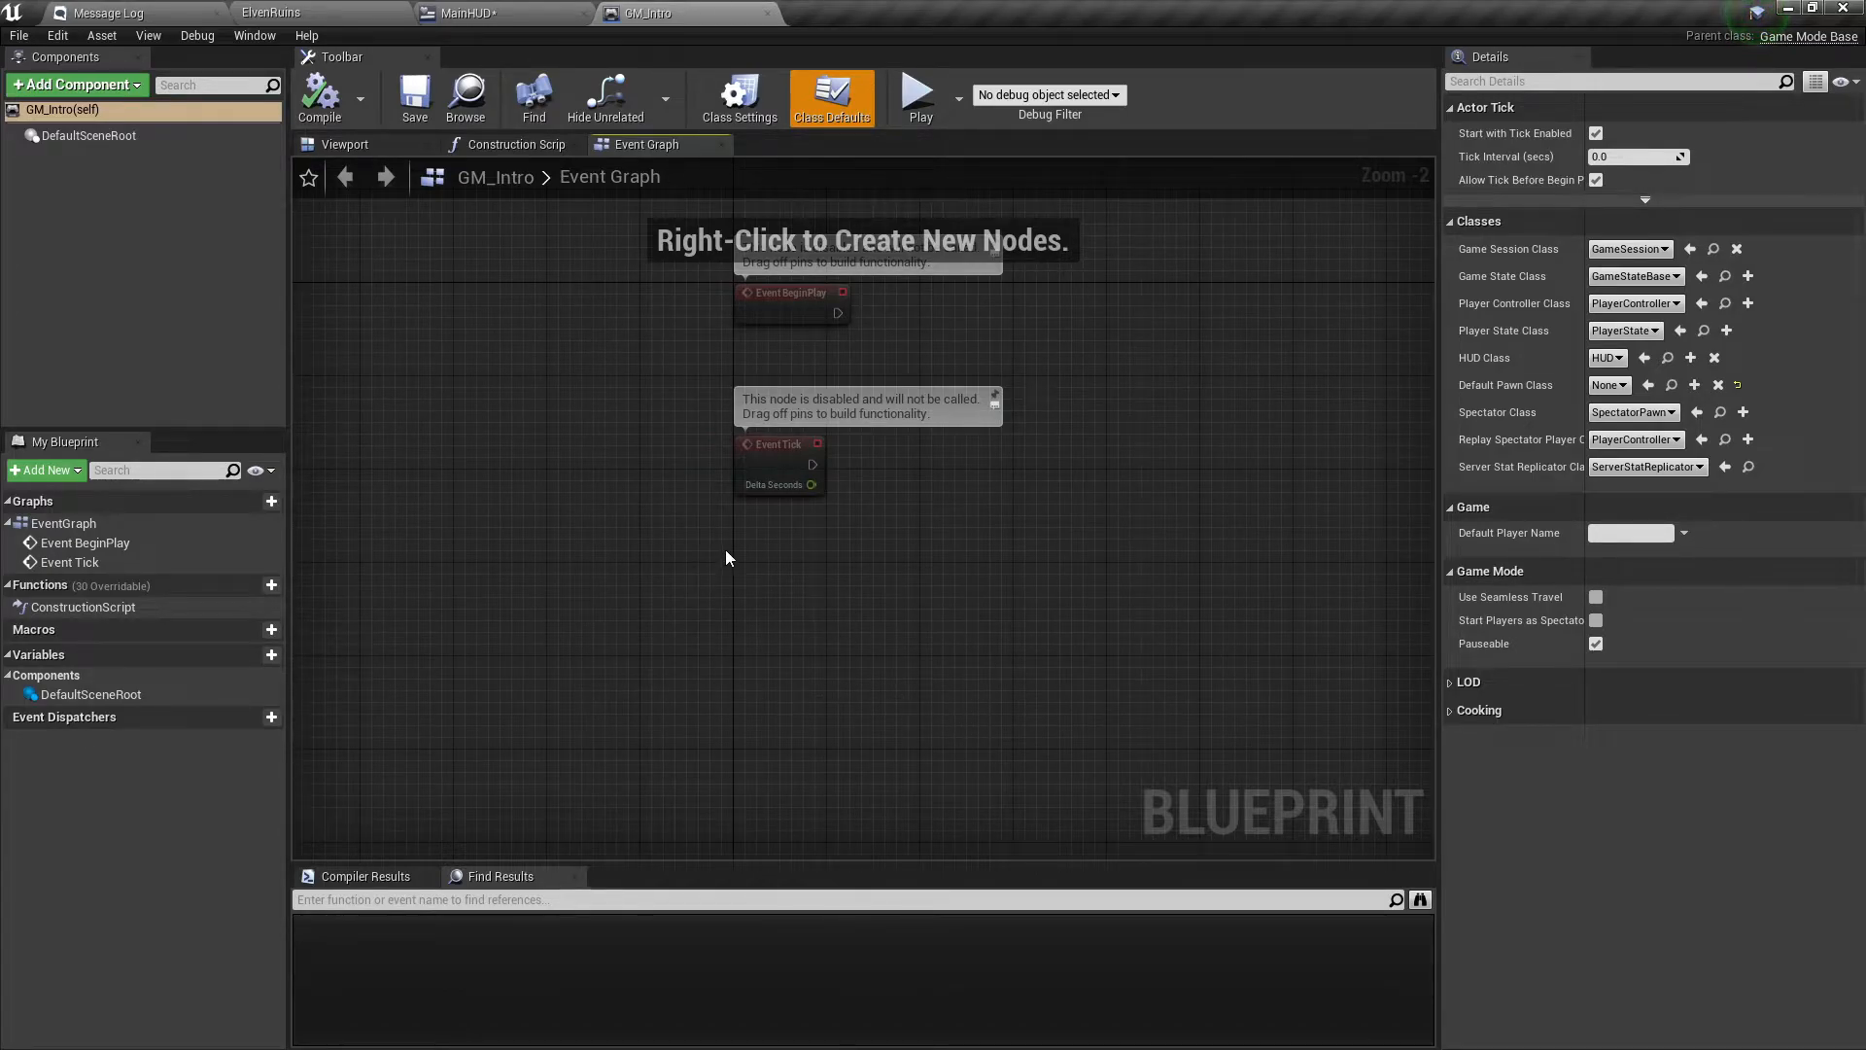
right_drag(825, 582, 779, 620)
right_drag(608, 476, 577, 618)
right_drag(719, 562, 696, 502)
right_drag(698, 291, 575, 215)
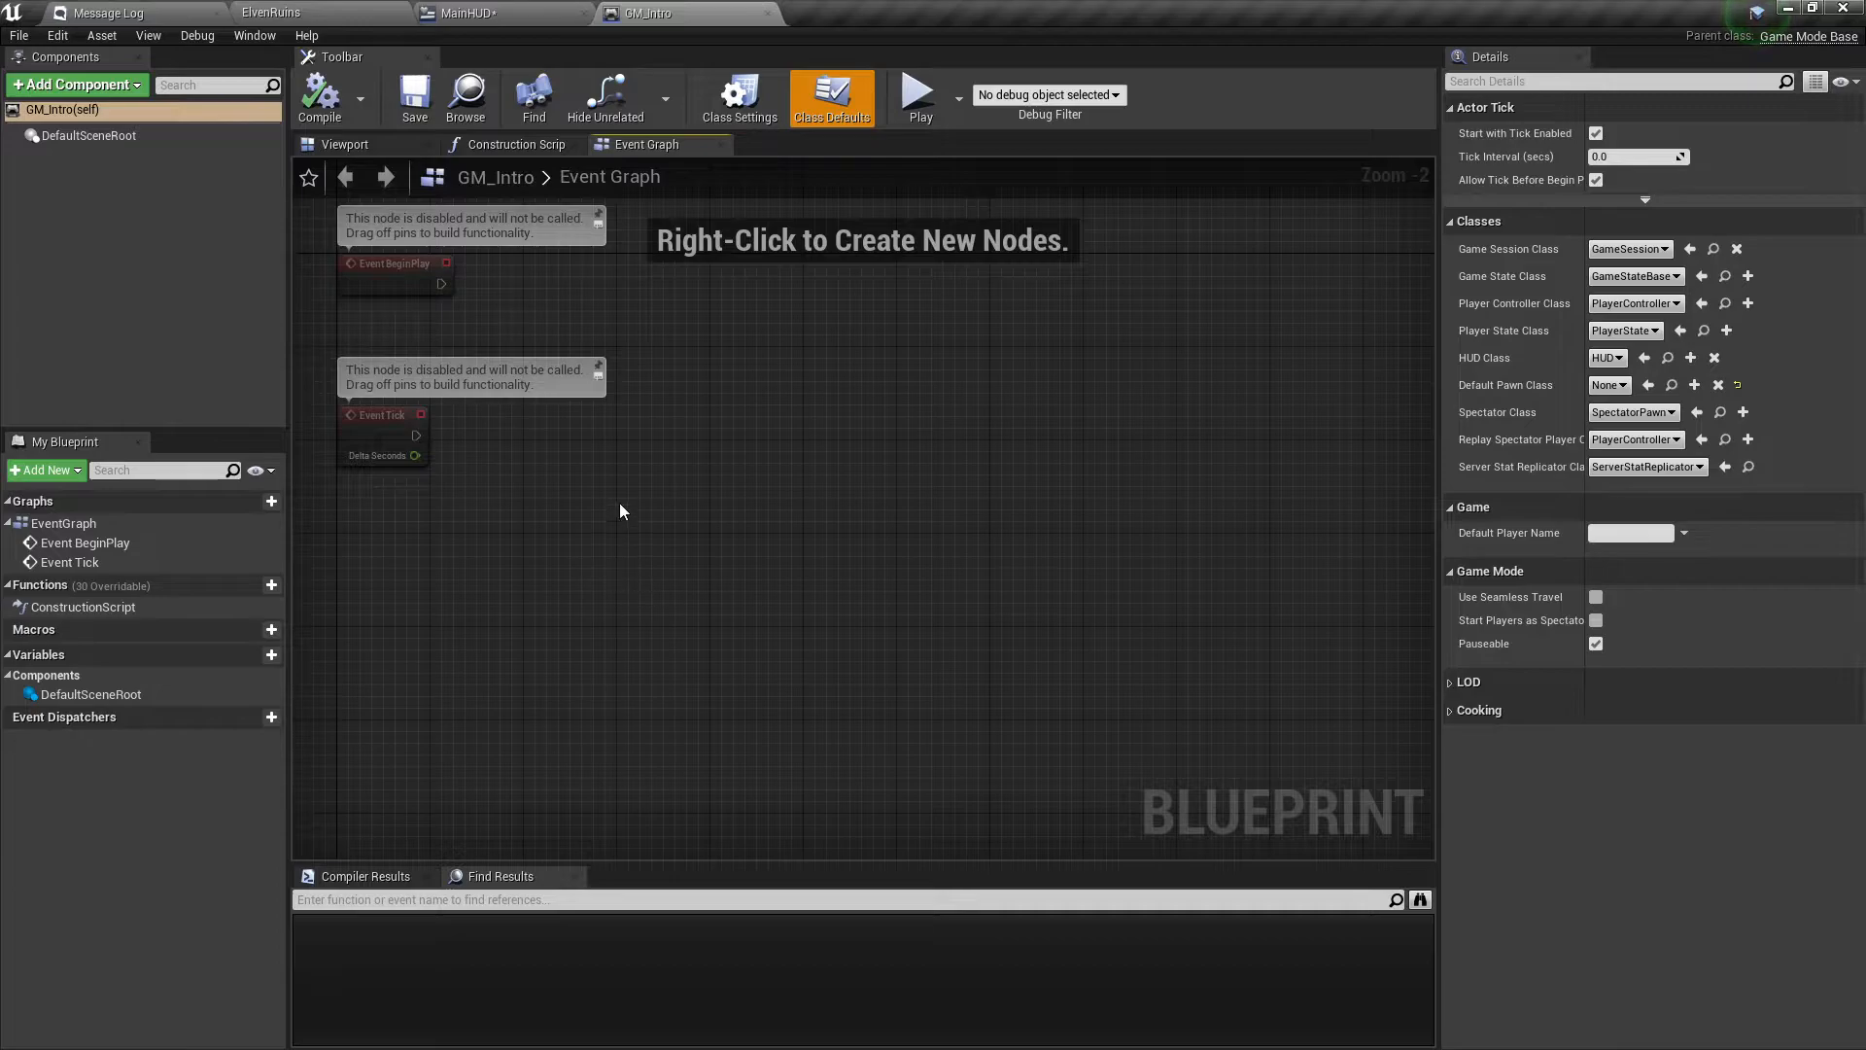
right_drag(546, 457, 562, 466)
right_drag(579, 612, 672, 660)
right_drag(577, 392, 656, 474)
scroll(656, 474, up, 2)
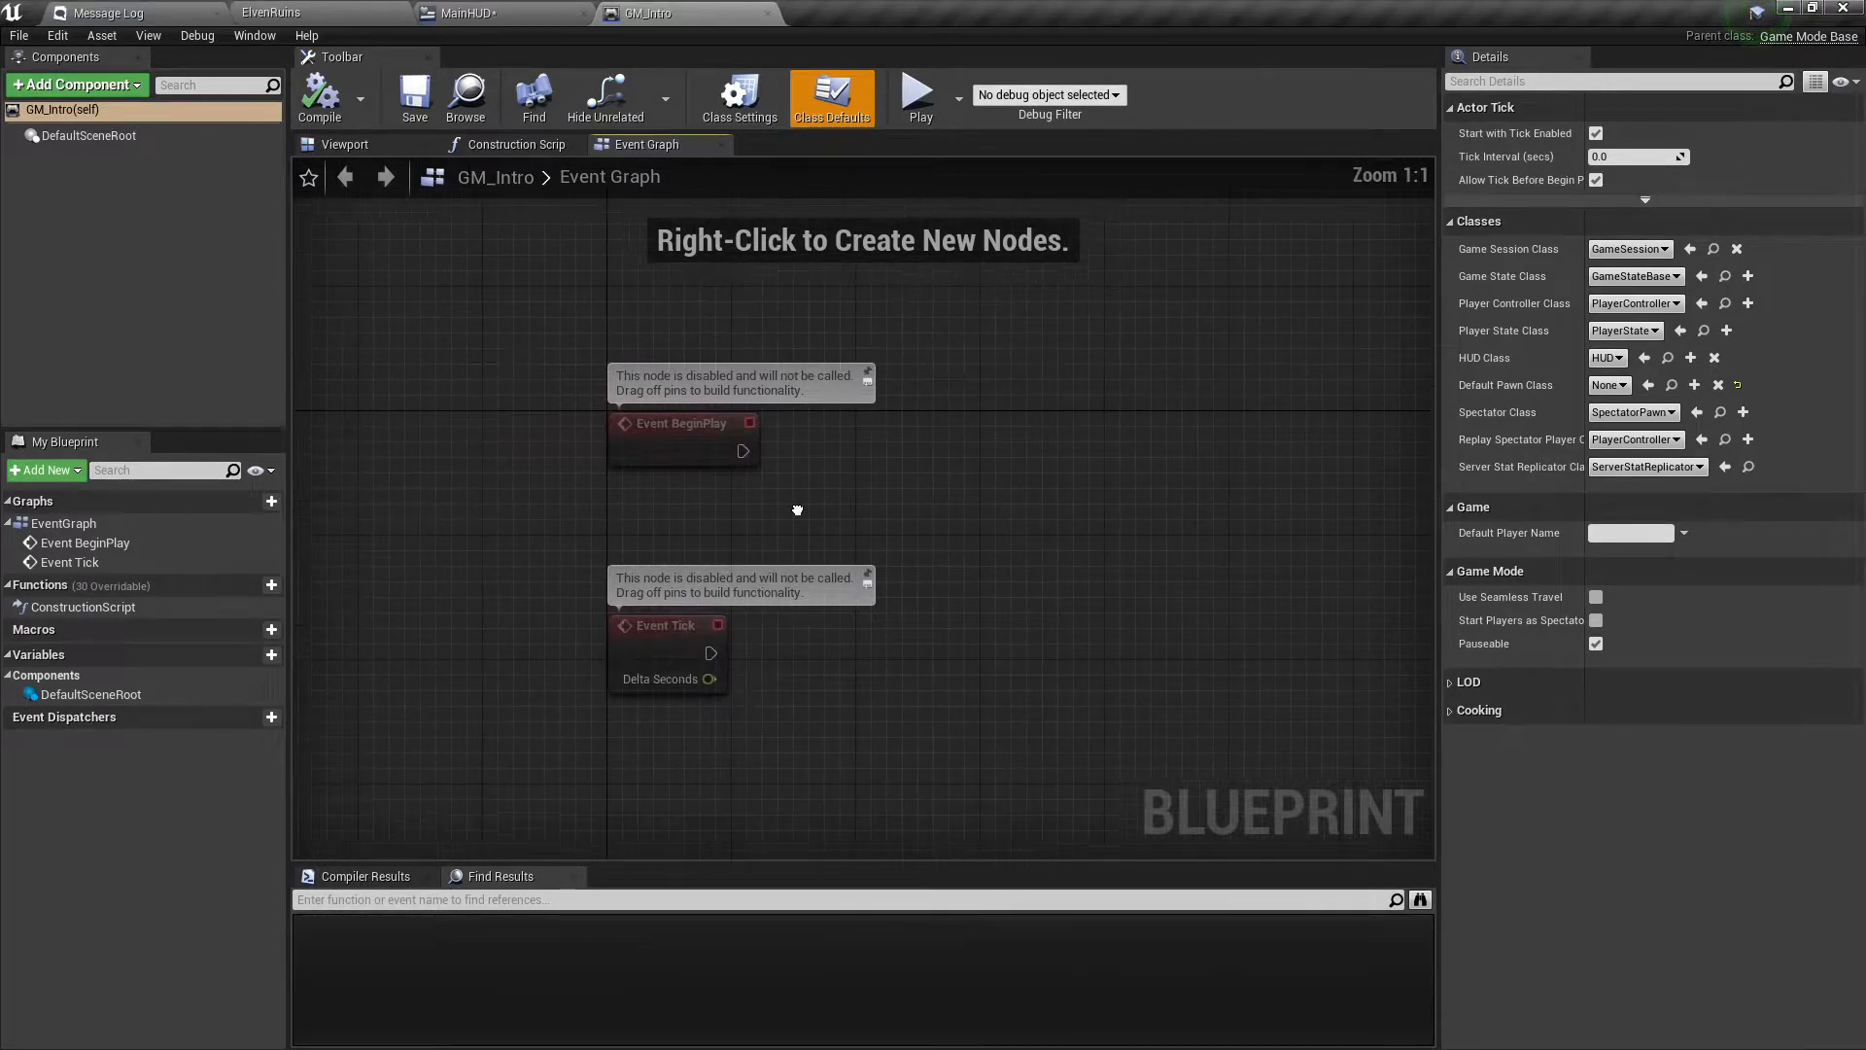
click(642, 449)
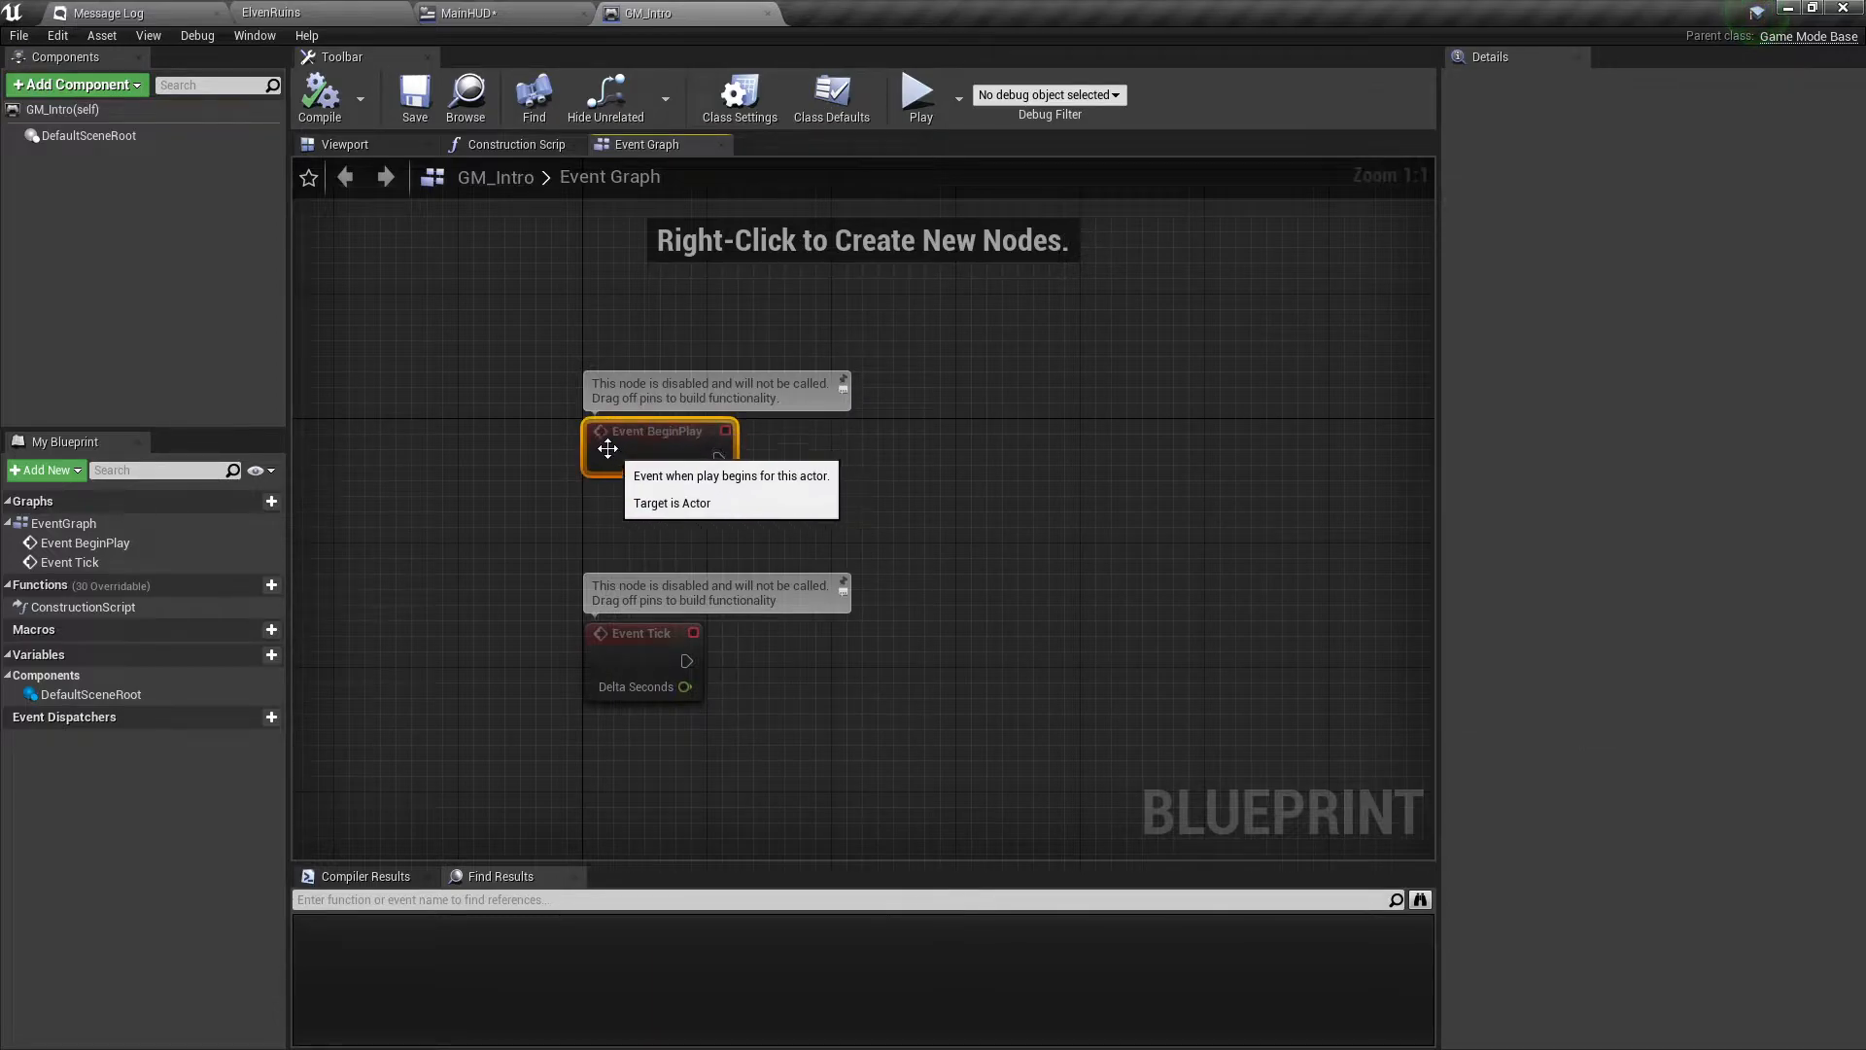
drag(718, 459, 1034, 457)
text(create)
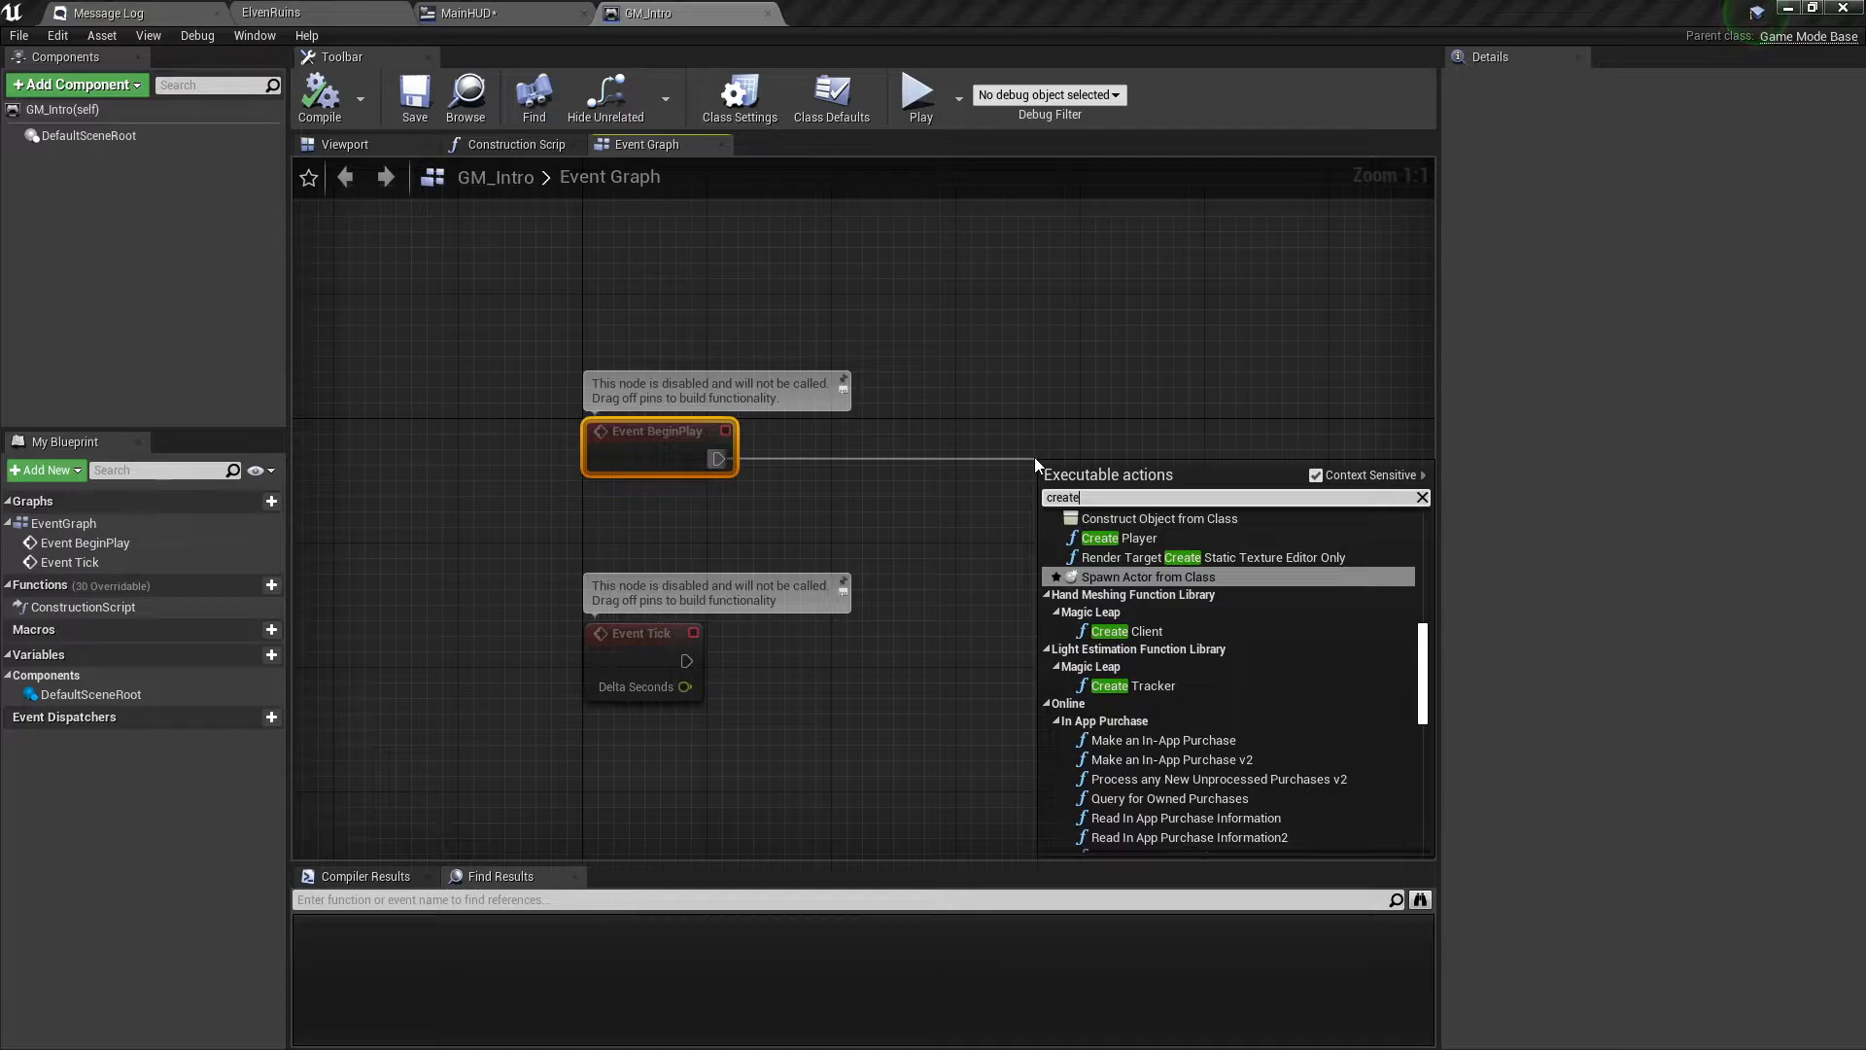
text( wi)
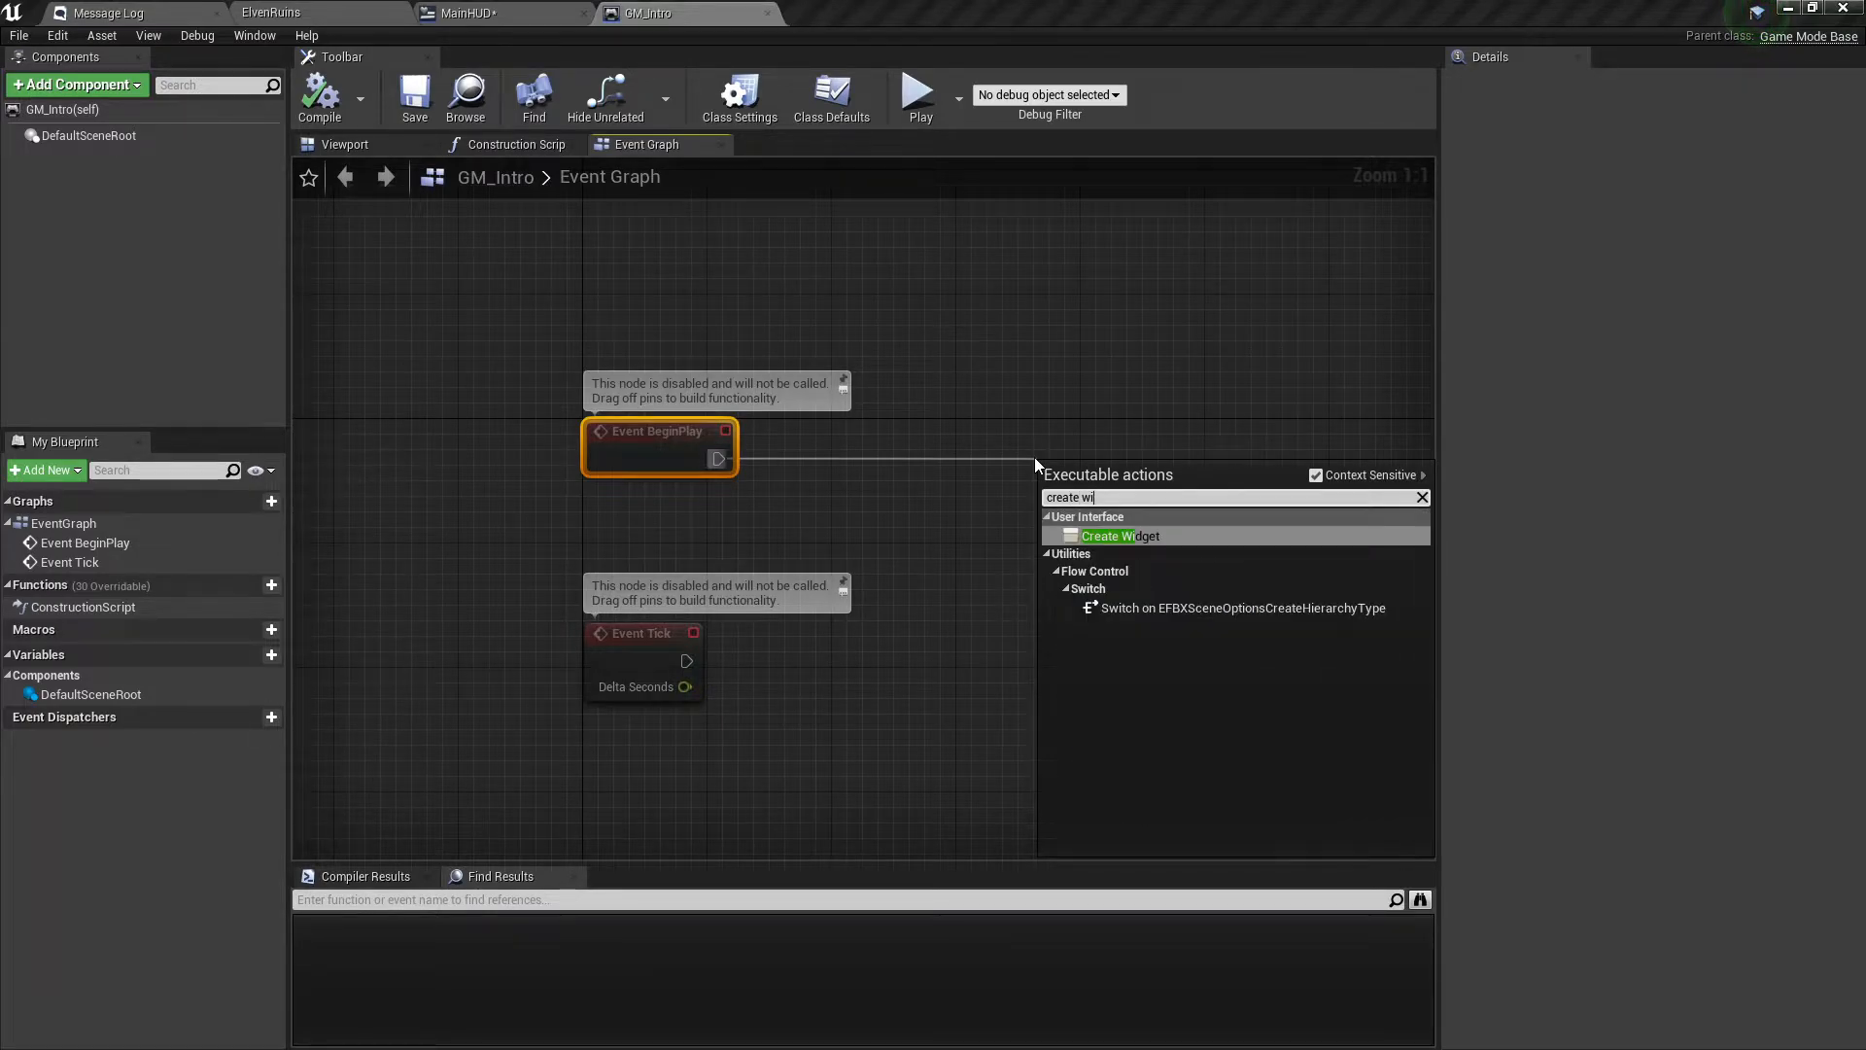
key(Return)
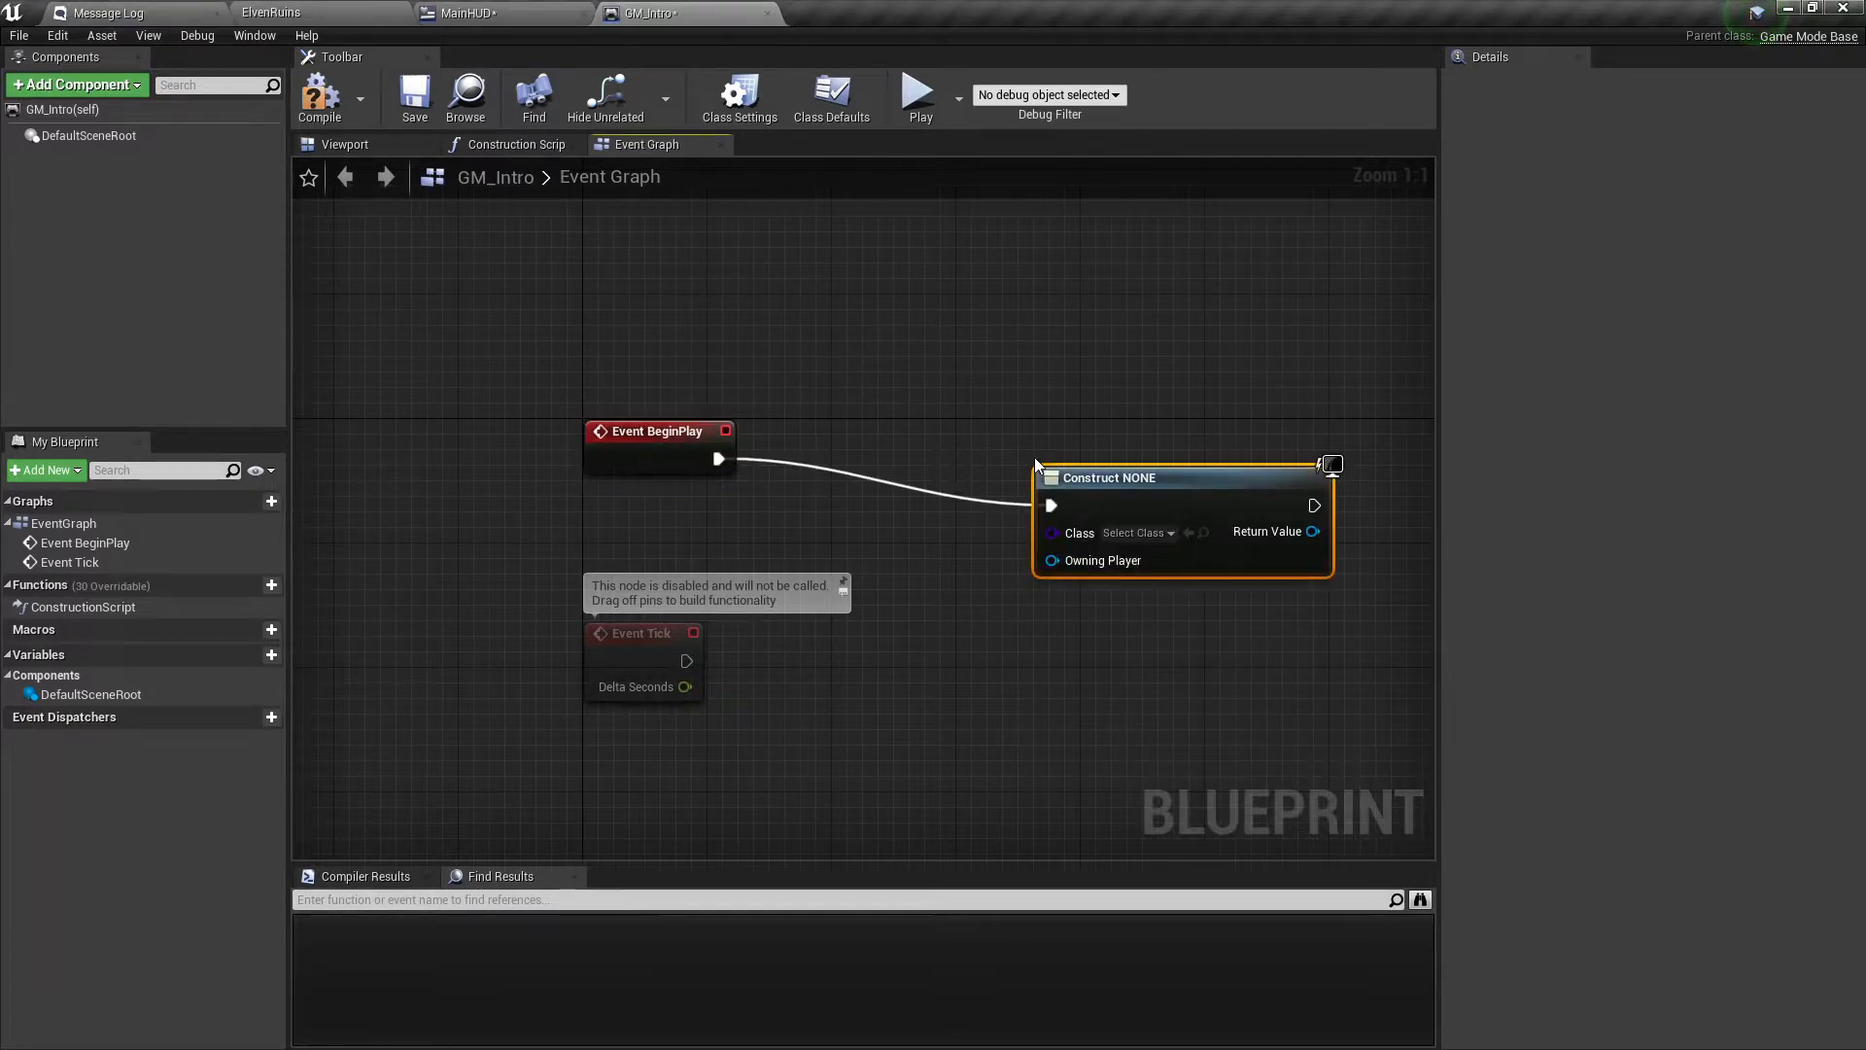
drag(1085, 489, 868, 442)
right_drag(951, 583, 762, 547)
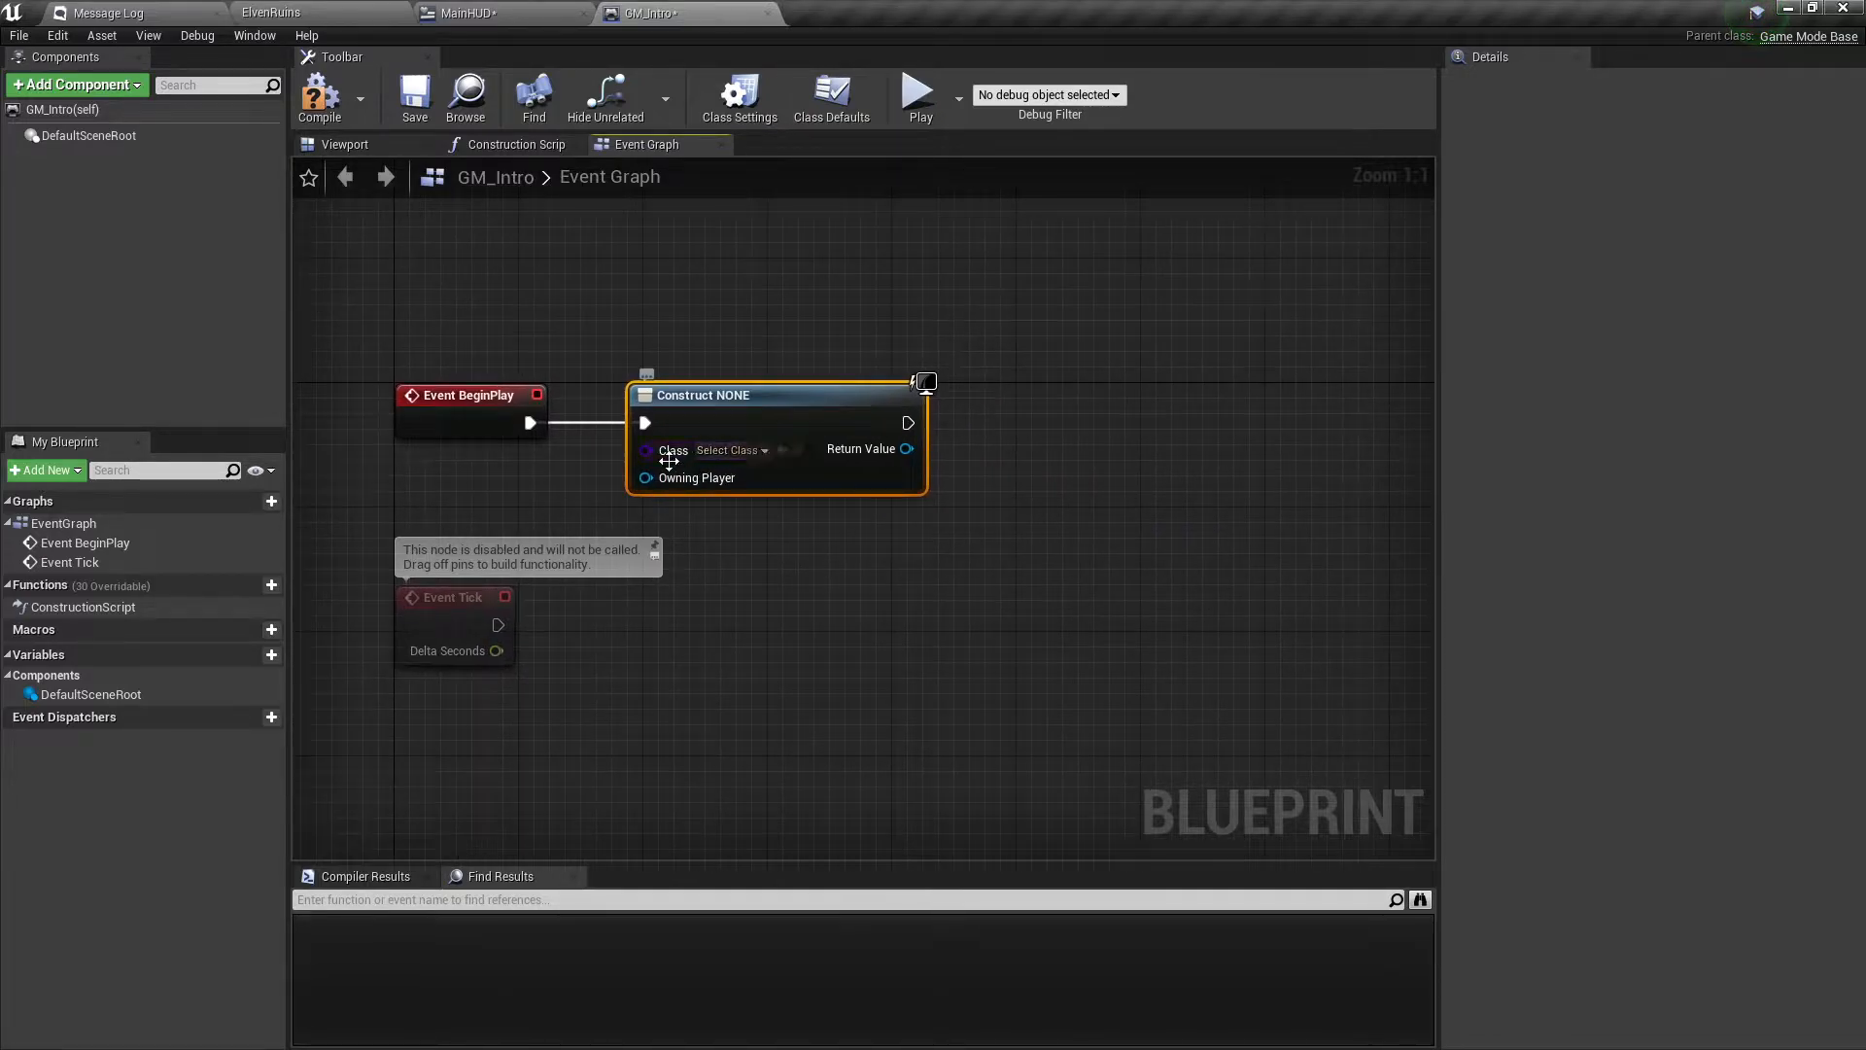
Set the Create Widget node's class to MainHUD and connect an Add to Viewport node to its return value.
click(735, 453)
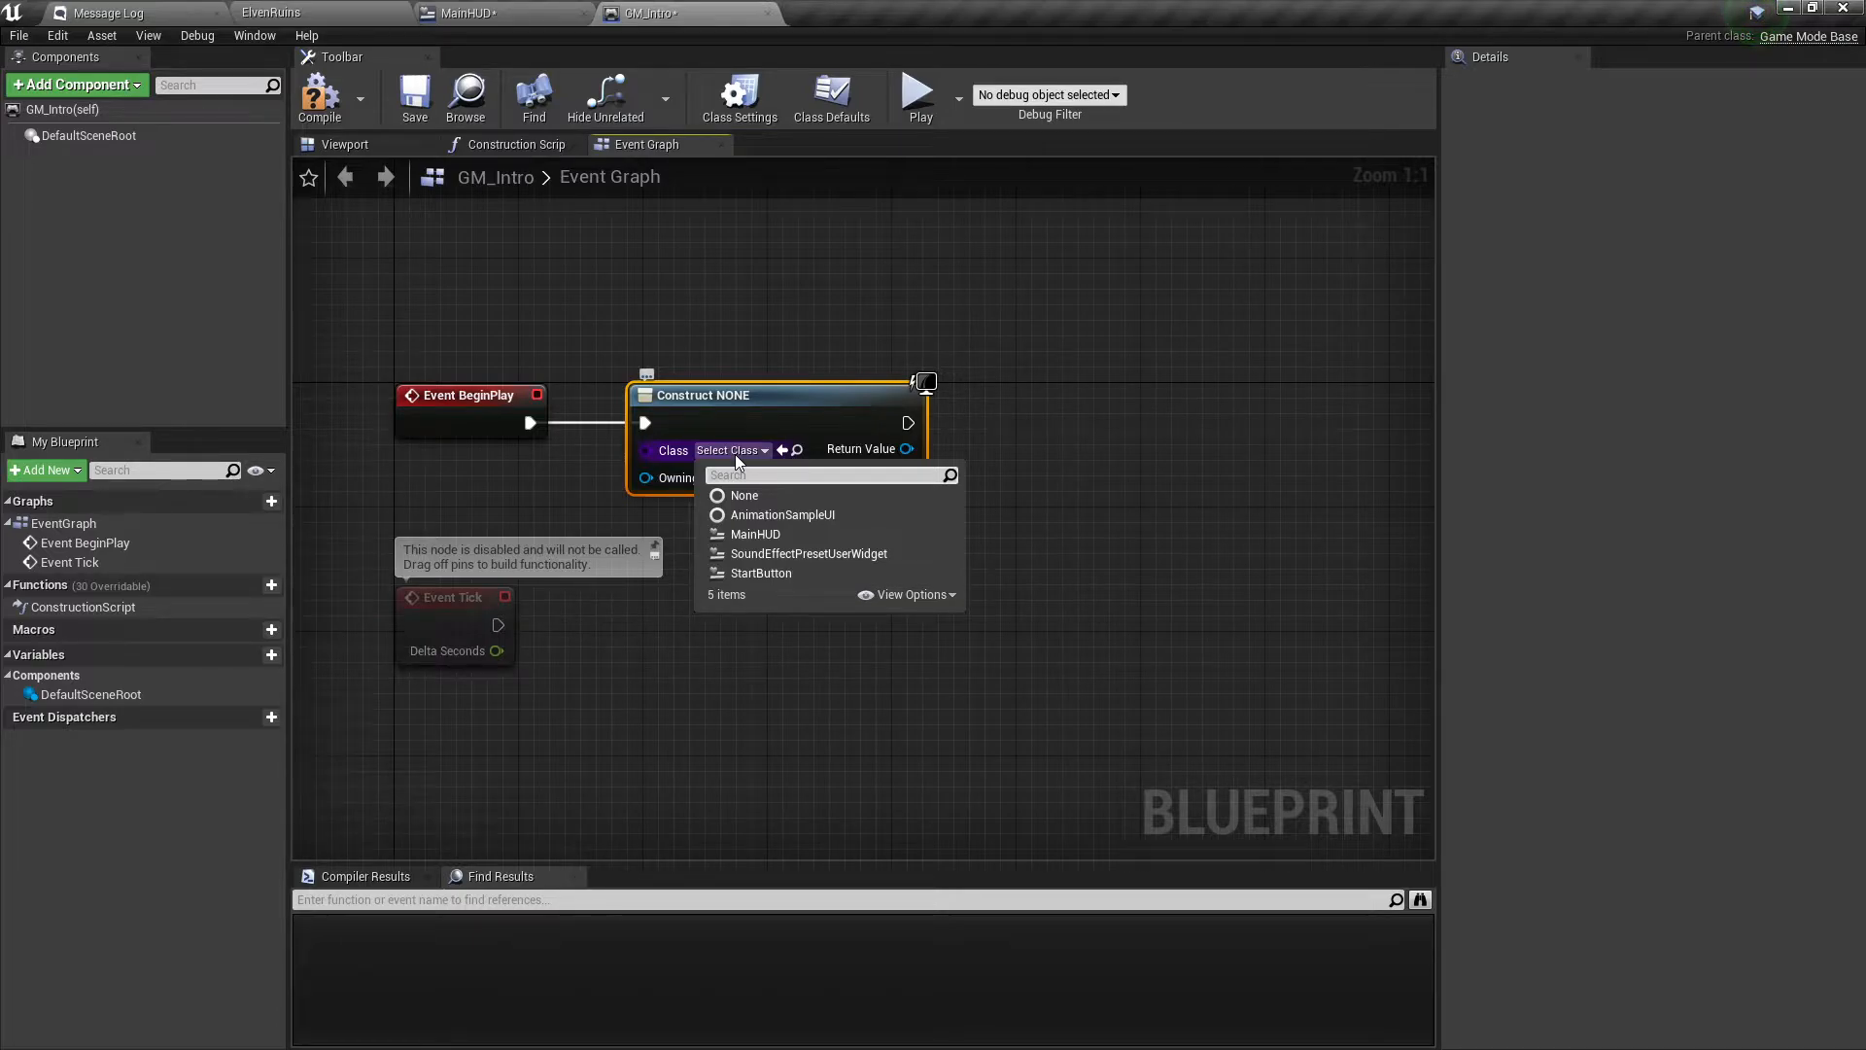
click(768, 536)
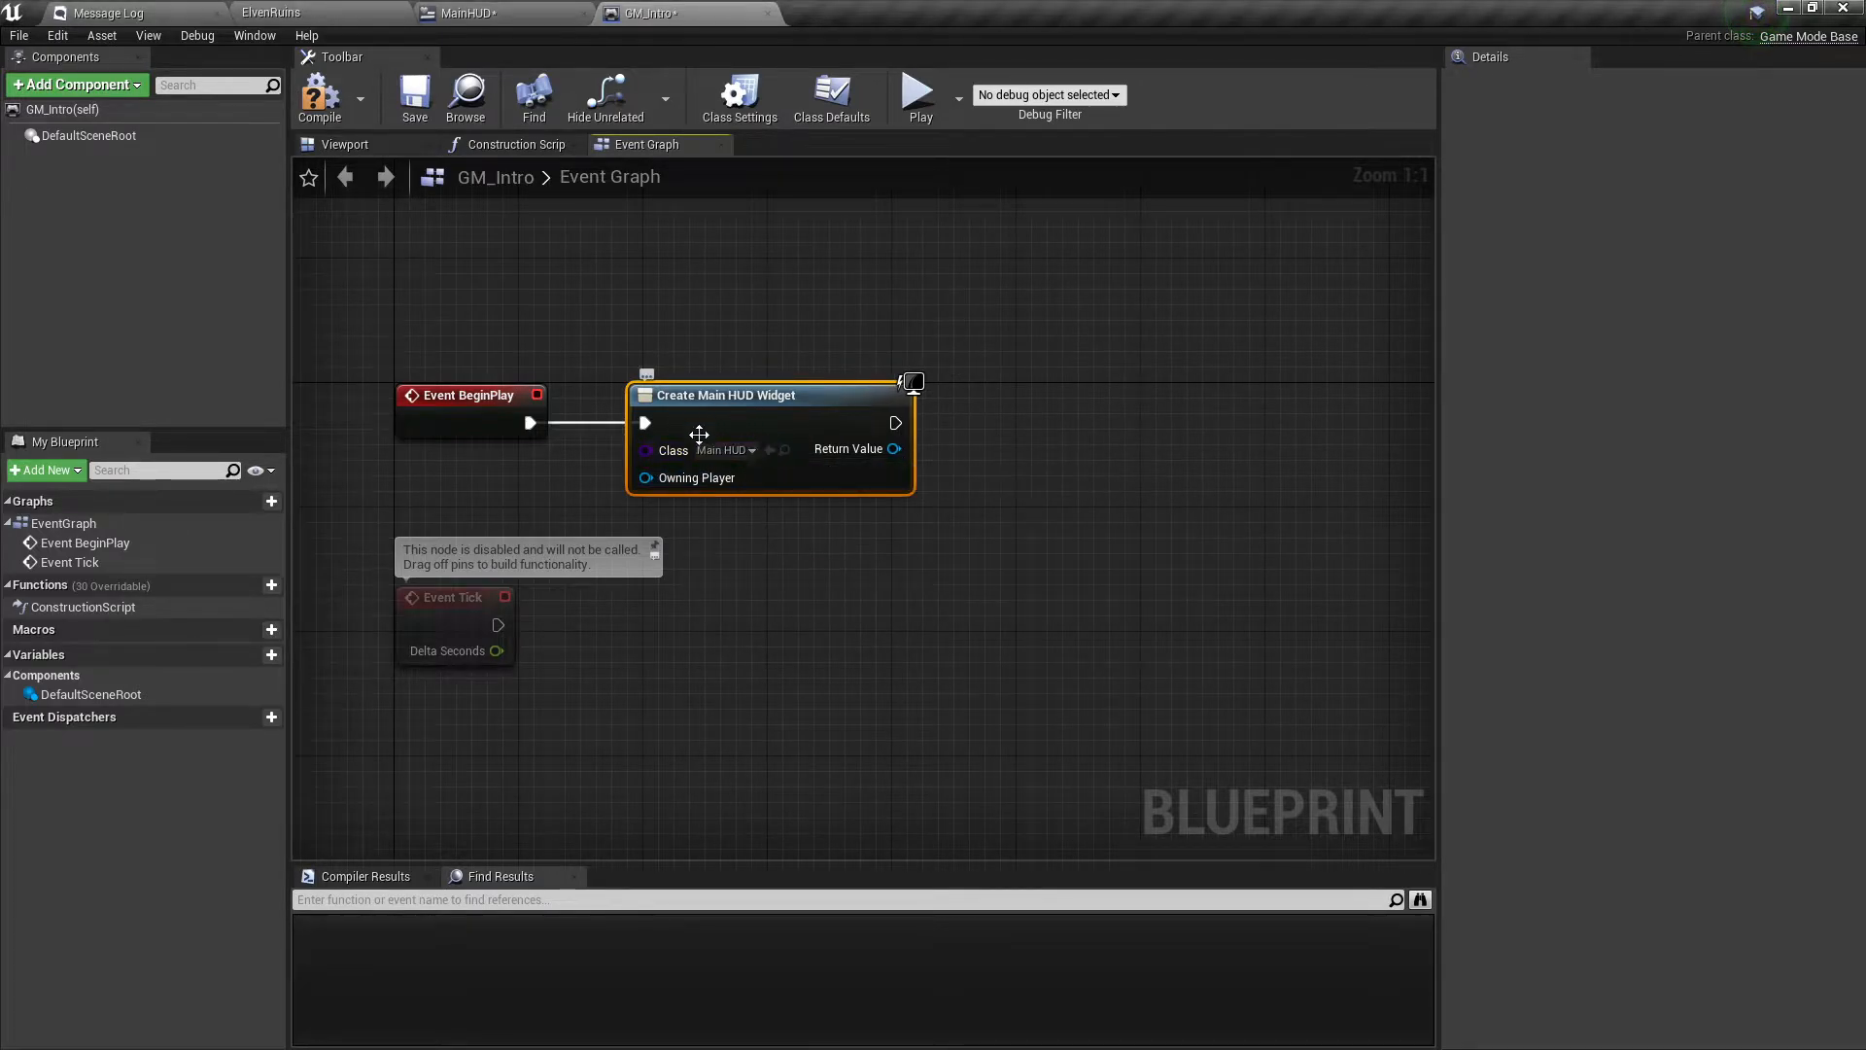
right_drag(978, 615, 822, 634)
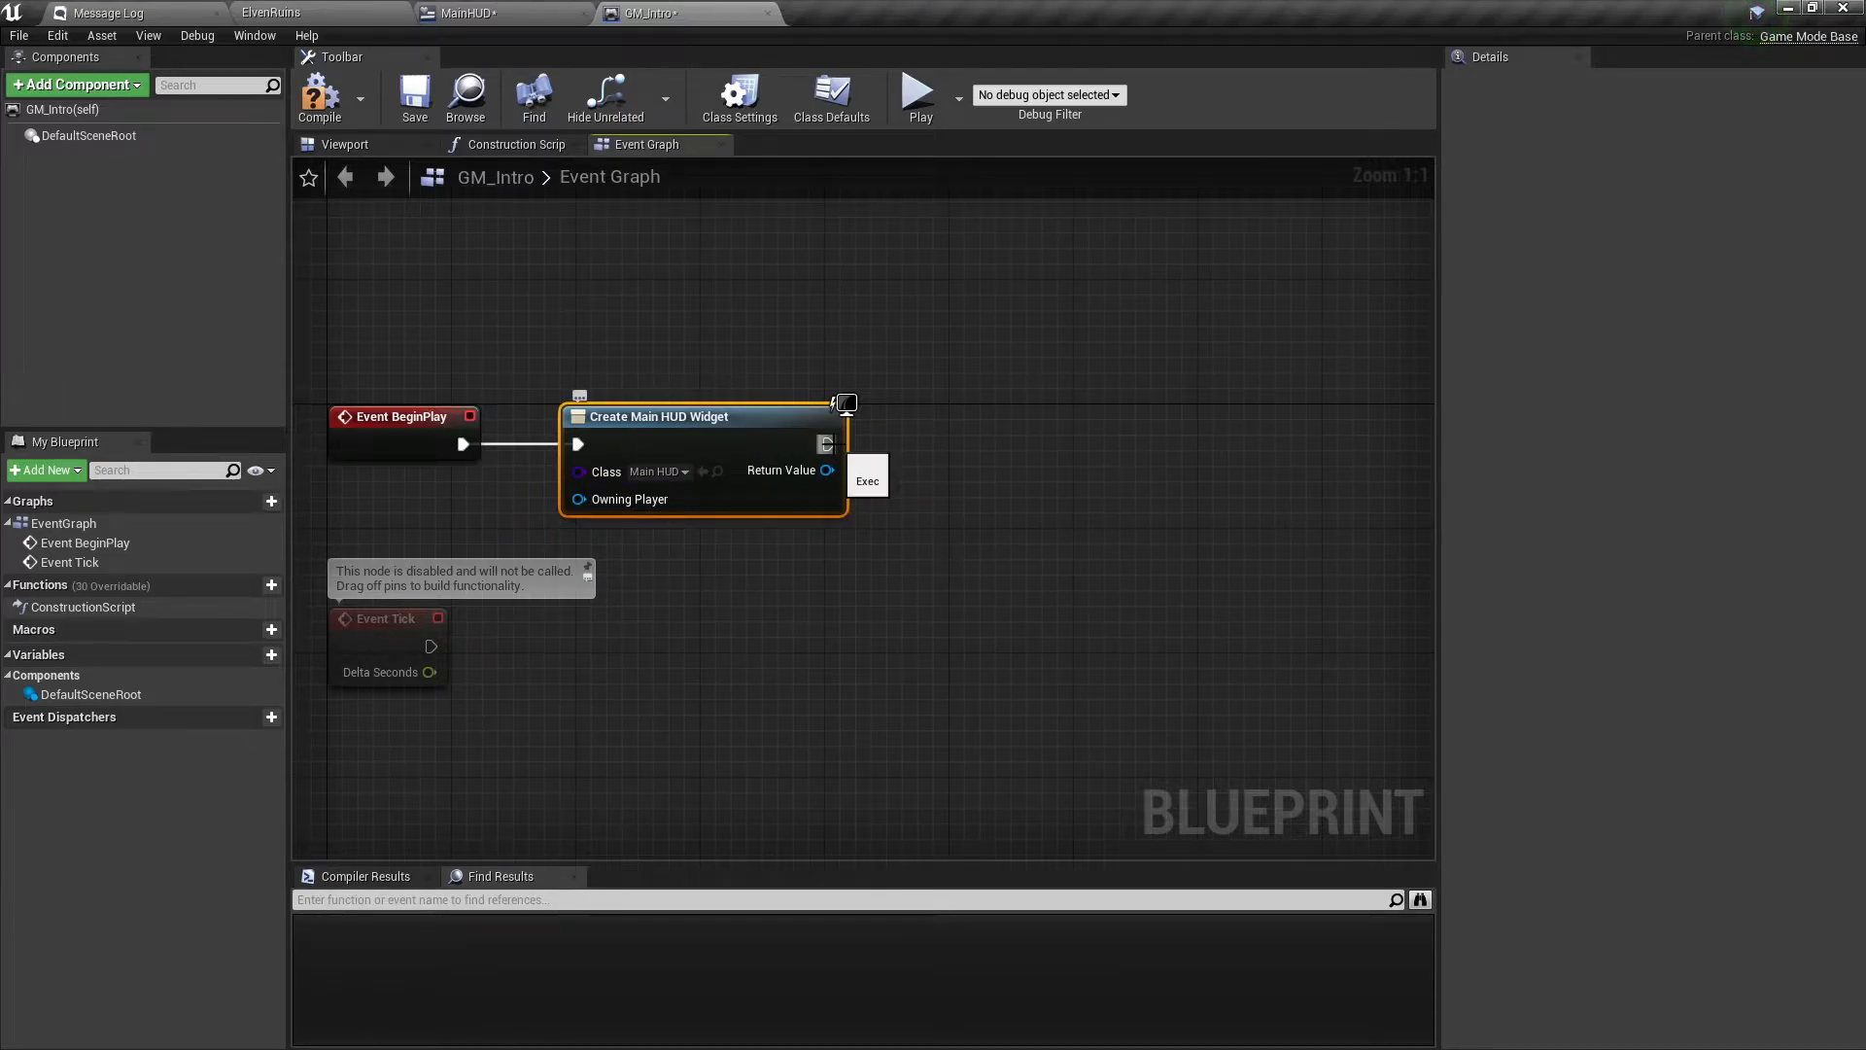
drag(827, 469, 986, 461)
text(add to)
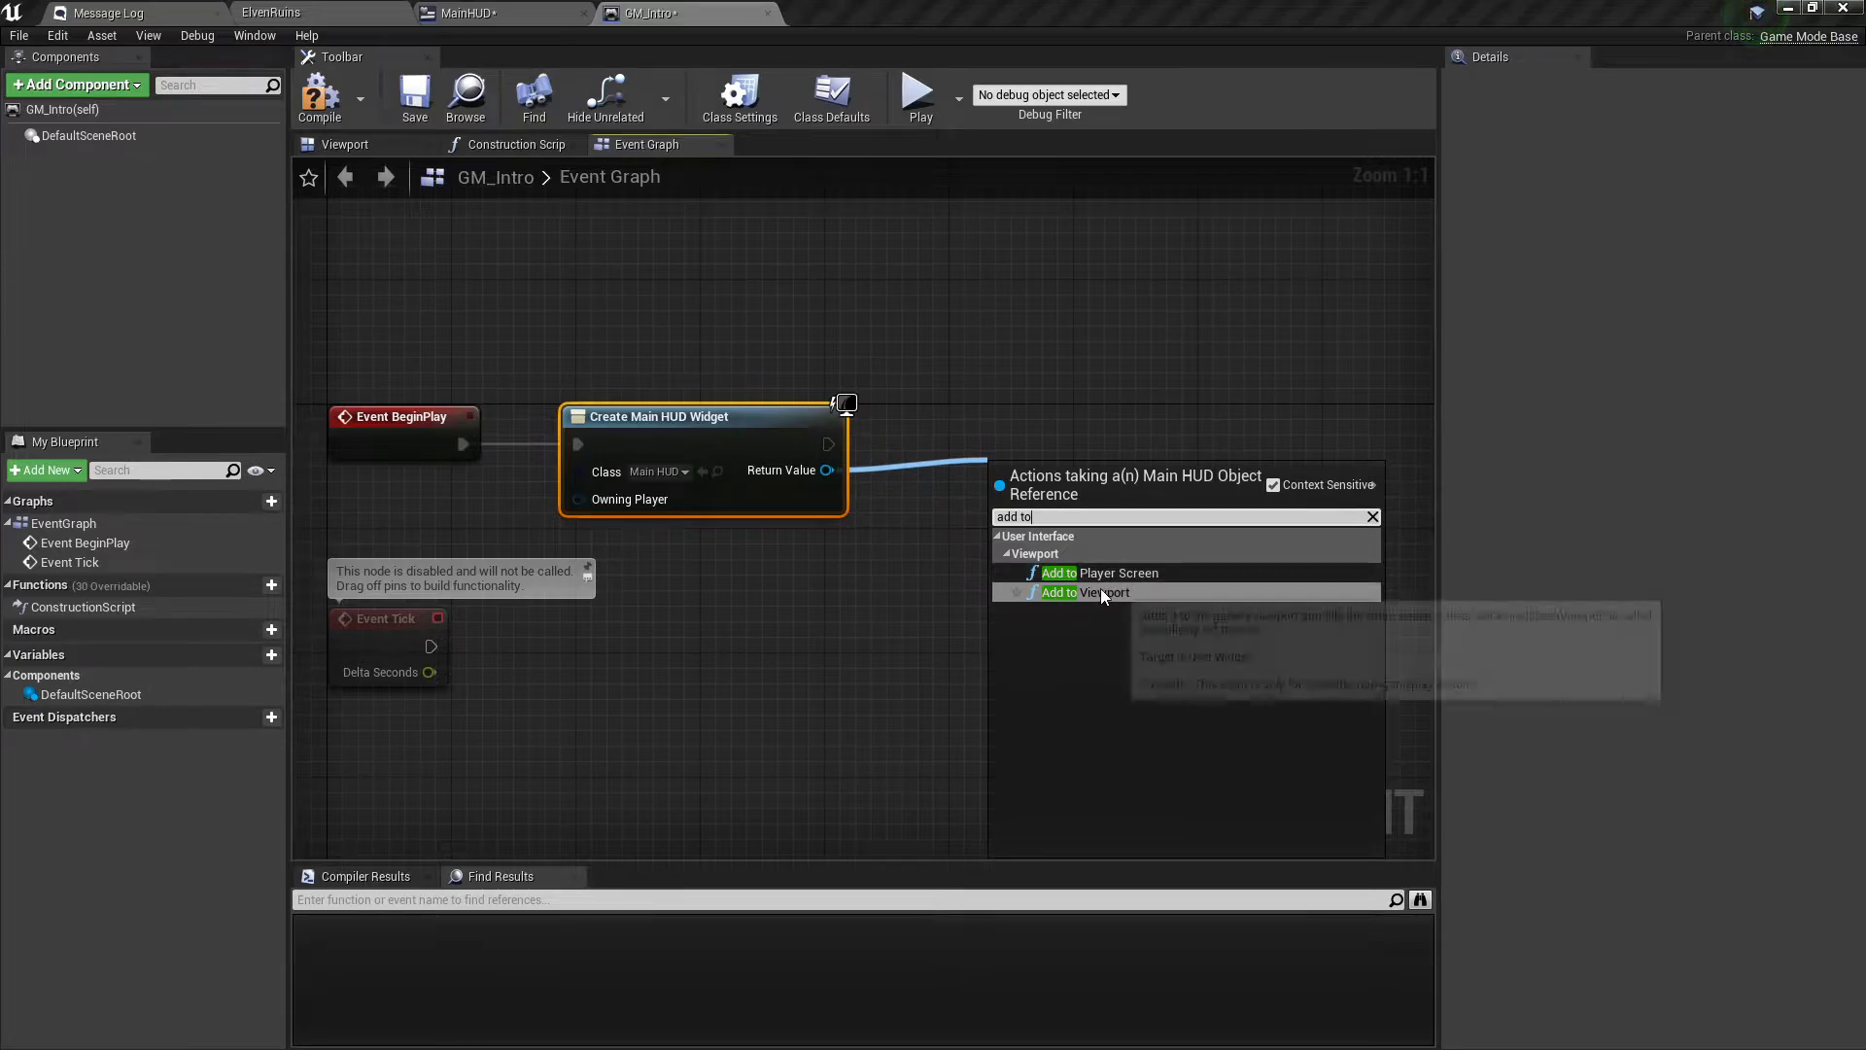
click(1100, 592)
drag(1072, 497, 977, 435)
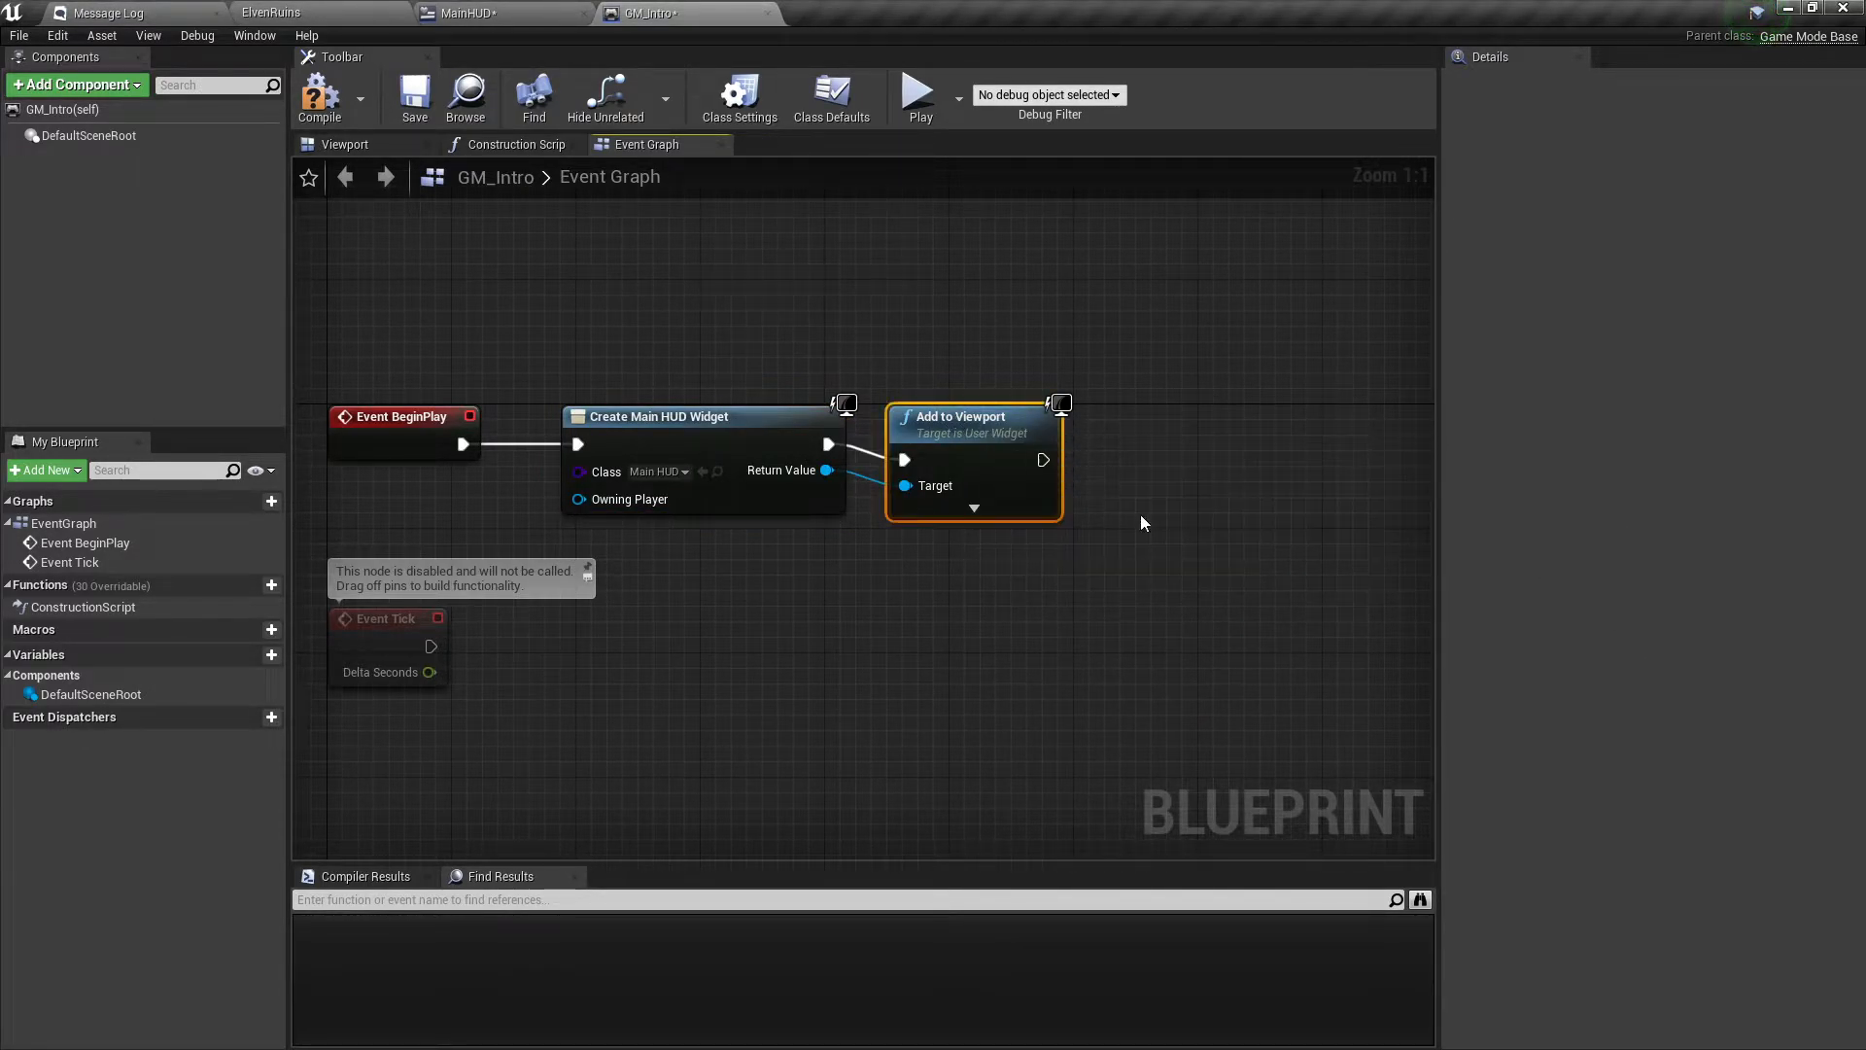
Compile the GM_Intro game mode and briefly test the level in a play preview.
click(317, 93)
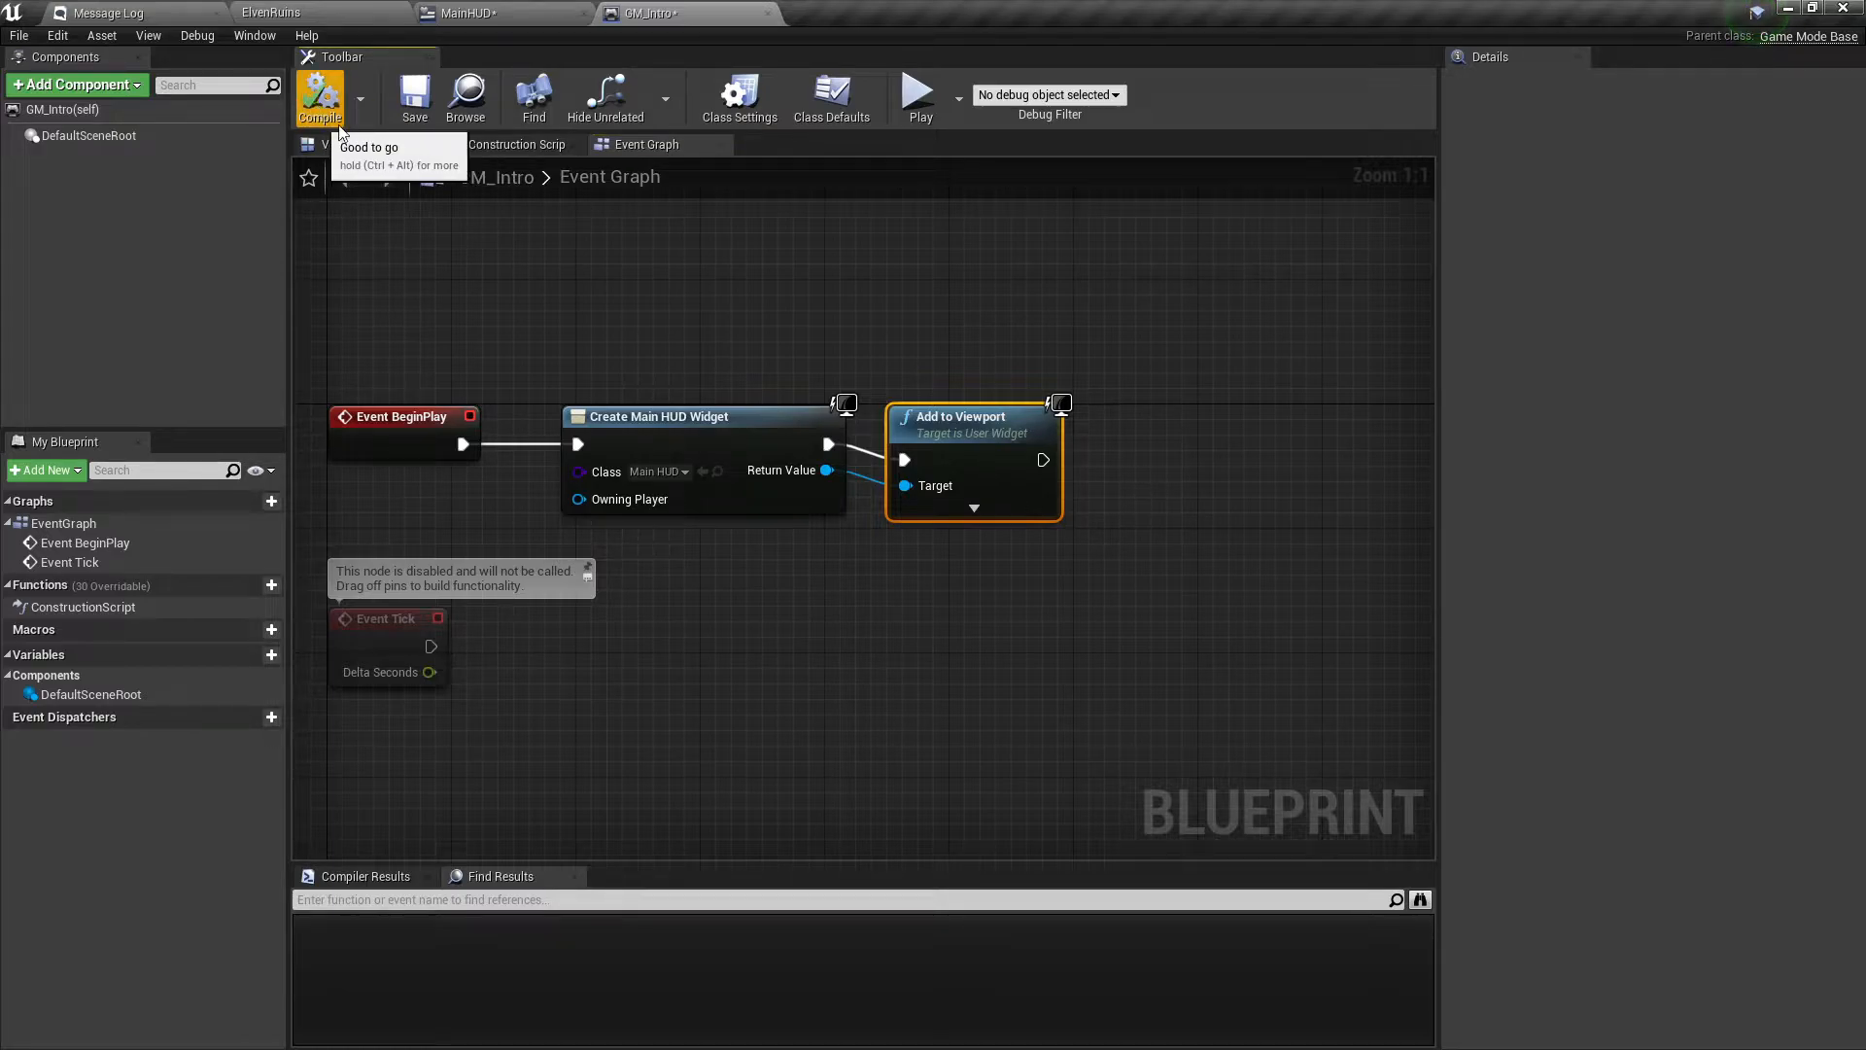
click(920, 98)
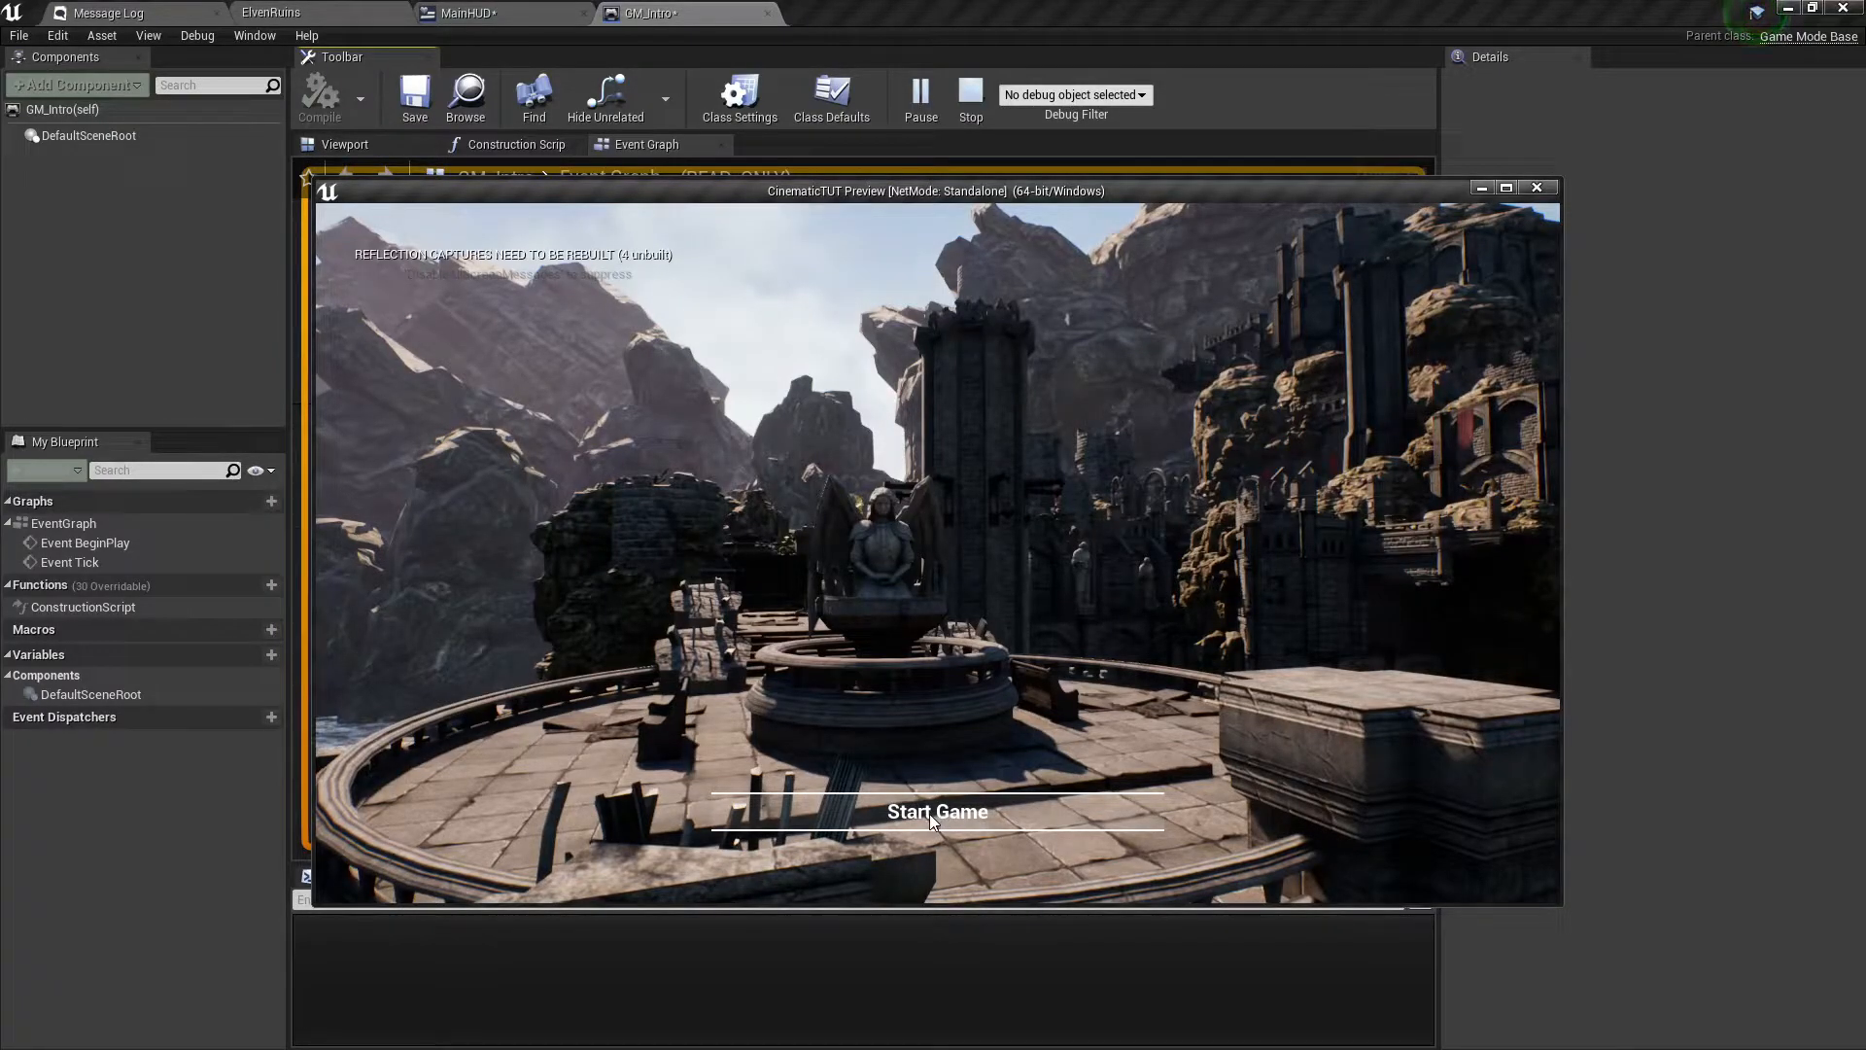
click(971, 97)
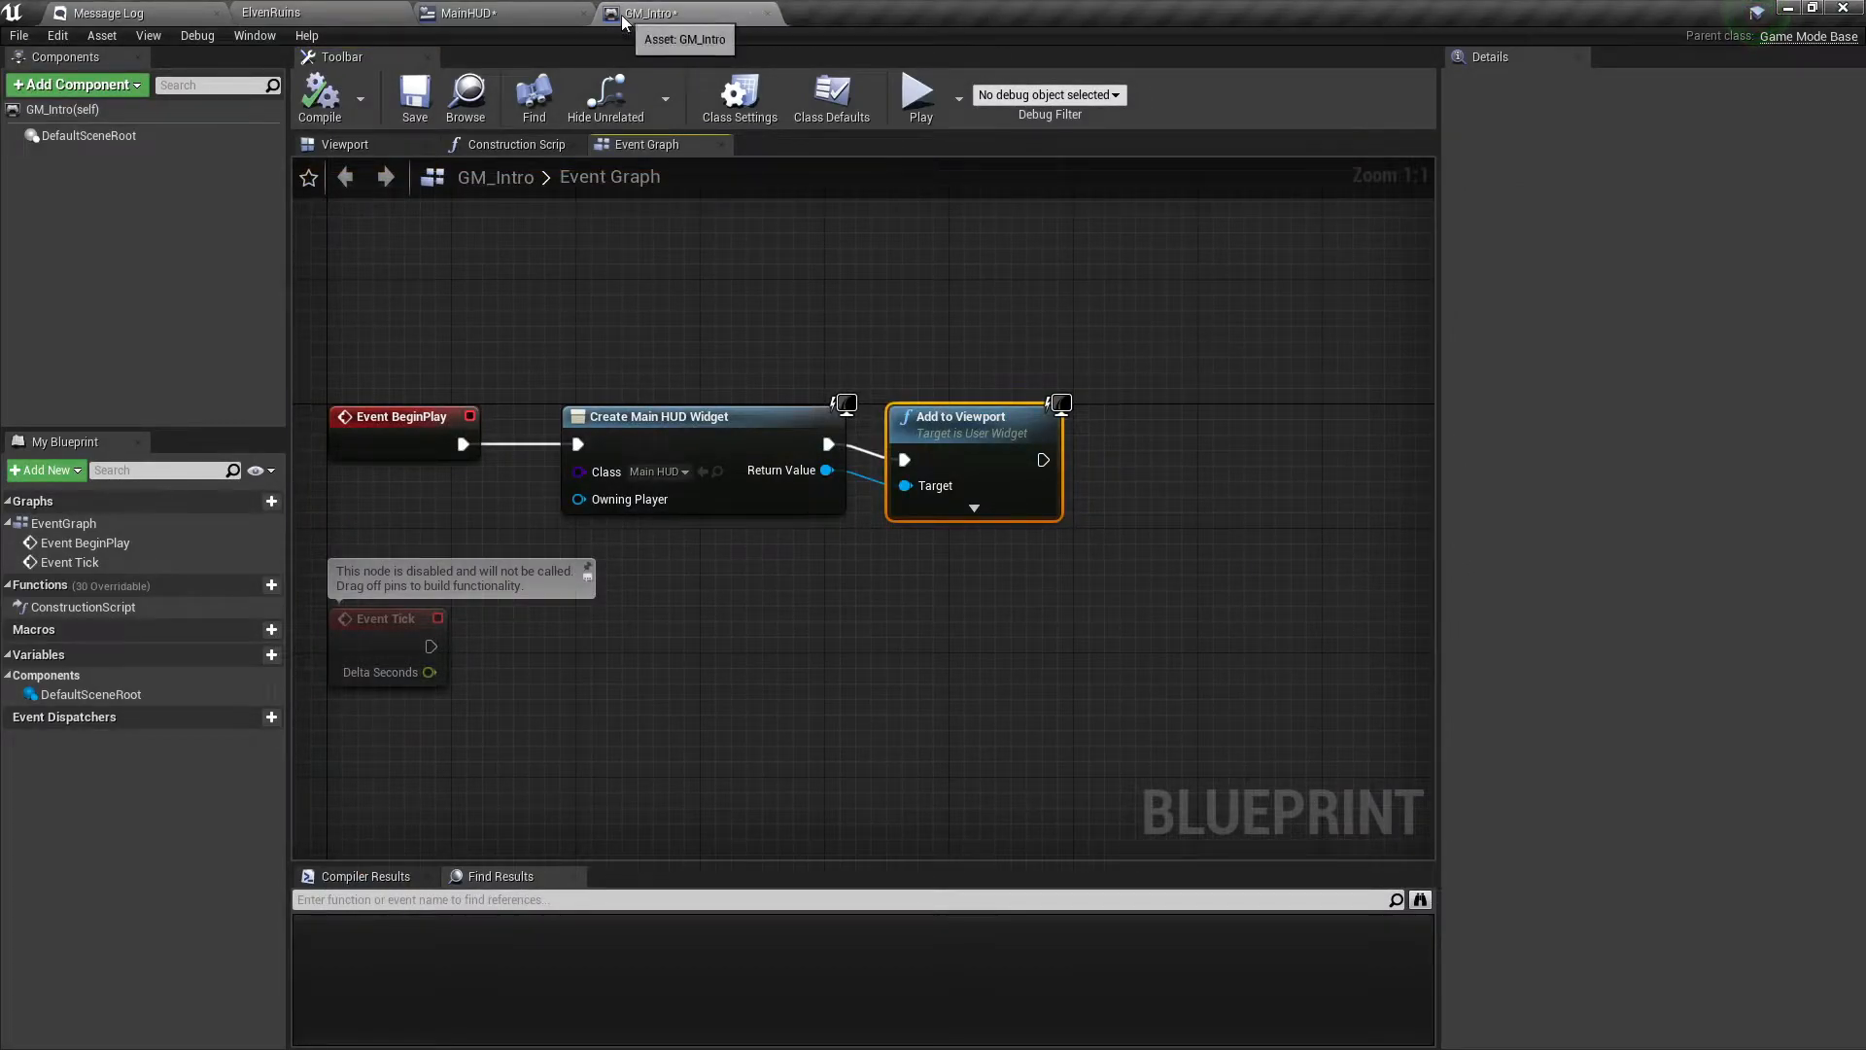
Close the GM_Intro editor and open the StartButton widget for editing from its instance on the MainHUD canvas.
click(767, 13)
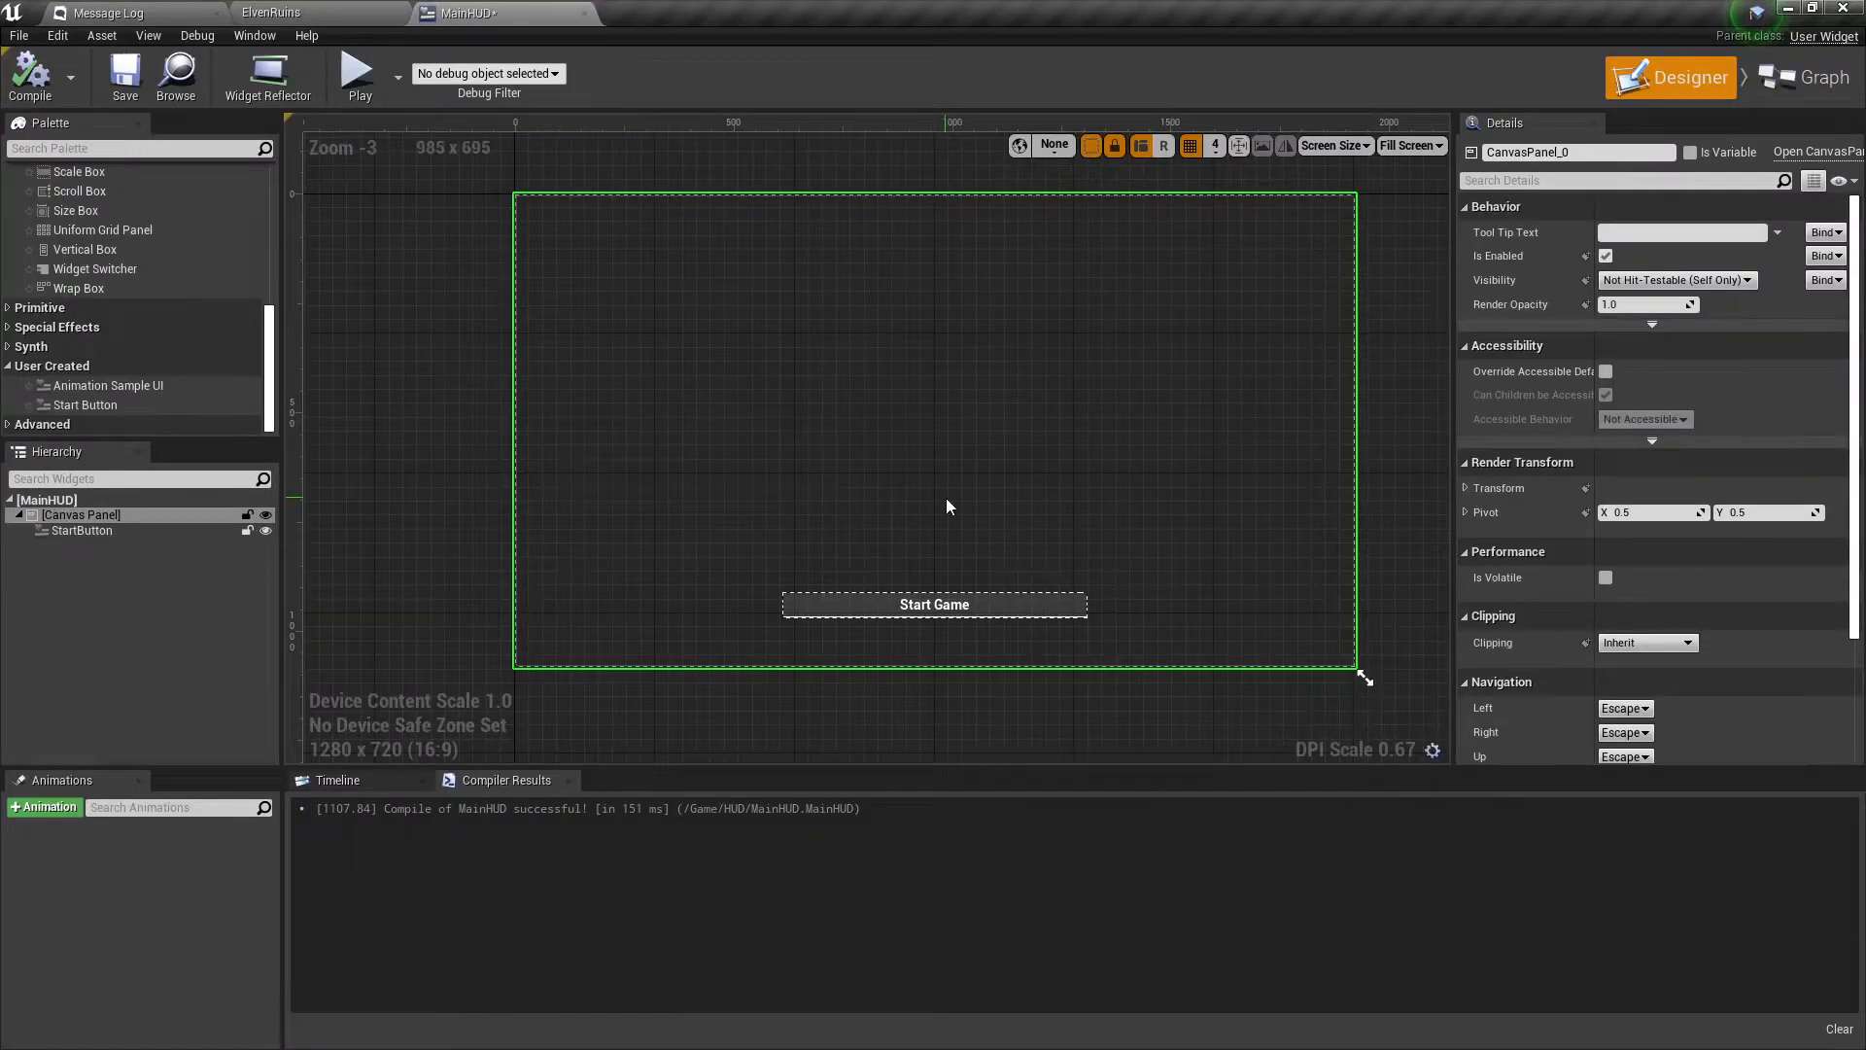
click(925, 608)
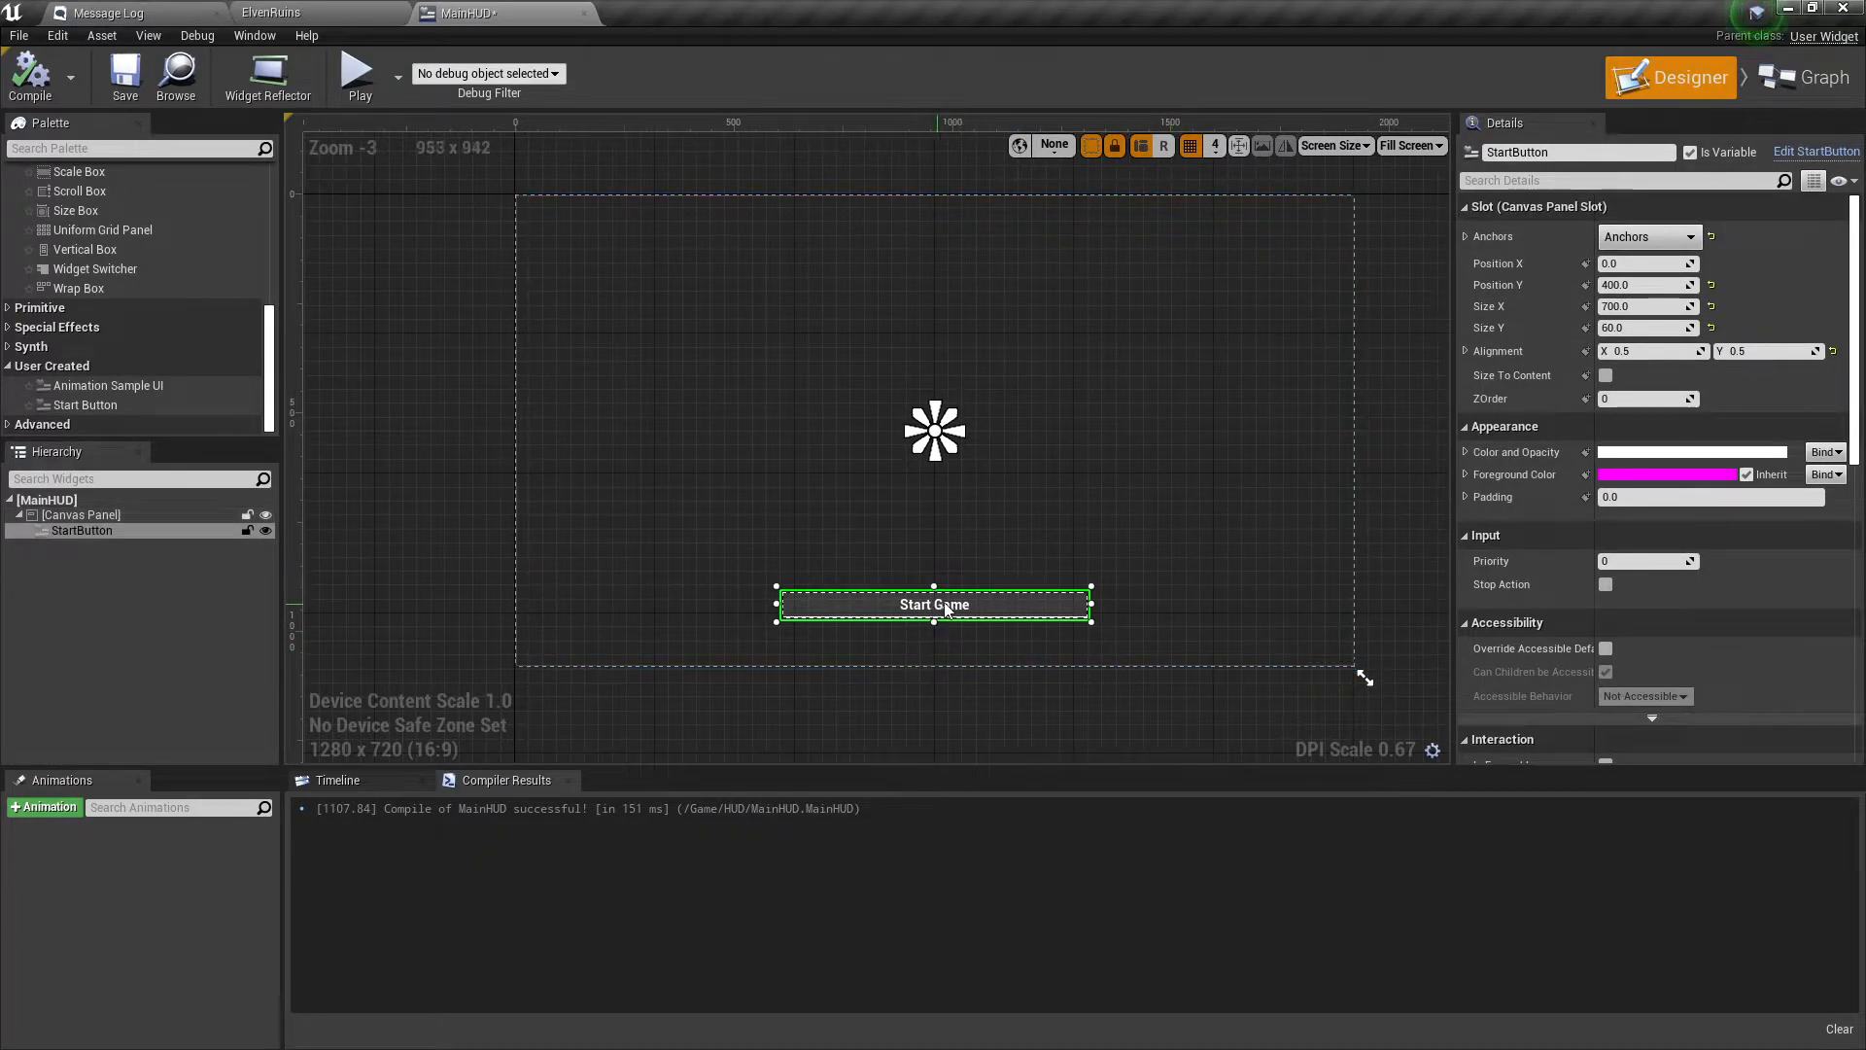
scroll(1683, 482, down, 10)
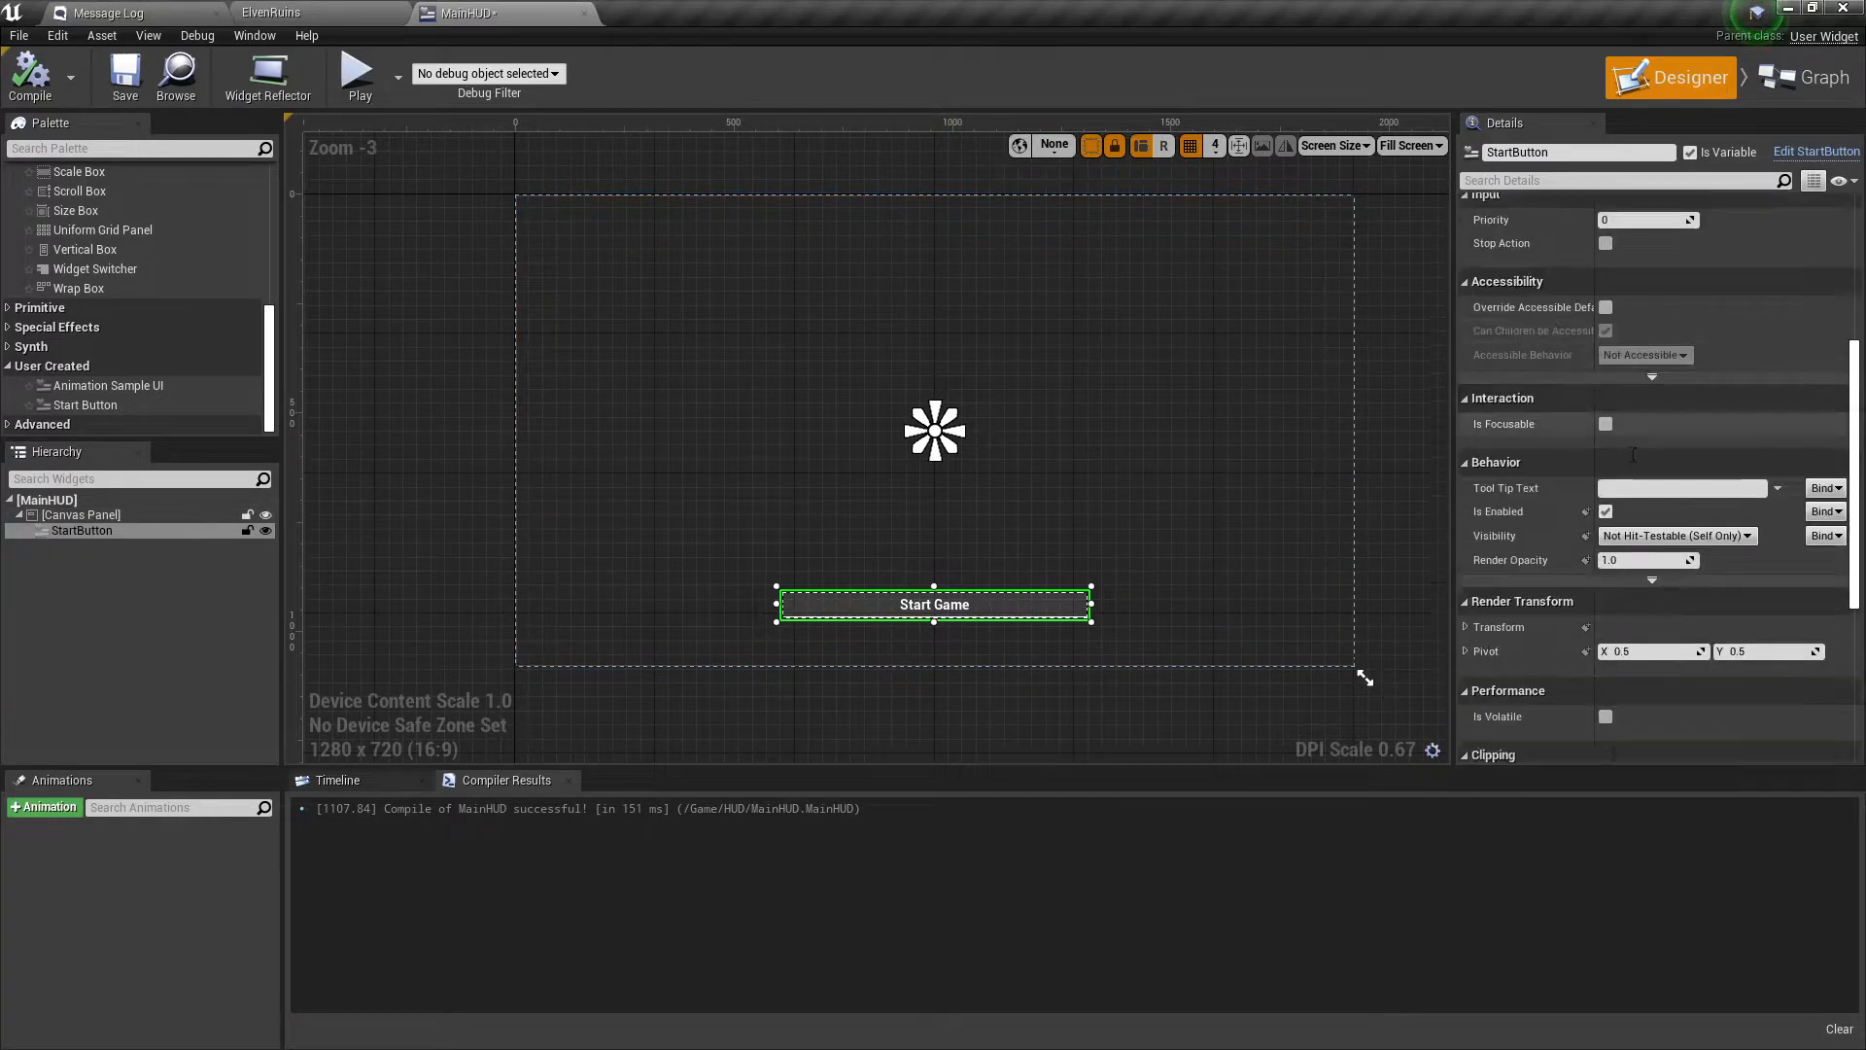
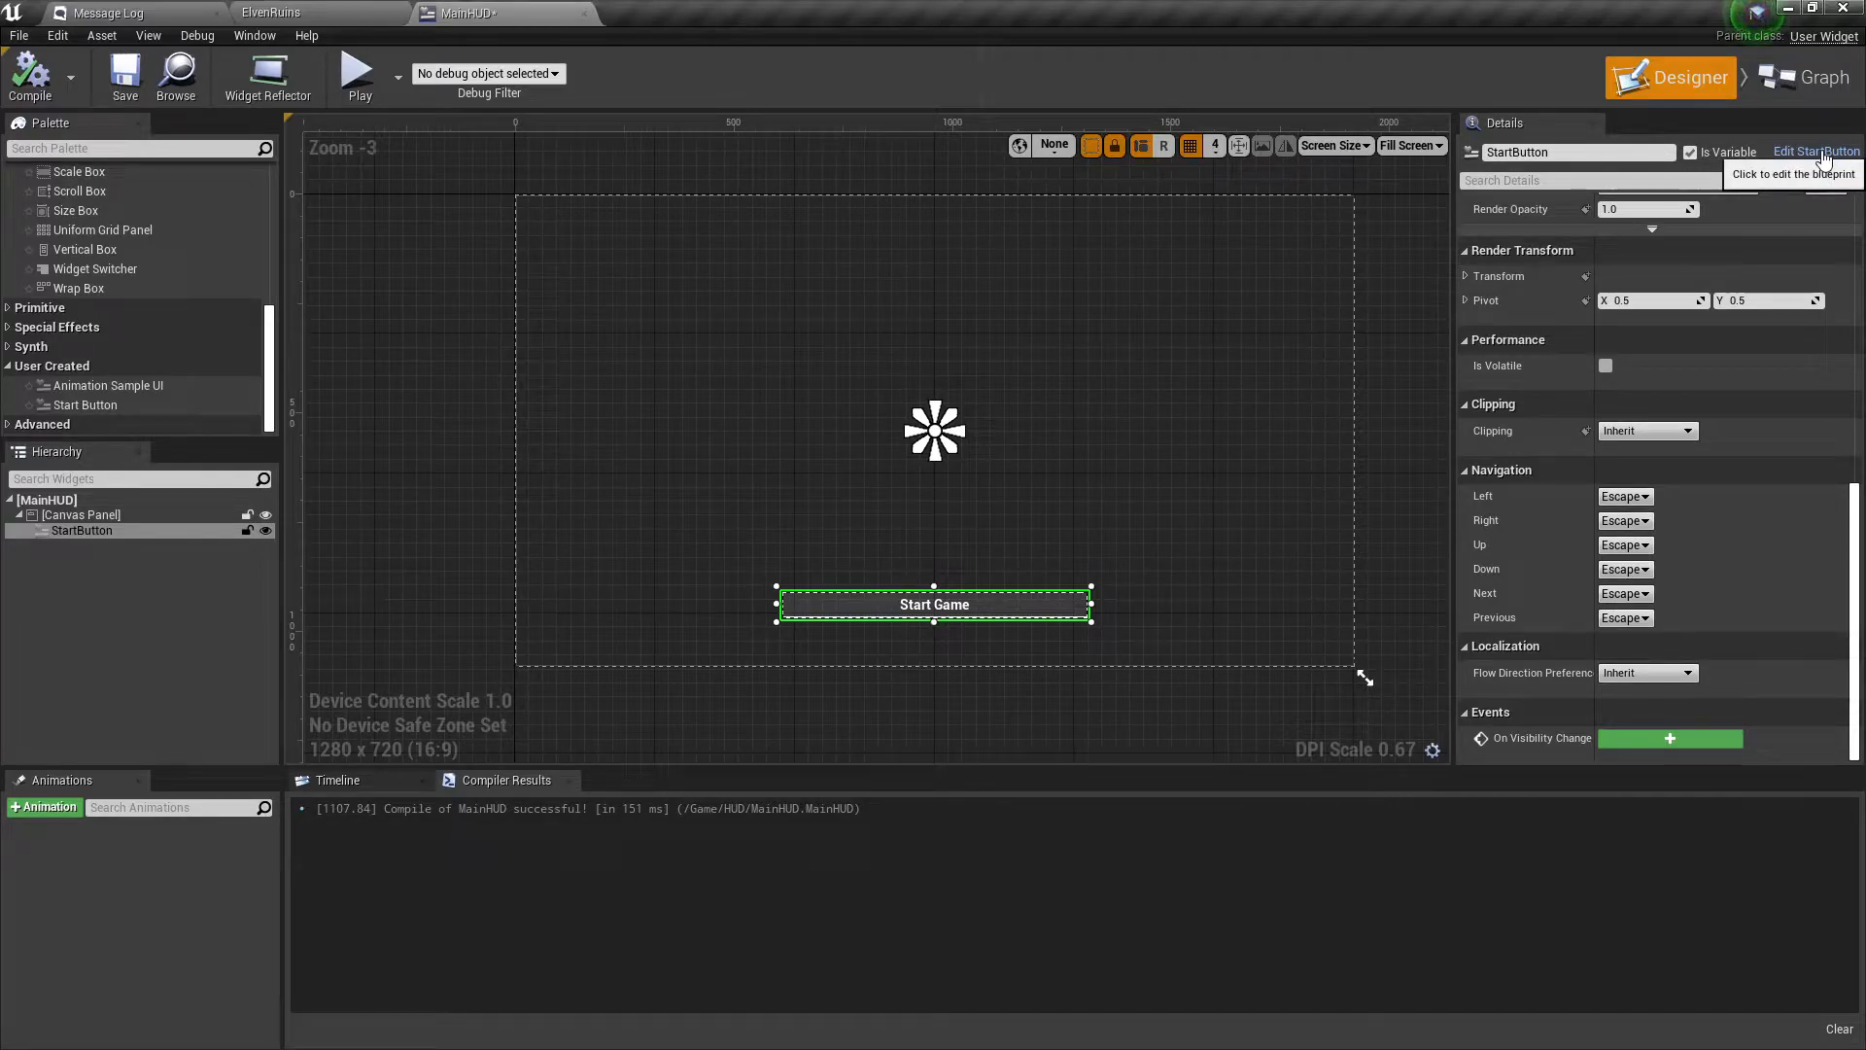
click(1823, 153)
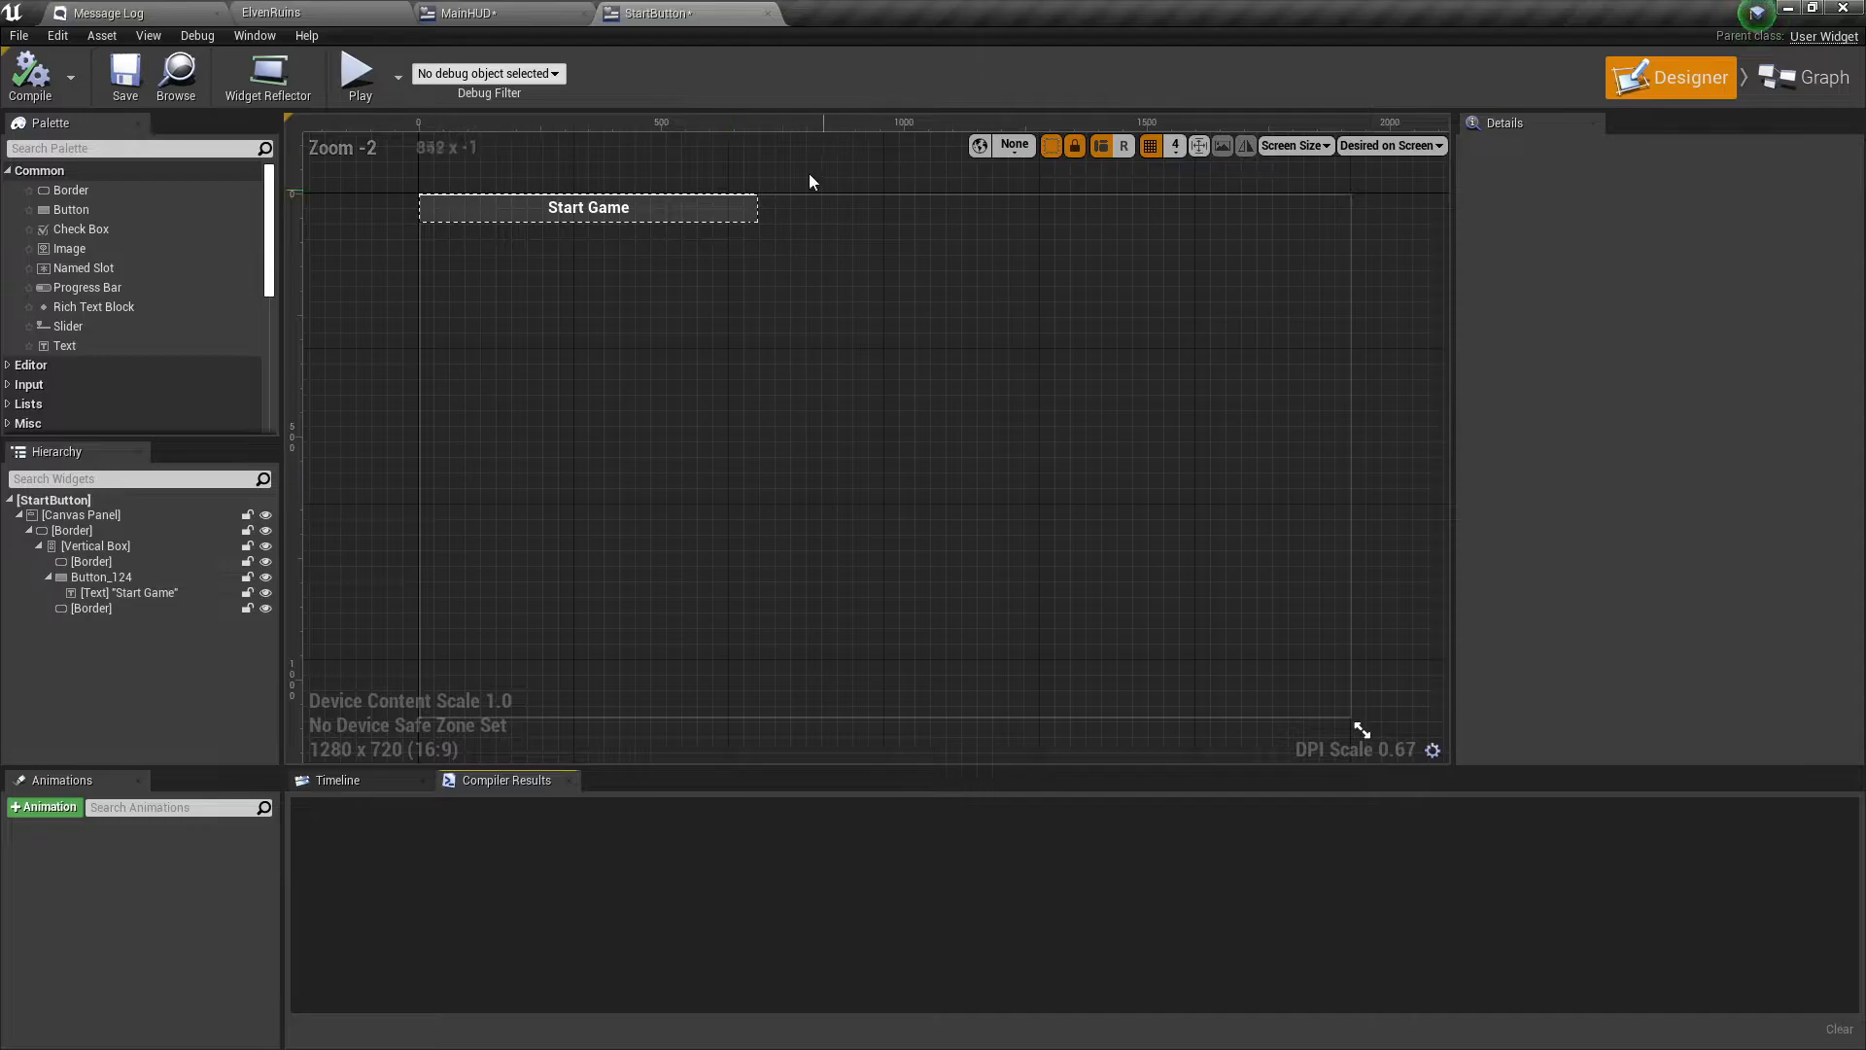
Add an On Pressed event for the Button_124 button inside the StartButton widget.
right_drag(643, 420, 842, 521)
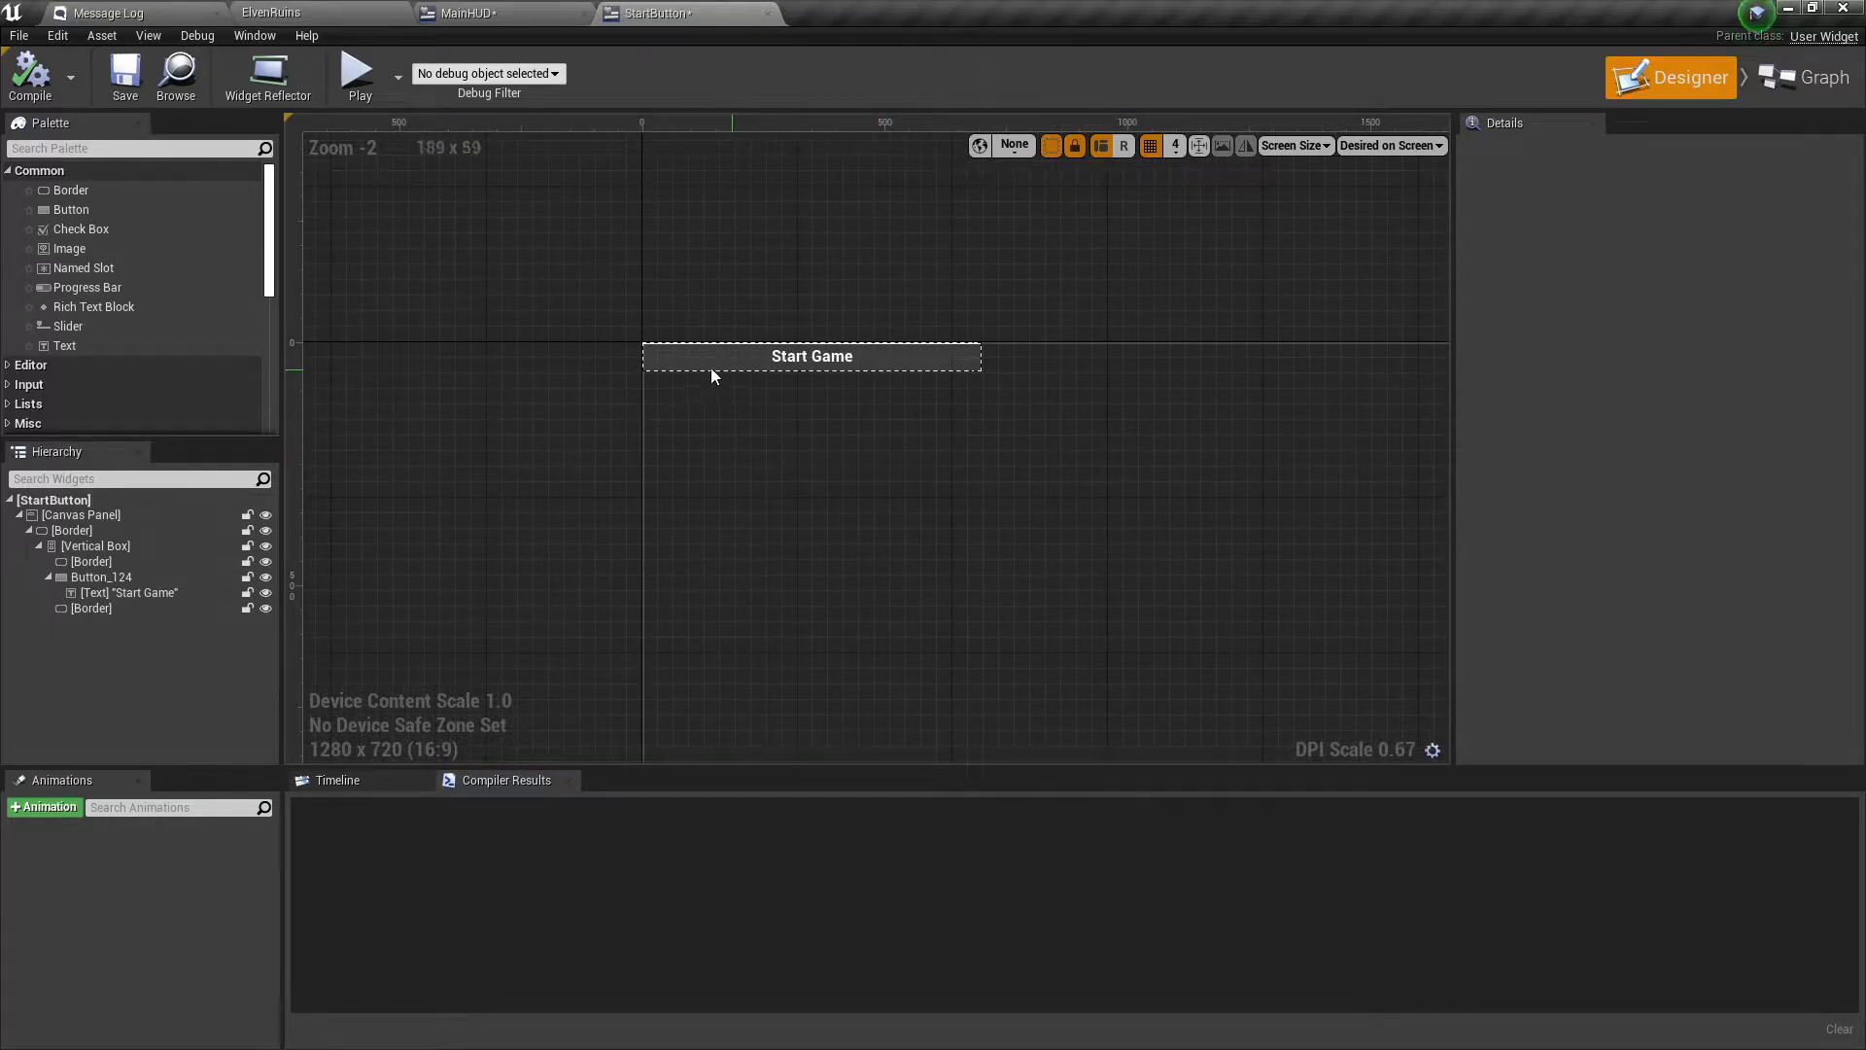
click(126, 575)
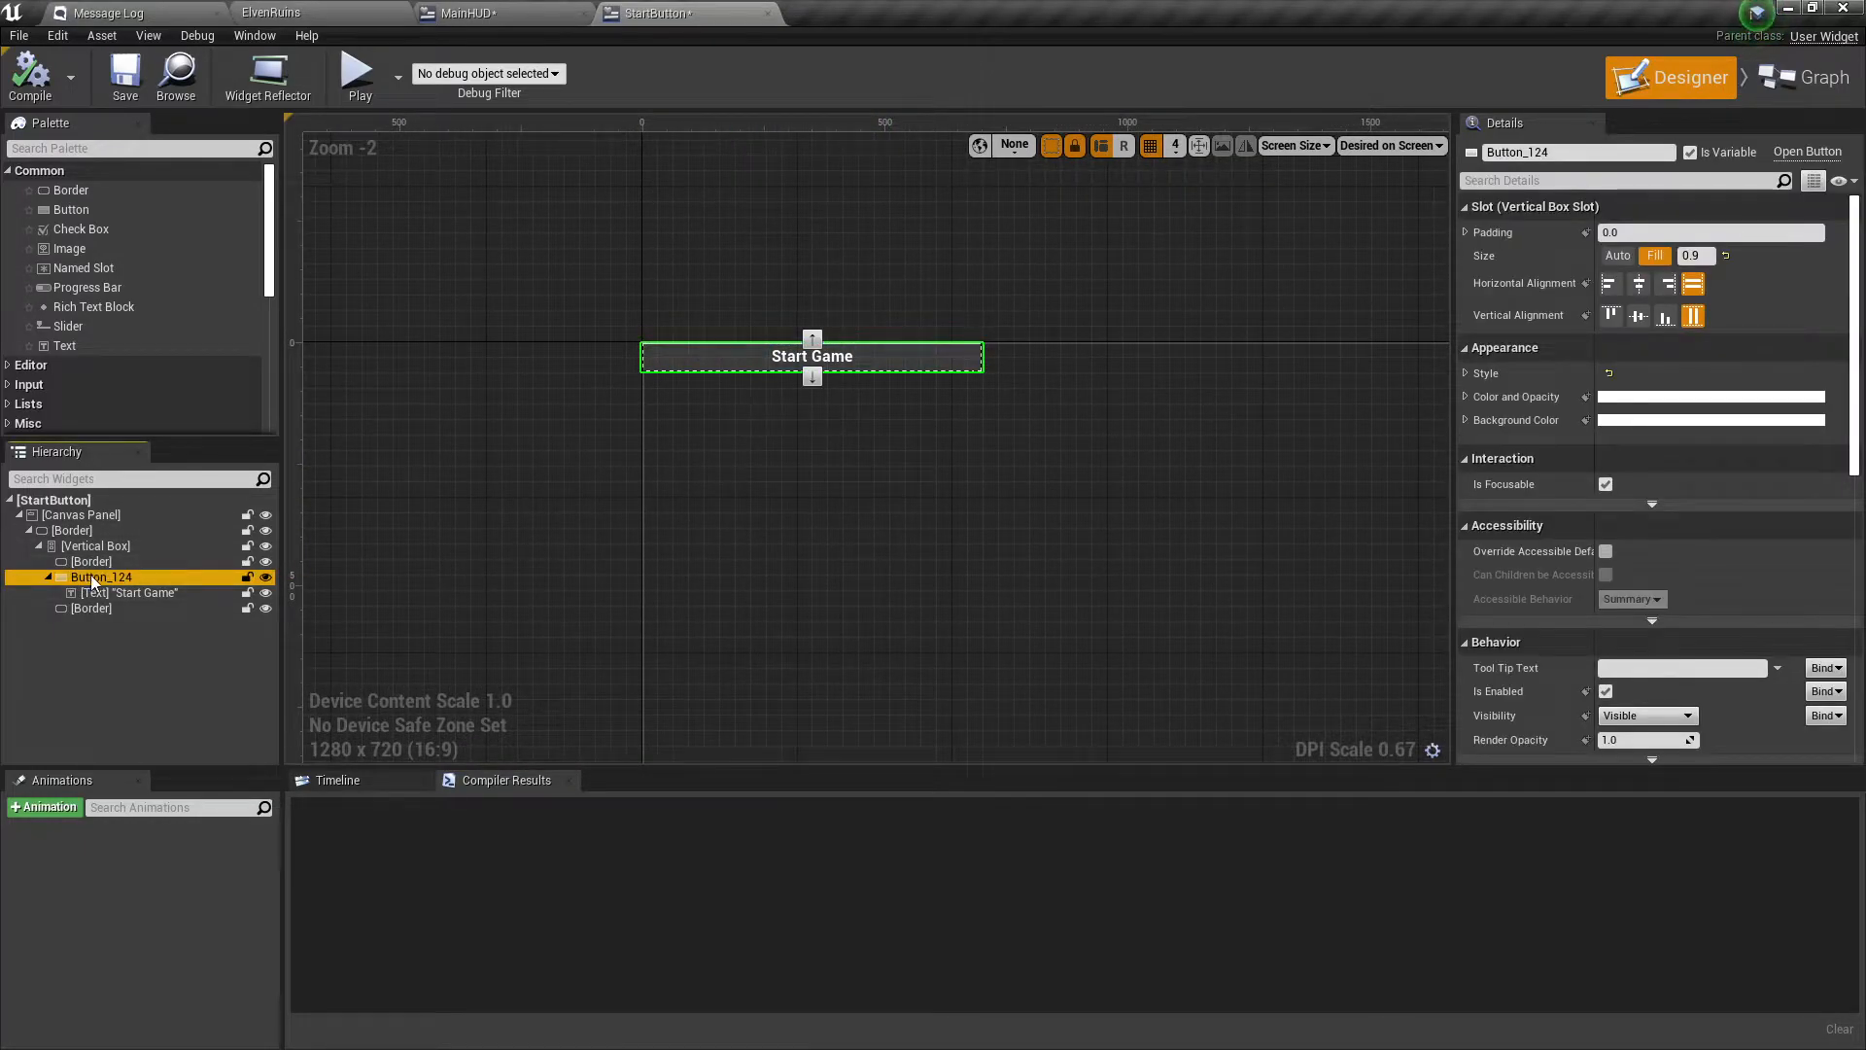
scroll(1631, 404, down, 5)
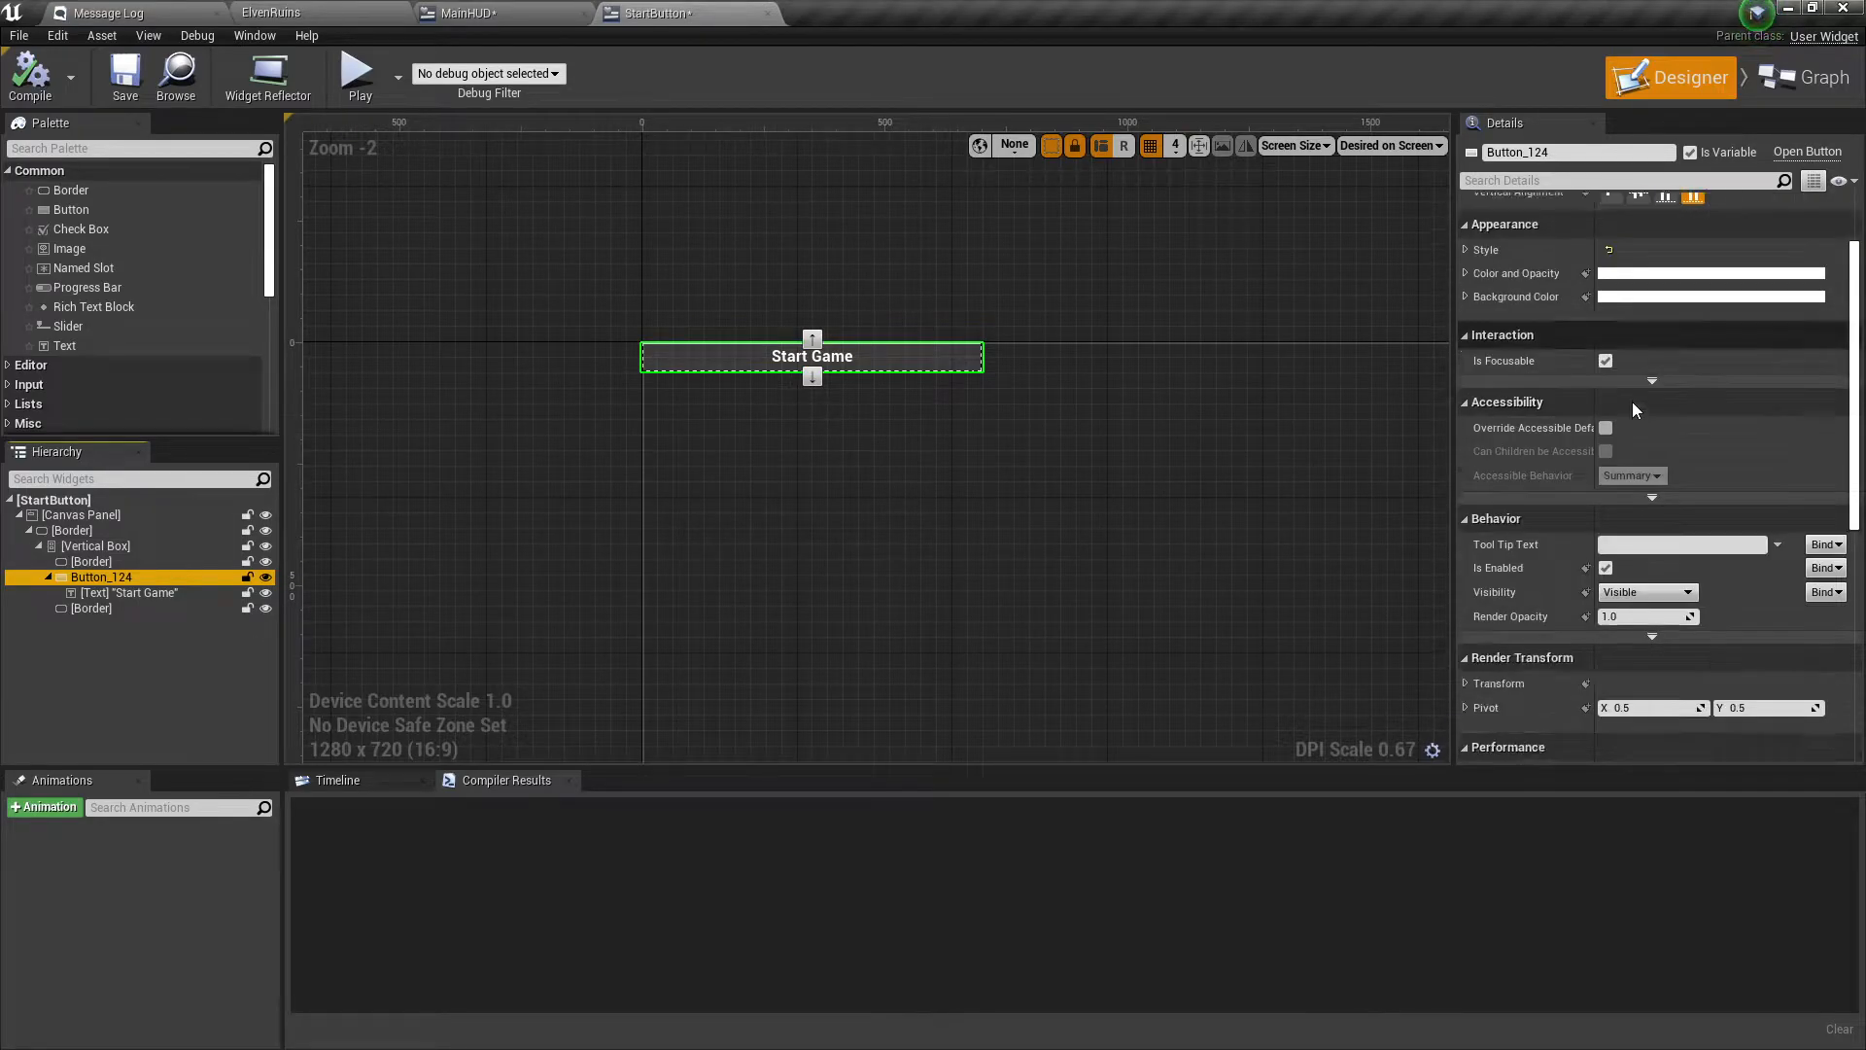
scroll(1634, 444, down, 2)
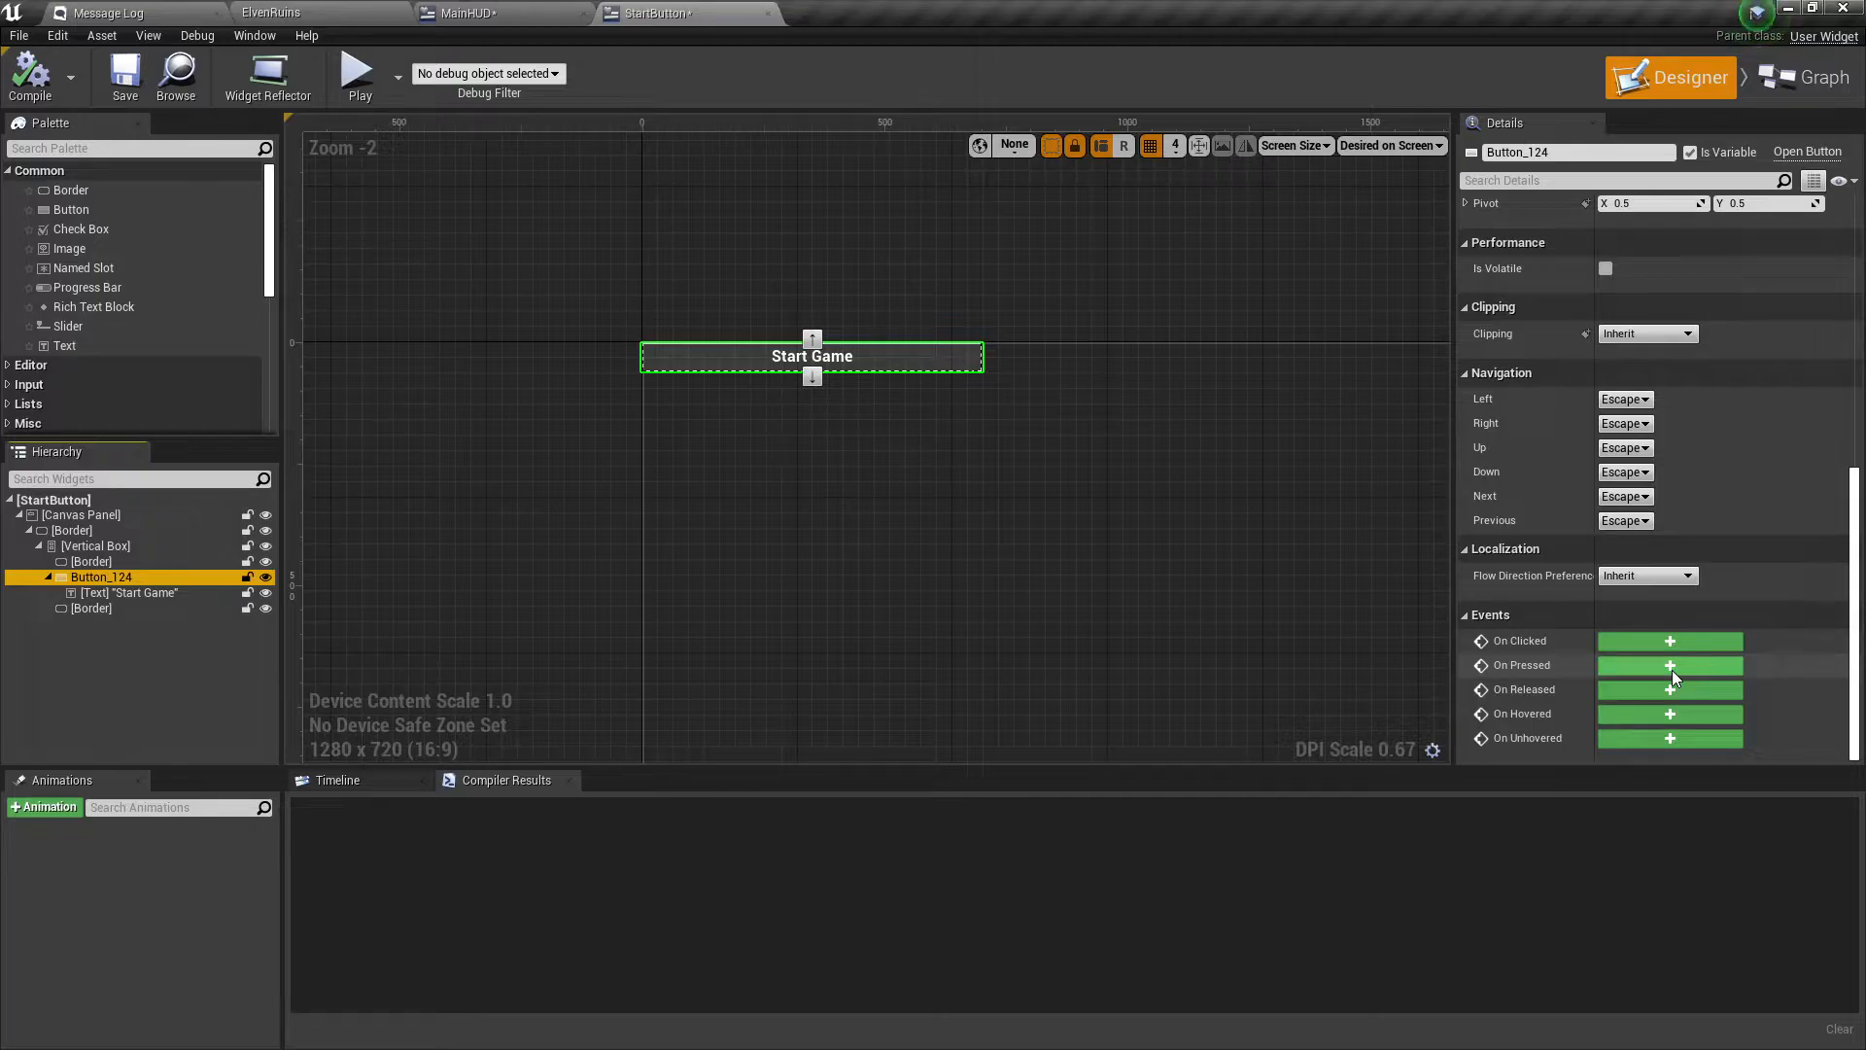
click(1669, 668)
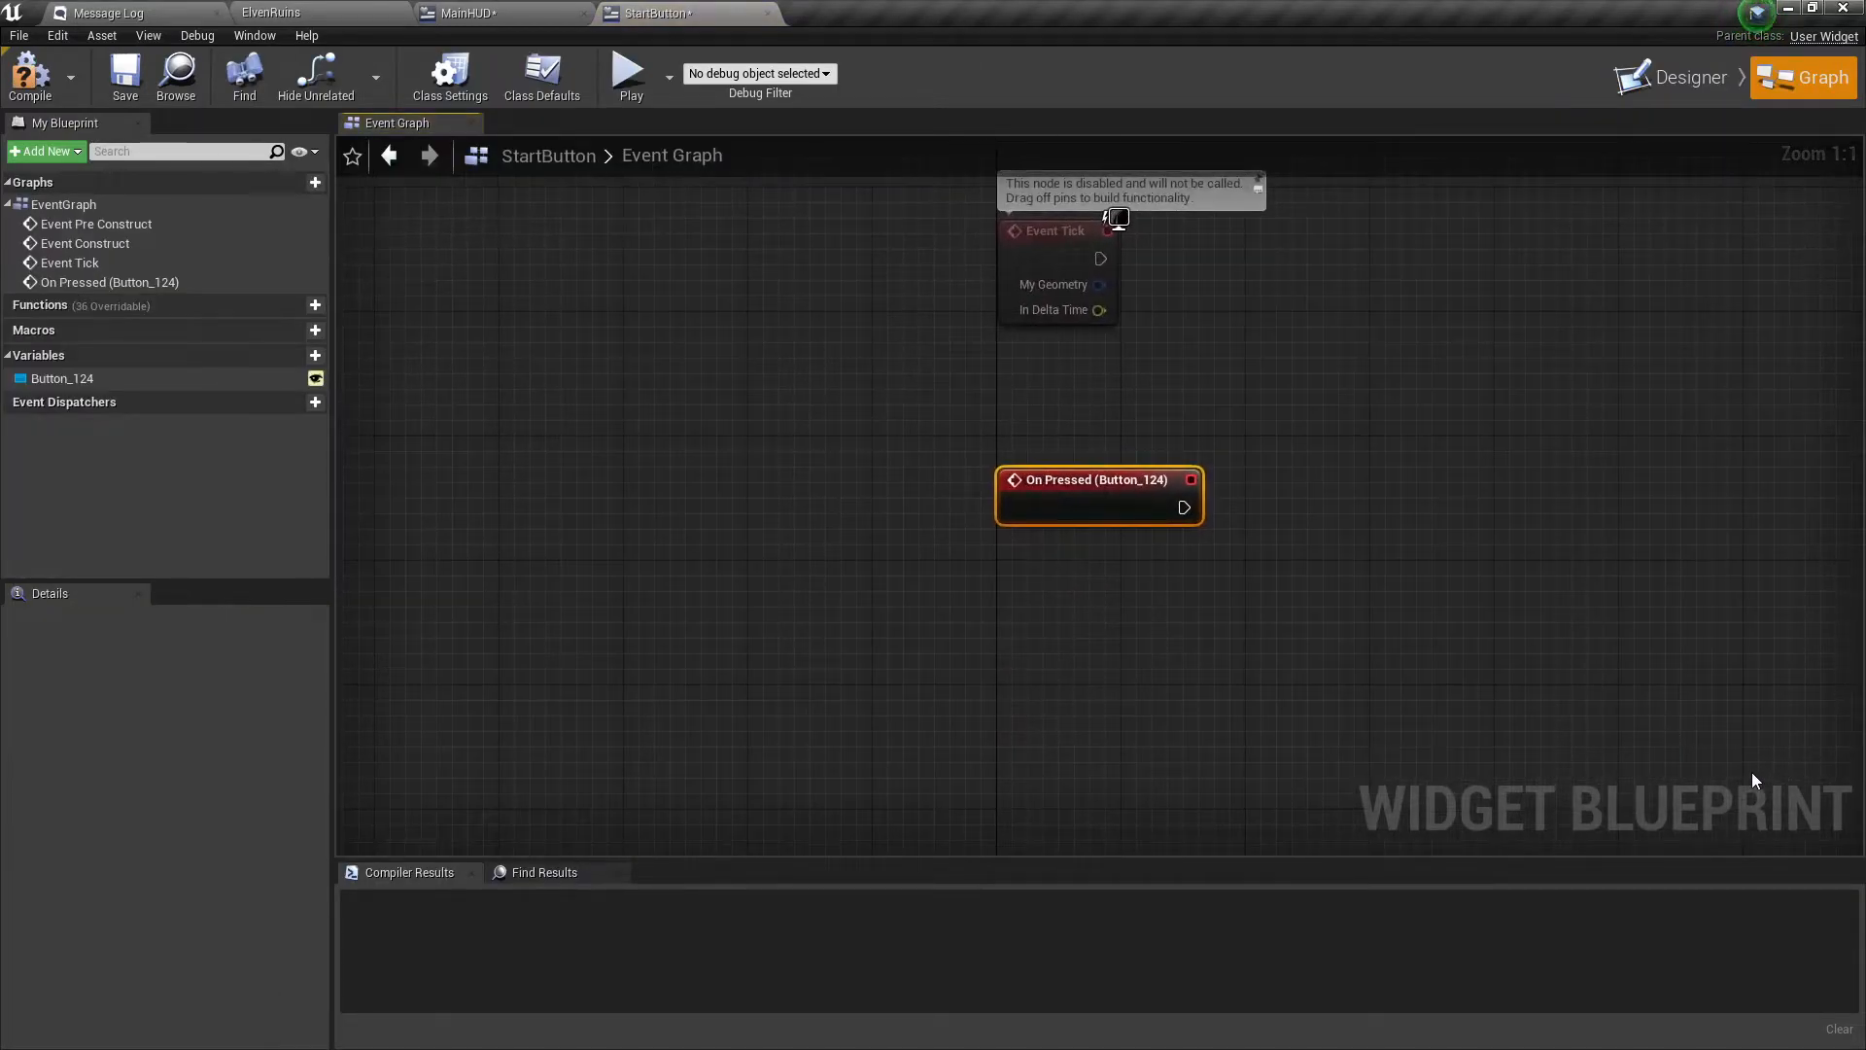
right_drag(1440, 627, 1333, 561)
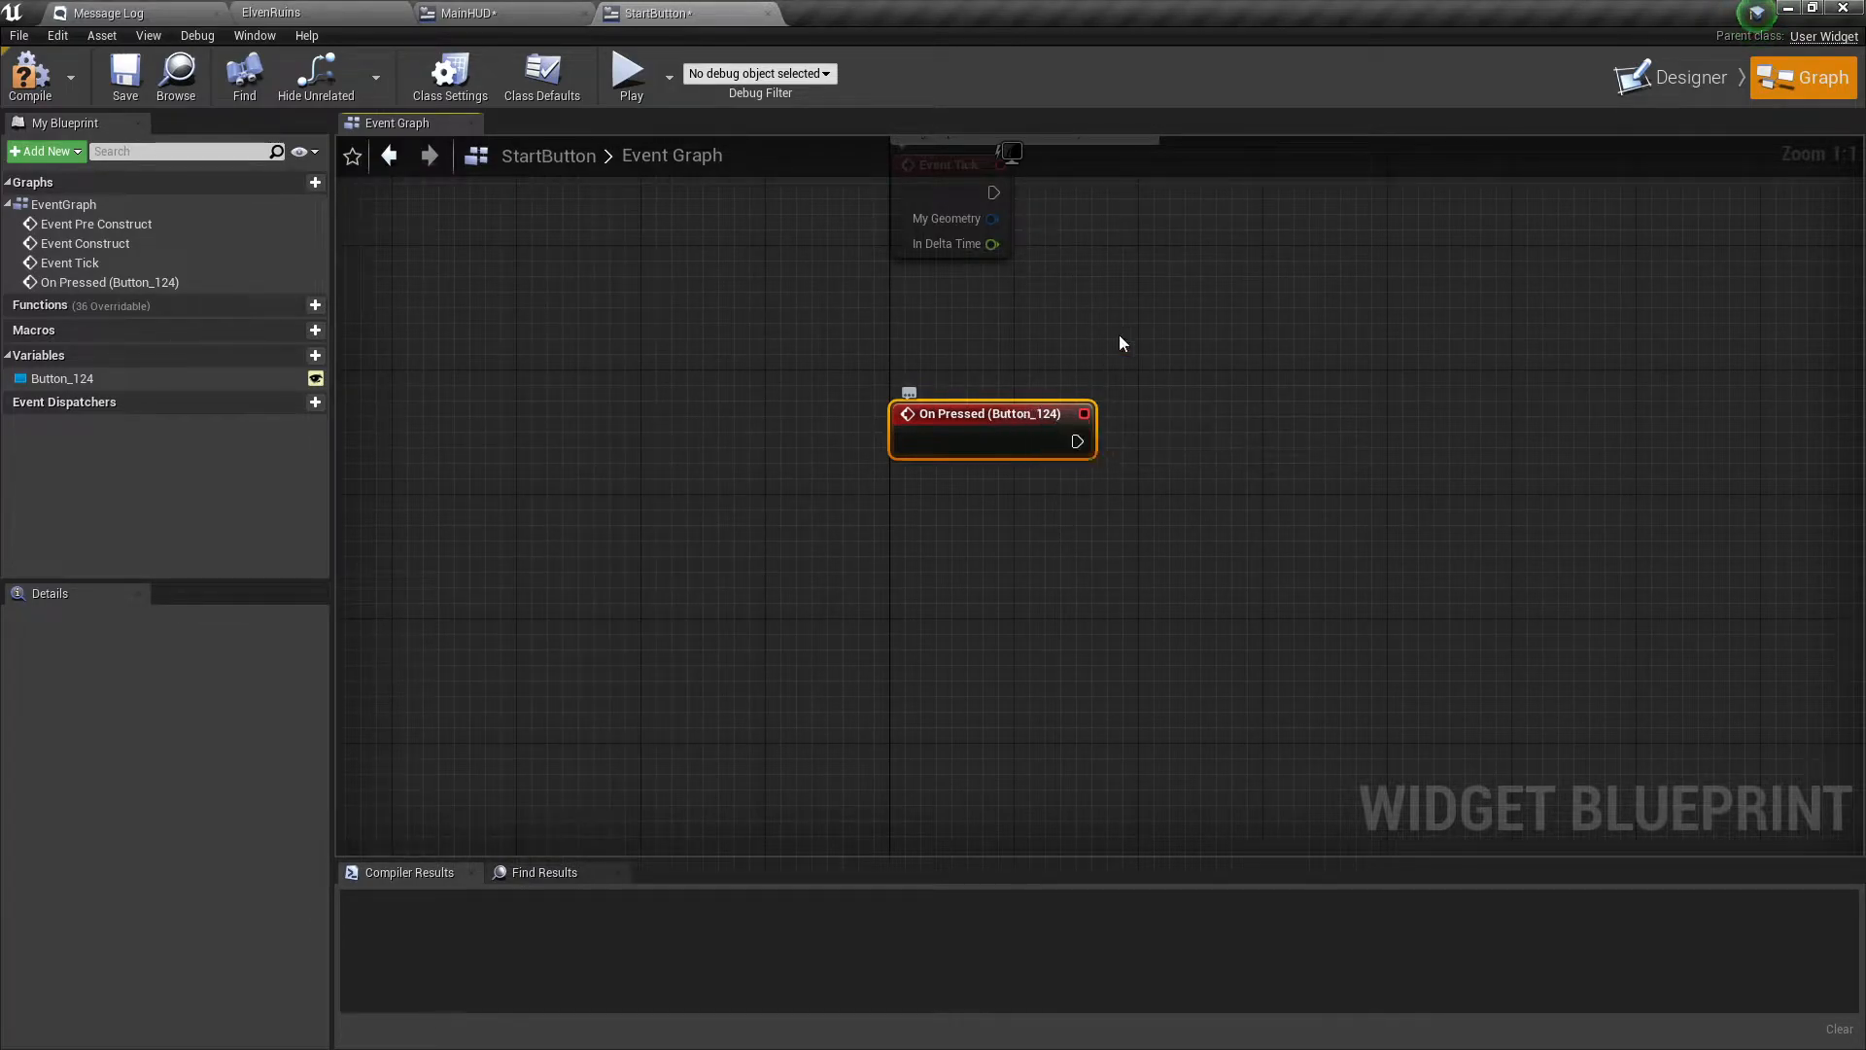
Rename the Button_124 button as Start Button and return to its On Pressed event in the Event Graph.
click(1629, 90)
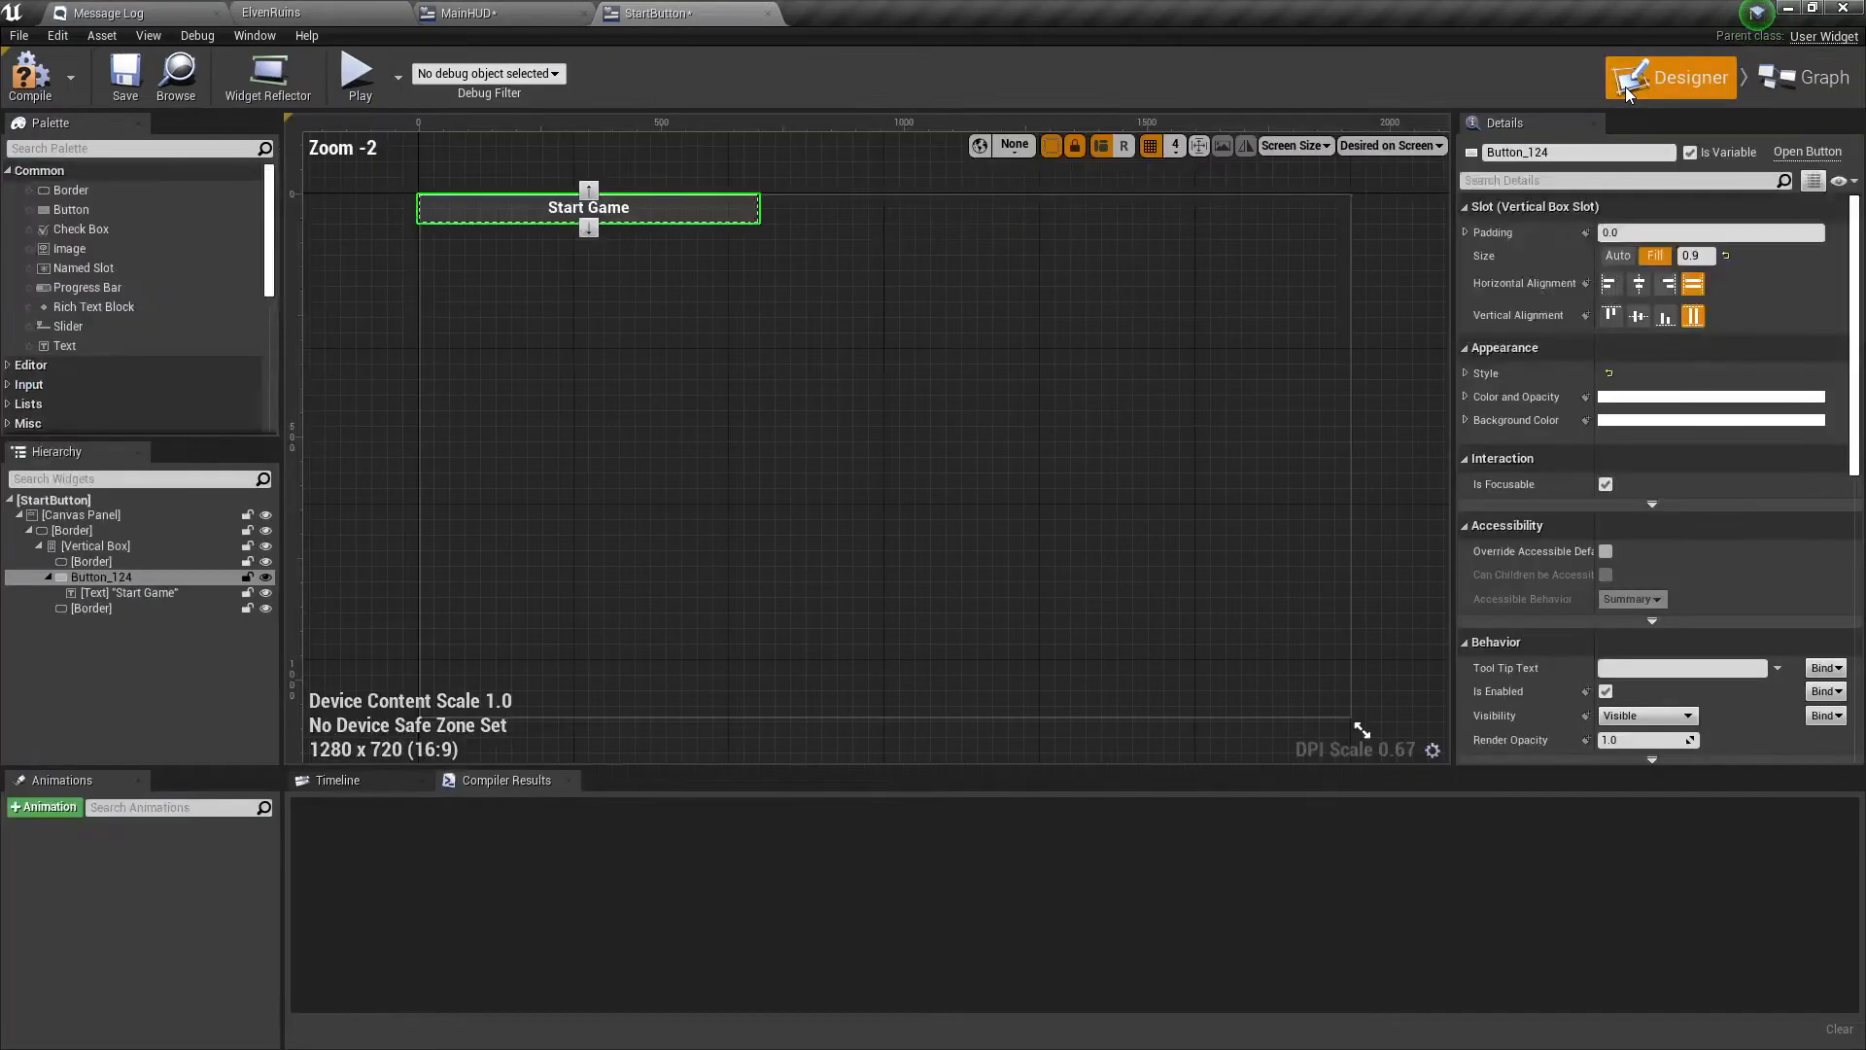
click(95, 579)
right_click(95, 579)
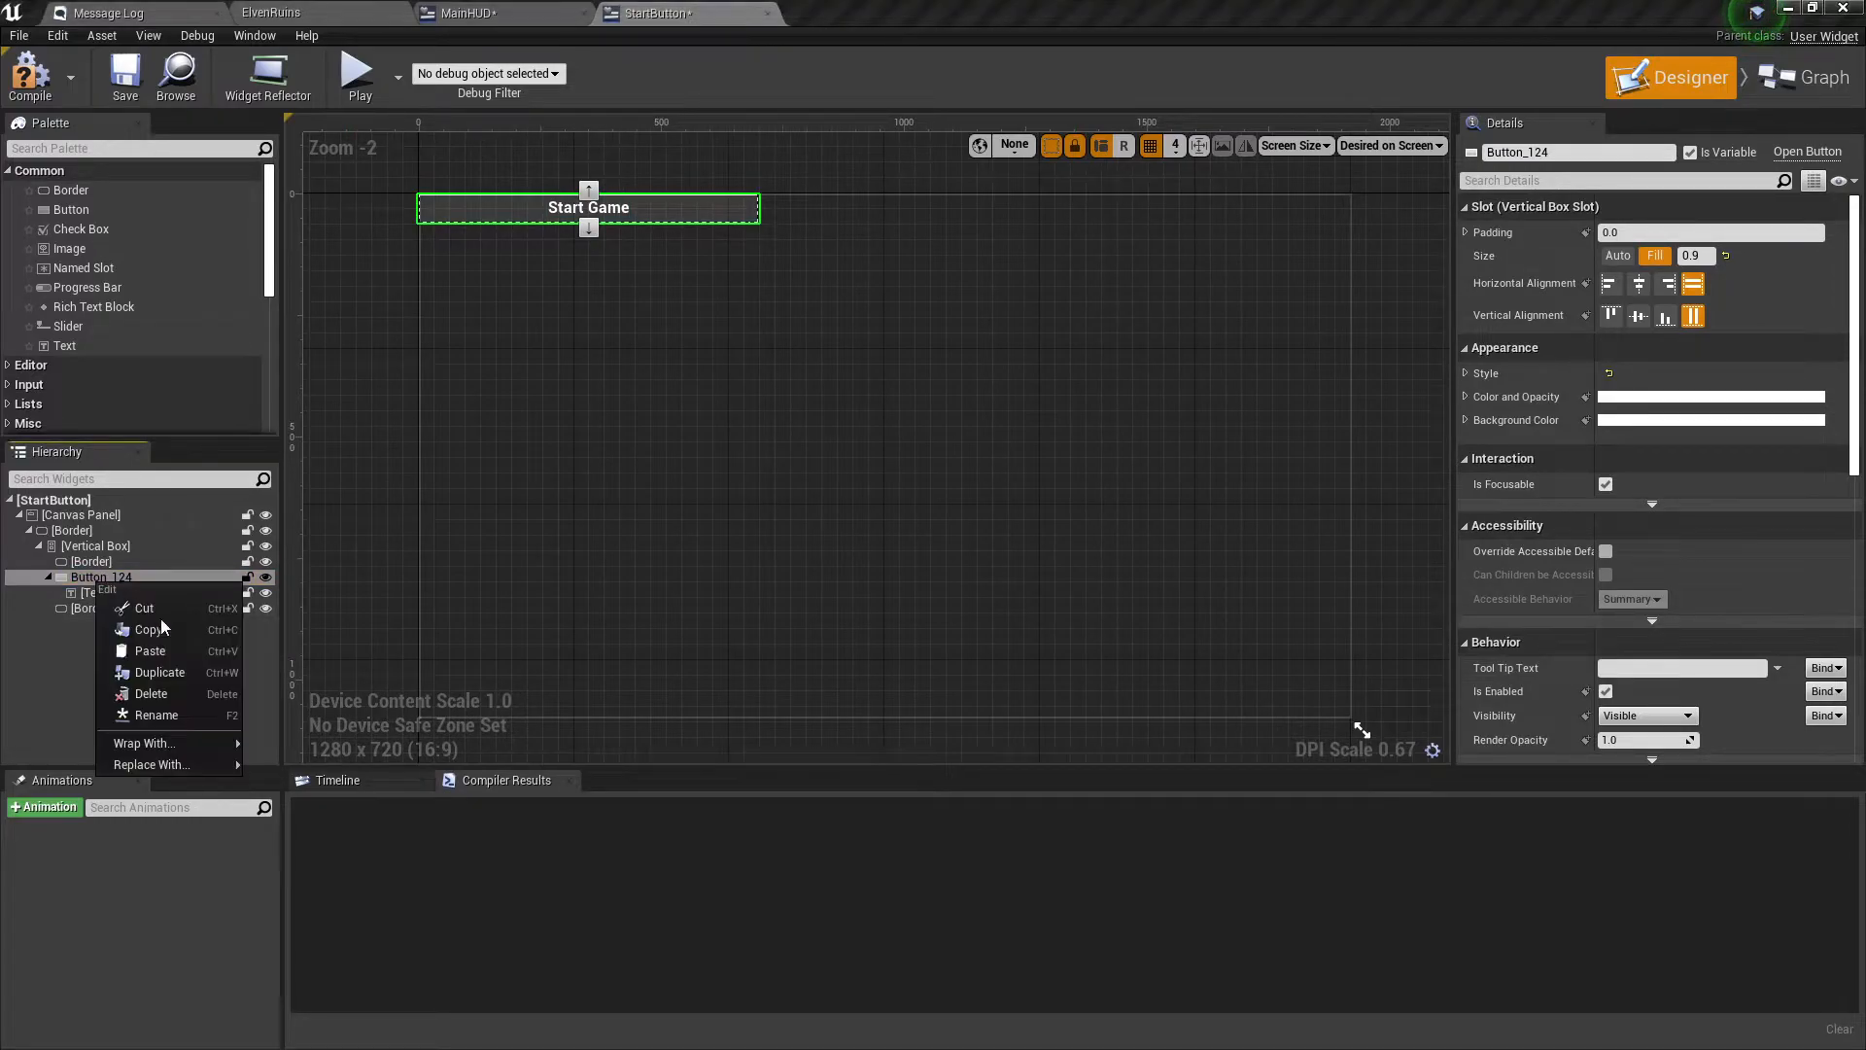
click(175, 716)
text(Start Button)
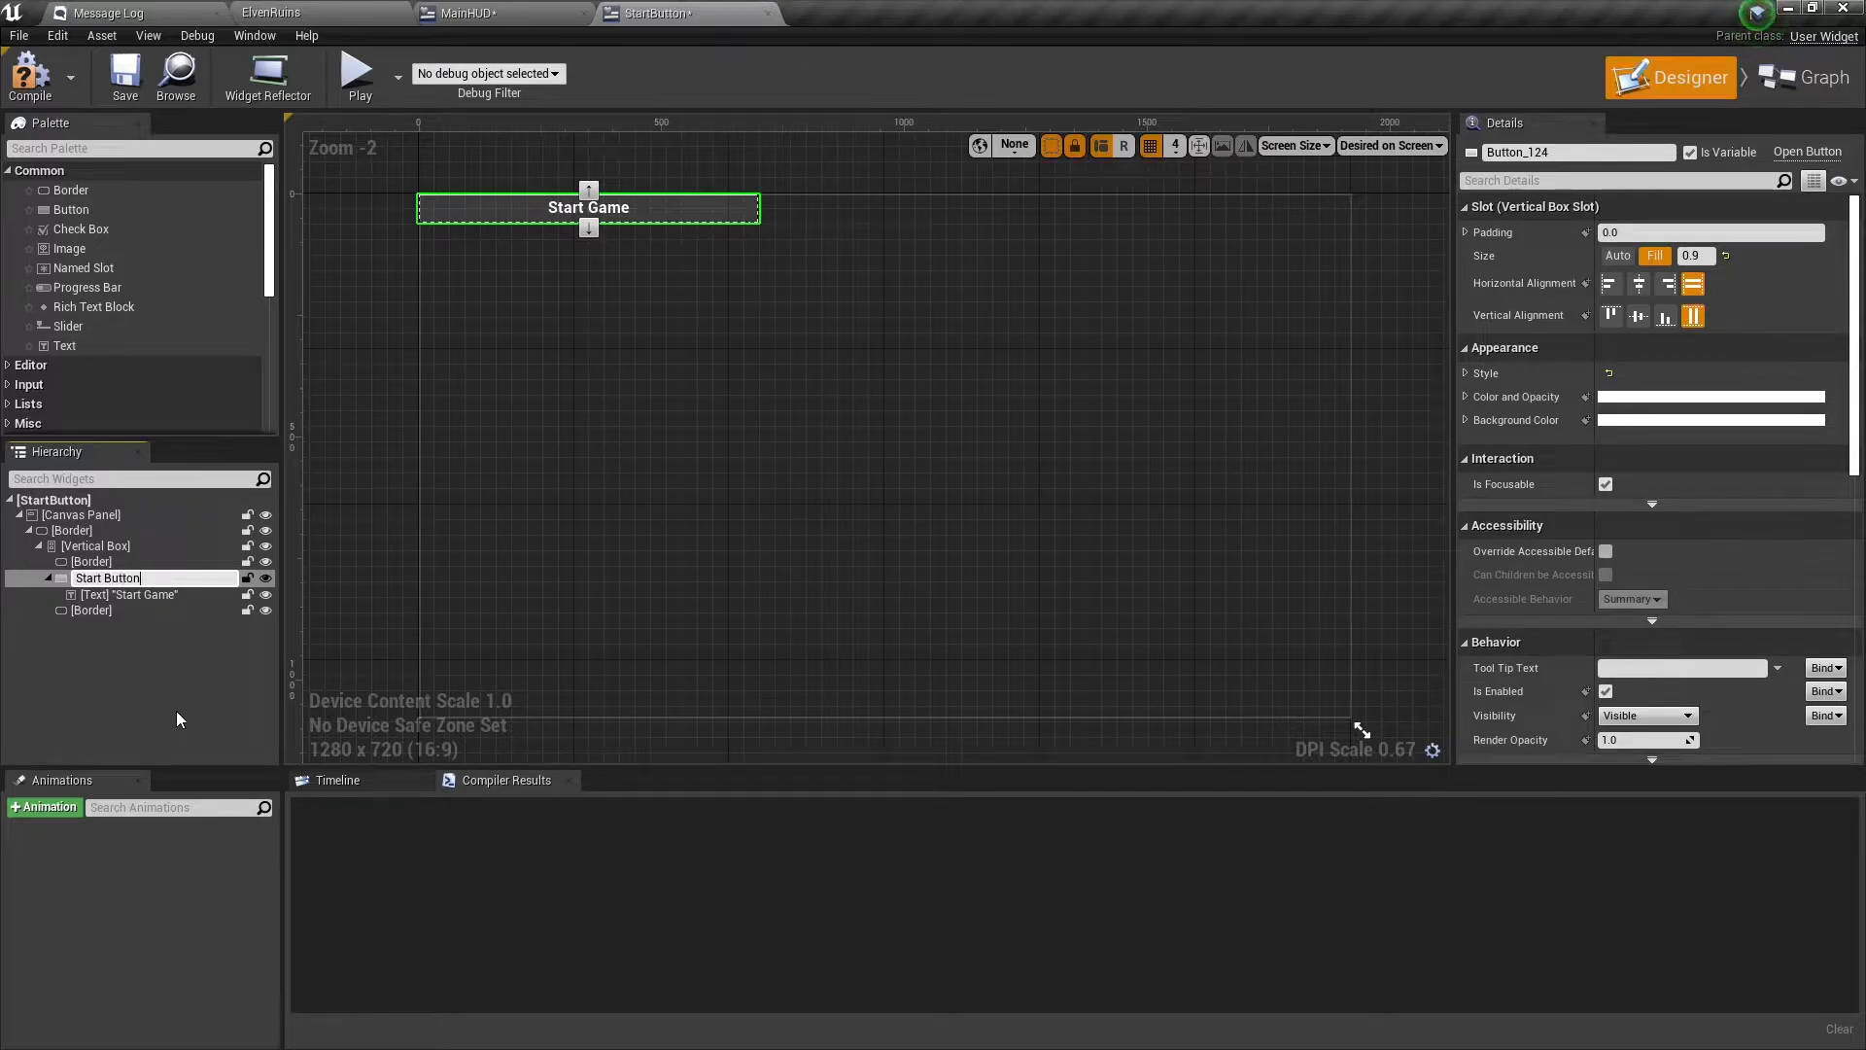
key(Return)
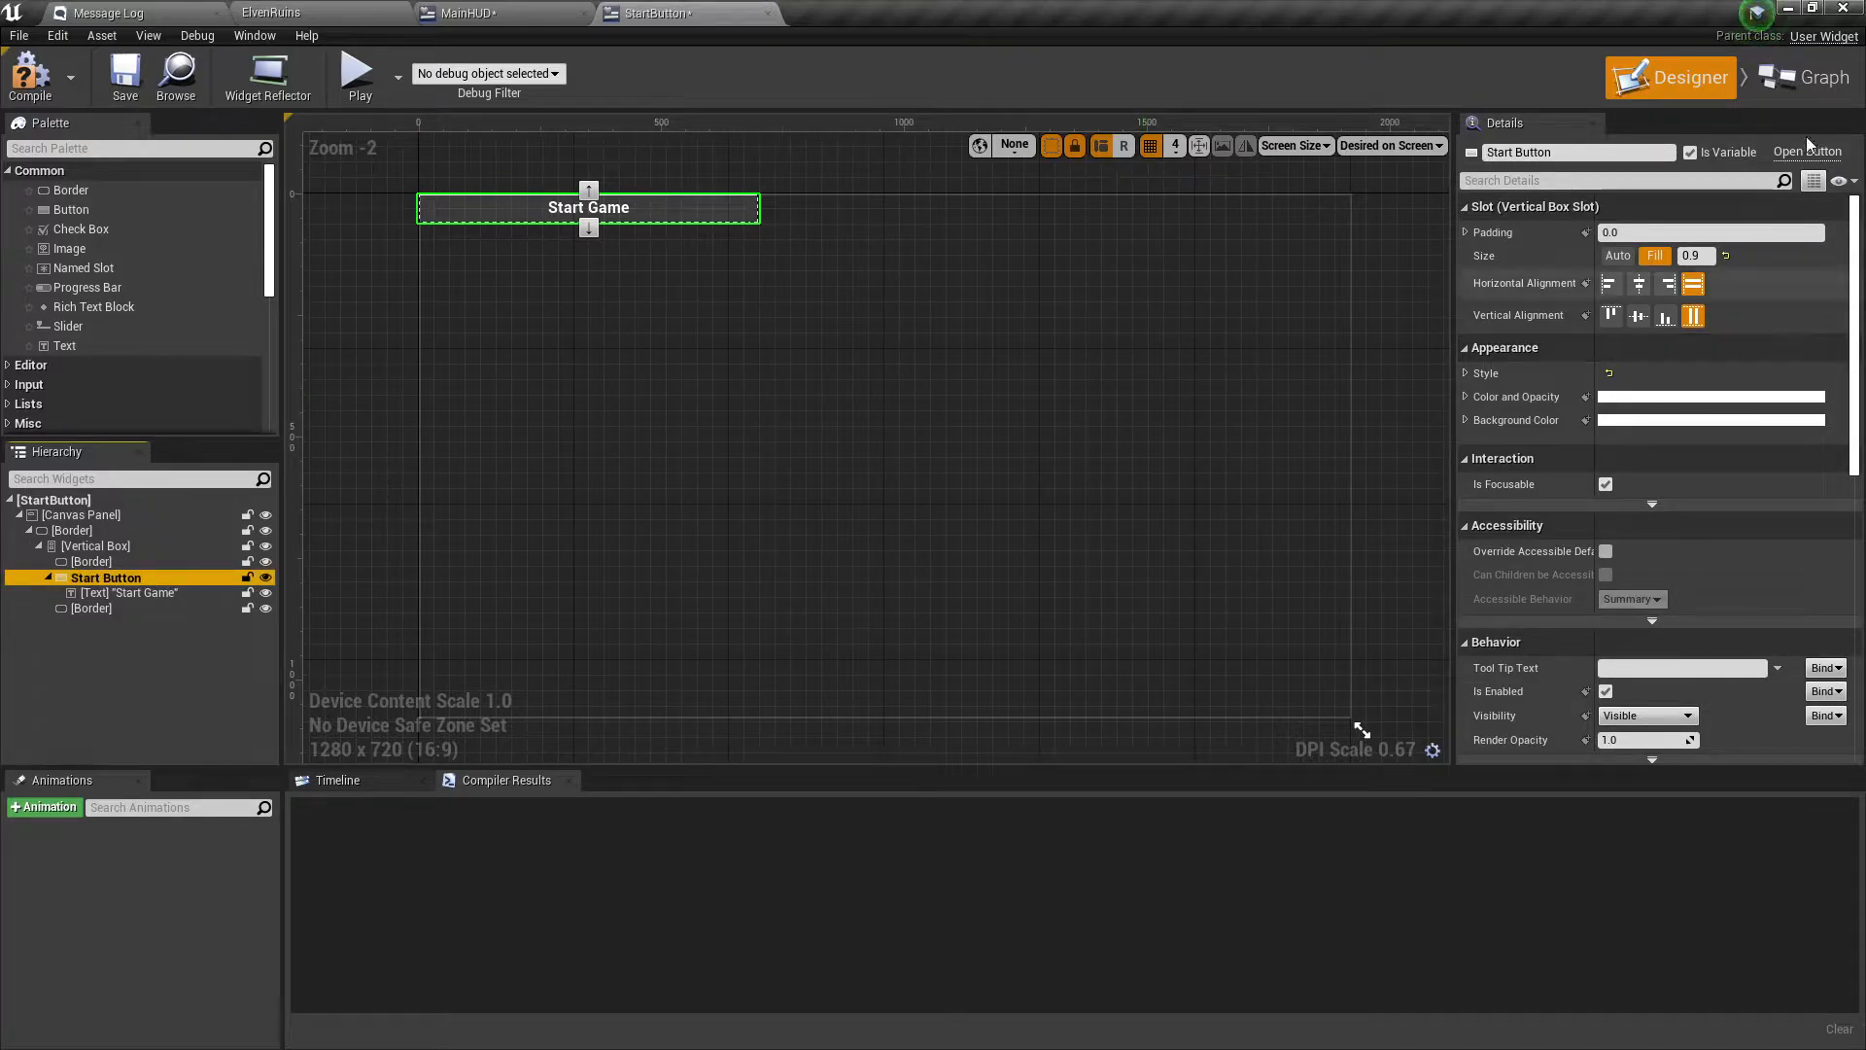
click(1805, 78)
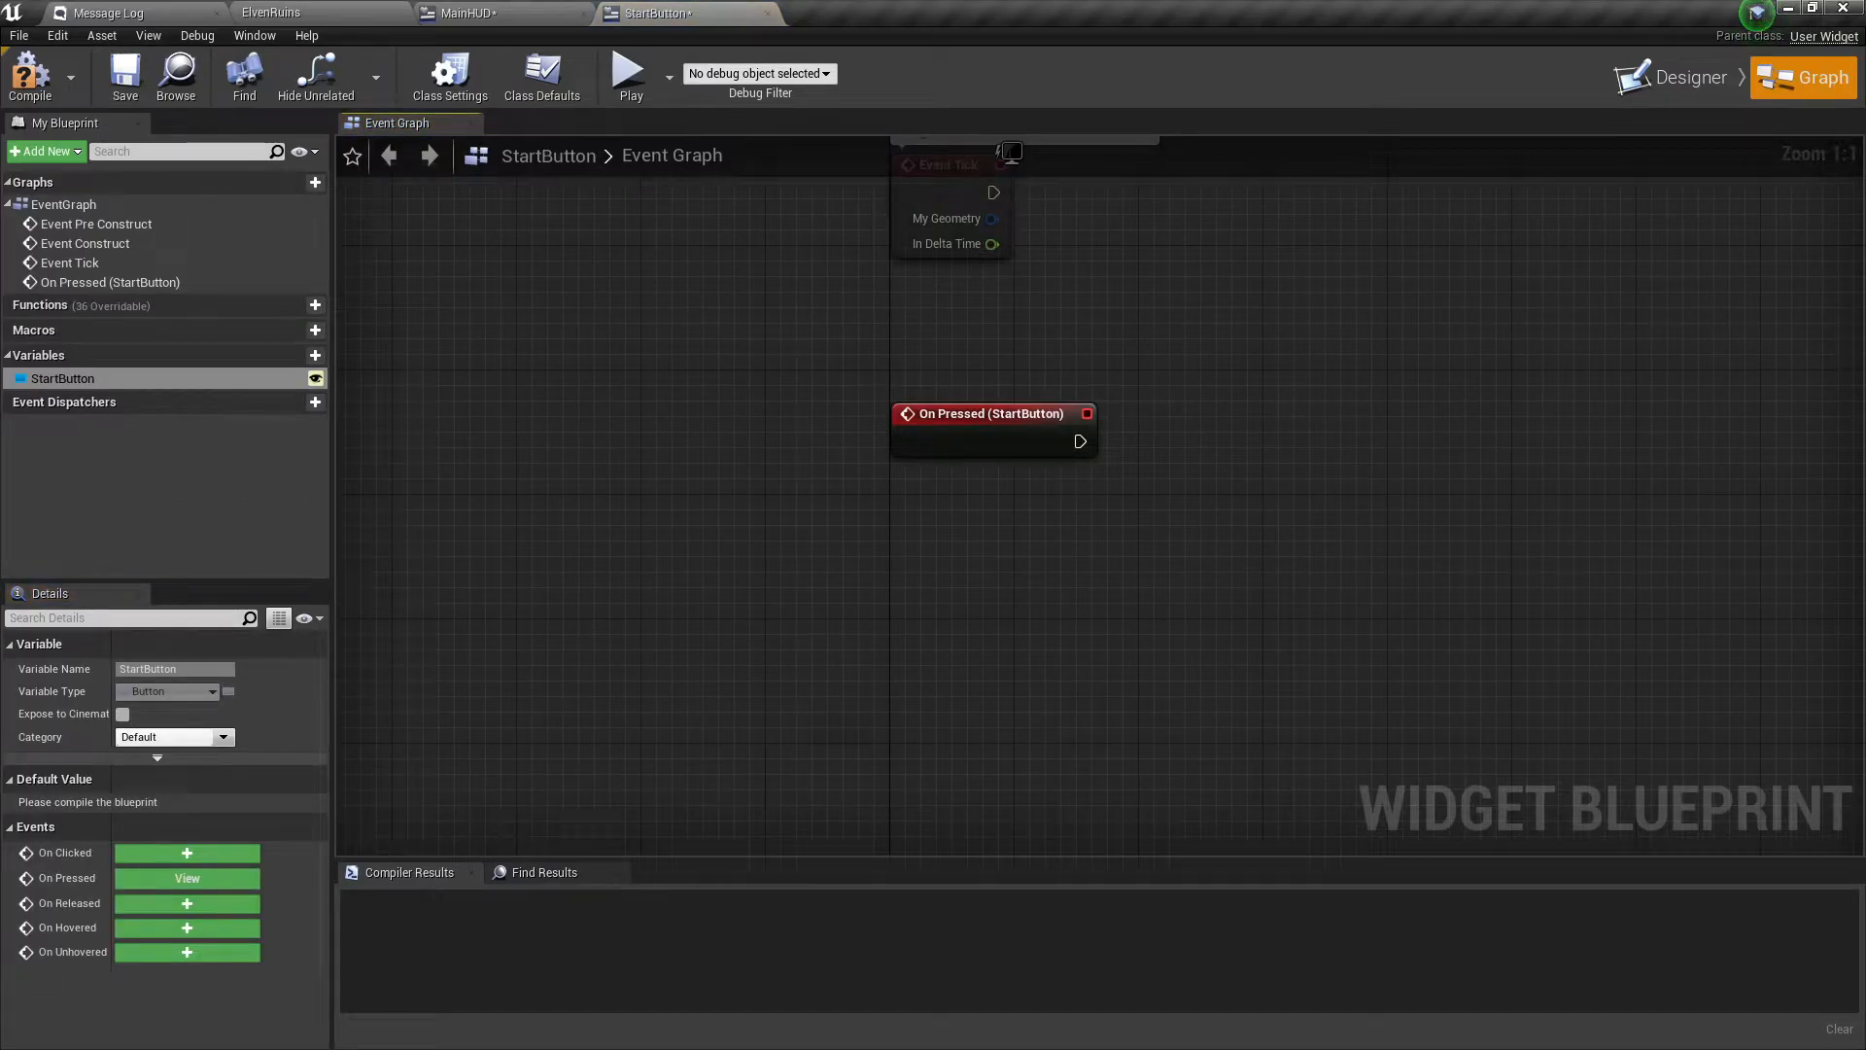
click(796, 501)
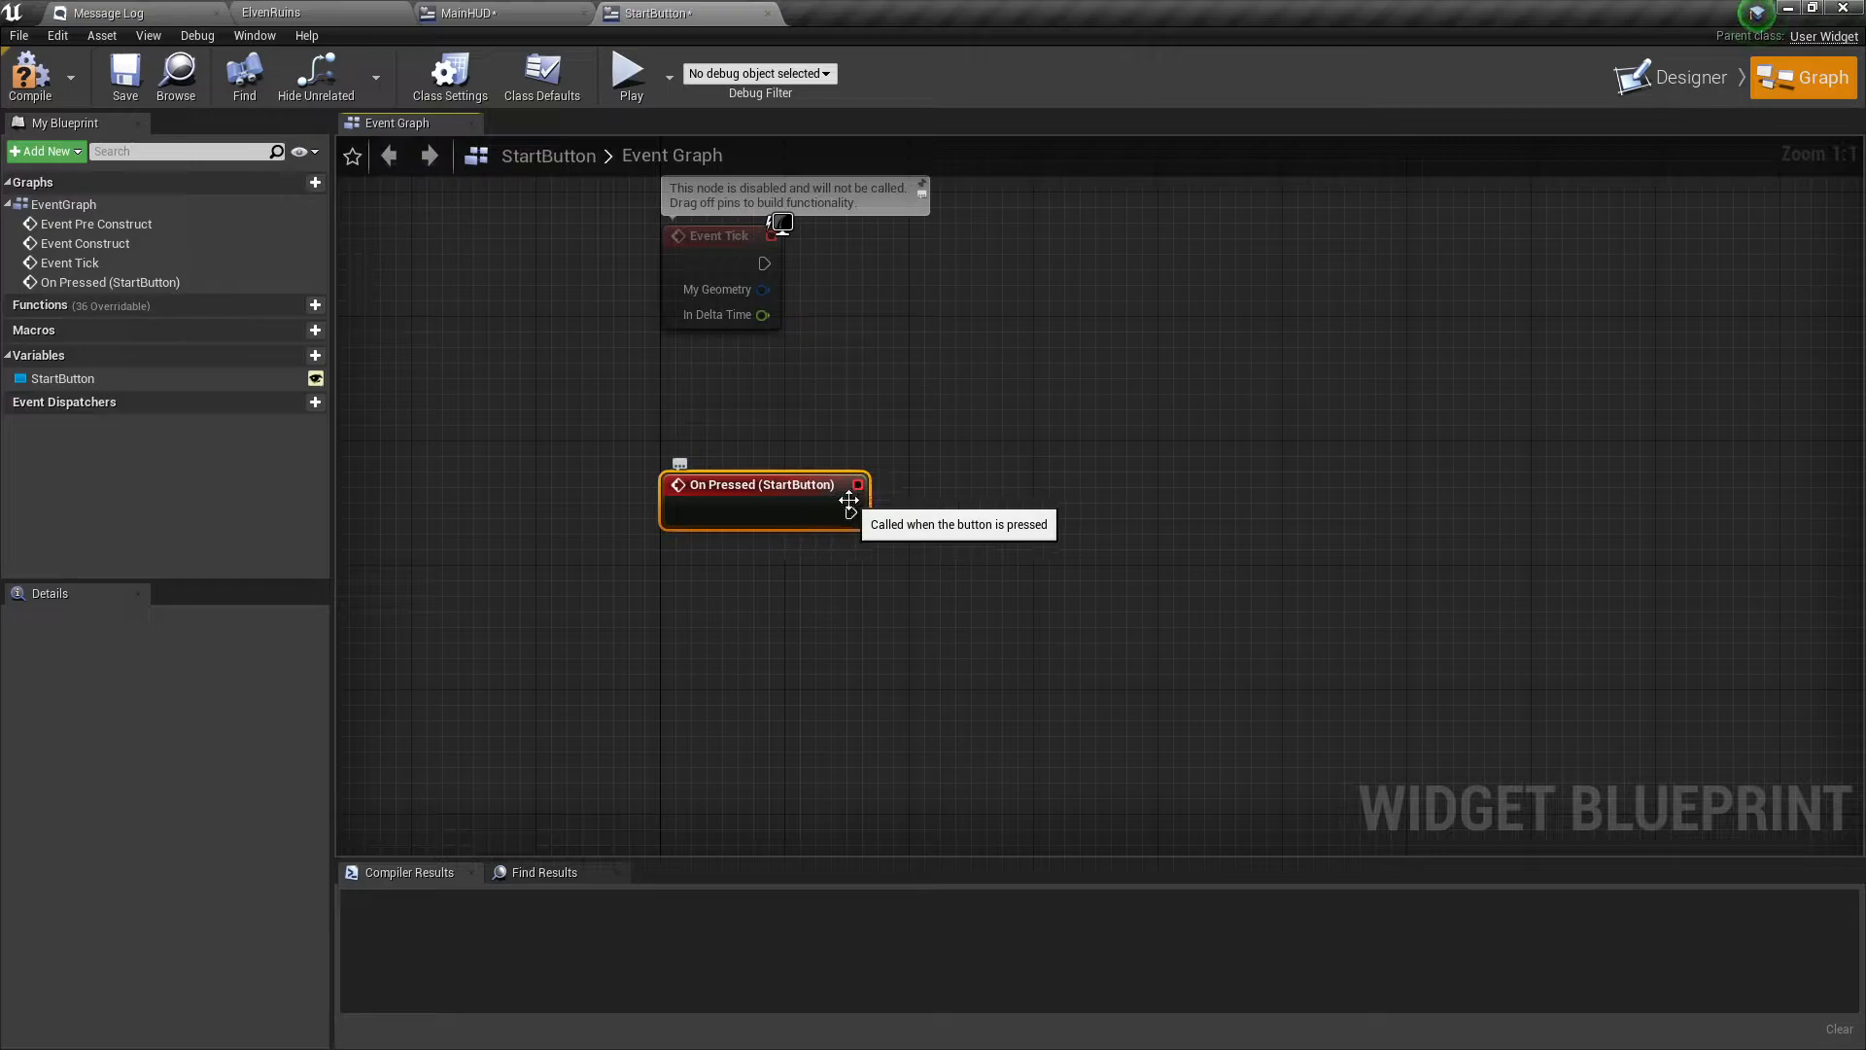
right_drag(954, 550, 777, 597)
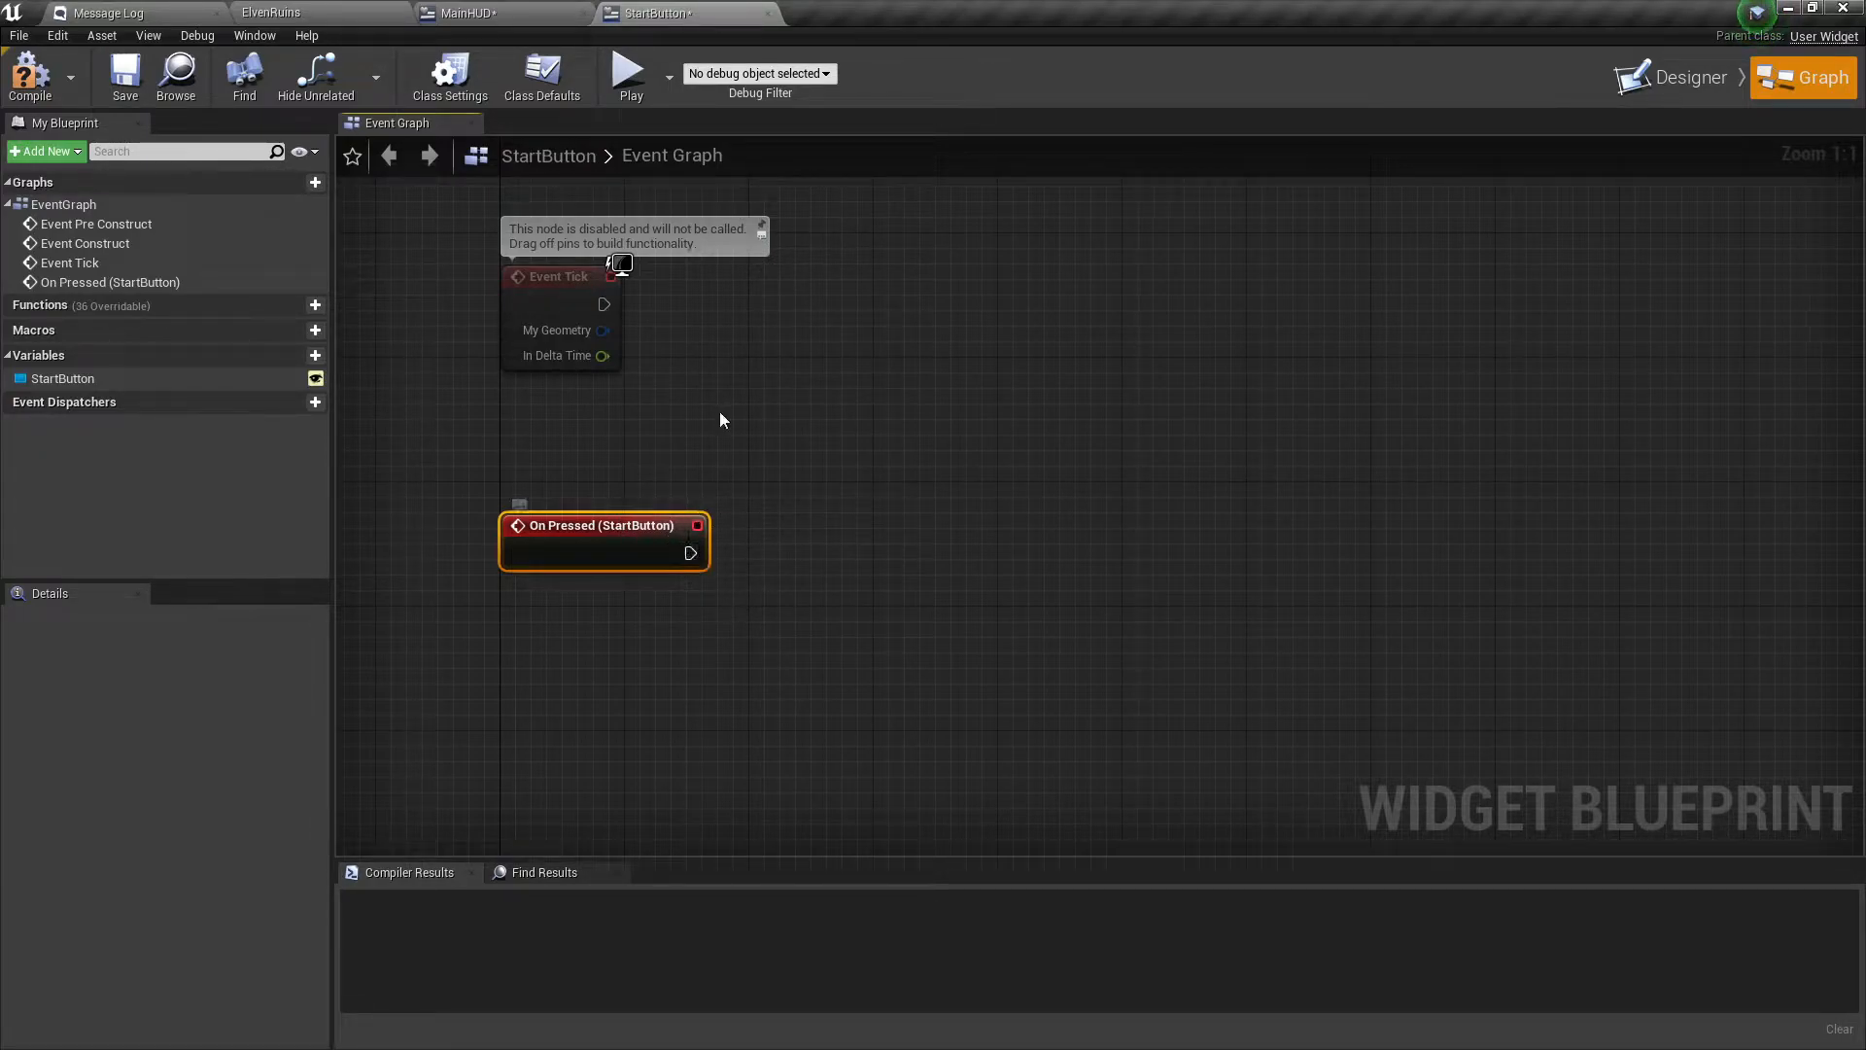
Try the Hidden and Visible visibility options on the StartButton root widget and restore Not Hit-Testable (Self Only).
click(1675, 77)
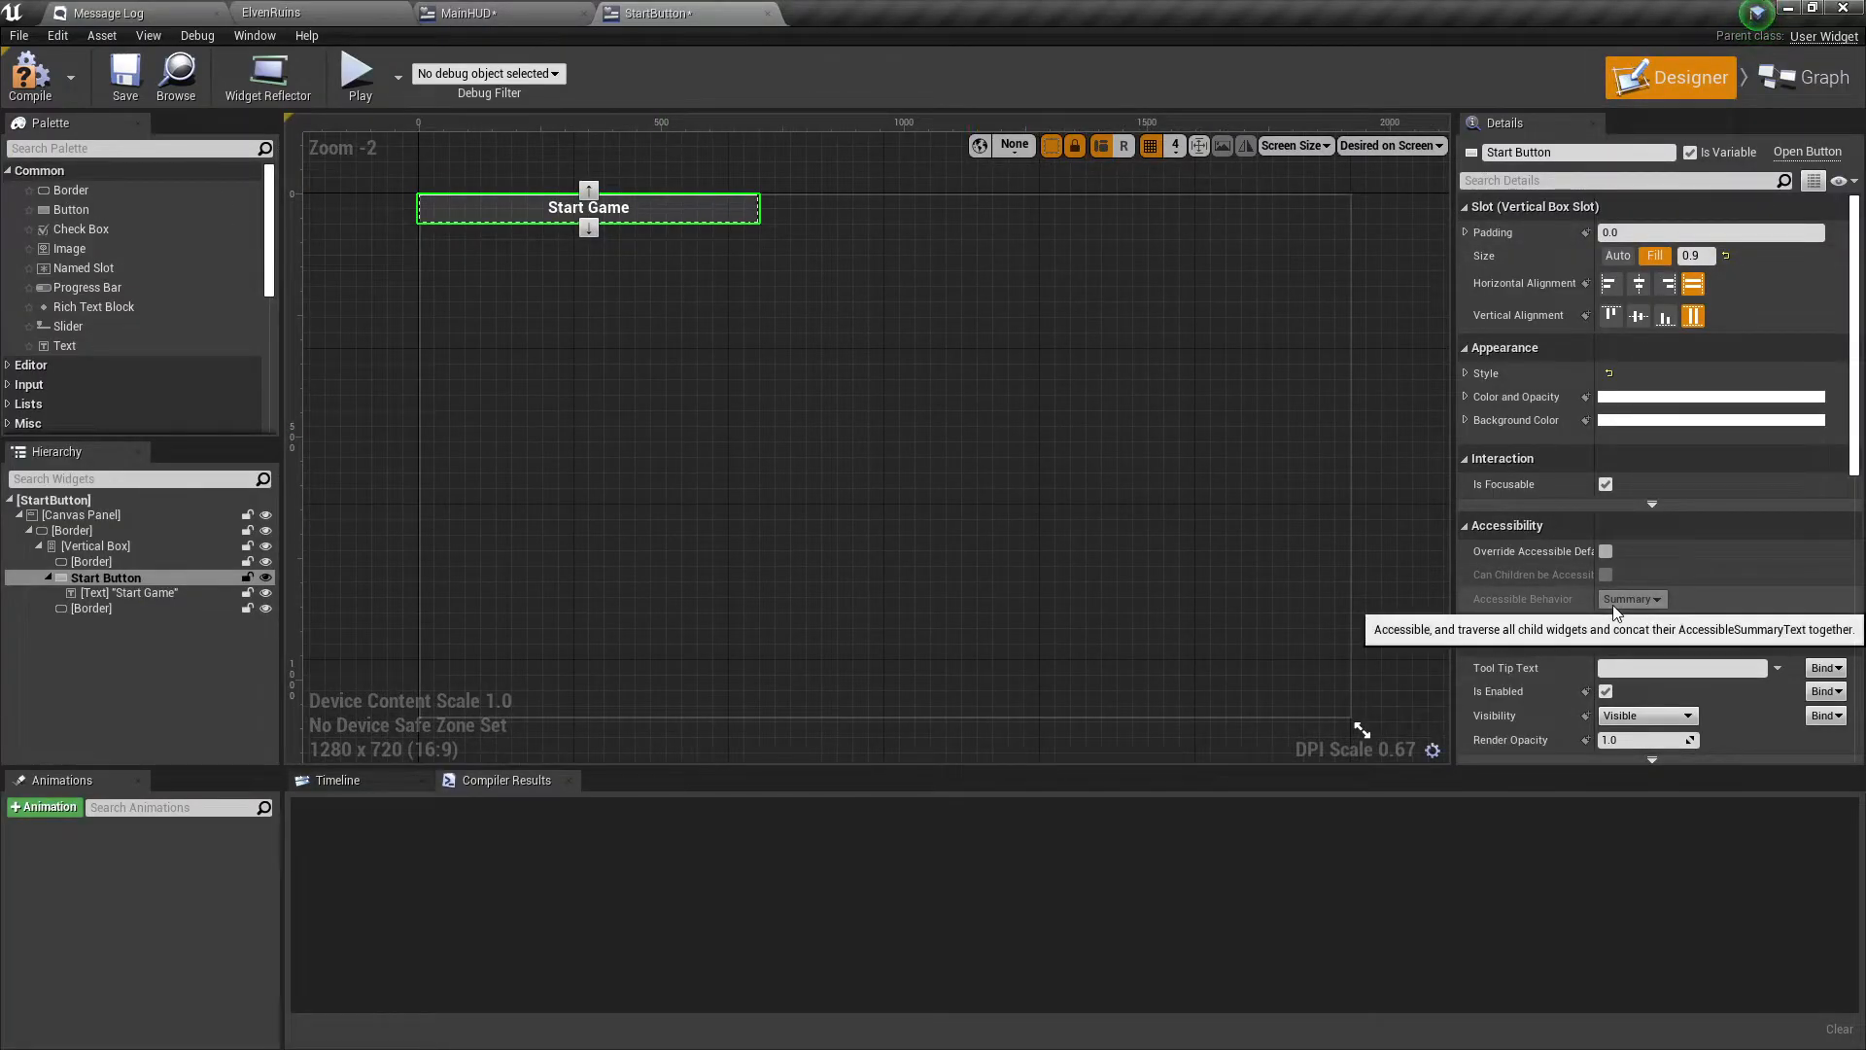
click(54, 500)
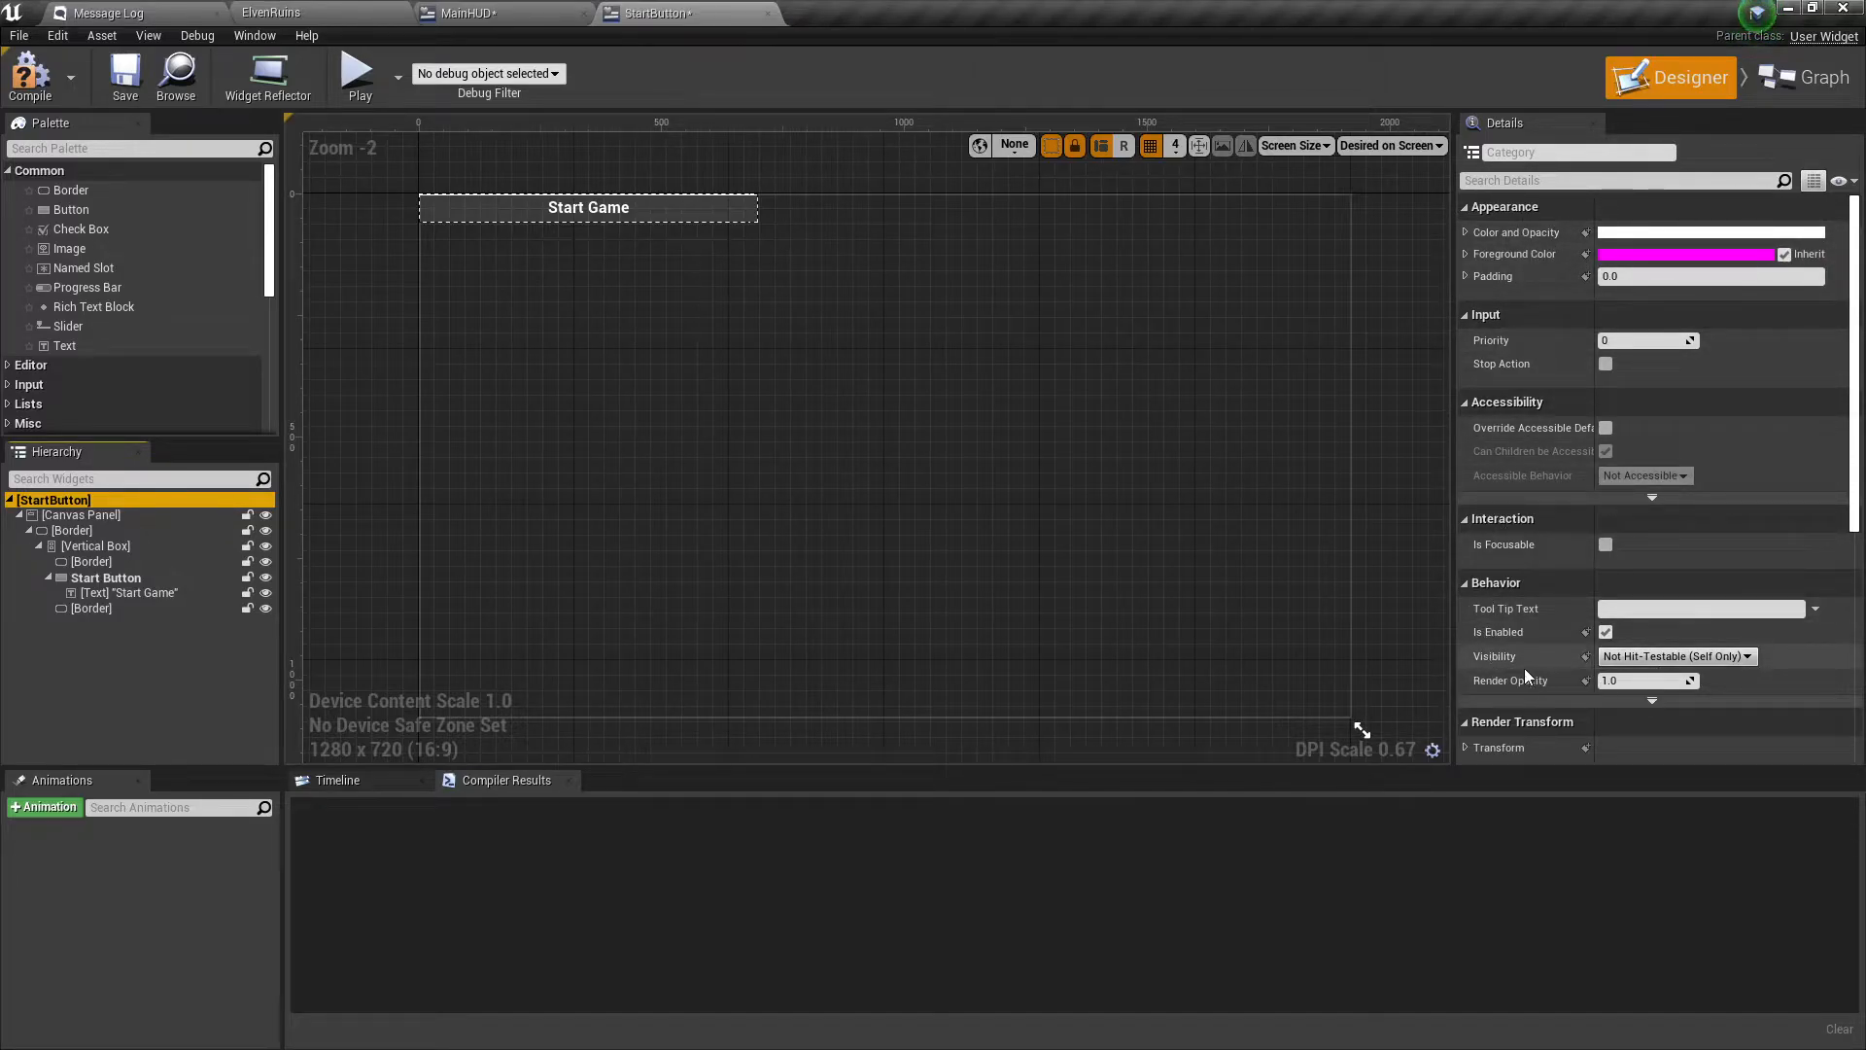
click(1642, 657)
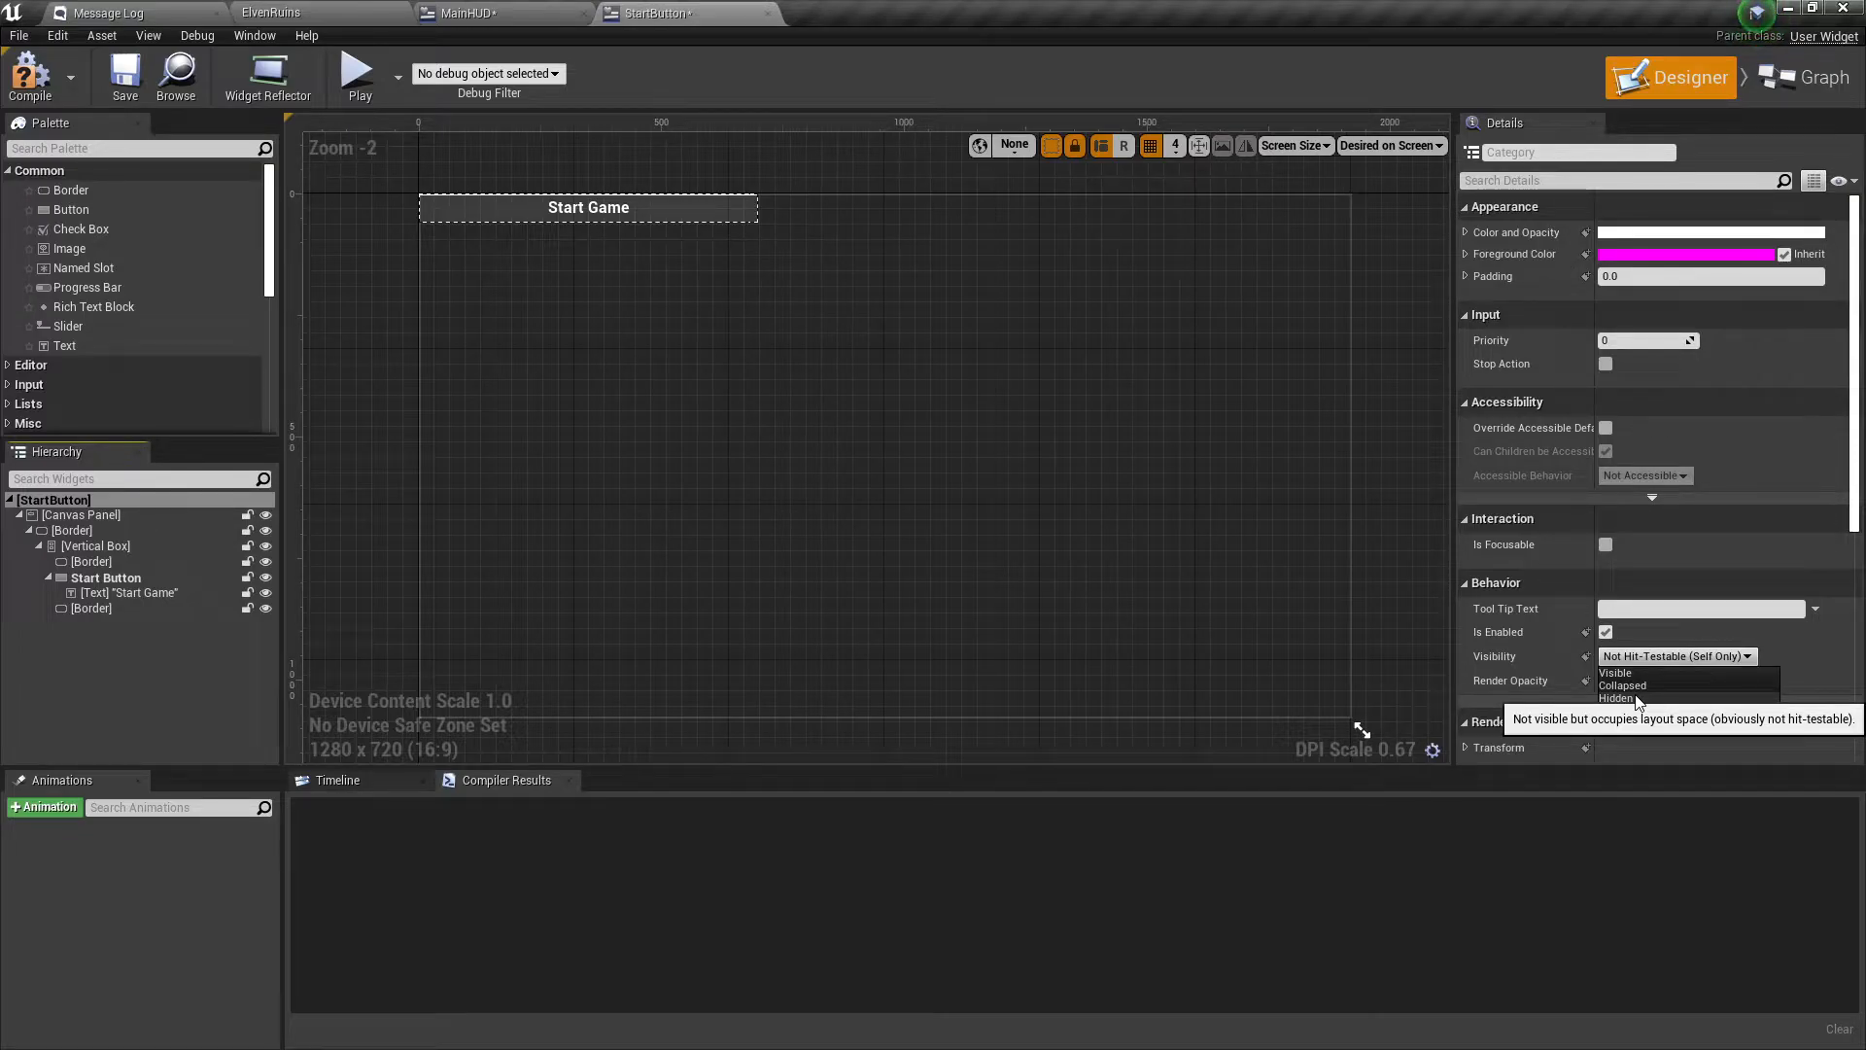
click(1638, 695)
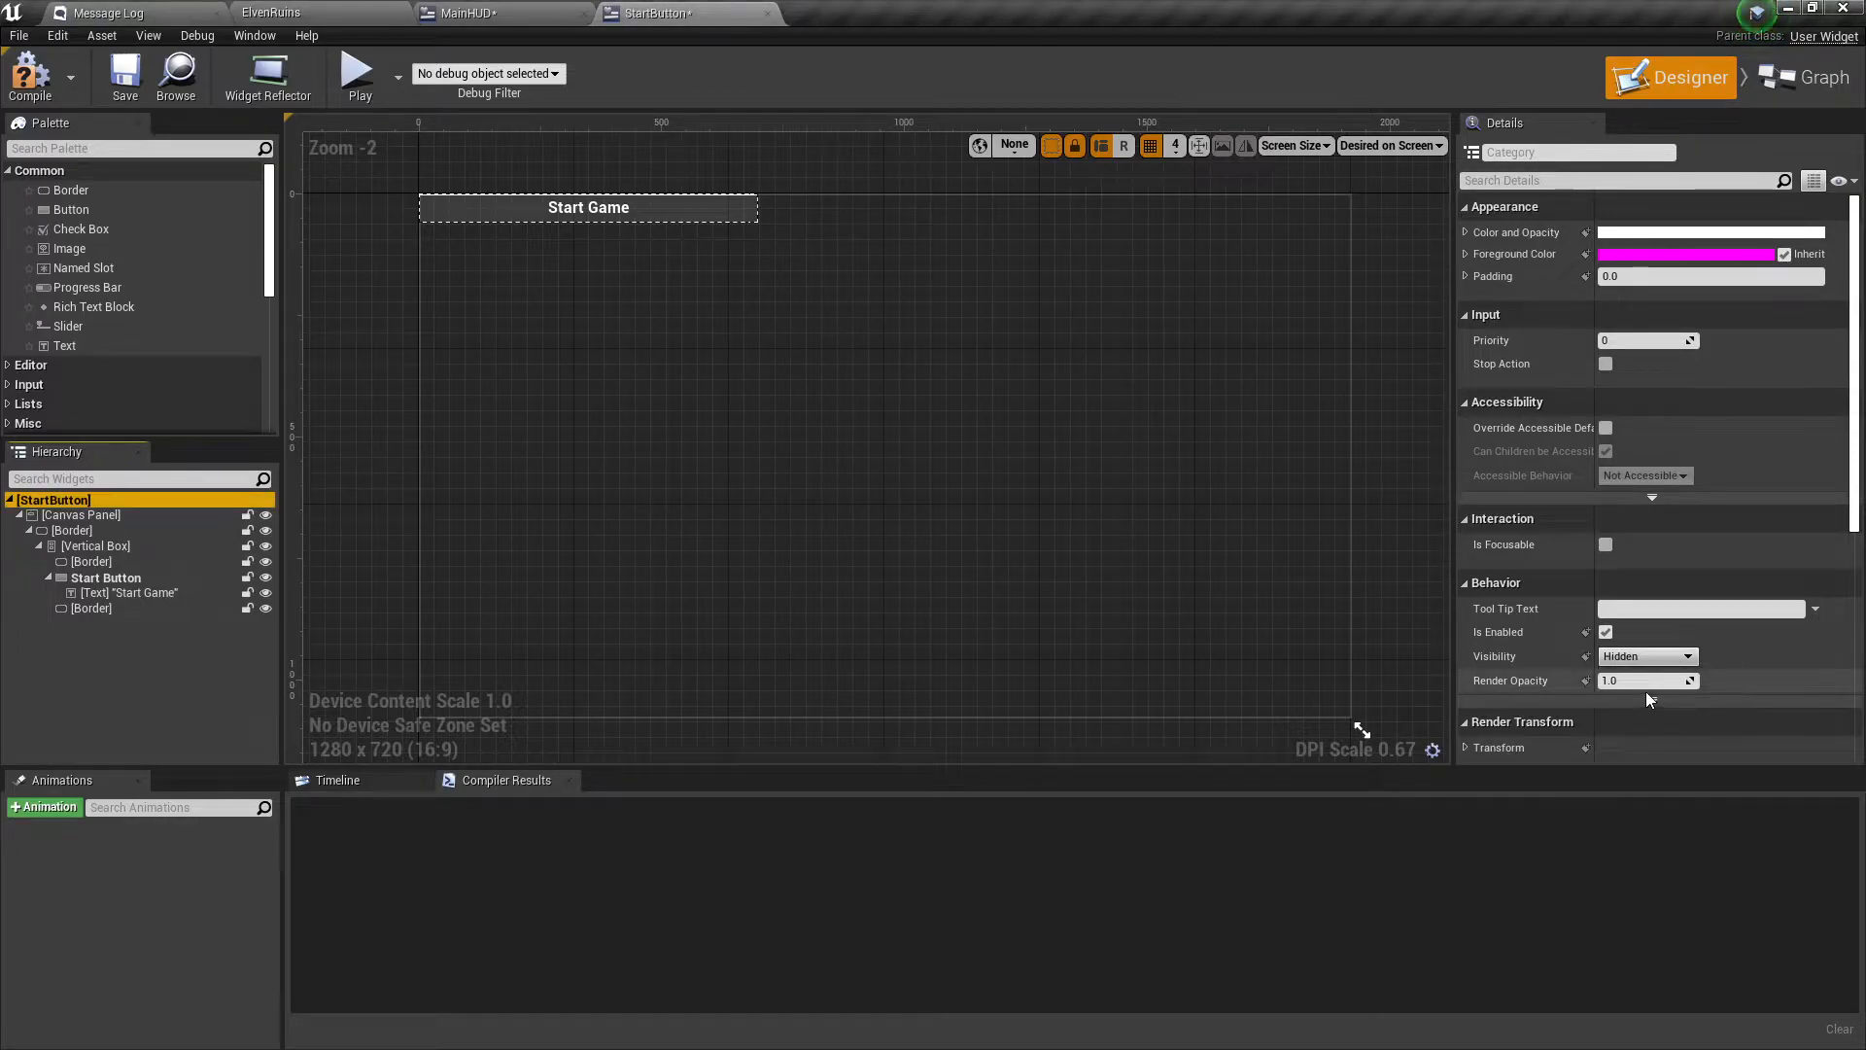
click(1658, 660)
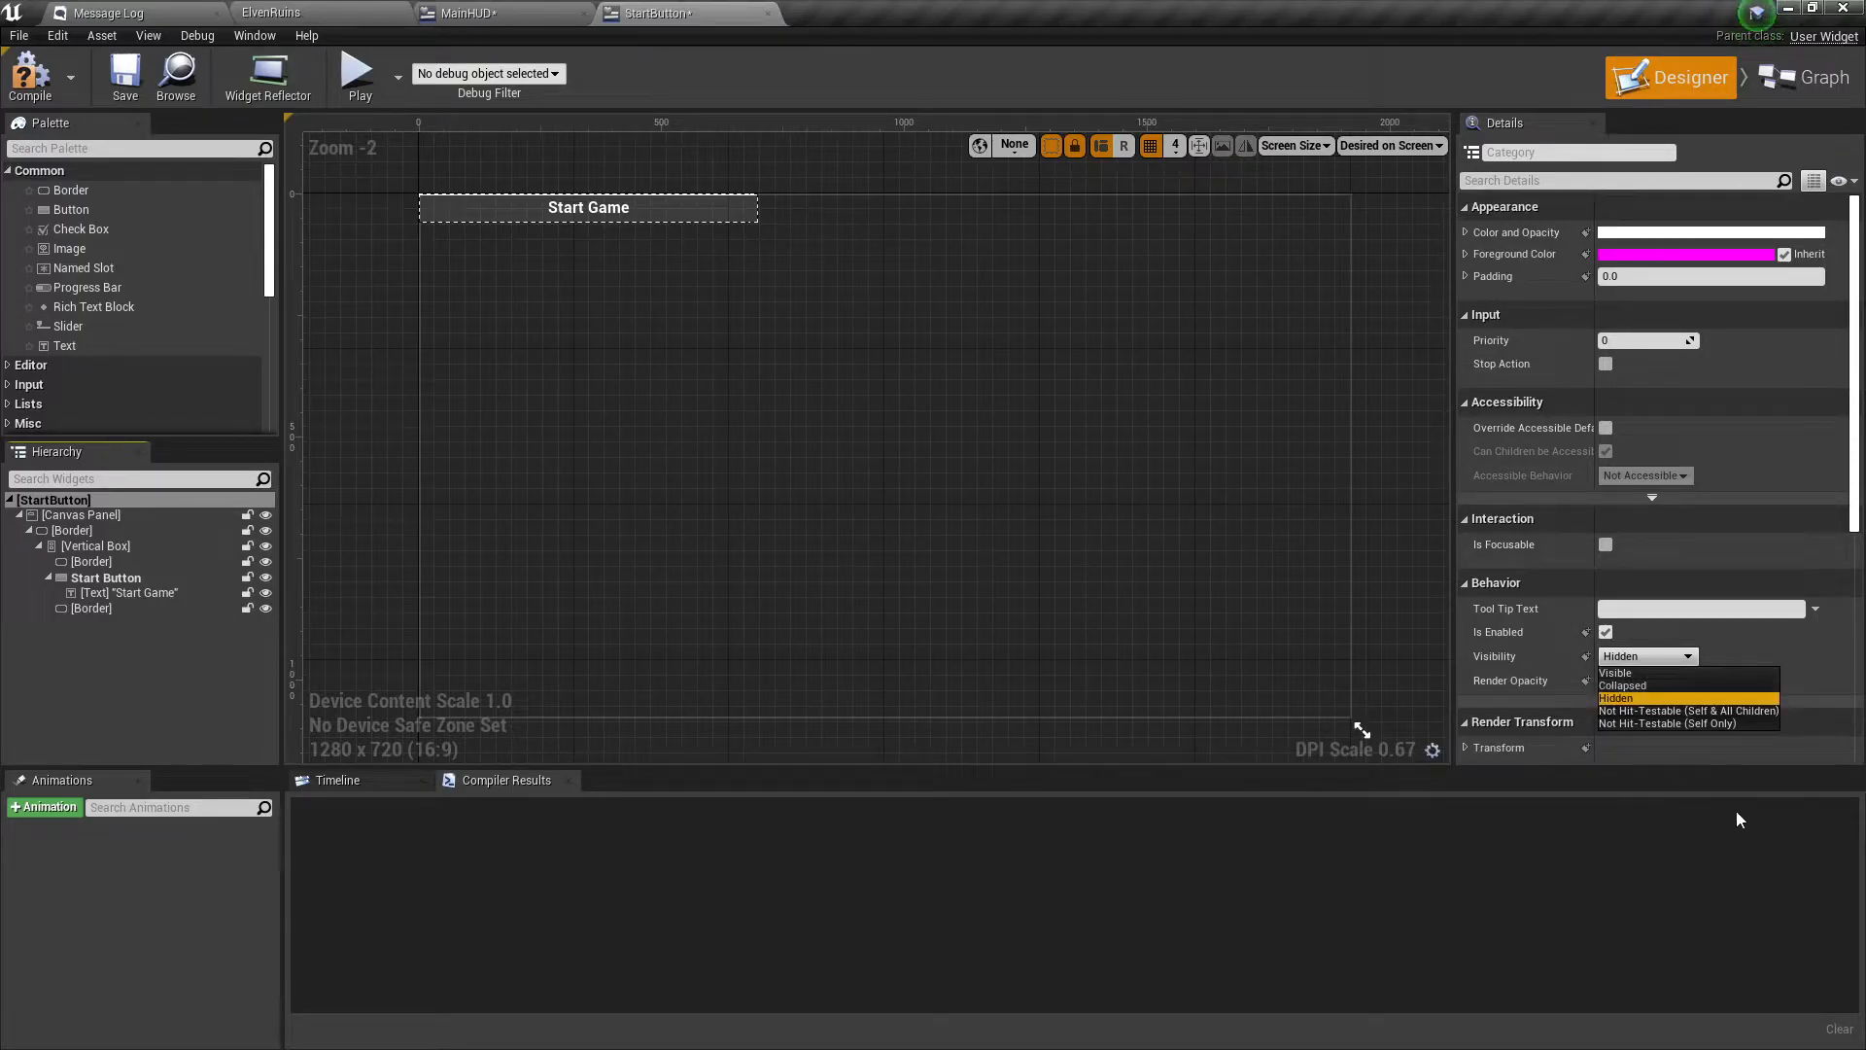
click(1618, 674)
click(1652, 656)
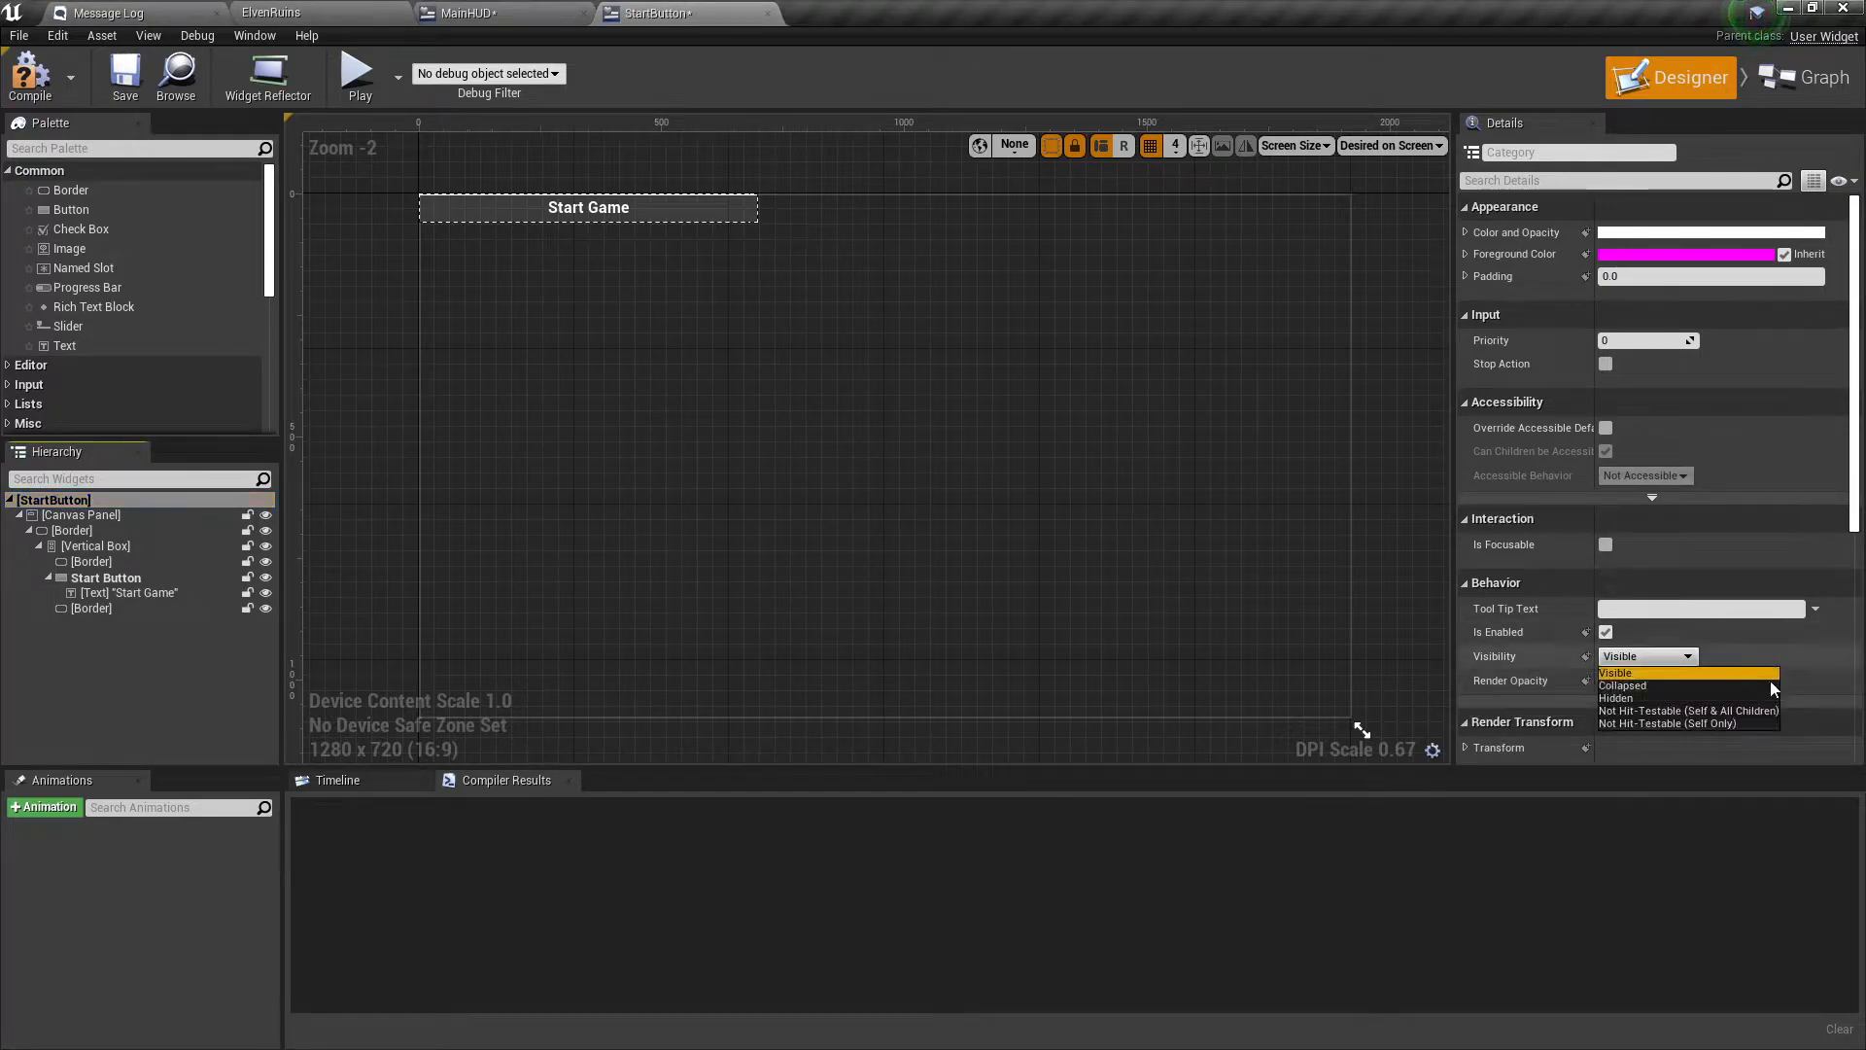
click(1701, 724)
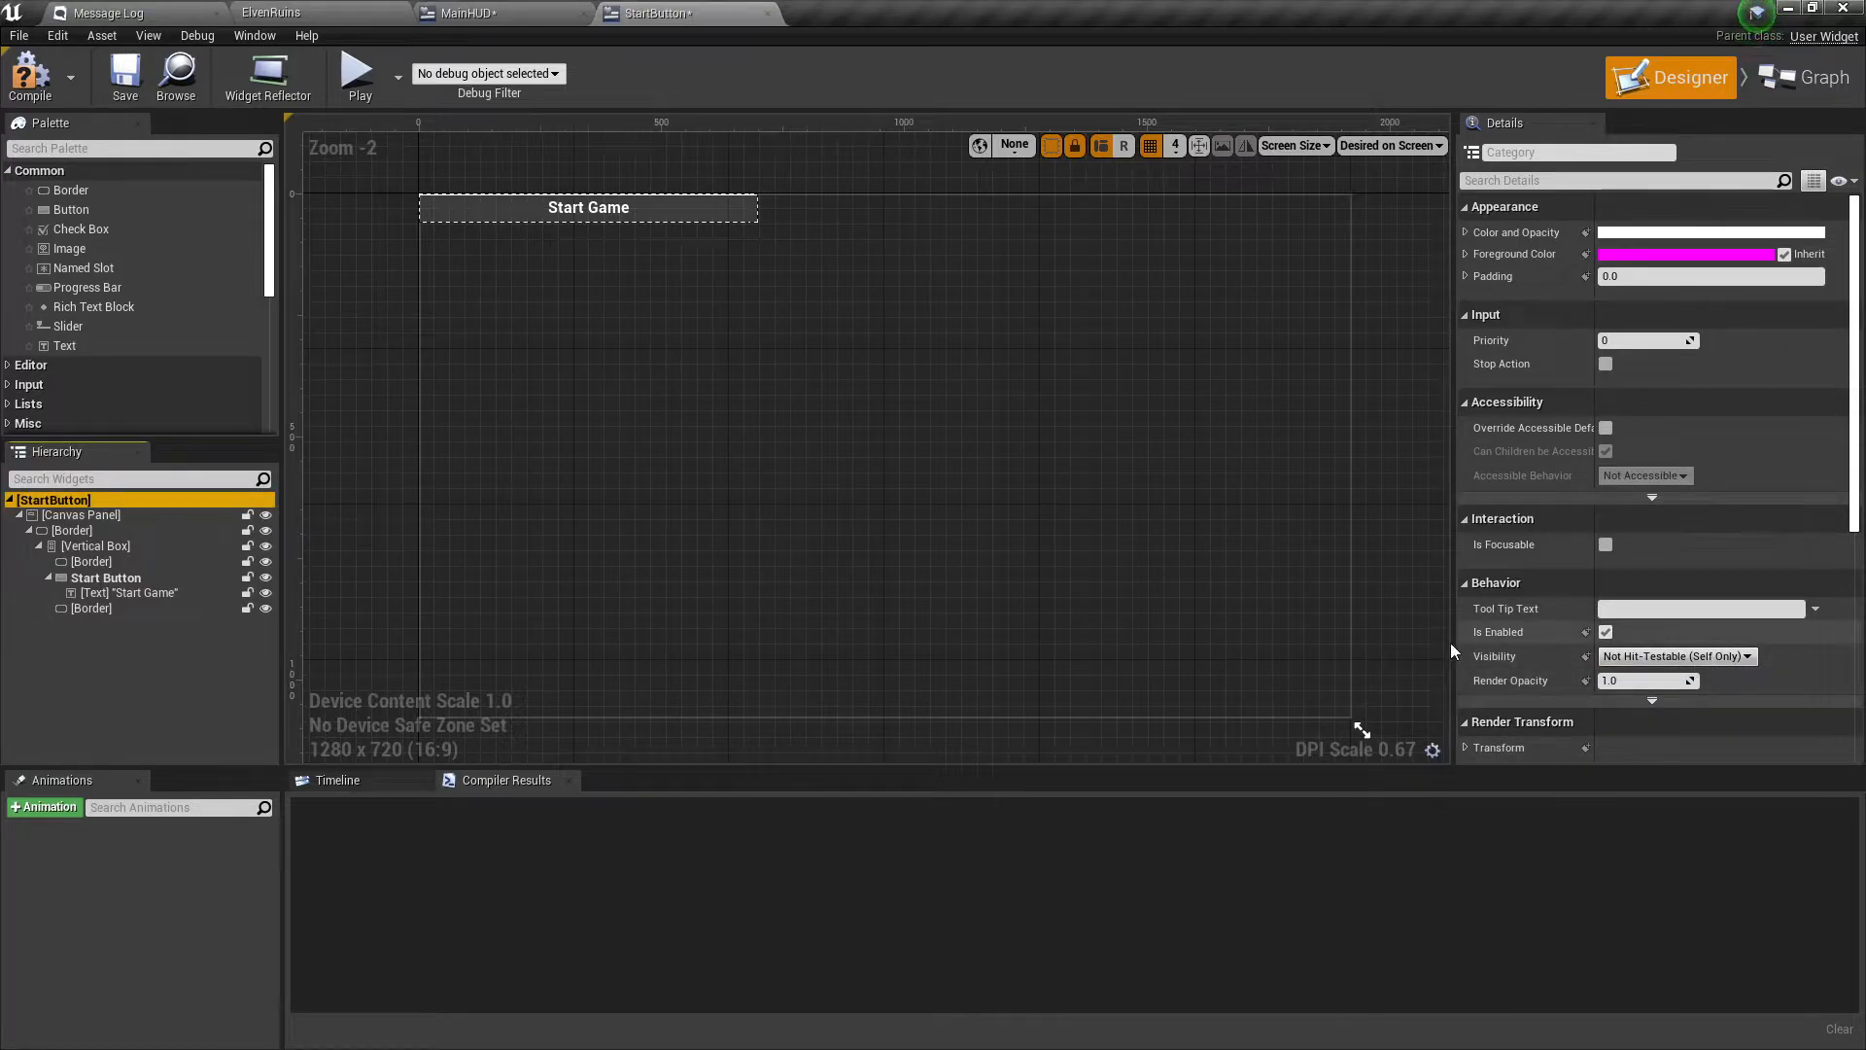
Add a Set Visibility node driven by StartButton's On Pressed event and line it up with the event.
click(1803, 77)
click(558, 532)
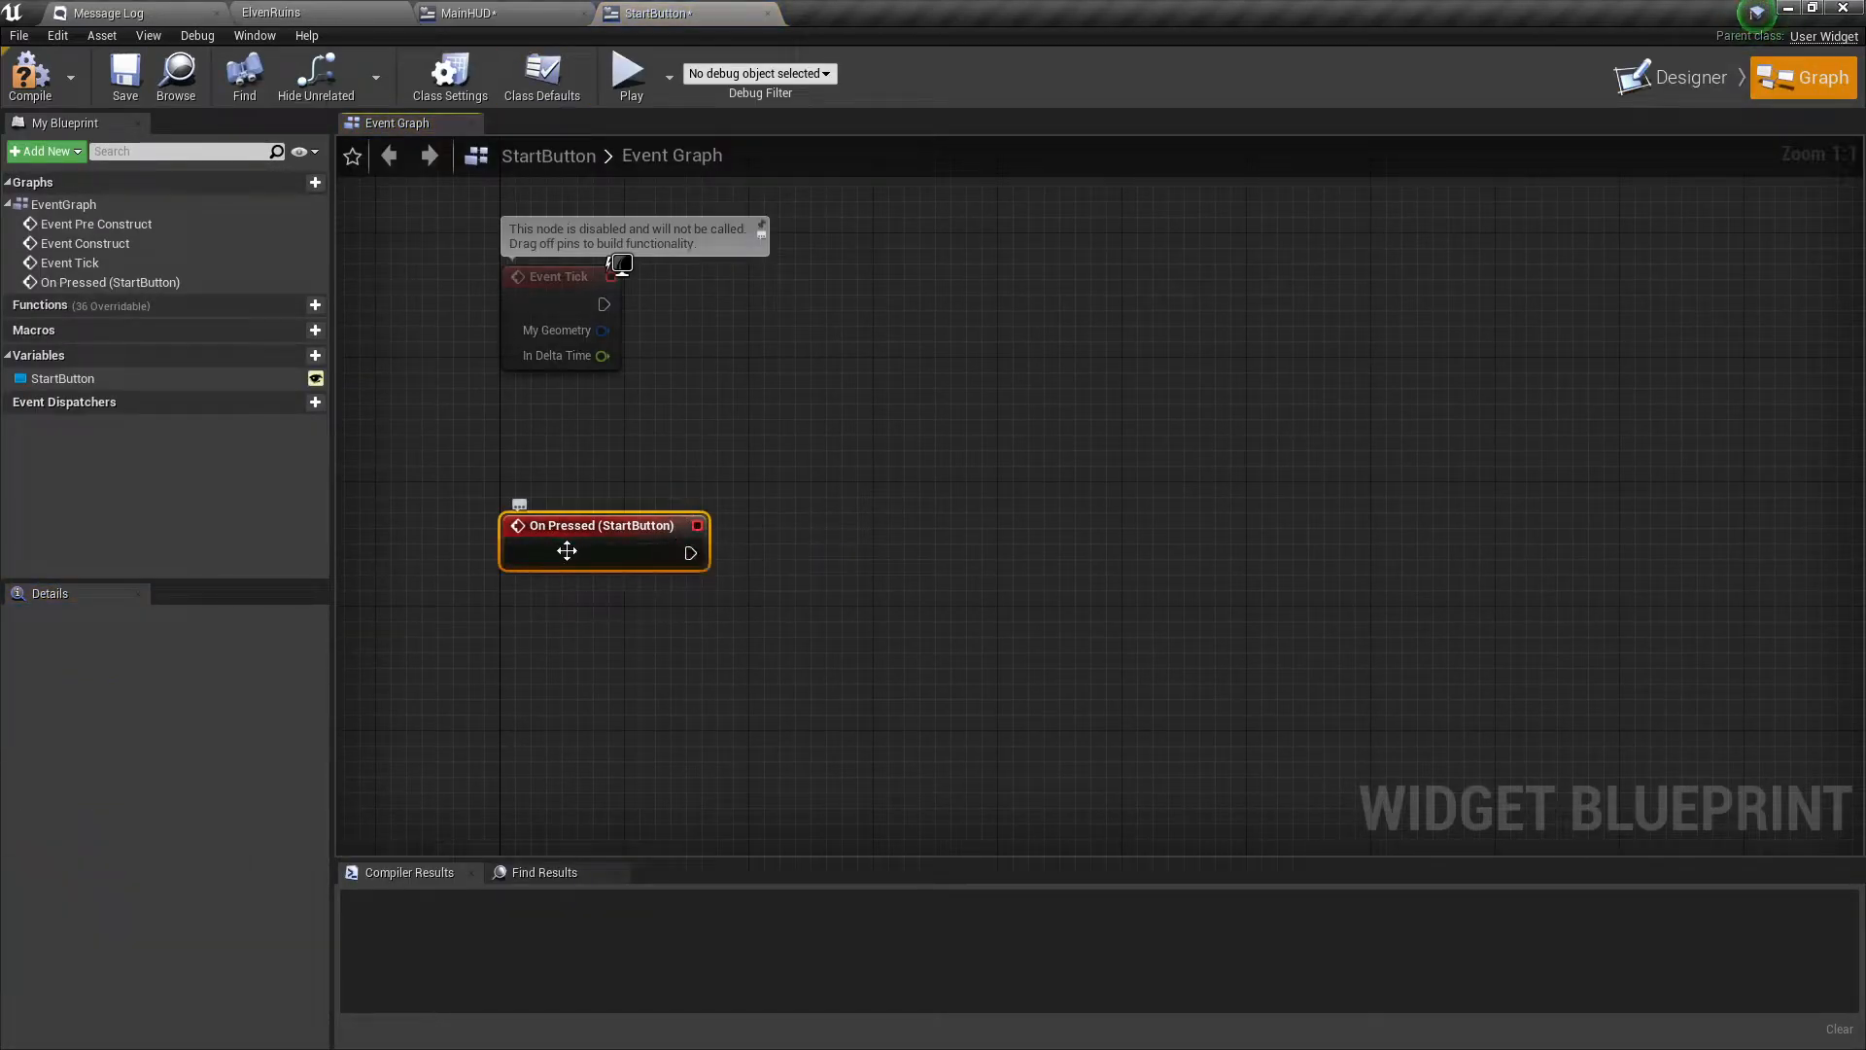
drag(703, 554, 1020, 542)
text(se)
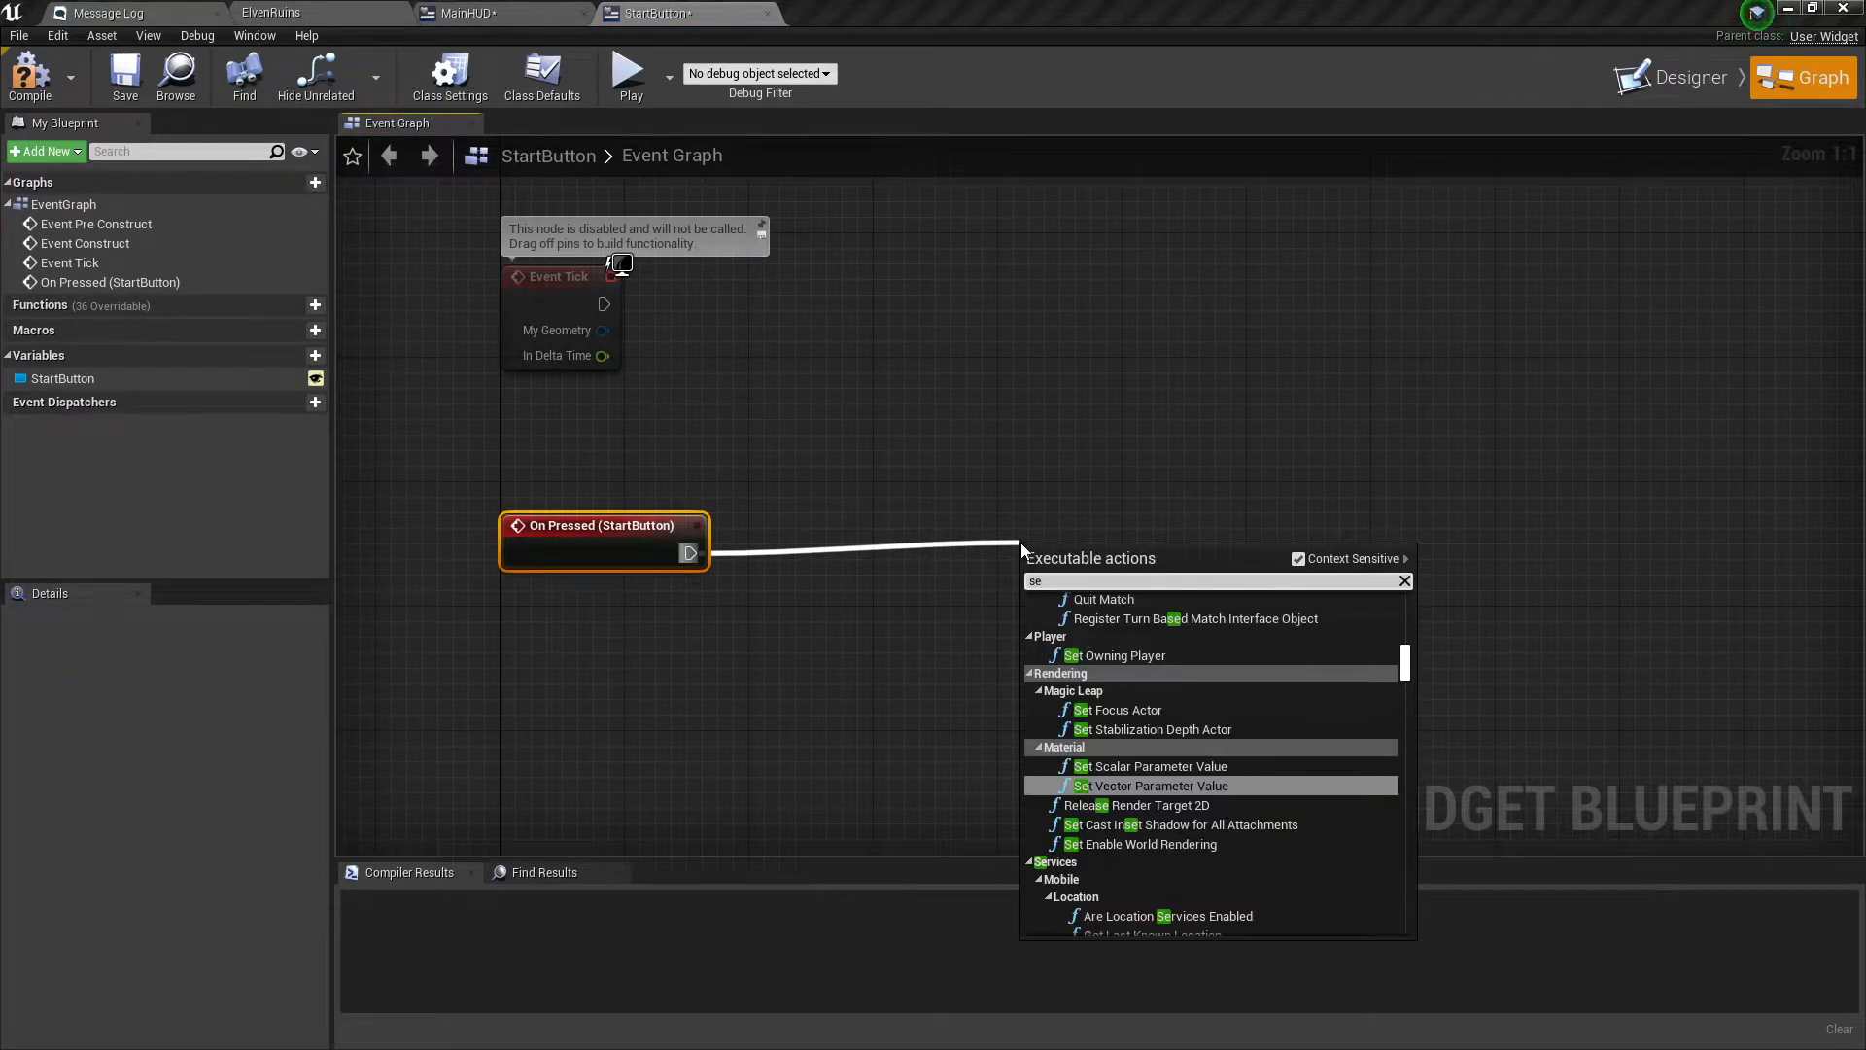
text(t vis)
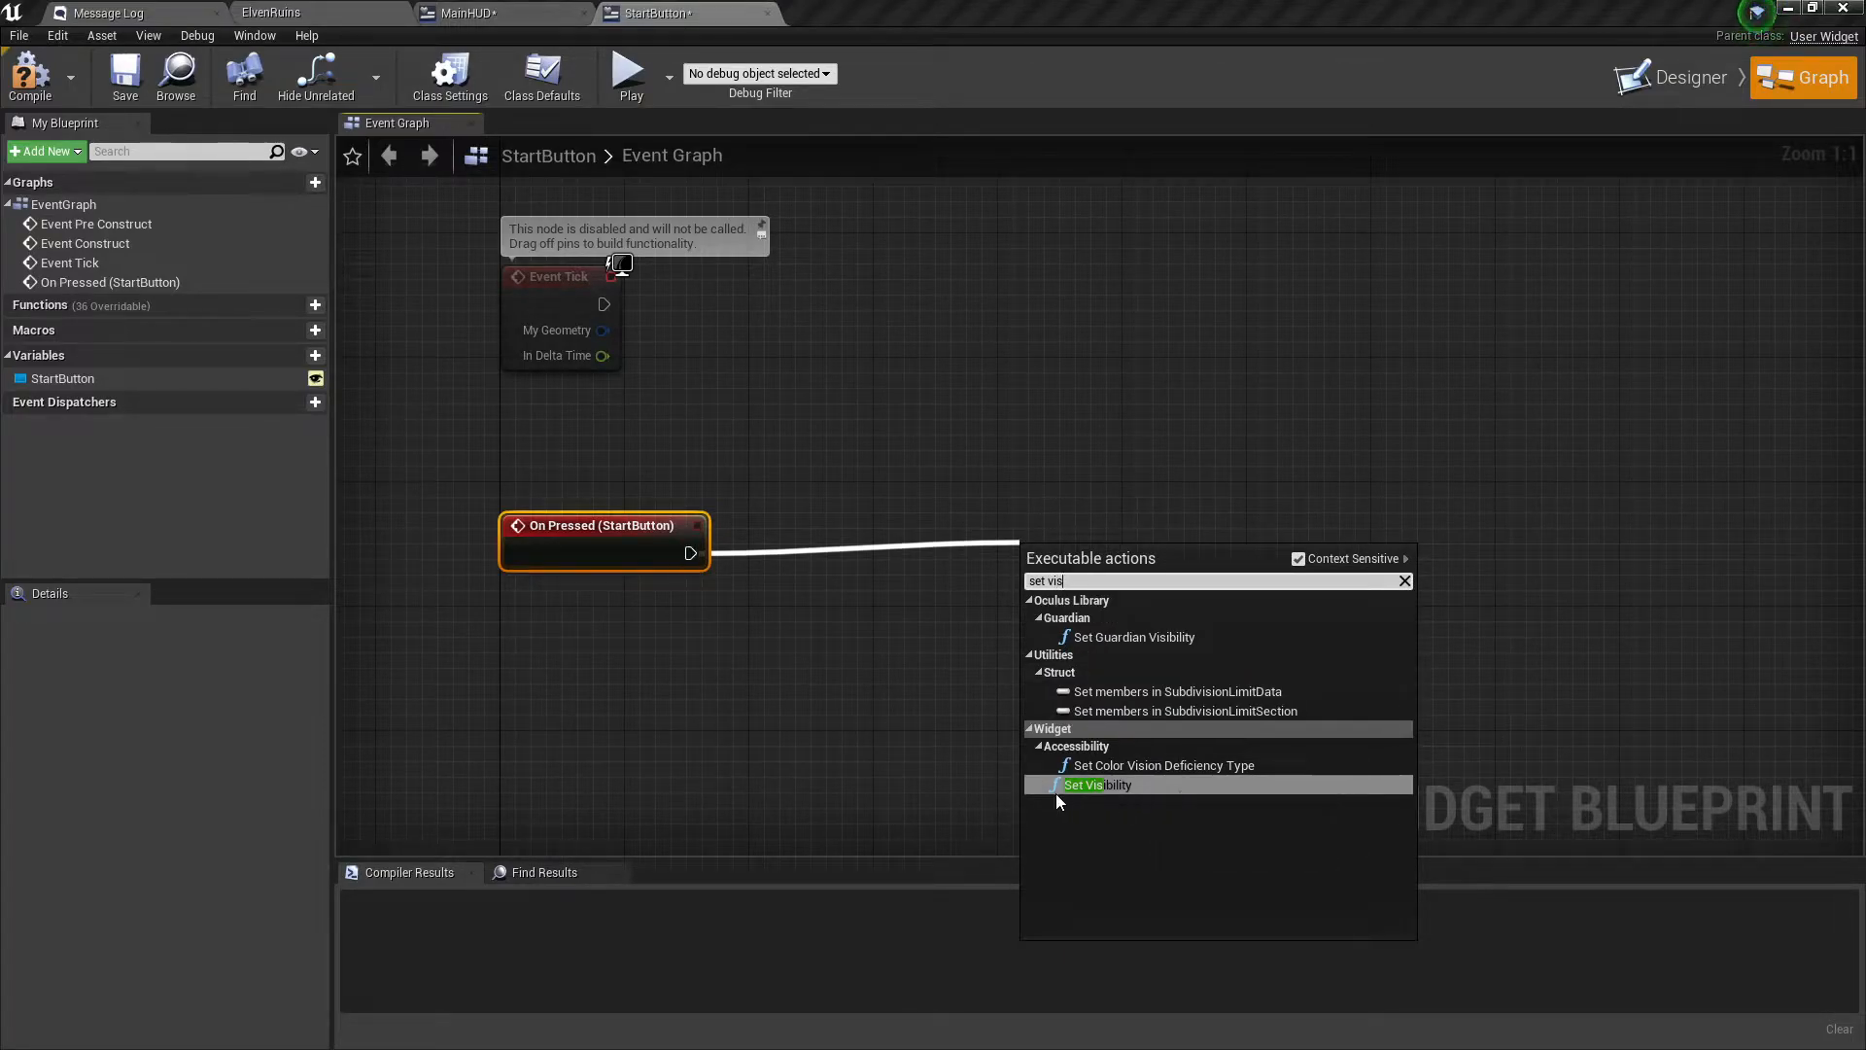
click(1082, 783)
drag(1132, 558, 1034, 514)
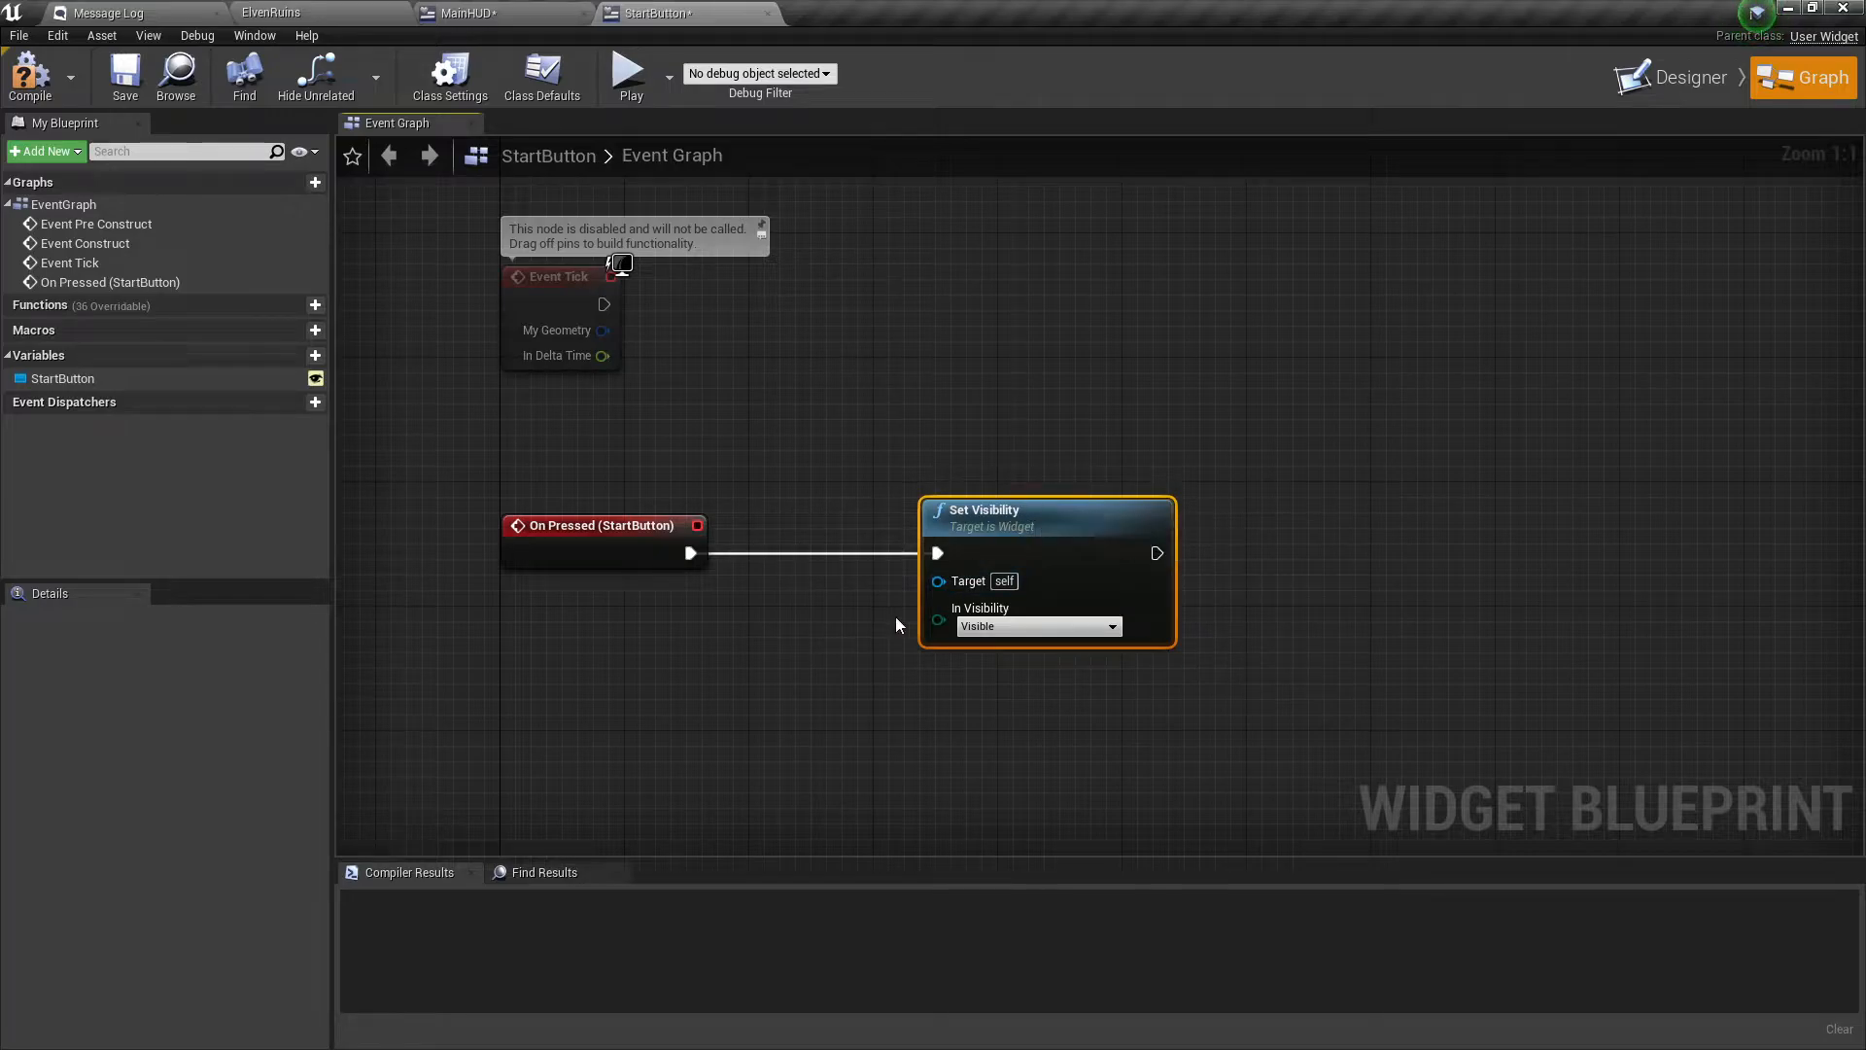
Set the Set Visibility node's In Visibility to Collapsed and move the node closer to the On Pressed event.
click(1003, 628)
click(977, 657)
click(1384, 610)
drag(1104, 551, 975, 552)
drag(936, 536, 942, 546)
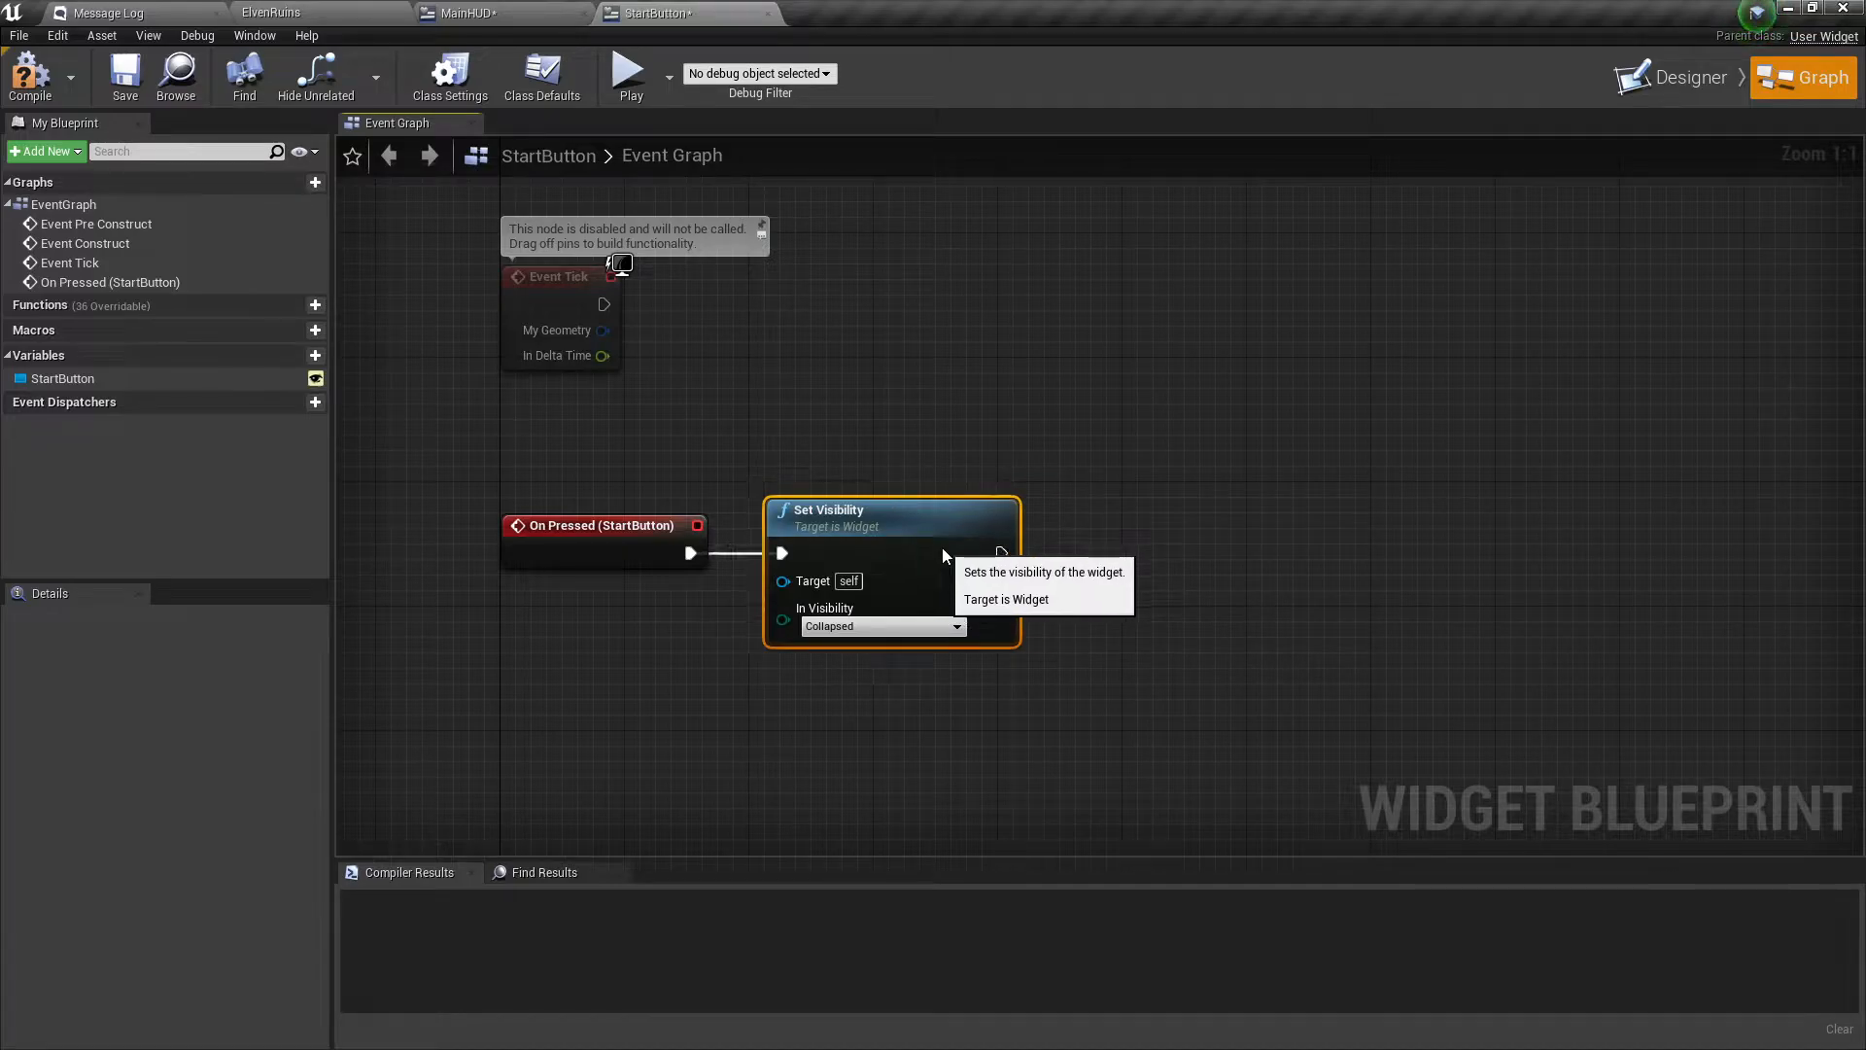
click(1086, 548)
Compile the StartButton widget and test the Start Game button in a play preview.
click(58, 80)
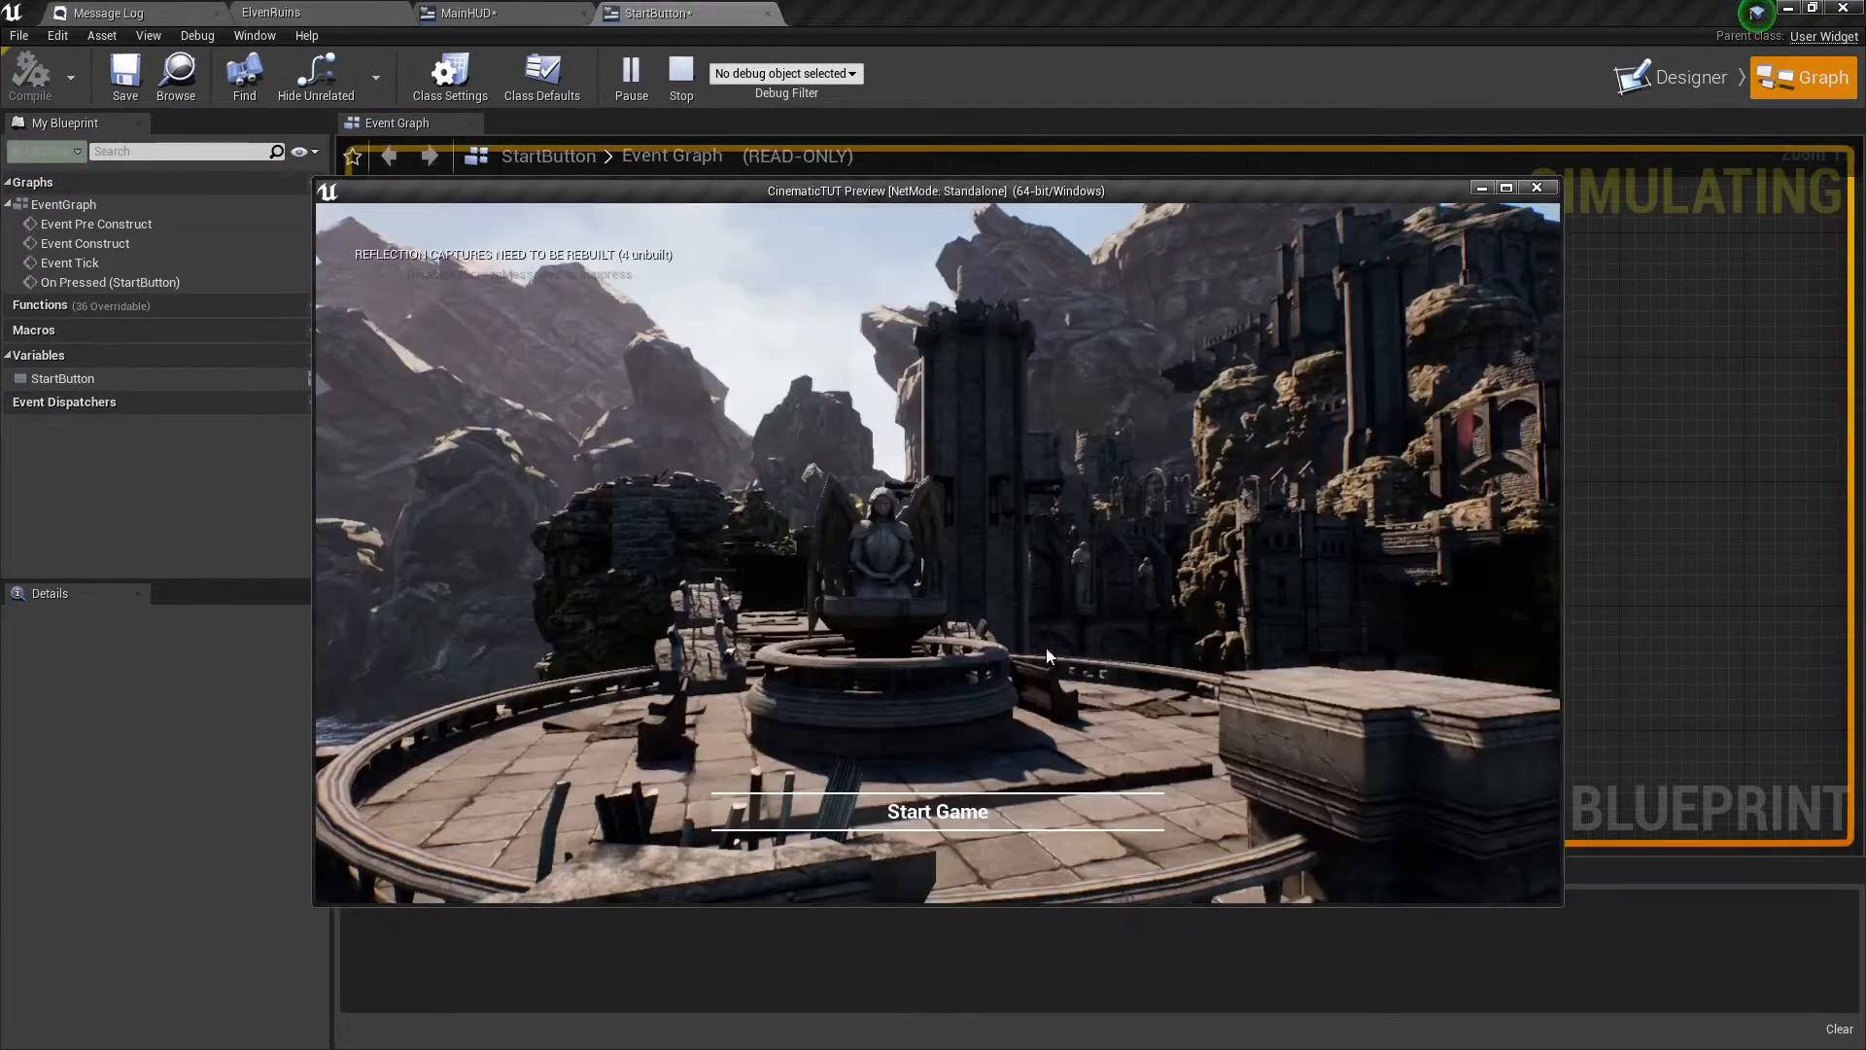
click(962, 826)
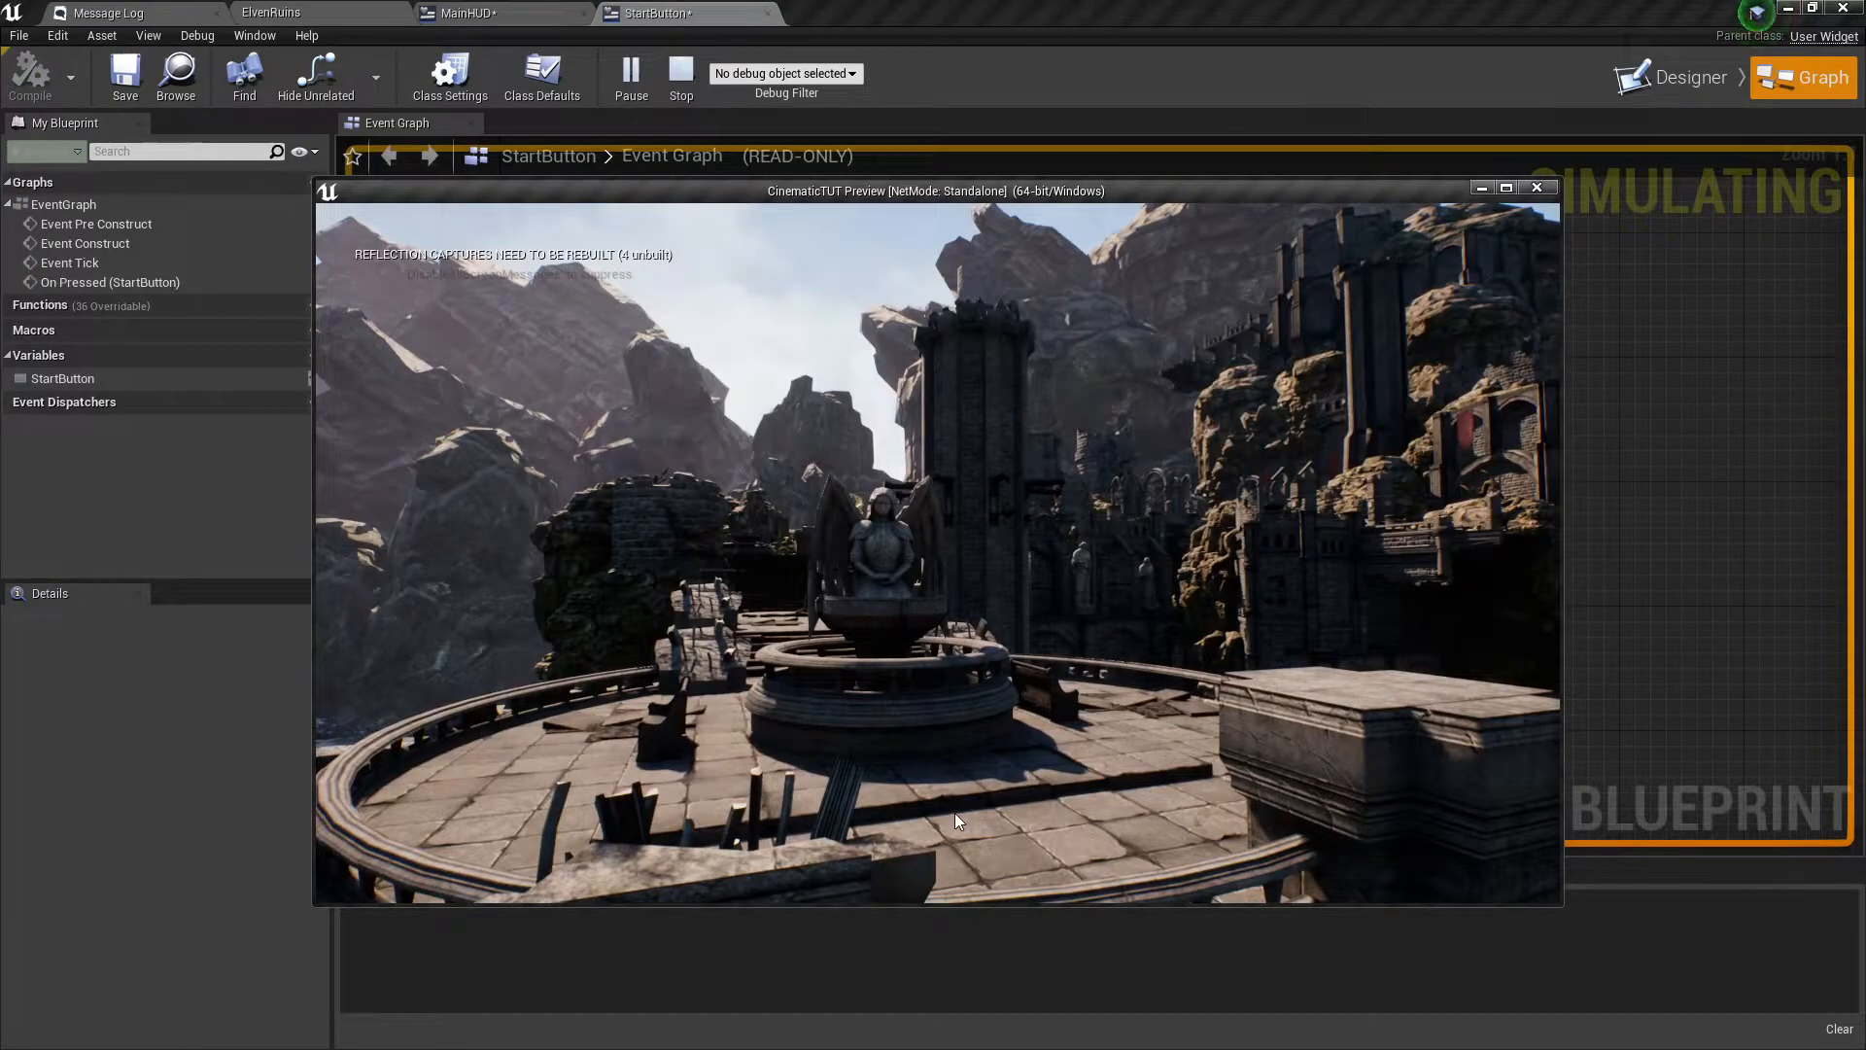
End the play preview and add an On Visibility Changed event for the StartButton widget in MainHUD.
key(Escape)
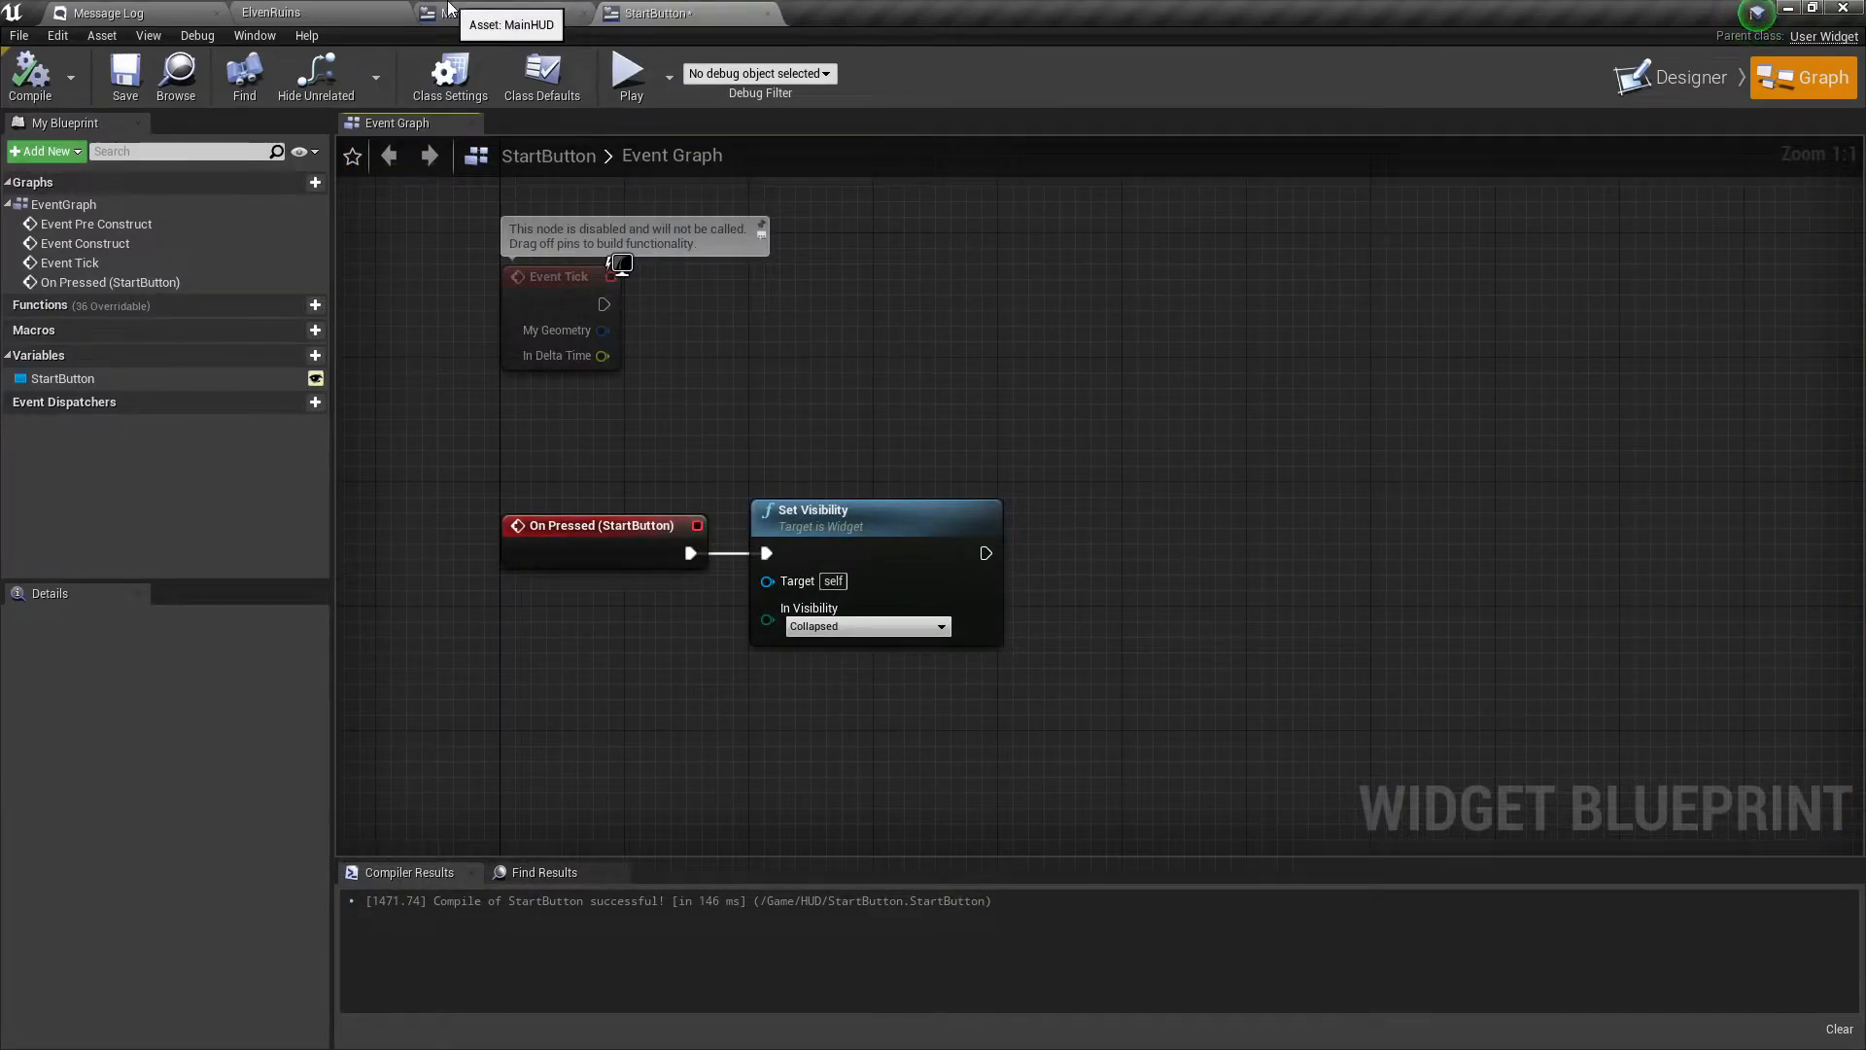
click(449, 12)
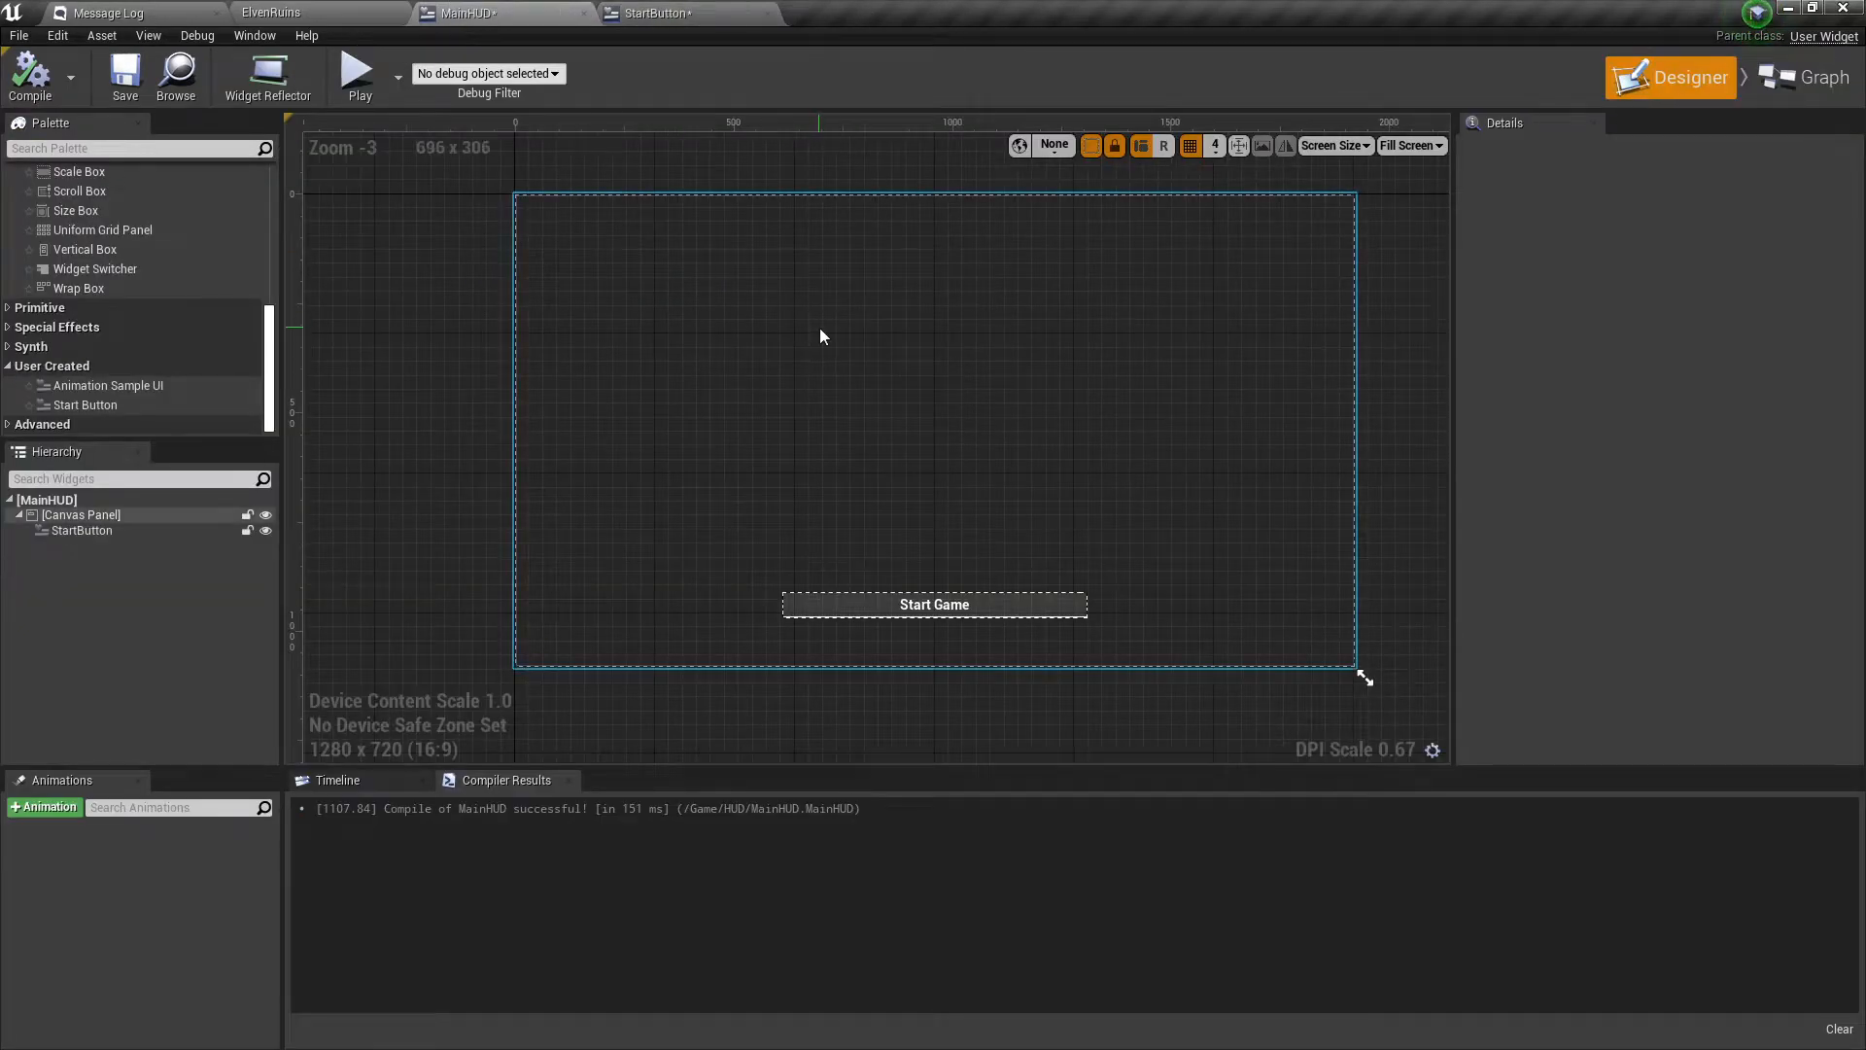
click(947, 615)
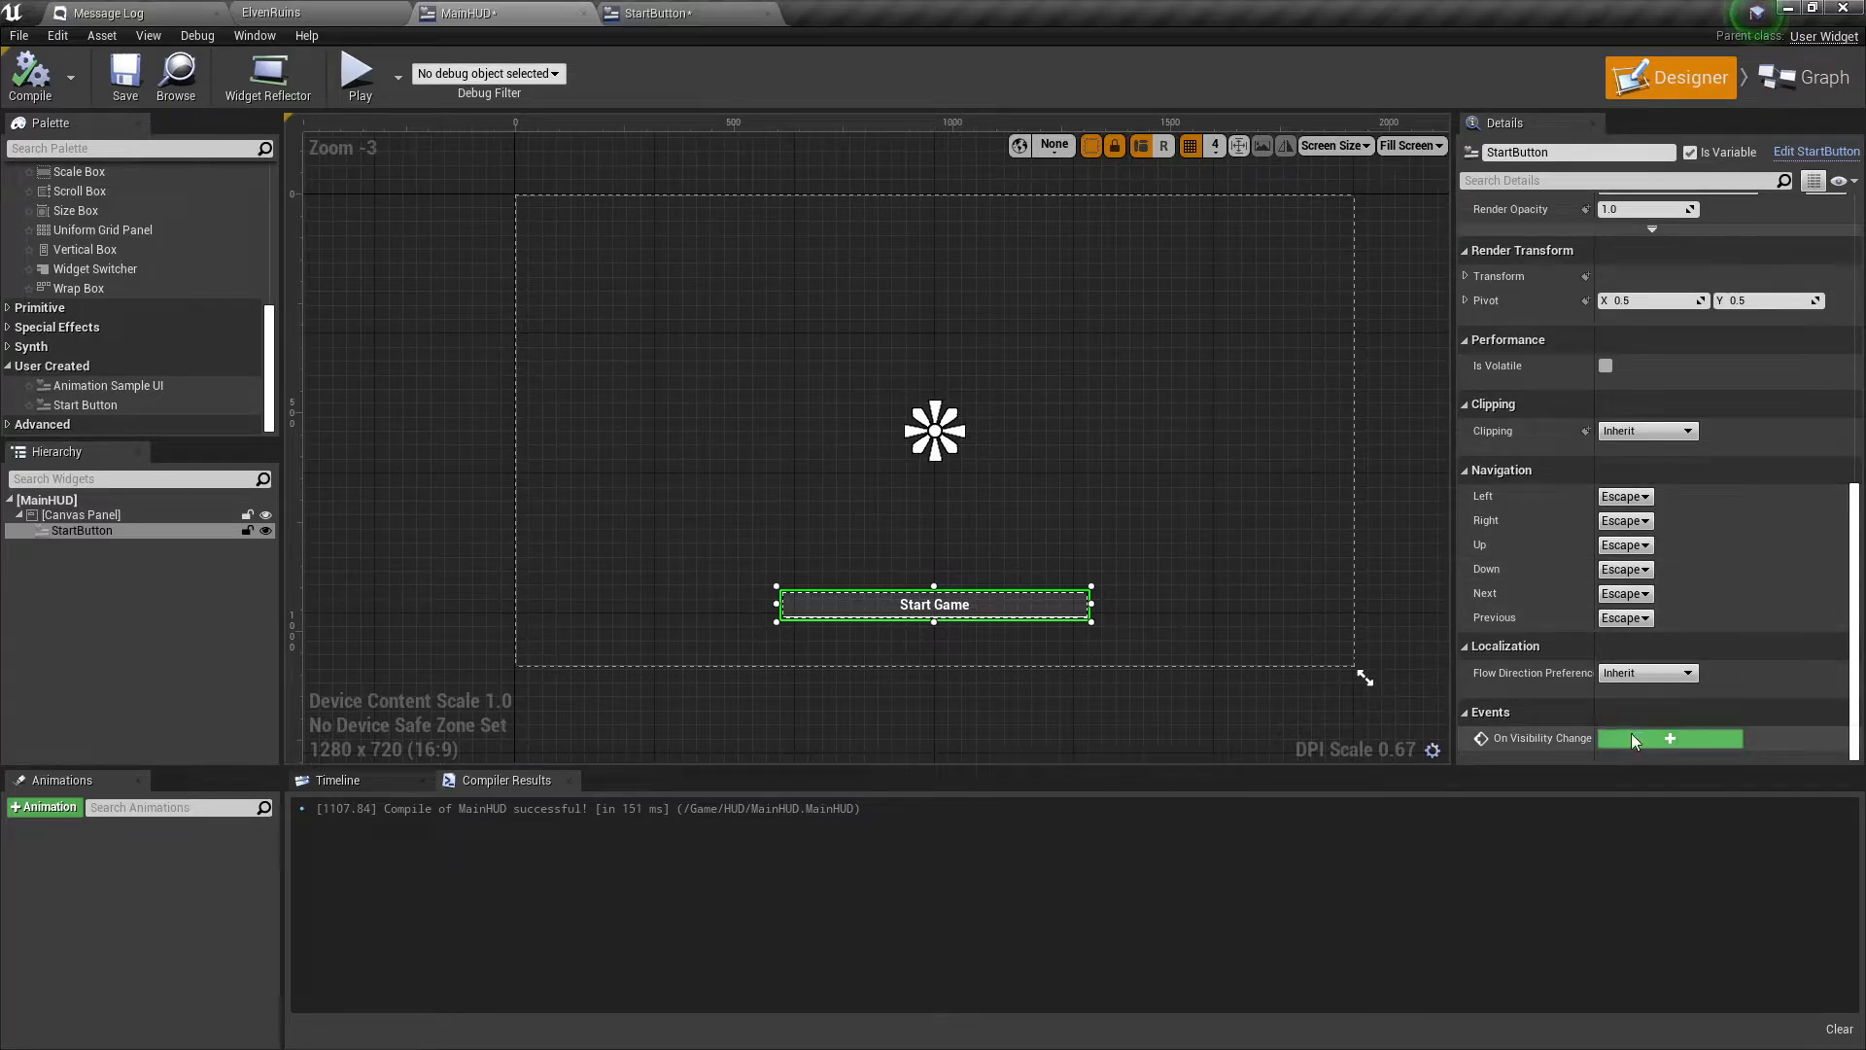
click(1669, 739)
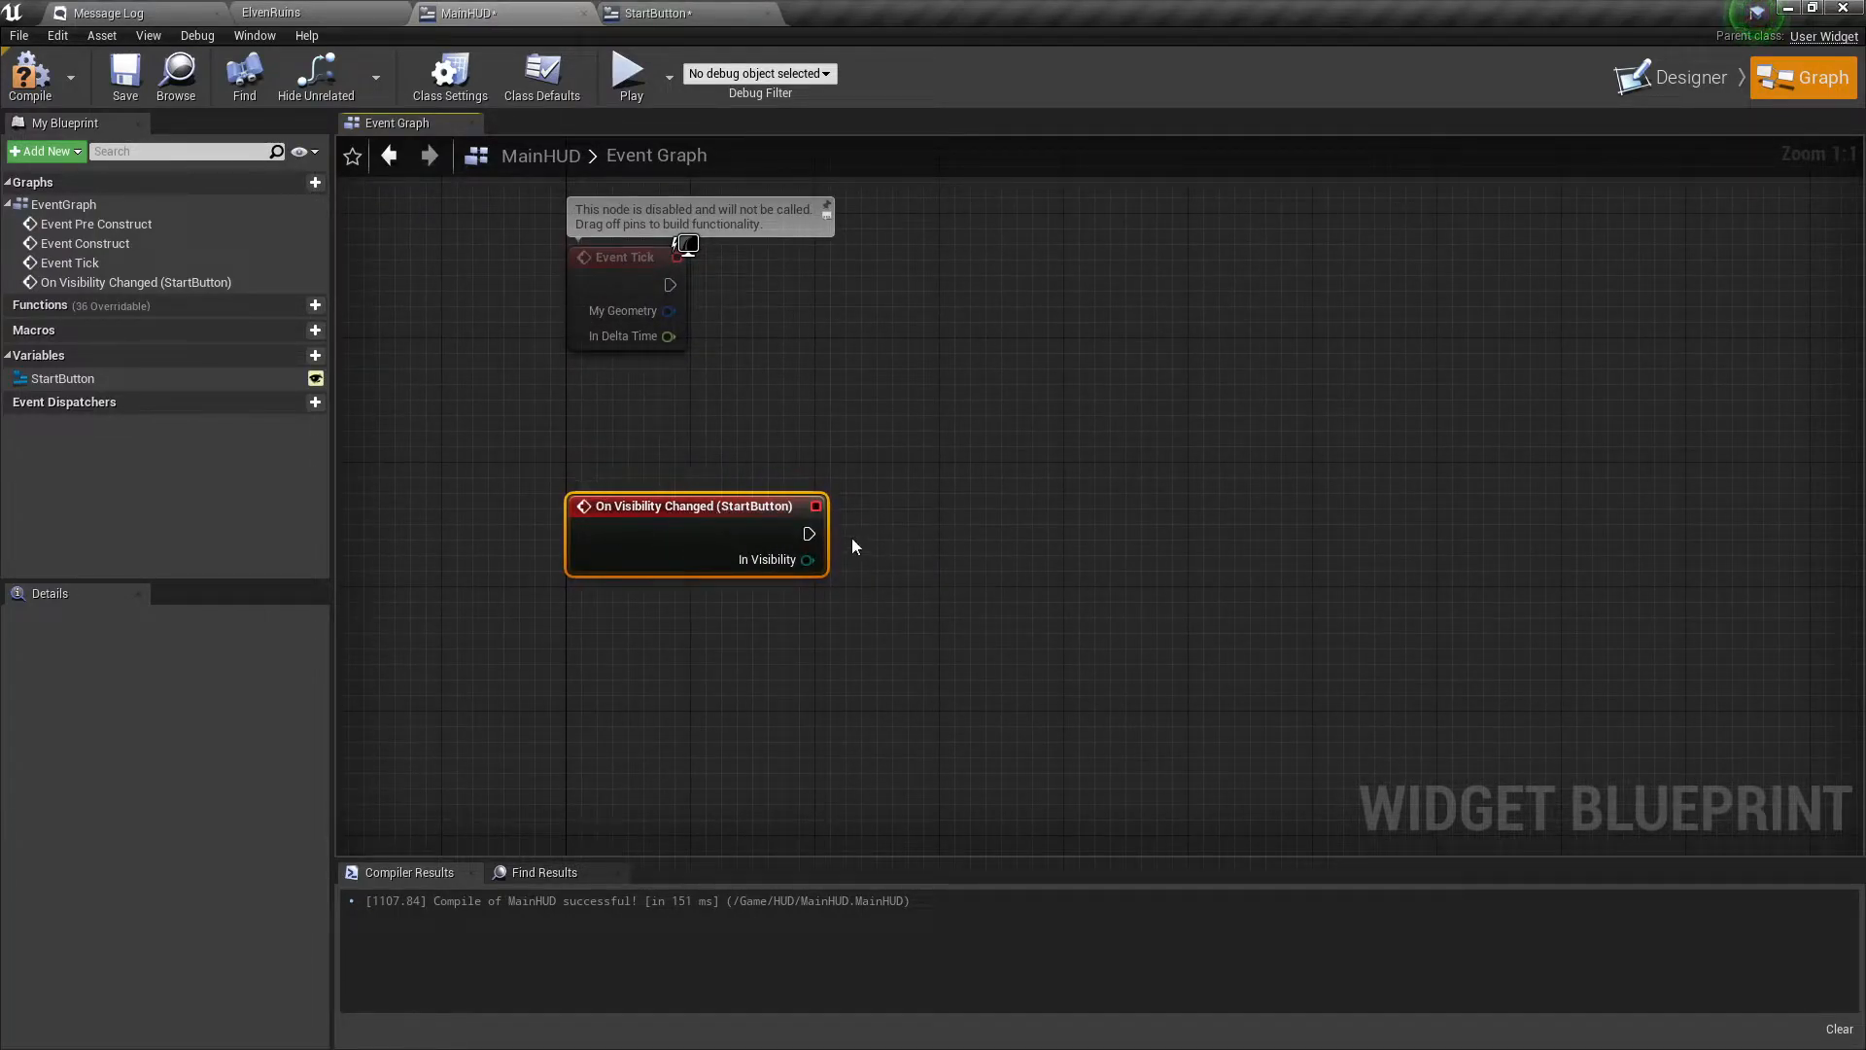
Add a Create Level Sequence Player node driven by On Visibility Changed, line it up with the event, and set its Level Sequence to IntroSequence.
drag(807, 534, 1112, 471)
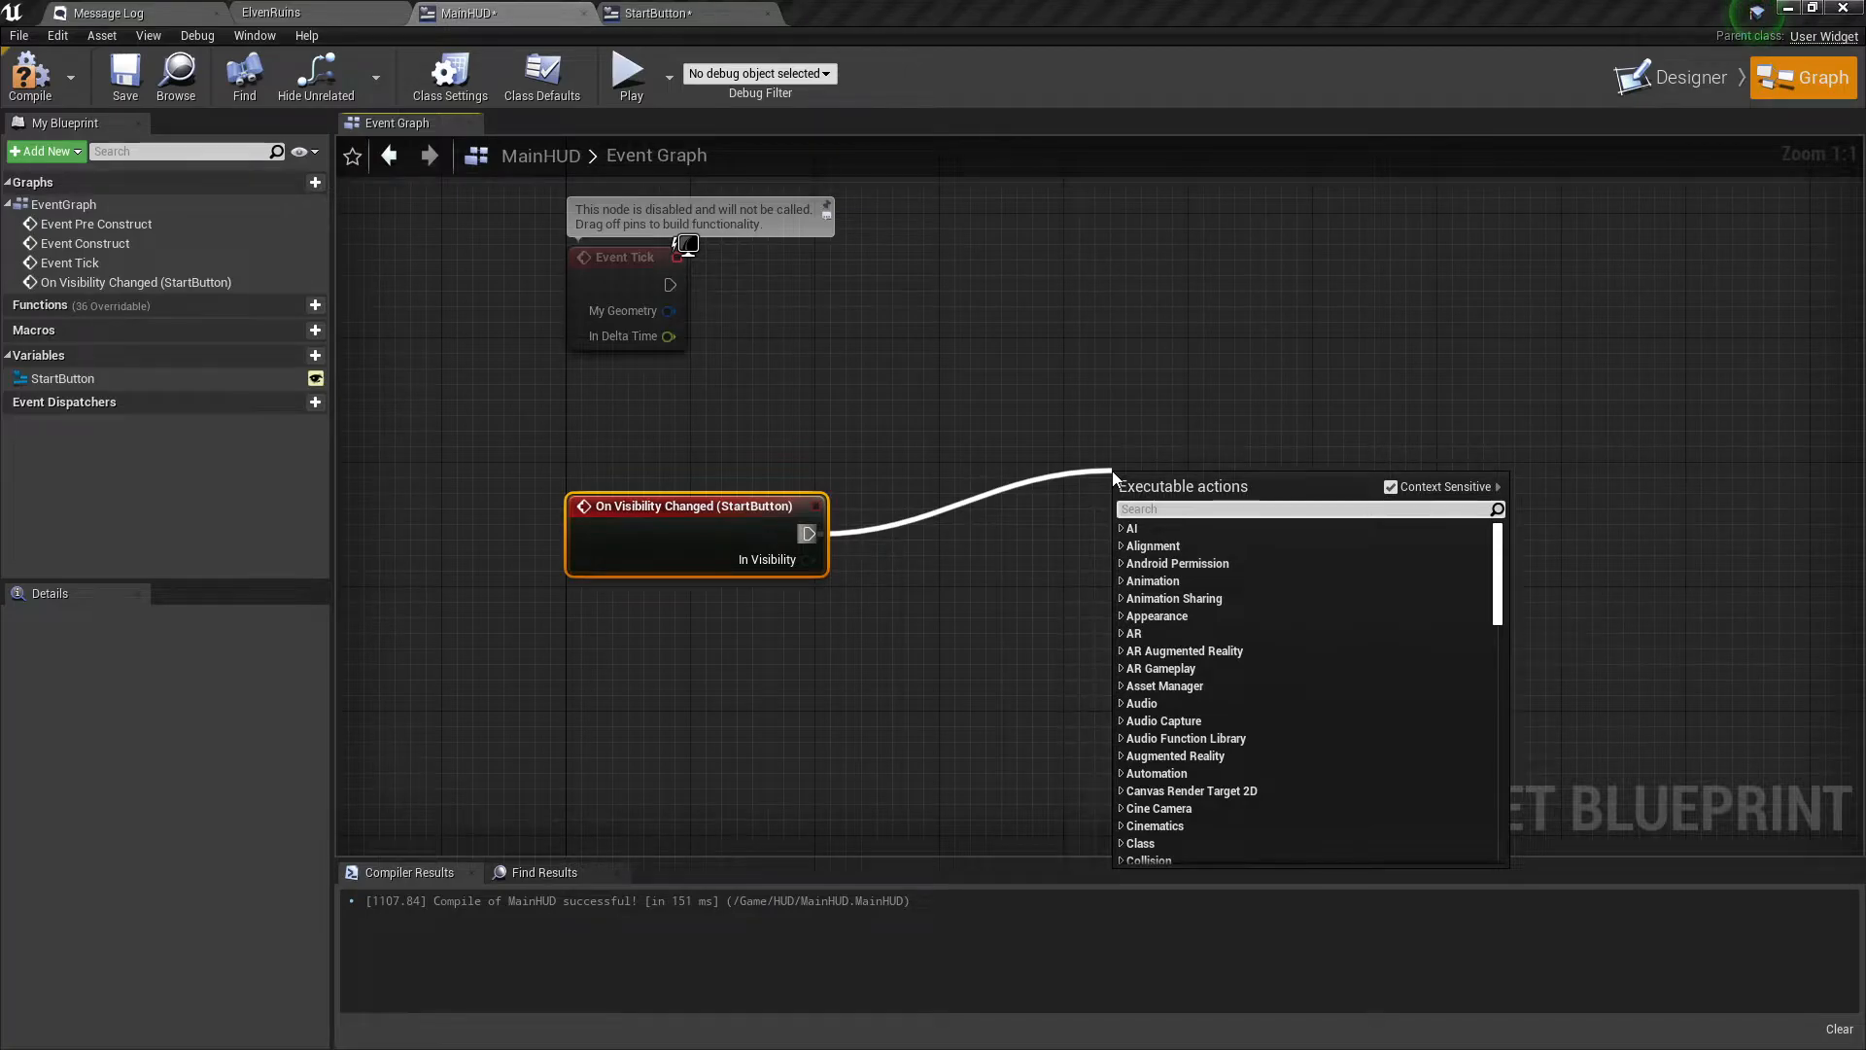
text(play seq)
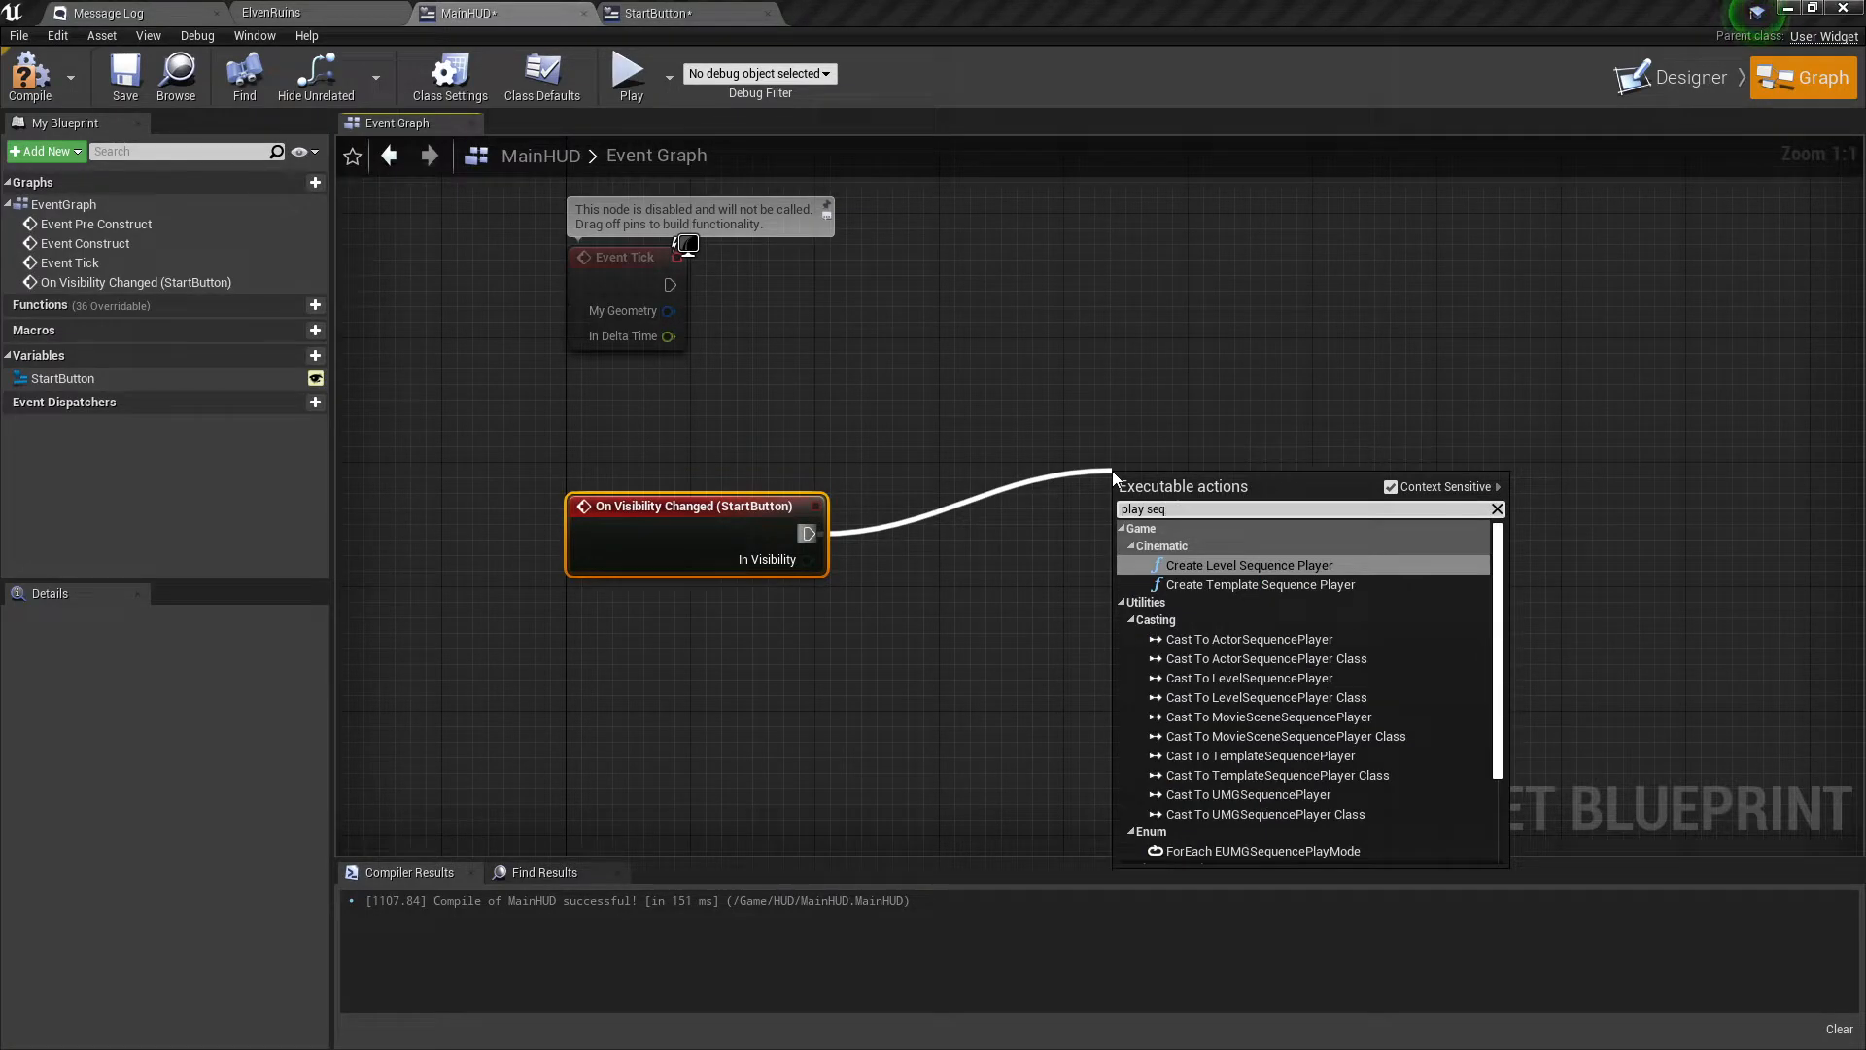
click(1235, 566)
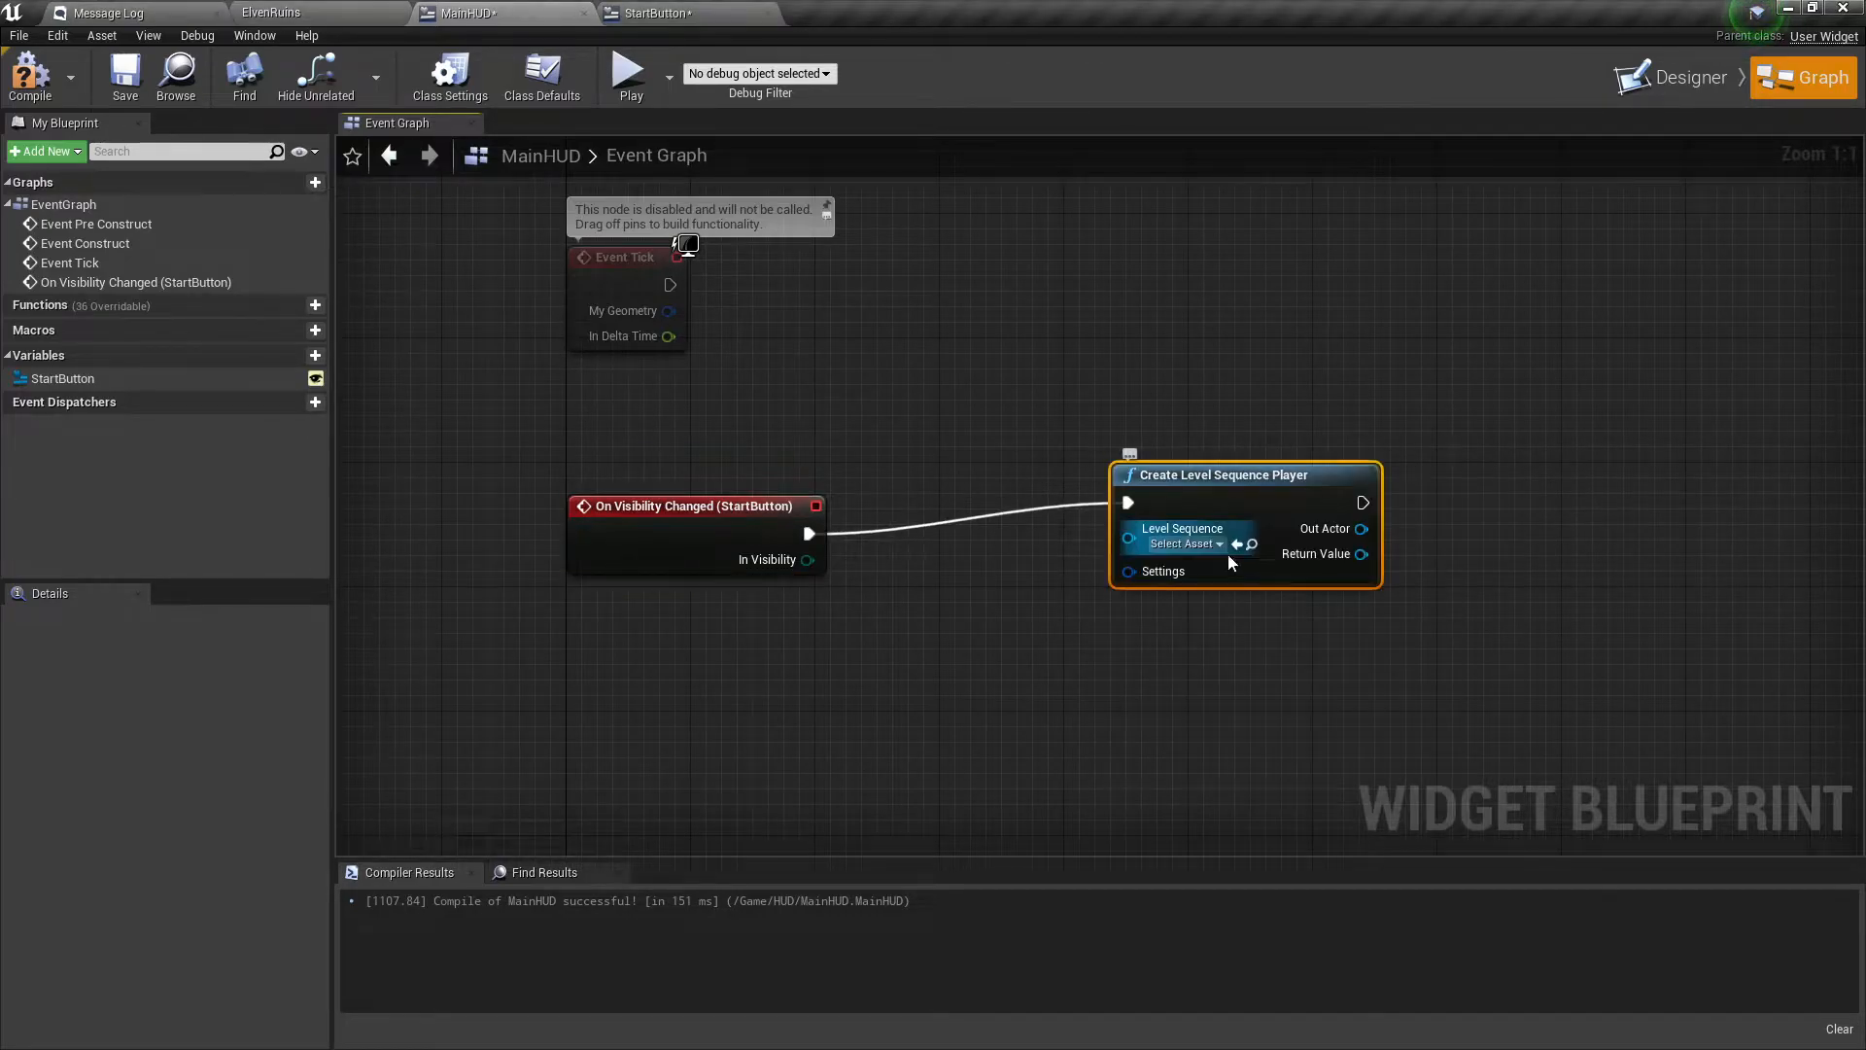
drag(1246, 494, 1028, 525)
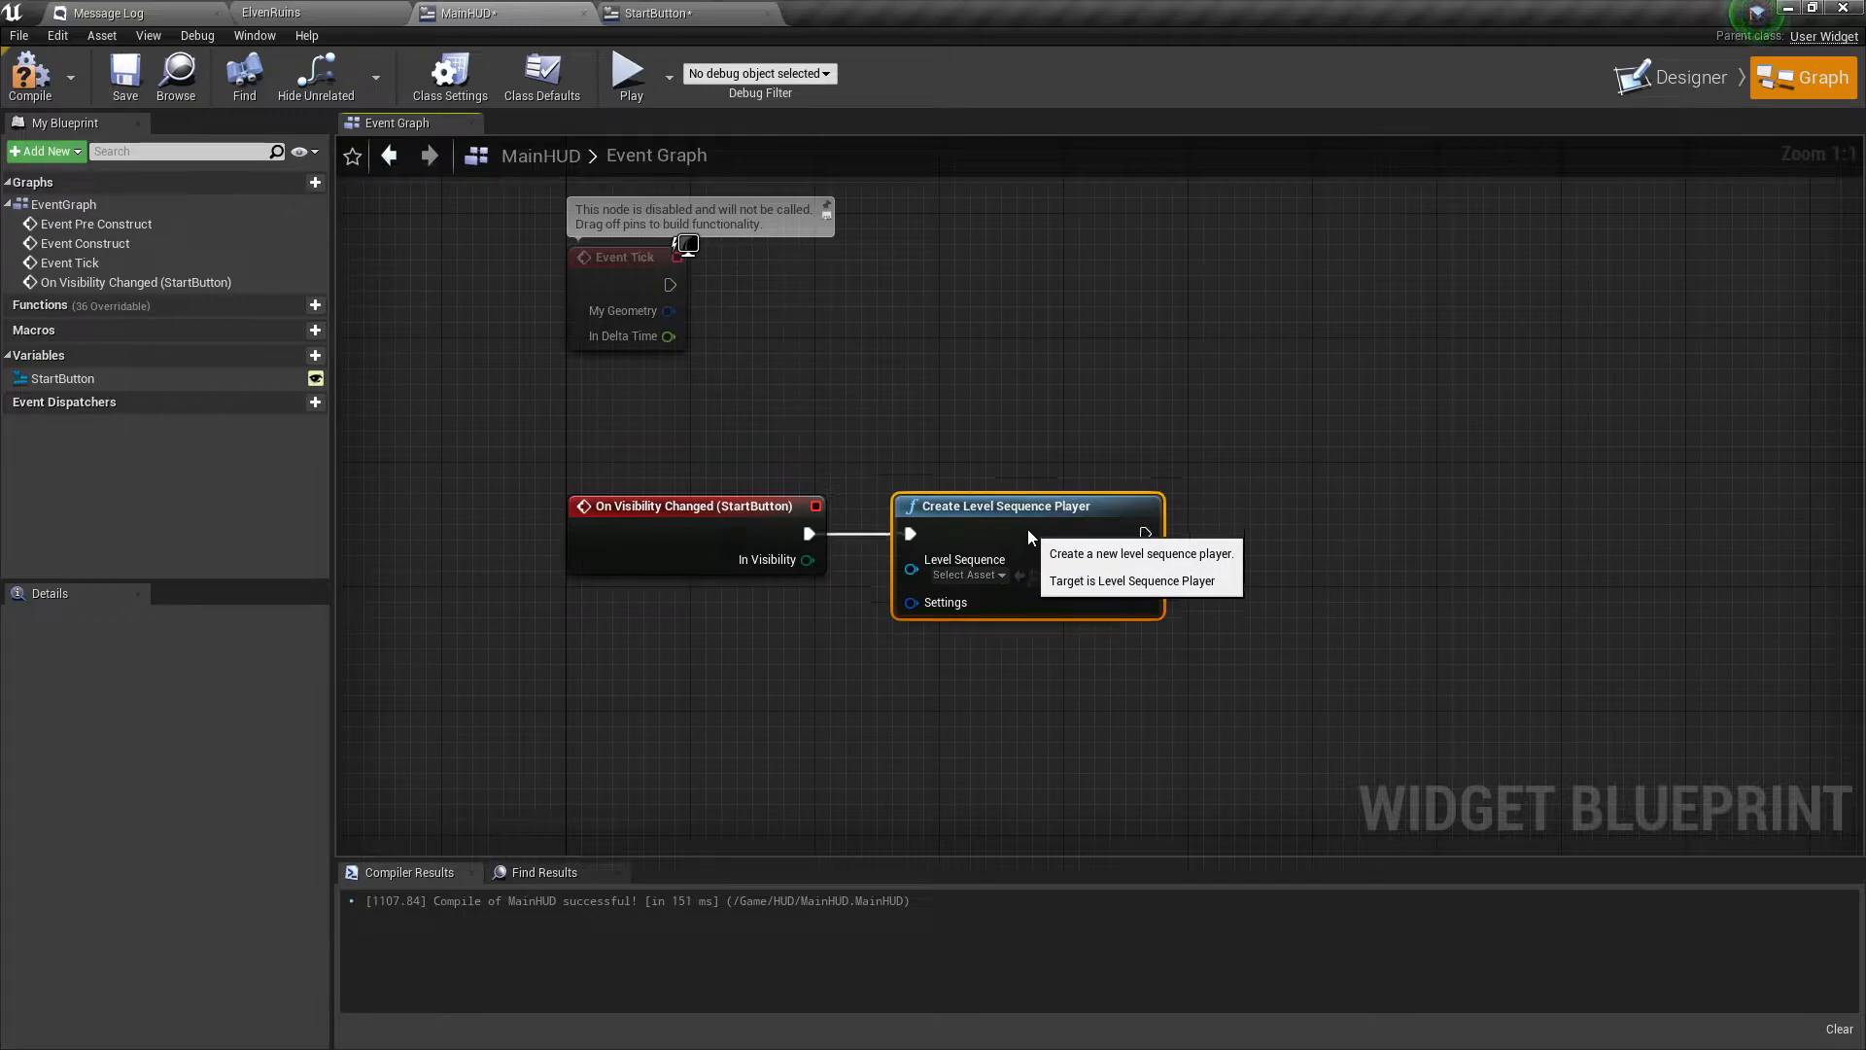
click(985, 576)
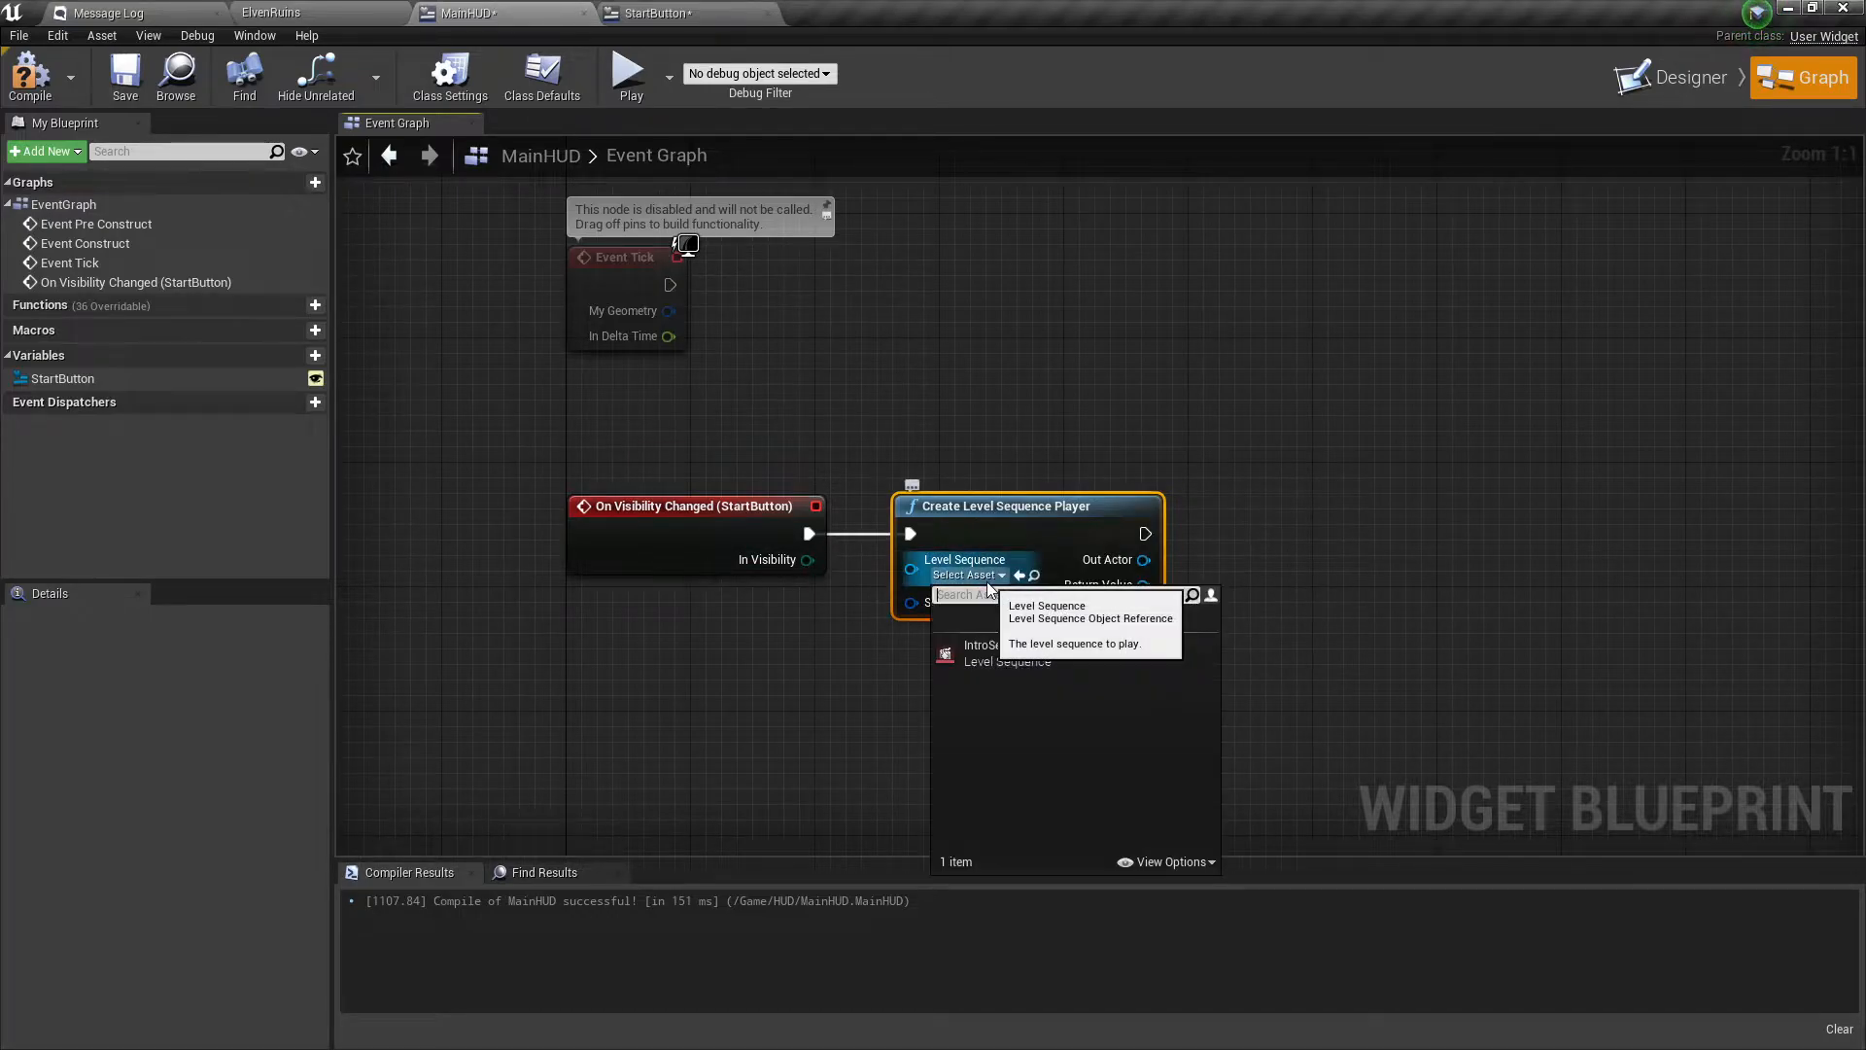
click(1028, 661)
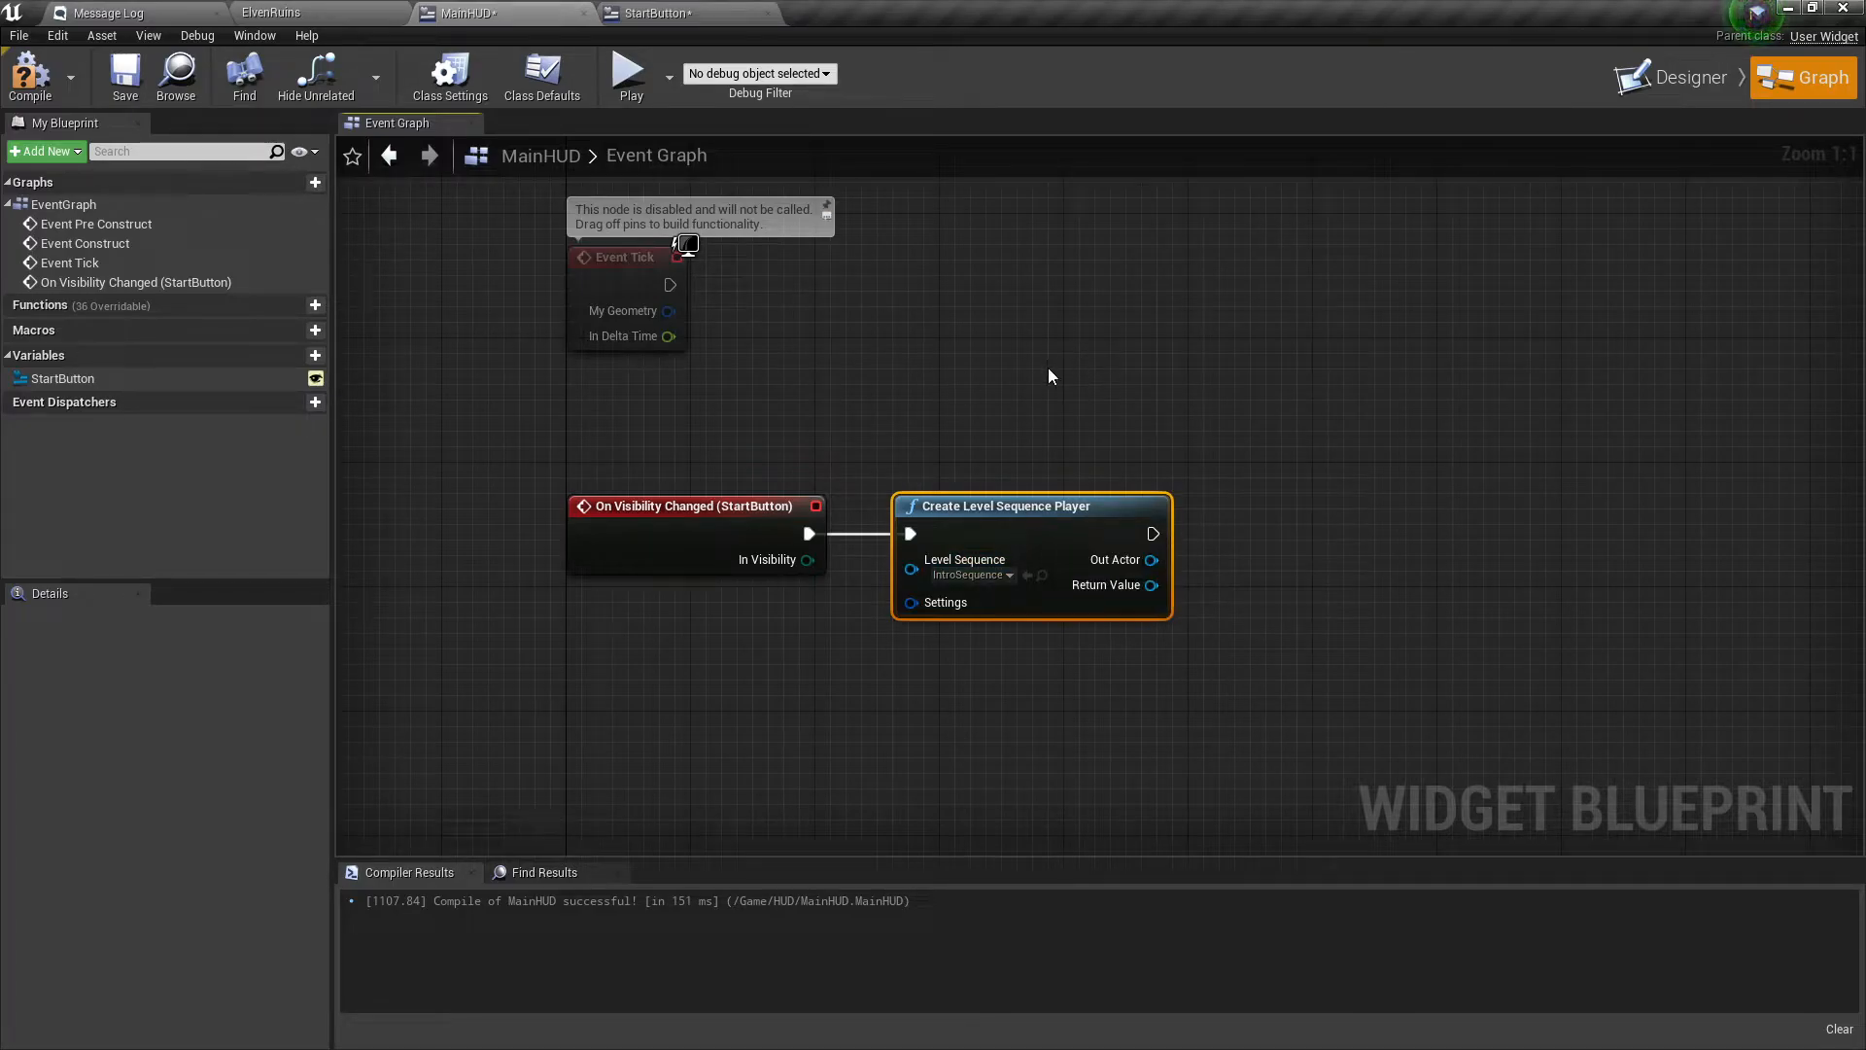
Add a Play To node from the Create Level Sequence Player's Return Value and place it directly beside that node.
right_drag(1136, 586, 828, 527)
drag(843, 526, 993, 532)
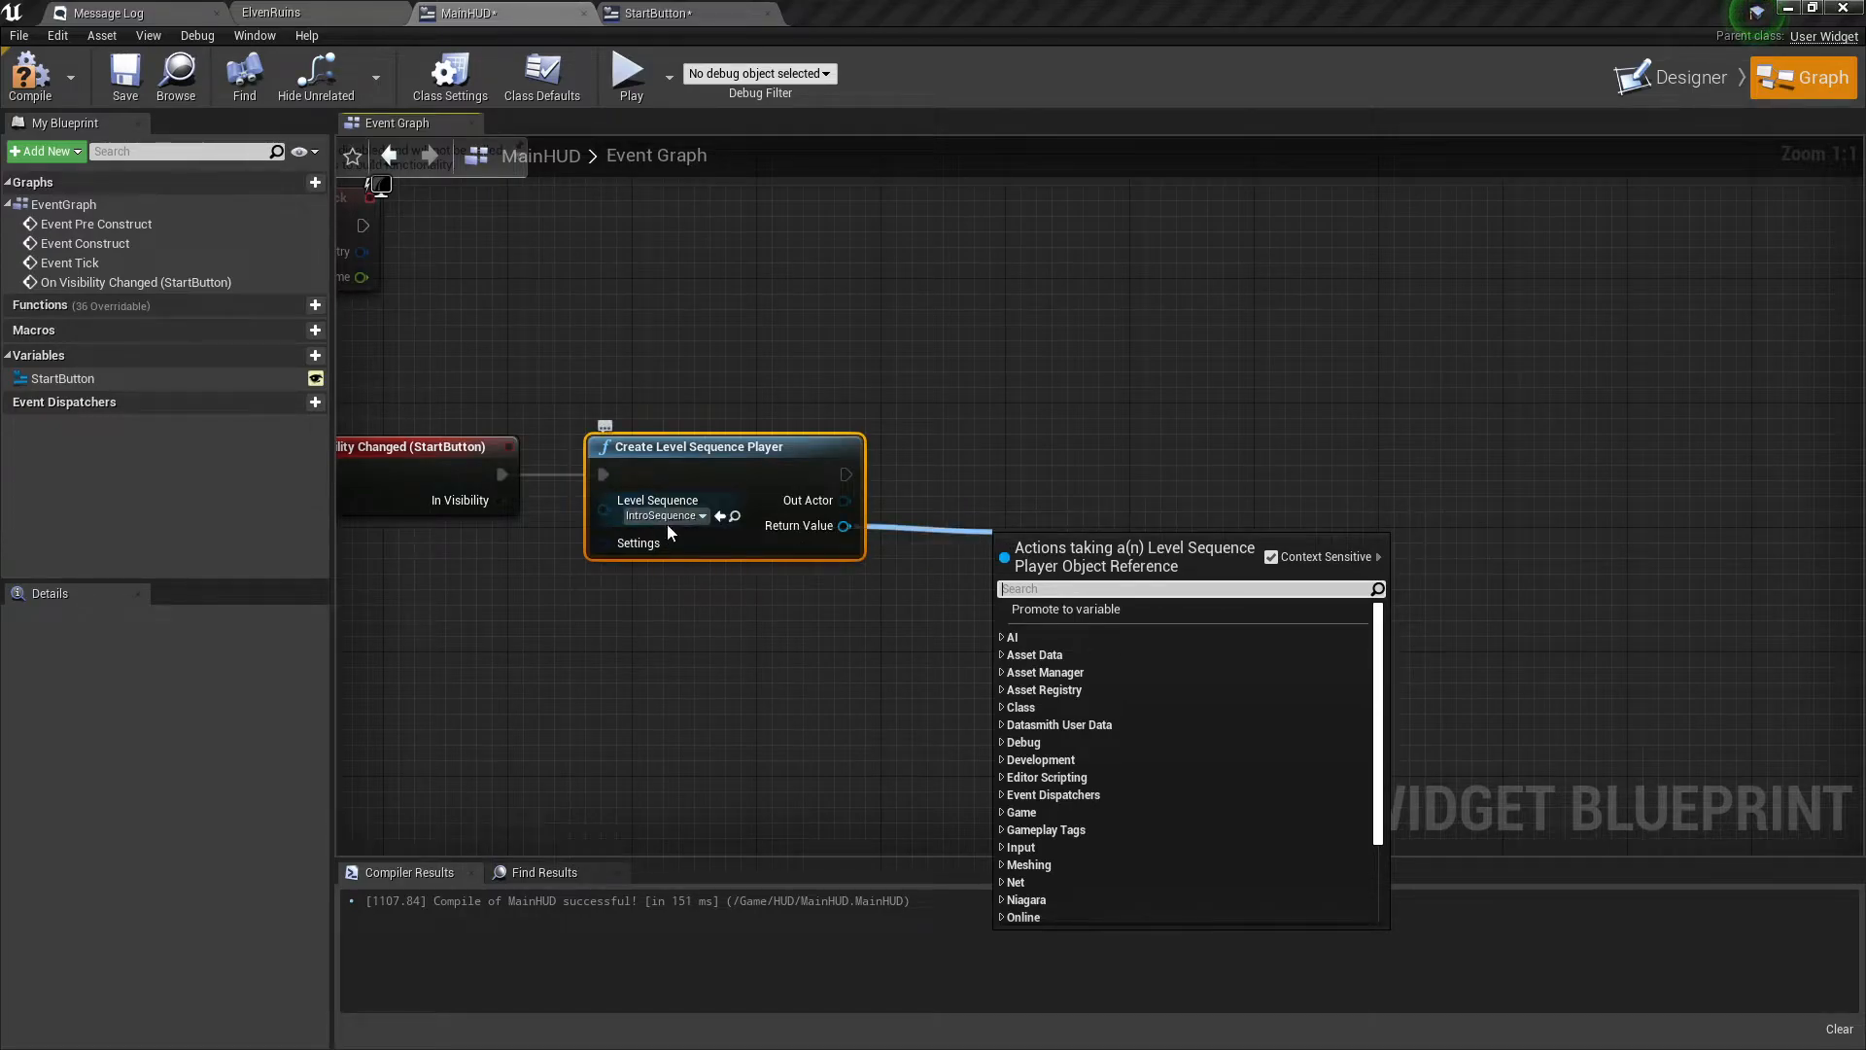
text(play)
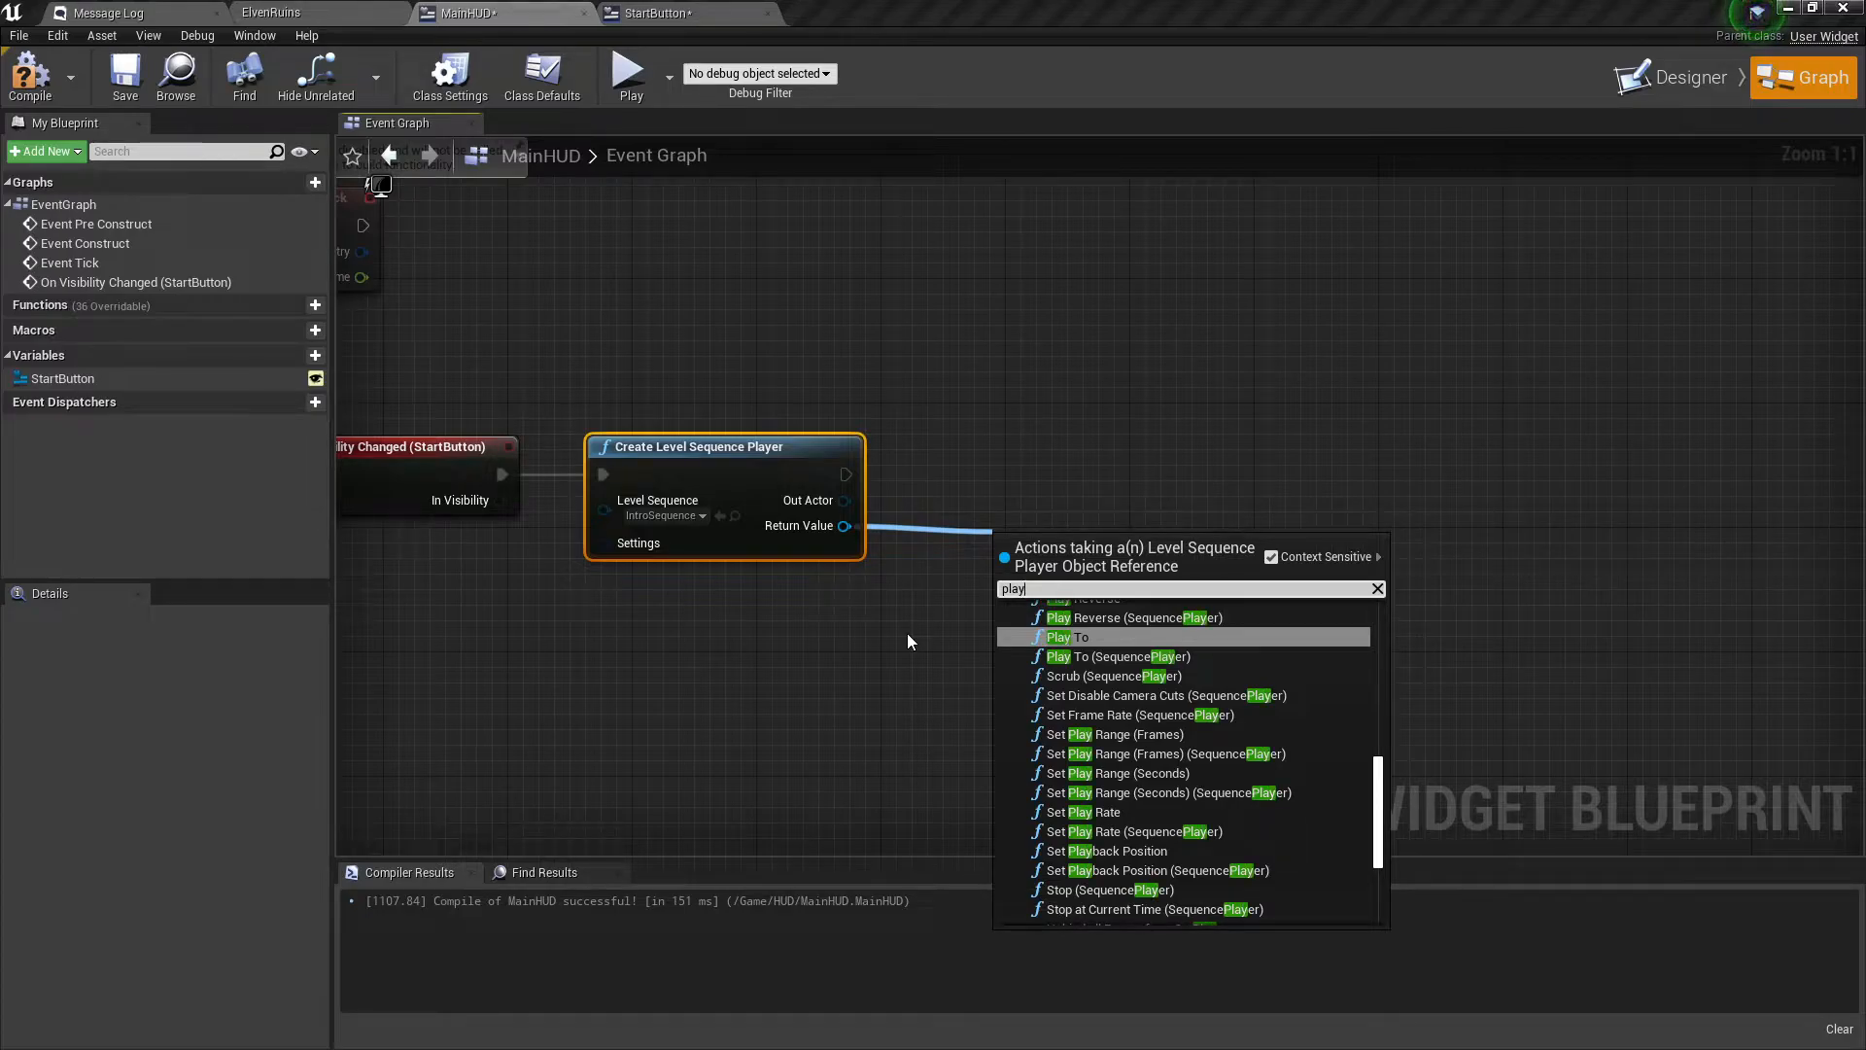
scroll(1155, 807, up, 3)
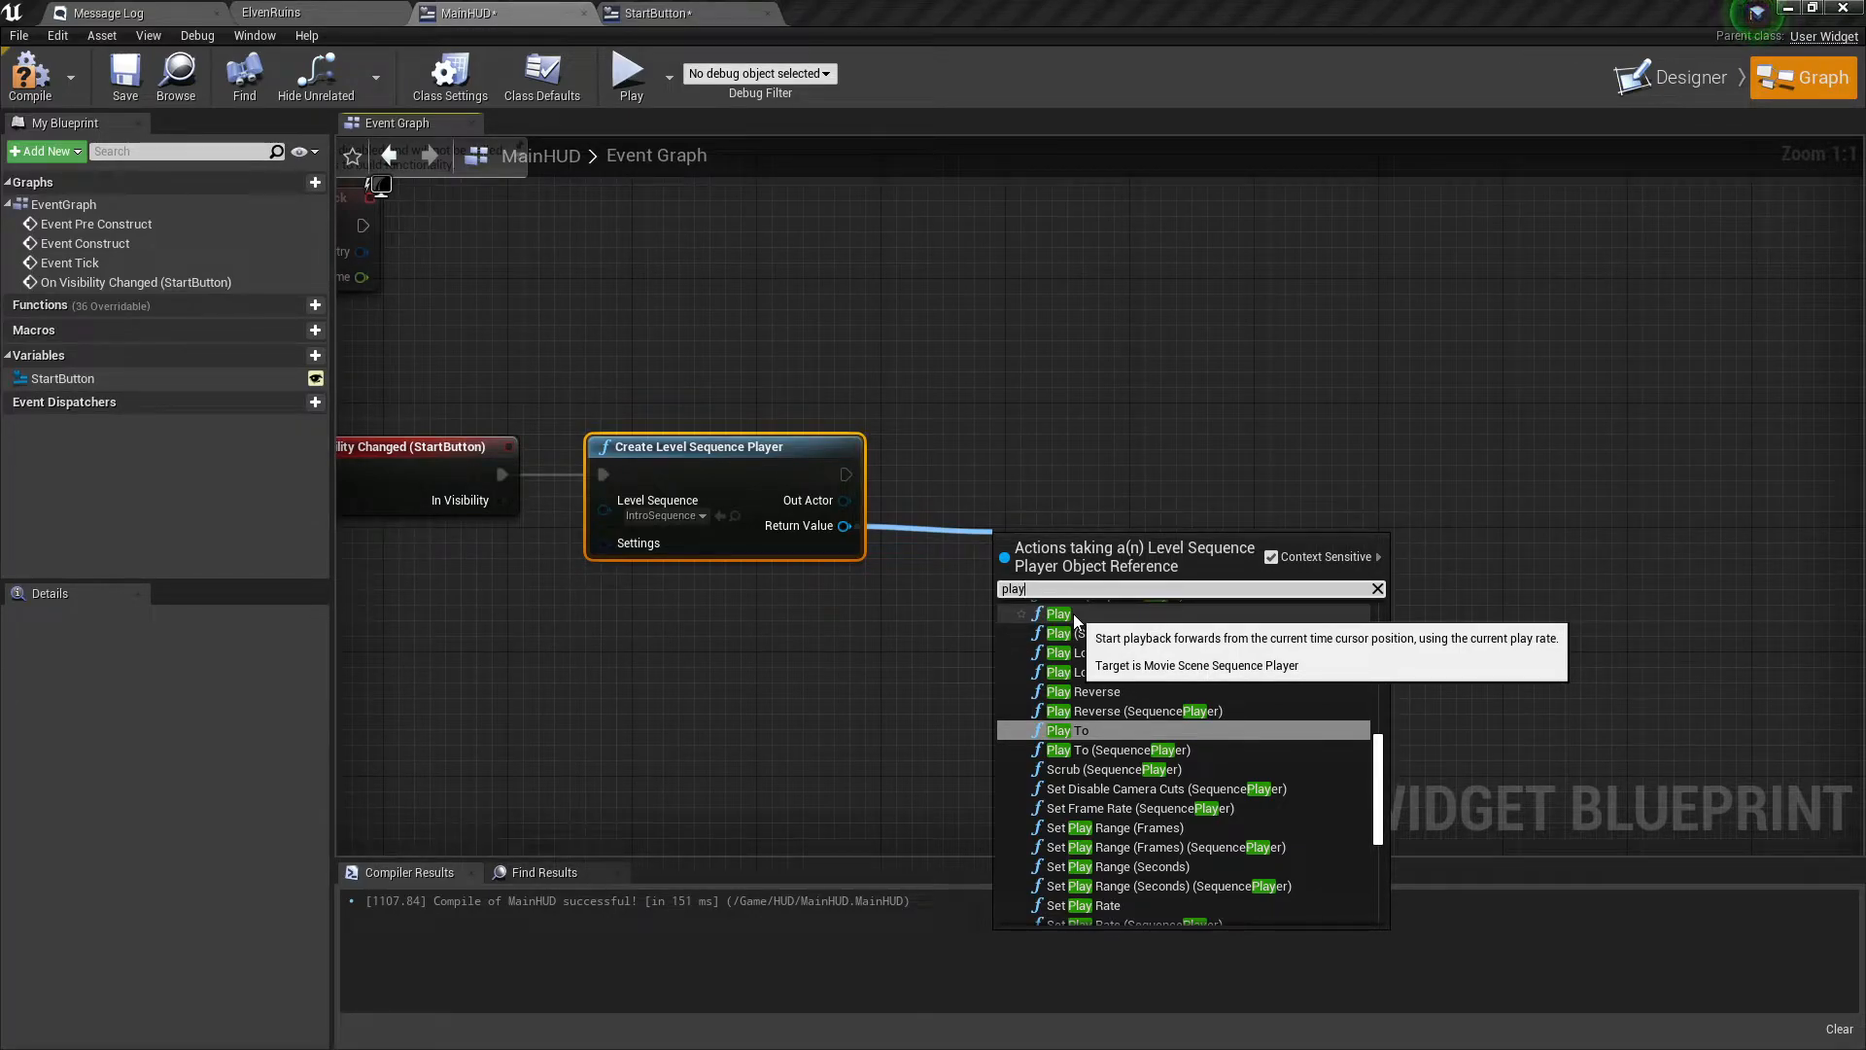
click(1077, 730)
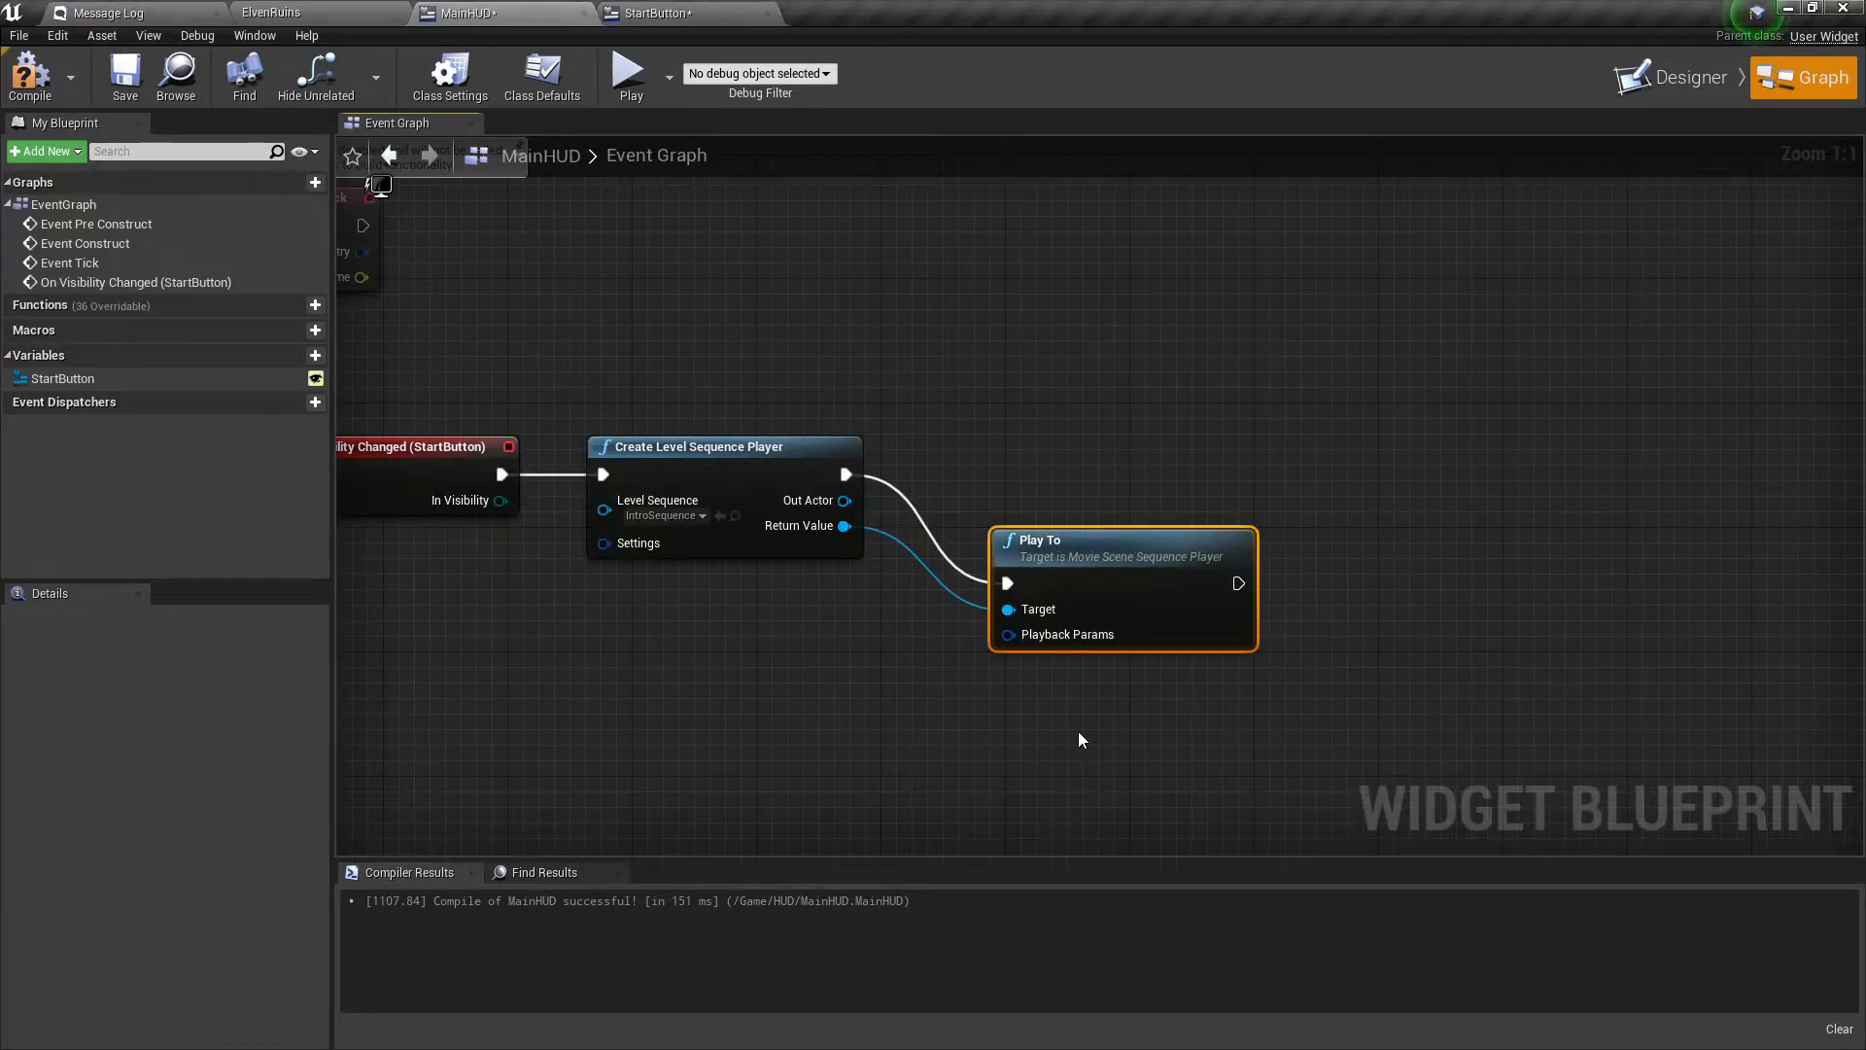
drag(1156, 551, 1084, 464)
click(1057, 591)
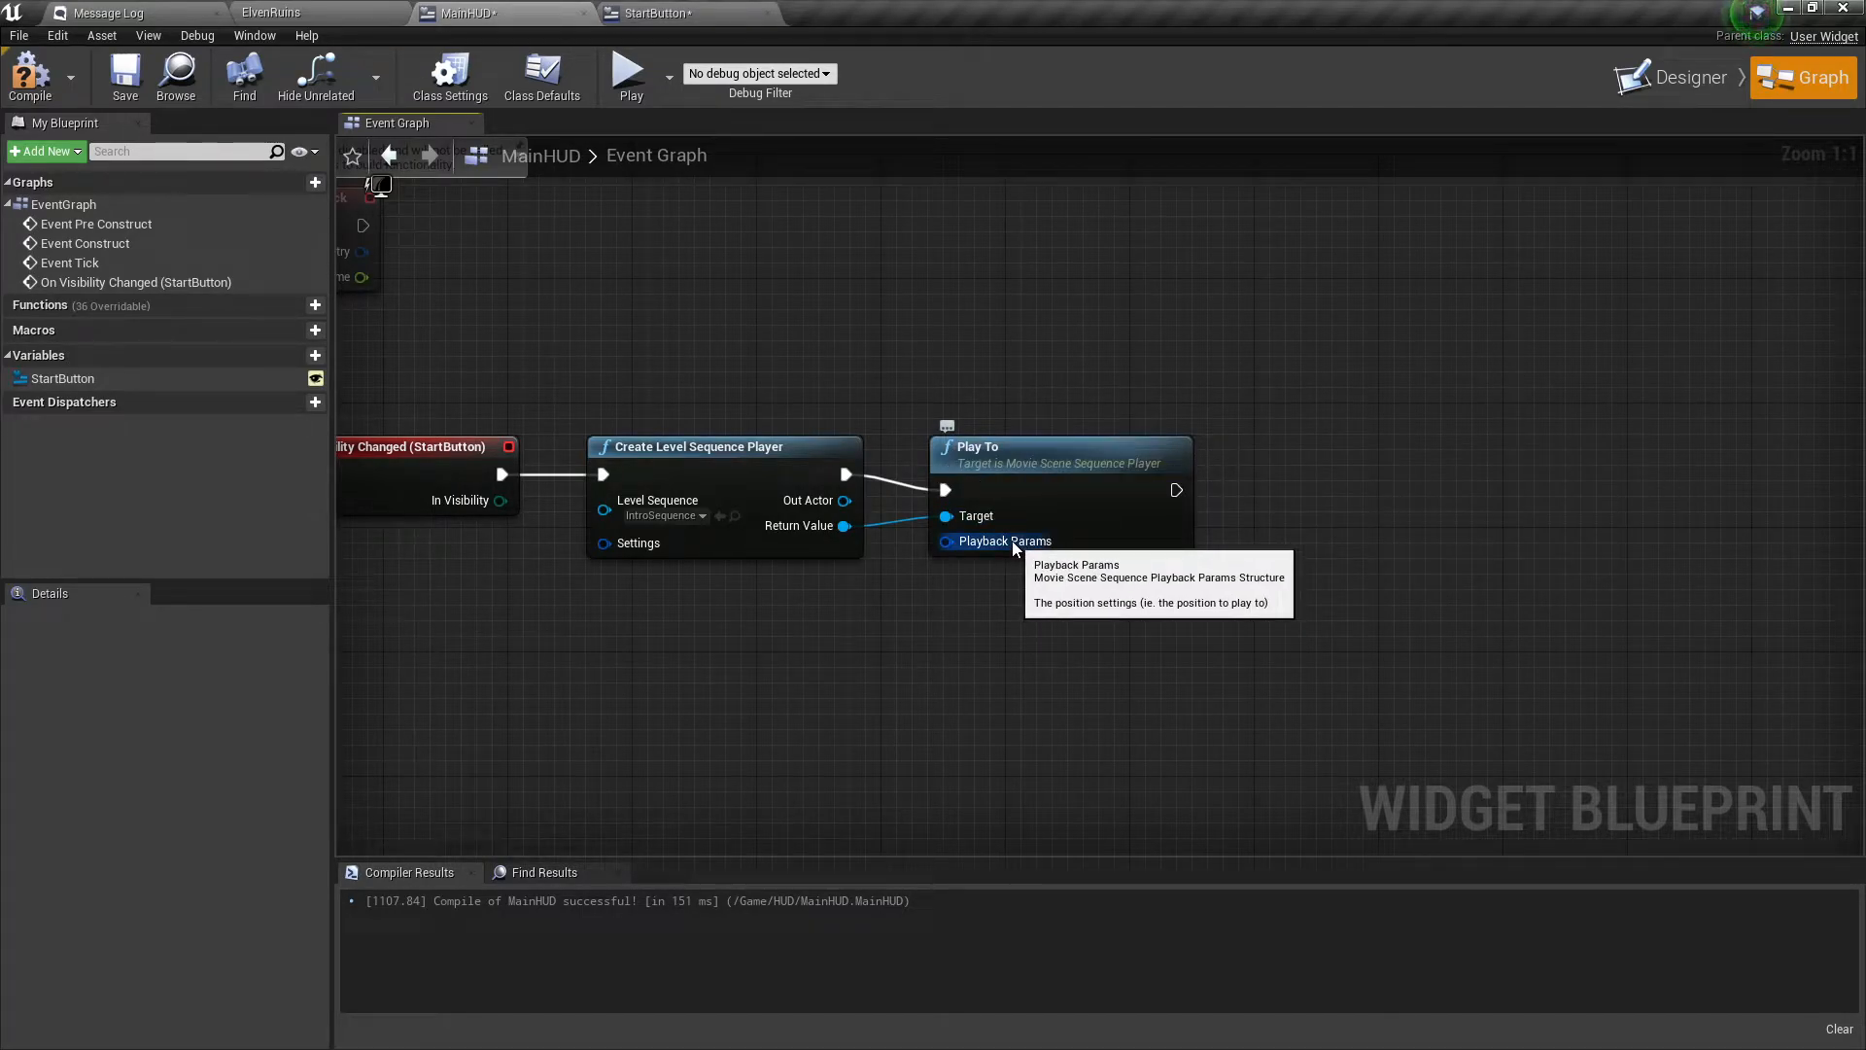
Feed Play To's Playback Params from a Make MovieSceneSequencePlaybackParams node placed below Create Level Sequence Player.
drag(1012, 540, 810, 638)
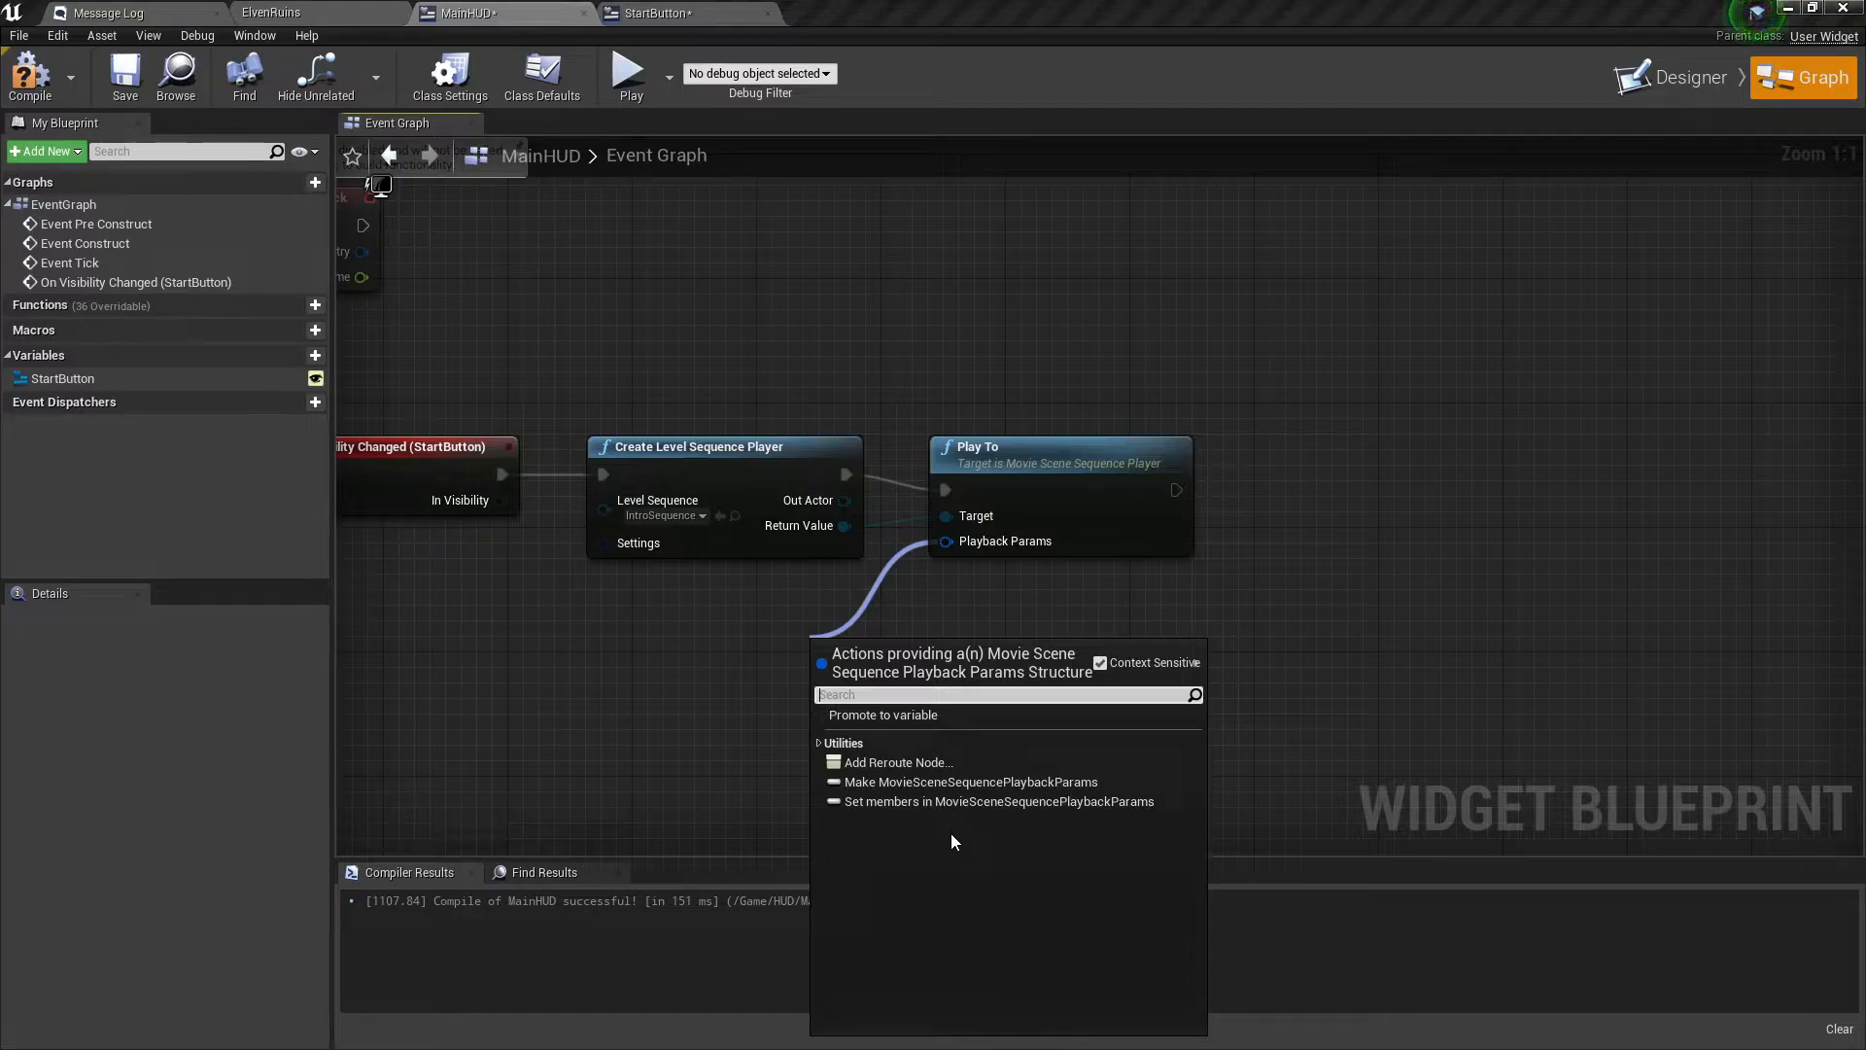
click(907, 783)
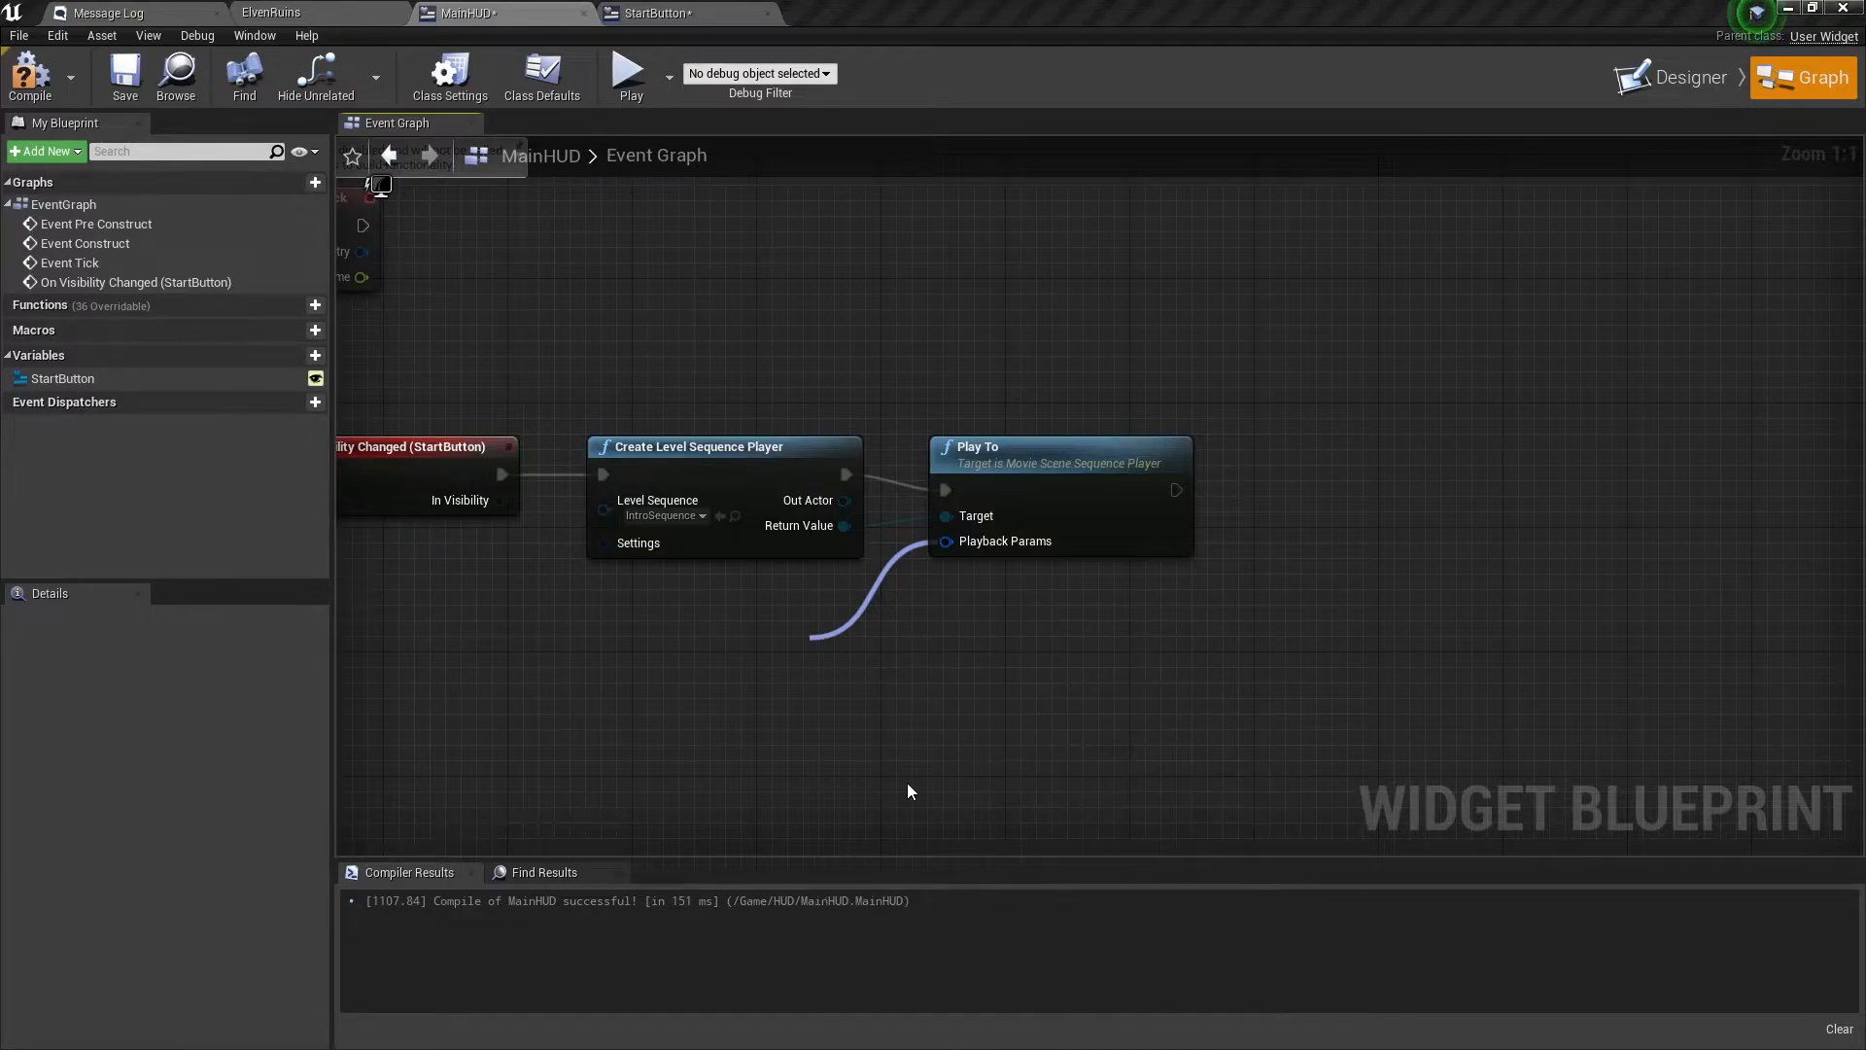
drag(964, 663, 691, 620)
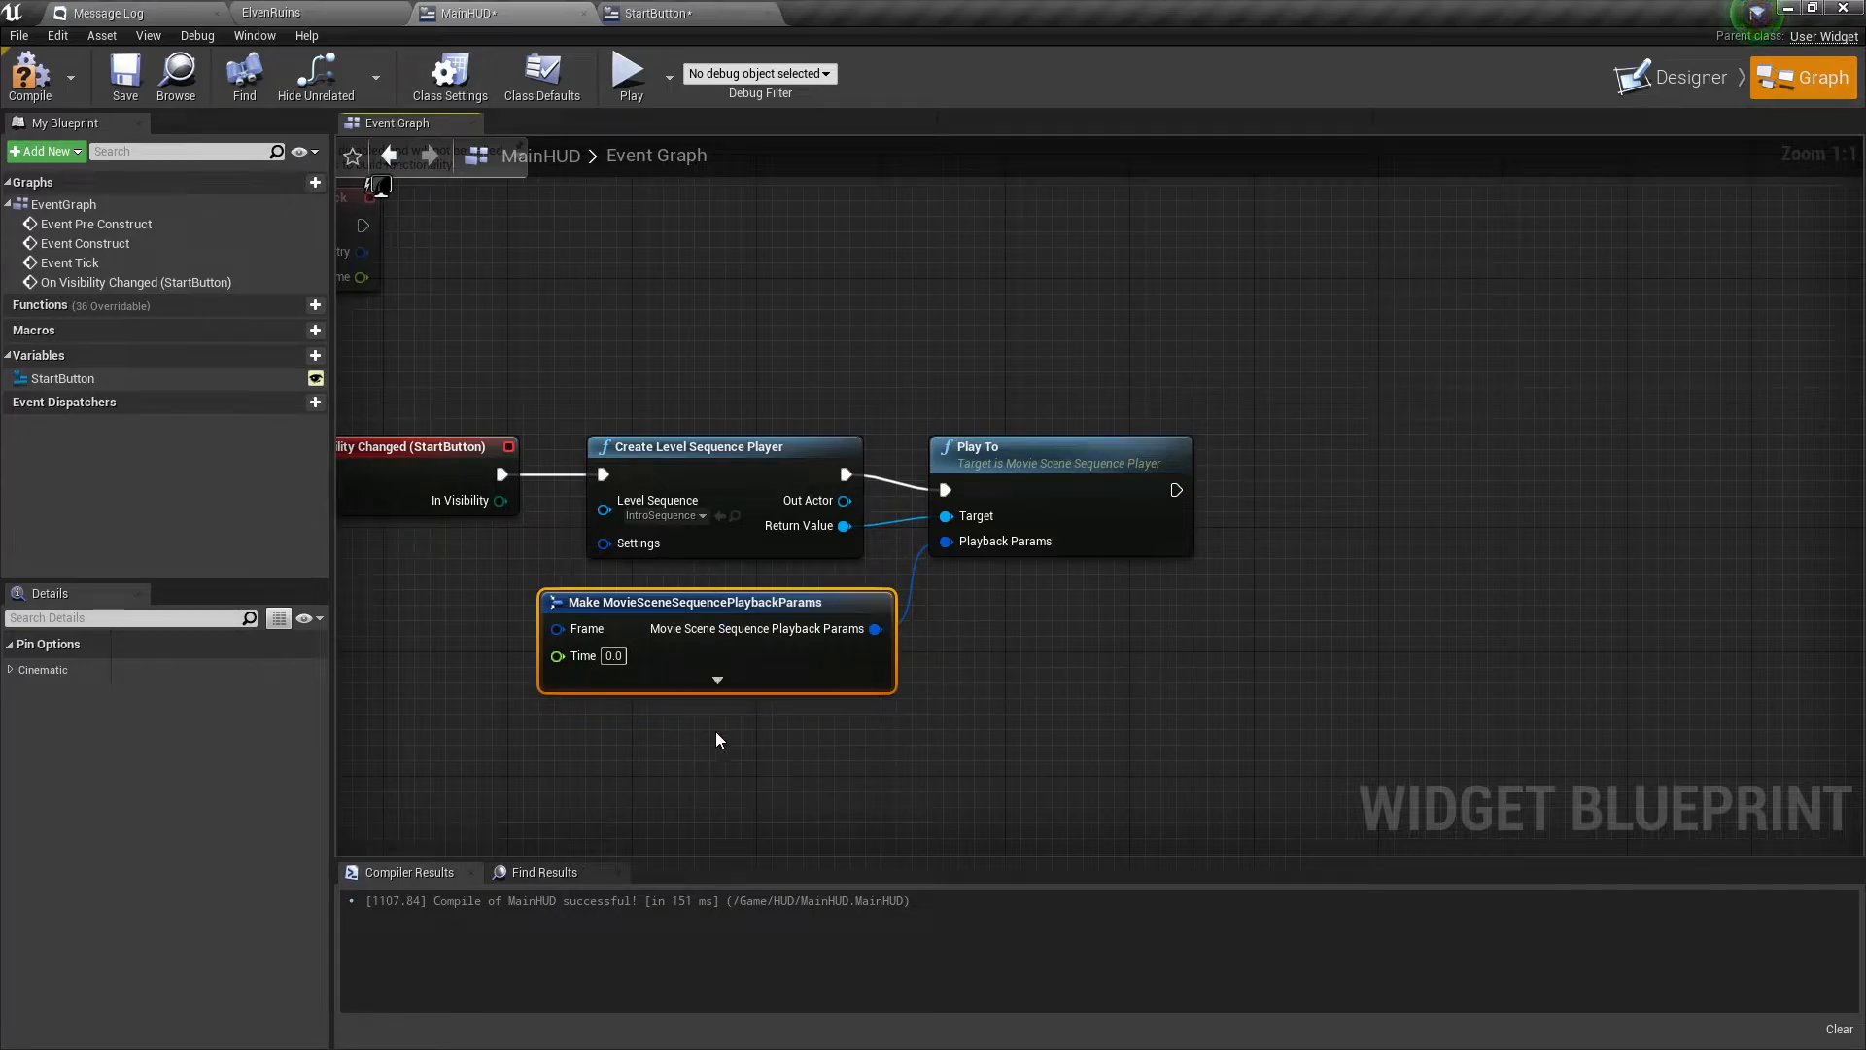
Split the Make MovieSceneSequencePlaybackParams node's Frame pin and its Frame Number pin down to an integer value.
right_click(577, 634)
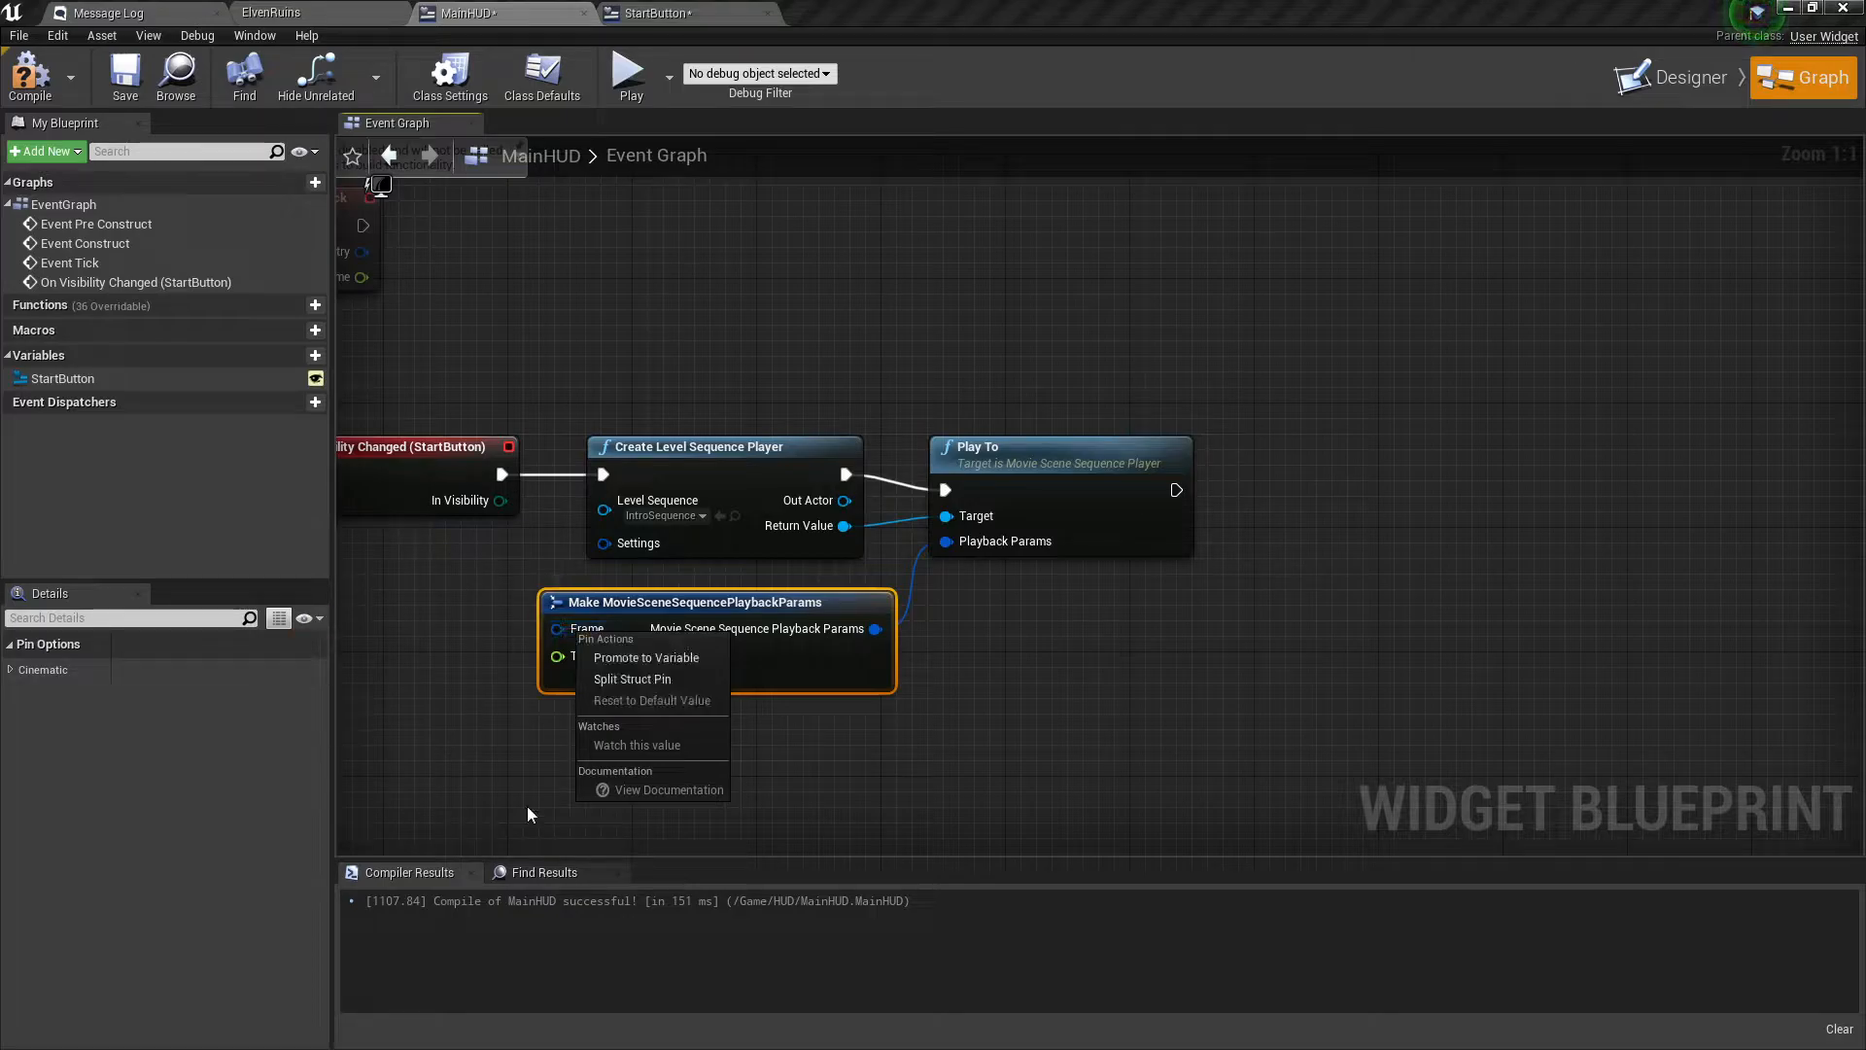
click(846, 610)
right_click(587, 627)
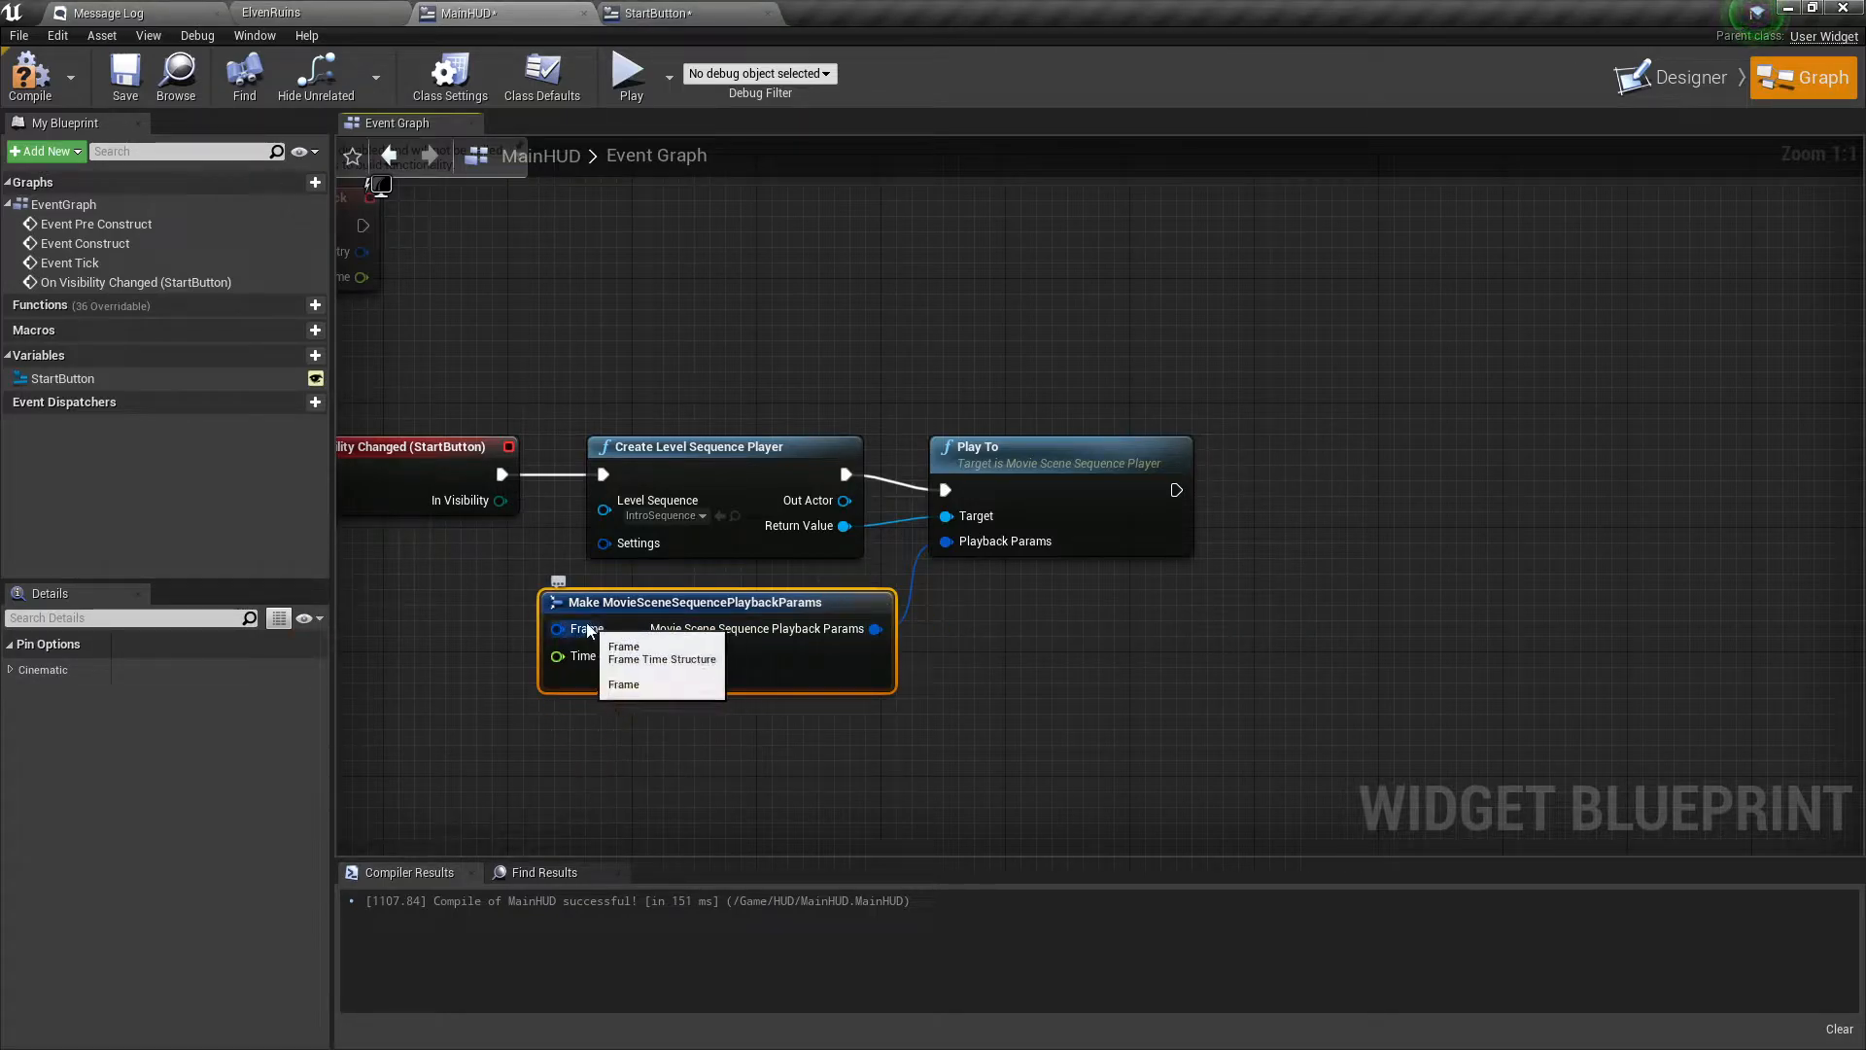
click(631, 670)
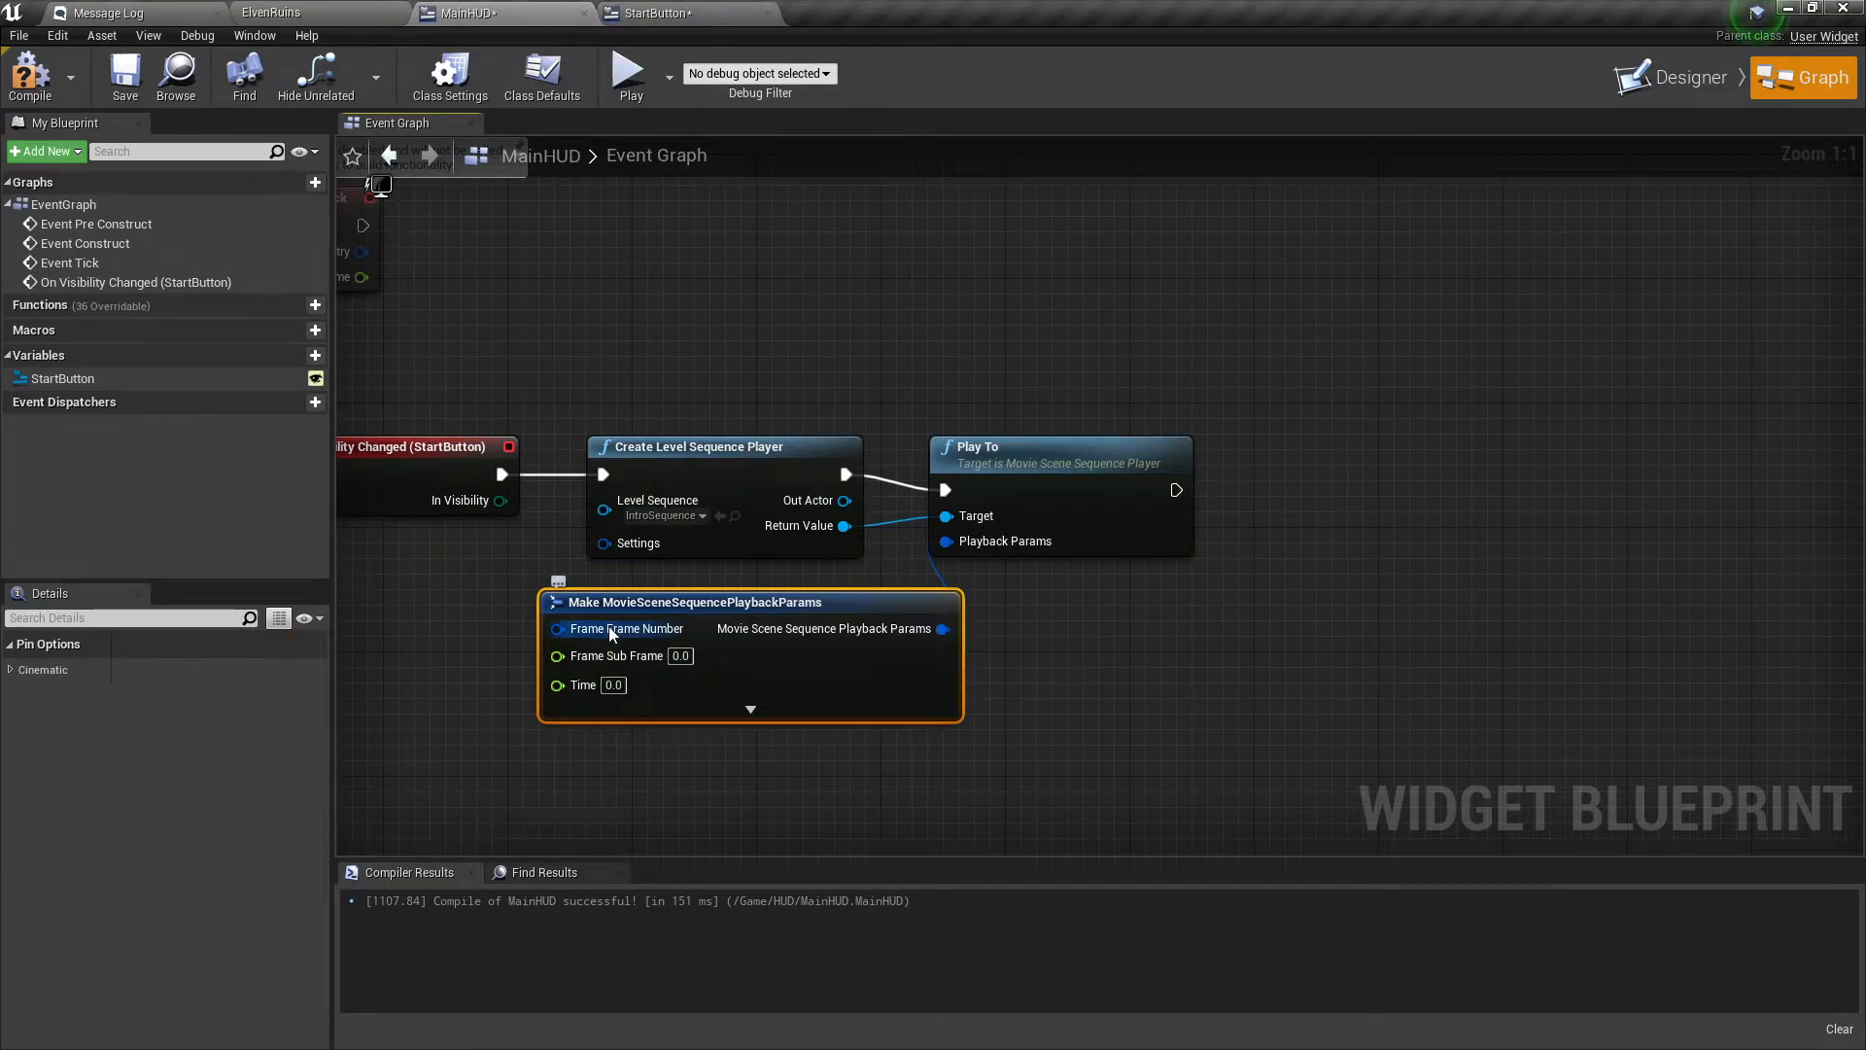
right_click(627, 630)
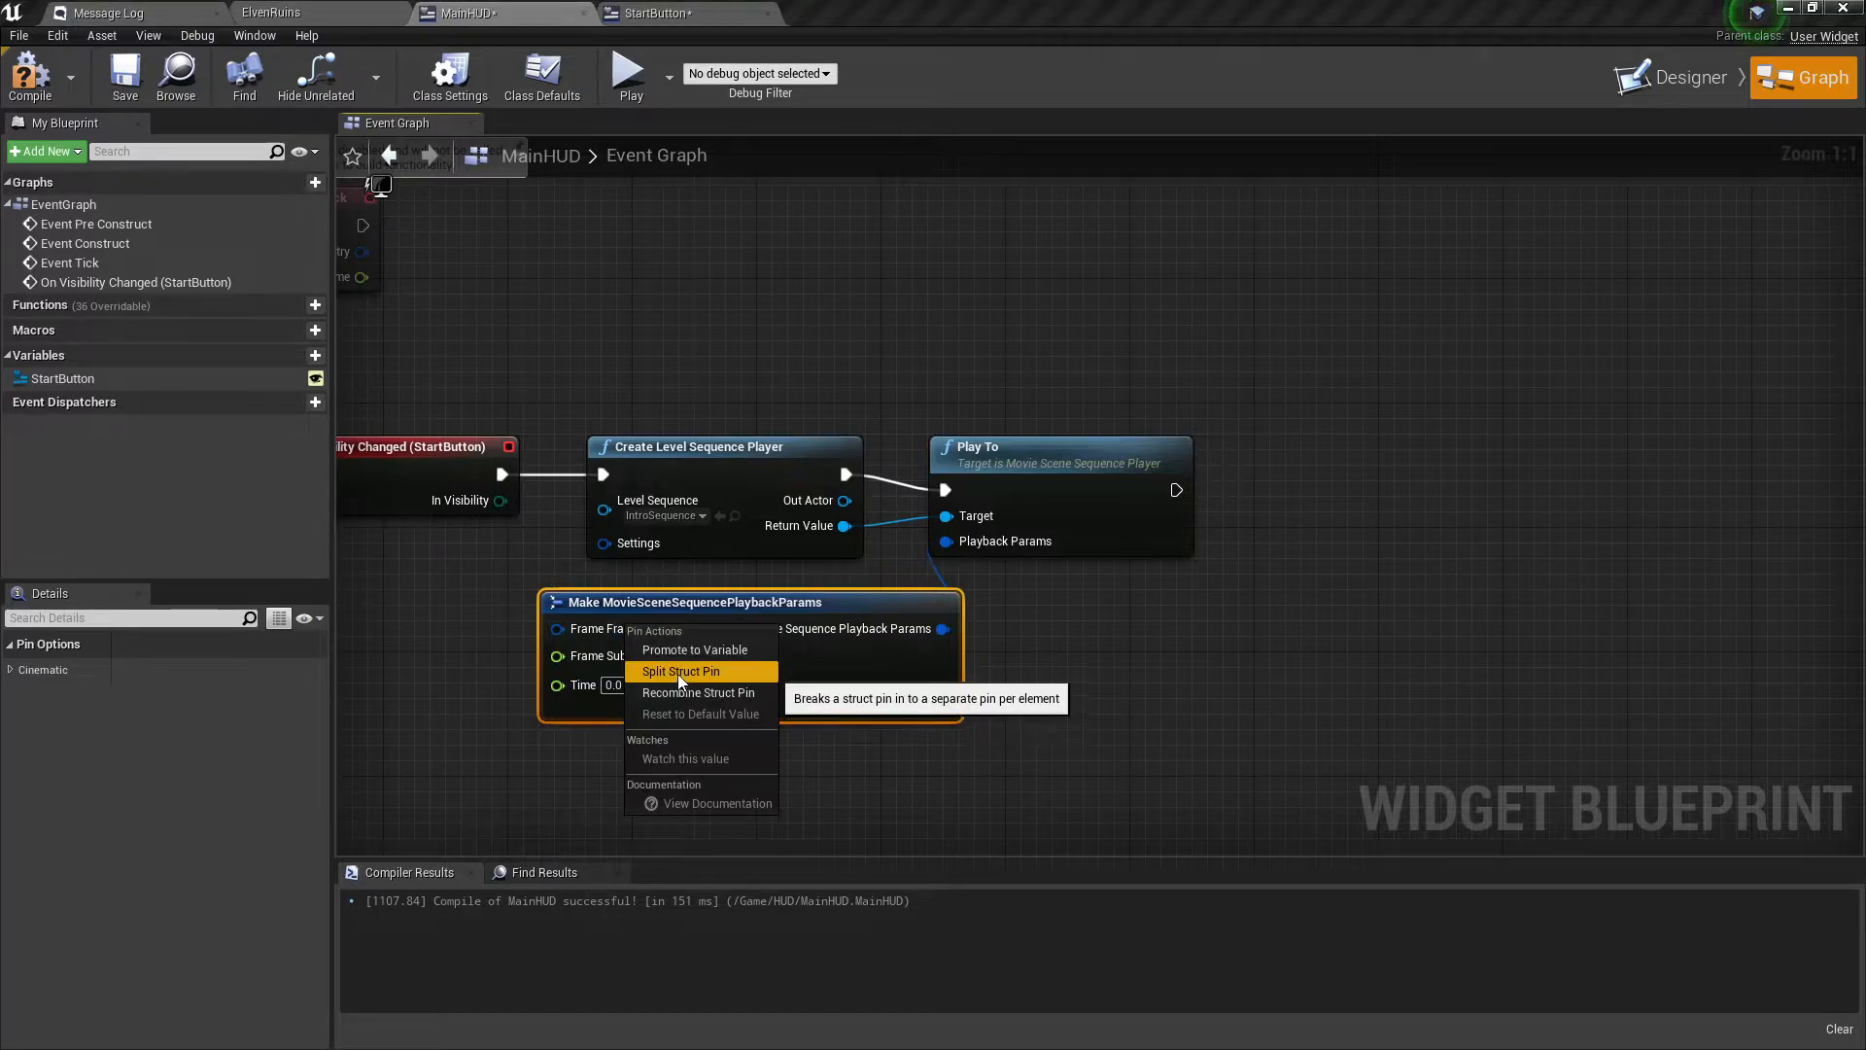
click(678, 674)
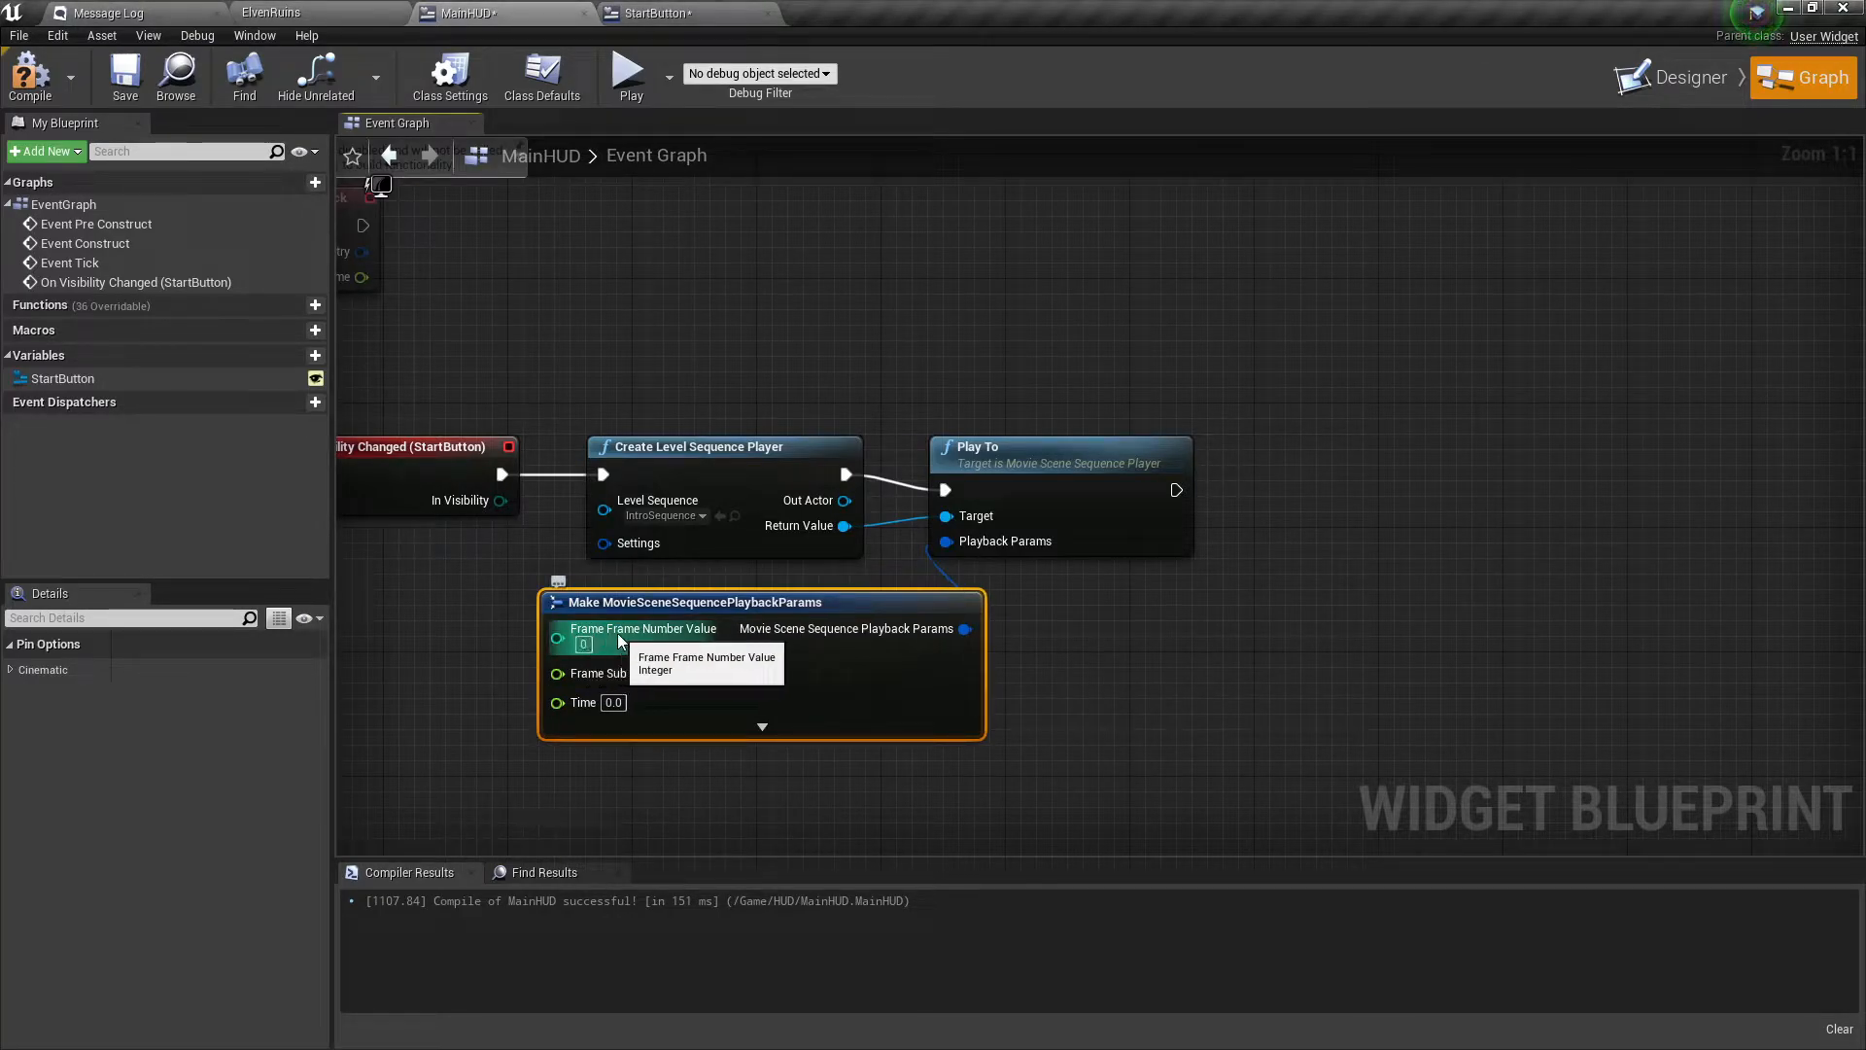
Scrub the IntroSequence timeline in the ElvenRuins level to about 3.93 seconds and return to the MainHUD graph.
click(584, 646)
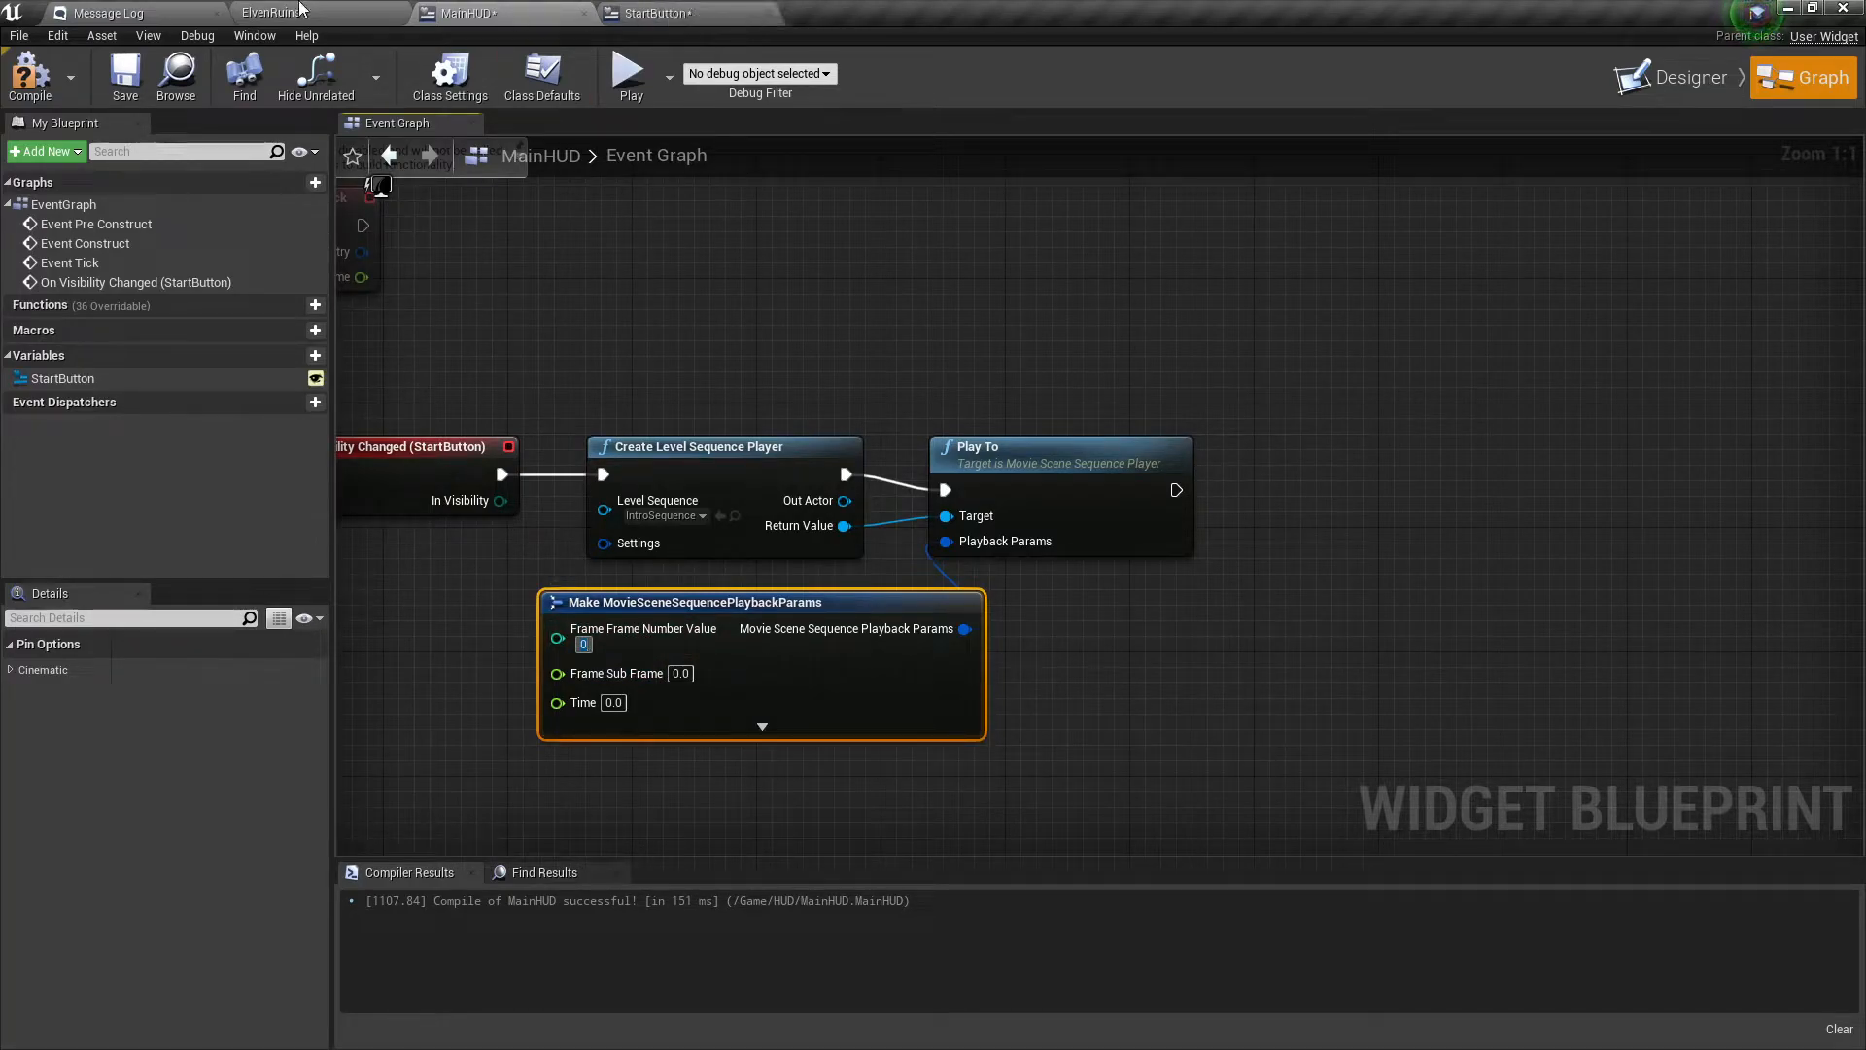
click(282, 11)
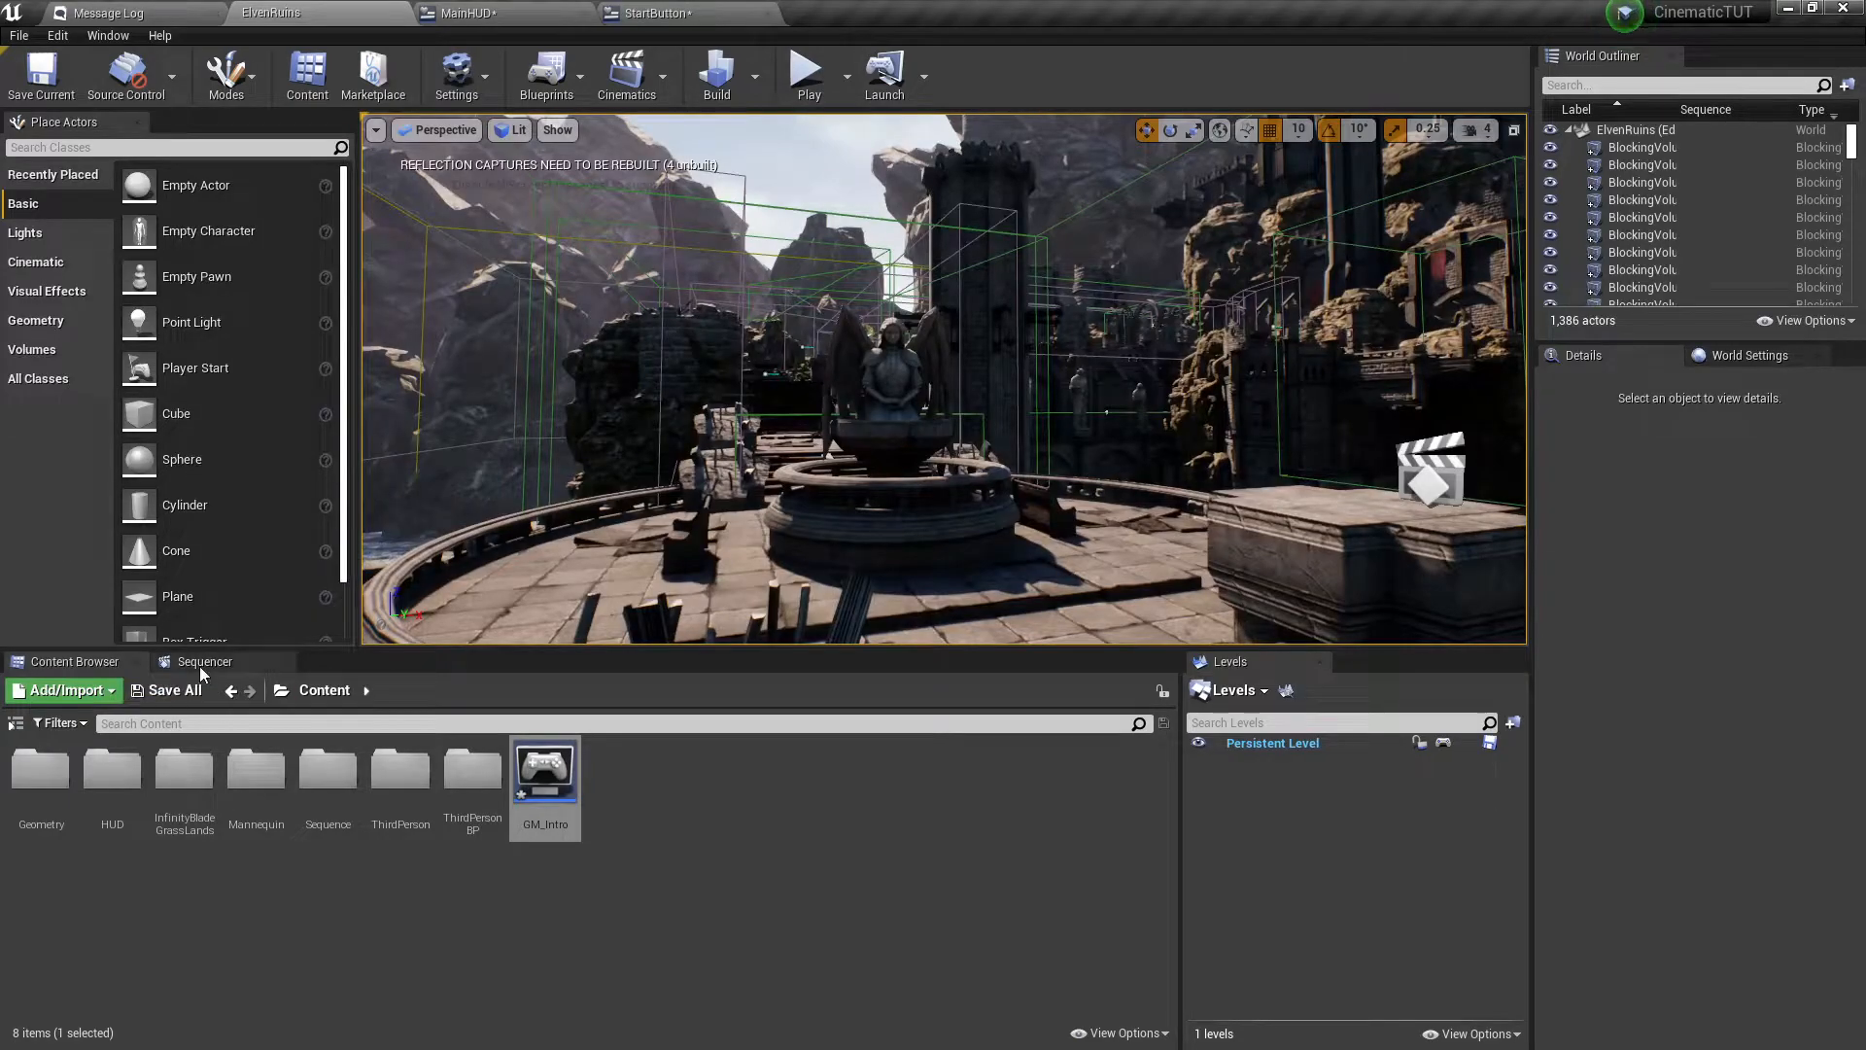
click(200, 666)
drag(422, 719, 628, 754)
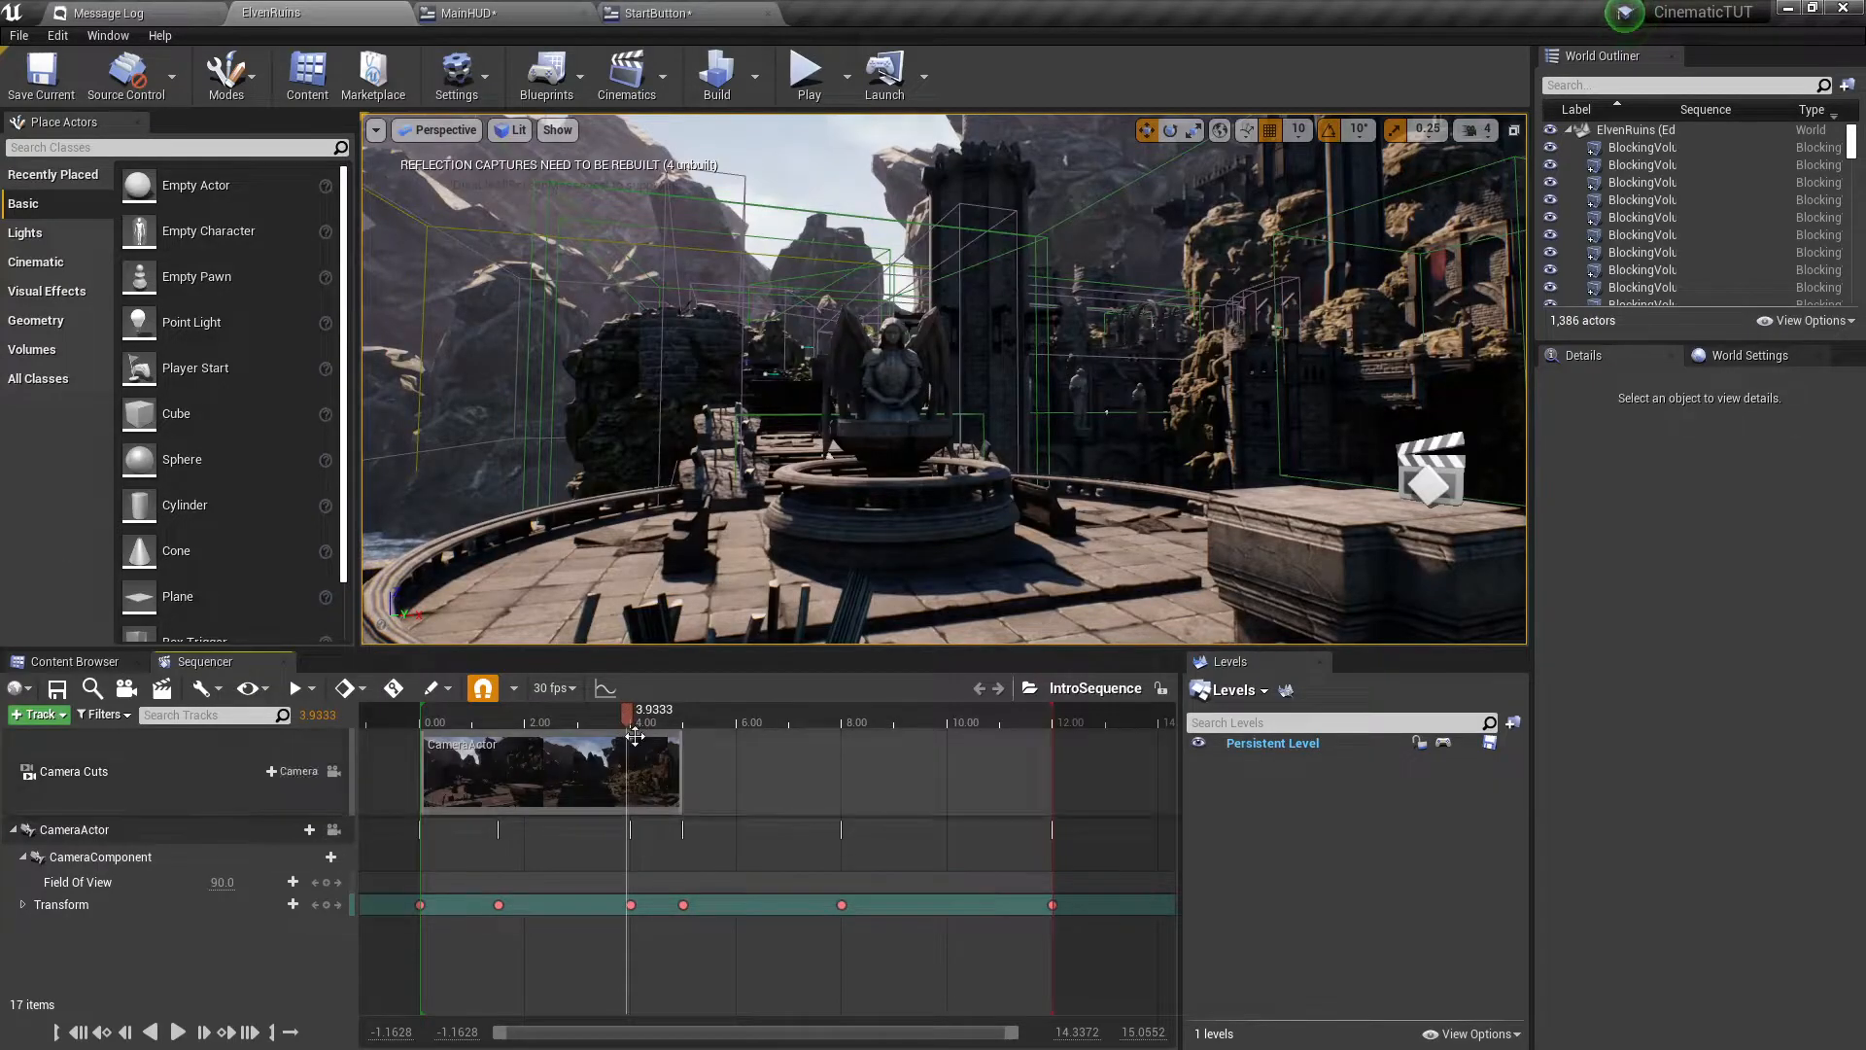
click(671, 13)
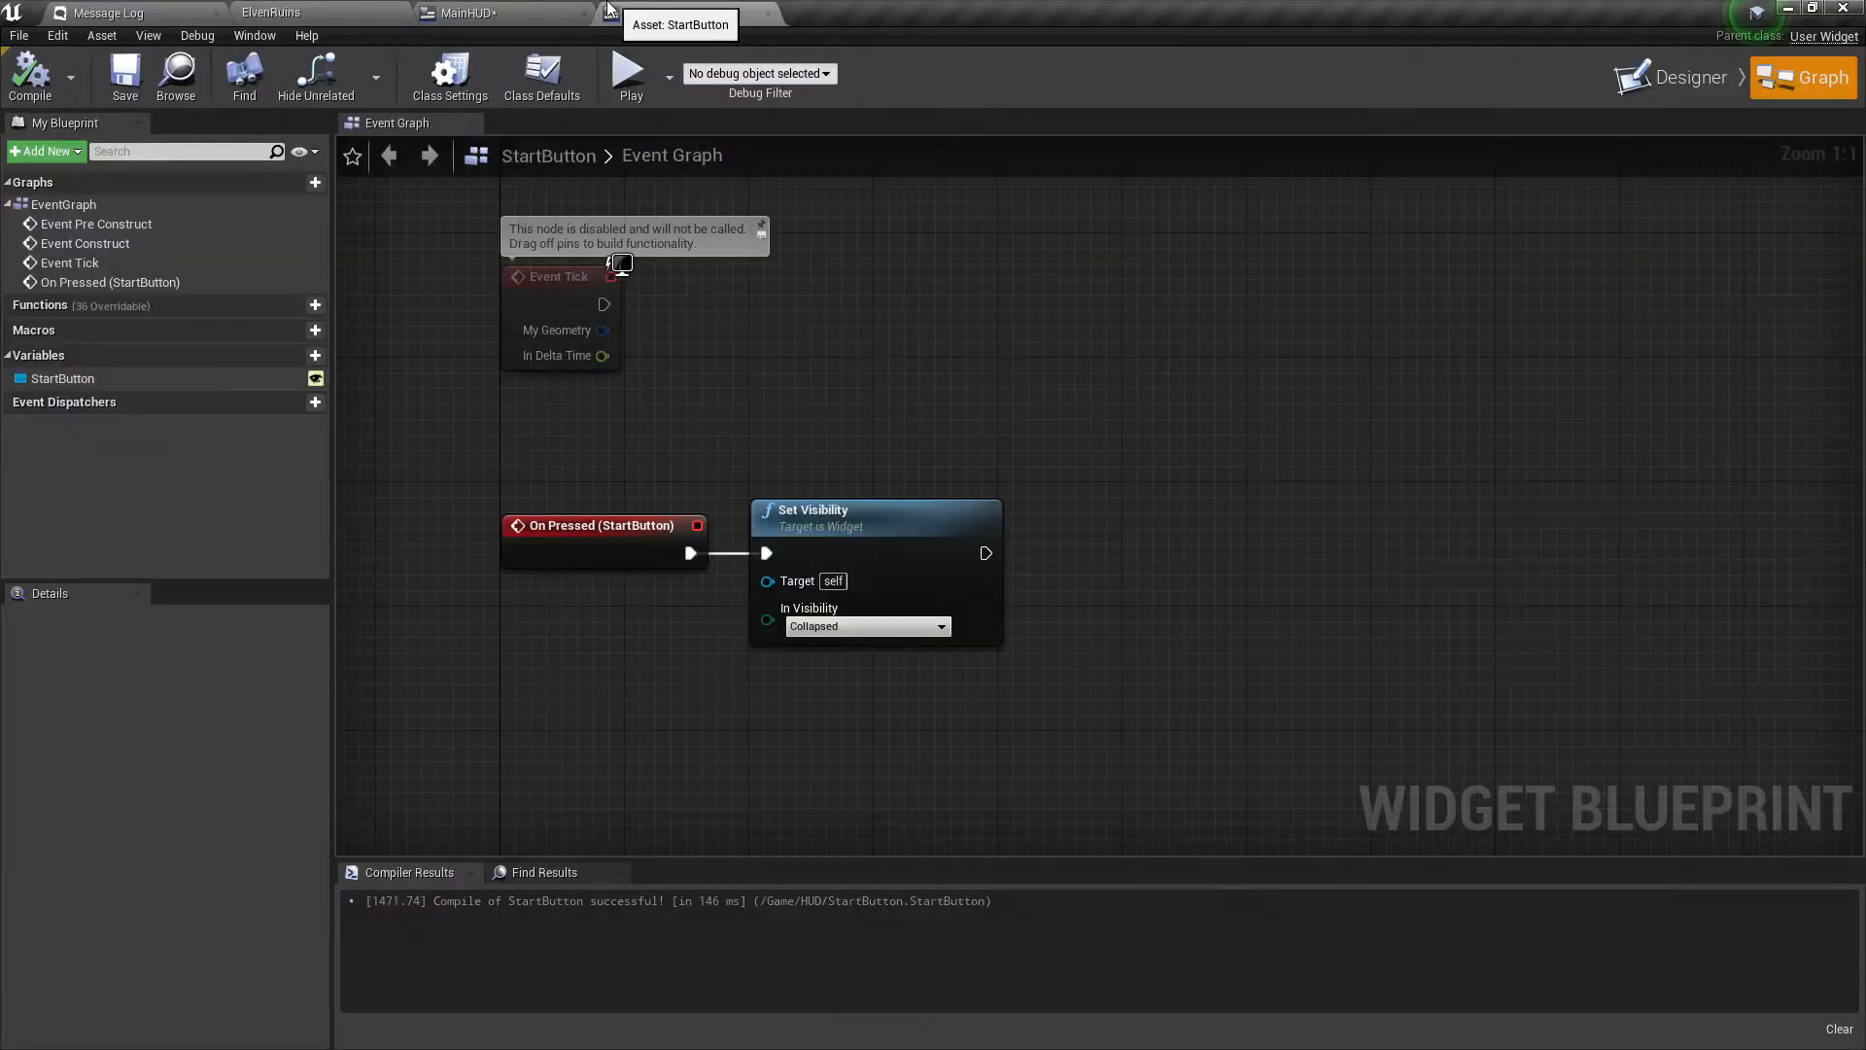
click(538, 10)
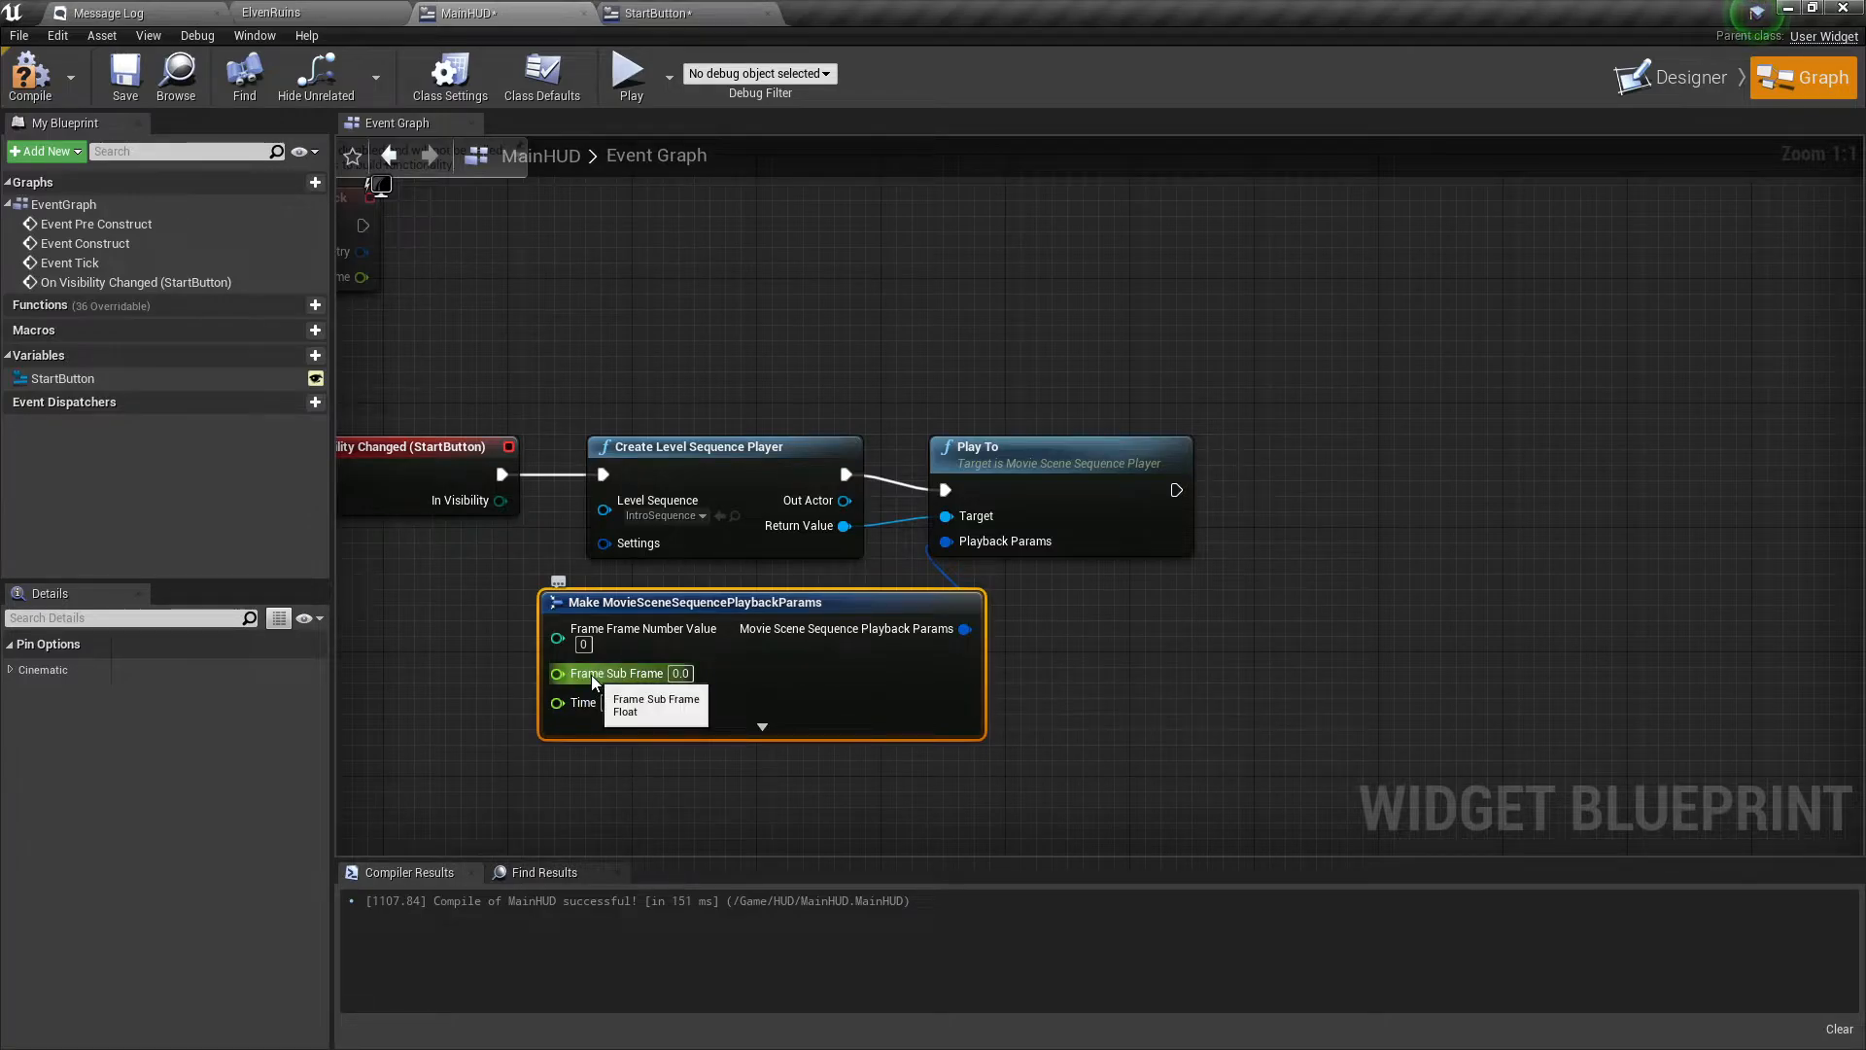
Set the Make MovieSceneSequencePlaybackParams node's Time to 4.0 and expand its advanced pins.
click(613, 702)
text(4.0)
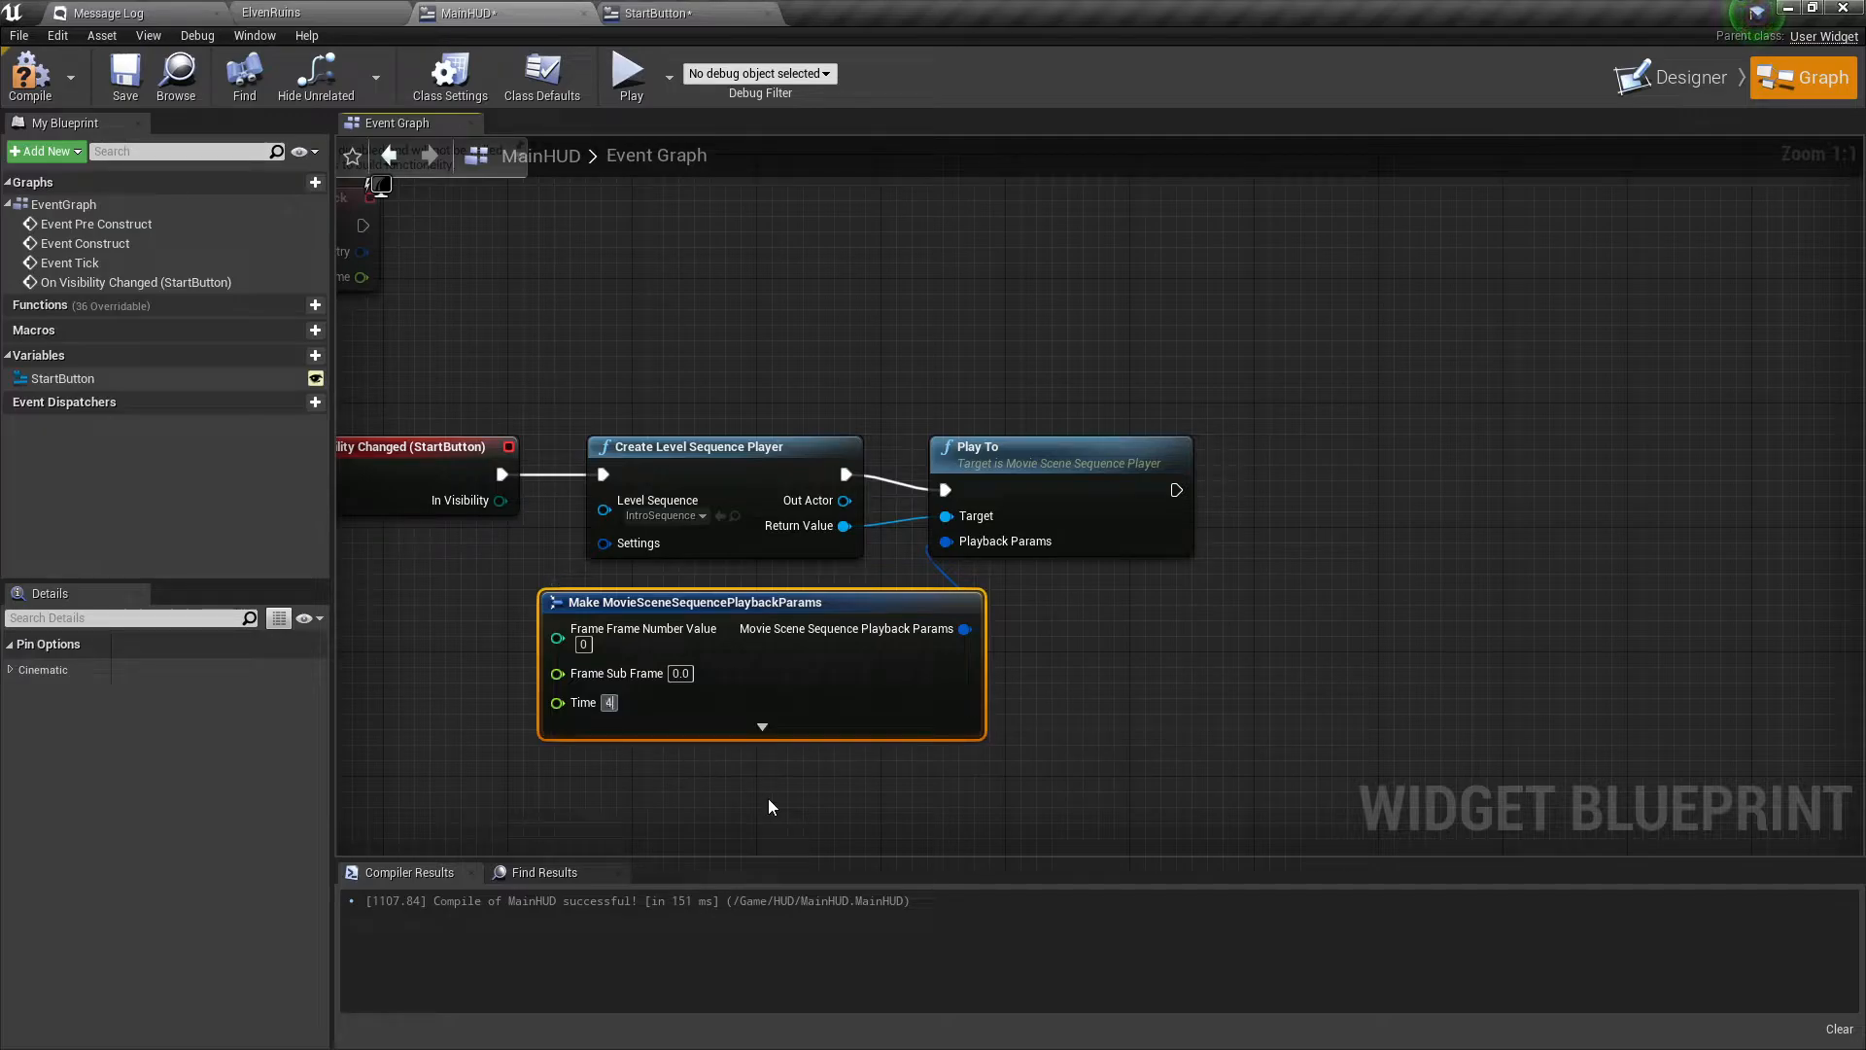
click(762, 726)
scroll(792, 709, down, 2)
scroll(743, 683, up, 2)
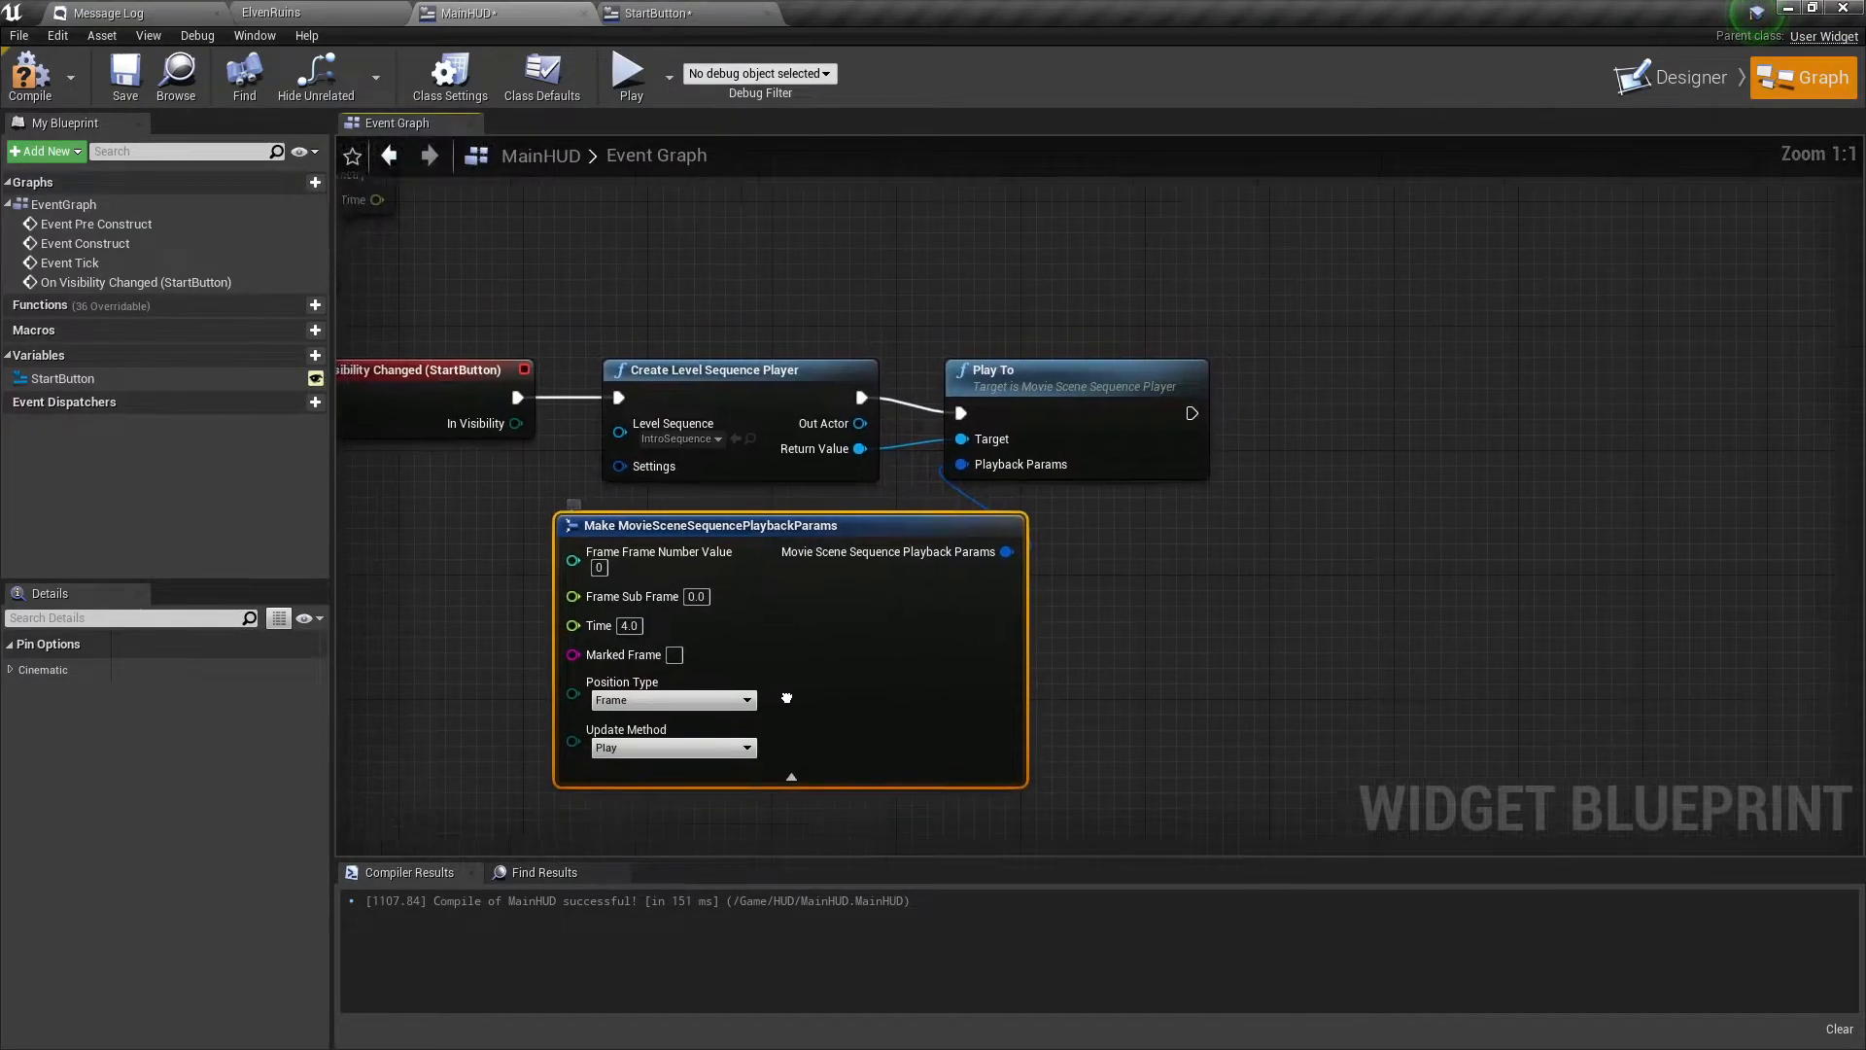
Check the playback params node's Position Type options, keep Frame, and reset Time to 0.0.
click(679, 638)
click(595, 655)
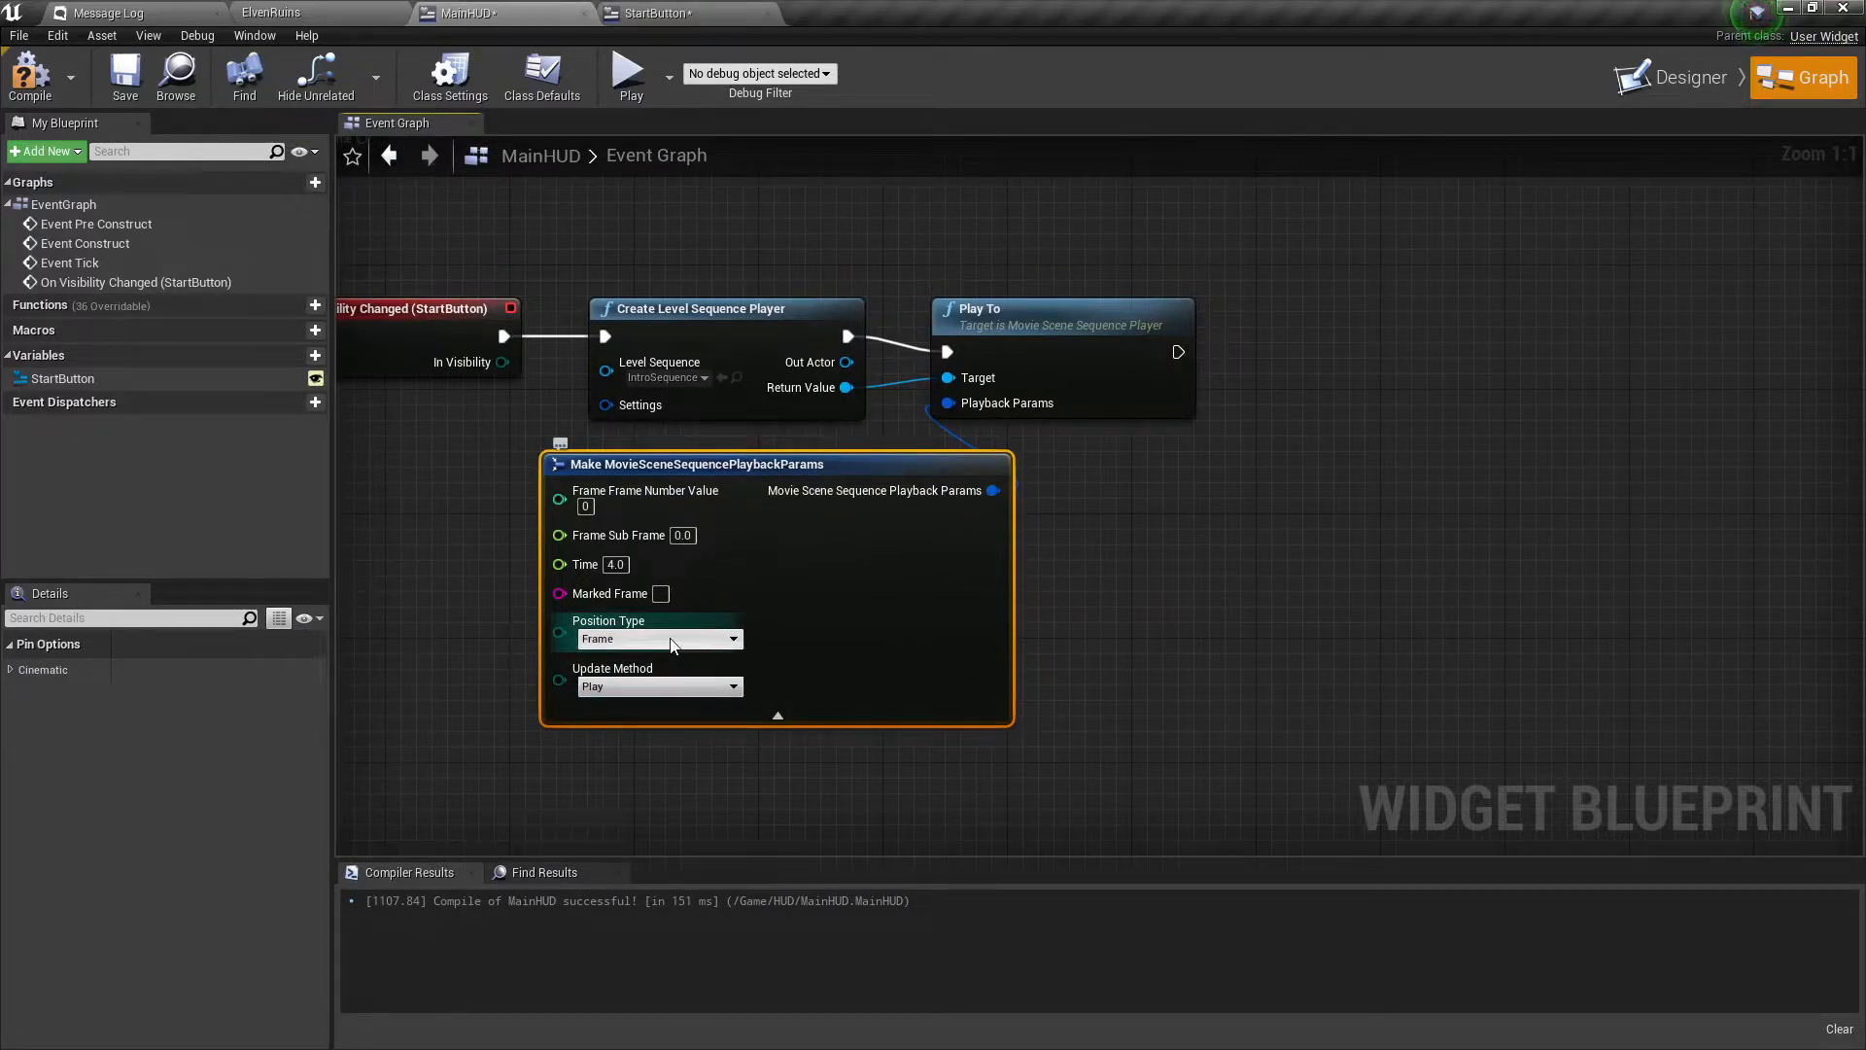
click(610, 566)
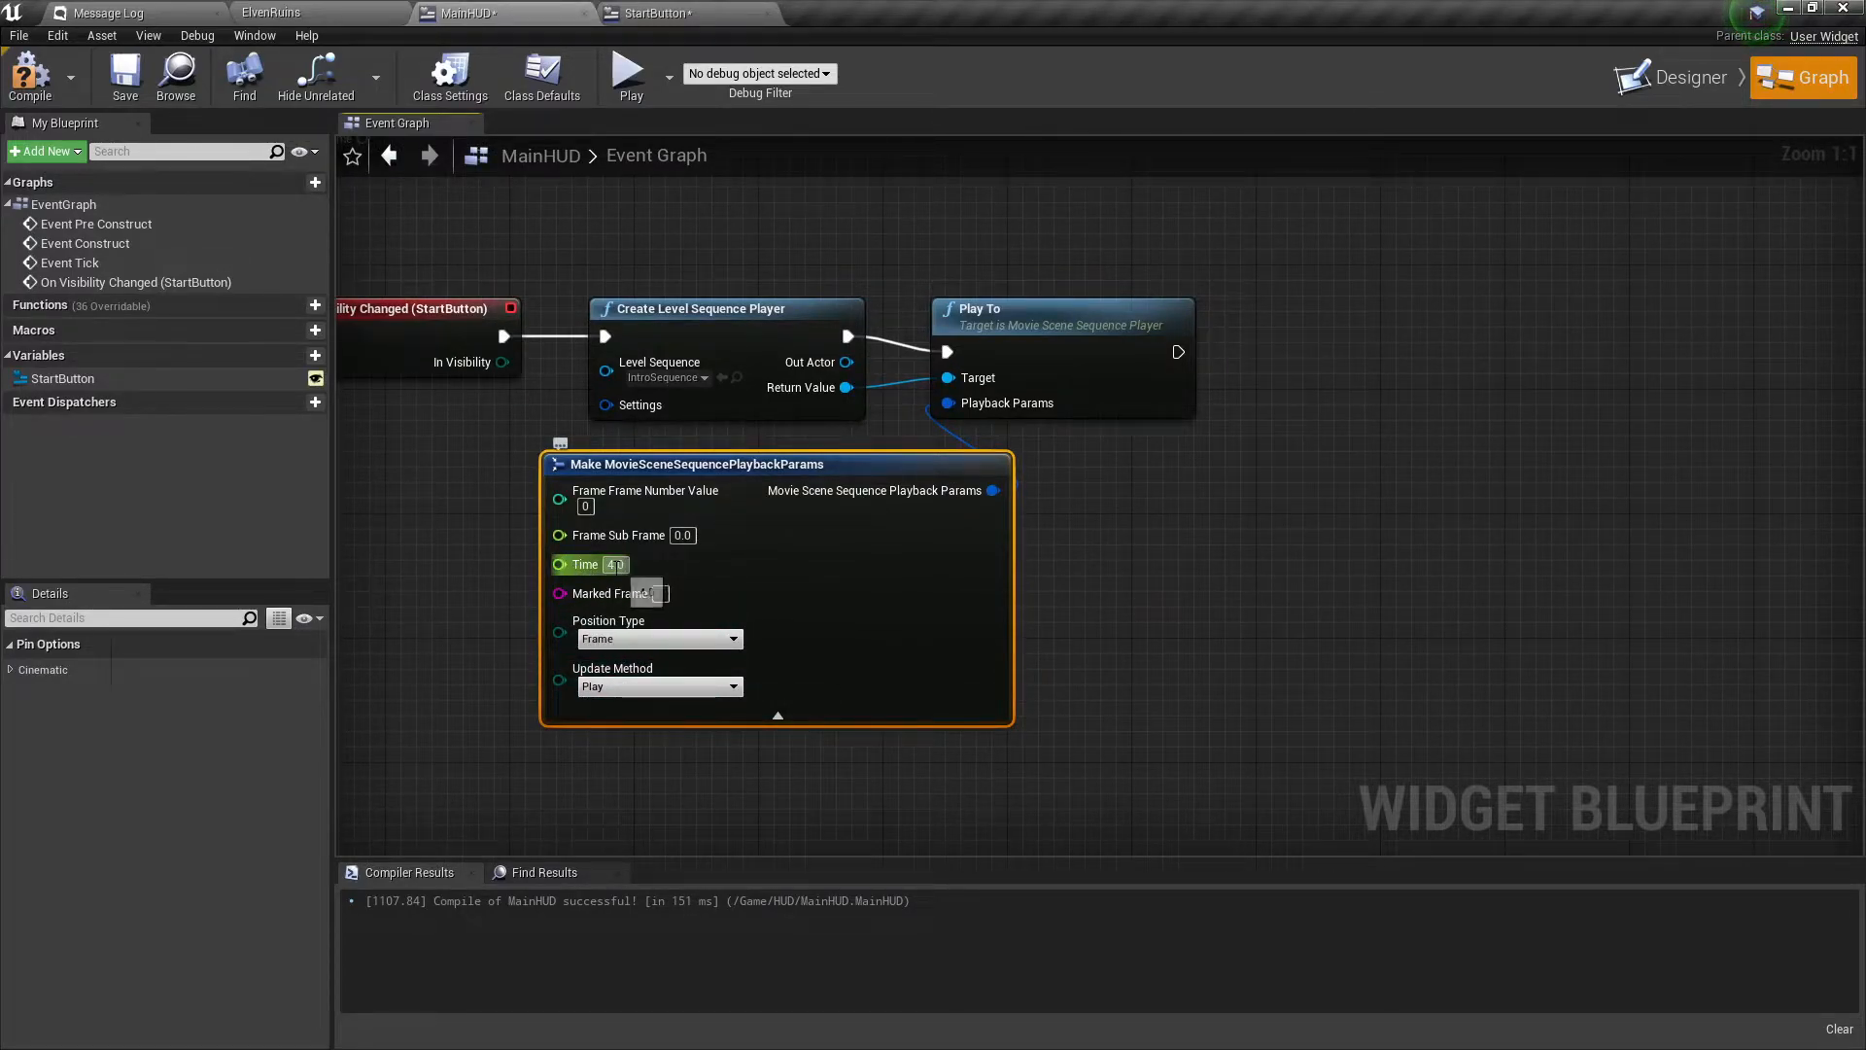
text(0)
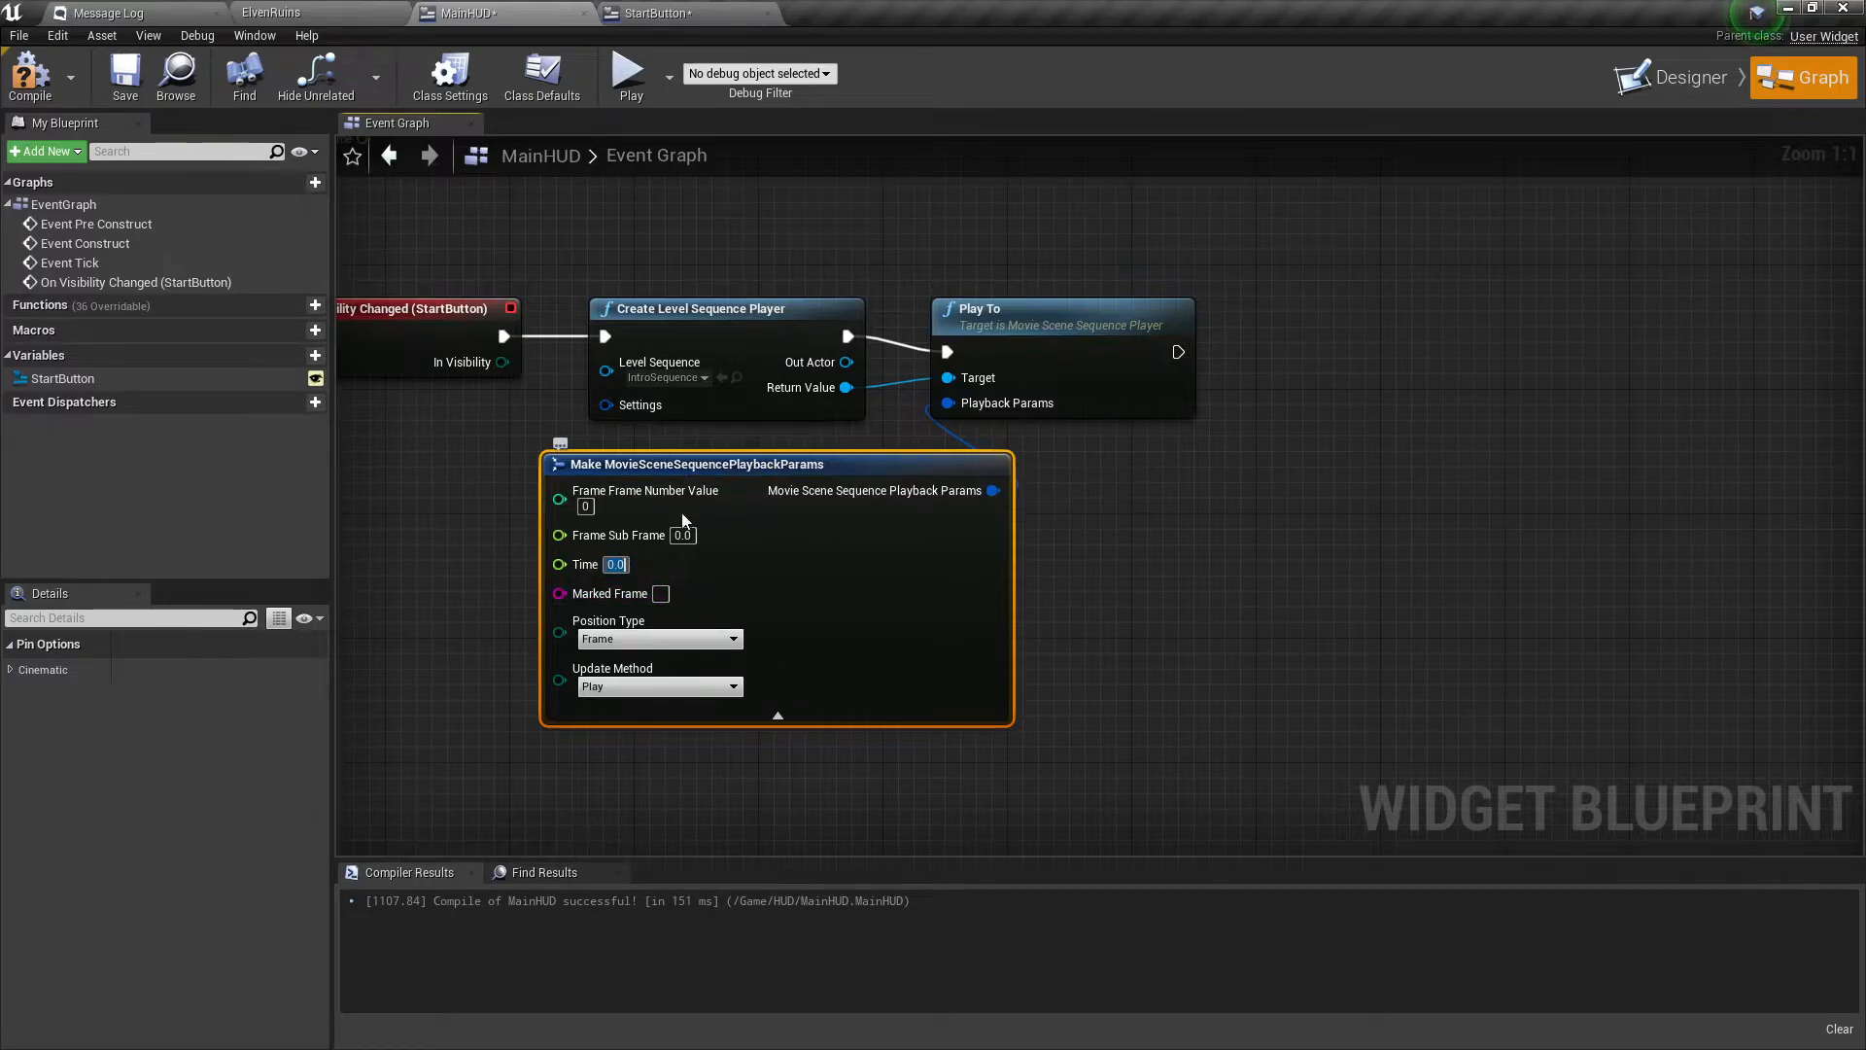
In the ElvenRuins level, set the IntroSequence timeline to show time as frames instead of seconds.
click(589, 506)
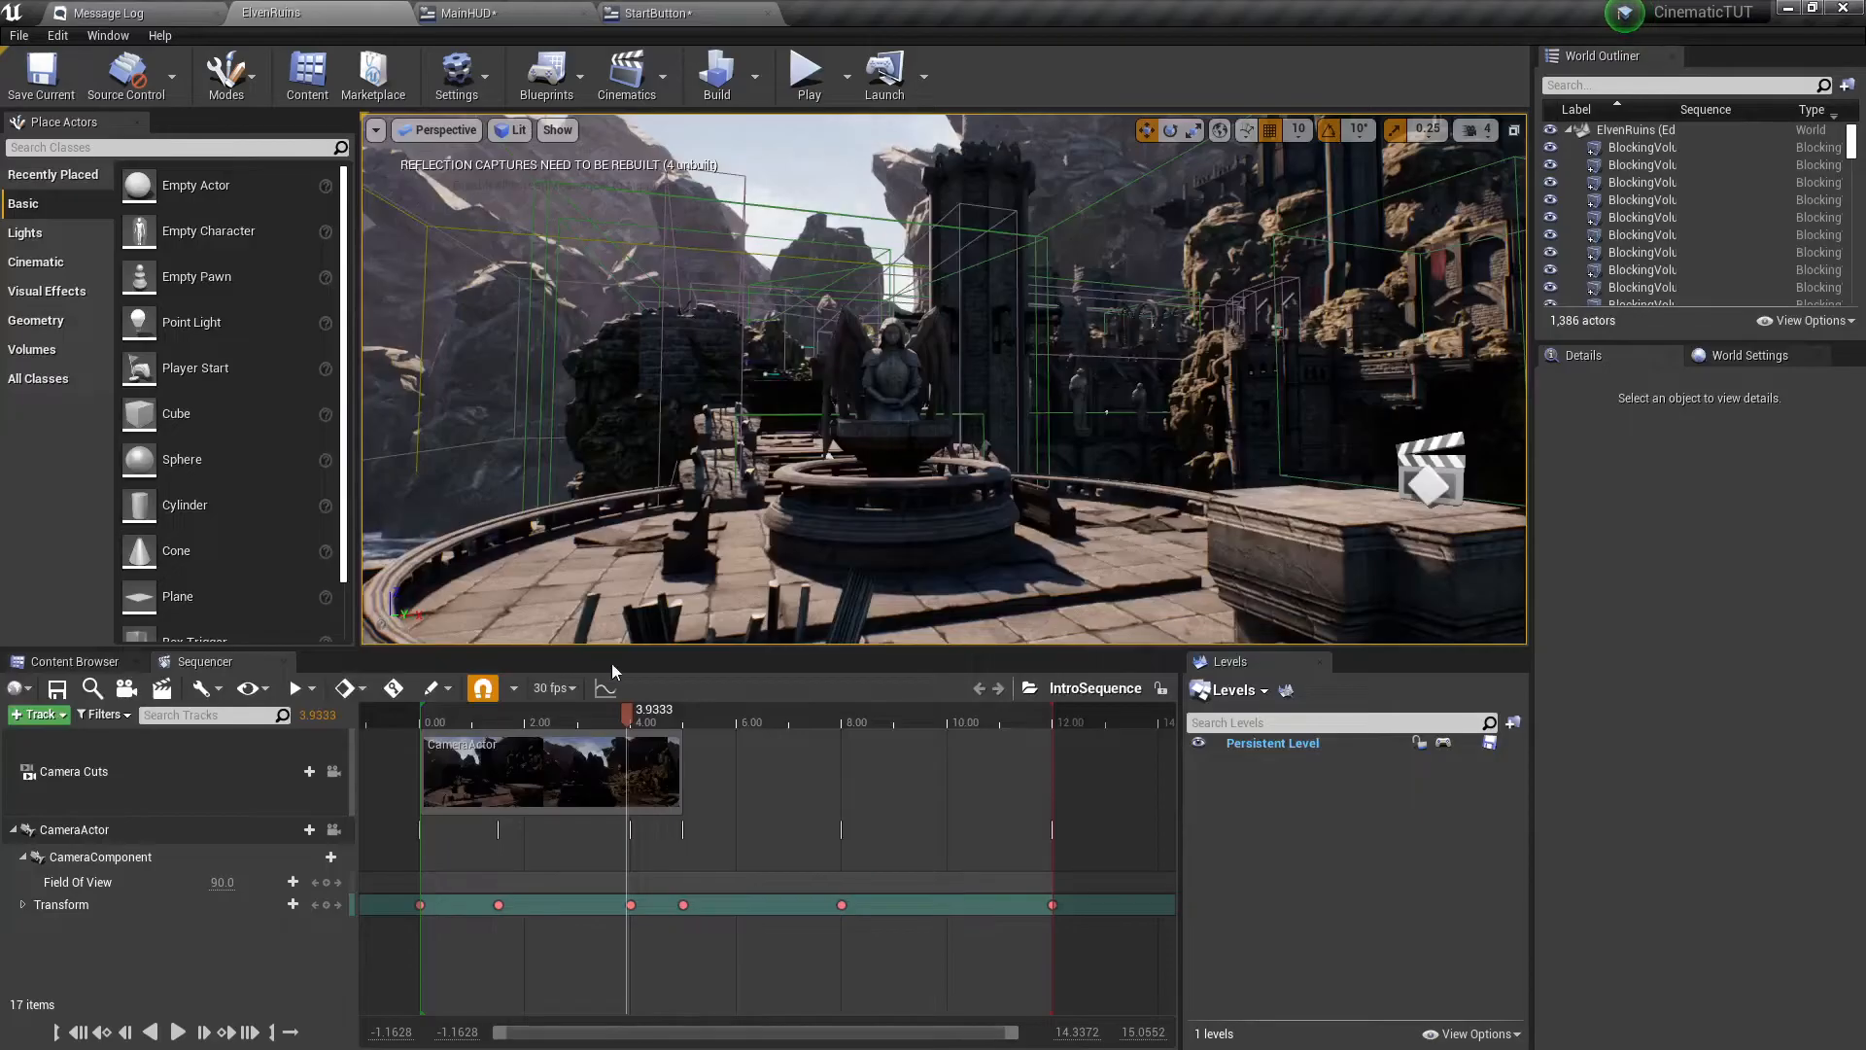
click(556, 688)
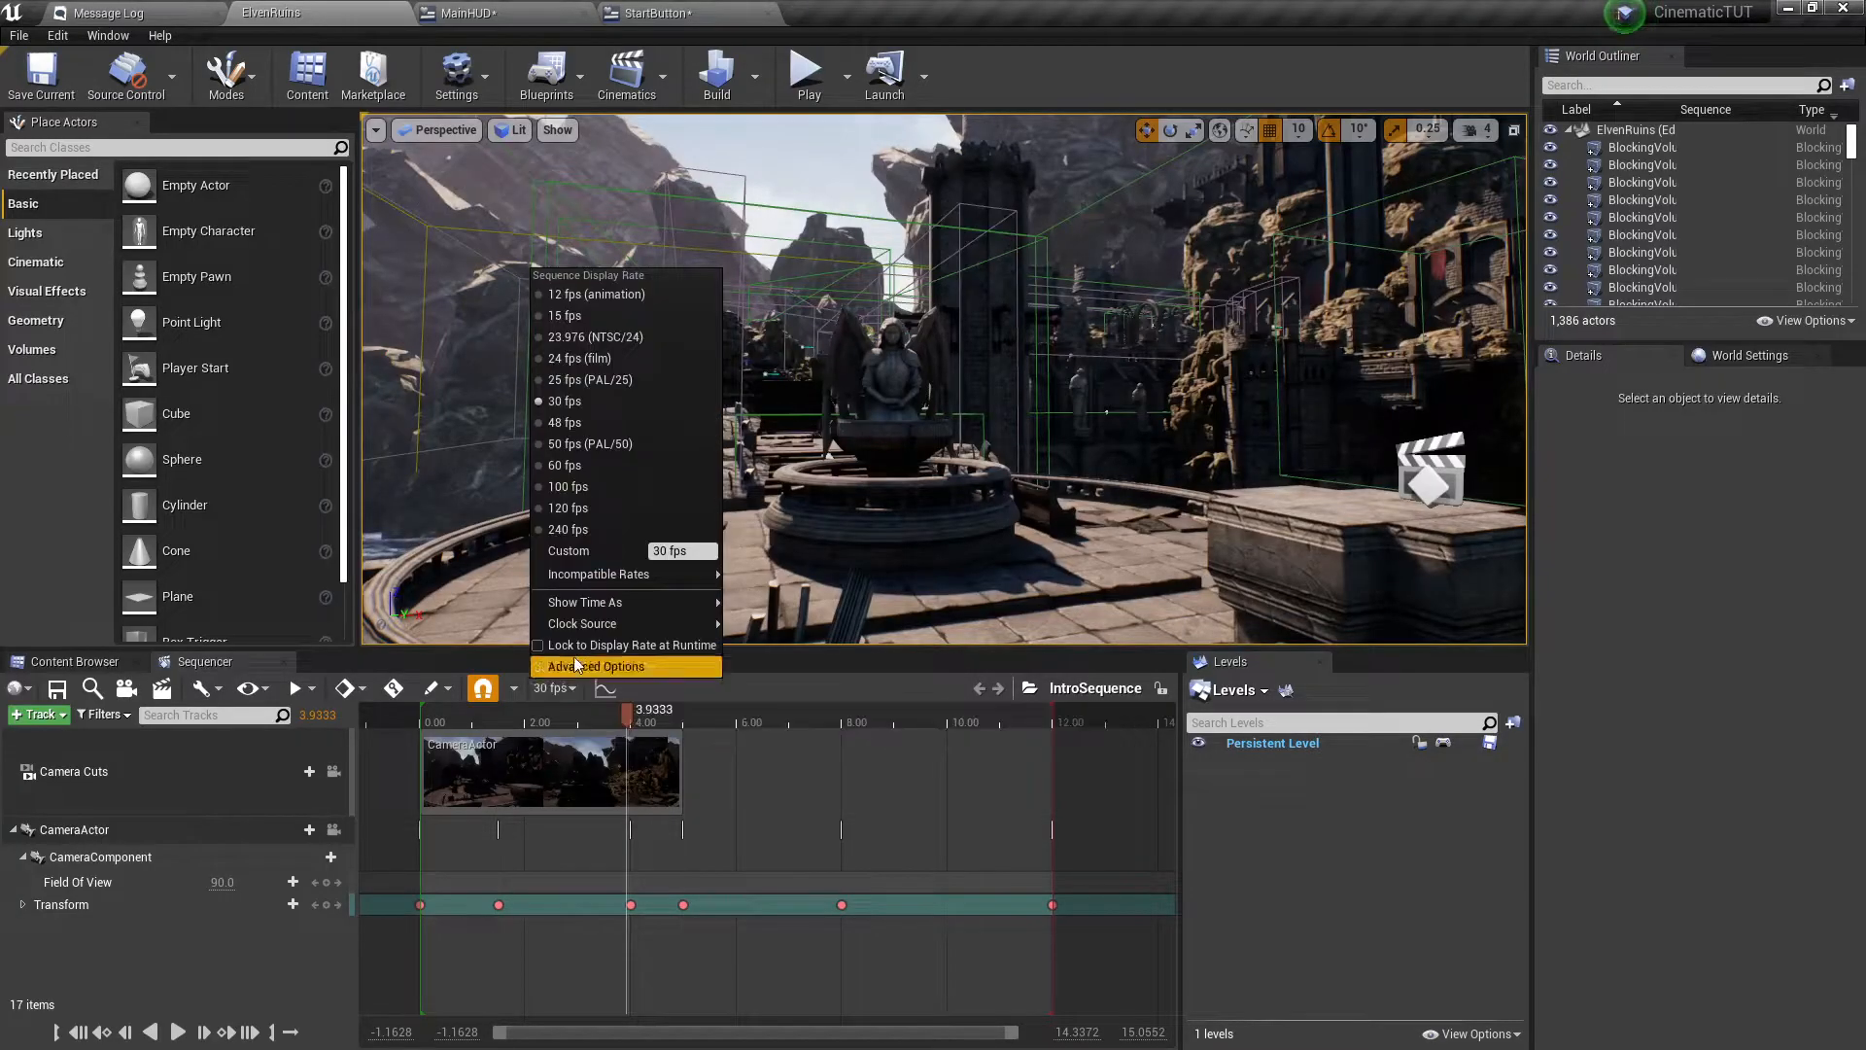
mouse_move(594, 601)
click(762, 645)
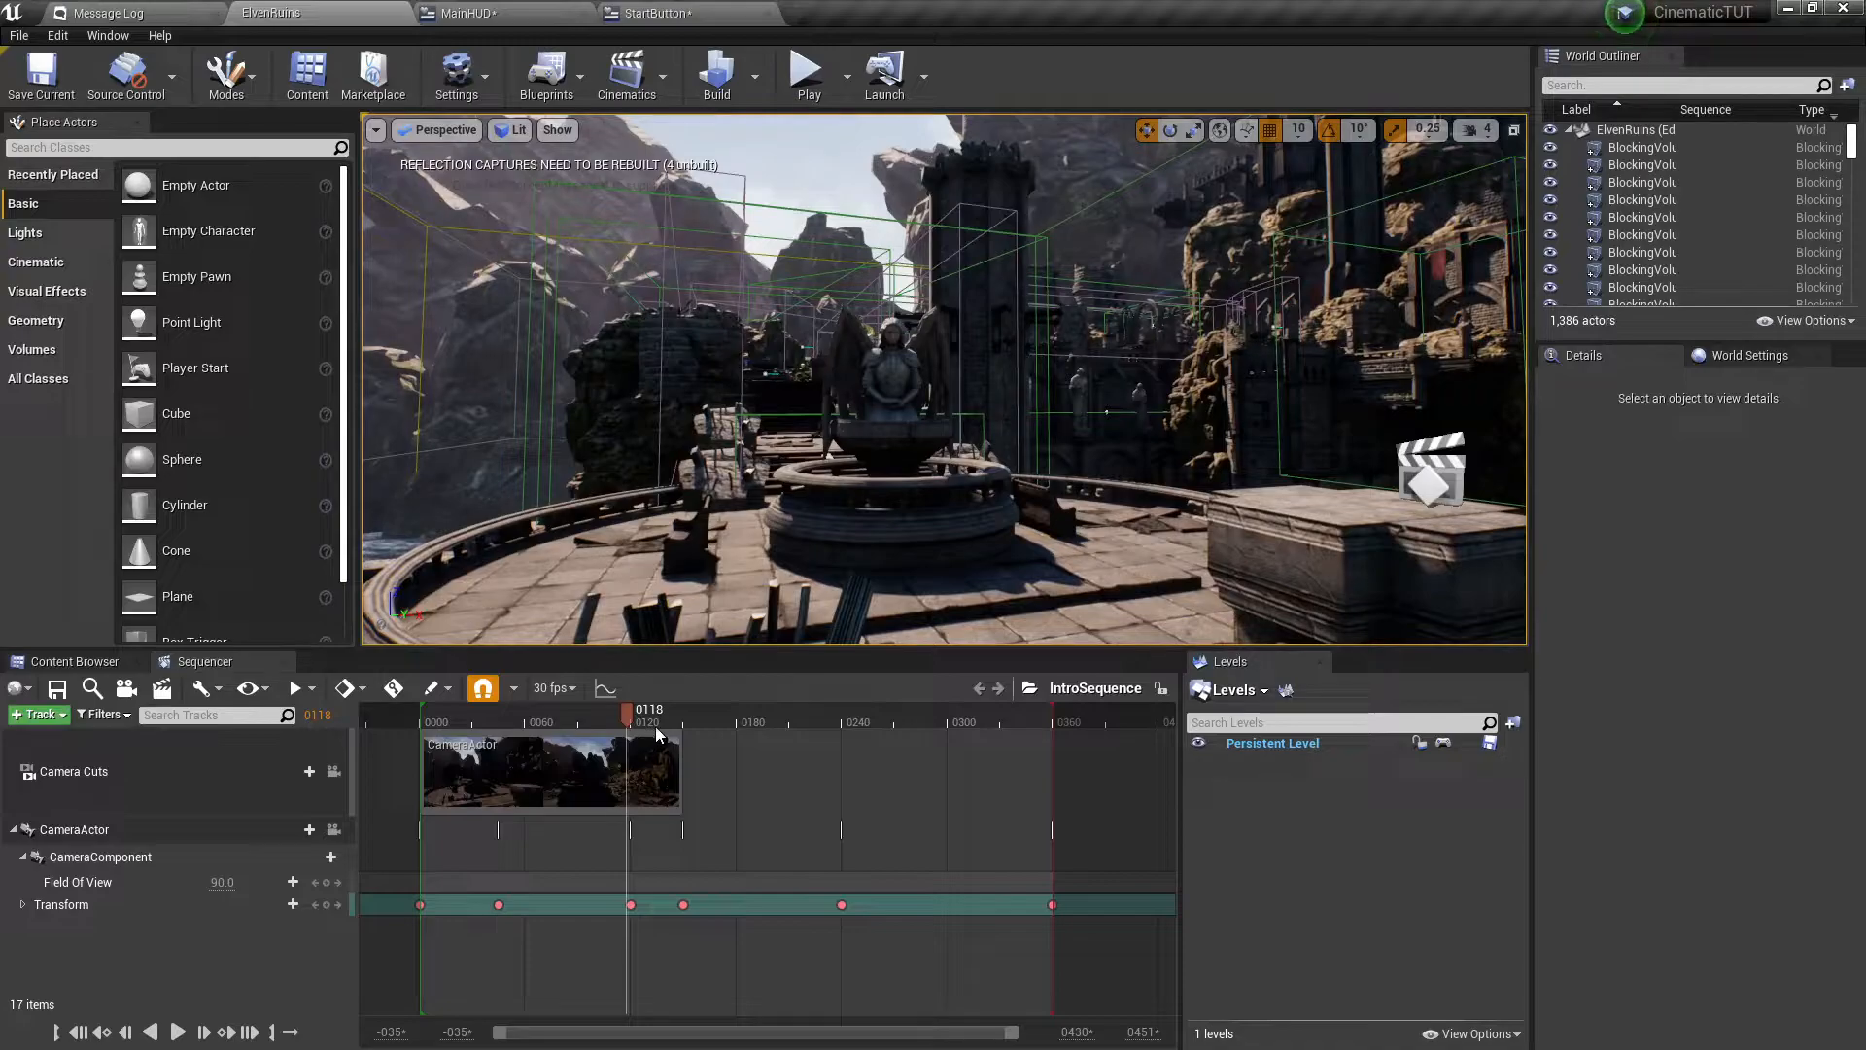
Set the Frame Number Value of the Make MovieSceneSequencePlaybackParams node in MainHUD to 120 and compile the blueprint.
click(675, 9)
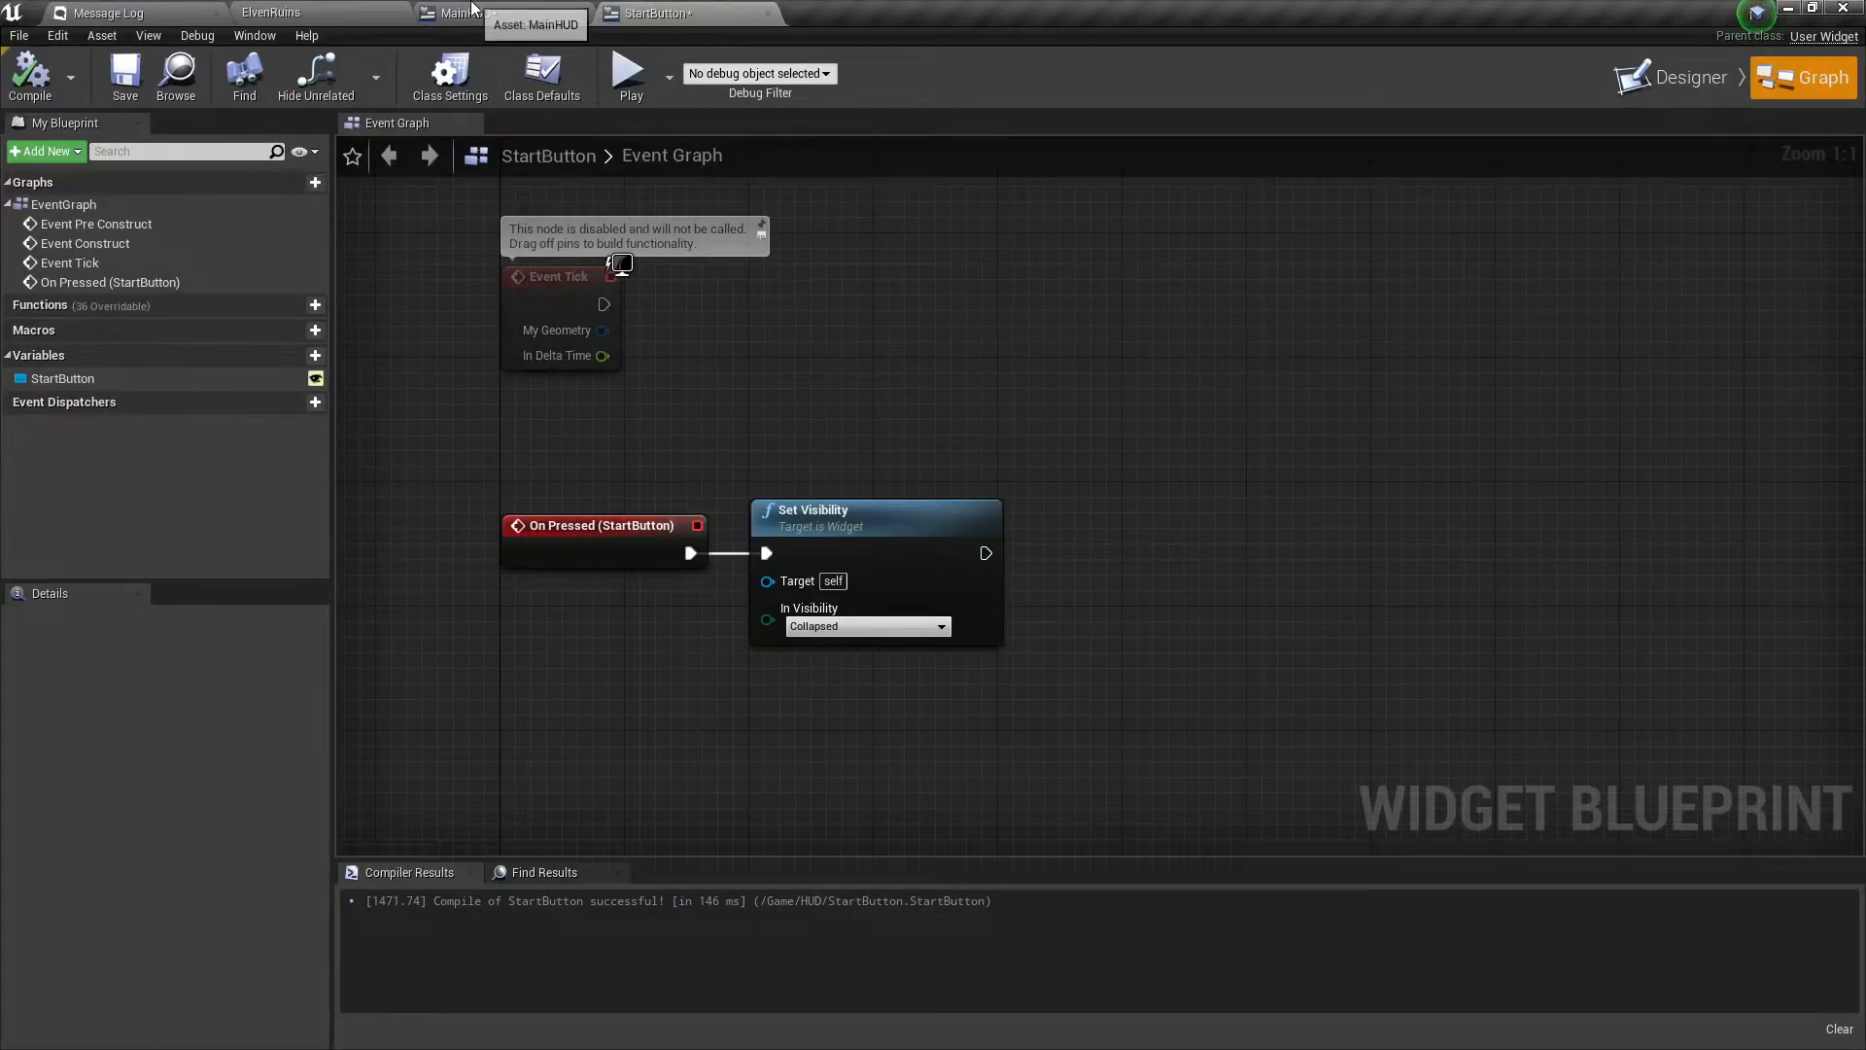
click(505, 13)
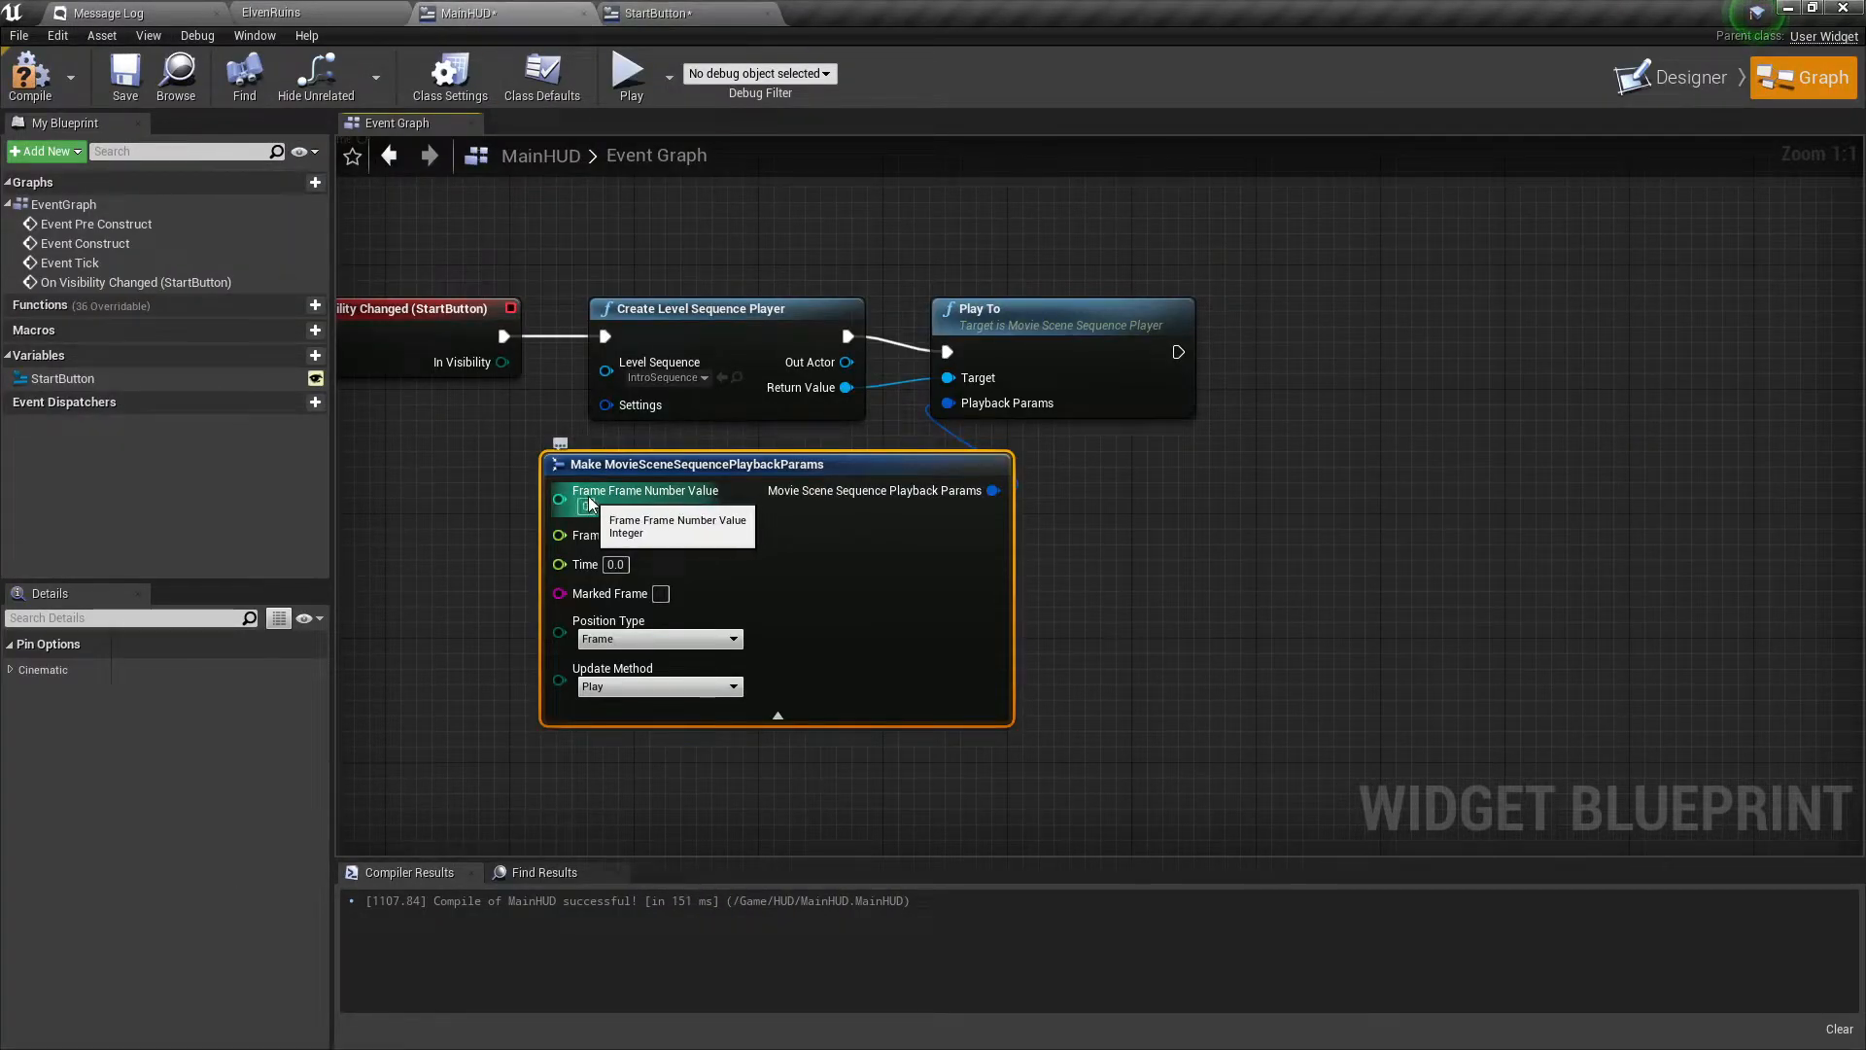
drag(593, 507, 574, 506)
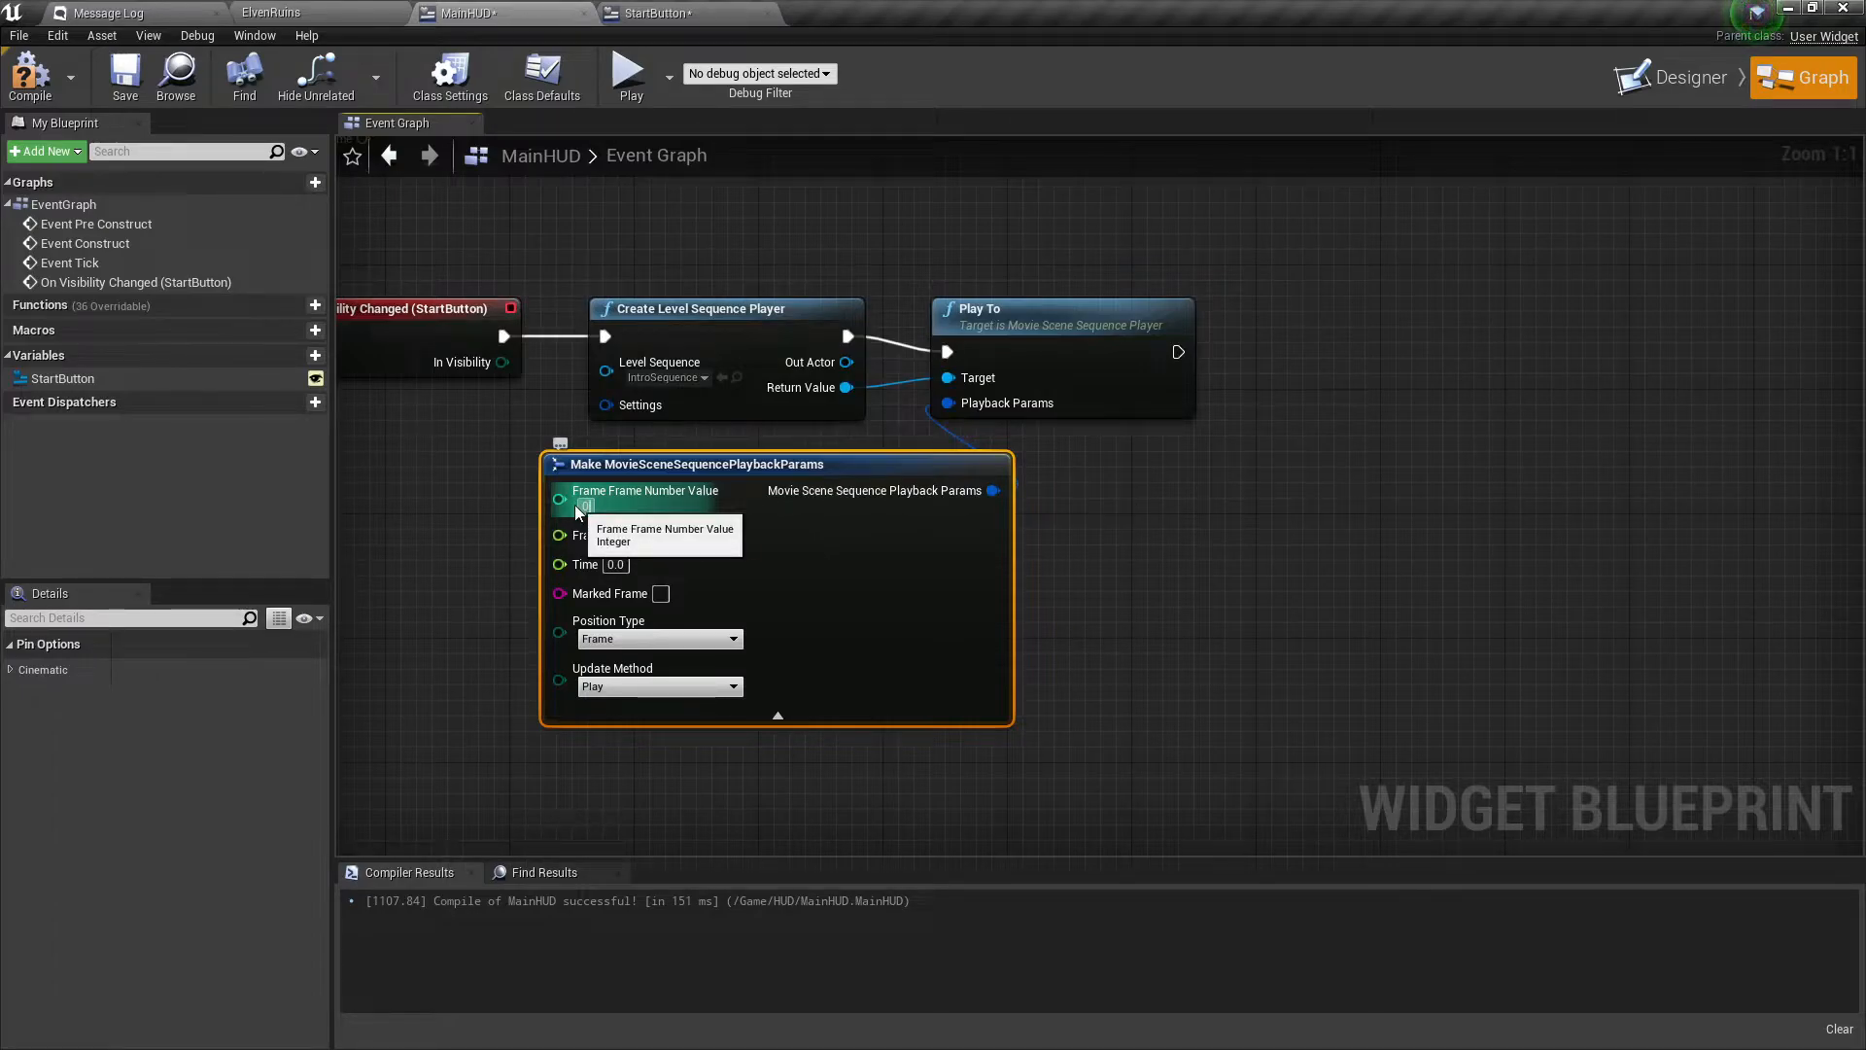
text(120)
key(Return)
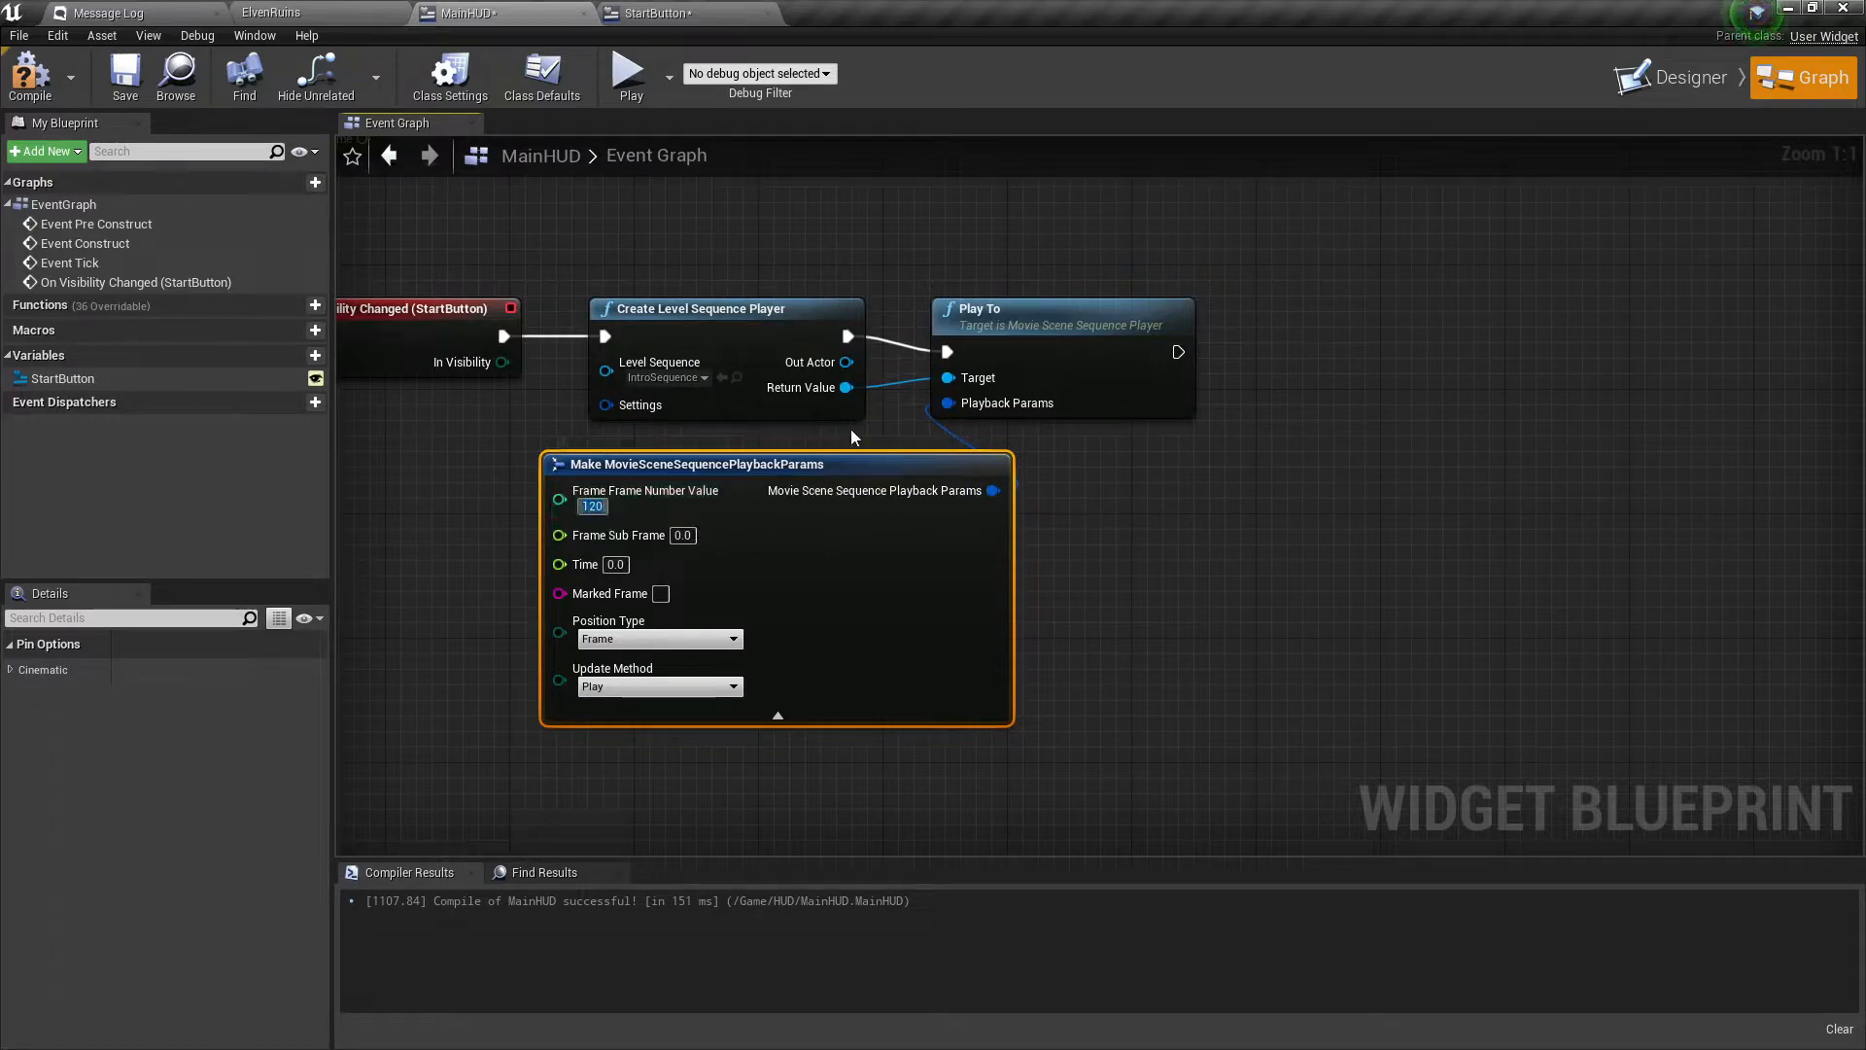
click(36, 75)
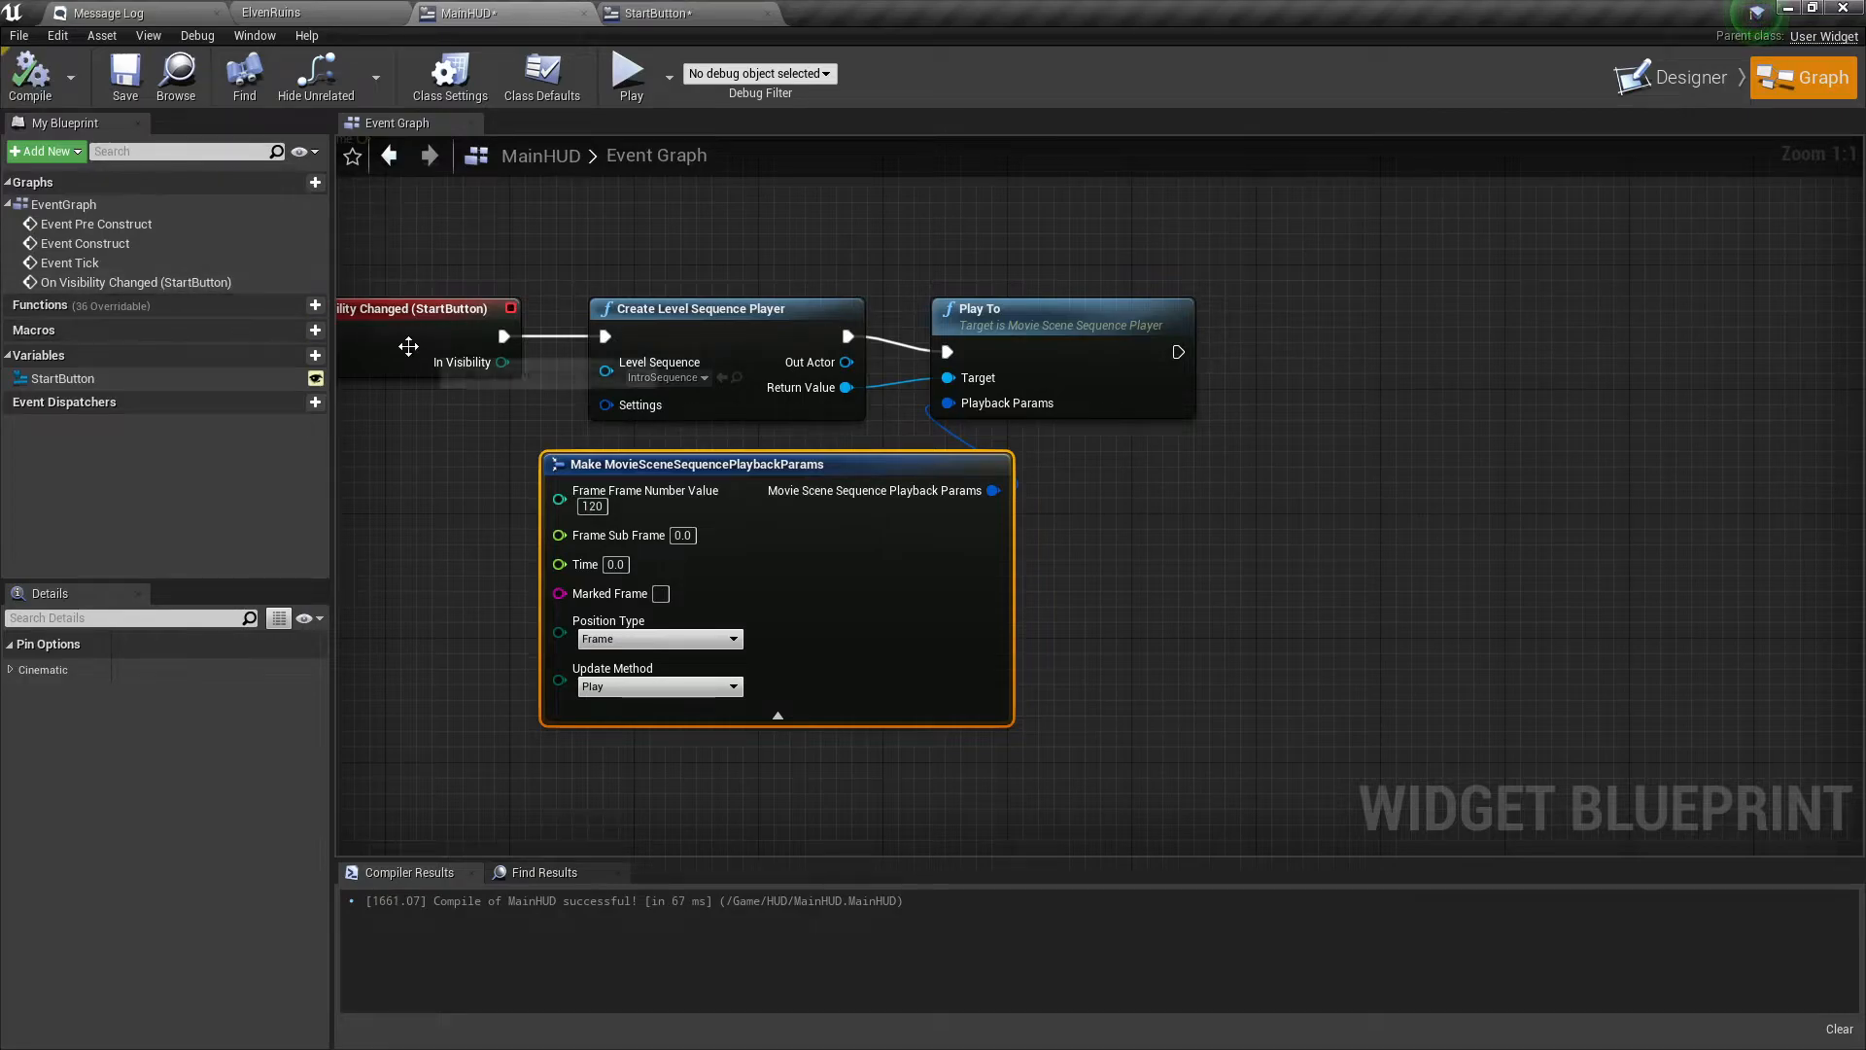
Run a standalone preview of the game from MainHUD and stop it.
click(633, 73)
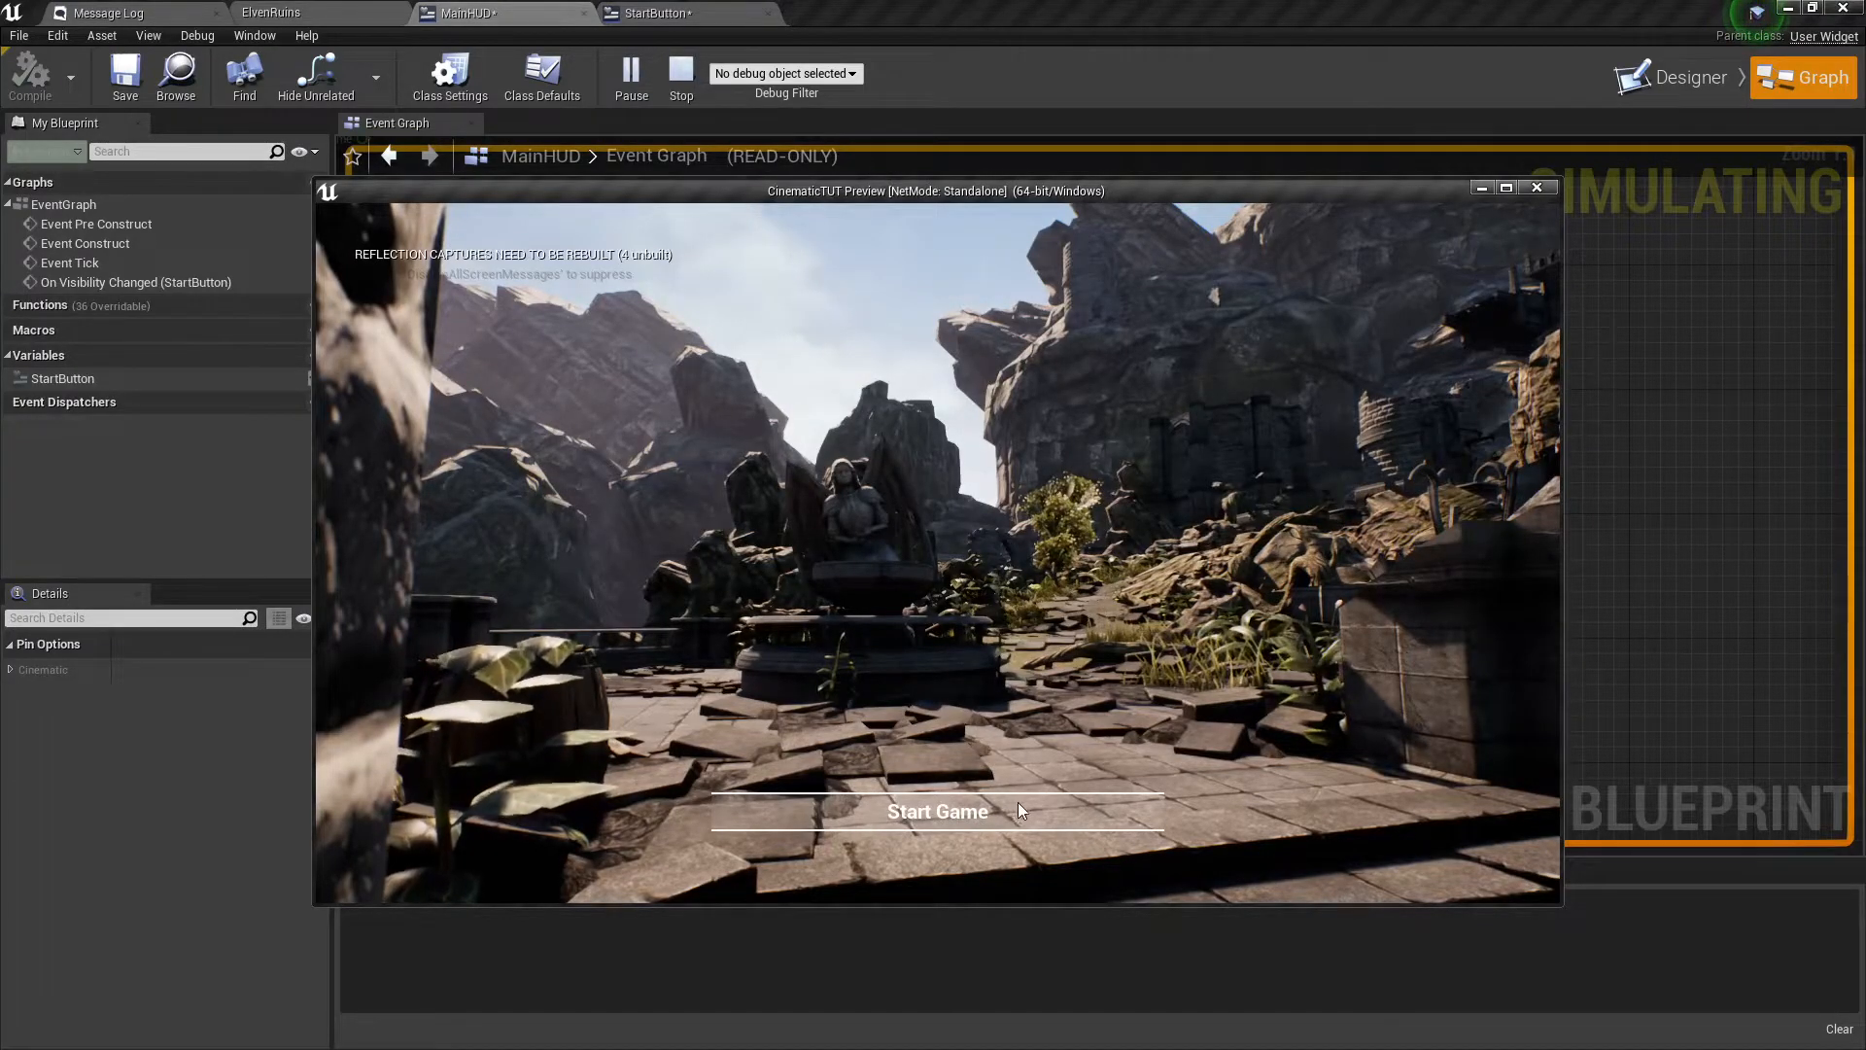
key(Escape)
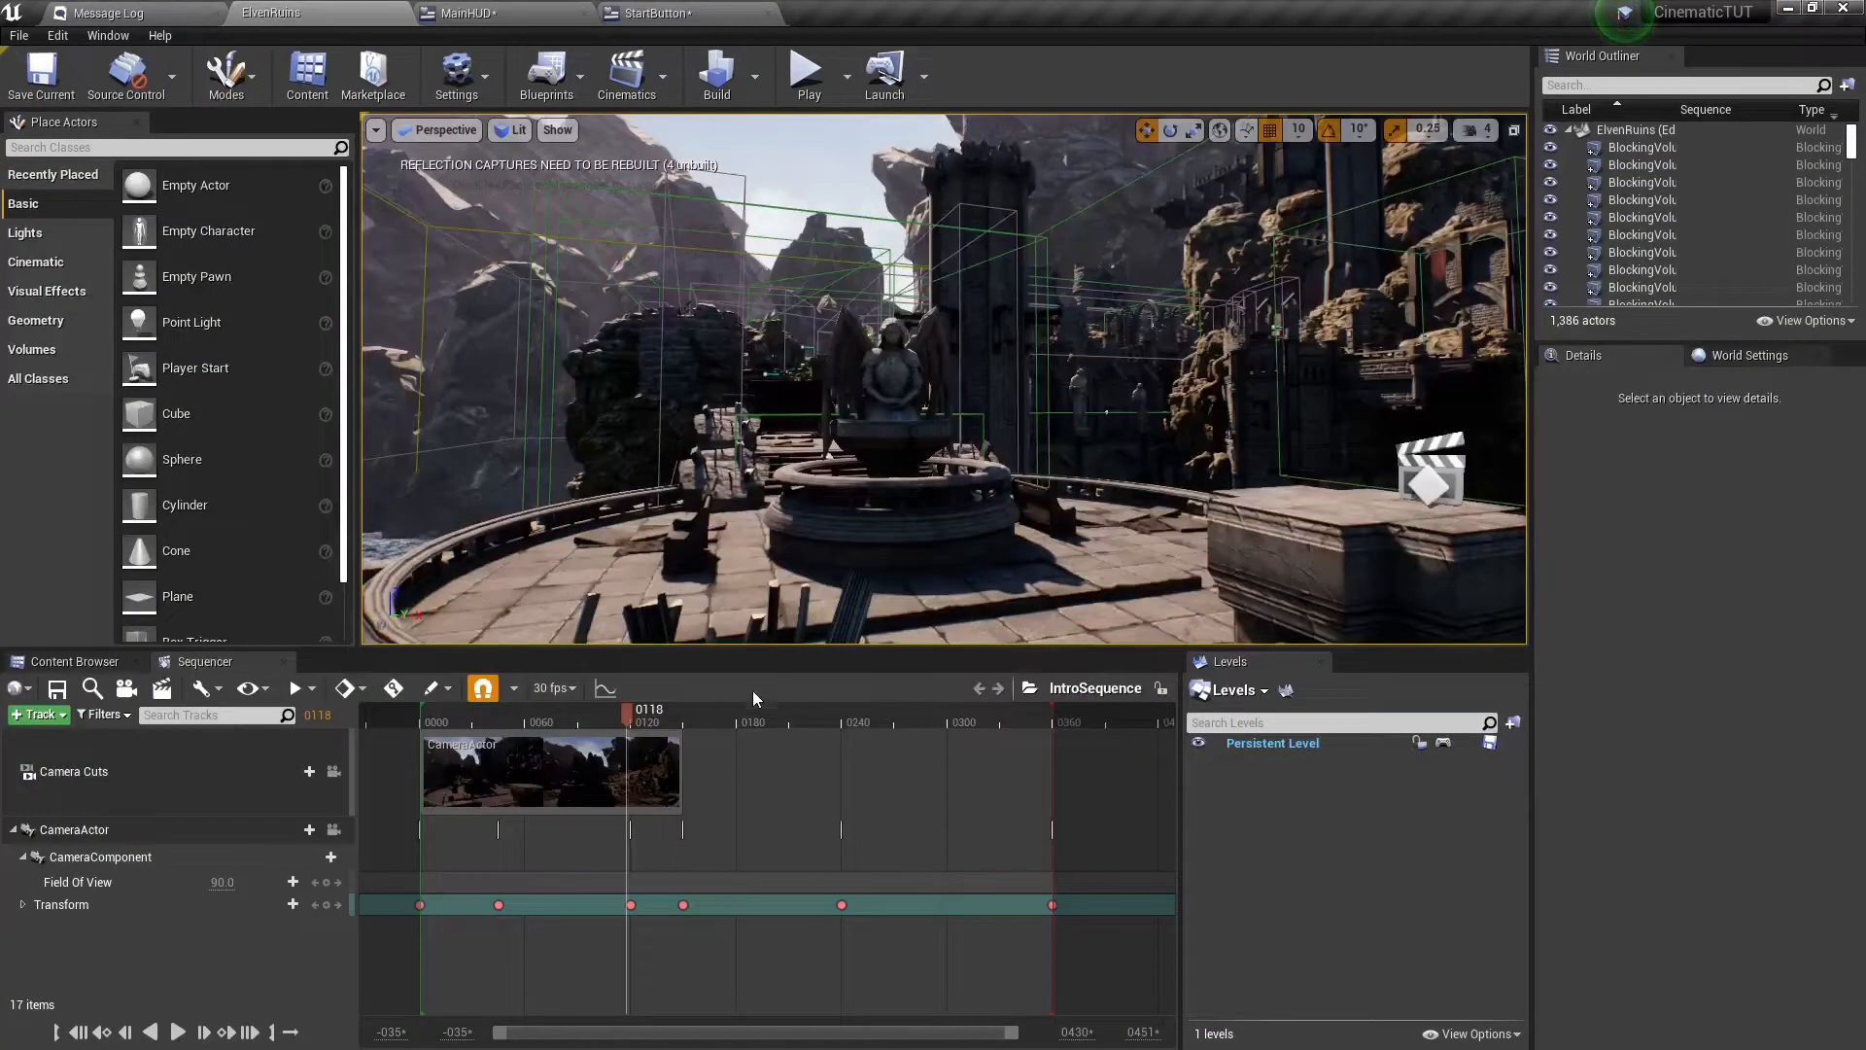
Rewind the IntroSequence playhead to frame 0000, then play the level in the viewport and test the Start Game button.
drag(627, 717, 423, 713)
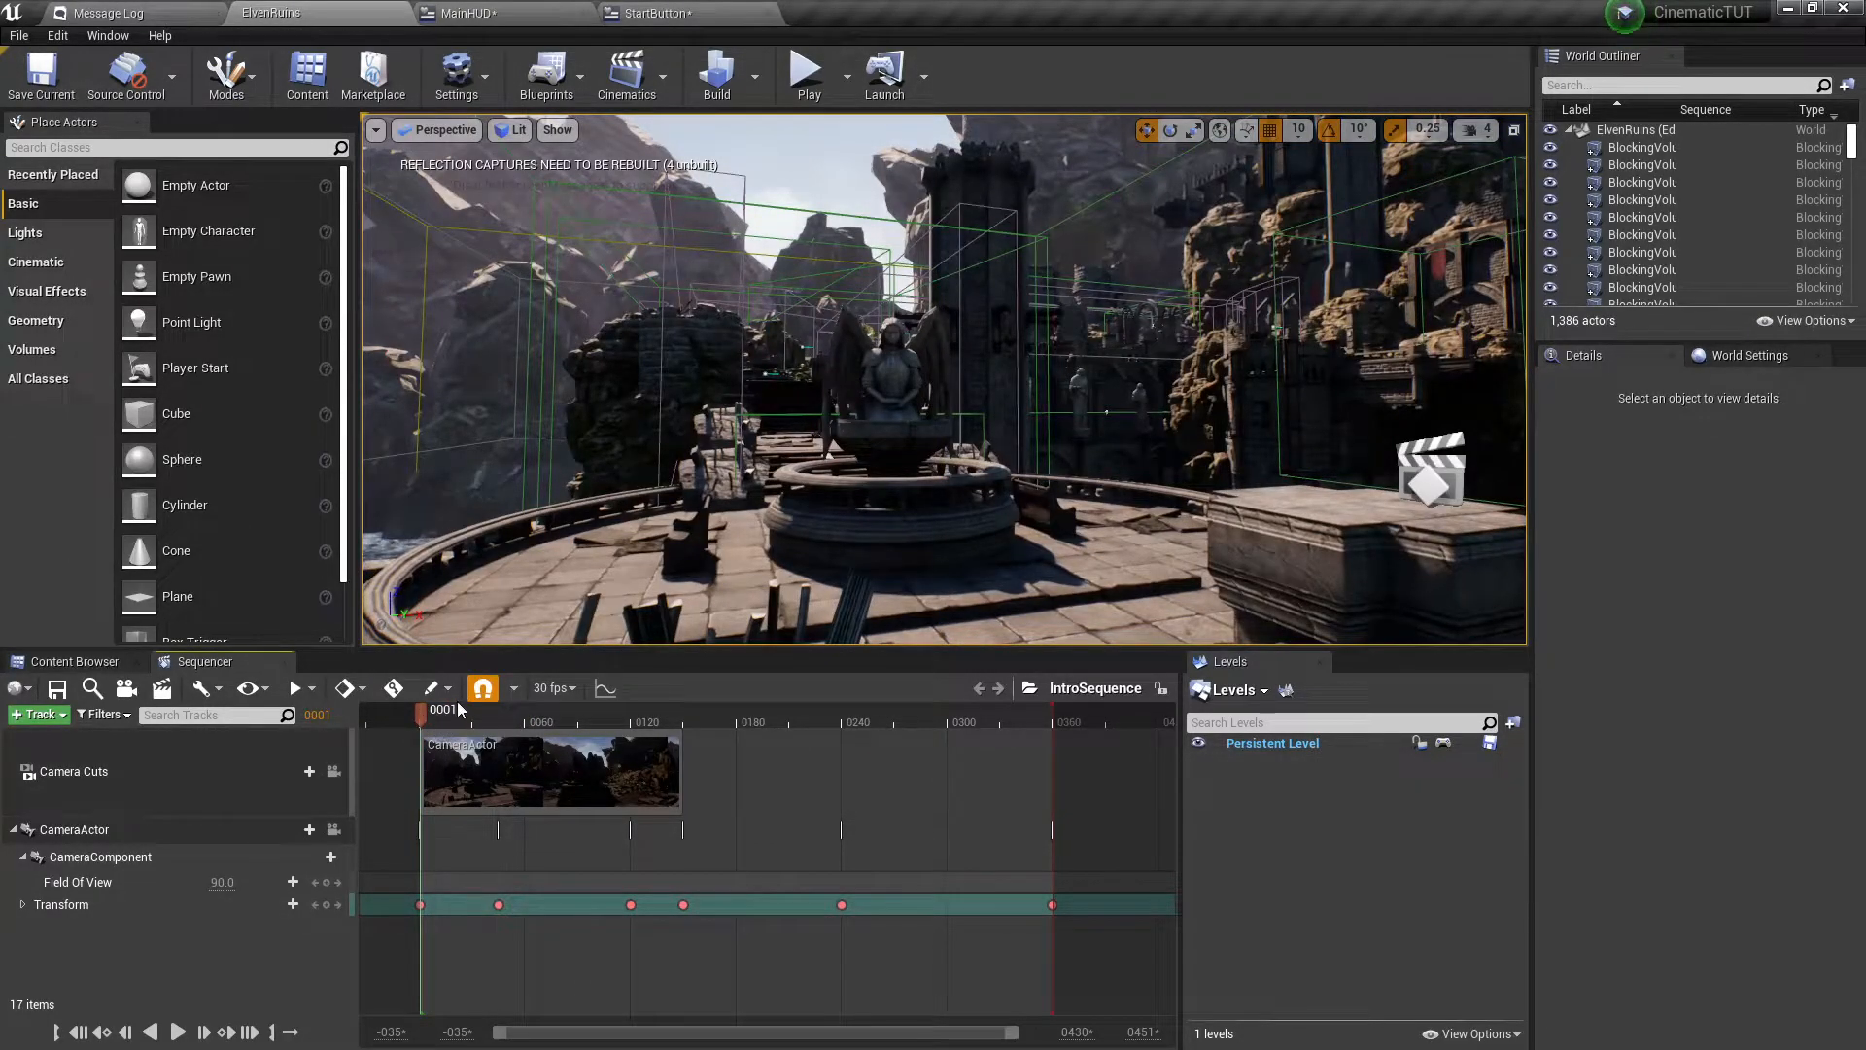
drag(419, 713, 412, 713)
click(80, 1032)
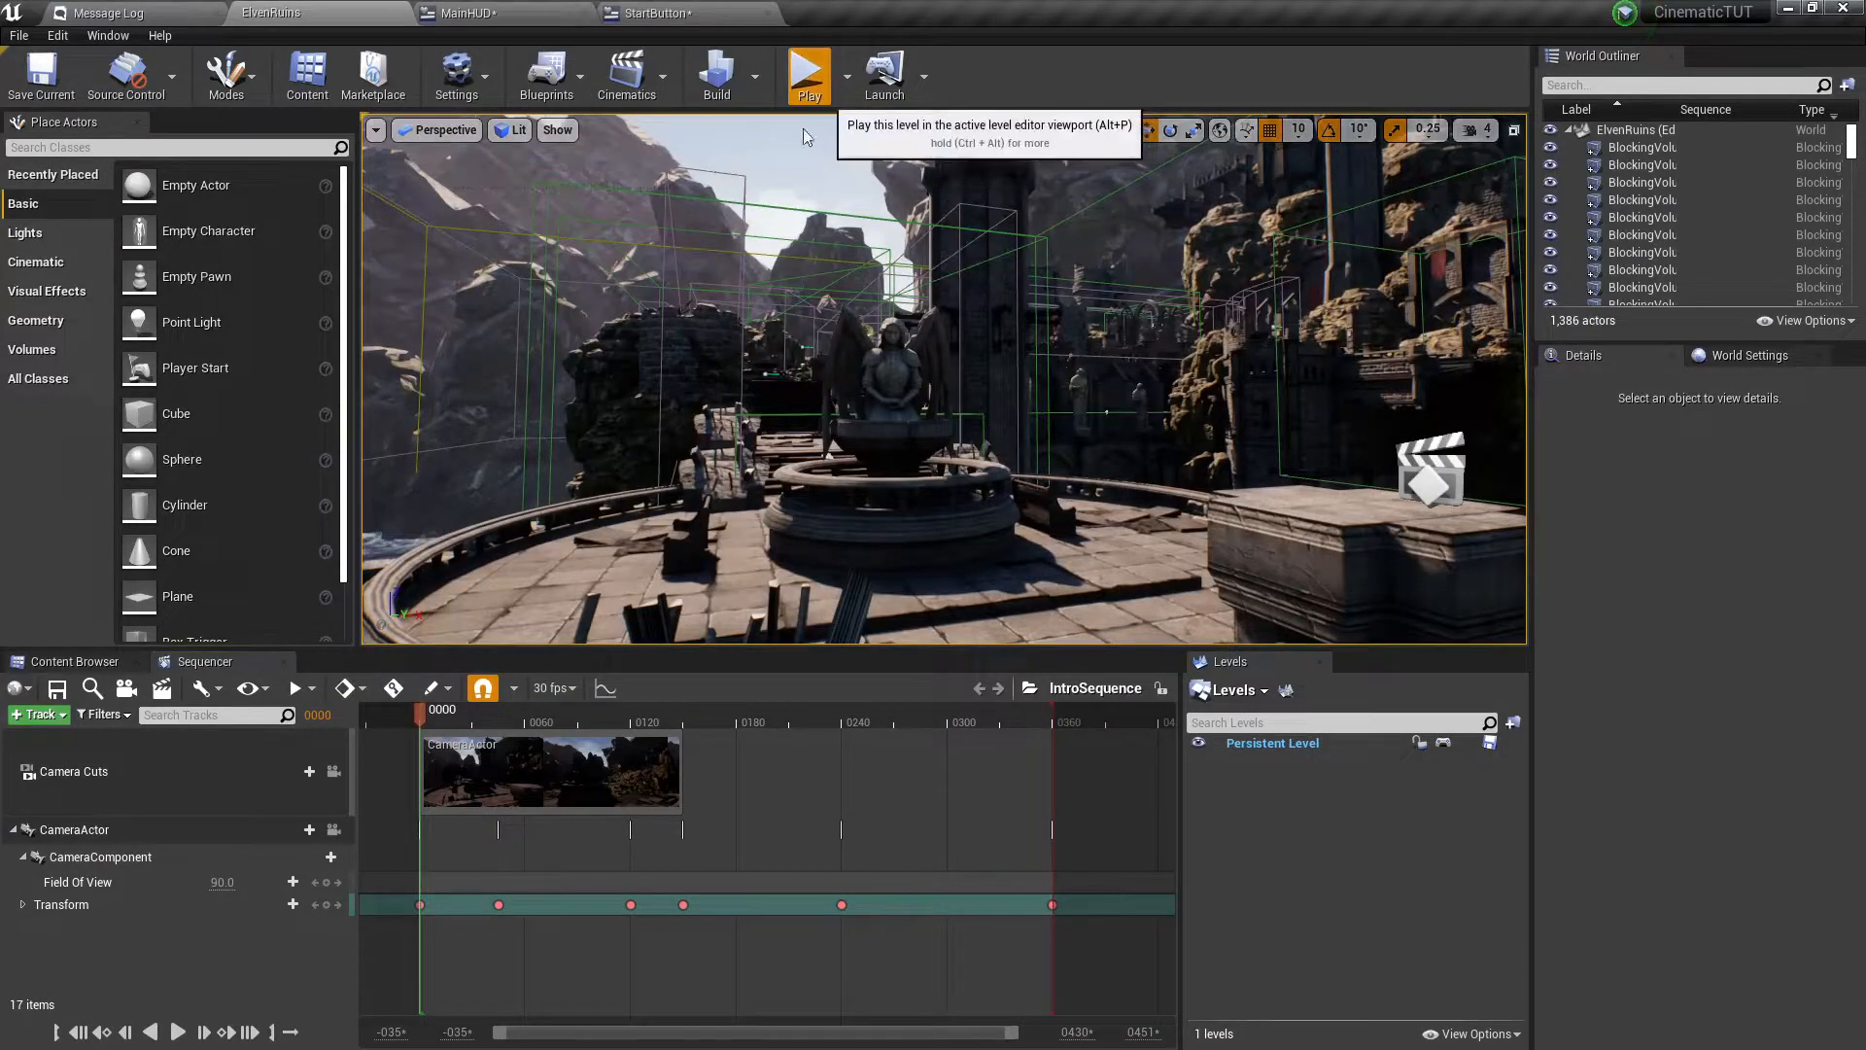
click(806, 68)
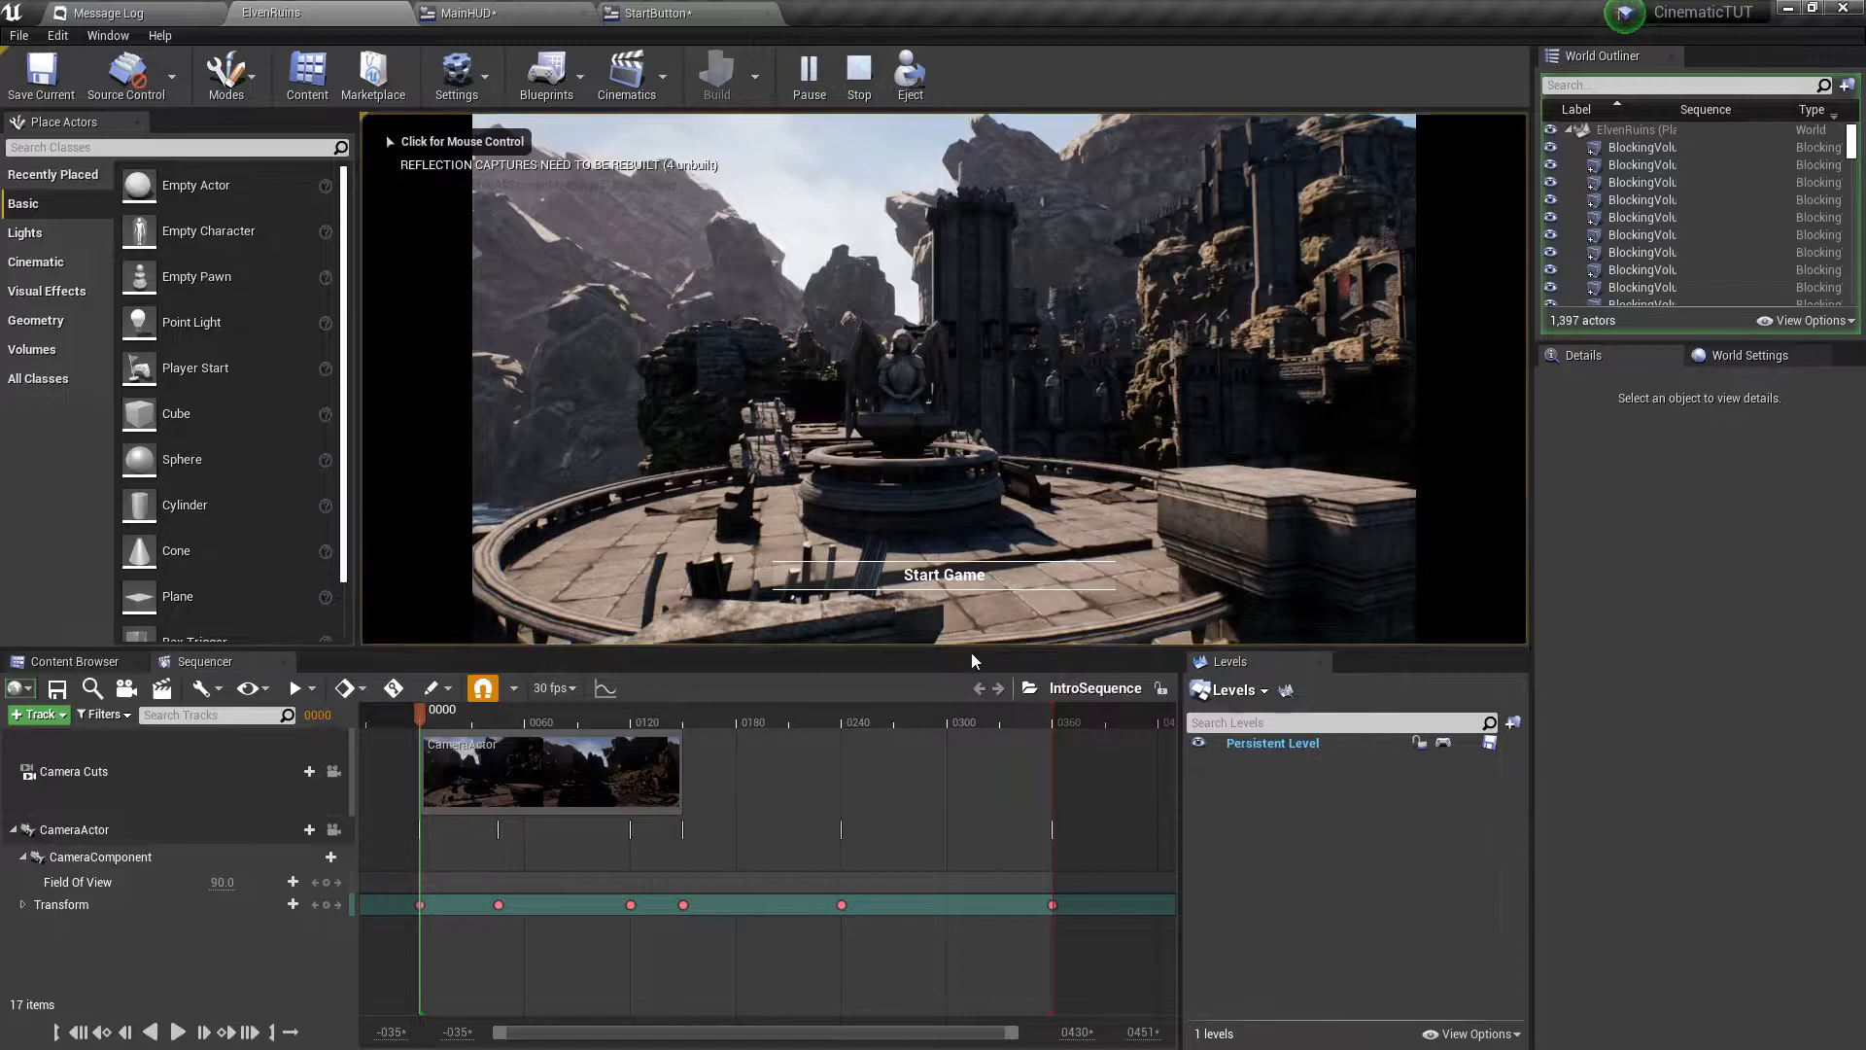
click(928, 584)
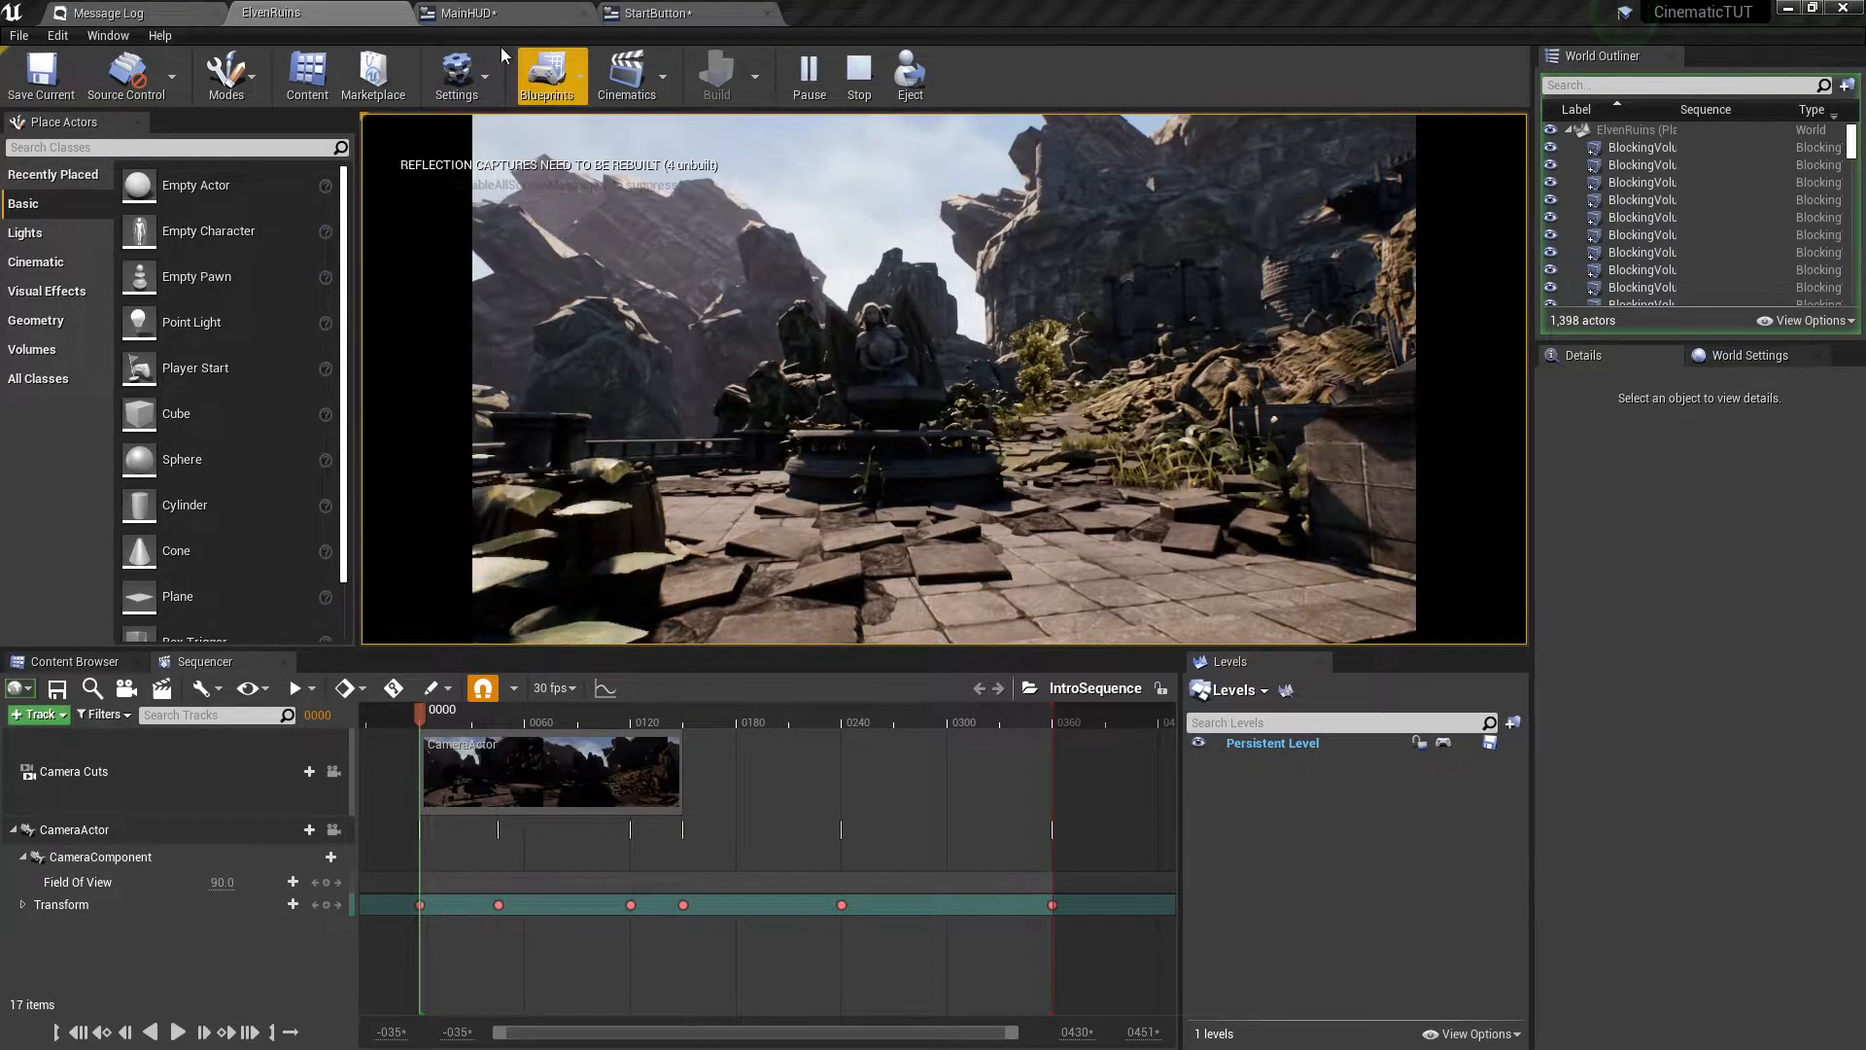
Create a Widget Blueprint named SelectionMEnu in the Content/HUD folder.
click(73, 662)
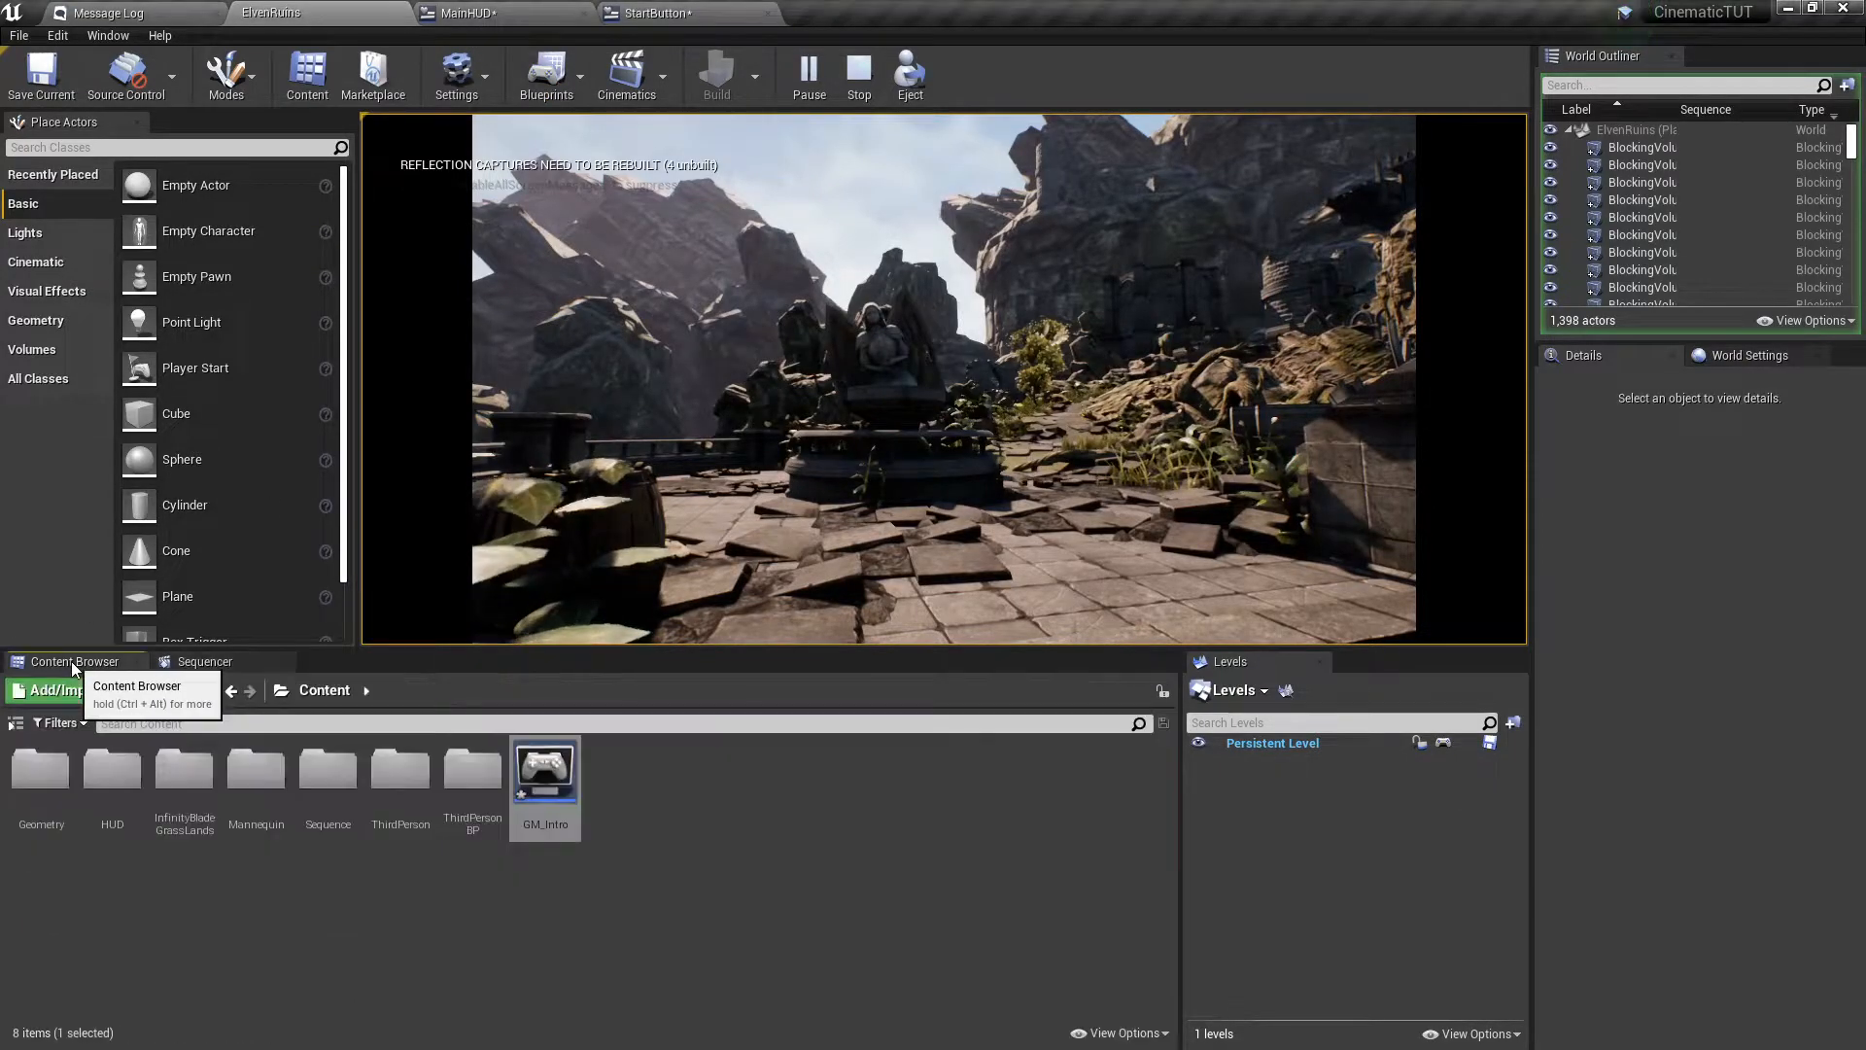
double_click(134, 775)
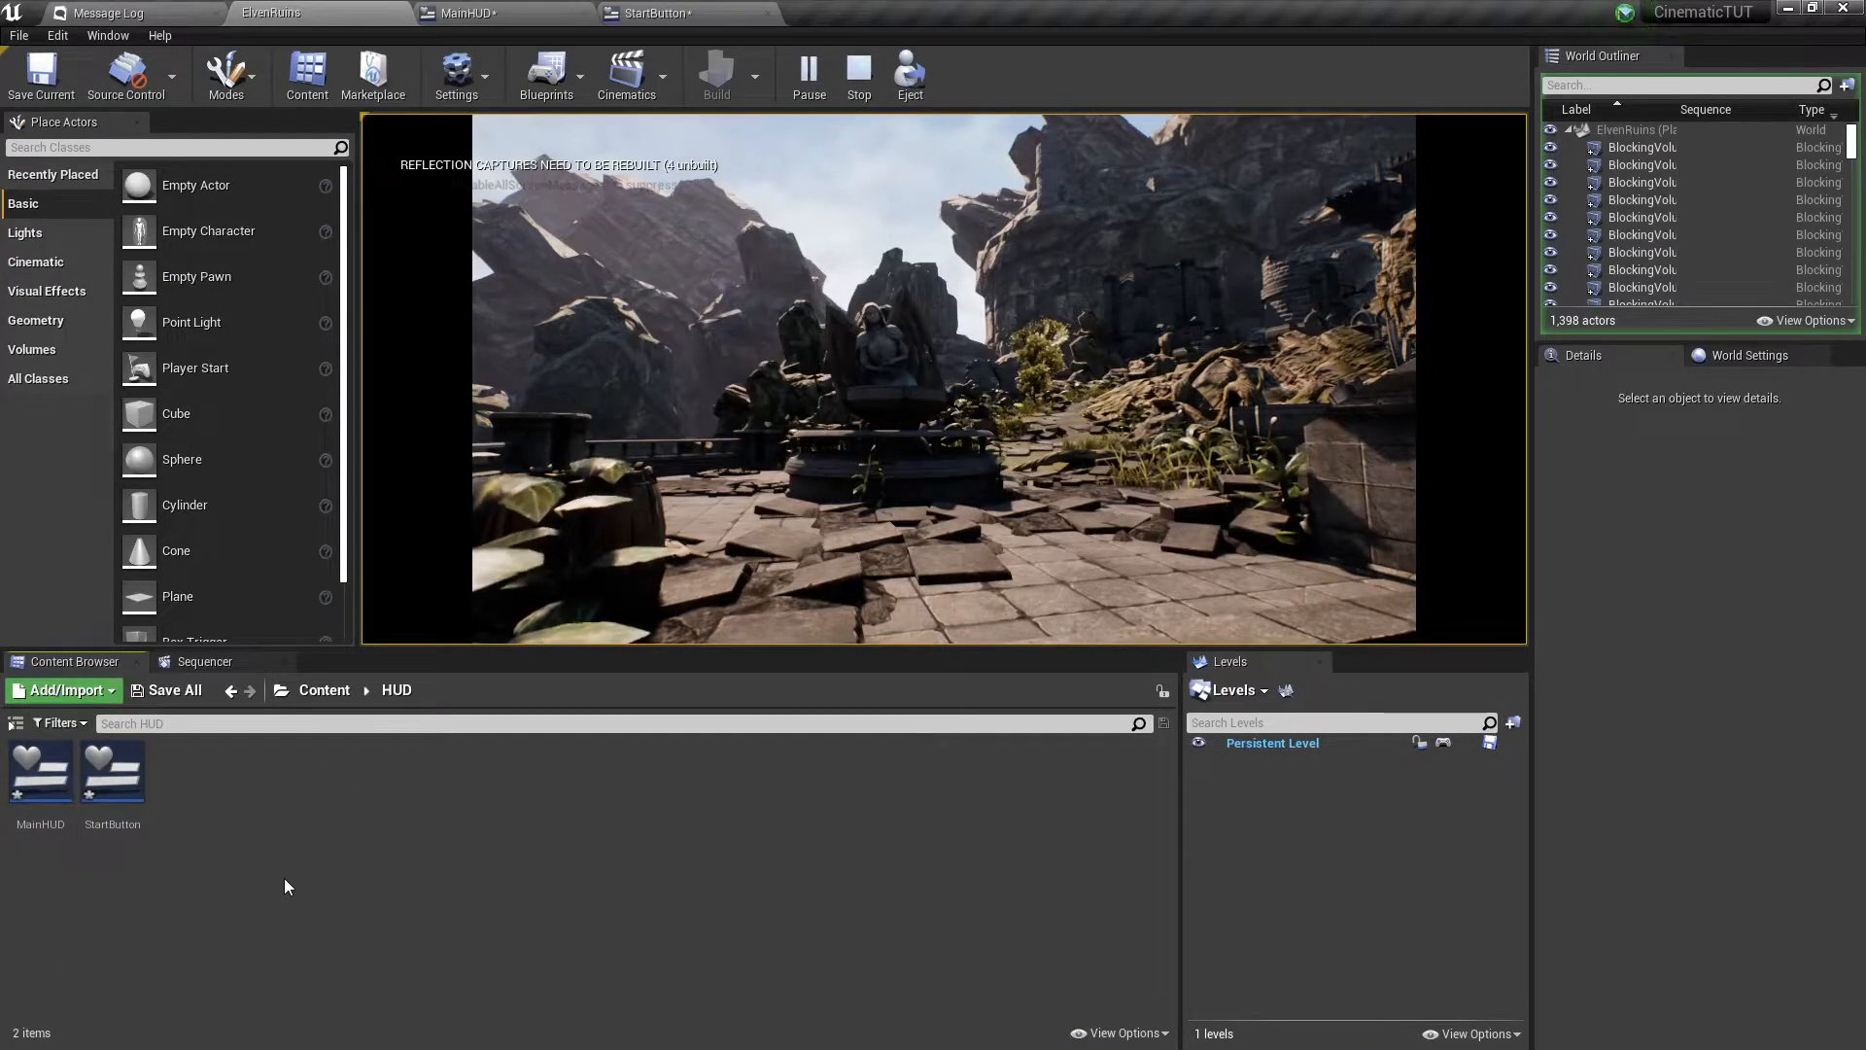
right_click(340, 881)
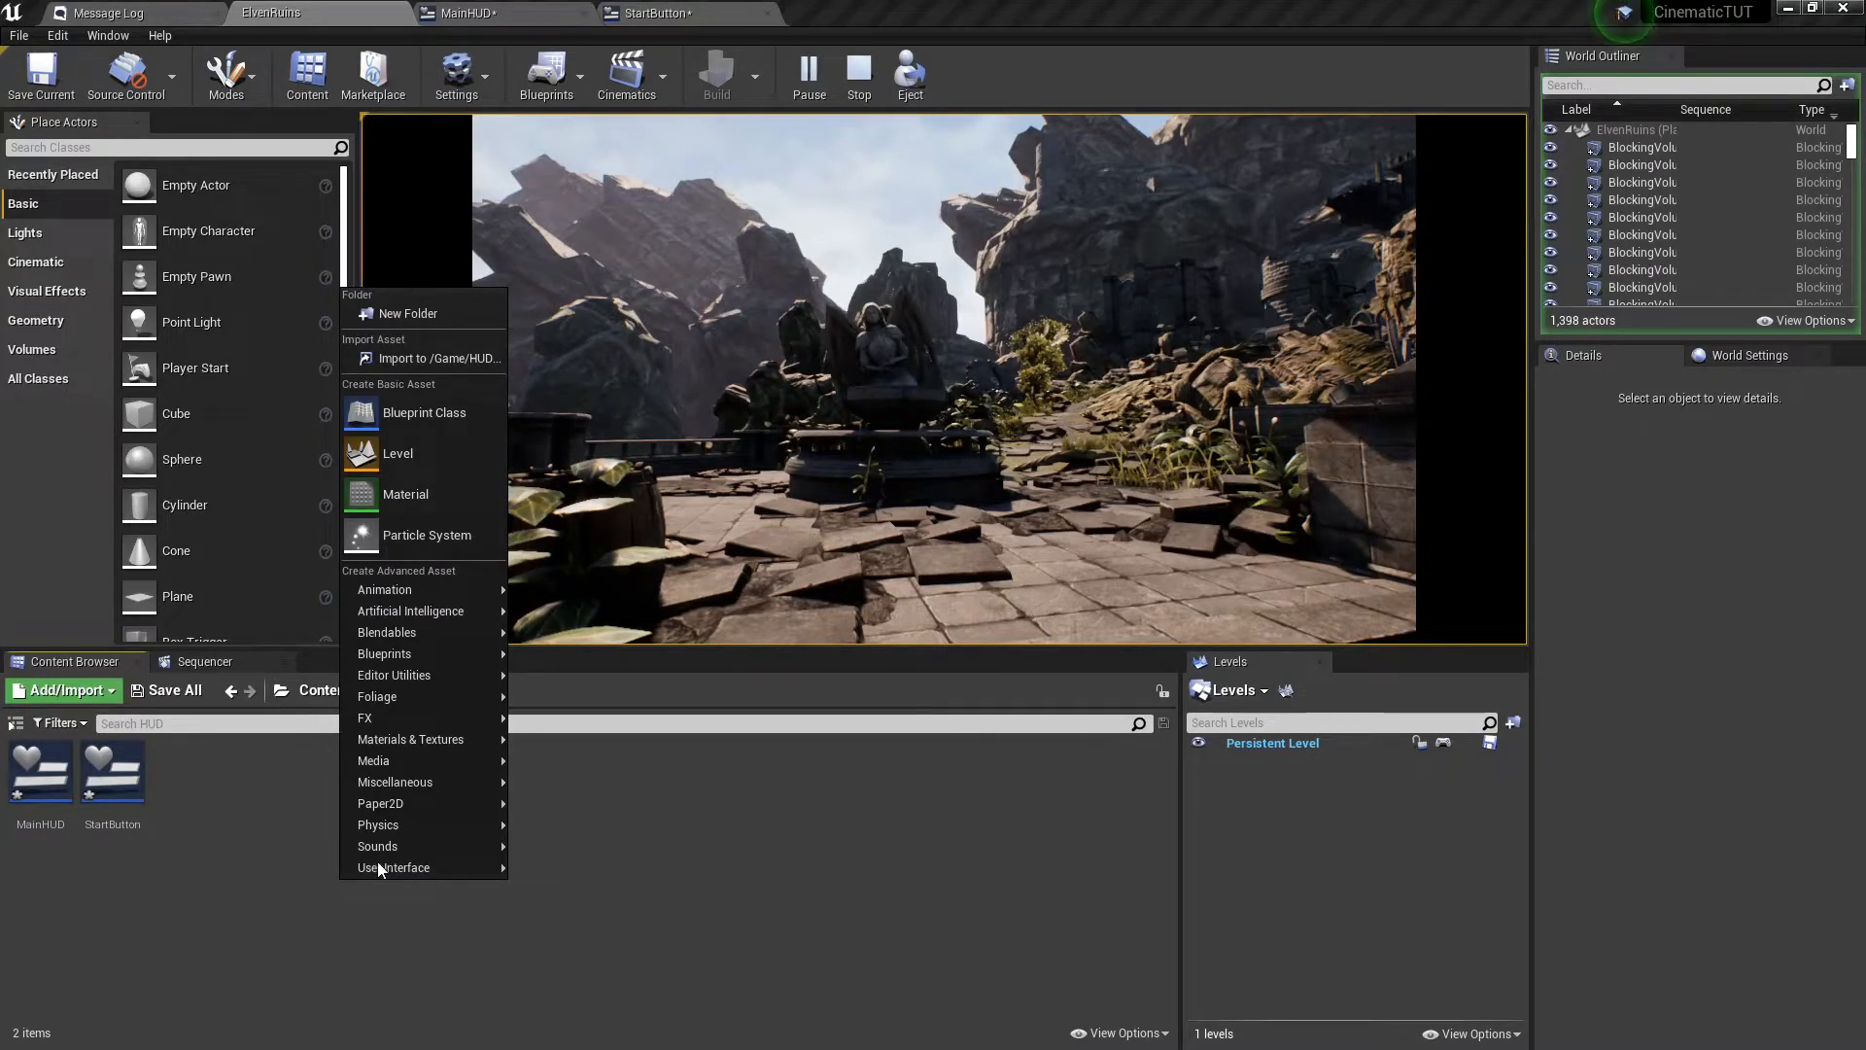
mouse_move(377, 867)
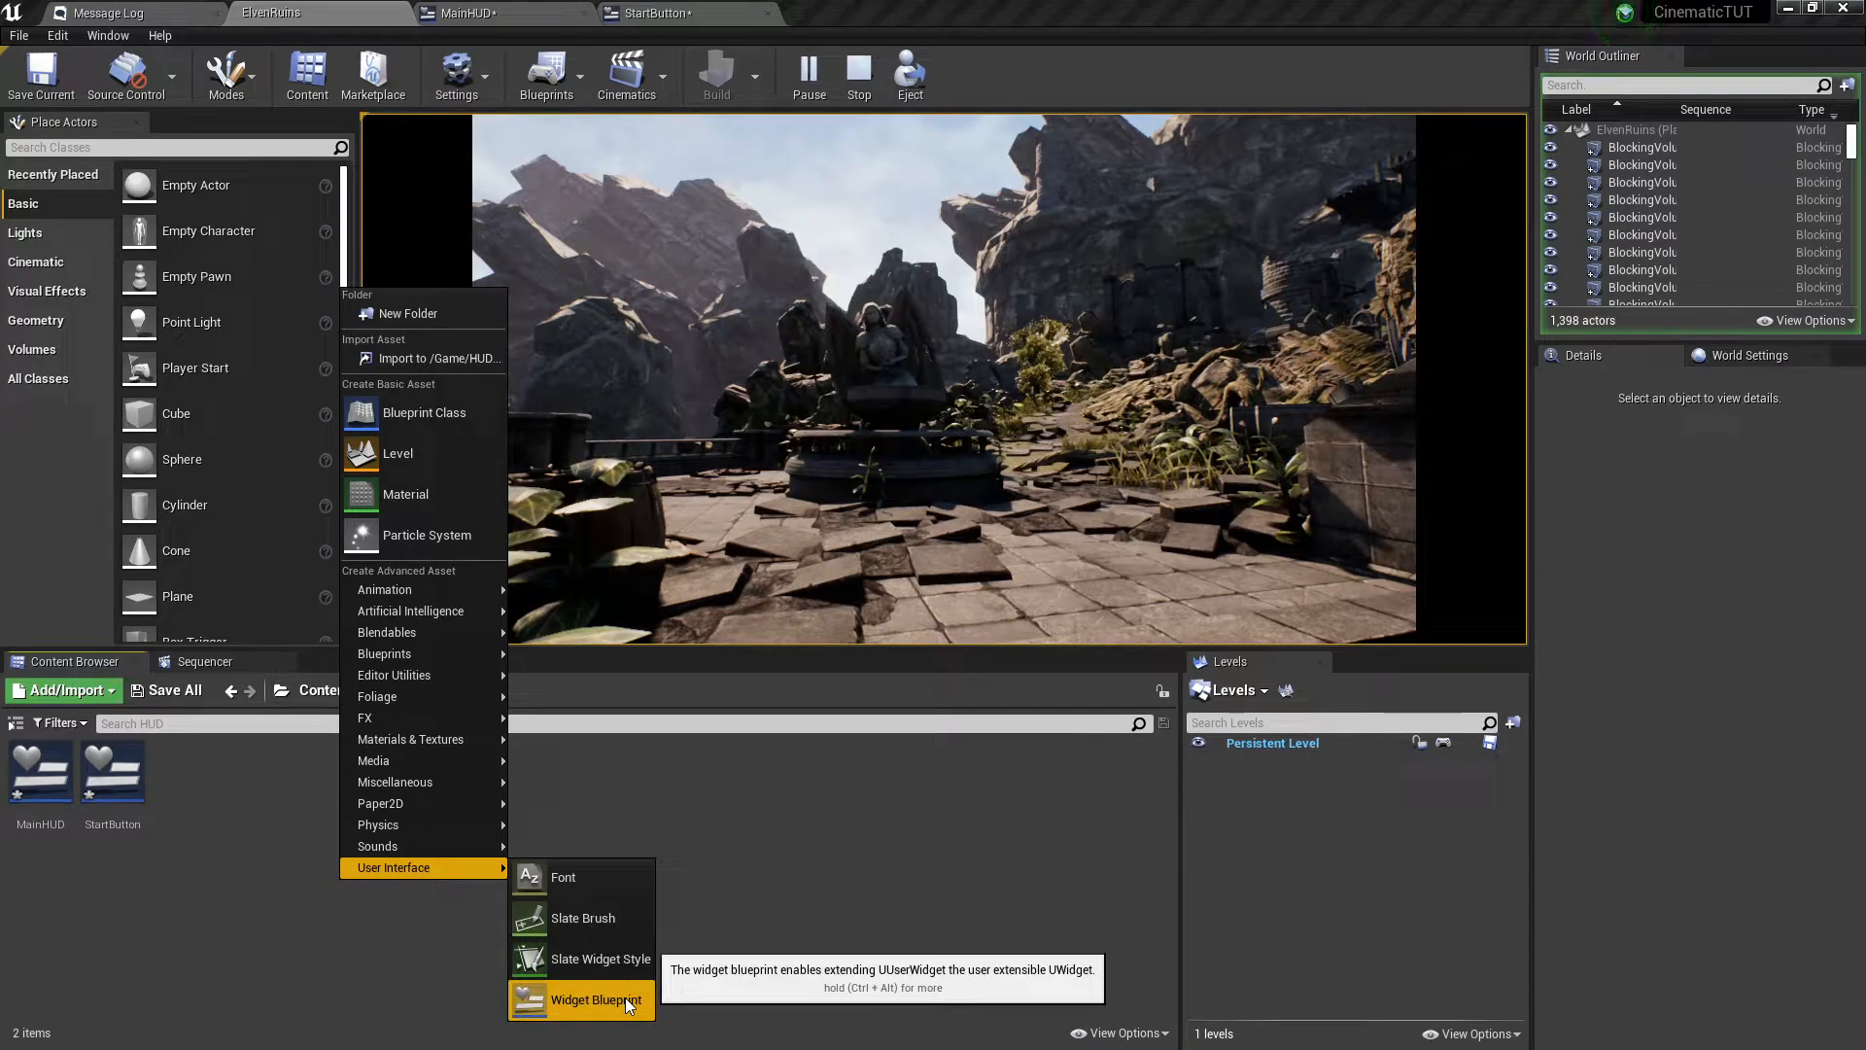
click(595, 999)
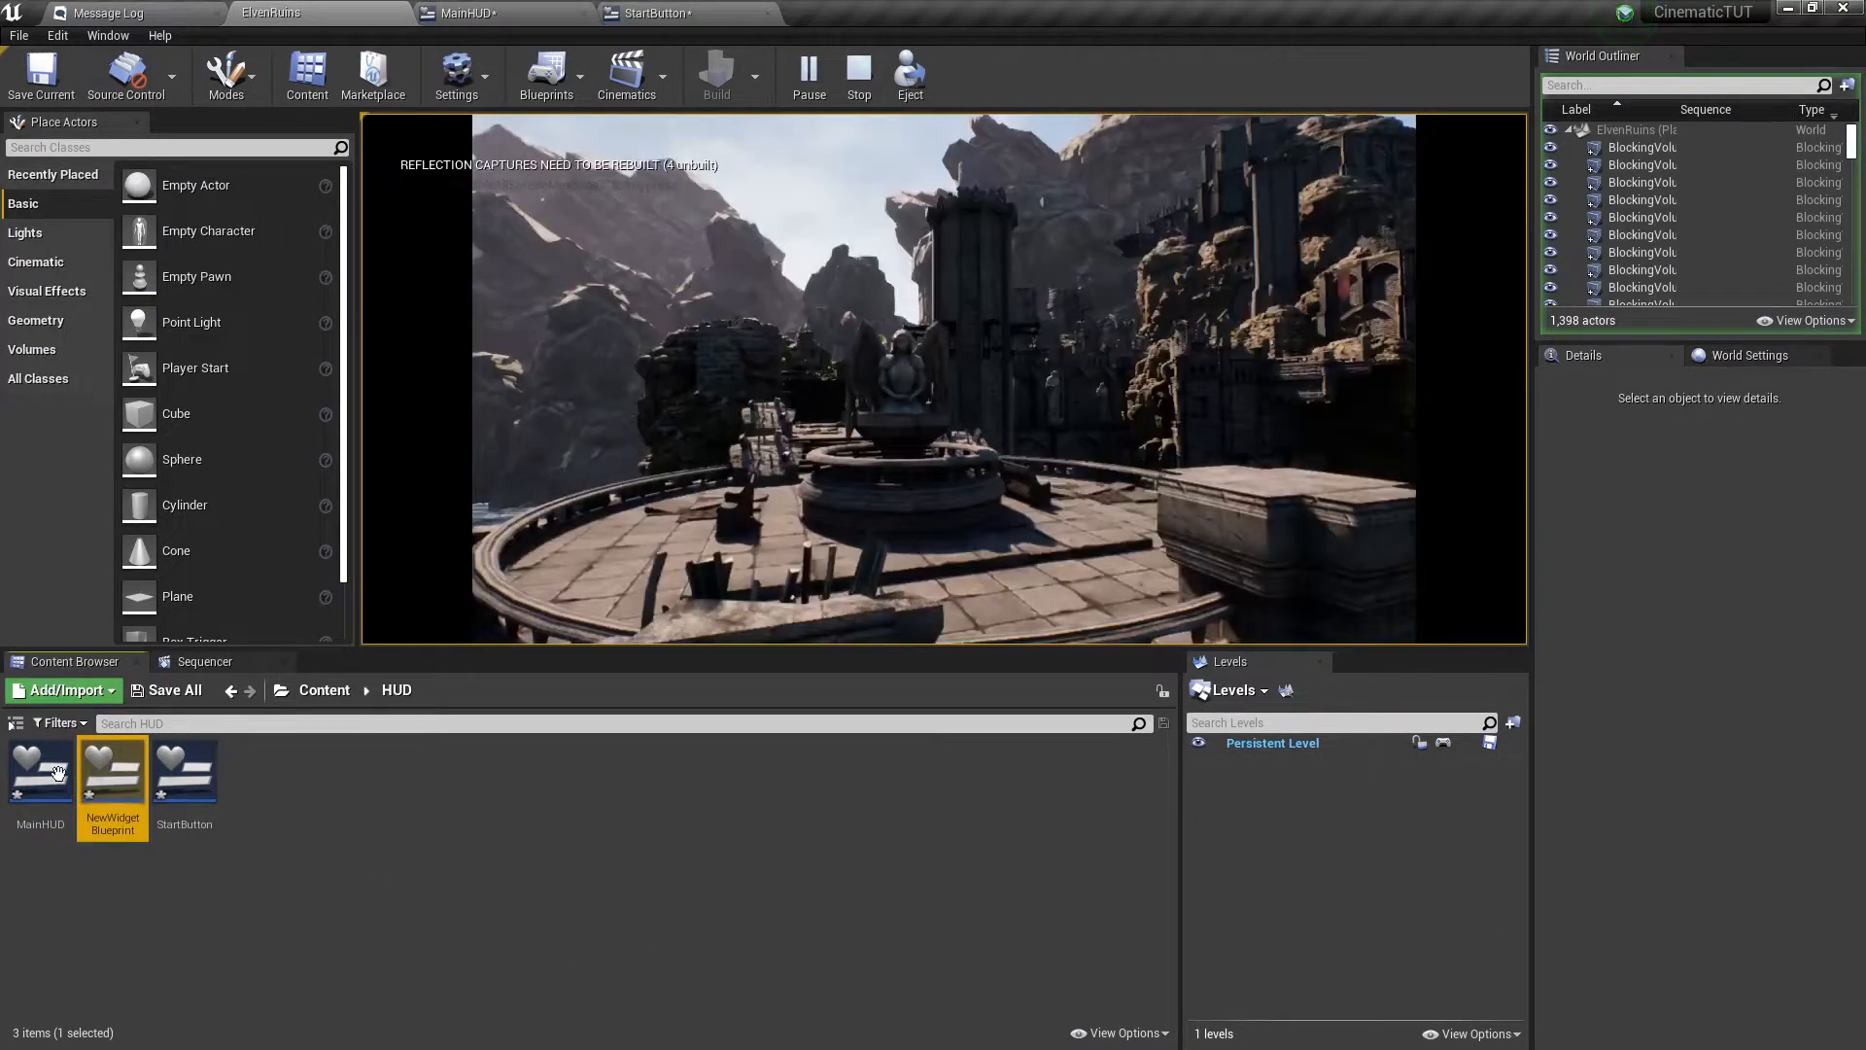
click(105, 810)
text(M)
key(BackSpace)
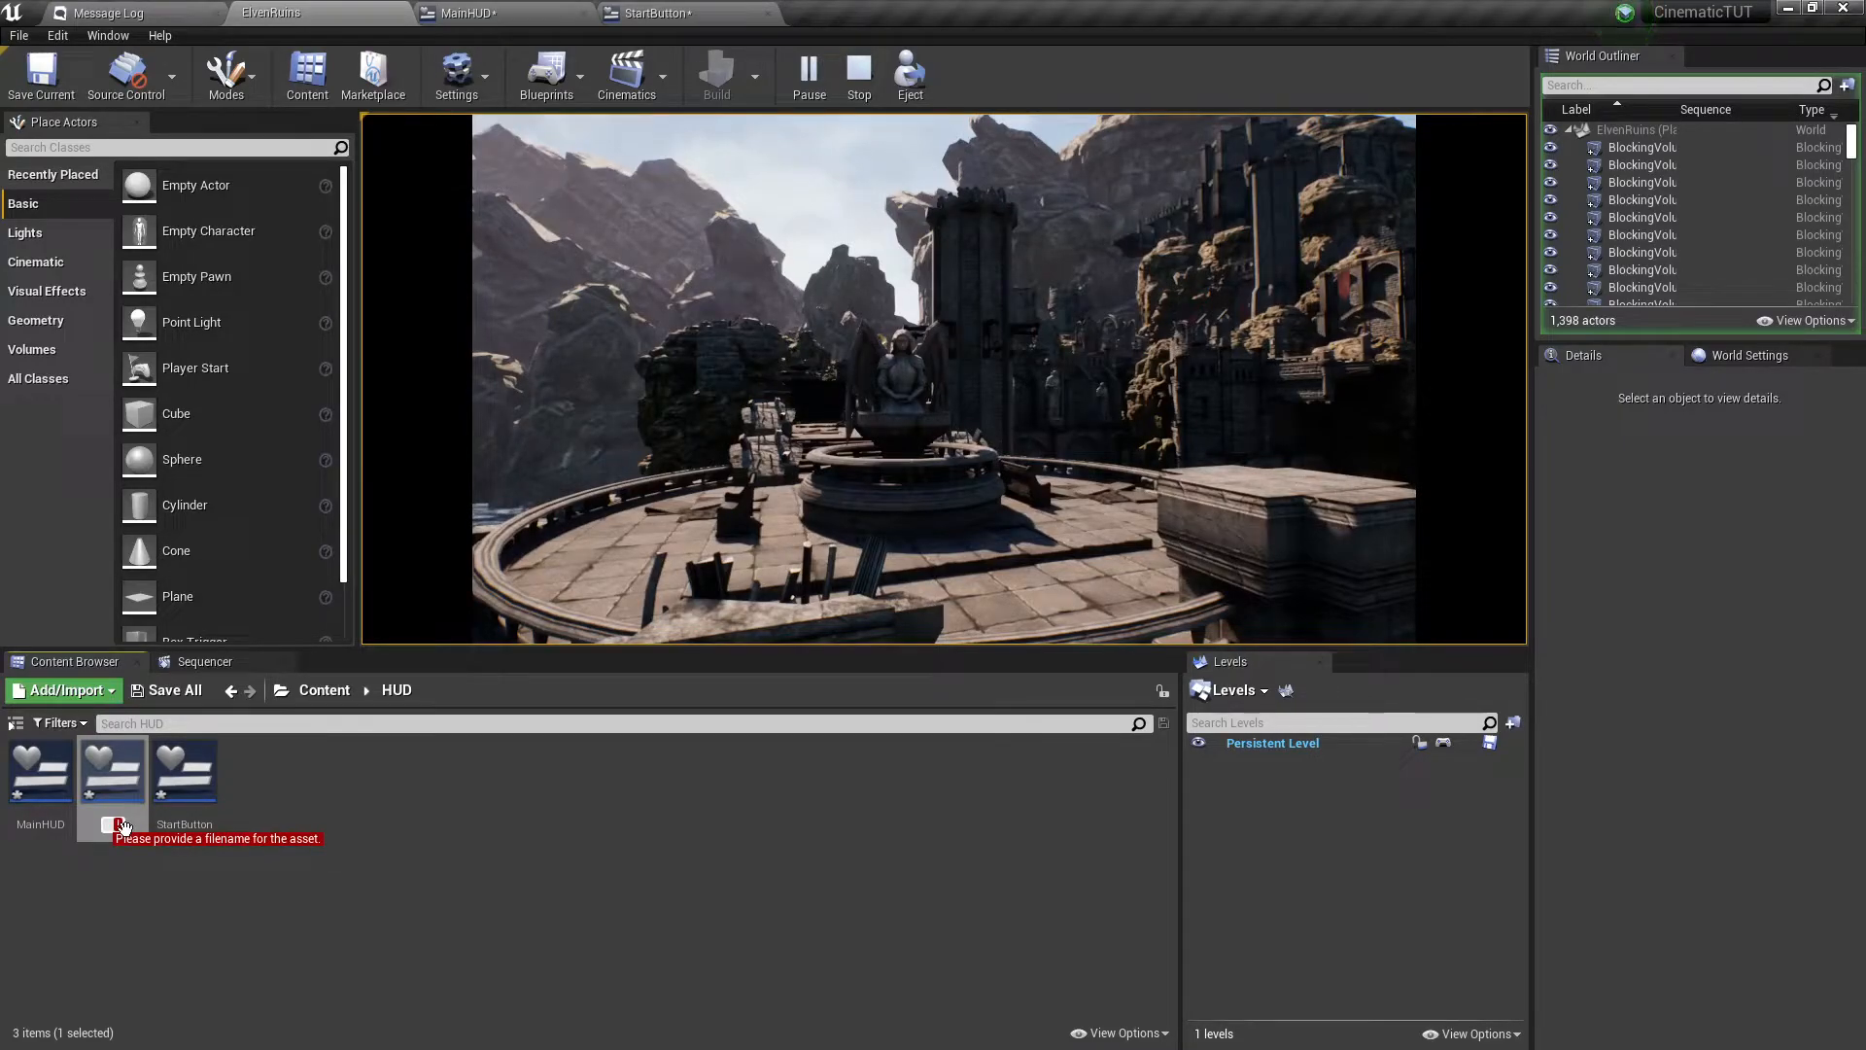
text(s)
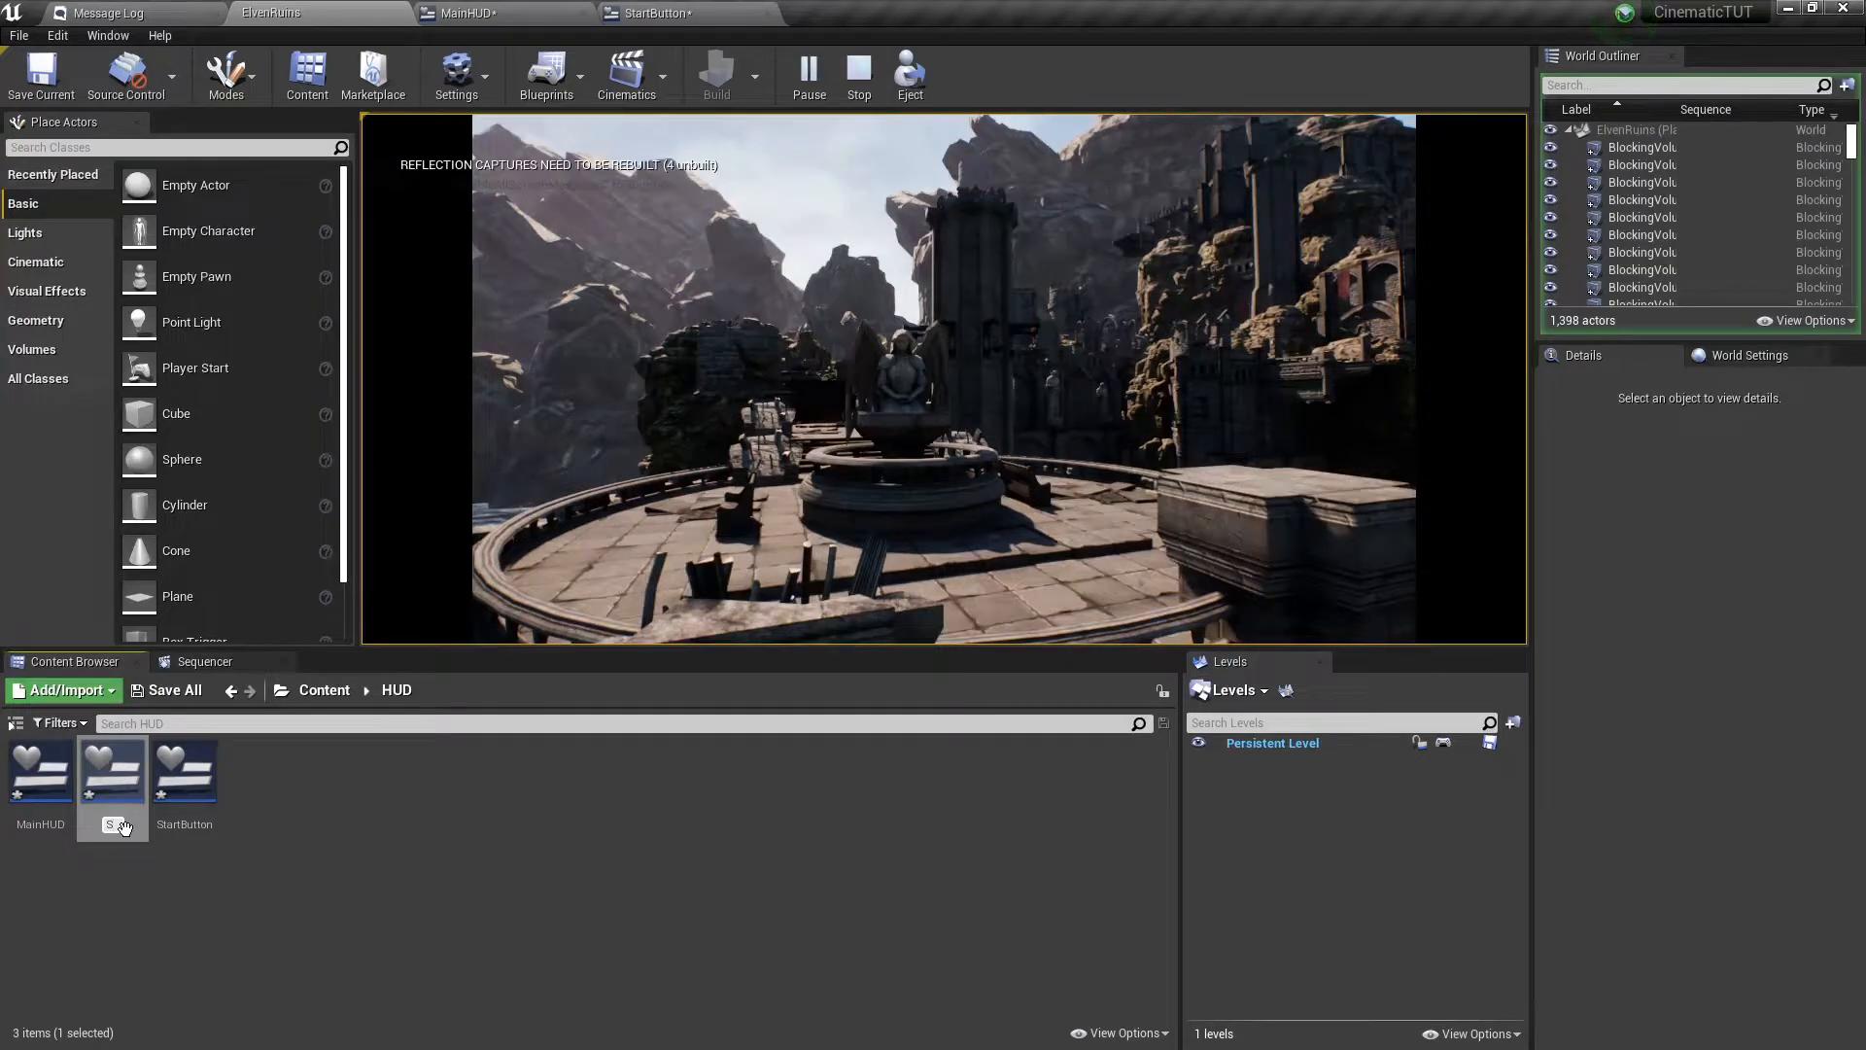
text(electionMe)
key(Return)
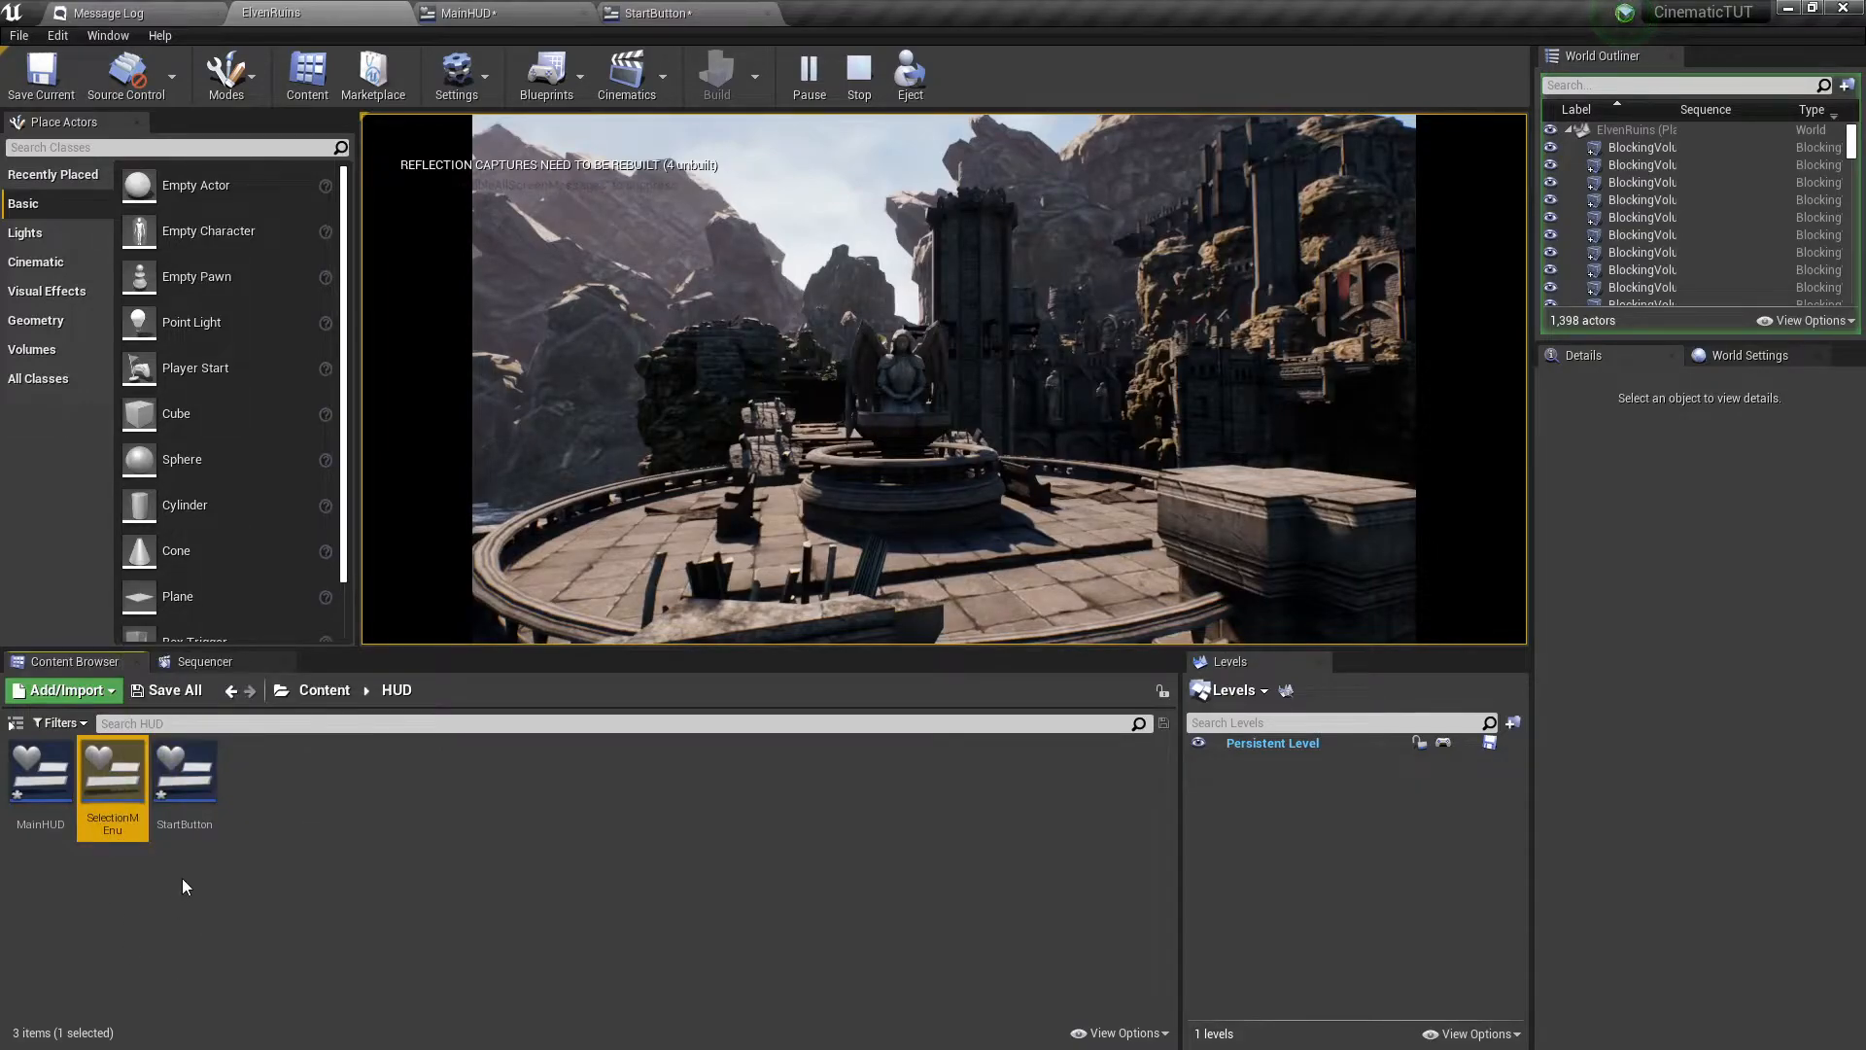
Open the SelectionMEnu widget, stop the running simulation, and set the designer's screen fill mode to Desired on Screen.
double_click(110, 769)
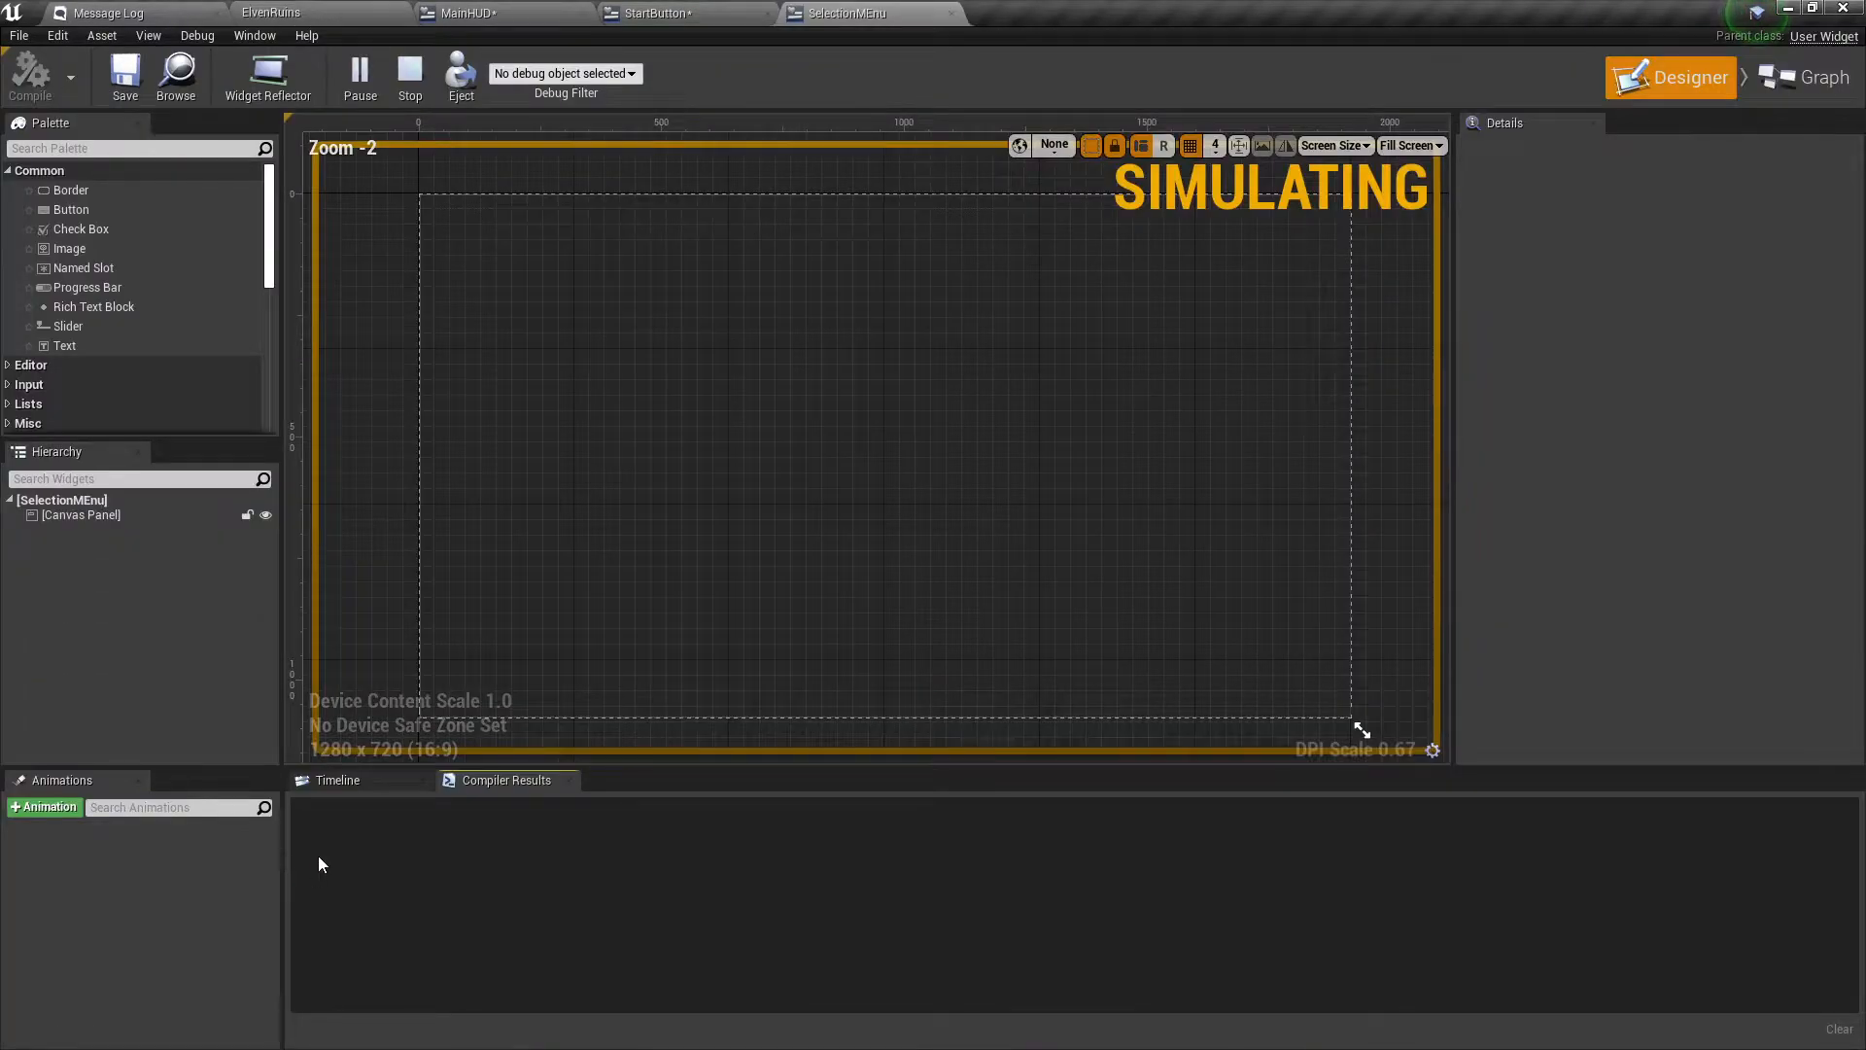
click(407, 76)
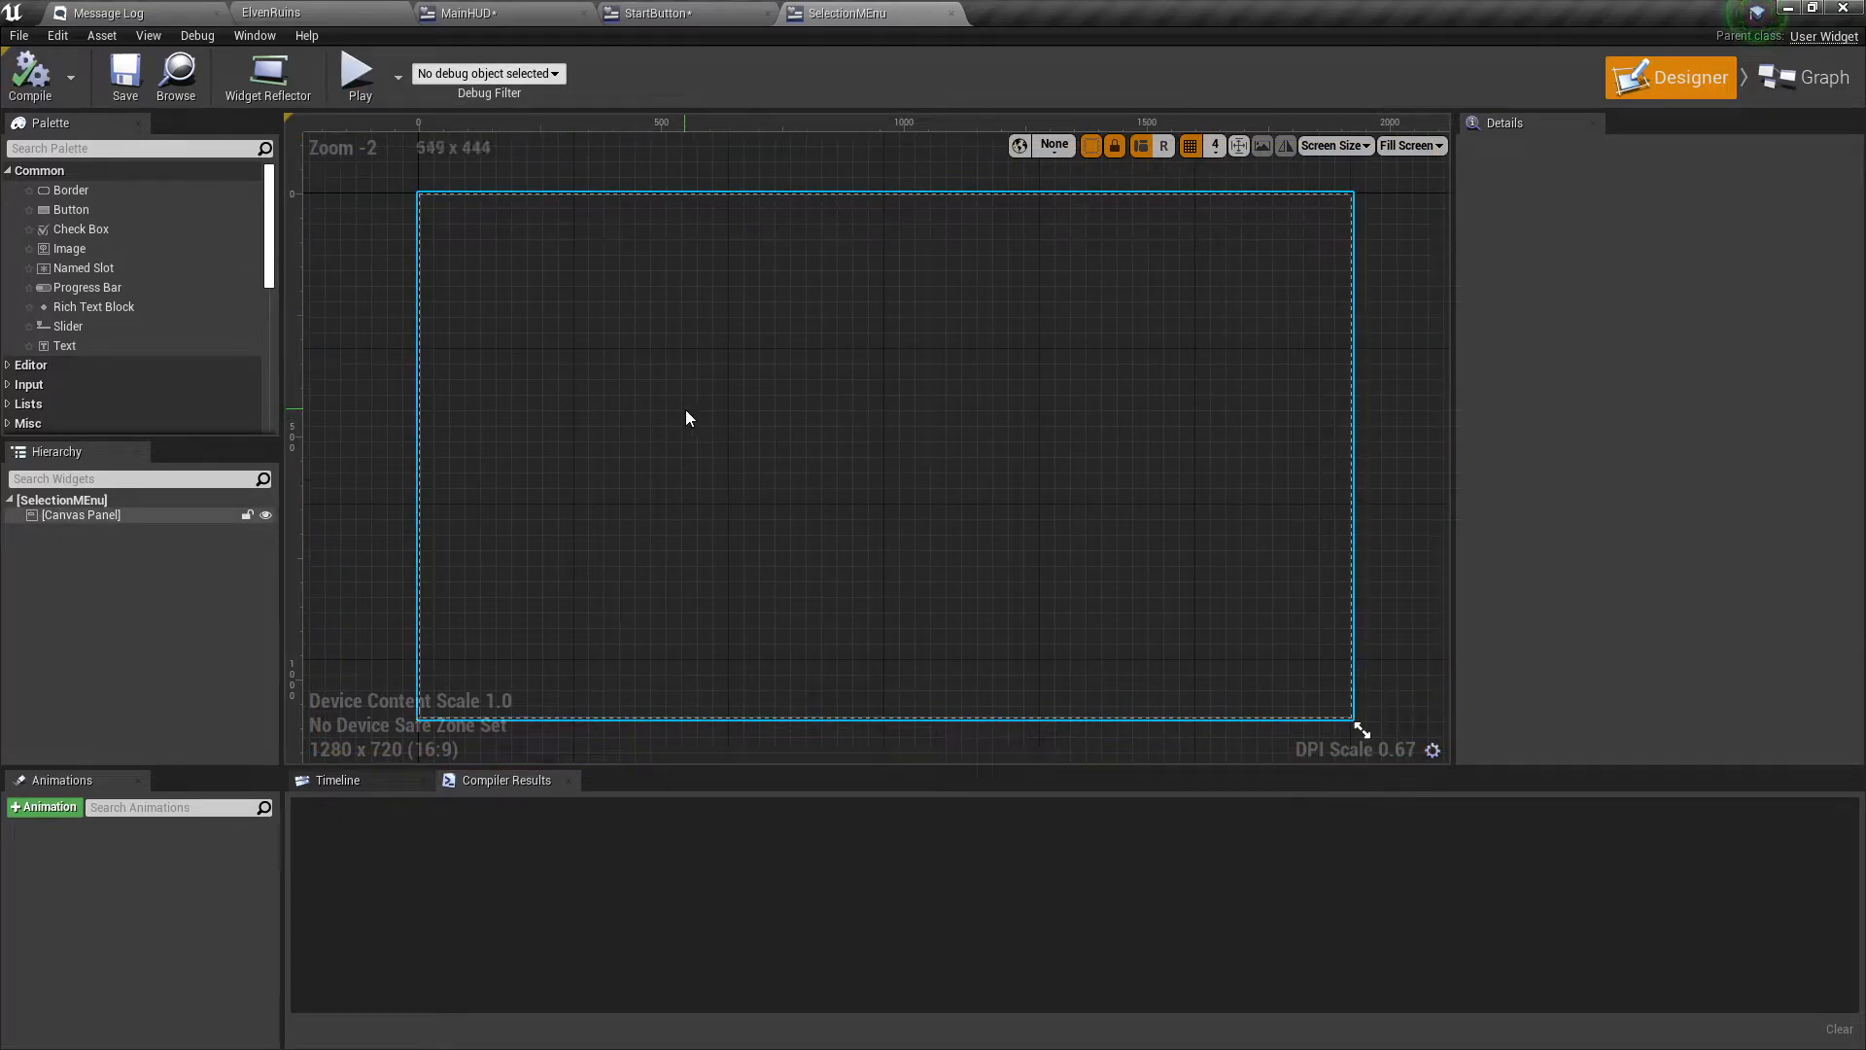
mouse_move(877, 431)
right_down()
mouse_move(913, 437)
mouse_move(907, 417)
right_up()
click(1429, 146)
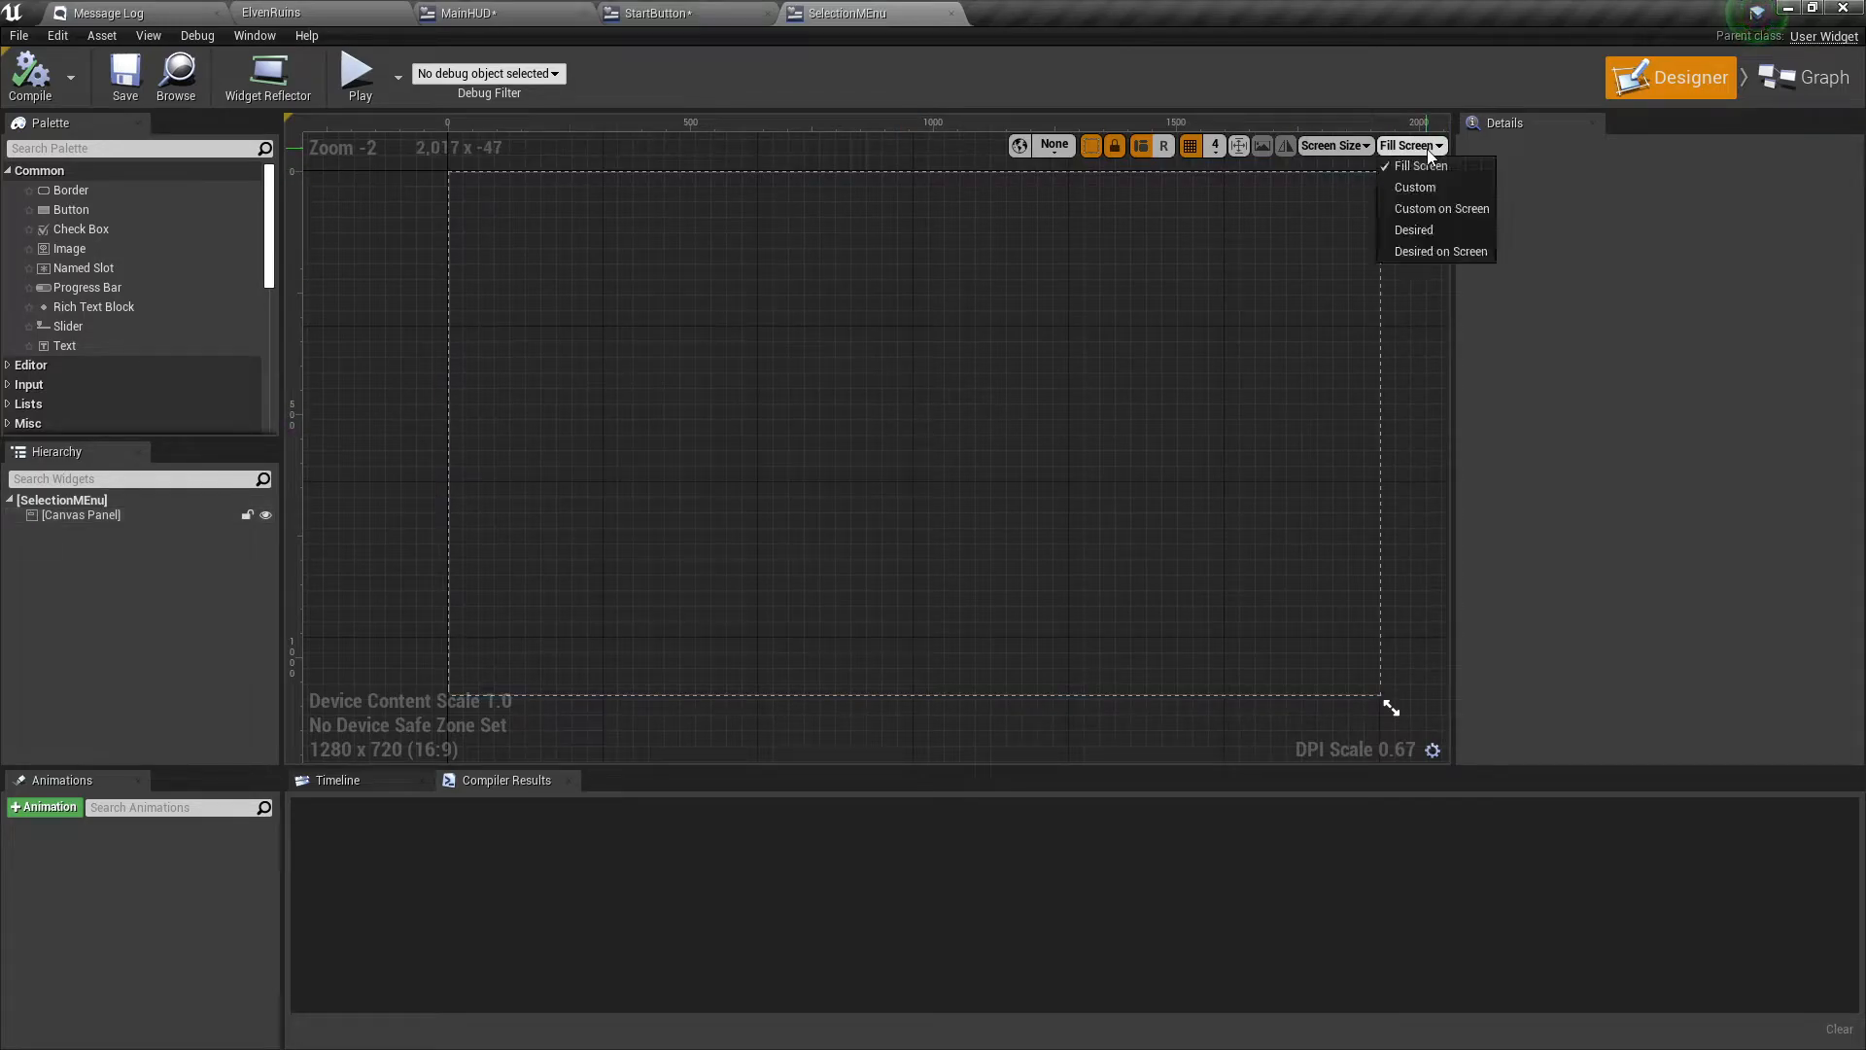
click(1440, 251)
right_drag(725, 322, 858, 404)
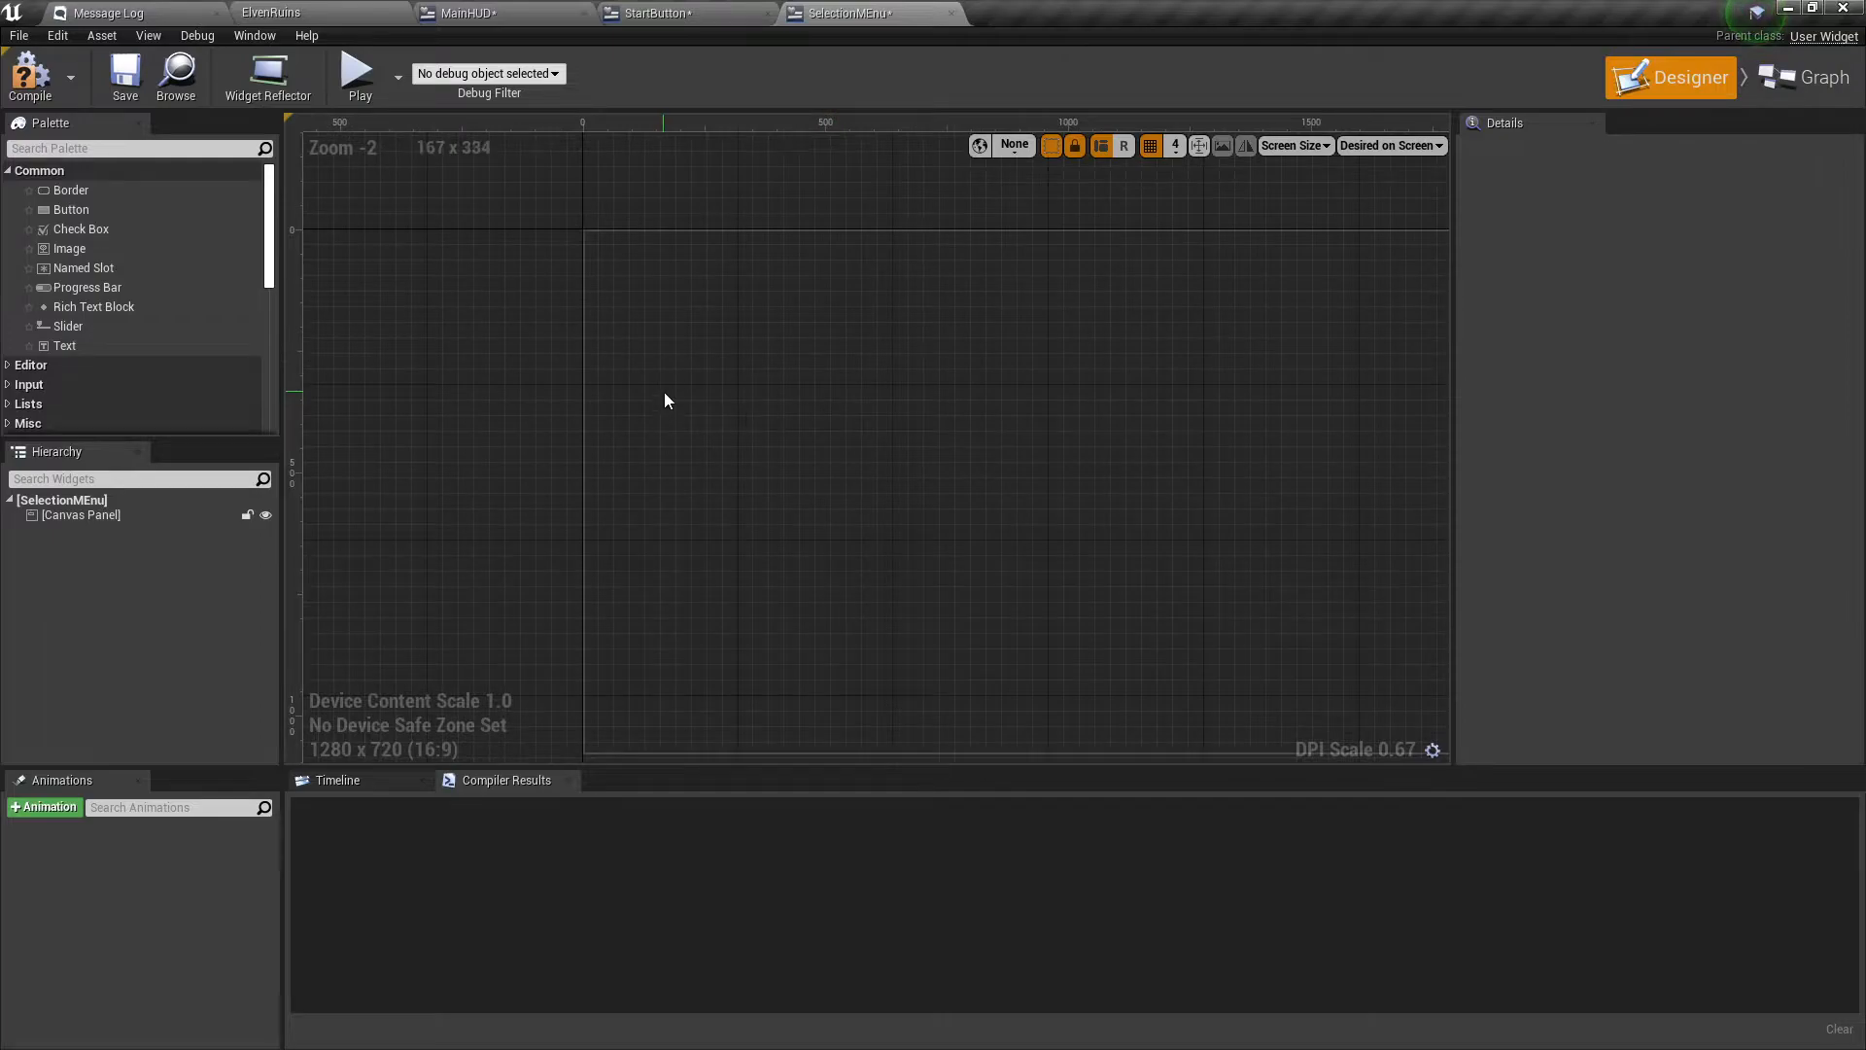
Add an Overlay as a child of the SelectionMEnu Canvas Panel.
click(78, 515)
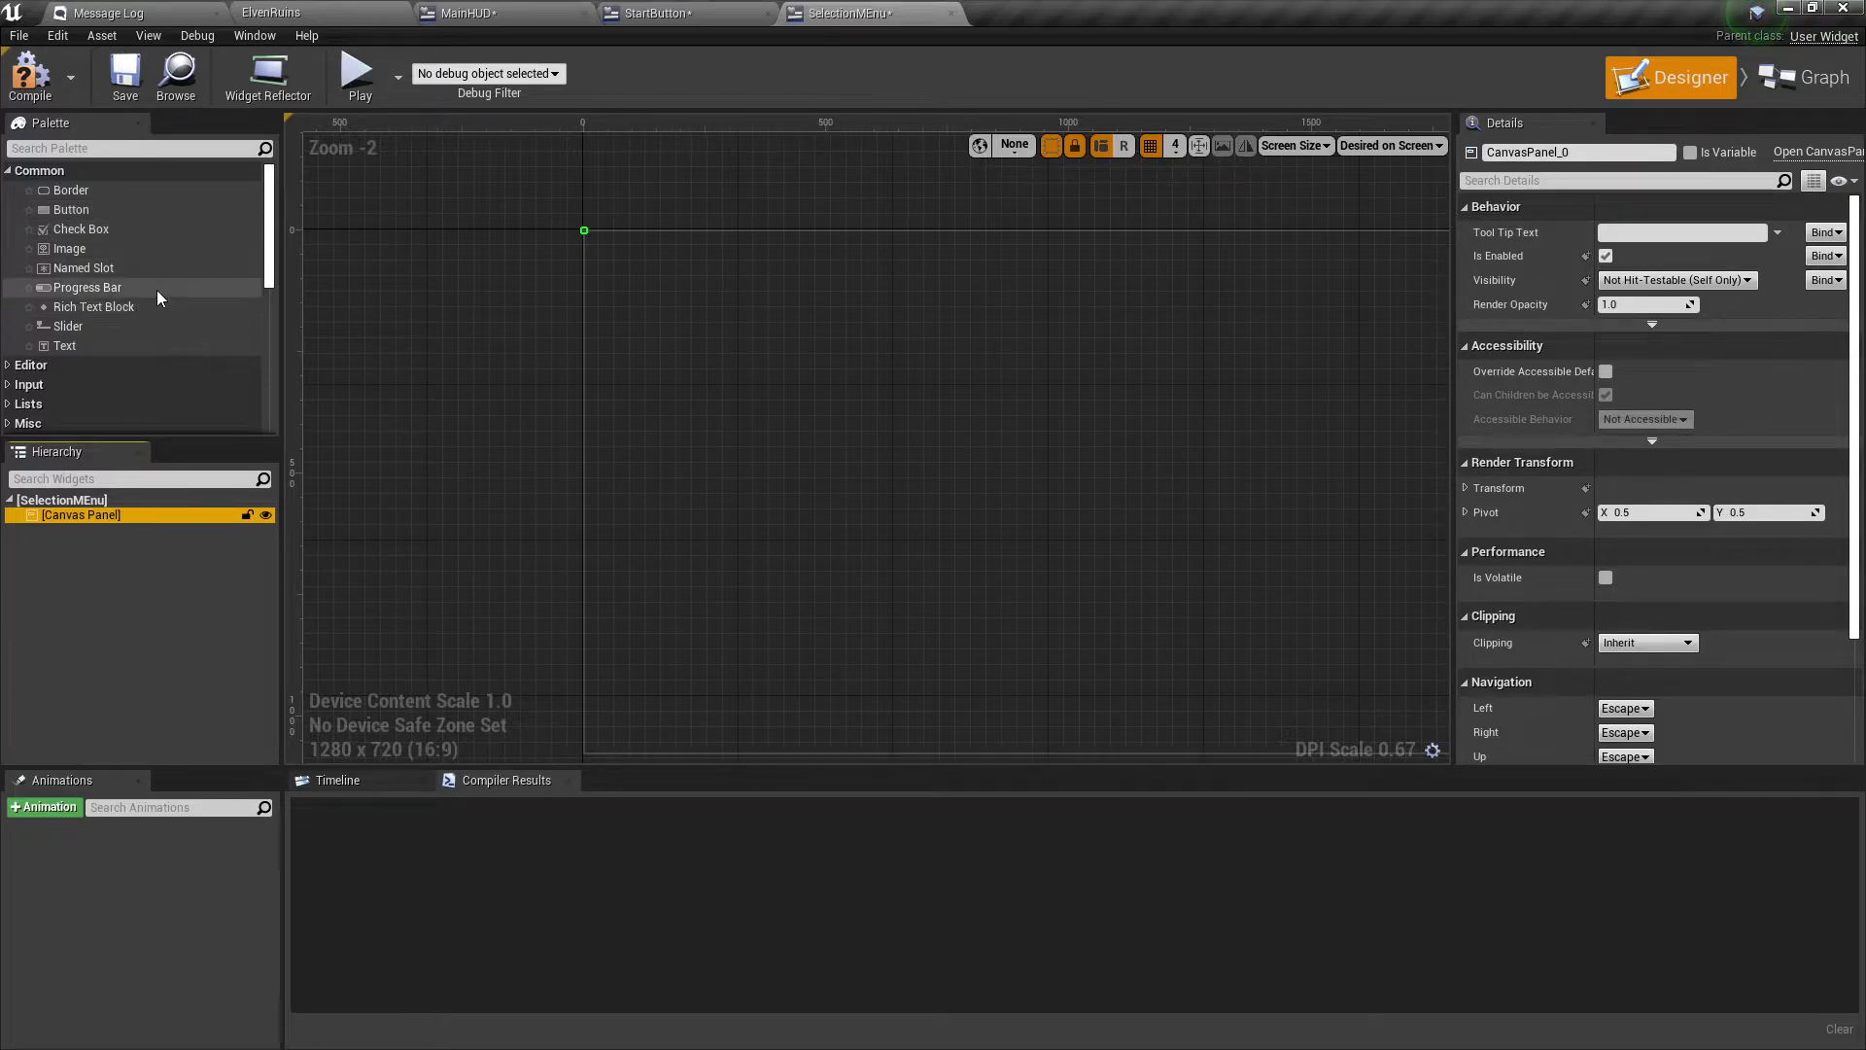
scroll(107, 272, down, 4)
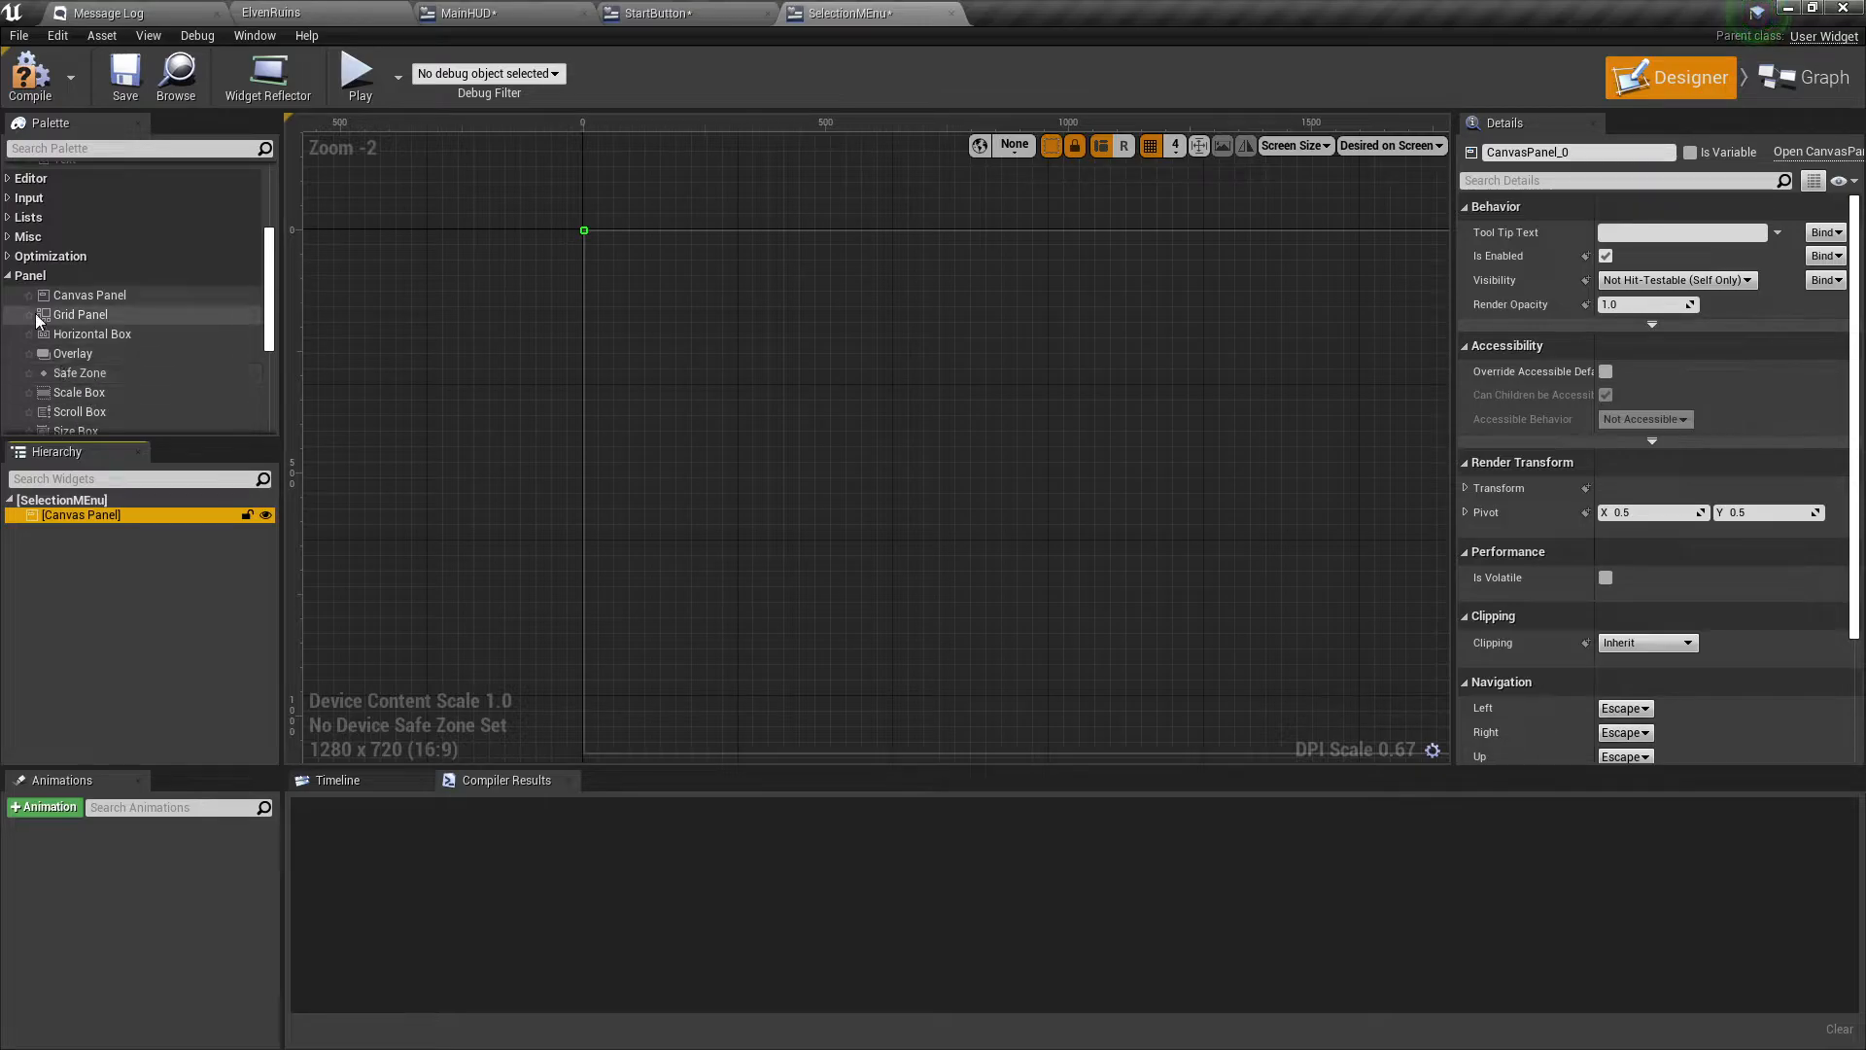
click(76, 355)
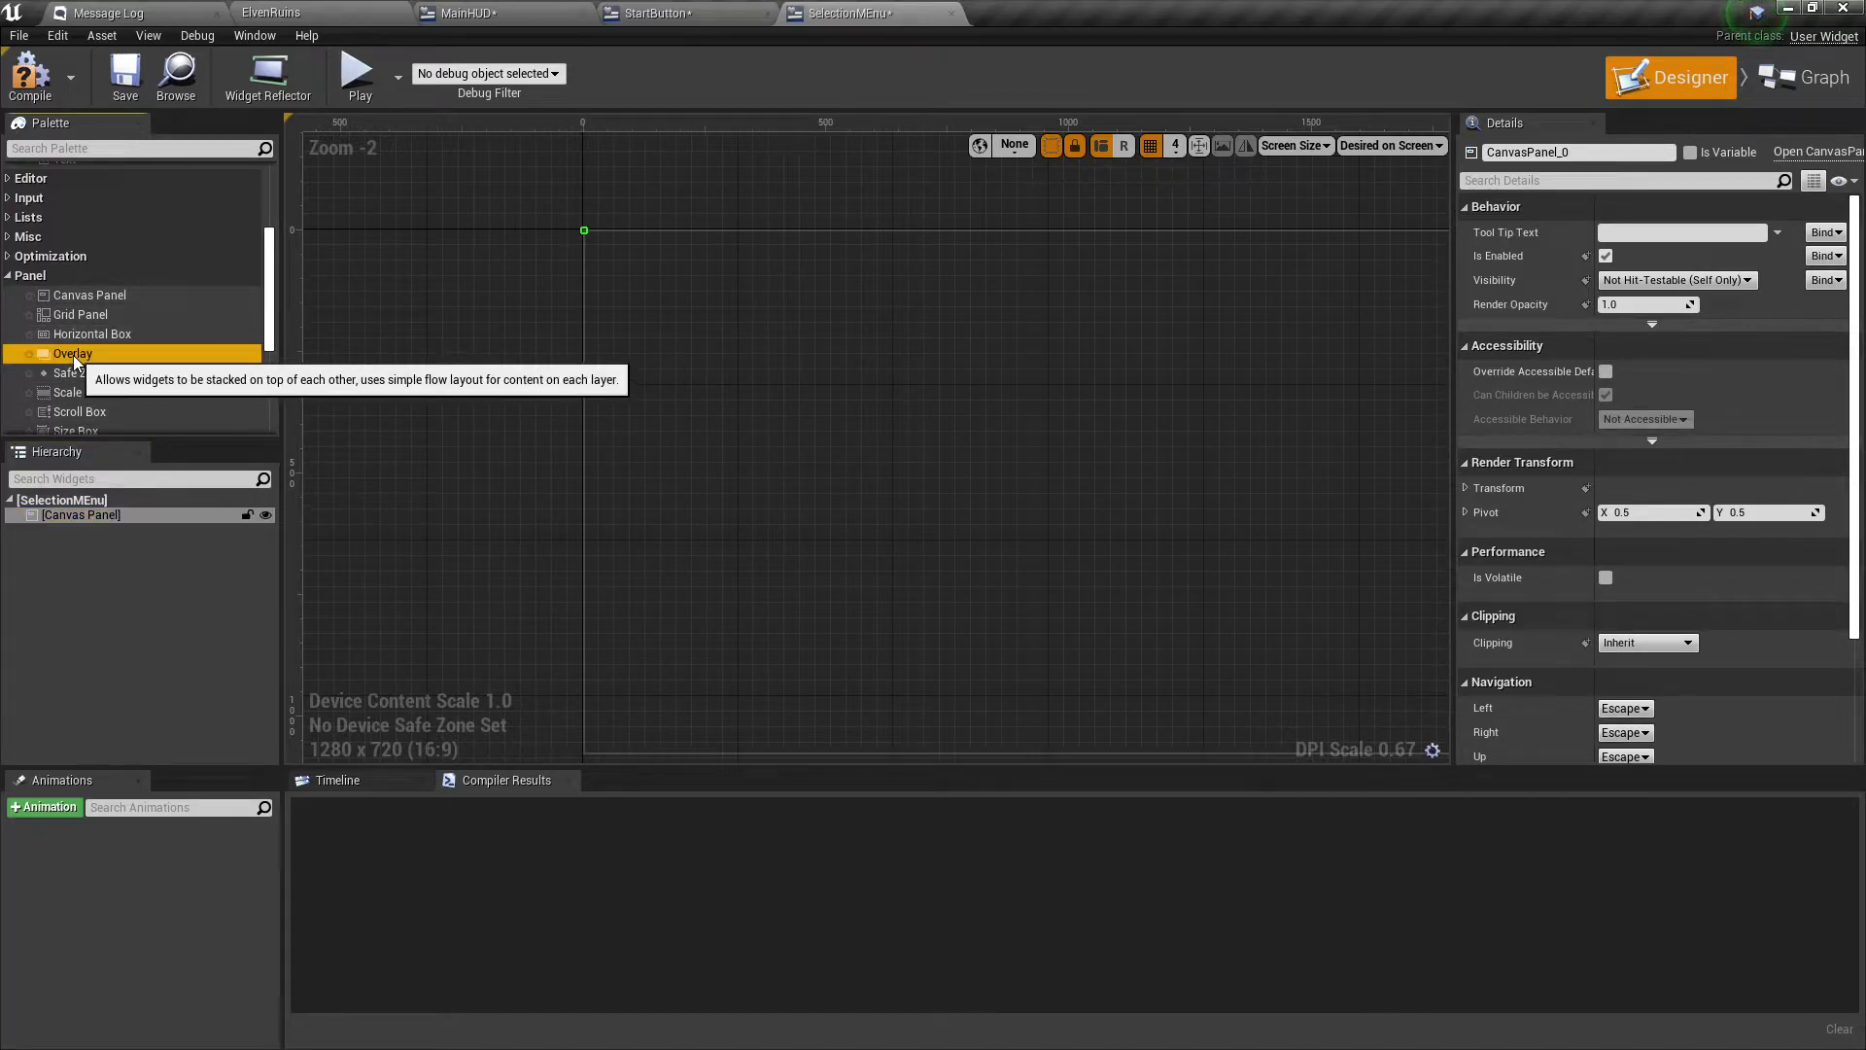
drag(79, 352, 89, 513)
click(84, 530)
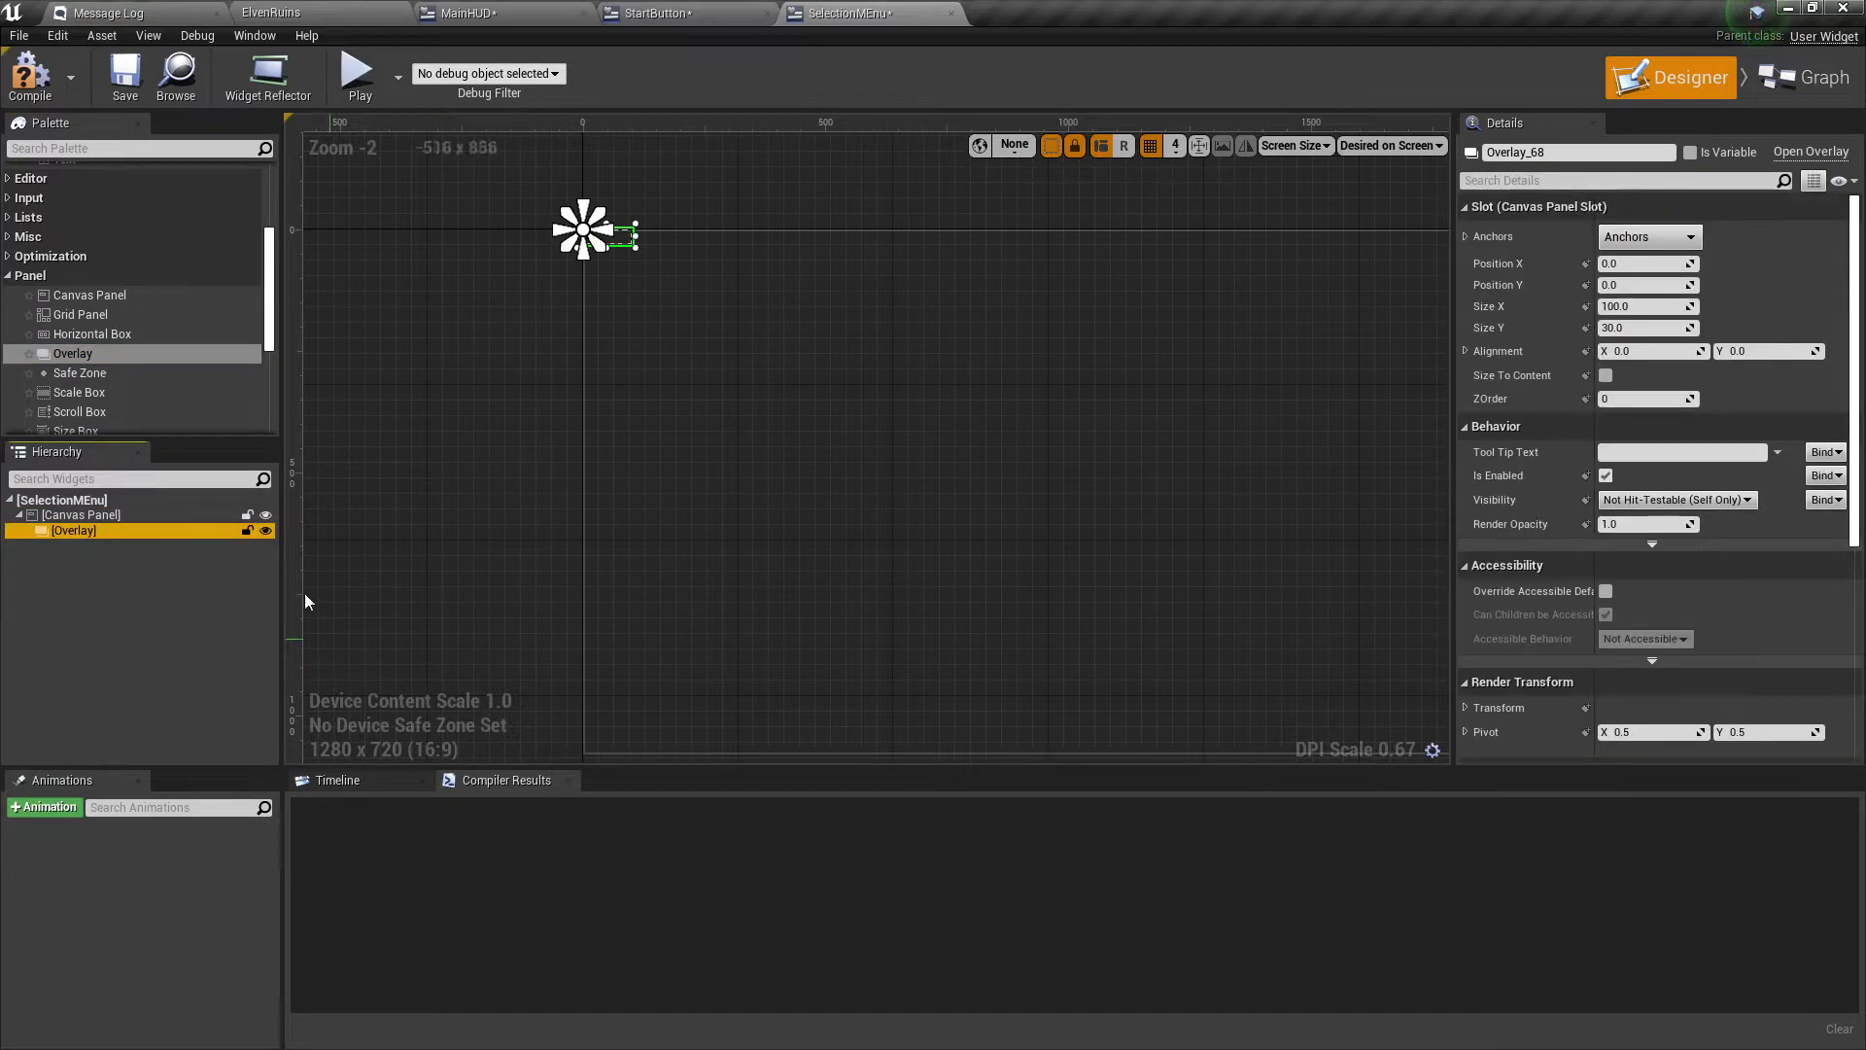
Add a Border to the Canvas Panel, placed above the Overlay in the widget hierarchy.
scroll(102, 348, up, 3)
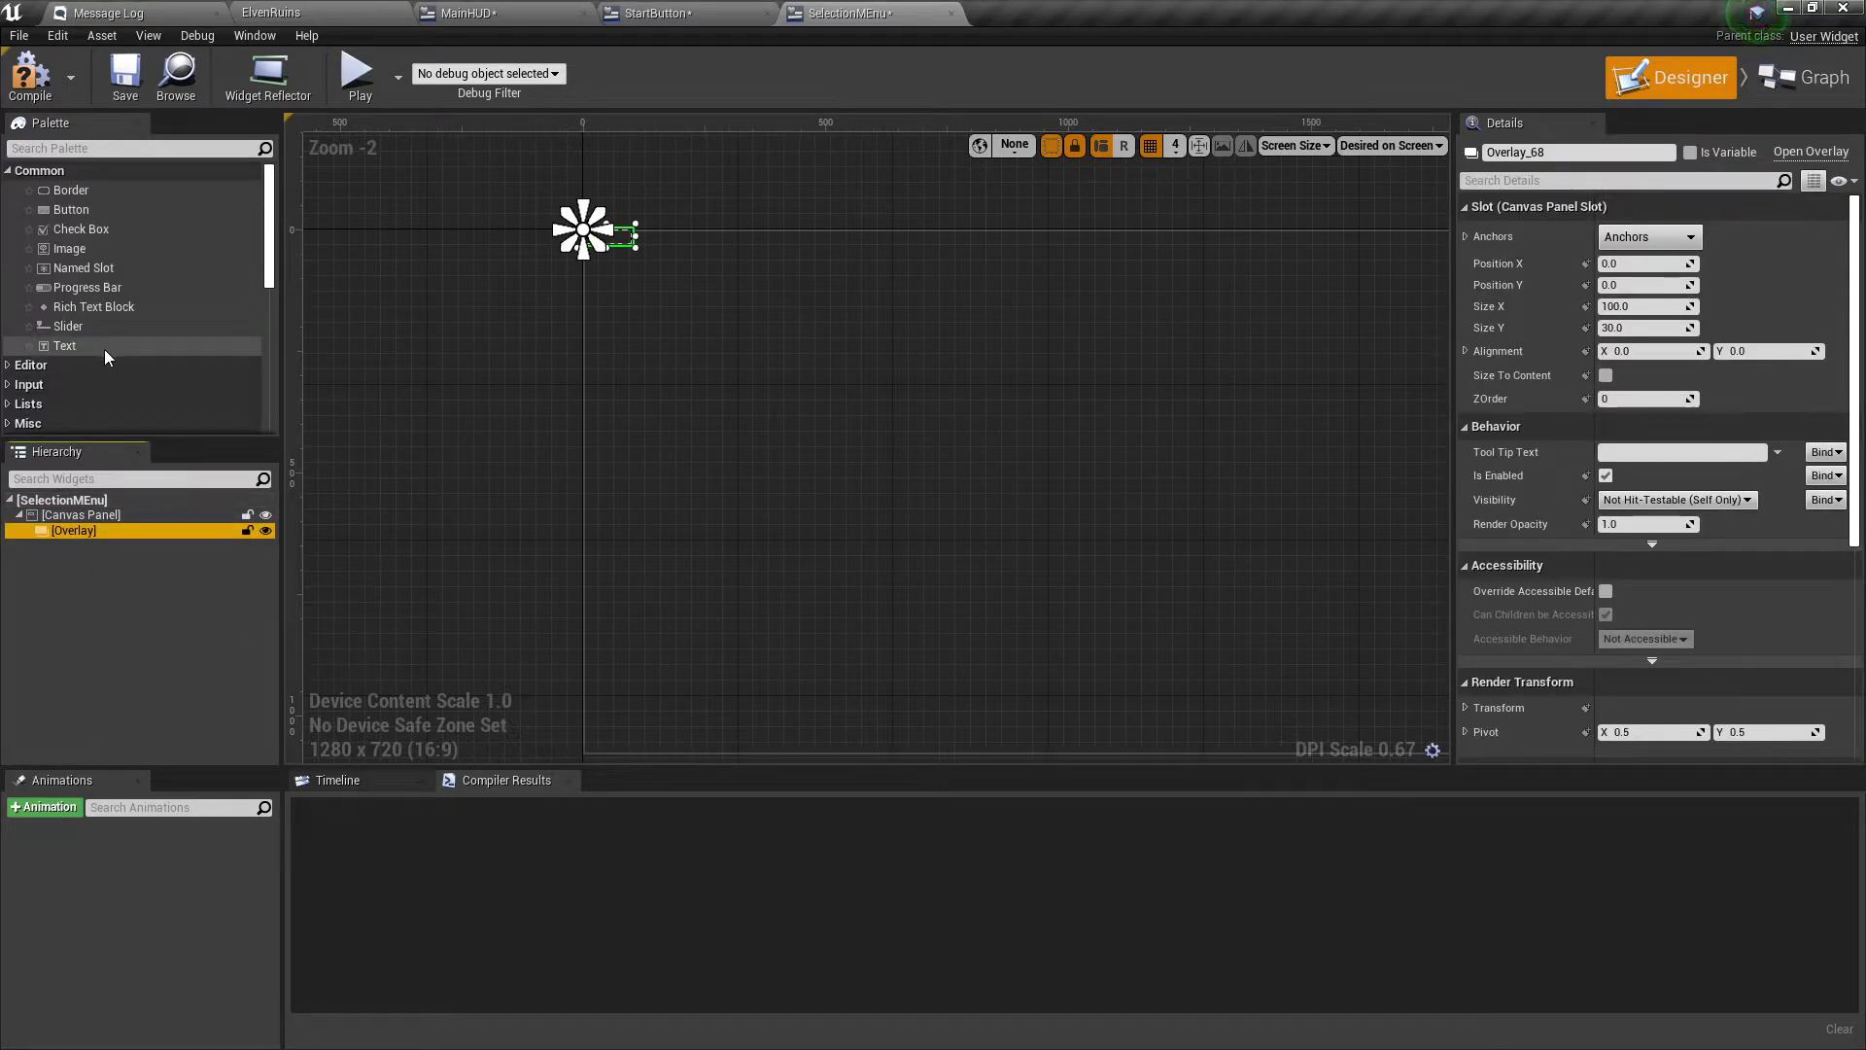
click(76, 194)
drag(76, 195, 72, 546)
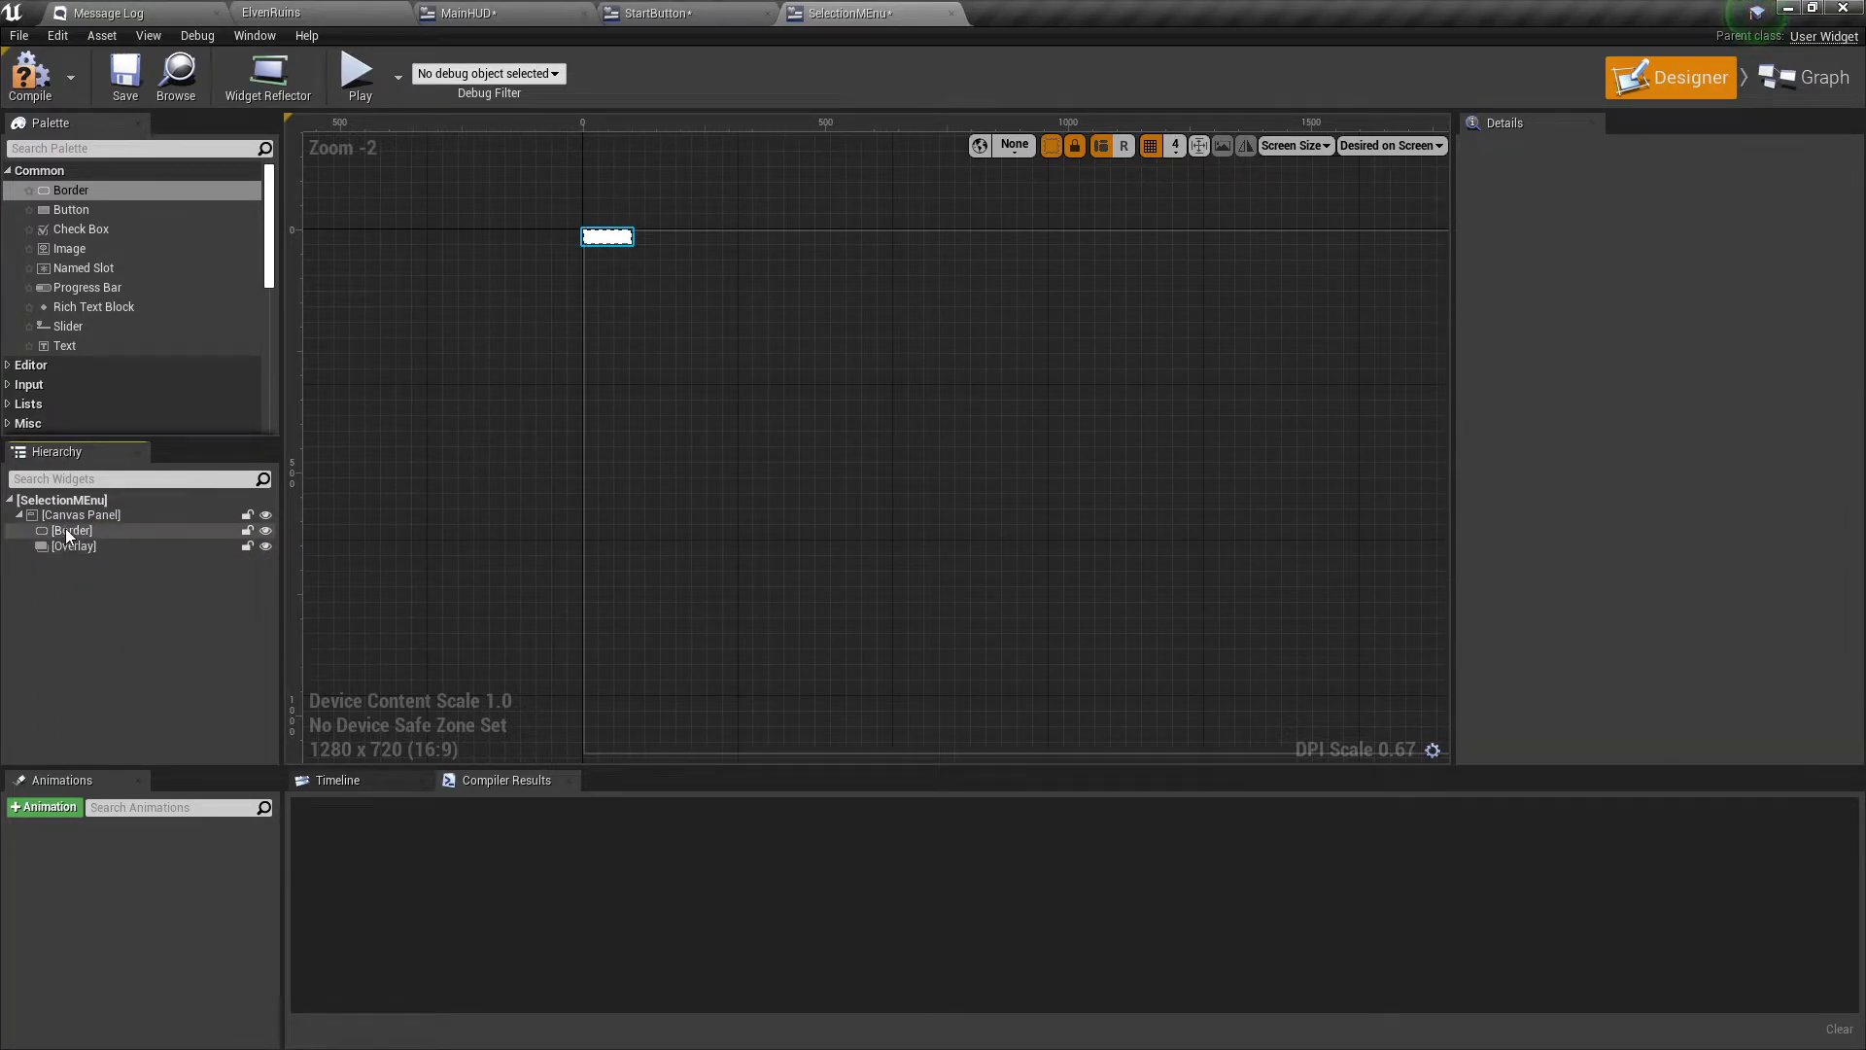
Set the Border's Size X to 700.
click(68, 530)
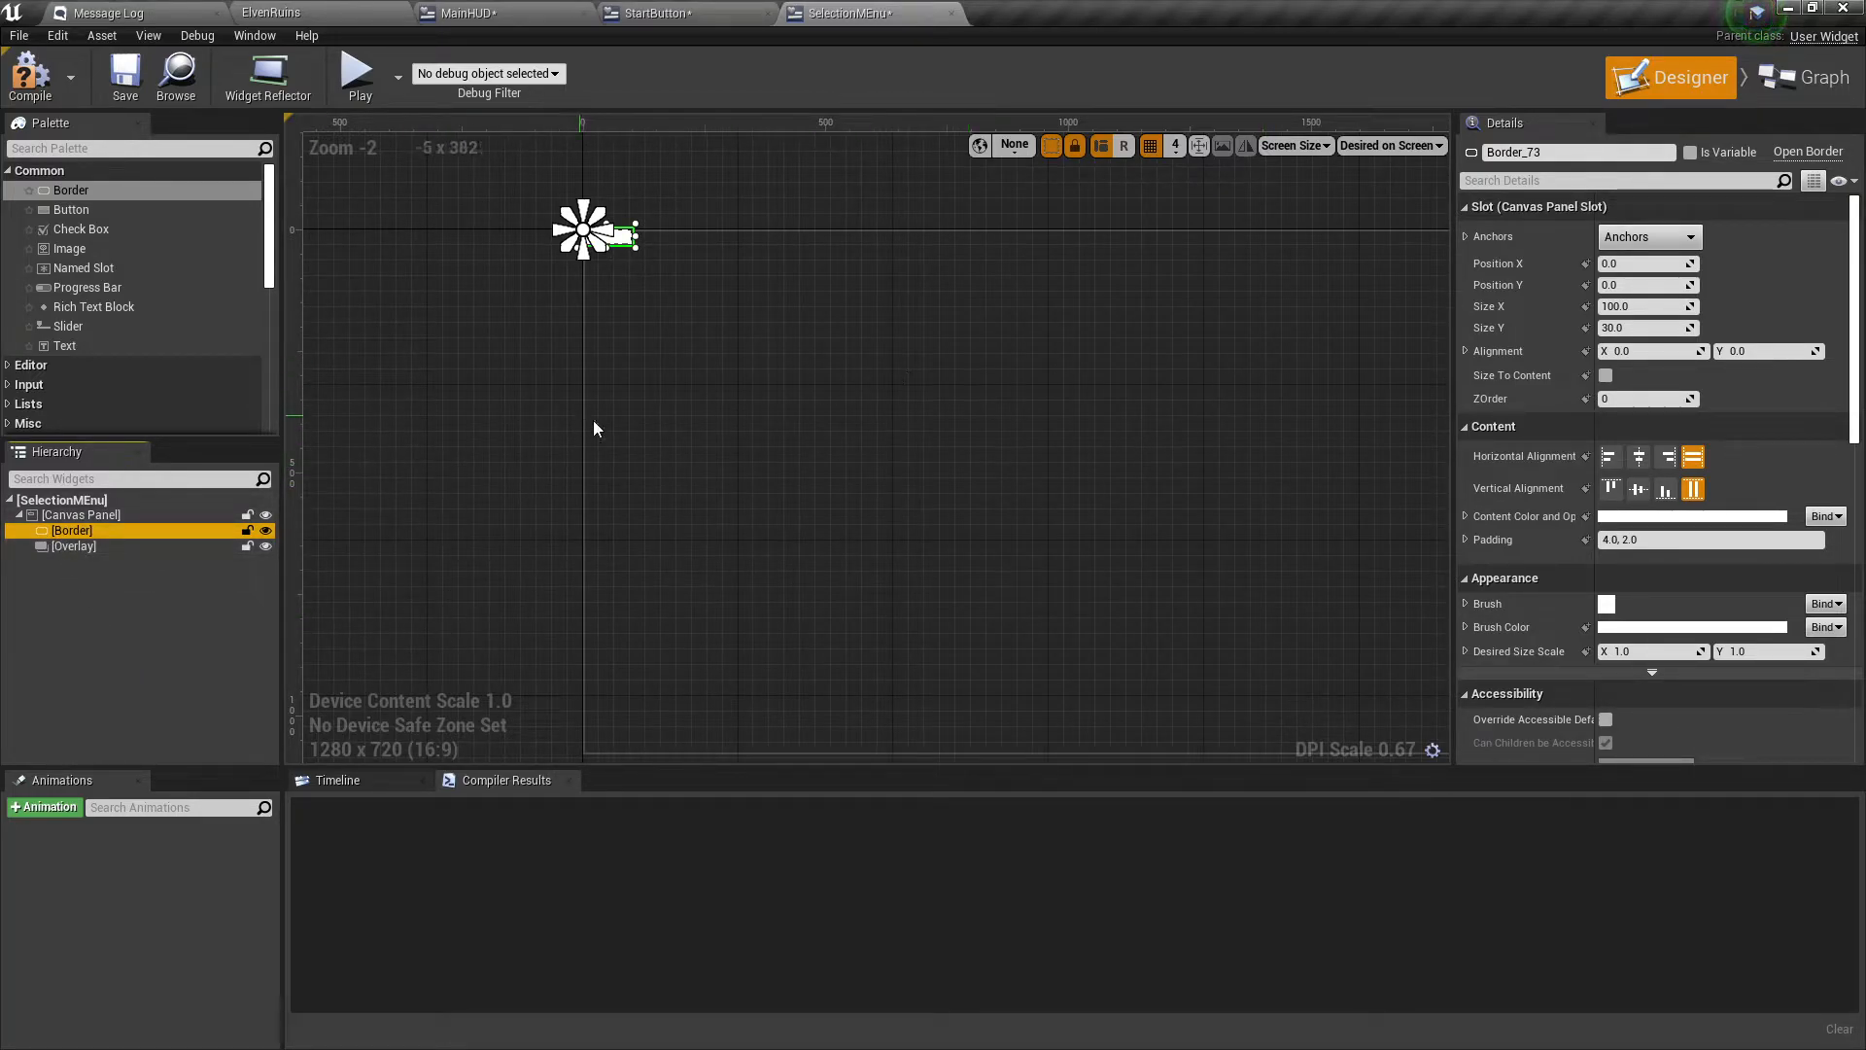
click(1648, 307)
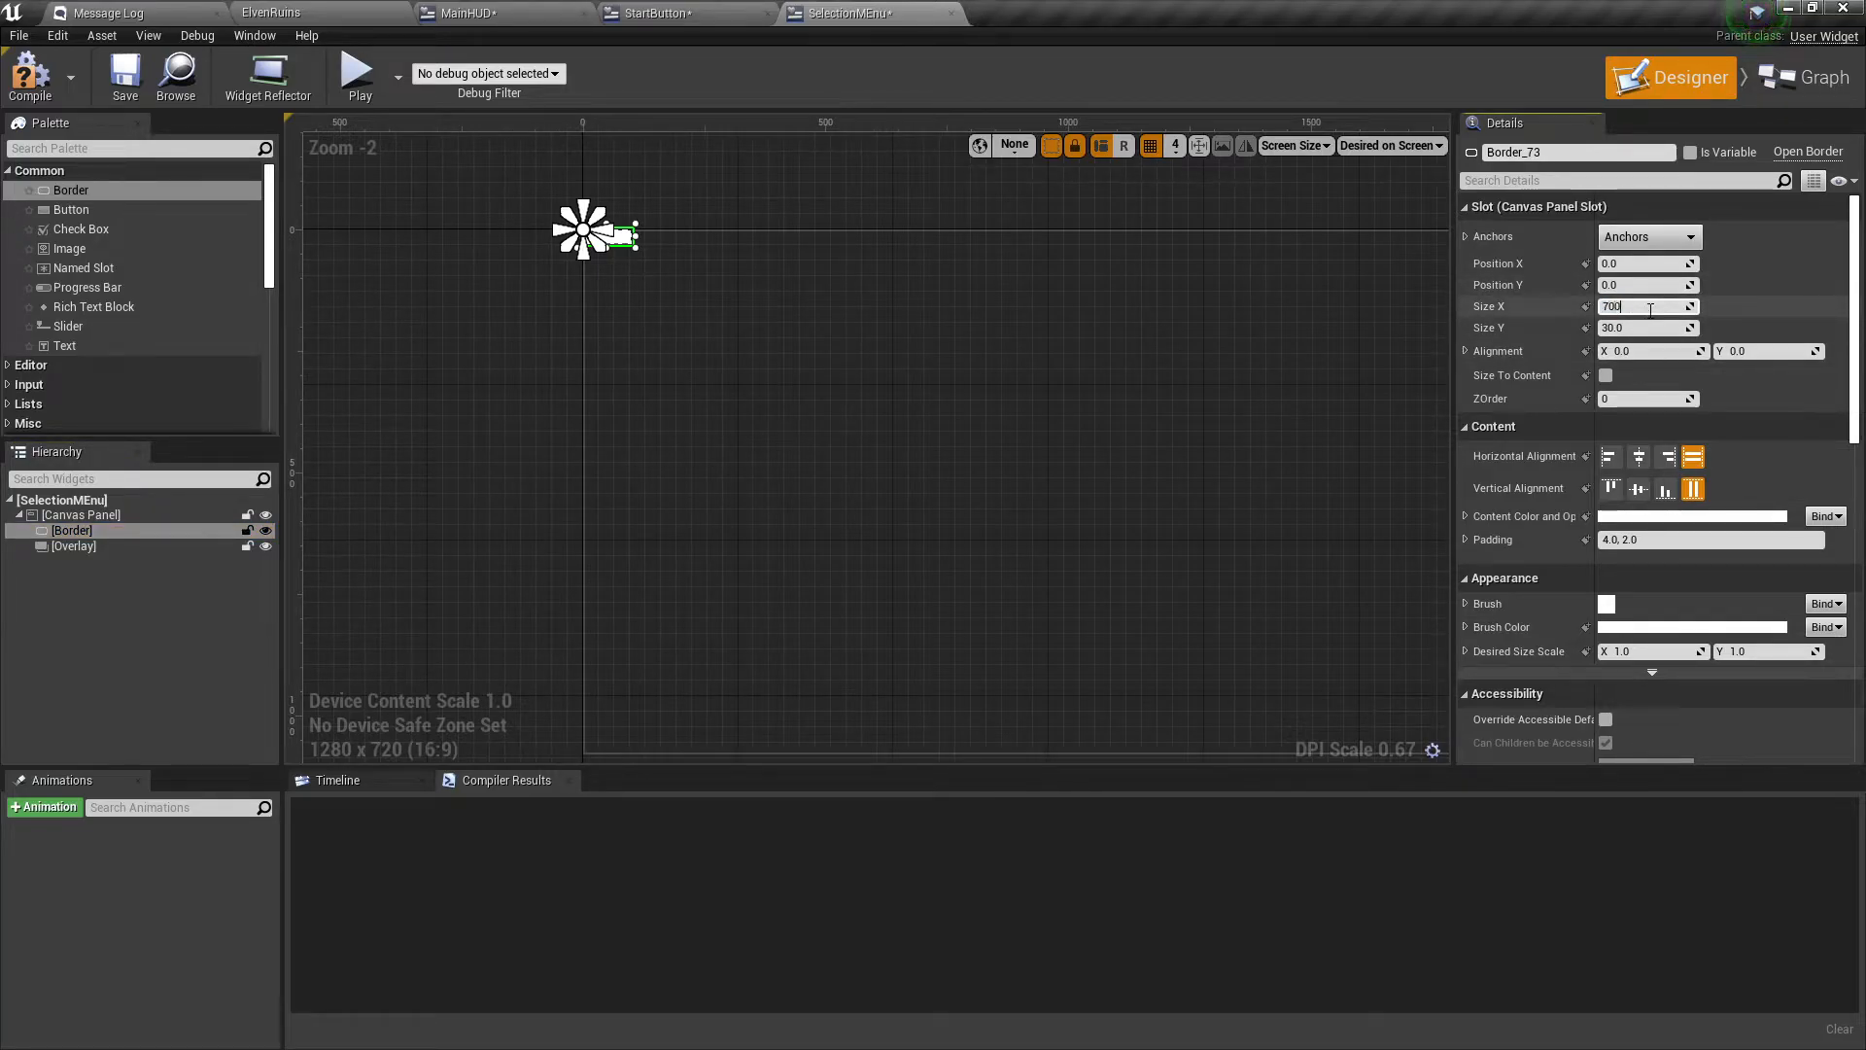
text(700)
key(Return)
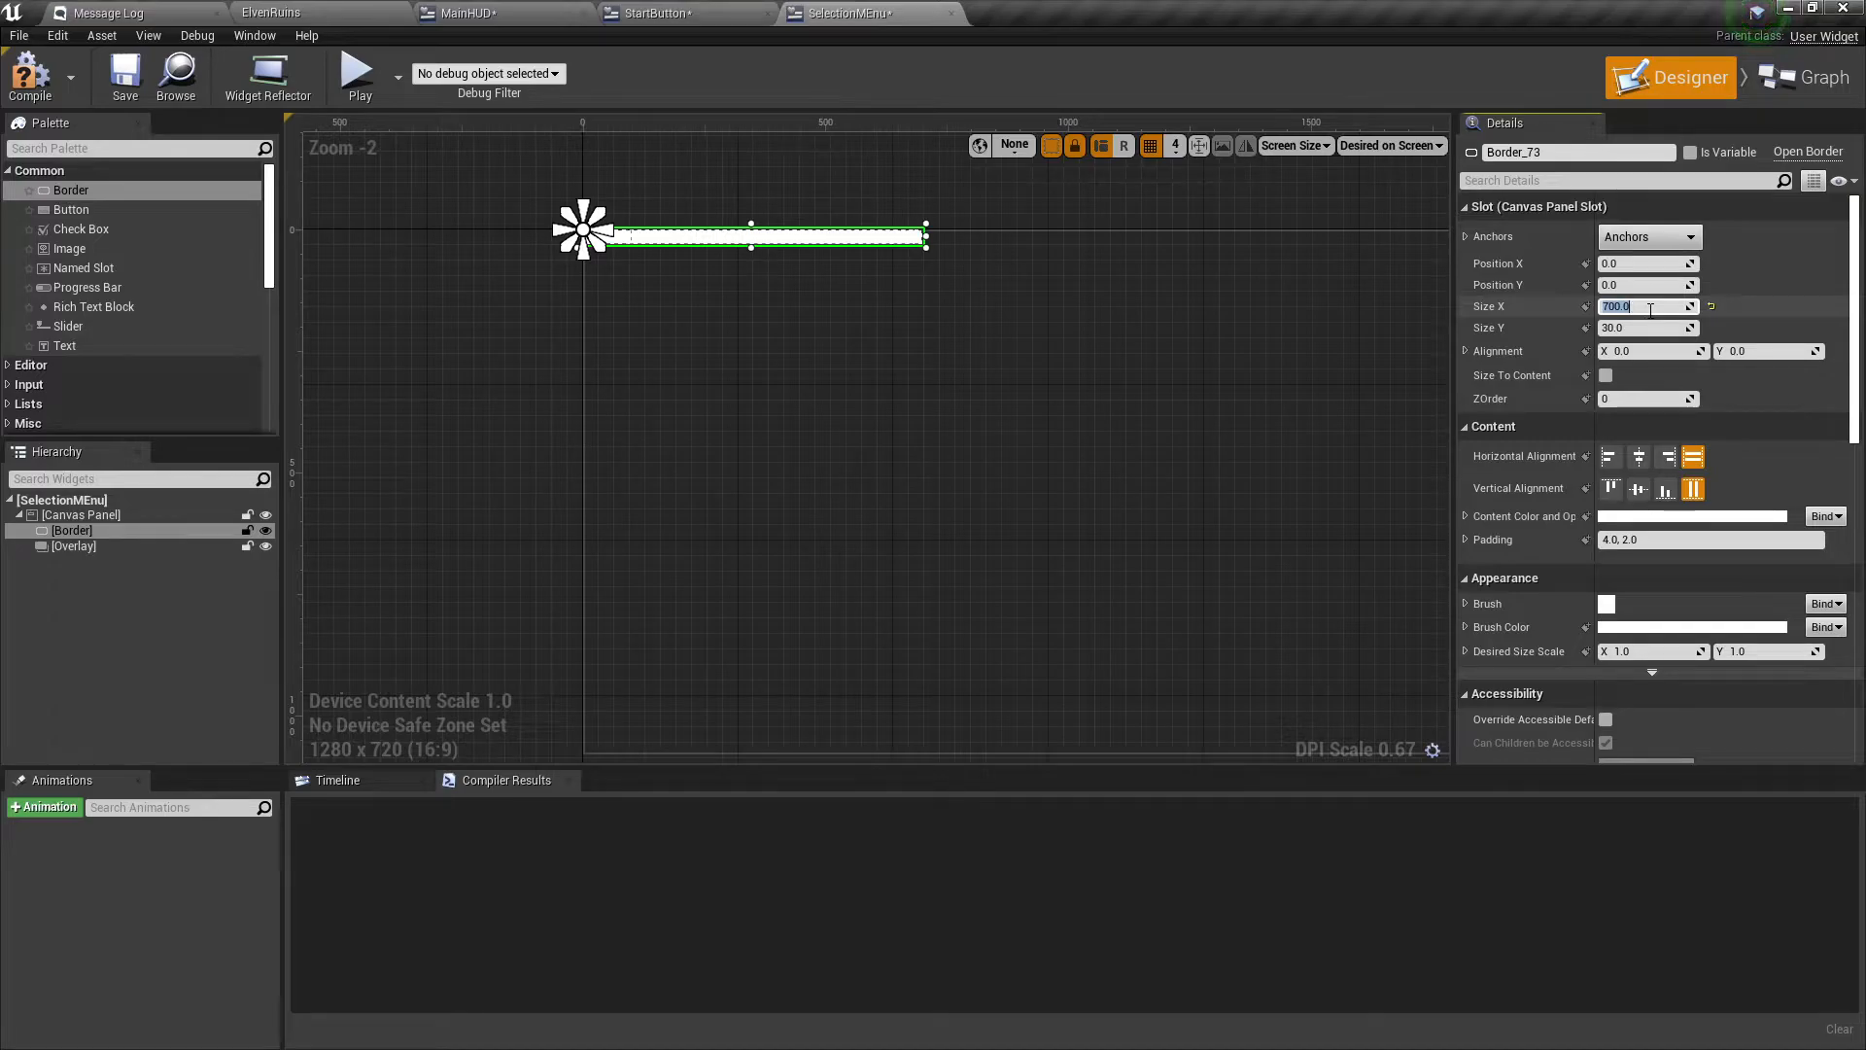
Set the Border's Size Y to 450.
click(1636, 329)
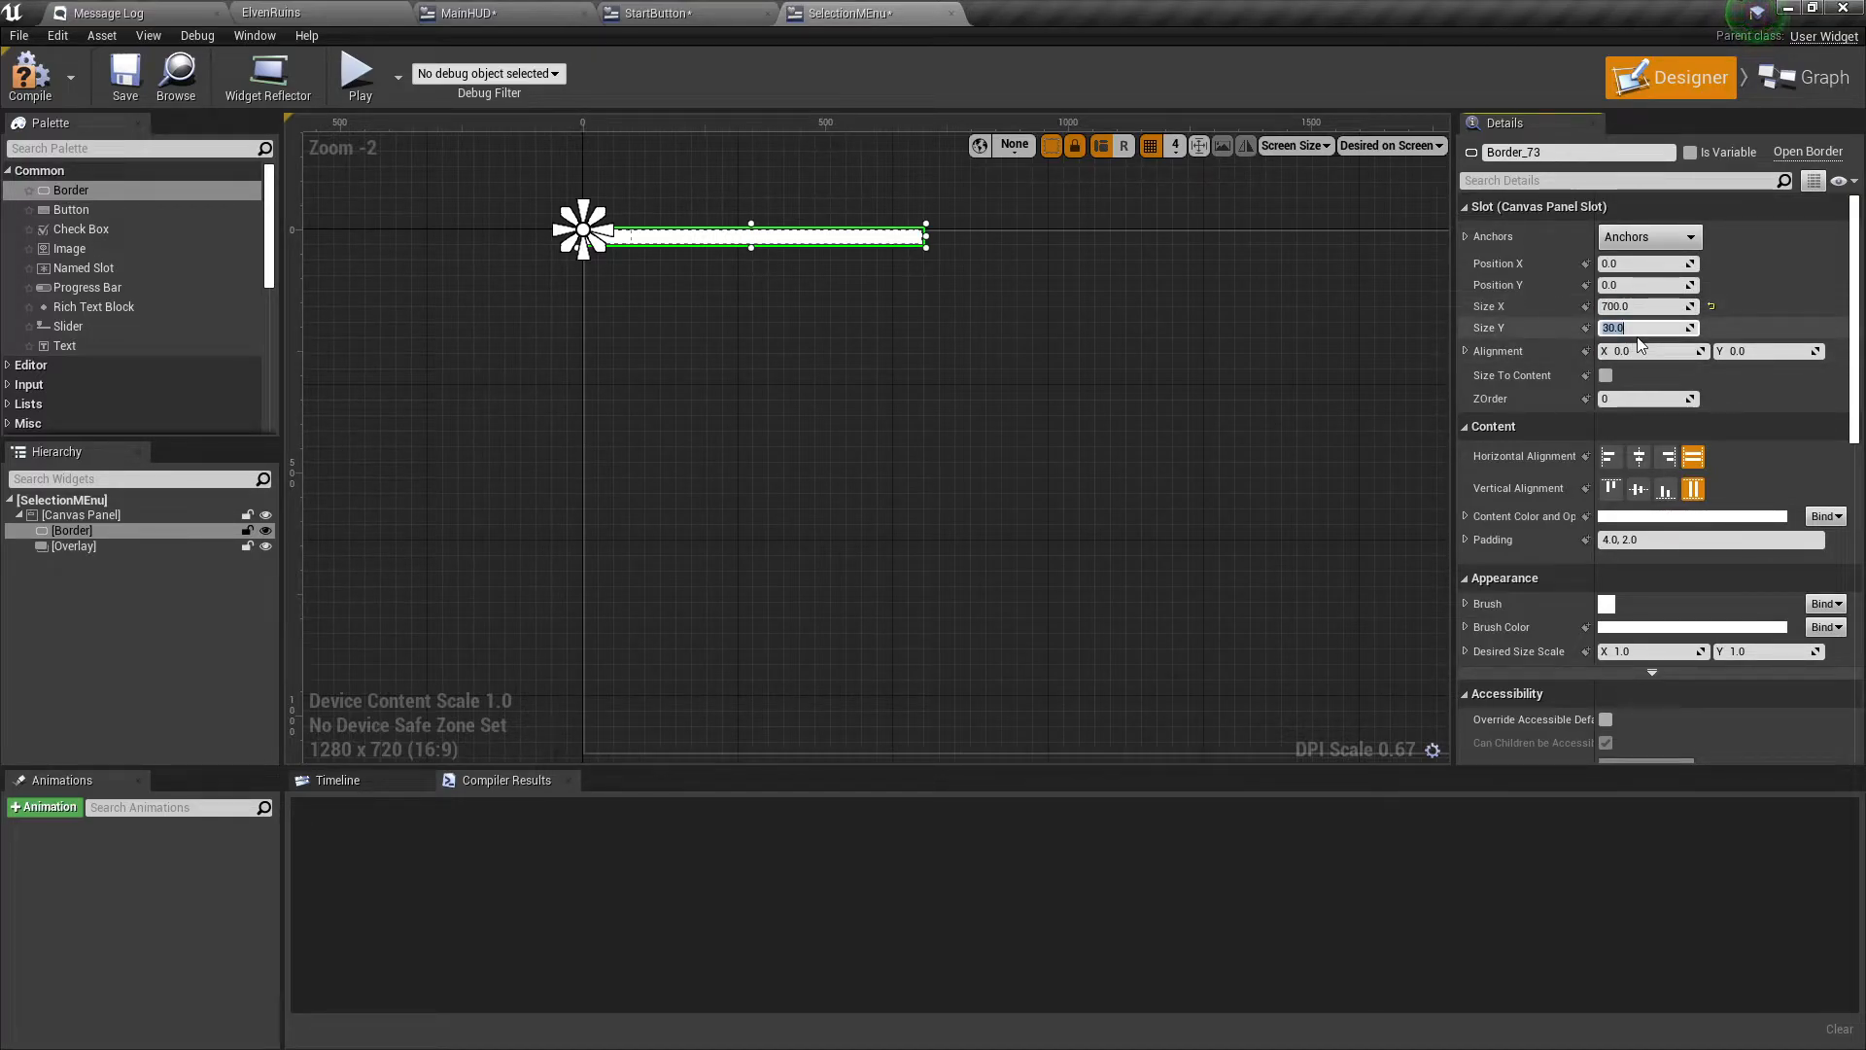
text(20)
key(Return)
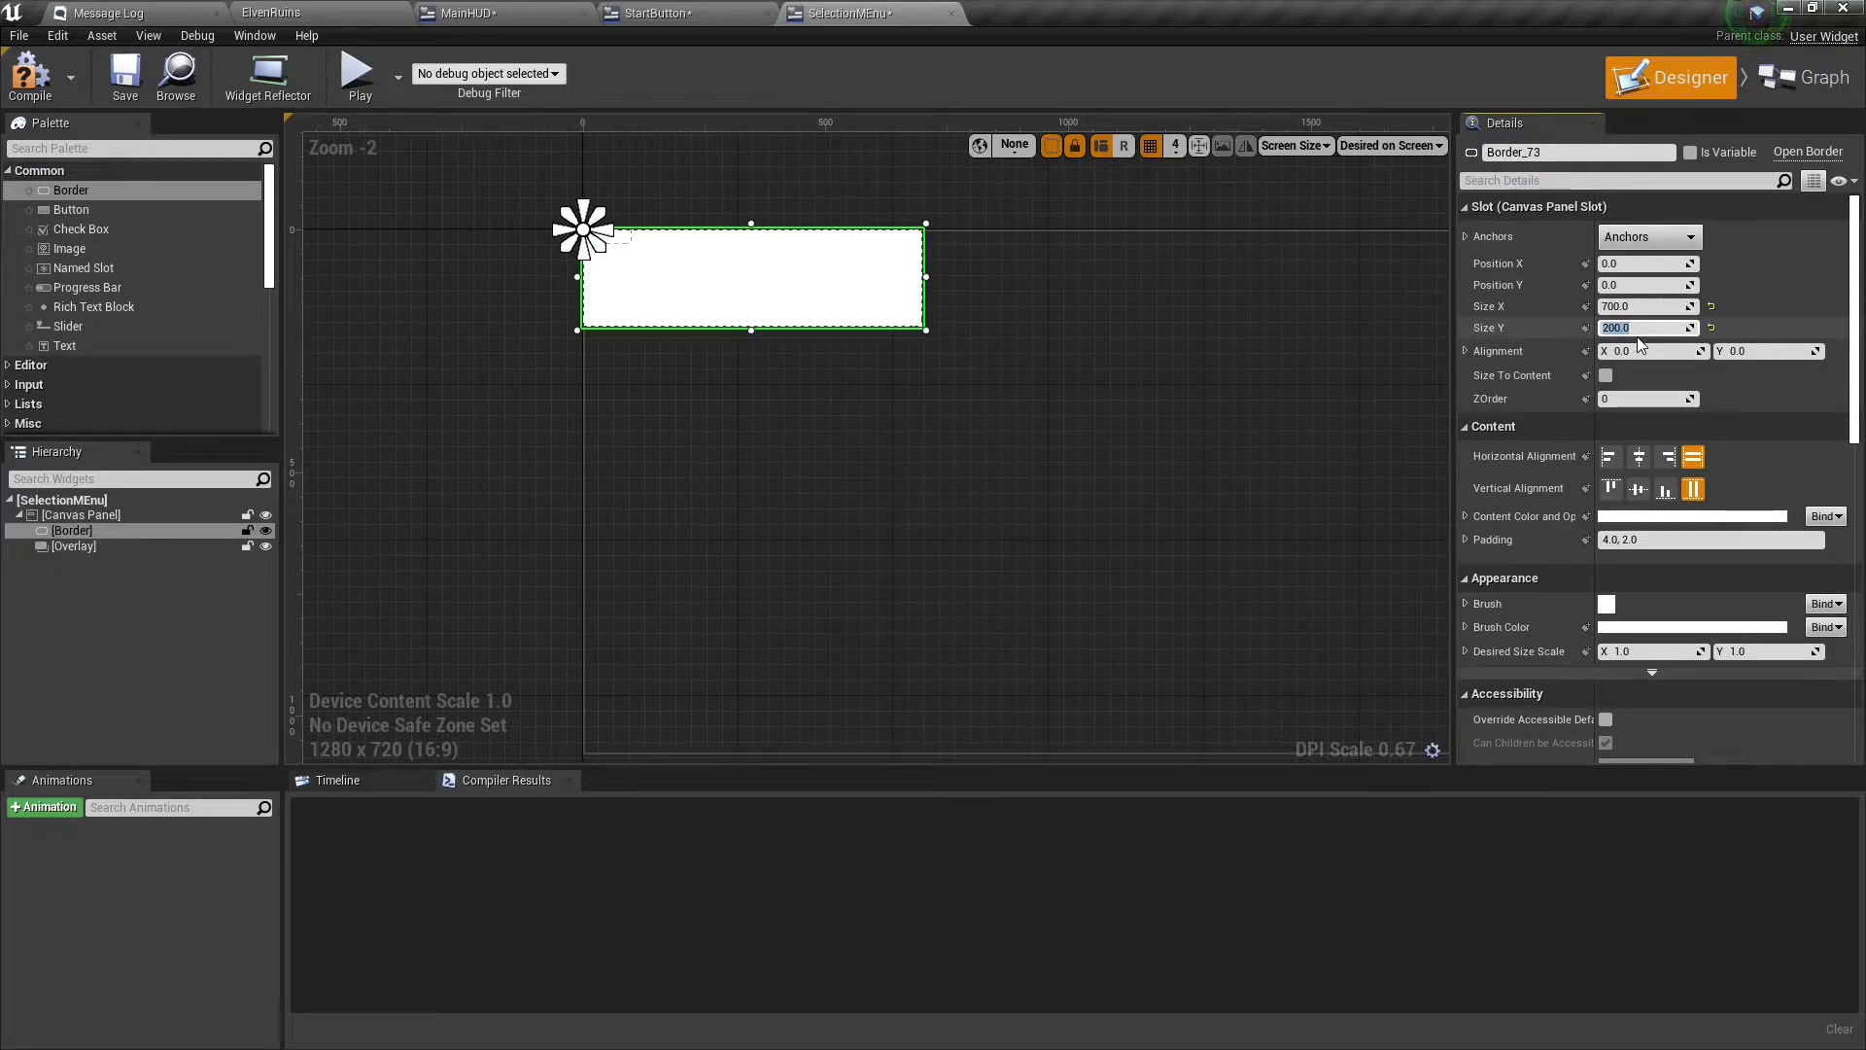
text(450)
key(Return)
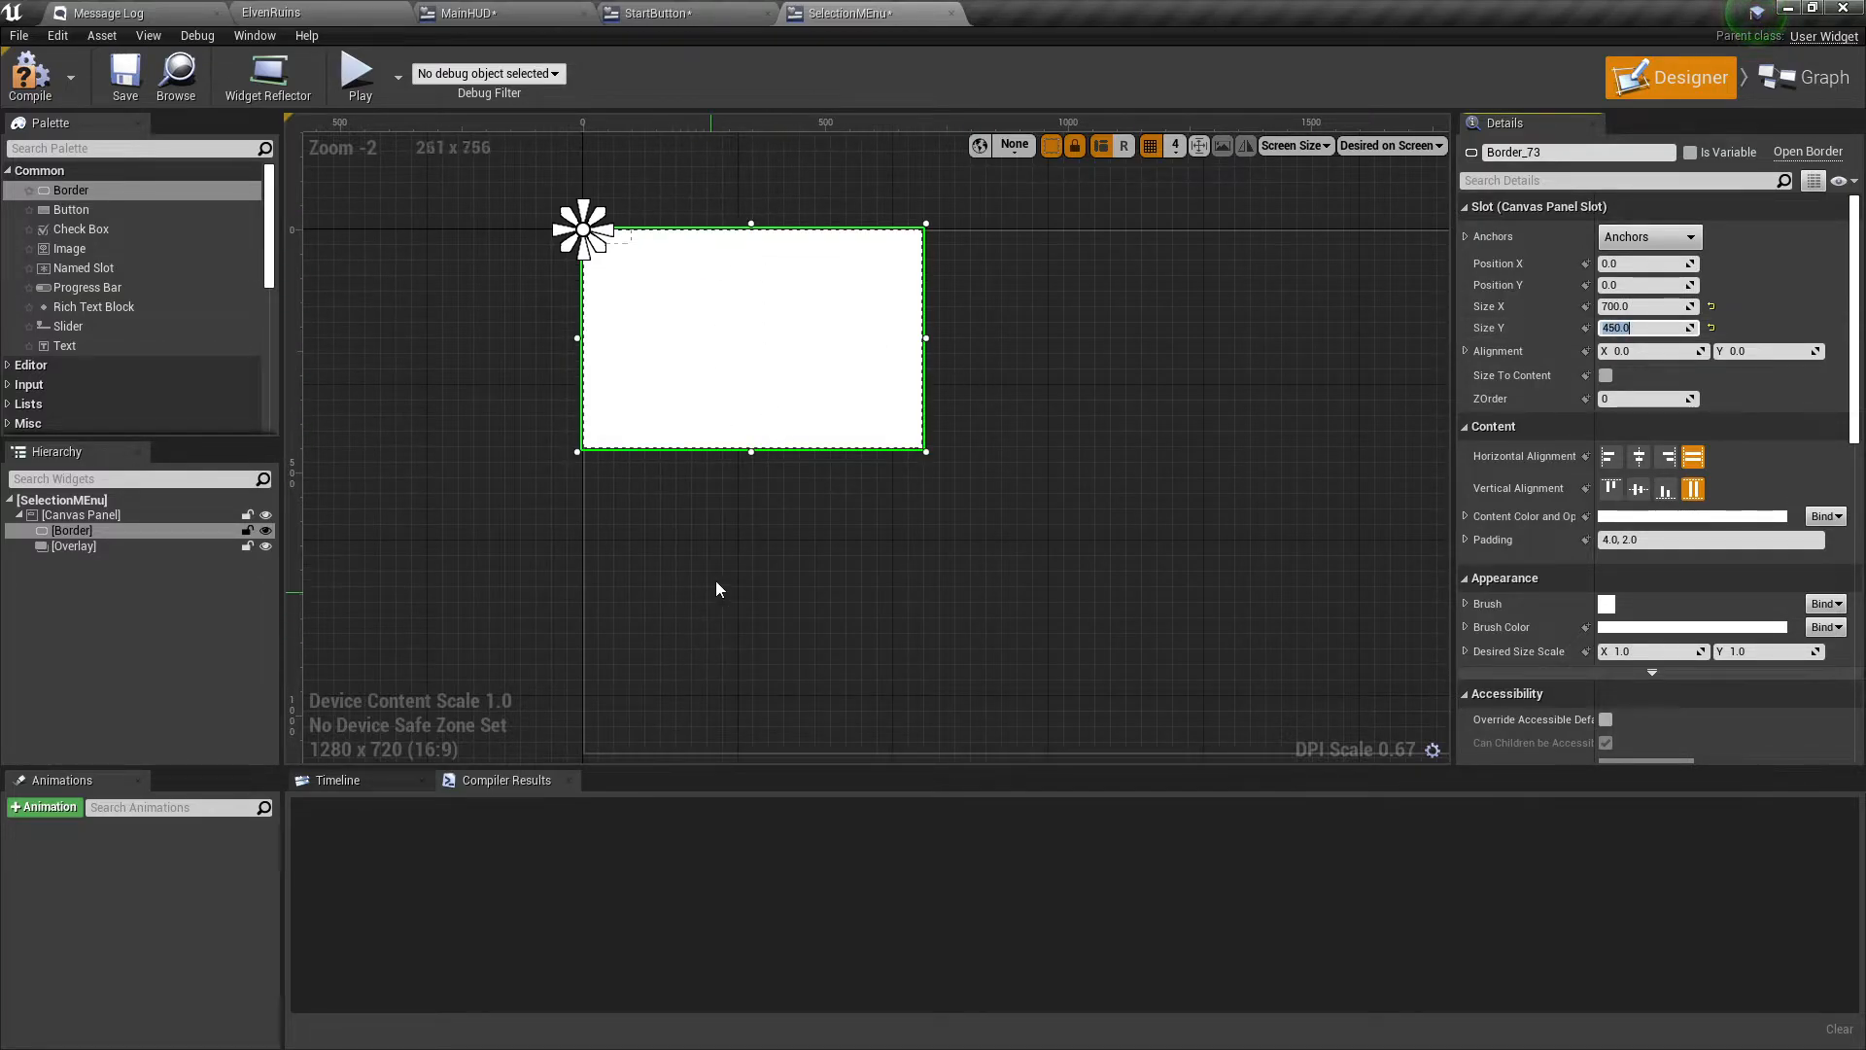
Add a second Border inside the Overlay and set its Brush Color alpha to 0.4.
click(693, 303)
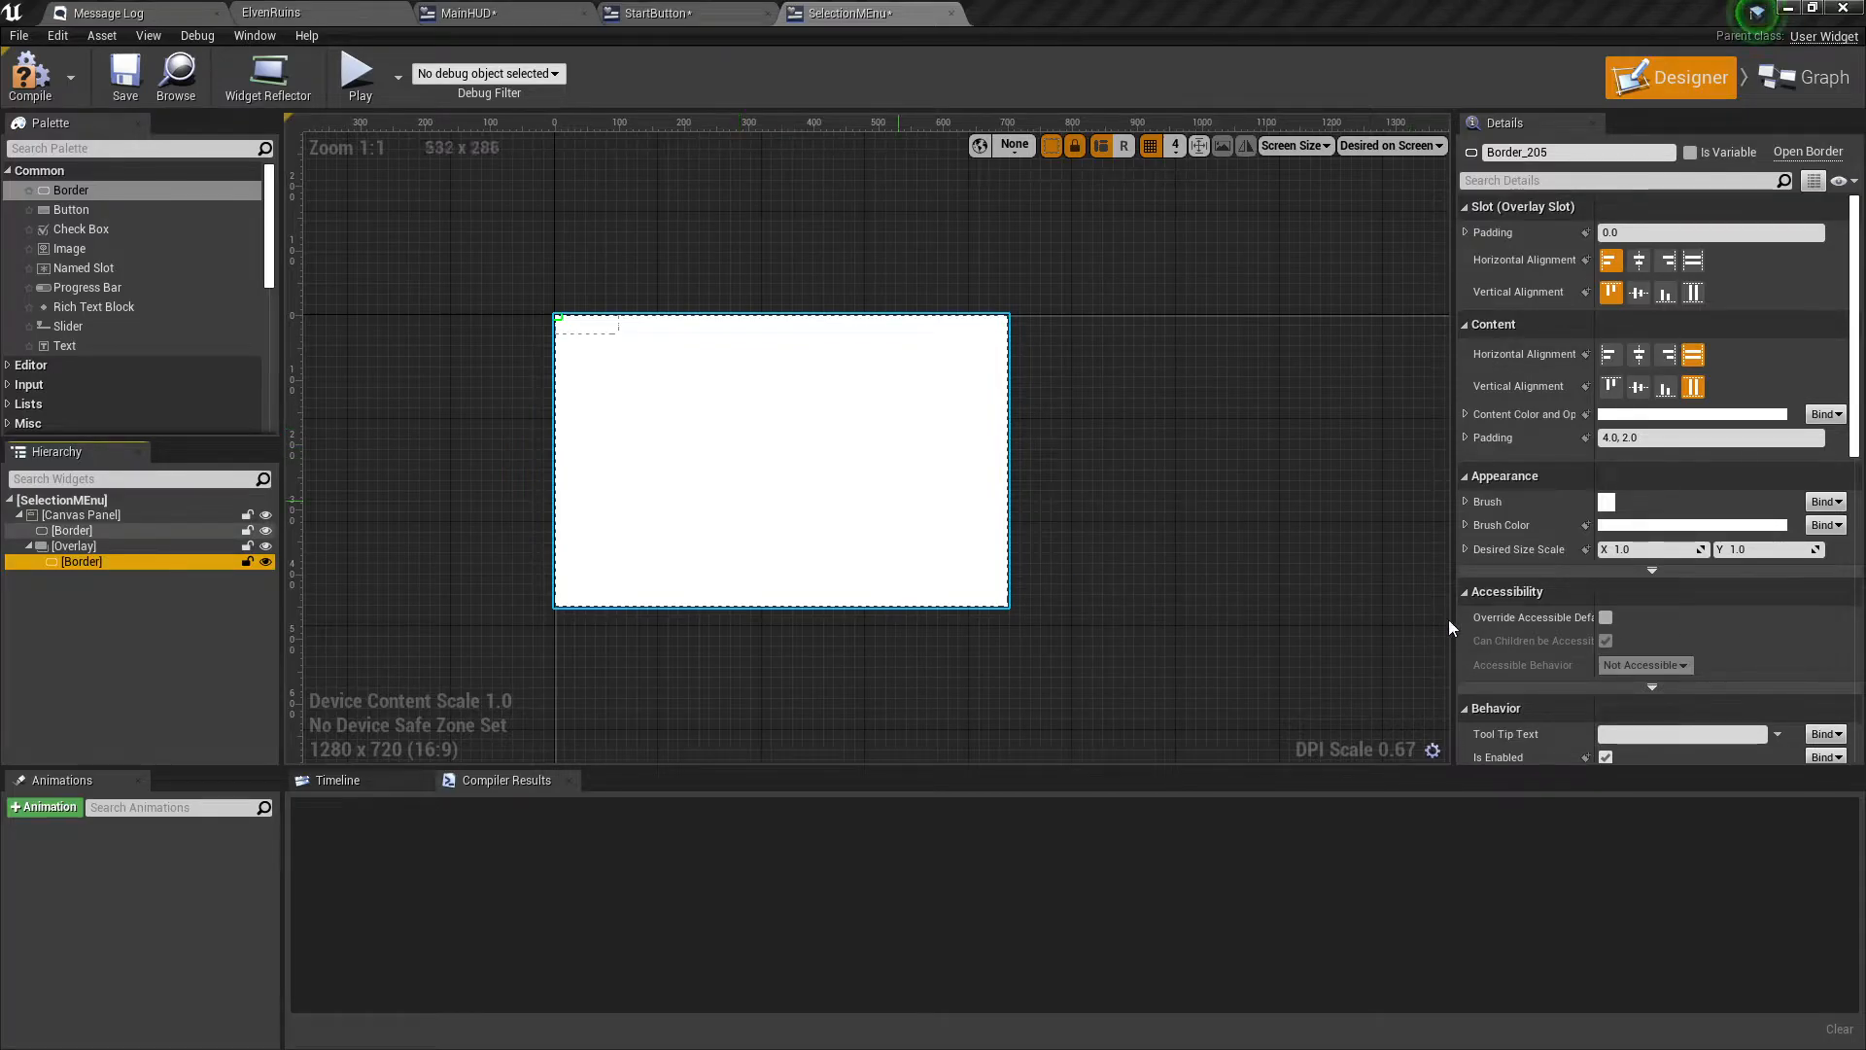
click(1616, 526)
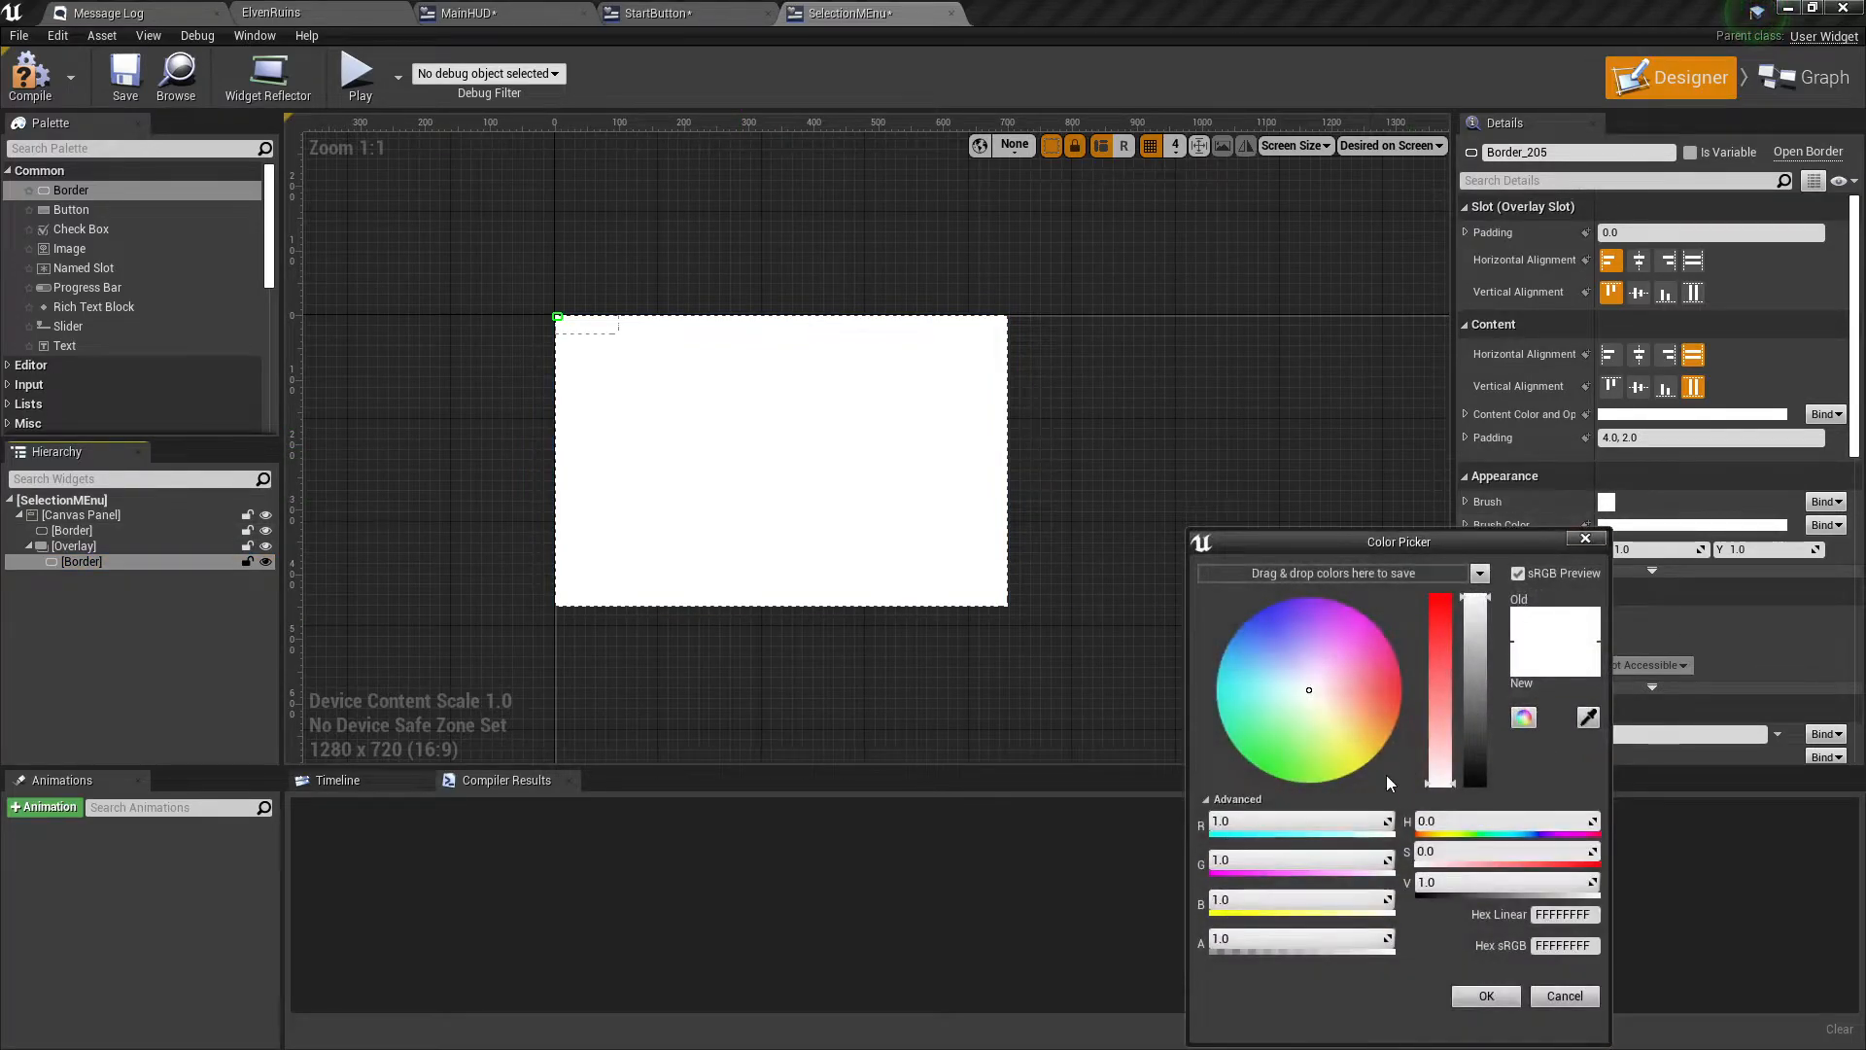
click(1325, 939)
drag(1363, 541, 1234, 472)
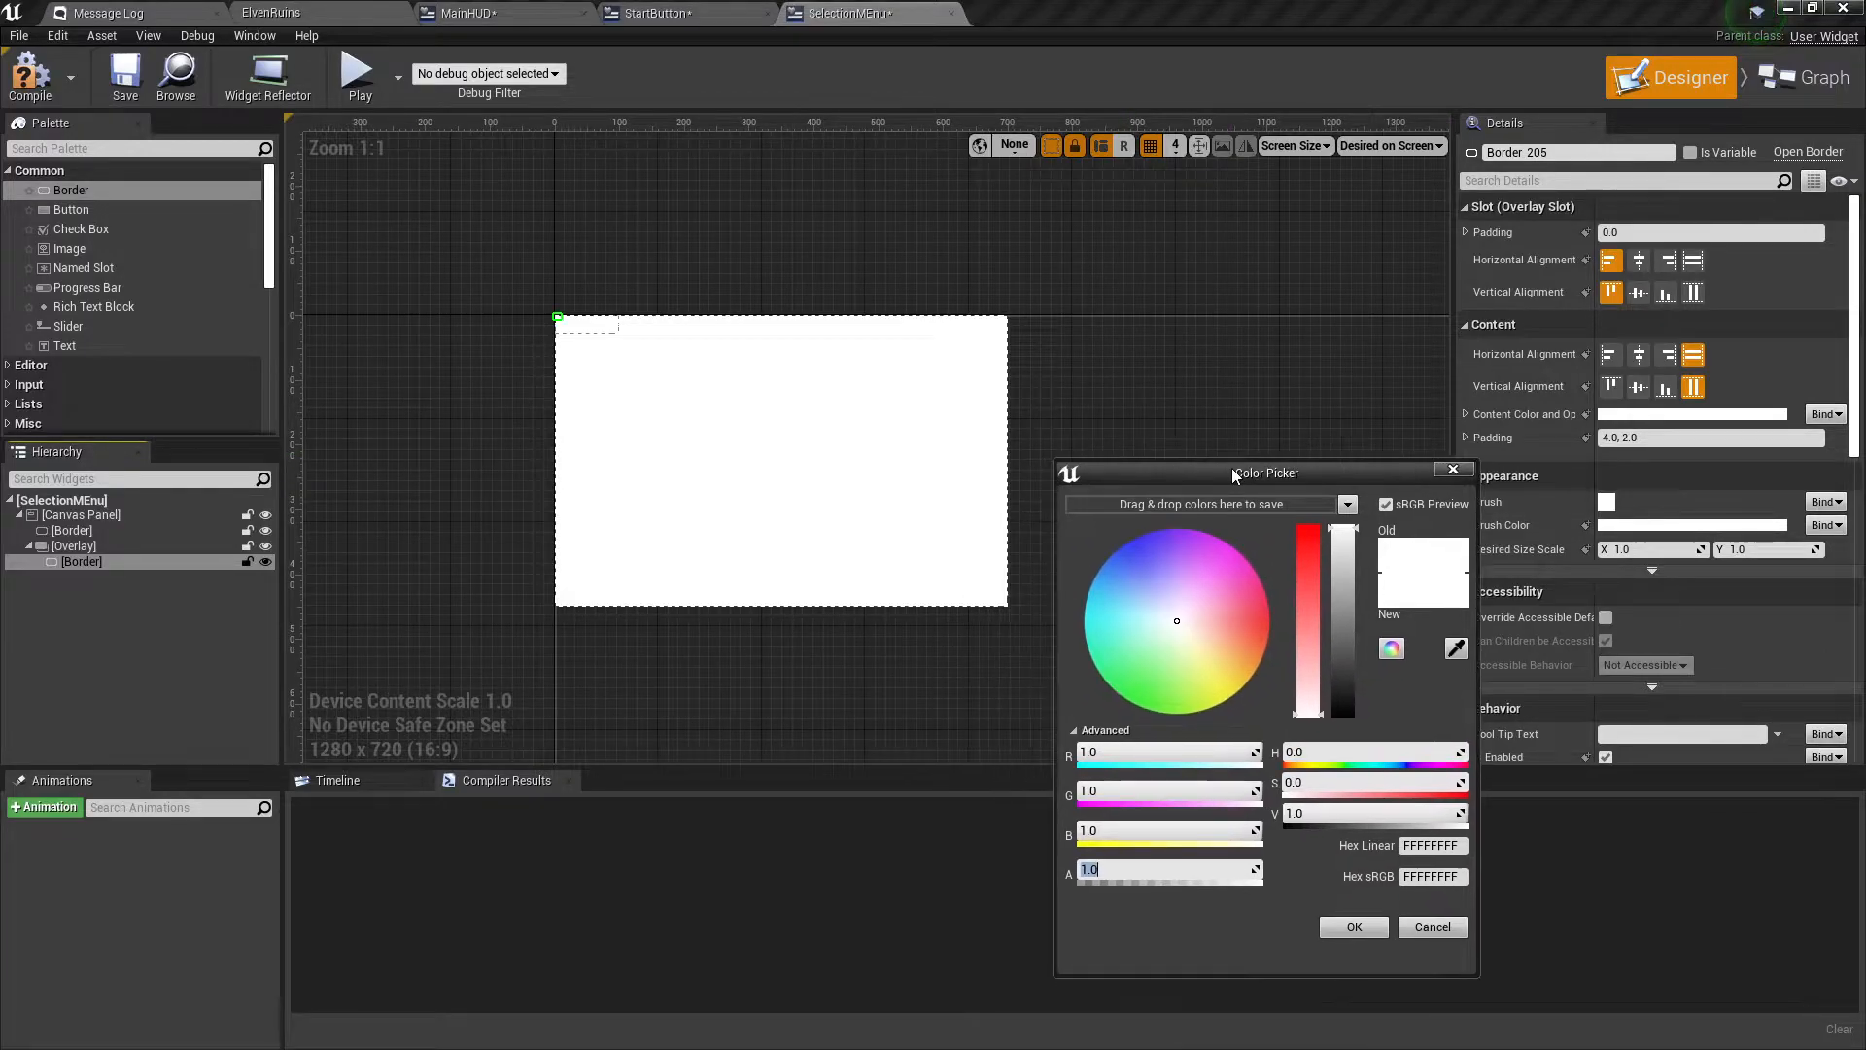
text(0.4)
key(Return)
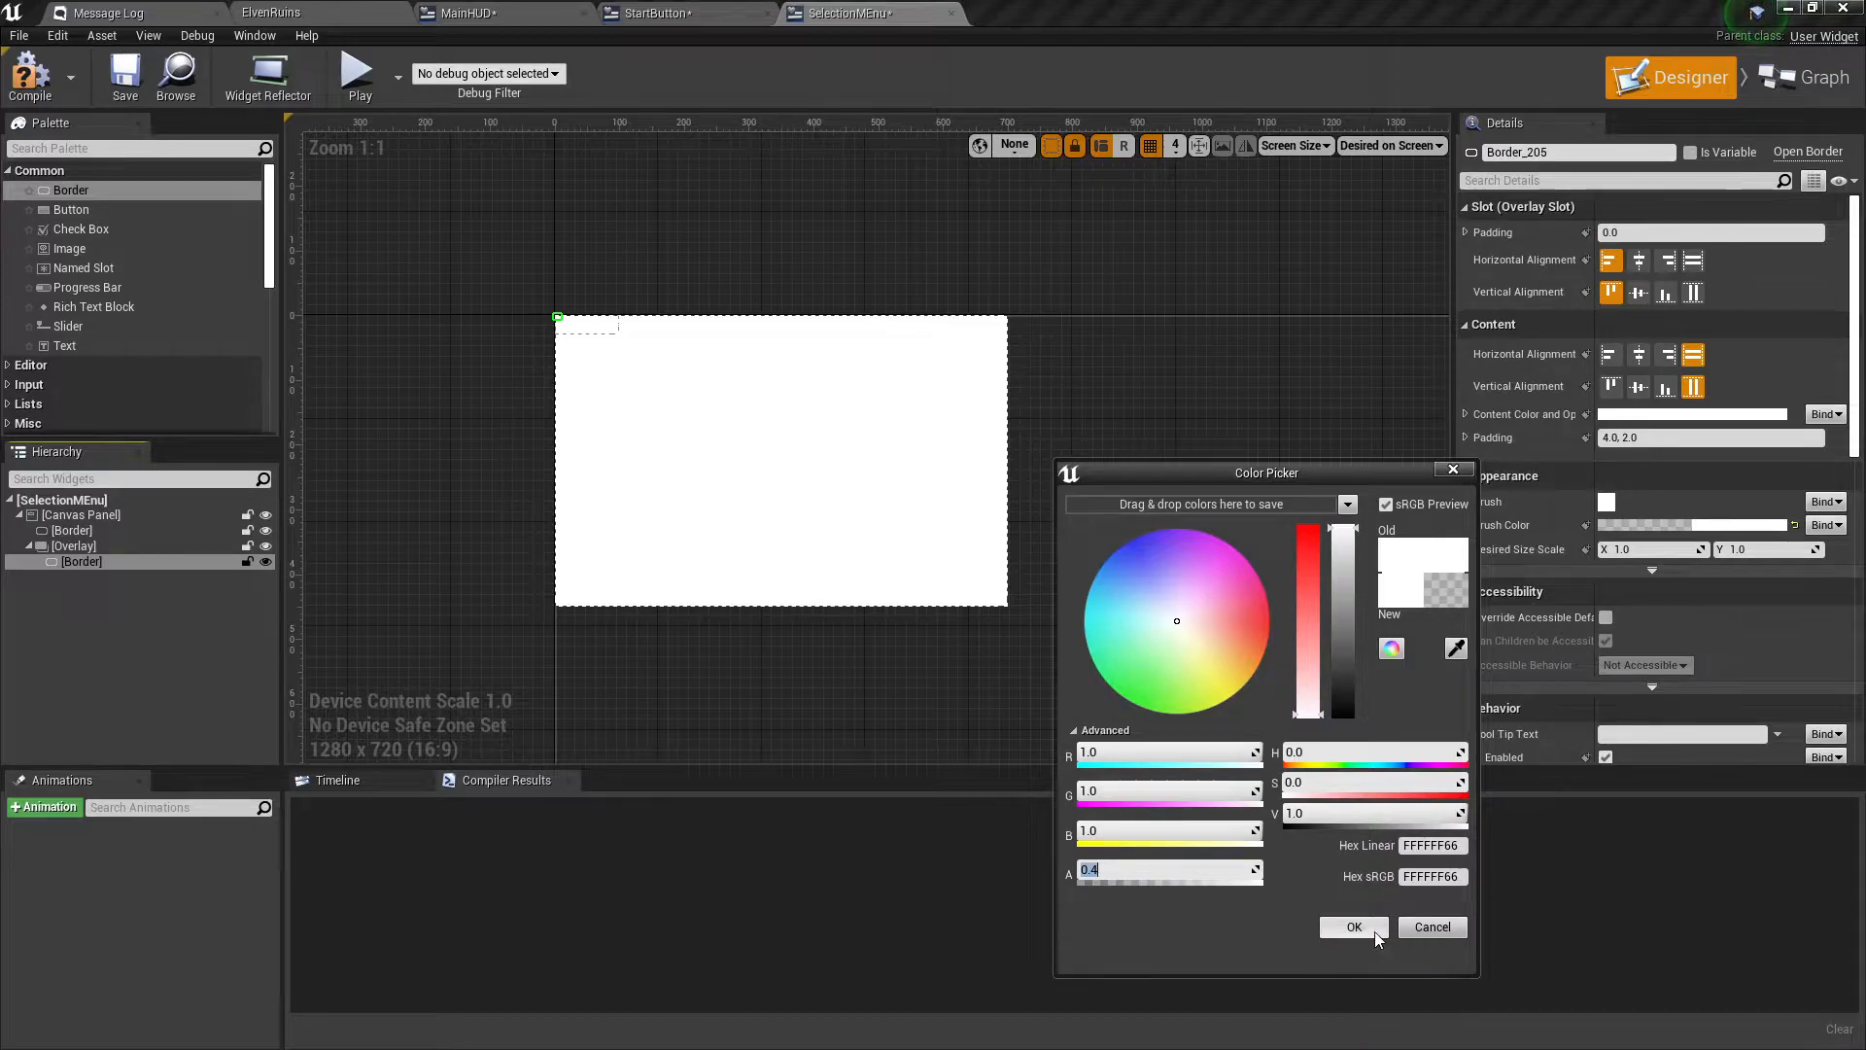
click(1330, 928)
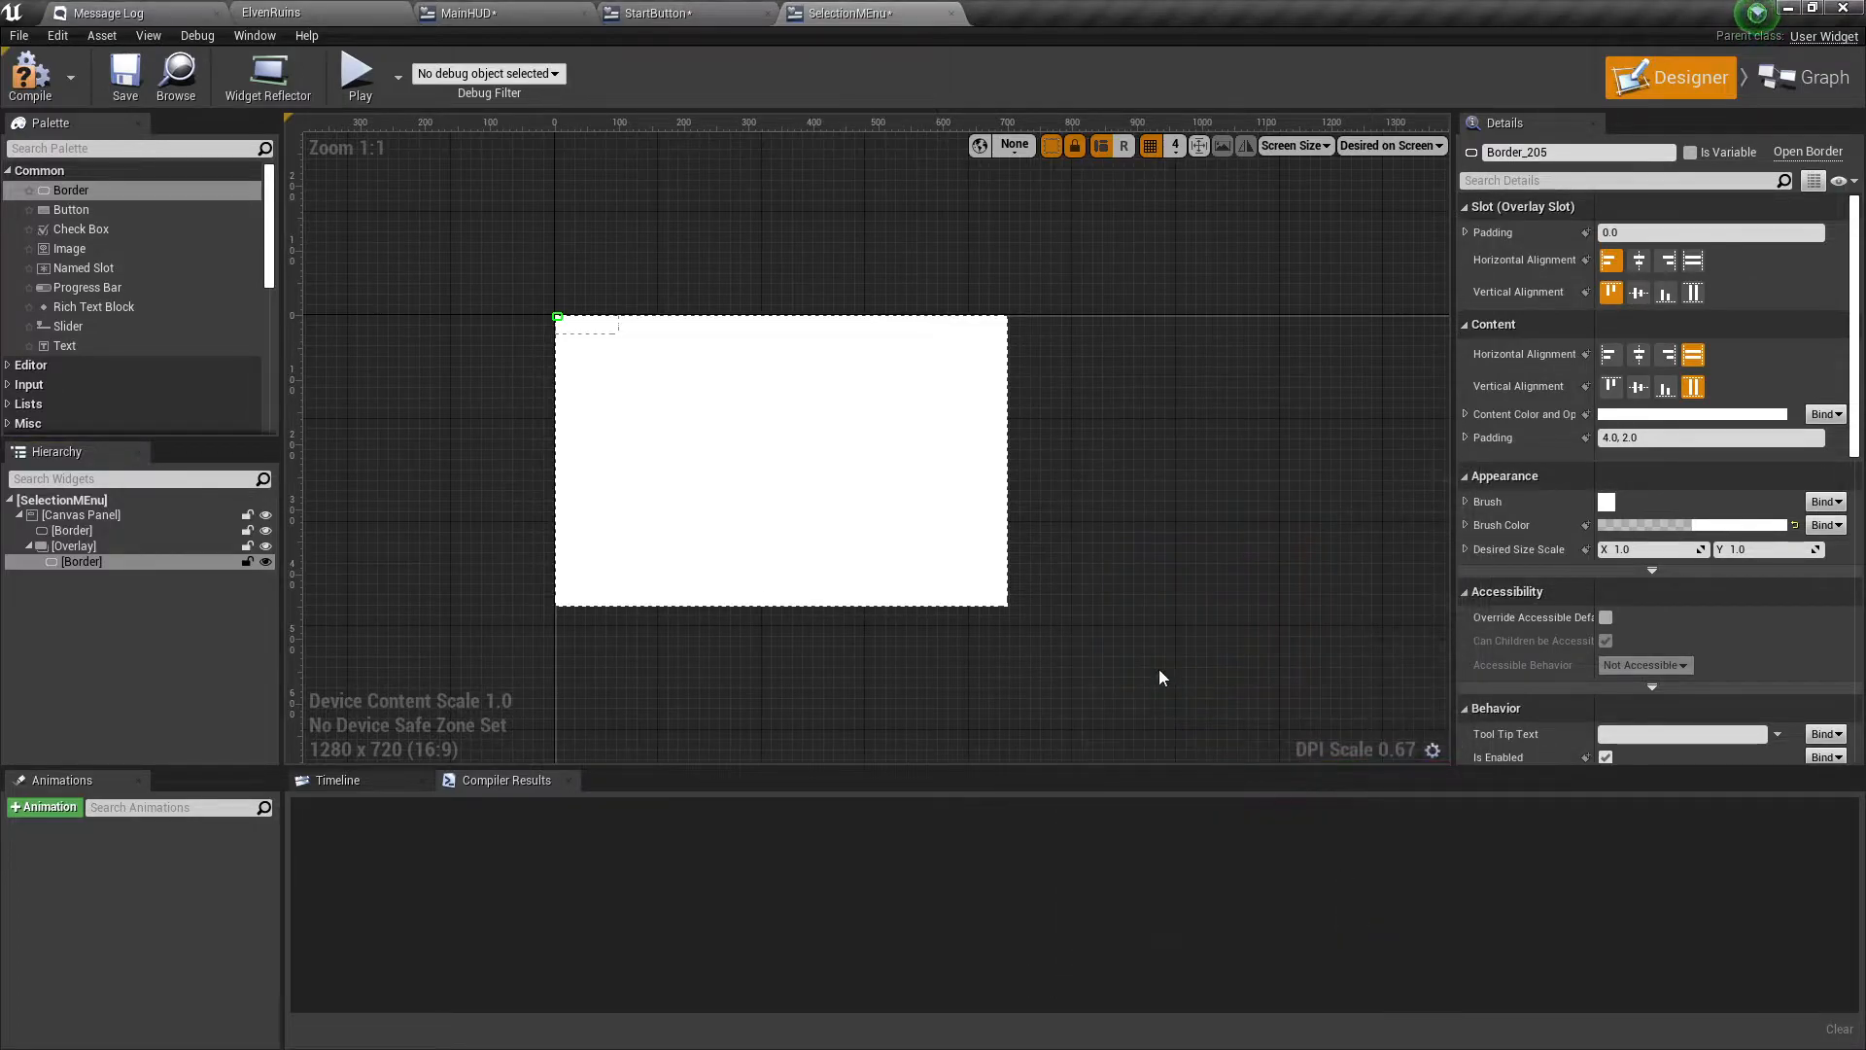
Set the Brush Color alpha of the outer Border, directly under the Canvas Panel, to 0.4.
click(103, 530)
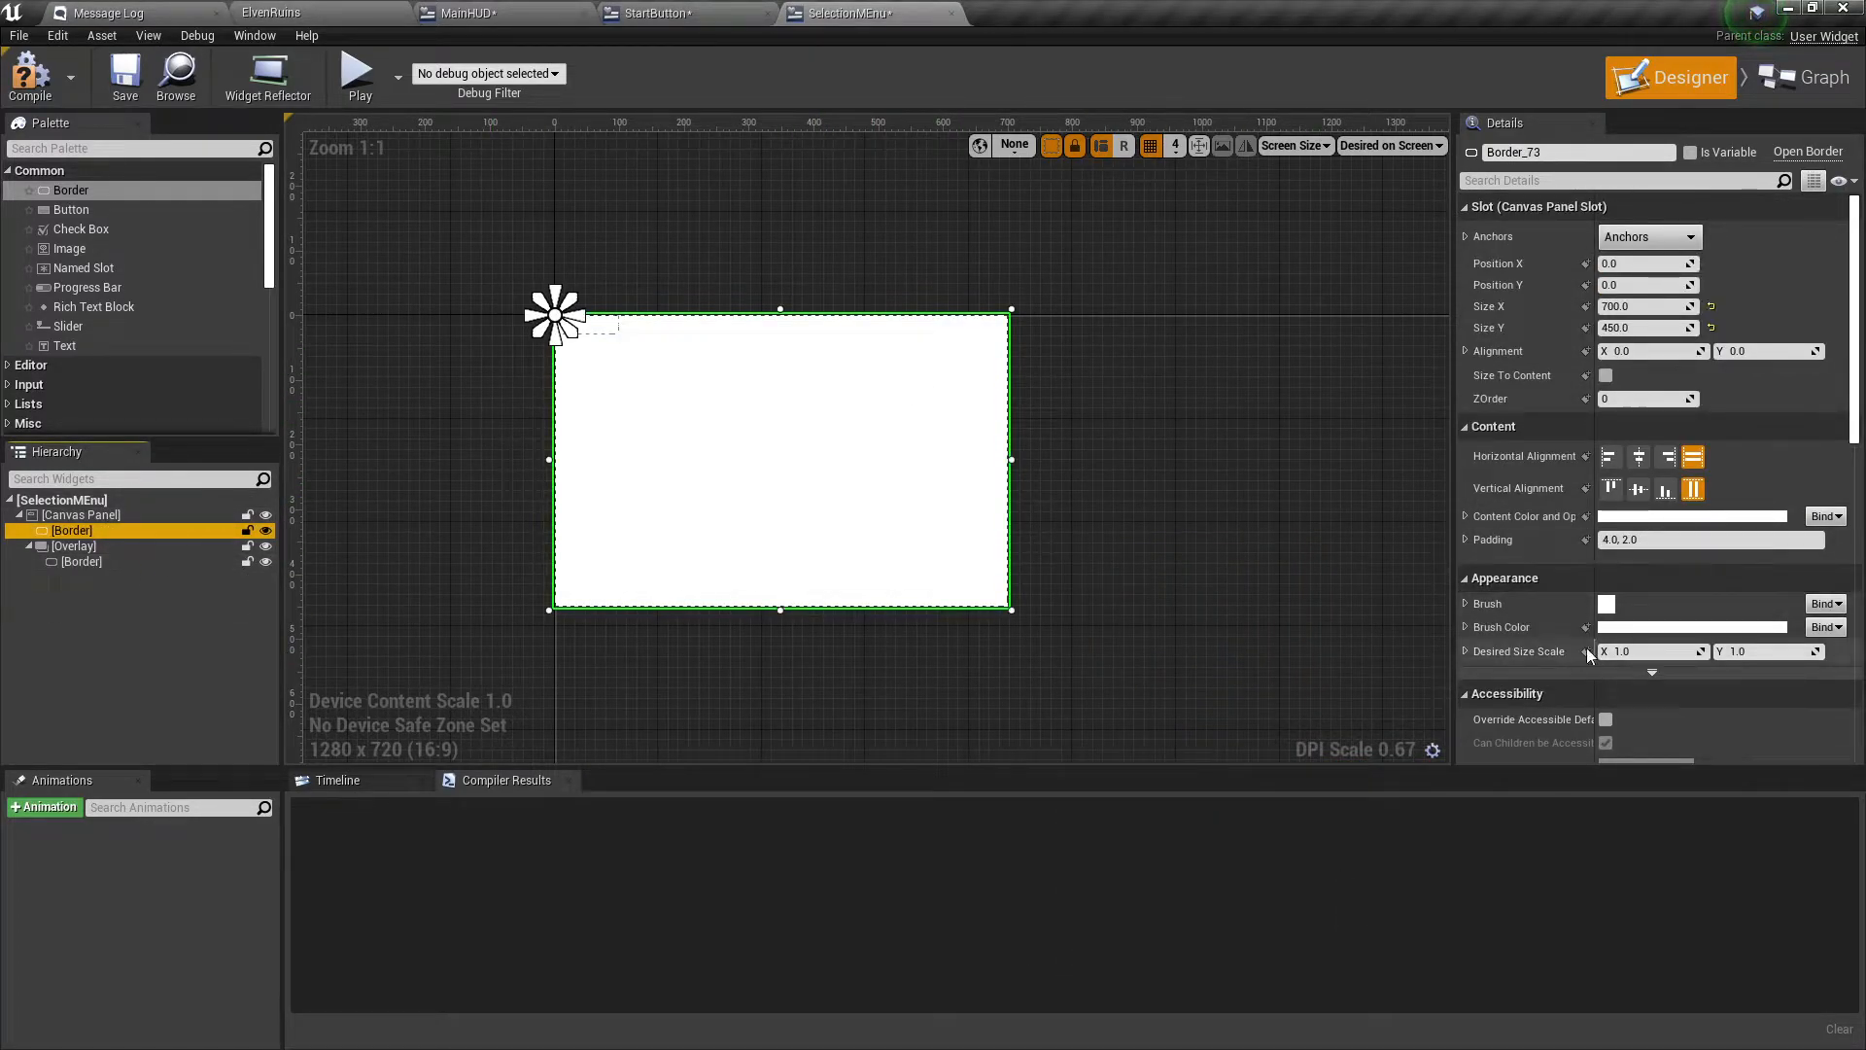
click(1634, 627)
click(1302, 940)
text(0.4)
key(Return)
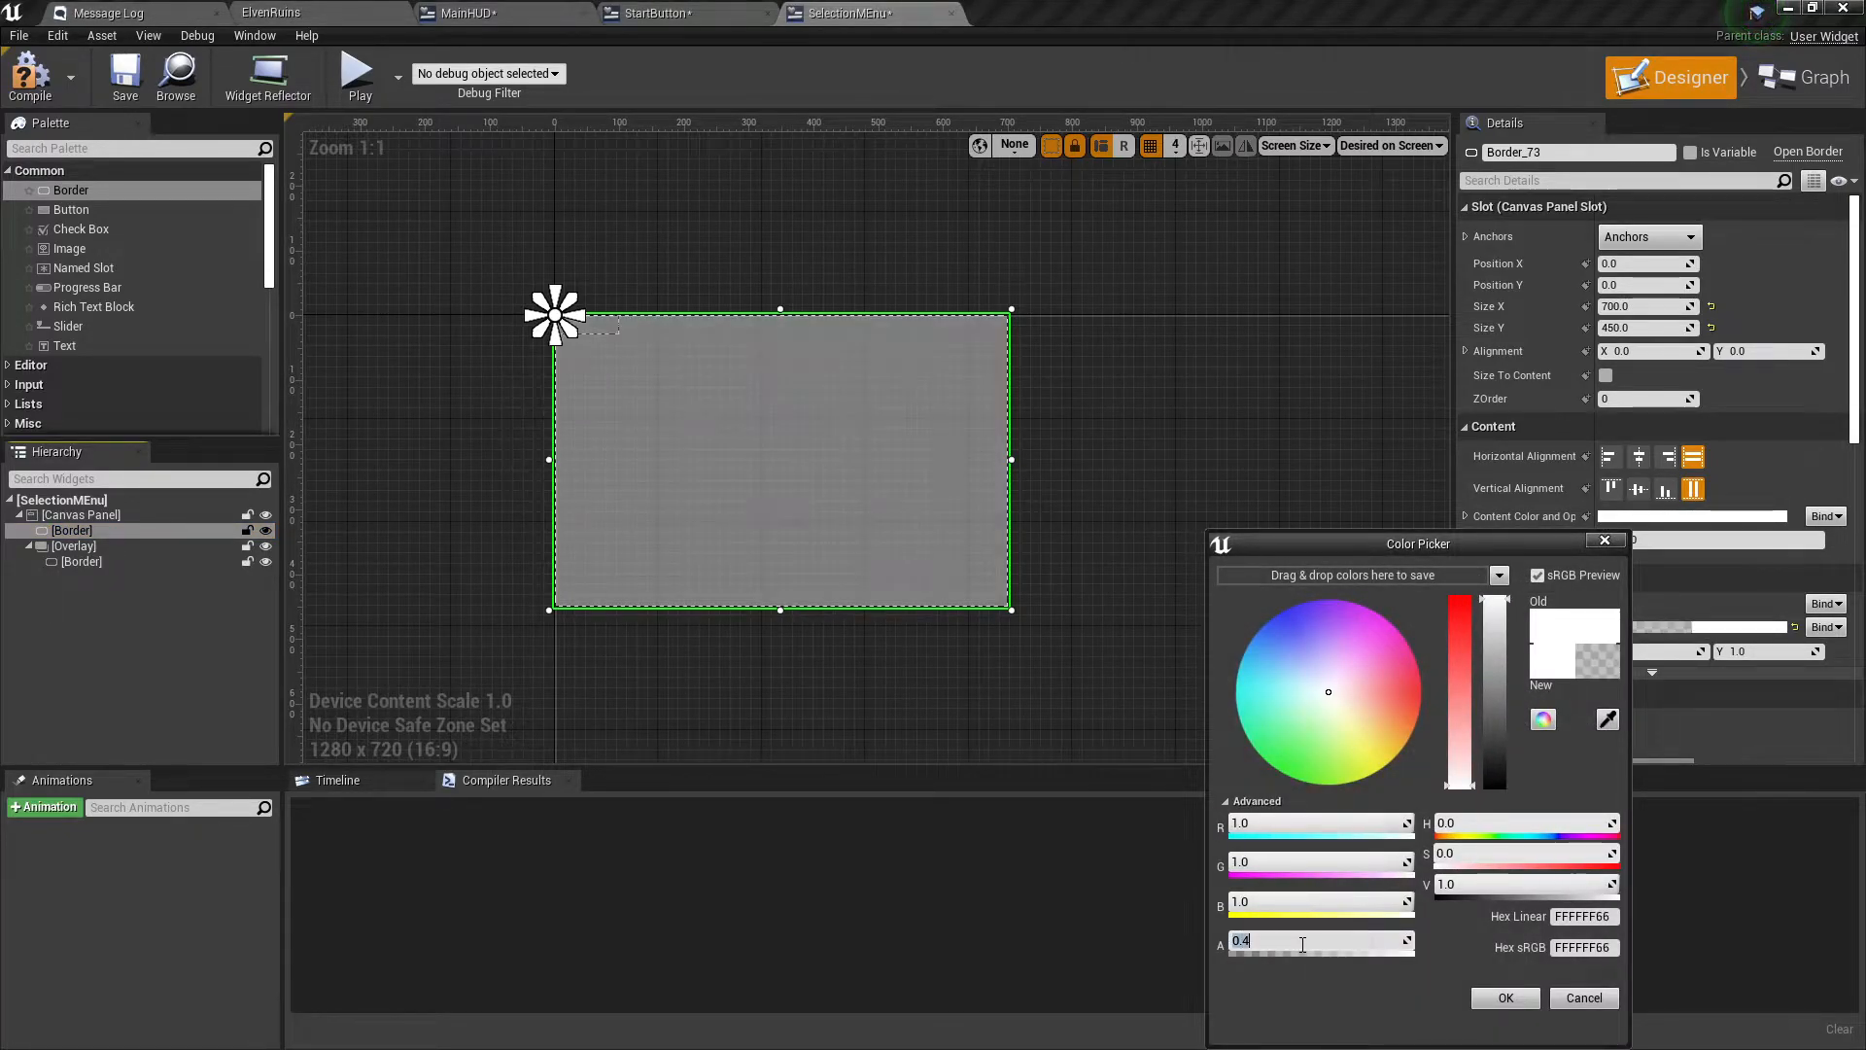
click(1599, 541)
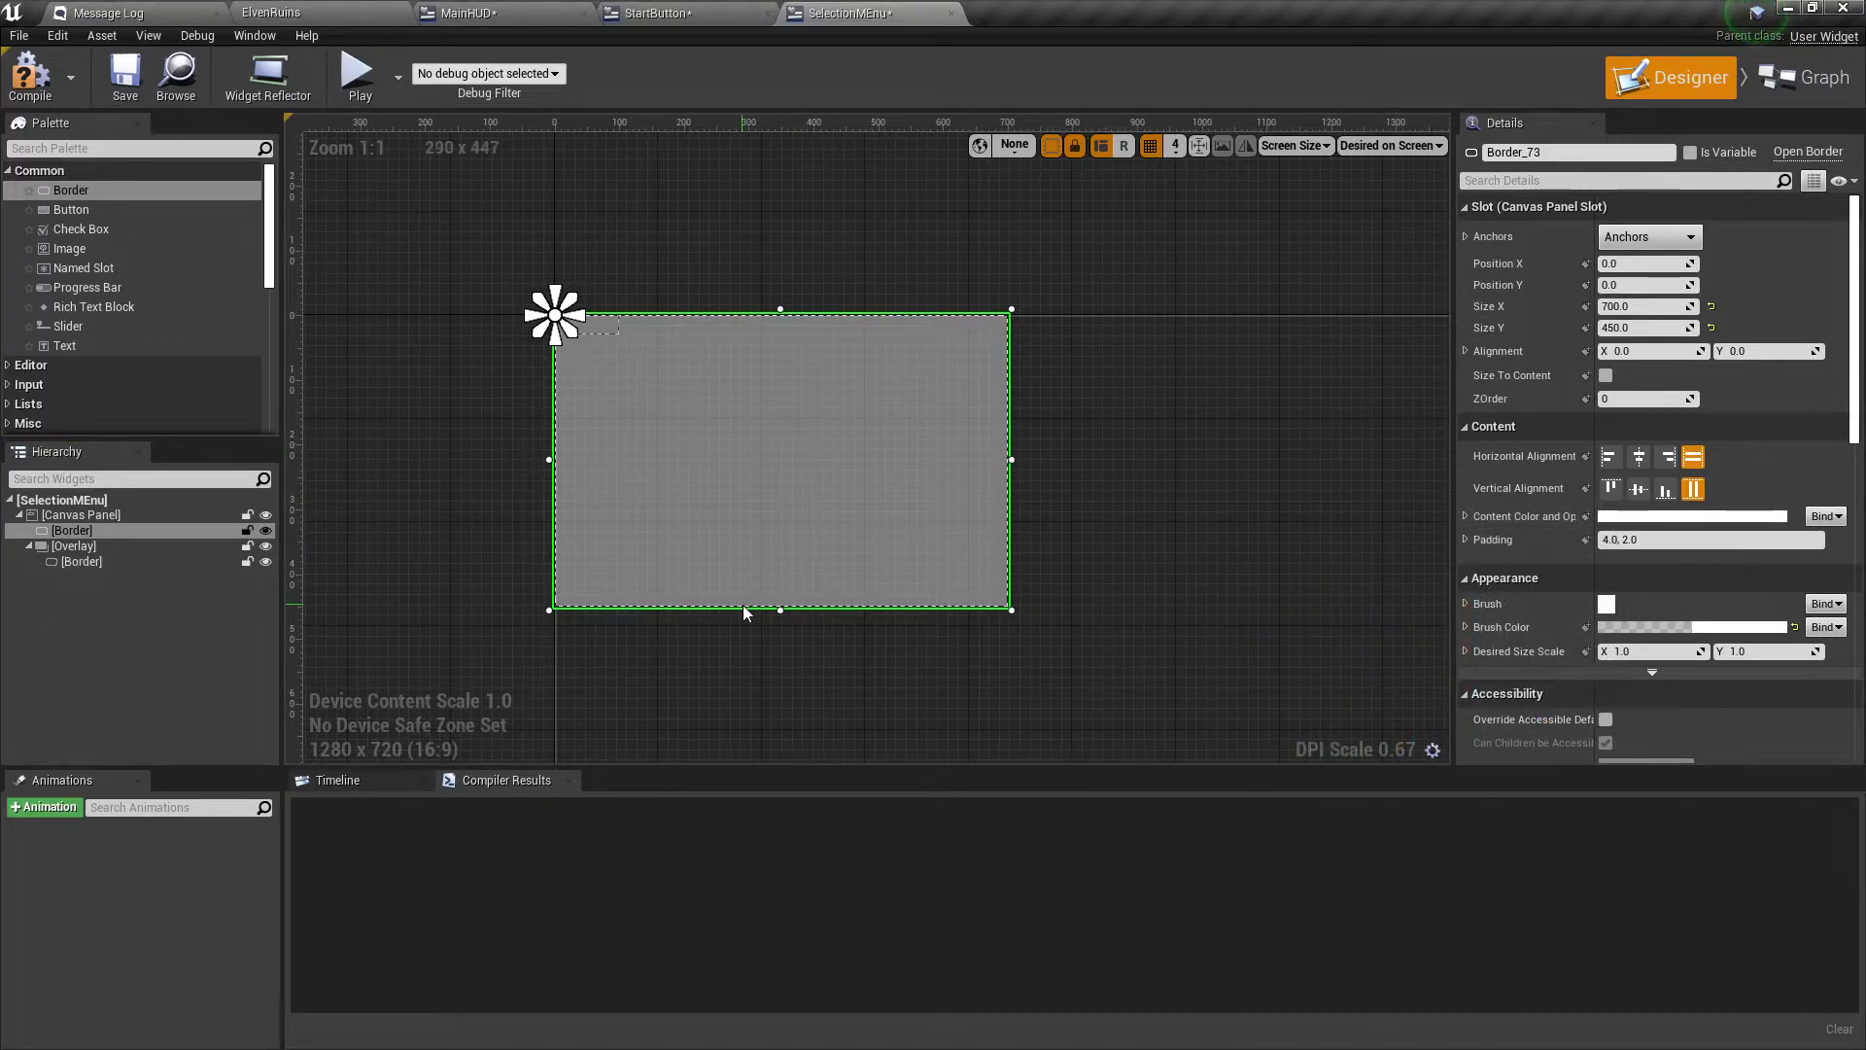
Set the Brush Color alpha of the Border inside the Overlay to 0.2.
click(95, 562)
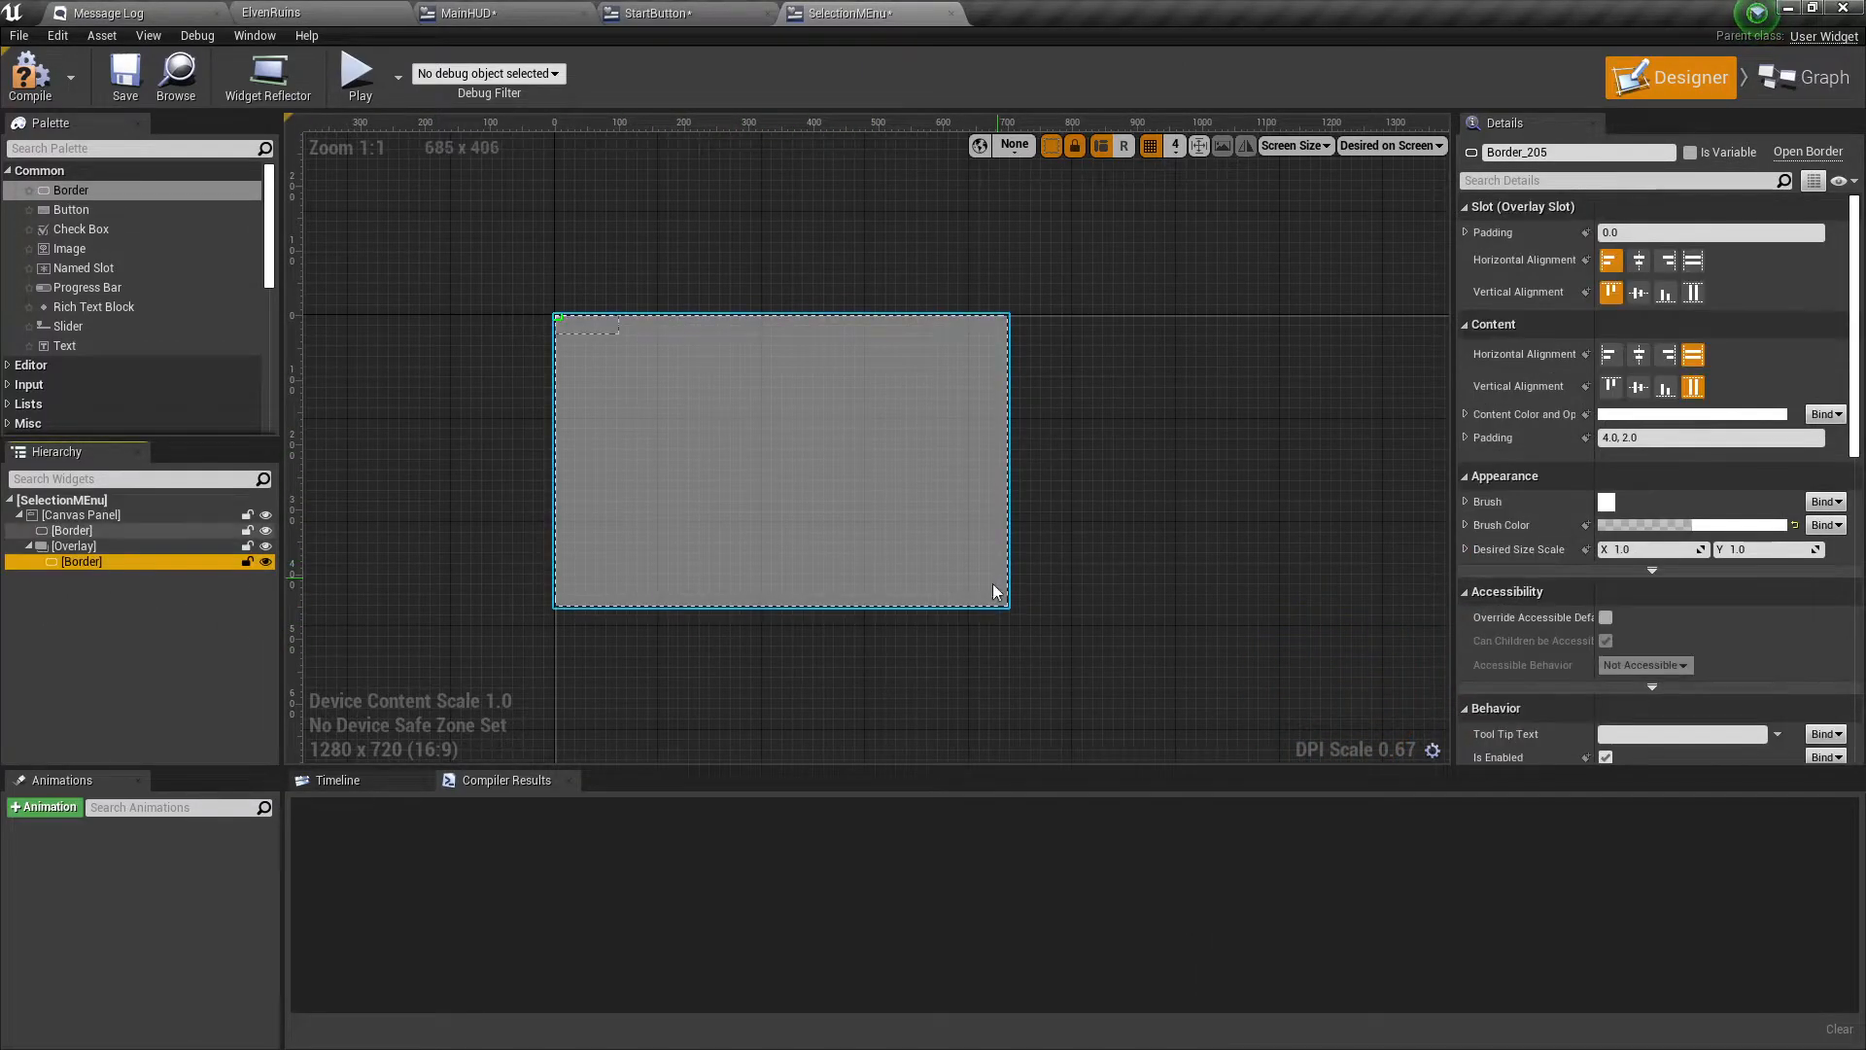
click(1636, 529)
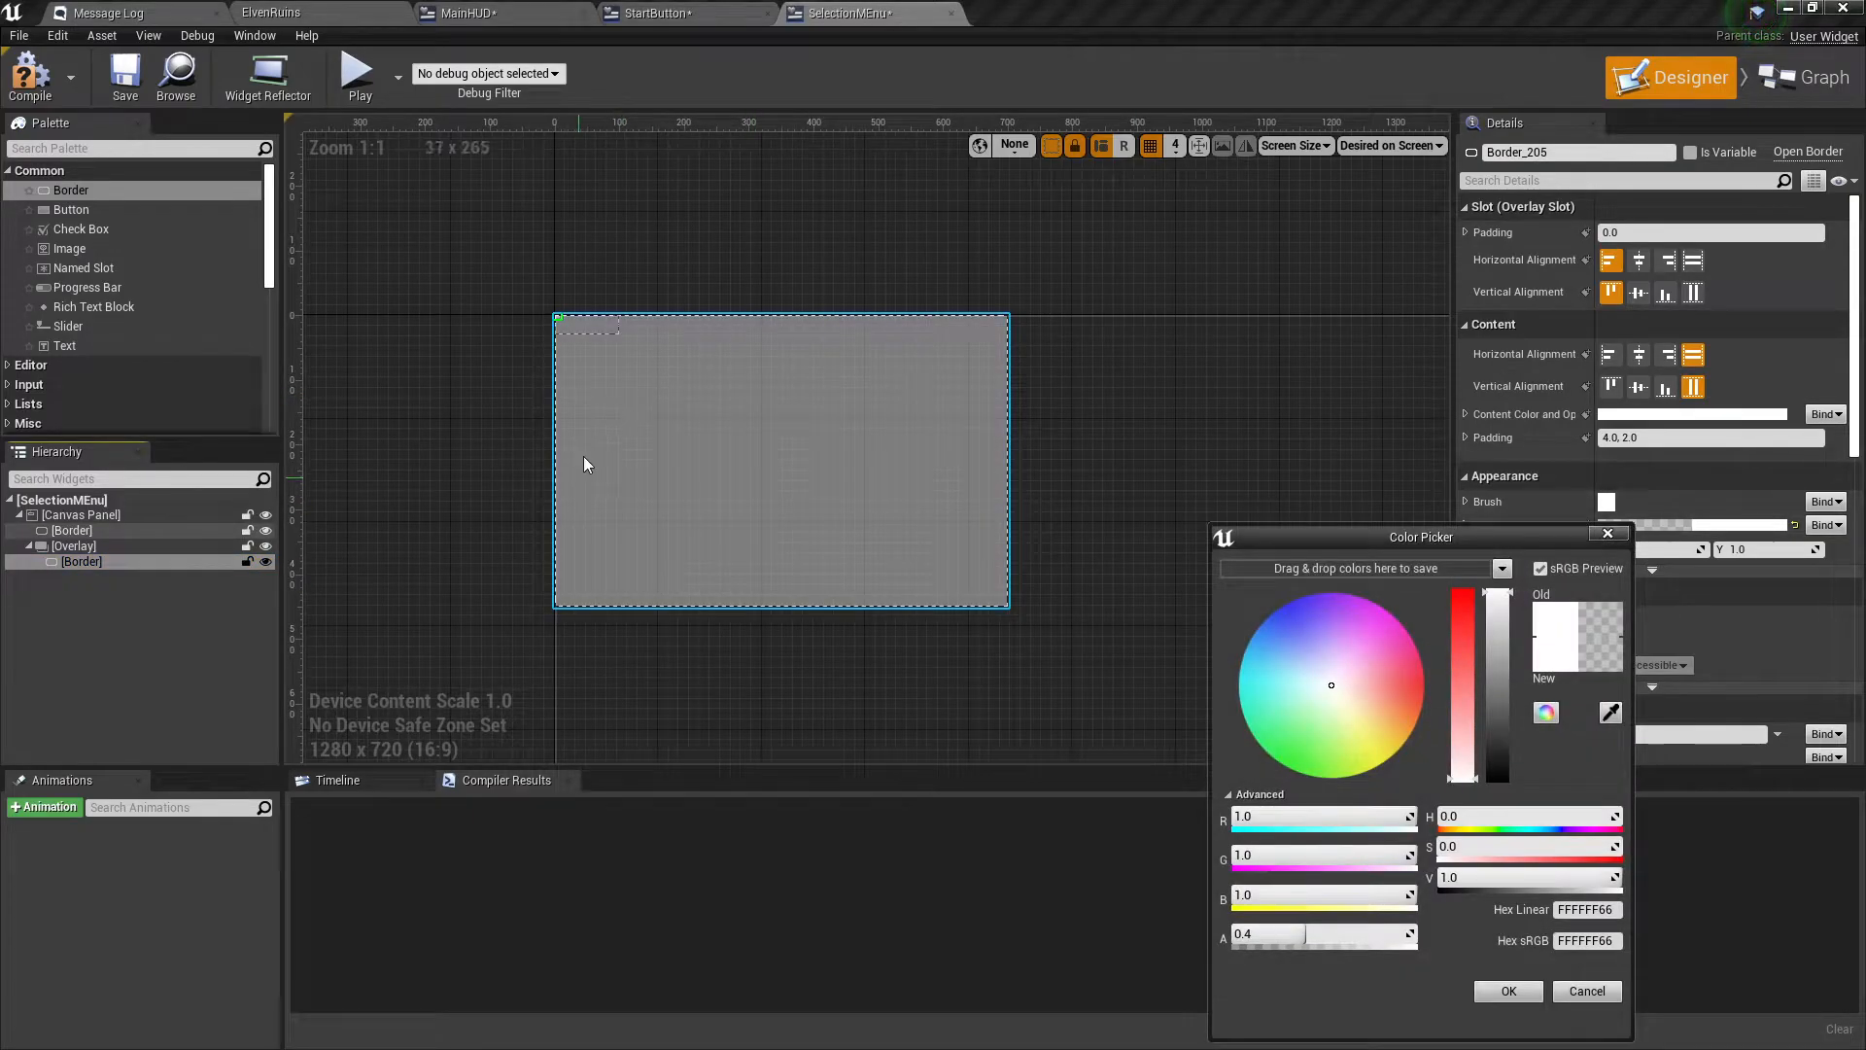
click(1283, 942)
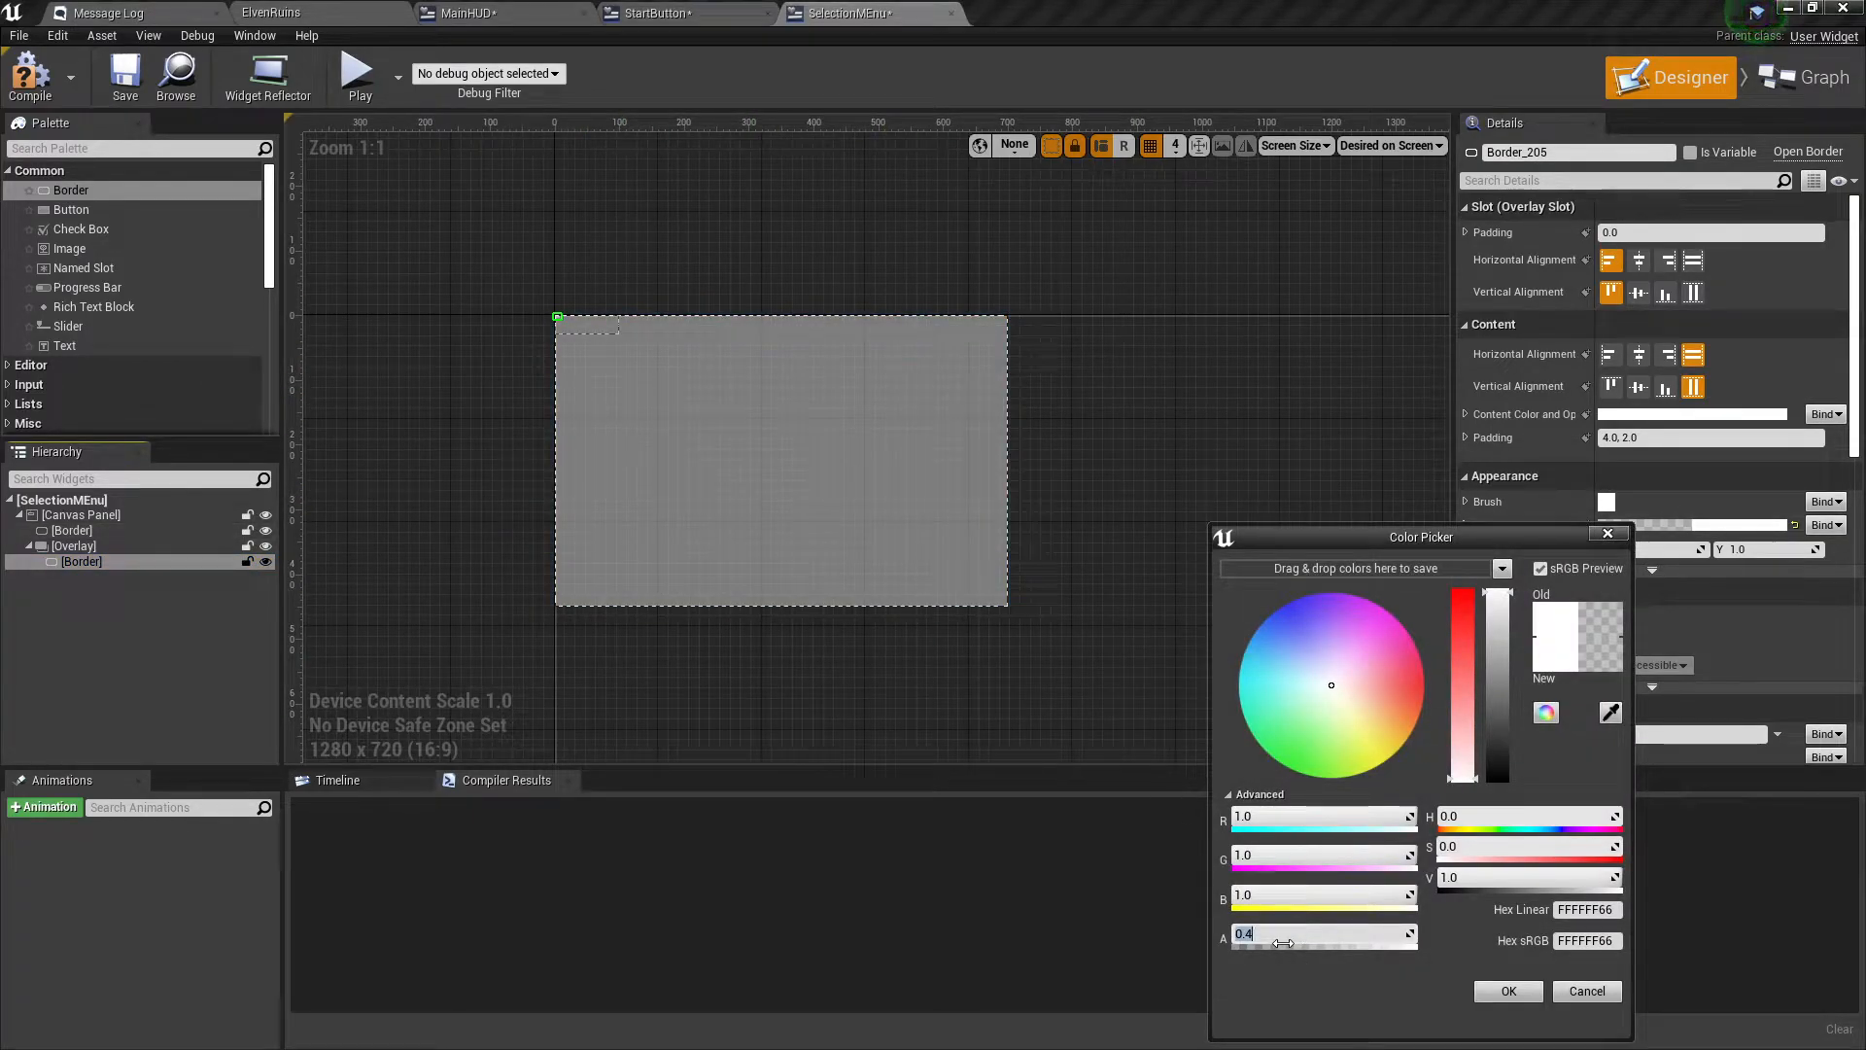
key(Return)
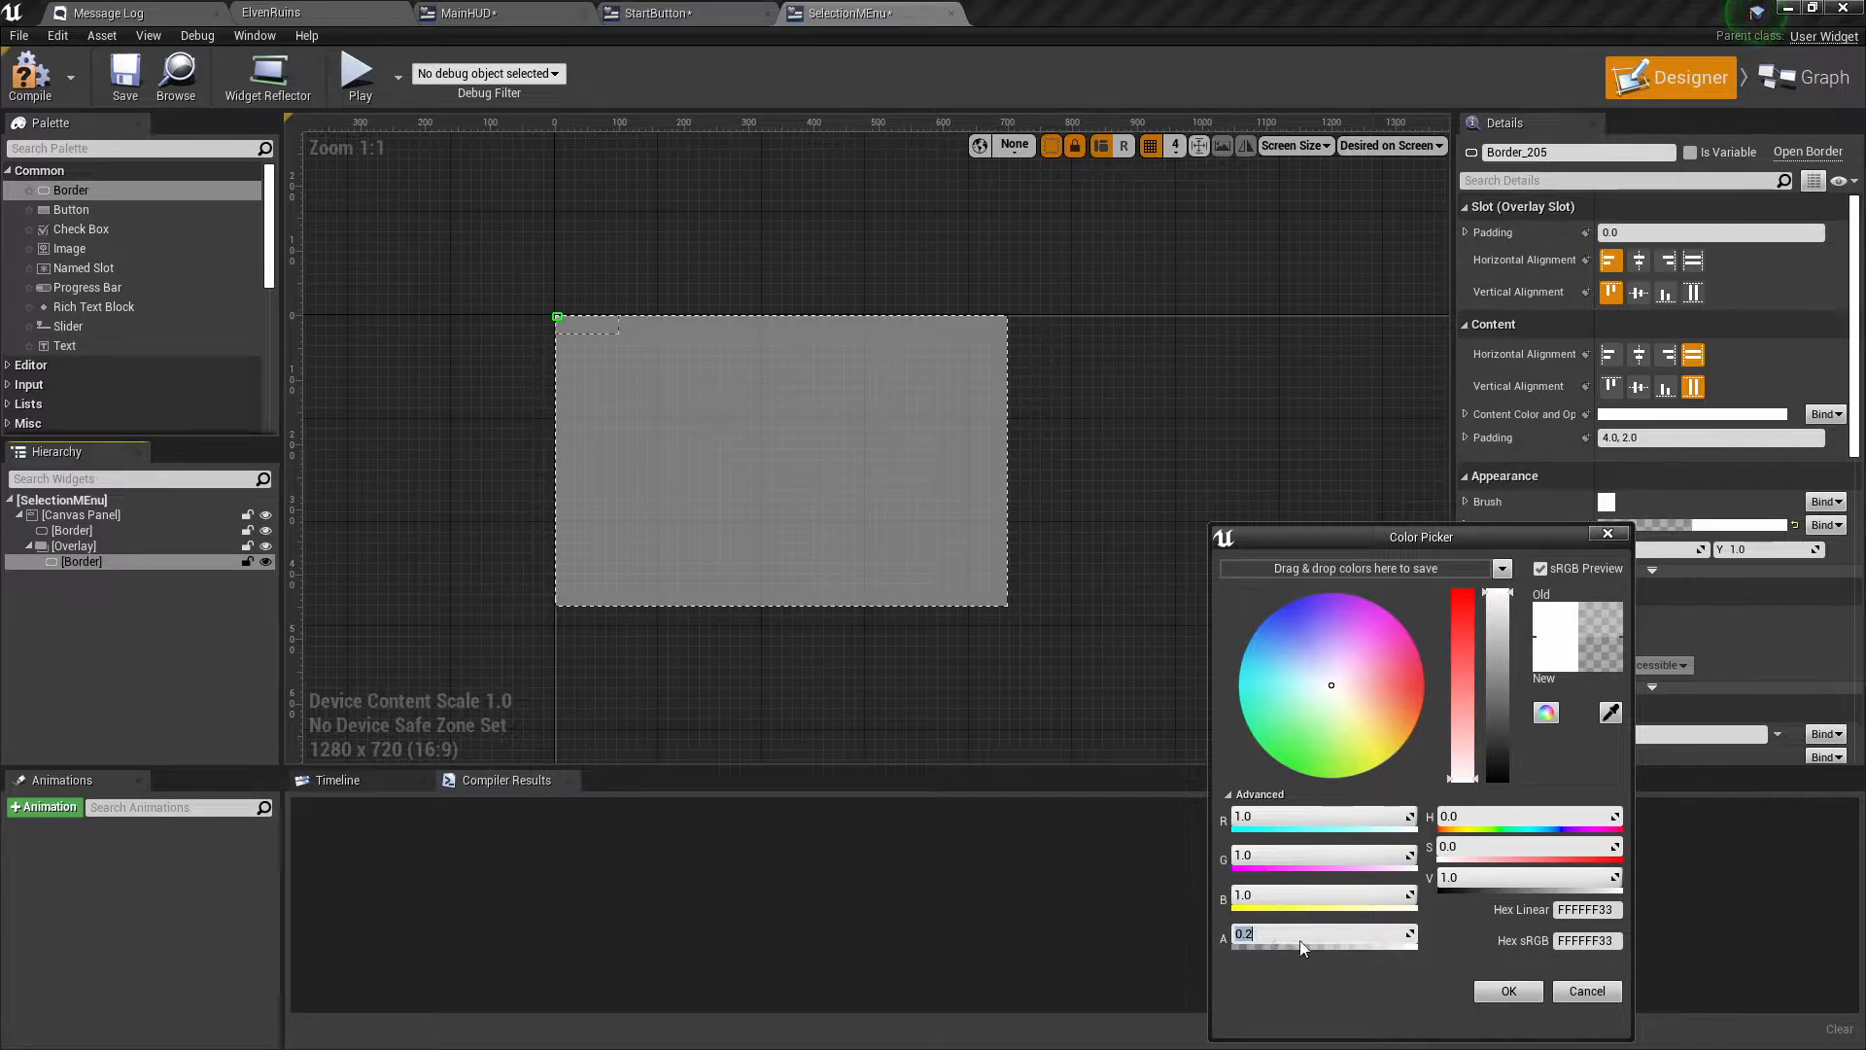
click(1541, 992)
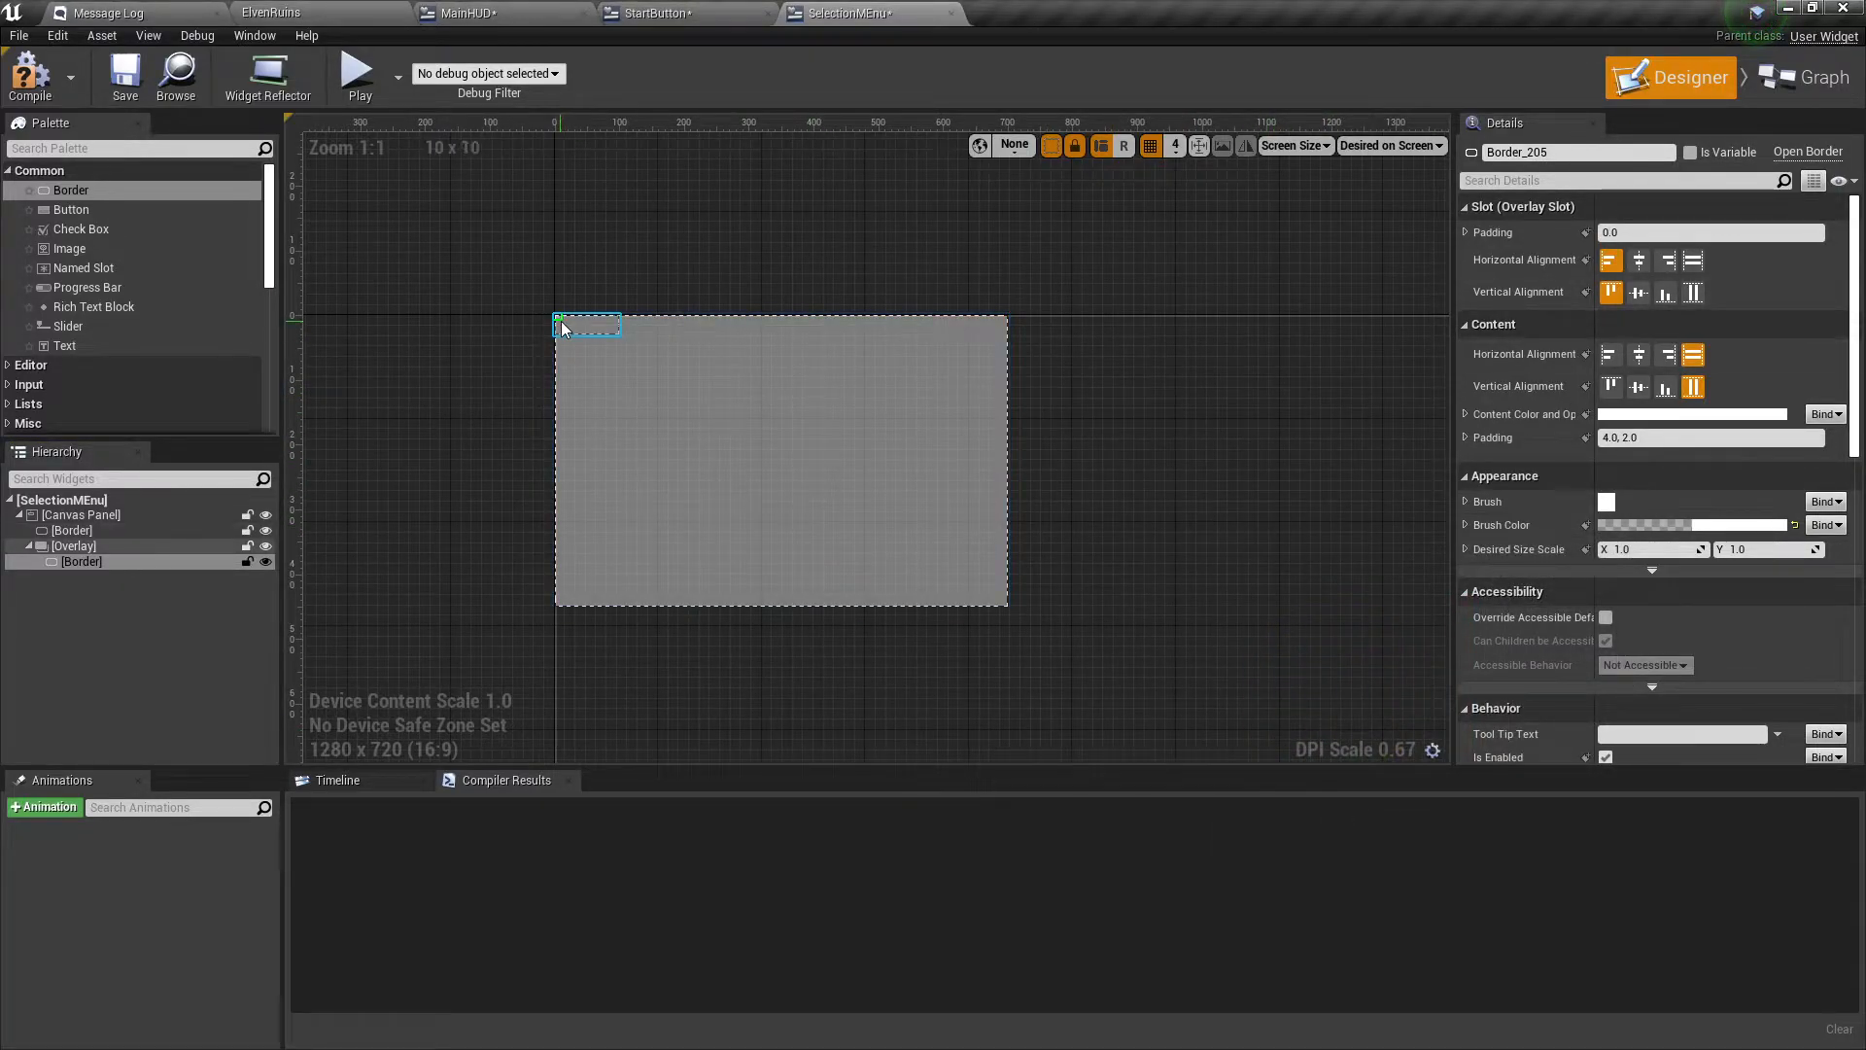
Set the inner Border's slot alignment in the Overlay to Fill both horizontally and vertically.
click(1693, 261)
click(1693, 293)
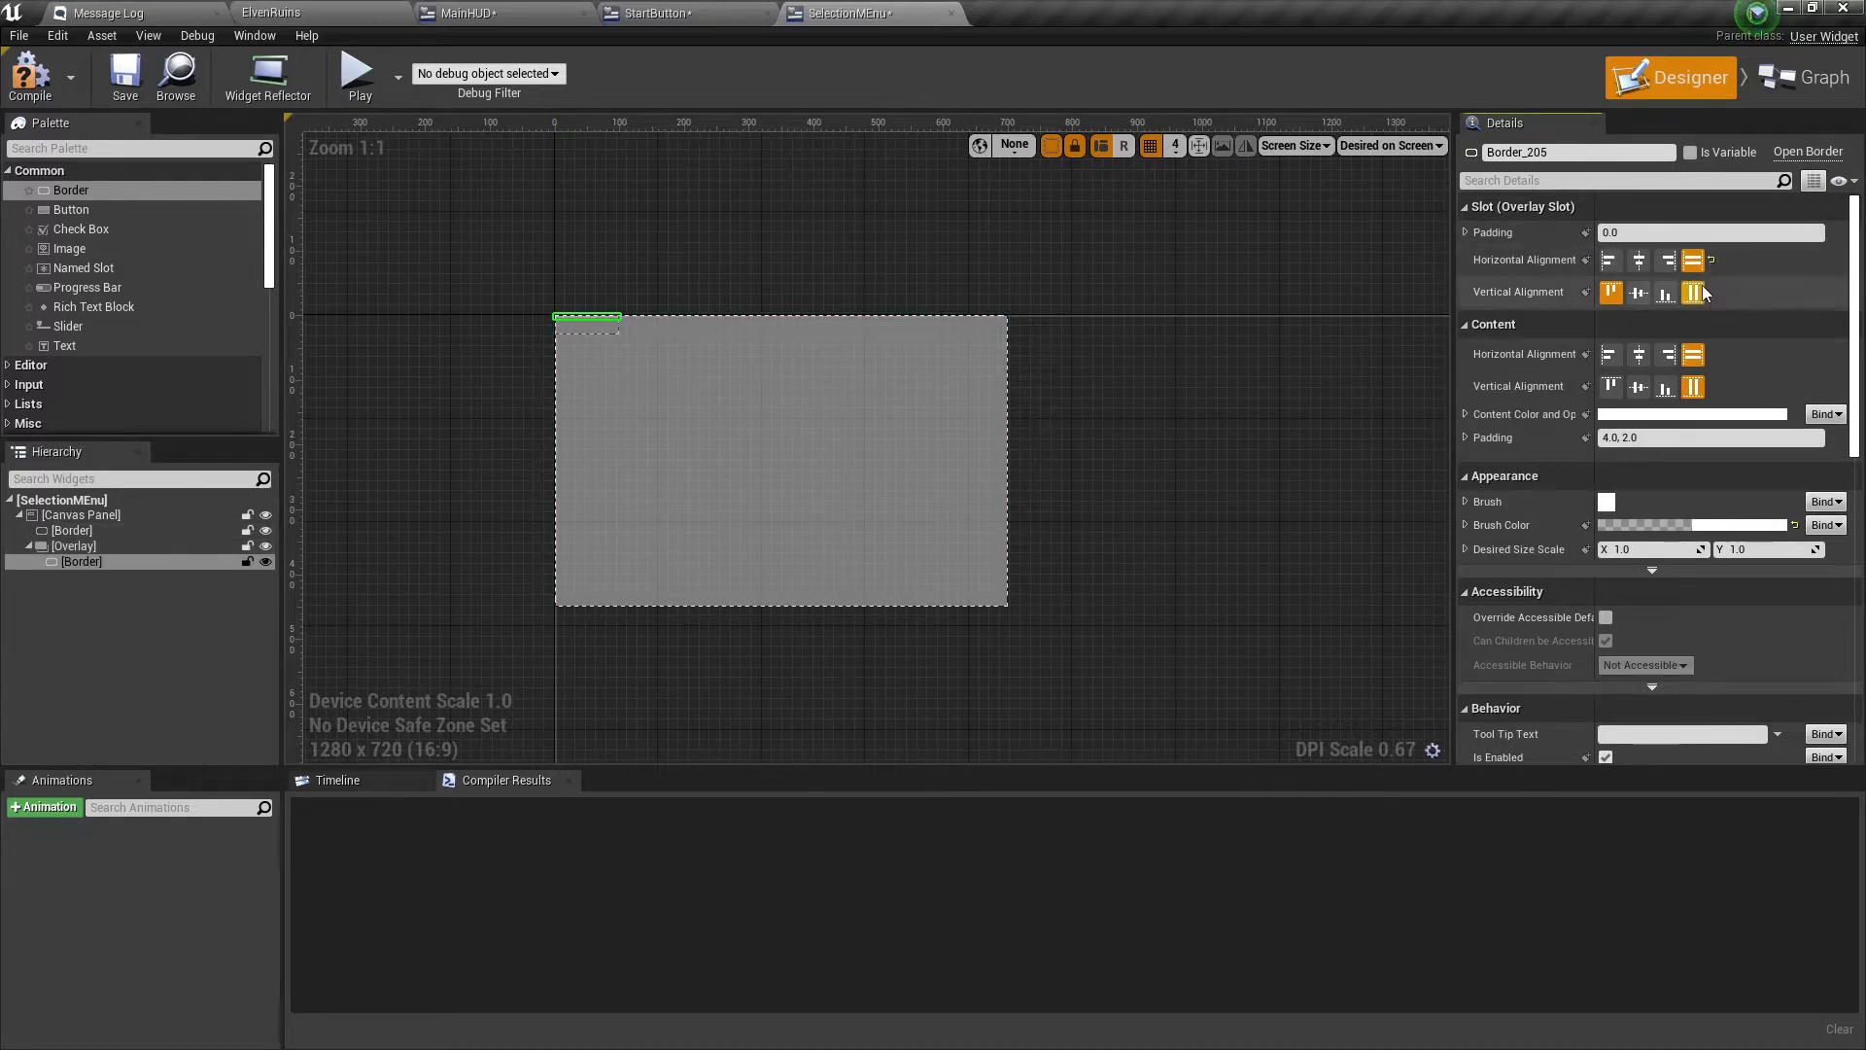
click(568, 379)
click(593, 334)
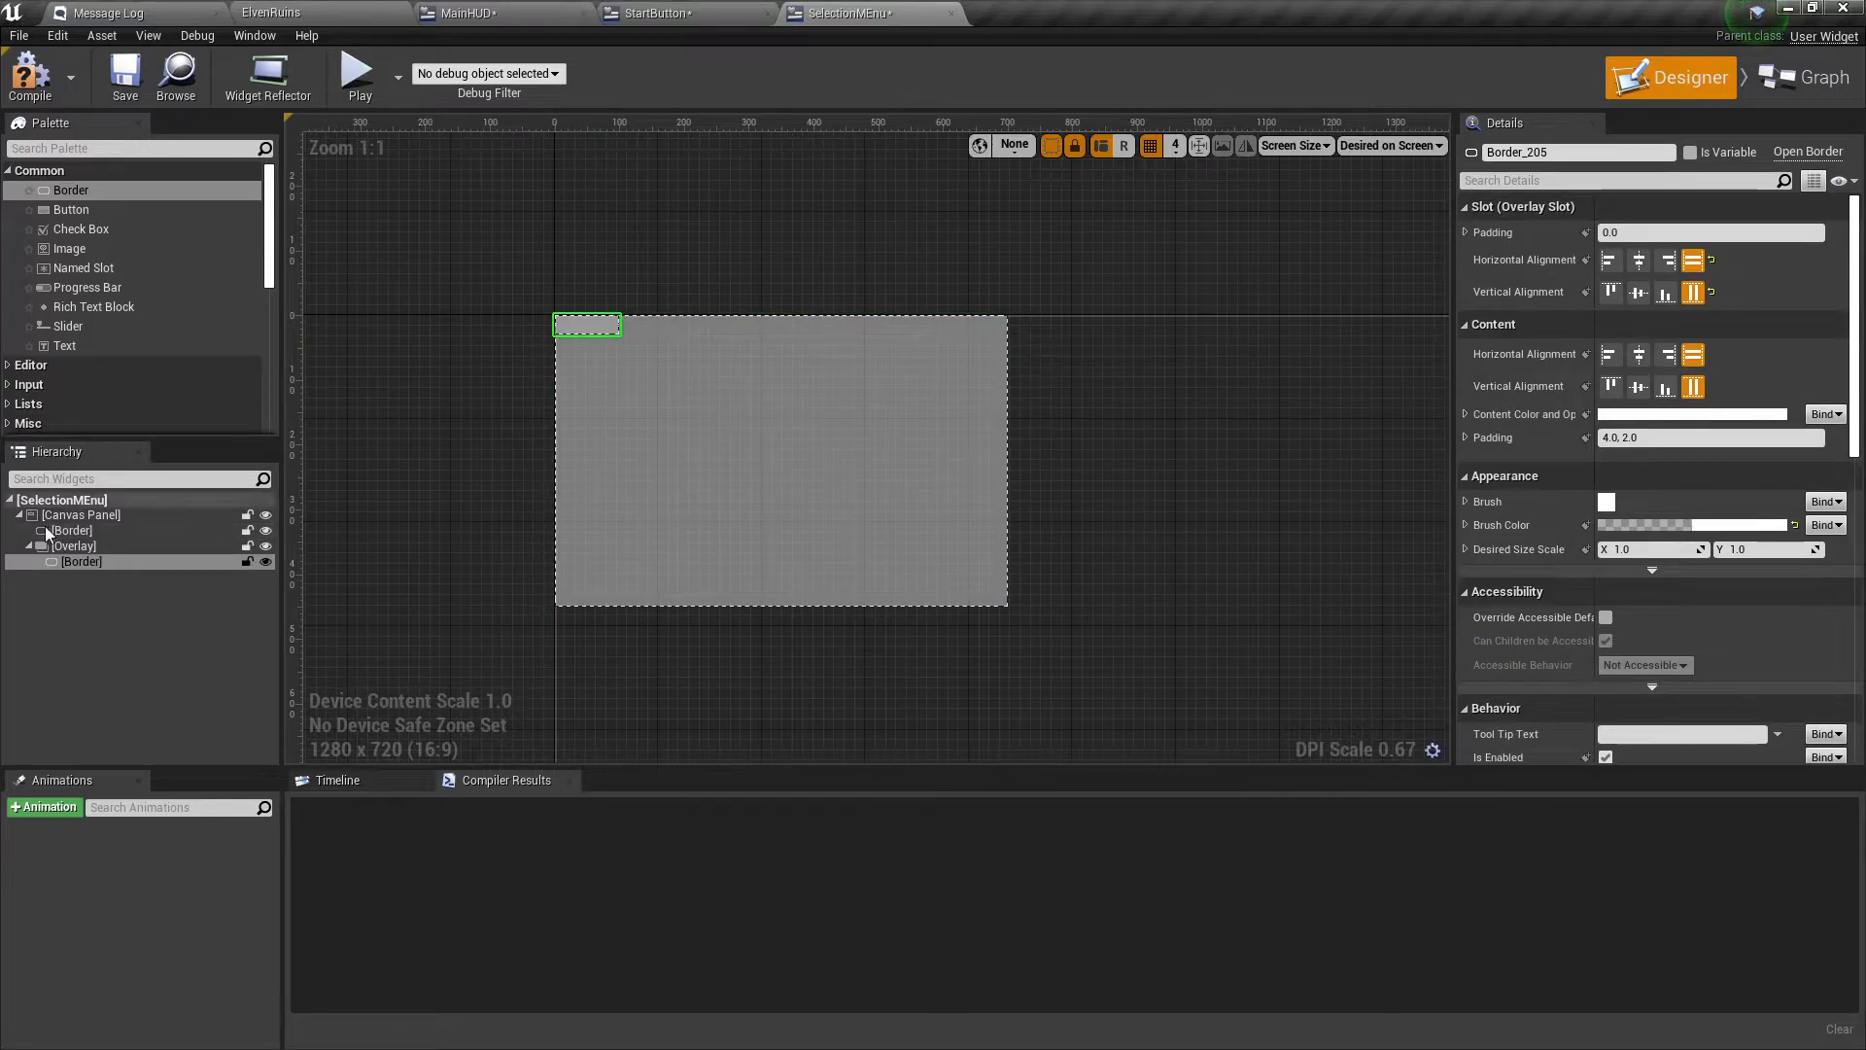
Nest the Overlay, together with its inner Border, inside the outer Border in the widget hierarchy.
click(78, 548)
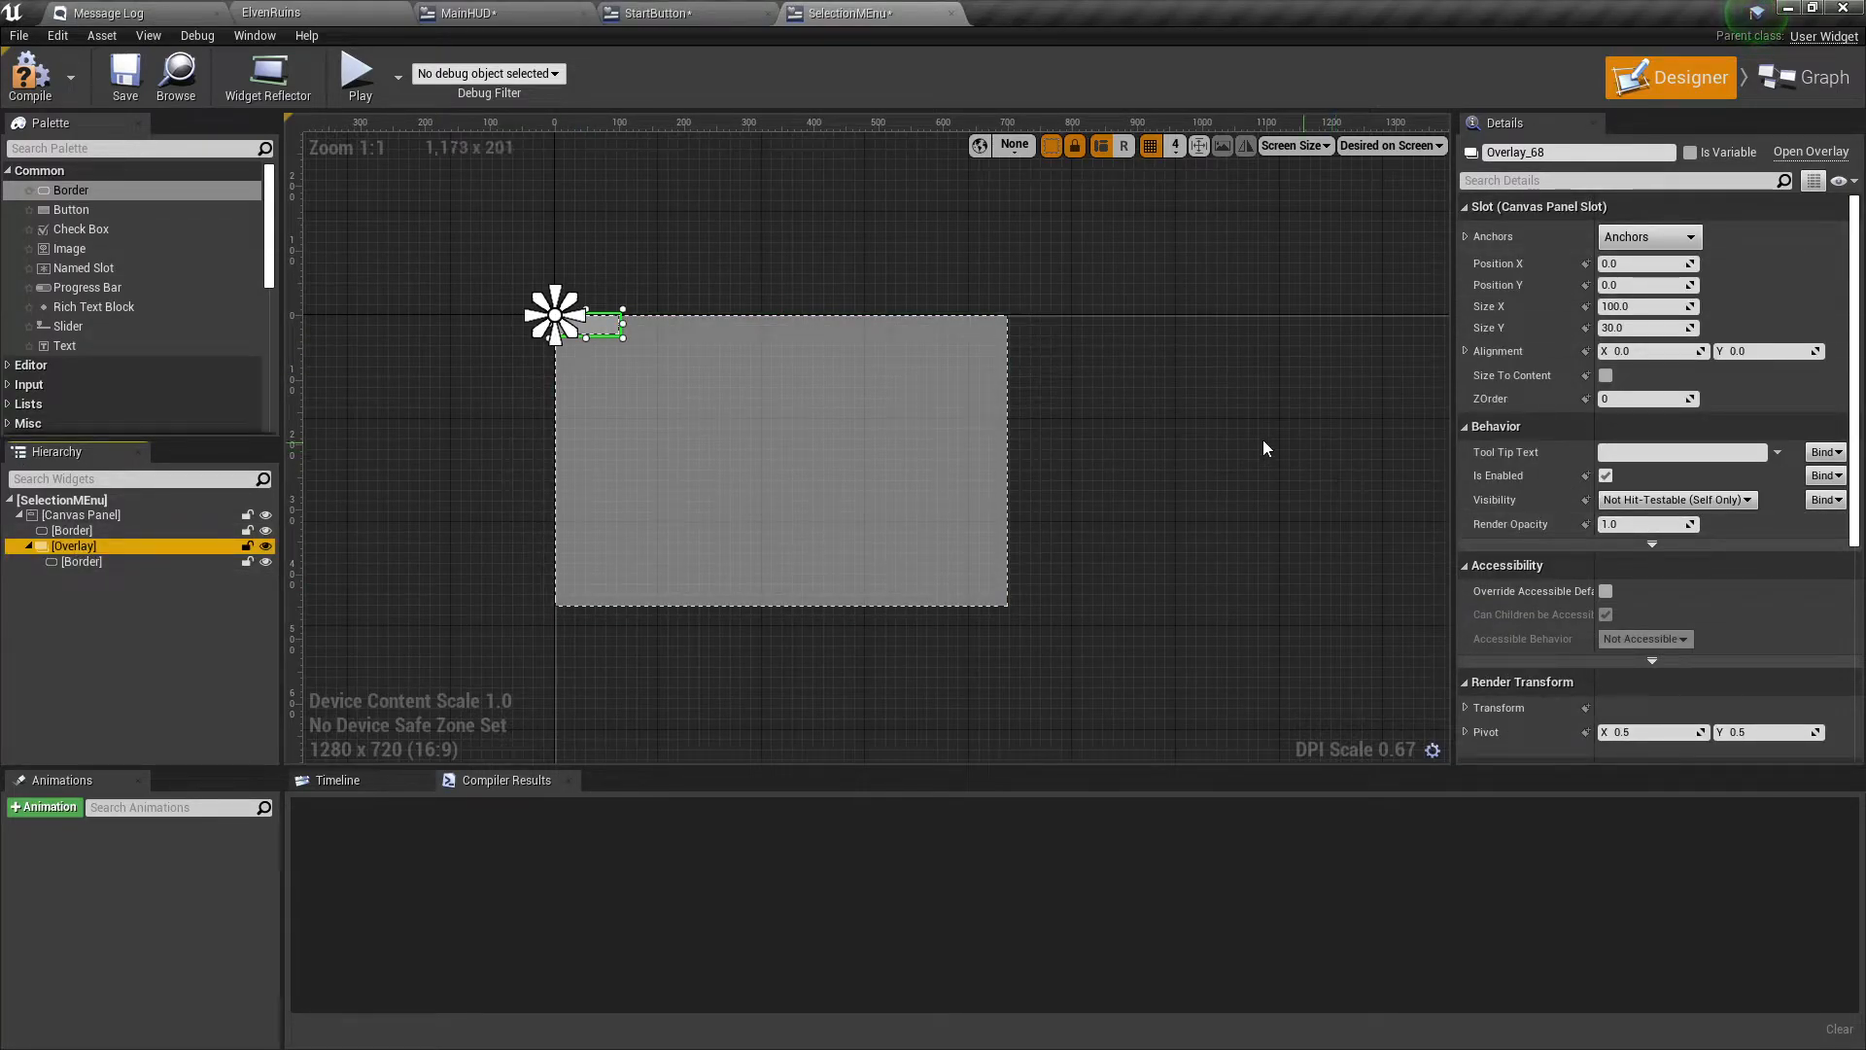
drag(60, 554, 82, 533)
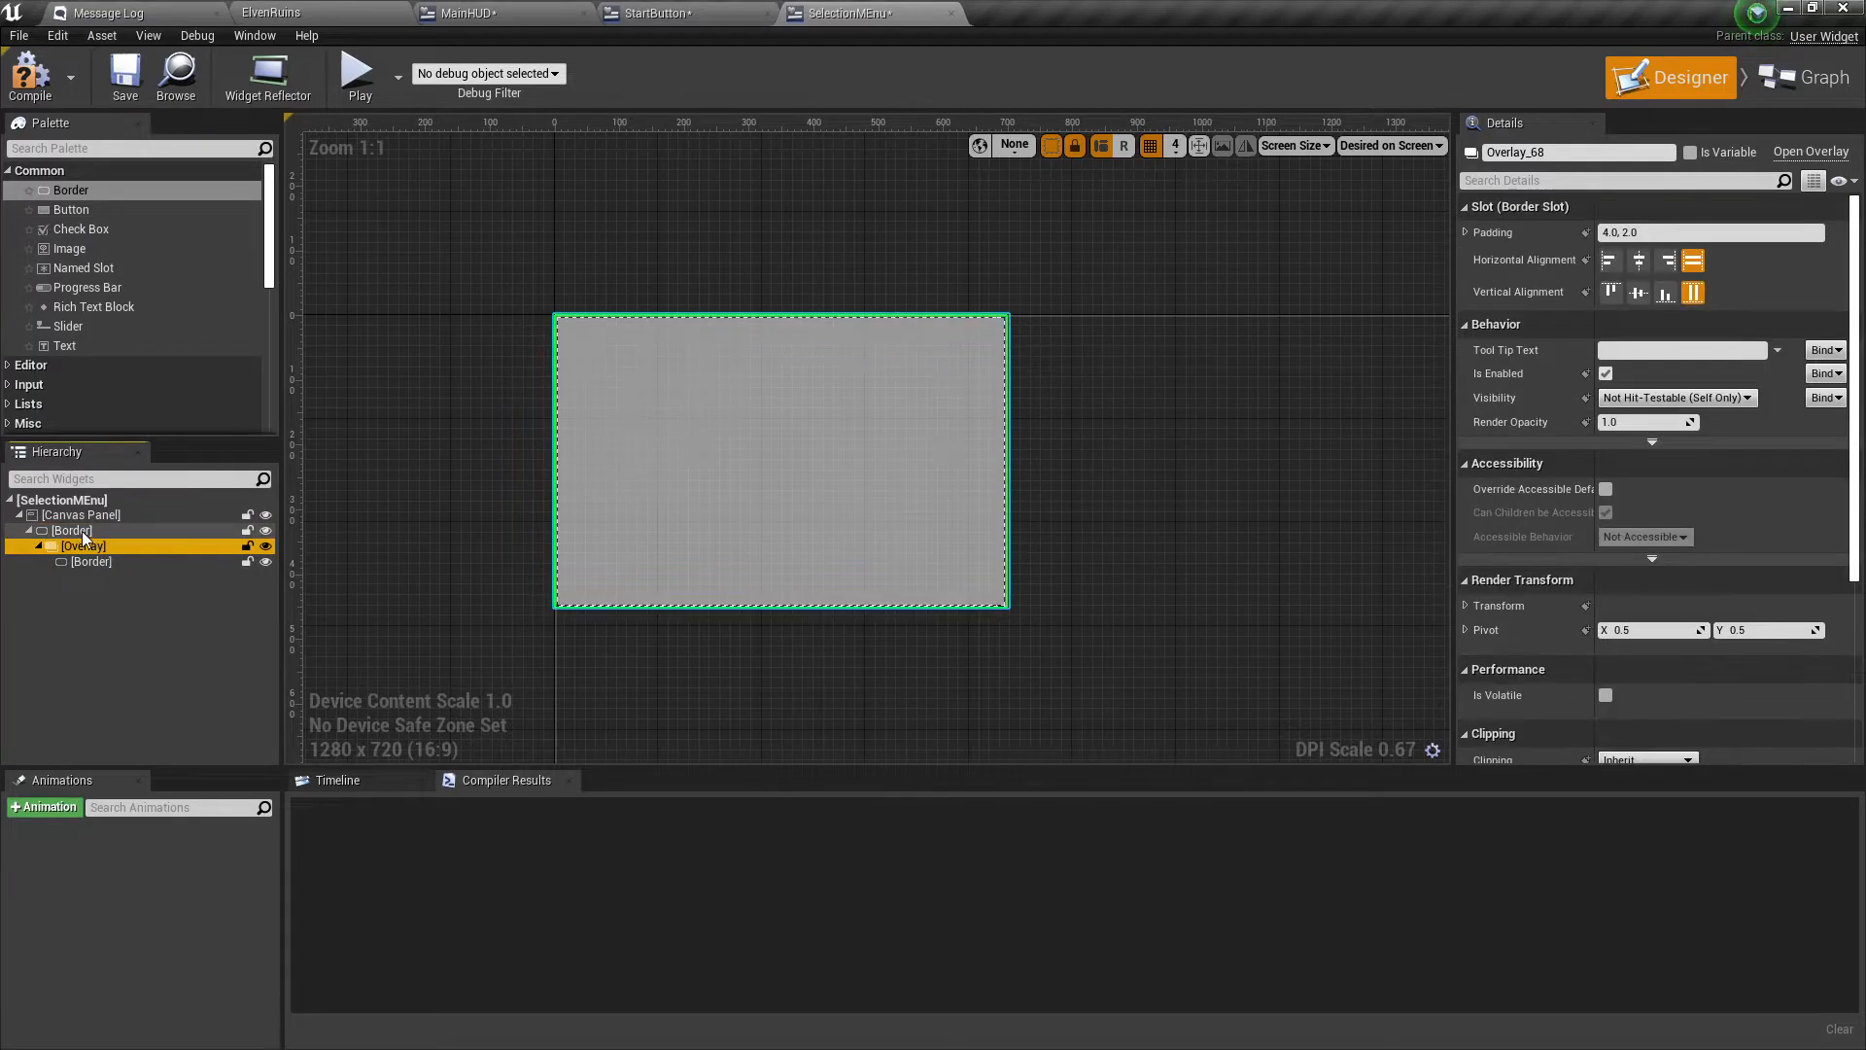
click(145, 675)
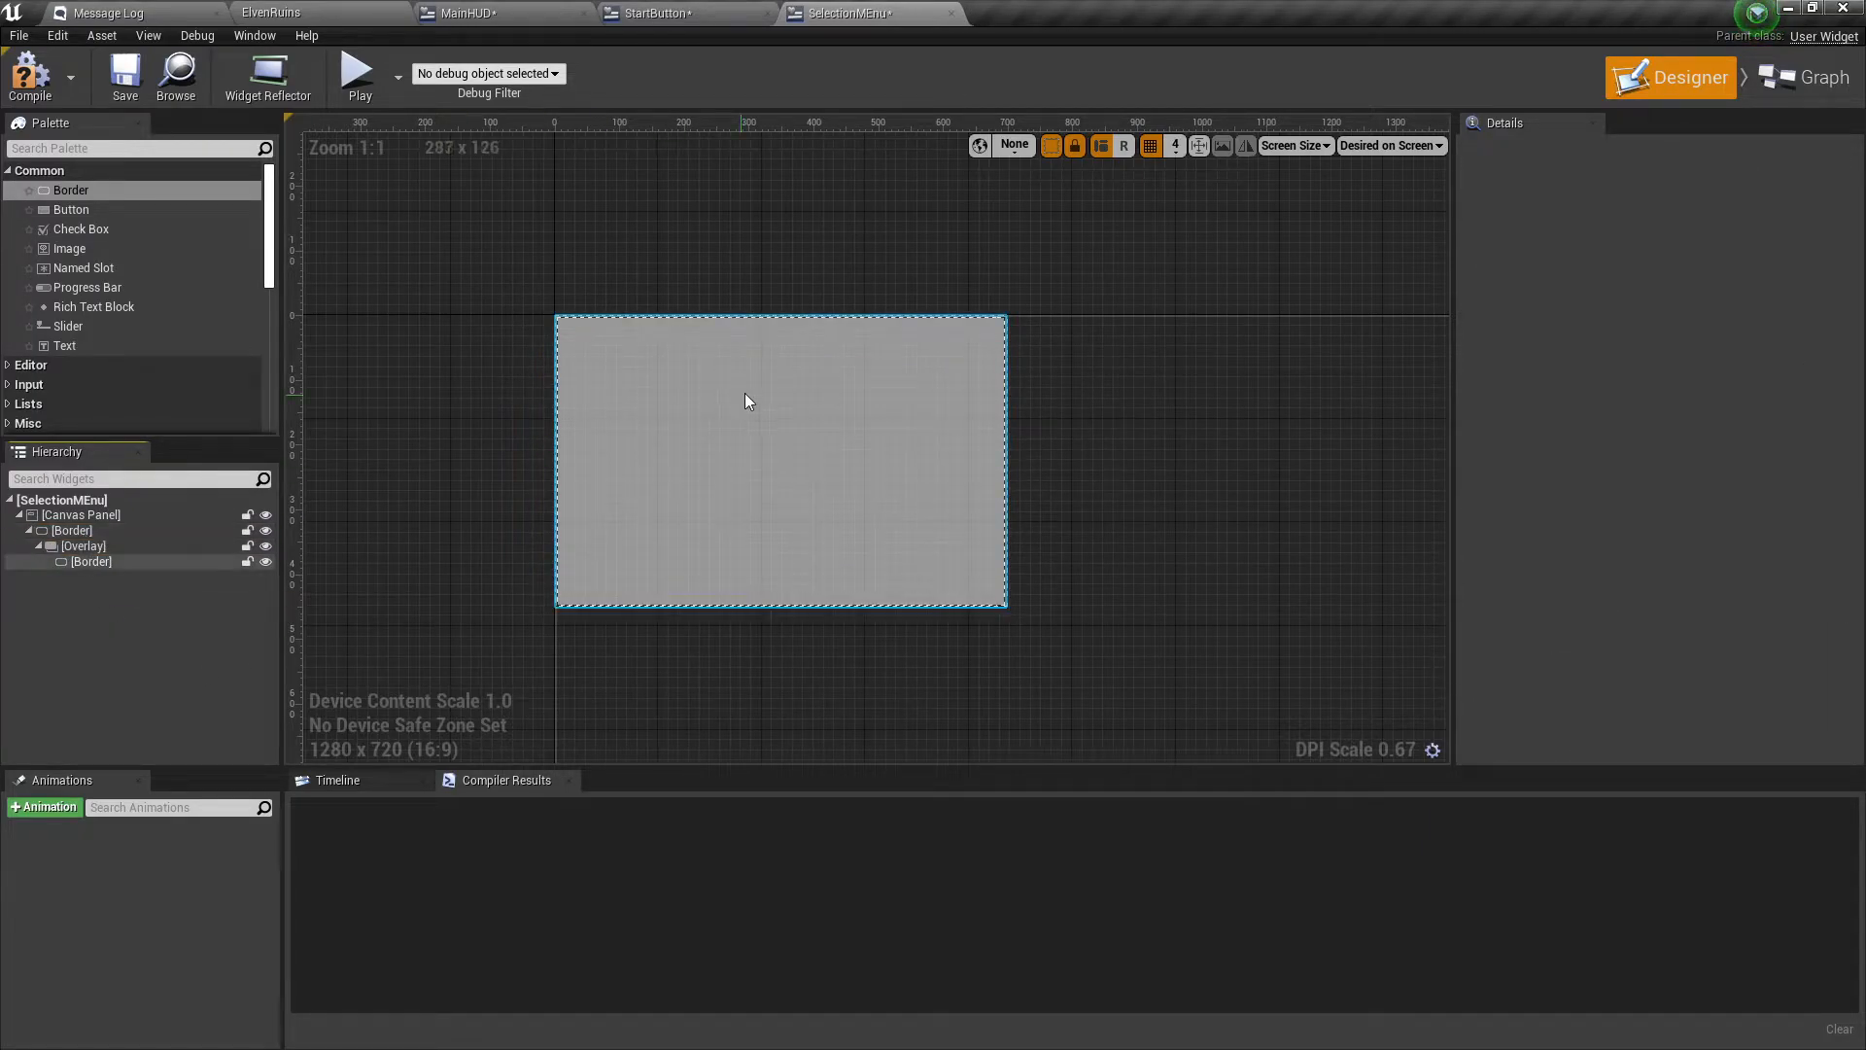
Set the Overlay's slot padding to 0 within the outer Border.
click(70, 548)
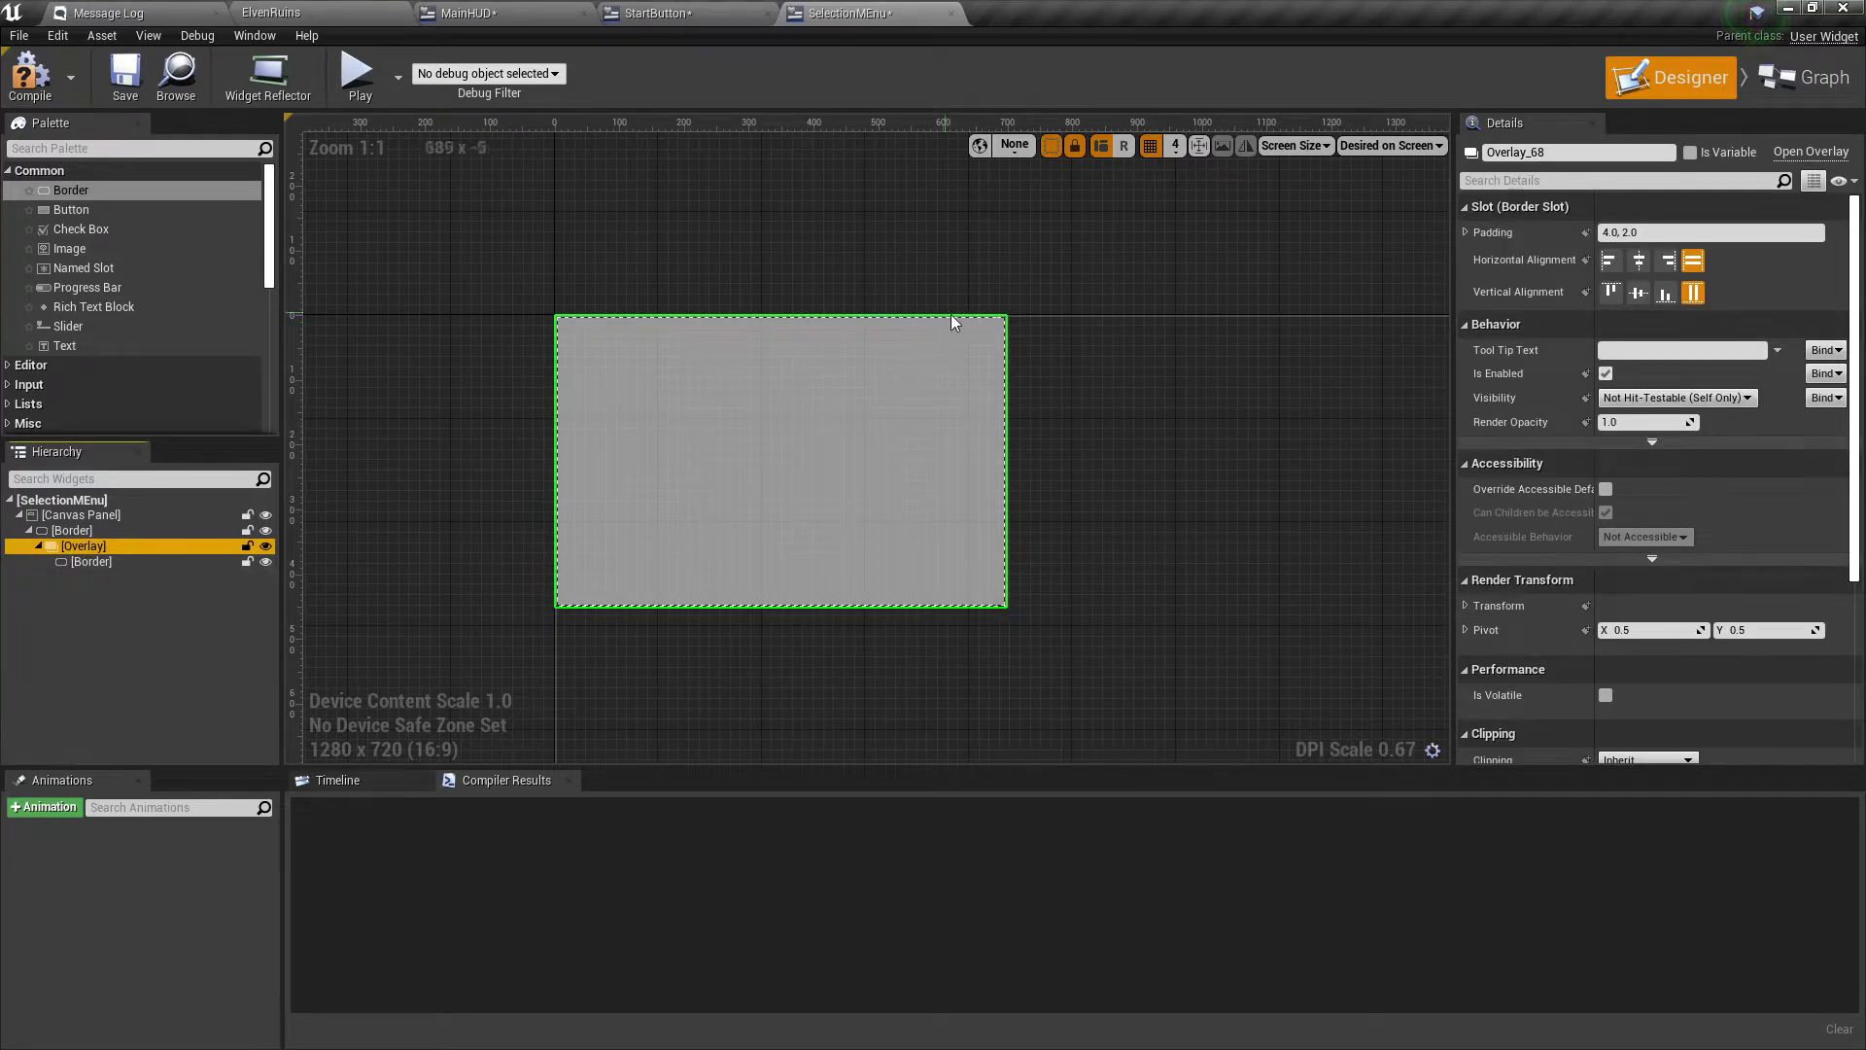
click(1712, 234)
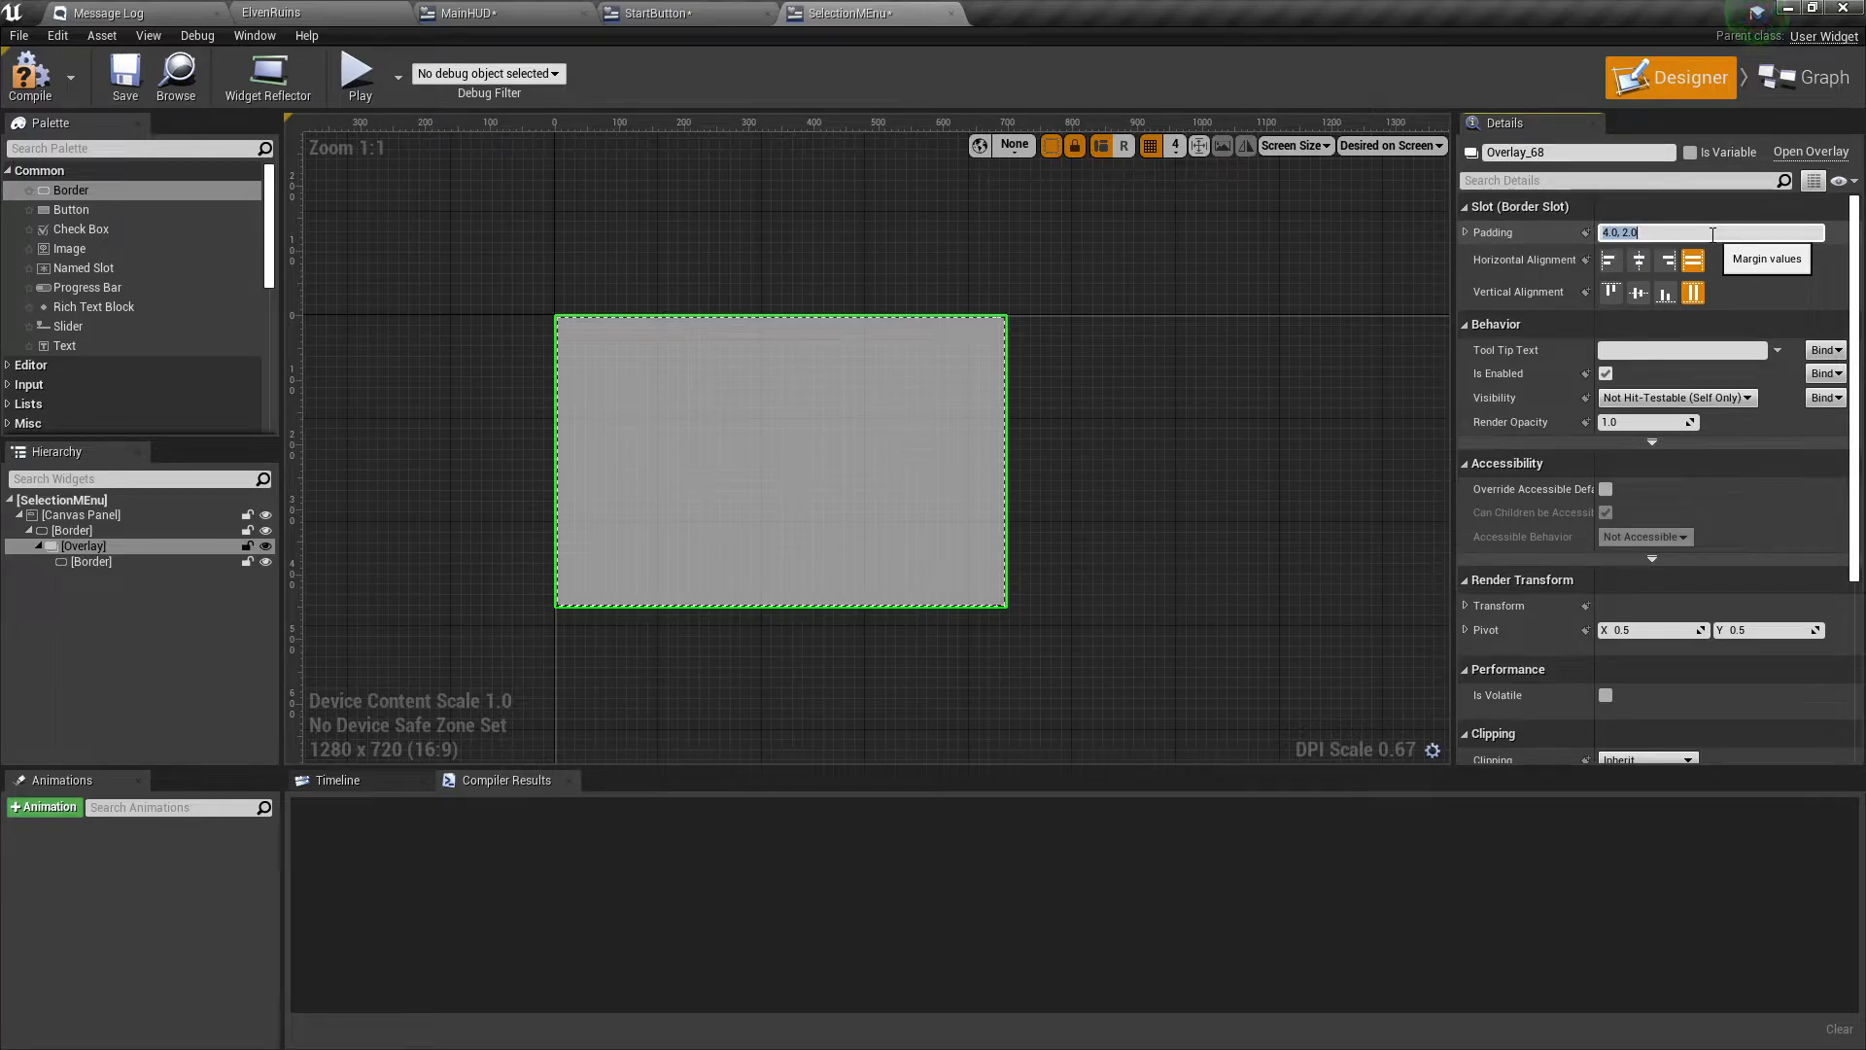
text(0)
key(Return)
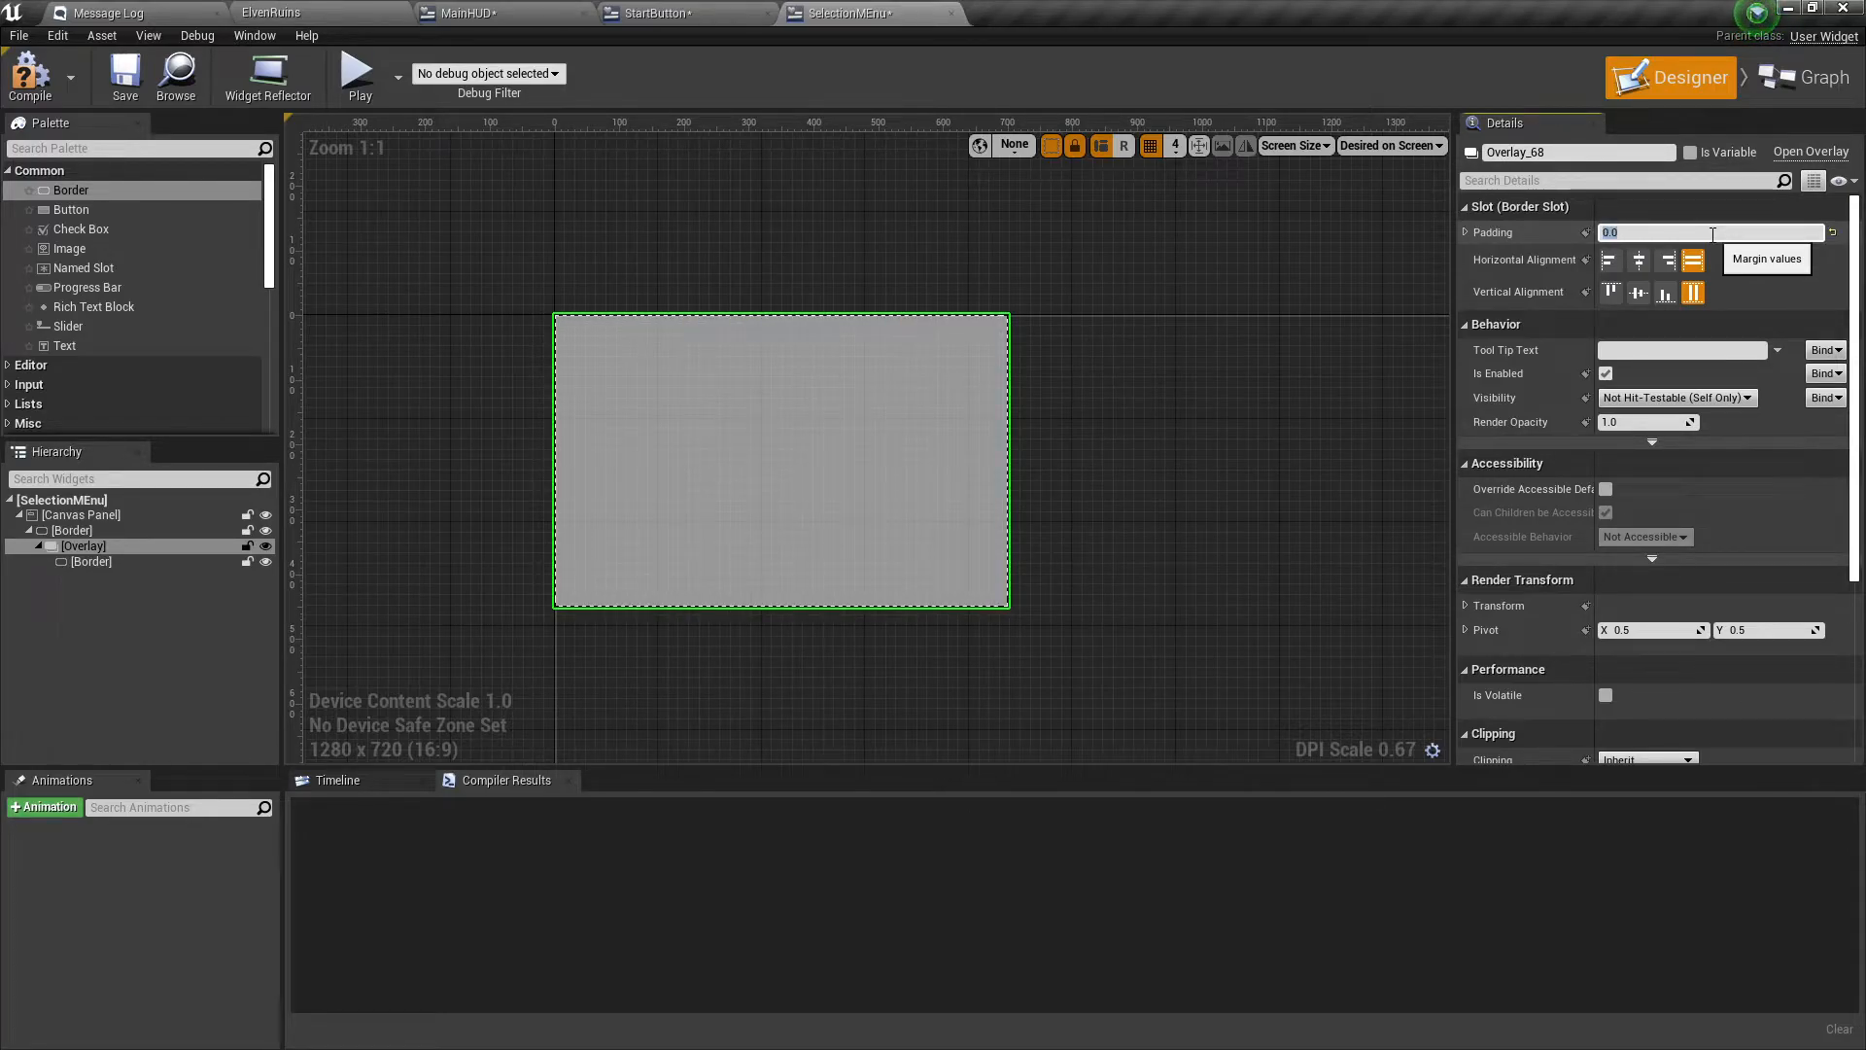
Set the slot padding of the Border inside the Overlay to 5.
click(89, 561)
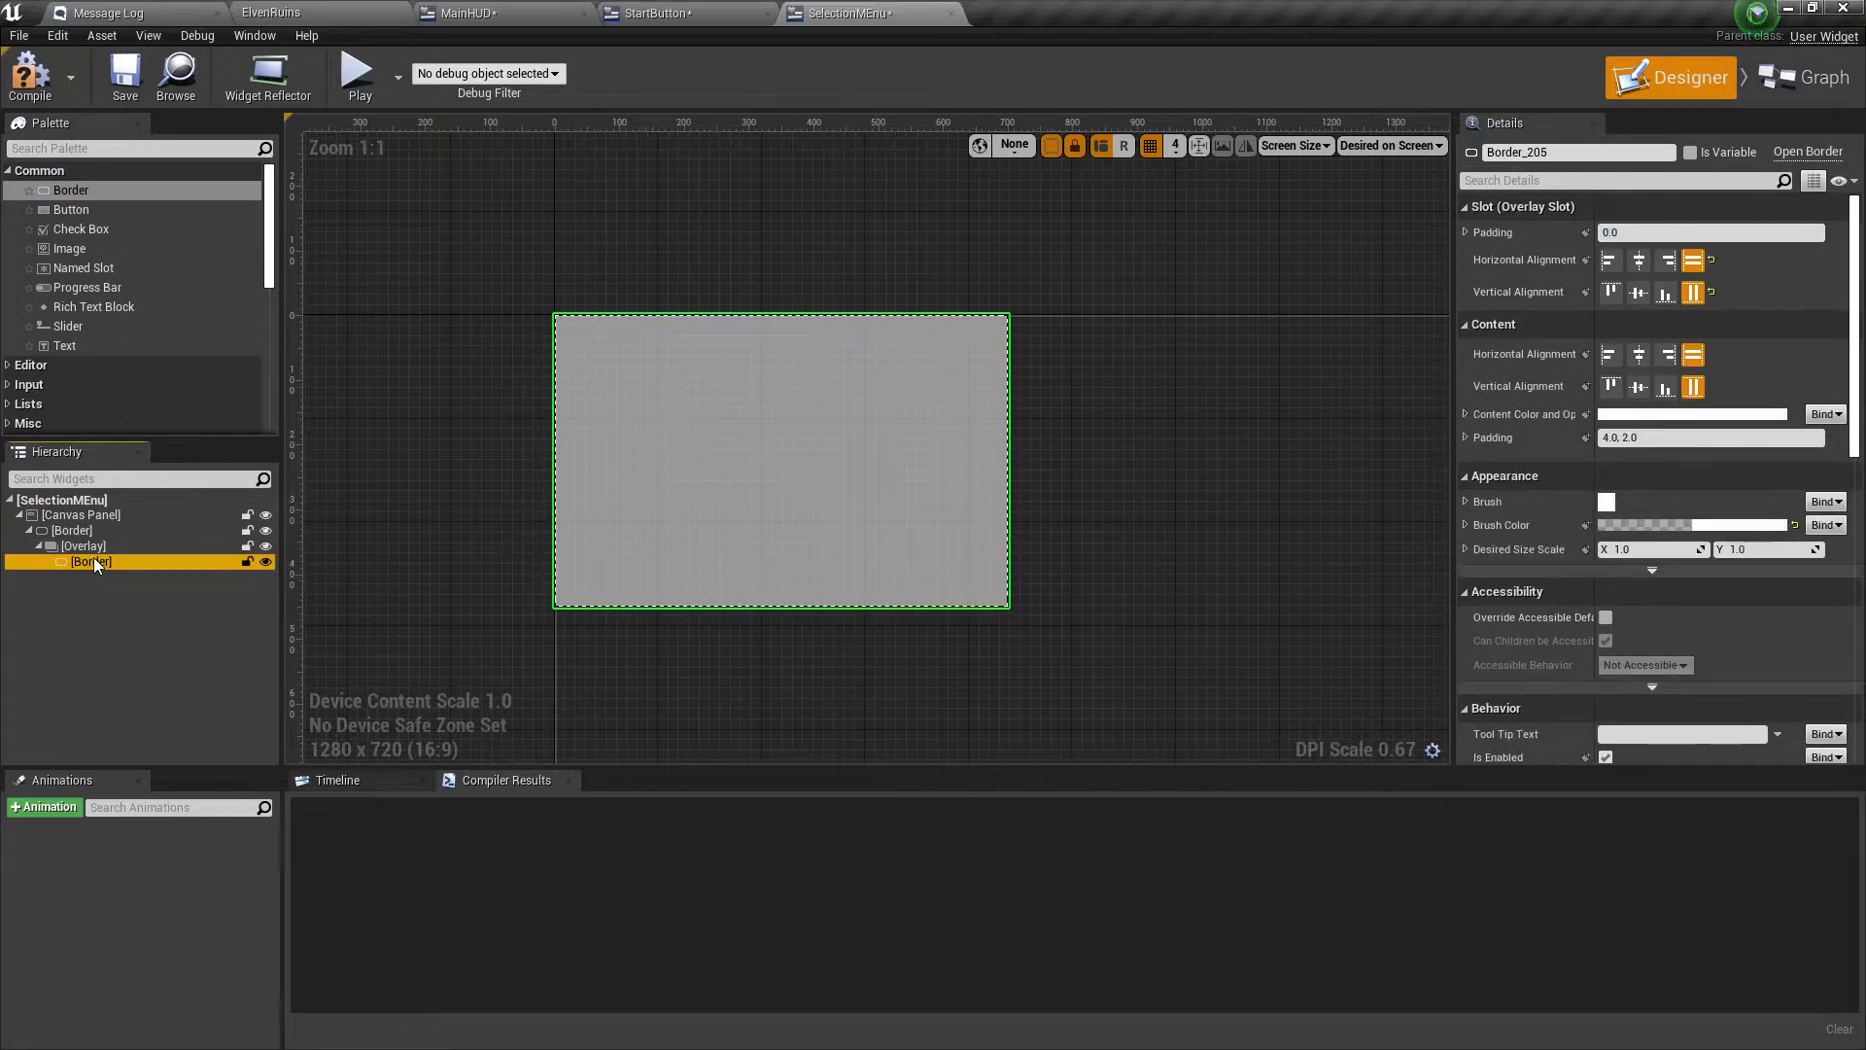
click(1678, 234)
key(Return)
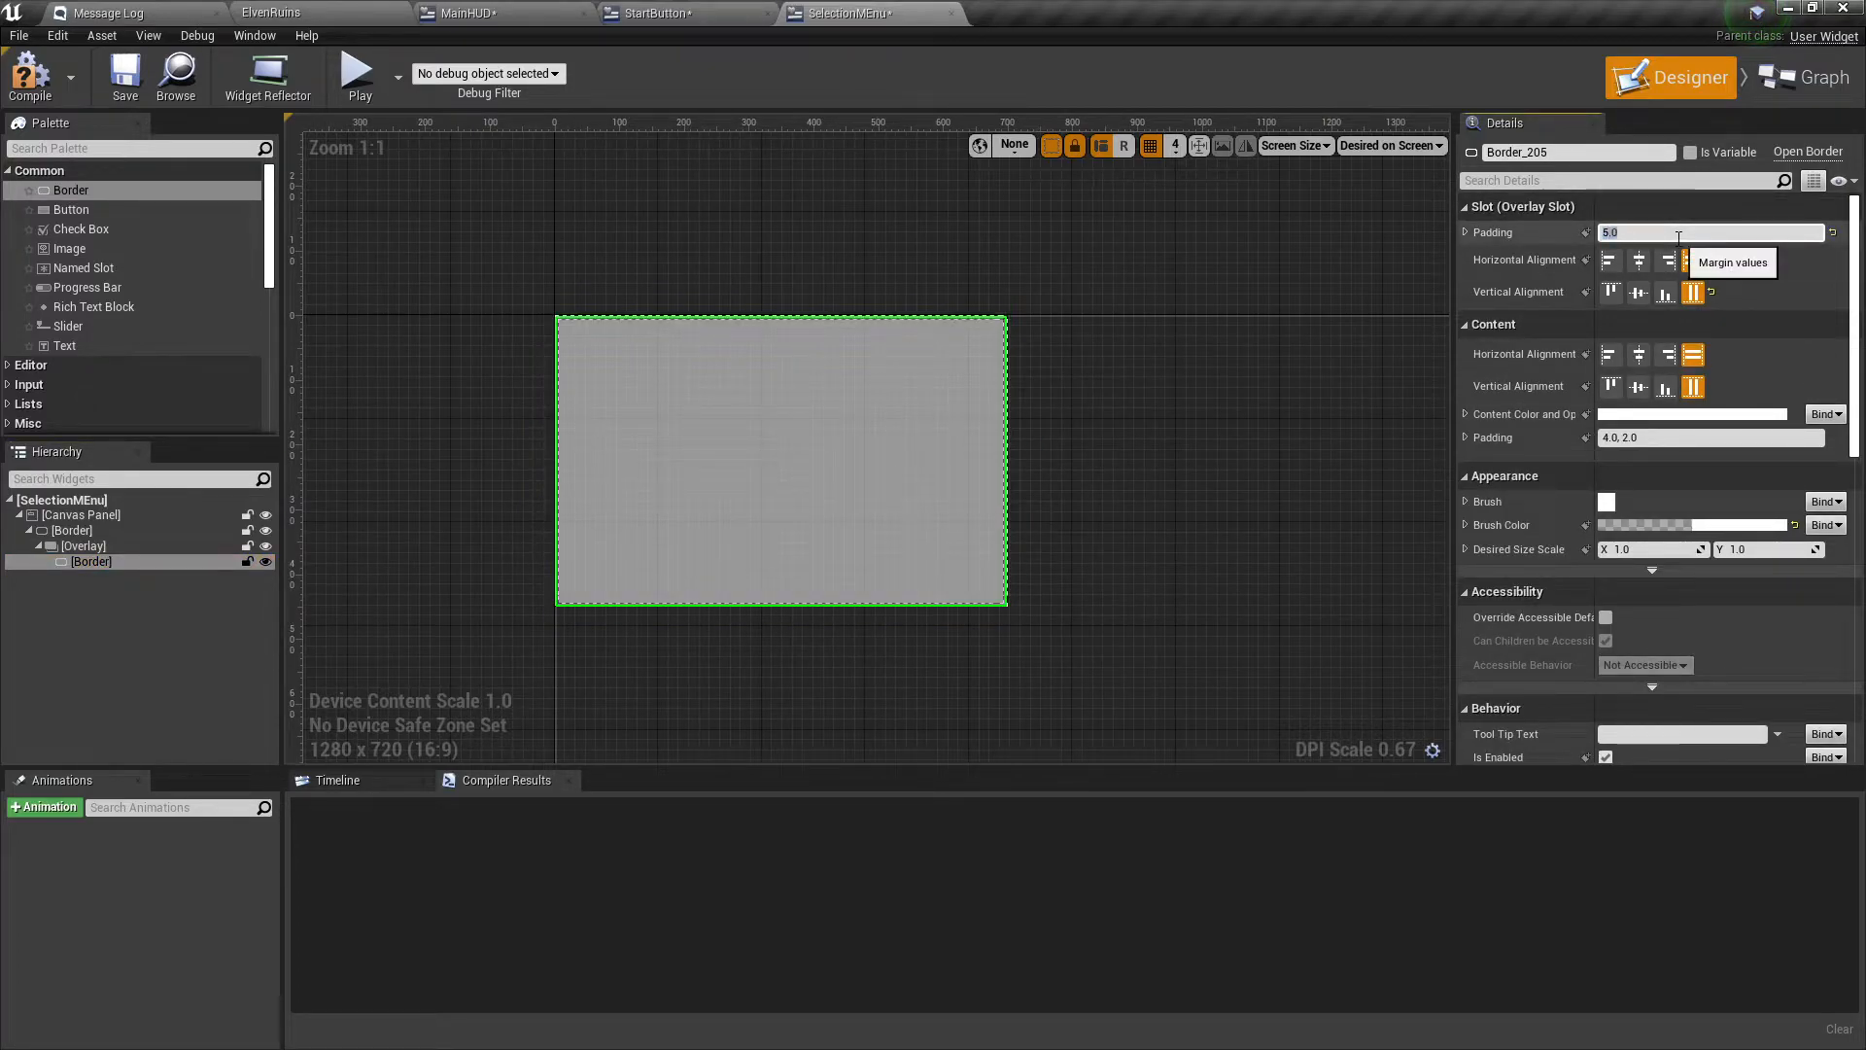
Examine the padded edge between the outer and inner Borders in the designer at different zoom levels.
scroll(747, 493, up, 6)
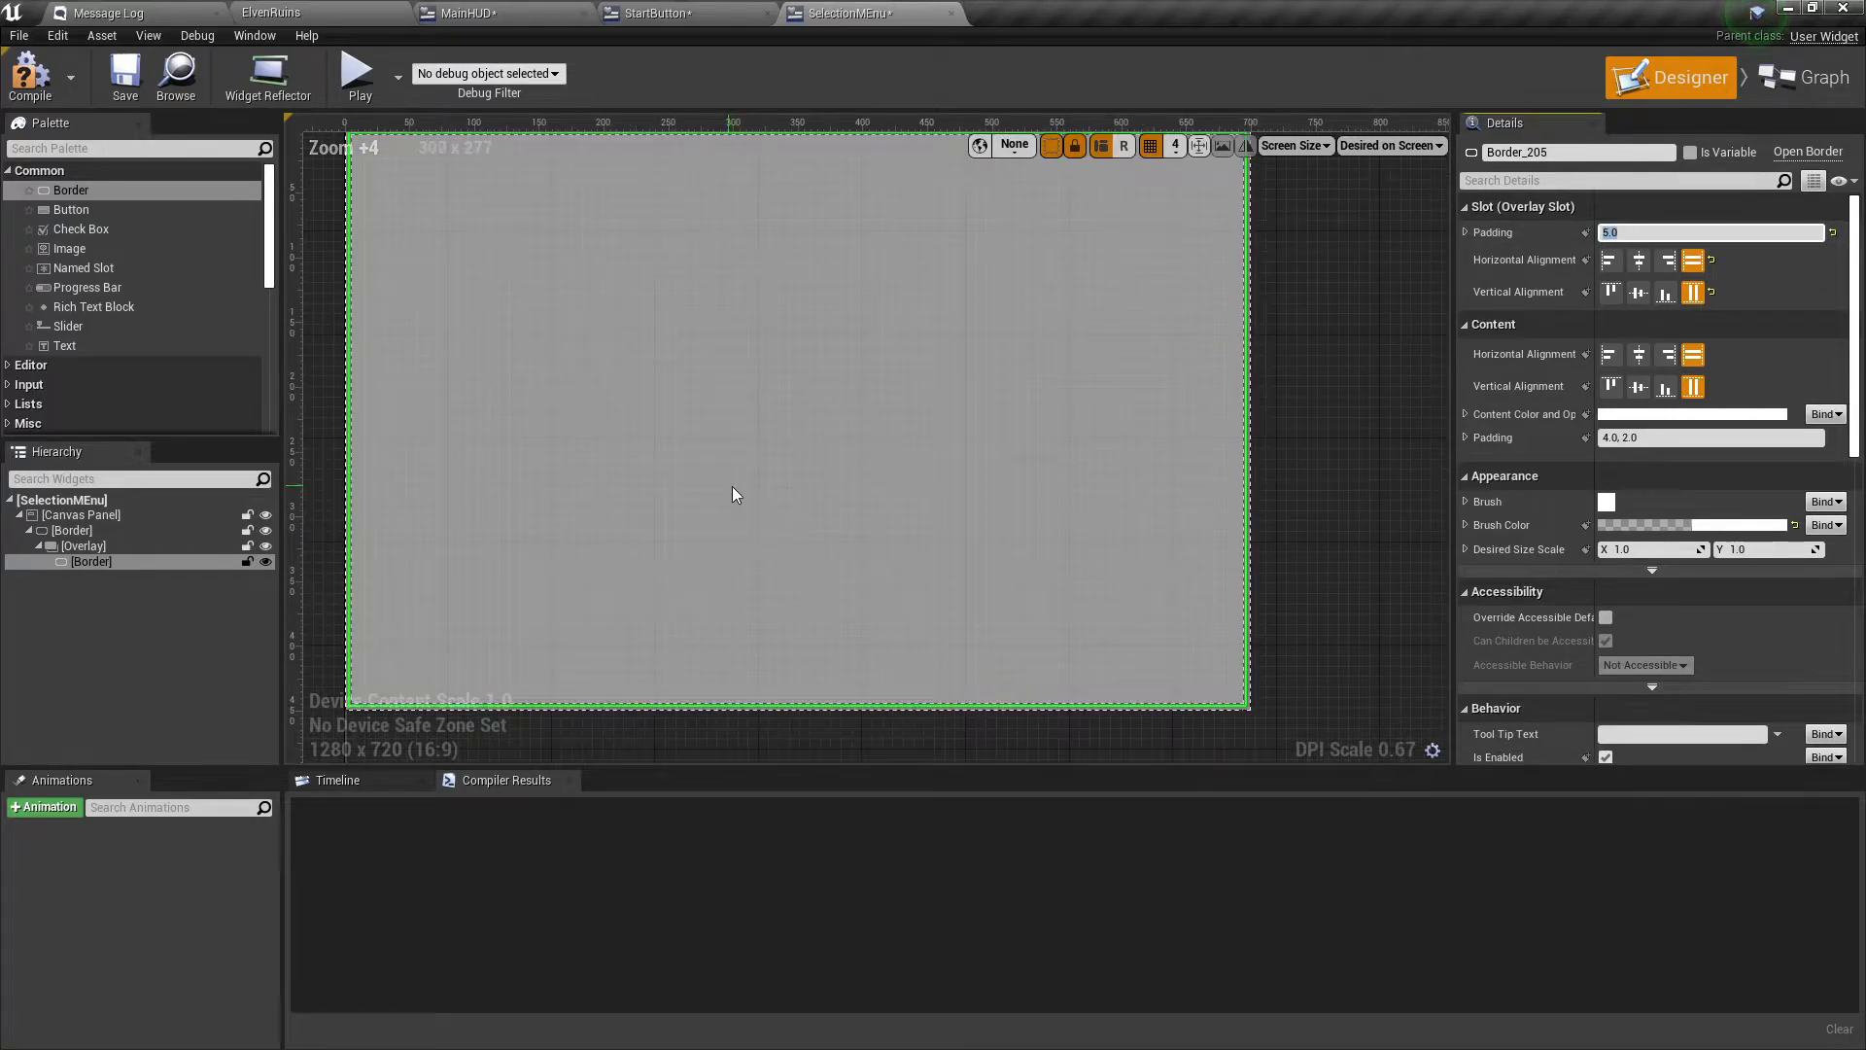
right_drag(845, 530, 1054, 352)
scroll(1054, 352, up, 1)
scroll(772, 503, up, 1)
right_drag(775, 508, 708, 574)
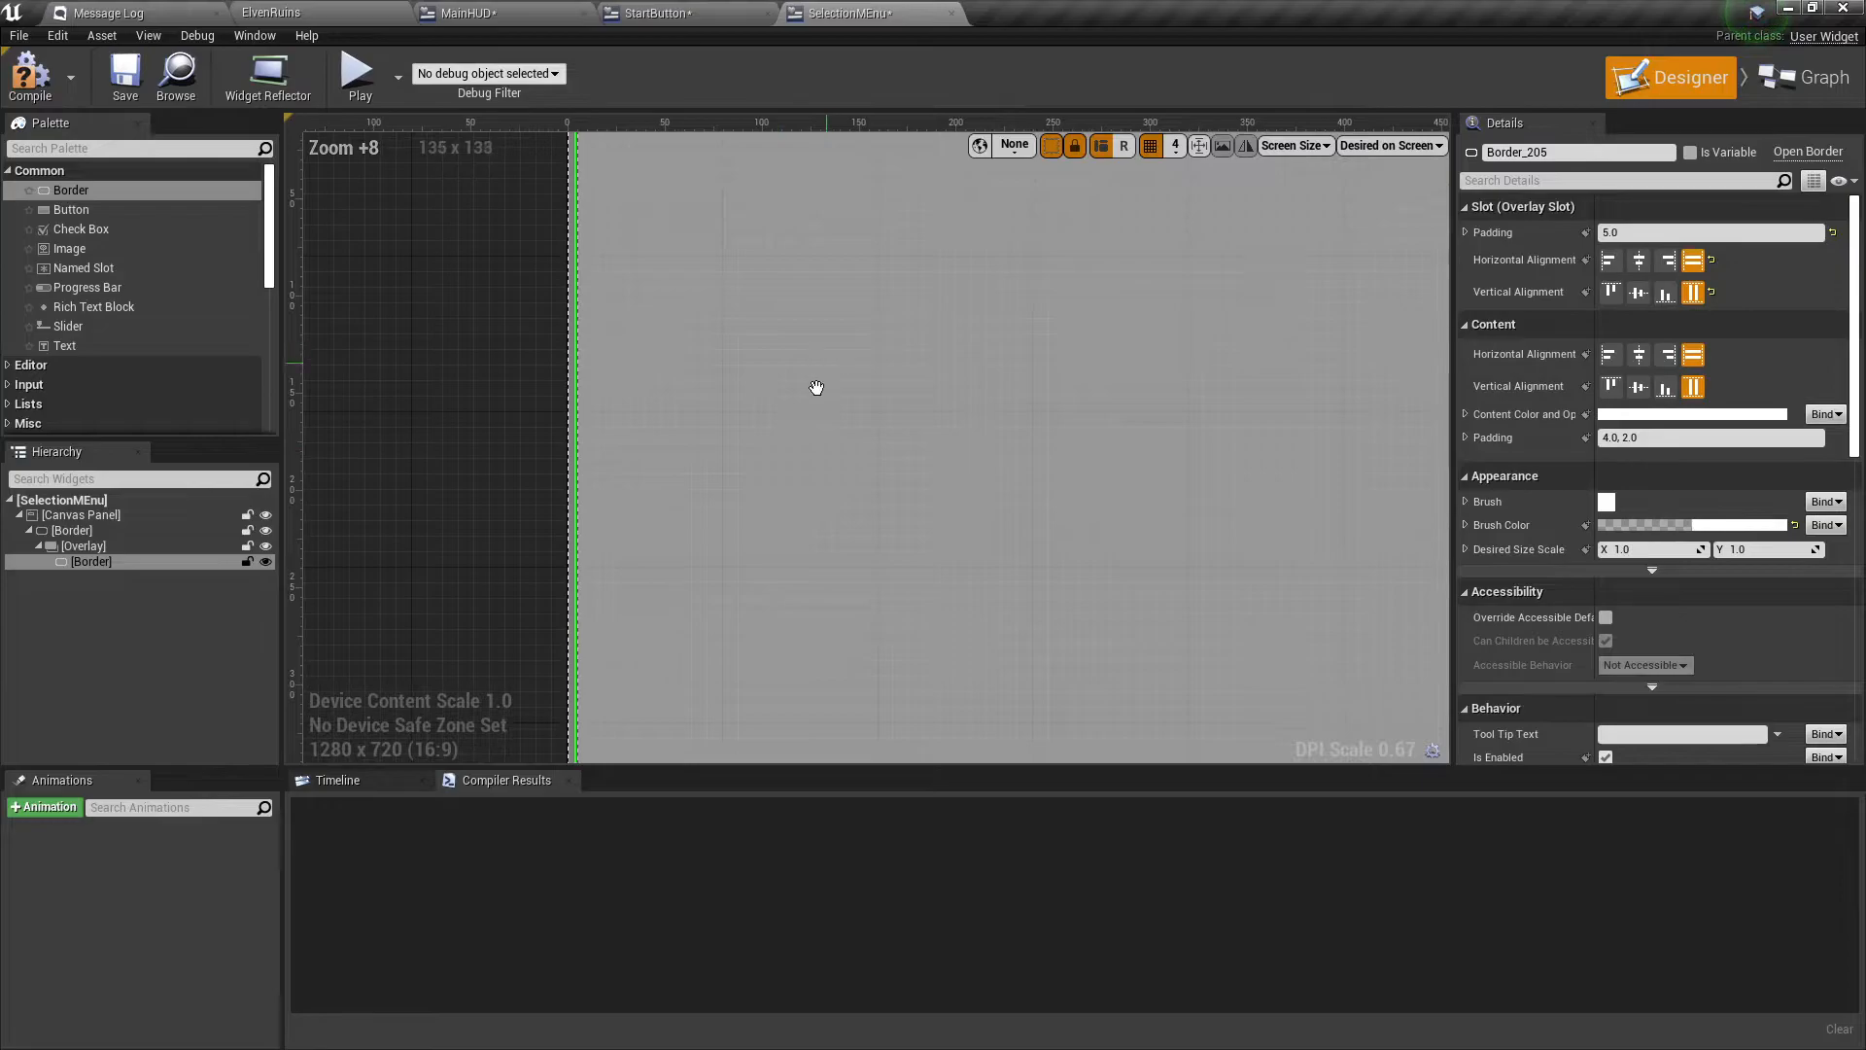
scroll(731, 471, down, 3)
scroll(814, 468, down, 3)
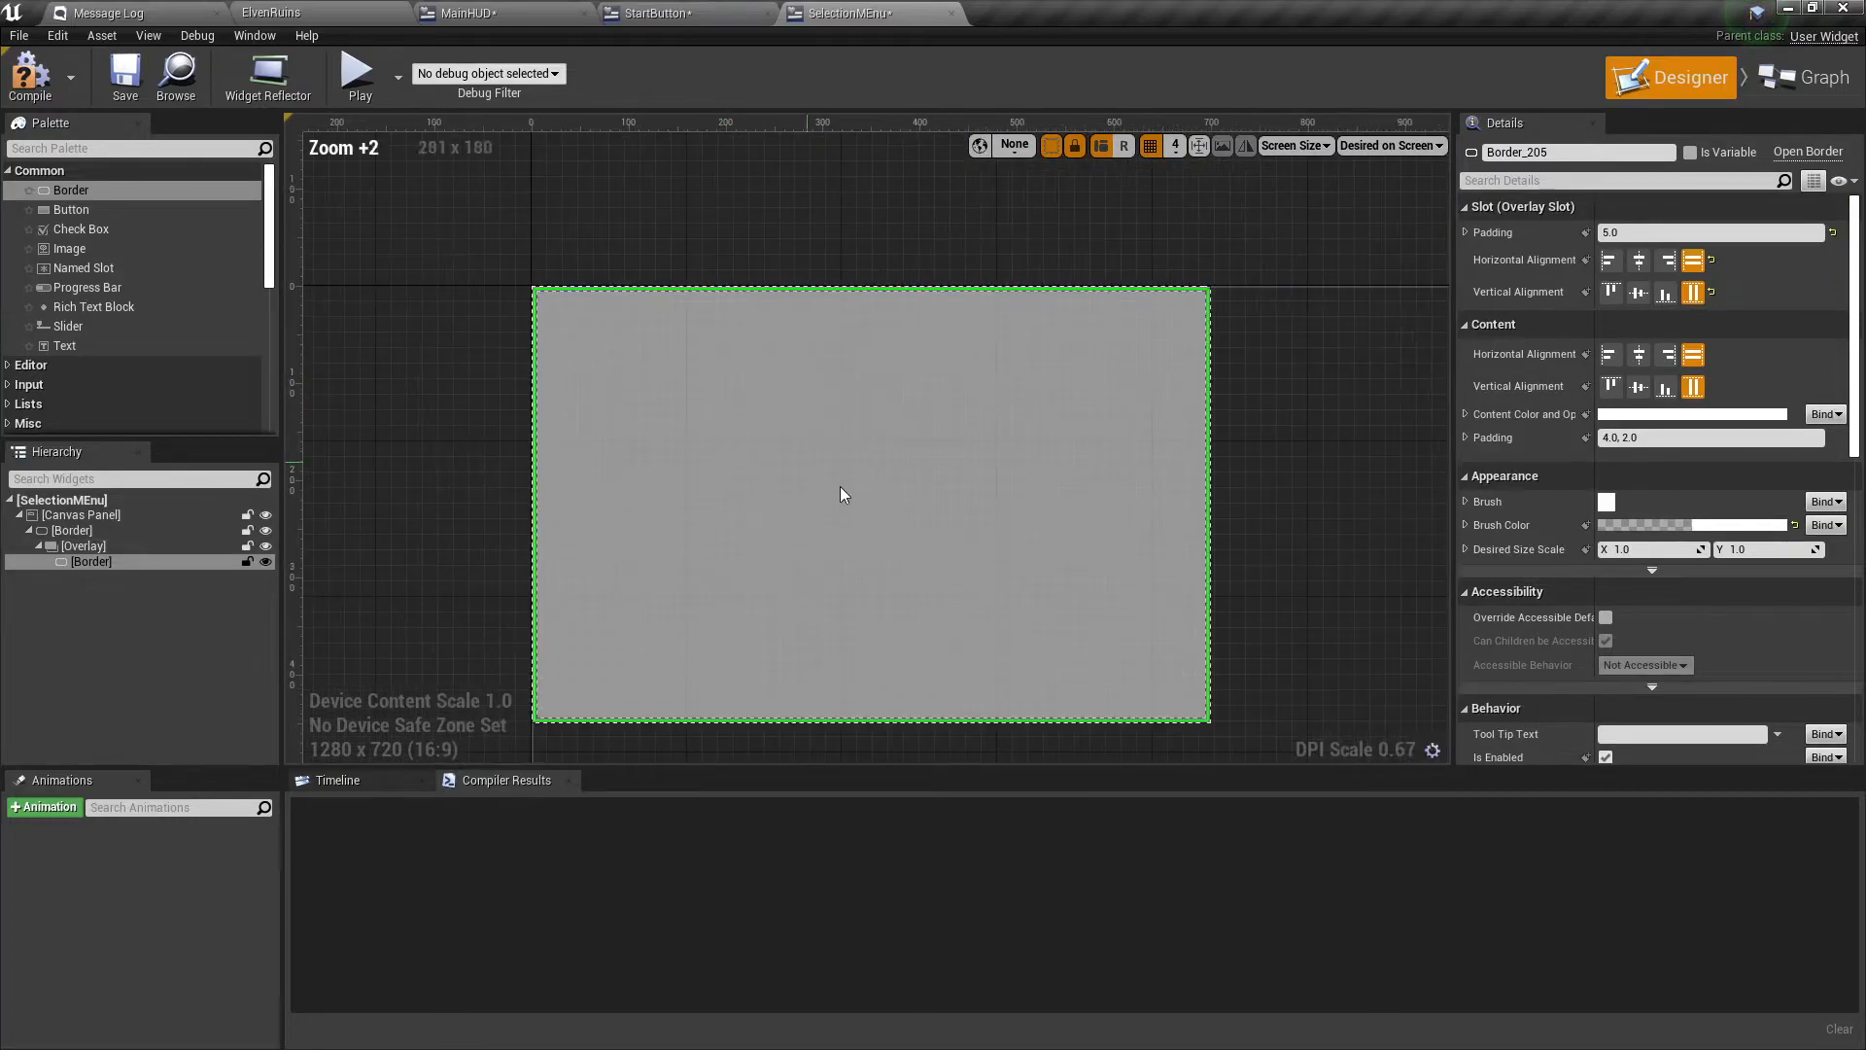
scroll(883, 455, down, 1)
right_drag(891, 438, 904, 473)
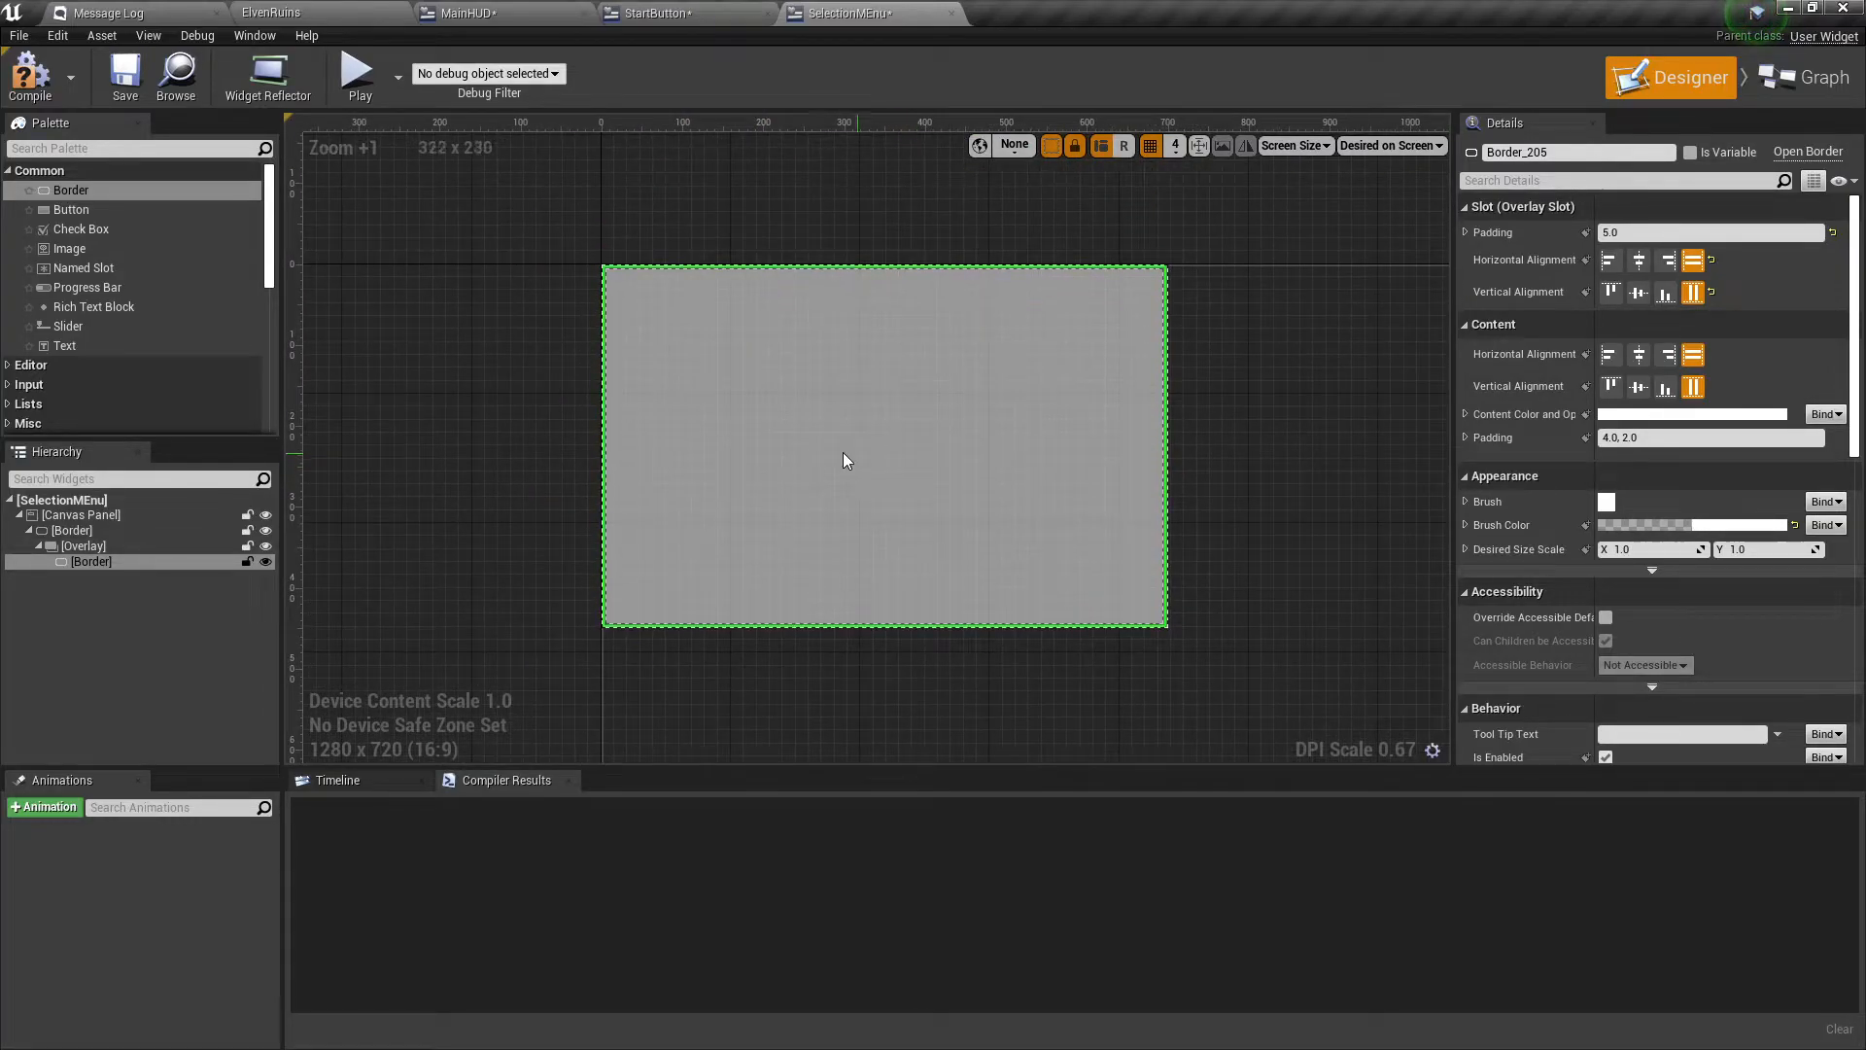
scroll(861, 467, down, 2)
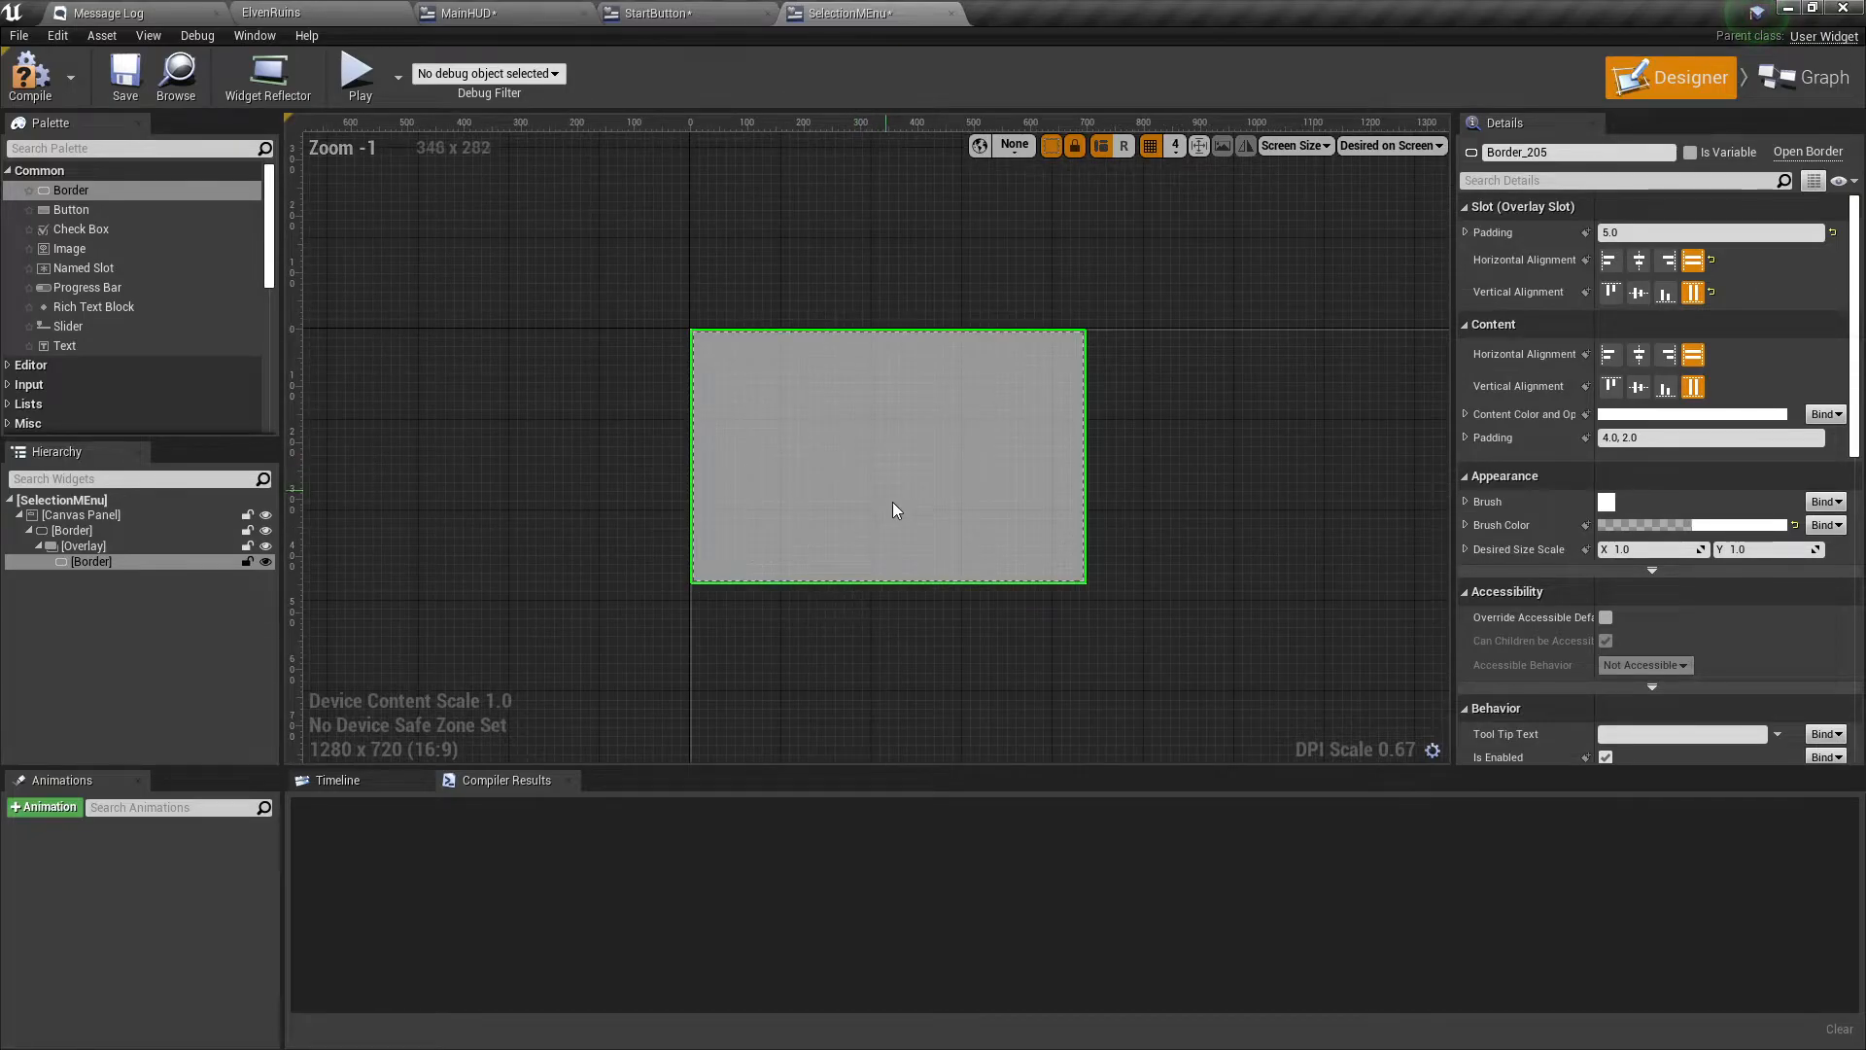
right_drag(888, 496, 891, 496)
scroll(891, 500, up, 2)
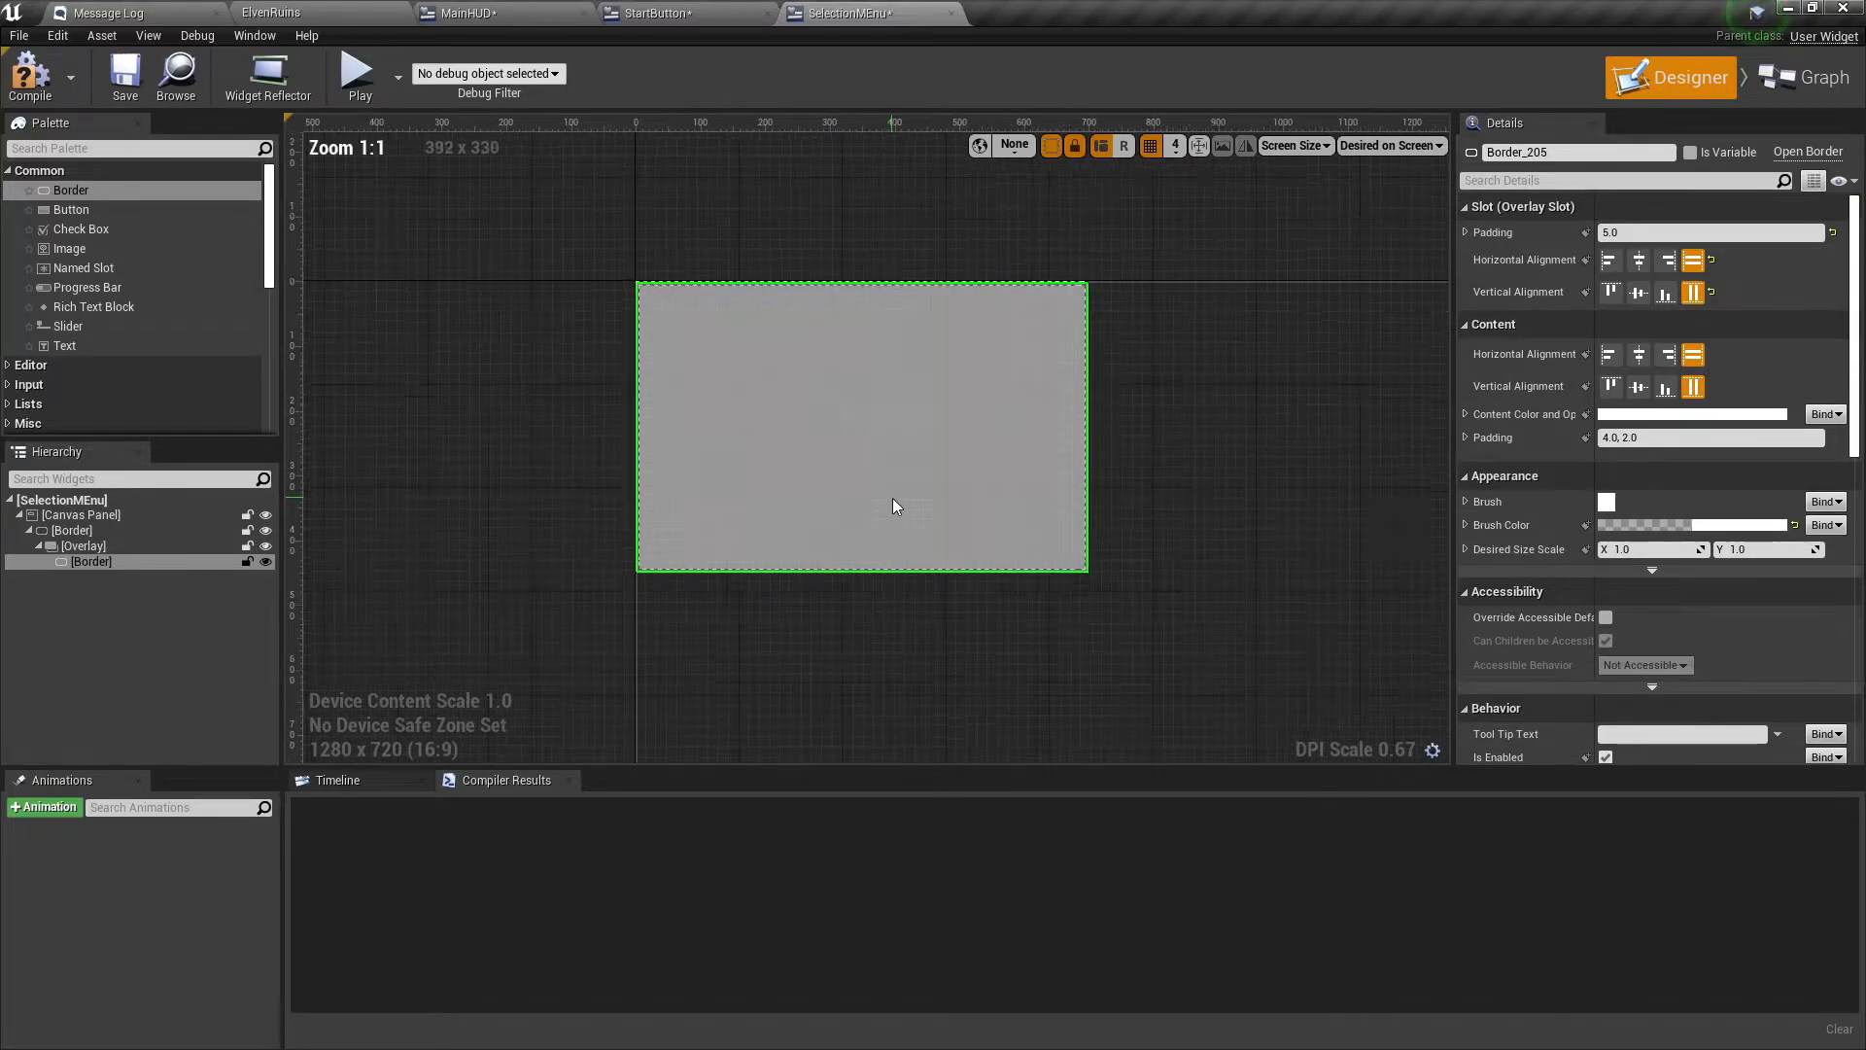
click(340, 650)
Examine the outer Border's individual Brush Color components and the Overlay's slot settings.
click(61, 532)
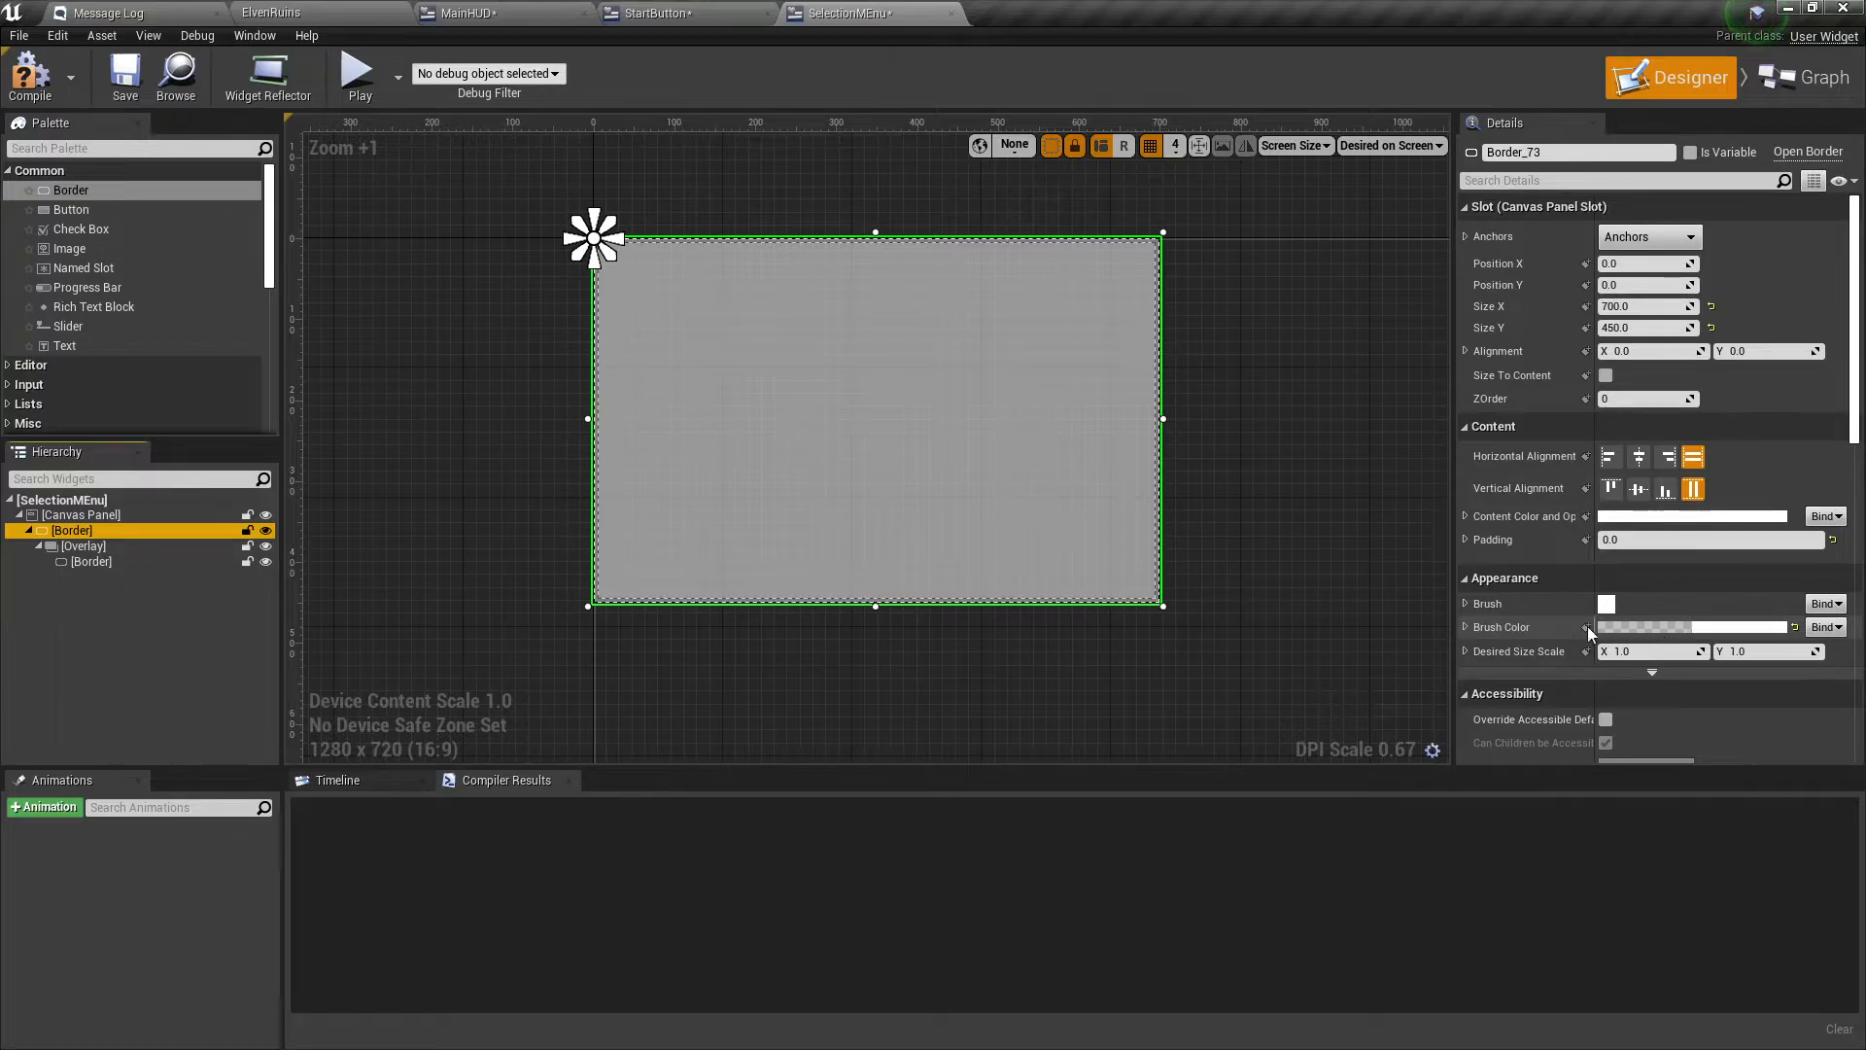
click(1466, 626)
scroll(1584, 685, down, 1)
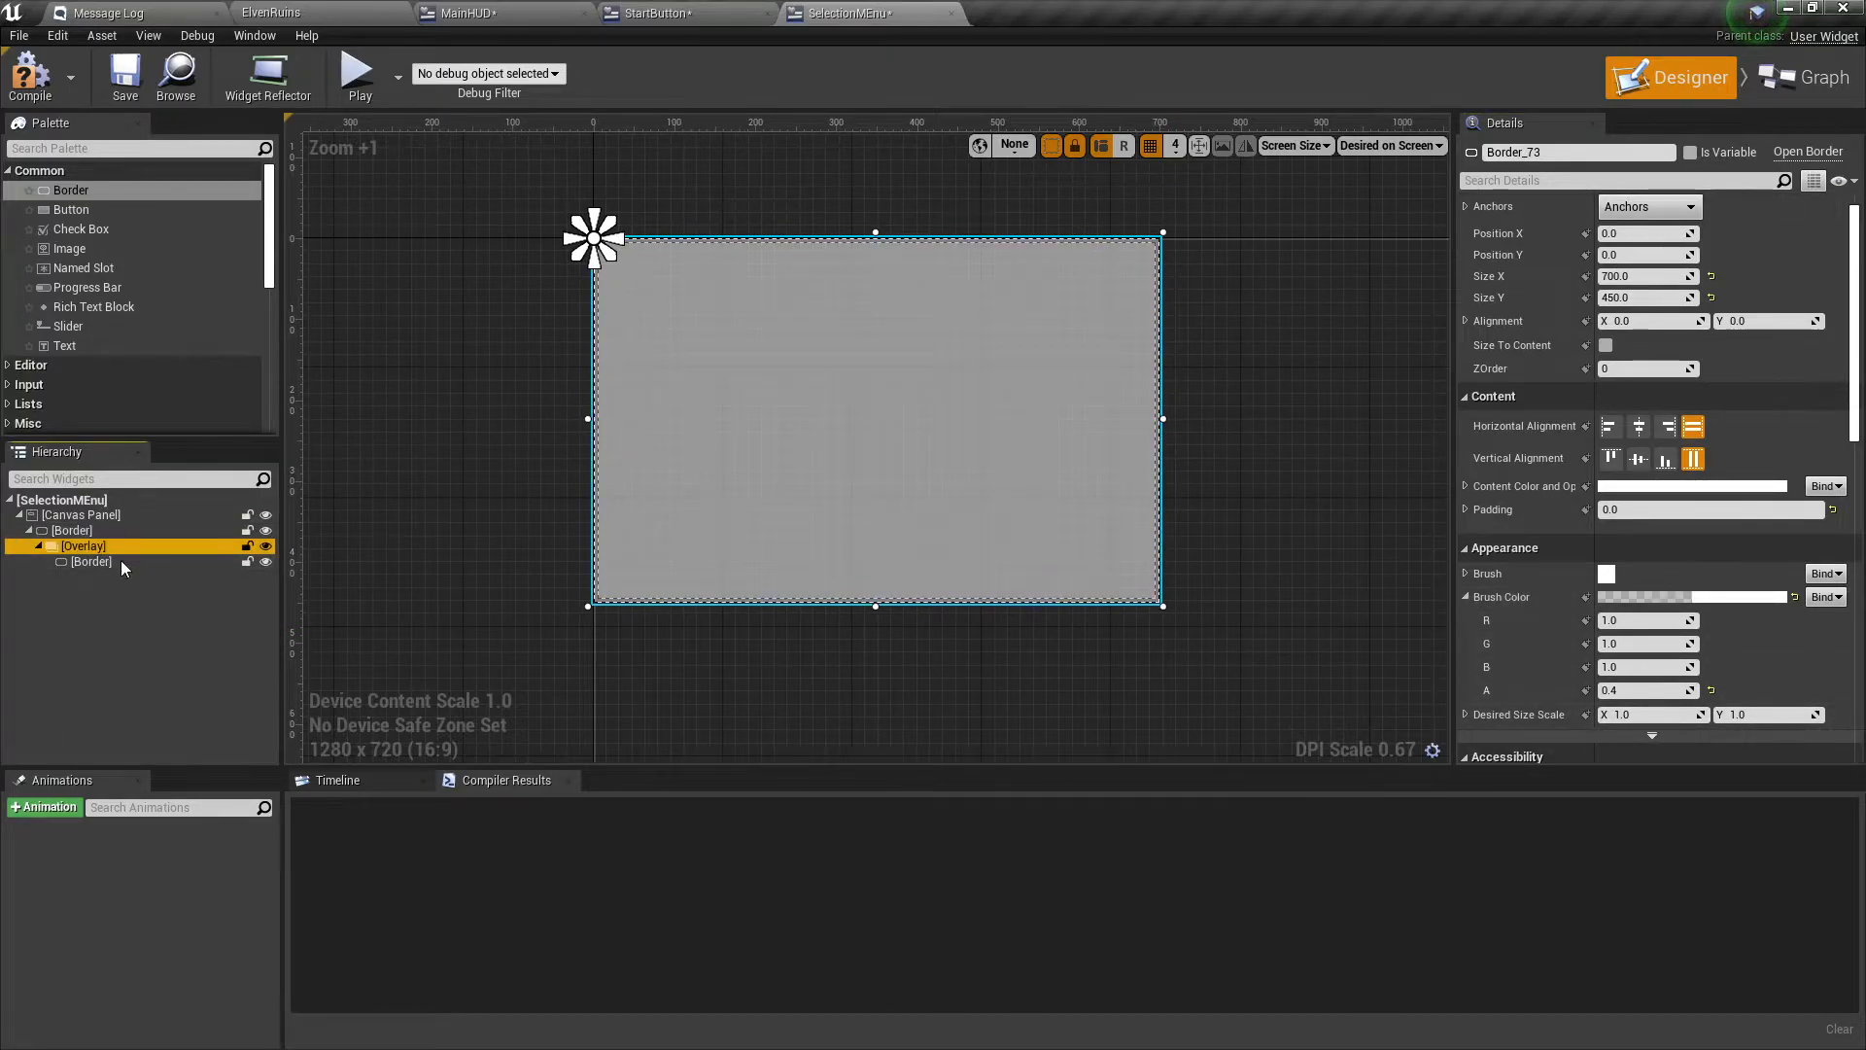
click(82, 545)
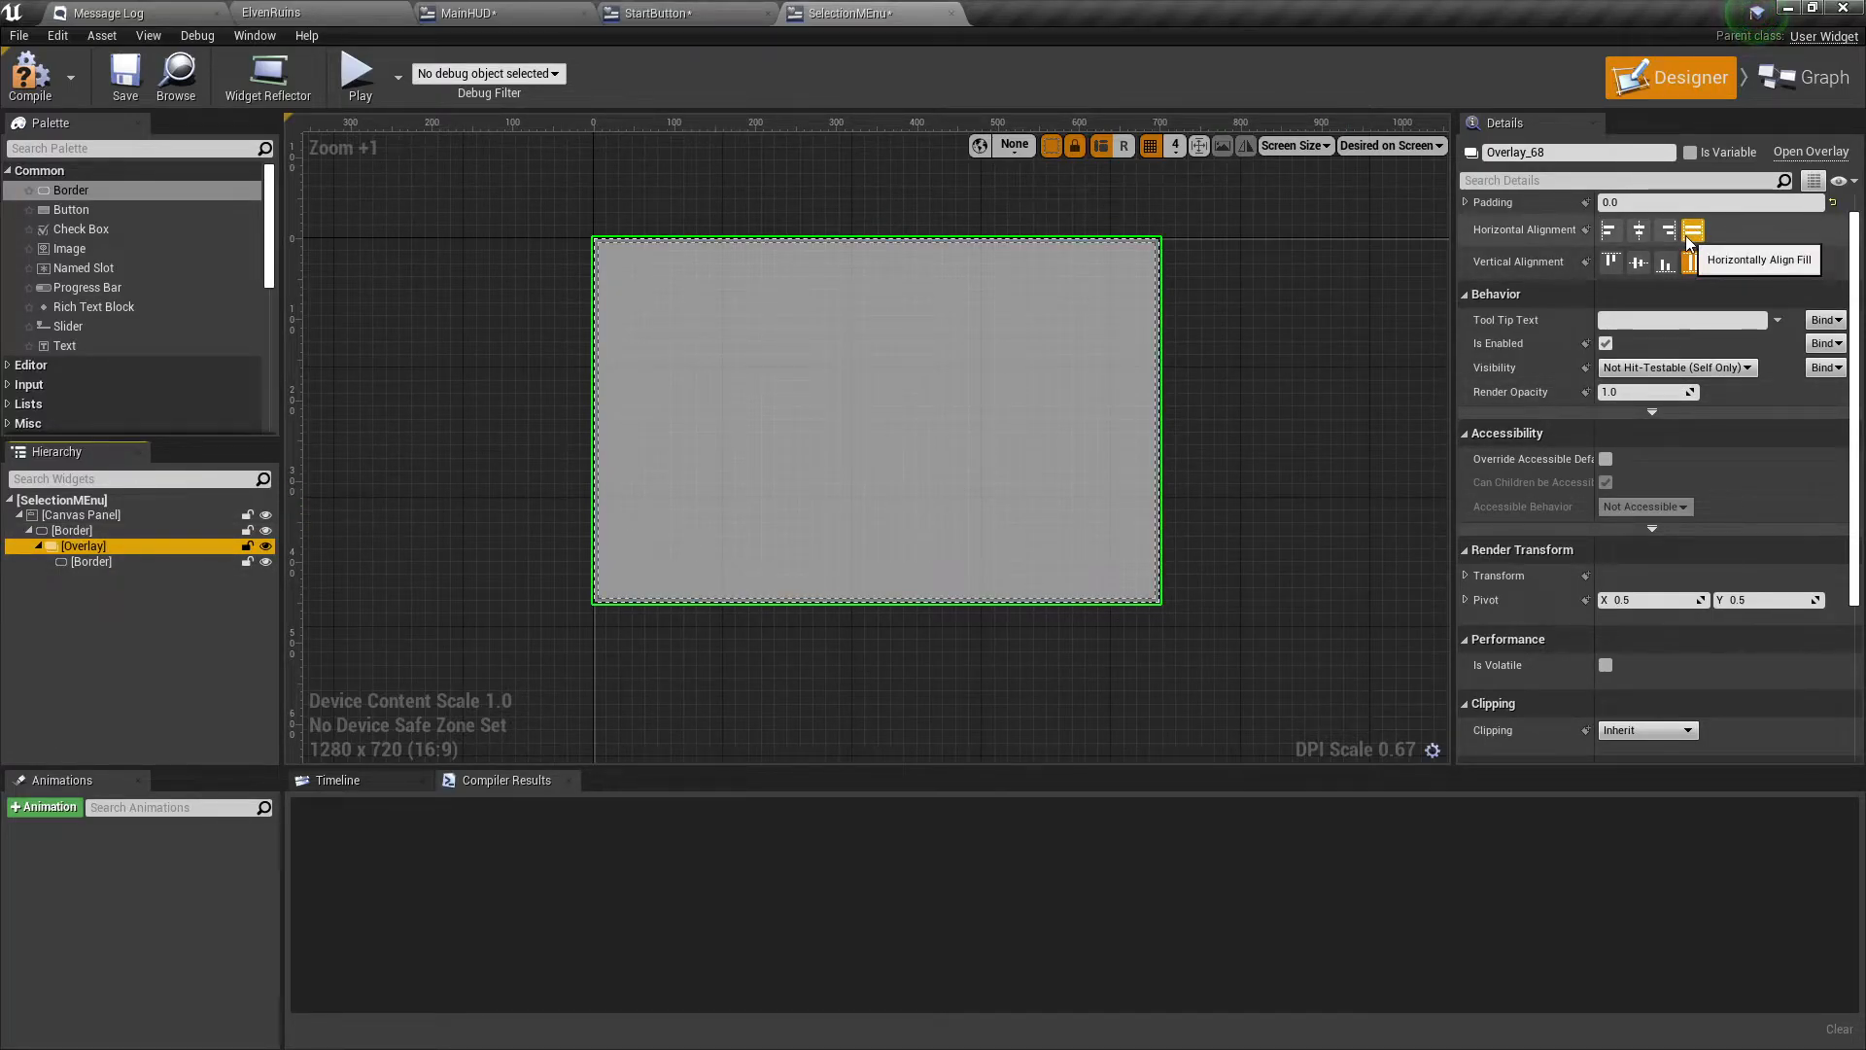
Examine the inner Border's slot, content and Brush Color settings and its padded edge in the designer.
click(91, 562)
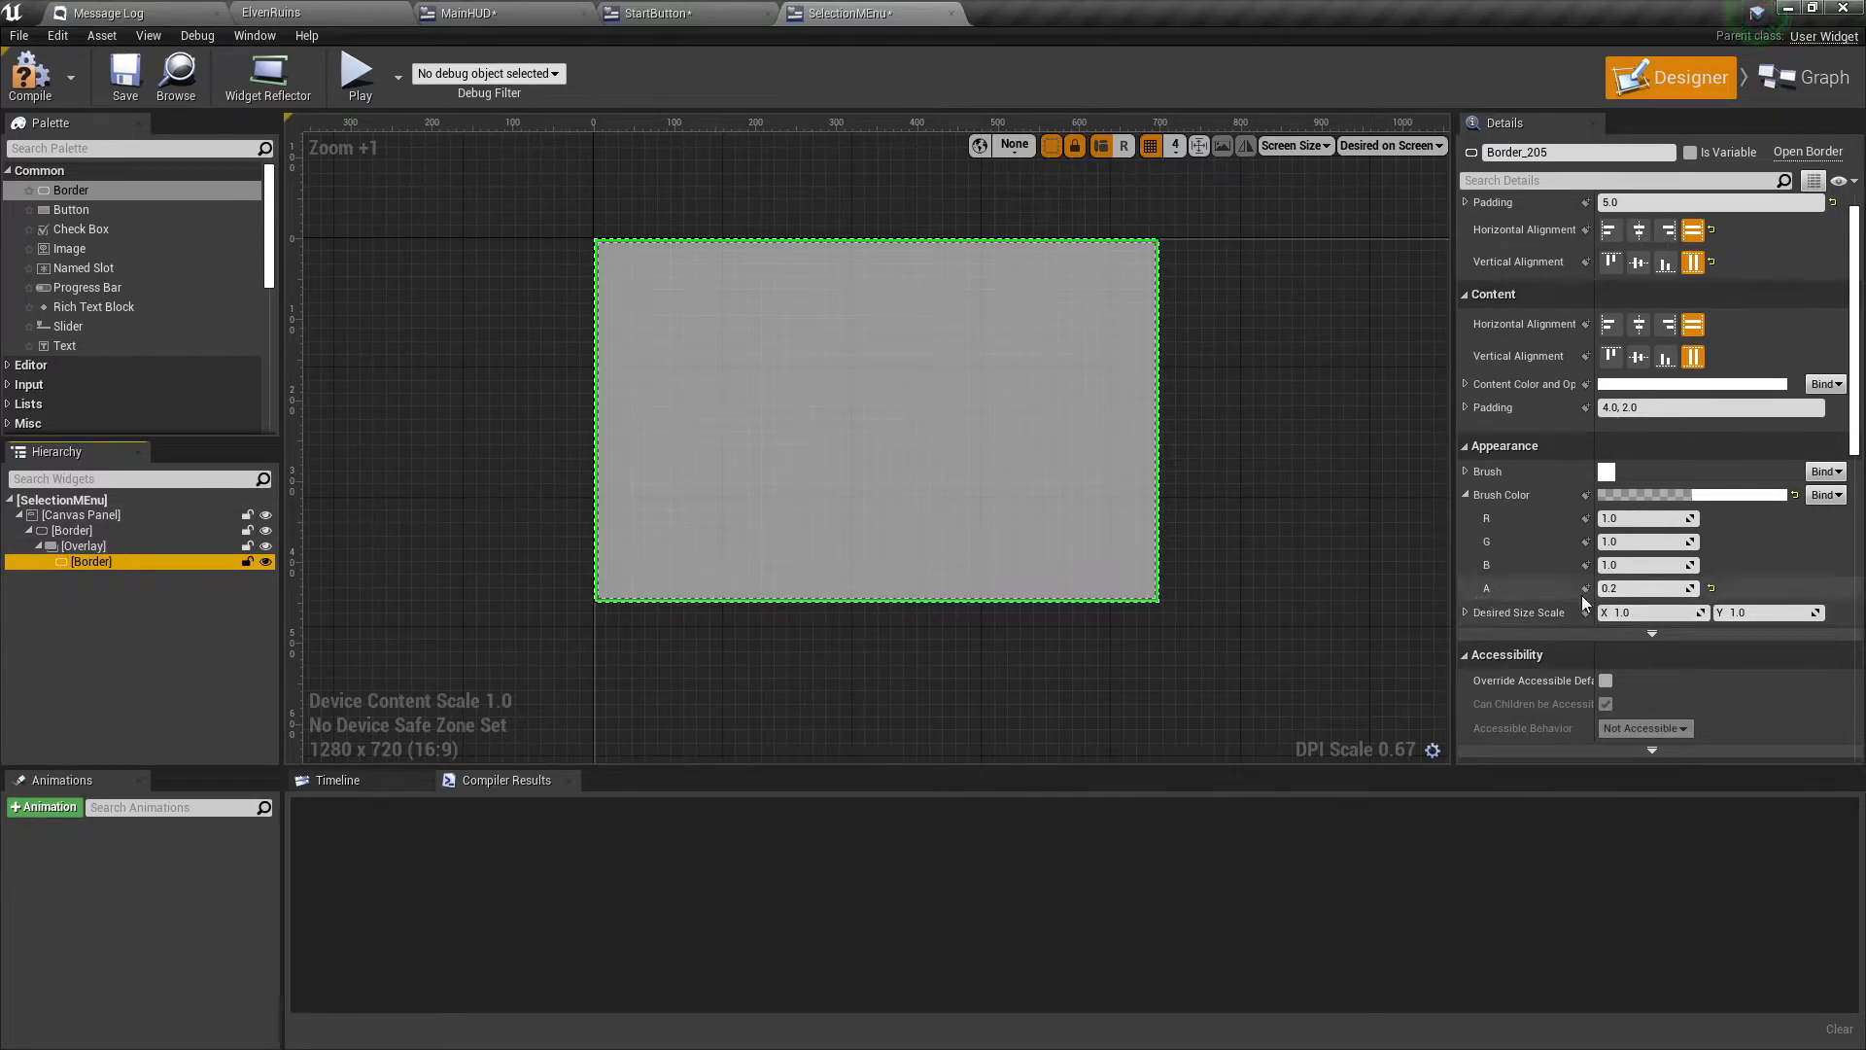
scroll(1516, 428, up, 1)
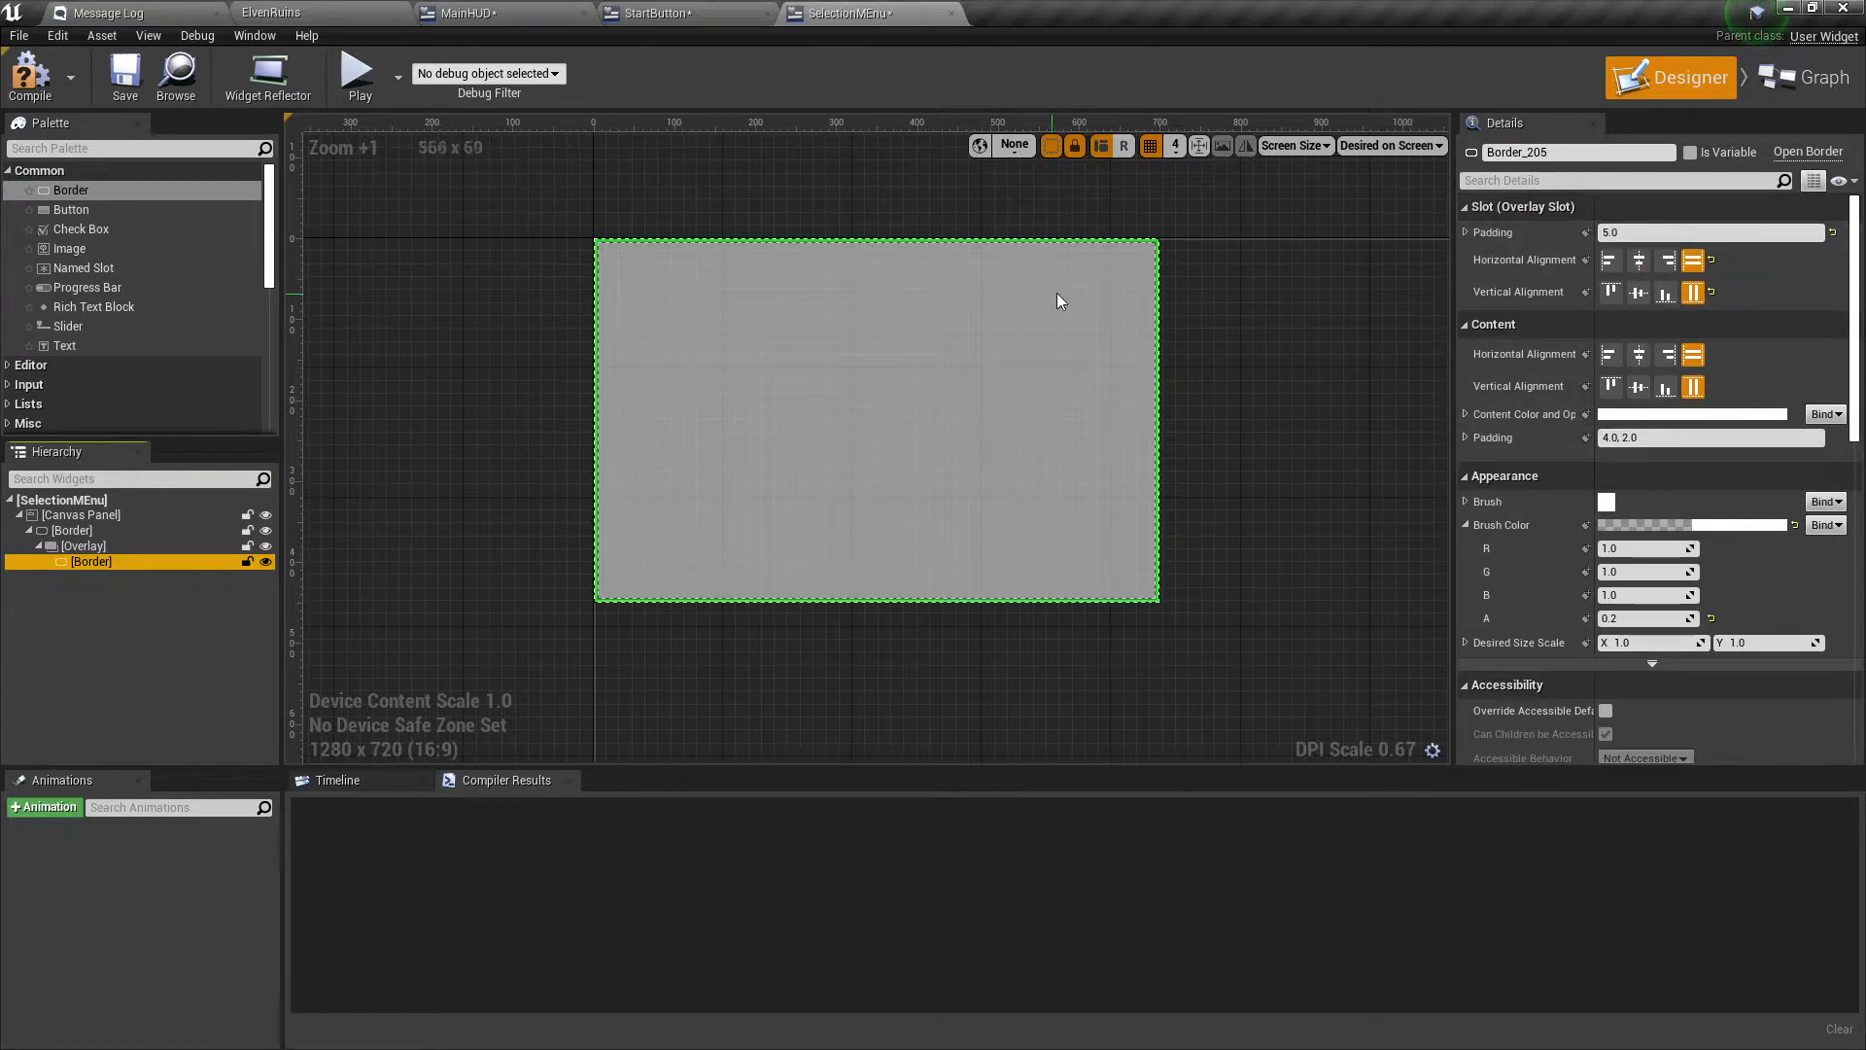
scroll(1155, 369, up, 10)
right_drag(1155, 369, 608, 479)
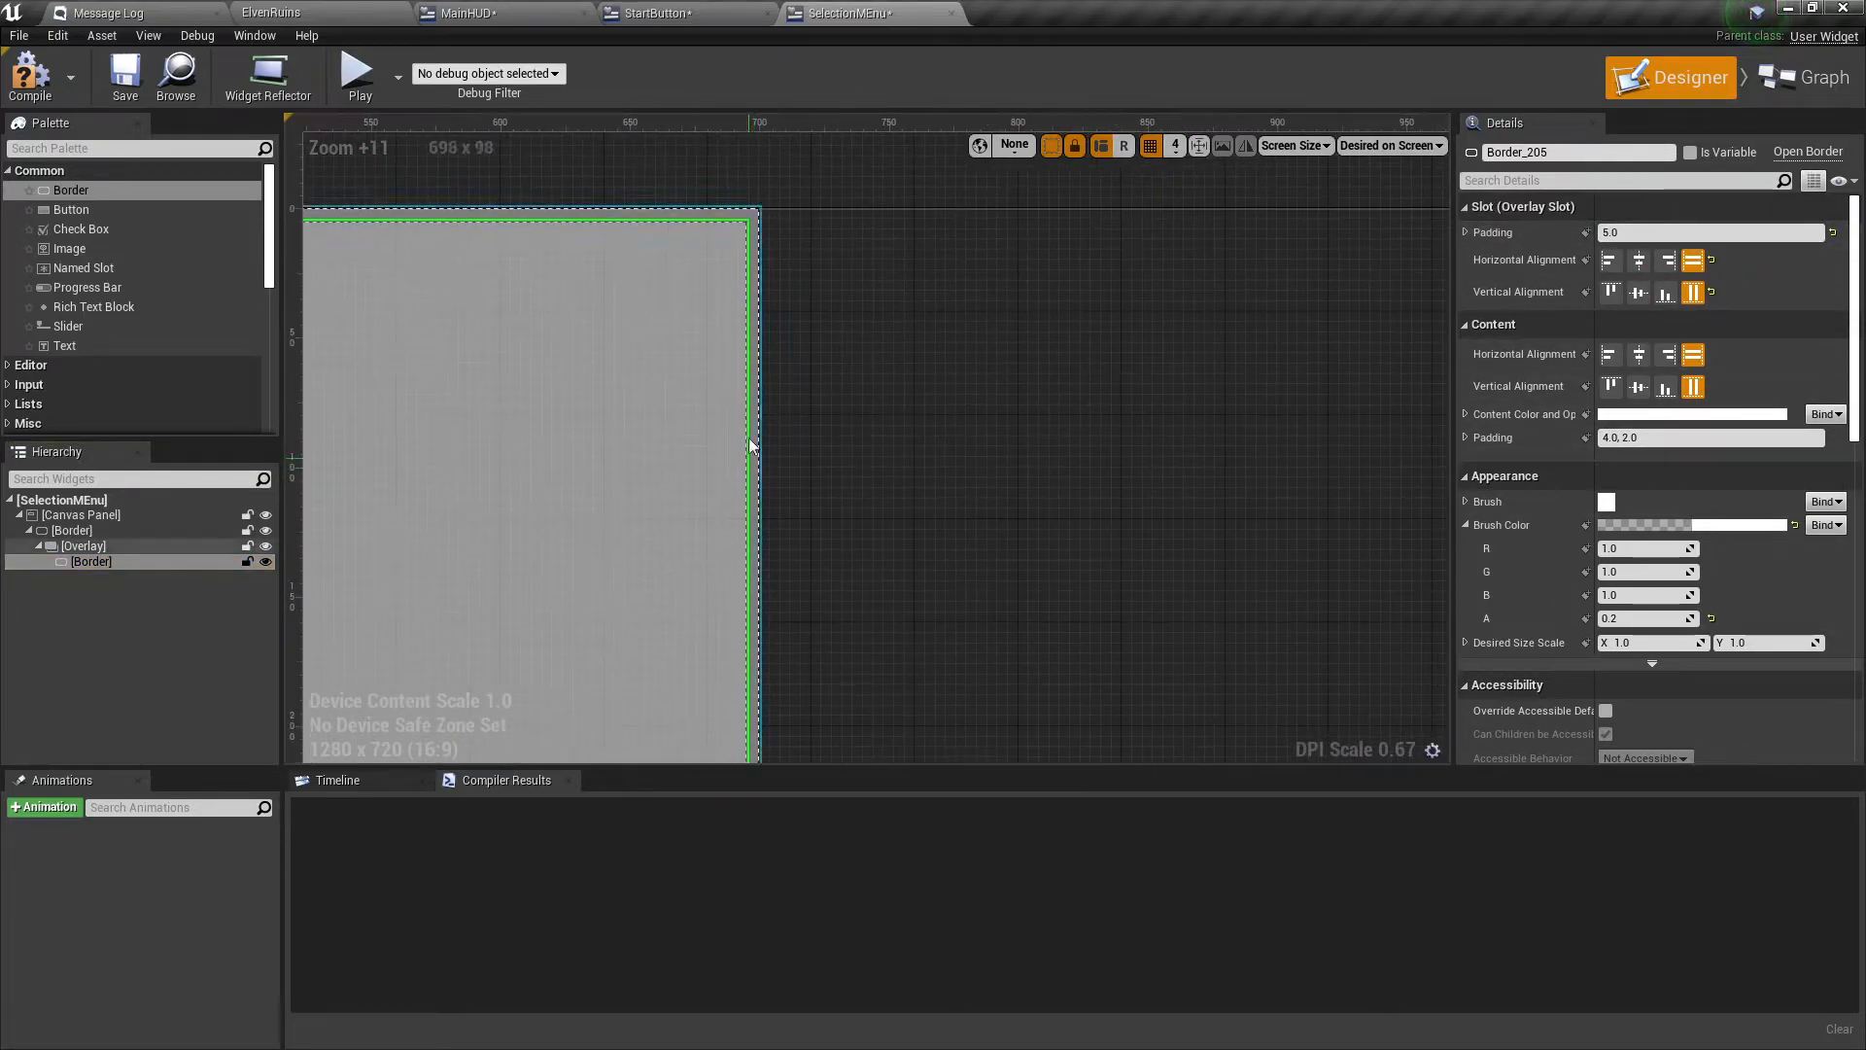
scroll(987, 437, down, 8)
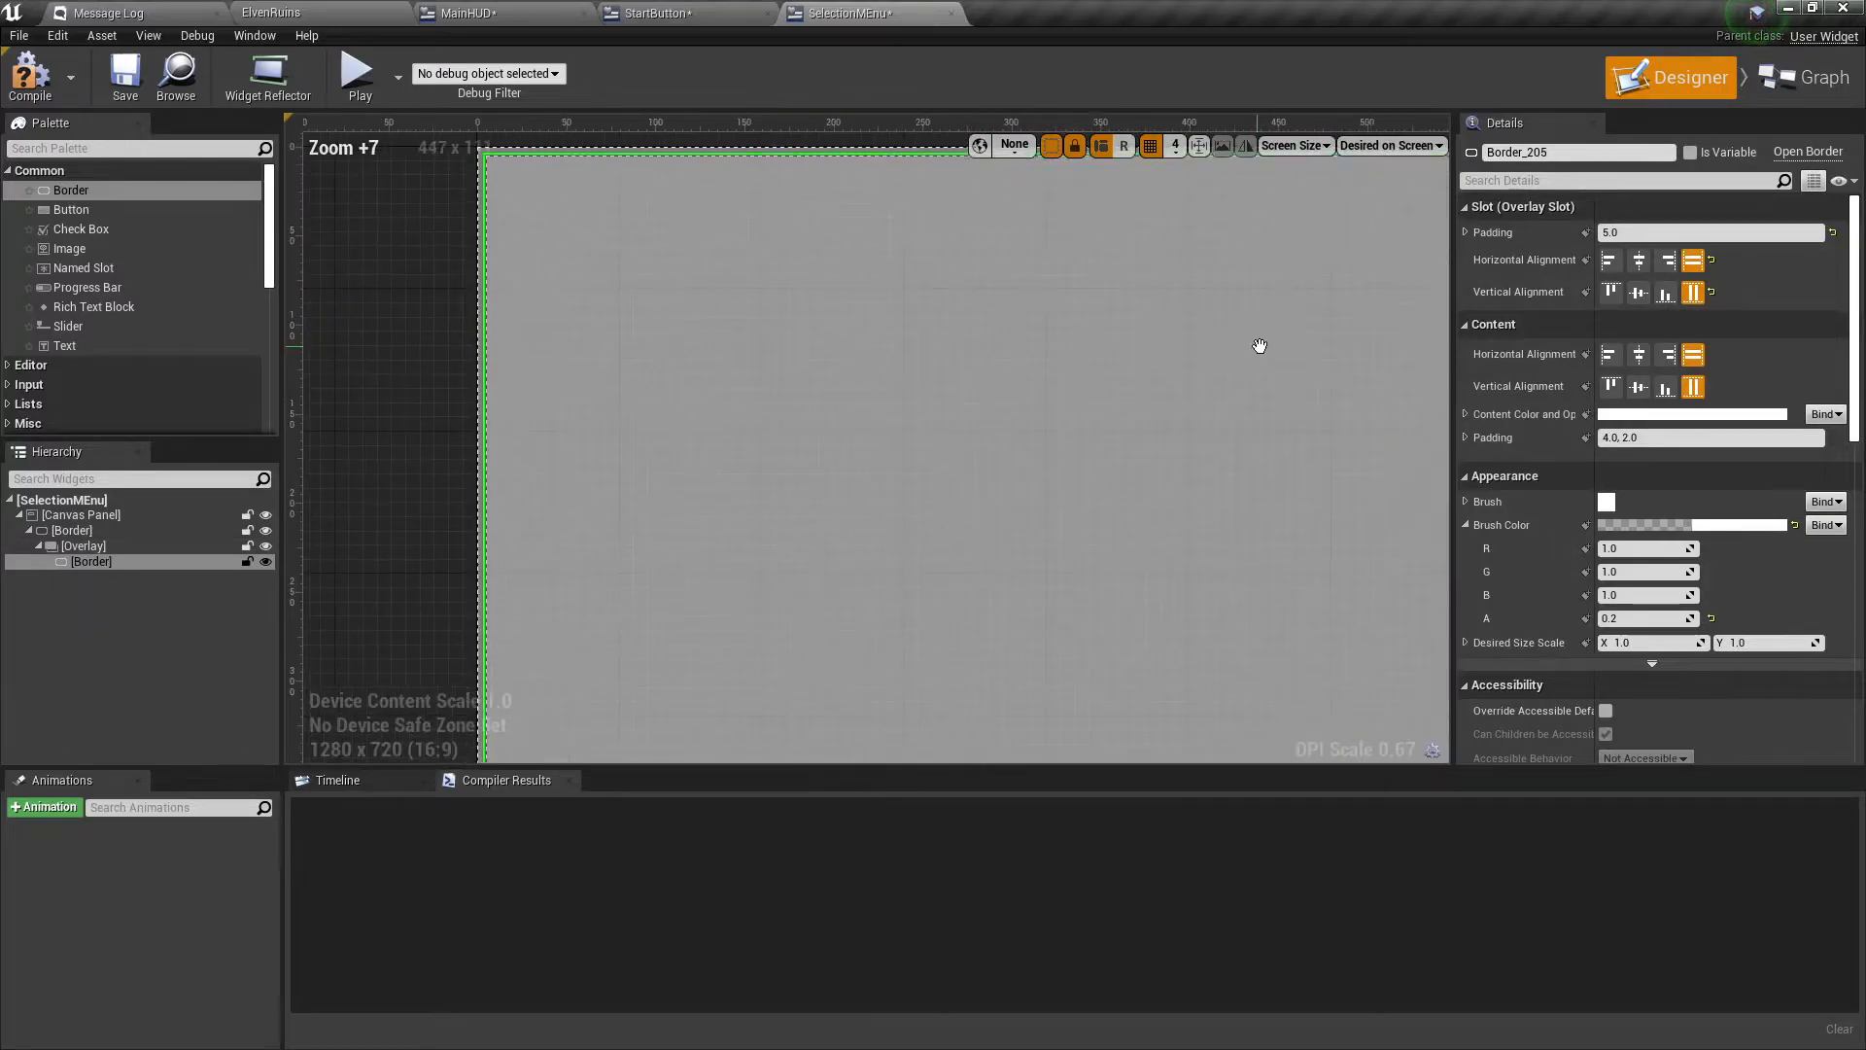
scroll(832, 366, down, 1)
Add a Vertical Box inside the inner Border and compile the SelectionMEnu widget.
click(70, 562)
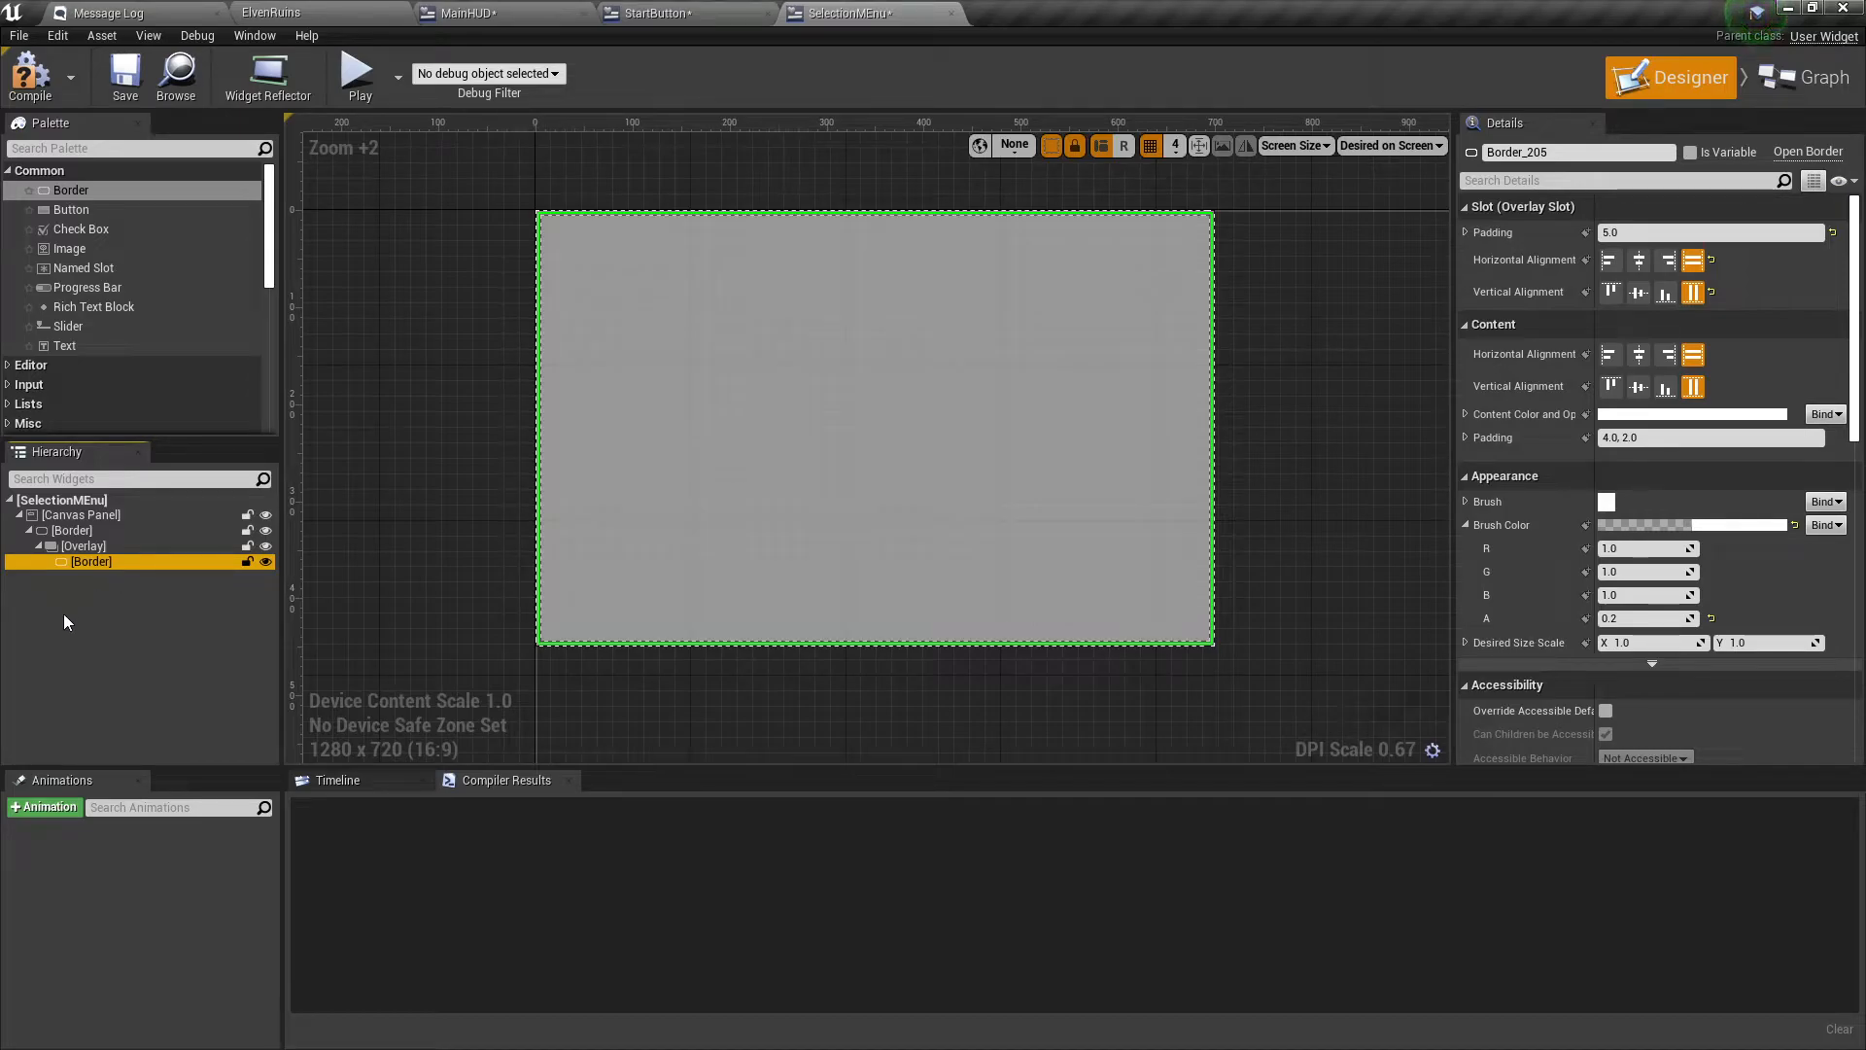
scroll(54, 281, down, 4)
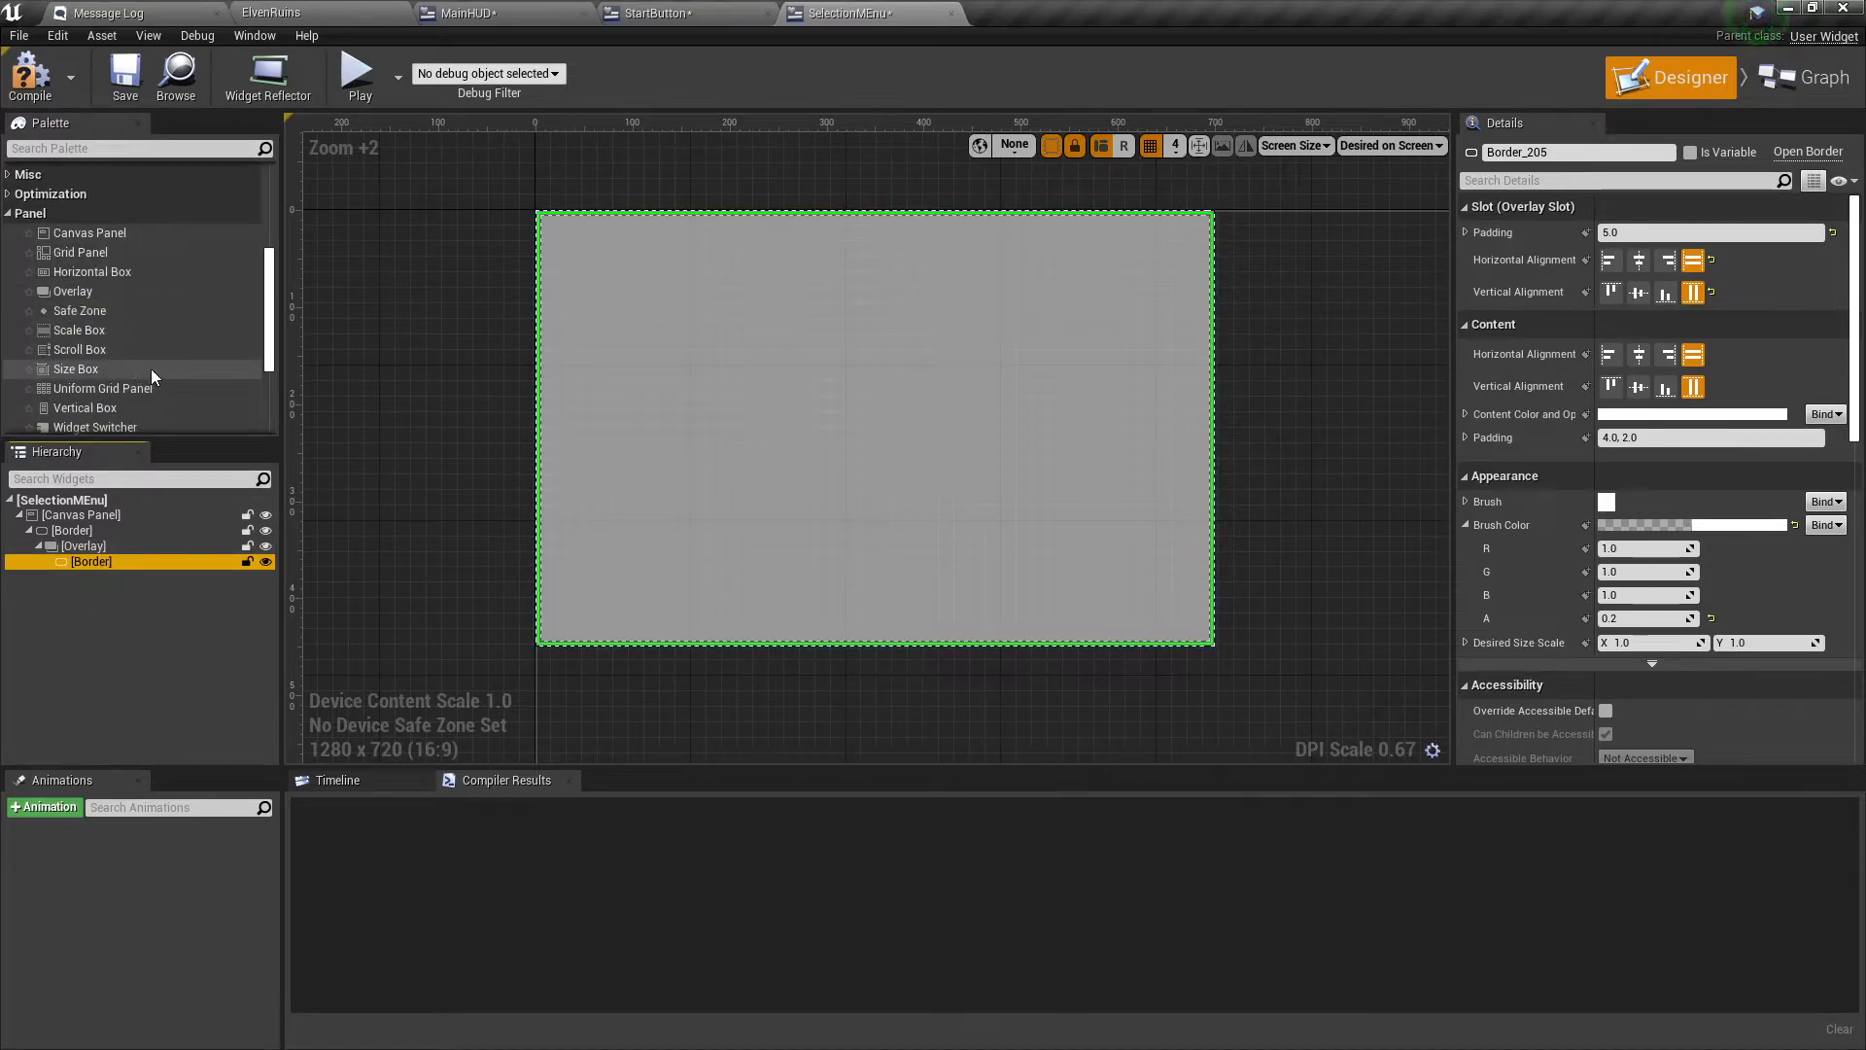
scroll(152, 375, down, 1)
drag(82, 379, 90, 564)
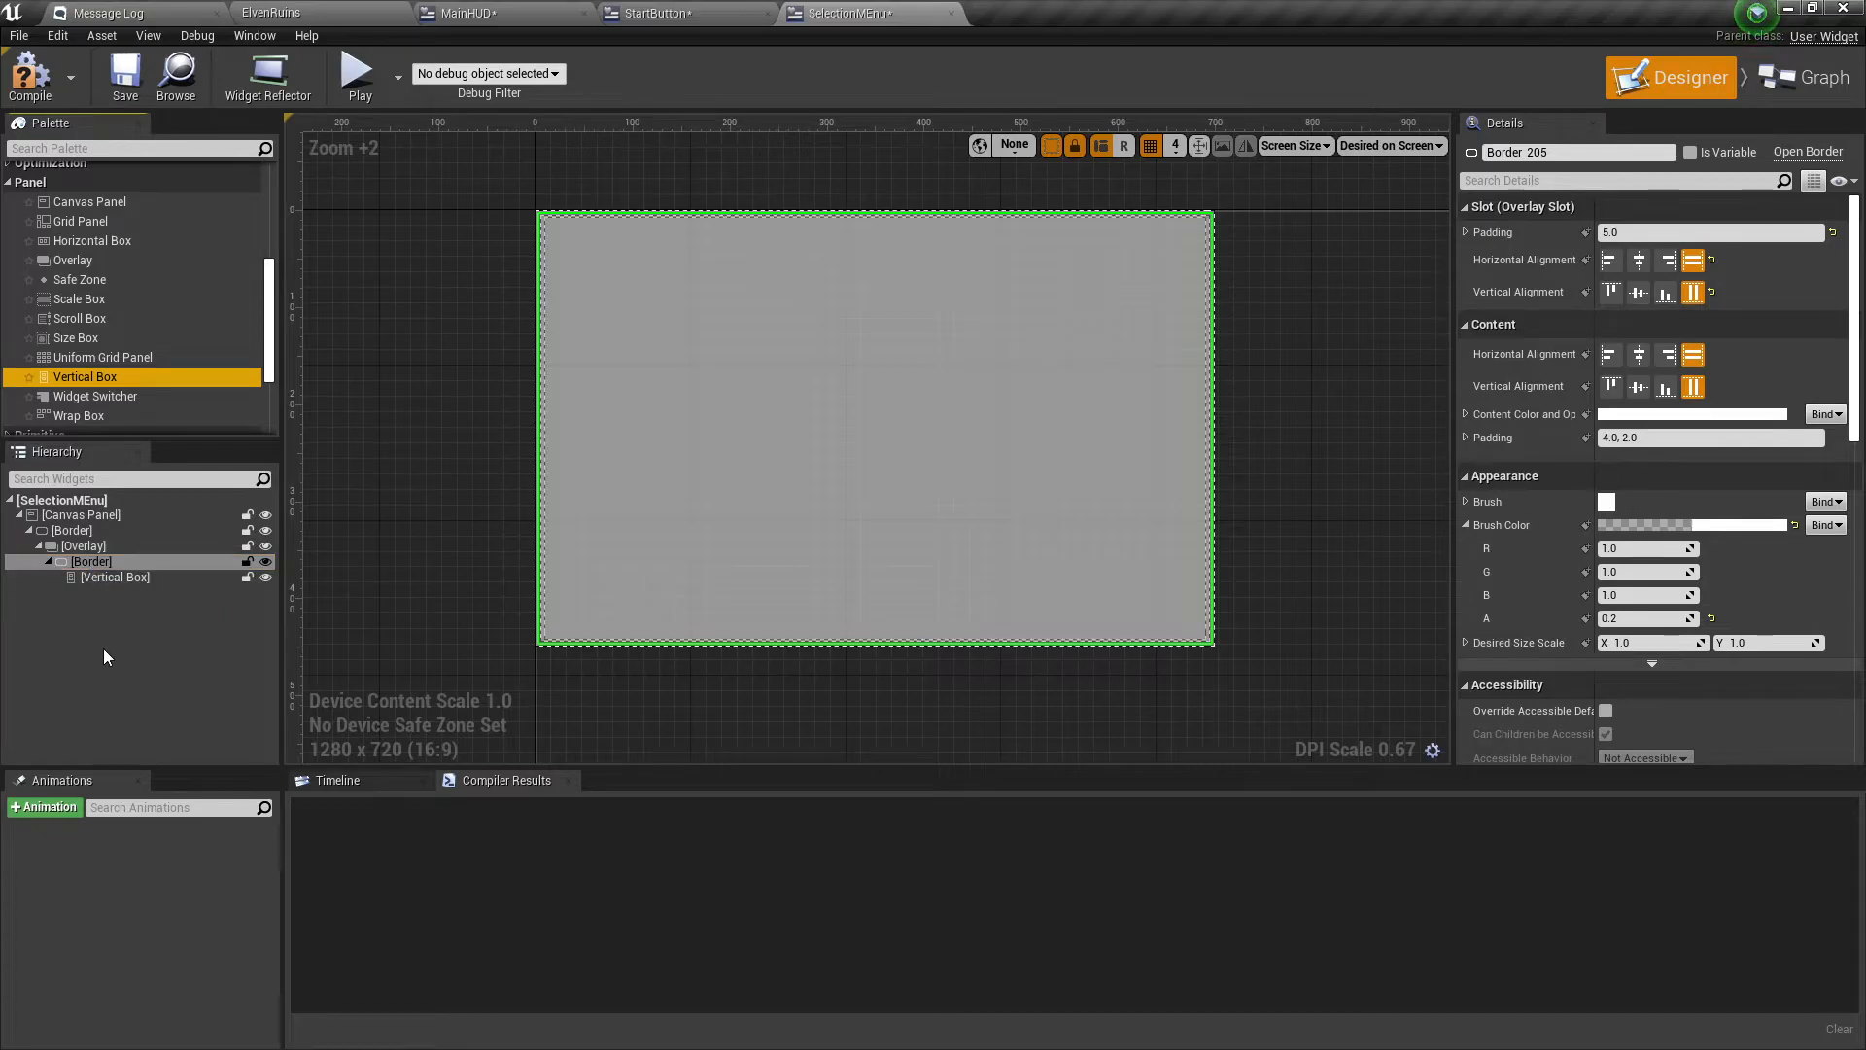
click(97, 577)
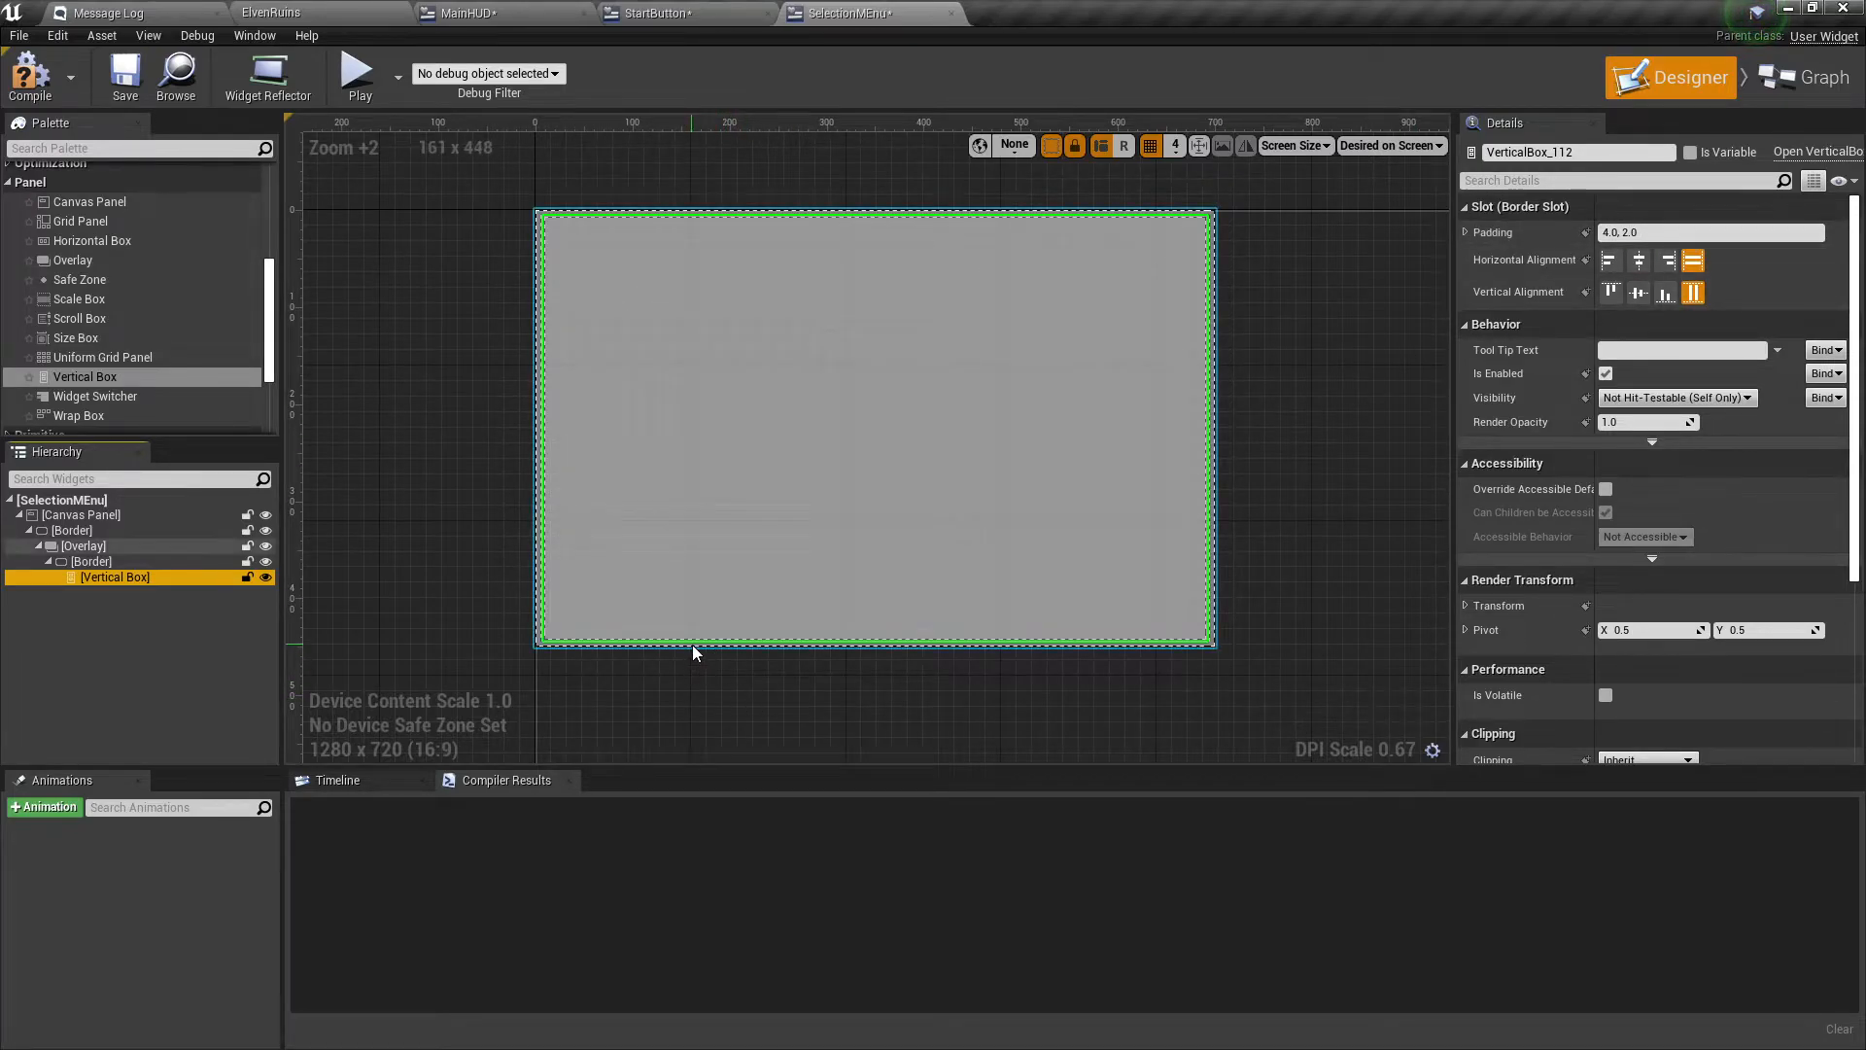
right_drag(782, 691, 781, 716)
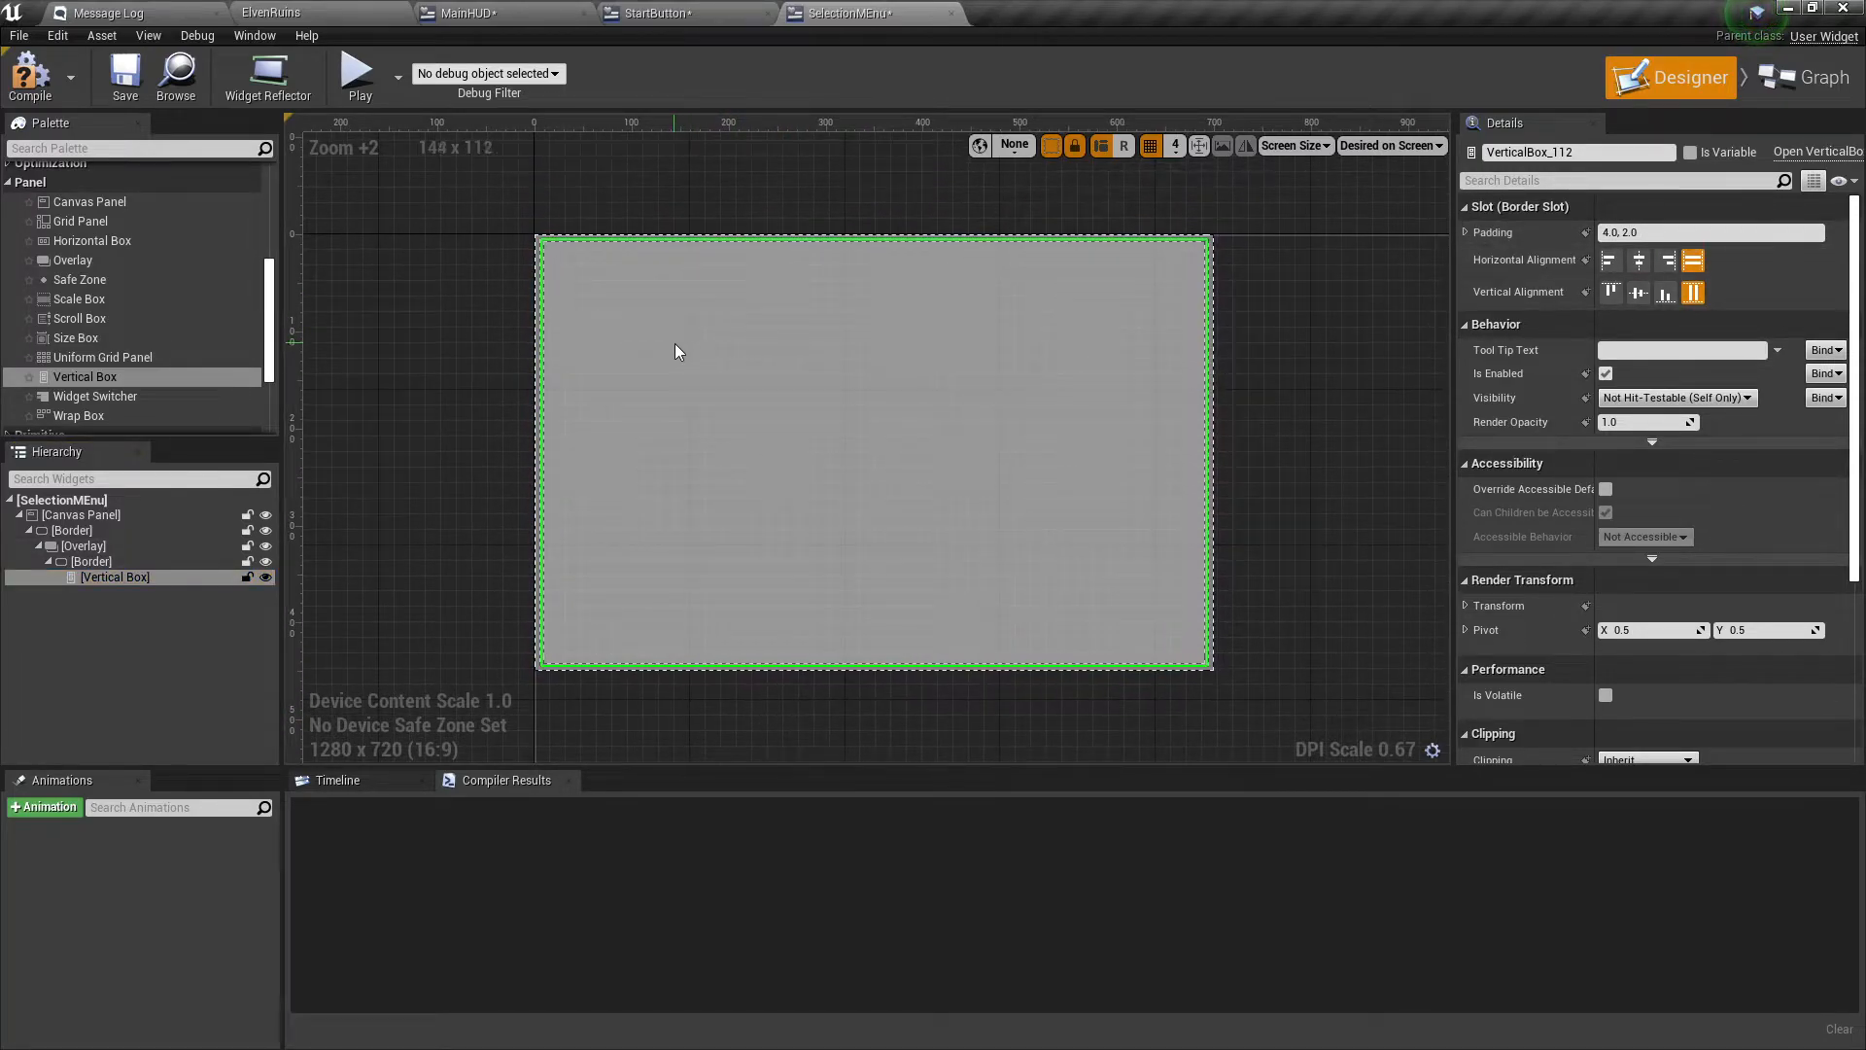
click(30, 76)
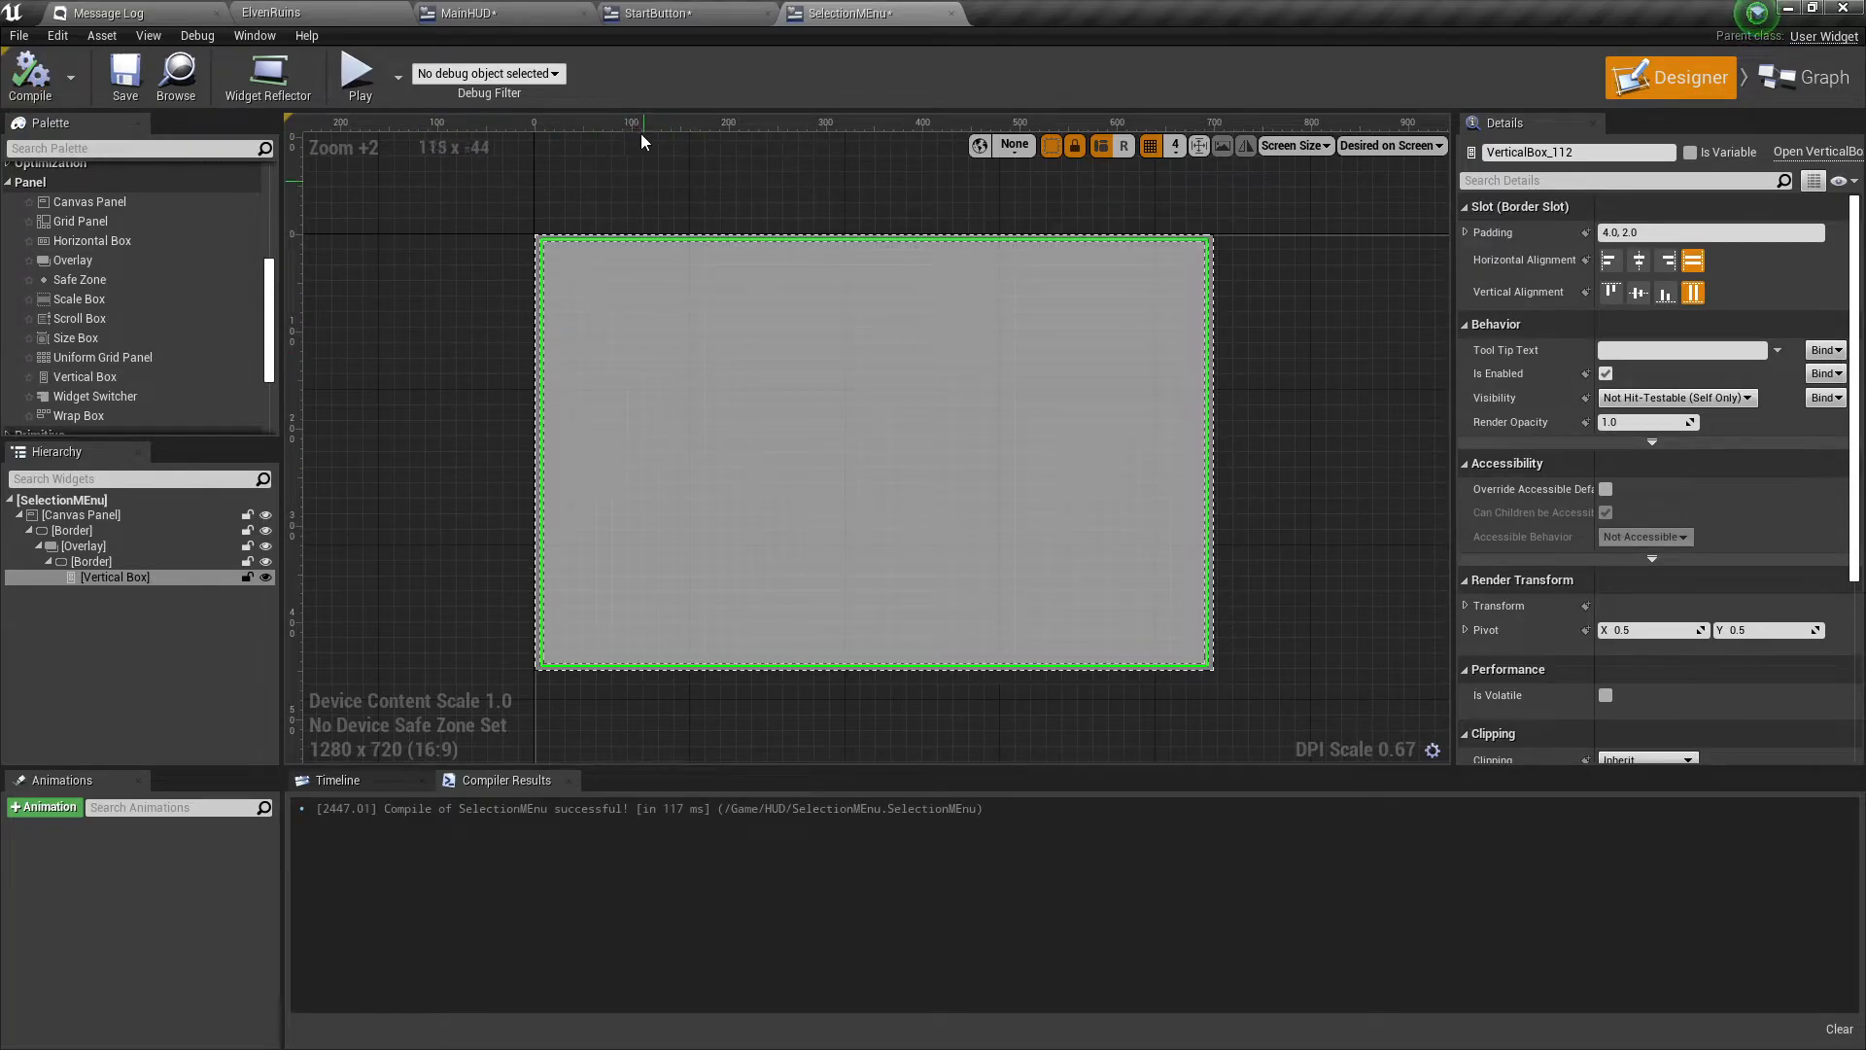
Review the StartButton widget's layout, and duplicate that asset in the HUD folder as MenuButton.
click(656, 13)
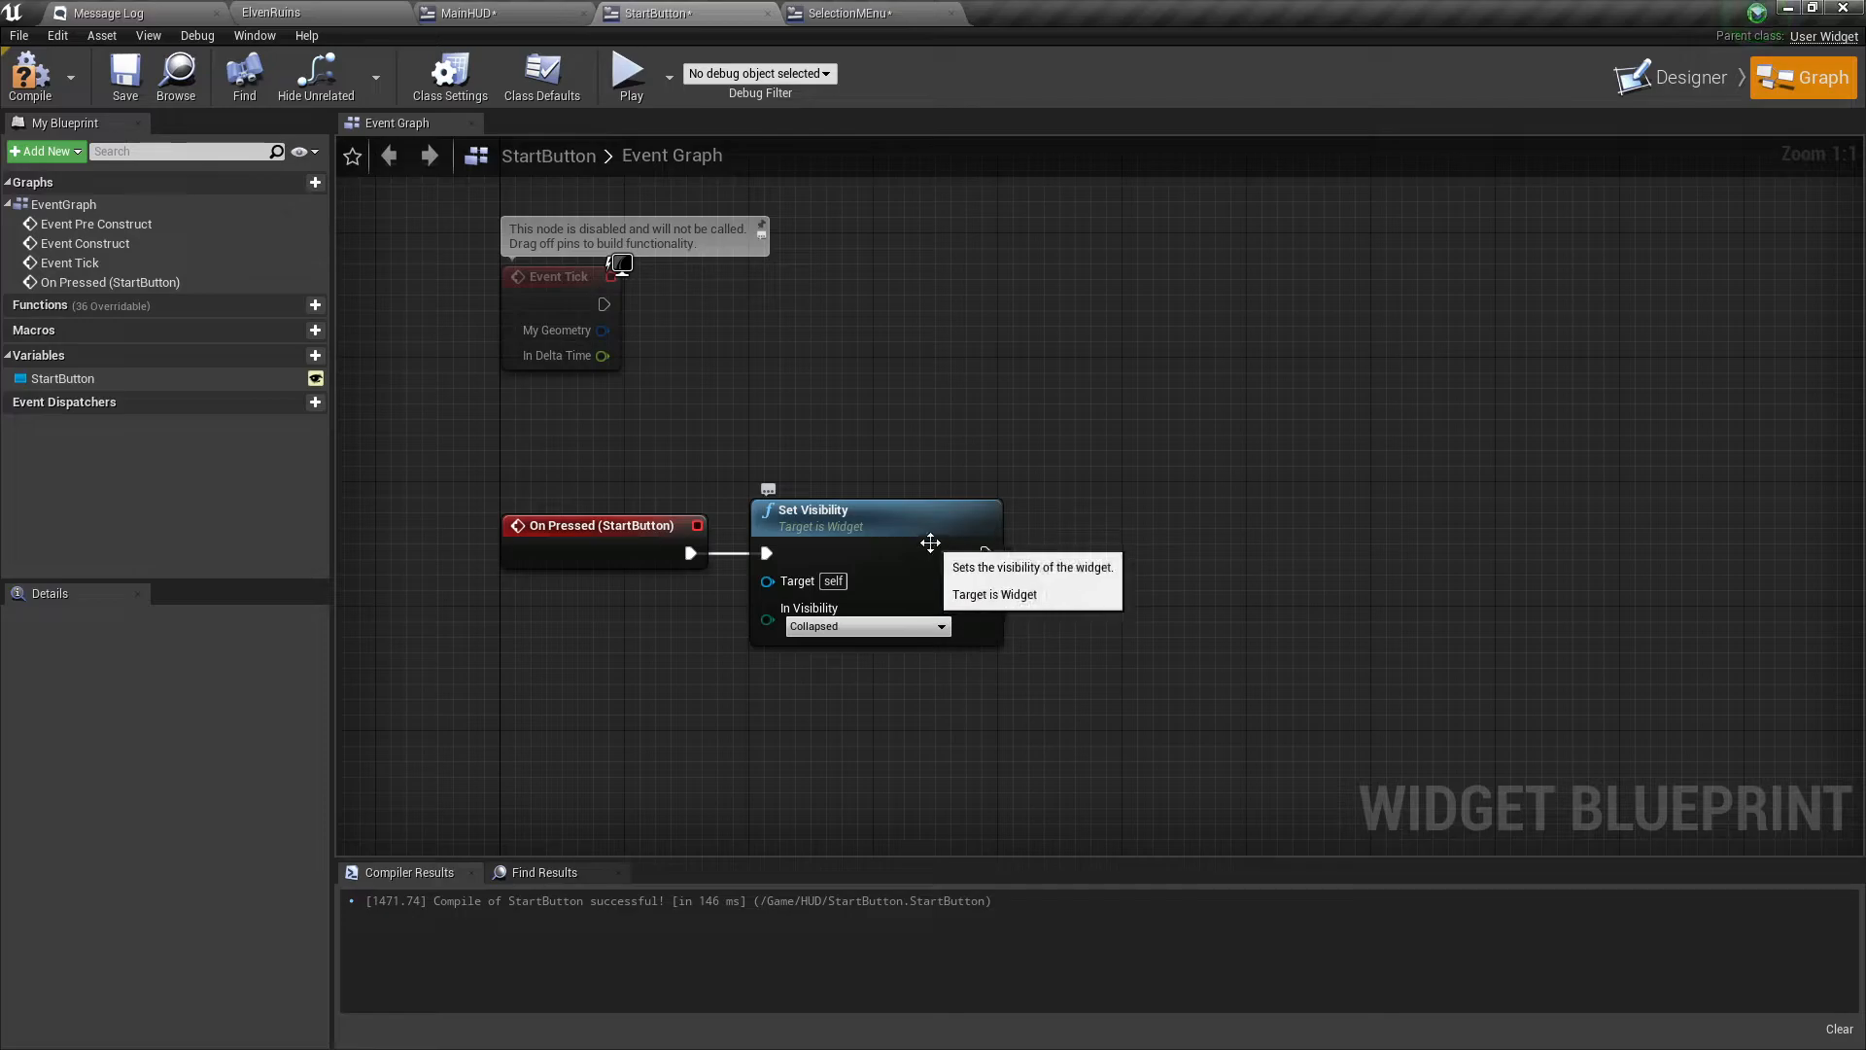
click(1674, 78)
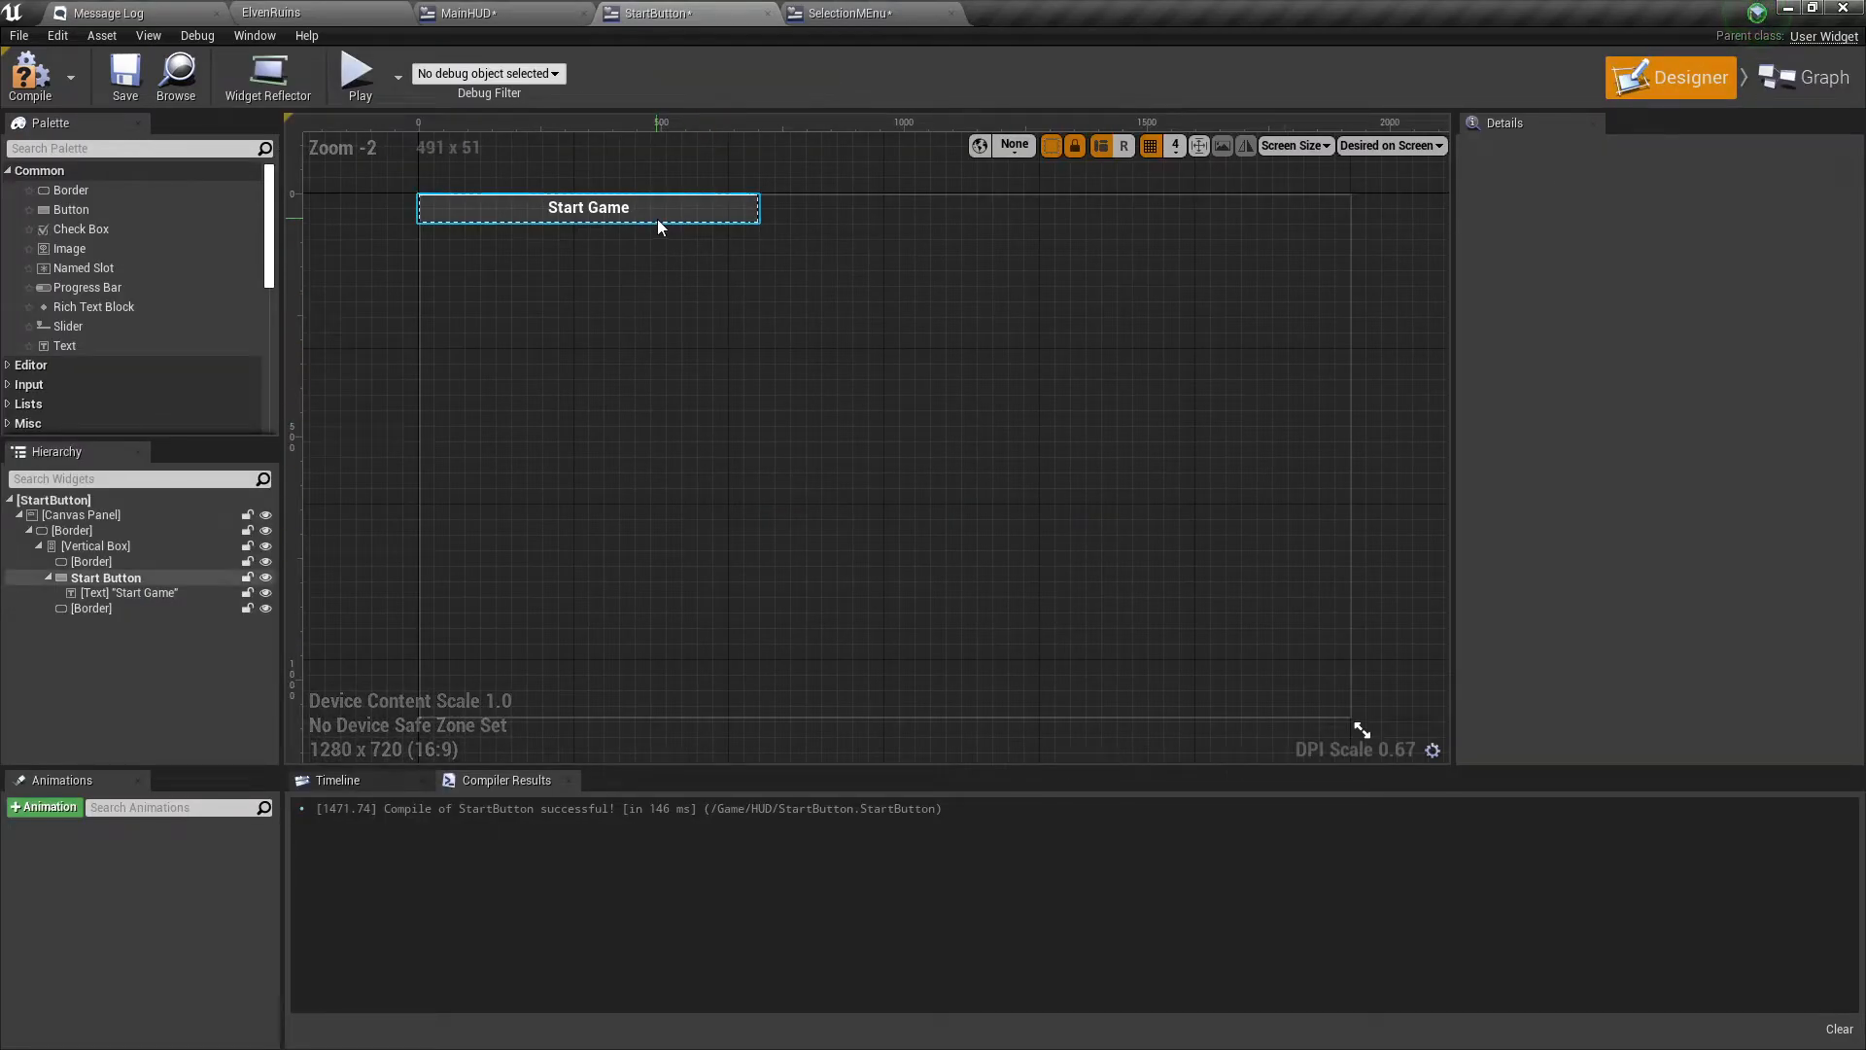
click(287, 12)
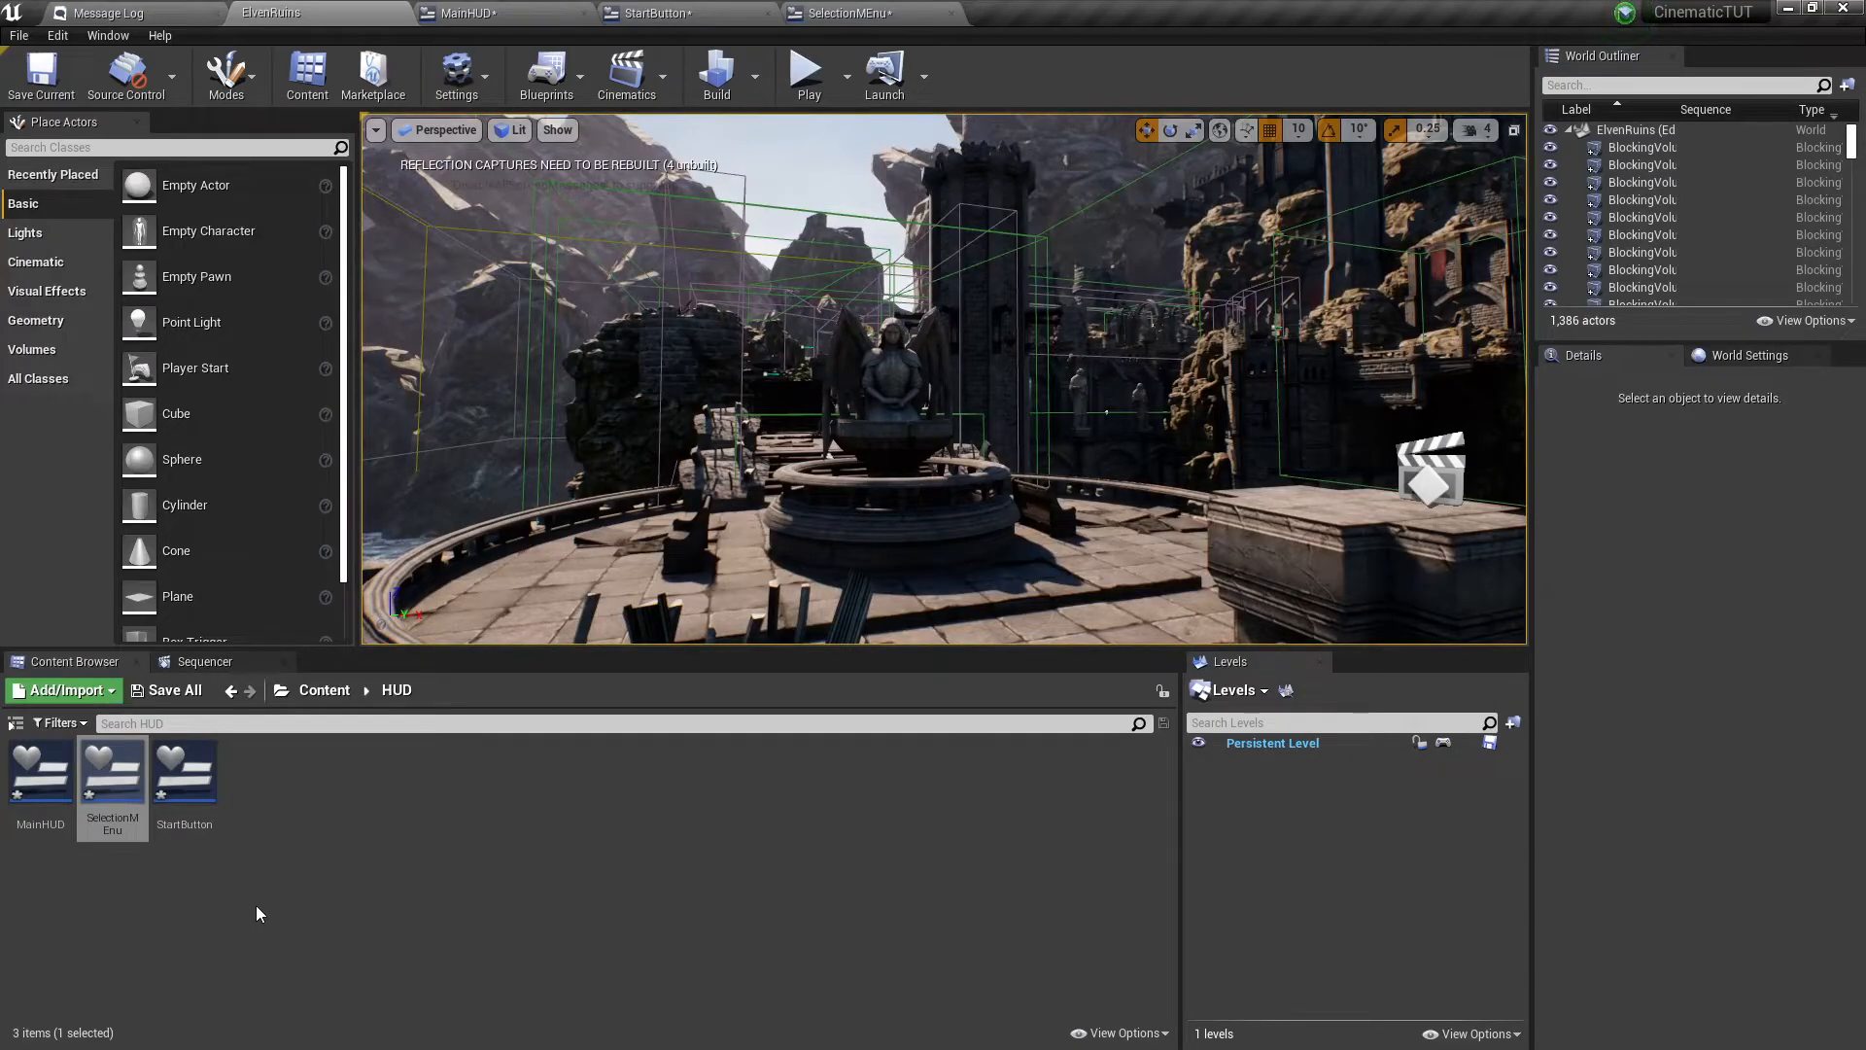
click(250, 875)
click(173, 770)
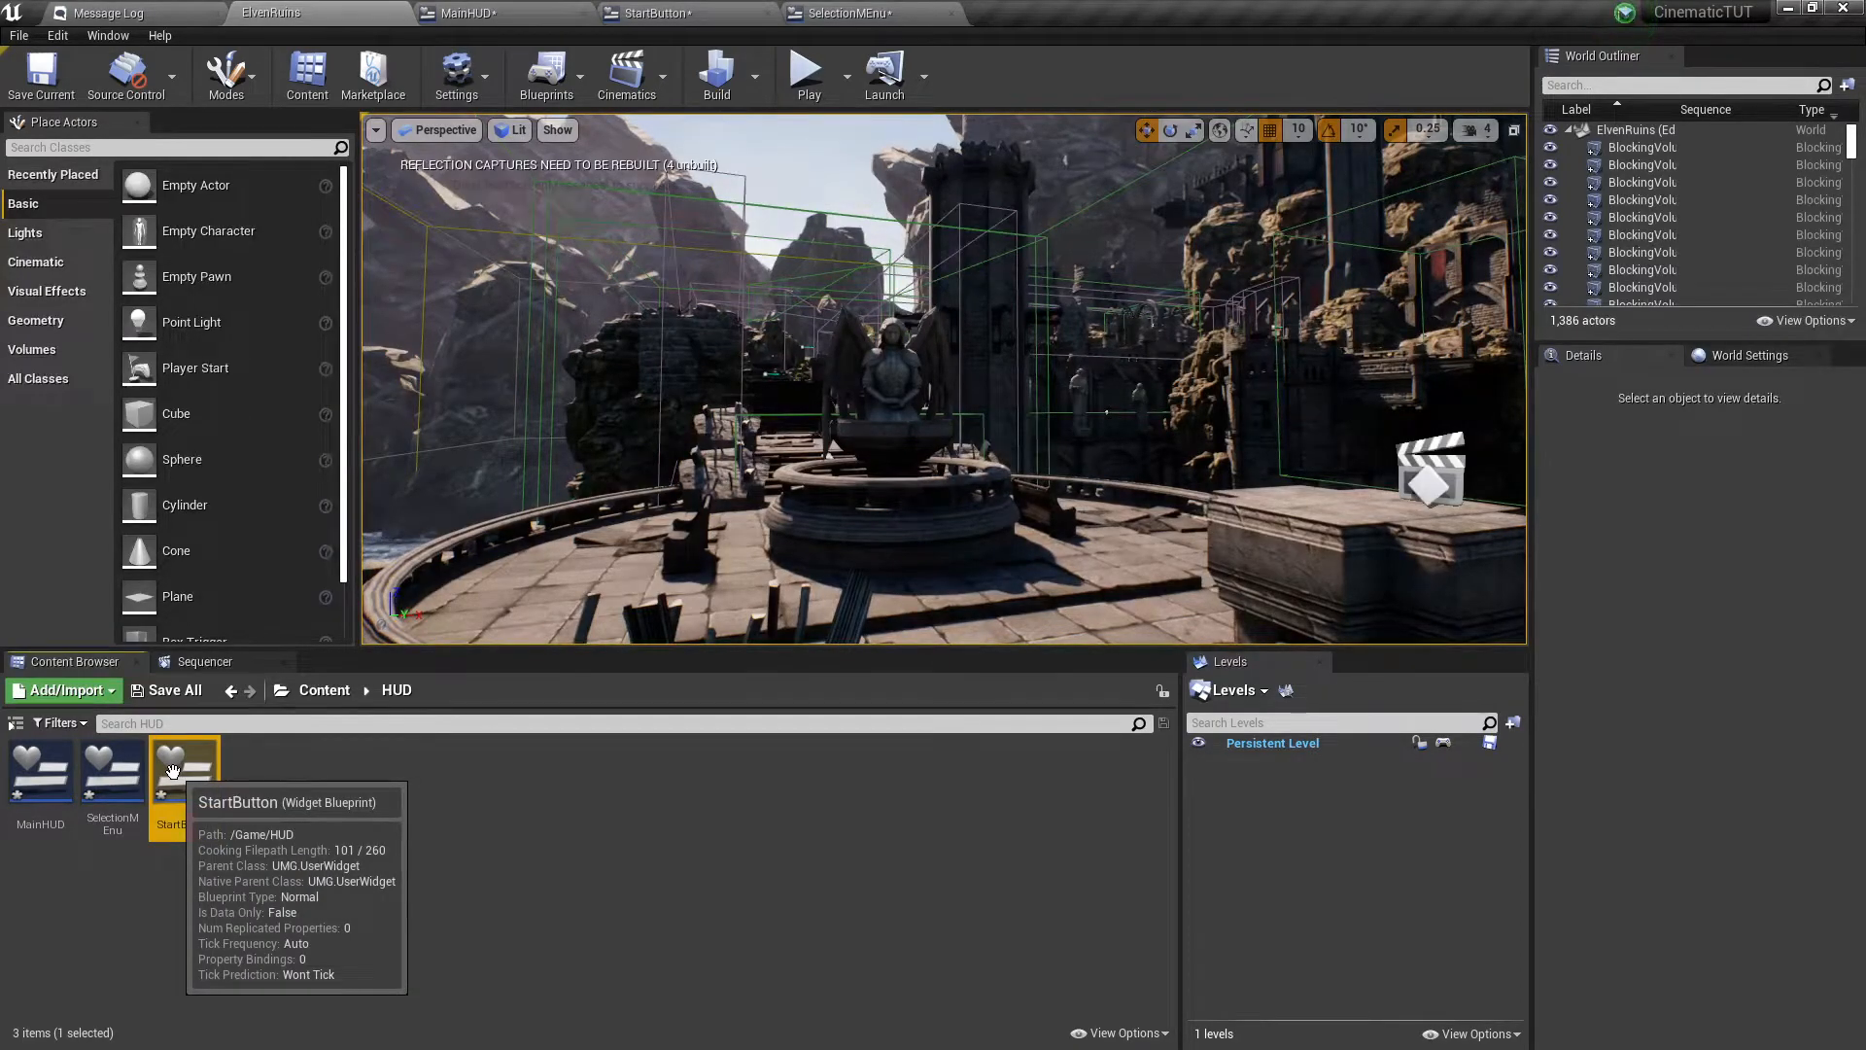
right_click(172, 771)
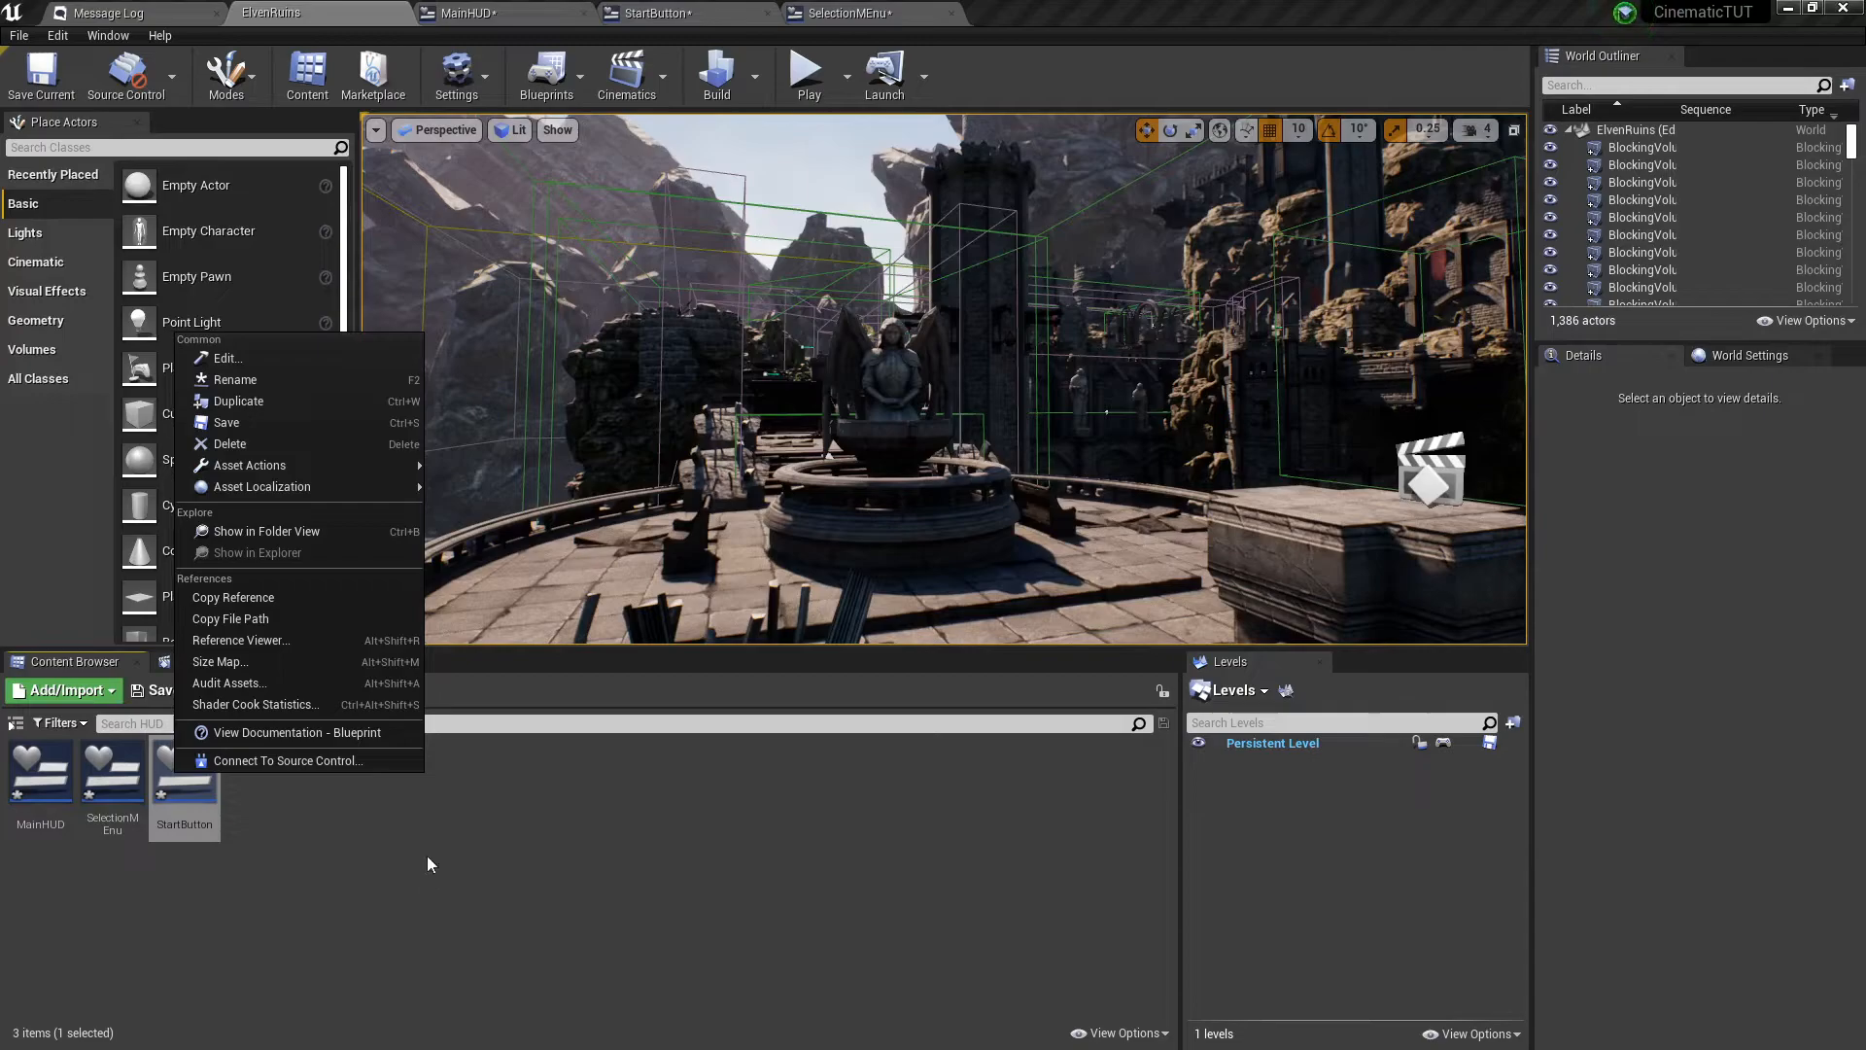
click(311, 399)
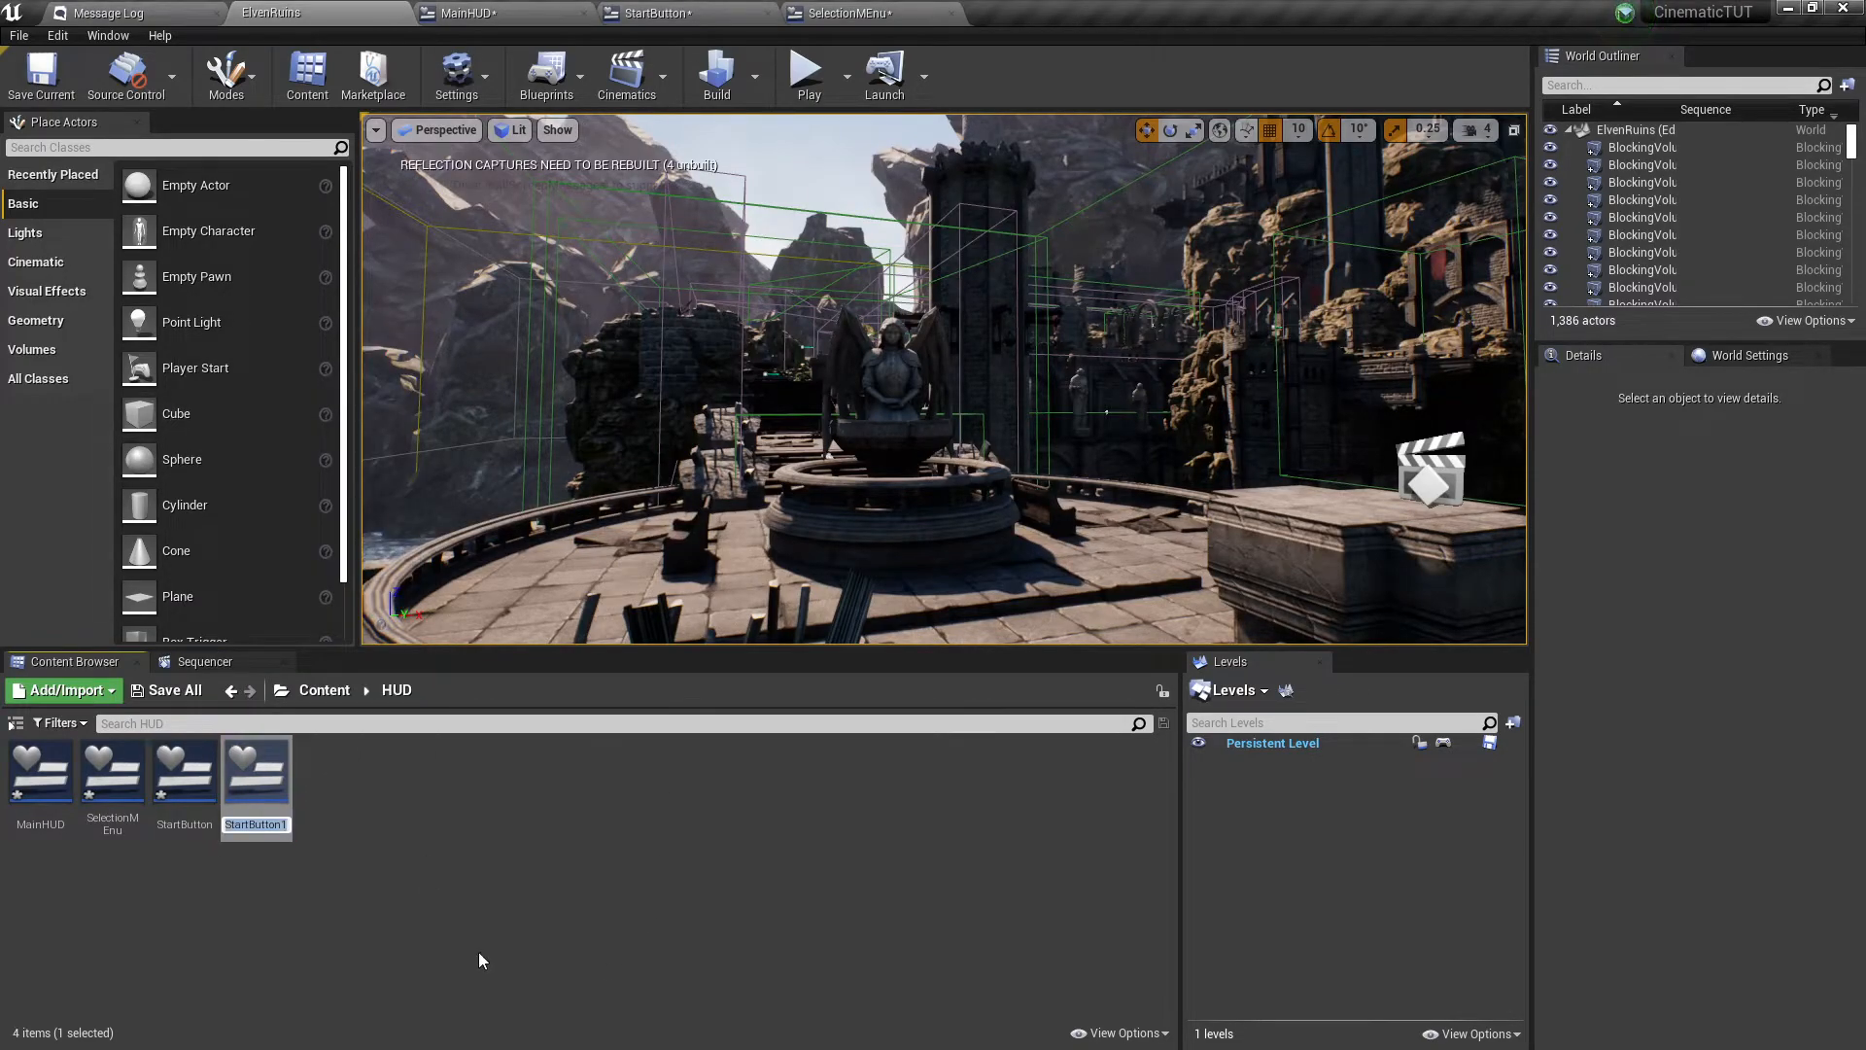
text(MenuButton)
key(Return)
click(478, 952)
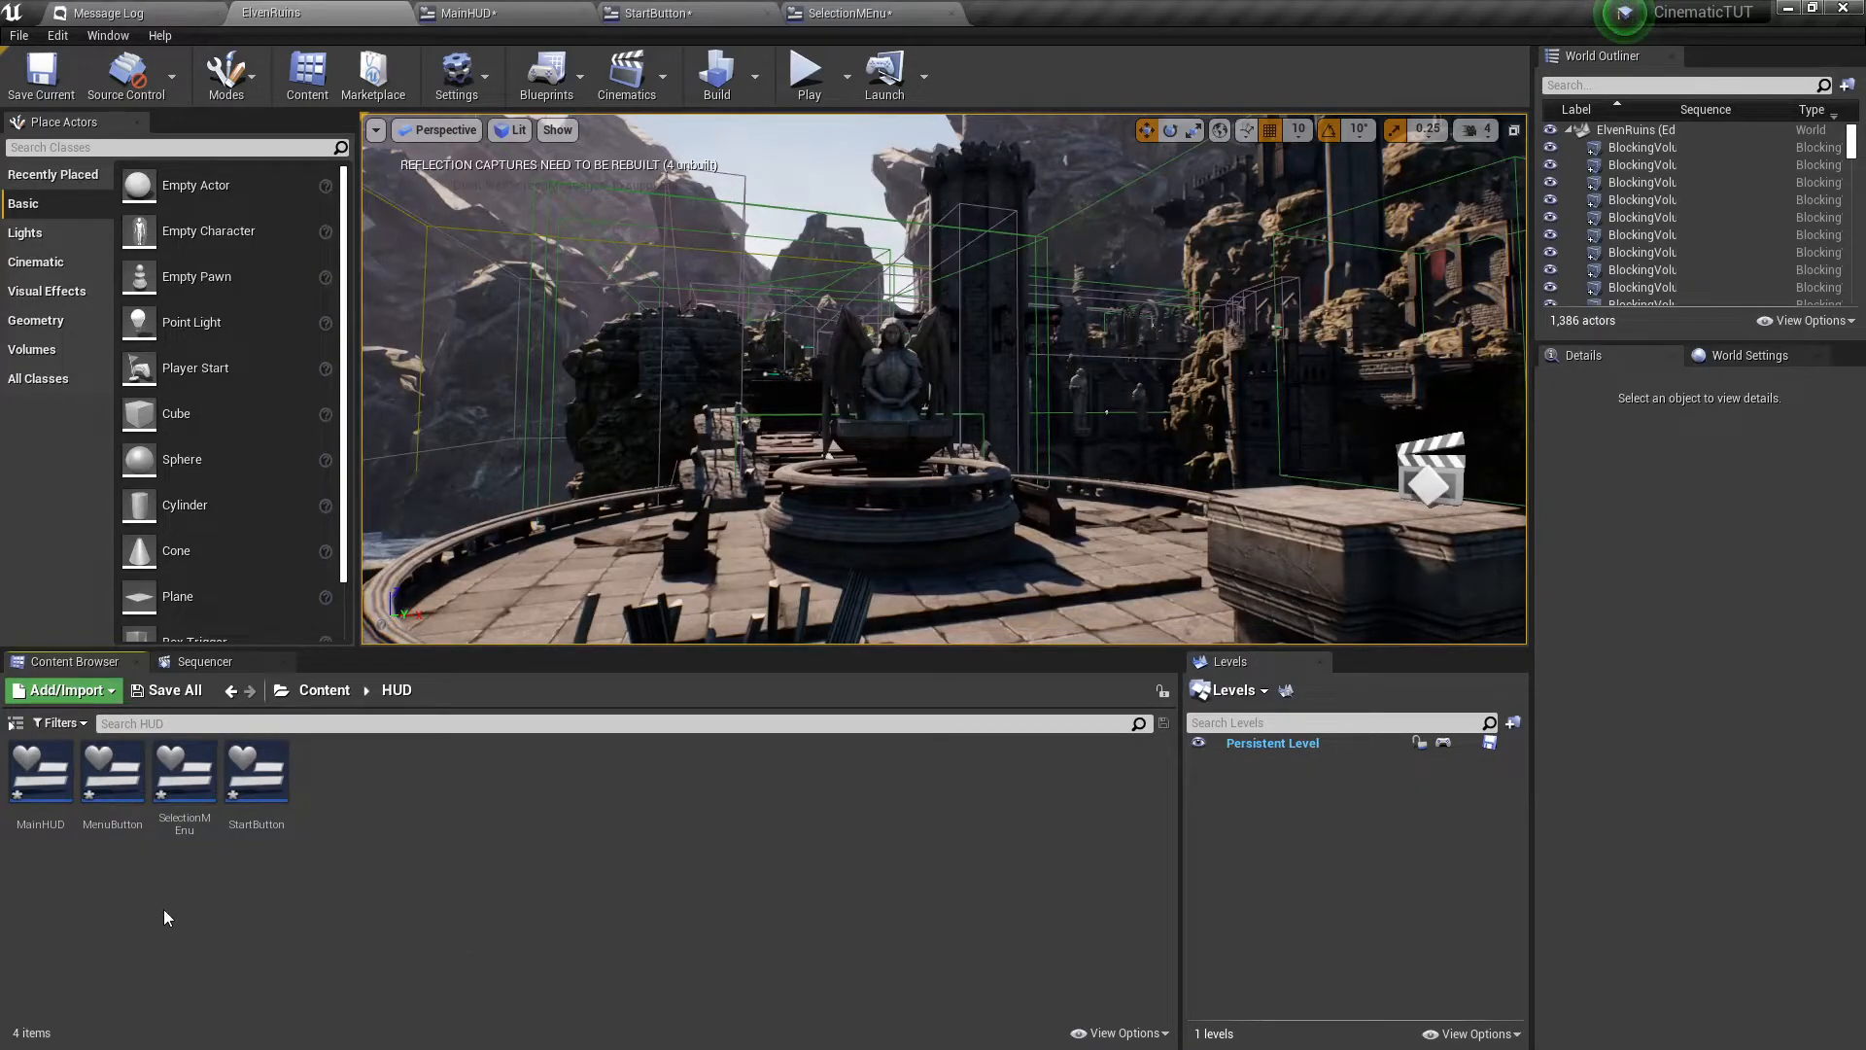
Delete the On Pressed (StartButton) event and its Set Visibility node from MenuButton's Event Graph, compile the widget and close it.
double_click(110, 798)
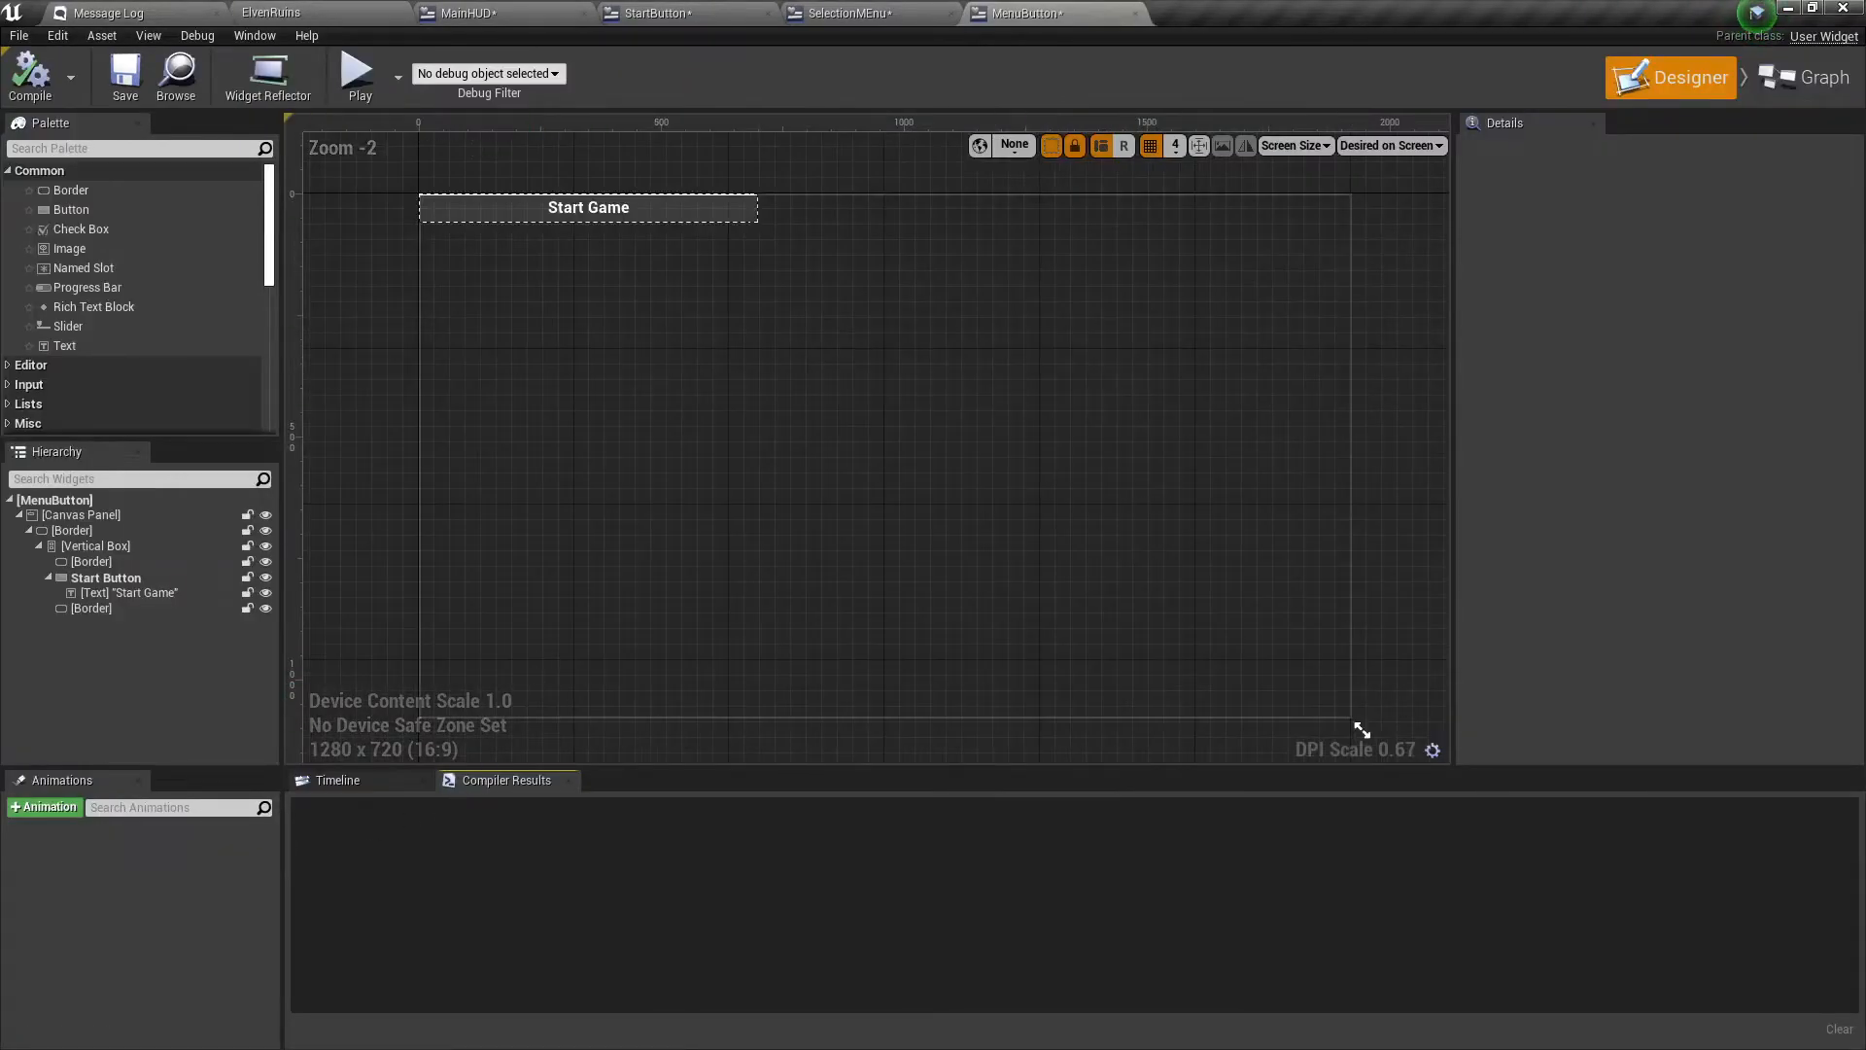
click(1803, 77)
right_drag(1050, 674, 1035, 266)
drag(733, 312, 1166, 556)
key(Delete)
right_drag(1163, 558, 943, 446)
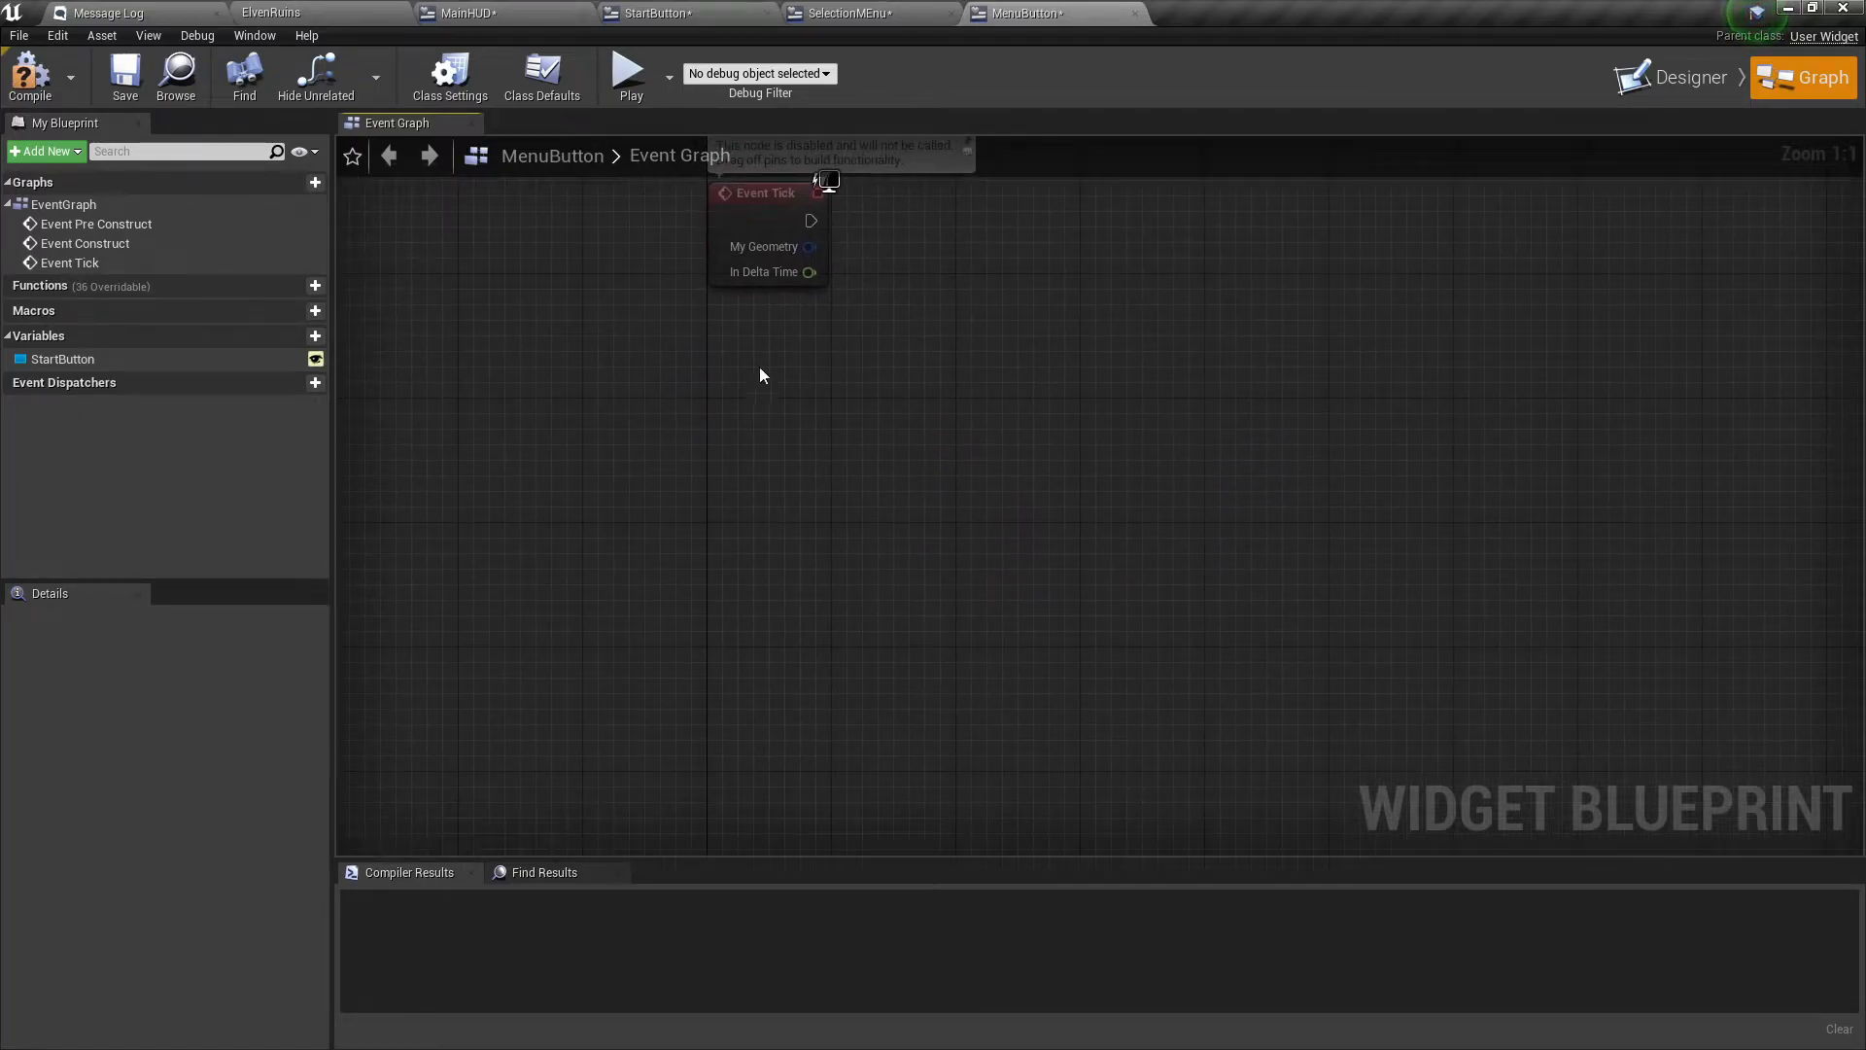
scroll(978, 420, down, 4)
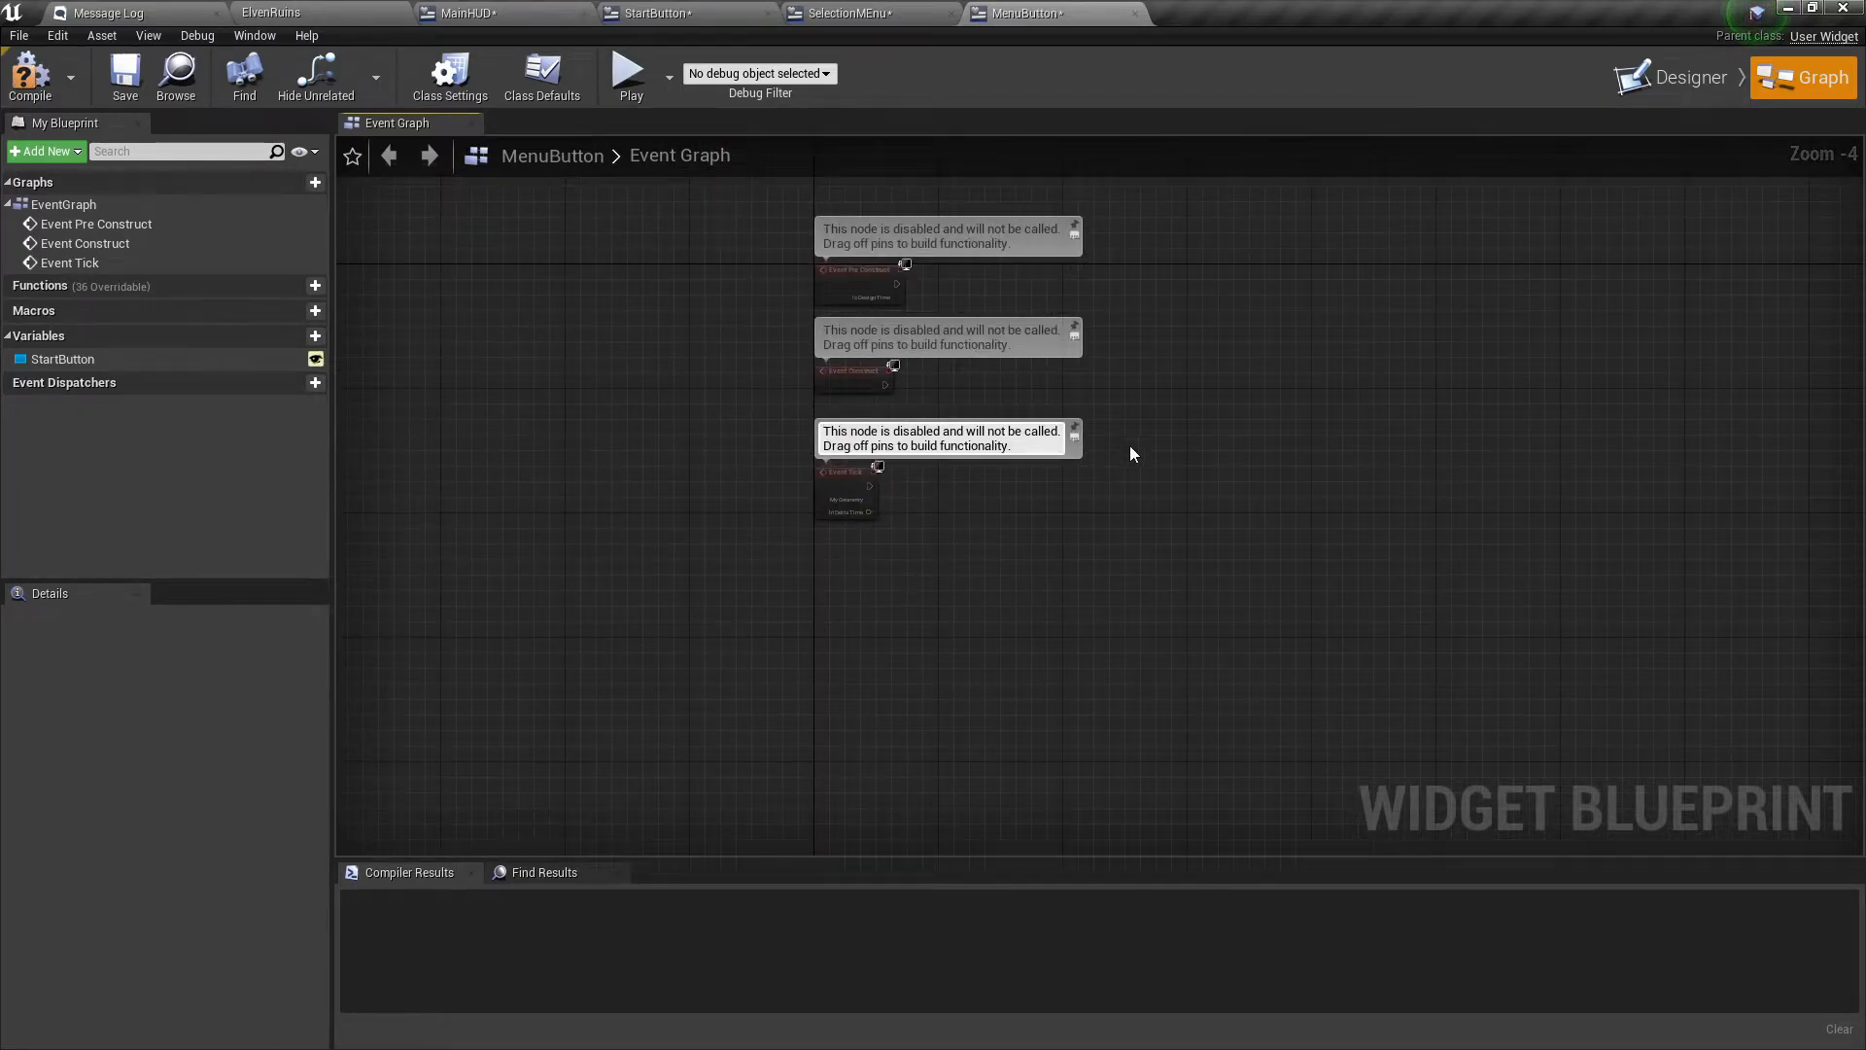
right_drag(1130, 454, 965, 556)
click(30, 76)
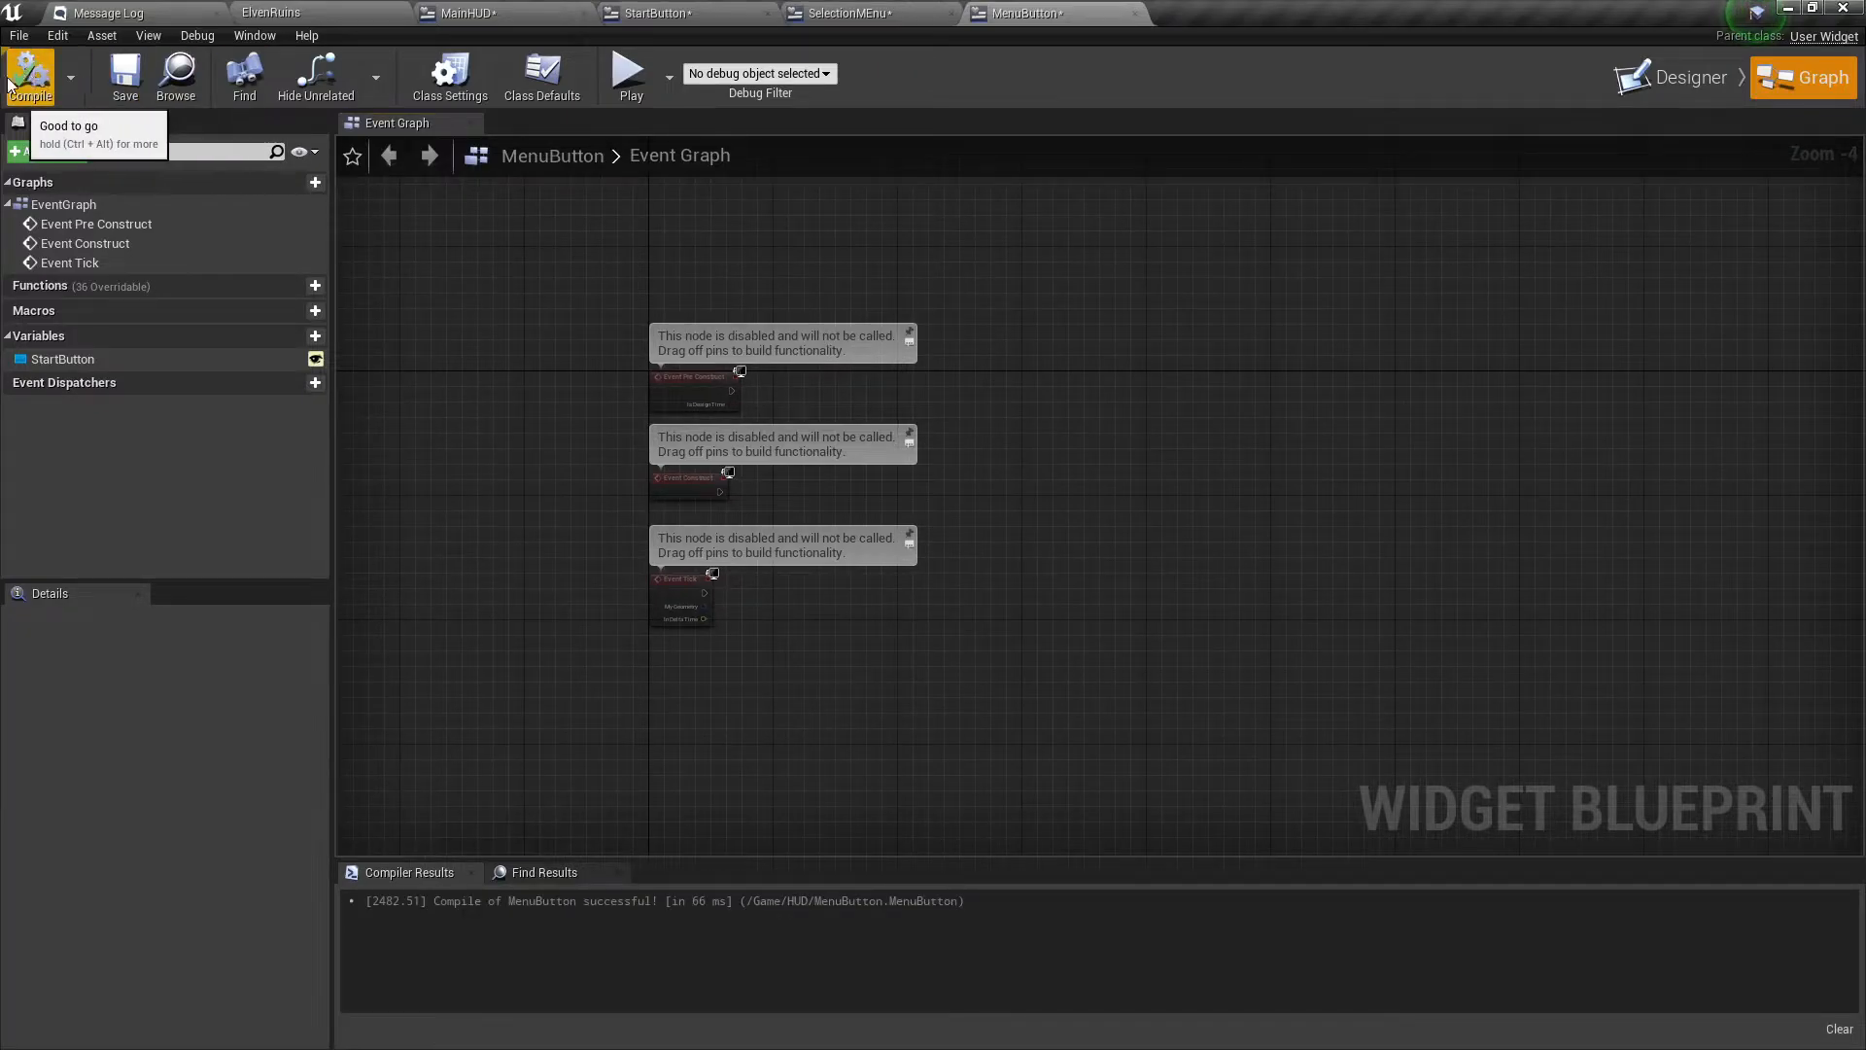
click(1135, 14)
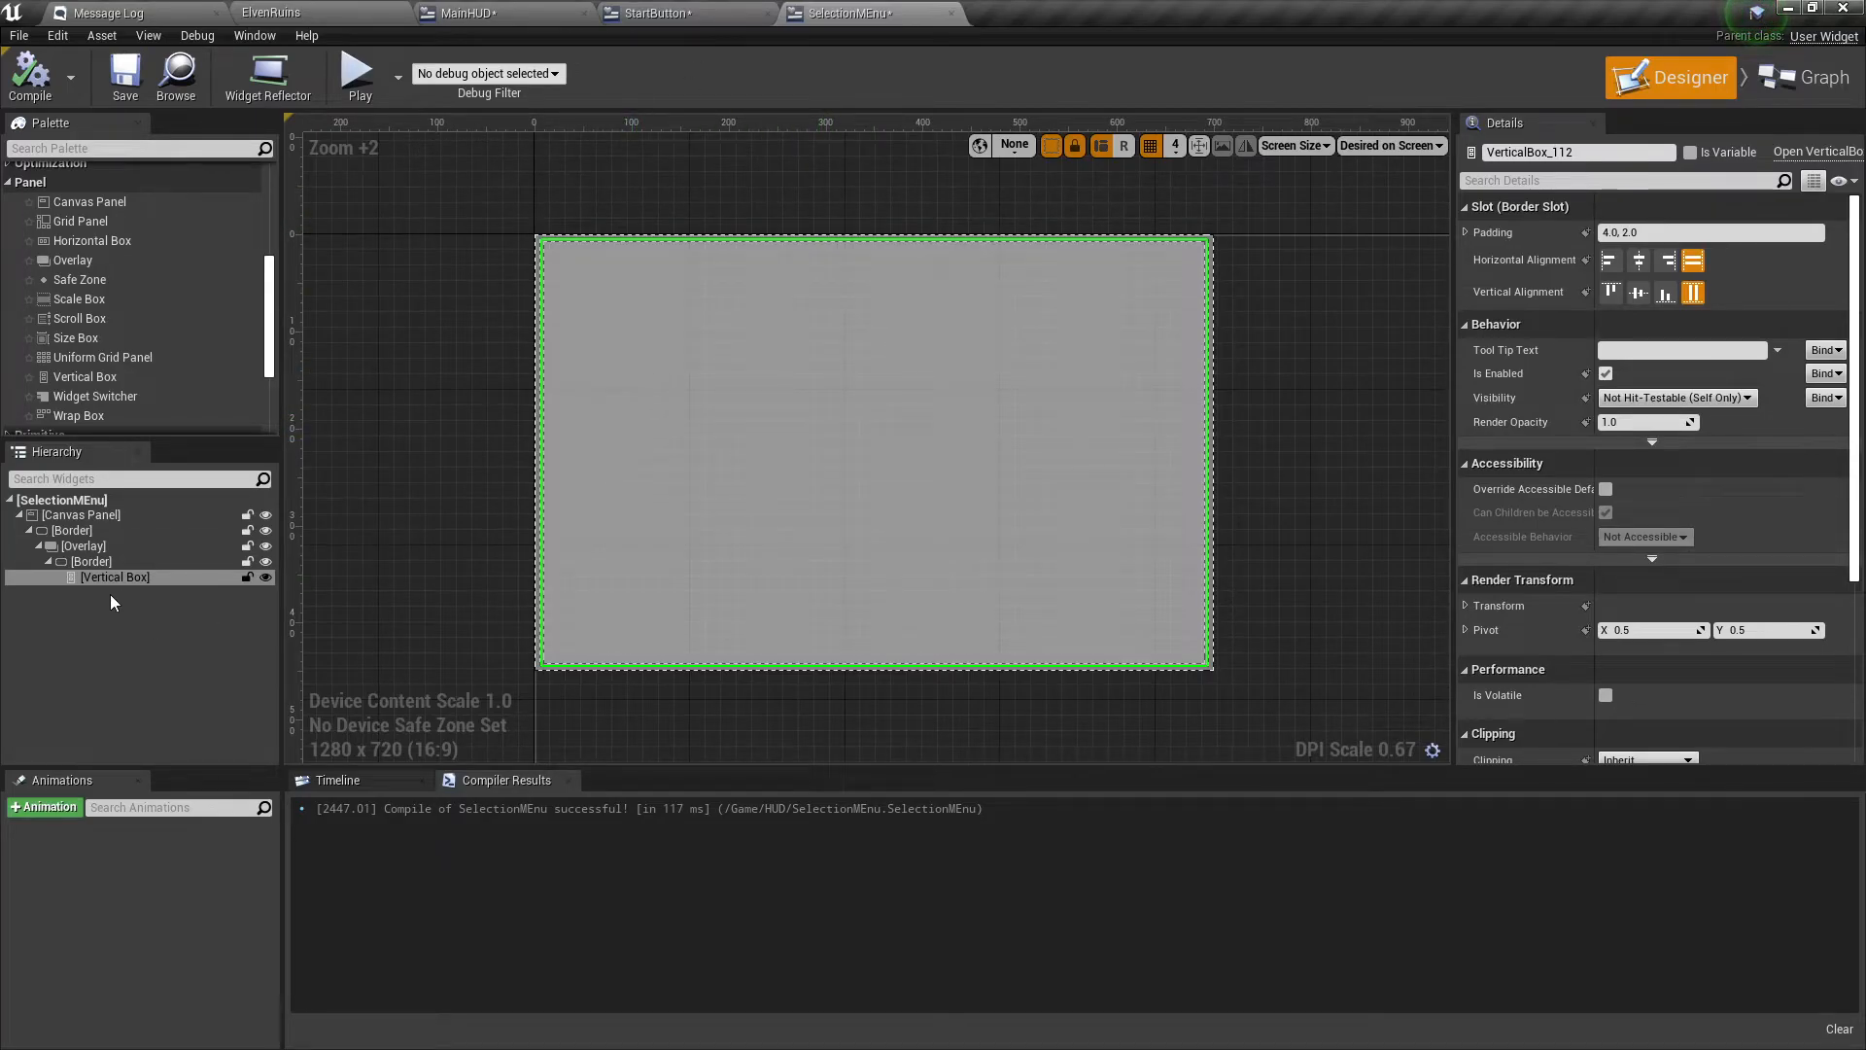
Add four user-created Menu Button widgets to the Vertical Box in SelectionMEnu.
scroll(140, 340, down, 3)
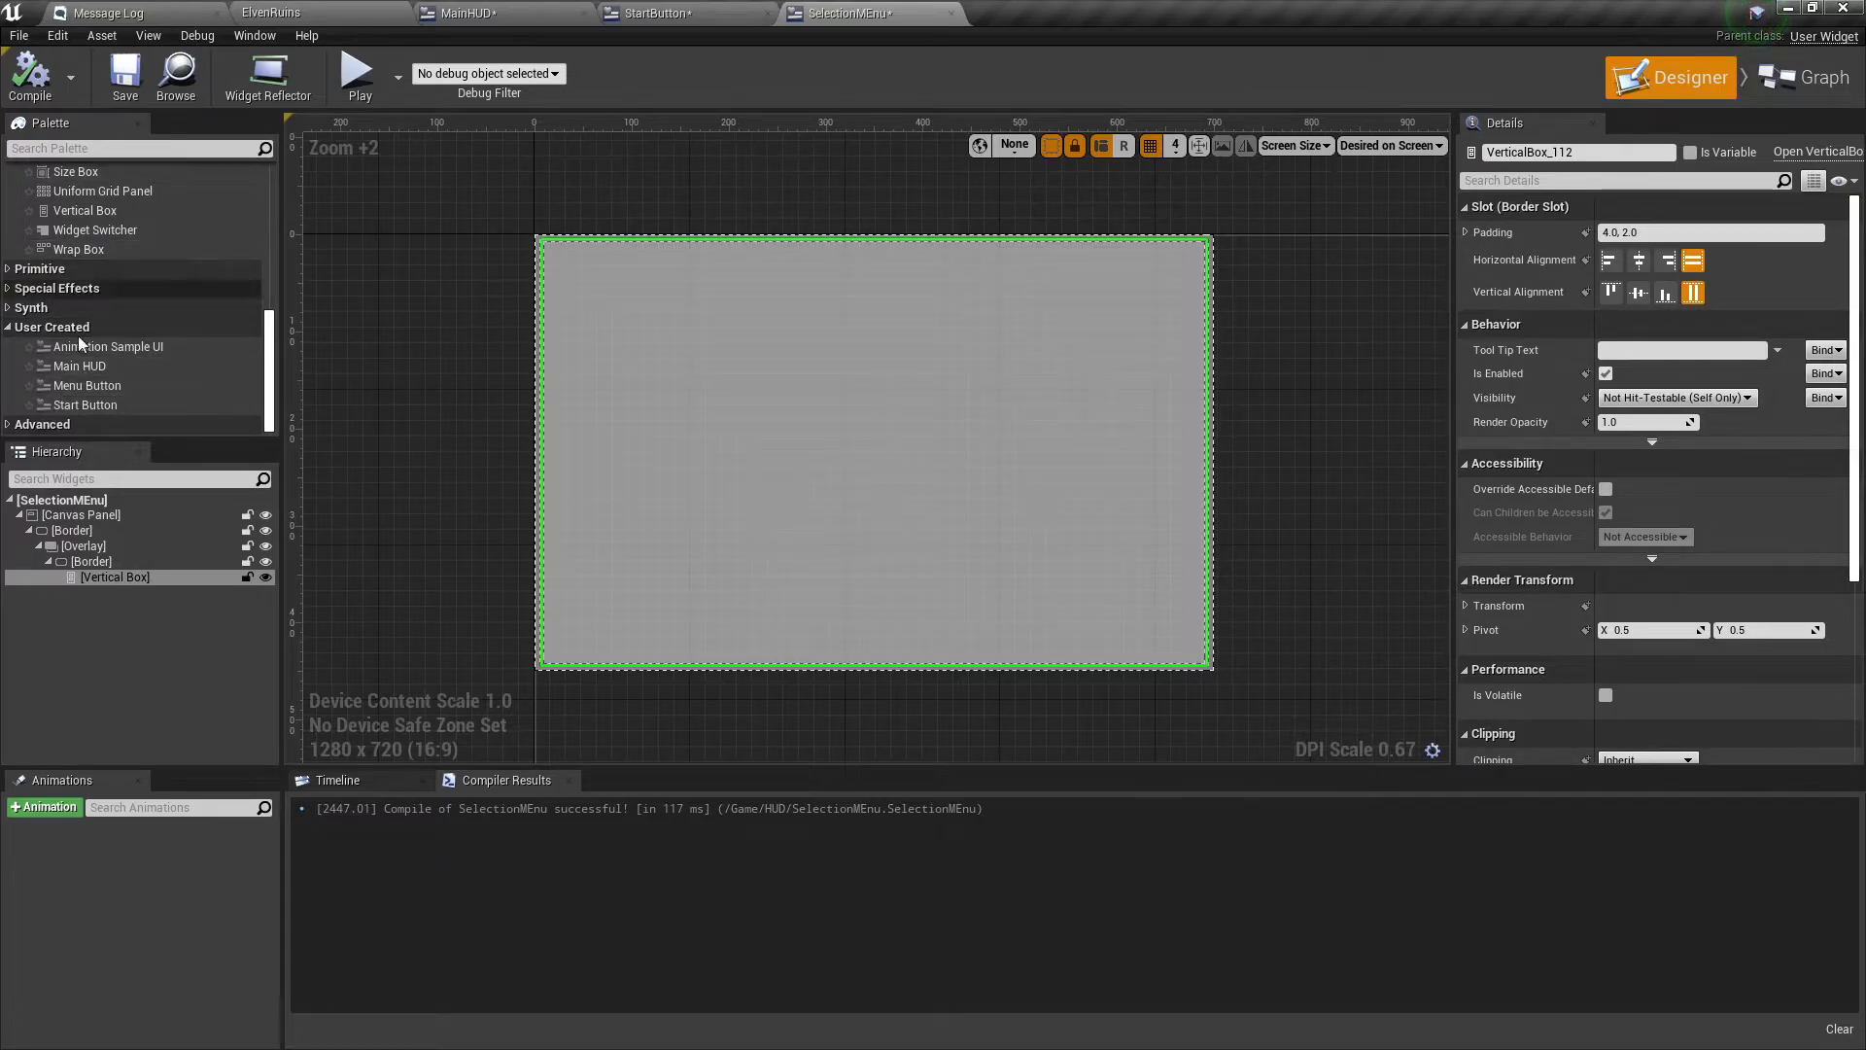
click(88, 386)
drag(88, 388, 133, 575)
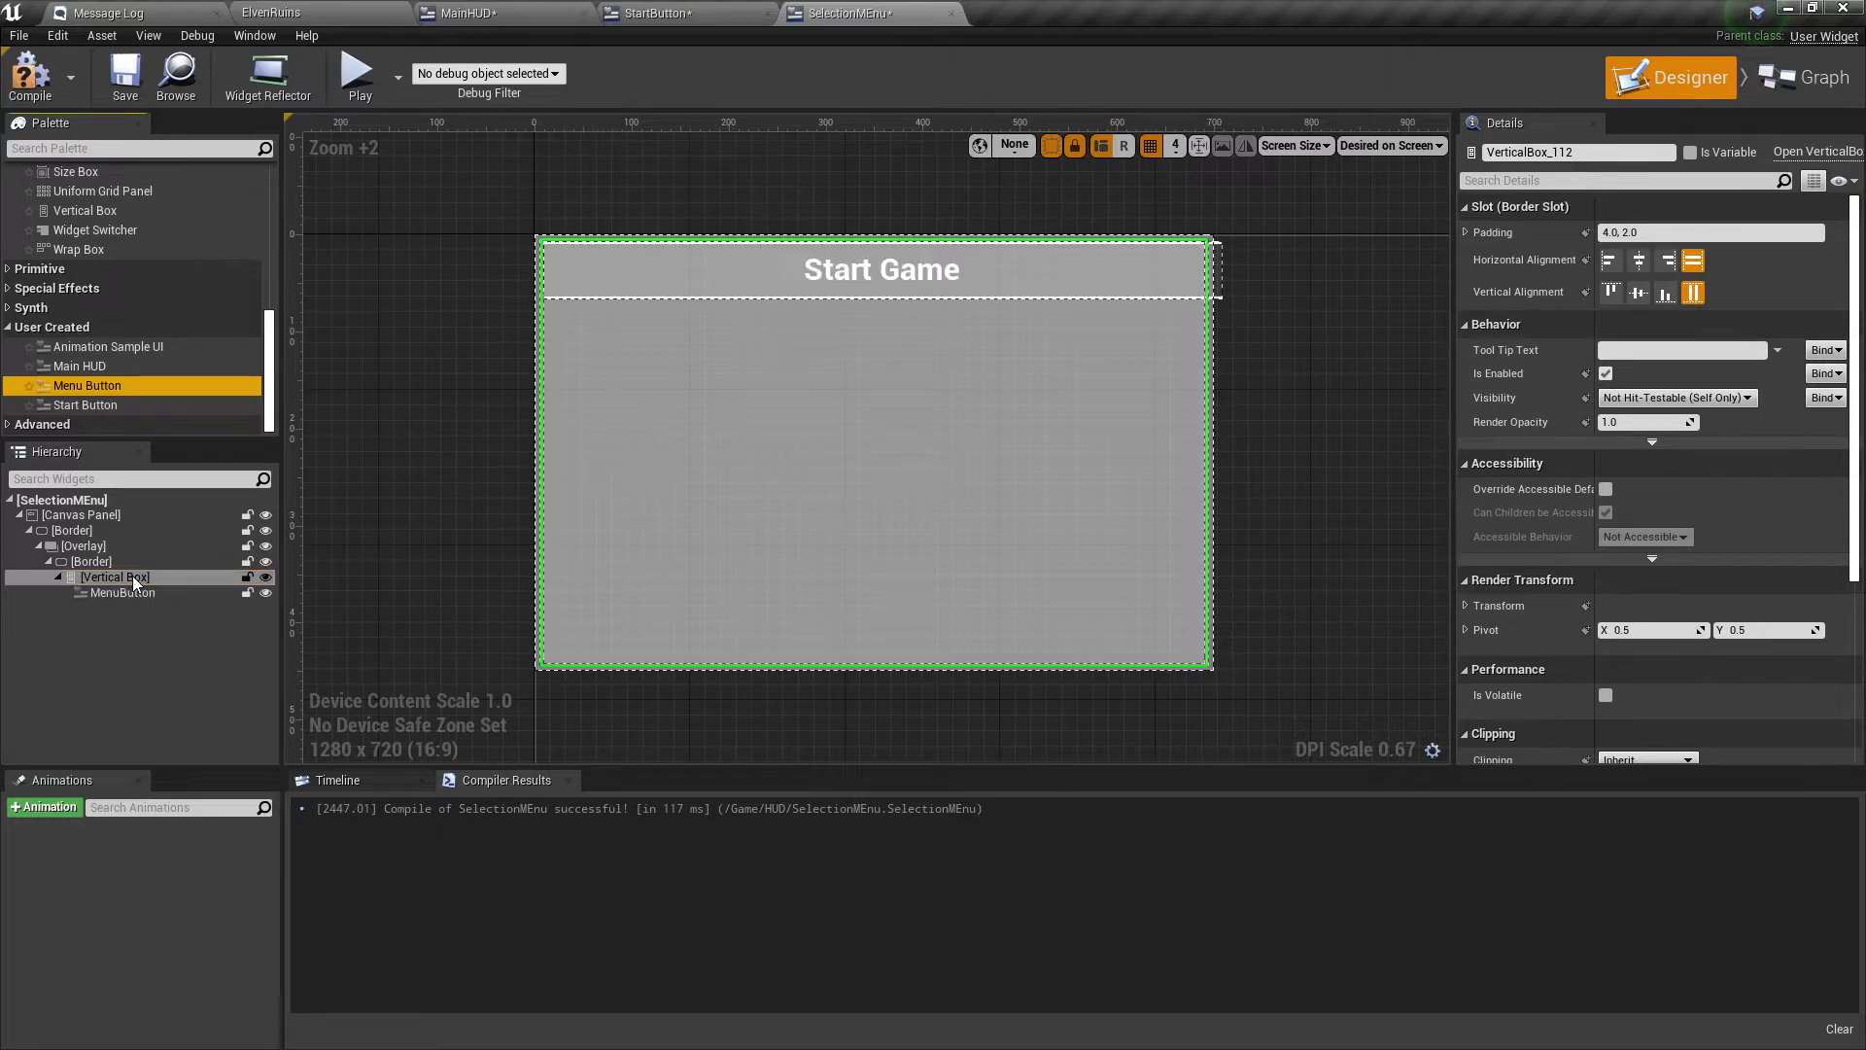
click(129, 588)
drag(75, 389, 126, 592)
drag(82, 384, 127, 612)
drag(82, 385, 121, 581)
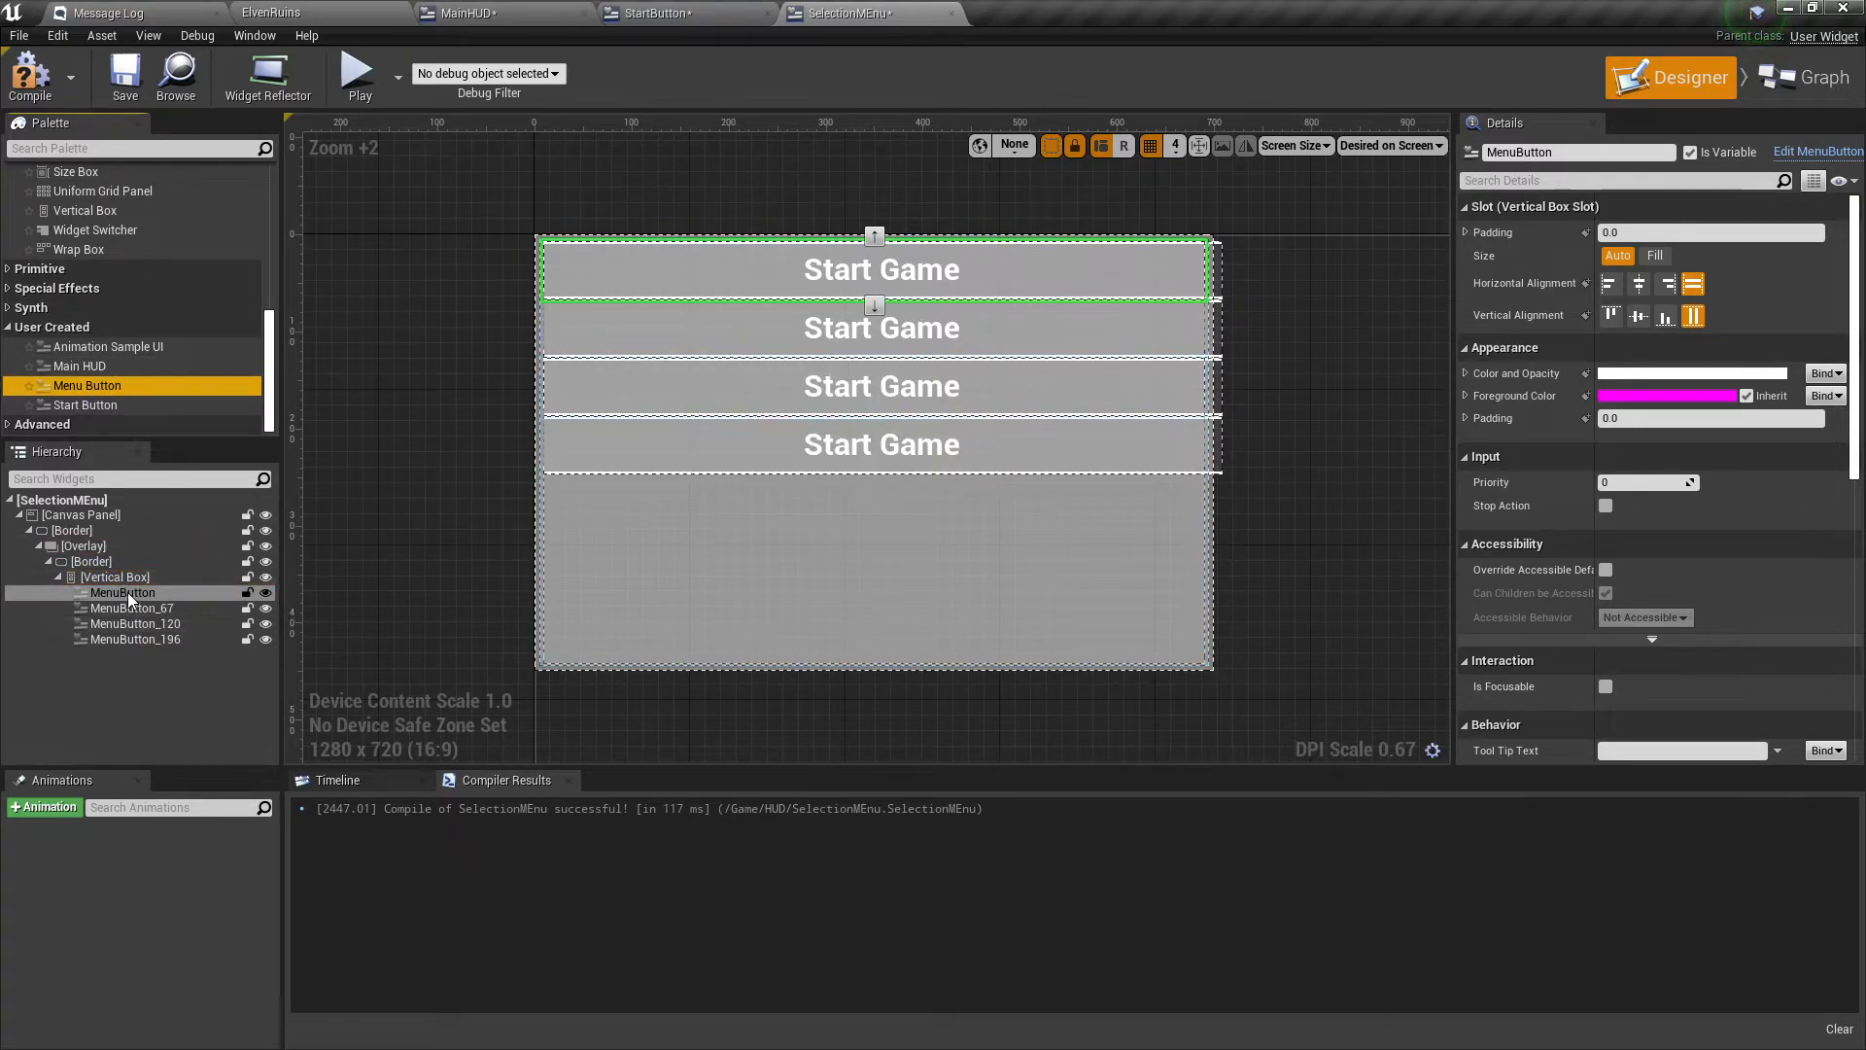
Rename the first MenuButton in the Vertical Box as Continue.
click(126, 591)
right_click(126, 592)
click(179, 705)
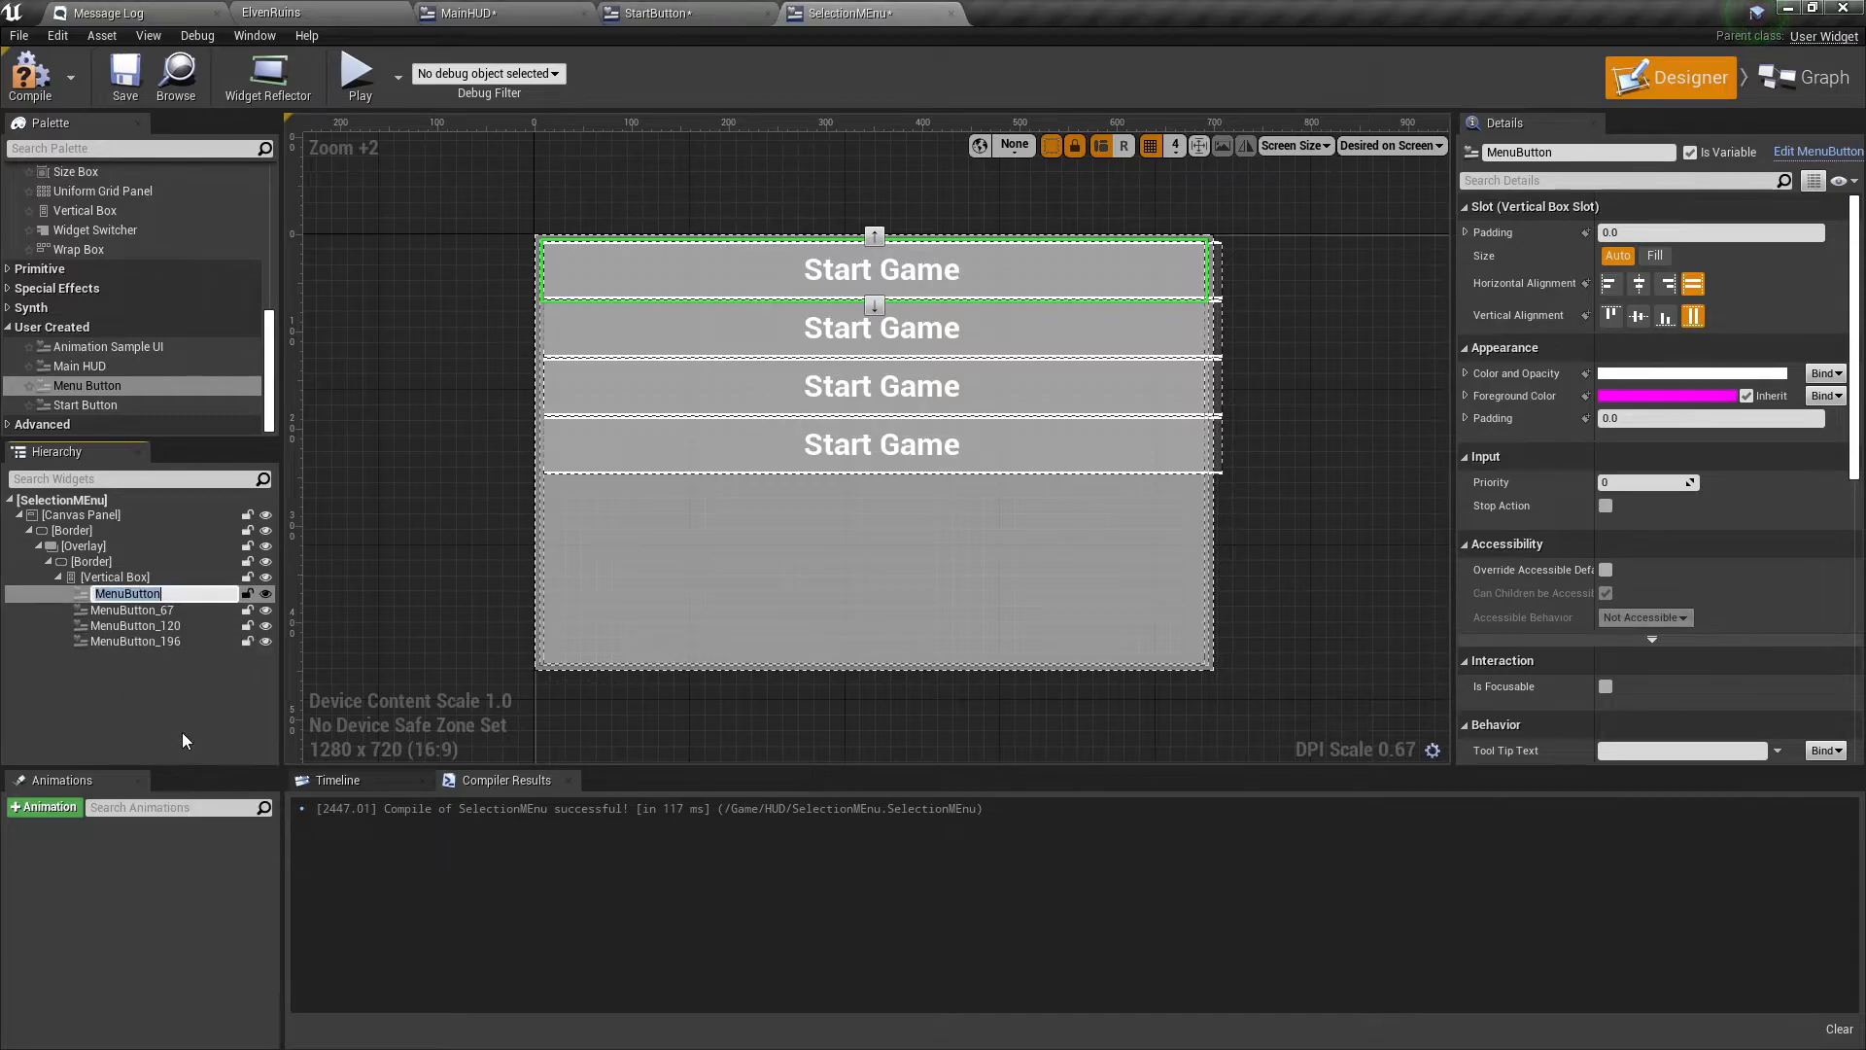
text(Continue)
key(Return)
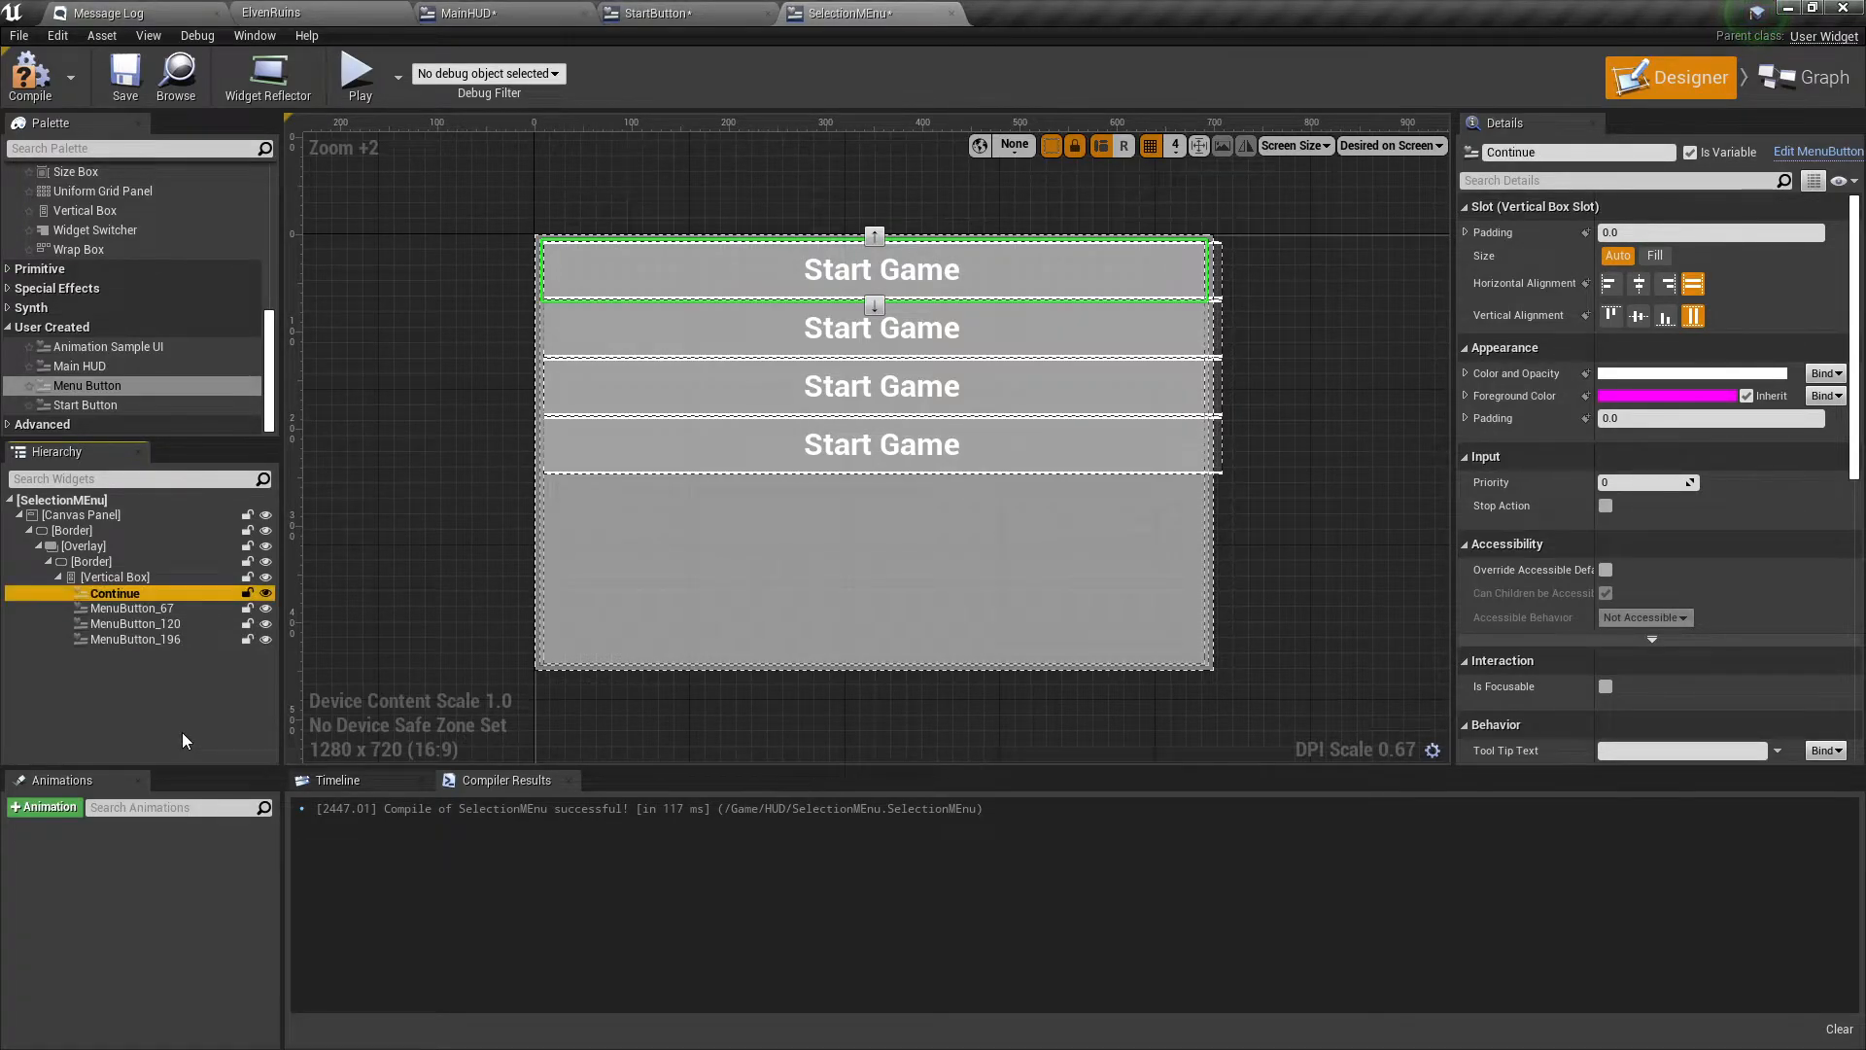
Rename the second menu button in the Vertical Box as New Game.
click(130, 610)
right_click(130, 609)
click(179, 742)
text(New Game)
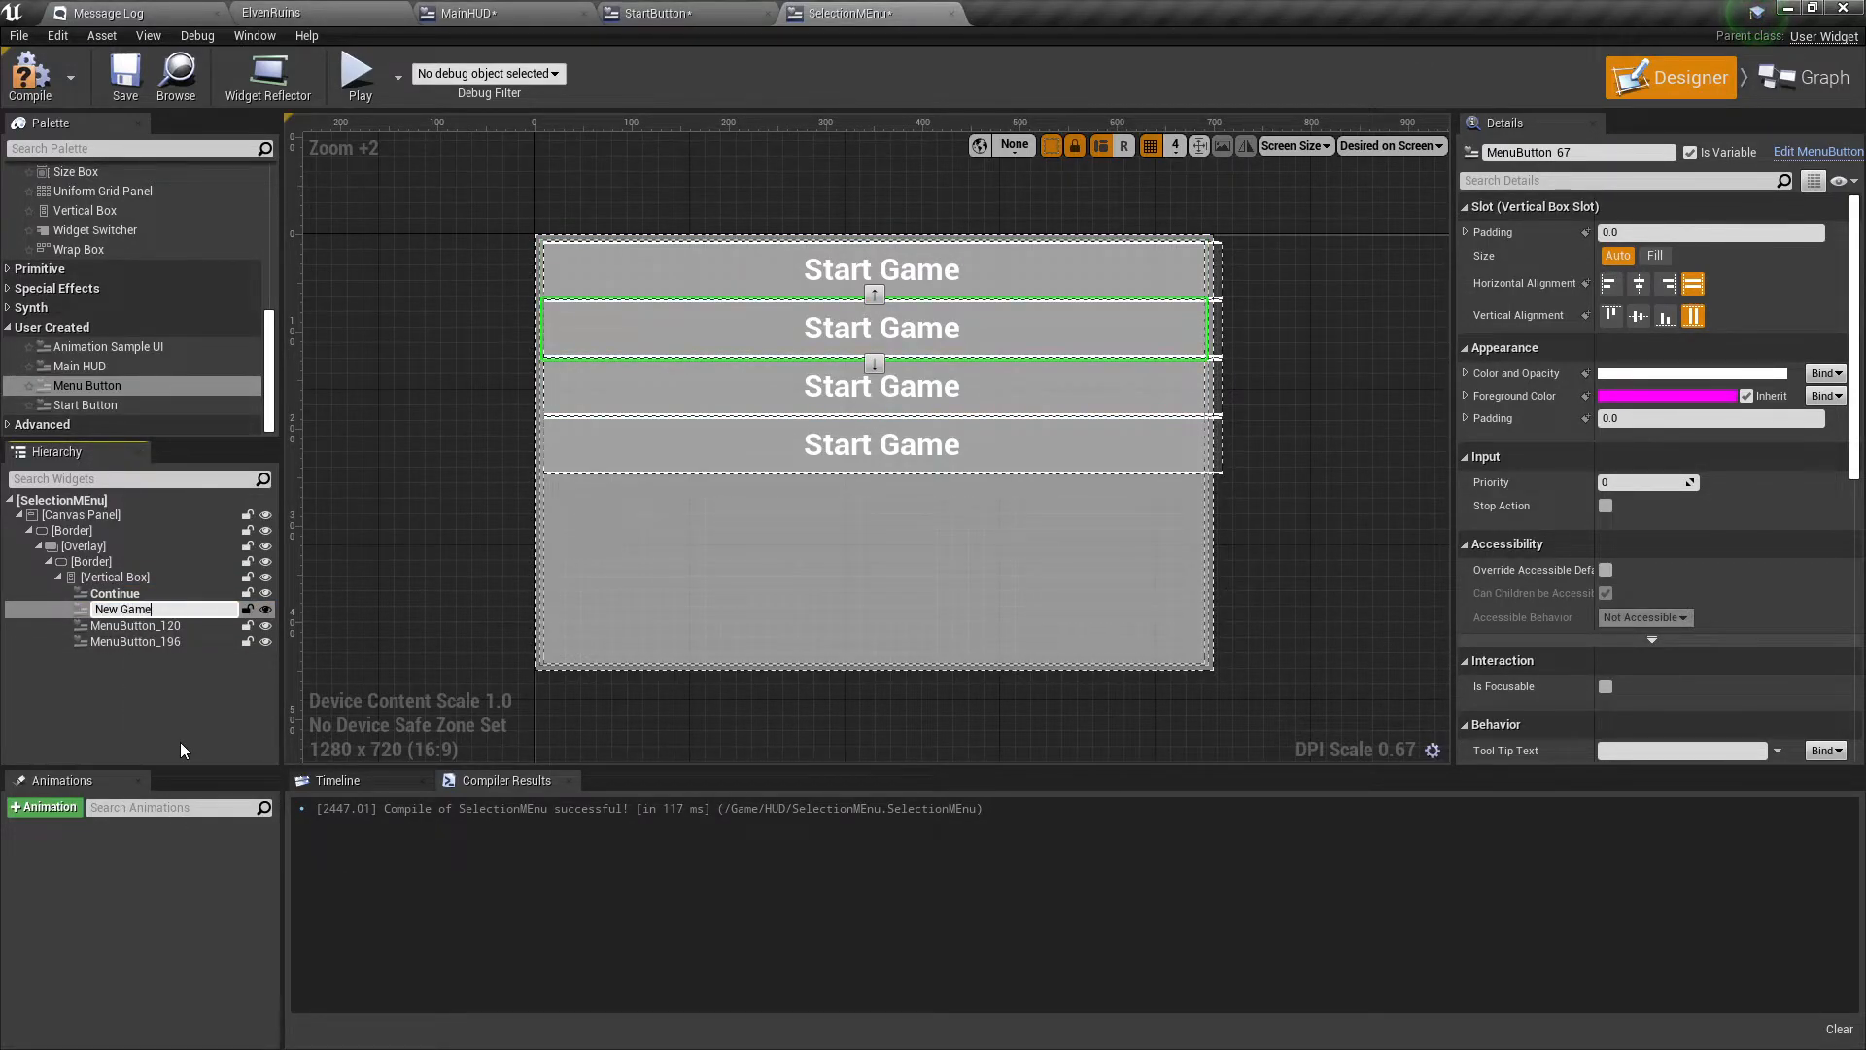
key(Return)
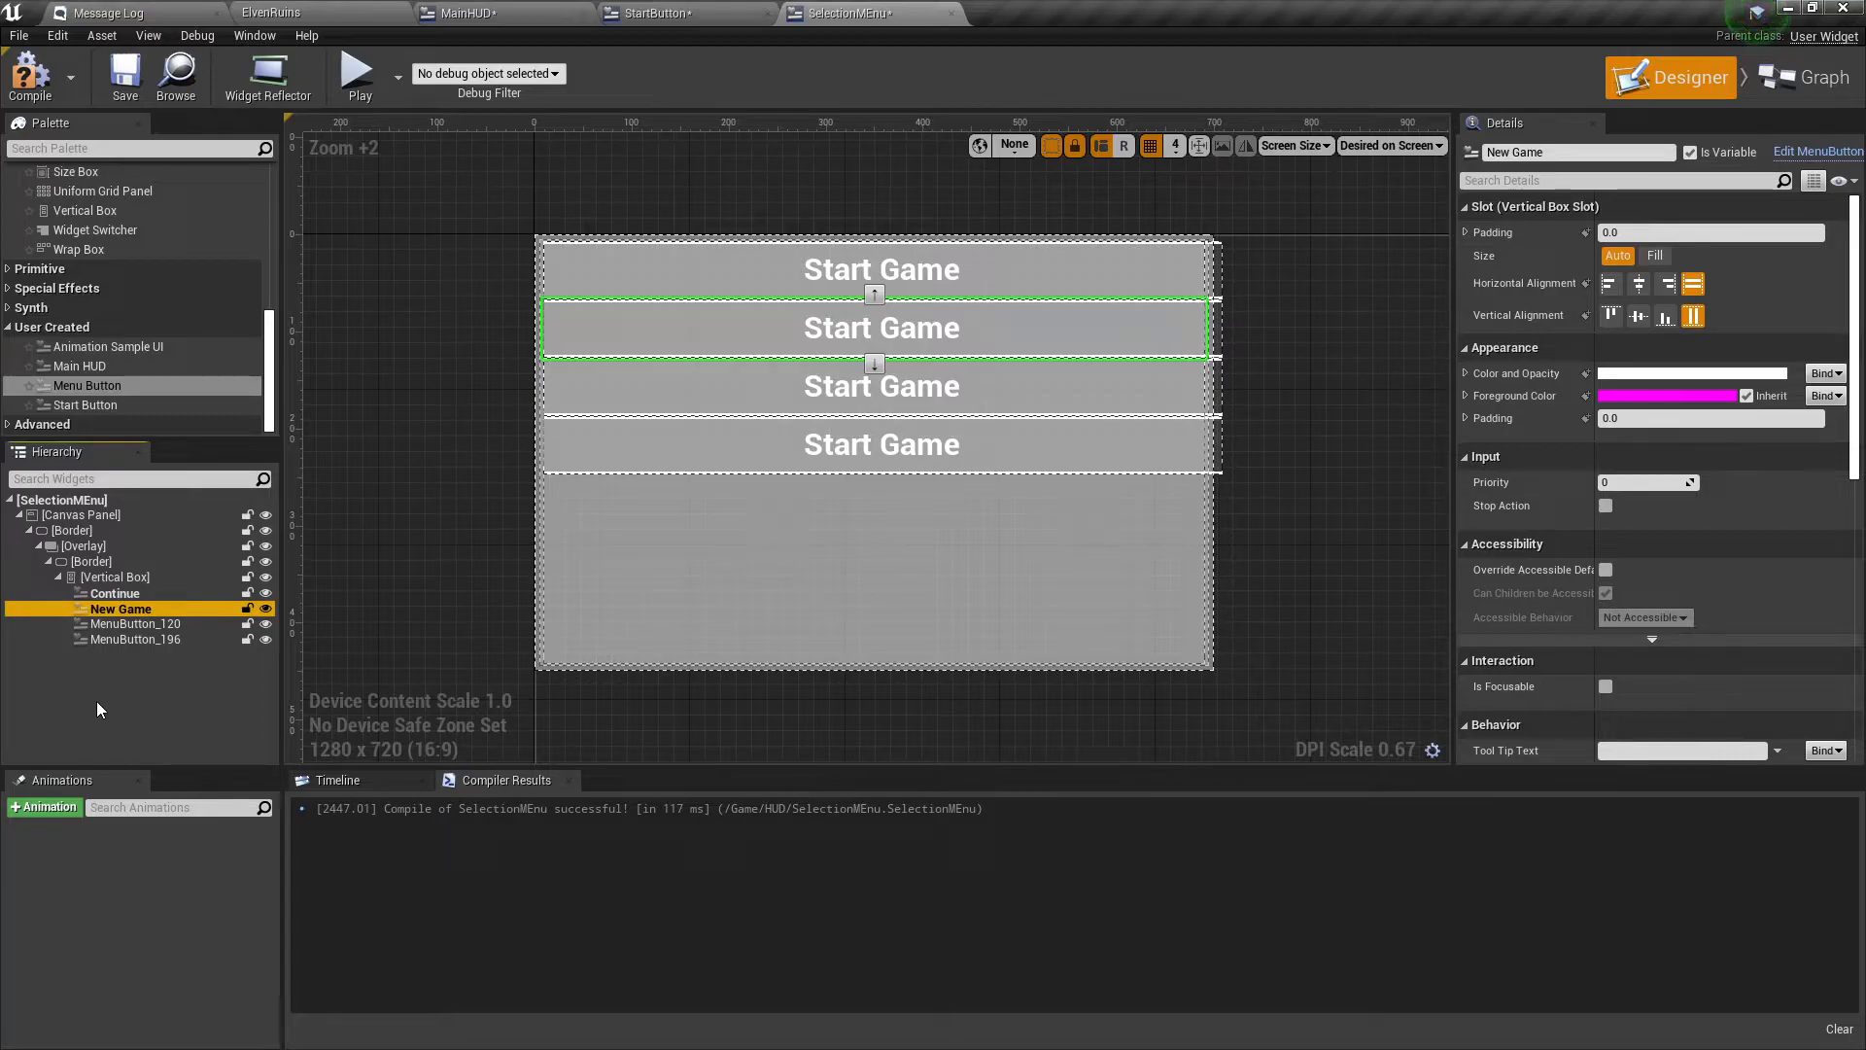
Rename the third menu button in the Vertical Box as Load Game.
click(143, 624)
right_click(144, 624)
click(184, 760)
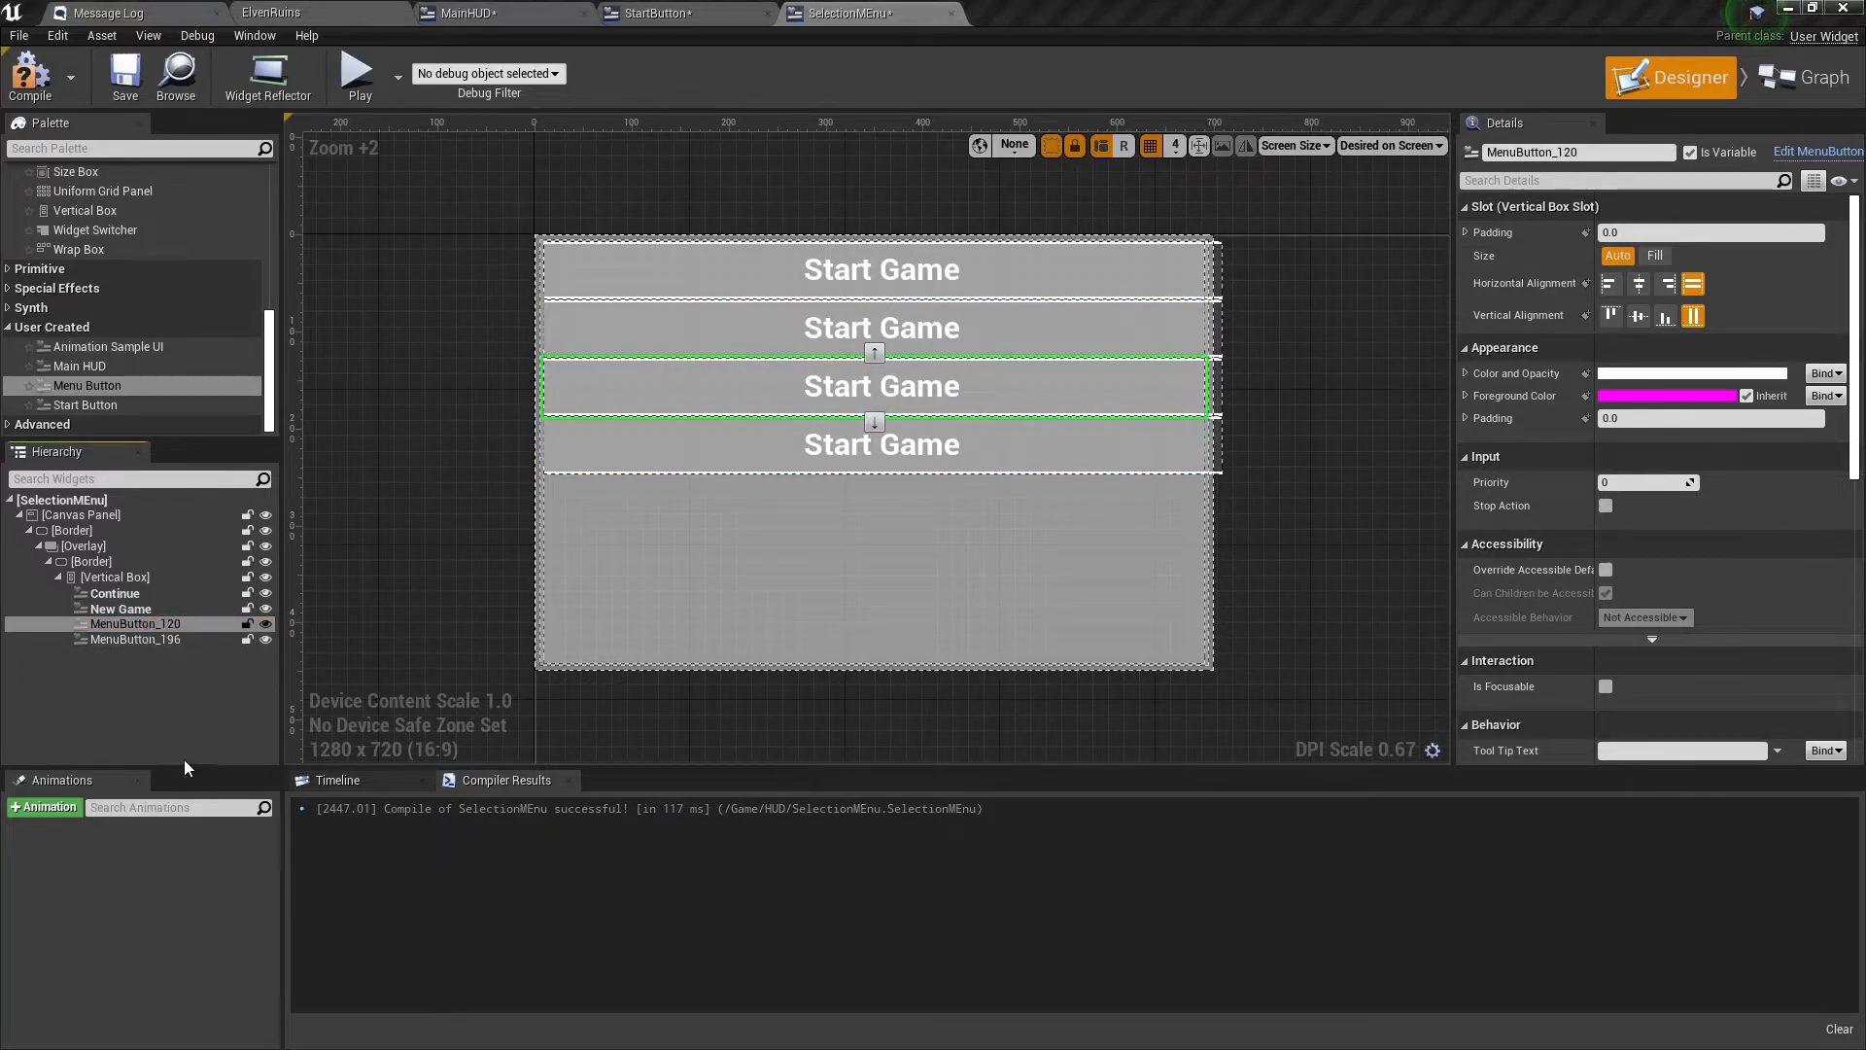
text(Setti)
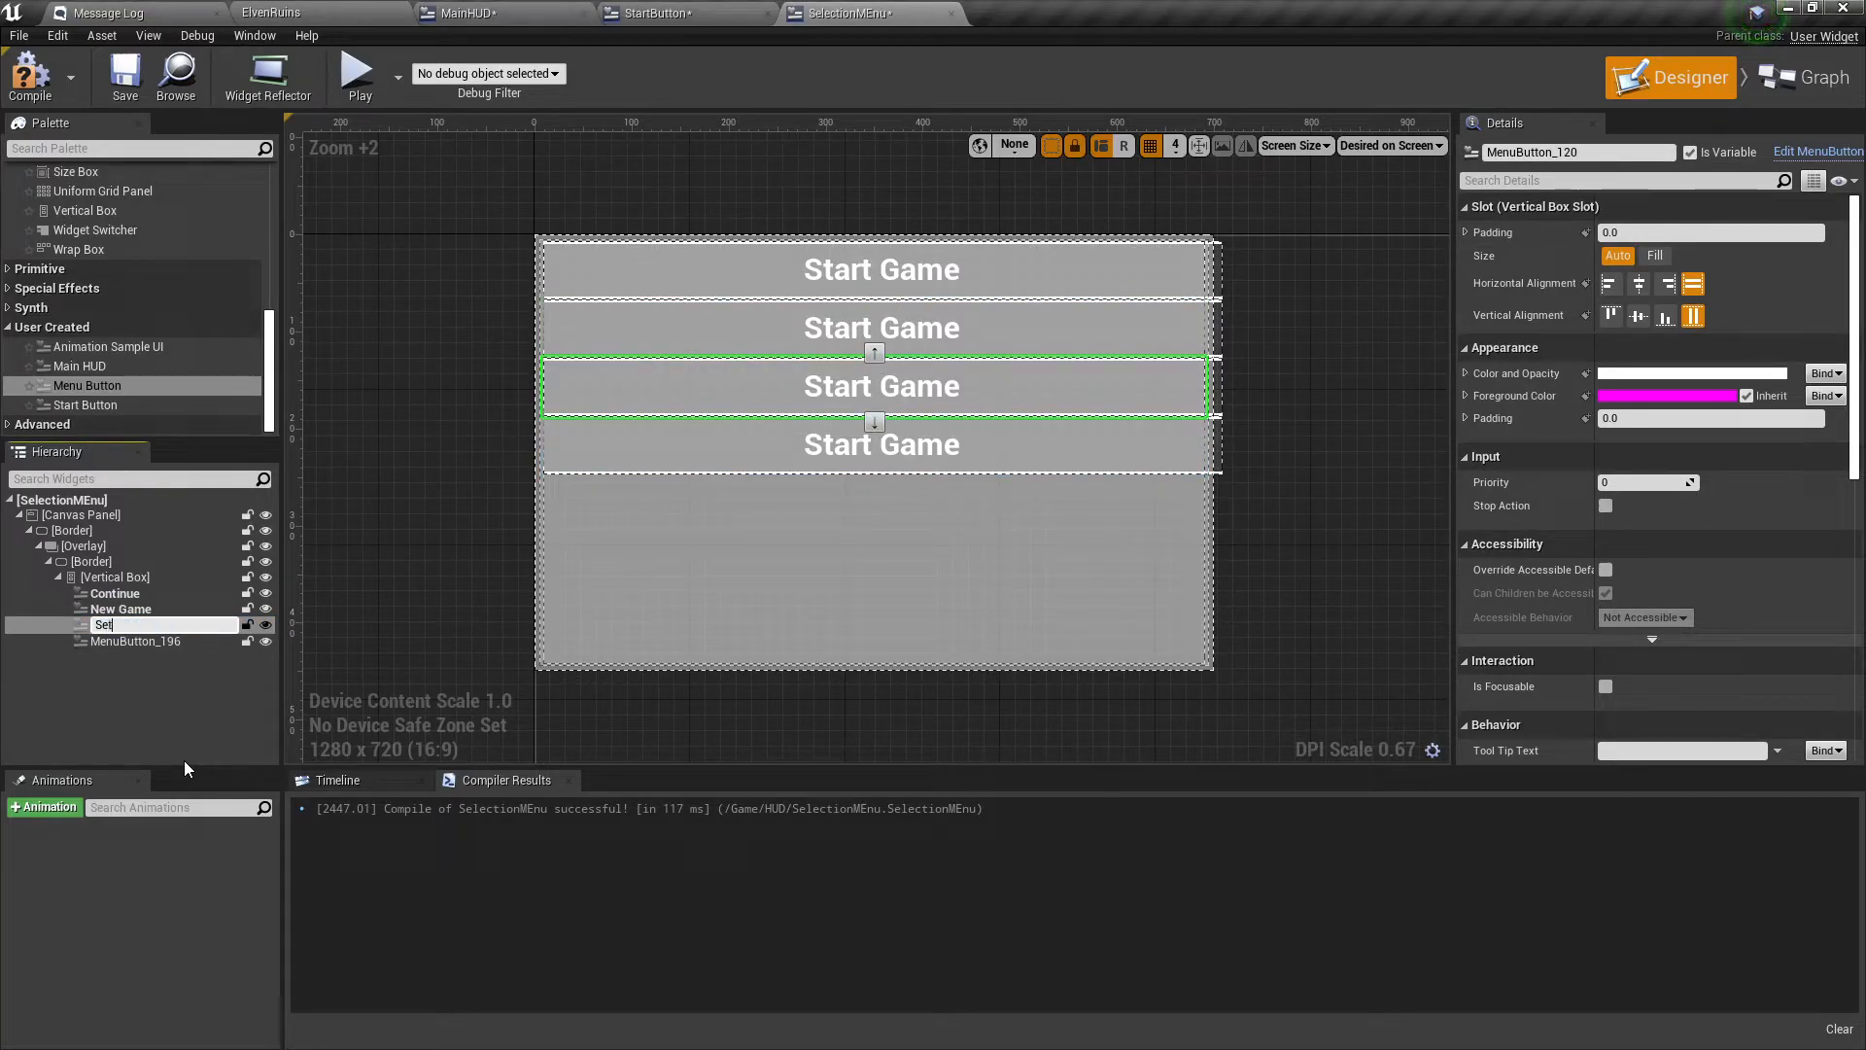
key(BackSpace)
key(BackSpace)
key(BackSpace)
key(BackSpace)
key(BackSpace)
text(LoadGame)
key(BackSpace)
key(BackSpace)
key(BackSpace)
key(BackSpace)
text(Game)
key(Return)
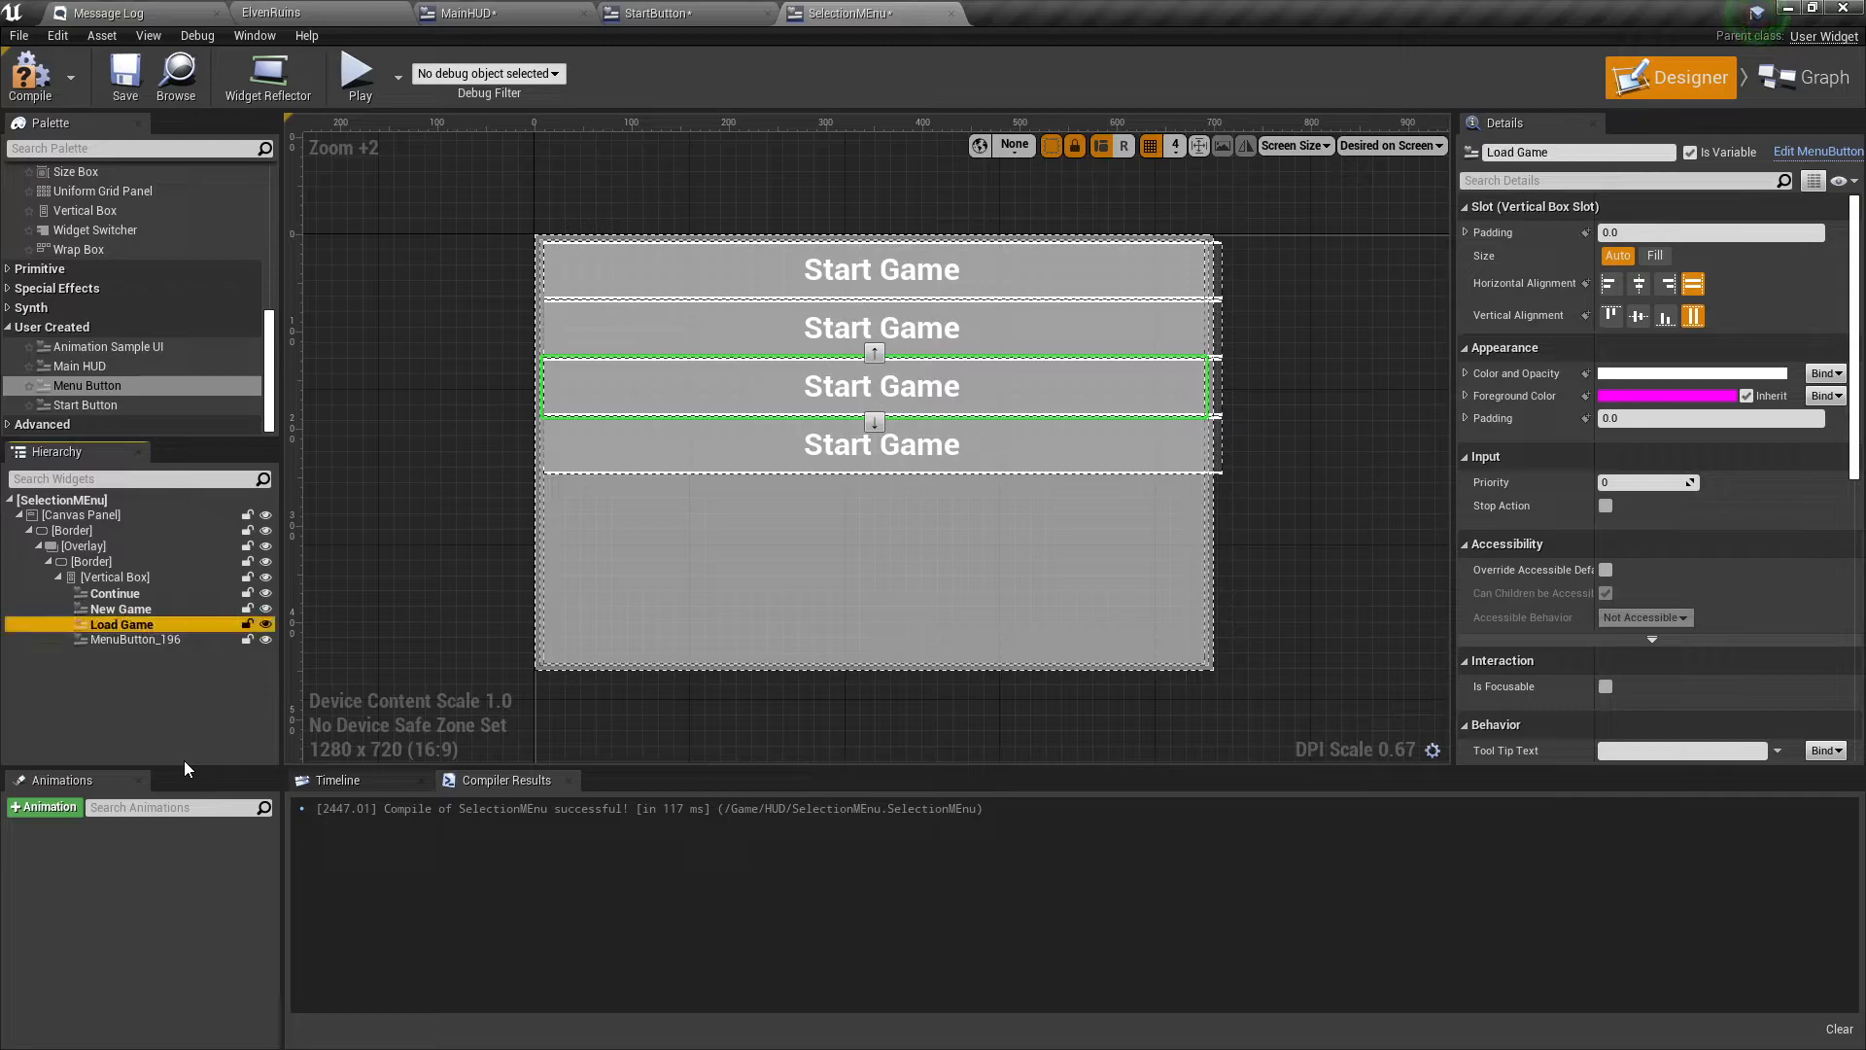
Rename the fourth menu button in the Vertical Box as Settings.
click(138, 639)
right_click(141, 641)
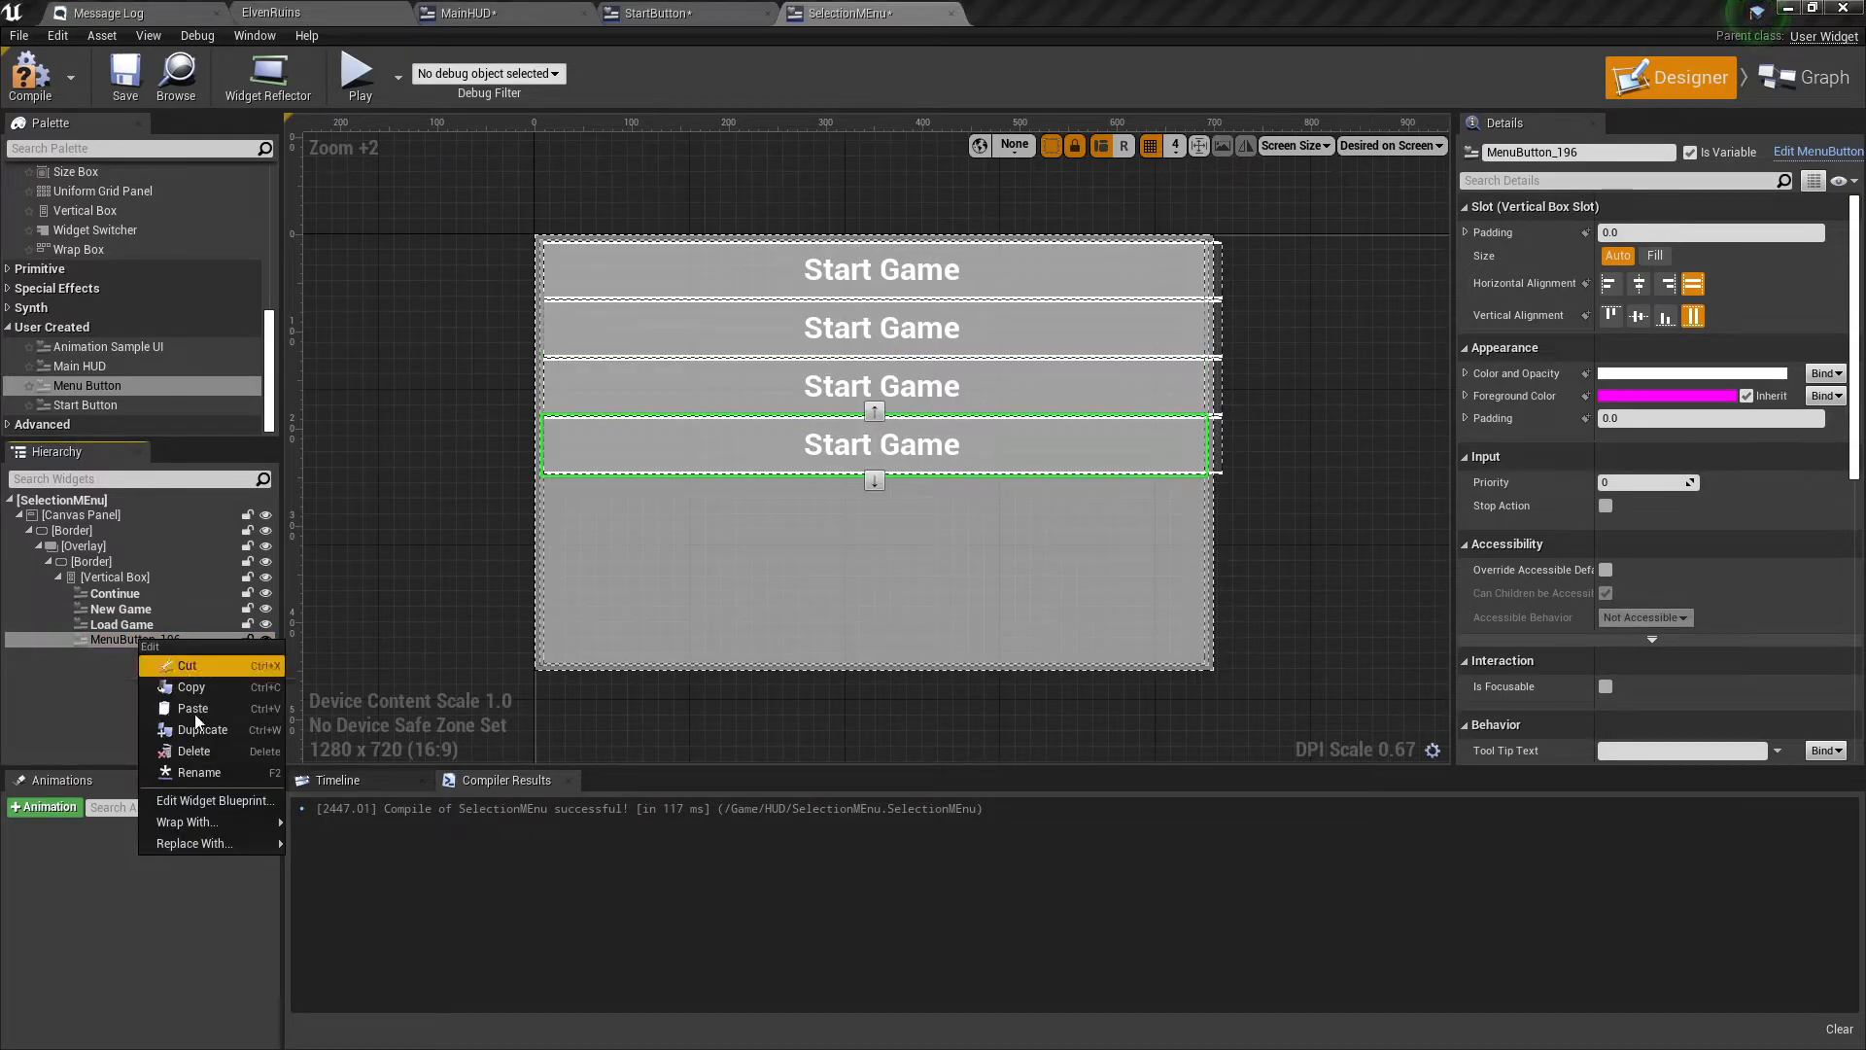
click(213, 770)
text(Set)
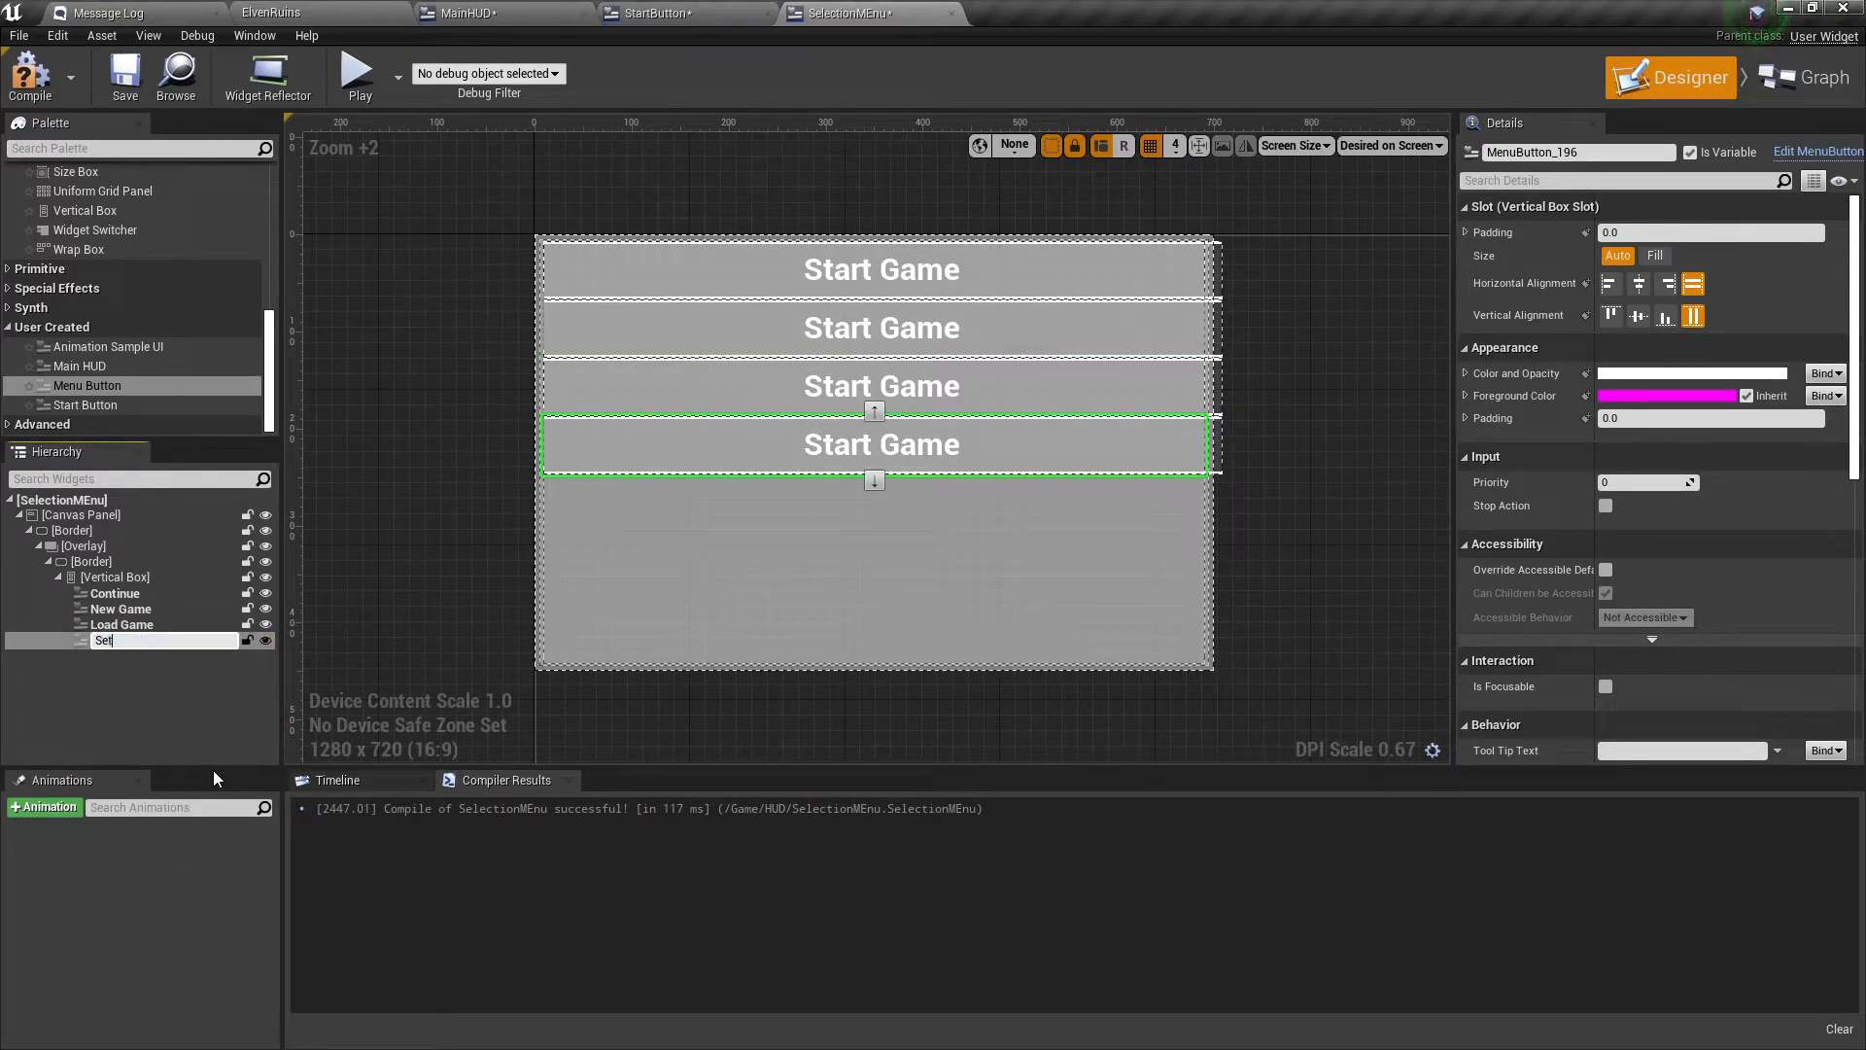
text(tings)
key(Return)
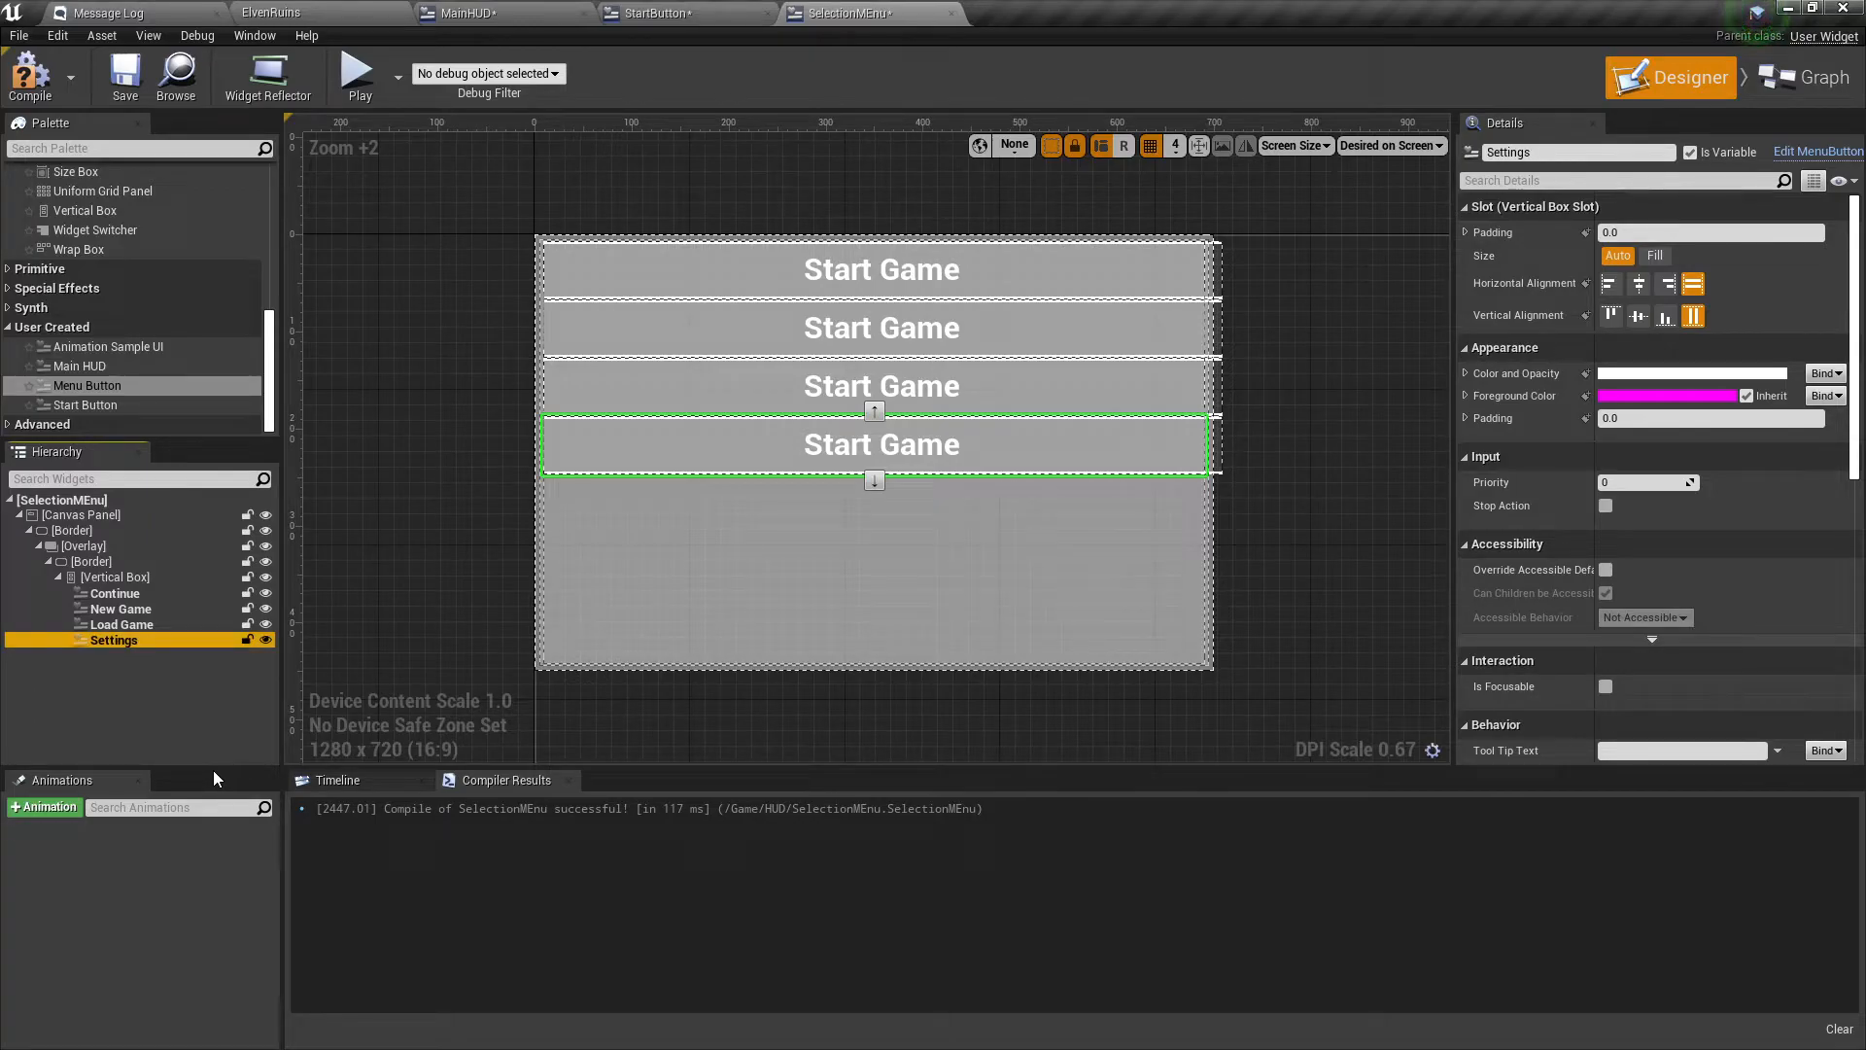
Look through the Continue button's properties in the SelectionMEnu widget for a setting that controls its label text.
click(101, 690)
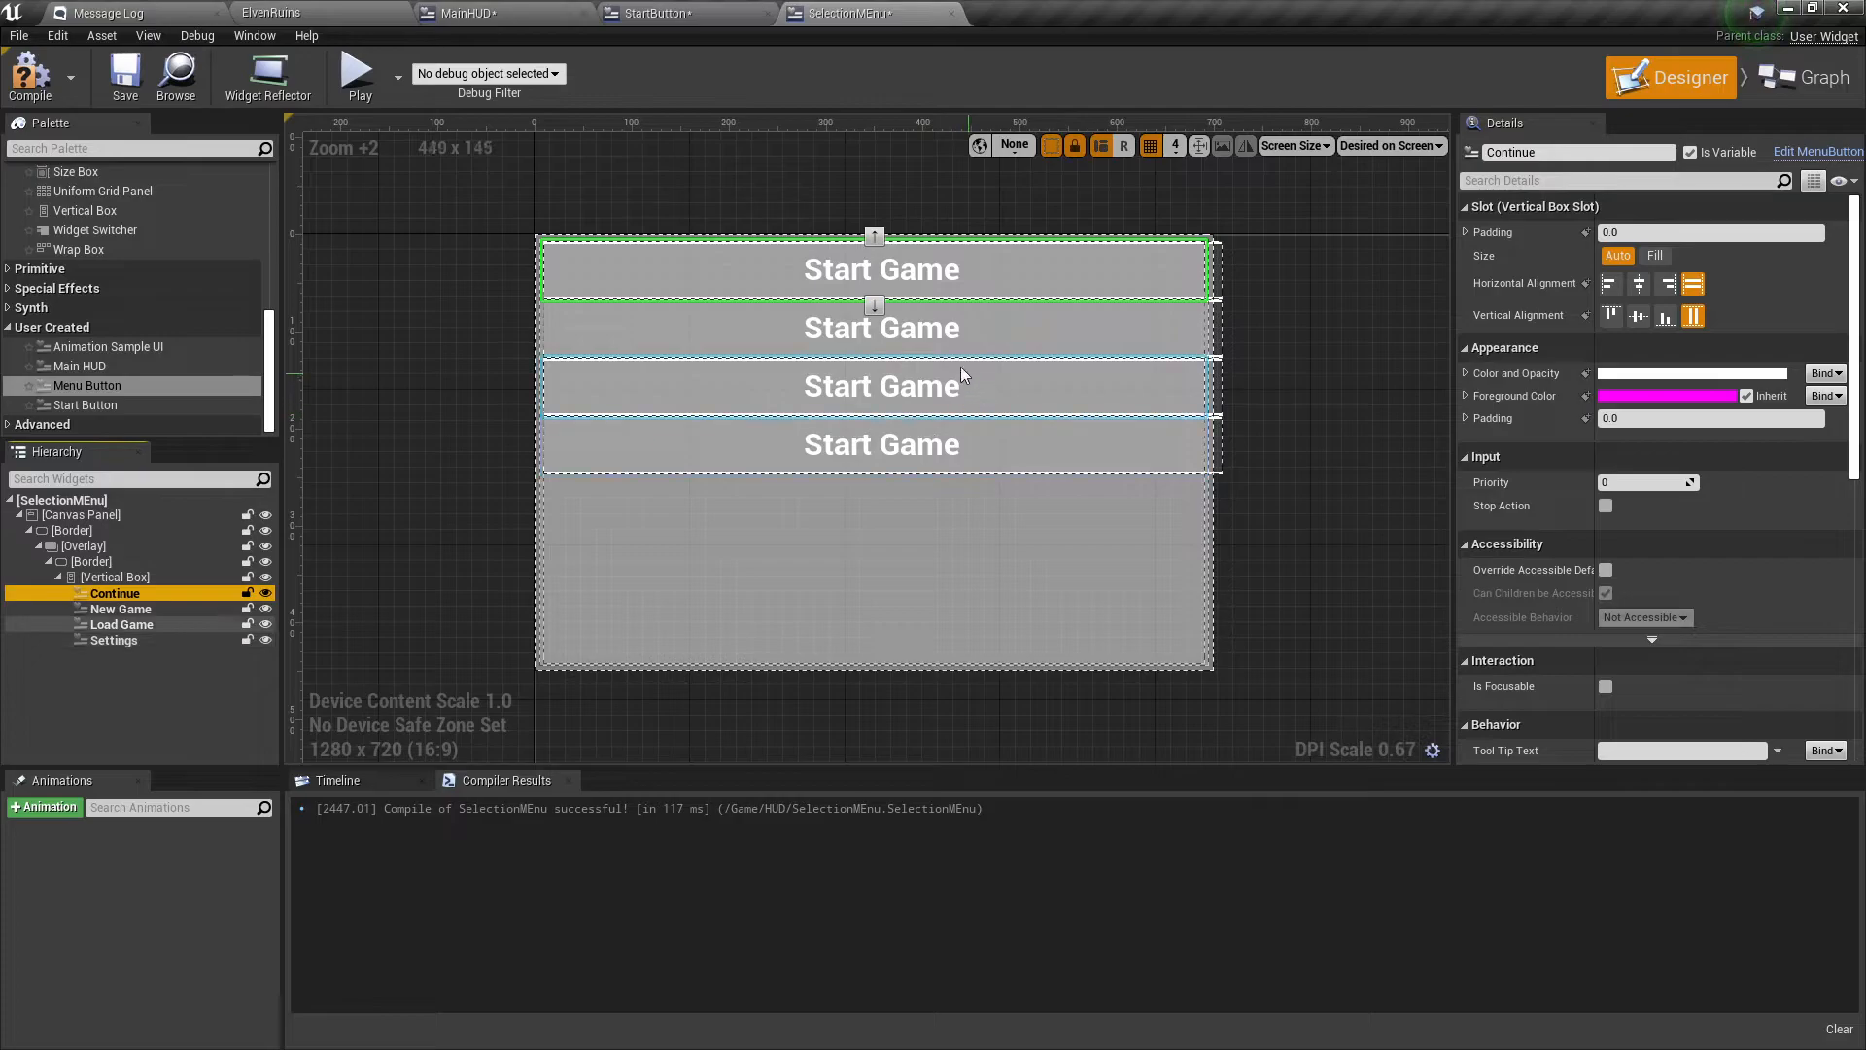
click(894, 272)
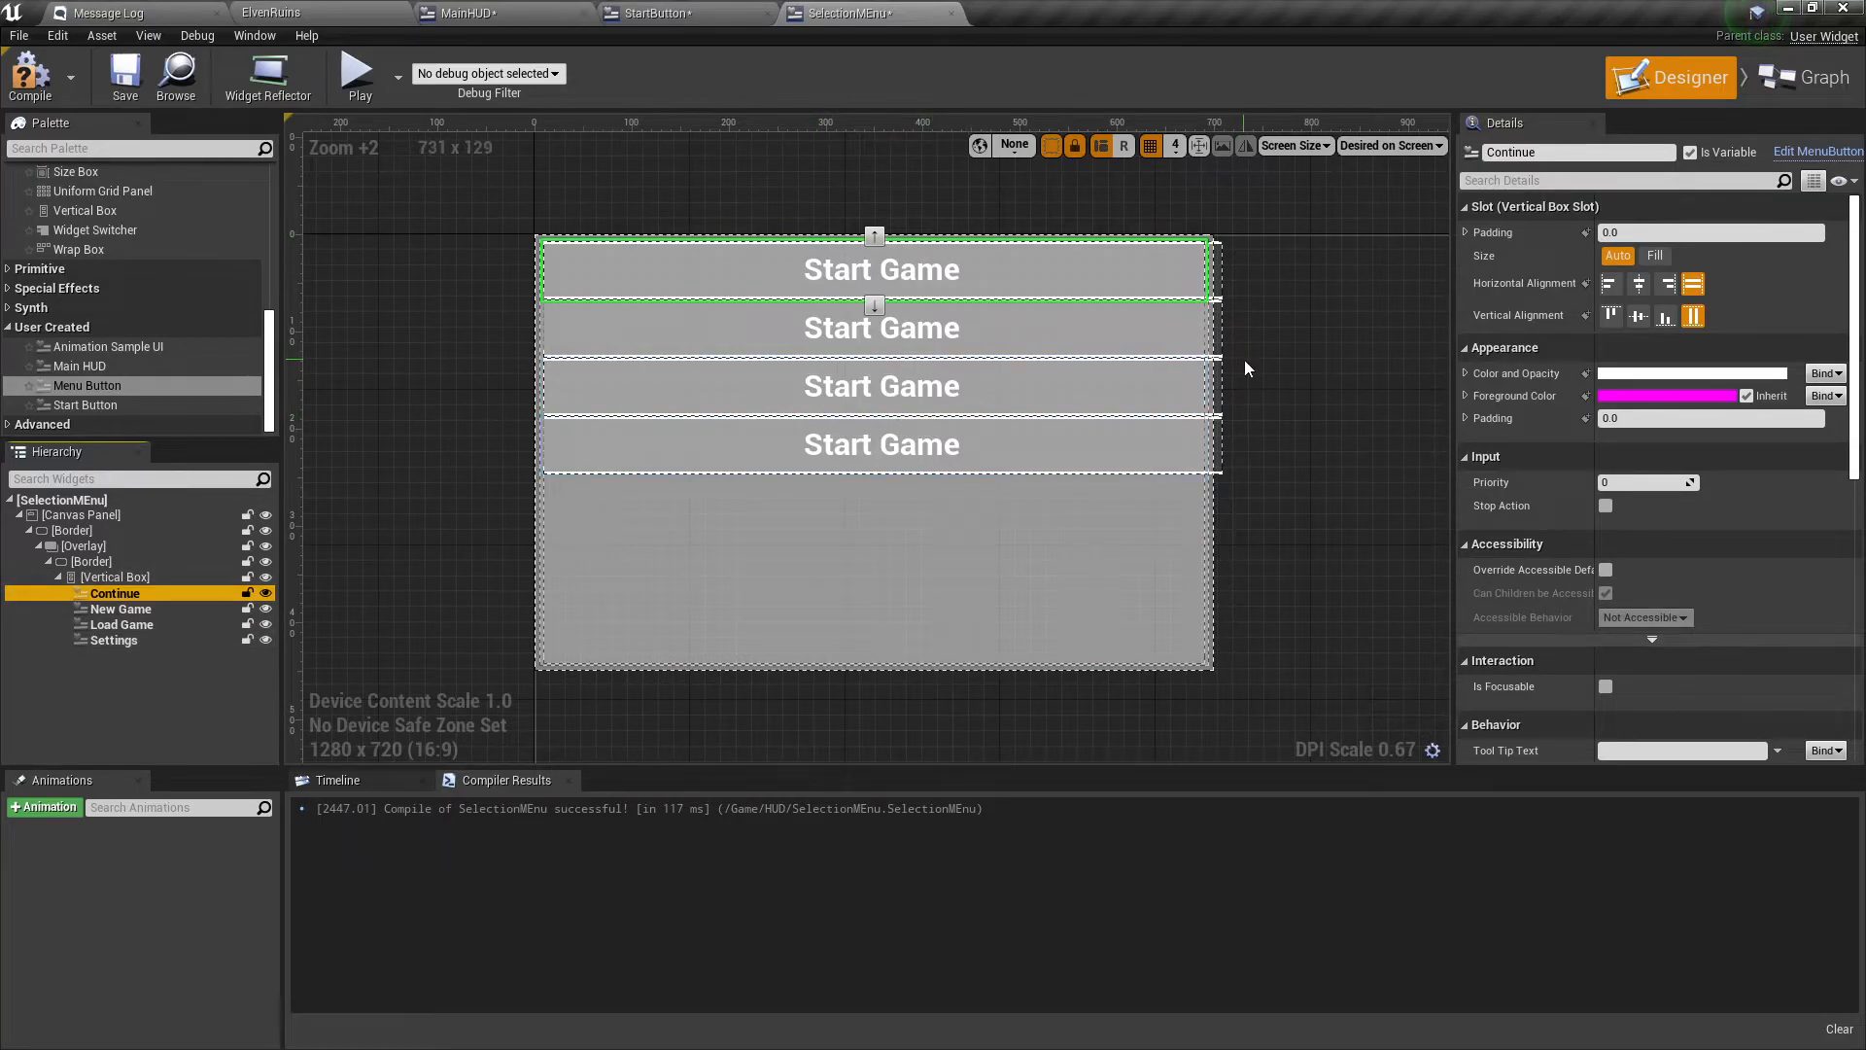
scroll(1590, 501, down, 3)
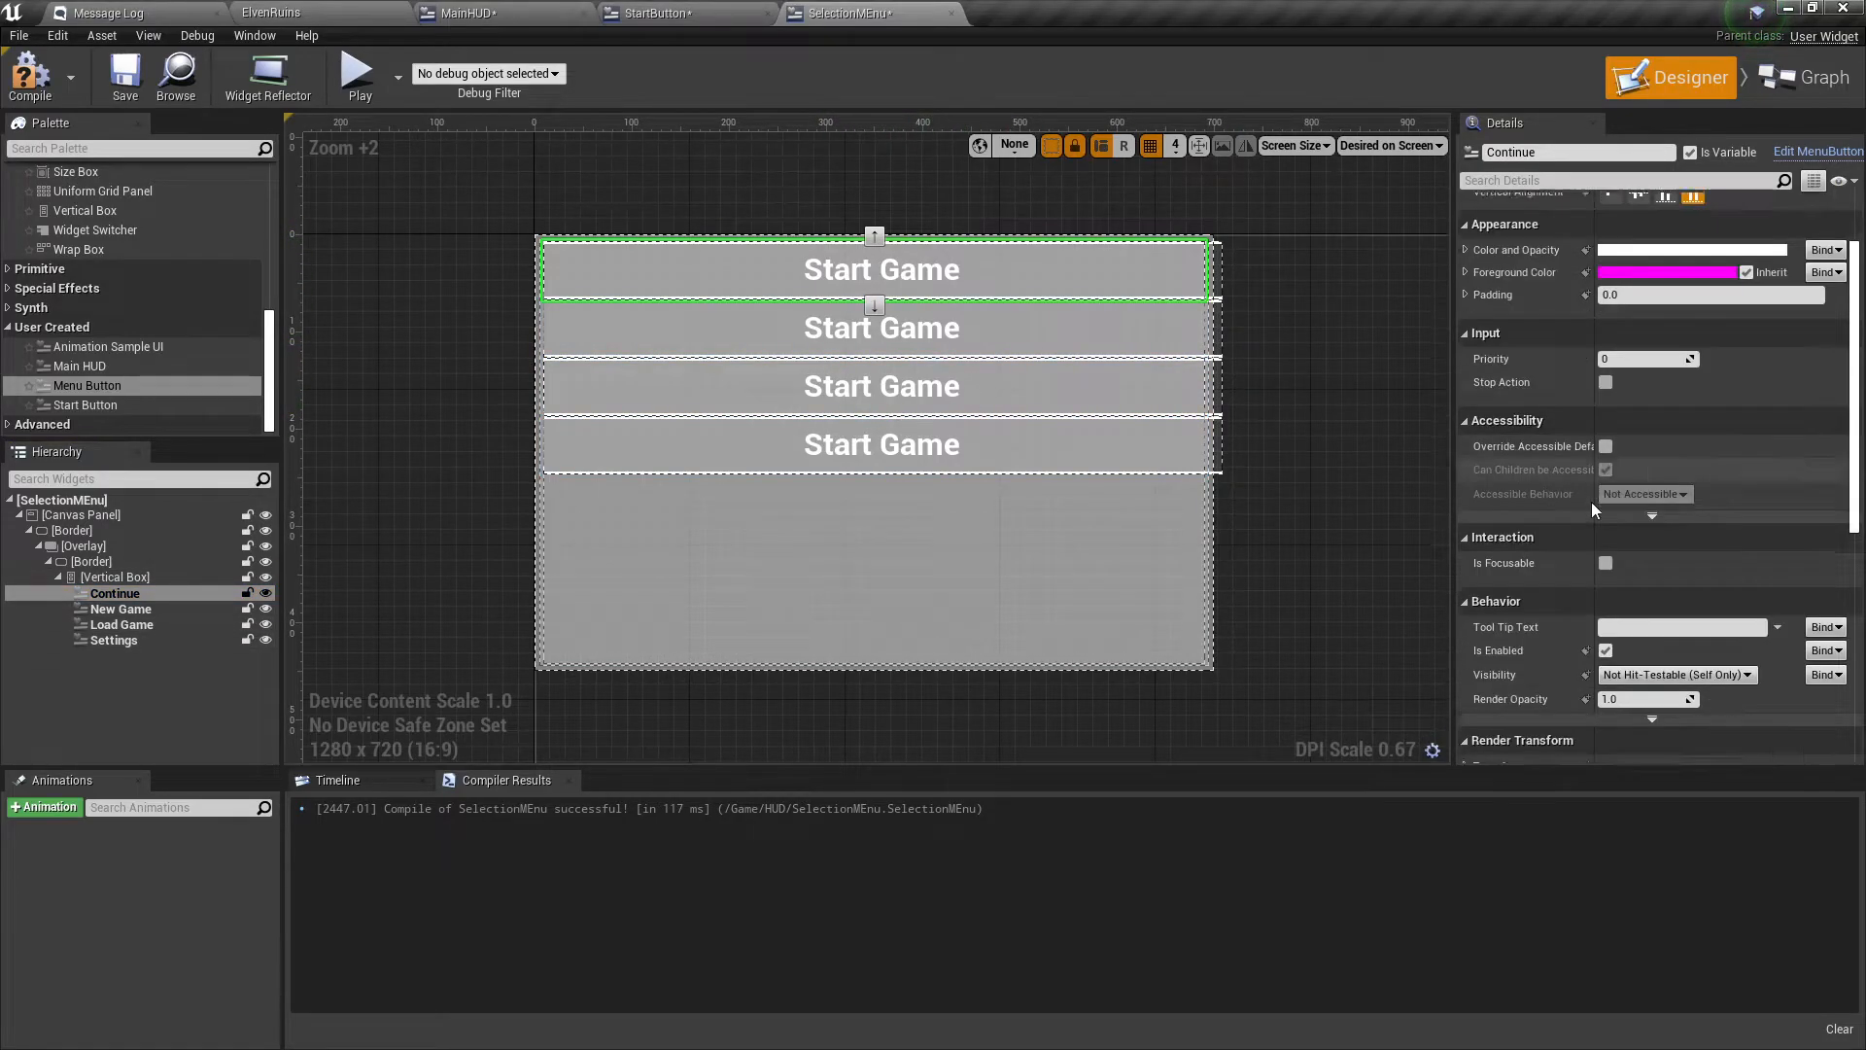
scroll(1596, 509, down, 7)
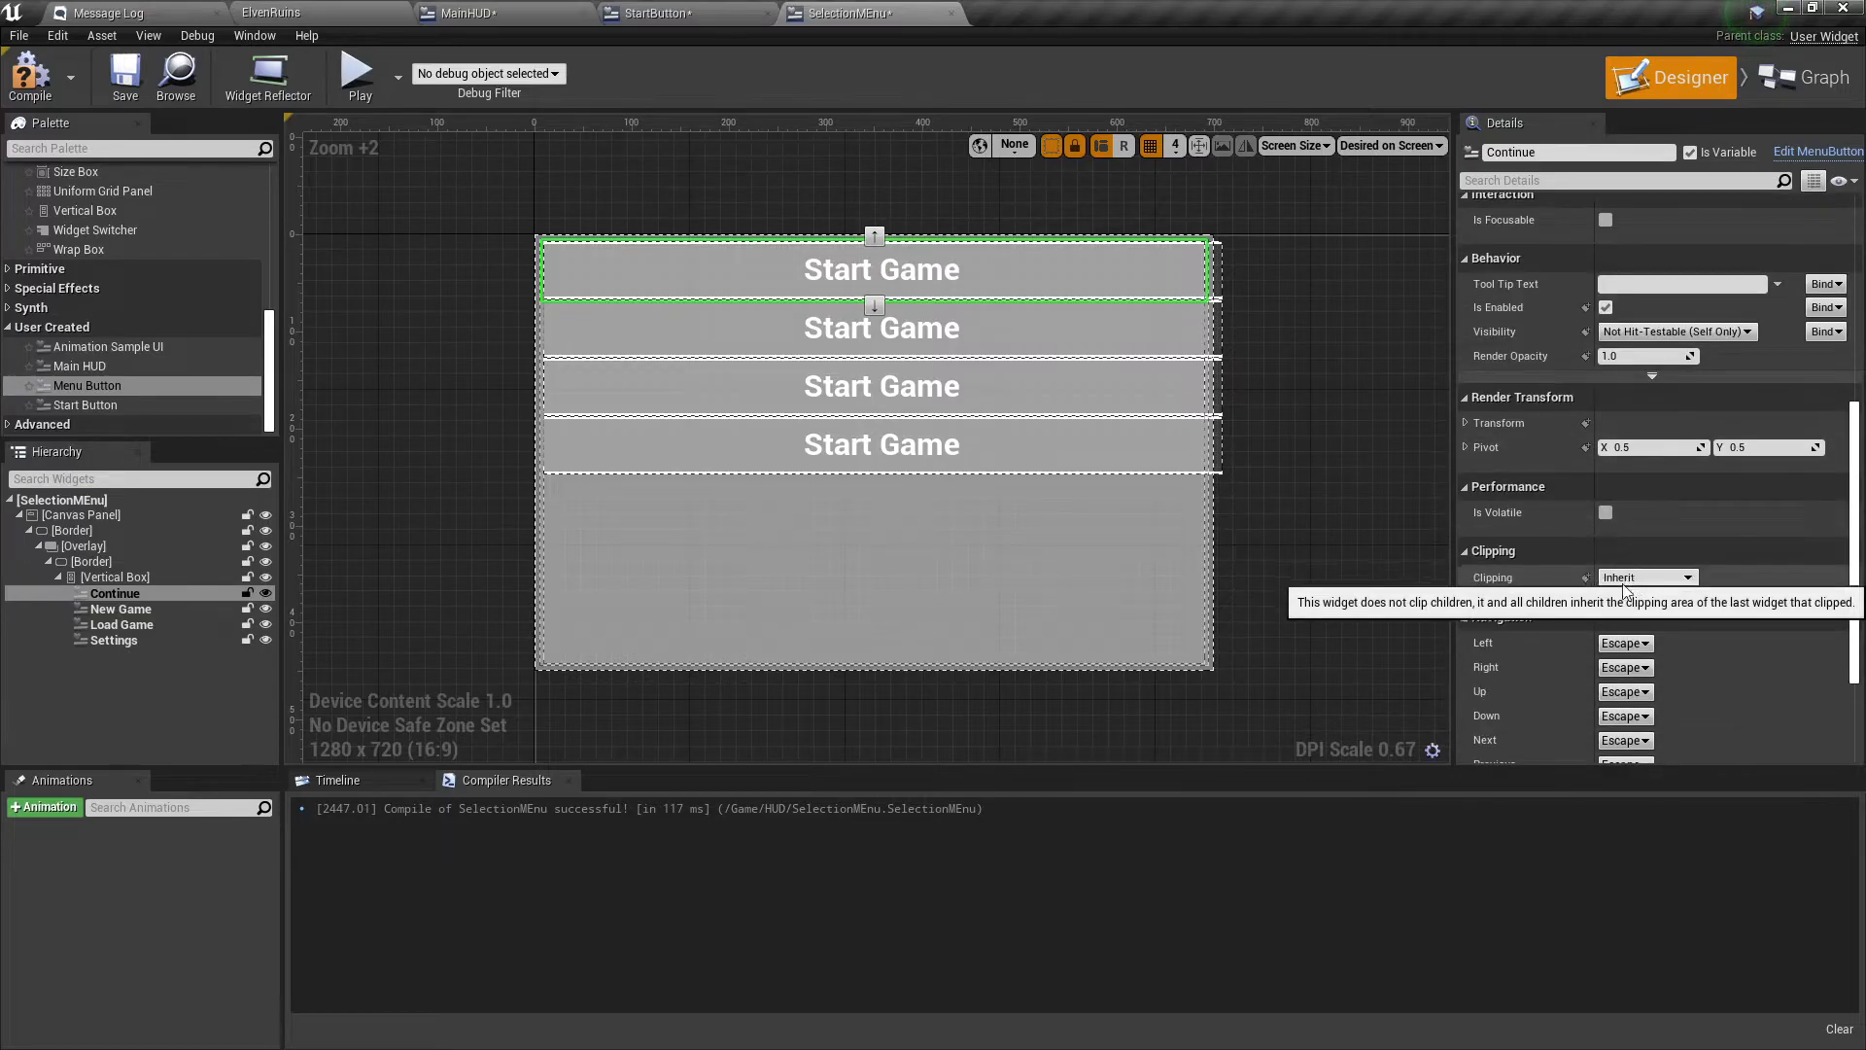
scroll(1617, 644, up, 10)
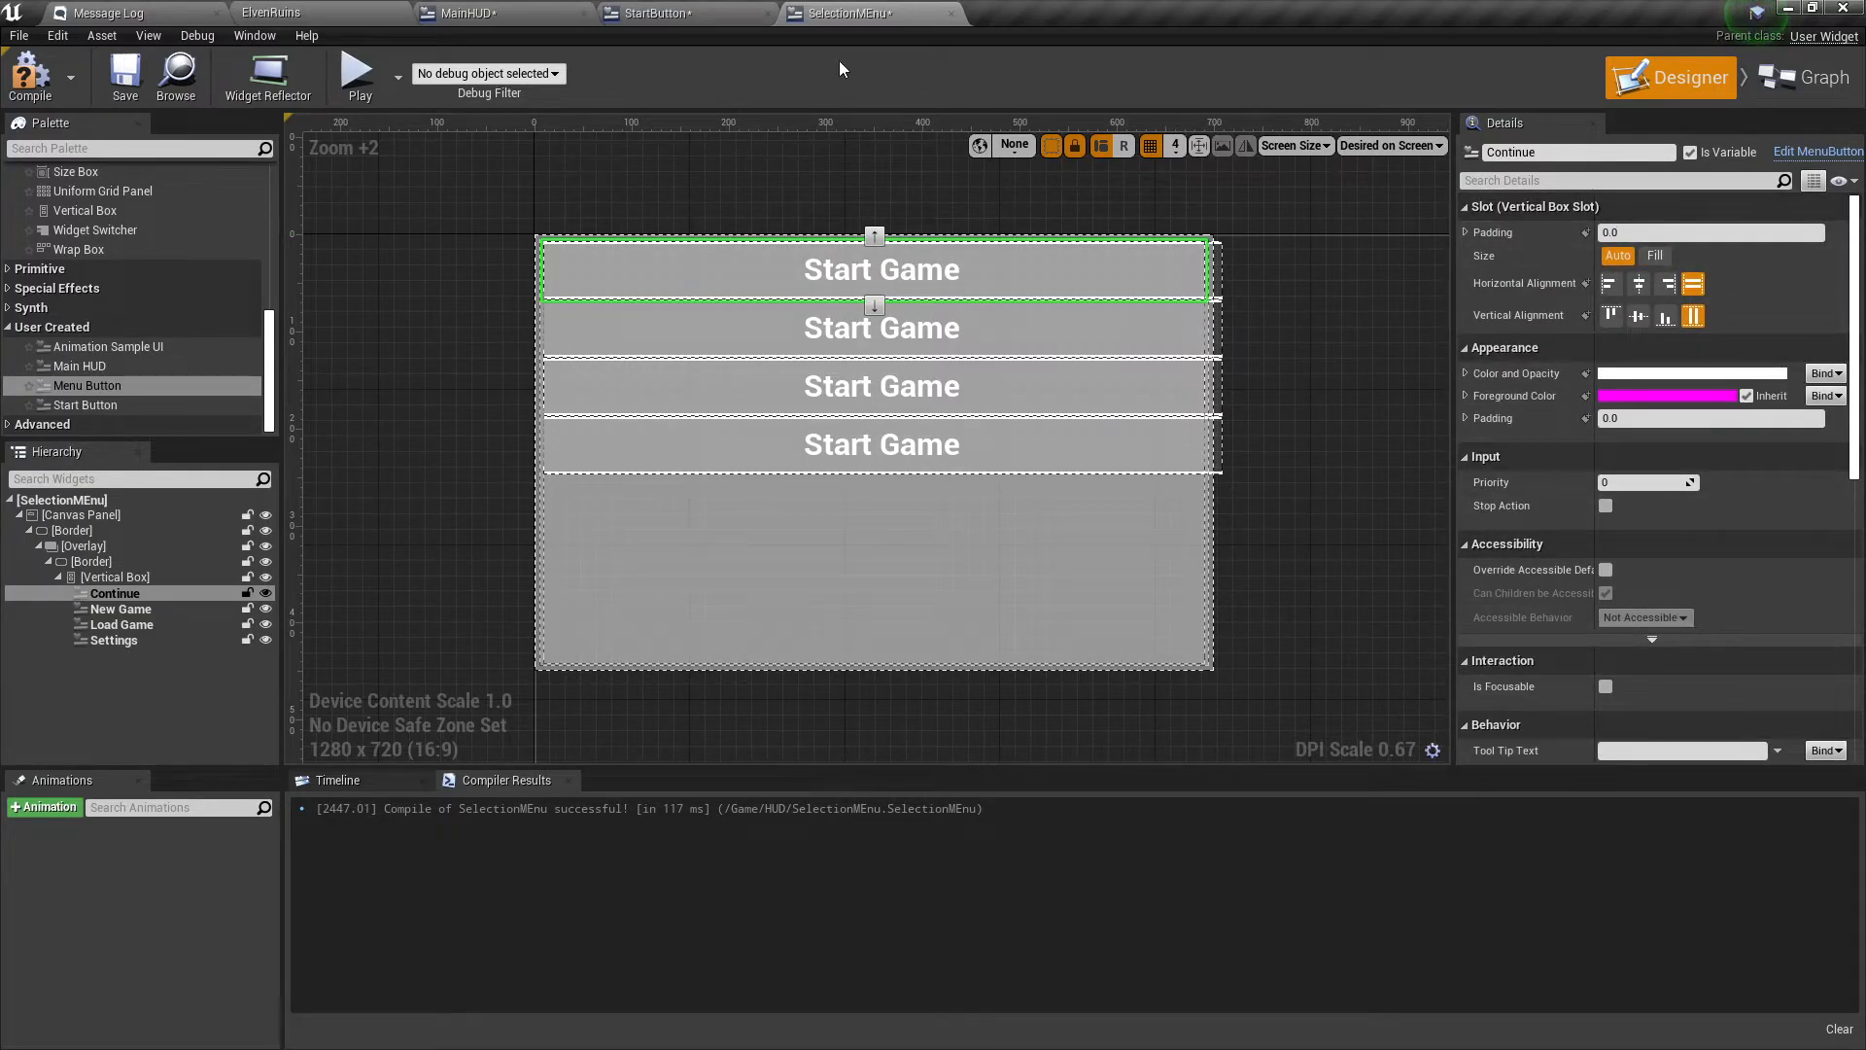
Open the MenuButton widget blueprint and bring its Start Game button into view.
click(645, 18)
click(581, 215)
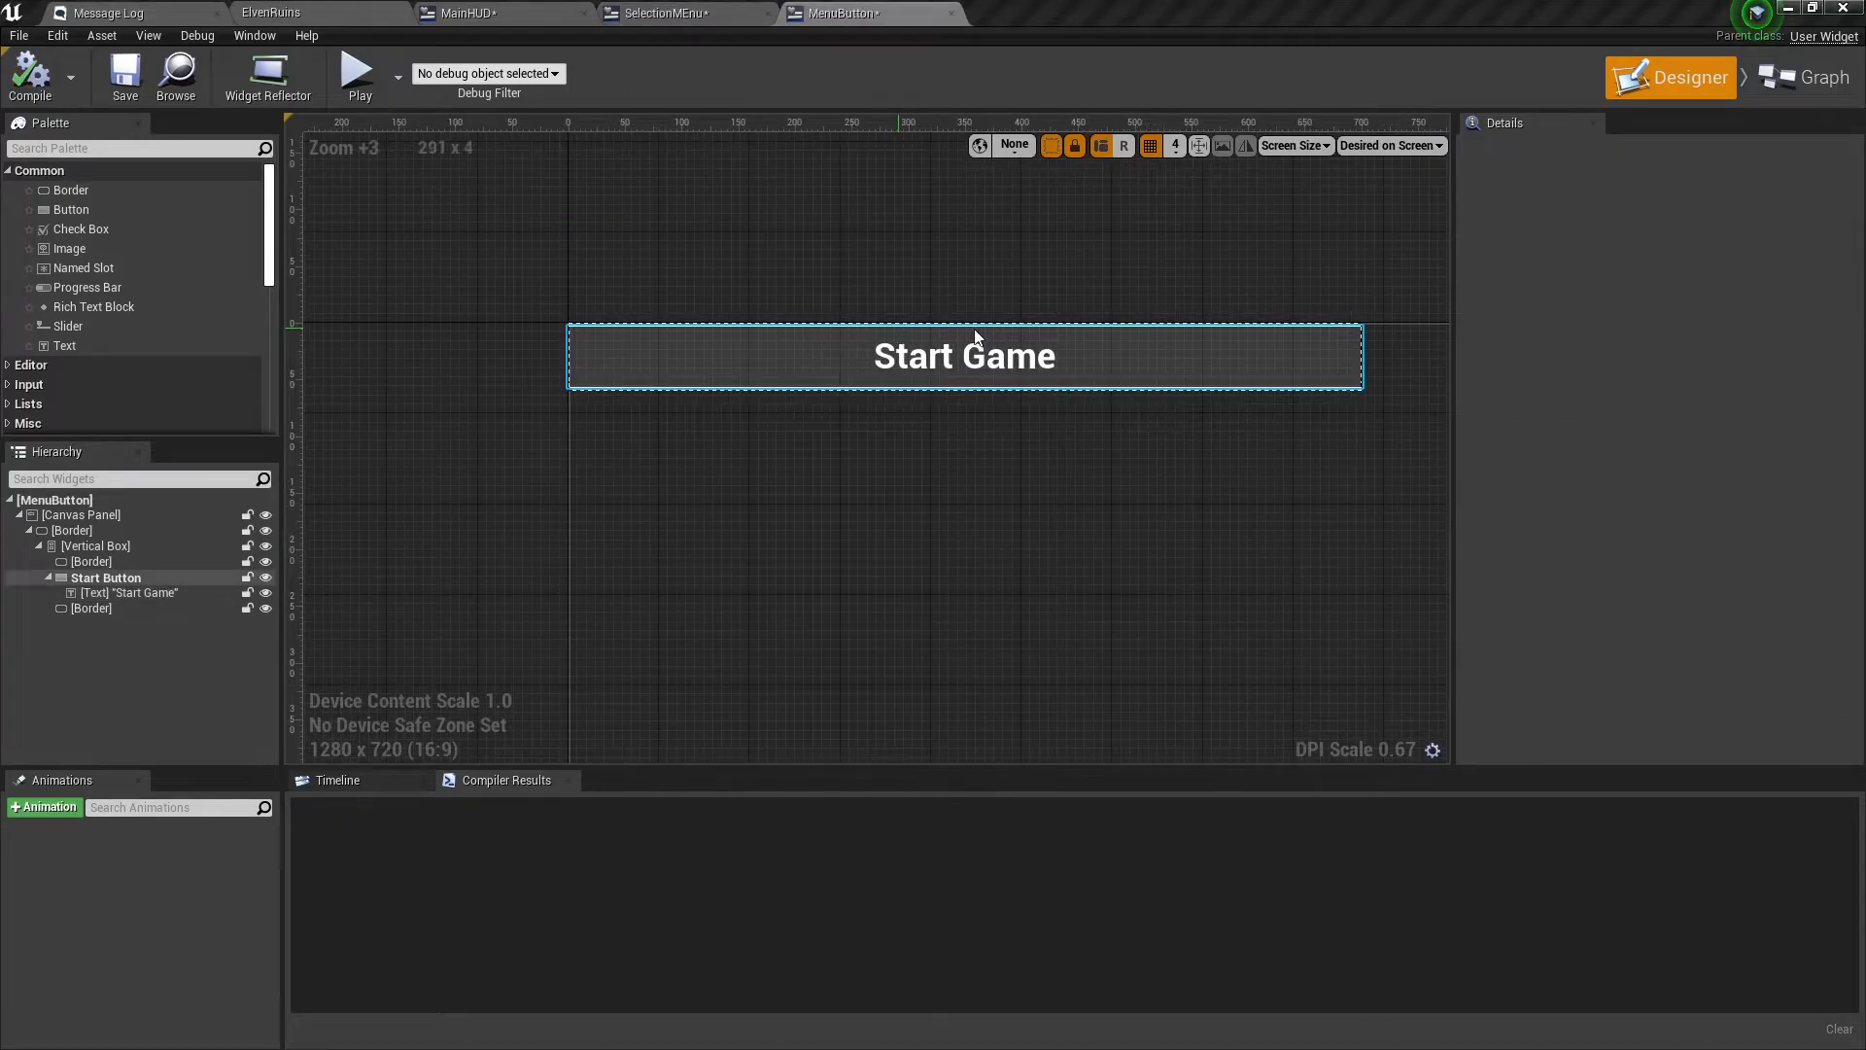
right_drag(978, 336, 980, 454)
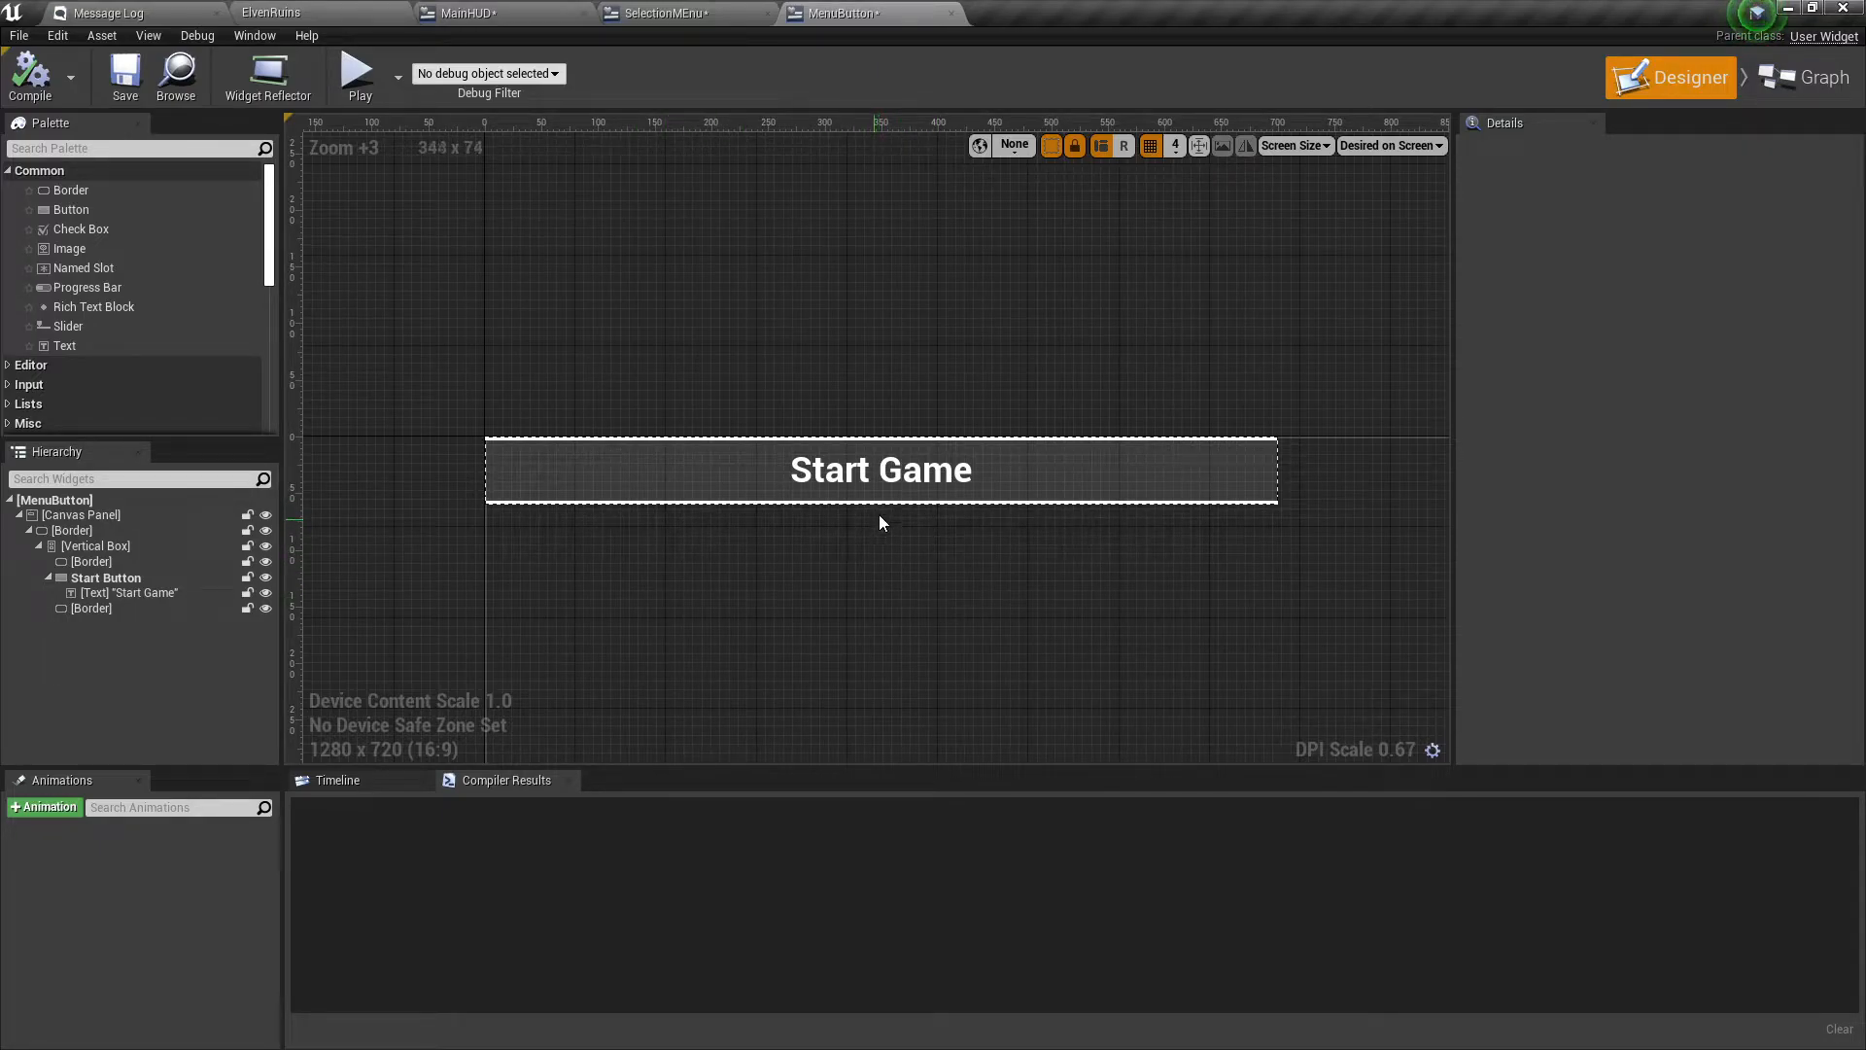
right_drag(933, 361, 921, 337)
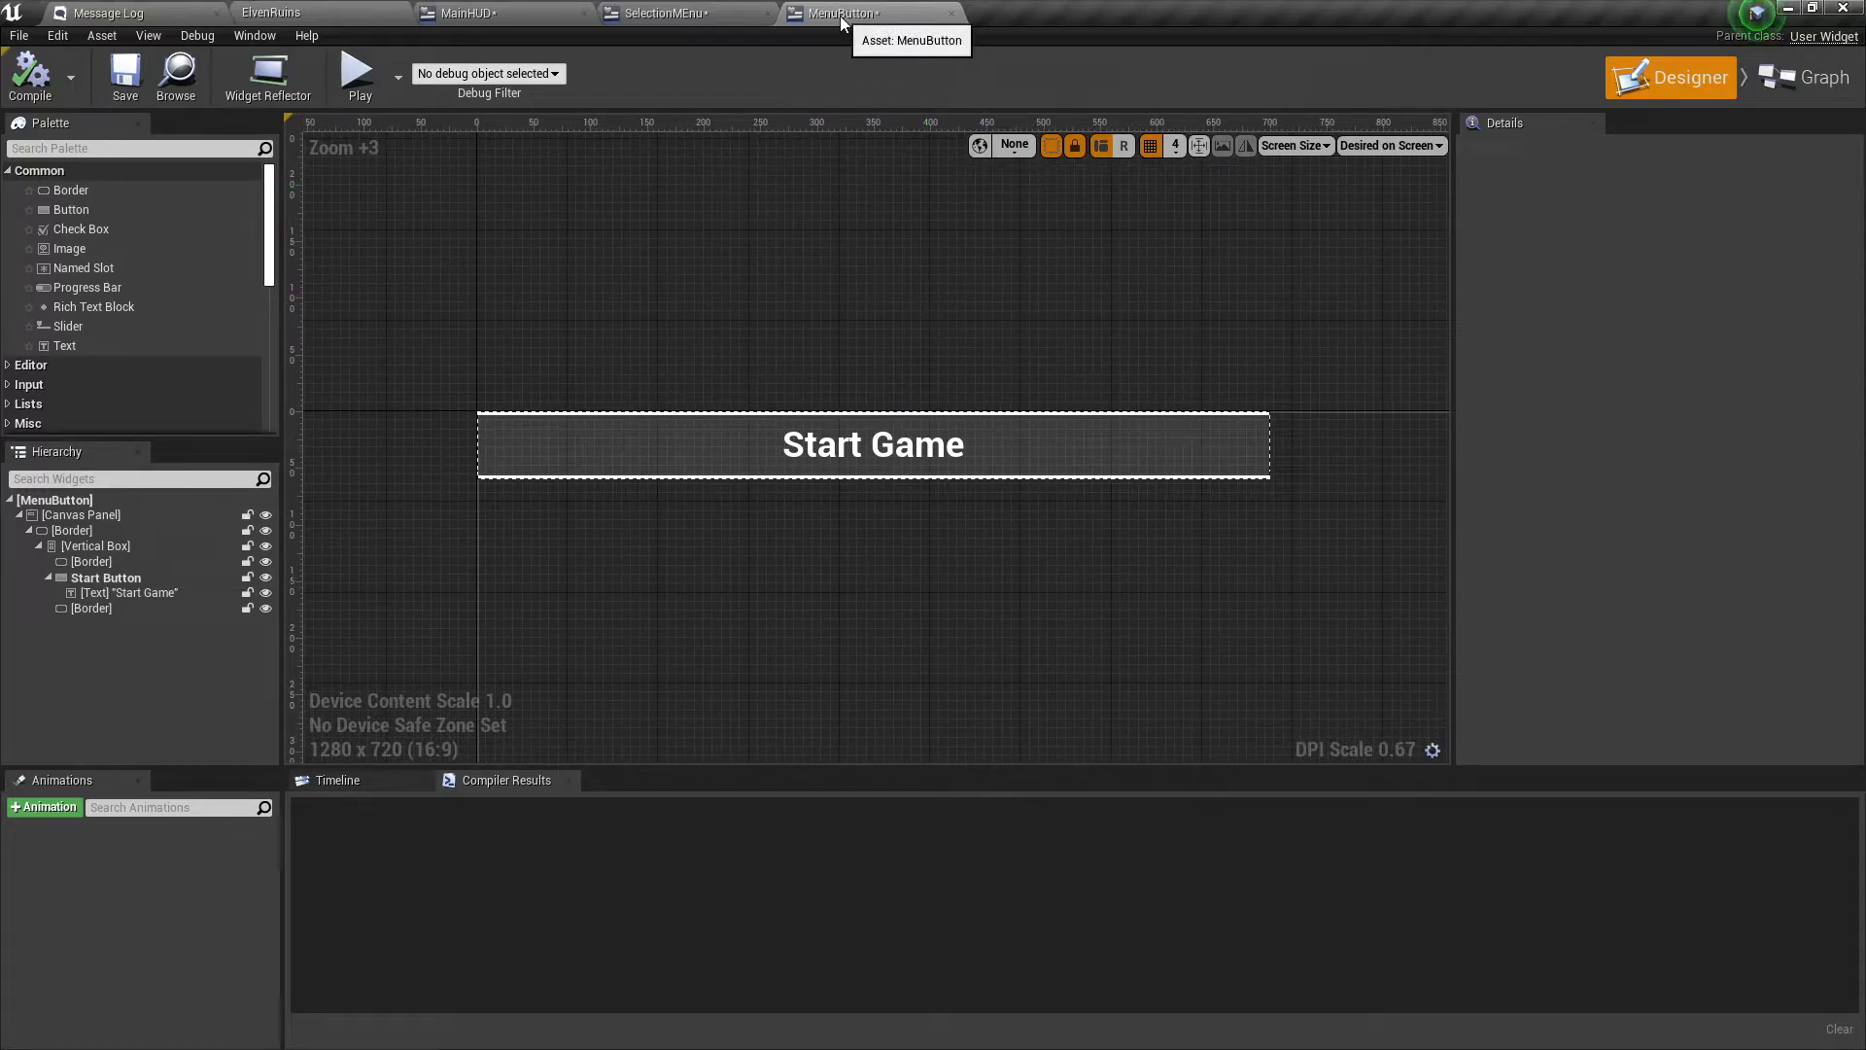
click(852, 435)
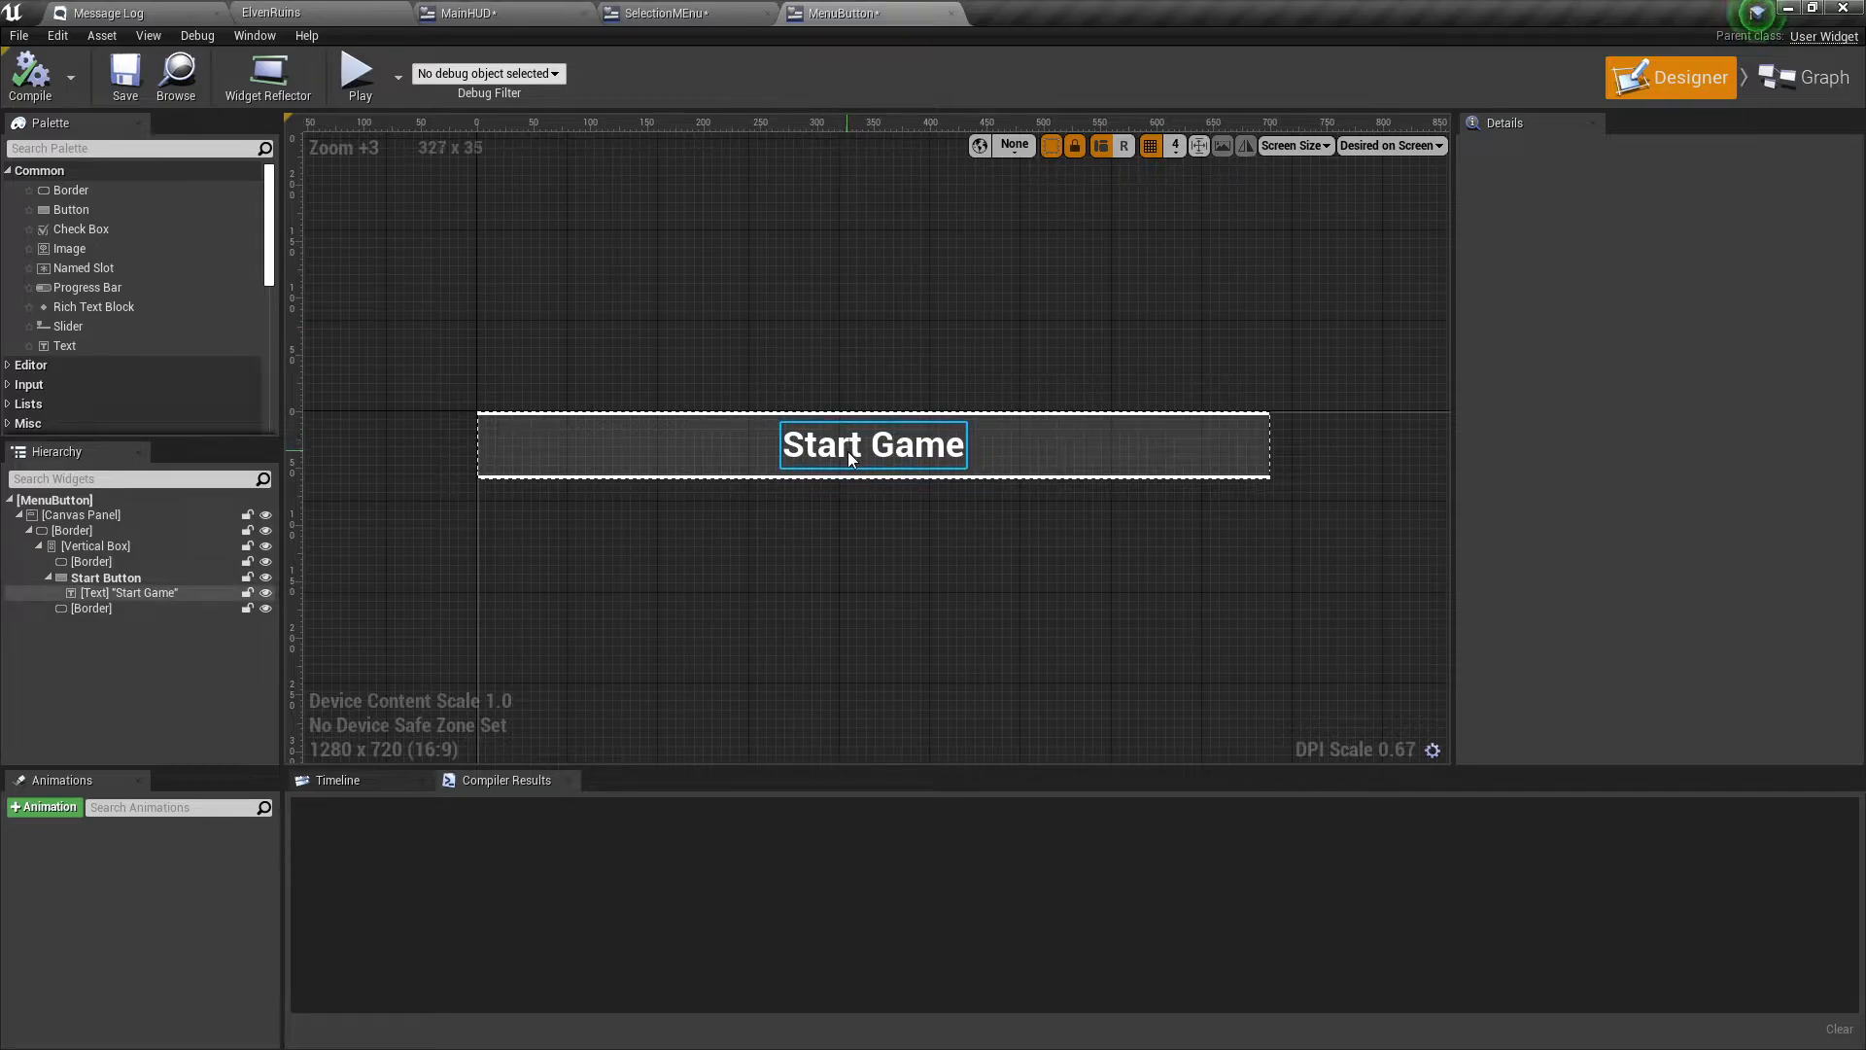
click(863, 255)
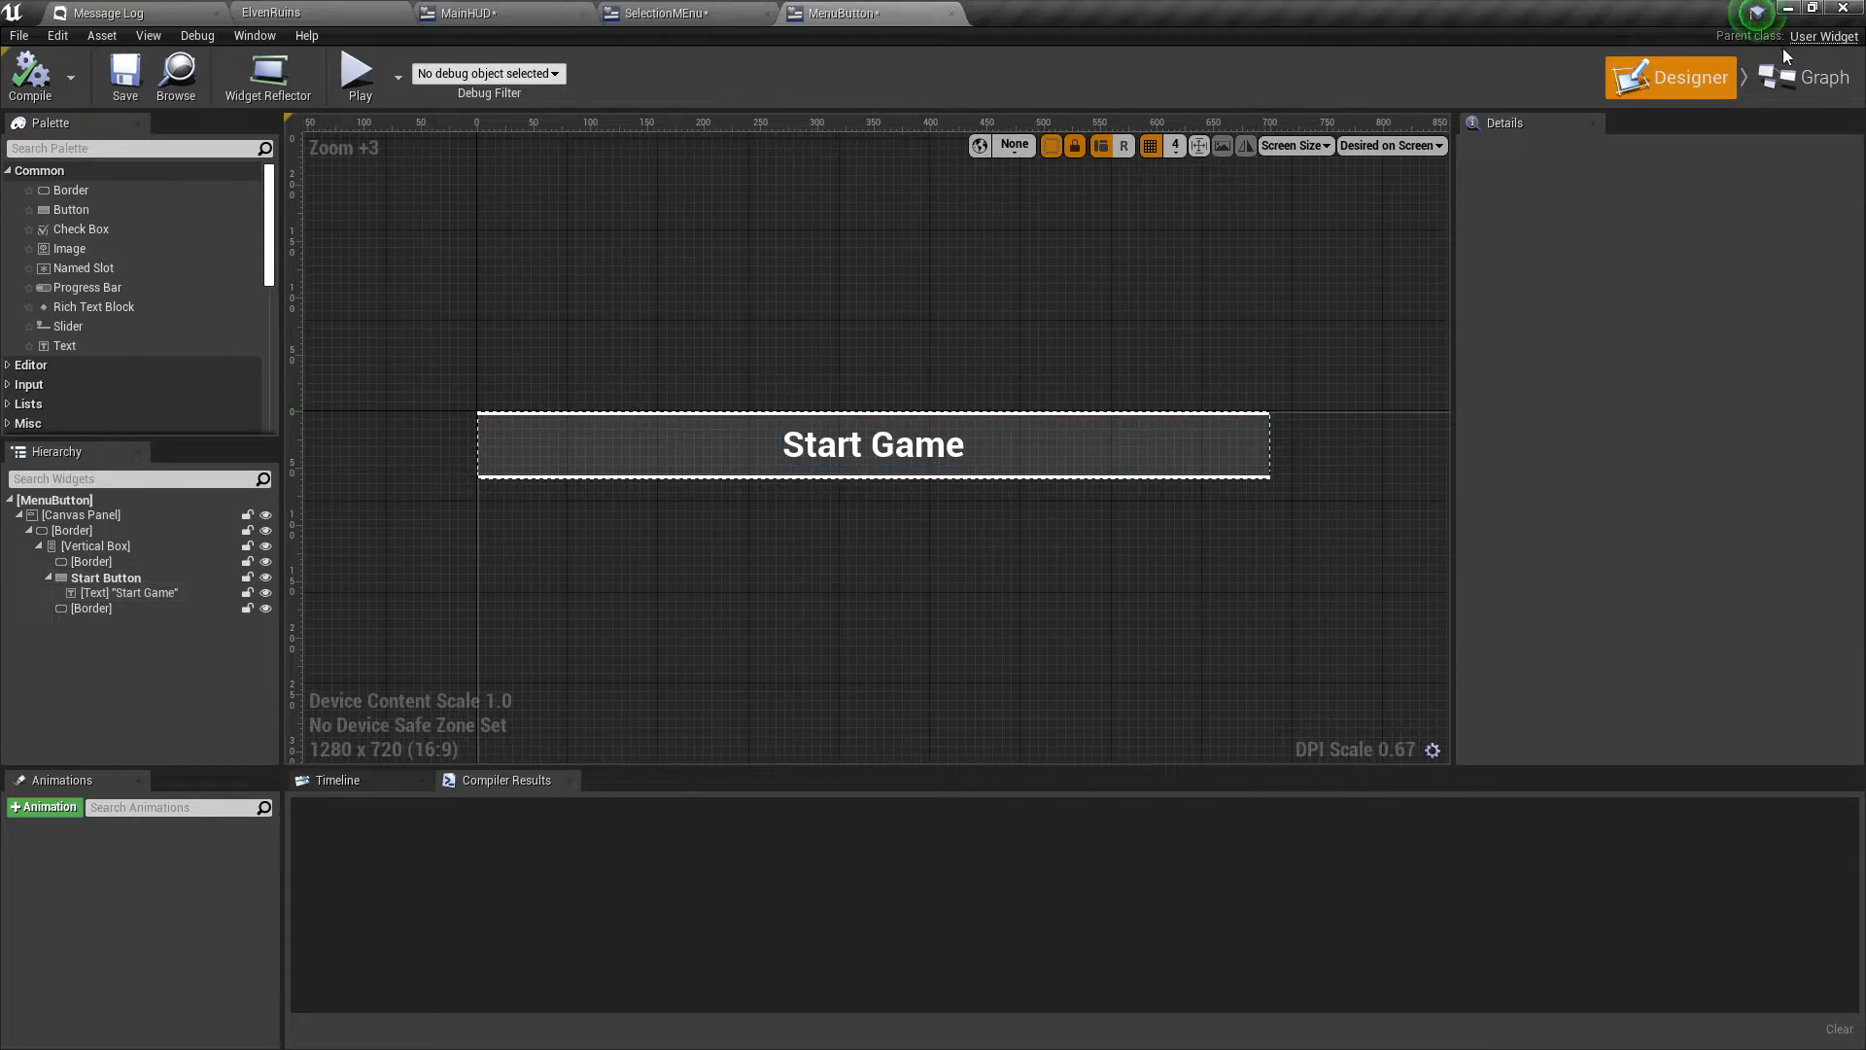
Create a binding function for the Text property of MenuButton's Start Game text block.
click(1809, 75)
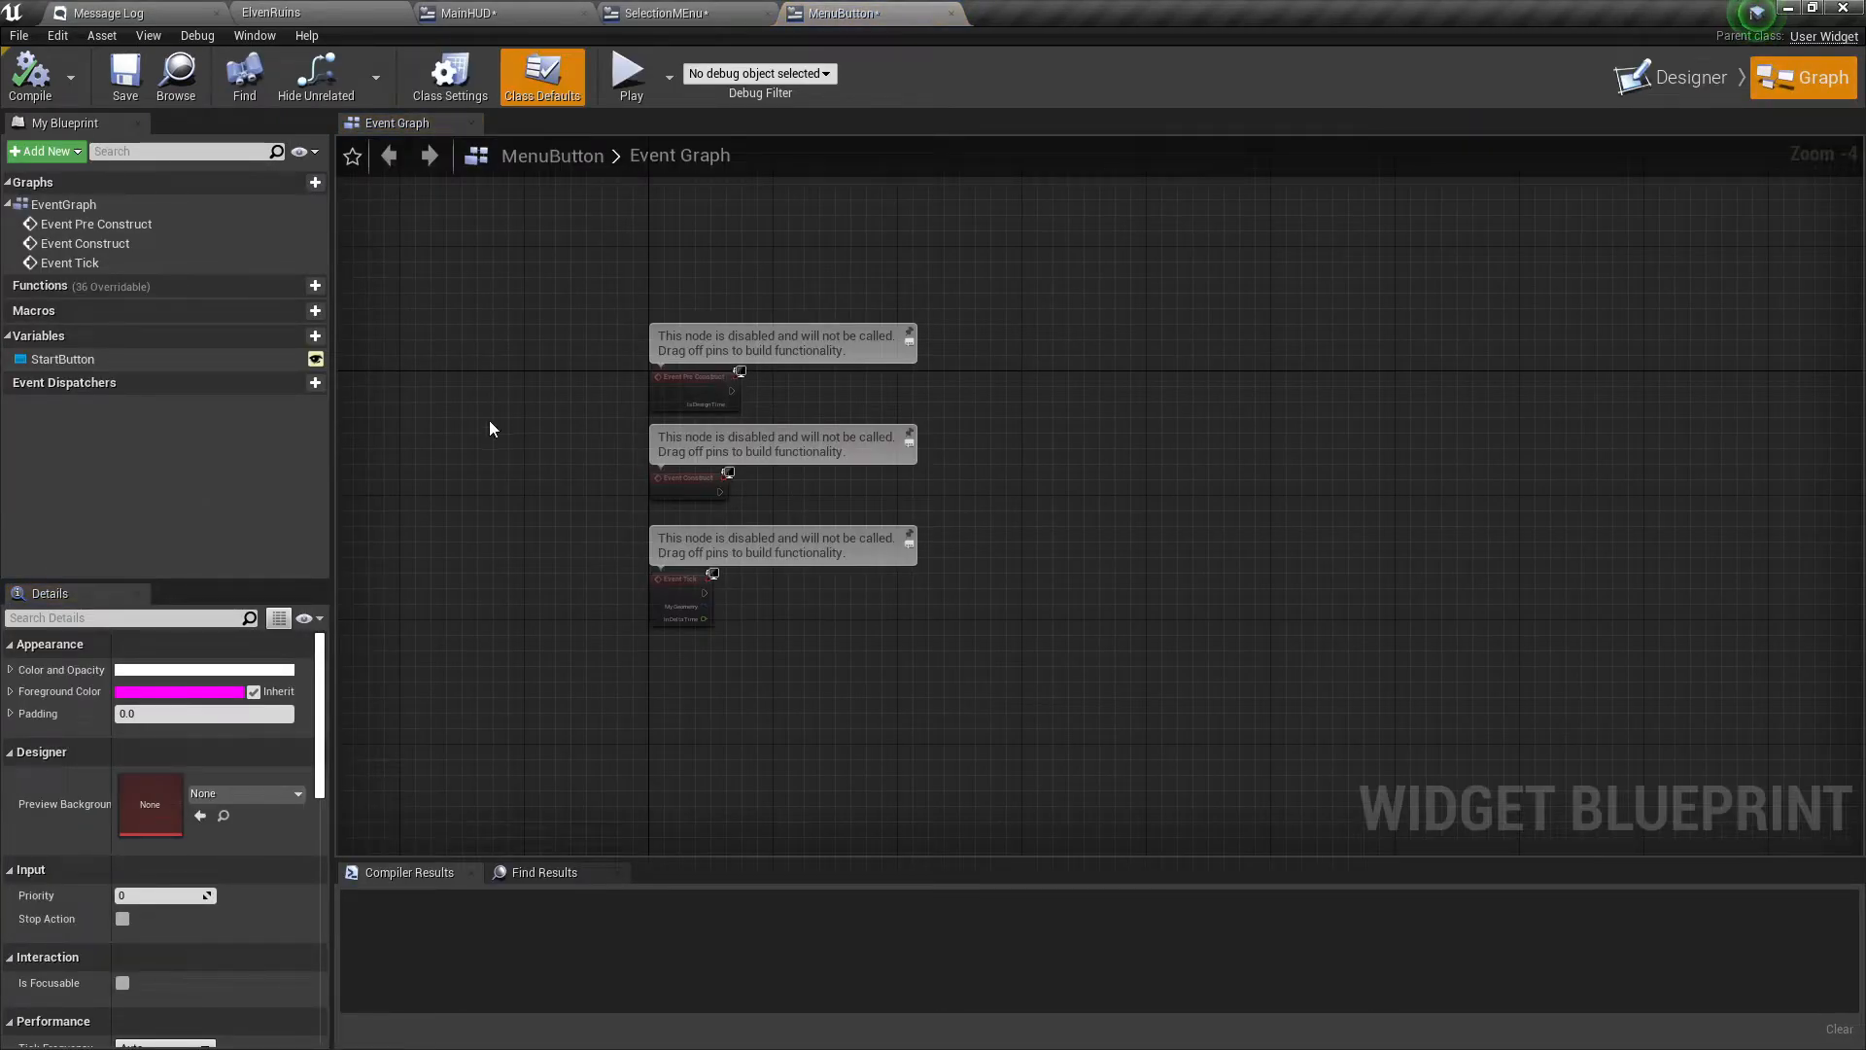
right_drag(514, 387, 672, 415)
click(1657, 69)
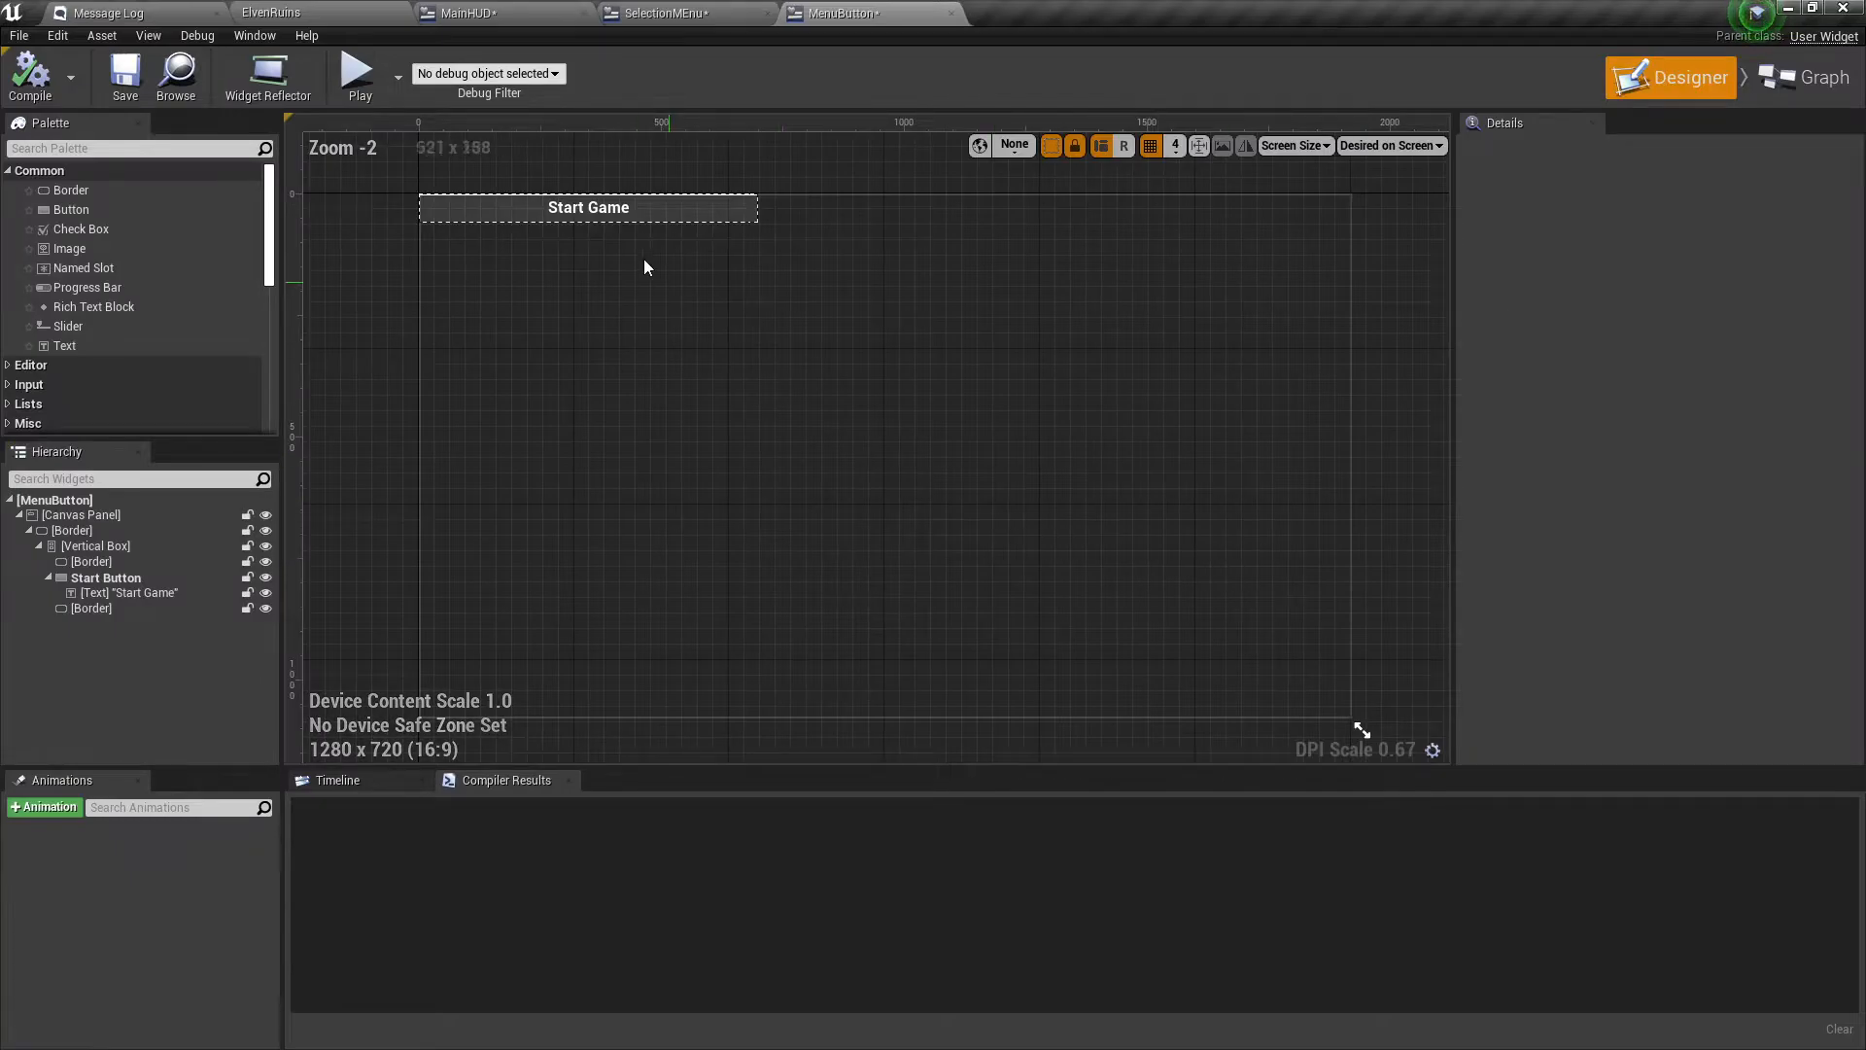
click(597, 216)
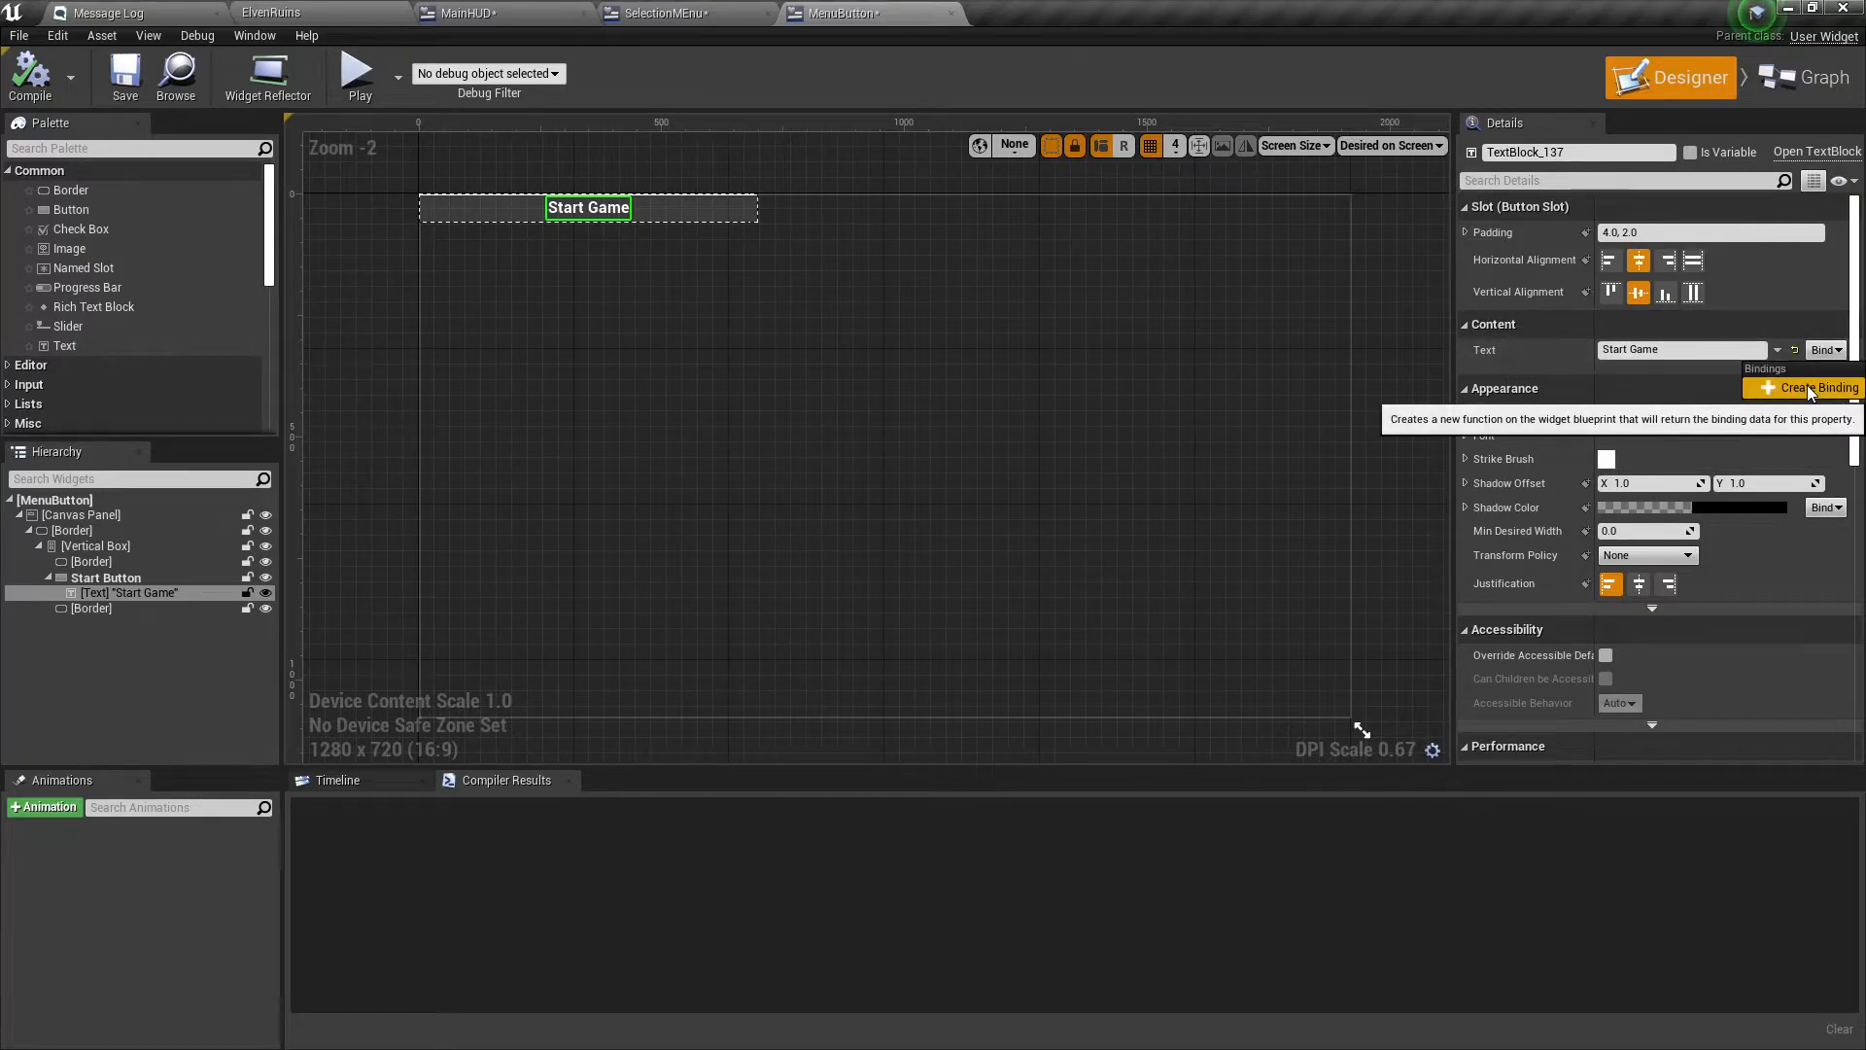
click(1810, 391)
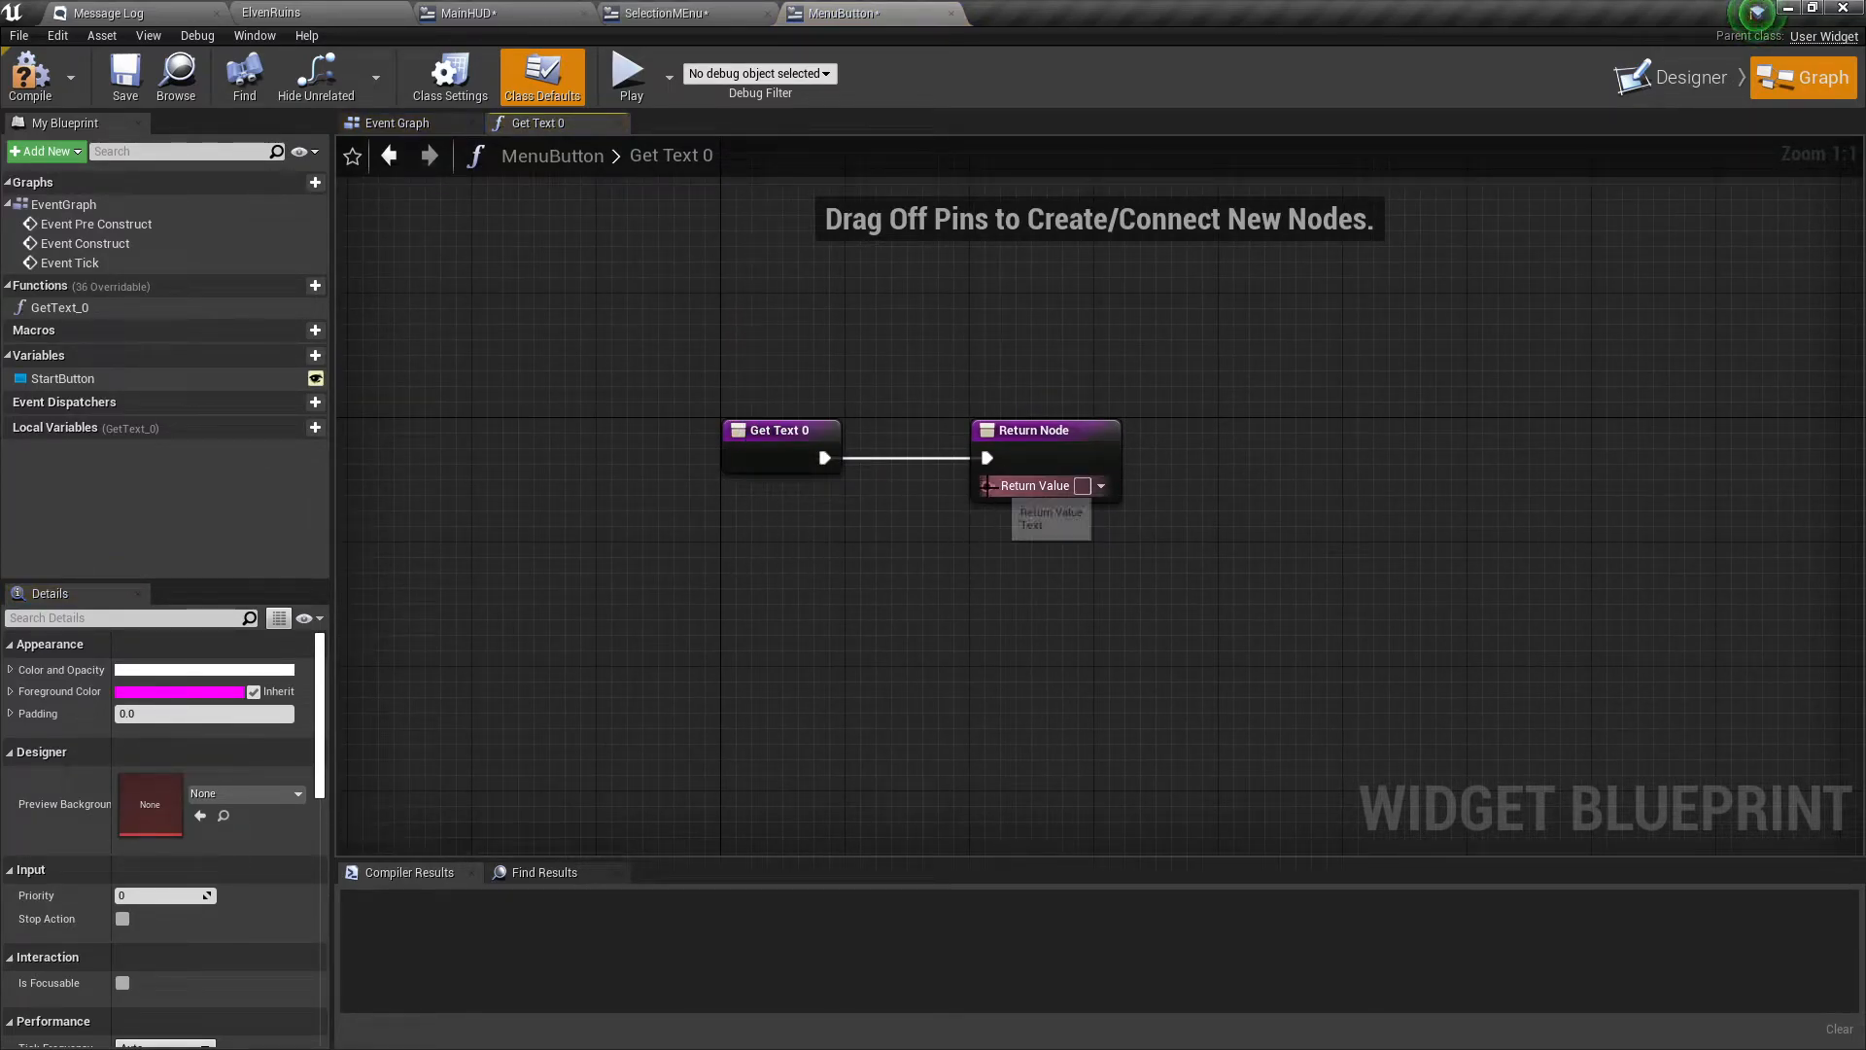
Add a new variable named ButtonText to the MenuButton blueprint.
click(29, 358)
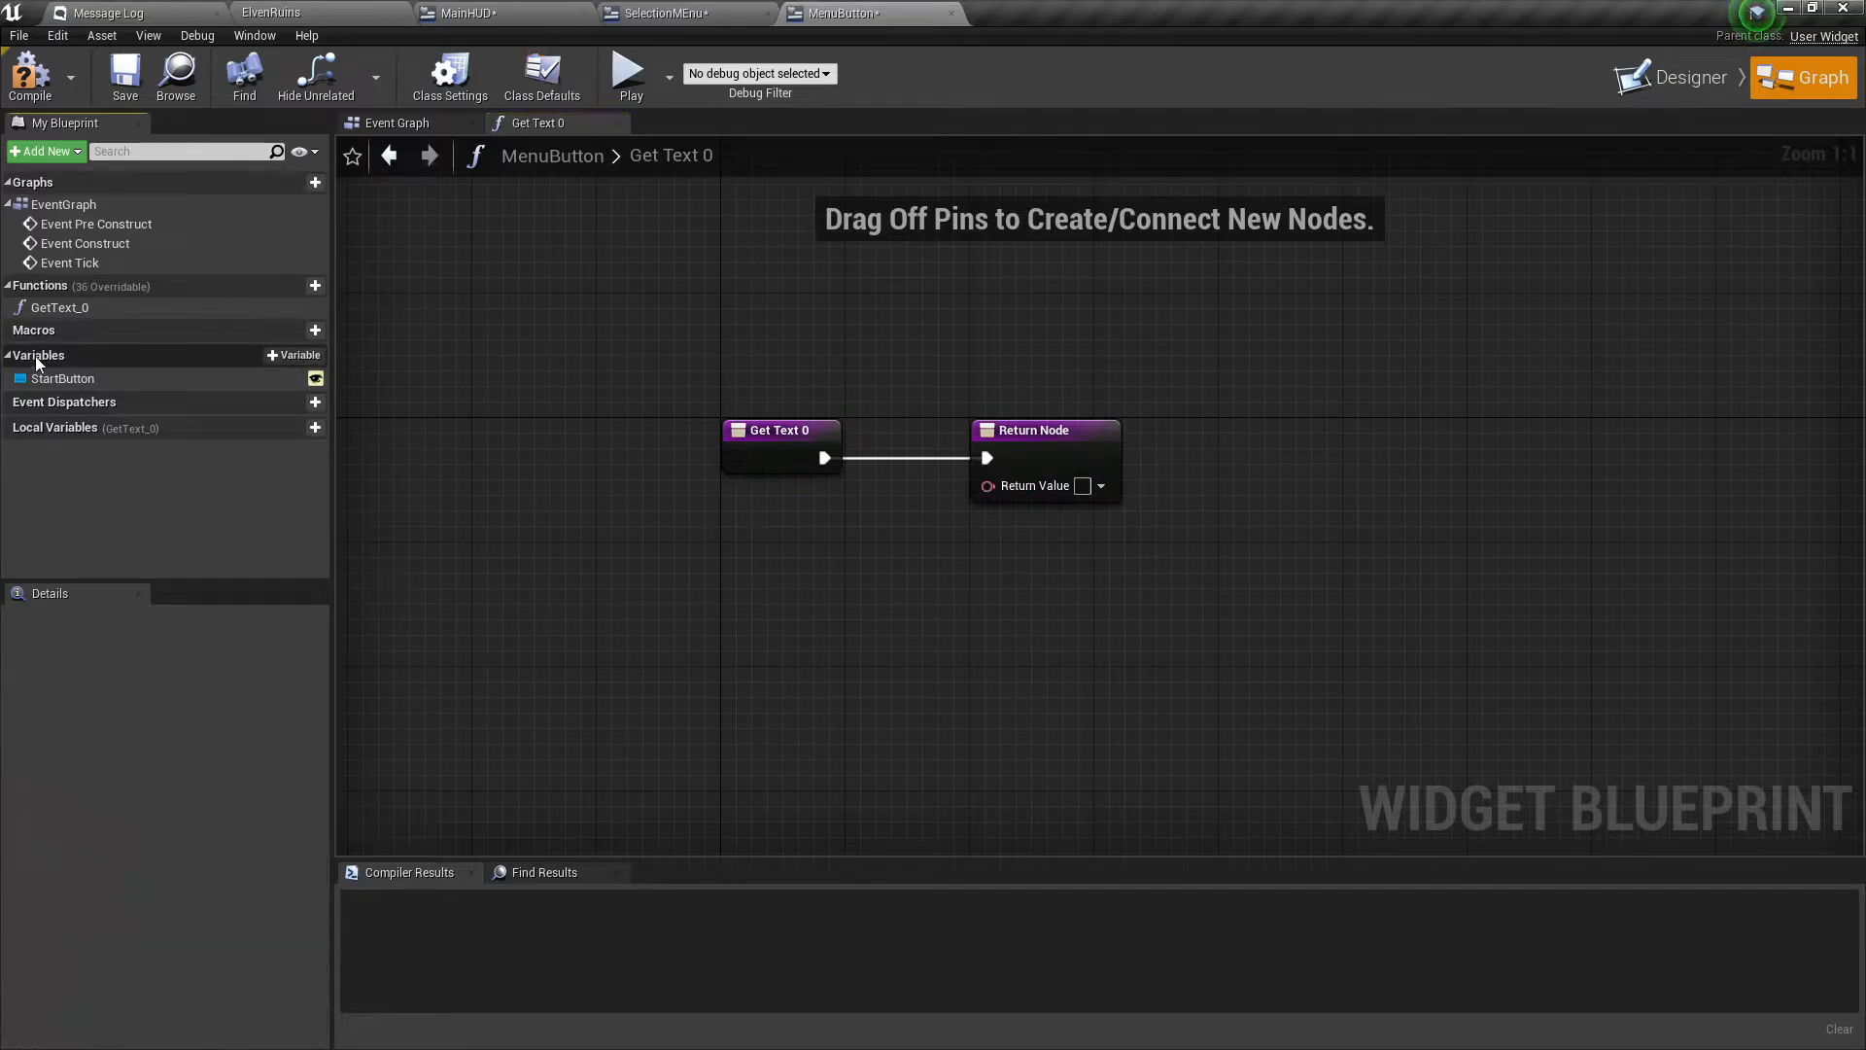
click(293, 356)
text(B)
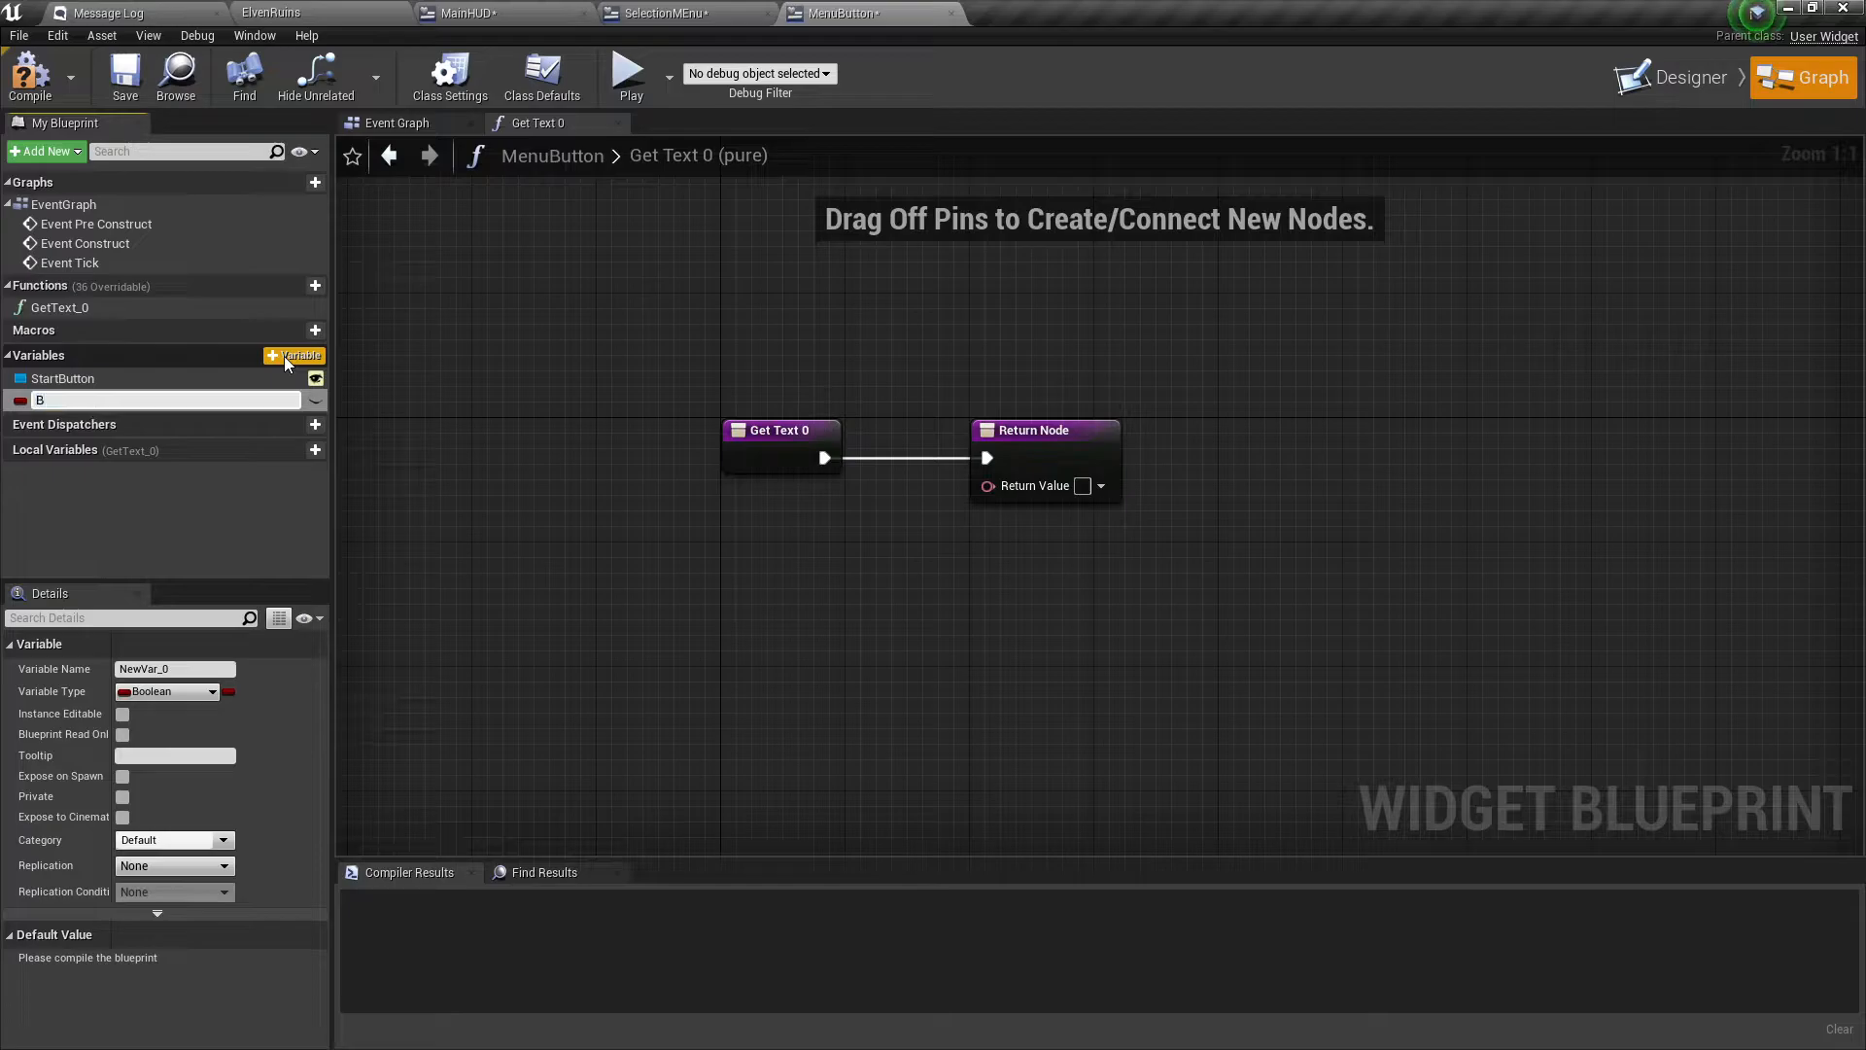
text(uttonText)
key(Return)
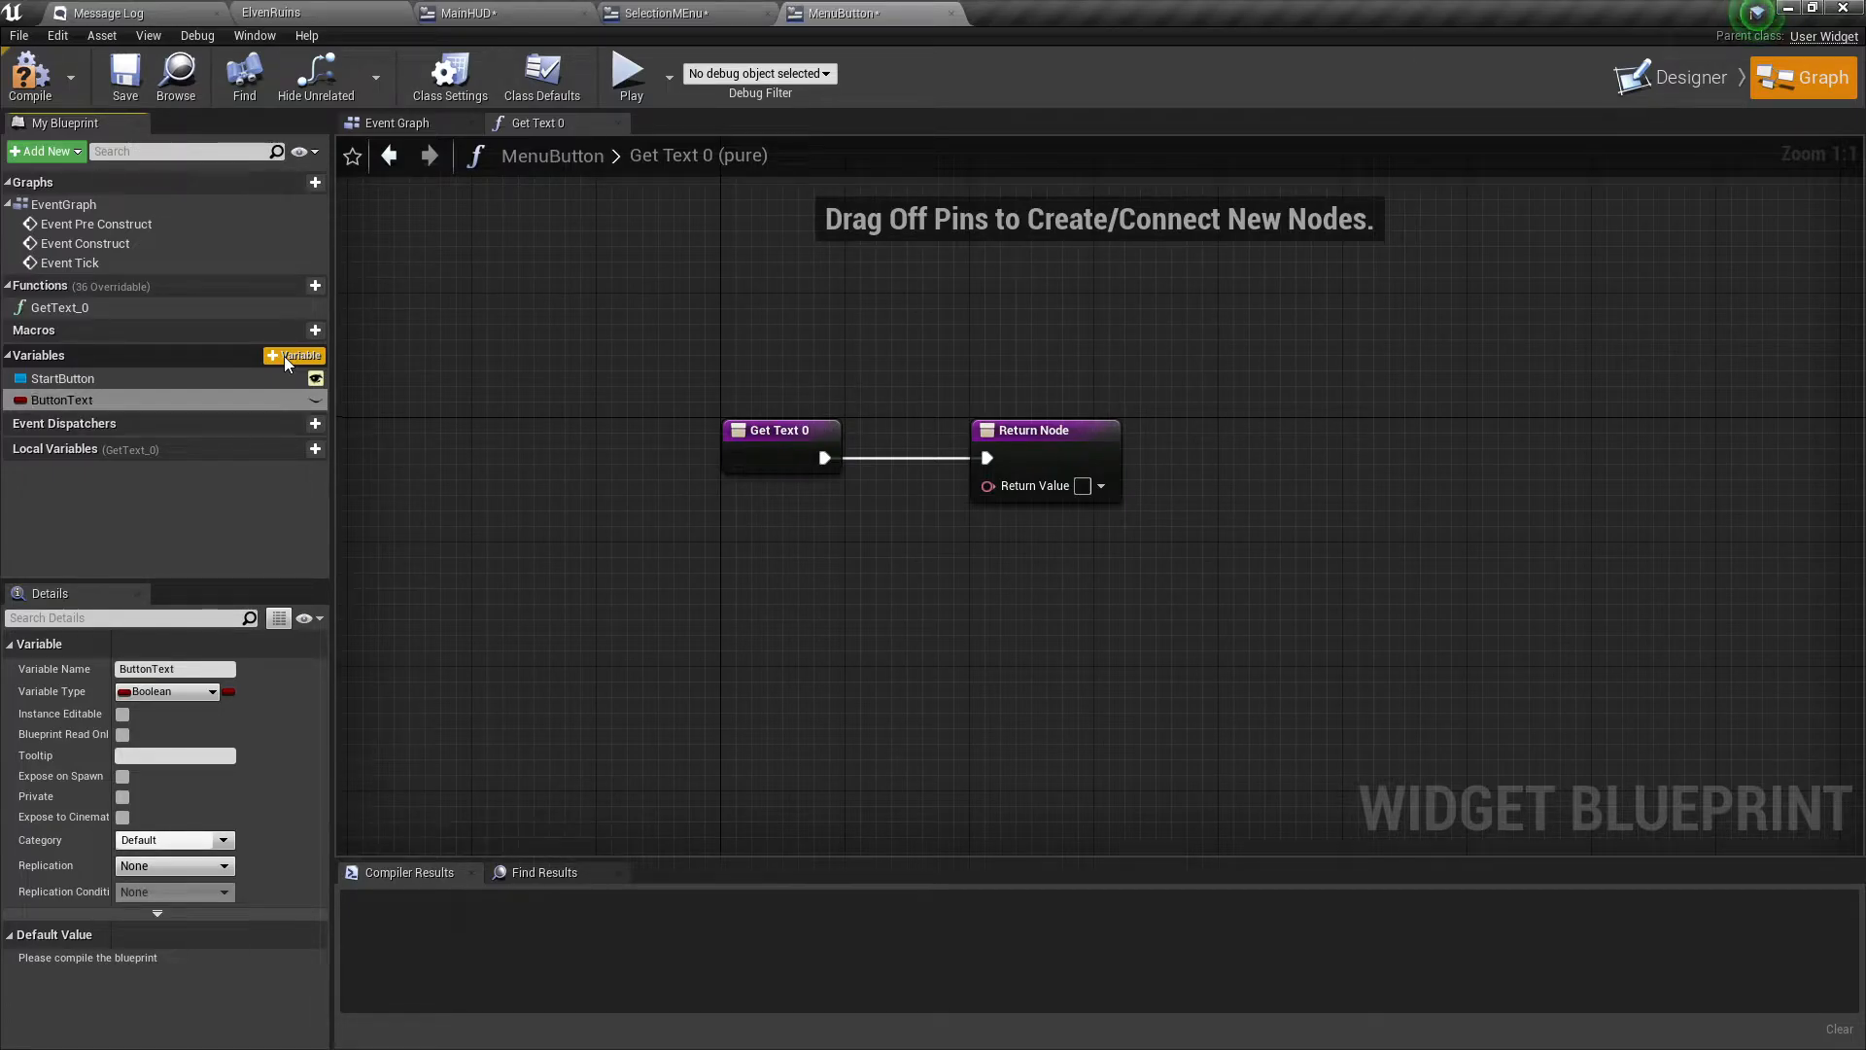
Make the ButtonText variable instance editable and change its type to Text.
click(315, 403)
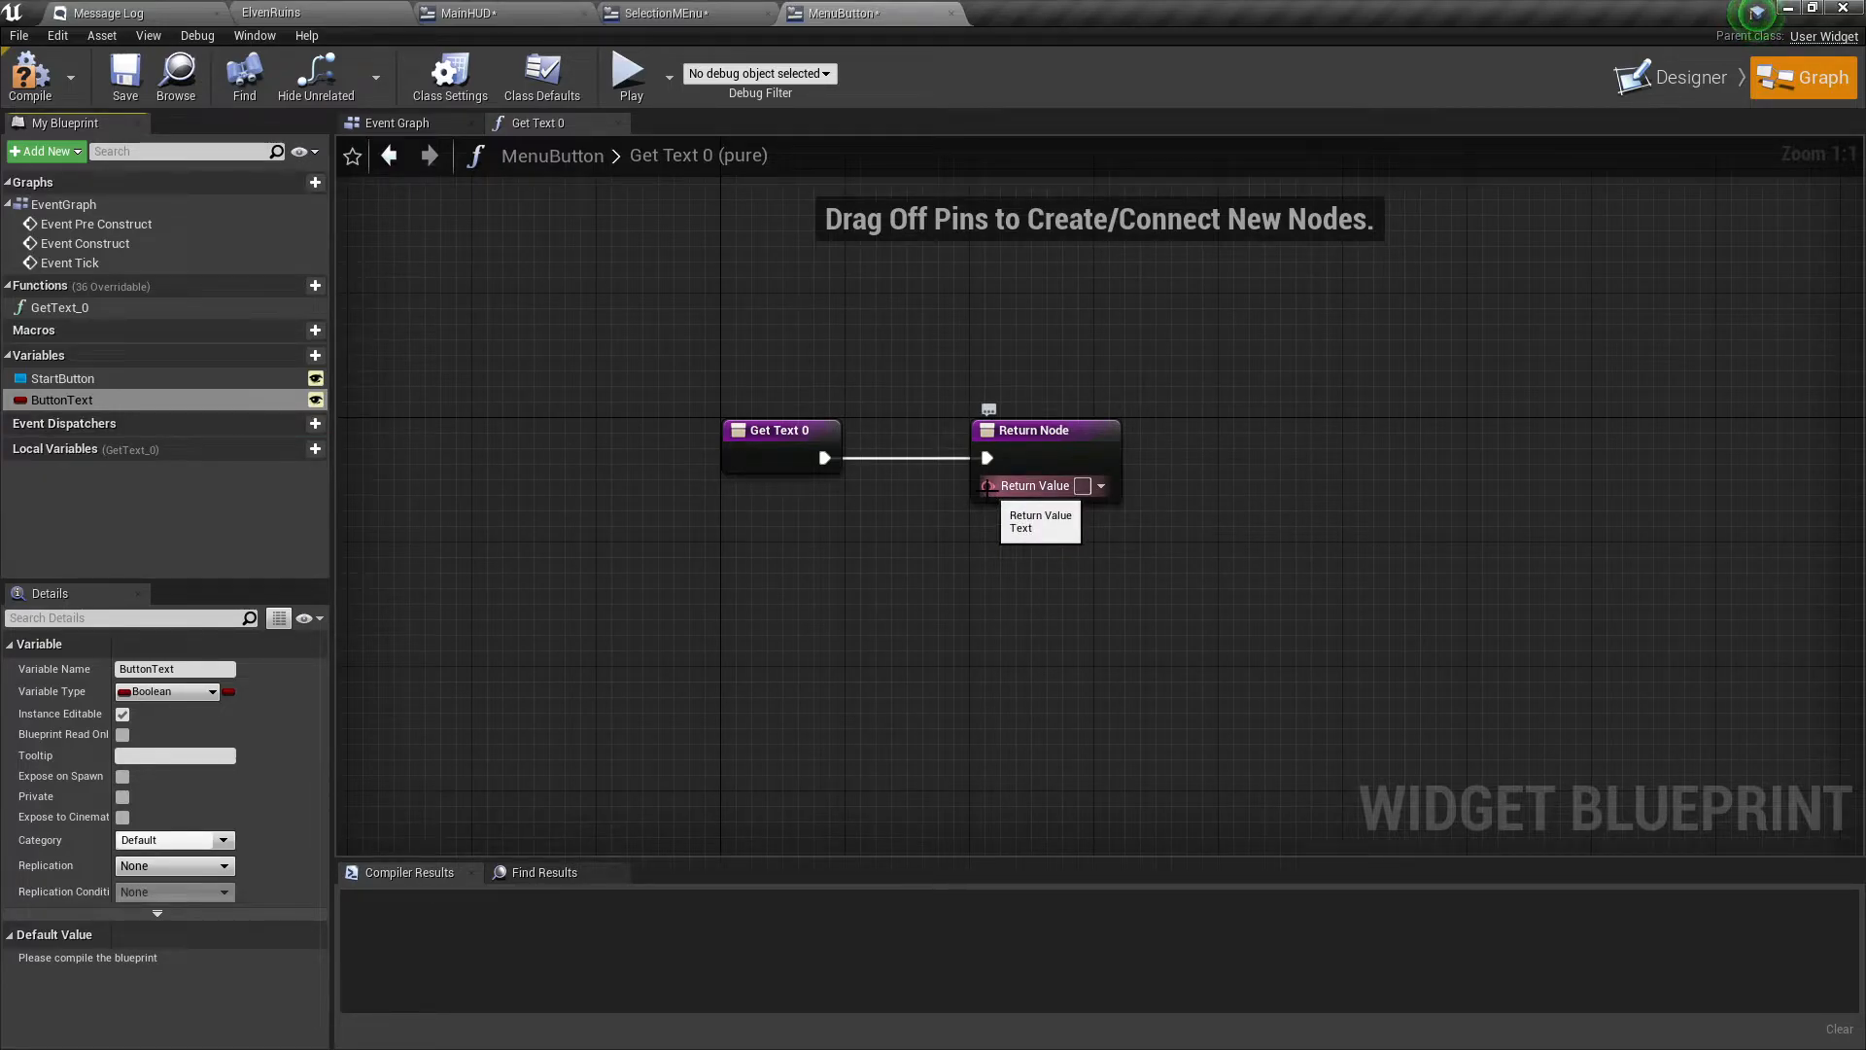
click(19, 400)
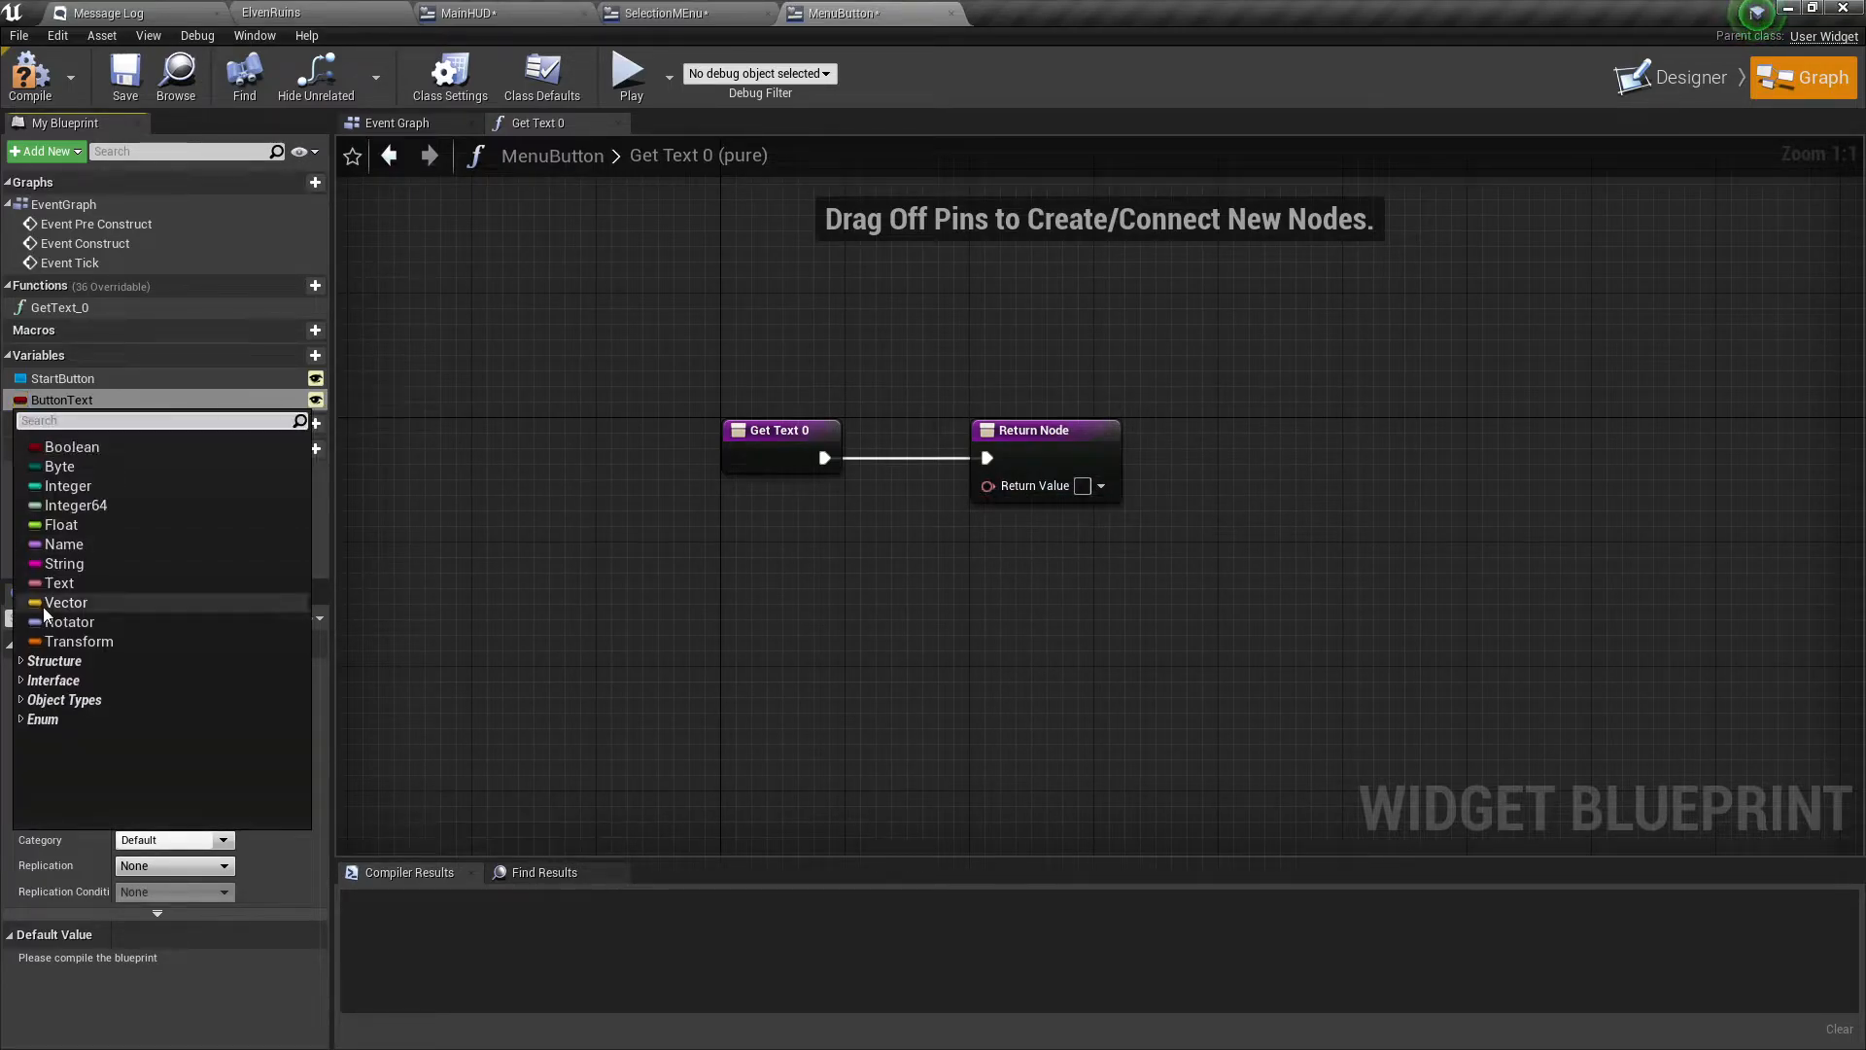
click(76, 585)
Connect a ButtonText getter to the Return Value of the text binding function and place it below the entry node.
drag(43, 400, 972, 497)
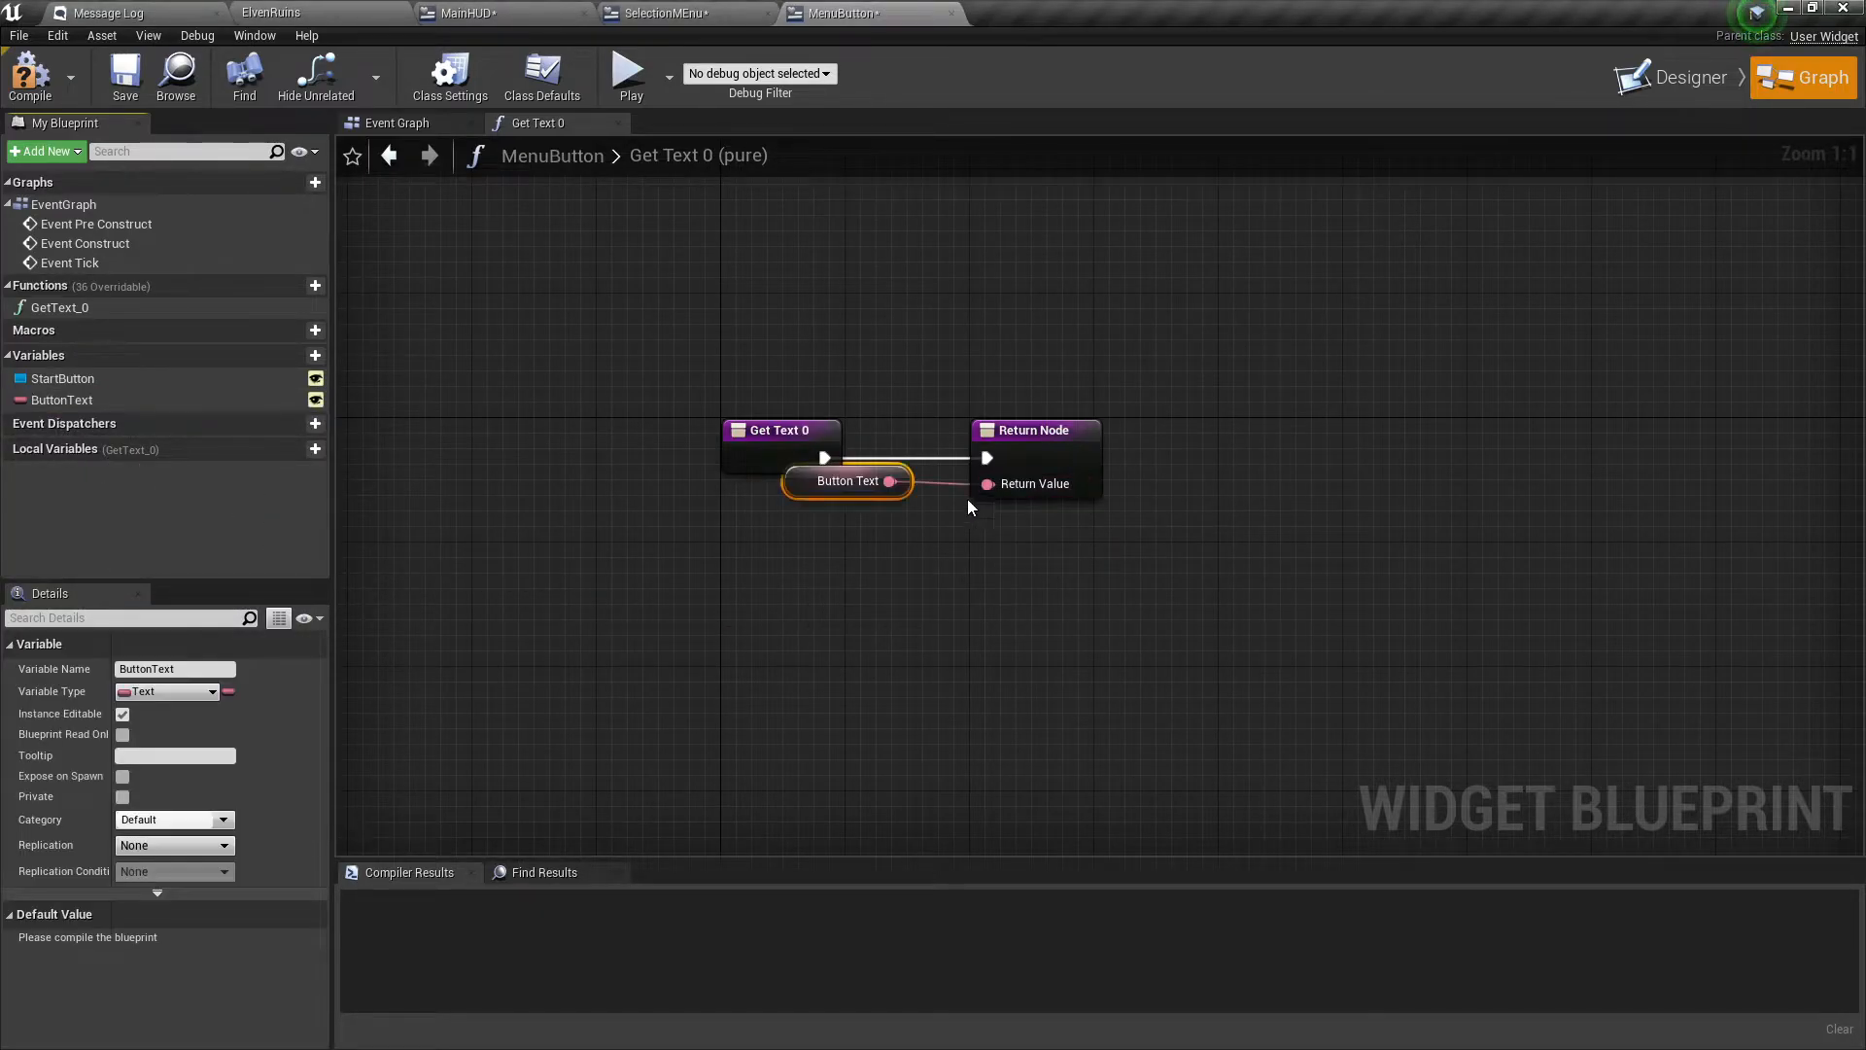
click(767, 552)
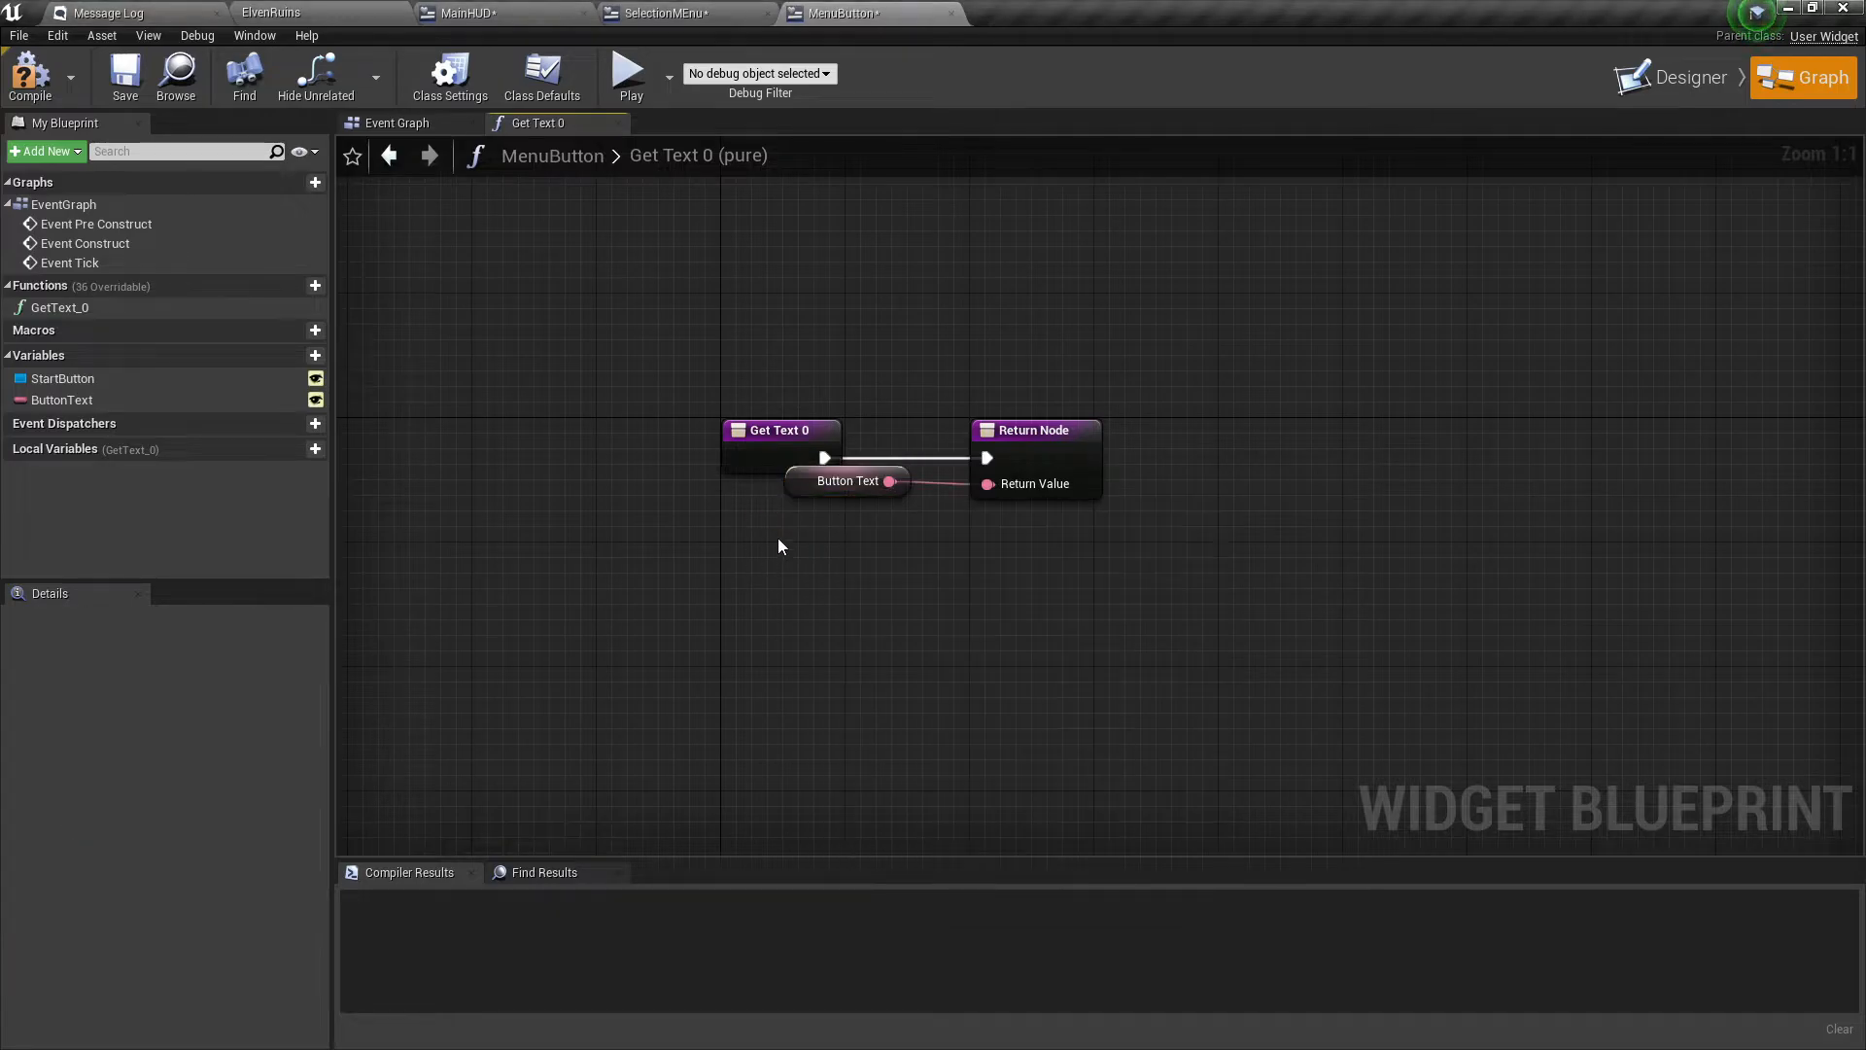
drag(808, 487, 745, 517)
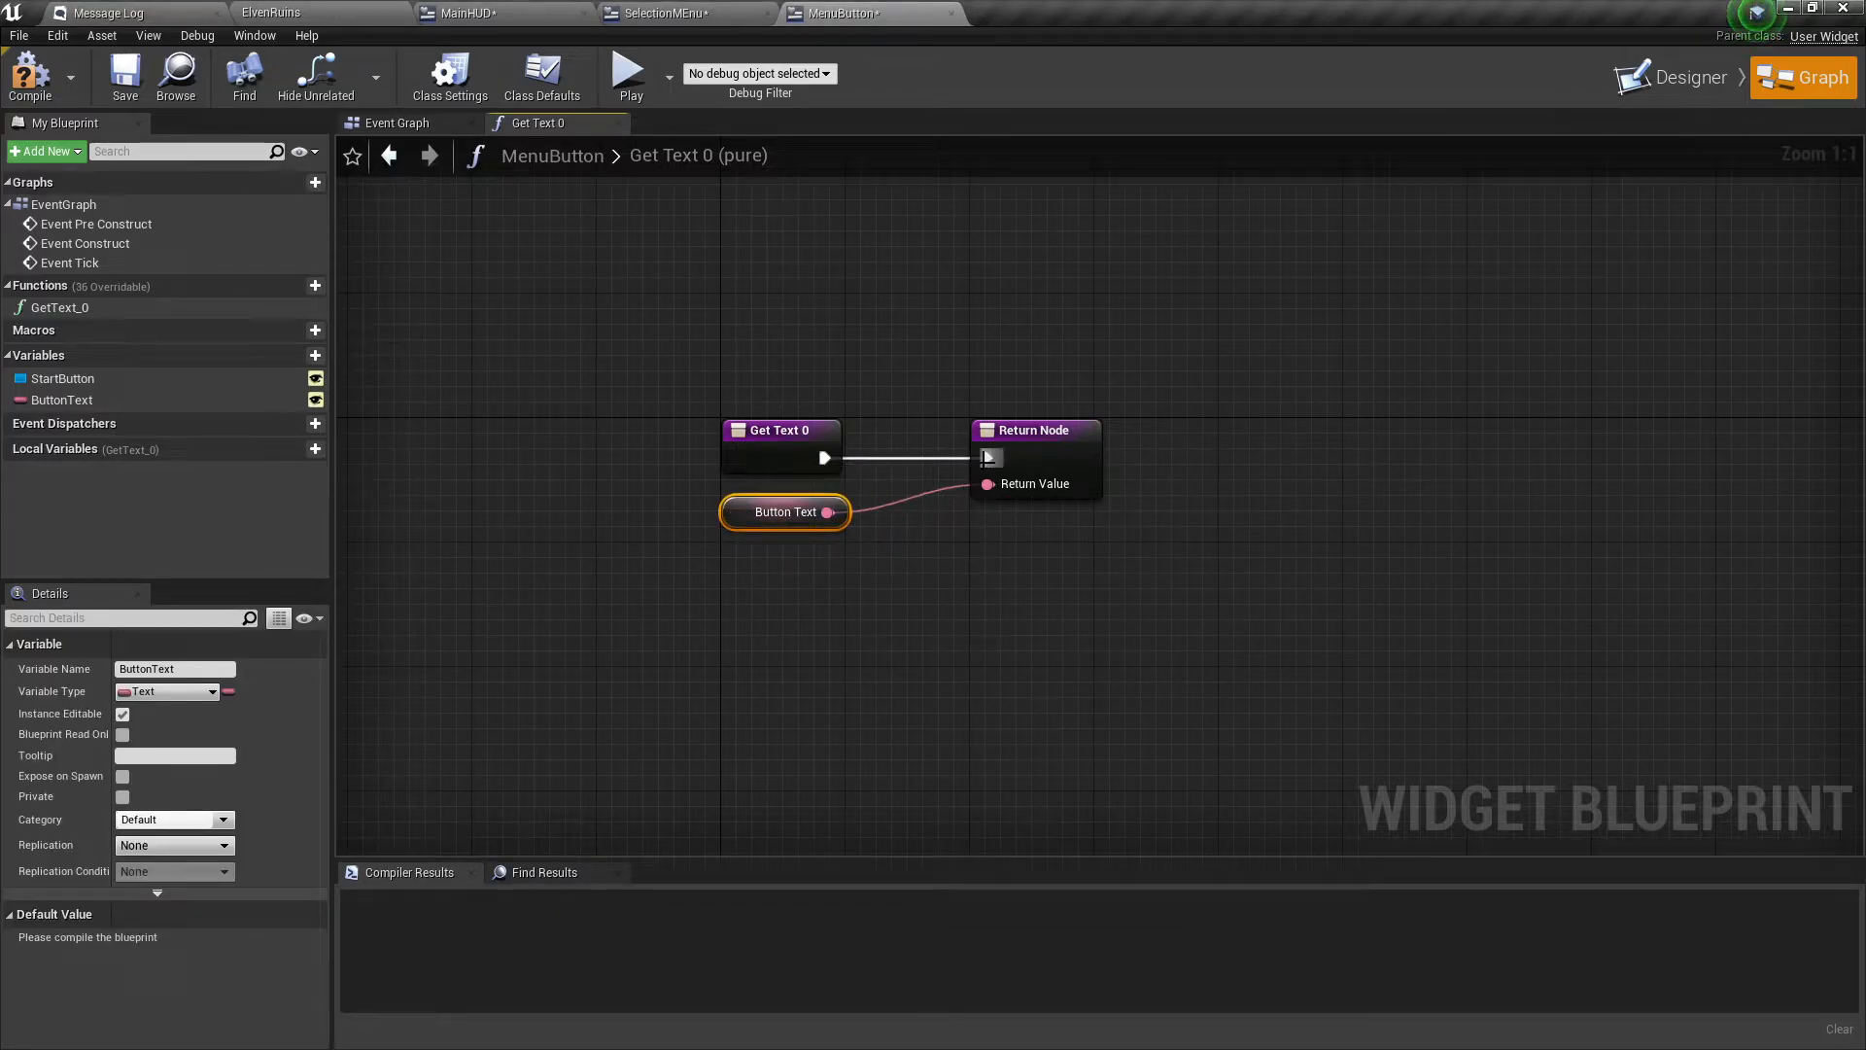
Return to the widget's visual layout and compile the MenuButton blueprint.
click(1672, 78)
scroll(594, 212, up, 4)
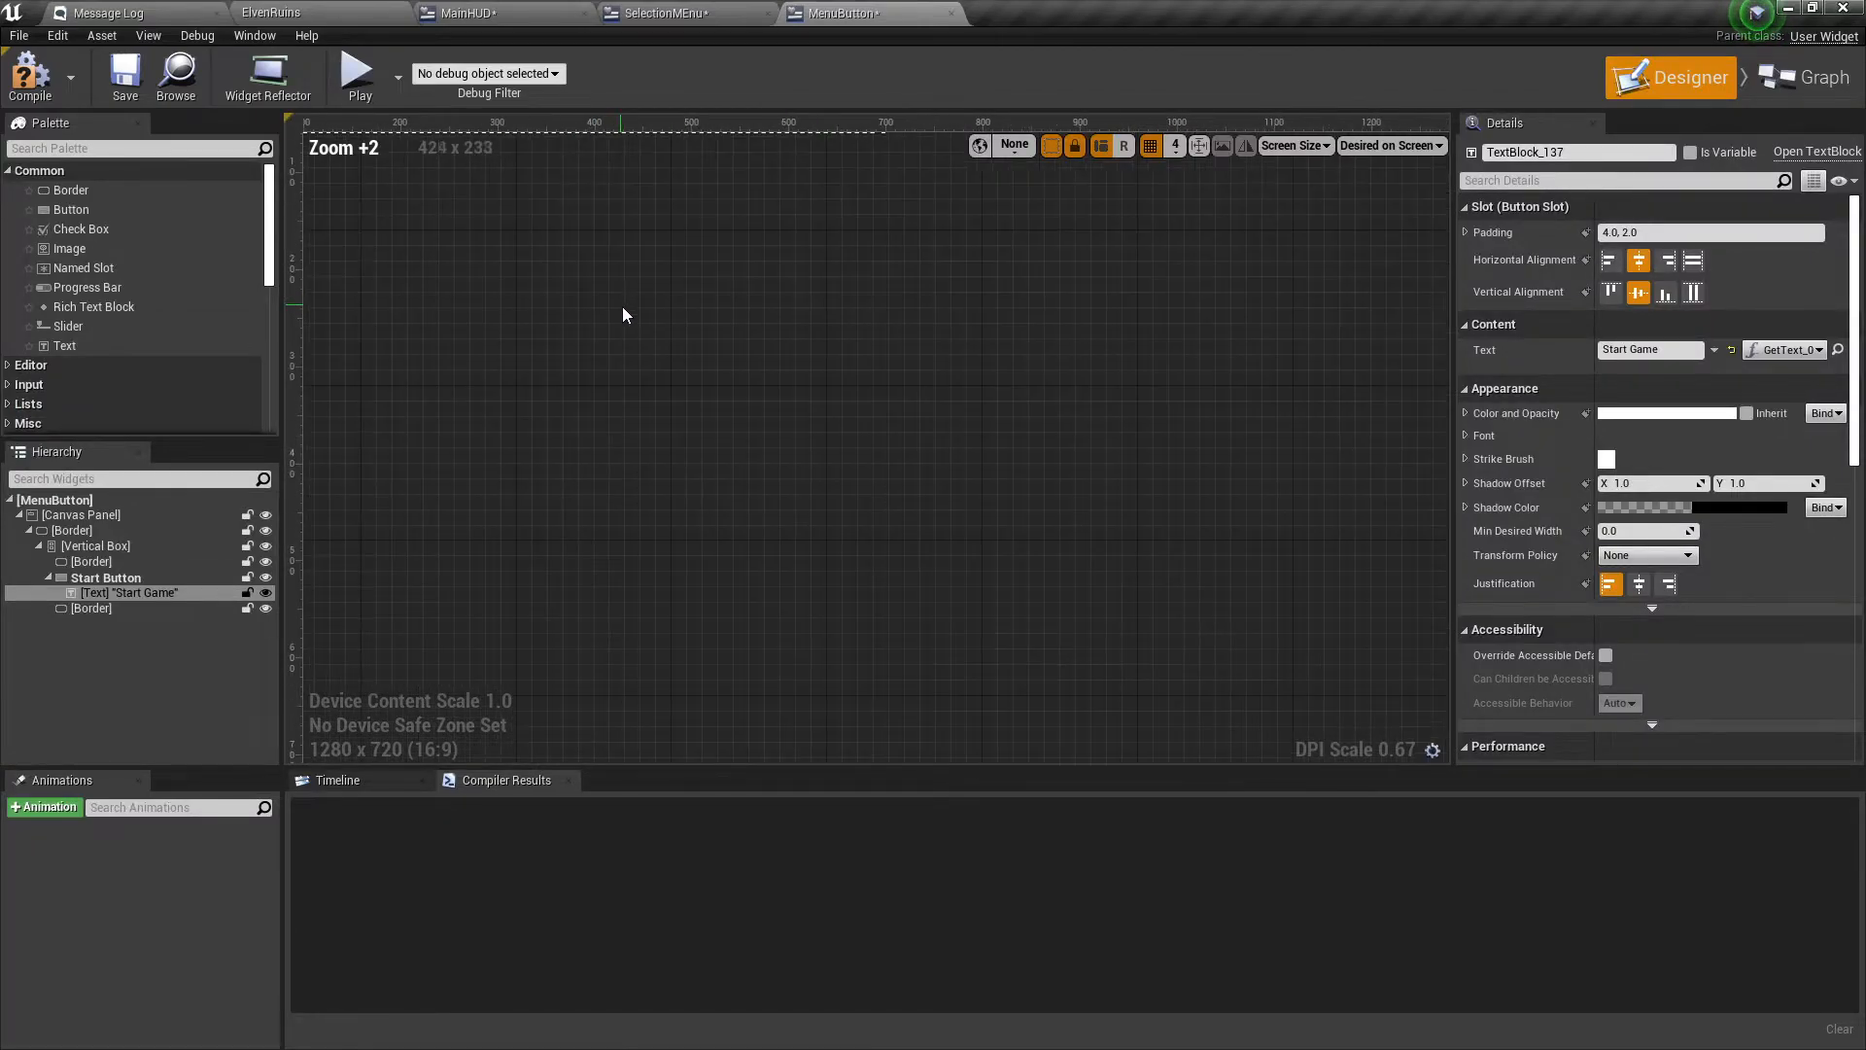
click(8, 64)
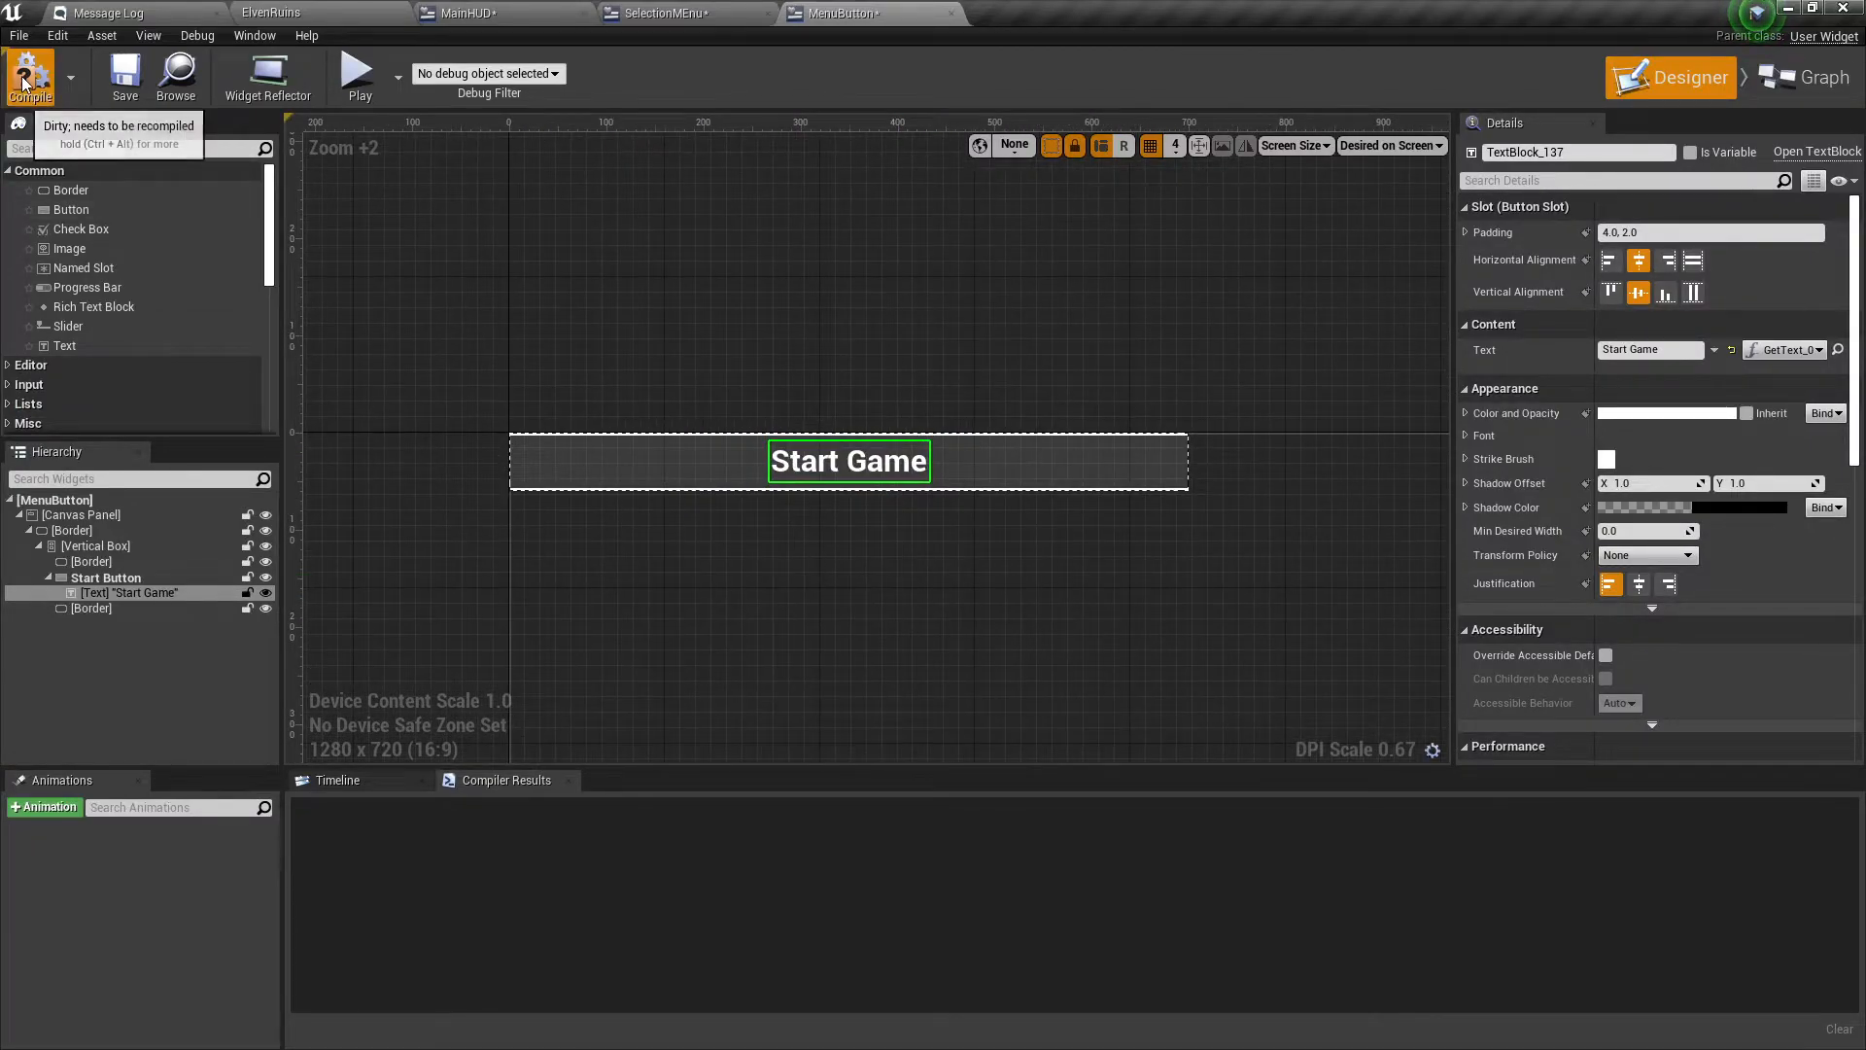
right_drag(1062, 722, 1070, 669)
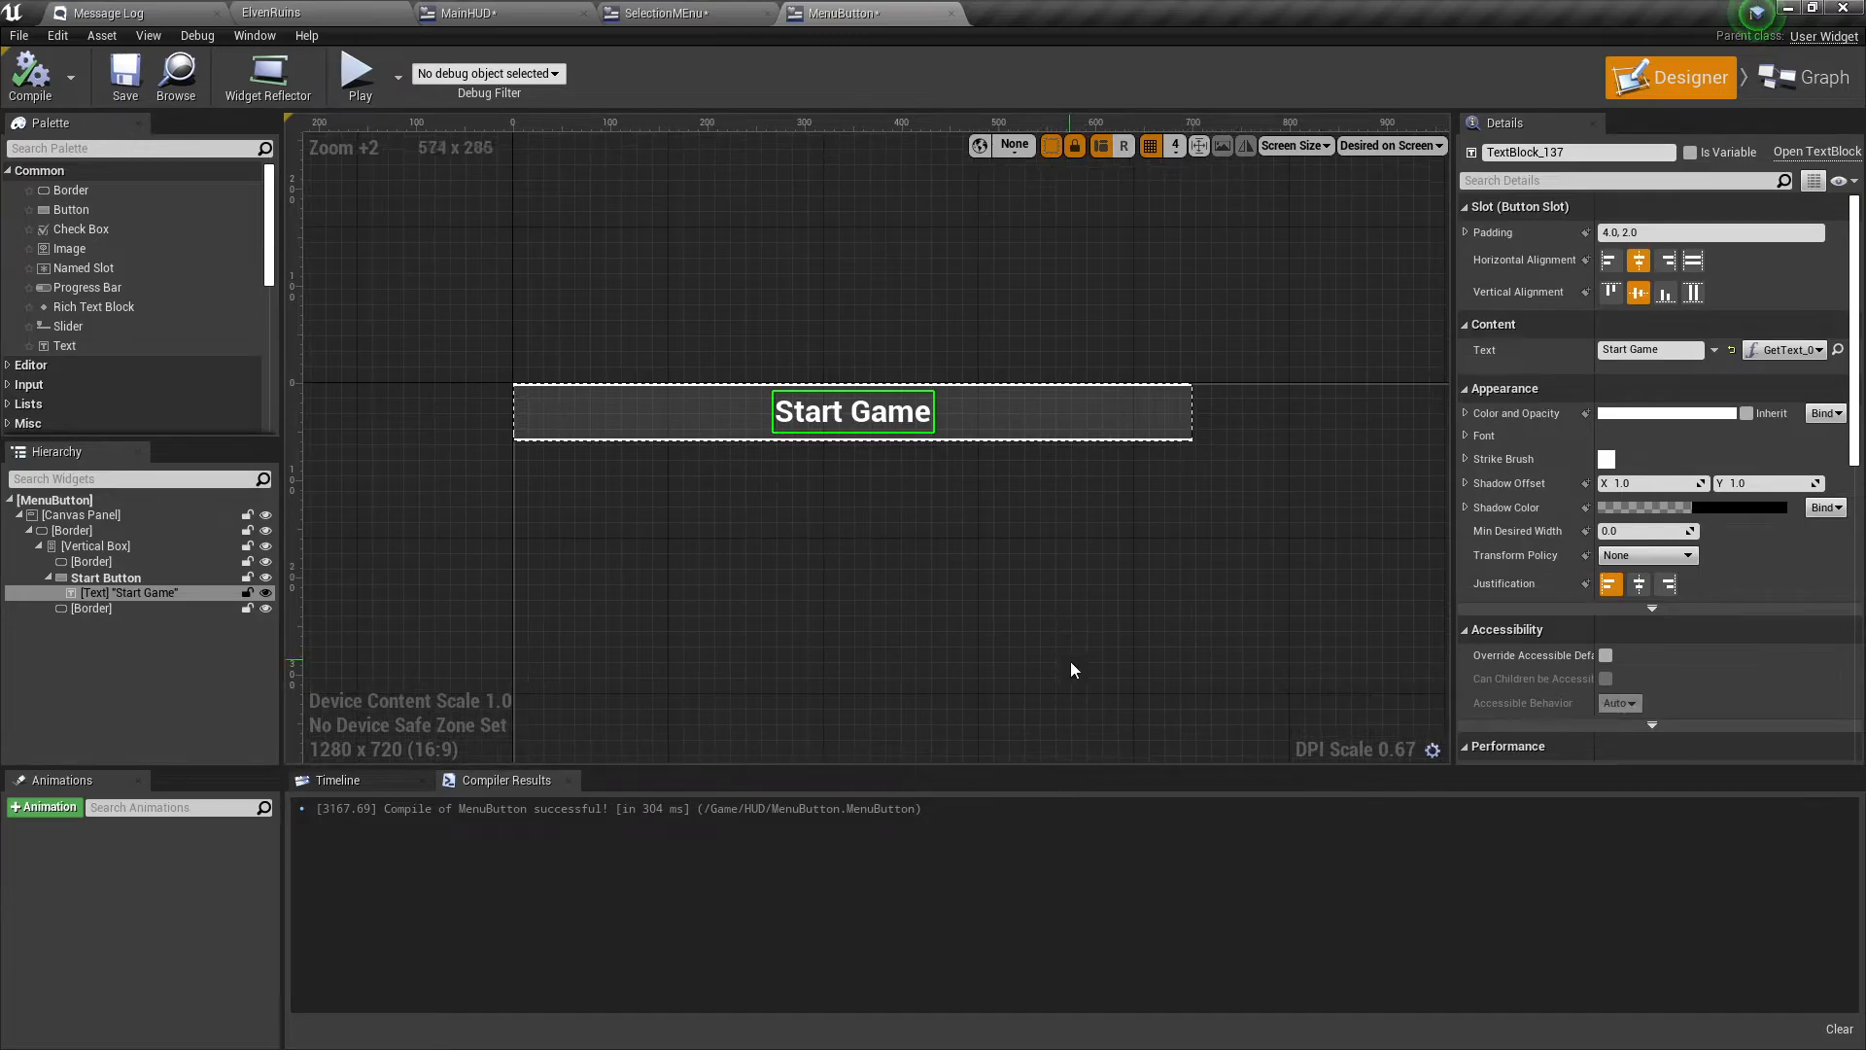
Check the ButtonText variable's settings and default value in the MenuButton graph.
click(1800, 77)
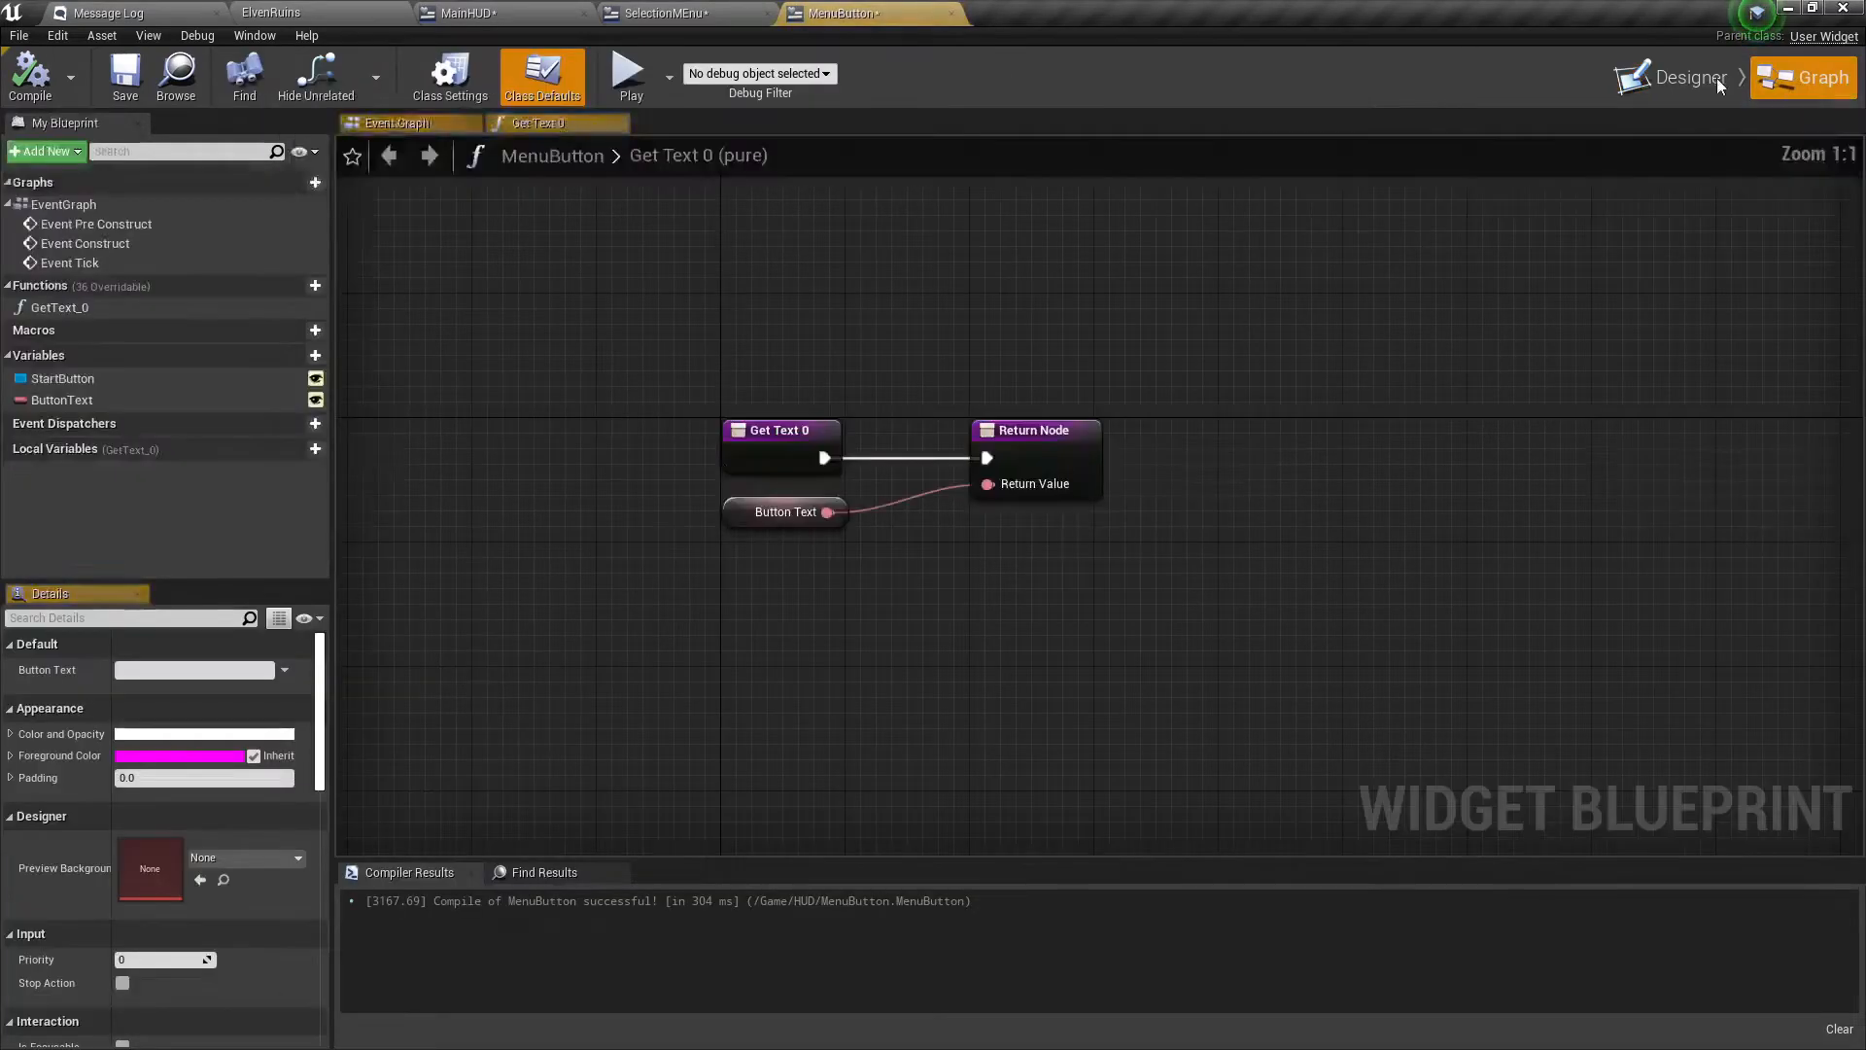
click(150, 400)
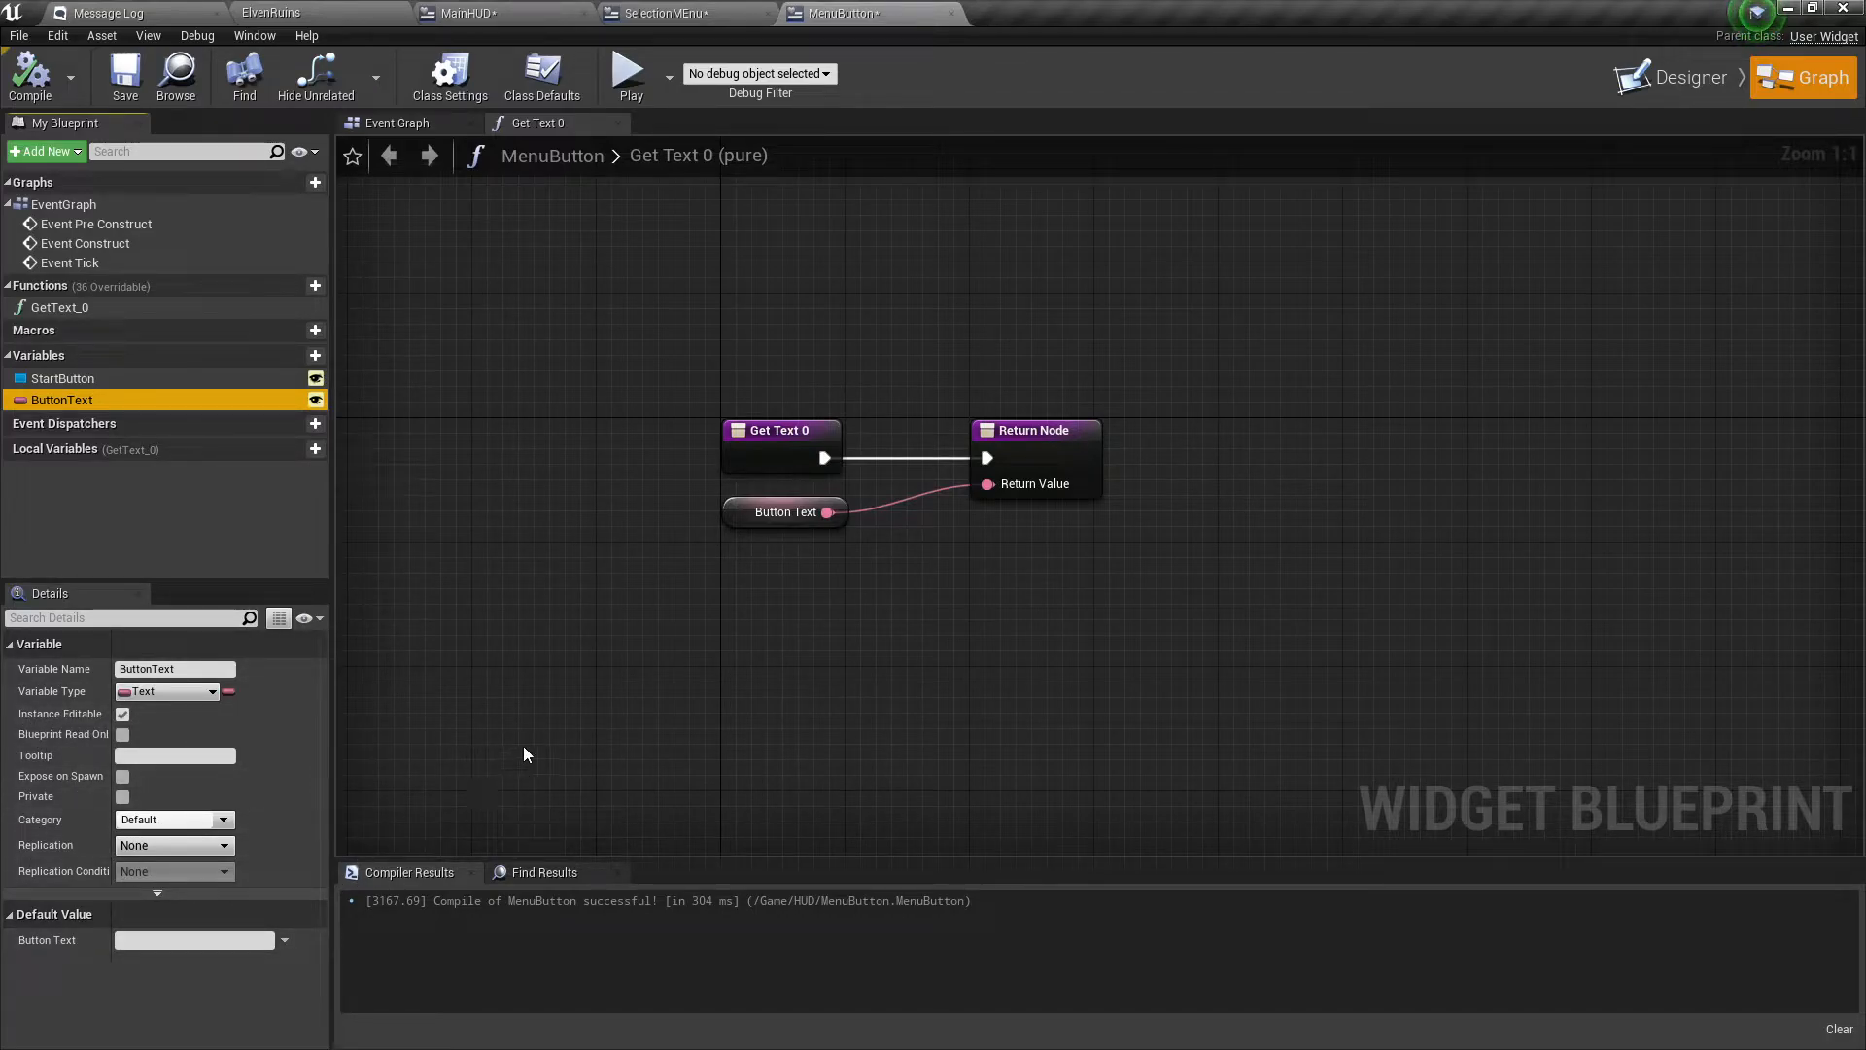
click(1695, 83)
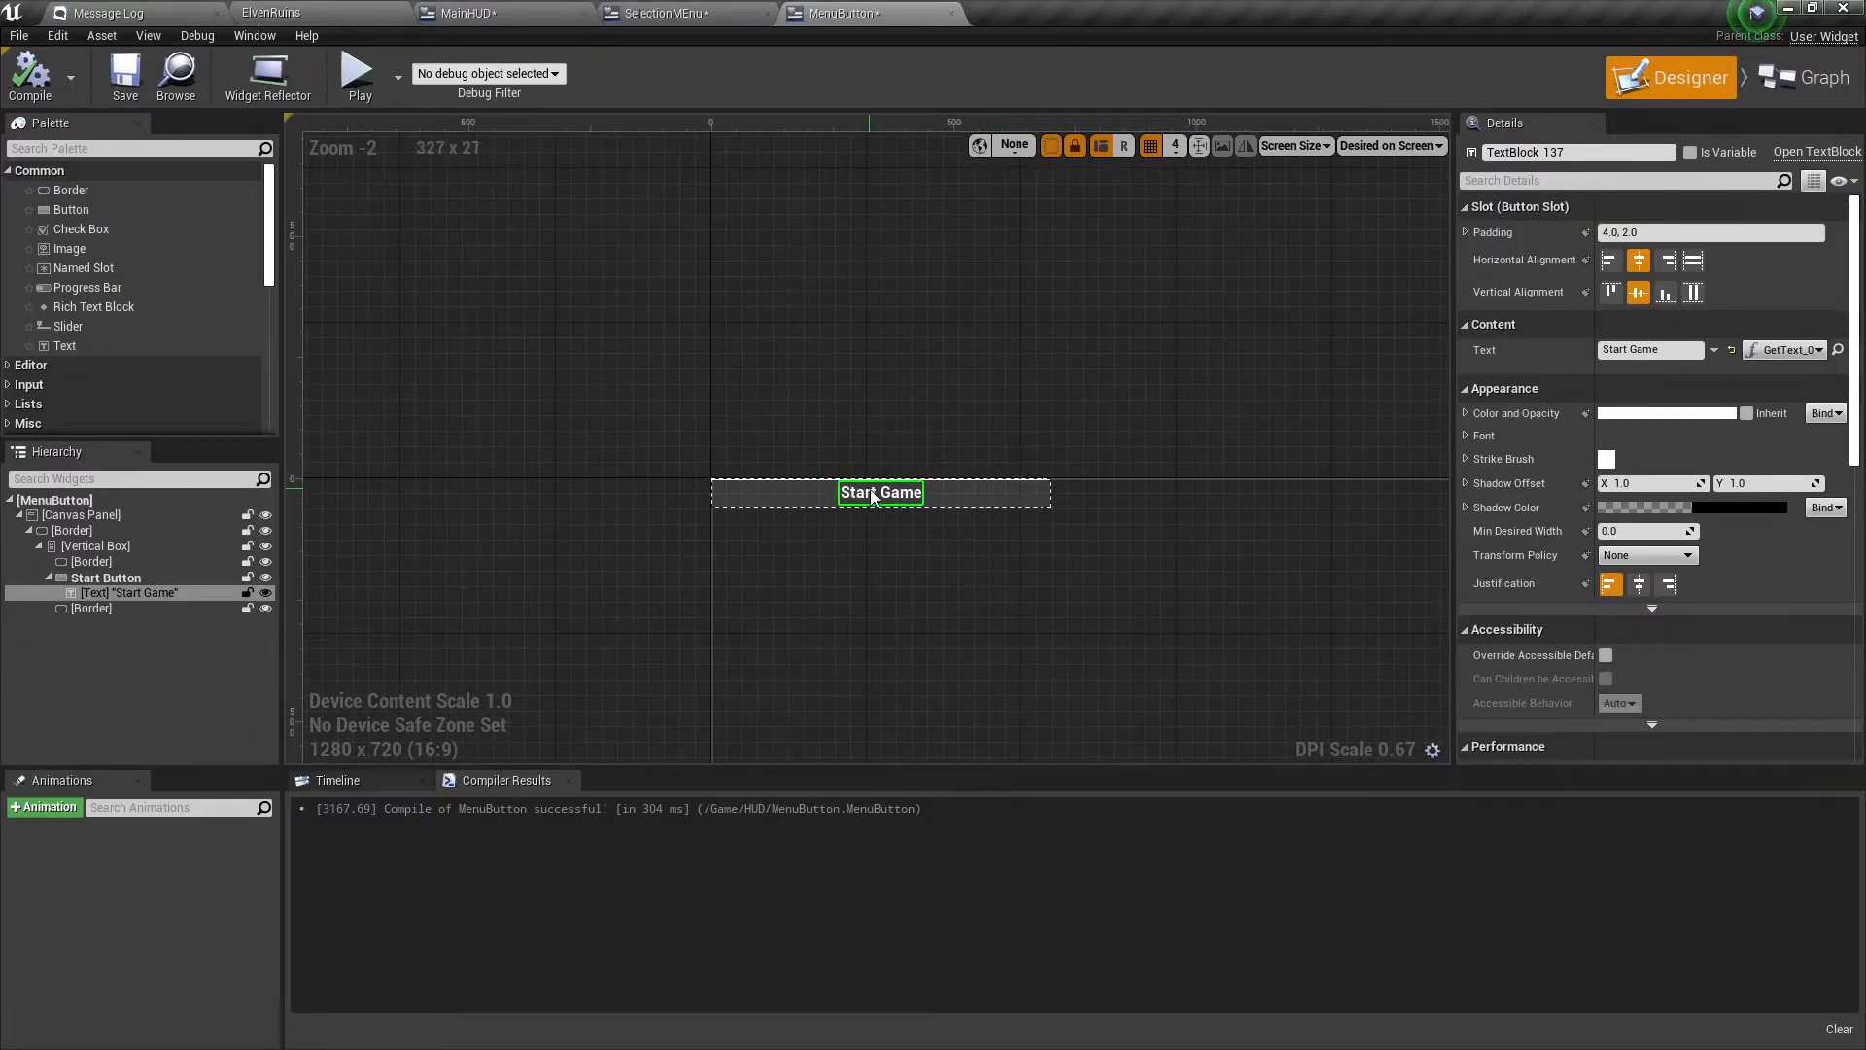
Set the default Button Text of the root MenuButton widget to "Text".
click(92, 501)
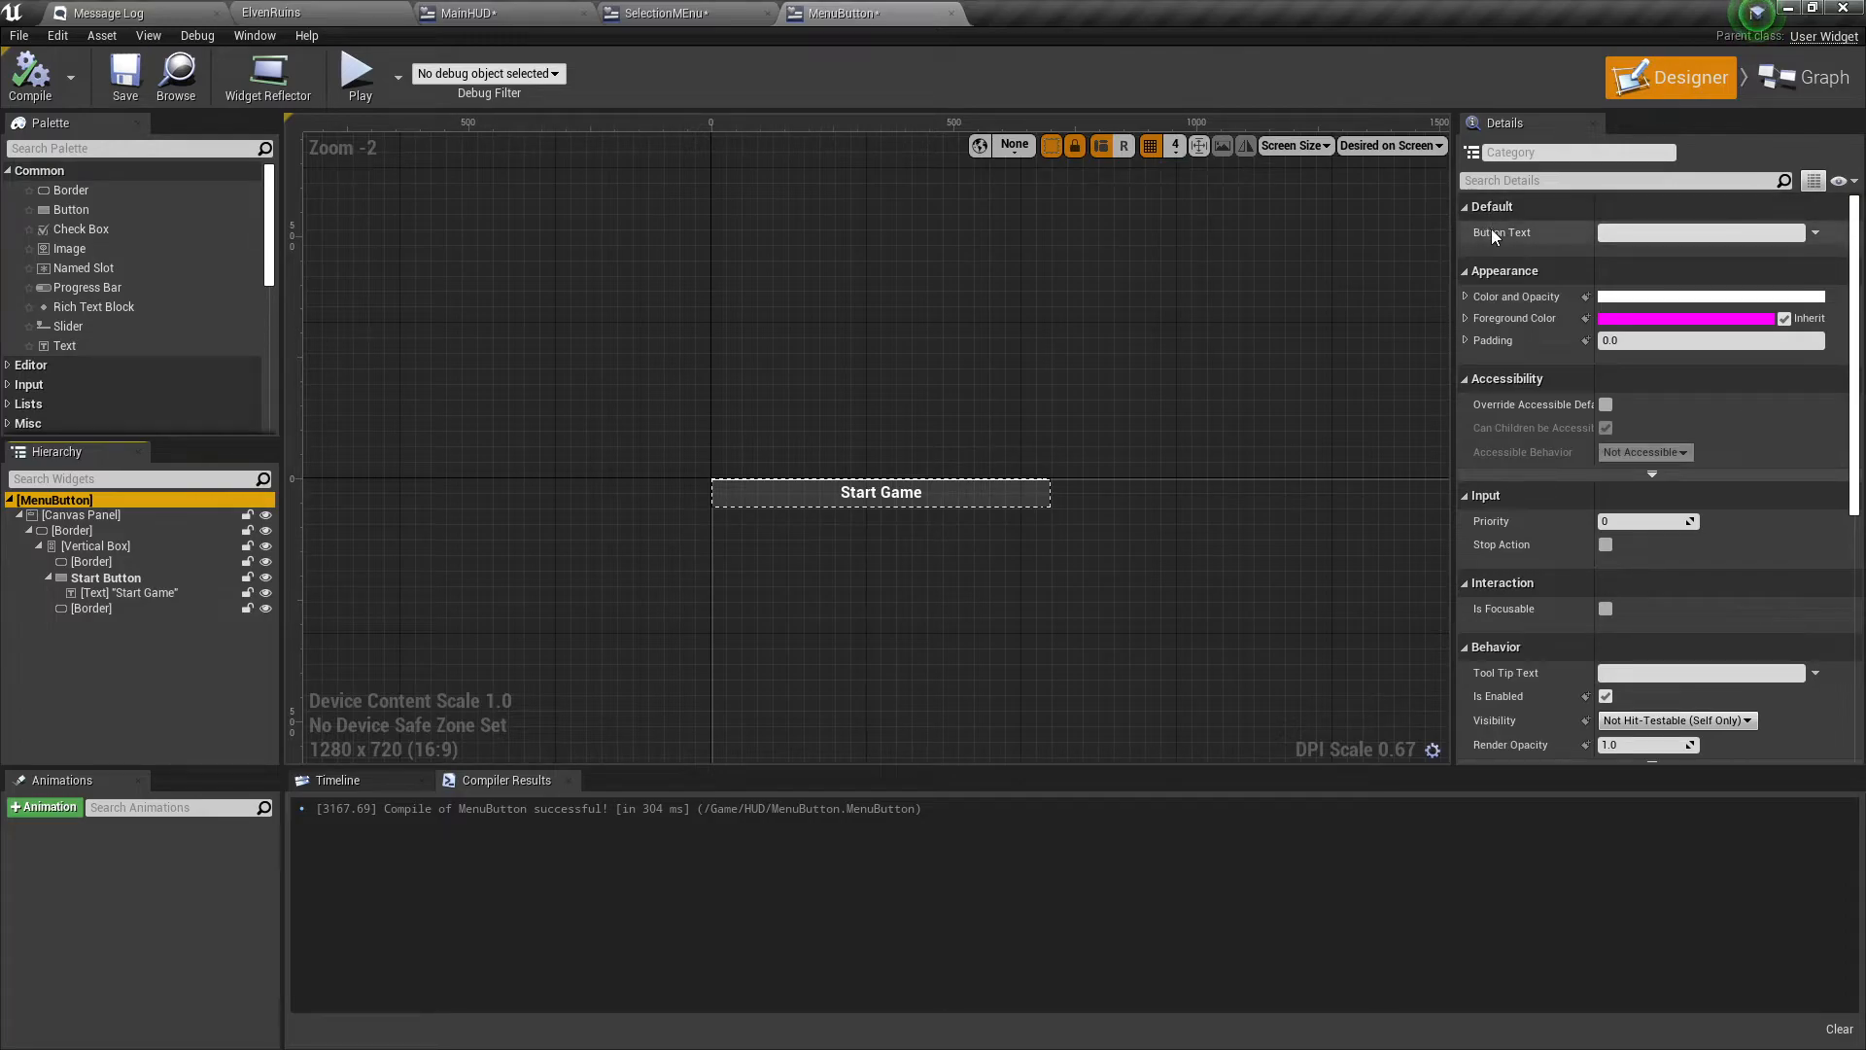
click(1661, 235)
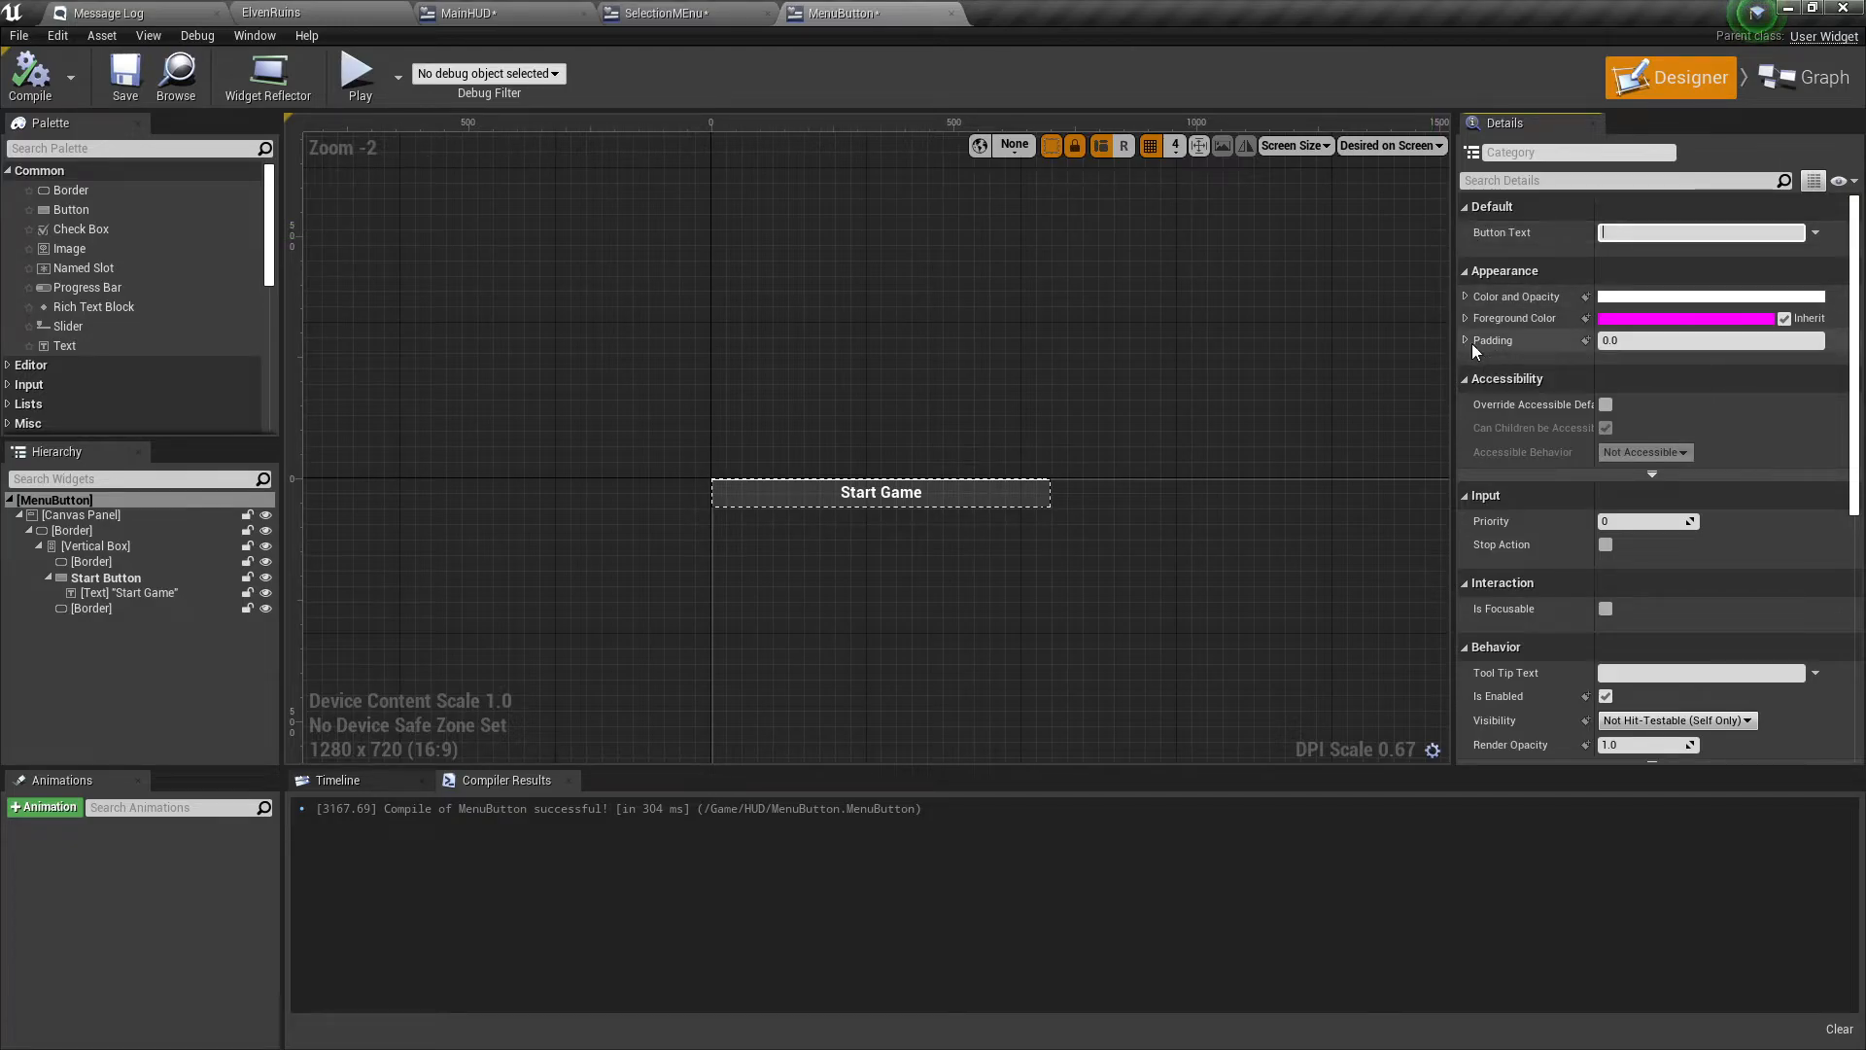
text(t)
key(Return)
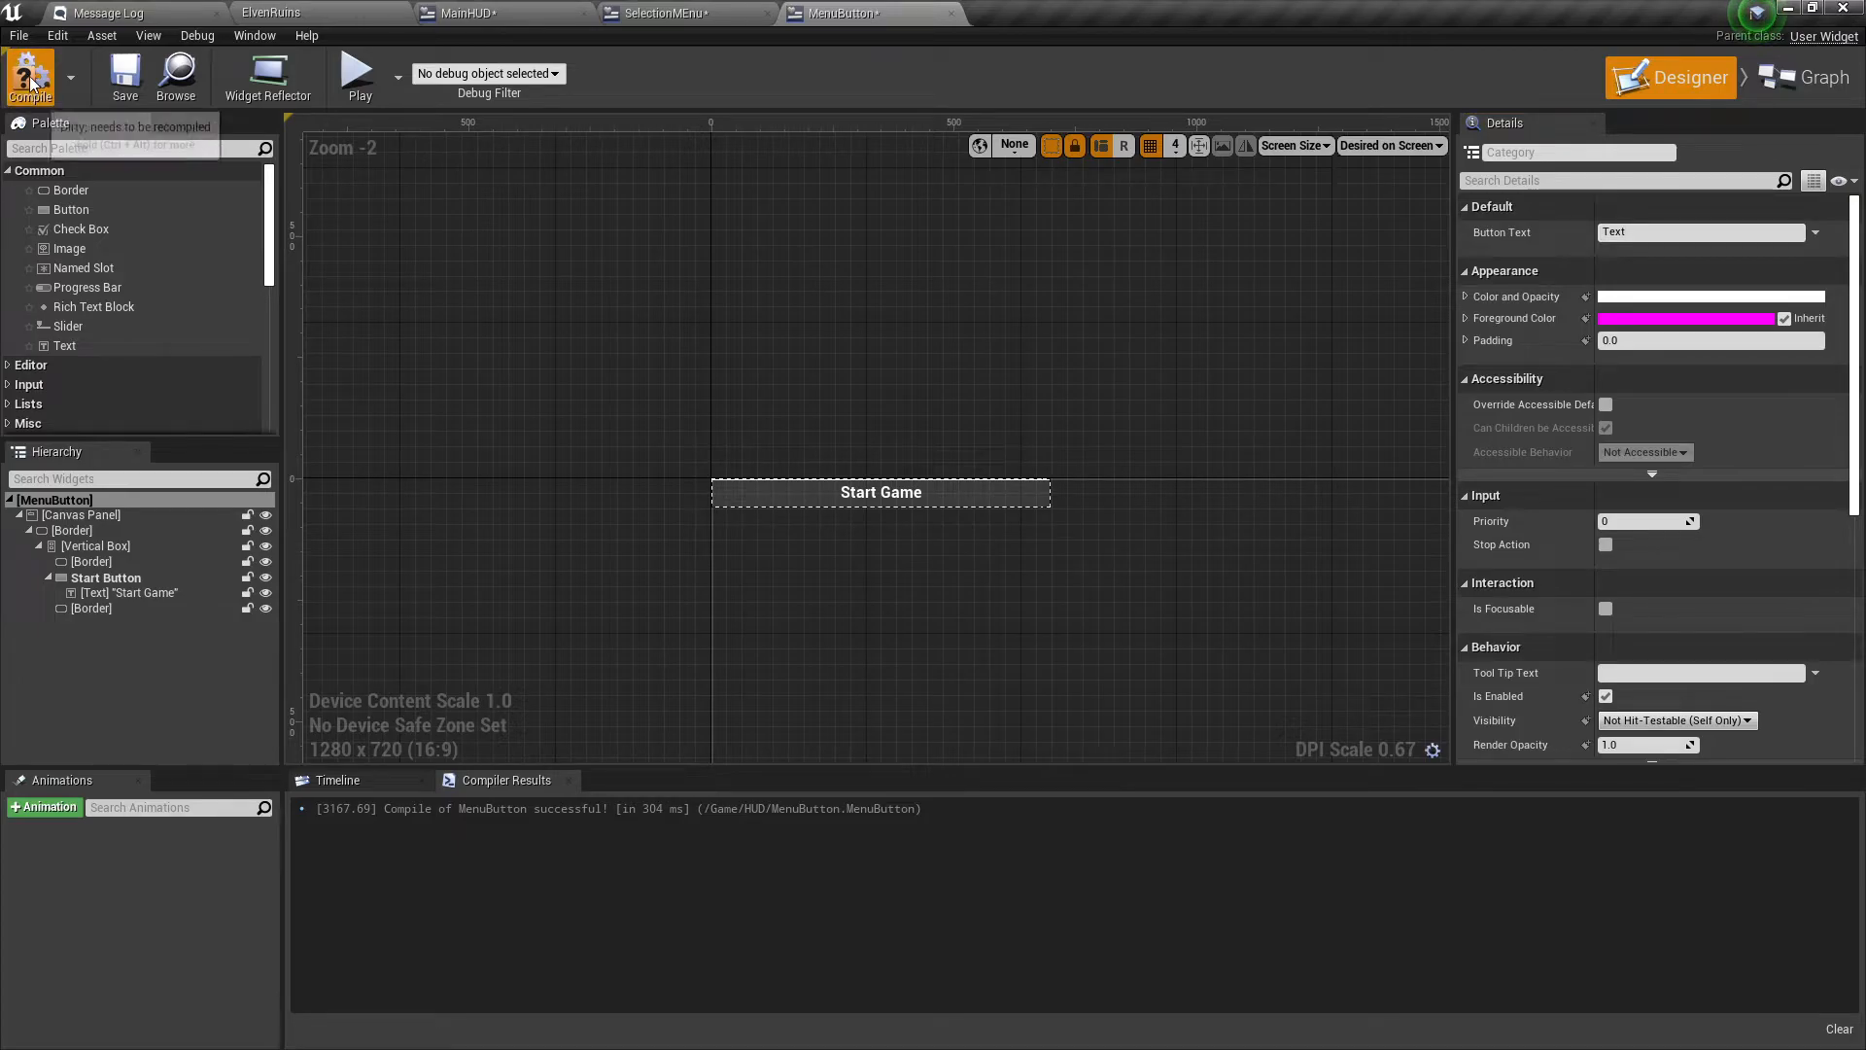
Clear the "Start Game" text from the text block inside Start Button and compile the MenuButton widget.
click(31, 82)
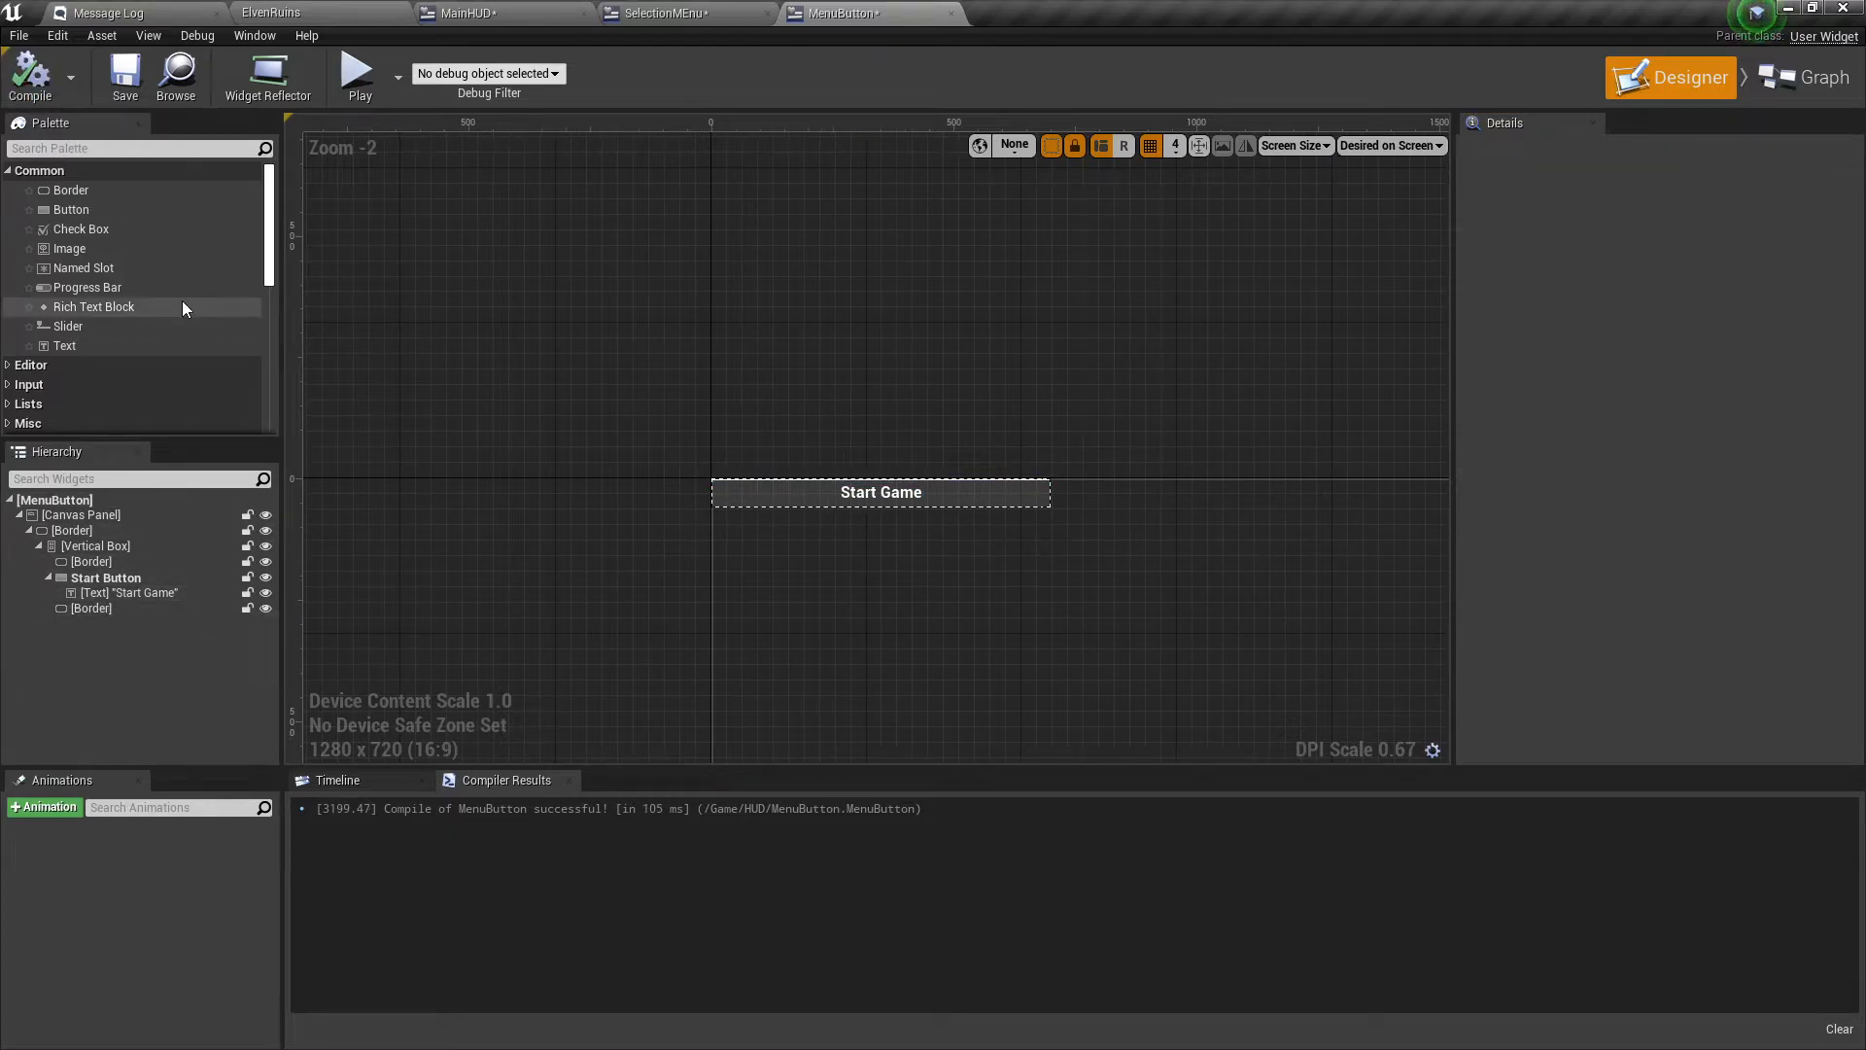
click(113, 592)
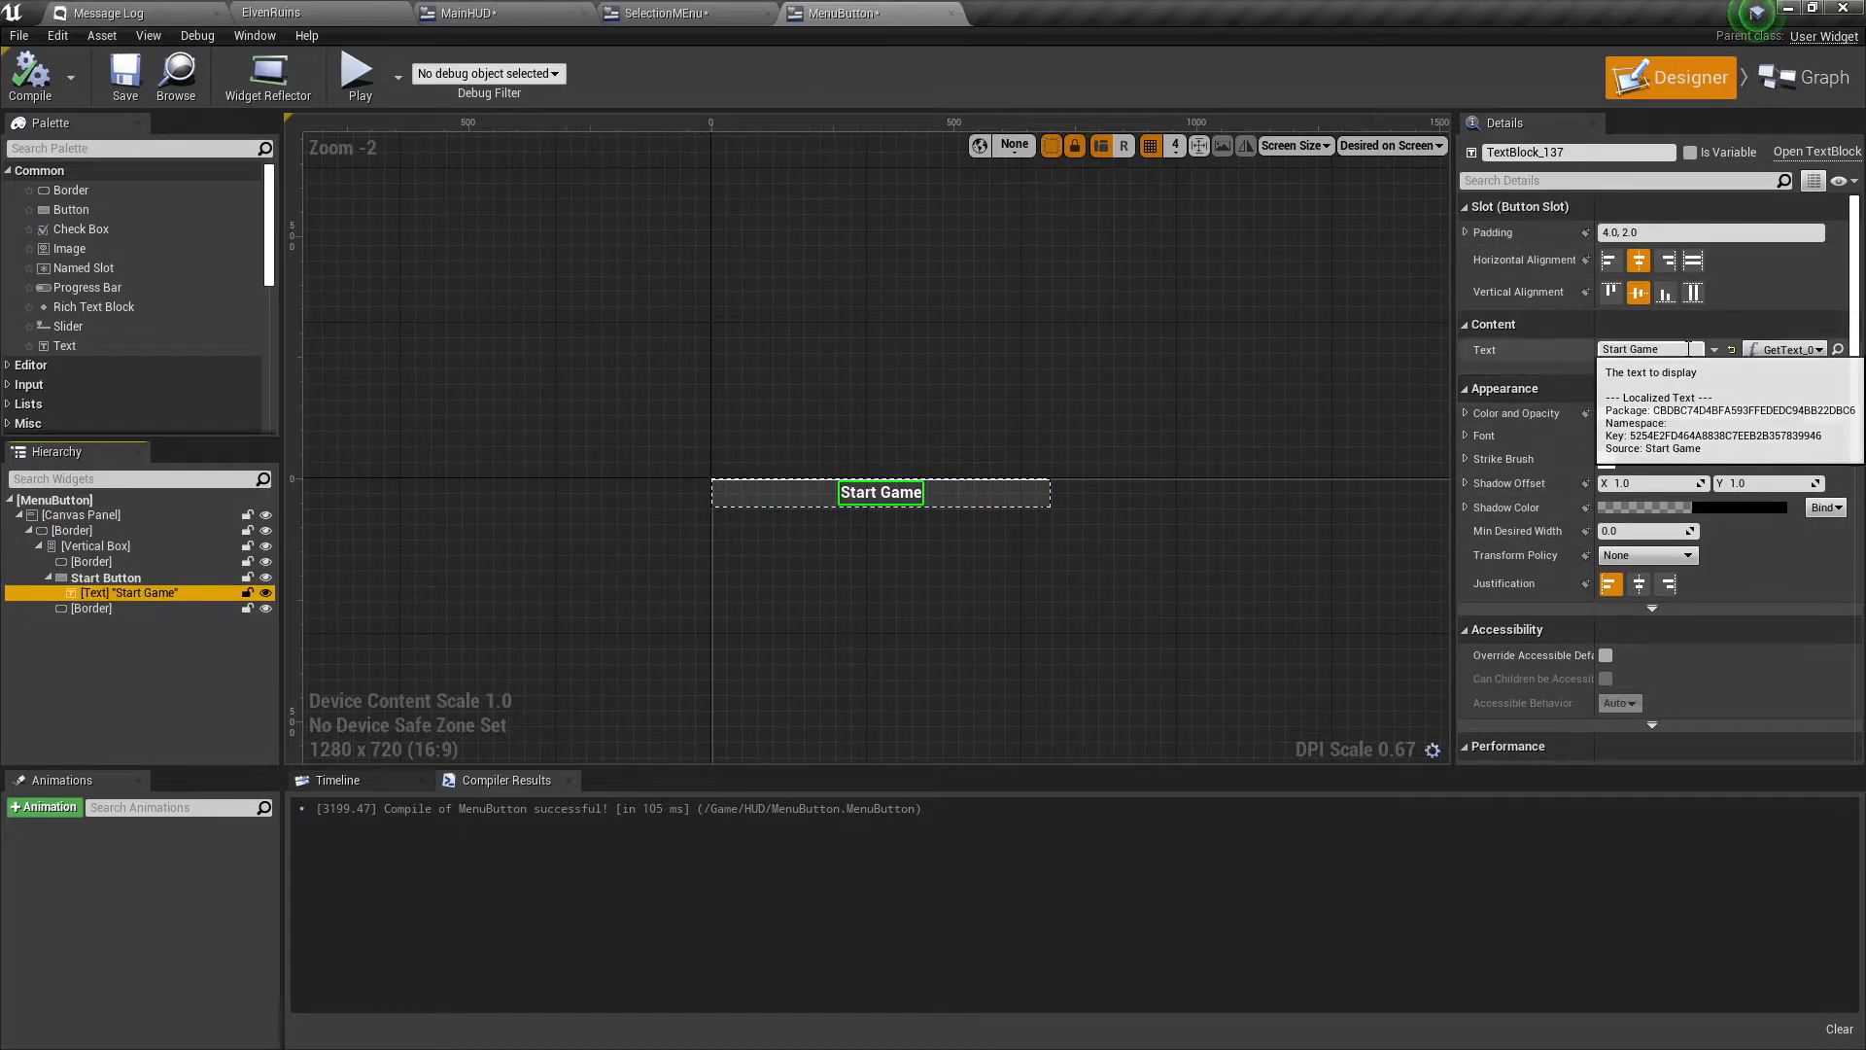
click(1650, 348)
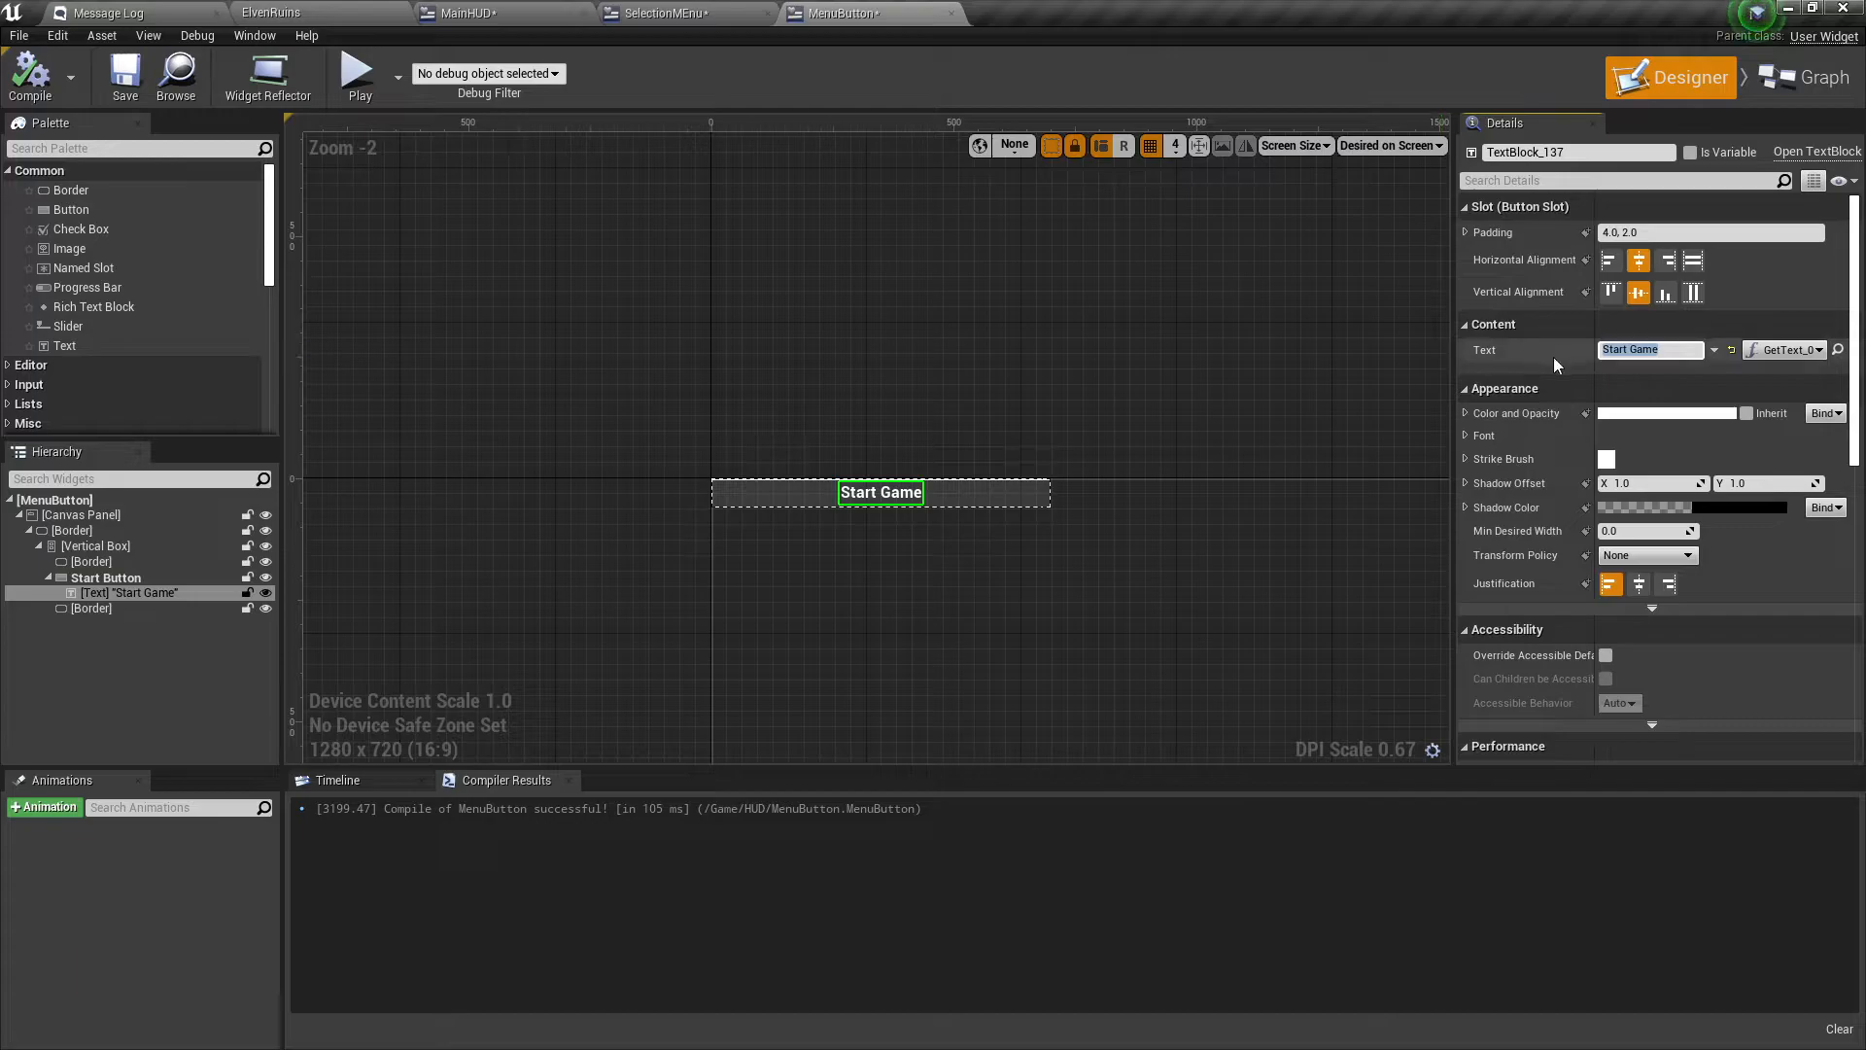
key(BackSpace)
click(1363, 330)
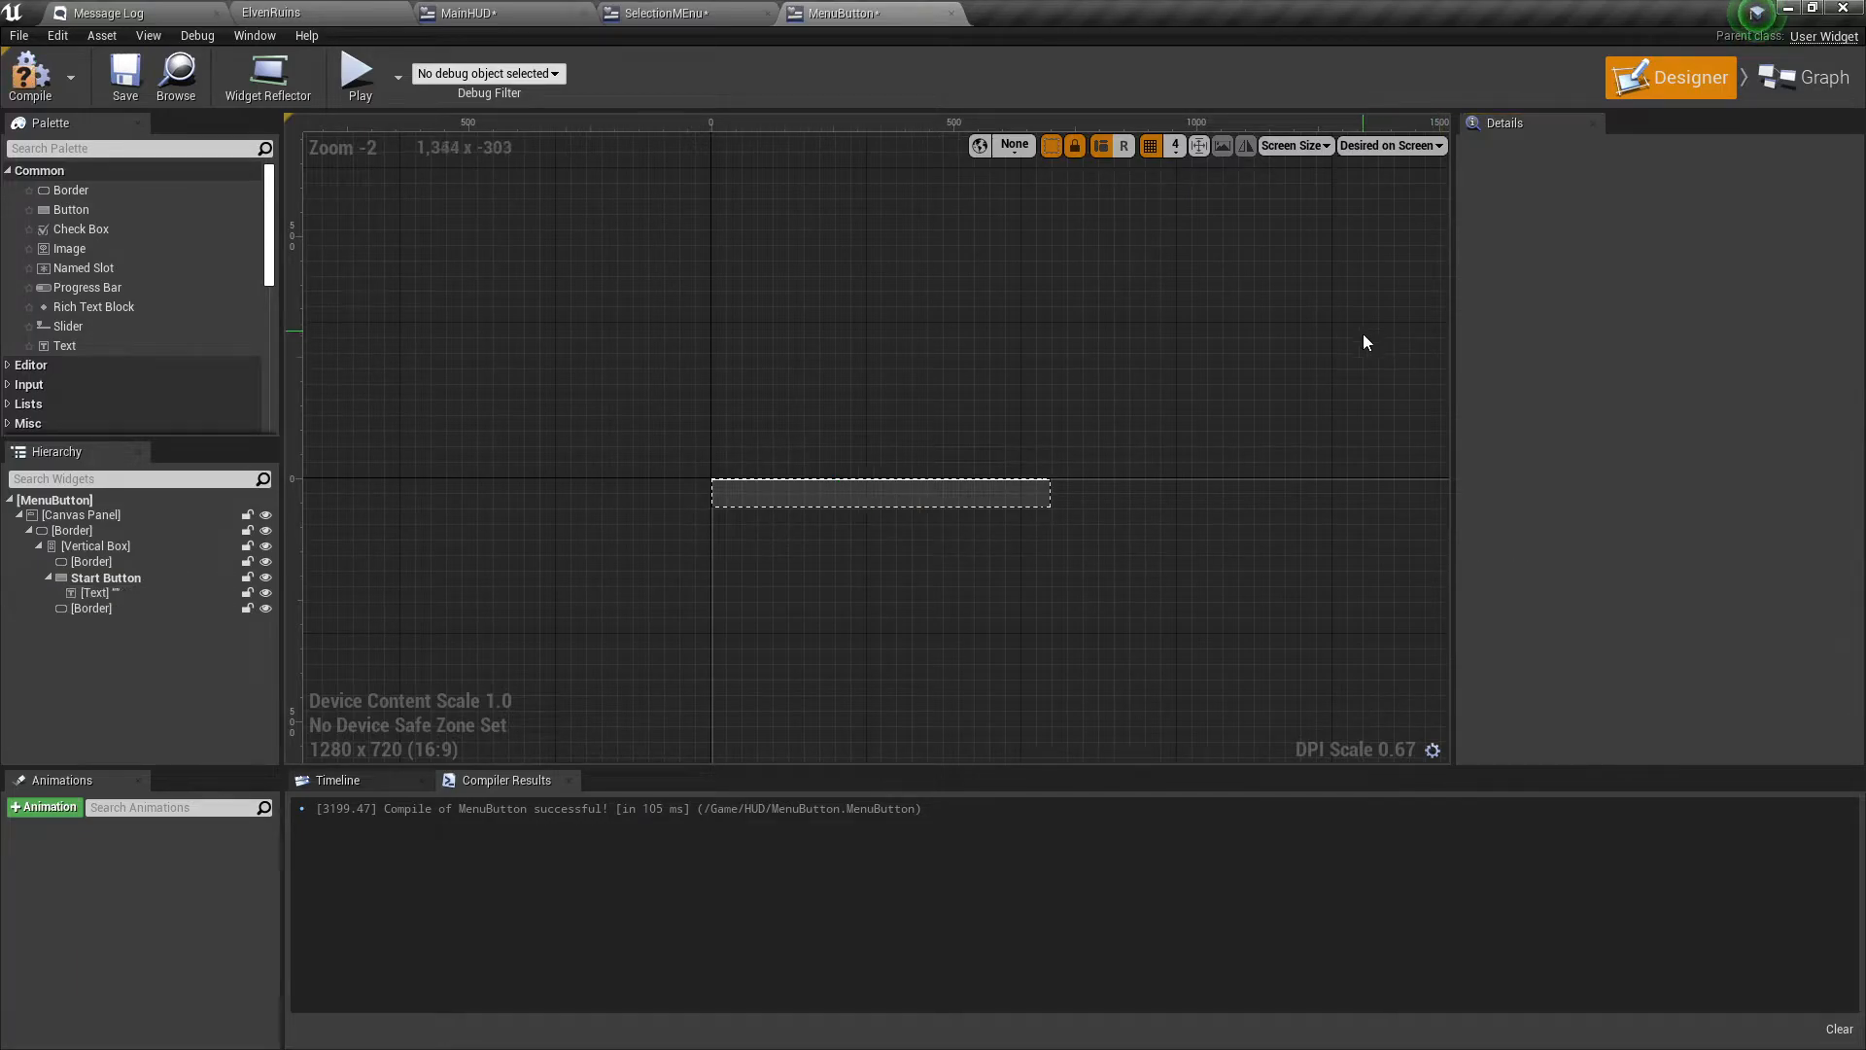
click(29, 74)
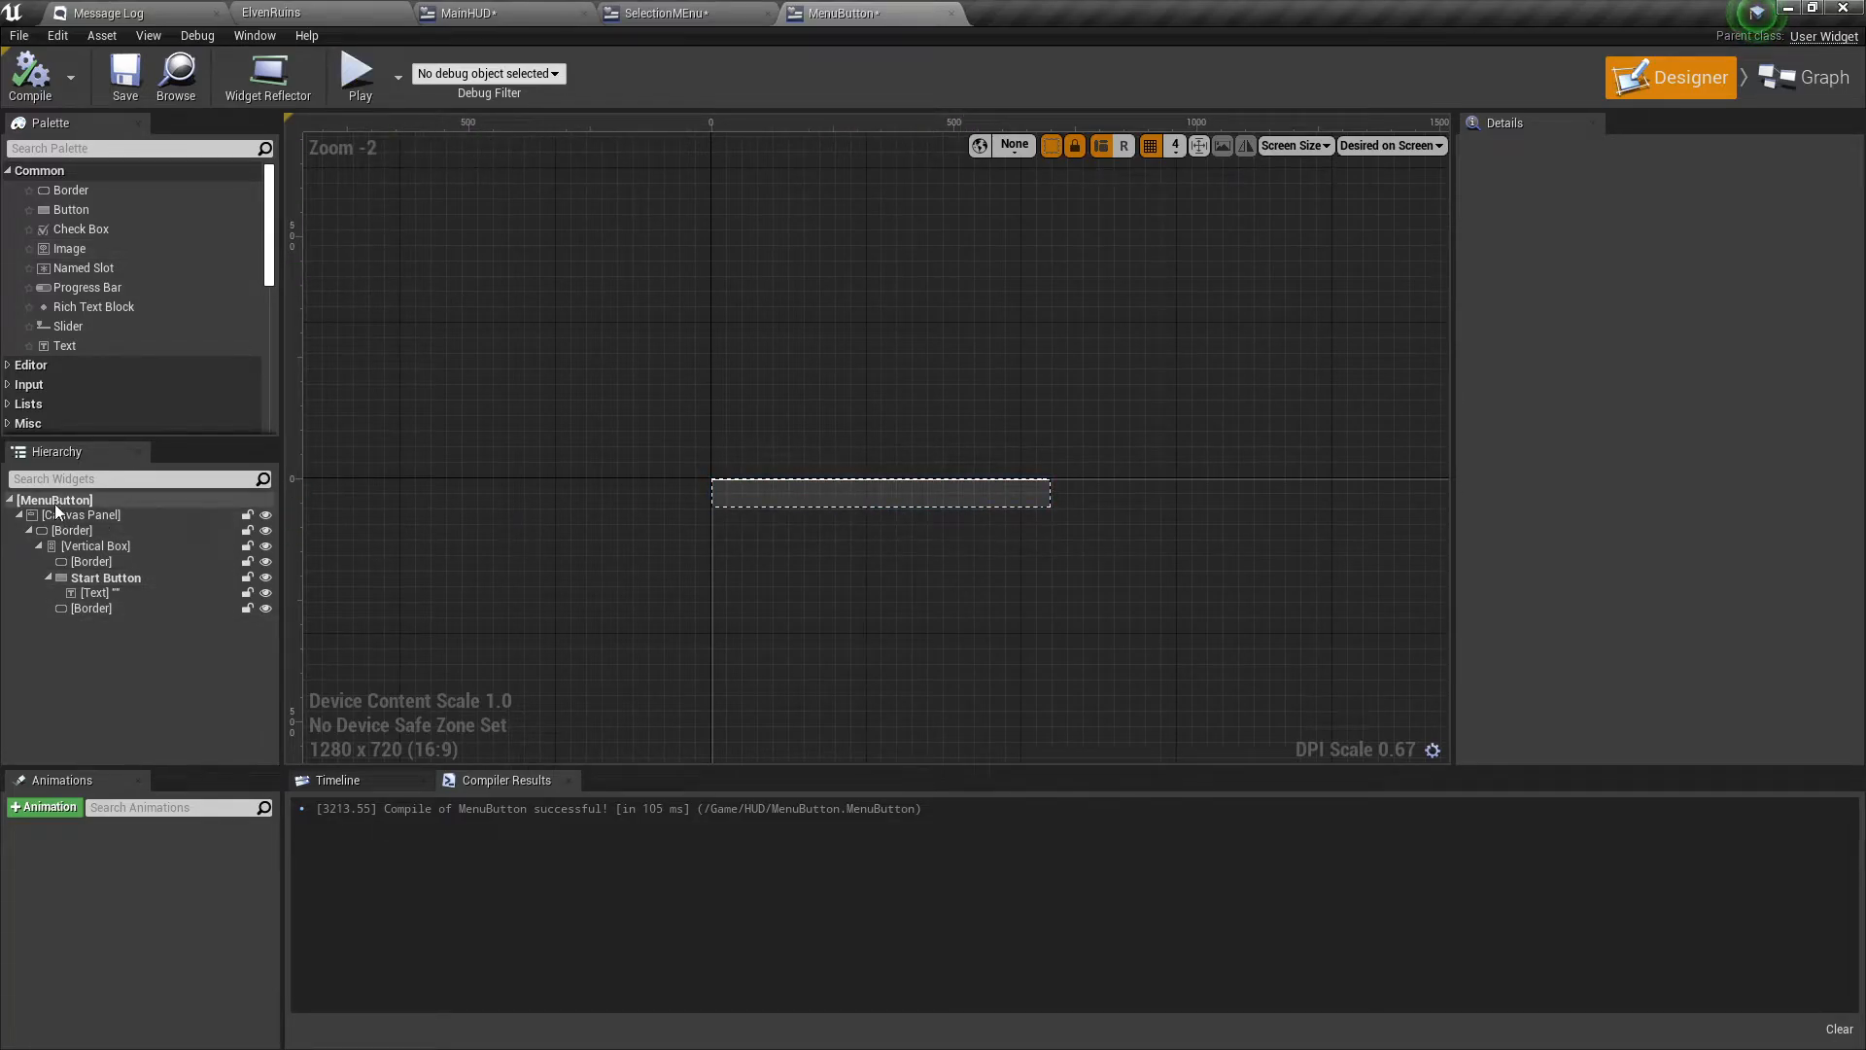
In the SelectionMEnu widget, set the Button Text of the first two menu buttons to "Continue" and "New Game".
click(880, 493)
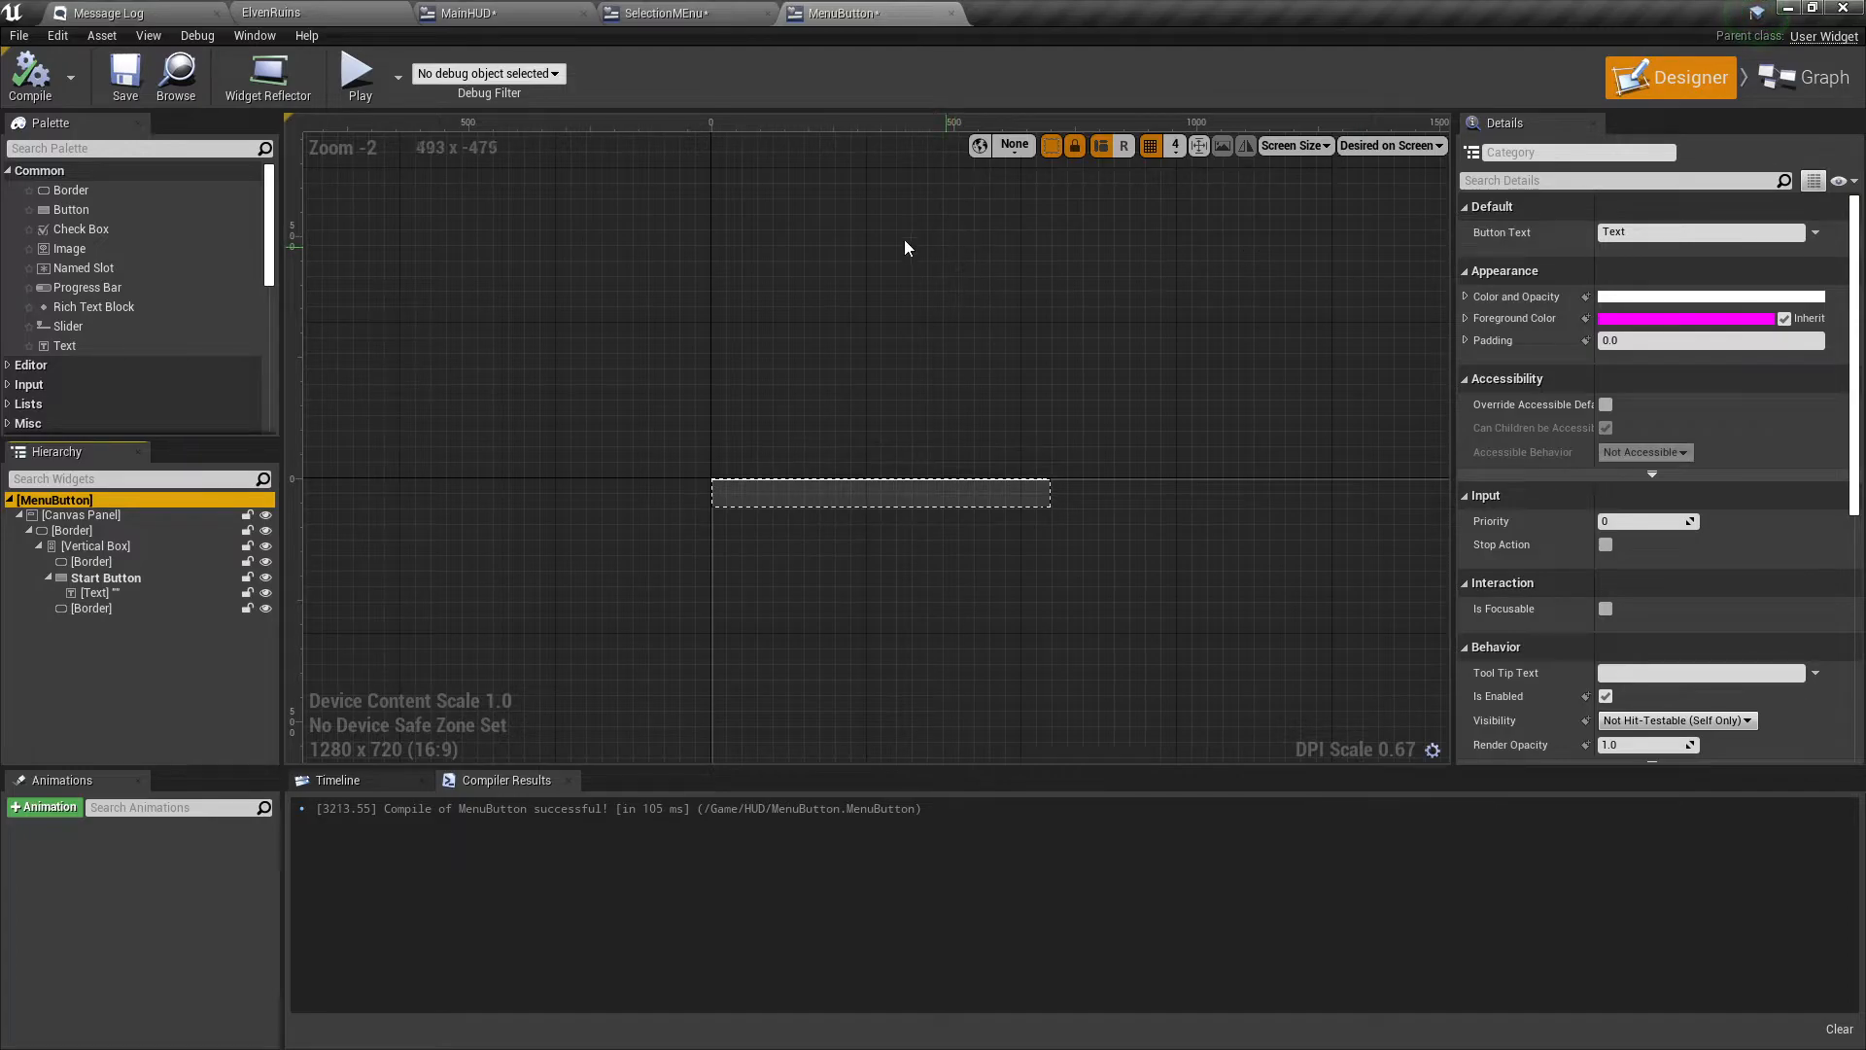
click(669, 14)
click(916, 279)
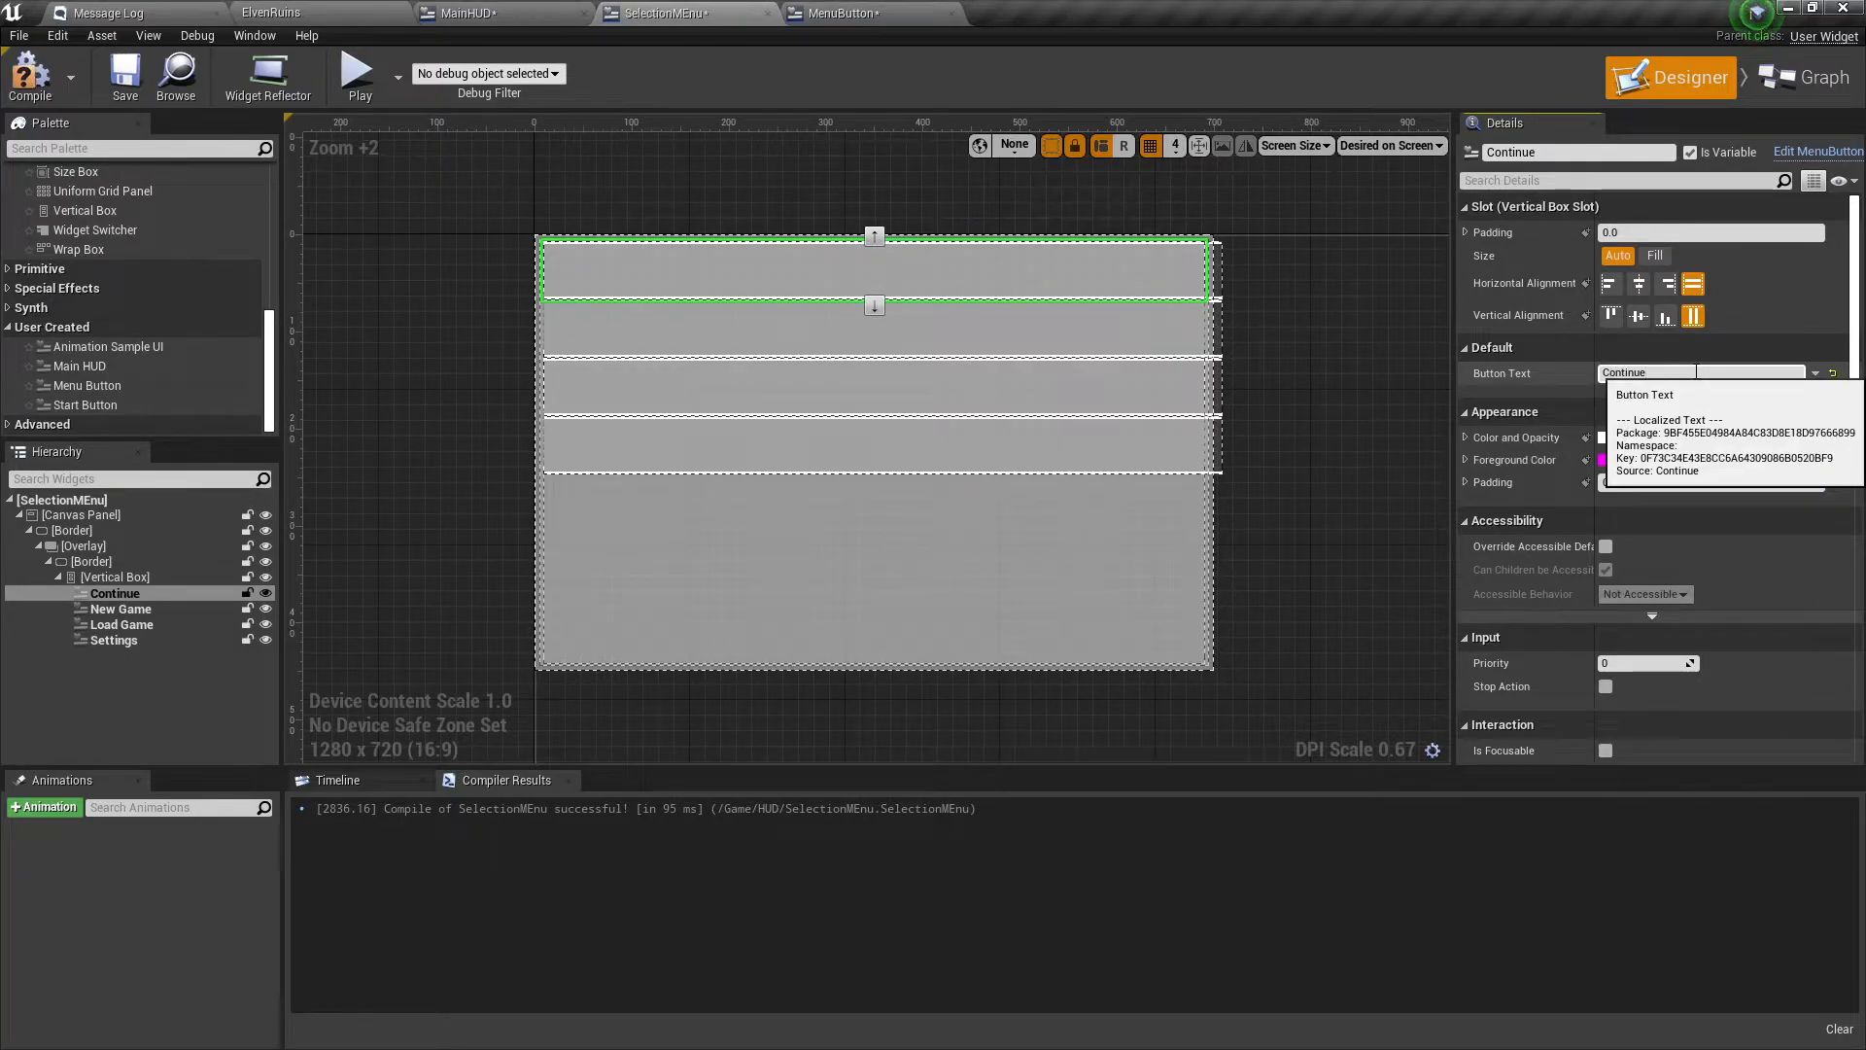
click(97, 610)
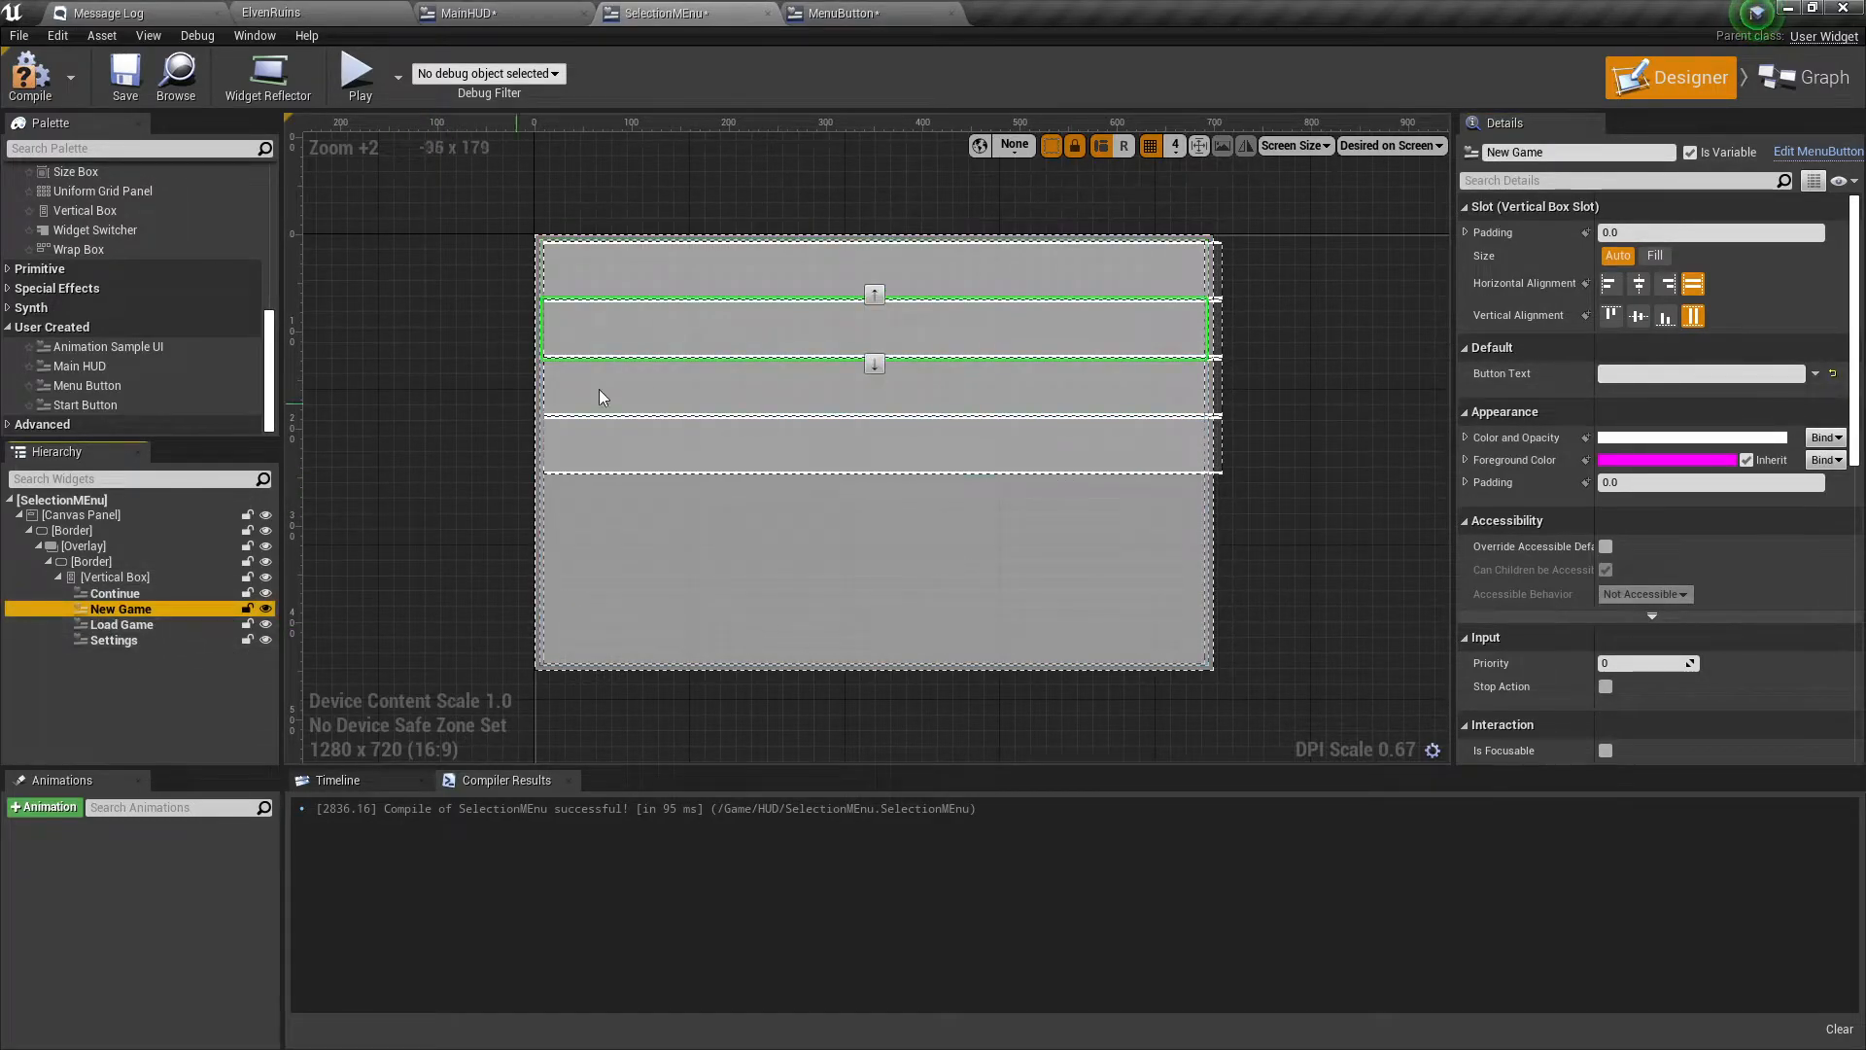
click(1678, 376)
text(New GAme)
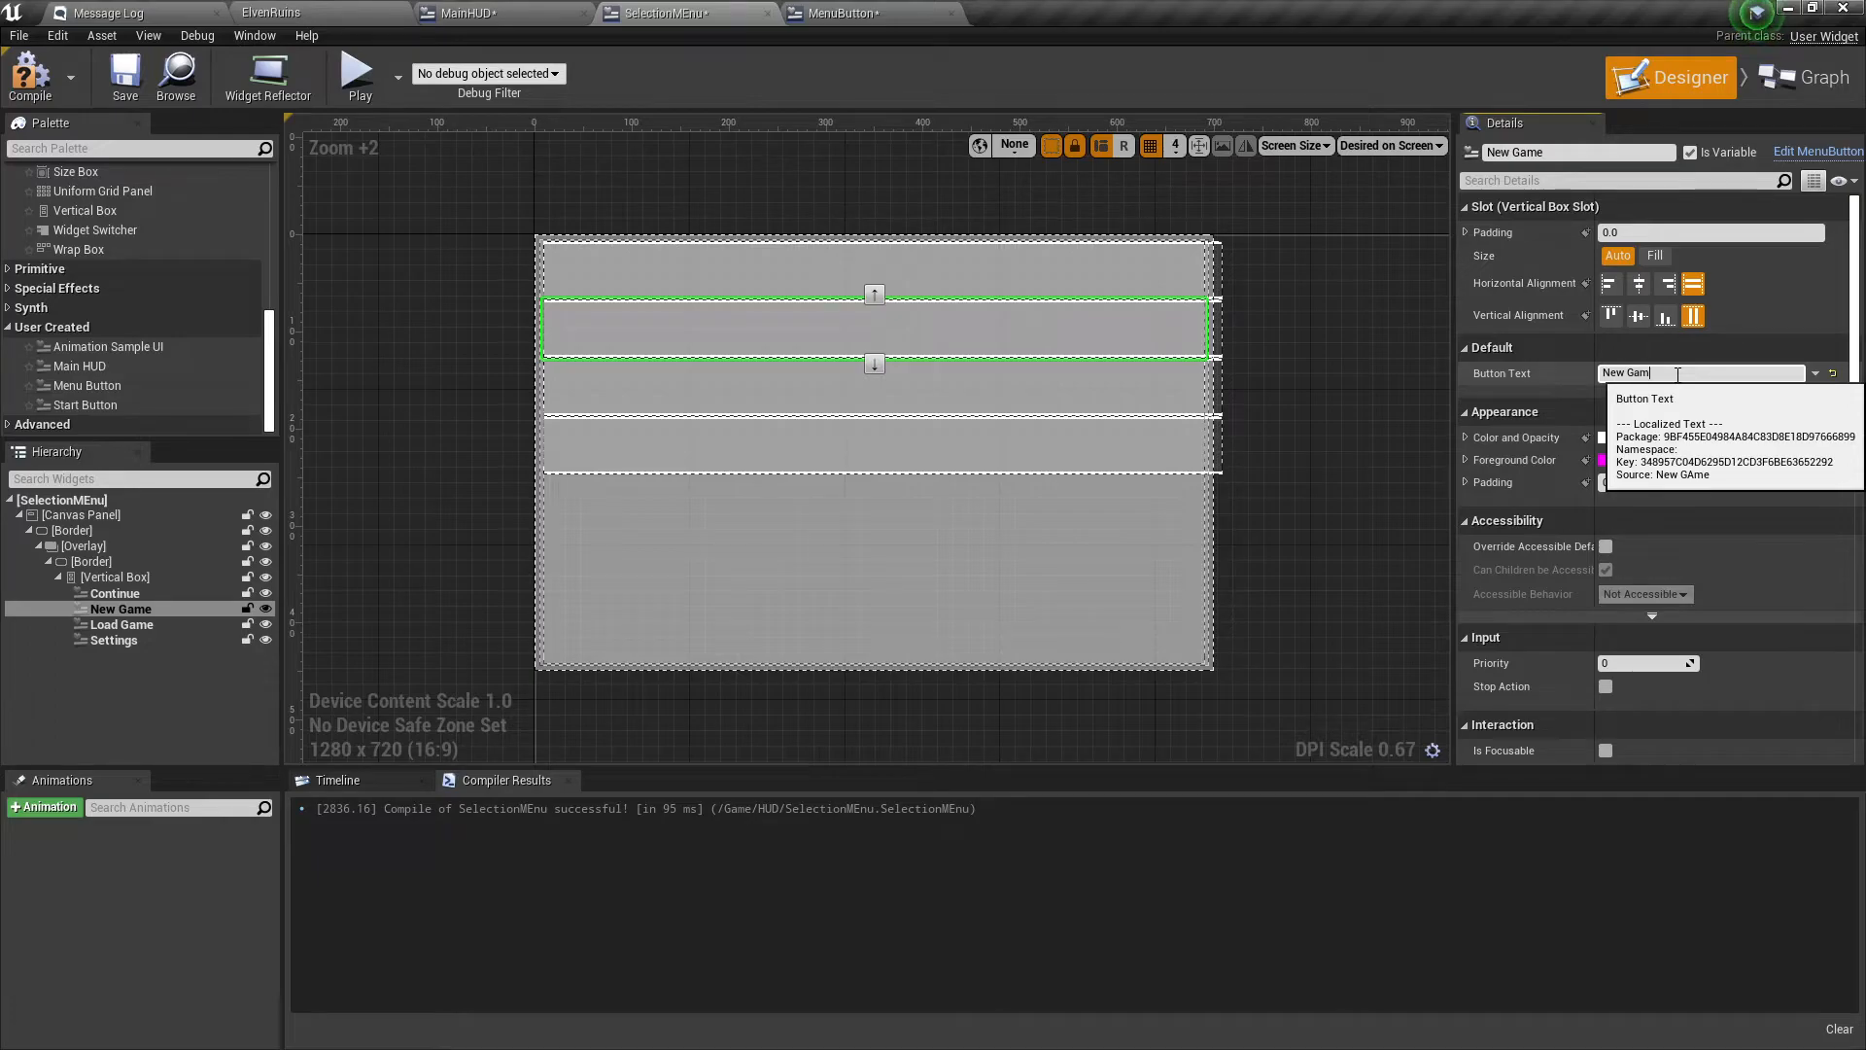
Set the Button Text of the third and fourth menu buttons to "Load Game" and "Settings".
click(808, 397)
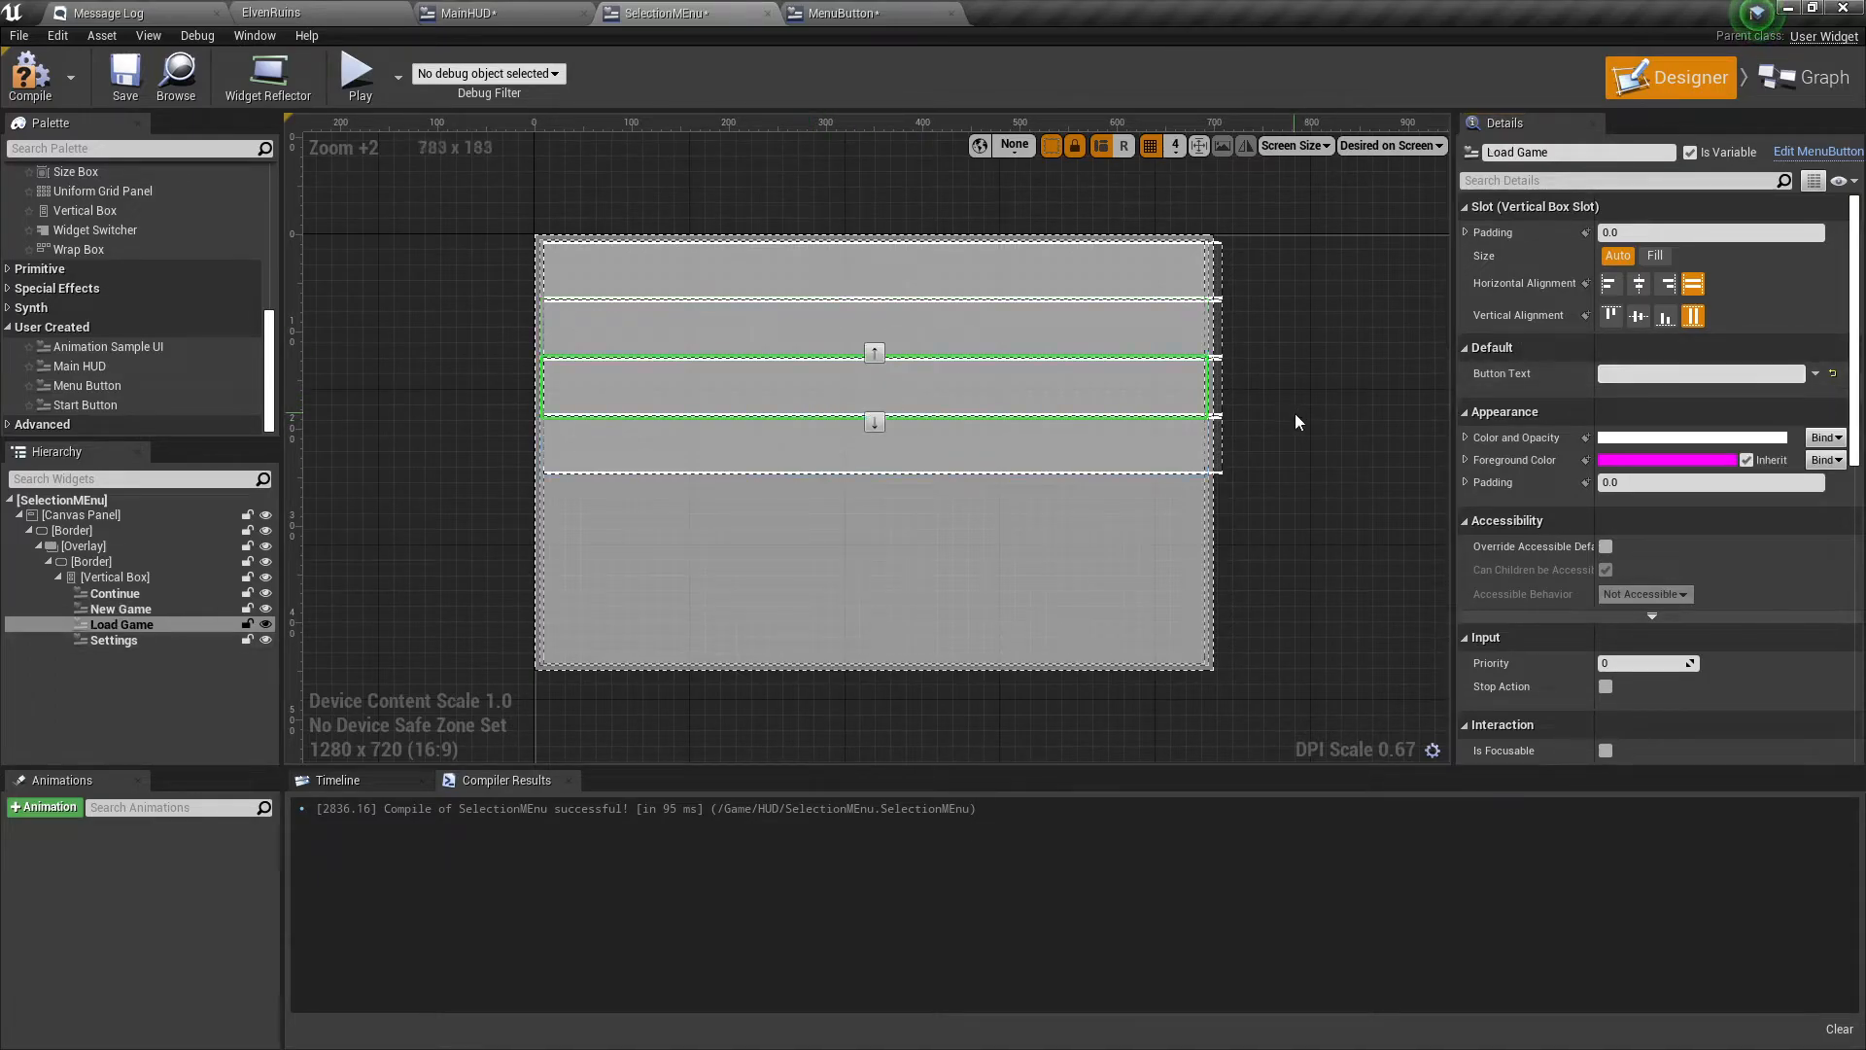
click(1688, 373)
text(Load gAme)
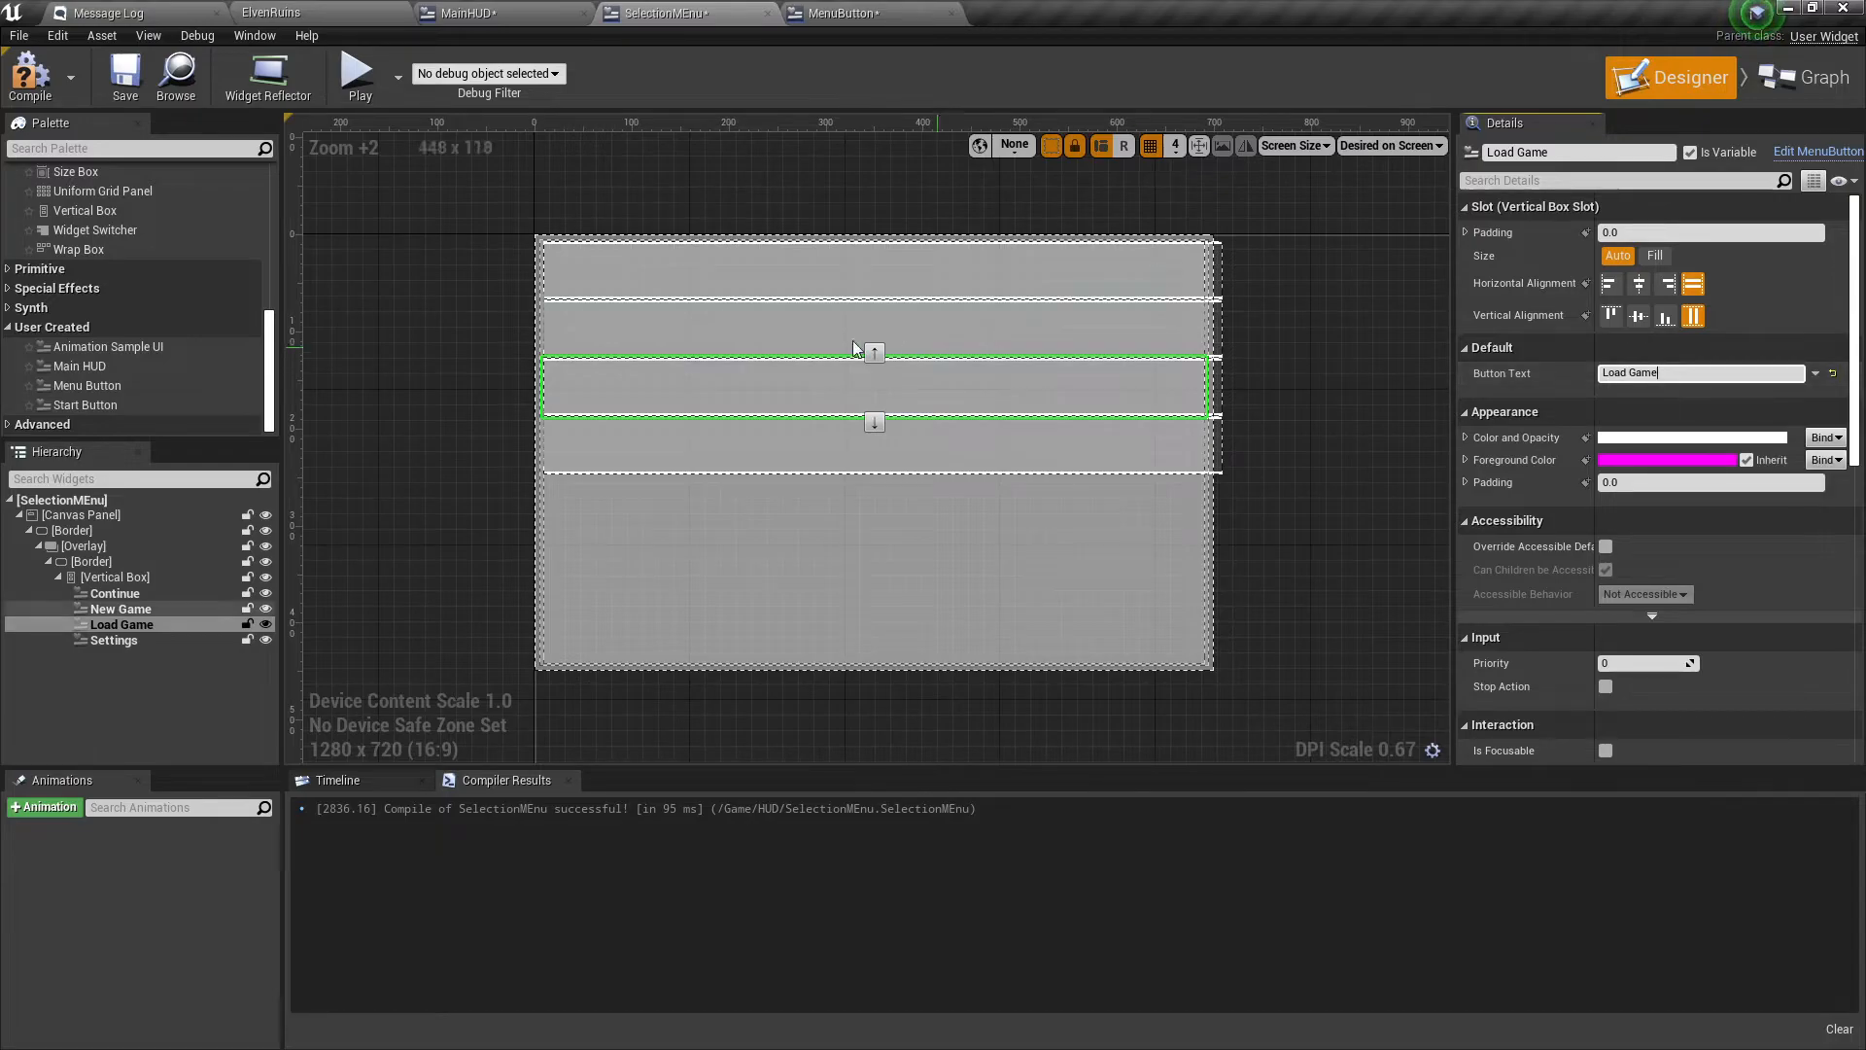
click(824, 455)
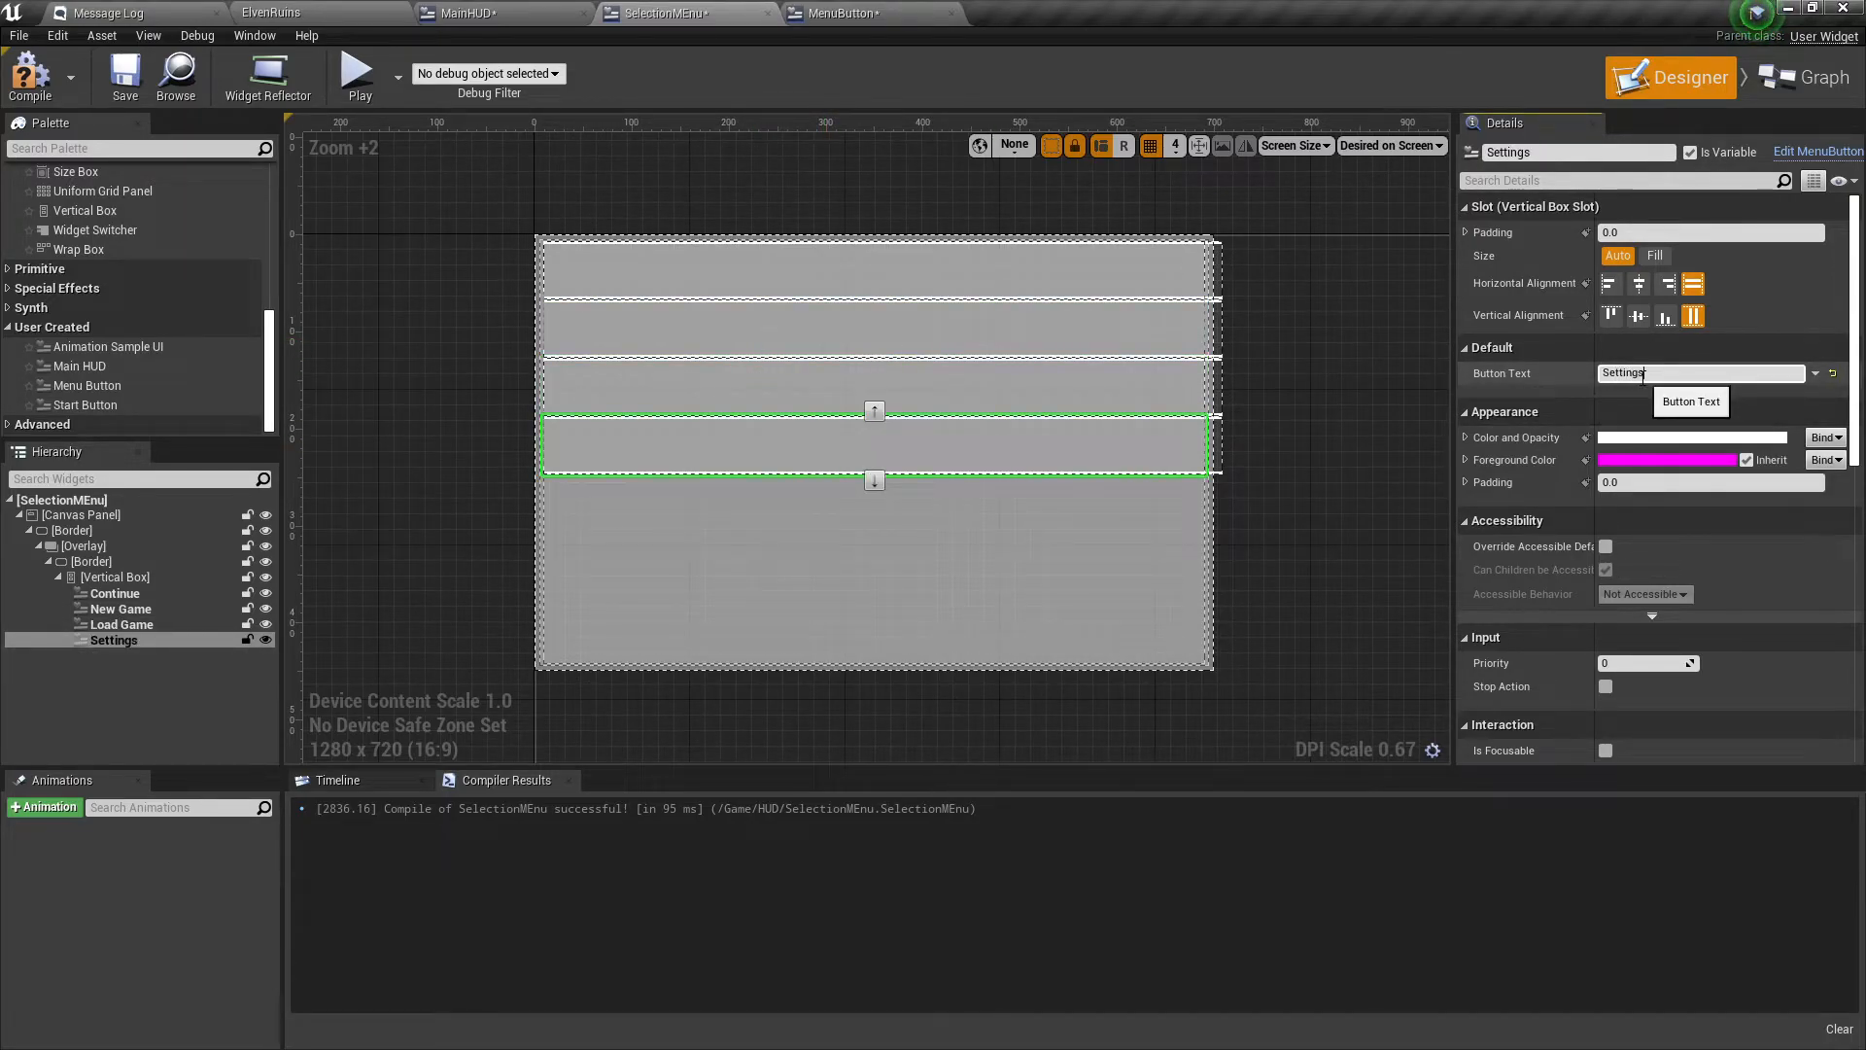
click(1342, 460)
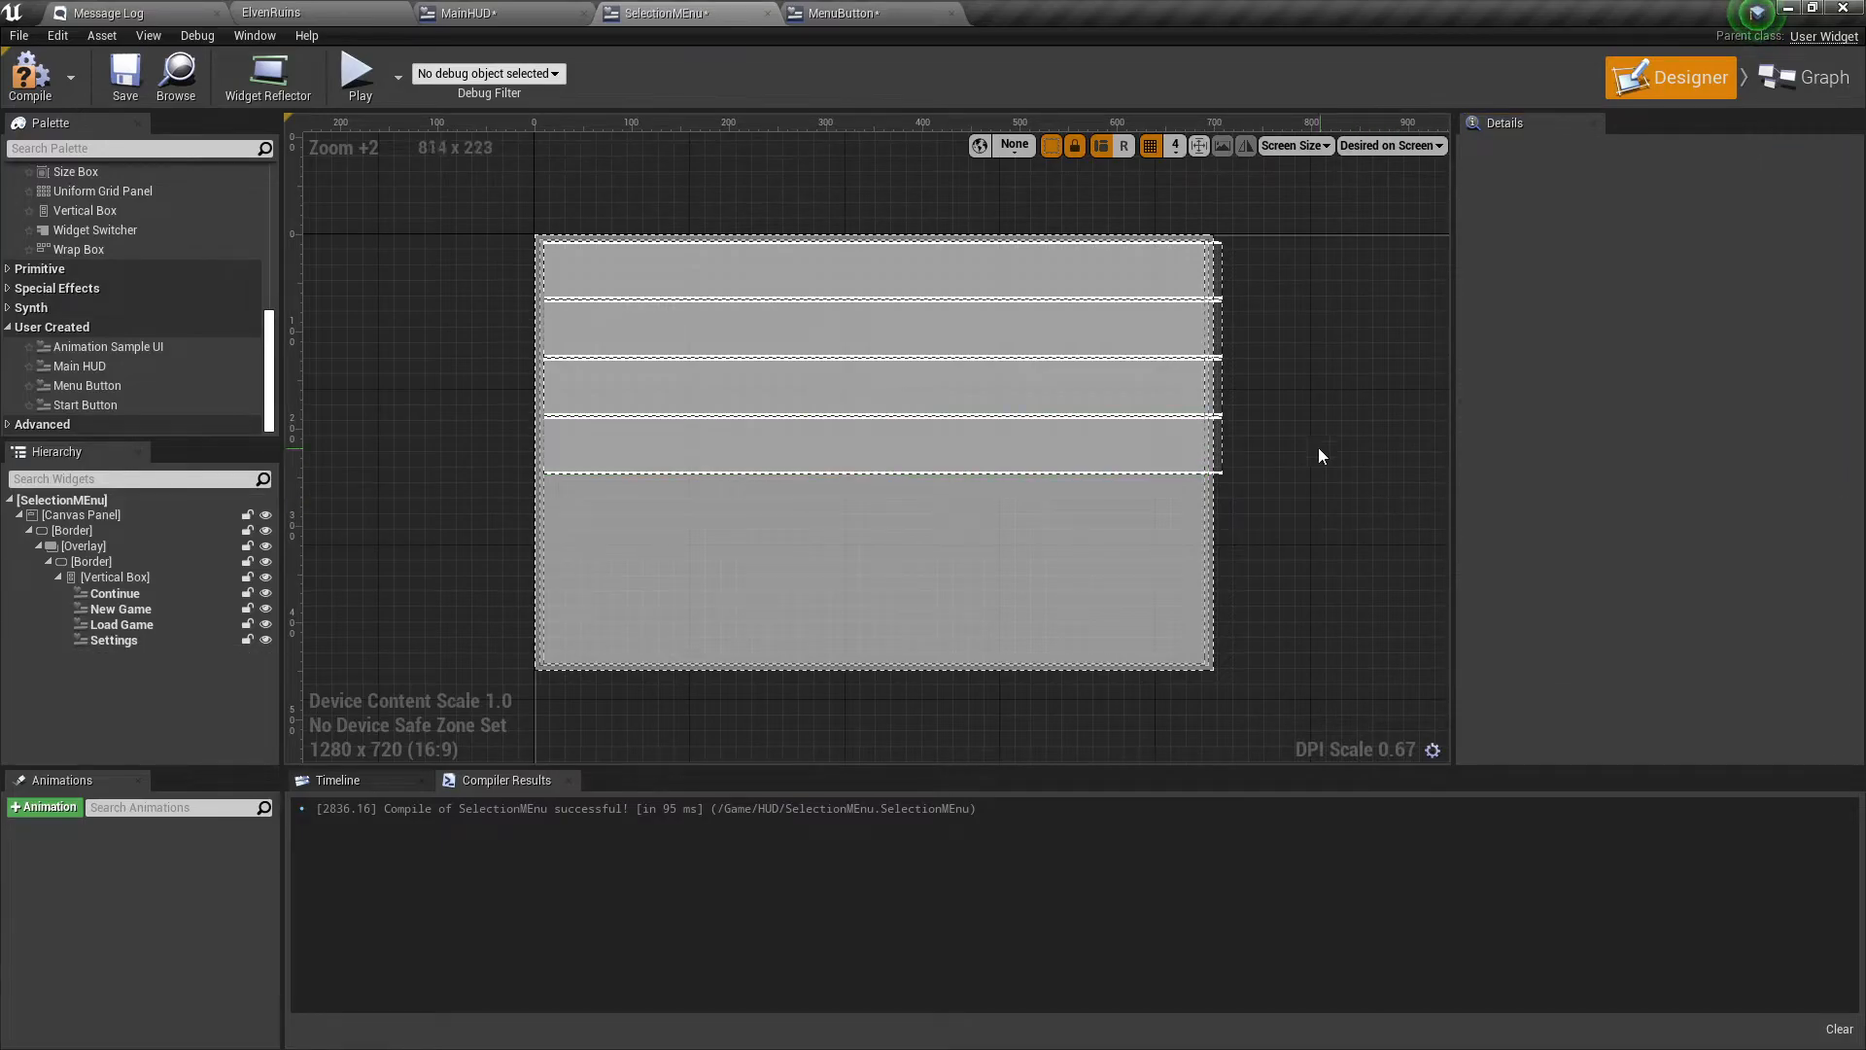
Compile the SelectionMEnu widget with its new button texts.
click(30, 74)
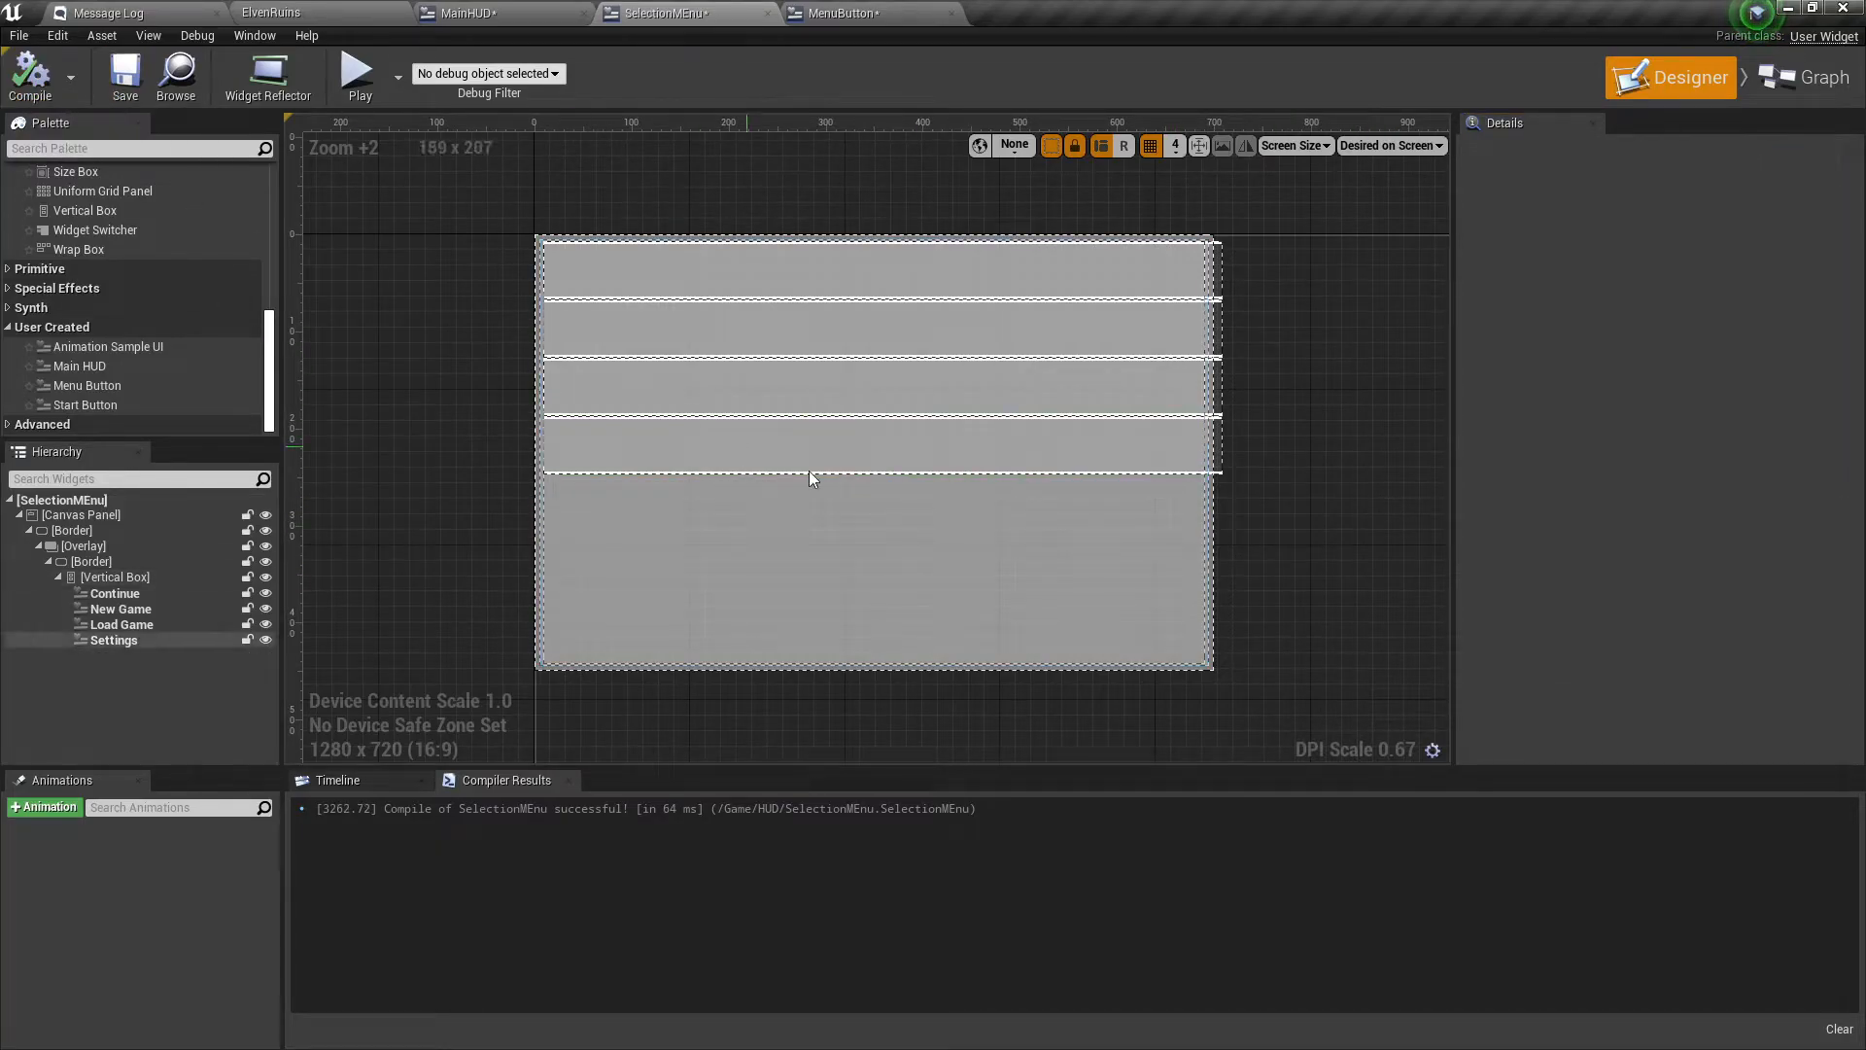
click(917, 414)
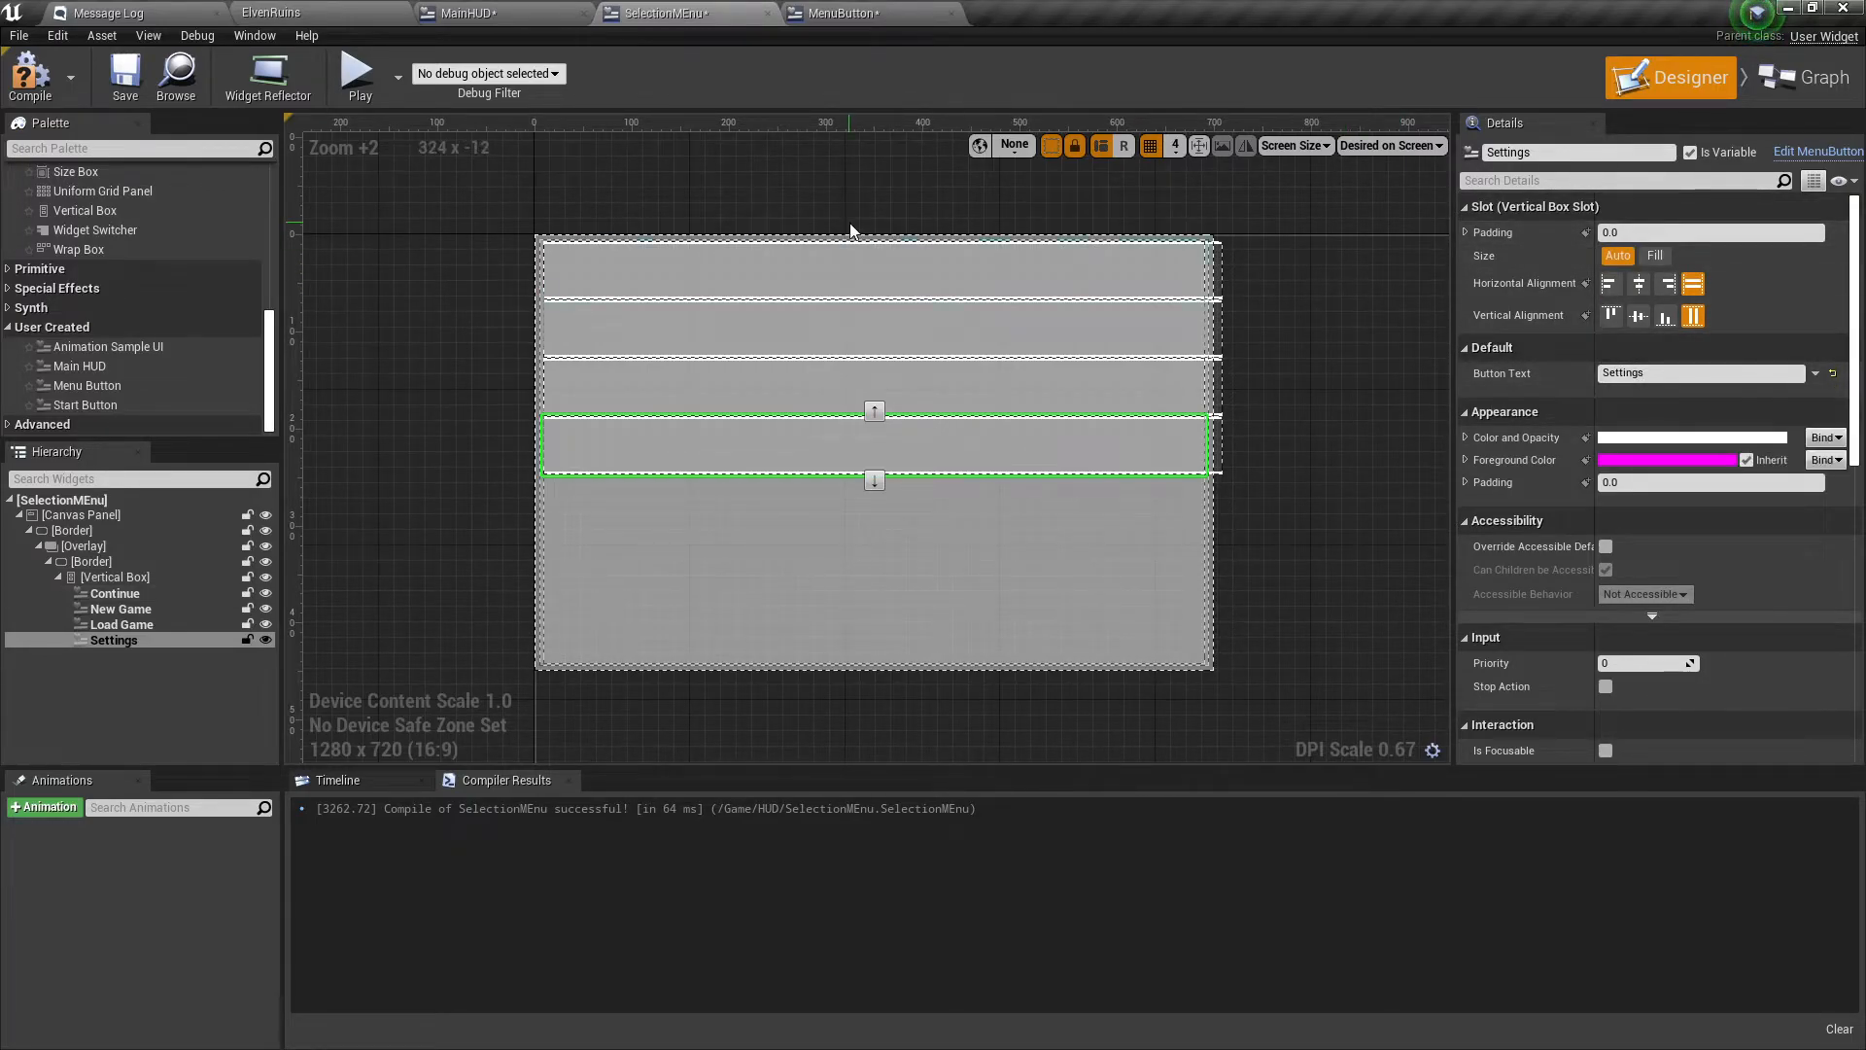
click(31, 80)
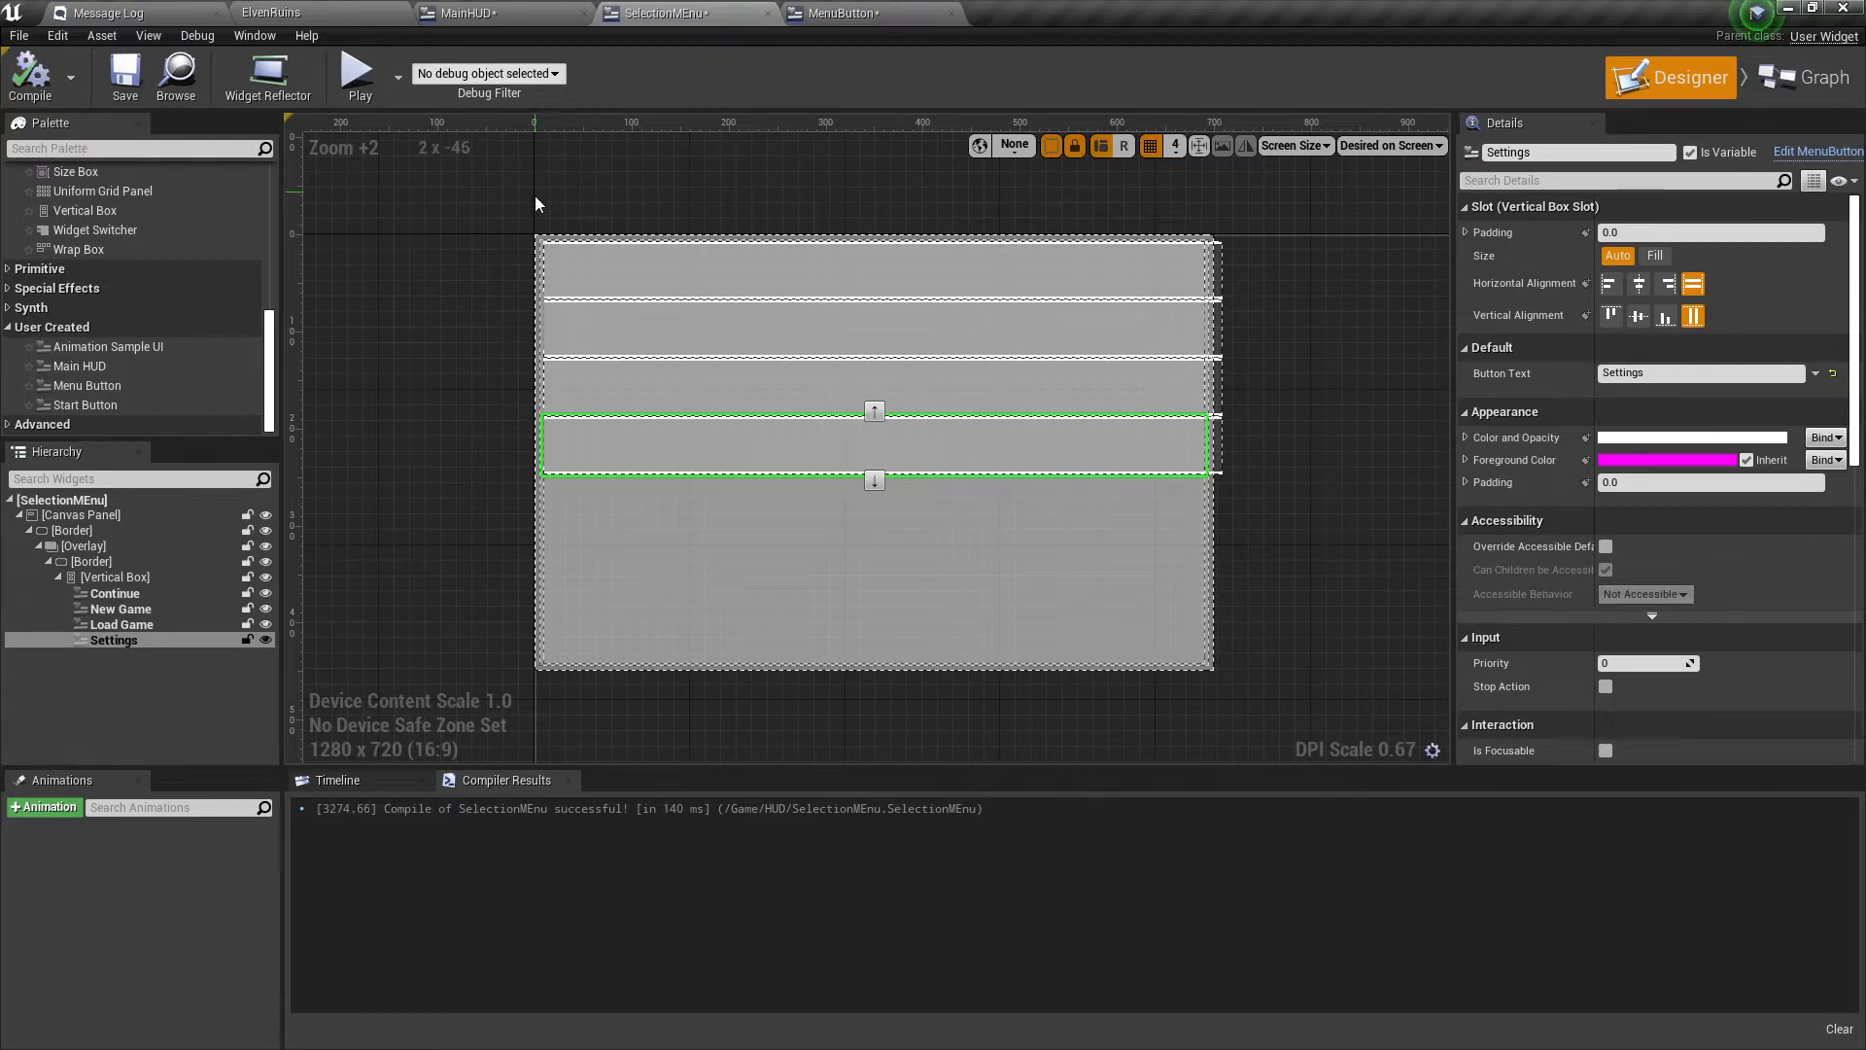
Add the Selection MEnu user widget to the MainHUD canvas at about X 740, Y 312.
click(464, 10)
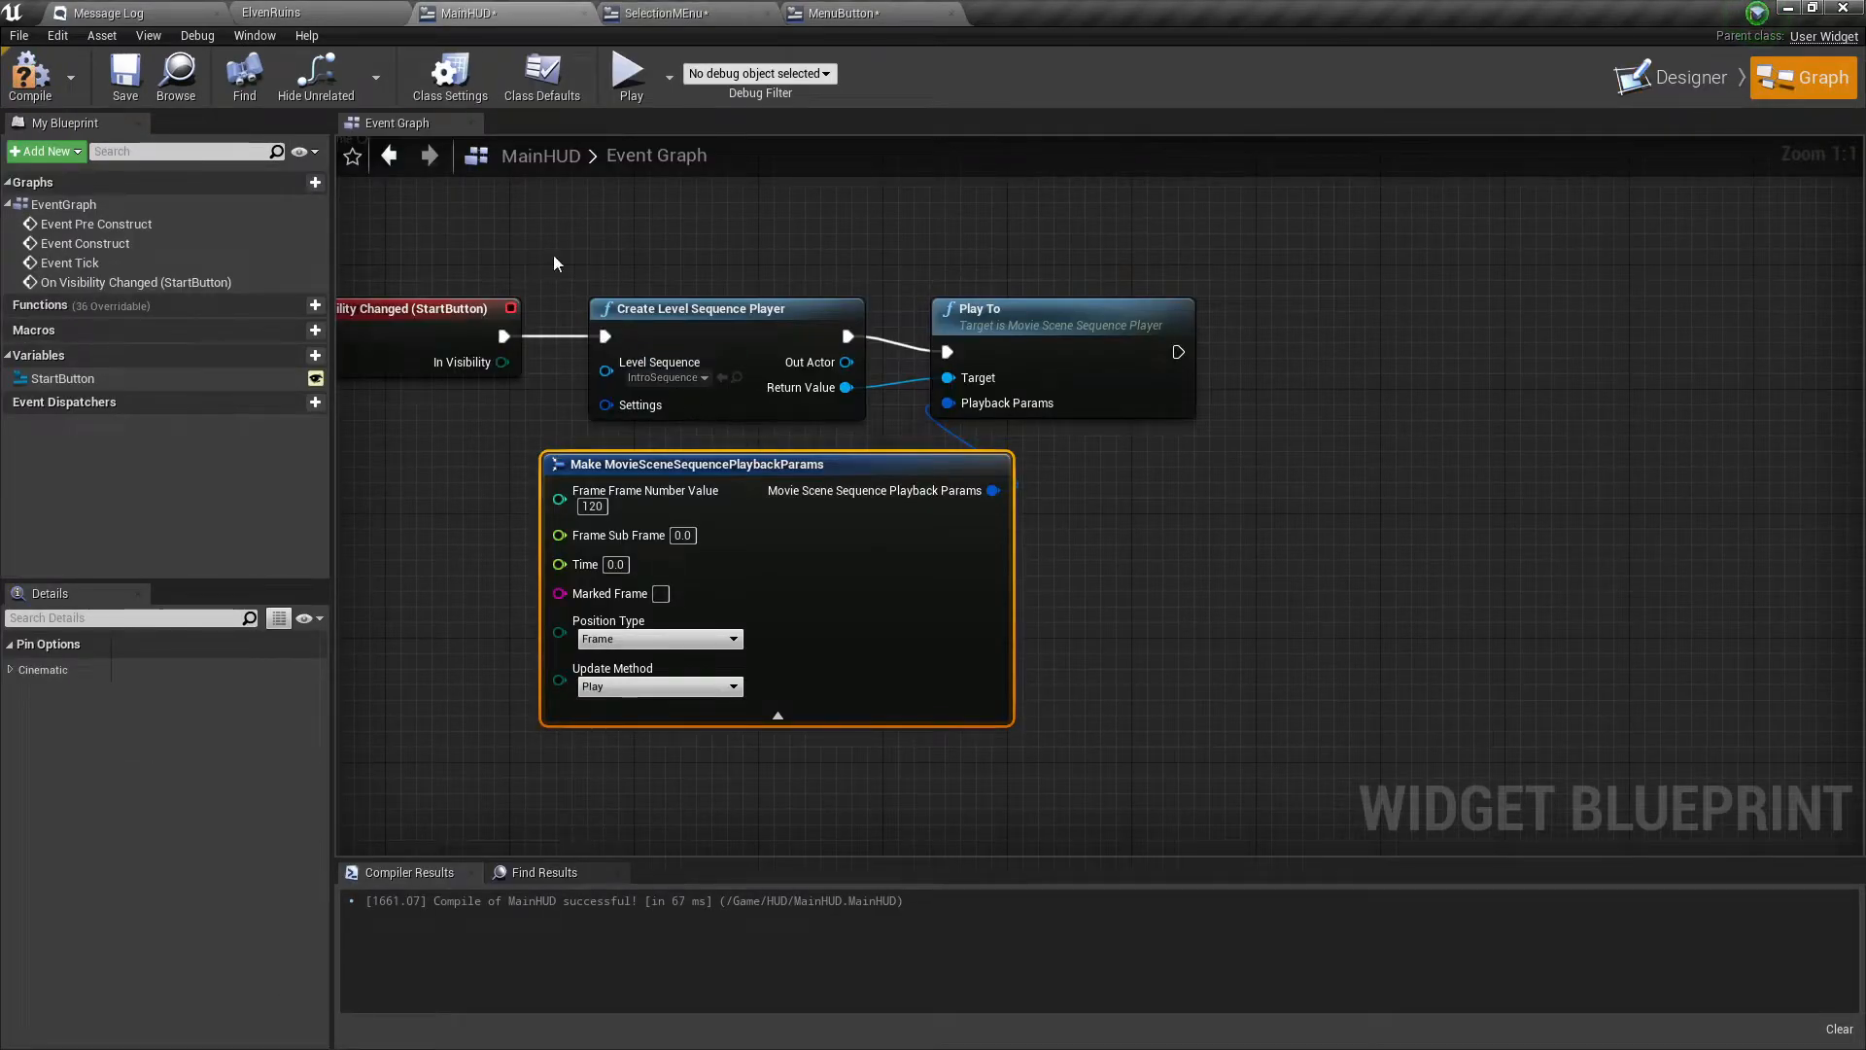
click(1652, 81)
right_drag(966, 402, 1028, 392)
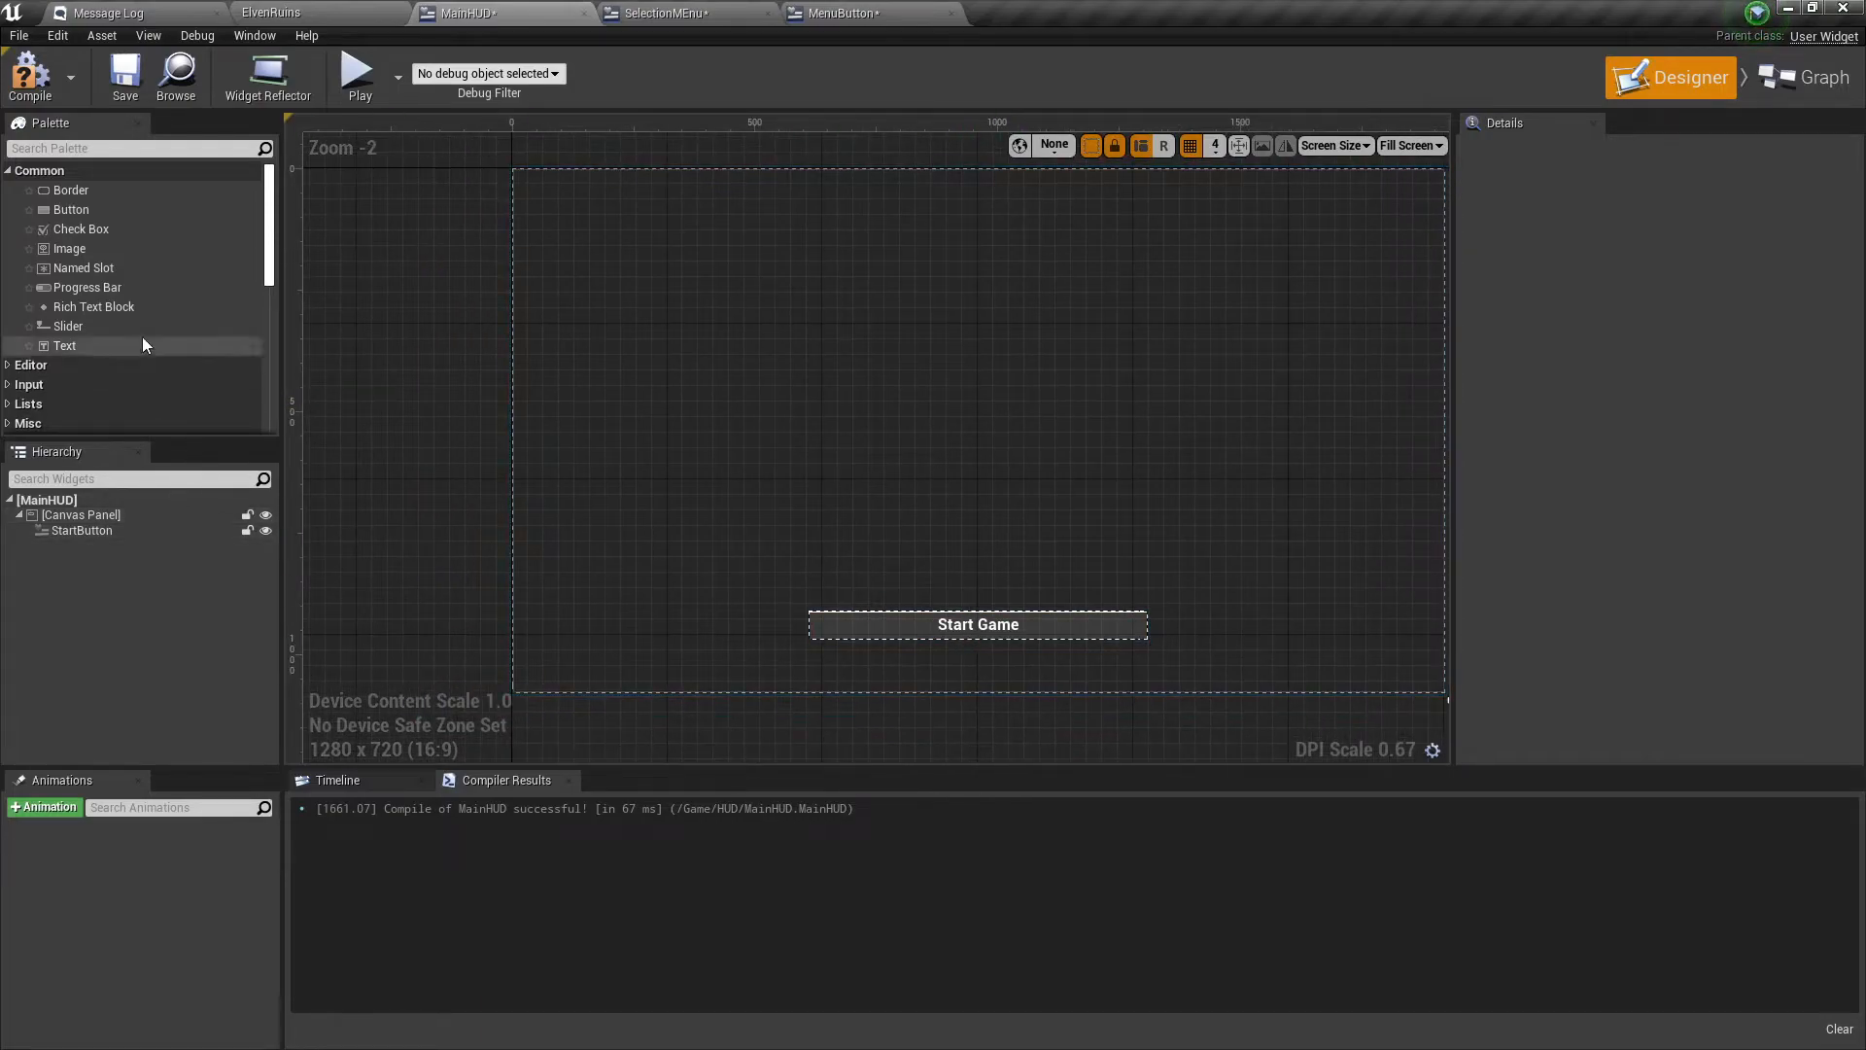
scroll(132, 252, down, 5)
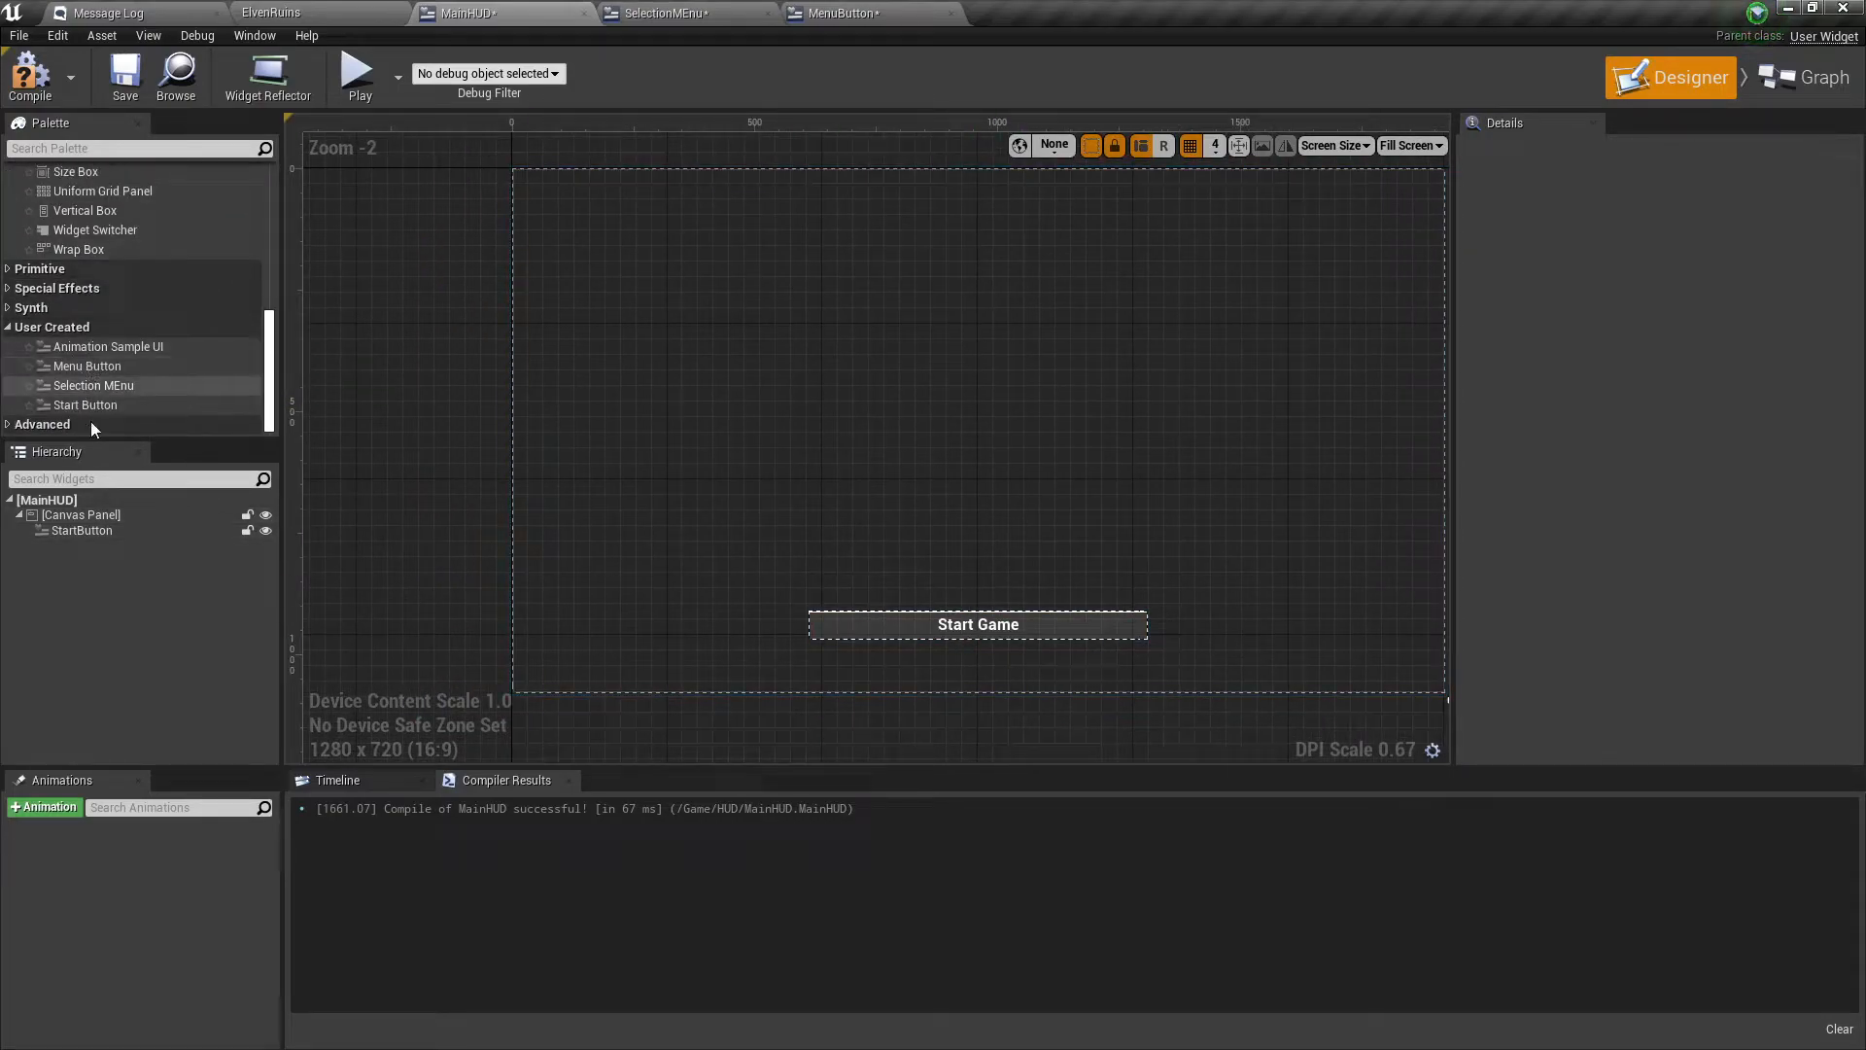
drag(74, 384, 871, 320)
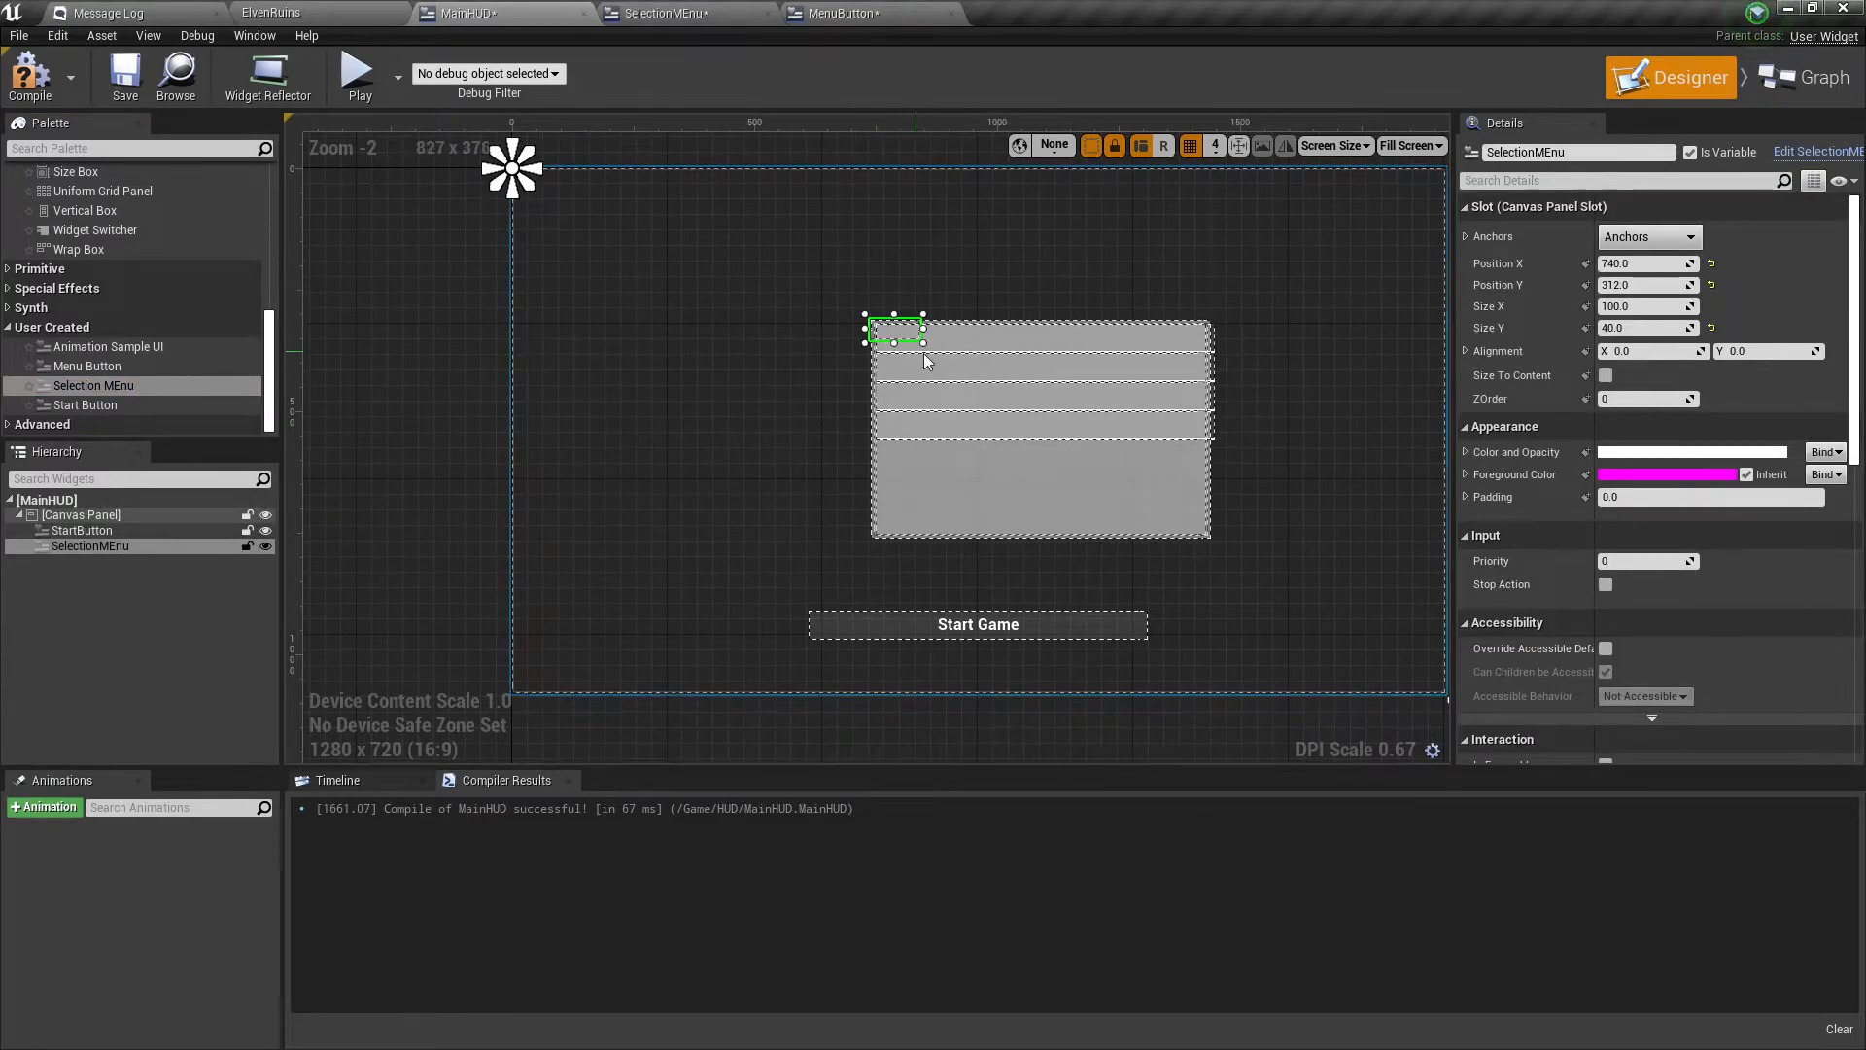
Set the SelectionMEnu widget's size on the canvas to 700 by 450.
drag(924, 328, 1212, 328)
click(1637, 308)
text(700)
key(Return)
key(Tab)
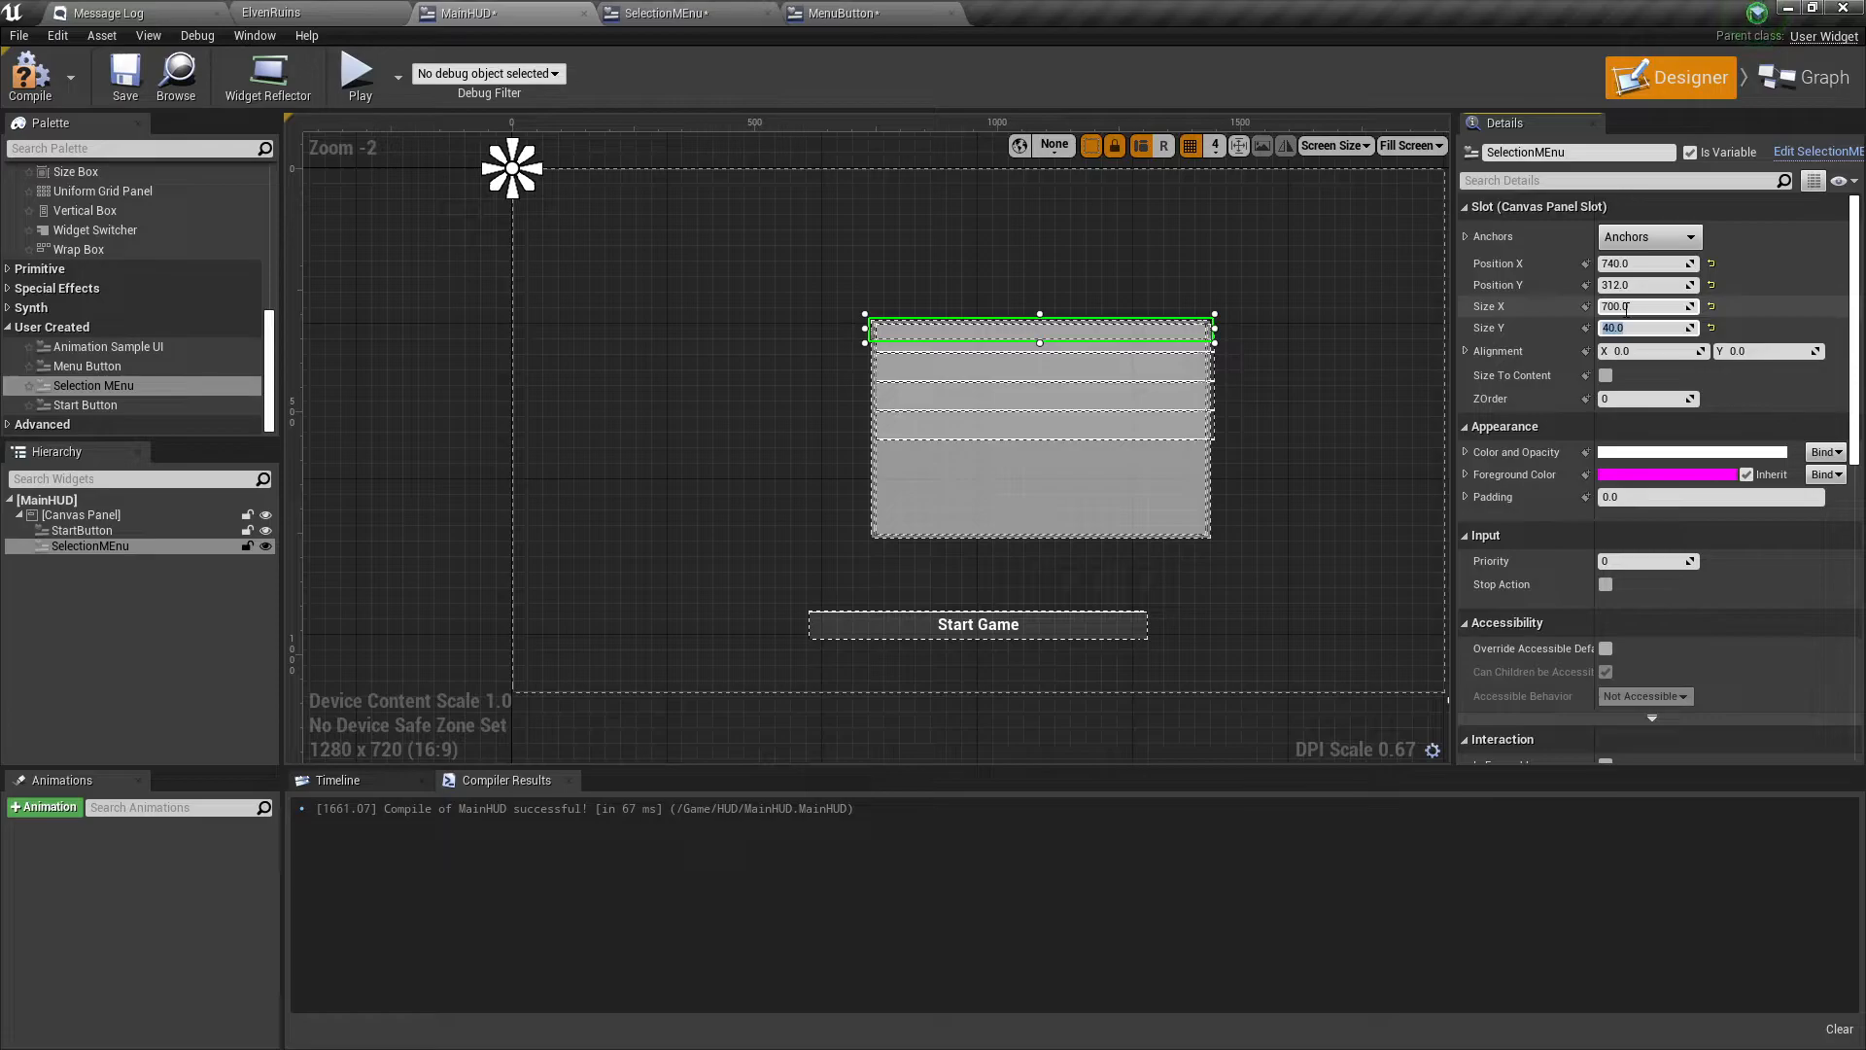
text(500)
key(Return)
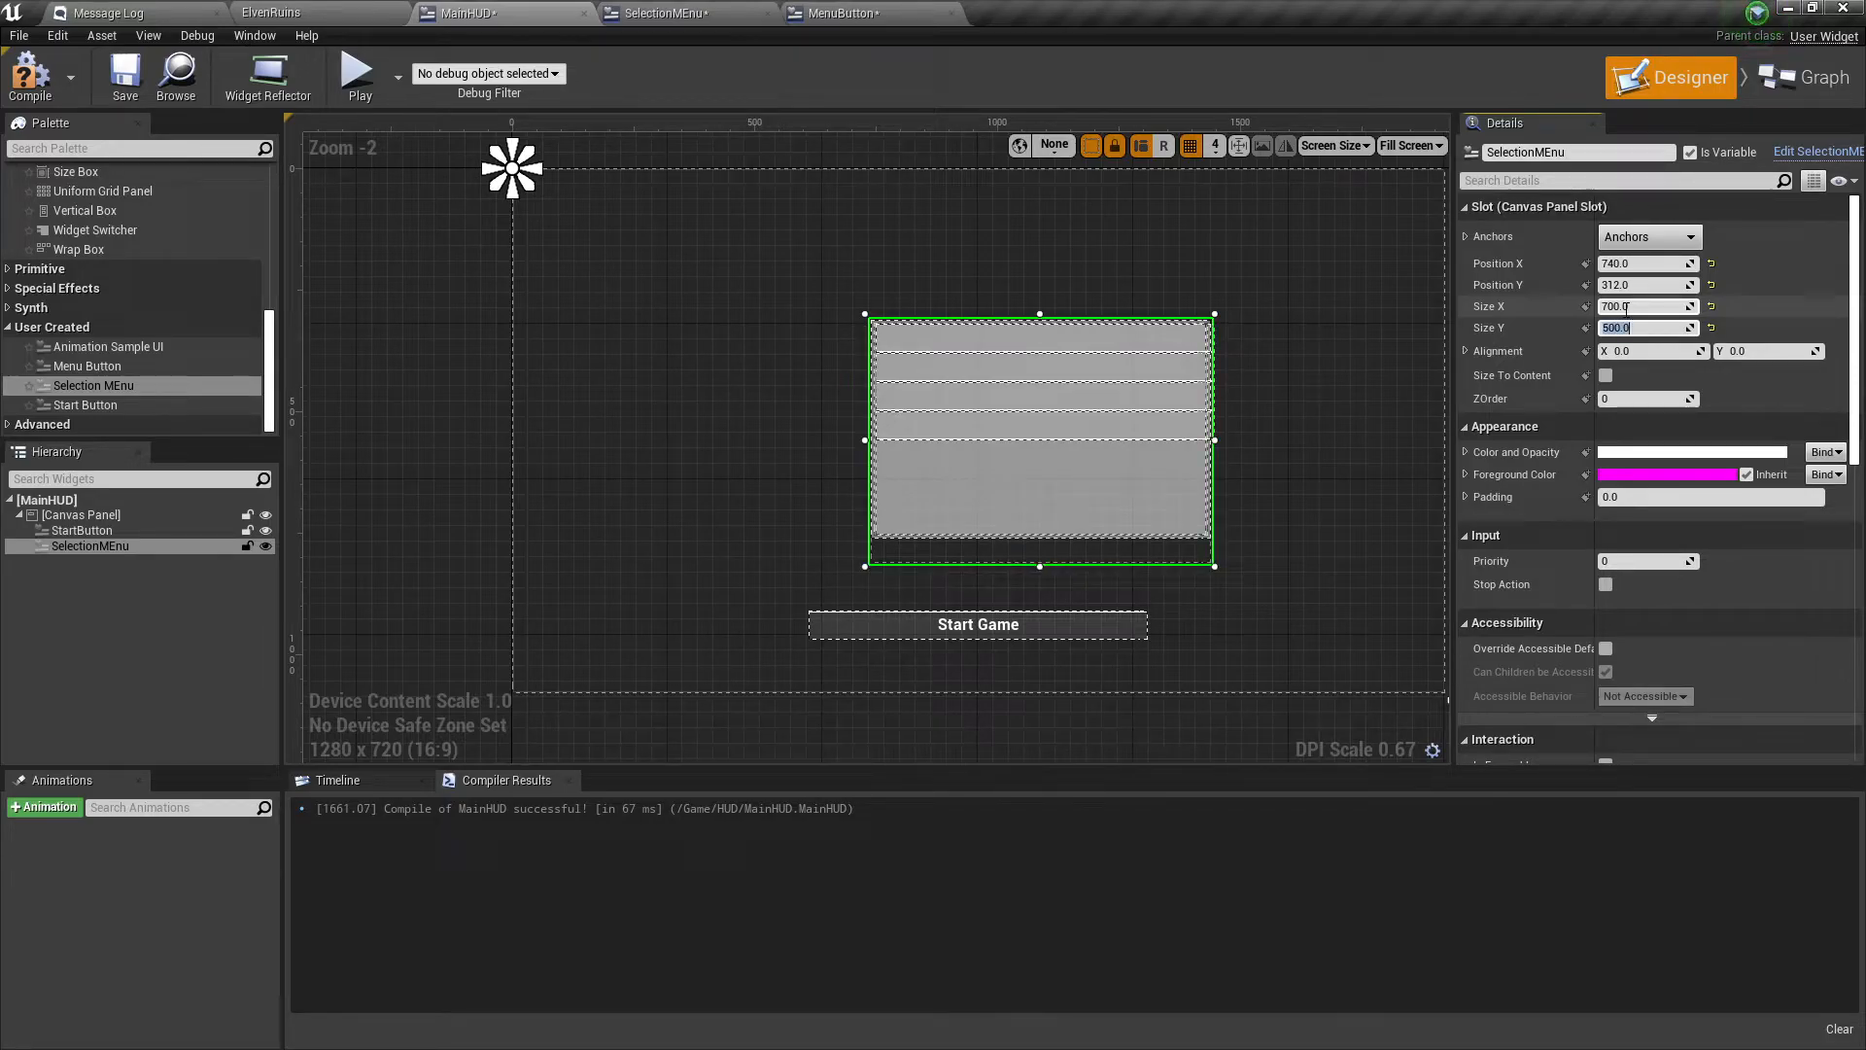
key(Return)
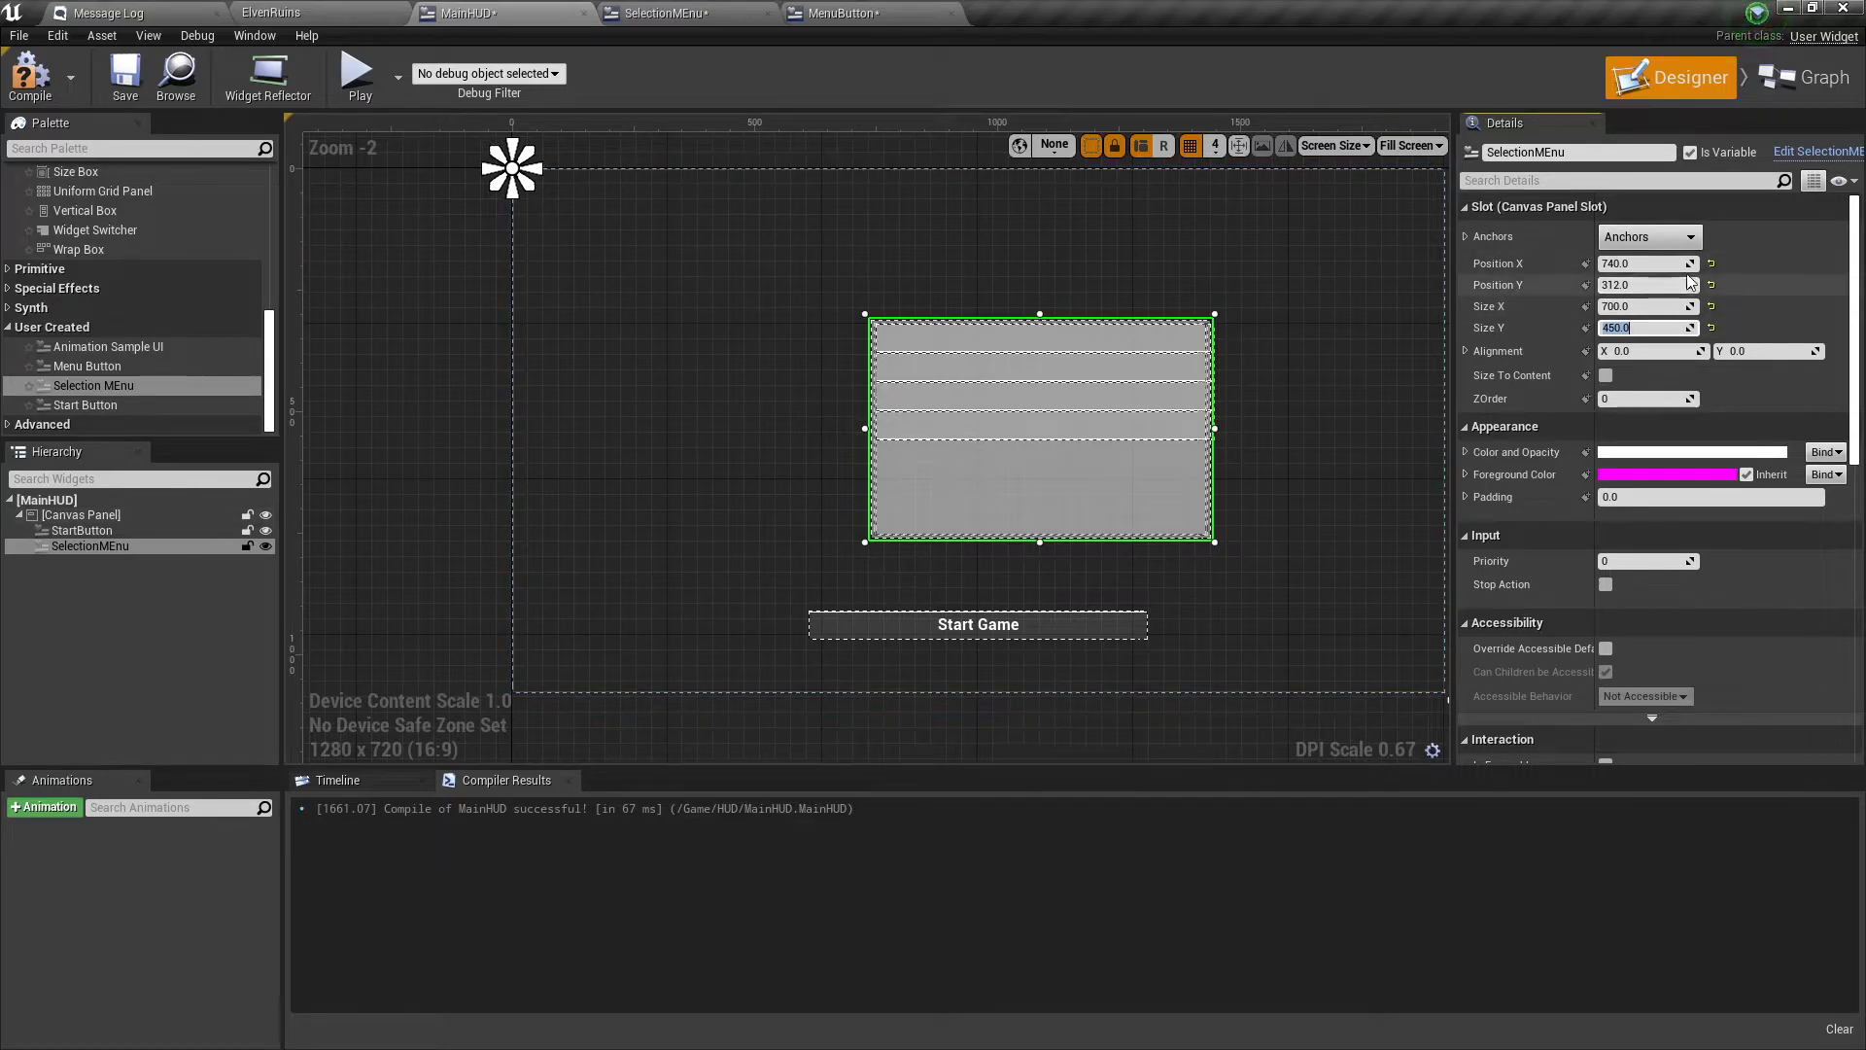
Anchor SelectionMEnu to the canvas centre, with its alignment and position matched to the centre anchor.
click(1654, 236)
click(1698, 364)
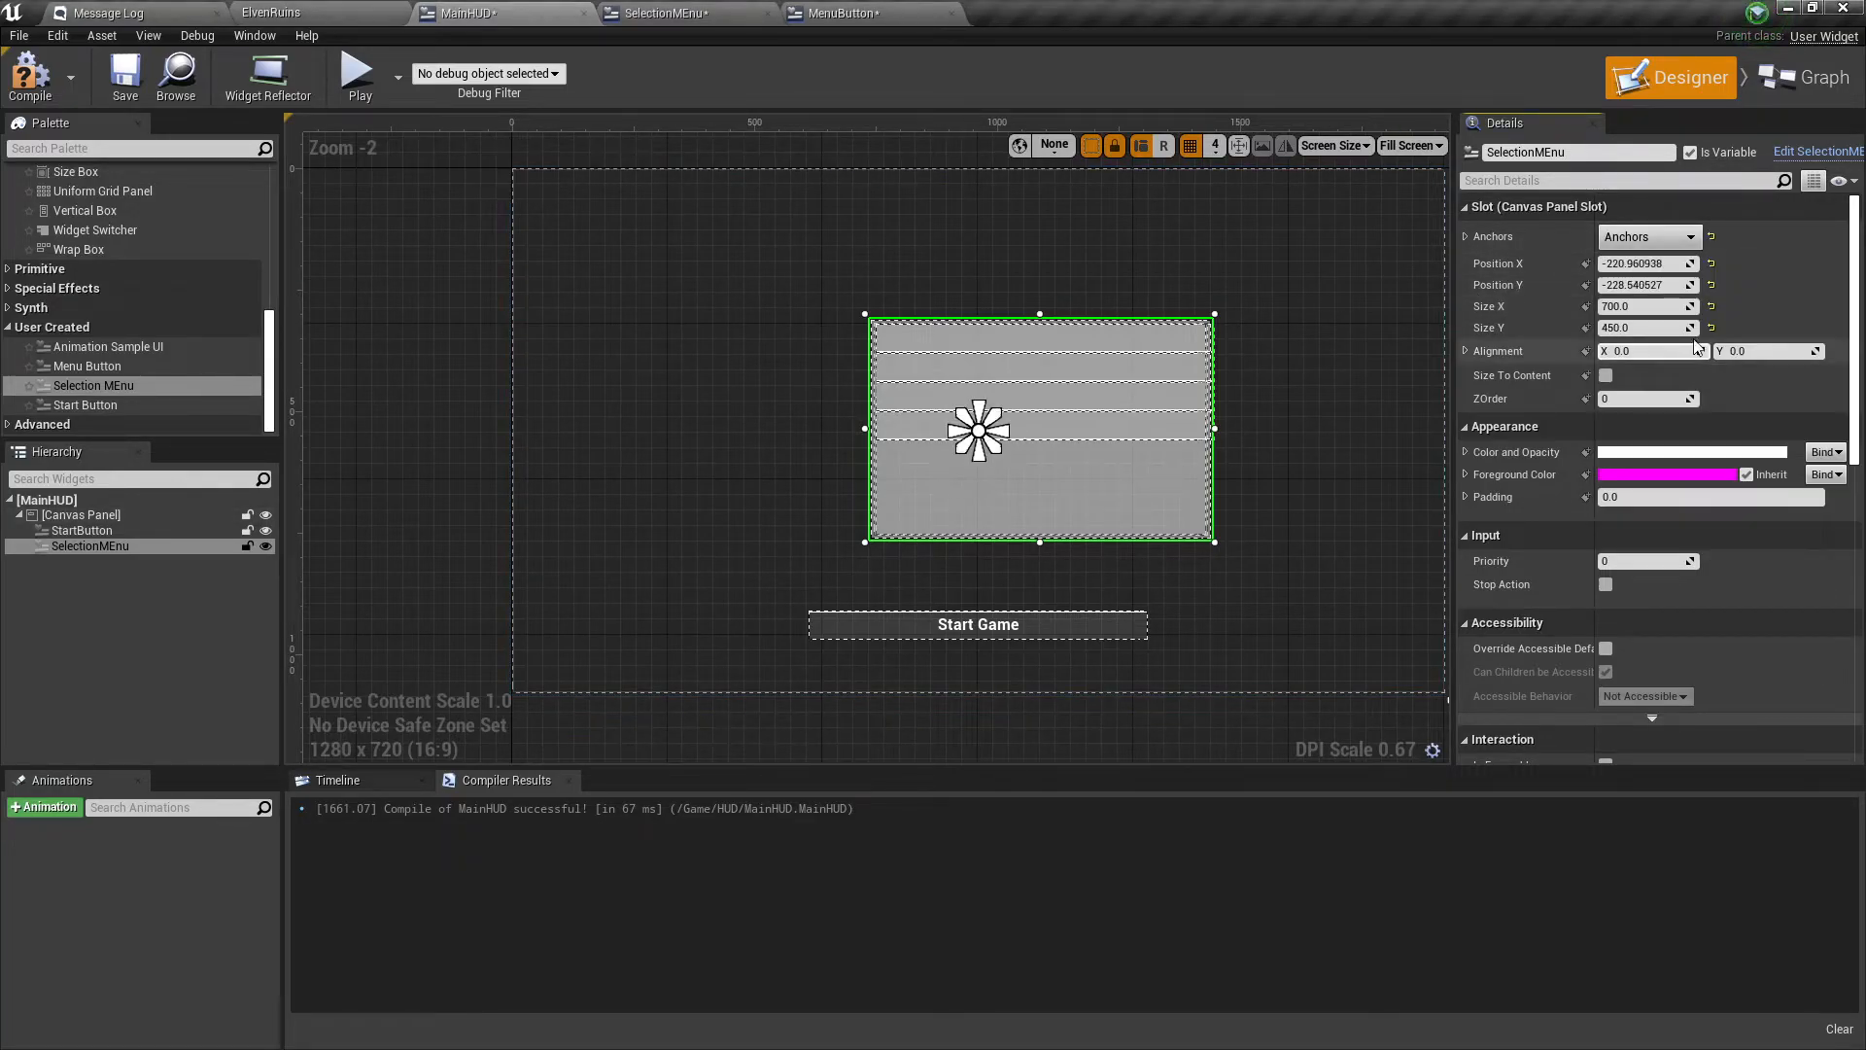
click(1652, 236)
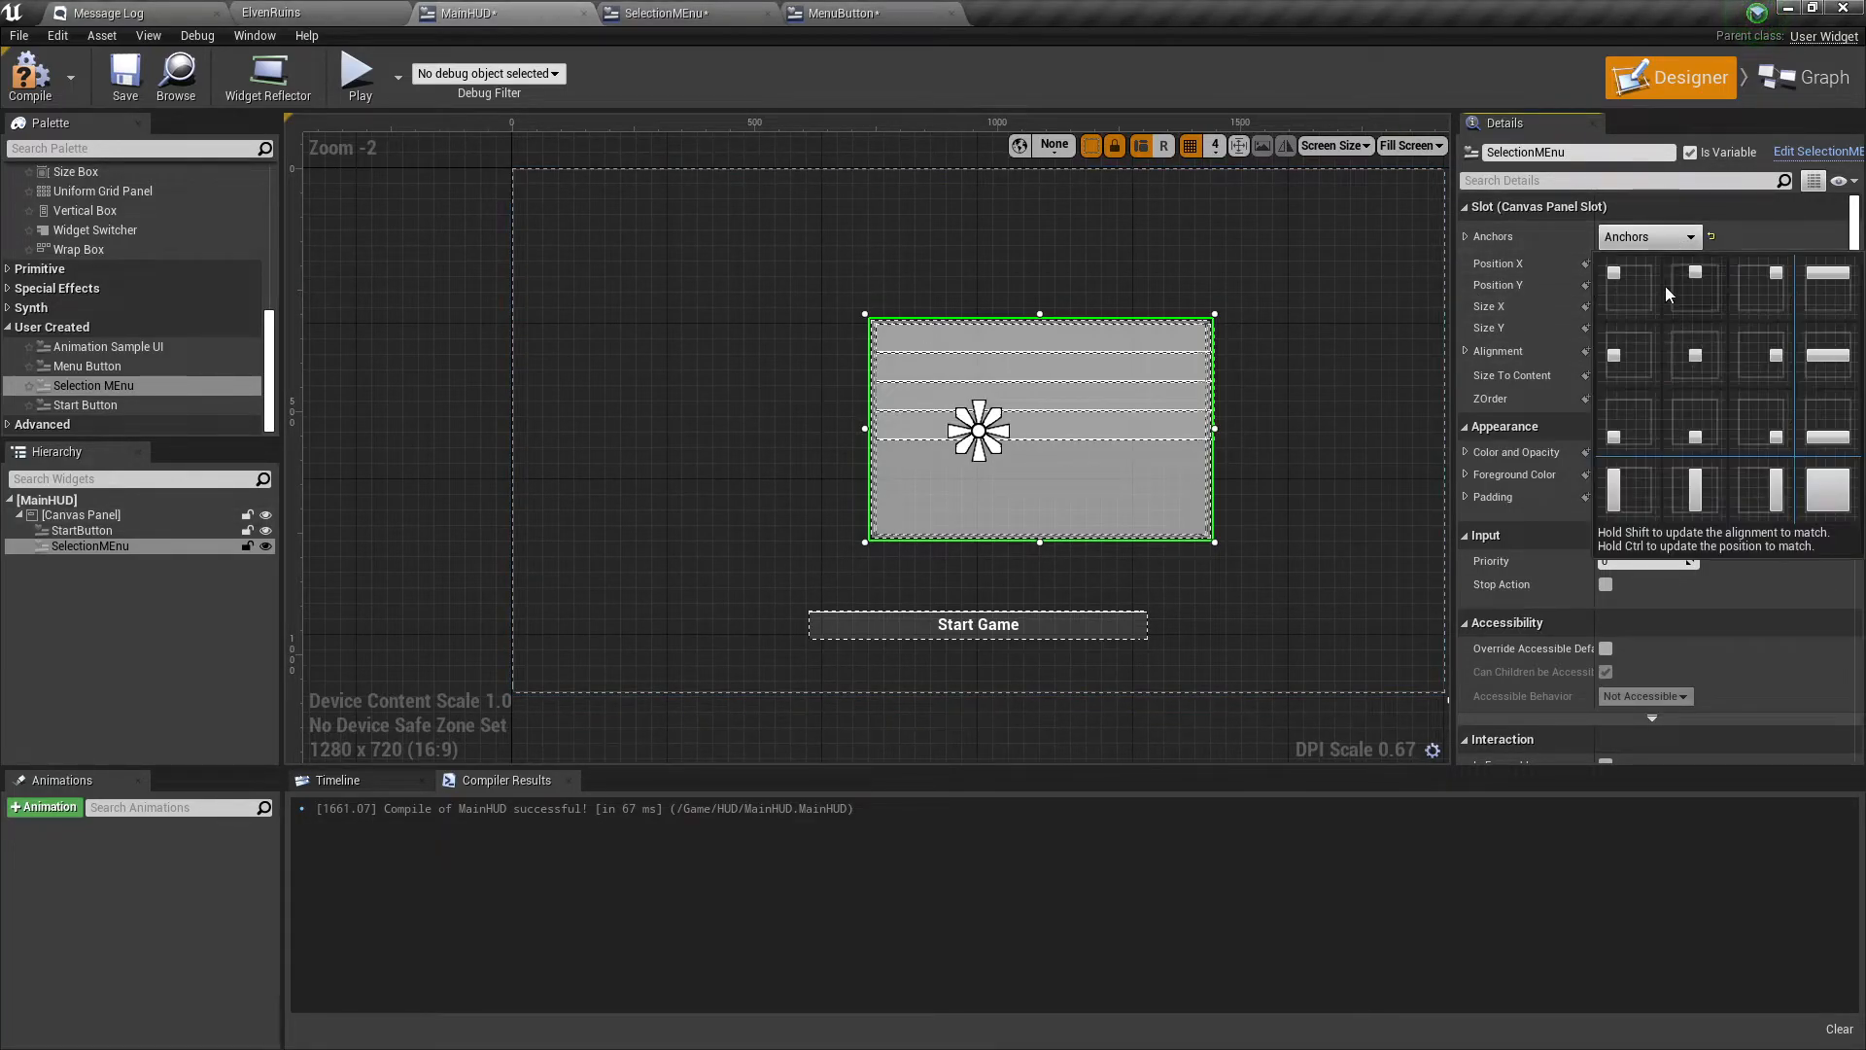
ctrl+click(1698, 352)
click(1652, 236)
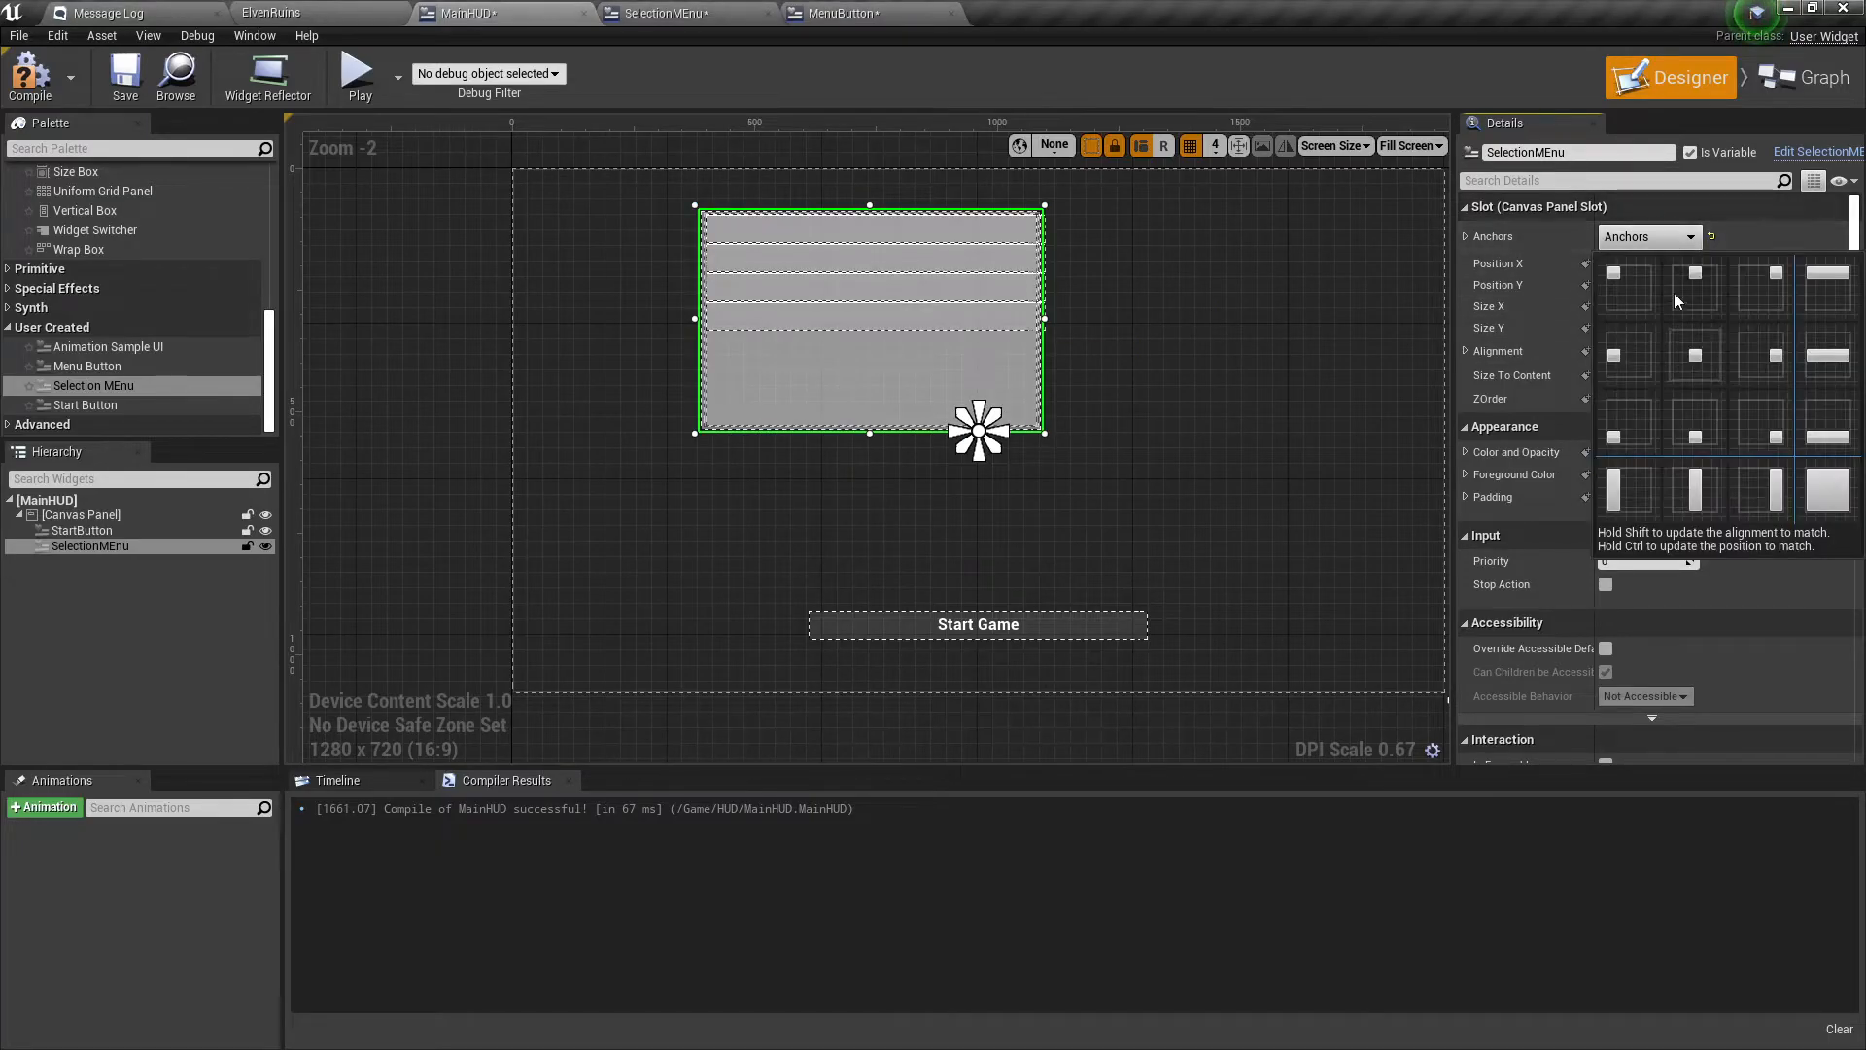
ctrl+shift+click(1695, 353)
click(1285, 516)
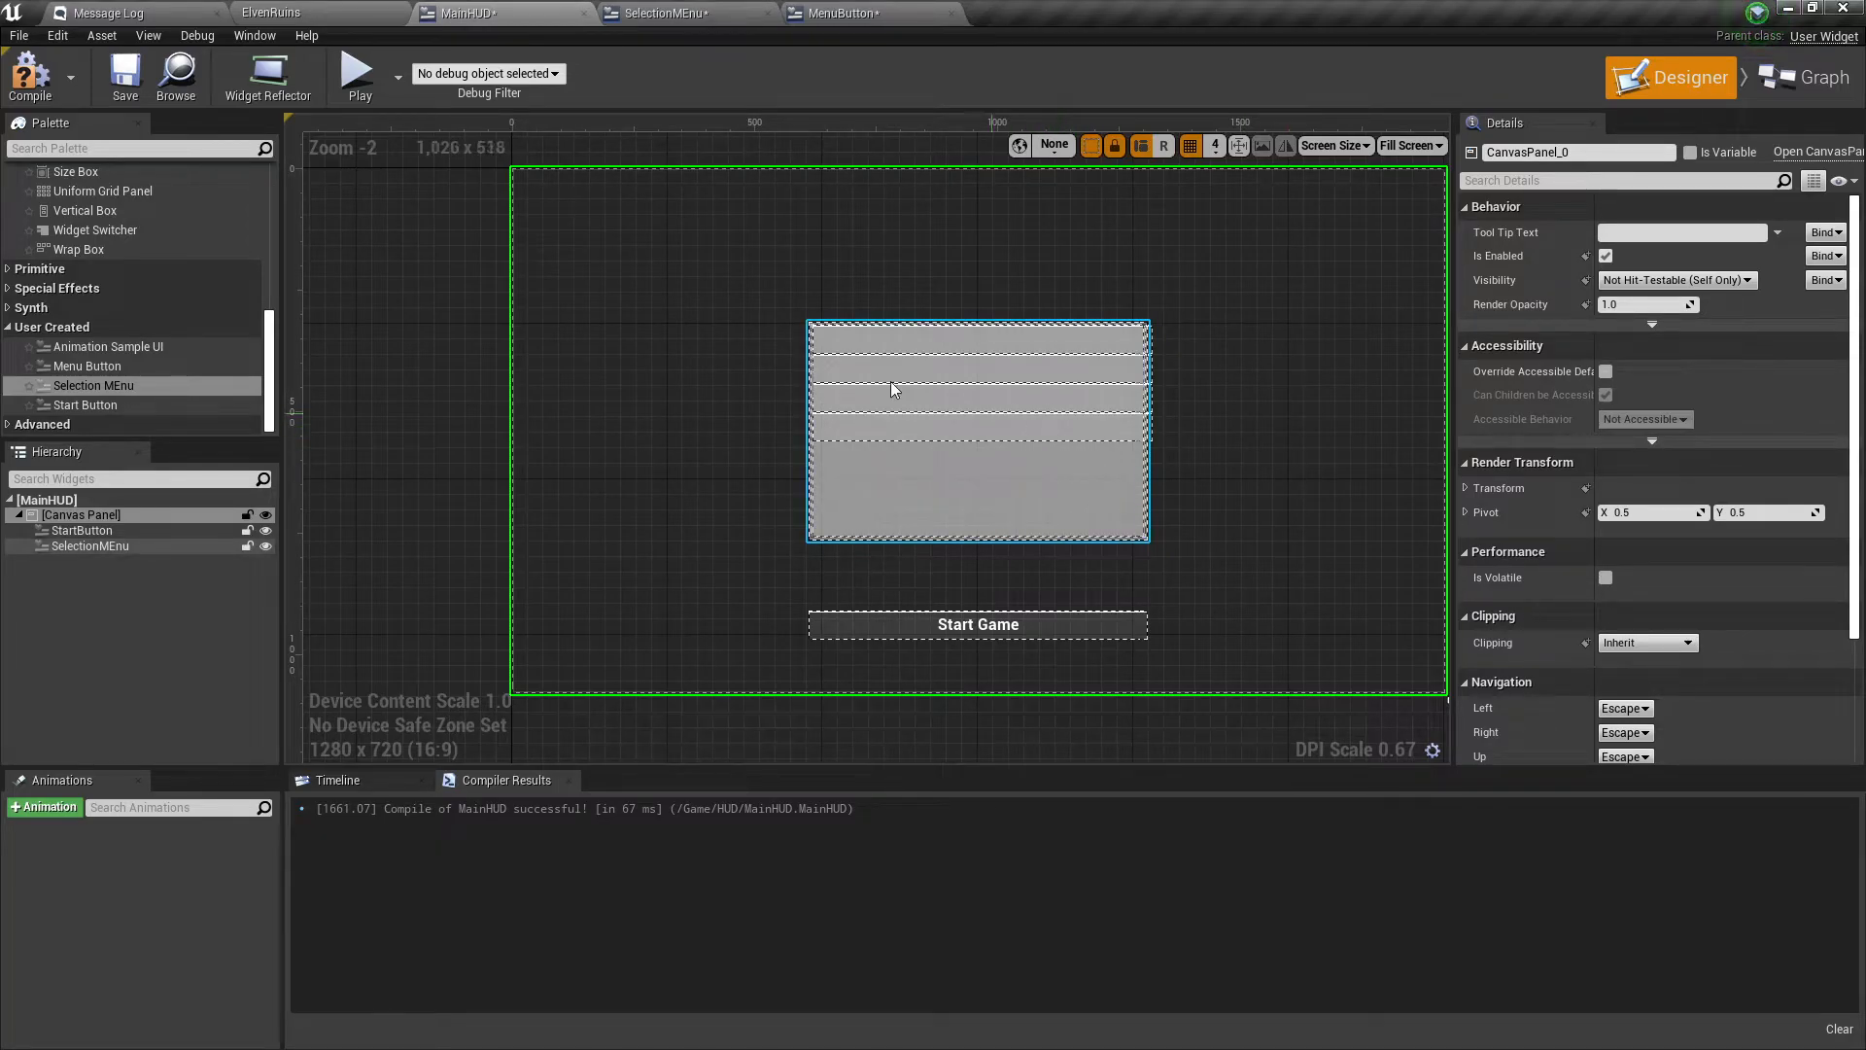
Compile the MainHUD widget and preview the selection menu in the running game.
click(29, 73)
click(361, 85)
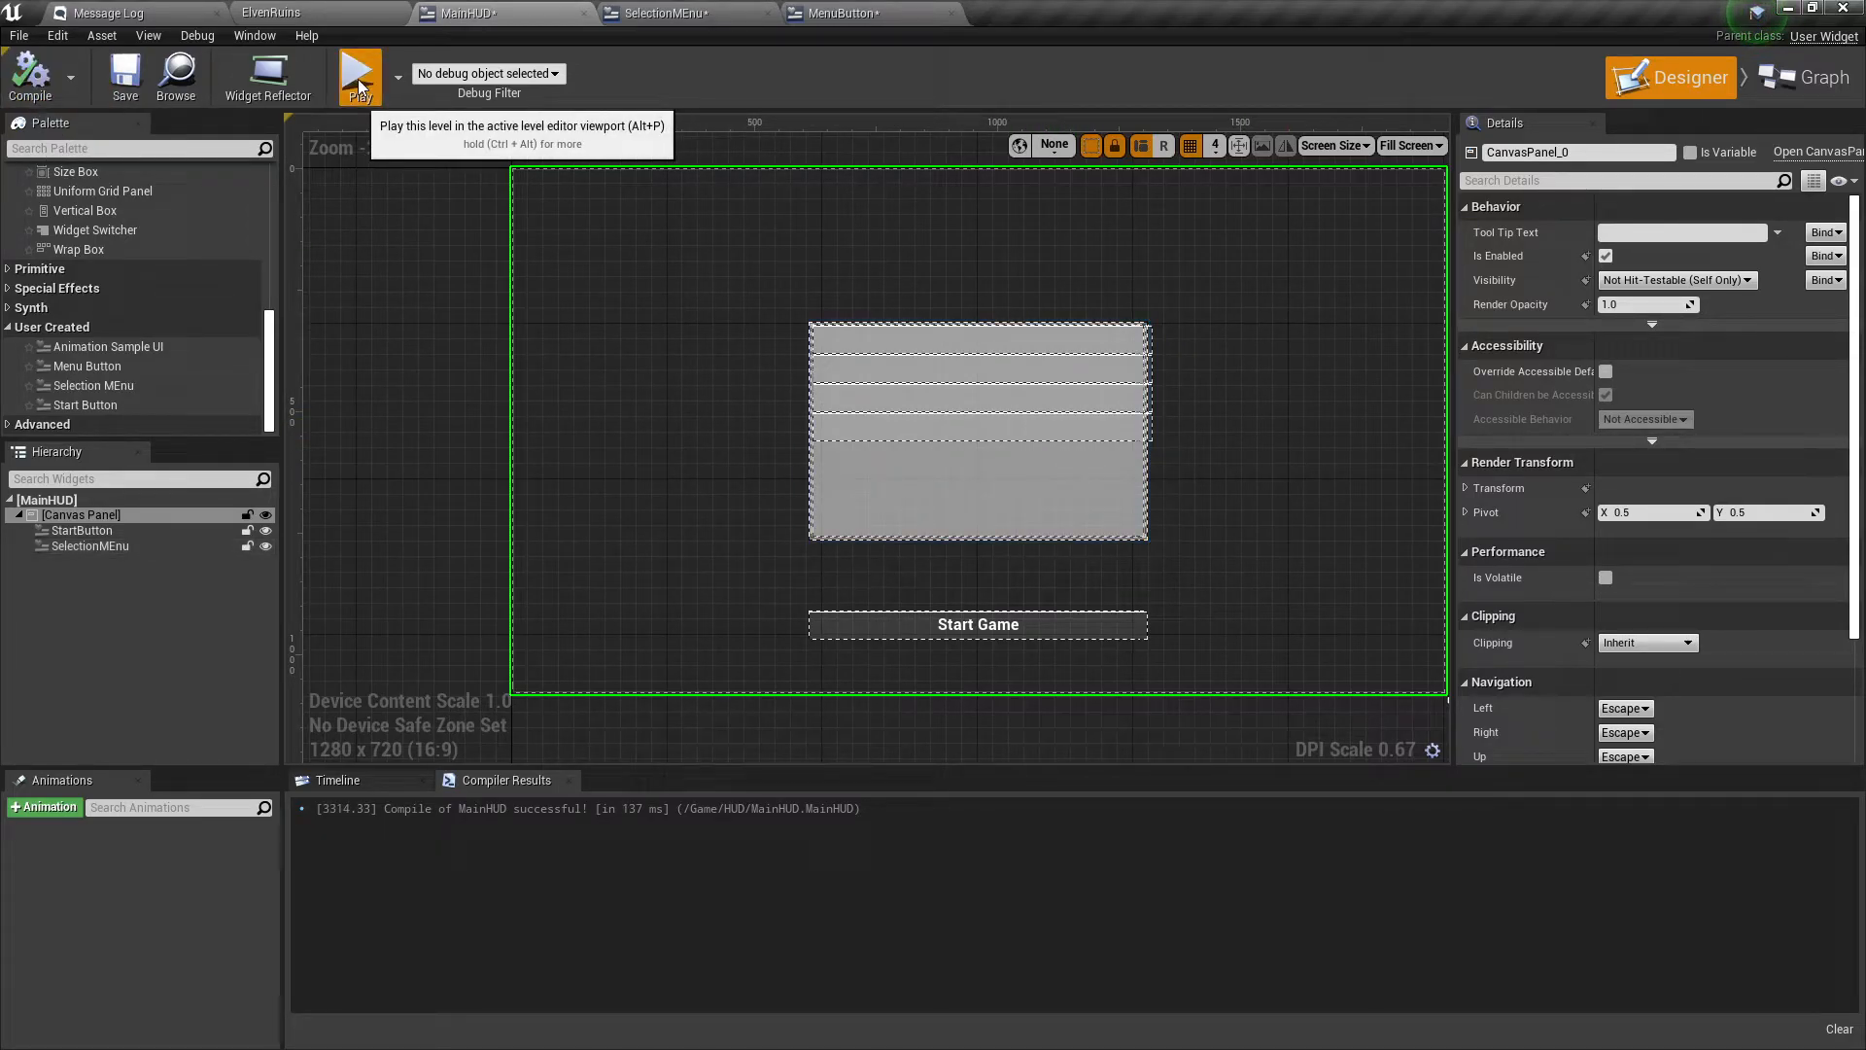
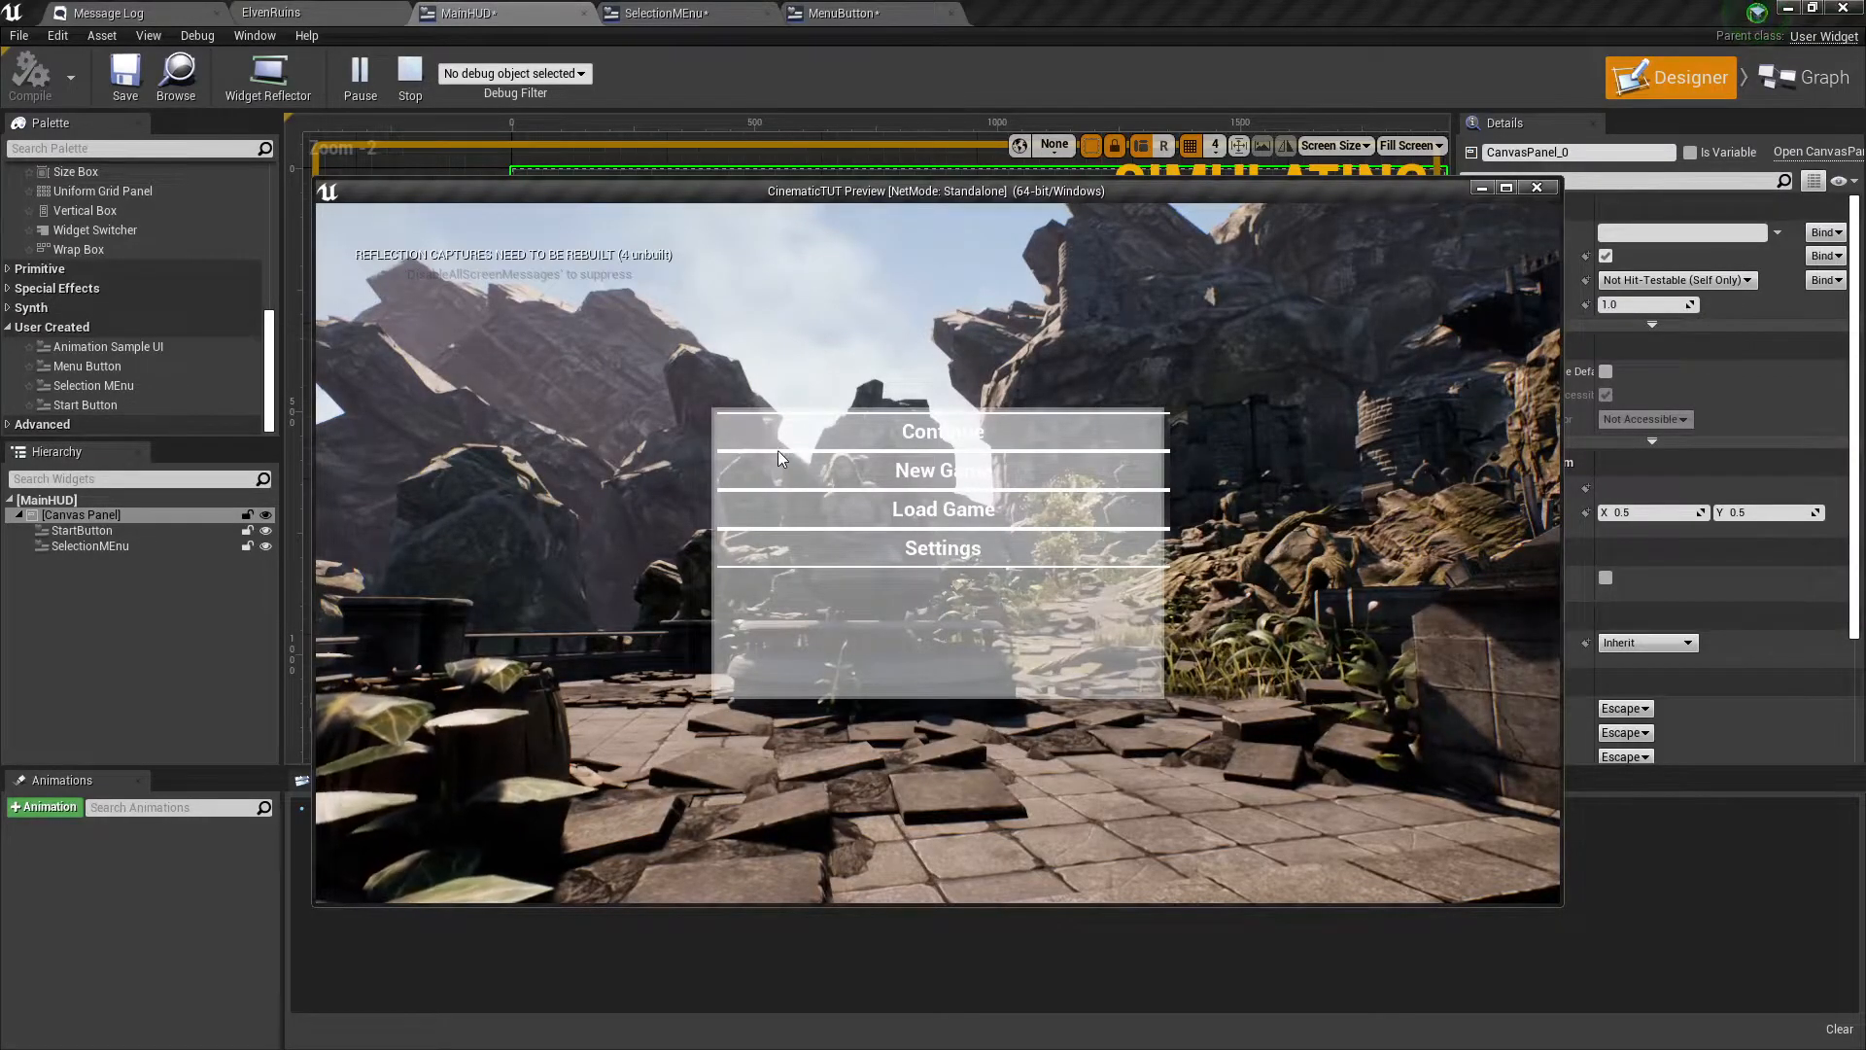
click(1536, 187)
Delete the border line above Start Button in the MenuButton widget, and compile it for a test in the running game.
click(842, 13)
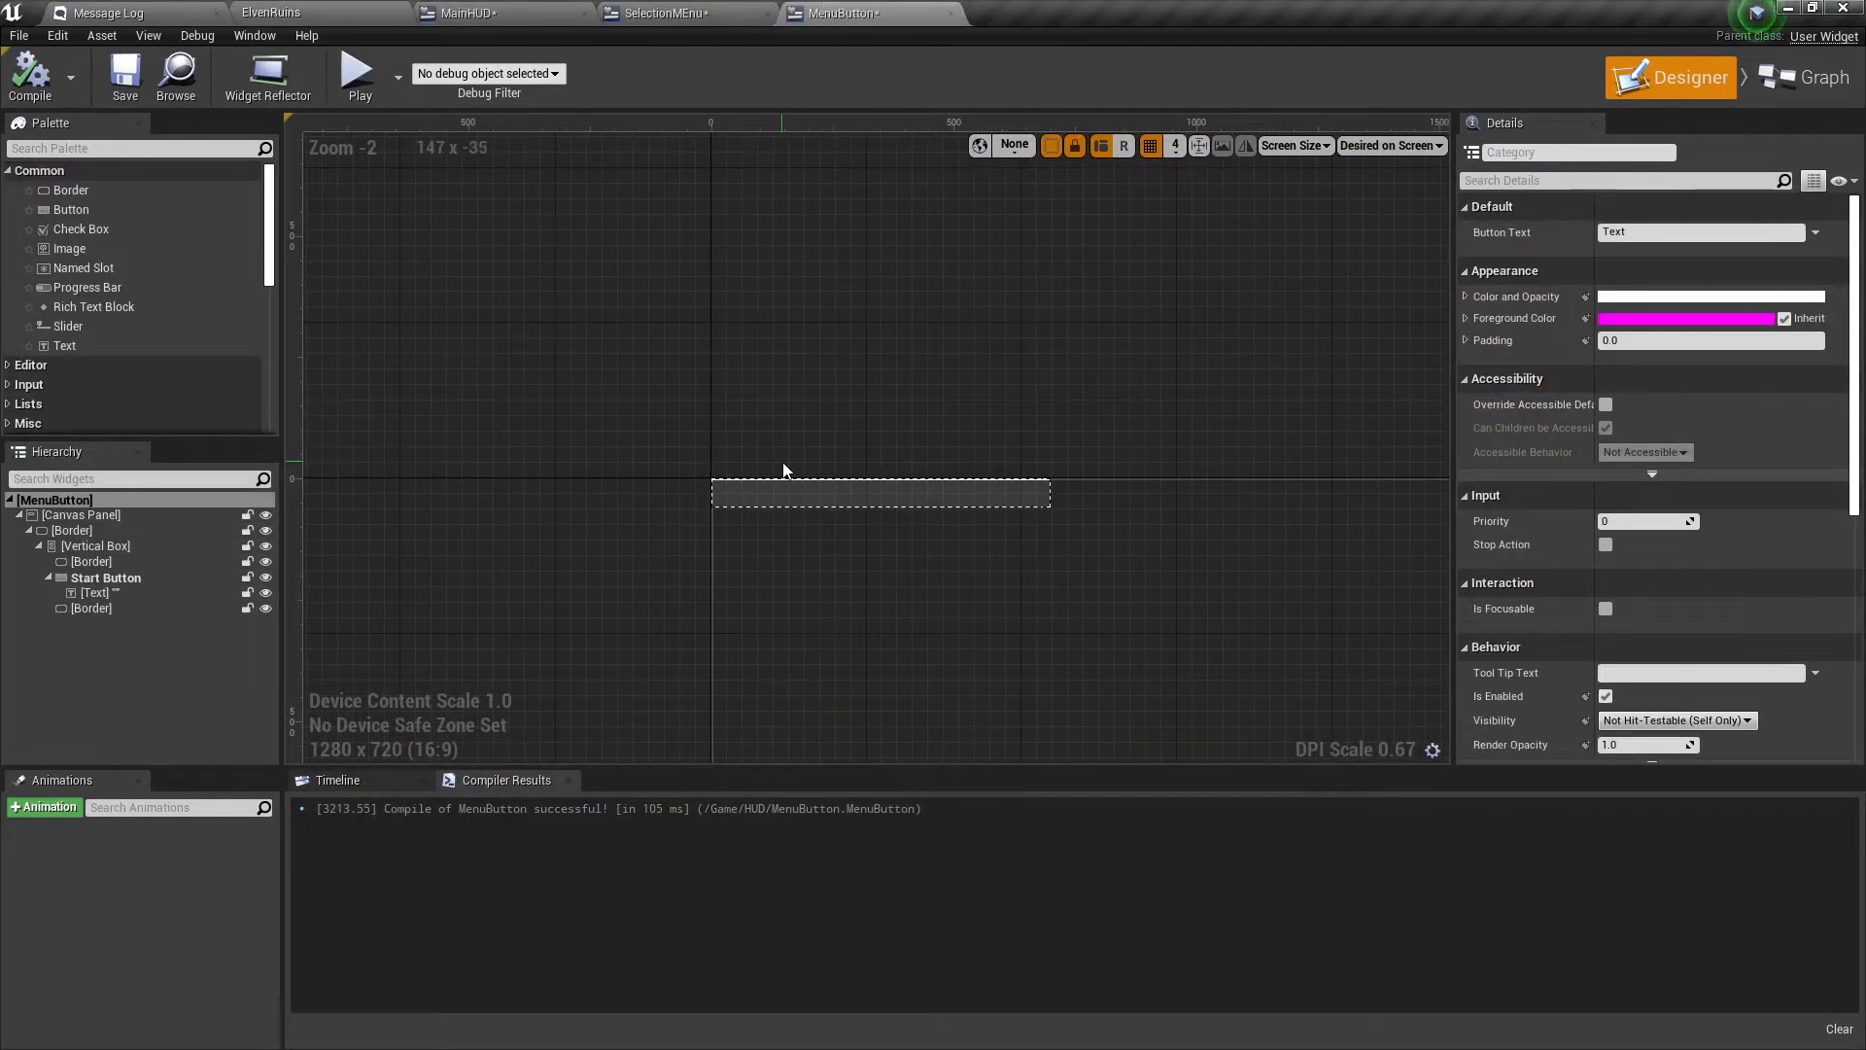
scroll(896, 601, up, 6)
scroll(820, 464, up, 1)
right_drag(768, 416, 929, 527)
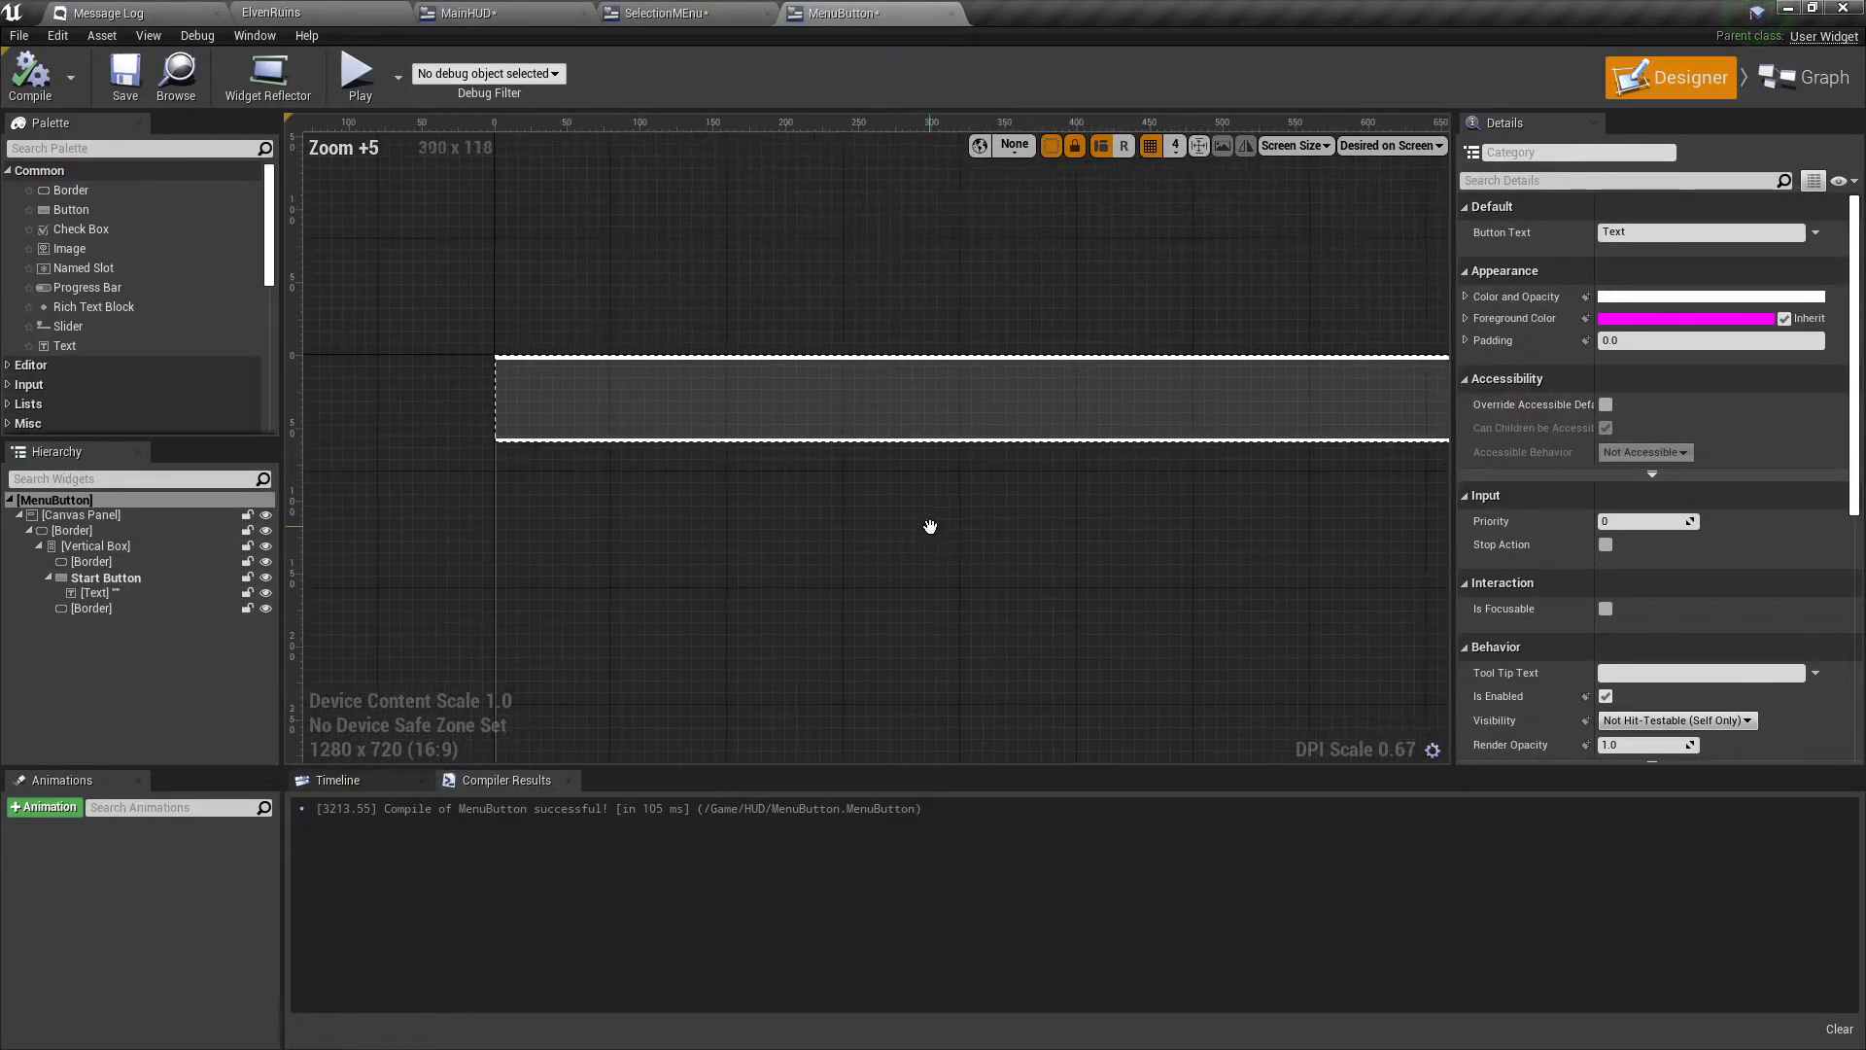
click(719, 359)
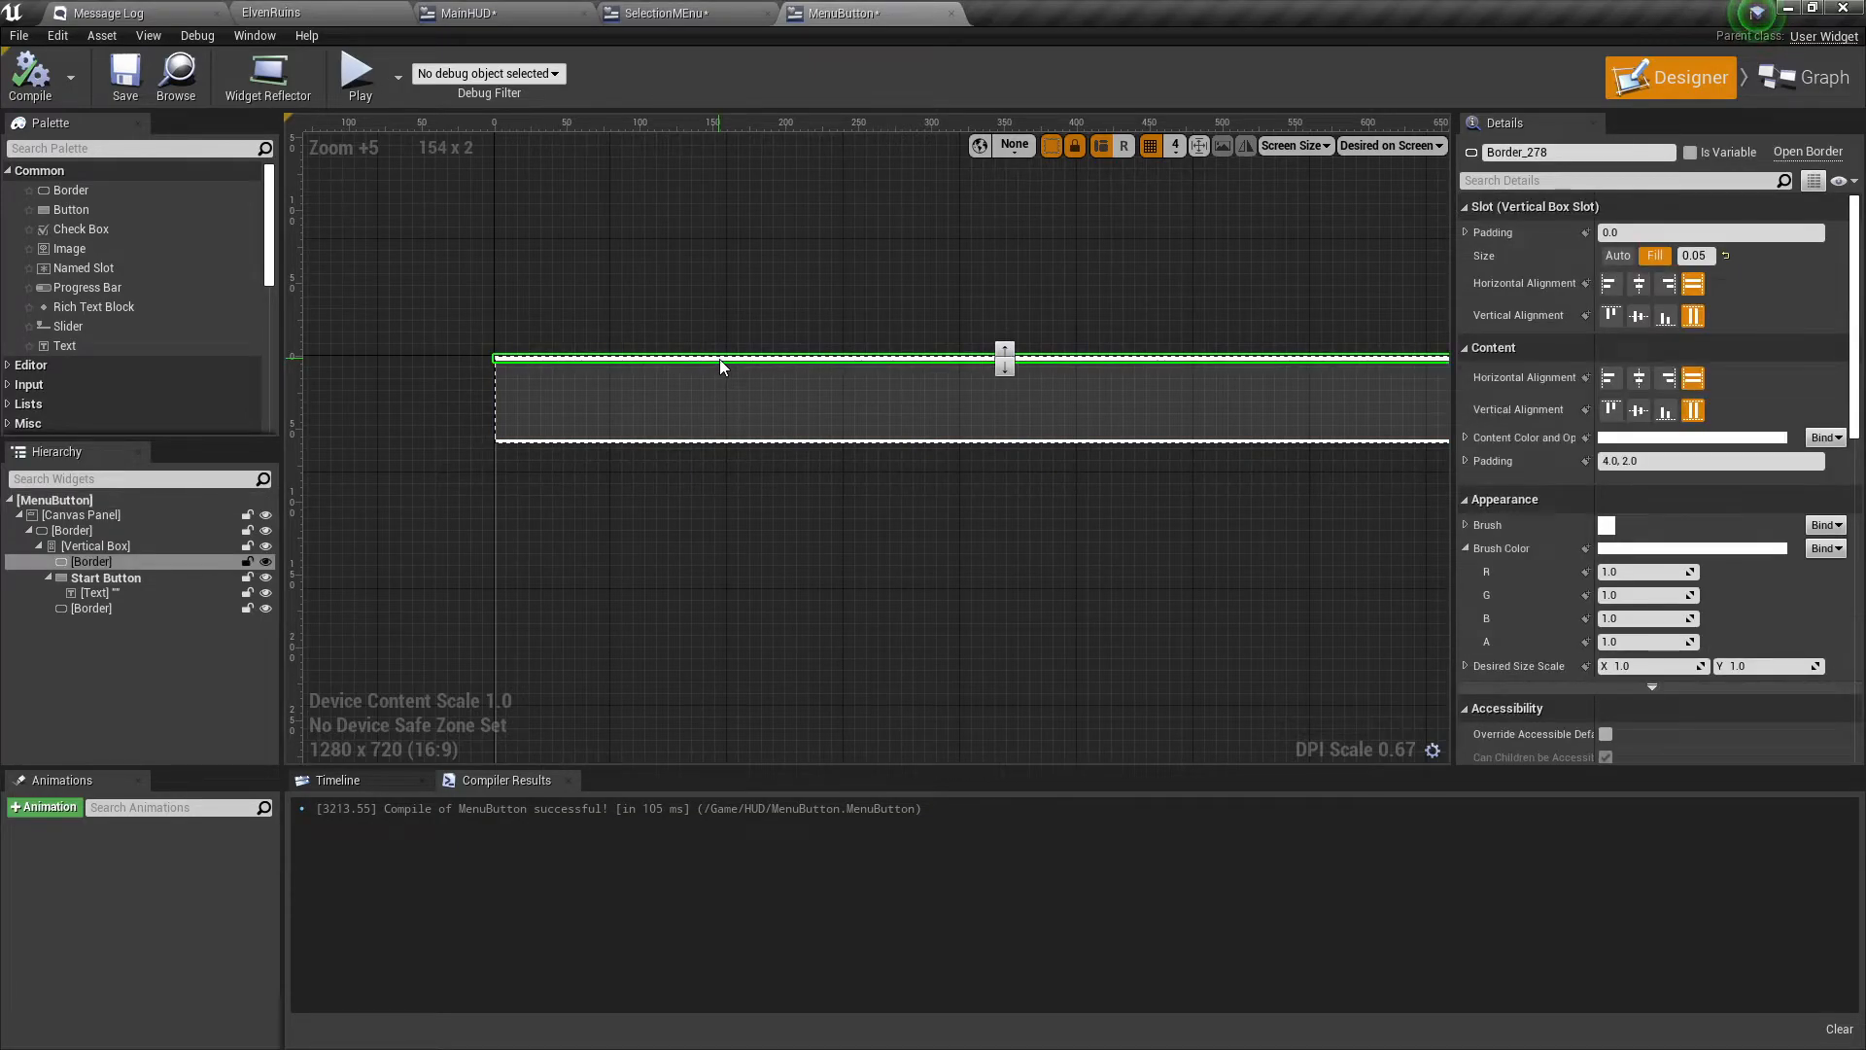
key(Delete)
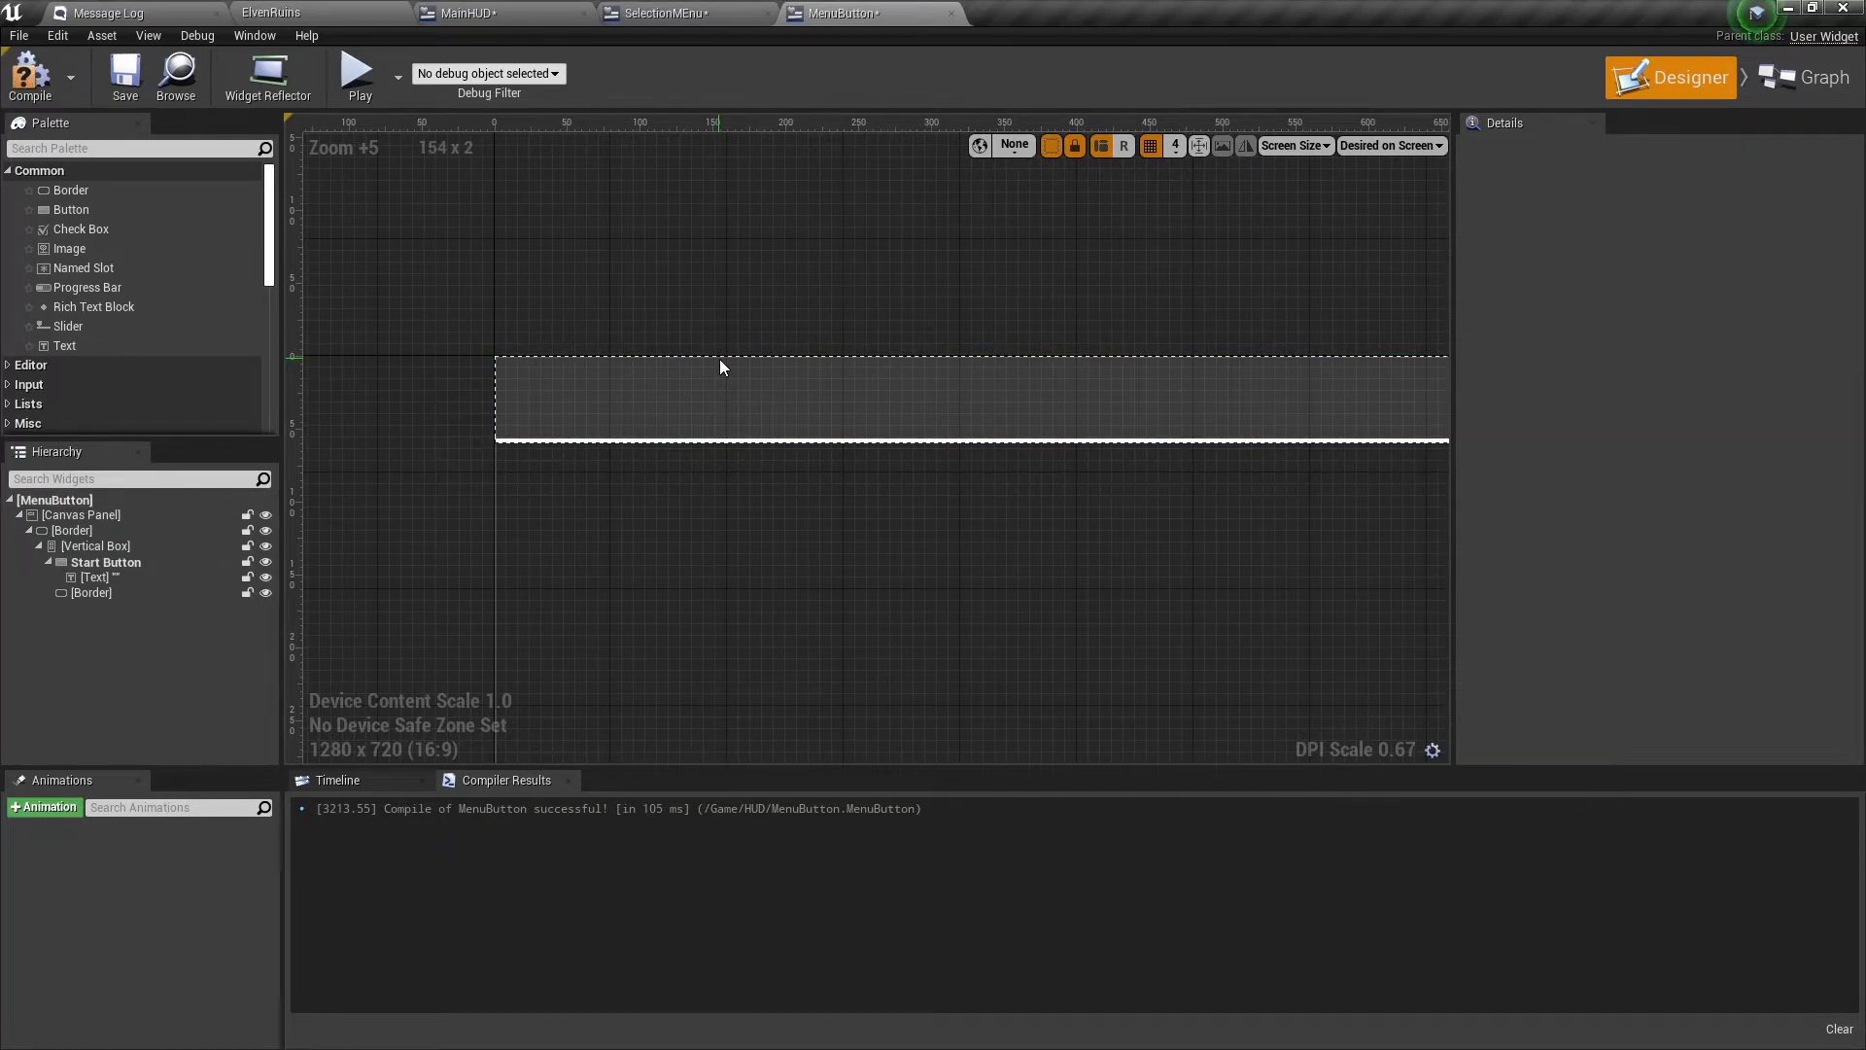
click(27, 75)
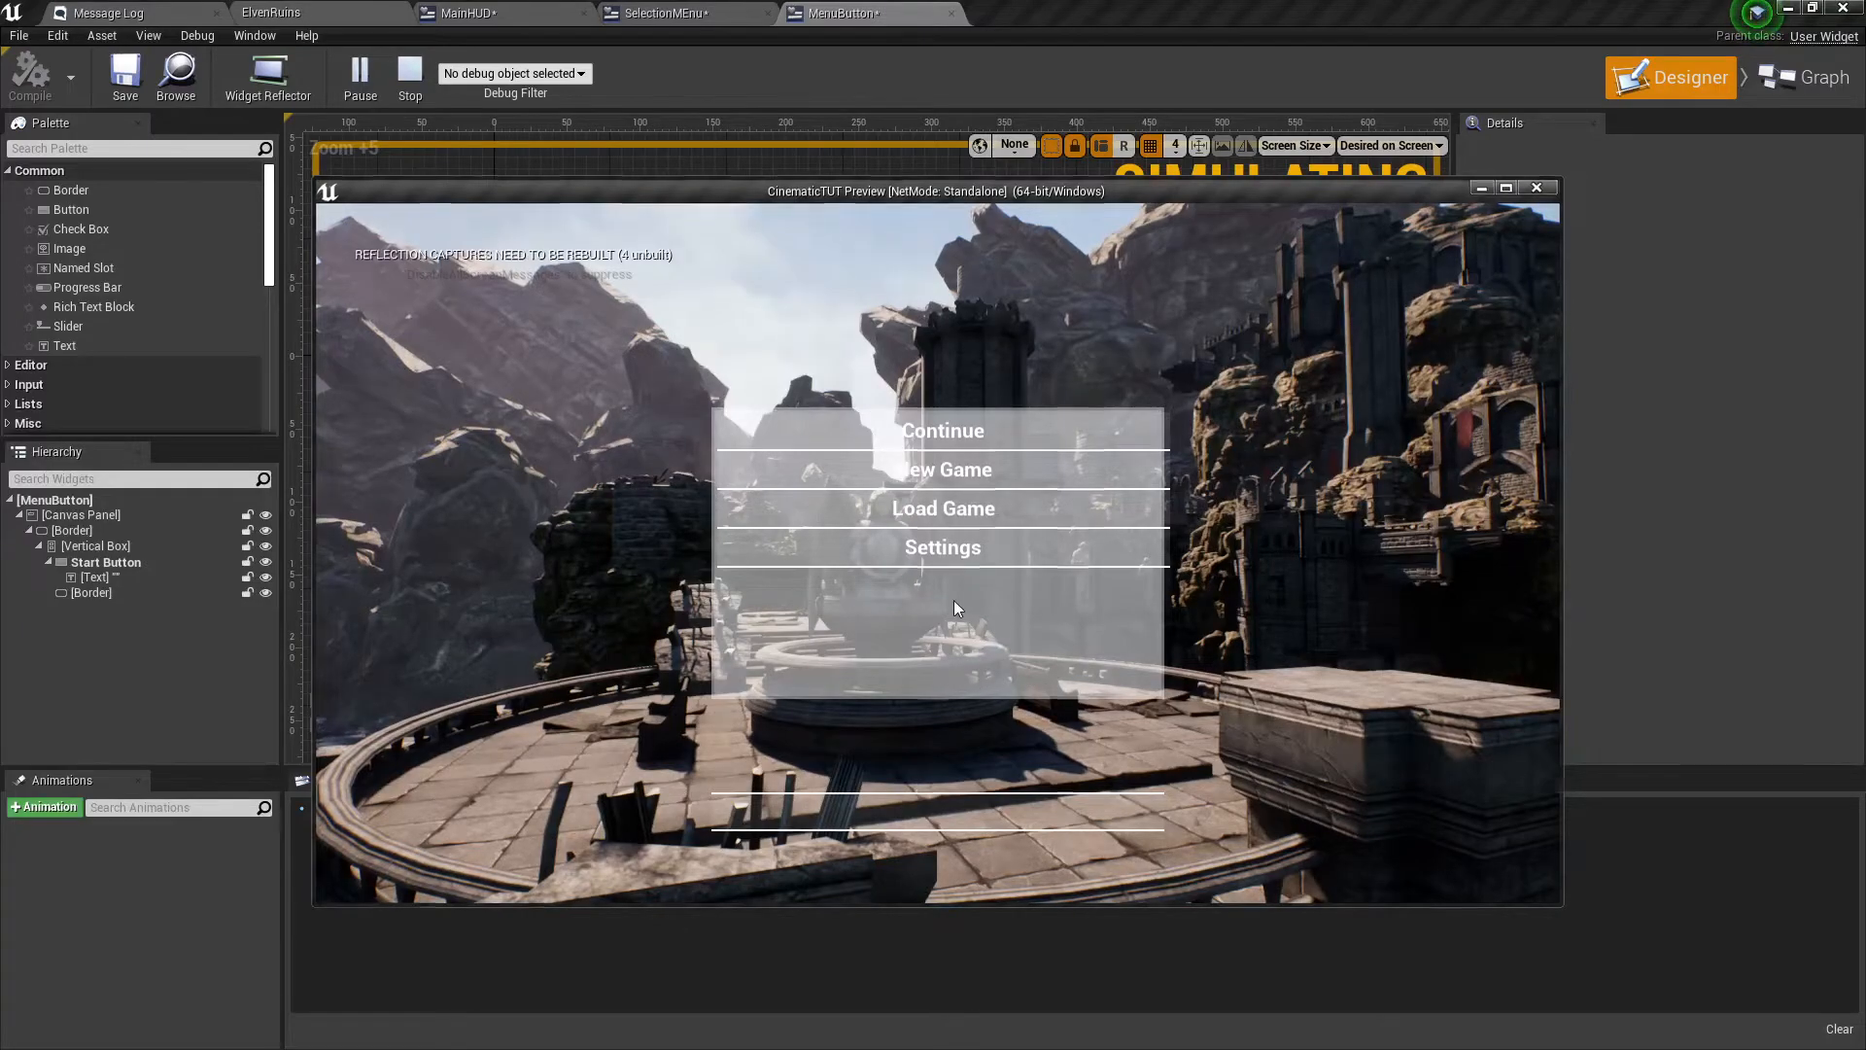
key(Escape)
Try centre horizontal alignment on the border line below Start Button, restore the fill alignment and compile MenuButton.
click(798, 441)
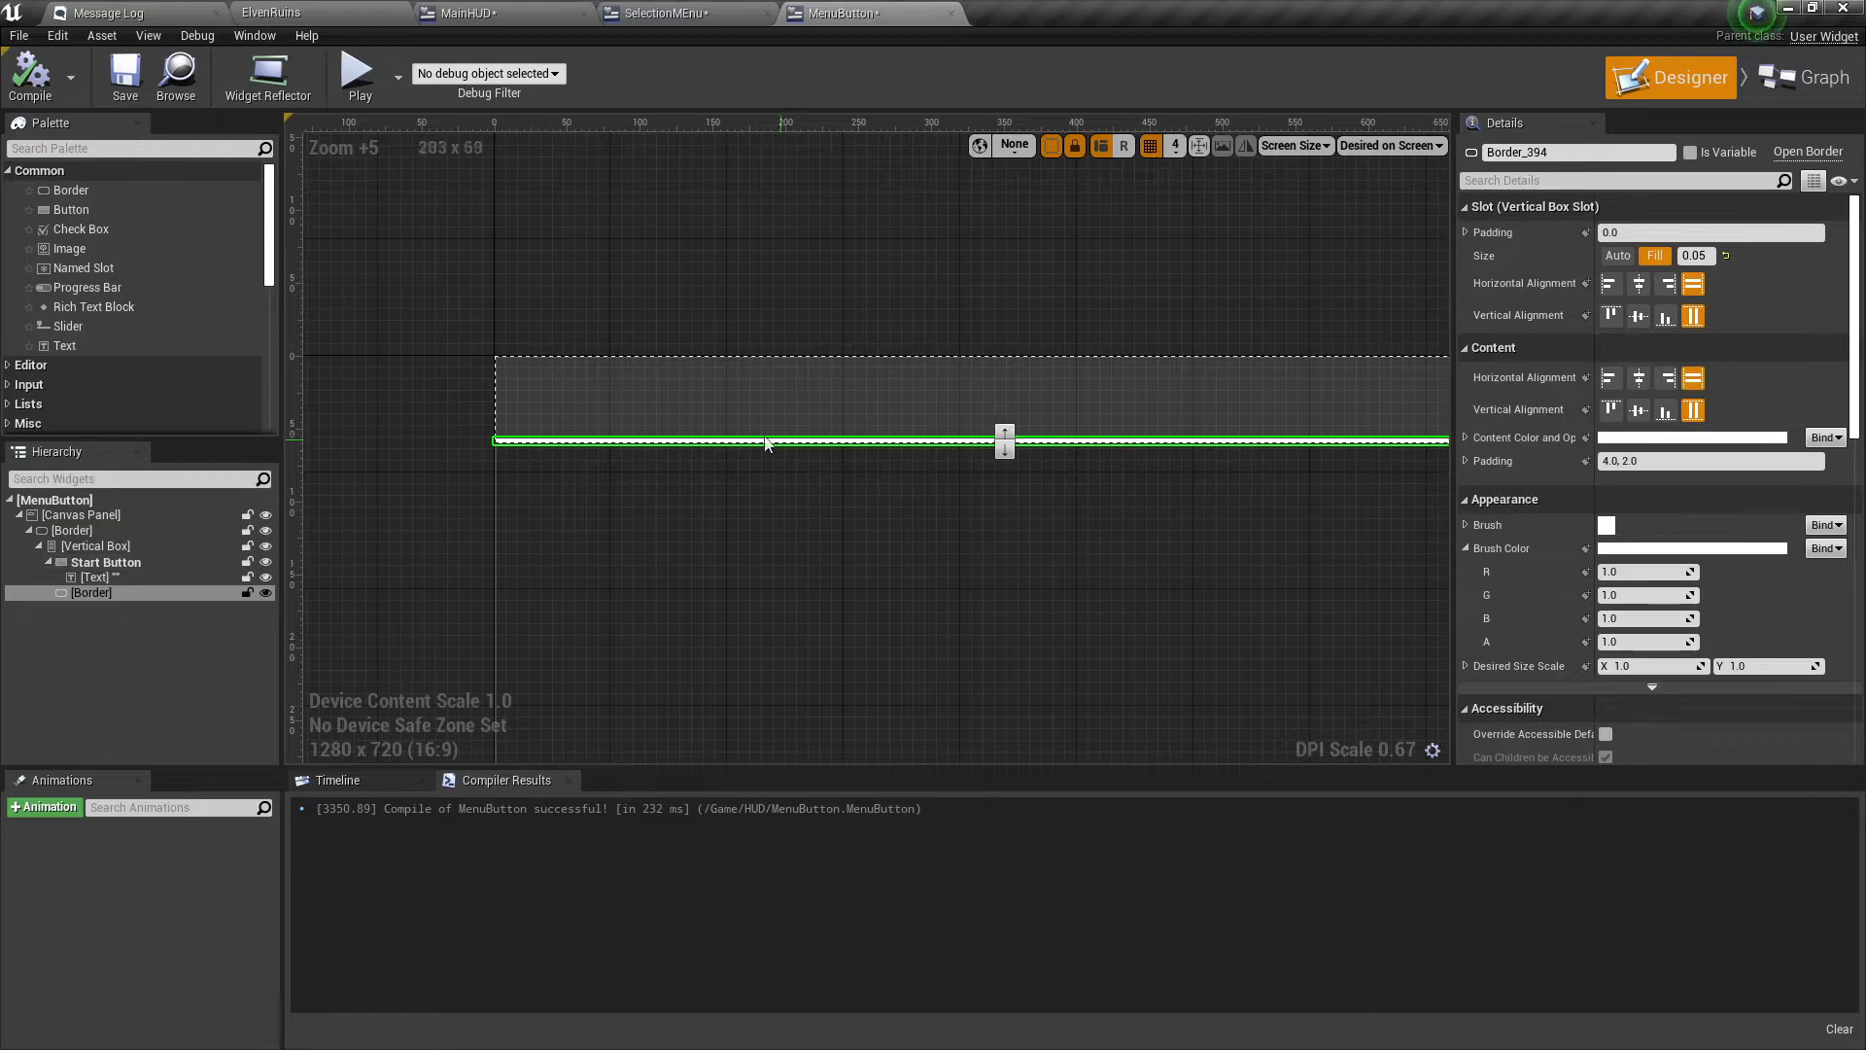
right_drag(1281, 483, 1001, 530)
scroll(1001, 530, down, 1)
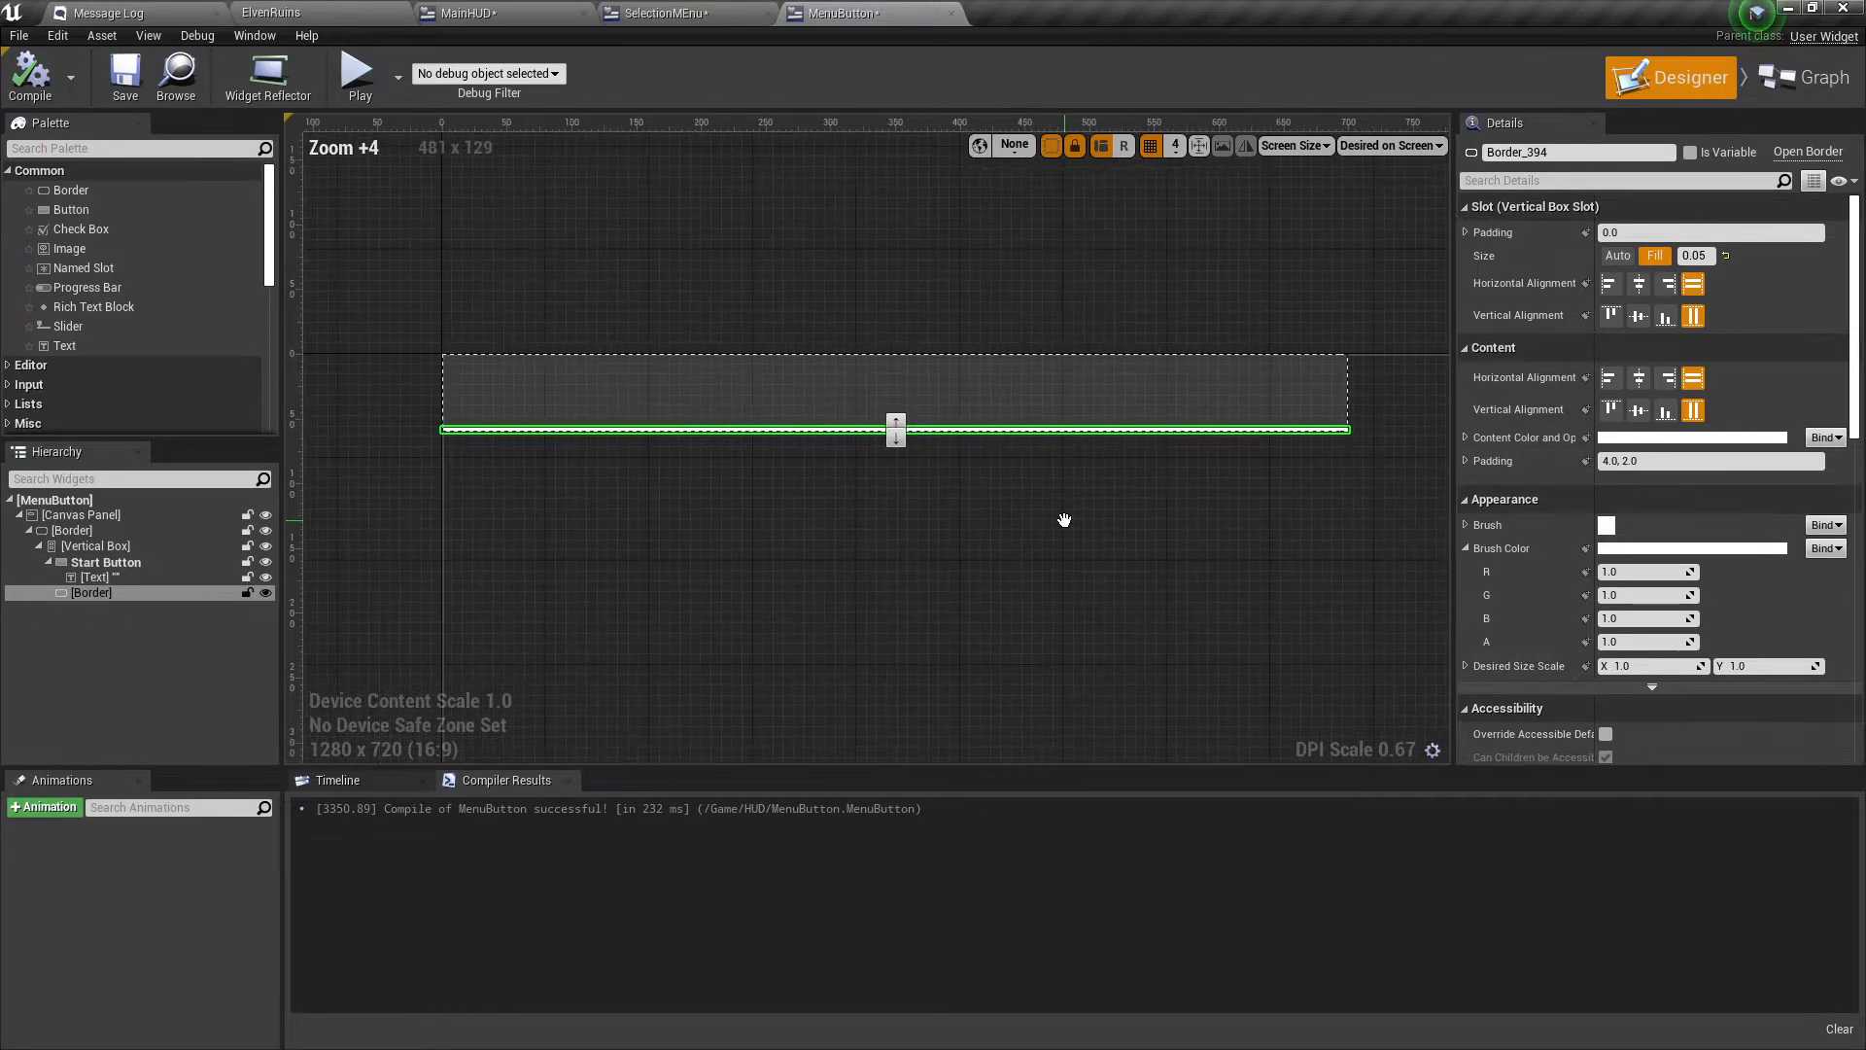
click(1638, 283)
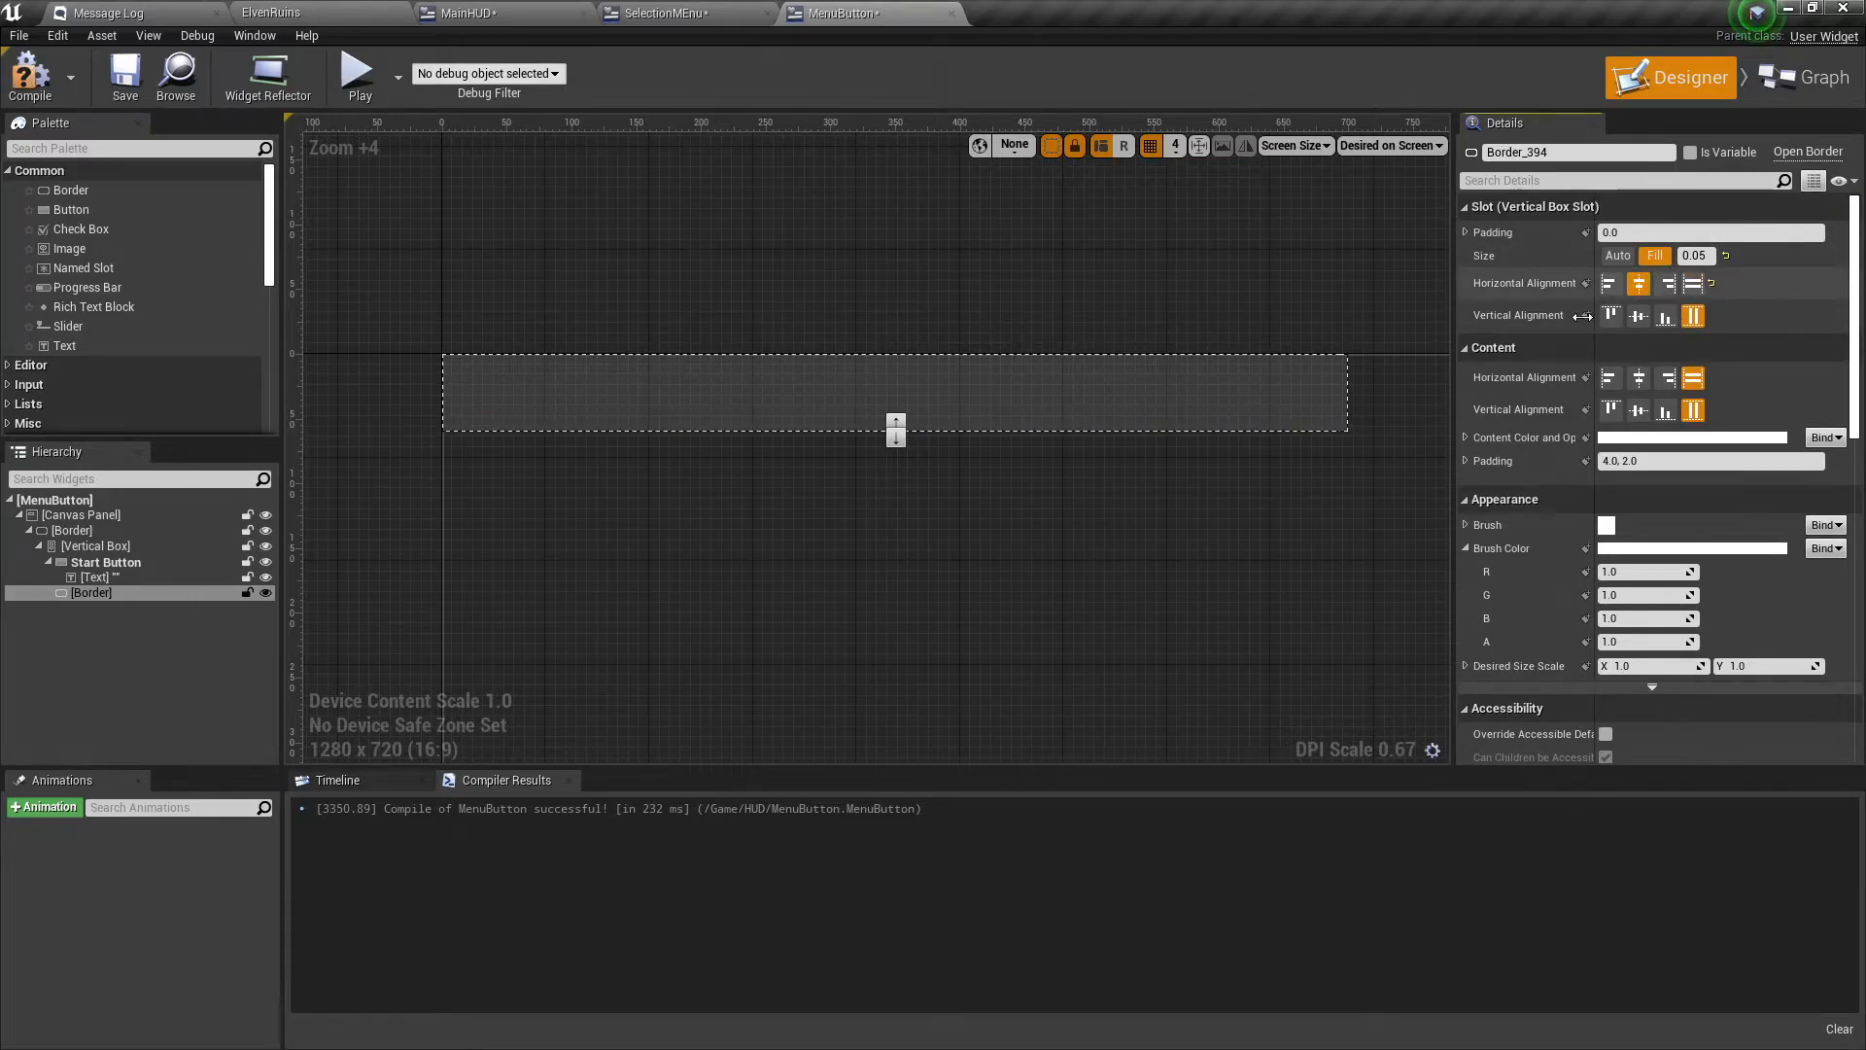
click(1685, 288)
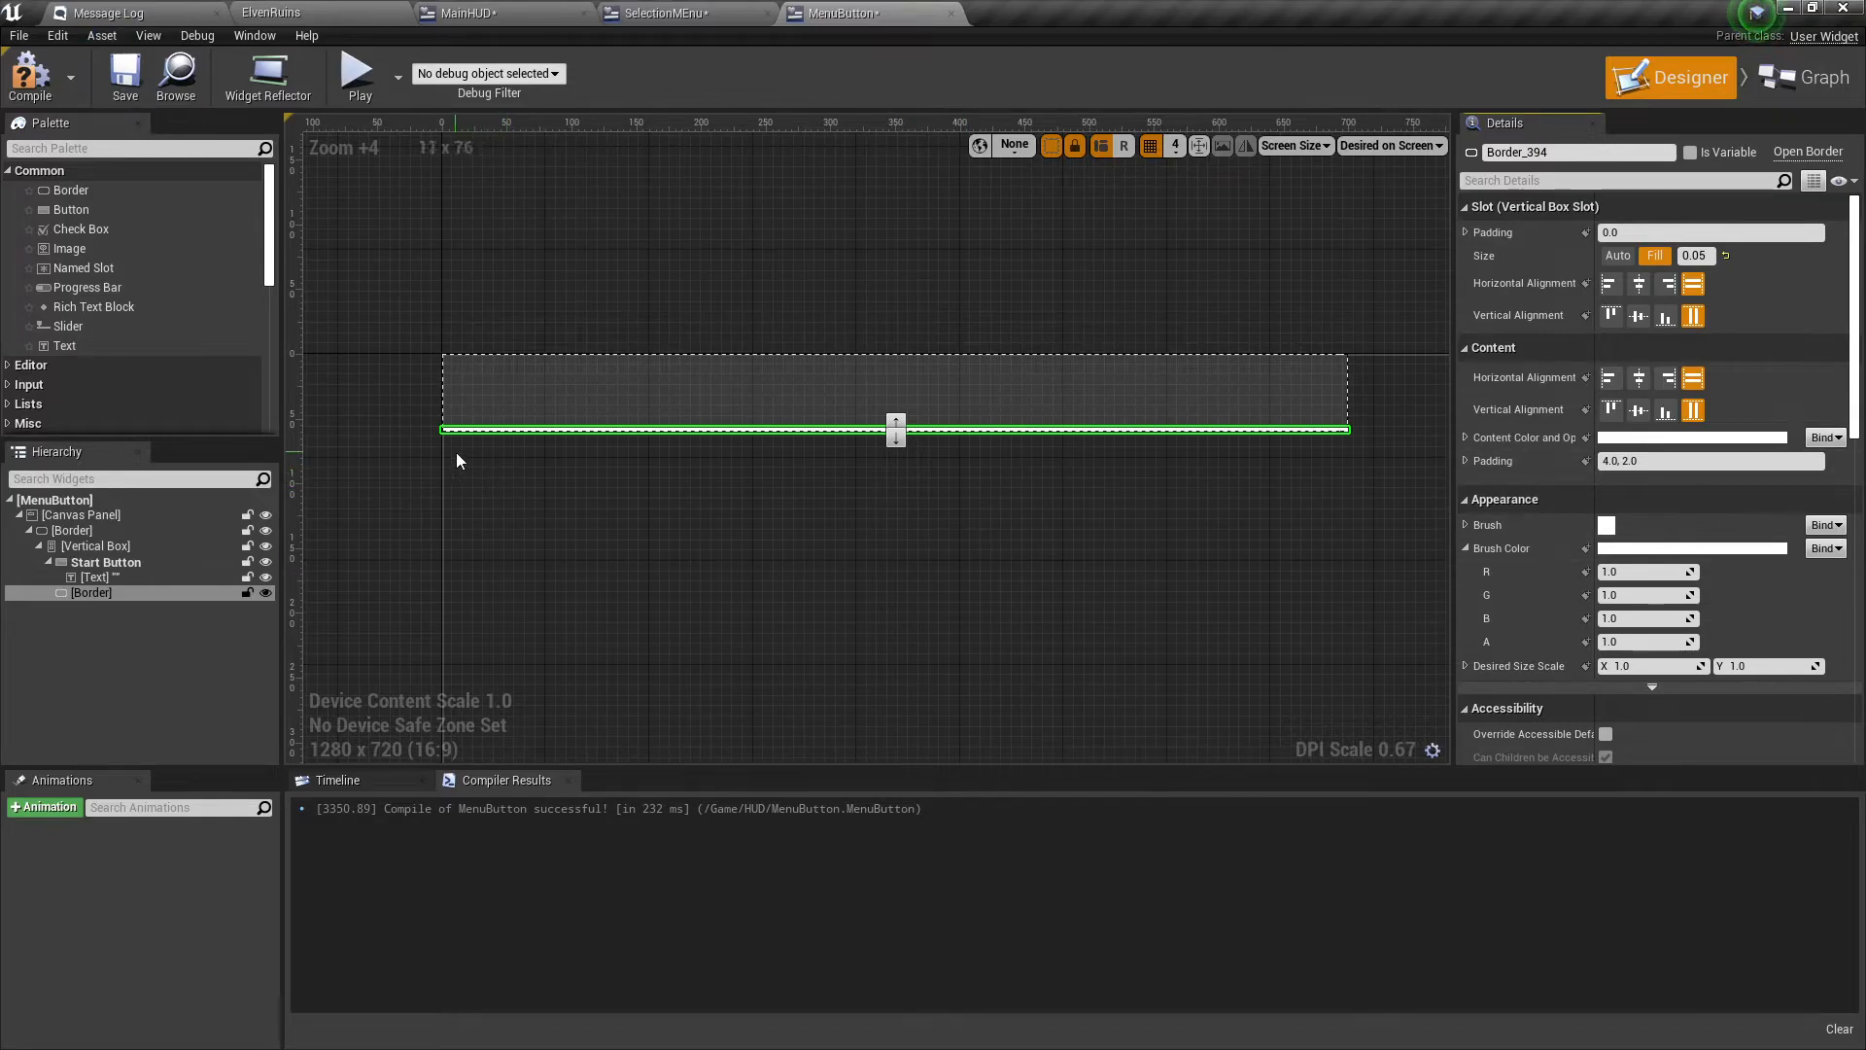
key(F7)
Try fill size and centred horizontal alignment on the Continue button in SelectionMEnu, then restore auto size and fill alignment.
click(653, 13)
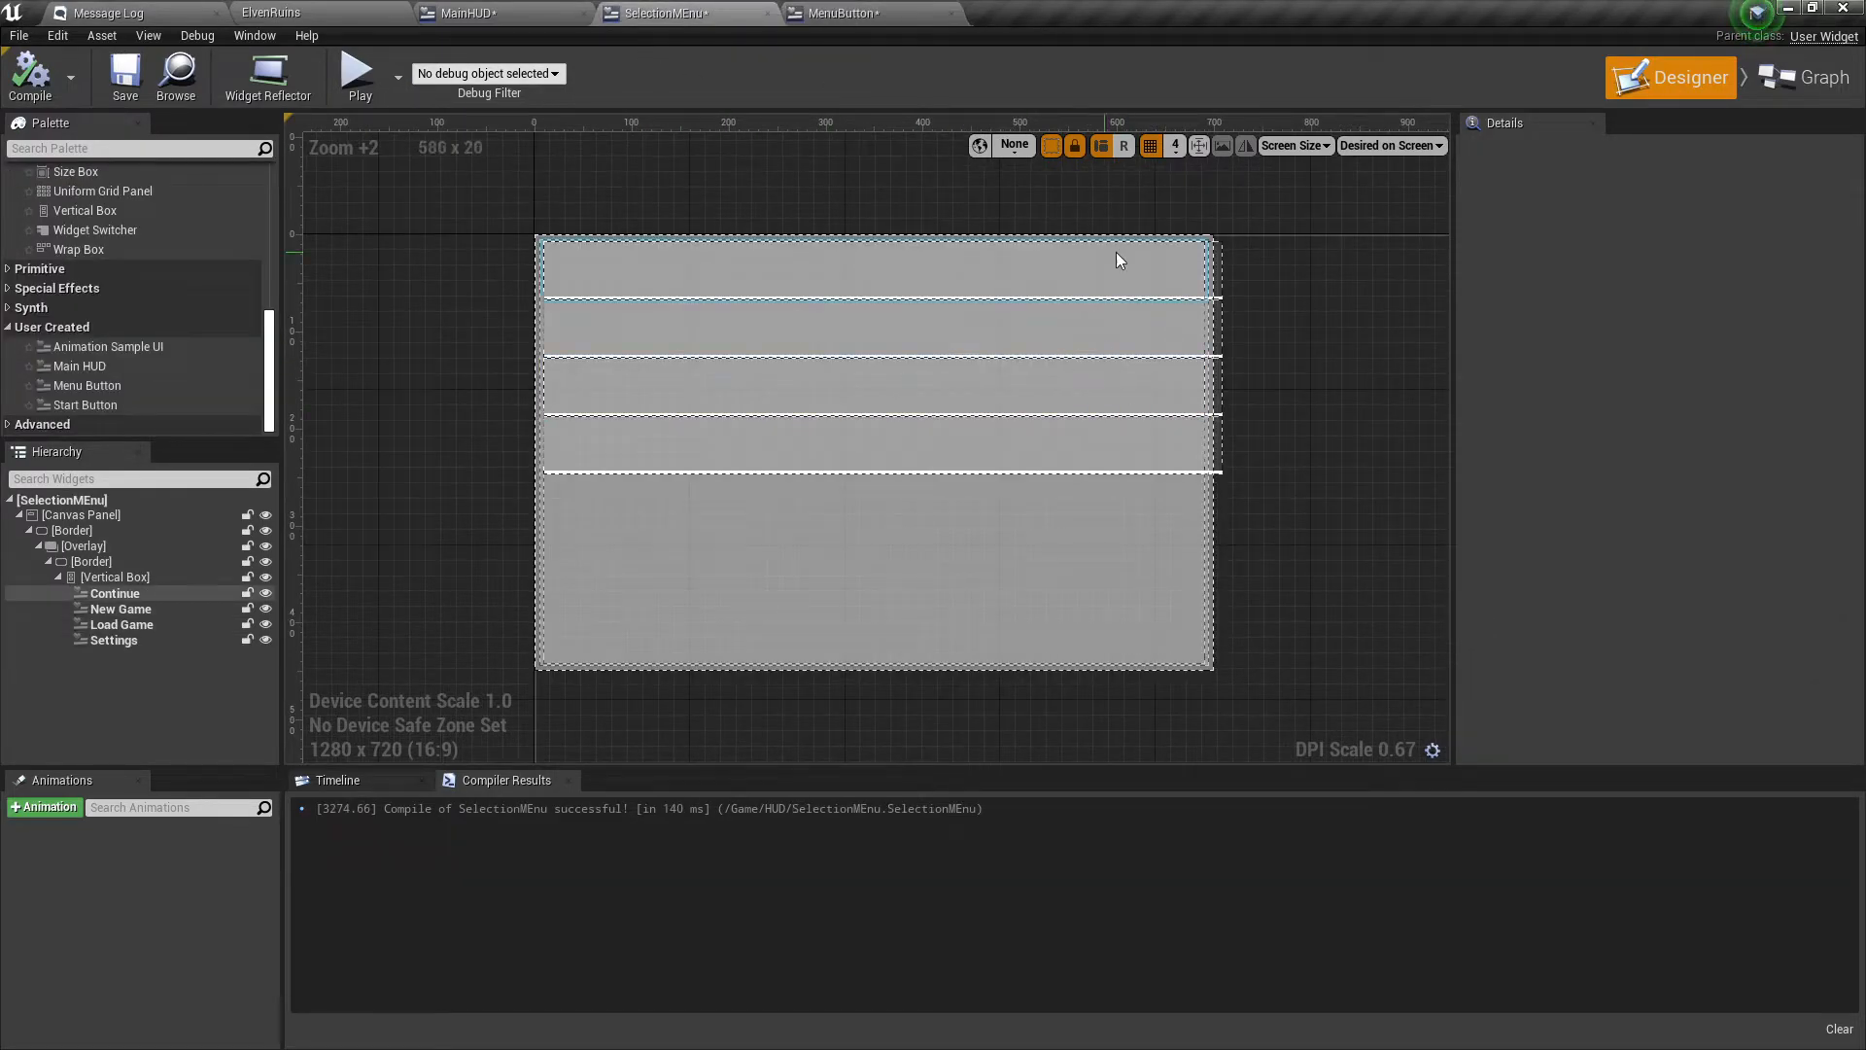
click(130, 579)
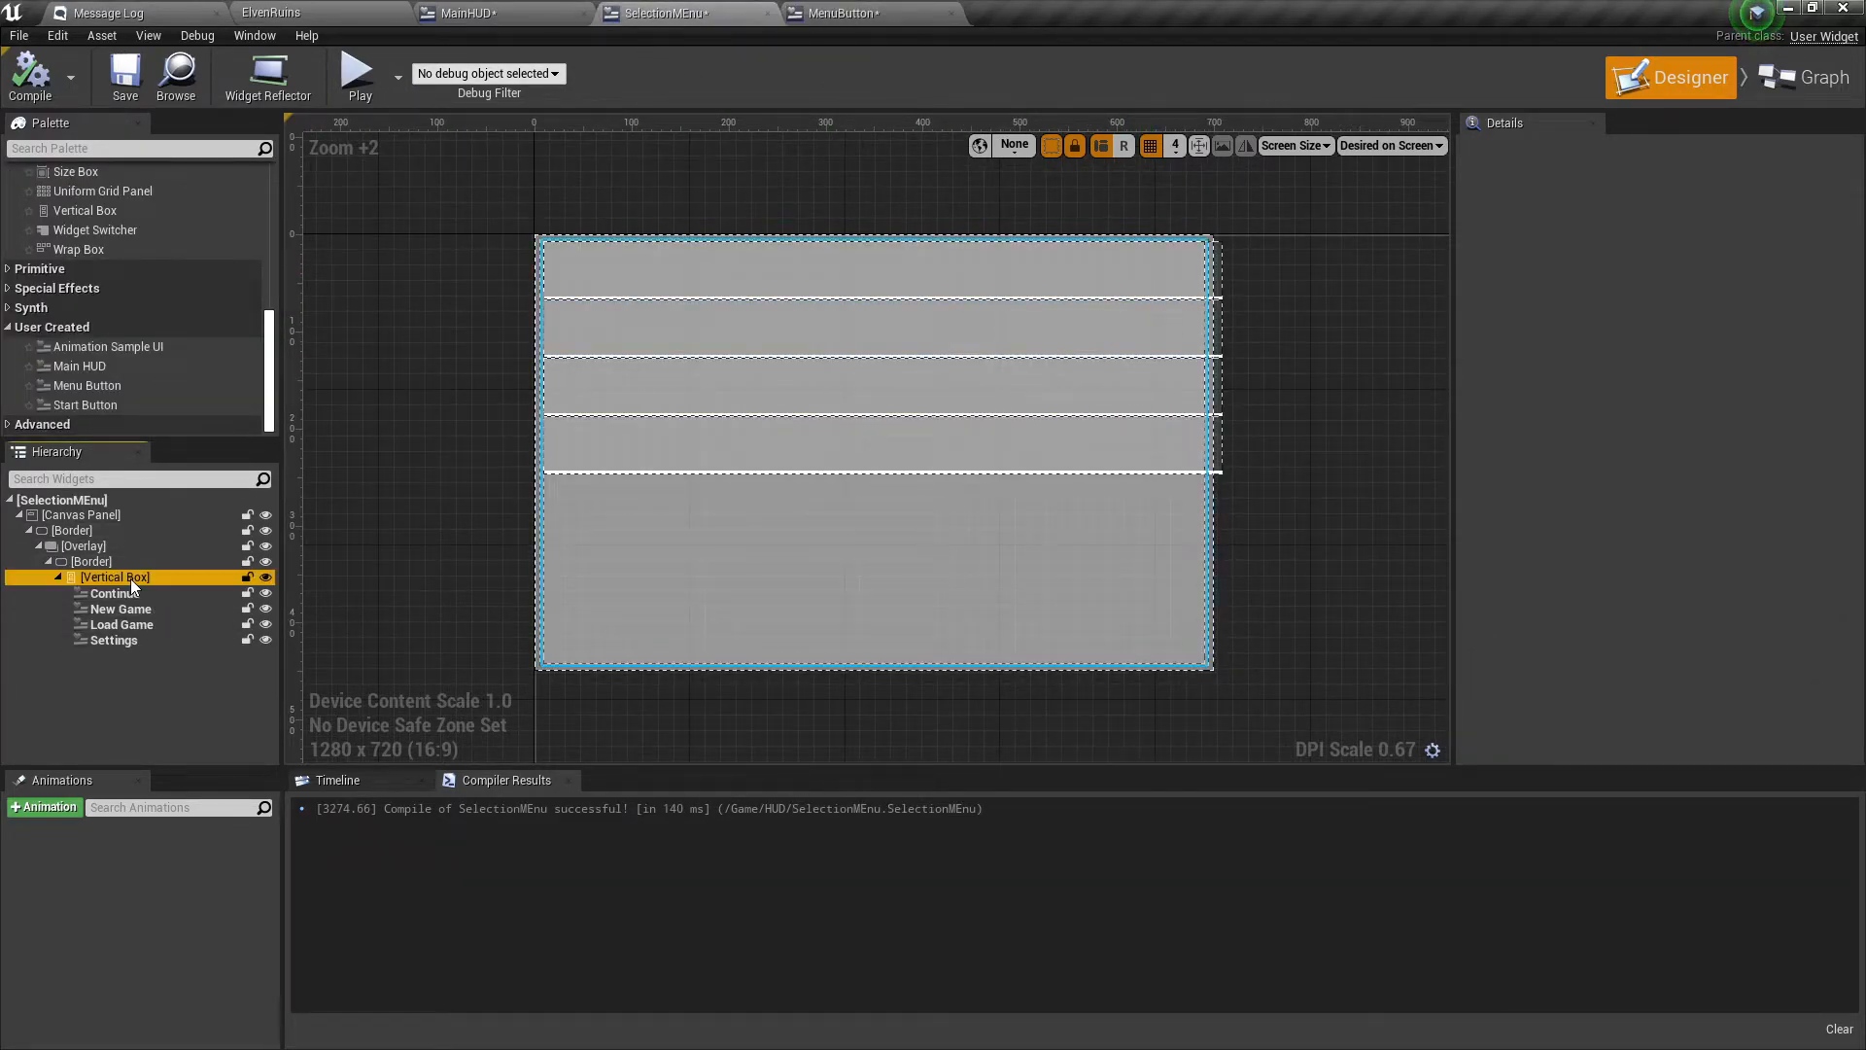
click(1056, 275)
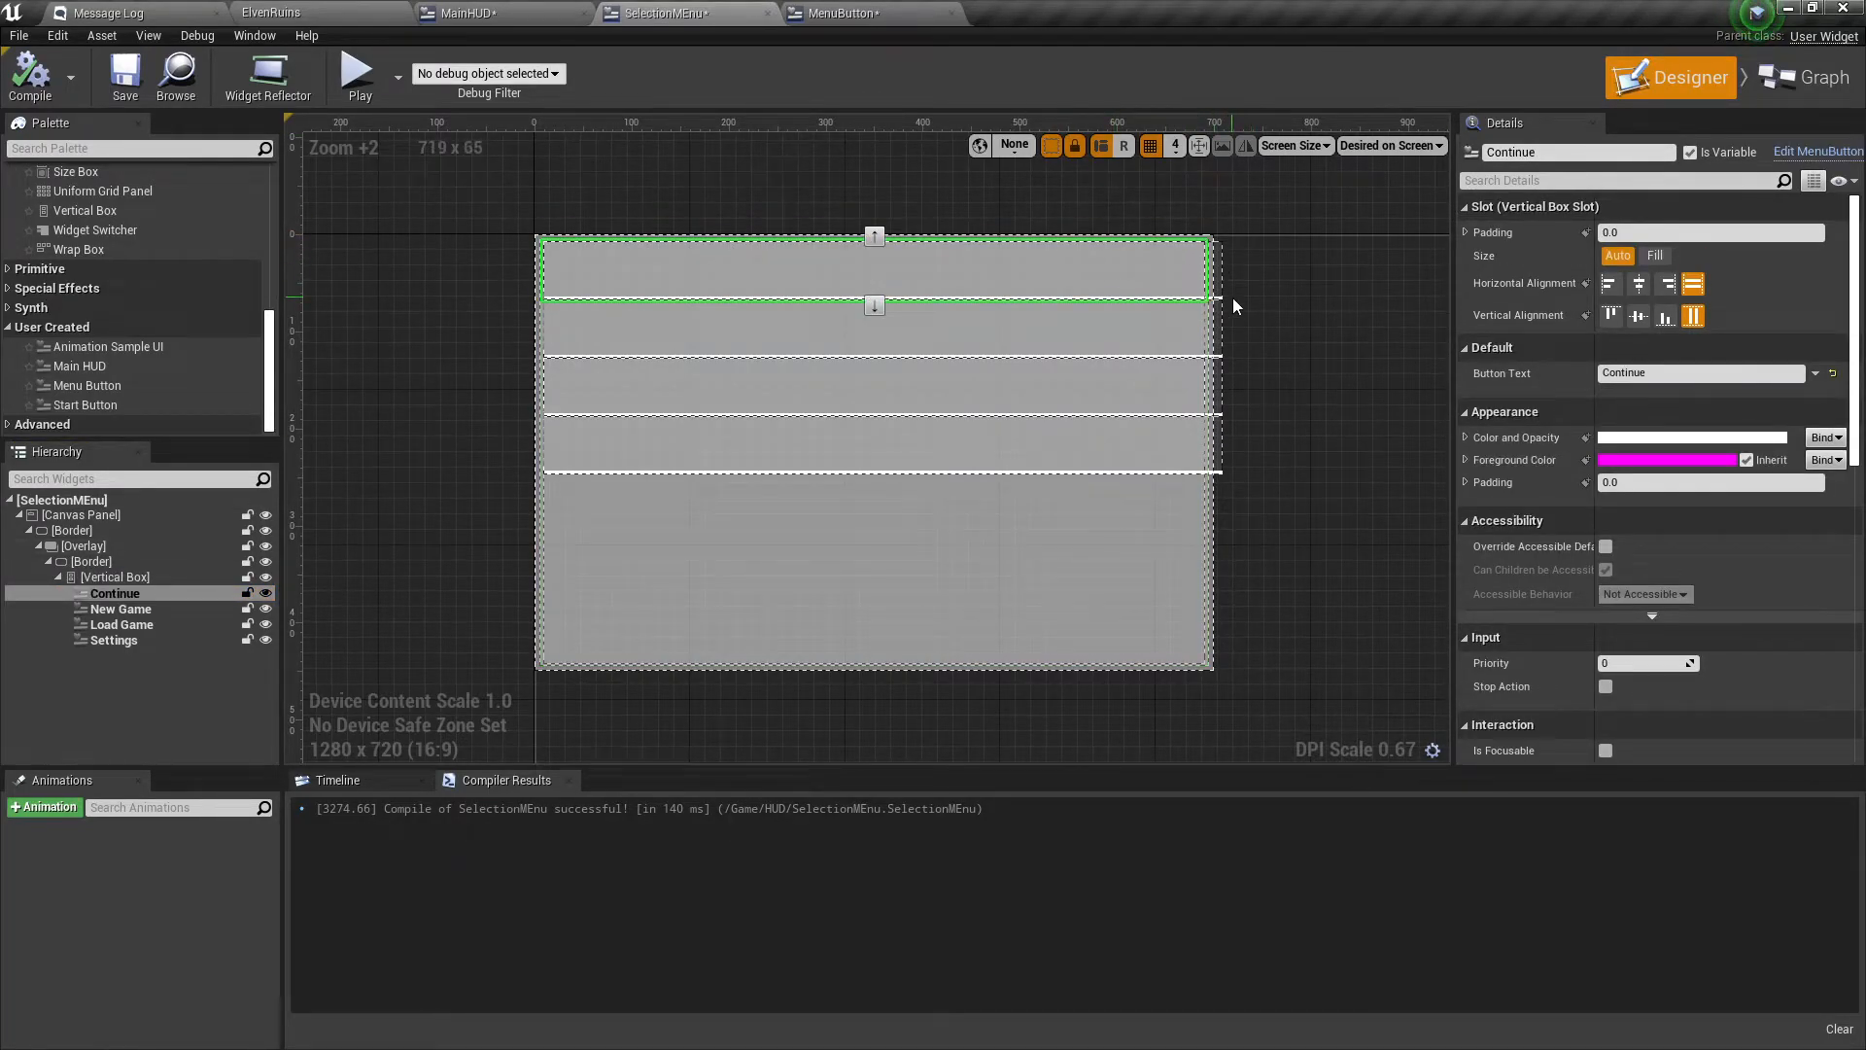
click(1654, 255)
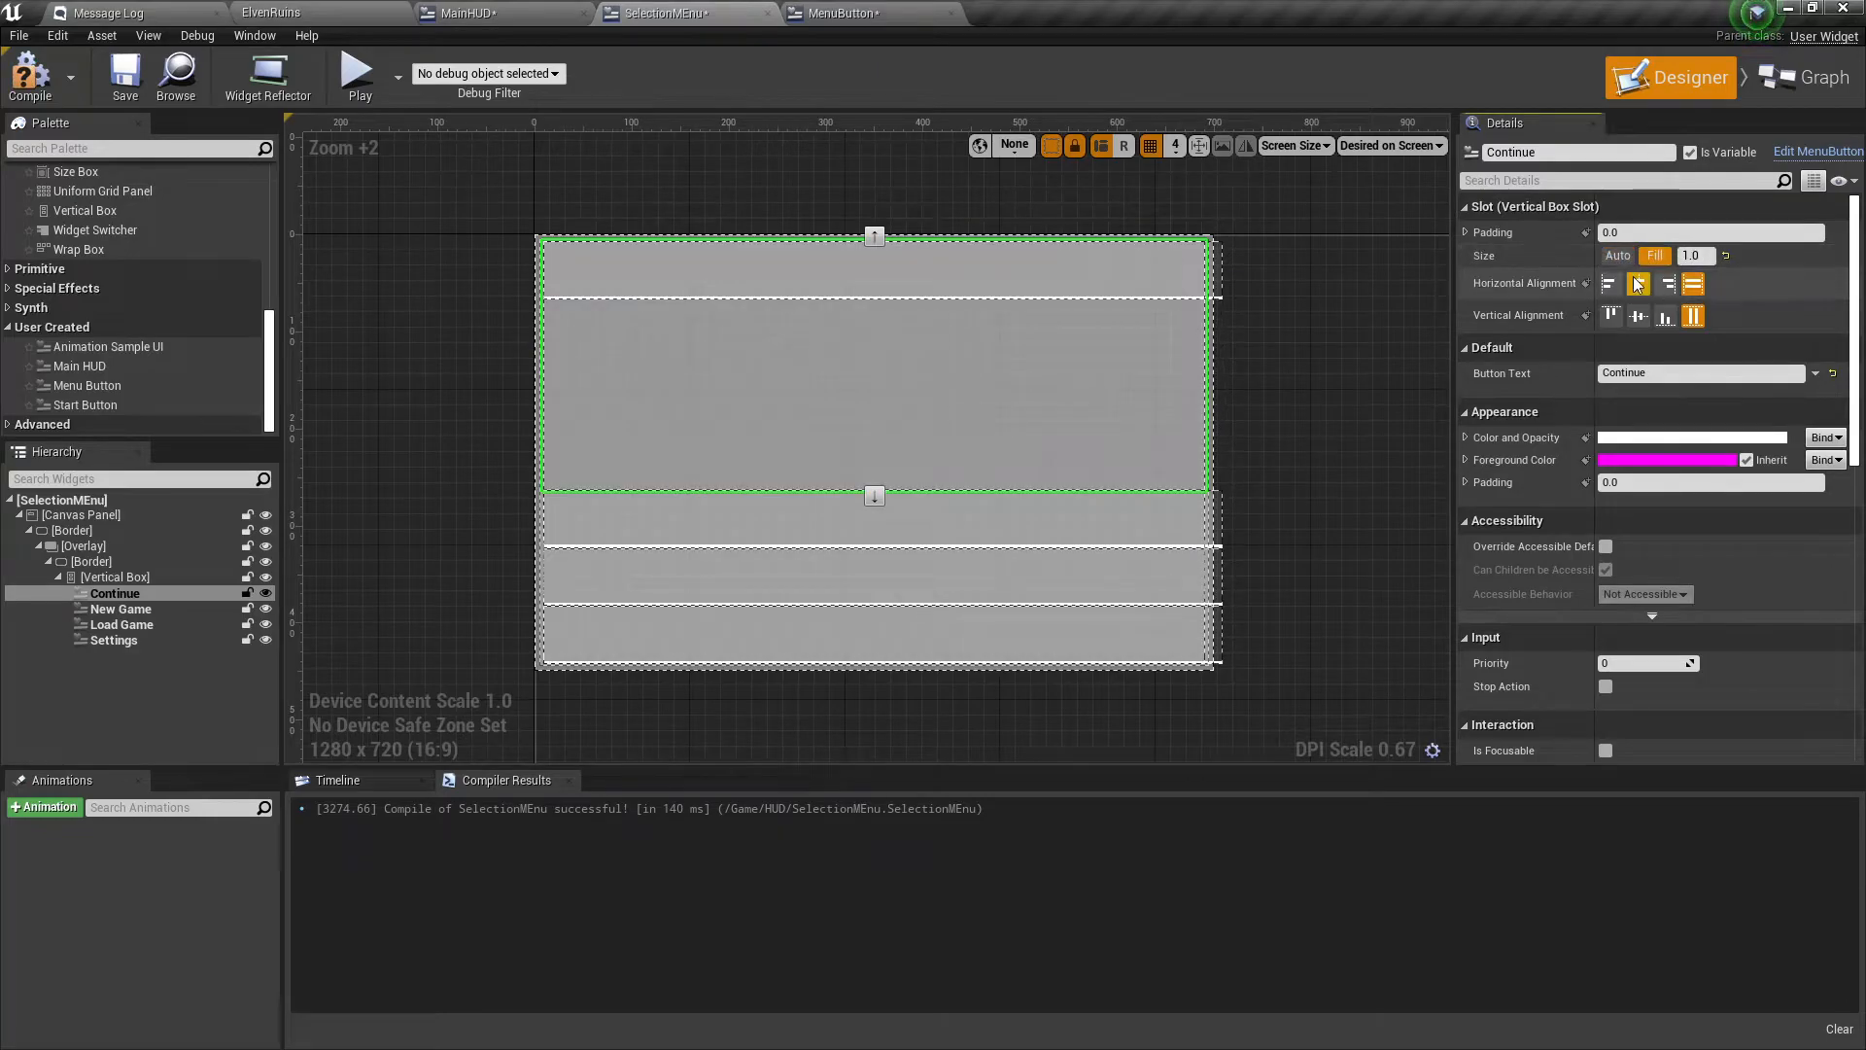
click(1618, 256)
click(1639, 284)
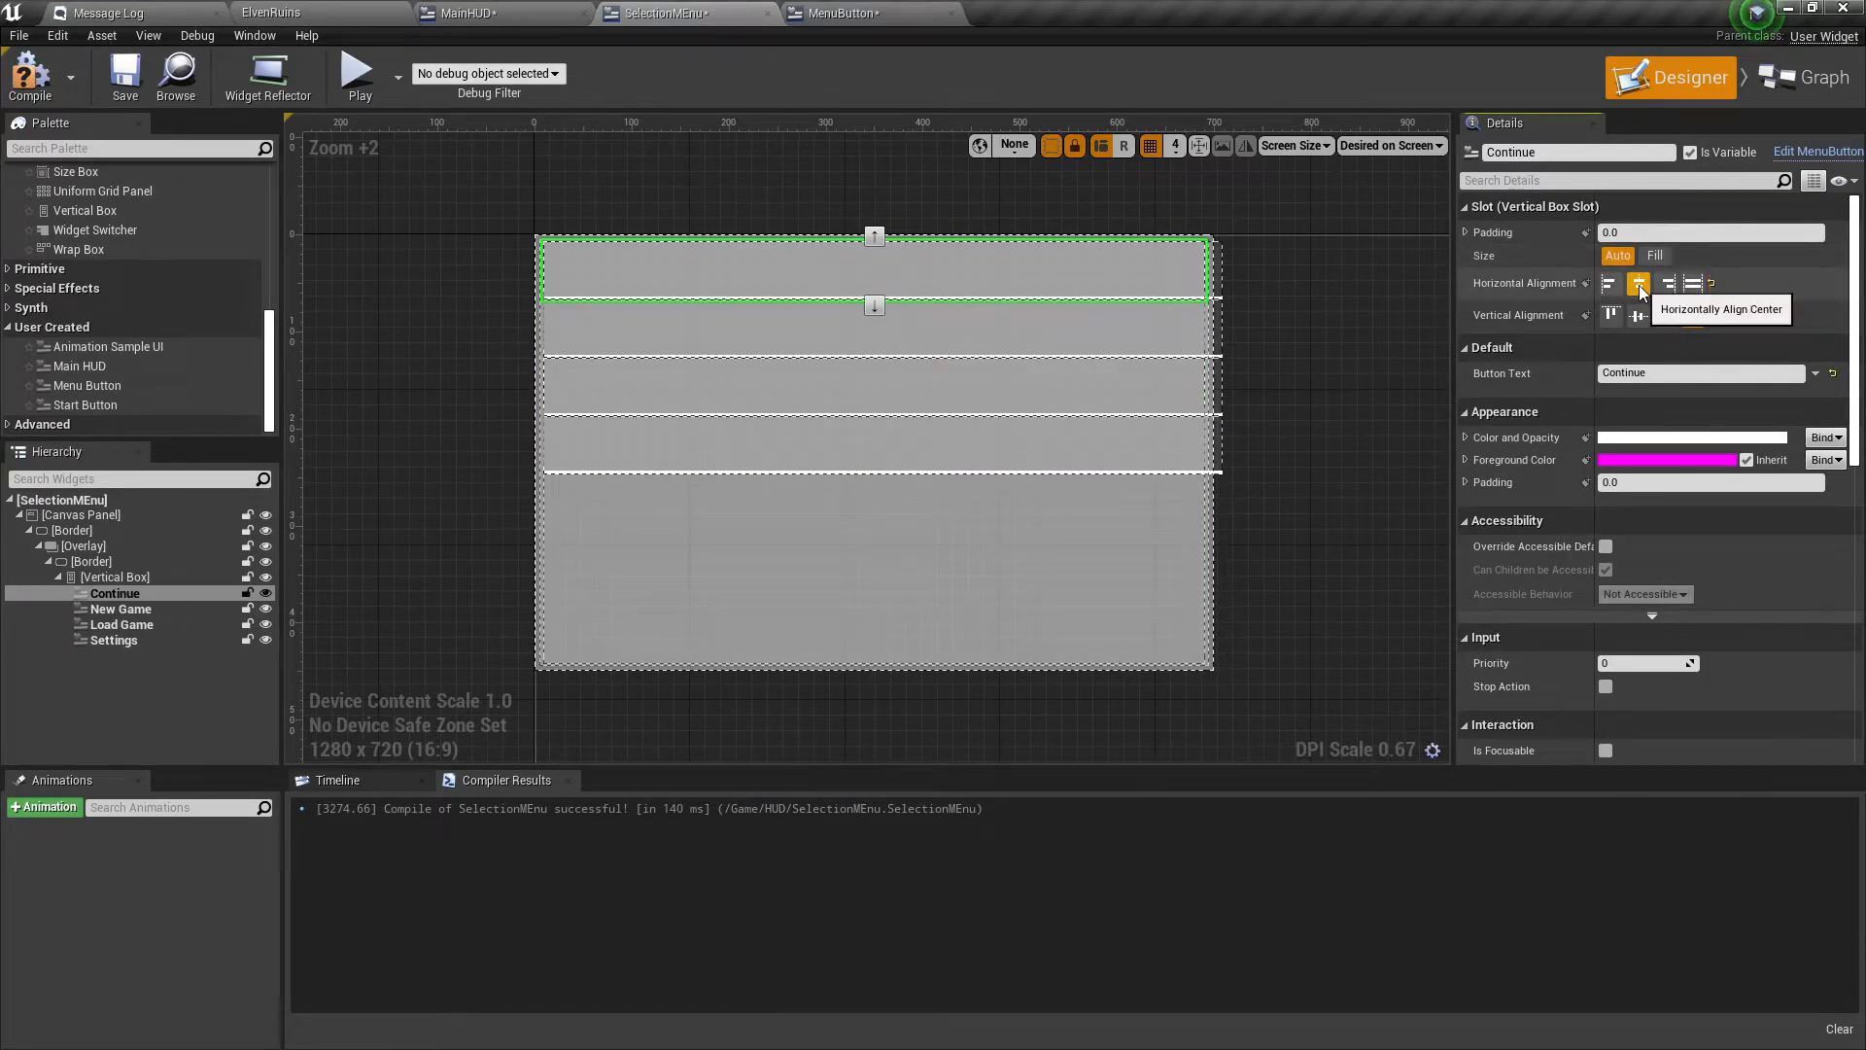
click(1693, 284)
click(1693, 316)
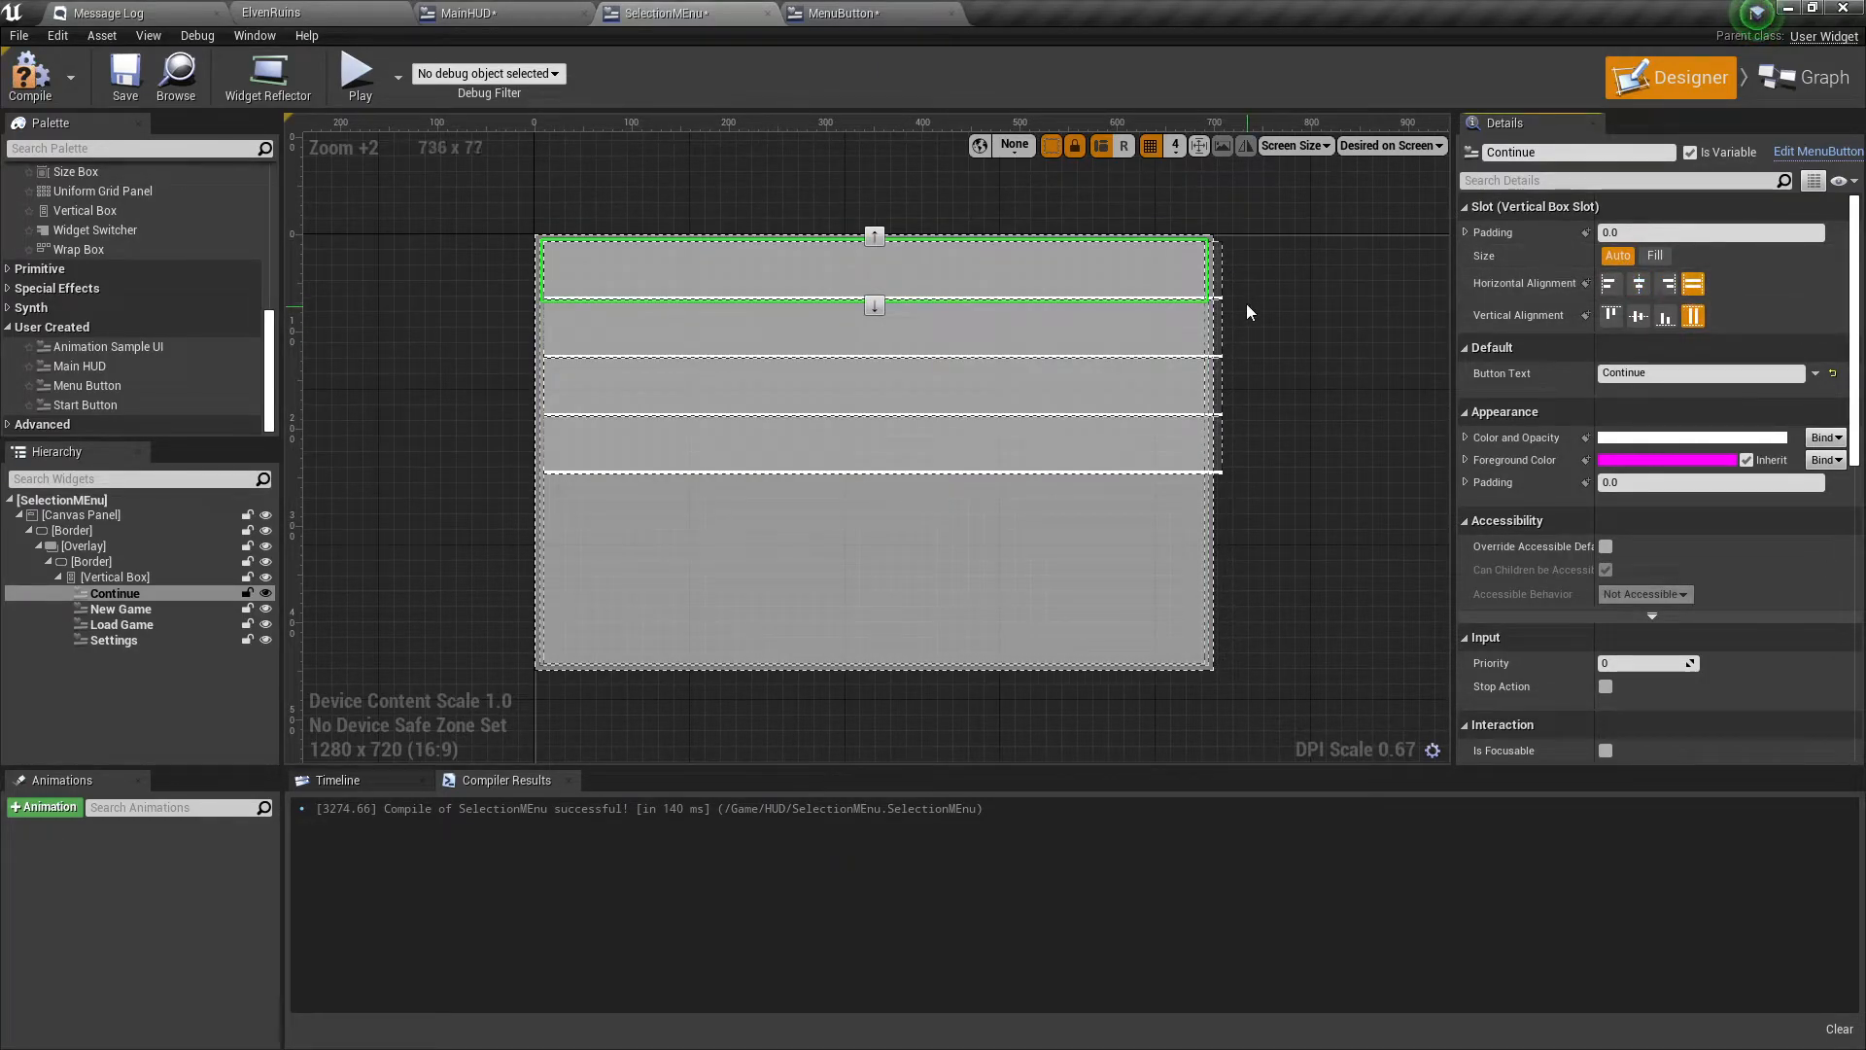
click(1221, 289)
click(1117, 277)
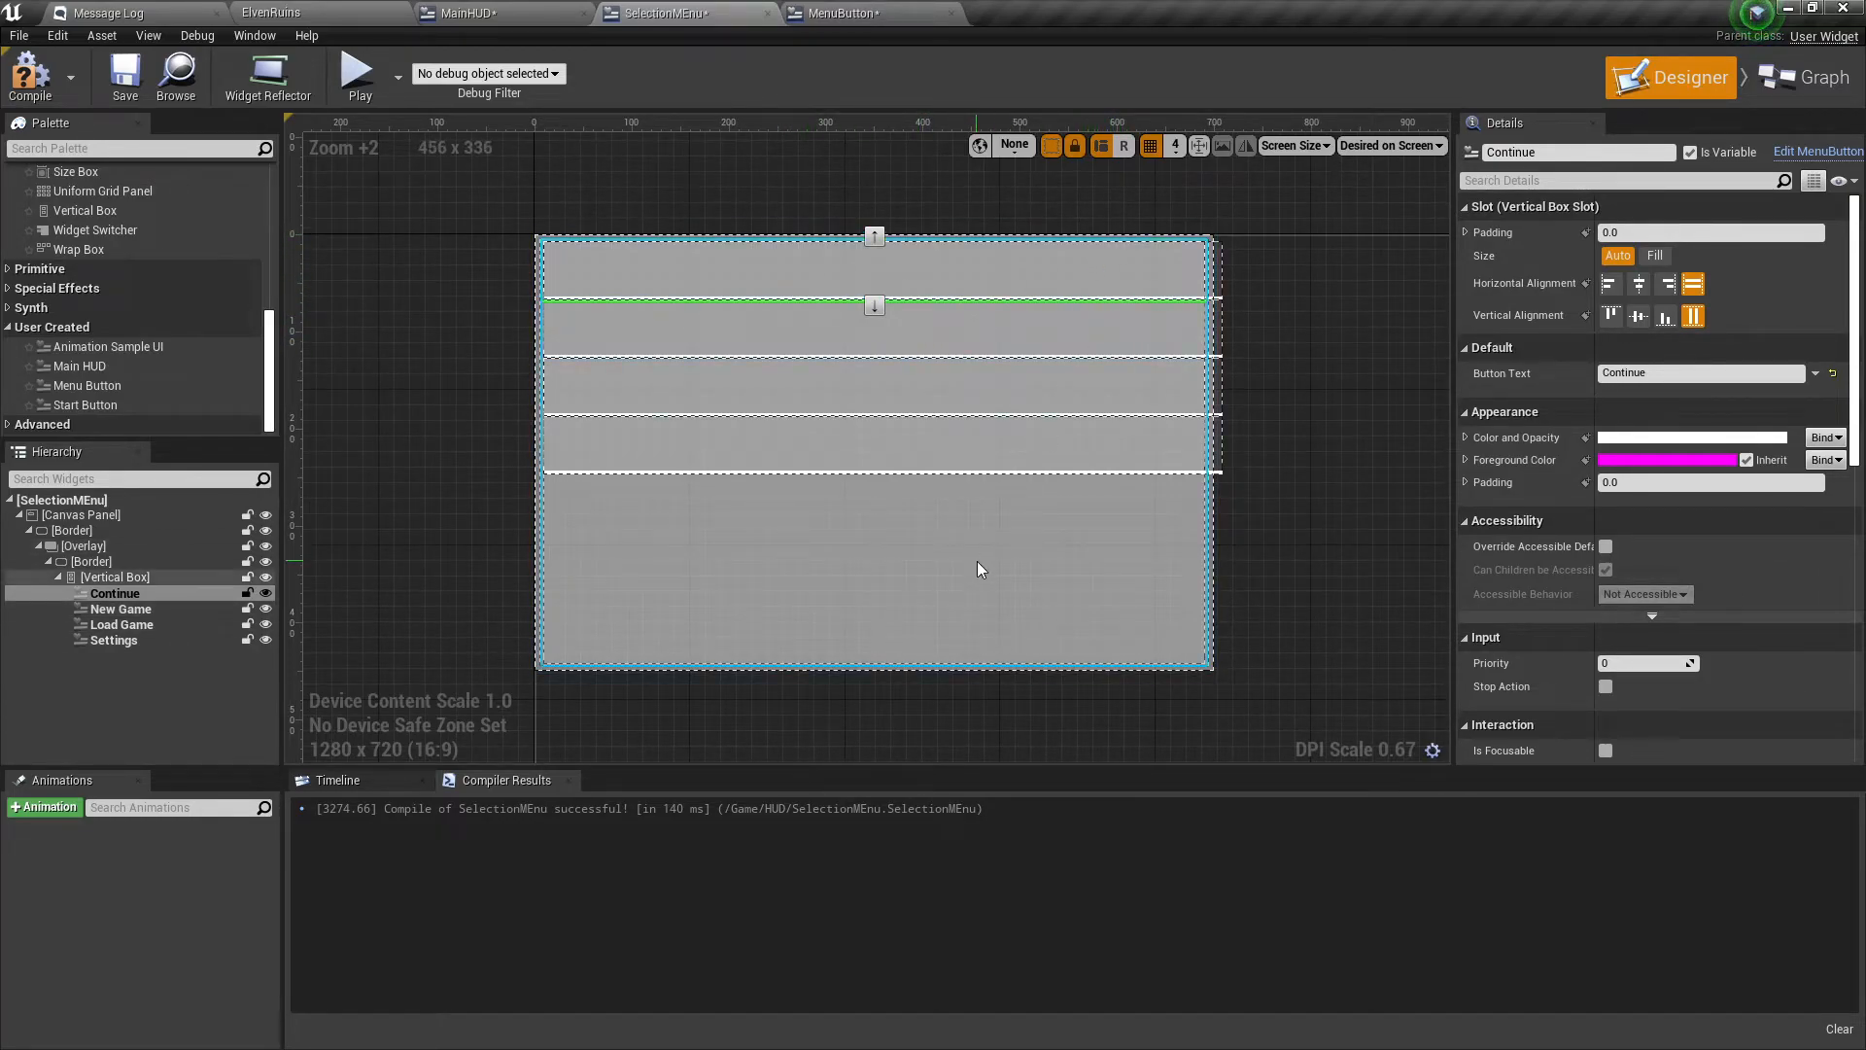
Set the width of SelectionMEnu's outermost border to 750.
click(70, 535)
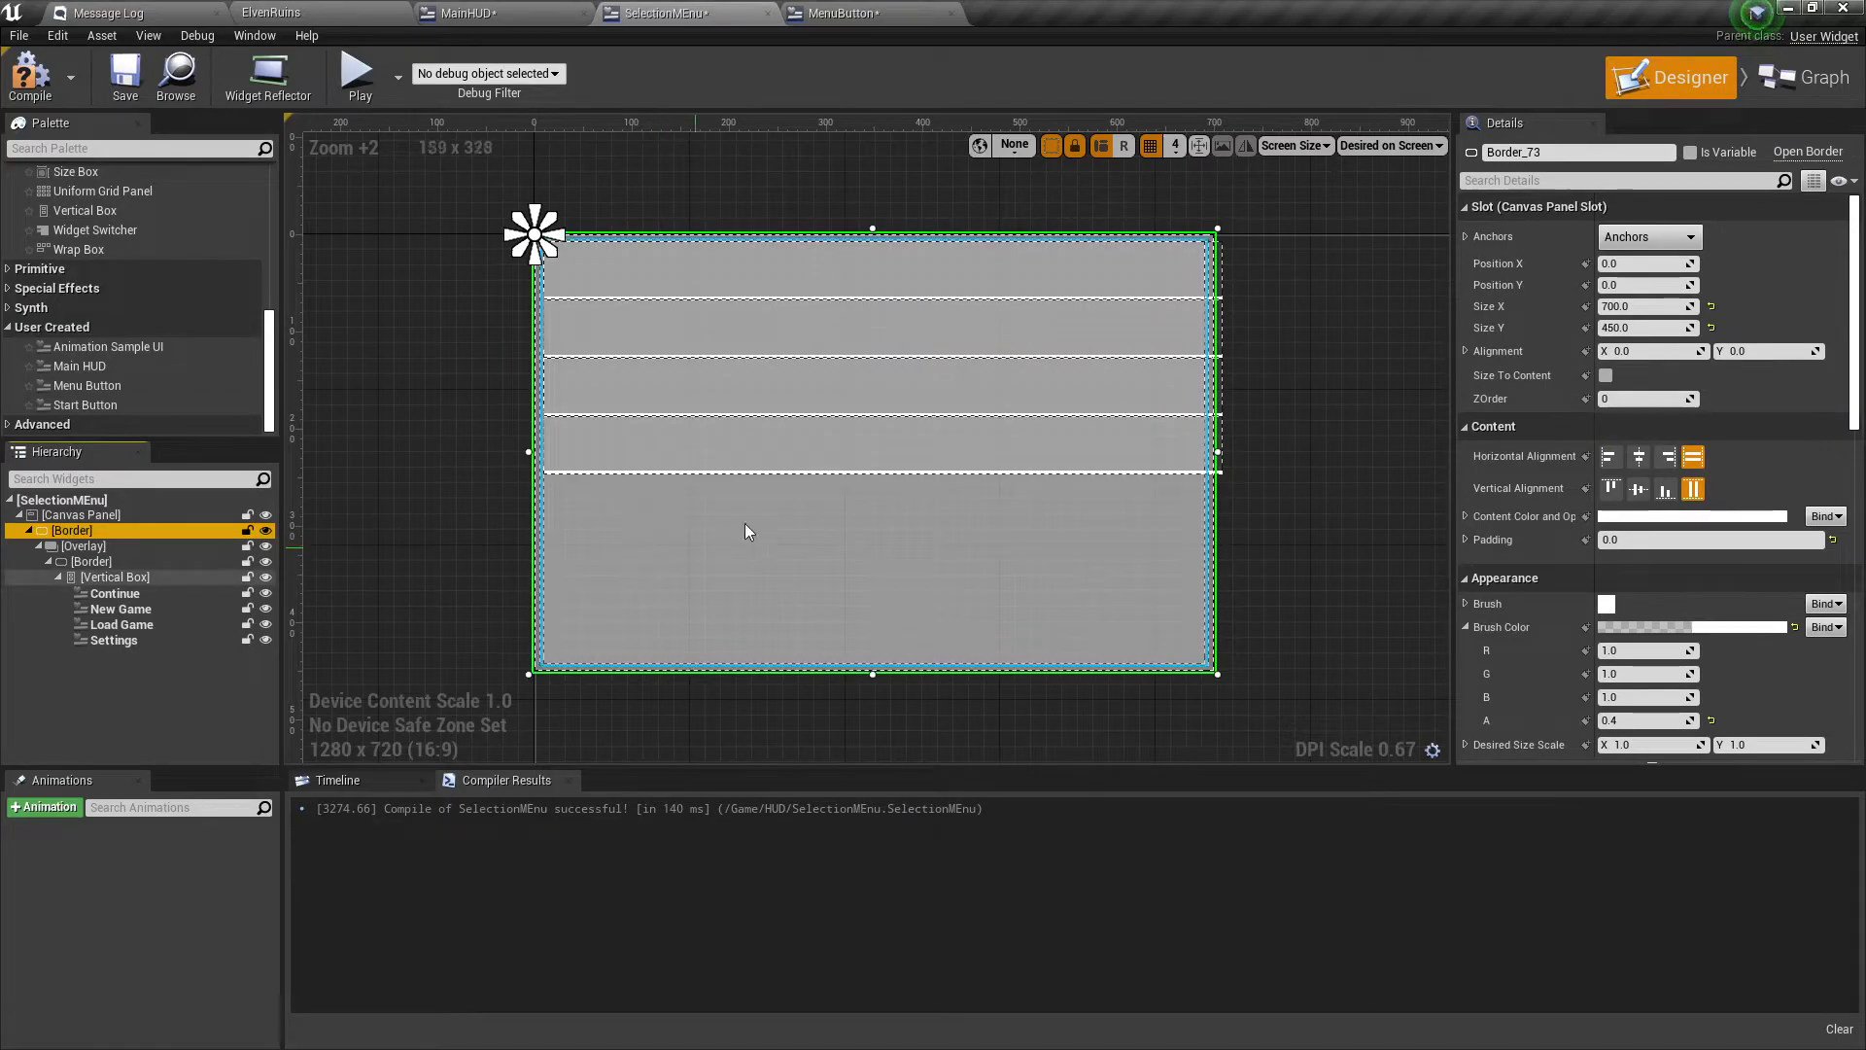
click(1658, 306)
text(75)
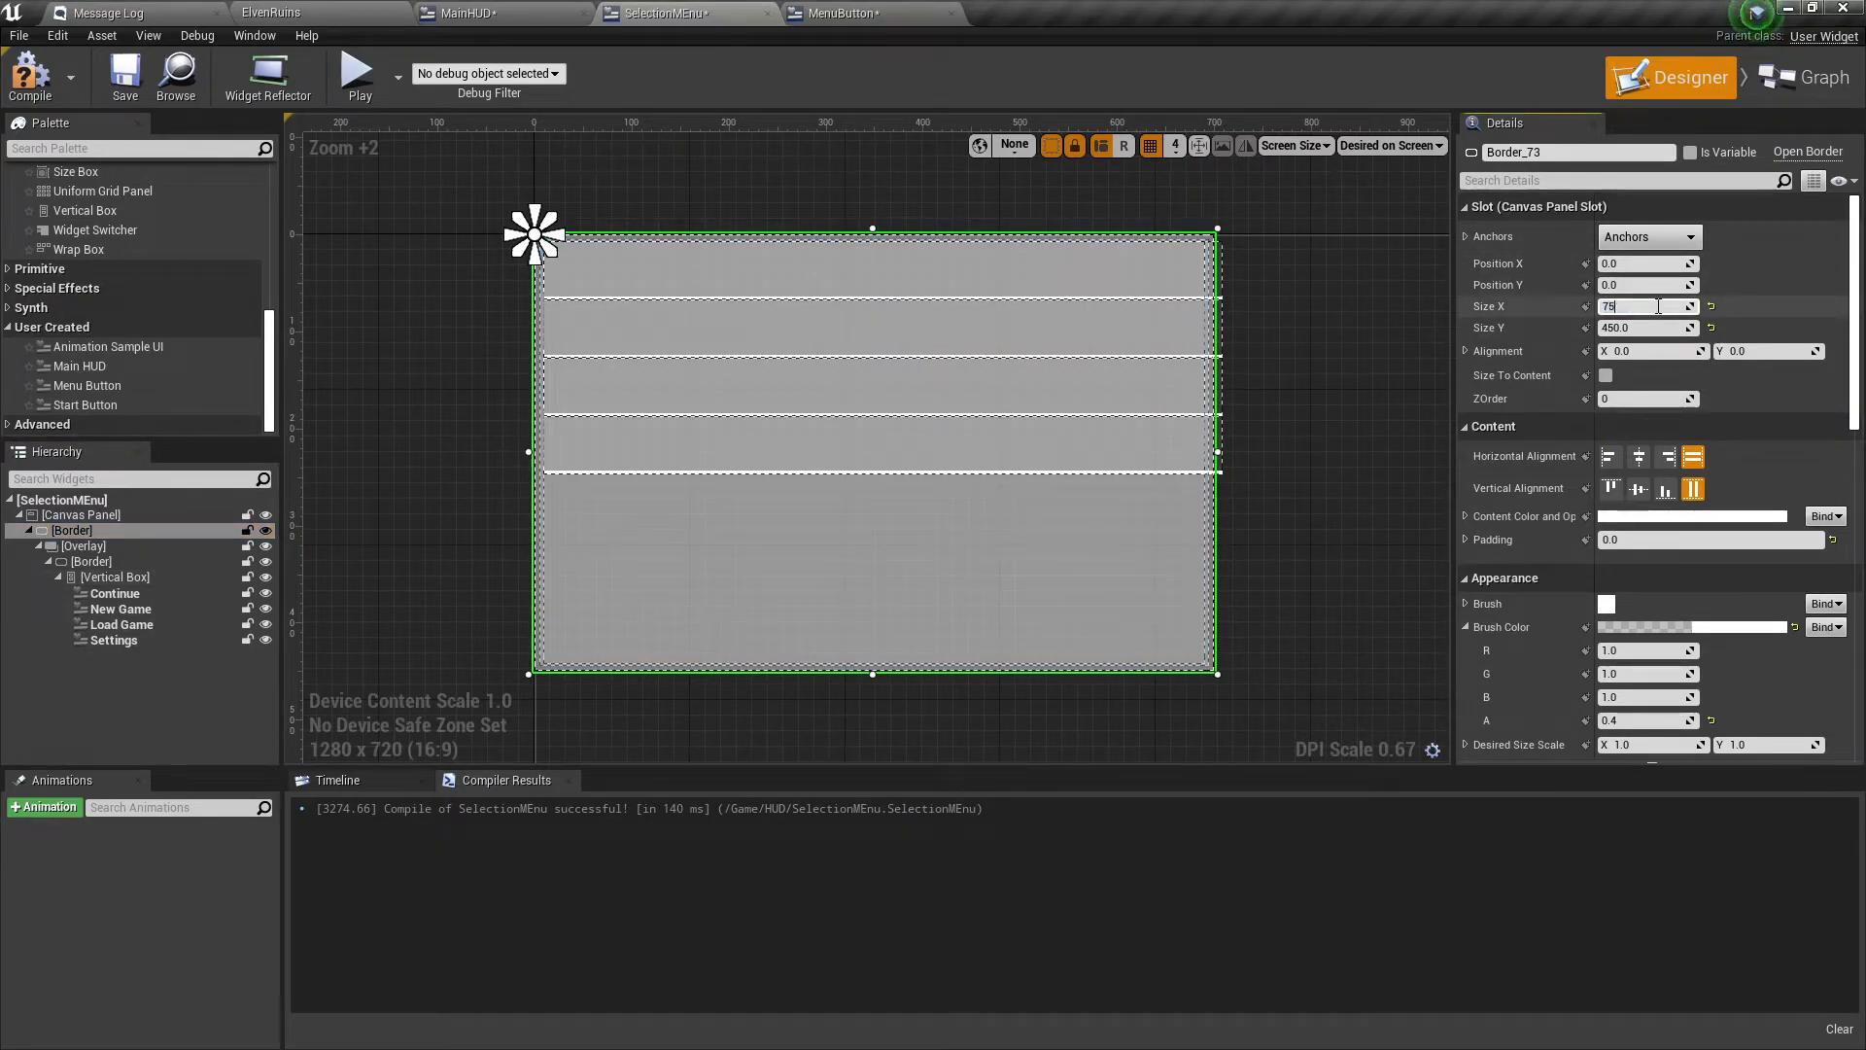
text(0)
key(Return)
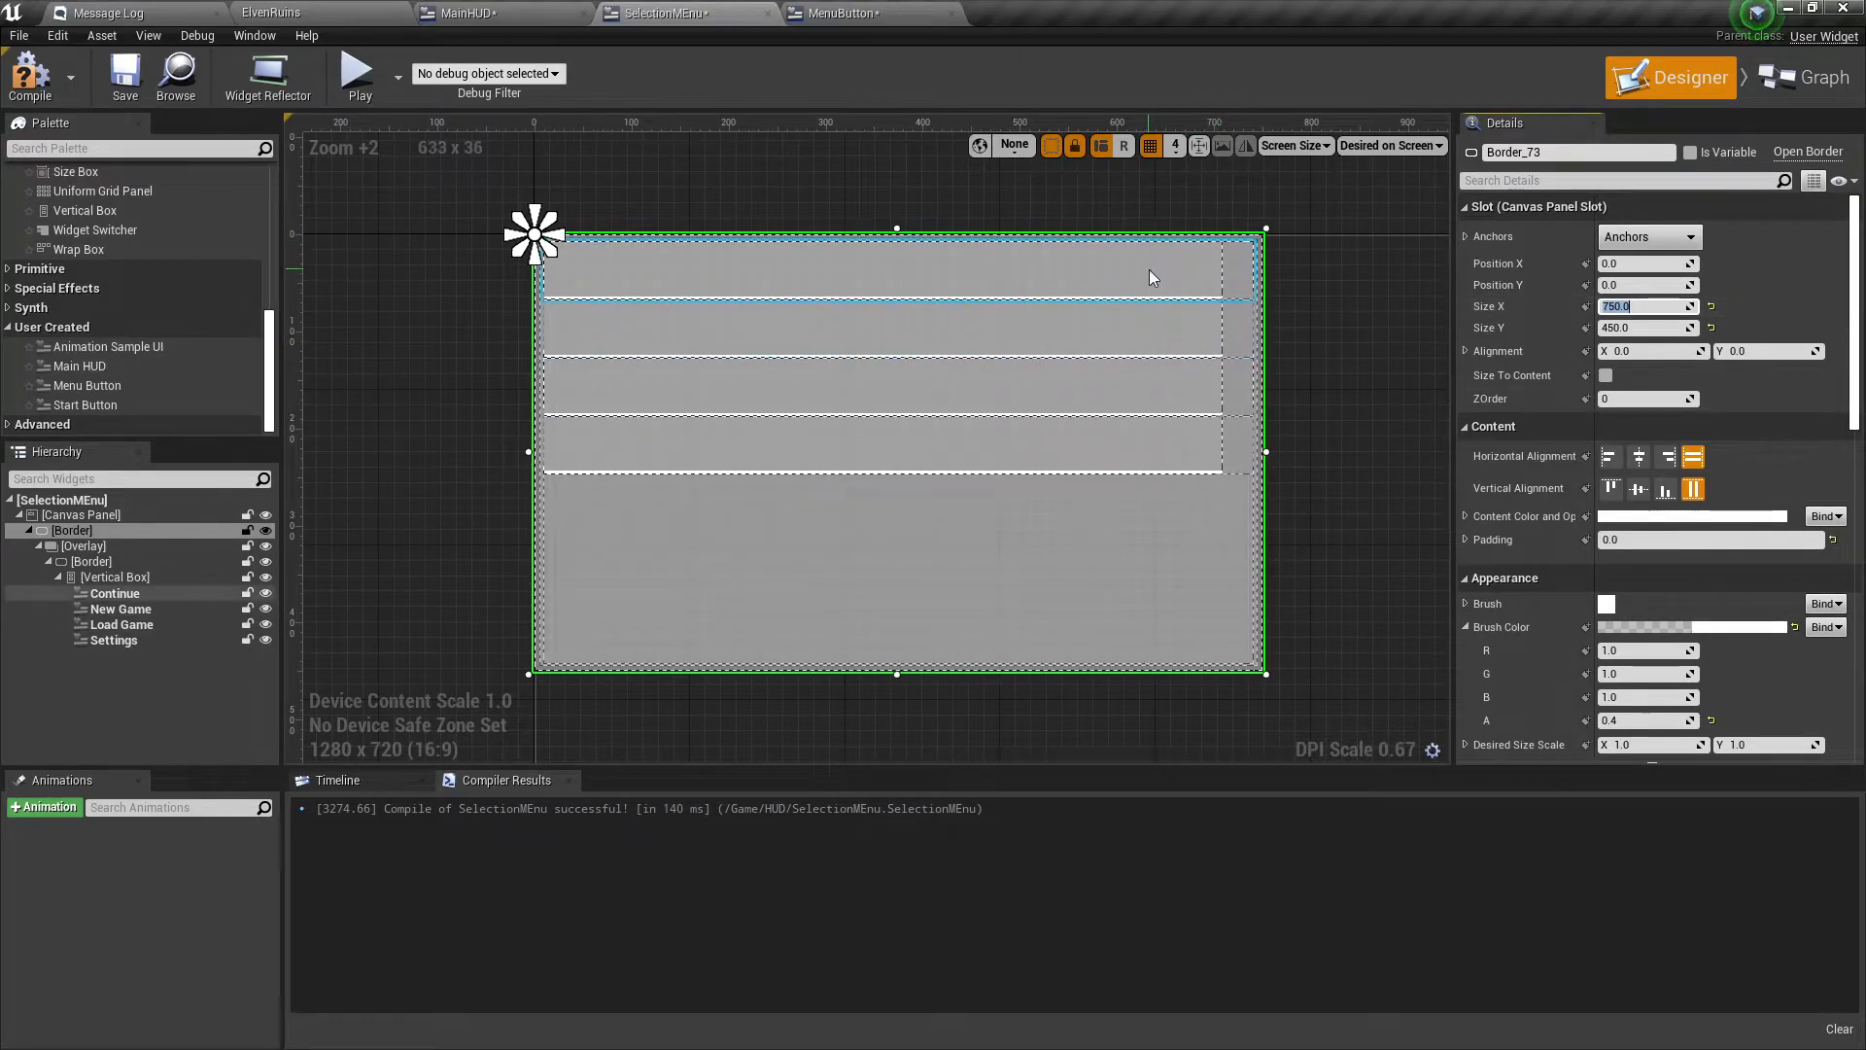
Centre the vertical box horizontally inside SelectionMEnu's inner border and preview the menu in the running game.
click(90, 562)
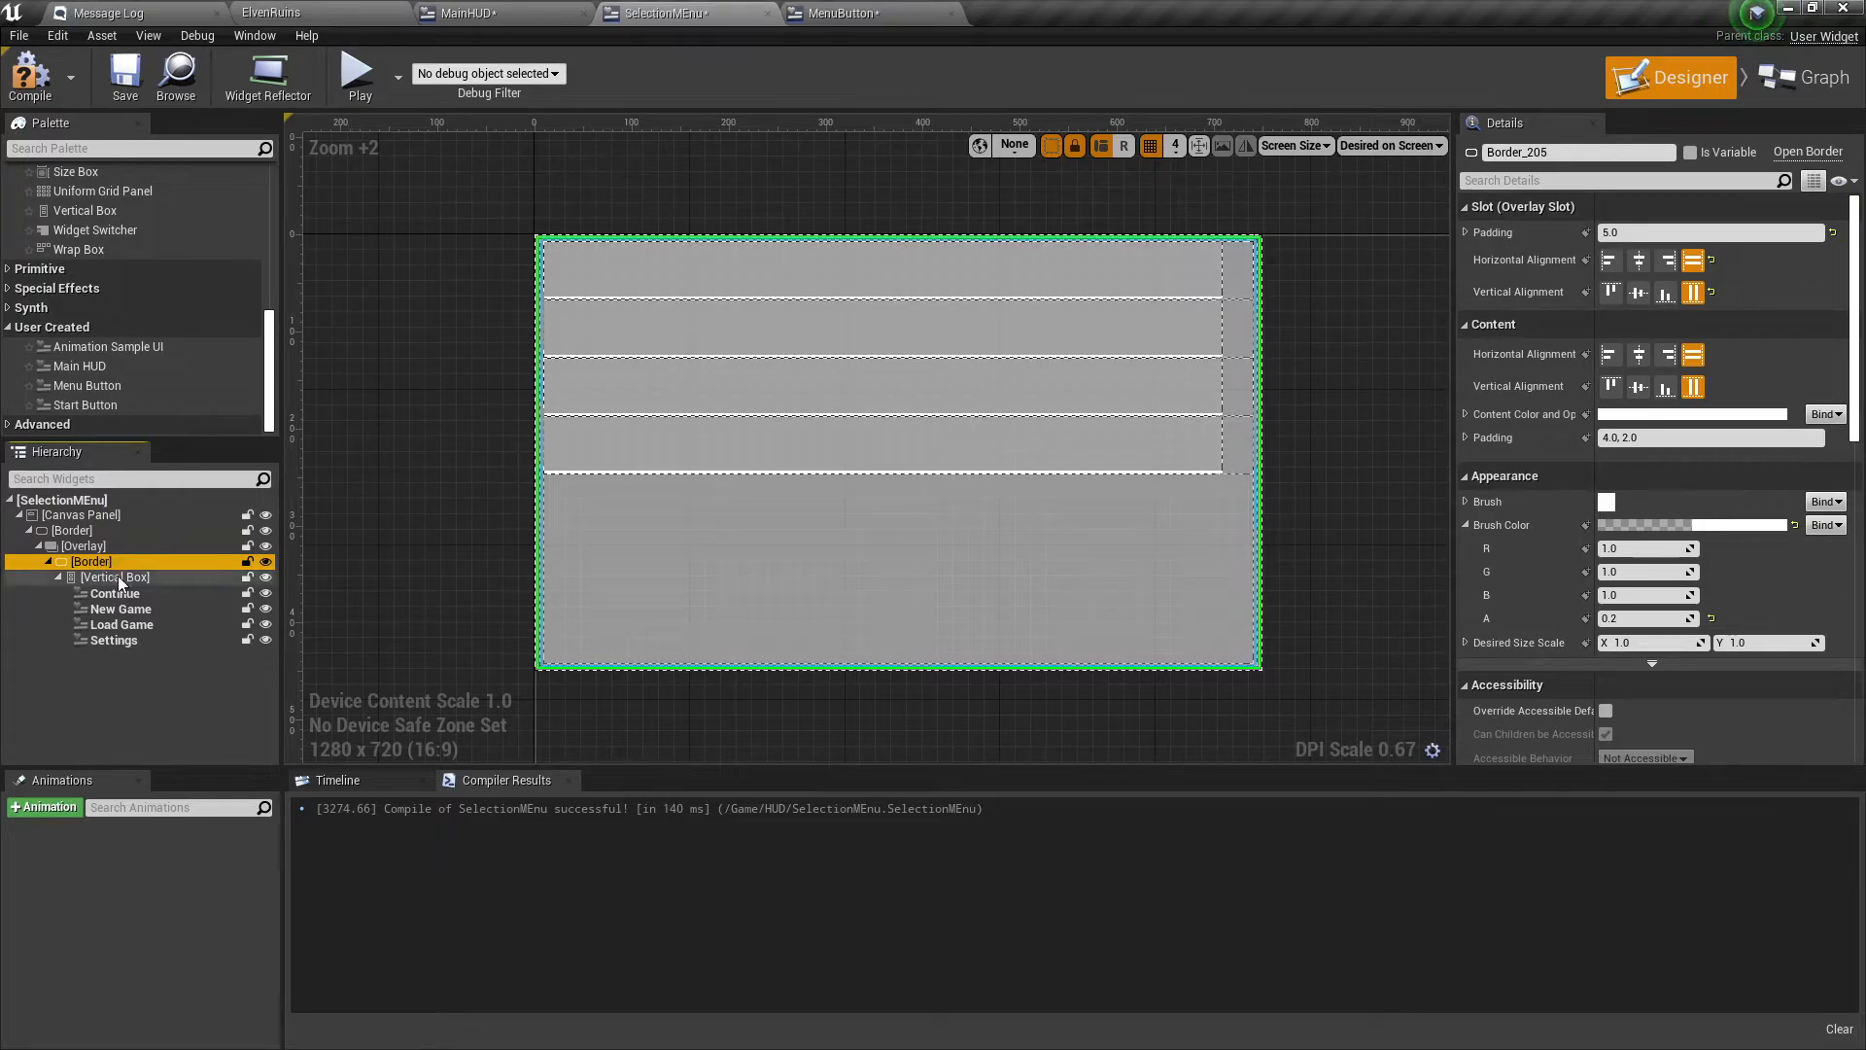
click(114, 577)
click(1639, 261)
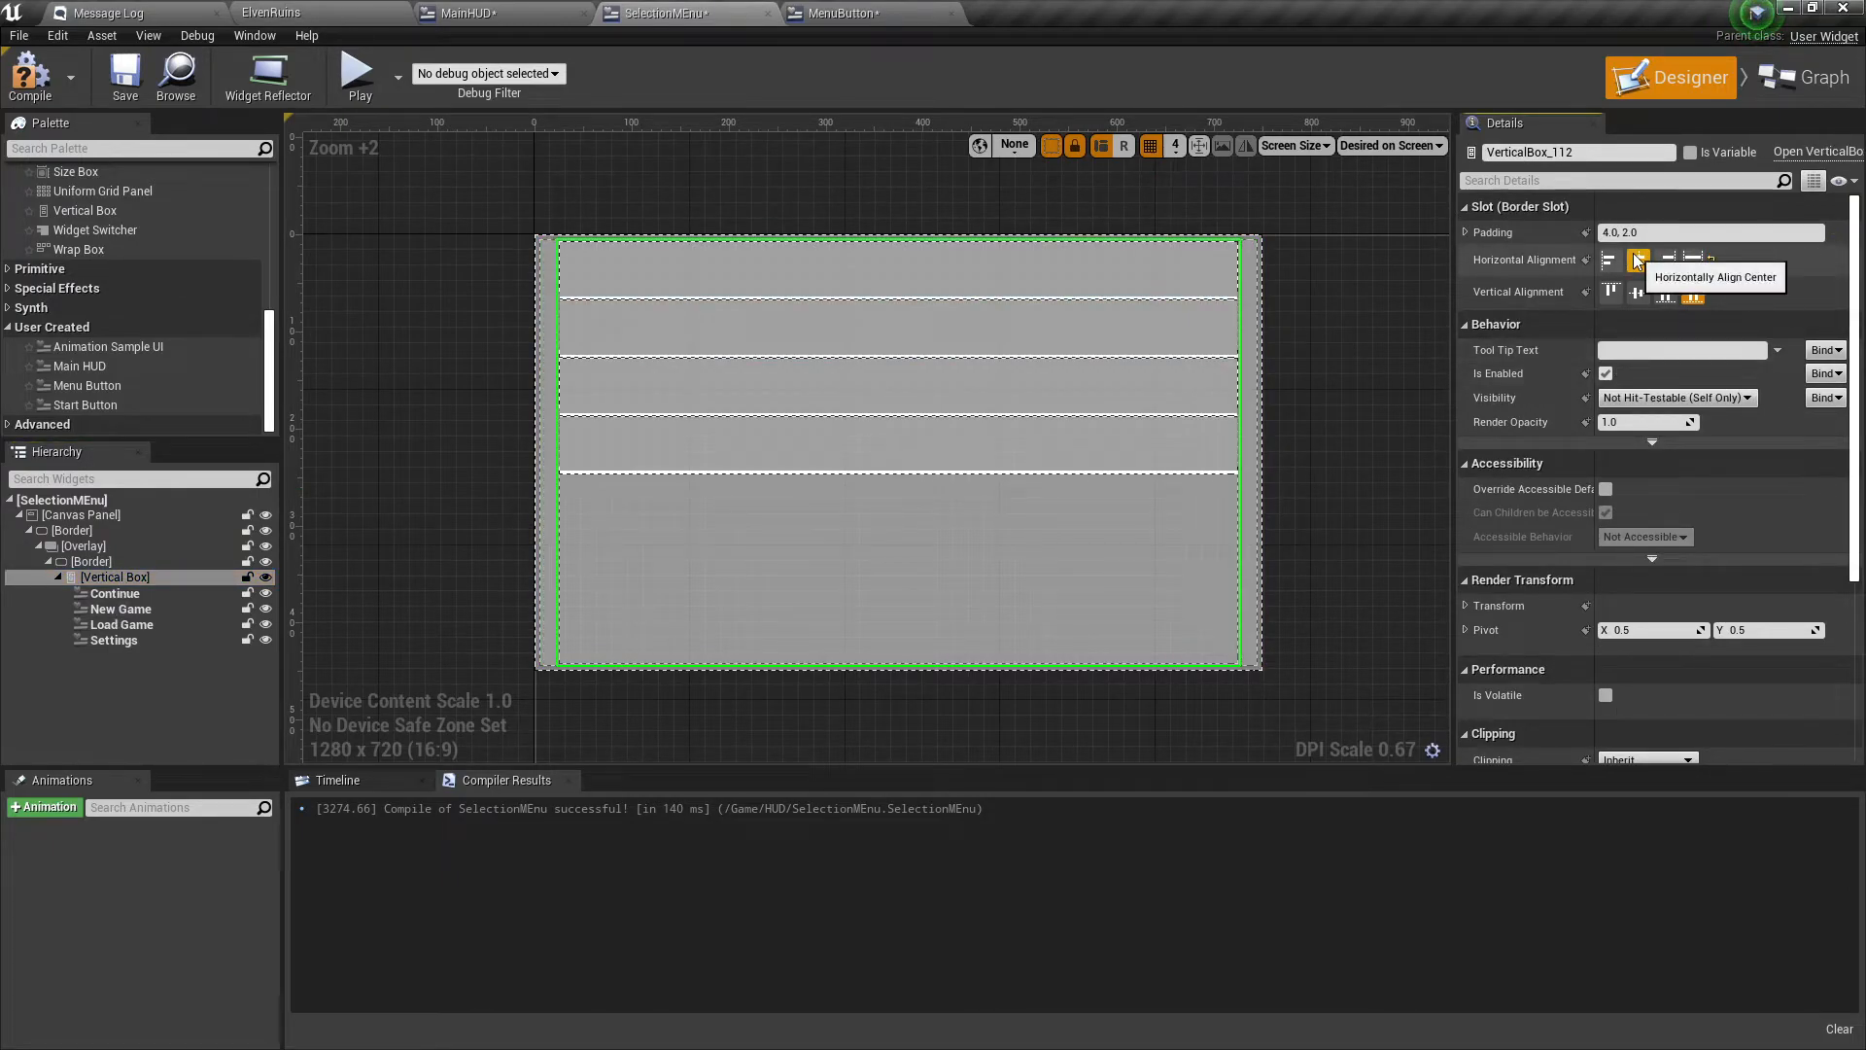
click(1363, 587)
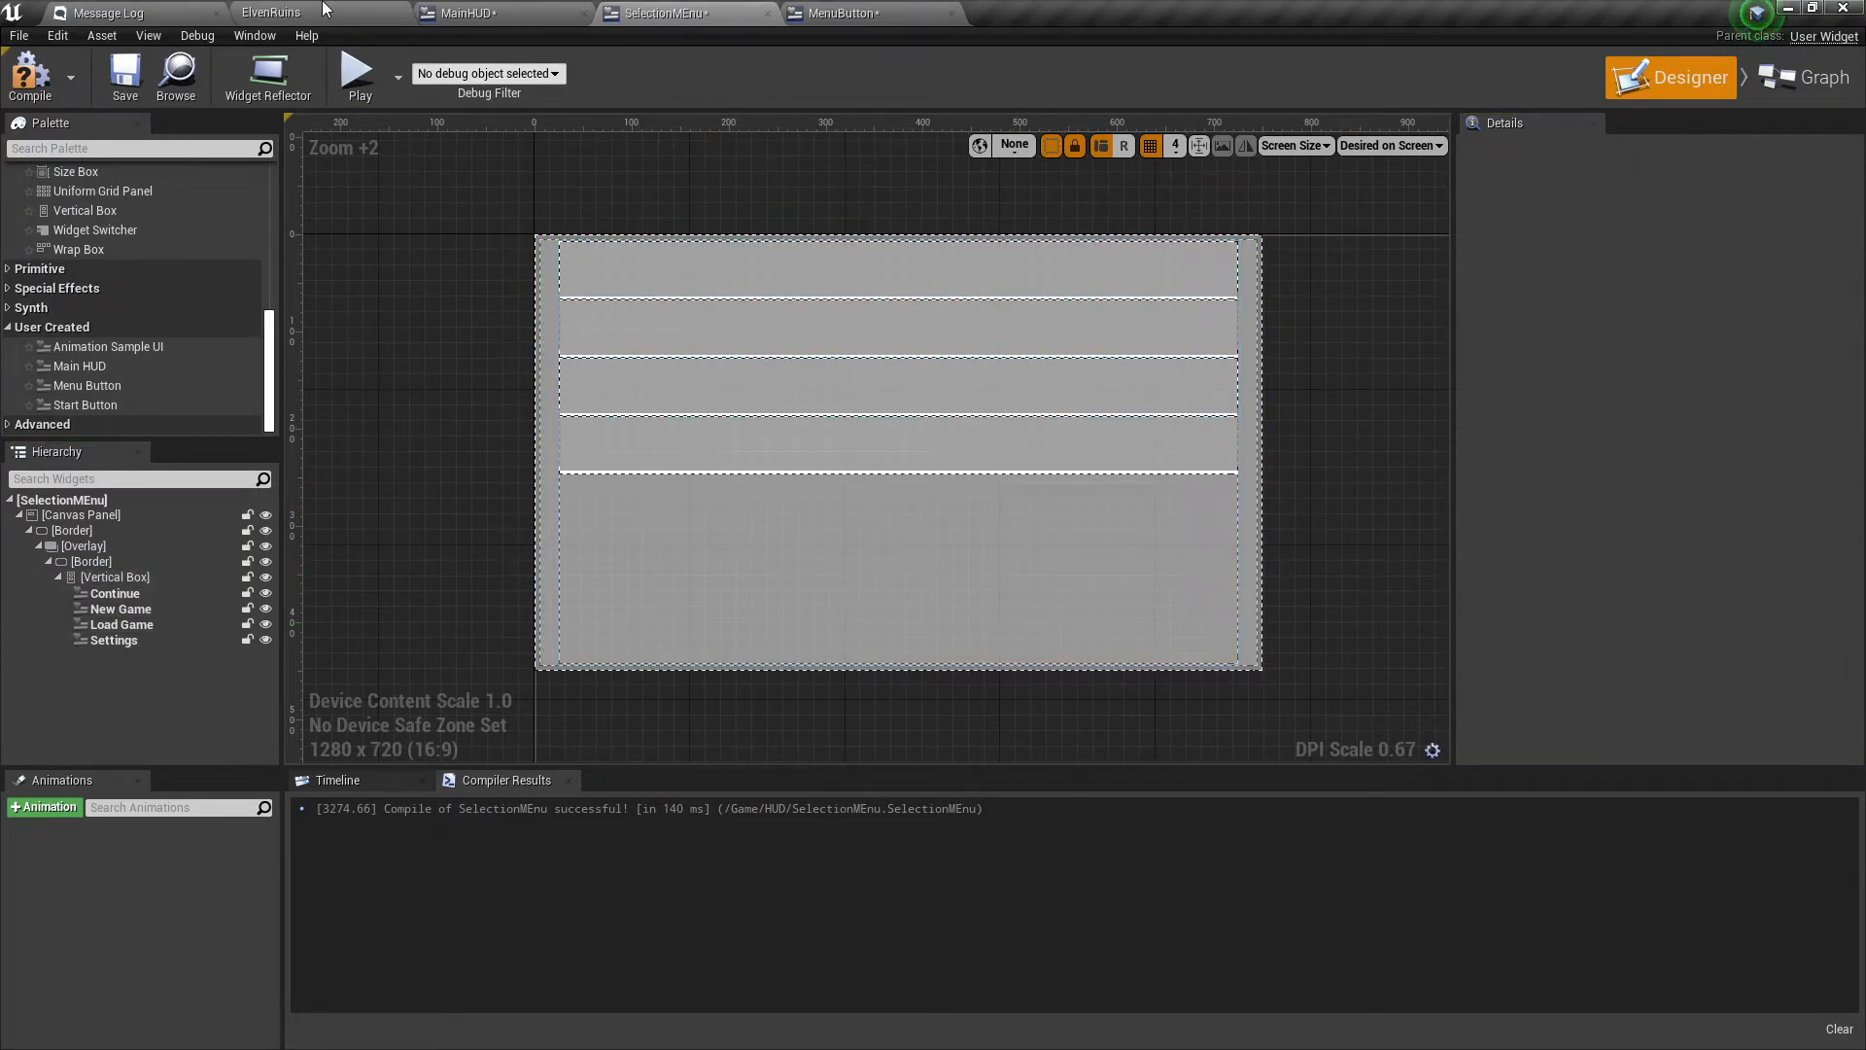
click(364, 70)
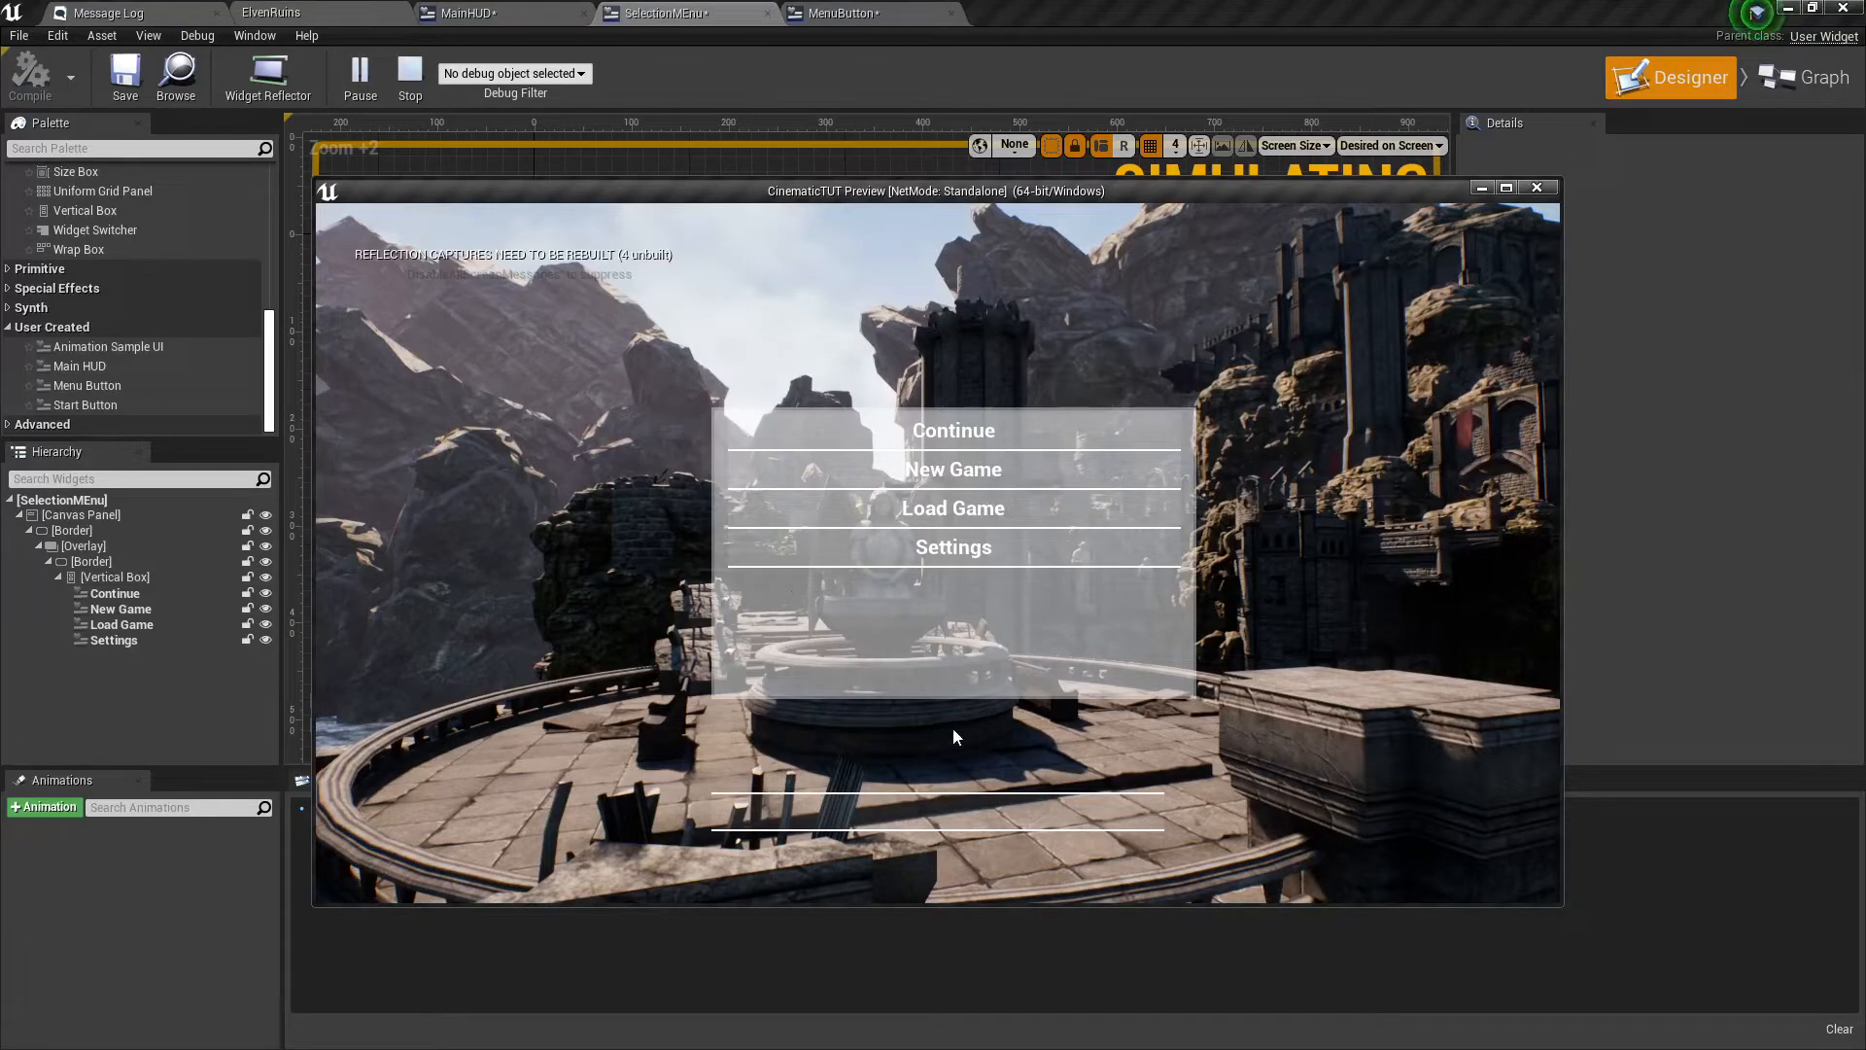
key(Escape)
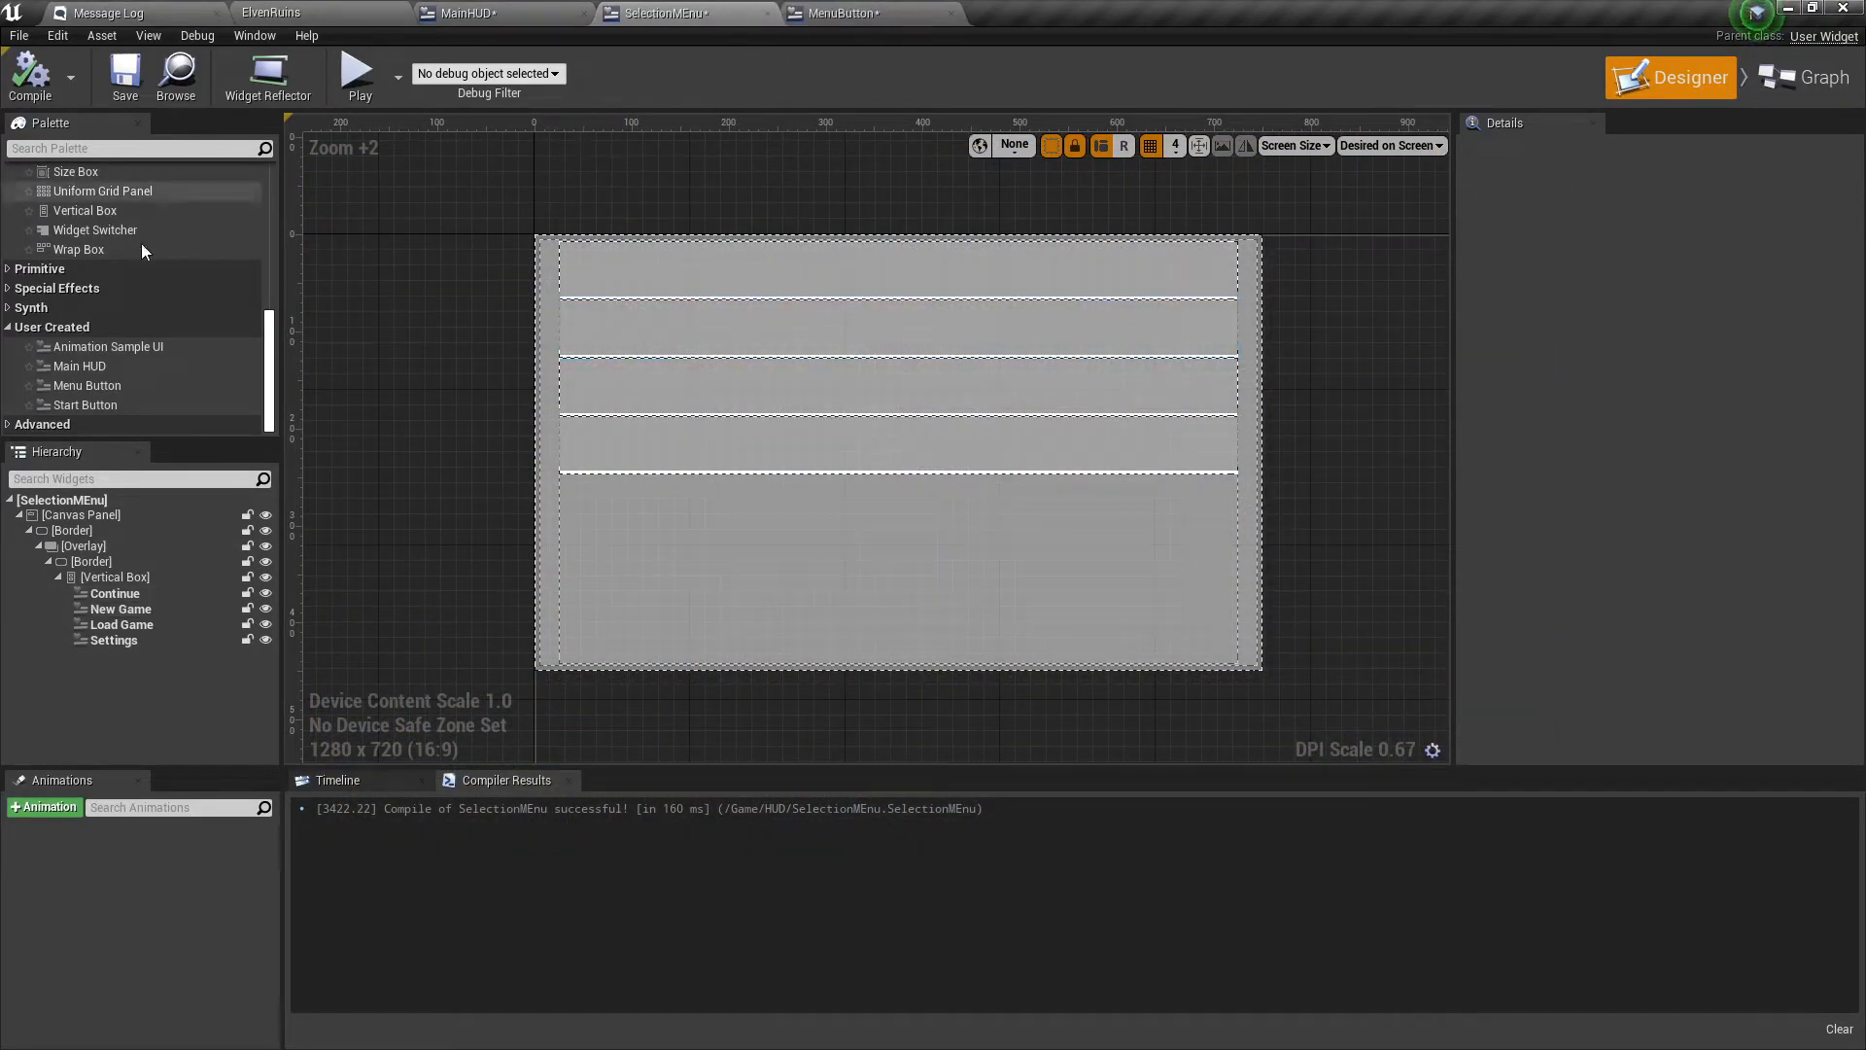
Close the SelectionMEnu and MenuButton editors and save the MainHUD widget.
click(767, 15)
click(744, 18)
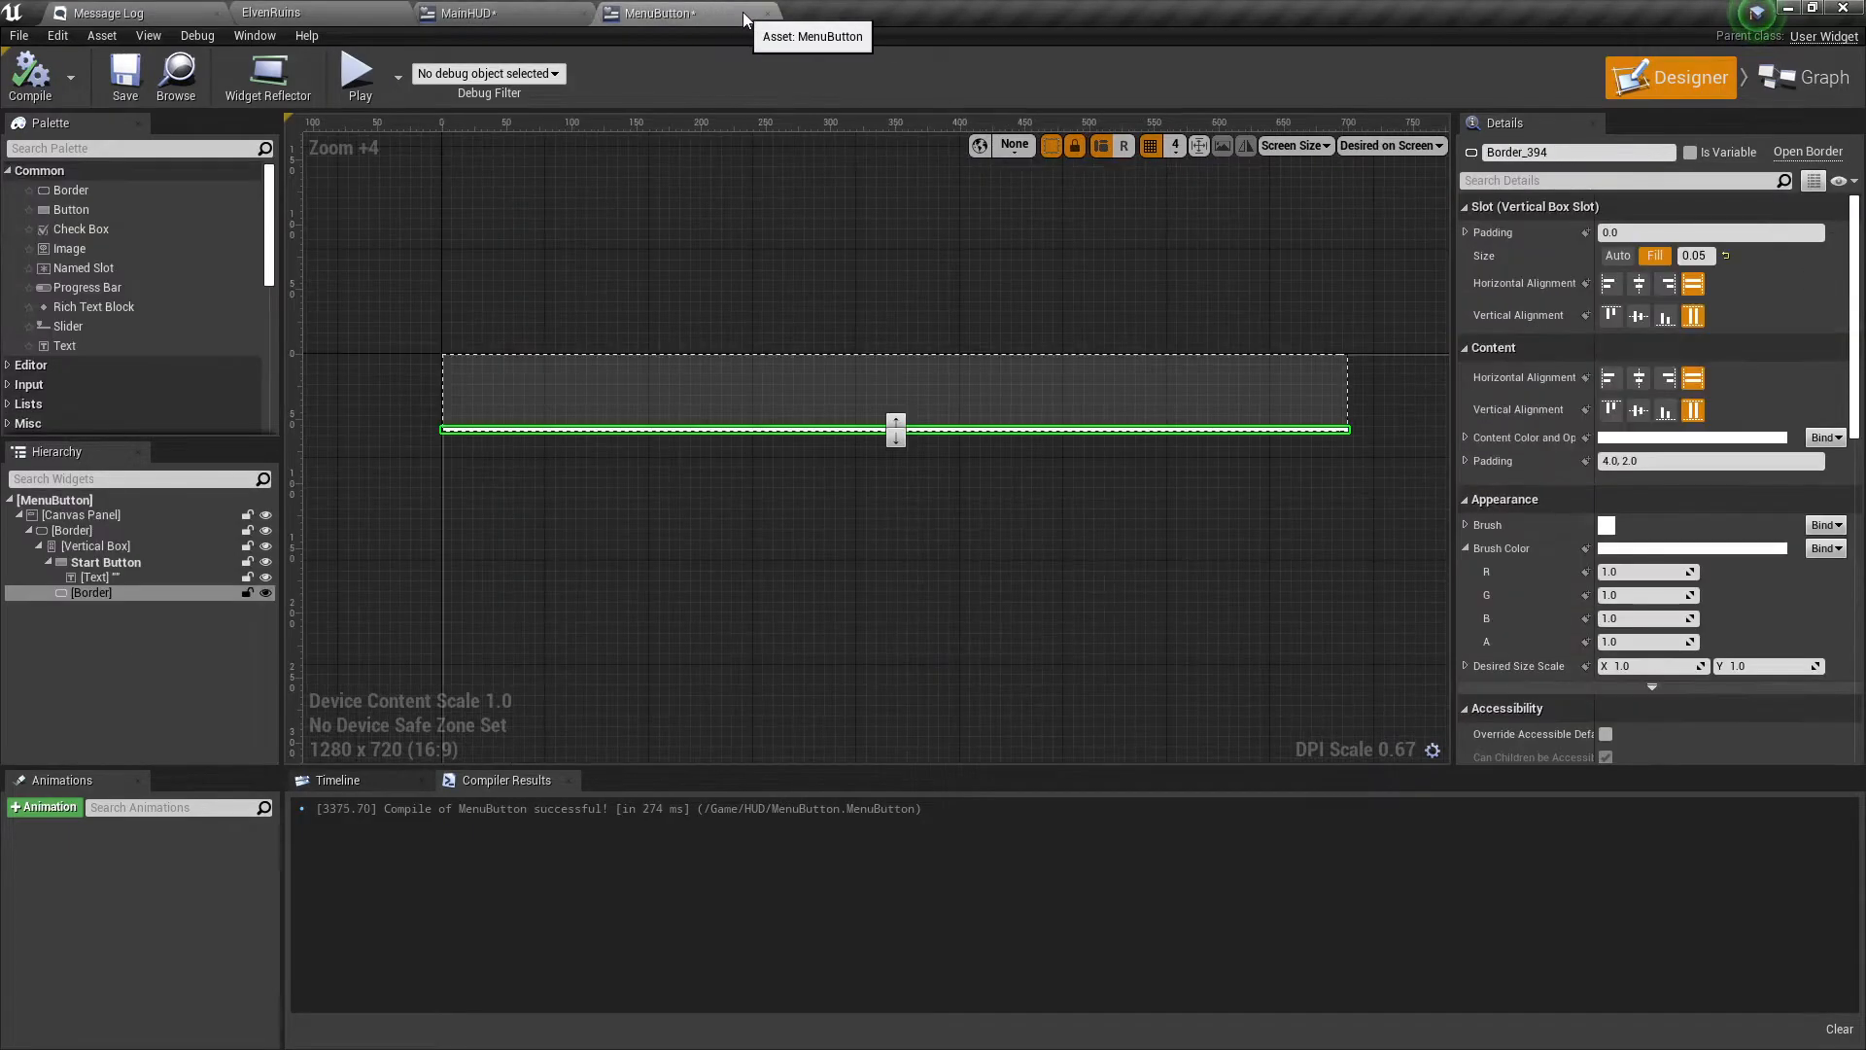
click(767, 16)
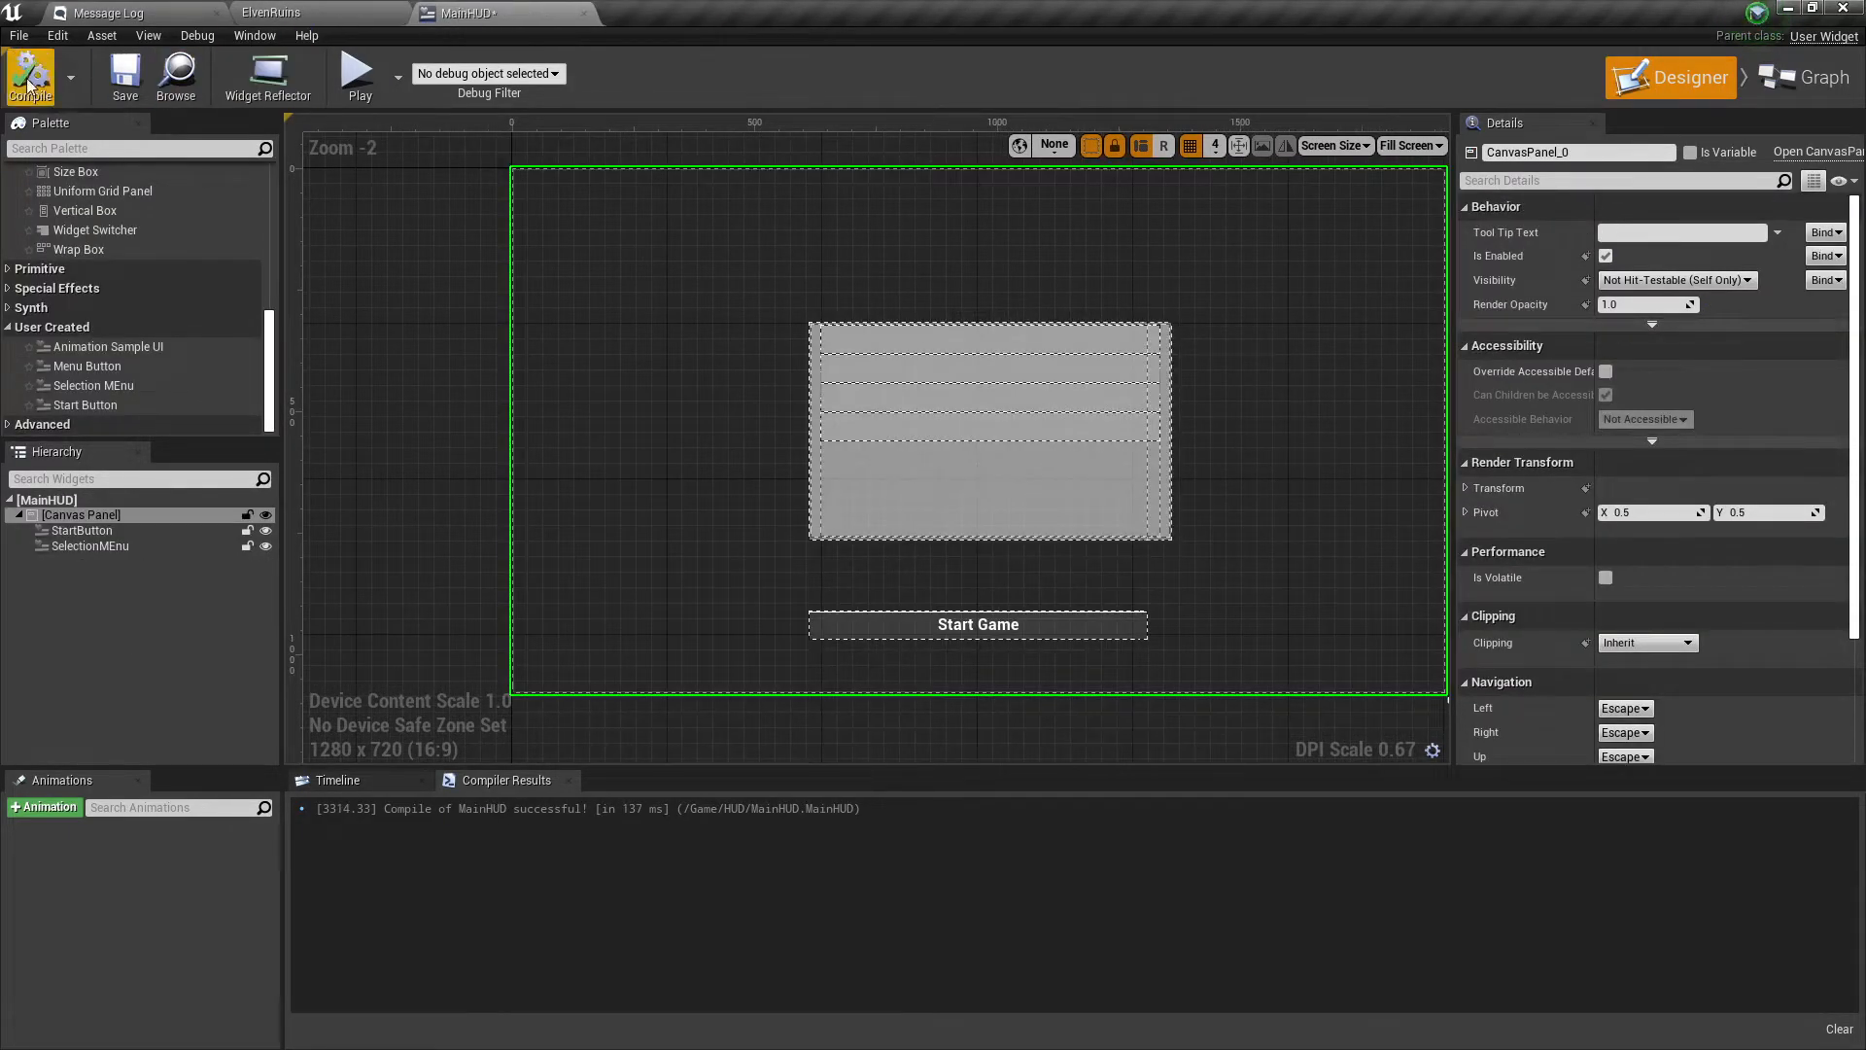
click(124, 74)
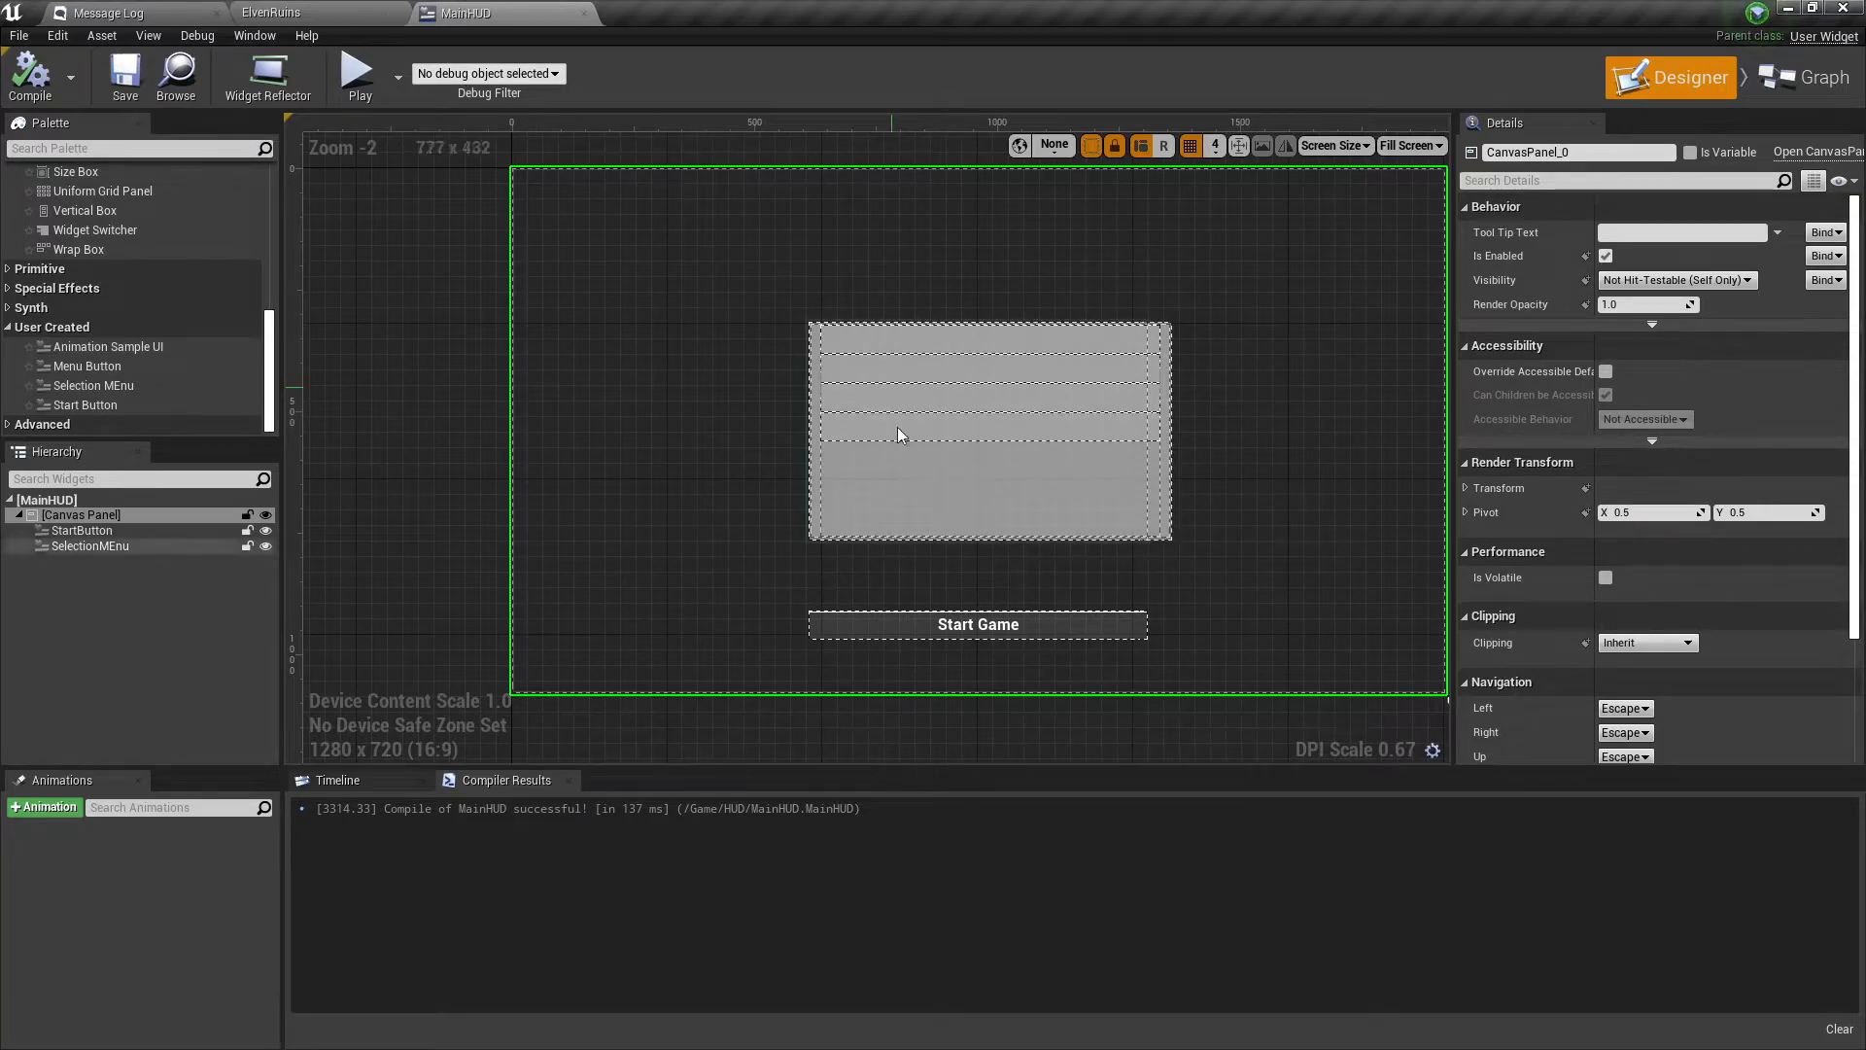
Set the SelectionMEnu widget's width on the MainHUD canvas to 750.
click(76, 545)
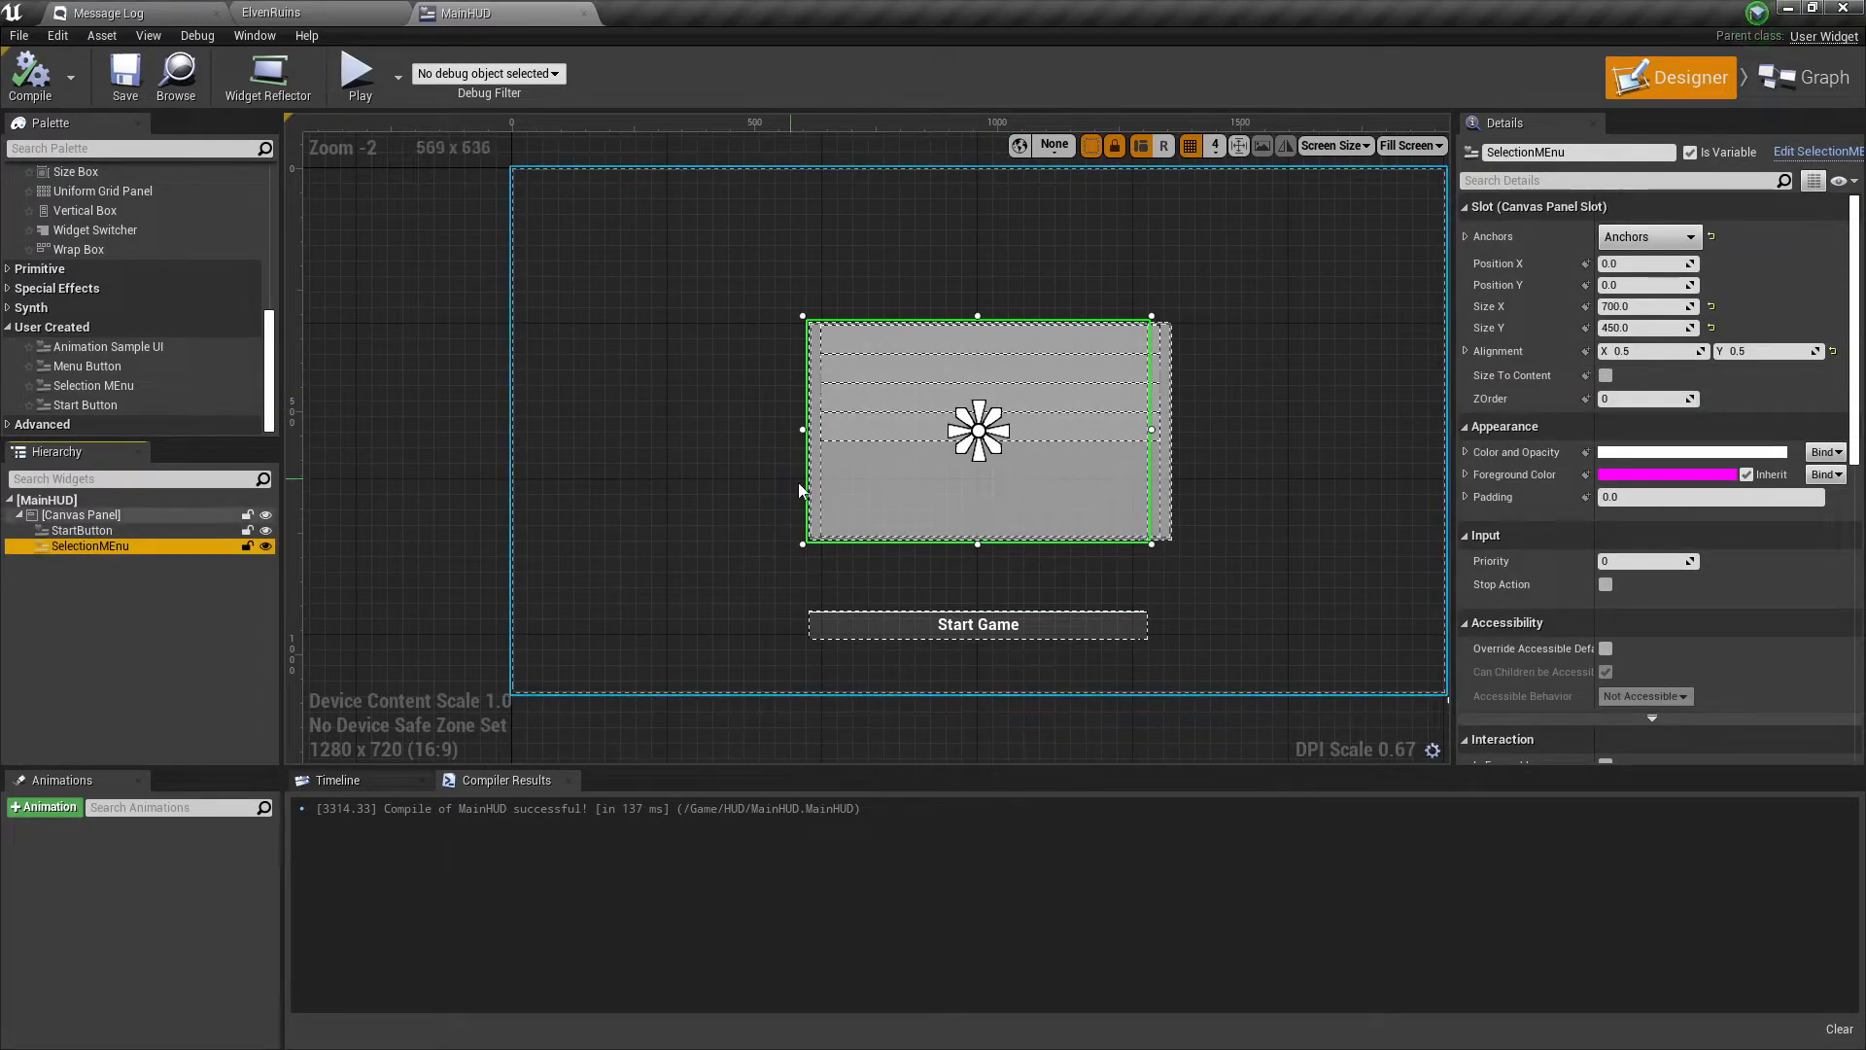
click(1650, 306)
text(750)
key(Return)
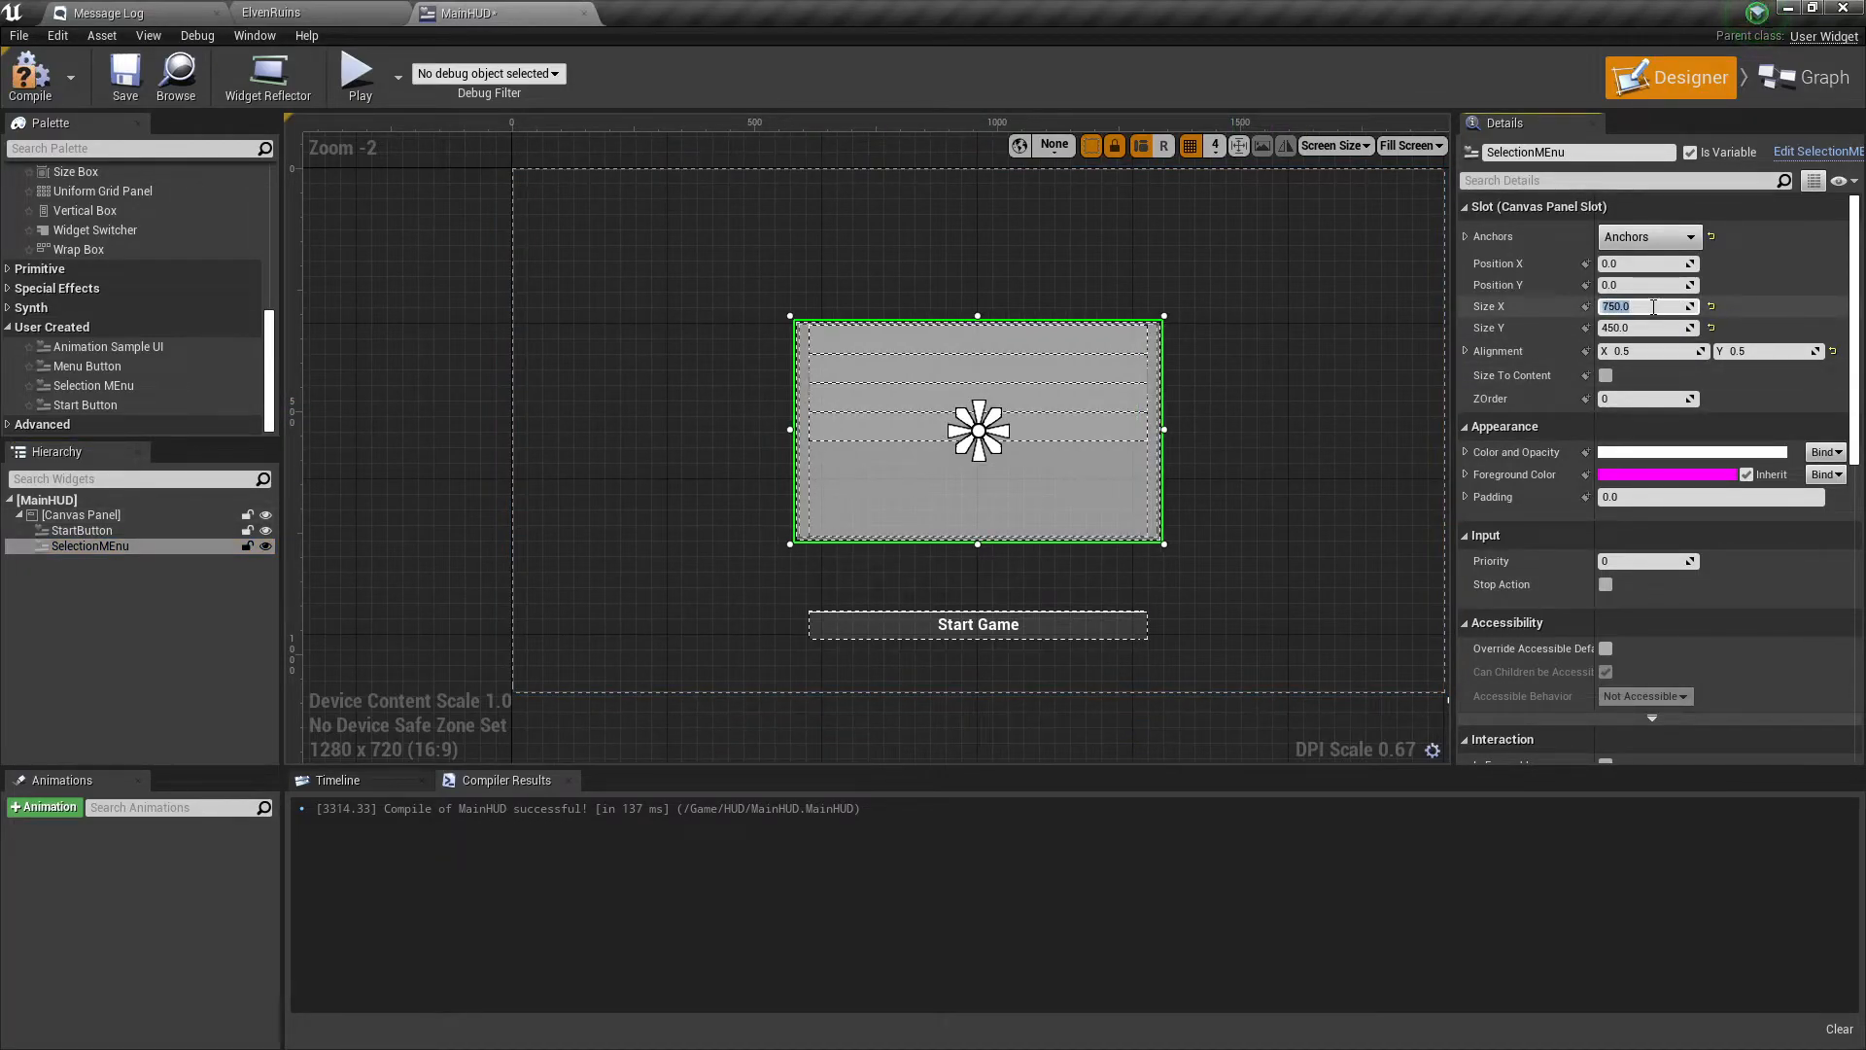
Set SelectionMEnu's visibility to Collapsed and check the HUD in the running game.
click(109, 551)
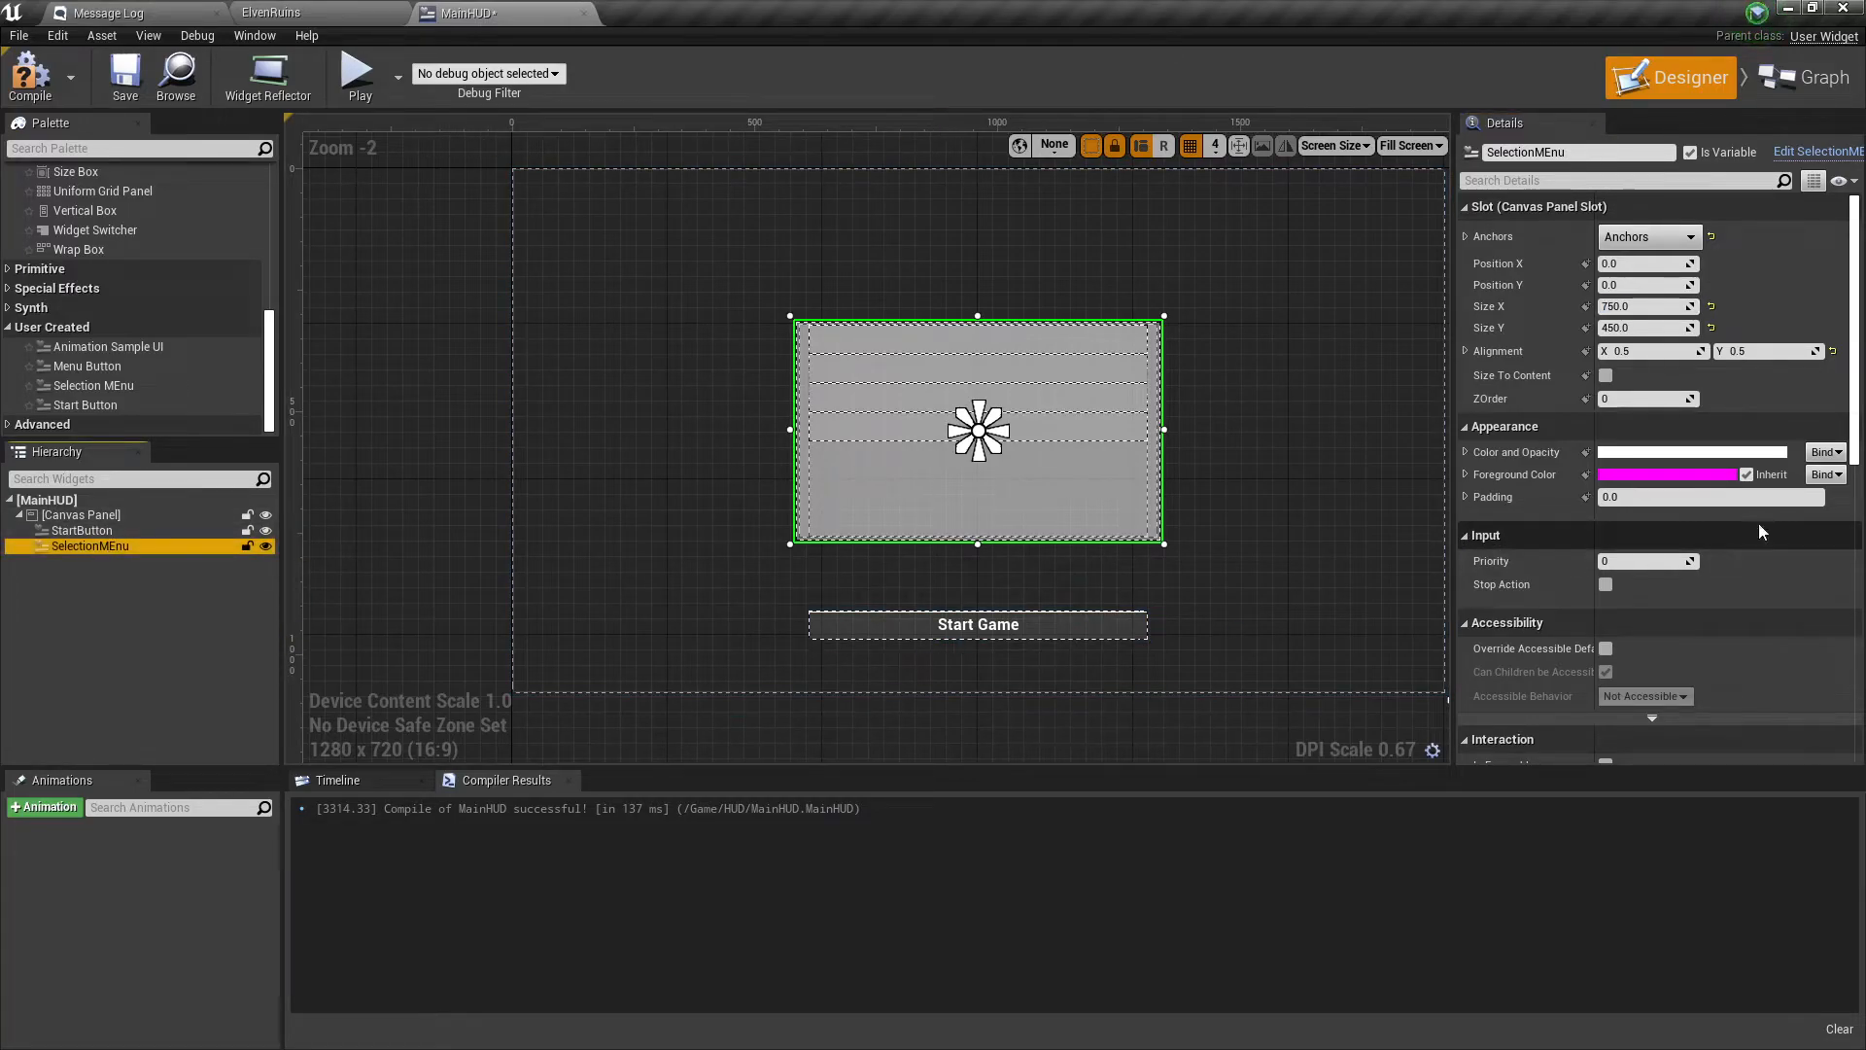
scroll(1652, 515, down, 5)
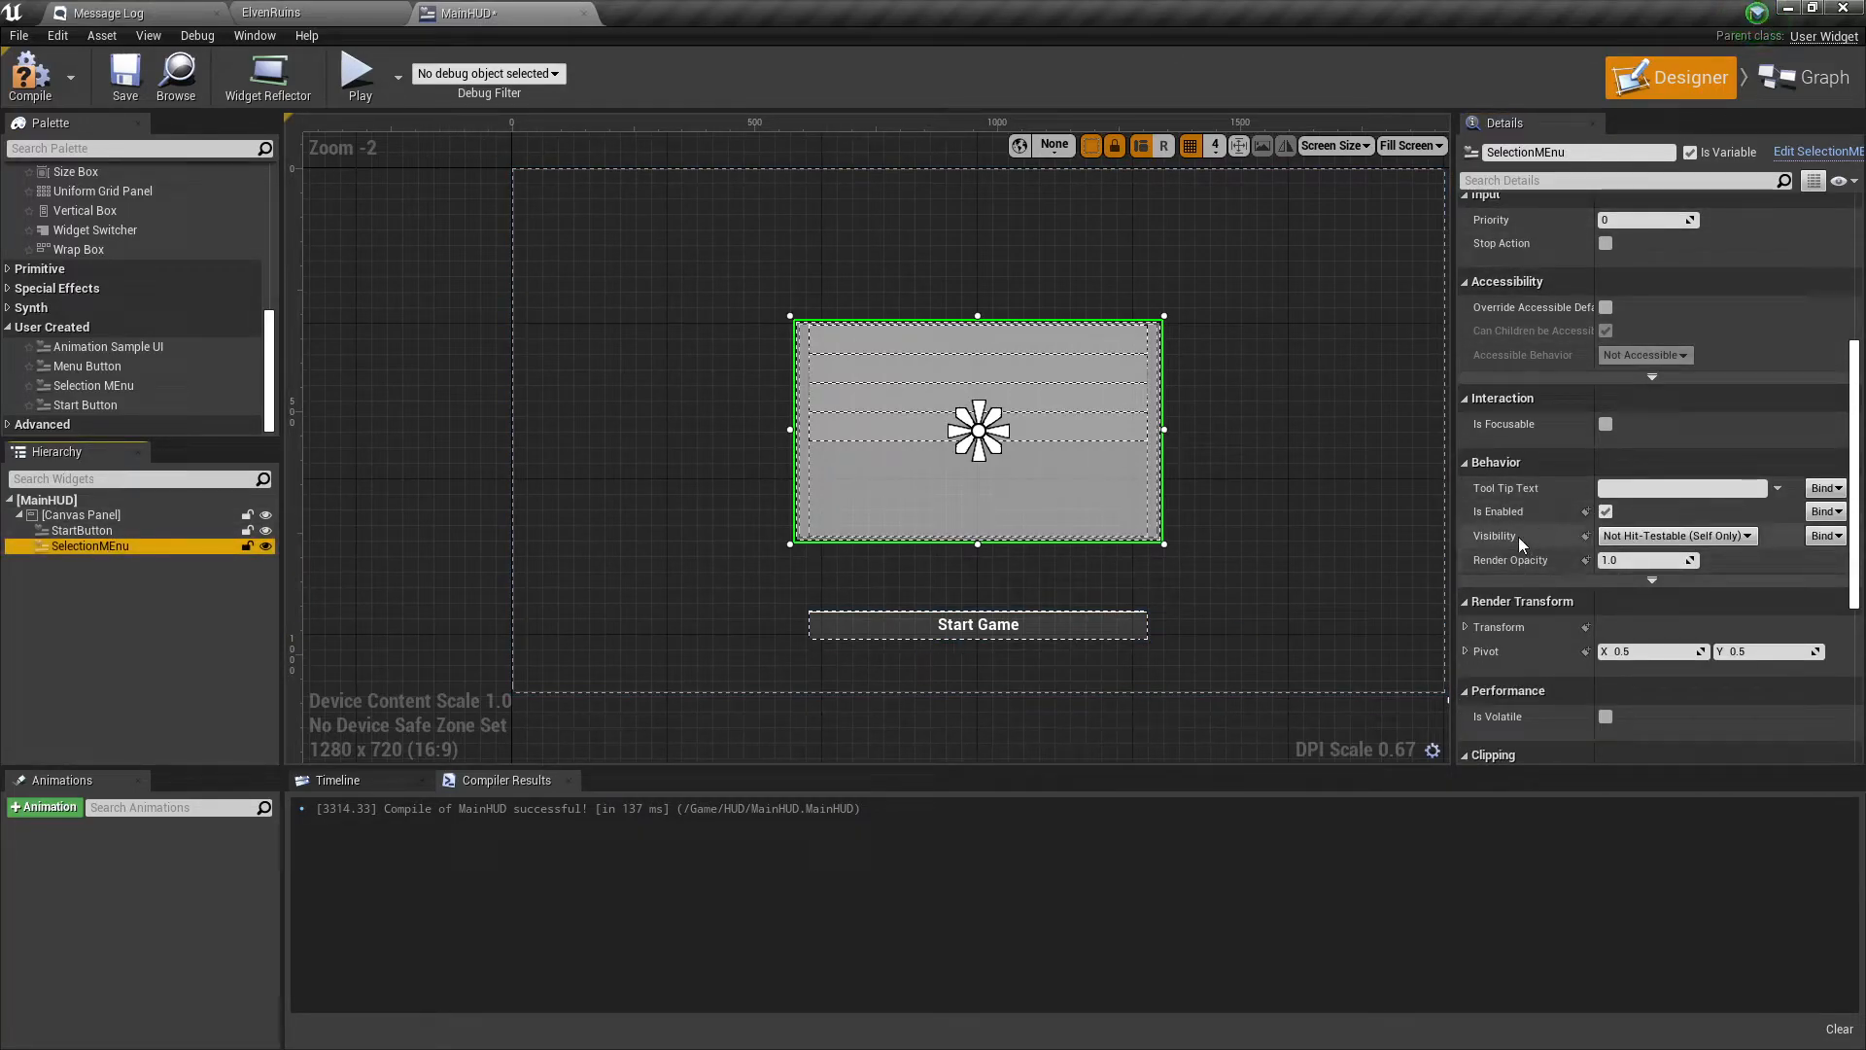
click(1675, 536)
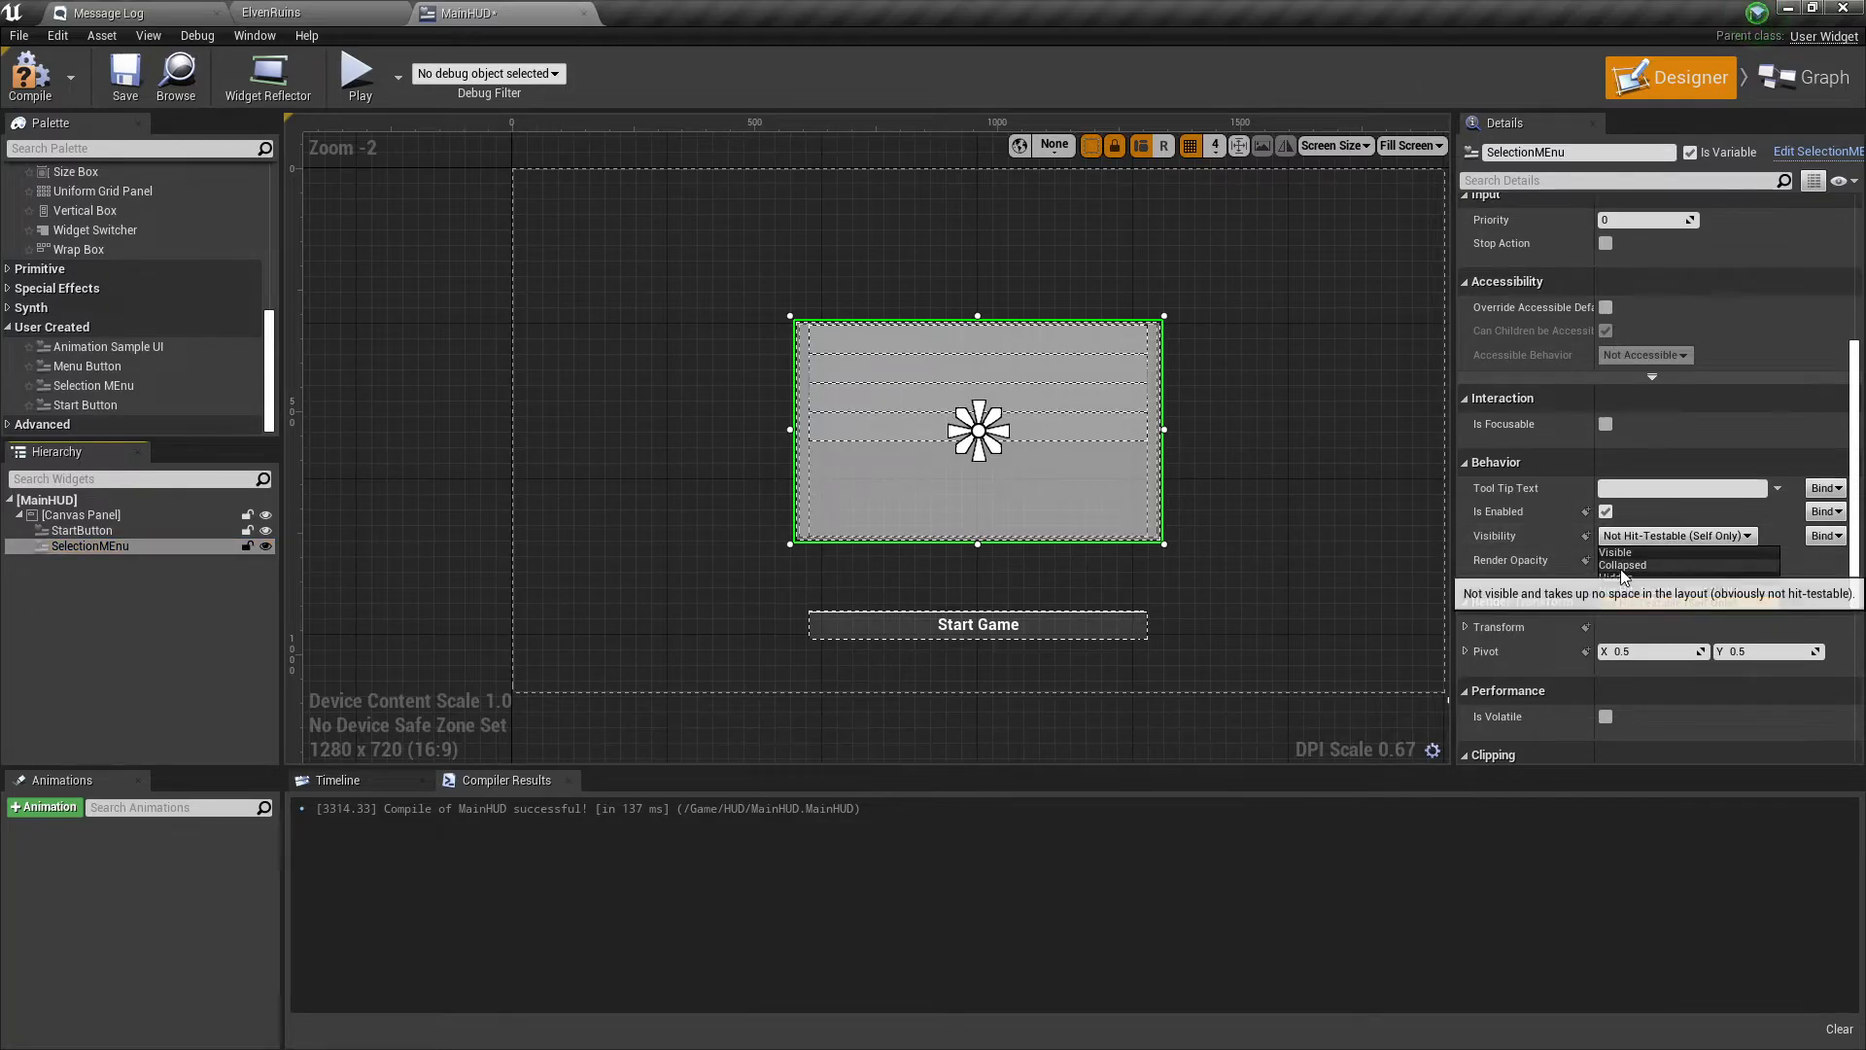
click(1619, 565)
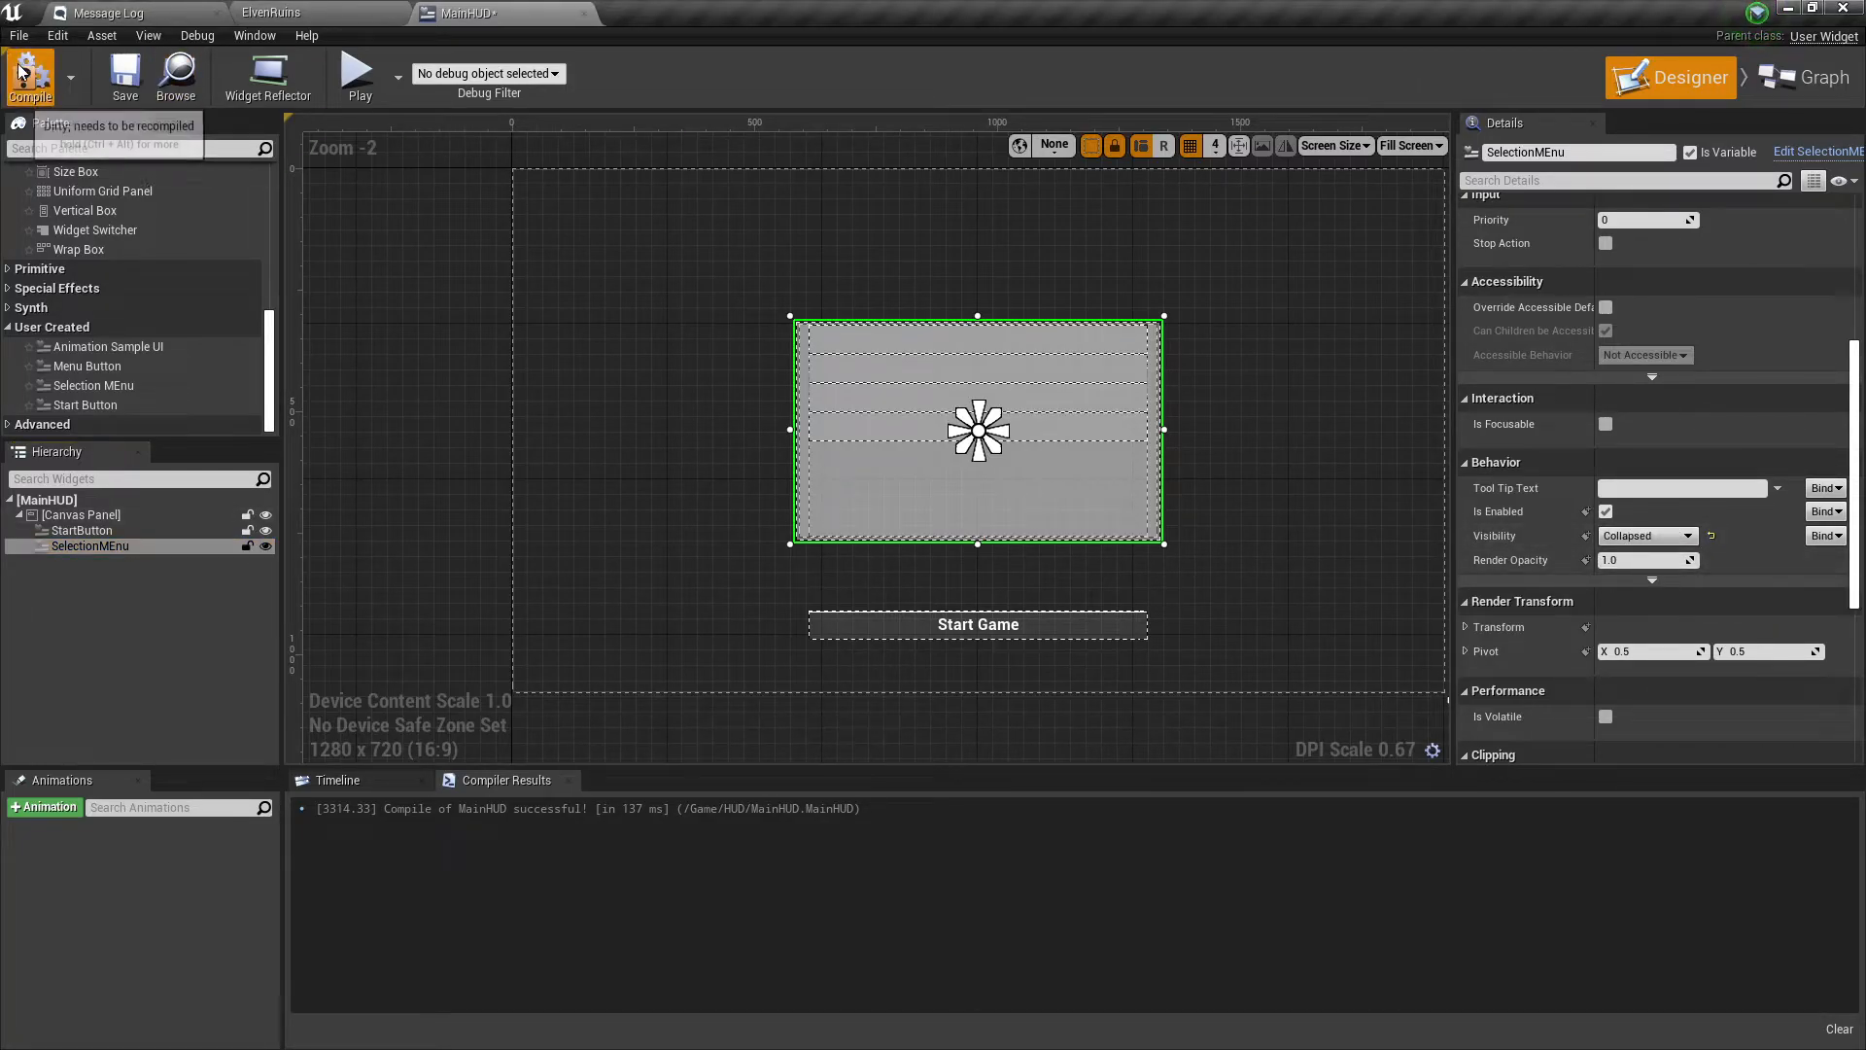
click(357, 73)
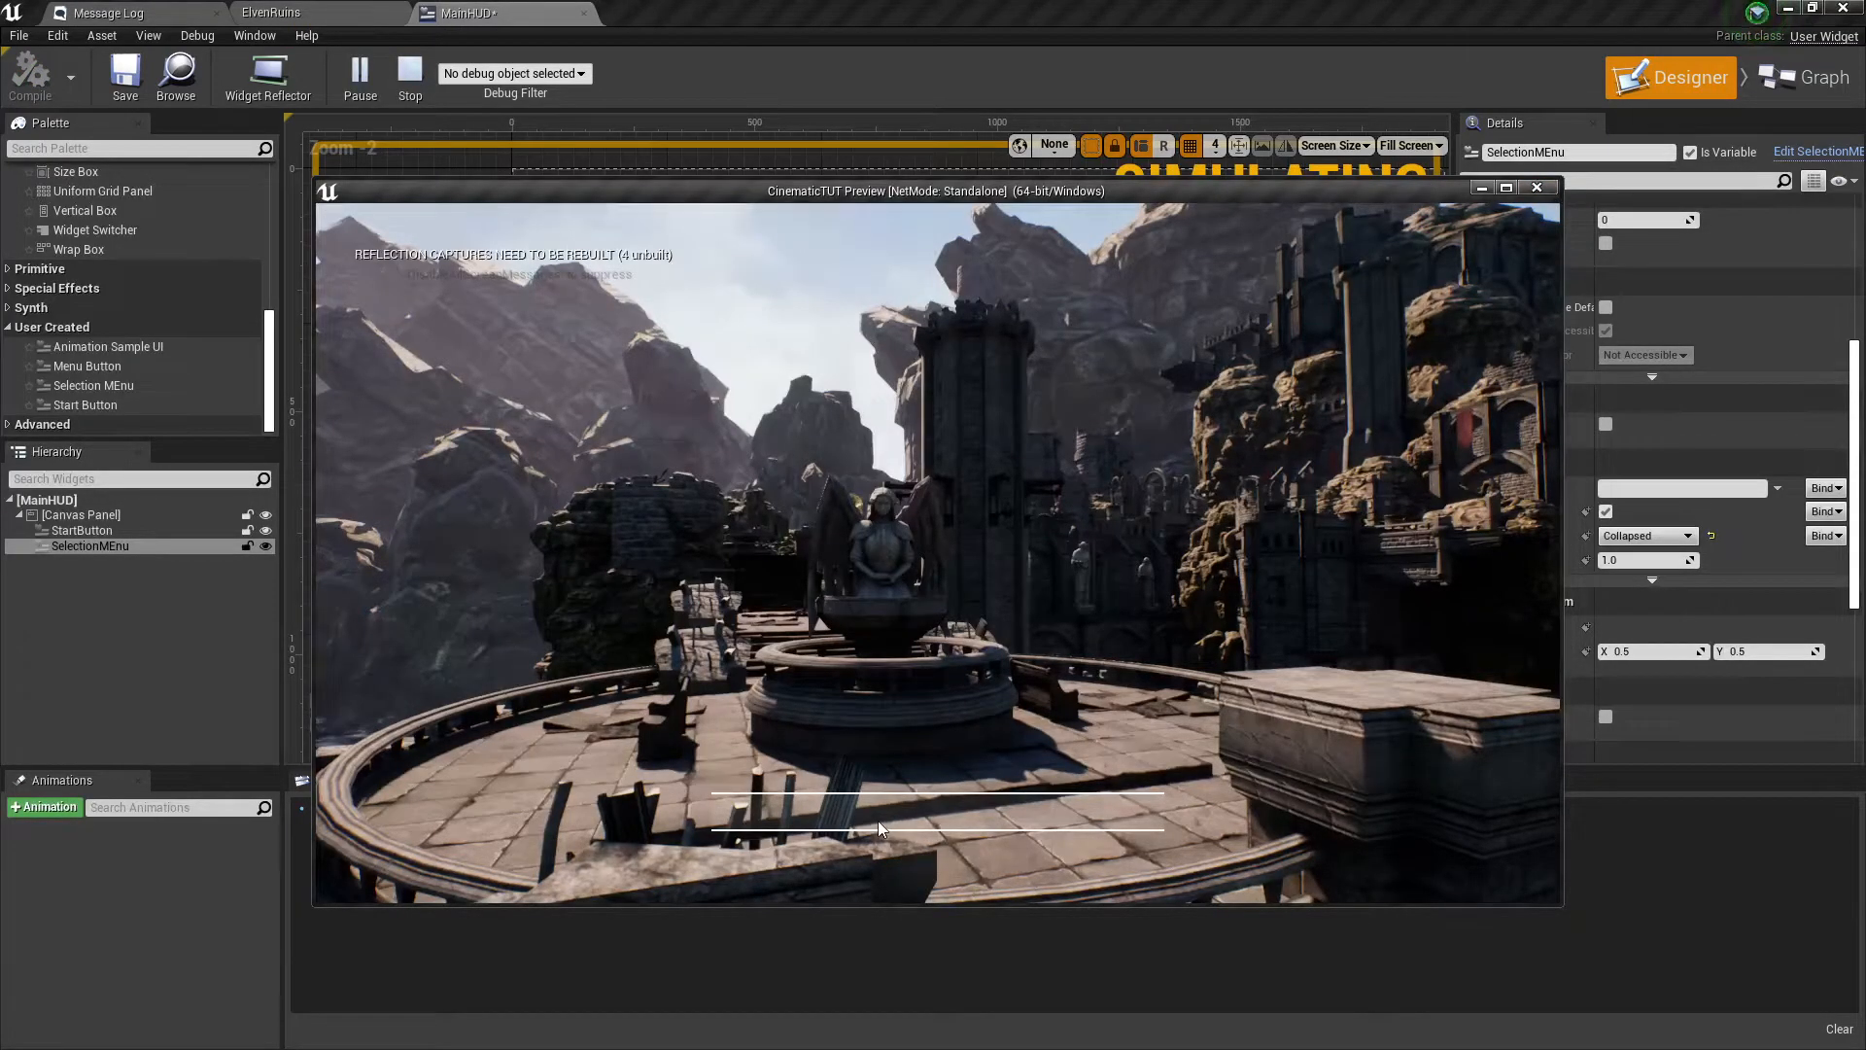
click(1539, 188)
Open the StartButton widget from the HUD folder and examine the On Pressed event in its graph.
click(271, 13)
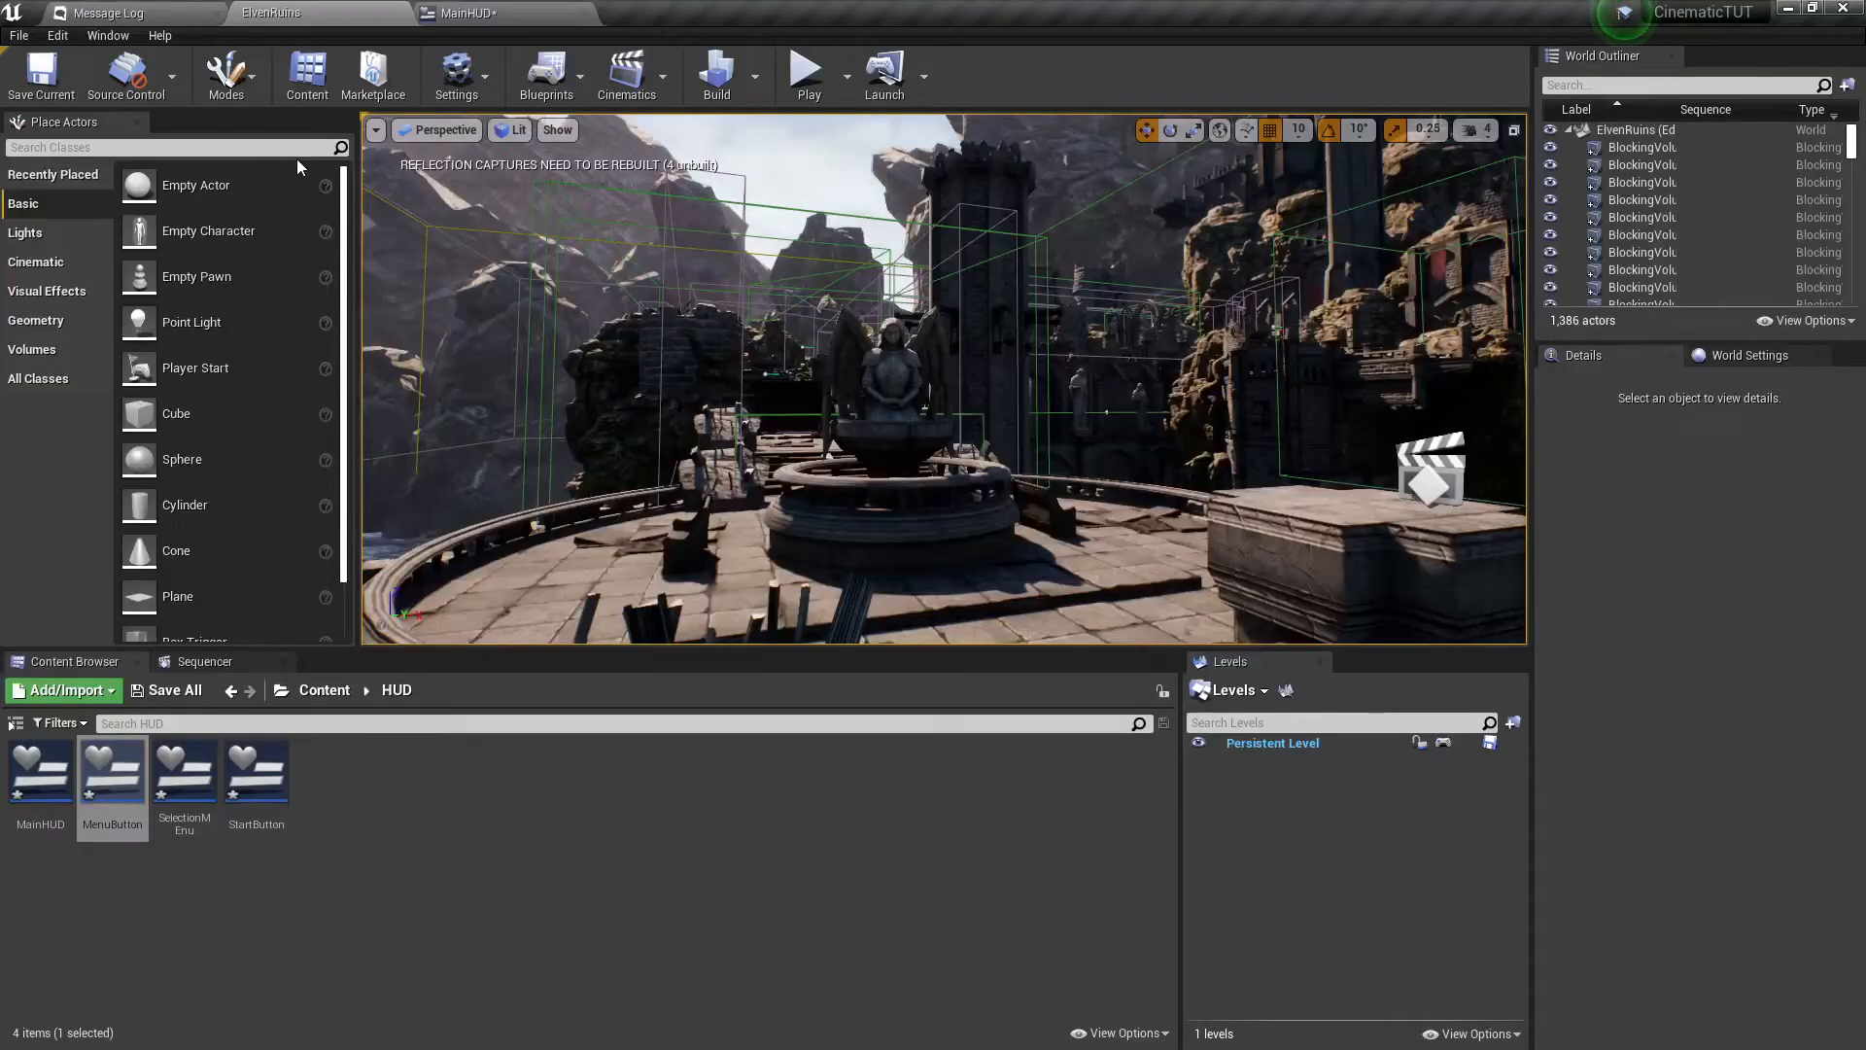
double_click(276, 785)
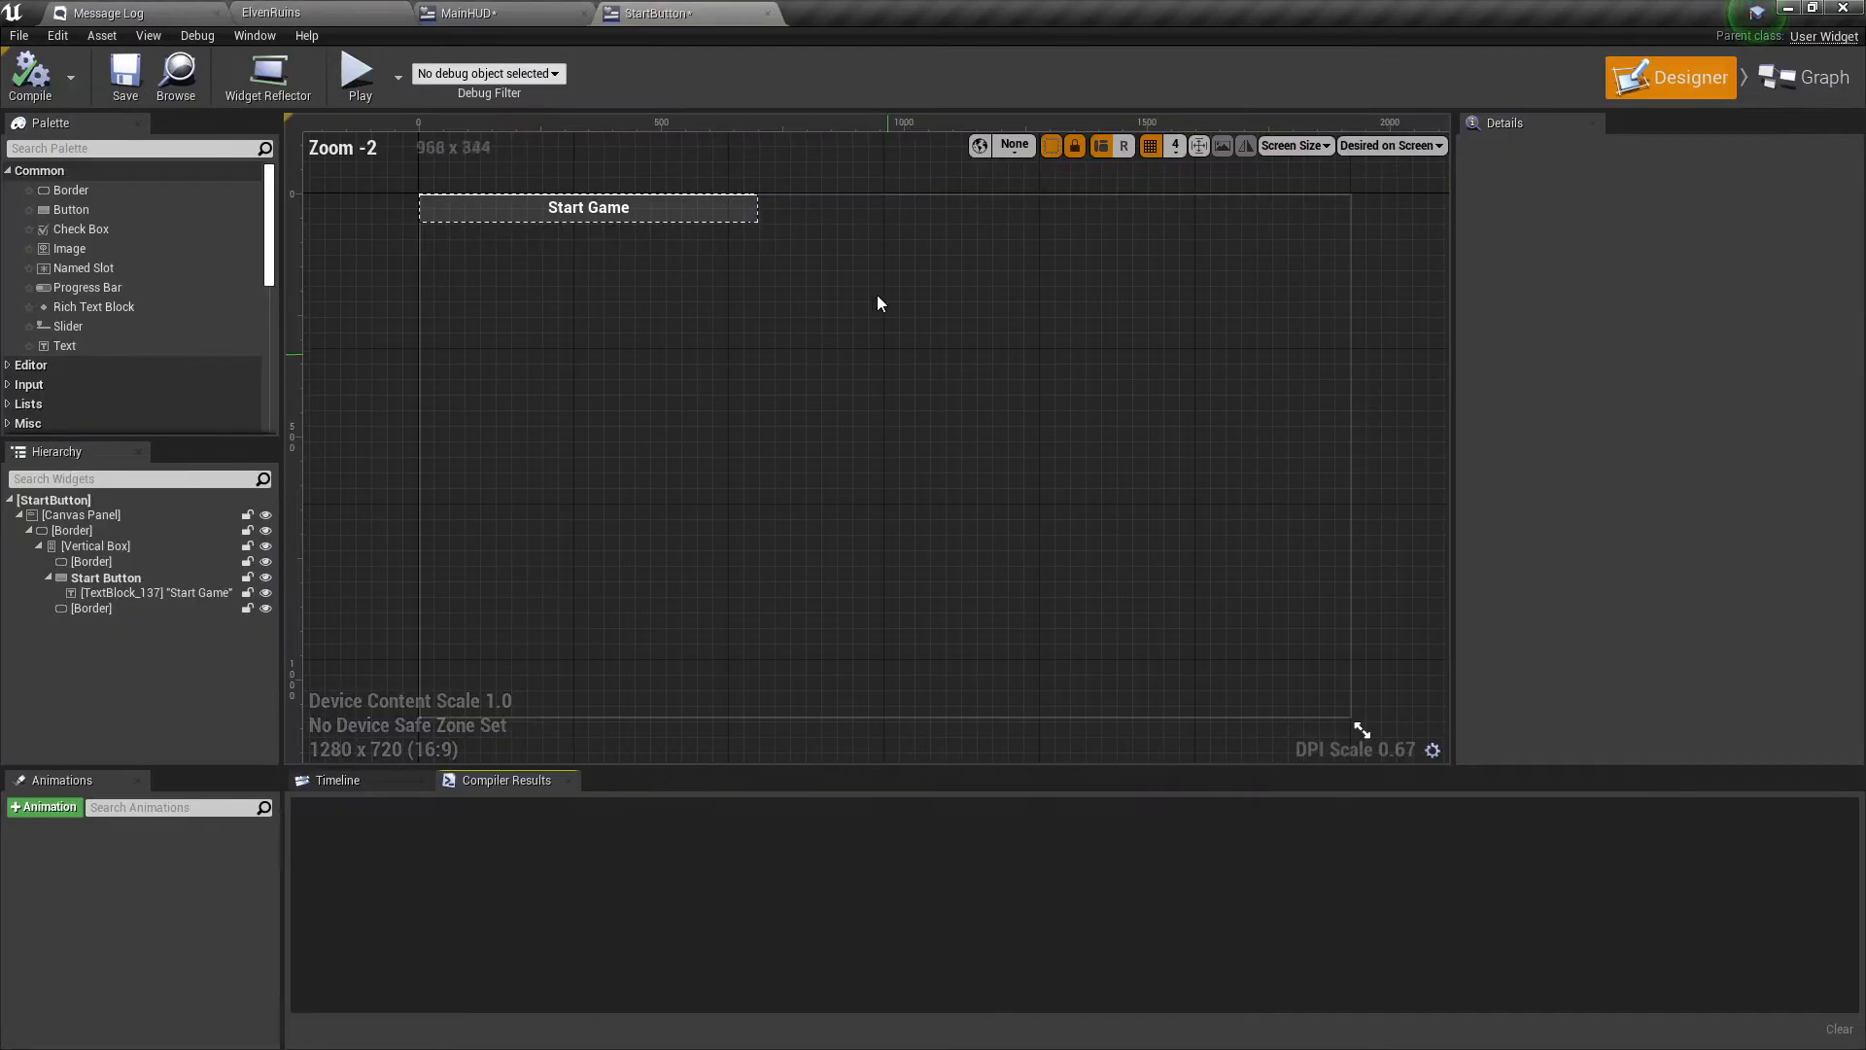
click(541, 218)
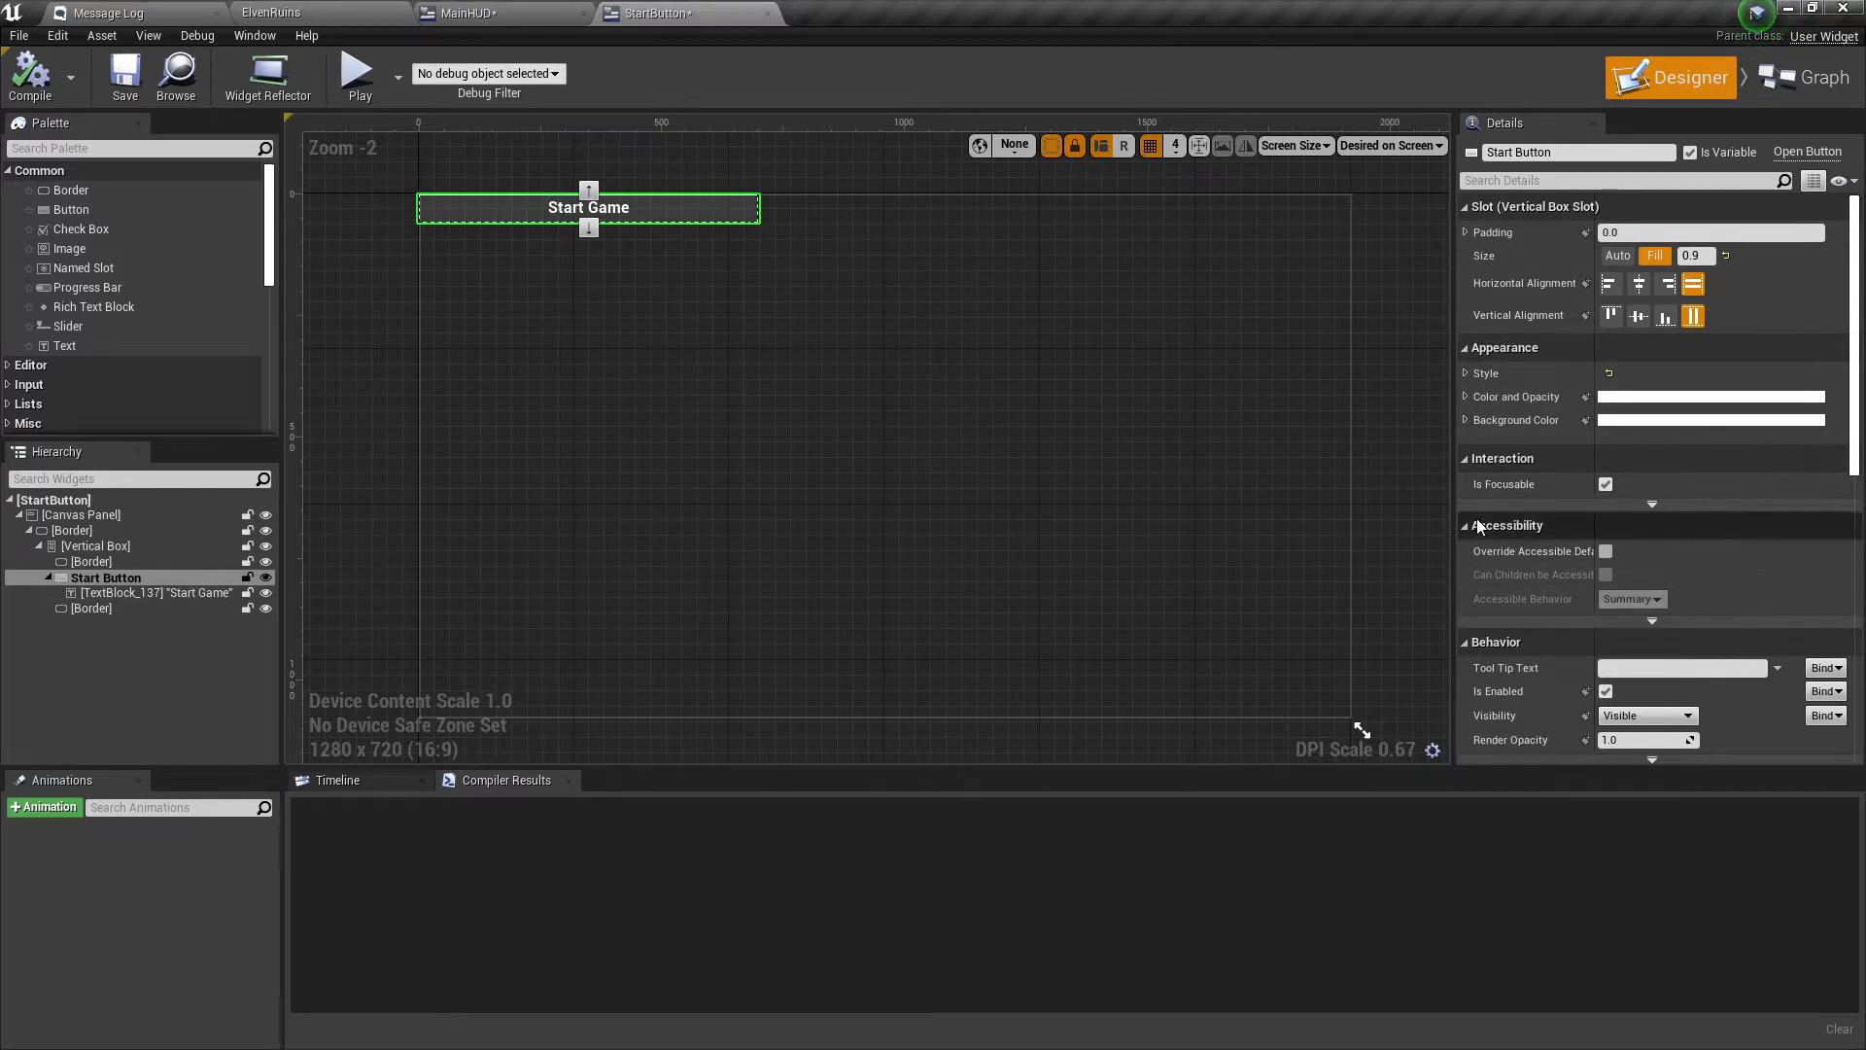
click(1804, 76)
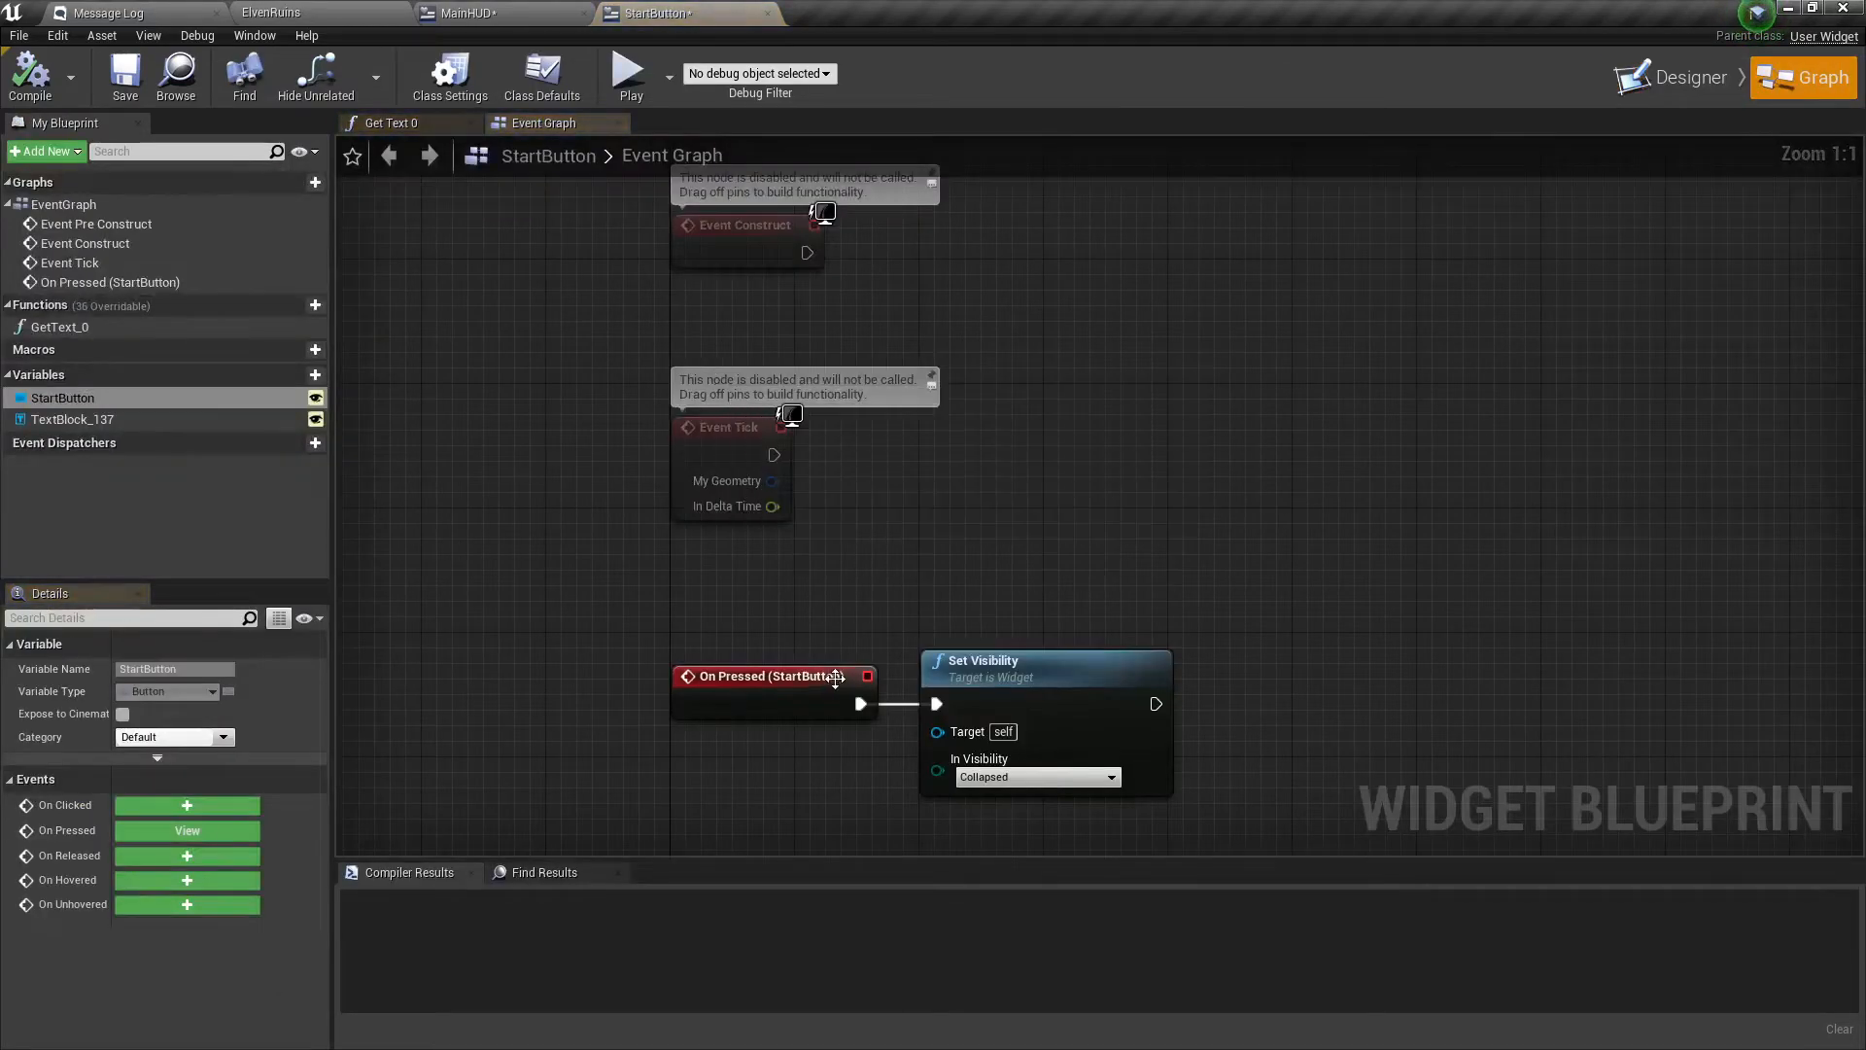
Remove the GetText_0 binding from the Start Game text block, and compile and save the StartButton widget.
click(1670, 78)
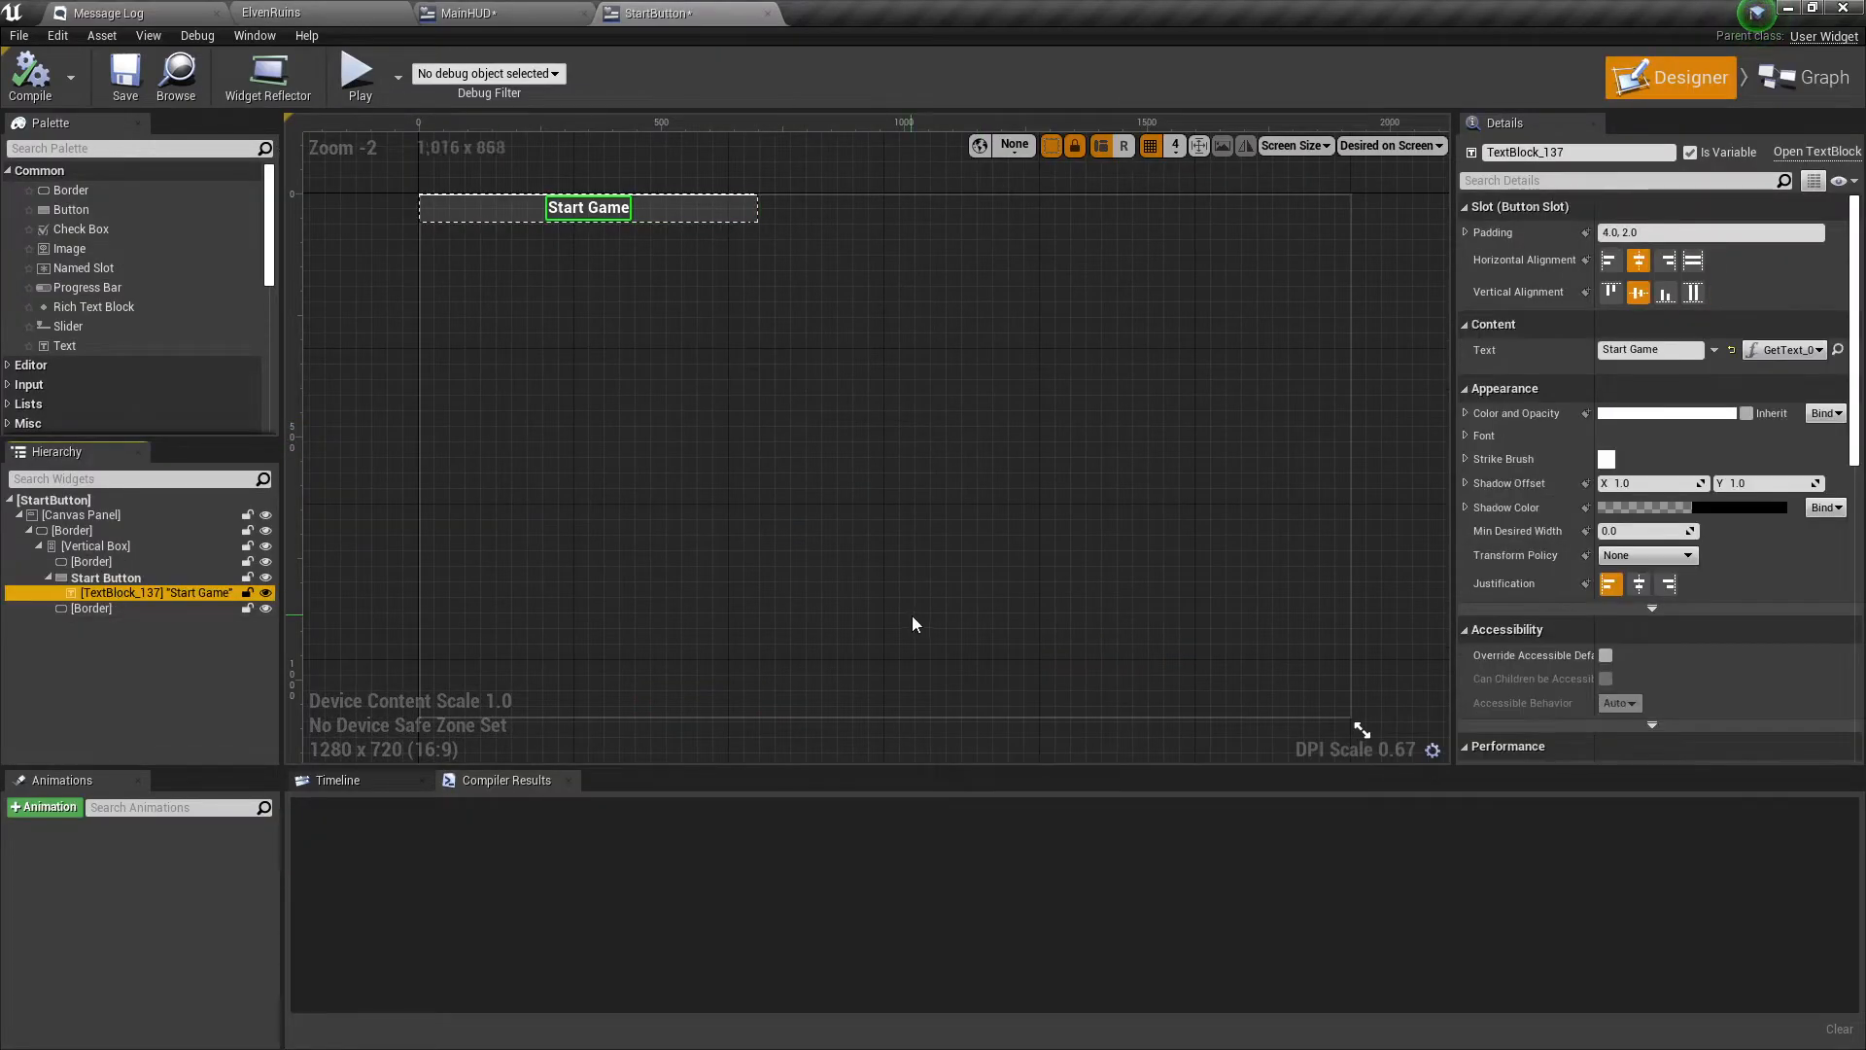
click(1804, 350)
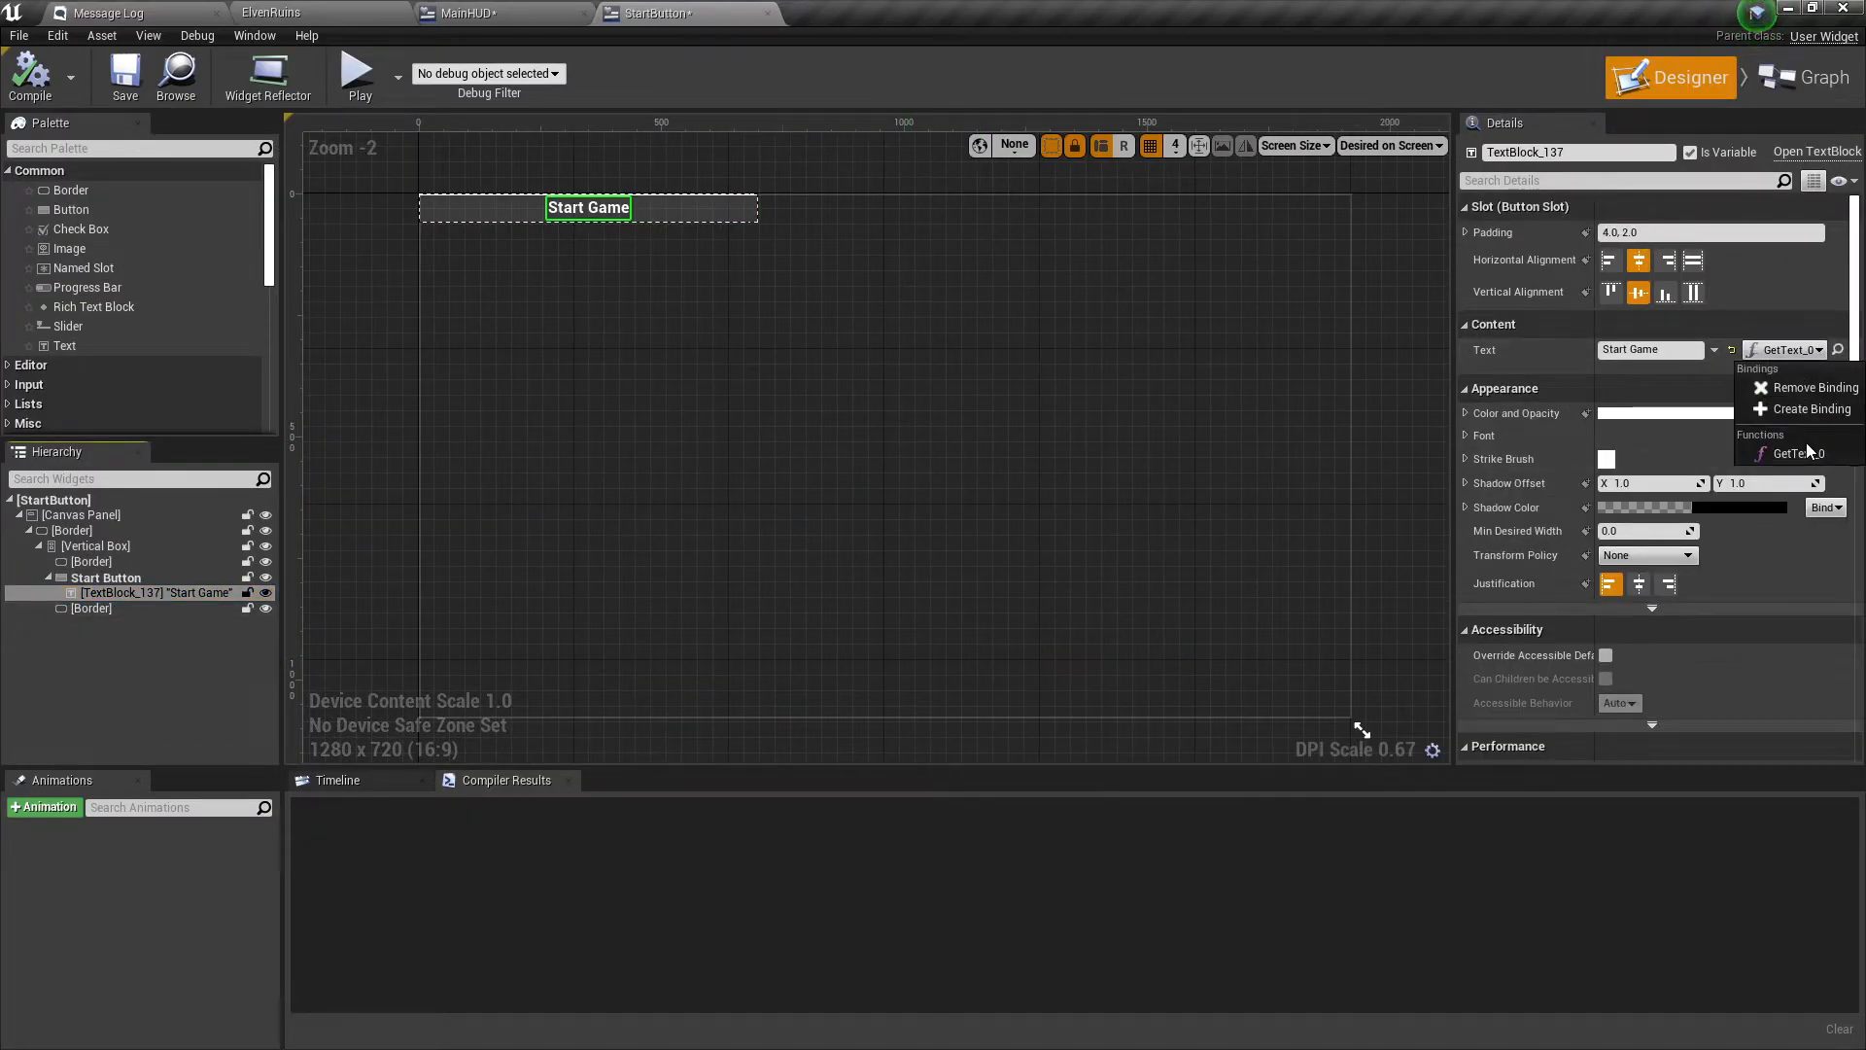
click(1808, 388)
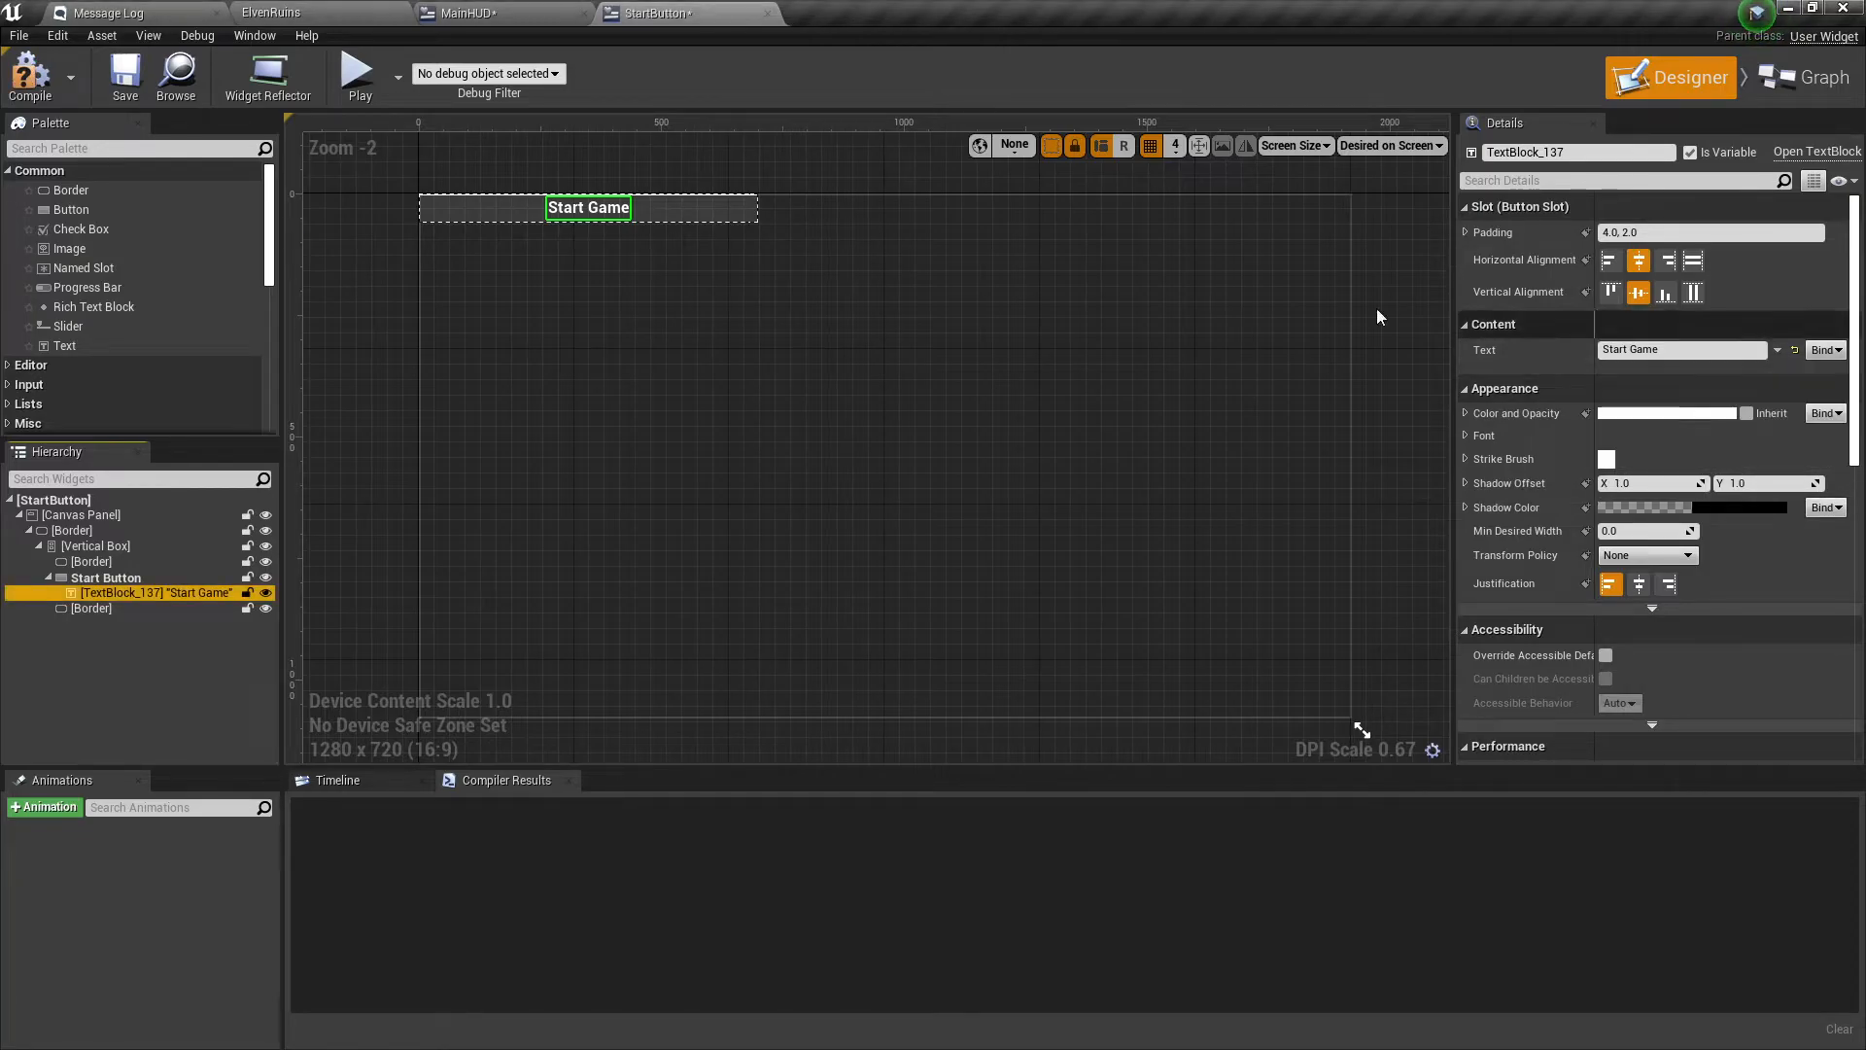
click(30, 78)
click(124, 78)
Run the game, use Start Game to play the intro, and end the preview.
click(358, 93)
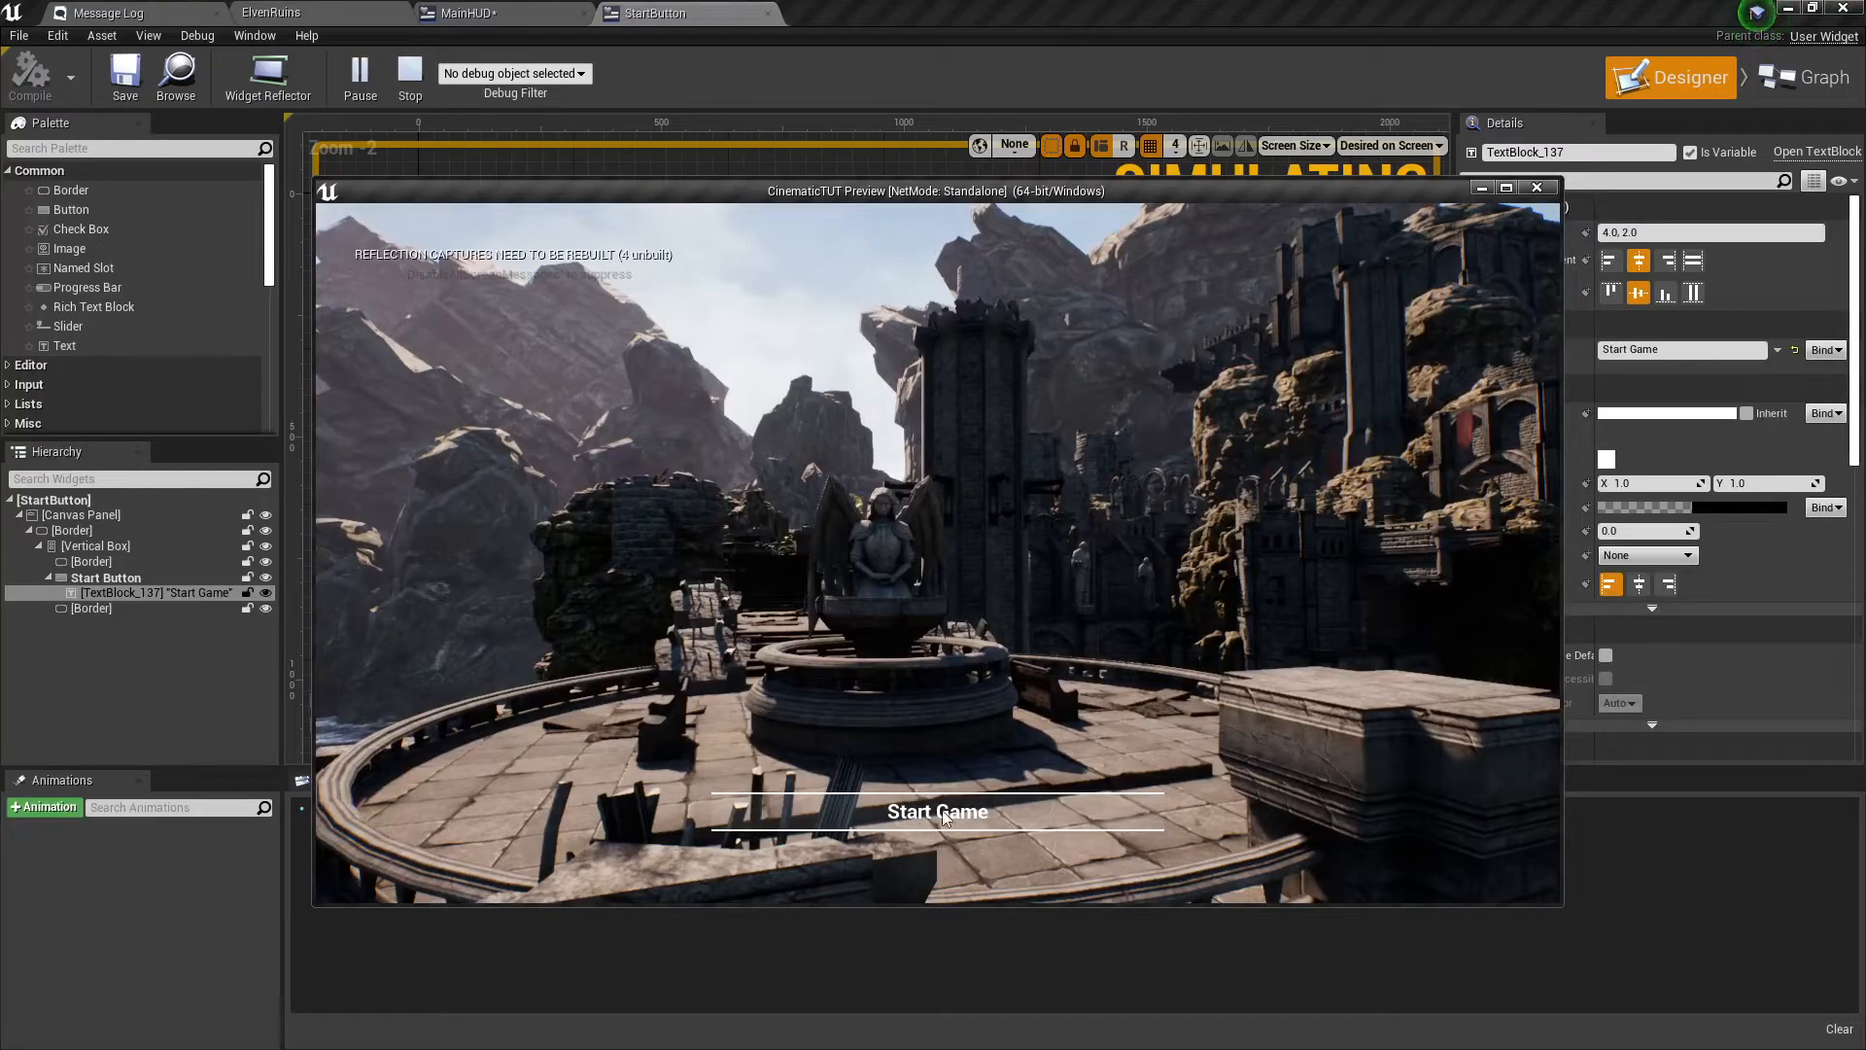
click(957, 813)
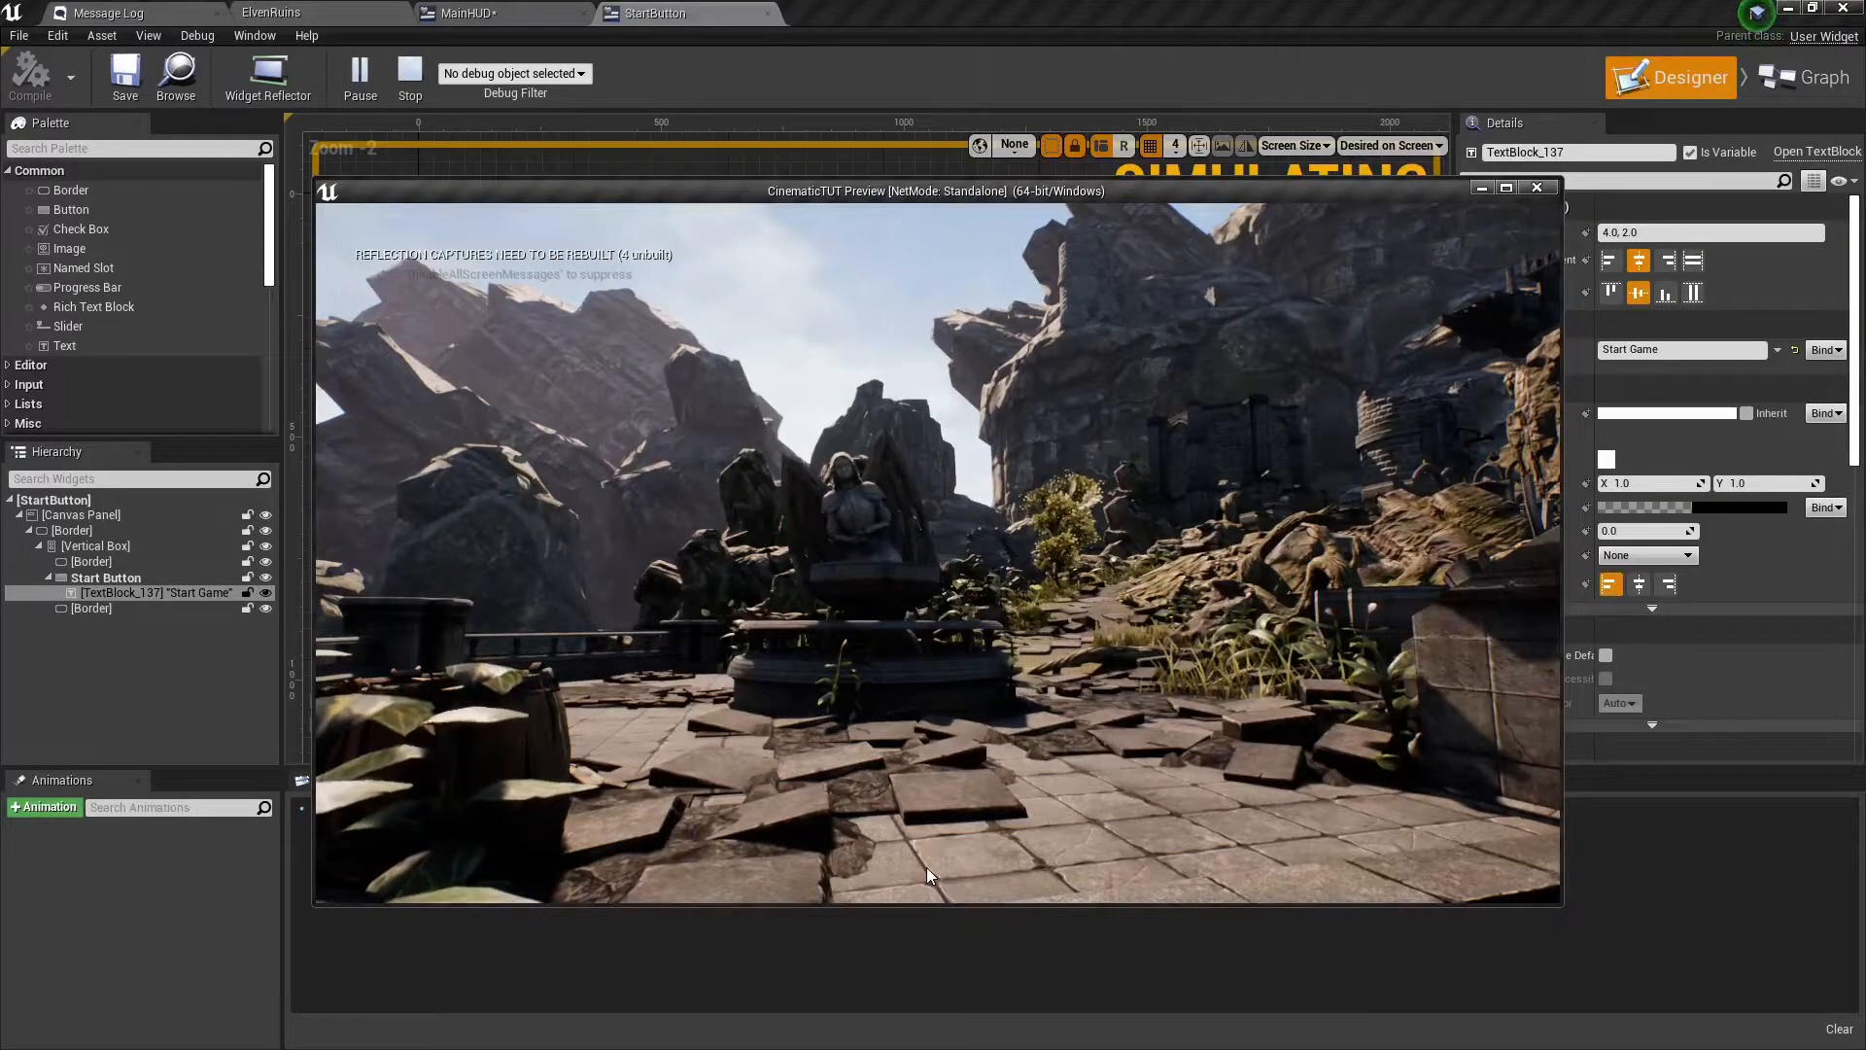
key(Escape)
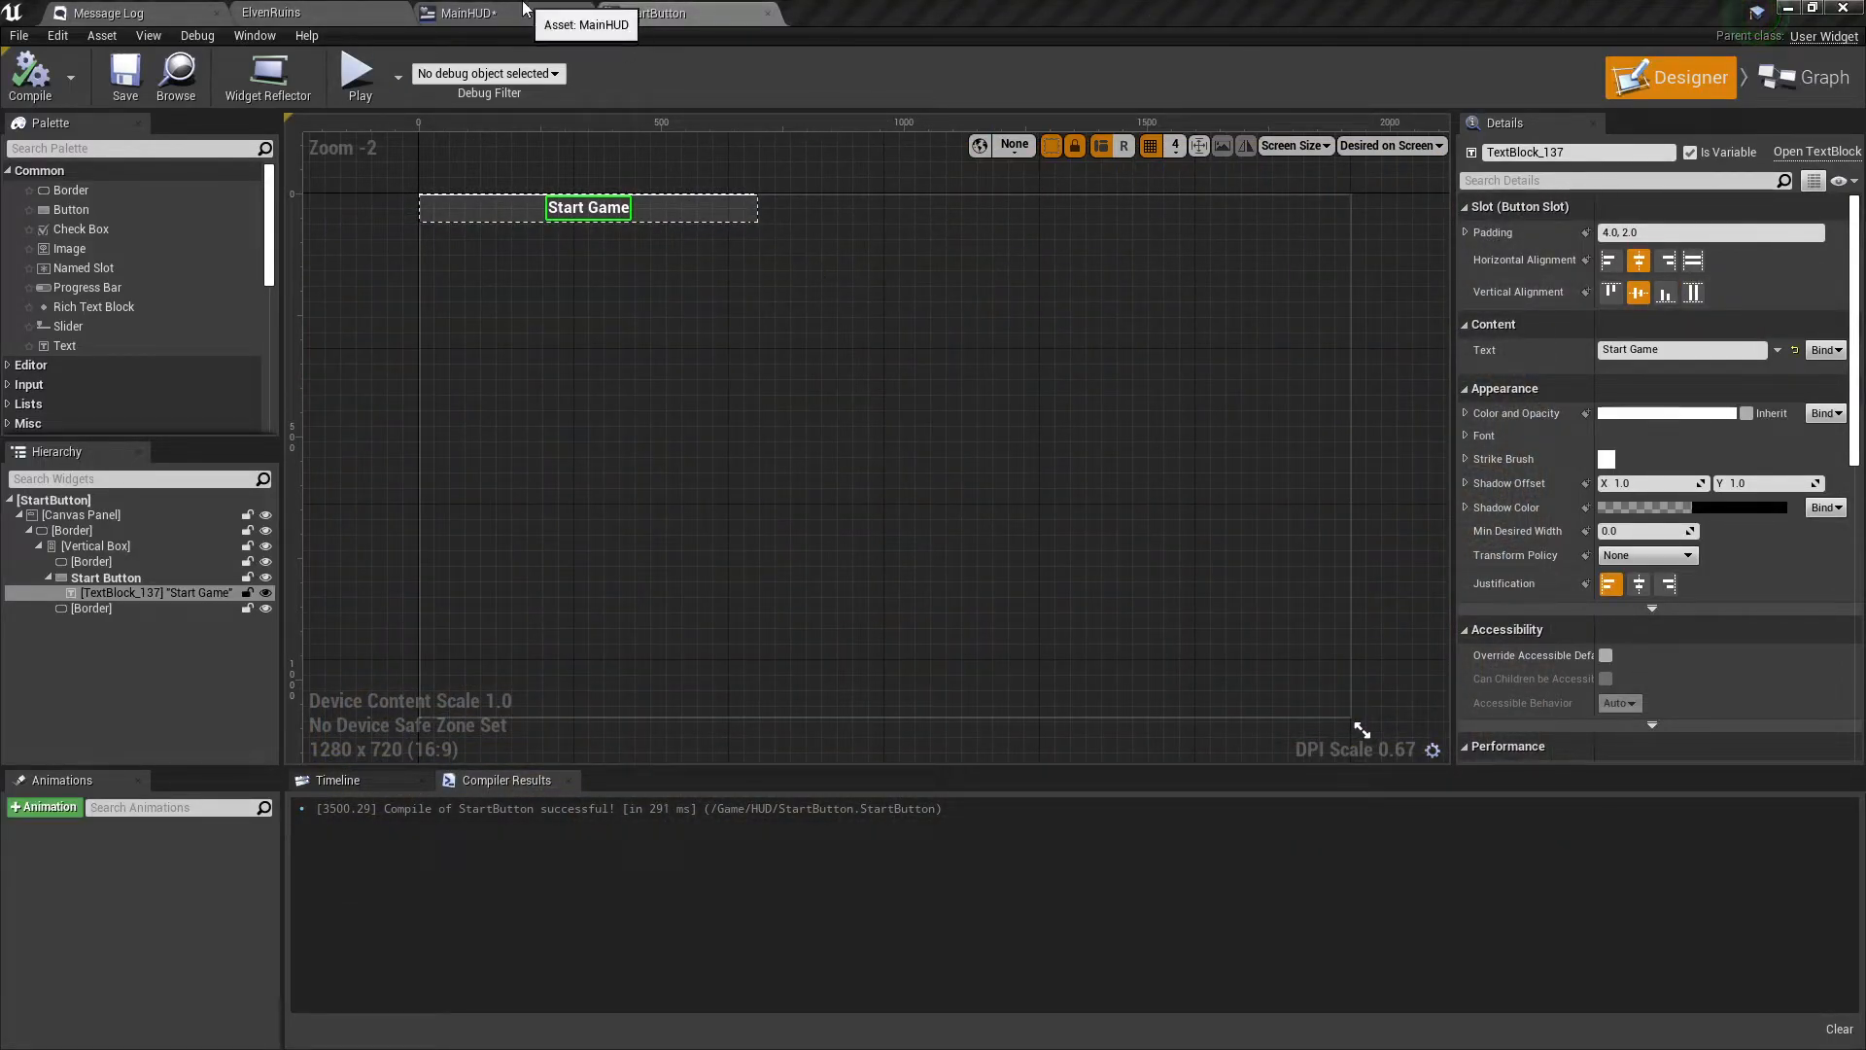
Open IntroSequence in Sequencer for the ElvenRuins level and move the playhead to the camera's Transform key at frame 120.
click(486, 12)
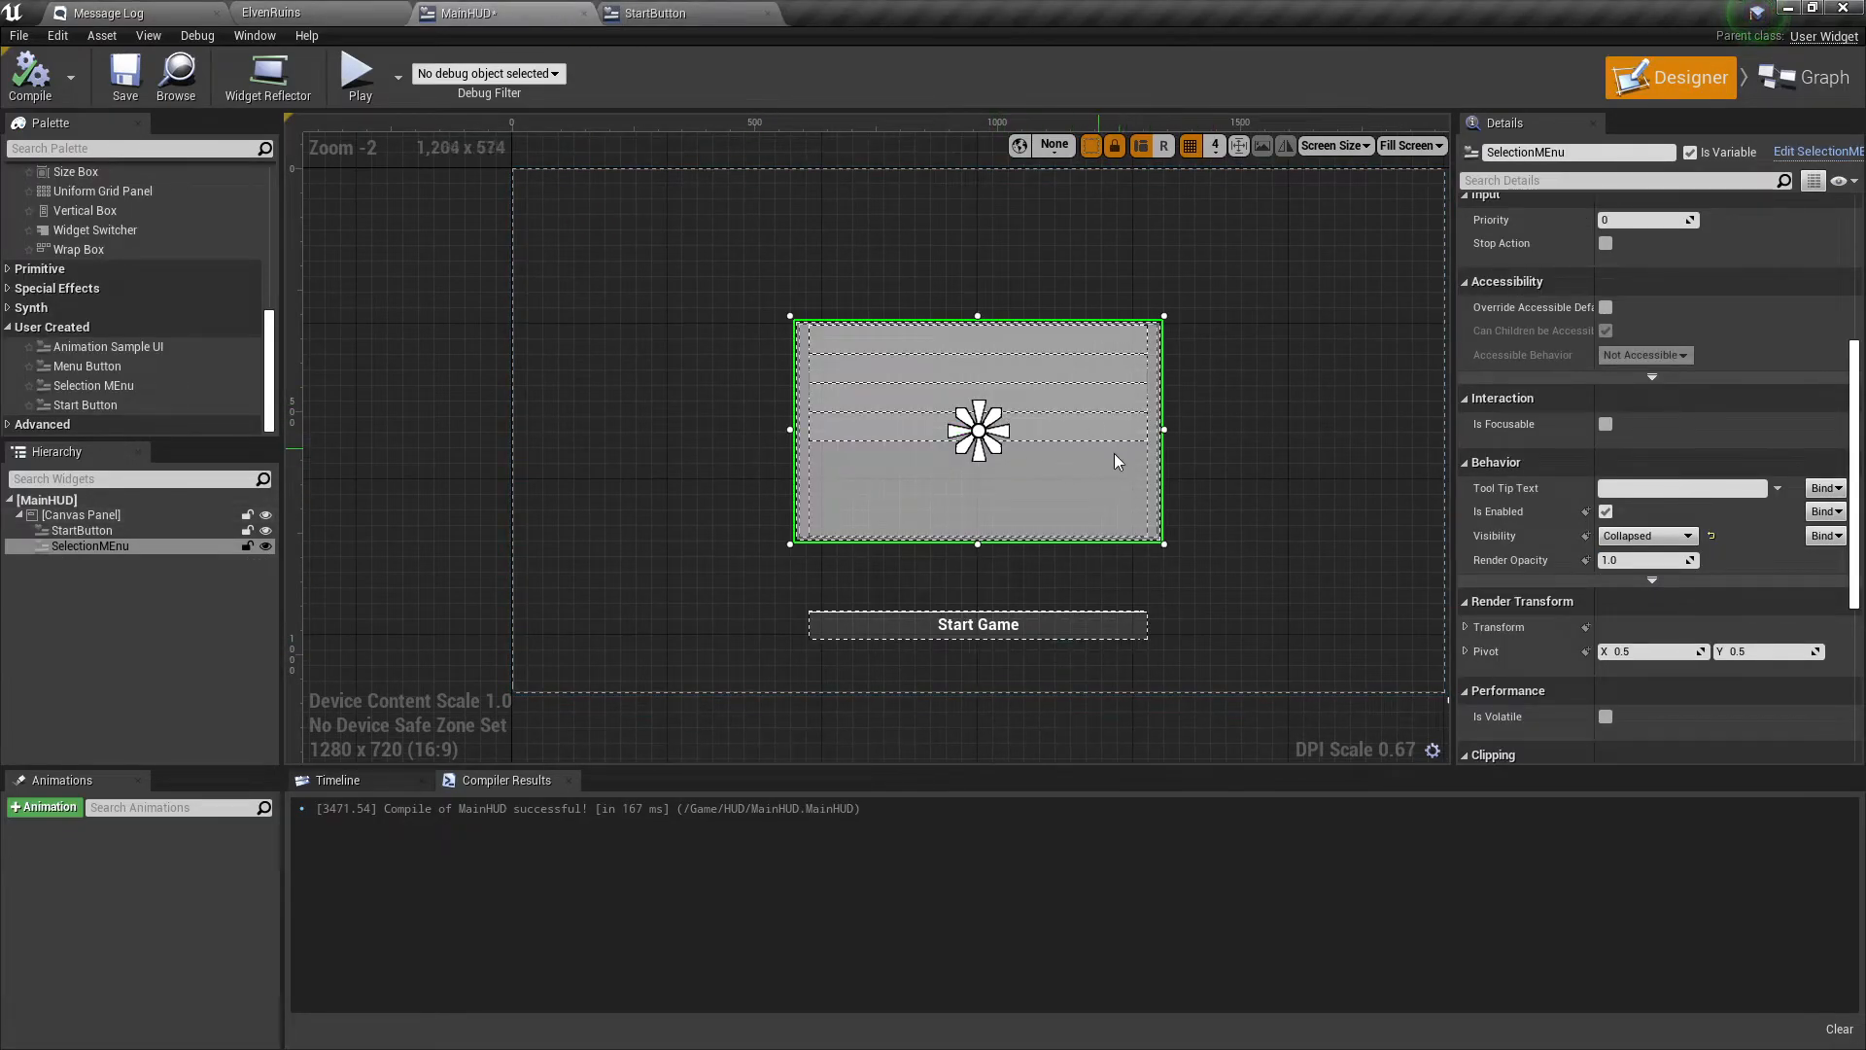
click(277, 12)
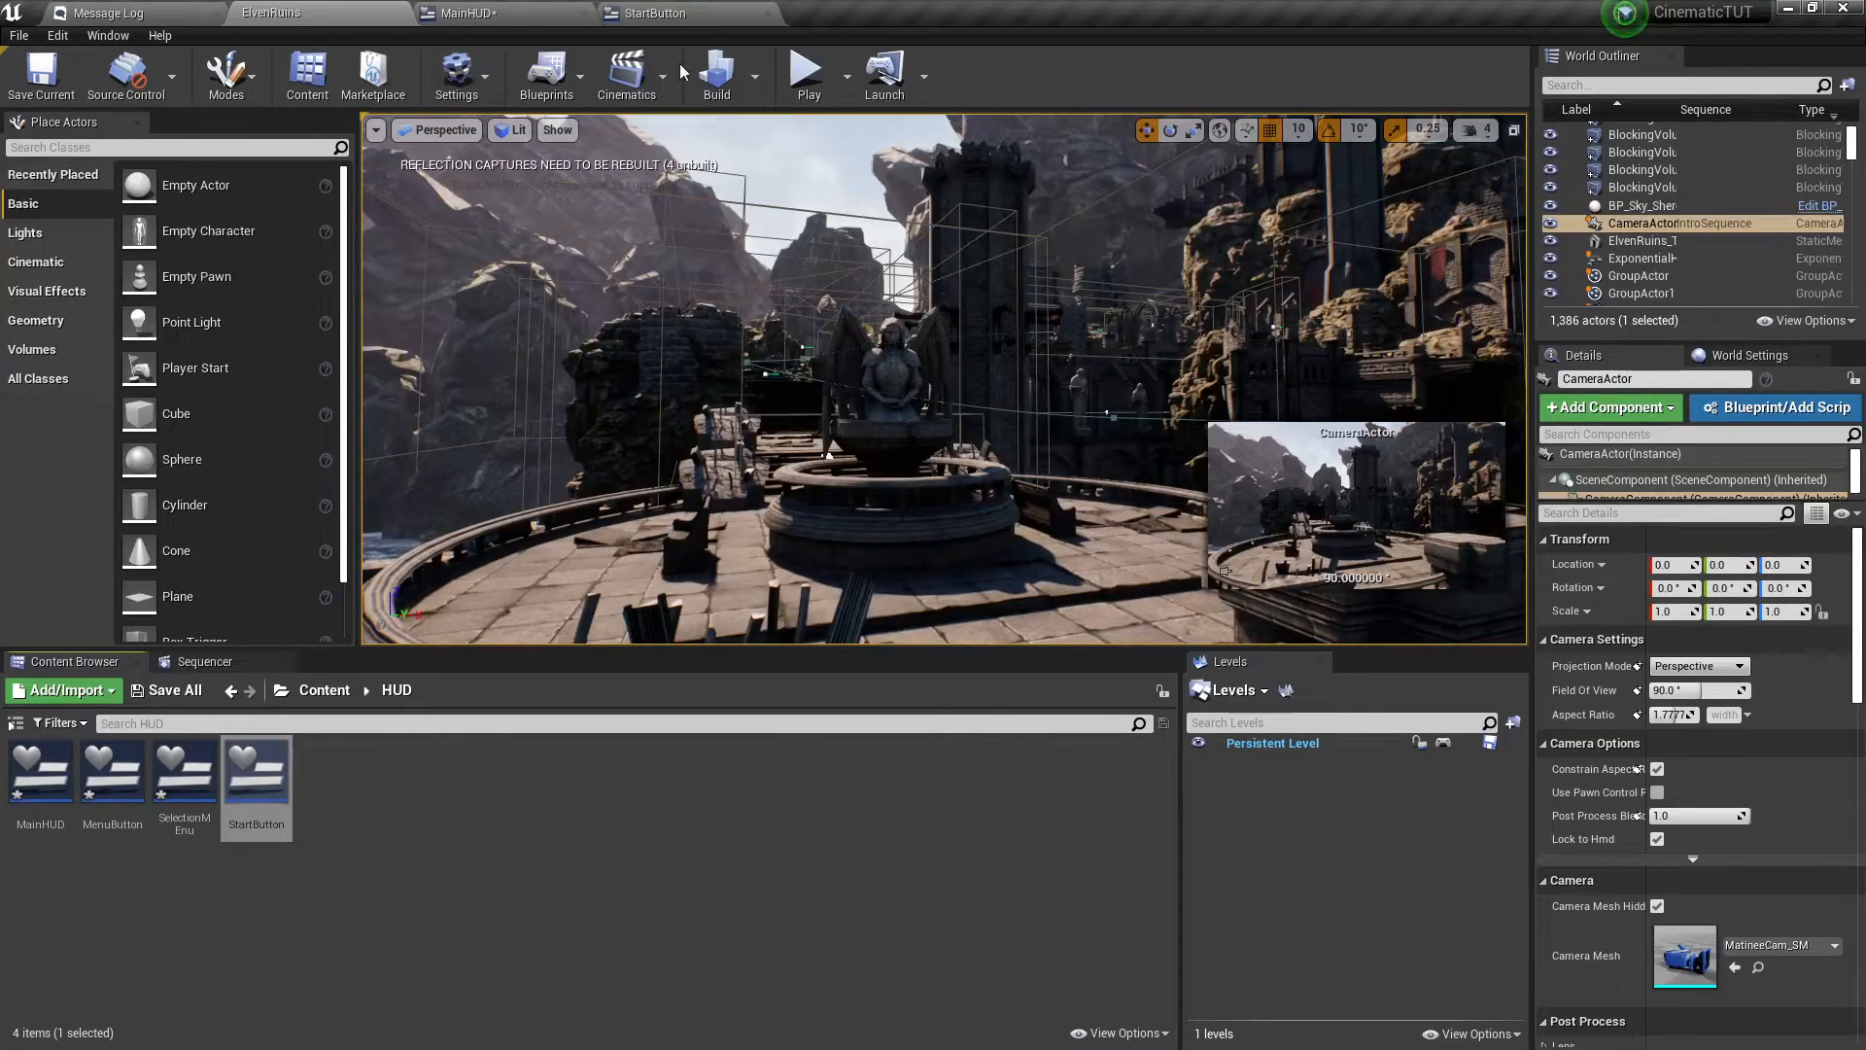
click(208, 665)
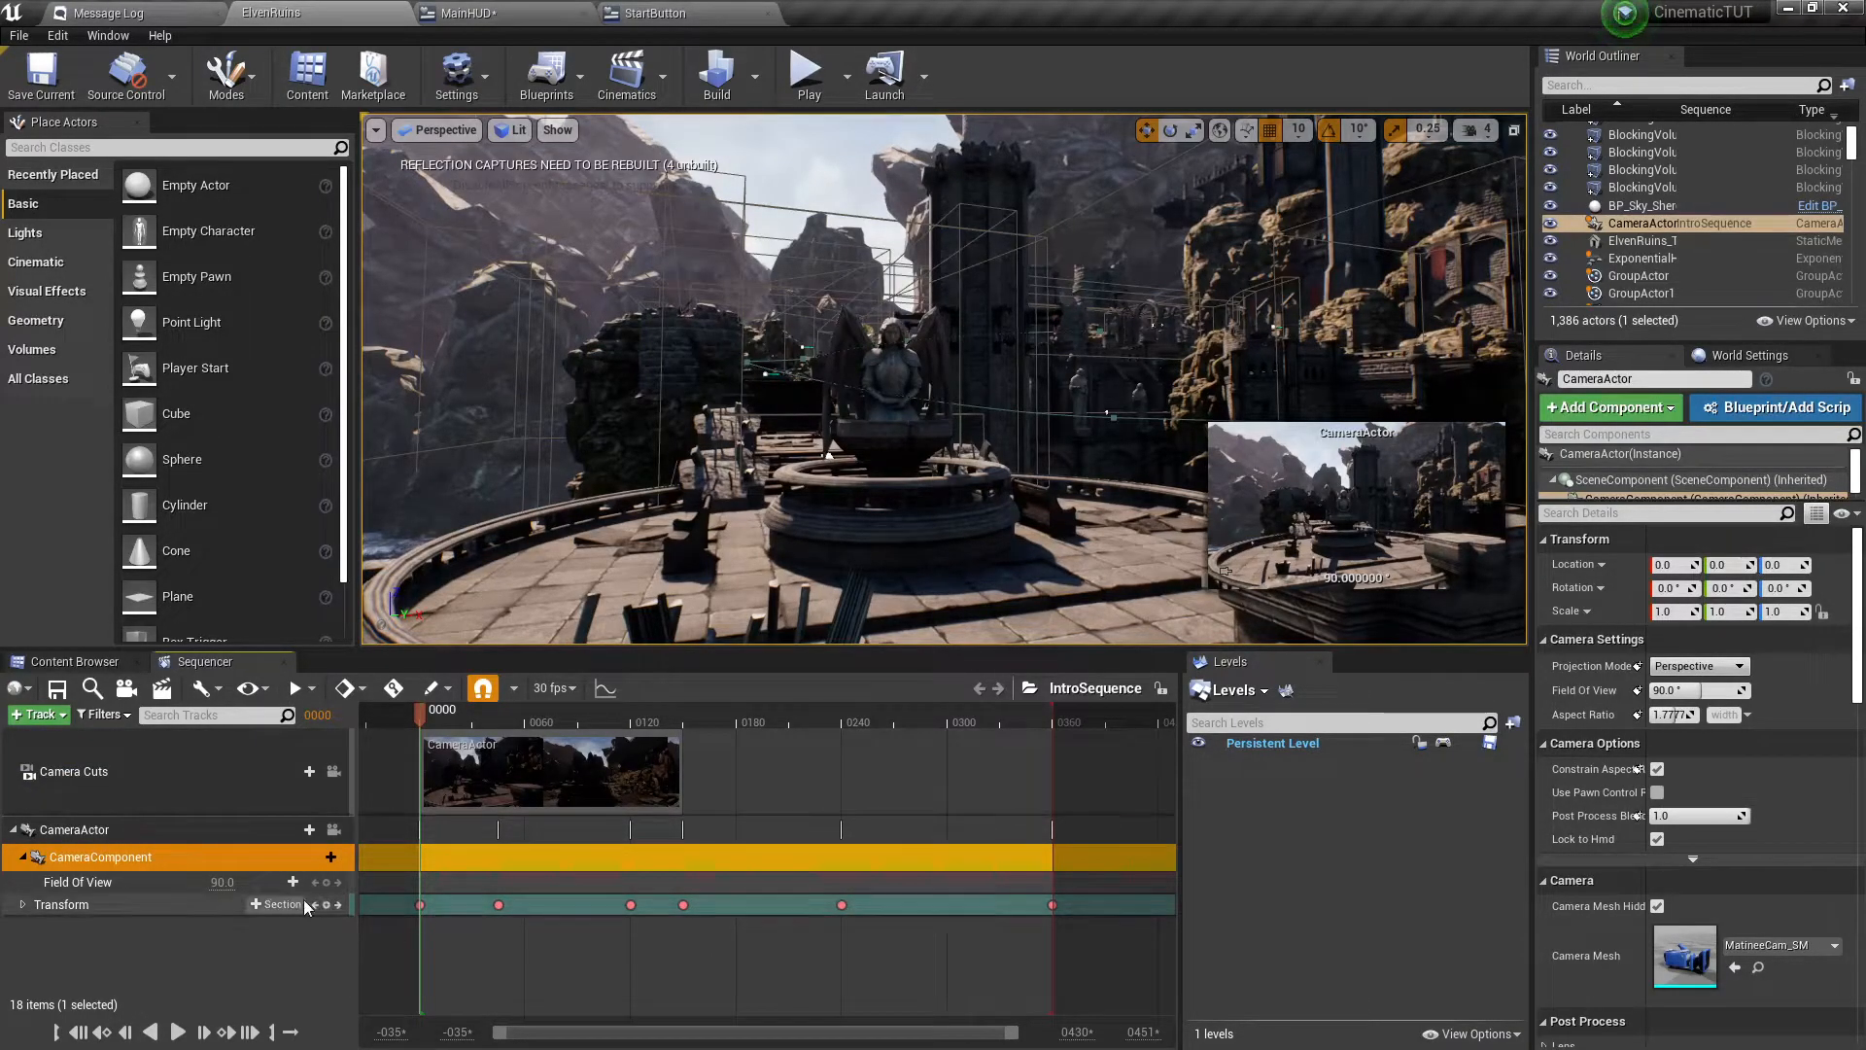
click(338, 905)
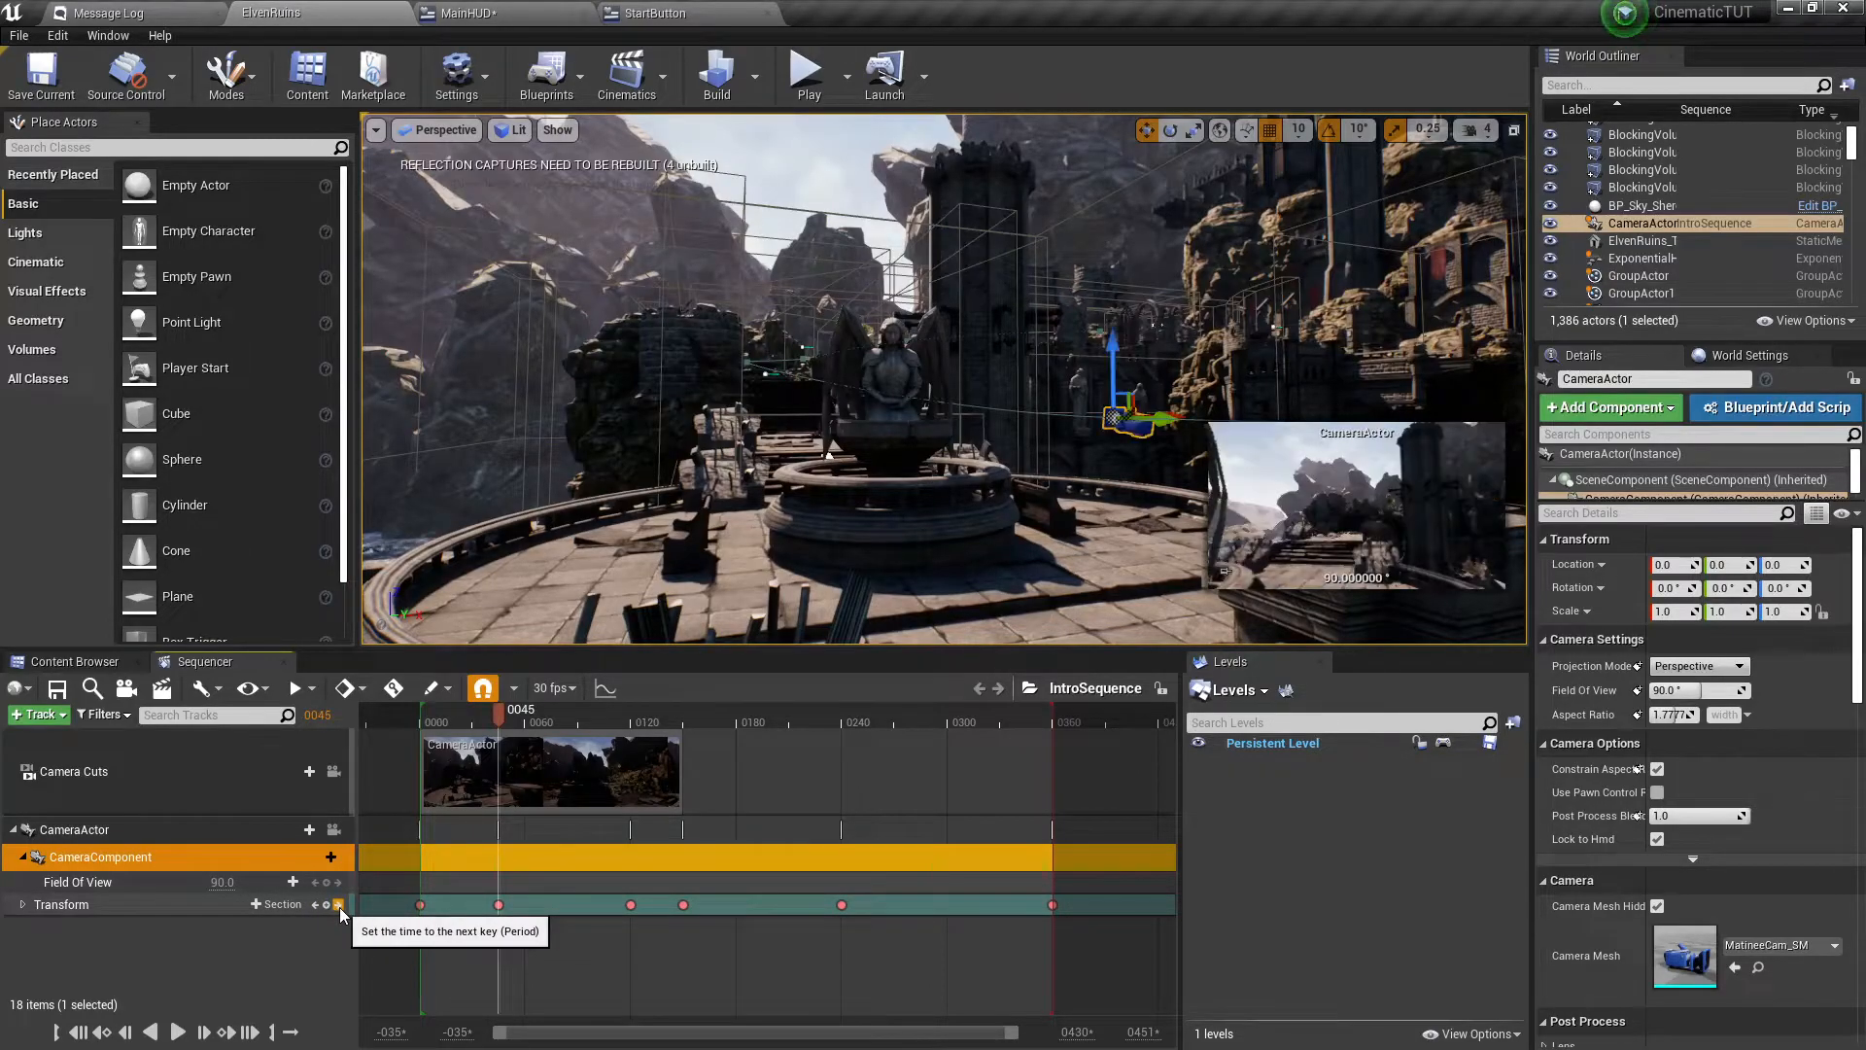
click(338, 905)
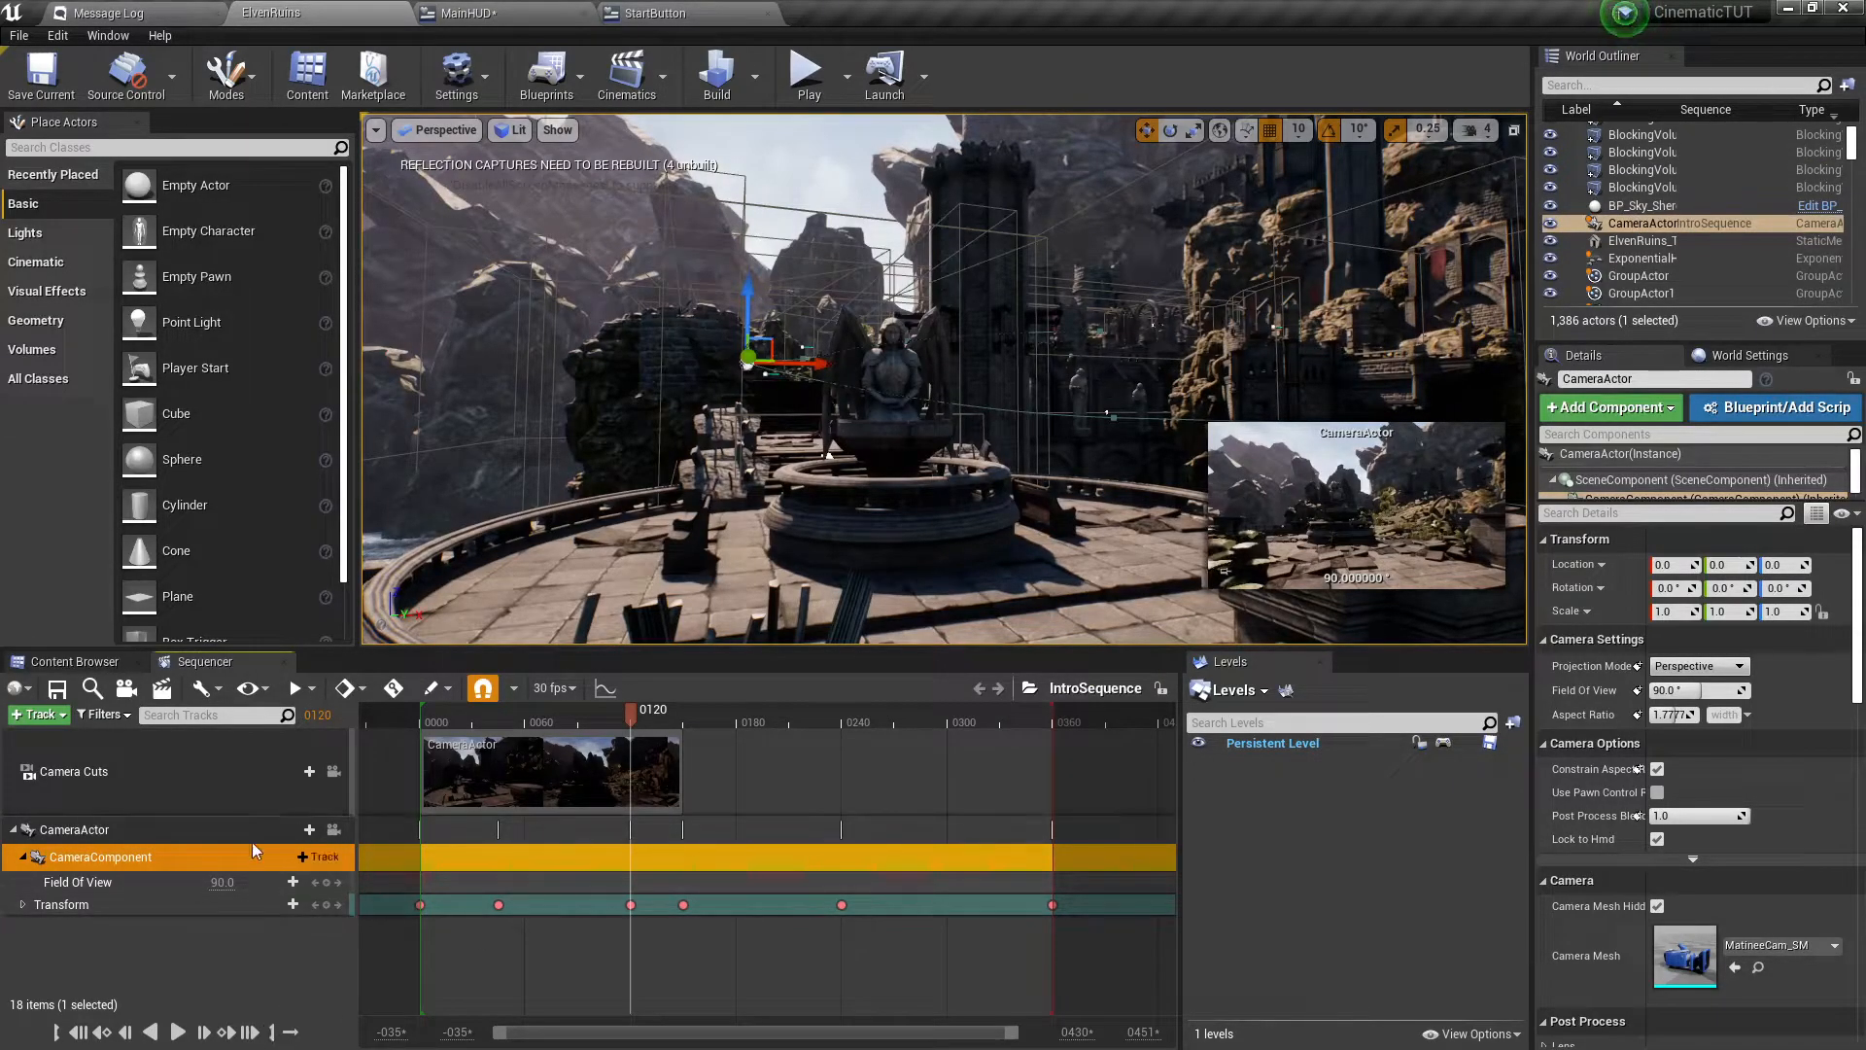
Pilot the CameraActor to examine its view at frame 120, and stop piloting it.
click(90, 831)
click(94, 851)
click(95, 837)
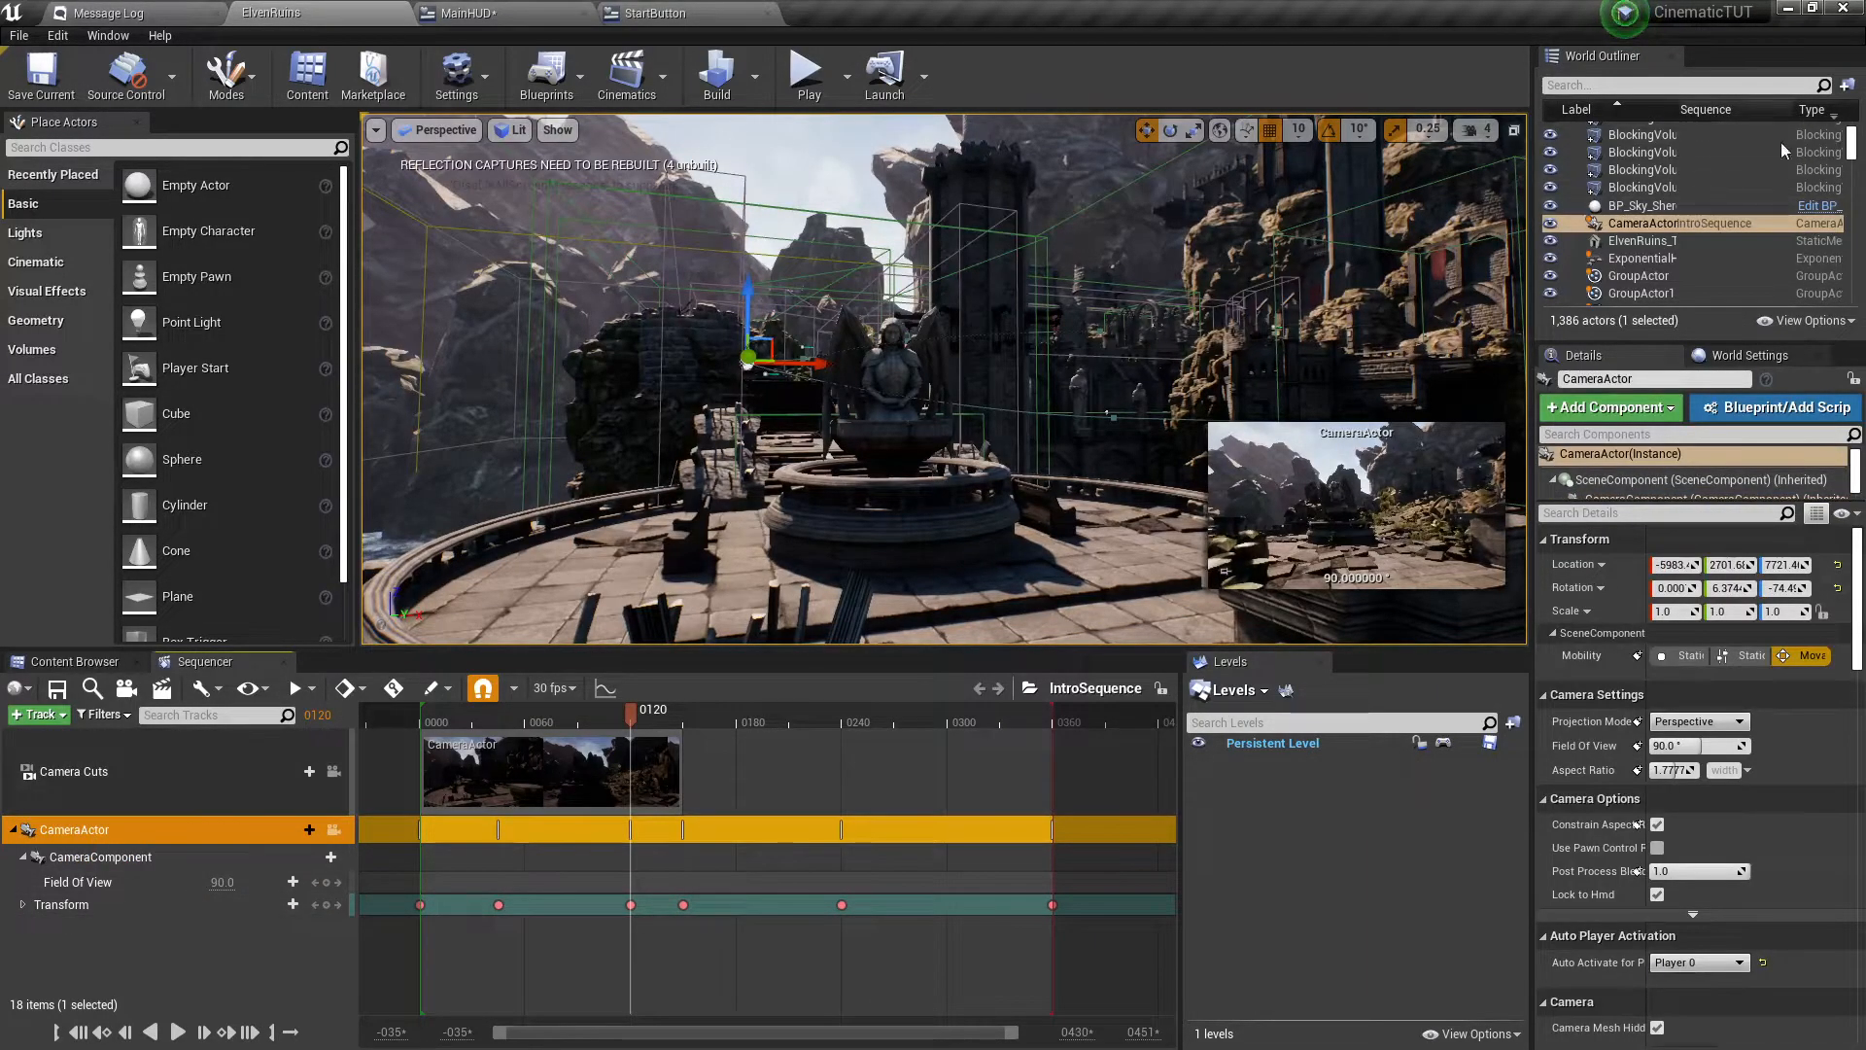
right_click(1642, 226)
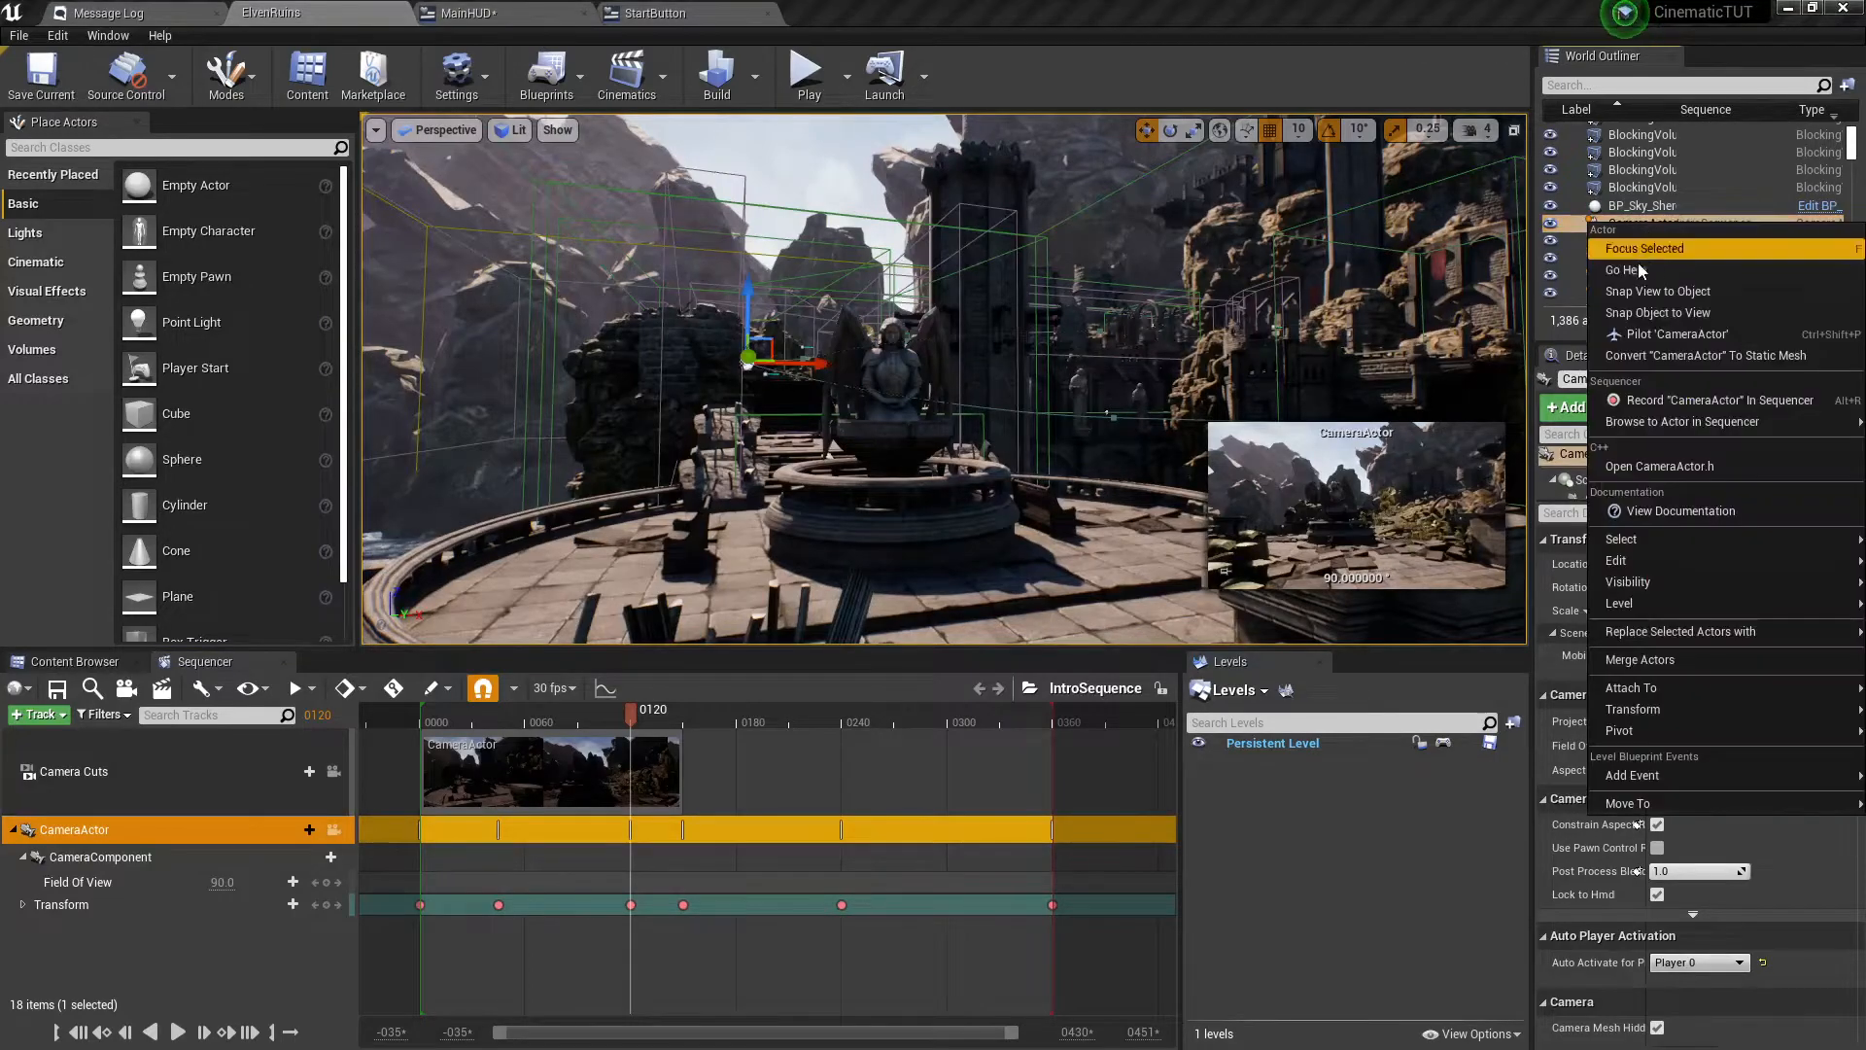
click(1658, 330)
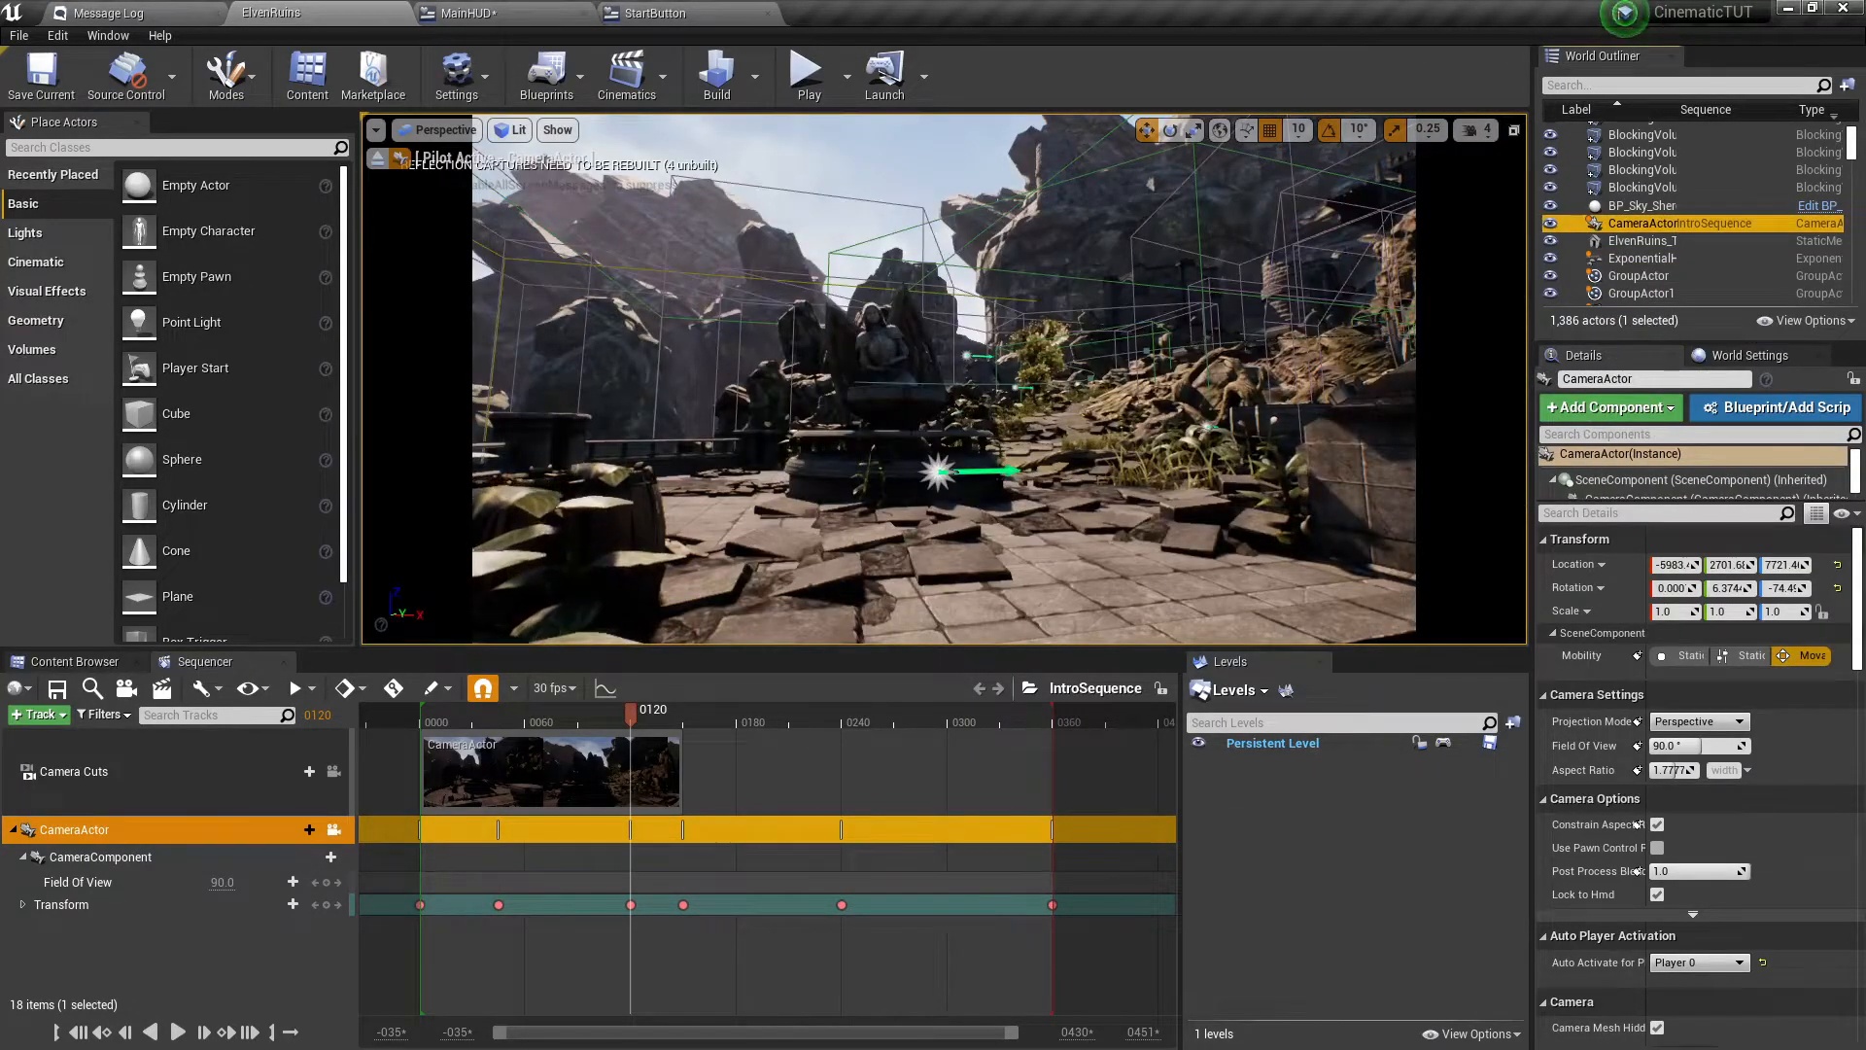
click(377, 158)
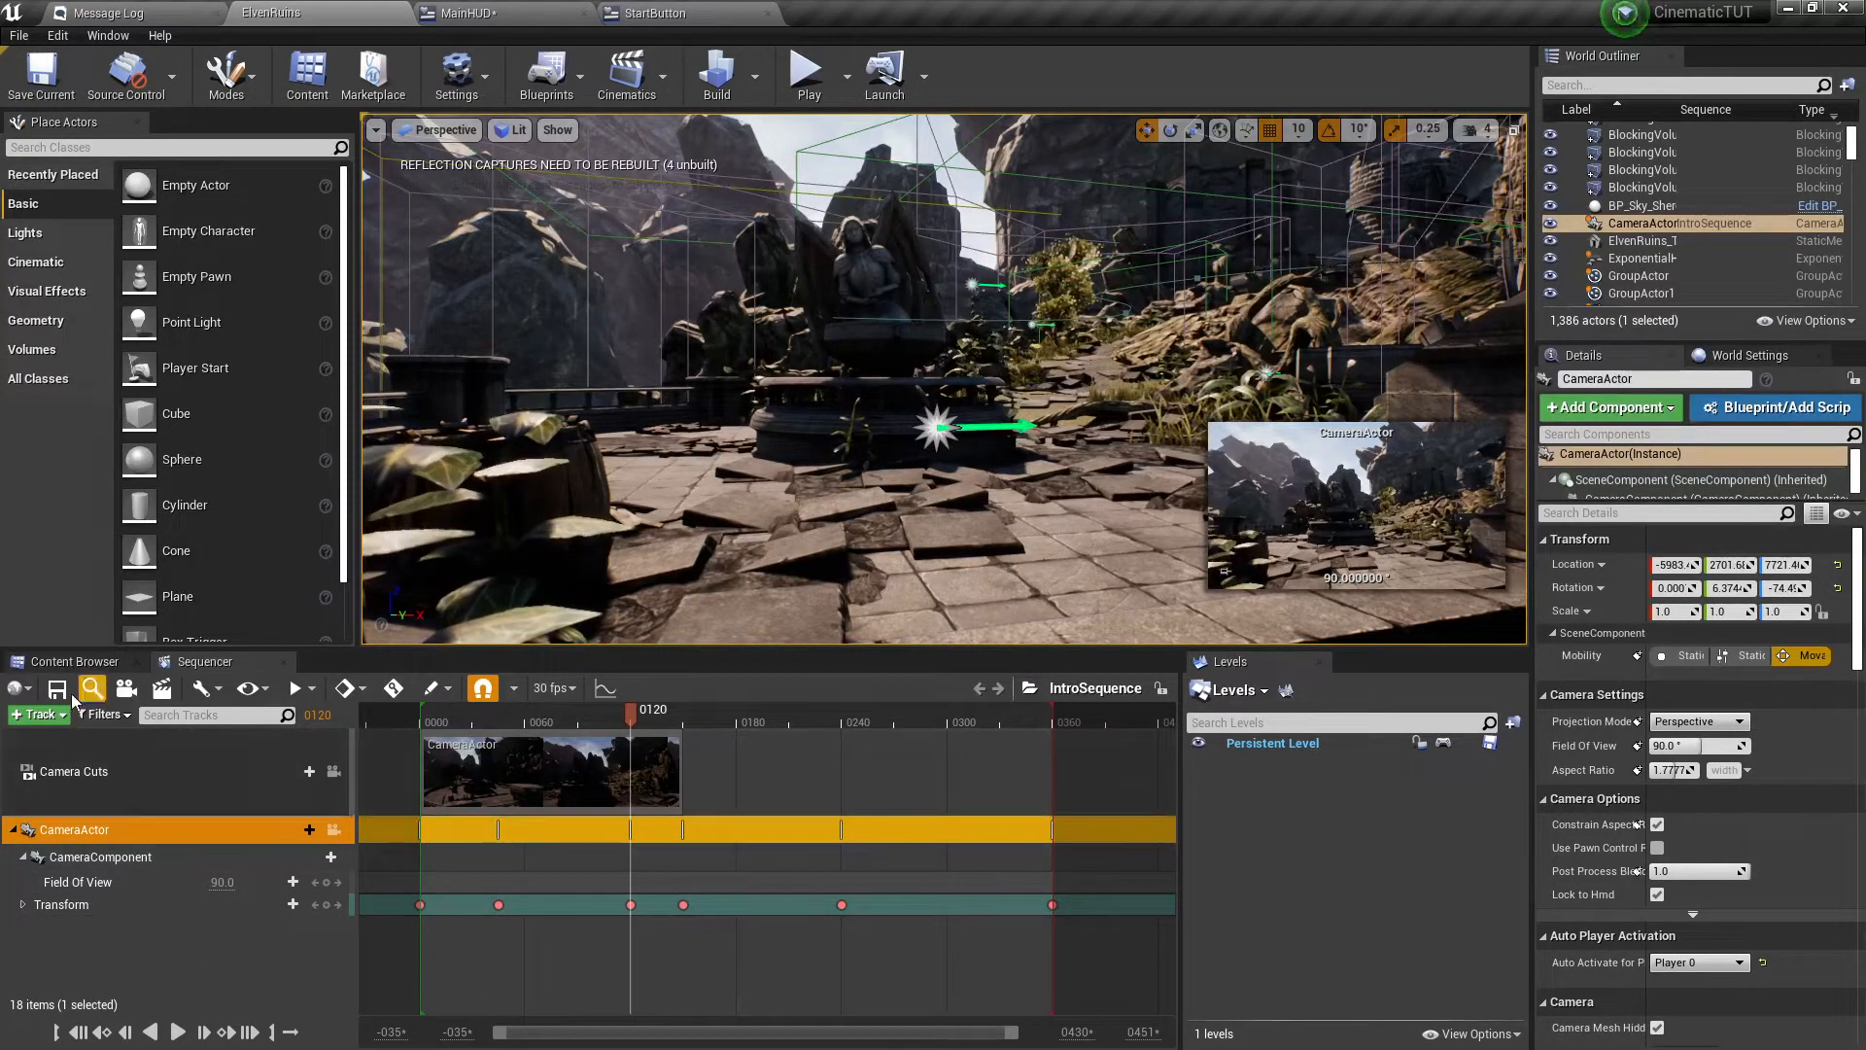
Add a Trigger event track to IntroSequence and key an event at frame 120.
click(47, 716)
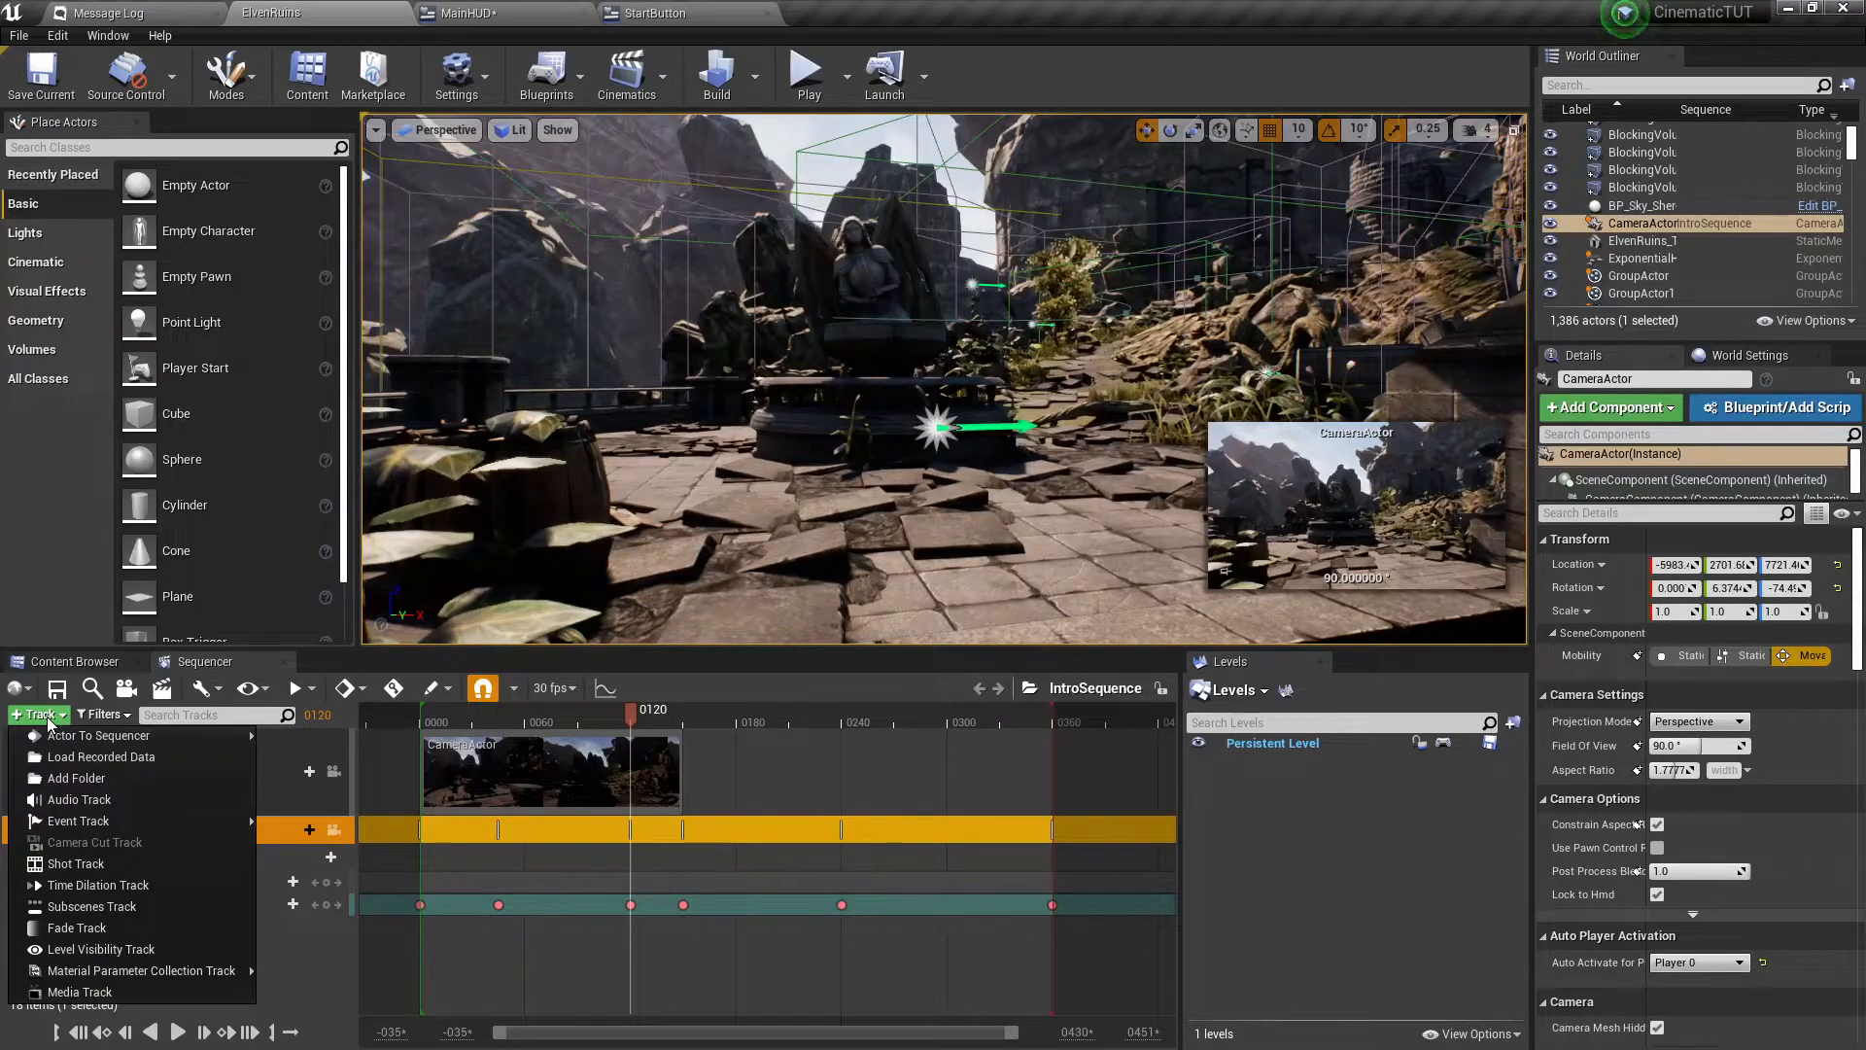
mouse_move(101, 819)
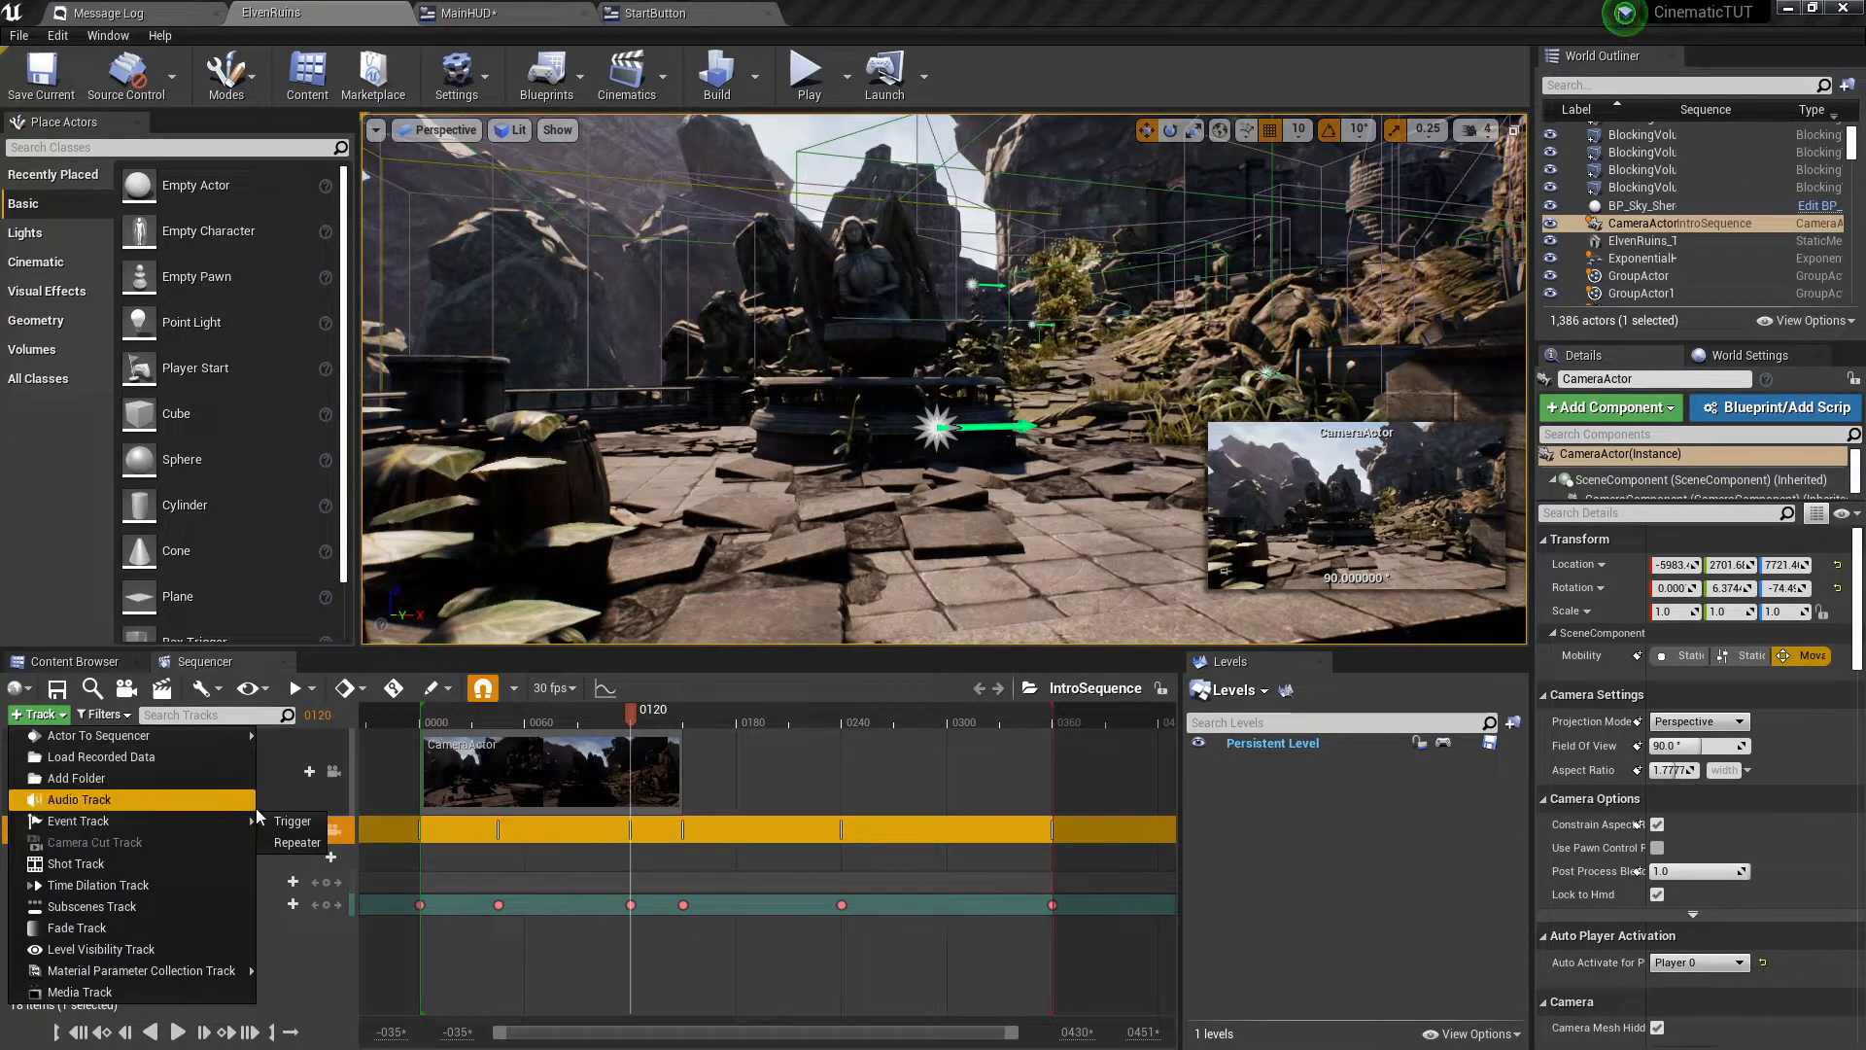
click(295, 822)
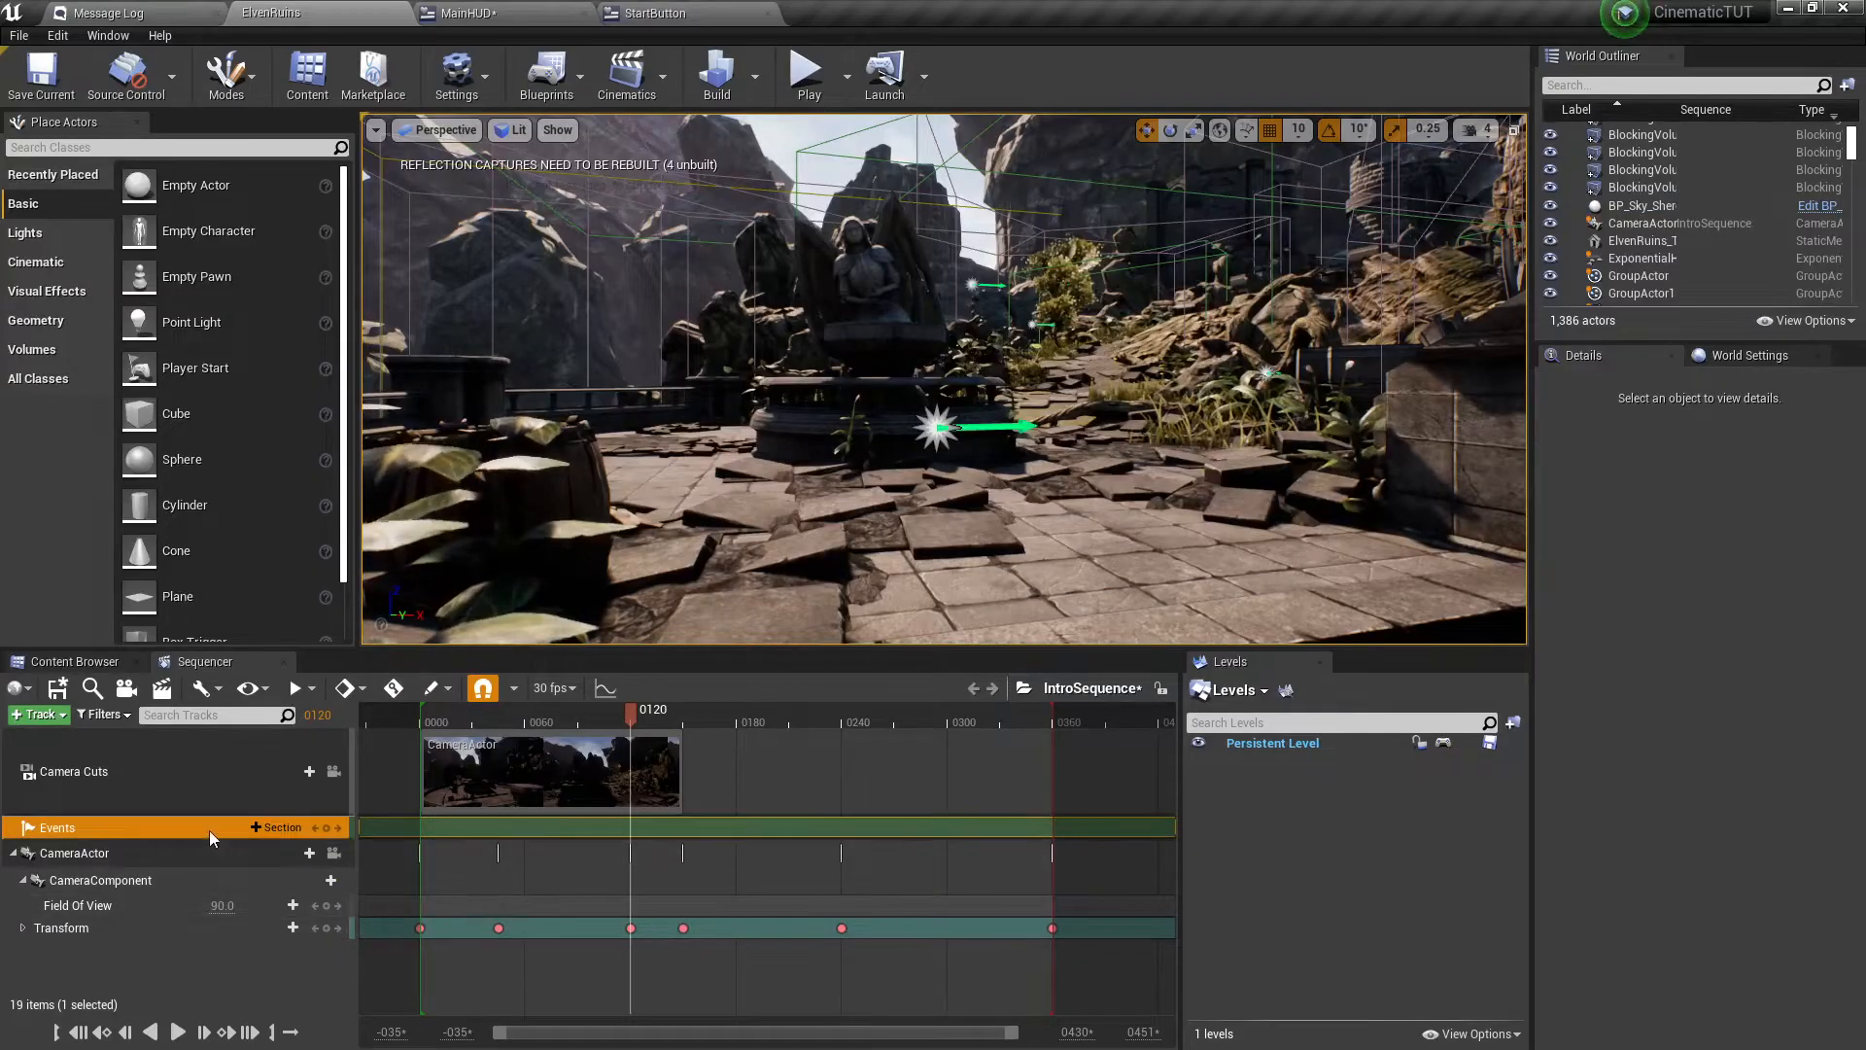
click(326, 828)
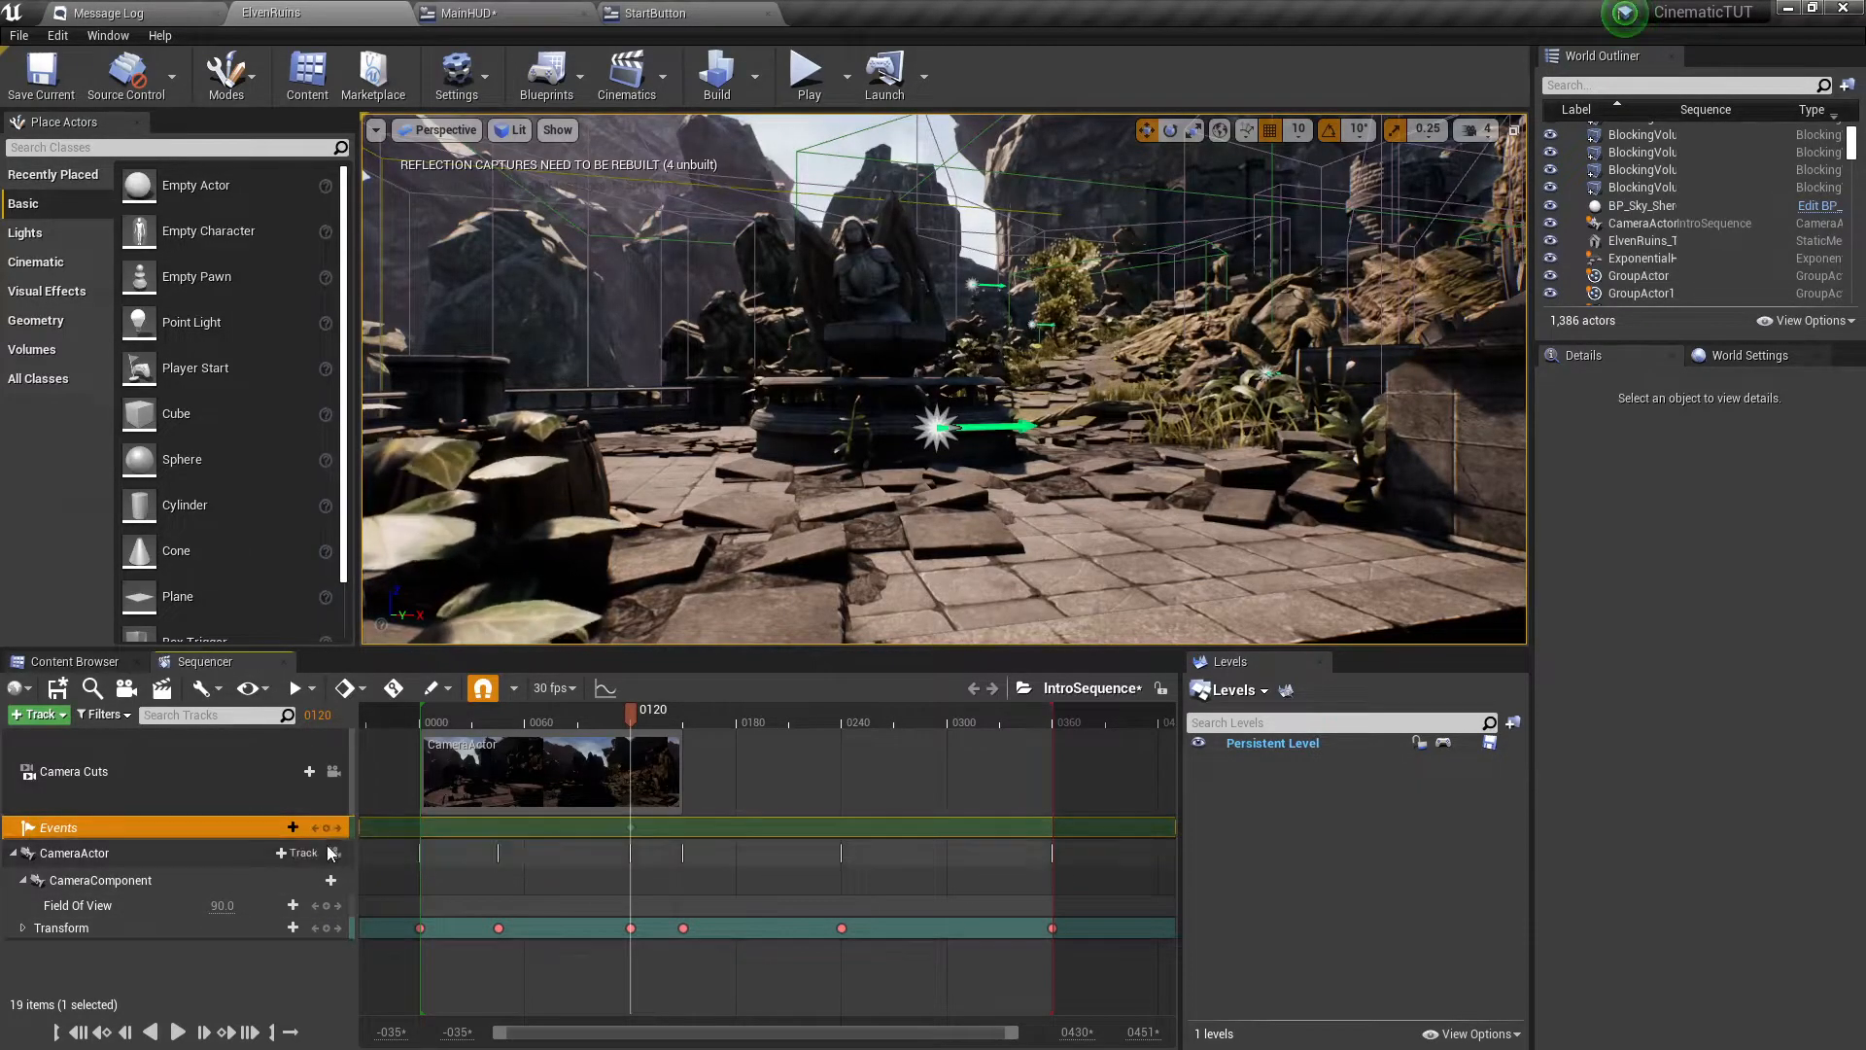
Create the event endpoint for the frame 120 key and move its node to the upper part of the Sequencer Events graph.
double_click(631, 826)
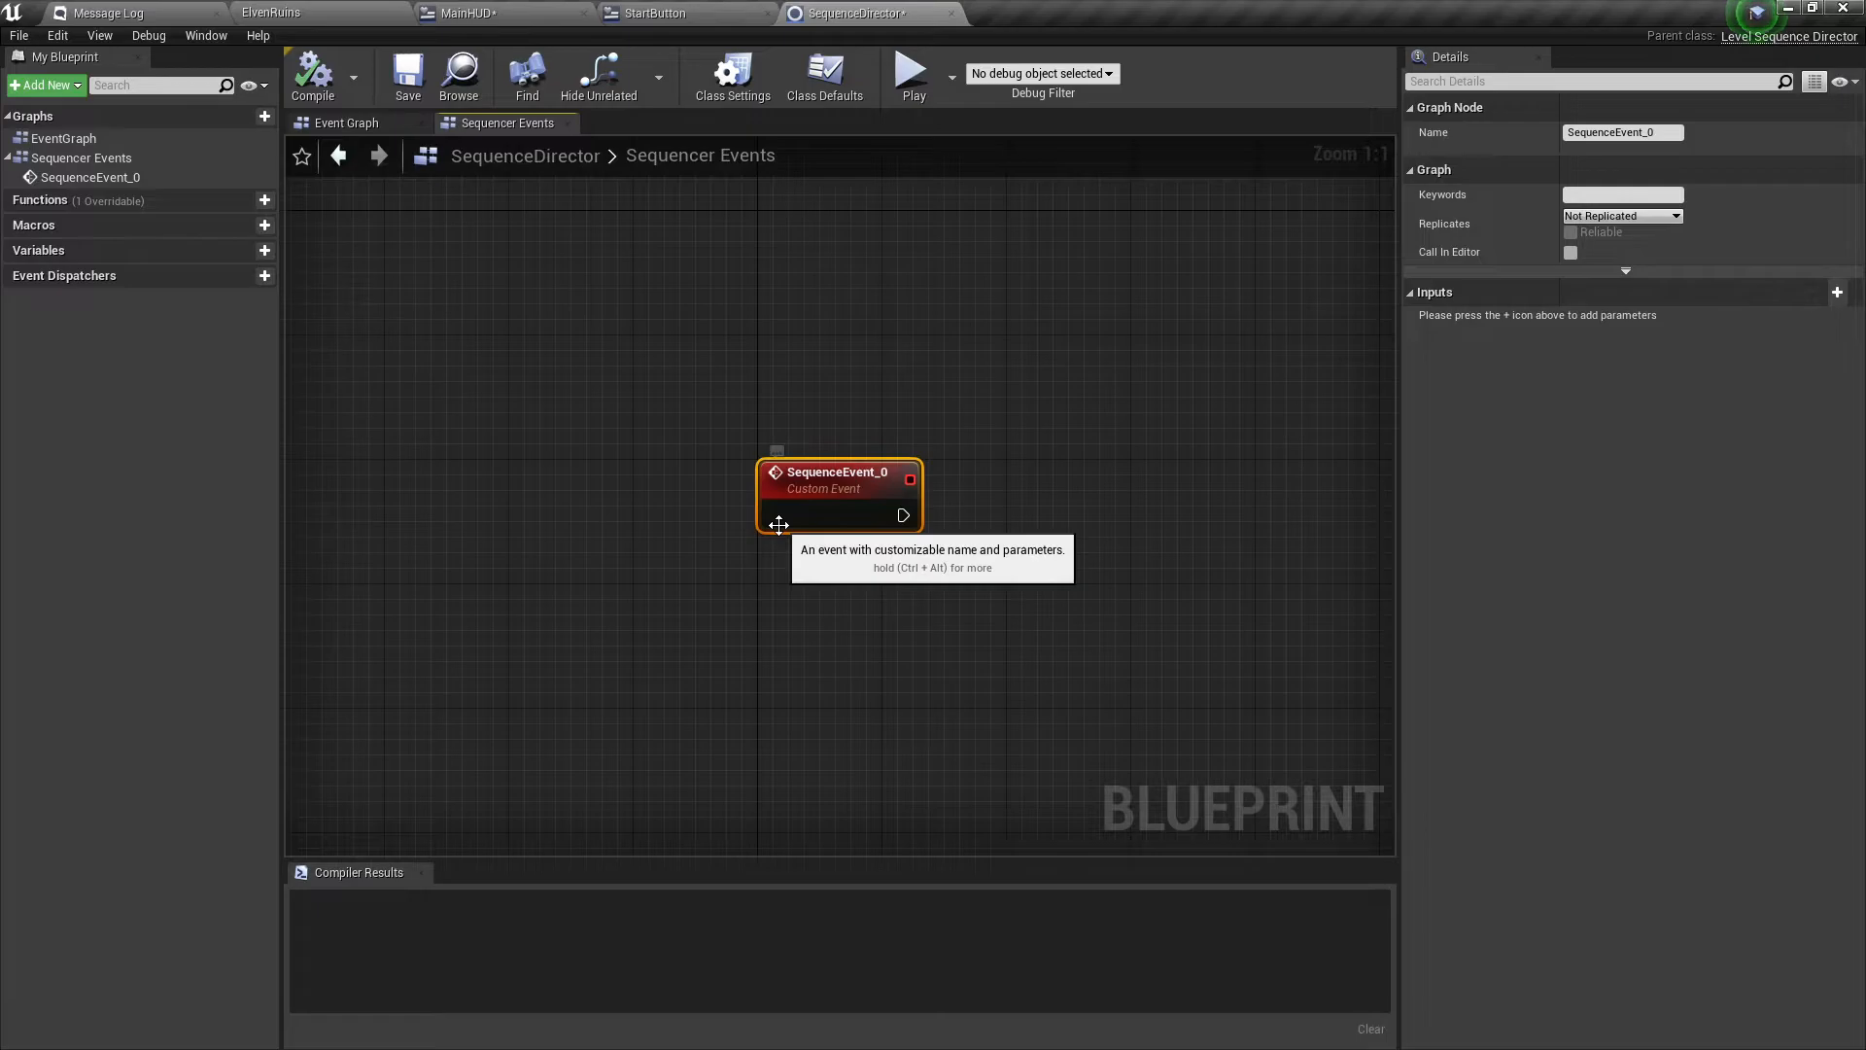
right_drag(1011, 537, 738, 487)
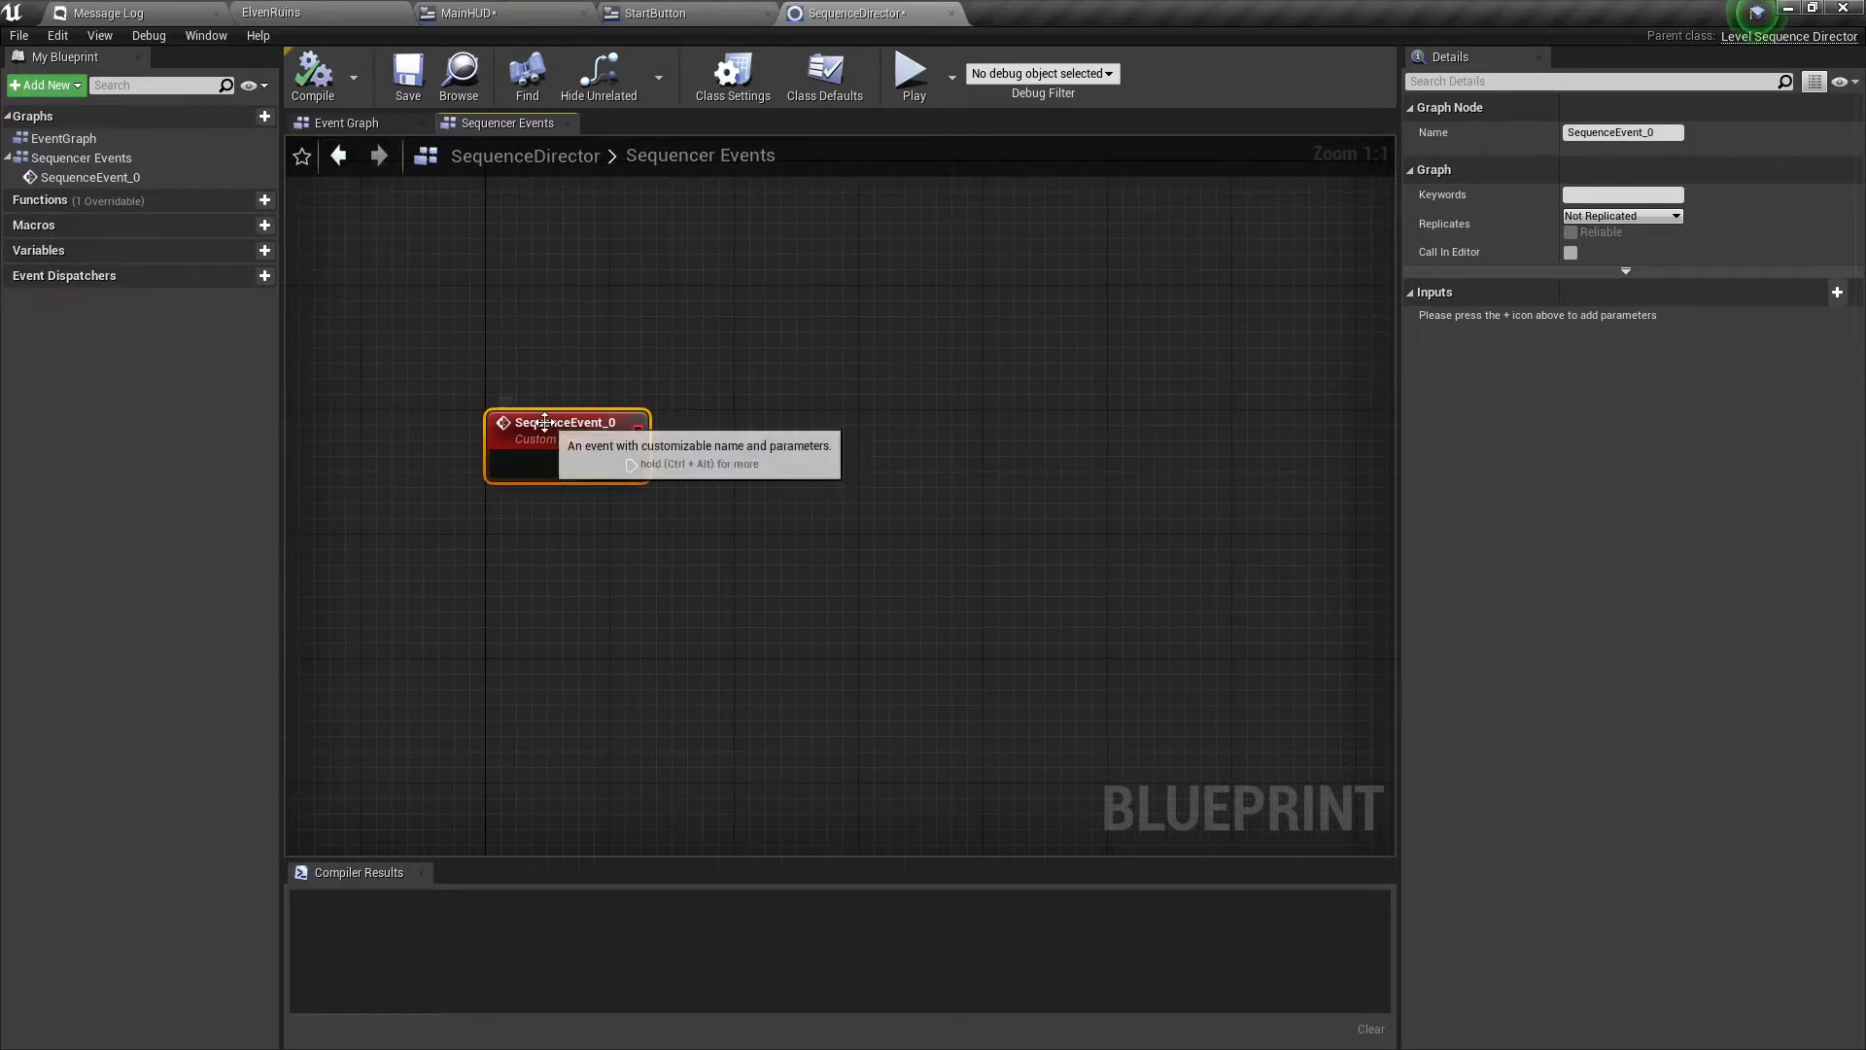
drag(569, 442, 522, 349)
click(733, 462)
click(574, 354)
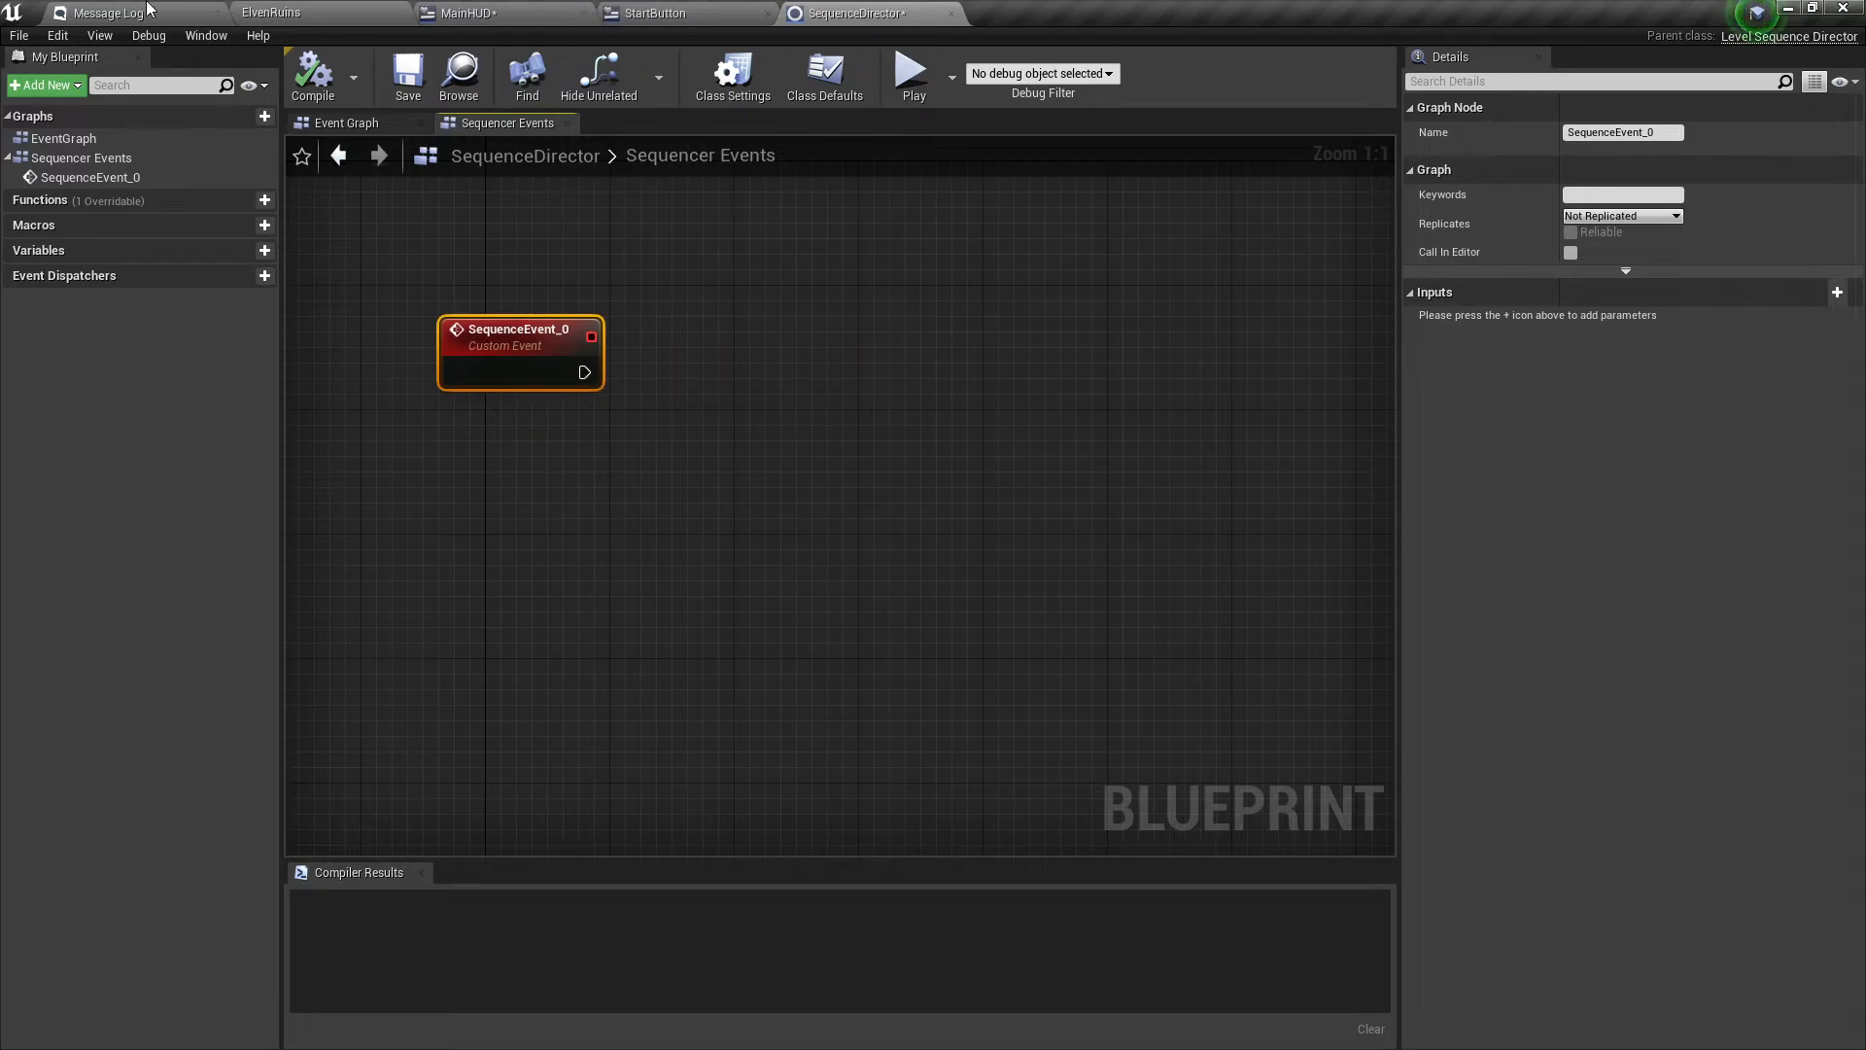
Rename the sequence event to Show Menu and check its label on the Events track.
click(303, 10)
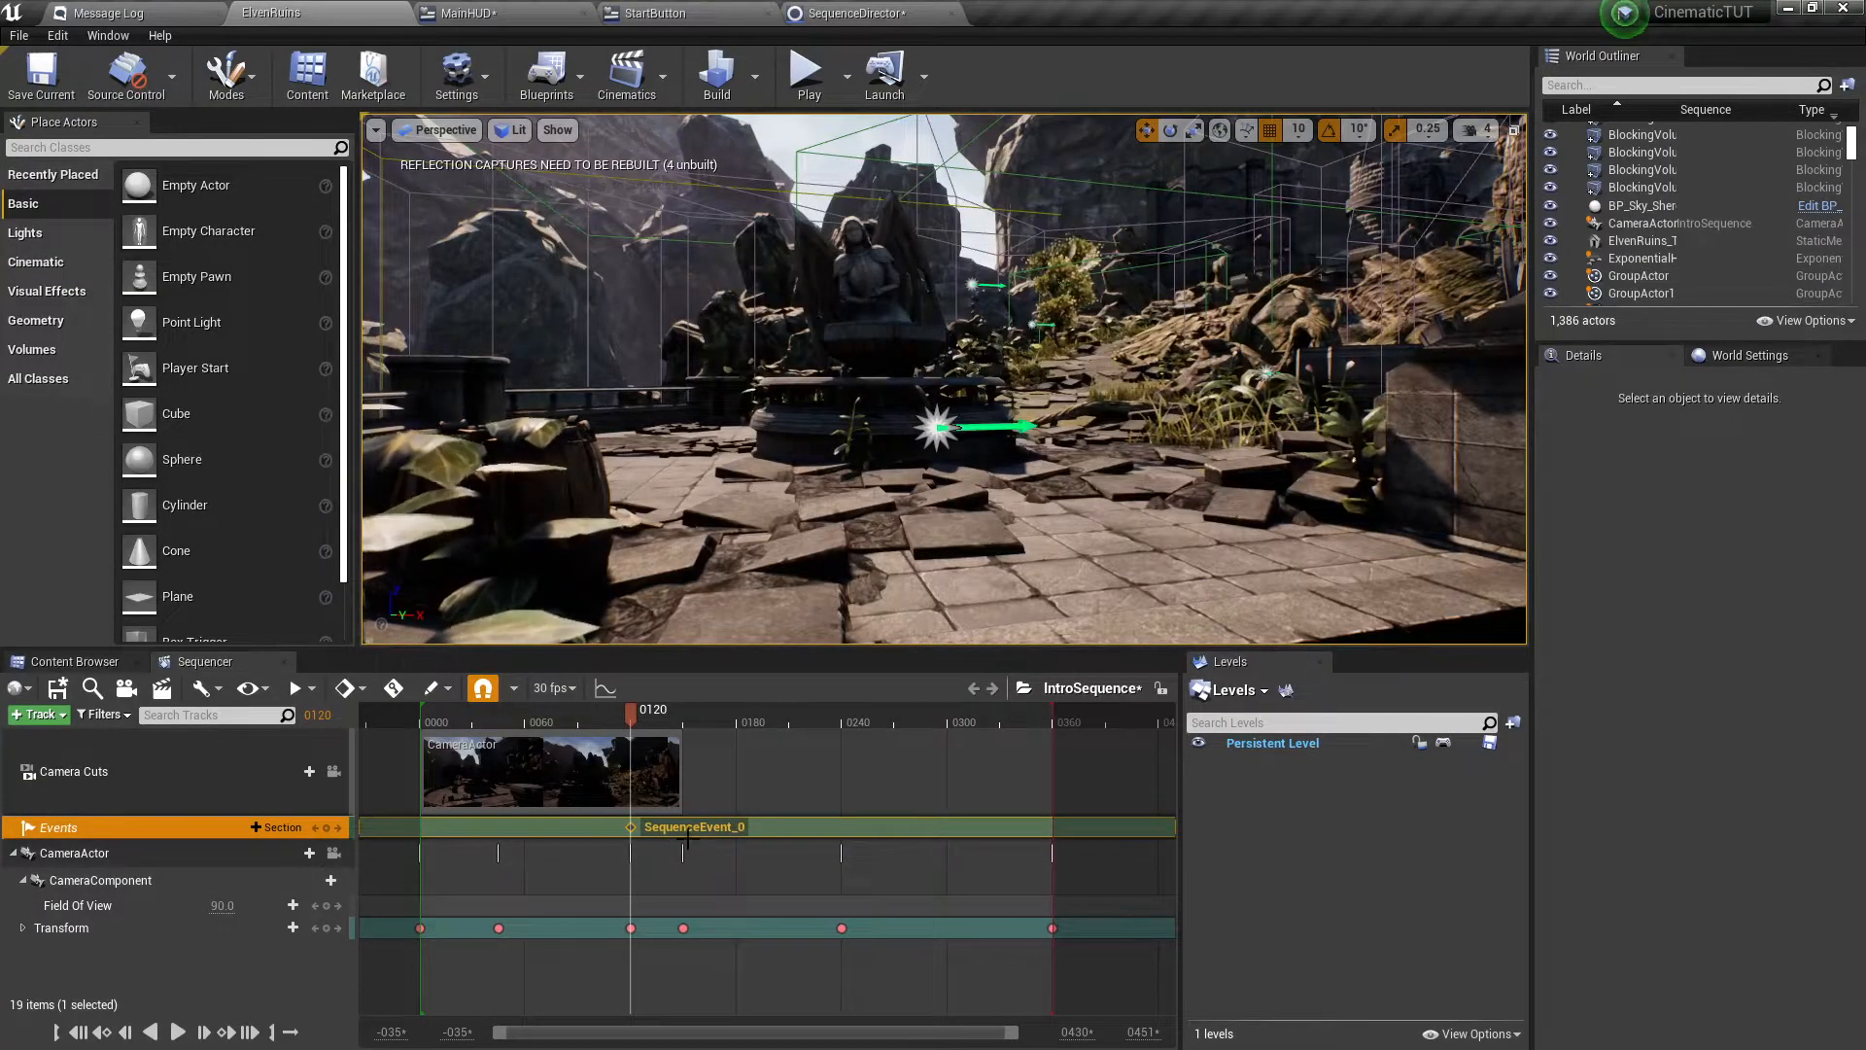
click(870, 10)
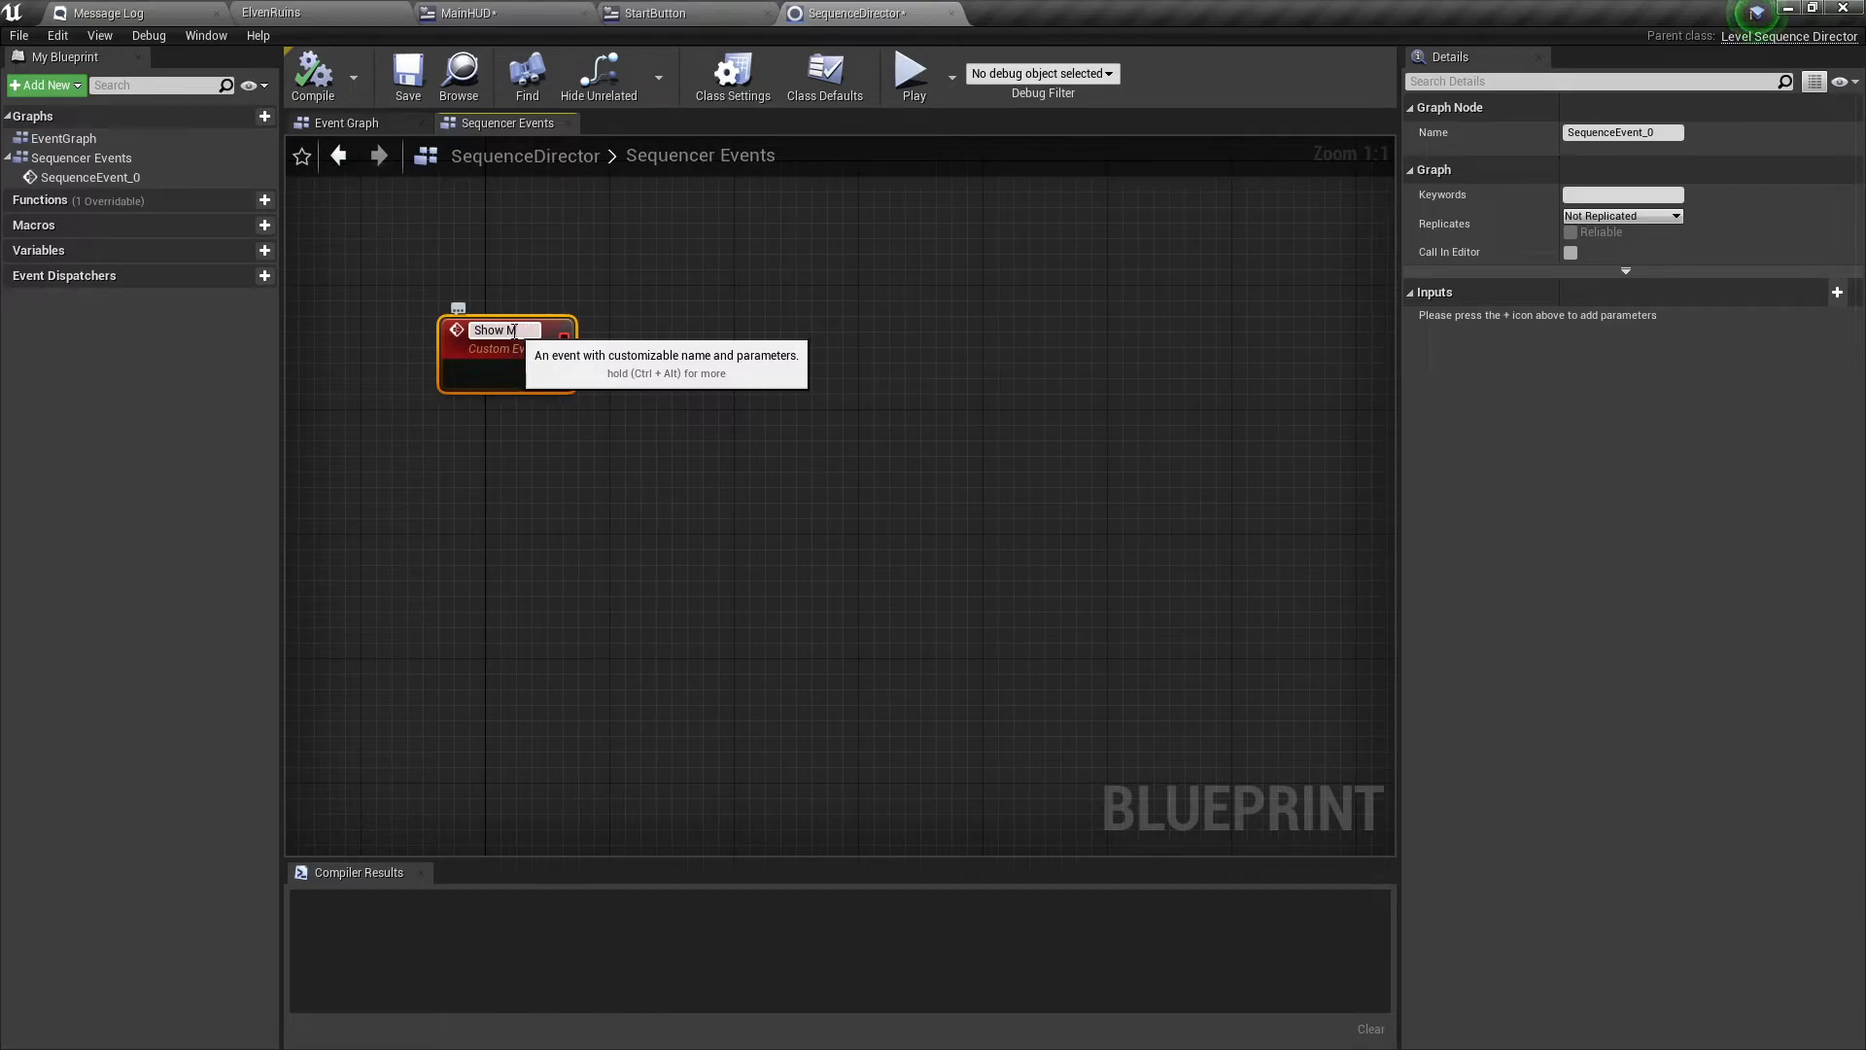
key(Return)
click(806, 430)
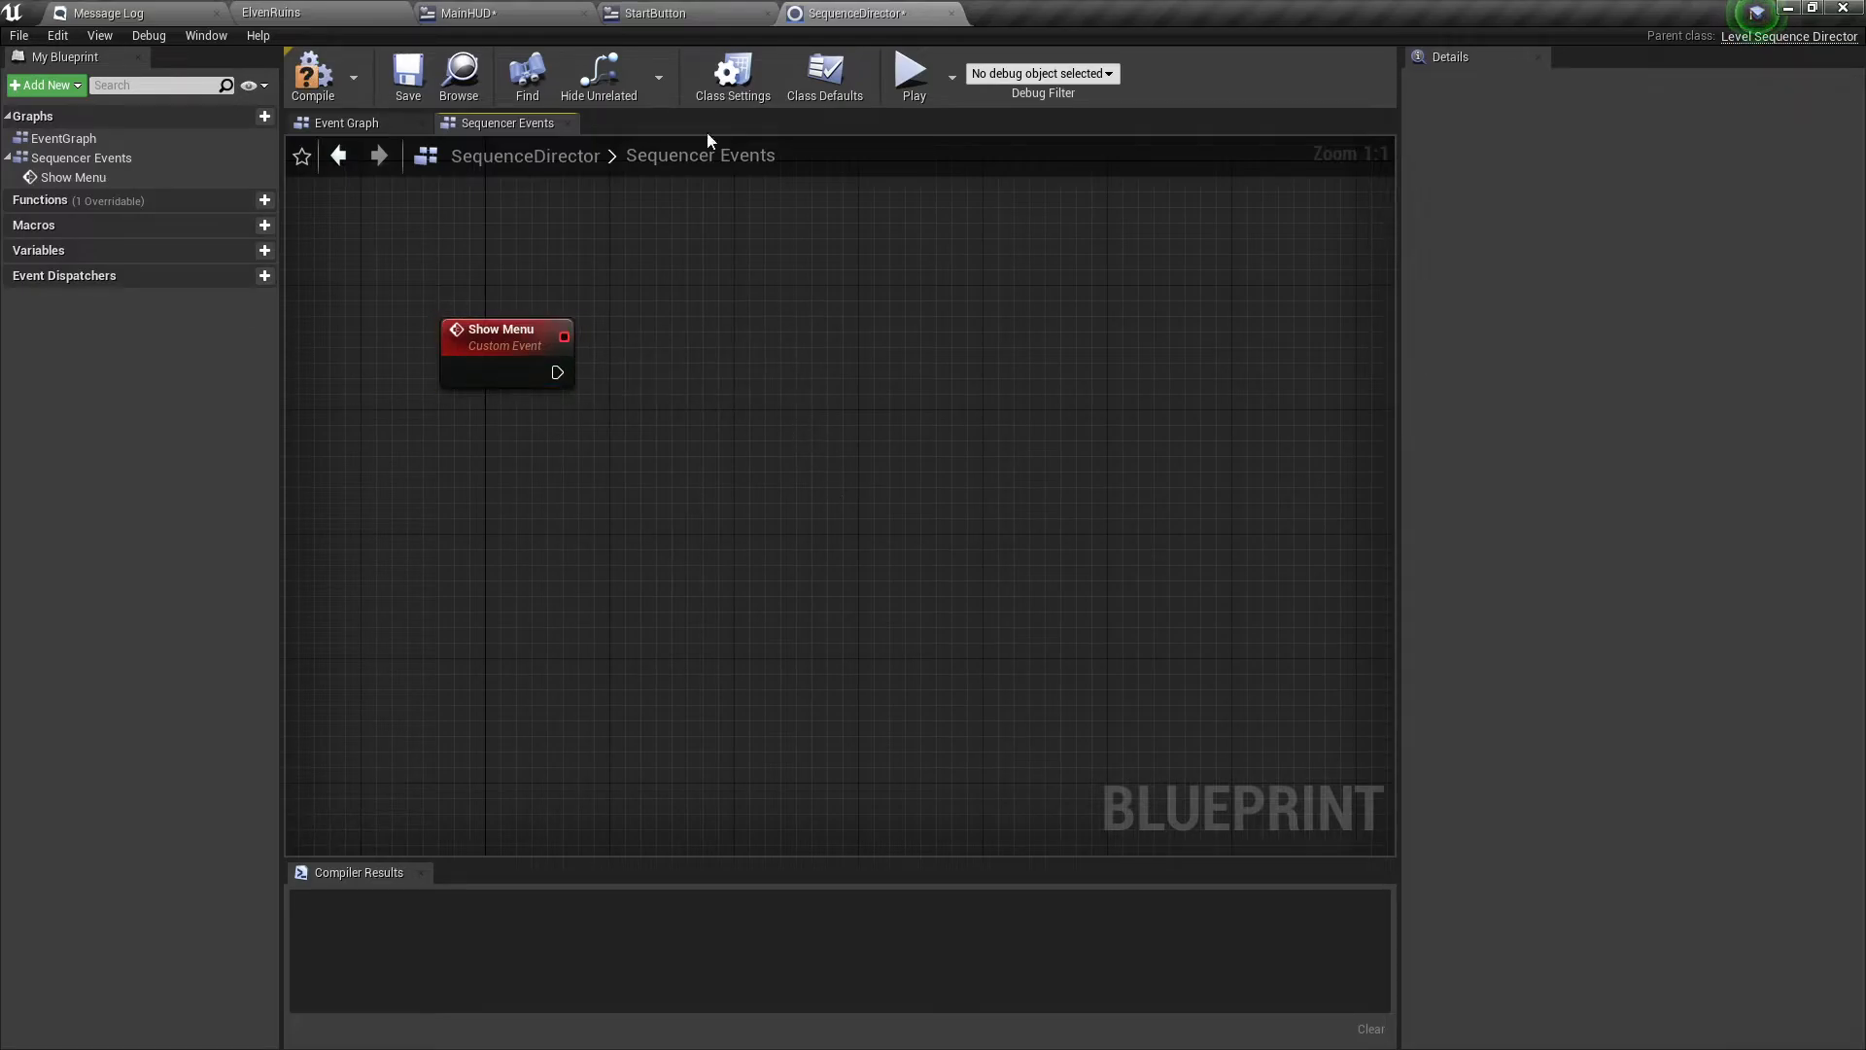
click(314, 12)
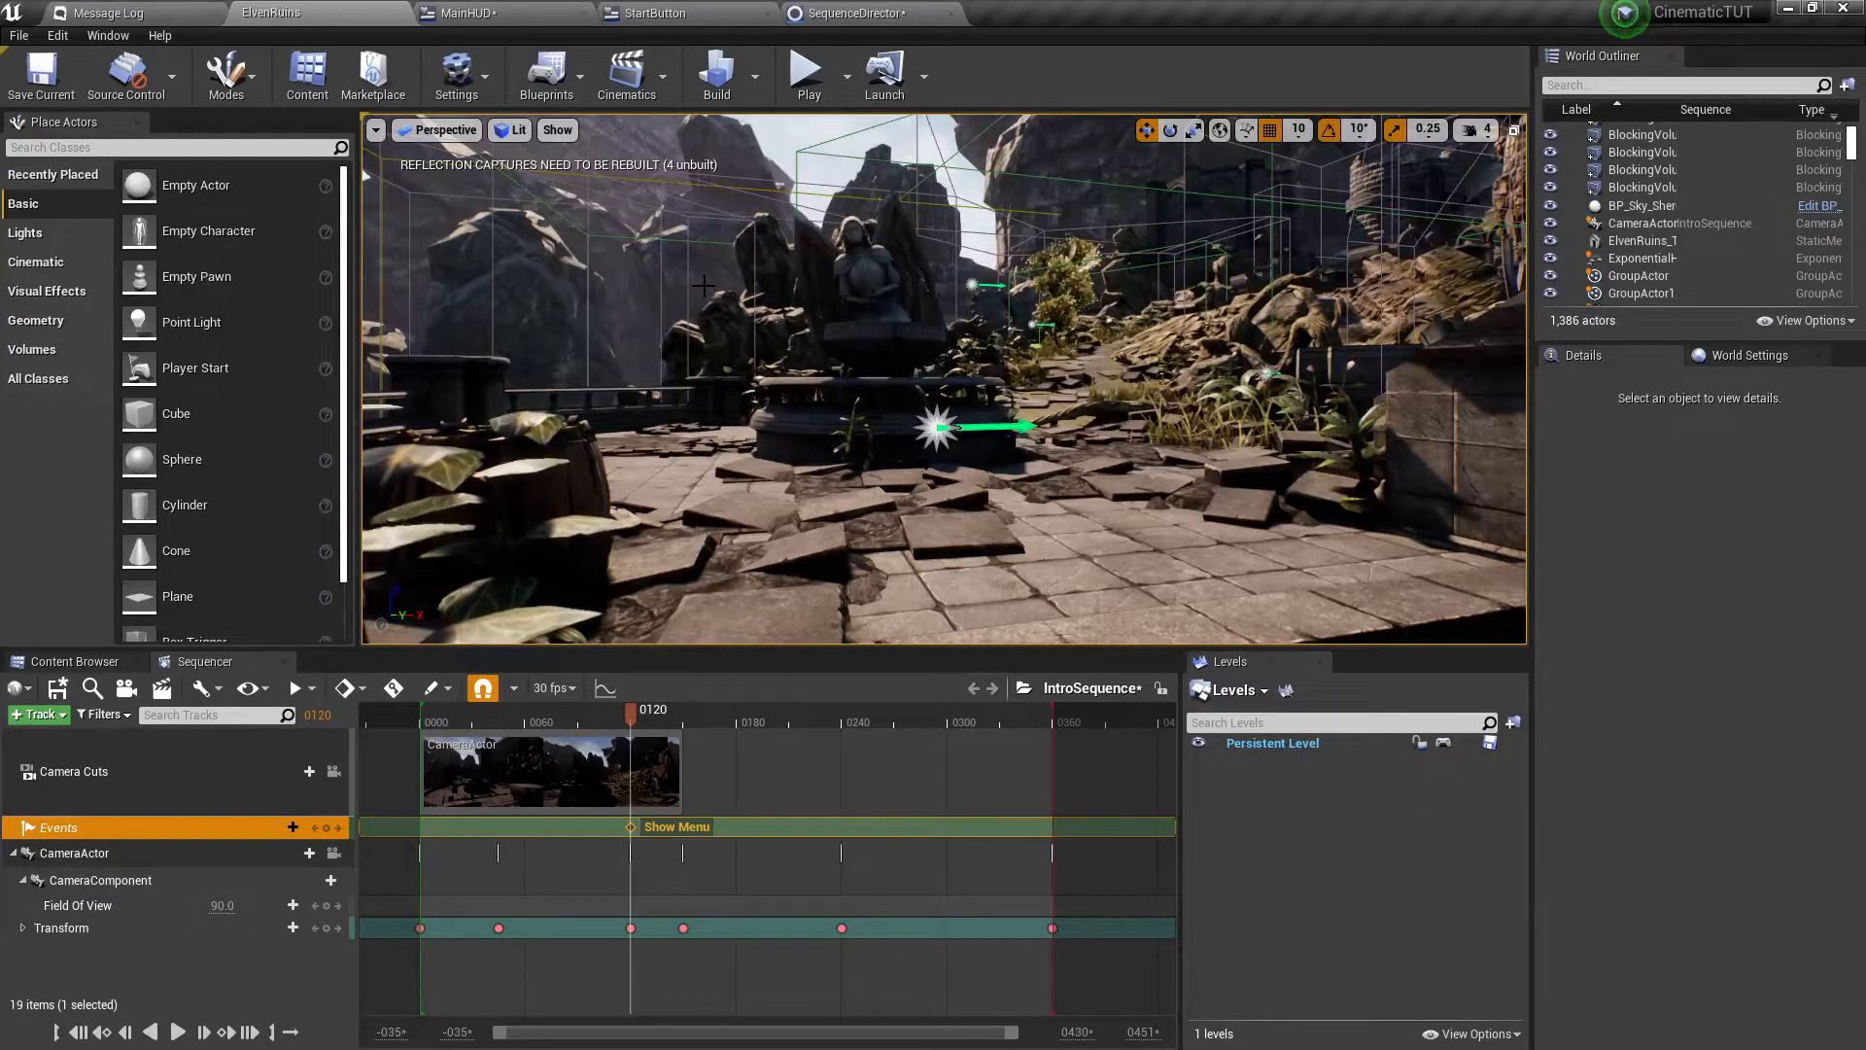
click(847, 13)
right_drag(704, 579, 671, 516)
click(476, 13)
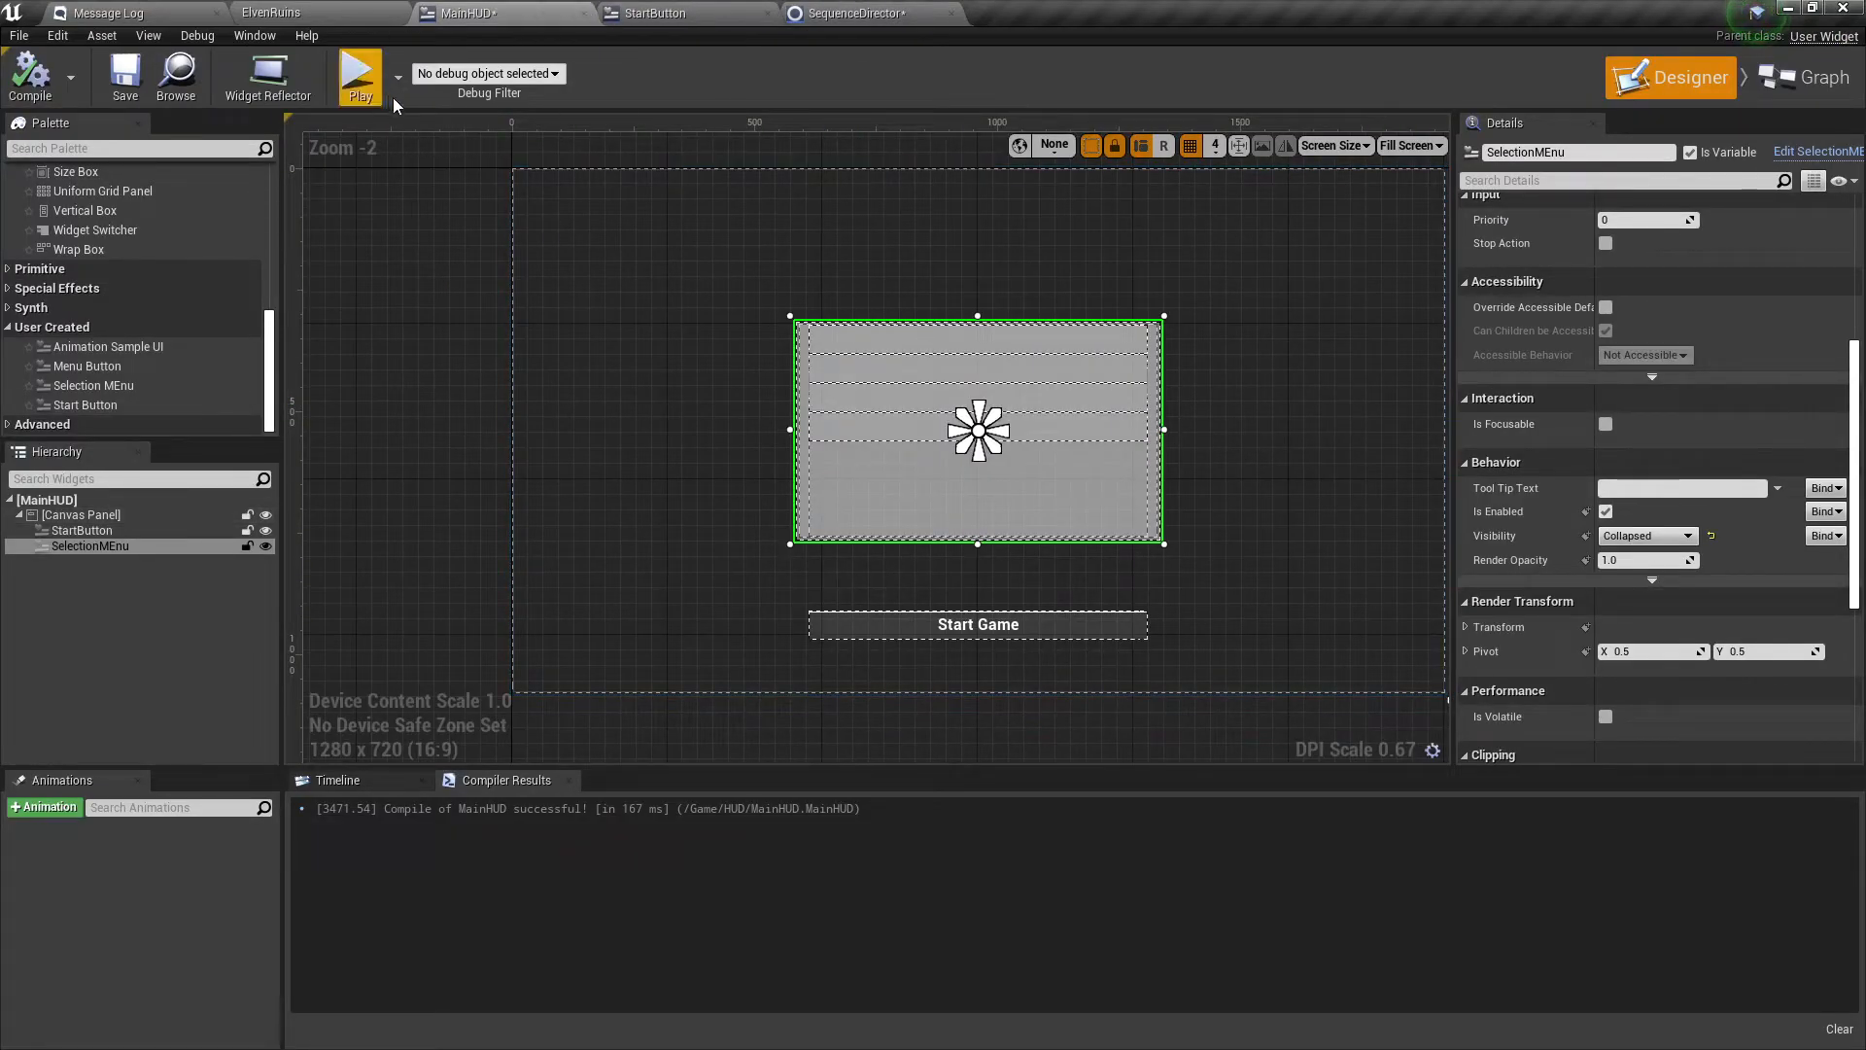
right_drag(1151, 497, 1040, 473)
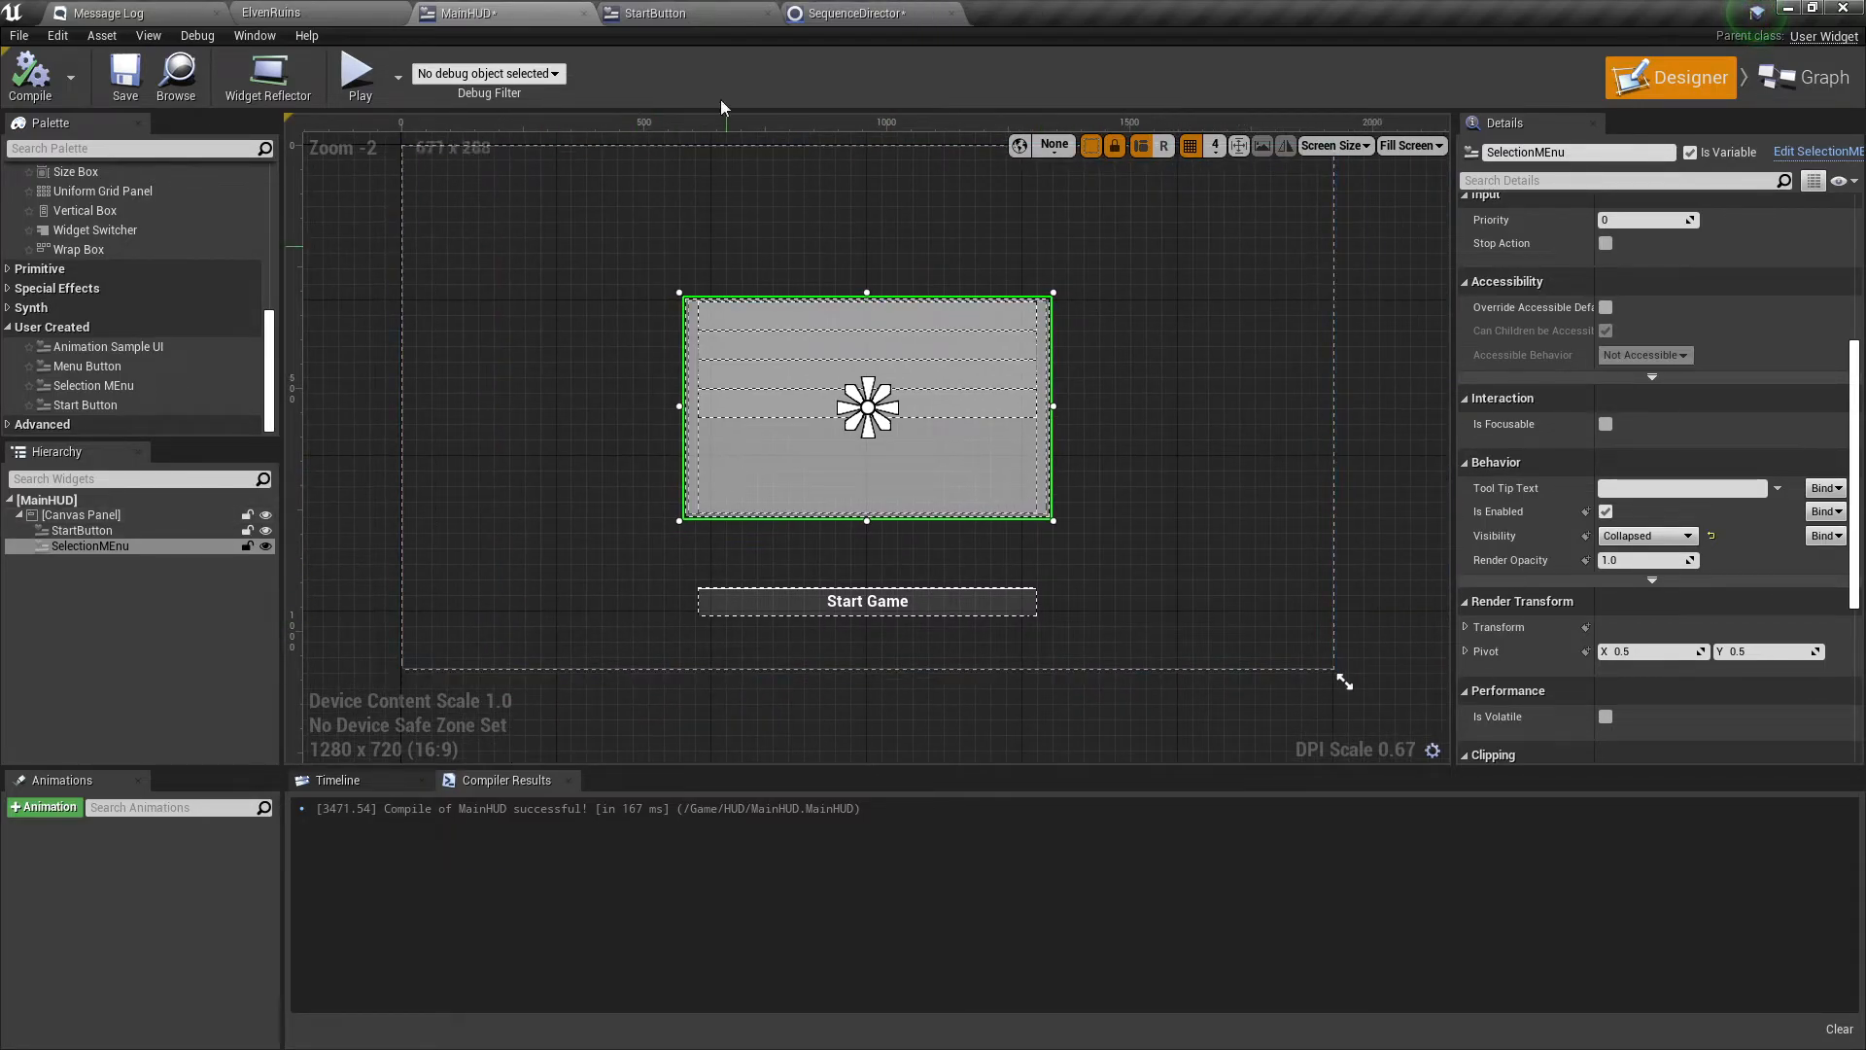
click(853, 12)
right_drag(654, 491, 733, 501)
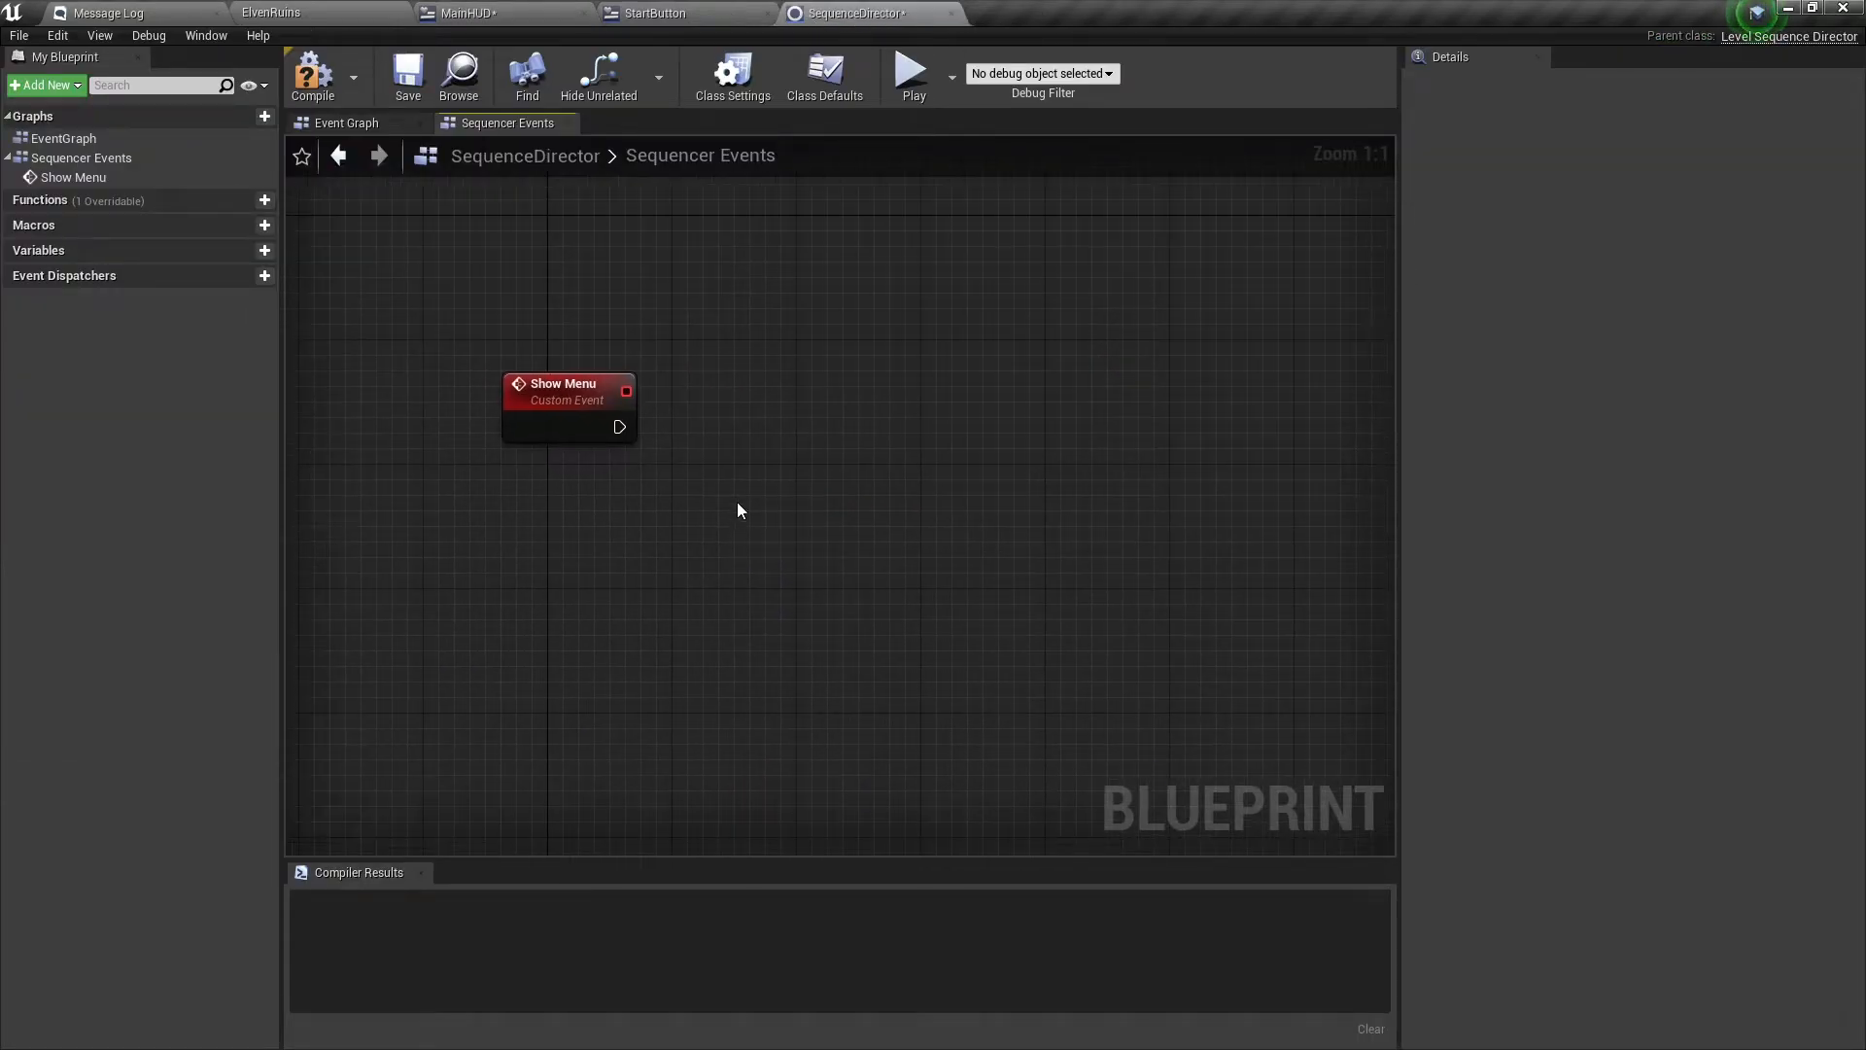
click(466, 13)
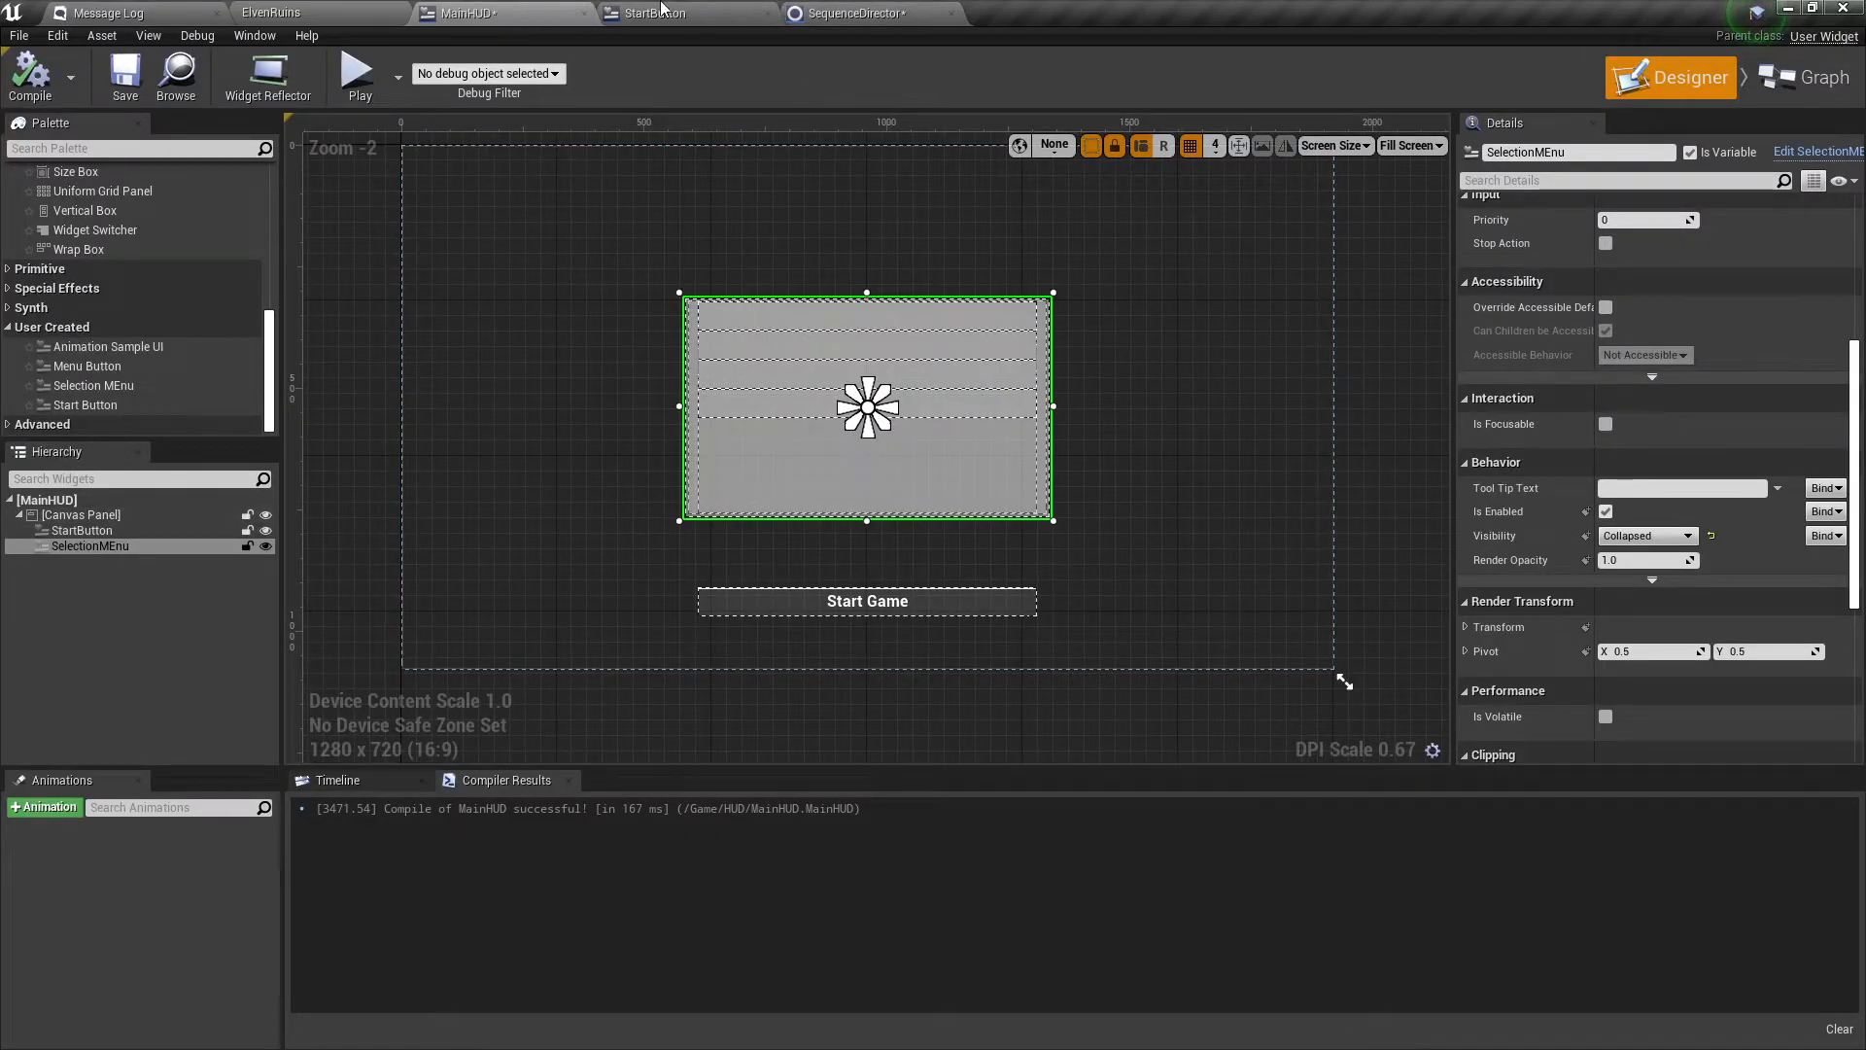
Add a Get Game Mode node below the Show Menu event in the SequenceDirector graph.
click(855, 13)
right_drag(783, 449, 869, 500)
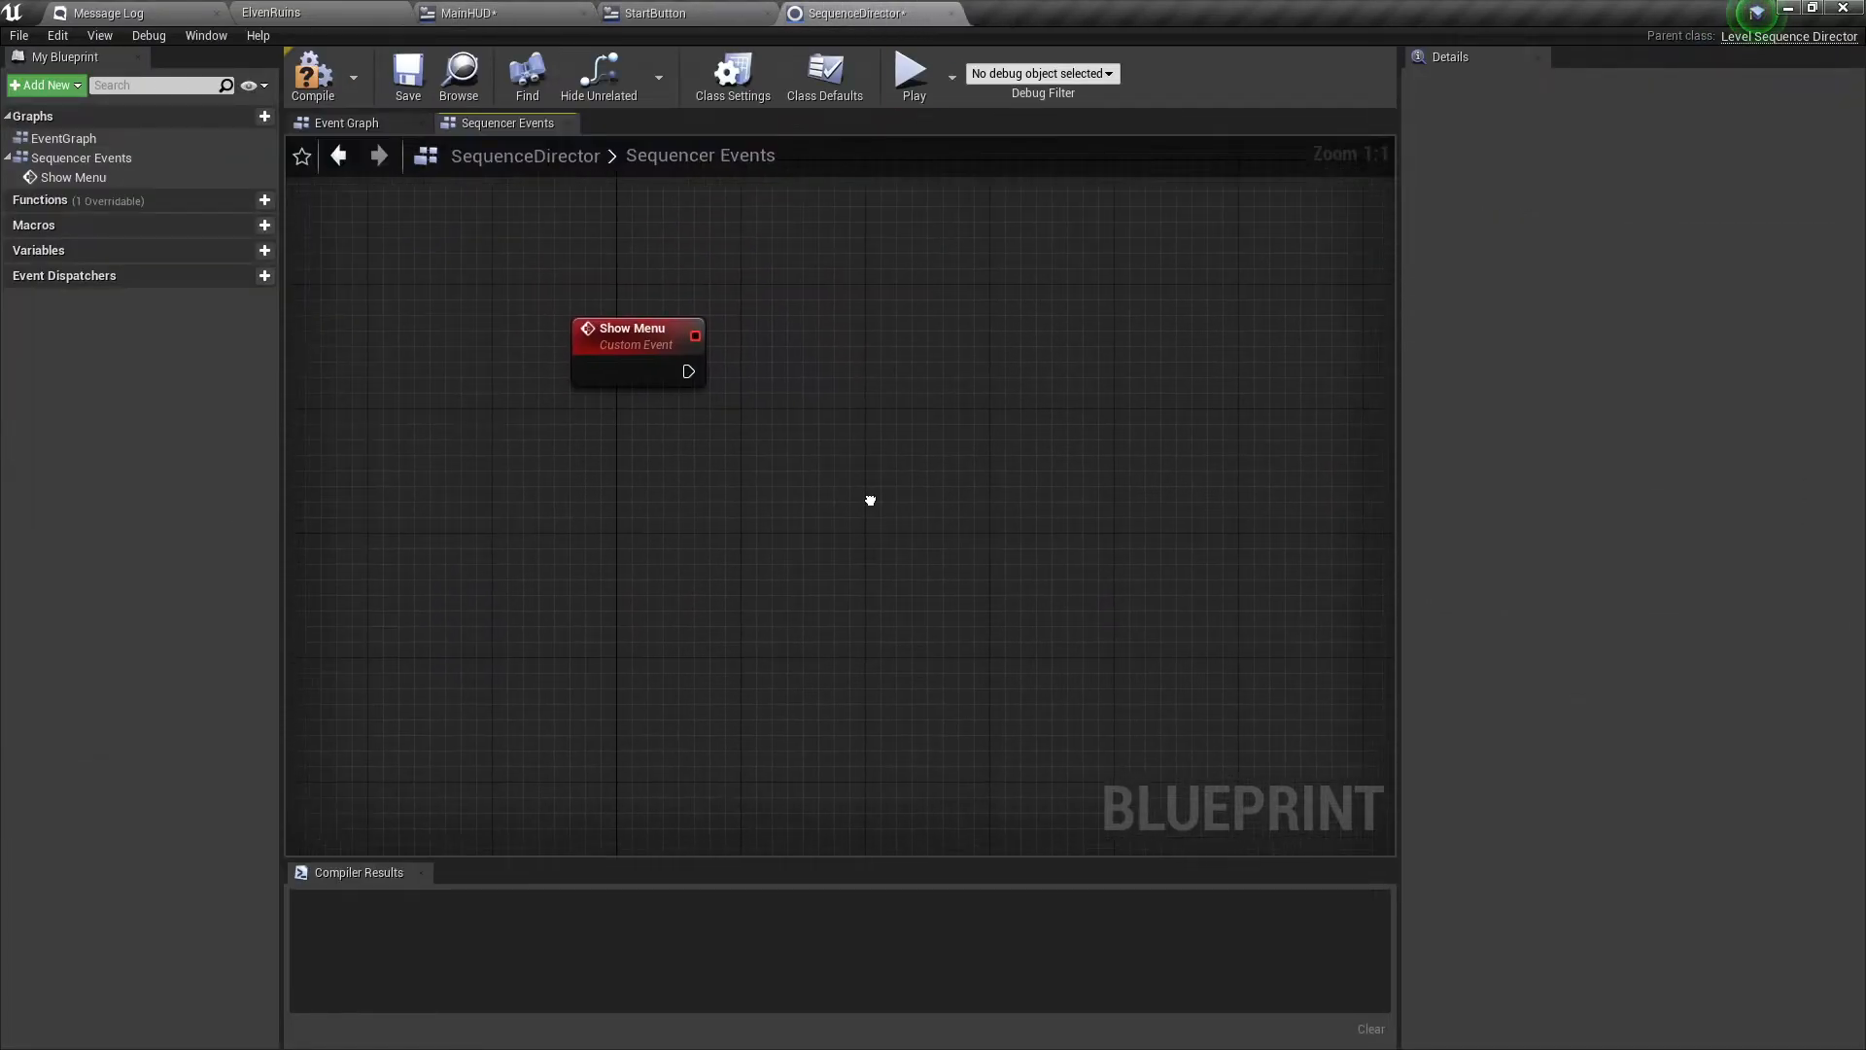
right_click(655, 527)
text(get game)
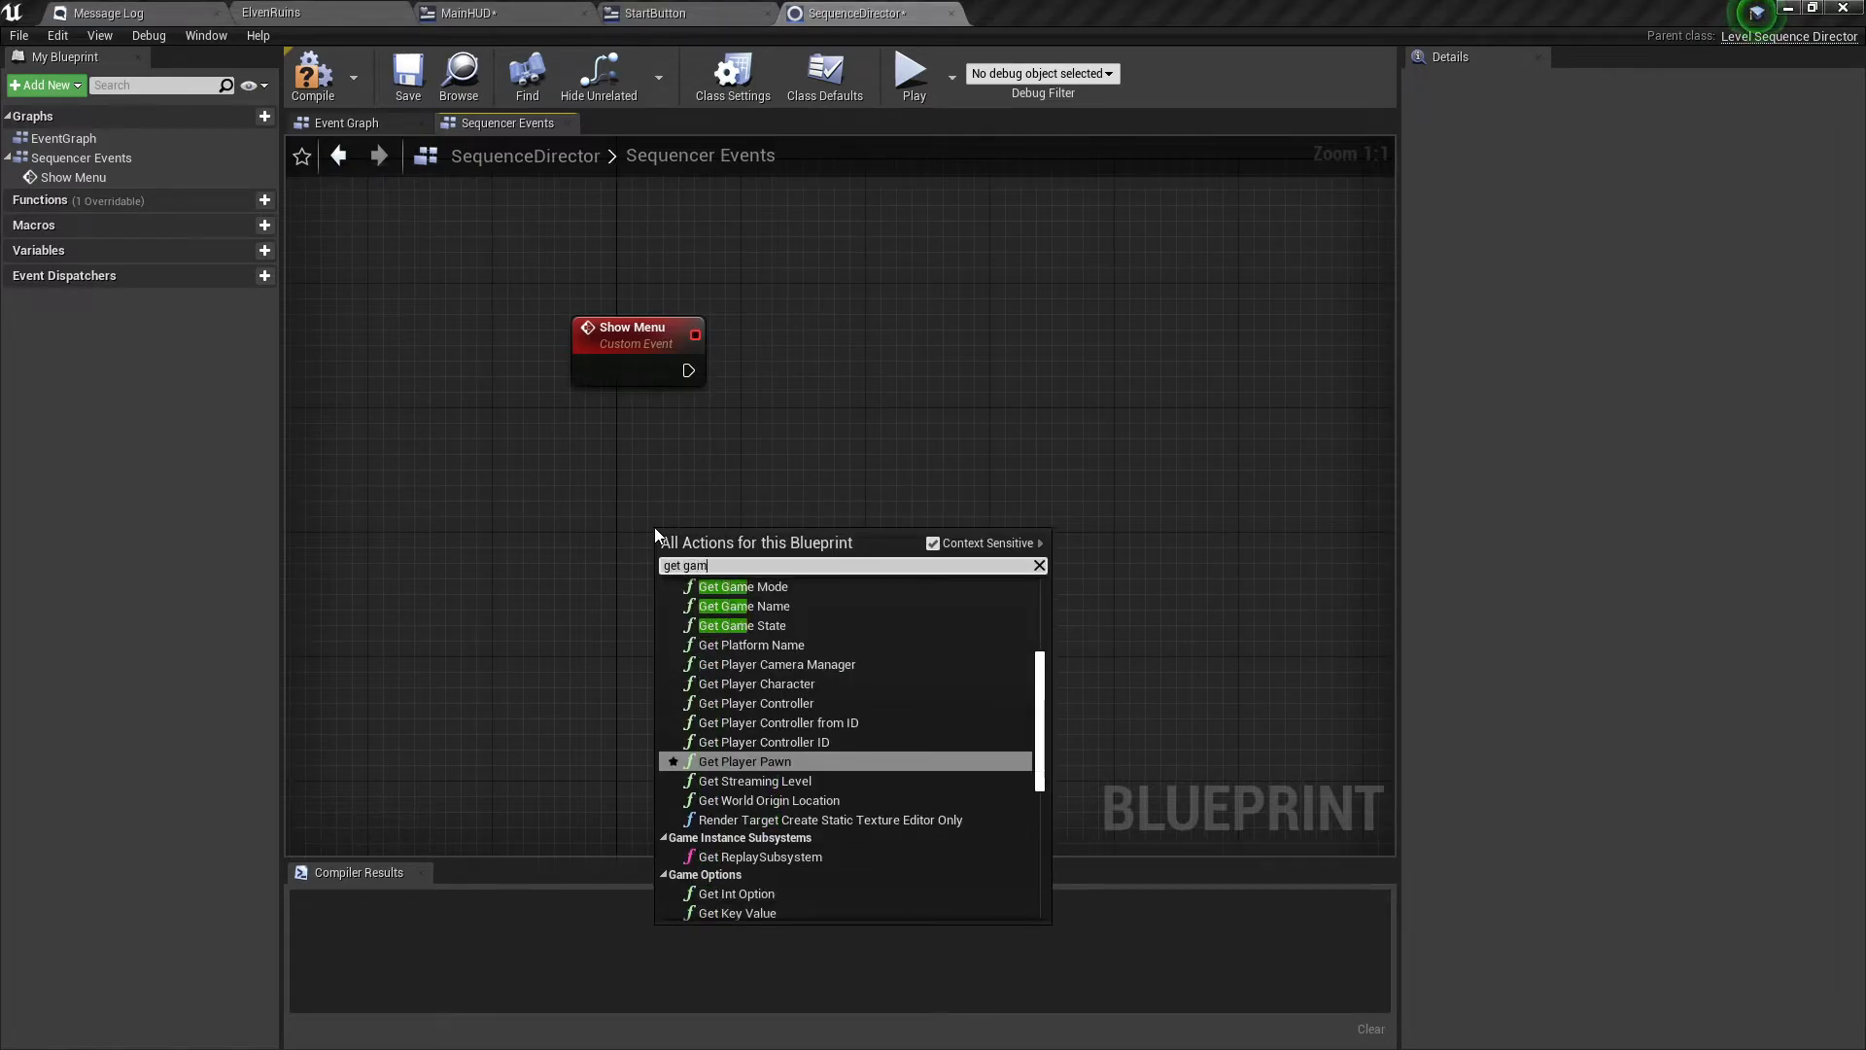
key(Up)
key(Up)
key(Up)
key(Up)
key(Up)
key(Up)
key(Up)
key(Up)
key(Up)
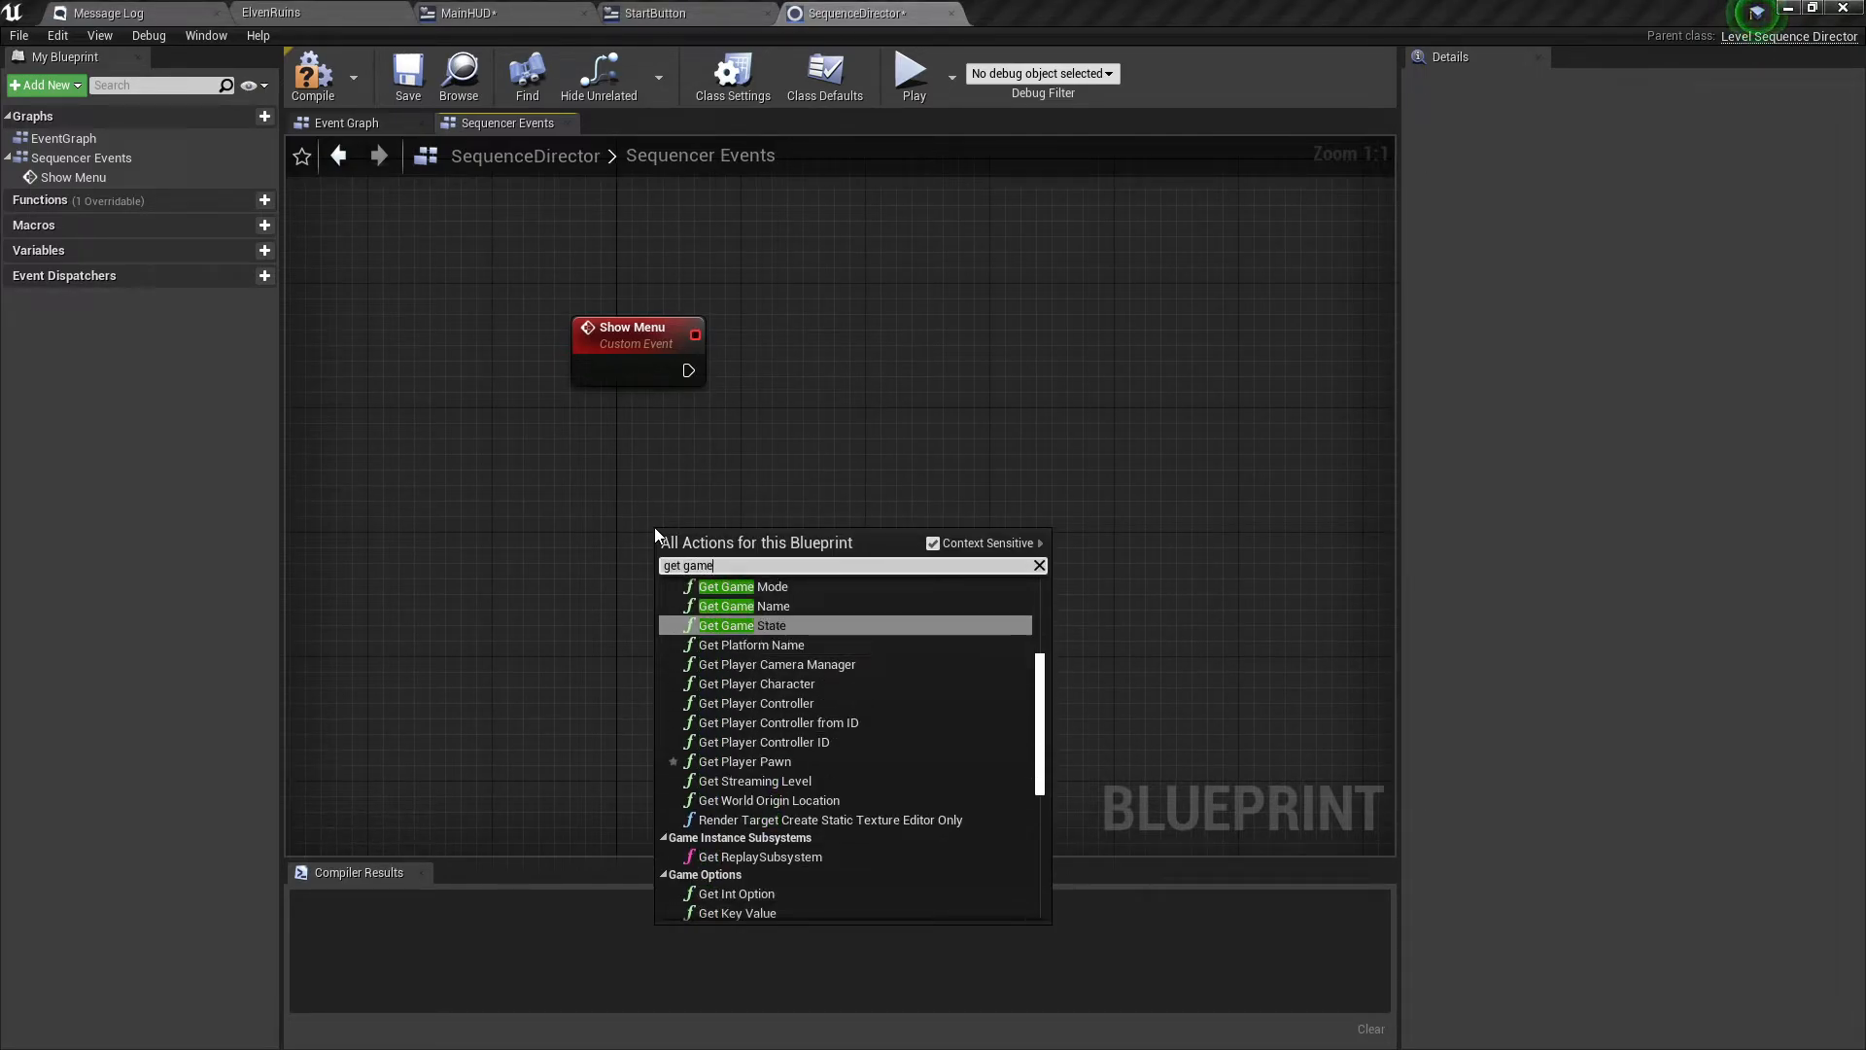
key(Return)
drag(694, 554, 731, 525)
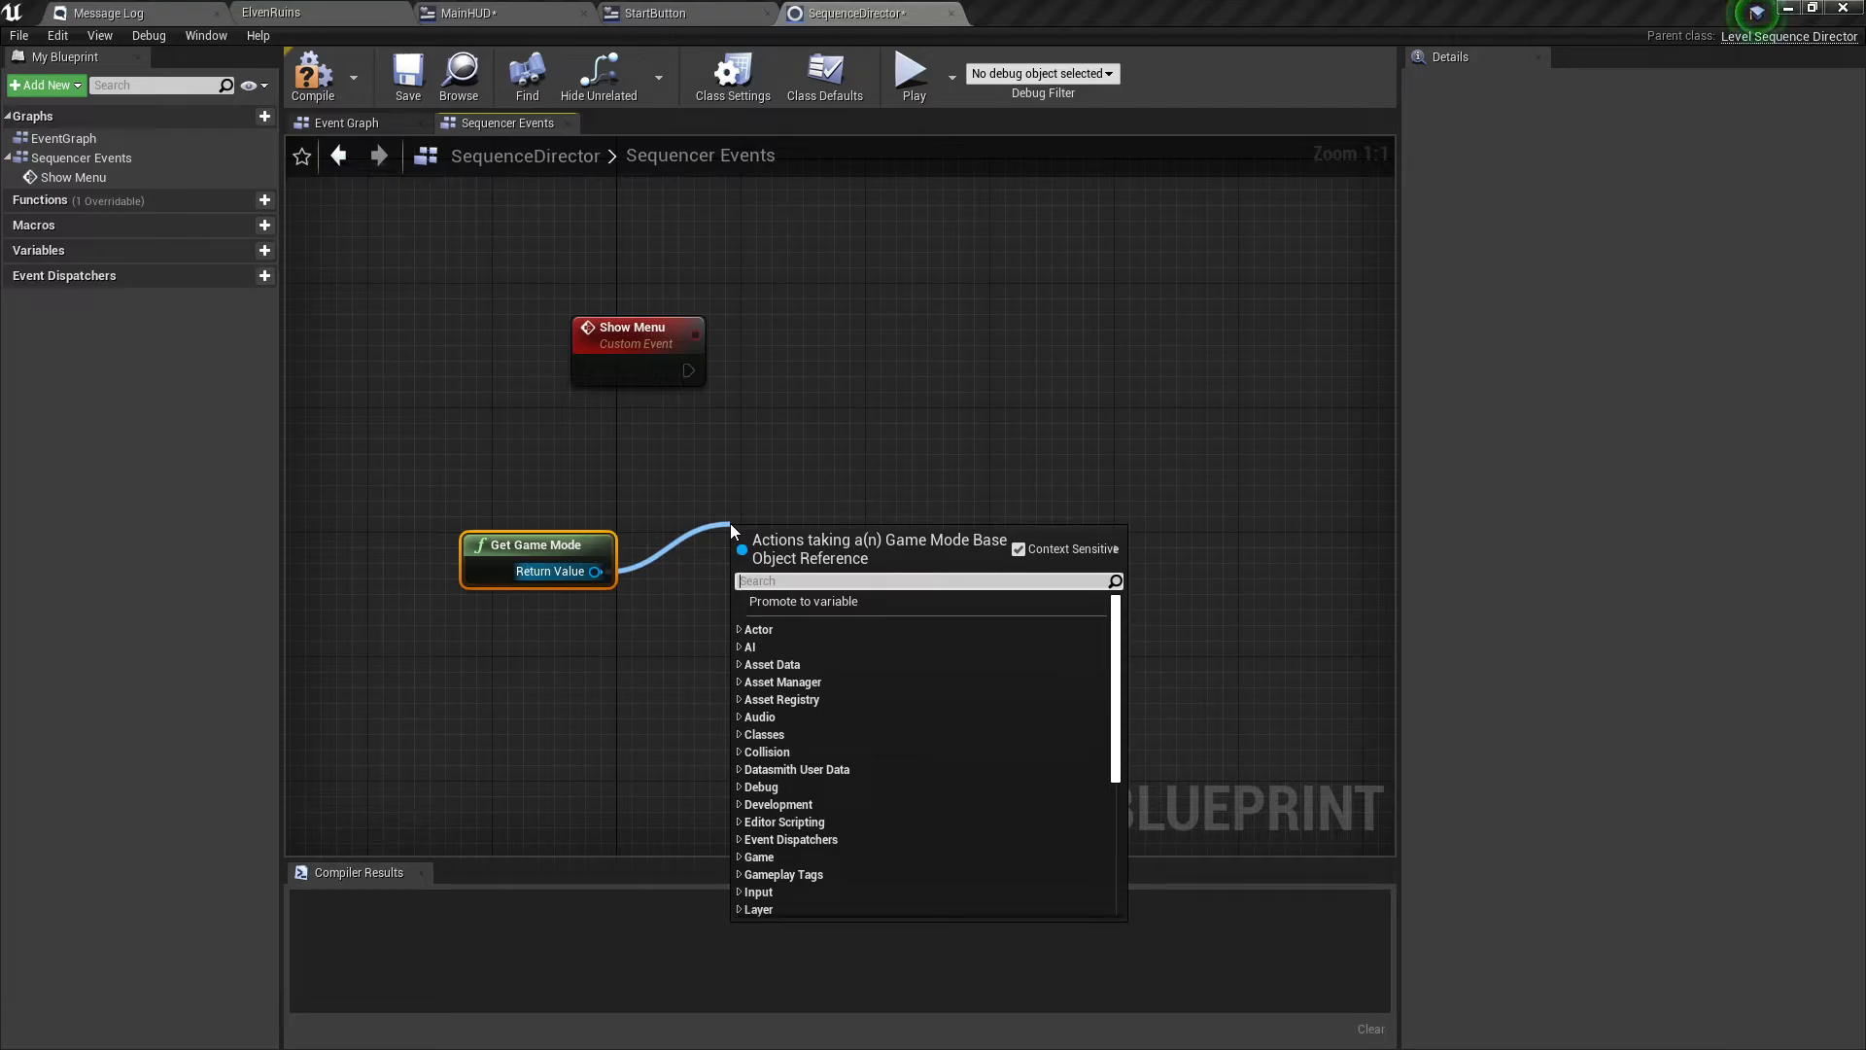
text(view)
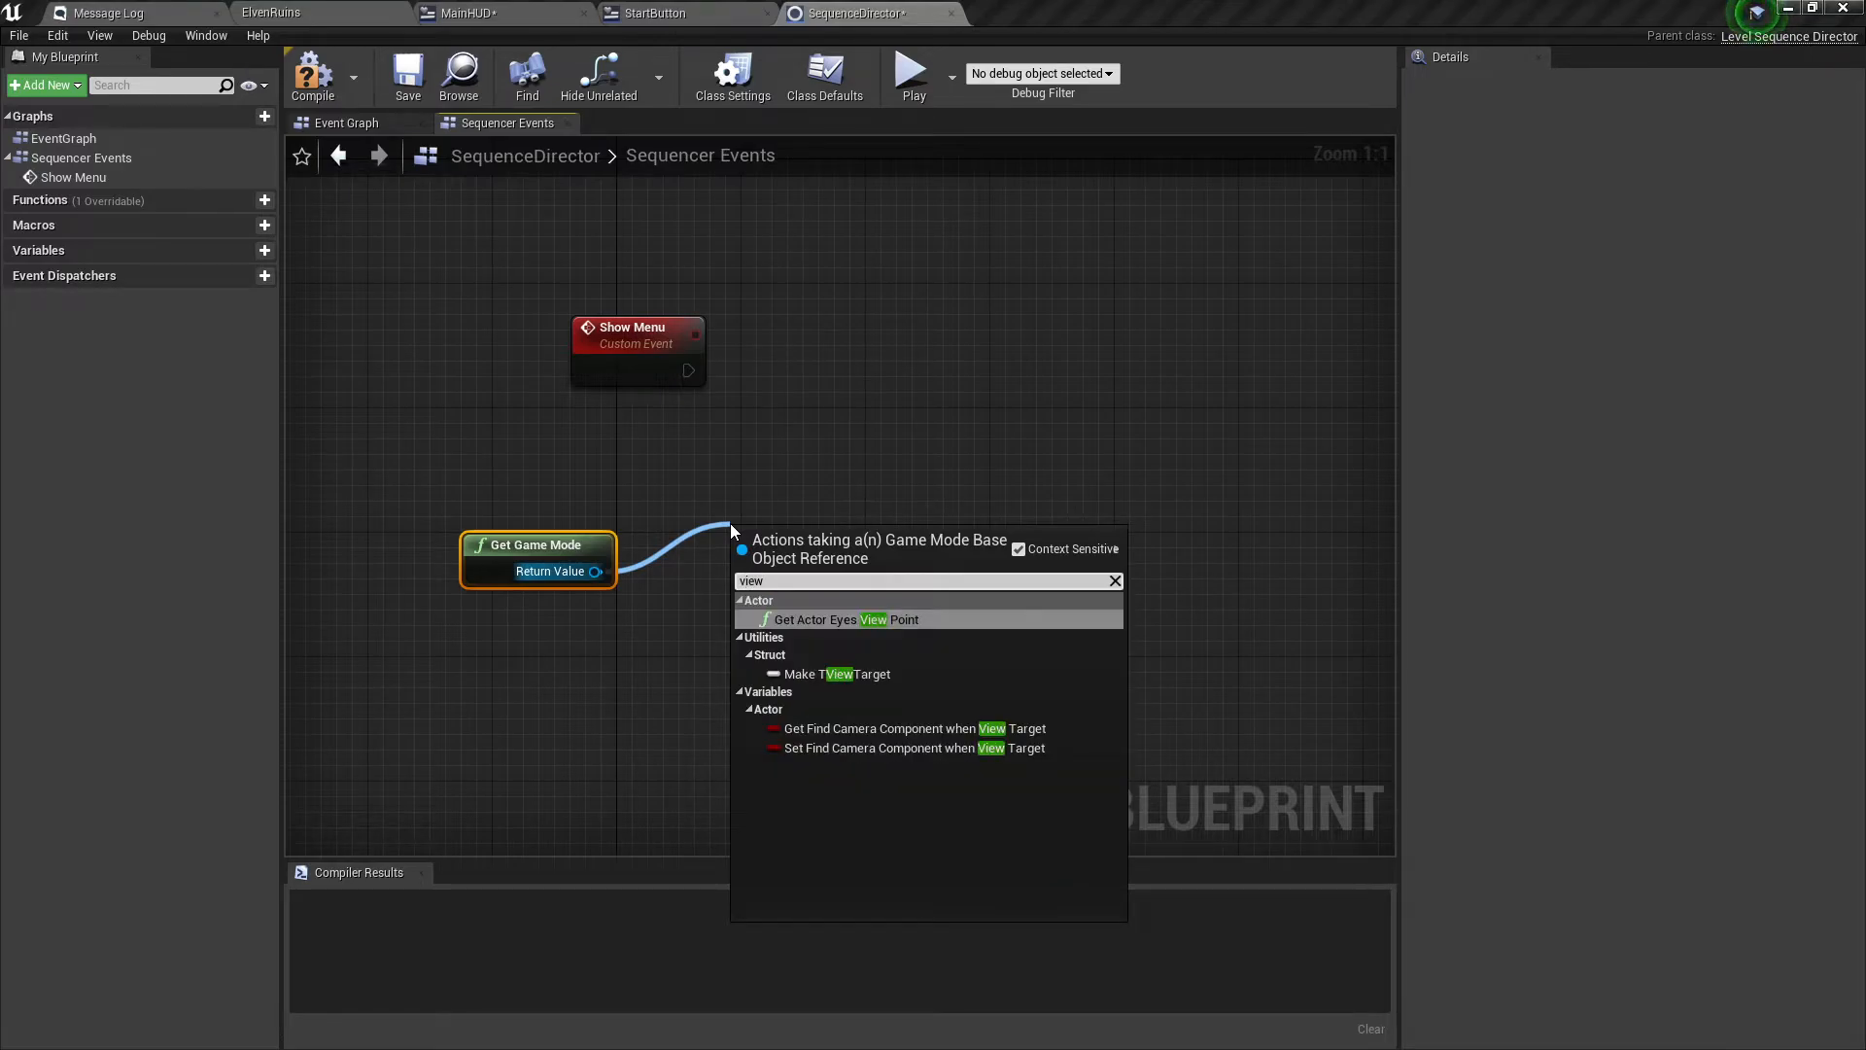
key(Escape)
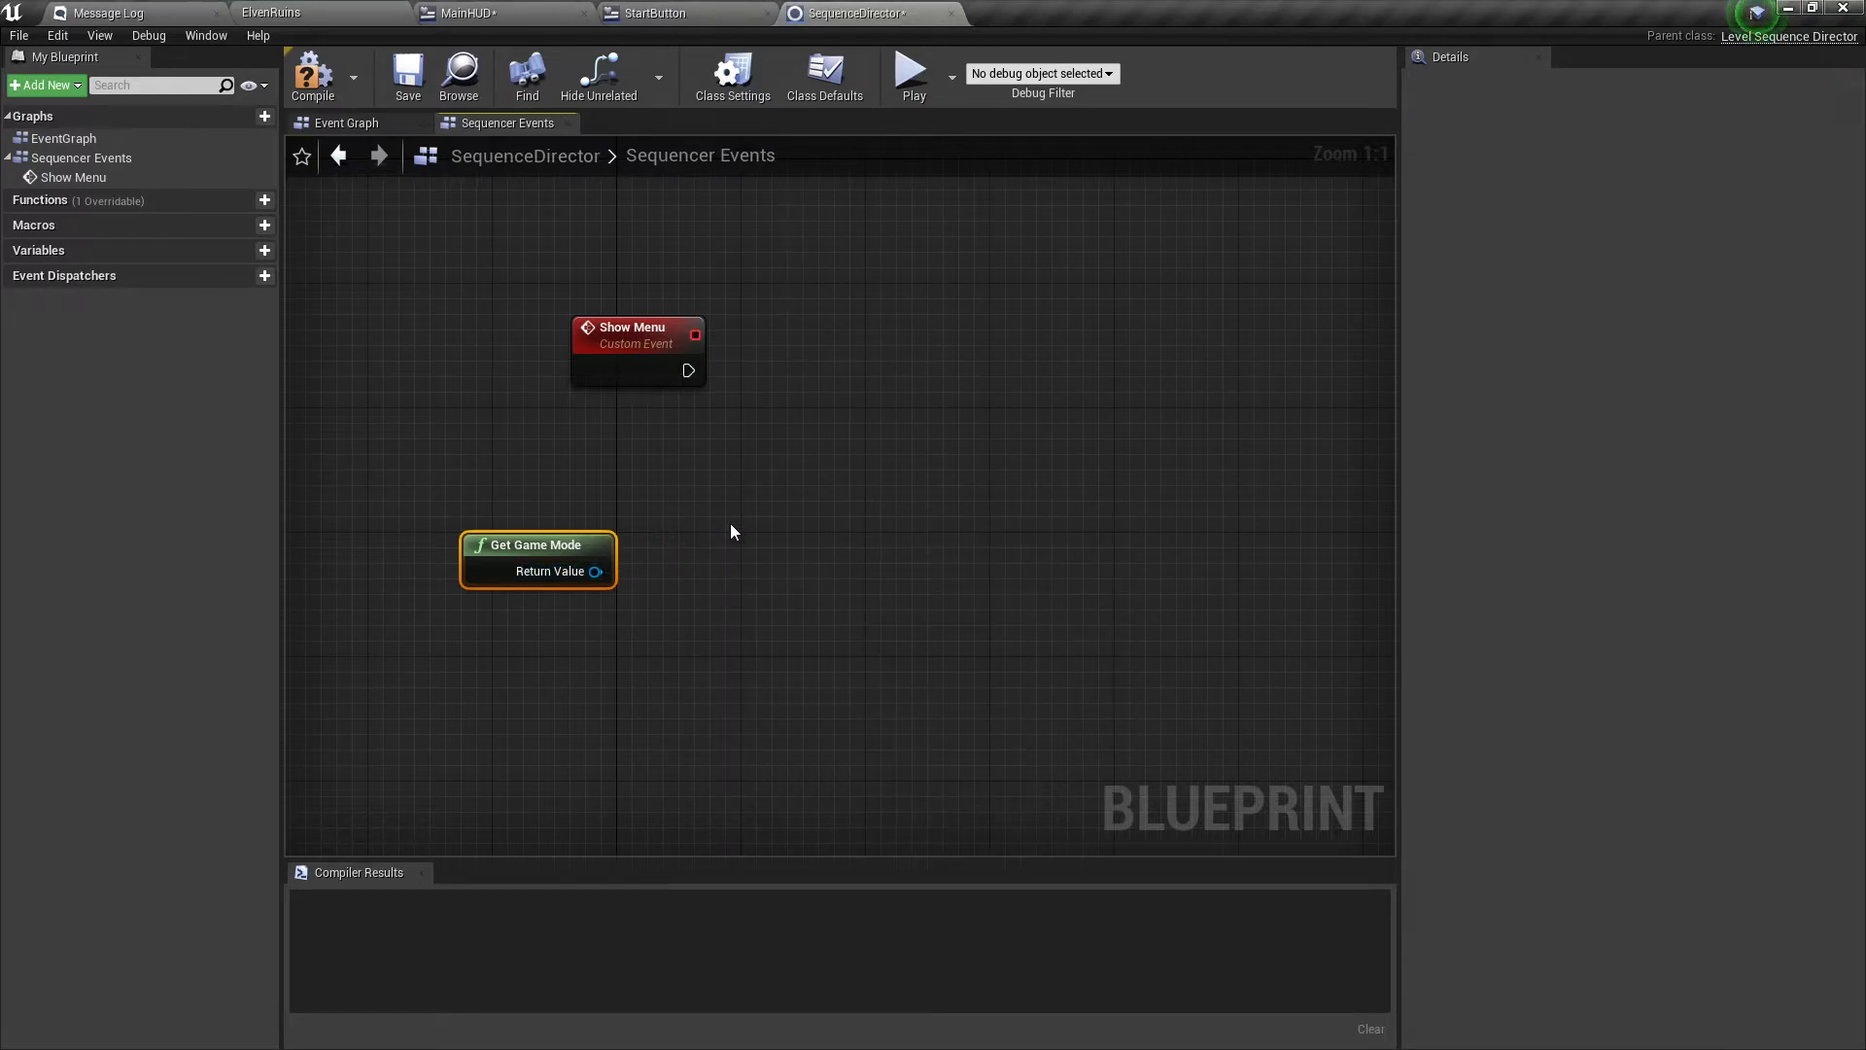
Add a Cast To GM_Intro node fed by Get Game Mode's return value and place it beside the Show Menu event.
drag(755, 511, 755, 511)
text(cast t)
key(Up)
key(Down)
key(Return)
drag(831, 551, 757, 438)
Move the Show Menu event just above Get Game Mode and wire its execution output into the GM_Intro cast.
drag(595, 334, 515, 401)
click(639, 387)
click(676, 408)
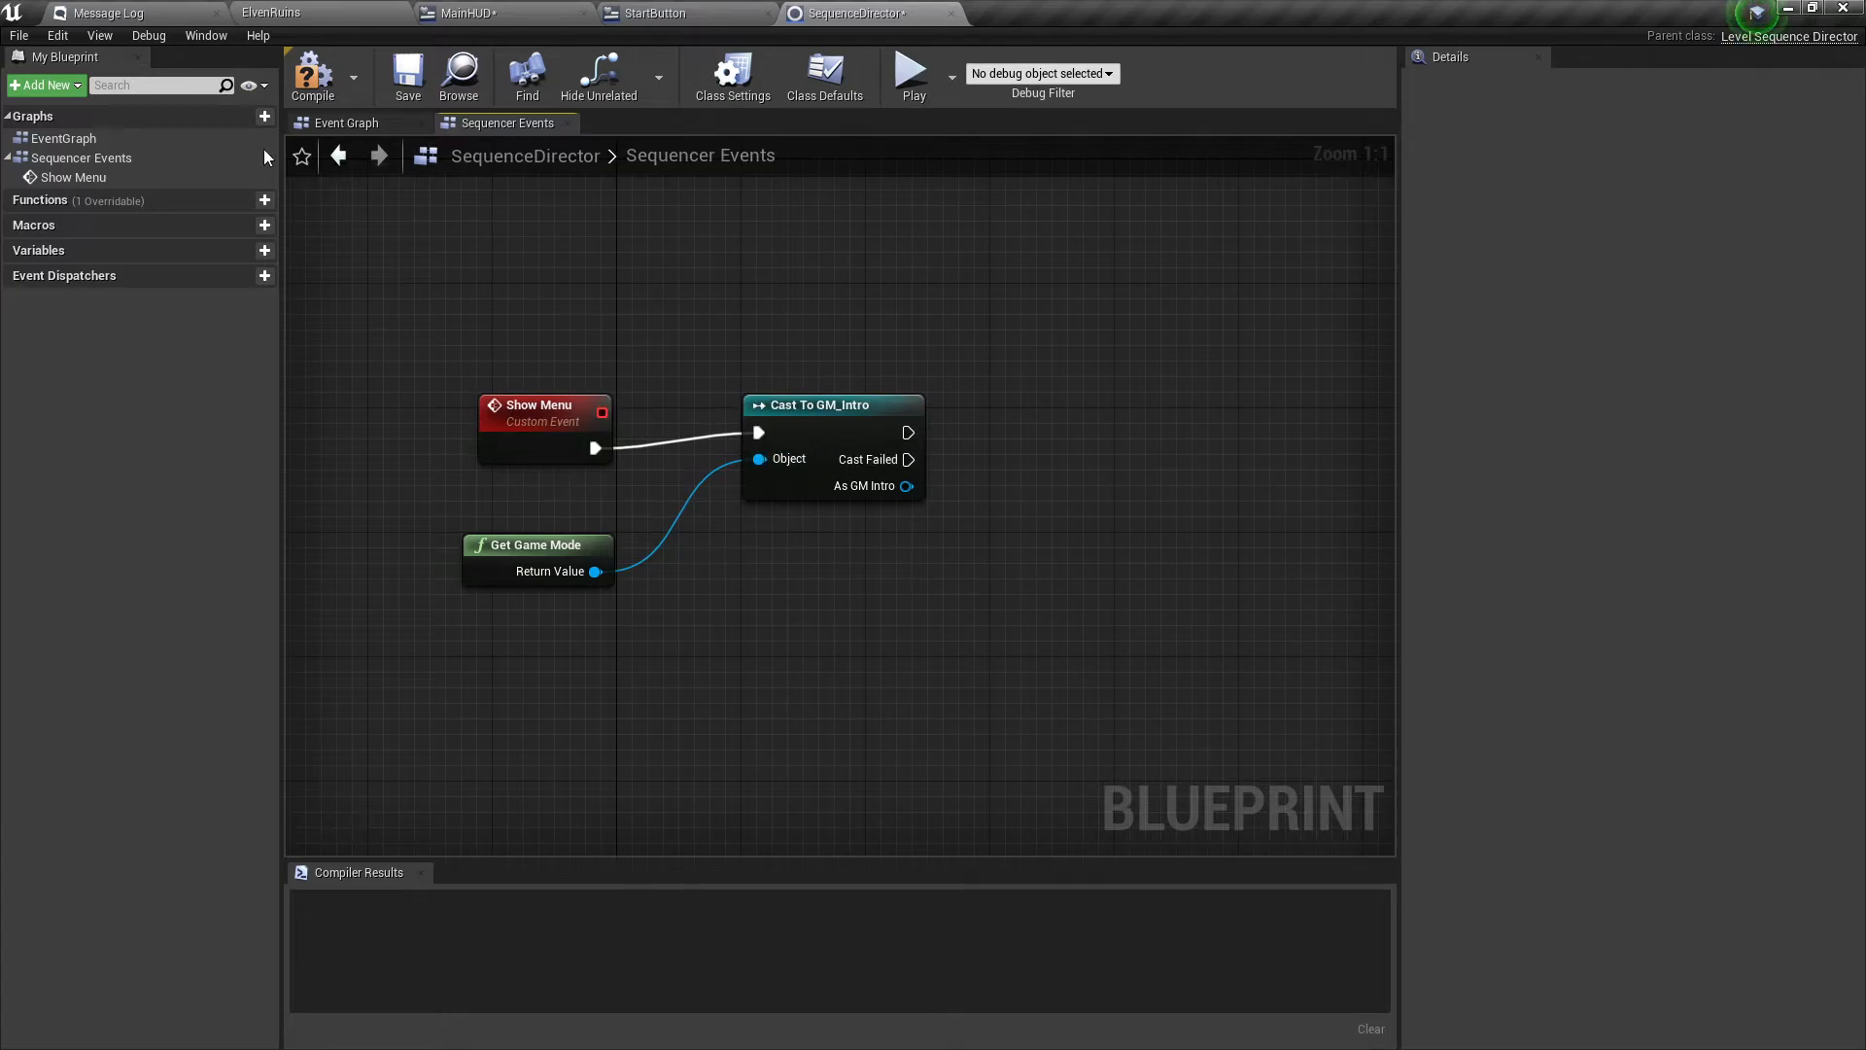
Return to the ElvenRuins level and open the project's GM_Intro game mode blueprint for editing.
click(271, 13)
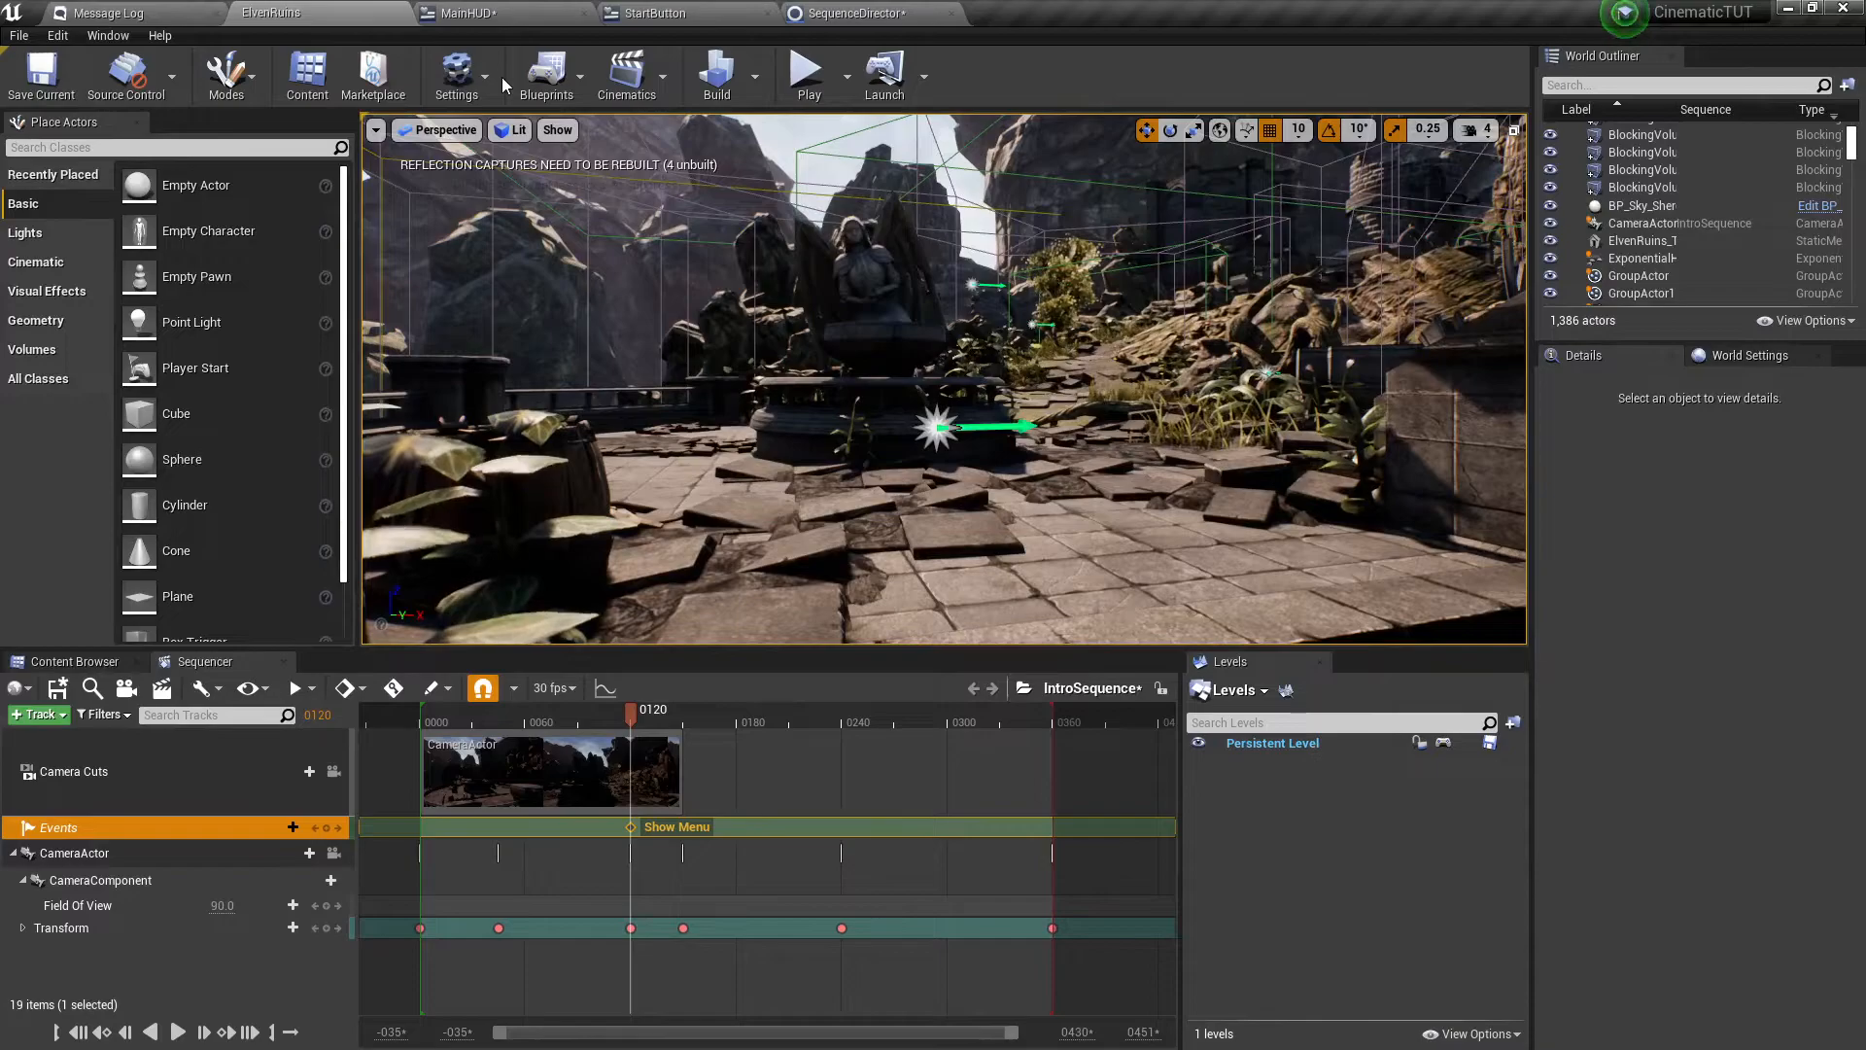
click(571, 84)
mouse_move(571, 266)
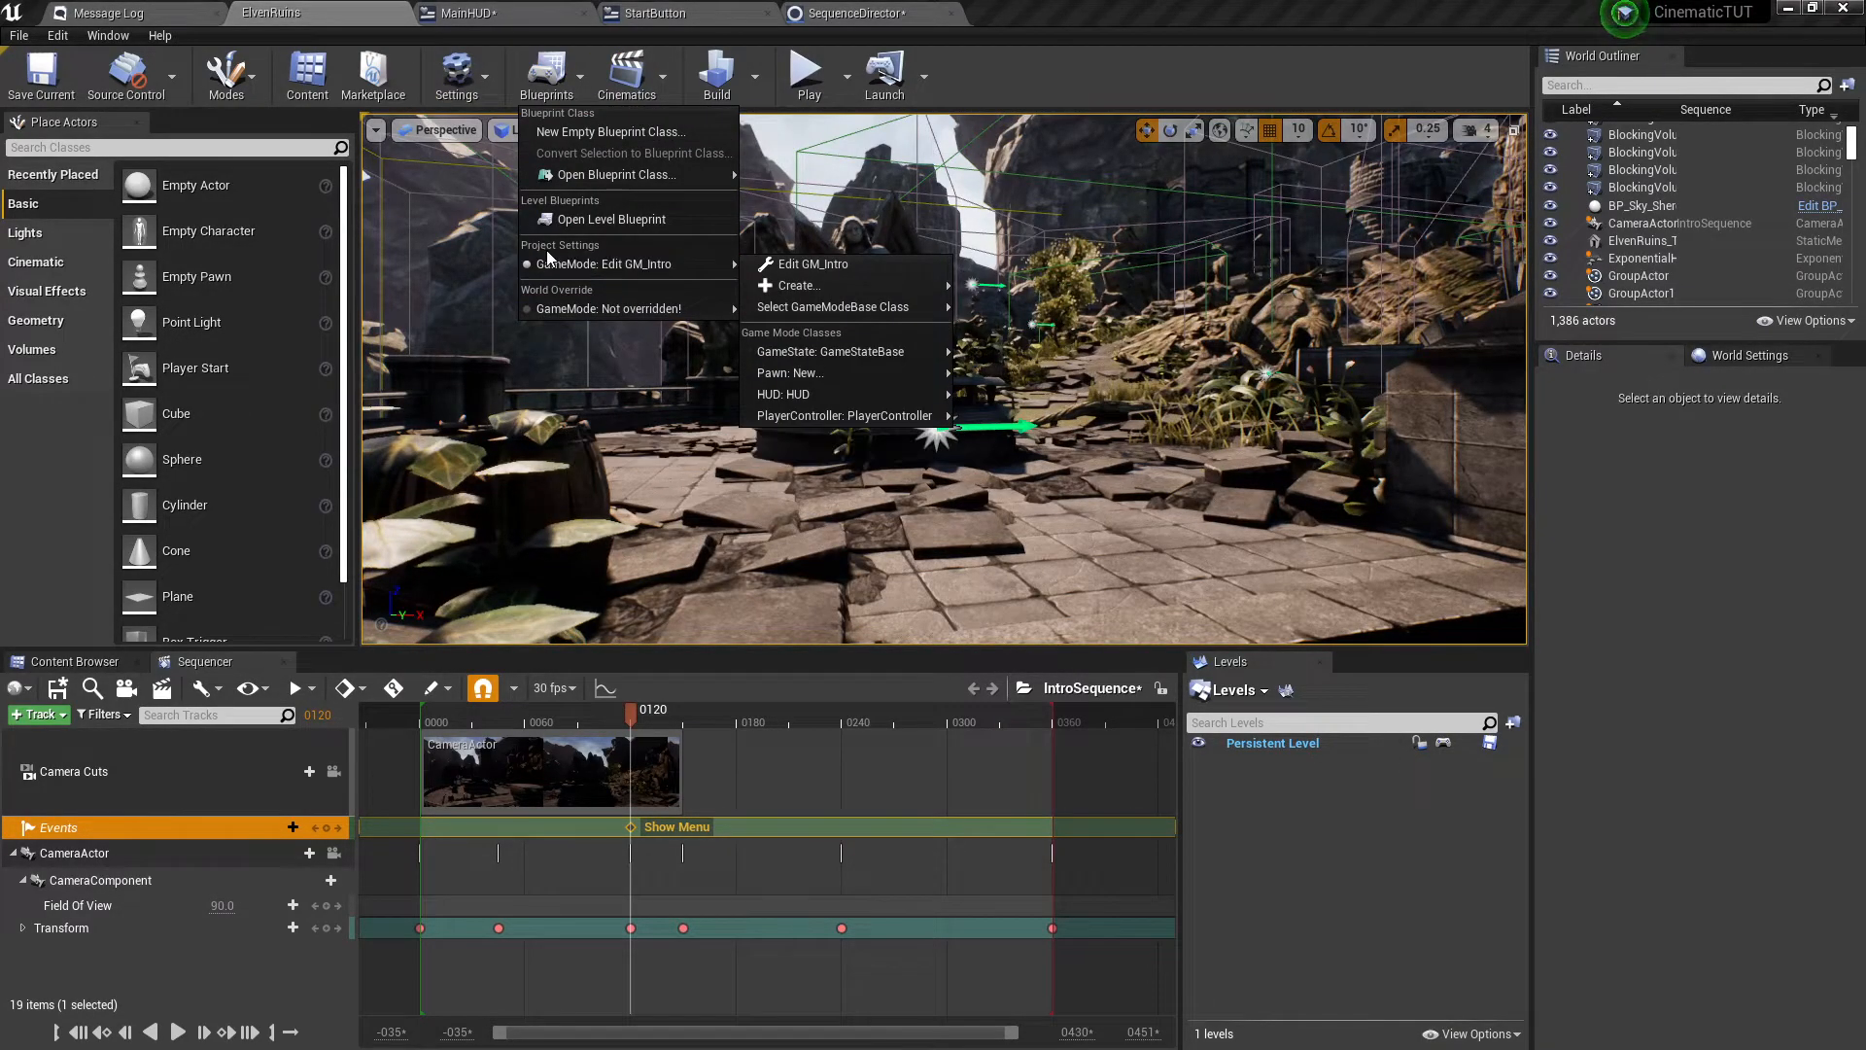
click(810, 271)
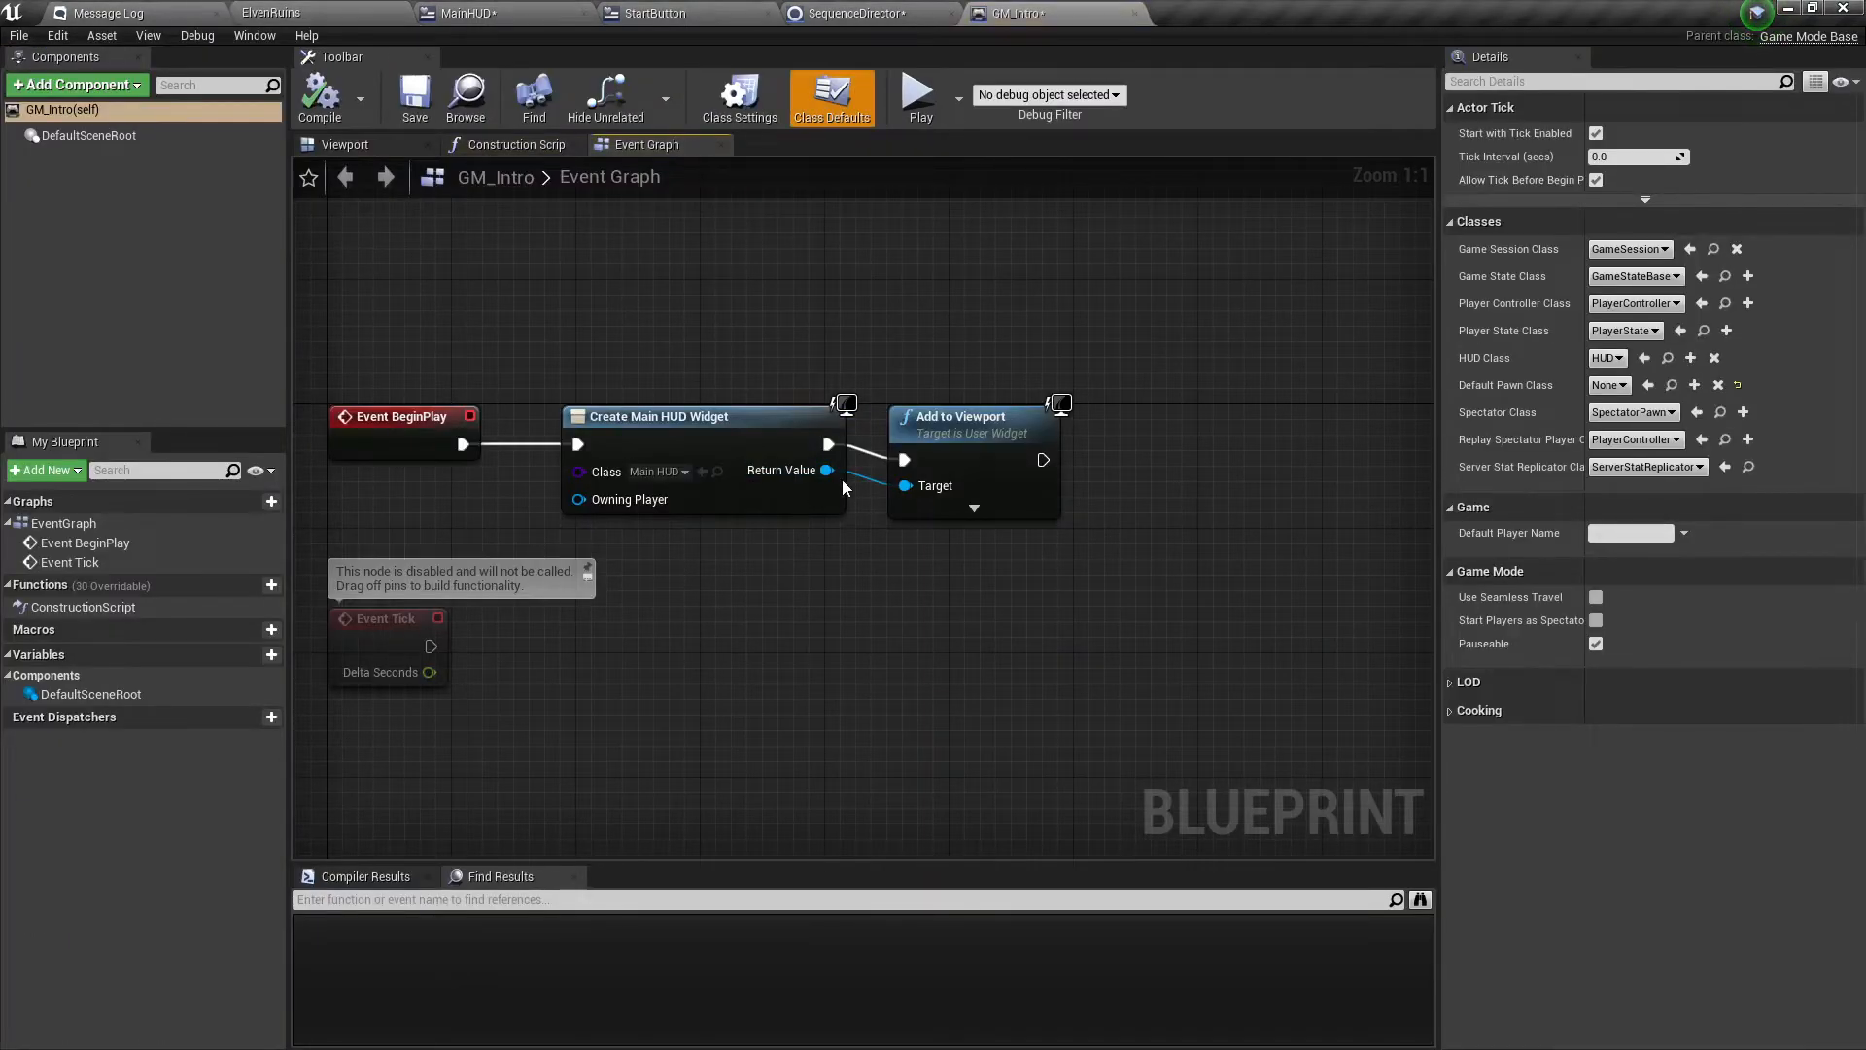
Promote the Create Main HUD Widget return value to a variable and insert its SET node before Add to Viewport.
drag(976, 442, 1206, 439)
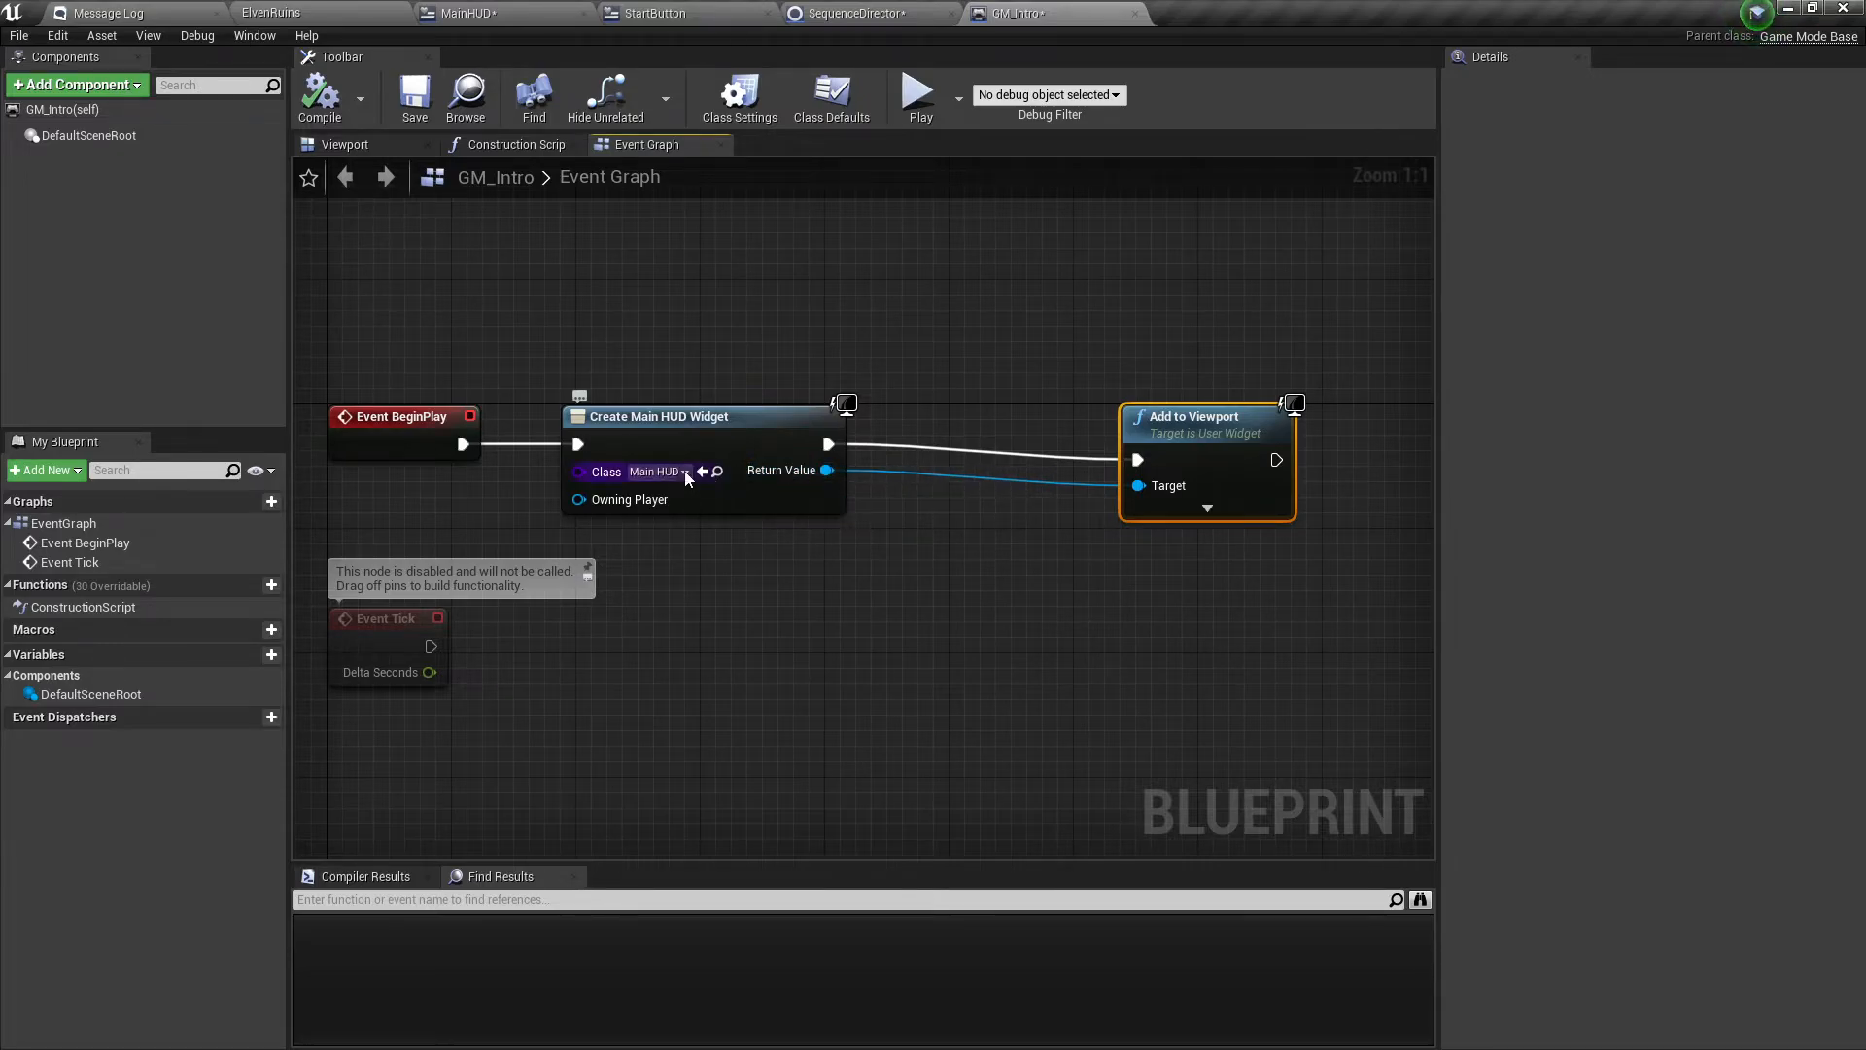
drag(827, 470, 943, 518)
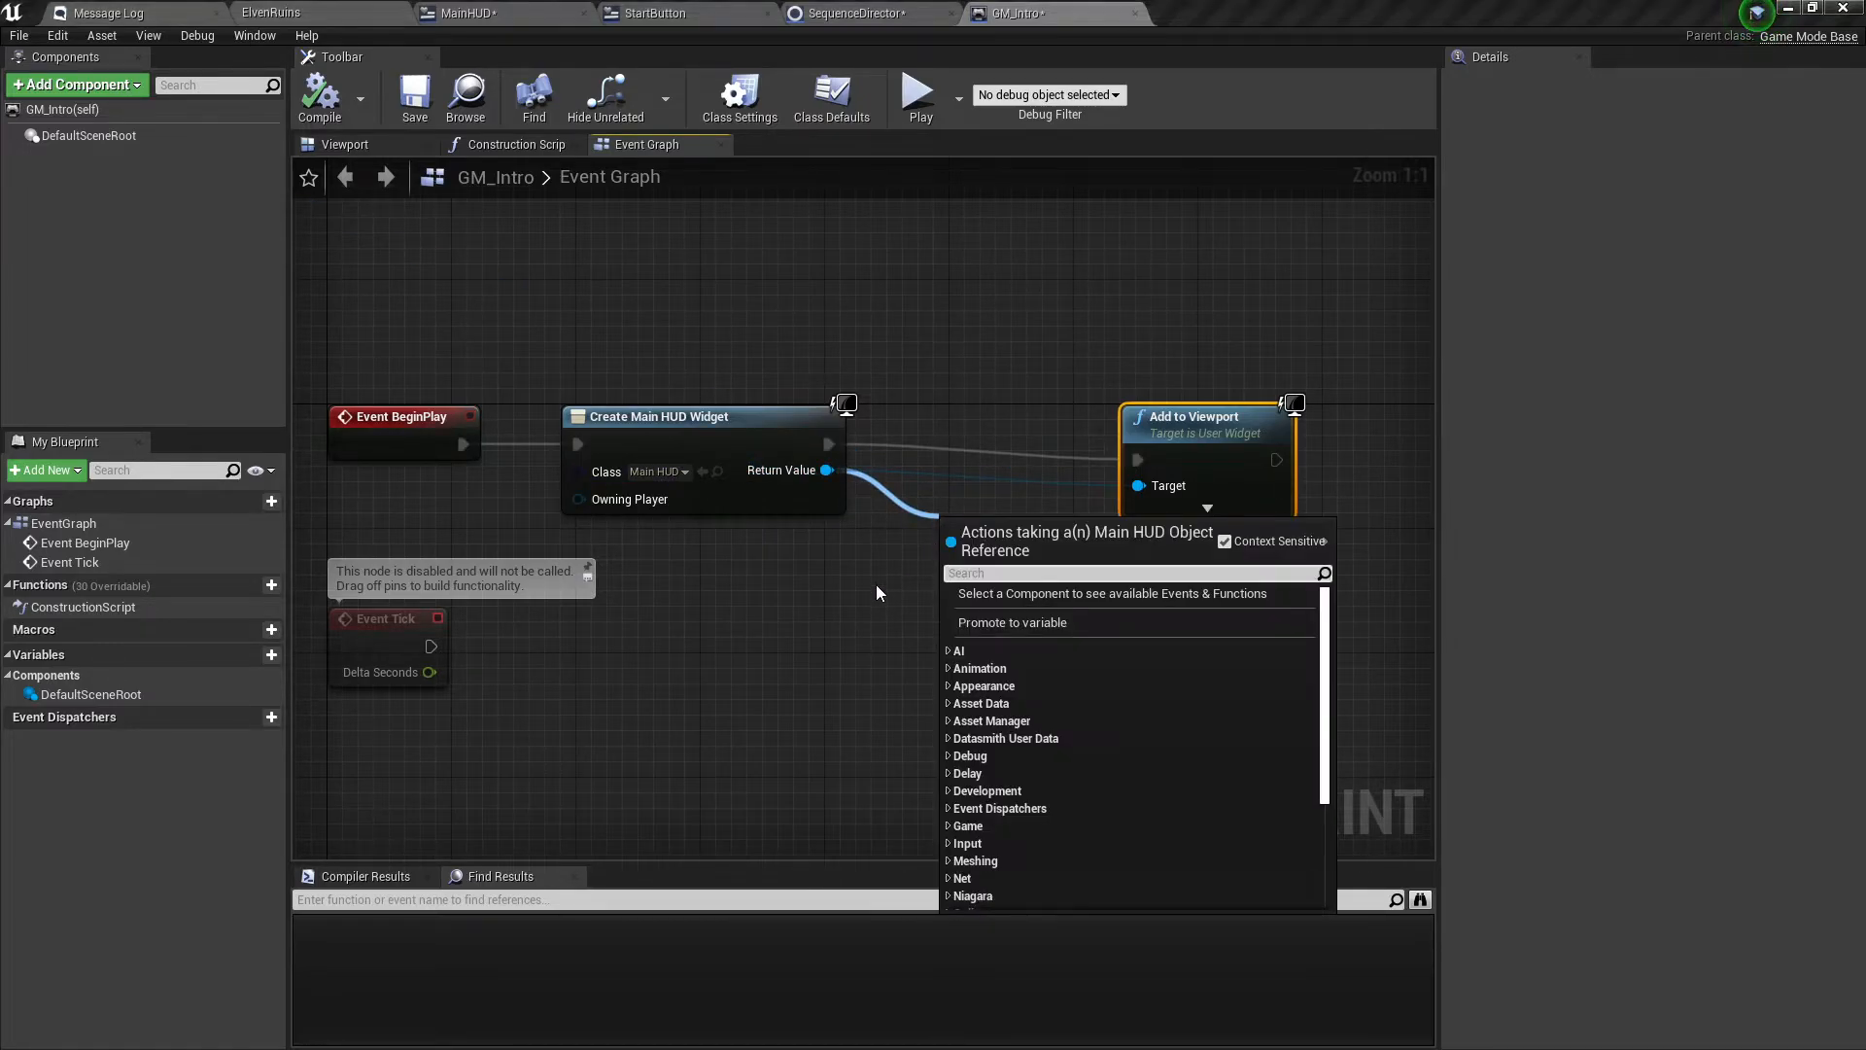
click(1011, 621)
drag(963, 430, 921, 444)
drag(1034, 444, 1139, 460)
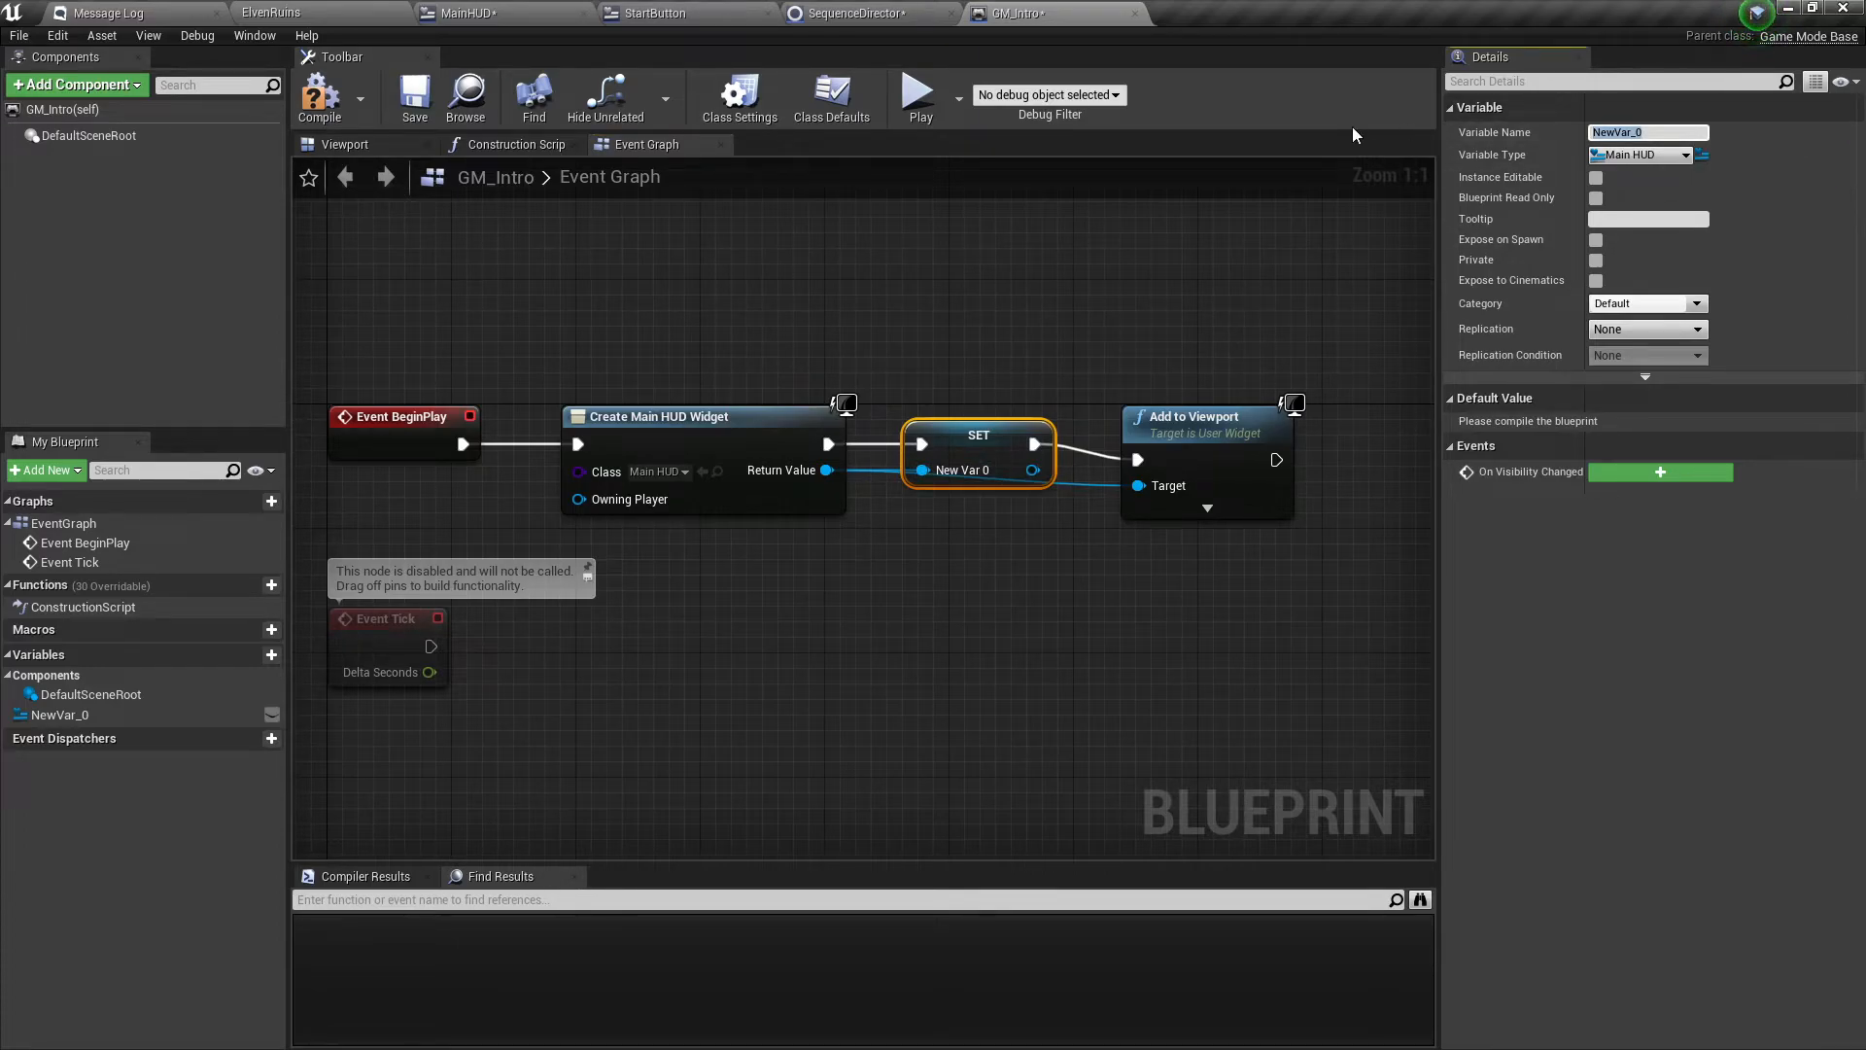
Name the new Main HUD variable CurrentHUD and compile GM_Intro.
text(CurrentHUD)
key(Return)
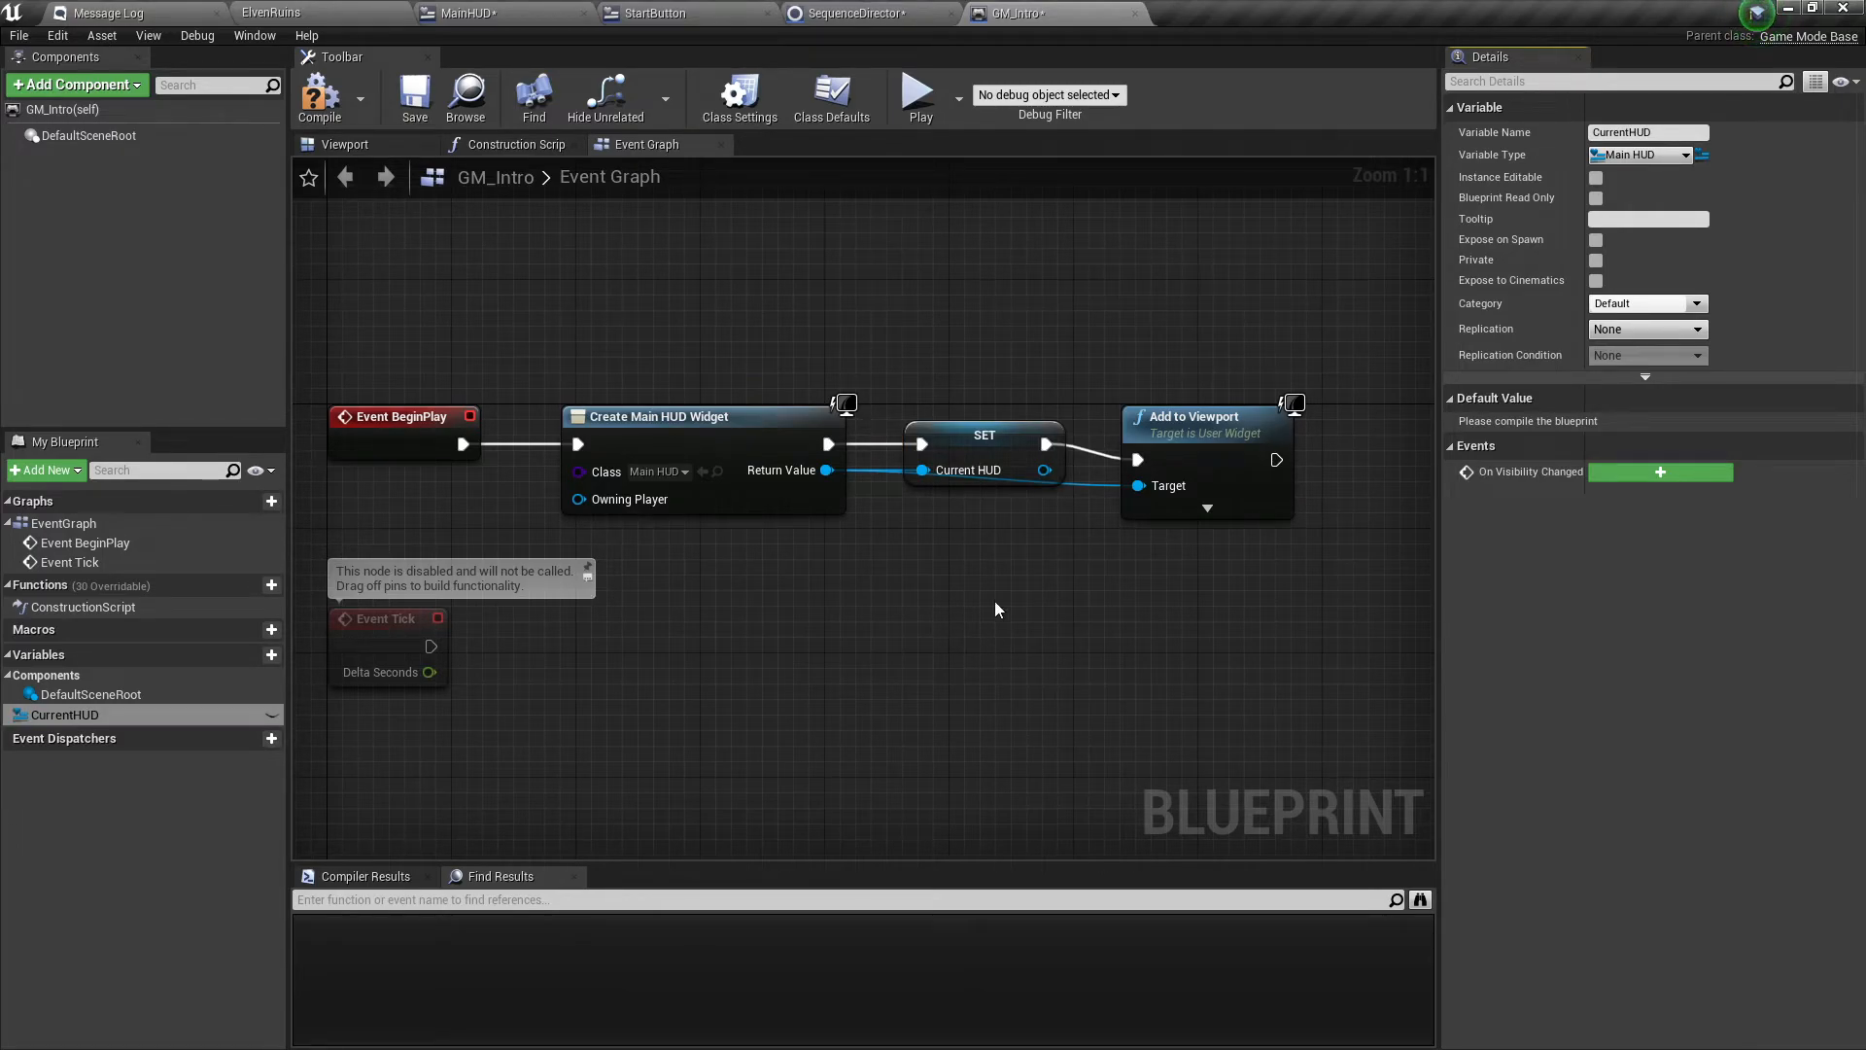
click(321, 115)
In SequenceDirector, get CurrentHUD from the cast's As GM Intro output, place it below the cast, and align the Show Menu event.
click(856, 13)
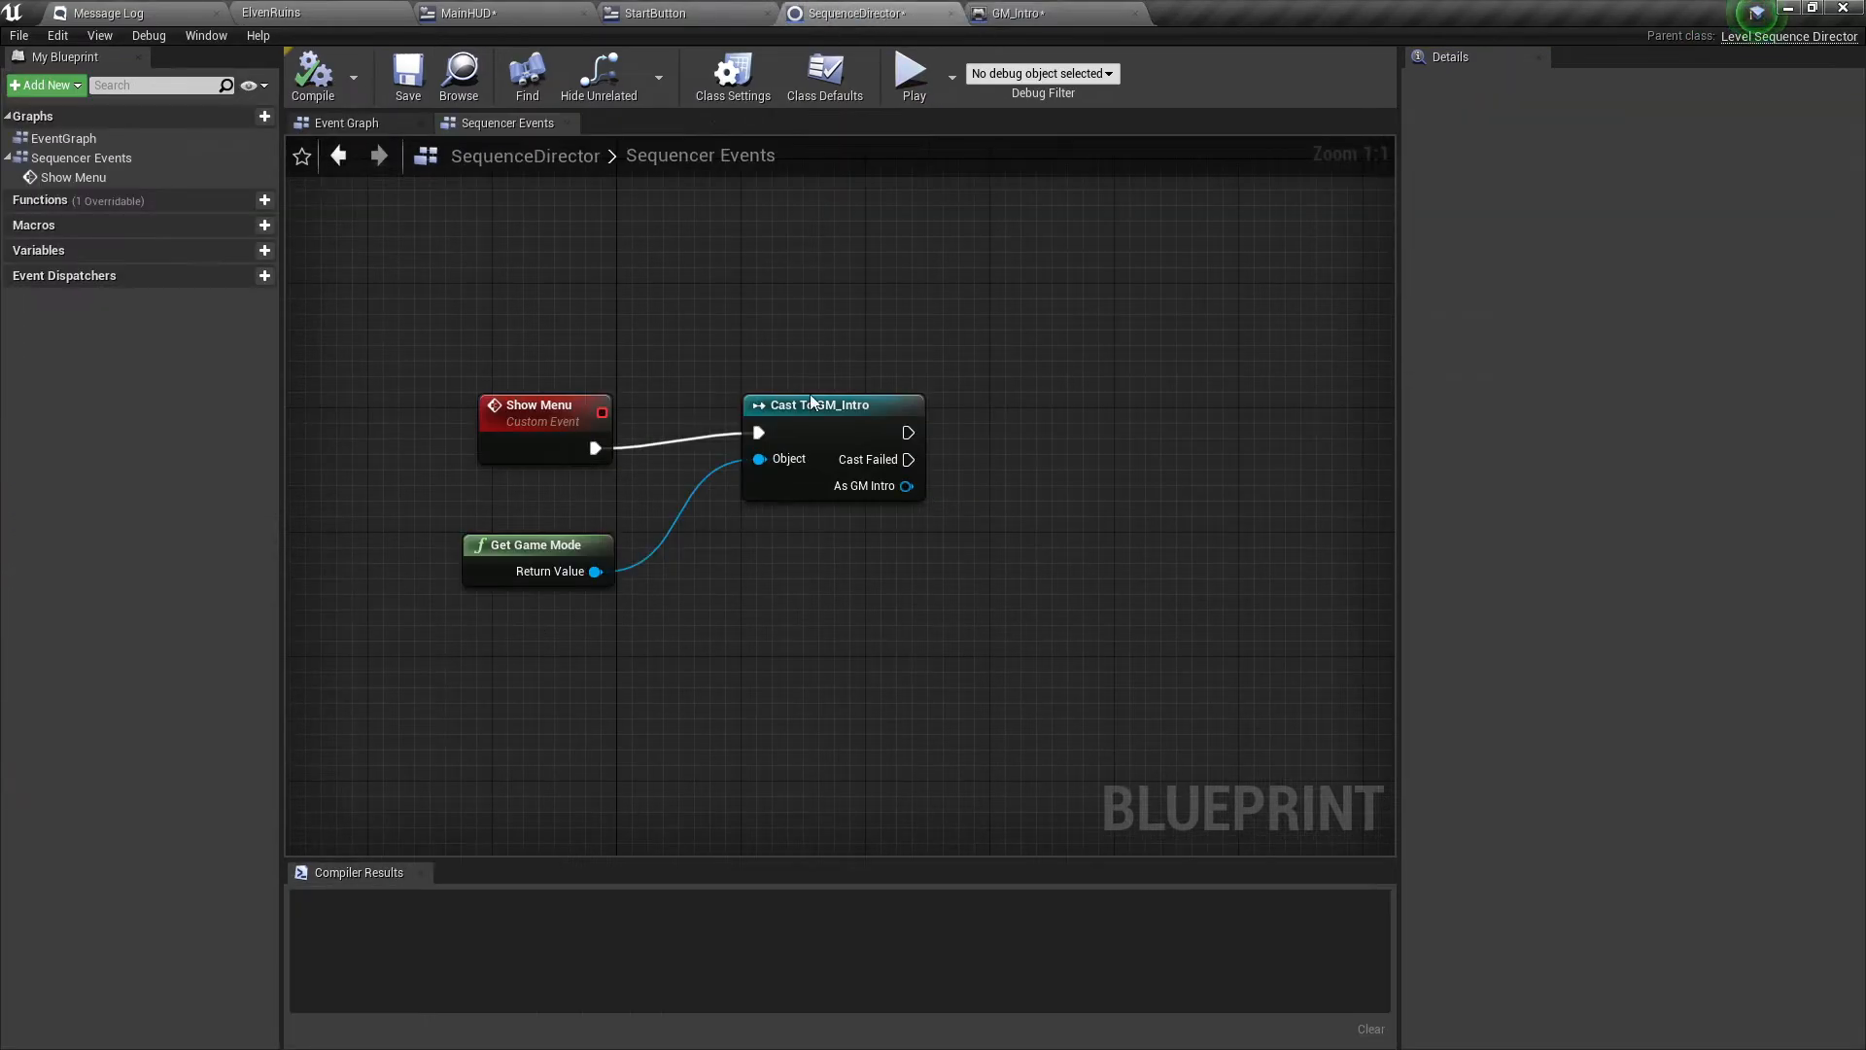
right_drag(908, 521, 759, 518)
drag(768, 495, 929, 515)
text(current)
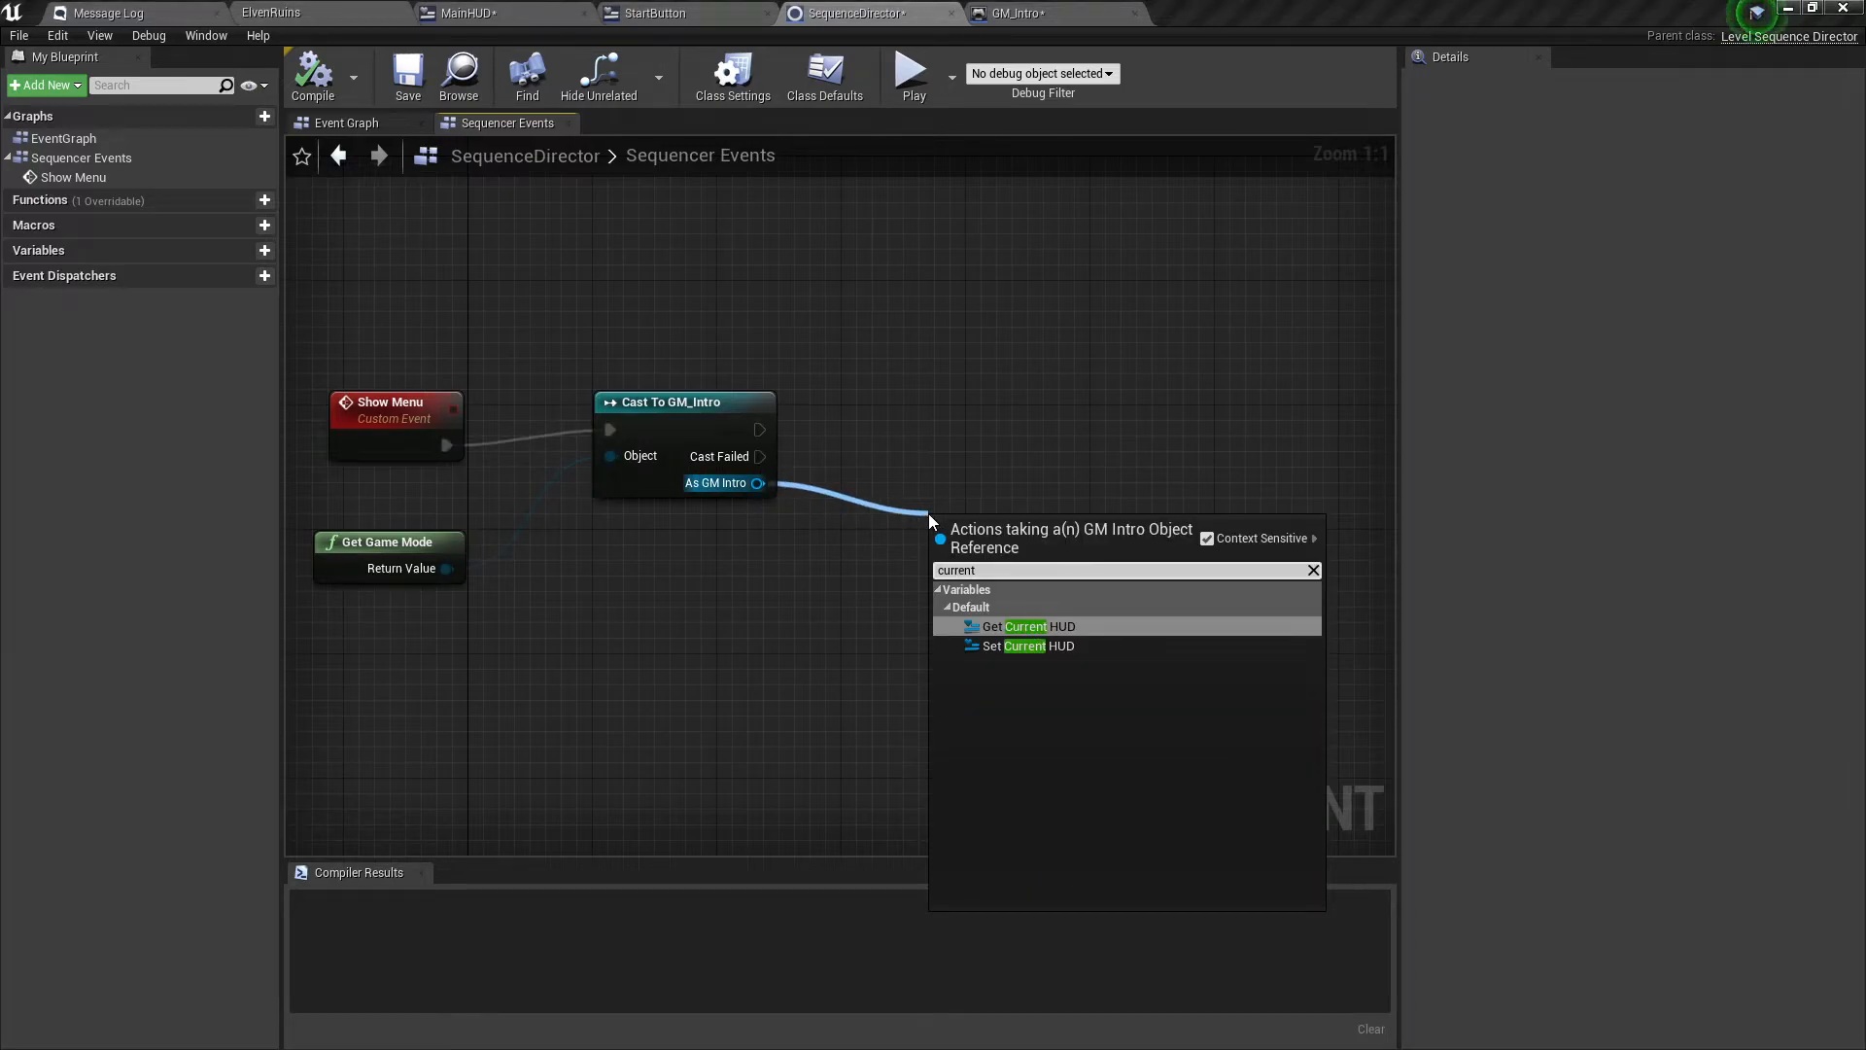
key(Return)
drag(1016, 539, 891, 586)
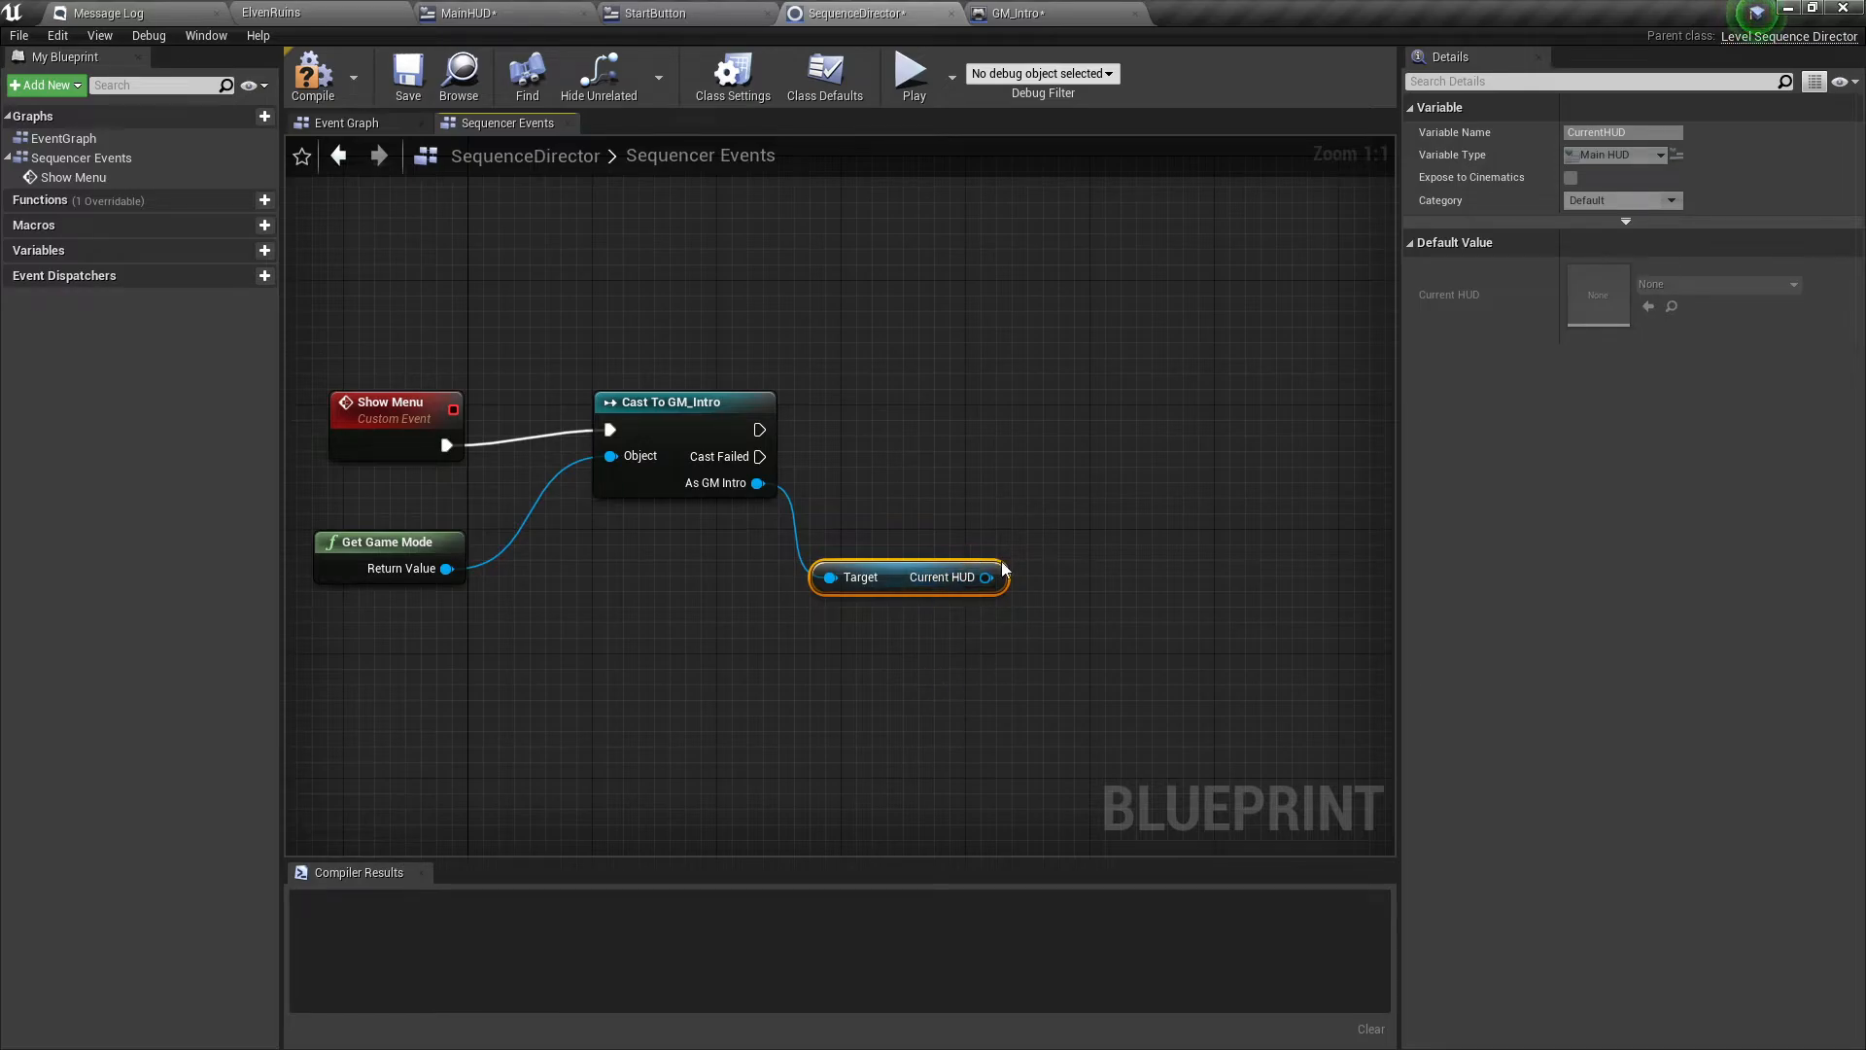
right_drag(1087, 483, 1153, 437)
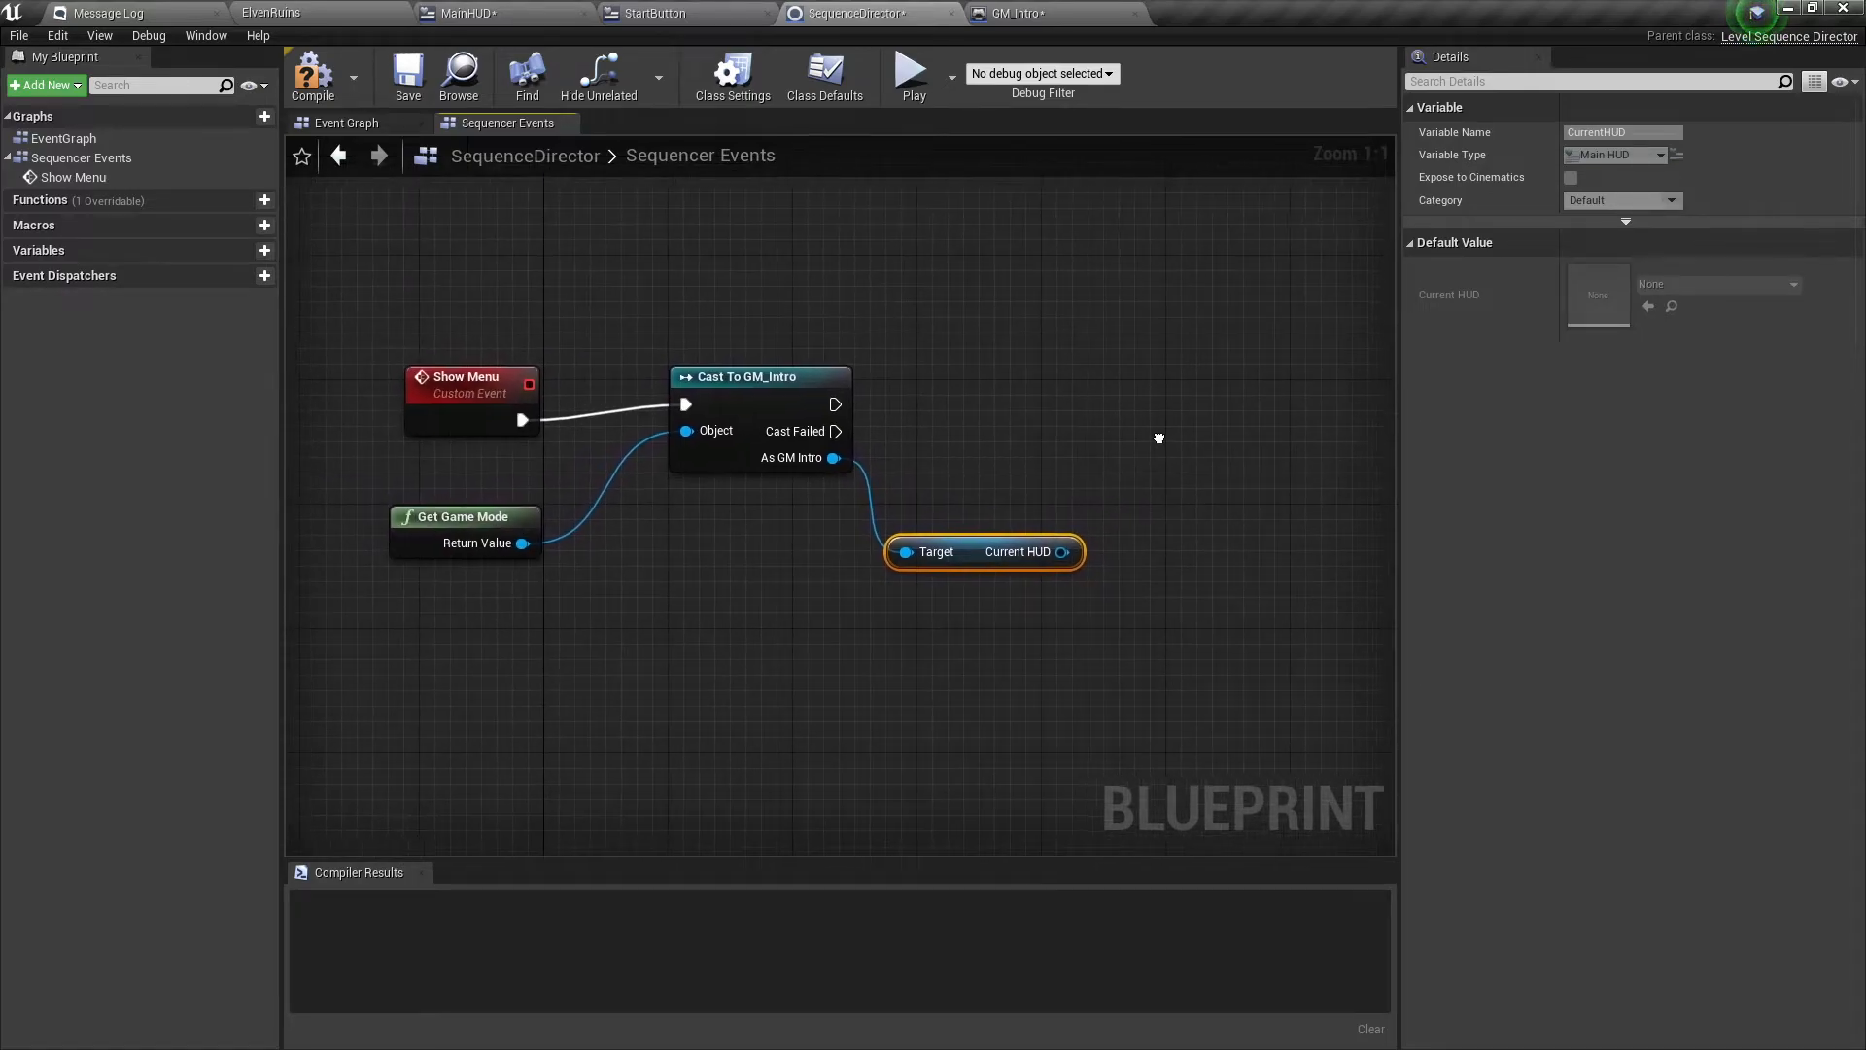
click(427, 362)
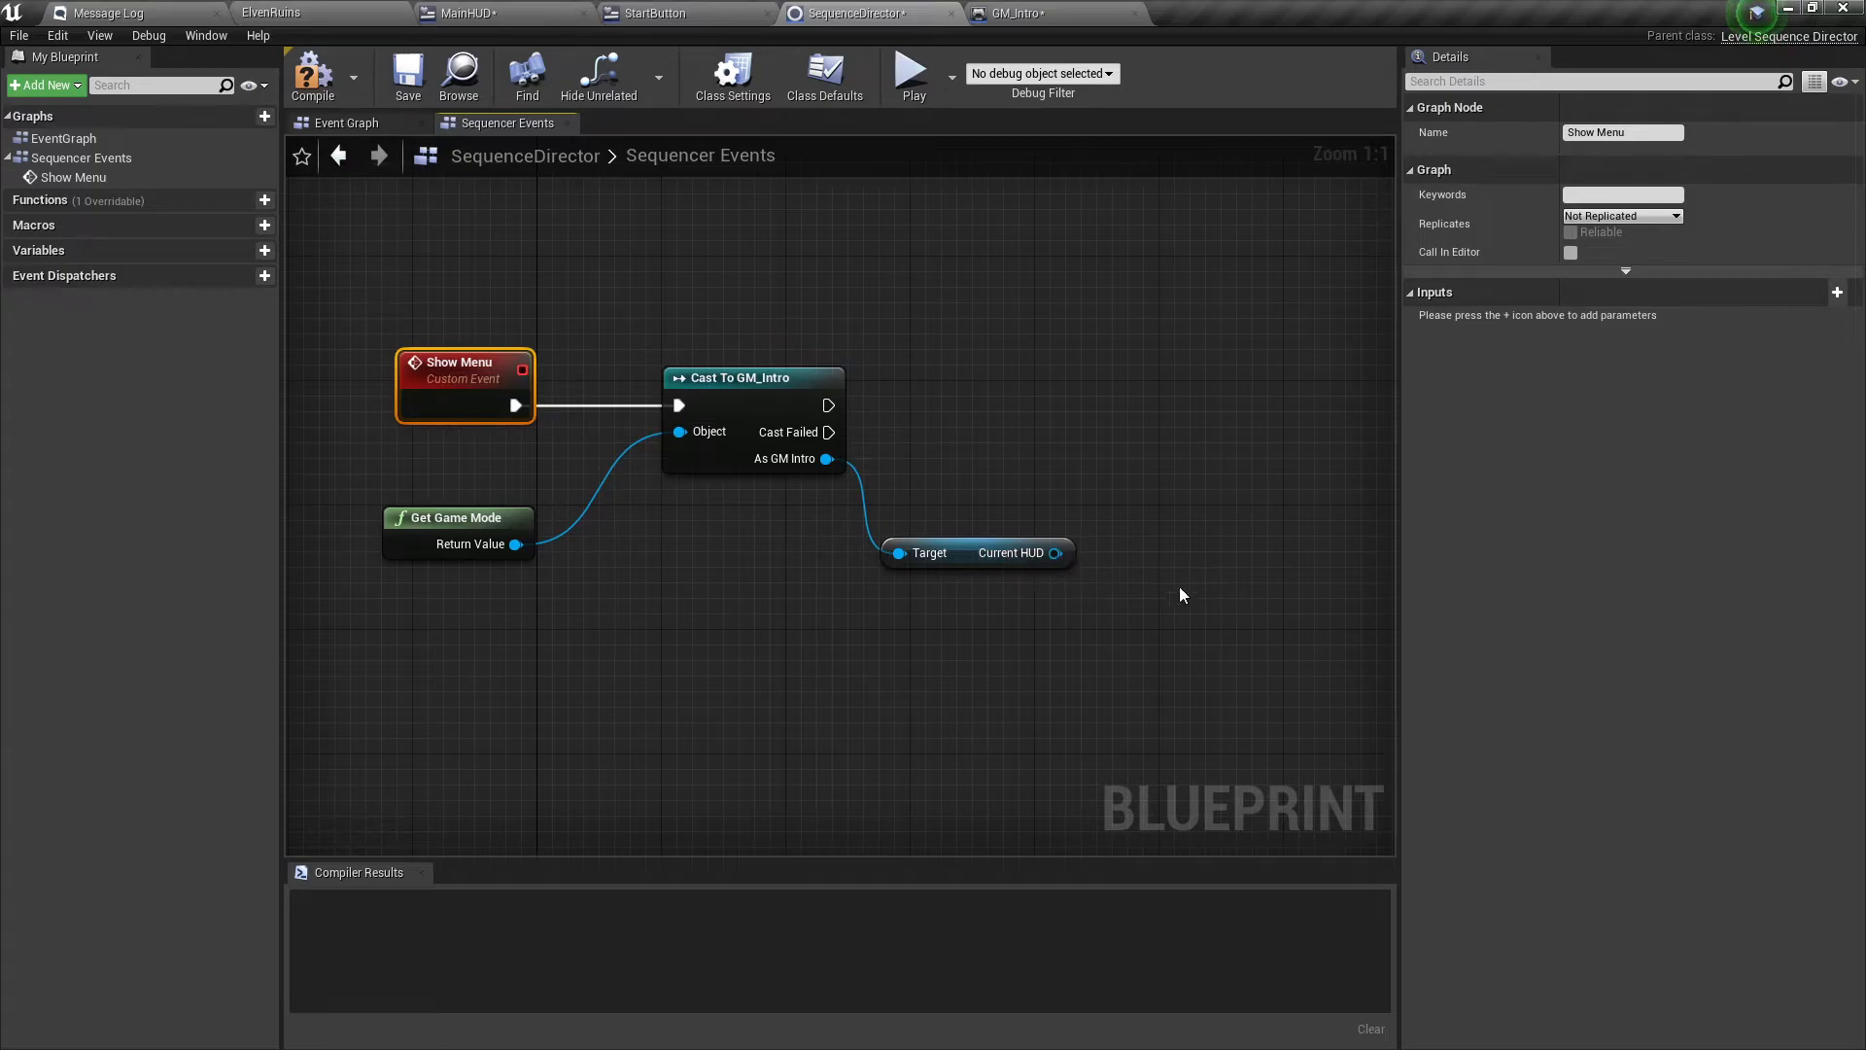
Check the selection menu widget in the MainHUD hierarchy, revisit the GM_Intro graph and close that blueprint.
right_drag(1156, 584, 990, 633)
click(467, 12)
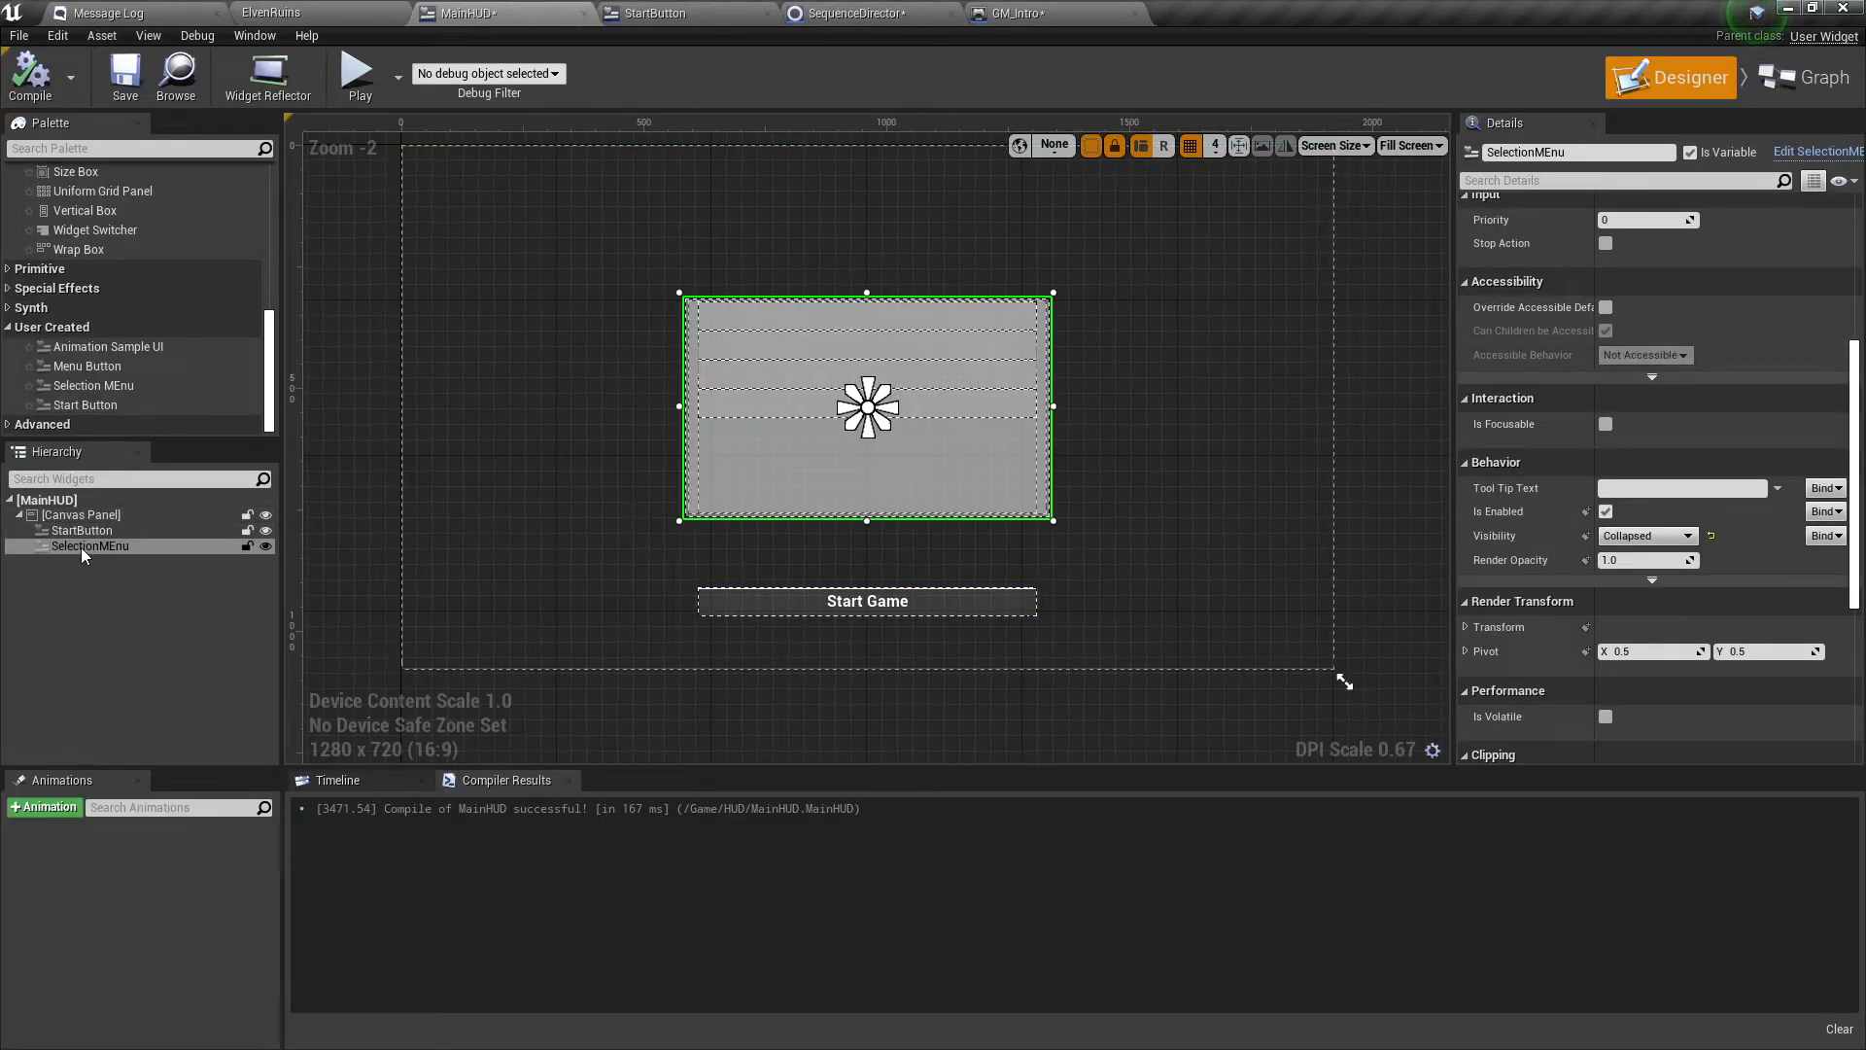
click(1022, 9)
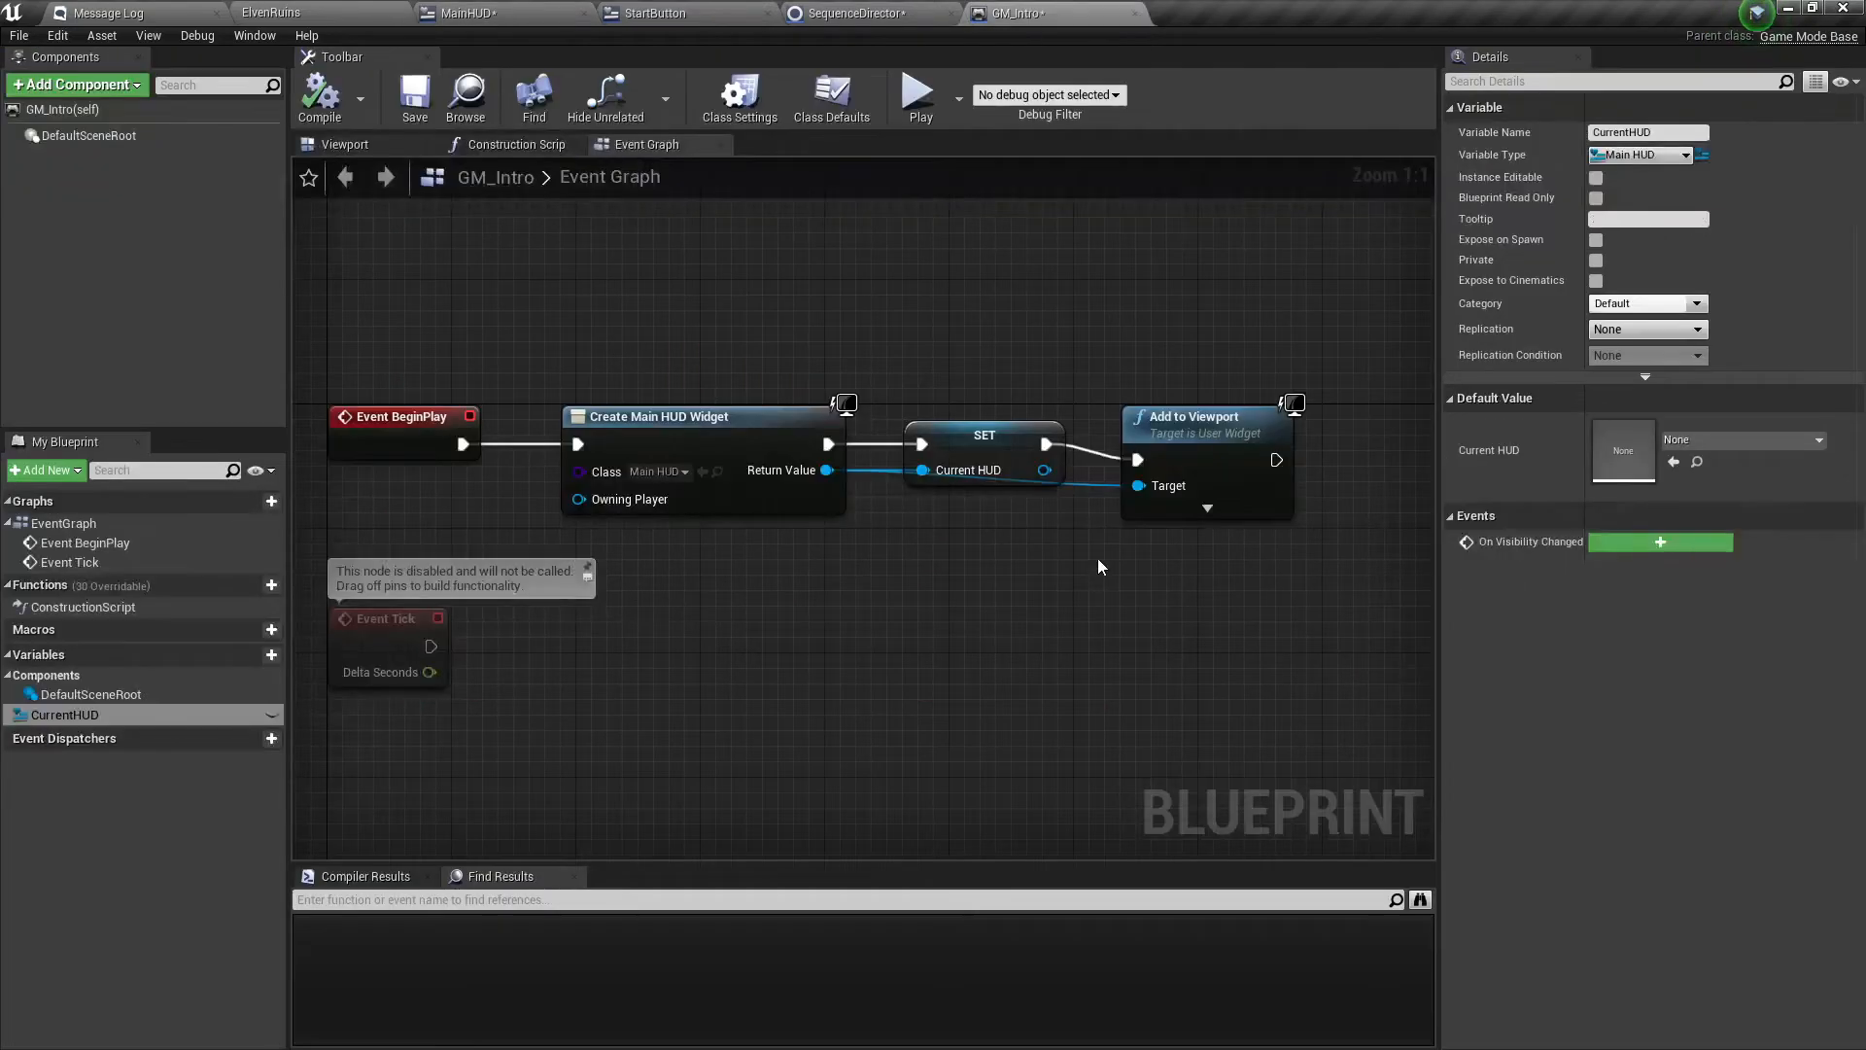
click(909, 12)
click(1108, 12)
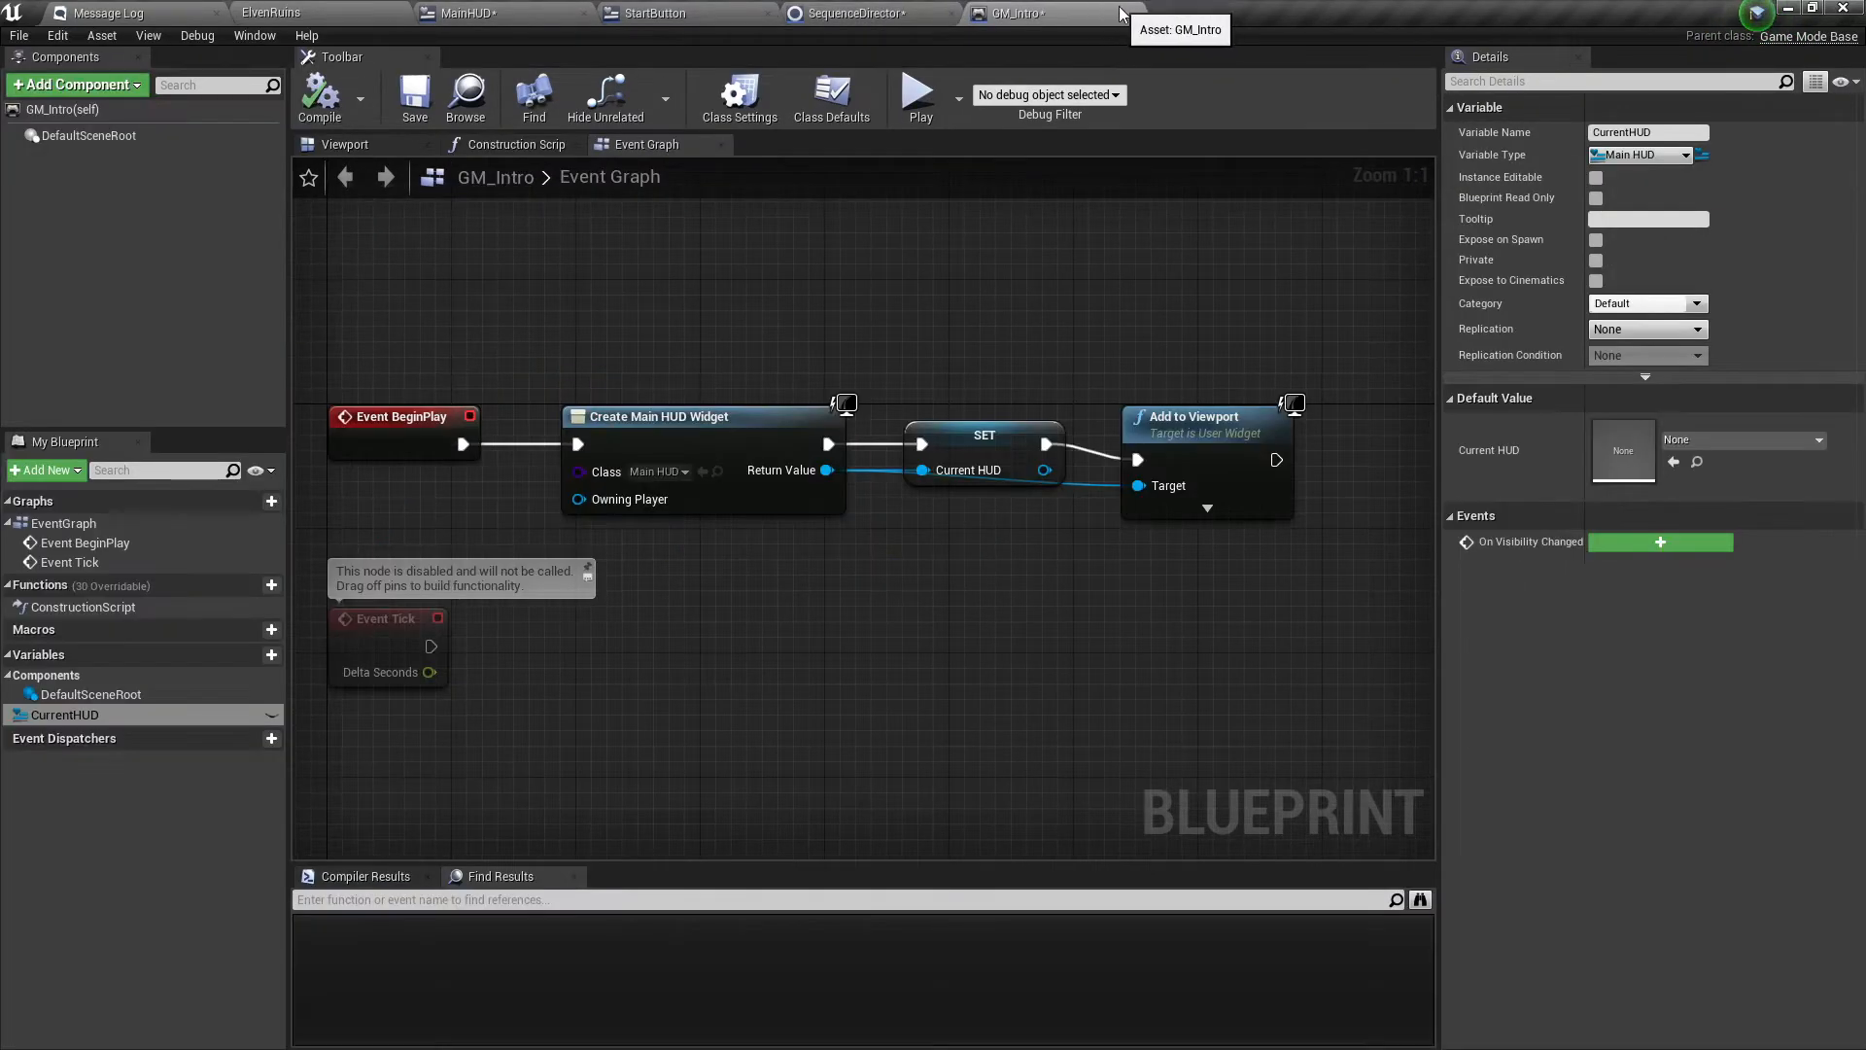
click(1135, 14)
Get the SelectionMEnu variable from the Current HUD reference in the Sequencer Events graph.
right_drag(888, 500, 776, 633)
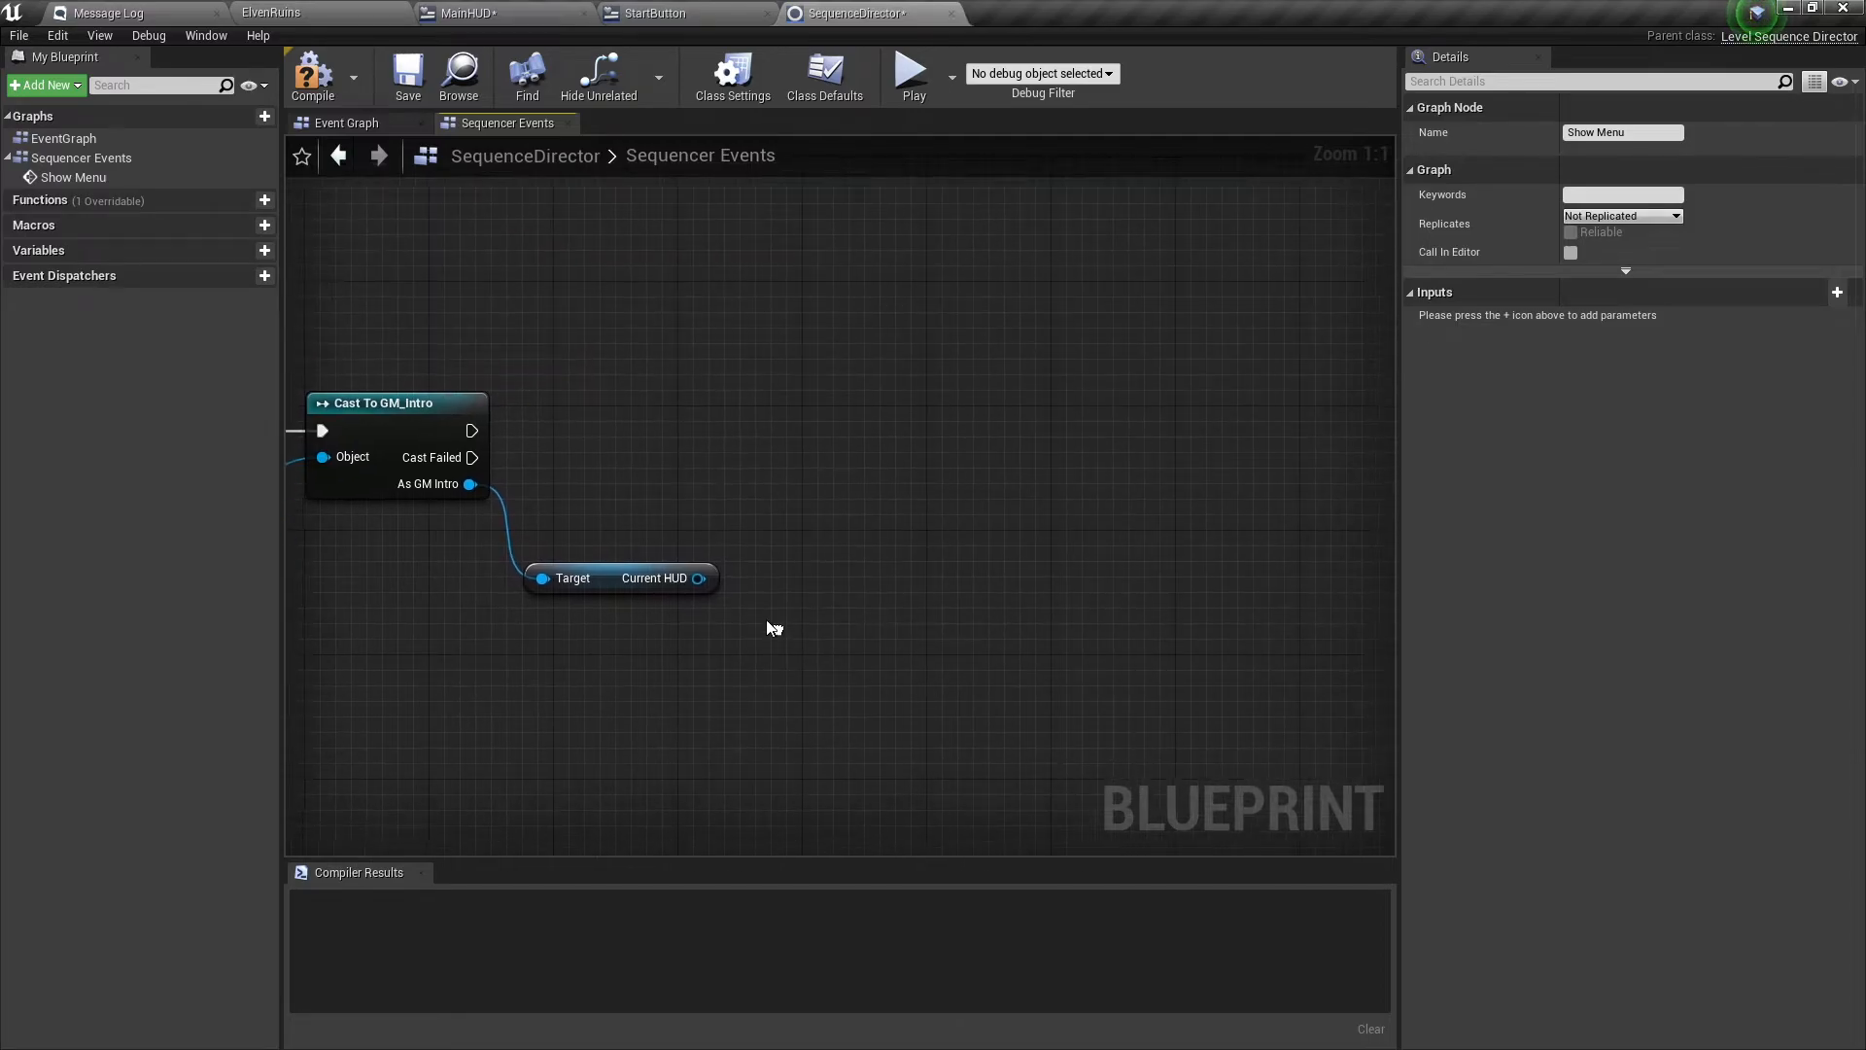
drag(704, 582, 849, 509)
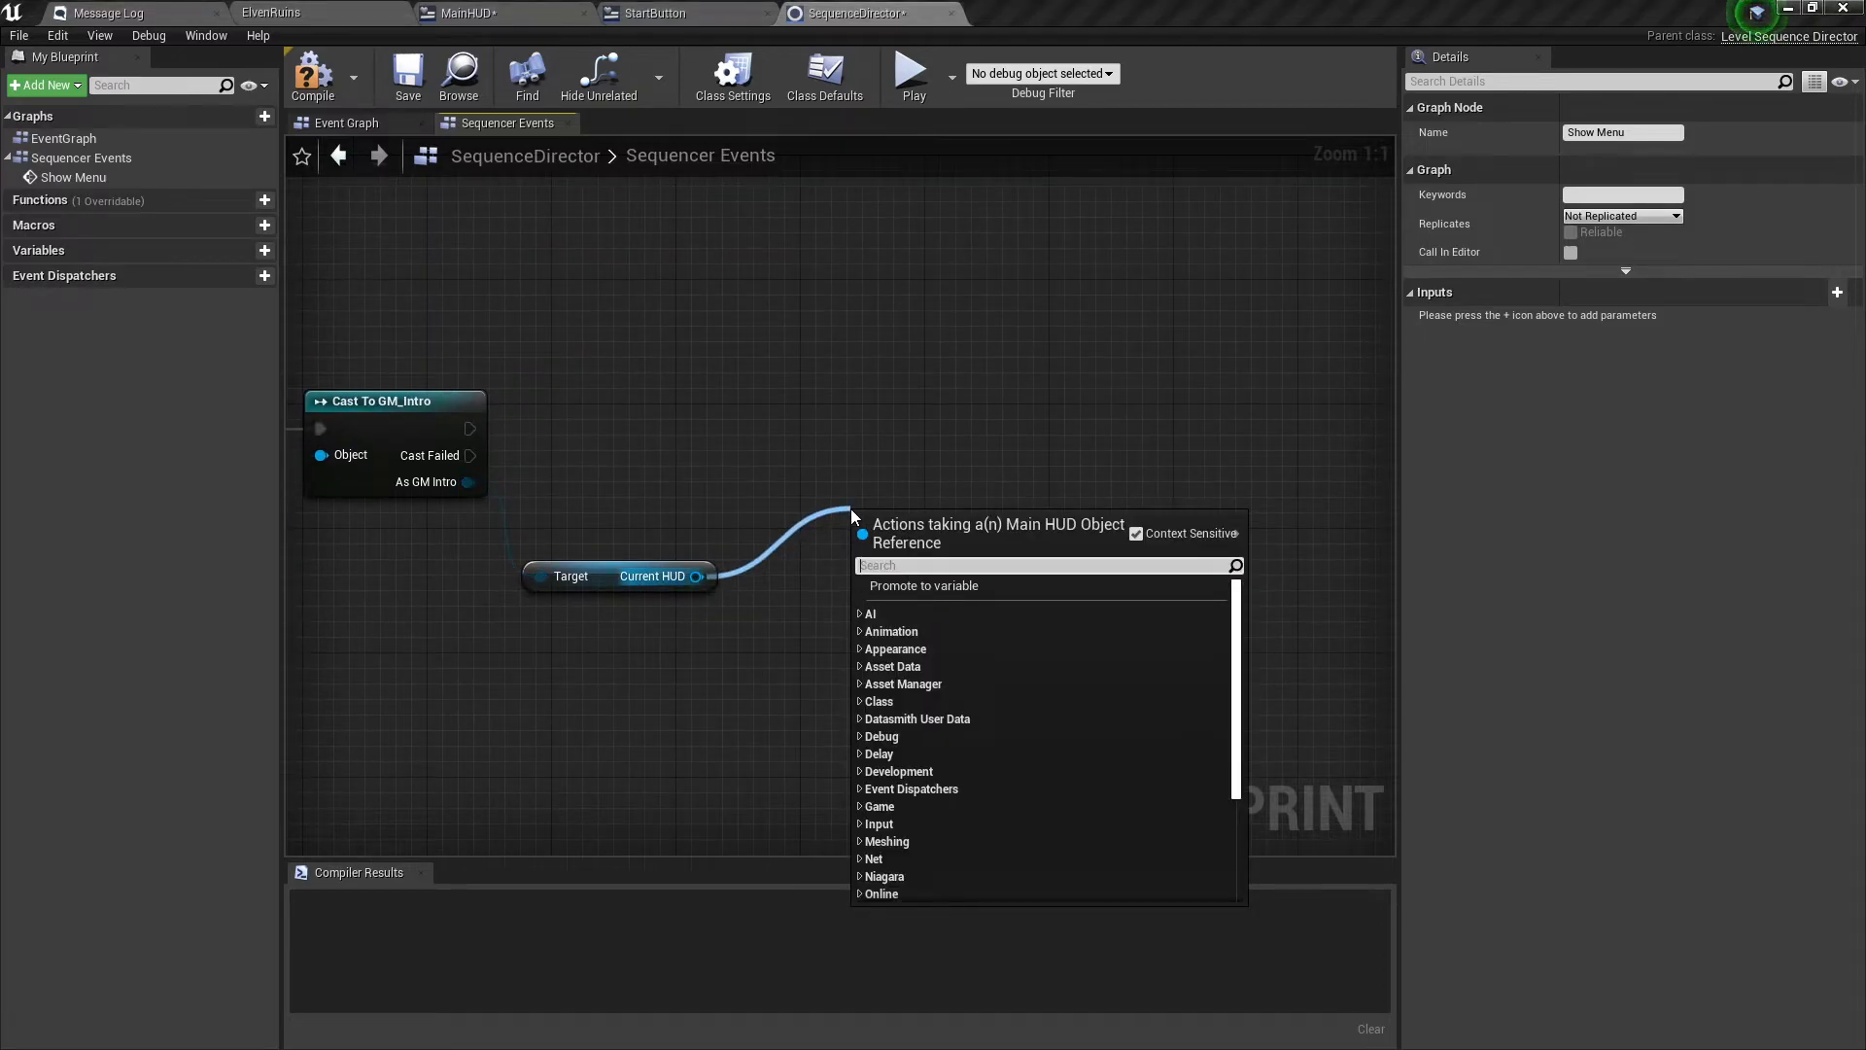
text(menu)
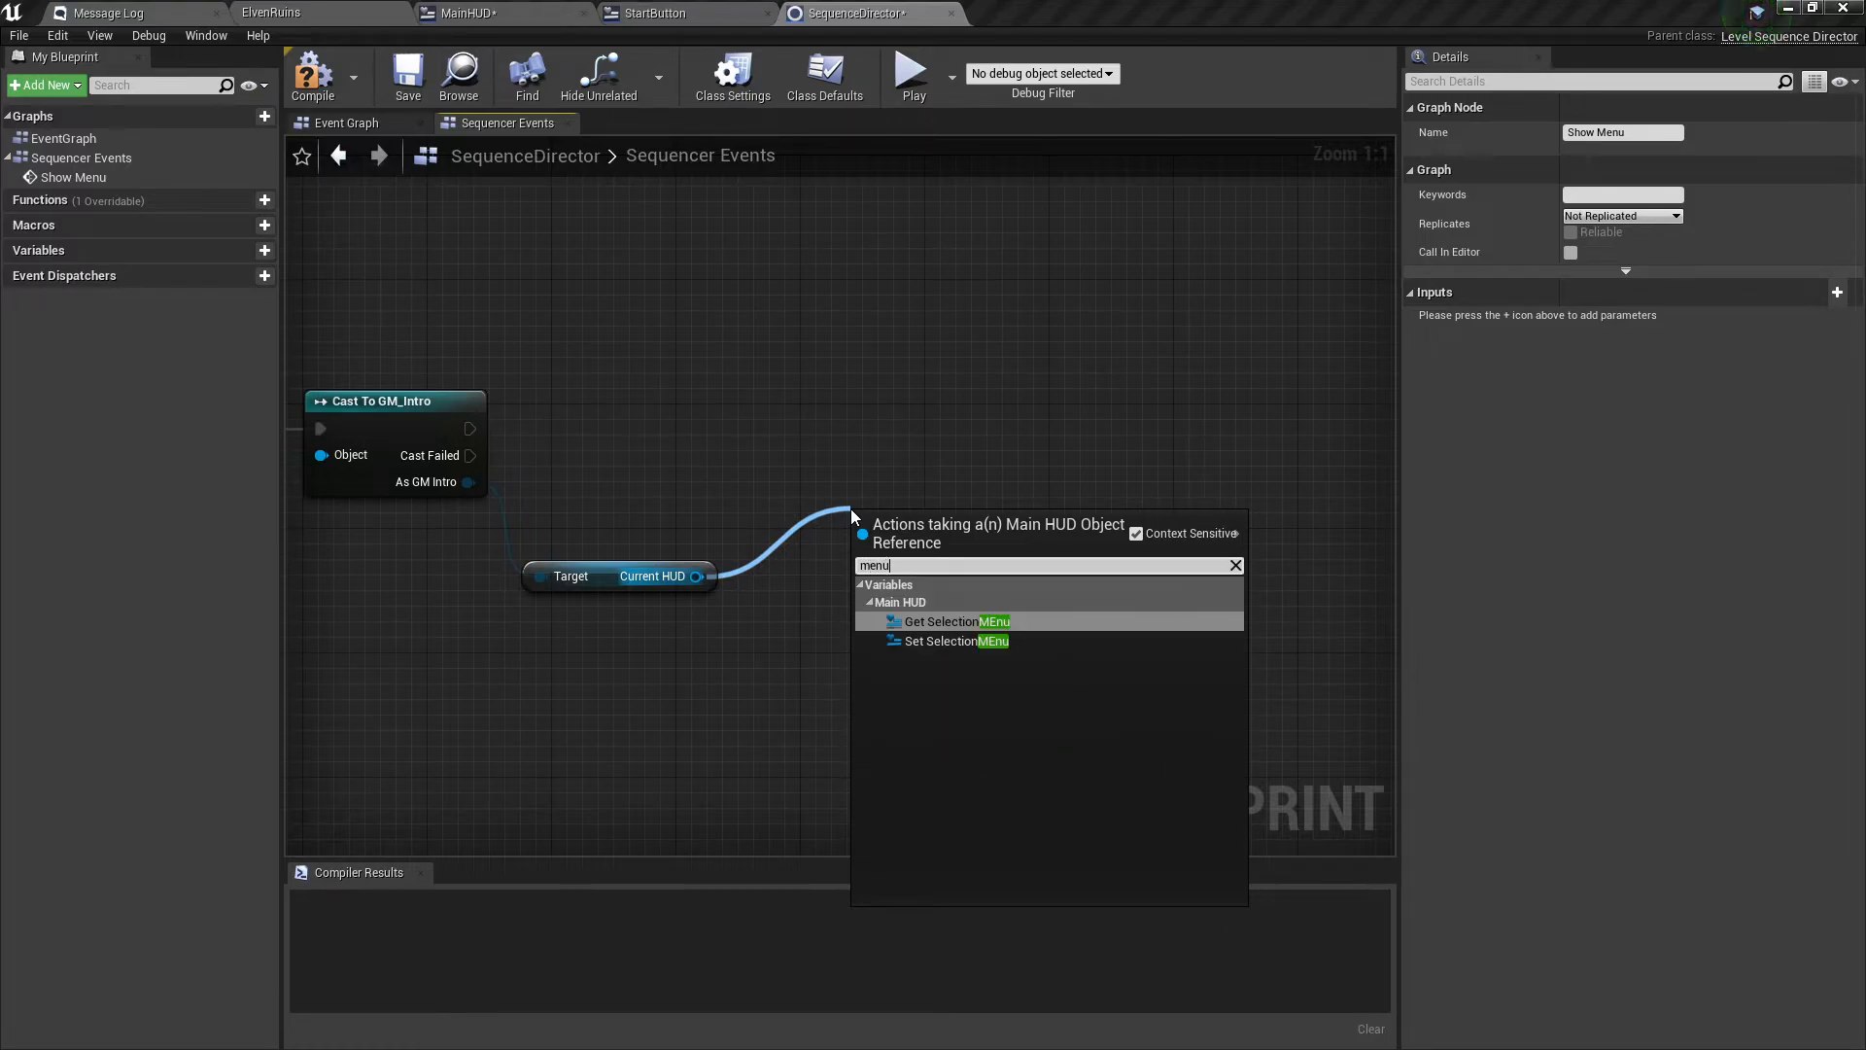
click(954, 622)
Add a Set Visibility node targeting SelectionMEnu and wire it to the GM_Intro cast's success execution output.
drag(970, 533, 1075, 490)
text(set vi)
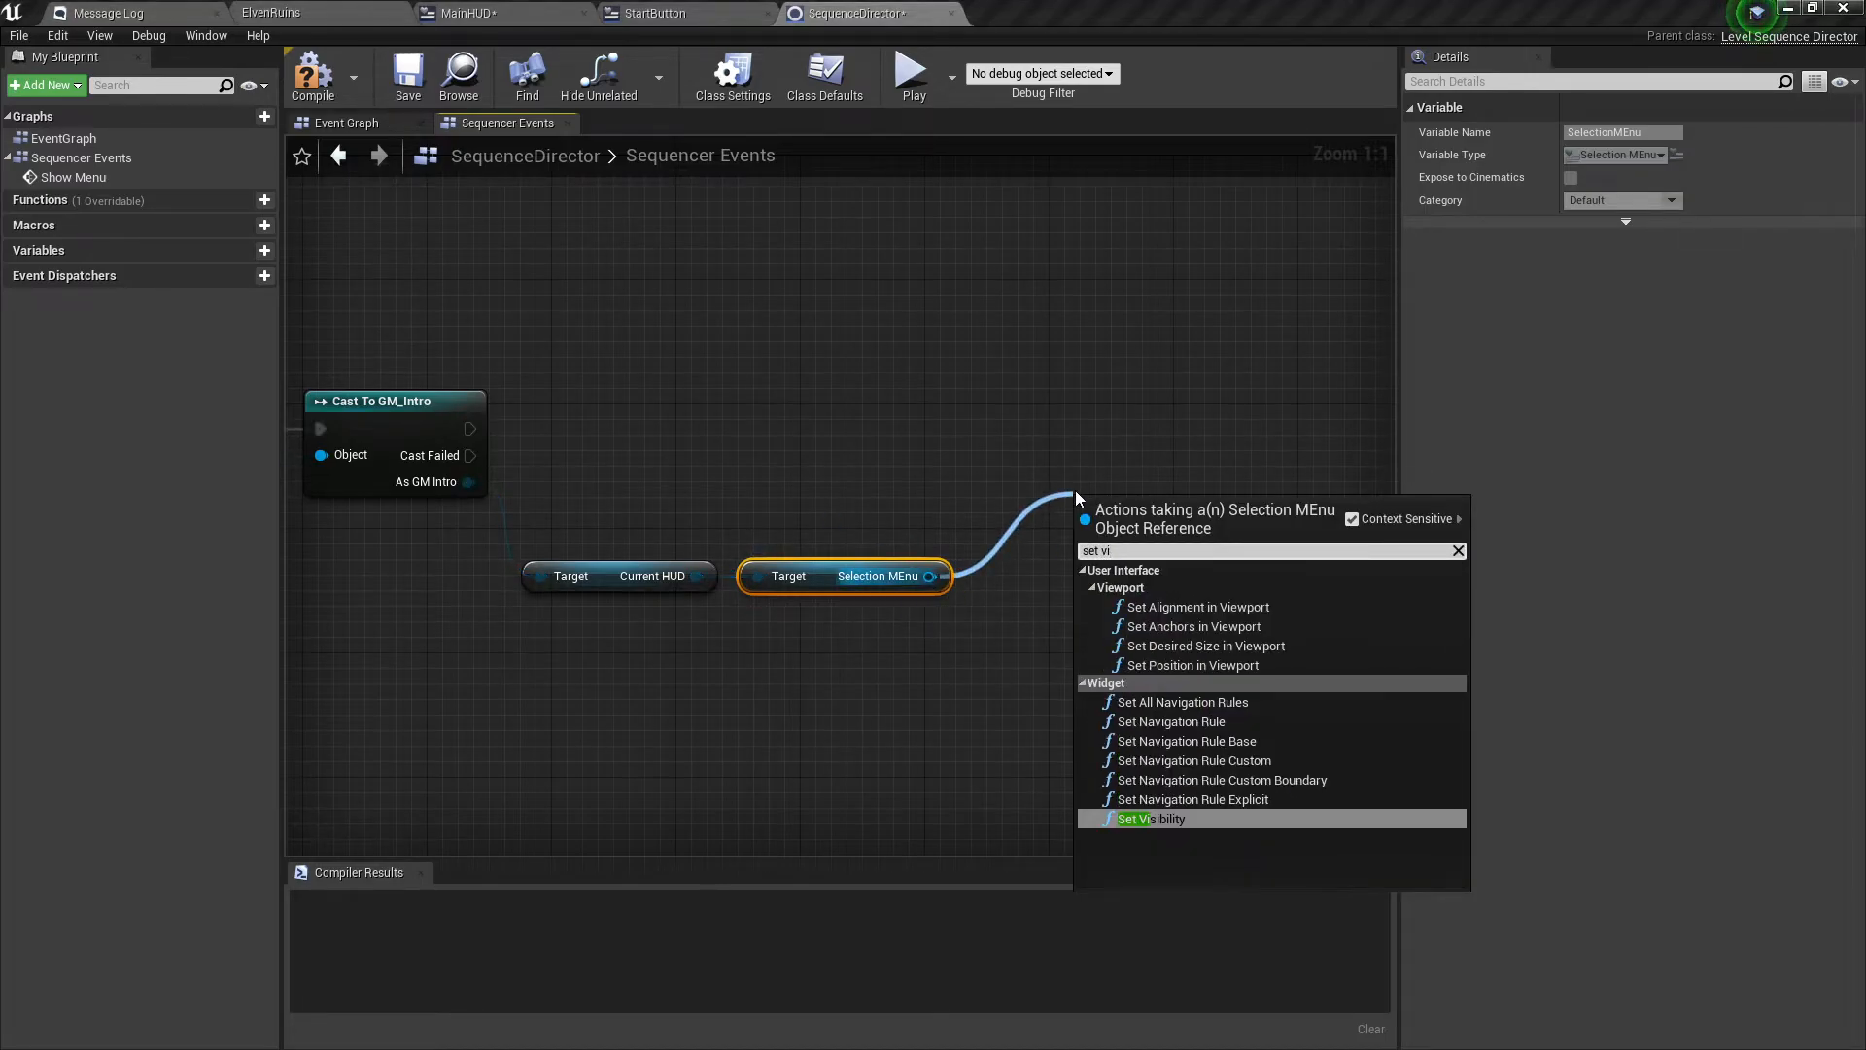
click(1151, 819)
drag(469, 429, 1092, 393)
Review the Show Menu node chain through to the Set Visibility option, along with the Show Menu key in IntroSequence.
right_drag(643, 414, 1181, 449)
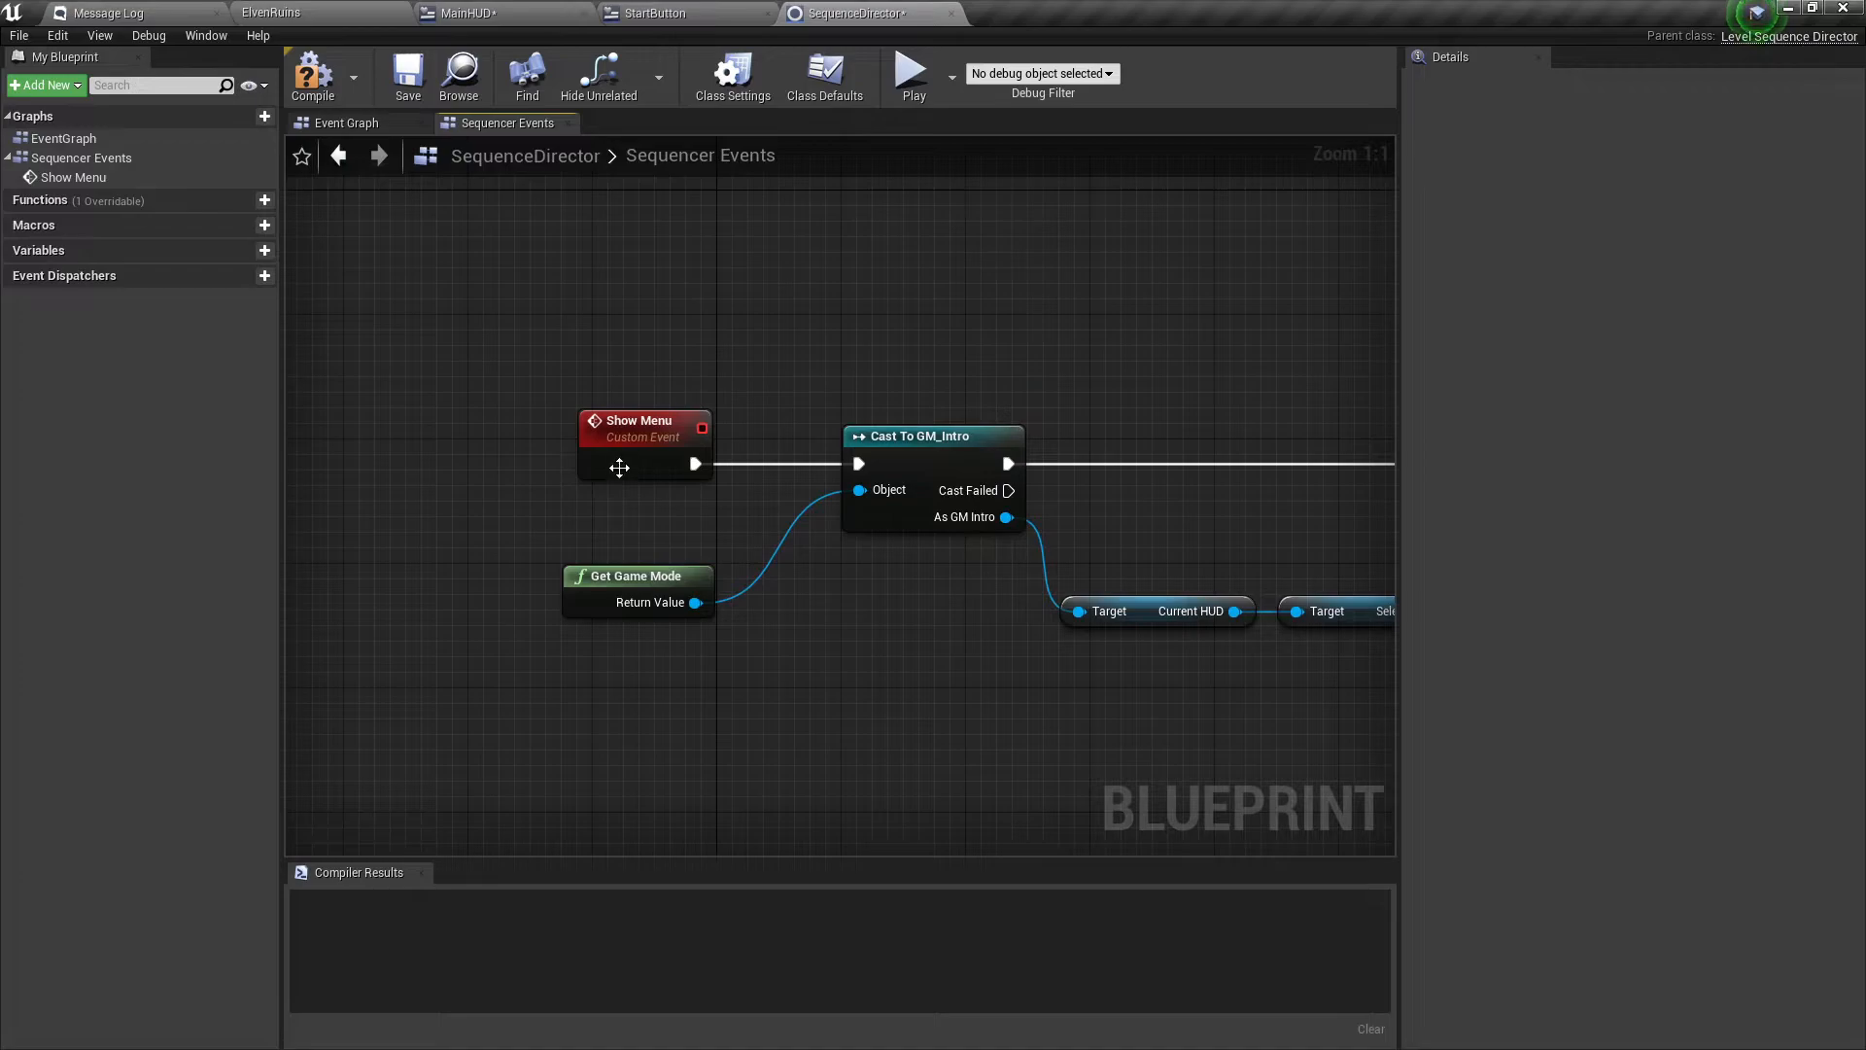
right_drag(986, 427, 593, 295)
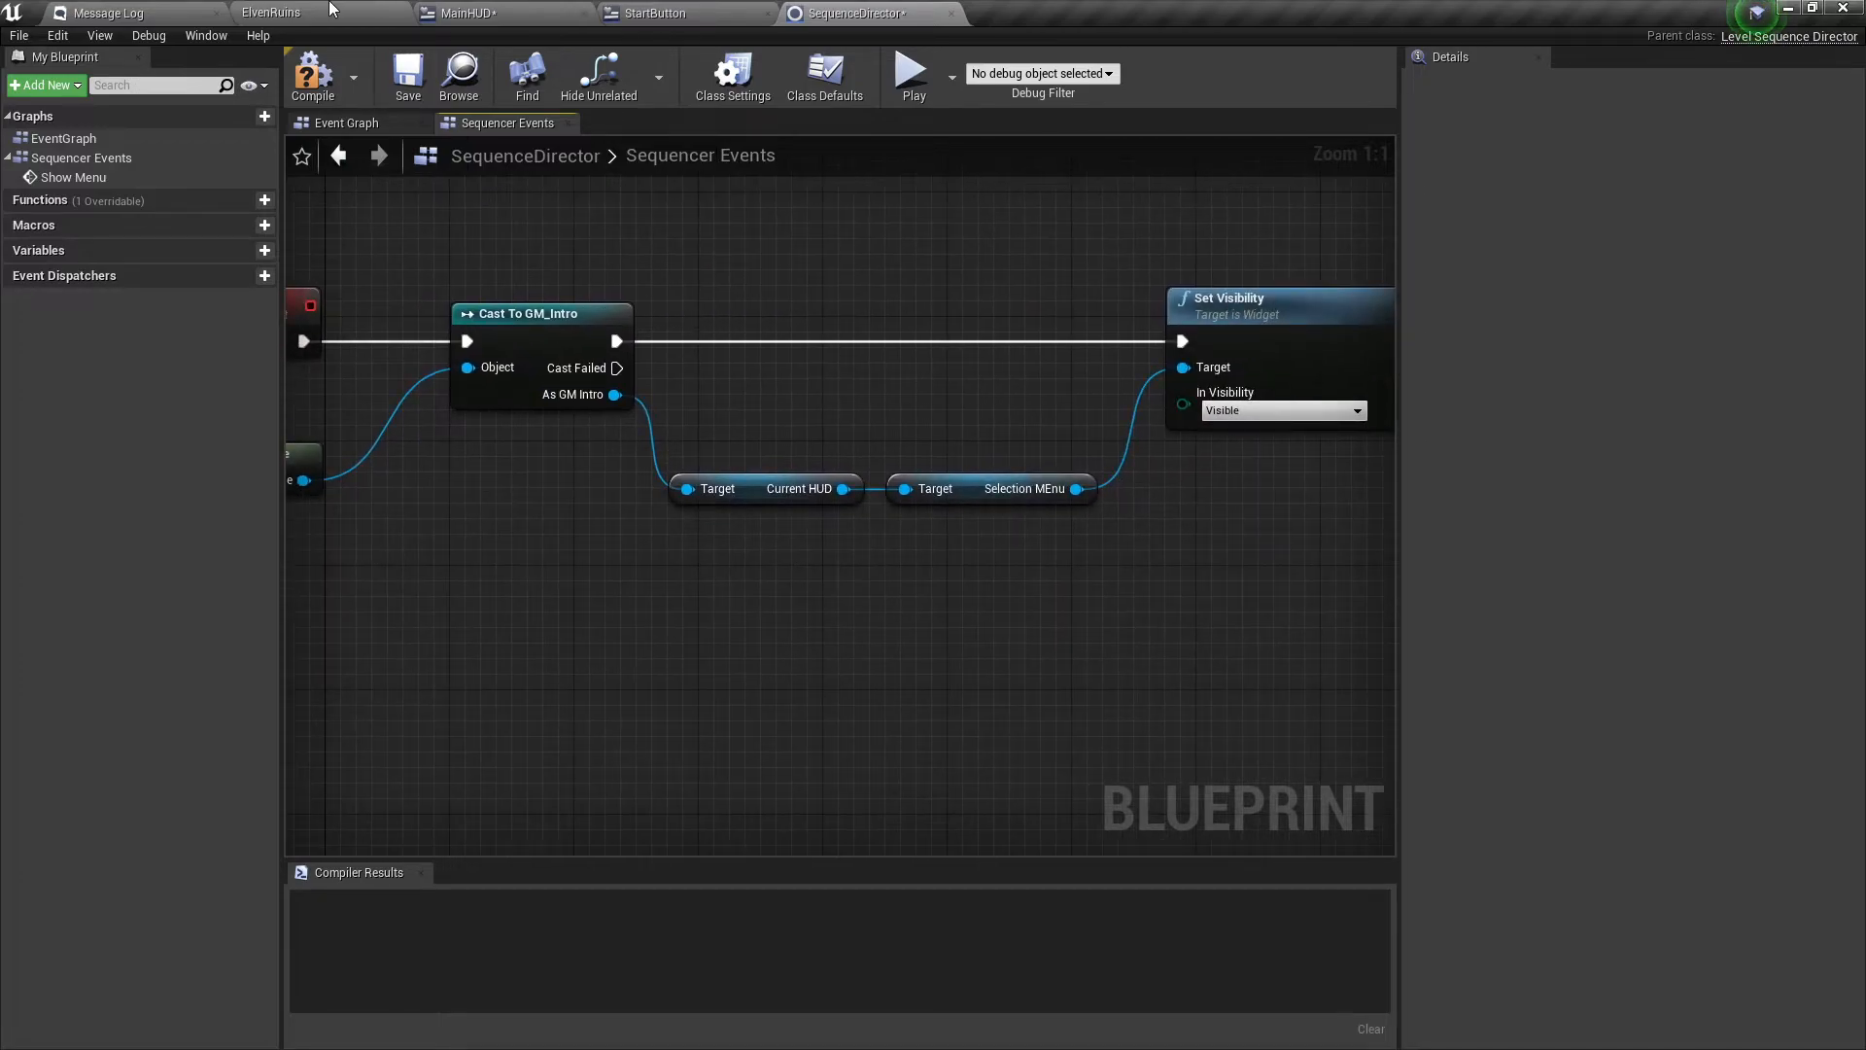
click(272, 13)
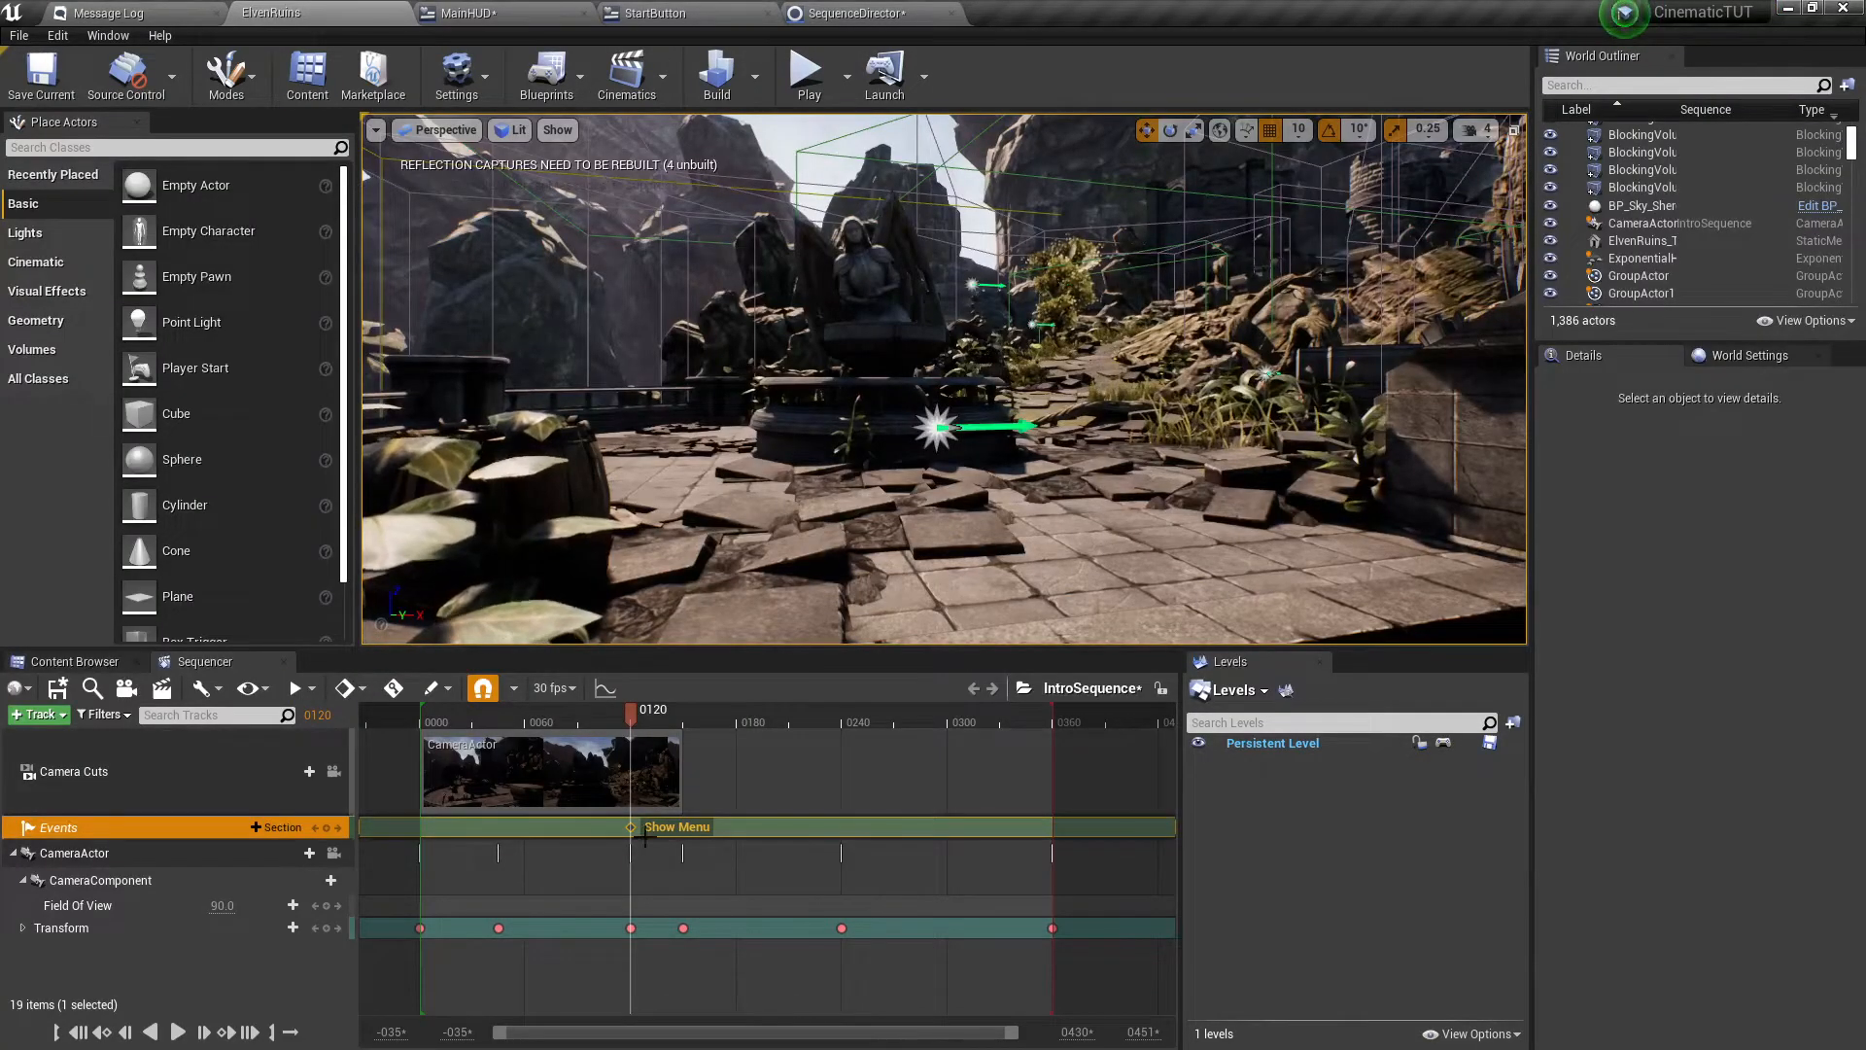
click(855, 11)
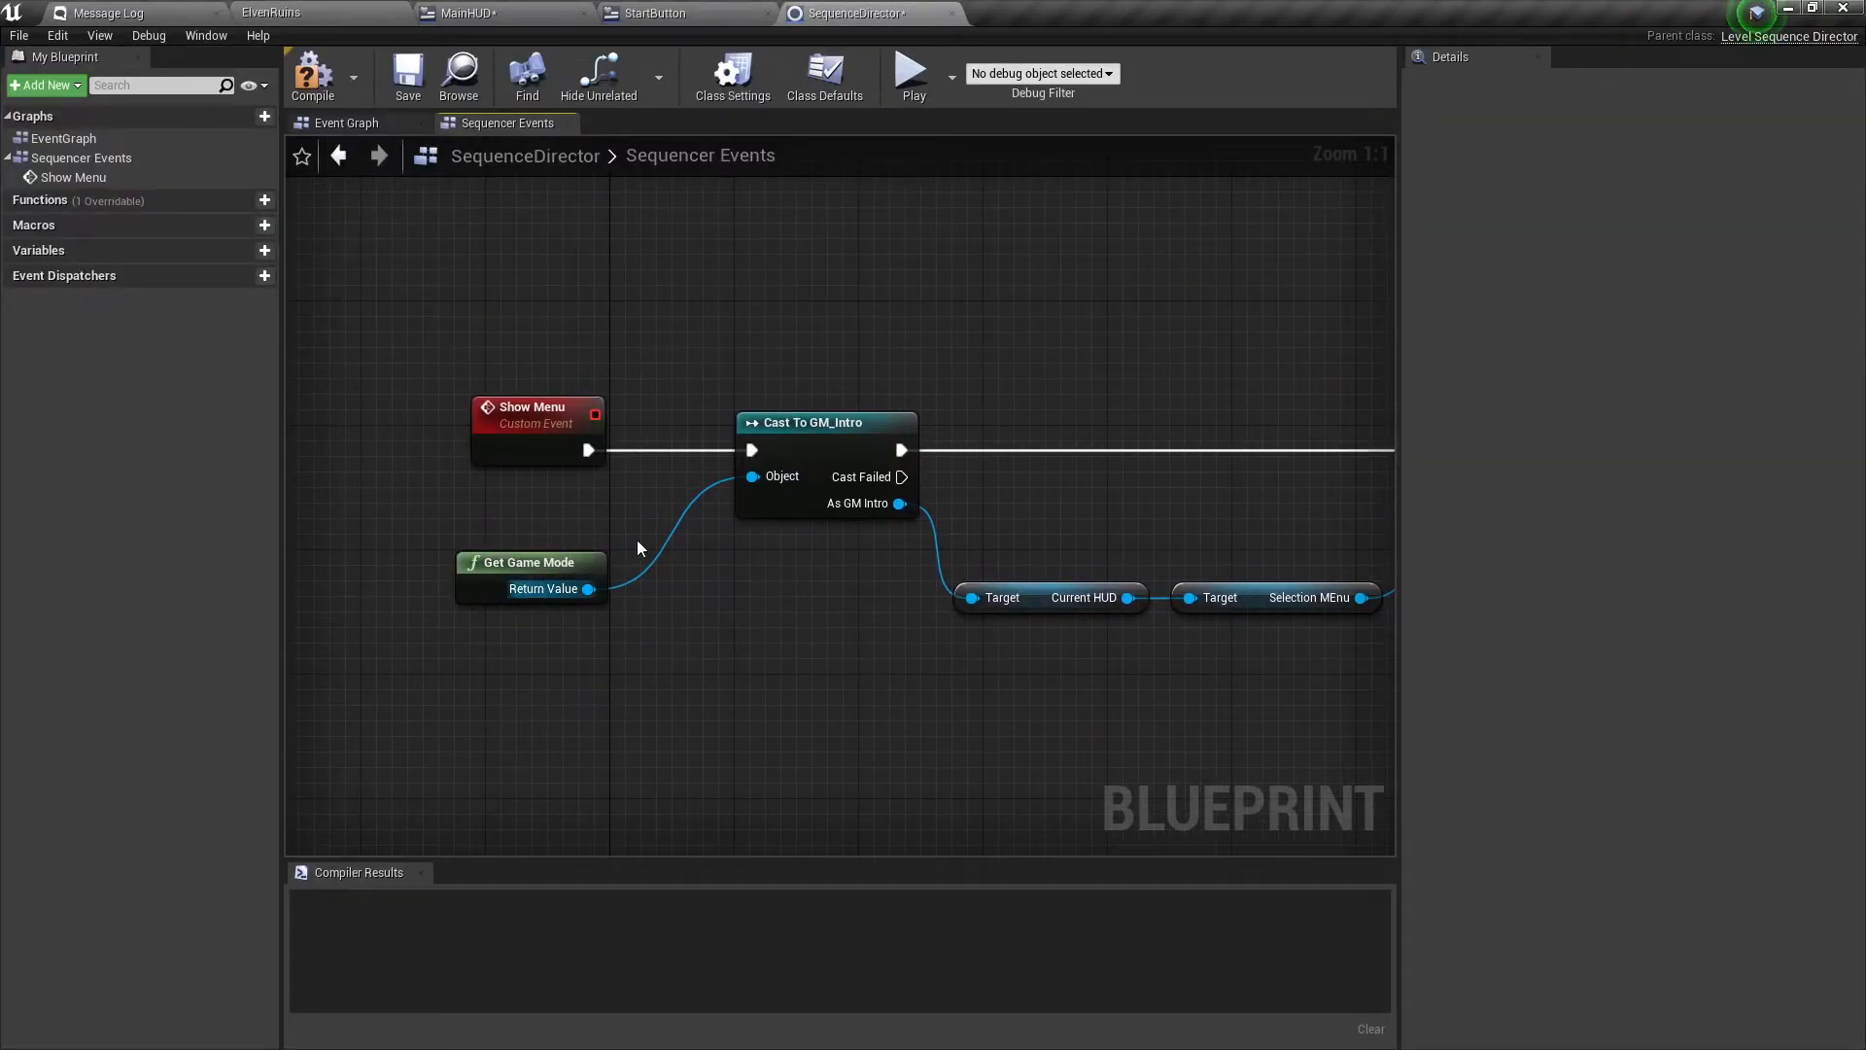
right_drag(1143, 622, 838, 528)
right_drag(934, 577, 581, 612)
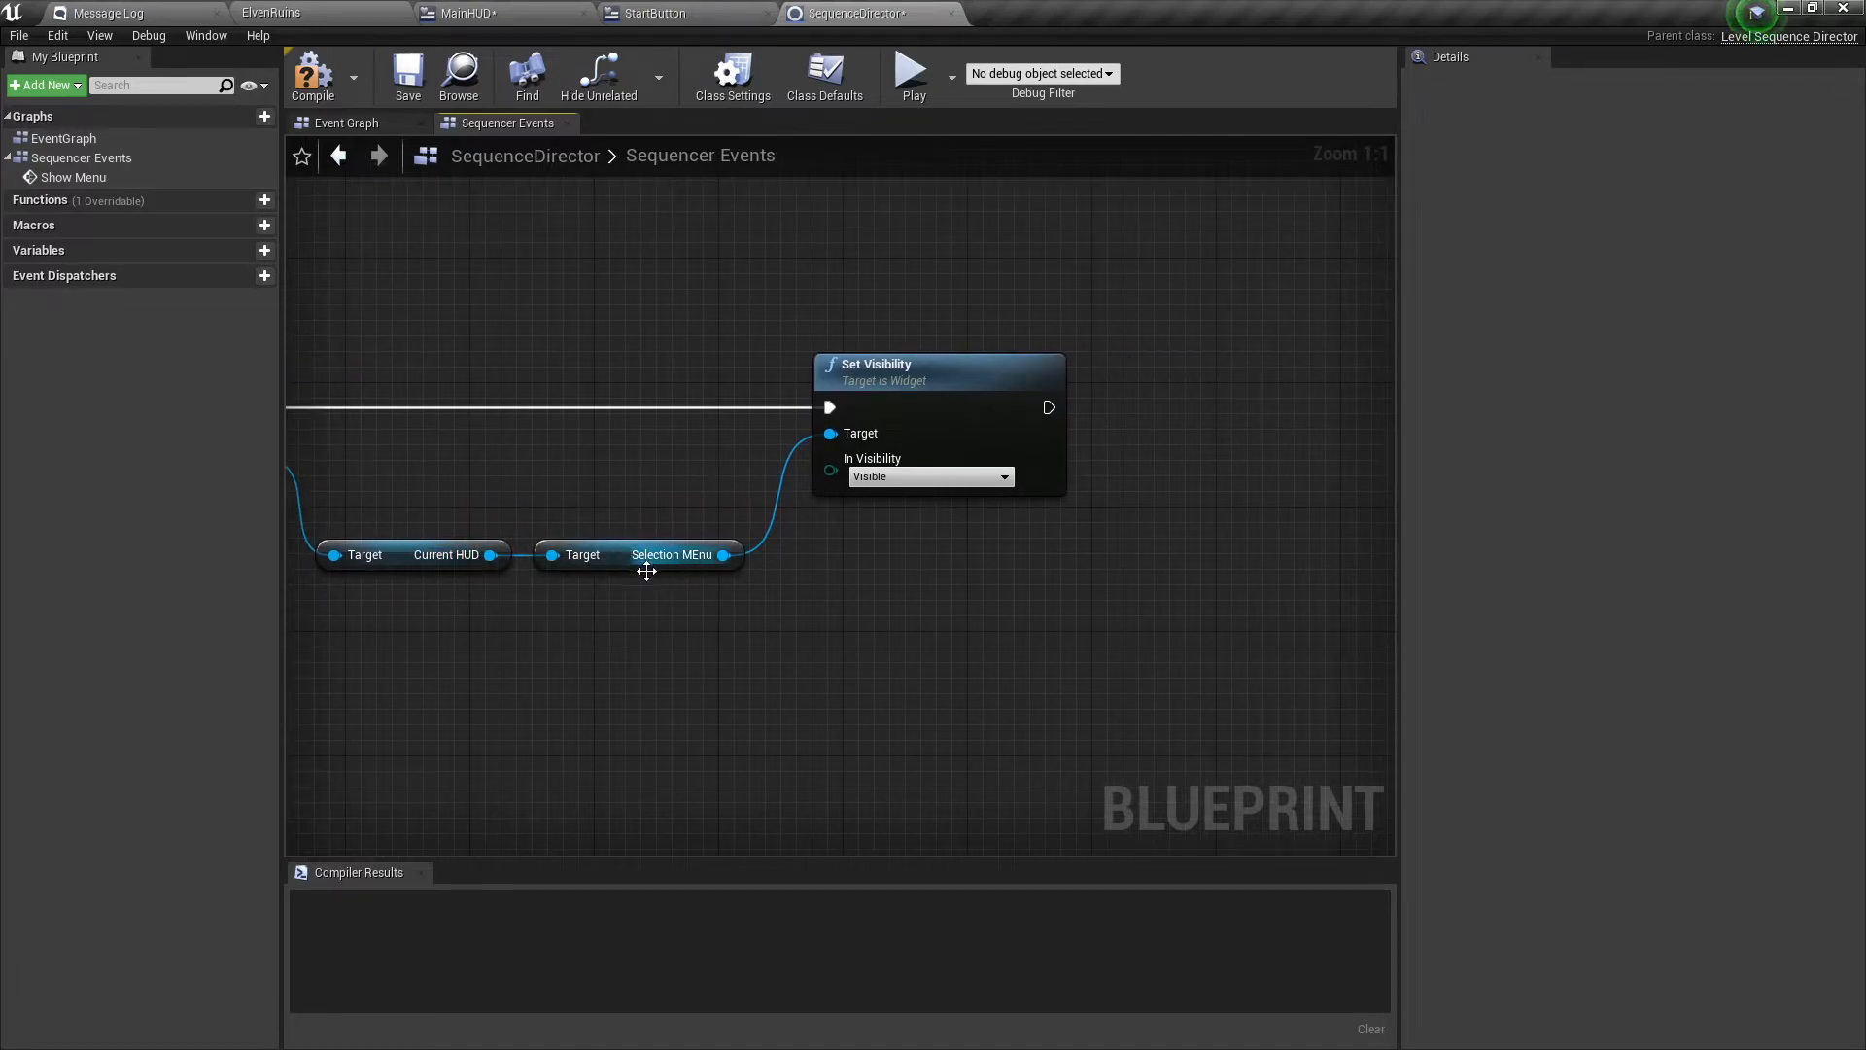
right_drag(943, 442, 903, 502)
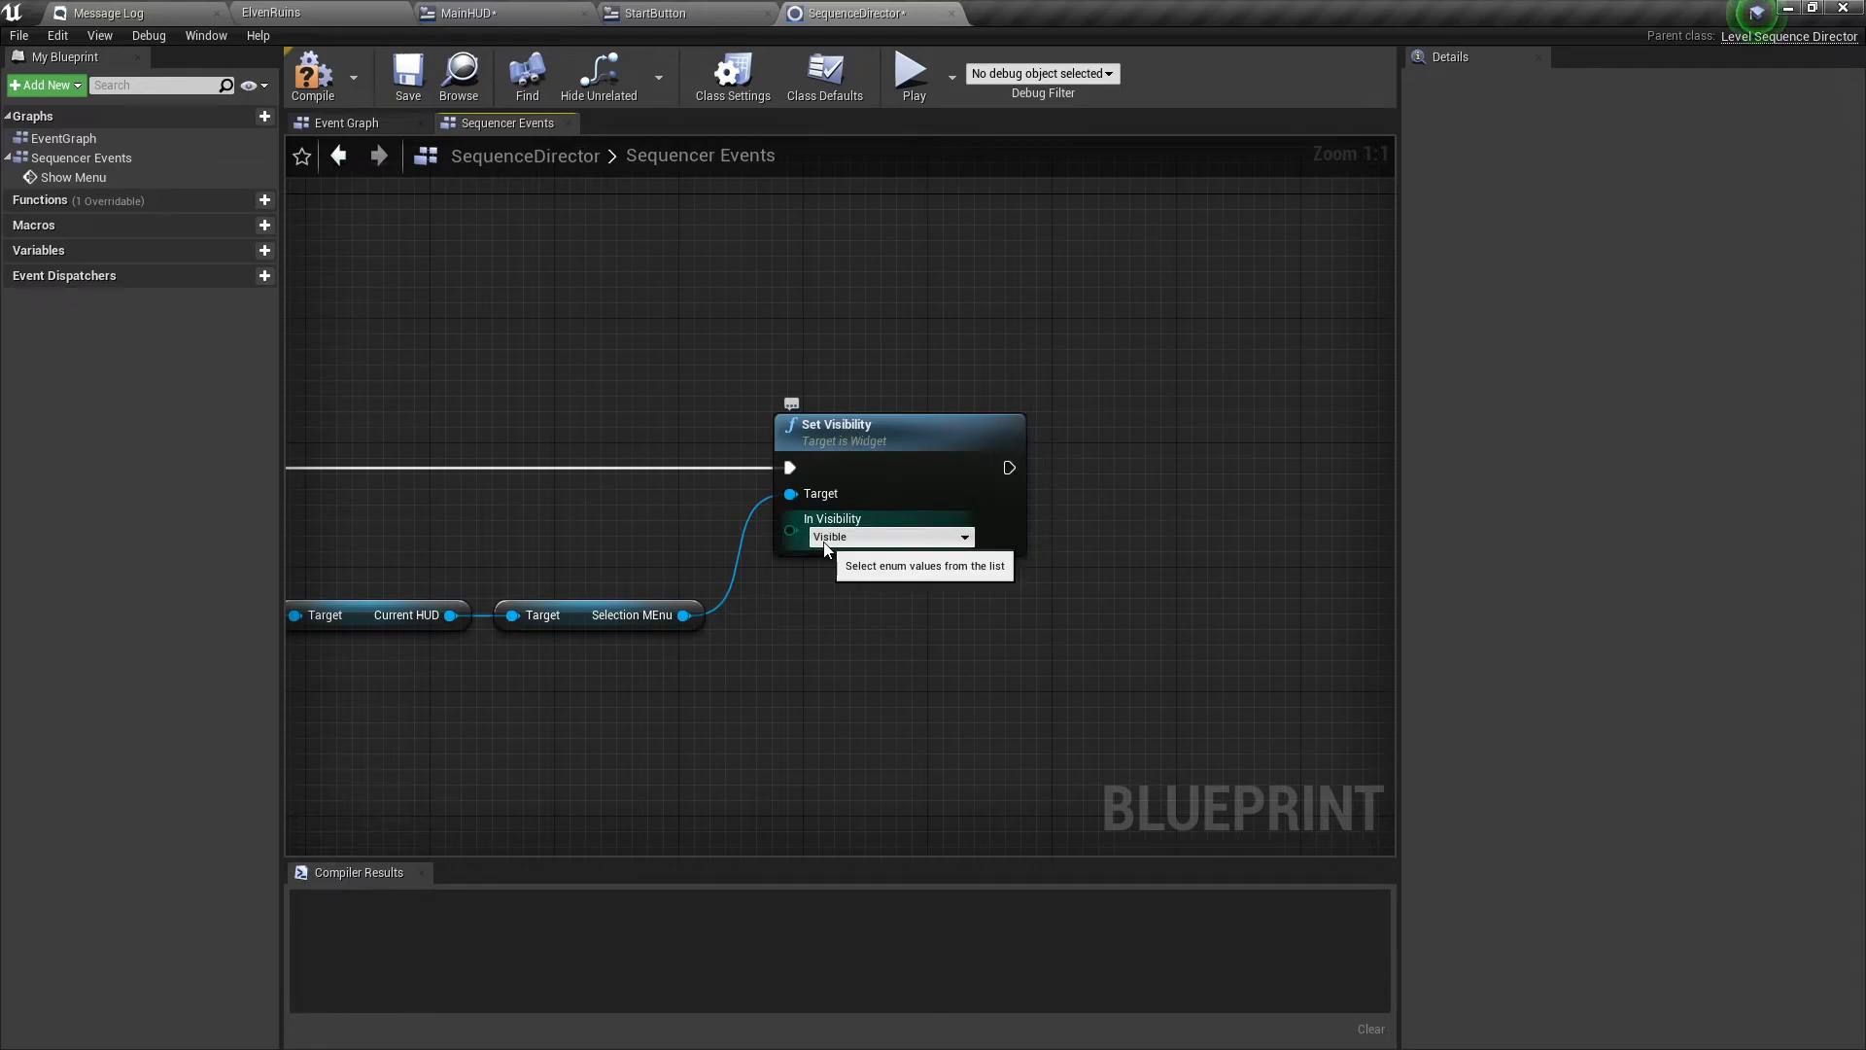
right_drag(774, 600, 1078, 512)
scroll(962, 516, down, 2)
right_drag(962, 516, 1188, 480)
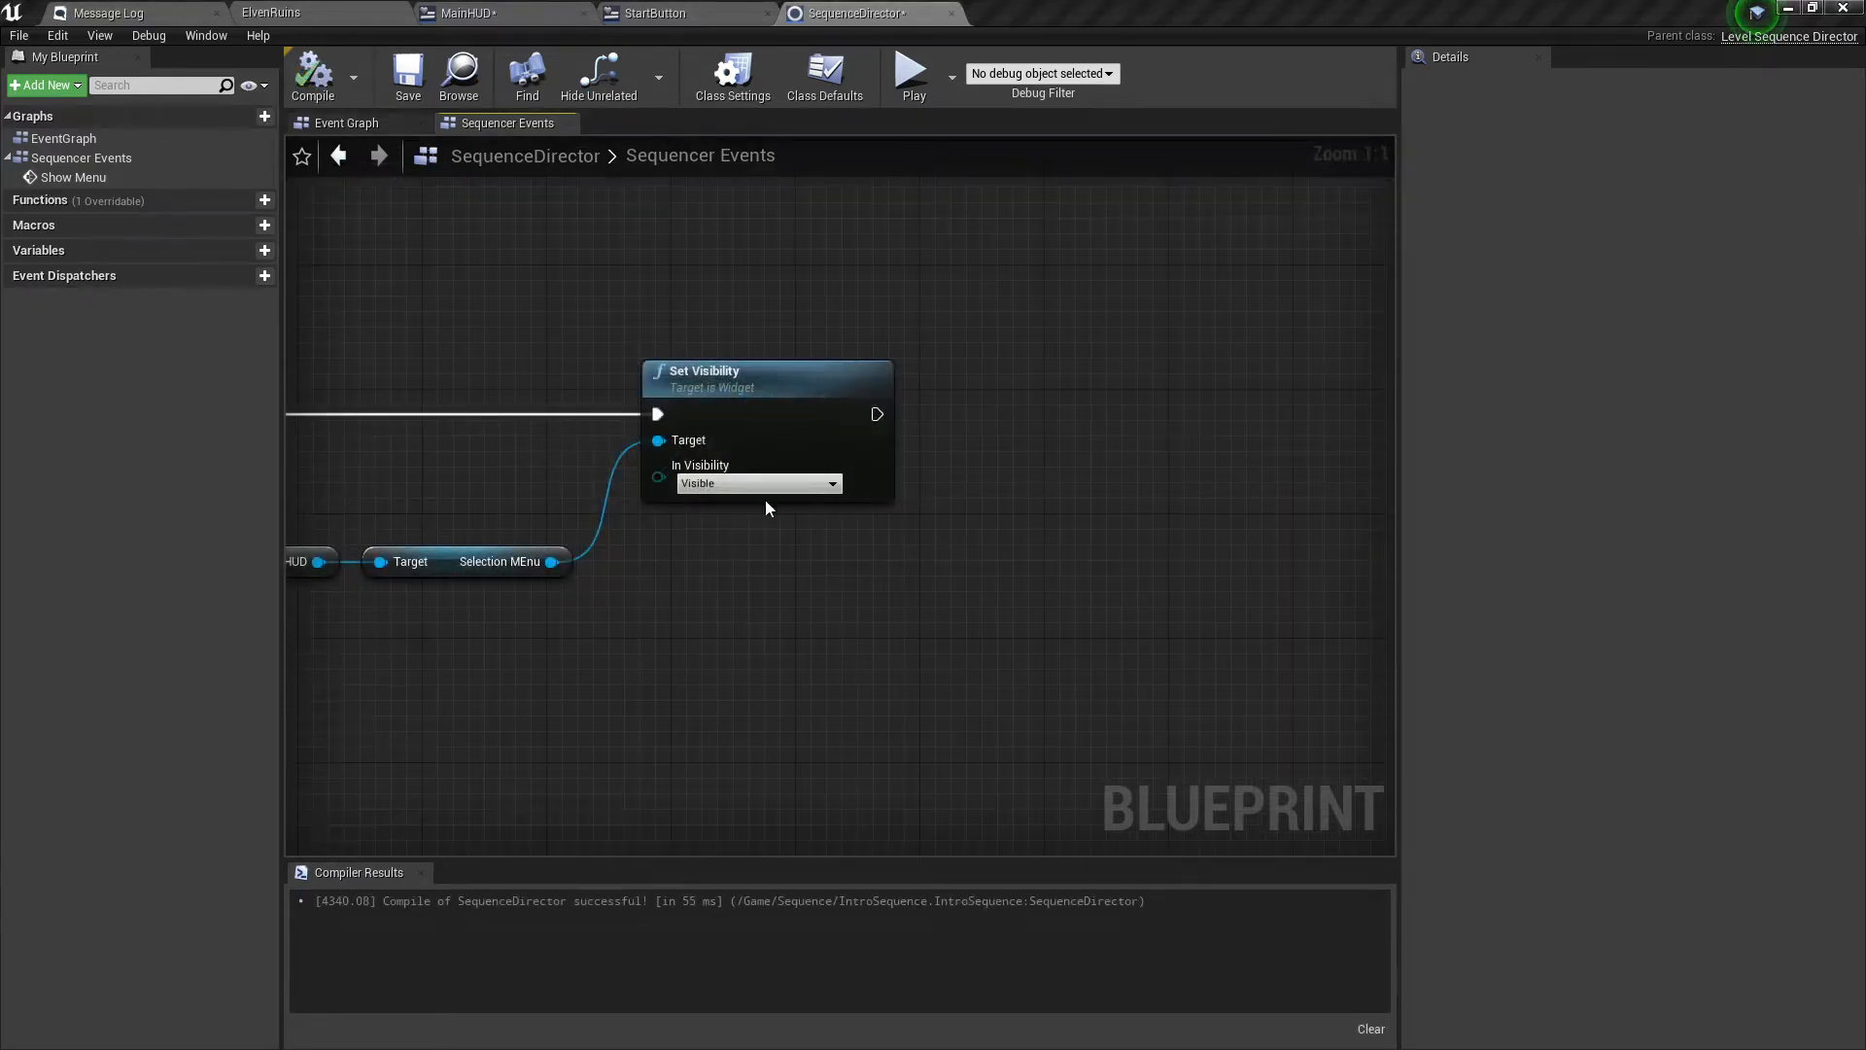
Play-test the level in a preview window, stop it, and return to the ElvenRuins level editor.
click(916, 72)
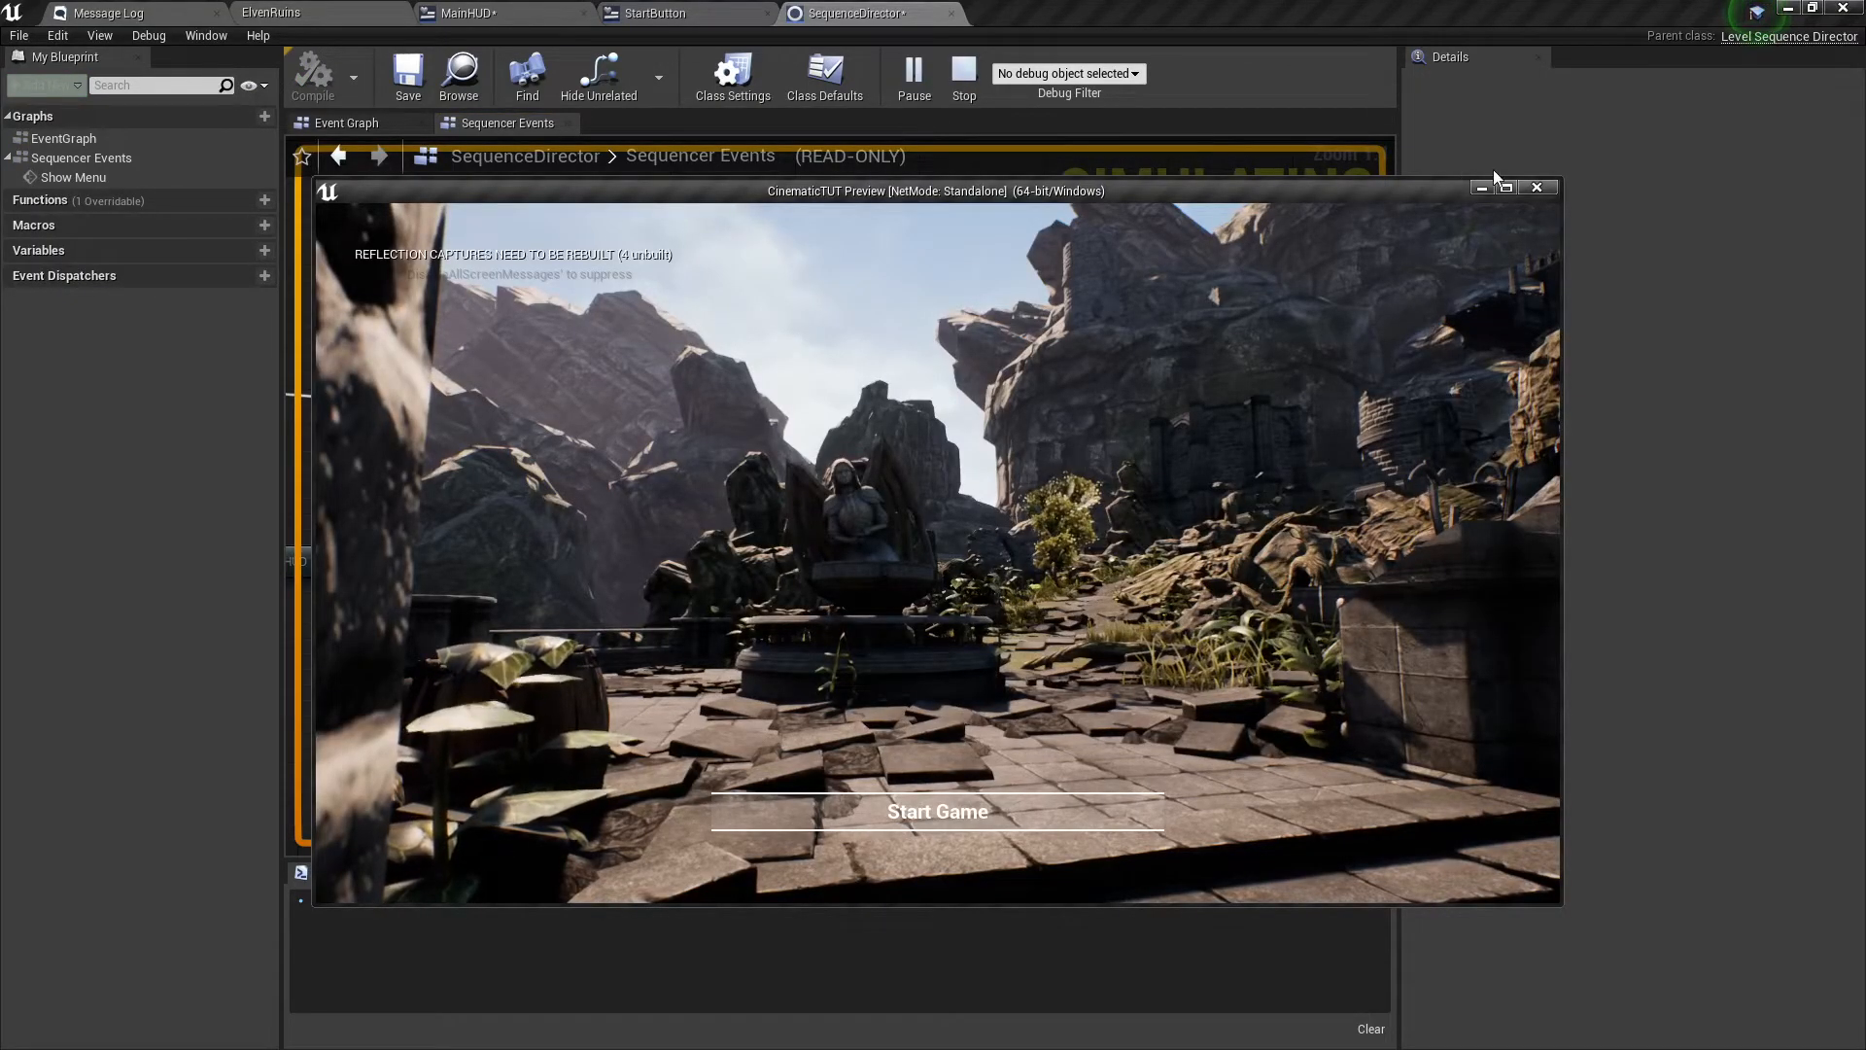
key(Escape)
click(271, 13)
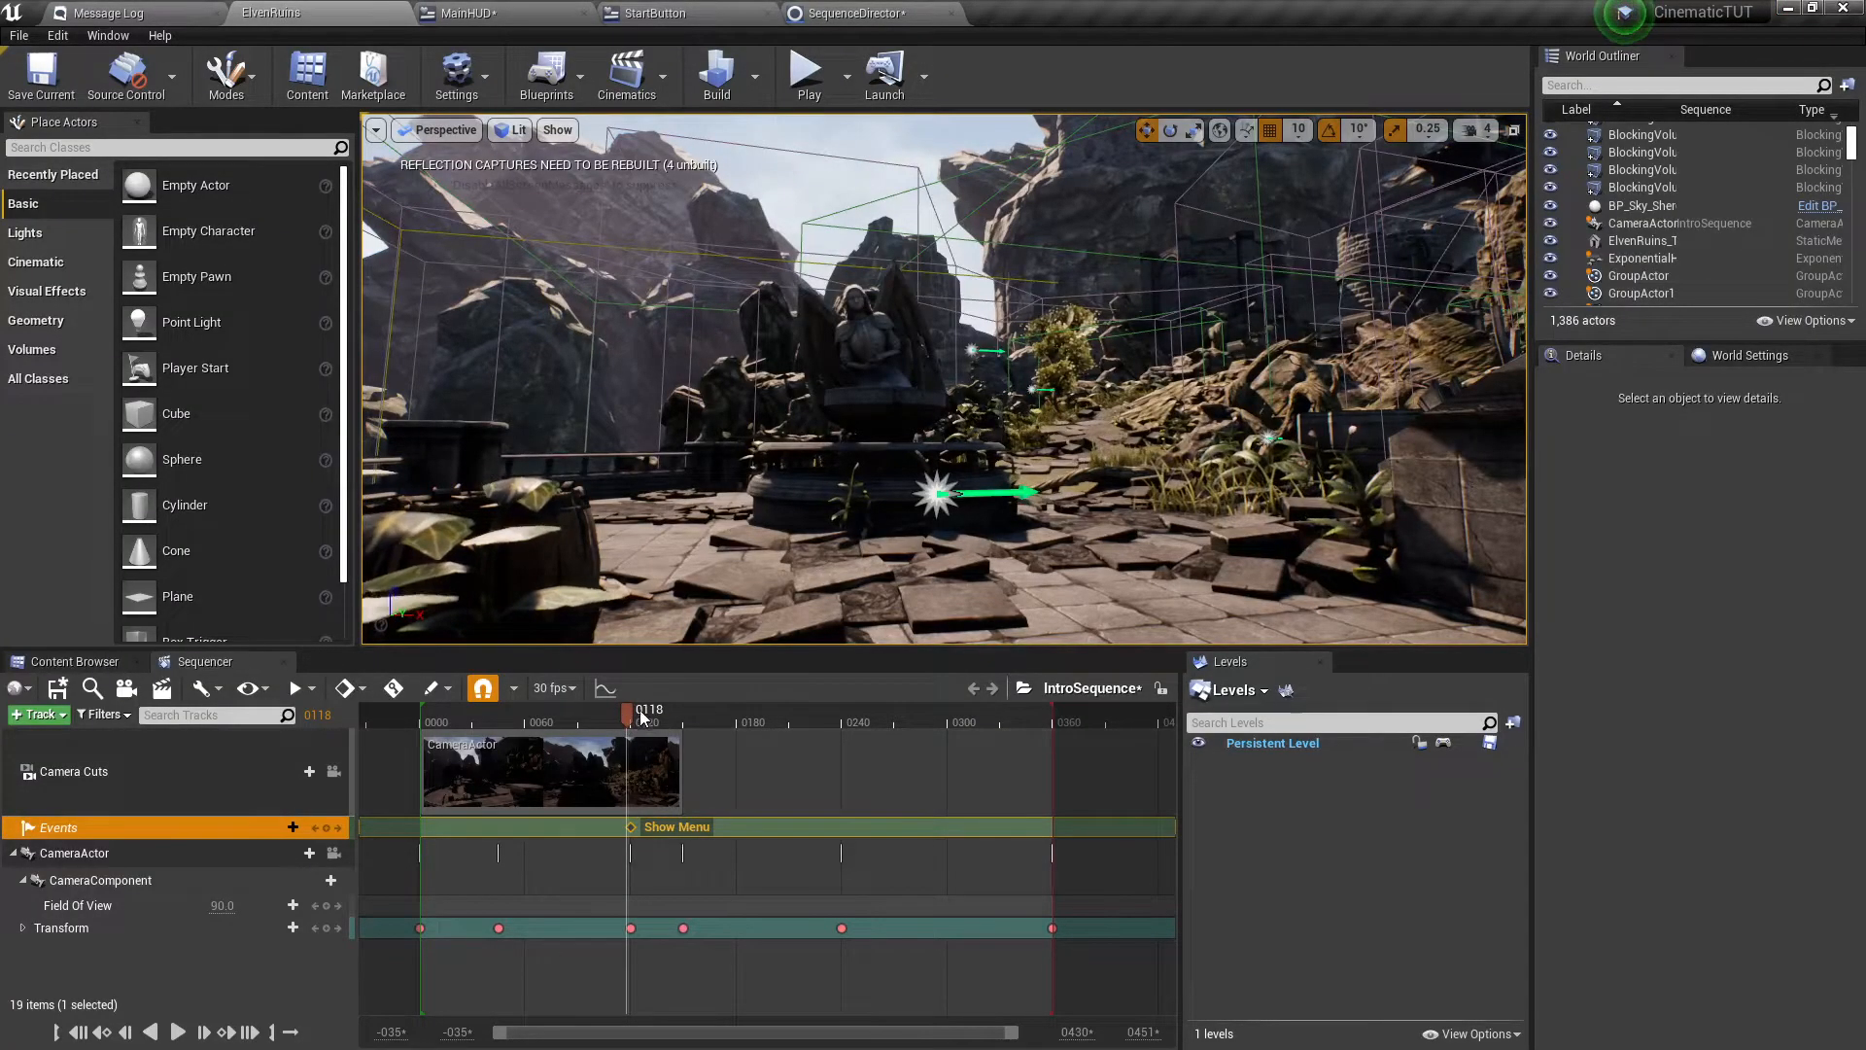
Rewind IntroSequence to frame 0, play the level in the viewport, and choose Start Game to test the Show Menu event.
drag(625, 717, 419, 718)
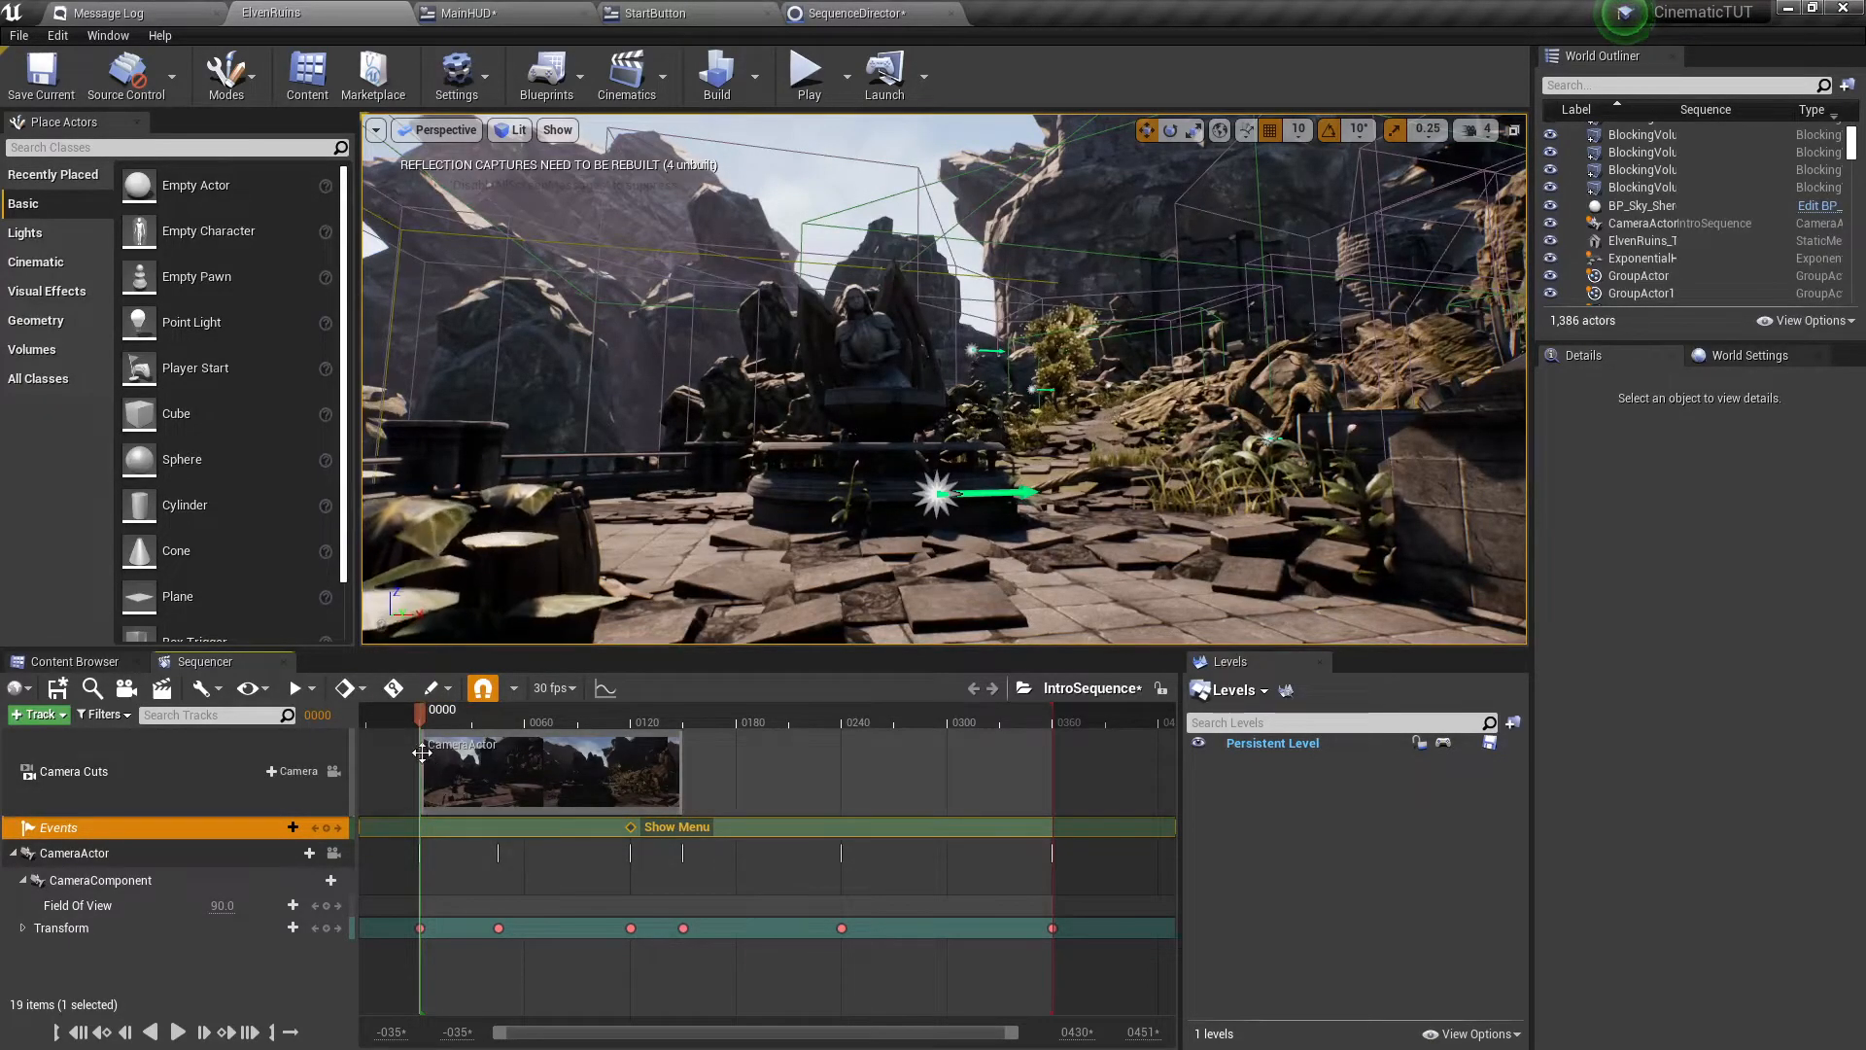
click(812, 88)
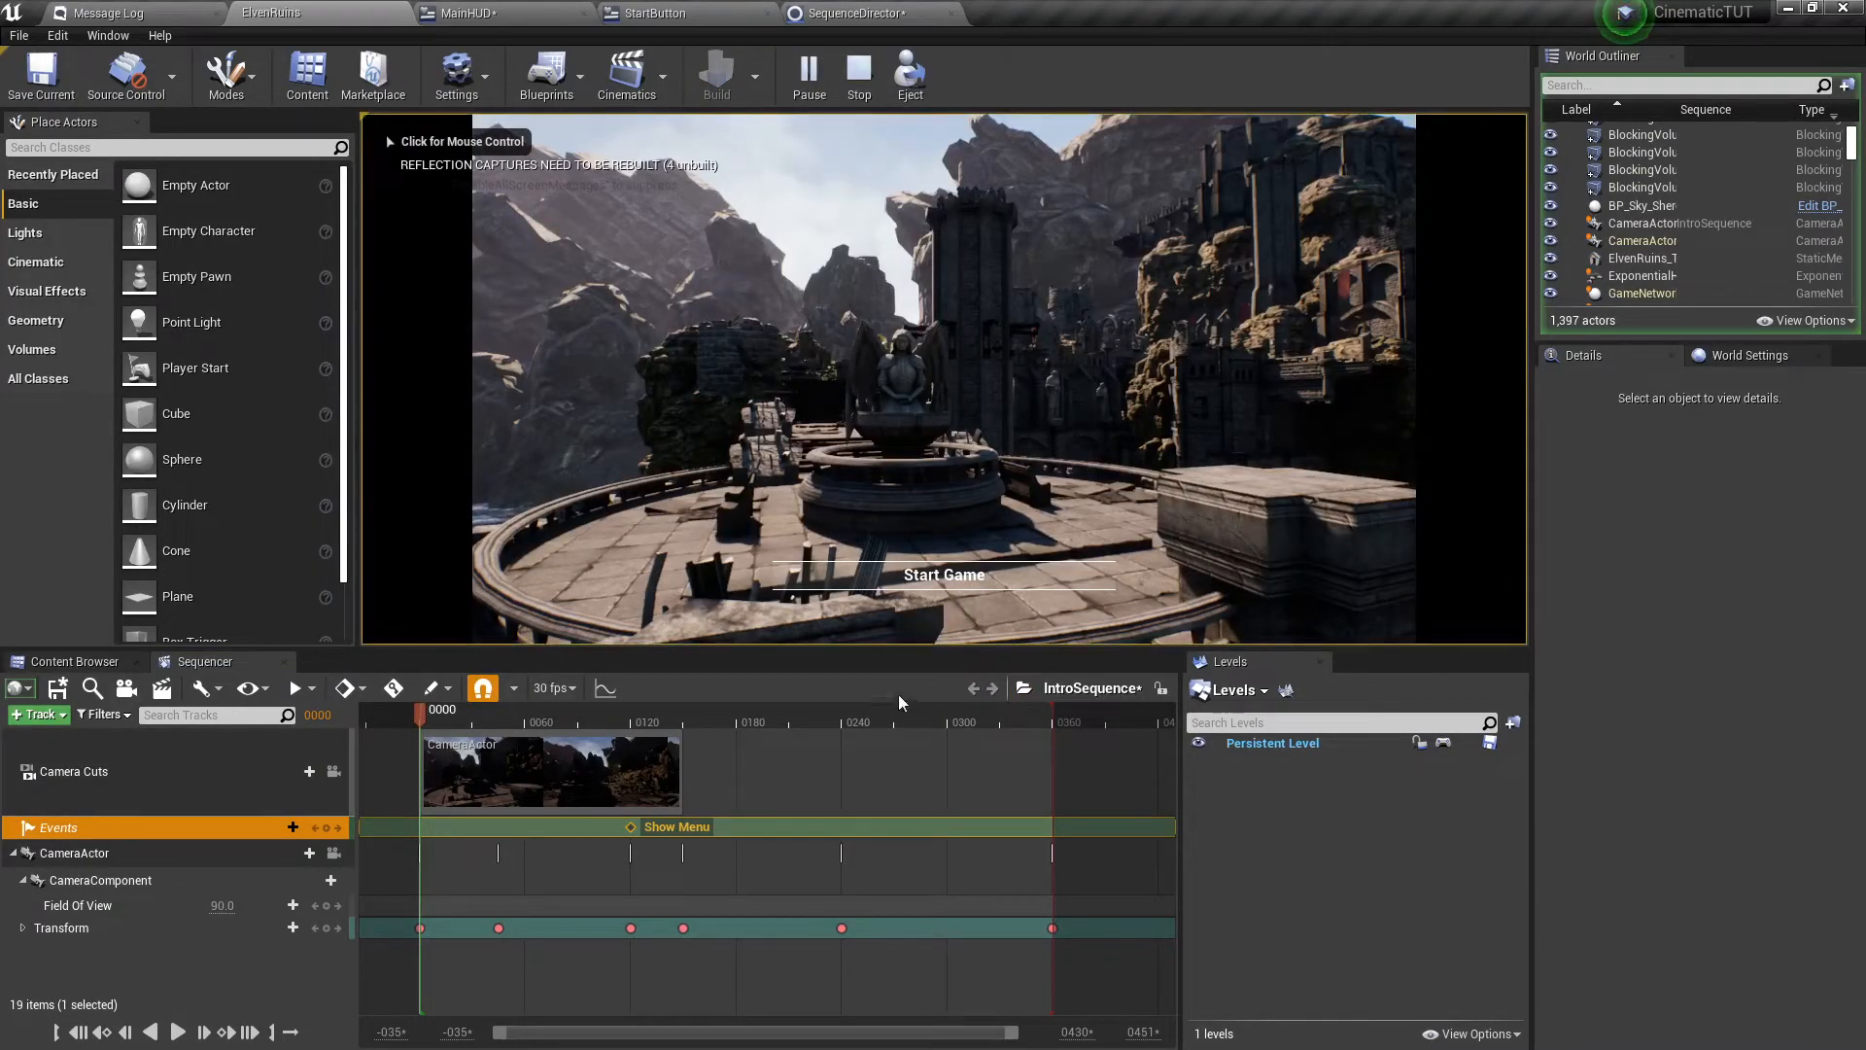
click(950, 578)
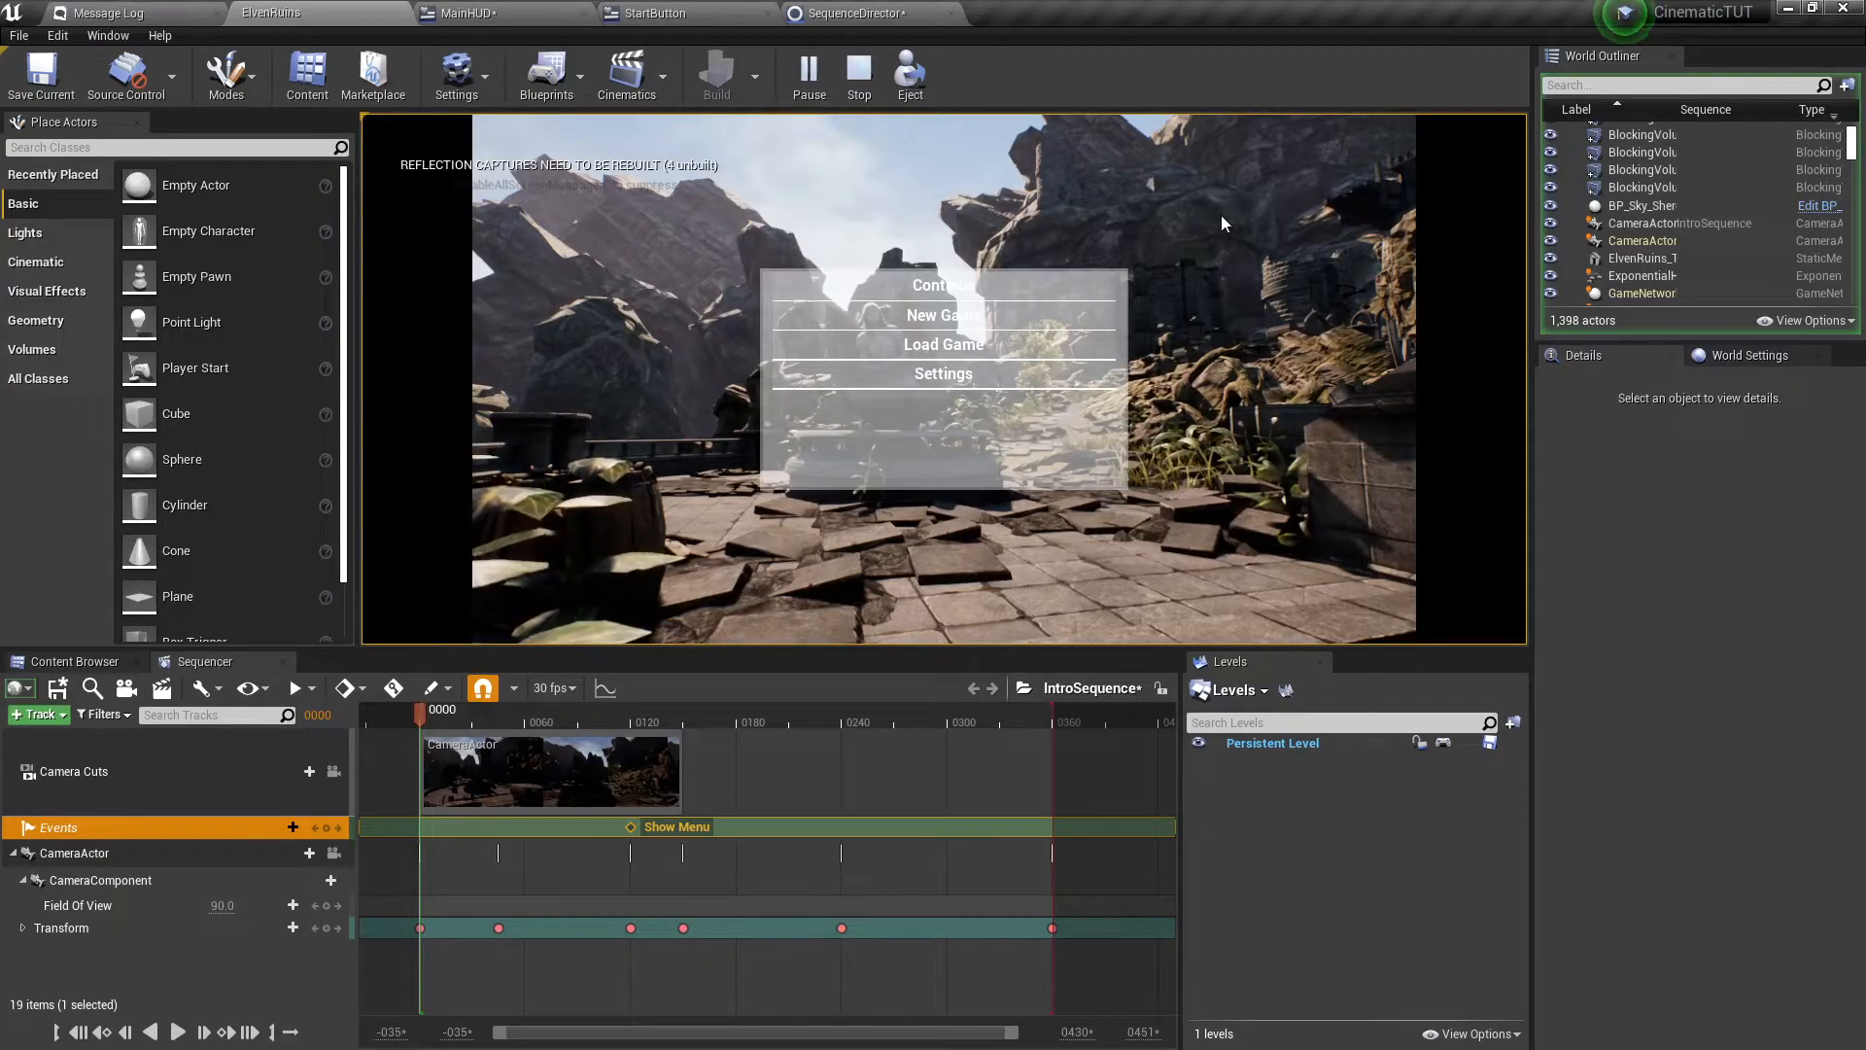
Stop the play-test and, in SequenceDirector, move the Set Visibility node farther from the GM_Intro cast to make room between them.
click(851, 72)
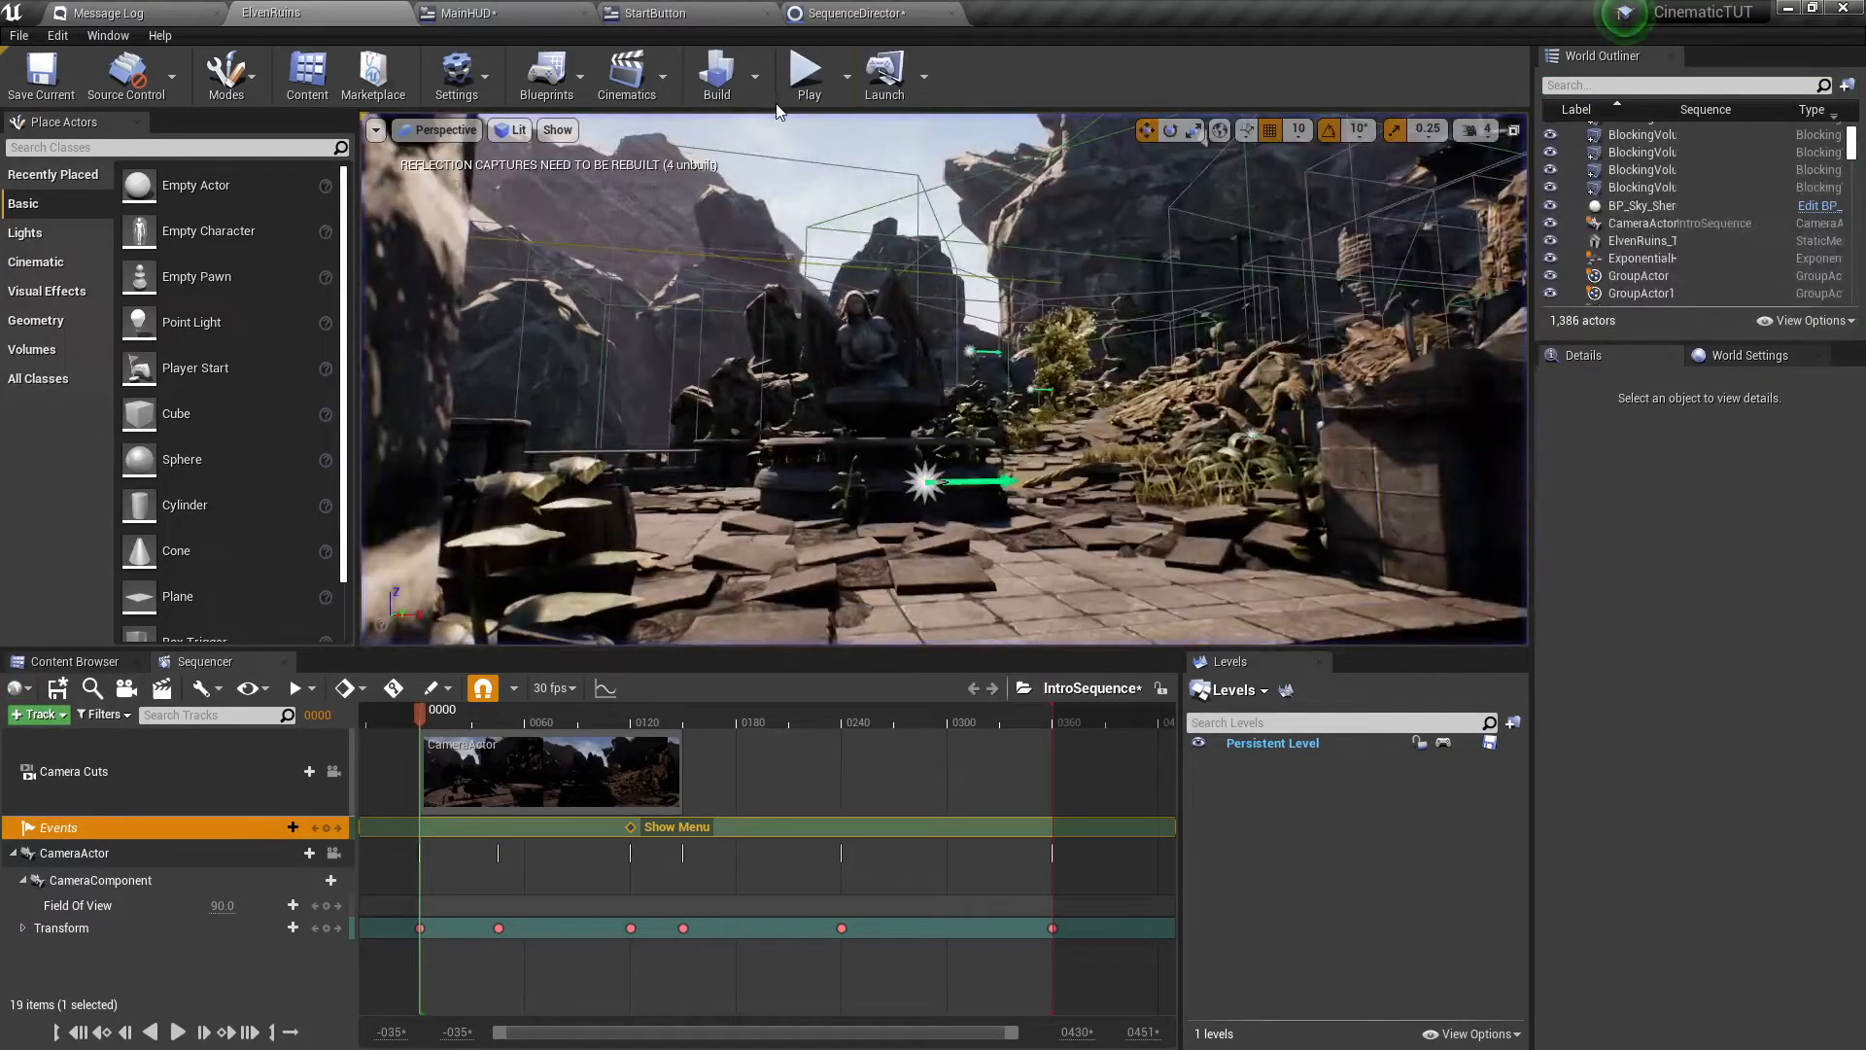
click(846, 13)
right_drag(670, 625, 989, 583)
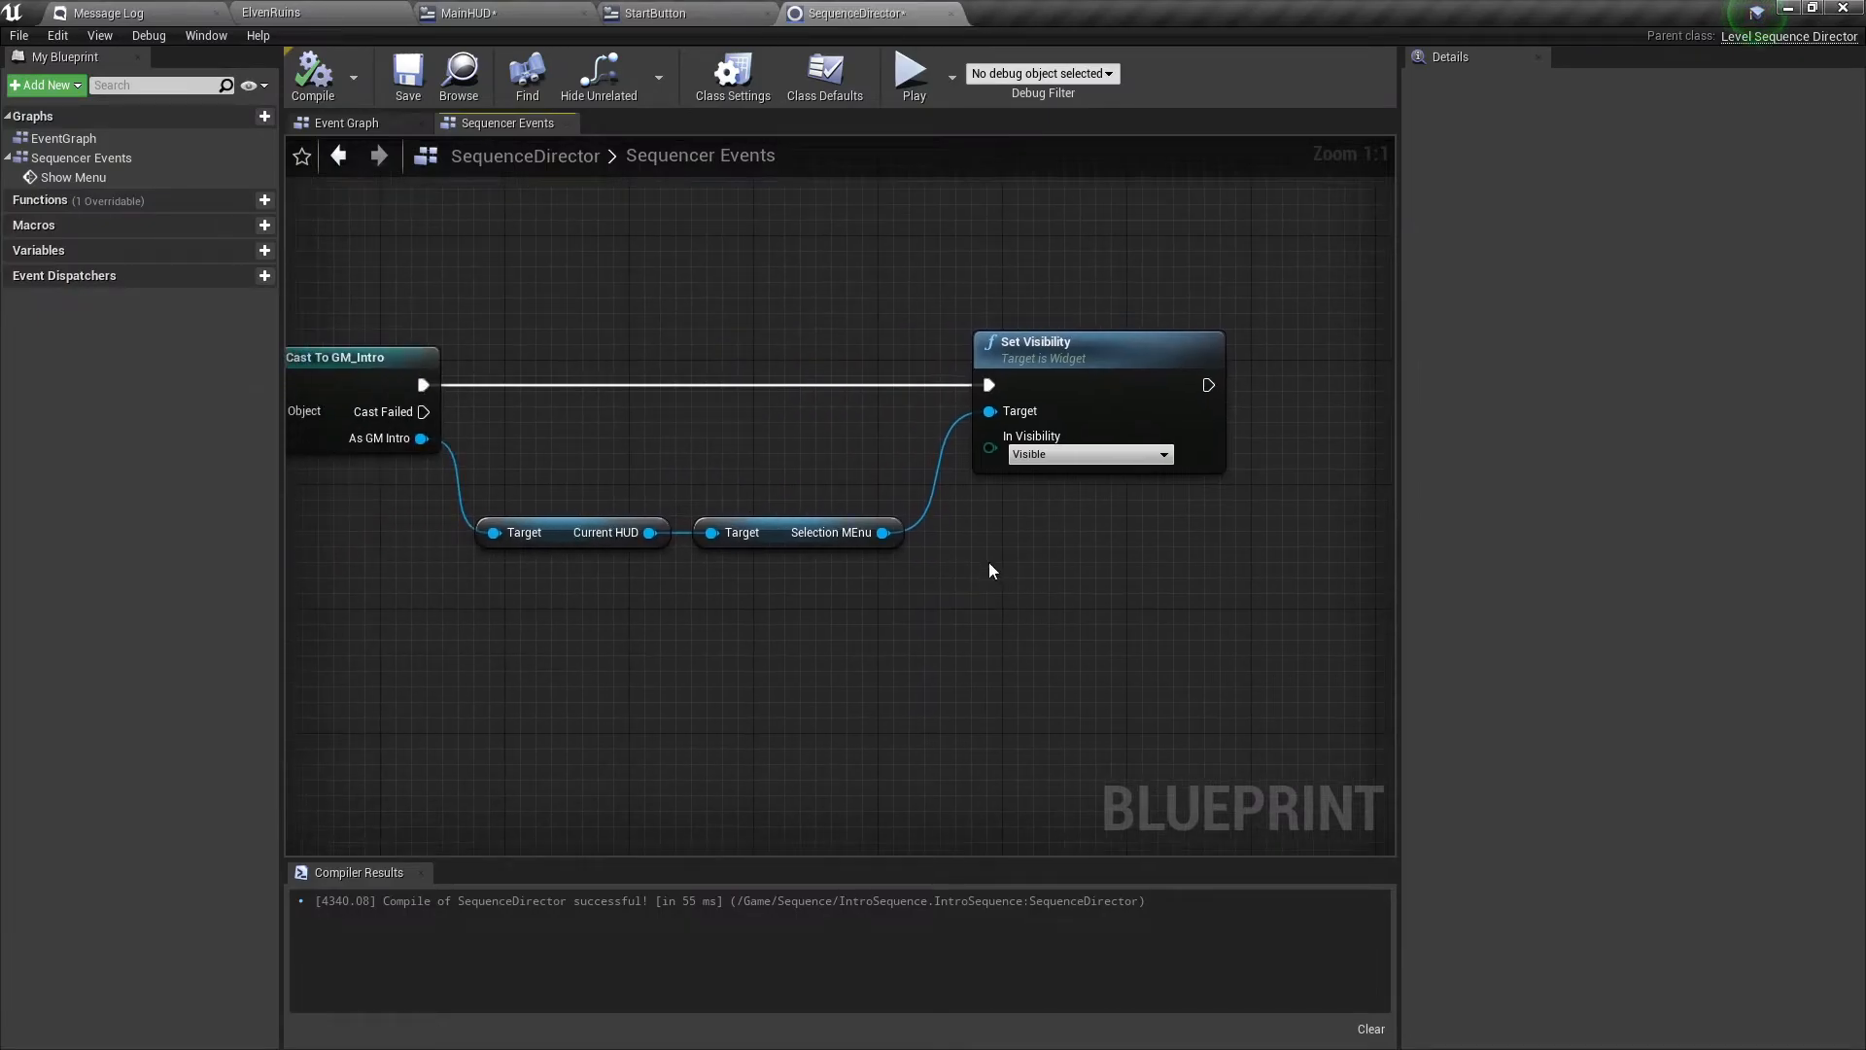
right_click(1108, 351)
click(789, 331)
right_drag(789, 330, 574, 295)
drag(800, 293, 966, 294)
right_drag(587, 429, 510, 355)
Insert a Task Wait Delay node with a time of 1.0 between the GM_Intro cast and Set Visibility.
drag(476, 333, 896, 344)
text(wait)
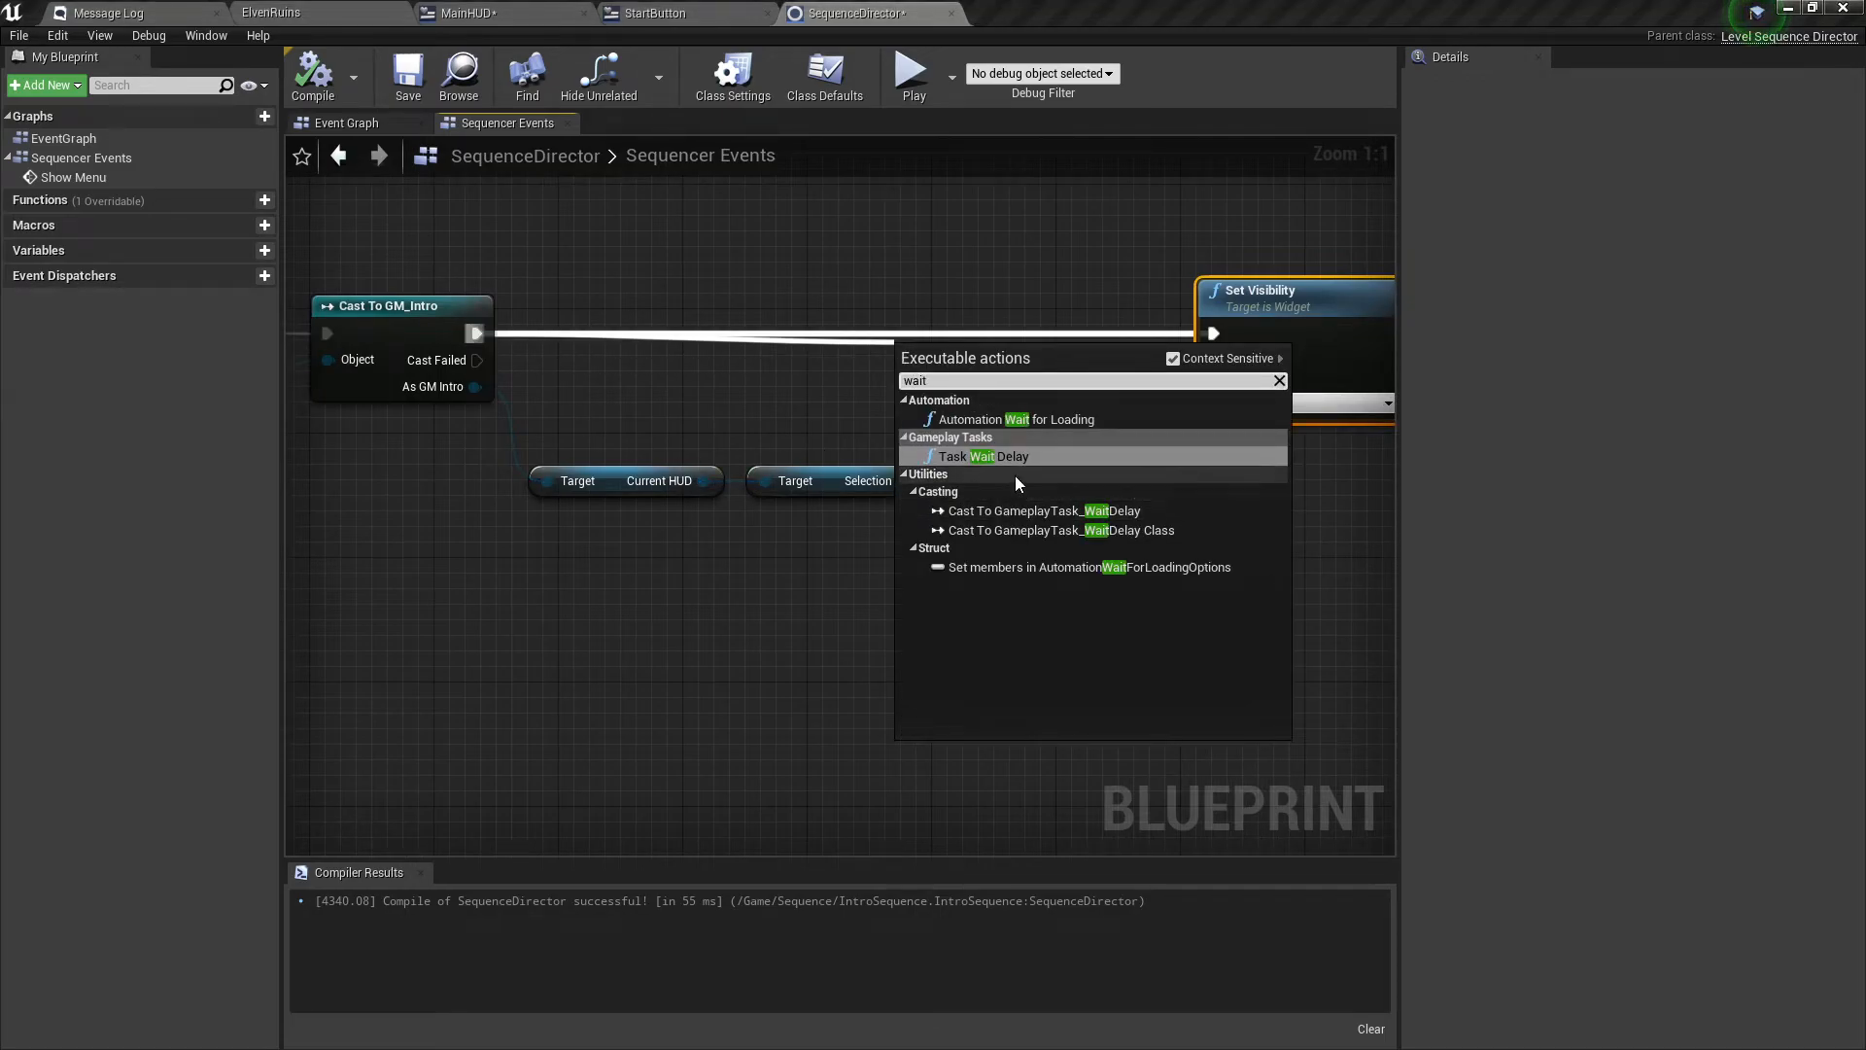
click(993, 455)
drag(1045, 449, 976, 420)
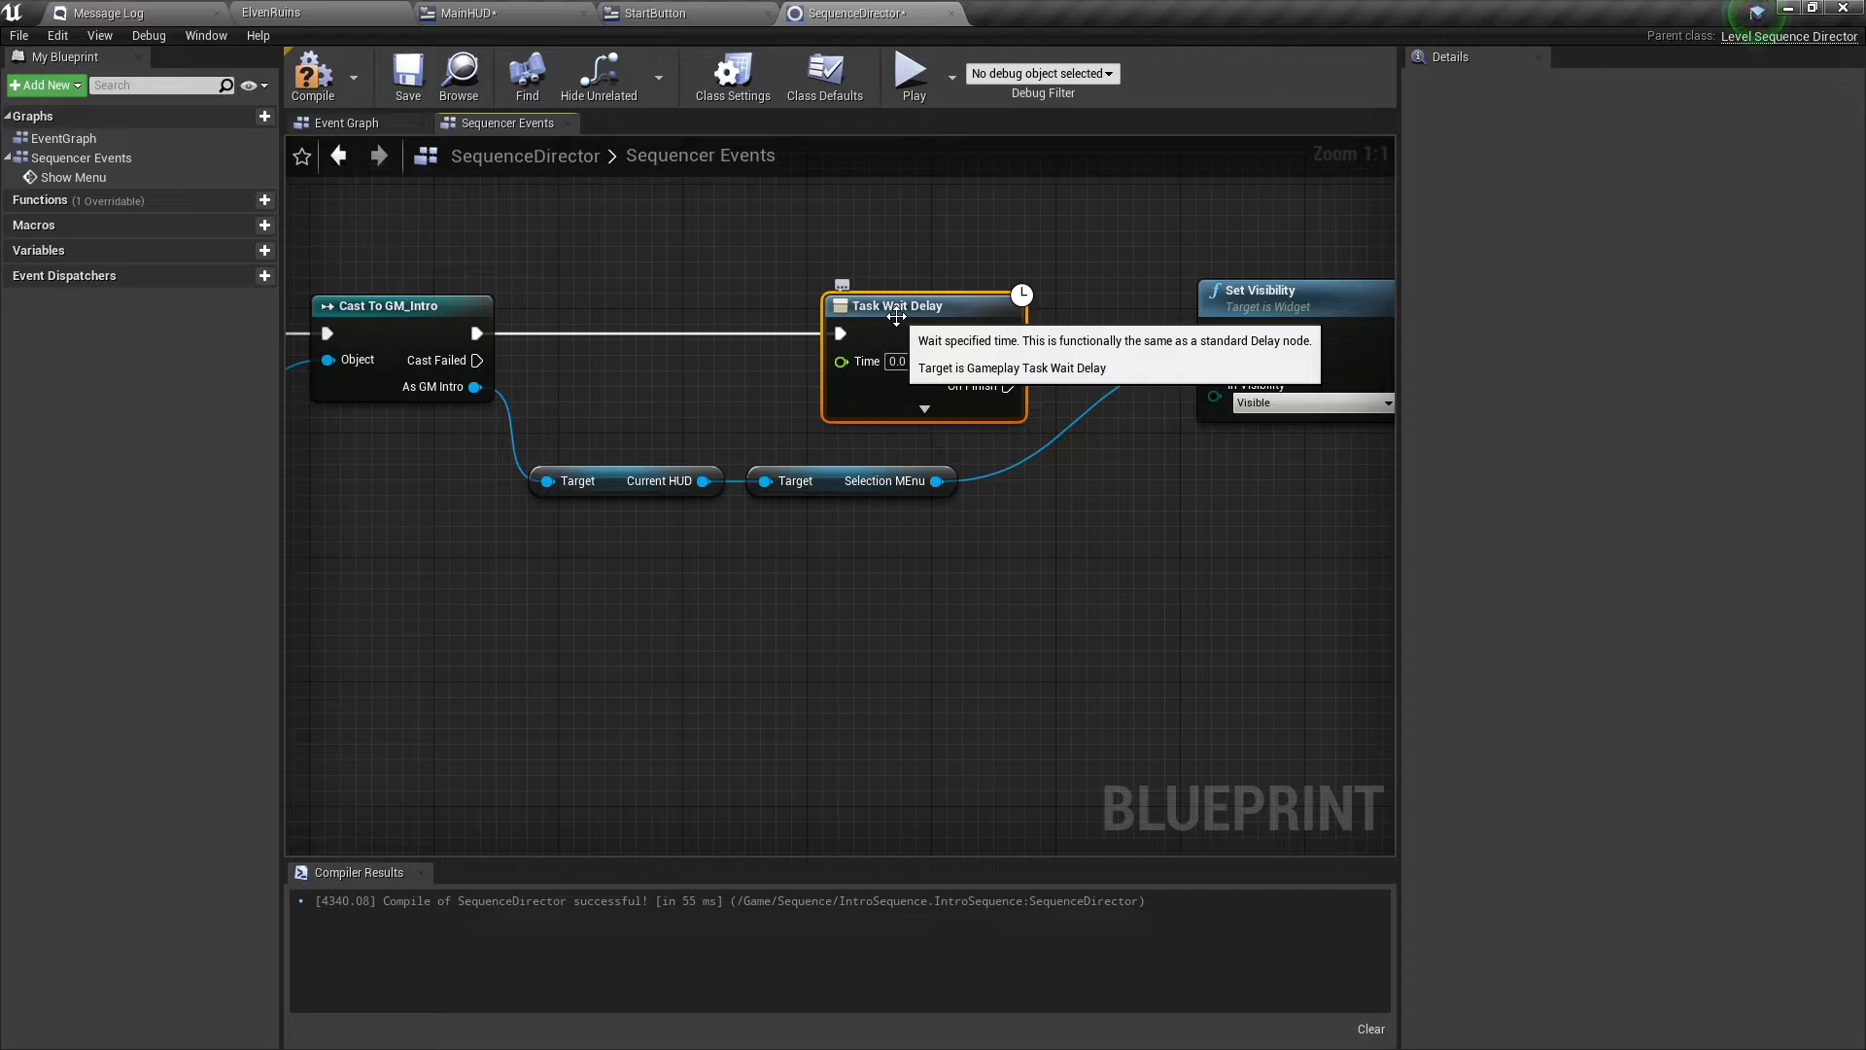
click(898, 362)
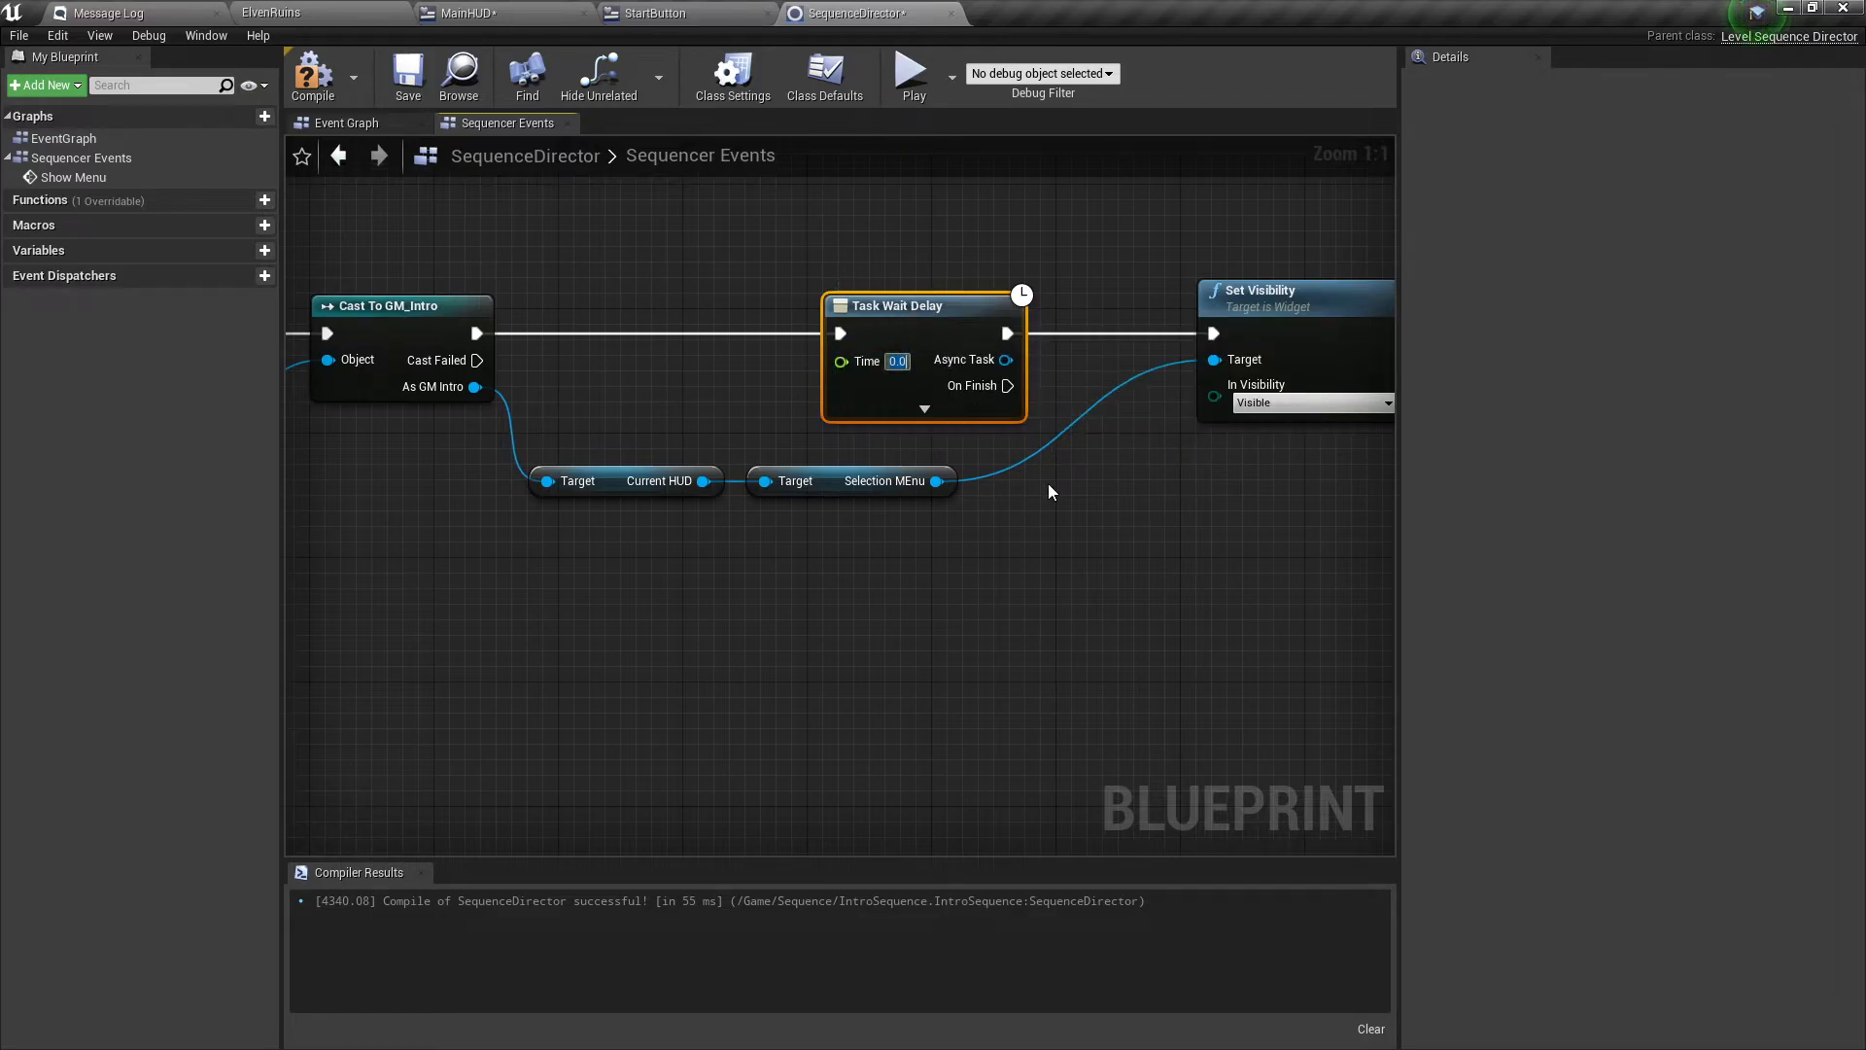
text(1.0)
drag(904, 321, 826, 336)
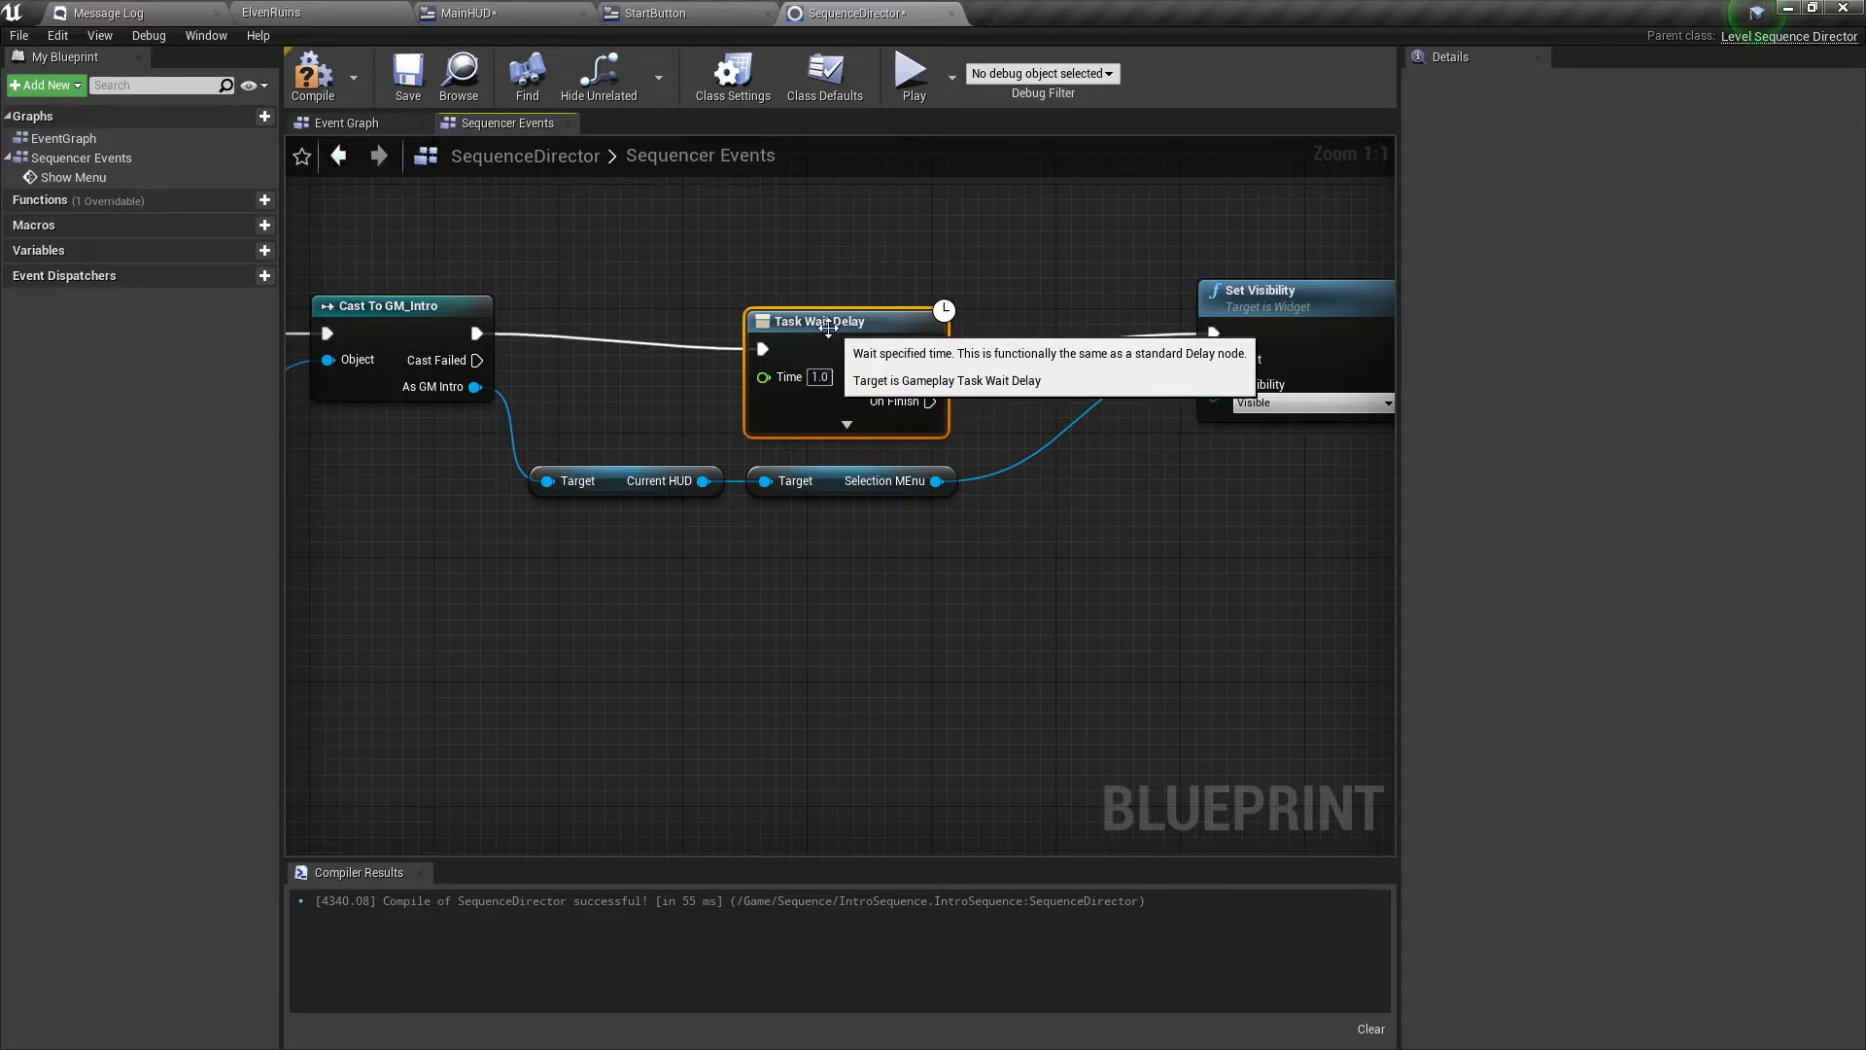
Try to play-test the level with the Task Wait Delay node, cancel the launch, and return to SequenceDirector.
click(918, 95)
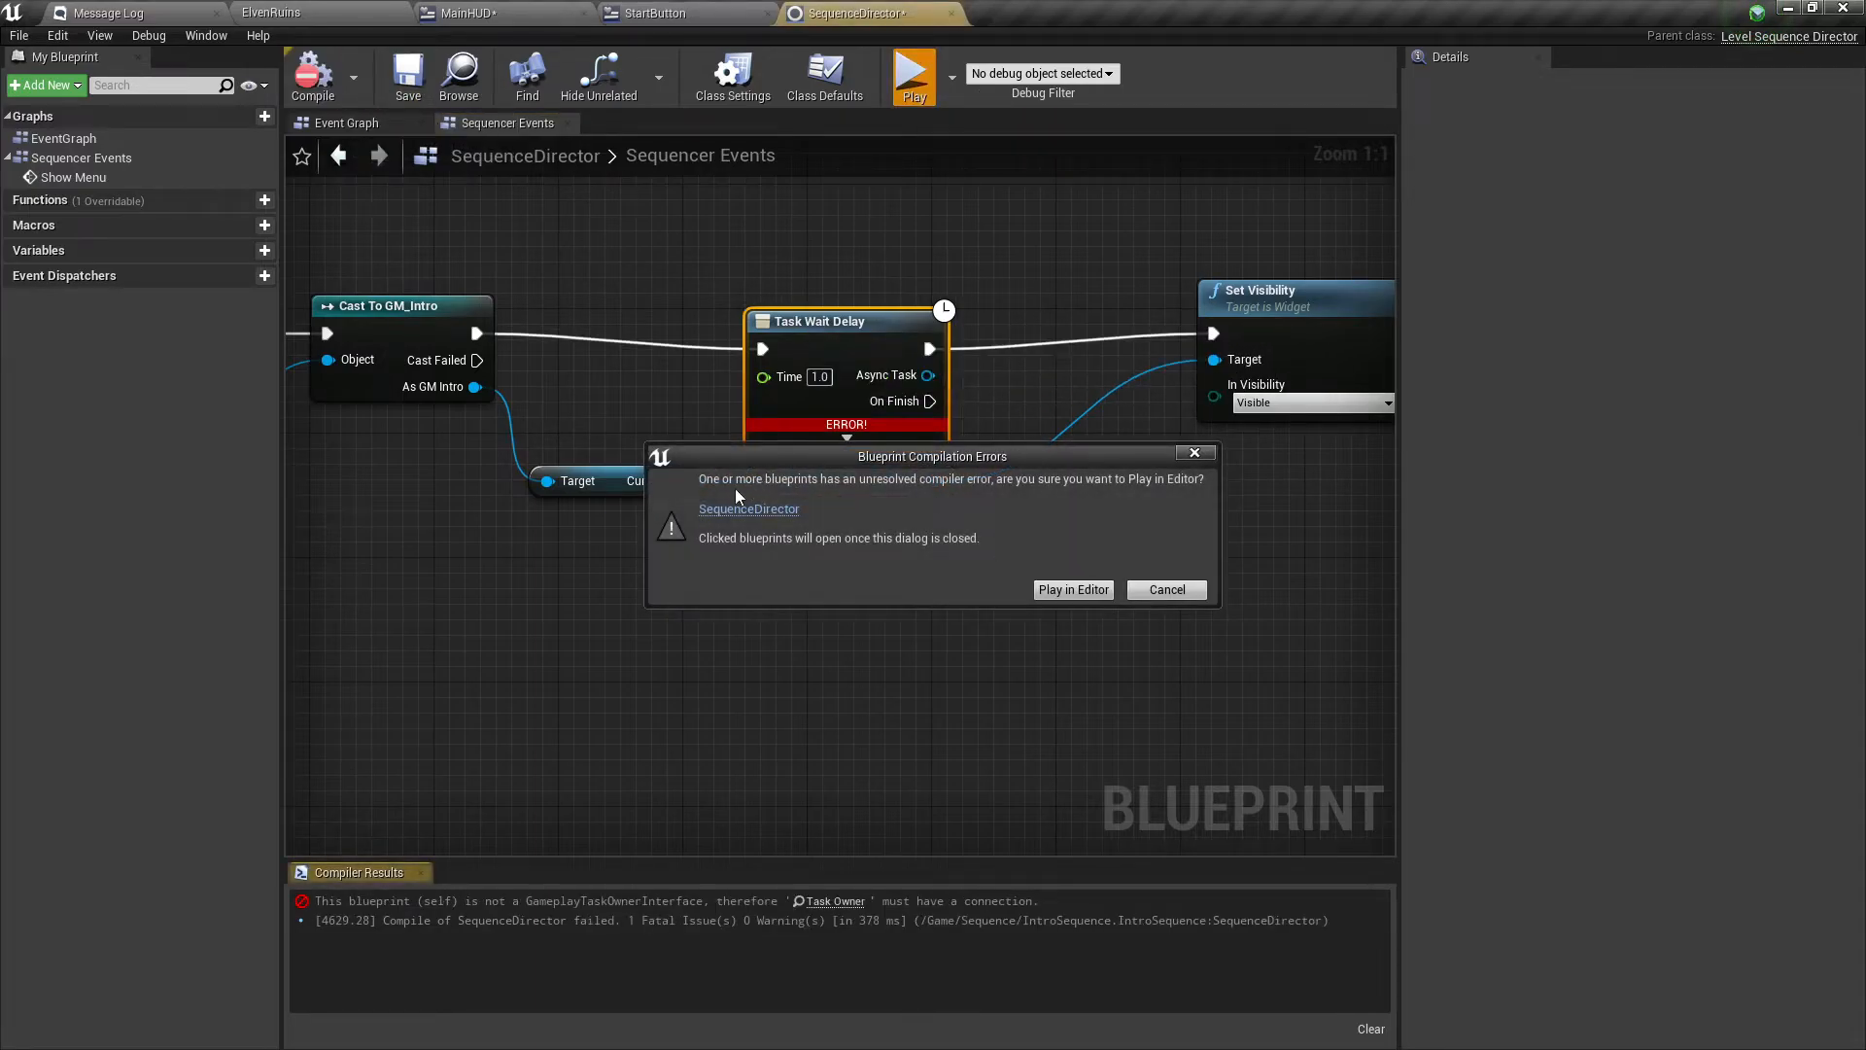
click(1151, 595)
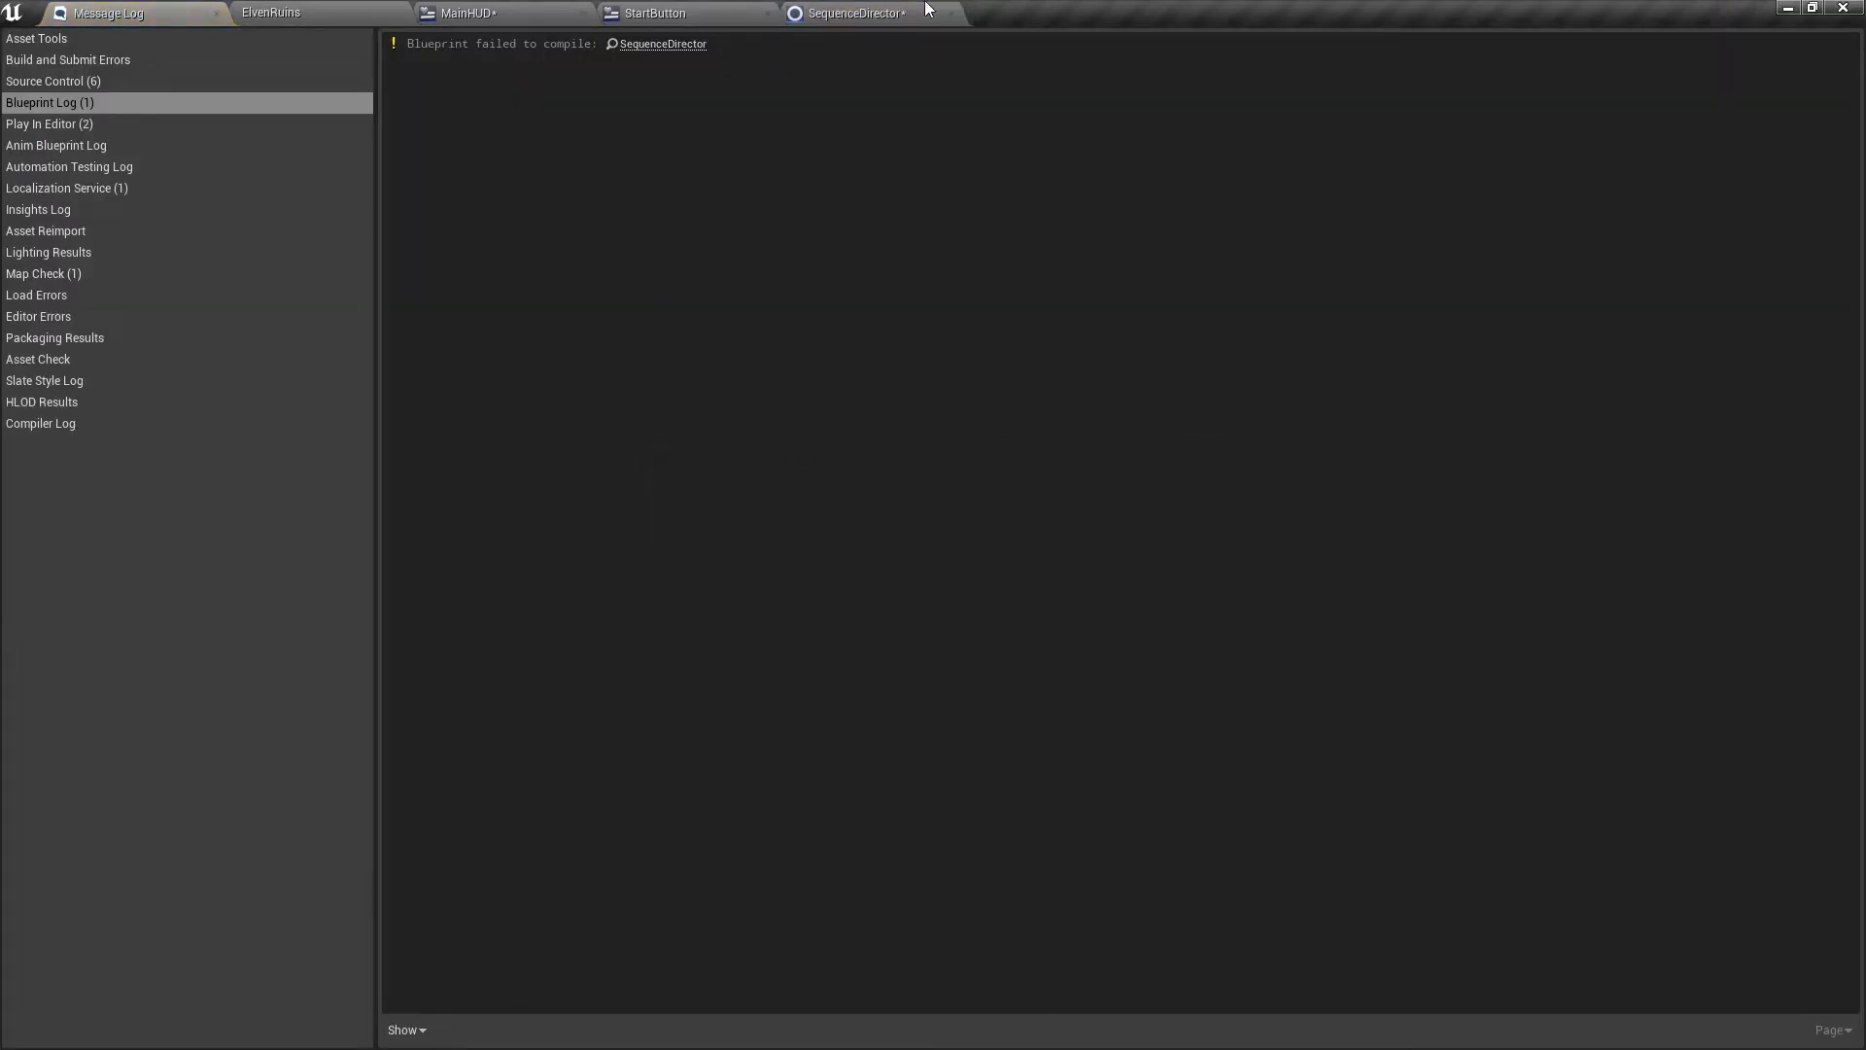
click(890, 10)
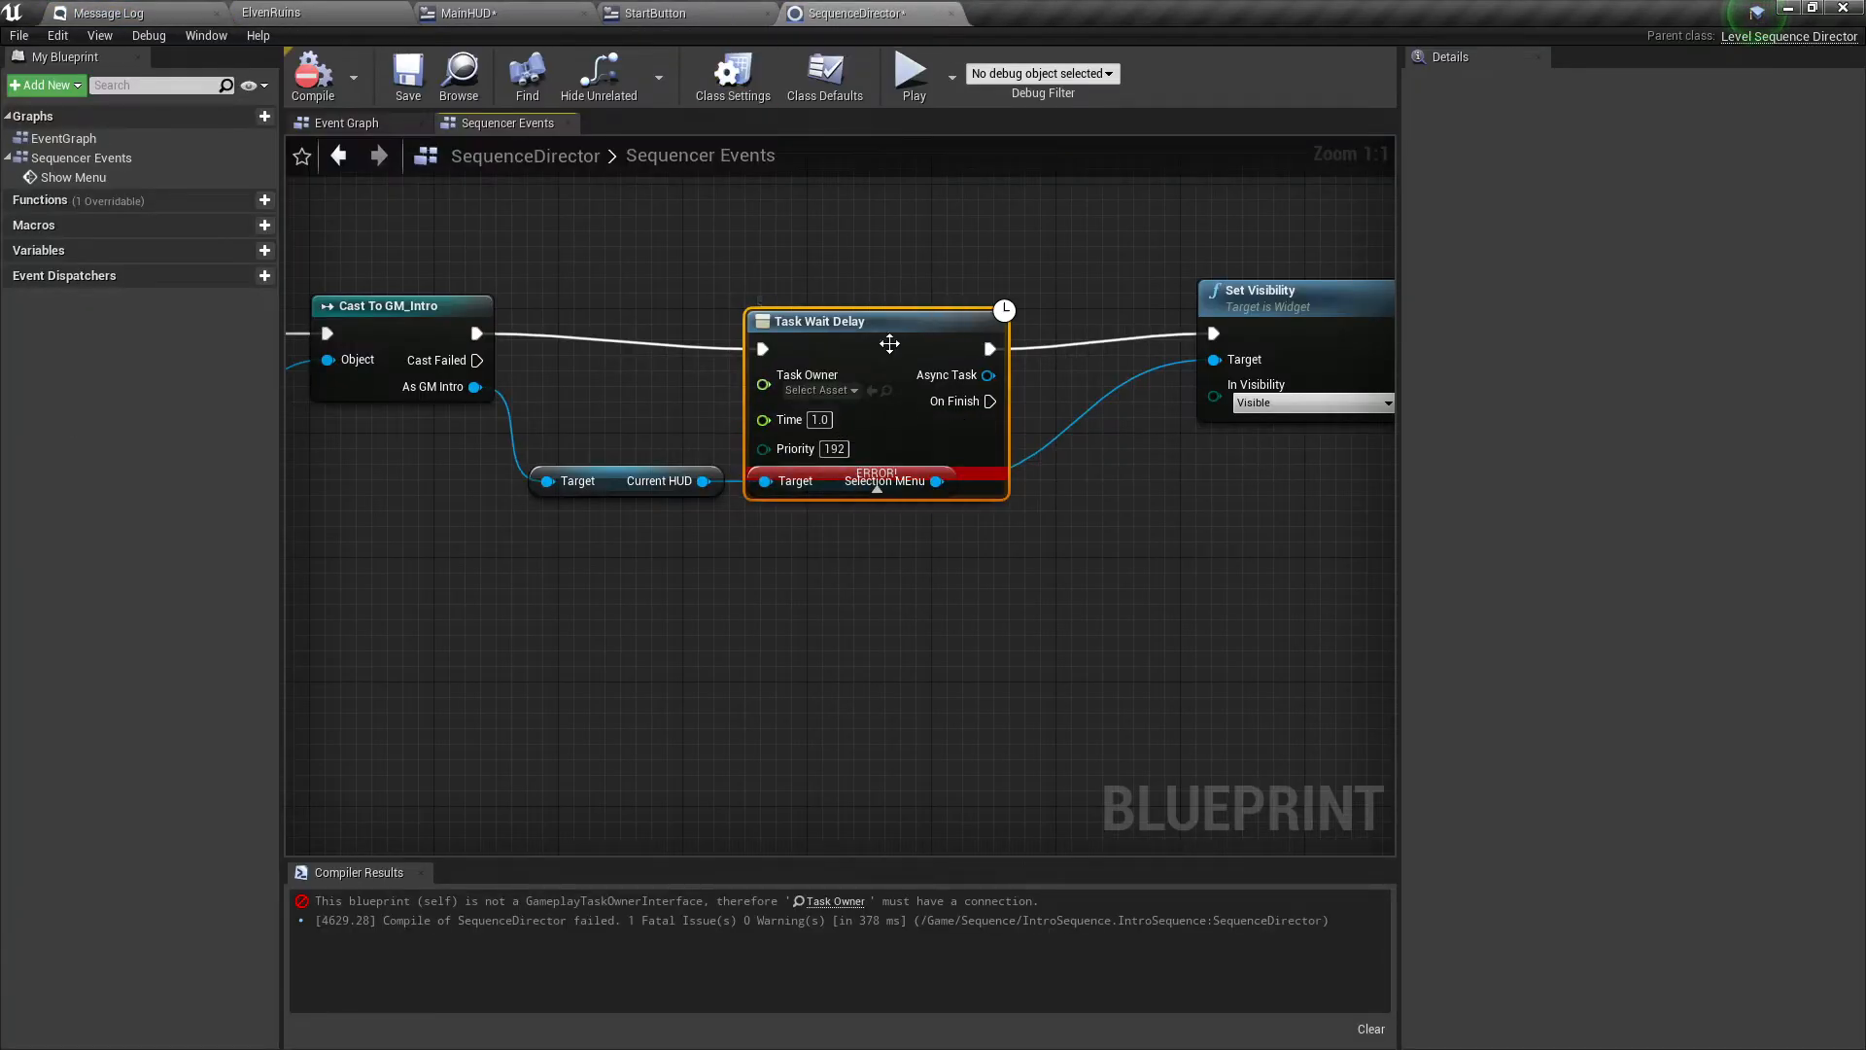
Try to supply a Task Owner for the Task Wait Delay node, and delete the node.
drag(884, 317, 880, 278)
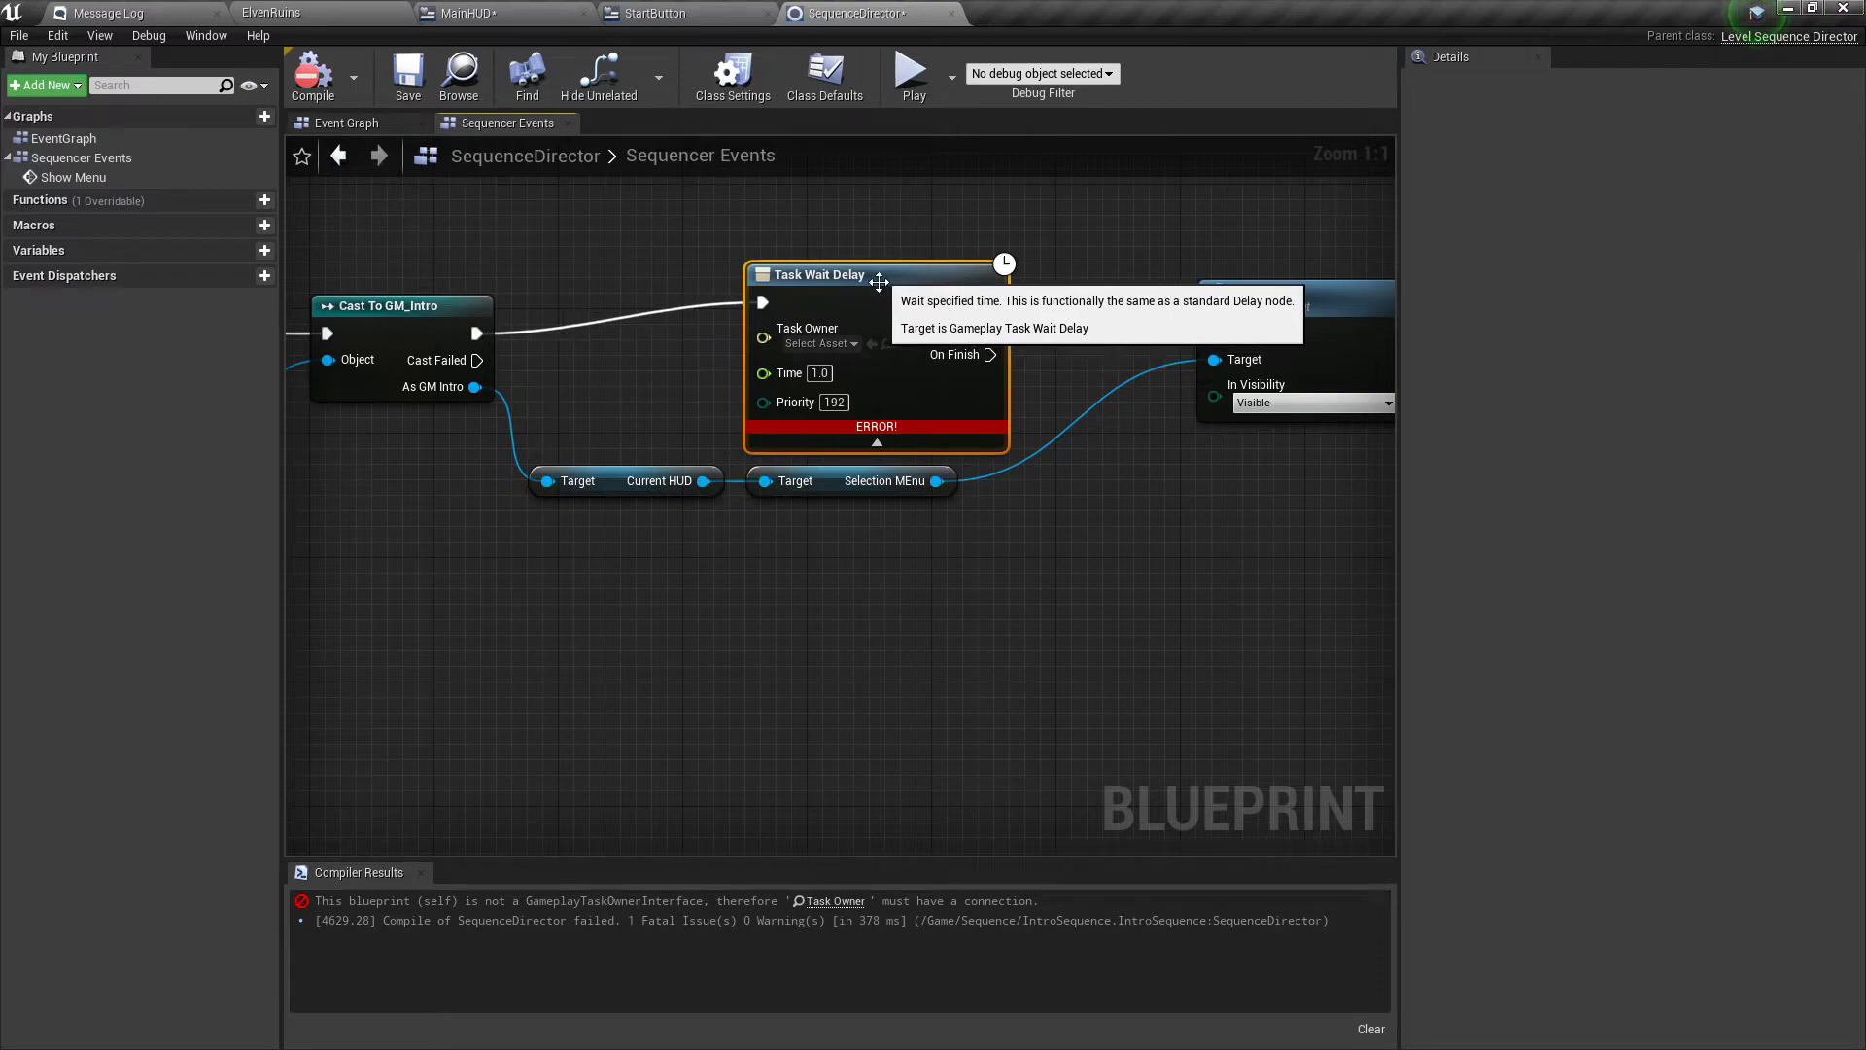
click(847, 345)
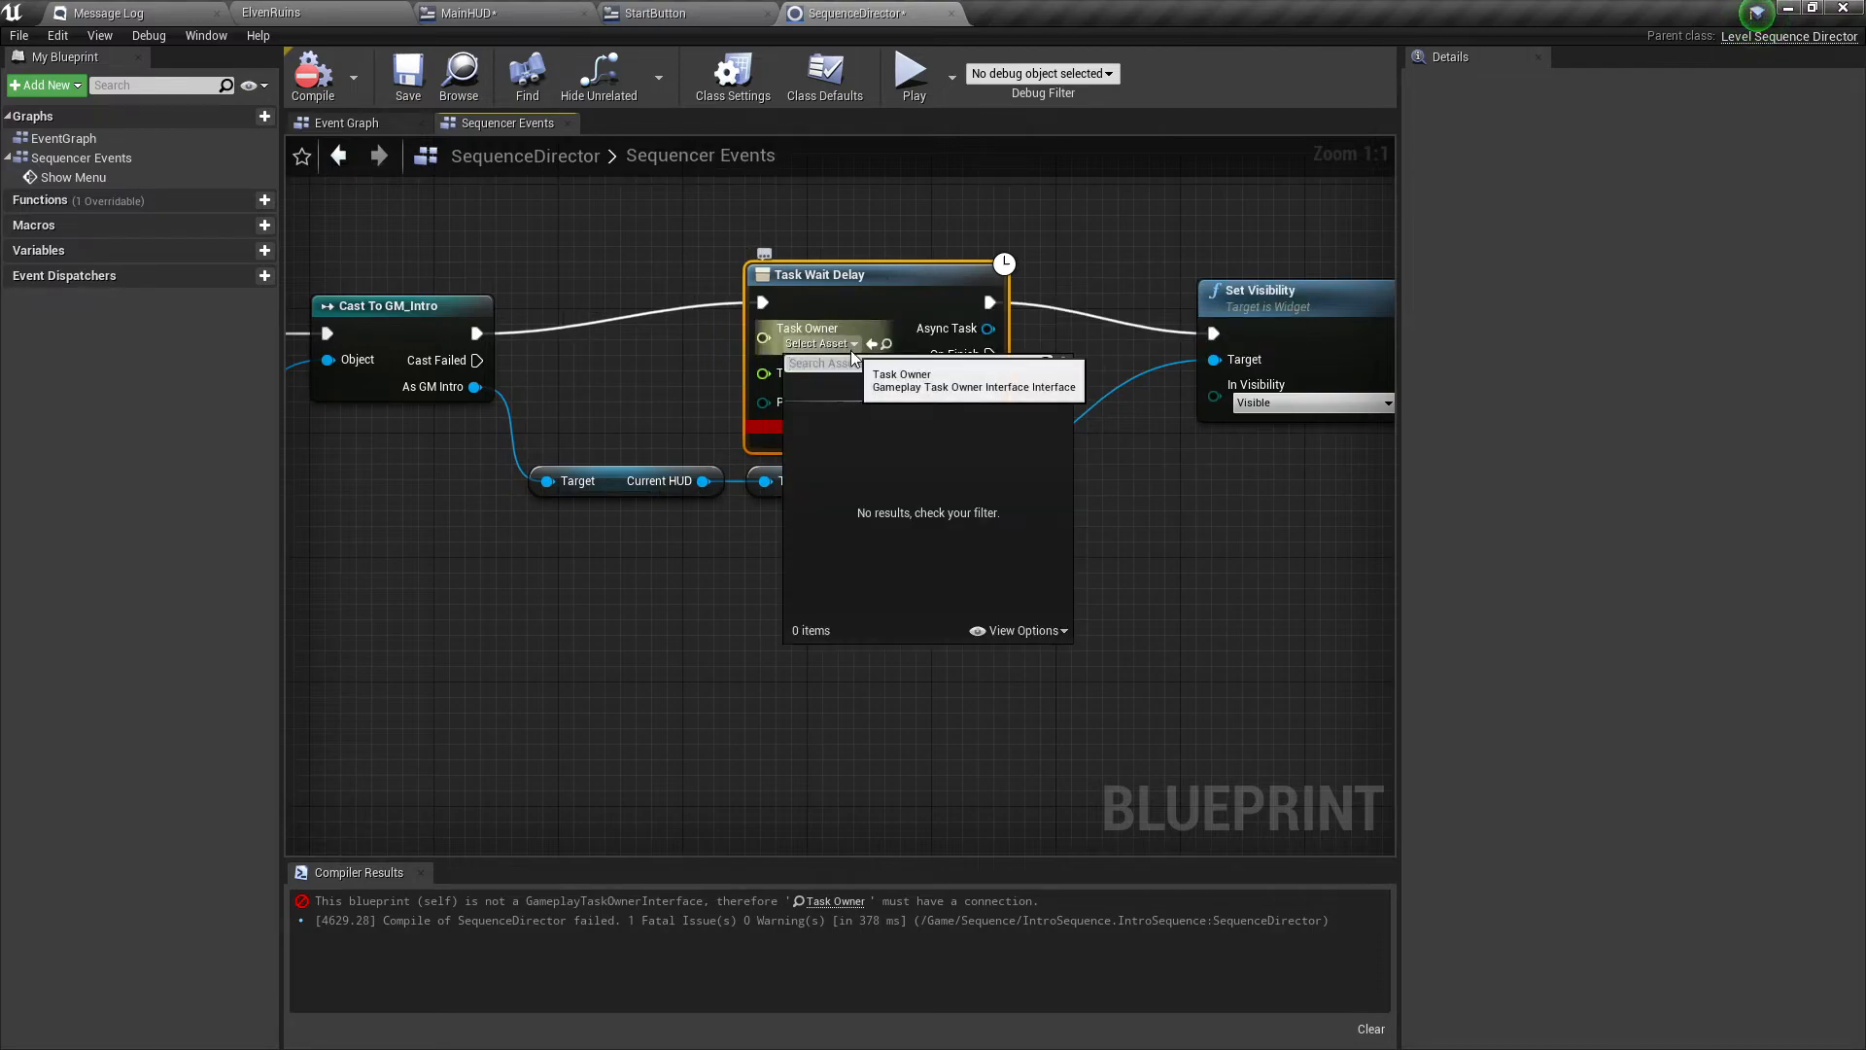
click(737, 305)
drag(762, 336, 667, 361)
text(se)
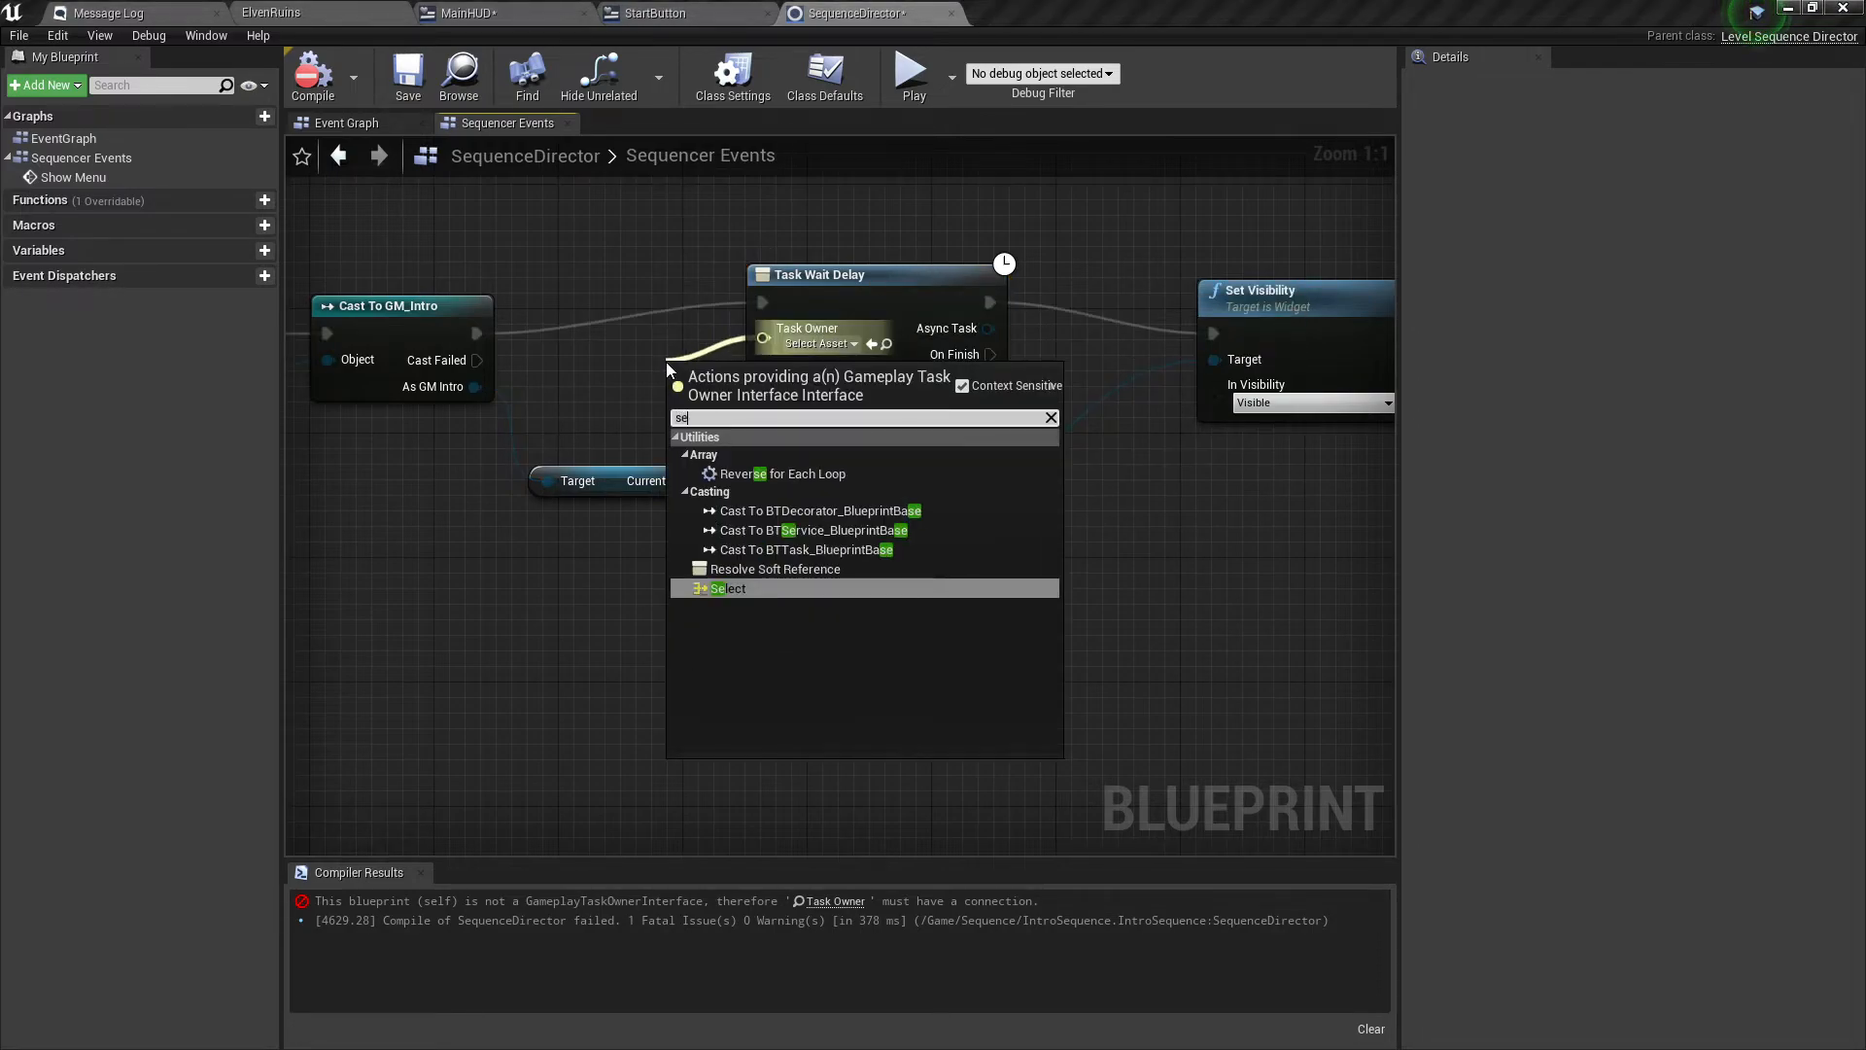
click(677, 250)
click(861, 281)
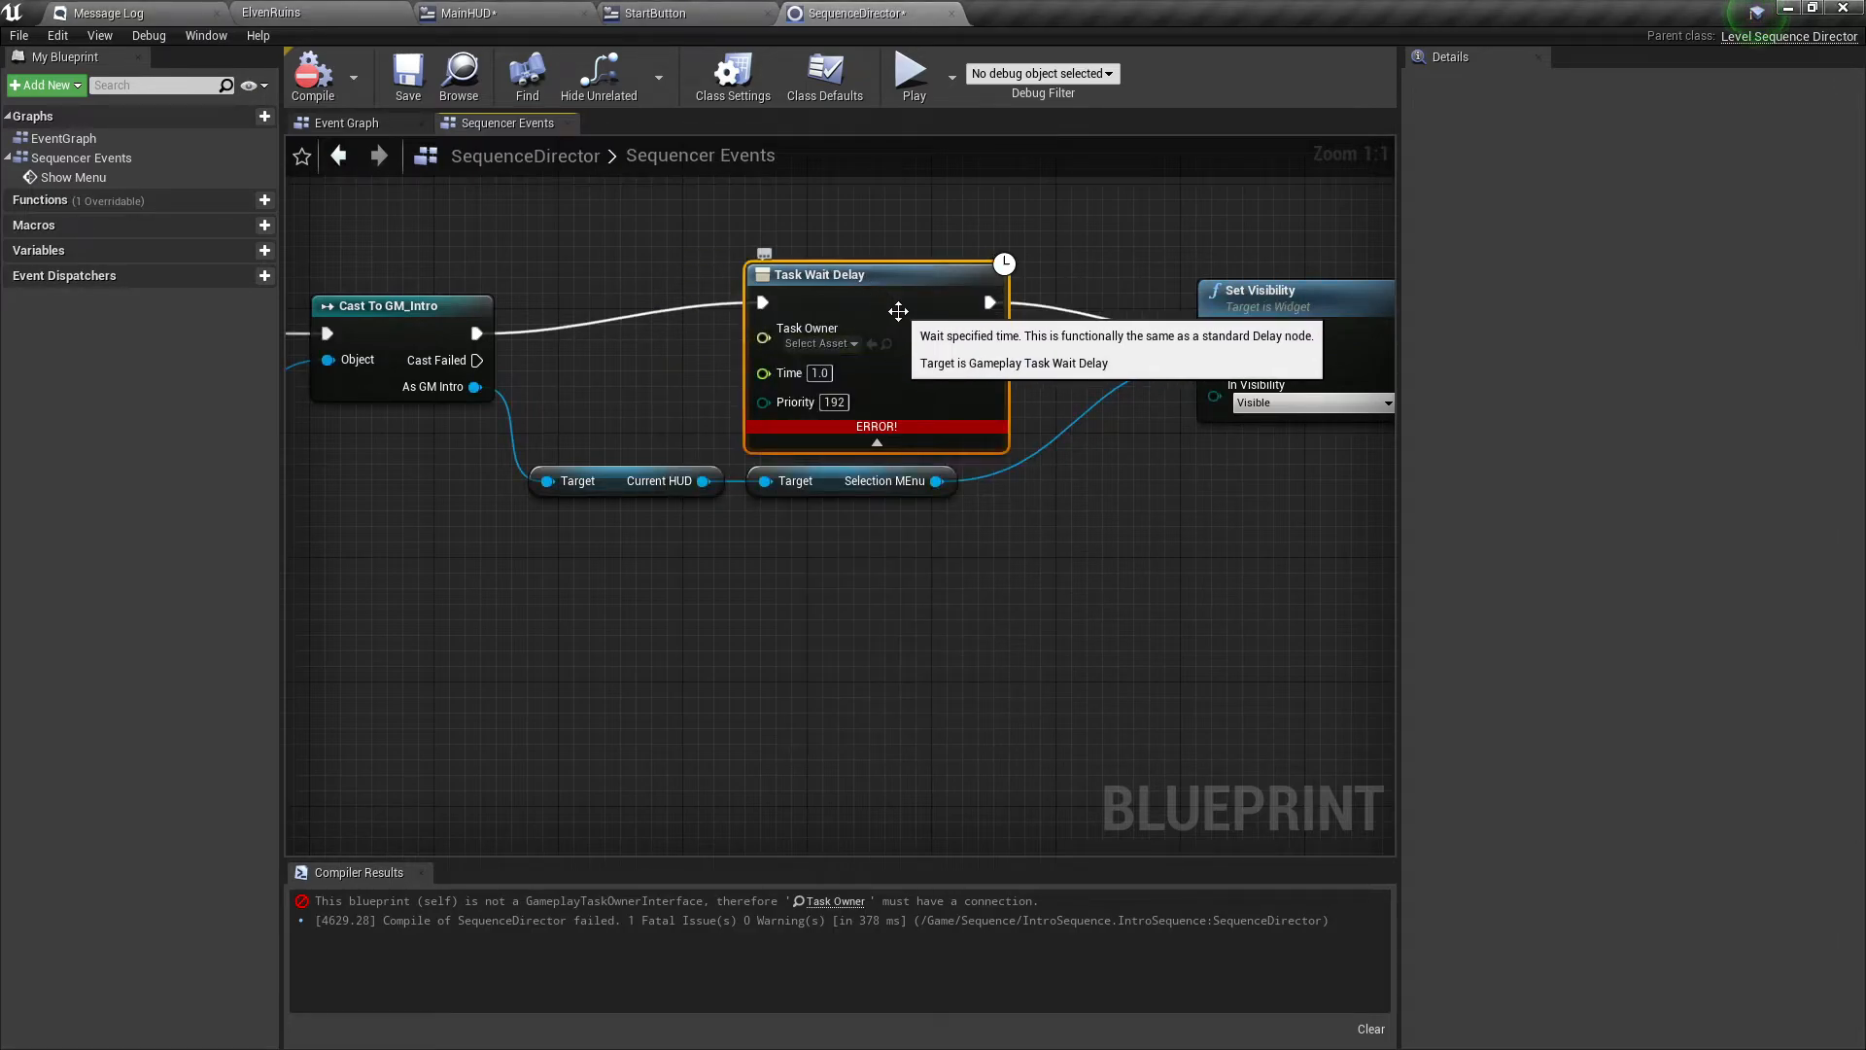
key(Delete)
Insert a Delay node with a duration of 1.0 between the GM_Intro cast and Set Visibility, and compile the blueprint.
drag(478, 333, 797, 353)
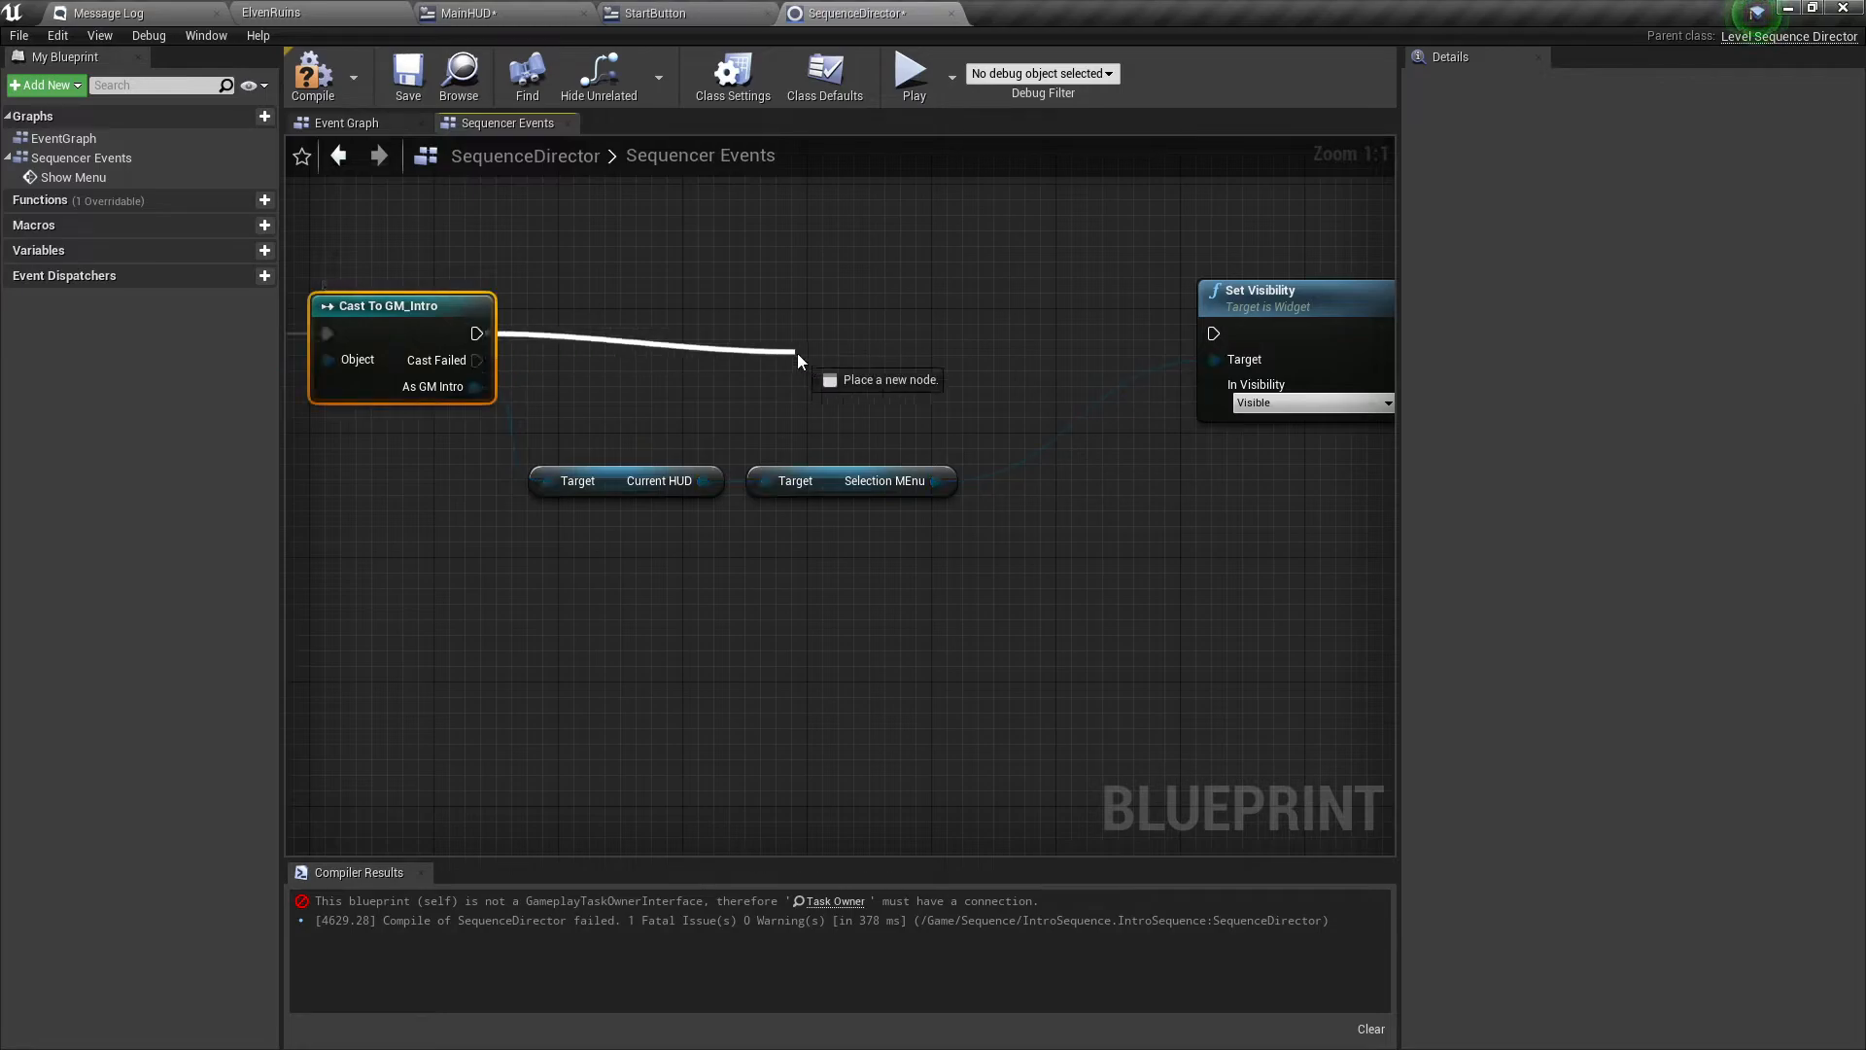
text(dela)
key(Return)
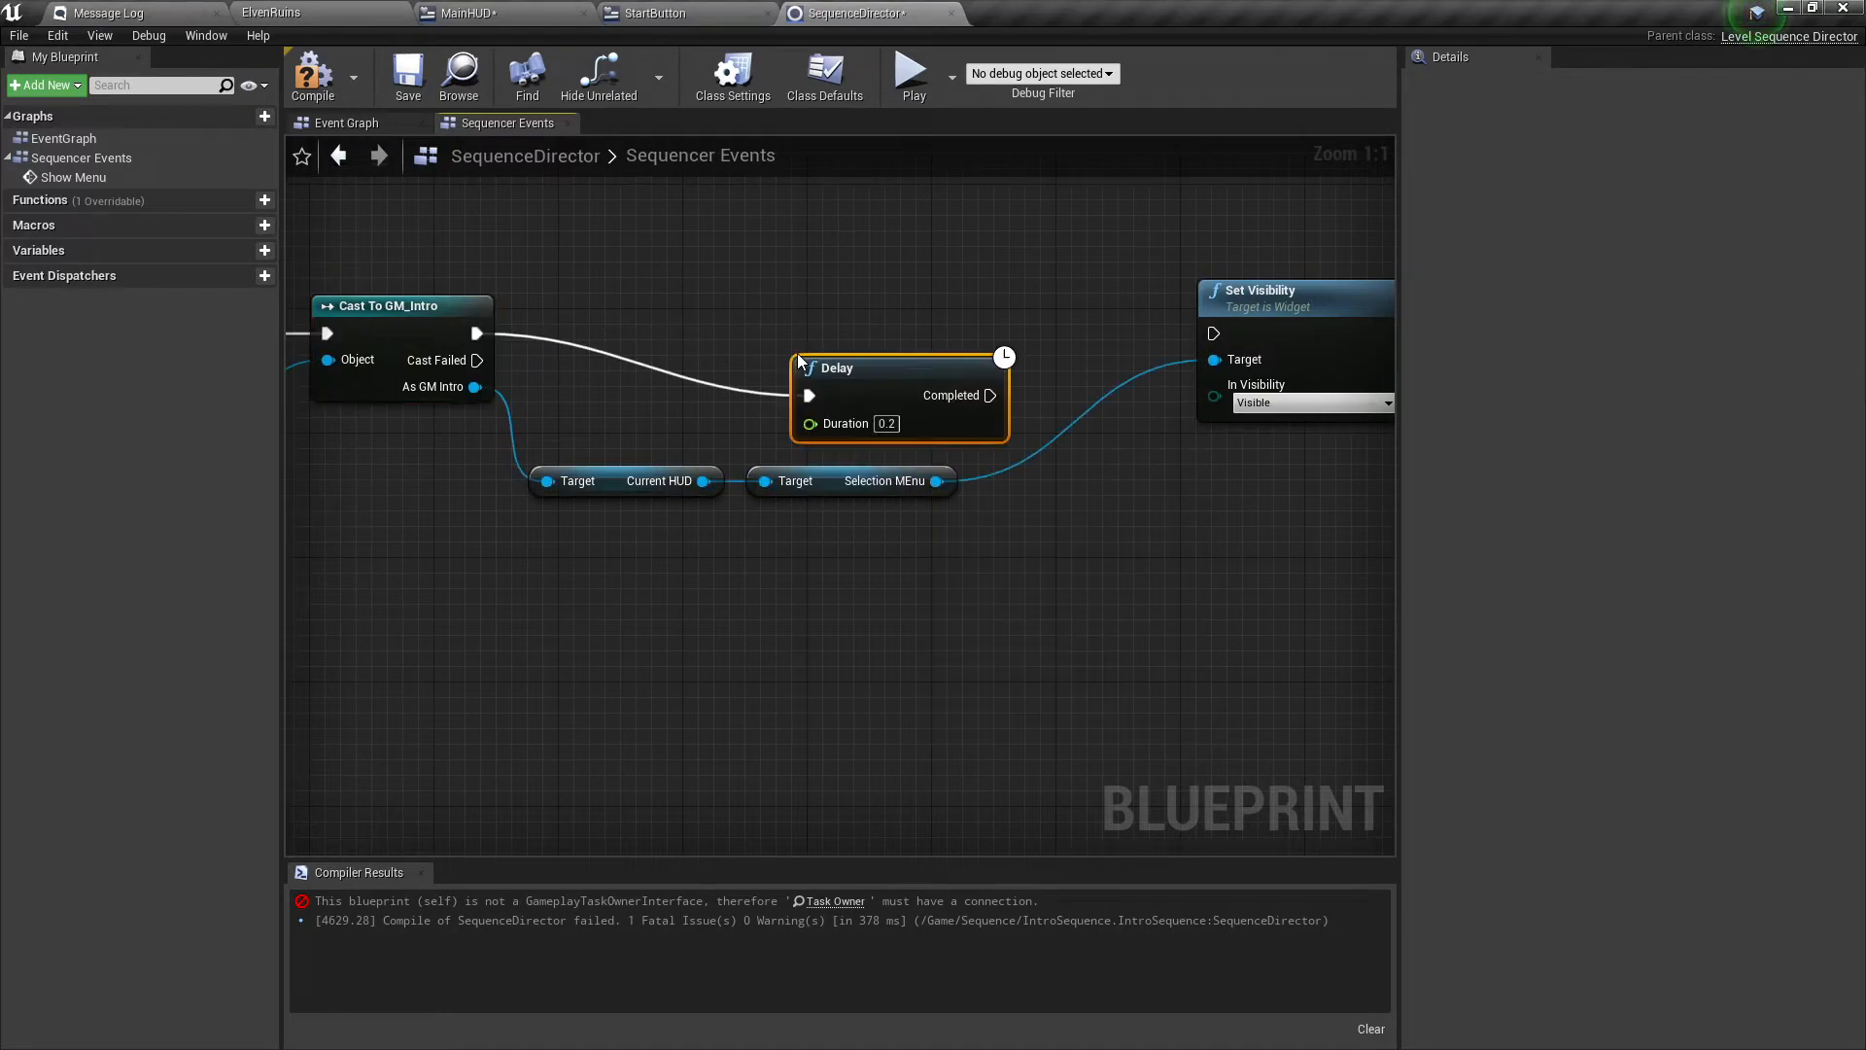
drag(930, 379, 1203, 333)
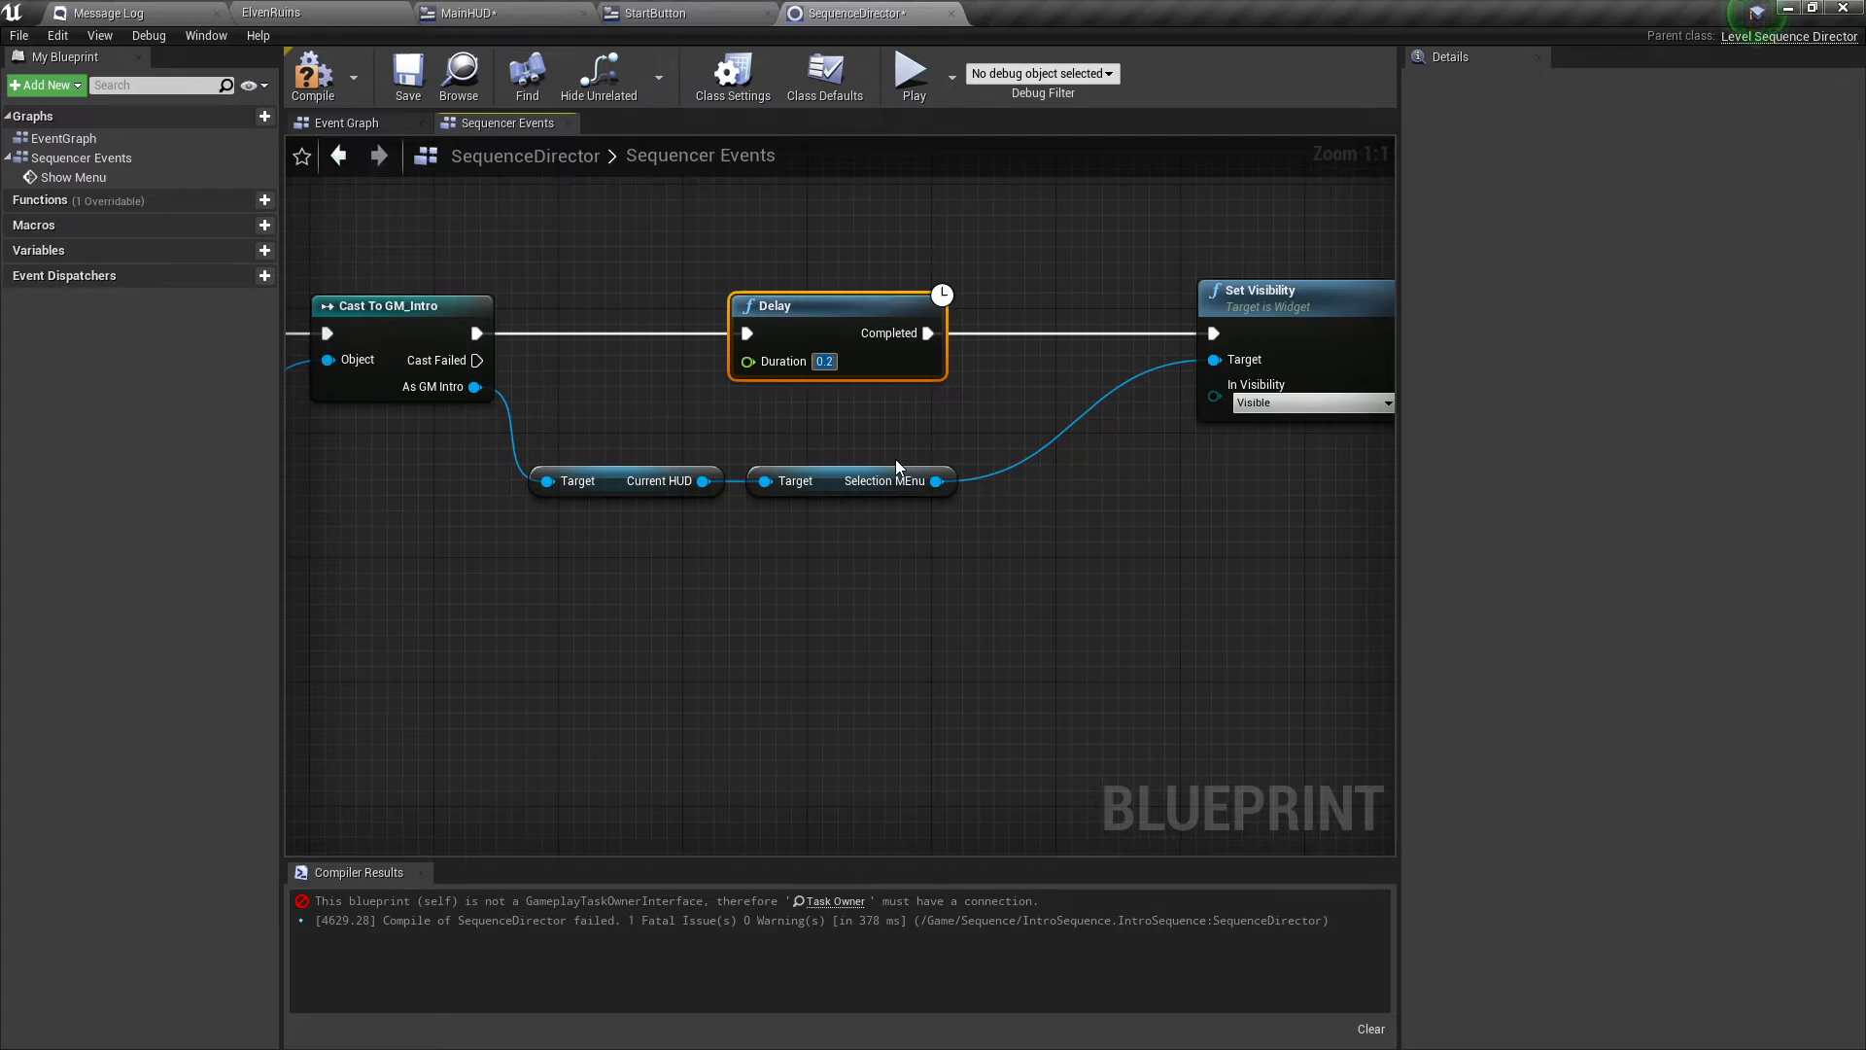
text(1.0)
click(329, 94)
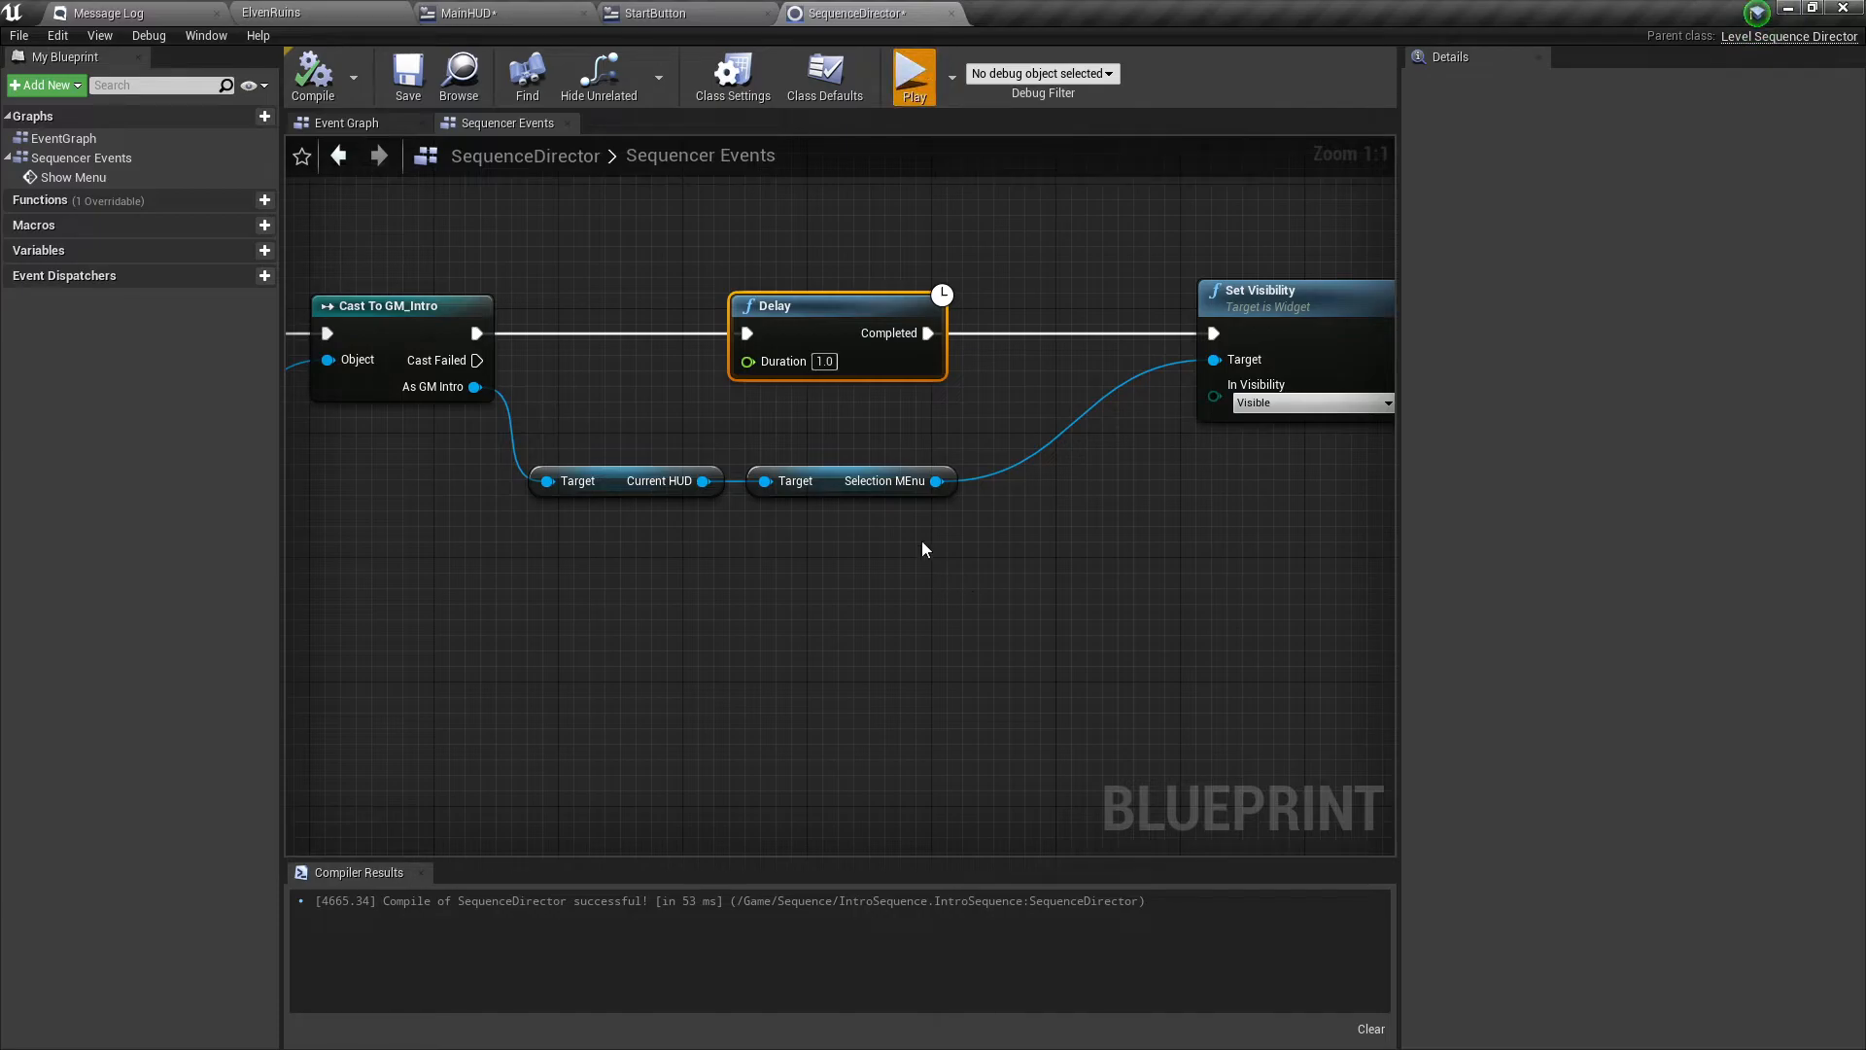
Play-test the level in a preview window, choose Start Game to check the menu's delay, and stop the preview.
key(alt+p)
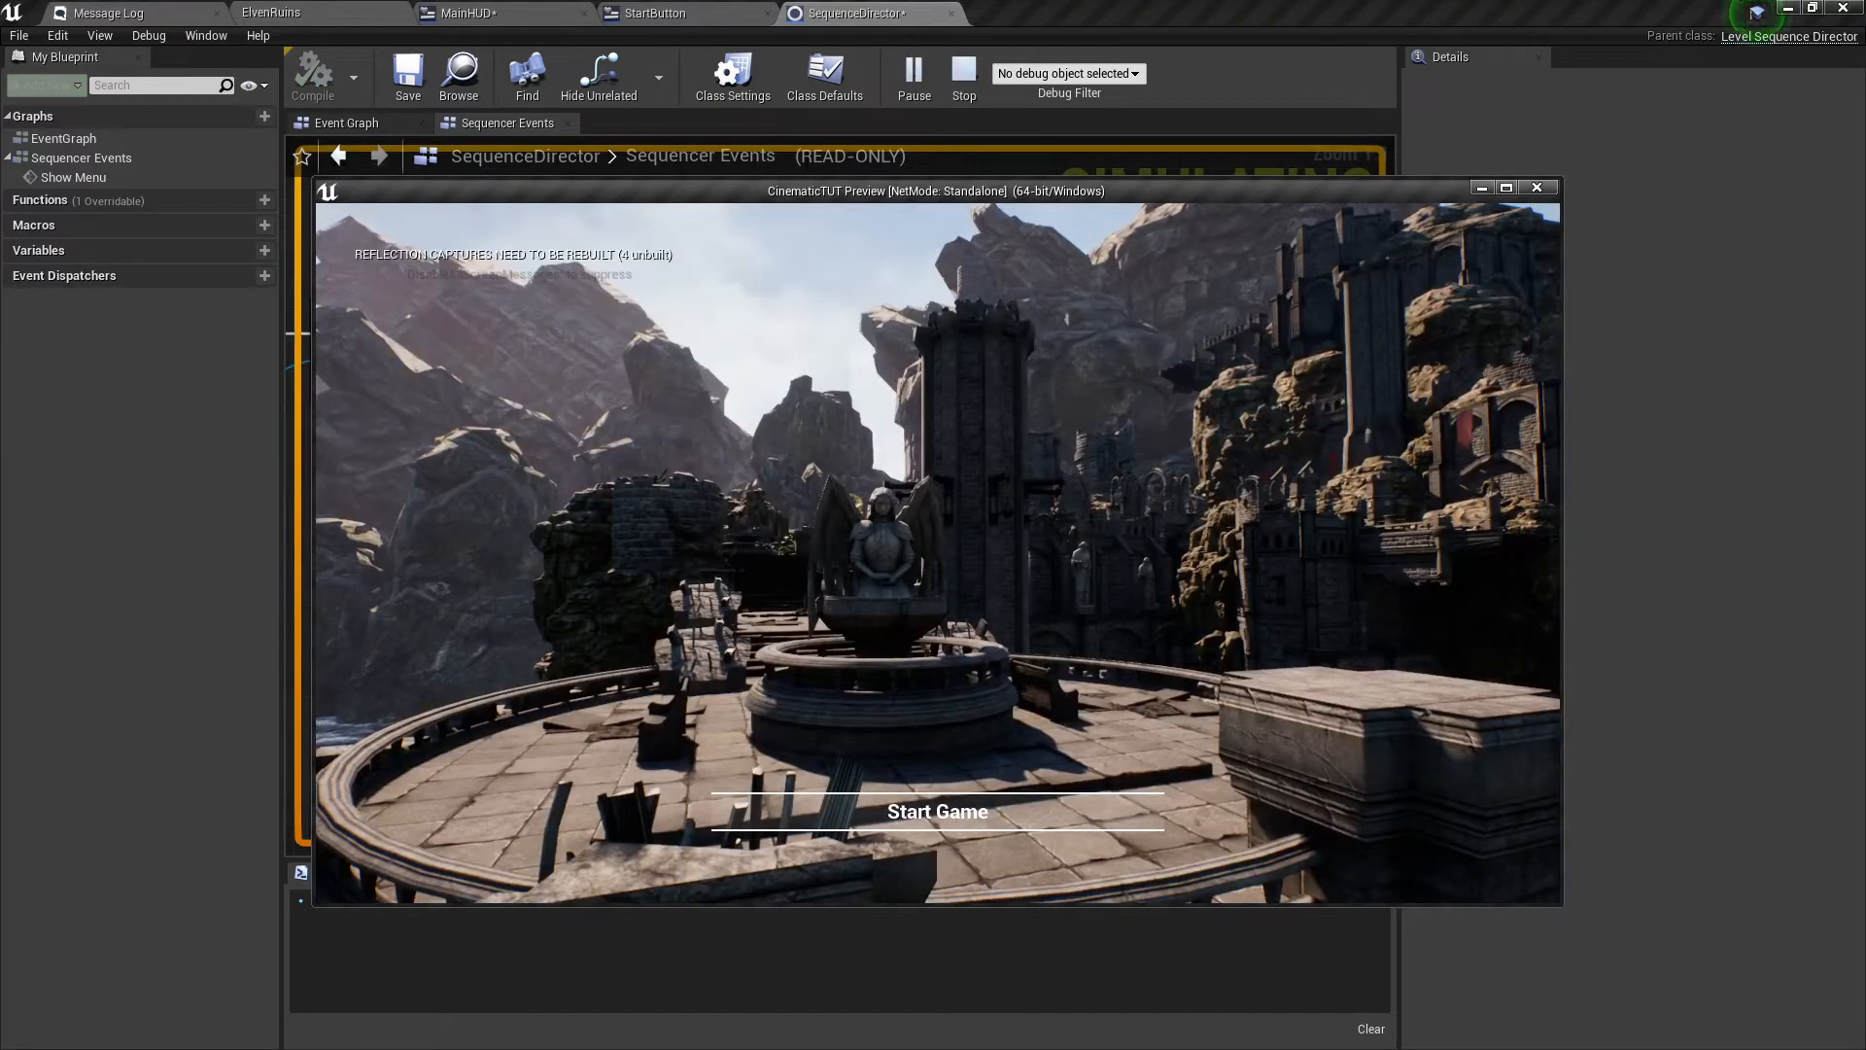
key(Escape)
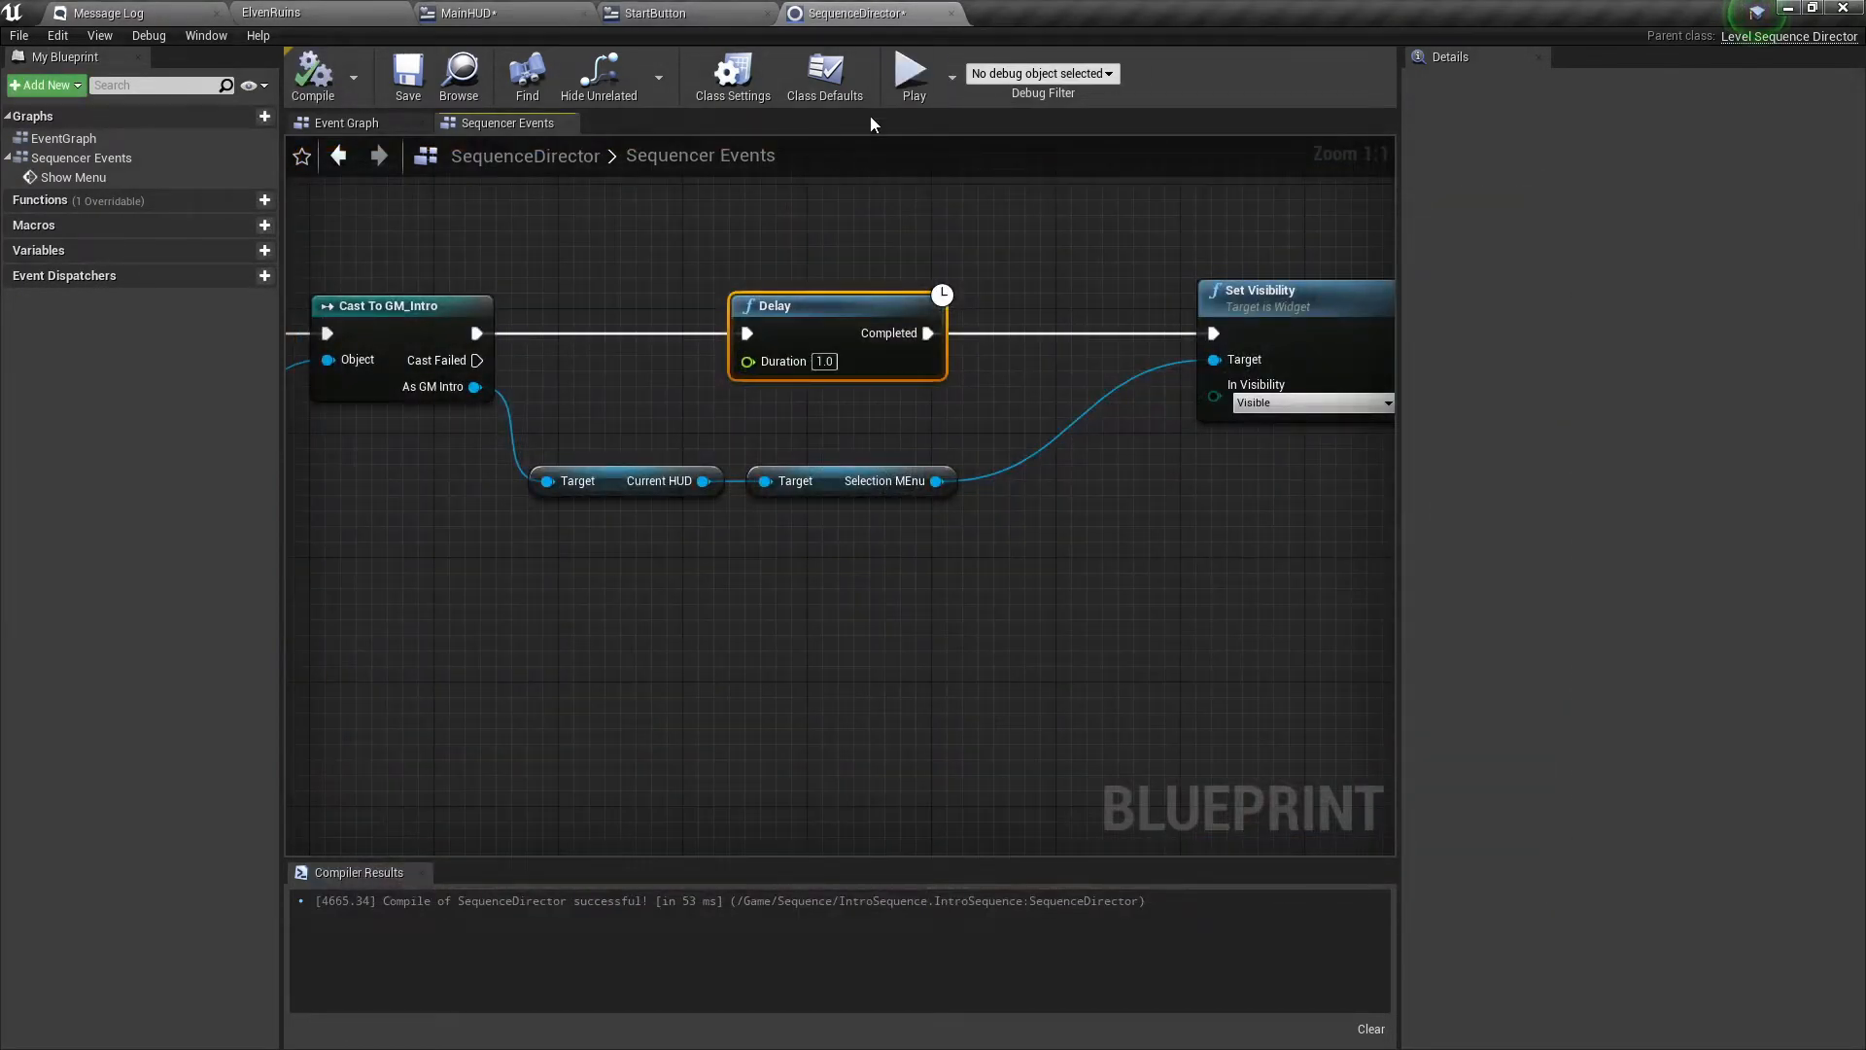
click(896, 53)
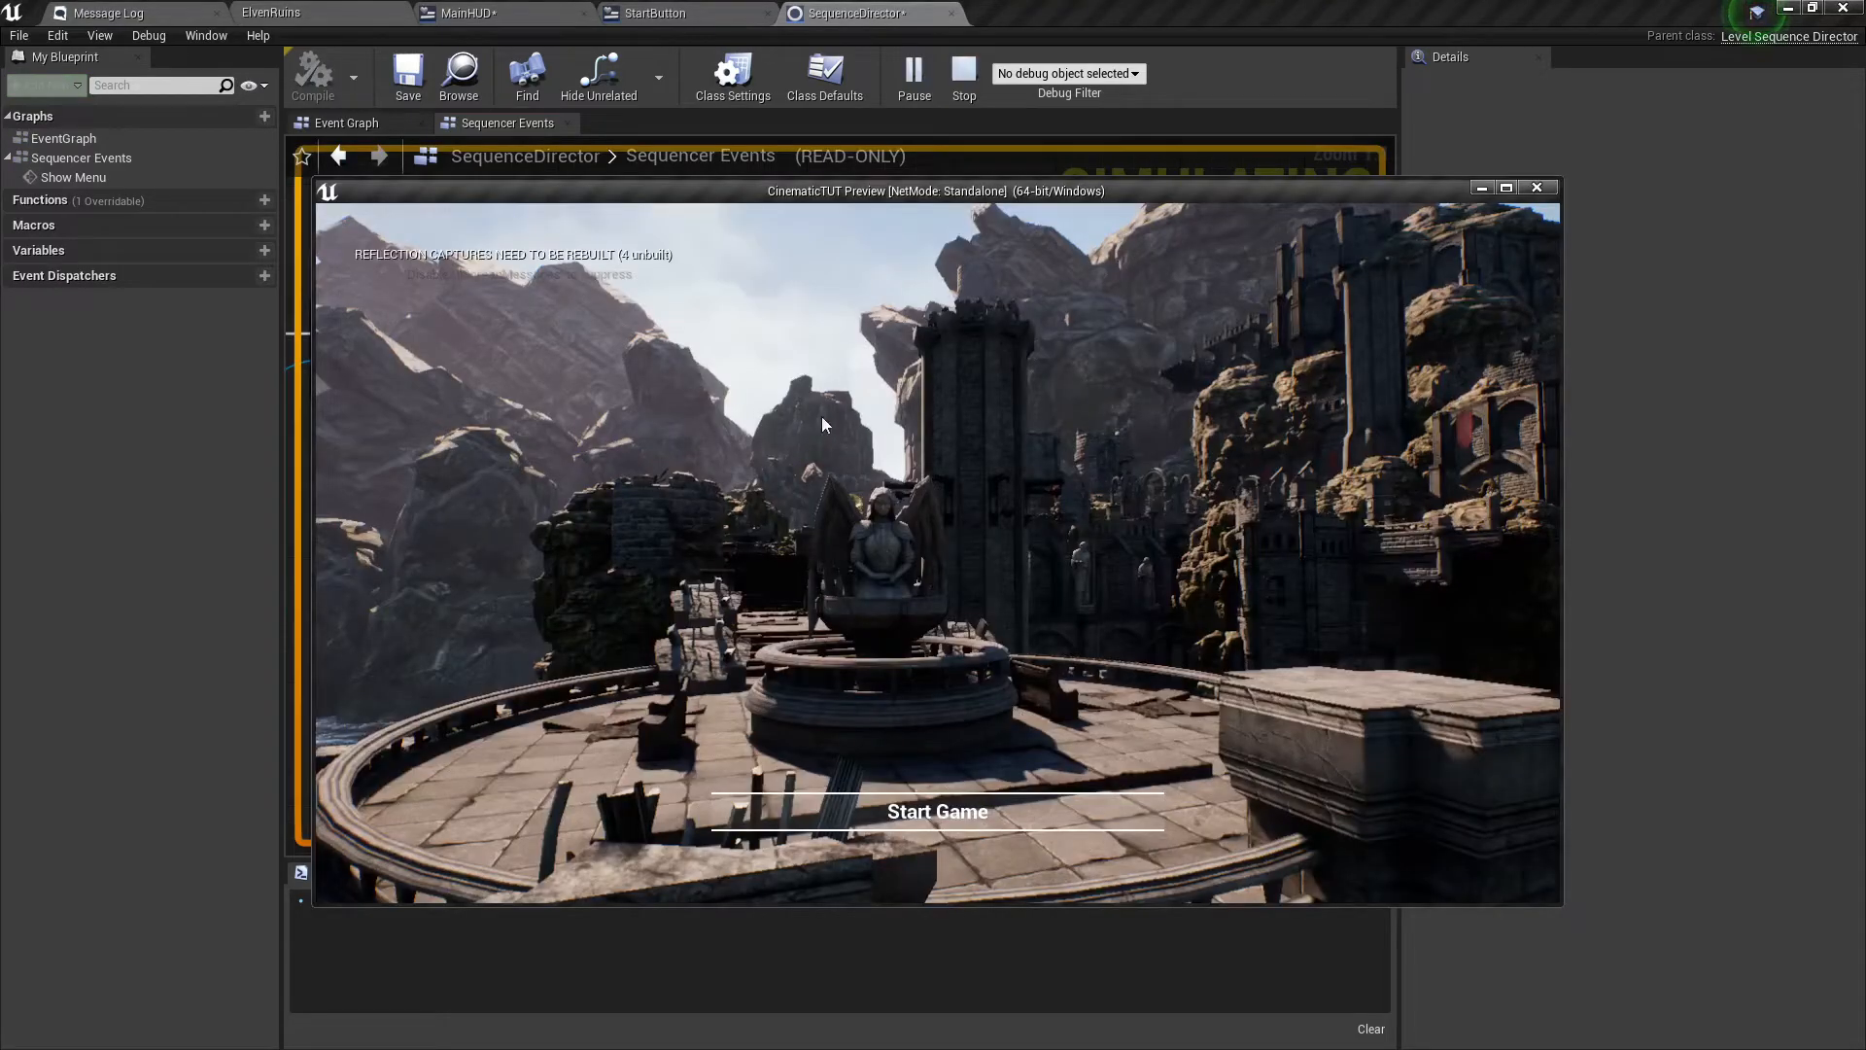
click(956, 812)
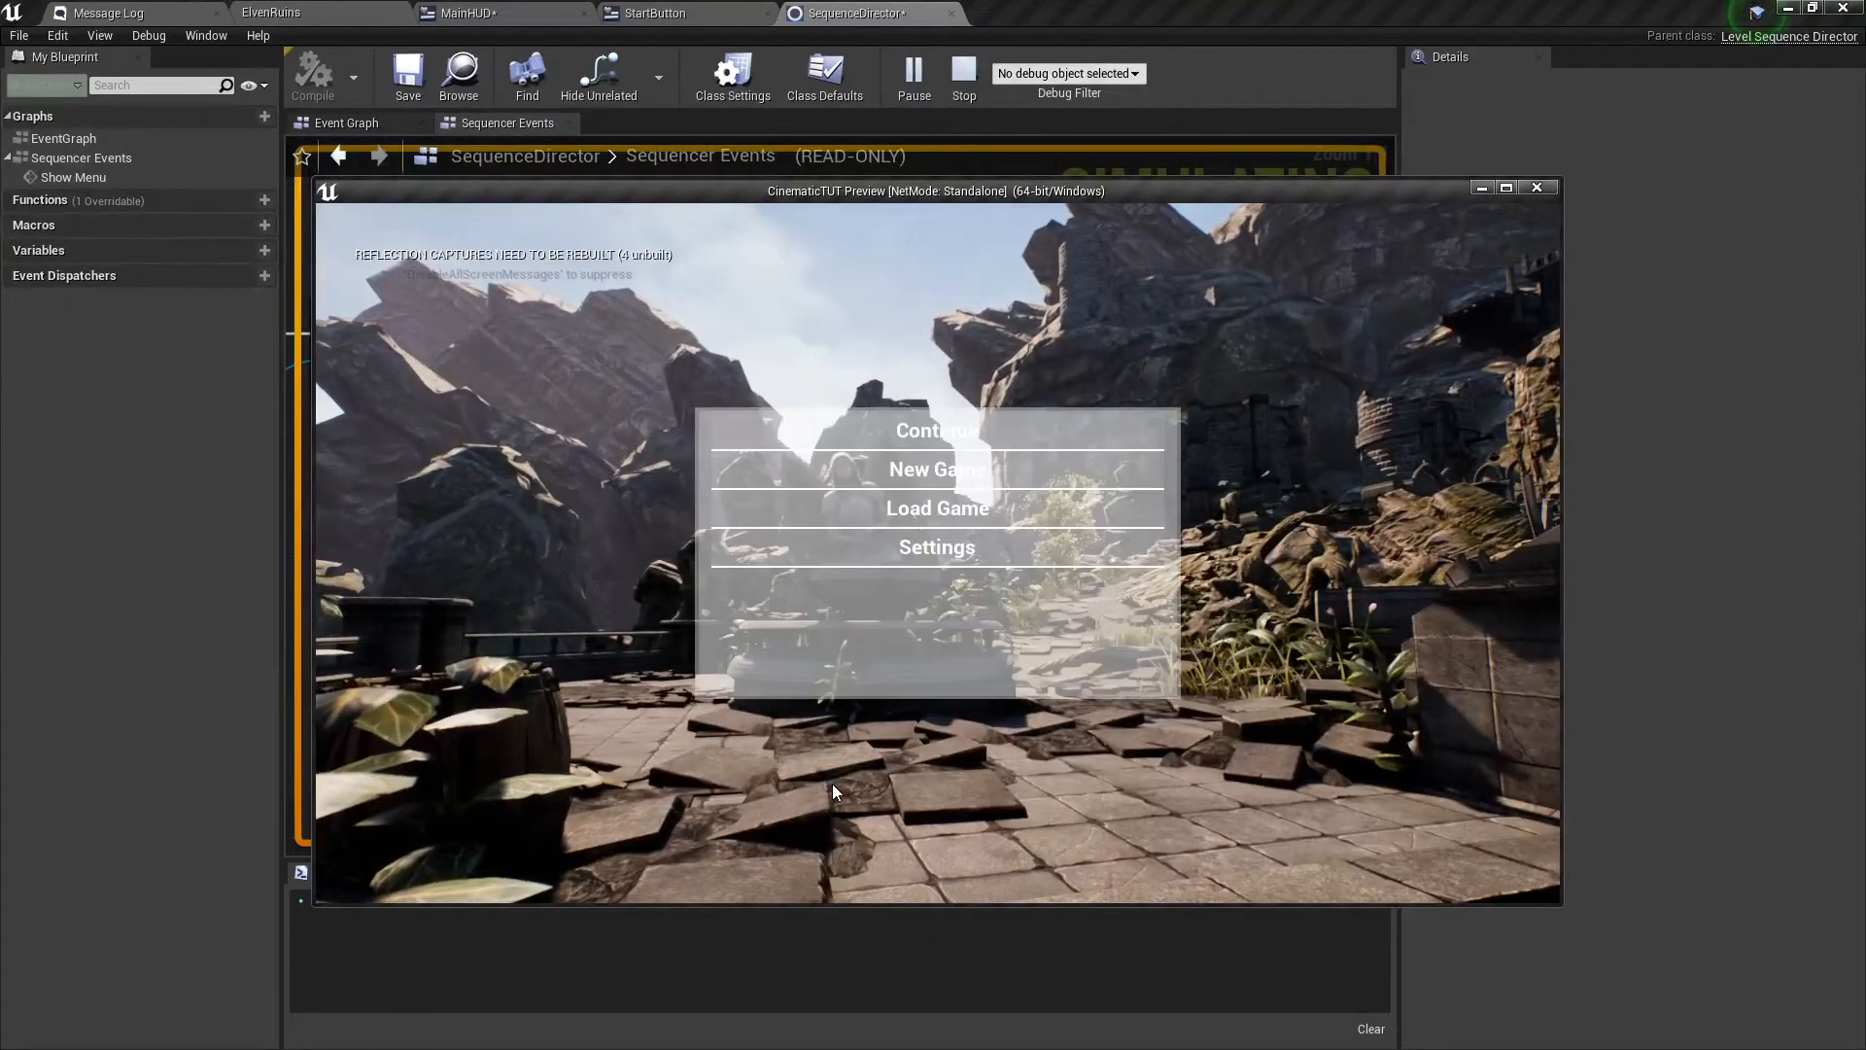
key(Escape)
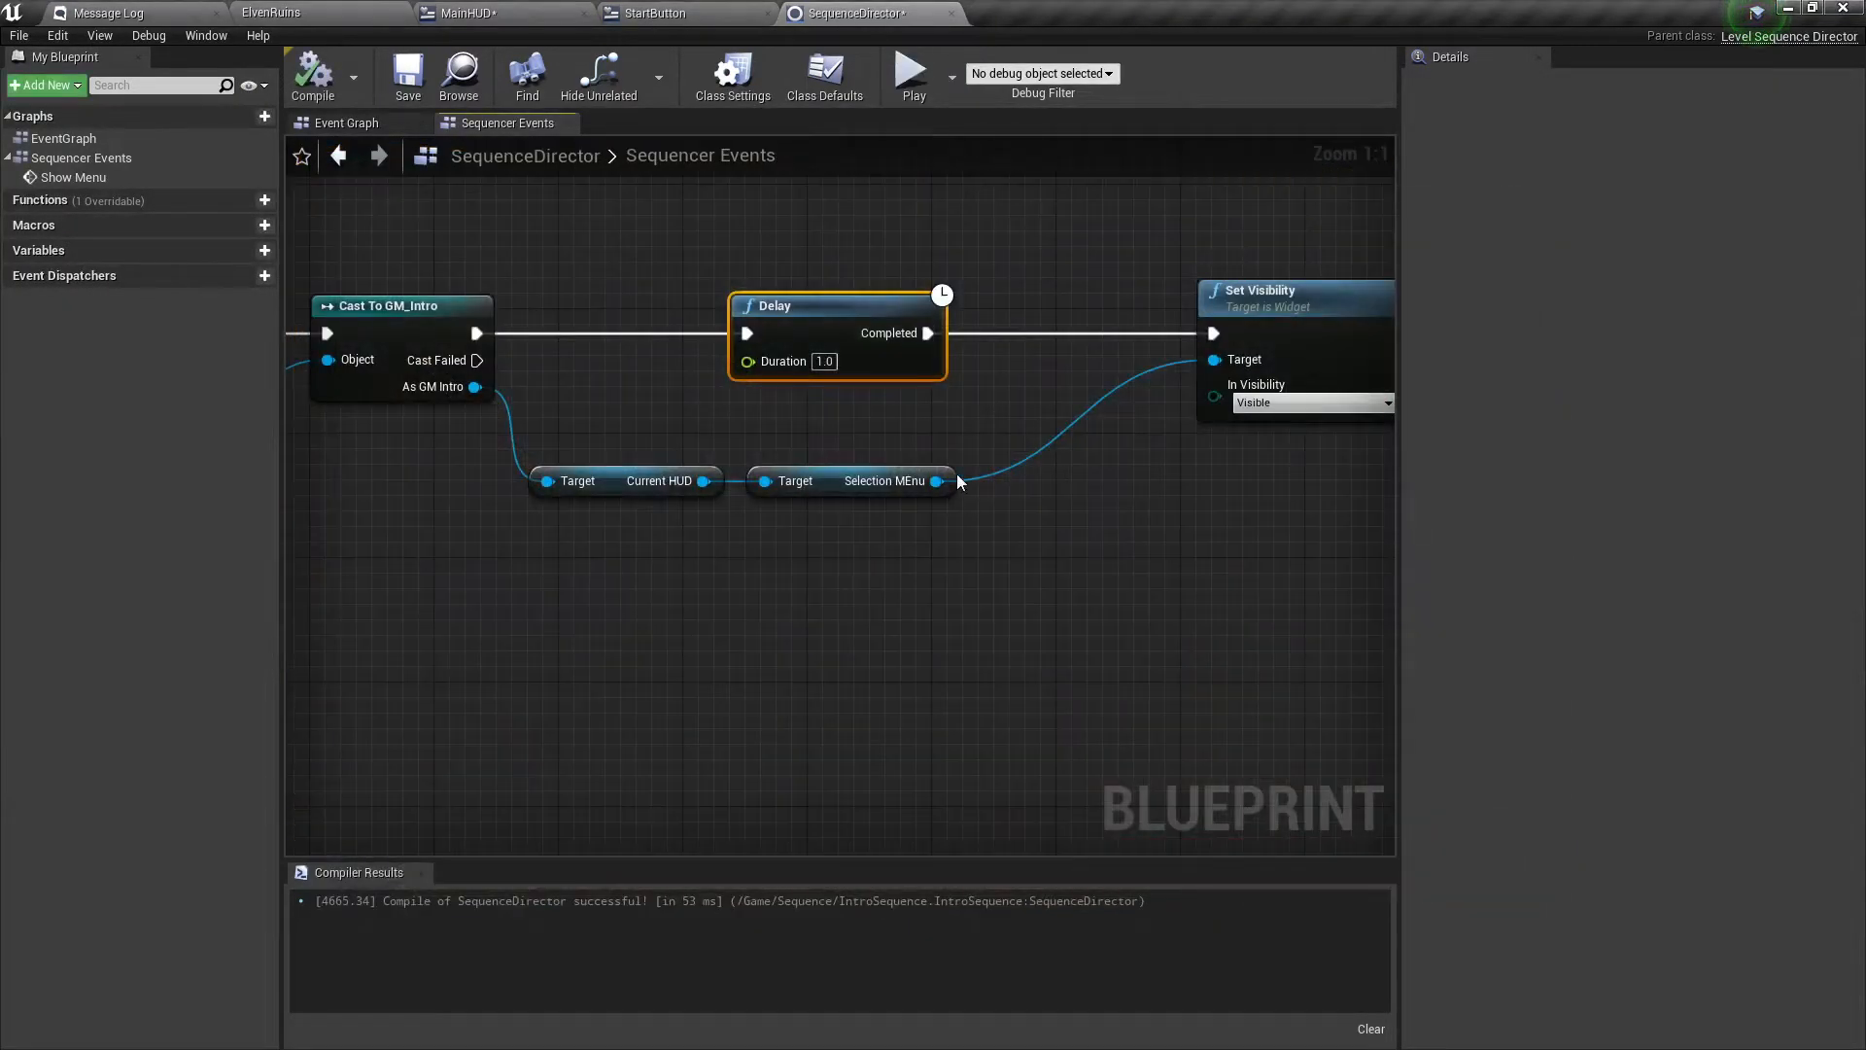
Set the Delay node's duration to 0.5 and play-test the level again, stopping the preview once the menu has been checked.
click(824, 361)
text(0.5)
key(Return)
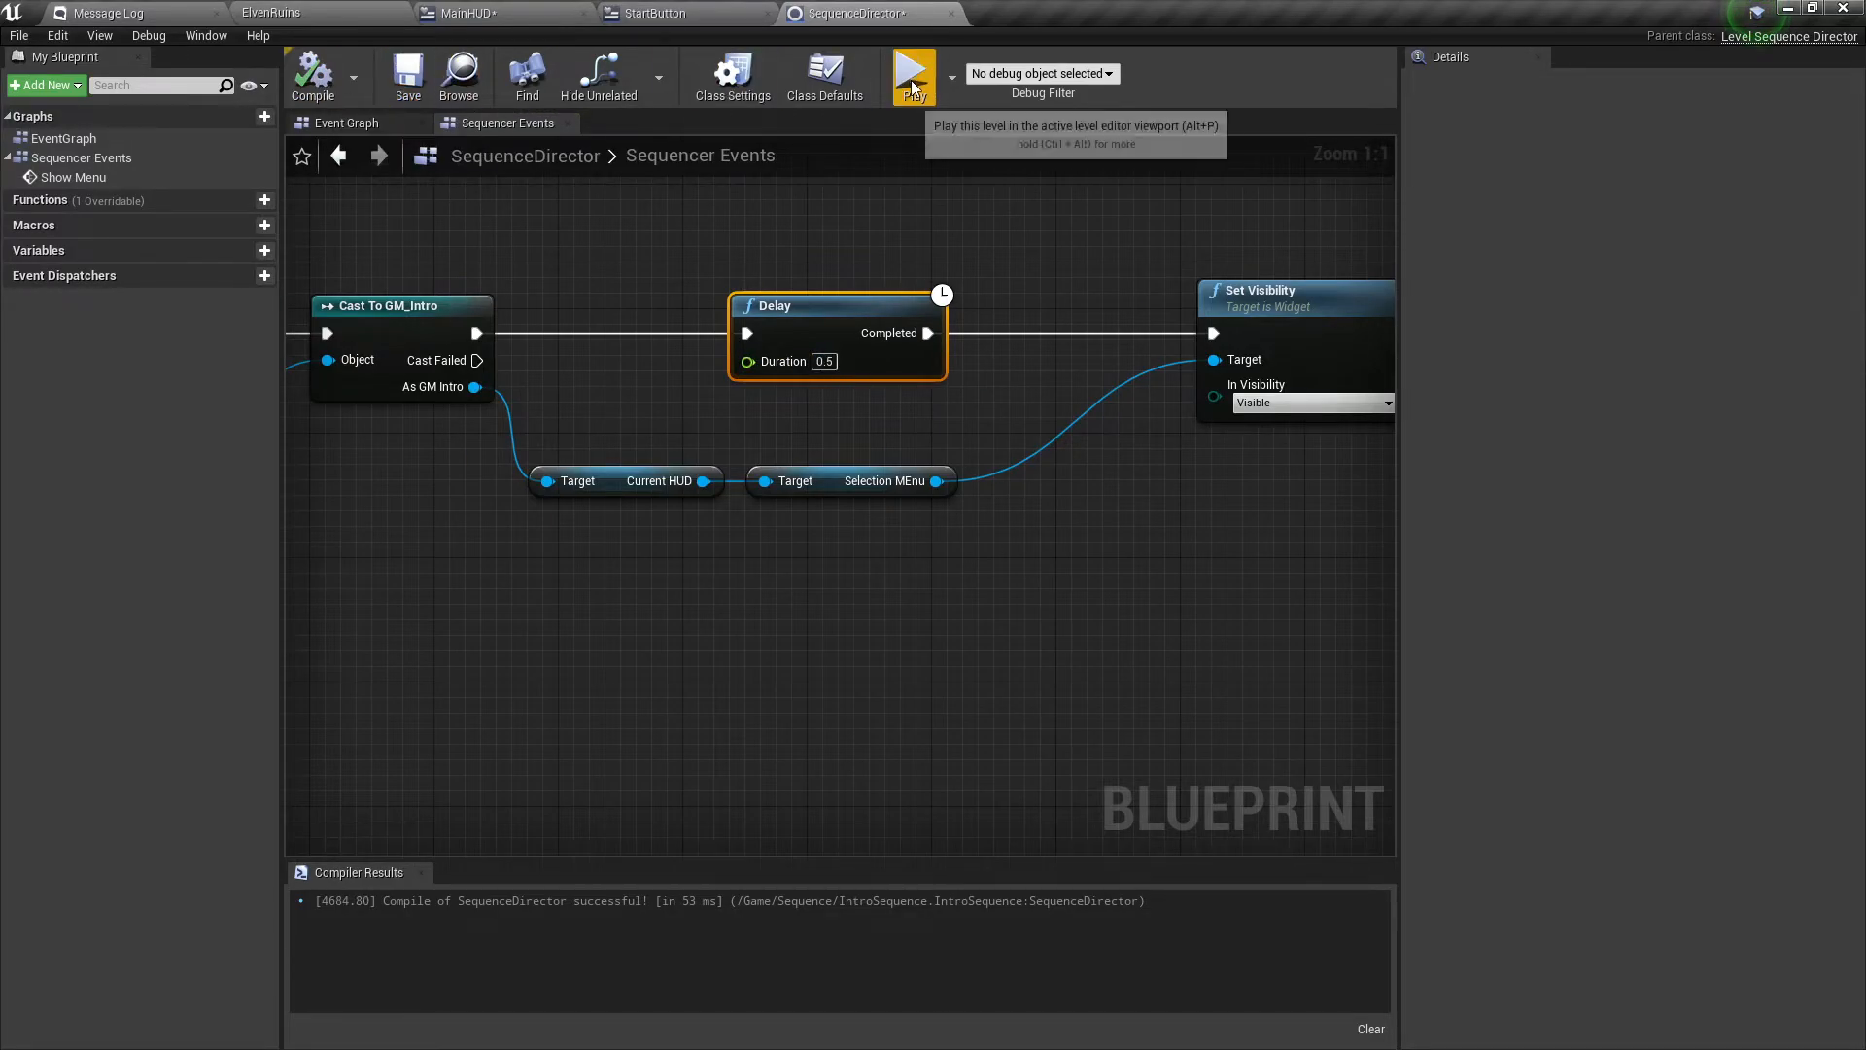
click(910, 74)
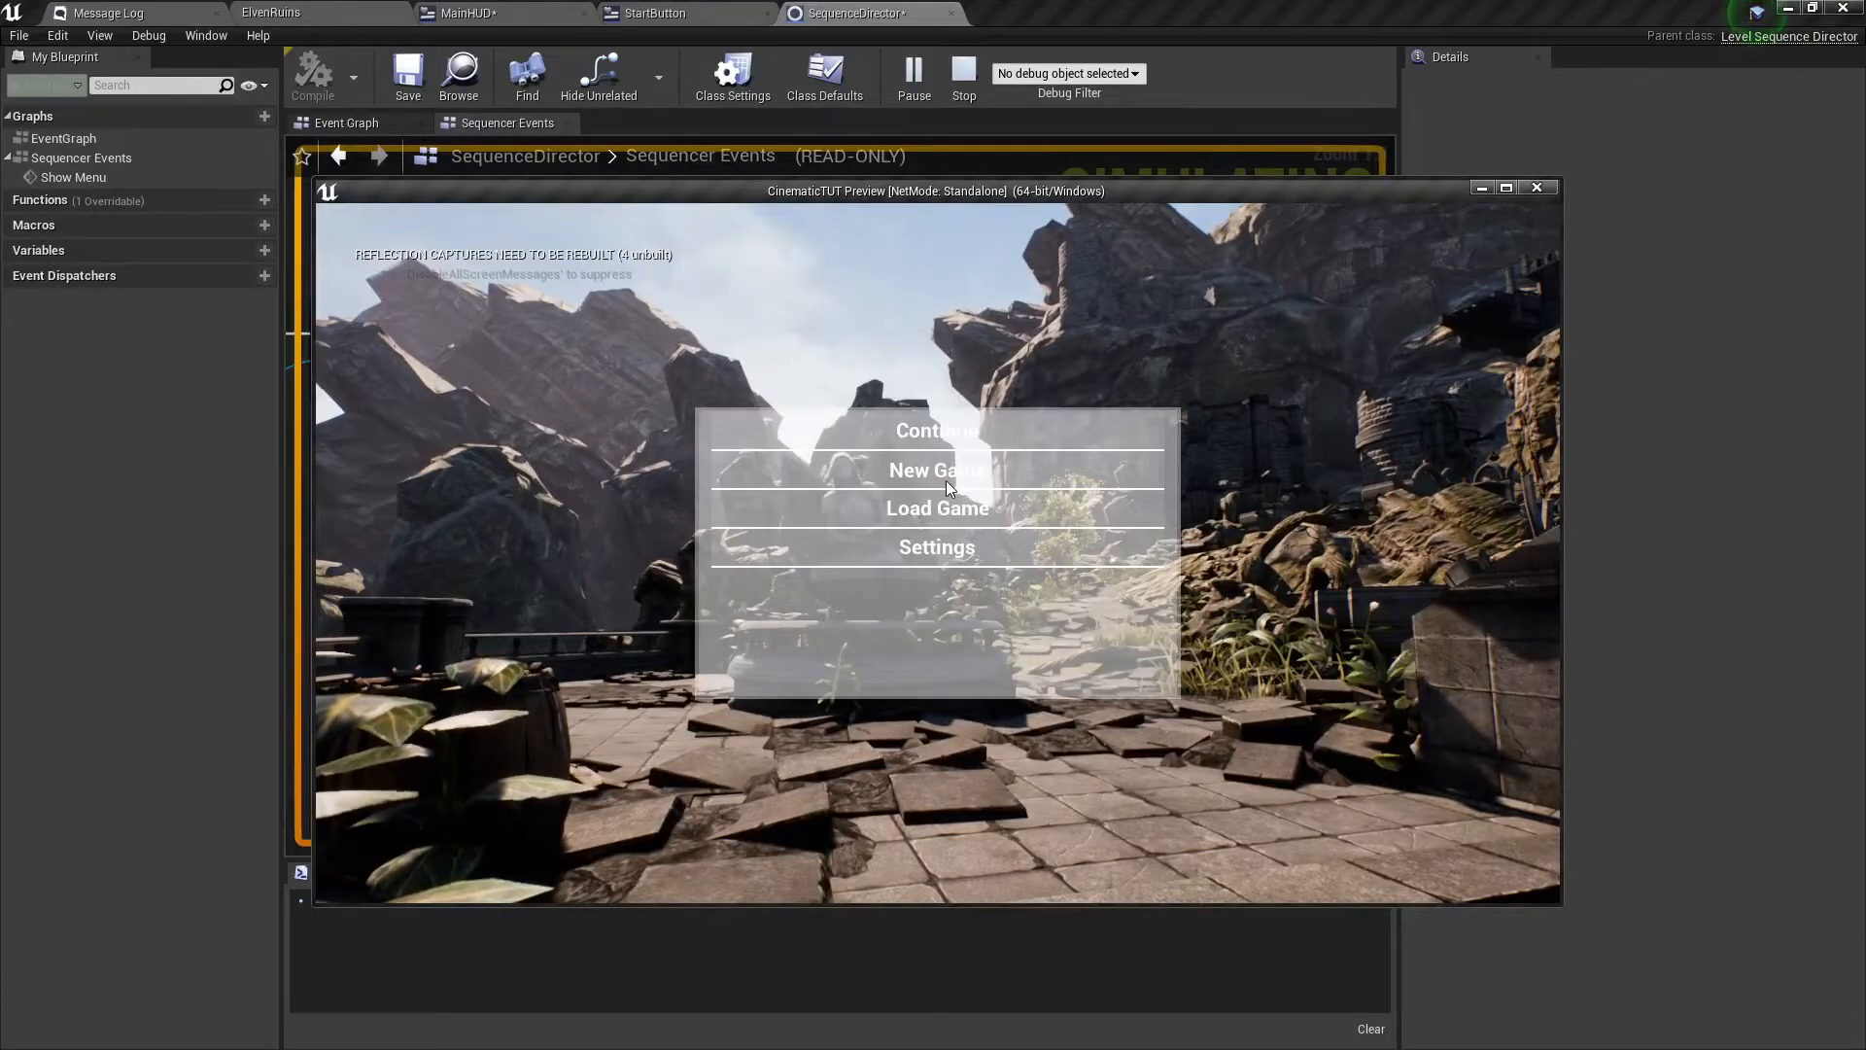
key(Escape)
Save the SequenceDirector blueprint and close both the SequenceDirector and StartButton editors.
right_drag(1069, 569, 998, 578)
click(408, 73)
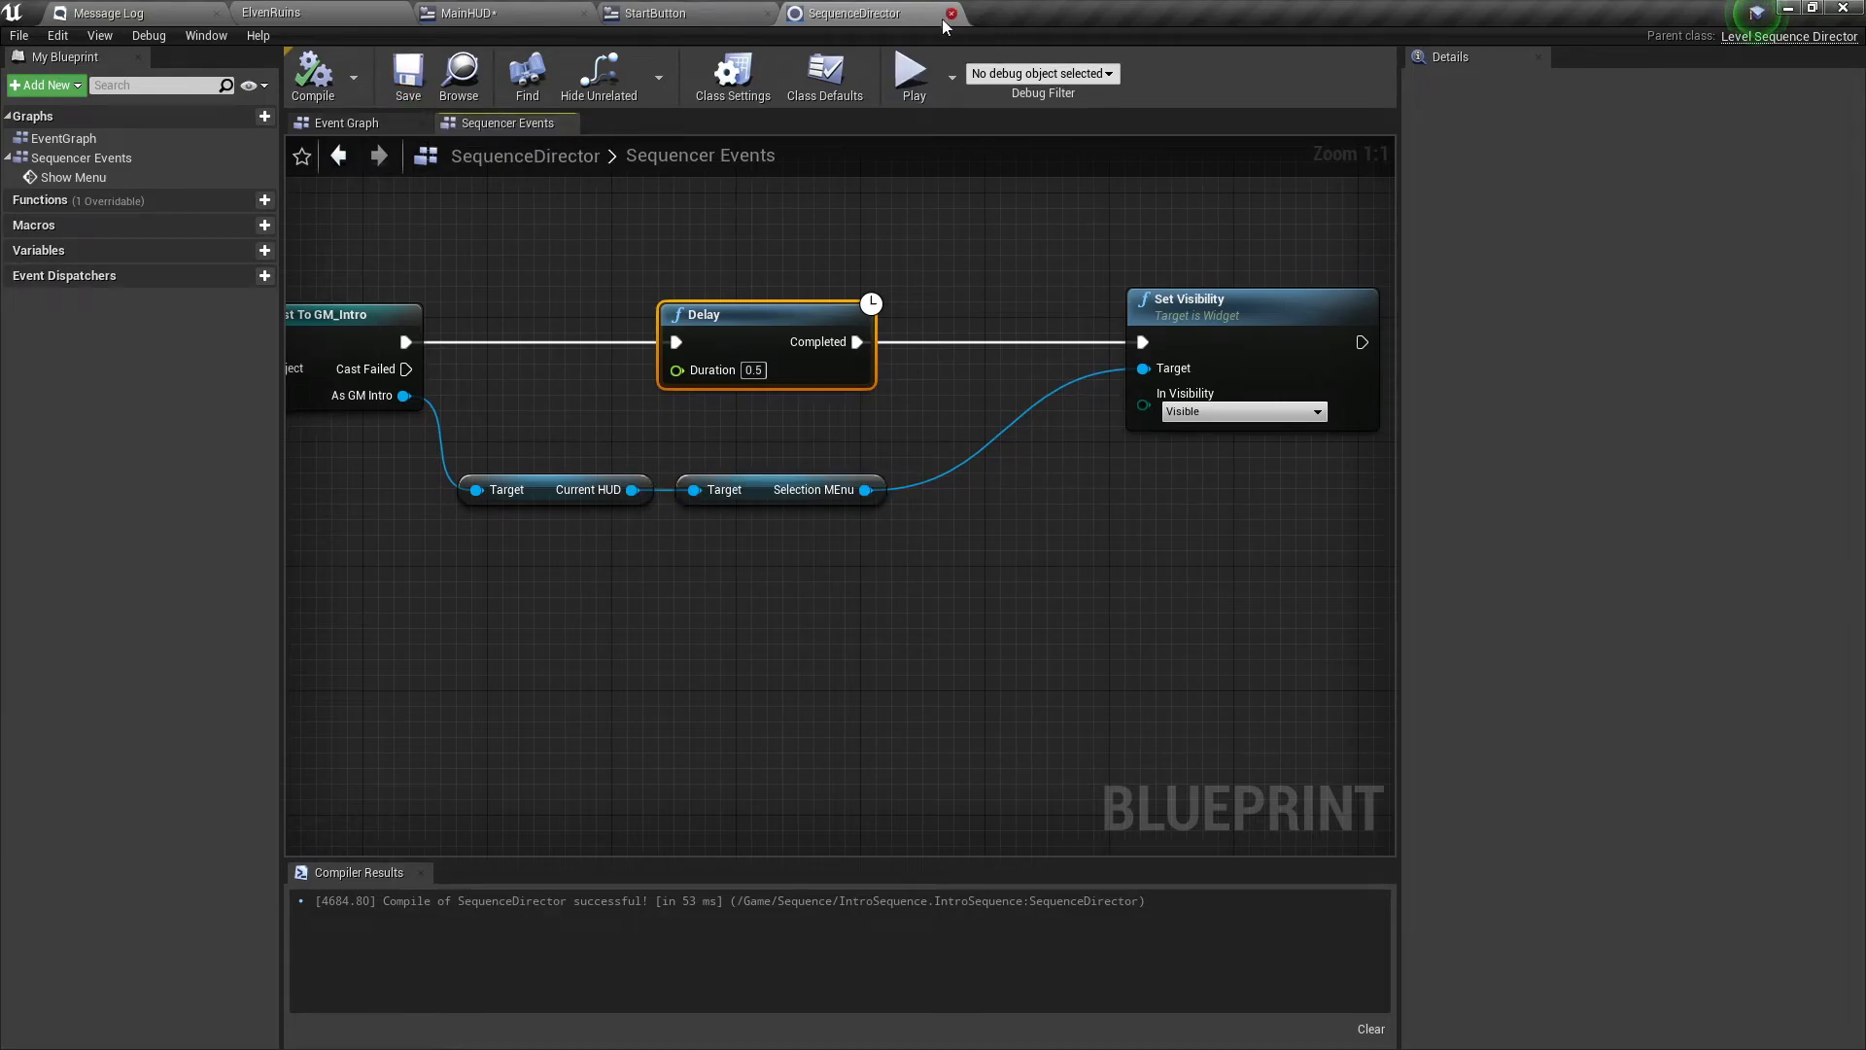
click(951, 13)
click(767, 15)
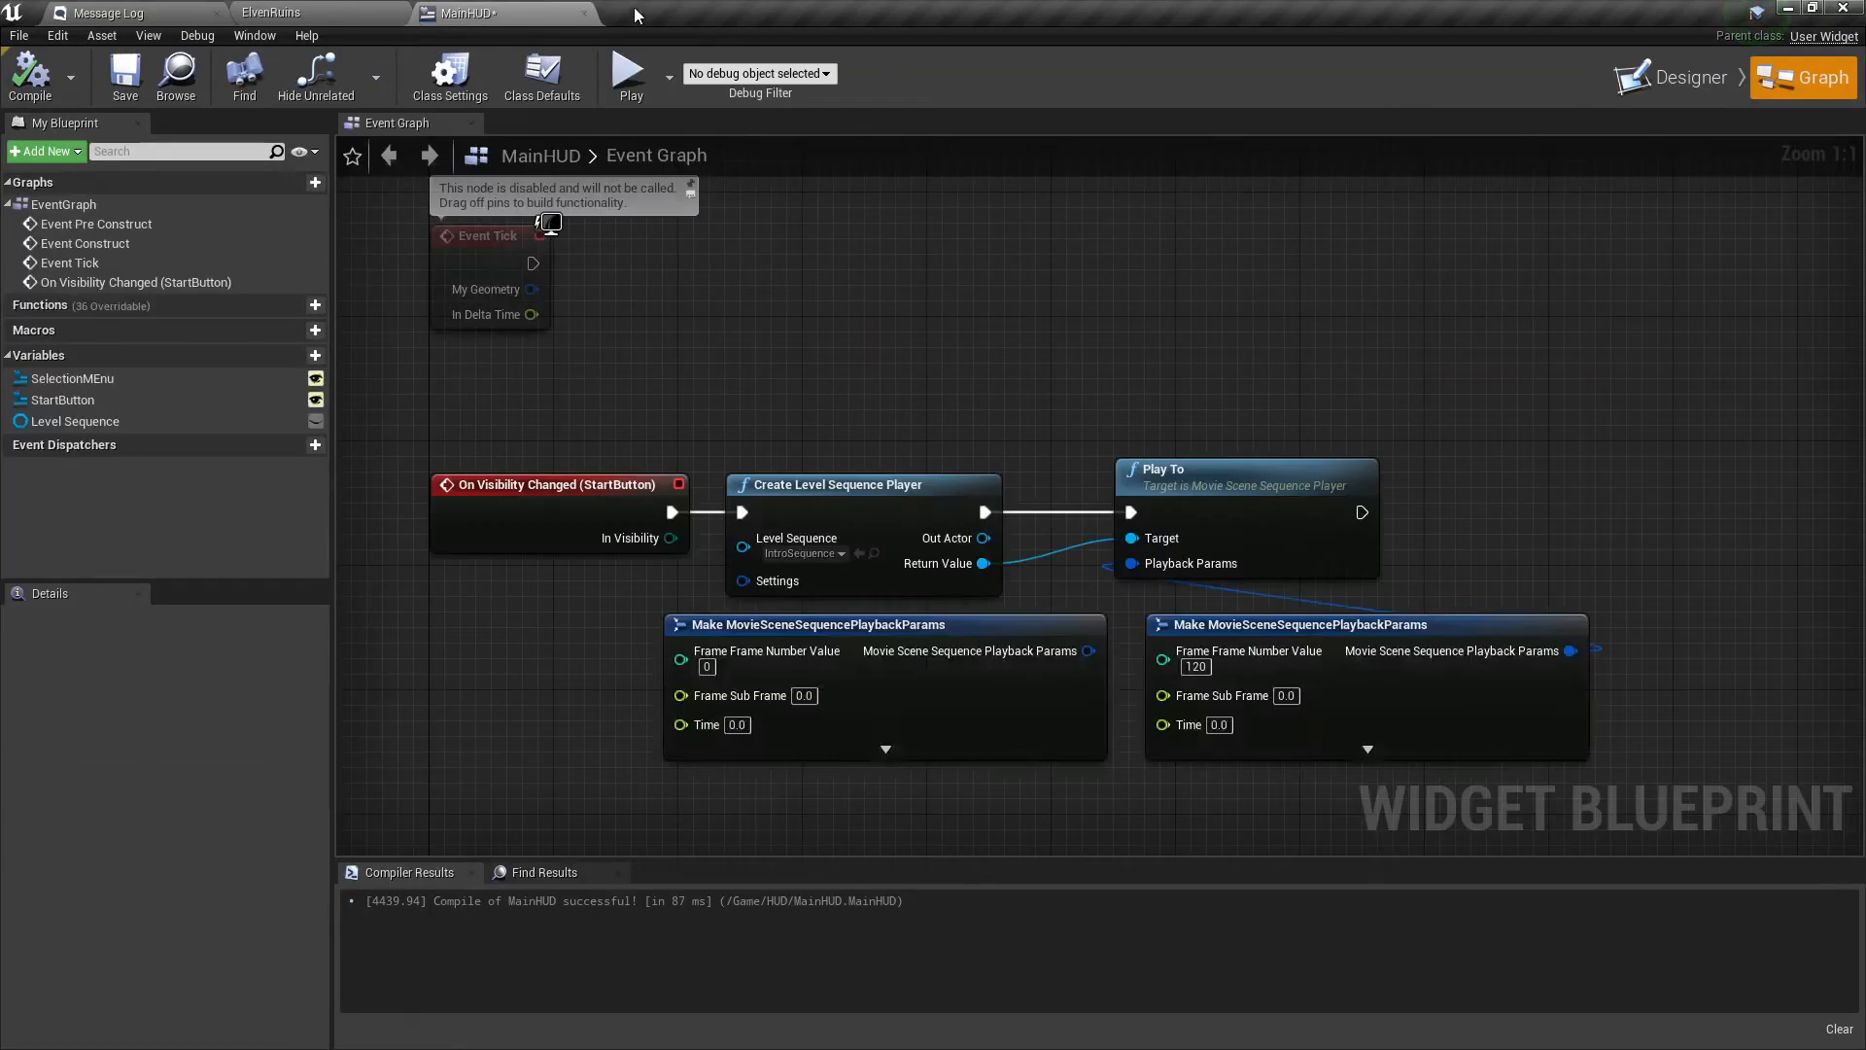
Review the MainHUD event graph, switch MainHUD to its Designer view, and select the SelectionMEnu widget.
click(320, 13)
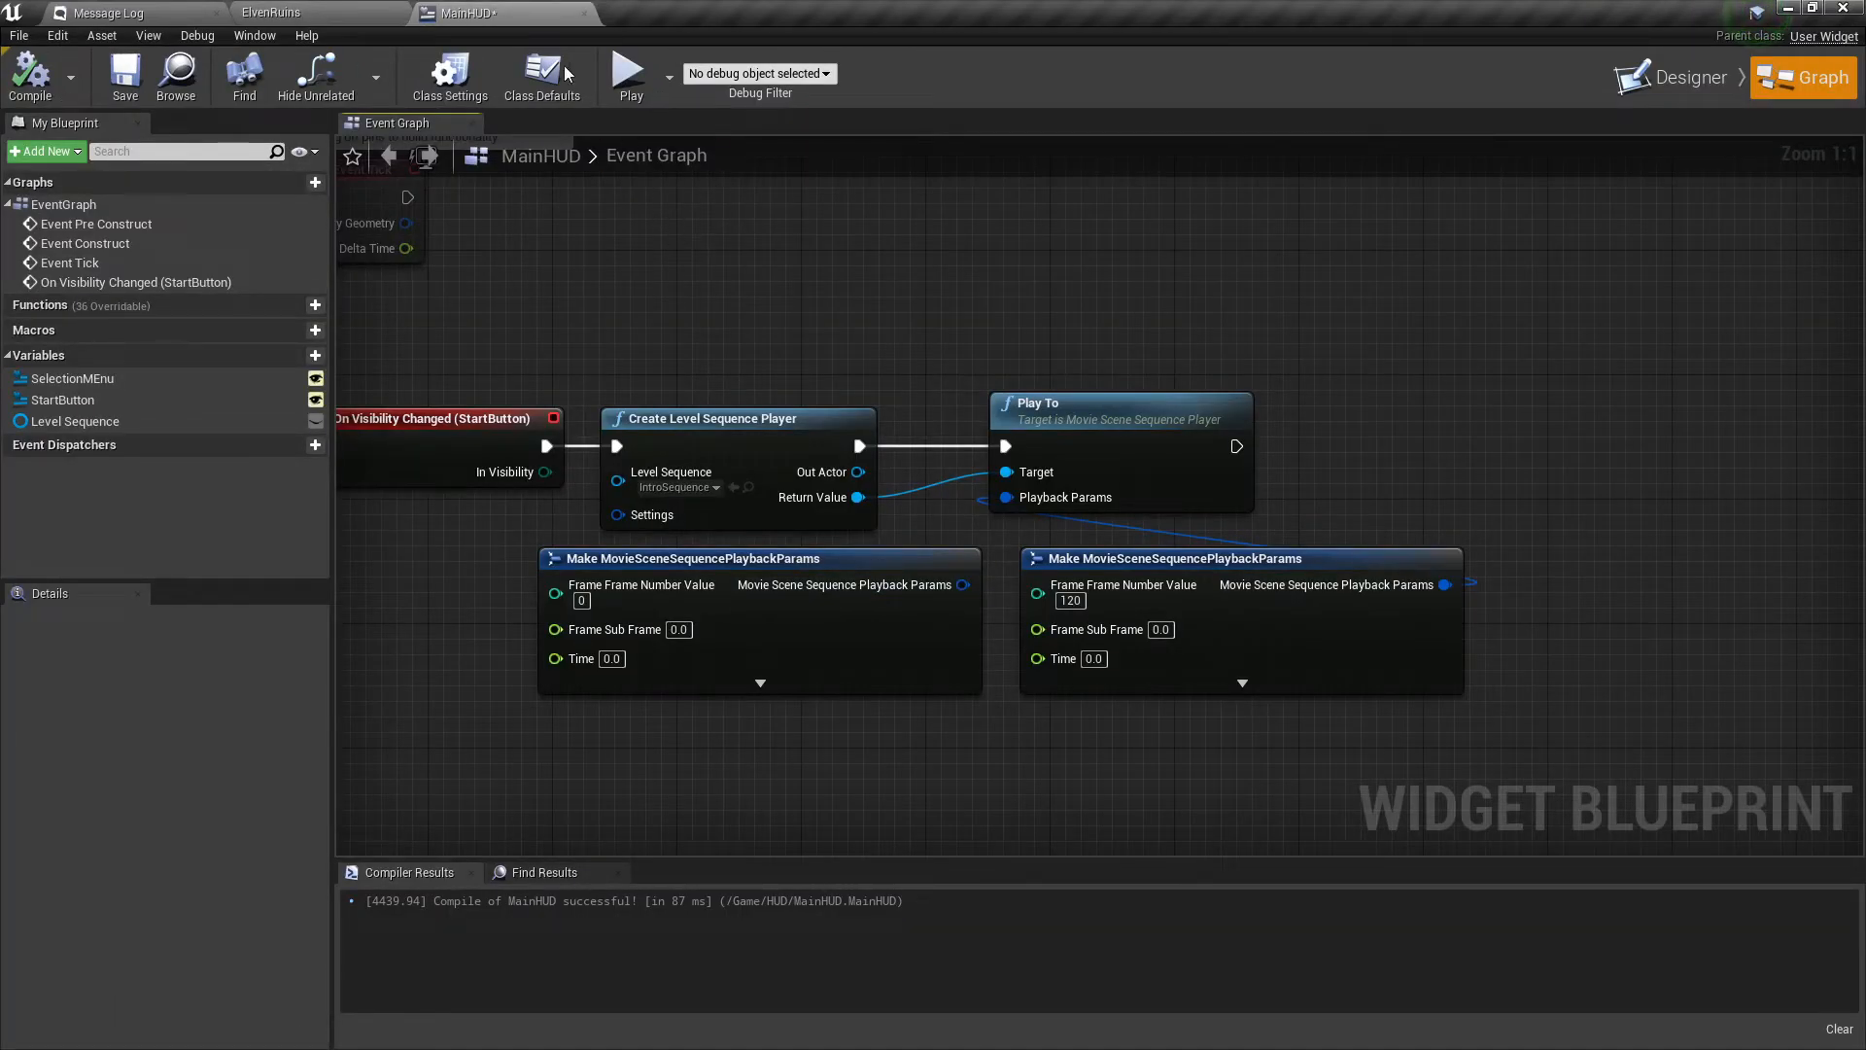
right_drag(495, 283, 855, 323)
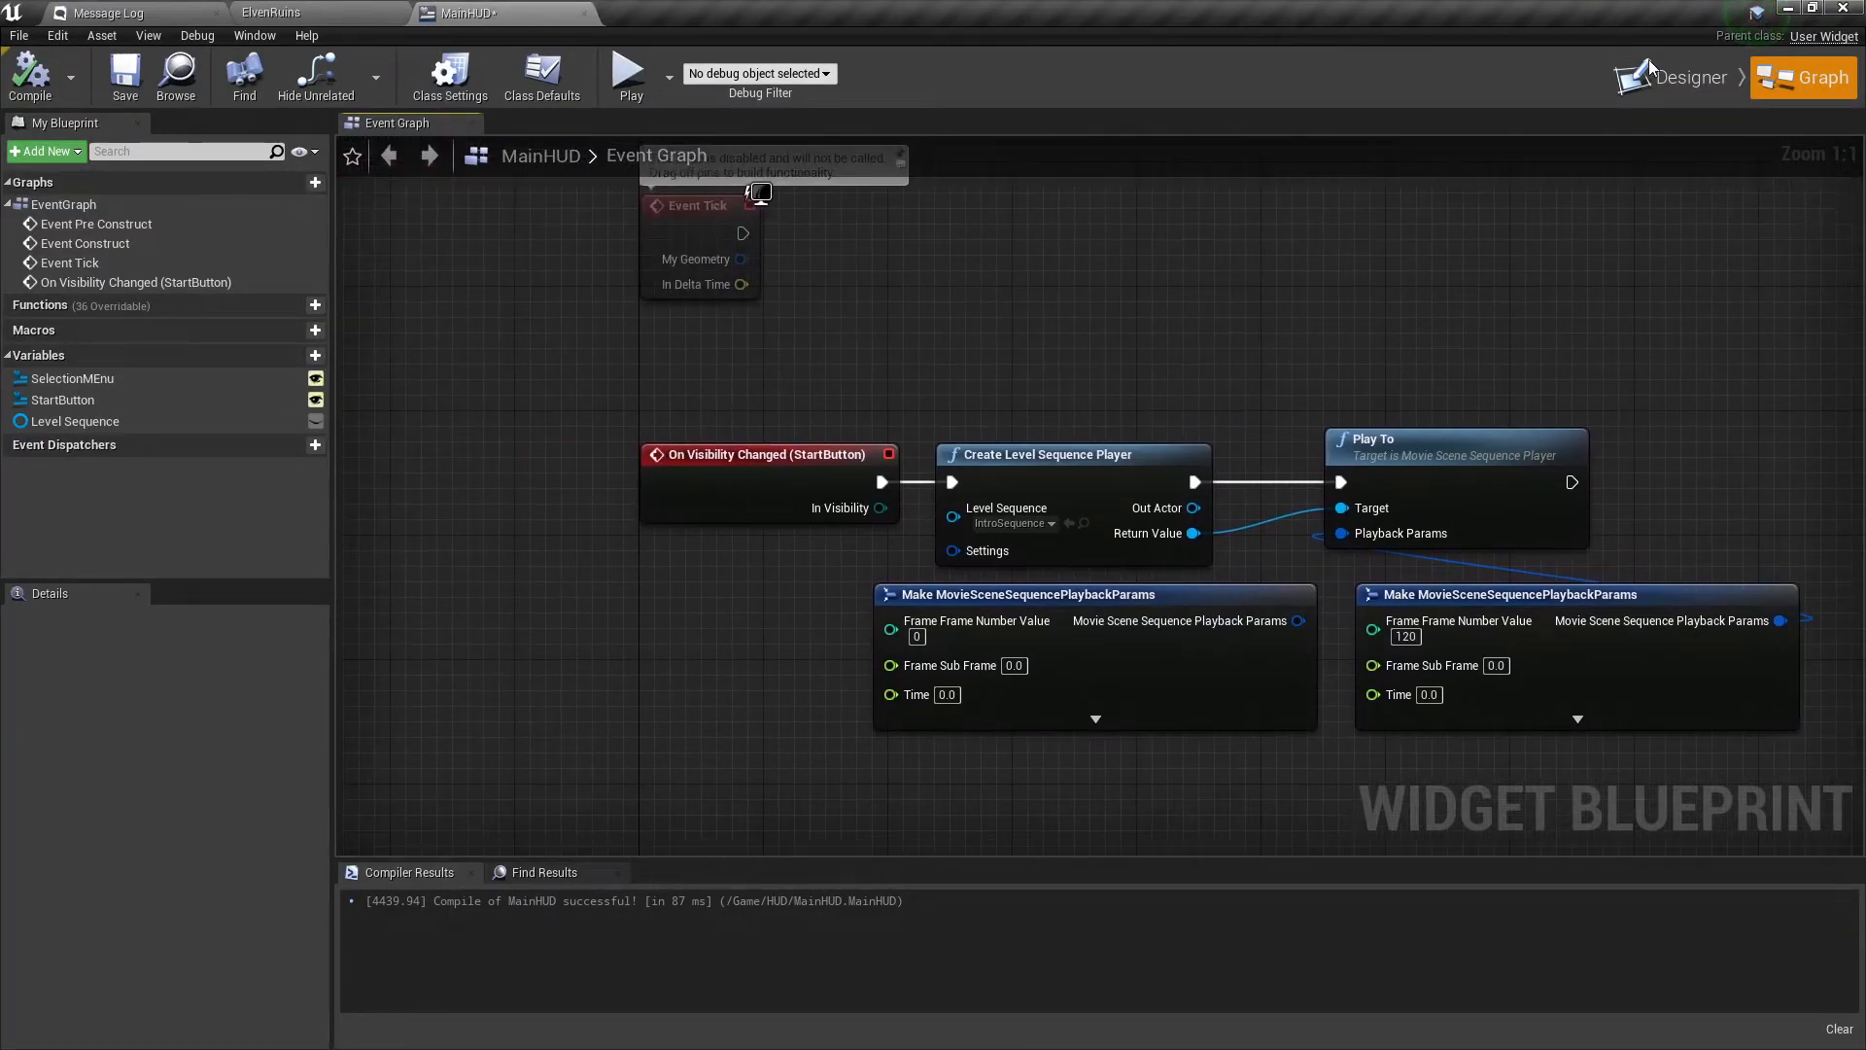
click(1670, 77)
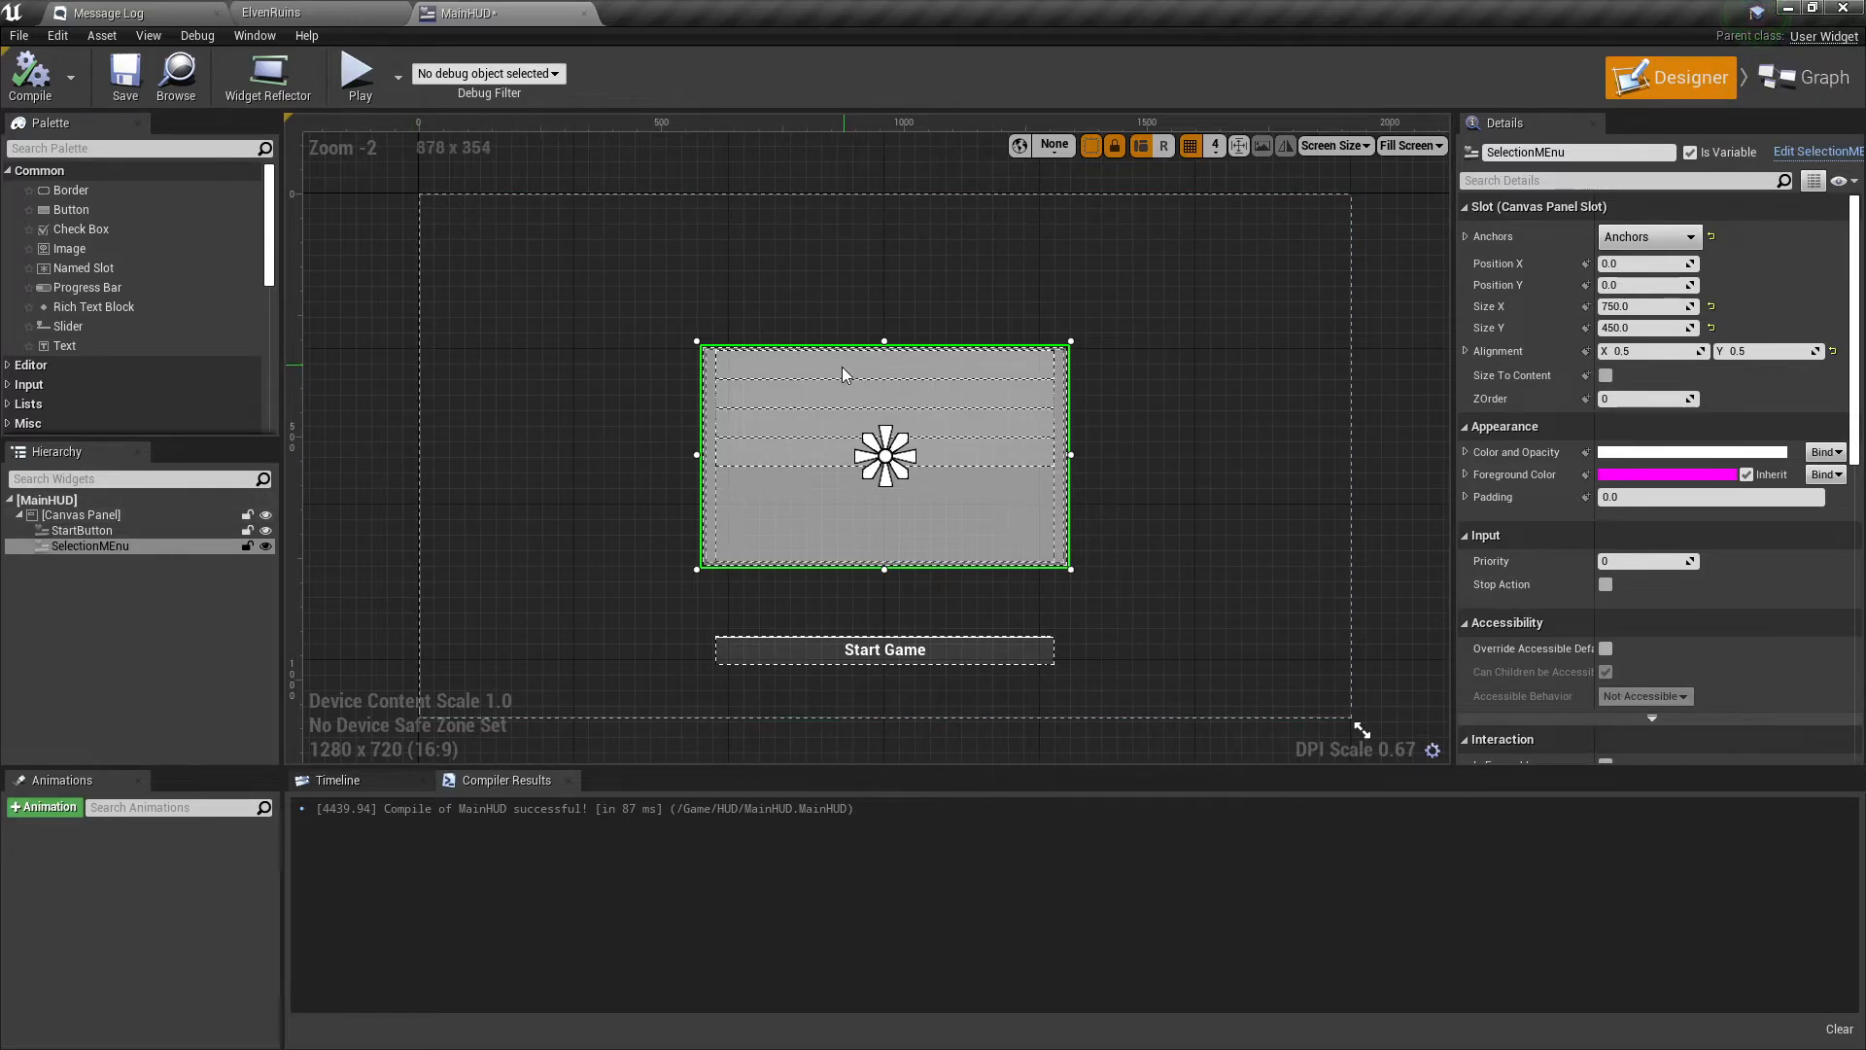
click(103, 545)
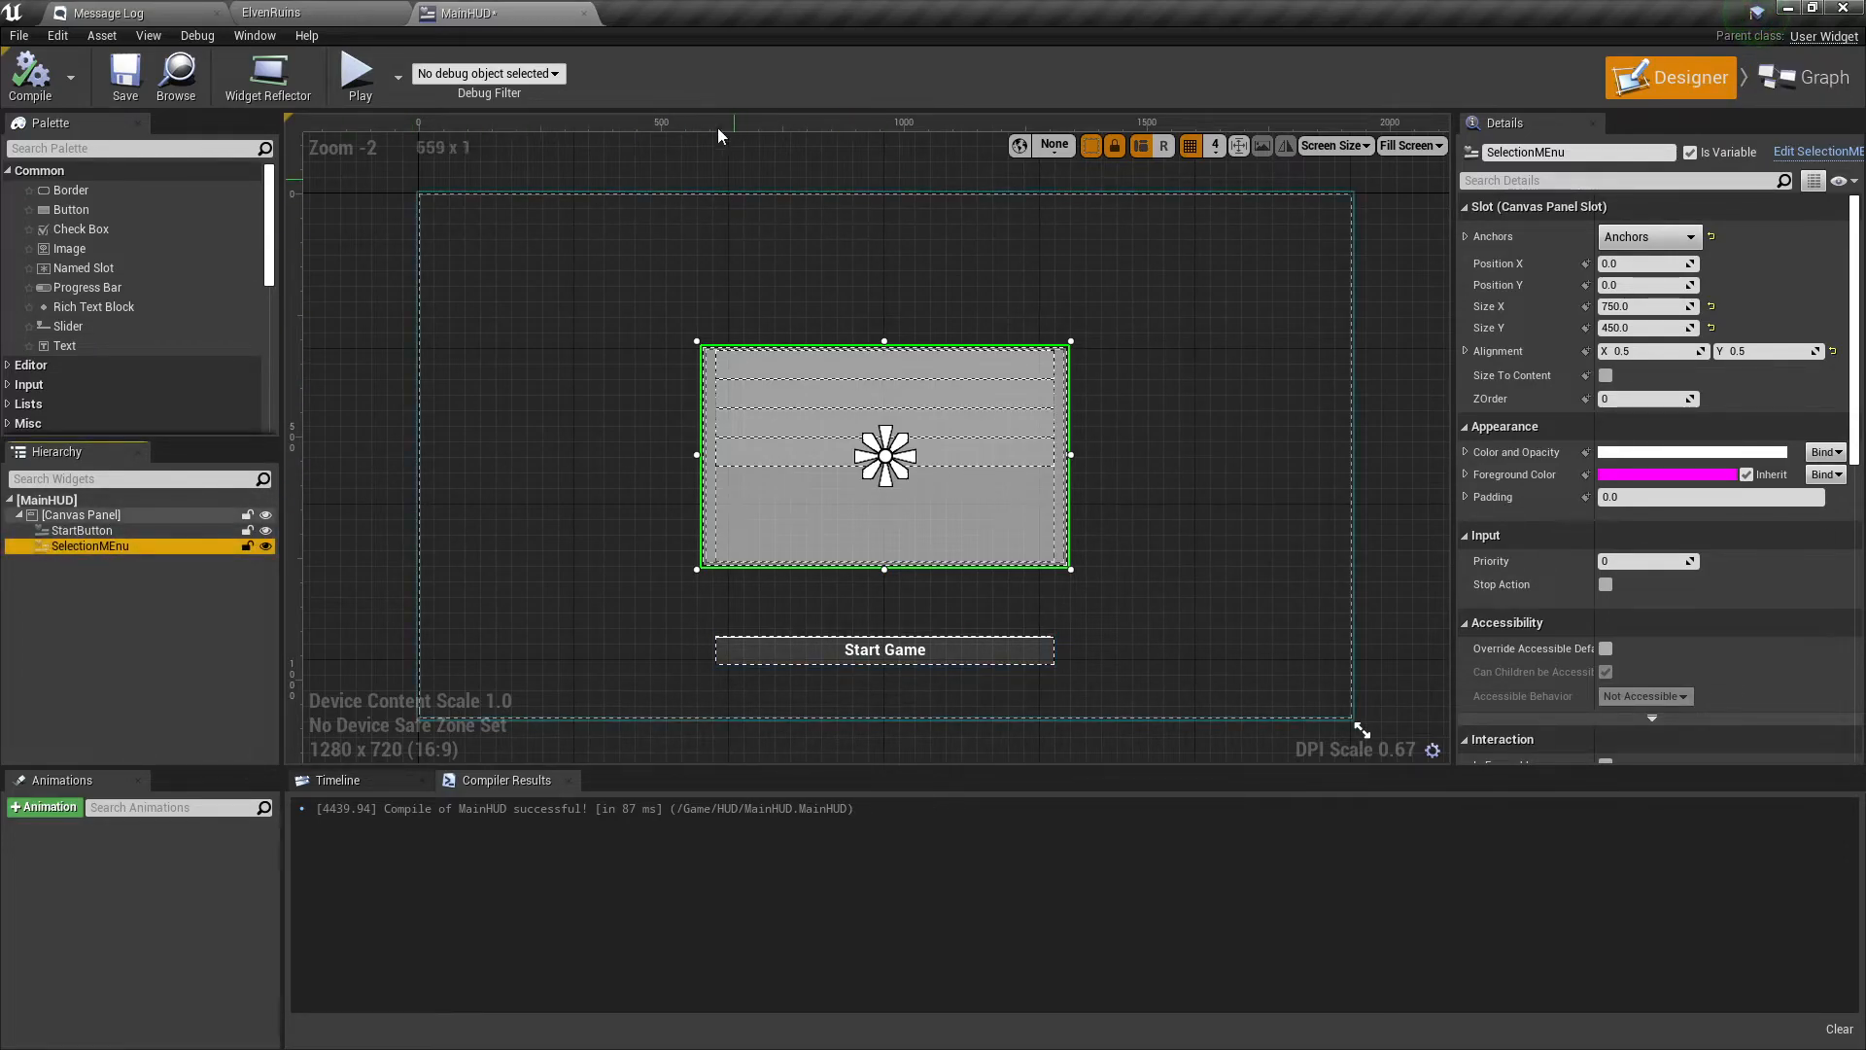
Open the MenuButton widget from the Content HUD folder, select its Start Button, and bring up the button's event options.
click(330, 12)
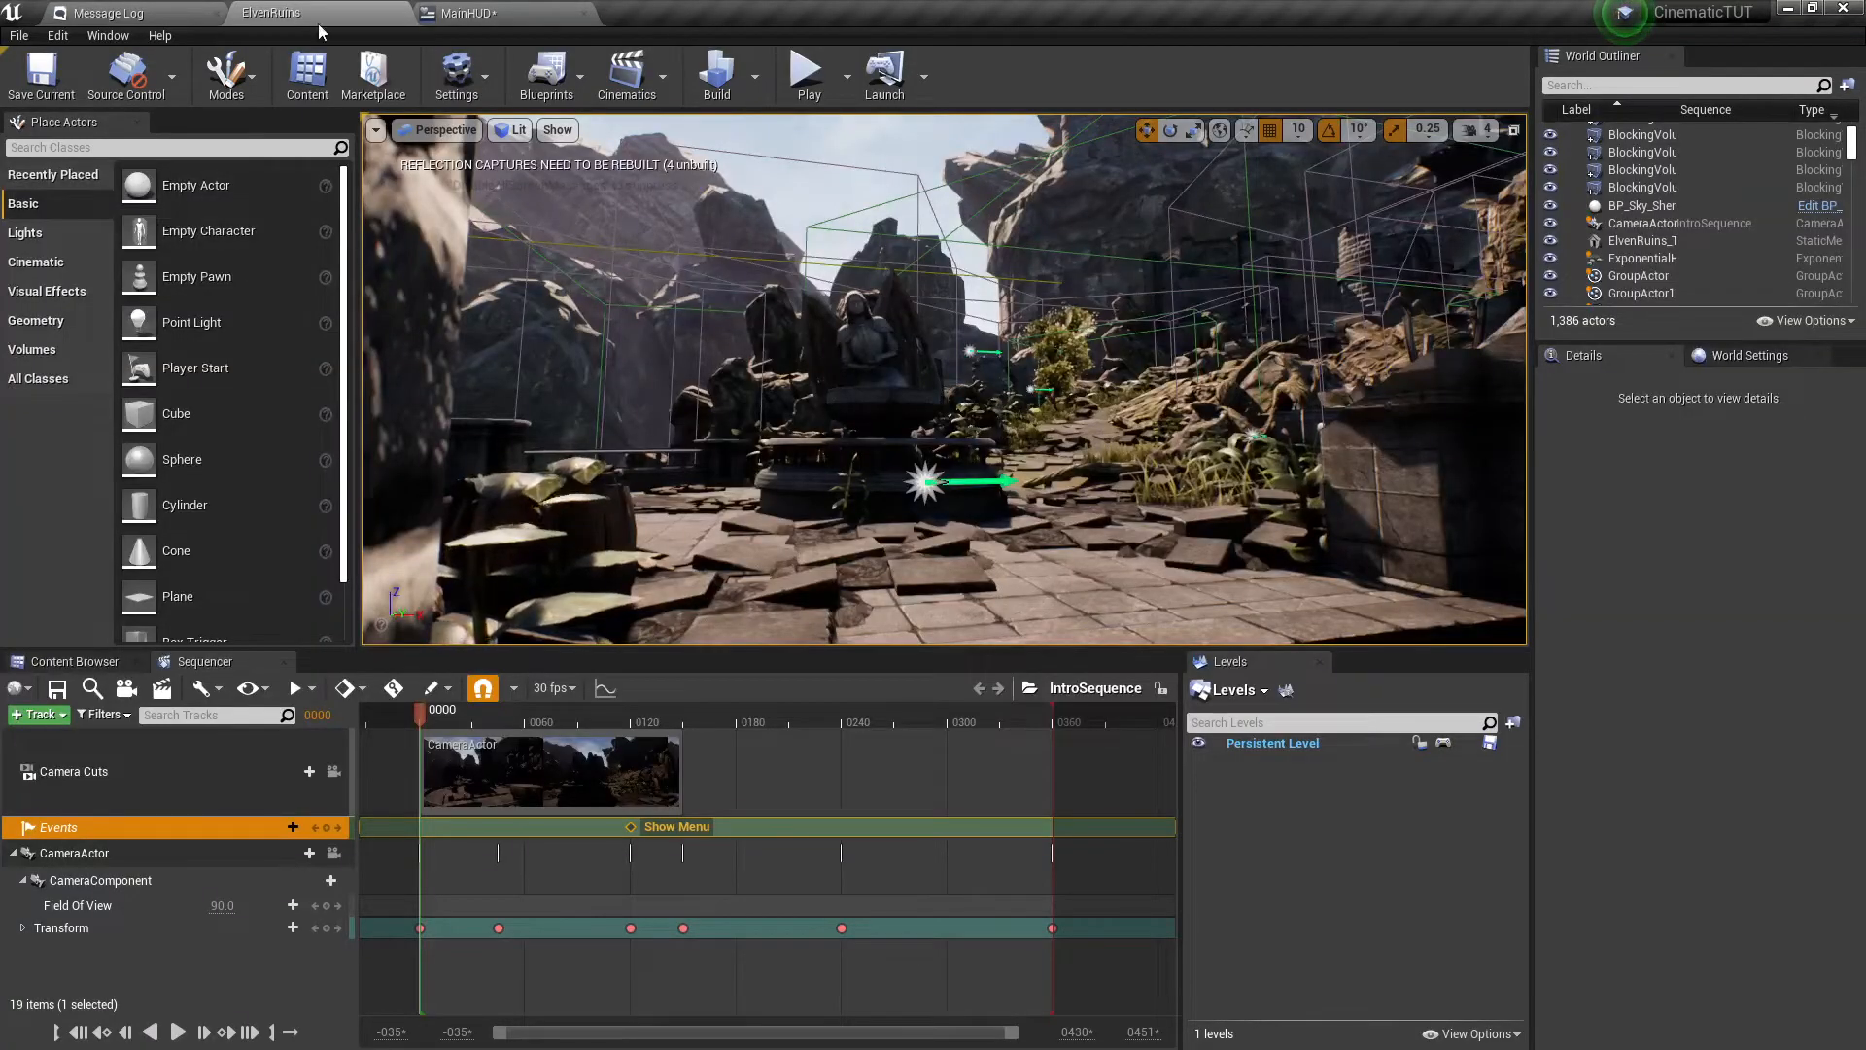
click(60, 662)
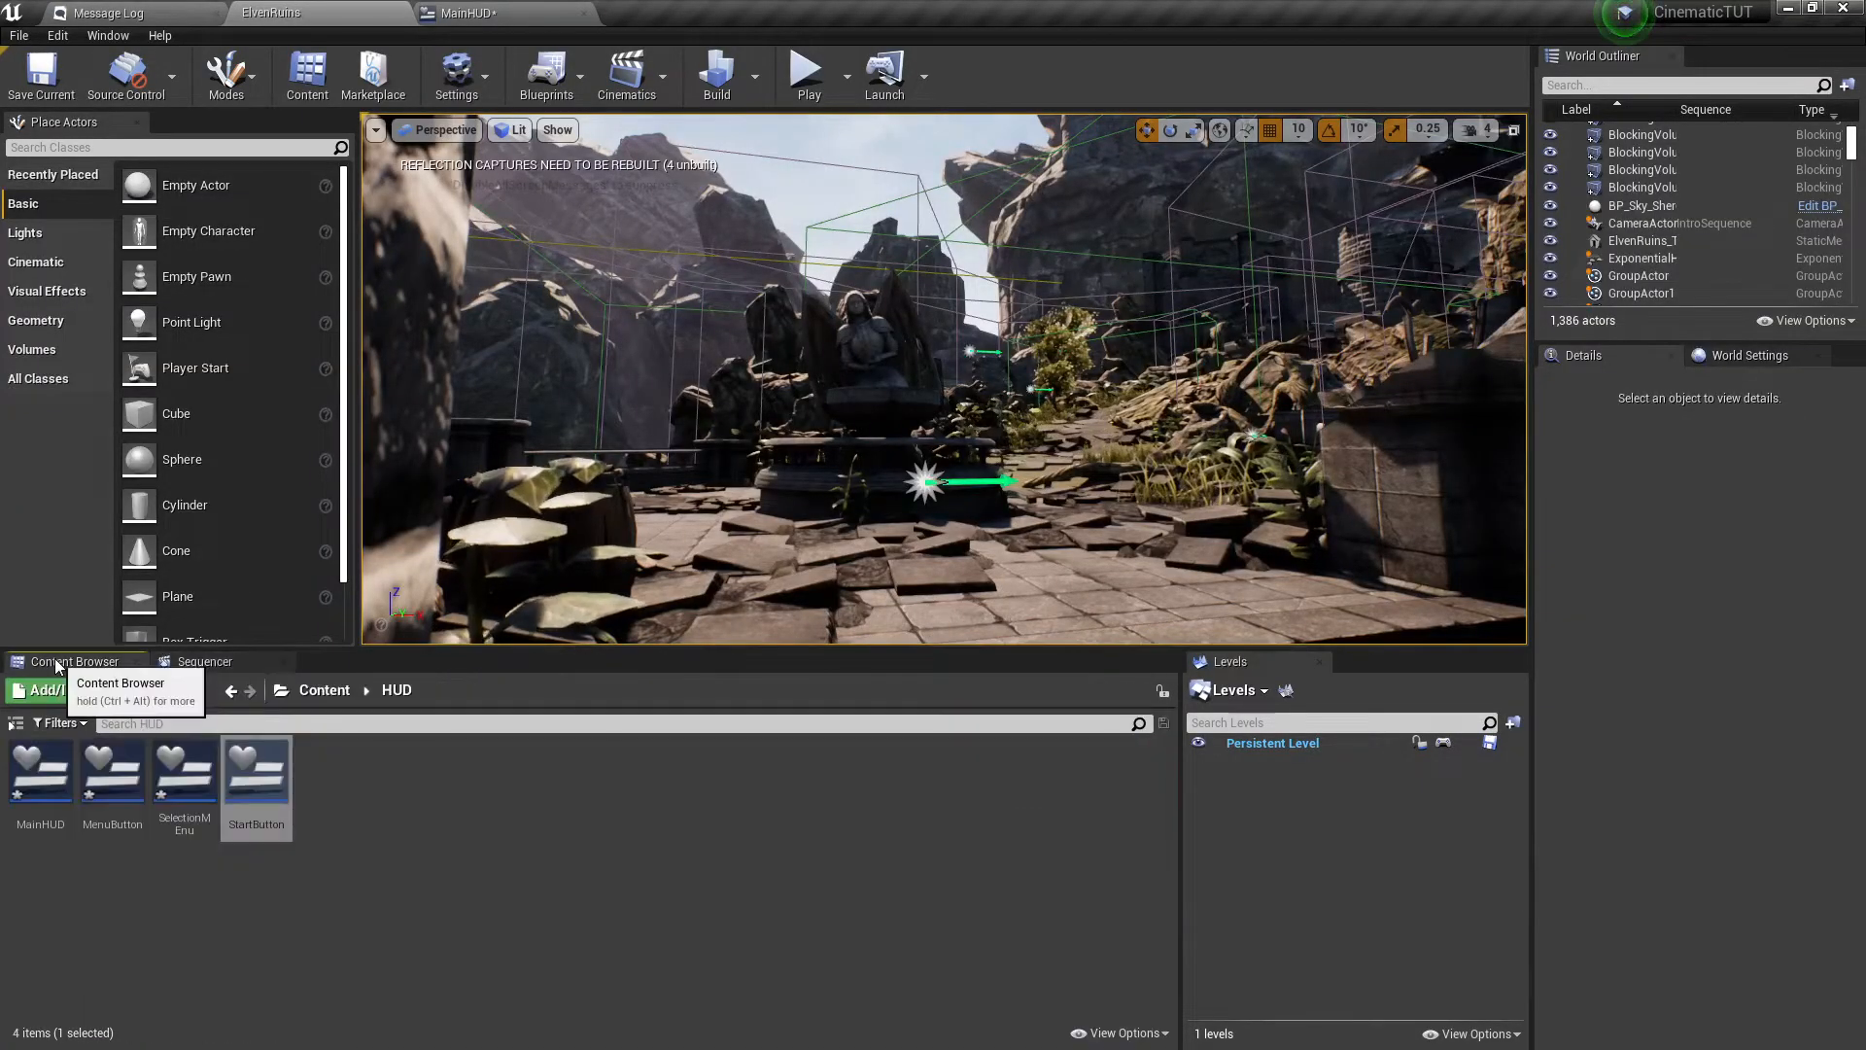
double_click(105, 798)
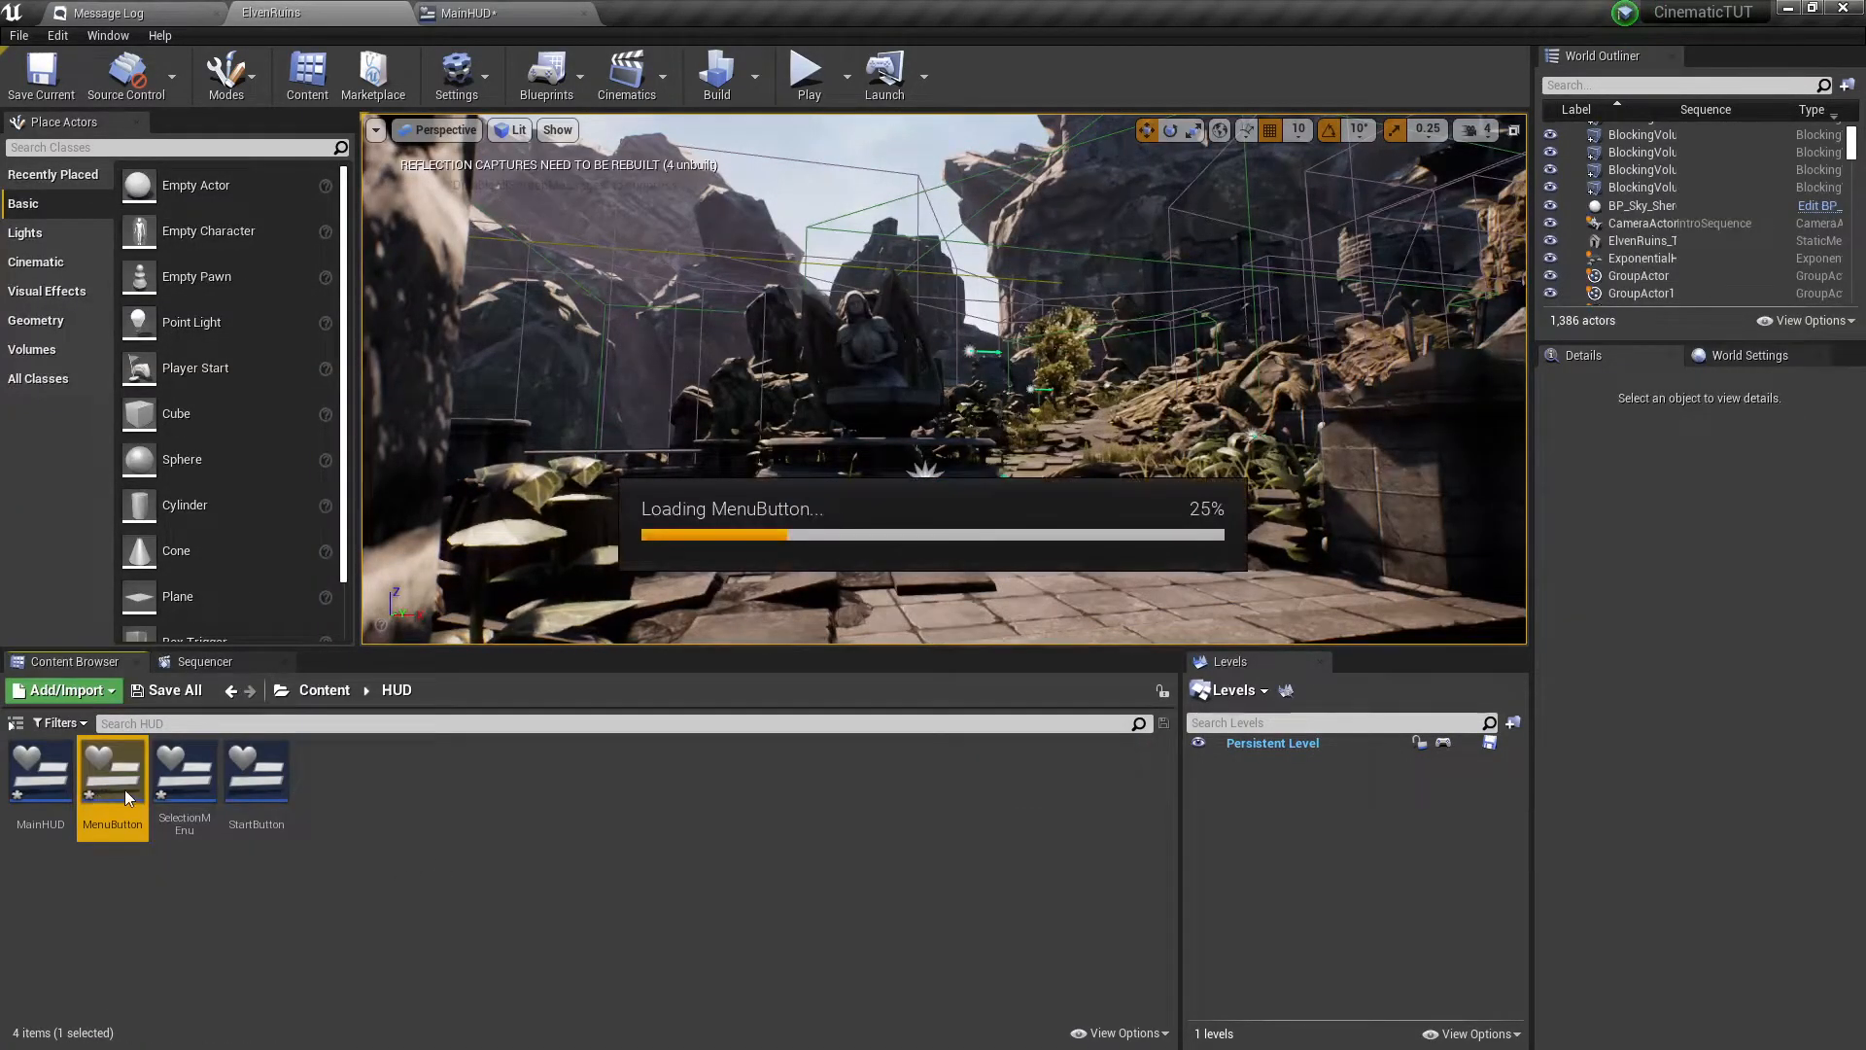
click(573, 212)
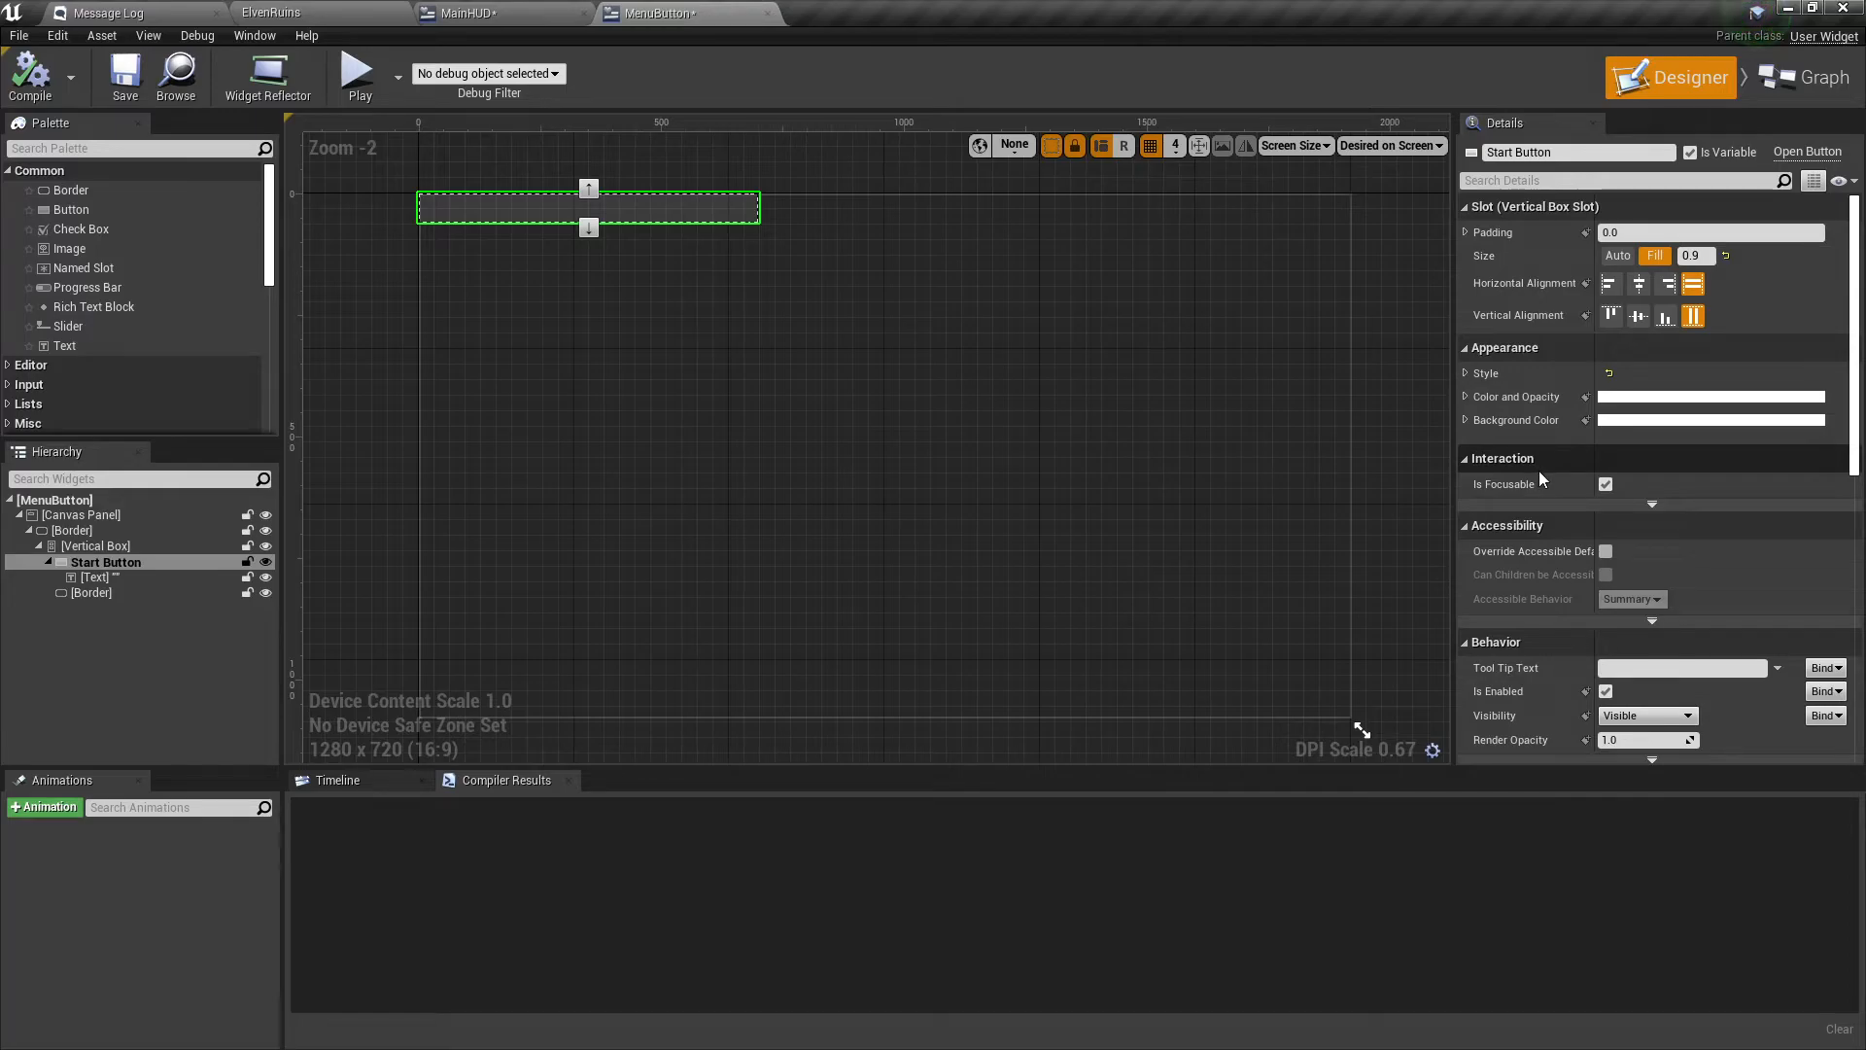
scroll(1537, 470, down, 5)
scroll(1589, 503, down, 3)
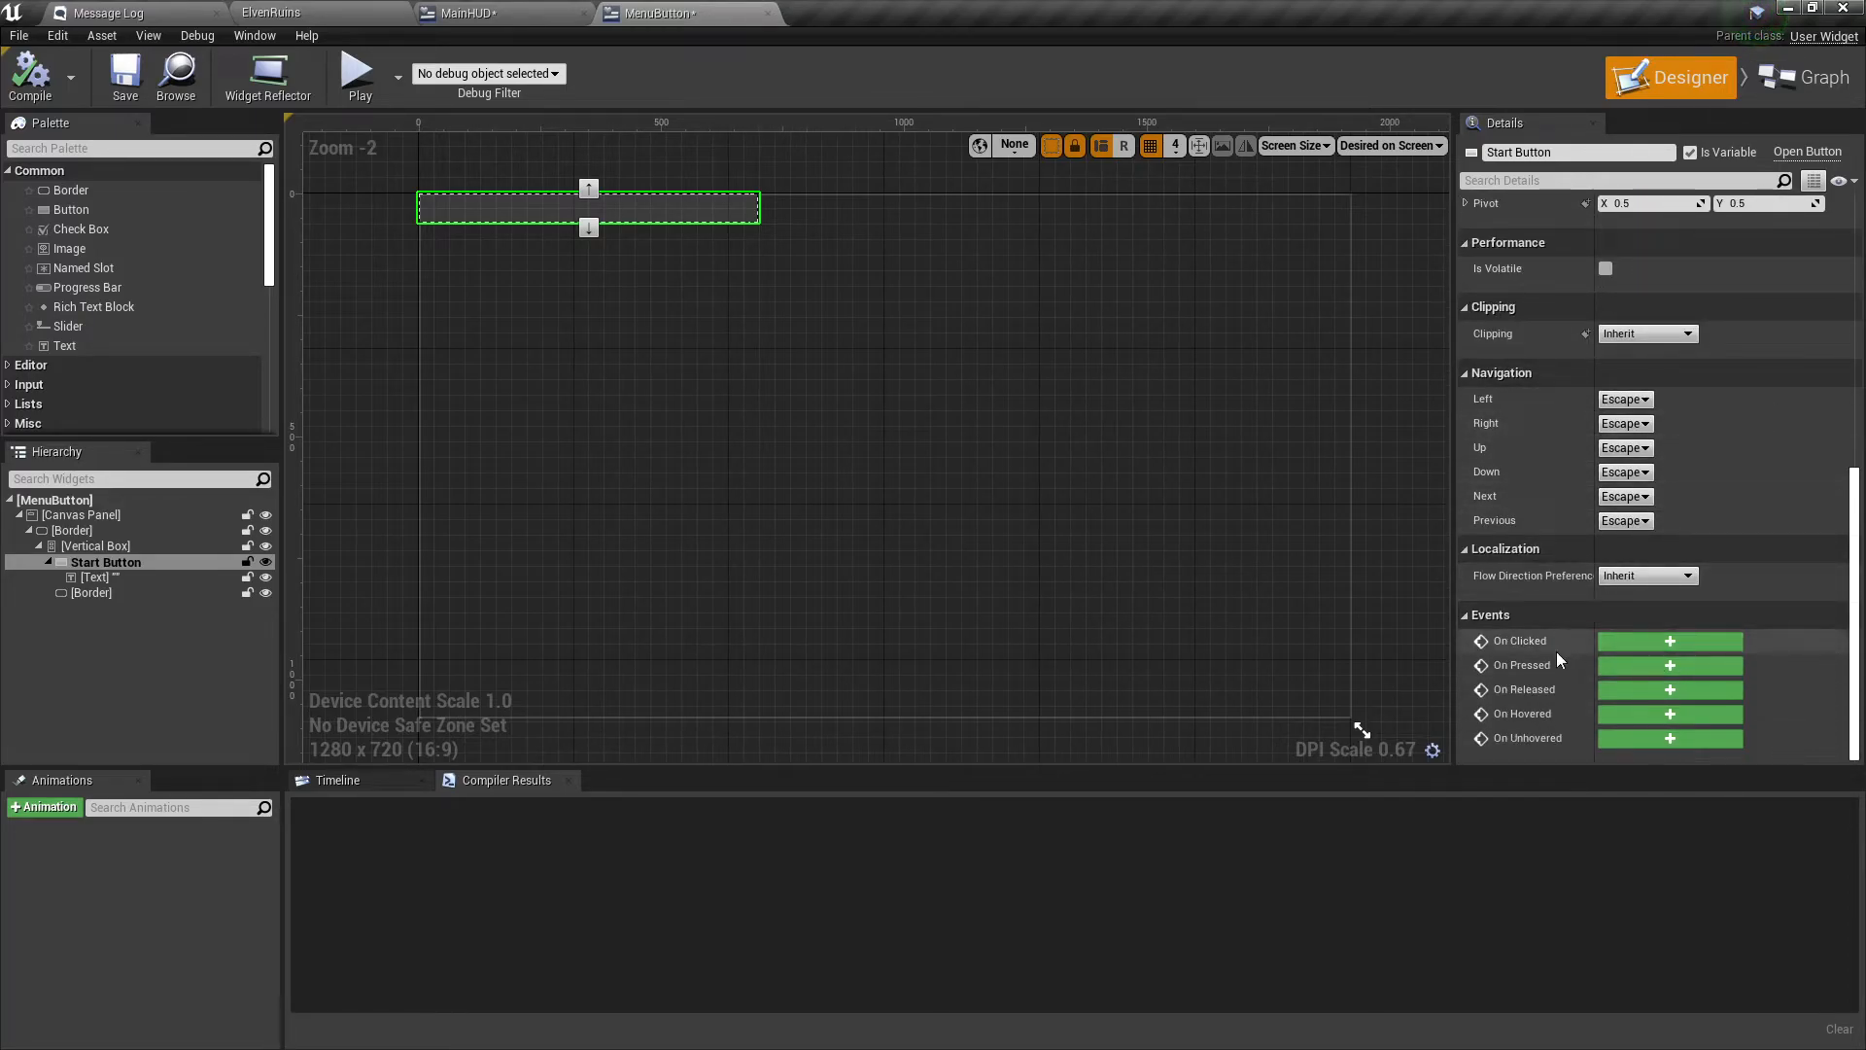
Add an On Pressed event for the Start Button and create an event dispatcher named Button Pressed.
click(1672, 665)
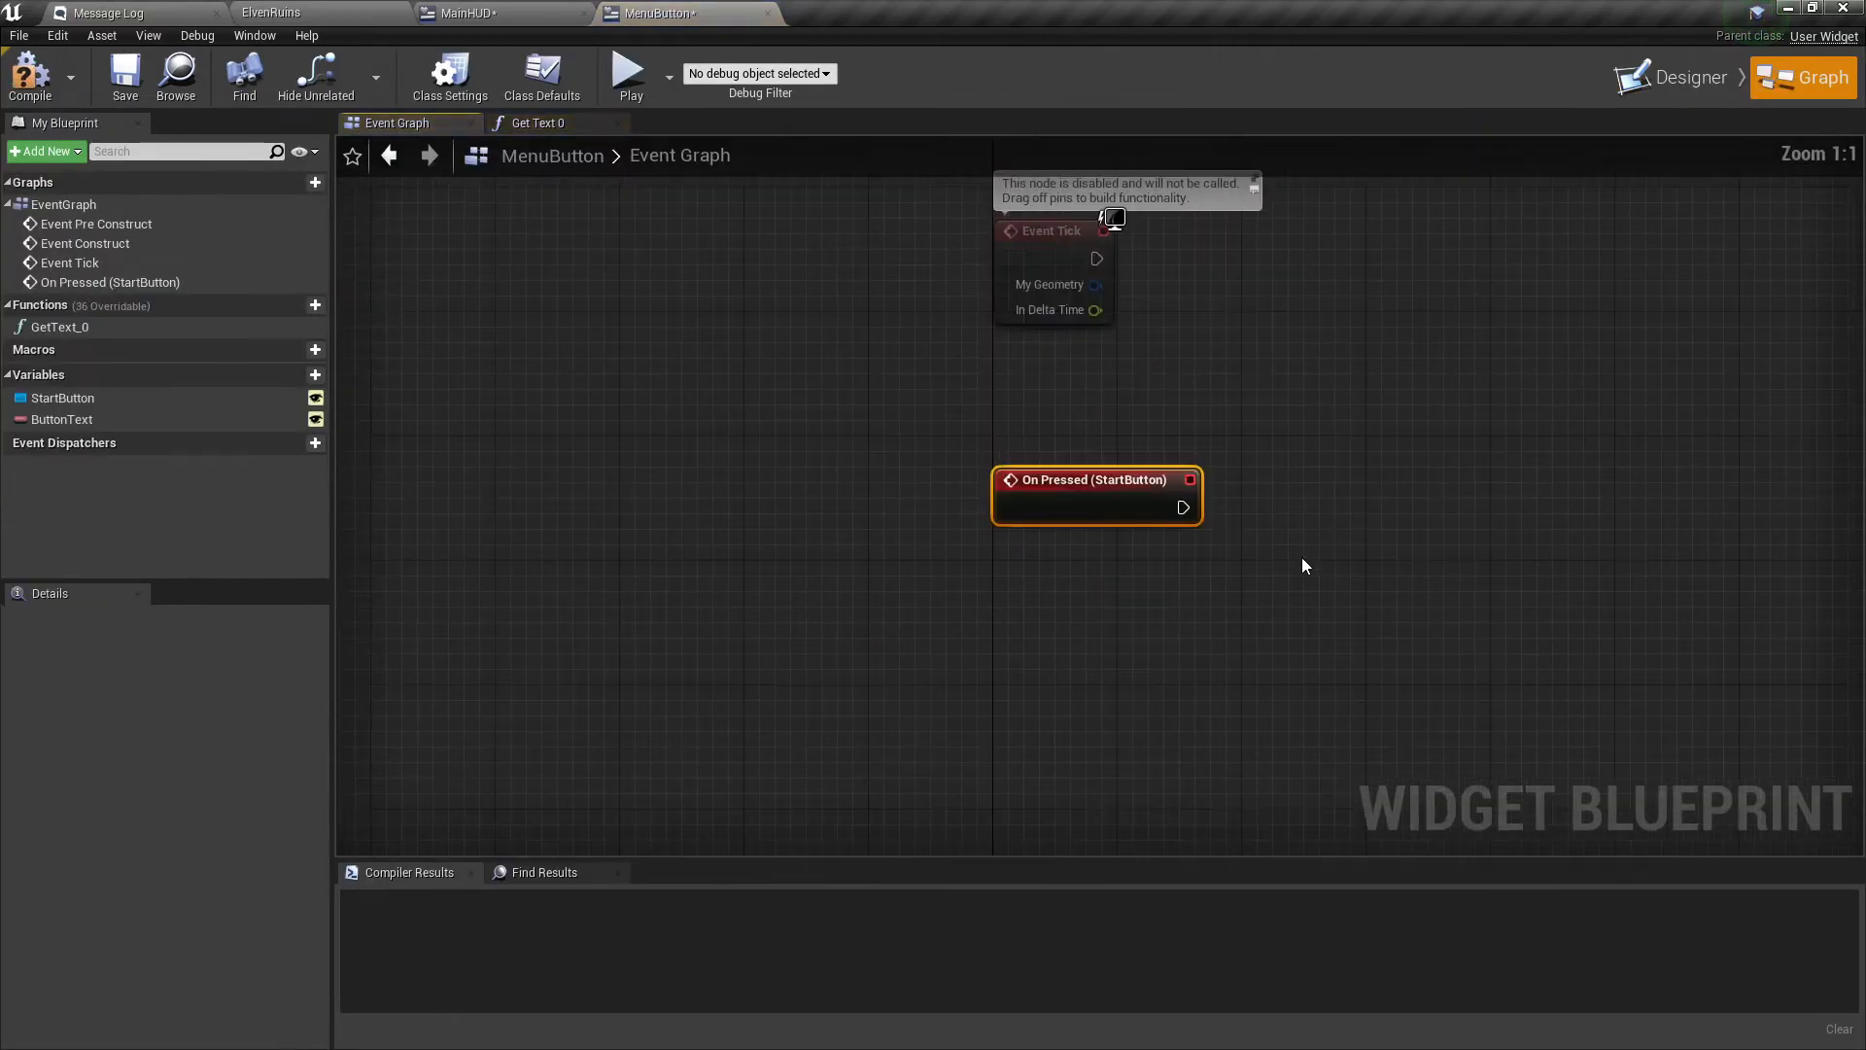
right_drag(1387, 542, 1103, 445)
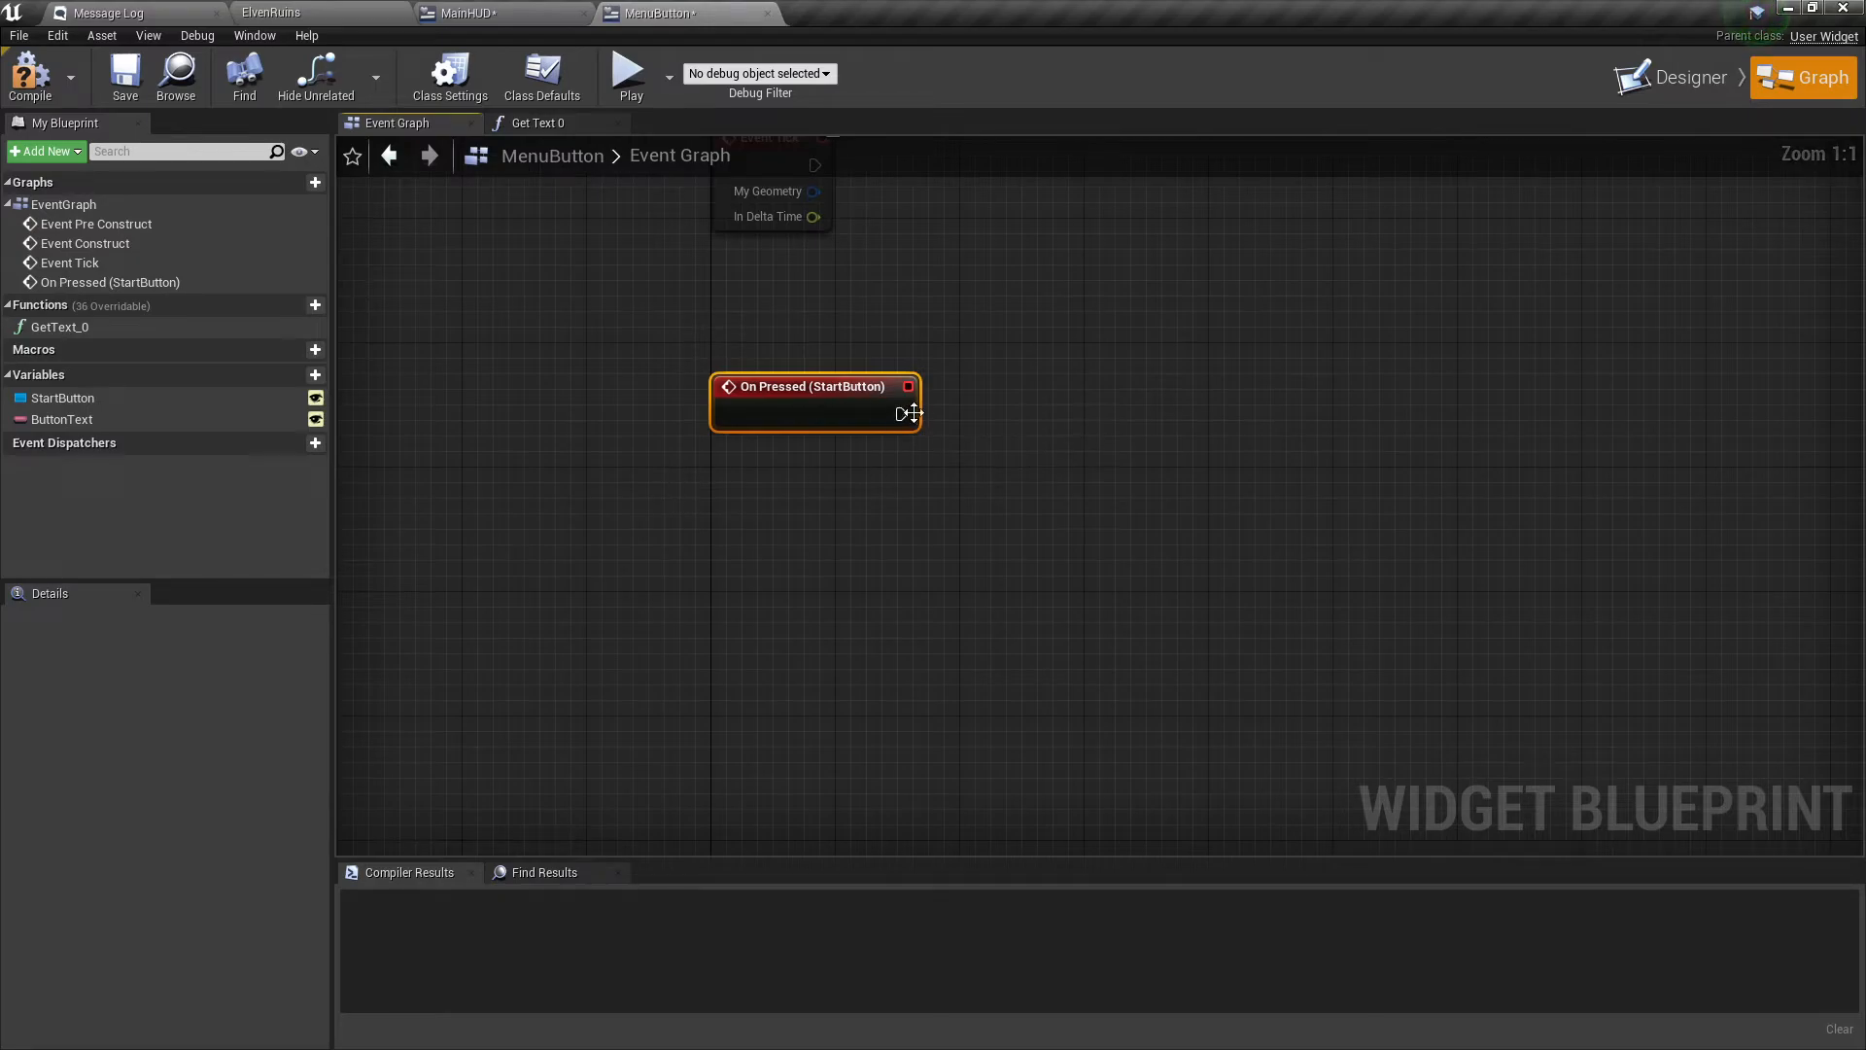
click(300, 443)
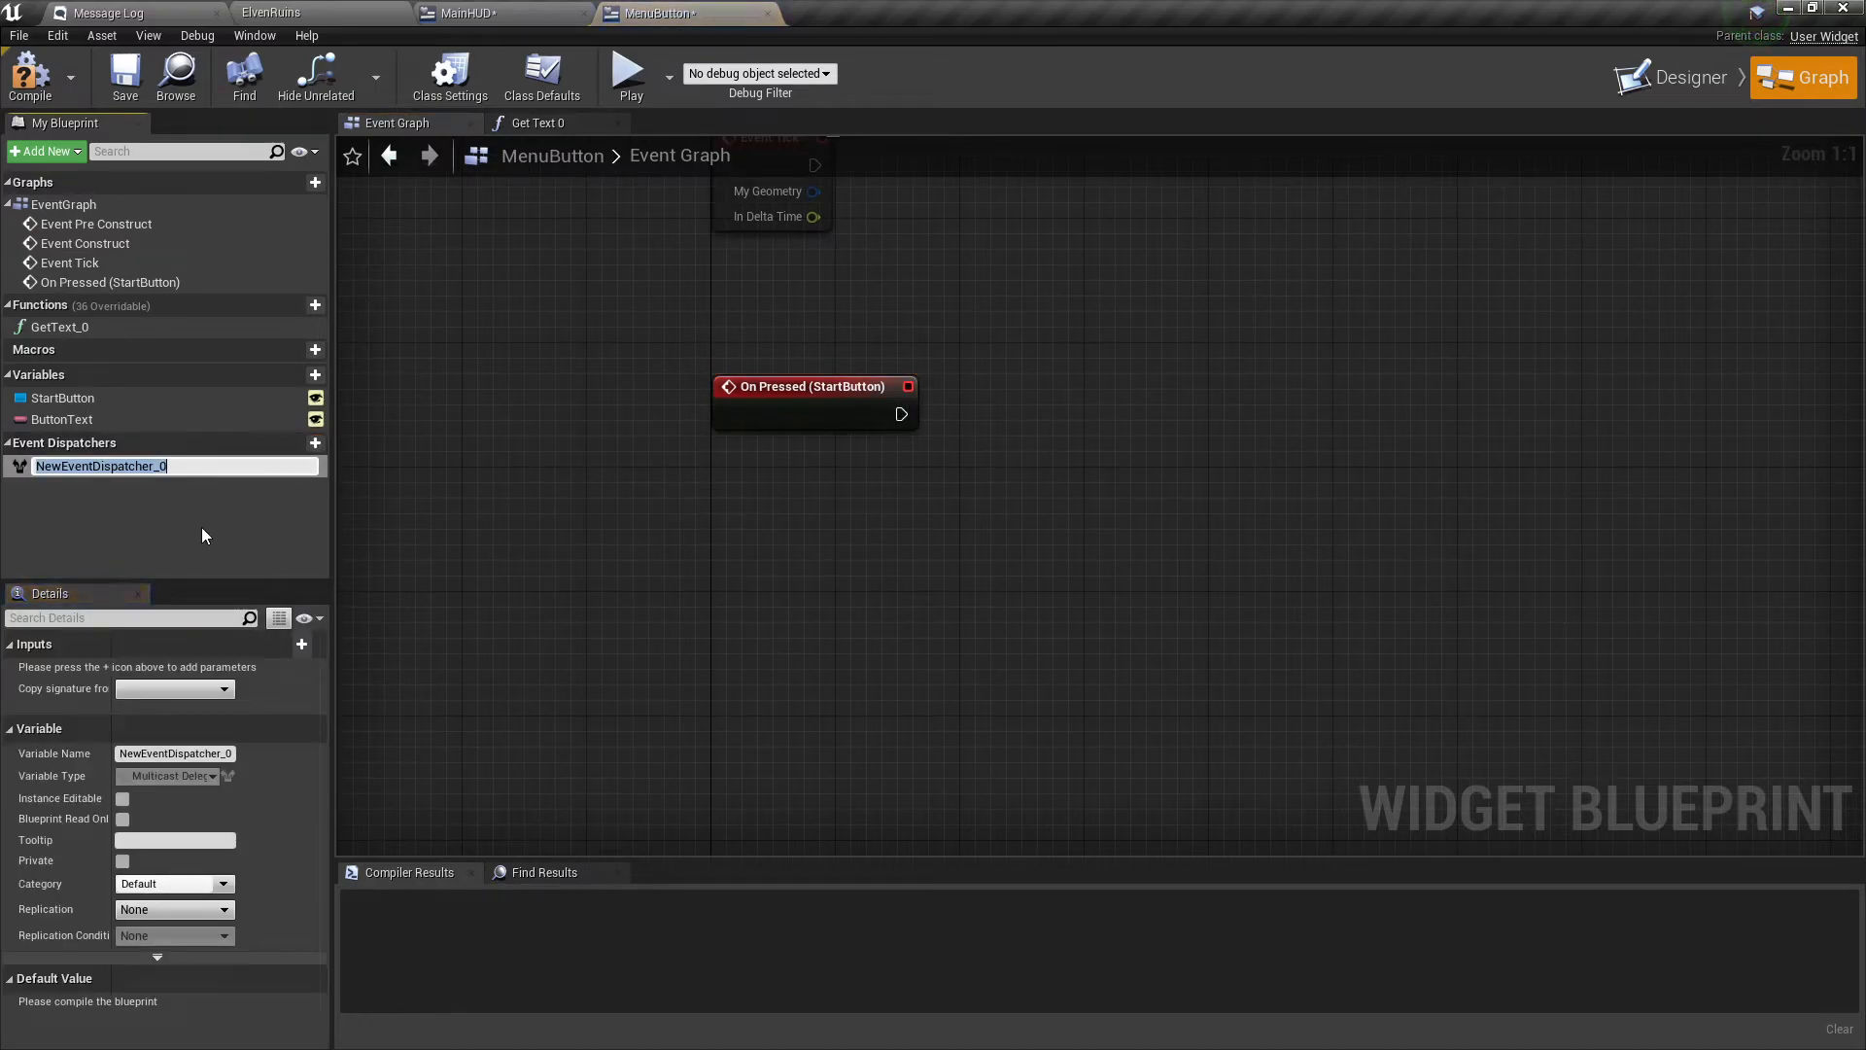
text(Button PRess)
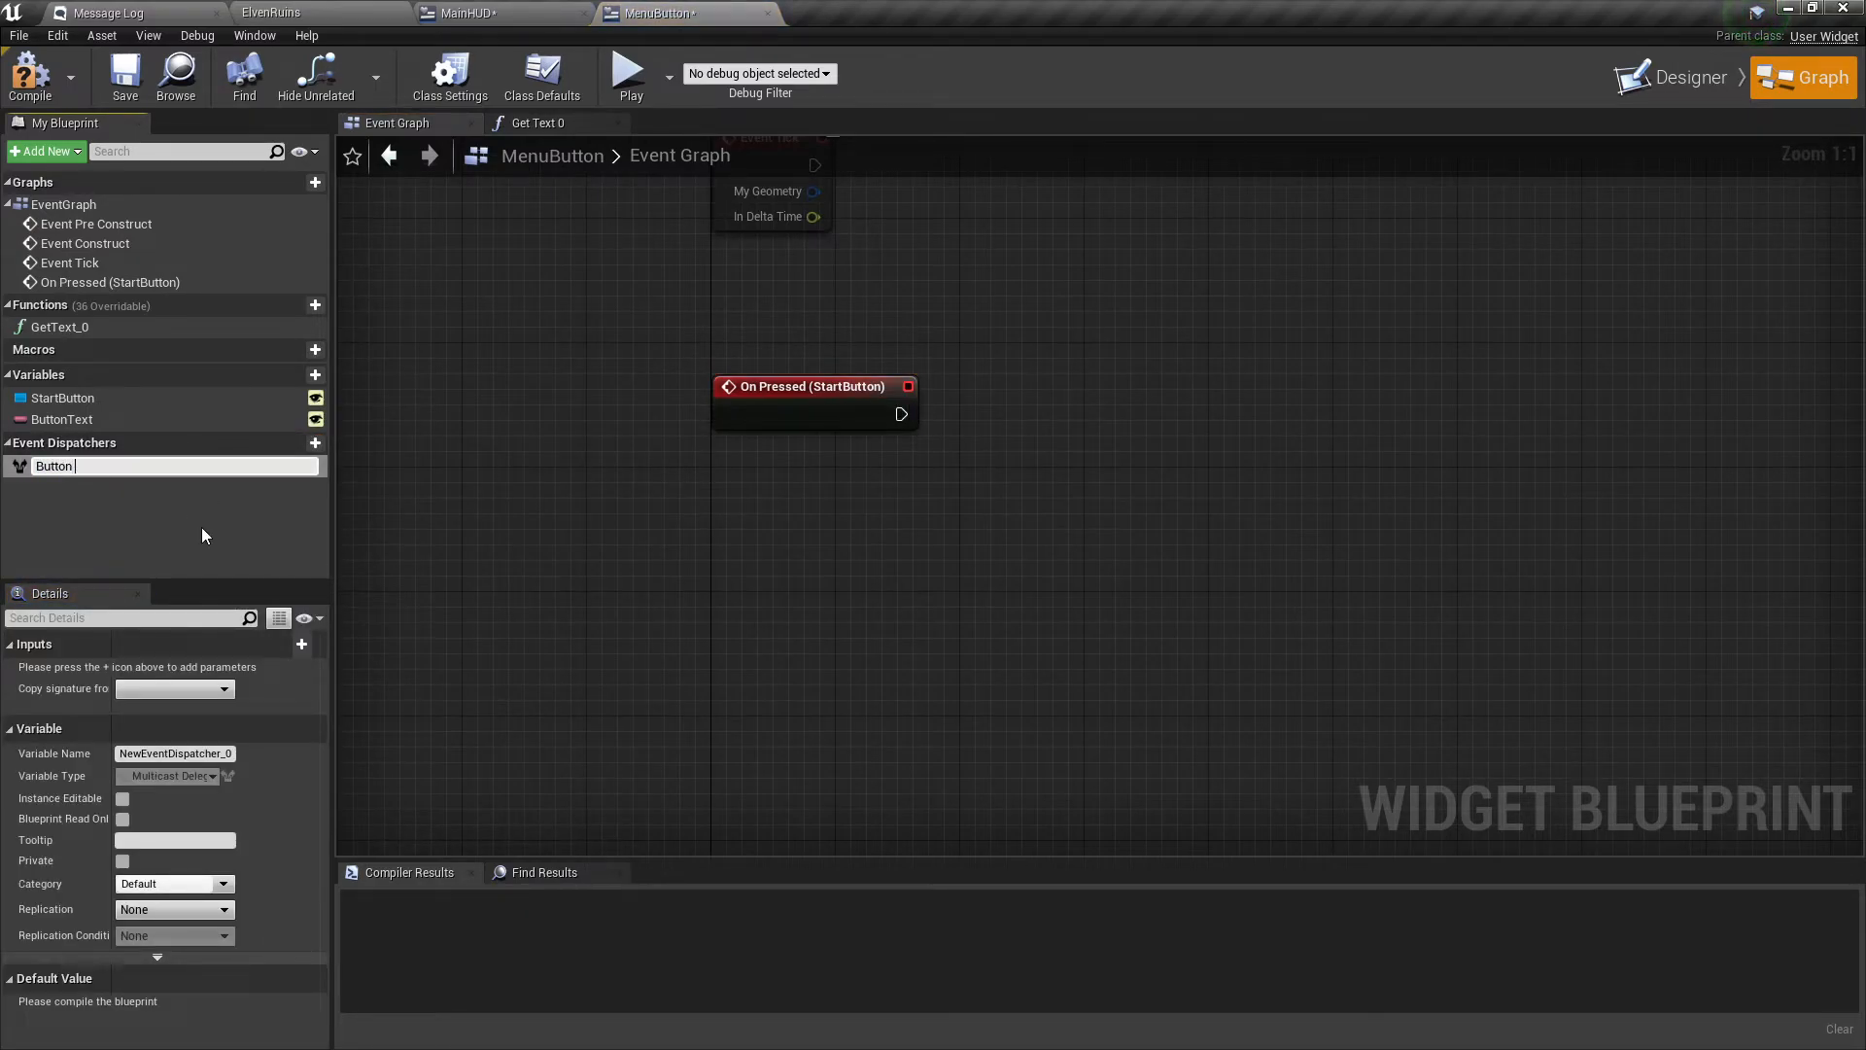
key(BackSpace)
key(BackSpace)
key(BackSpace)
key(BackSpace)
text(ressed)
key(Return)
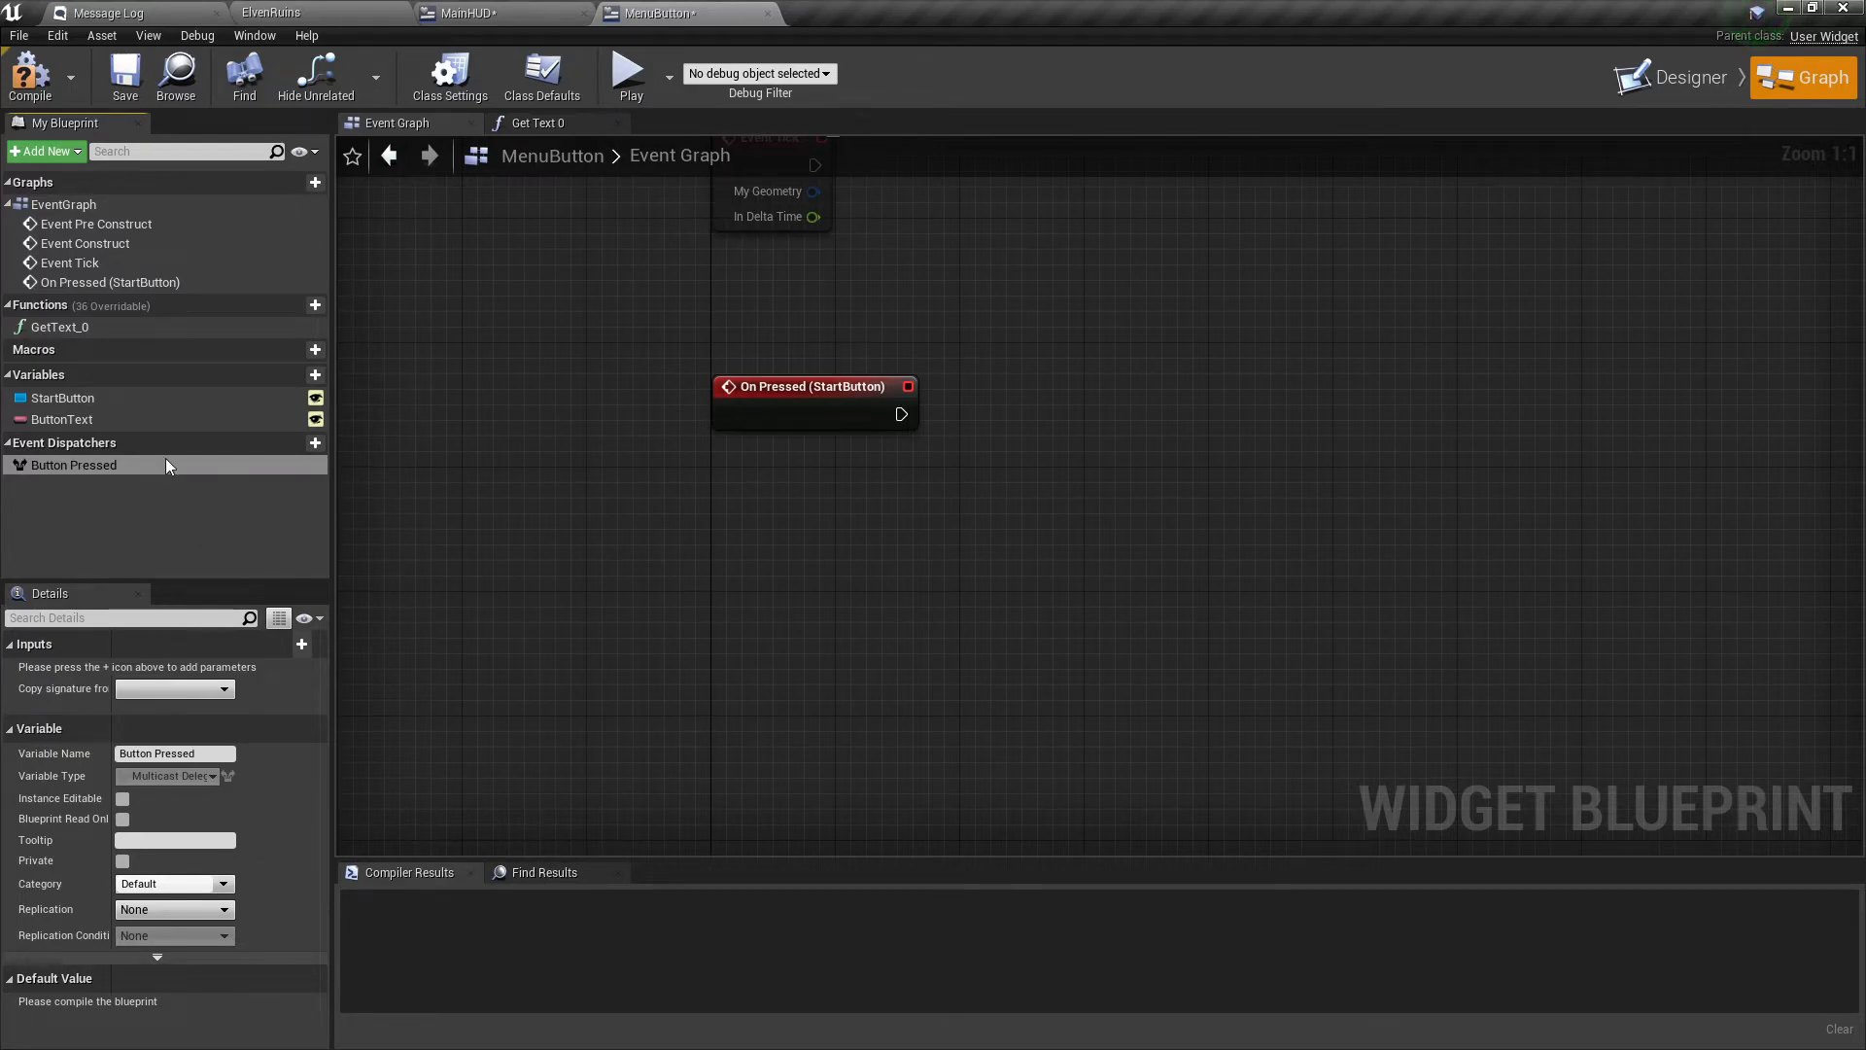
Call the Button Pressed dispatcher from the StartButton's On Pressed event, compile MenuButton, and close its editor.
drag(46, 476, 1055, 414)
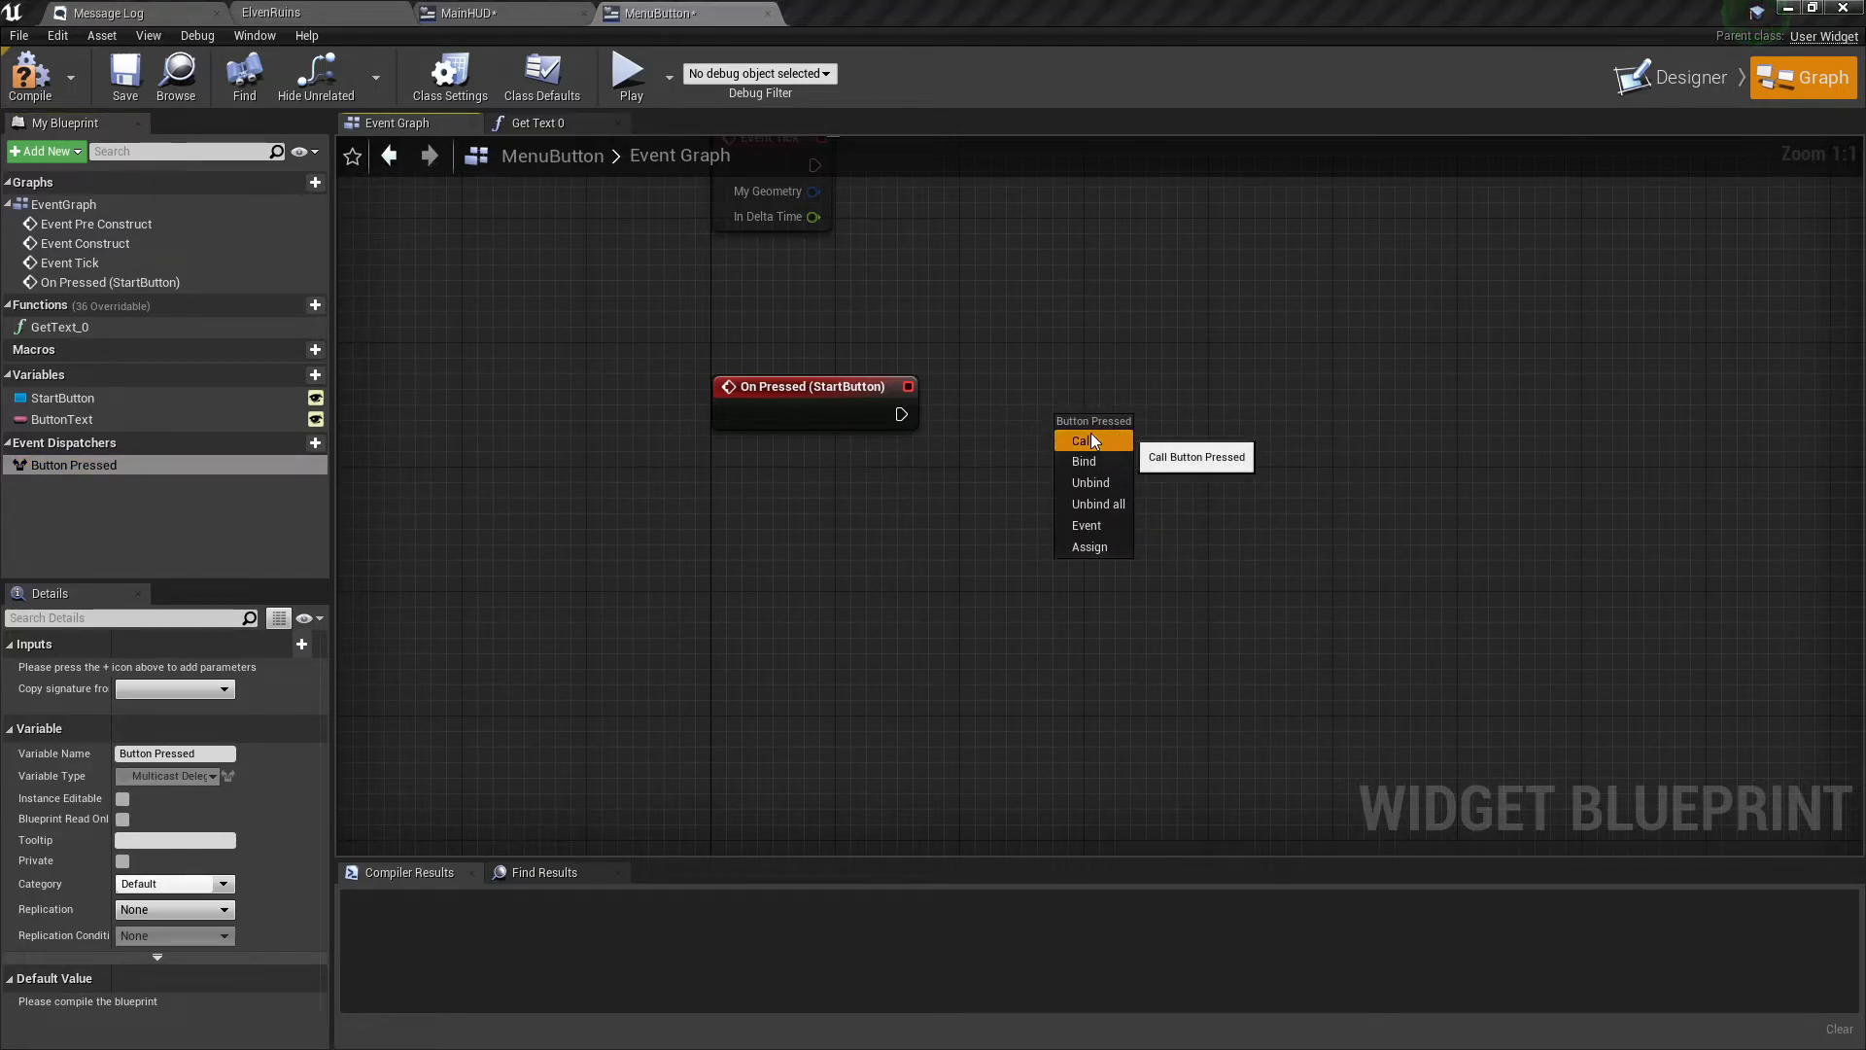
click(1090, 440)
drag(901, 414, 1074, 449)
drag(1213, 411, 1120, 380)
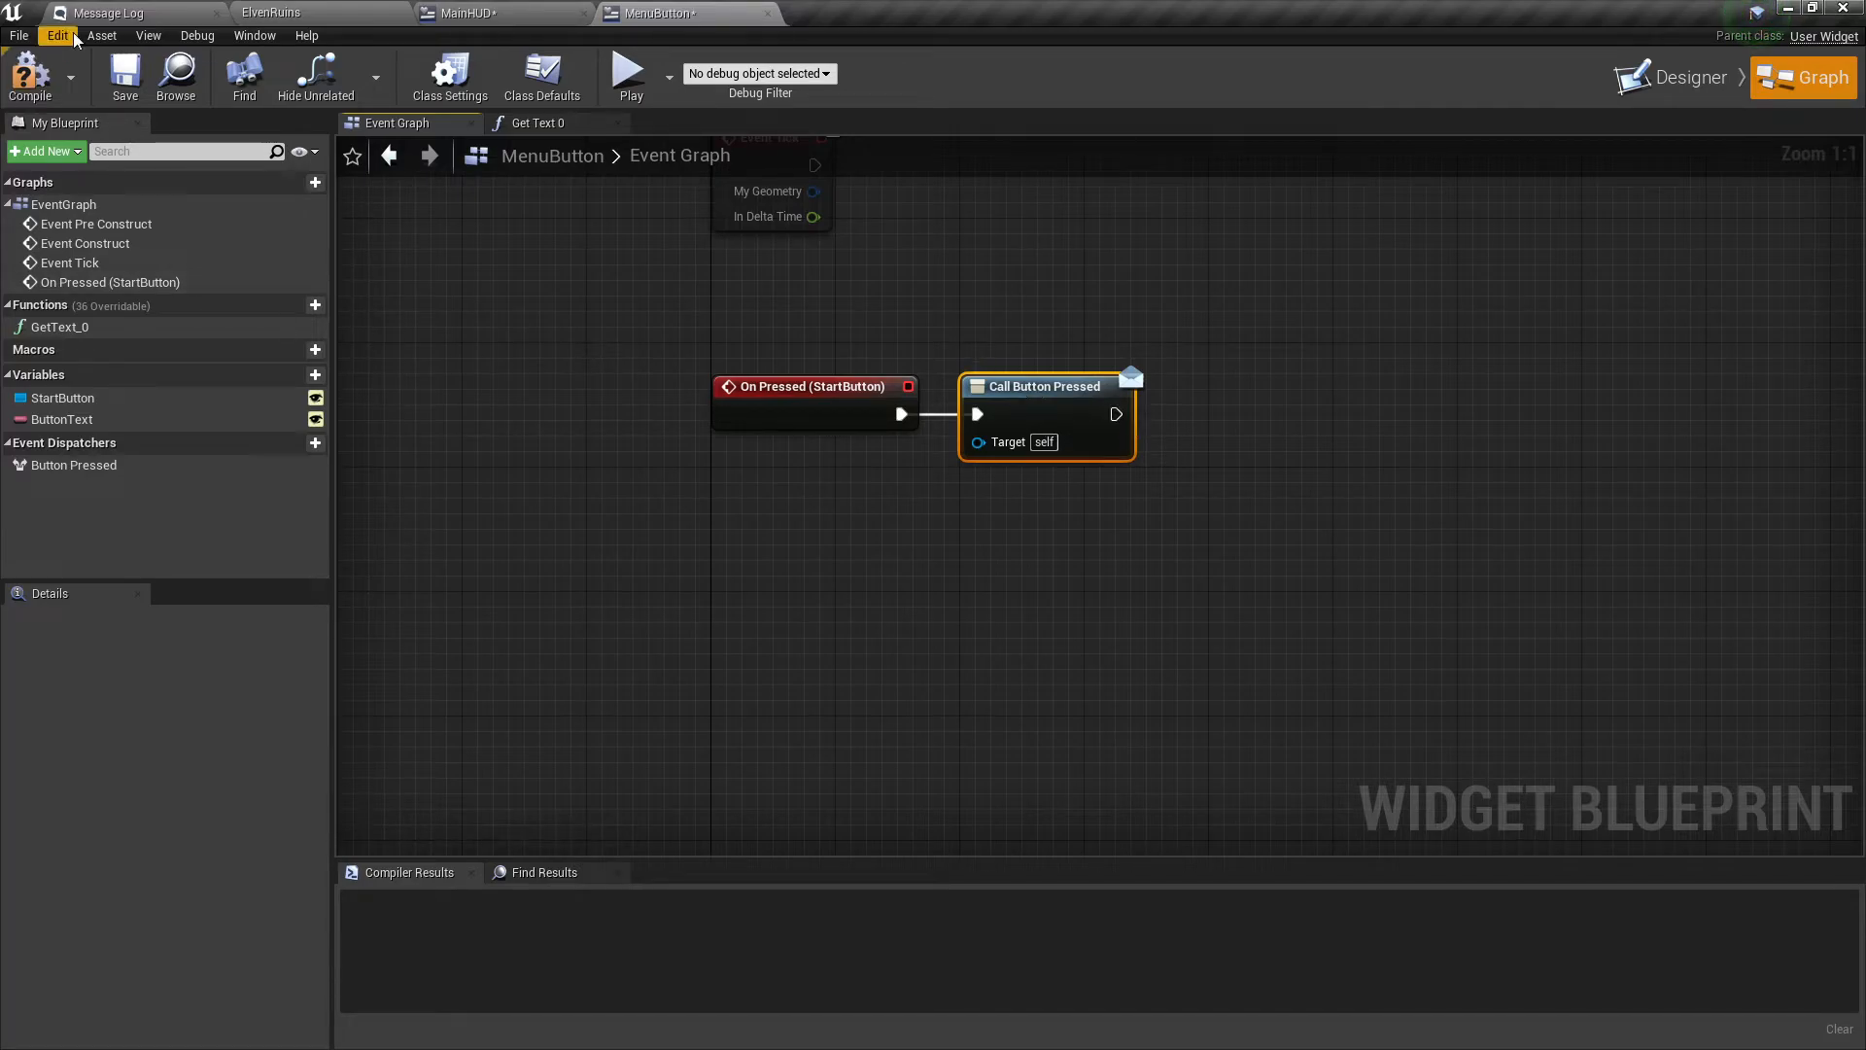
click(23, 78)
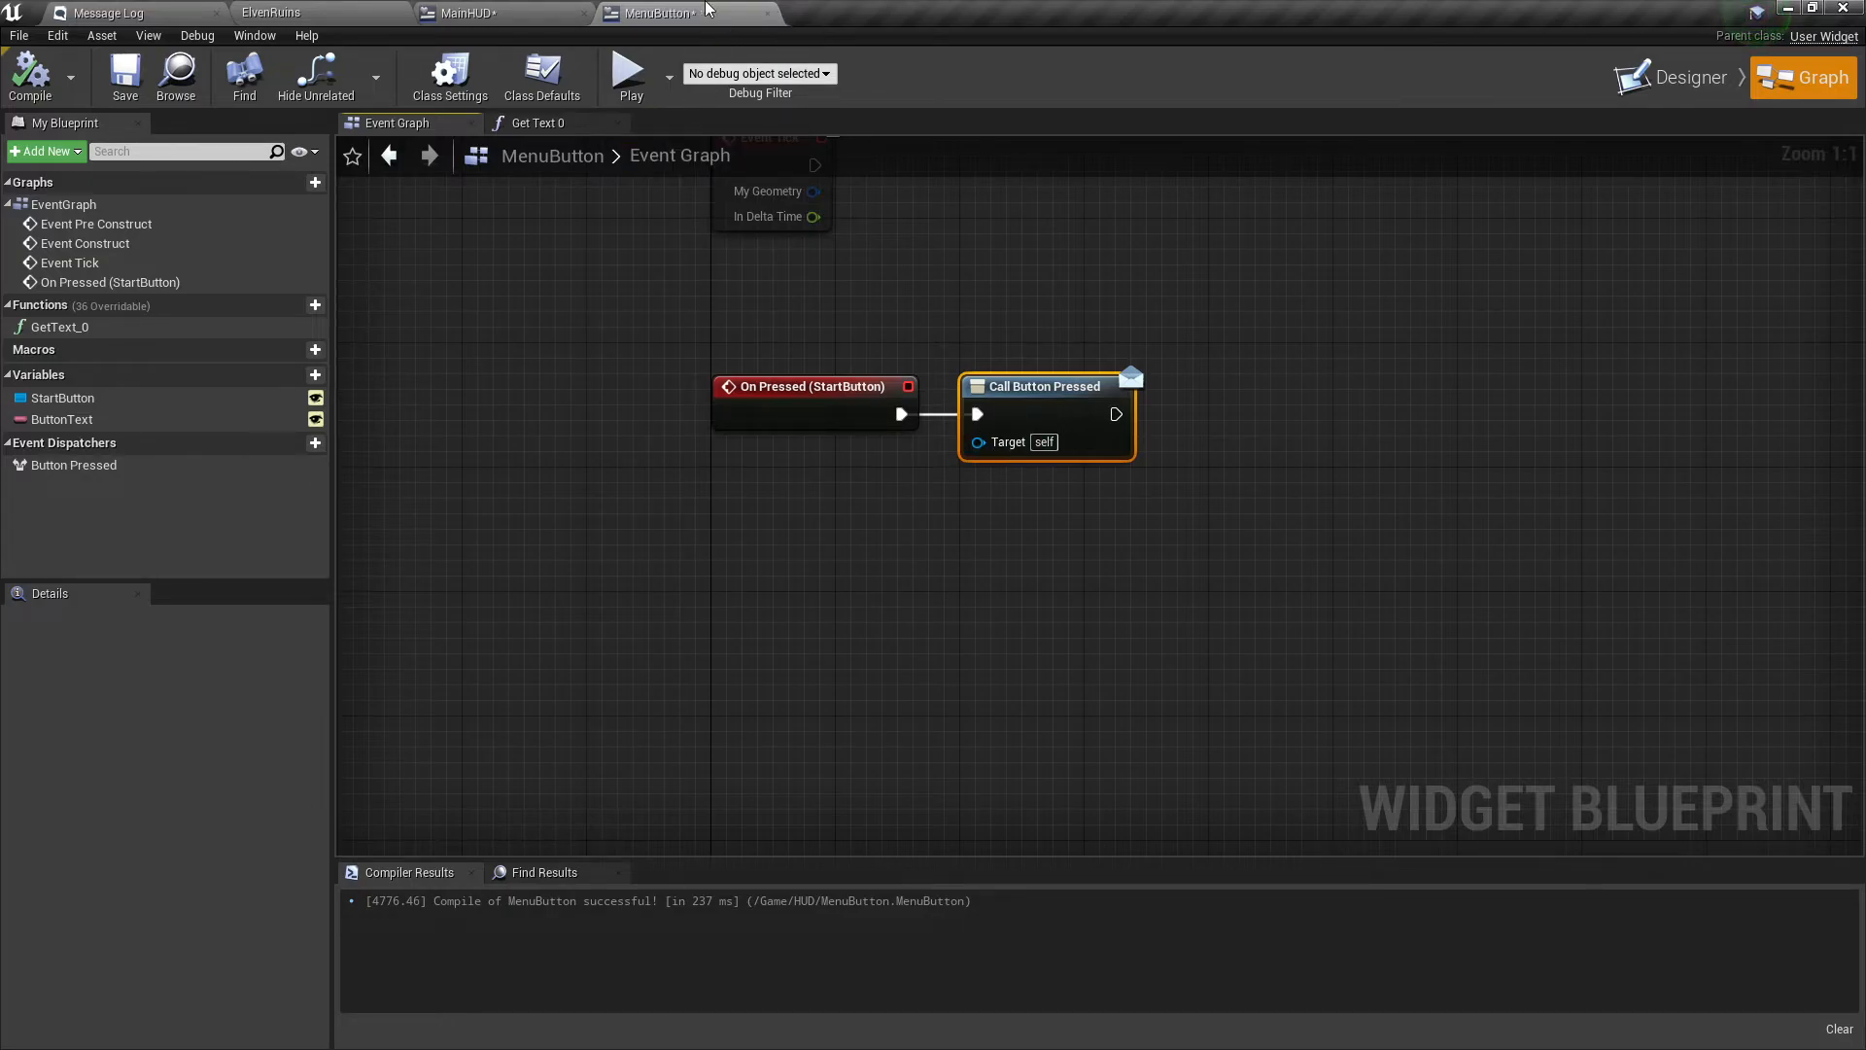
click(768, 13)
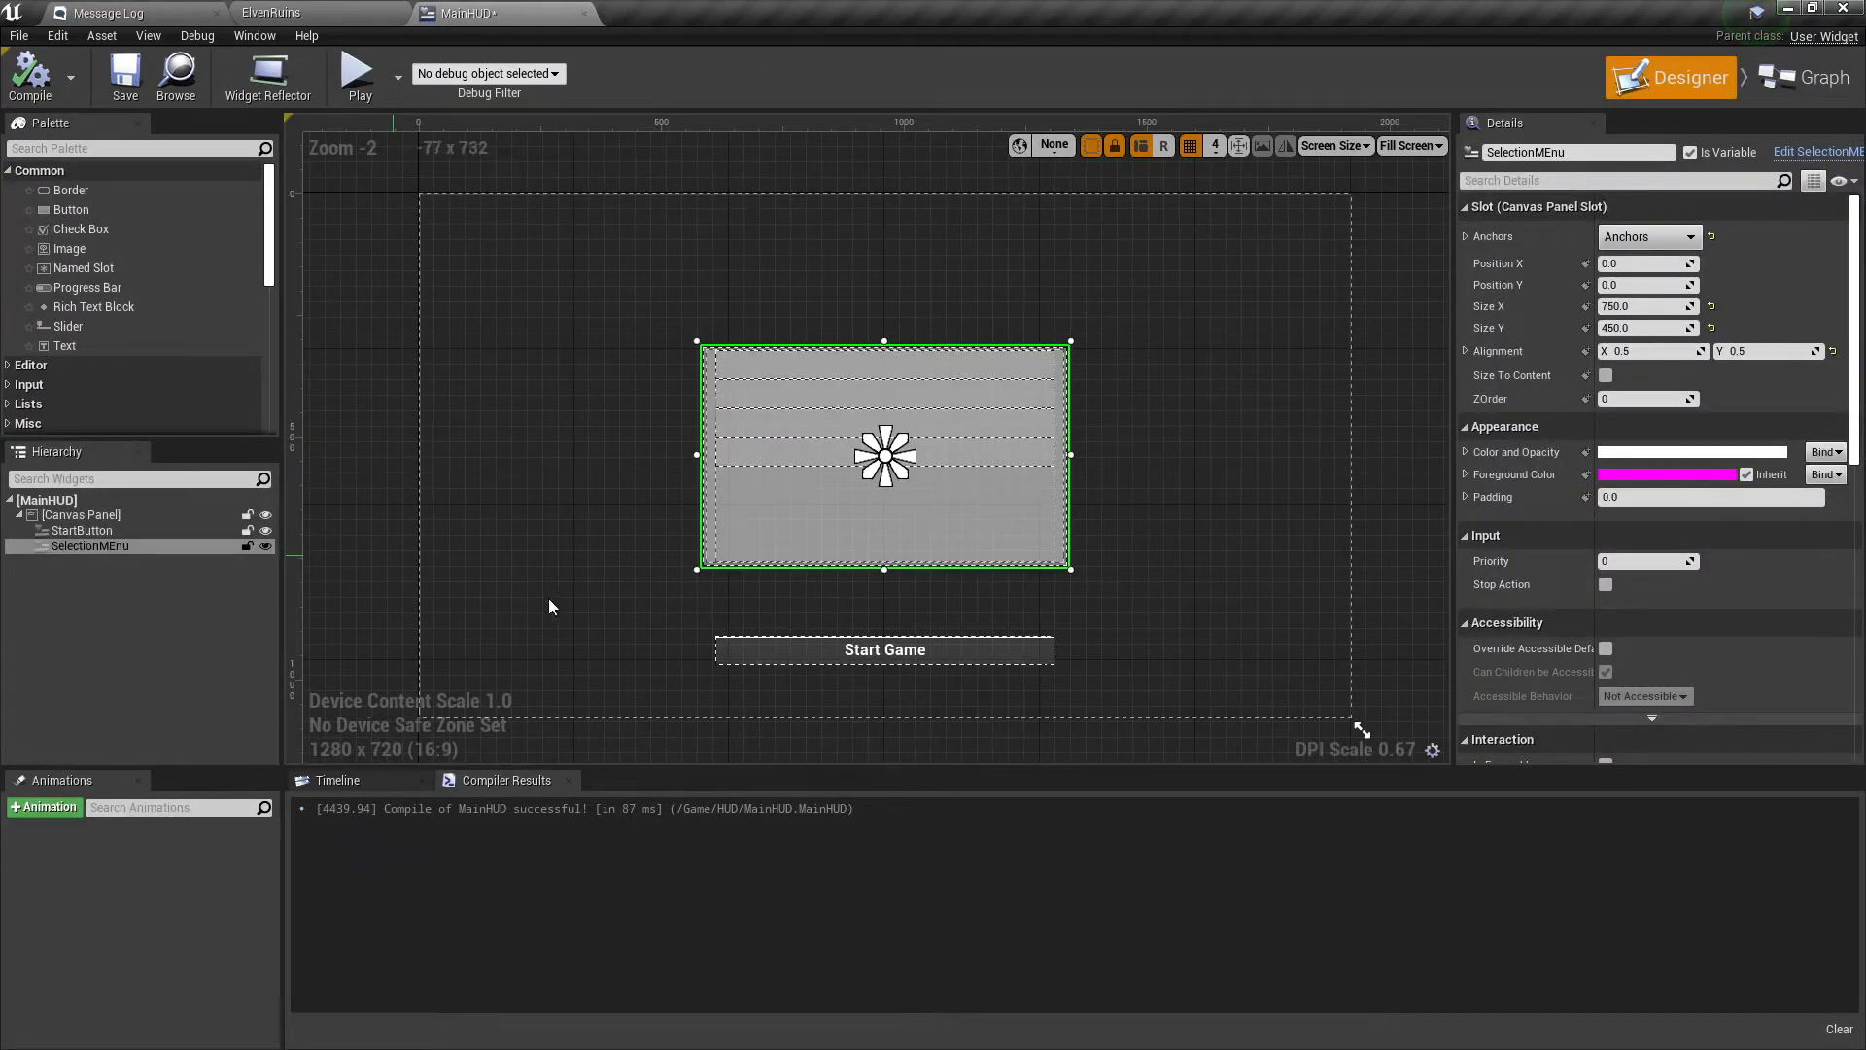
Open the SelectionMEnu widget from MainHUD, select its Continue button, and switch to the widget's event graph.
click(96, 549)
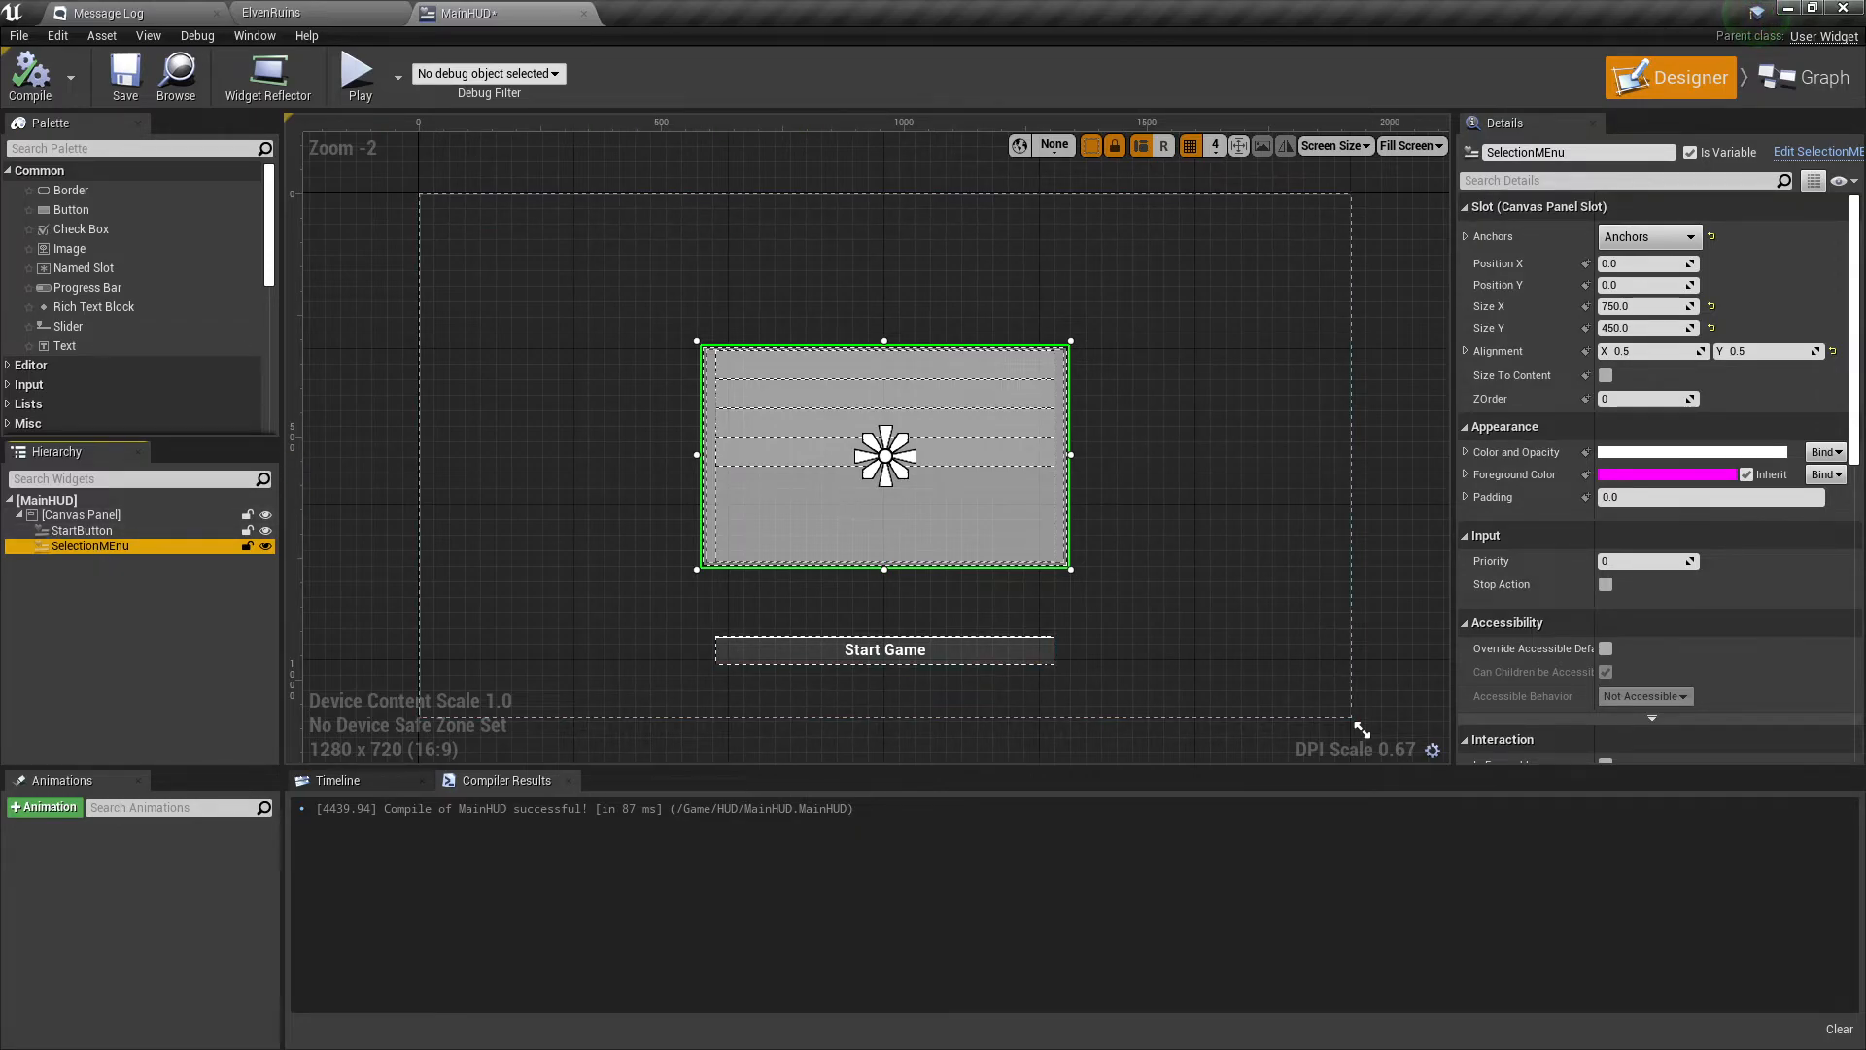
click(1835, 152)
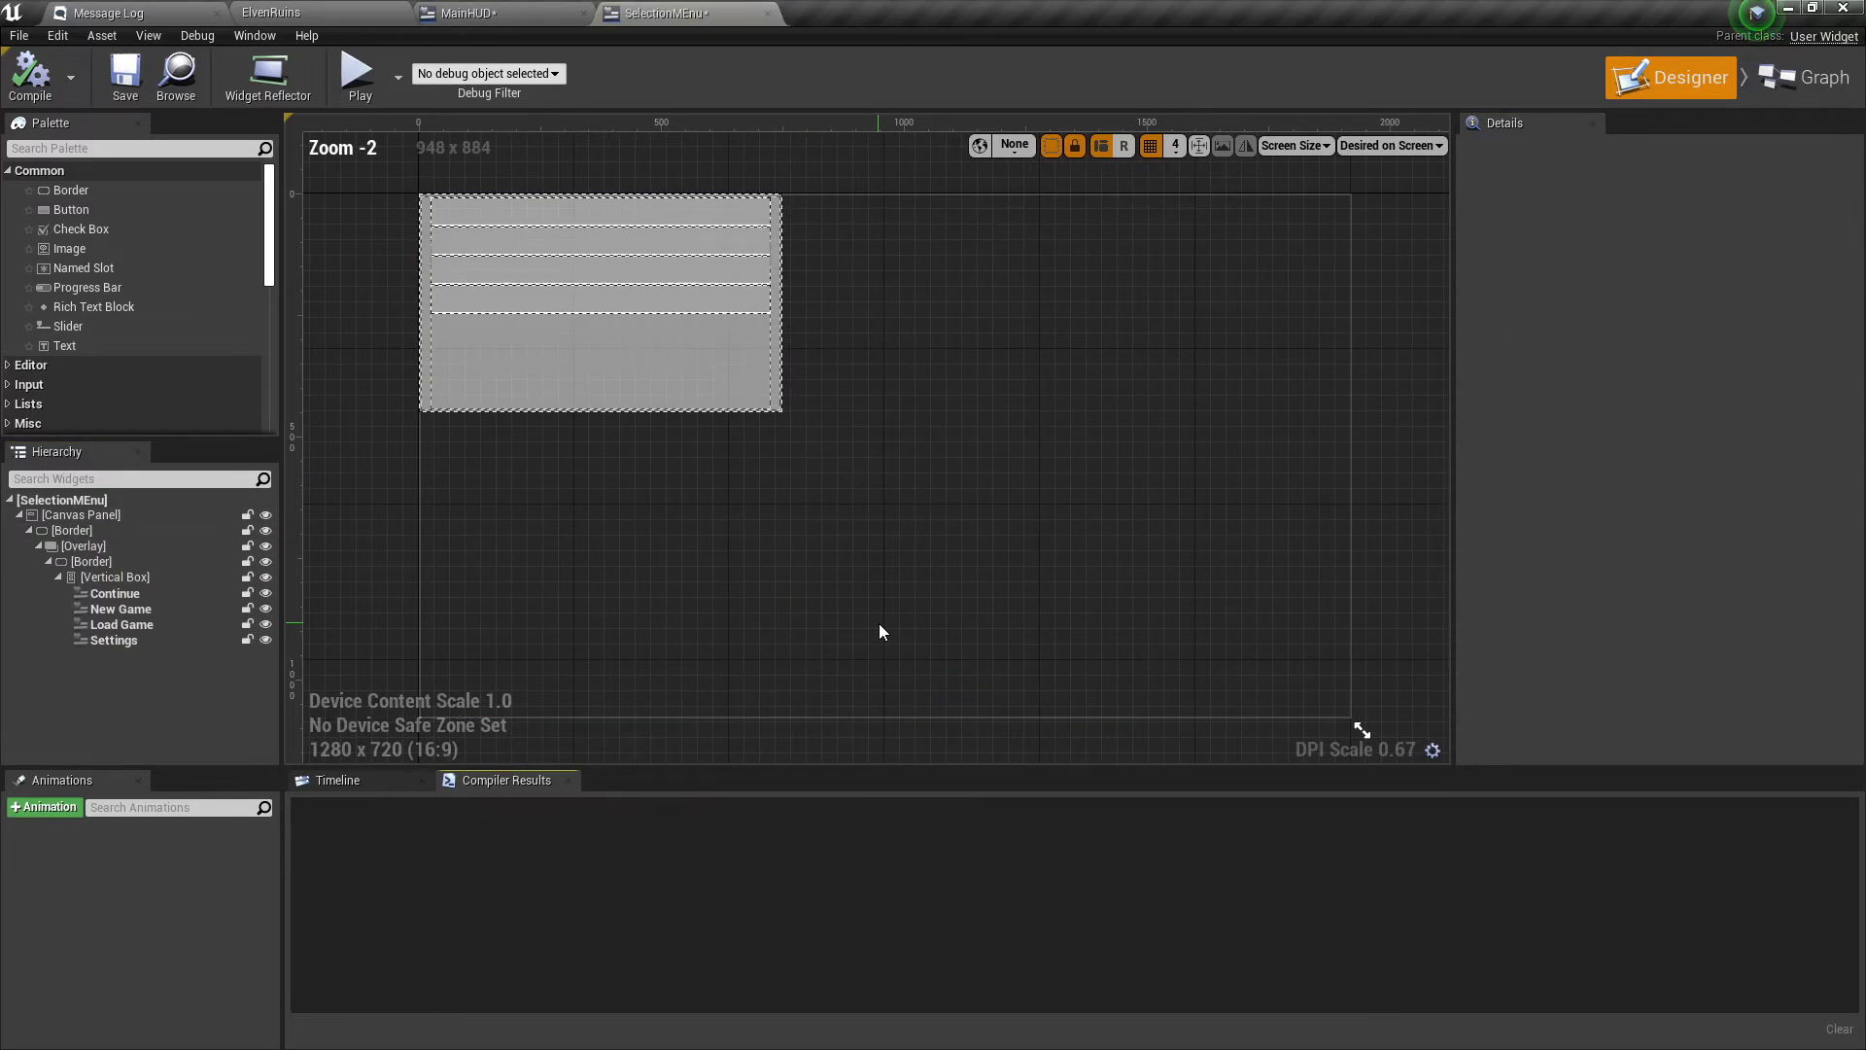
click(633, 218)
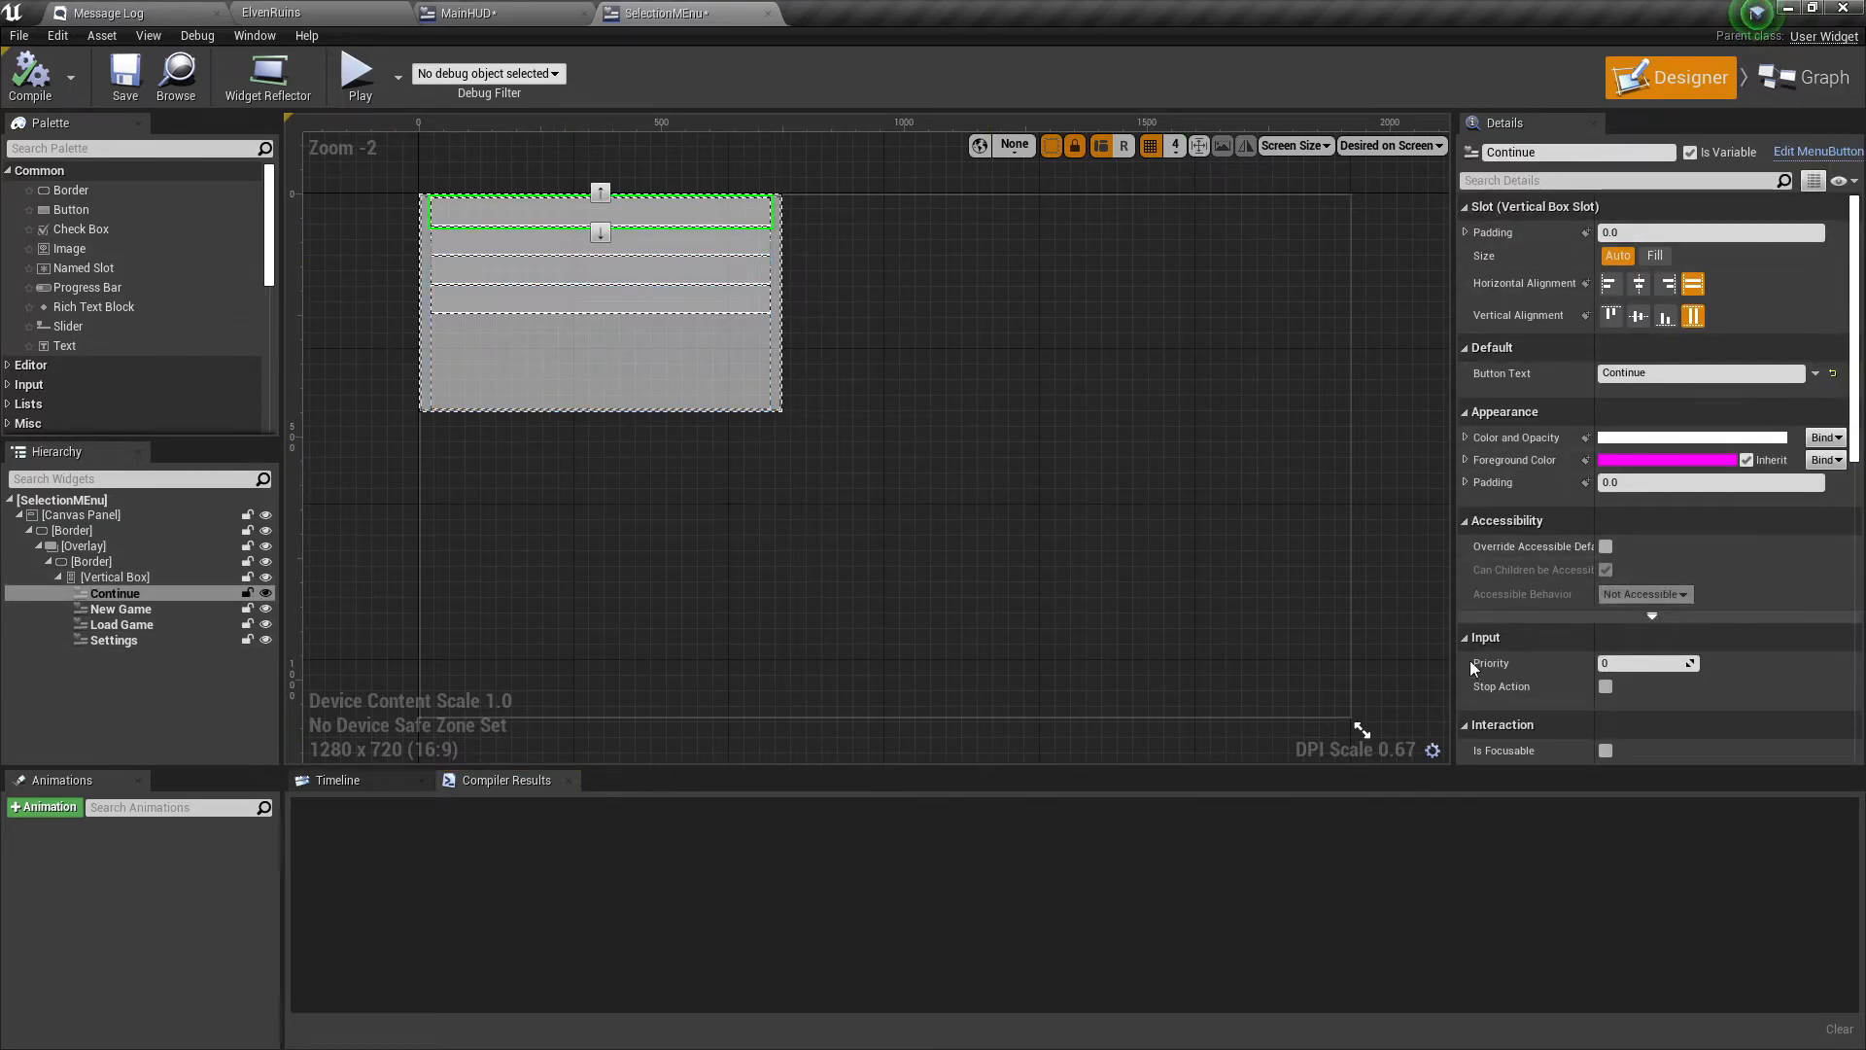
scroll(1623, 642, down, 5)
scroll(1623, 641, up, 5)
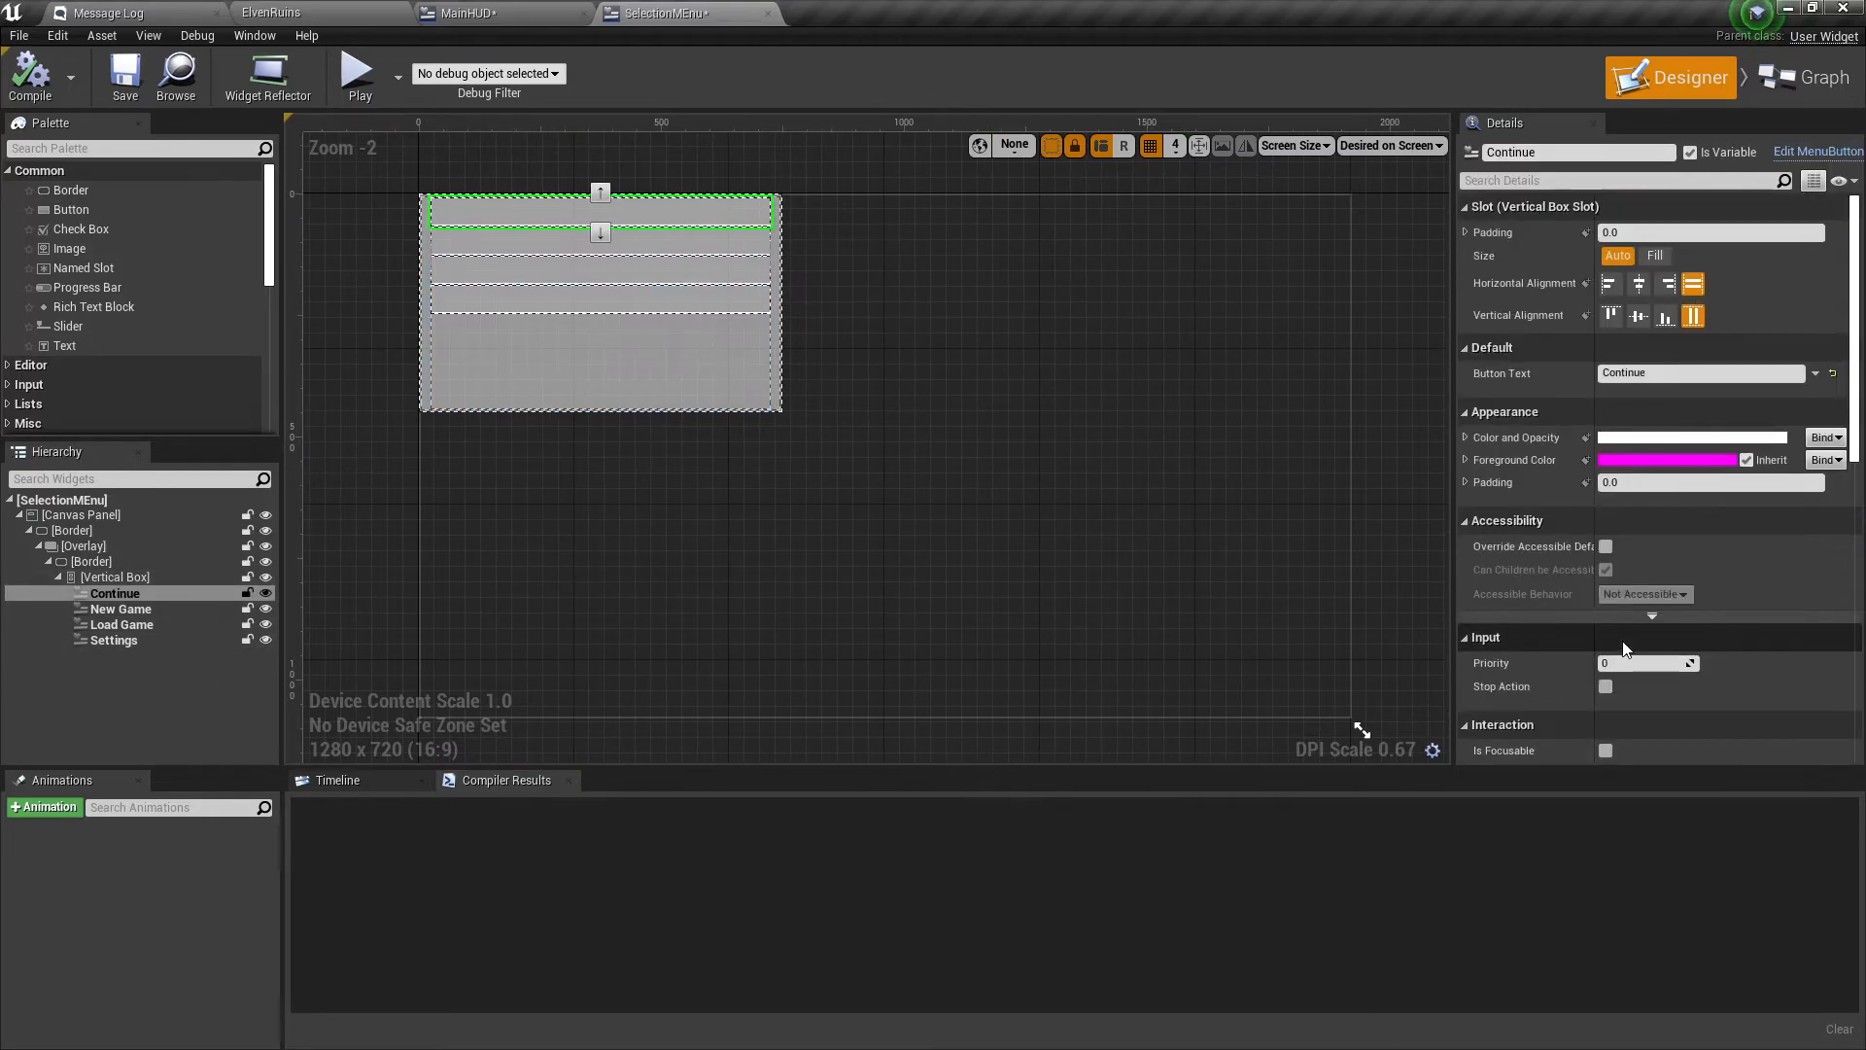
click(1804, 78)
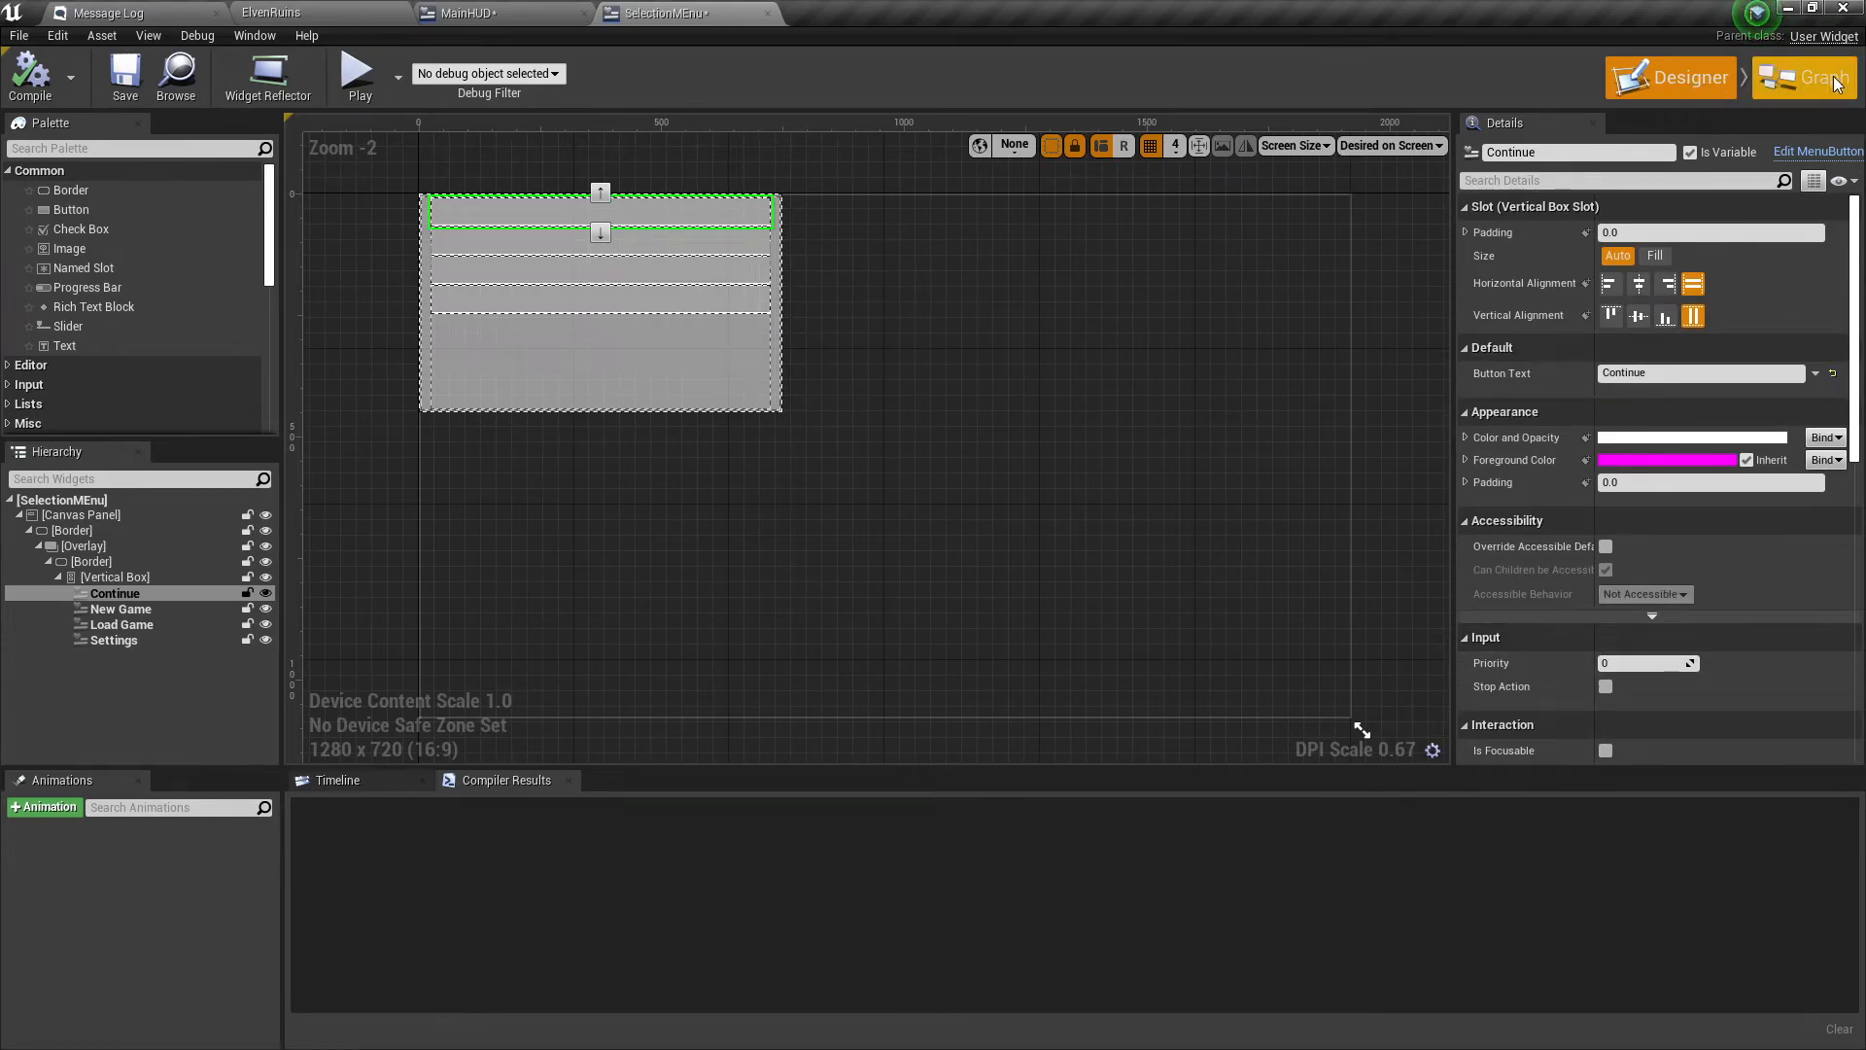
right_drag(1436, 487, 1021, 645)
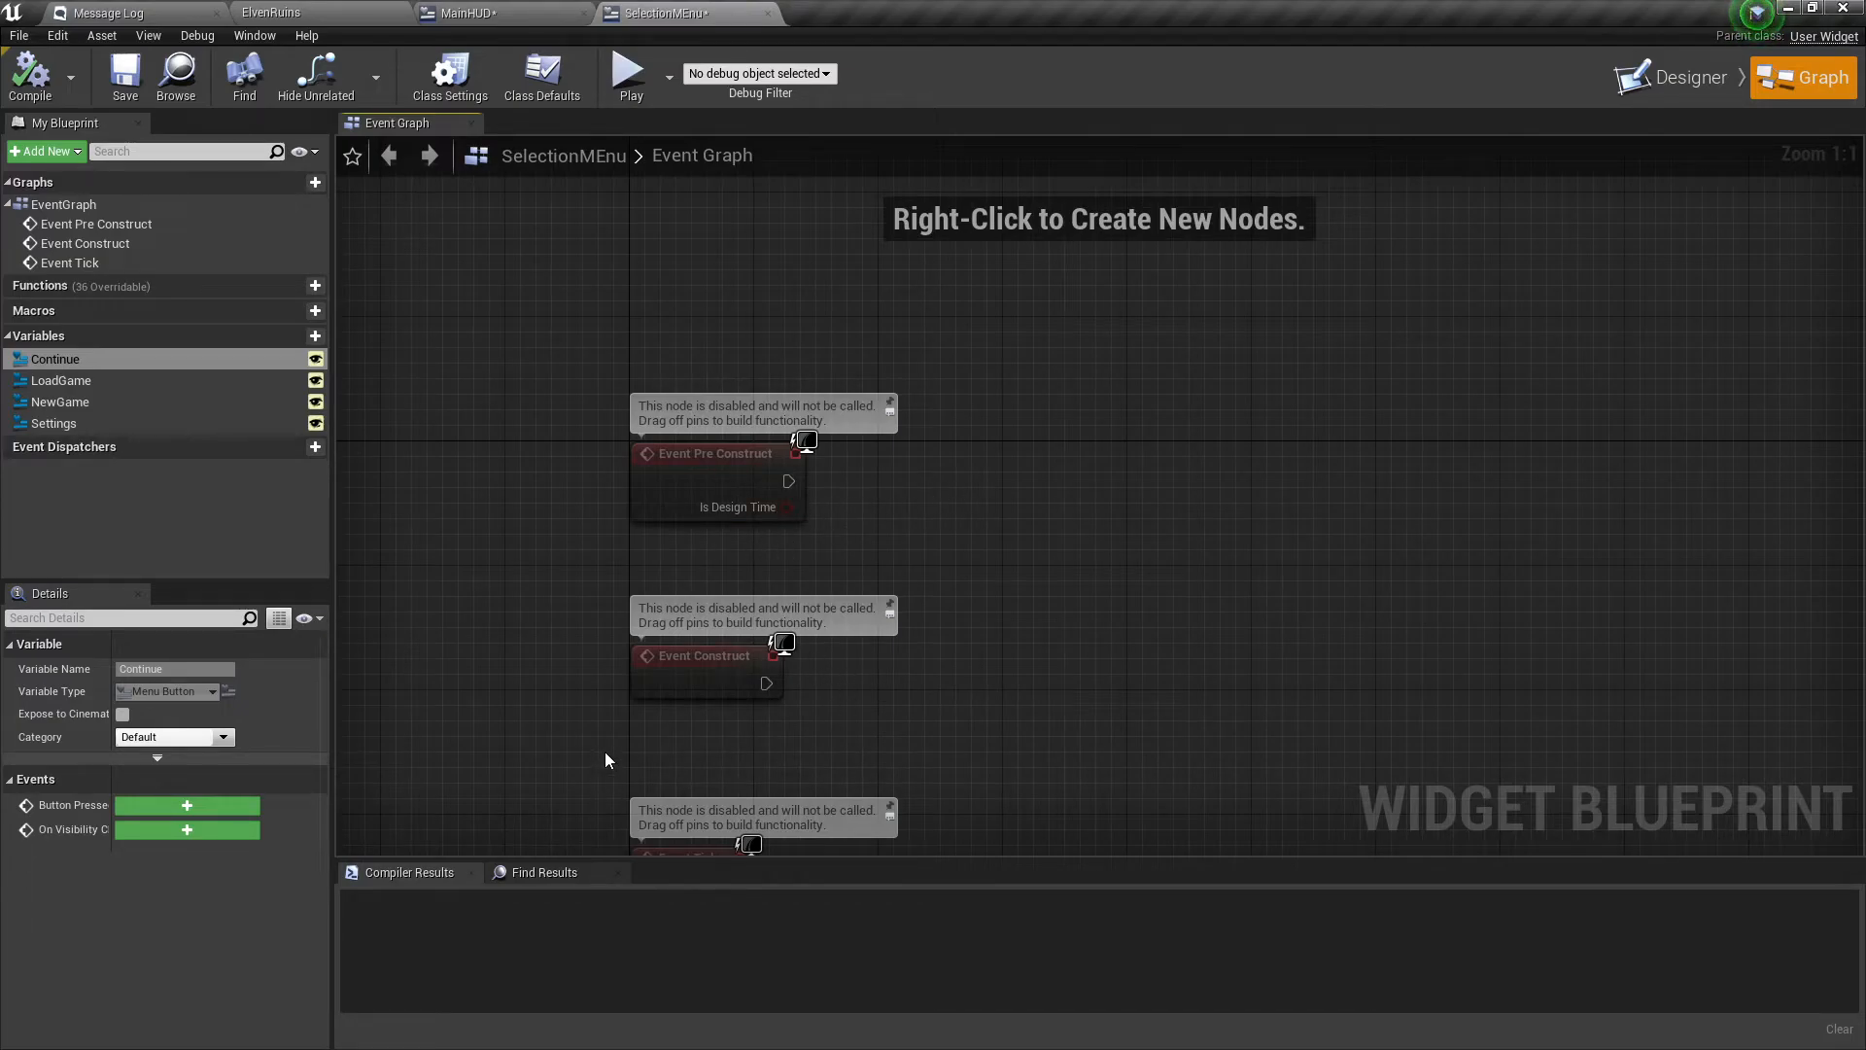
Add a Button Pressed event for the Continue variable in the SelectionMEnu graph.
click(56, 403)
click(54, 423)
click(56, 379)
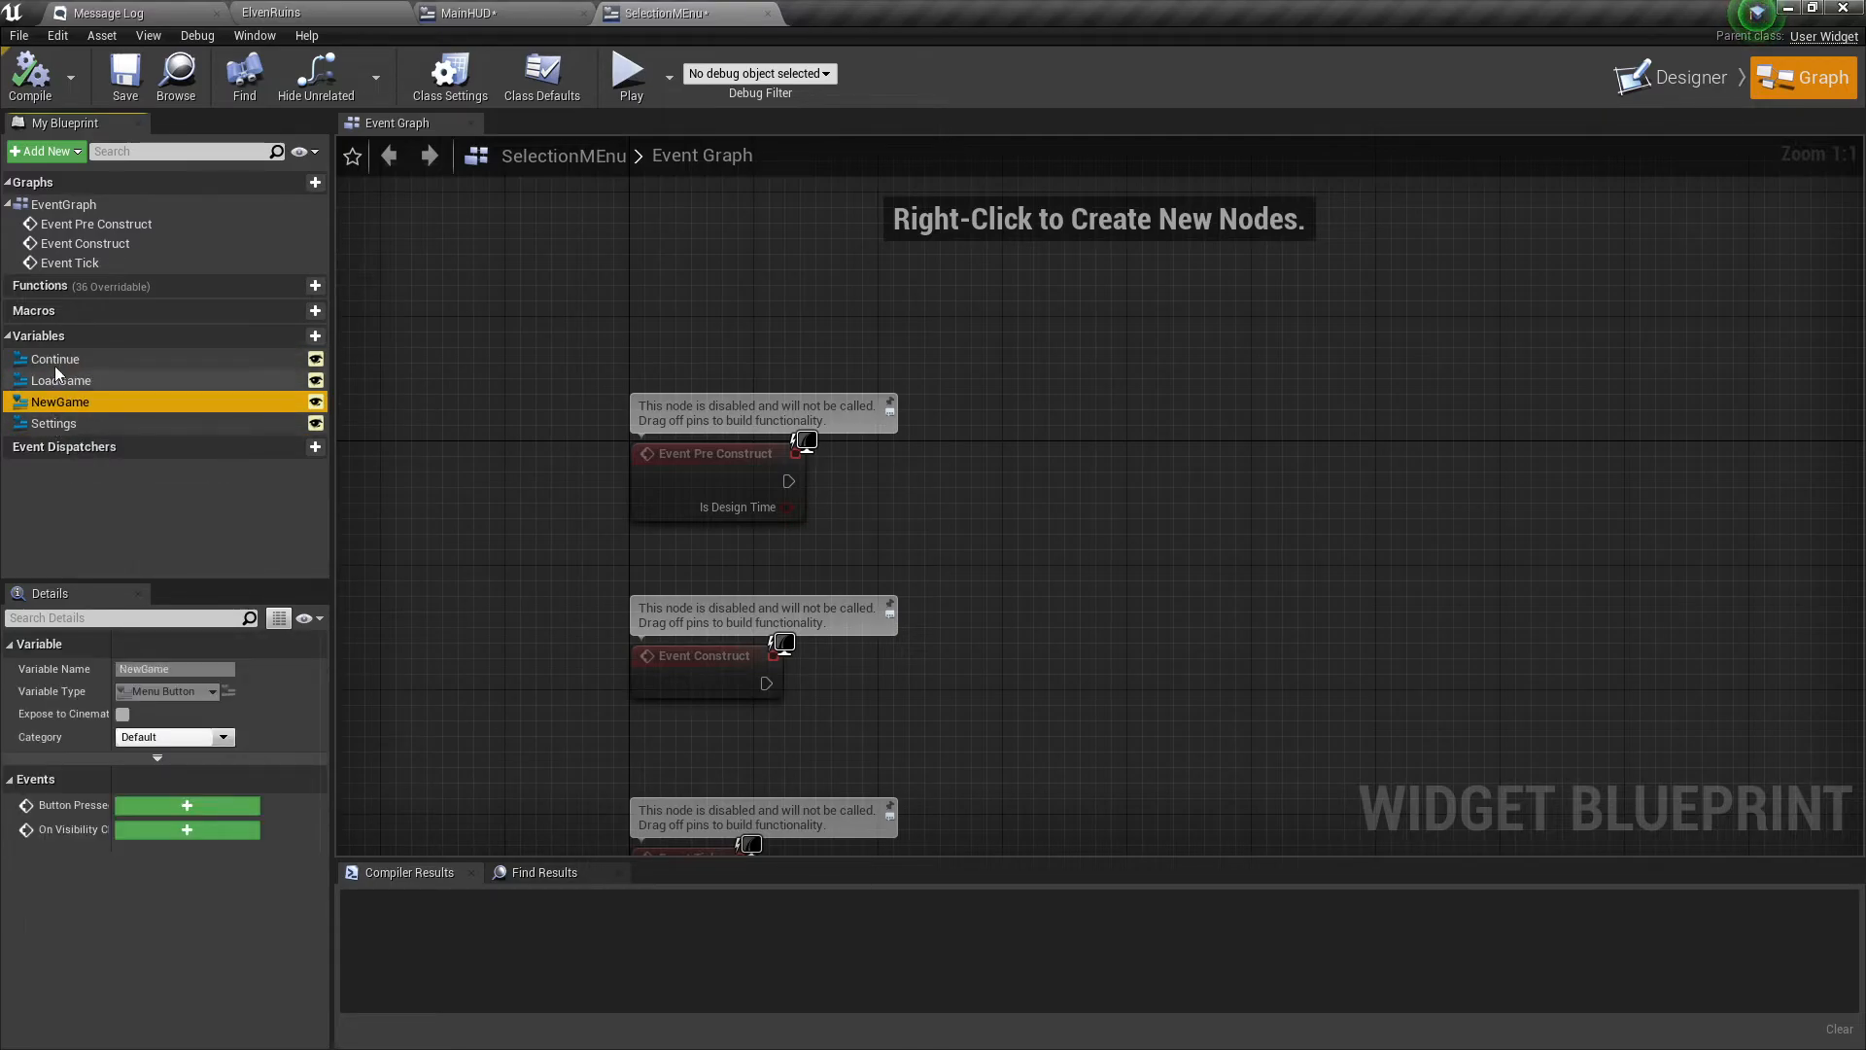
click(58, 360)
drag(111, 812, 167, 817)
click(239, 807)
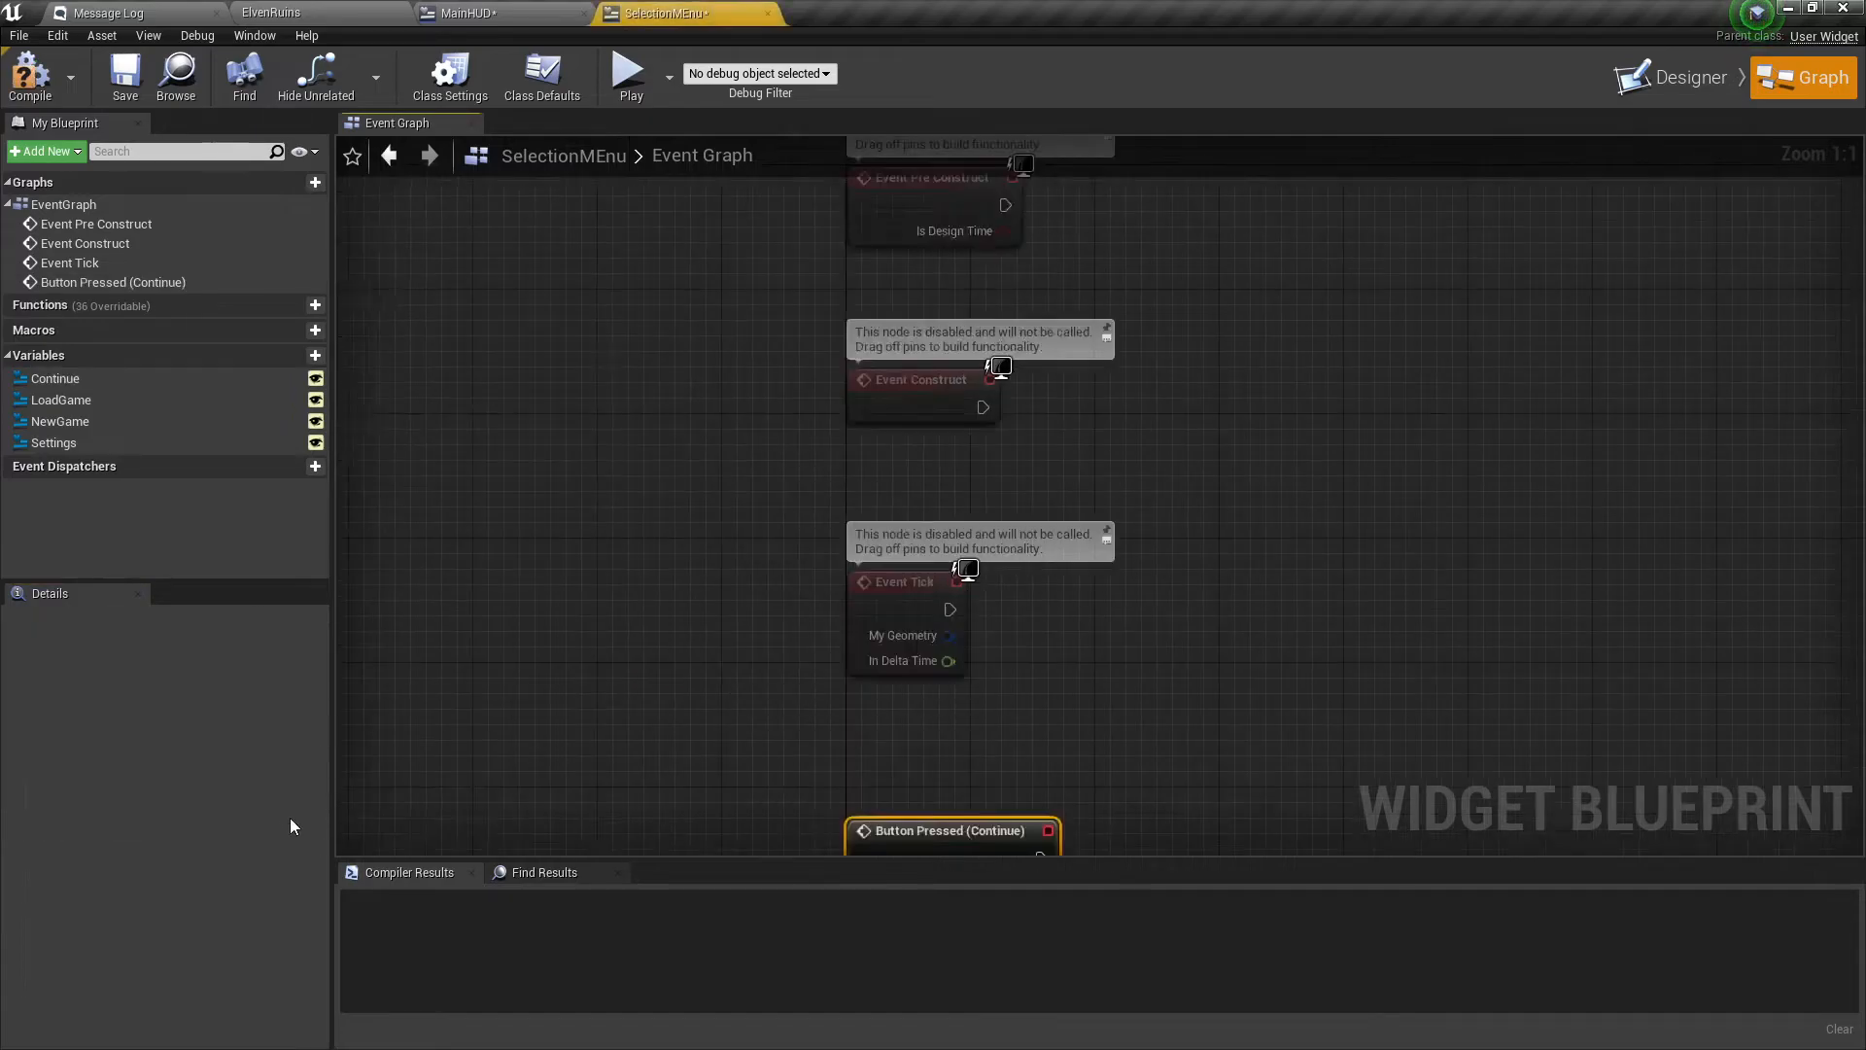
right_drag(1374, 488, 958, 508)
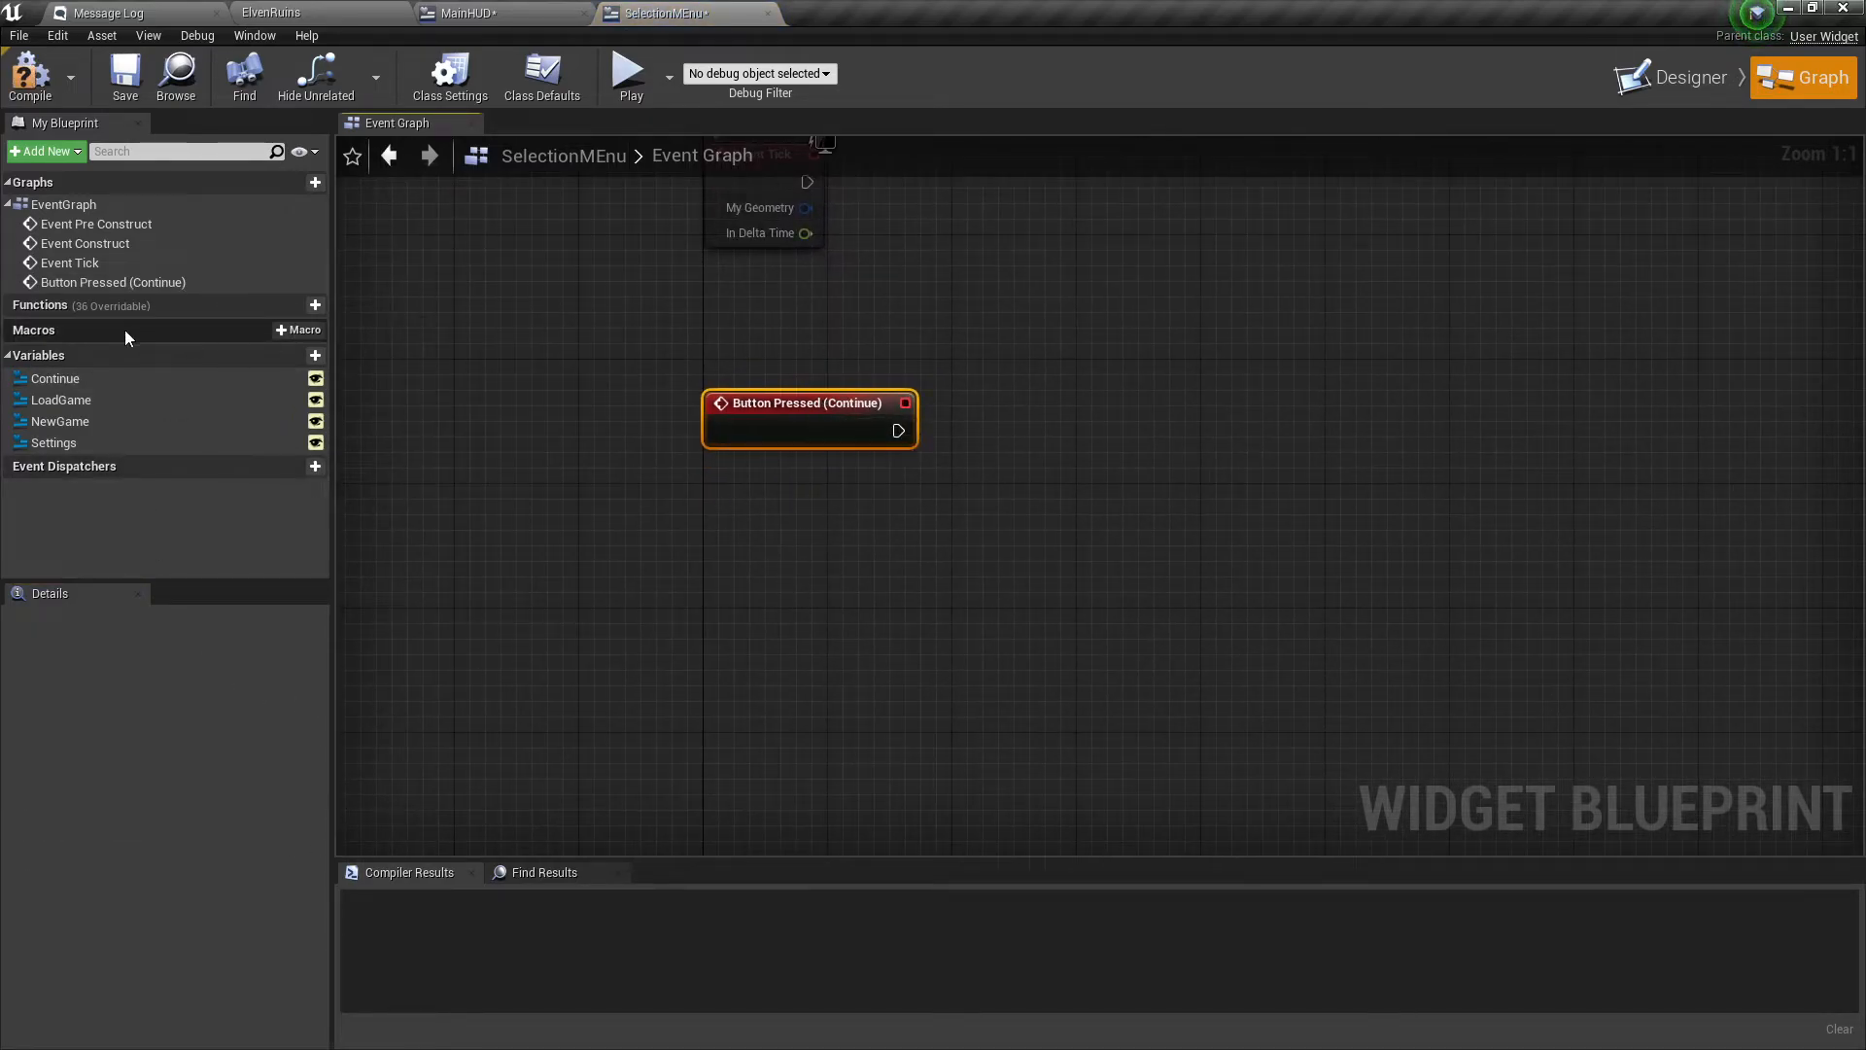
Add Button Pressed events for LoadGame and NewGame, and stack them beneath the Continue event.
click(60, 399)
click(223, 803)
drag(1070, 500, 1070, 354)
click(864, 597)
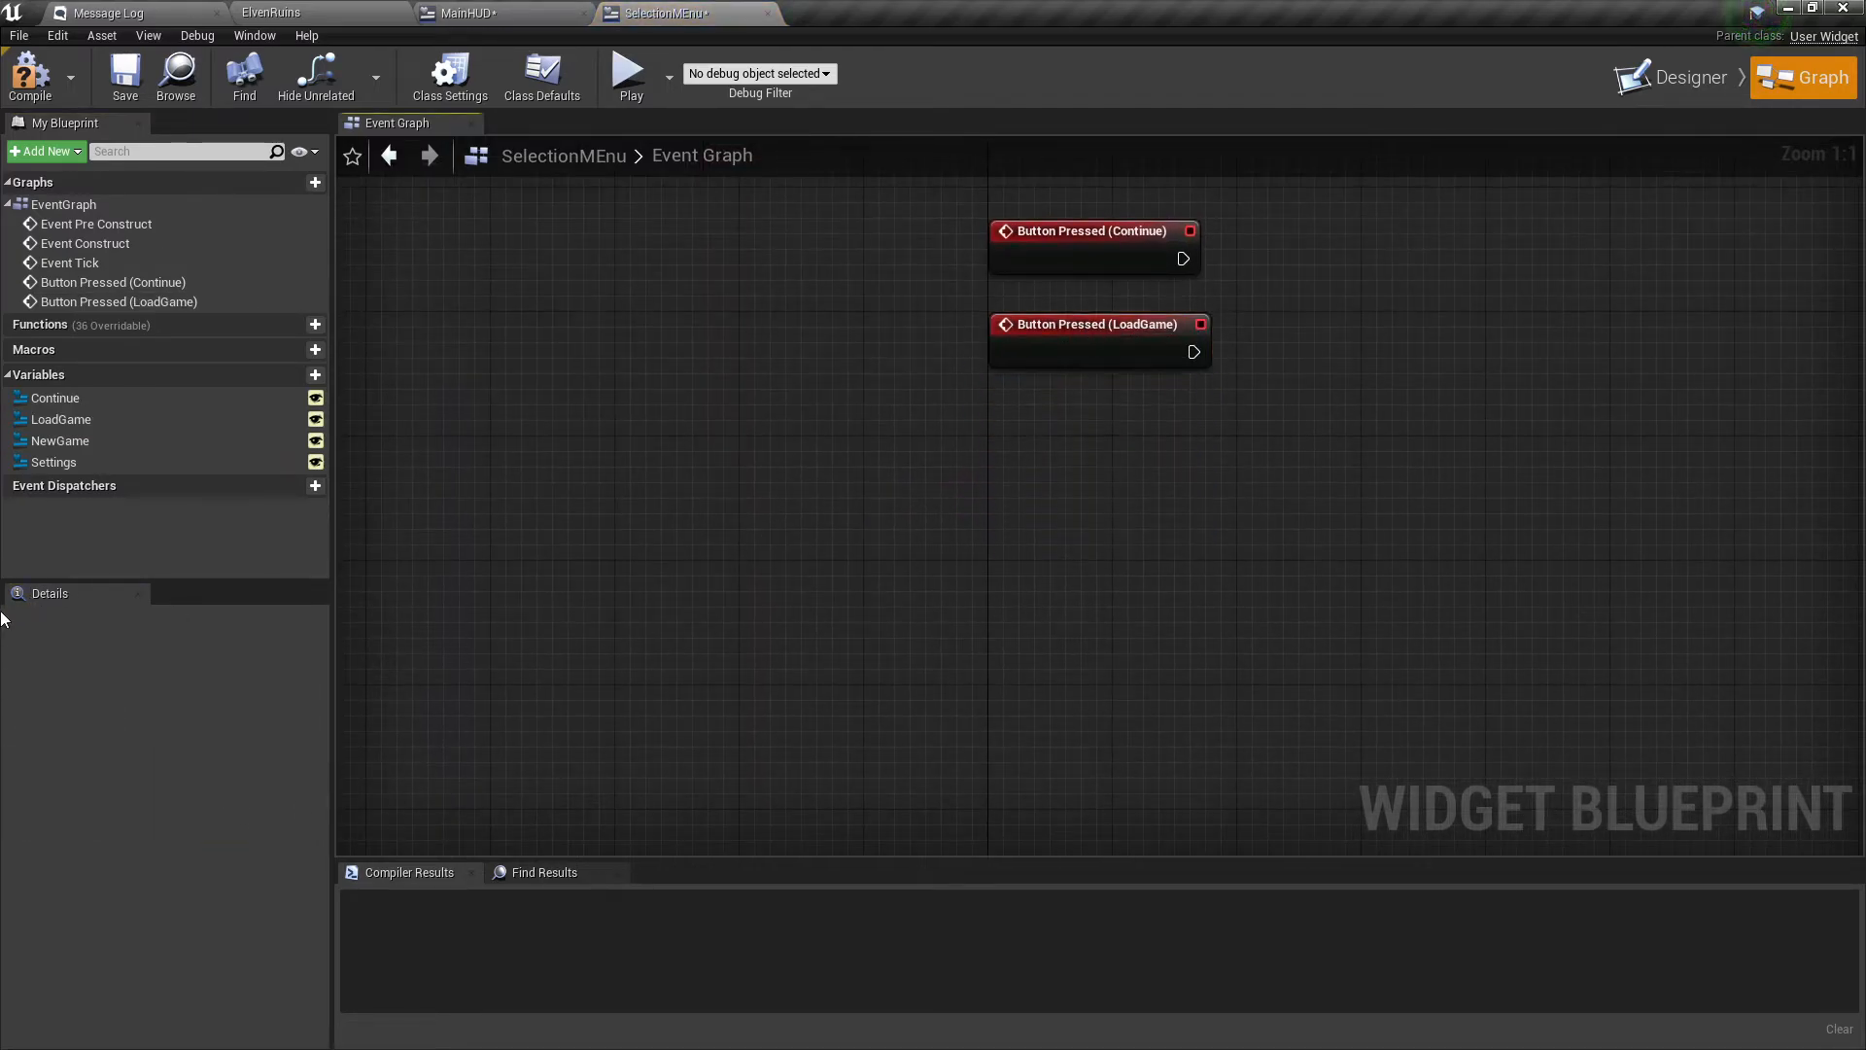
click(60, 440)
click(225, 804)
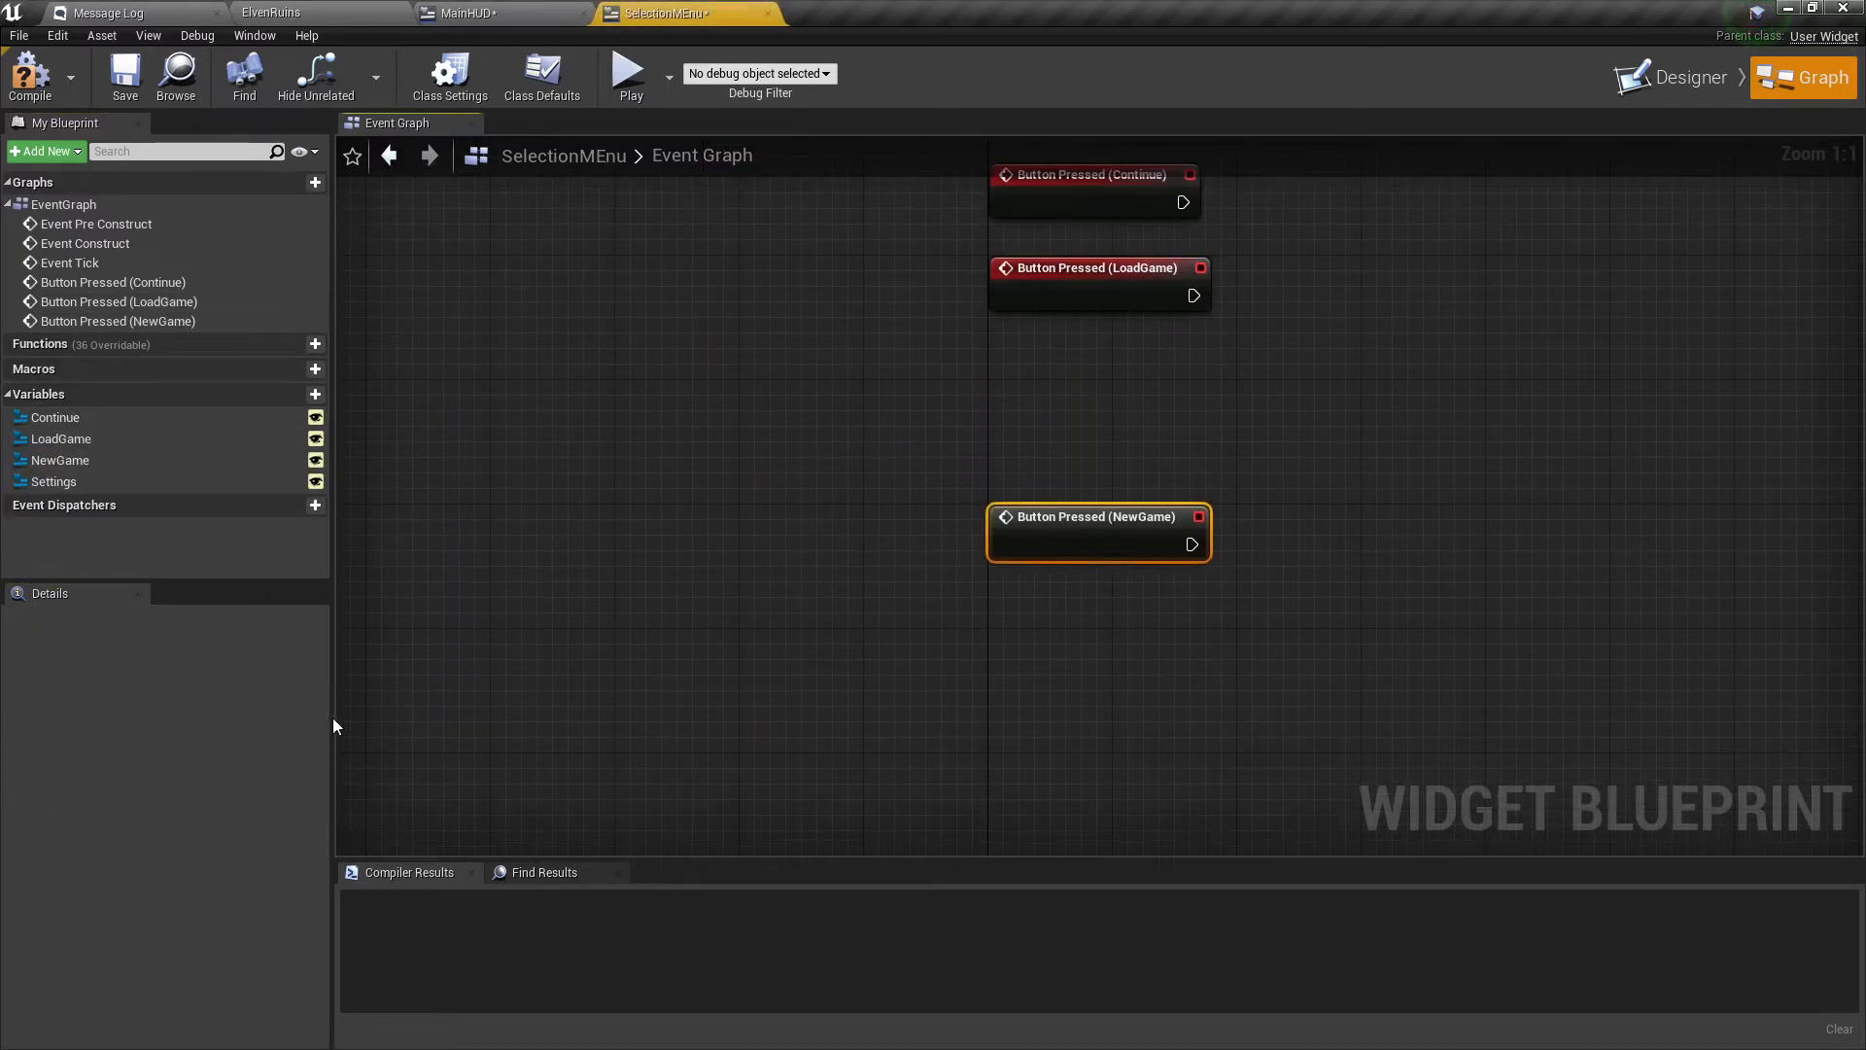
drag(1021, 483, 1021, 354)
click(965, 539)
Add a Button Pressed event for Settings below the others, and move the Continue event farther up.
click(53, 481)
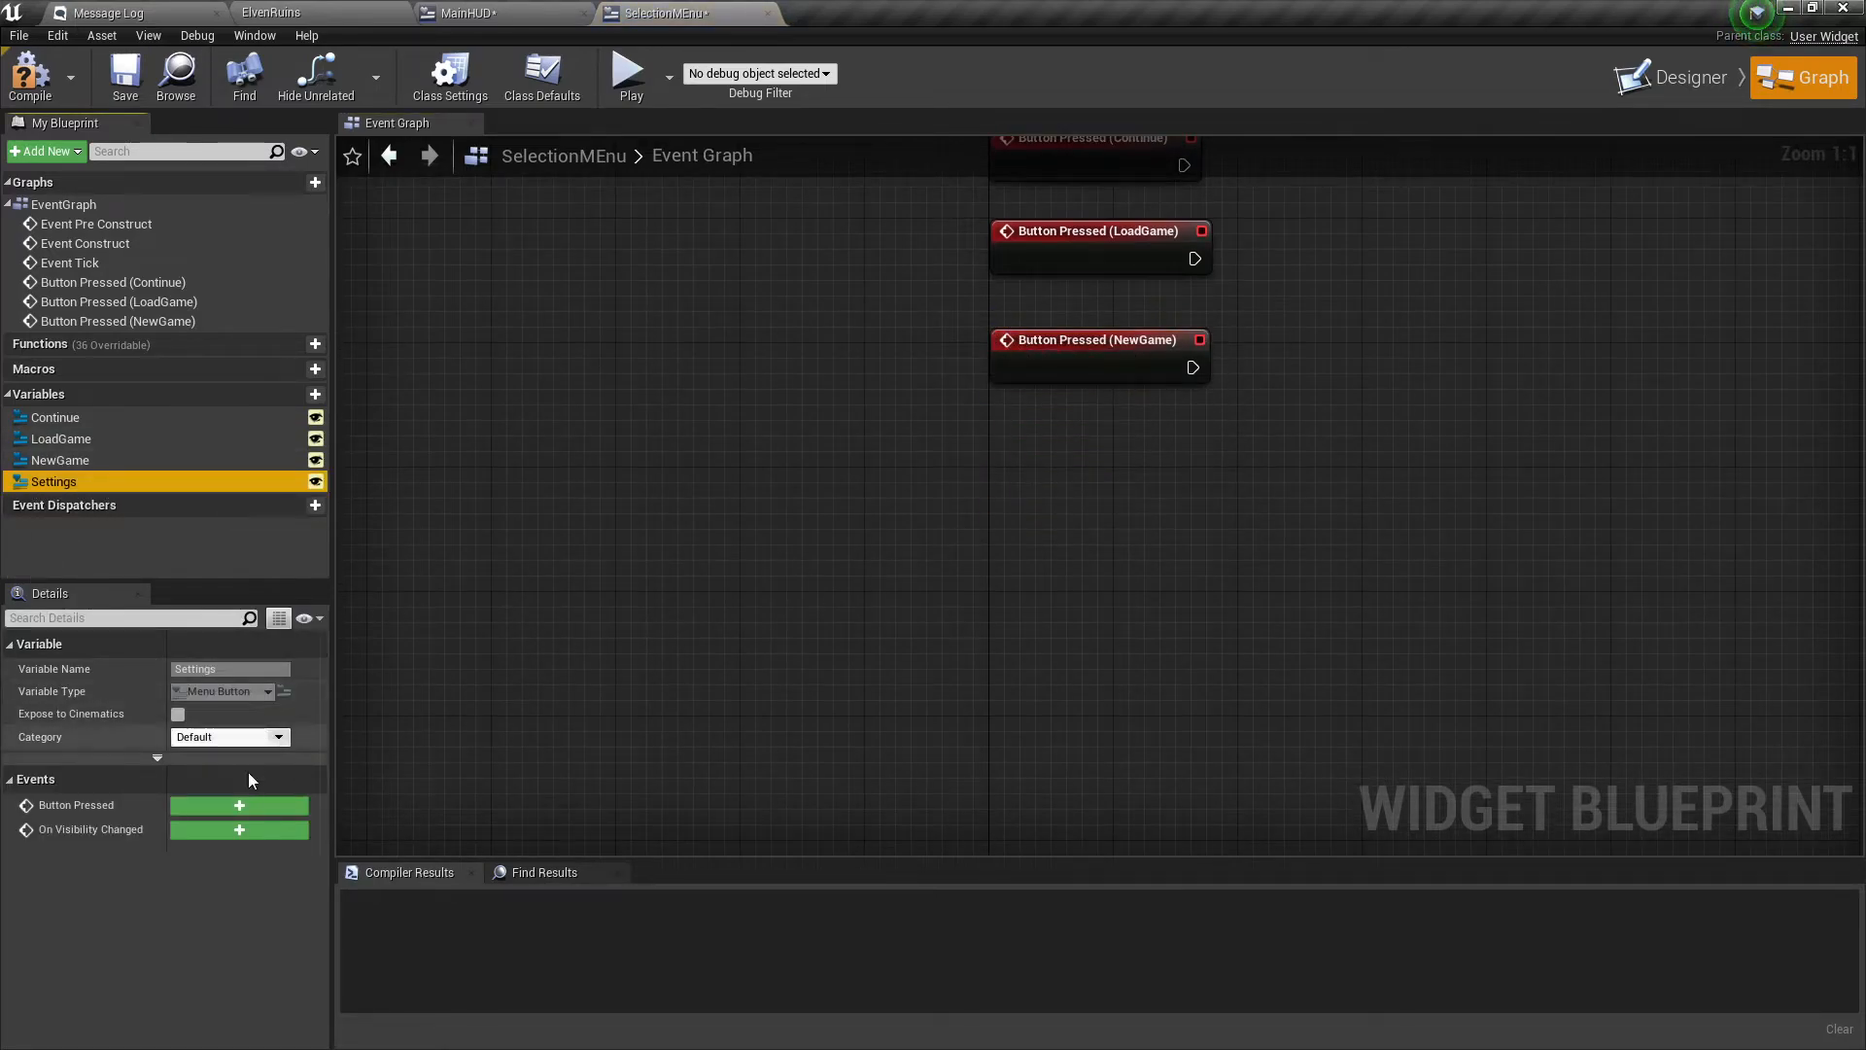
click(240, 805)
drag(1001, 768, 1001, 627)
click(1274, 636)
right_drag(1225, 620, 1037, 743)
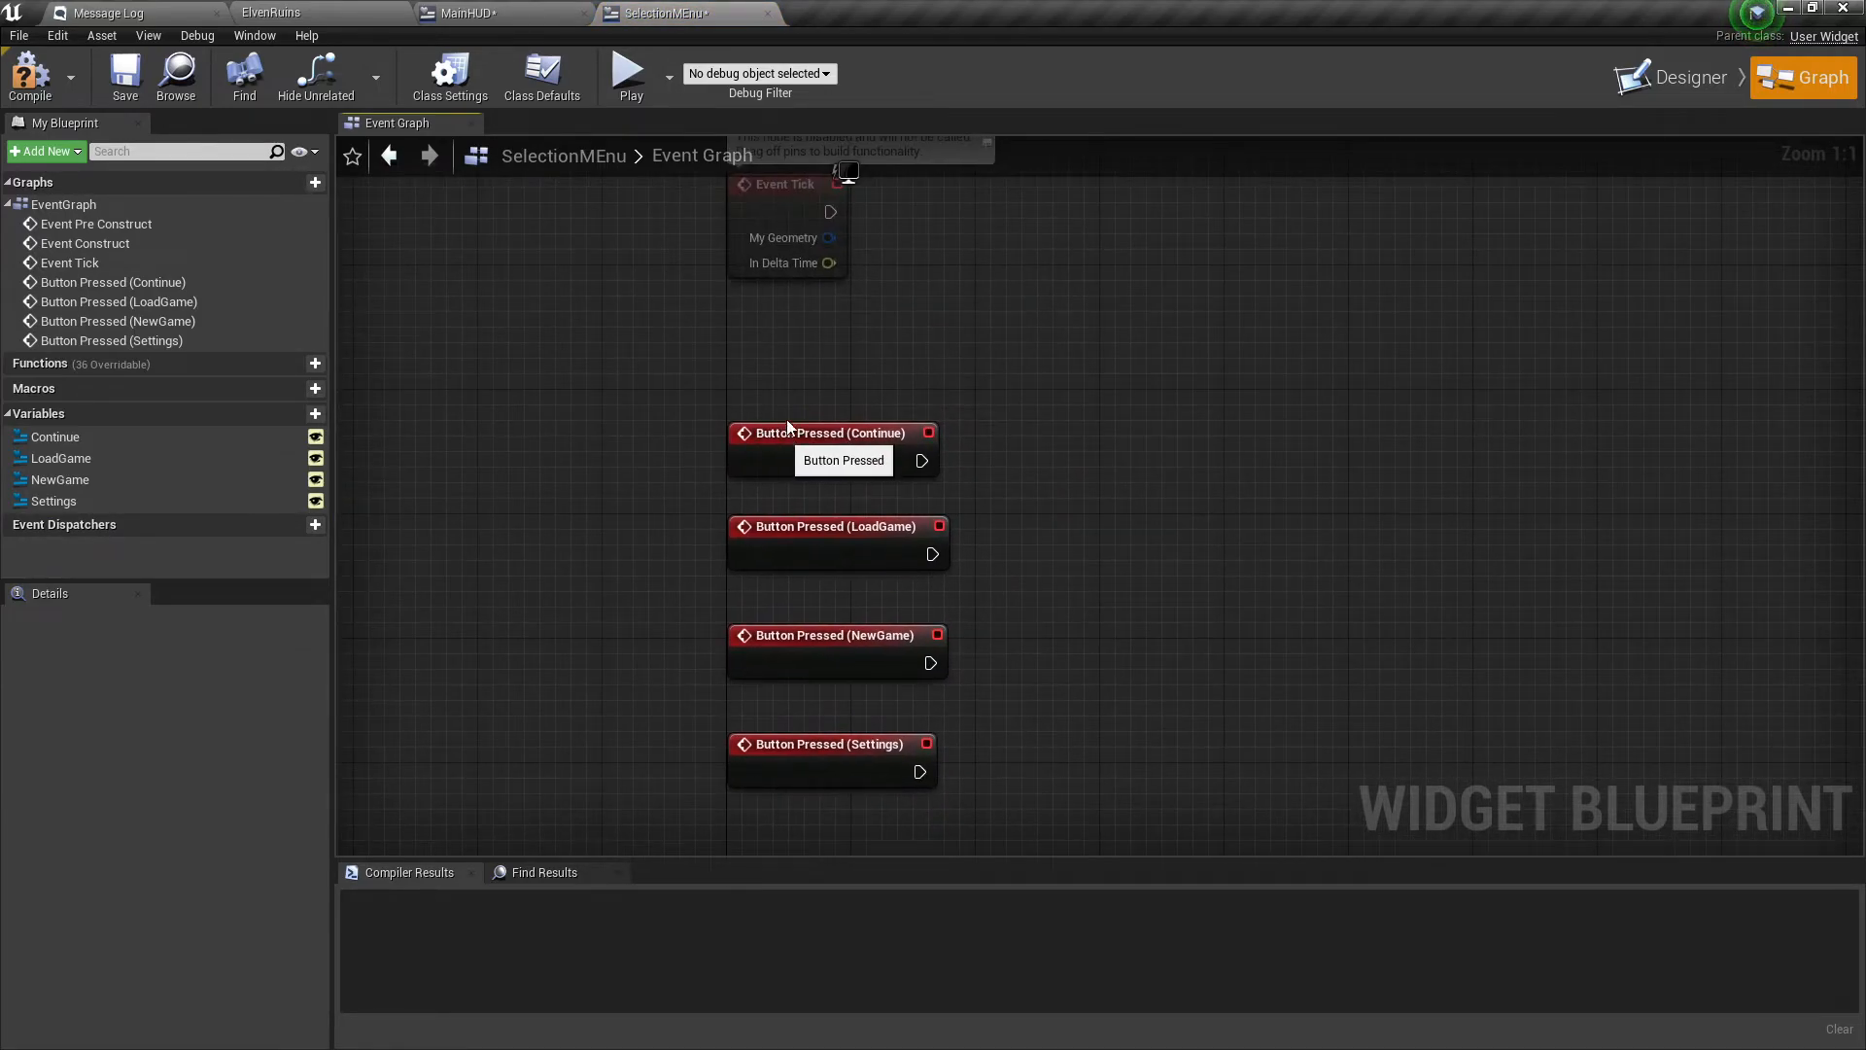
drag(769, 432, 770, 370)
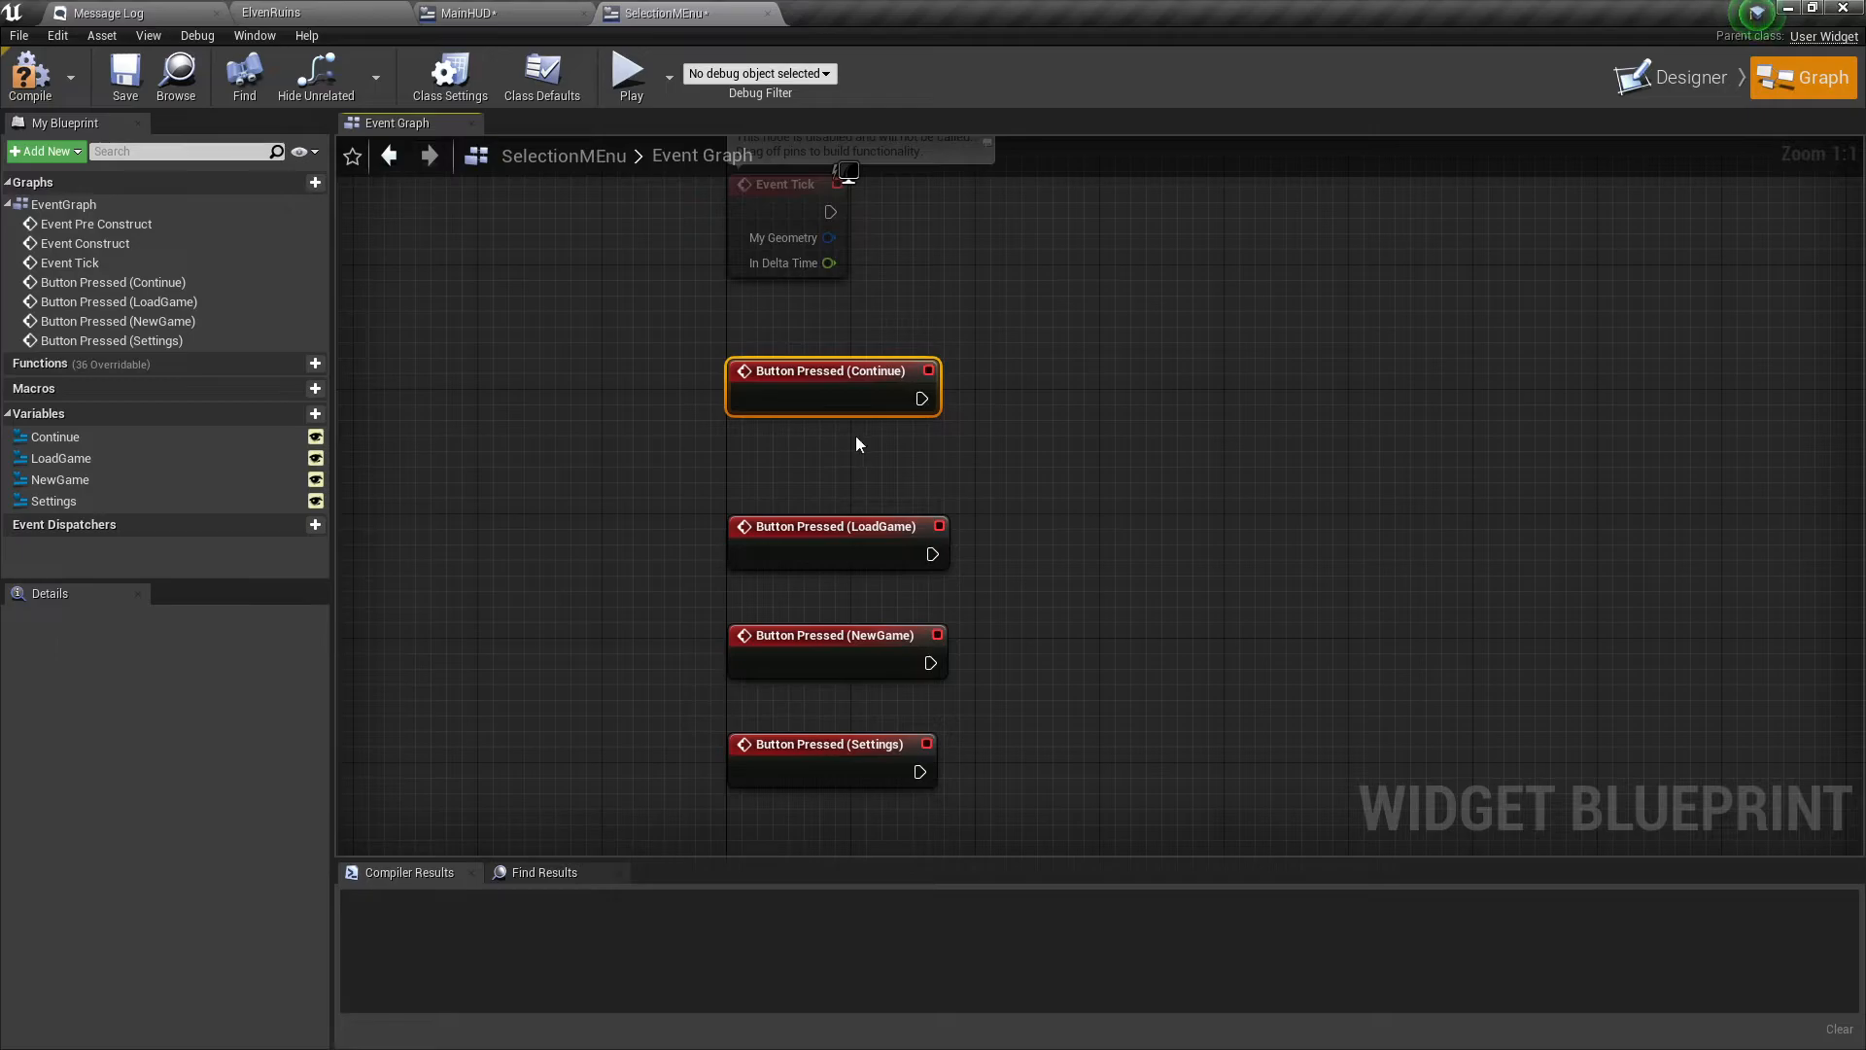
Create an event dispatcher named ContinuePress in SelectionMEnu.
click(314, 524)
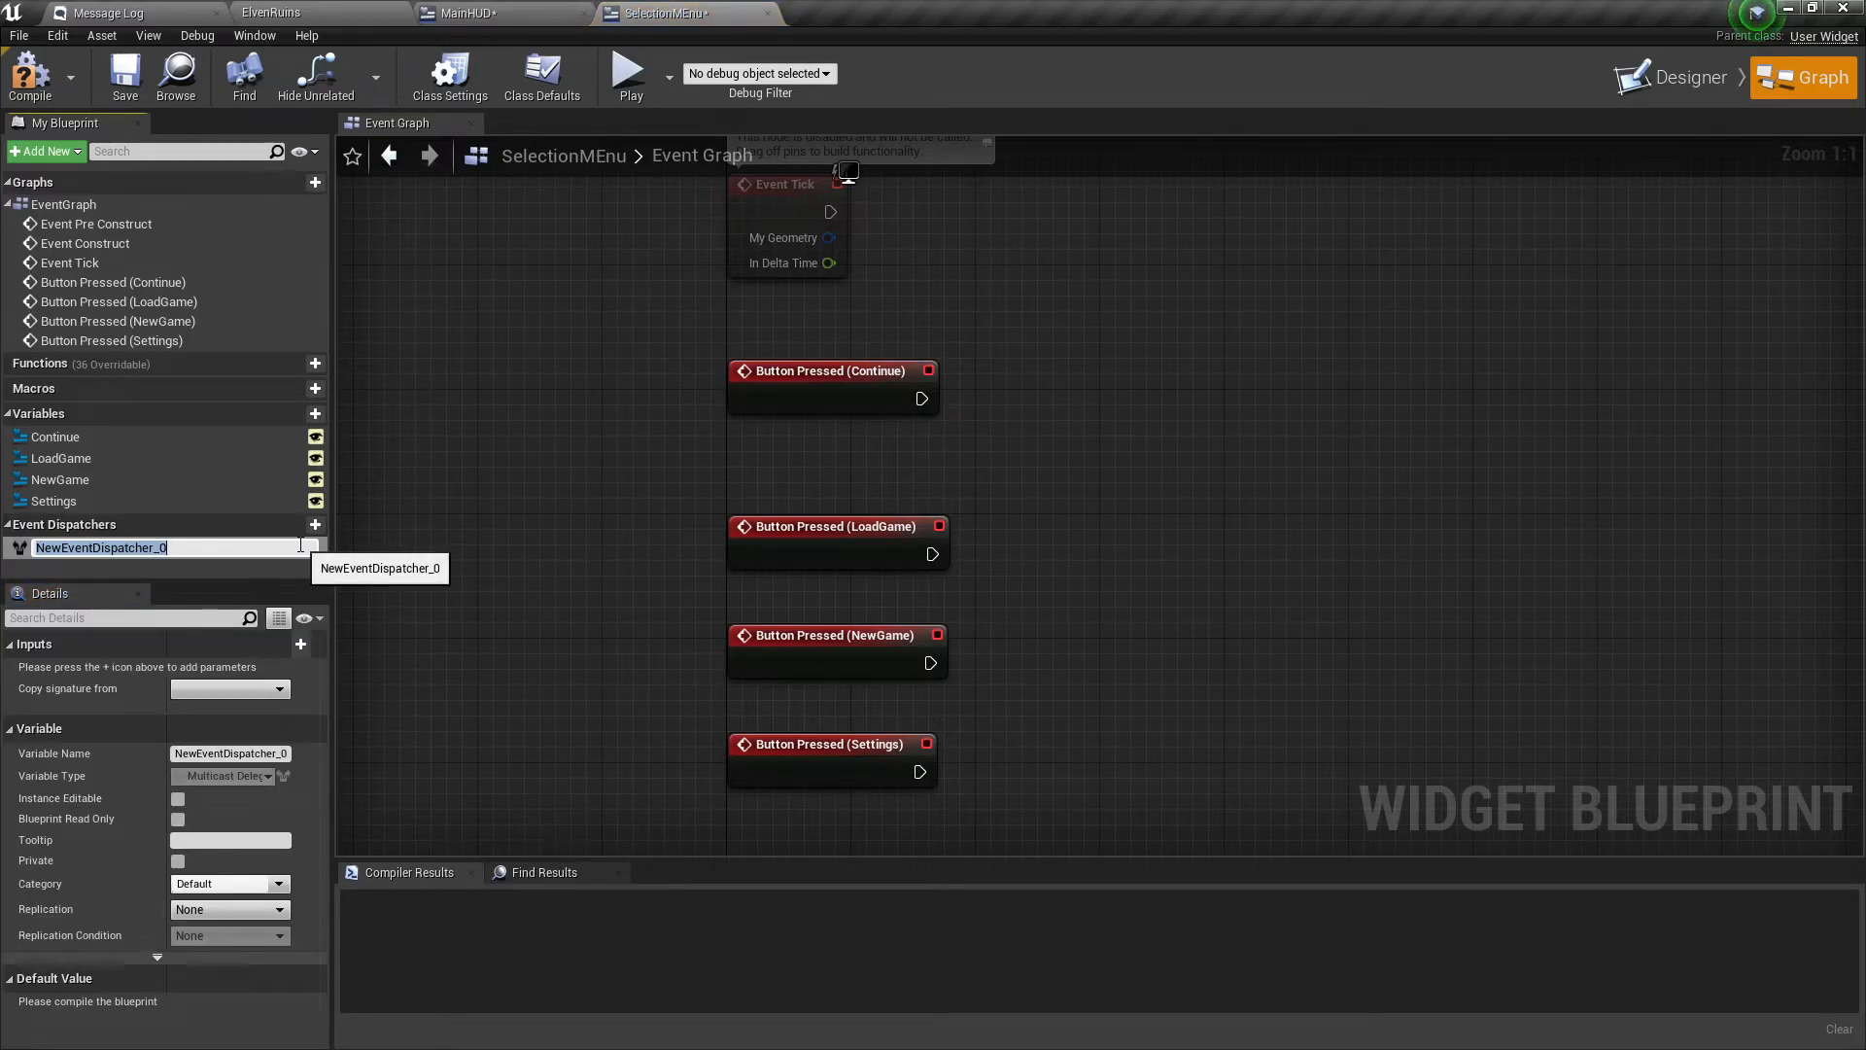
text(Co)
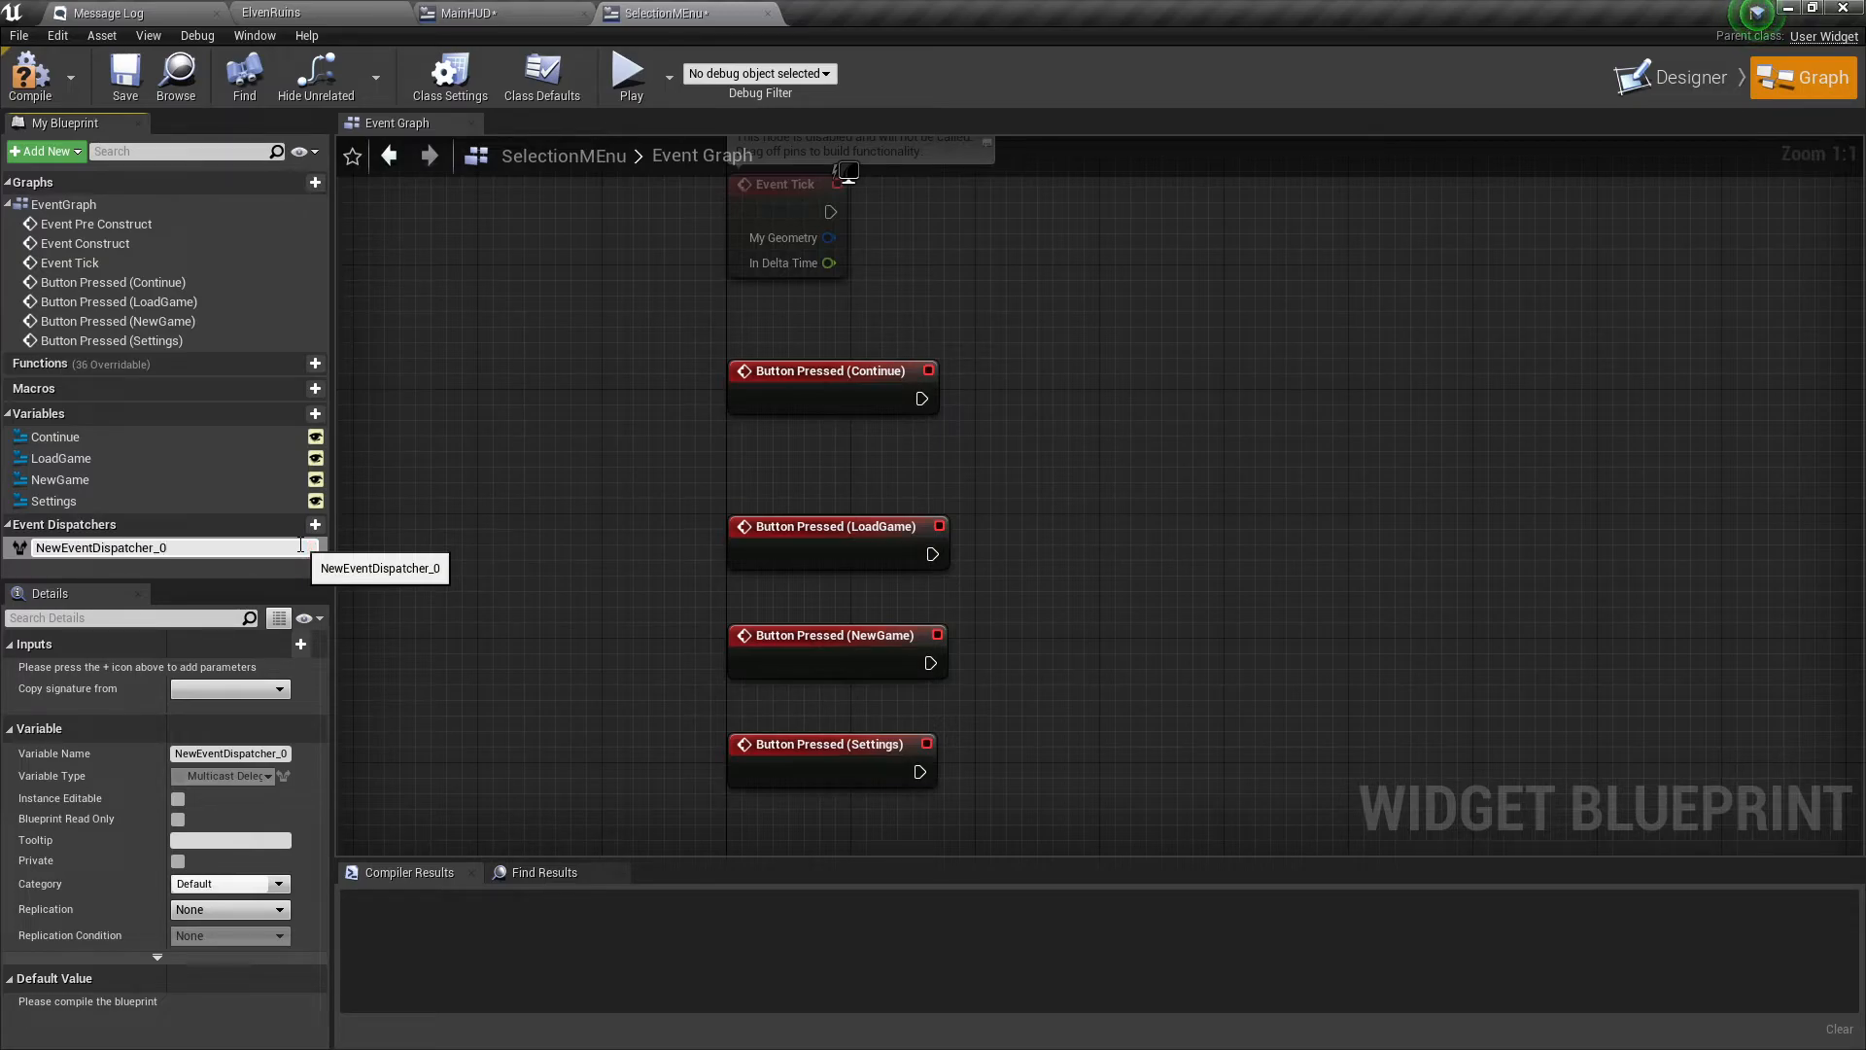
key(ctrl+a)
text(Con)
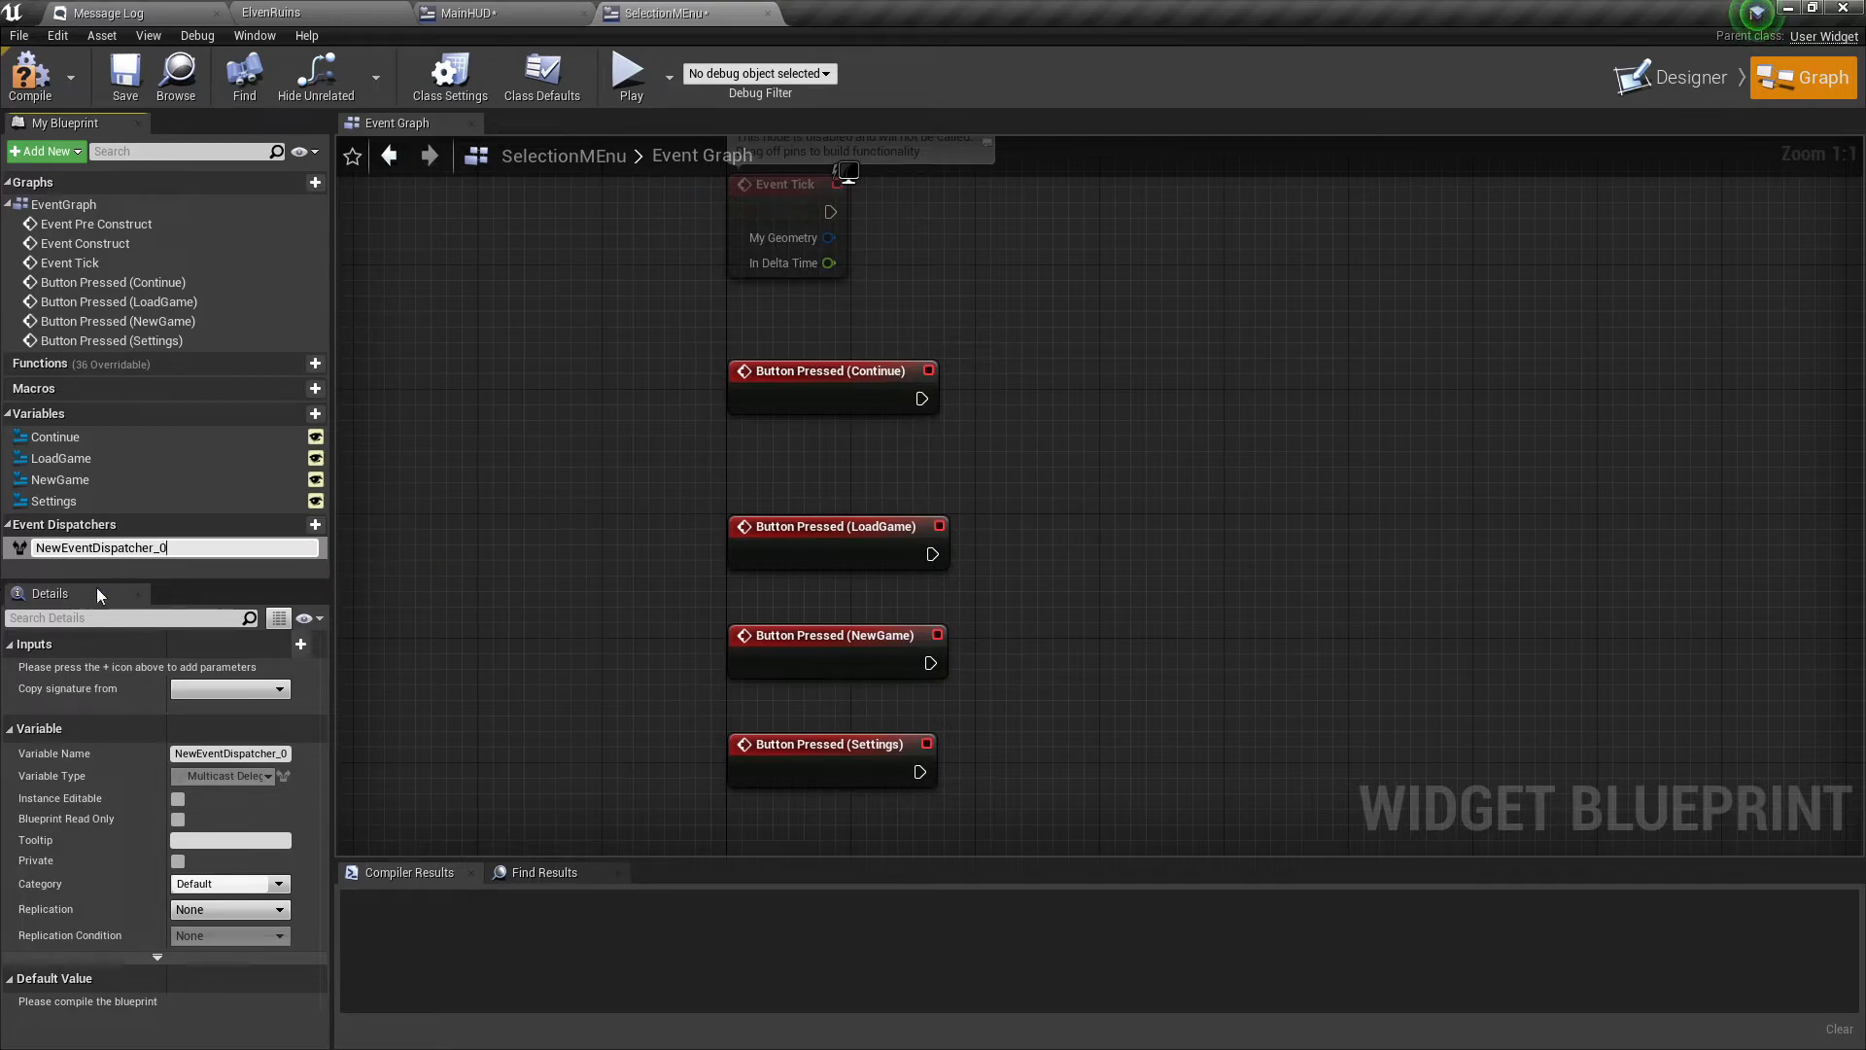
key(ctrl+a)
text(Co)
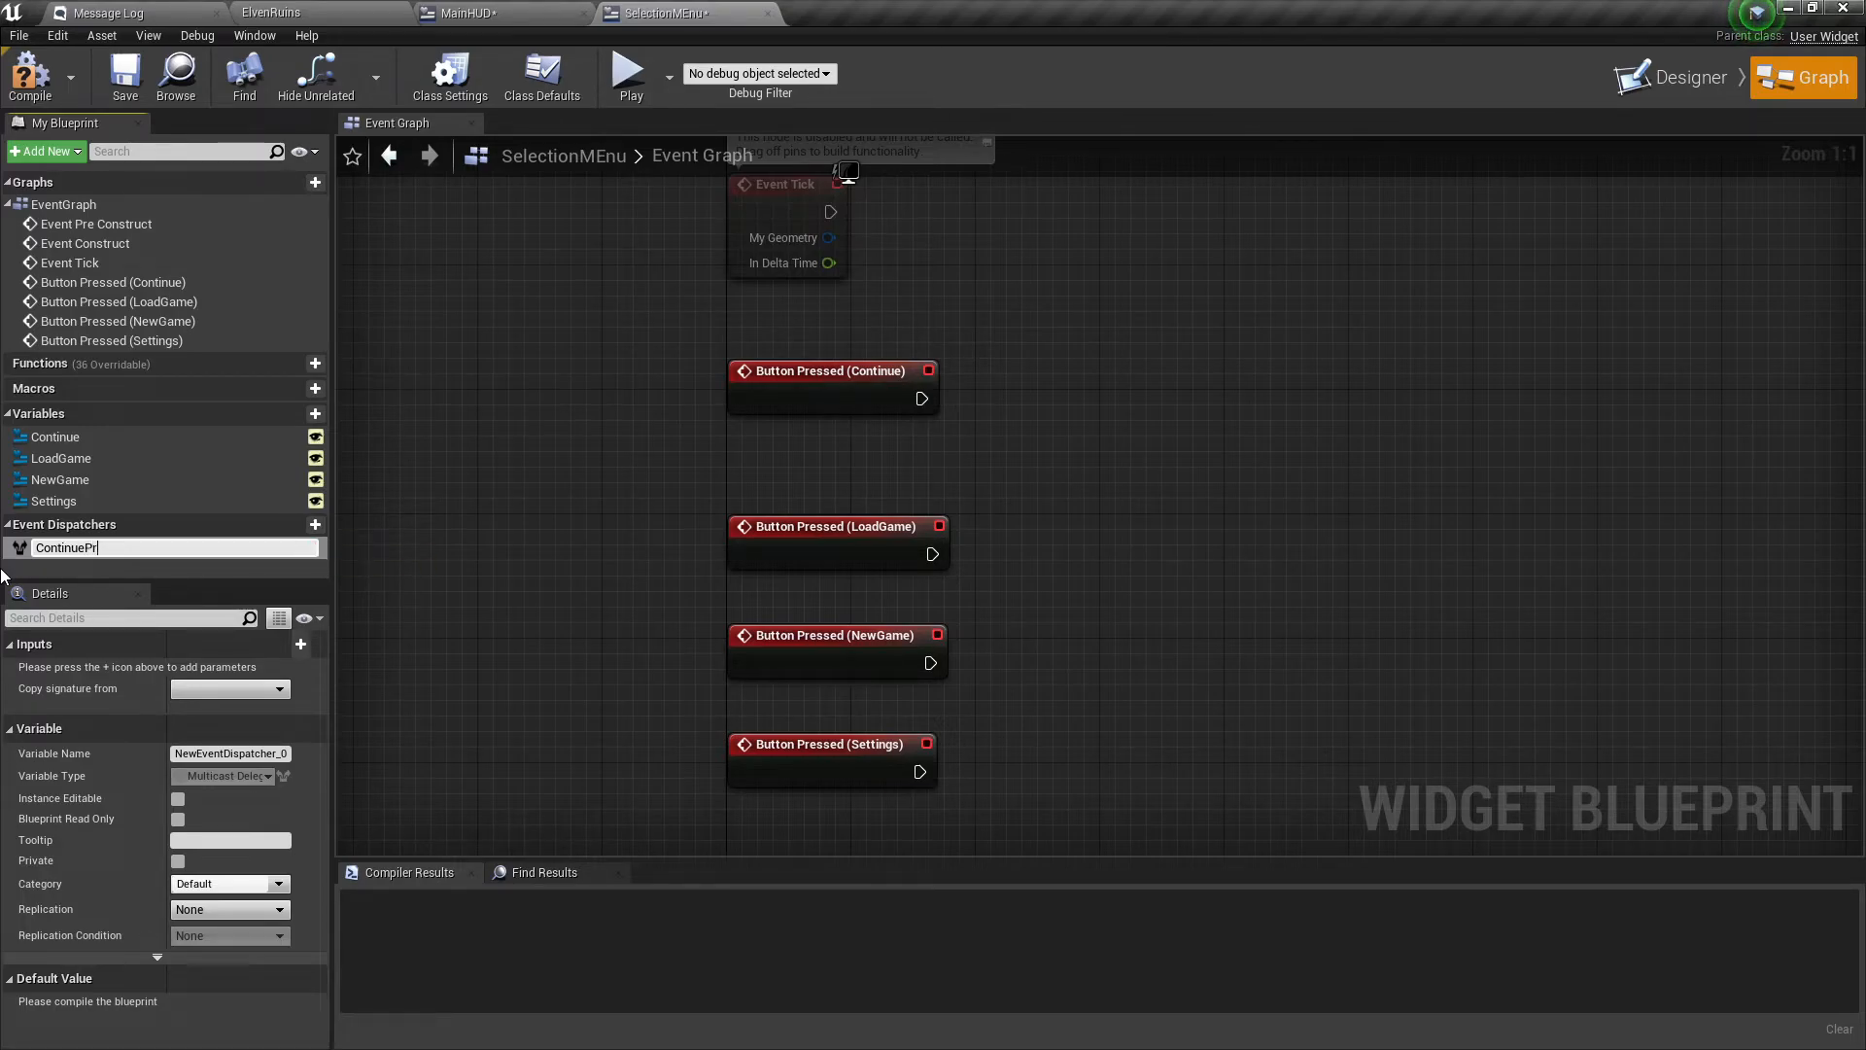
key(Return)
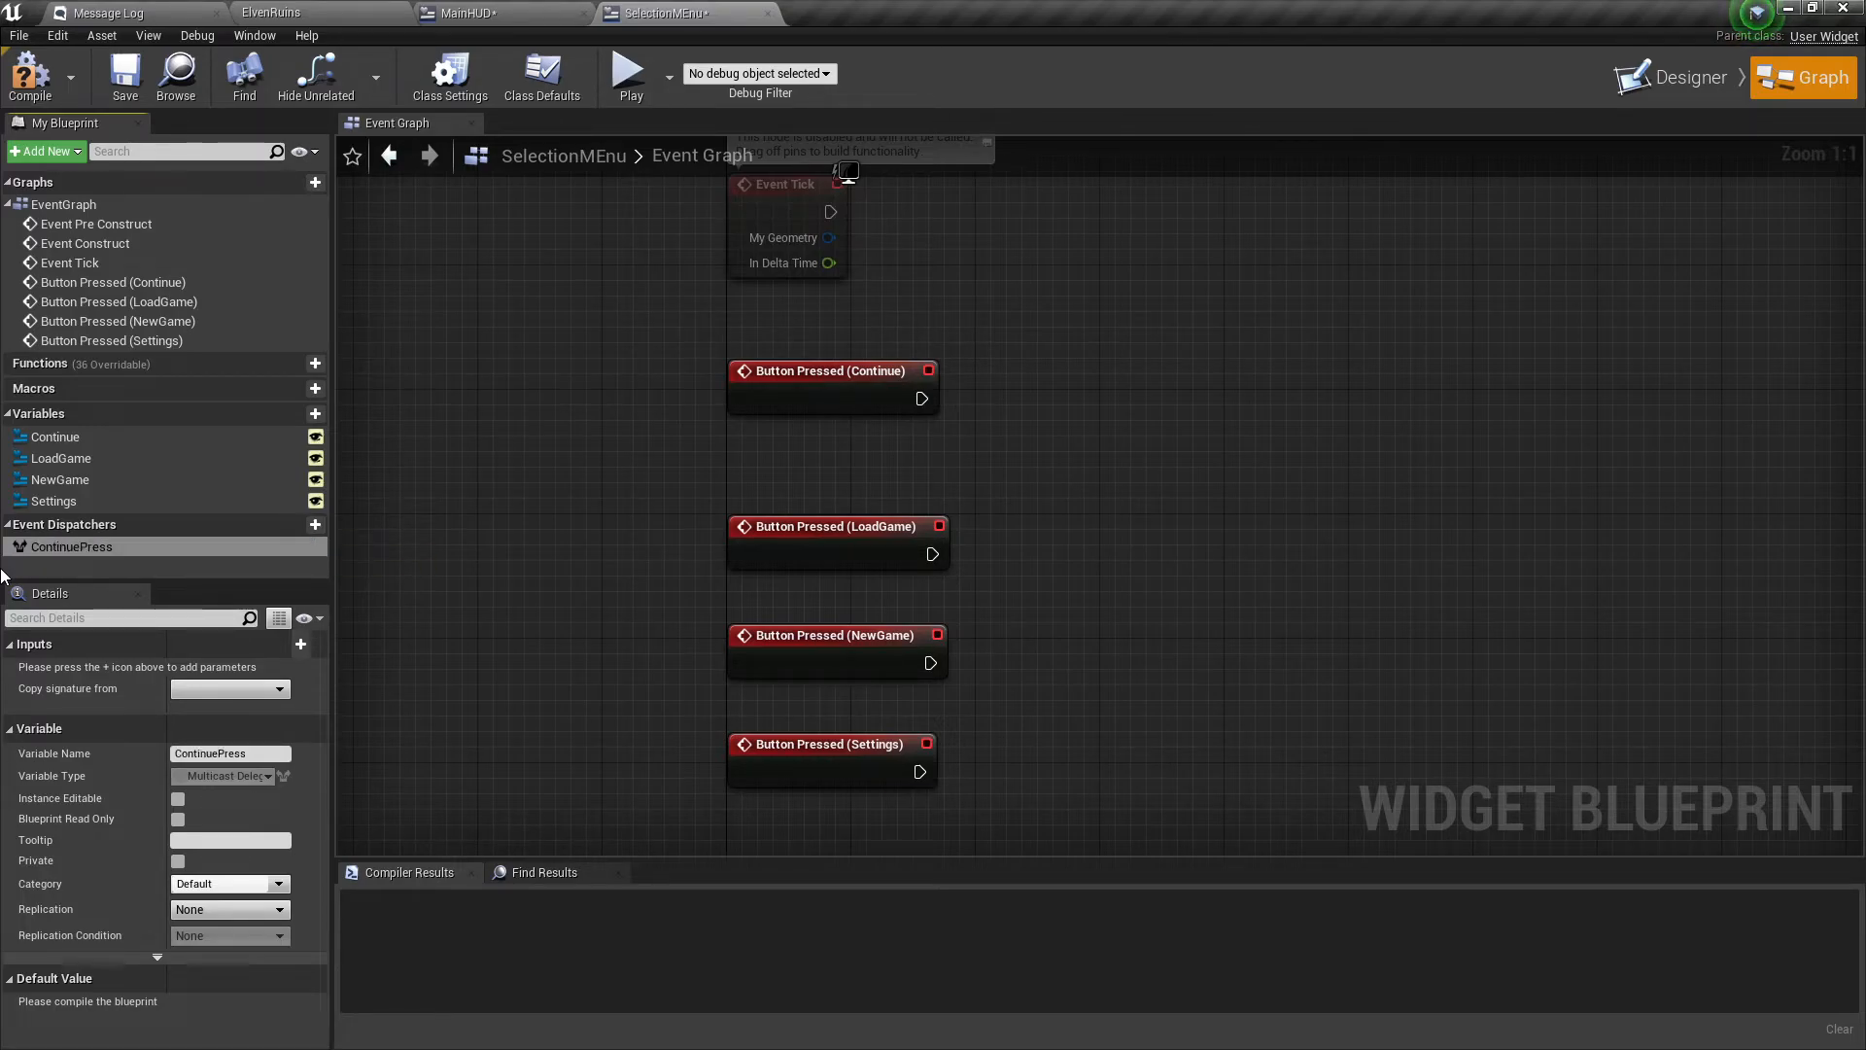
Create an event dispatcher named NewGamePress in SelectionMEnu.
click(313, 523)
key(BackSpace)
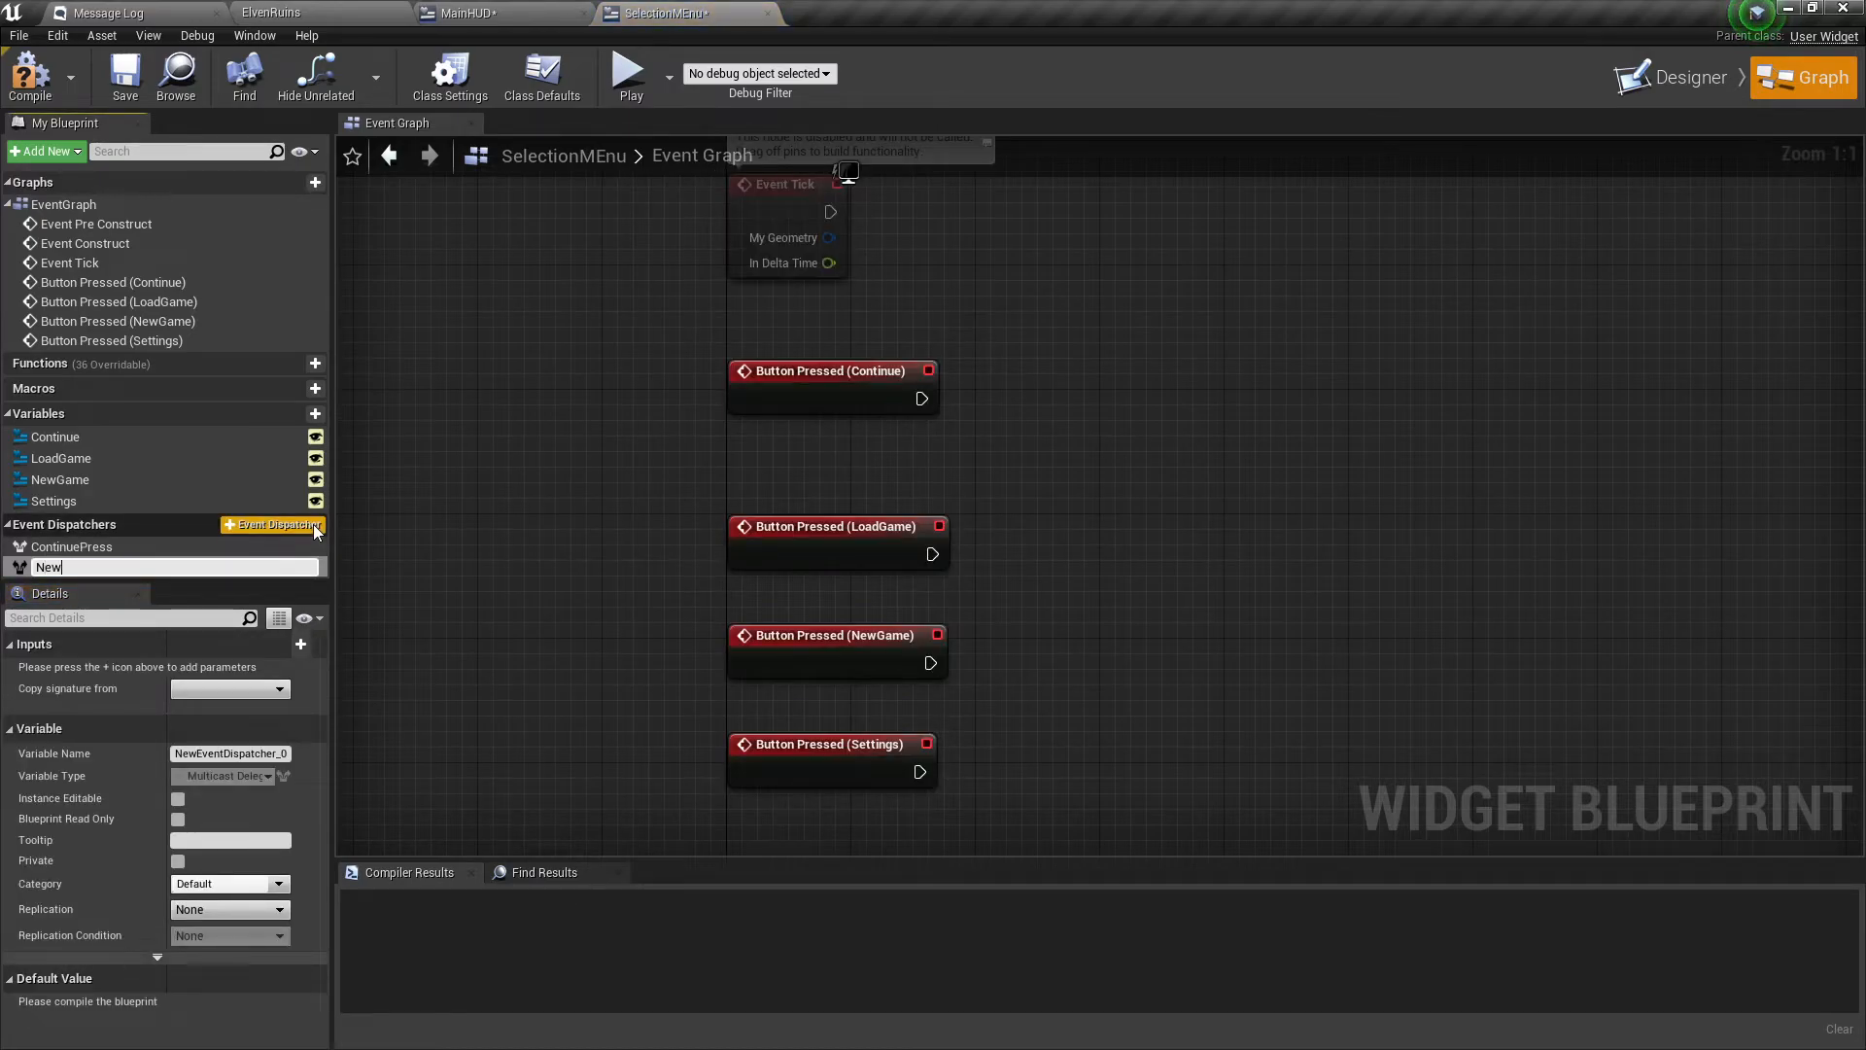
text(Newga)
key(BackSpace)
key(BackSpace)
text(GamePress)
key(Return)
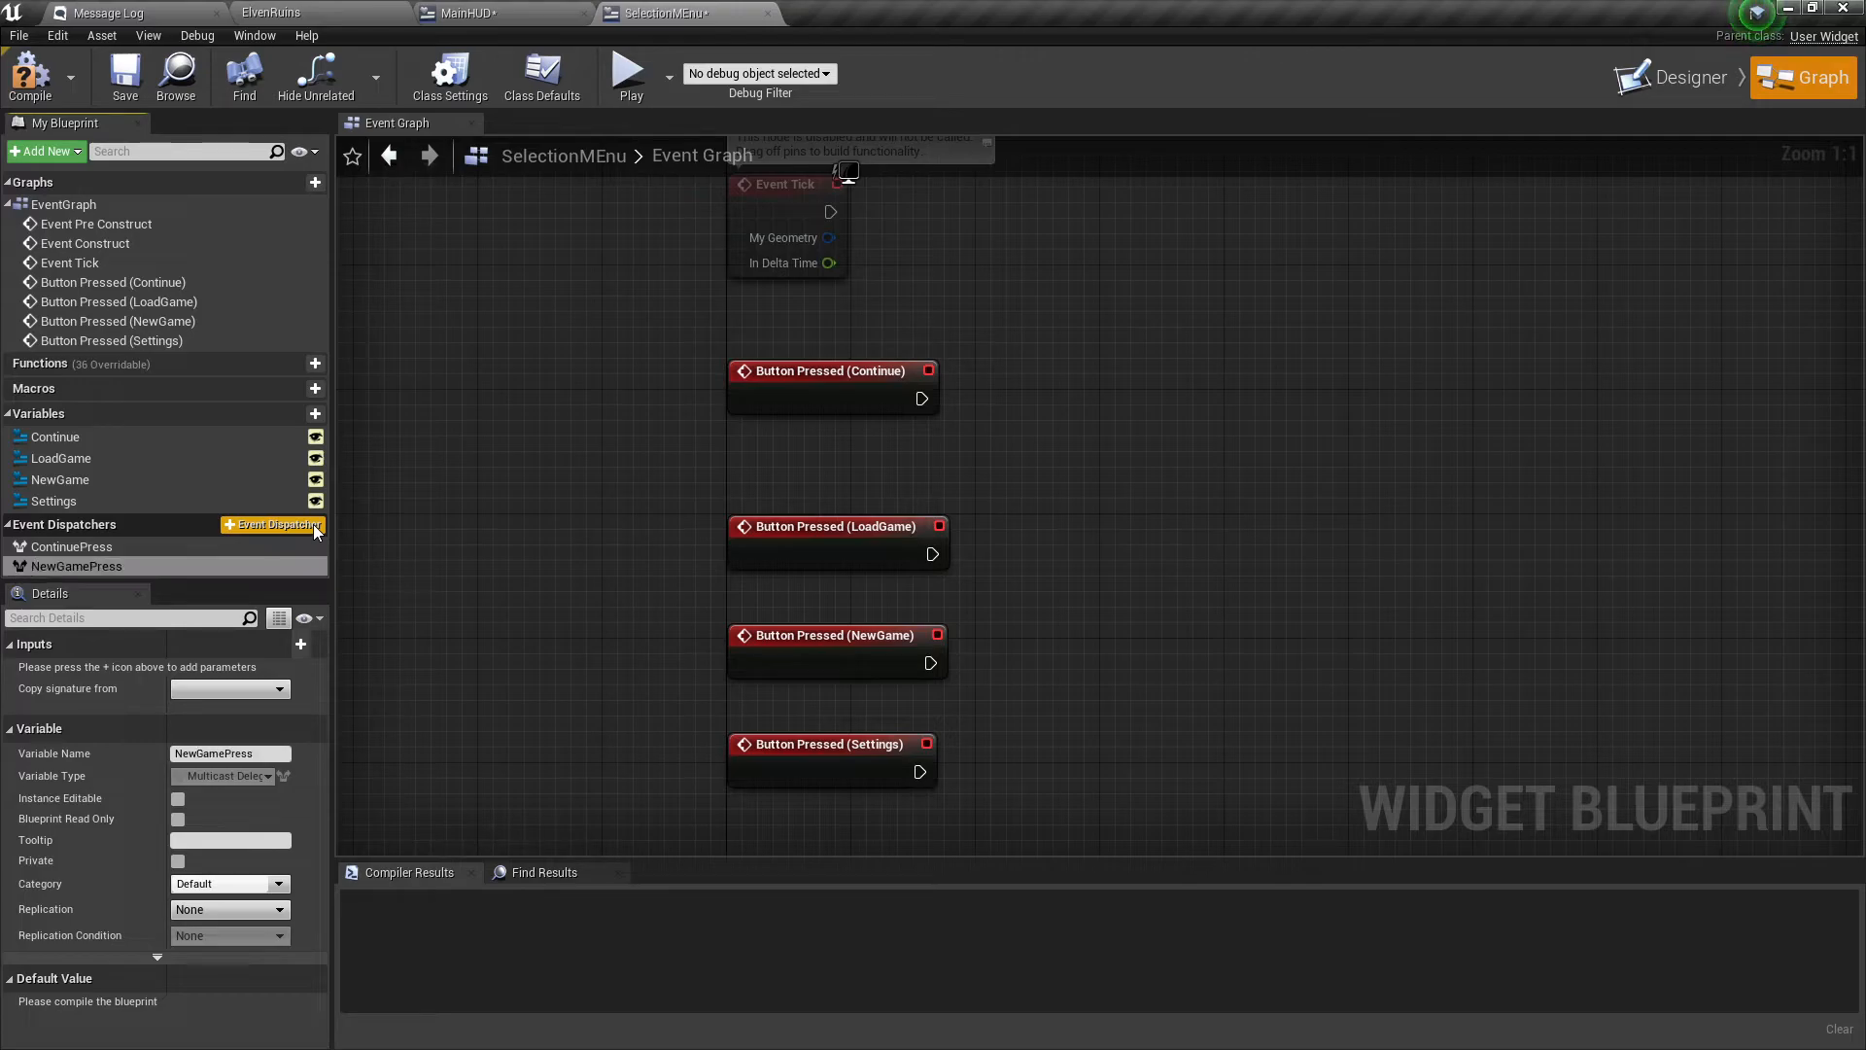
Create two more event dispatchers named LoadGamePress and SettingsPress.
click(233, 530)
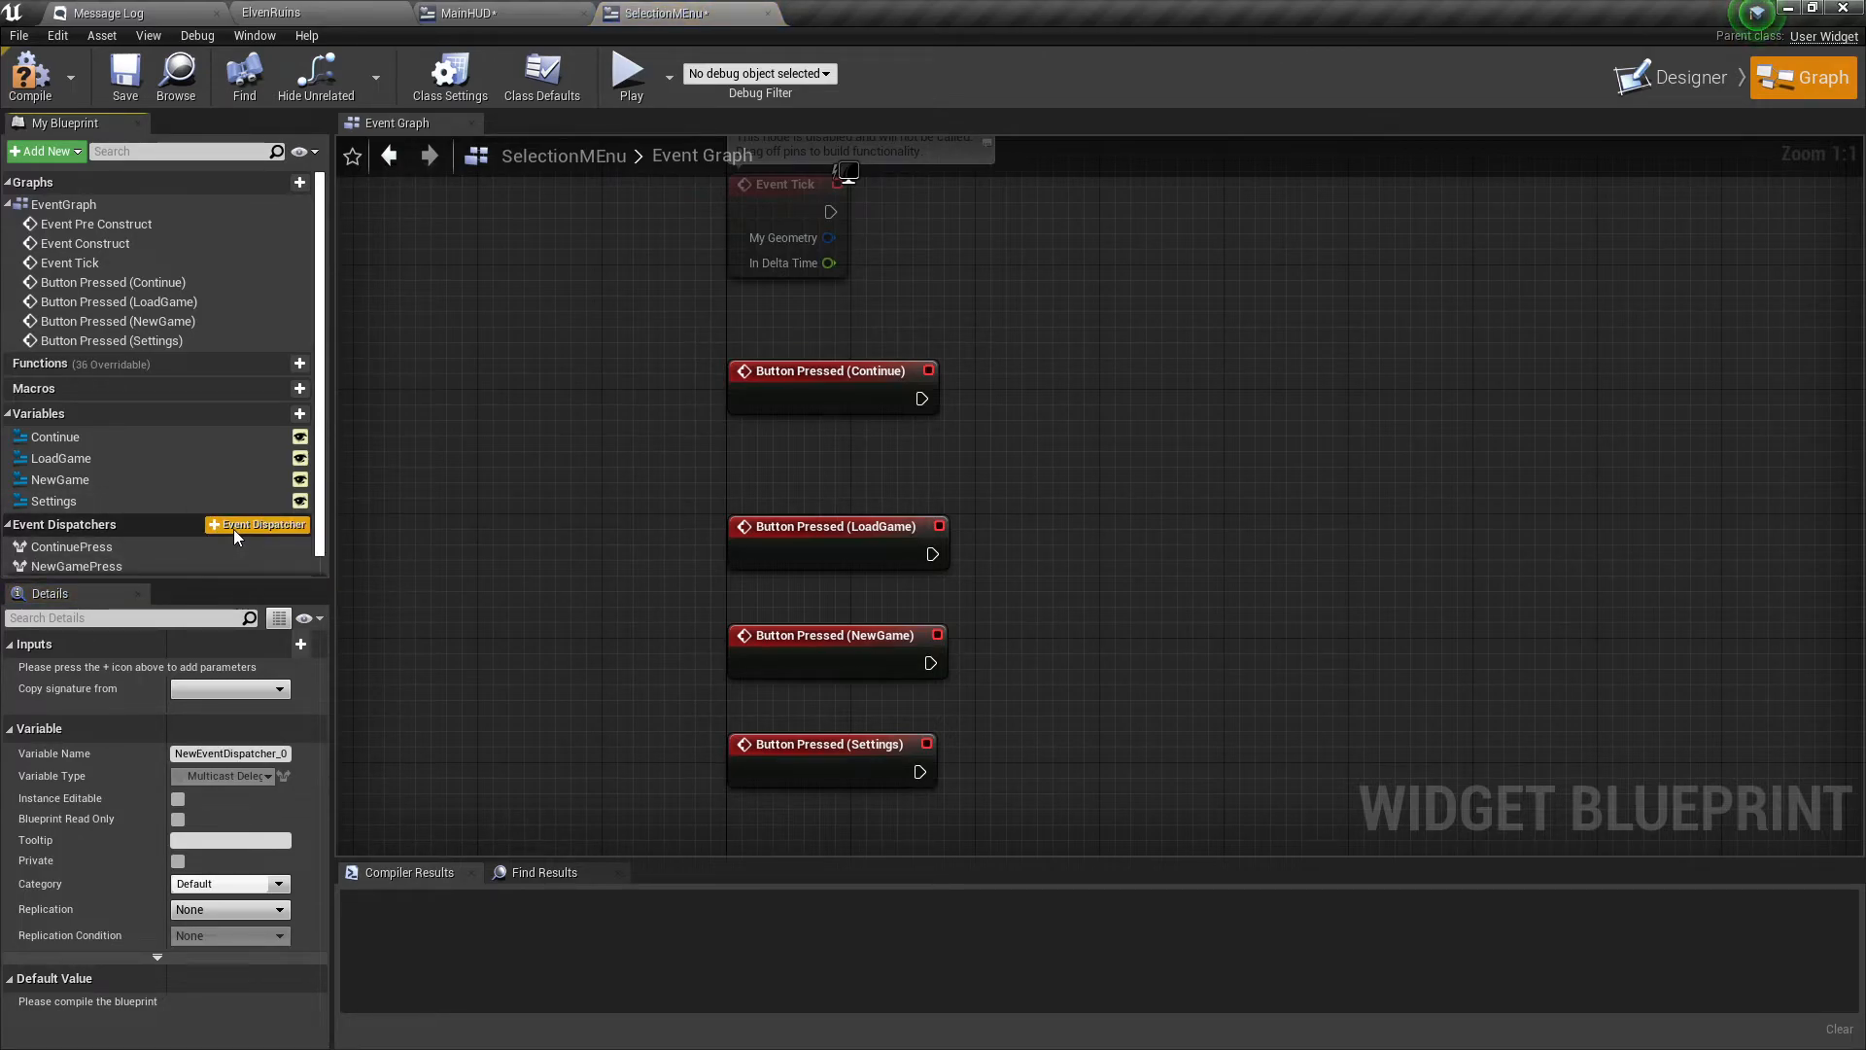
text(LoadGamePress)
key(Return)
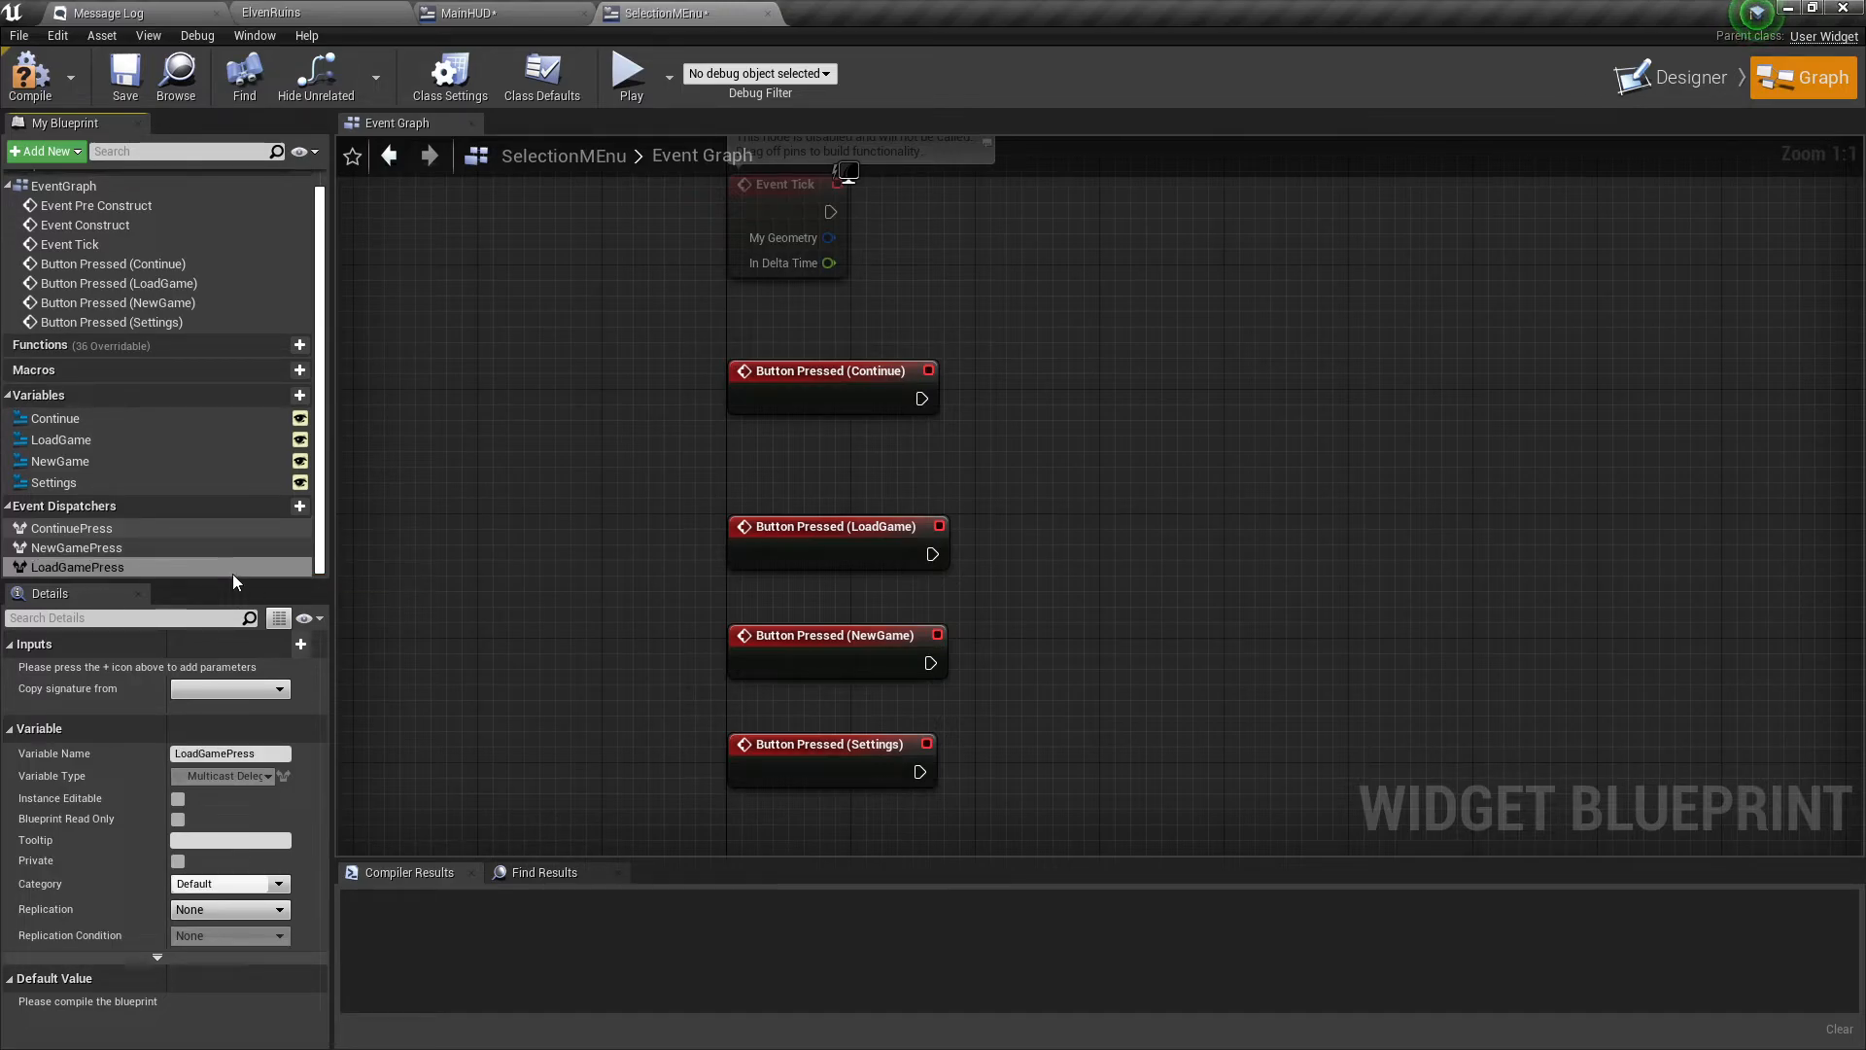
click(292, 503)
text(Se)
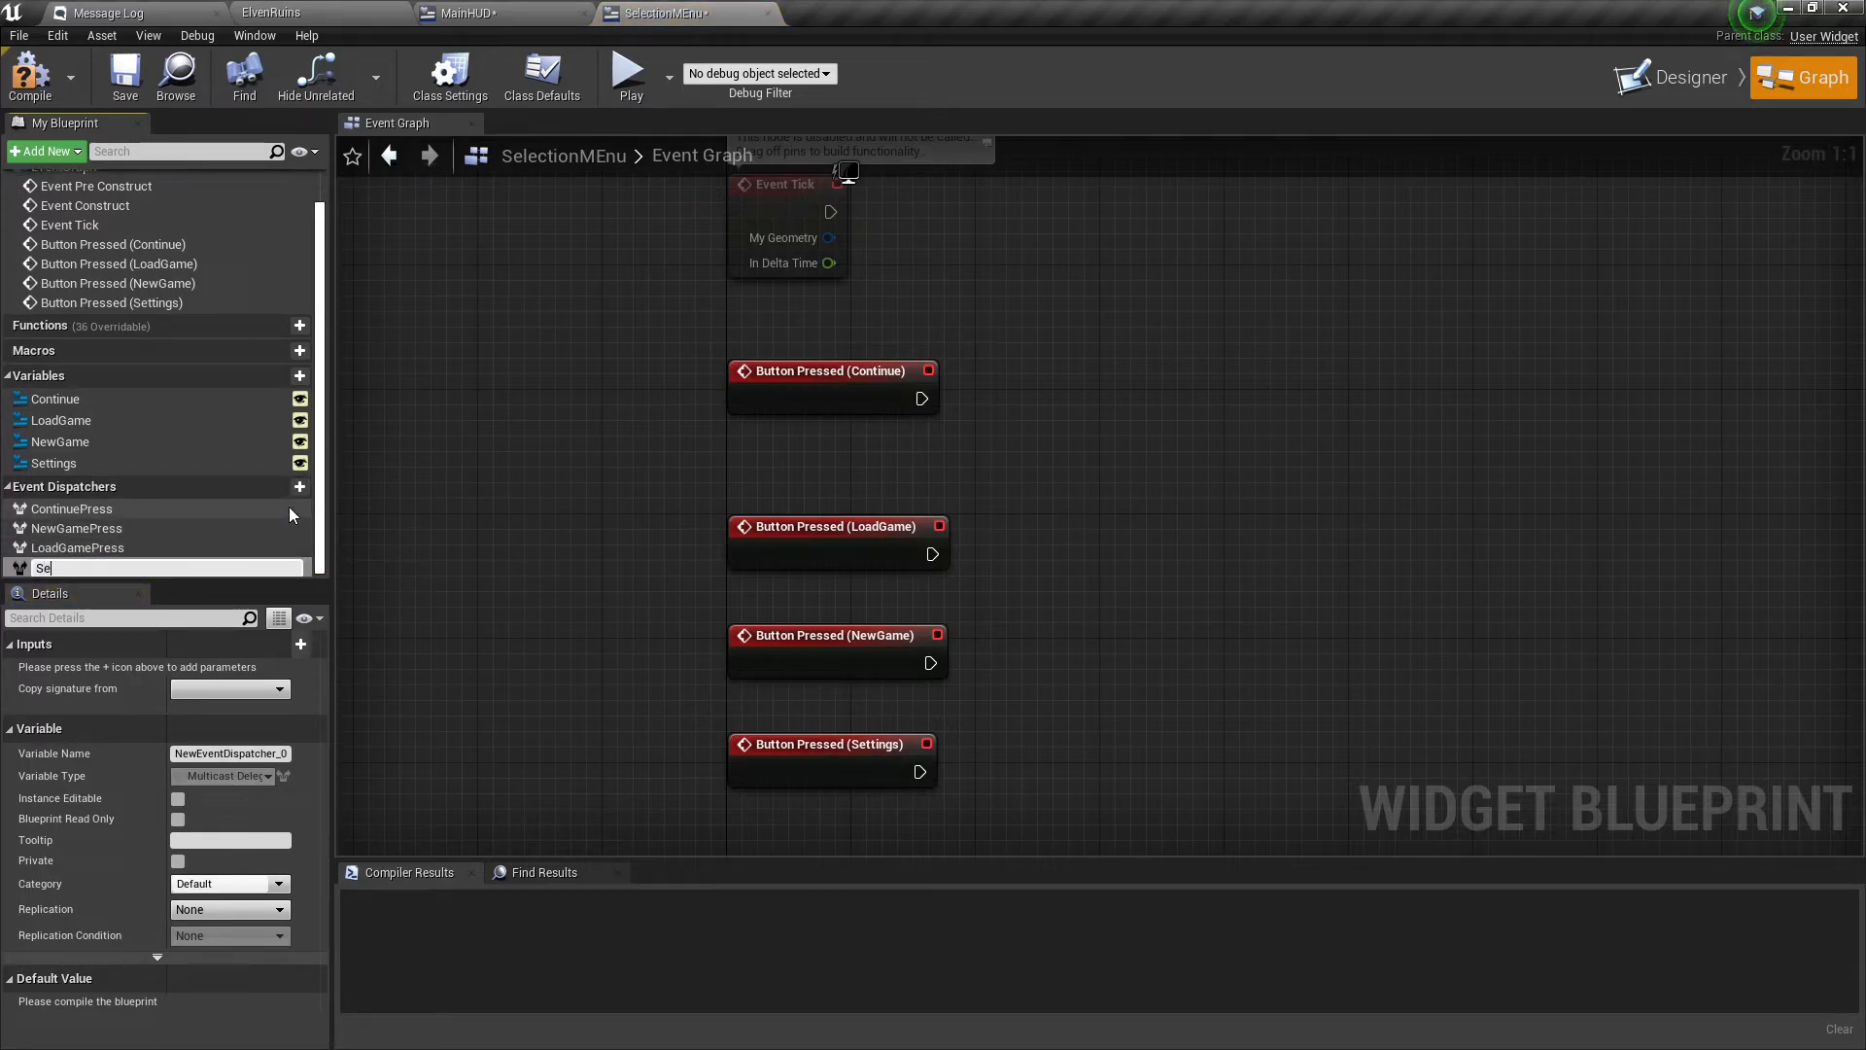
text(ttingsPress)
key(Return)
Call the ContinuePress, NewGamePress and LoadGamePress dispatchers, each wired to its matching Button Pressed event.
drag(109, 508, 1060, 380)
click(1082, 433)
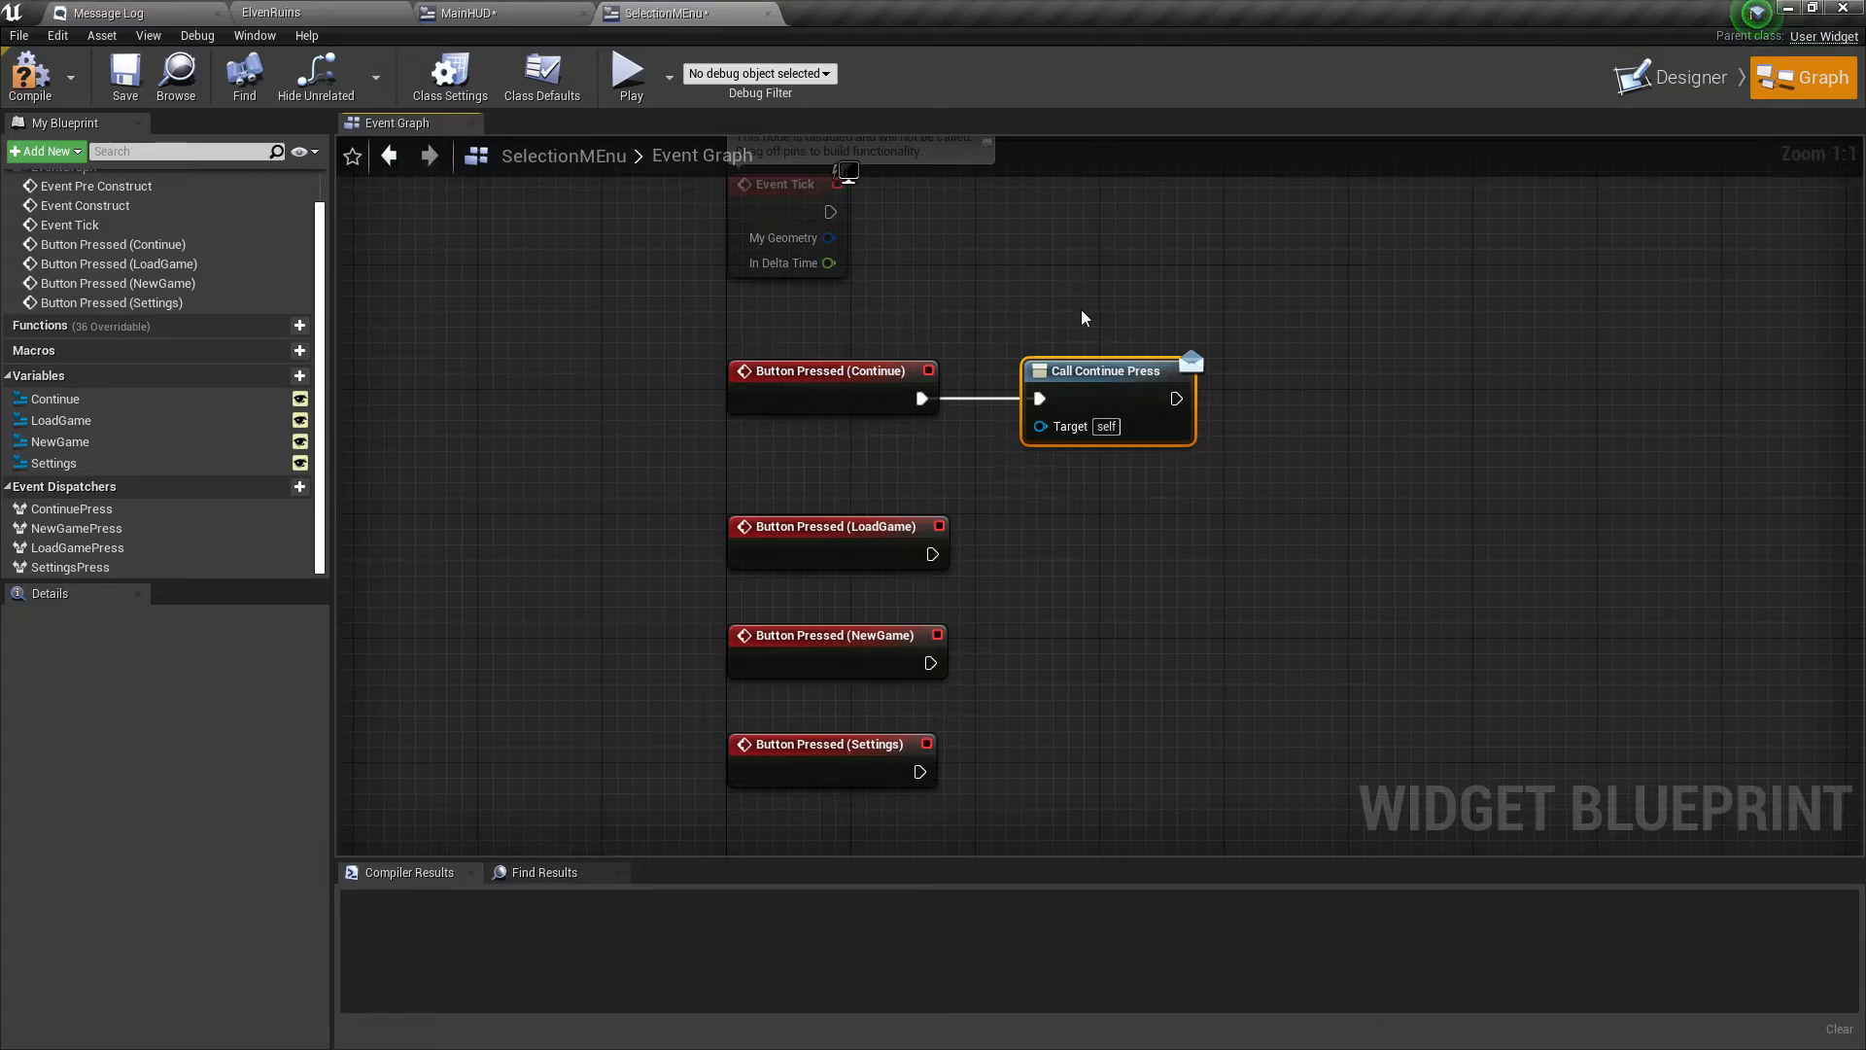
drag(76, 527, 1099, 637)
click(1024, 666)
drag(71, 544, 1060, 552)
click(1088, 561)
drag(933, 554, 1063, 540)
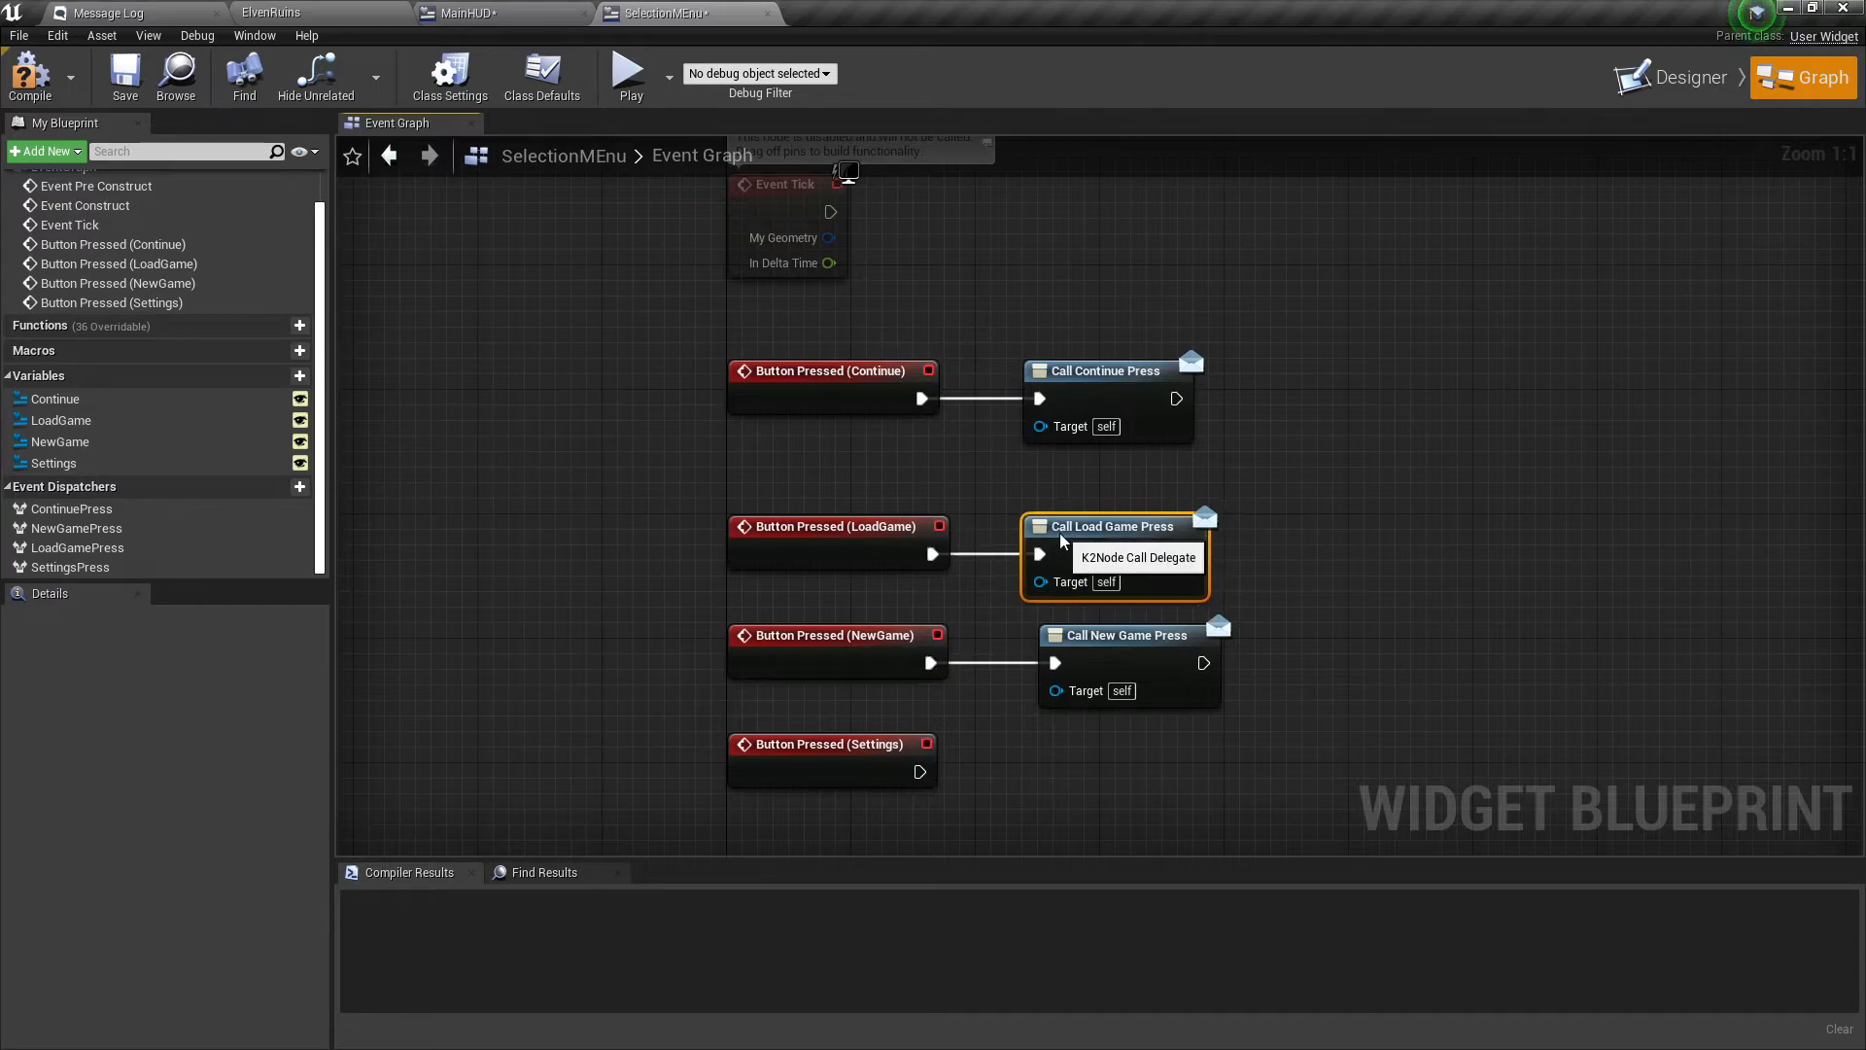
Line up the New Game and Load Game call nodes and move the Continue event pair closer to the LoadGame row.
drag(1079, 642, 1064, 641)
click(992, 809)
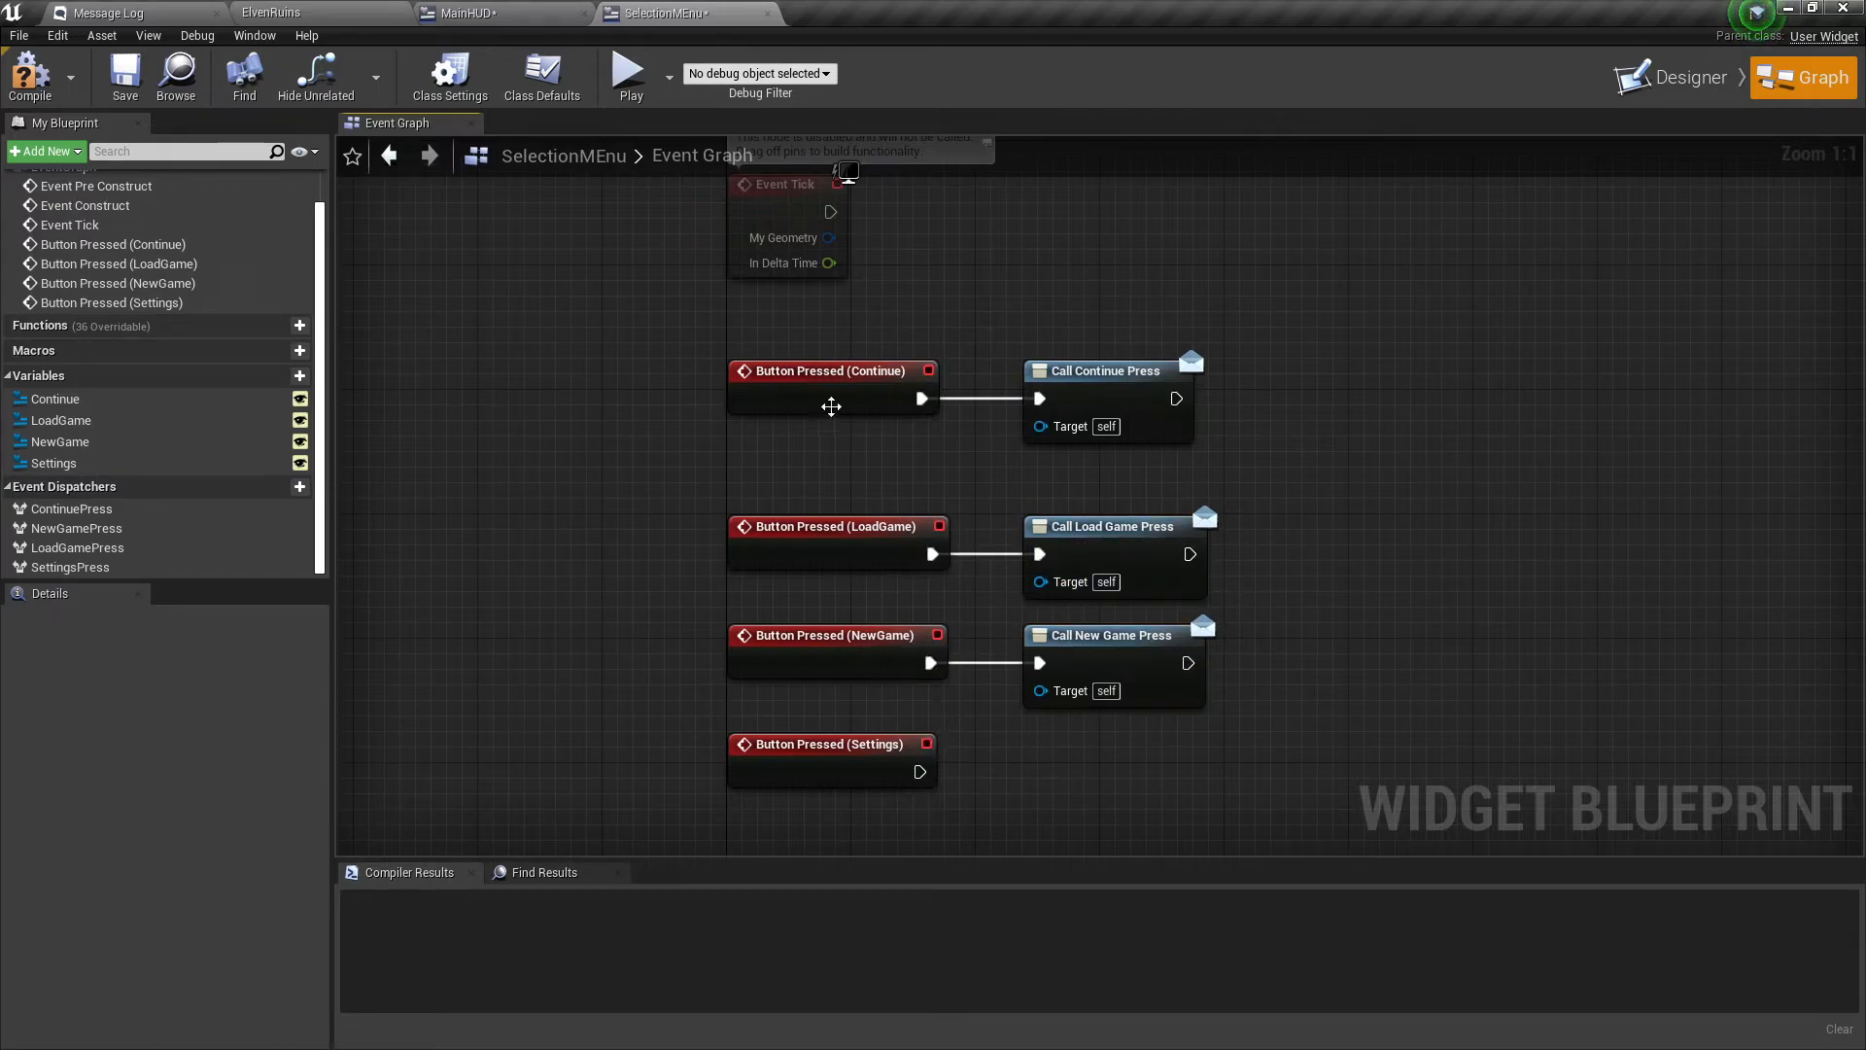
drag(1205, 487, 843, 431)
click(1292, 475)
right_drag(1218, 612, 1179, 325)
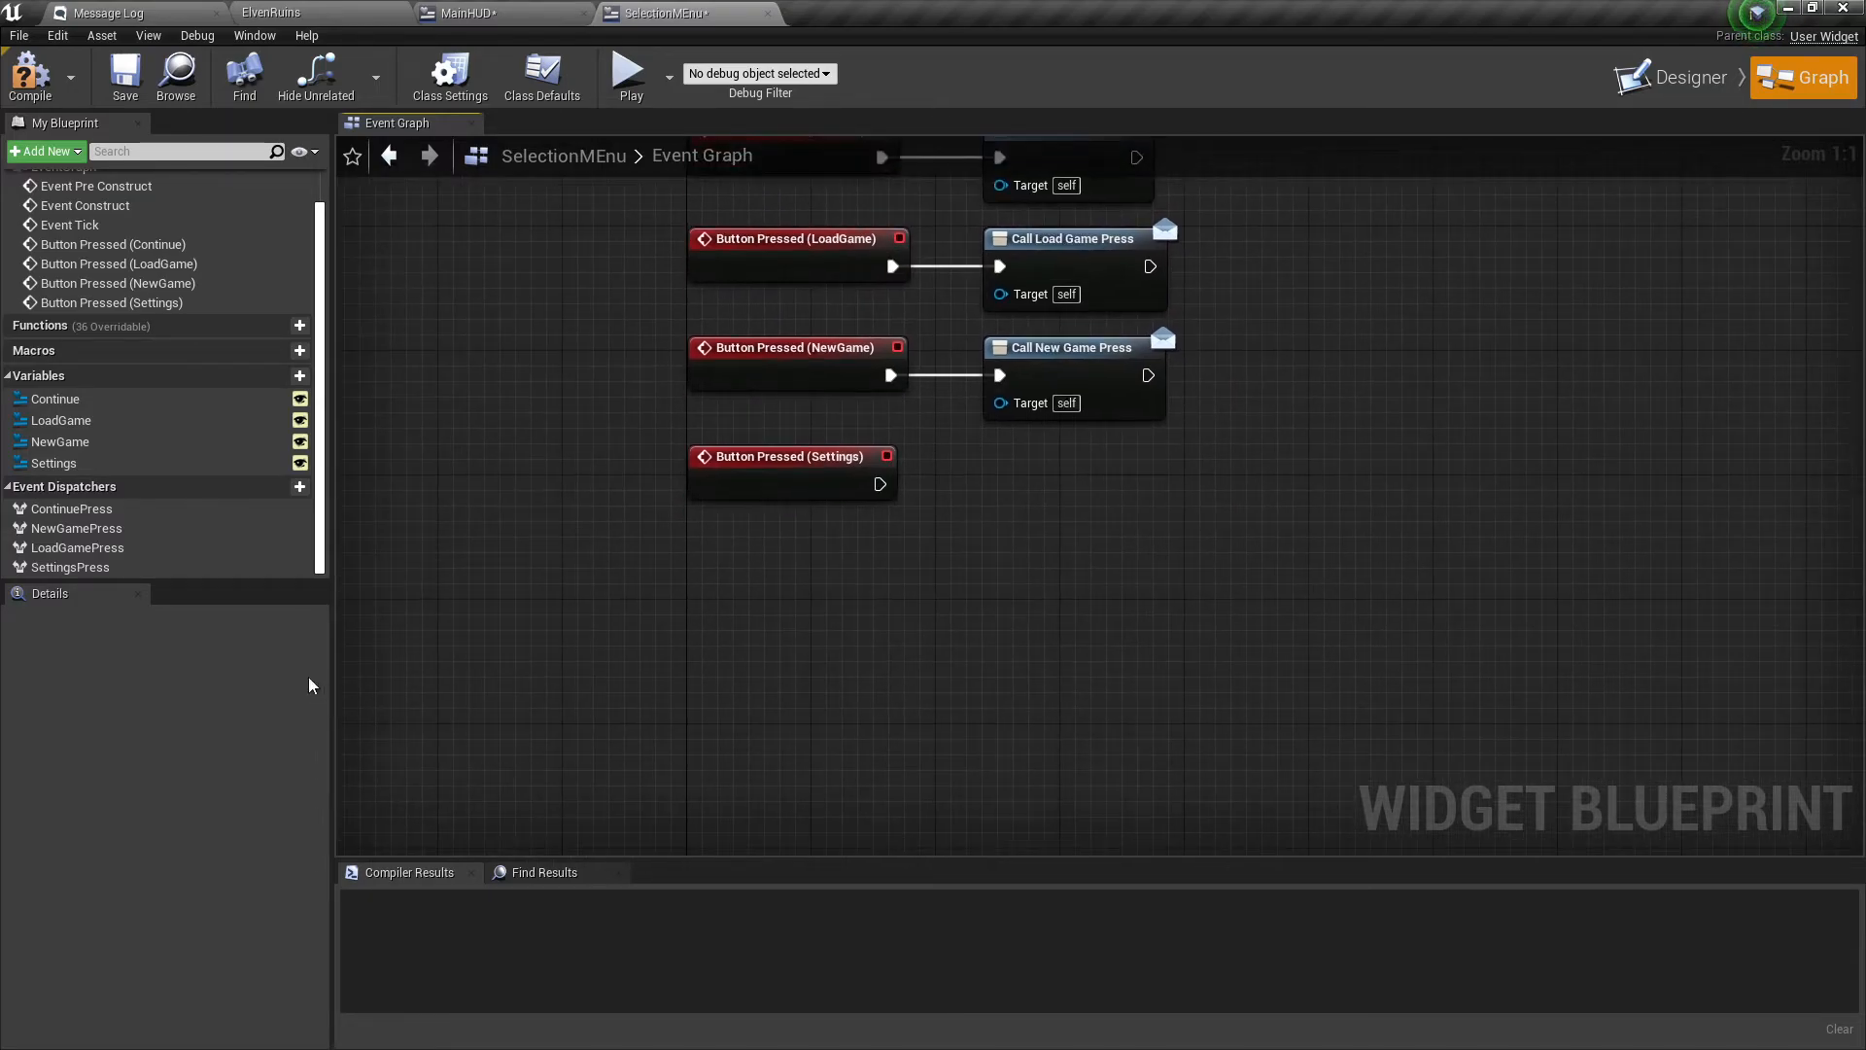
Call the SettingsPress dispatcher from the Button Pressed (Settings) event and align it with the other call nodes.
drag(63, 568, 999, 482)
click(996, 530)
click(983, 602)
right_drag(1258, 449, 1107, 697)
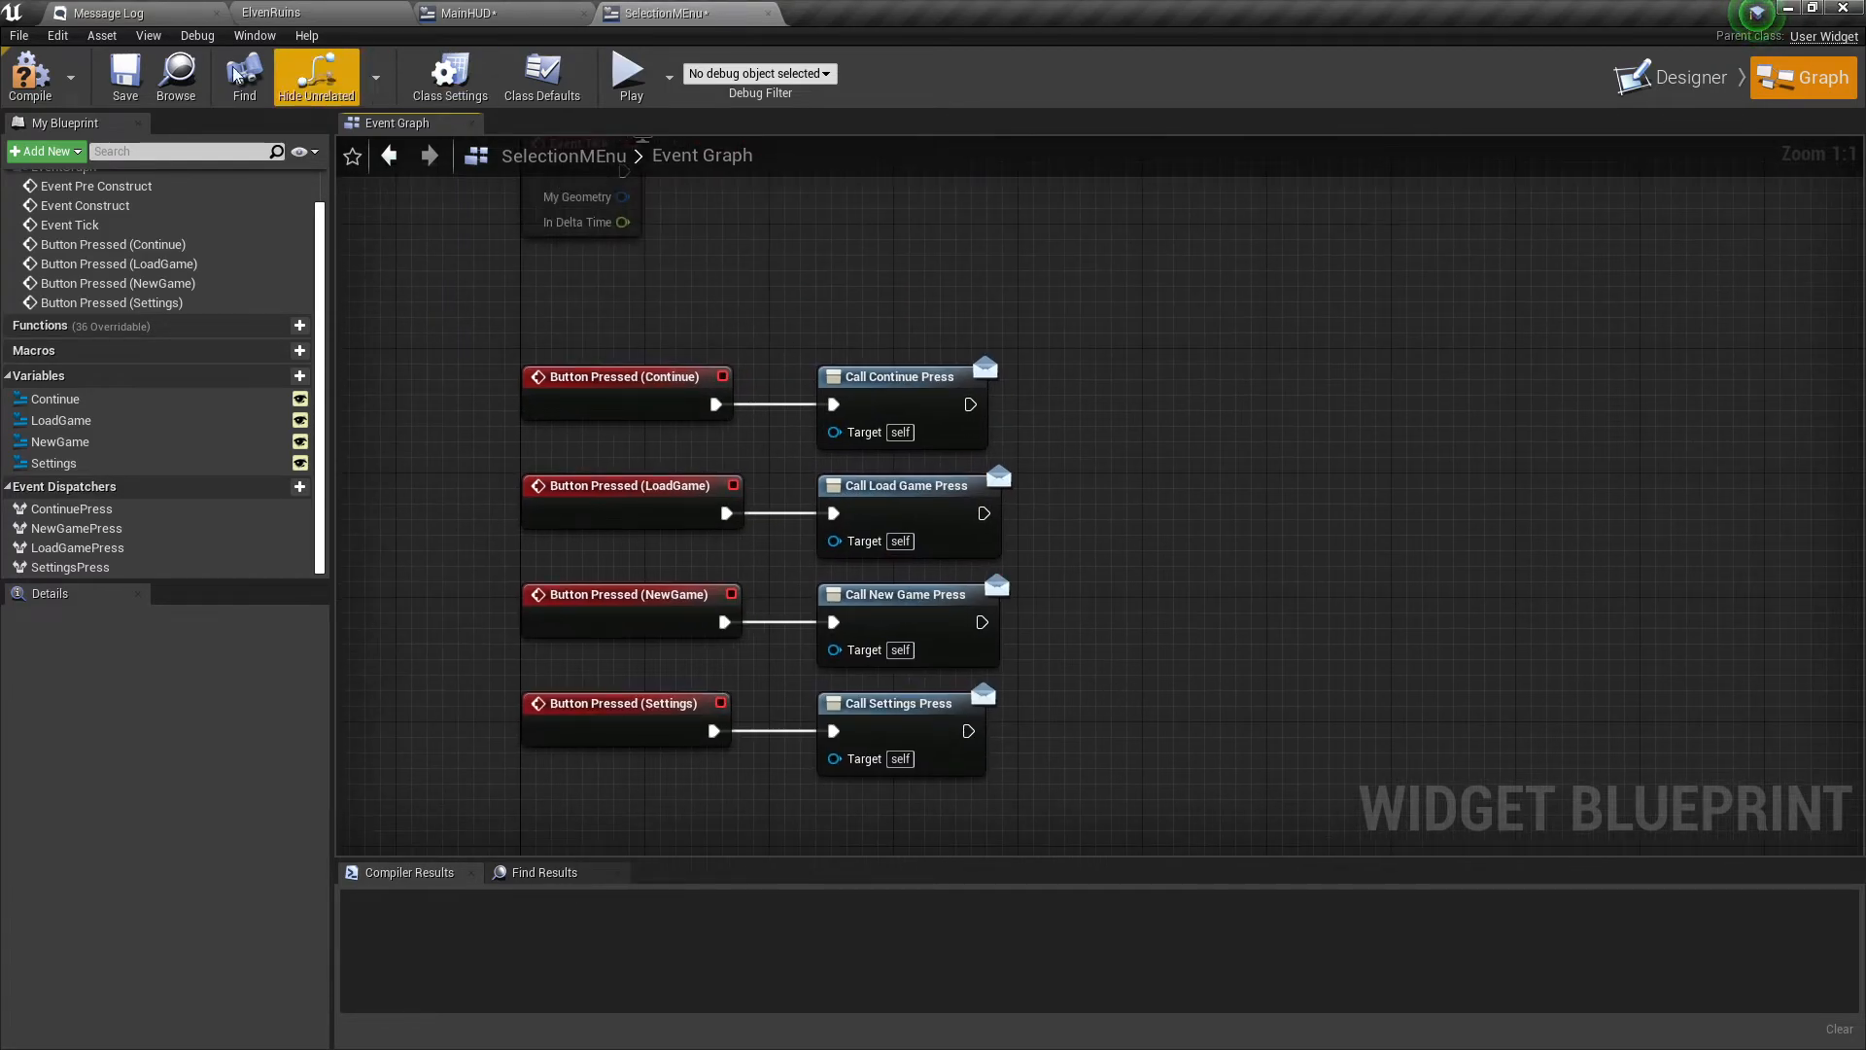
Compile and save the SelectionMEnu widget blueprint and close its editor.
click(23, 80)
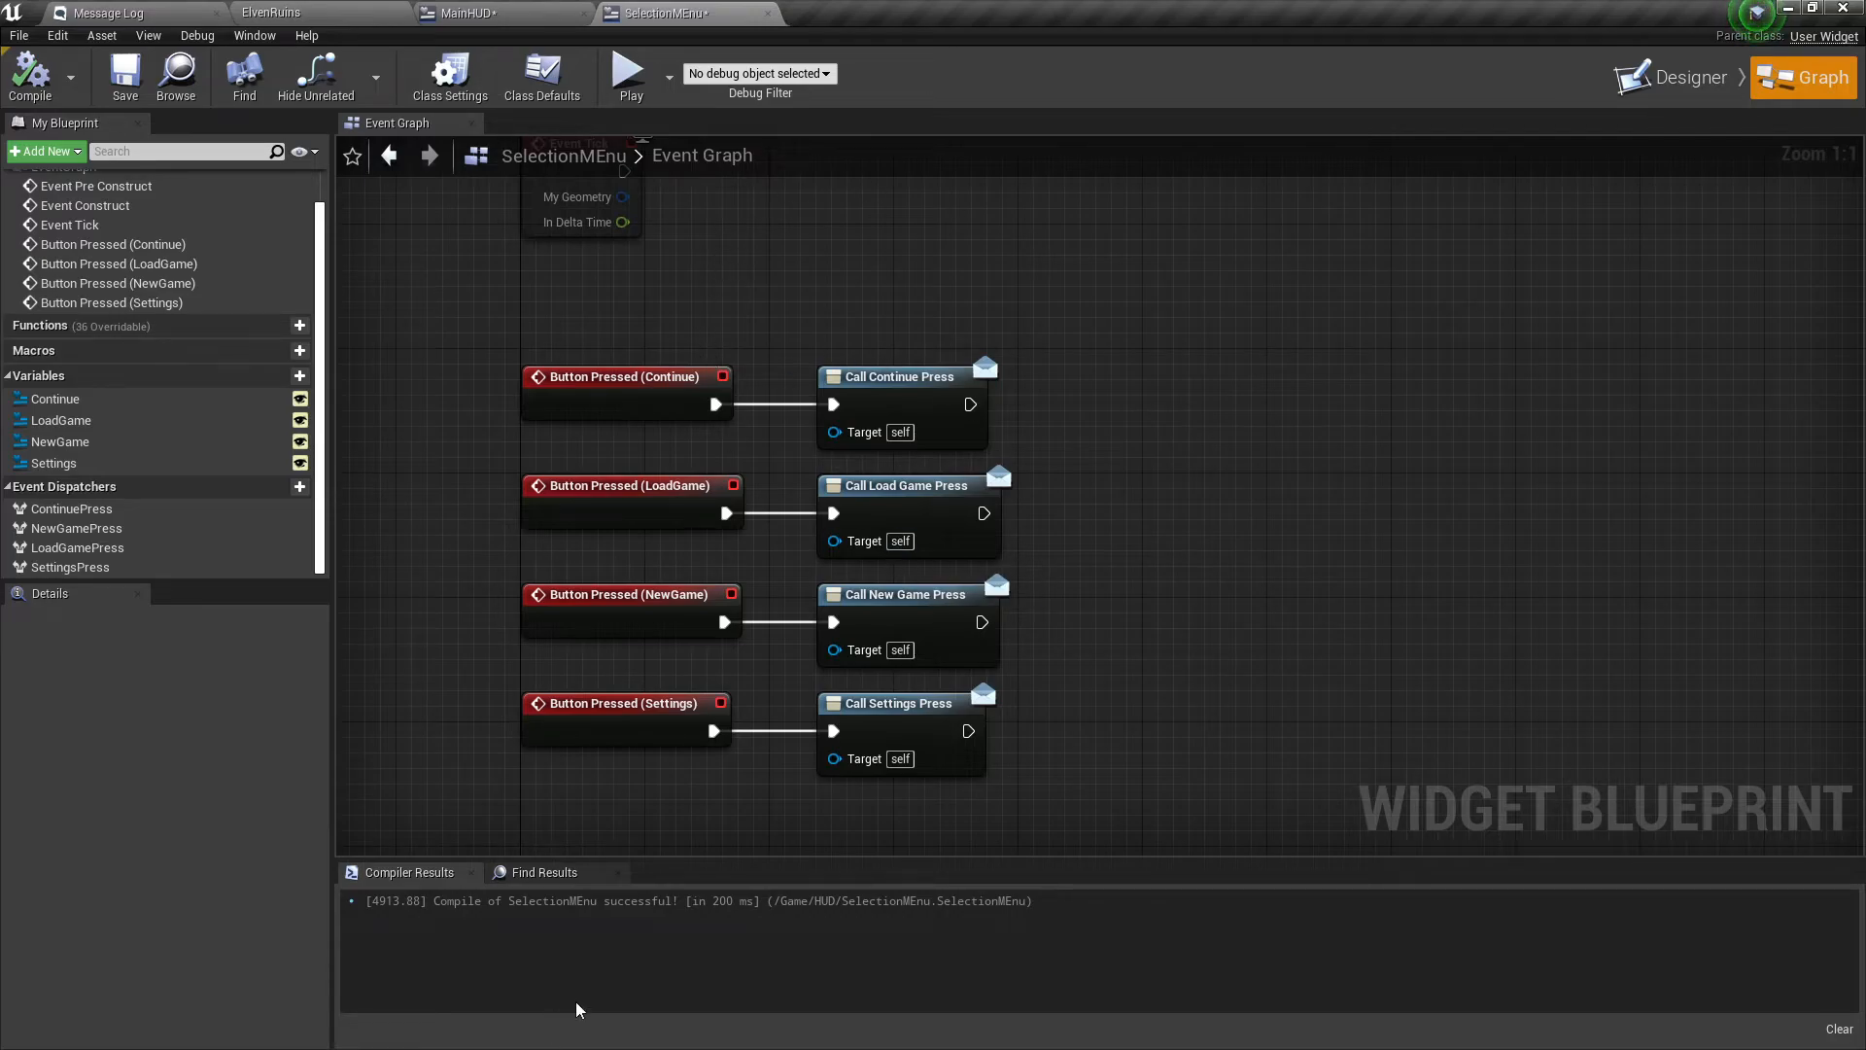
click(27, 78)
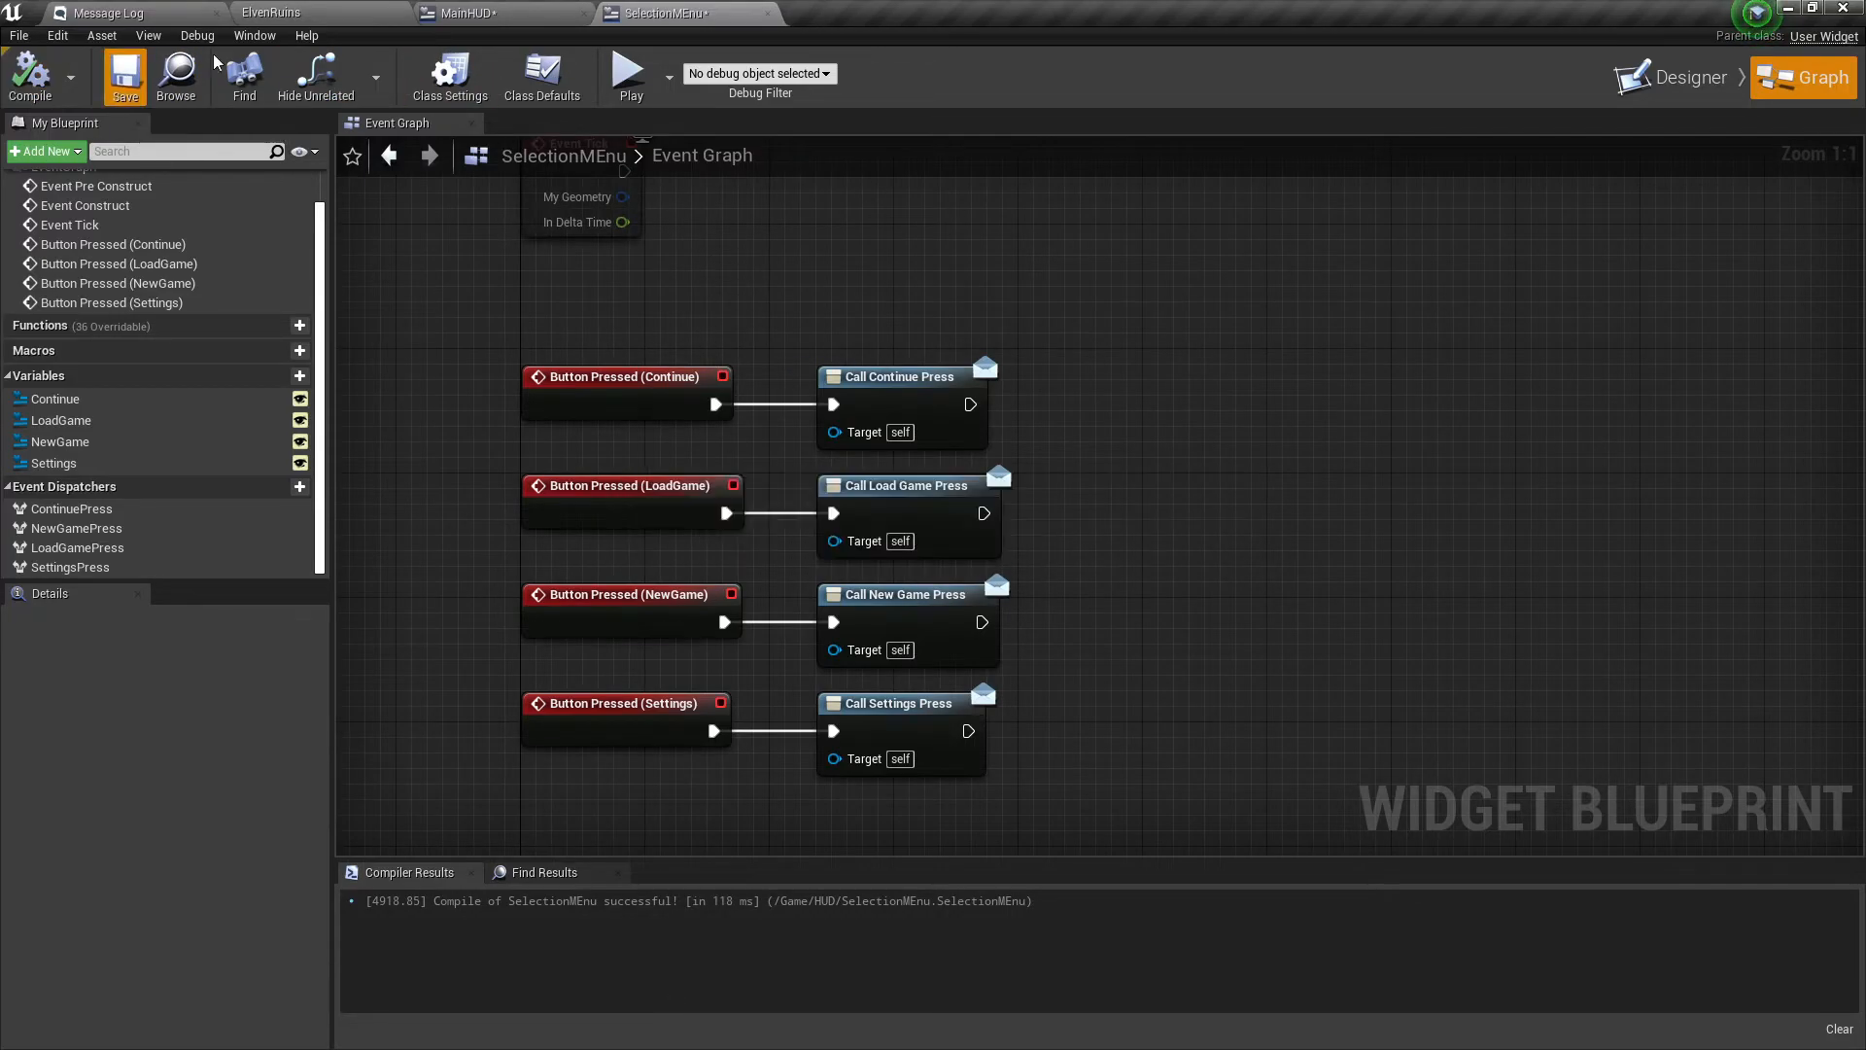
click(768, 13)
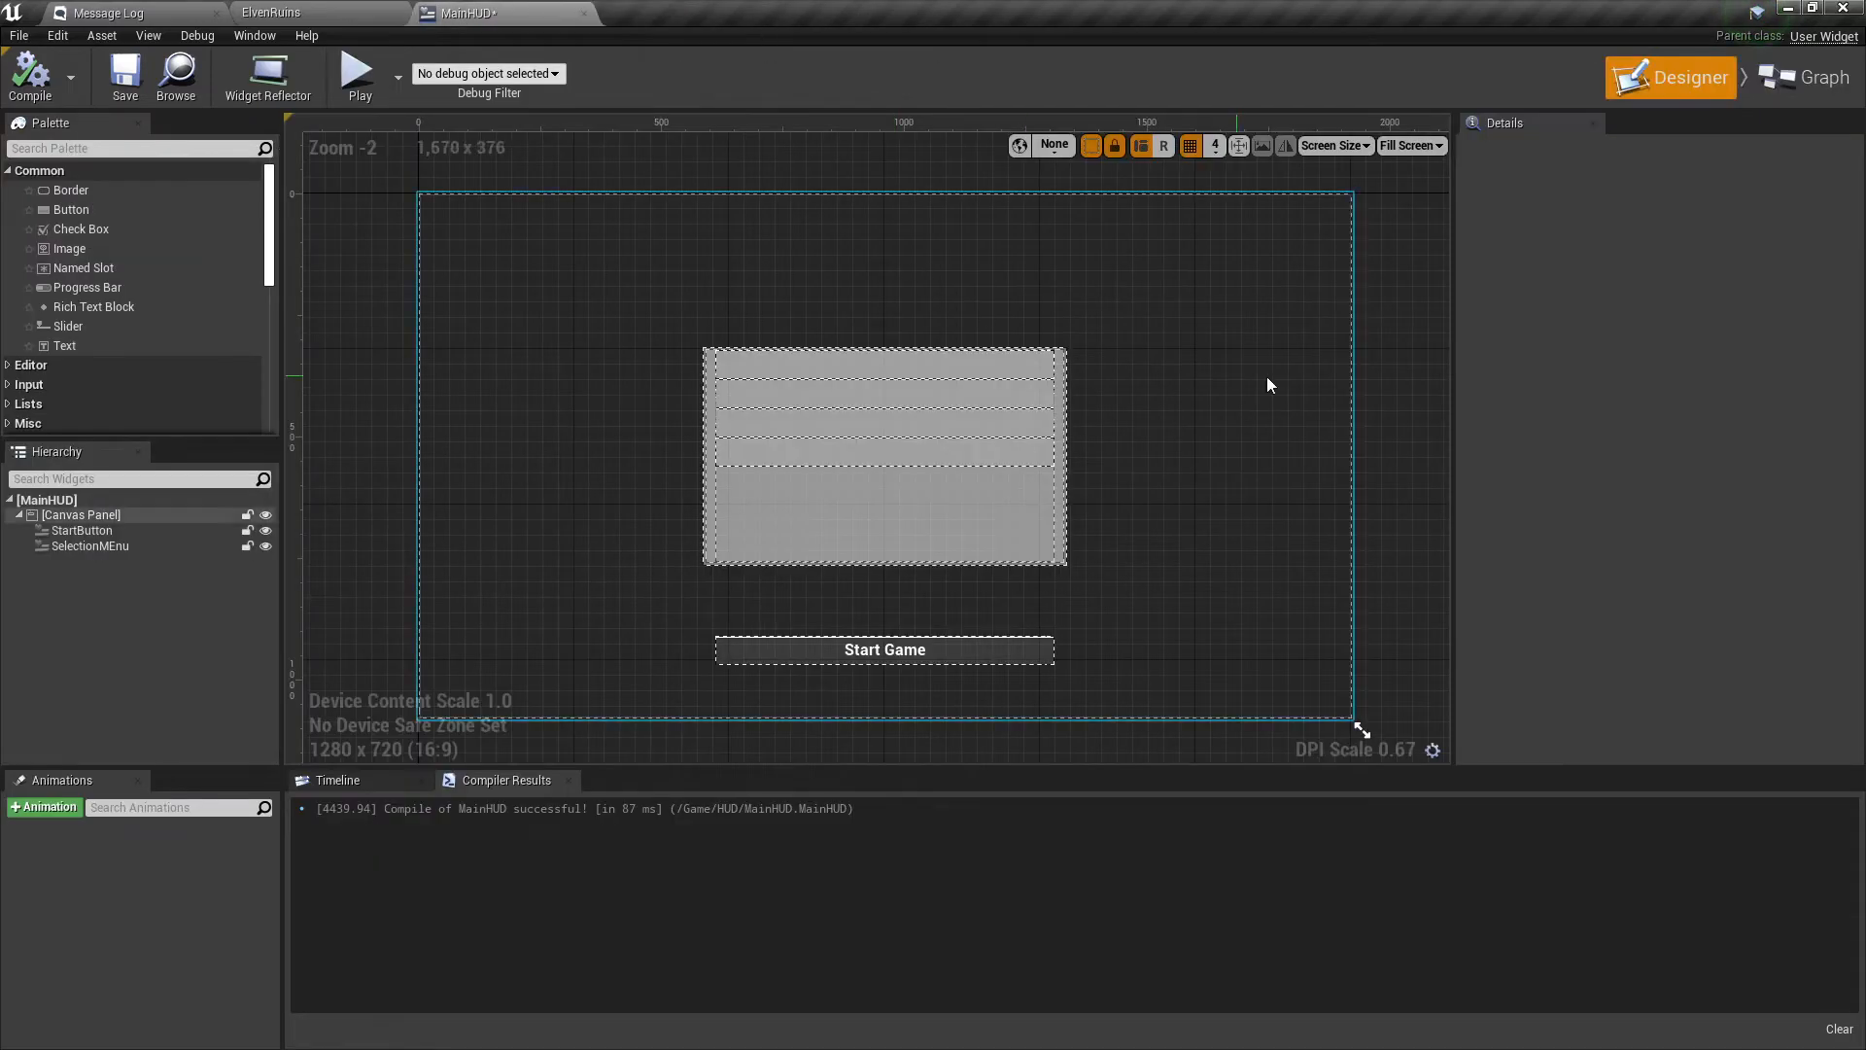
Add SelectionMEnu's New Game Press event to MainHUD's event graph and place it below the StartButton visibility nodes.
click(847, 459)
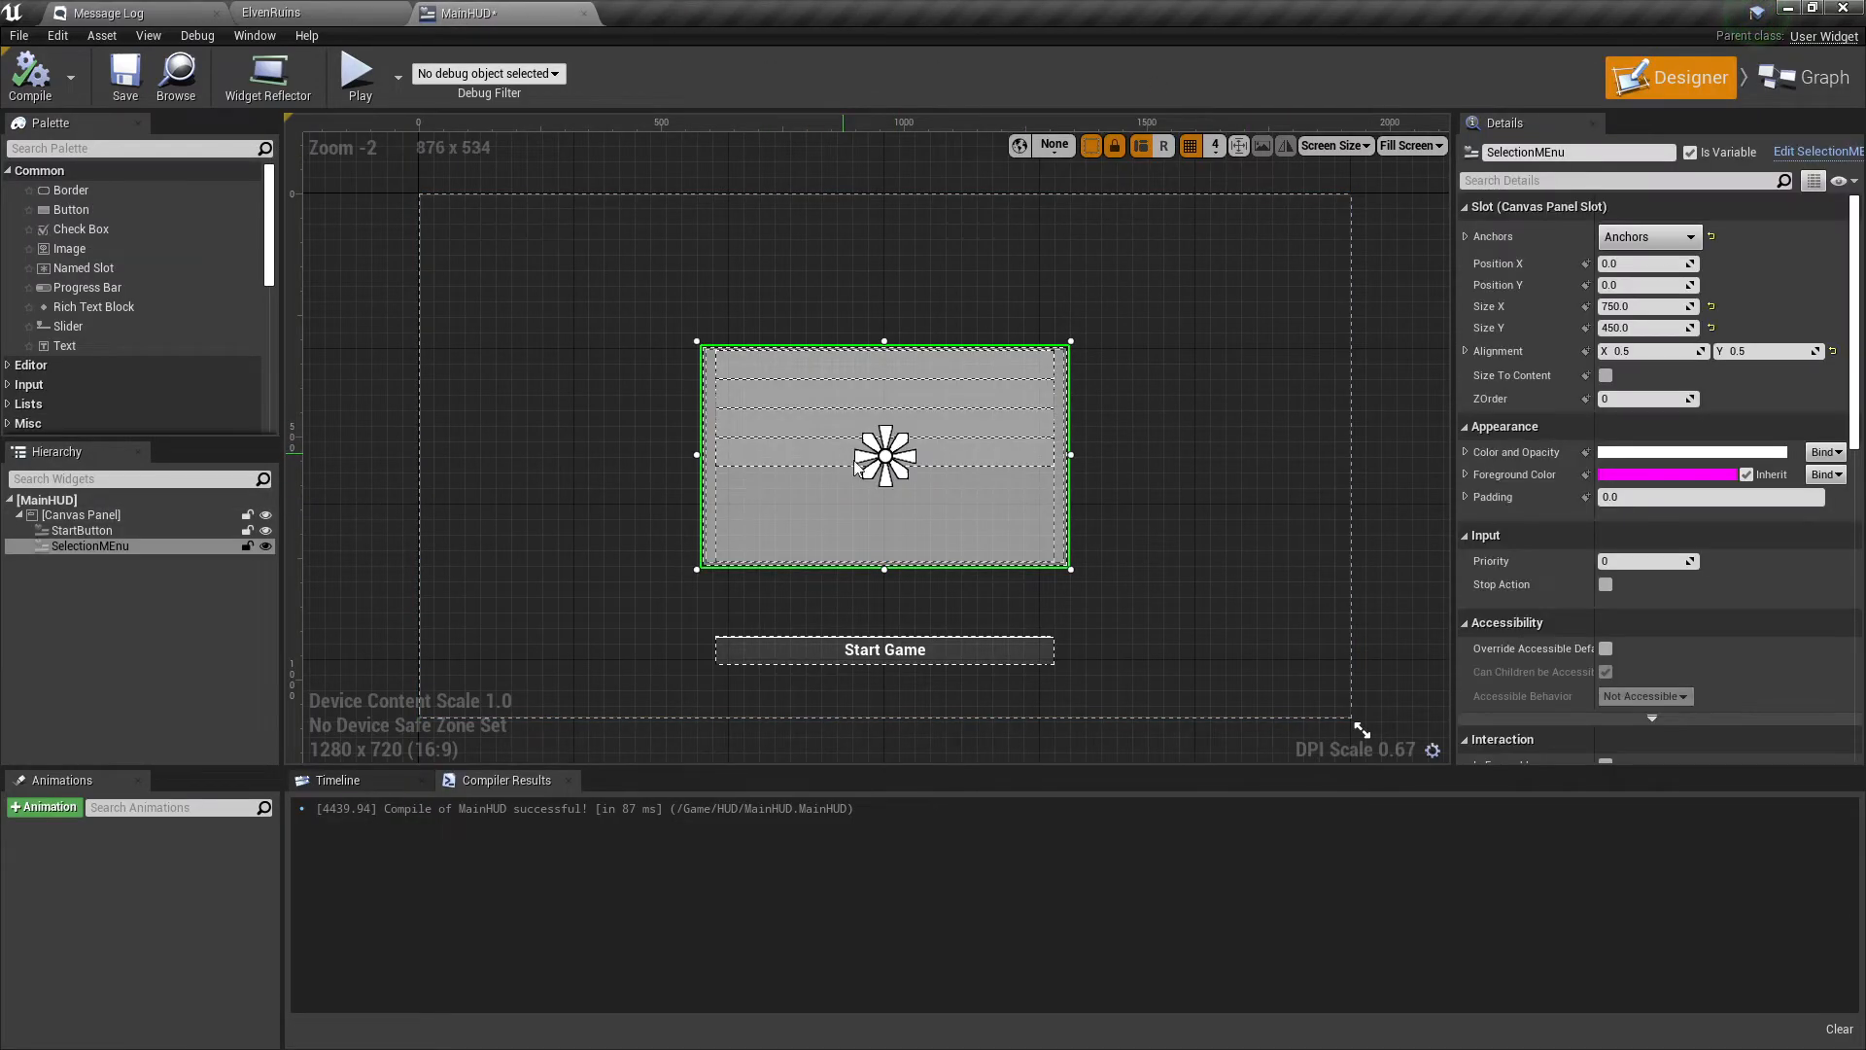
click(1803, 77)
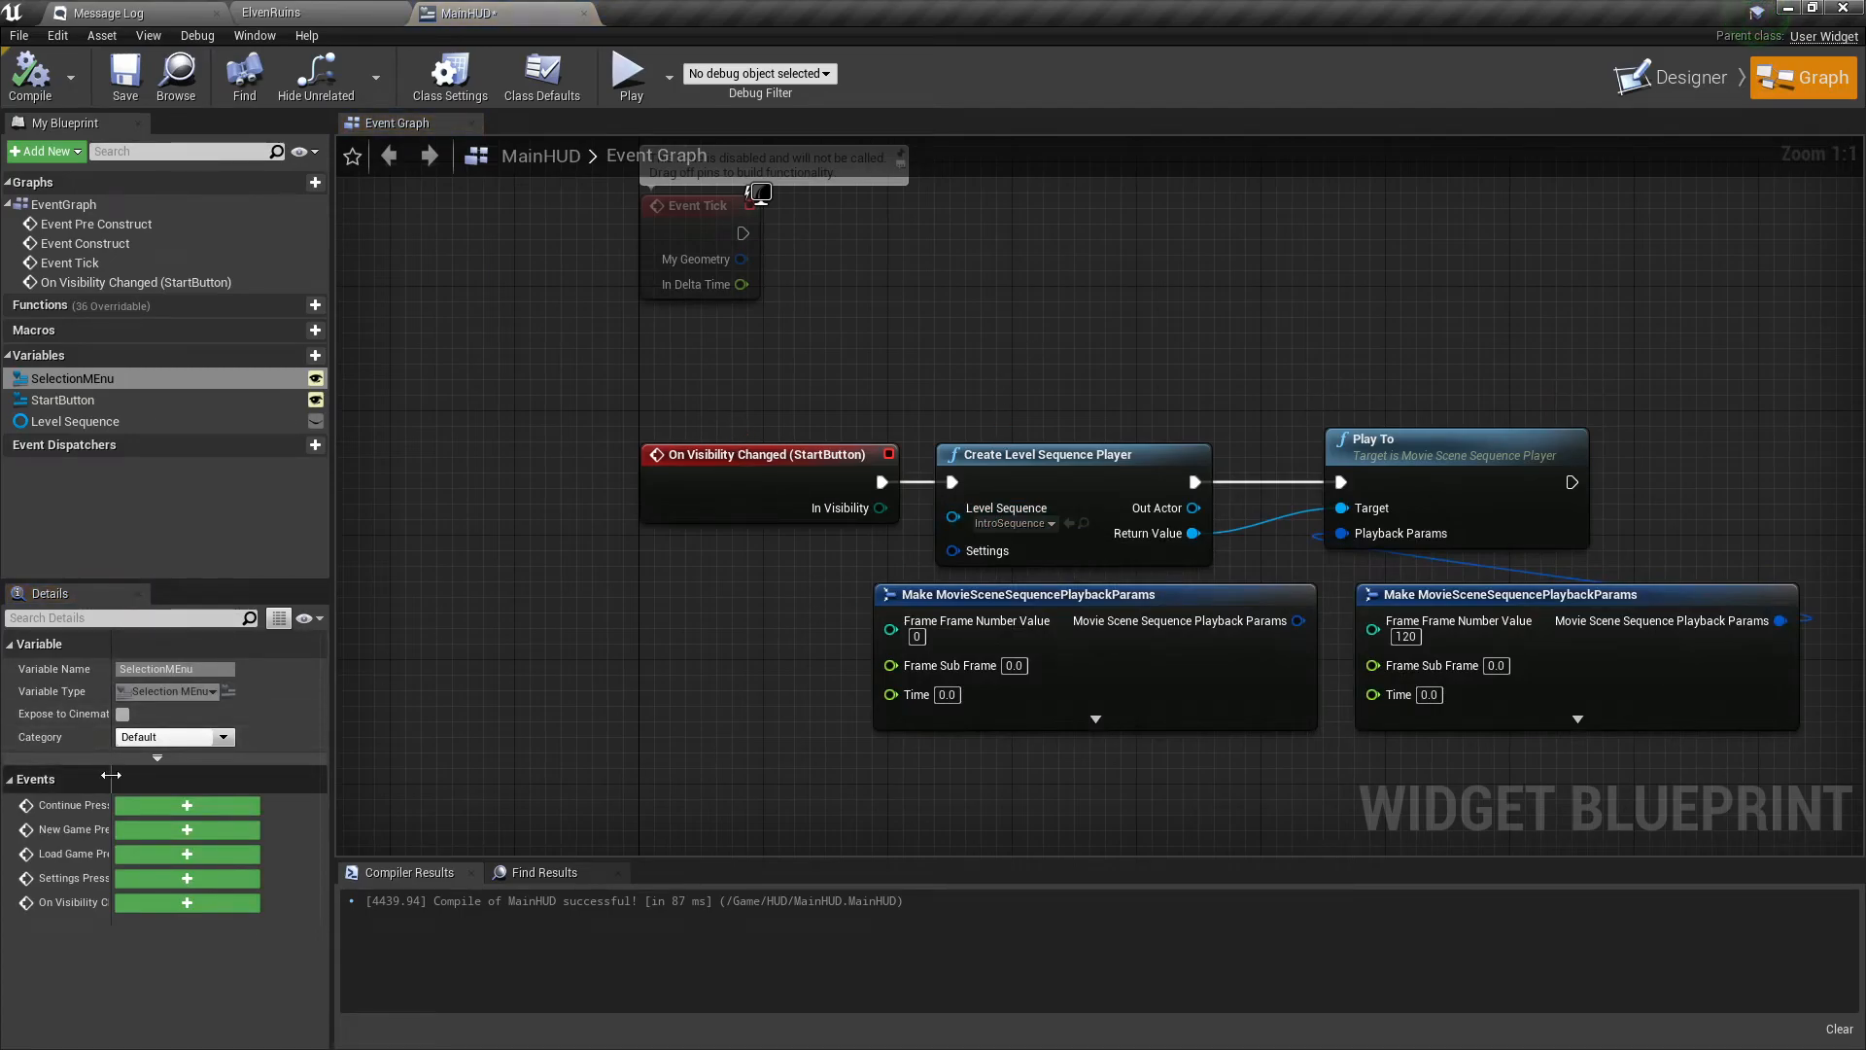
drag(112, 724, 209, 724)
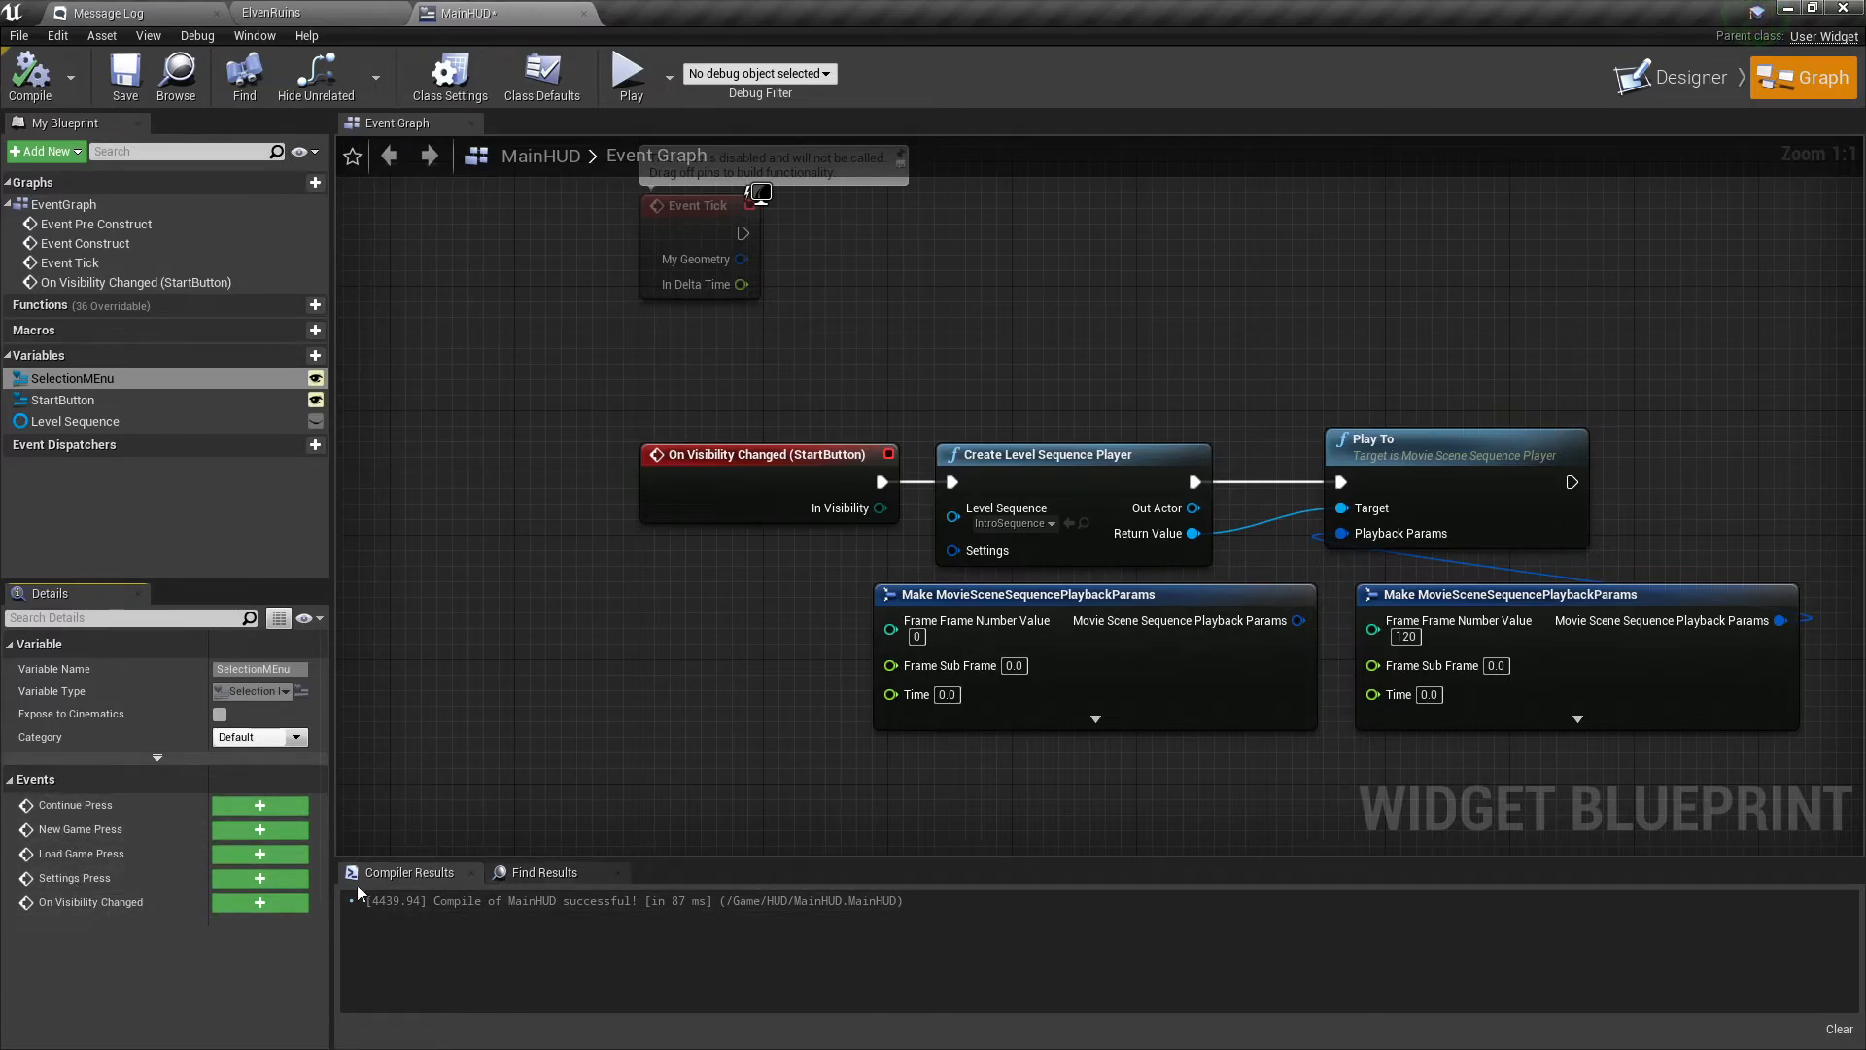
right_drag(1039, 365, 1079, 0)
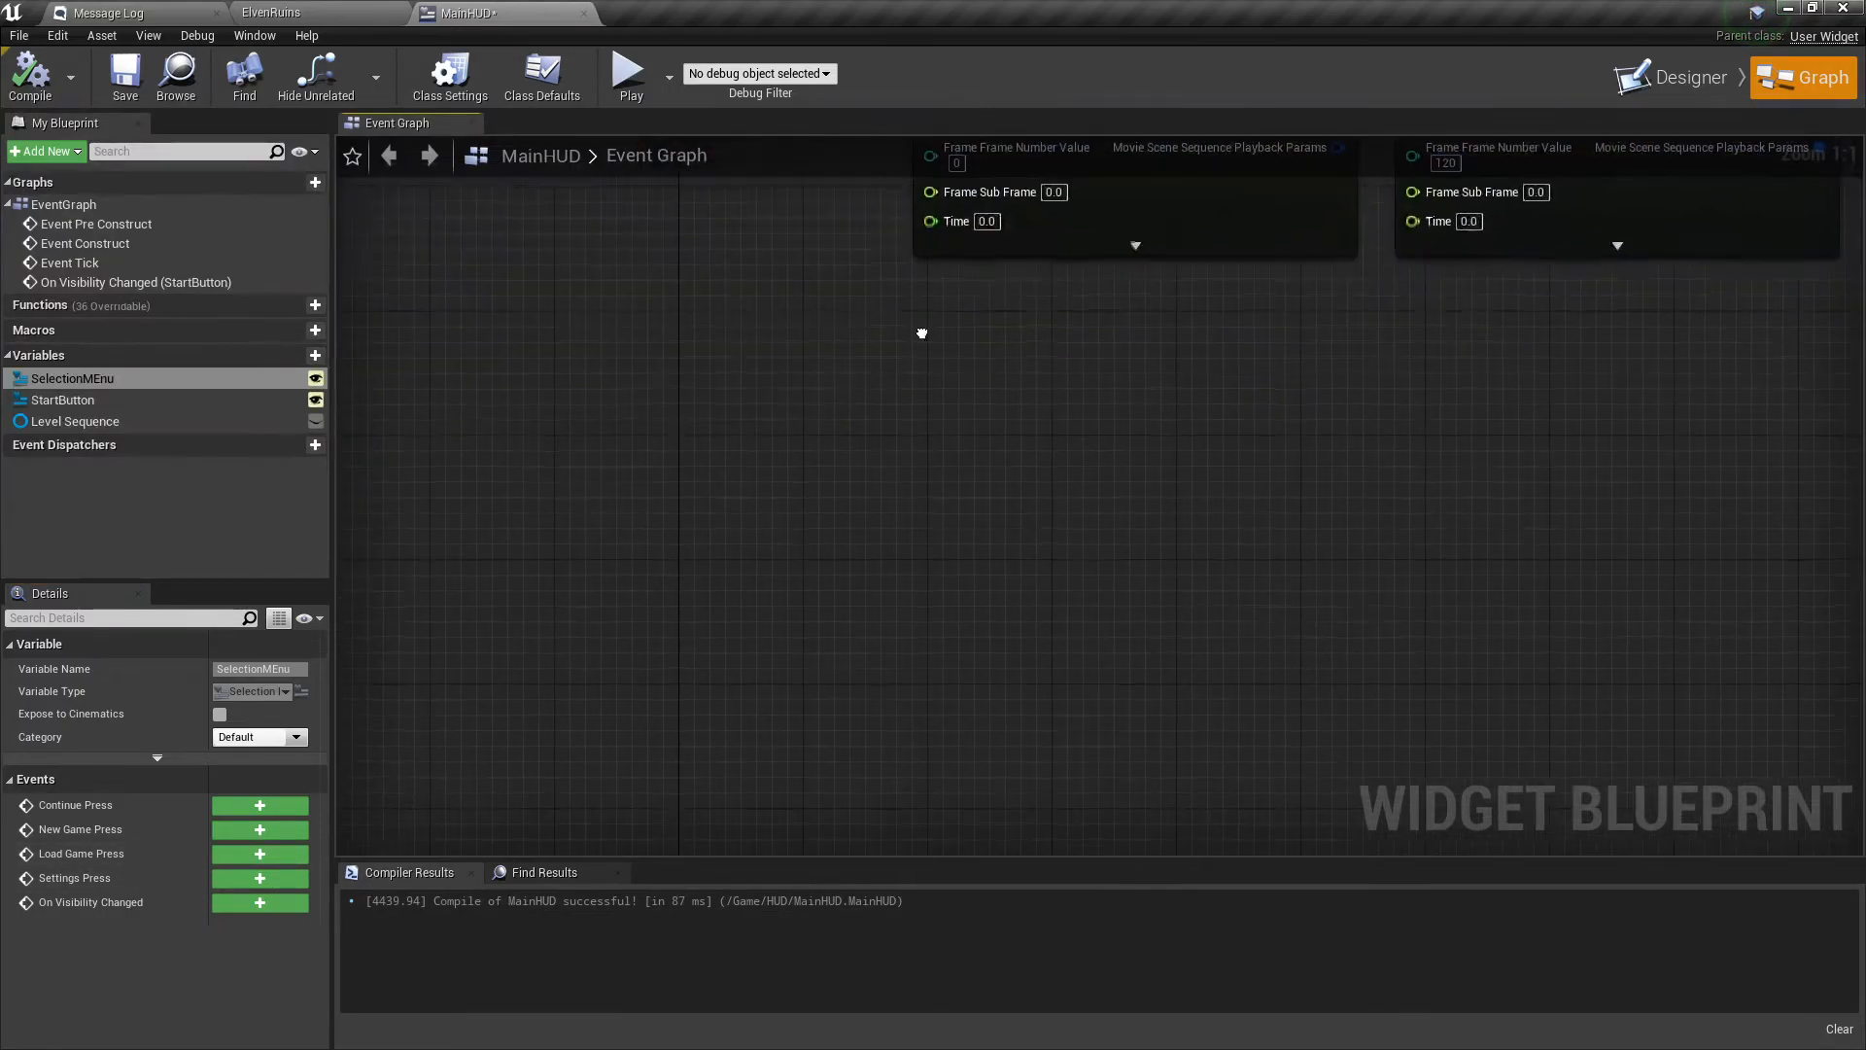
click(266, 832)
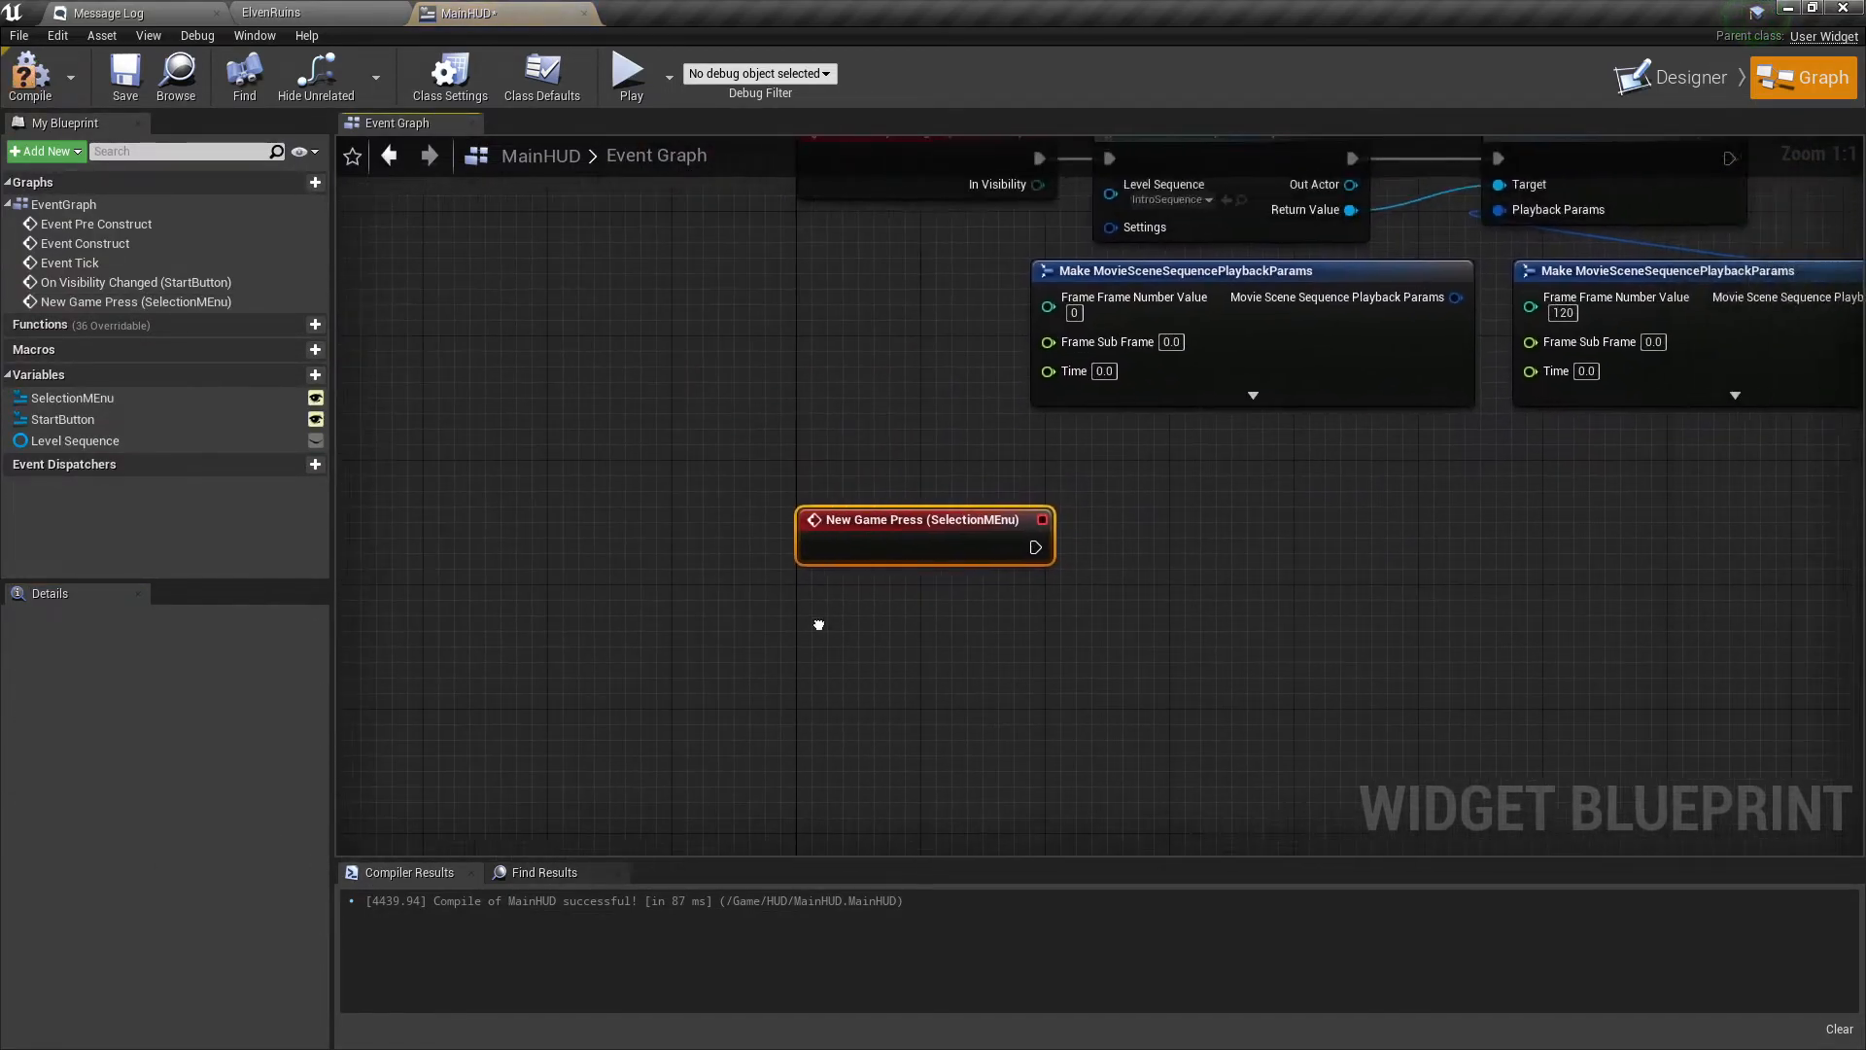
drag(863, 639, 878, 386)
right_drag(1112, 288, 1067, 640)
drag(814, 761, 776, 610)
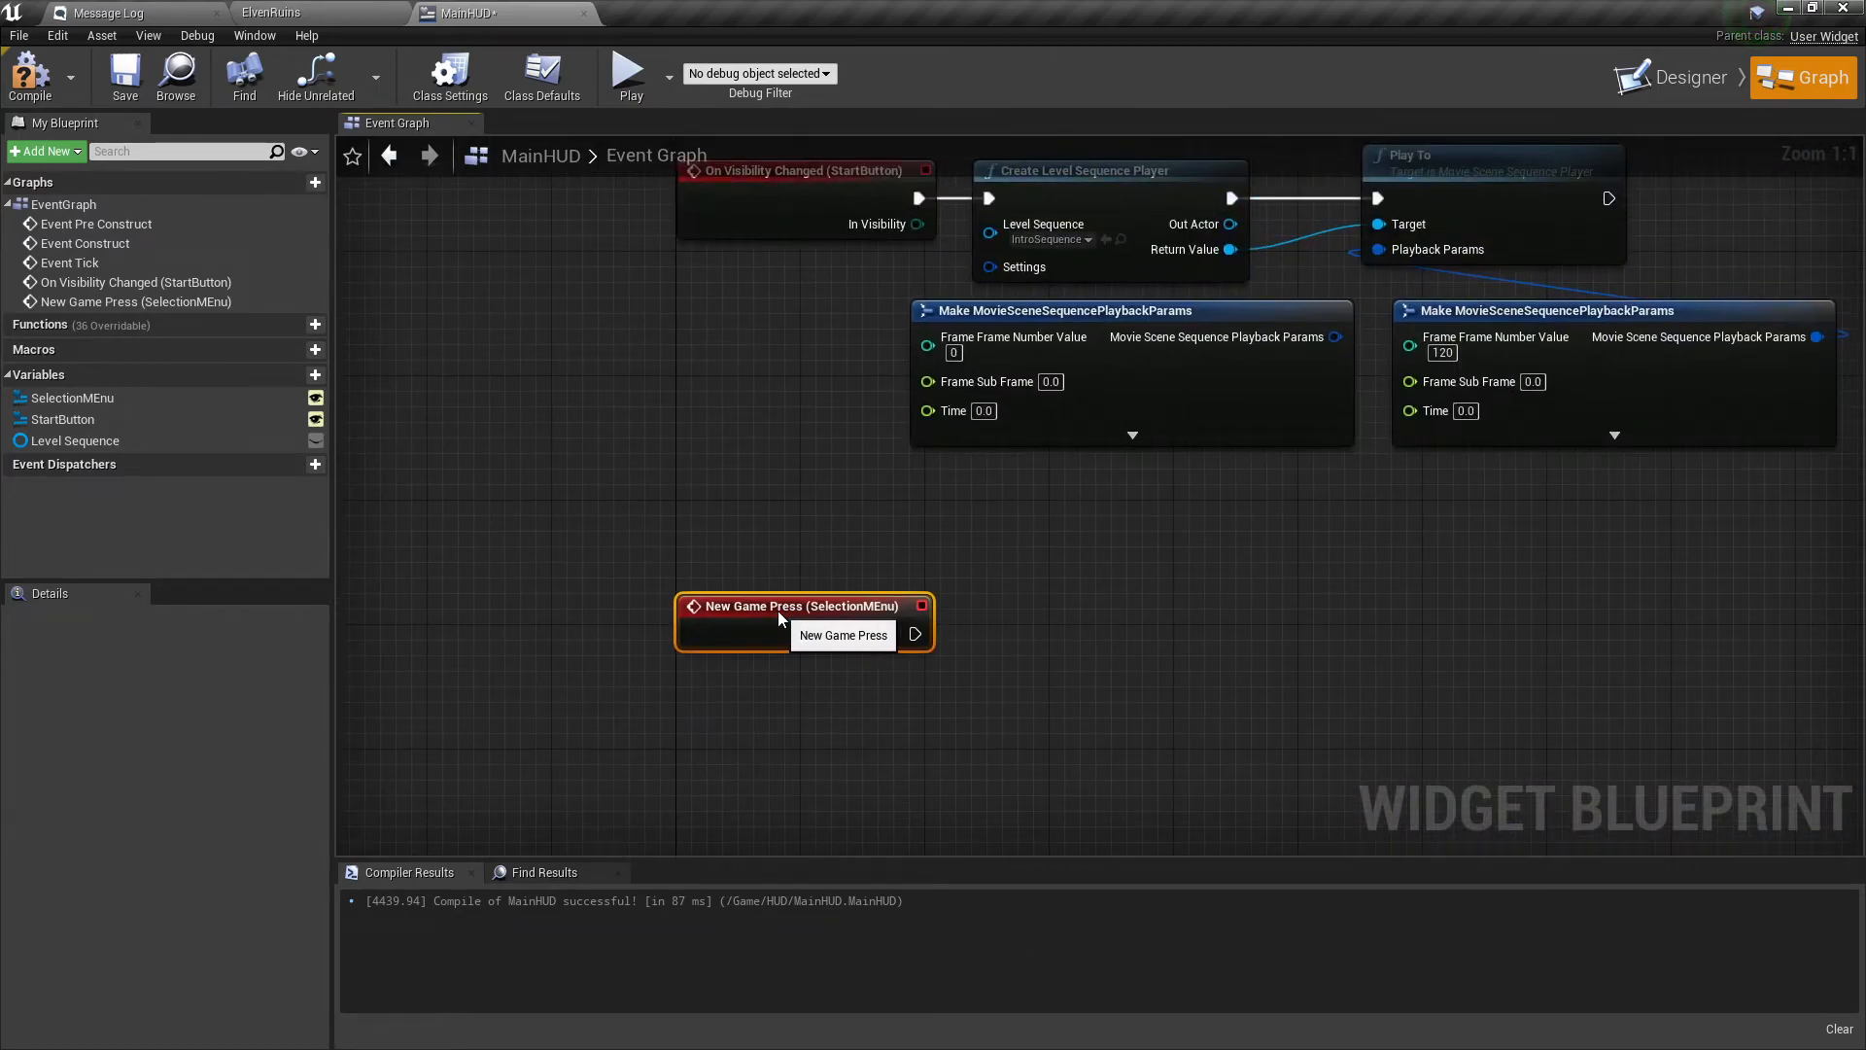
right_drag(1007, 503, 966, 684)
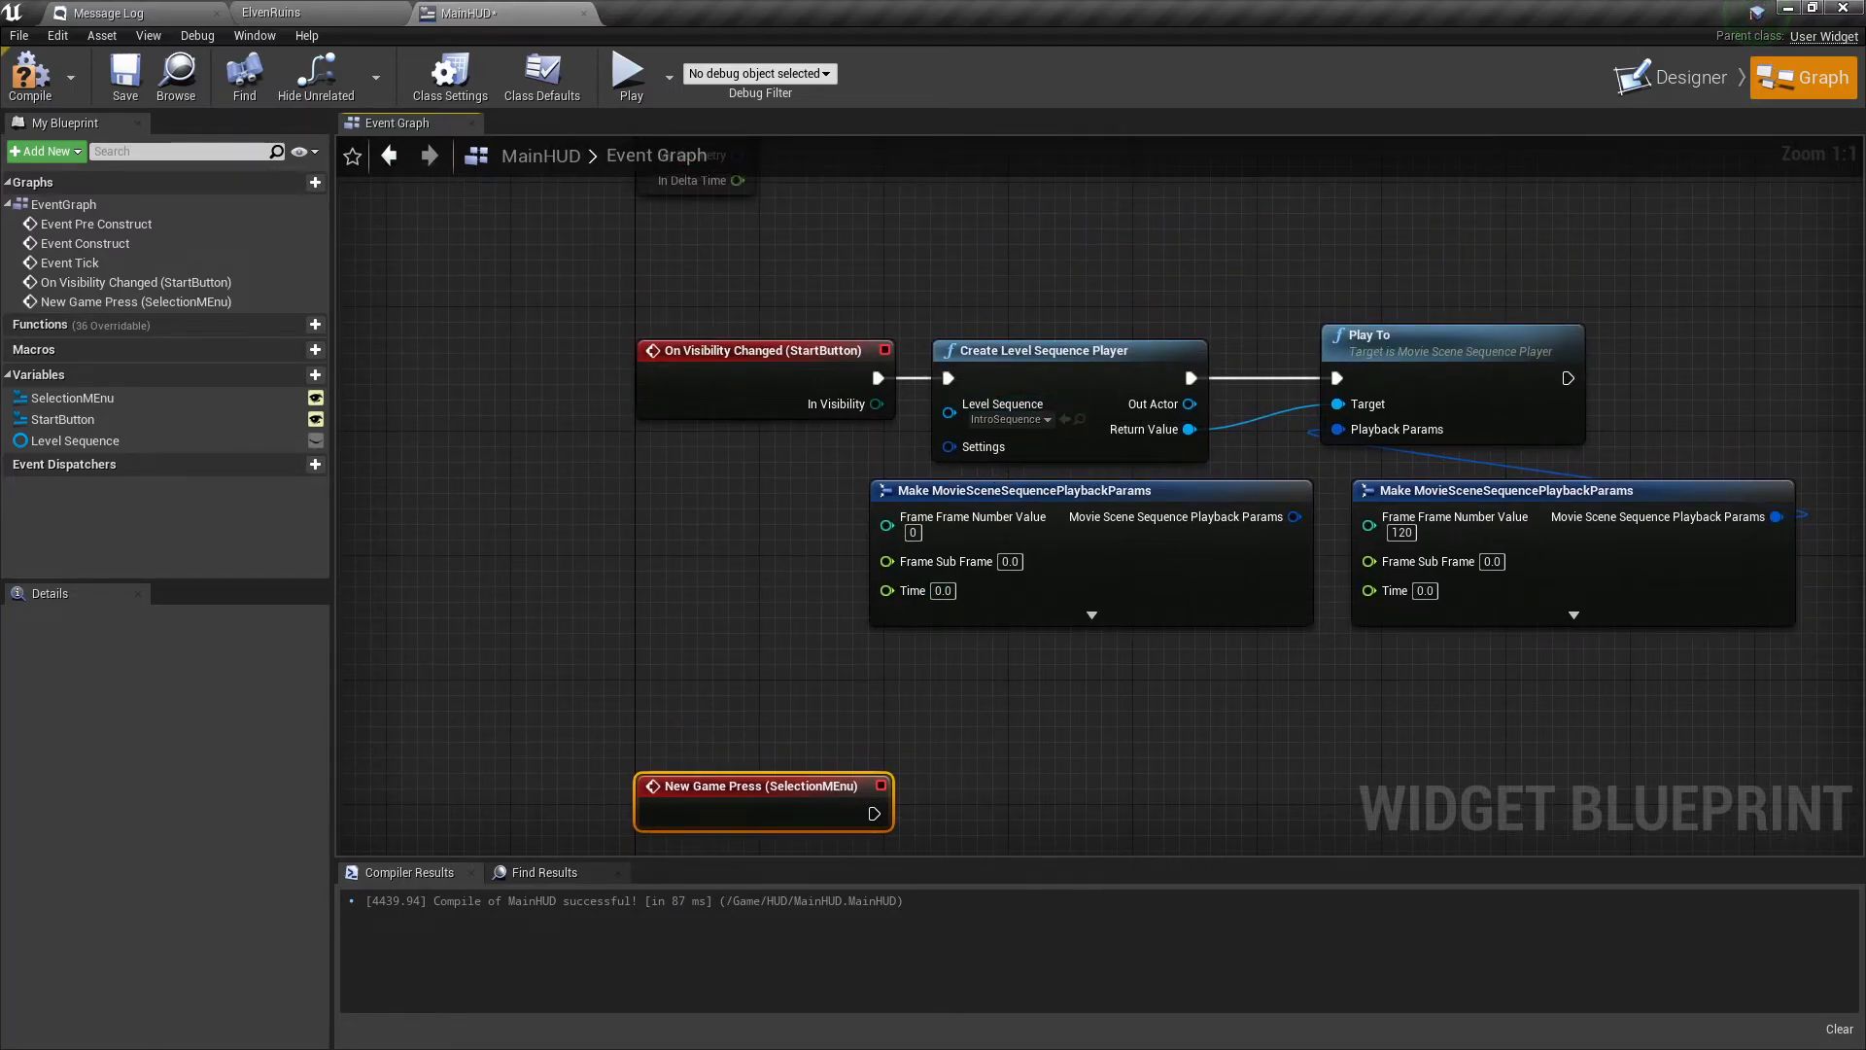
right_drag(1230, 732, 965, 496)
right_drag(948, 212, 838, 381)
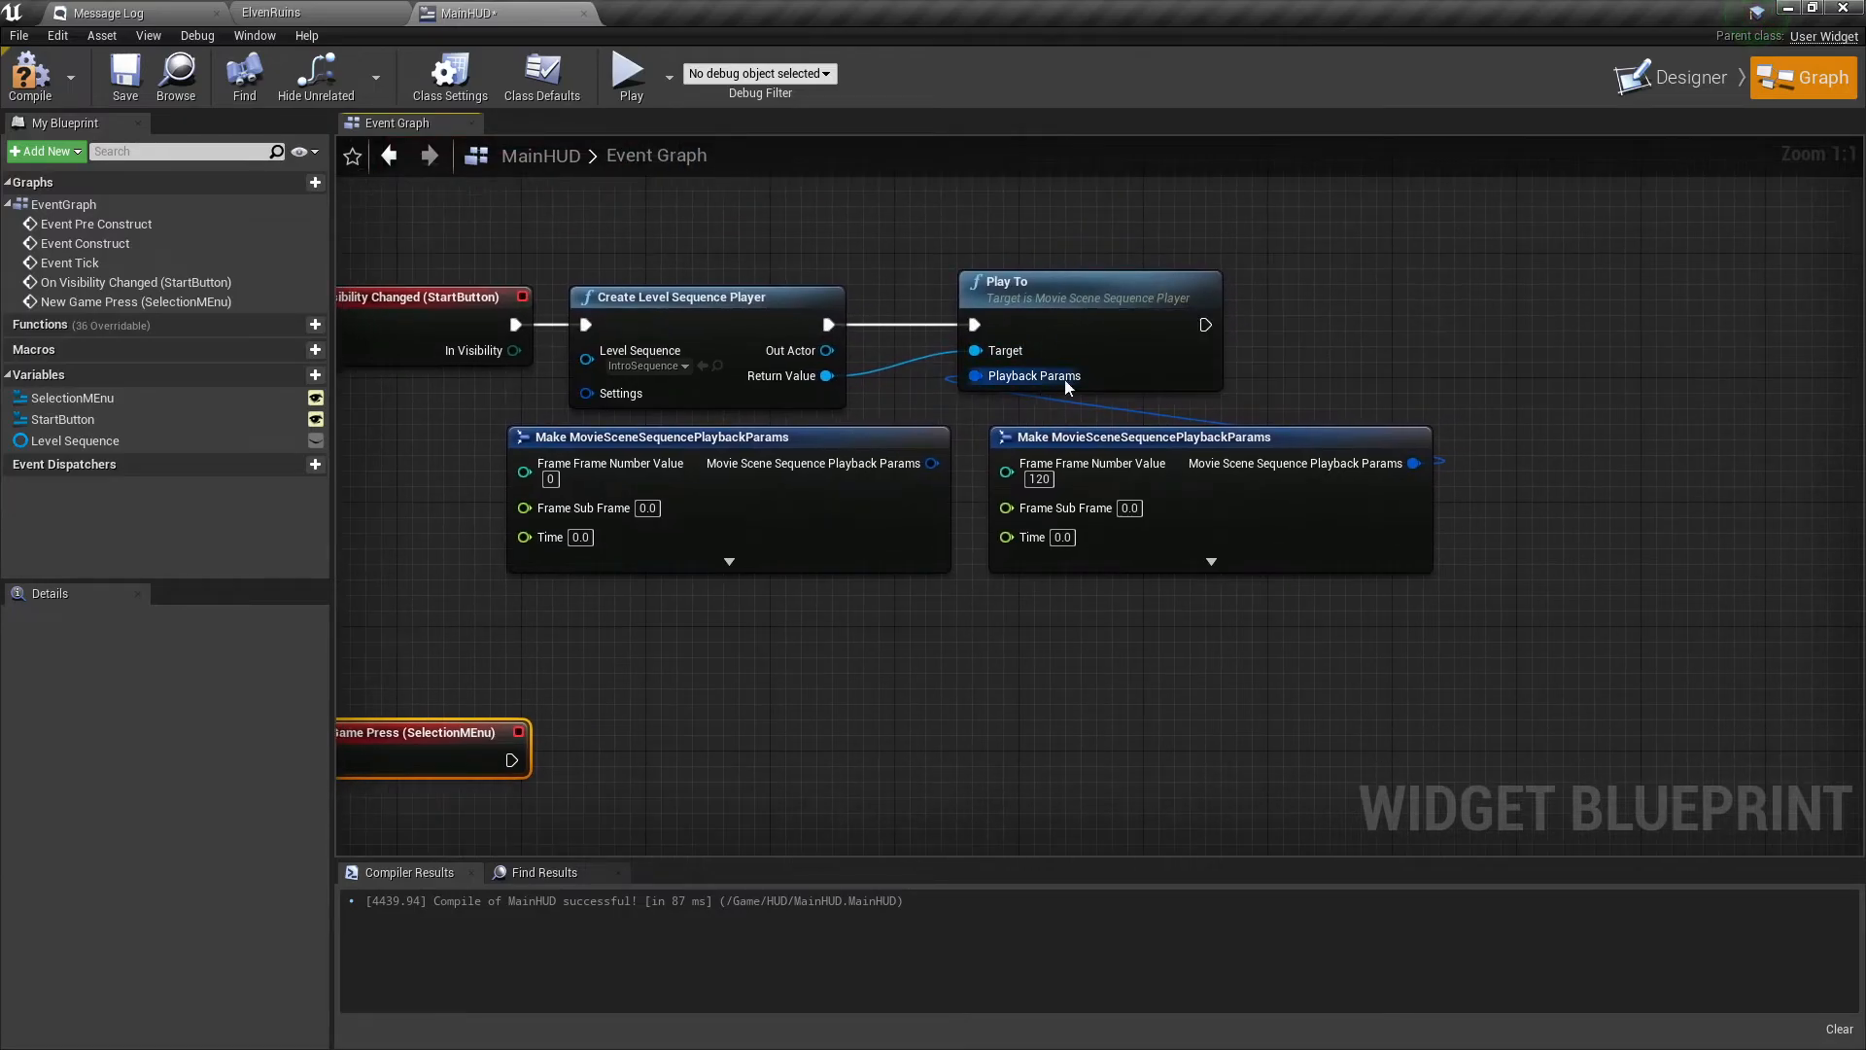
drag(826, 375, 1087, 646)
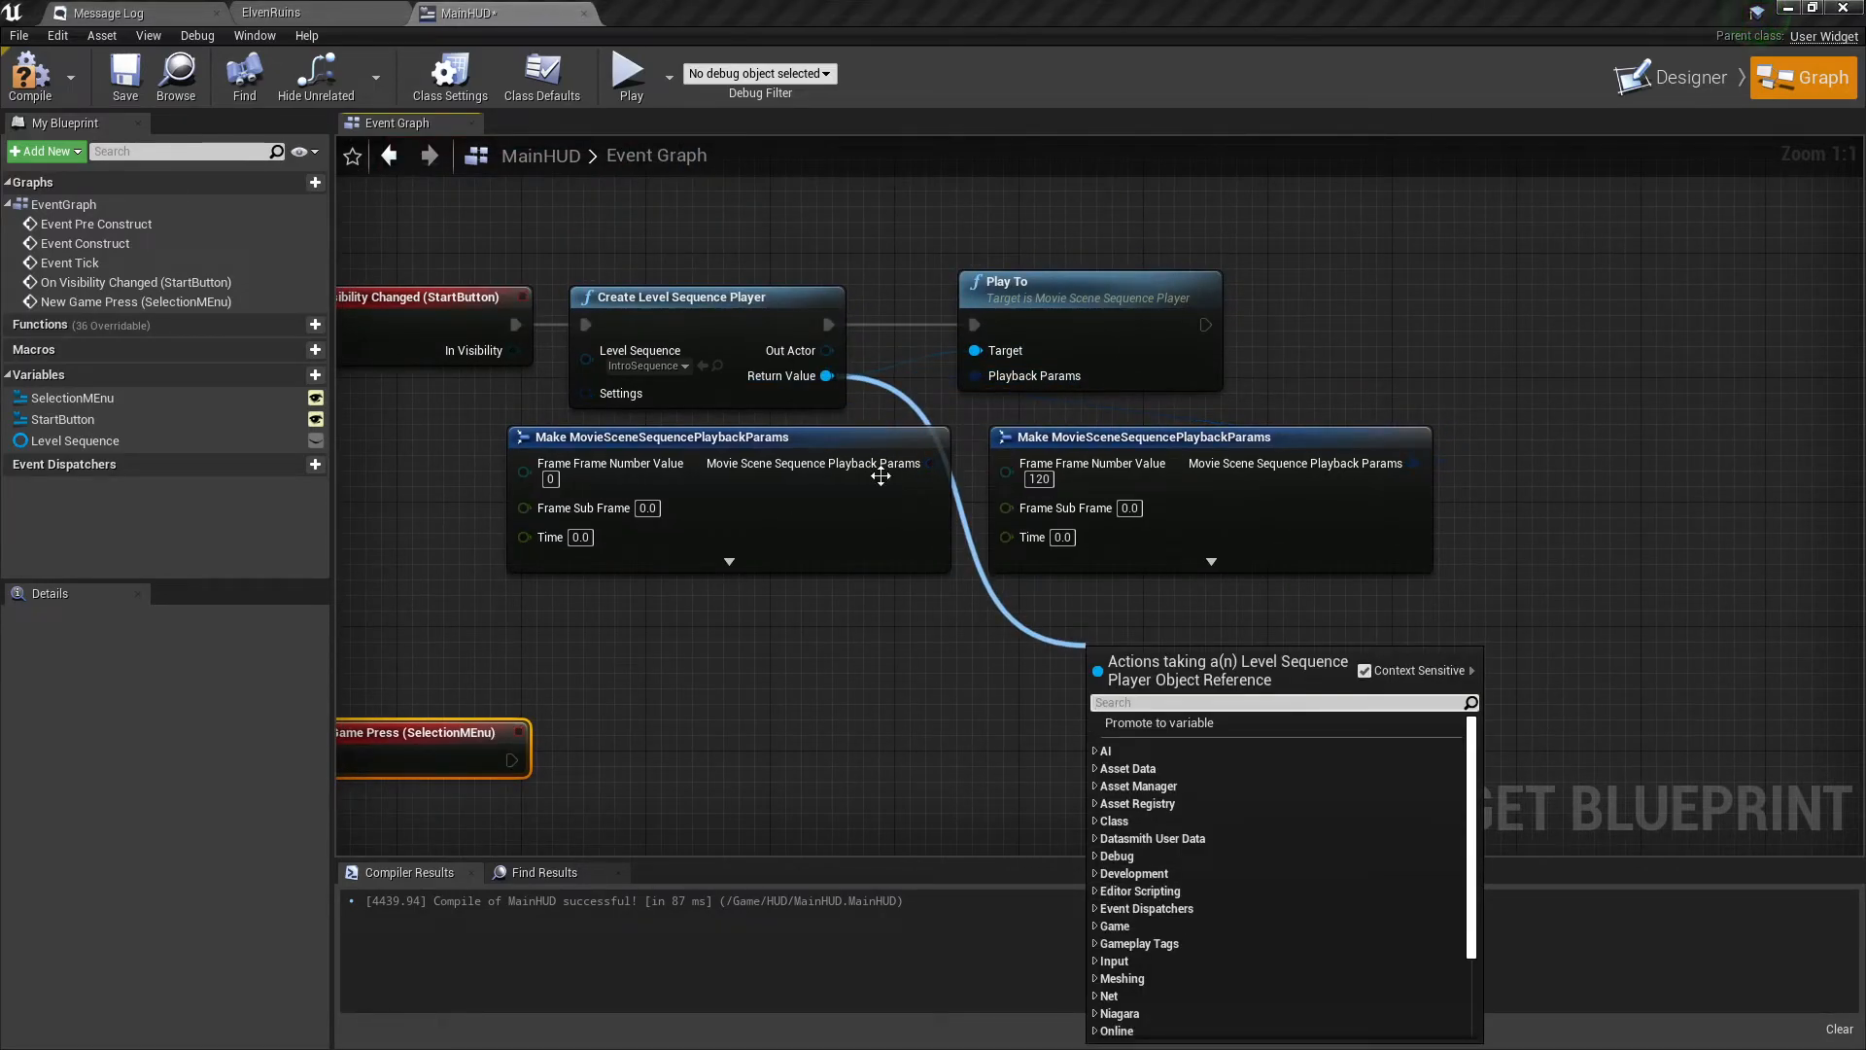
click(902, 749)
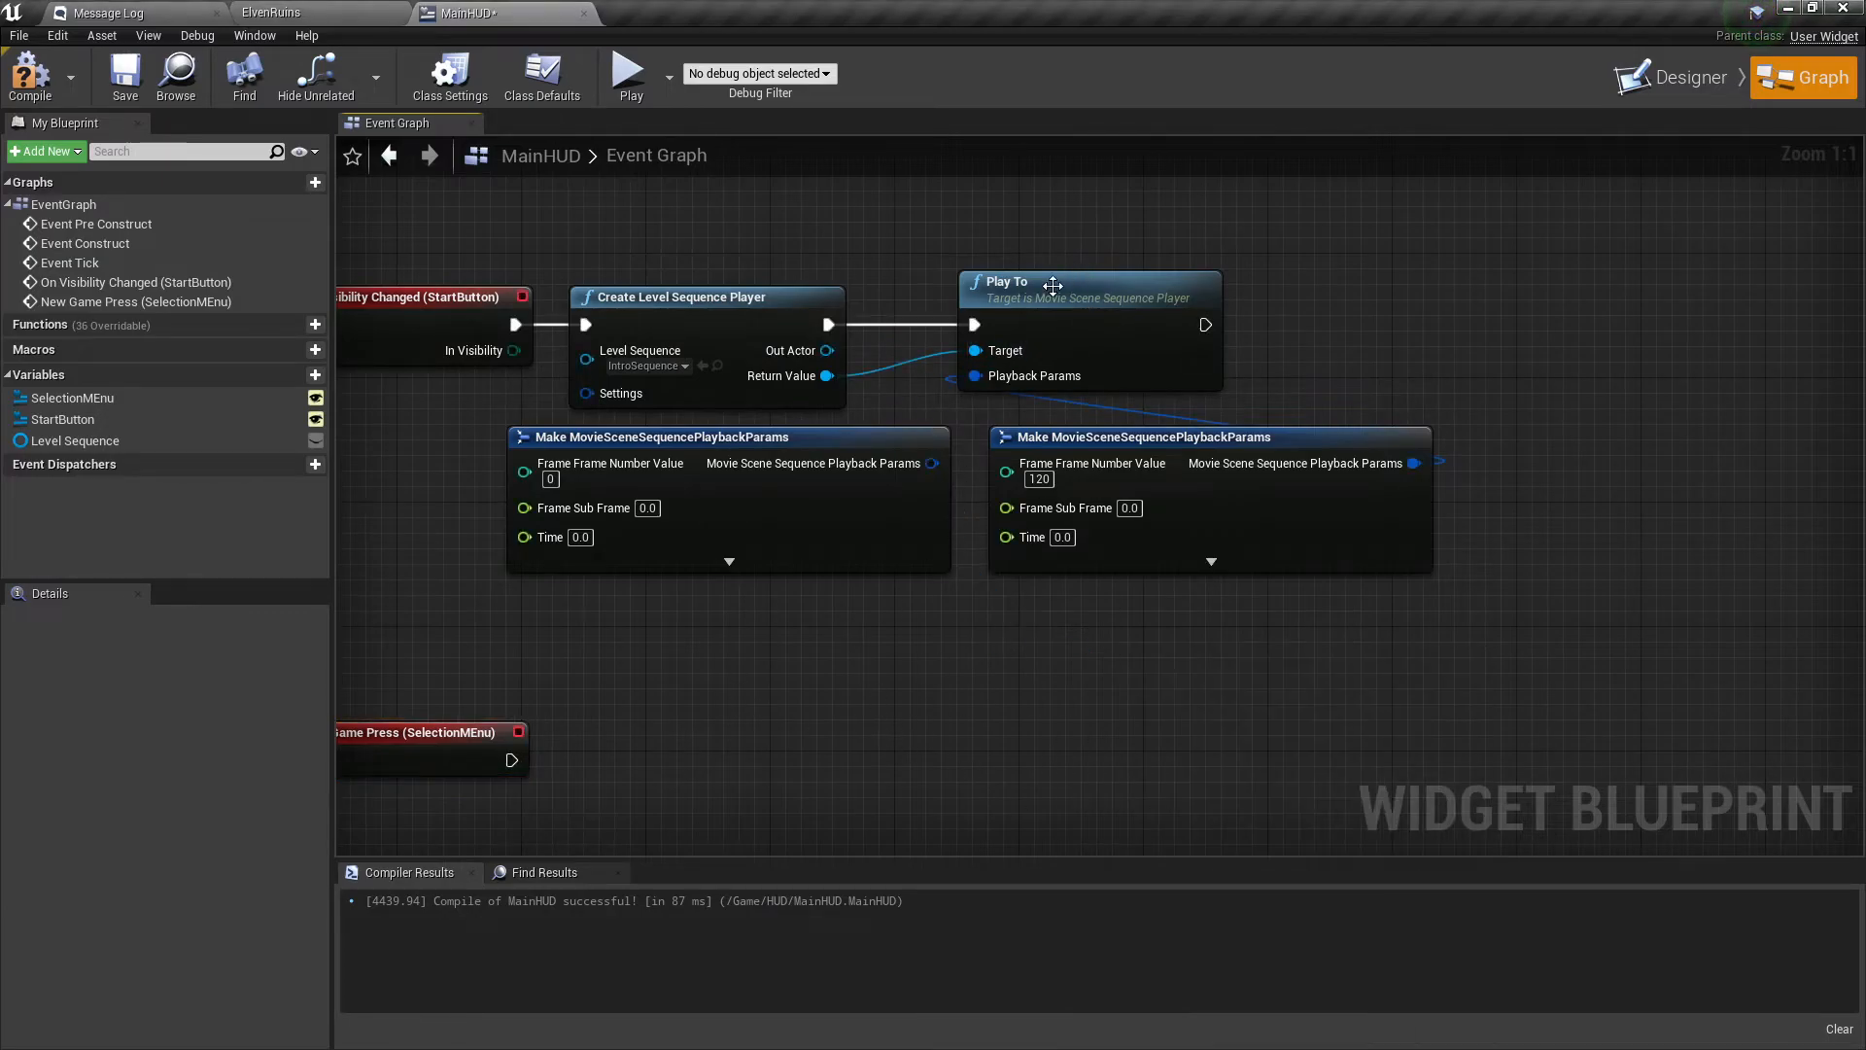
Promote Create Level Sequence Player's return value to a variable set before Play To, and delete the unconnected playback params node with frame 0.
drag(1059, 282, 1337, 282)
drag(826, 376, 975, 309)
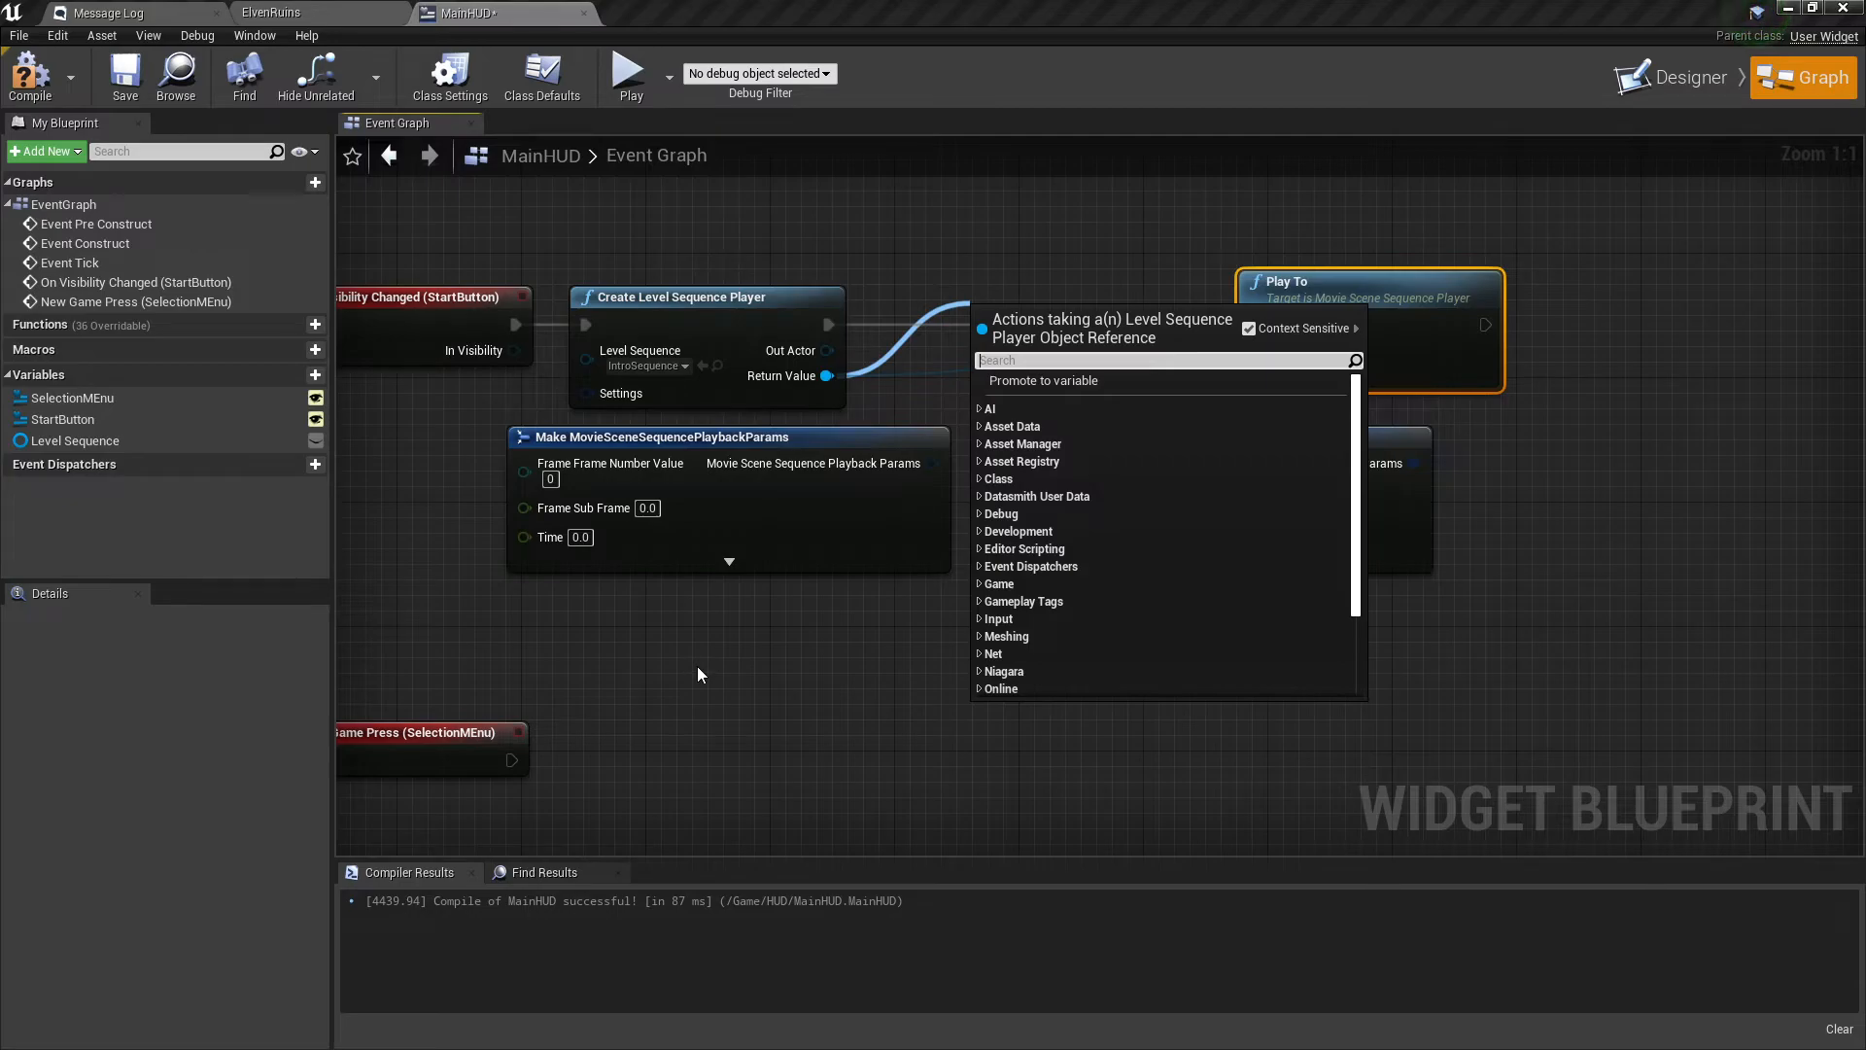
click(1042, 380)
click(1005, 336)
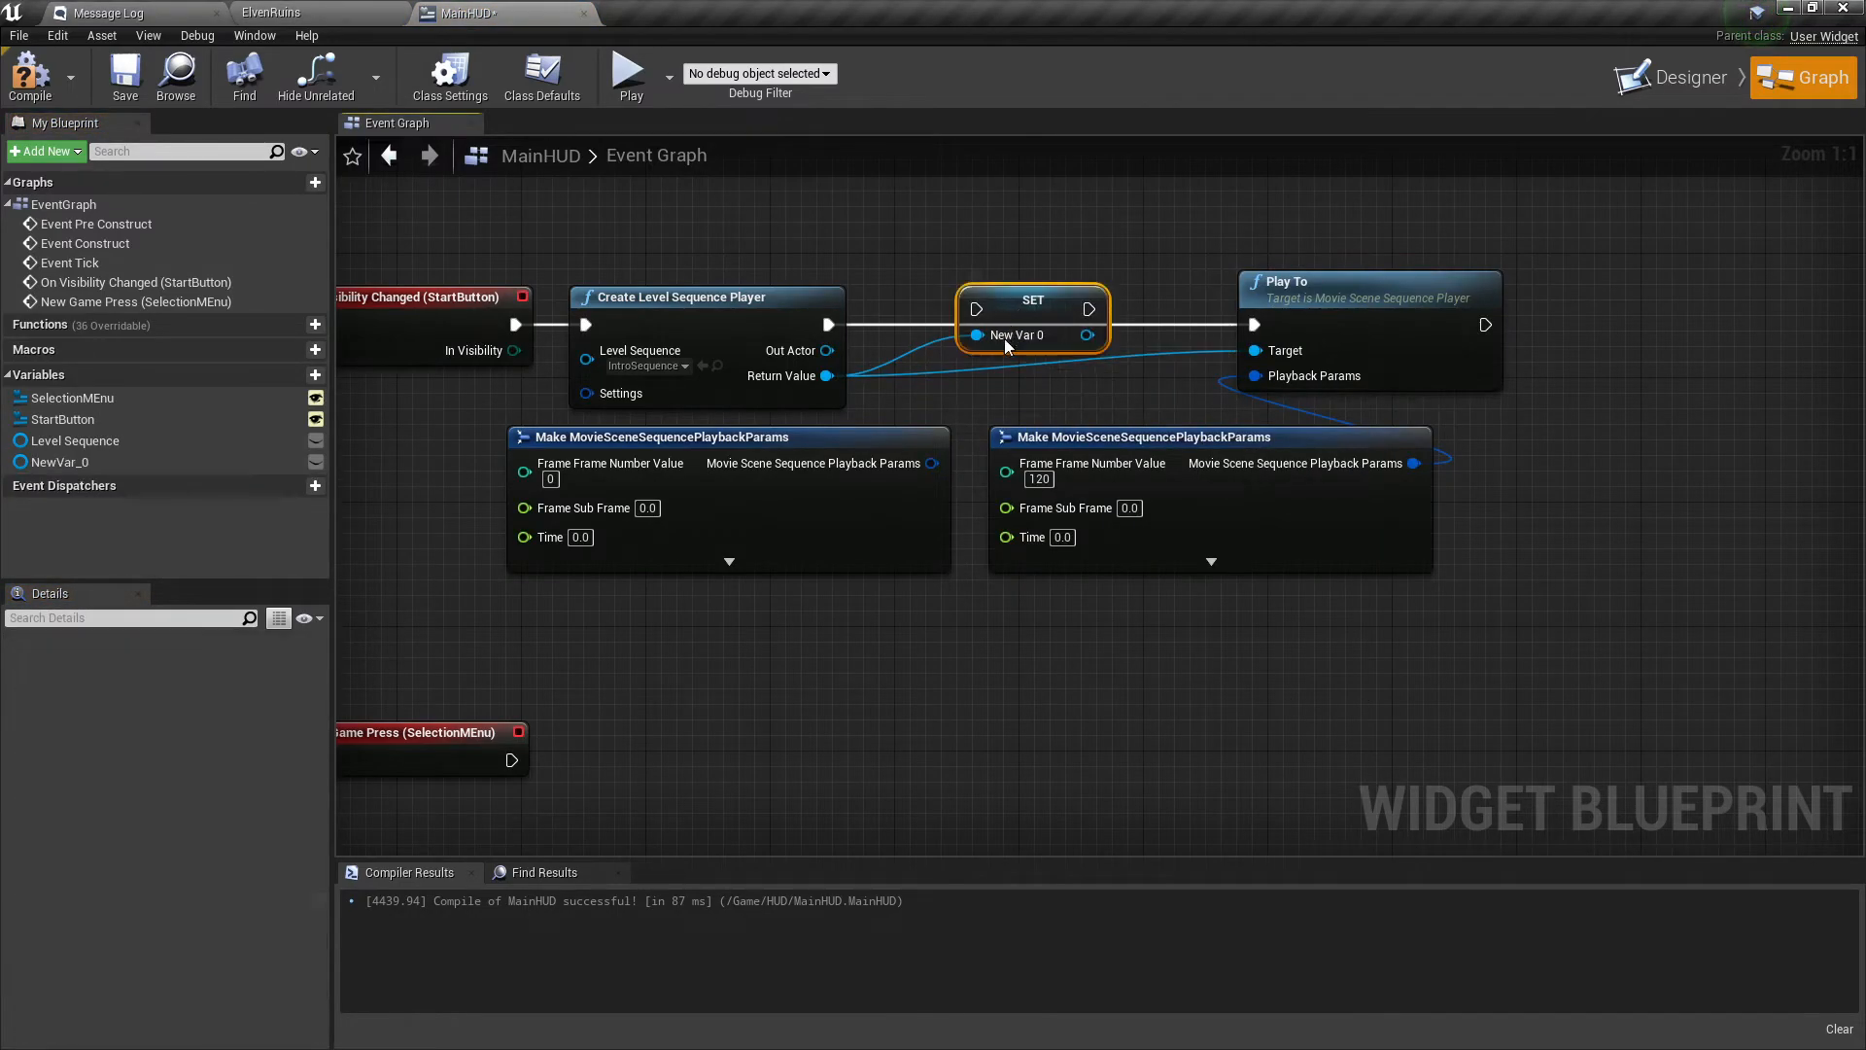
click(854, 464)
key(Delete)
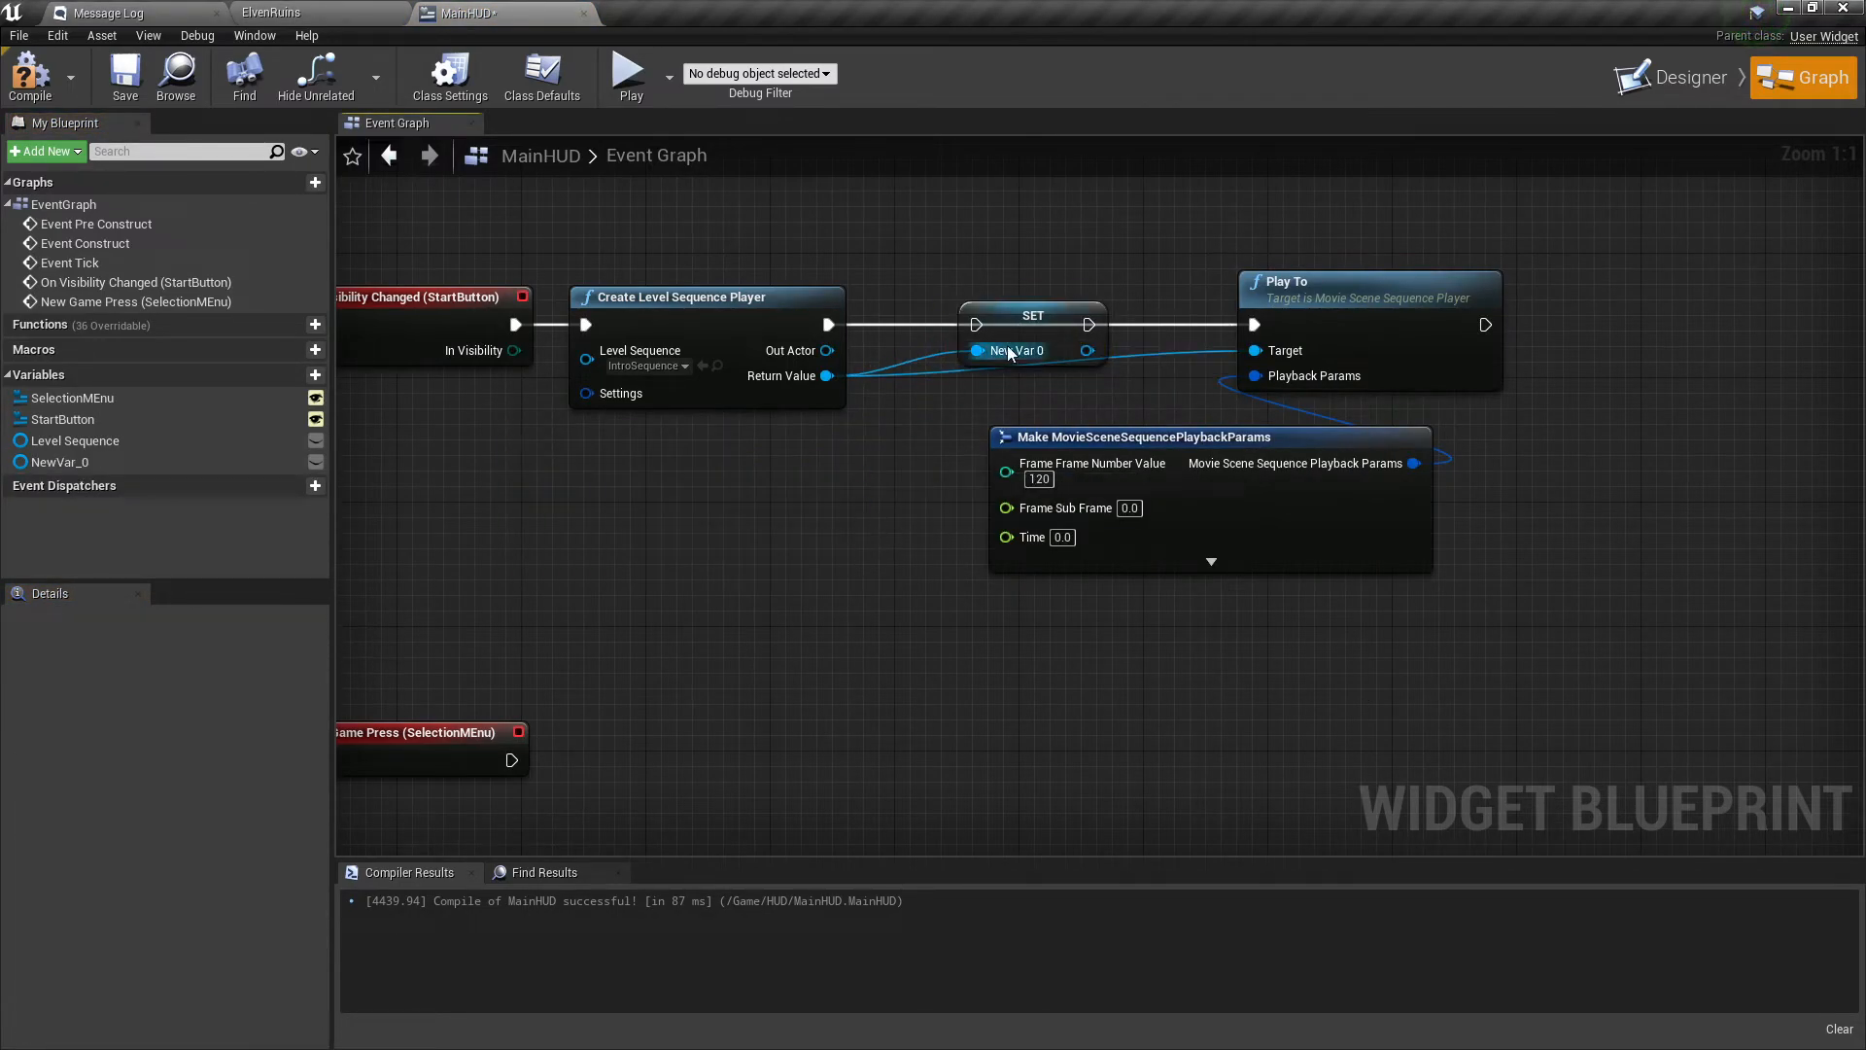
mouse_move(1254, 325)
ctrl+mouse_down()
mouse_move(1111, 333)
mouse_move(1254, 325)
ctrl+mouse_up()
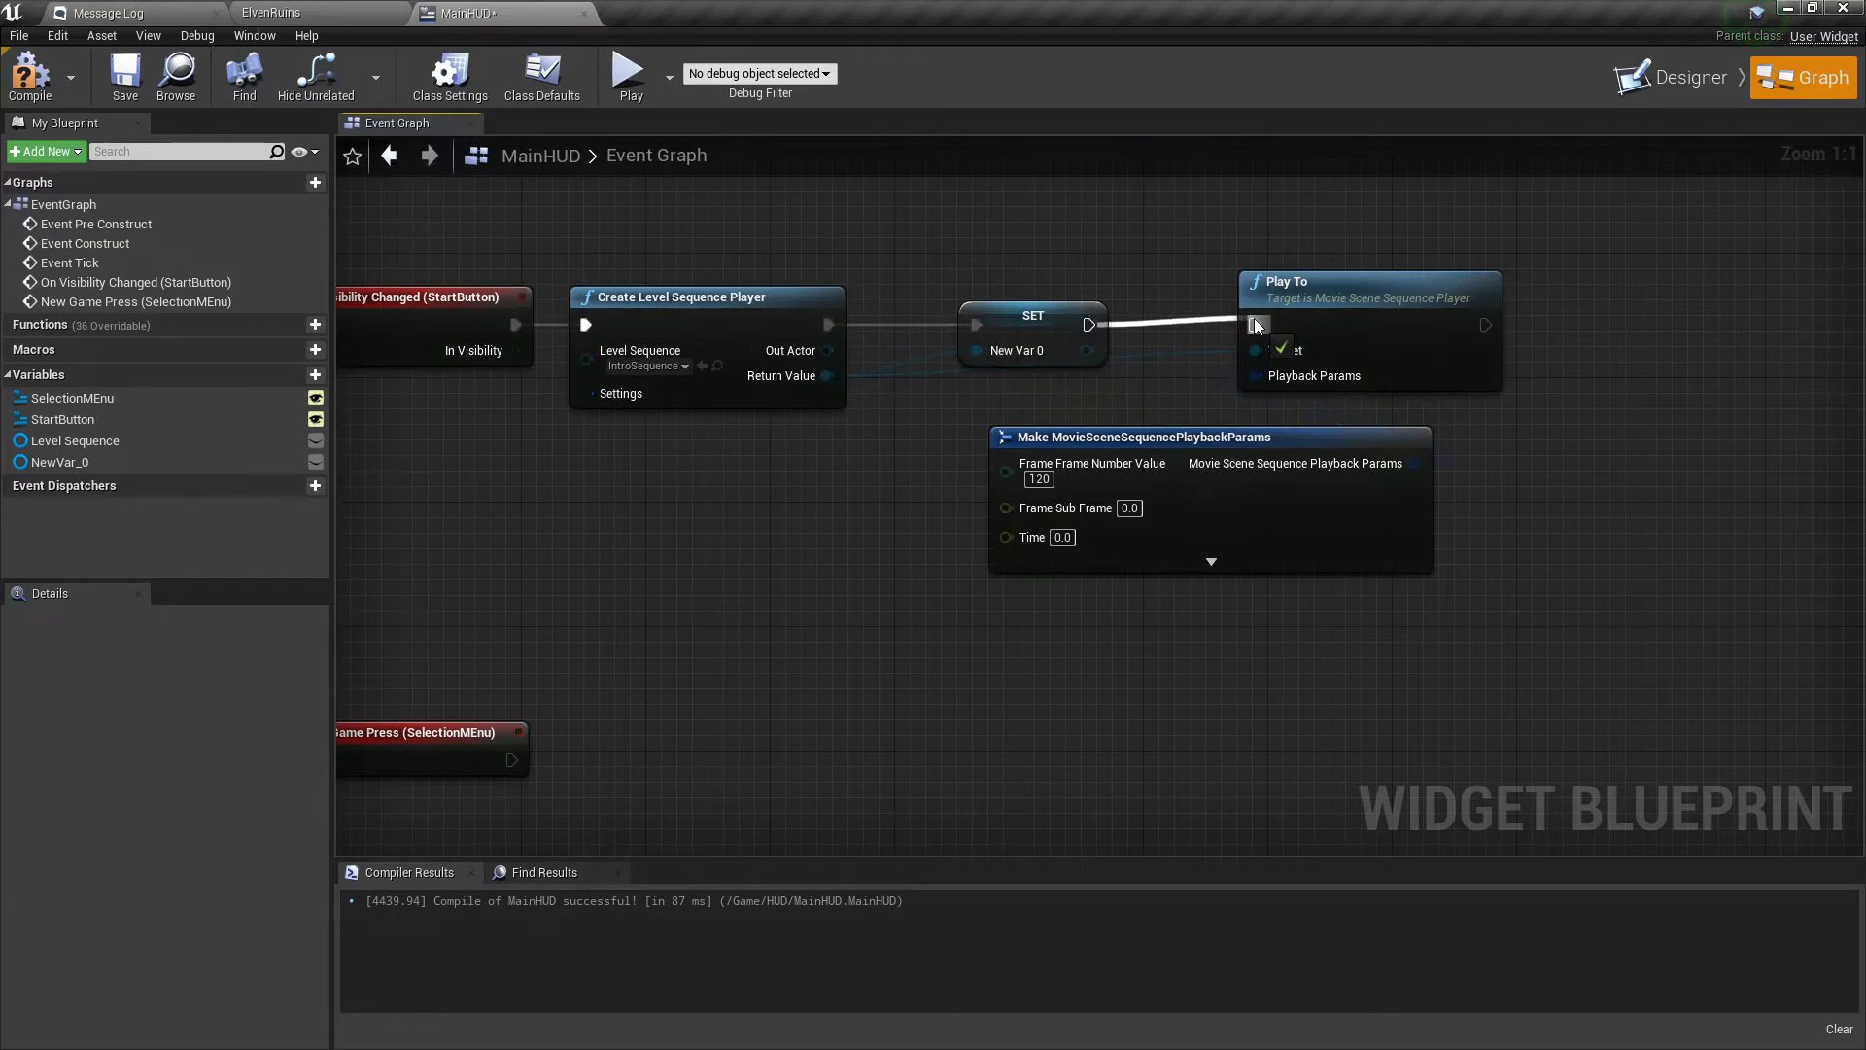
Rename the newly promoted level sequence player variable to Level Seq.
click(1095, 313)
click(258, 668)
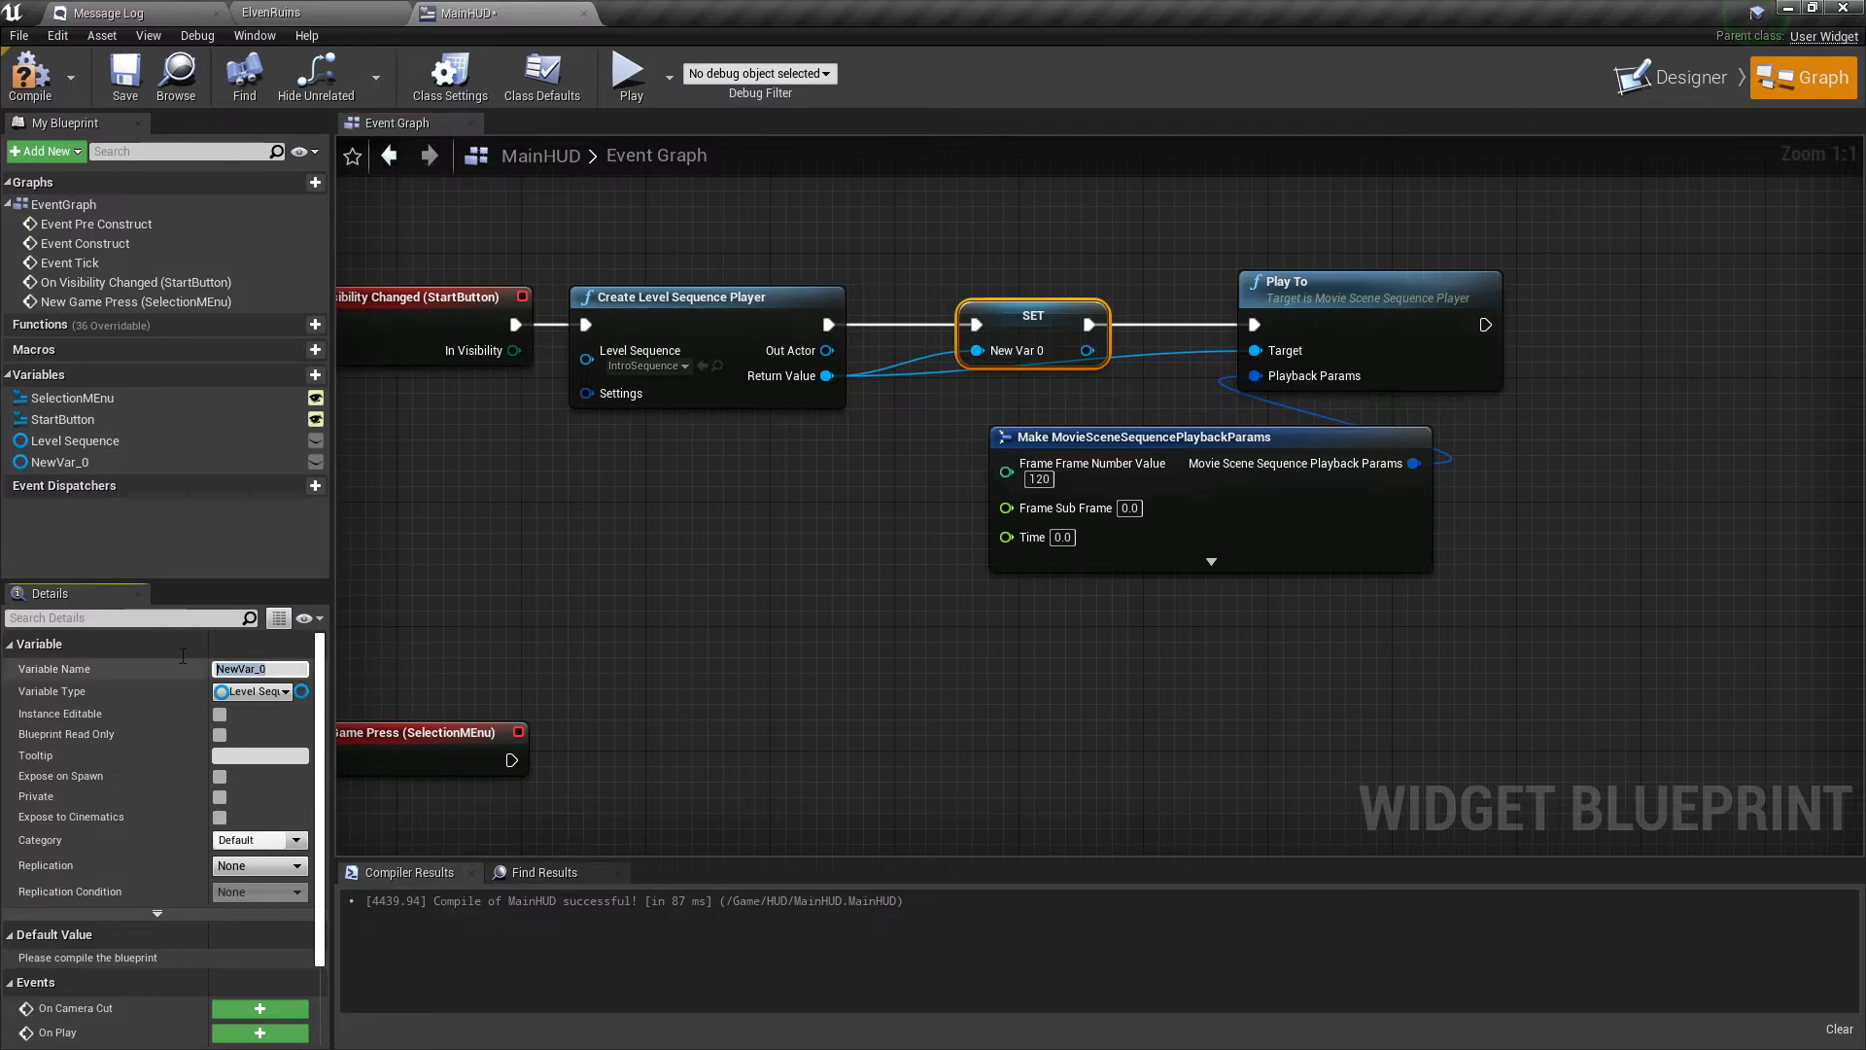
text(Level Seq)
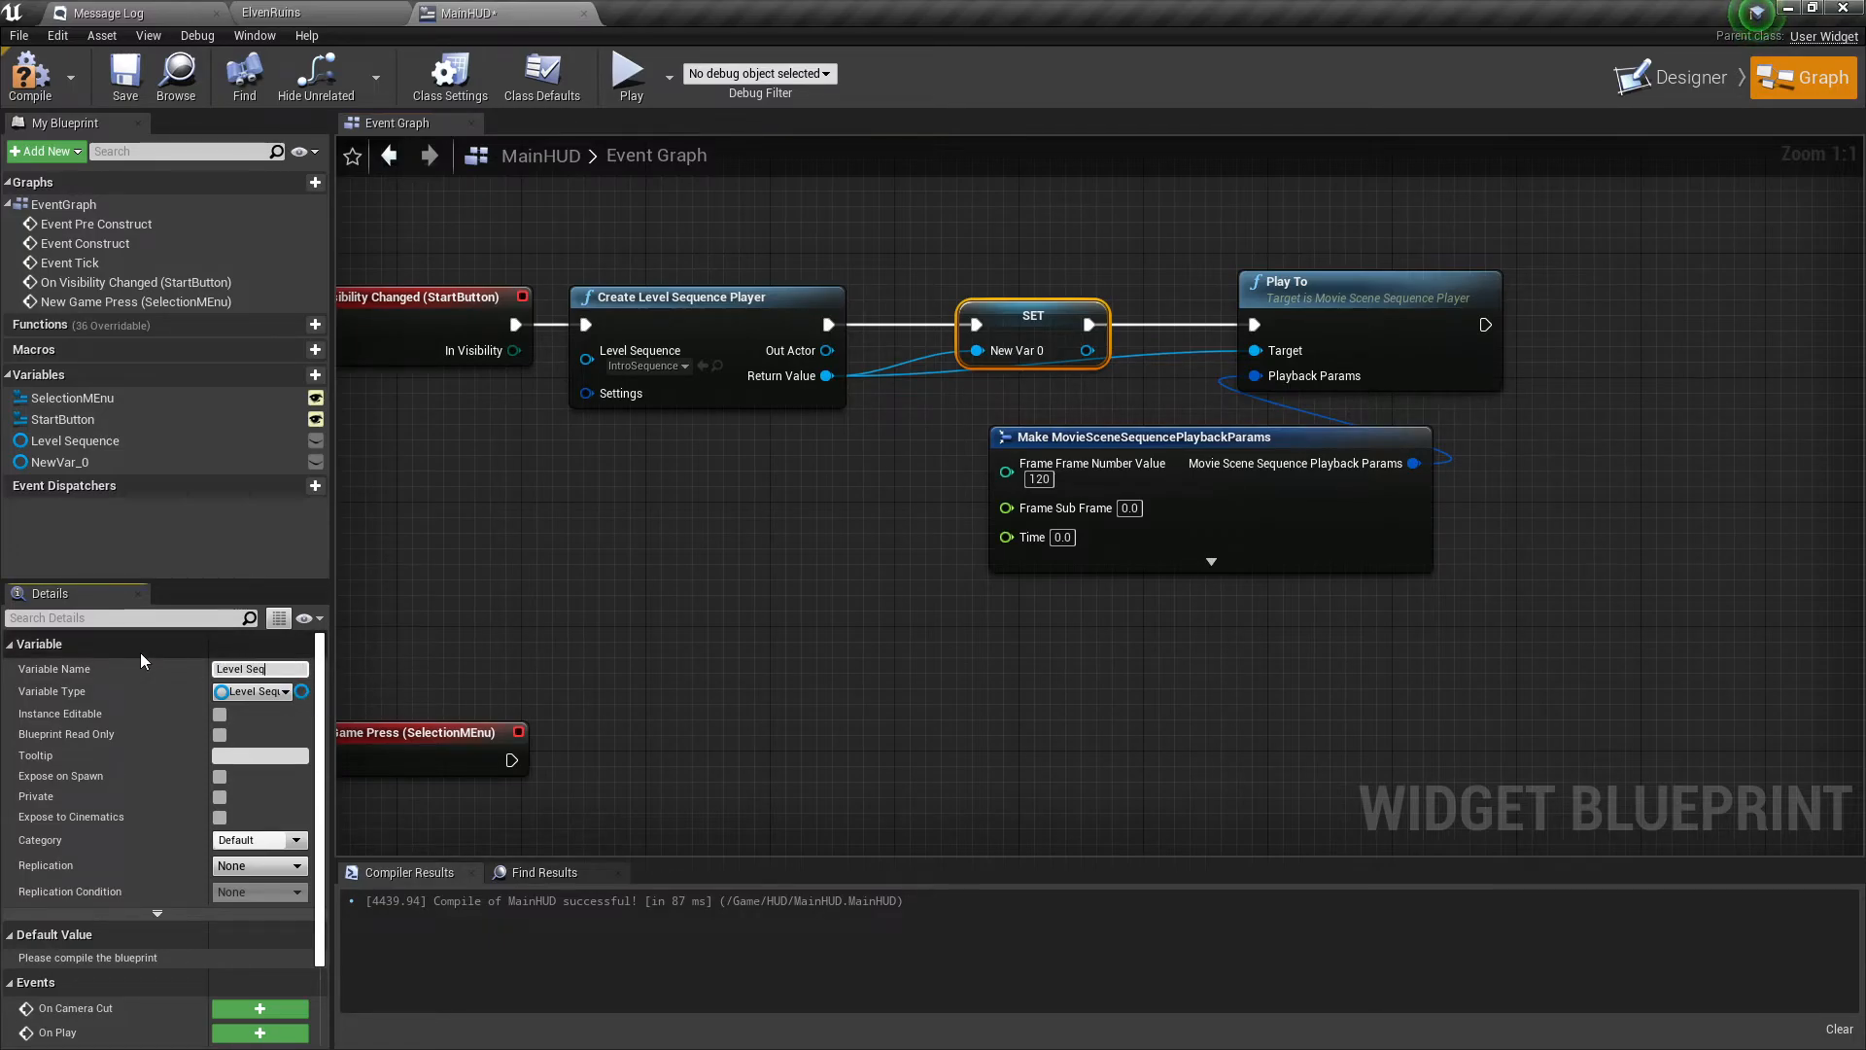
key(Return)
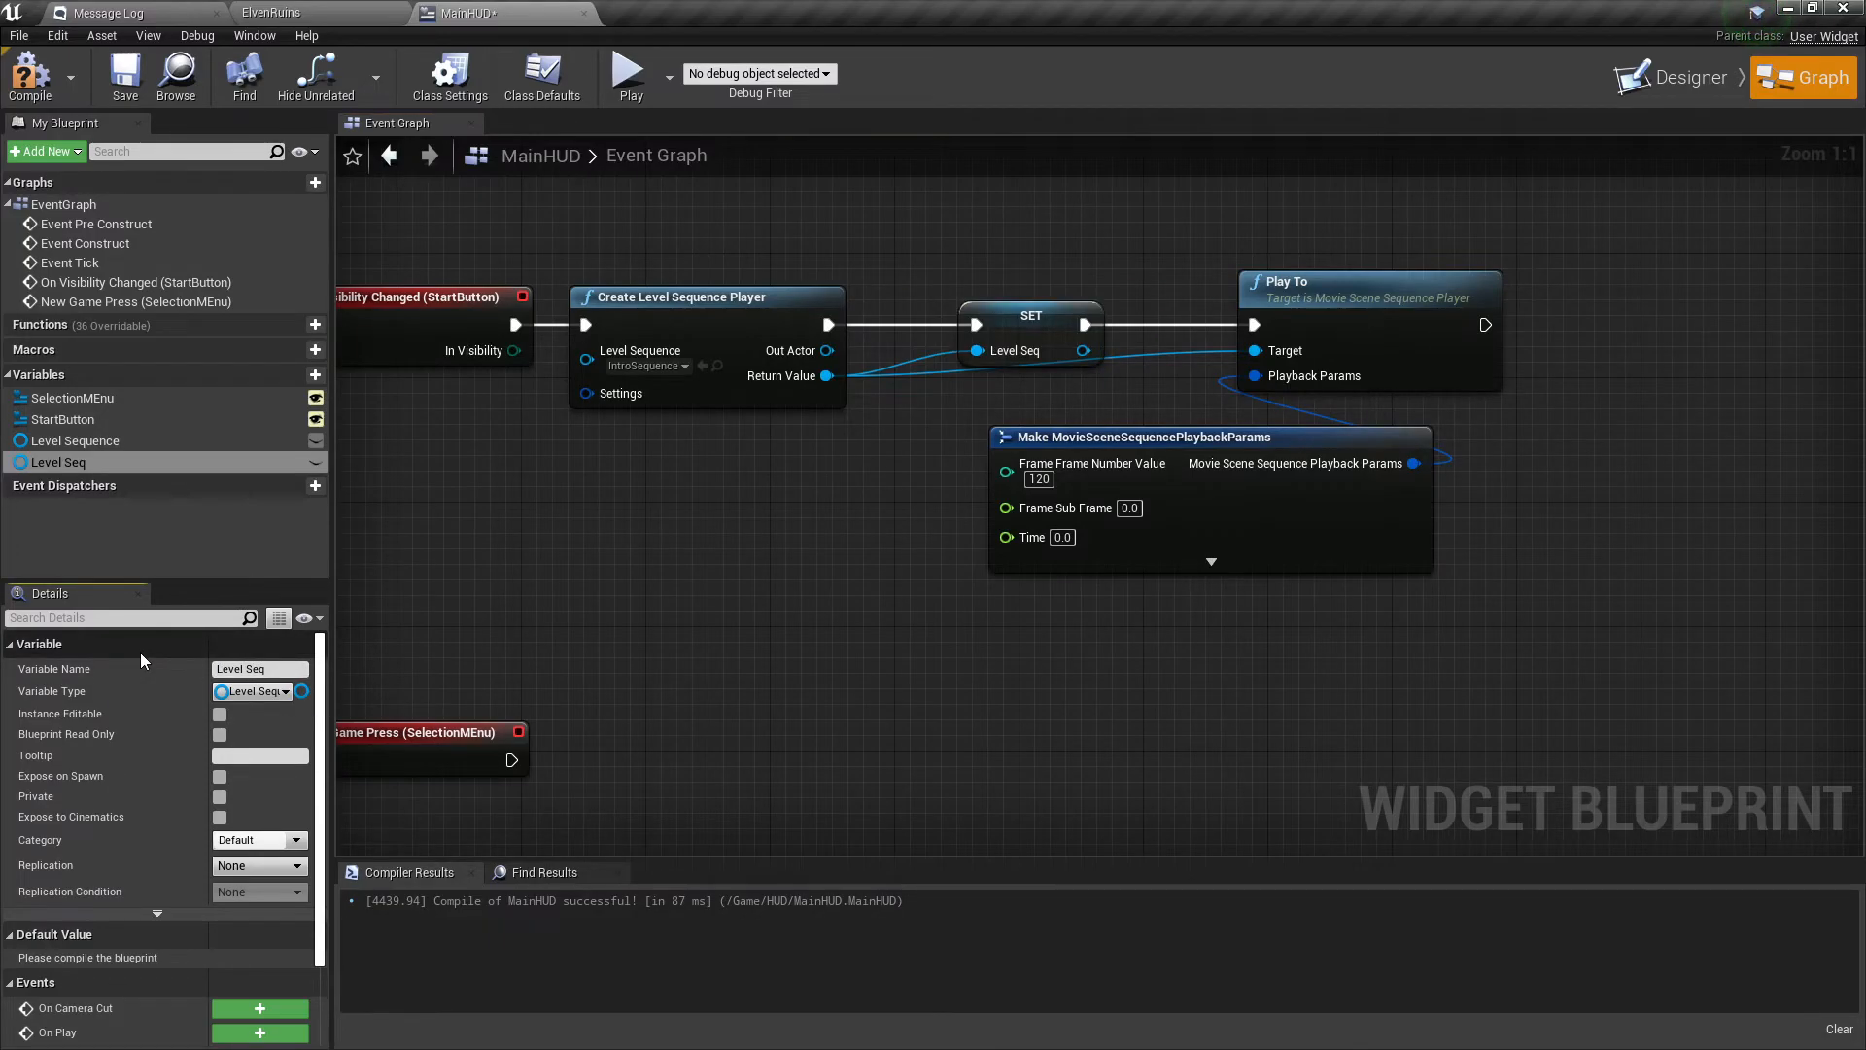
Delete the unused Level Sequence variable from MainHUD.
right_drag(718, 716, 890, 559)
mouse_move(911, 474)
right_down()
mouse_move(900, 550)
mouse_move(947, 471)
right_up()
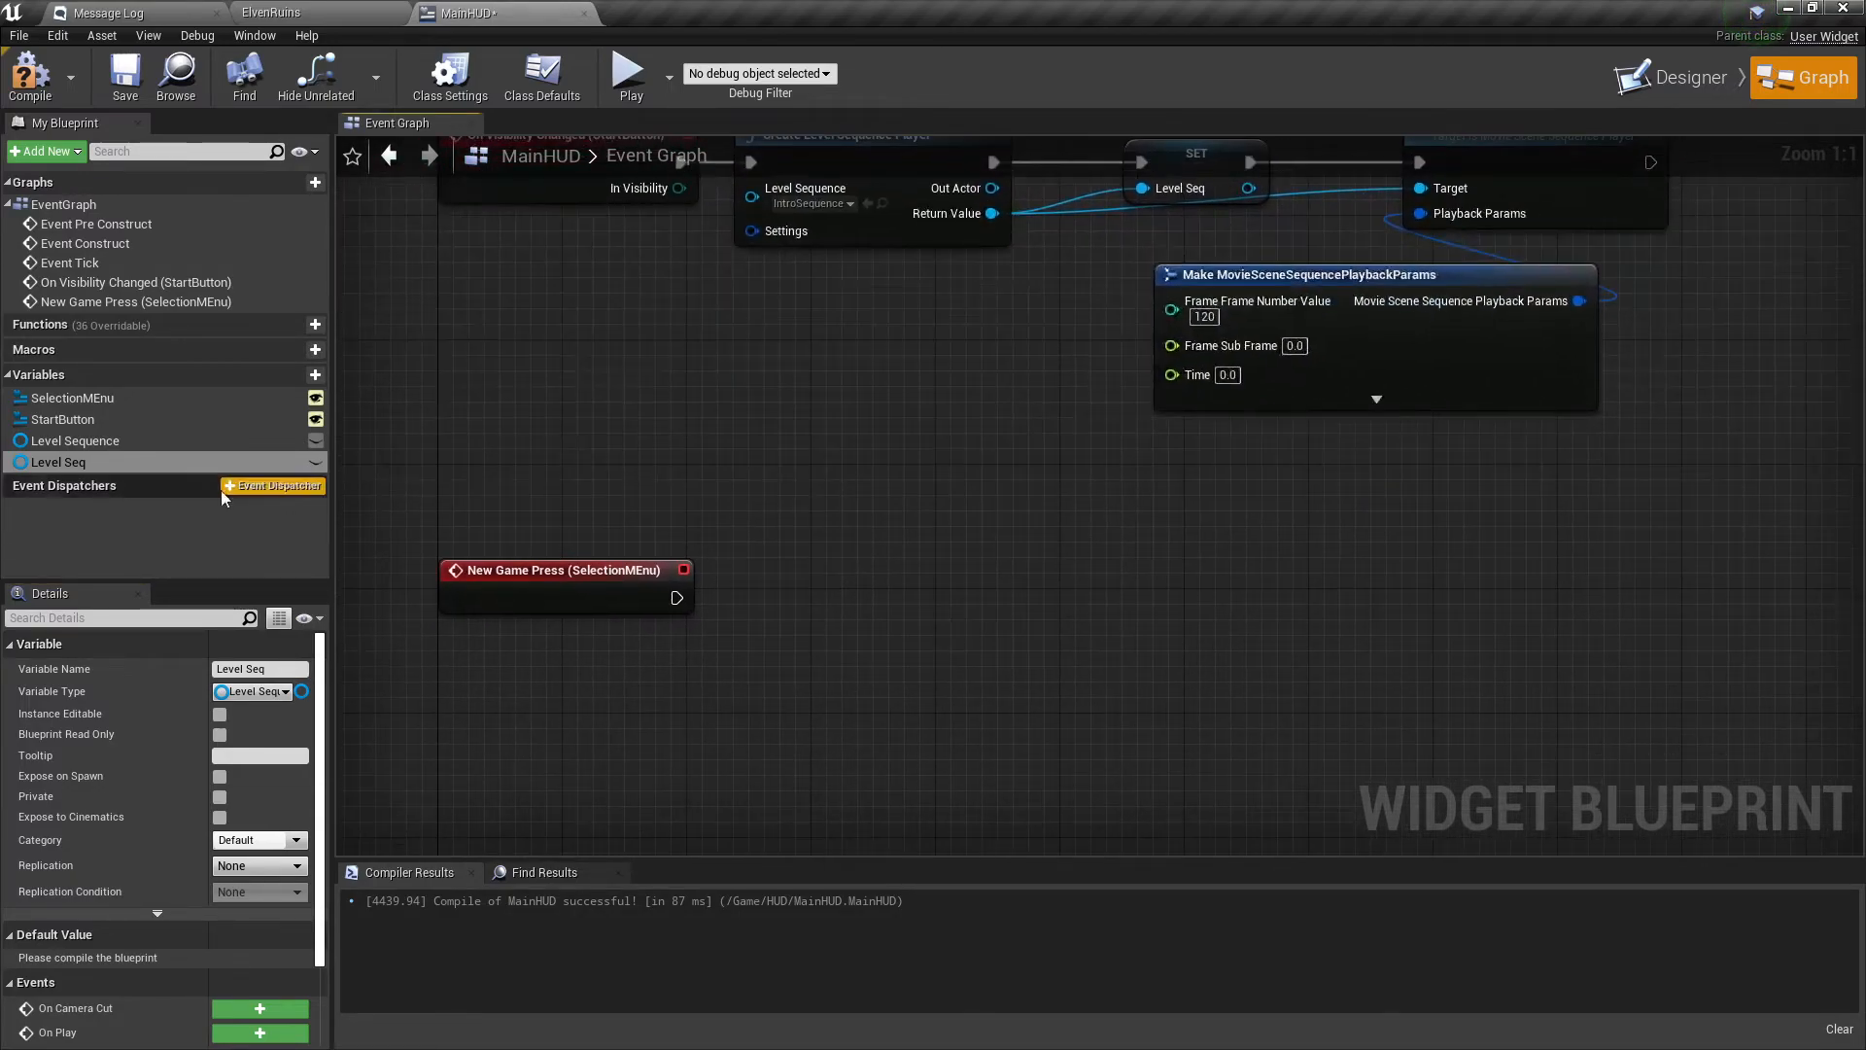
click(68, 442)
key(Delete)
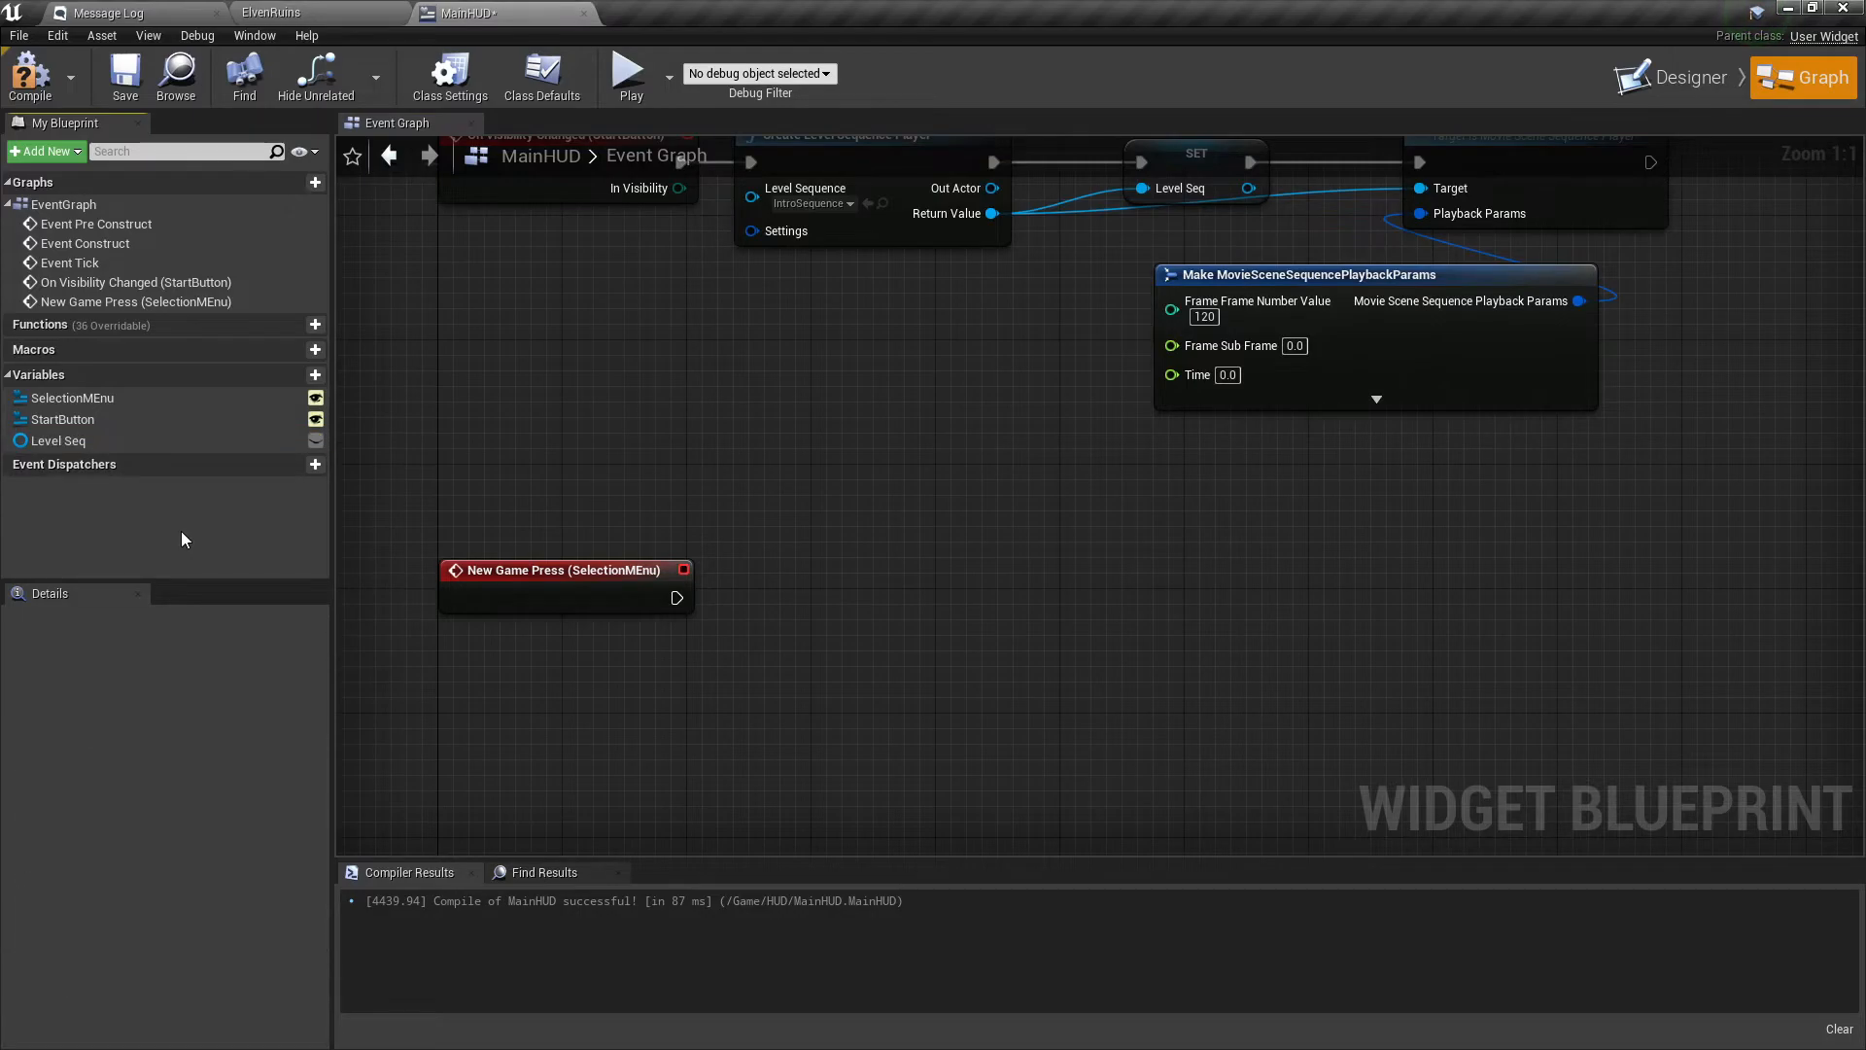
Add a Play To node targeting a Level Seq getter, run it from the New Game Press event, and straighten the nodes.
drag(85, 441, 877, 645)
click(673, 685)
text(playt)
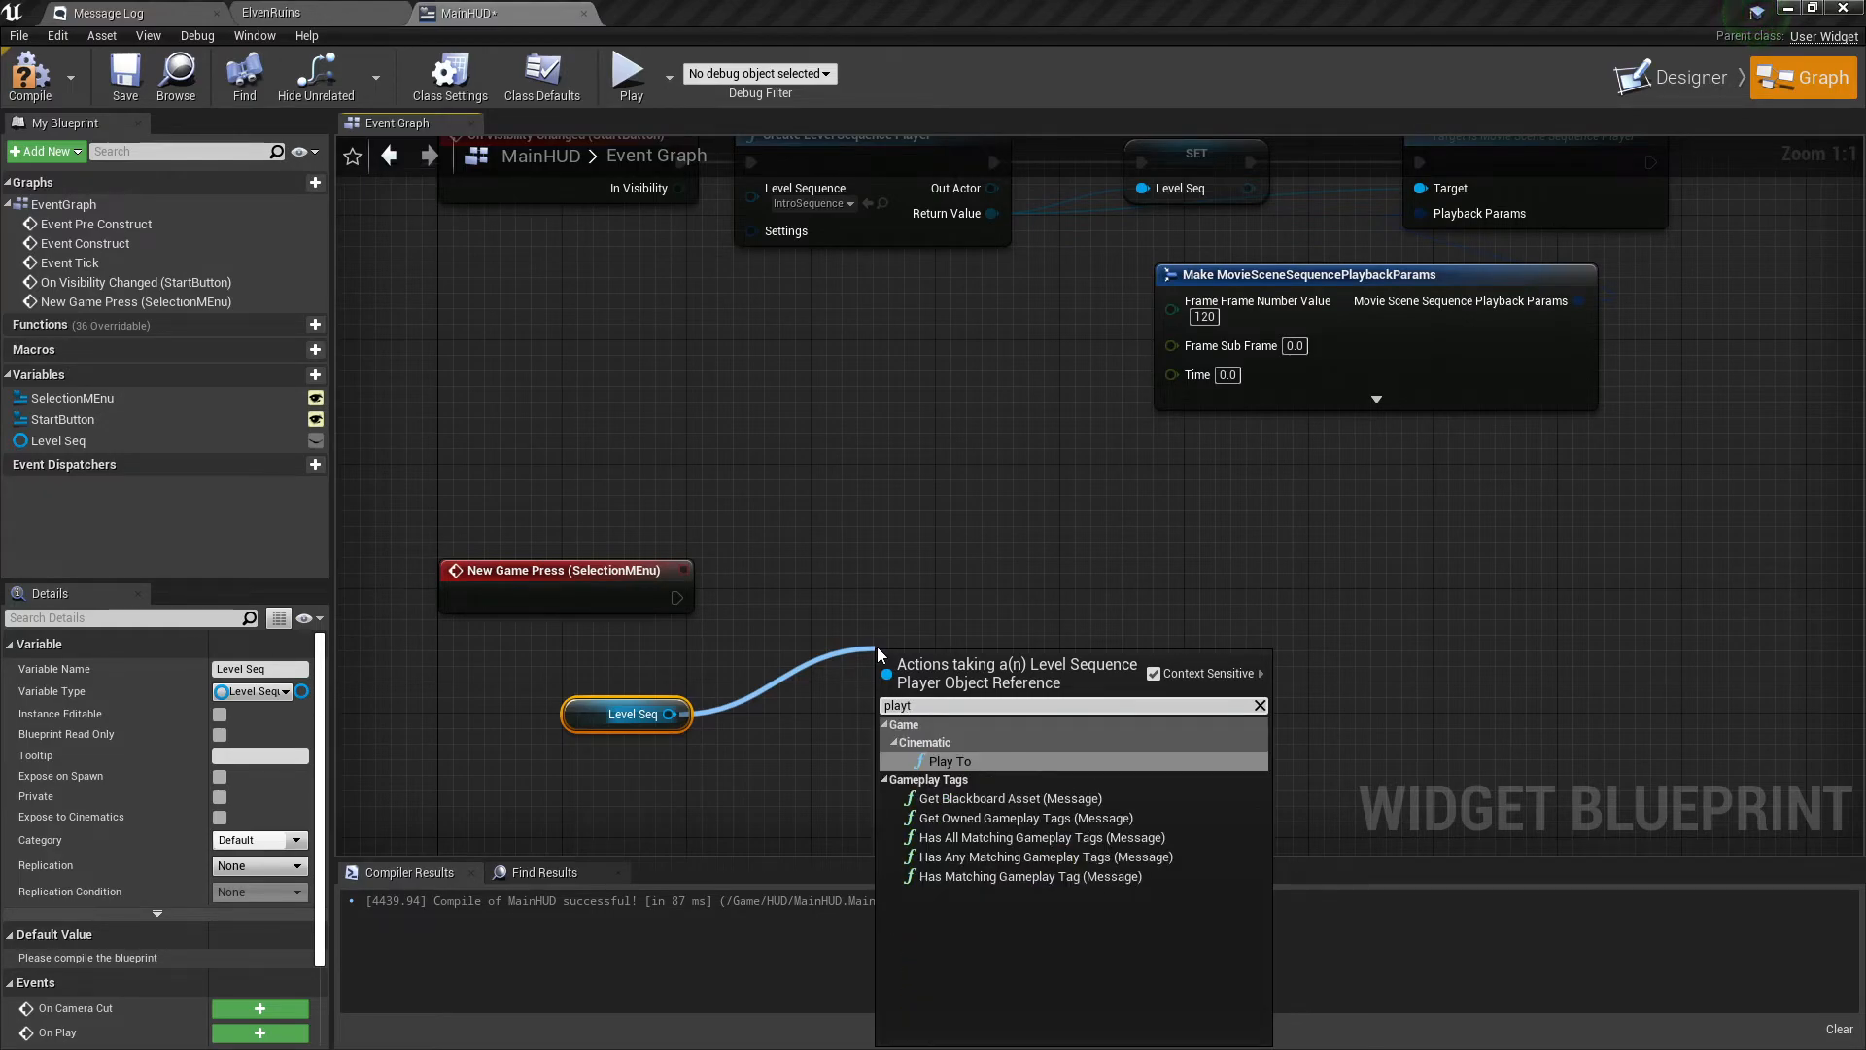
key(Return)
right_drag(1153, 465, 1037, 650)
right_drag(1215, 341, 1380, 105)
drag(726, 548, 986, 604)
drag(640, 543, 641, 559)
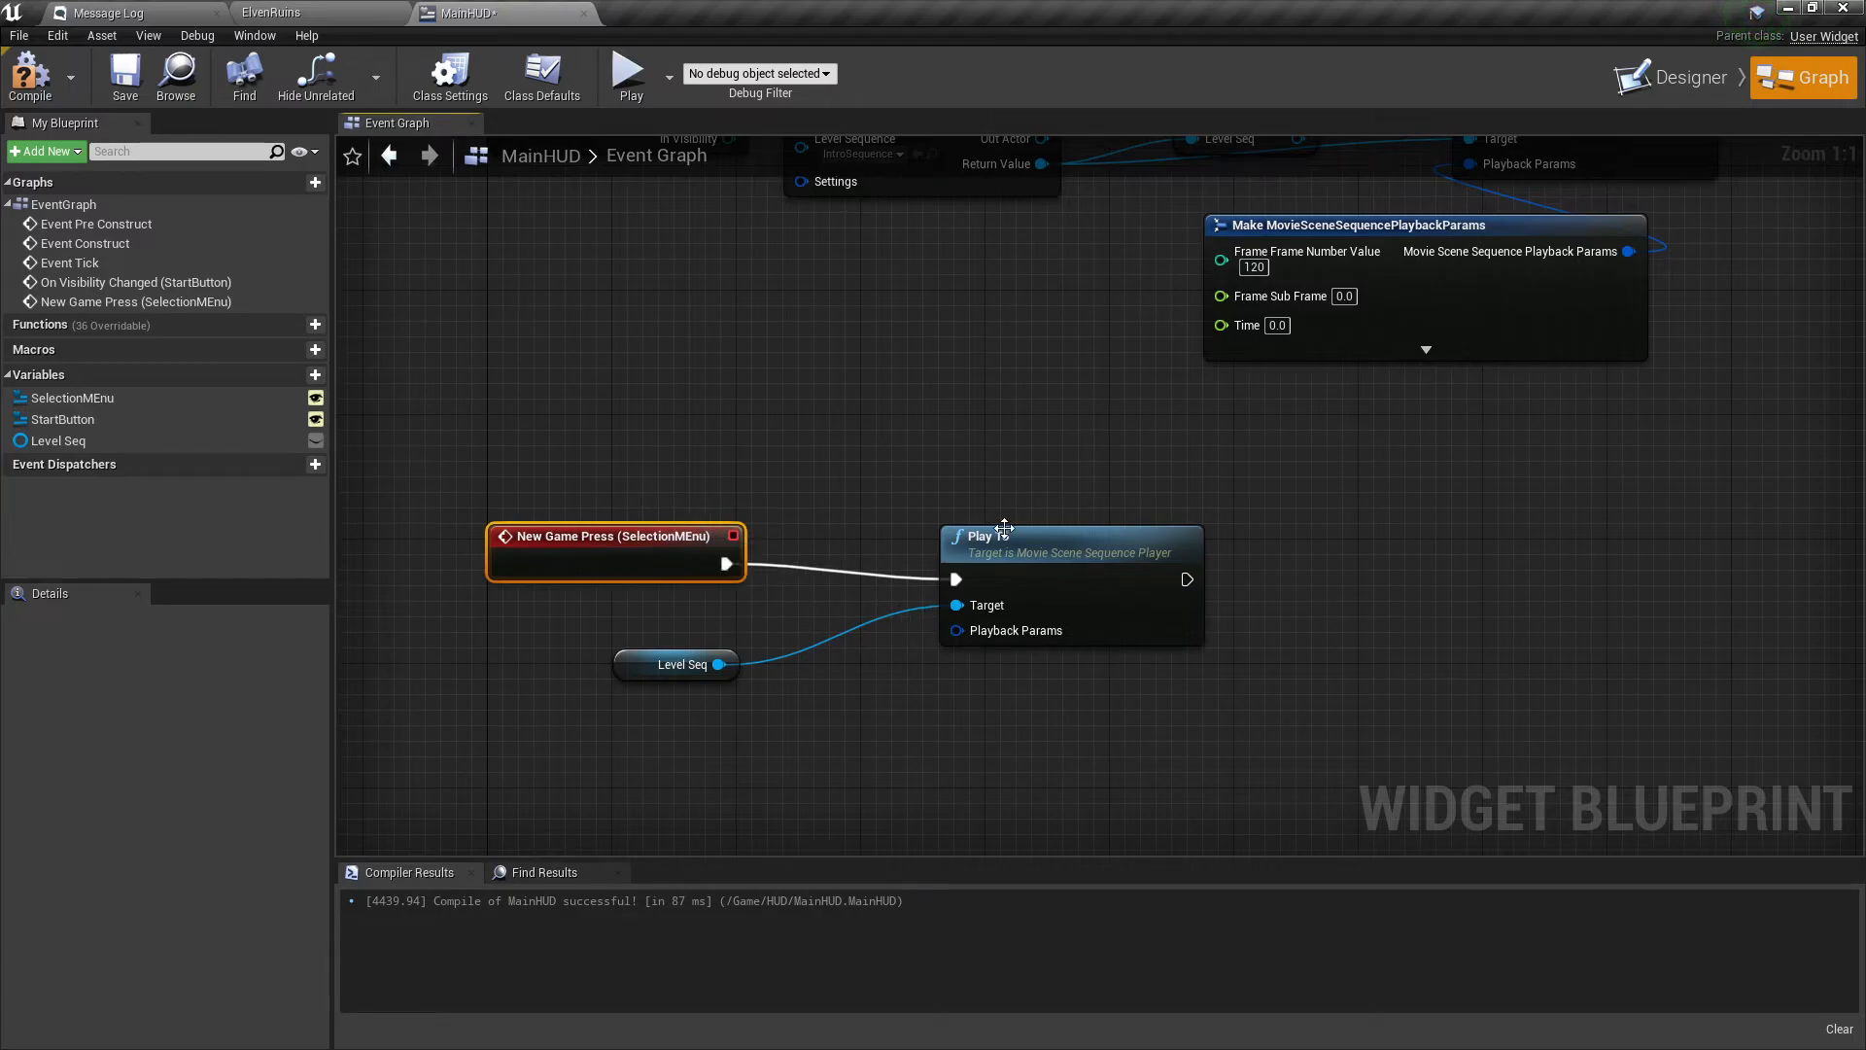
drag(608, 552, 609, 567)
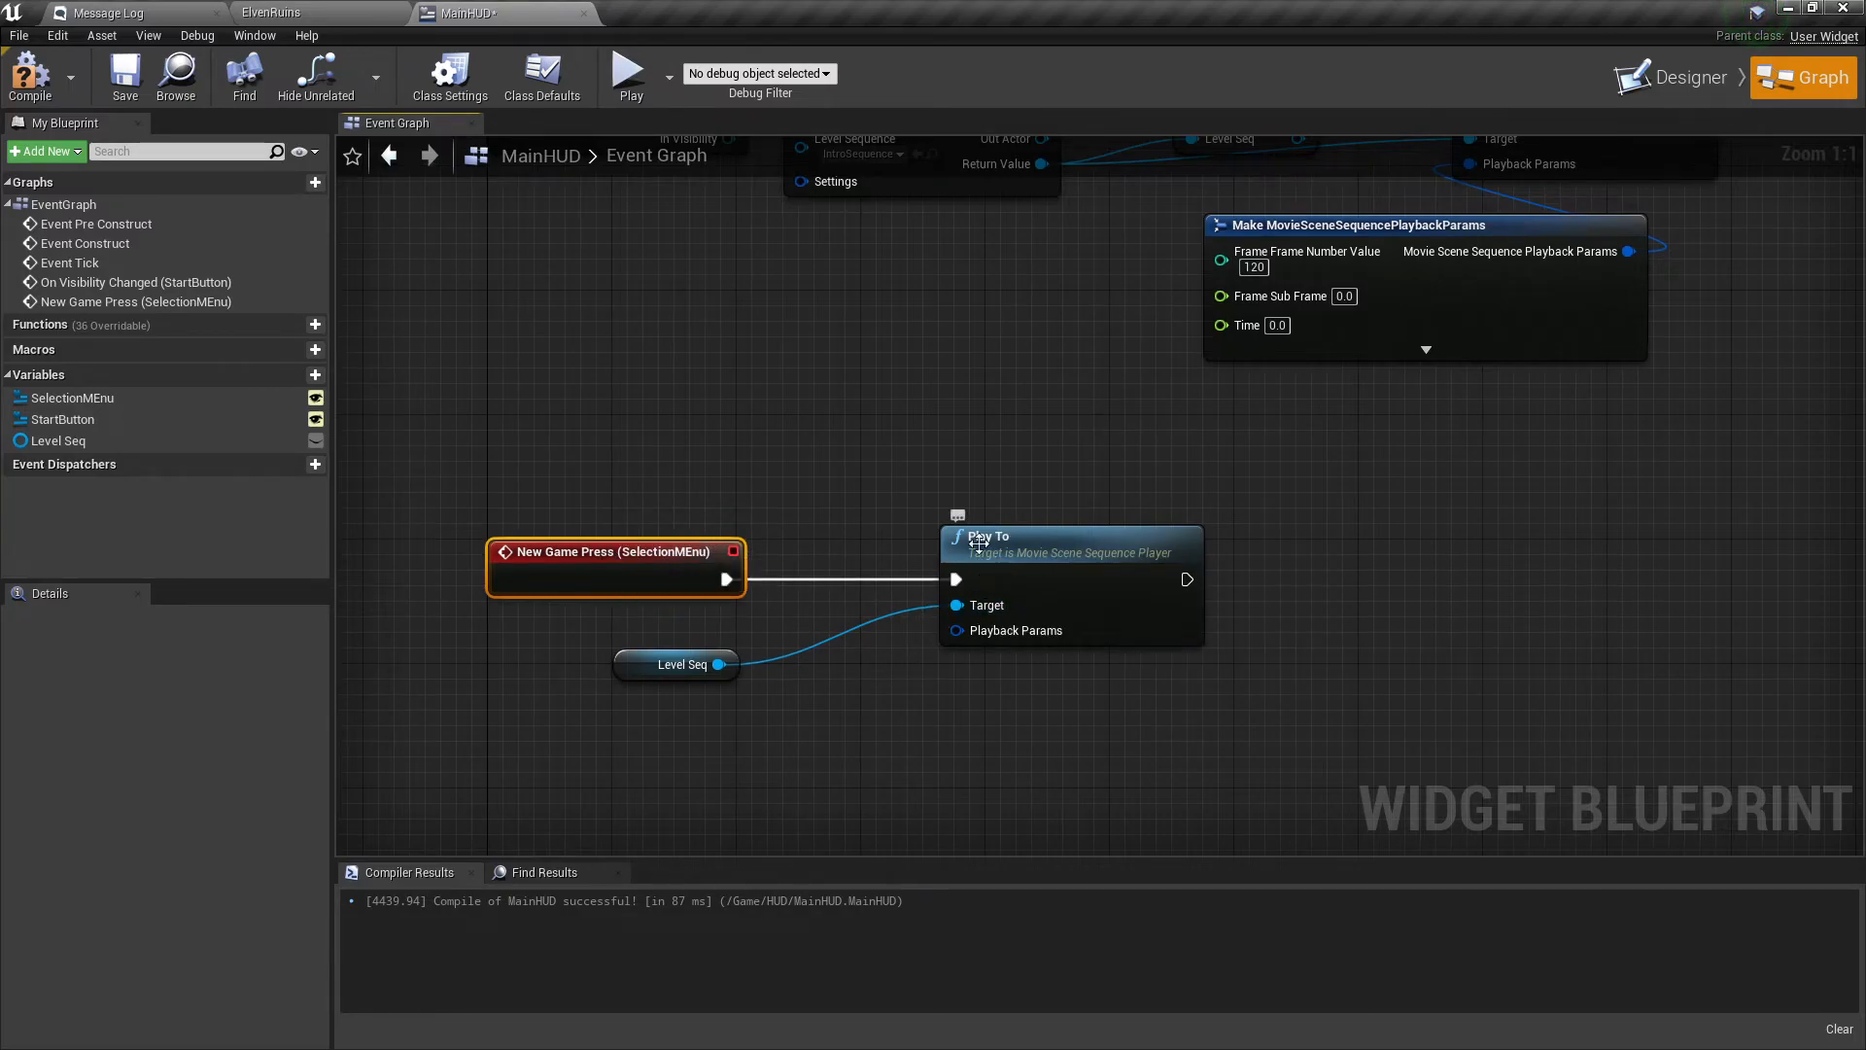
drag(643, 666, 644, 650)
right_click(1022, 629)
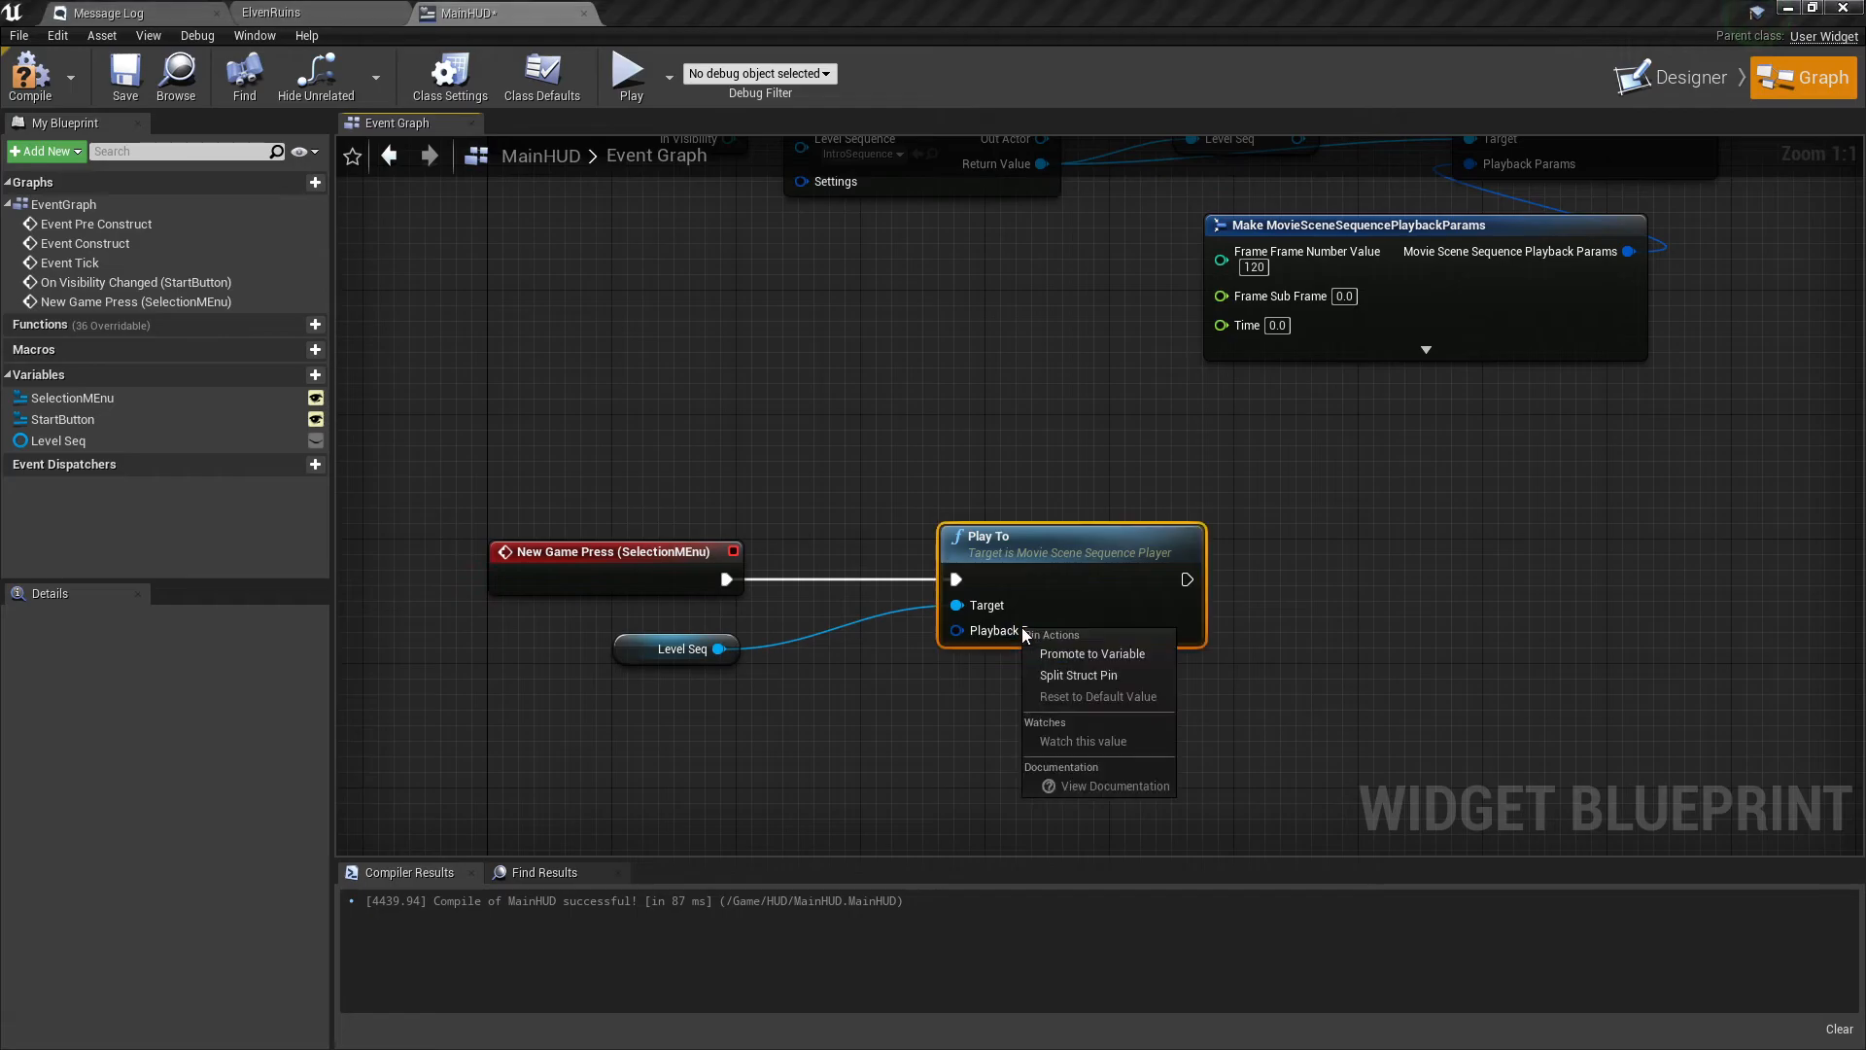
click(1083, 675)
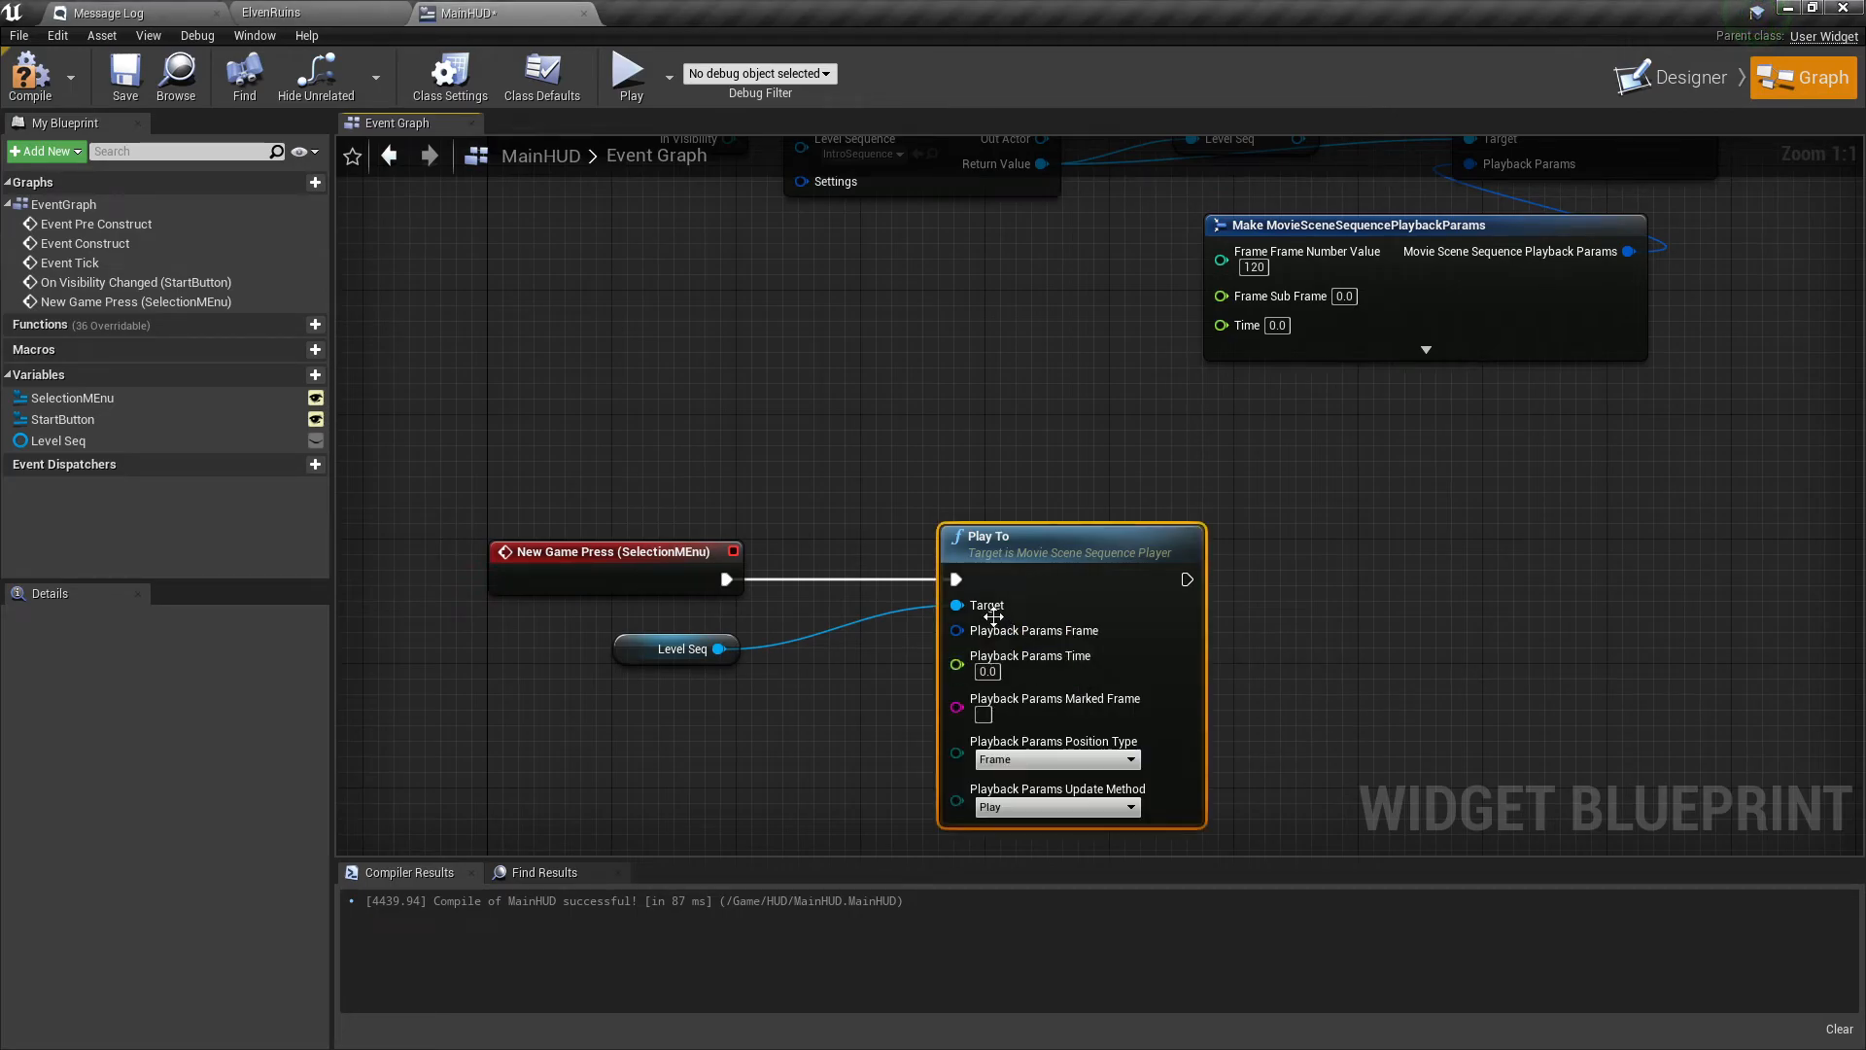
right_click(997, 631)
click(1059, 680)
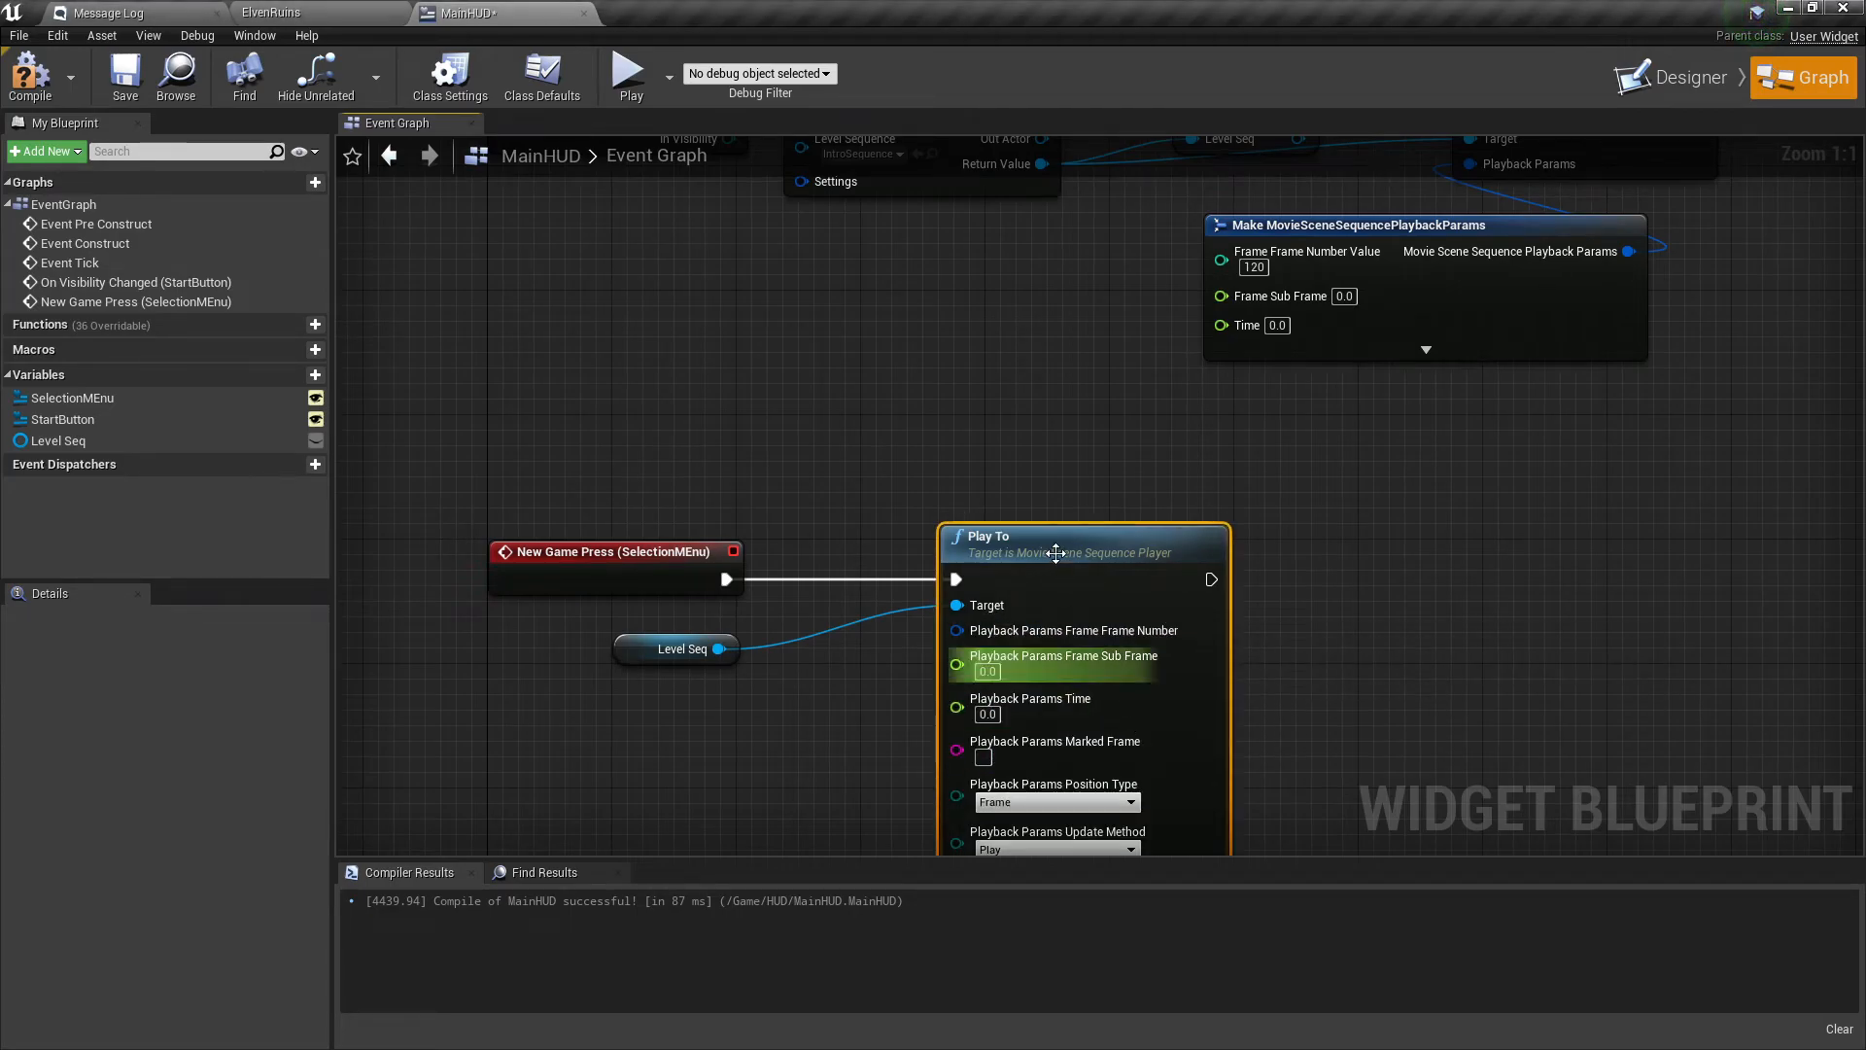
right_drag(1092, 742, 1104, 657)
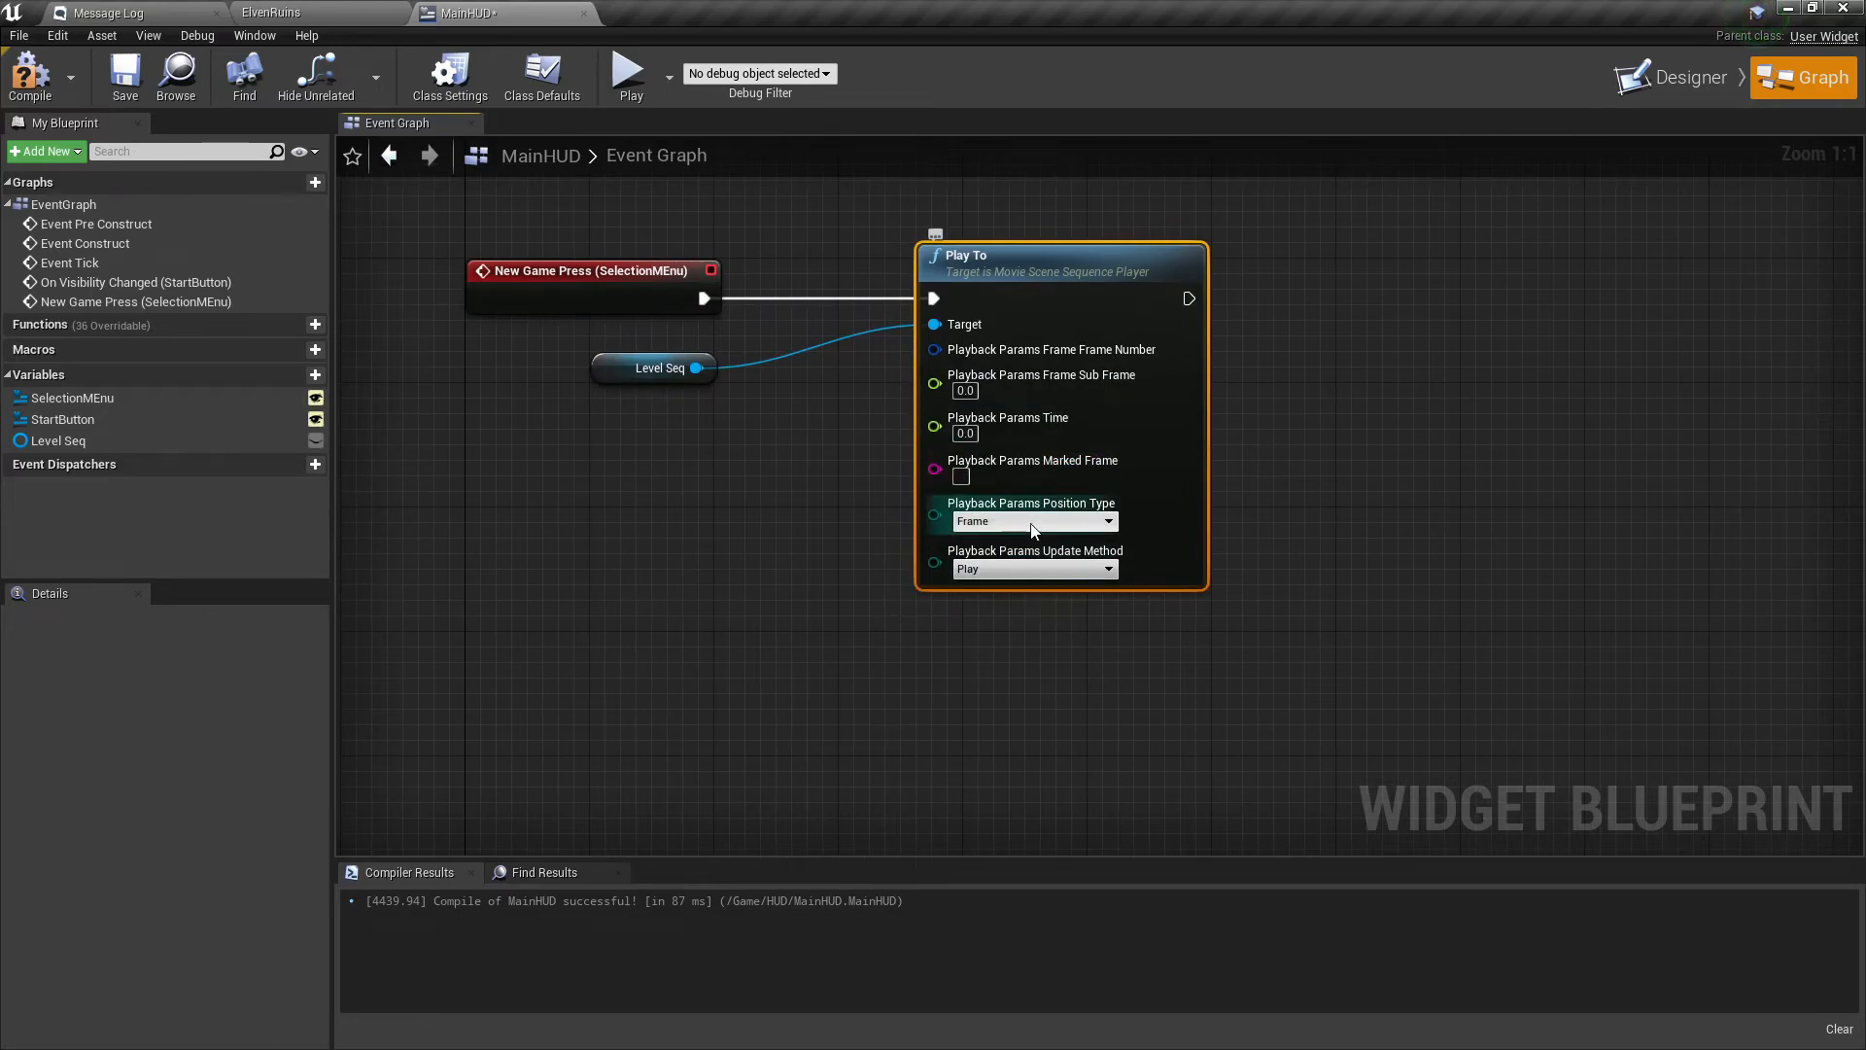
right_click(1007, 348)
click(1040, 412)
right_click(997, 379)
key(Escape)
right_click(974, 369)
key(Escape)
Feed the new Play To node's Playback Params from a Make MovieSceneSequencePlaybackParams node placed below the Level Seq getter.
drag(934, 349, 702, 436)
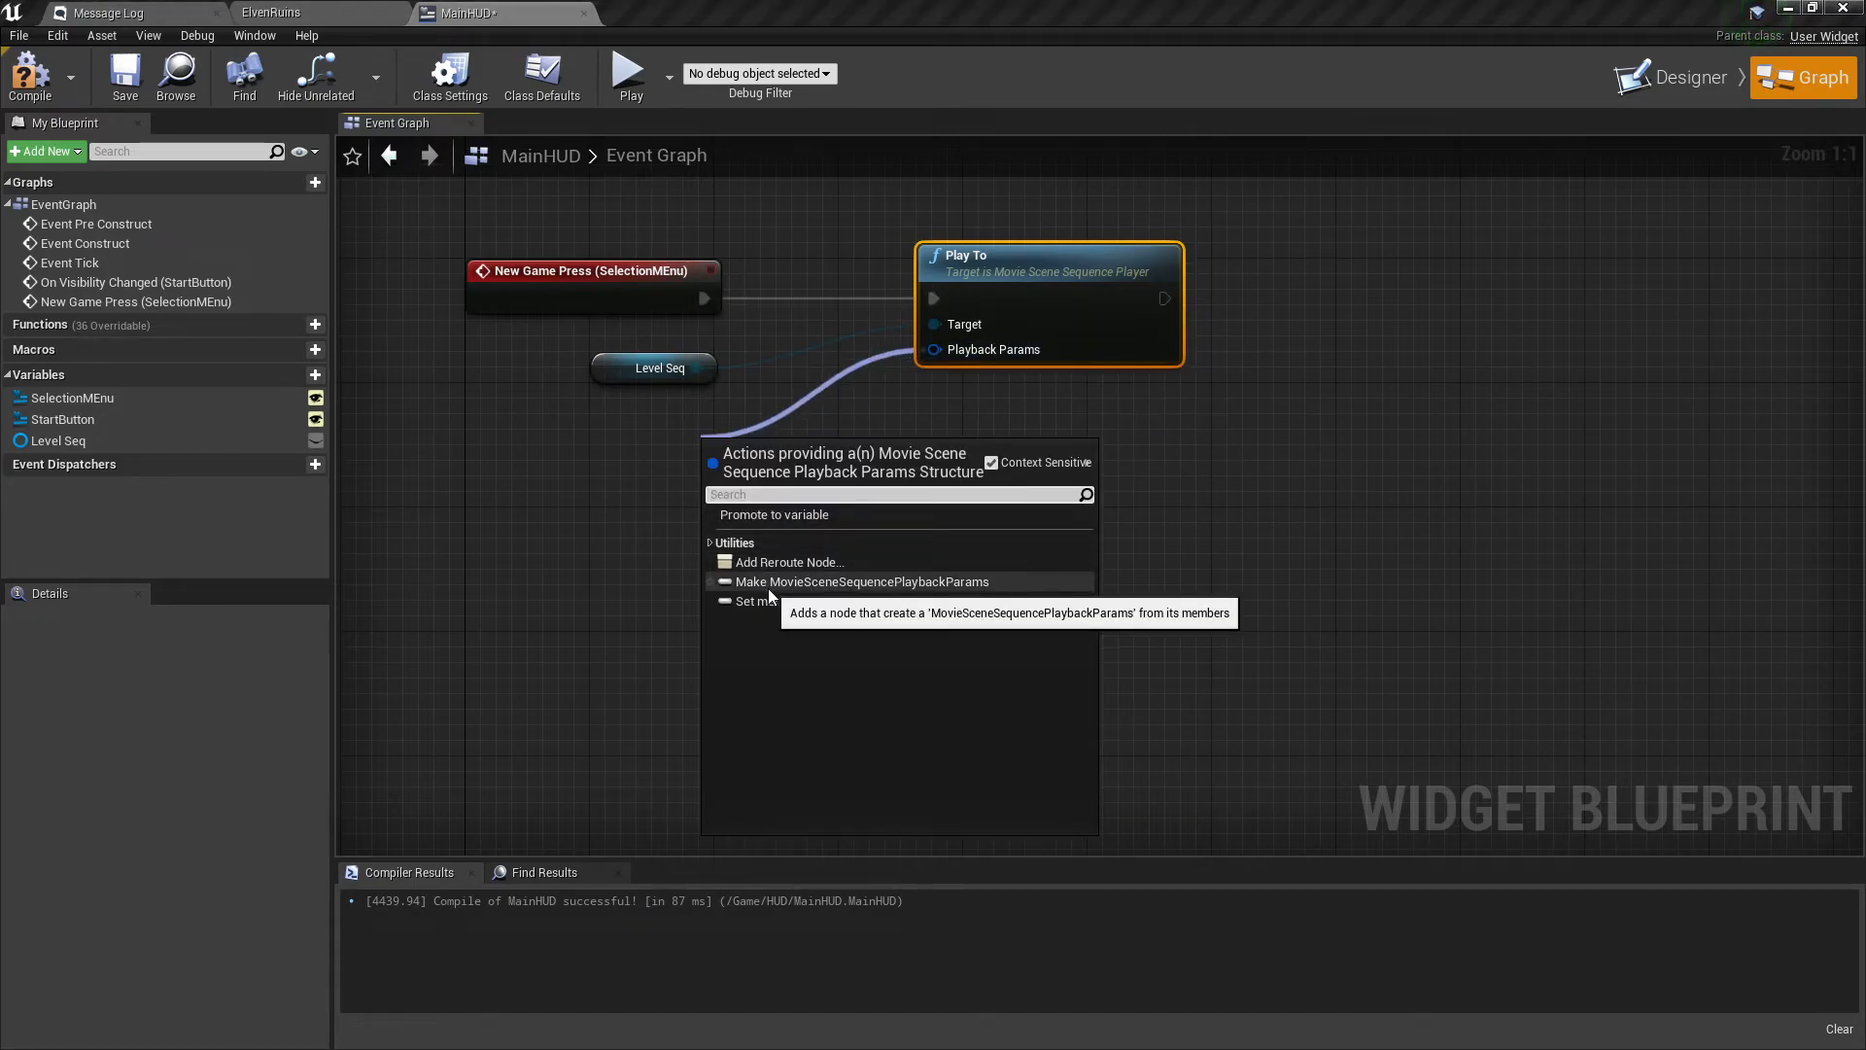
click(768, 582)
click(672, 444)
right_drag(875, 339, 556, 701)
right_drag(712, 504, 1051, 198)
drag(995, 489, 650, 458)
Split the Frame pin and its Frame Number pin on the new playback params node to expose the frame number value.
right_click(530, 477)
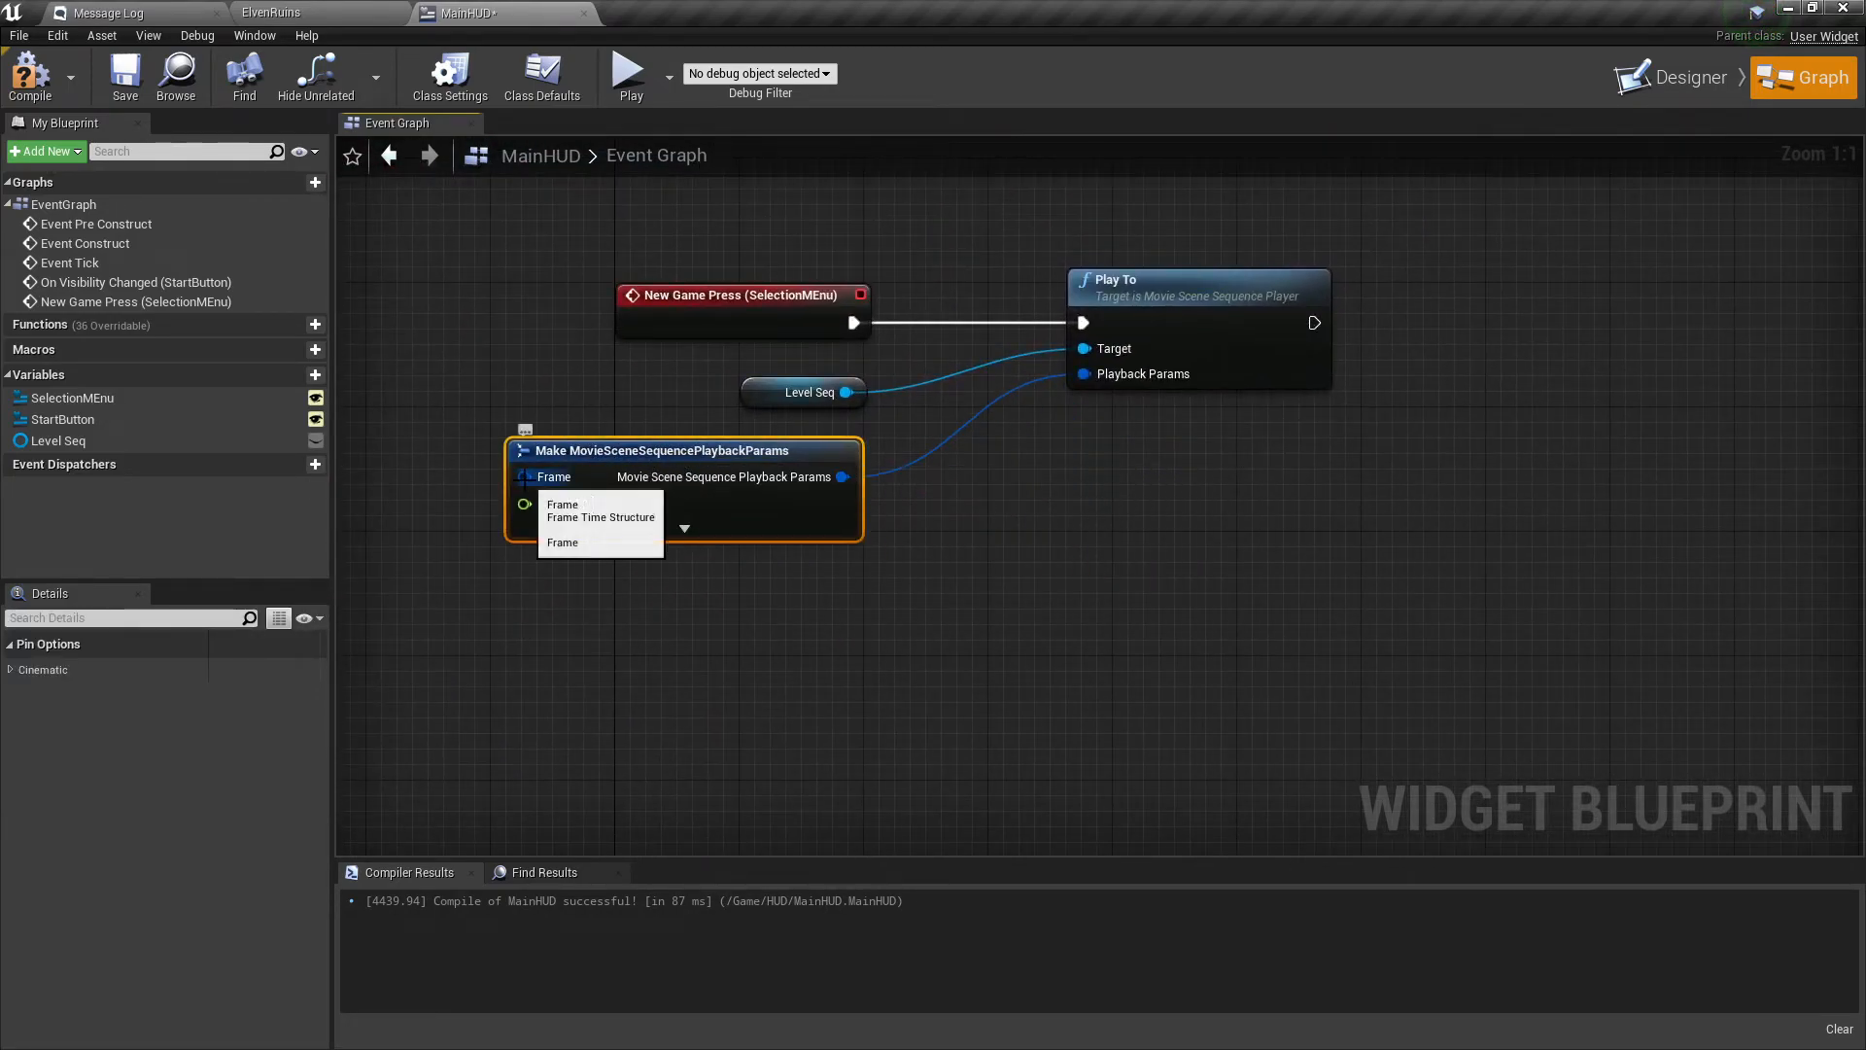
click(562, 529)
right_click(539, 478)
click(574, 498)
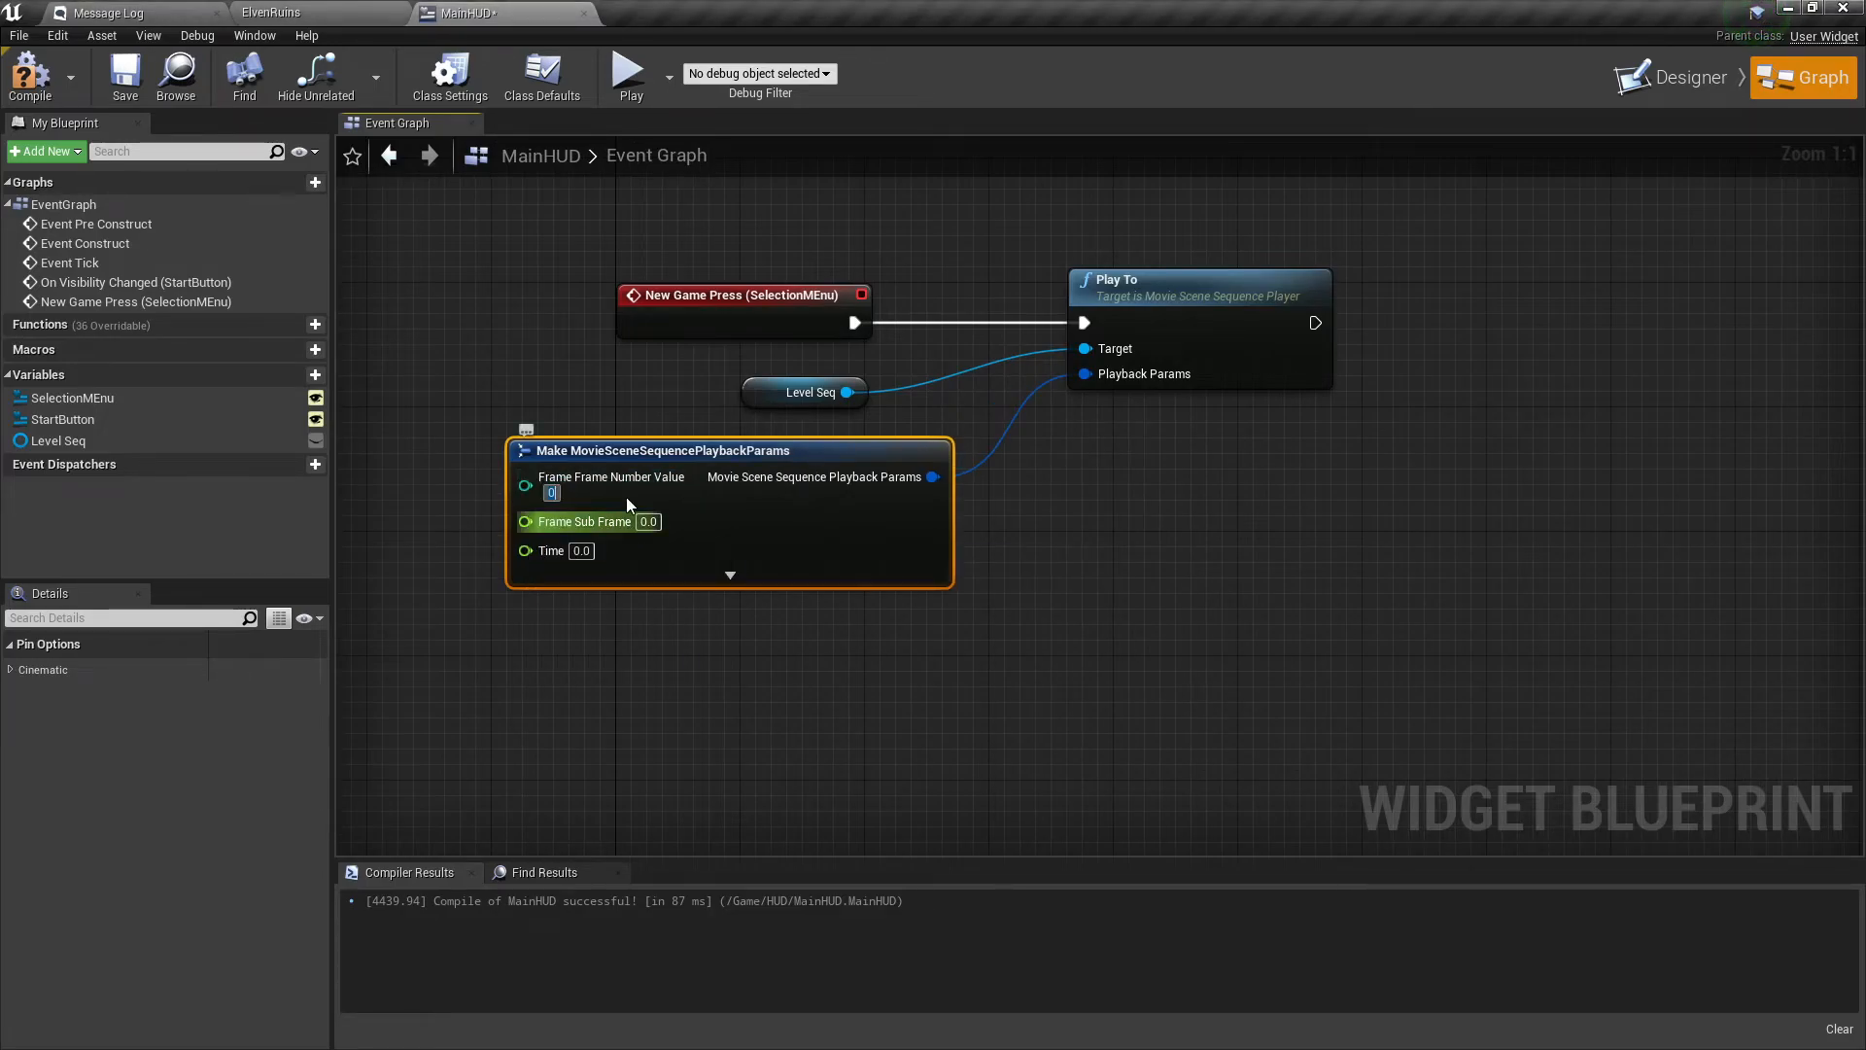
Check the end frame in IntroSequence's timeline, set the new playback params' Frame Number Value to 360, and compile MainHUD.
click(307, 12)
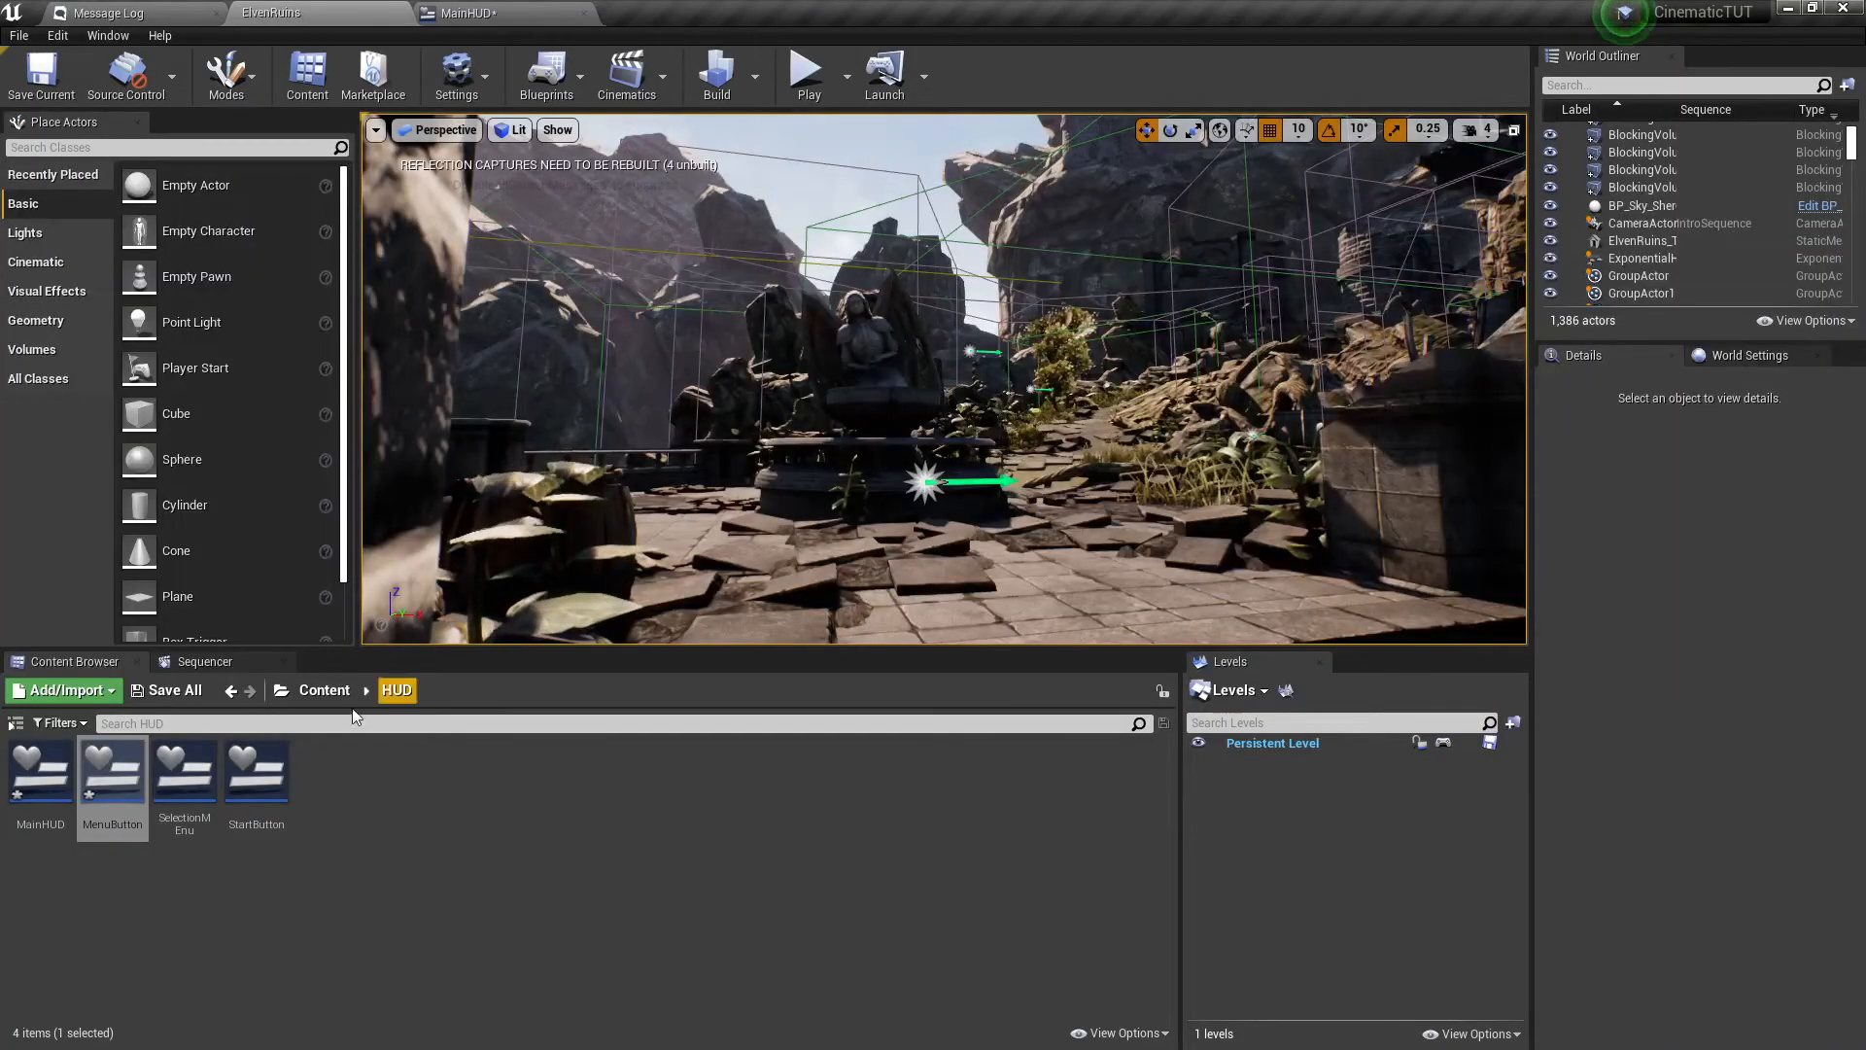
click(195, 660)
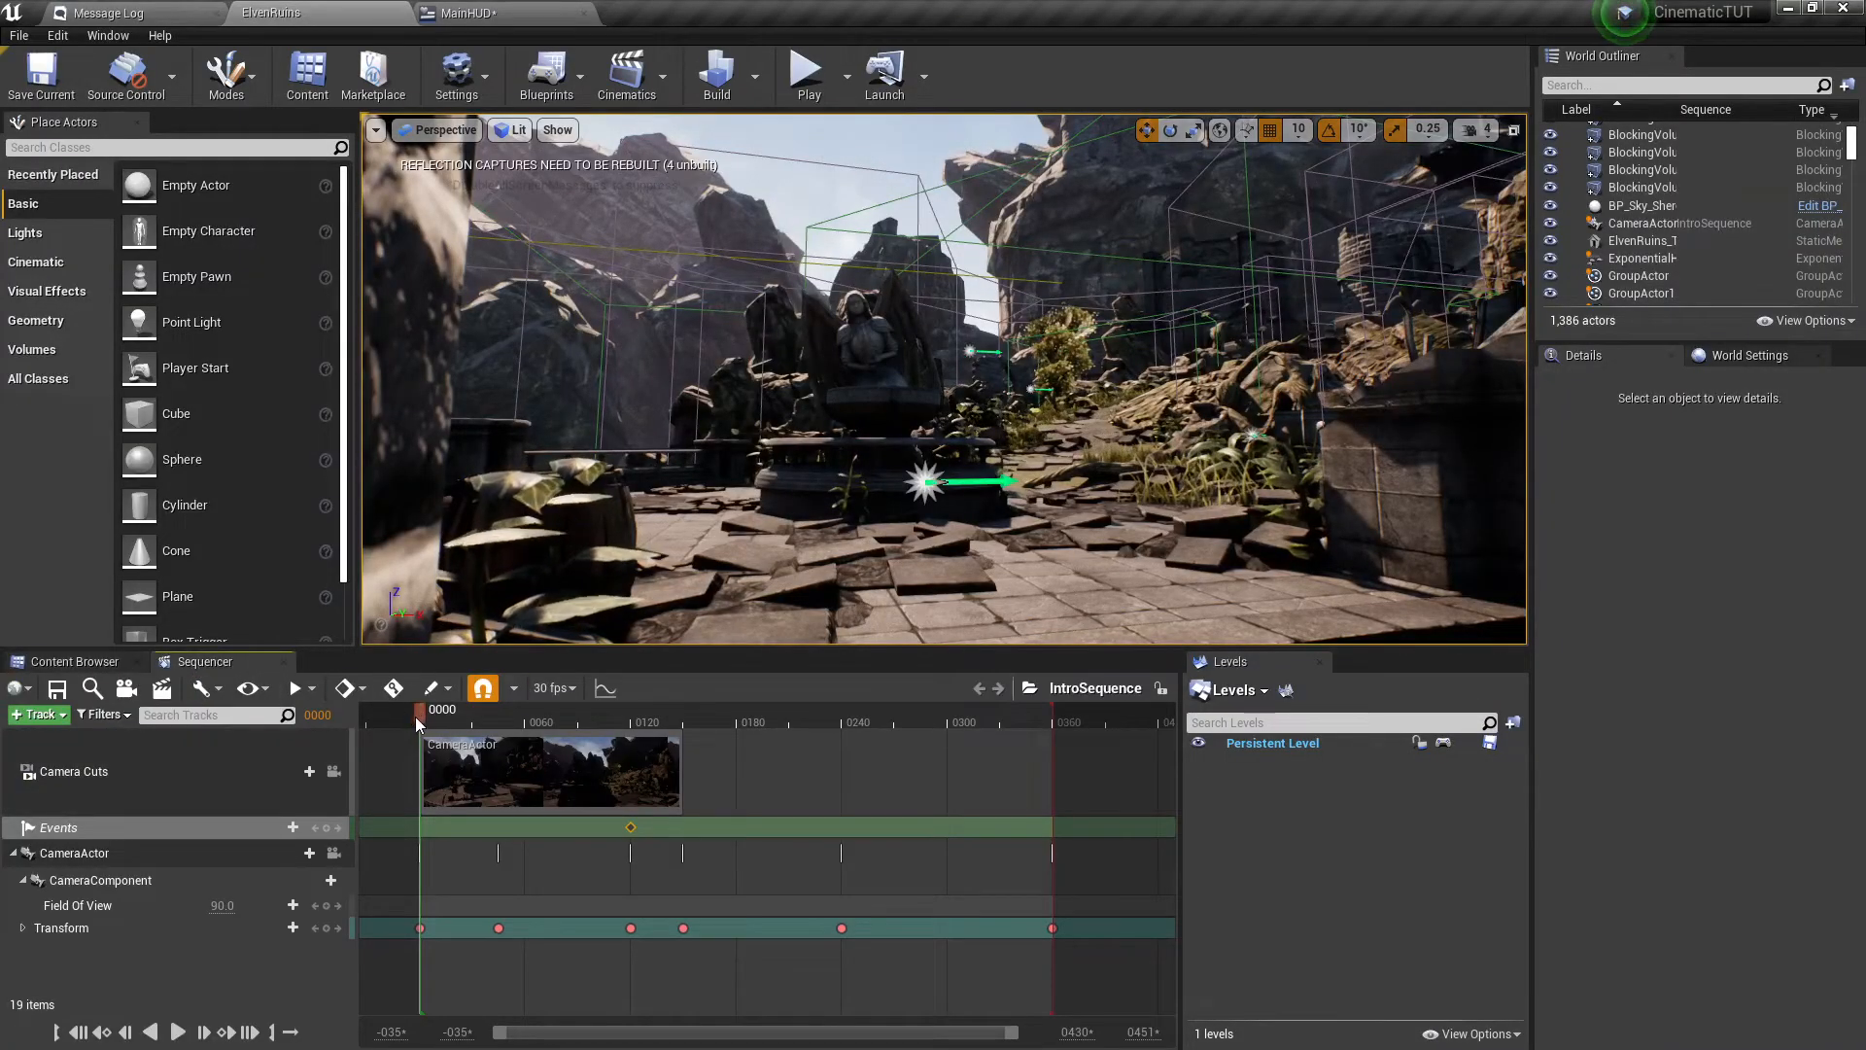
drag(429, 716, 630, 720)
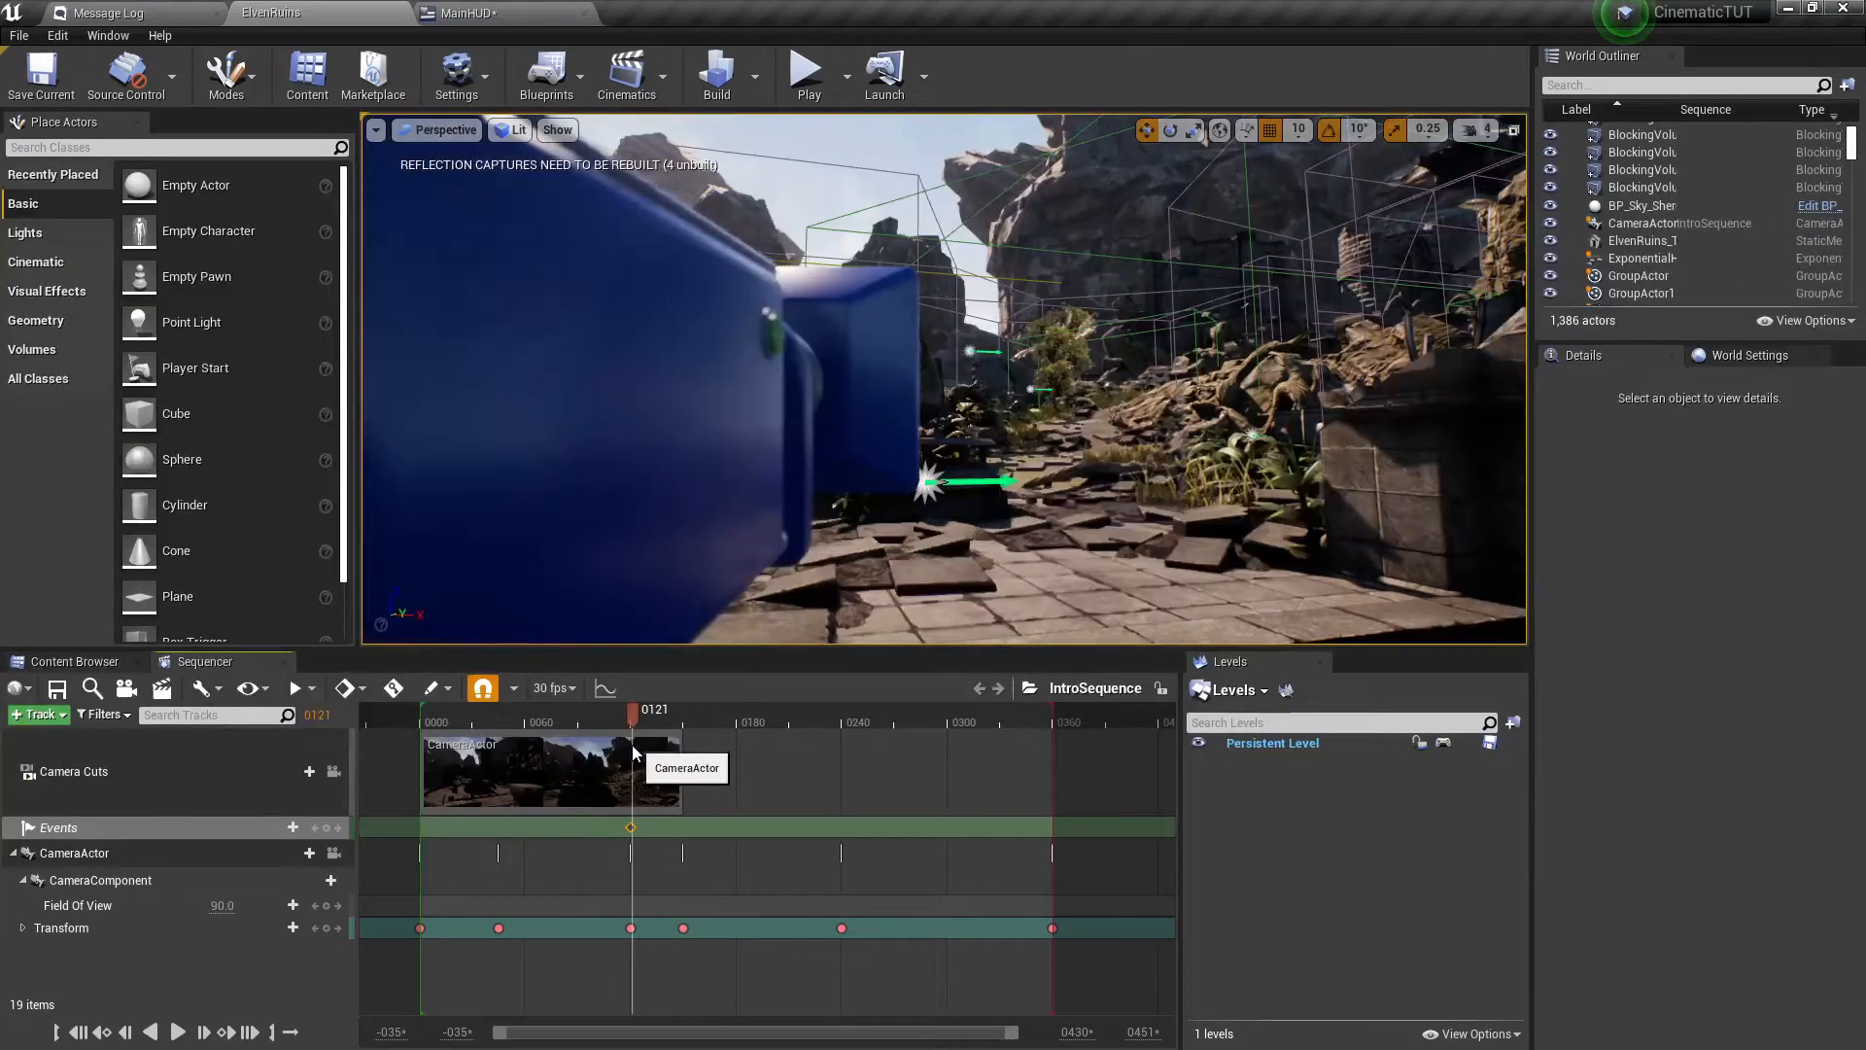
drag(631, 753, 430, 742)
click(81, 1036)
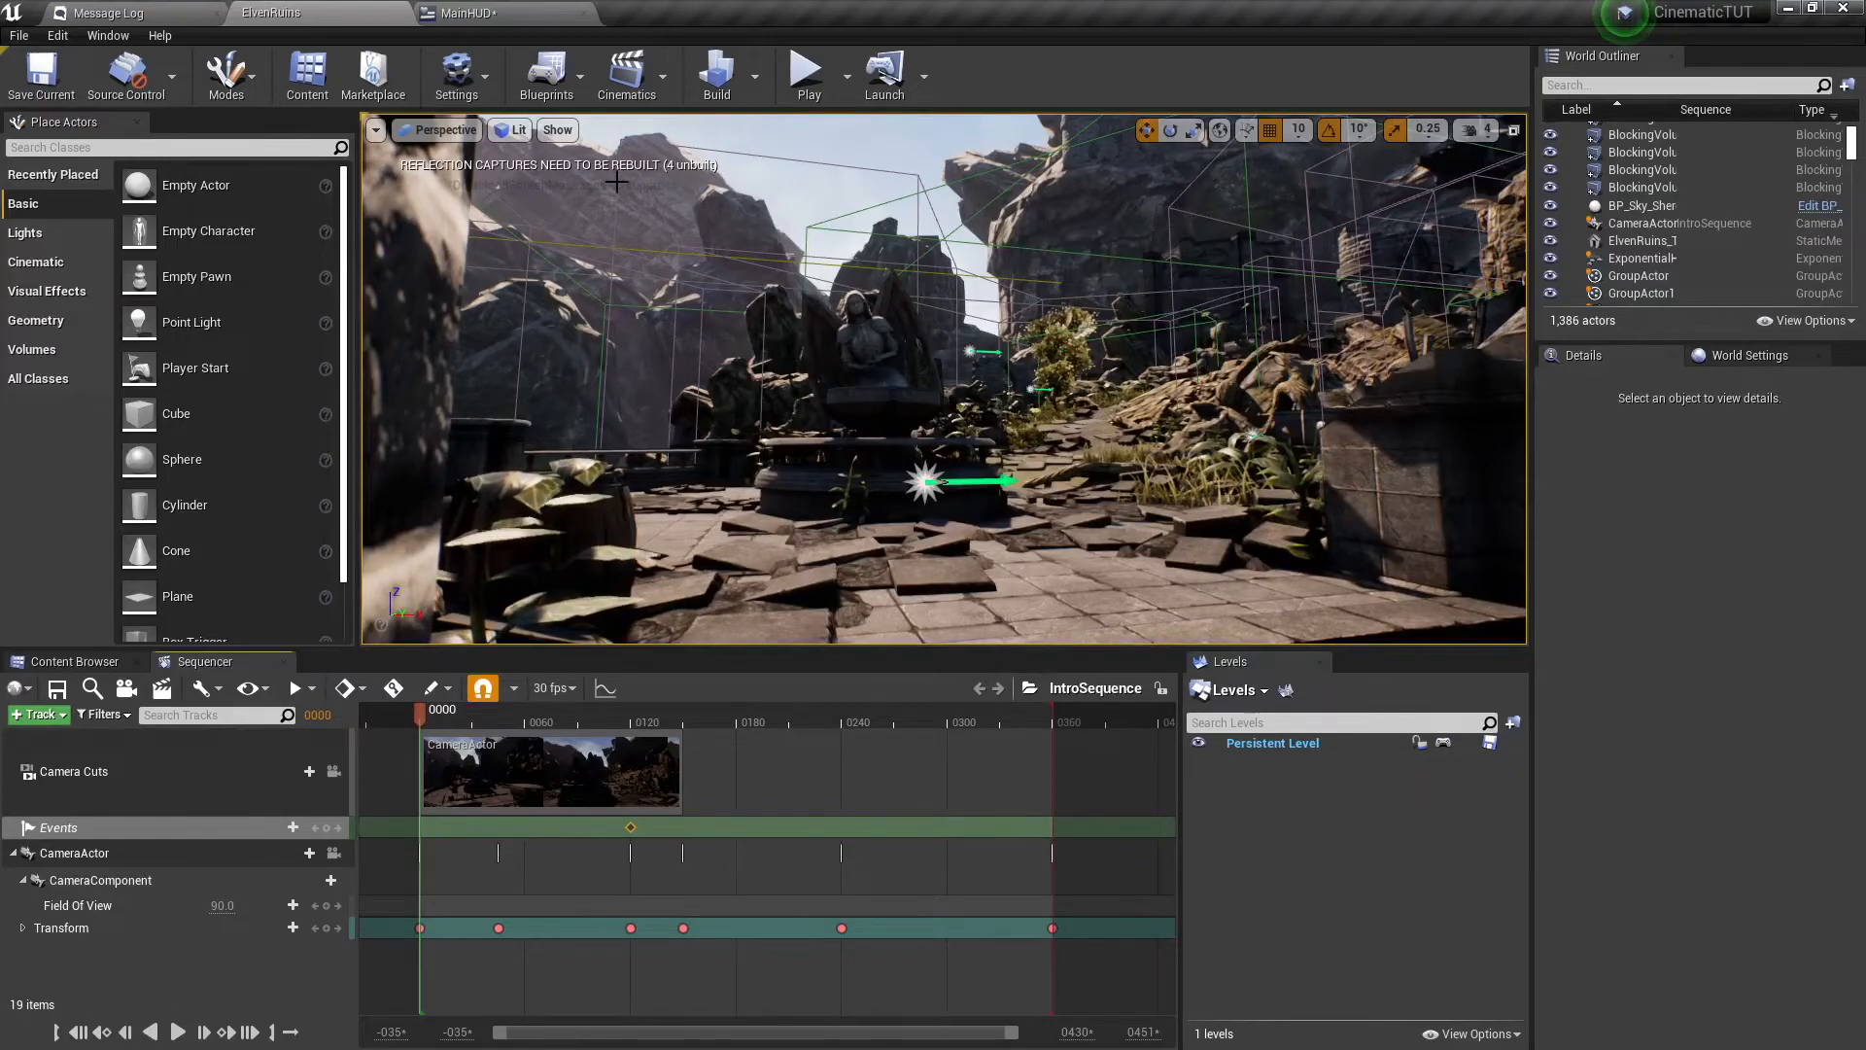
click(466, 13)
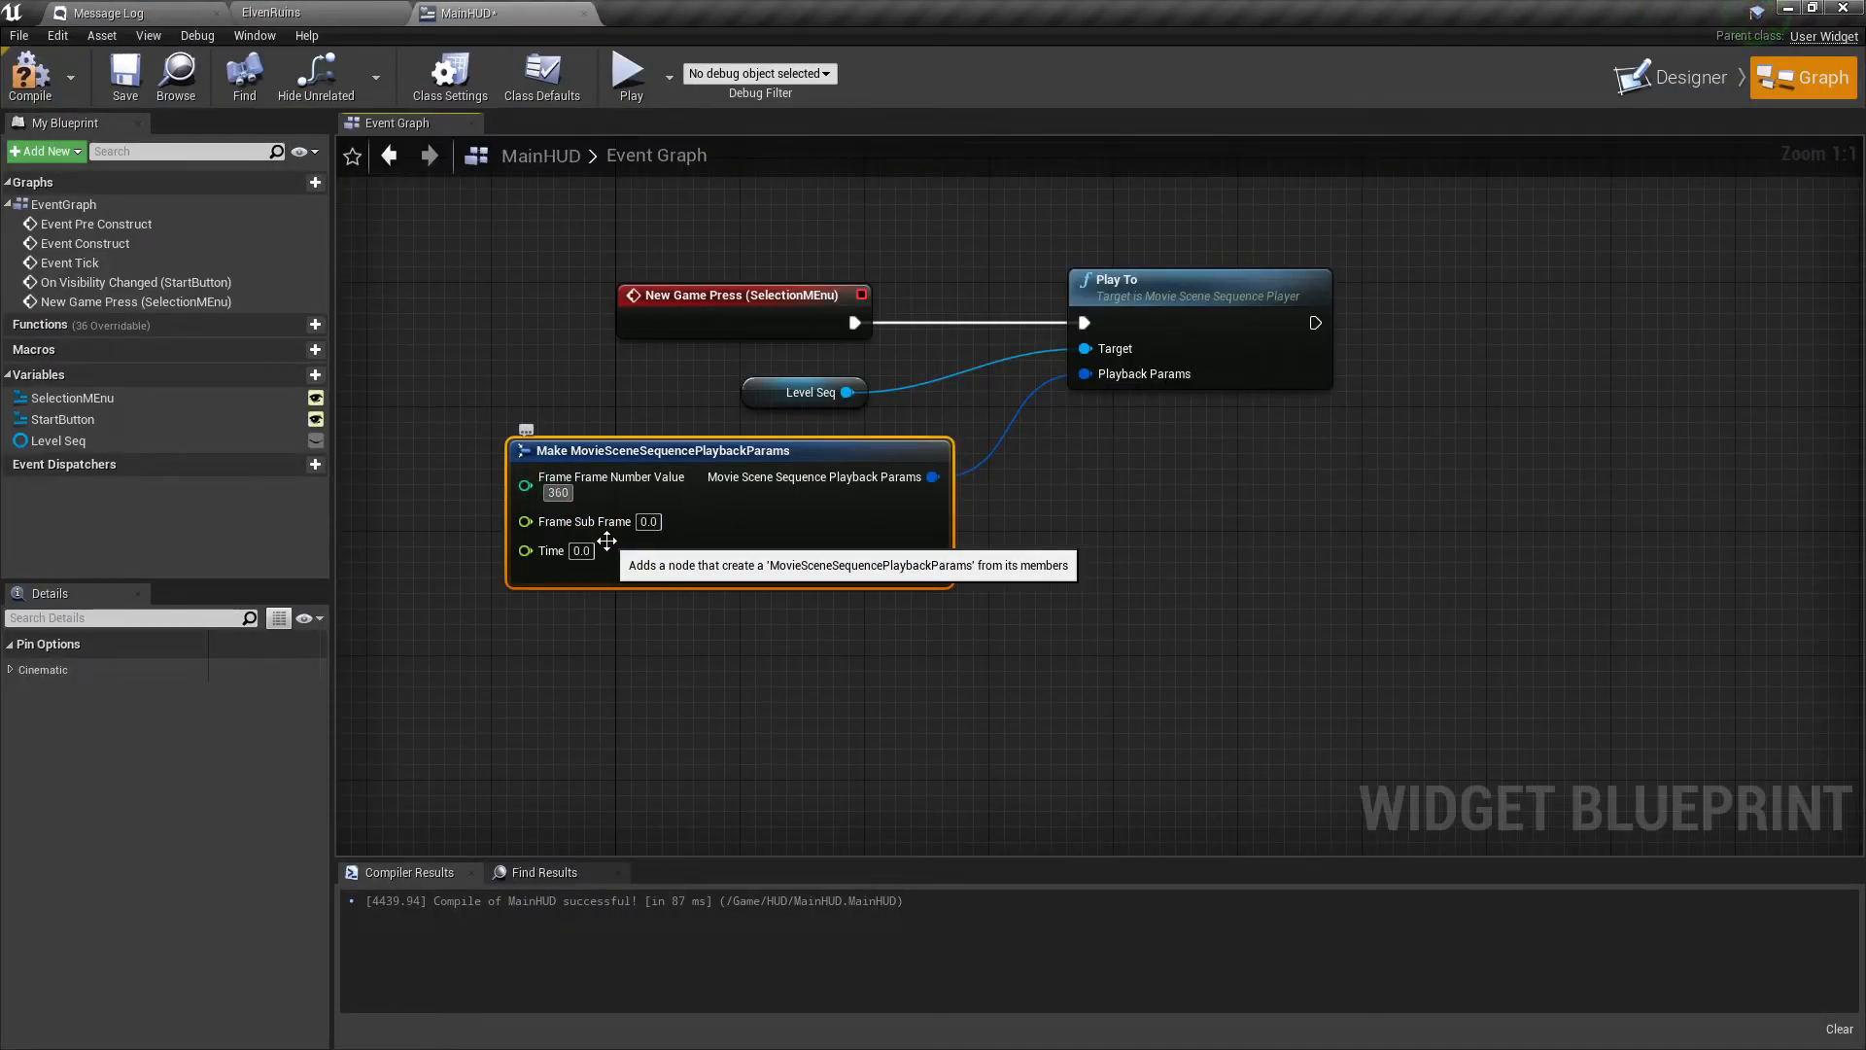
click(30, 78)
Playtest the main menu by choosing Start Game and New Game, and stop the preview after watching the sequence.
right_drag(983, 459, 989, 617)
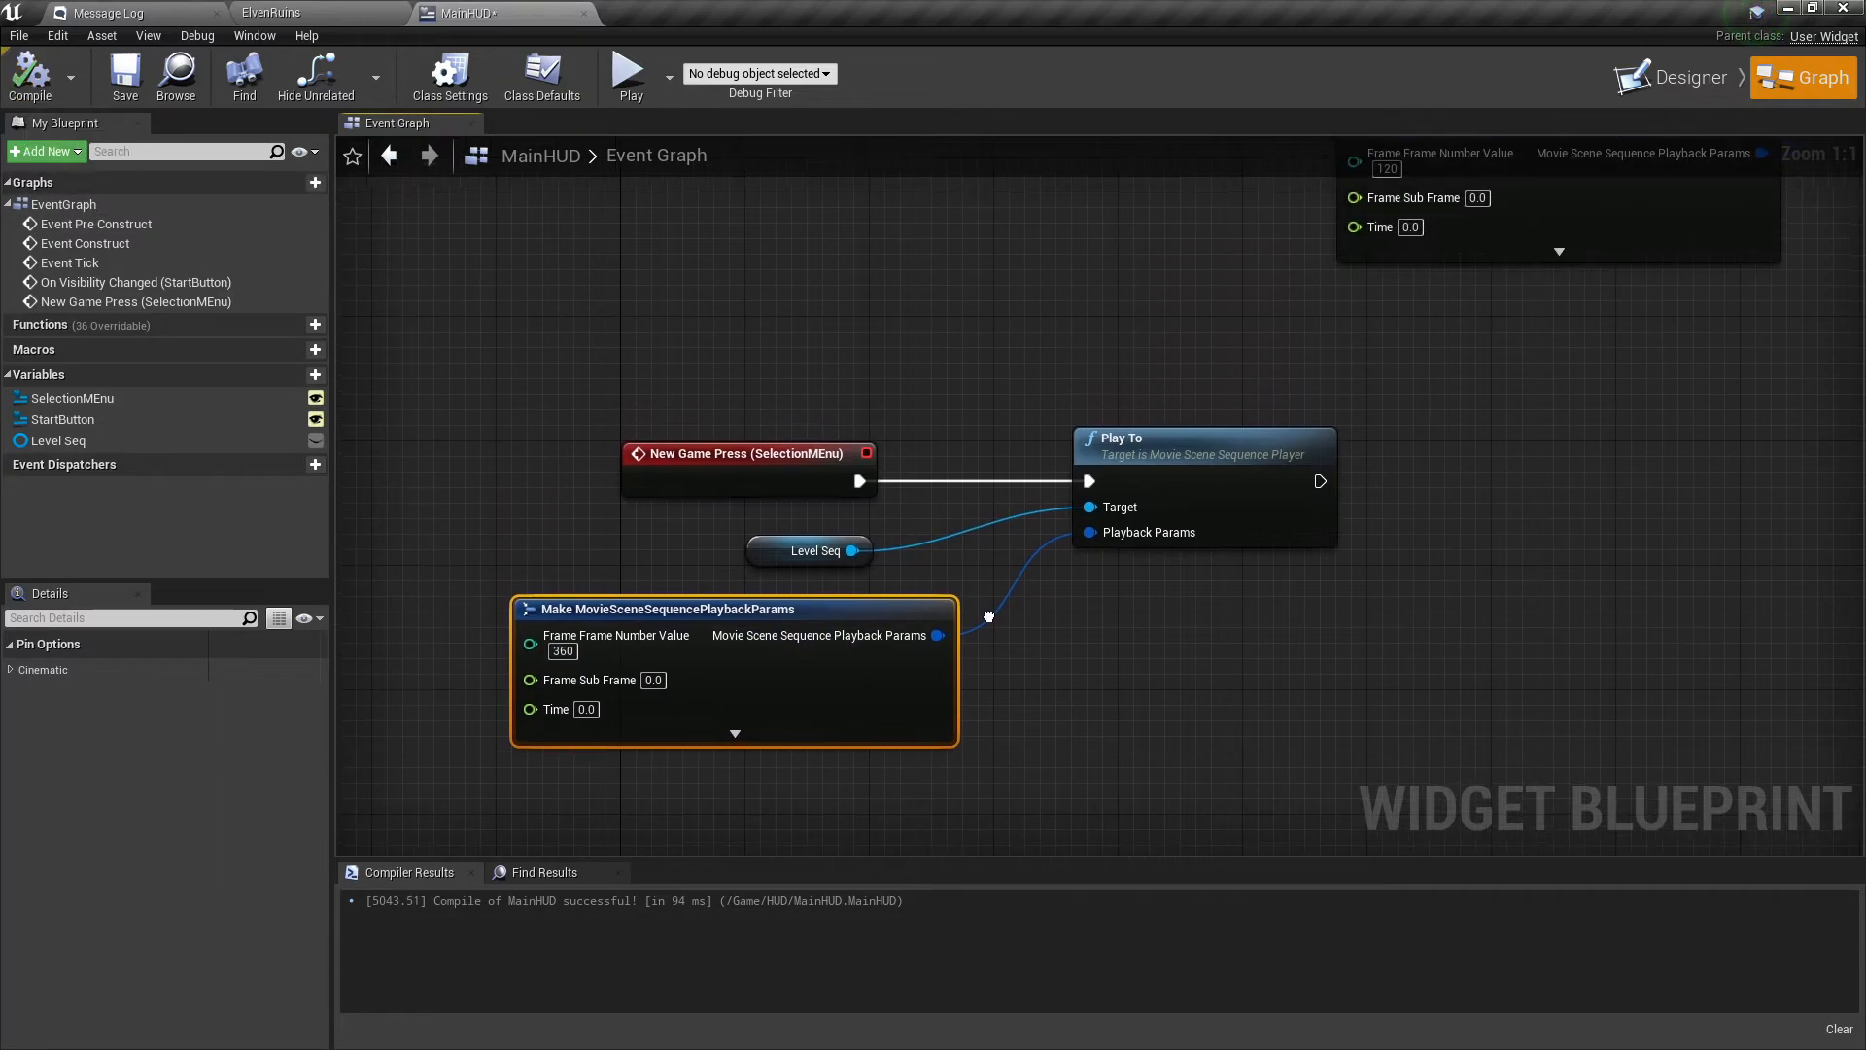
click(630, 83)
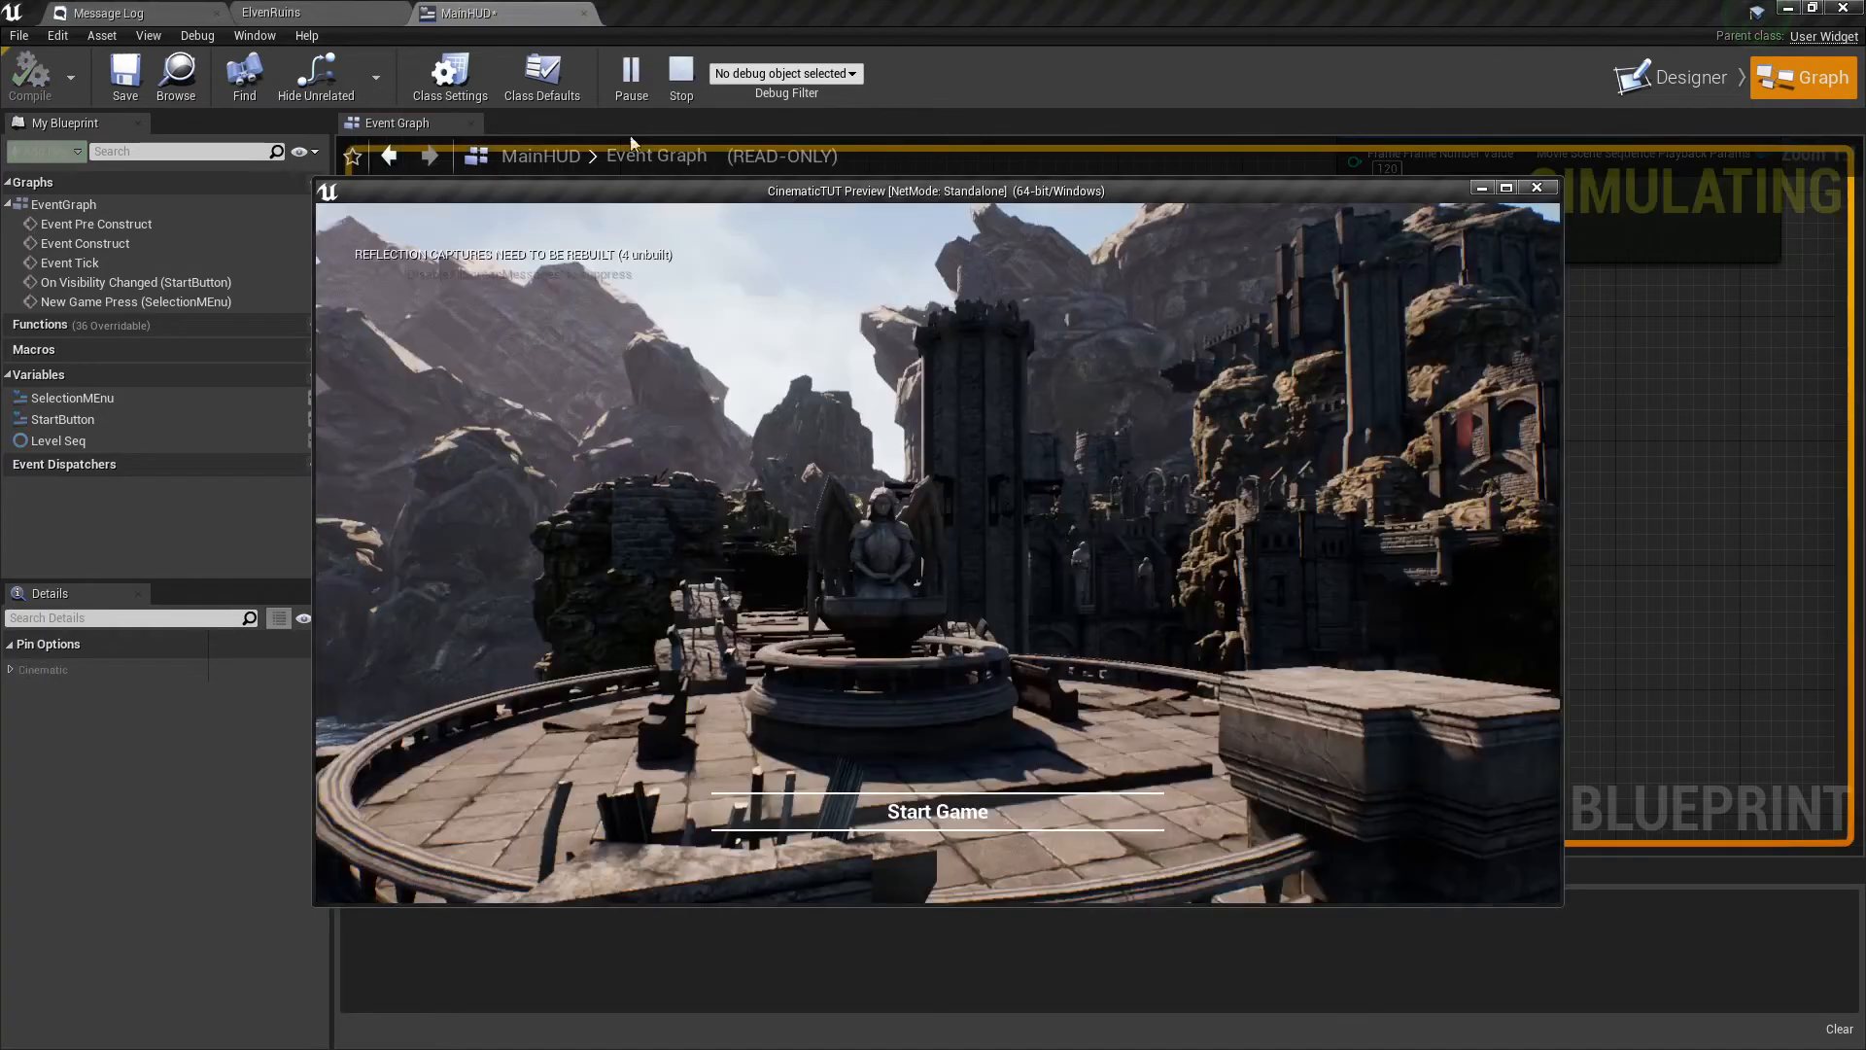
click(964, 814)
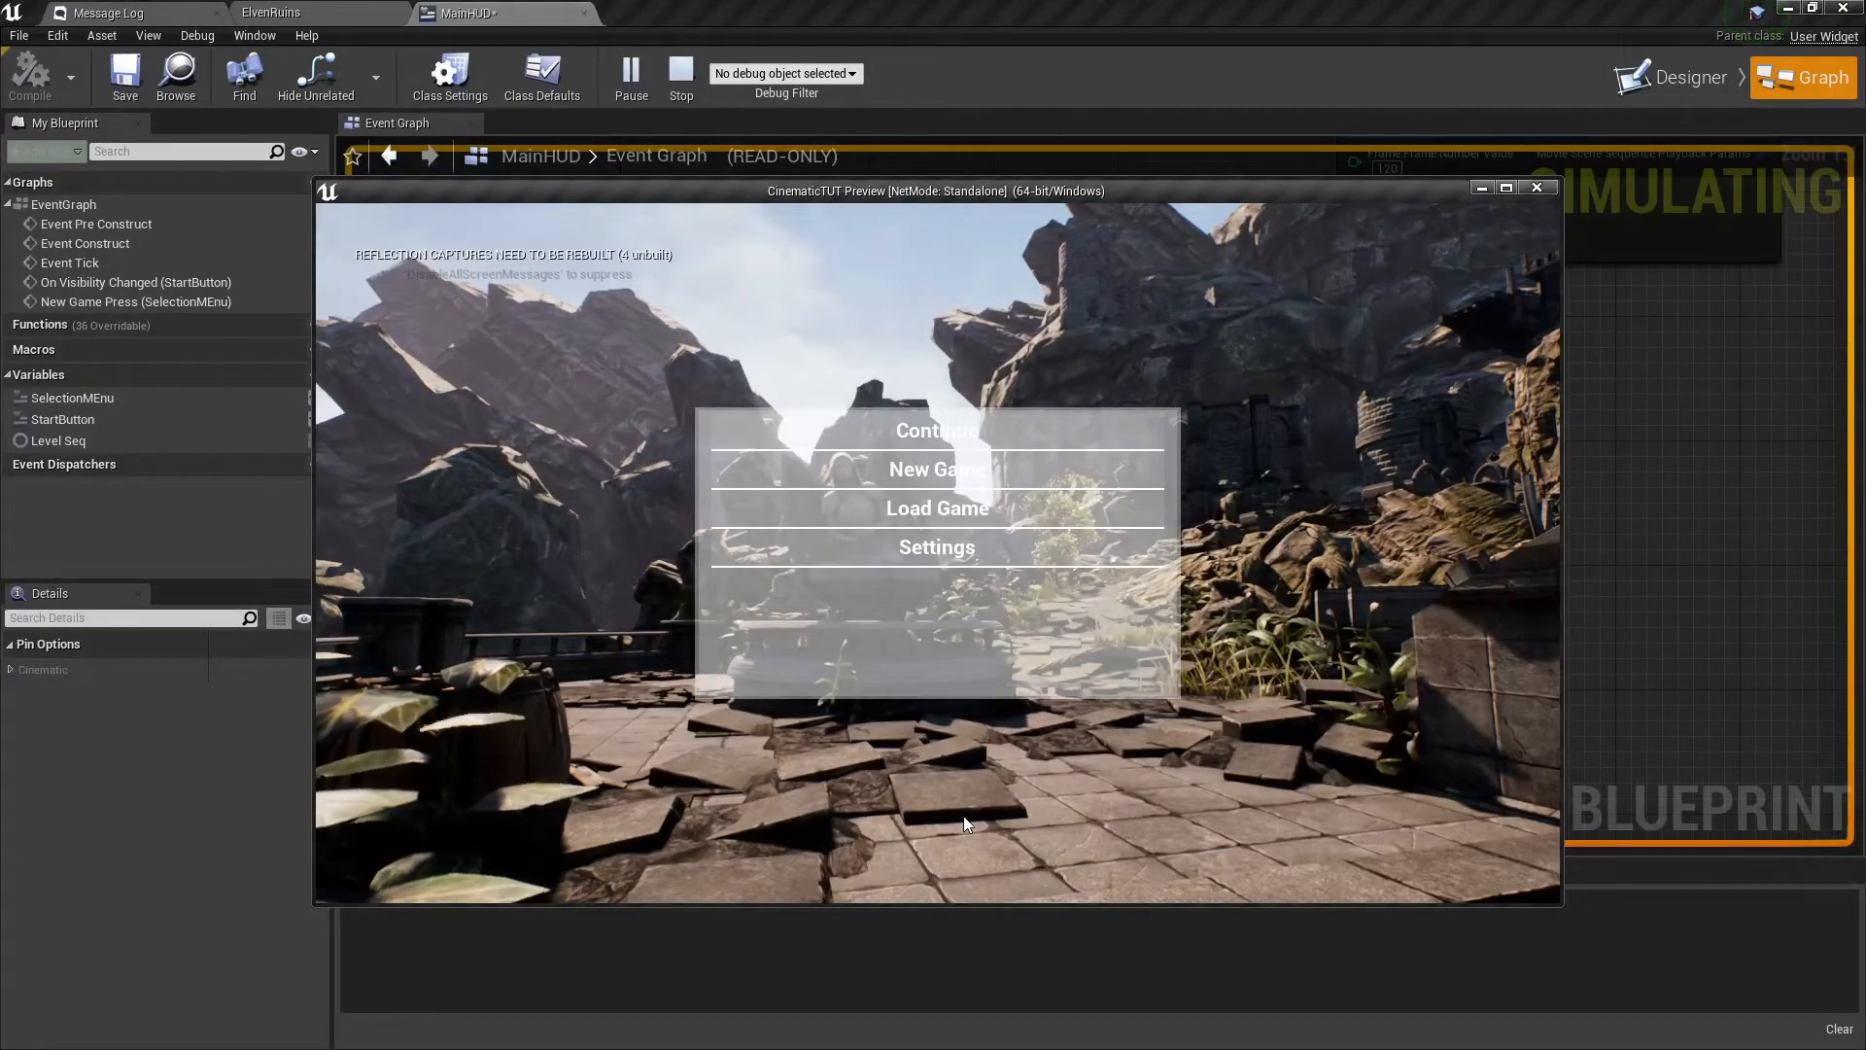
click(965, 467)
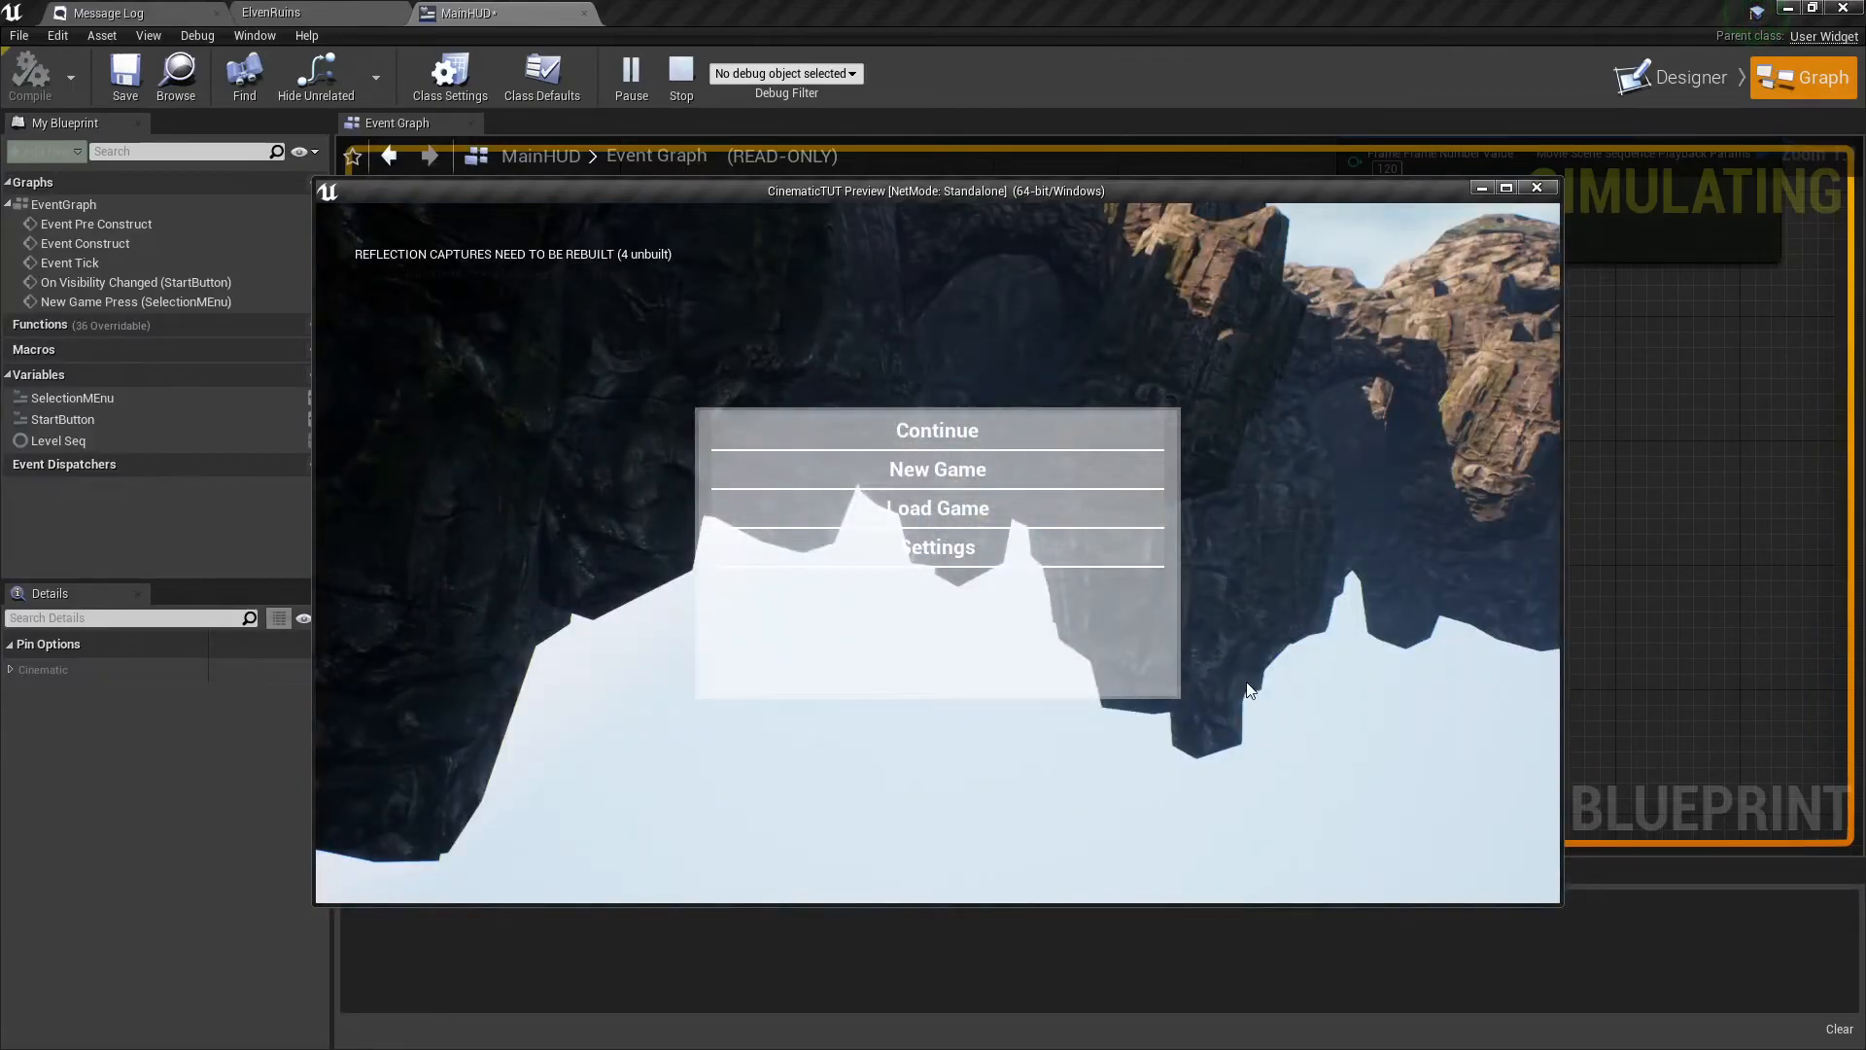
key(Escape)
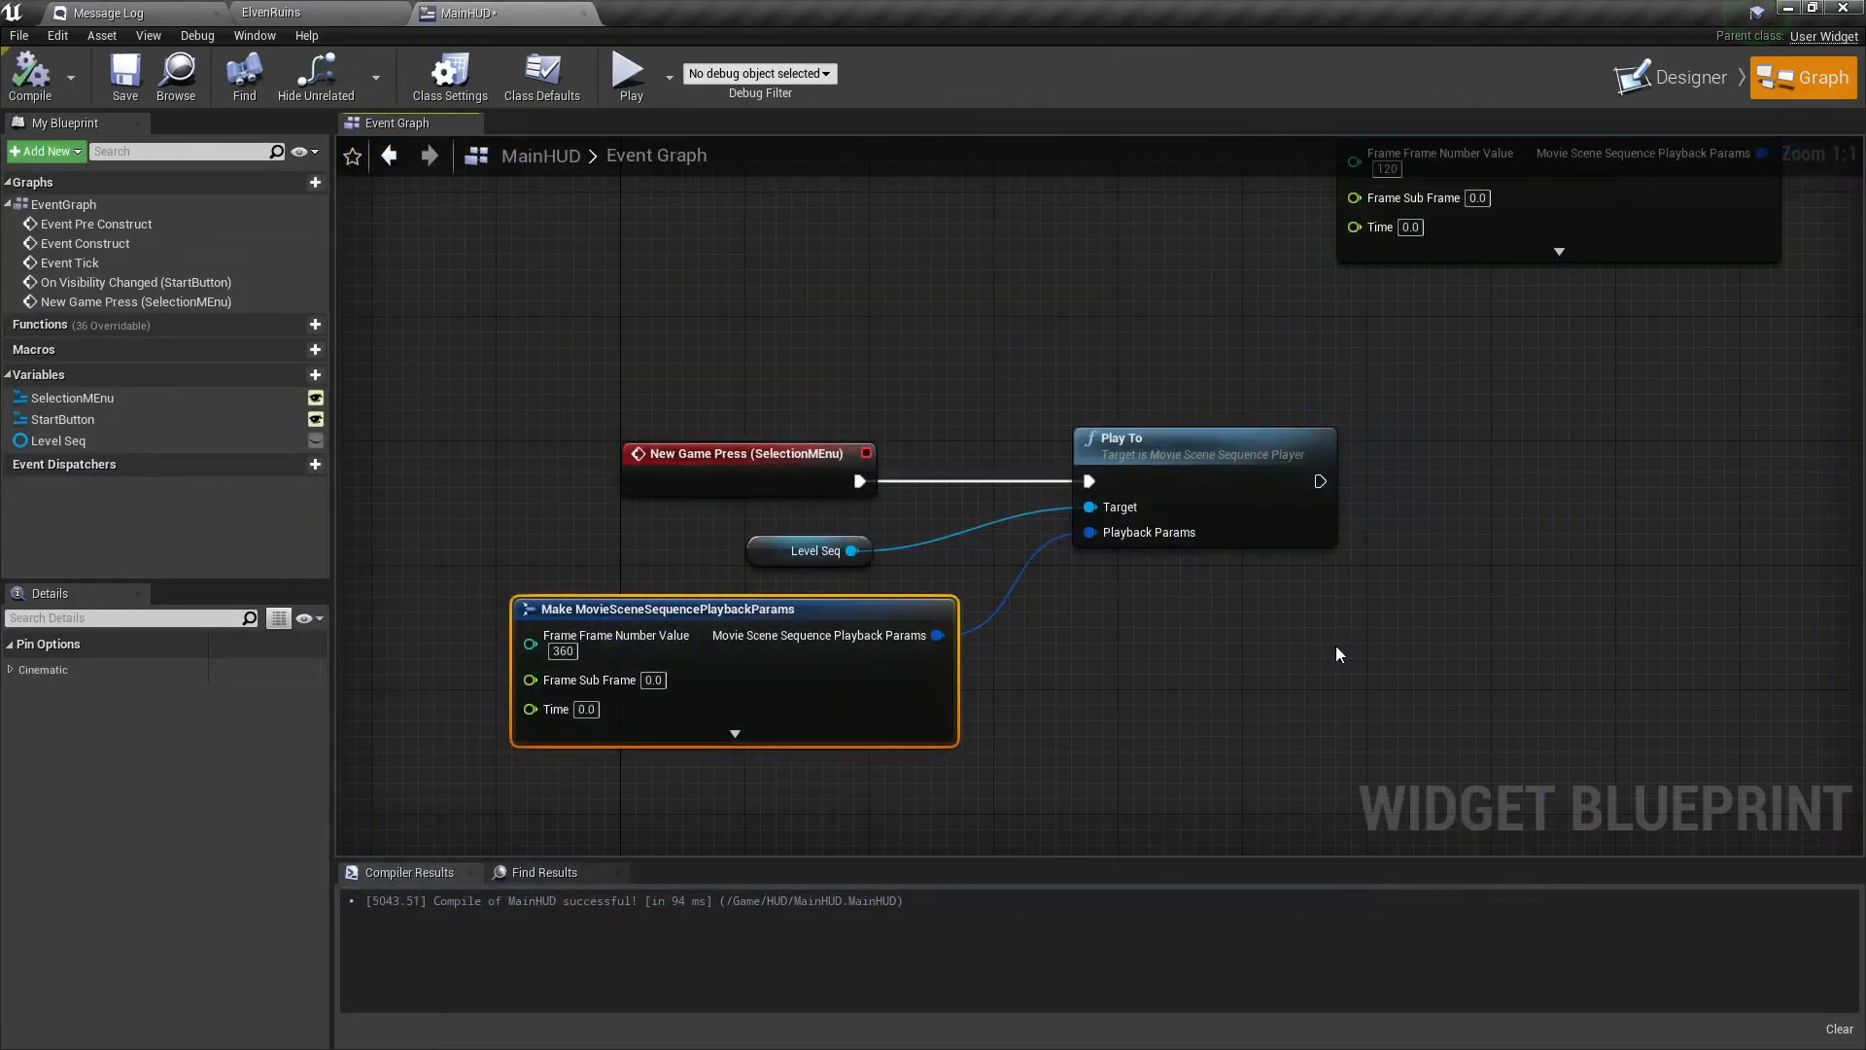
Add a SelectionMEnu getter beside the New Game Play To node and create a Set Visibility node targeting it.
right_drag(1269, 674, 1063, 601)
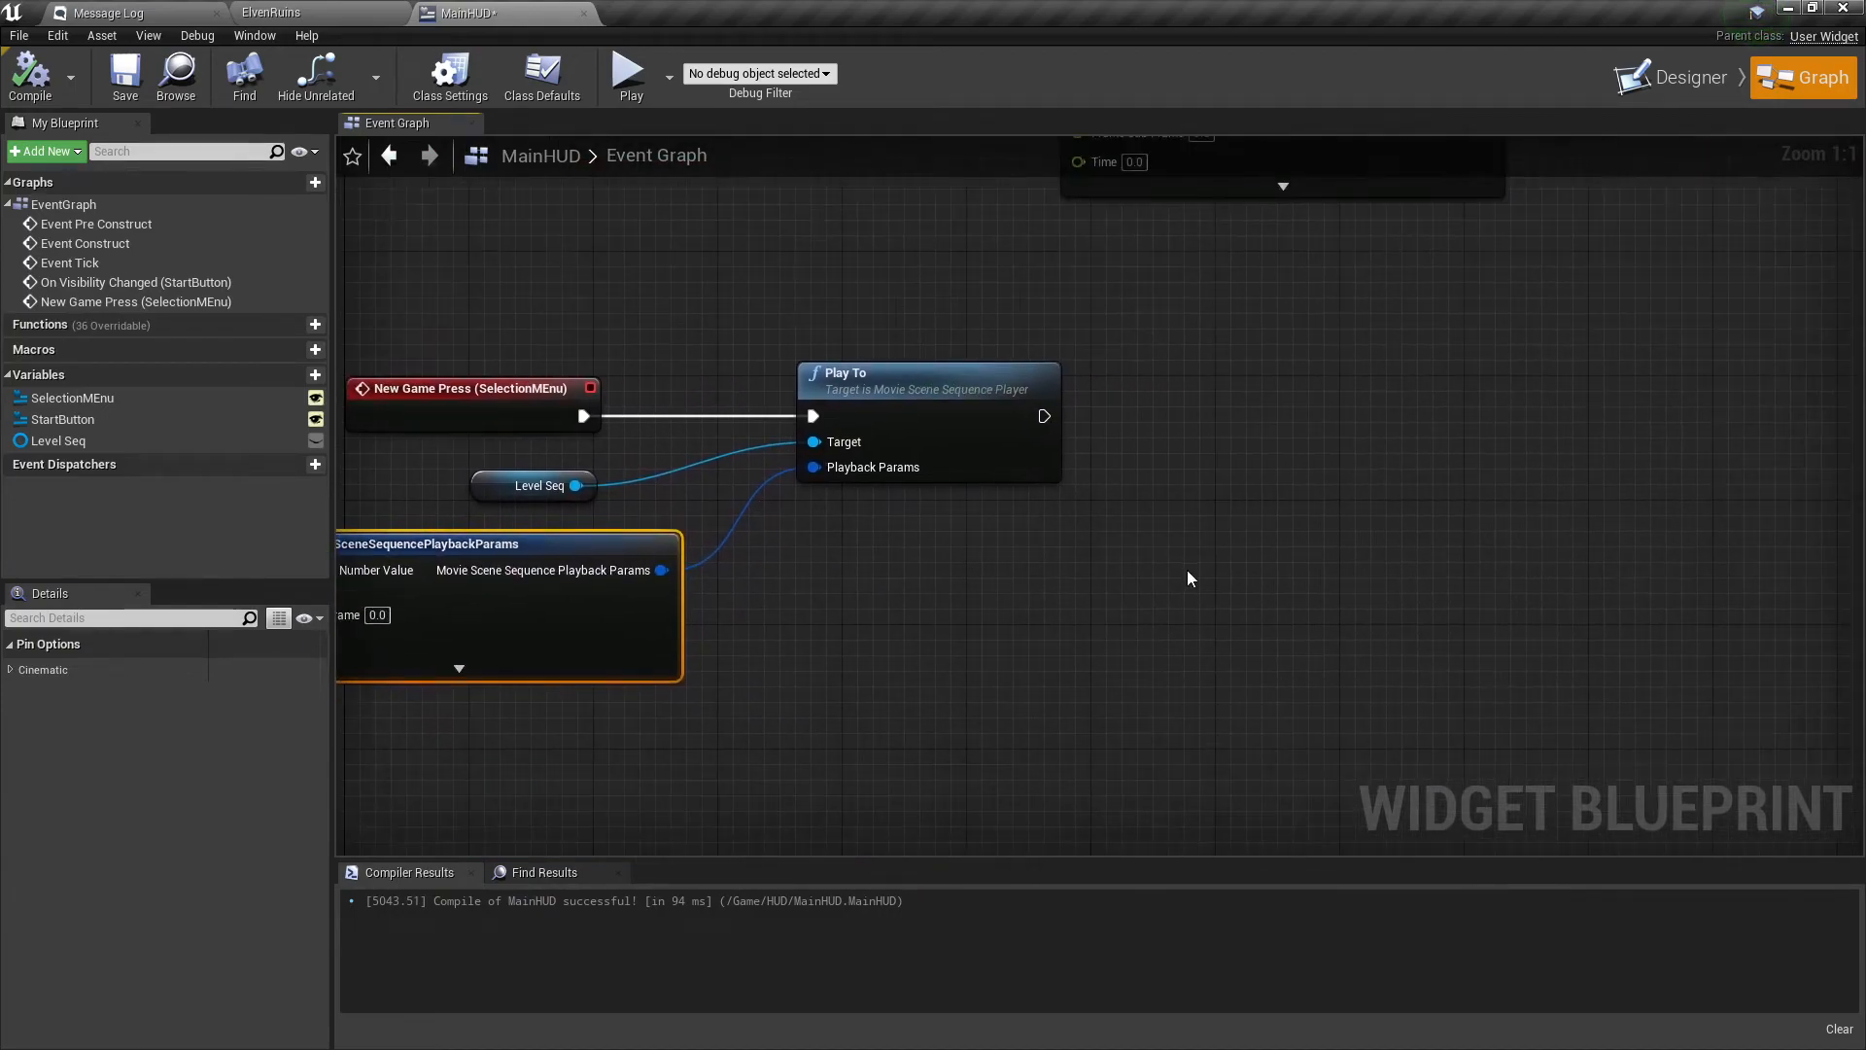
right_drag(877, 655, 1020, 663)
right_drag(1184, 637, 1386, 577)
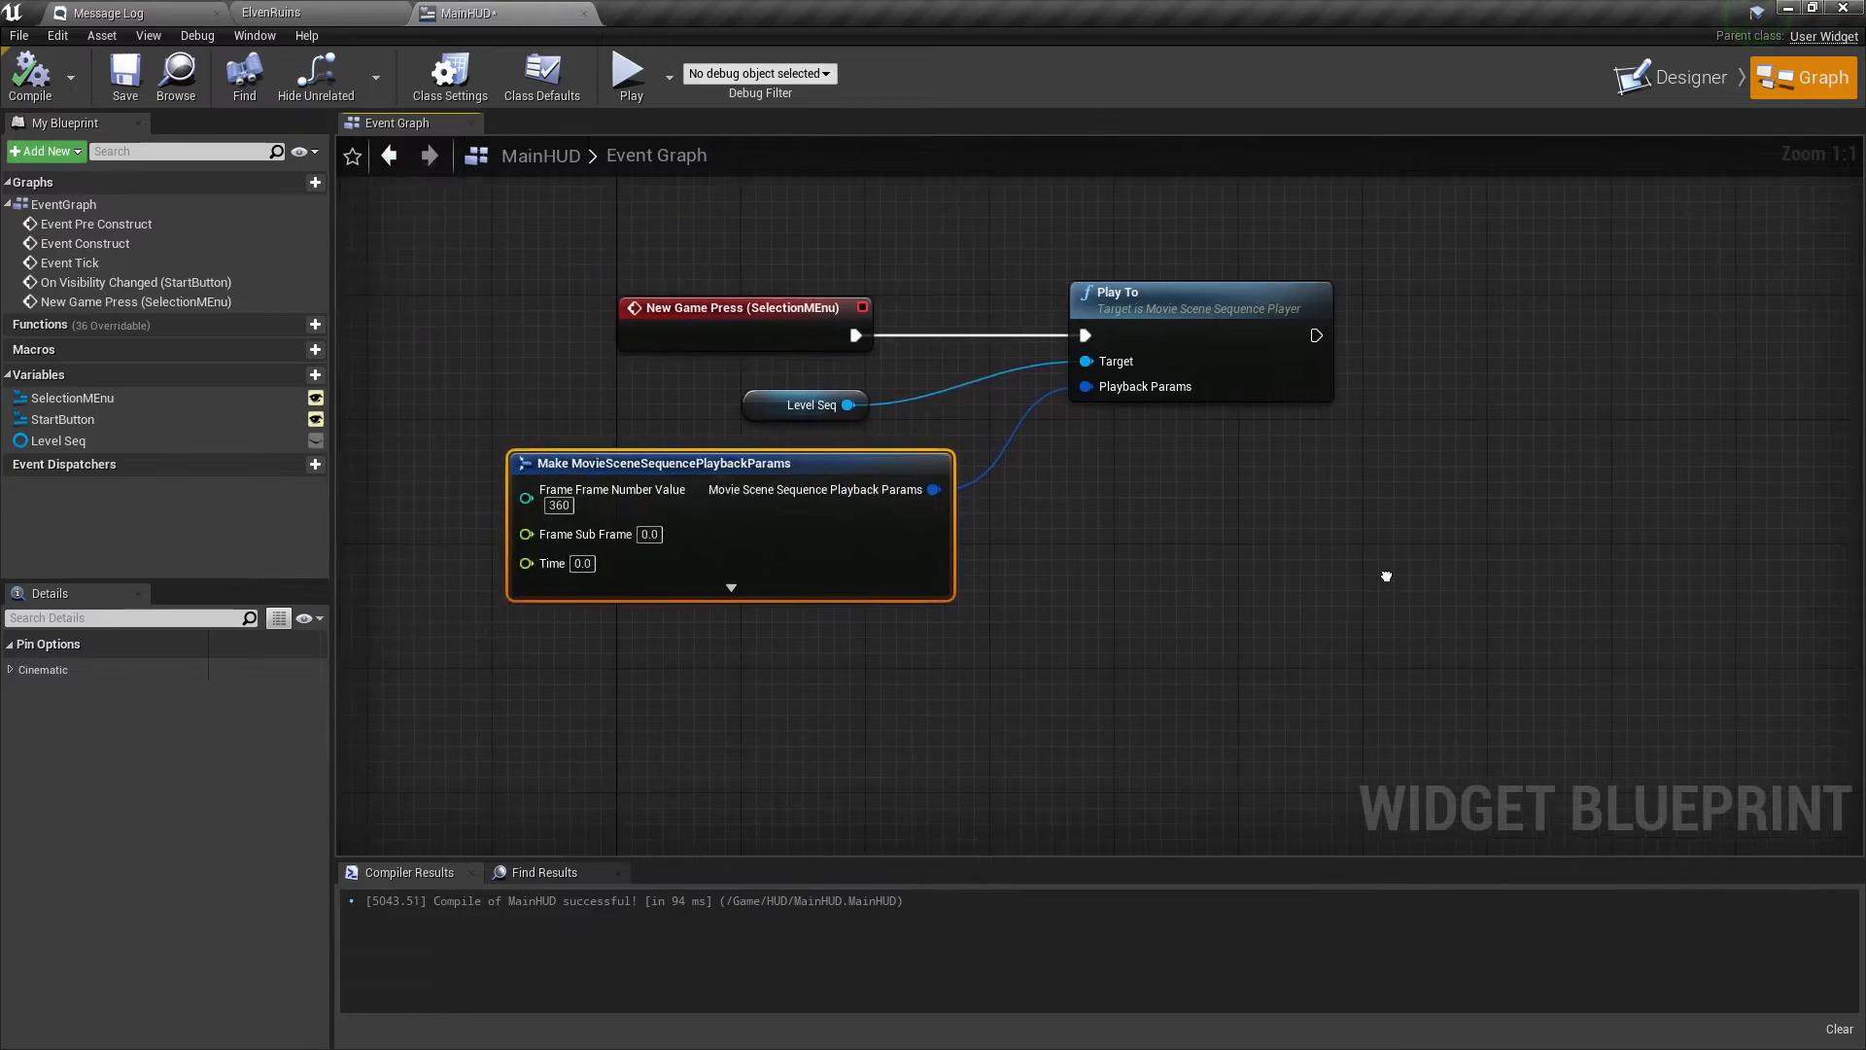
right_drag(1193, 488, 1129, 613)
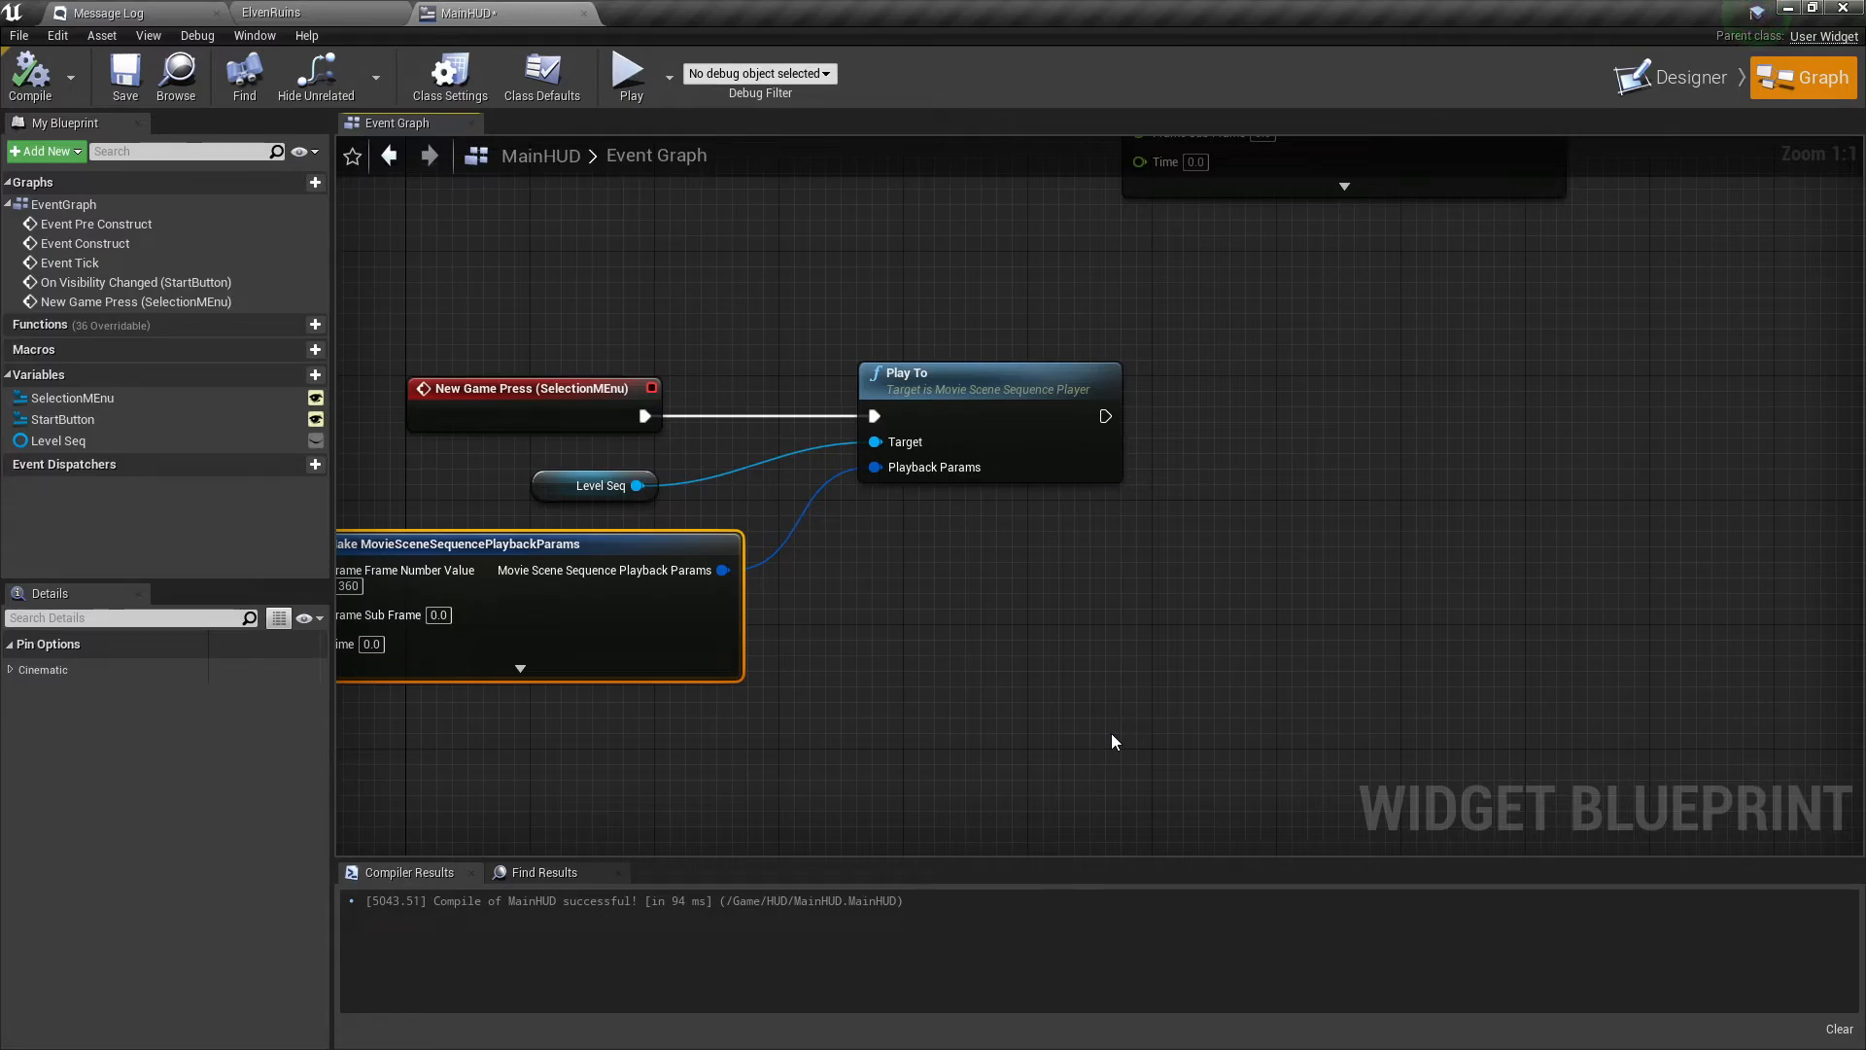
right_drag(823, 665, 924, 719)
drag(47, 400, 1363, 508)
click(1331, 605)
text(set v)
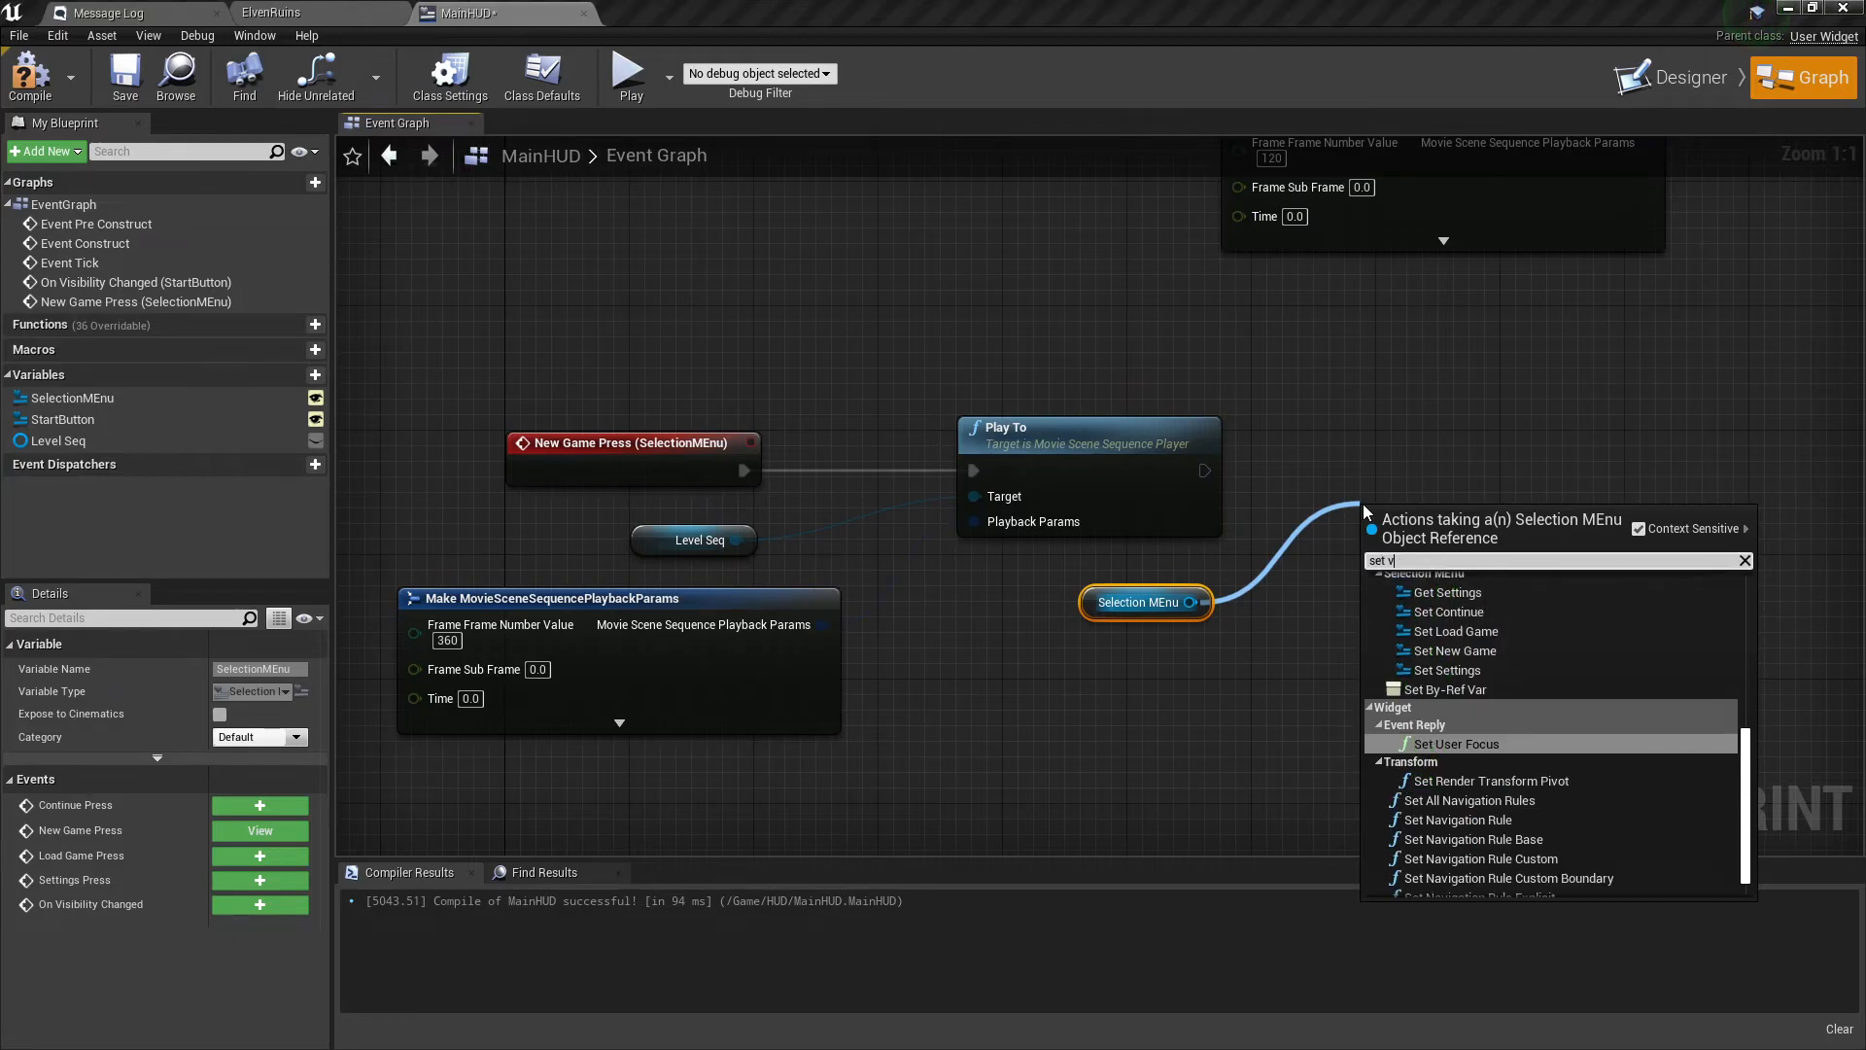
text(i)
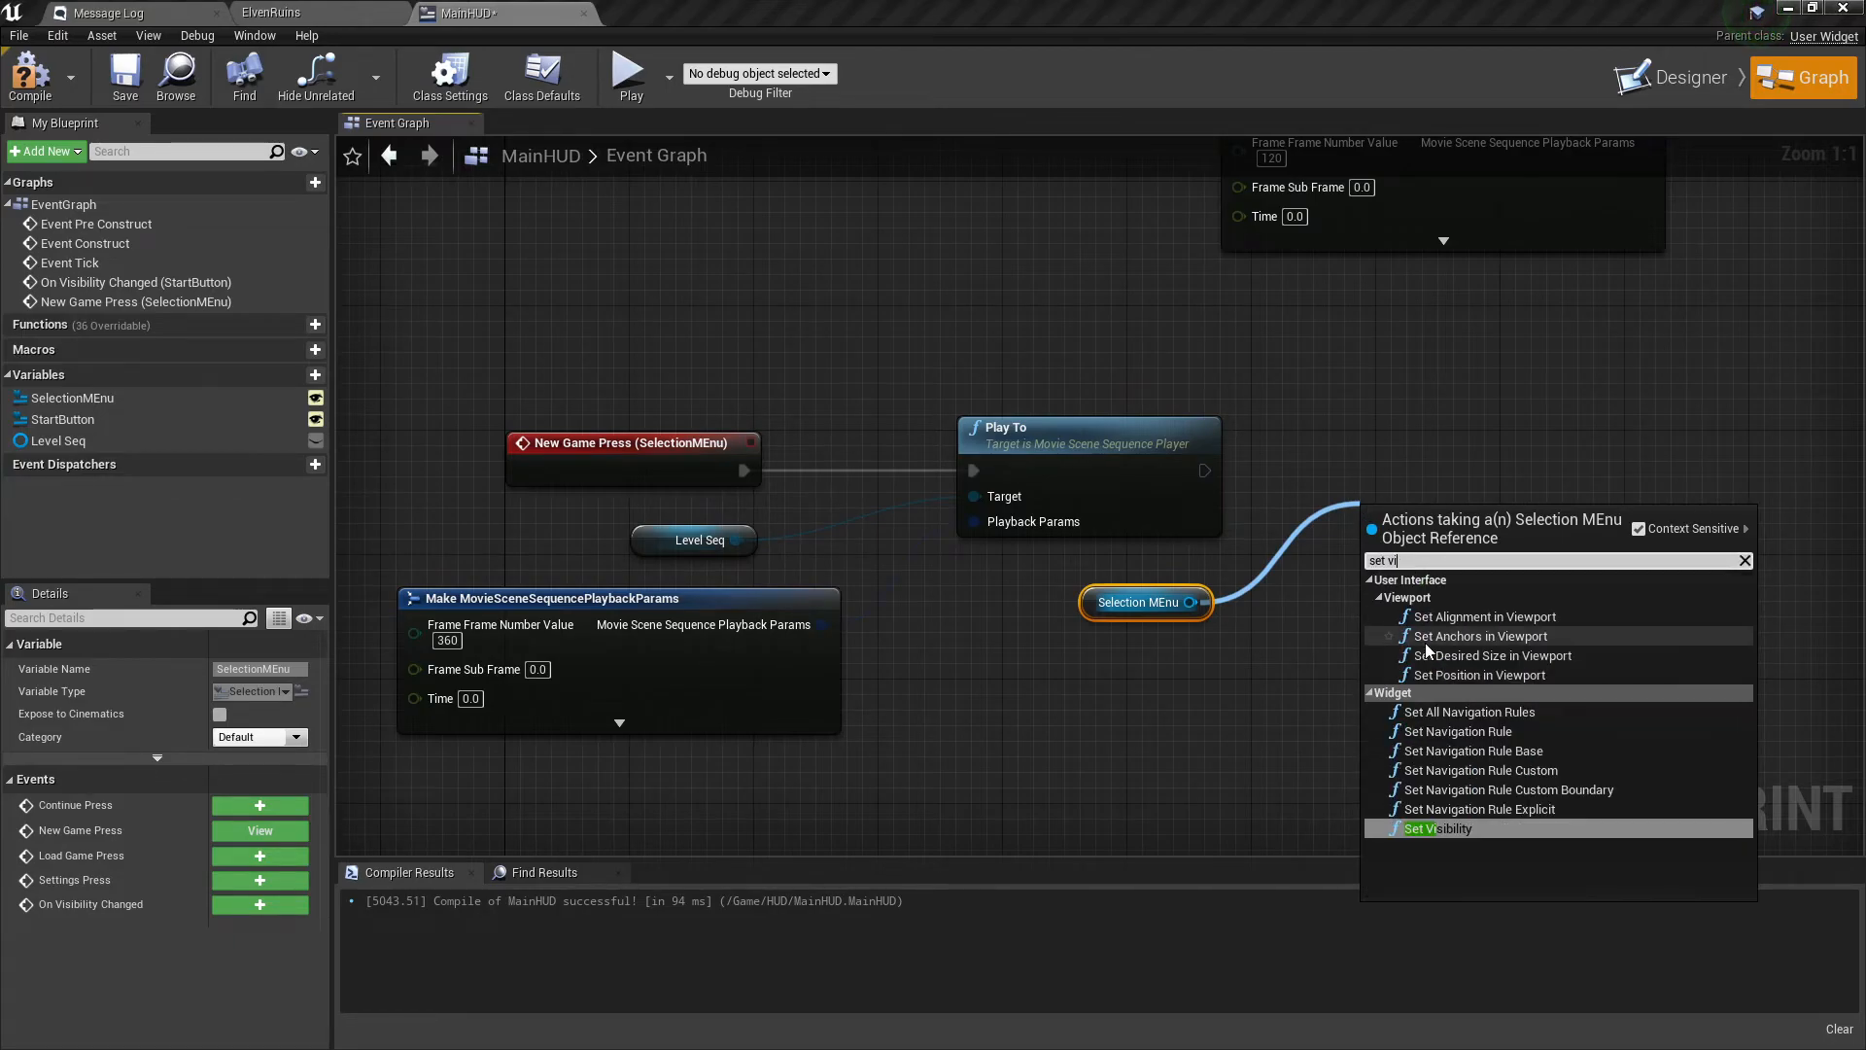
click(1438, 828)
Set the Set Visibility node to Collapsed, align it with Play To, and run it from Play To's output.
click(1473, 632)
click(1463, 671)
drag(1455, 530, 1440, 436)
drag(1204, 471, 1324, 467)
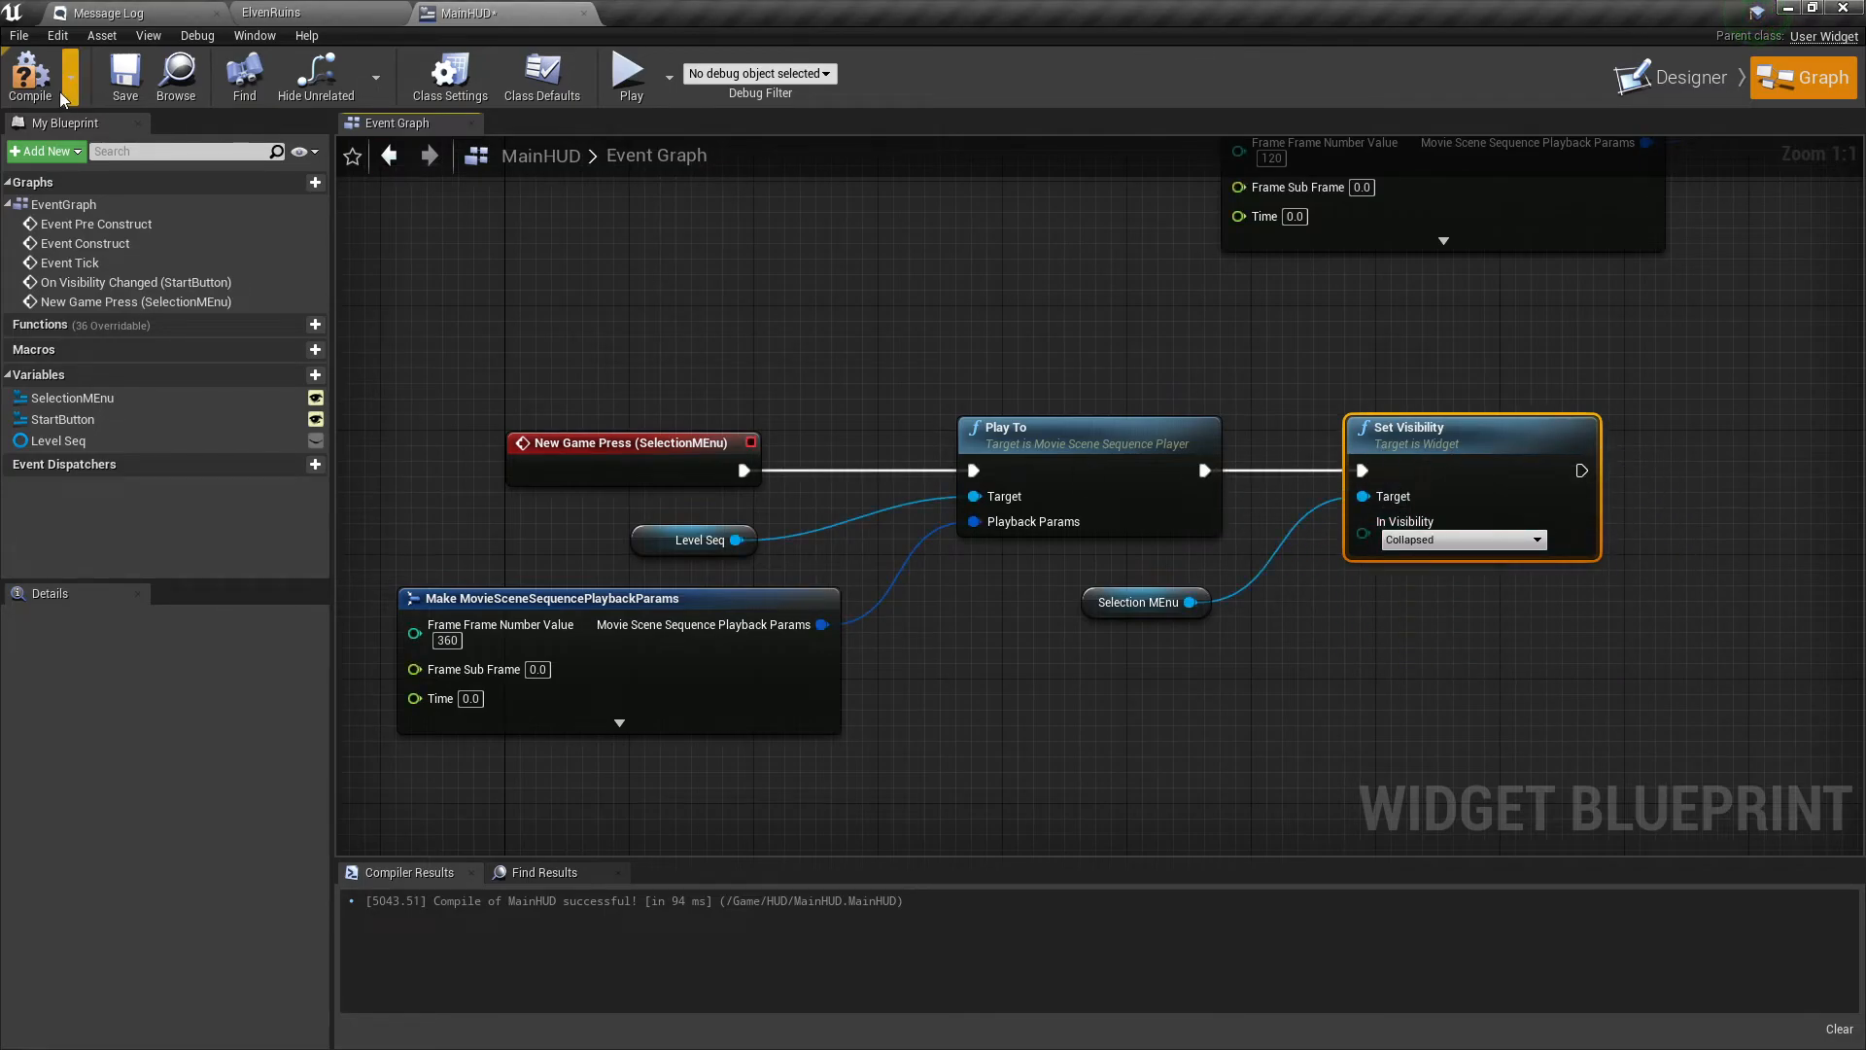
Compile MainHUD, playtest Start Game and New Game with the menu-hiding node, and stop the preview.
click(627, 73)
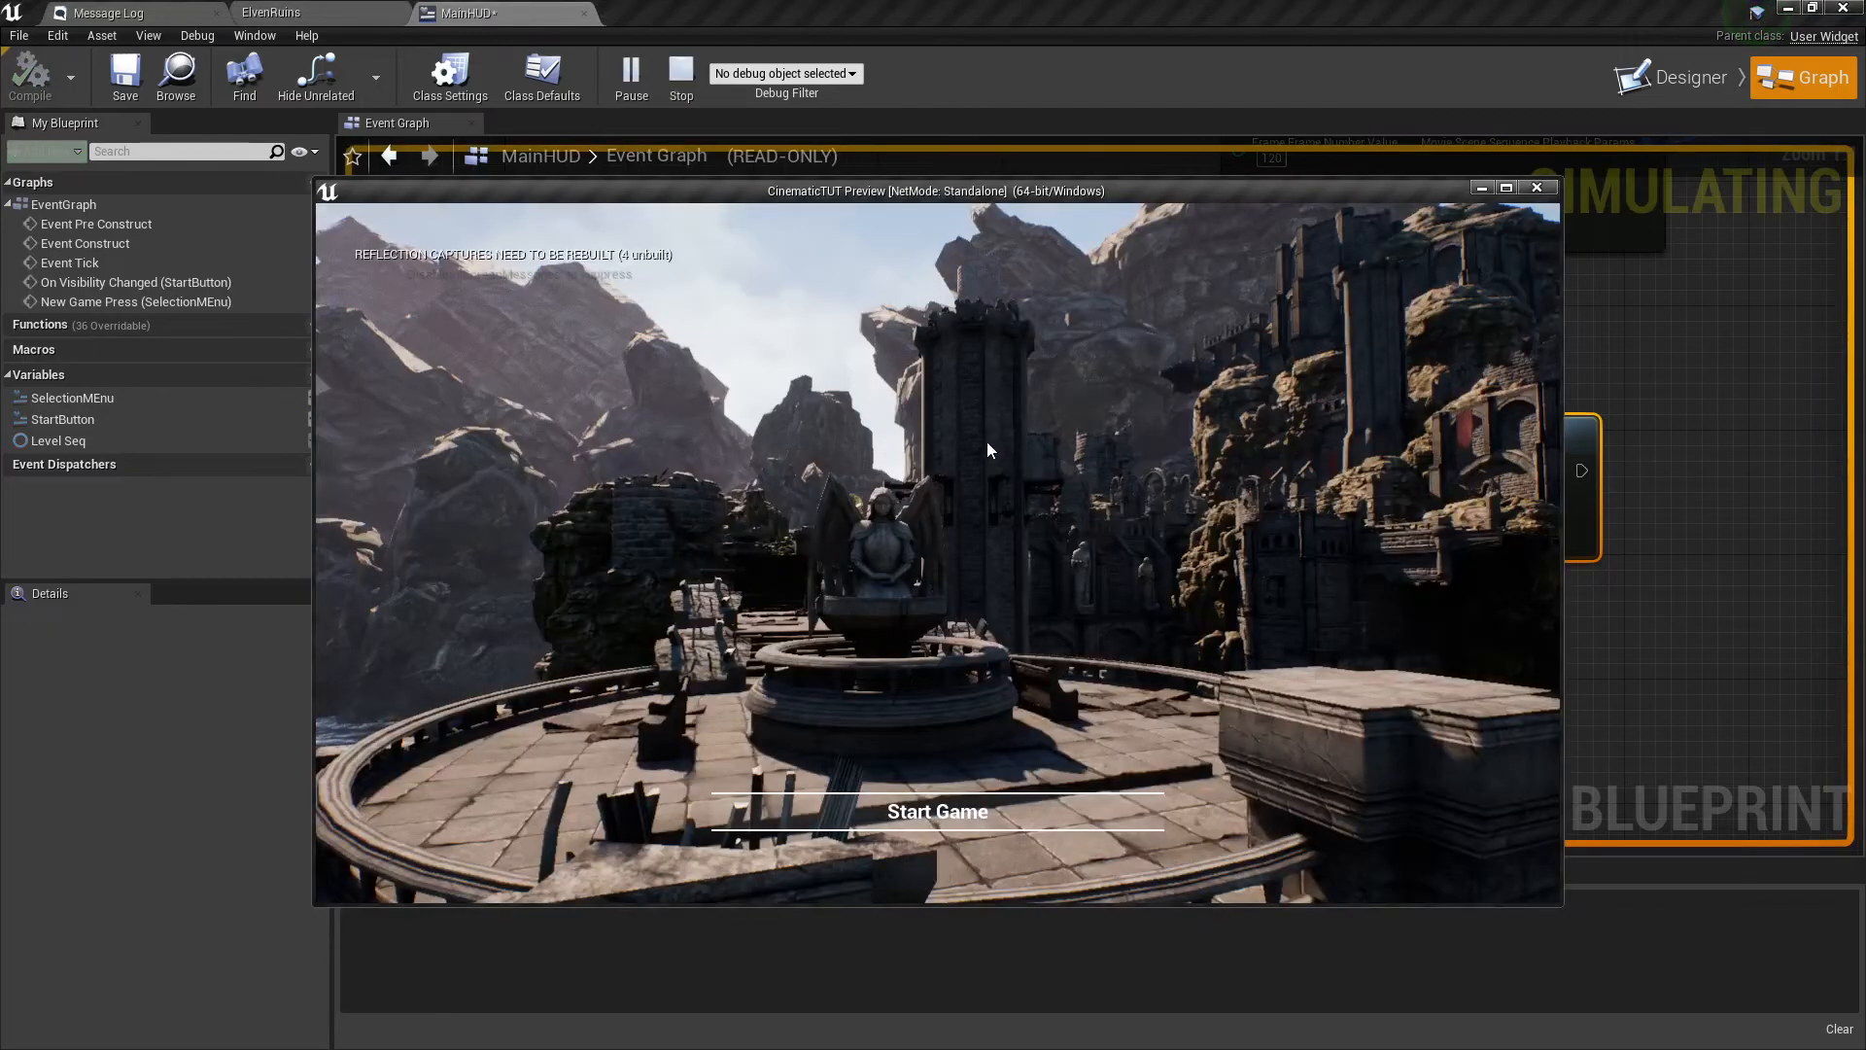
click(1003, 805)
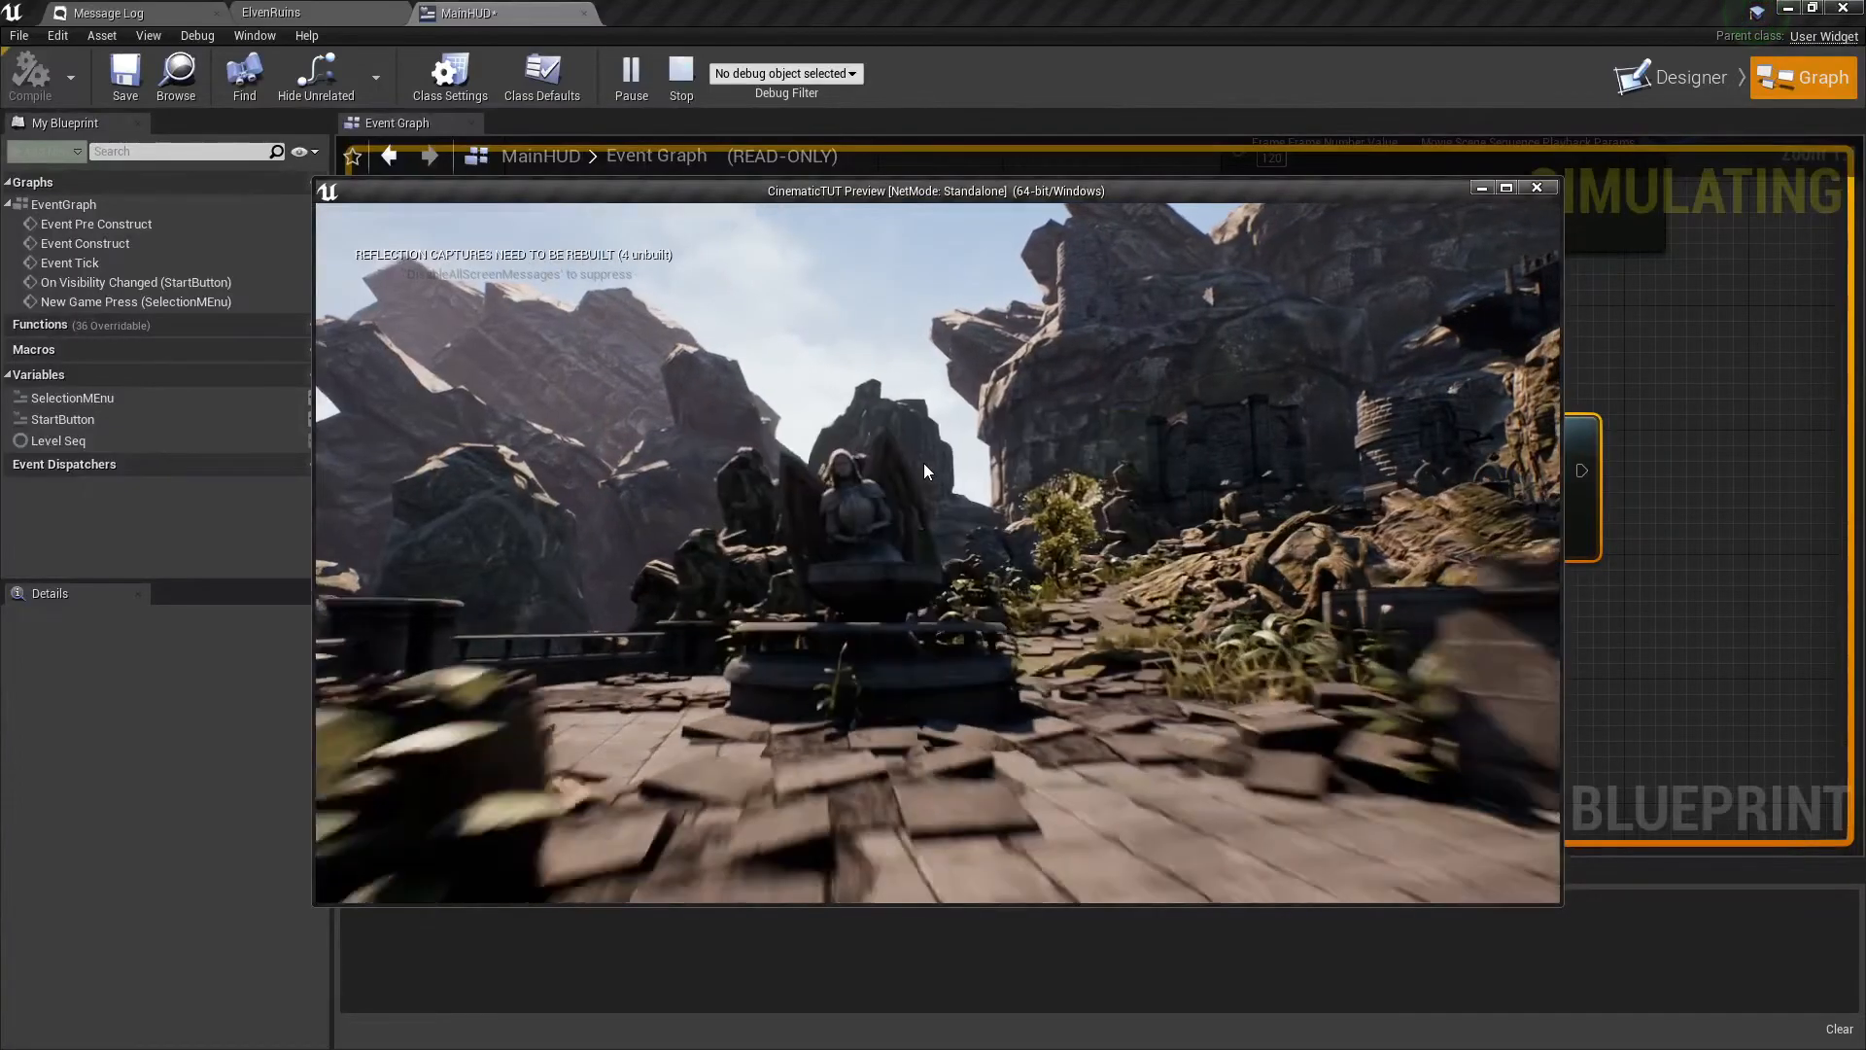
key(Escape)
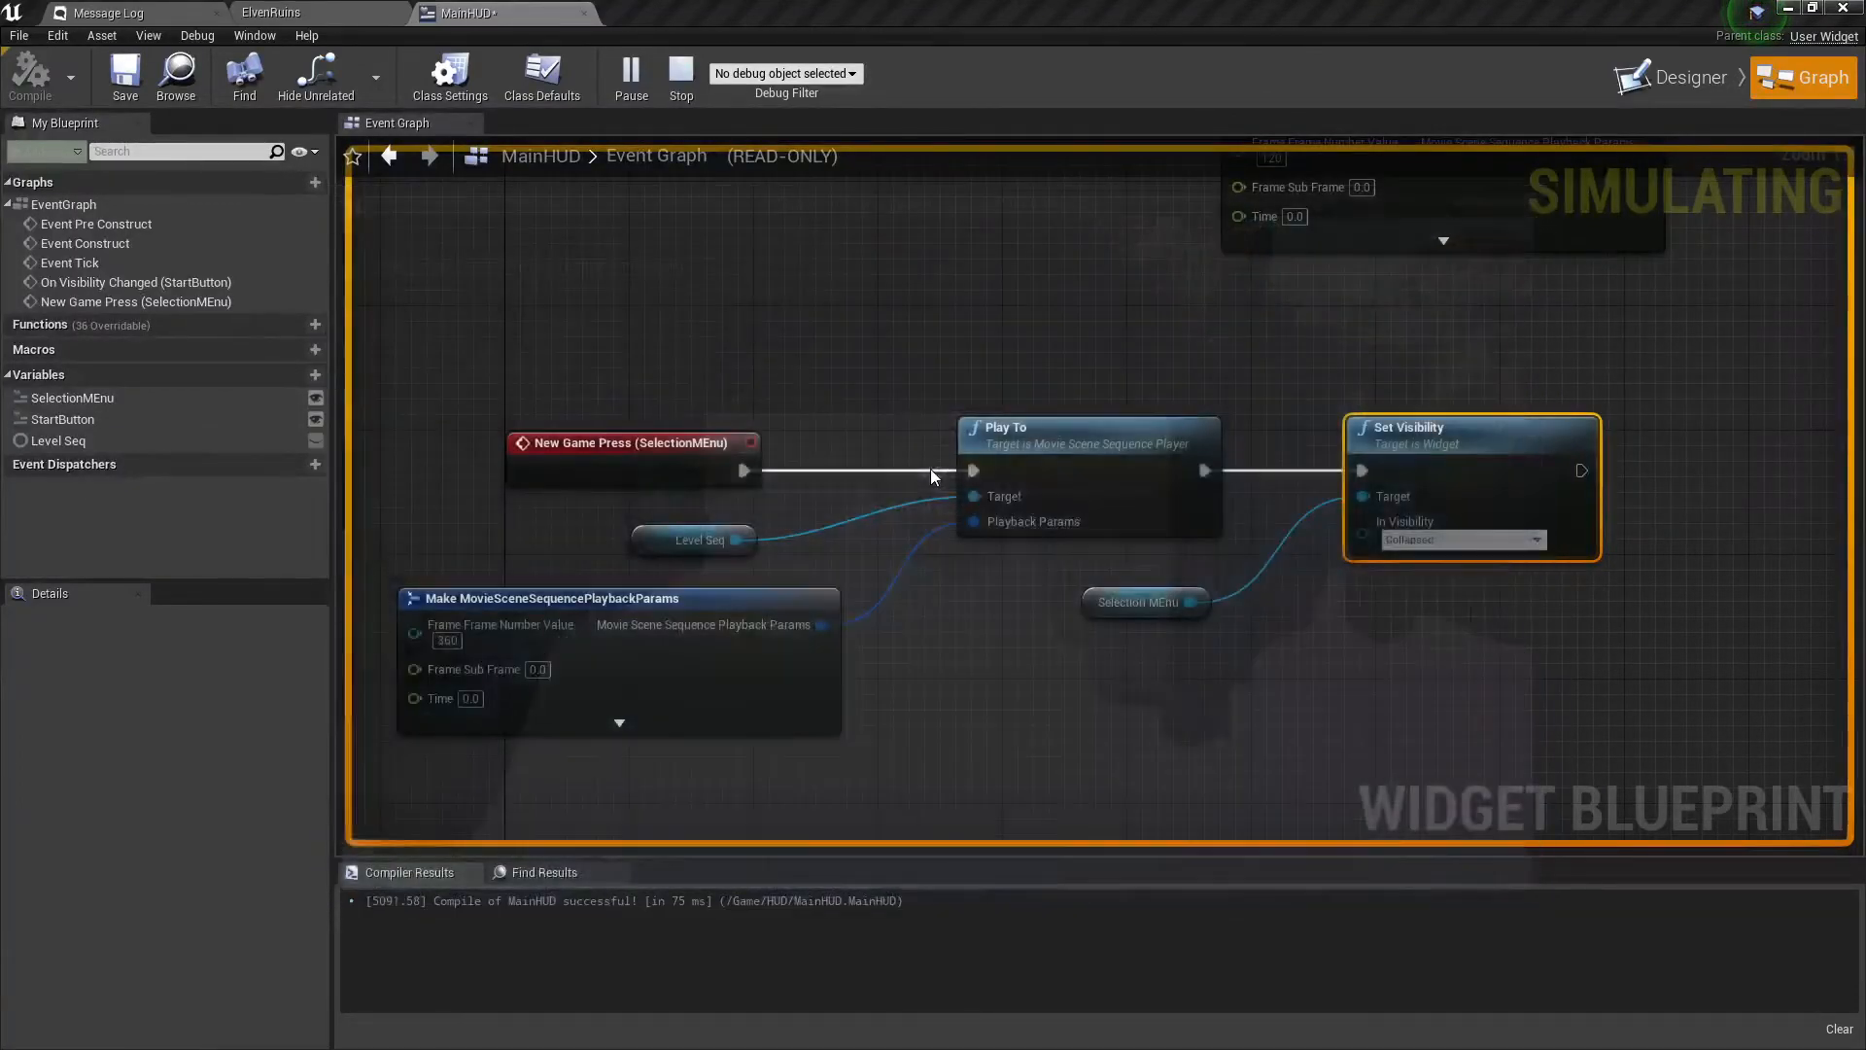
Switch to the ElvenRuins level and scrub IntroSequence around frame 120 to examine the camera movement at the event key.
right_drag(1181, 647, 864, 527)
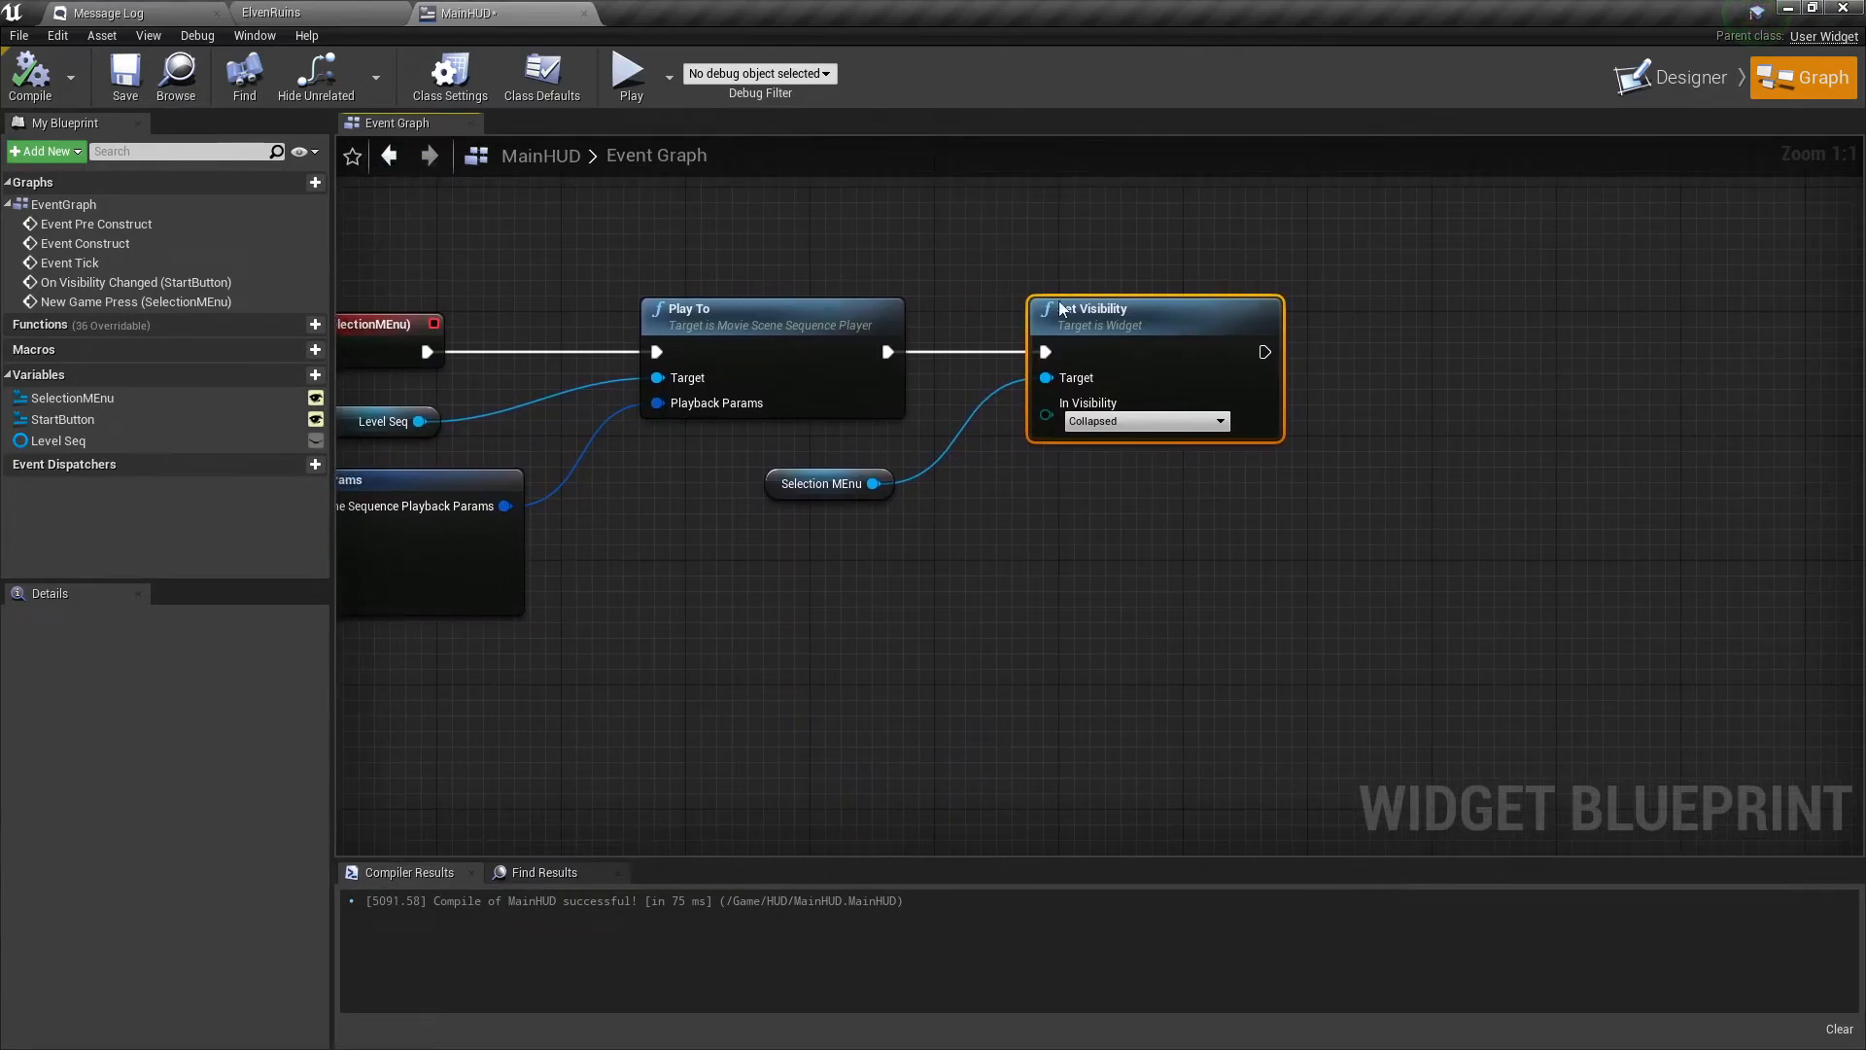
click(313, 9)
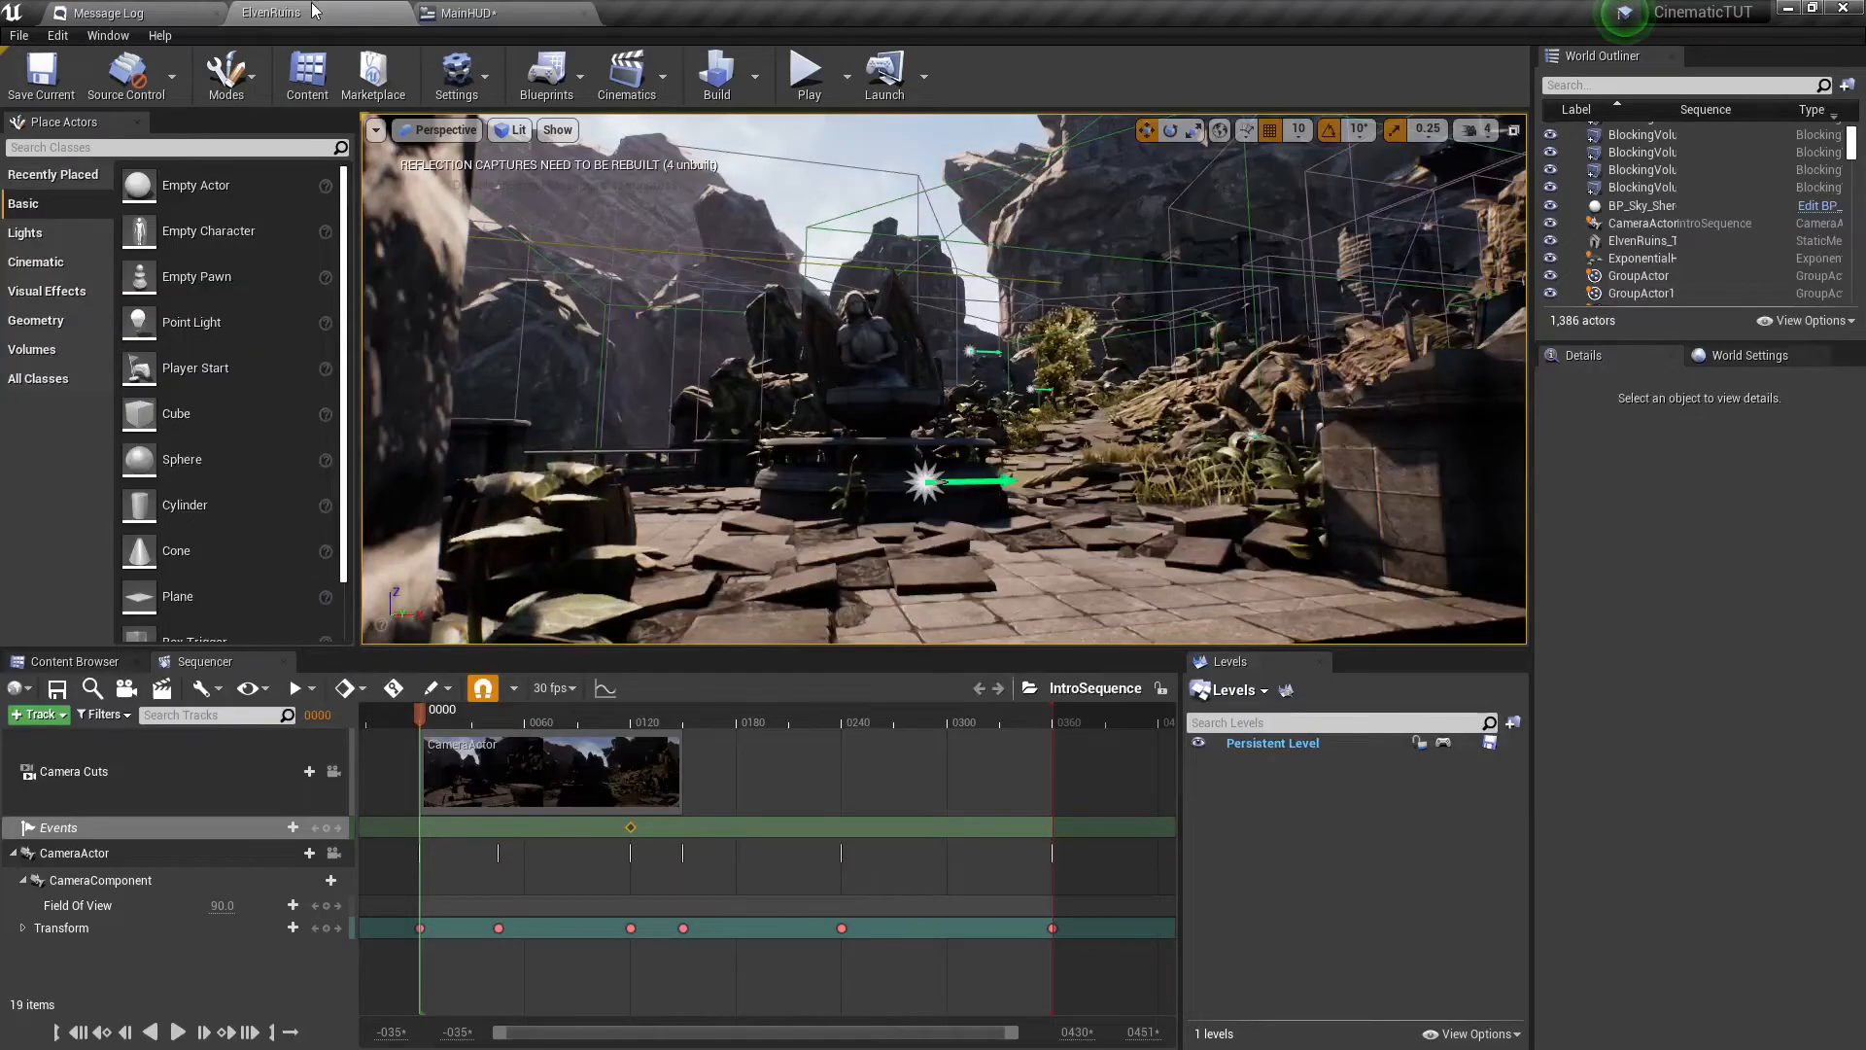
drag(439, 717, 632, 753)
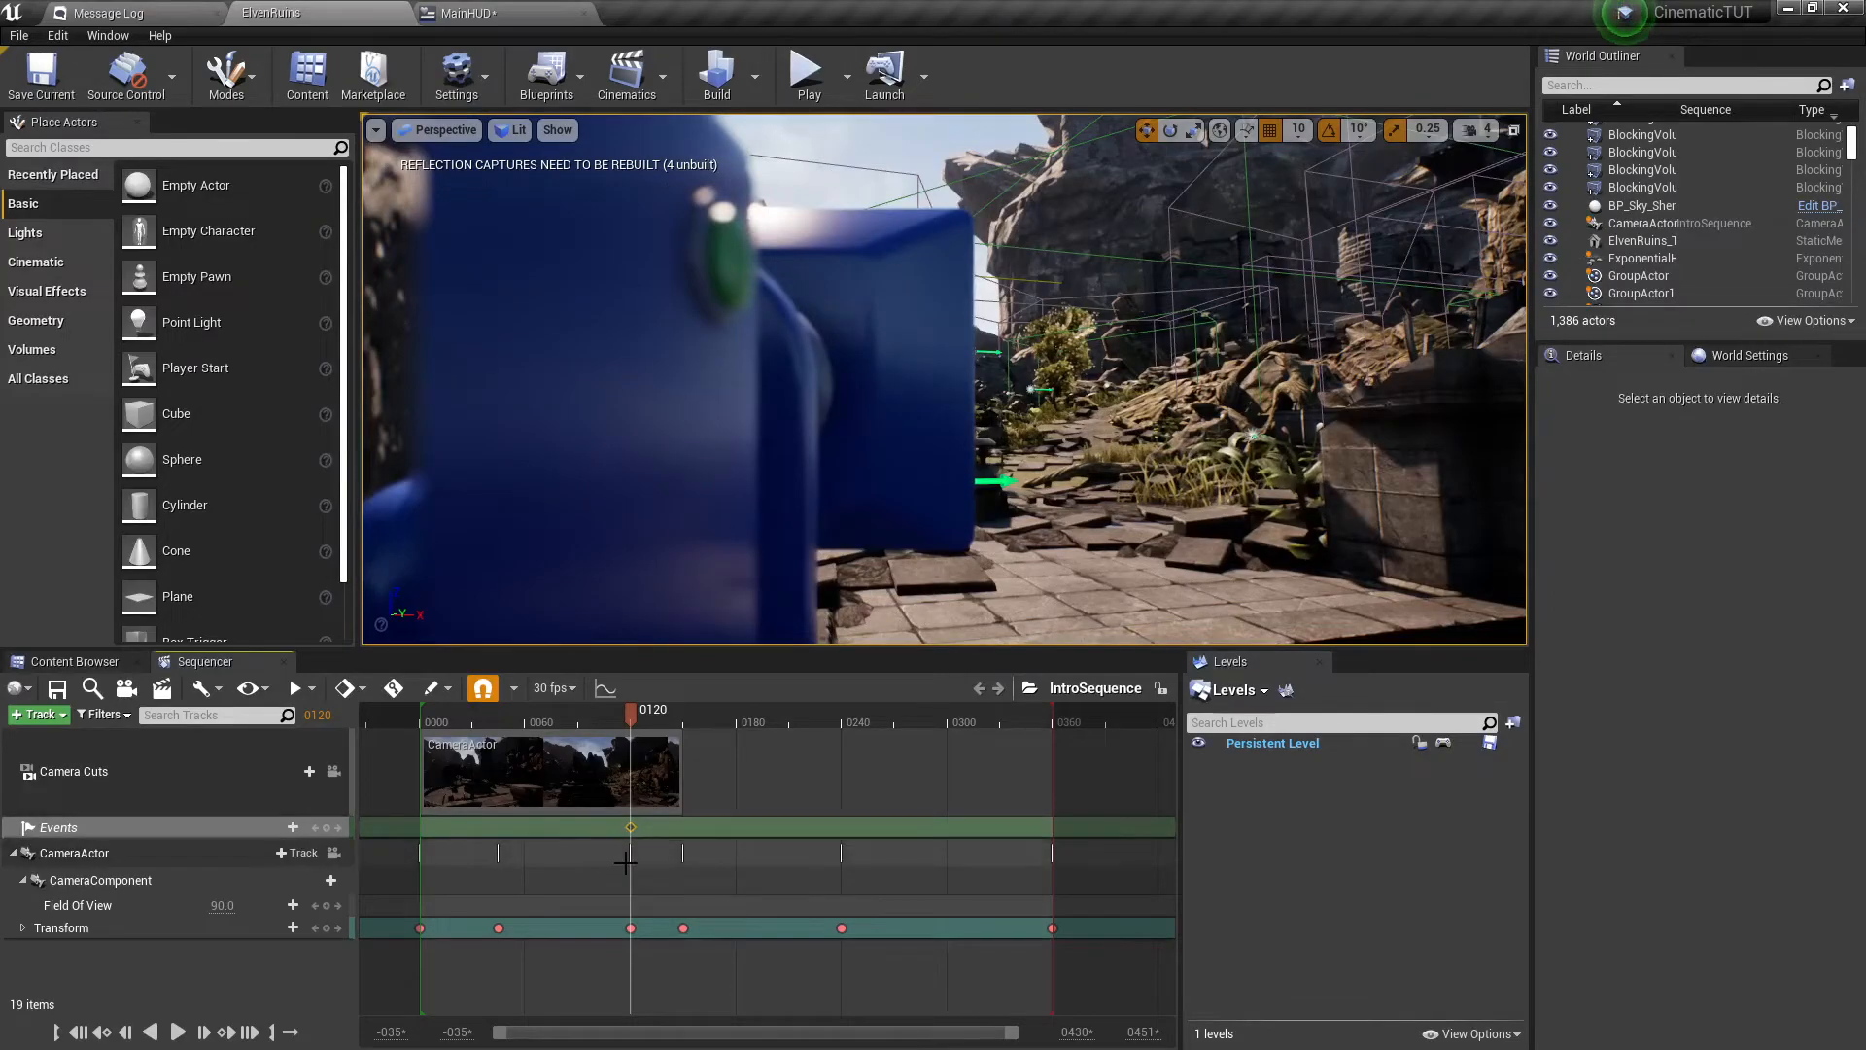
click(652, 716)
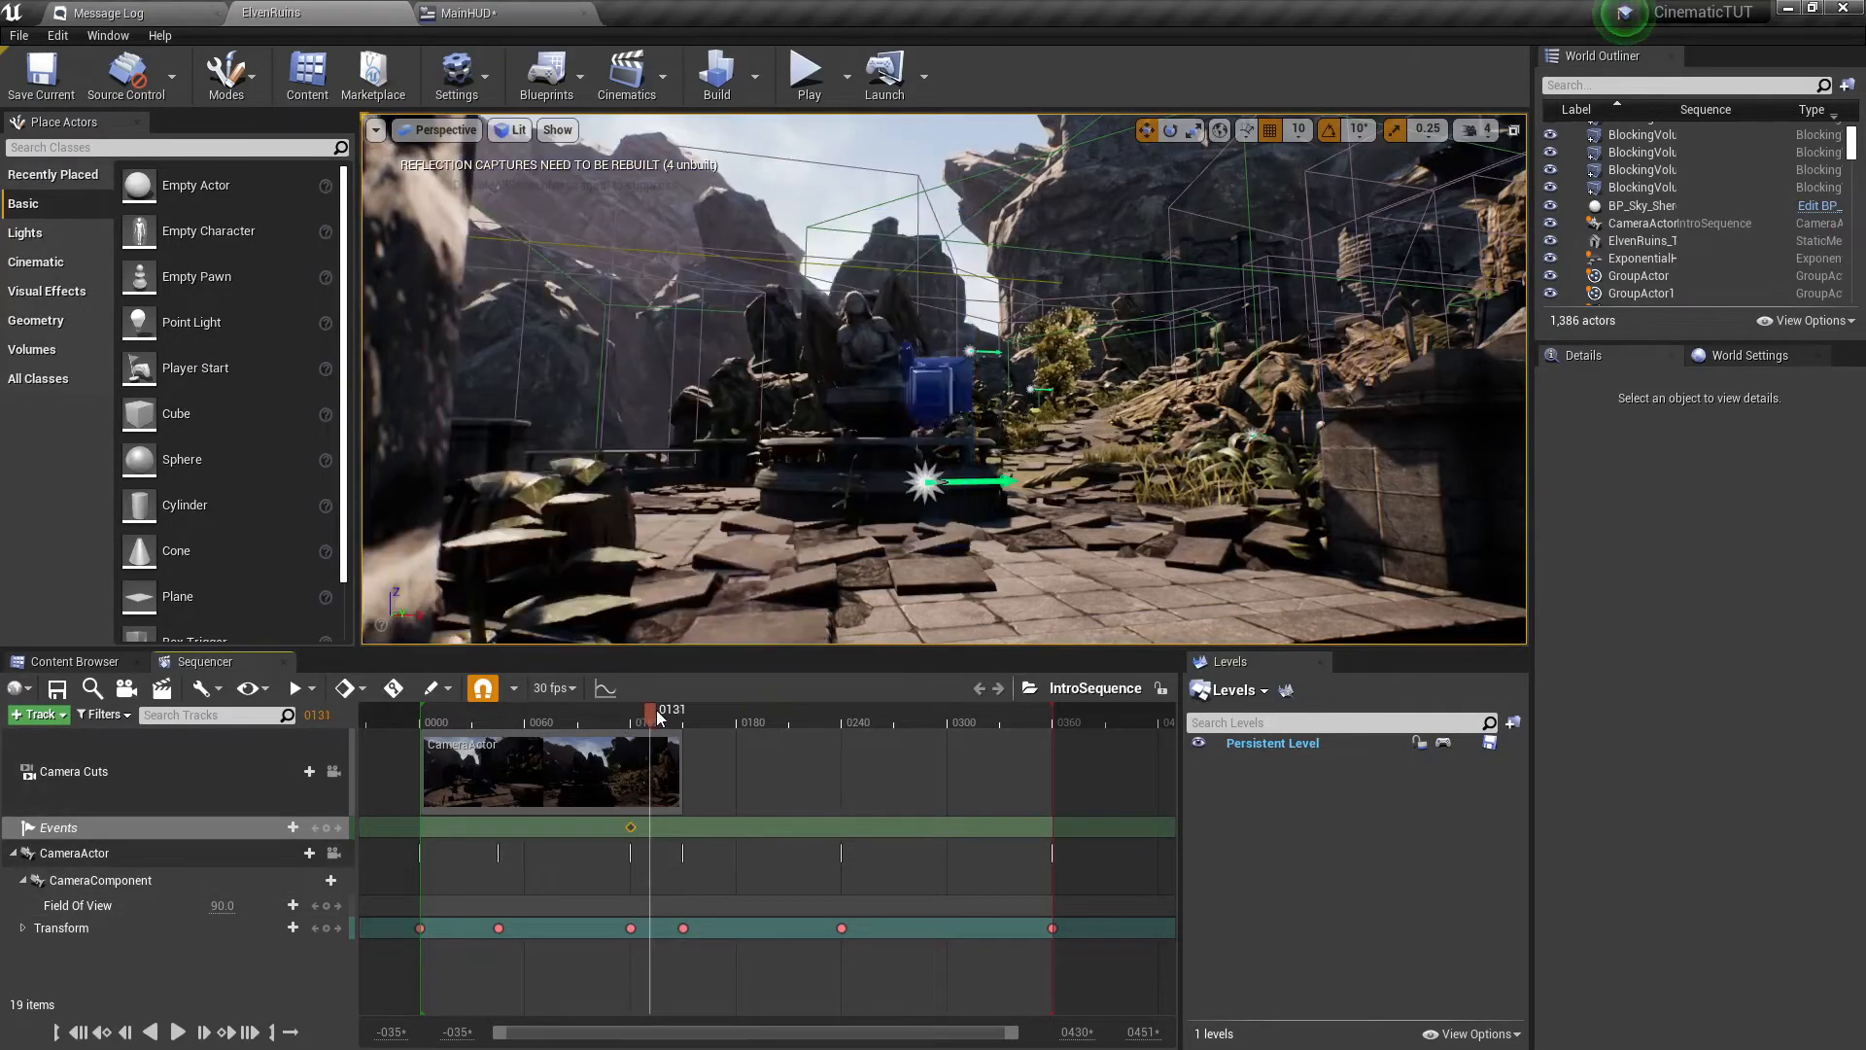
Move the Events track key to frame 119 in IntroSequence, just before the camera transform key, and restore the full timeline range.
drag(630, 827, 630, 828)
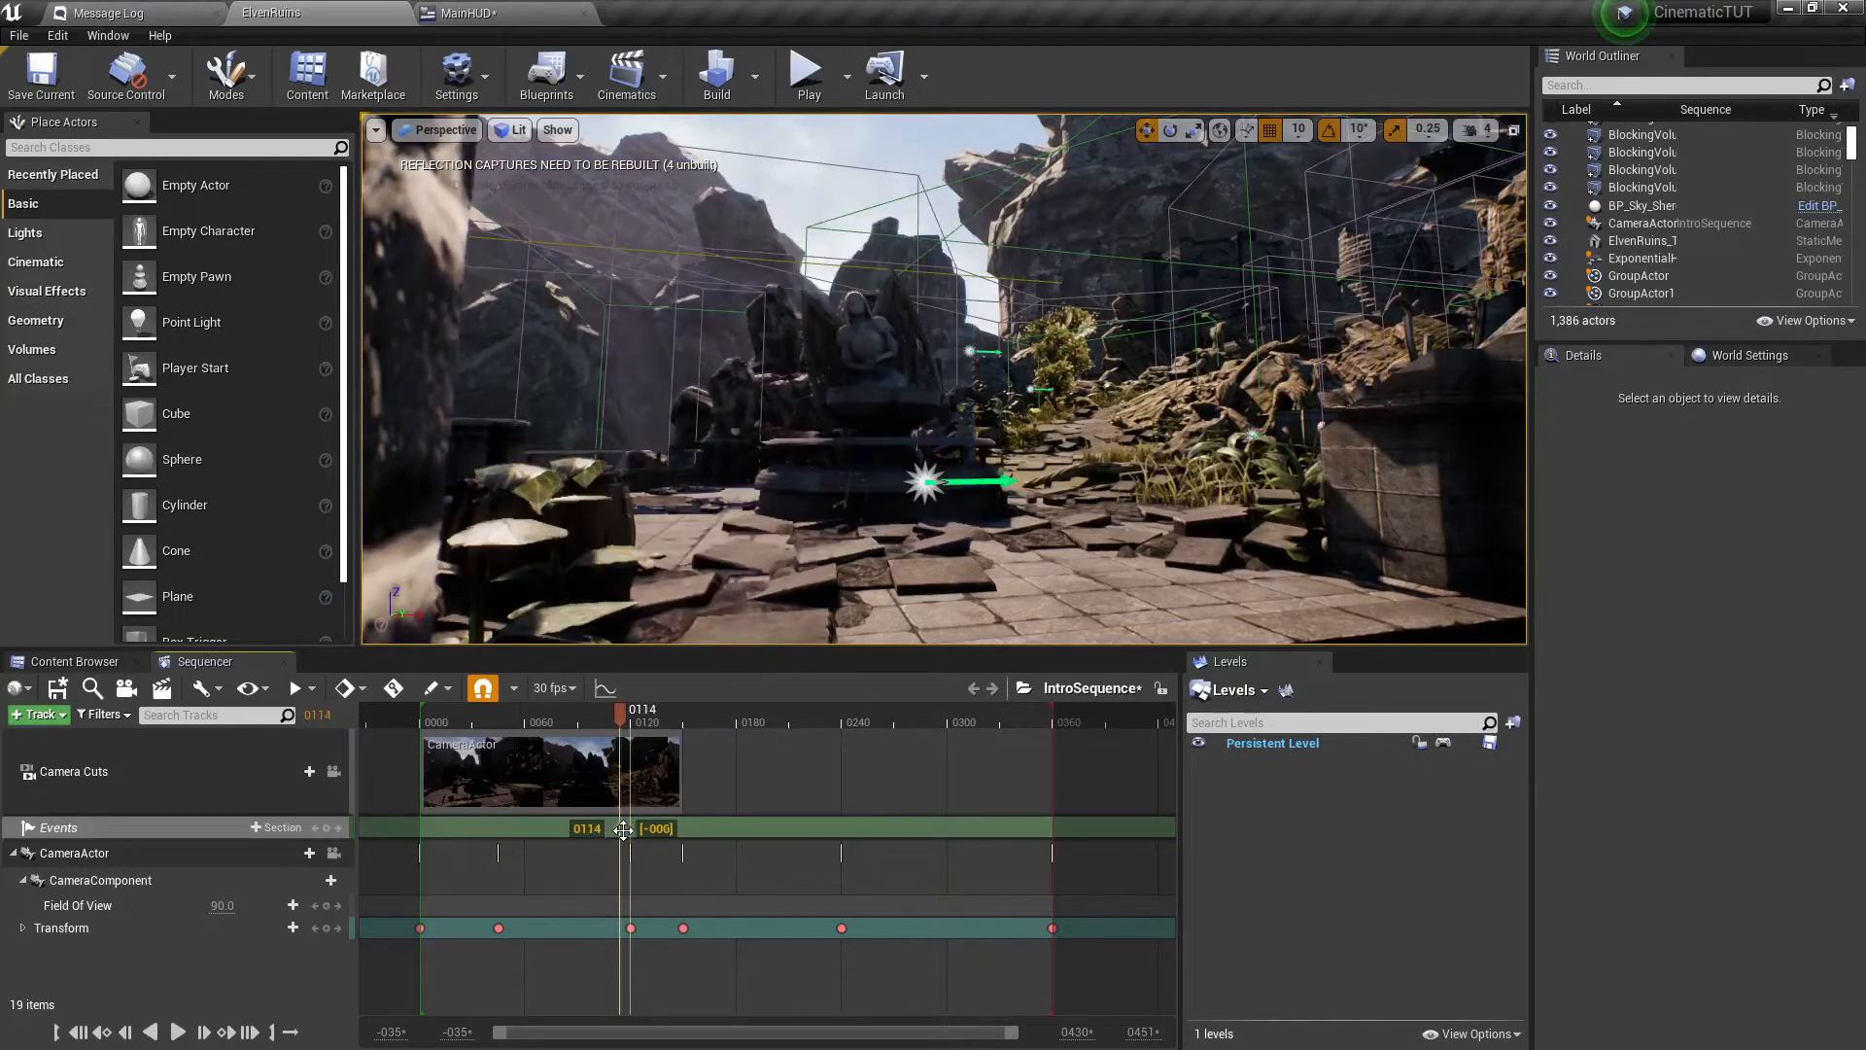
drag(624, 829, 624, 829)
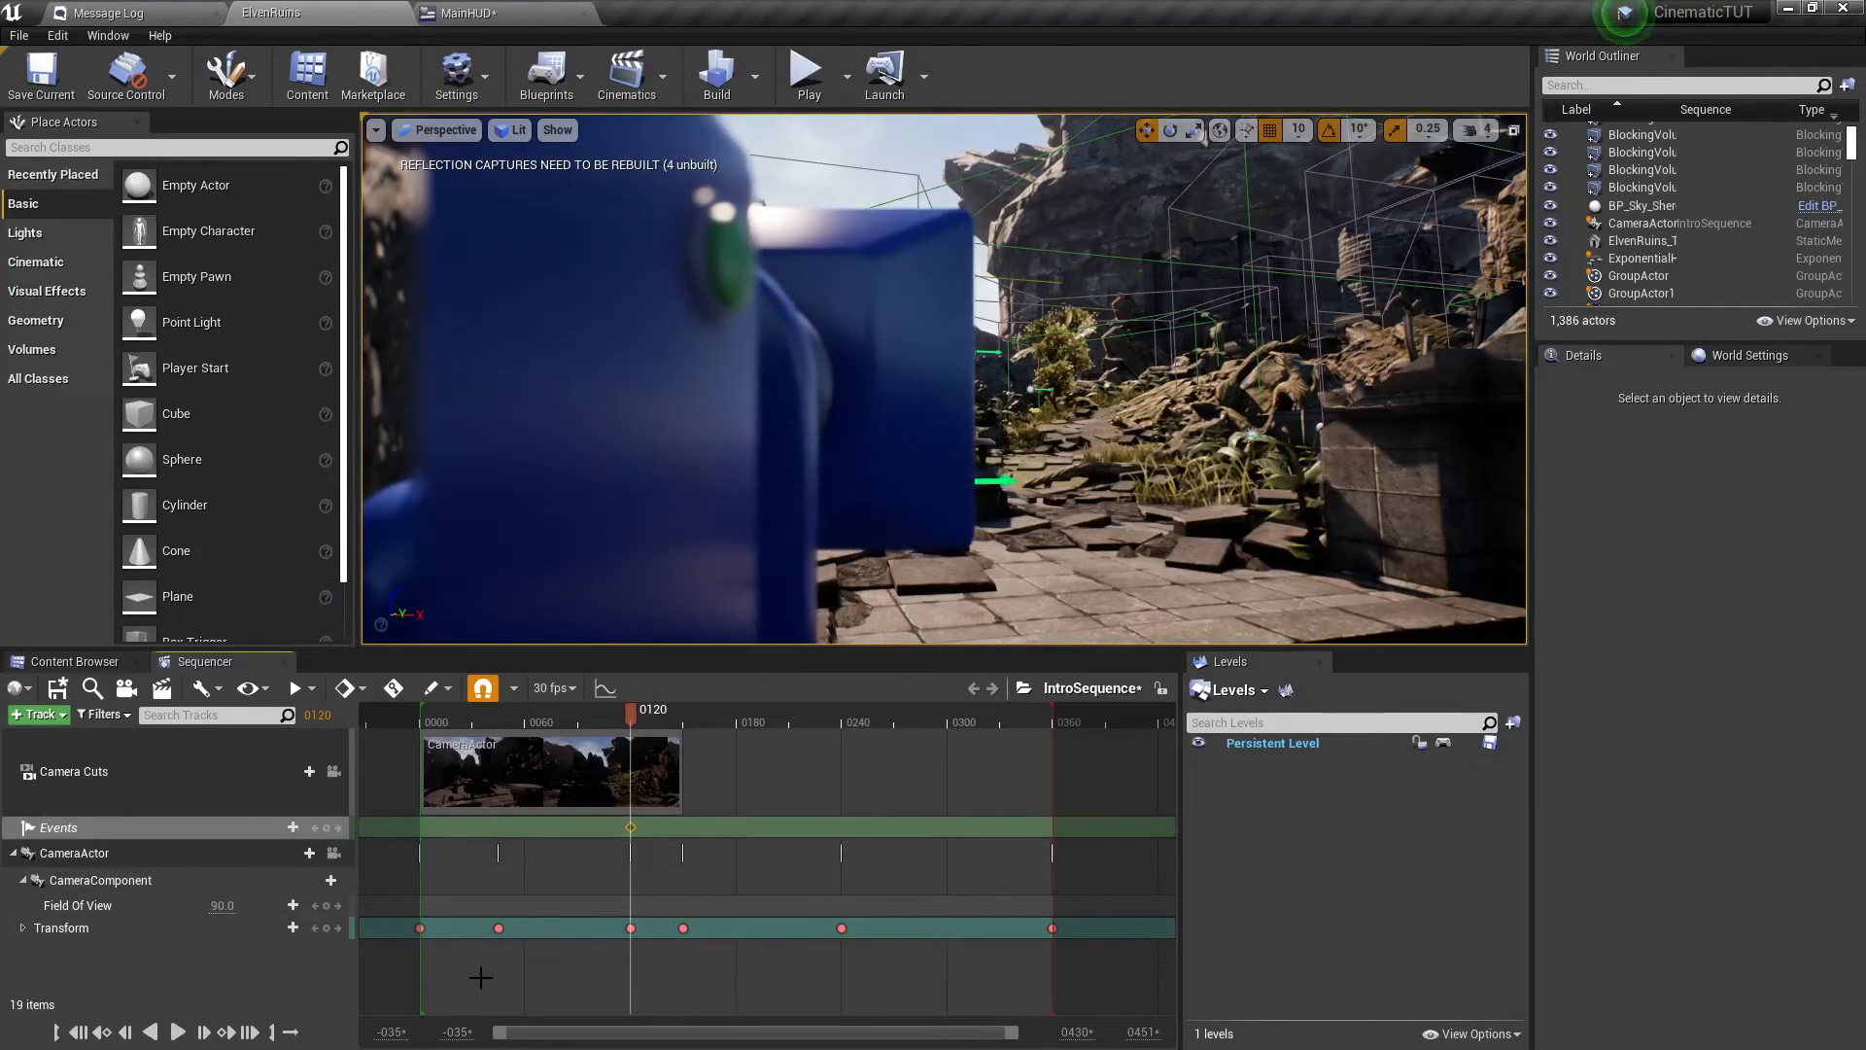
drag(505, 1039, 634, 1031)
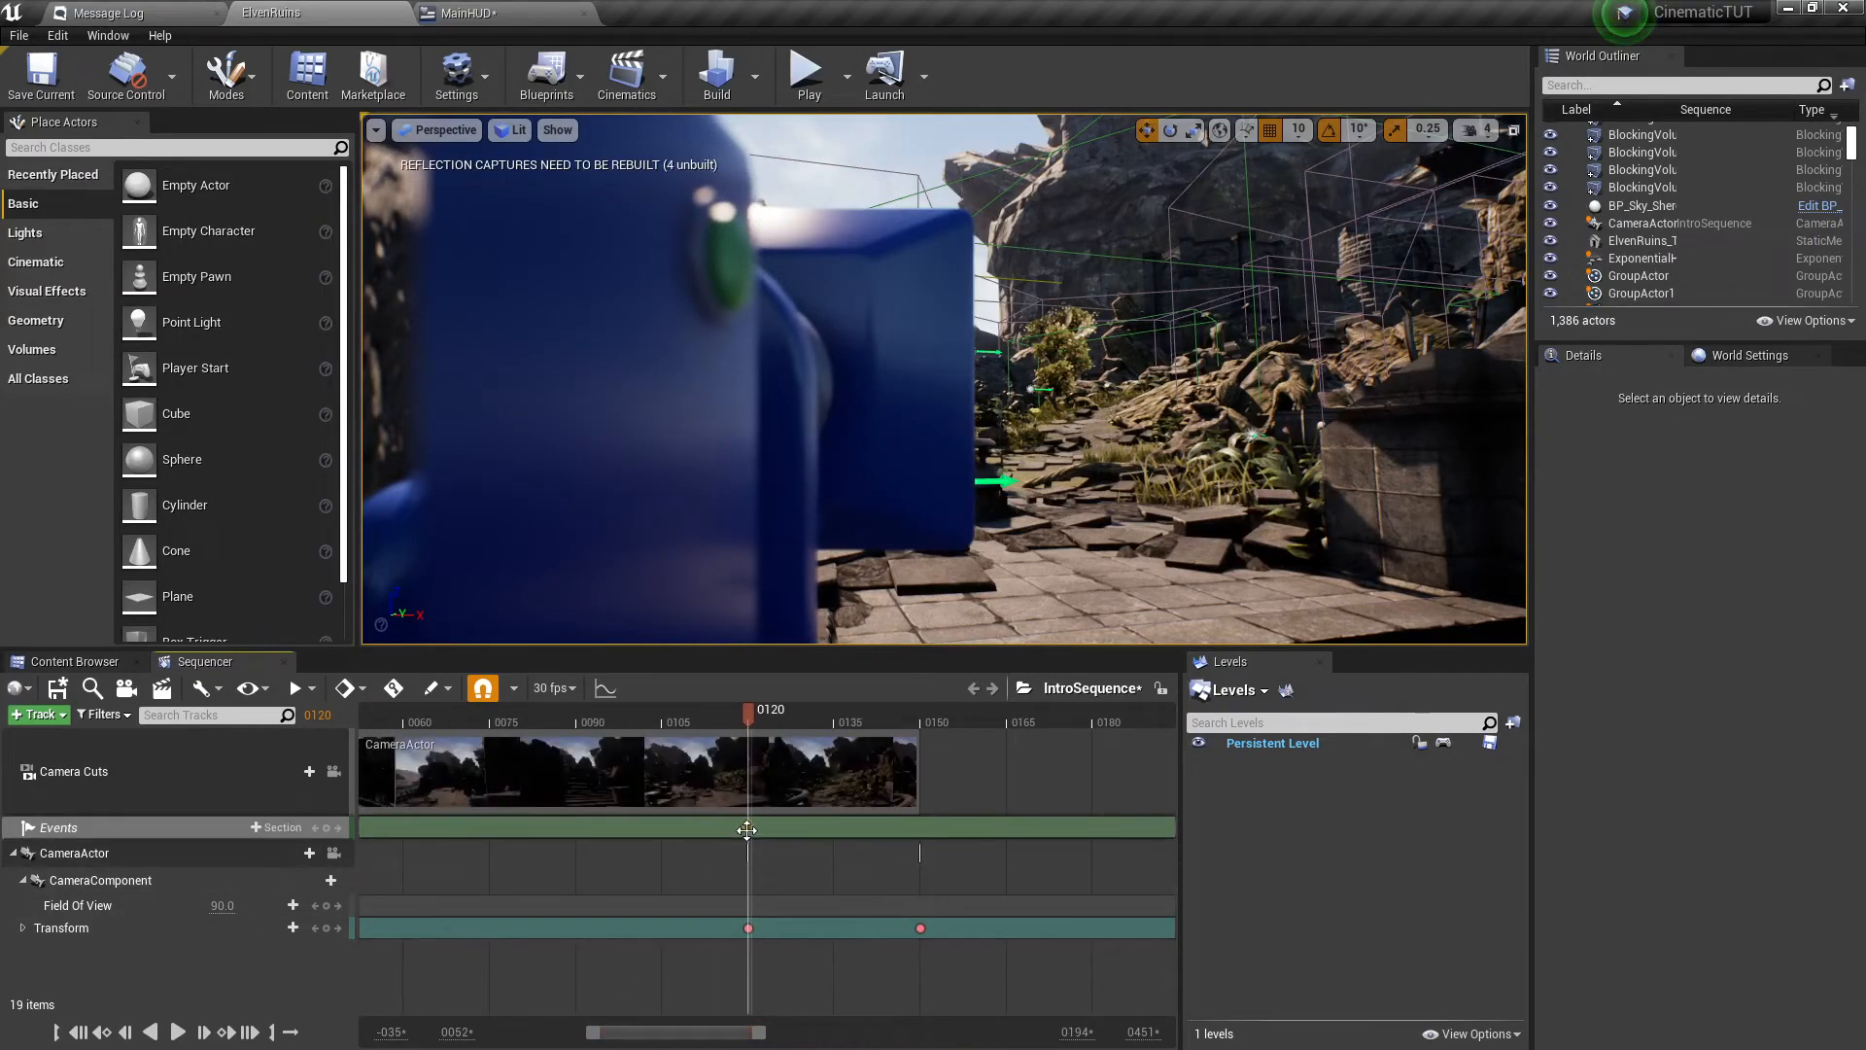
drag(744, 829, 738, 829)
drag(588, 1032, 672, 1036)
drag(815, 827, 833, 827)
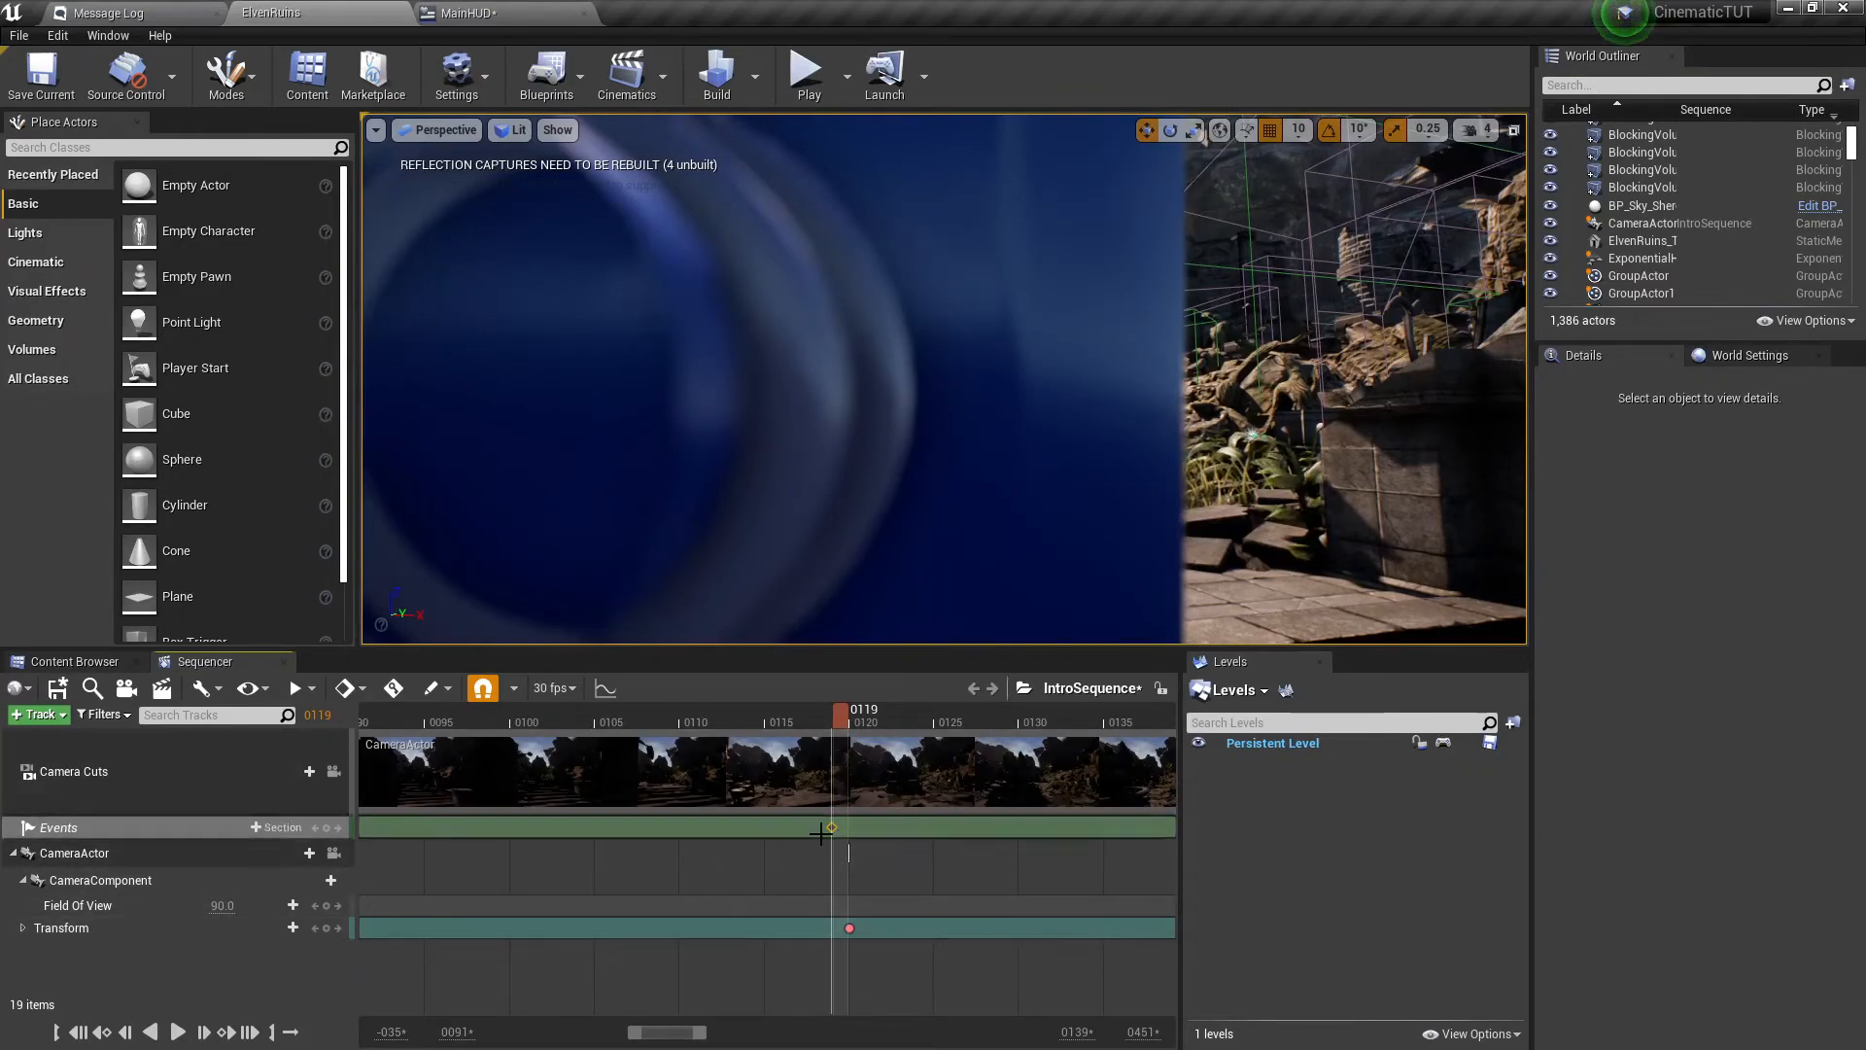
drag(634, 1032, 497, 1028)
drag(701, 1032, 1166, 1028)
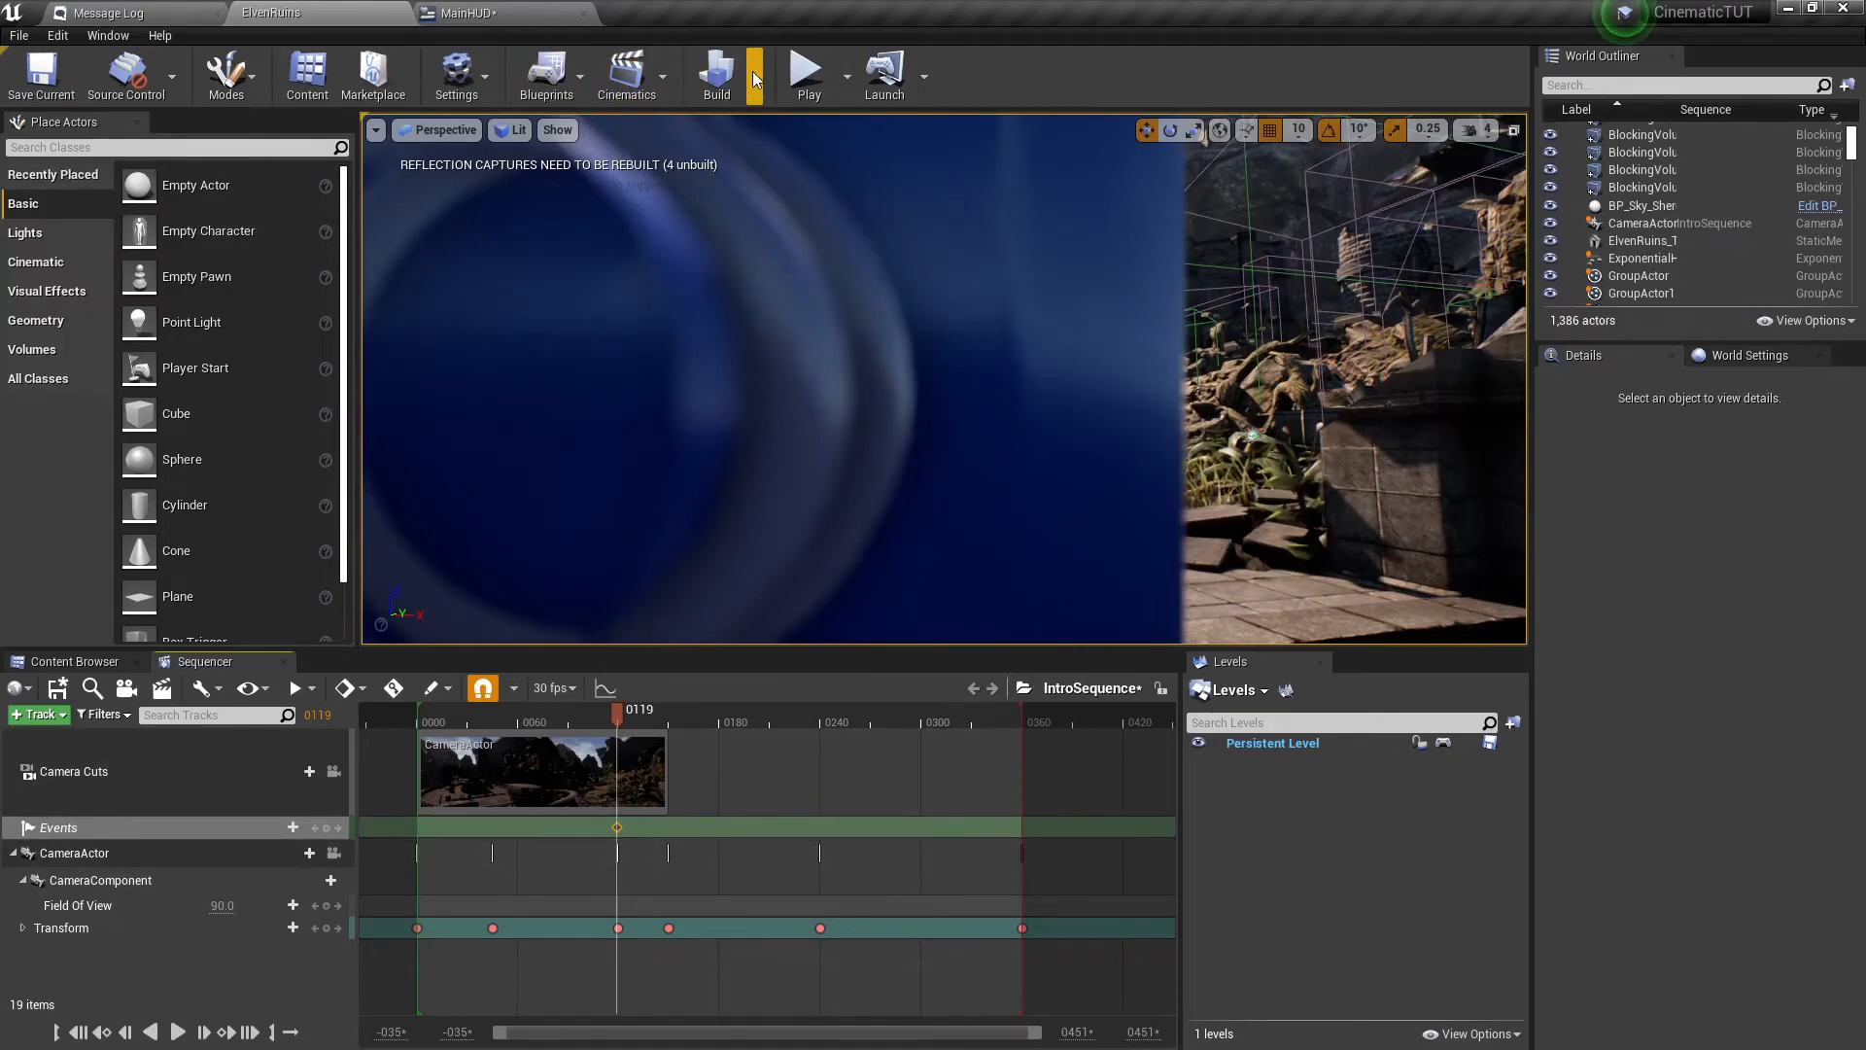
Rewind IntroSequence to its start and playtest the level through Start Game and New Game, stopping the preview at the end.
click(806, 72)
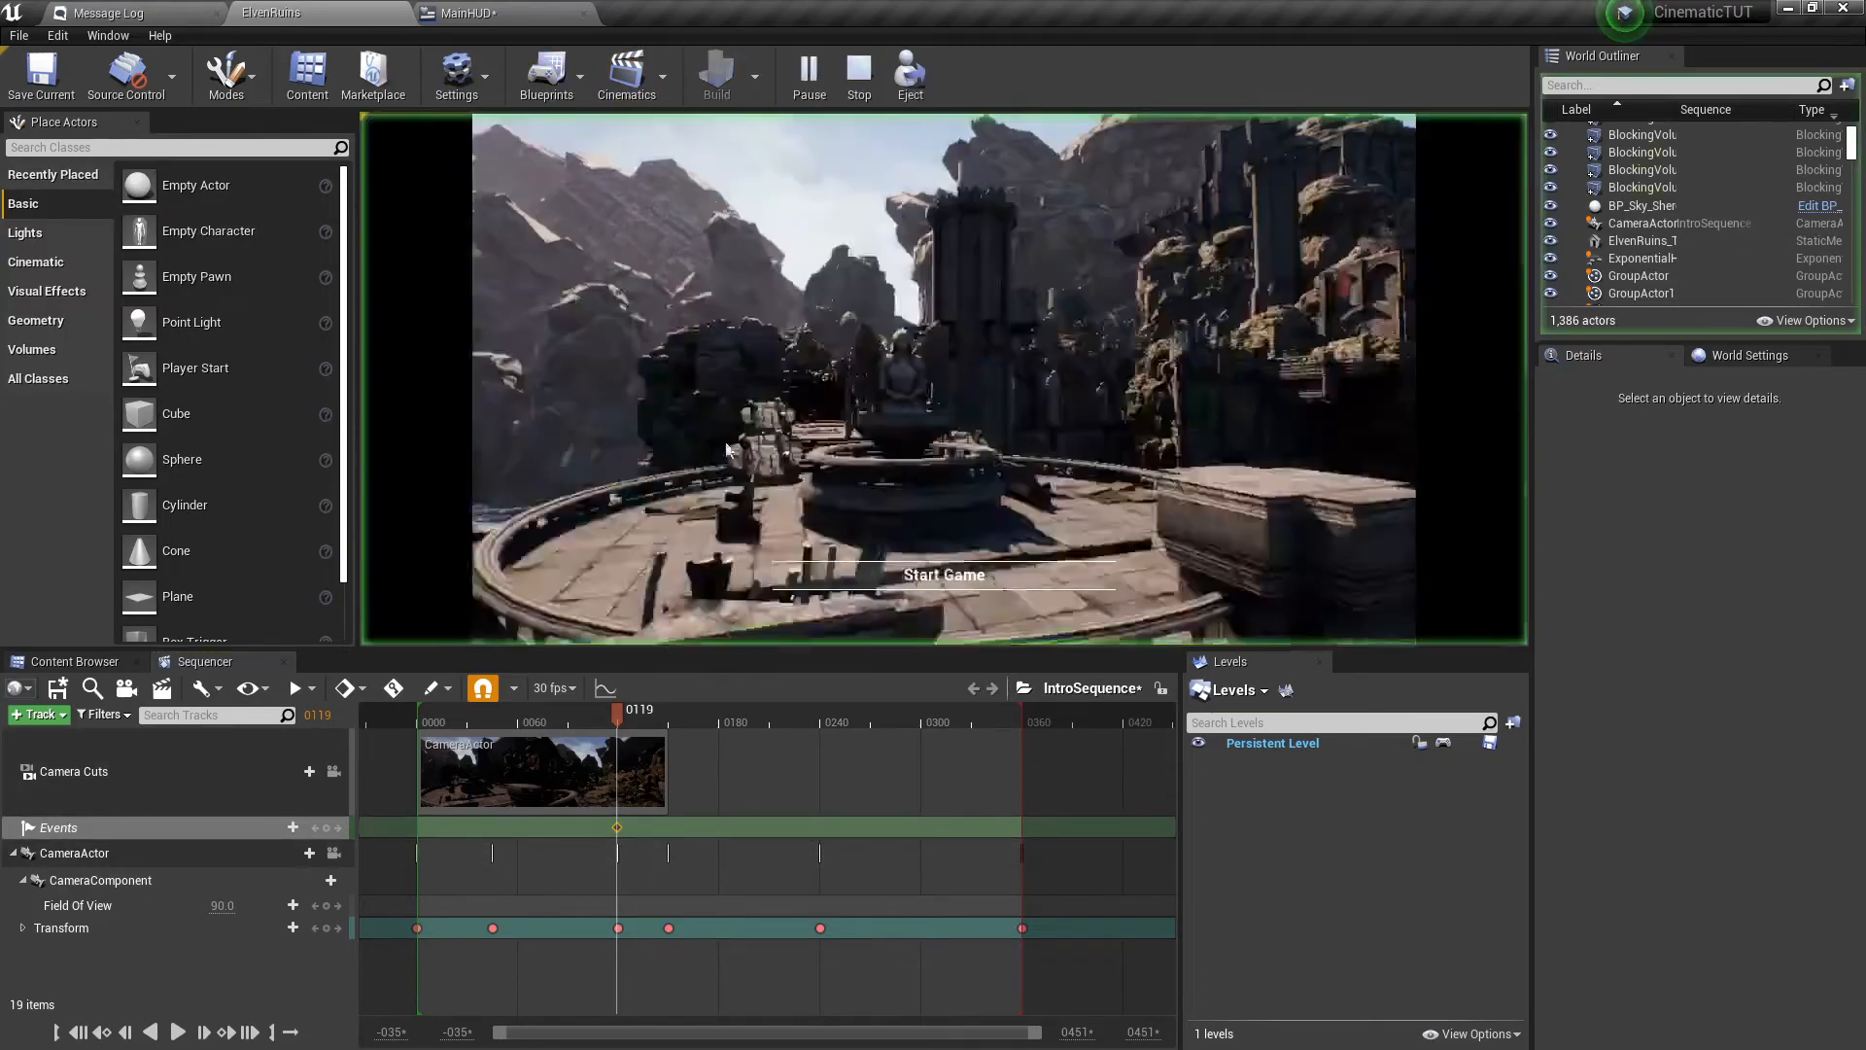
click(859, 72)
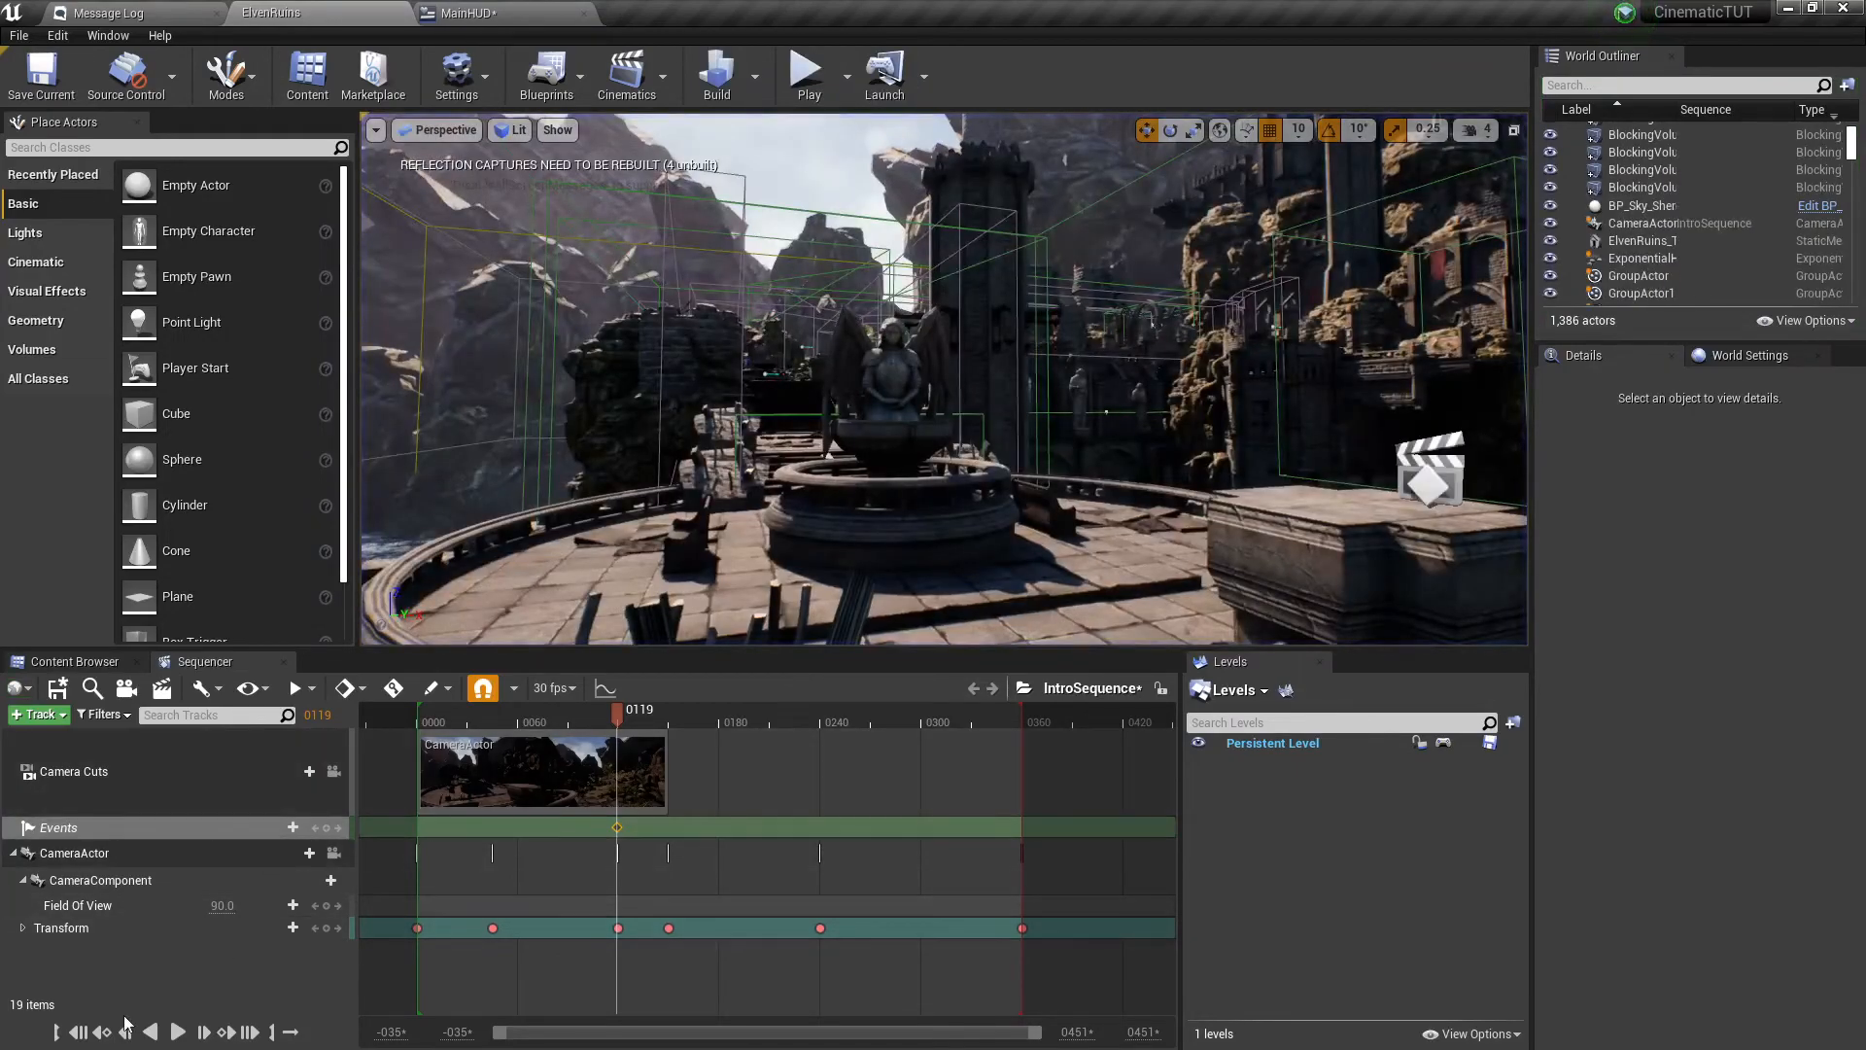
click(78, 1032)
key(alt+p)
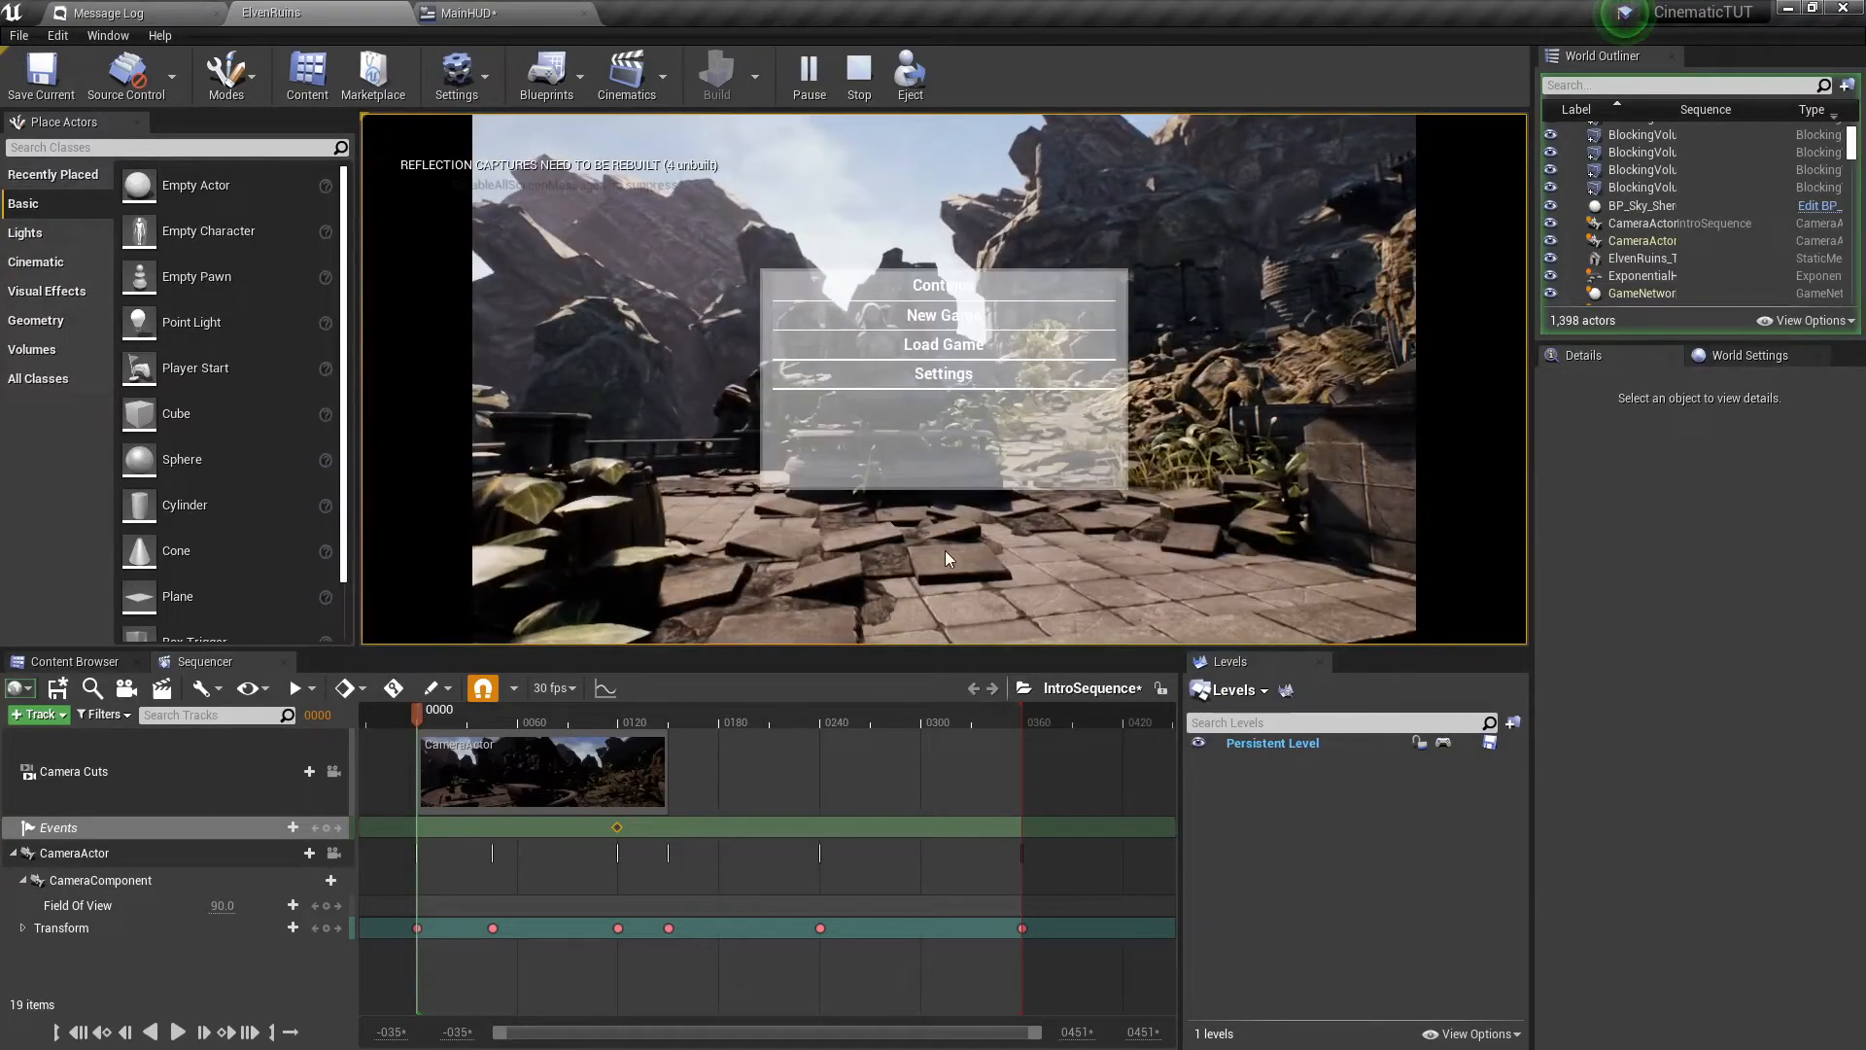
click(956, 318)
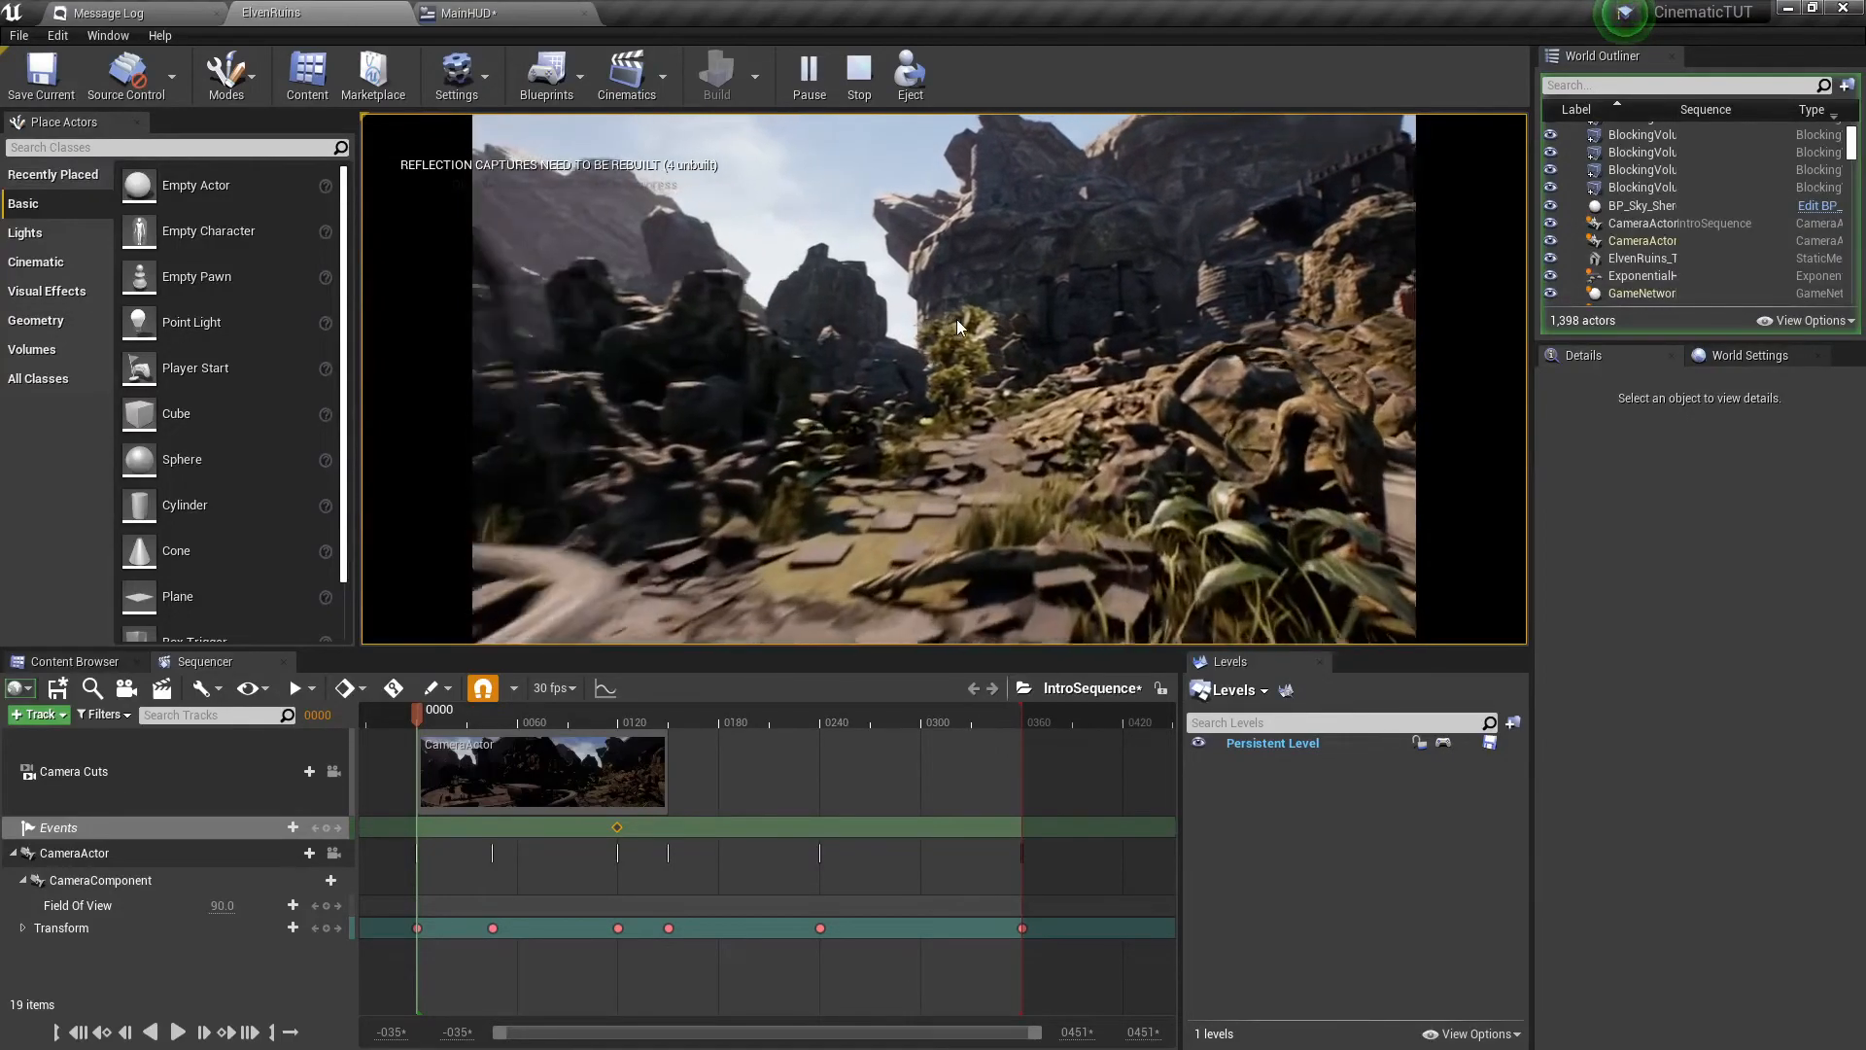
key(Escape)
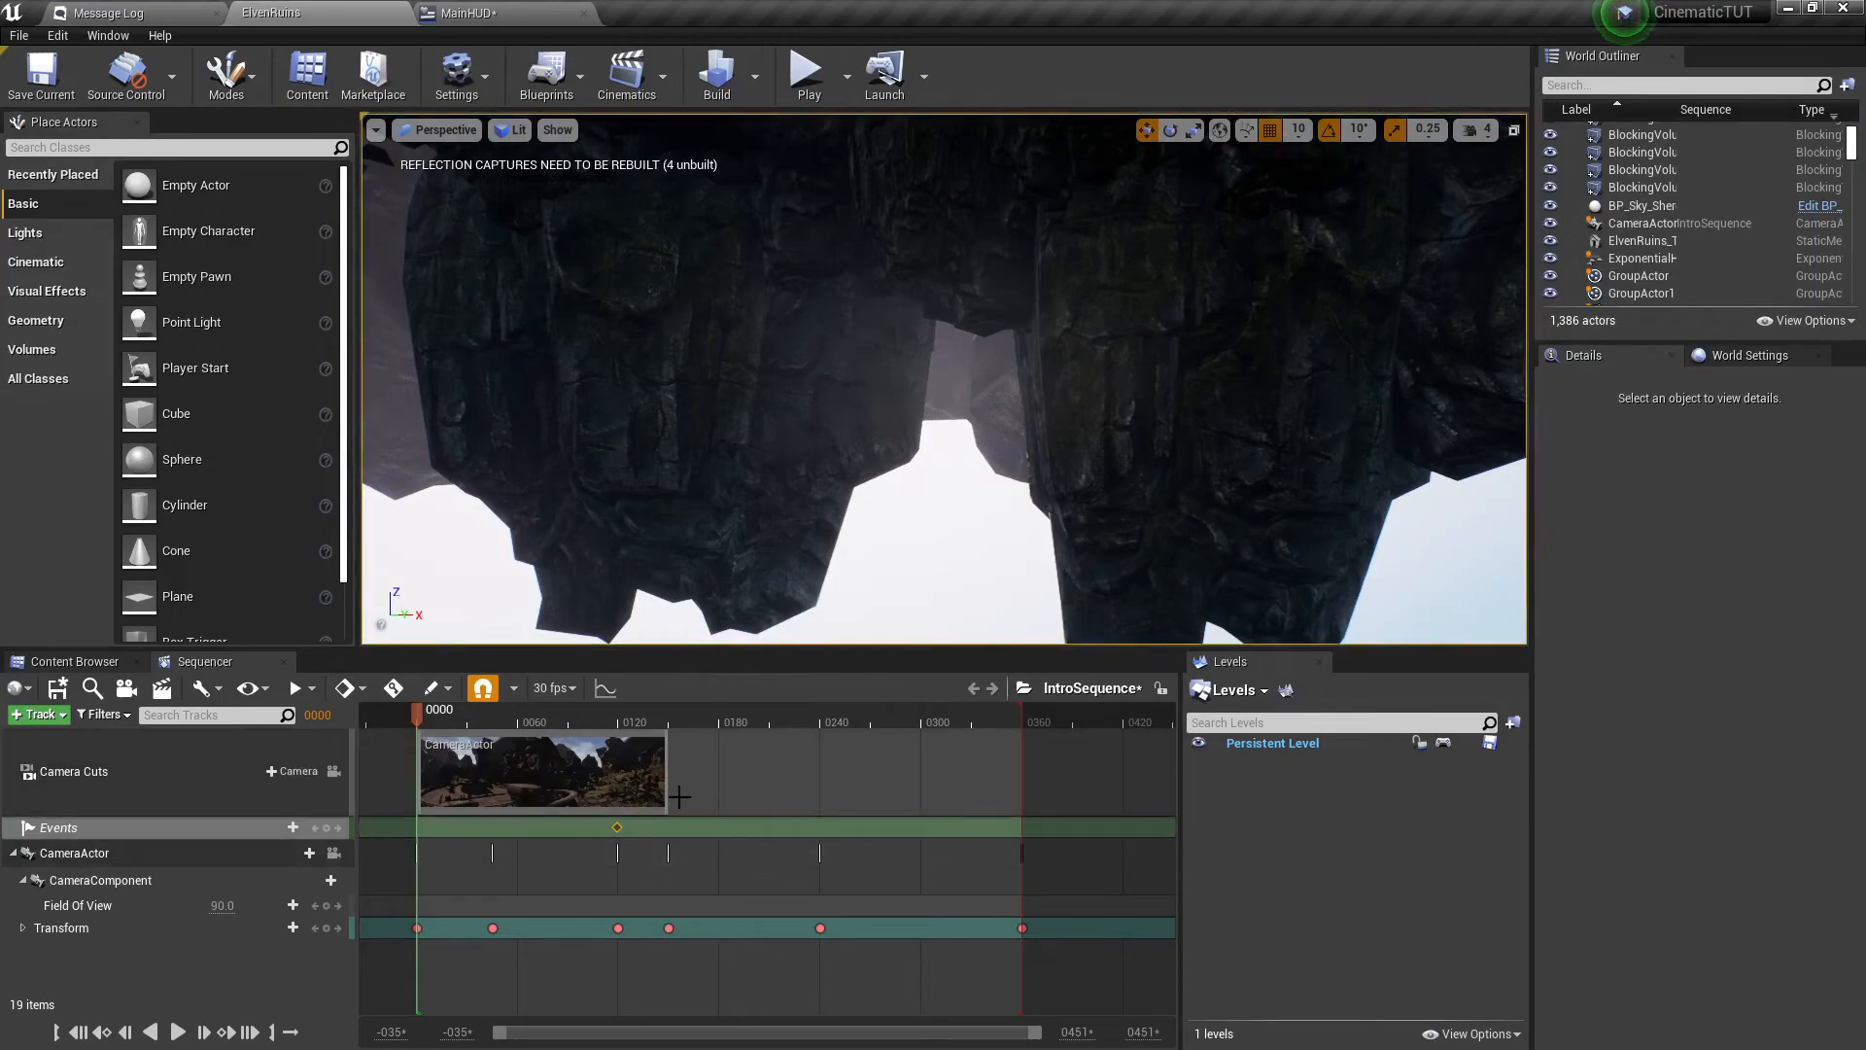
Extend the CameraActor section on the Camera Cuts track to the sequence's end at frame 360.
click(486, 785)
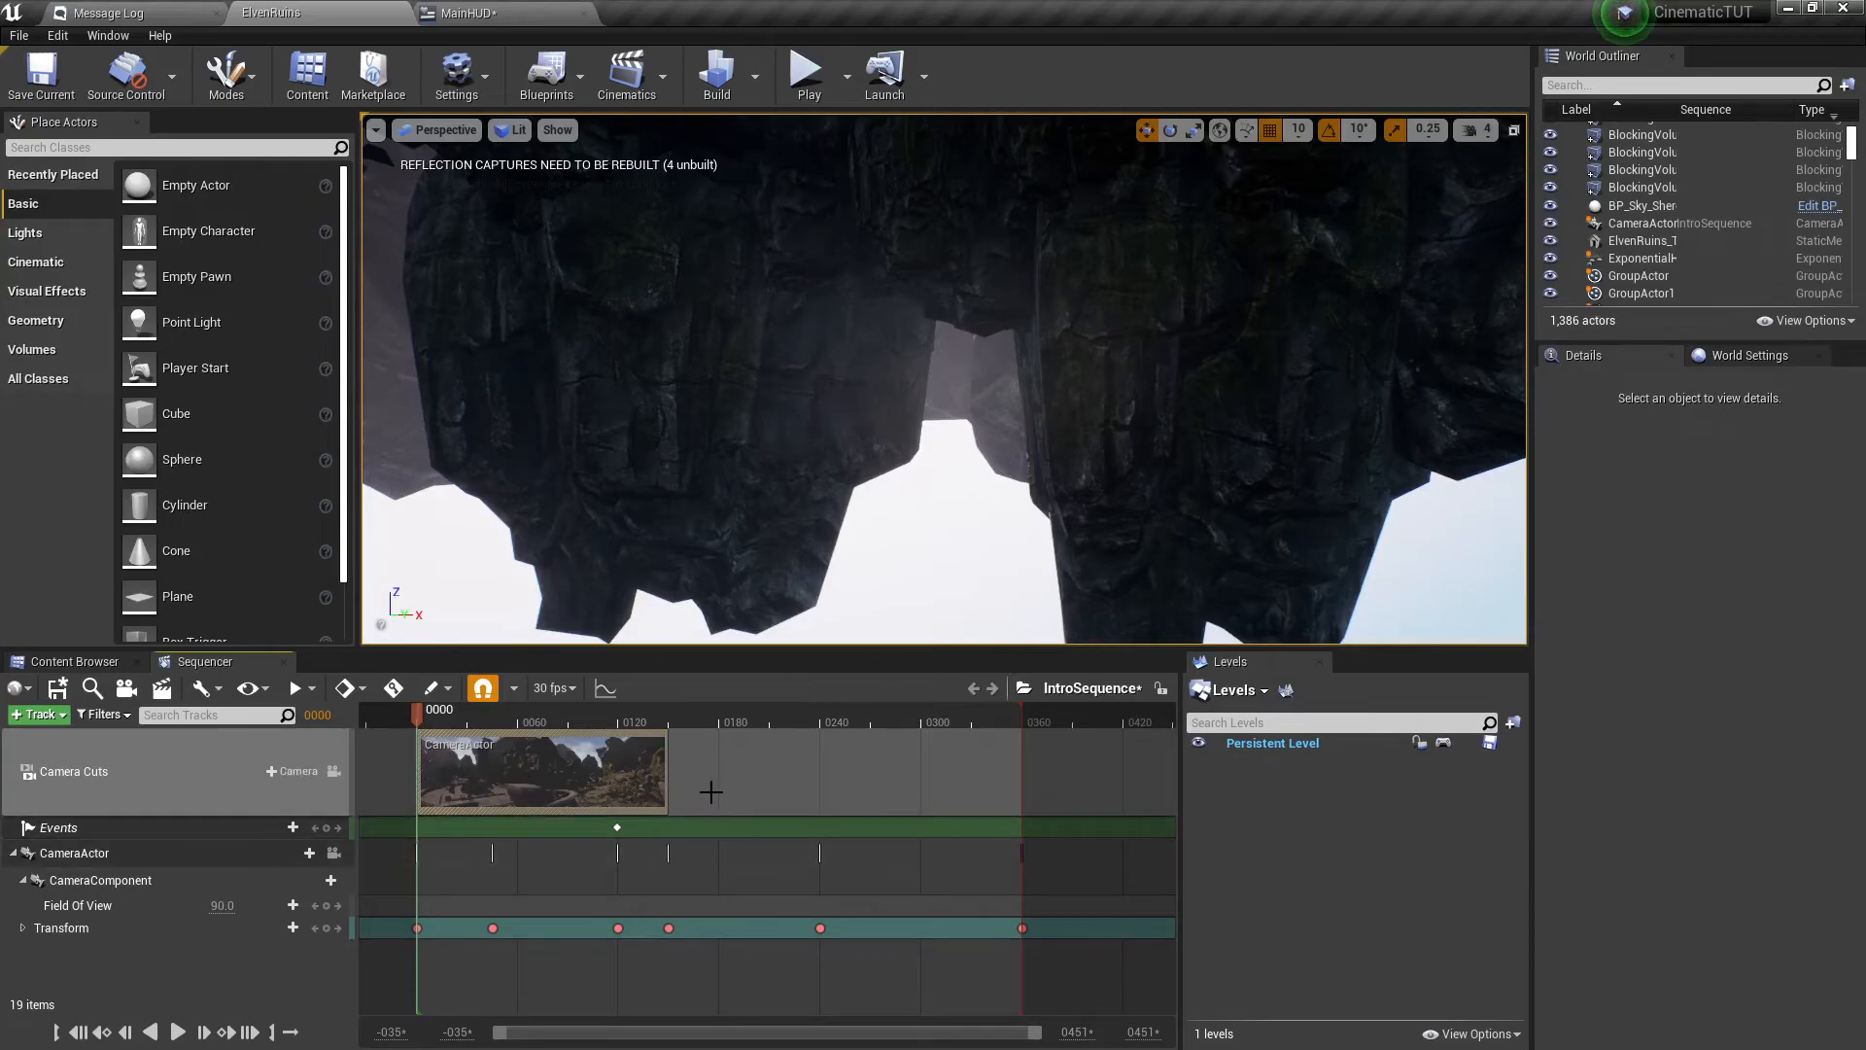
drag(693, 784, 999, 785)
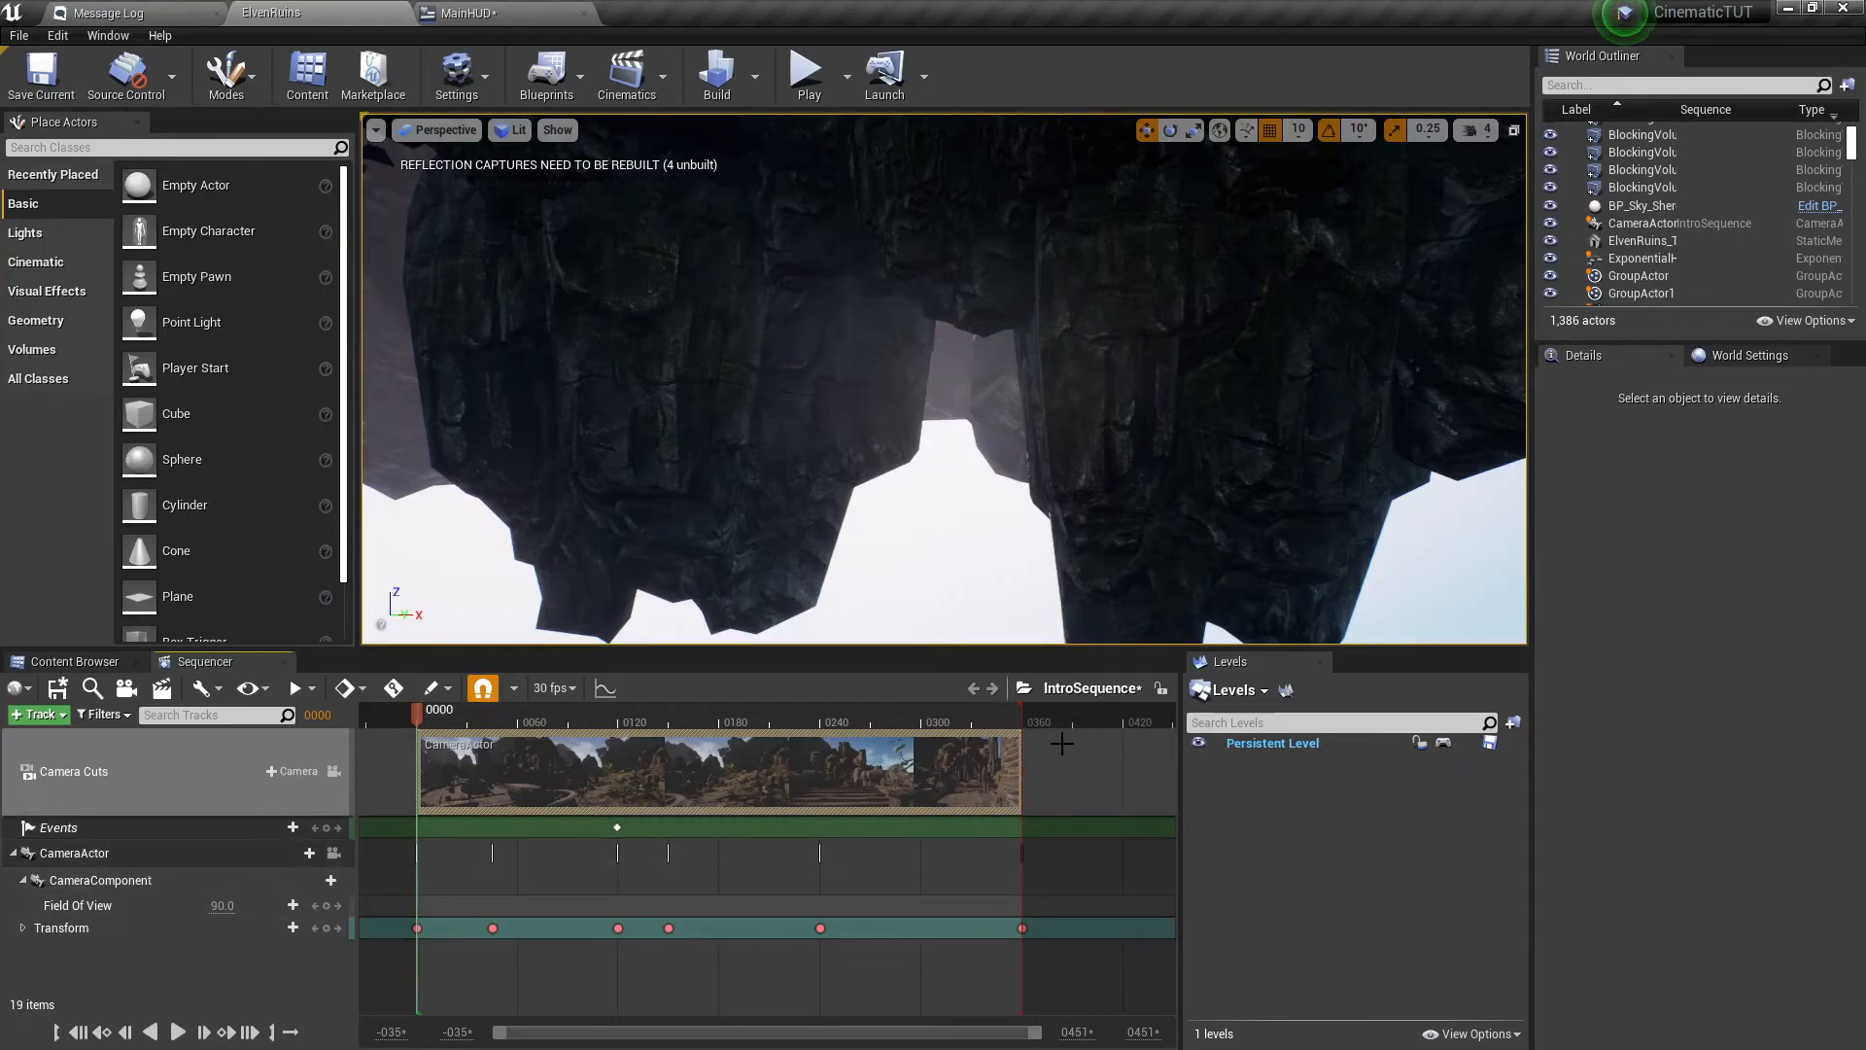
Playtest the level through New Game to watch the intro sequence to its end, and stop the preview.
click(808, 75)
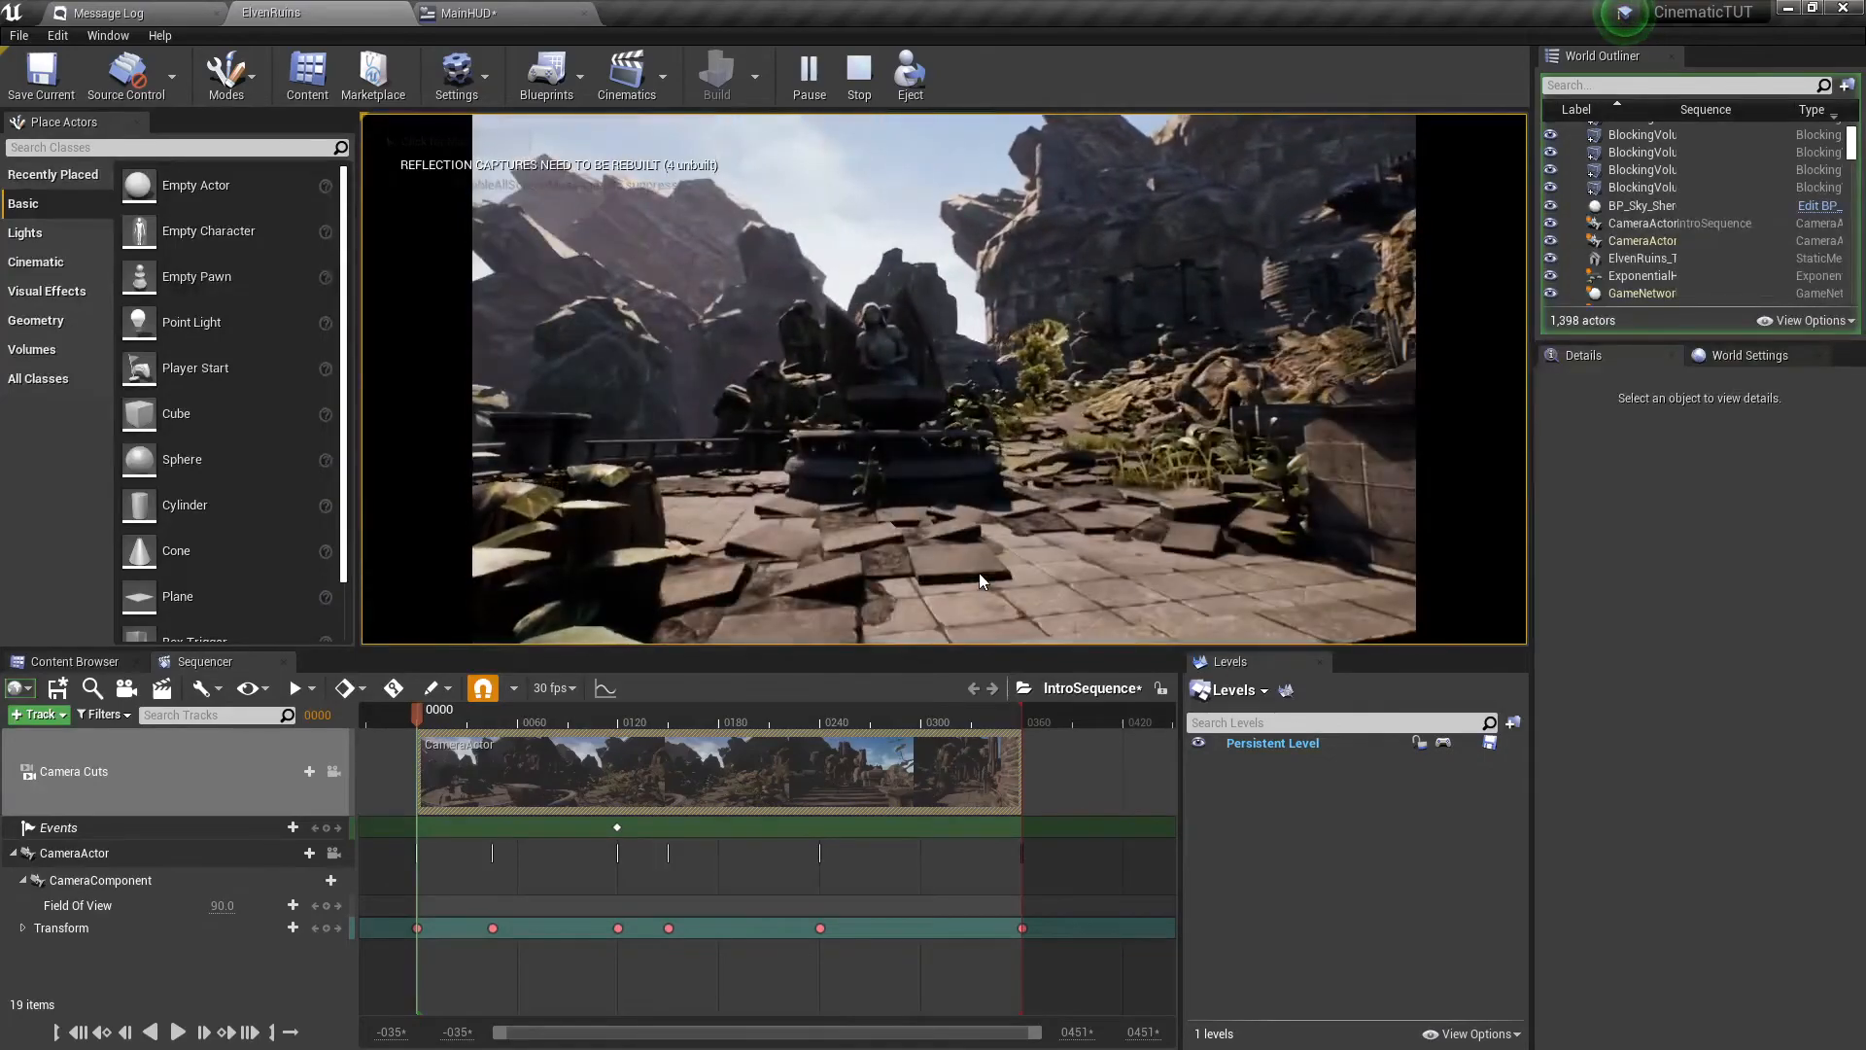
click(957, 319)
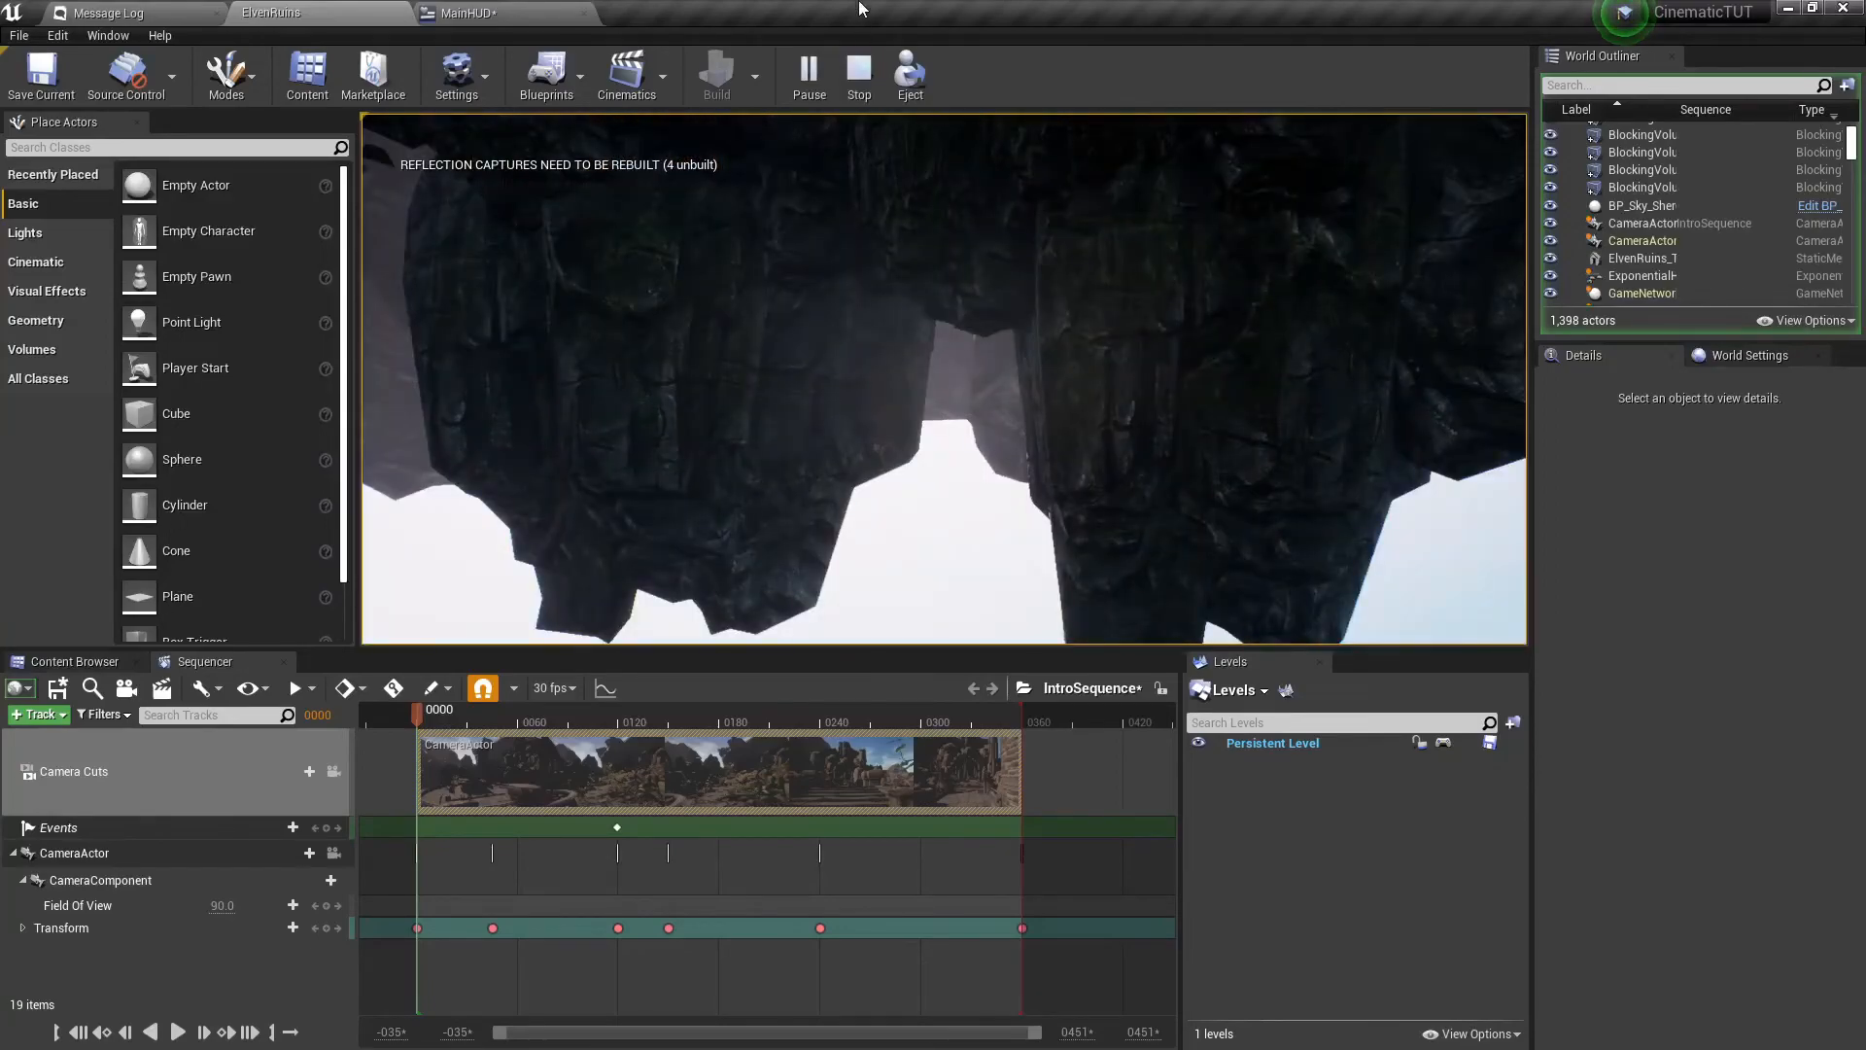
click(868, 72)
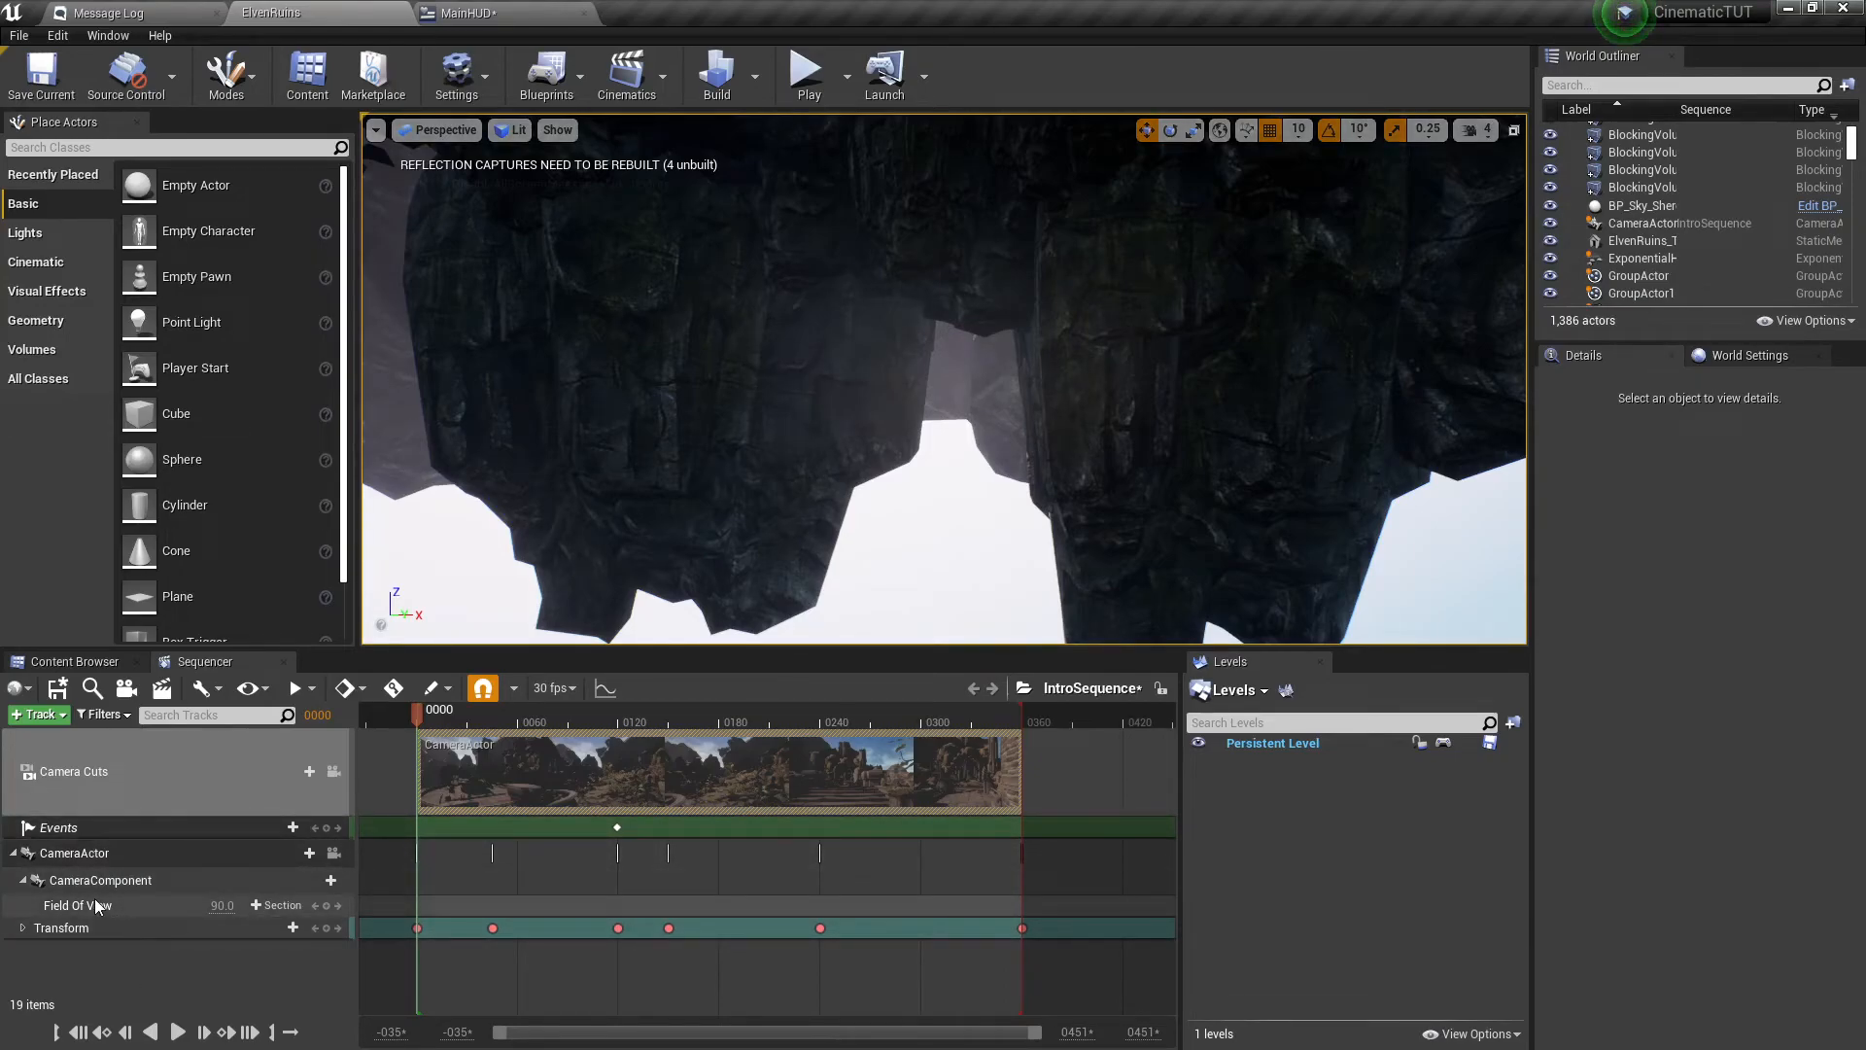
Enable the Exposure Compensation override in CameraComponent's Lens post-process exposure settings.
click(111, 878)
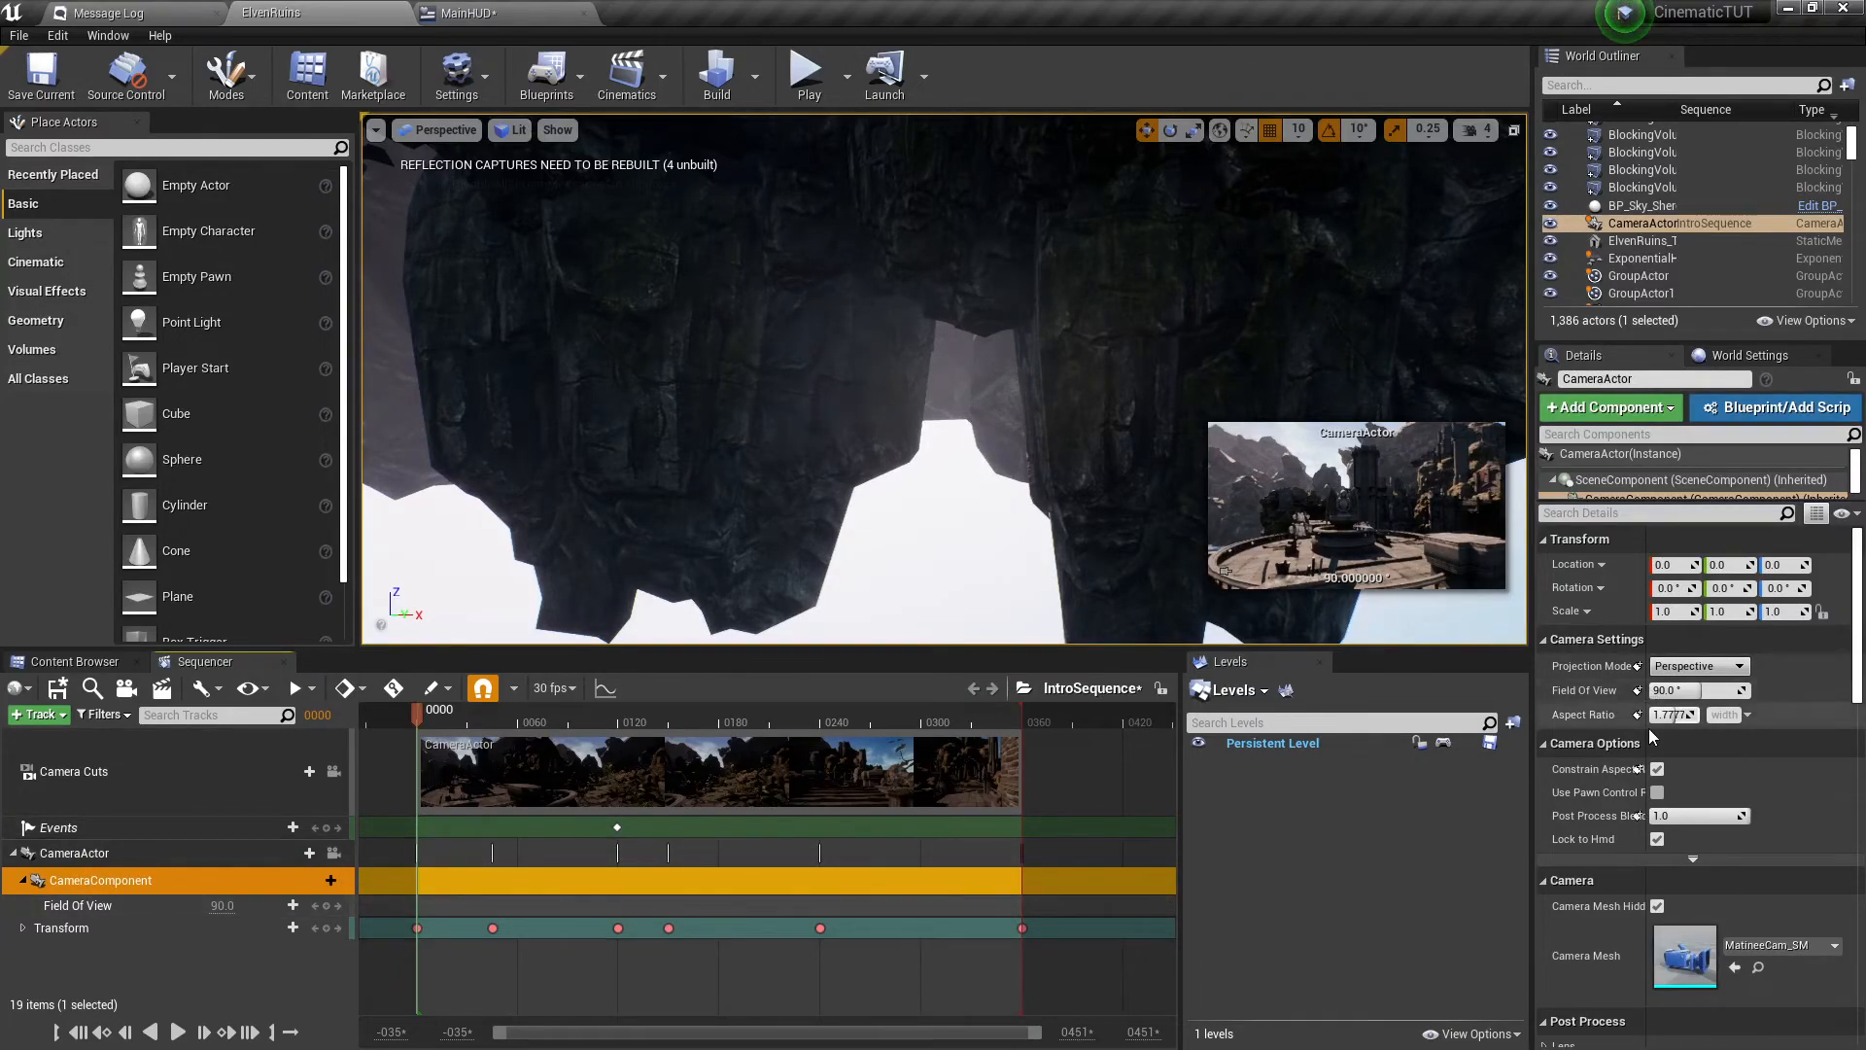
scroll(1689, 736, down, 8)
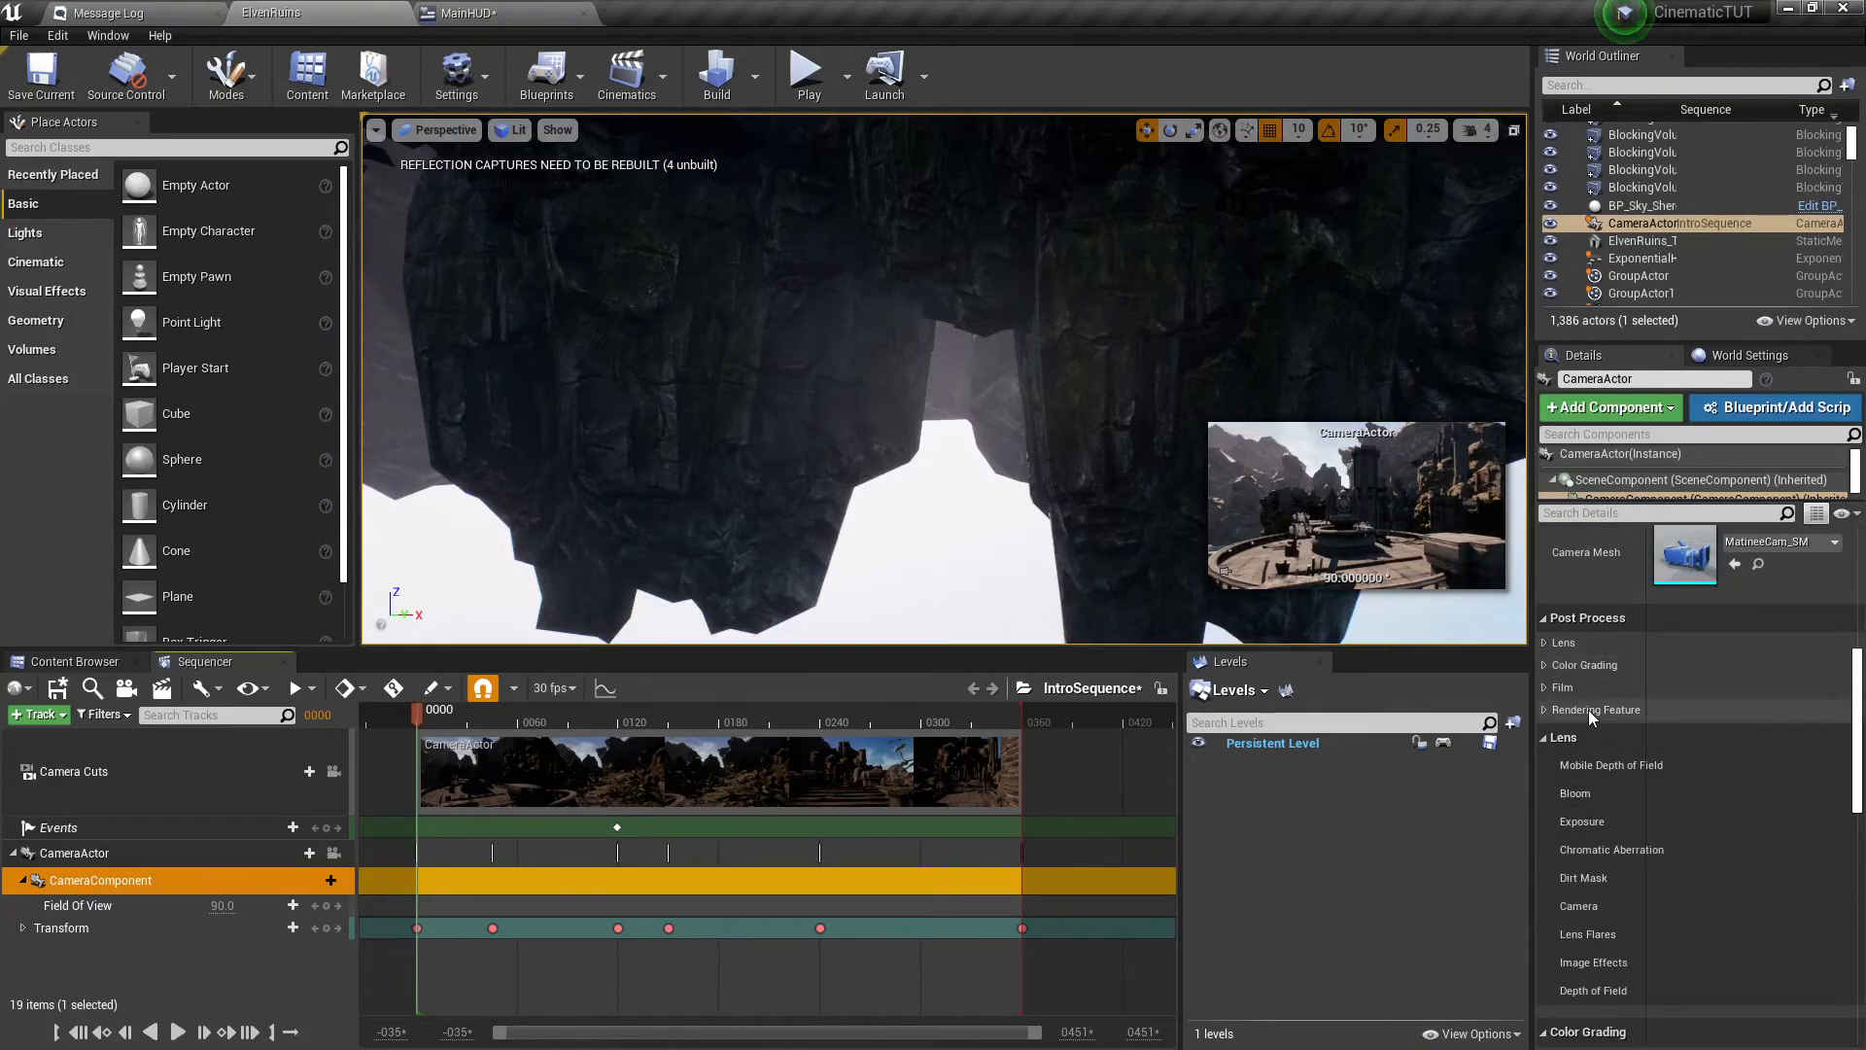
click(1541, 666)
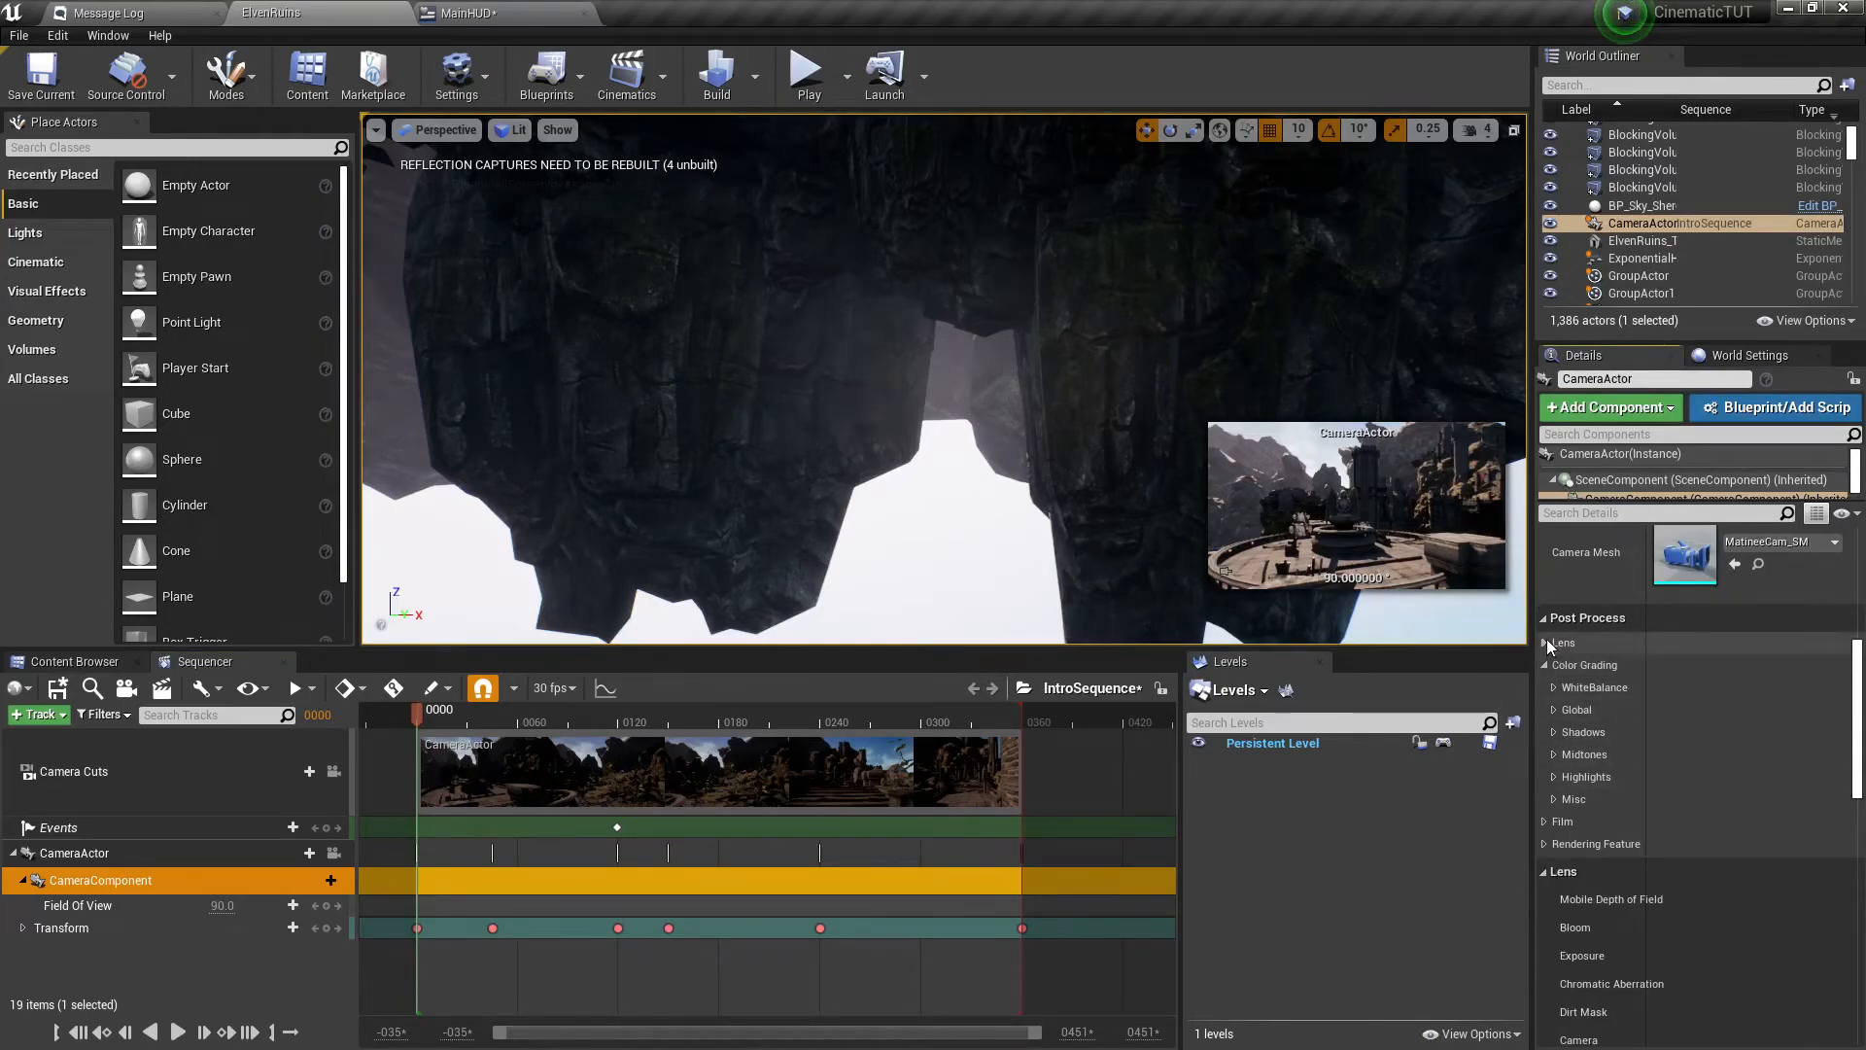
click(1547, 641)
click(1555, 710)
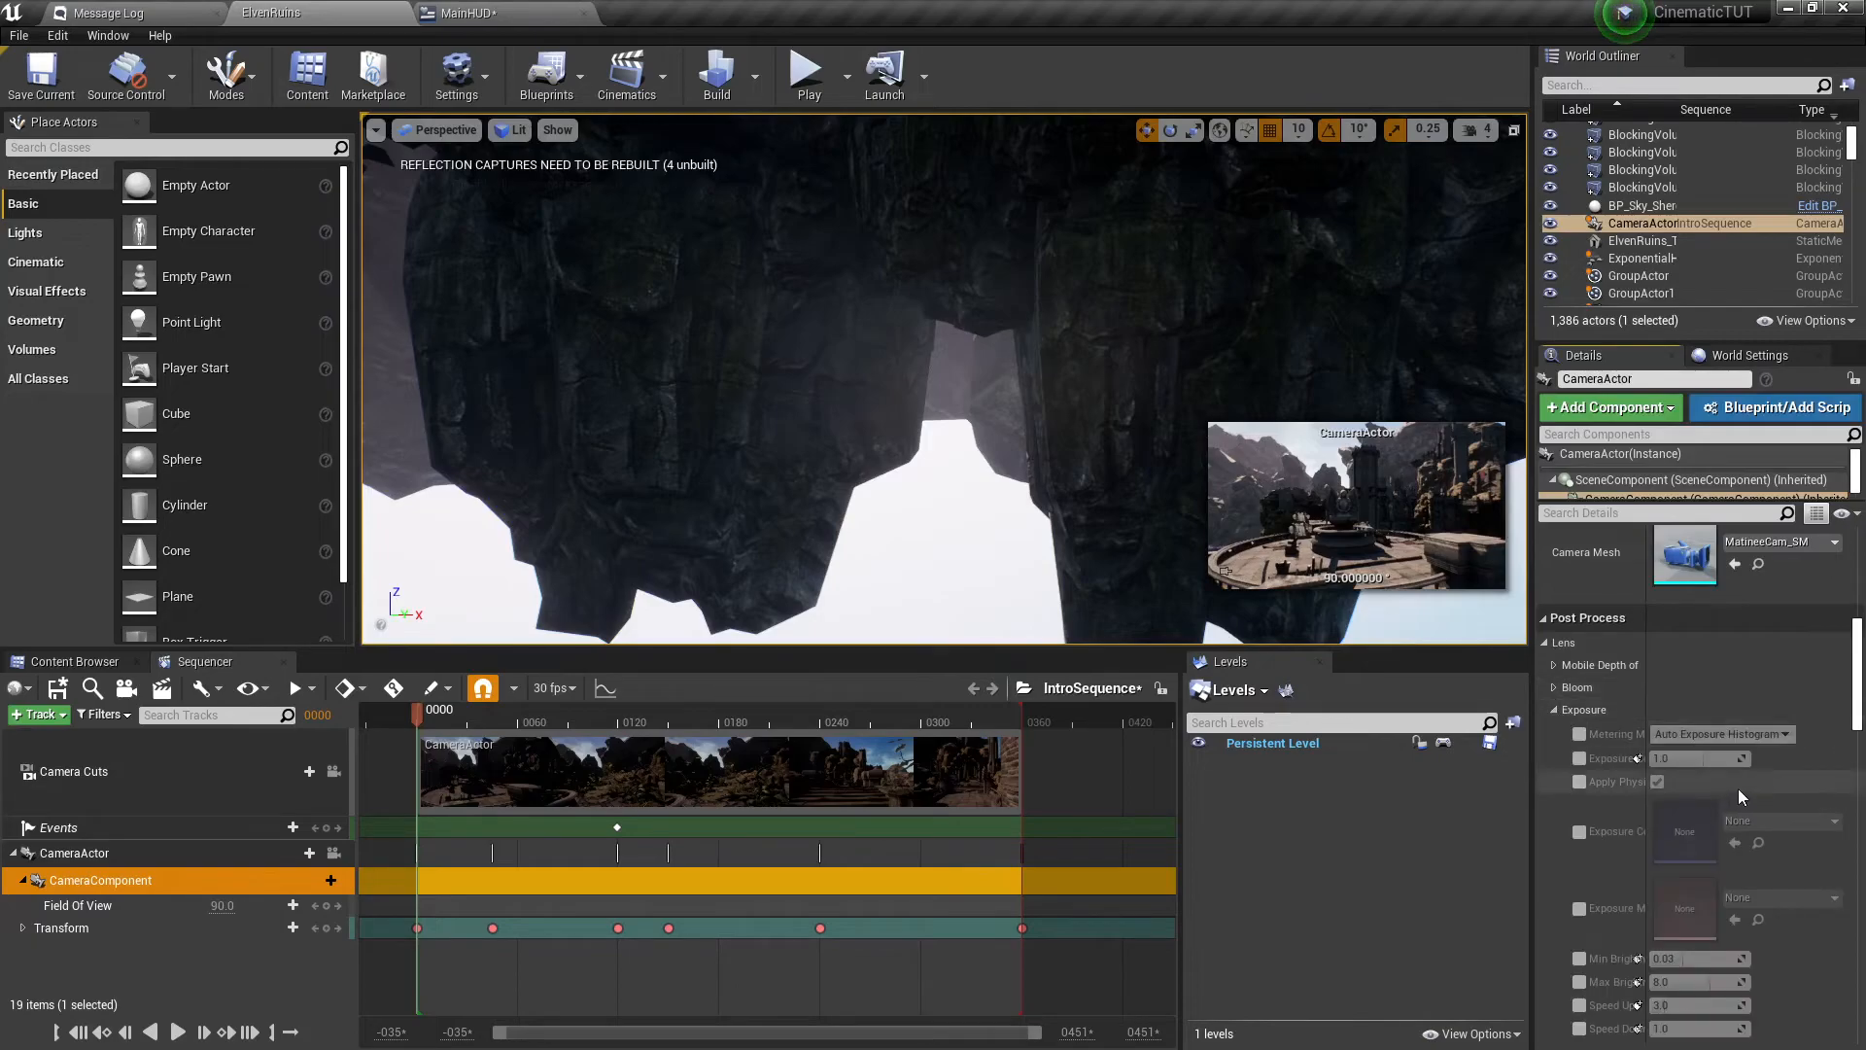
click(1580, 759)
drag(1692, 760, 1656, 759)
click(1763, 759)
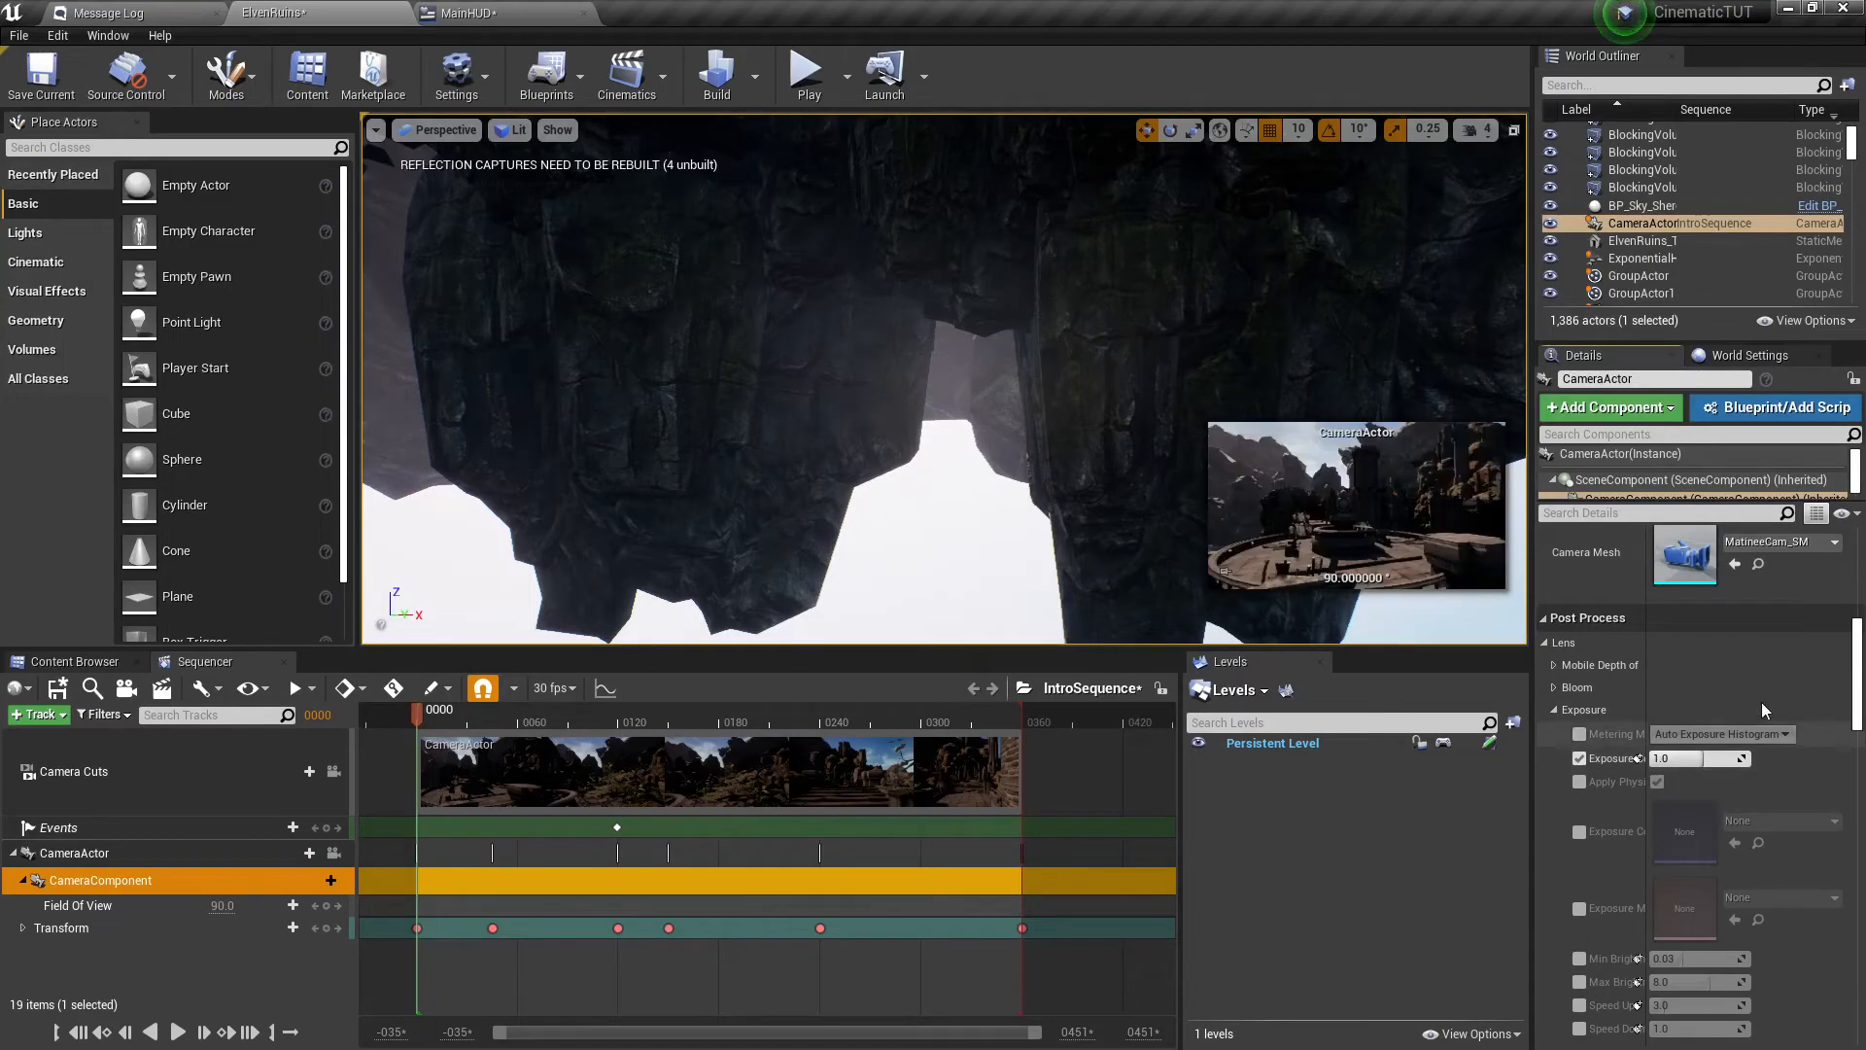
Add an Exposure Compensation track from the Lens exposure post-process settings to CameraComponent in IntroSequence.
click(321, 881)
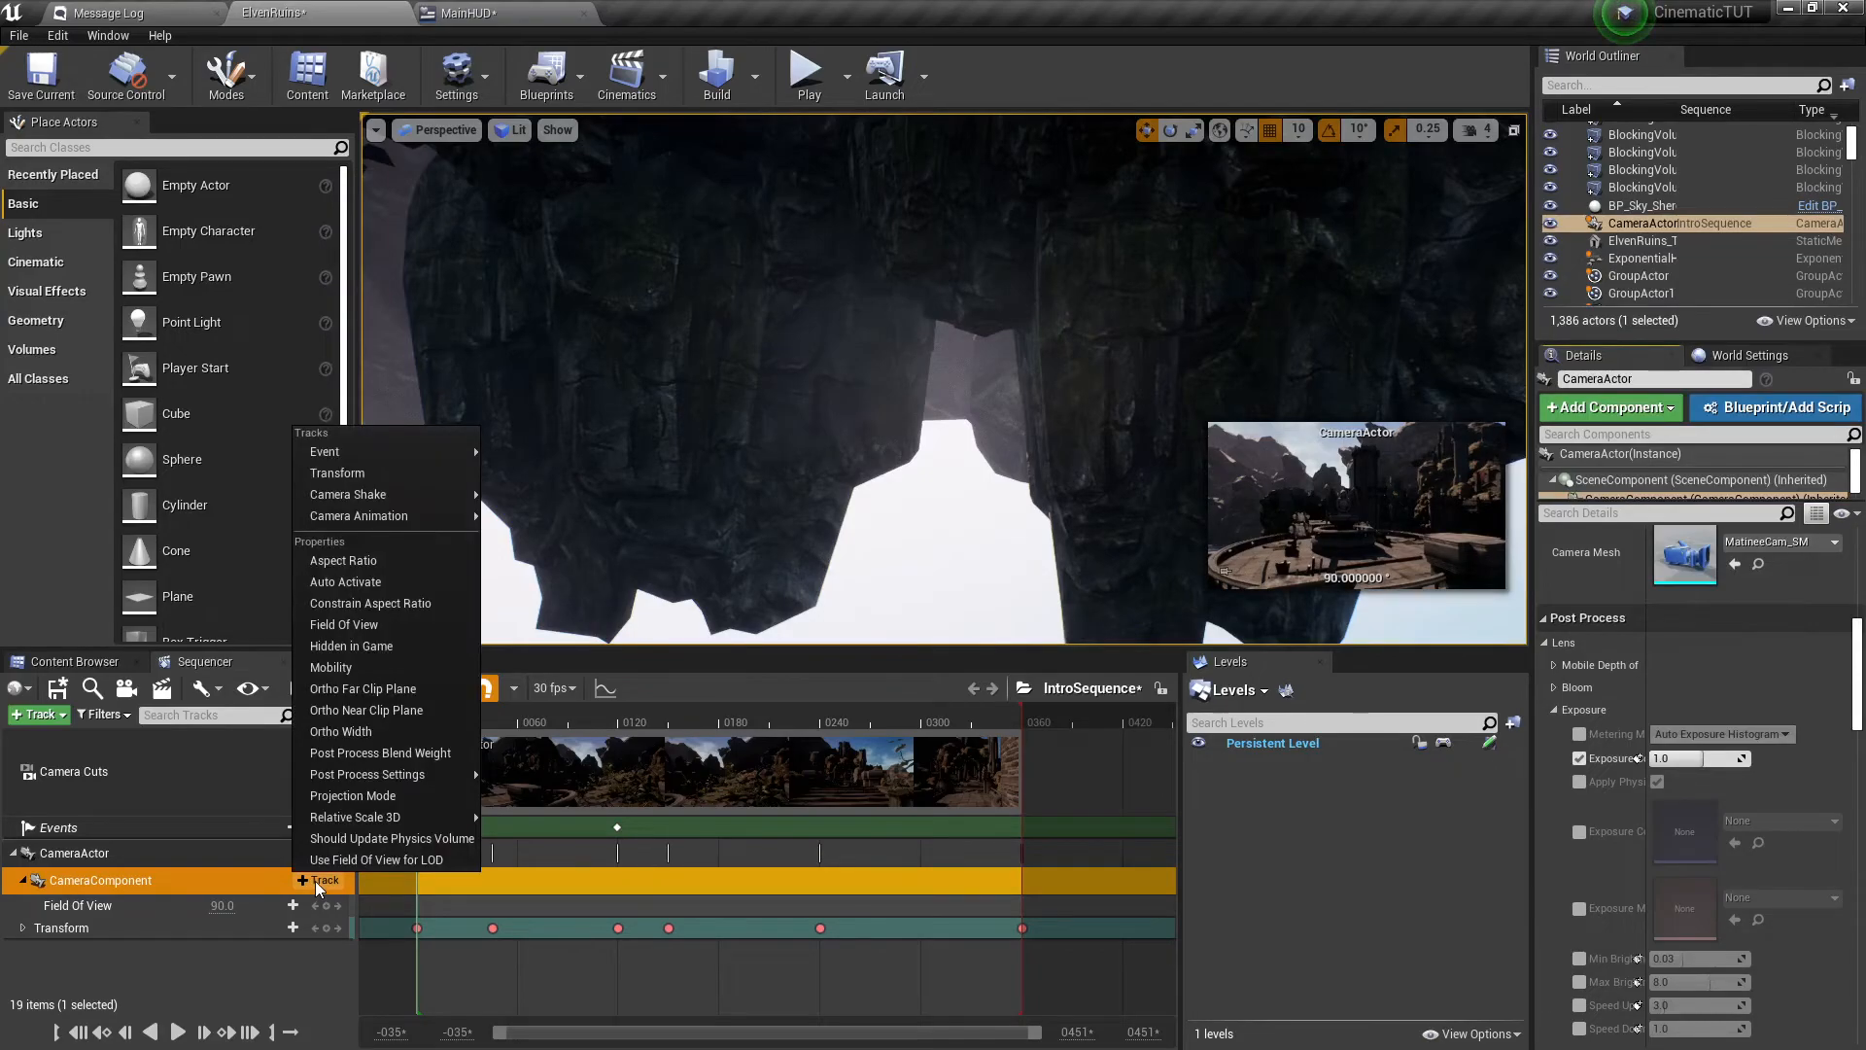
mouse_move(389, 774)
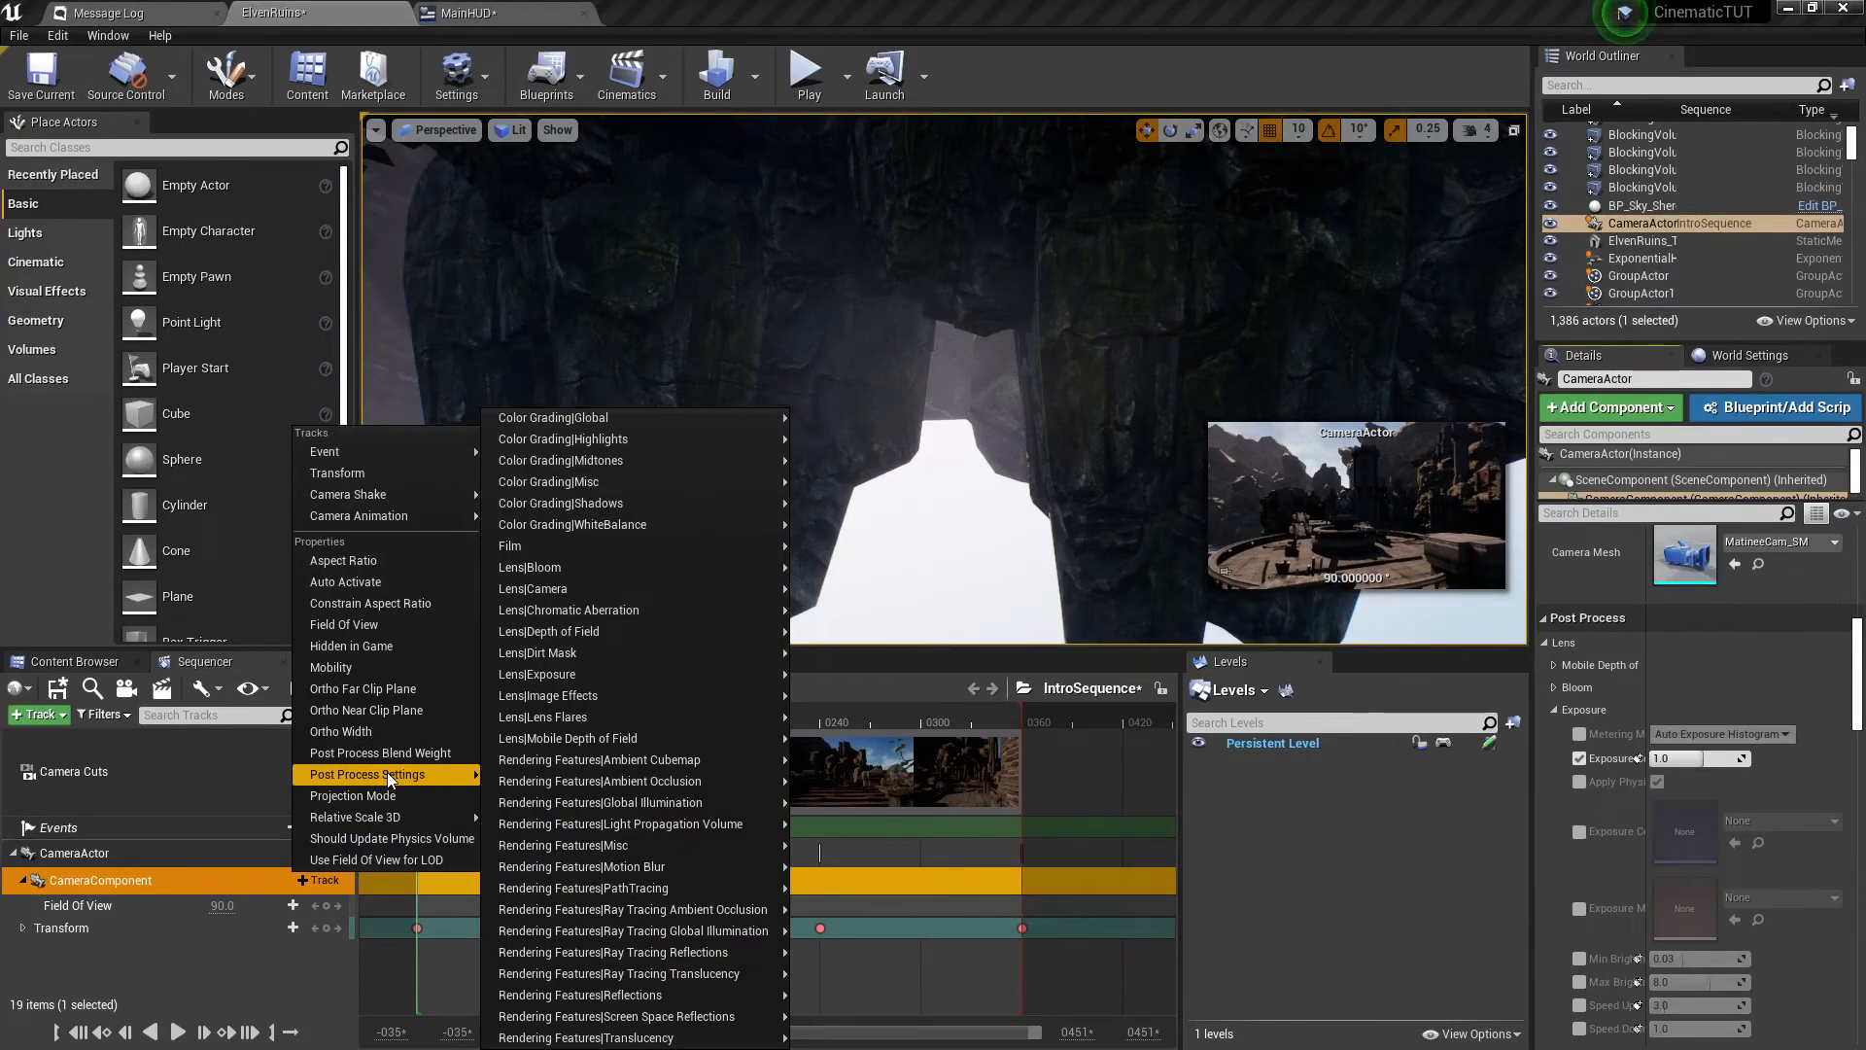
mouse_move(546, 675)
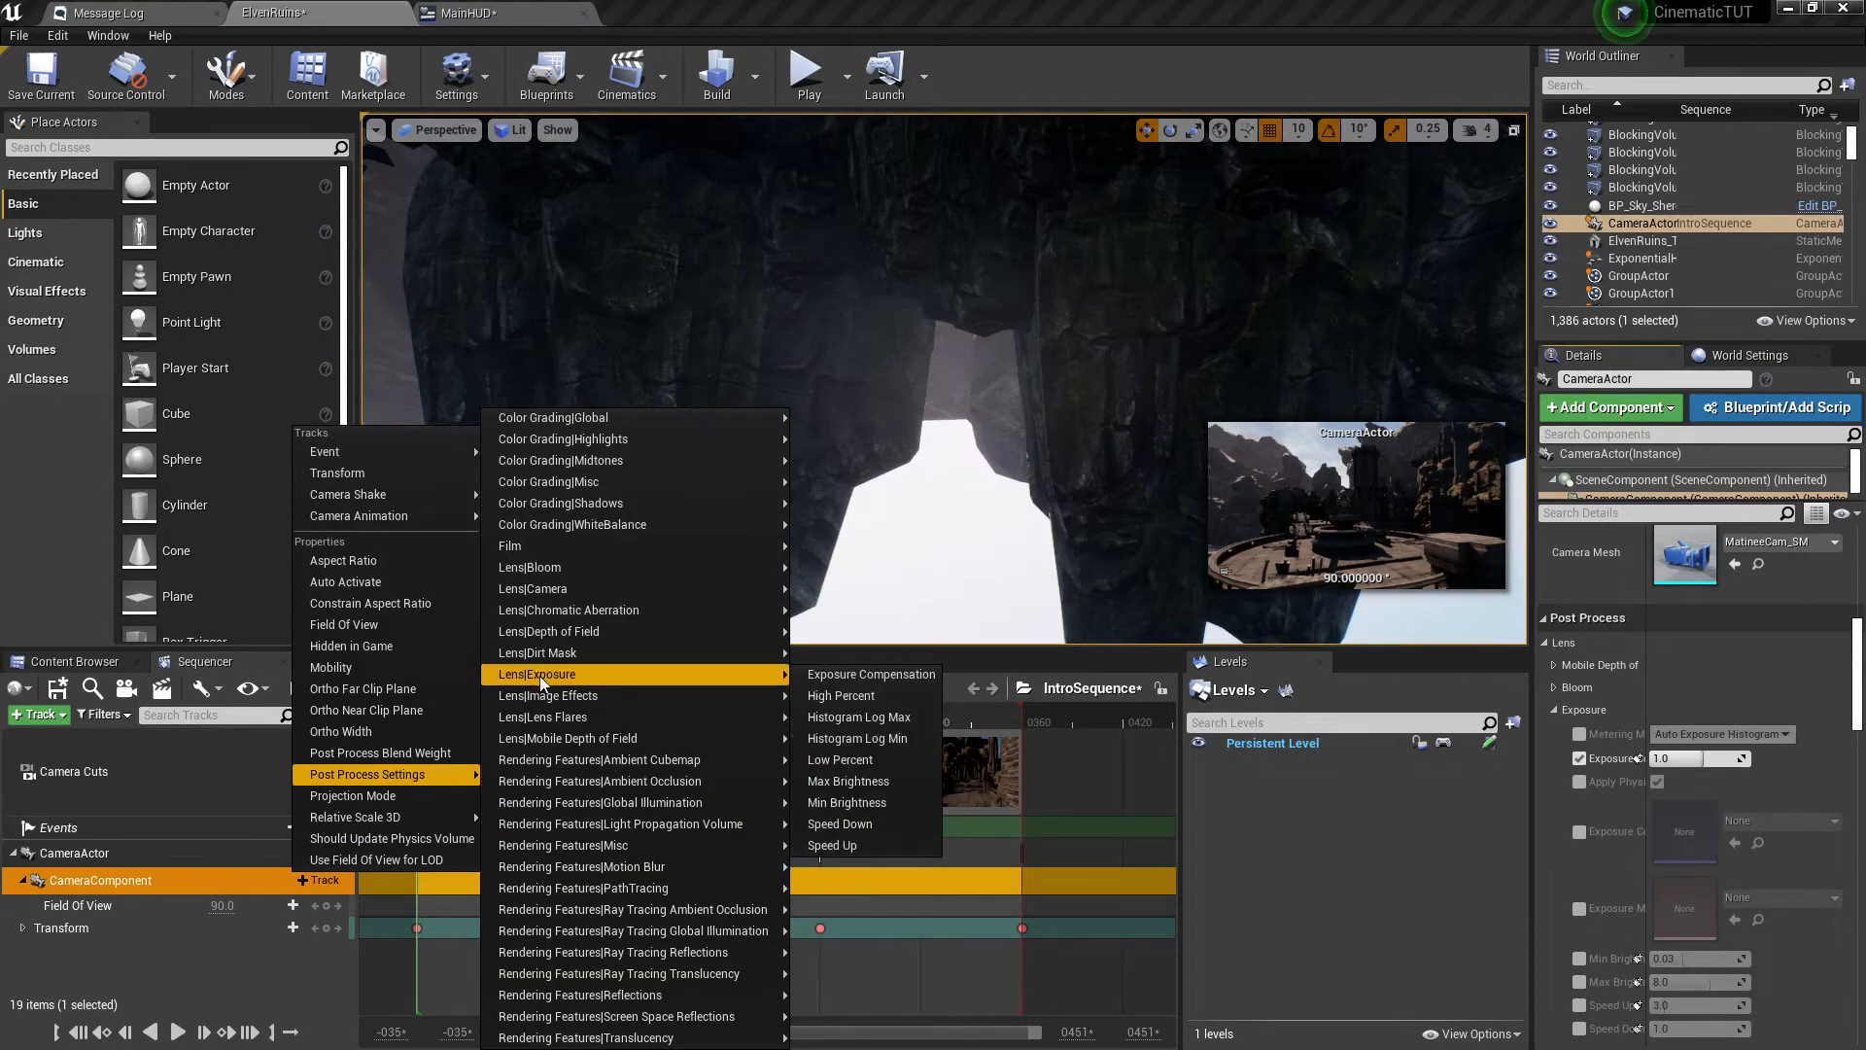
click(876, 672)
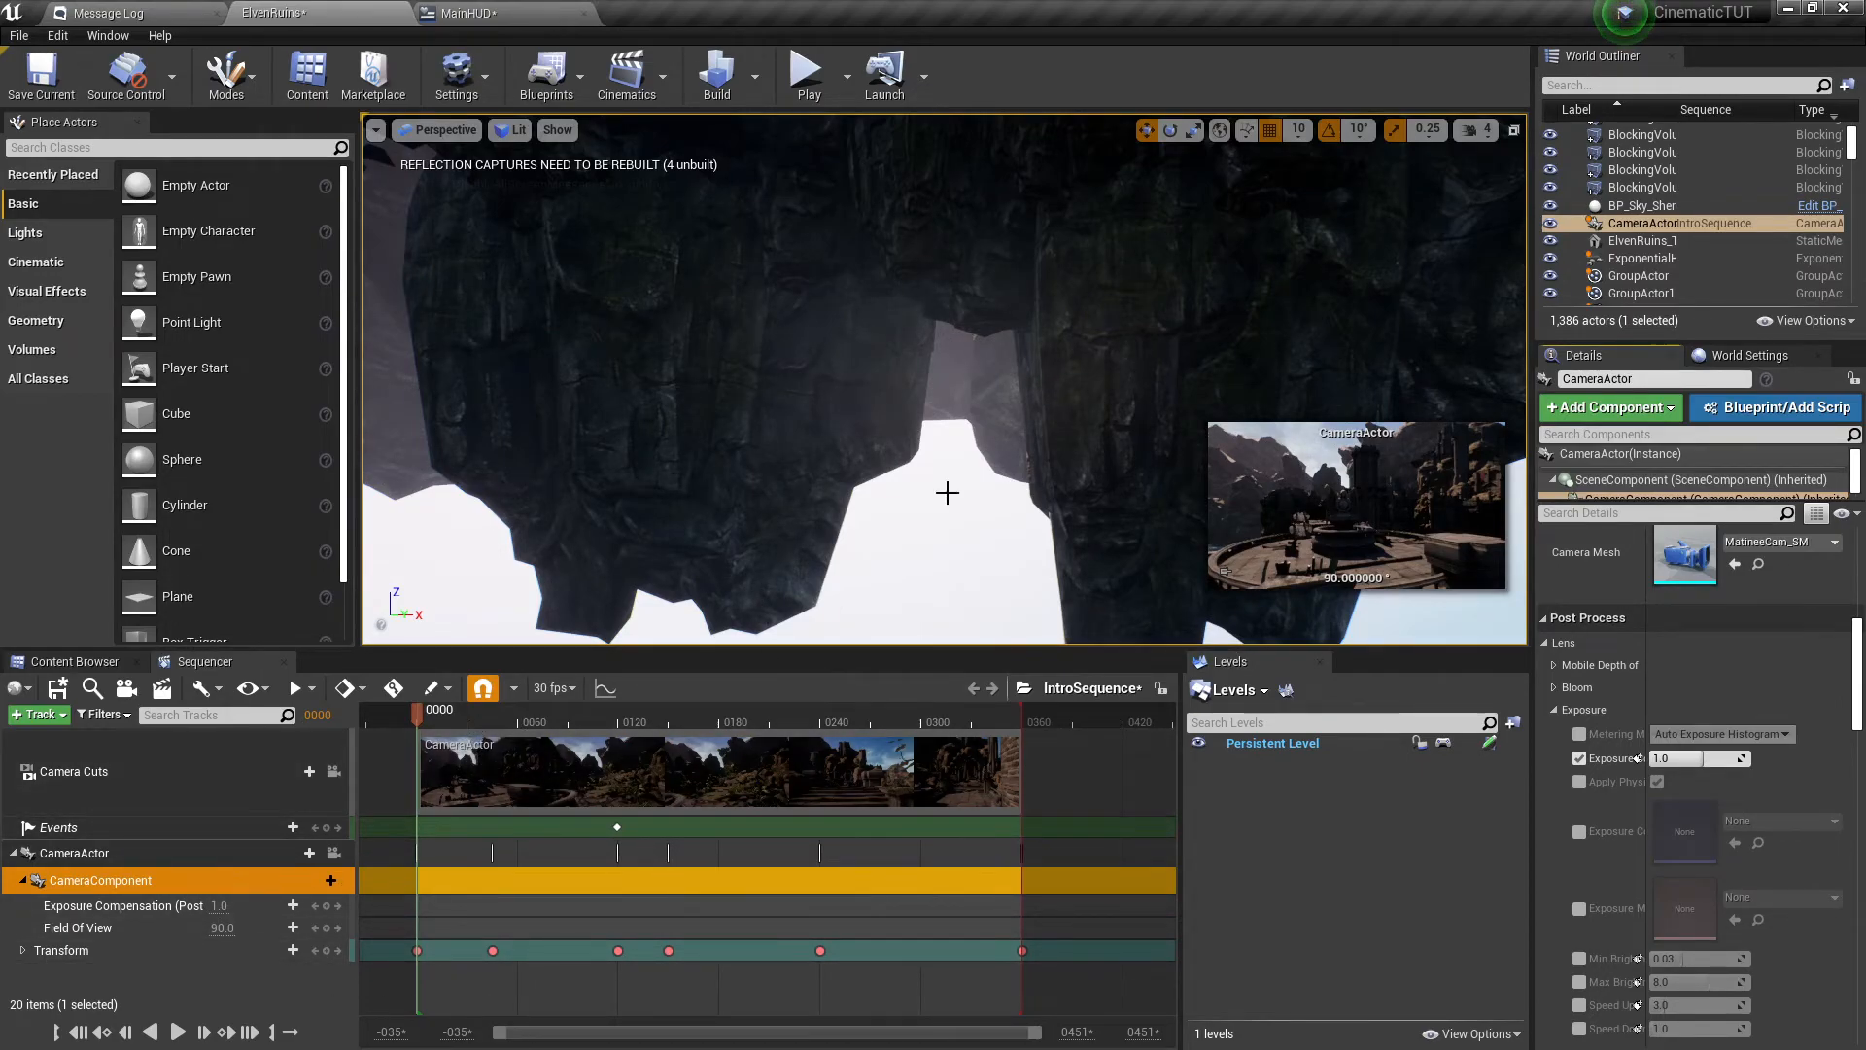
Pilot the CameraActor so the viewport shows the scene through the sequence camera.
right_click(1697, 227)
click(1633, 362)
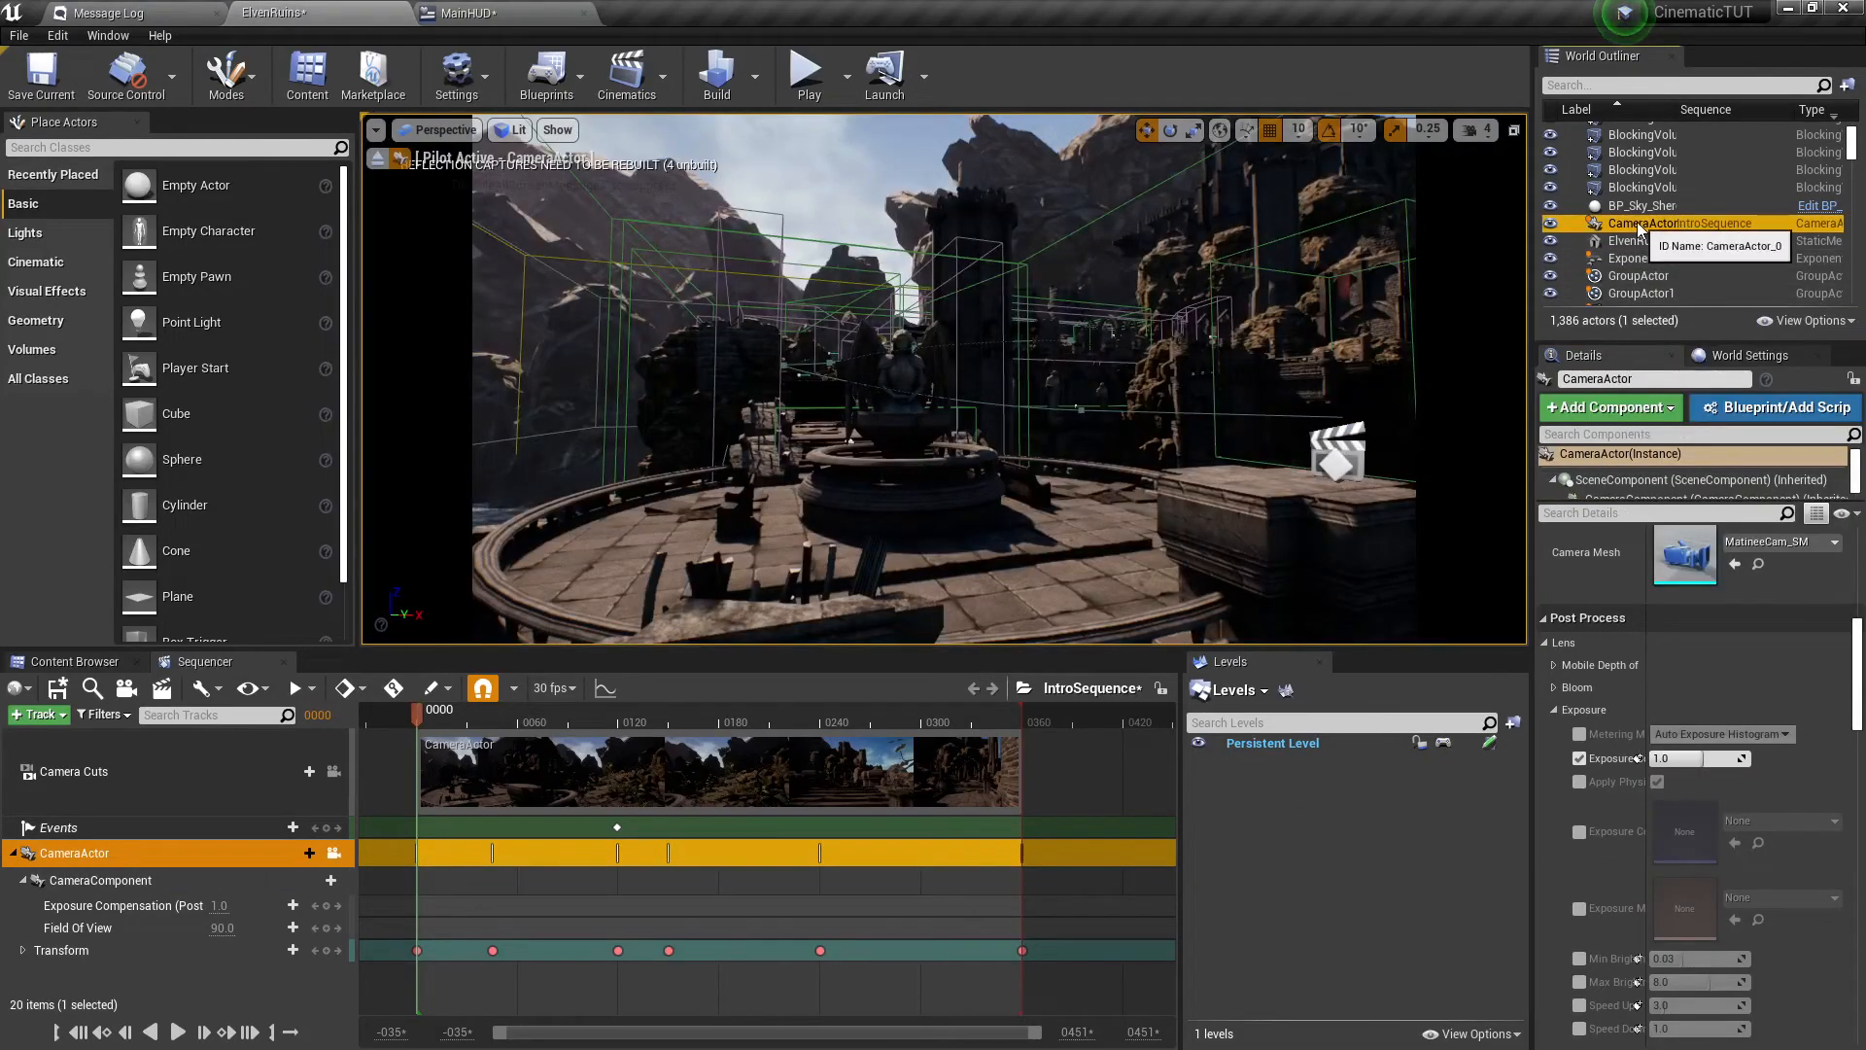
click(377, 157)
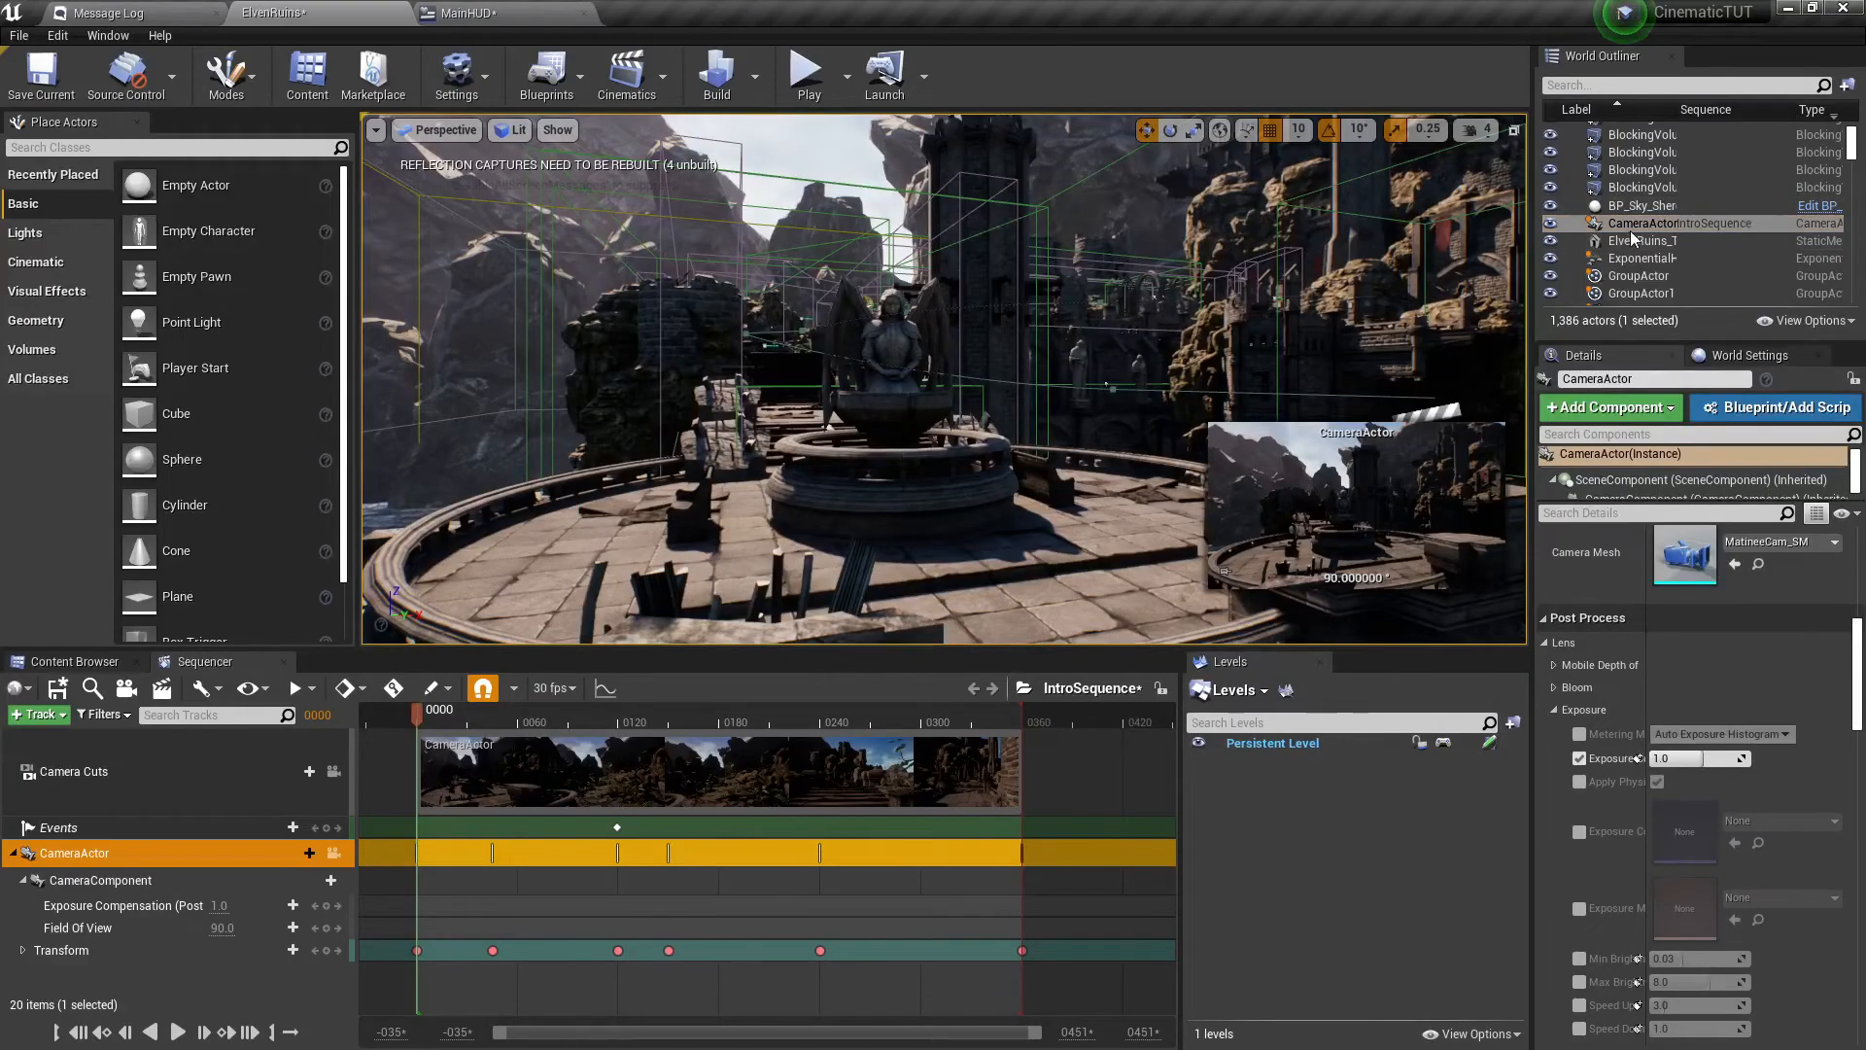
right_click(1592, 226)
click(1652, 342)
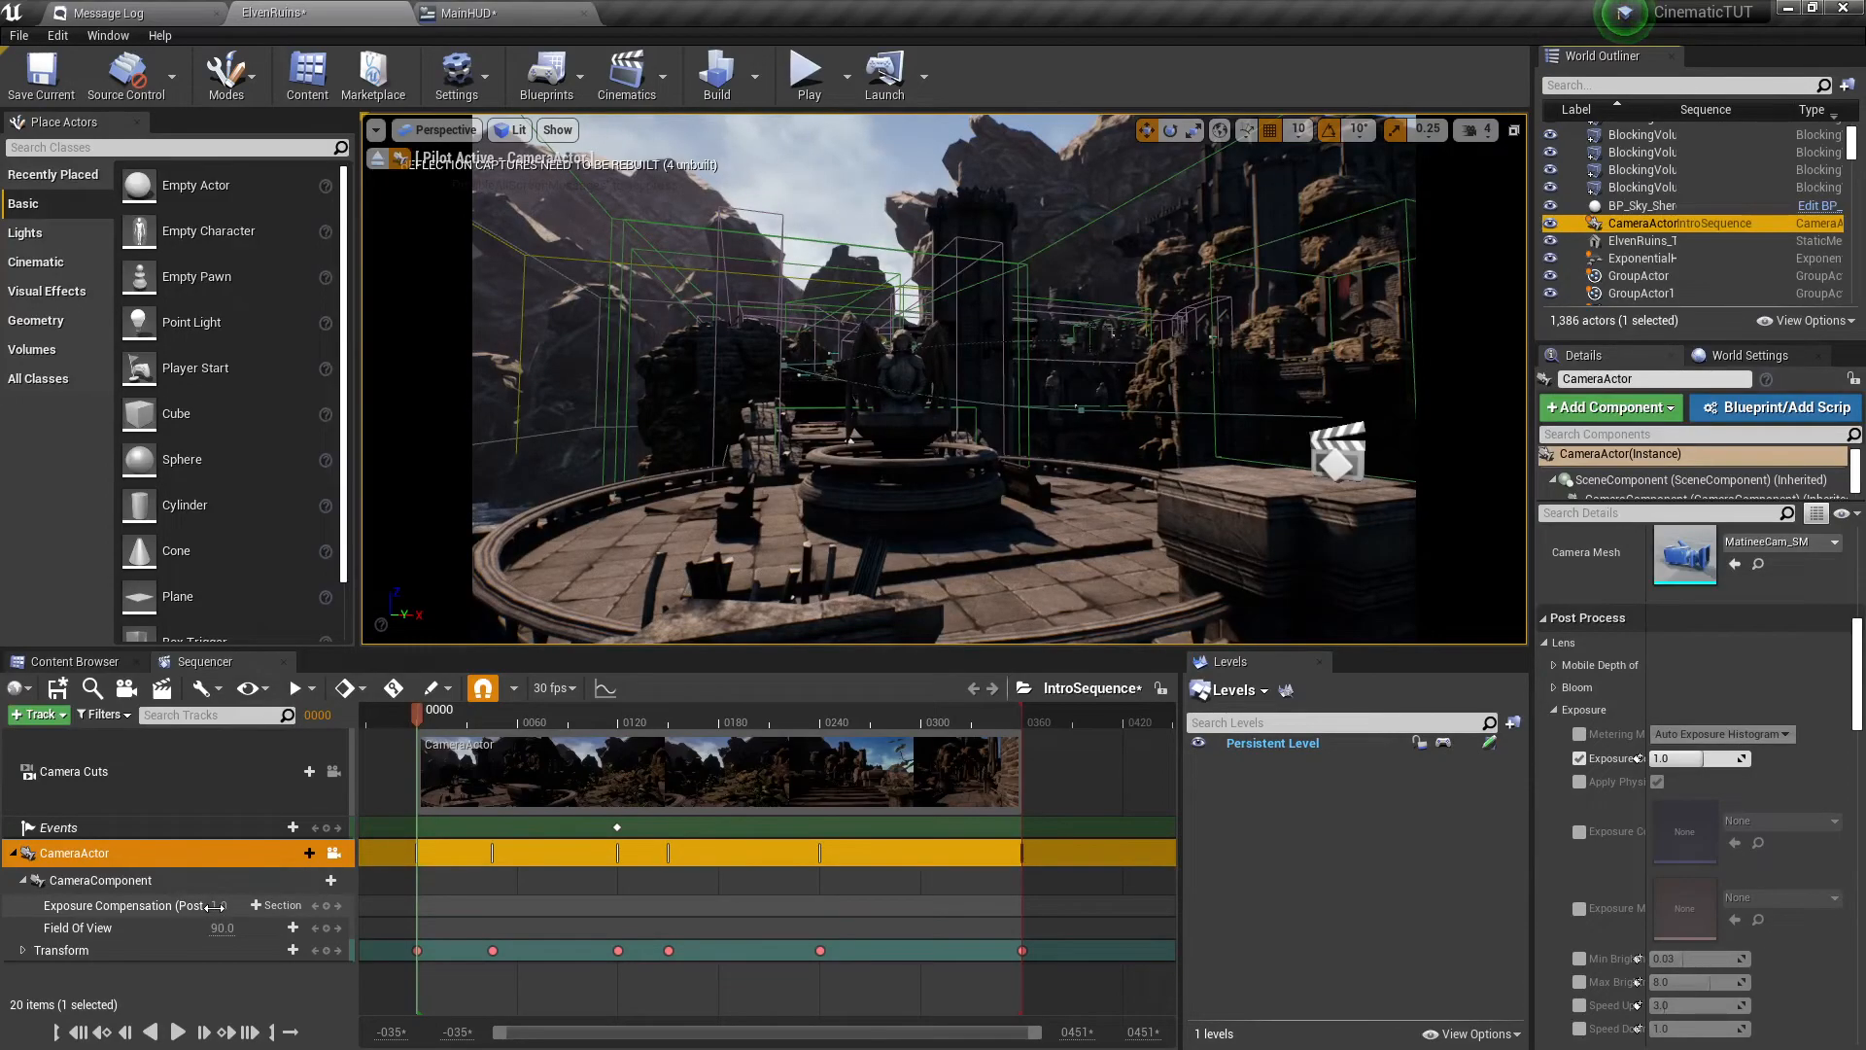
Set the camera's Exposure Compensation to 1.8 and key that value at frames 0 and 300 of IntroSequence.
mouse_move(214, 904)
mouse_down()
mouse_move(252, 904)
mouse_move(216, 906)
mouse_up()
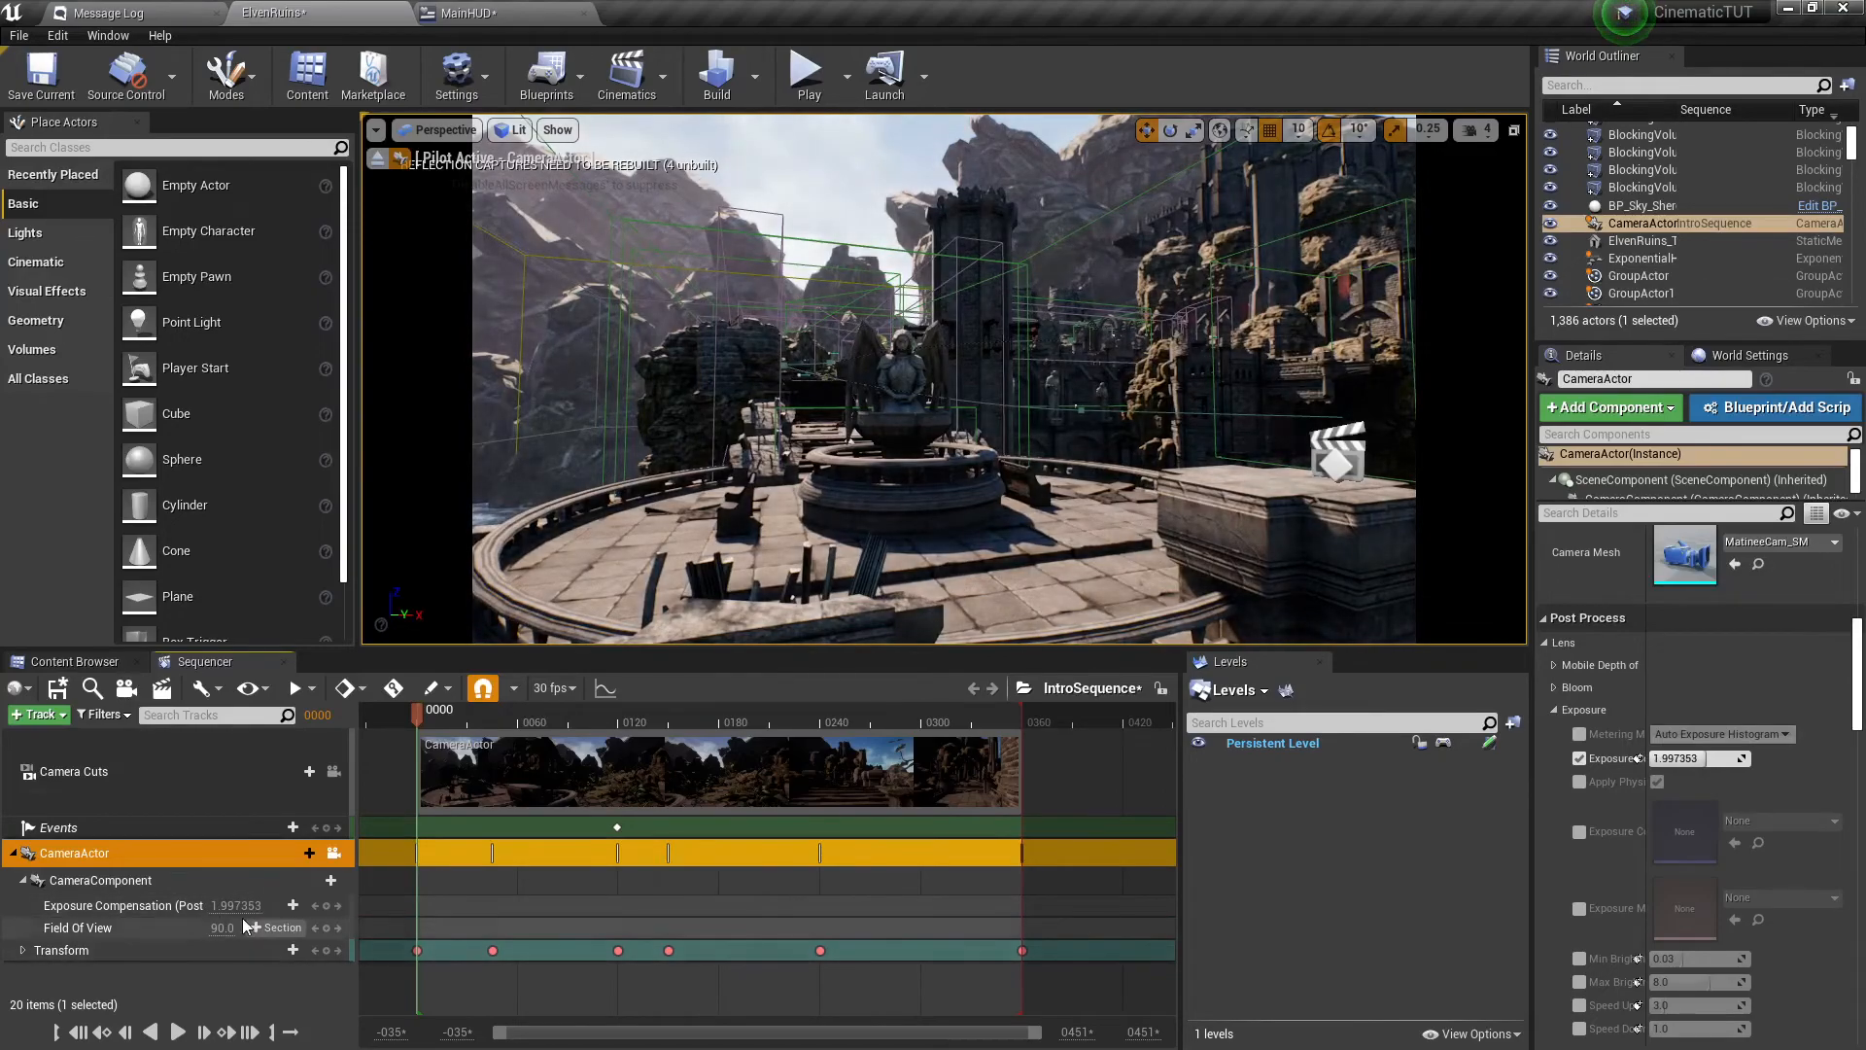
click(219, 906)
text(1.8)
key(Return)
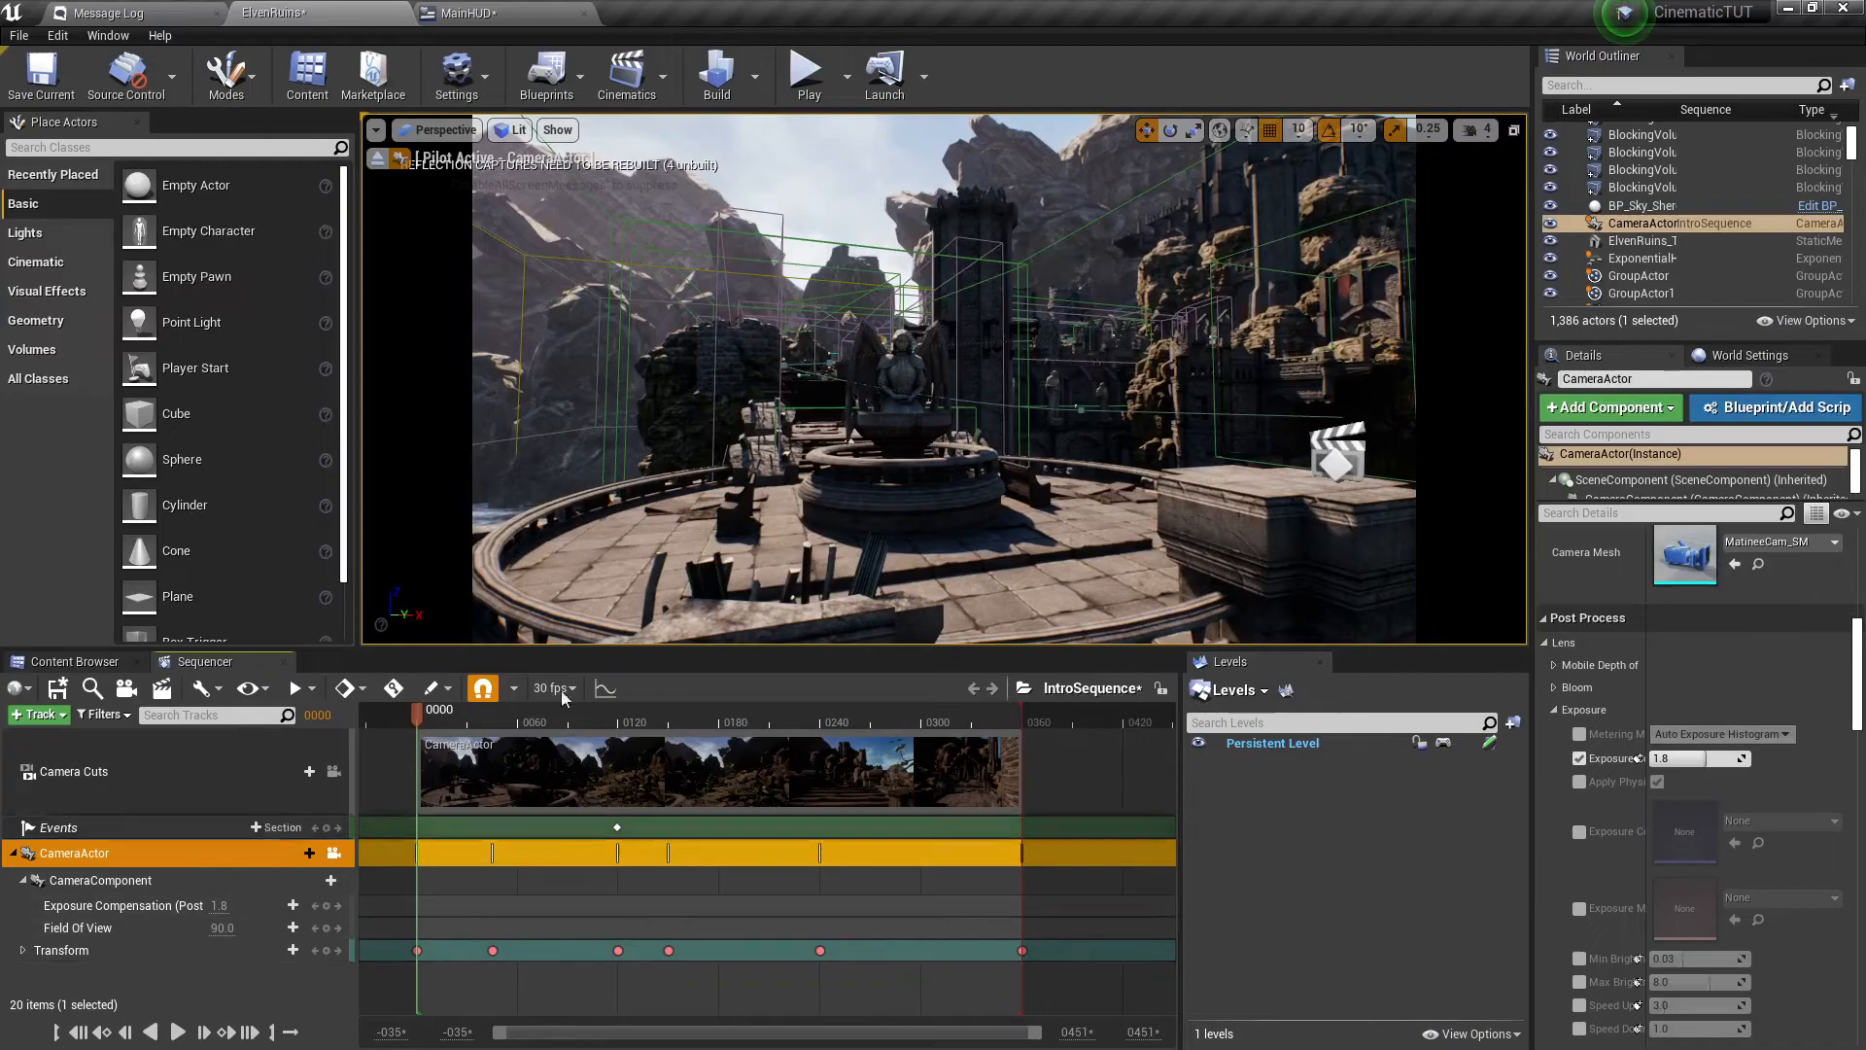
click(327, 907)
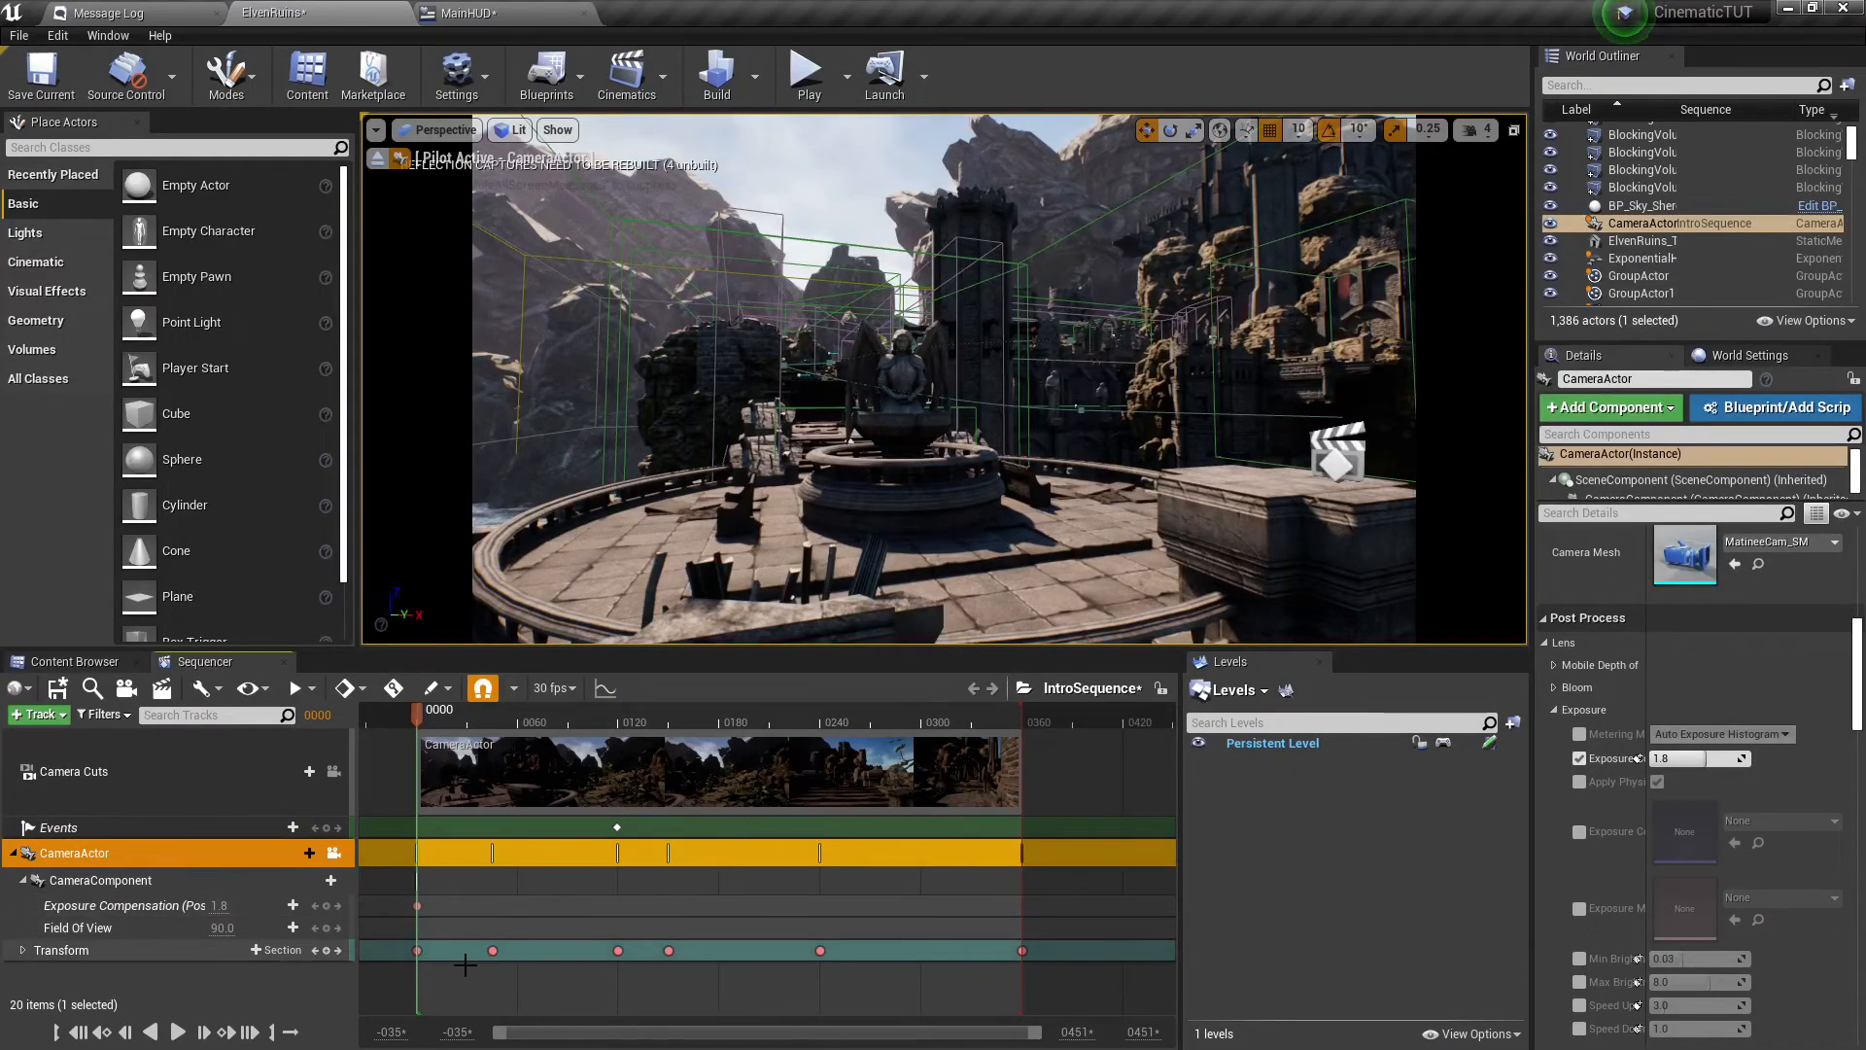
drag(423, 715, 922, 865)
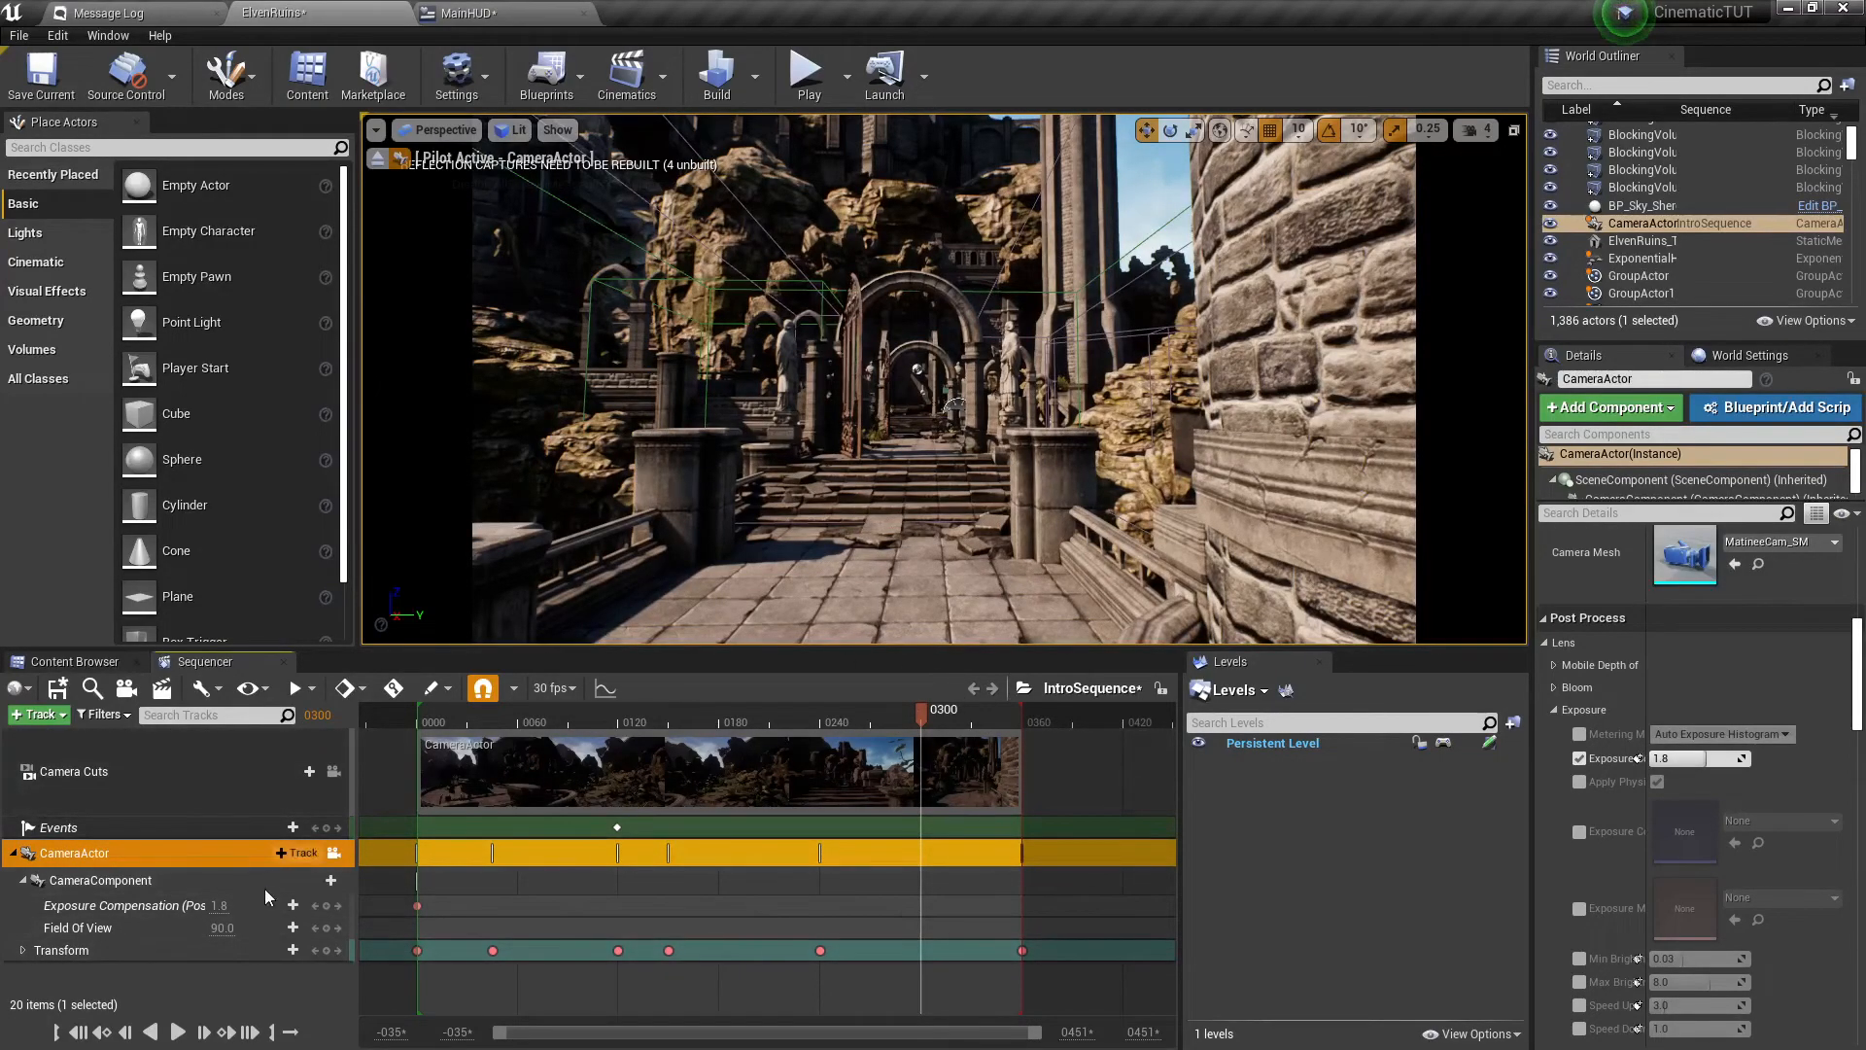
click(340, 906)
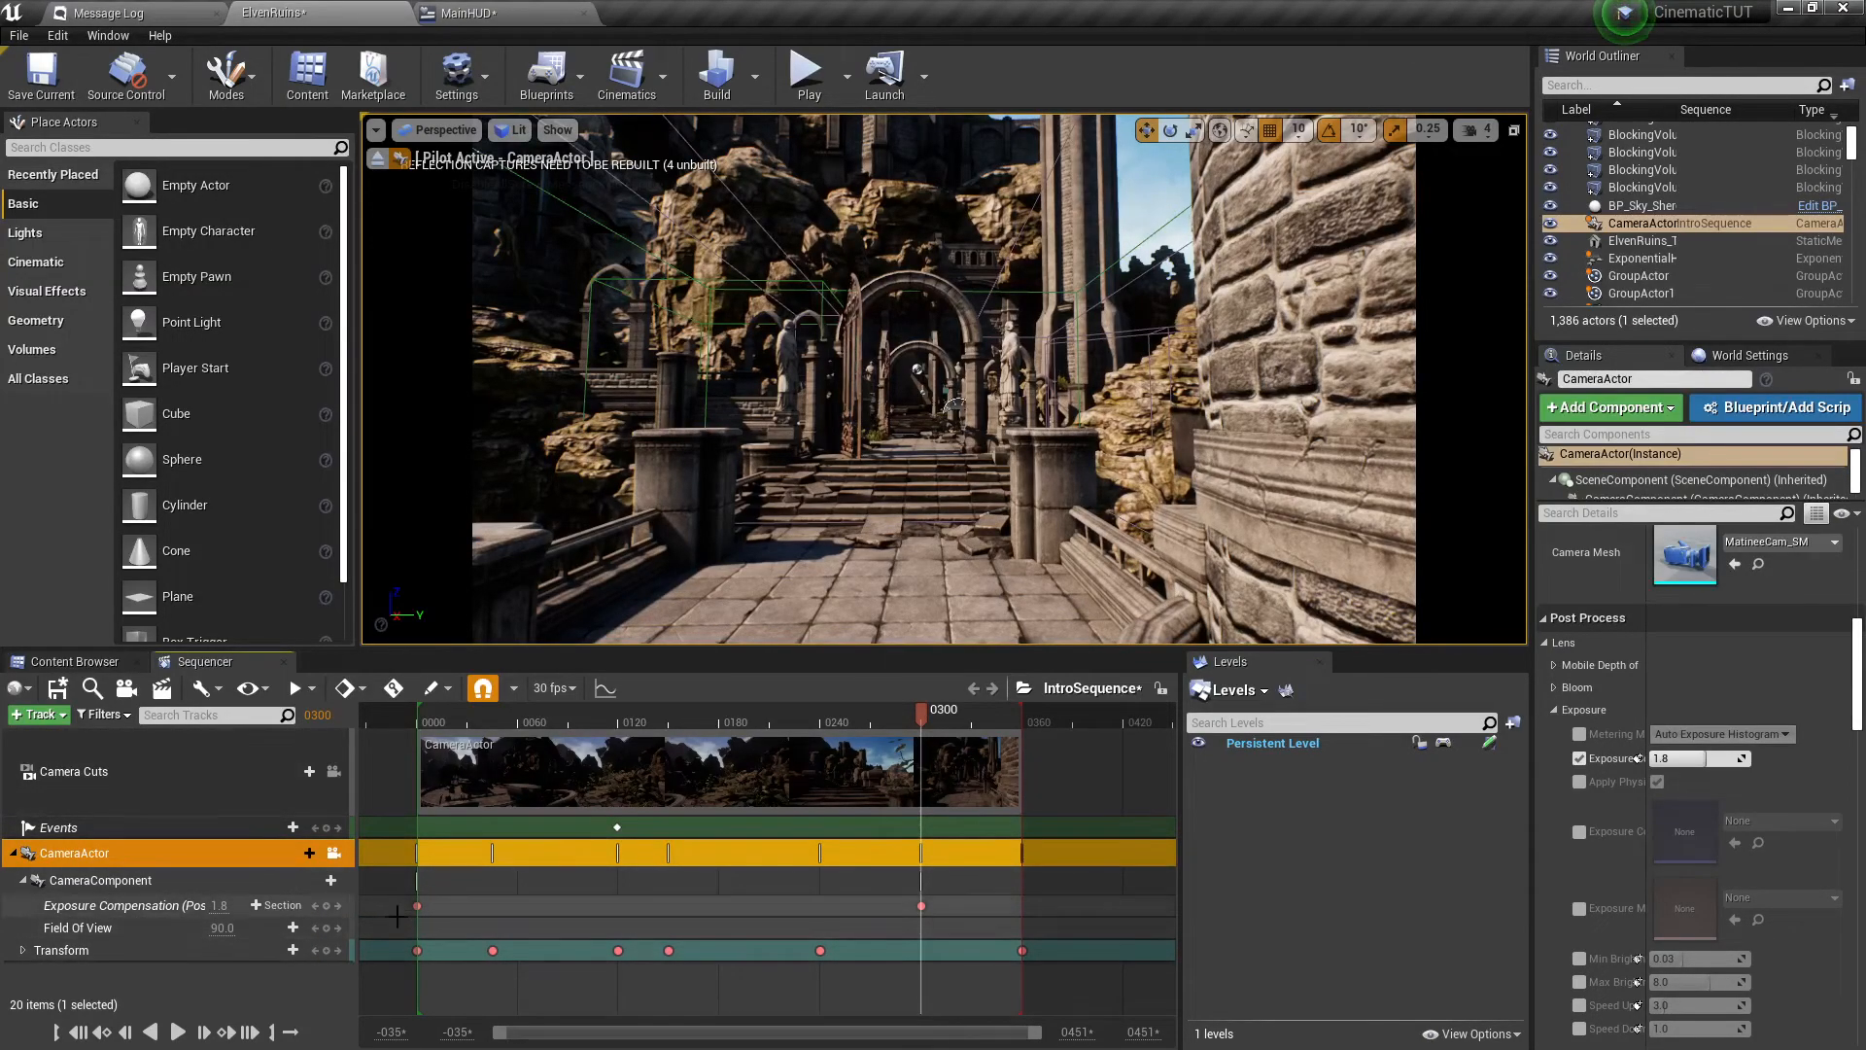
Key Exposure Compensation at -15 on the sequence's final frame, 360, to fade the camera to black.
click(340, 951)
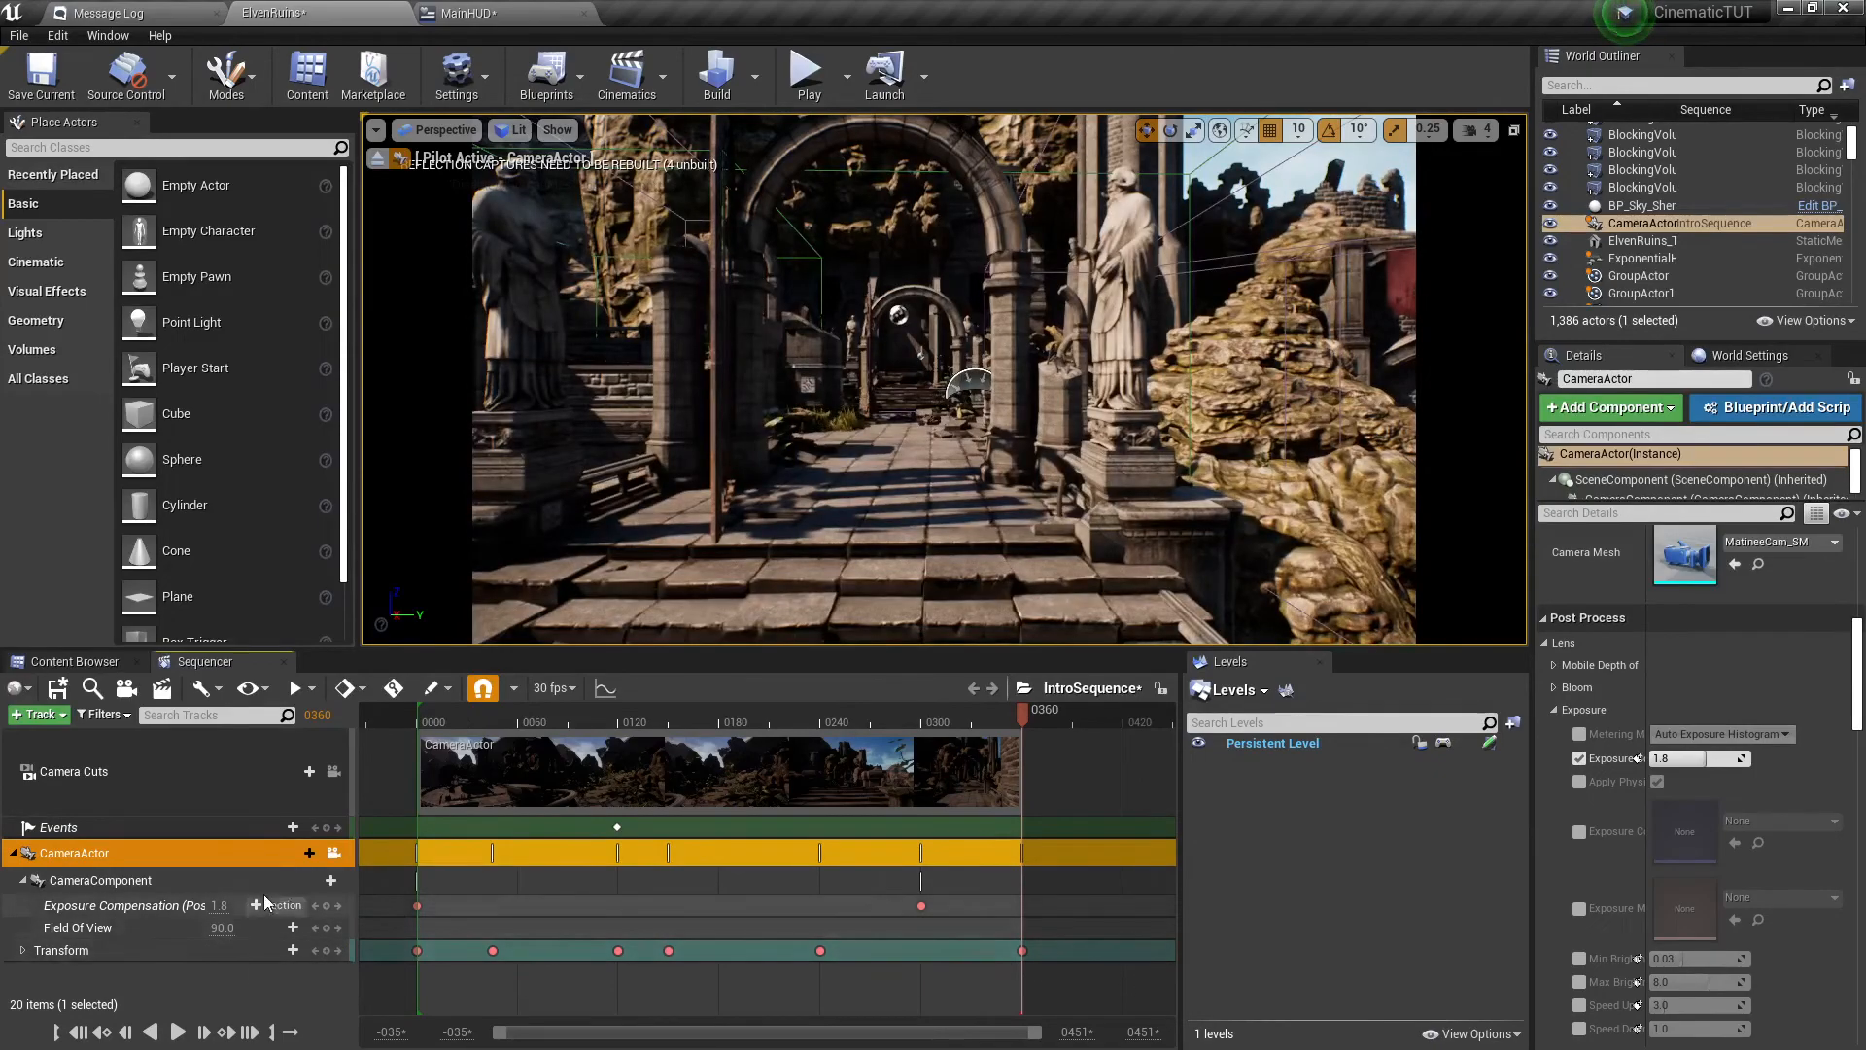
click(230, 912)
text(-15)
key(Return)
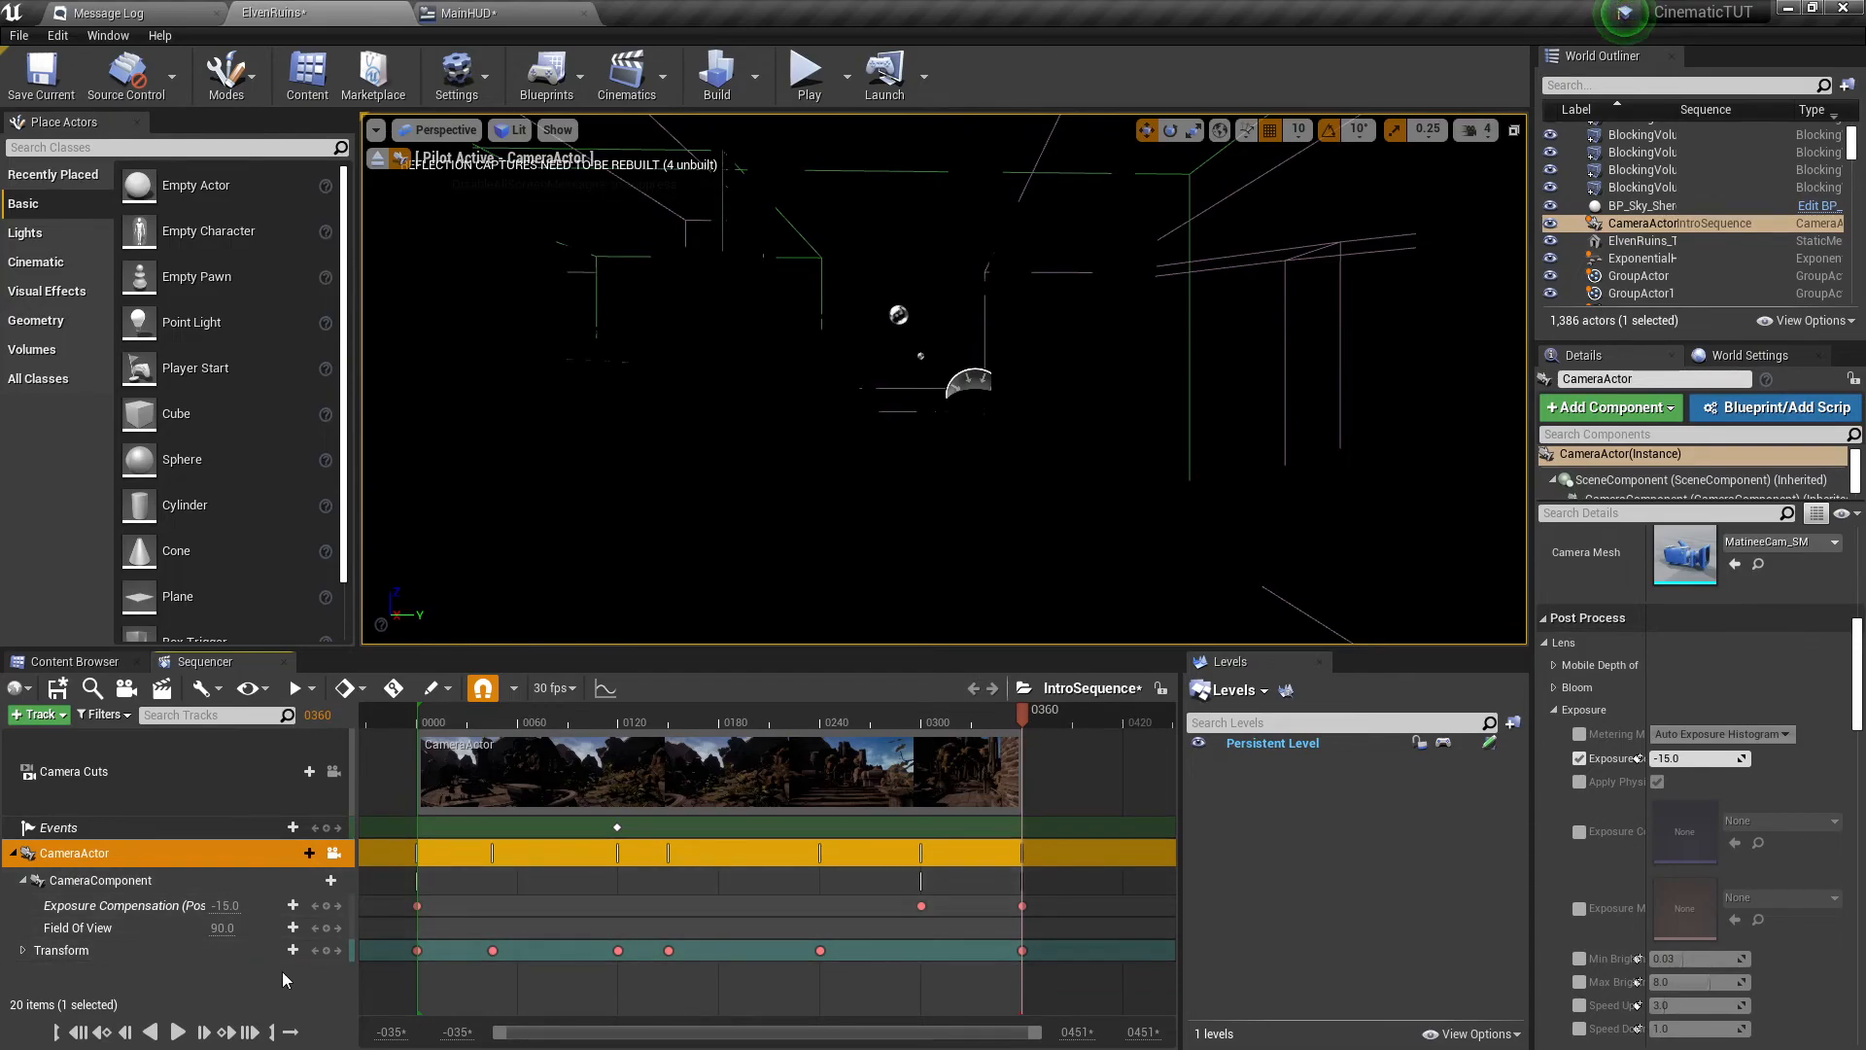
click(326, 906)
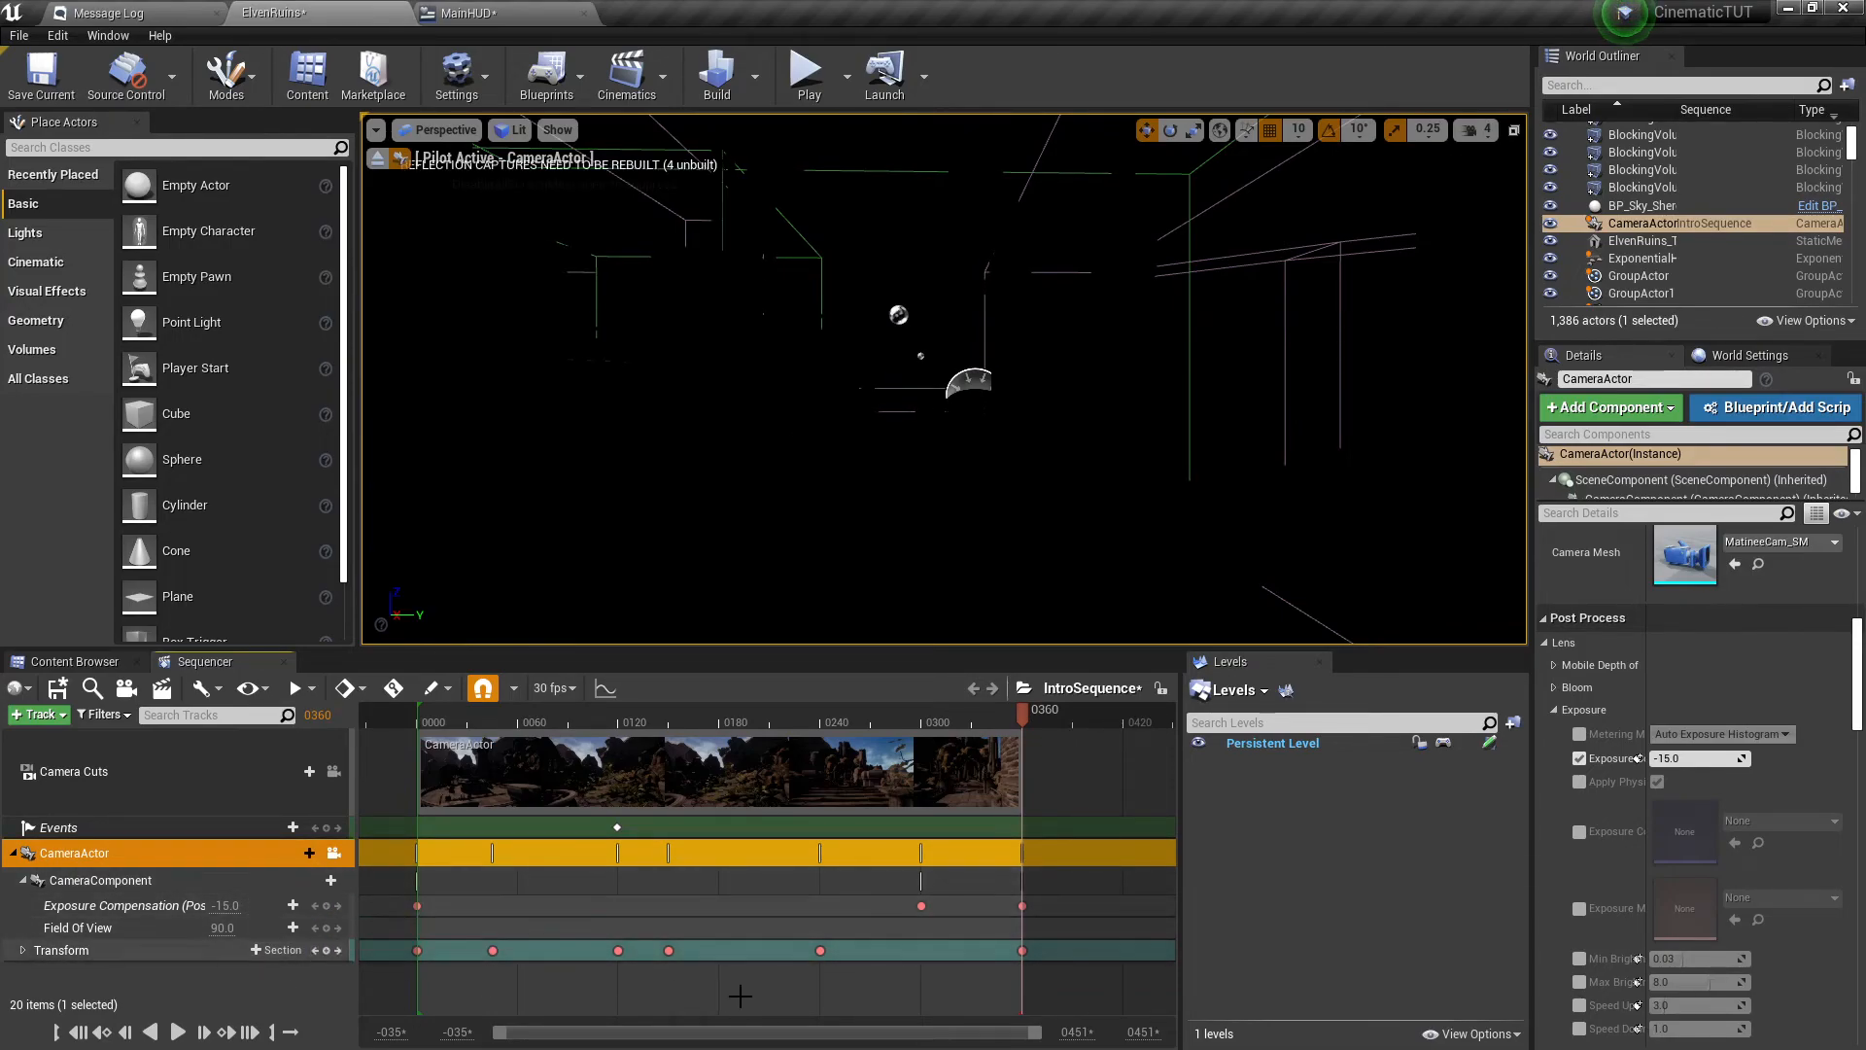
Scrub IntroSequence back to its start to check the fade, and playtest the level through Start Game and New Game.
drag(1029, 724, 542, 778)
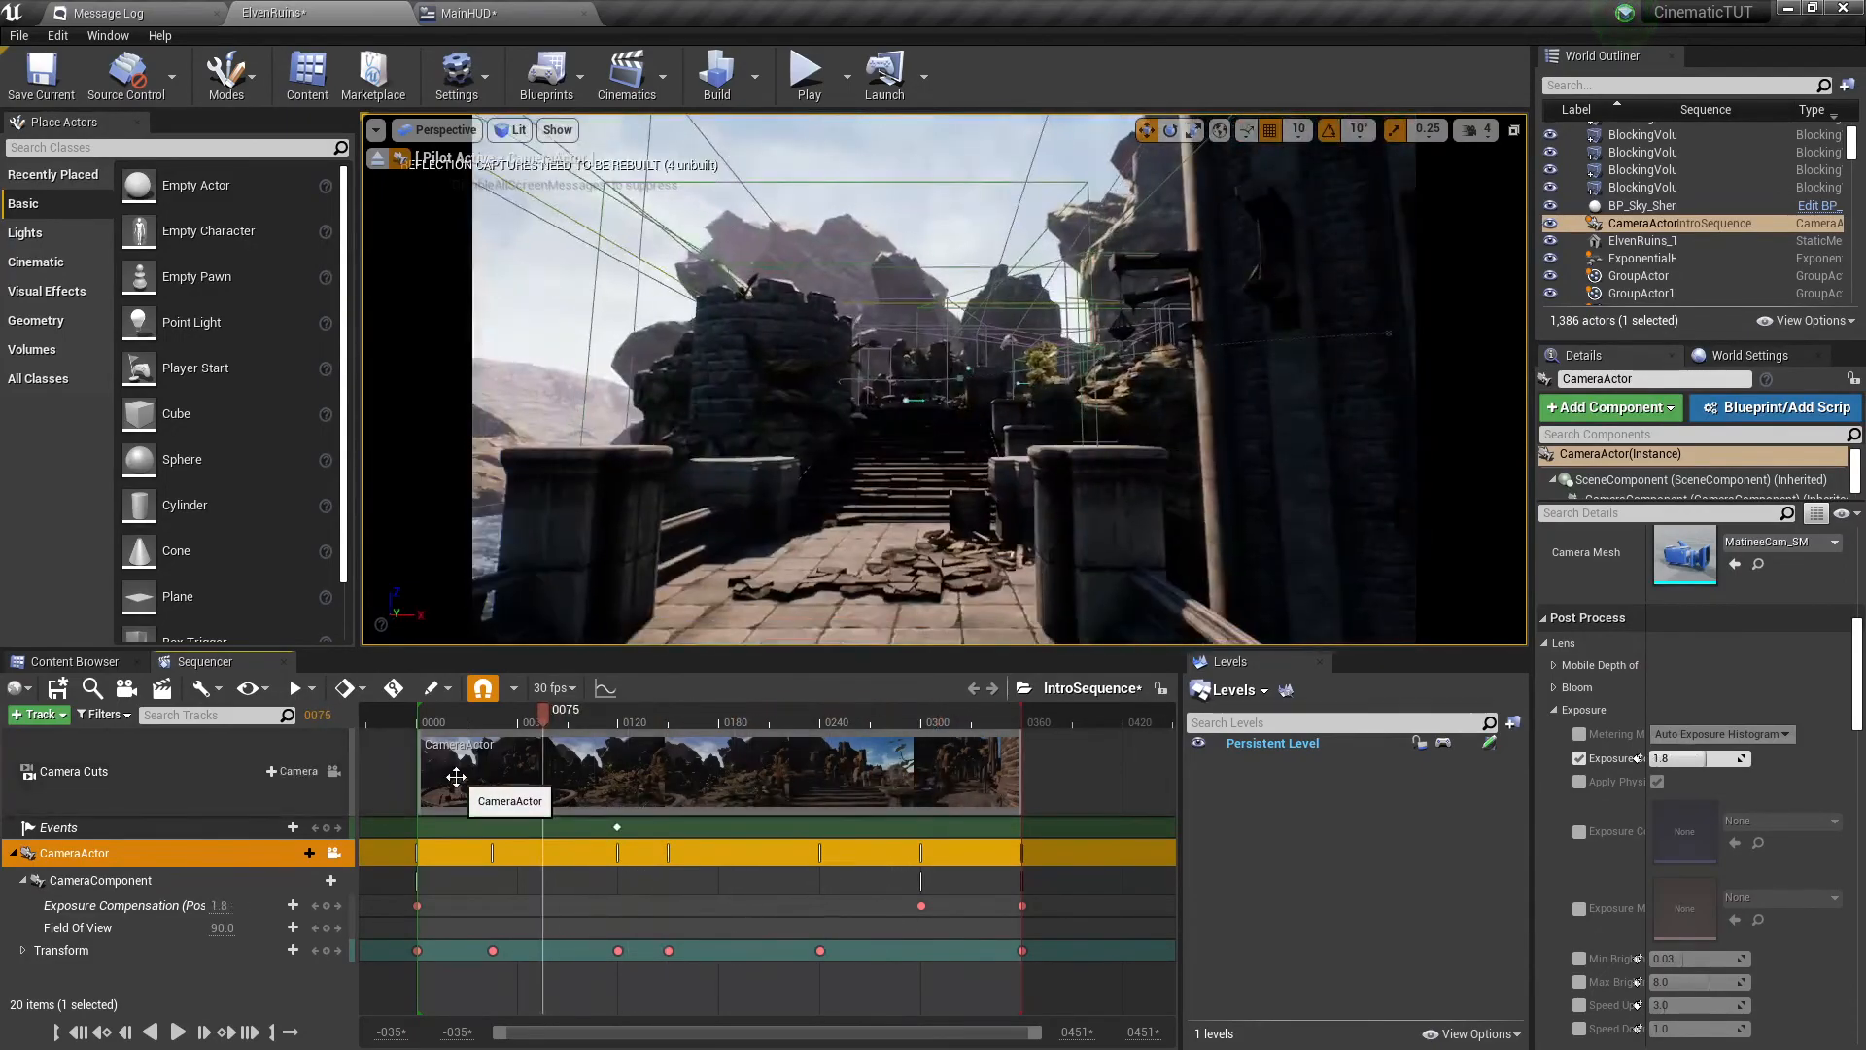
click(78, 1032)
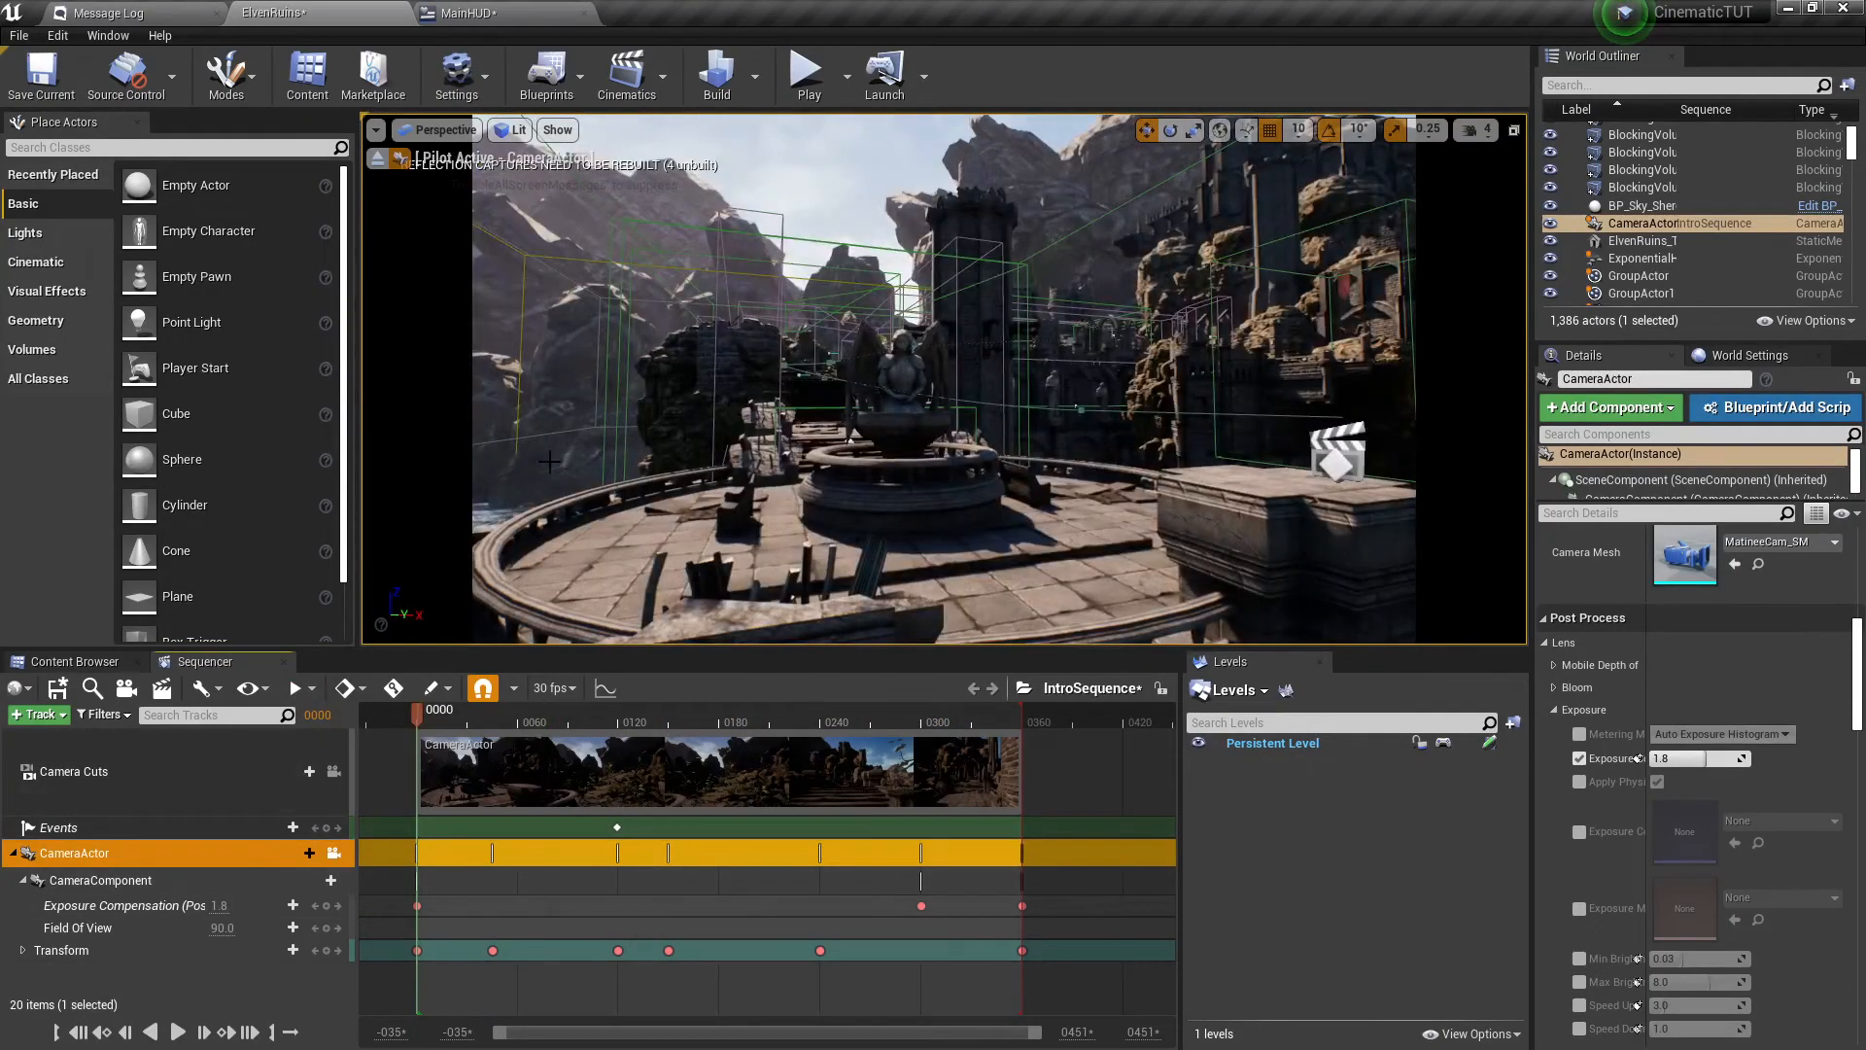
click(806, 70)
click(1005, 583)
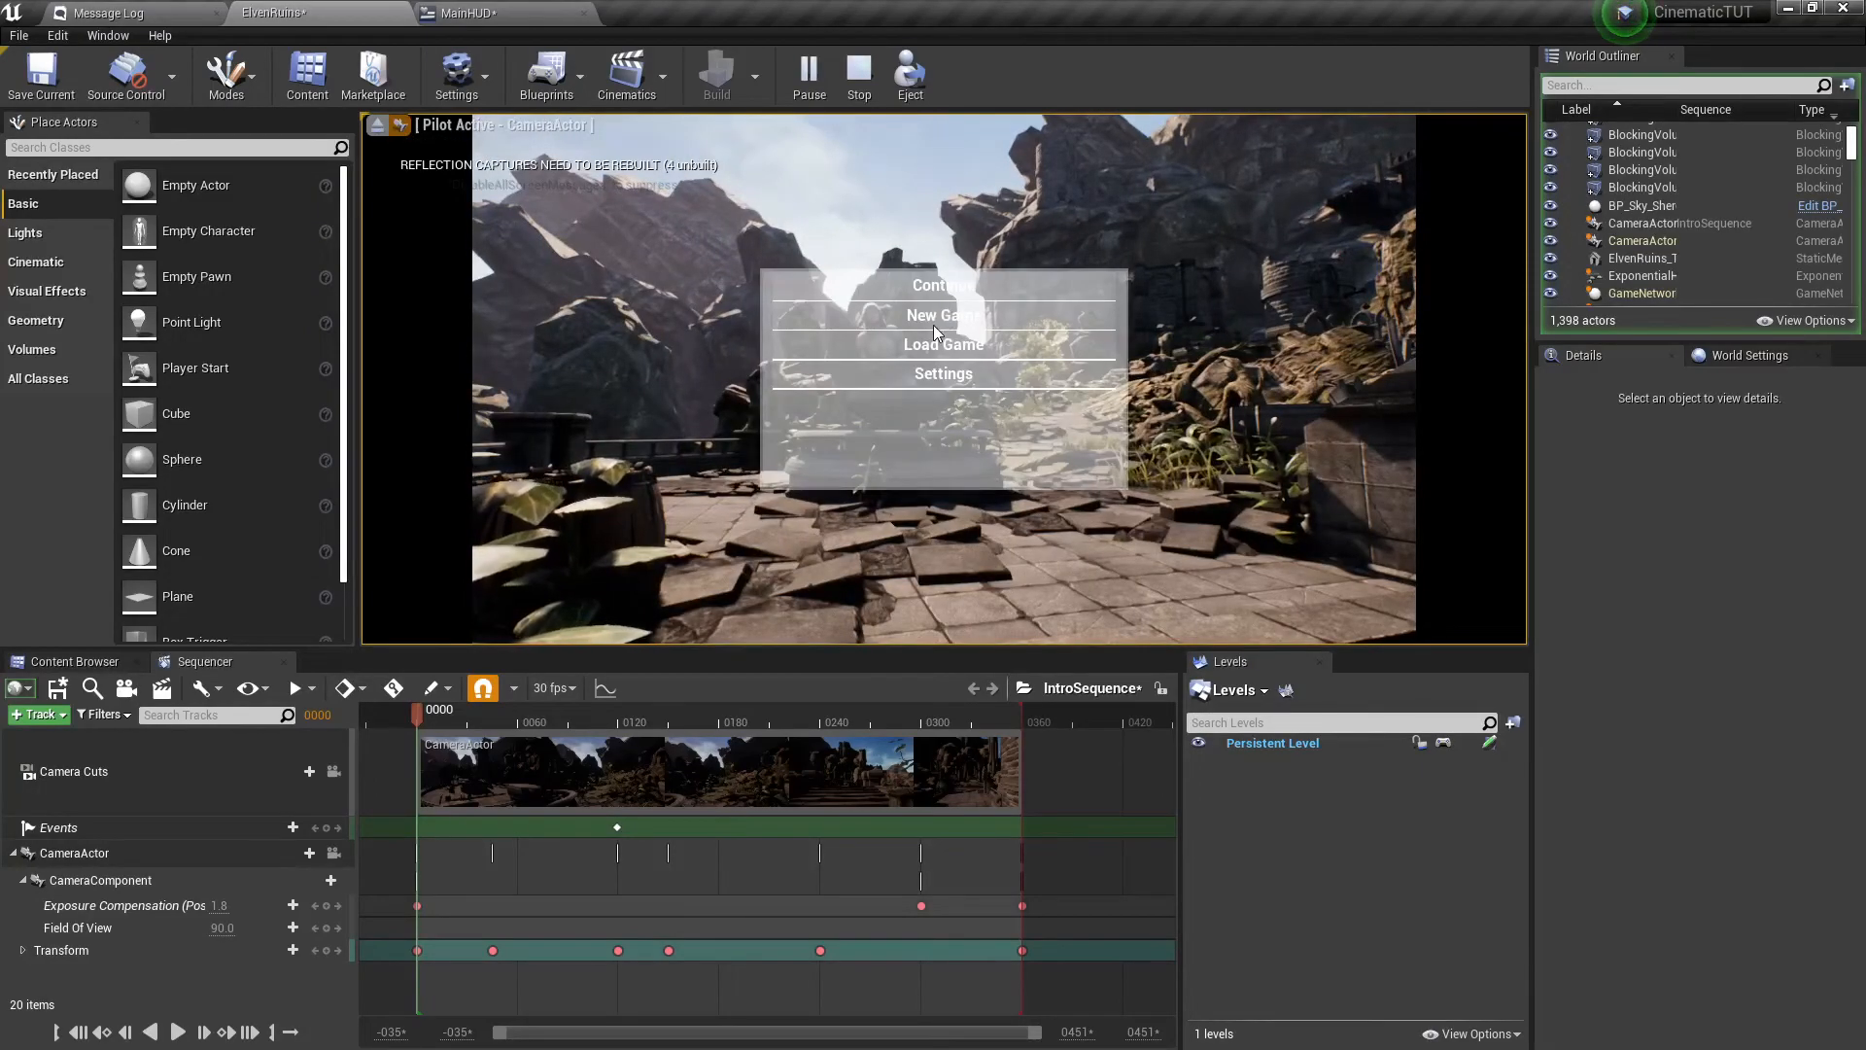
click(932, 318)
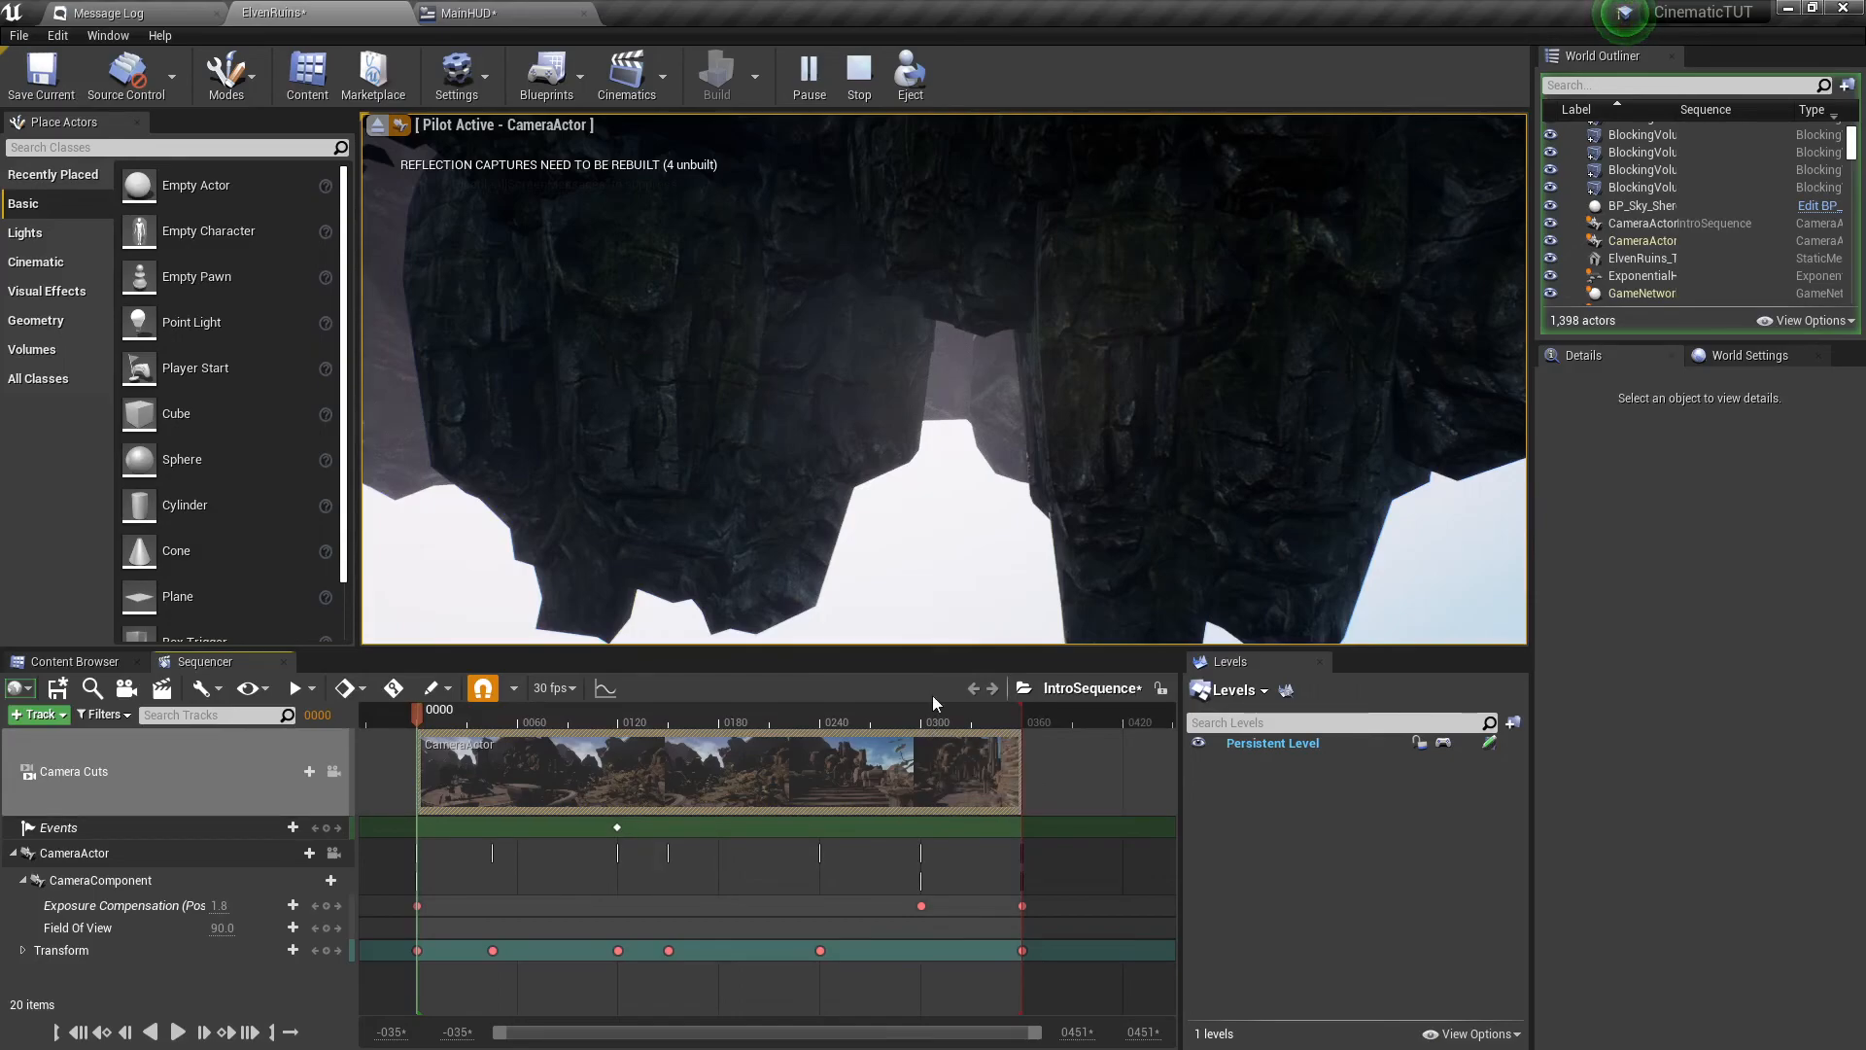
Expand the camera's Transform track to examine its Location, Rotation and Scale keys, rewind the sequence, and stop the preview.
click(22, 950)
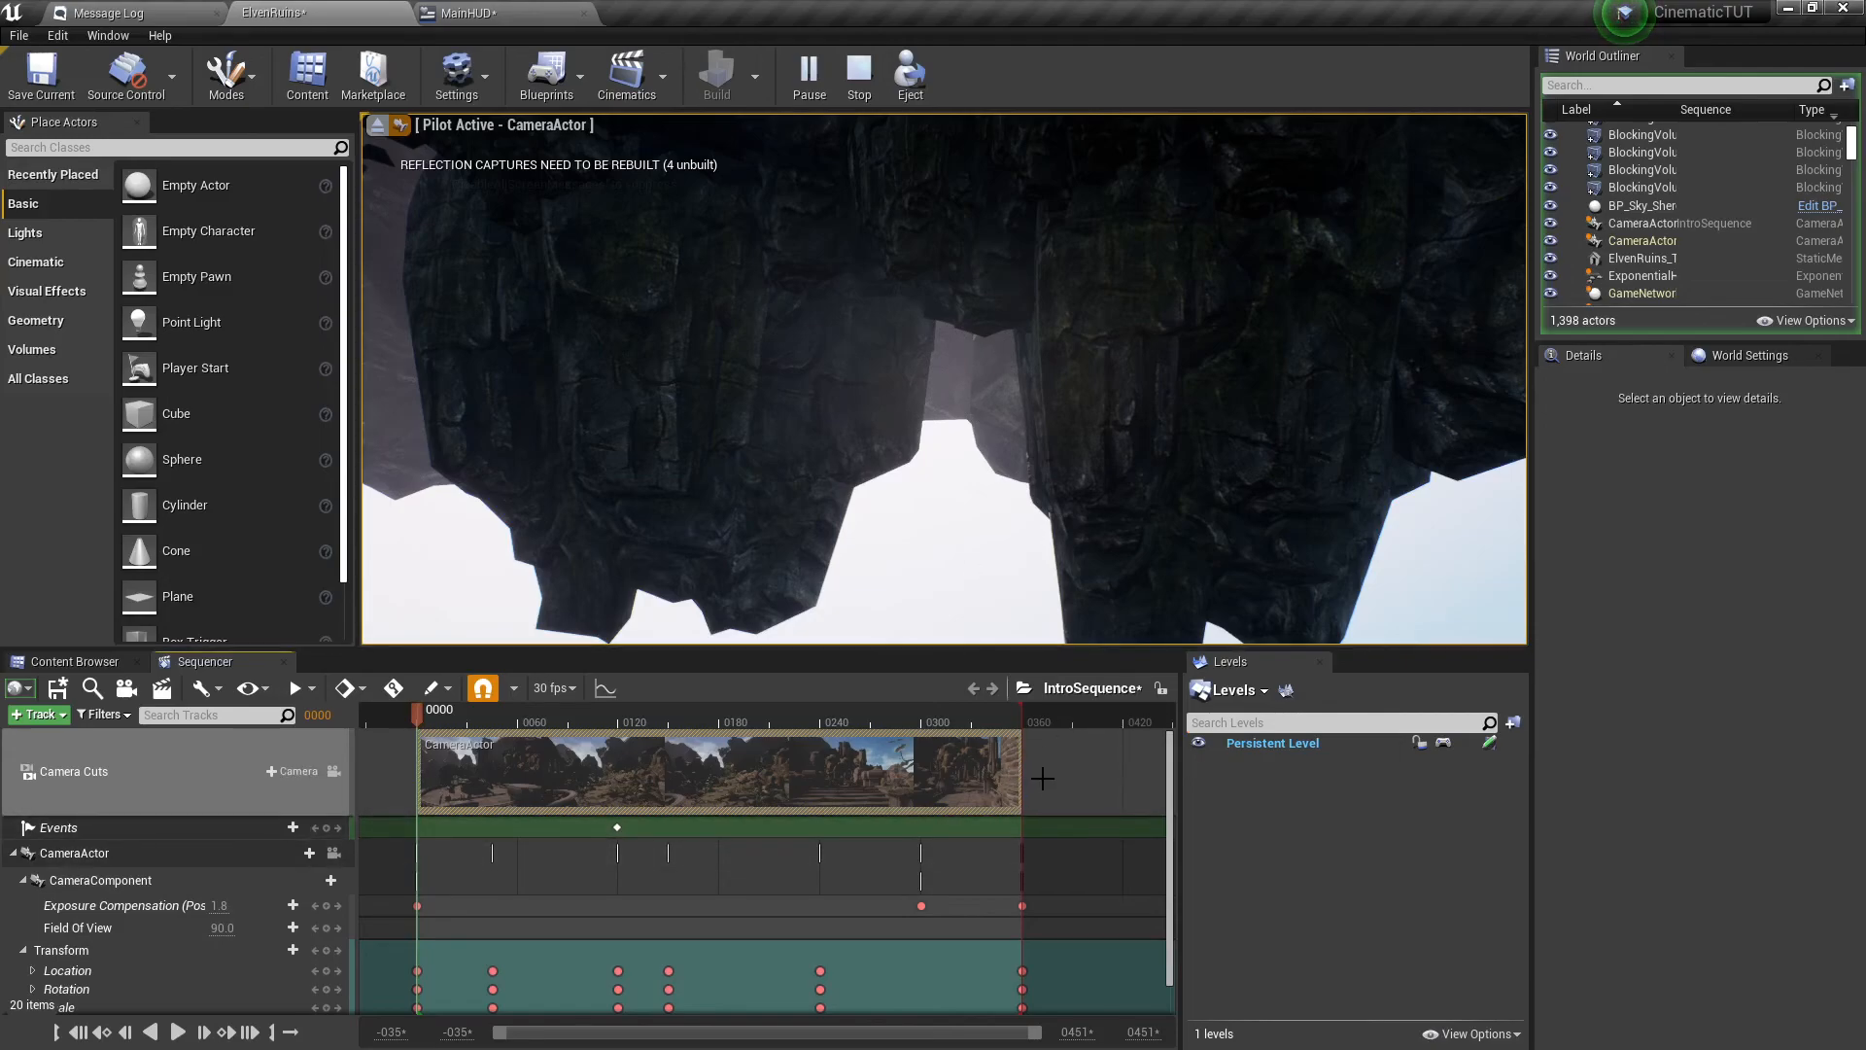
scroll(860, 889, down, 1)
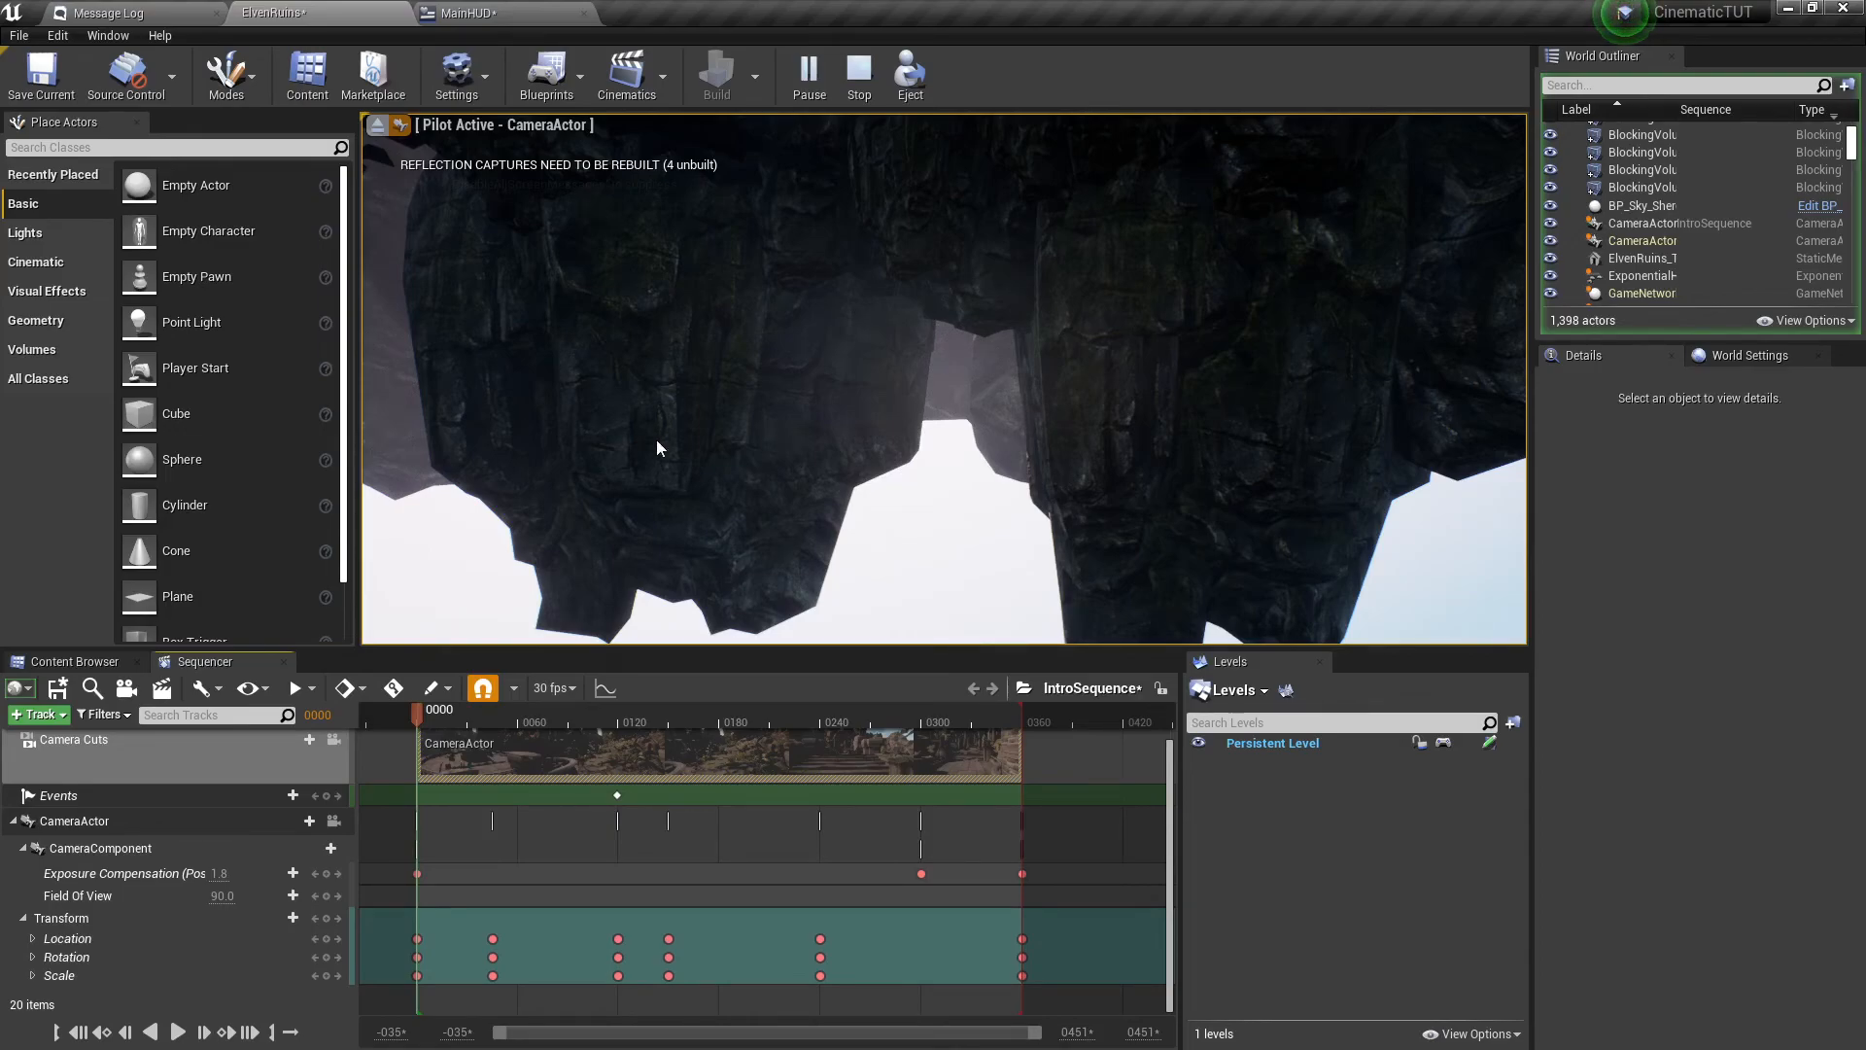
drag(426, 715, 423, 768)
click(89, 1031)
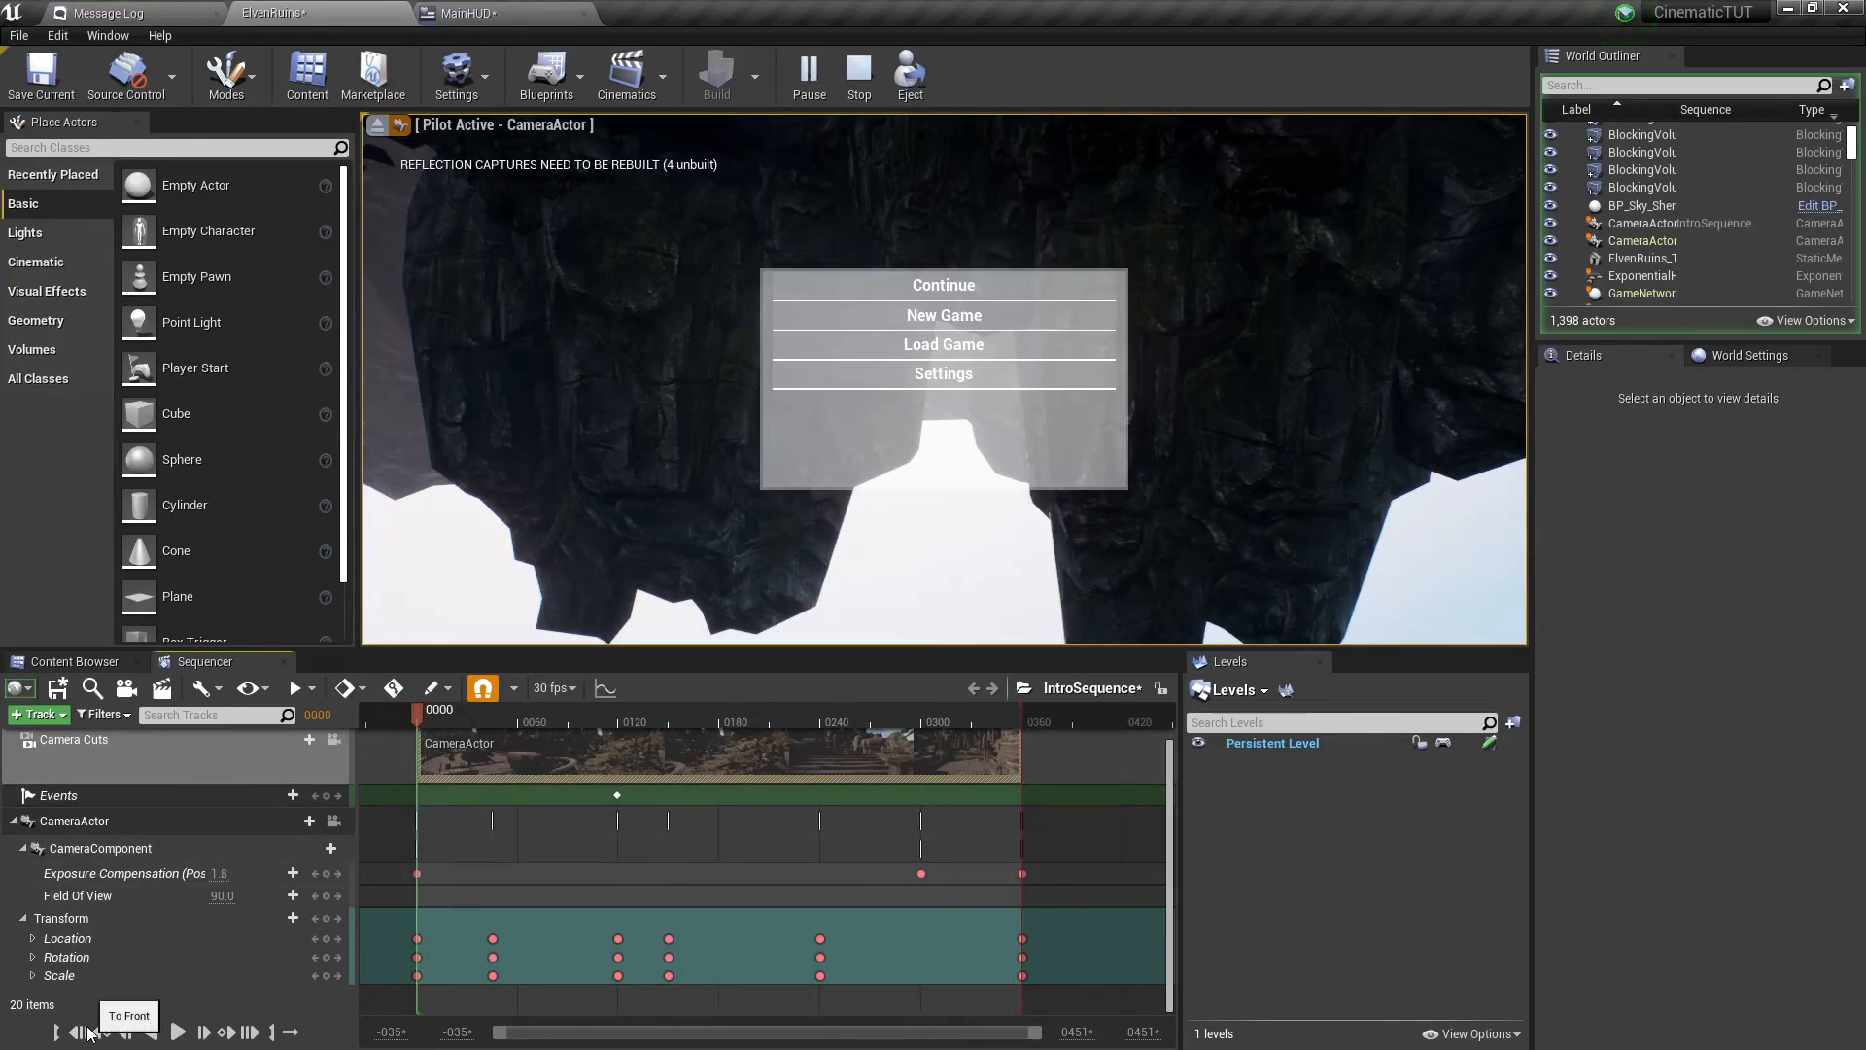
click(873, 73)
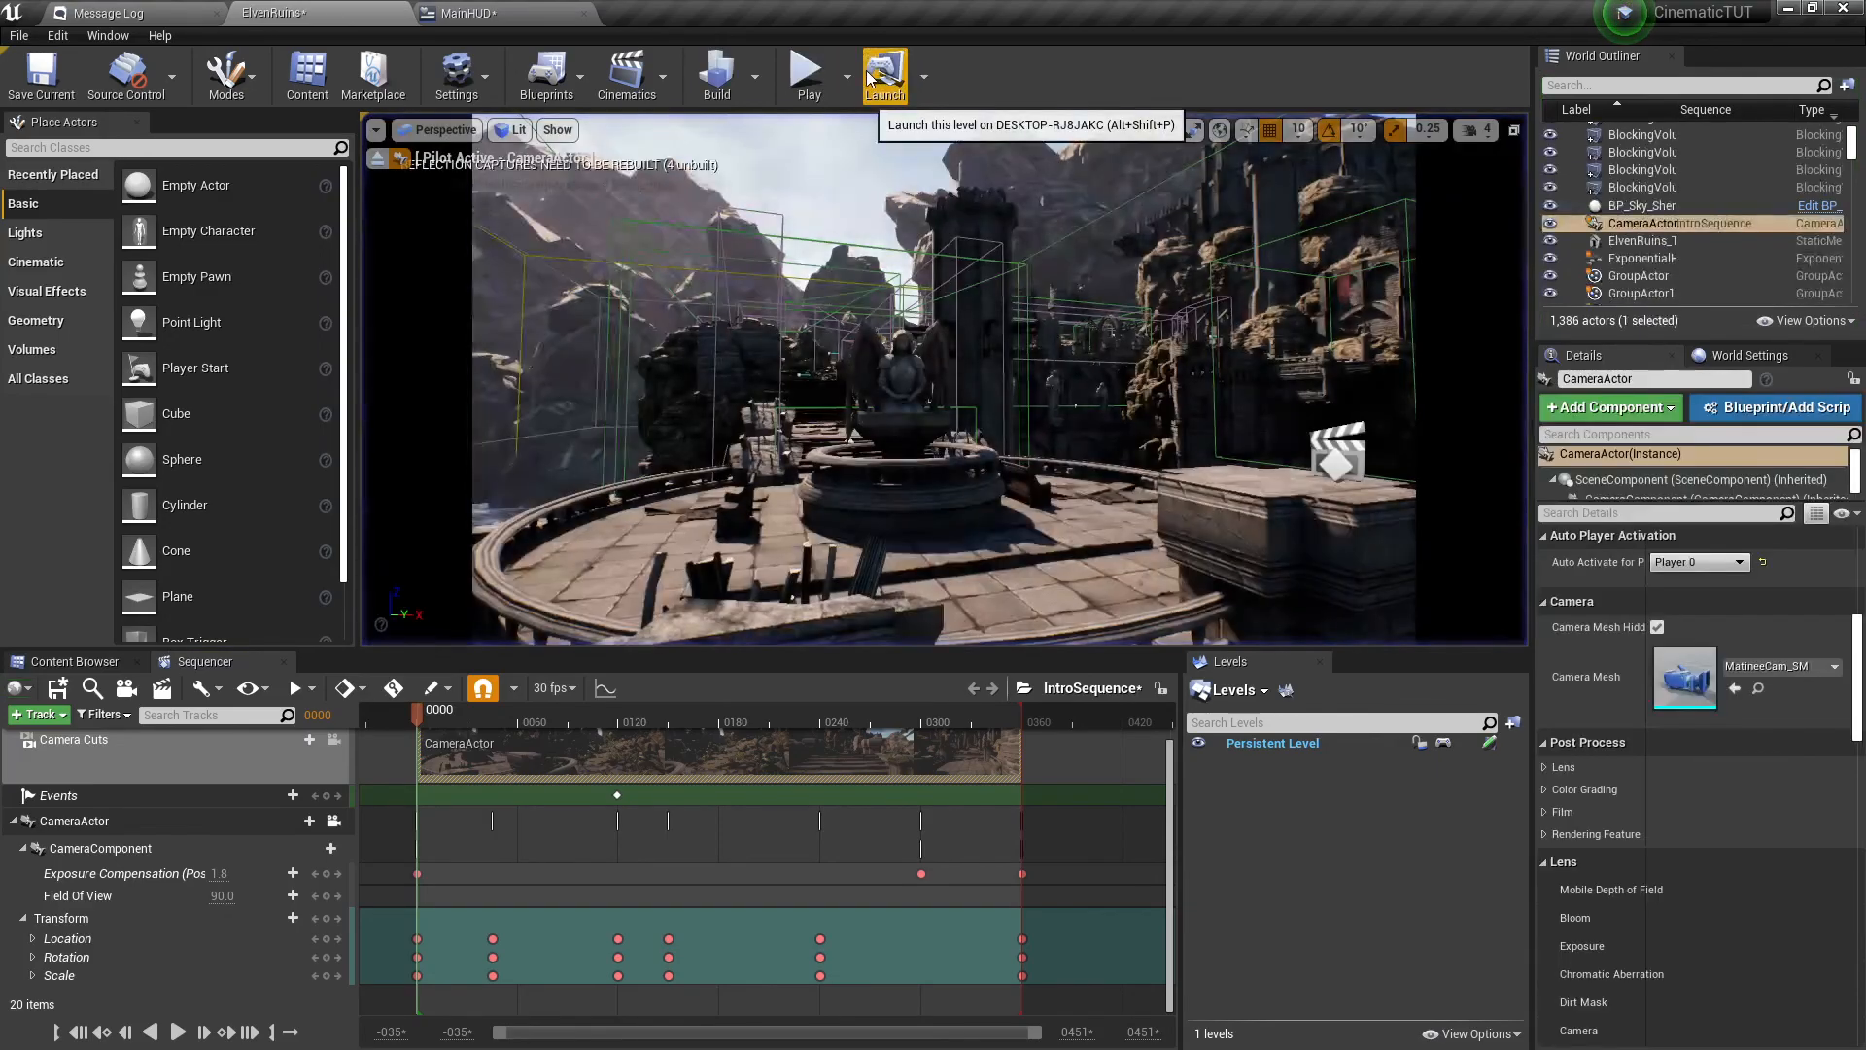
Restart the level preview and trigger Start Game to check the camera transition again.
click(810, 73)
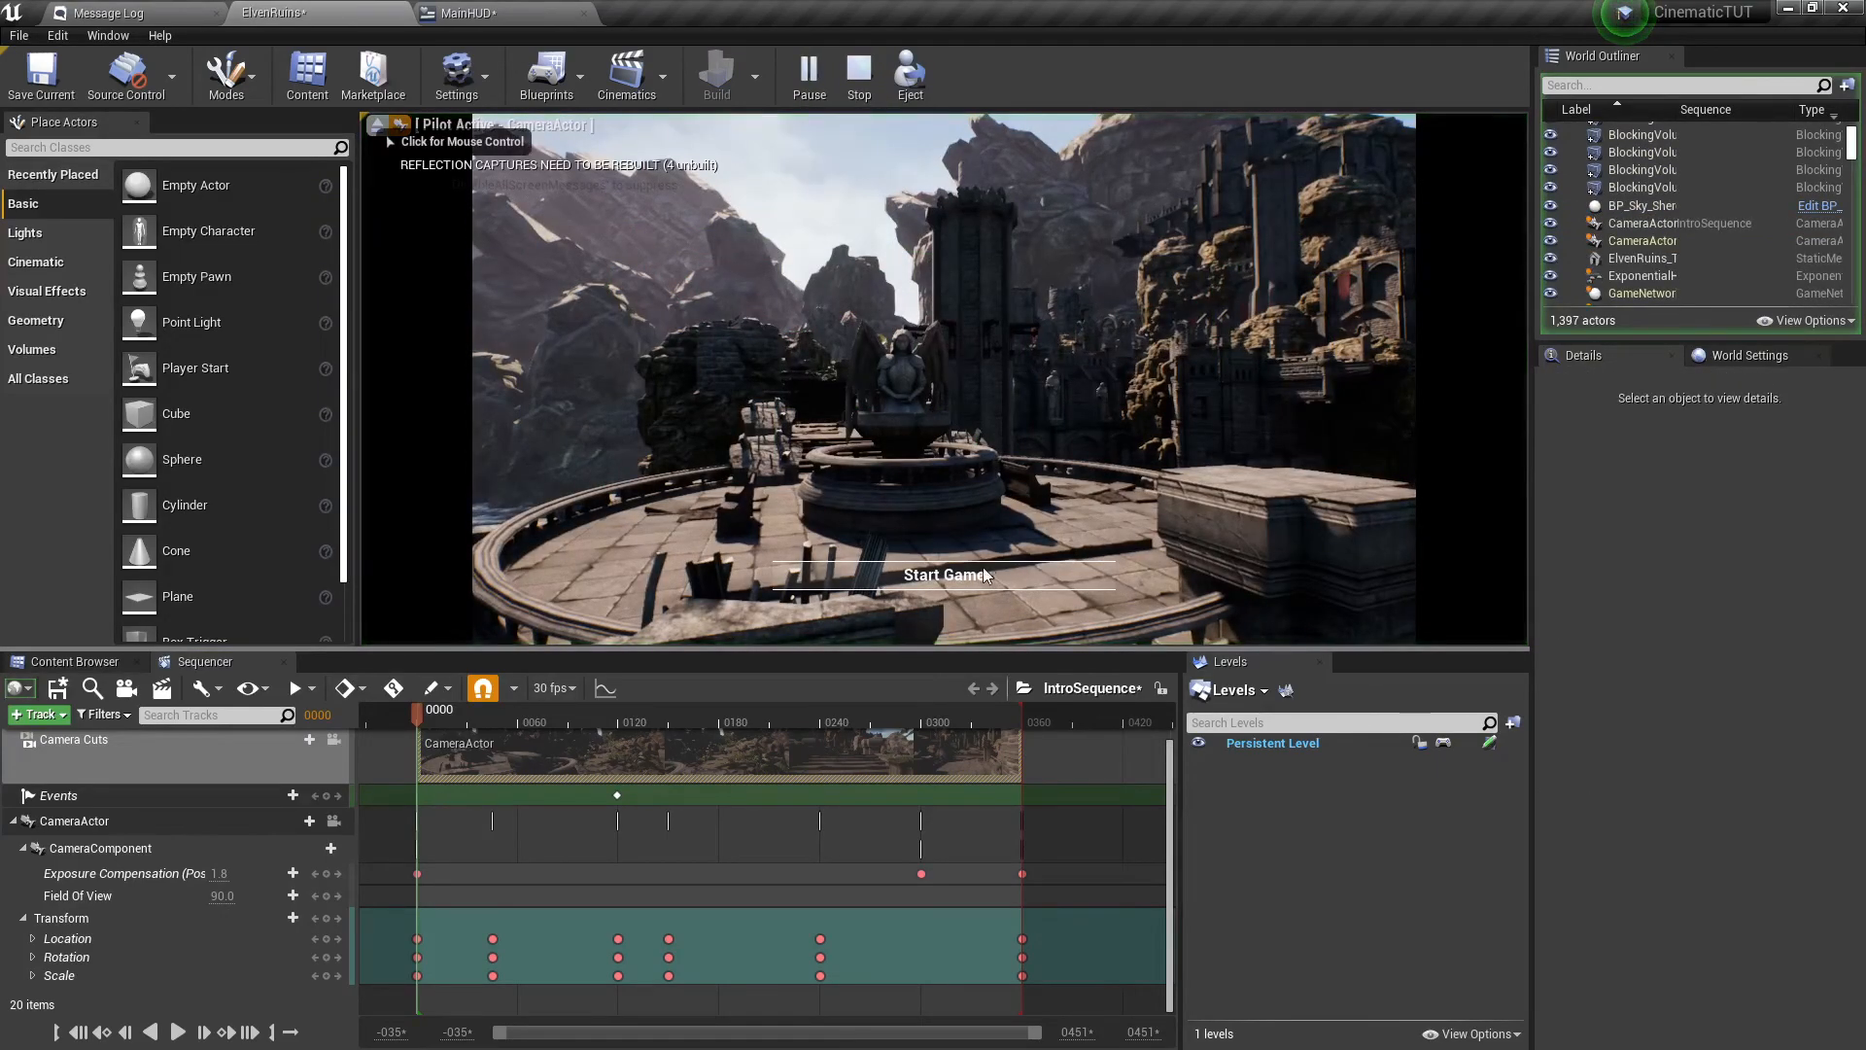
click(985, 568)
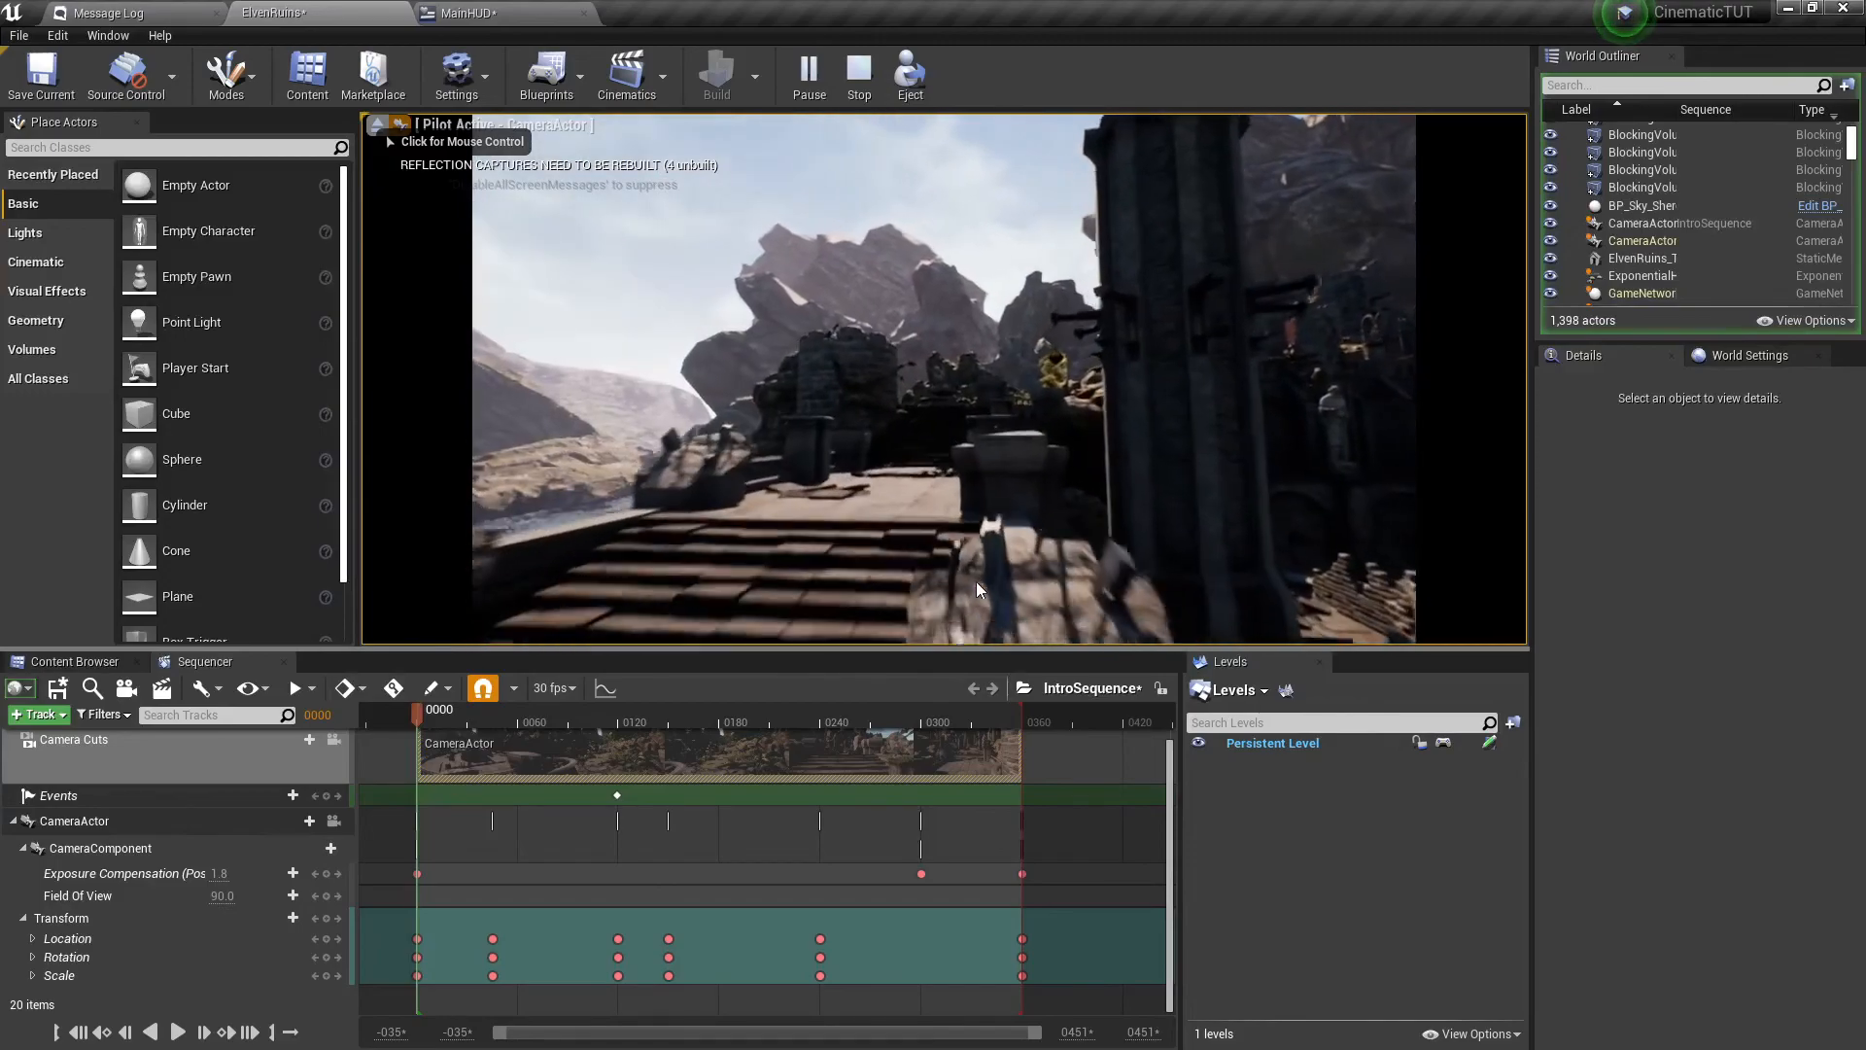